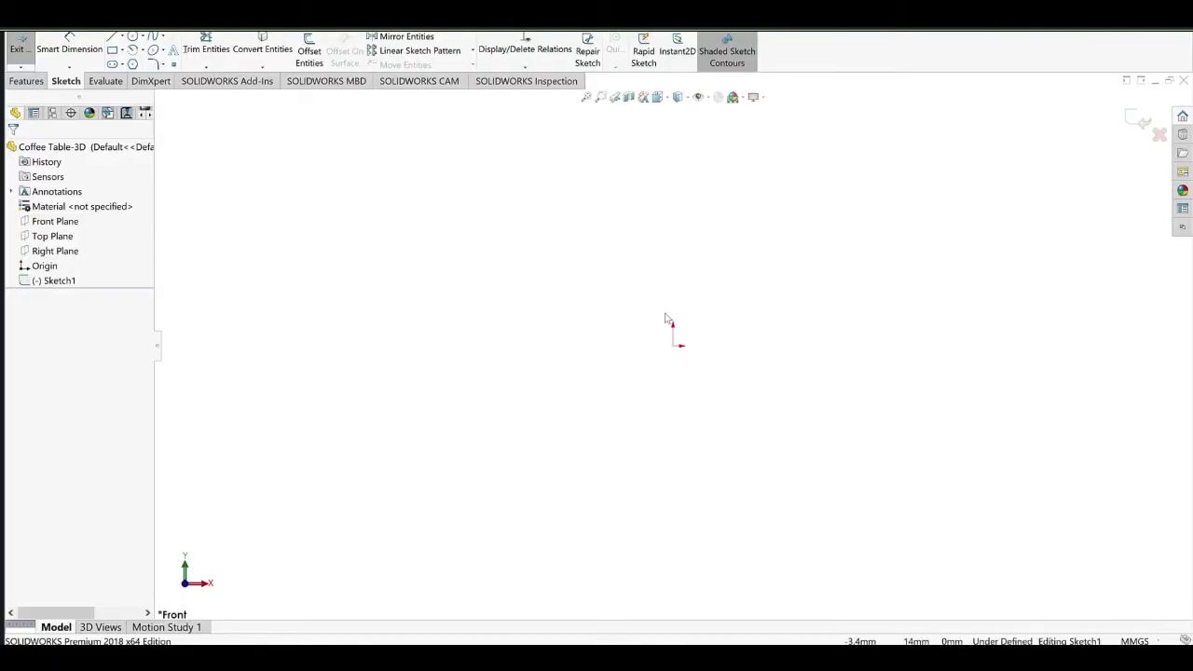
Examine the reference photo of the glass-door display cabinet and return to the open front-plane sketch in SOLIDWORKS.
scroll(559, 318, "up", 4)
scroll(684, 329, "down", 1)
scroll(543, 296, "down", 4)
left_click(410, 658)
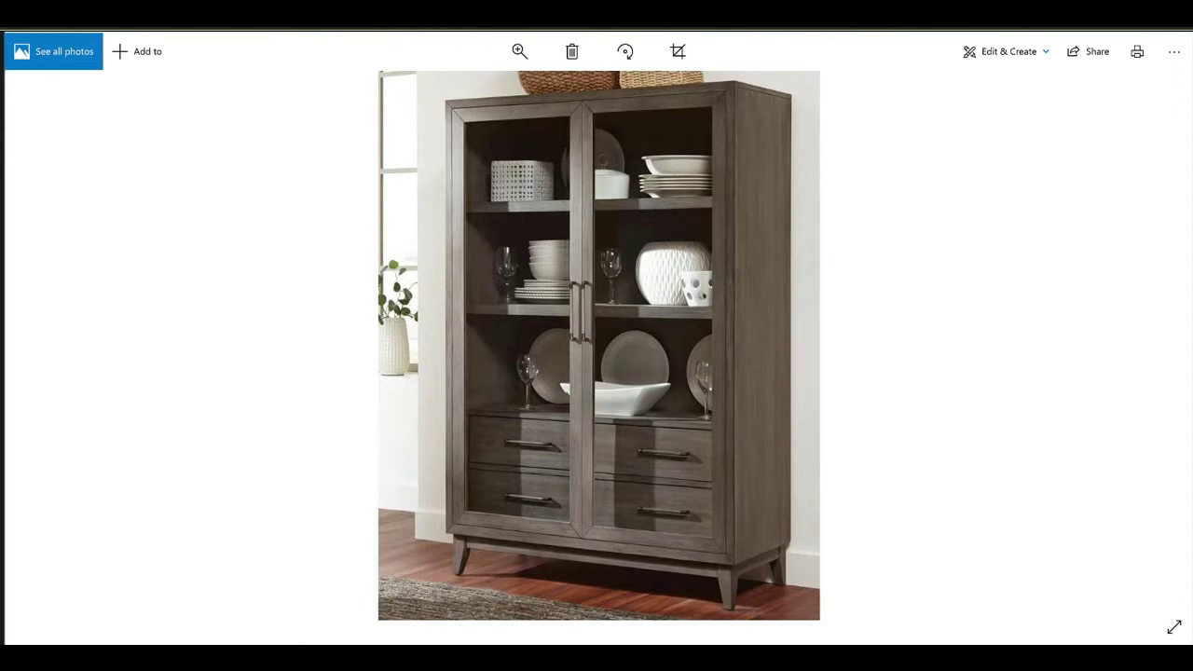
key("alt+Tab")
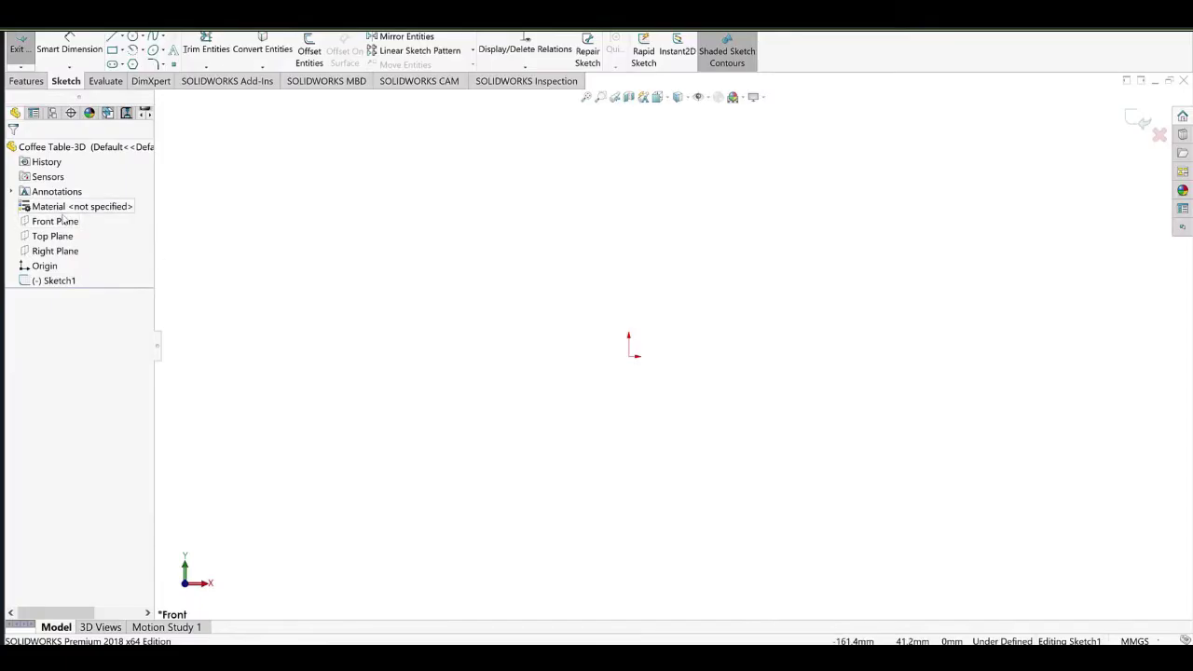
Draw two construction lines from the origin, one about 108 mm horizontally to the left and one about 72 mm vertically upward.
left_click(121, 38)
left_click(118, 67)
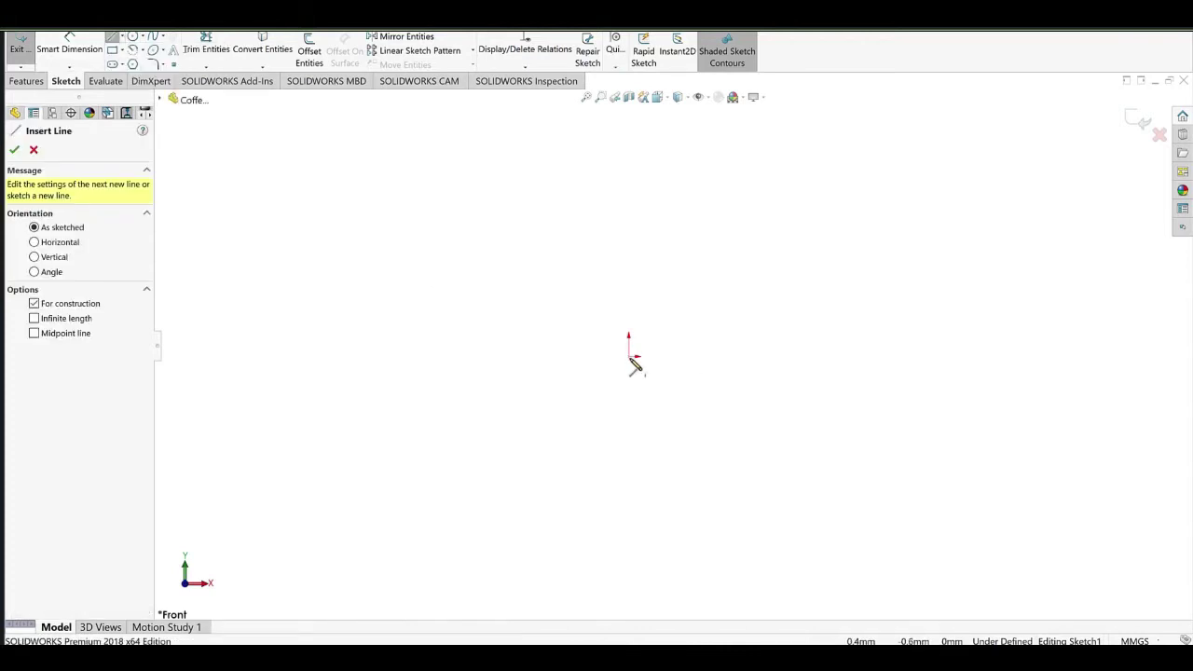
left_click(630, 356)
left_click(318, 358)
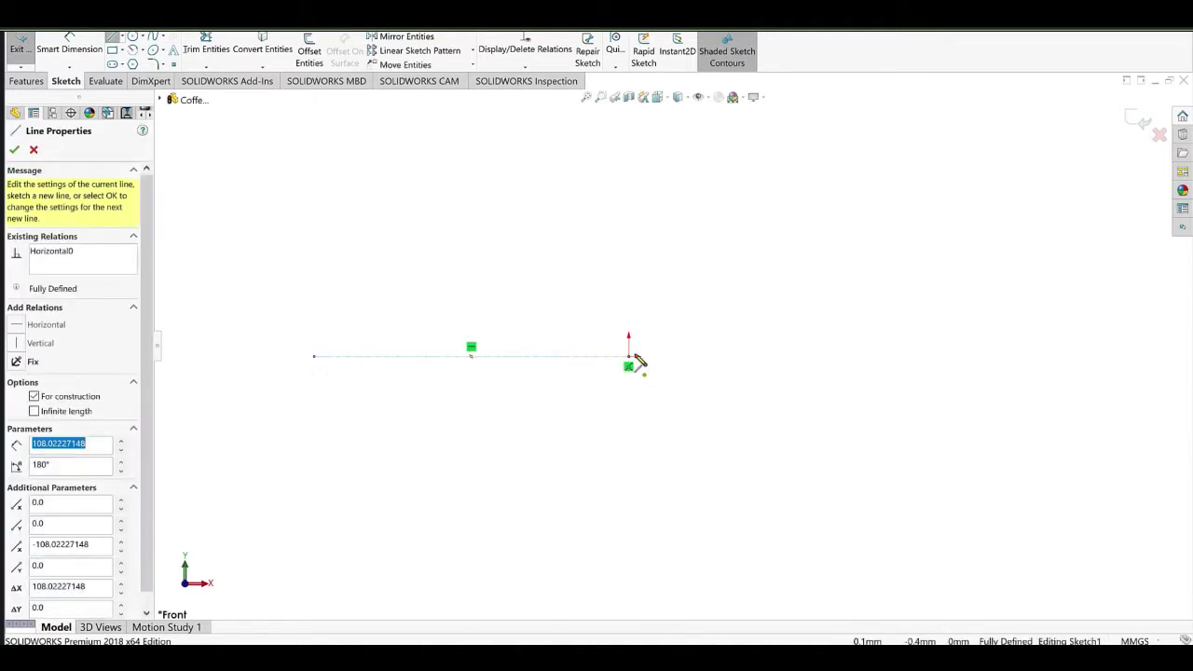
left_click_drag(629, 356, 624, 160)
left_click(629, 148)
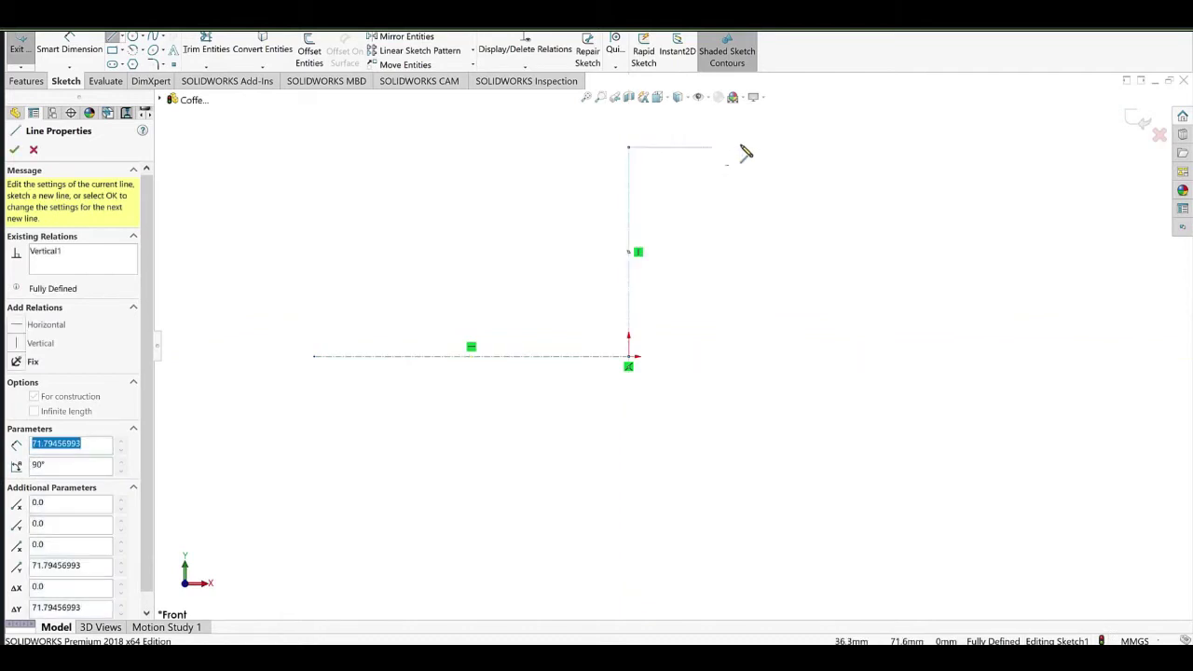
right_click(746, 149)
left_click(779, 155)
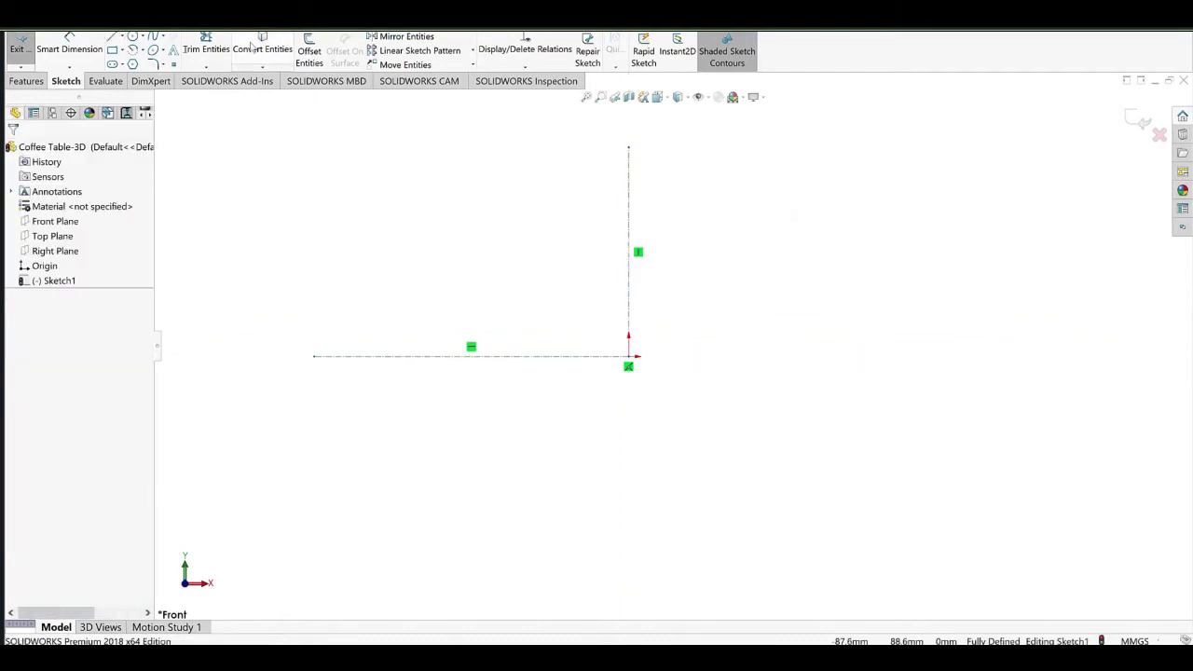
Turn off the display of sketch relations.
left_click(213, 21)
left_click(212, 21)
left_click(134, 21)
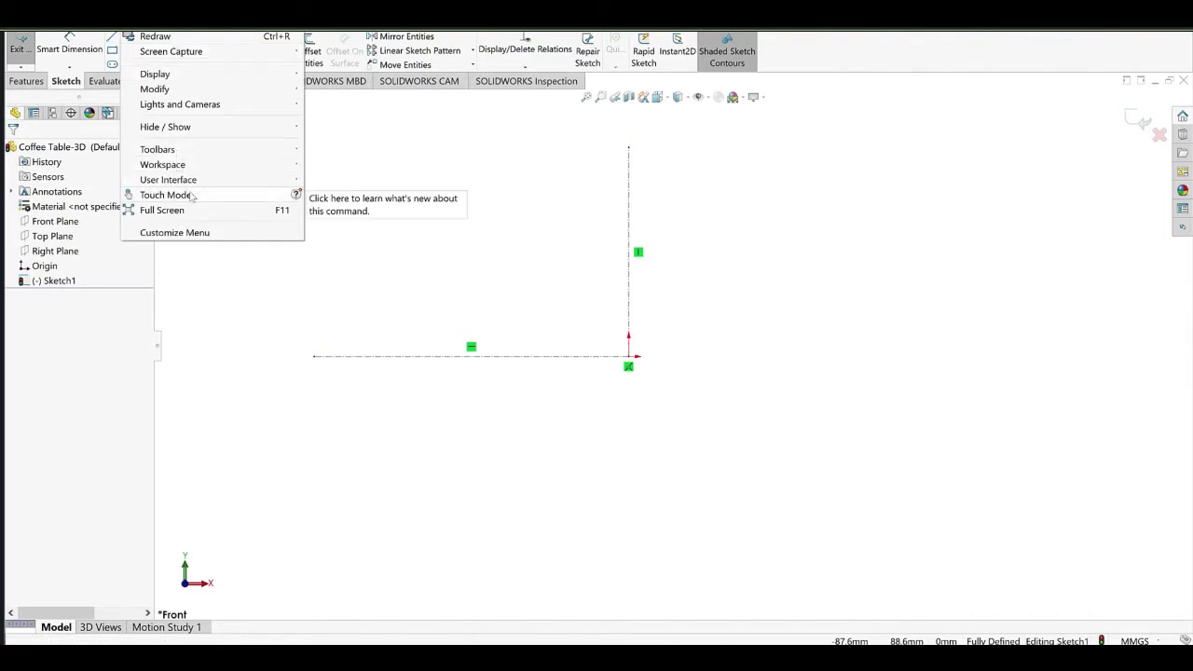
mouse_move(196, 130)
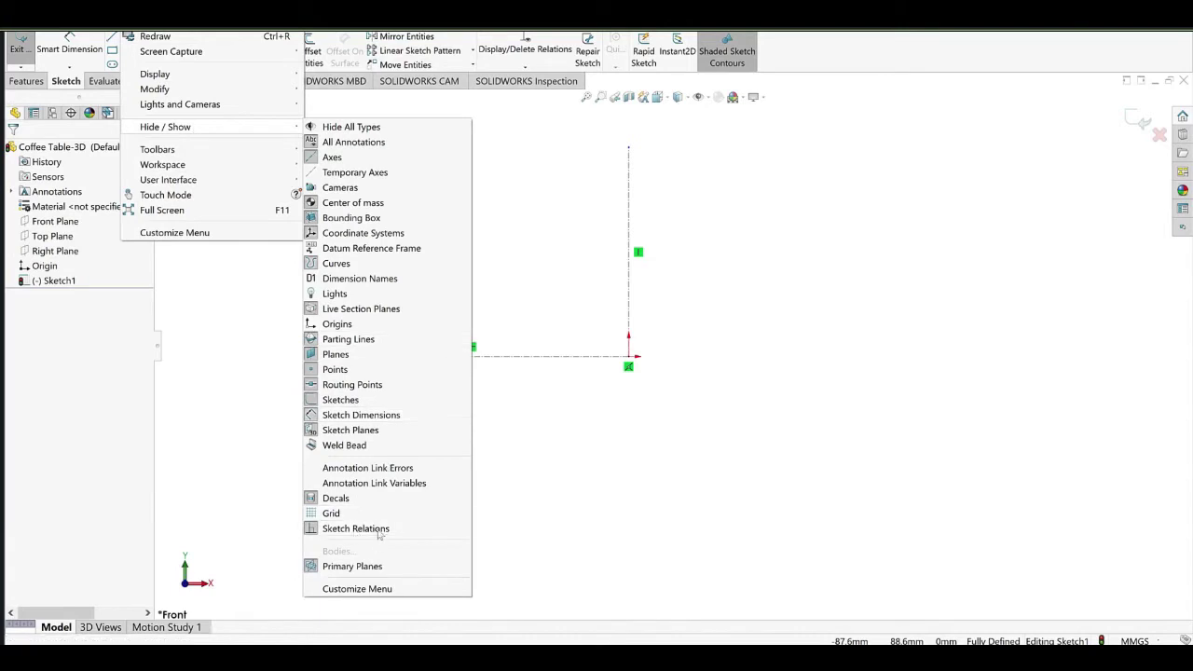
left_click(336, 527)
left_click(695, 417)
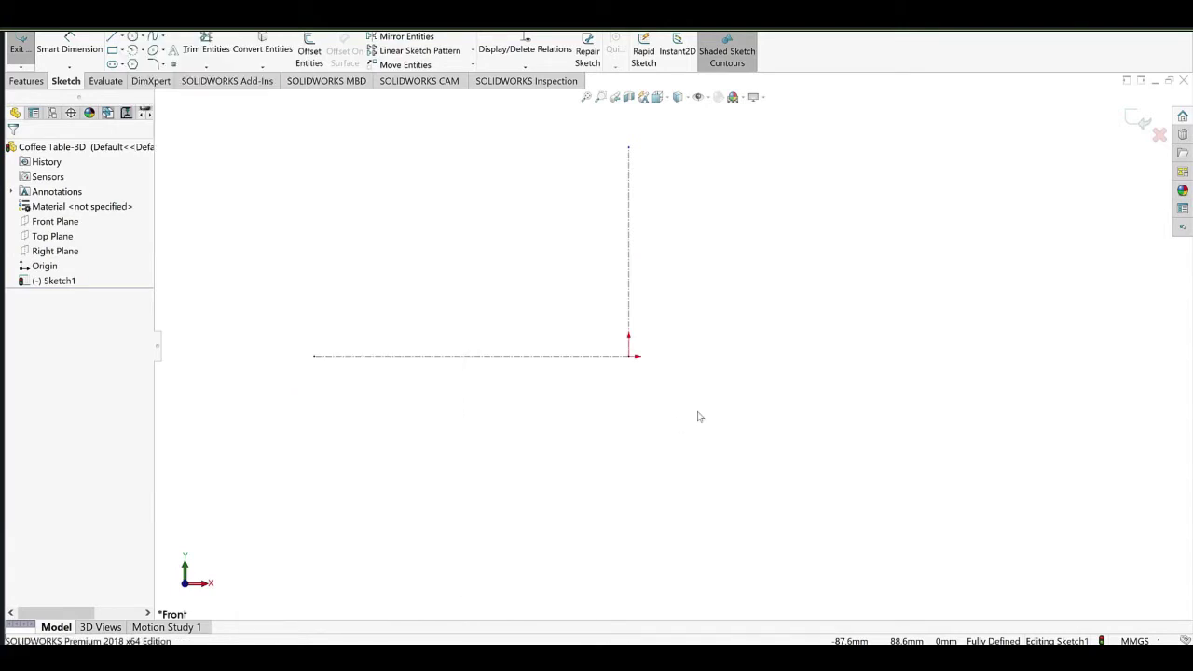
Stretch the vertical construction line to about 771 mm and the horizontal one to about 839 mm.
left_click(629, 252)
scroll(675, 465, "up", 5)
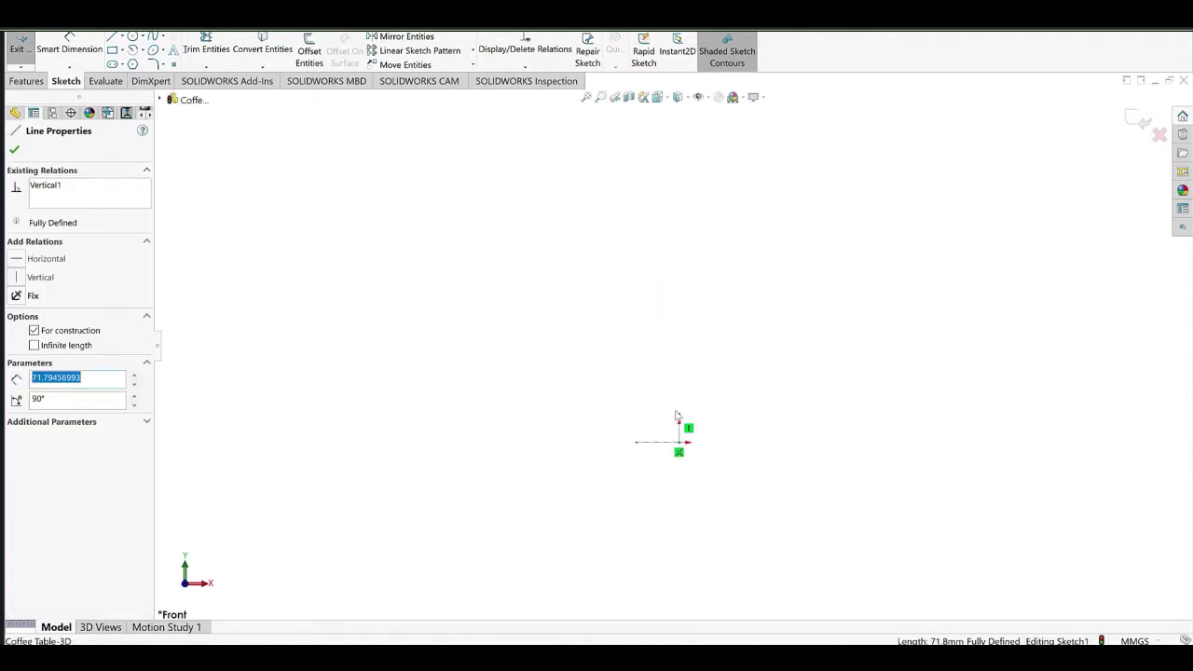
key("Escape")
left_click_drag(680, 414, 681, 136)
left_click(760, 293)
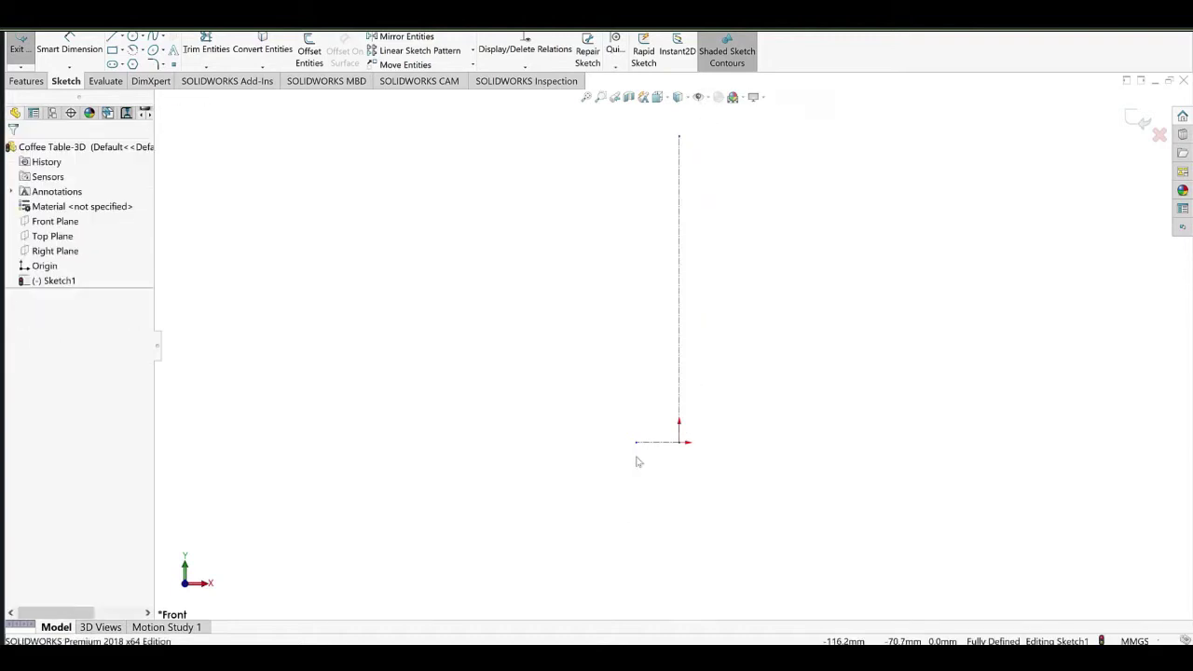
left_click_drag(635, 442, 346, 442)
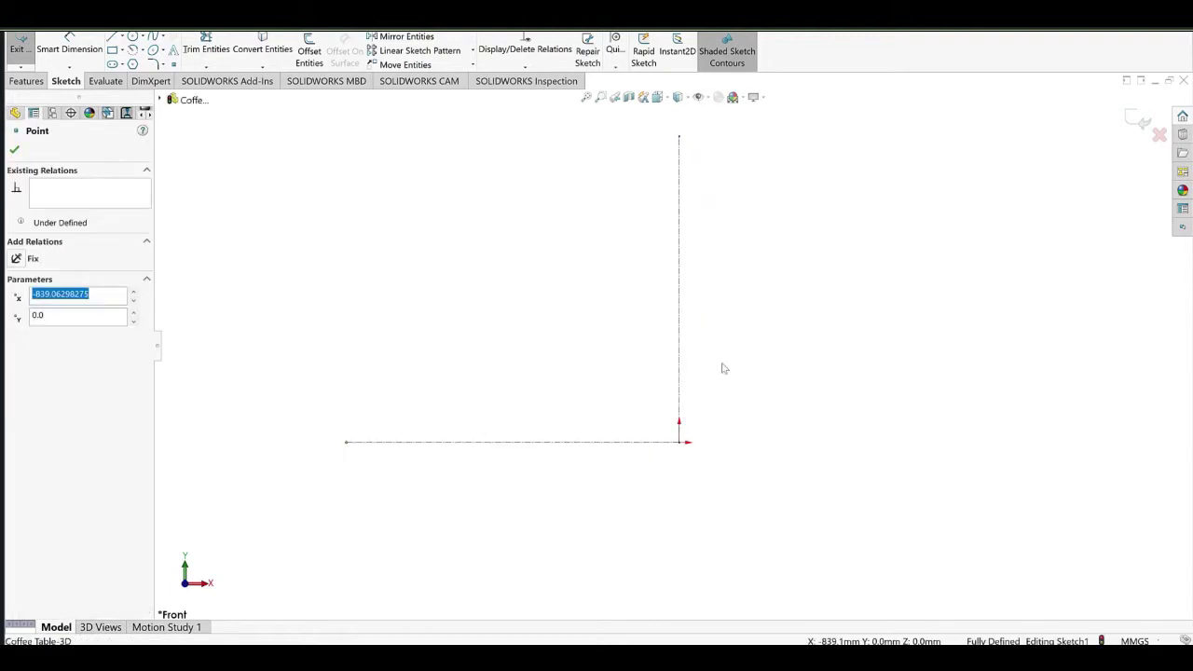
Lengthen the vertical construction line upward to about 1847 mm.
left_click(680, 339)
scroll(669, 300, "up", 8)
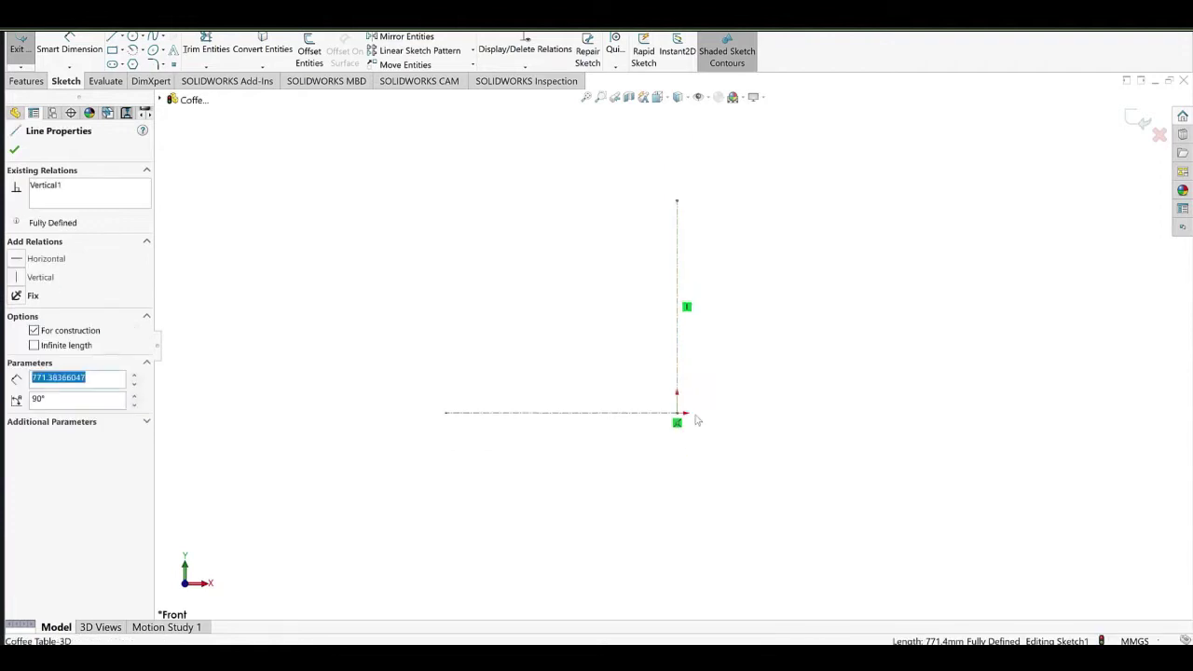
scroll(667, 299, "down", 5)
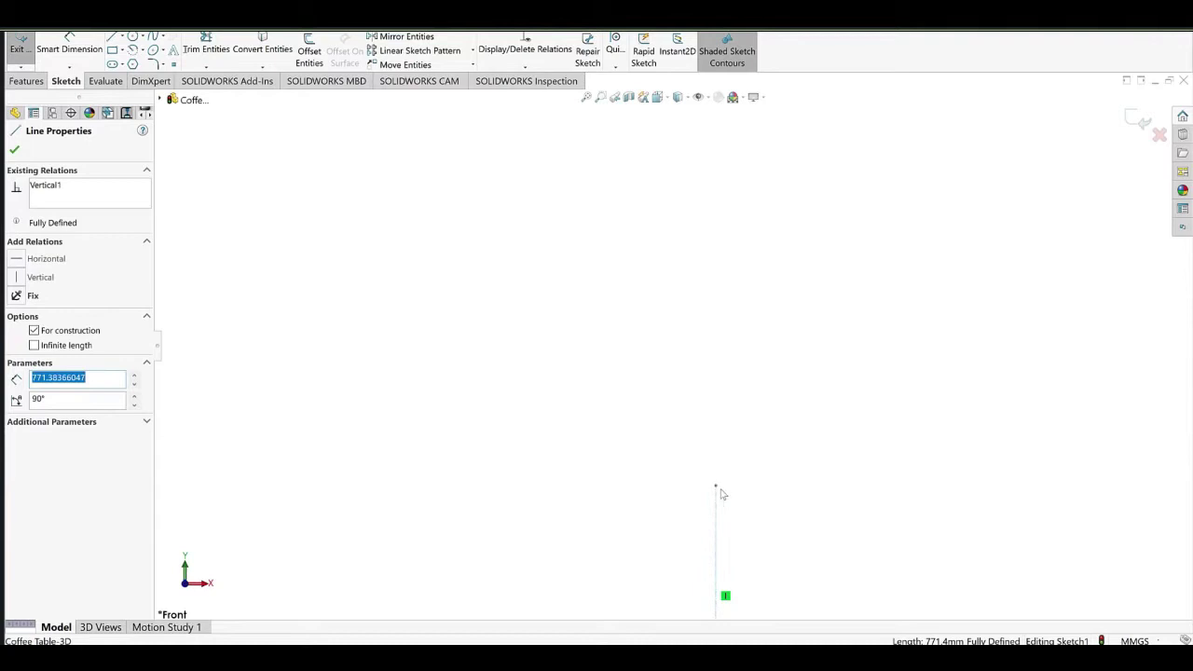
left_click_drag(716, 486, 685, 177)
scroll(683, 300, "up", 6)
scroll(703, 381, "down", 2)
scroll(704, 383, "down", 1)
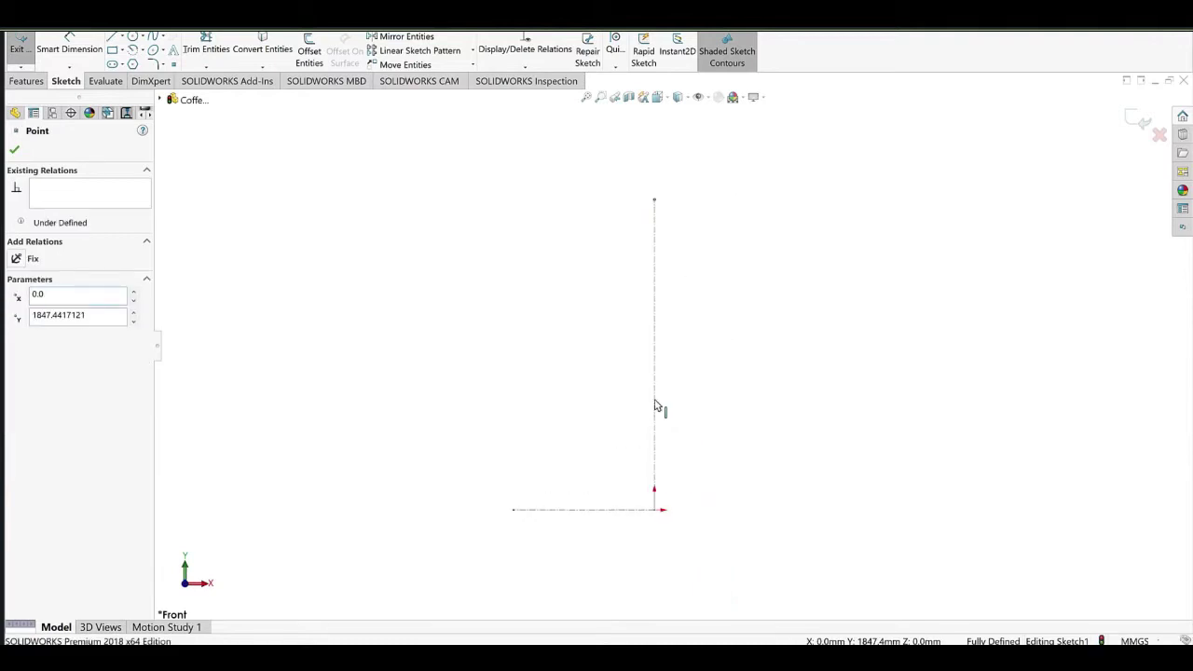
left_click(655, 405)
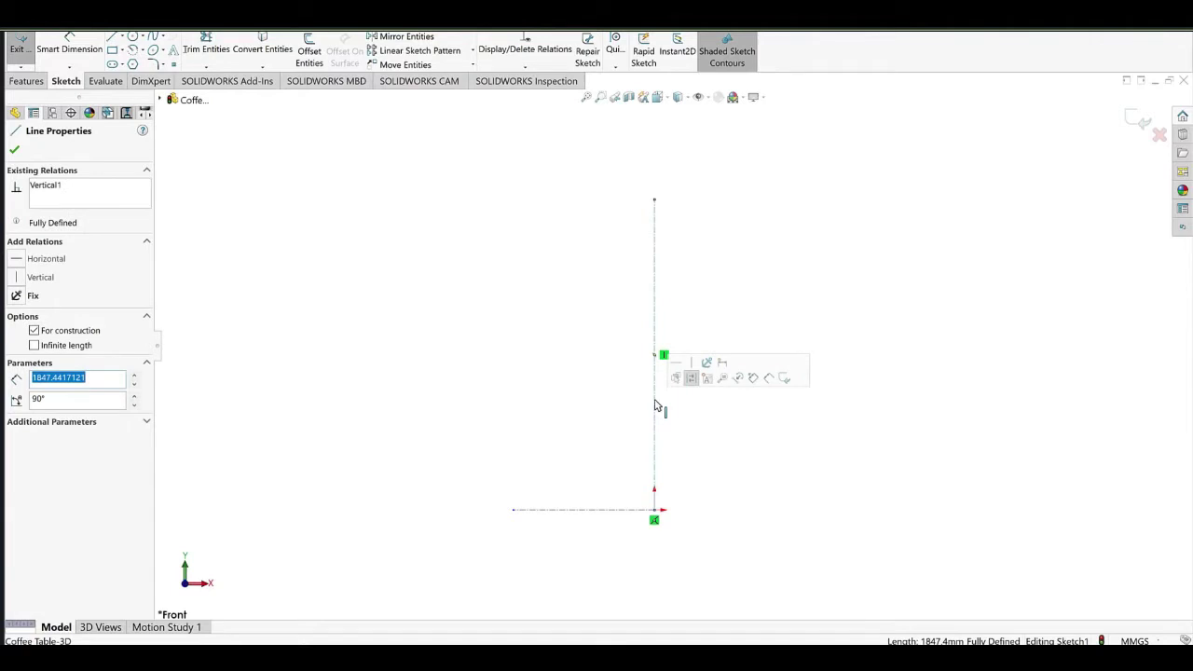
left_click(672, 239)
left_click(655, 237)
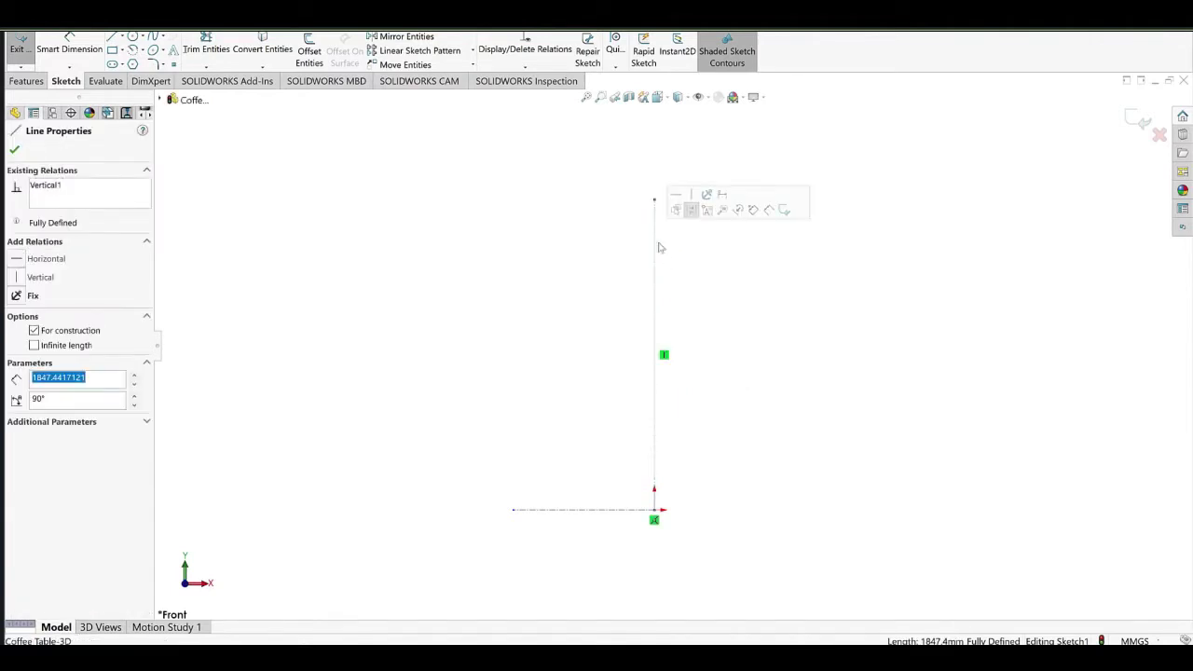
key("Escape")
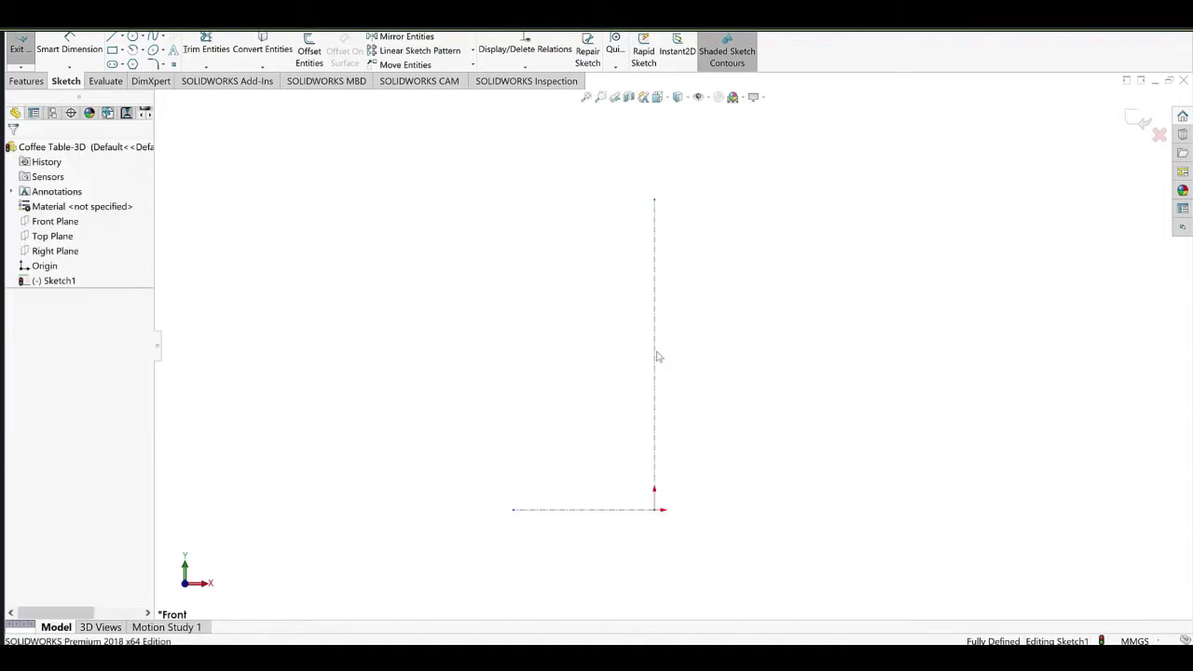
left_click(654, 373)
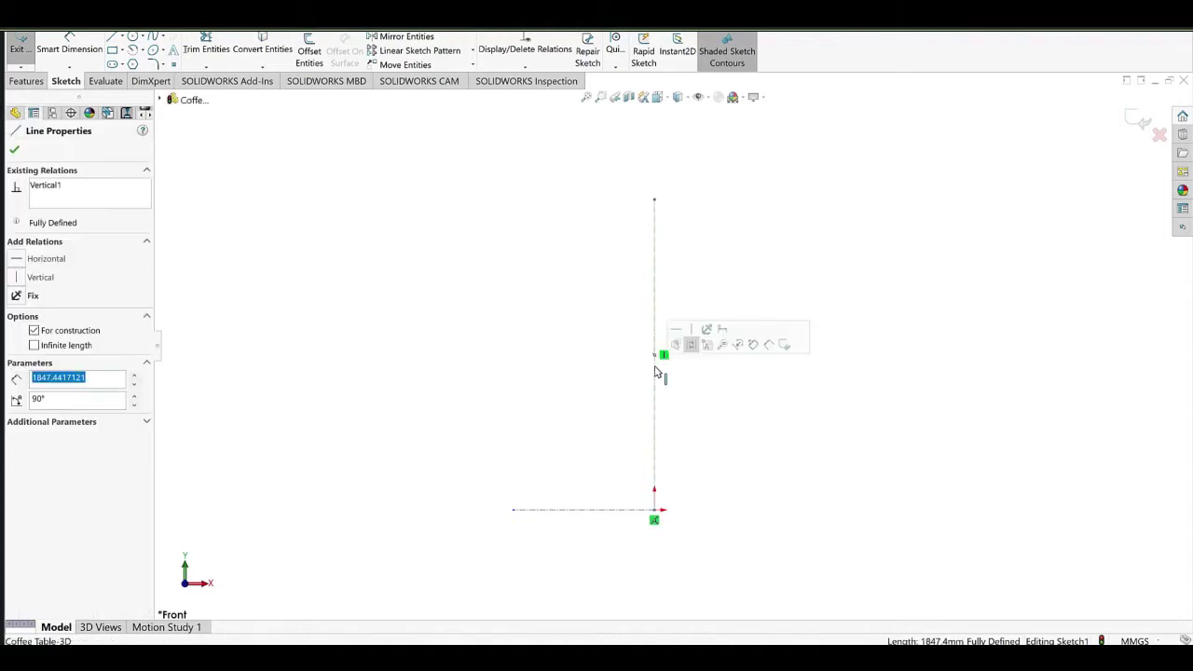
Extend the free end of the horizontal construction line to about 966 mm from the origin.
scroll(633, 369, "up", 3)
left_click(617, 389)
scroll(601, 388, "down", 3)
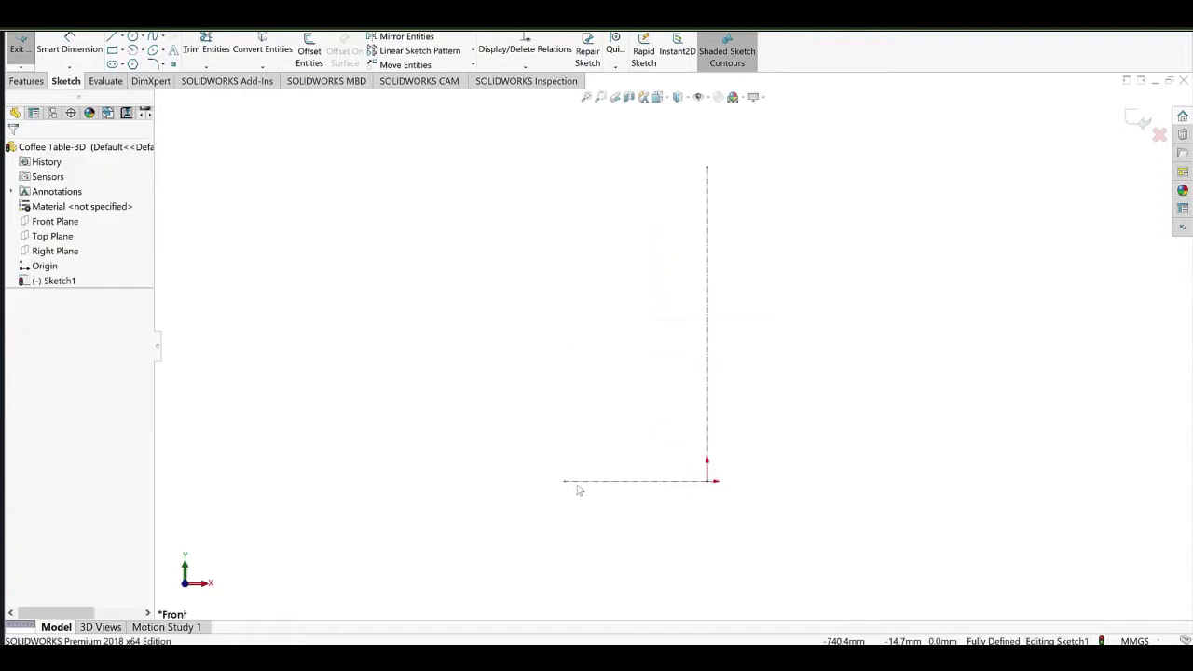
left_click_drag(564, 482, 543, 482)
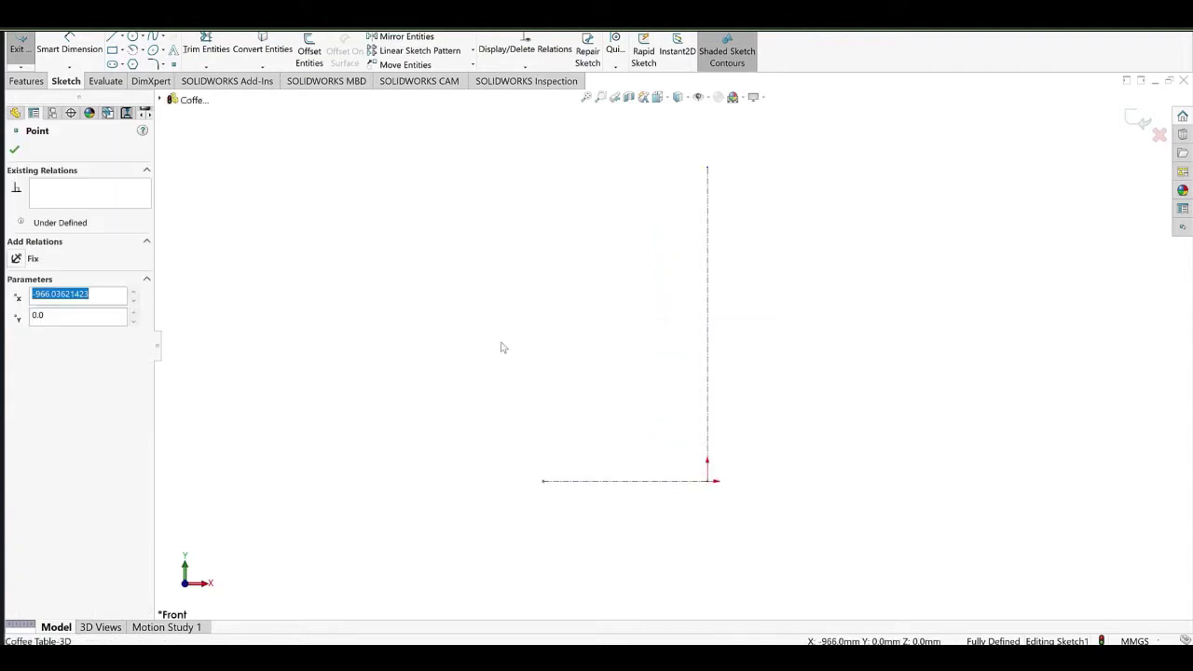
left_click(809, 331)
Sketch a wide corner rectangle about 1537 by 182 mm across the upper part of the vertical construction line.
scroll(810, 328, "up", 3)
scroll(807, 331, "up", 3)
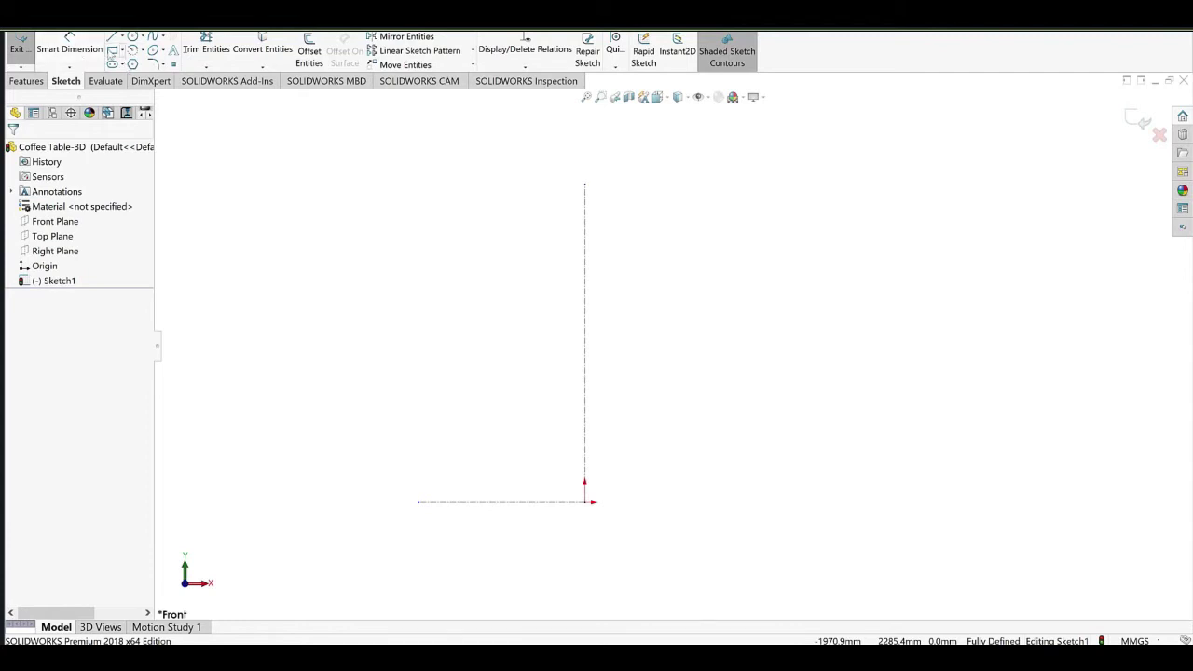
left_click(112, 49)
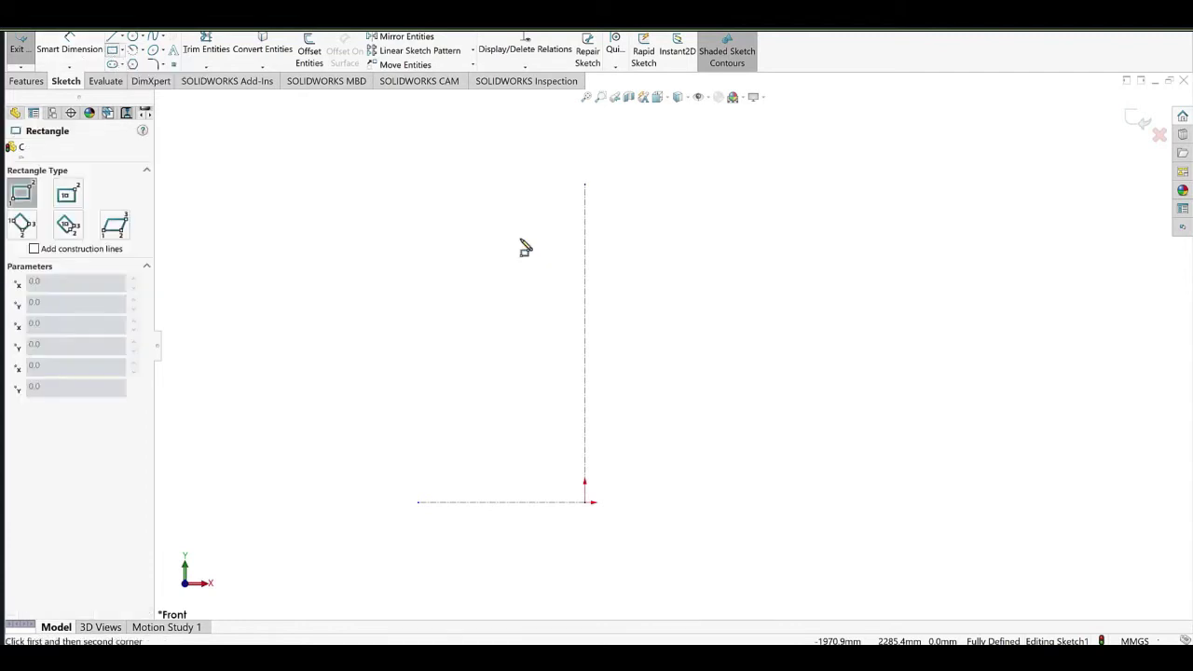
left_click(479, 222)
left_click(743, 254)
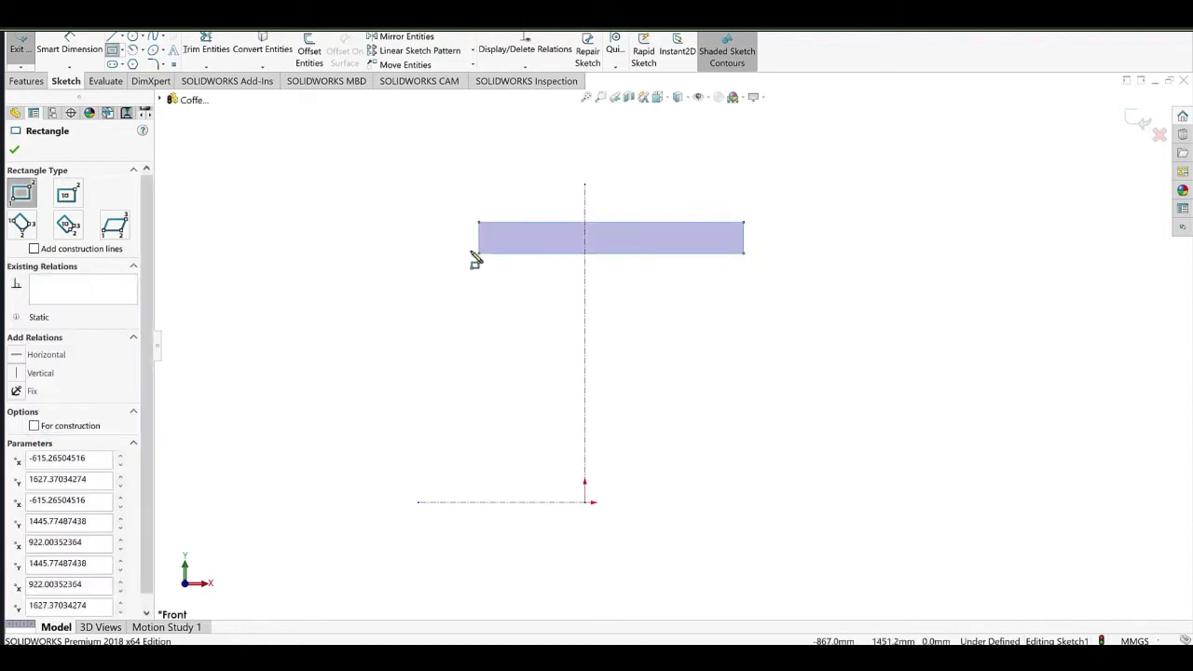
Sketch a narrow upright rectangle about 86 by 1201 mm down from the lower-left corner of the wide rectangle.
left_click(479, 253)
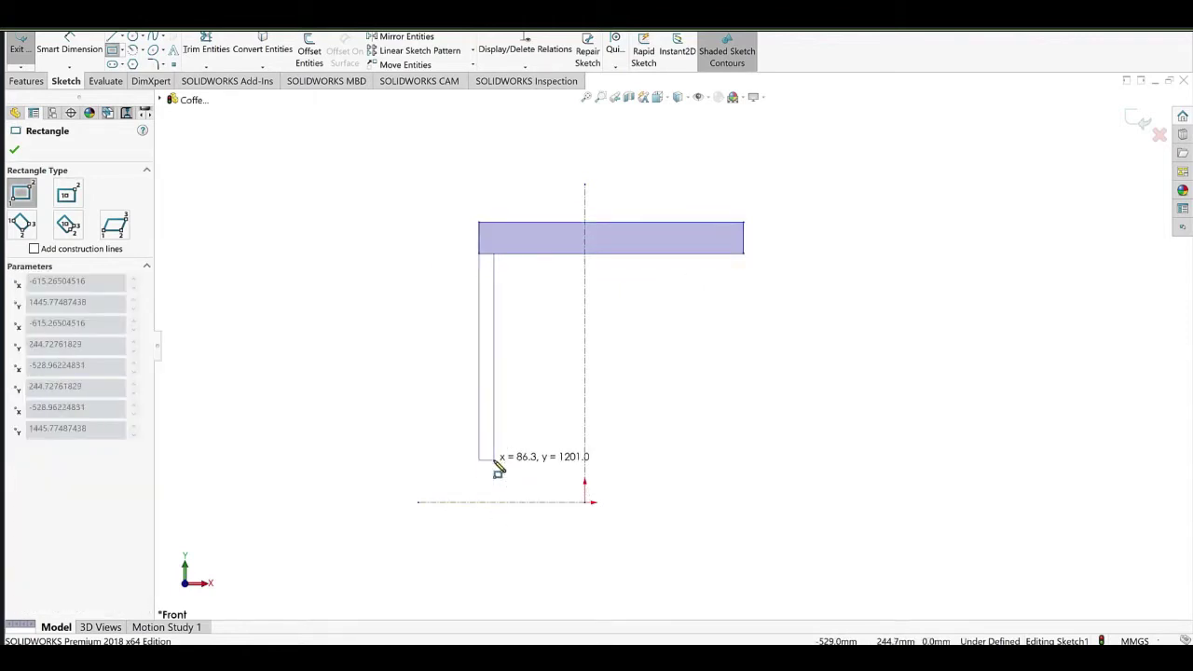
left_click(494, 461)
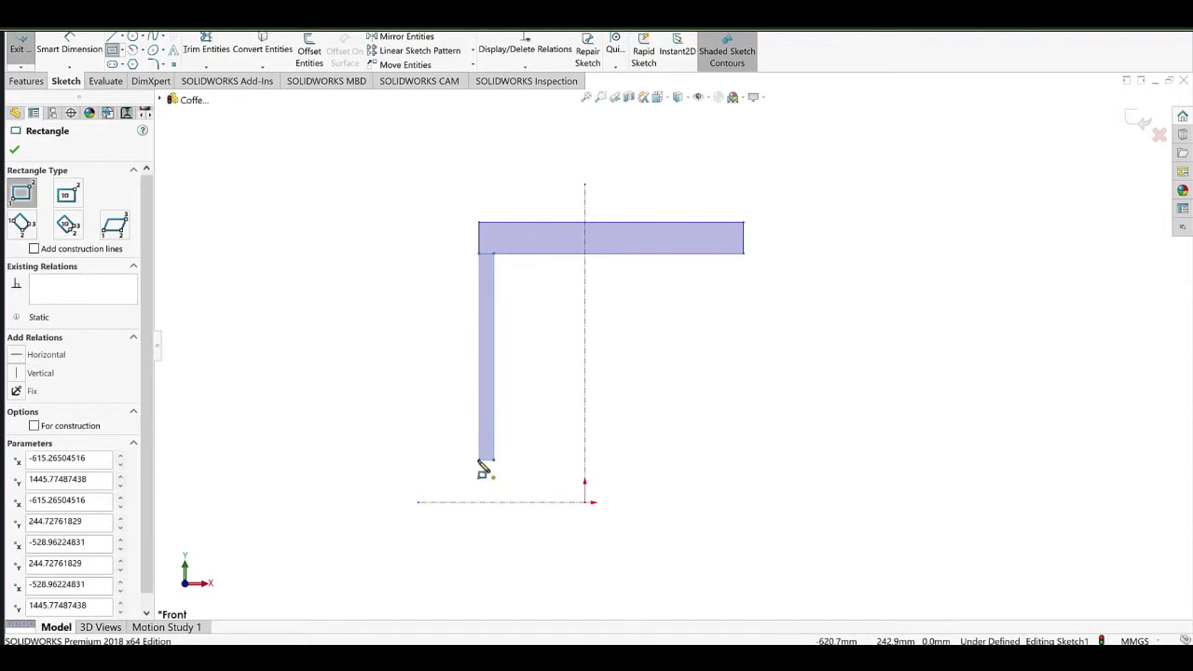
left_click(479, 462)
key("Escape")
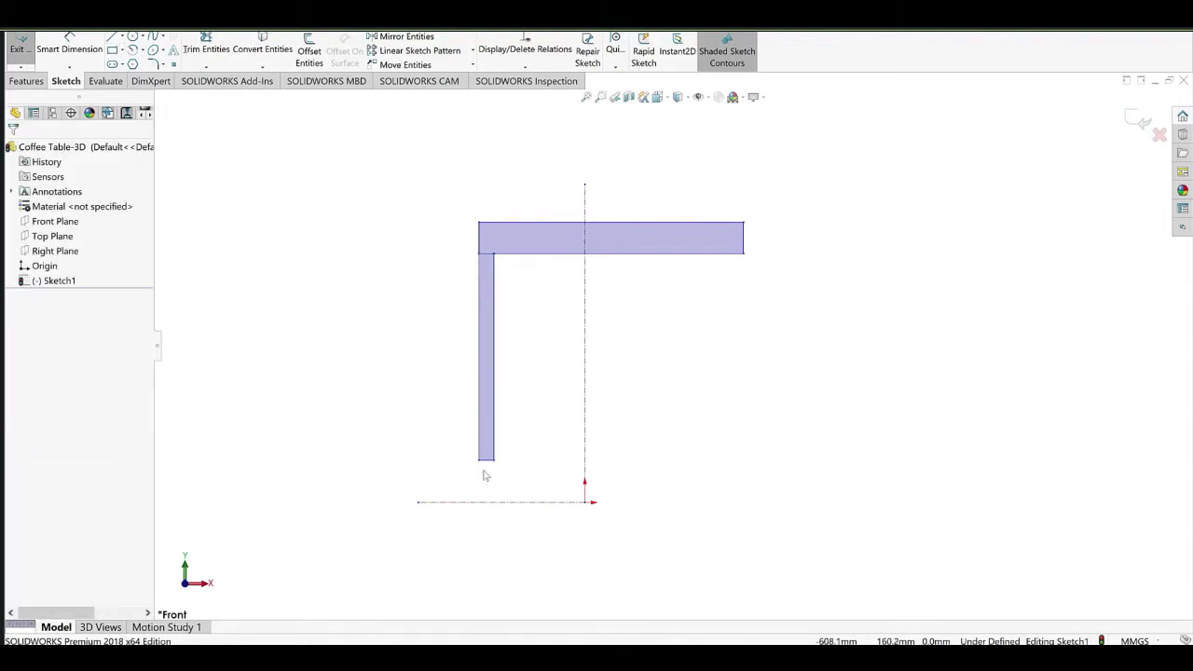
Sketch a rectangle about 529 by 113 mm from the upright's lower-right corner to the vertical construction line.
left_click(111, 52)
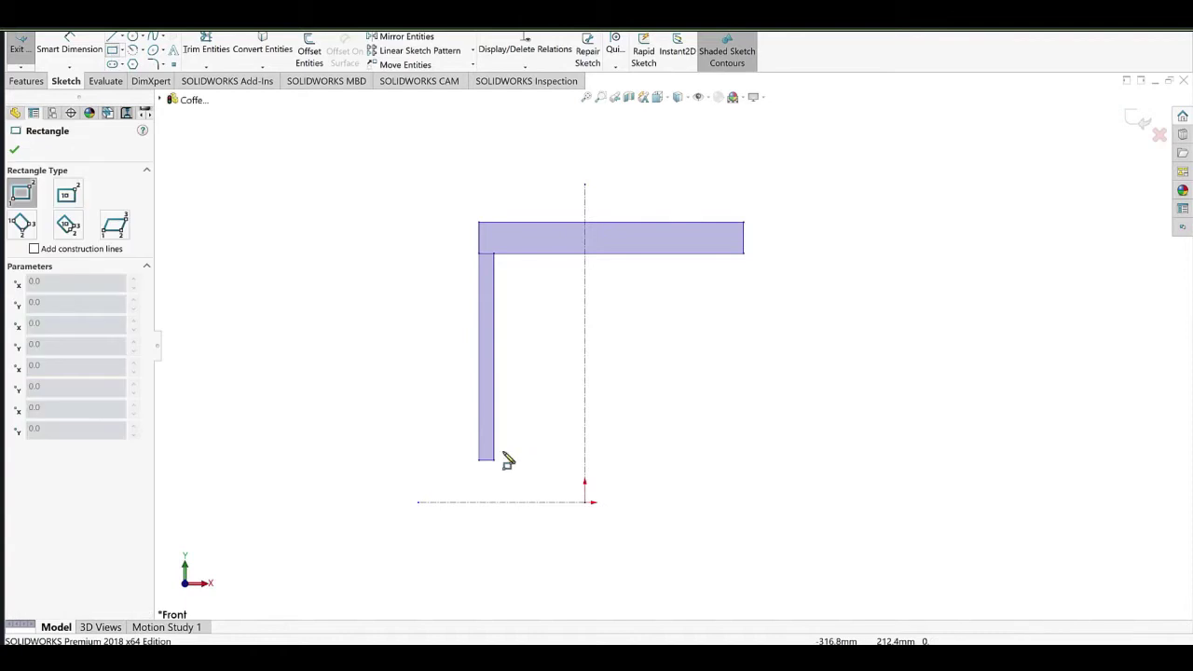
left_click(494, 460)
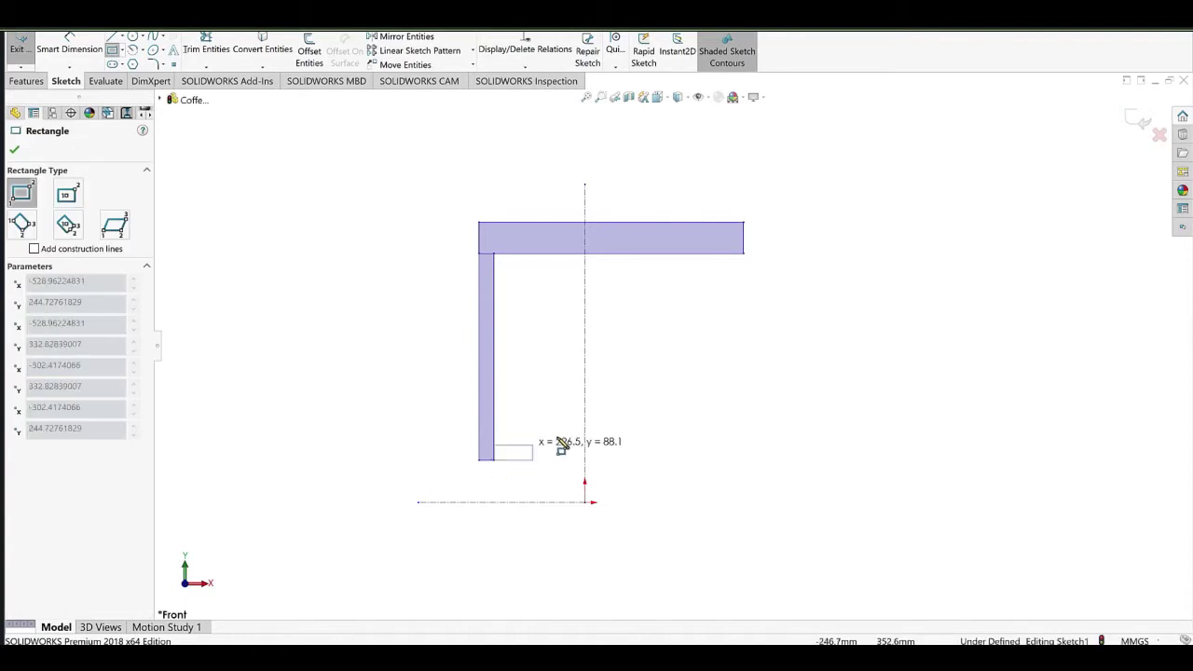
left_click(606, 428)
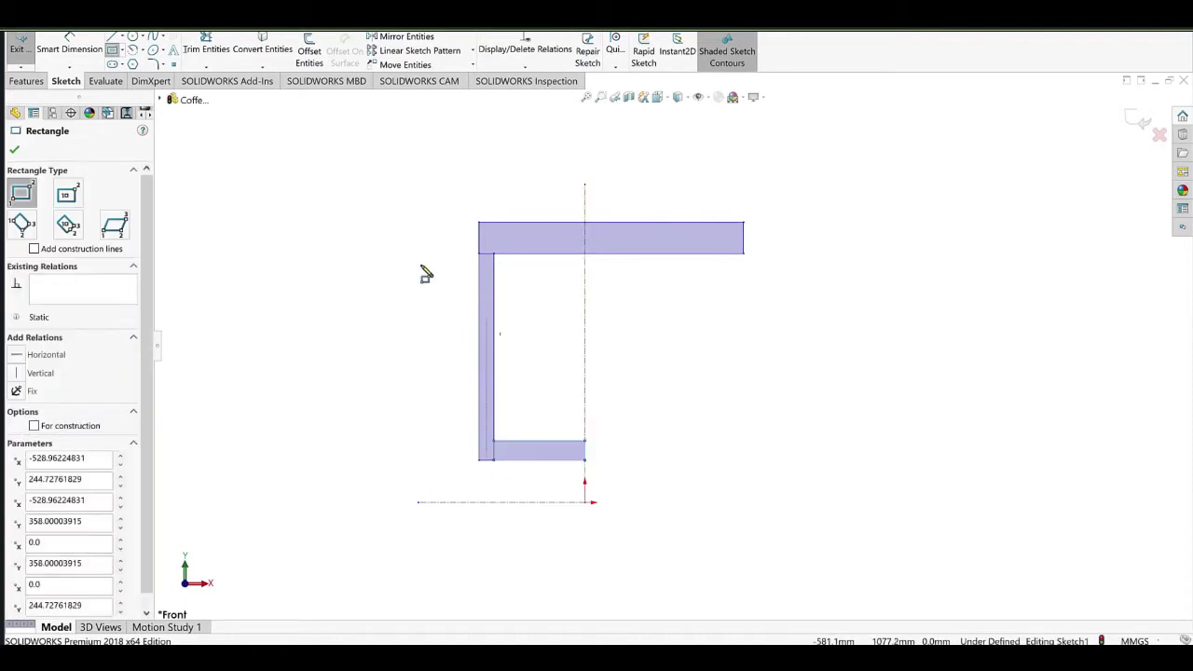
right_click(356, 201)
left_click(353, 193)
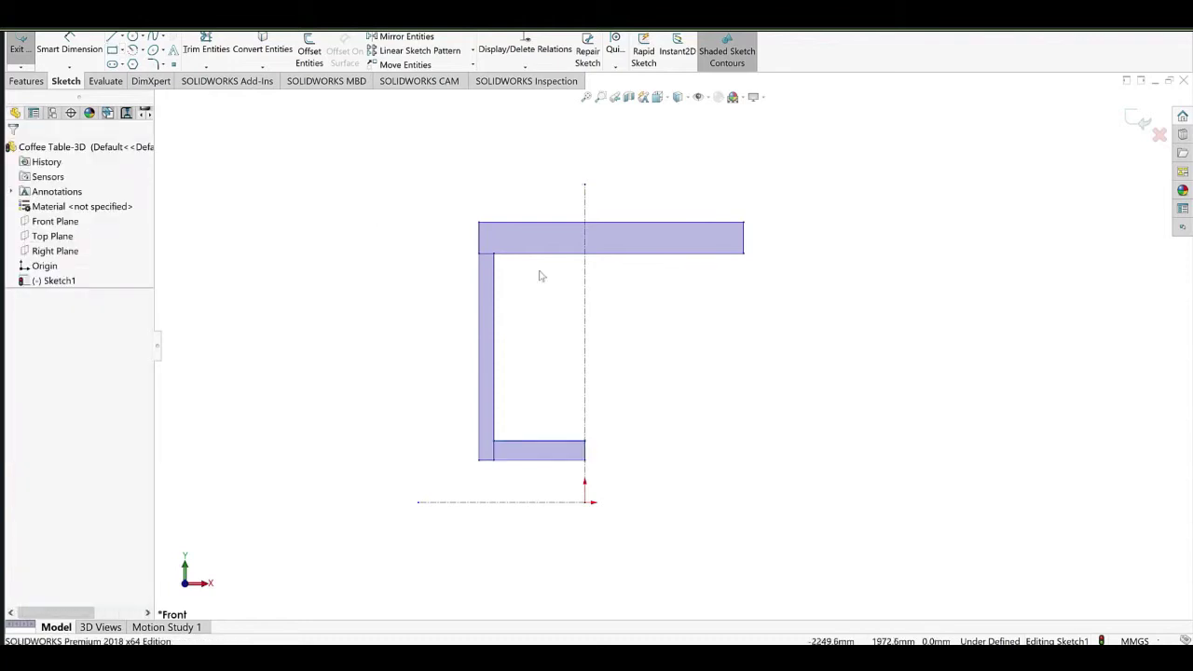
Make the two short sides of the wide upper rectangle symmetric about the vertical construction line.
left_click(481, 242)
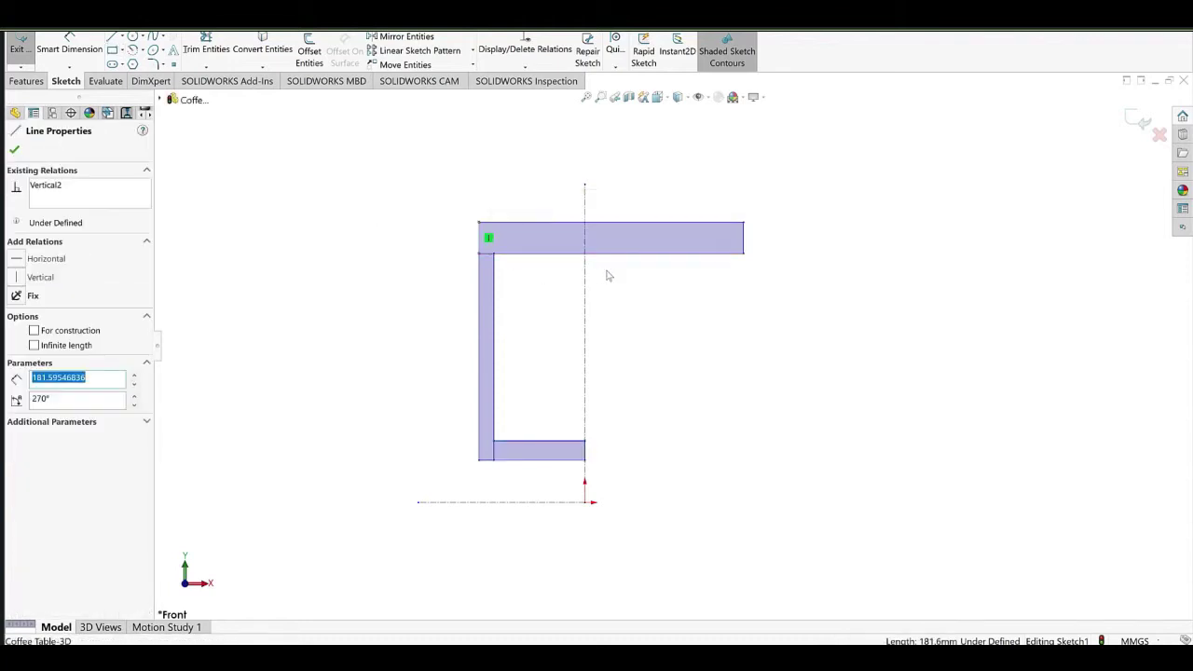
left_click(585, 280, "ctrl")
left_click(744, 242, "ctrl")
left_click(17, 424)
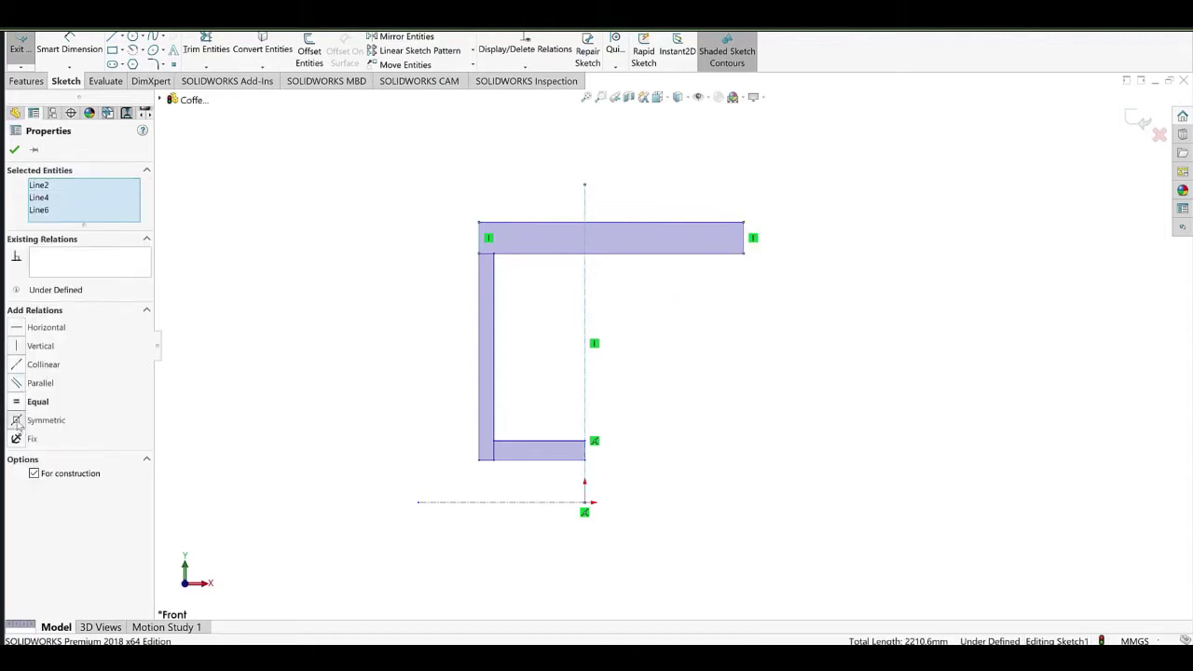
left_click(684, 350)
left_click_drag(404, 165, 544, 317)
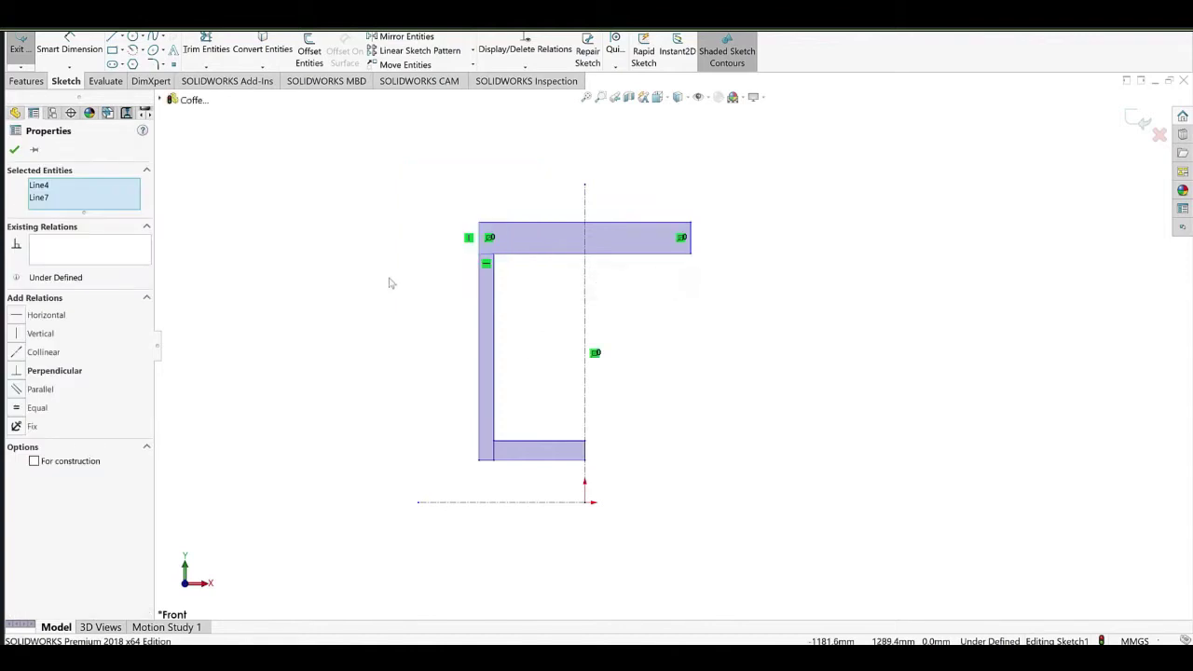
left_click(389, 279)
Dimension the height of the wide upper rectangle at its short side and set it to 30 mm.
left_click(65, 55)
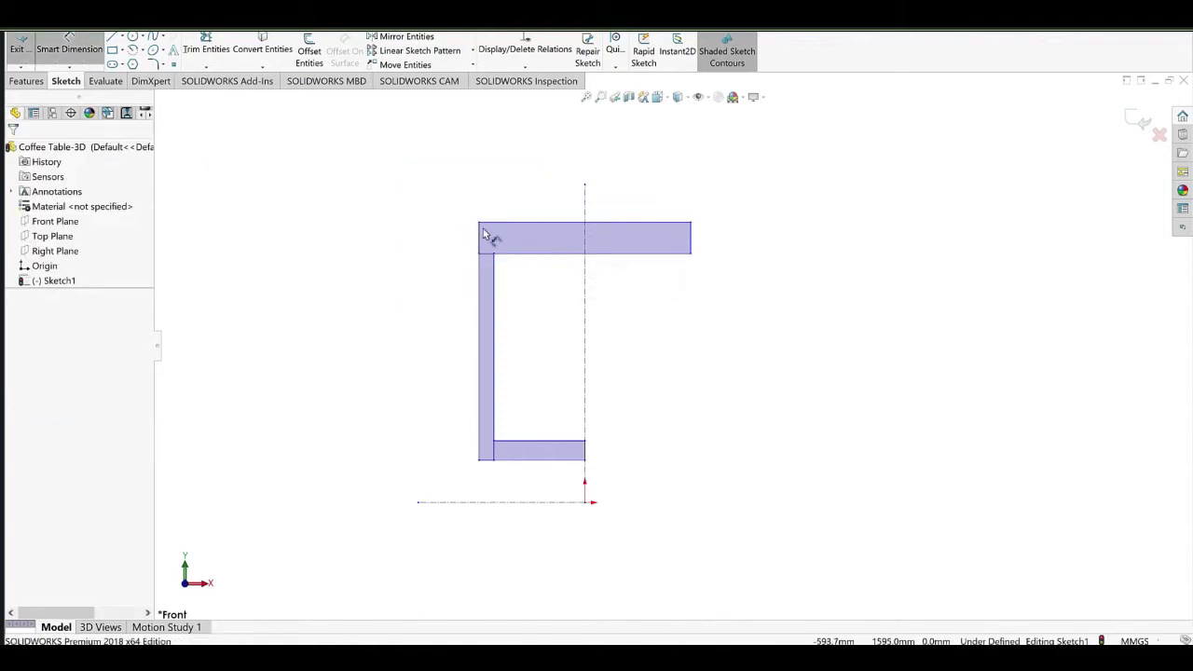
left_click(479, 231)
left_click(451, 250)
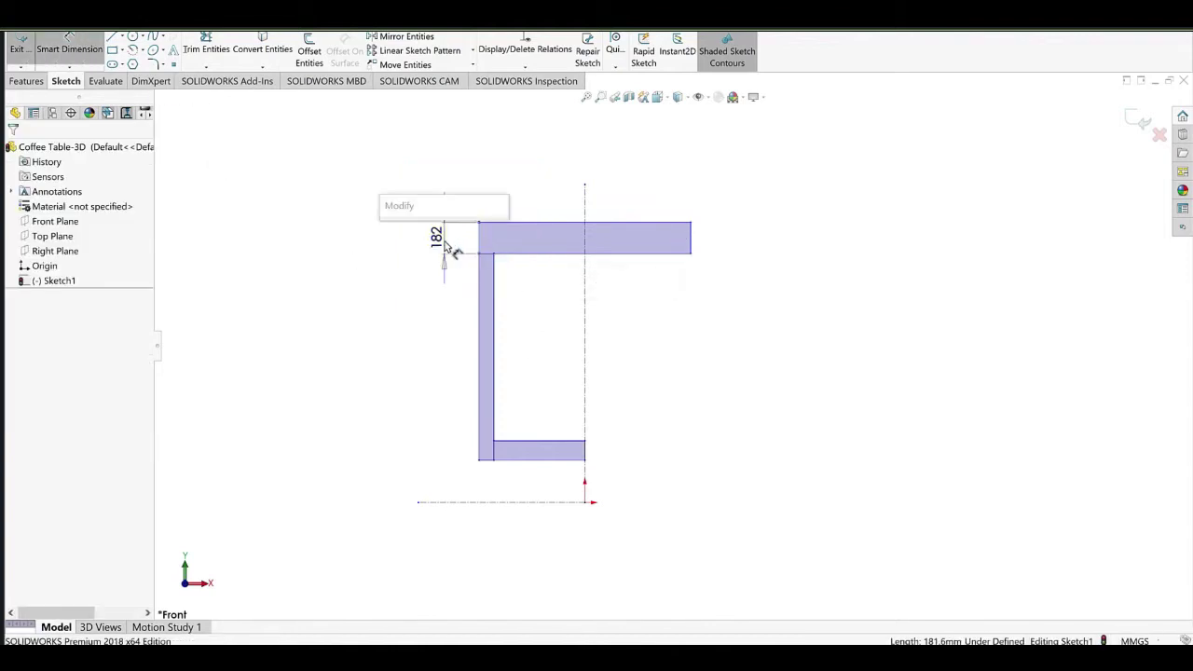
type("30")
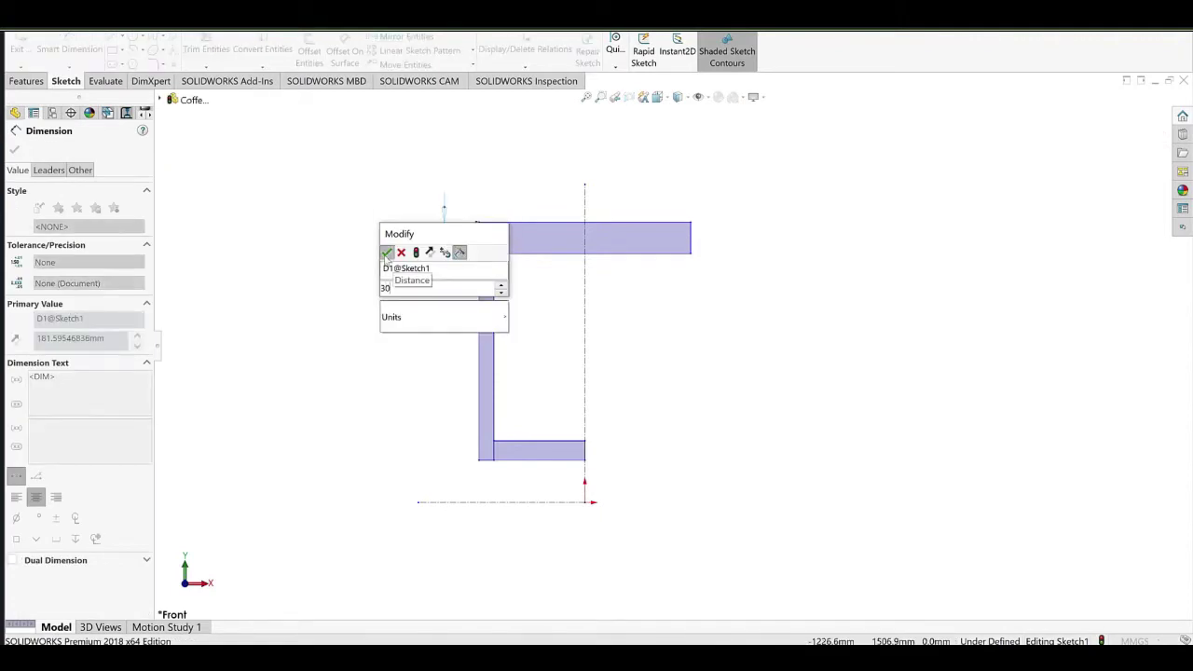
left_click(387, 252)
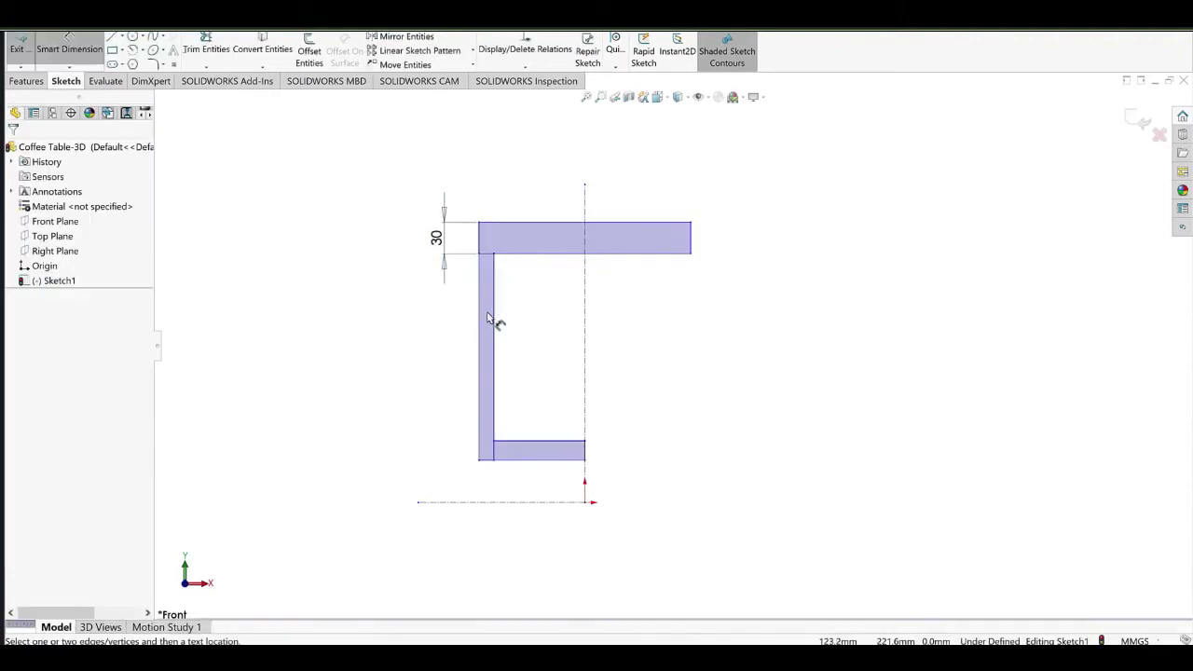
Dimension the width of the narrow upright rectangle between its two long sides and set it to 30 mm.
left_click(491, 330)
left_click(494, 326)
left_click(454, 351)
type("30")
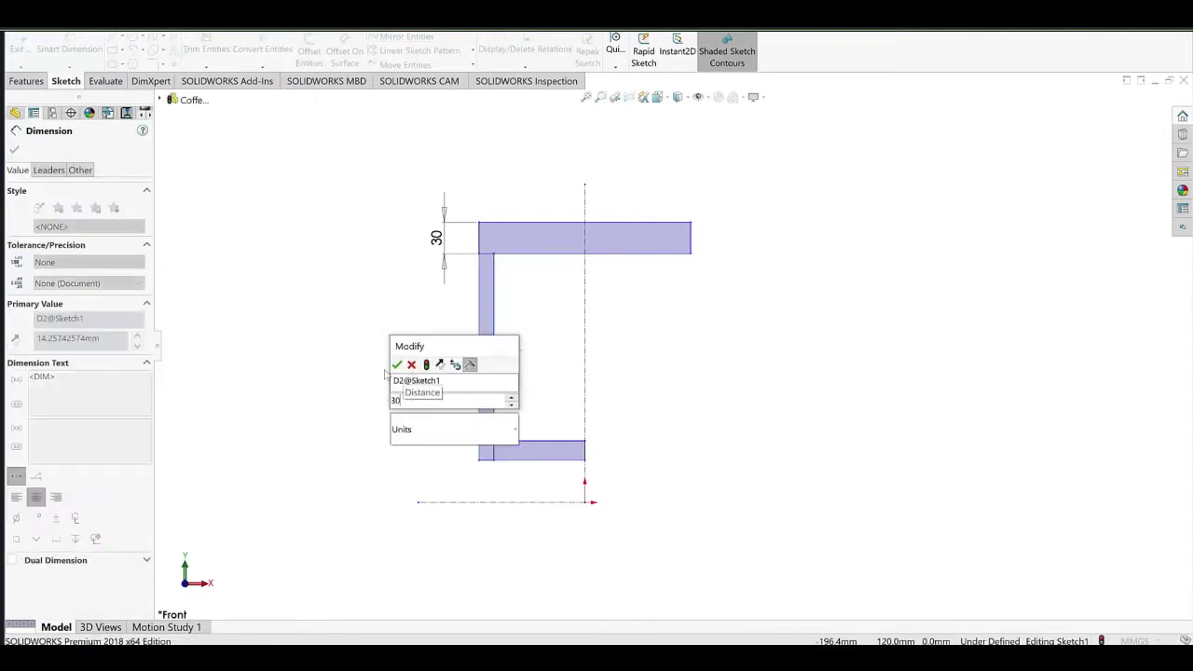
left_click(397, 364)
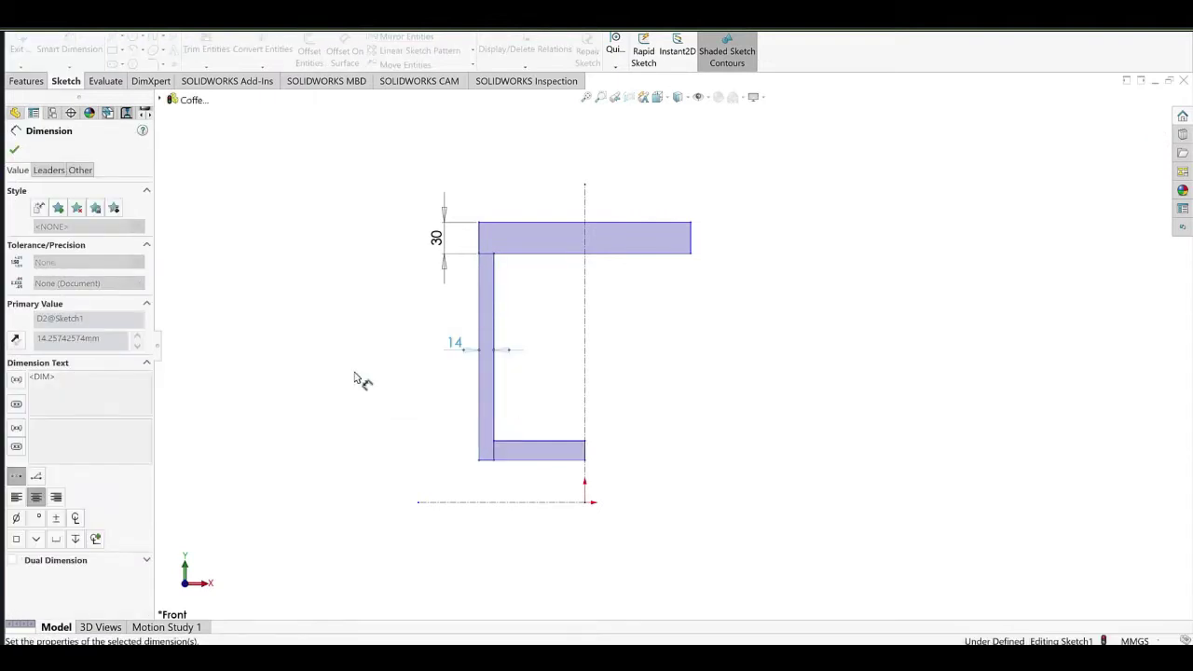
Dimension the height of the lower horizontal rectangle and set it to 30 mm.
left_click(553, 461)
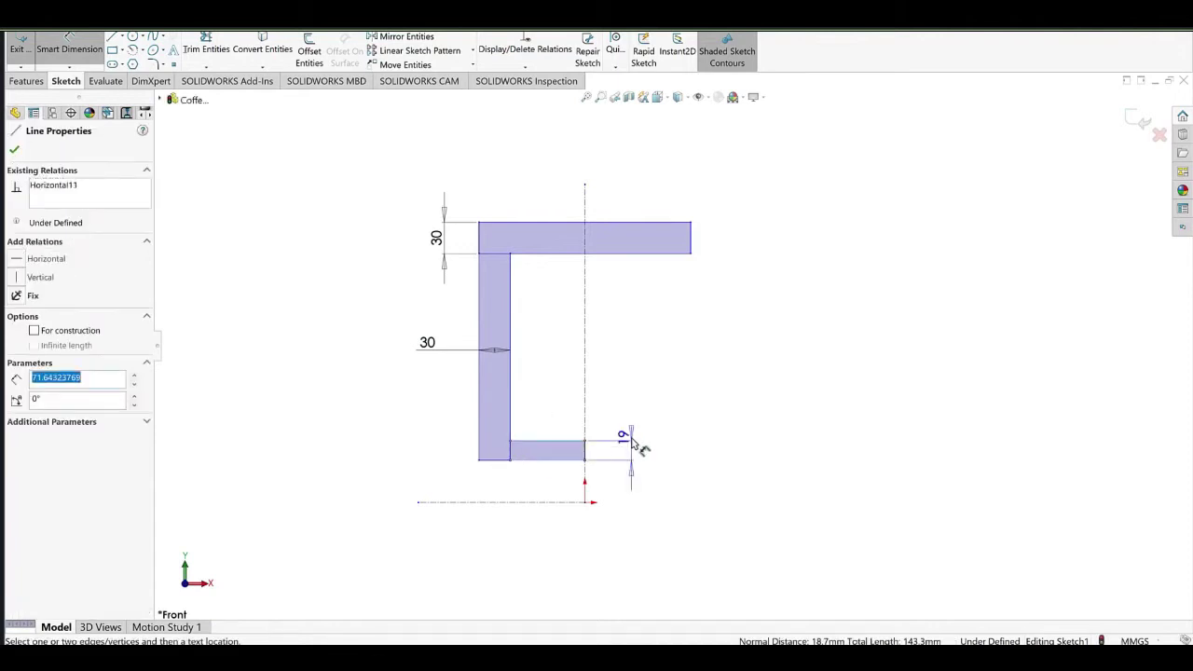
left_click(632, 442)
type("30")
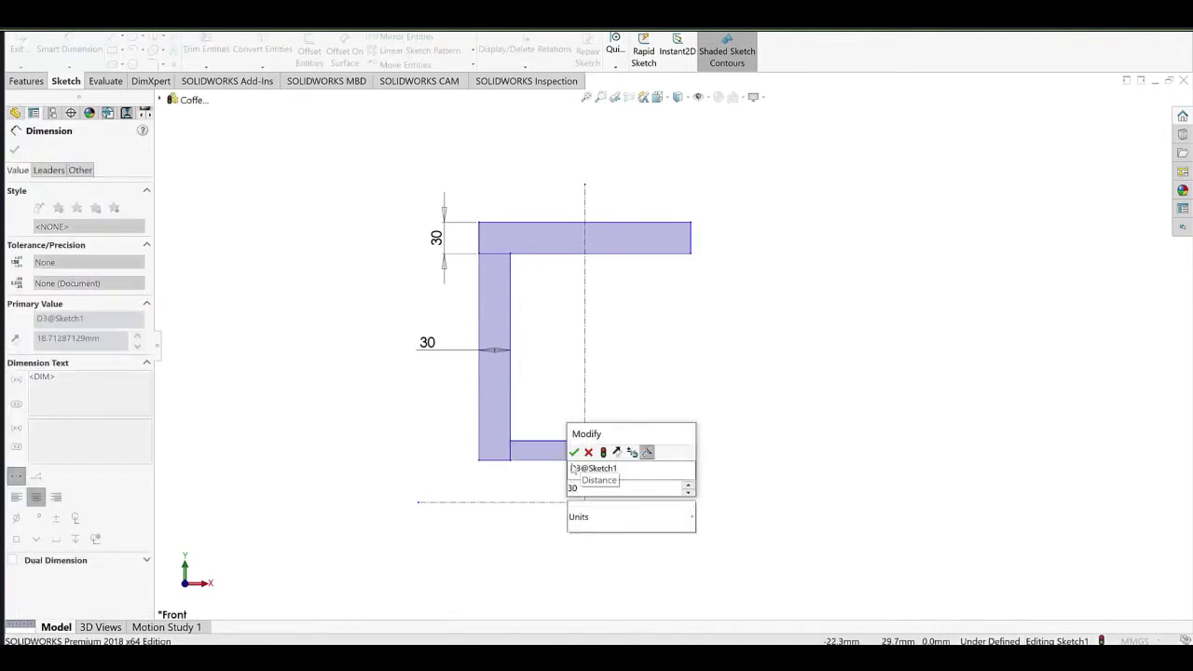
left_click(573, 452)
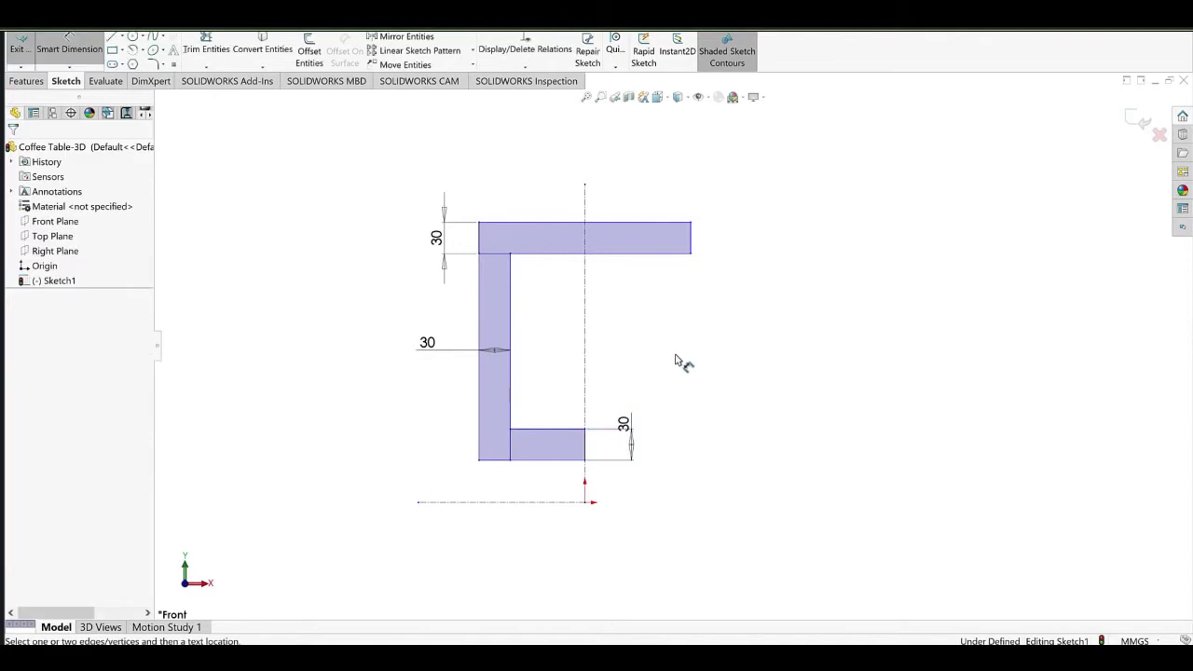
right_click(333, 200)
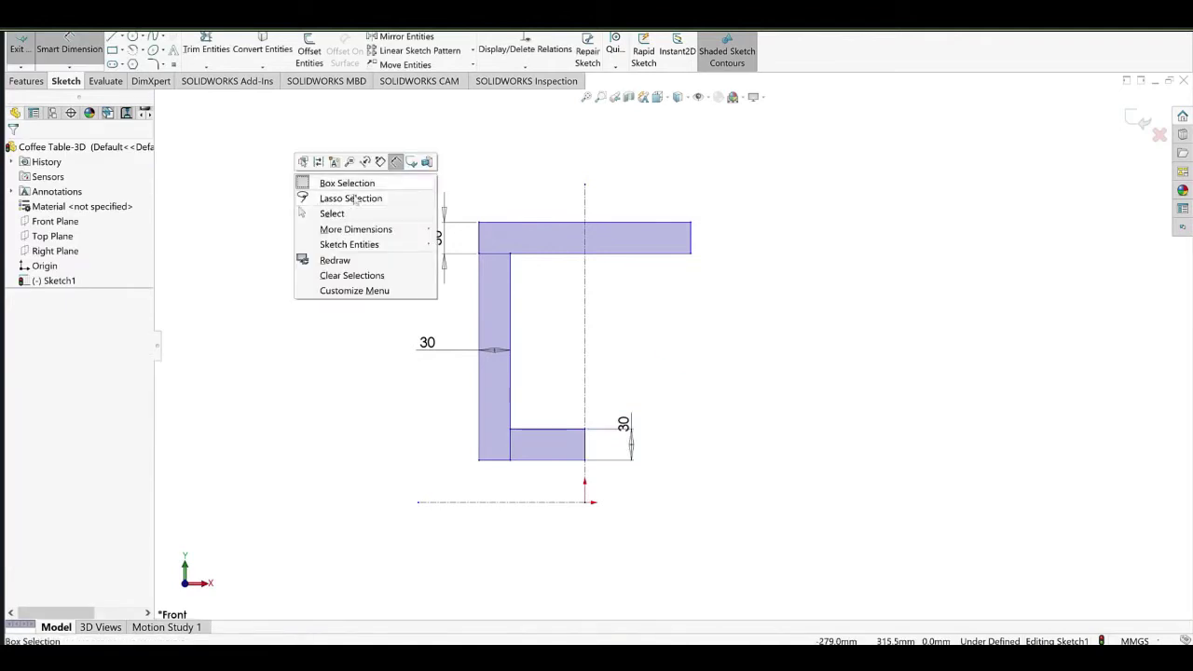
left_click(326, 210)
Dimension the overall length of the wide upper rectangle along its top edge and set it to 1200 mm.
left_click(84, 51)
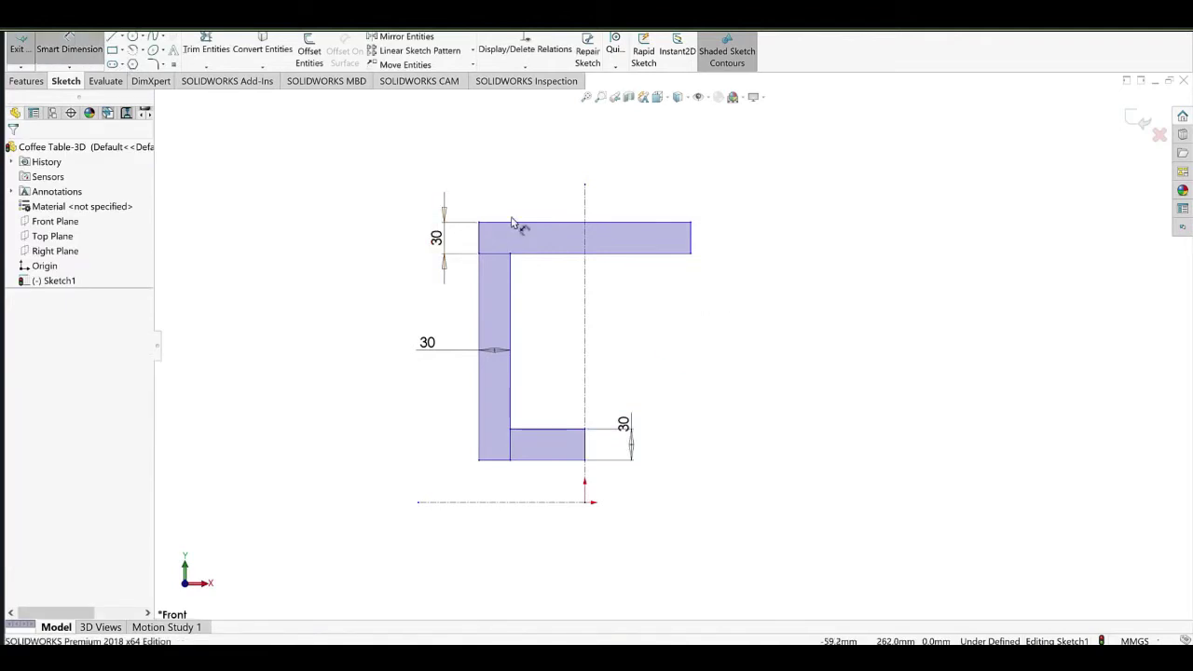
left_click(550, 222)
left_click(549, 216)
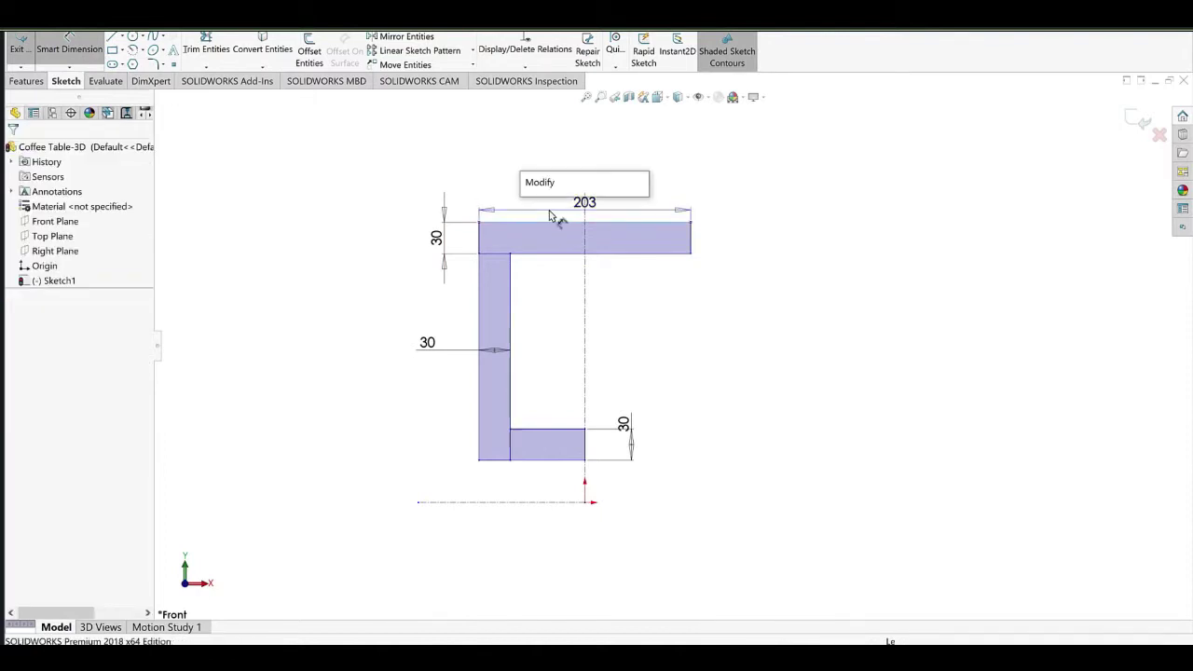
type("1200")
left_click(528, 225)
scroll(577, 305, "up", 5)
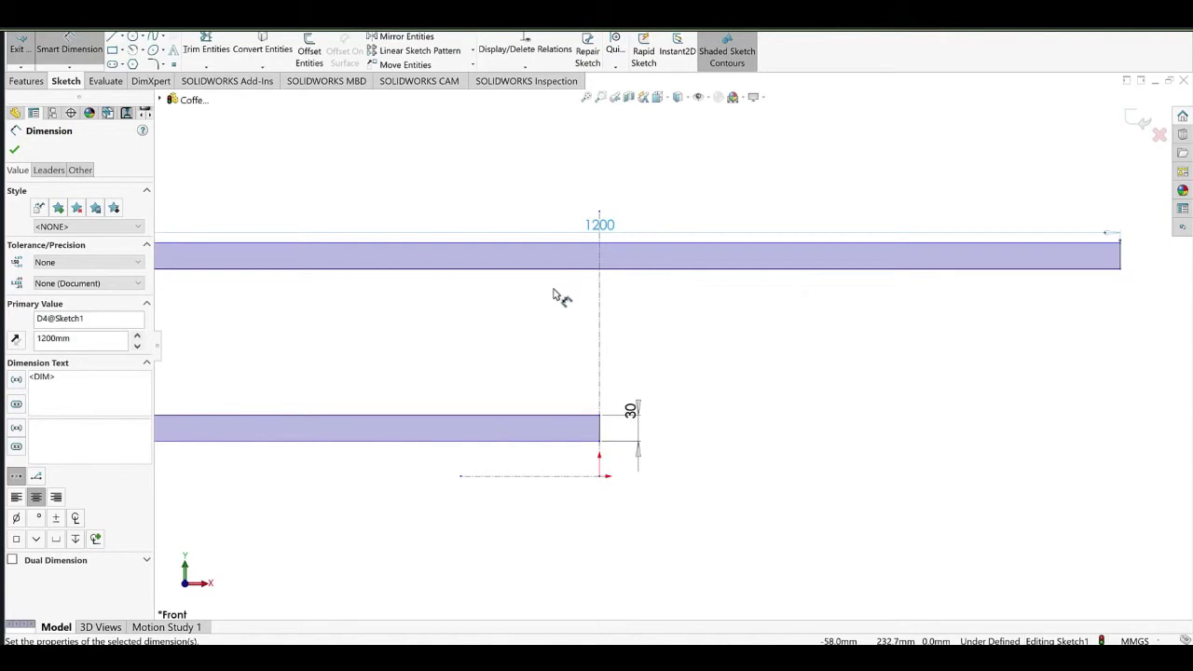
Dimension the height from the horizontal centerline to the top edge of the upper rectangle and set it to 1800 mm.
left_click(551, 297)
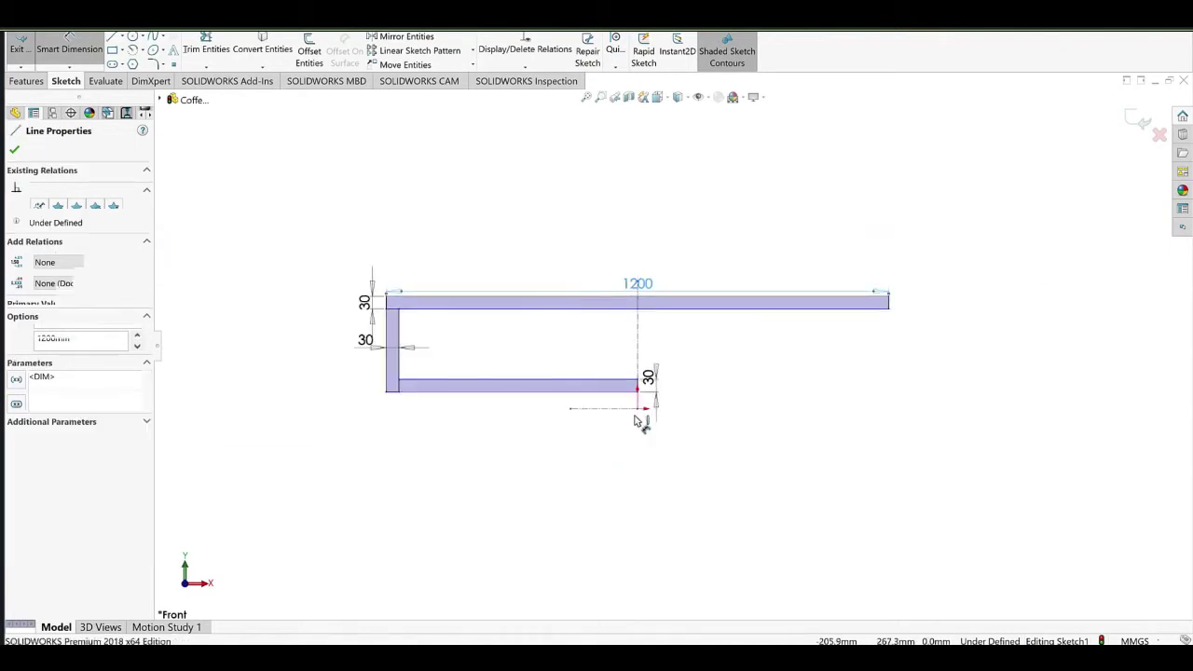
left_click(620, 410)
left_click(317, 369)
type("1800")
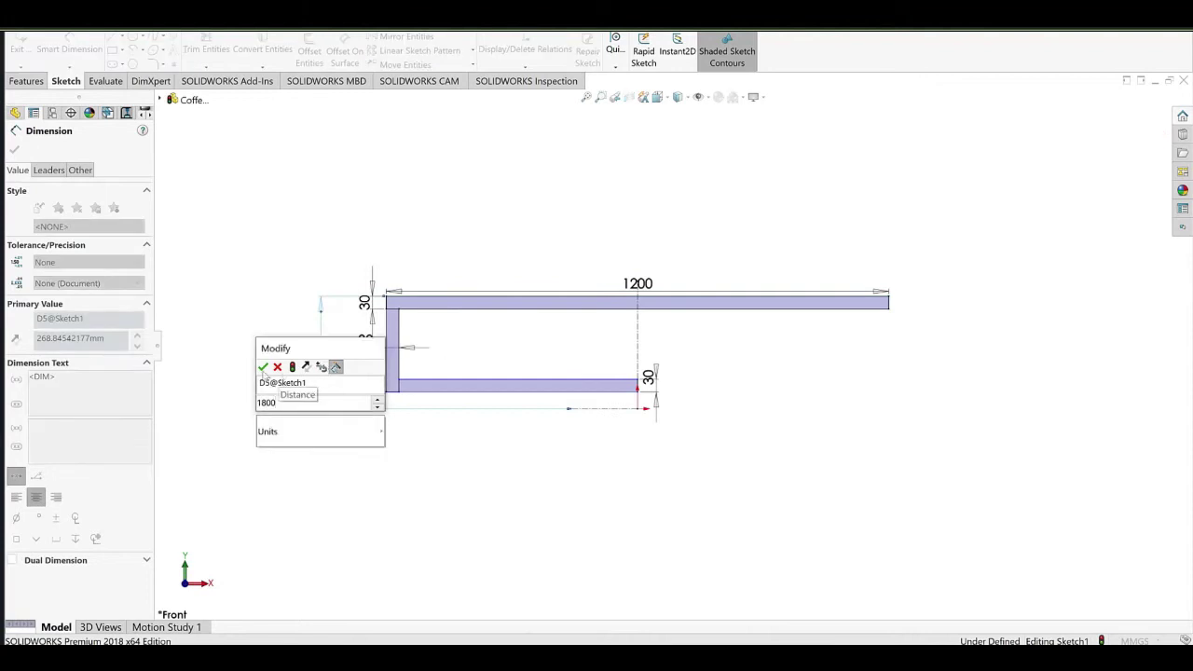
left_click(263, 367)
left_click(573, 334)
scroll(615, 355, "up", 7)
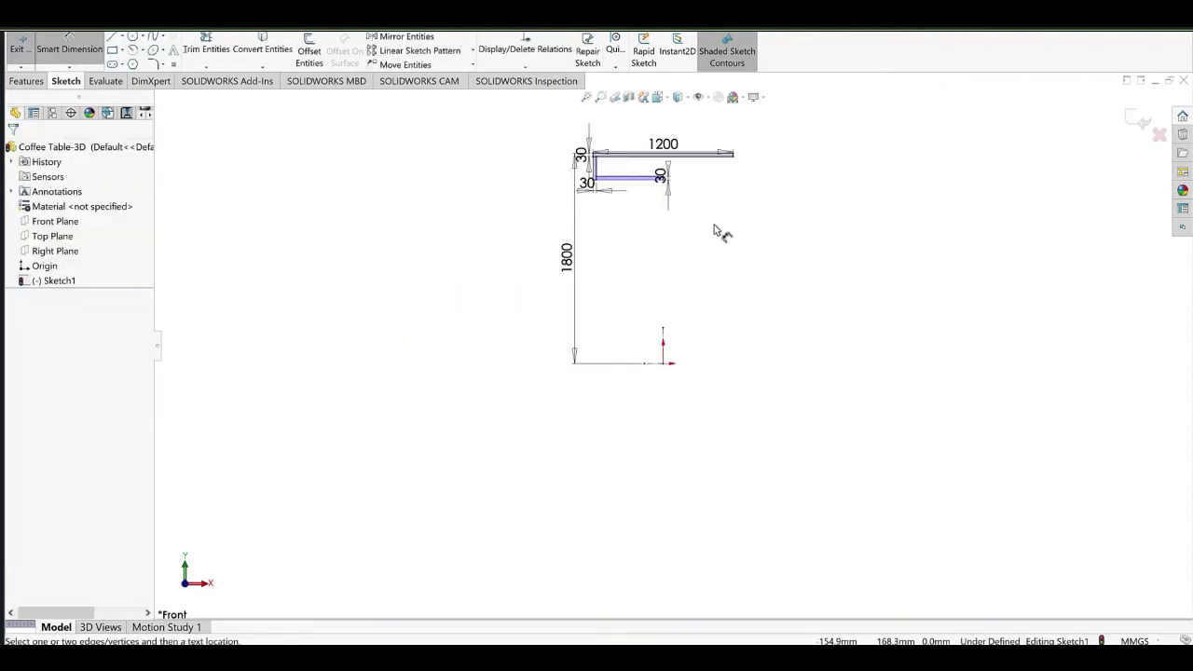
scroll(712, 224, "down", 4)
right_click(636, 208)
left_click(676, 246)
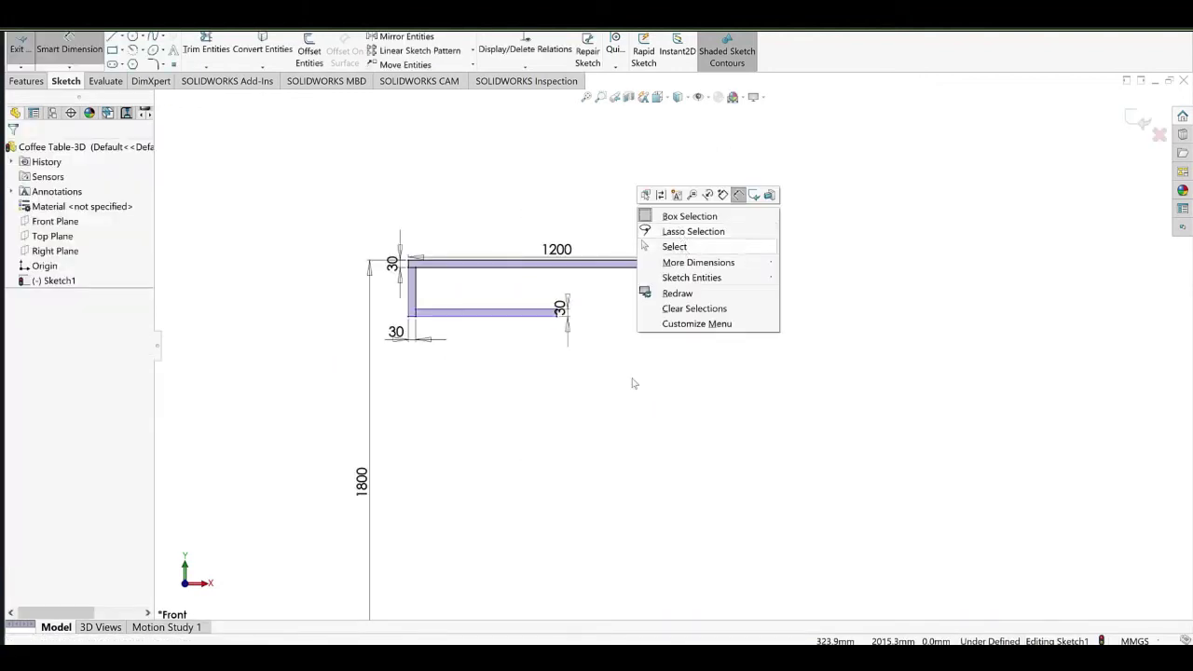
Stretch the vertical centerline above the upper rectangle and extend the horizontal centerline to about 1038 mm left of the origin.
scroll(633, 383, "up", 4)
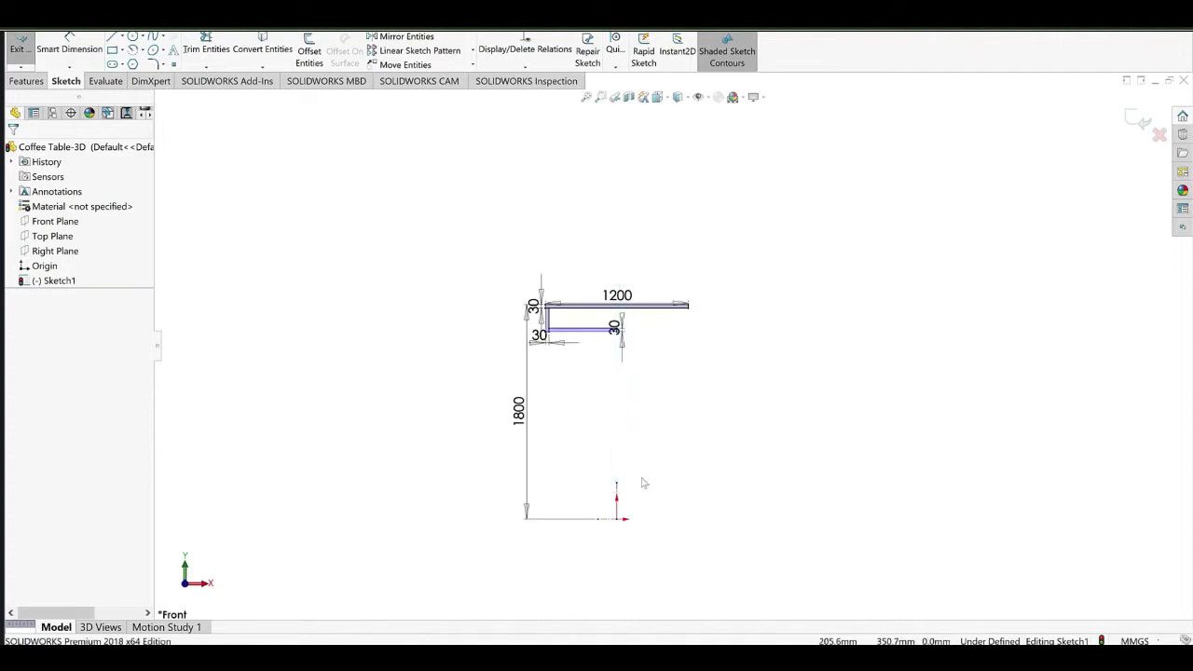
left_click(549, 520)
left_click(599, 538)
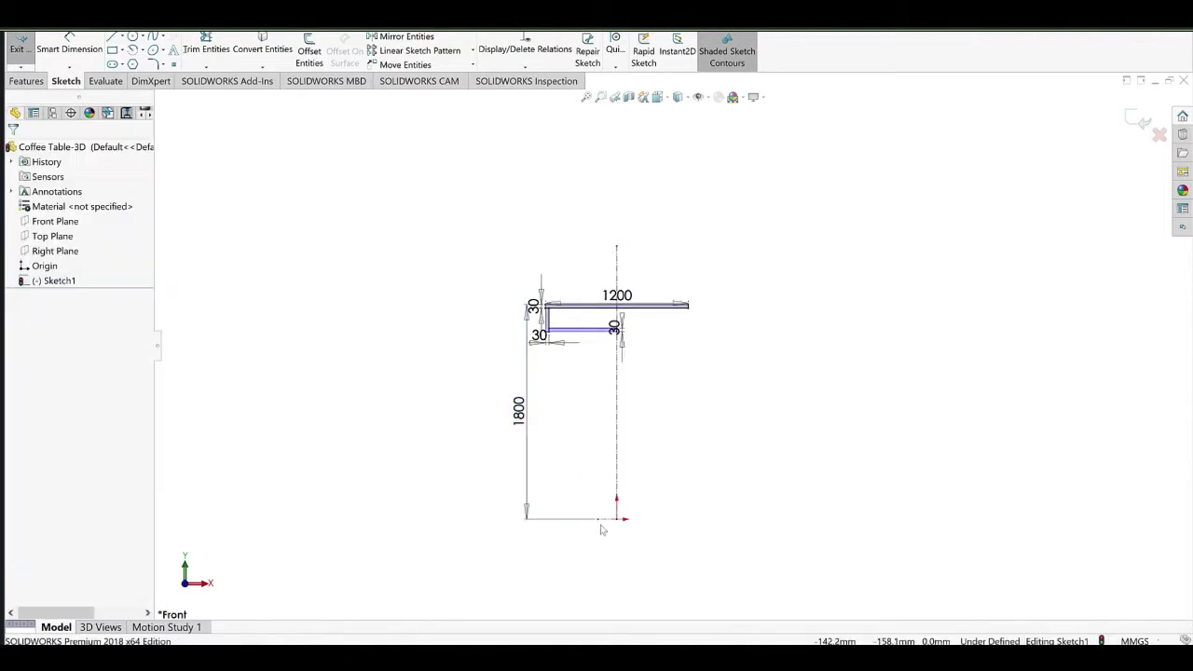
left_click_drag(599, 520, 451, 502)
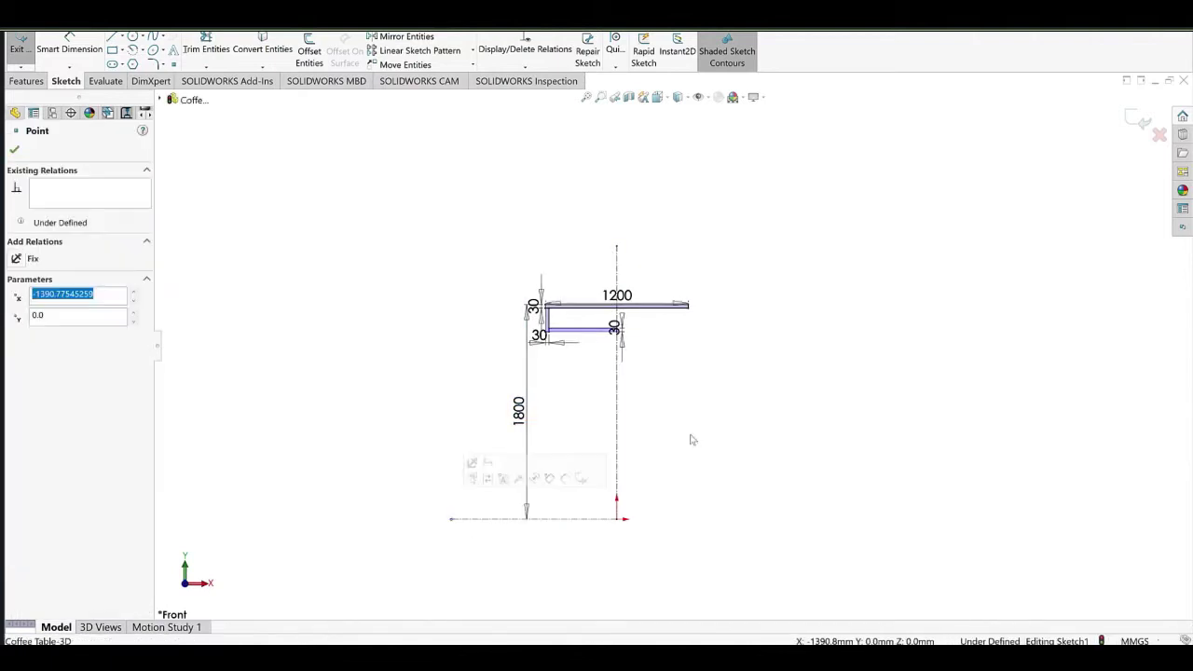
left_click(691, 437)
scroll(655, 425, "down", 3)
scroll(645, 426, "up", 1)
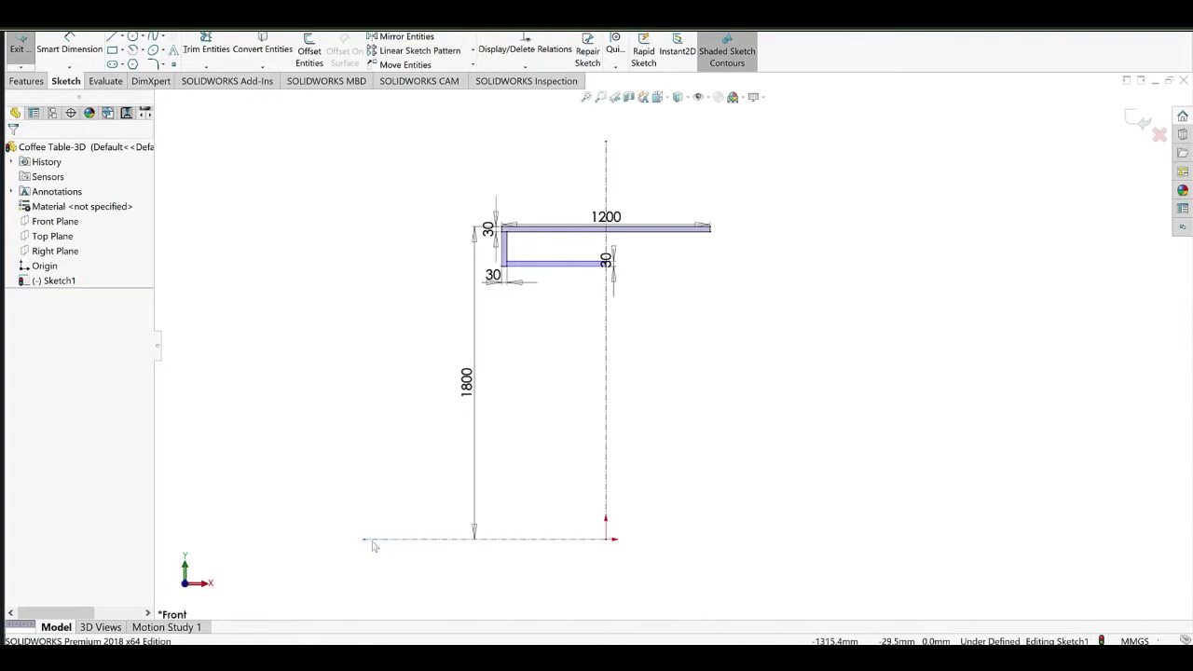
left_click_drag(365, 540, 426, 550)
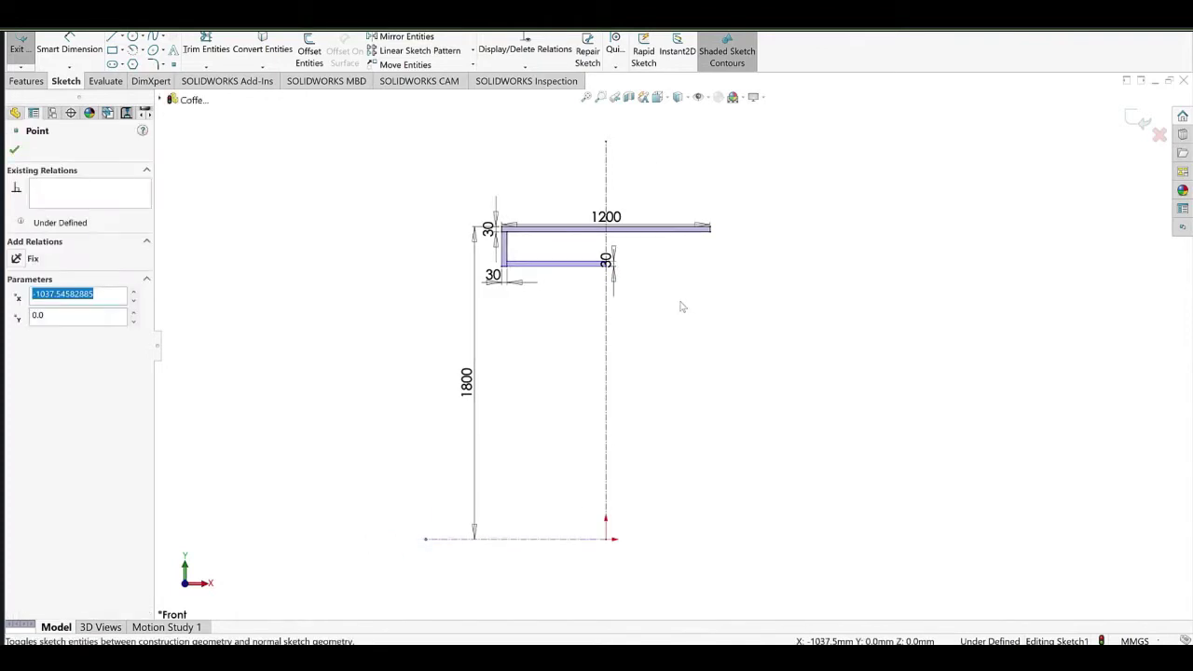
left_click(604, 143)
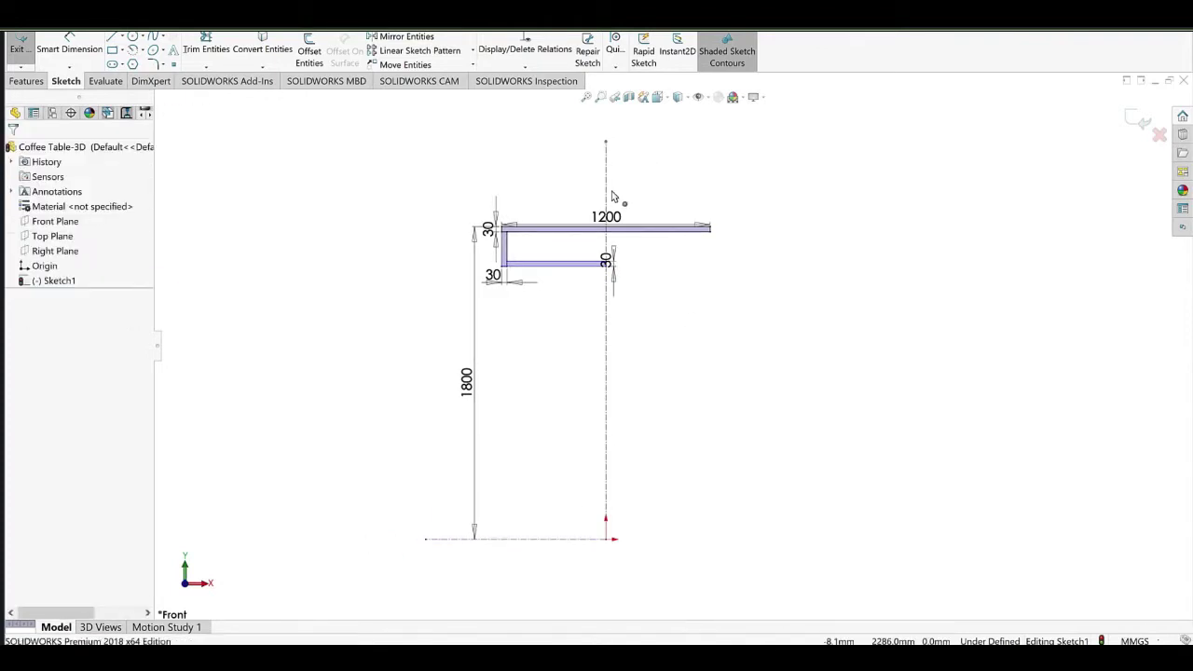
left_click_drag(612, 196, 612, 193)
Move the lower horizontal rectangle down toward the horizontal centerline so that the upright lengthens with it.
scroll(550, 296, "down", 1)
left_click_drag(550, 275, 588, 531)
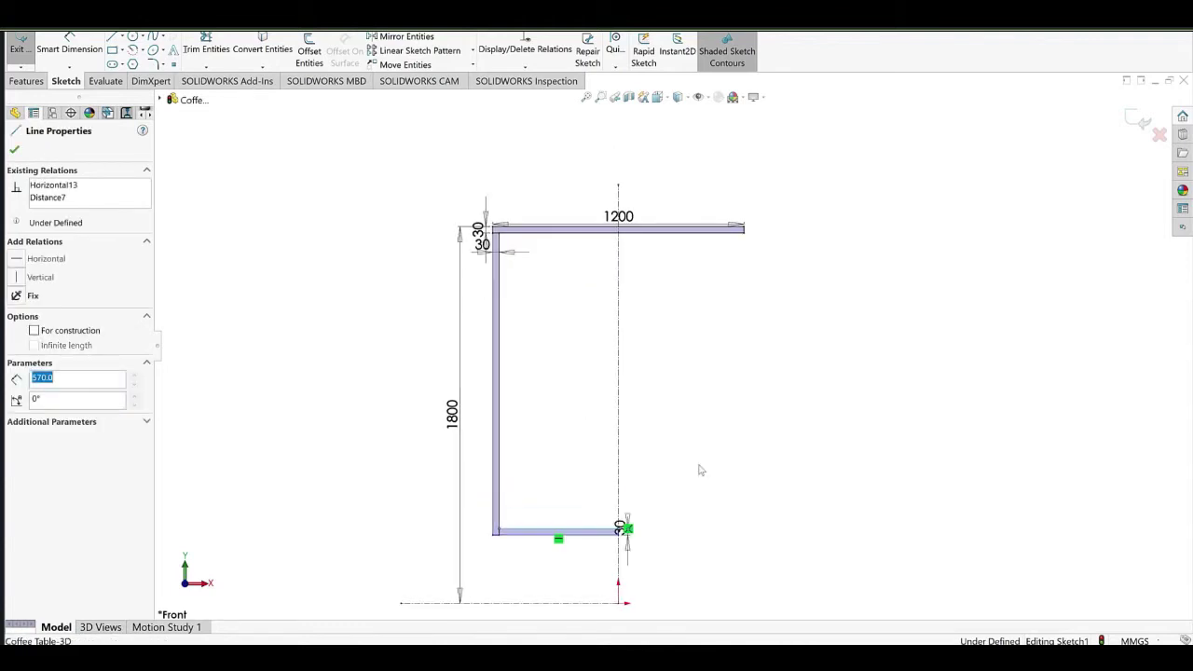
left_click(667, 492)
scroll(665, 483, "down", 1)
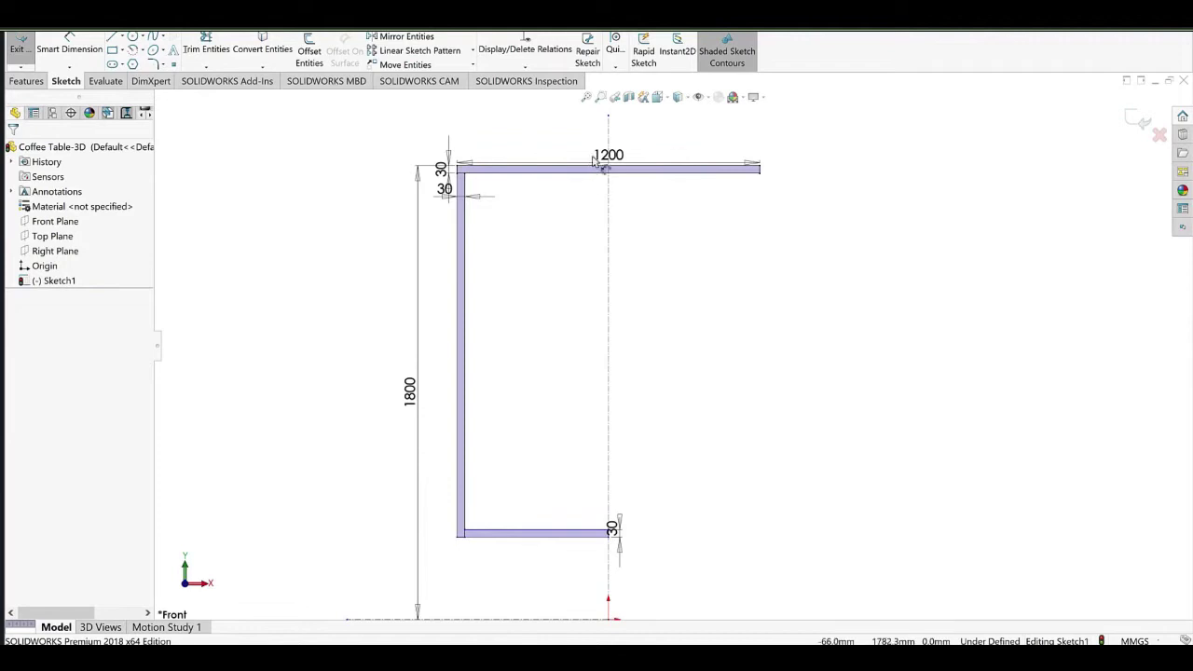
Set the overall length dimension of the wide upper rectangle to 1500 mm.
left_click(566, 163)
scroll(727, 364, "up", 2)
key("Escape")
left_click_drag(597, 203, 601, 209)
key("Escape")
double_click(620, 210)
type("1500")
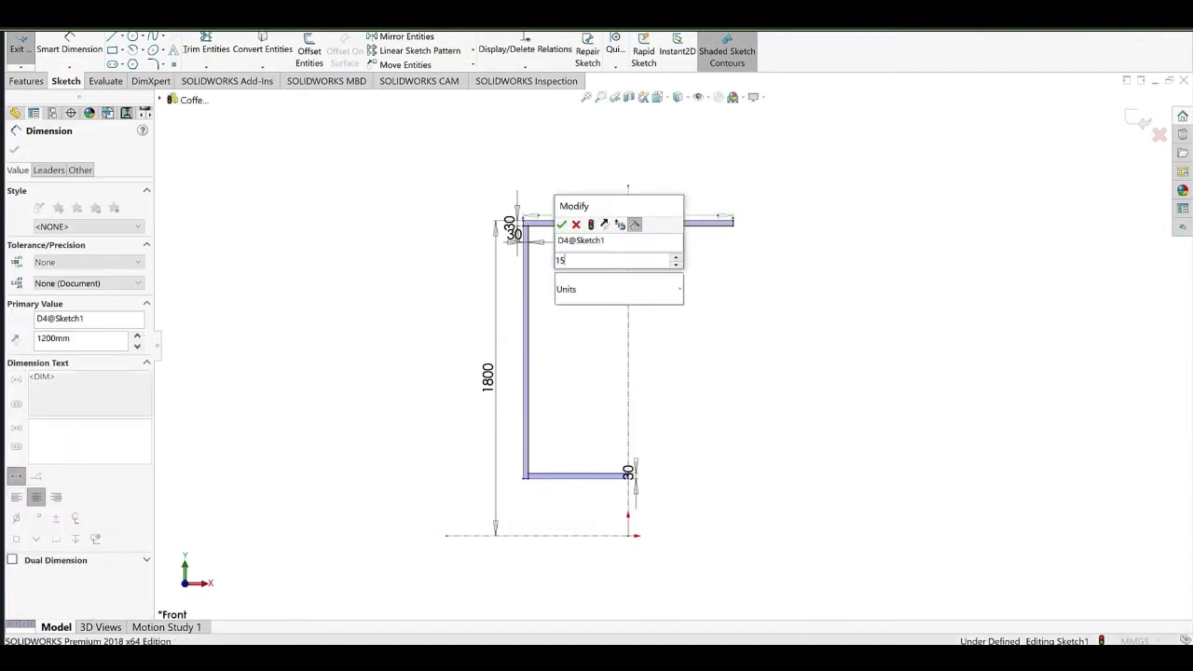
left_click(562, 225)
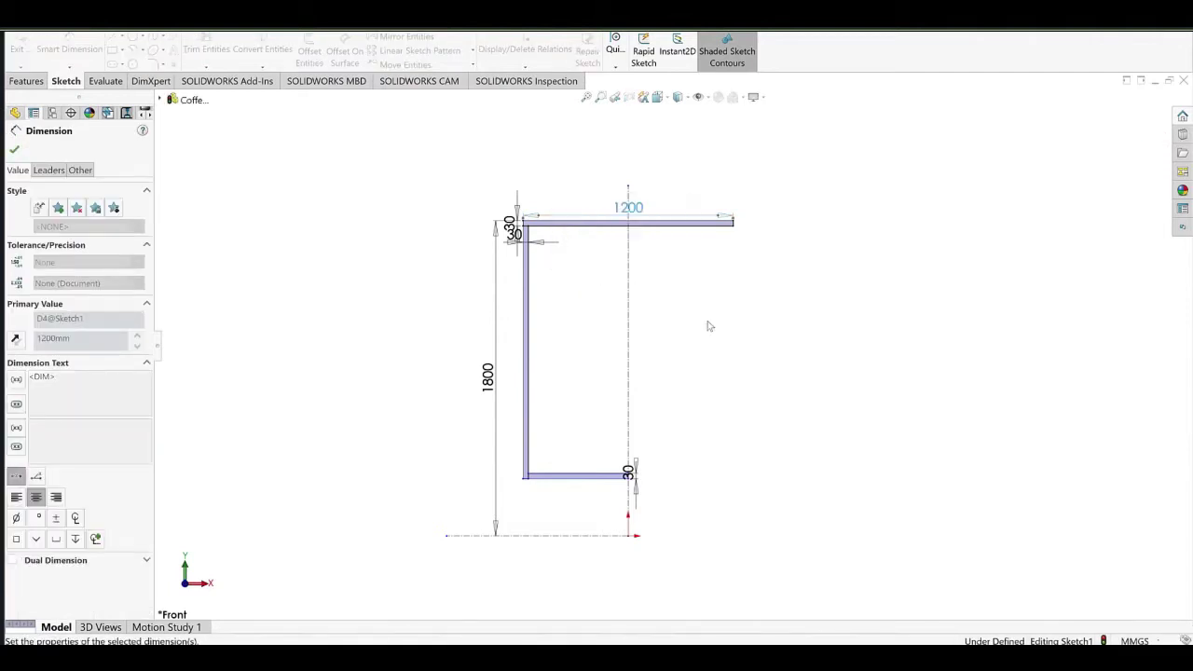
left_click(659, 441)
scroll(657, 449, "down", 1)
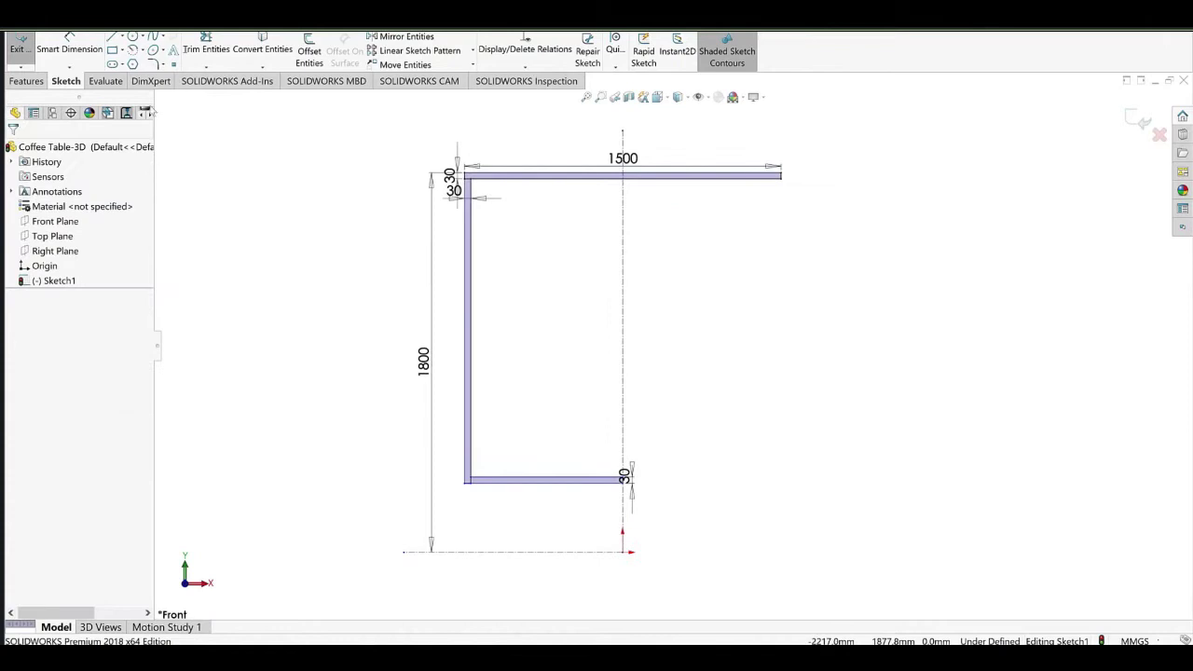
Reposition the upright's width dimension lower along the upright and the lower rectangle's height dimension farther from the vertical centerline.
left_click(68, 42)
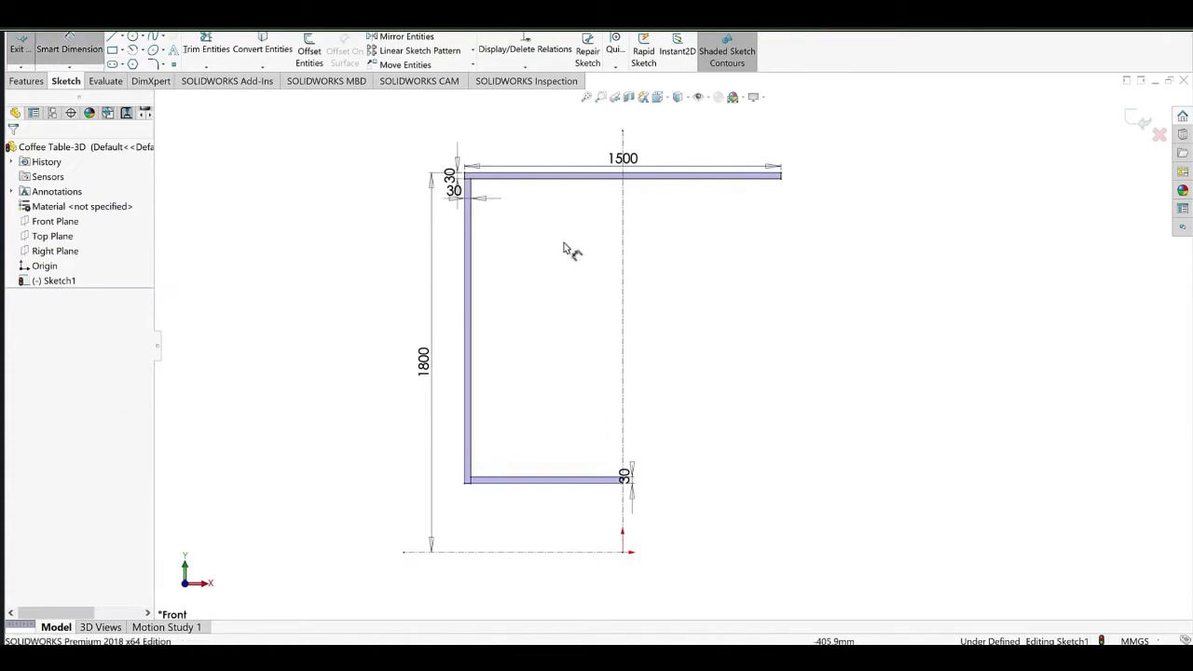
left_click(455, 240)
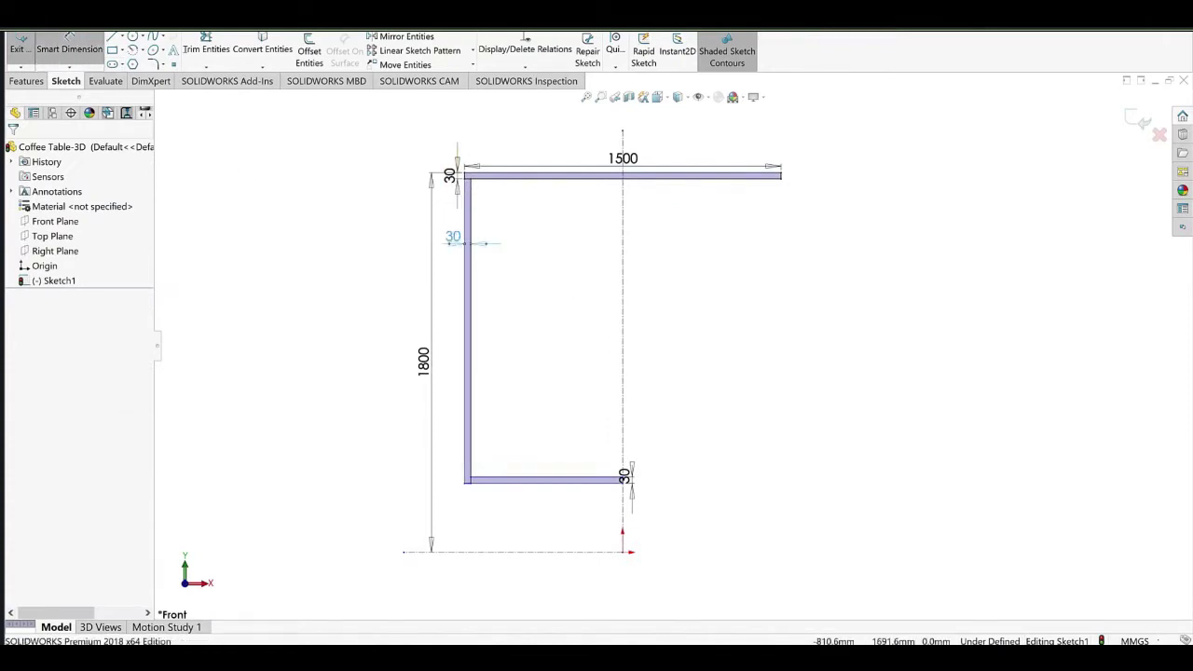
left_click(710, 408)
Turn off the shaded sketch contours so the profile is shown as plain lines.
left_click(727, 52)
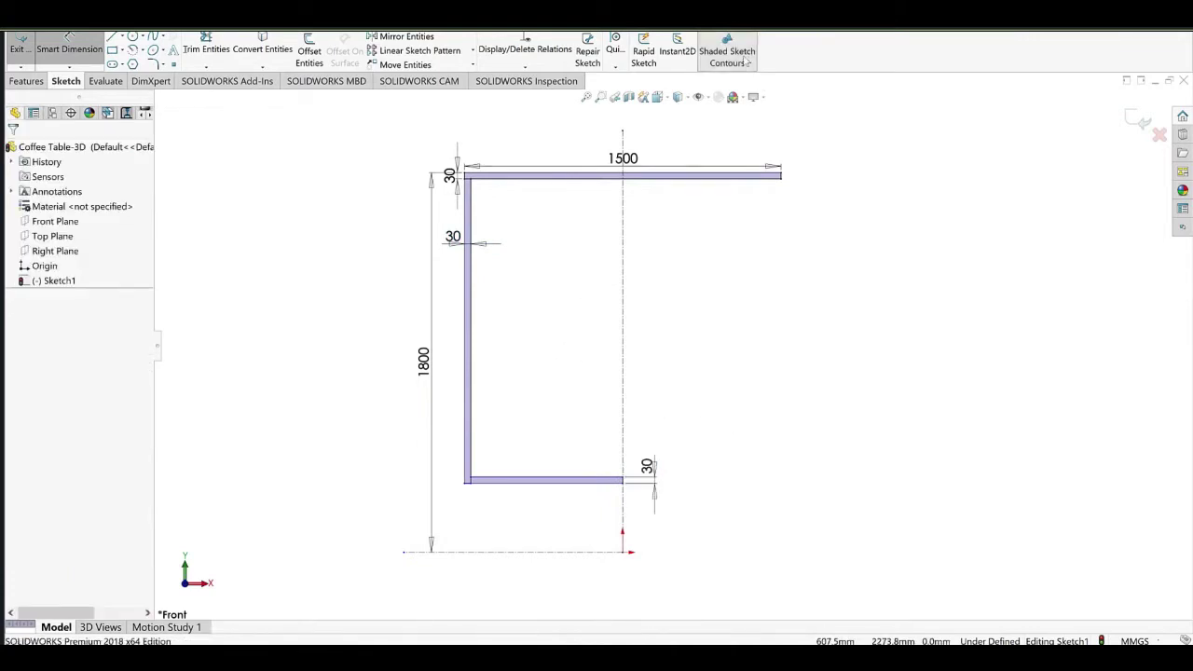
scroll(513, 222, "down", 4)
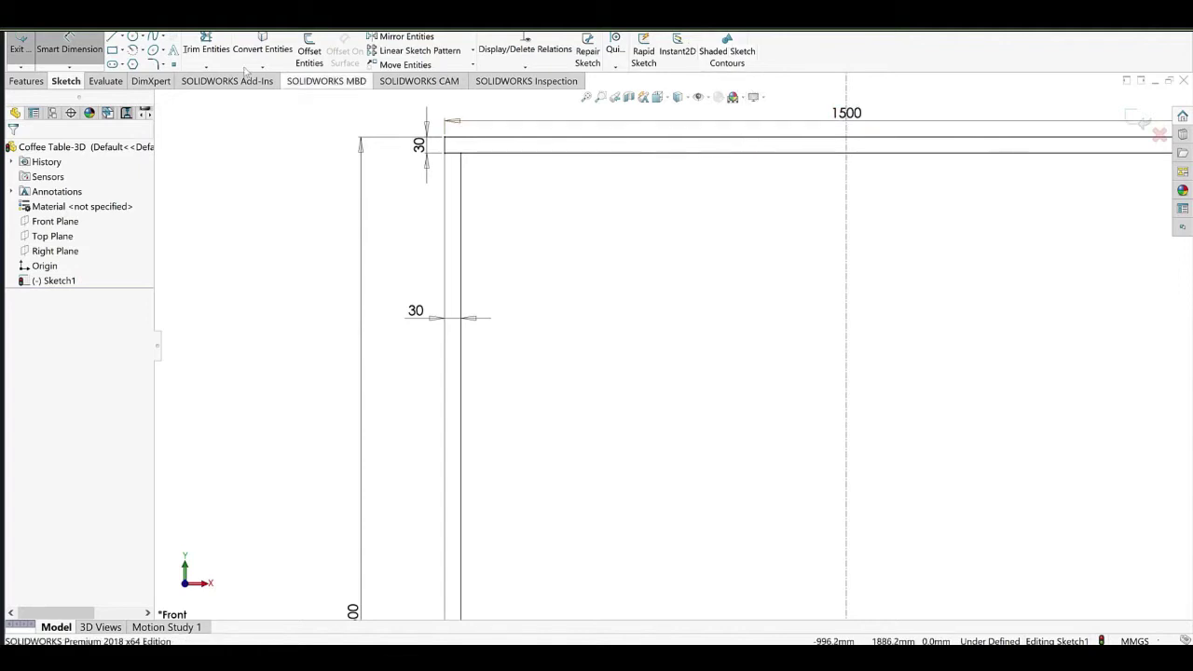
scroll(916, 390, "up", 9)
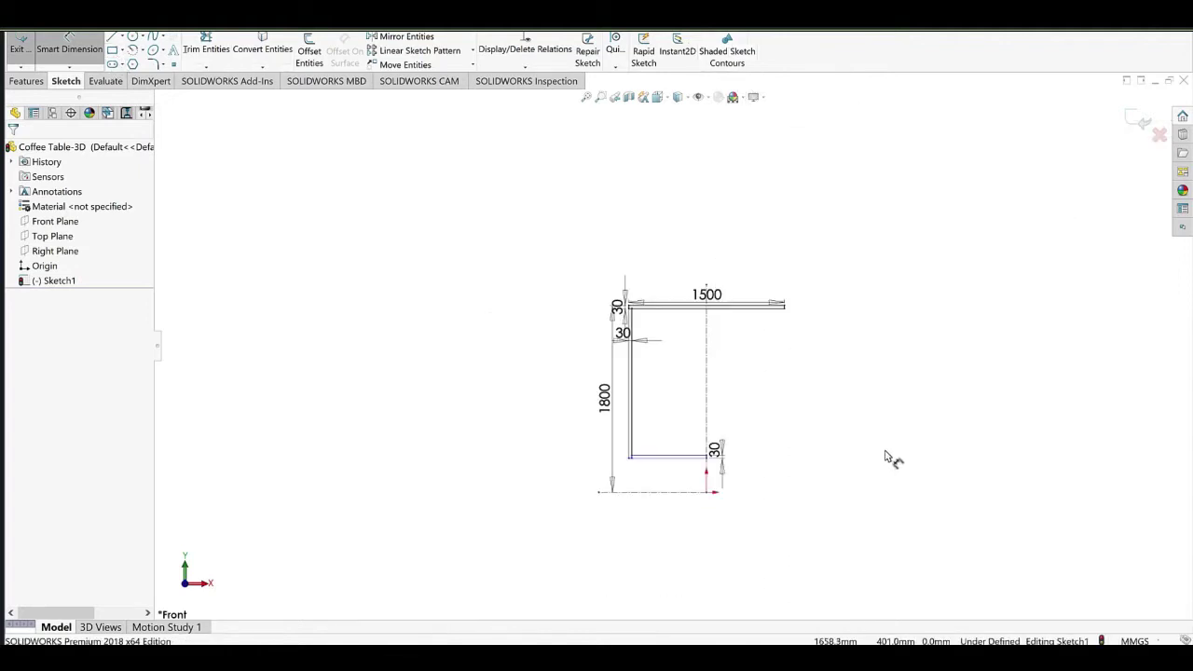
middle_click_drag(886, 451, 756, 401, "ctrl")
scroll(577, 345, "down", 10)
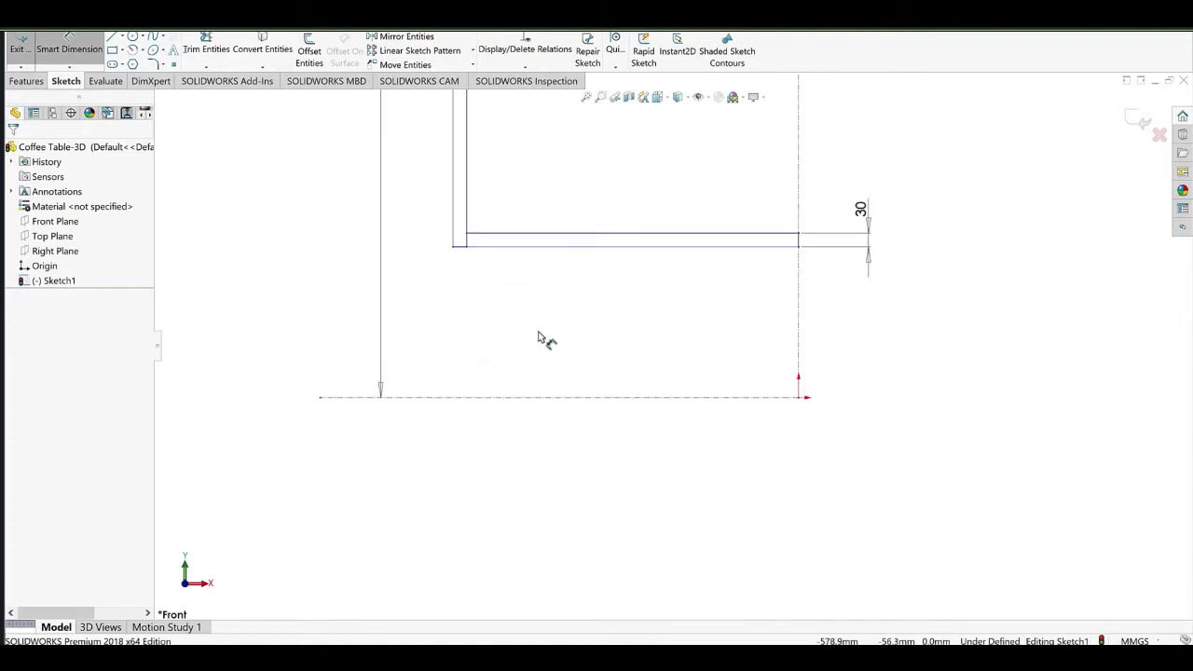
middle_click_drag(642, 325, 632, 331, "ctrl")
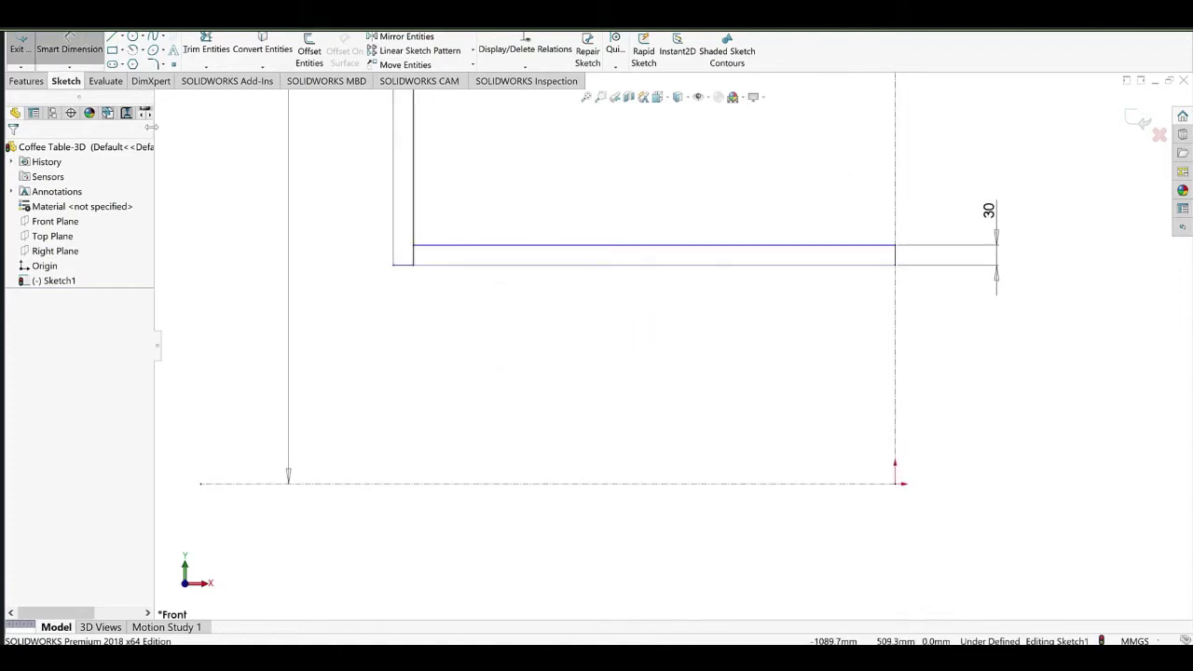
Sketch a leg rectangle about 152 mm by 327 mm down to the horizontal centerline, with a slanted taper line from its inner side to its base.
left_click(112, 52)
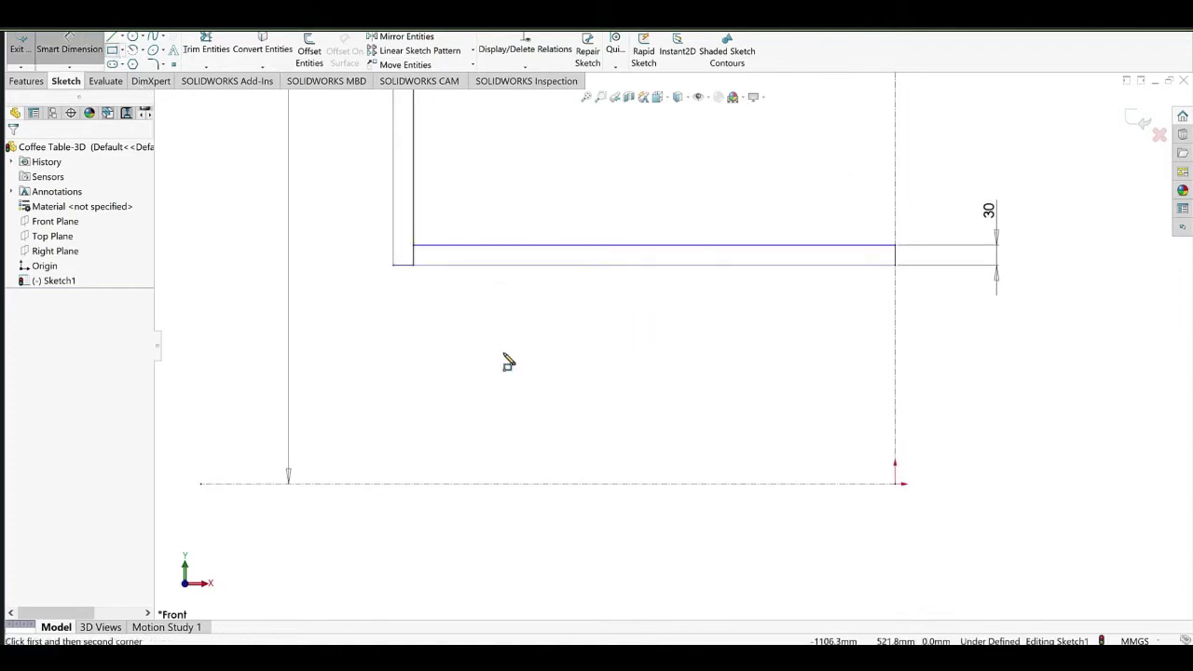
left_click(428, 266)
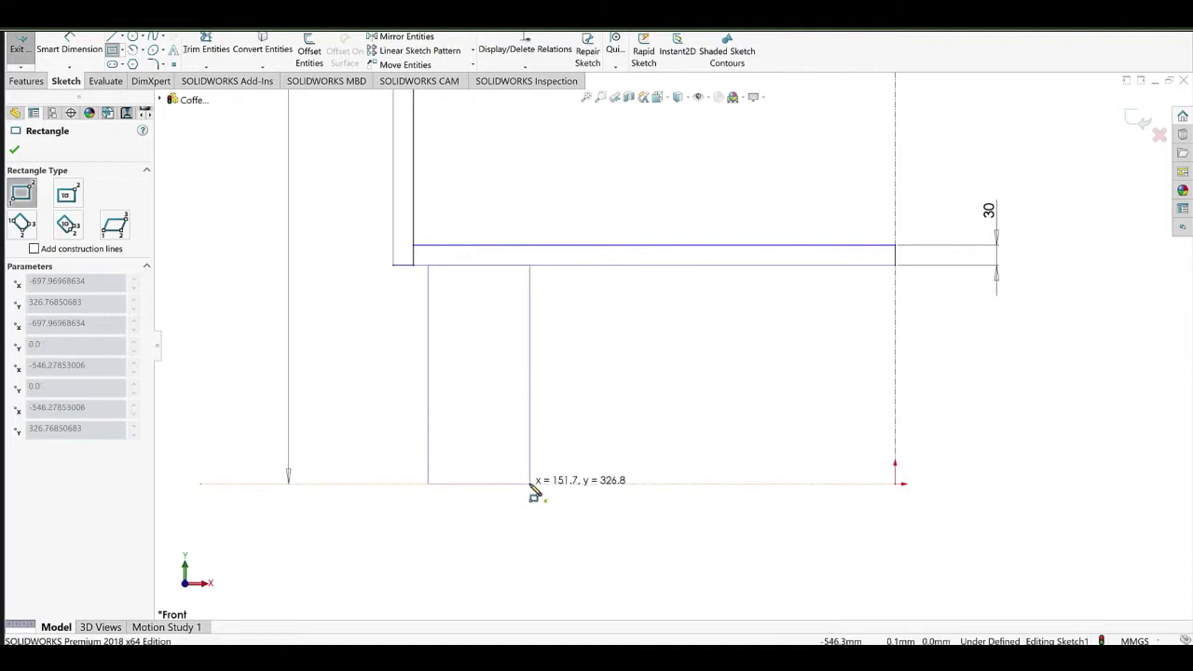
left_click(529, 482)
left_click(111, 37)
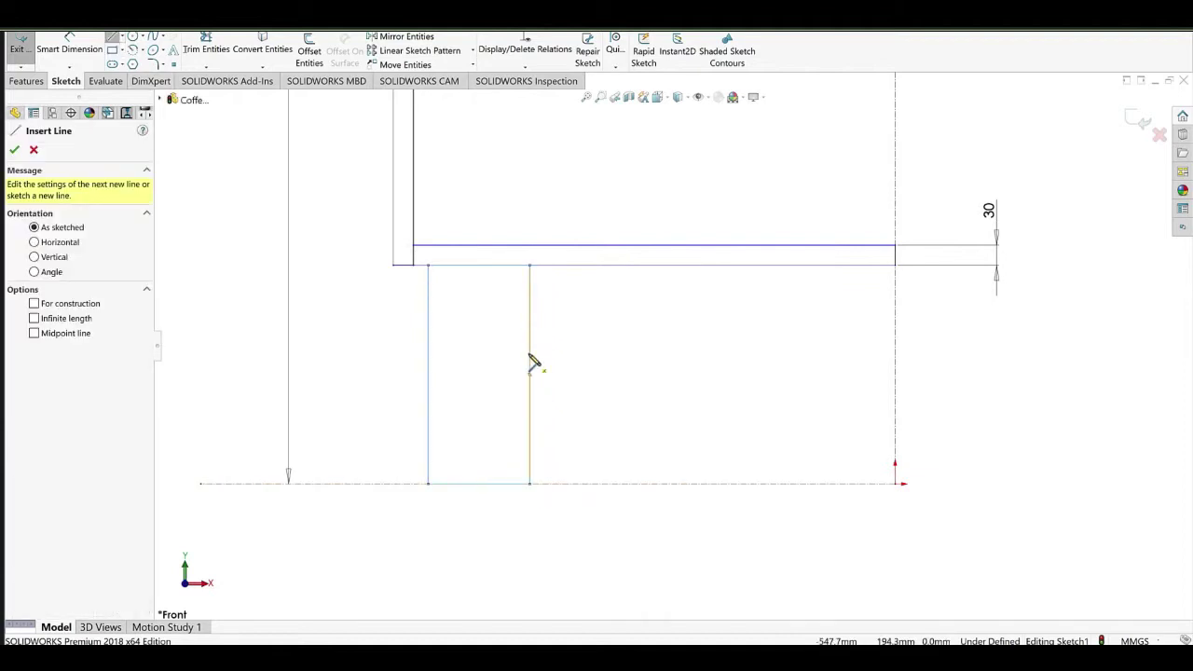
mouse_move(530, 354)
left_mouse_down()
mouse_move(477, 497)
mouse_move(490, 484)
left_mouse_up()
Dimension the leg rectangle's width at 60 mm.
left_click(75, 52)
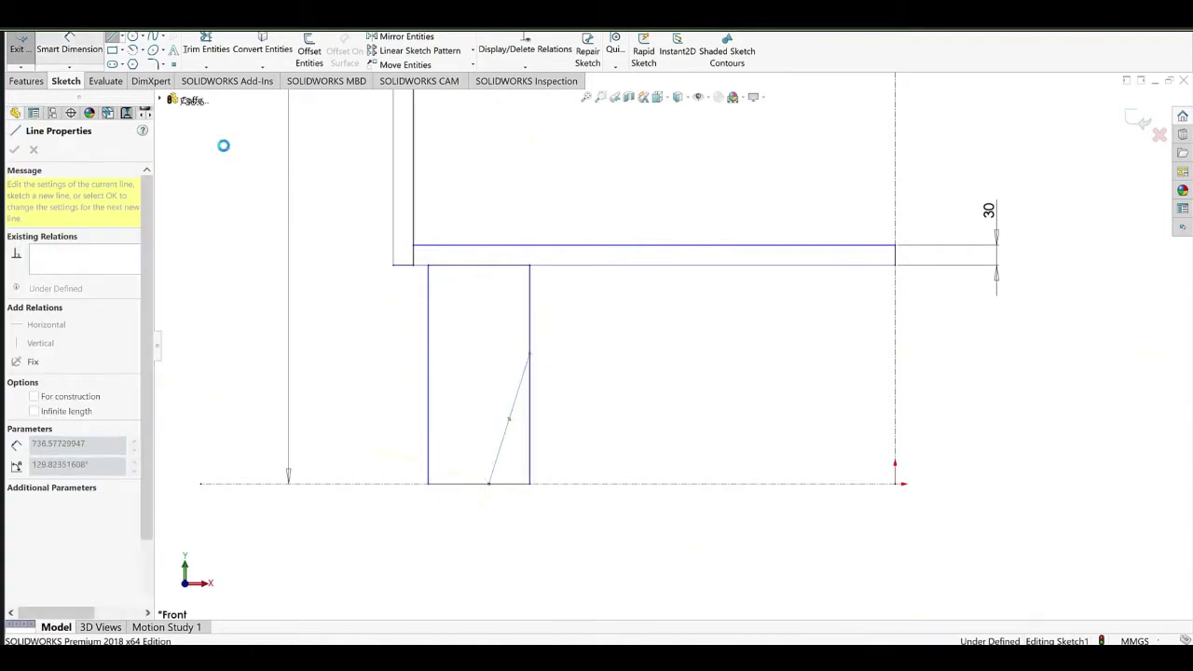
left_click(428, 308)
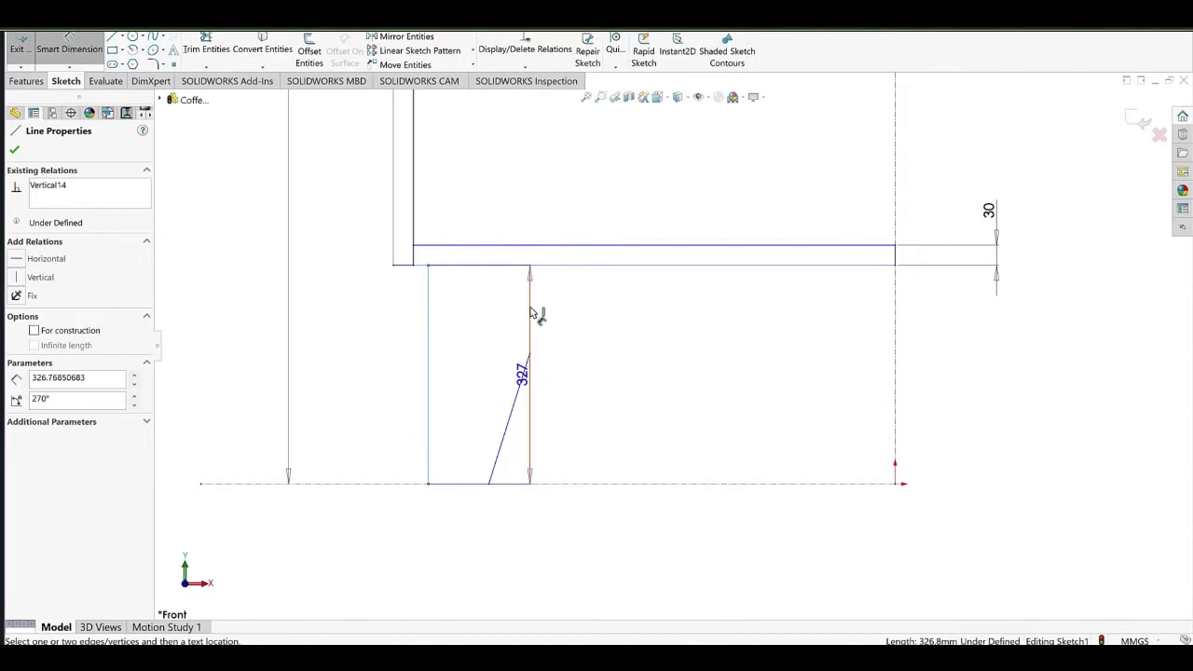
left_click(530, 311)
left_click(477, 324)
left_click(477, 323)
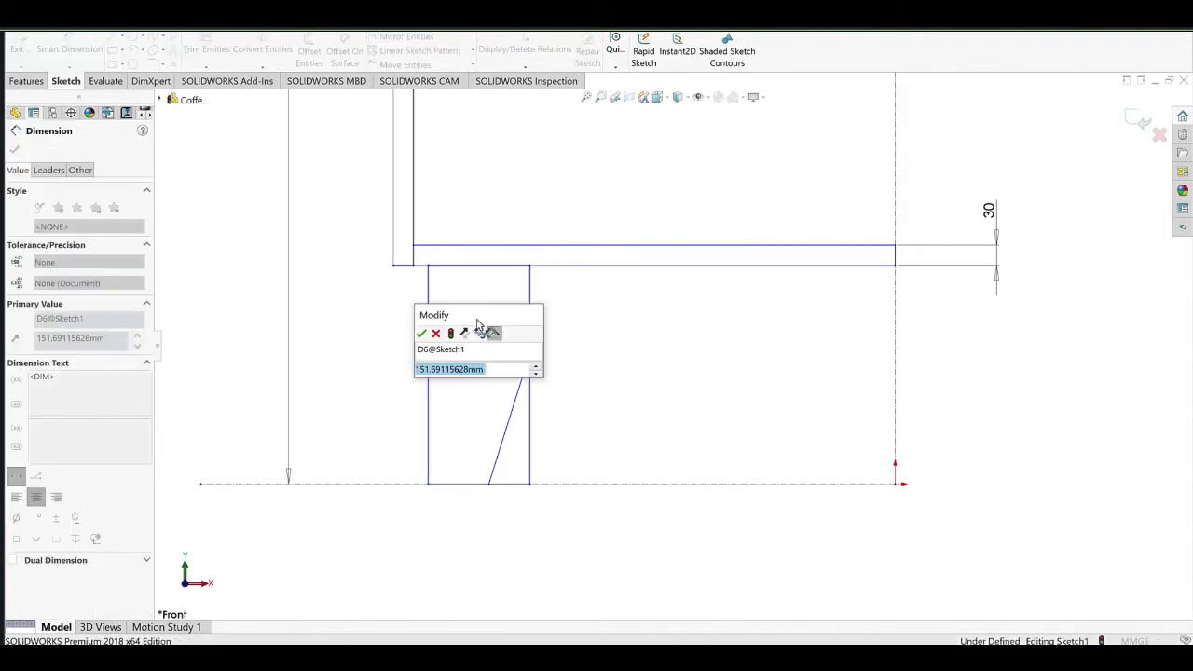
type("6")
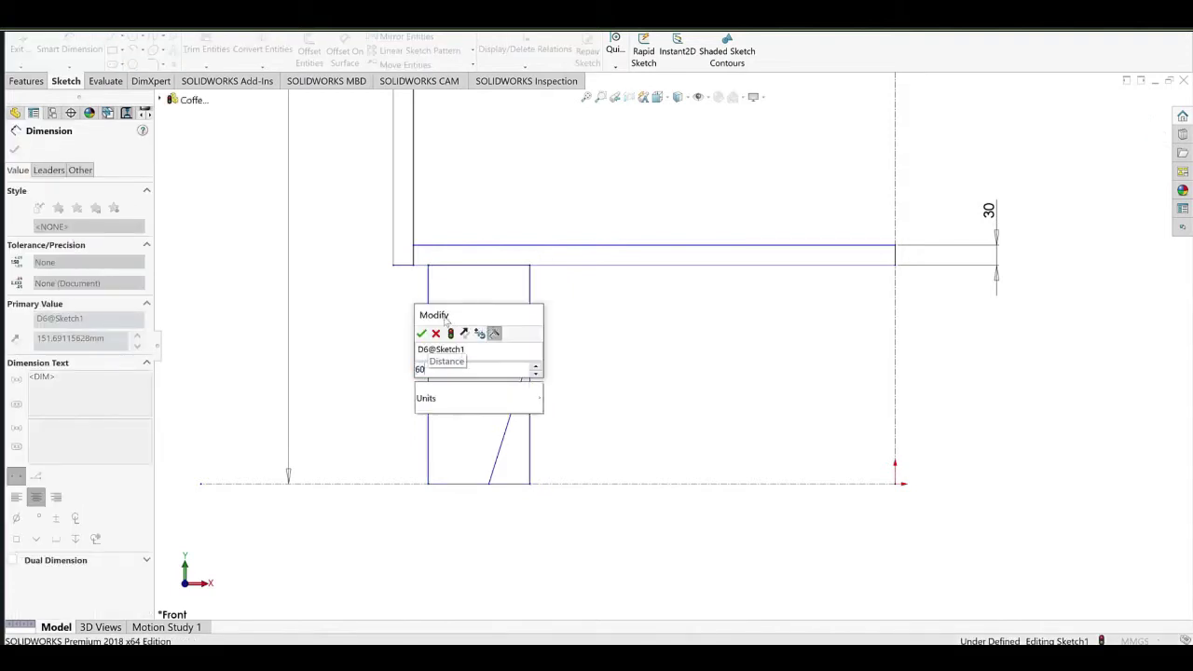
type("0")
left_click(421, 334)
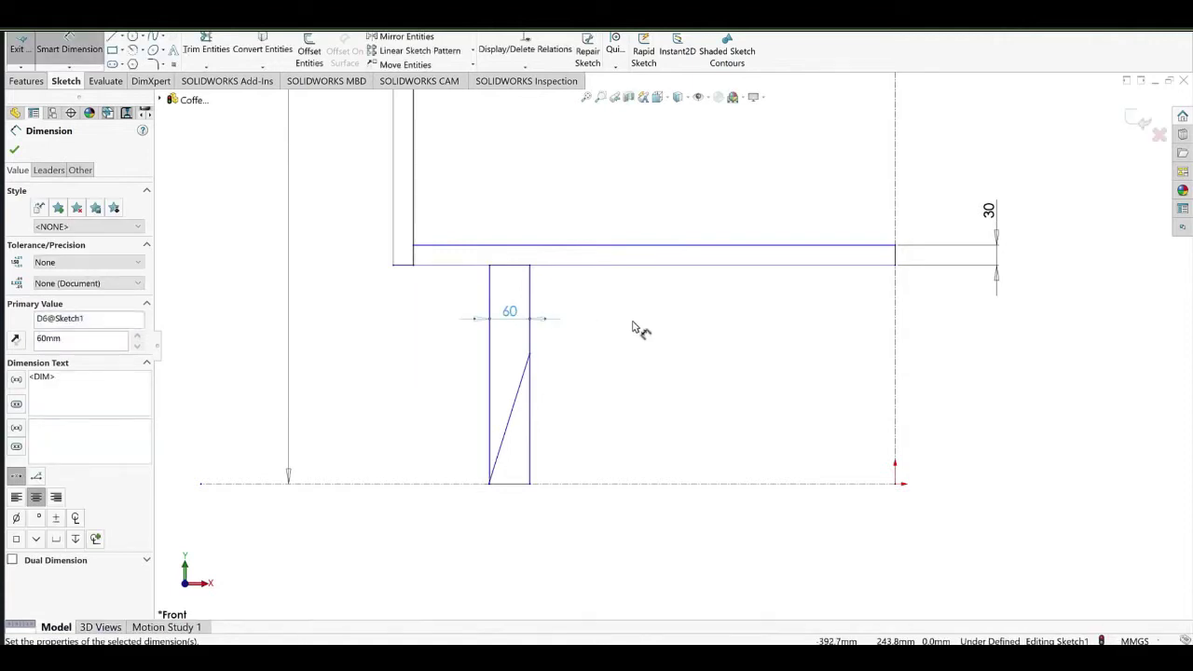
Set the leg's width dimension to 70 mm.
double_click(516, 316)
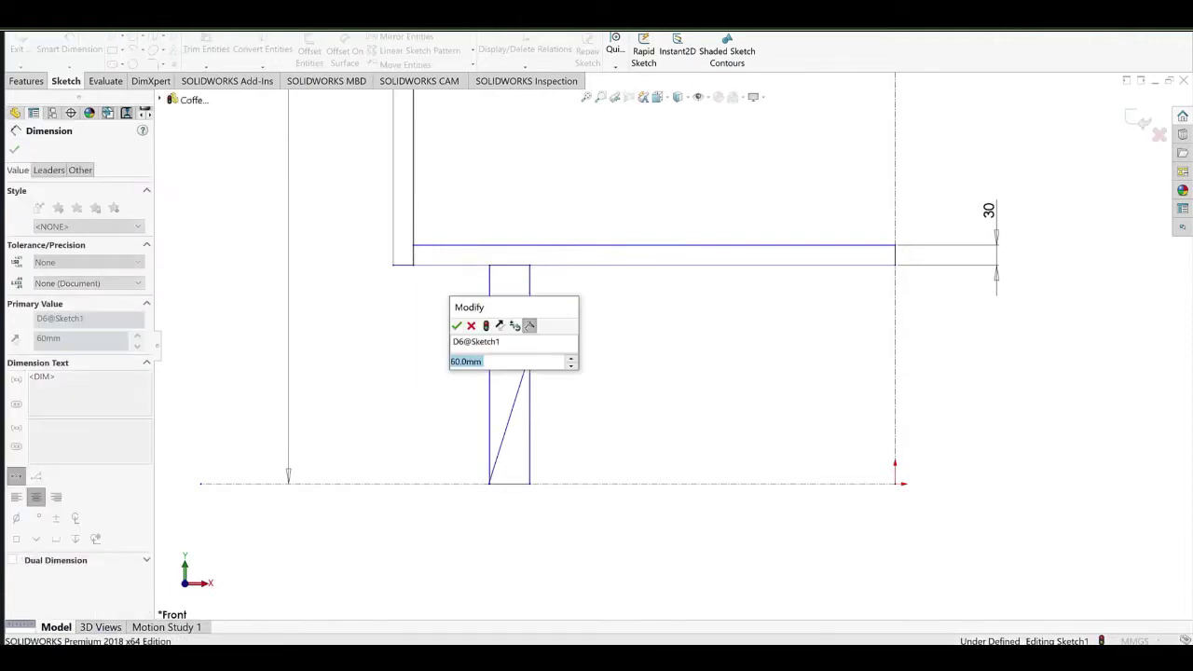
type("70")
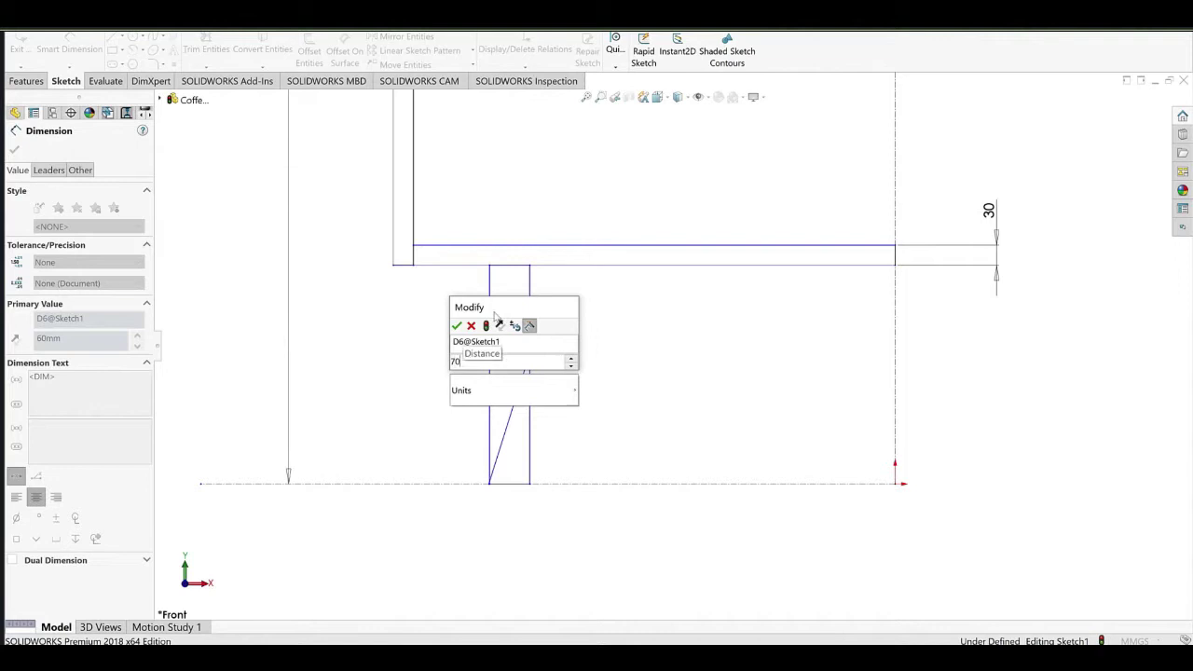
left_click(456, 327)
left_click(637, 324)
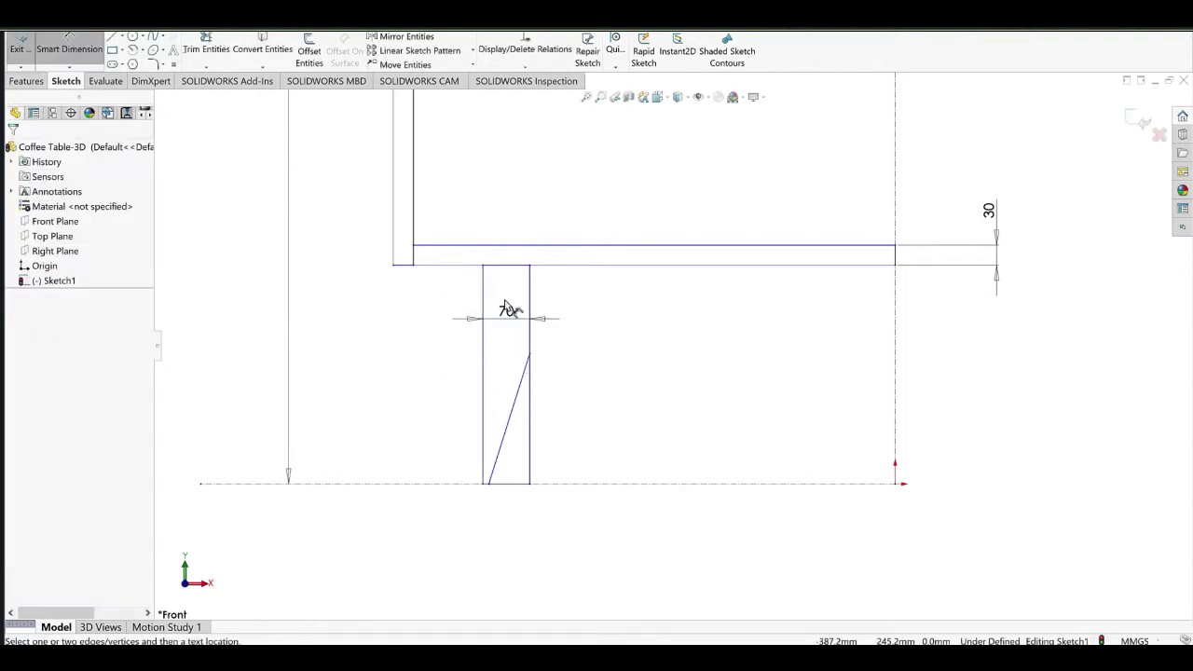
Dimension the leg's outer side 30 mm from the outer edge of the upright.
left_click(482, 285)
left_click(392, 261)
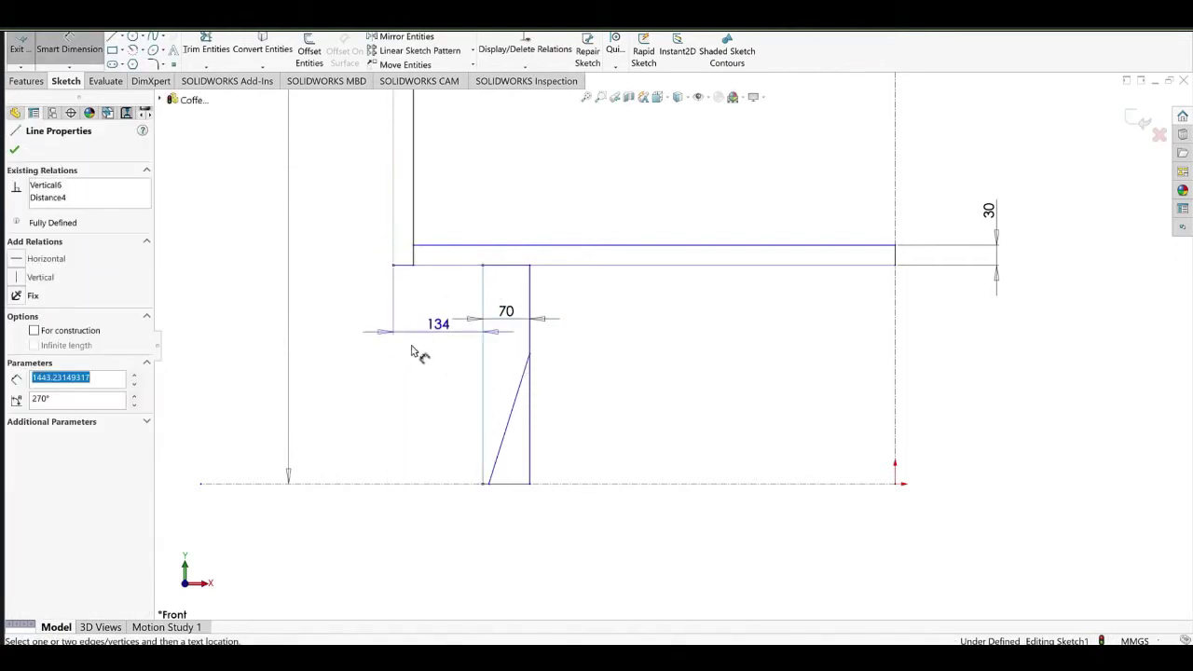
left_click(413, 351)
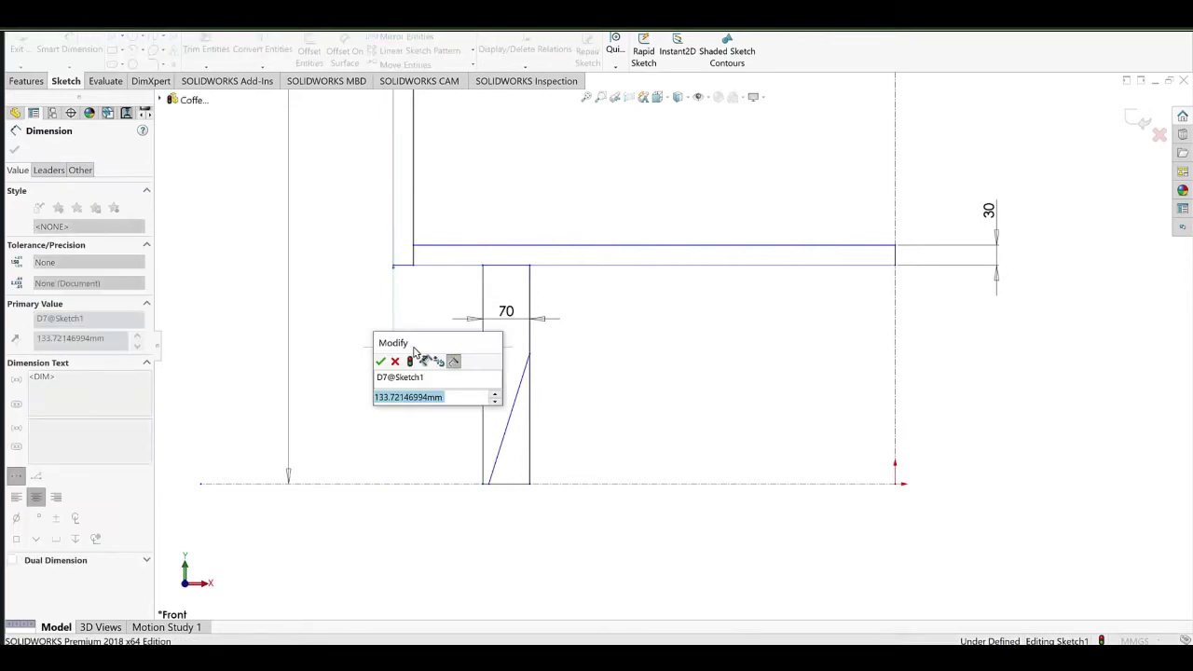
type("30")
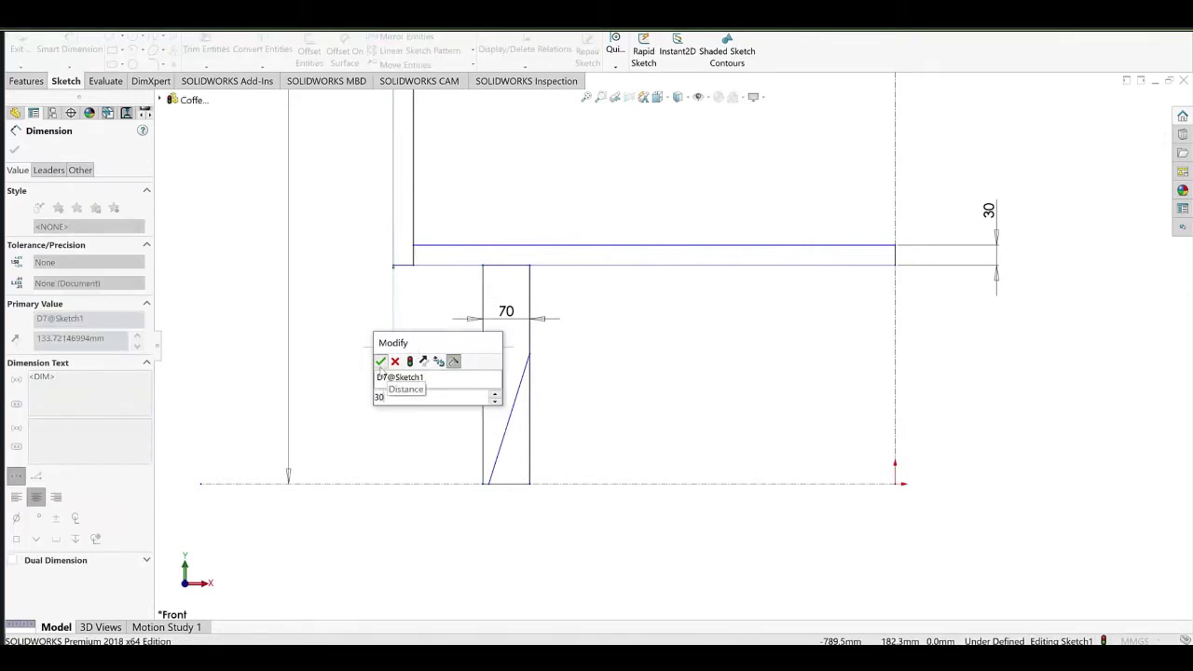
left_click(380, 363)
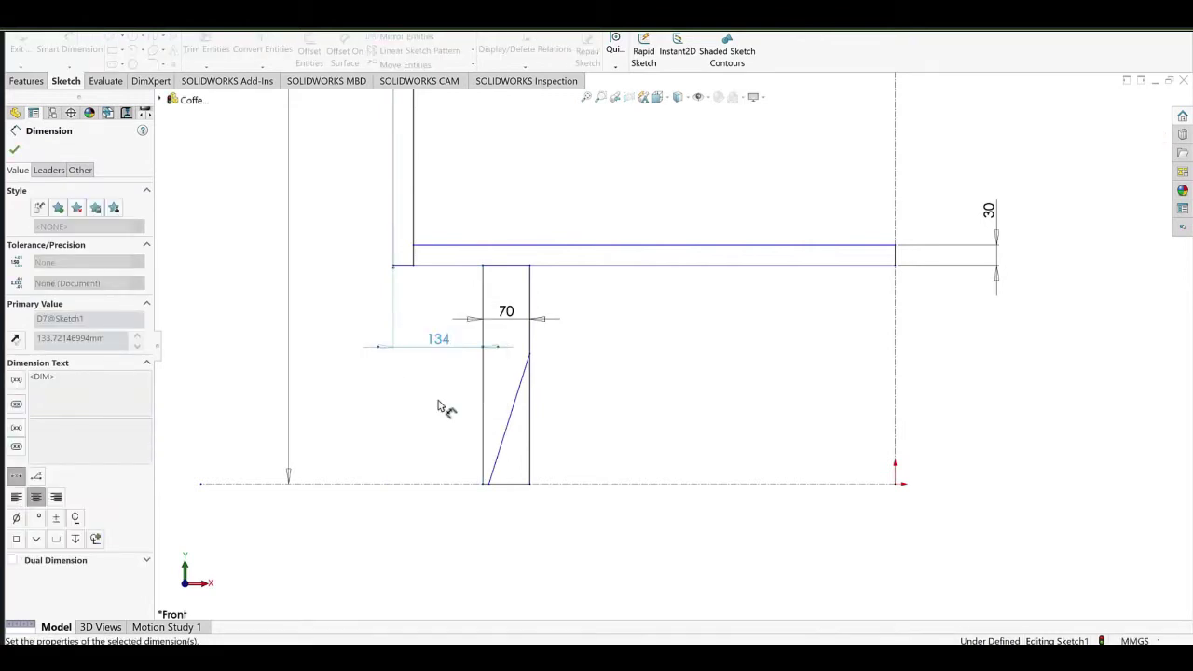
left_click(395, 555)
Move the taper line's lower endpoint back inside the leg, onto its base between the two sides.
scroll(392, 556, "down", 2)
right_click(613, 272)
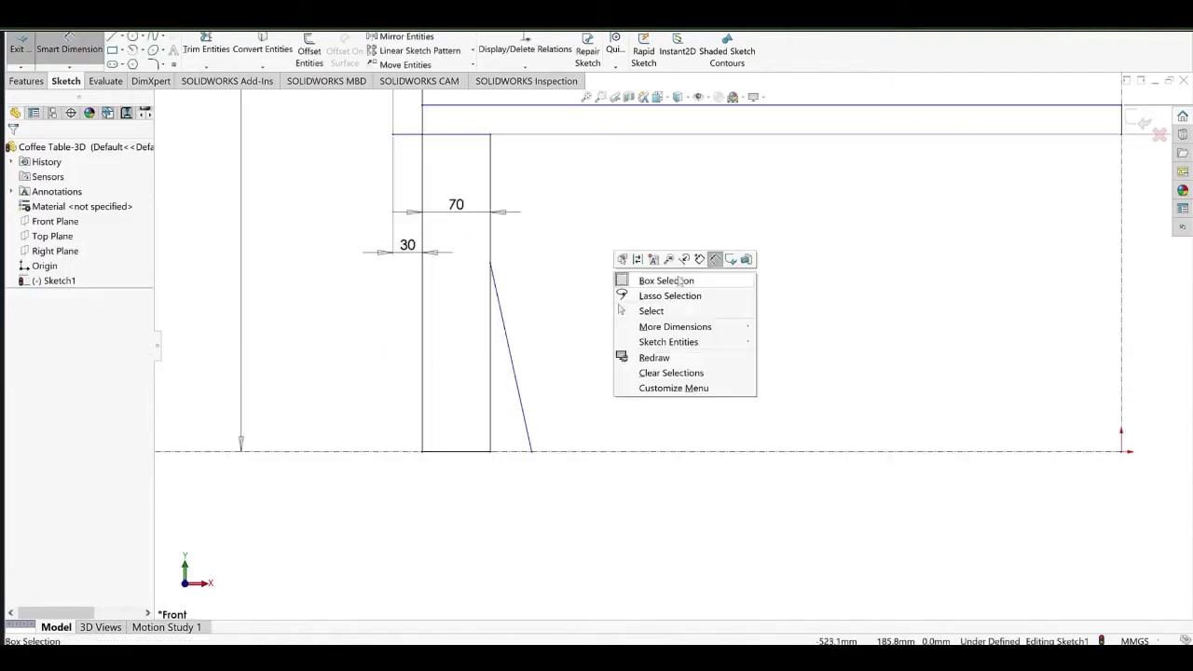
left_click(651, 311)
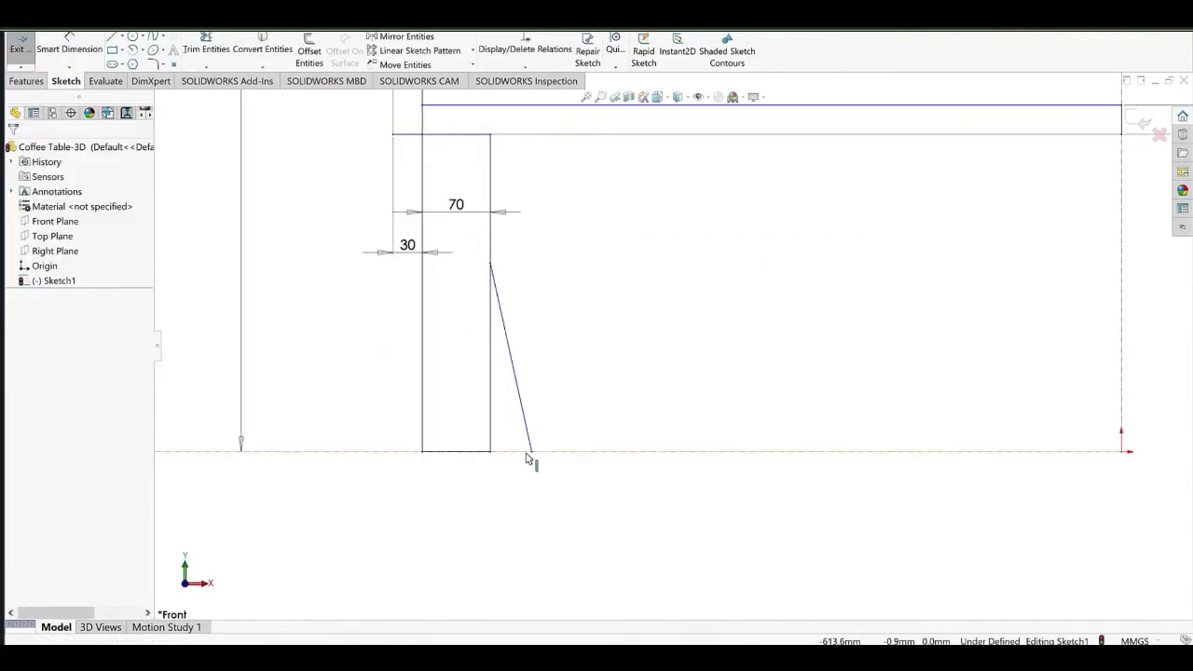
left_click_drag(531, 457, 472, 463)
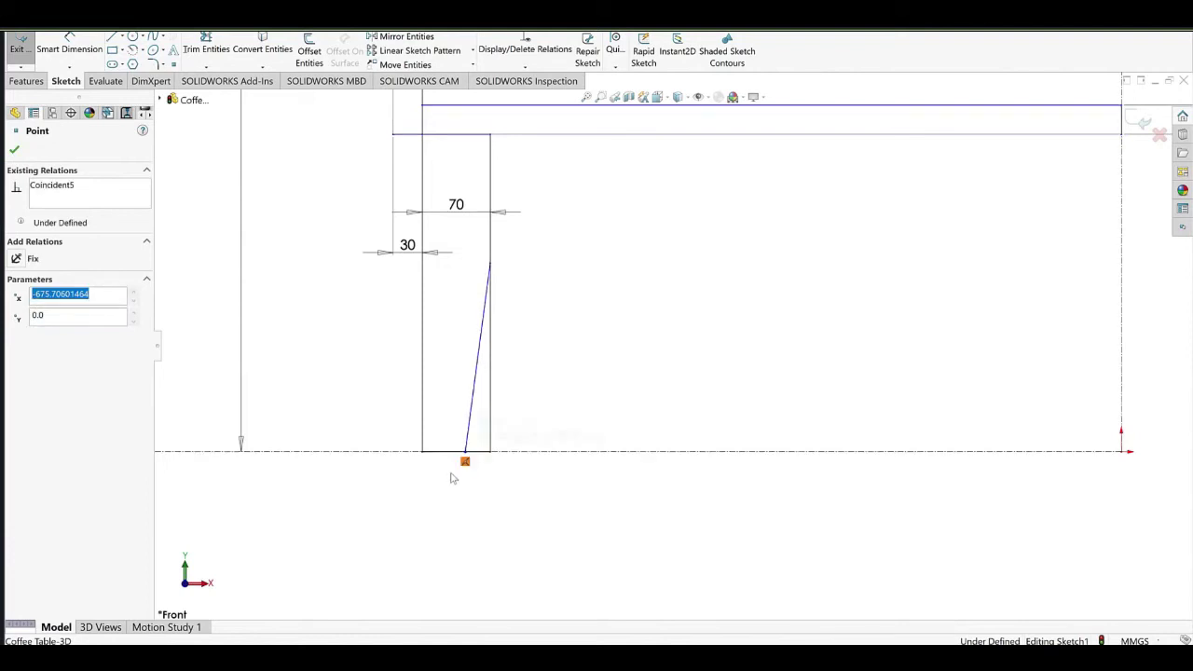
left_click(651, 328)
Sketch a line about 650 mm long from the leg's inner side to the vertical centerline and make it horizontal.
scroll(667, 333, "up", 2)
middle_click_drag(767, 298, 650, 373, "ctrl")
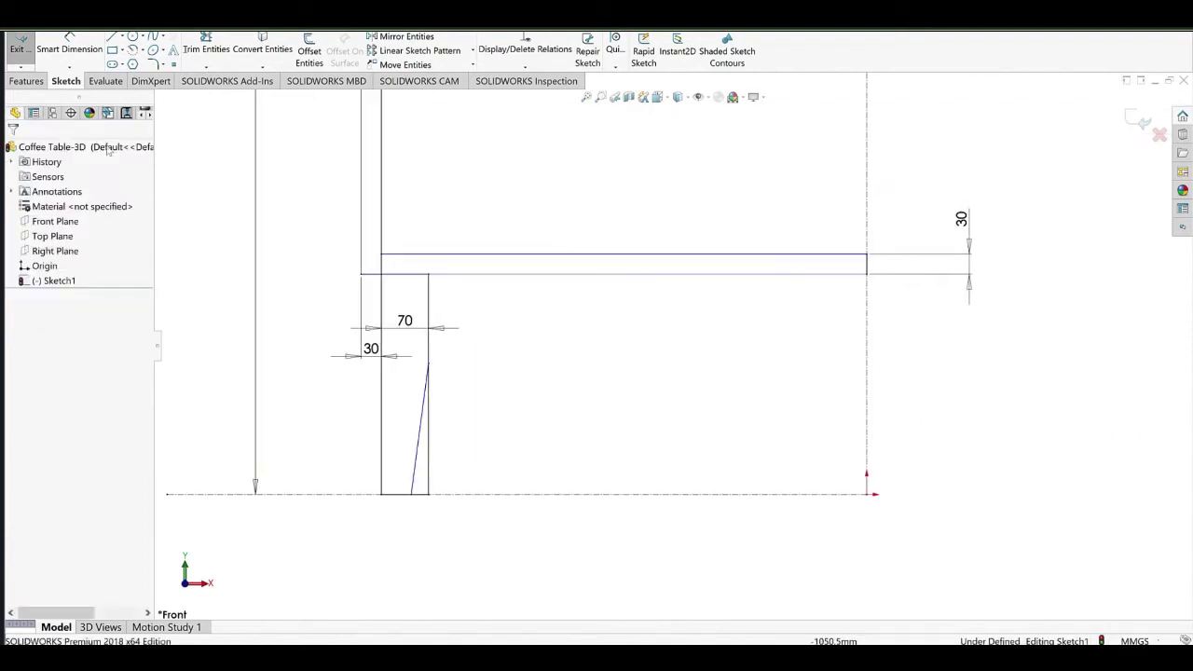
left_click(112, 51)
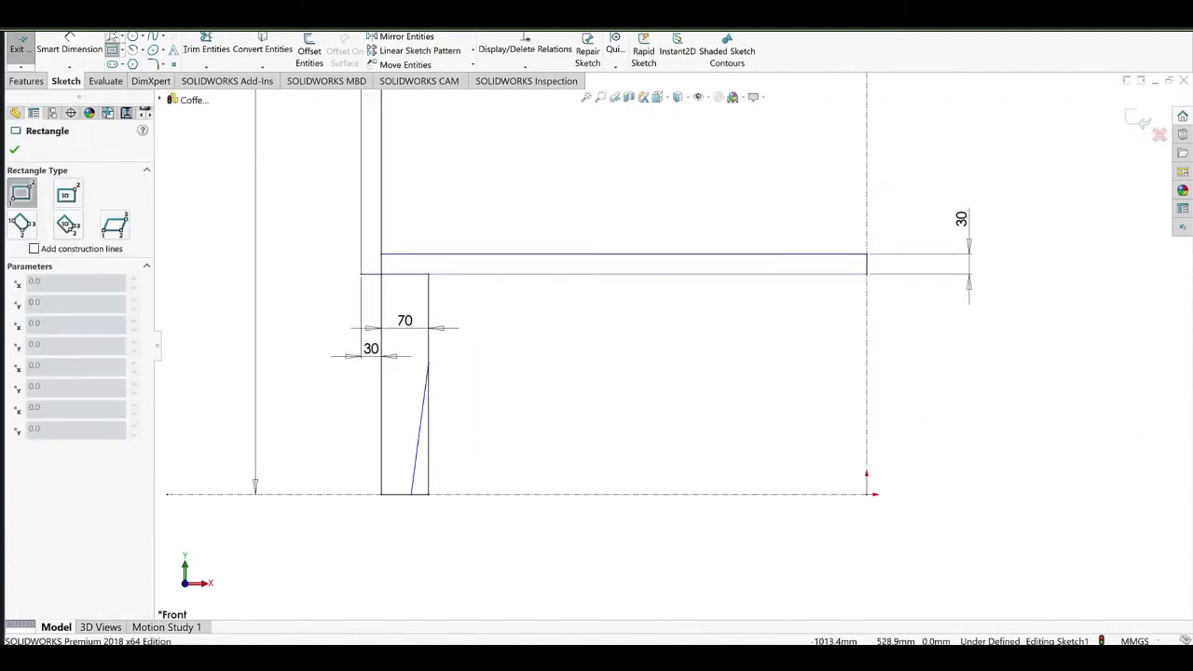
left_click(112, 37)
left_click(430, 353)
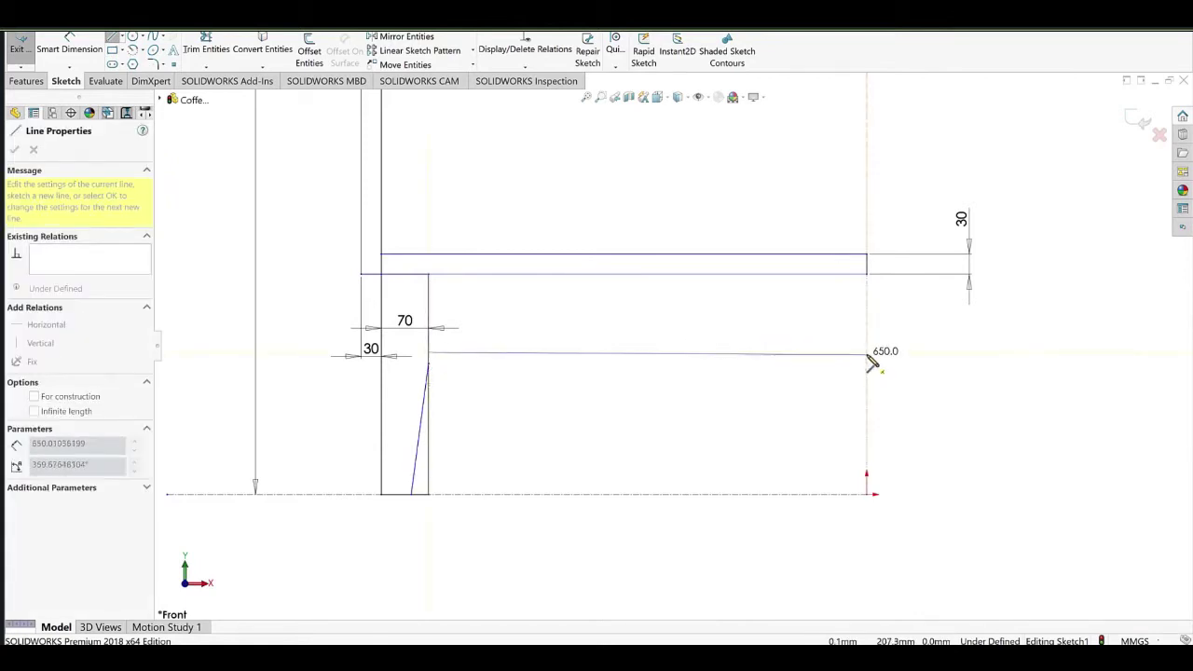
left_click(867, 356)
key("Escape")
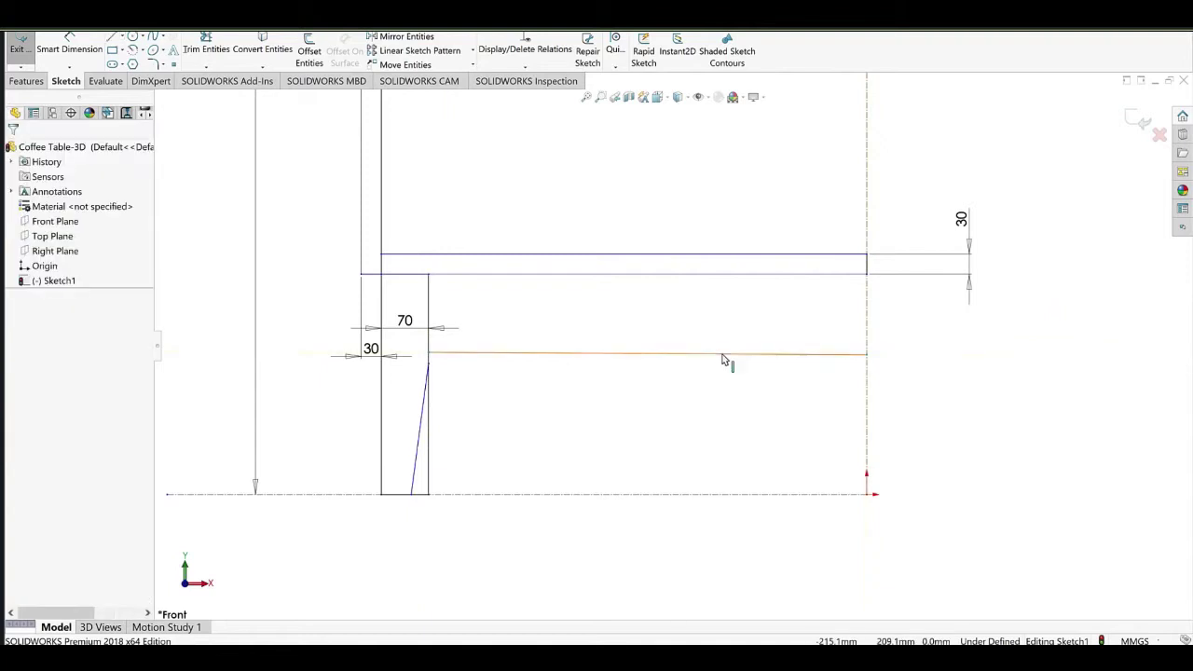
left_click(731, 356)
left_click(746, 333)
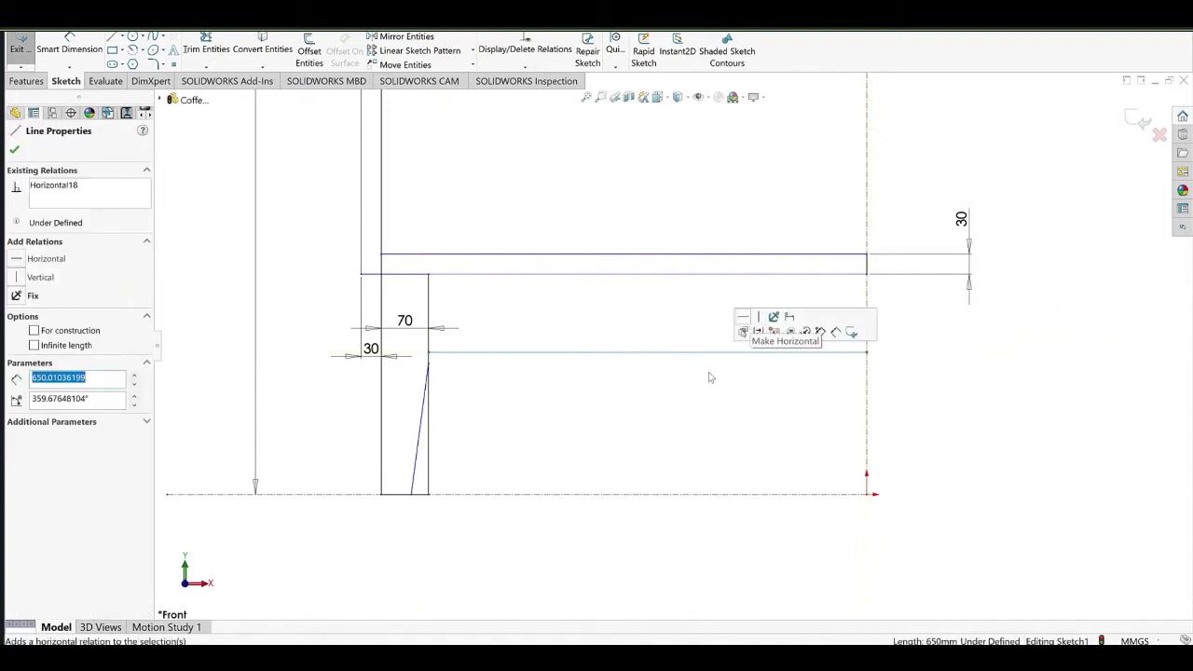
left_click(766, 414)
Close the rail below the lower rectangle with a vertical line about 116 mm long along the vertical centerline.
left_click(112, 37)
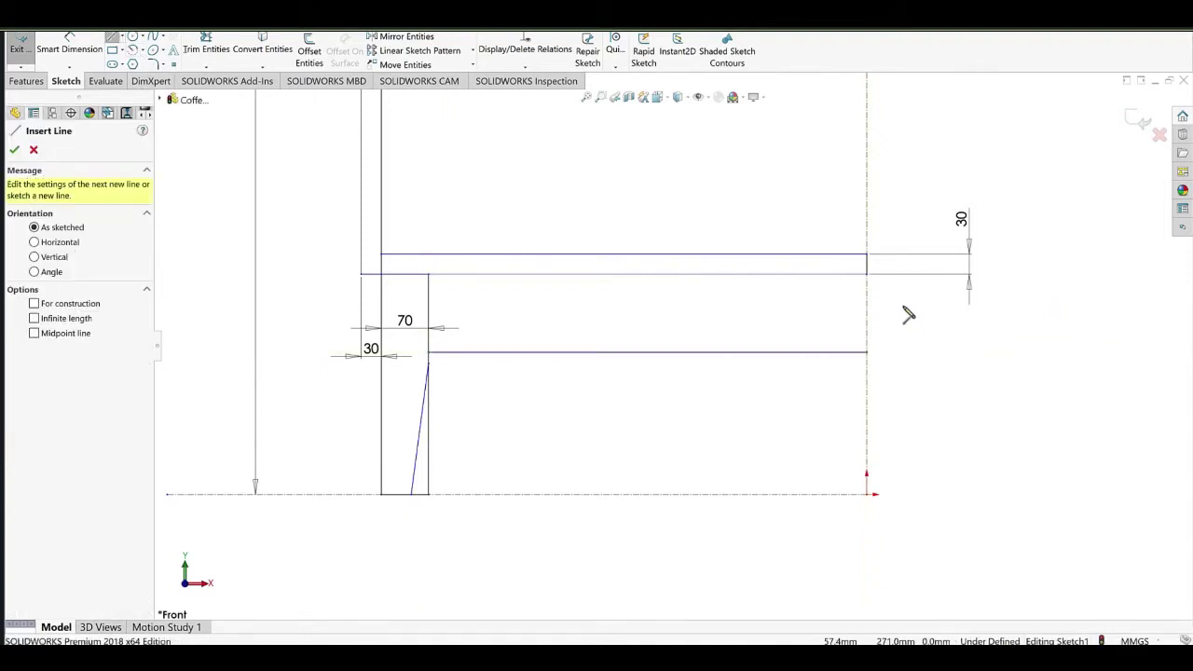
scroll(903, 306, "down", 2)
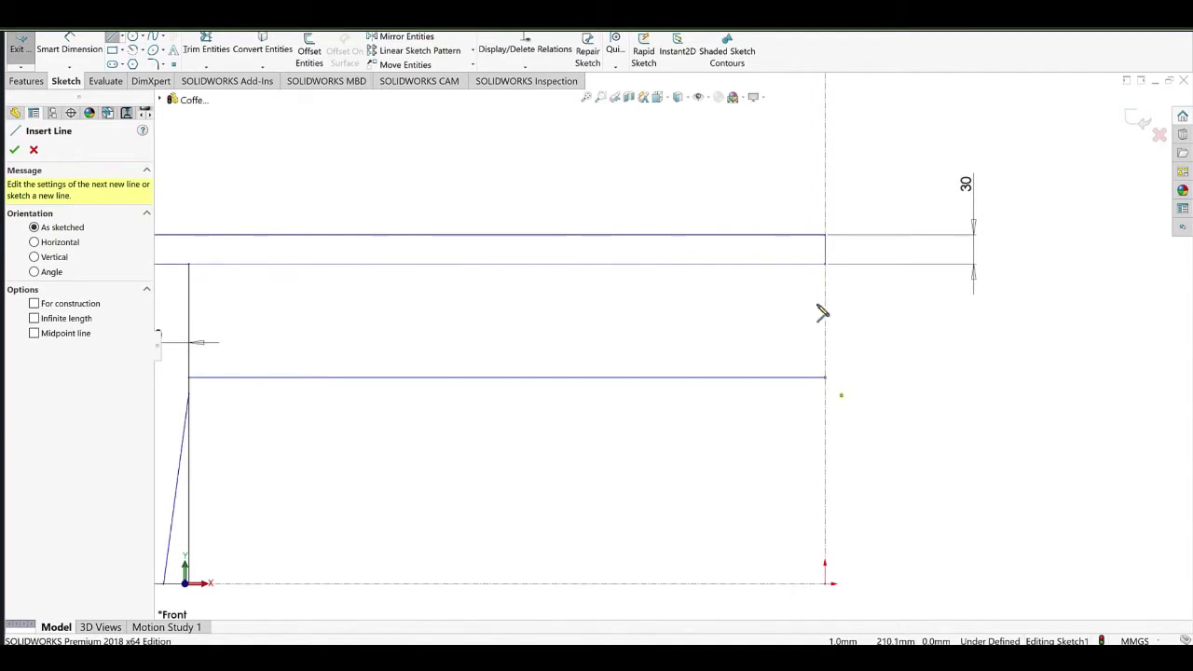
left_click(825, 378)
left_click(824, 264)
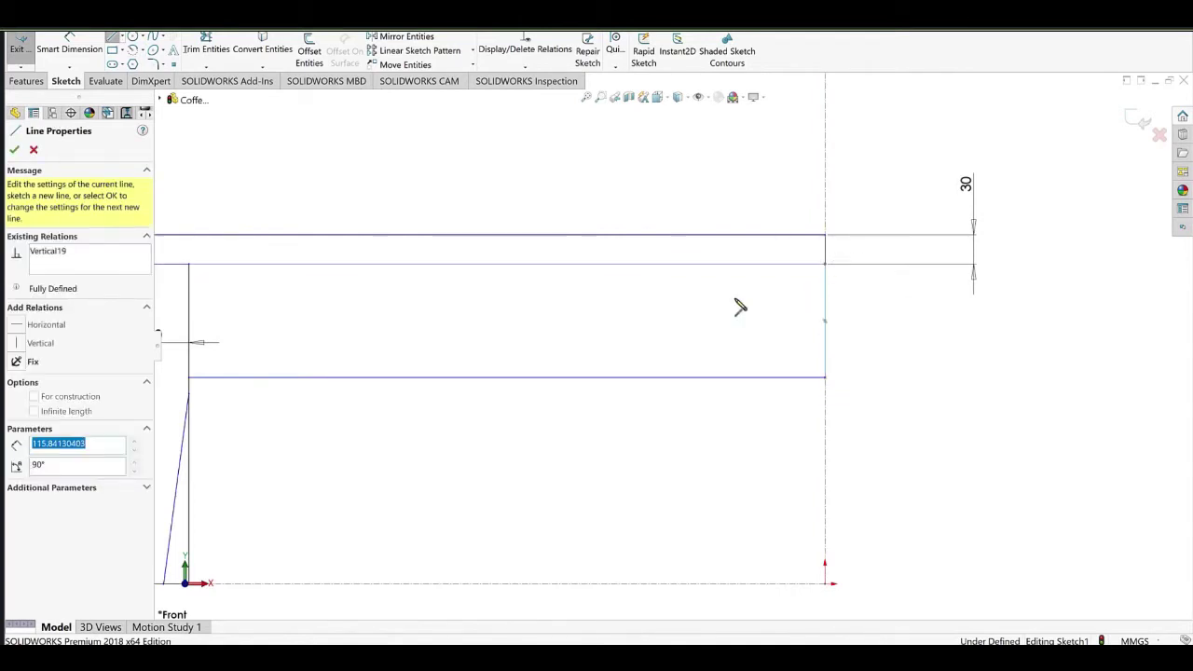
Dimension the rail's height at the vertical centerline as 50 mm.
left_click(73, 52)
left_click(827, 326)
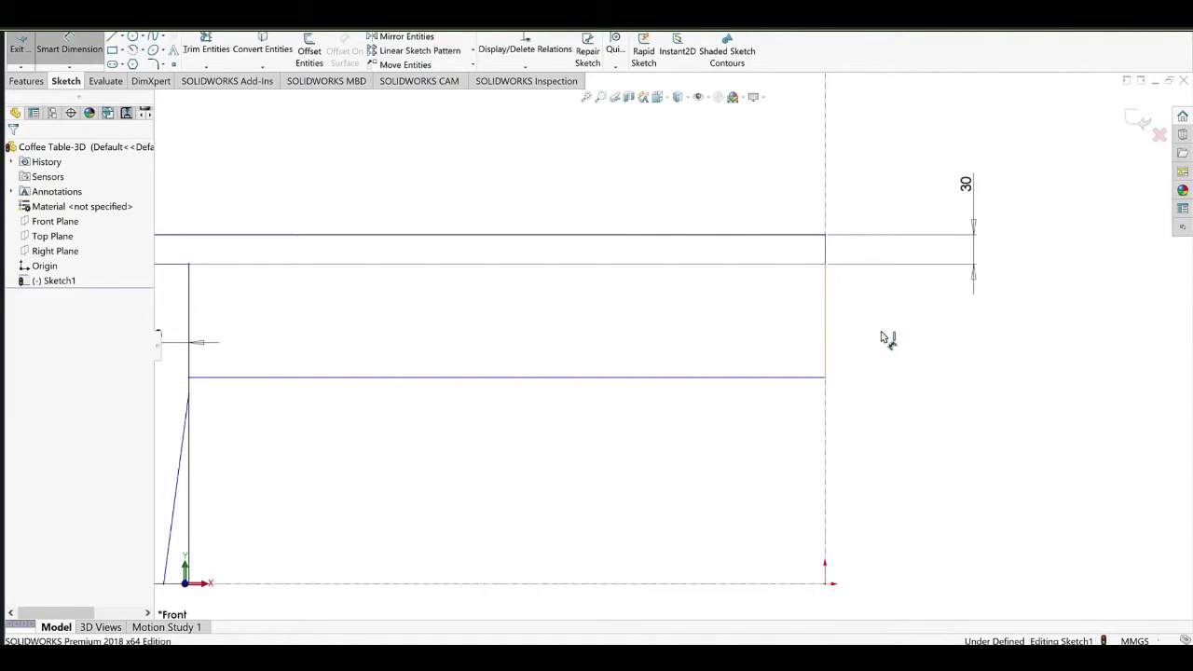
left_click(884, 336)
type("50")
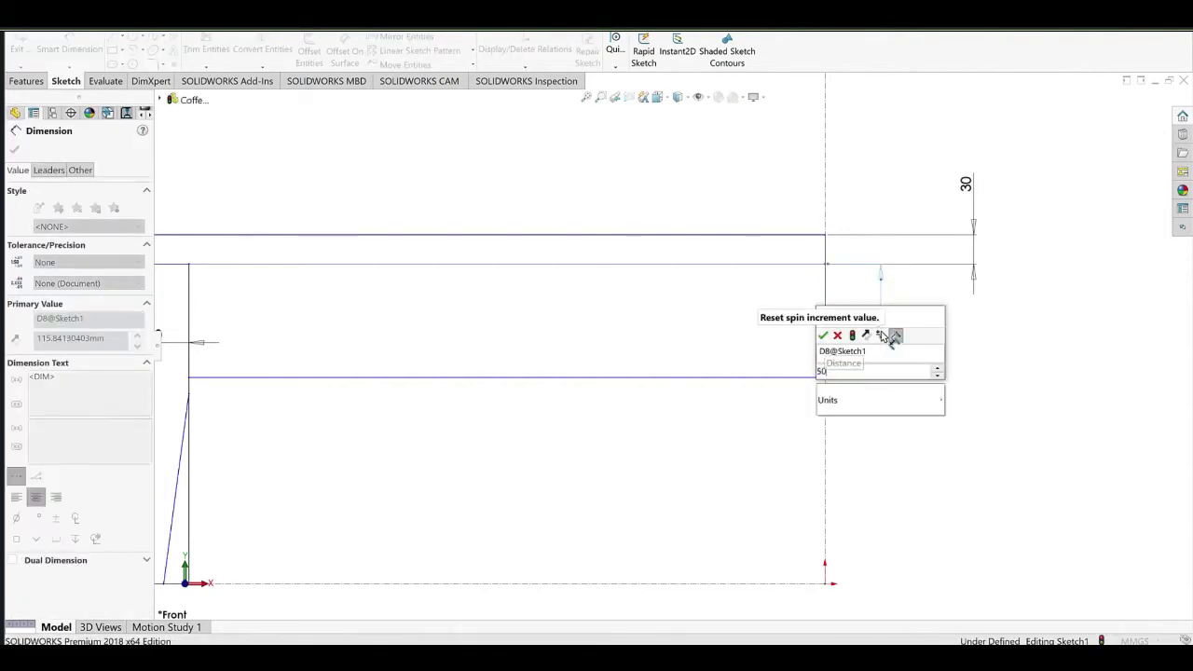
left_click(824, 335)
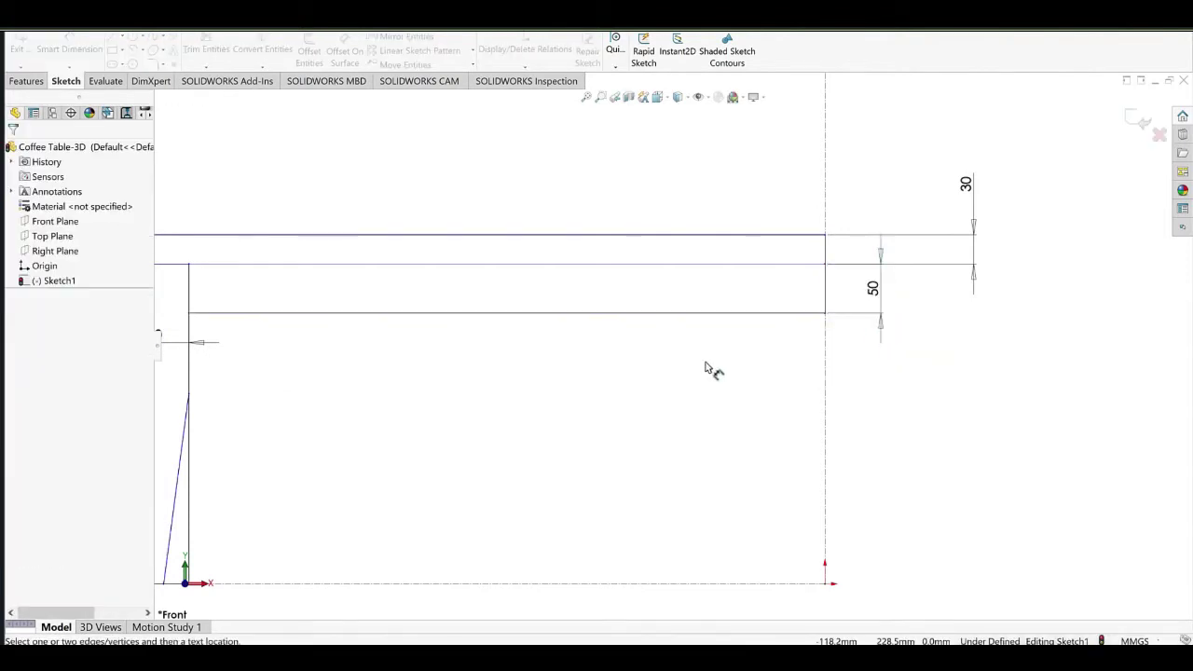
Reposition the leg's 30 mm offset dimension above the leg's width dimension, outside the leg.
scroll(644, 394, "up", 2)
scroll(352, 373, "down", 1)
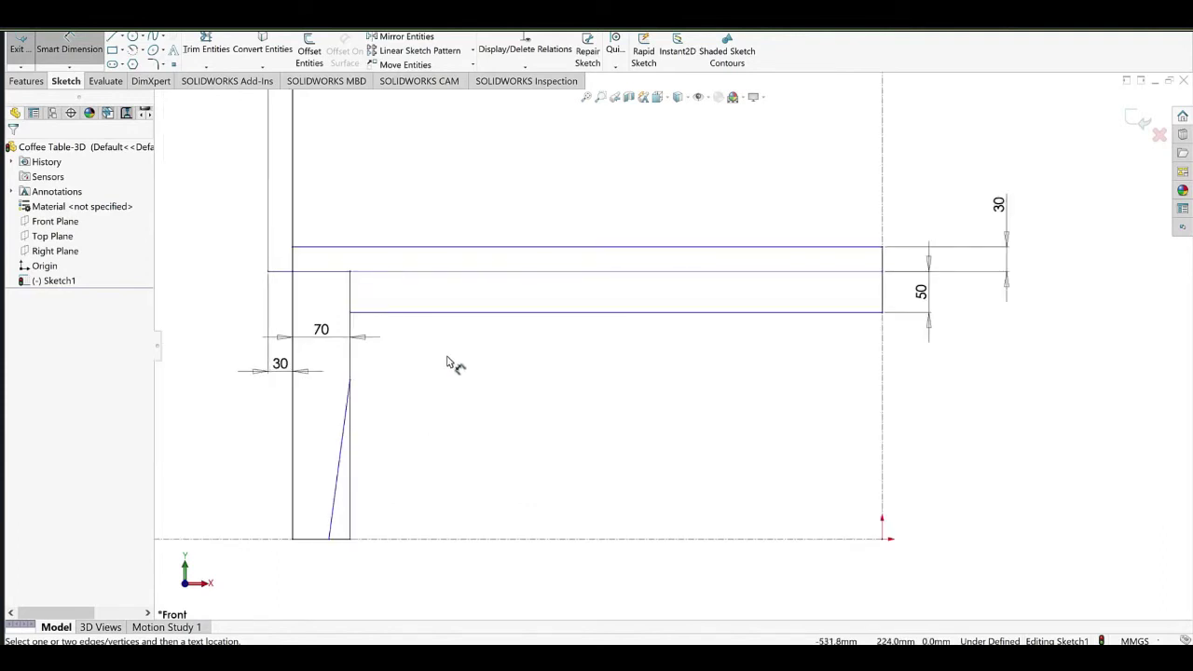
scroll(466, 373, "up", 4)
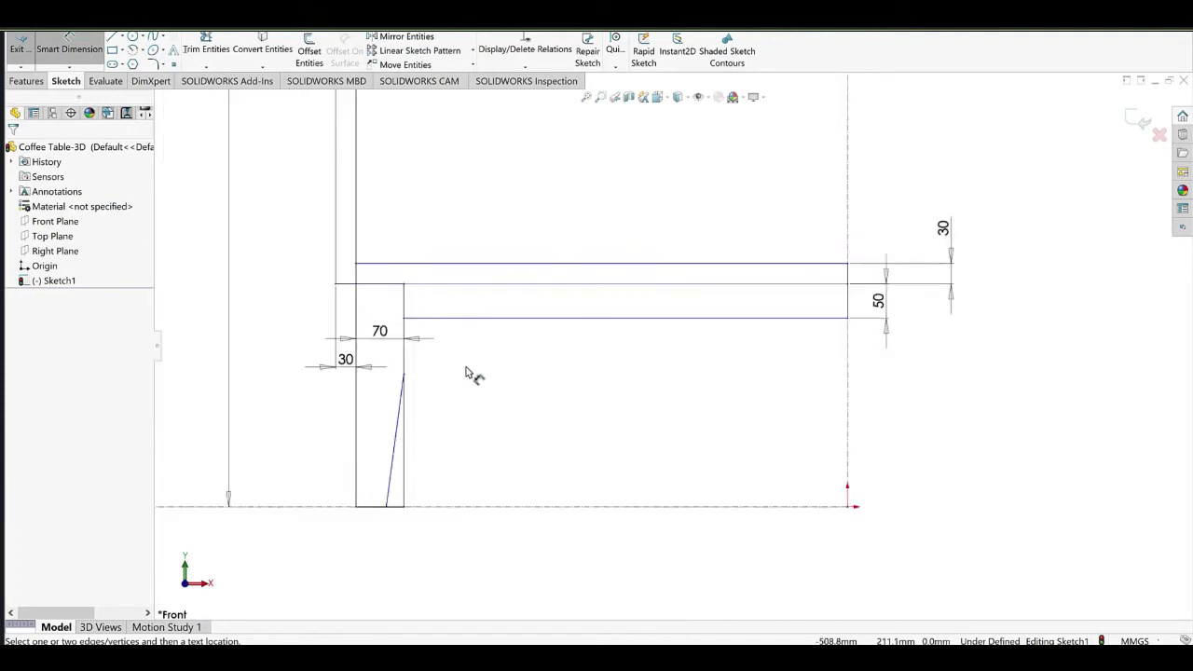
middle_click_drag(733, 406, 722, 443, "ctrl")
scroll(546, 427, "down", 1)
scroll(540, 427, "down", 2)
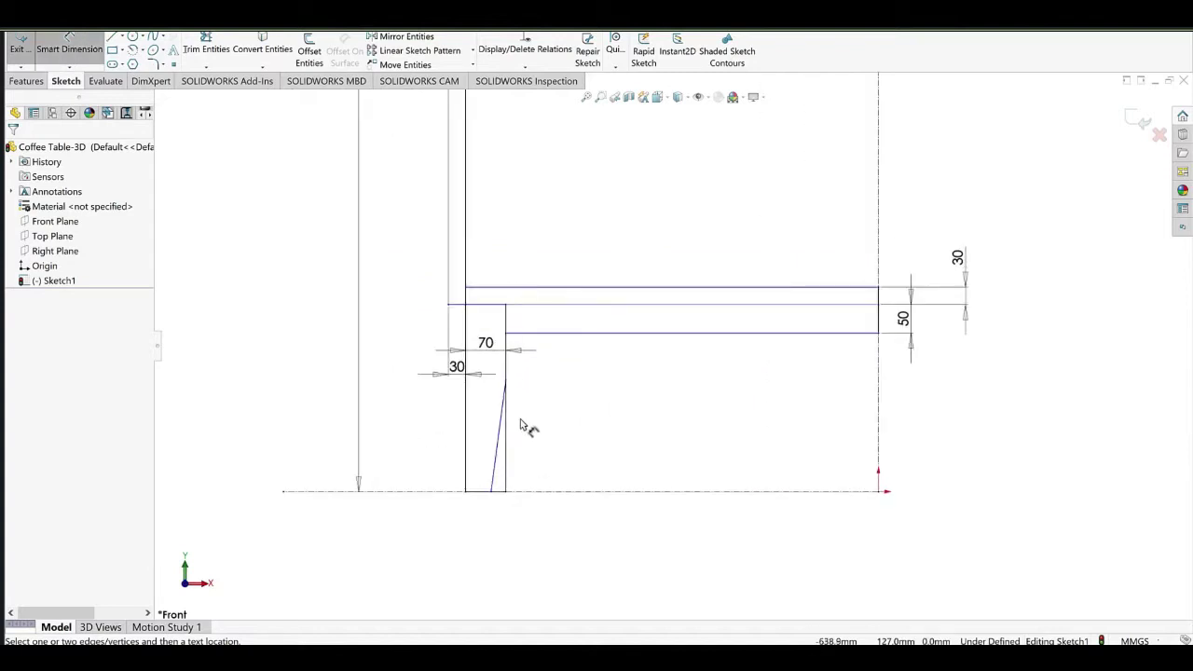
left_click_drag(462, 361, 427, 299)
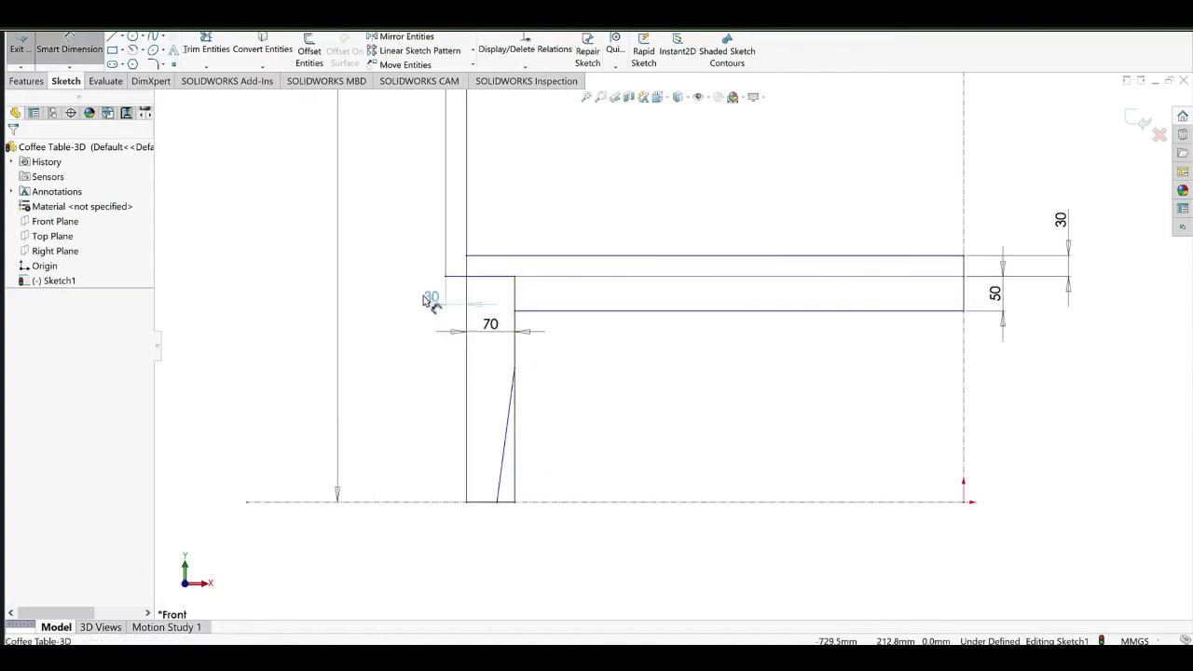
left_click(628, 394)
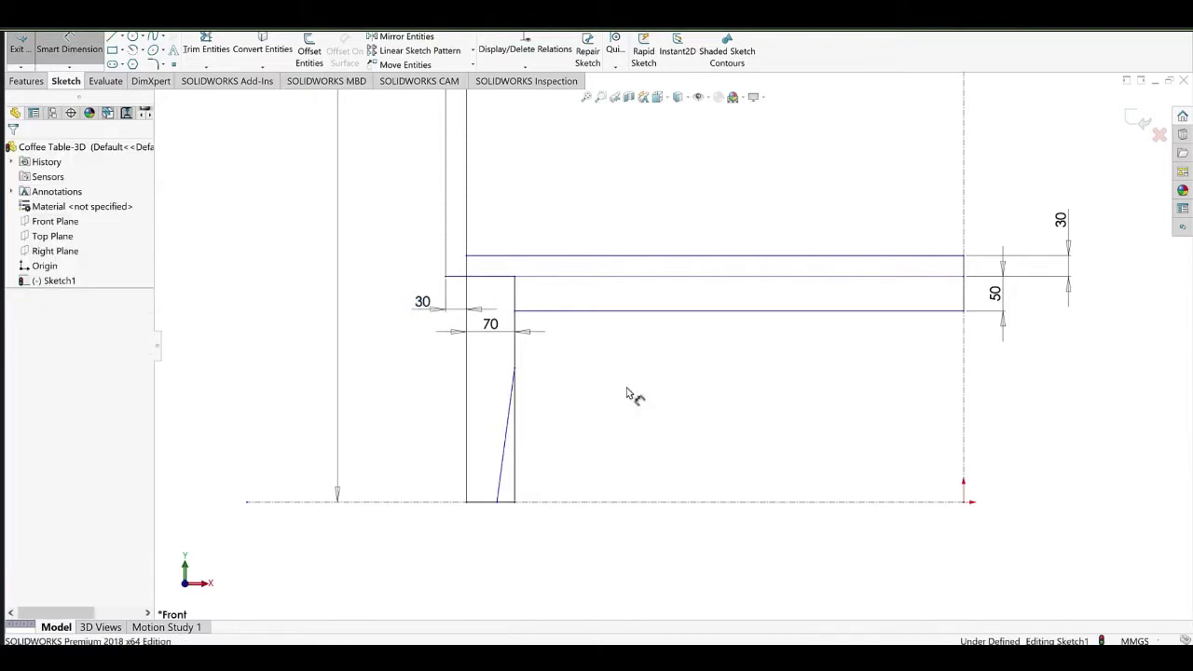
Dimension the upper end of the leg's taper line 5 mm below the rail's lower edge.
left_click(513, 370)
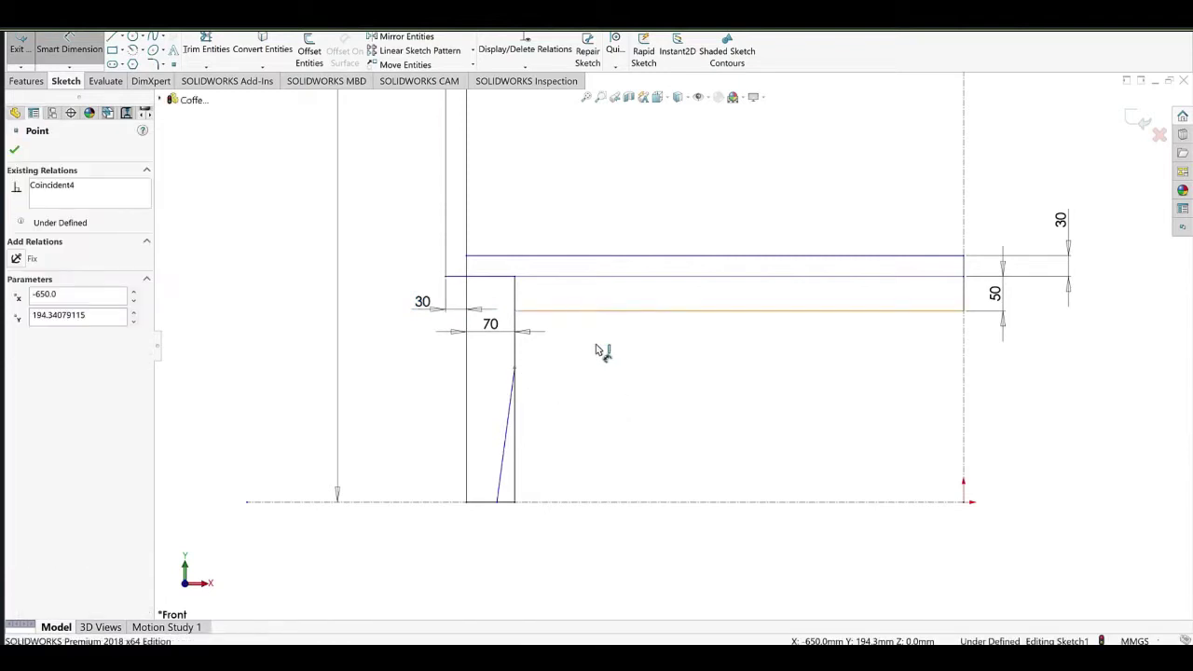
left_click(595, 311)
left_click(596, 345)
type("5")
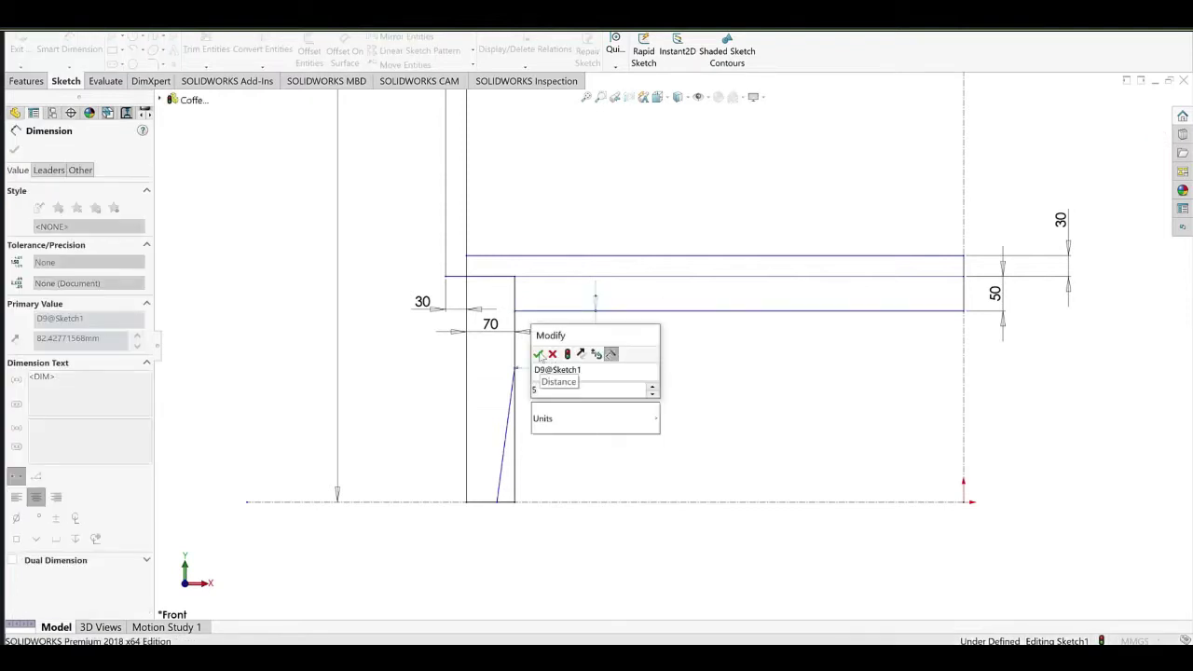
left_click(538, 354)
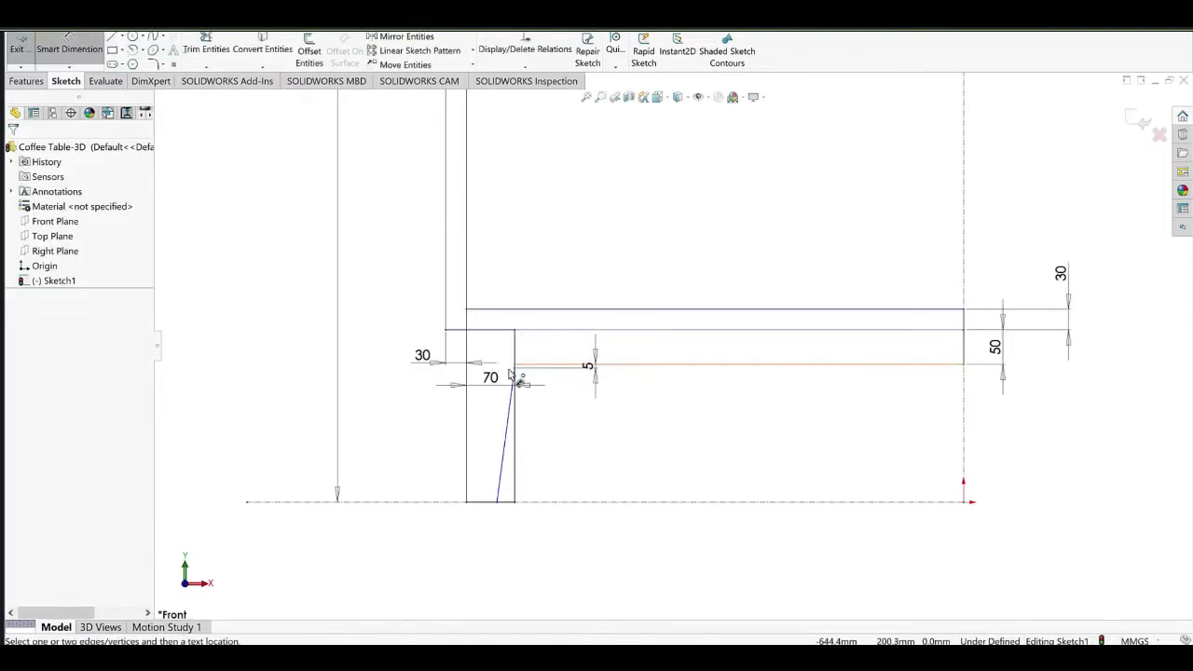
Dimension the leg's height as 200 mm from the horizontal base centerline to the bottom edge of the side member.
left_click(450, 330)
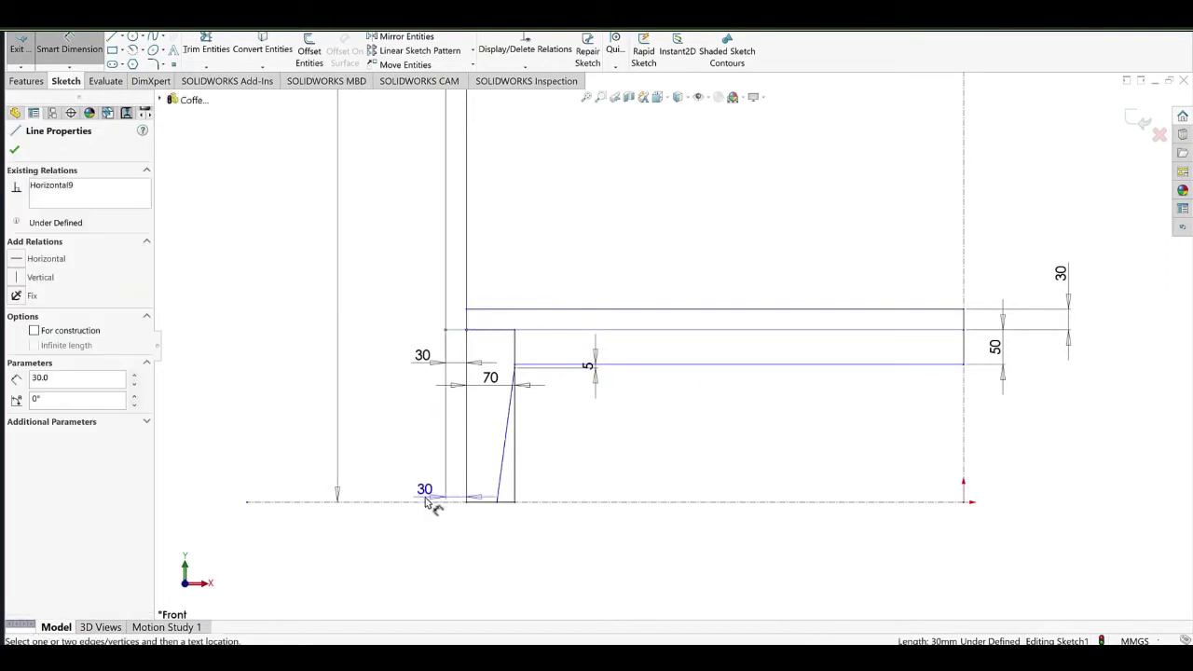
left_click(426, 502)
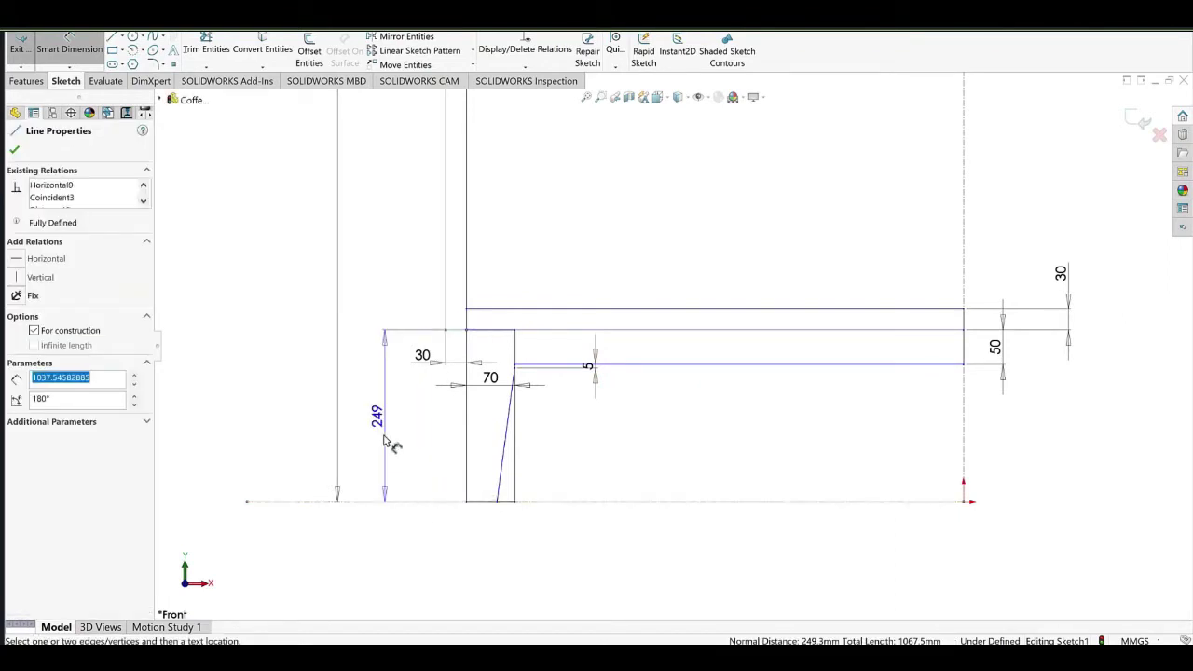
left_click(390, 444)
type("200")
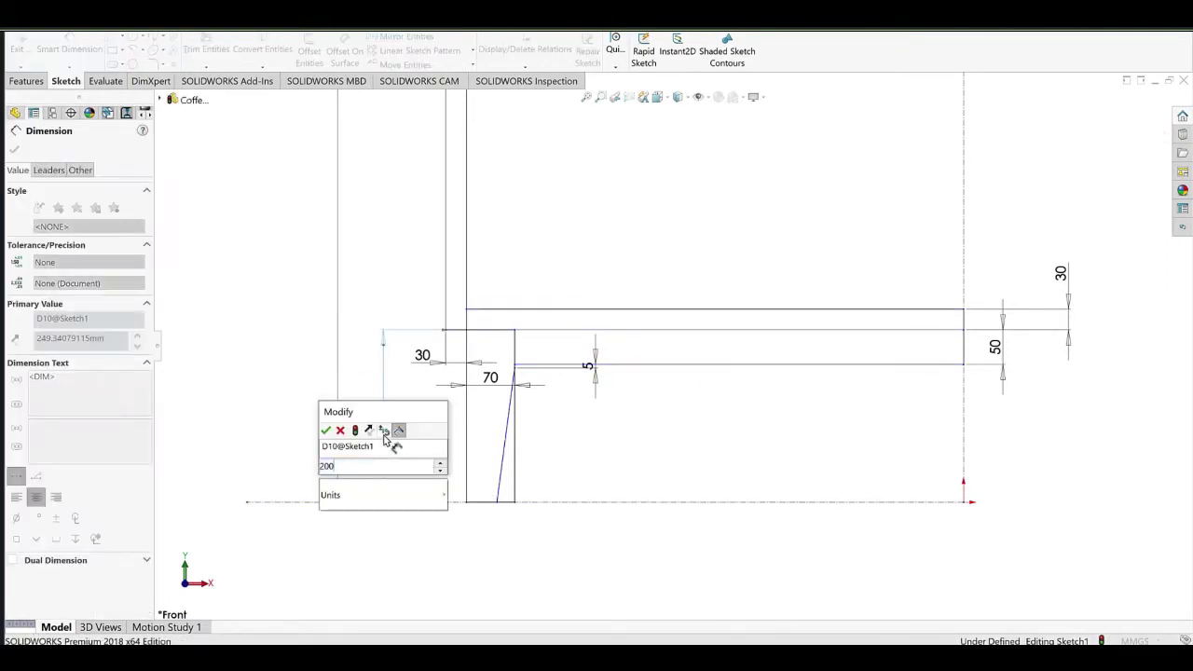
left_click(326, 431)
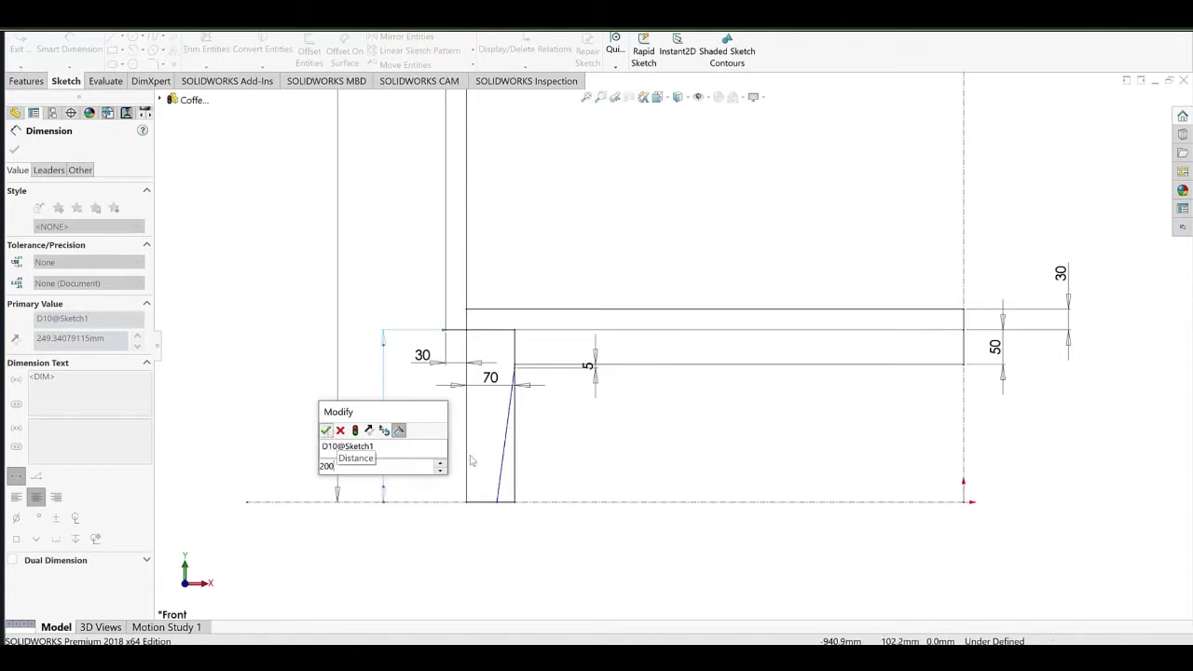
left_click(632, 439)
Dimension the width of the leg's foot as 35 mm, from its outer side to the lower end of the taper line.
scroll(632, 439, "up", 1)
scroll(556, 474, "down", 4)
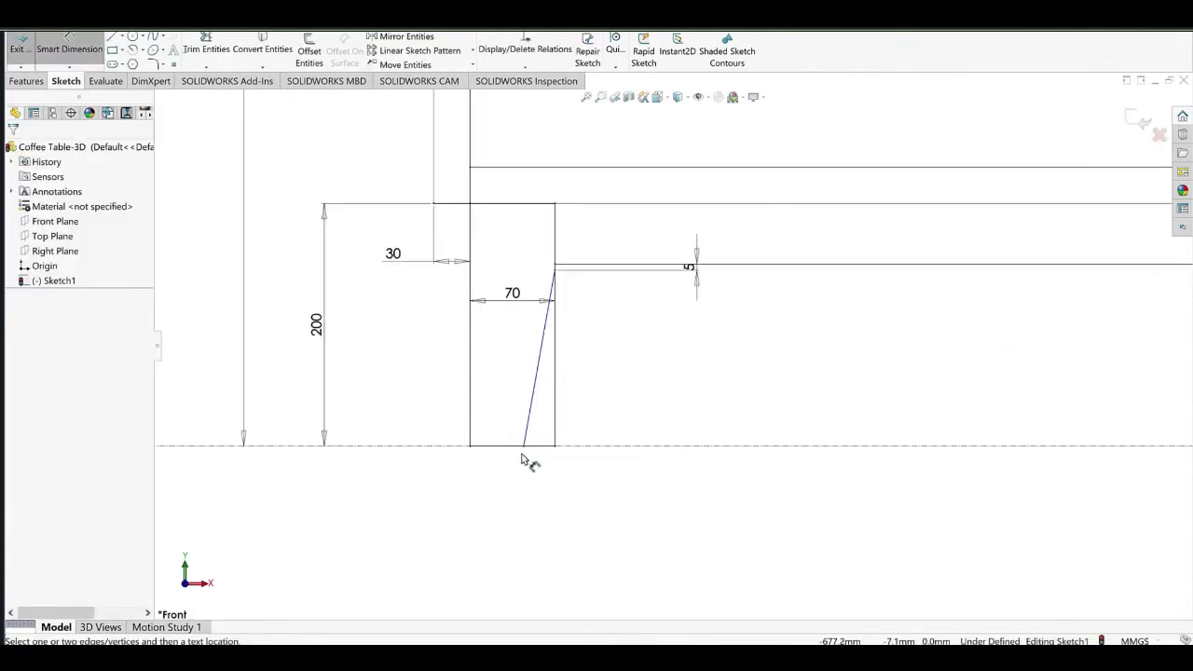
left_click(522, 449)
key("Escape")
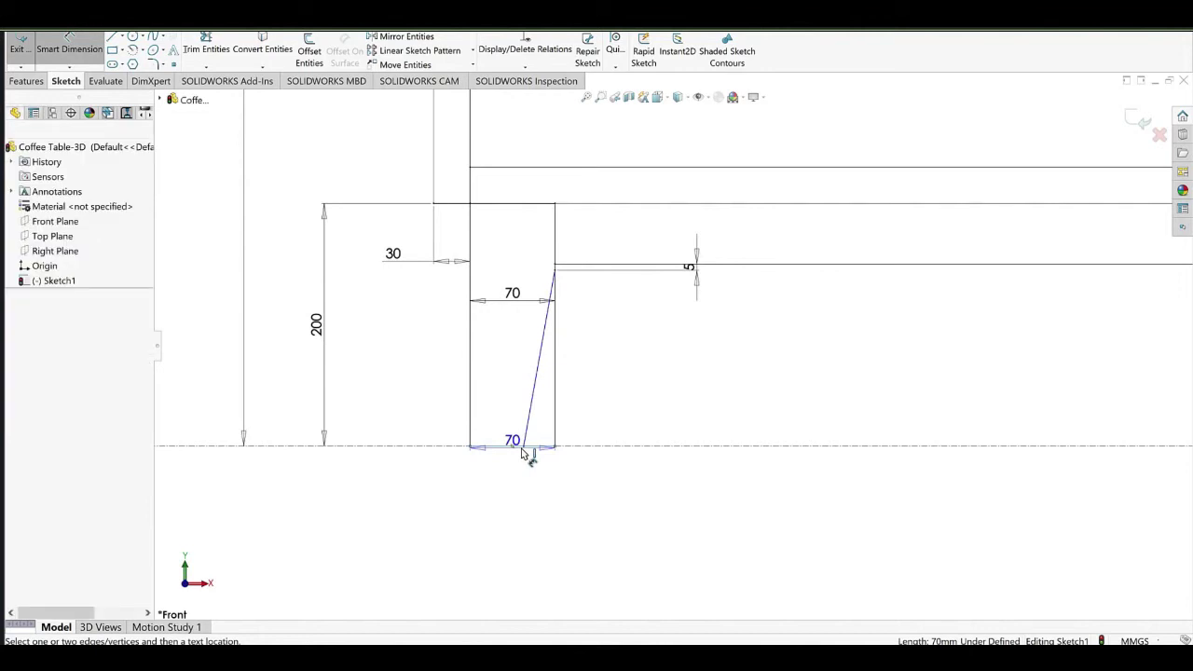
left_click(471, 421)
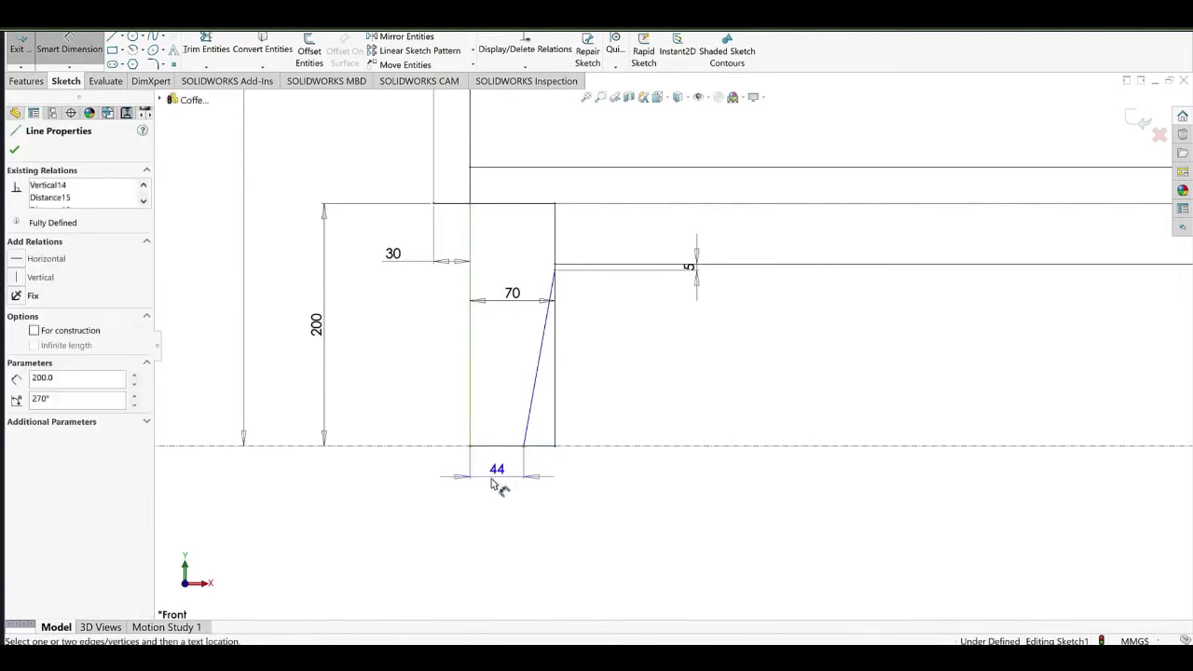
left_click(493, 482)
type("35")
left_click(441, 497)
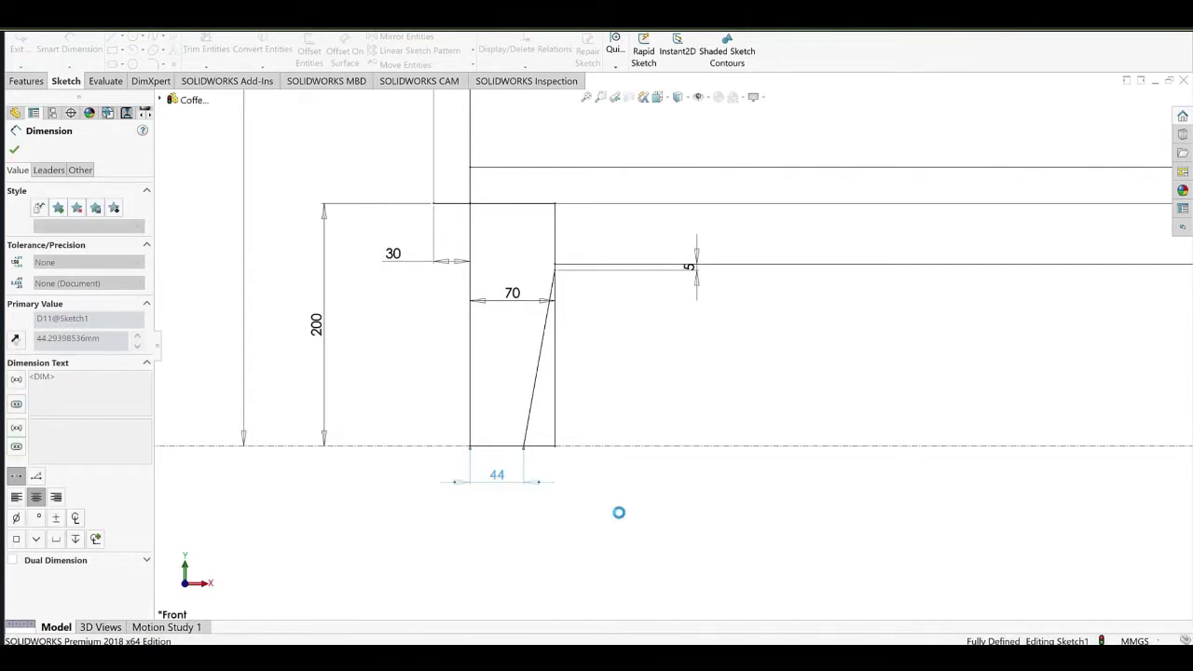
left_click(685, 375)
Sketch a corner rectangle about 606 mm wide and 1464 mm high inside the frame opening, beside the vertical centerline.
scroll(685, 374, "up", 6)
middle_click_drag(727, 383, 586, 425, "ctrl")
scroll(635, 336, "down", 1)
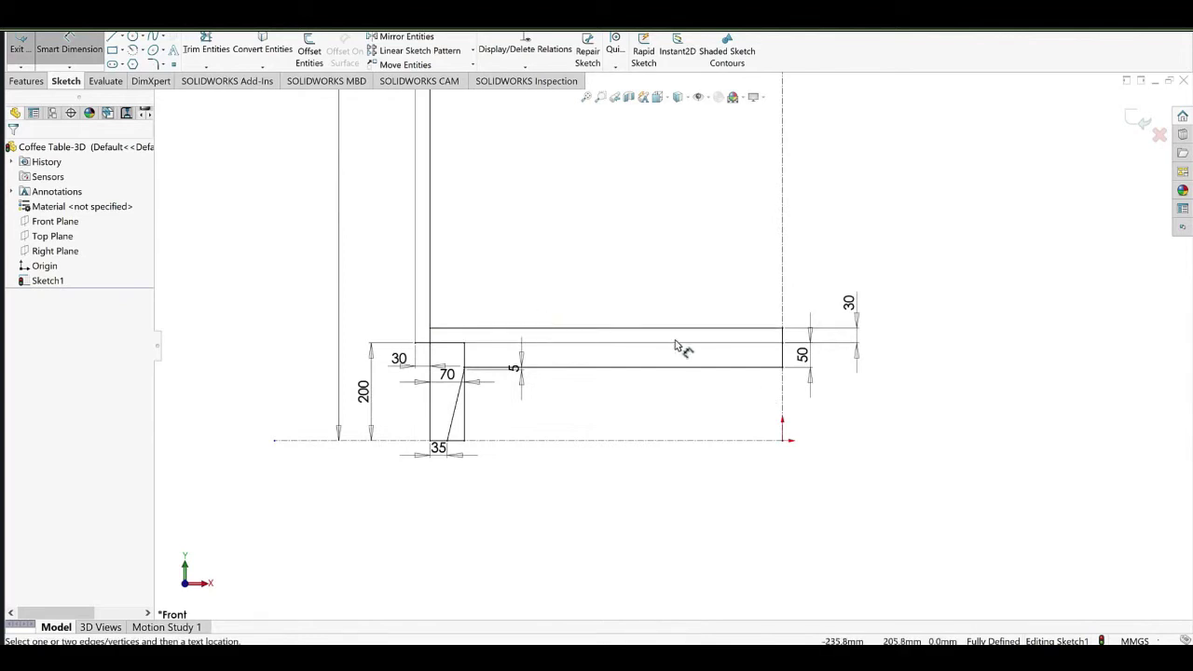
middle_click_drag(728, 341, 722, 368, "ctrl")
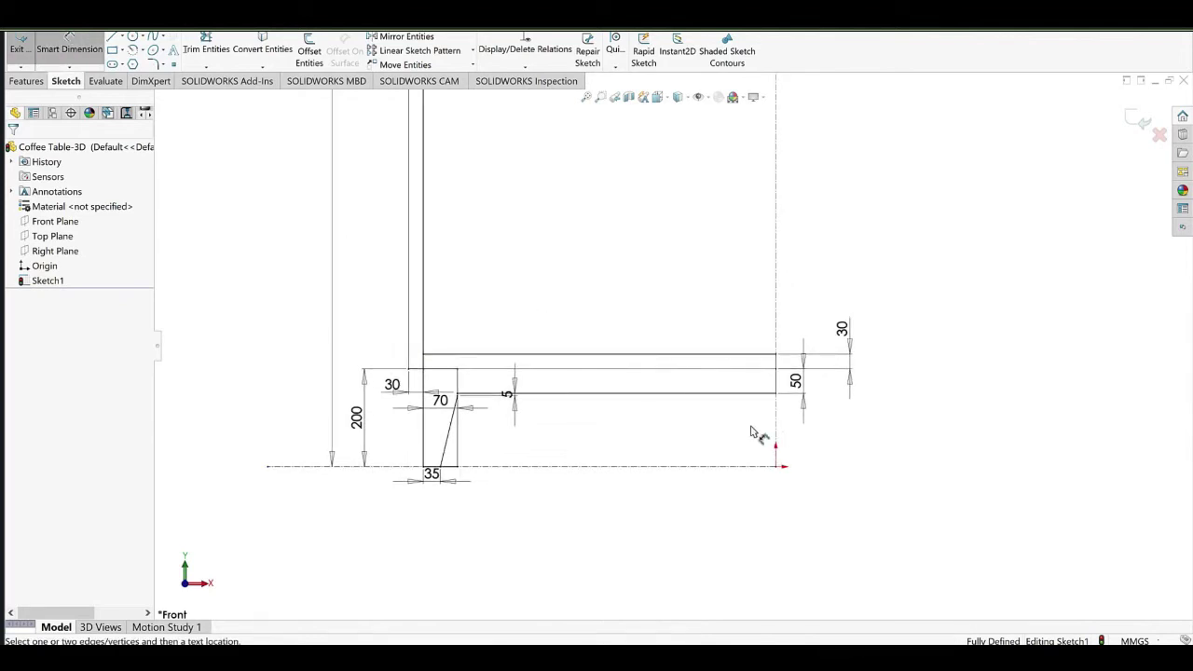
scroll(700, 292, "up", 8)
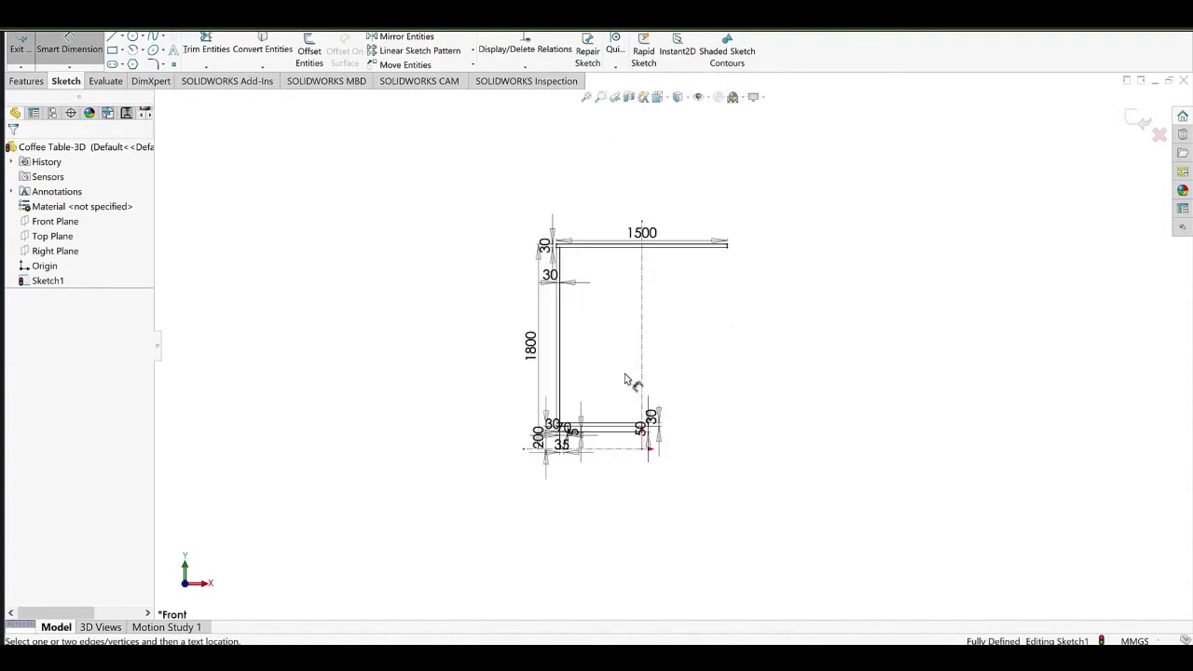
middle_click_drag(769, 323, 751, 325, "ctrl")
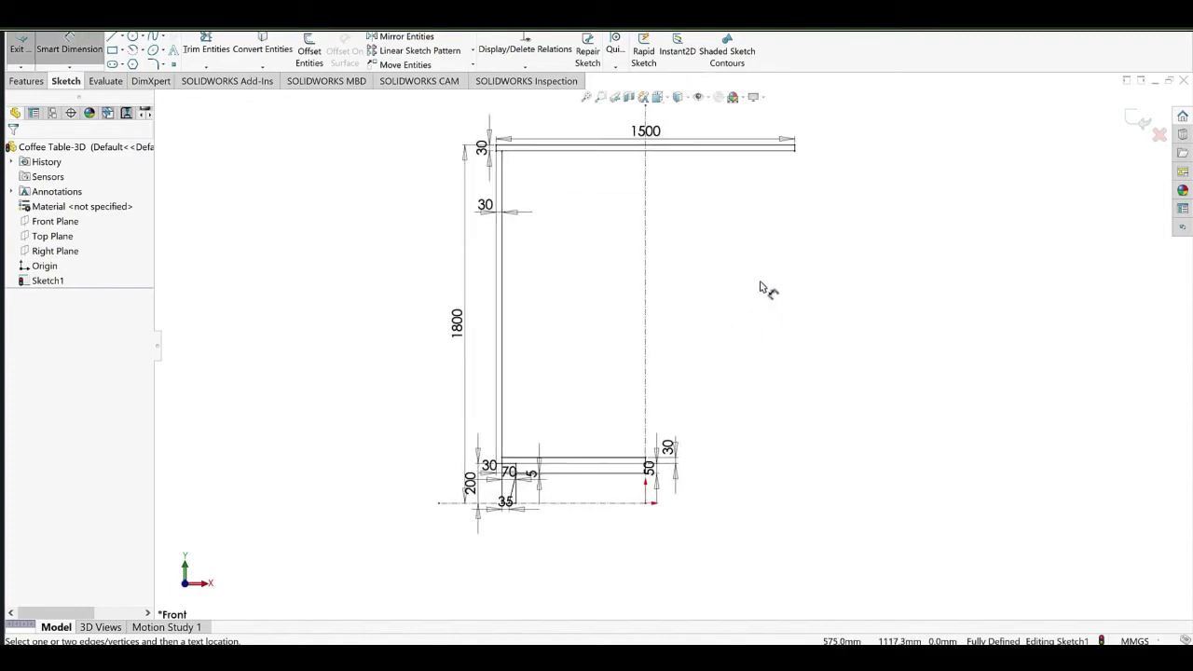
right_click(789, 255)
left_click(798, 251)
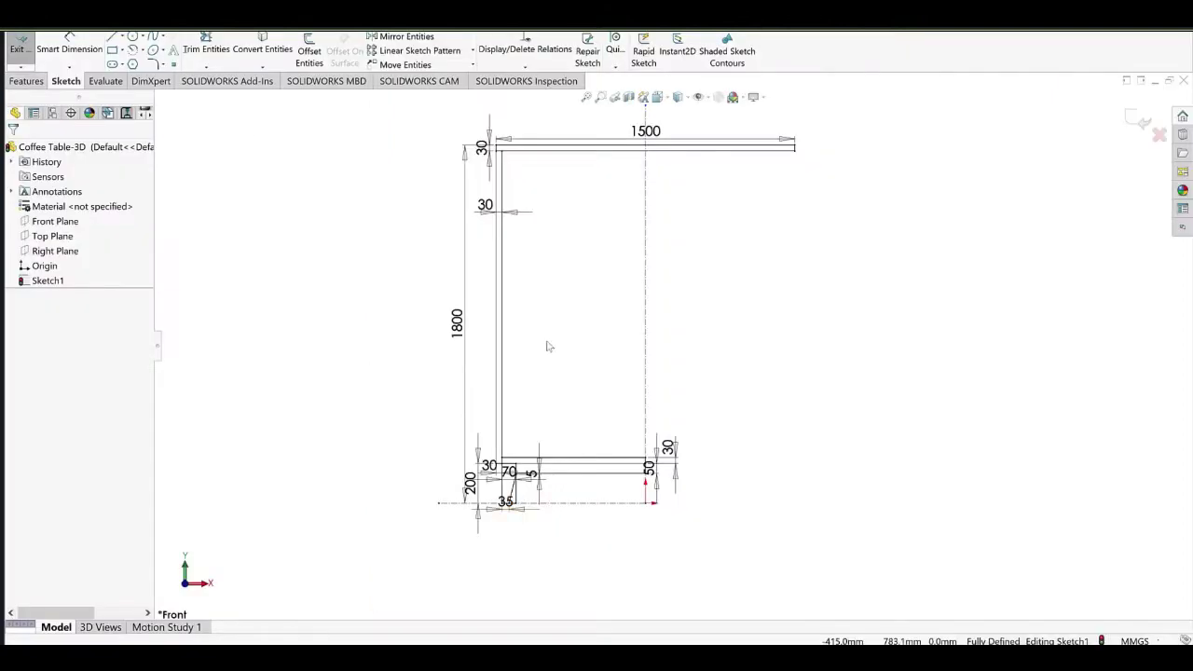
left_click(112, 52)
left_click(513, 162)
left_click(638, 453)
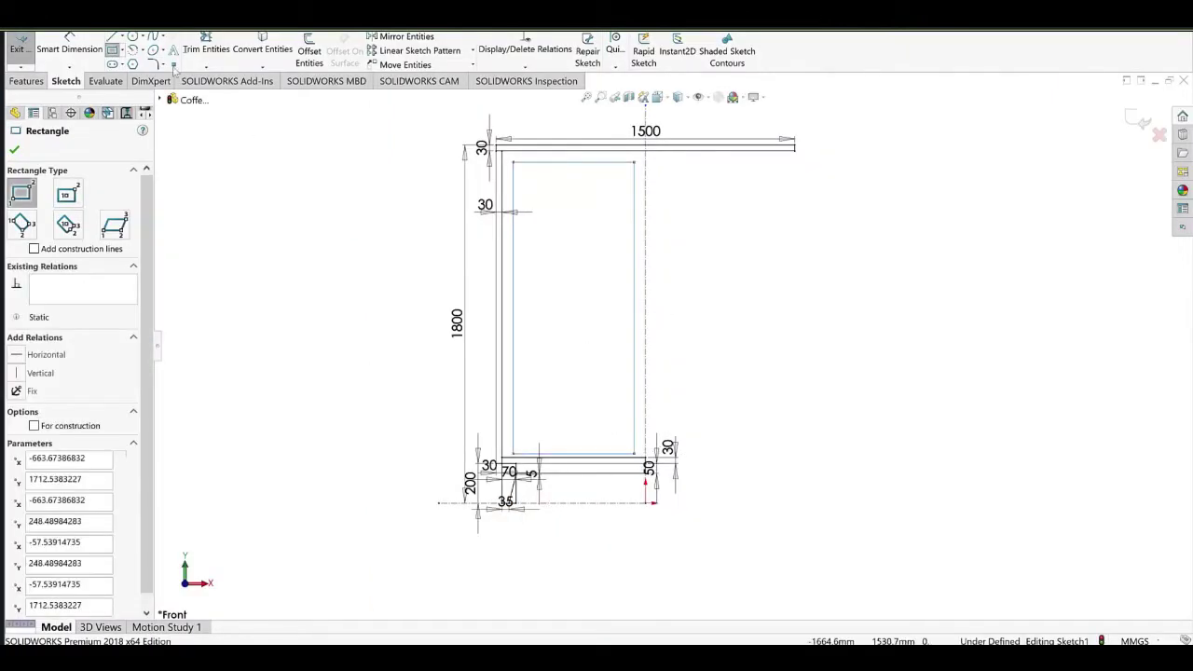
Dimension the gap between the side member and the new rectangle as 2 mm, with its text inside the opening.
left_click(69, 48)
scroll(499, 339, "down", 4)
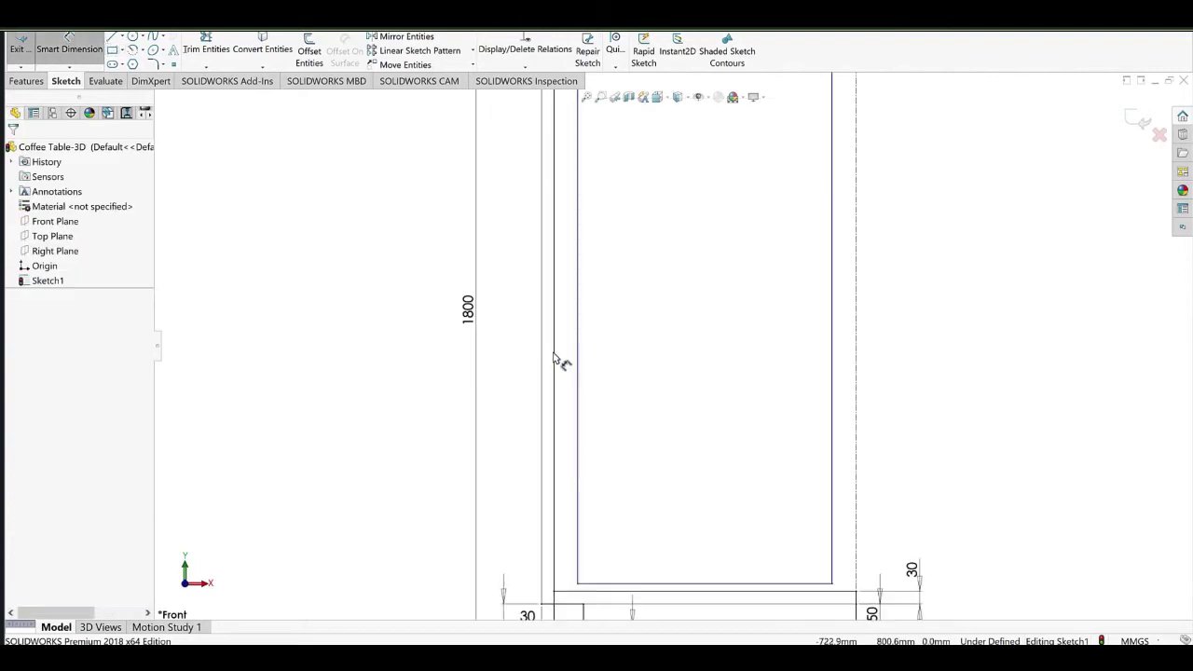
left_click(555, 353)
left_click(577, 332)
left_click(604, 359)
type("2")
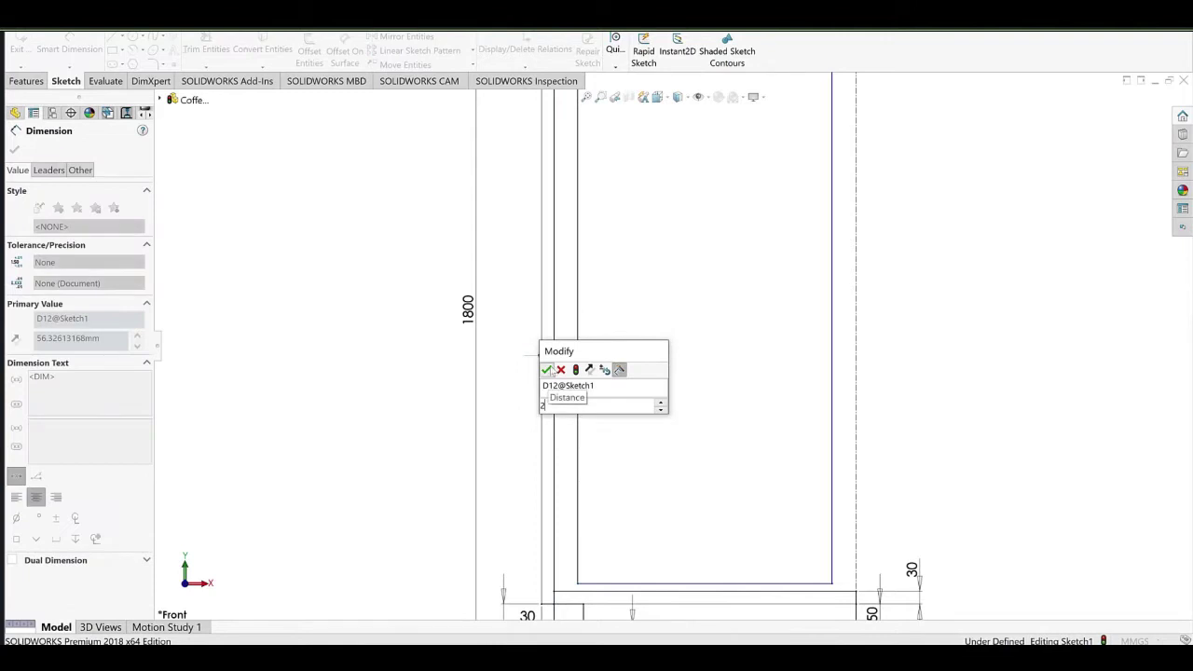
left_click(547, 370)
left_click_drag(559, 351, 596, 352)
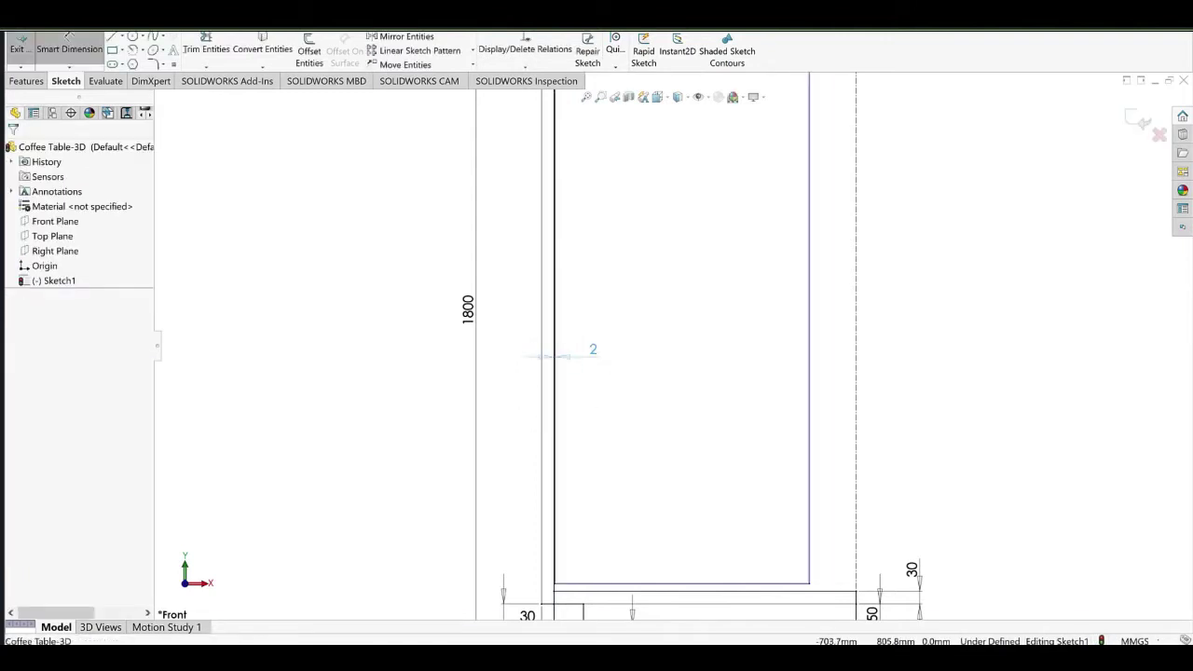
Dimension the gap between the new rectangle's lower edge and the bottom member as 2 mm.
left_click(667, 592)
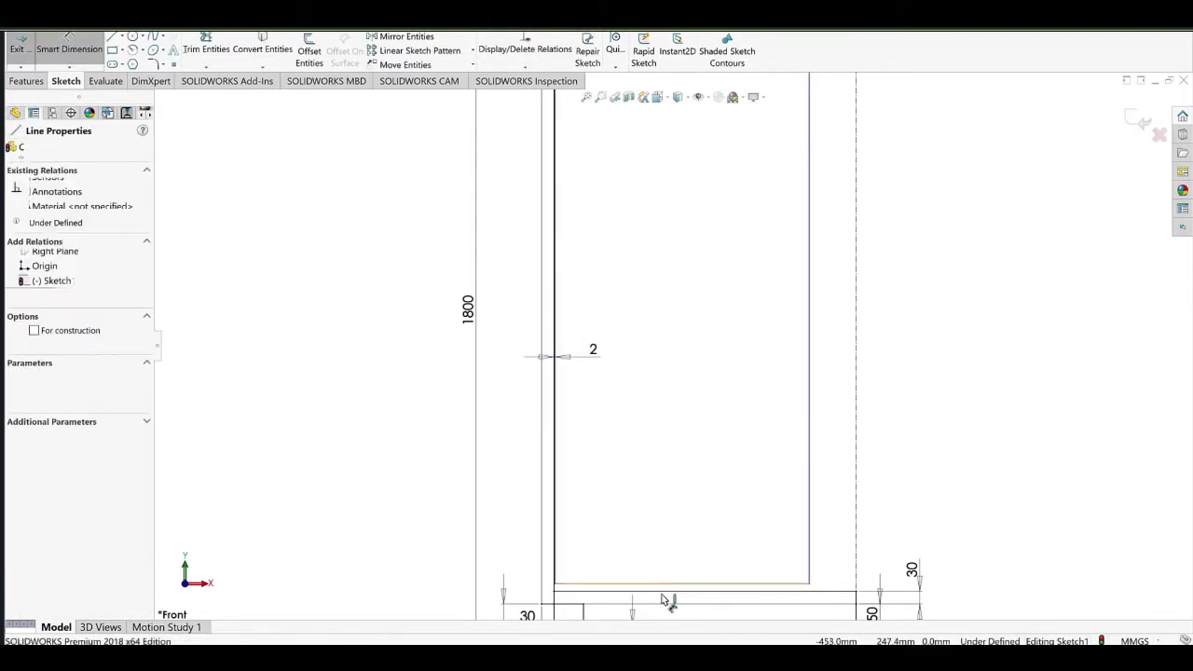
left_click(660, 592)
left_click(670, 565)
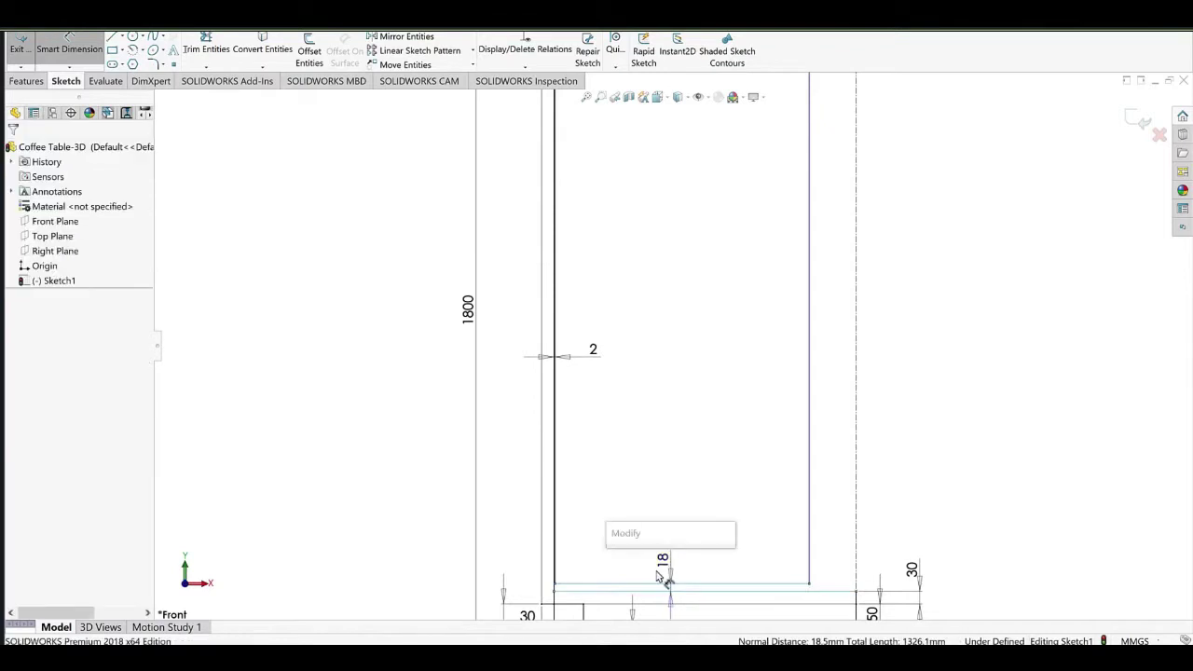
type("2")
key("Return")
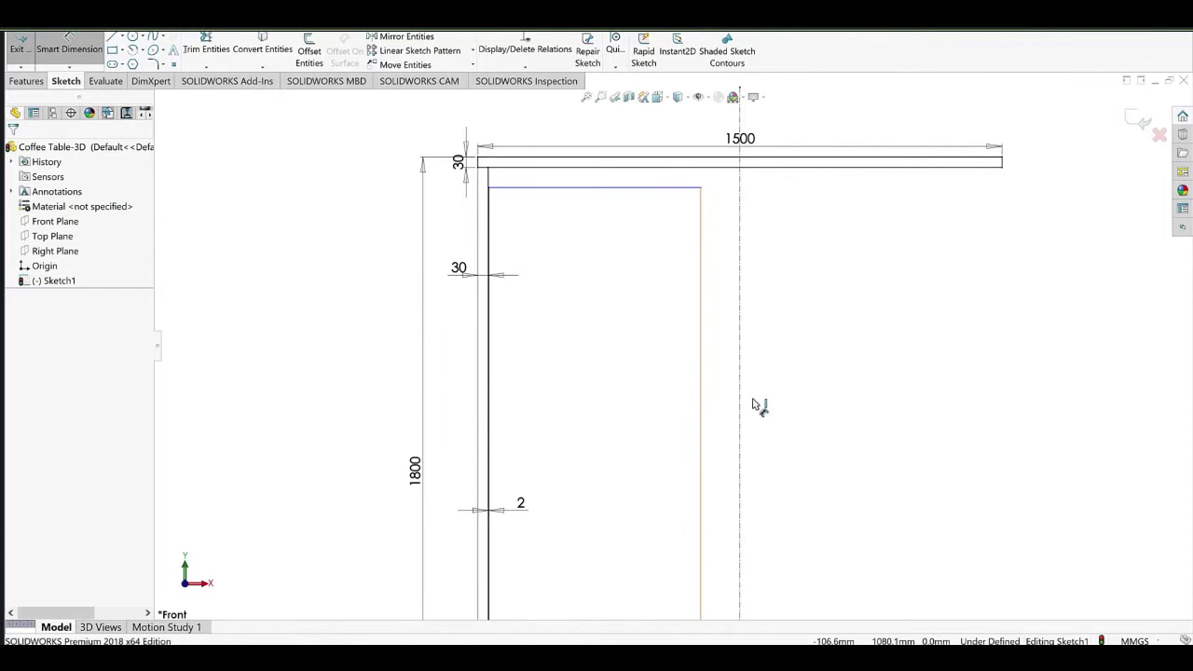
Add a 3 mm doubled distance dimension between the rectangle's inner side and the vertical centerline, with its text inside the rectangle.
left_click(742, 402)
left_click(741, 401)
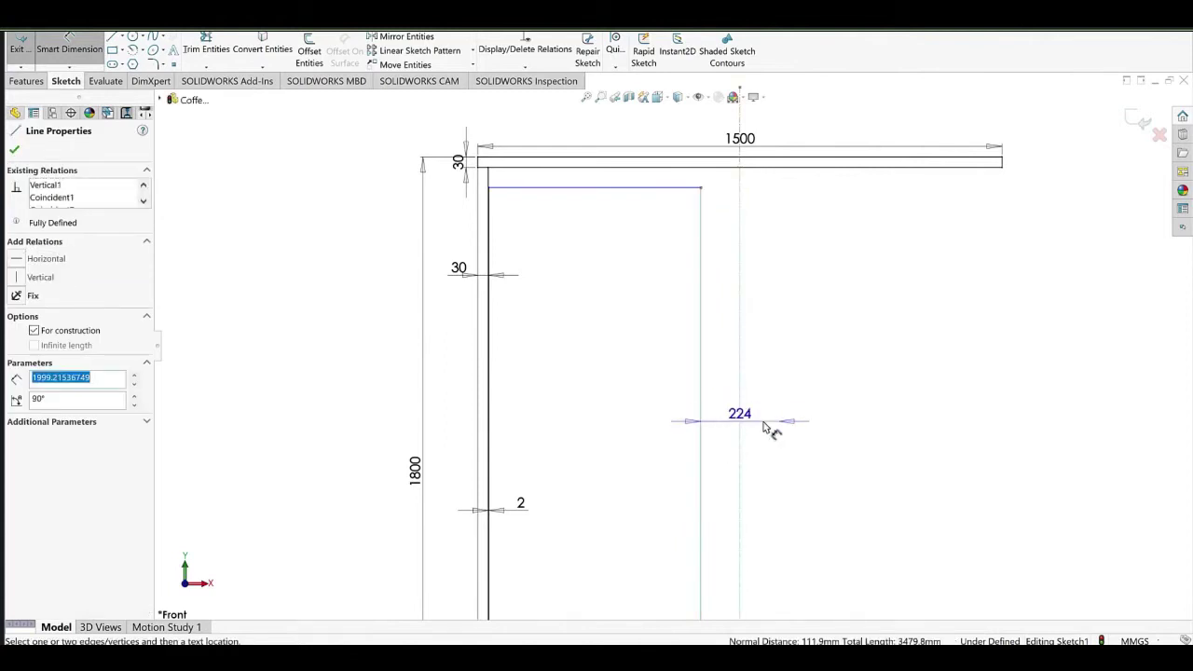
left_click(765, 426)
type("3")
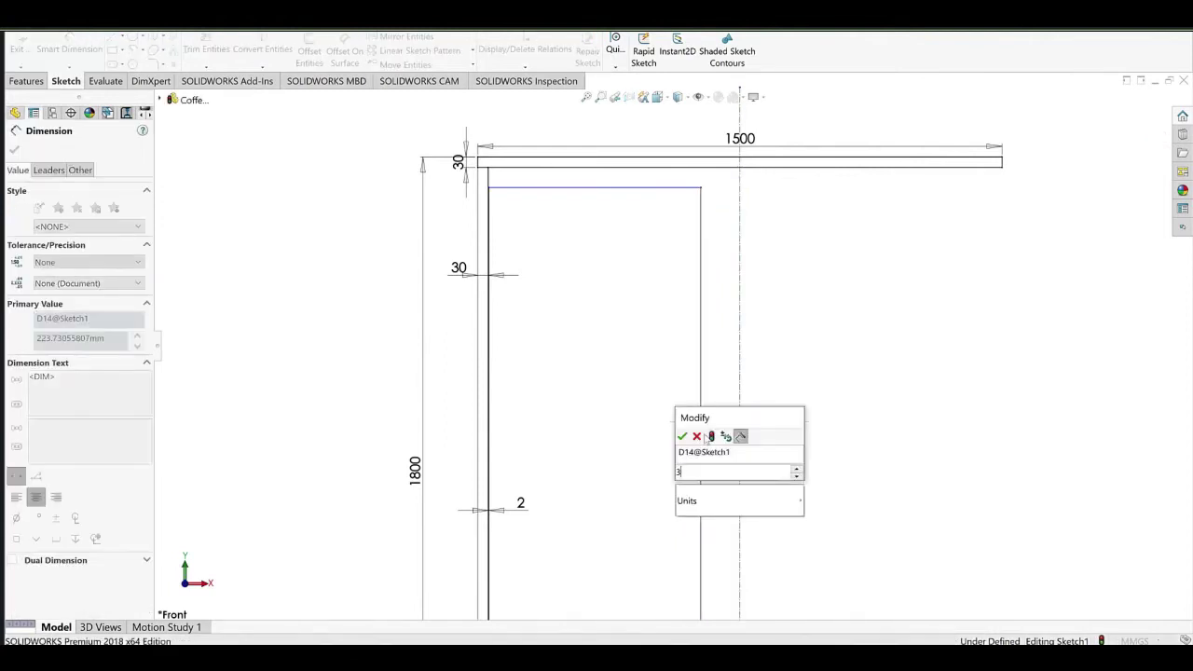
left_click(686, 436)
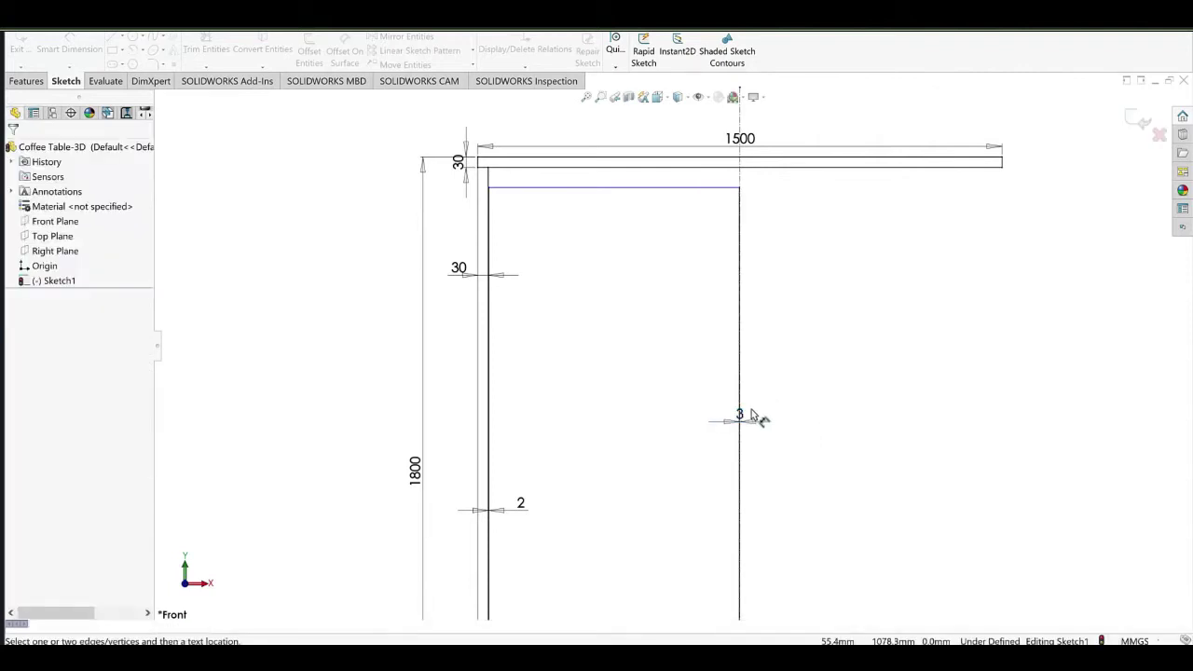
left_click_drag(738, 418, 707, 412)
Dimension the gap between the top member and the rectangle's upper edge as 2 mm, with its text below the edge.
scroll(542, 168, "down", 4)
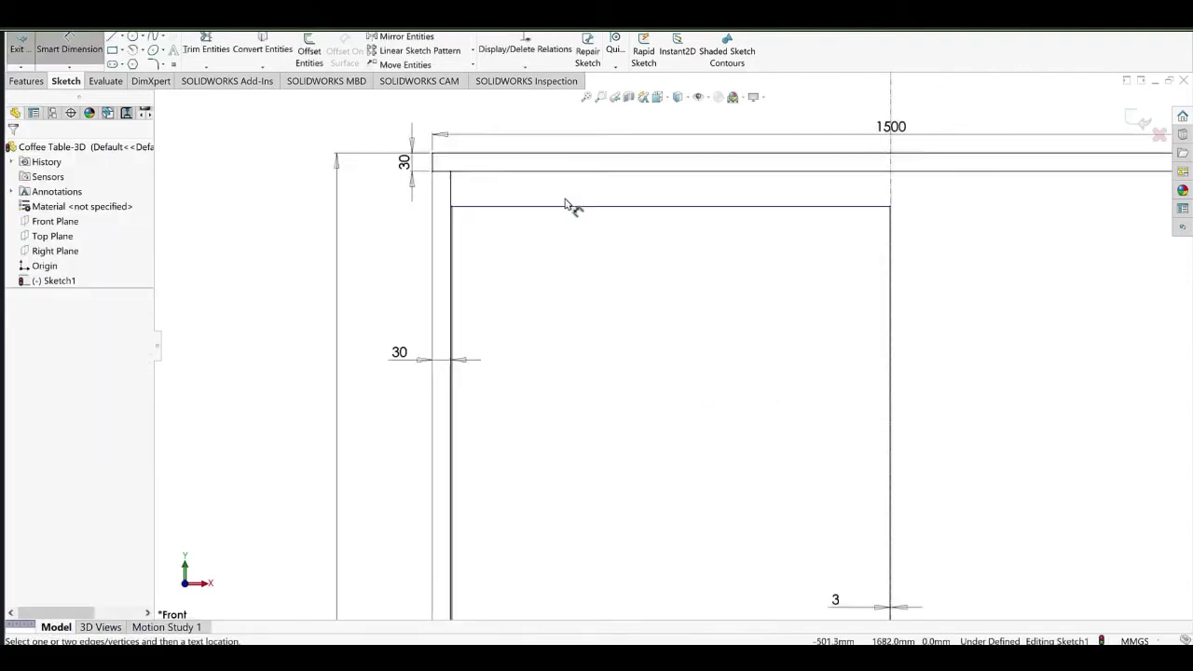
left_click(547, 175)
left_click(559, 216)
left_click(560, 235)
type("2")
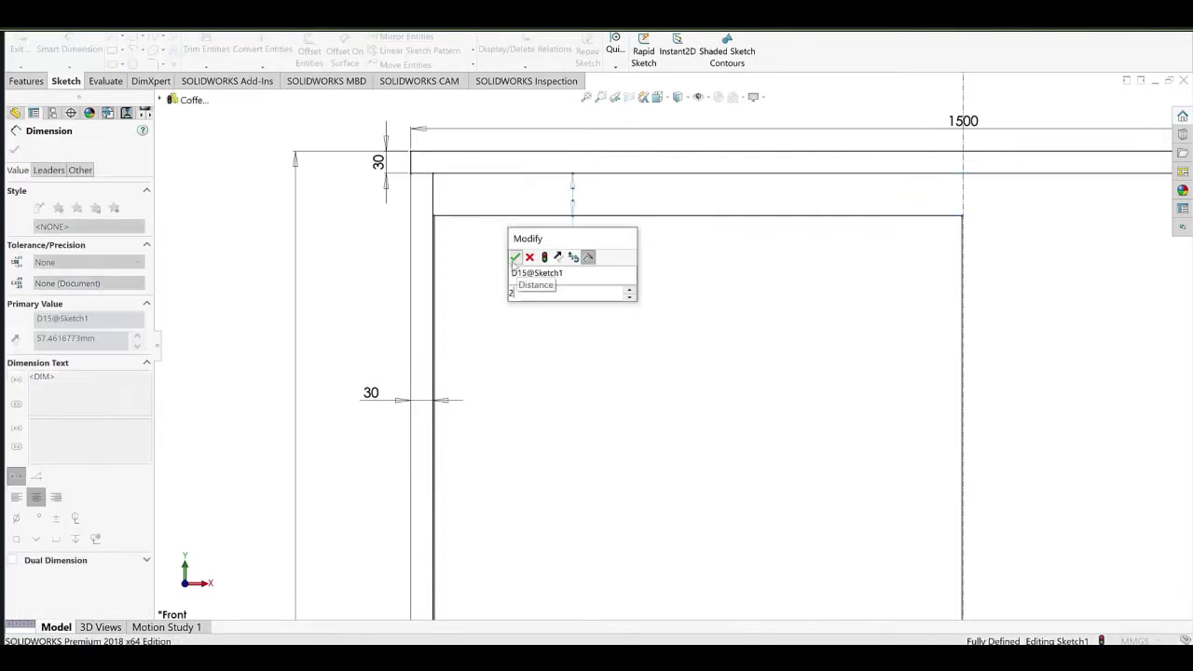
left_click(515, 259)
right_click(640, 250)
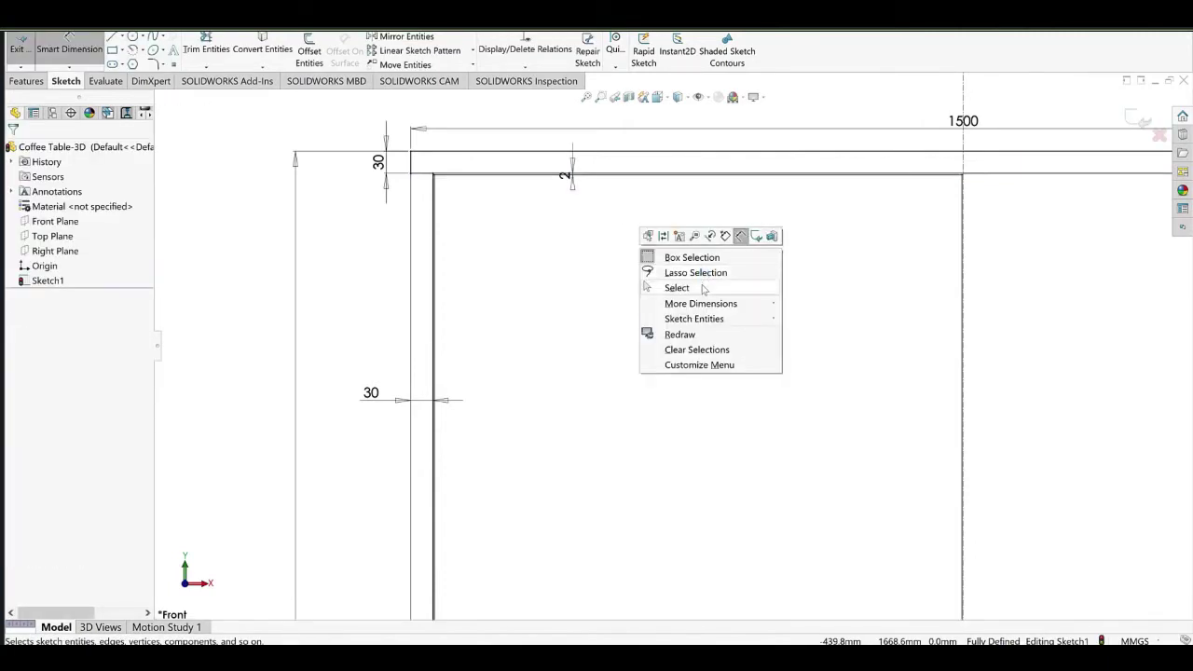
left_click(695, 287)
left_click_drag(569, 178, 583, 226)
left_click(498, 195)
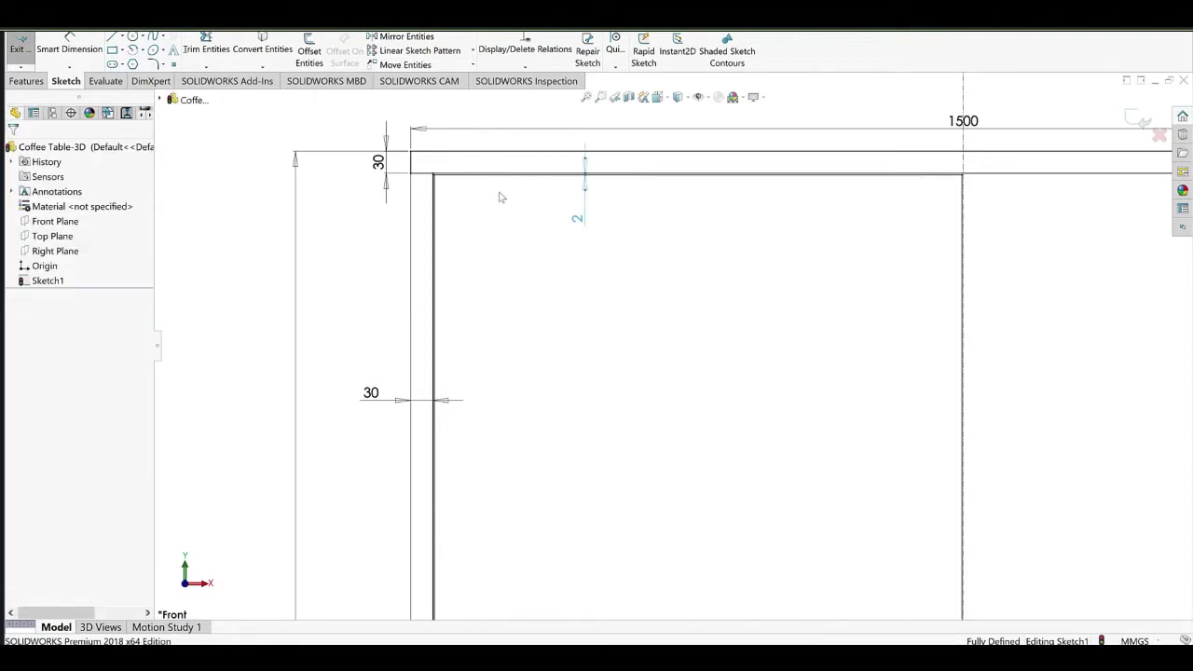
Offset the whole rectangle chain inward by 60 mm to outline the door's inner frame.
scroll(456, 162, "down", 4)
left_click(411, 229)
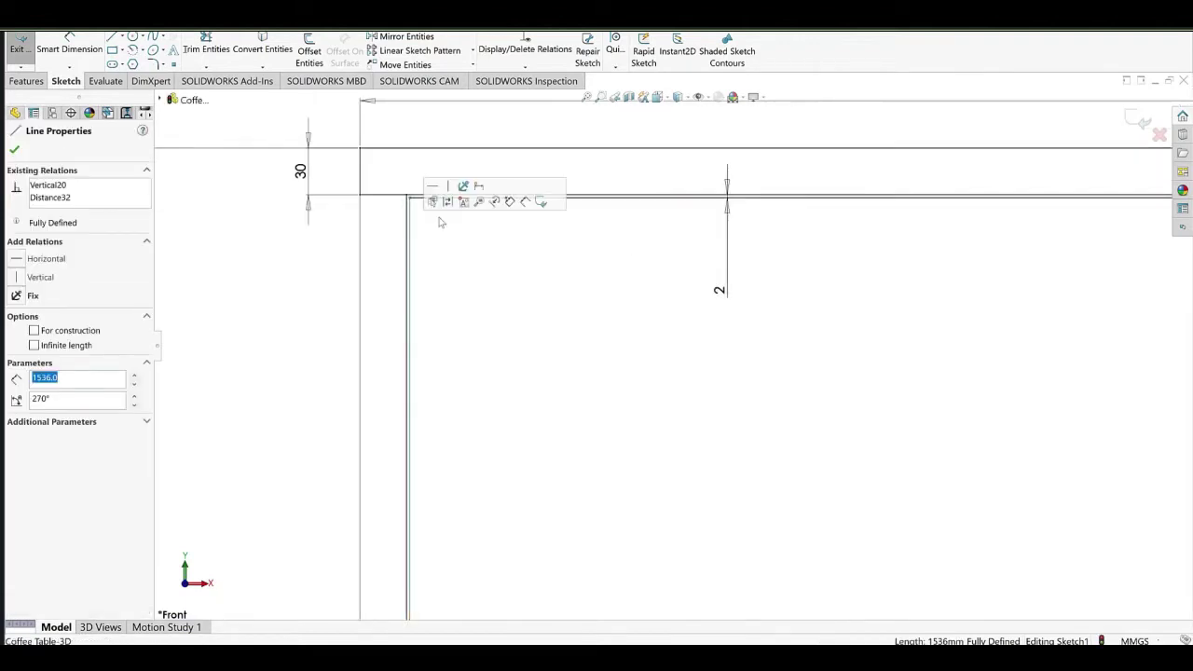
left_click(309, 52)
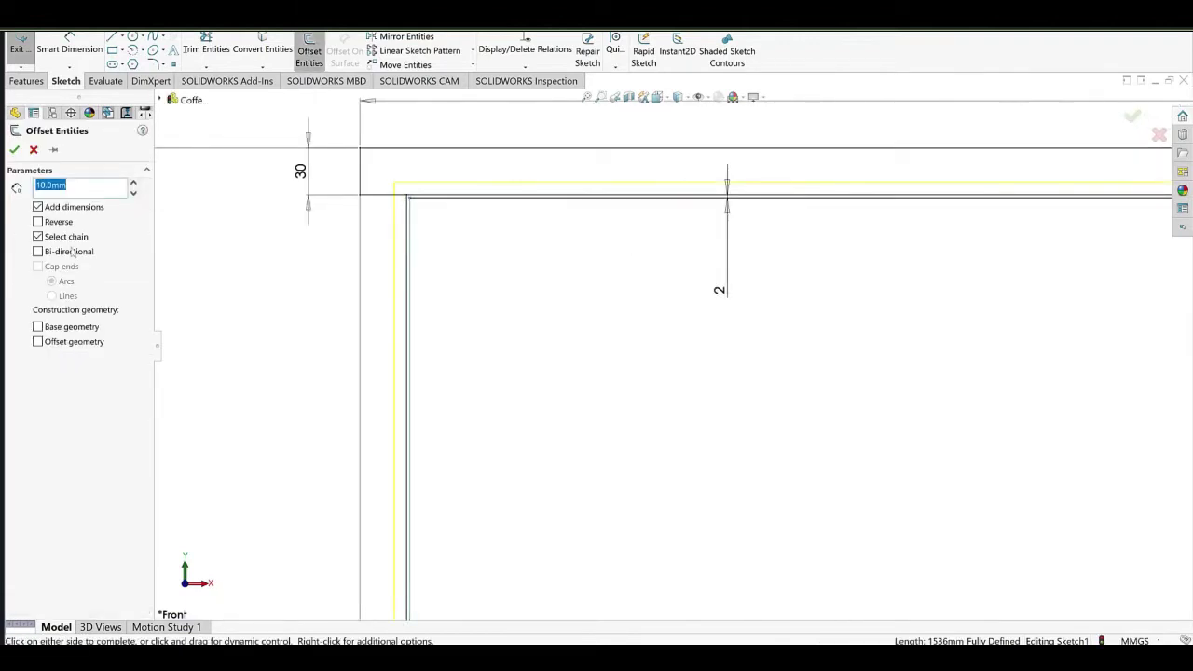
left_click(56, 224)
left_click(133, 185)
left_click(133, 184)
left_click(133, 184)
left_click(133, 184)
left_click(134, 184)
left_click(14, 154)
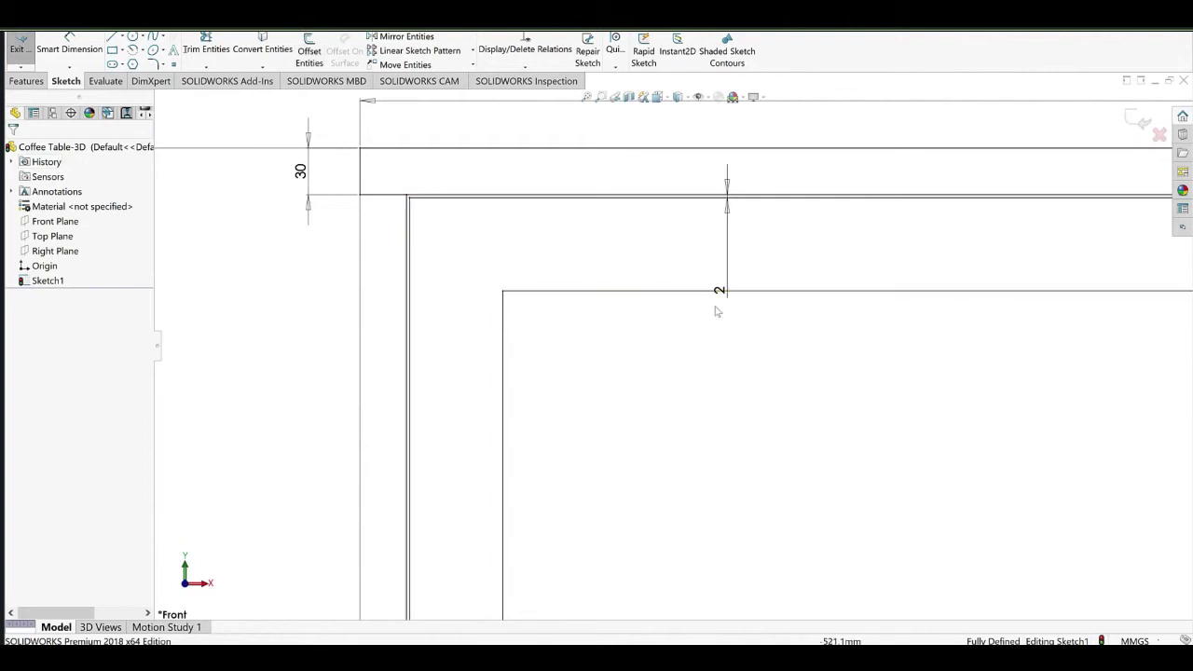
Reposition the text of the upper 2 mm gap dimension between the rectangle's top edge and the offset outline.
left_click_drag(719, 291, 724, 222)
scroll(662, 306, "up", 6)
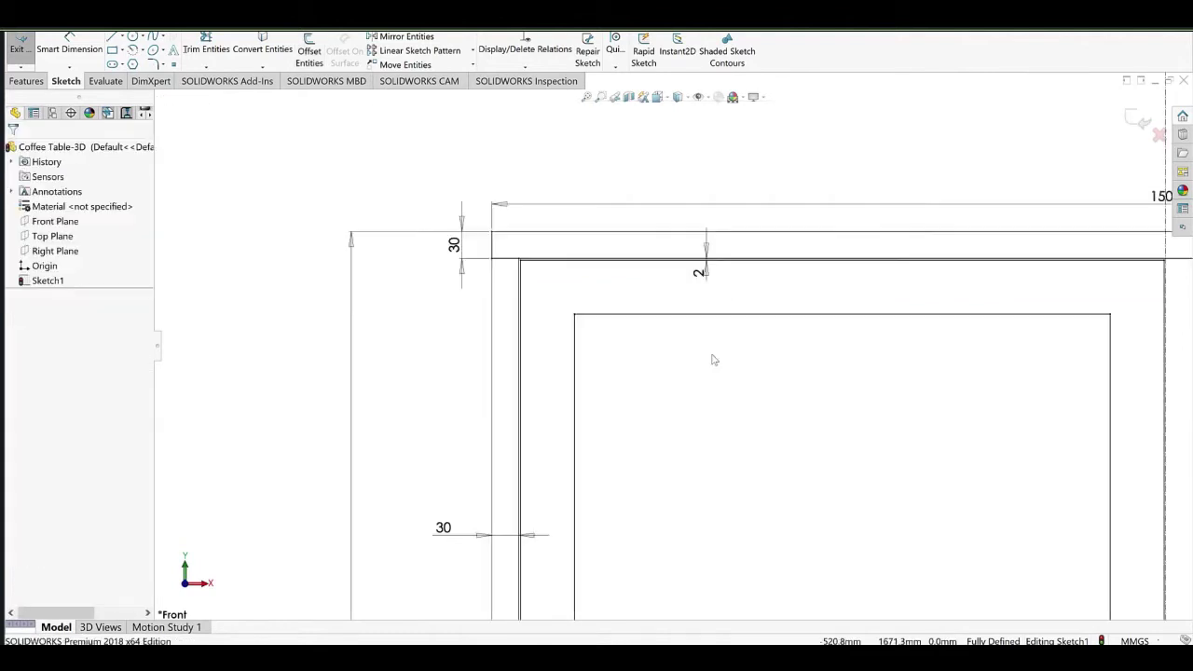
scroll(444, 177, "down", 6)
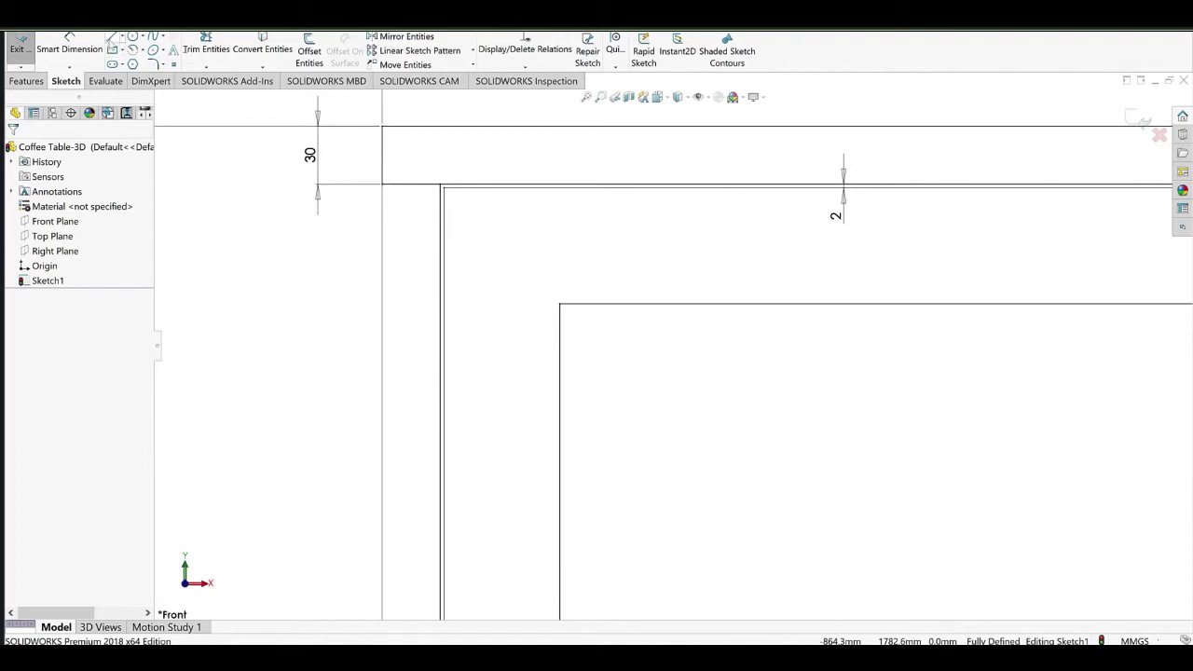
Draw a diagonal miter line between the upper-left corners of the outer and inner door outlines, attaching its loose endpoint to the outer corner.
left_click(111, 39)
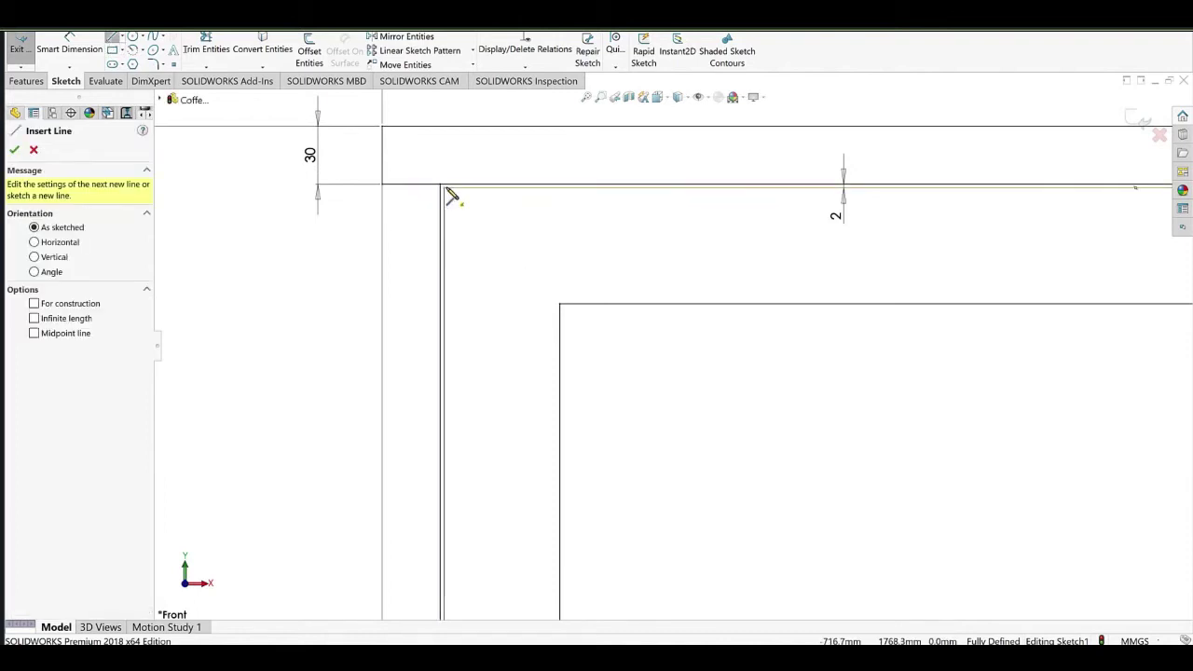
left_click(445, 188)
left_click(560, 304)
right_click(466, 143)
left_click(481, 149)
scroll(489, 203, "down", 5)
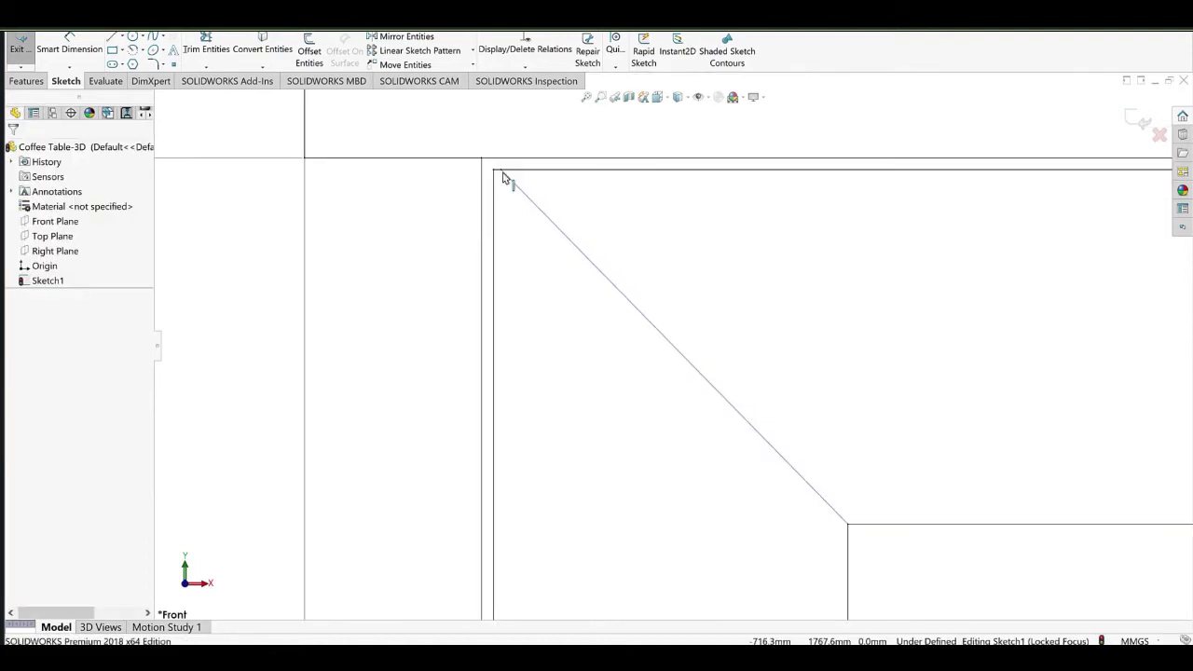
left_click(496, 173)
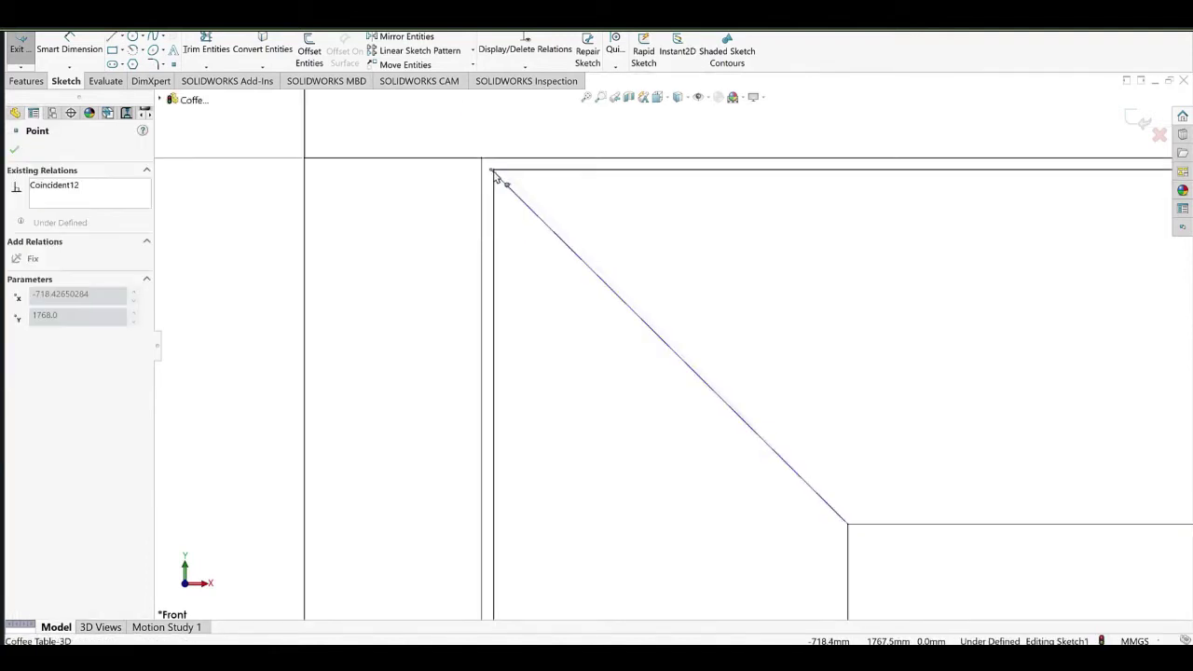
left_click_drag(496, 172, 494, 169)
Switch to the cabinet reference photo, examine the shelf and drawer layout behind the doors, and return to the sketch.
scroll(848, 341, "up", 3)
scroll(866, 365, "up", 14)
middle_click_drag(848, 467, 574, 240, "ctrl")
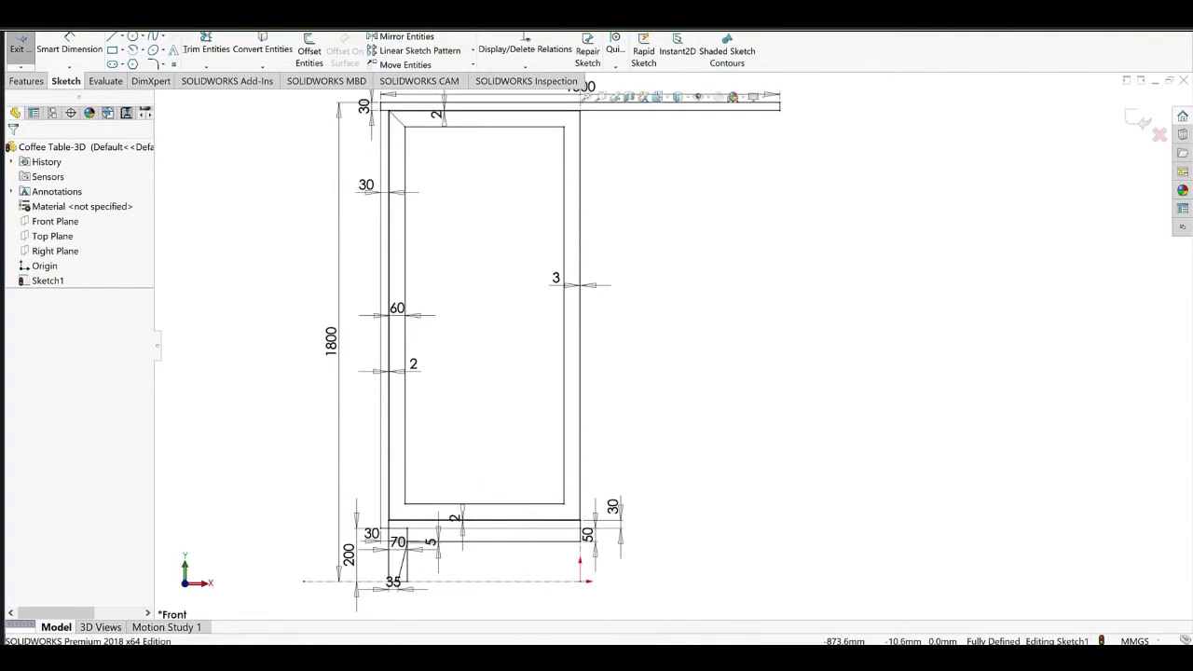
left_click(450, 658)
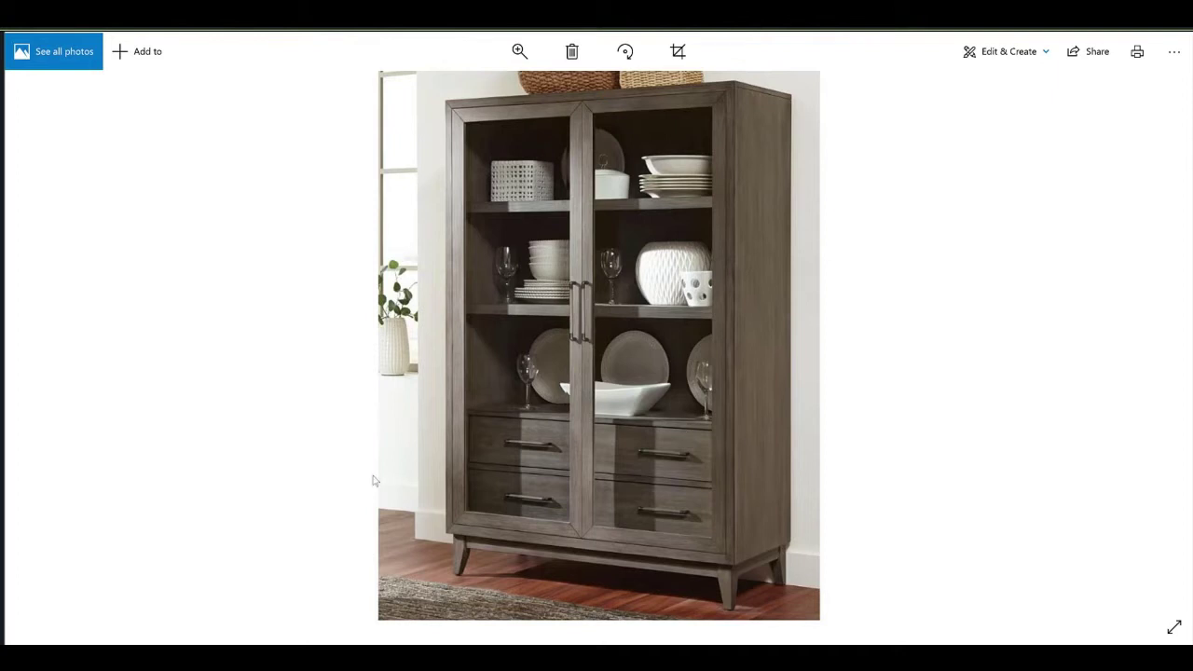
key("alt+Tab")
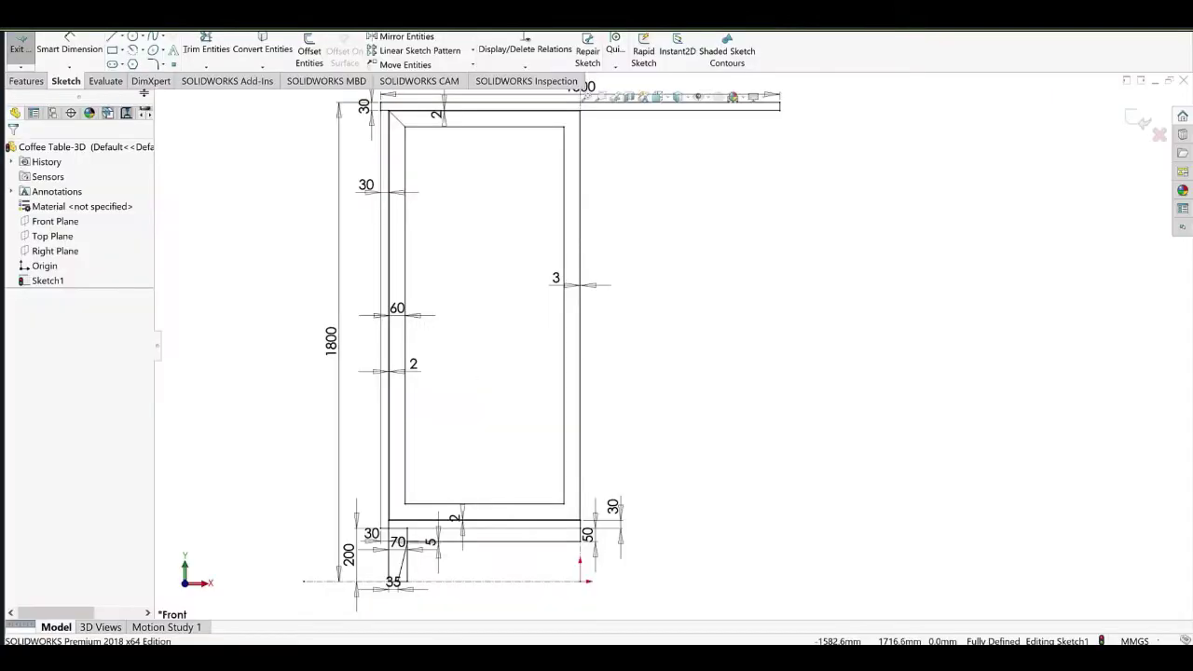
Sketch three stacked shelf rectangles starting on the inner door outline's left side and extending past the vertical centerline.
left_click(114, 50)
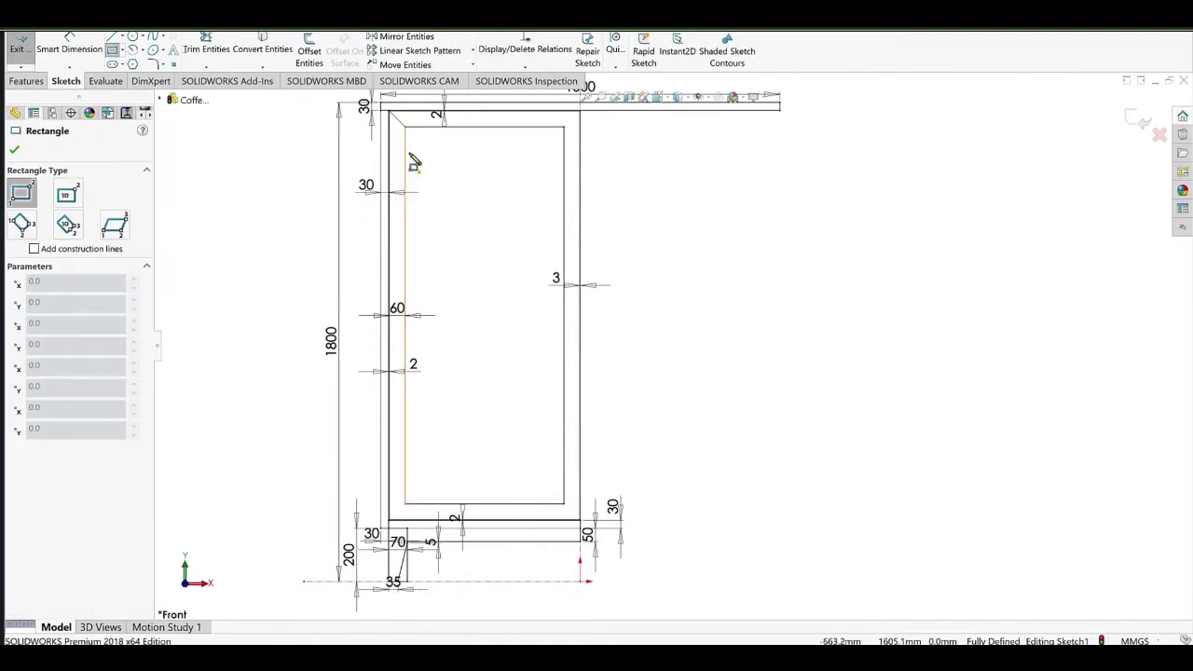
left_click(407, 177)
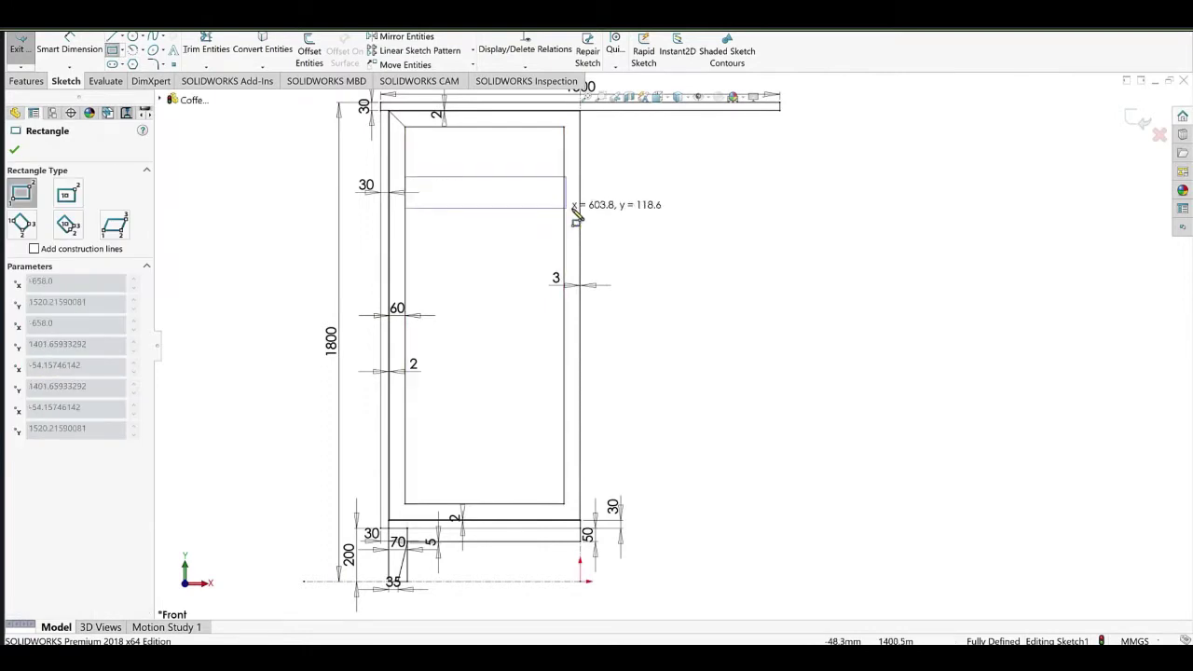
left_click(636, 205)
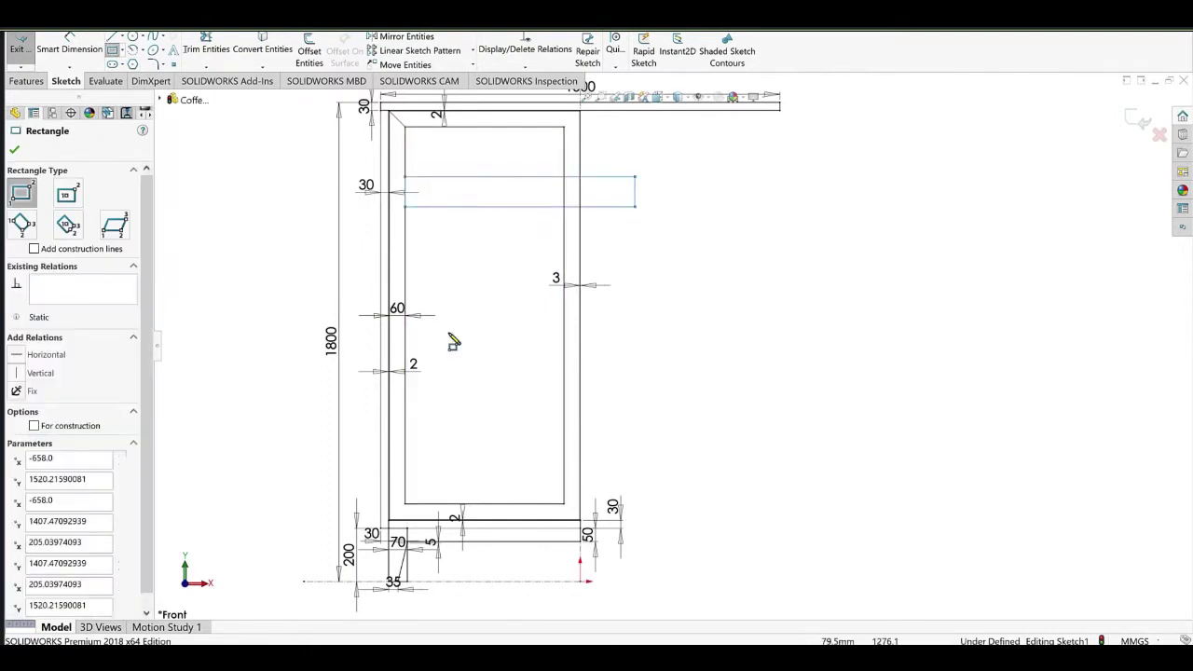
left_click(405, 290)
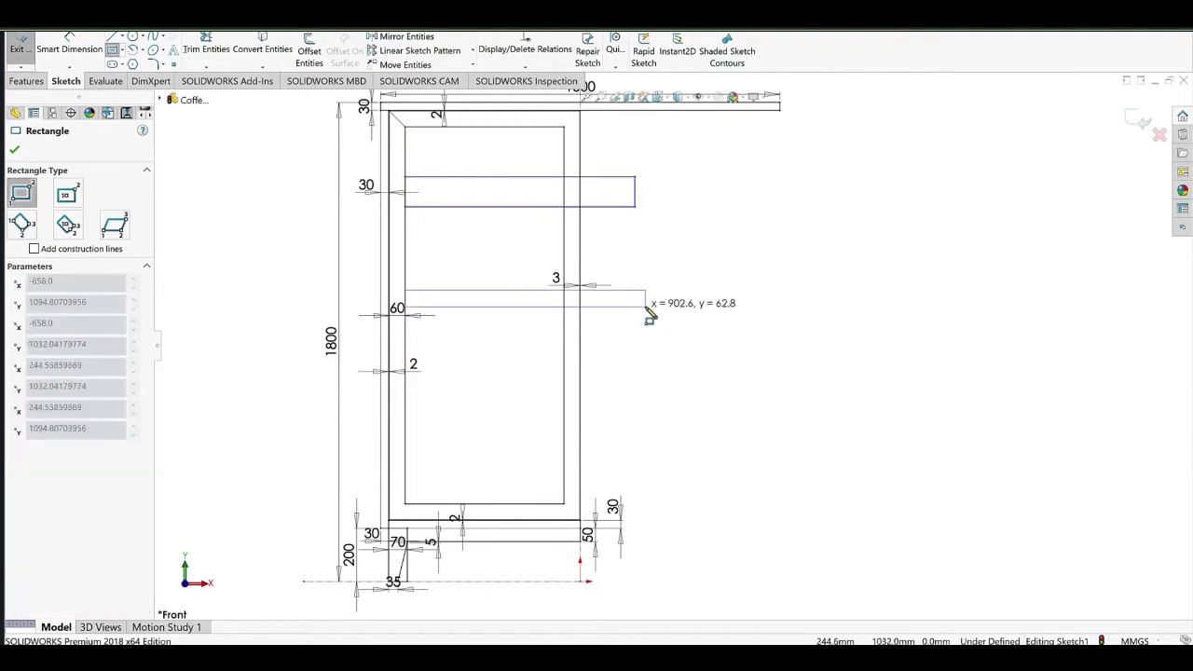
left_click(645, 307)
left_click(405, 382)
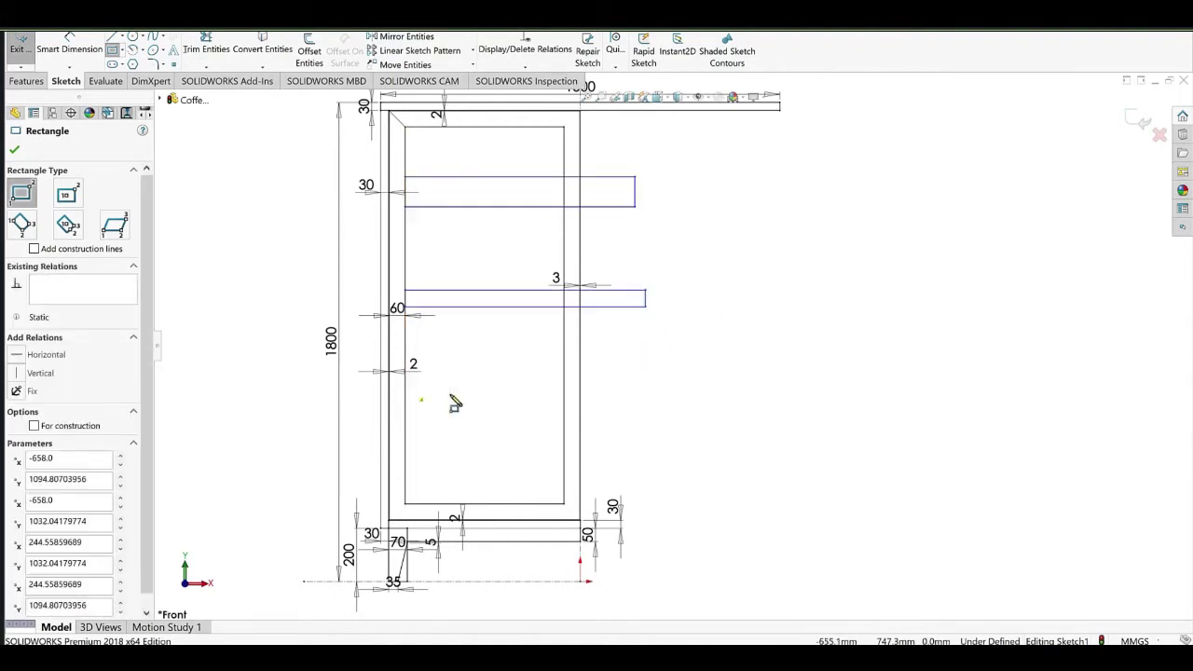
left_click(592, 397)
right_click(719, 253)
left_click(696, 238)
Make the right end edges of the three shelf rectangles collinear.
left_click_drag(599, 149, 697, 411)
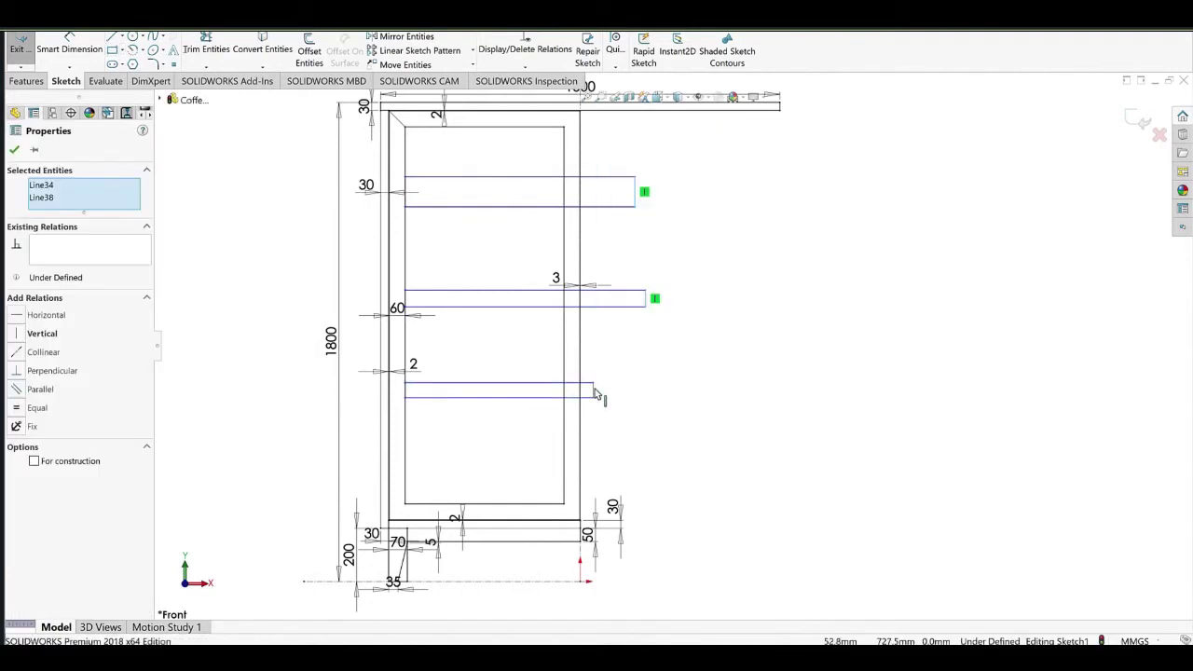
left_click(594, 390, "ctrl")
left_click(652, 352)
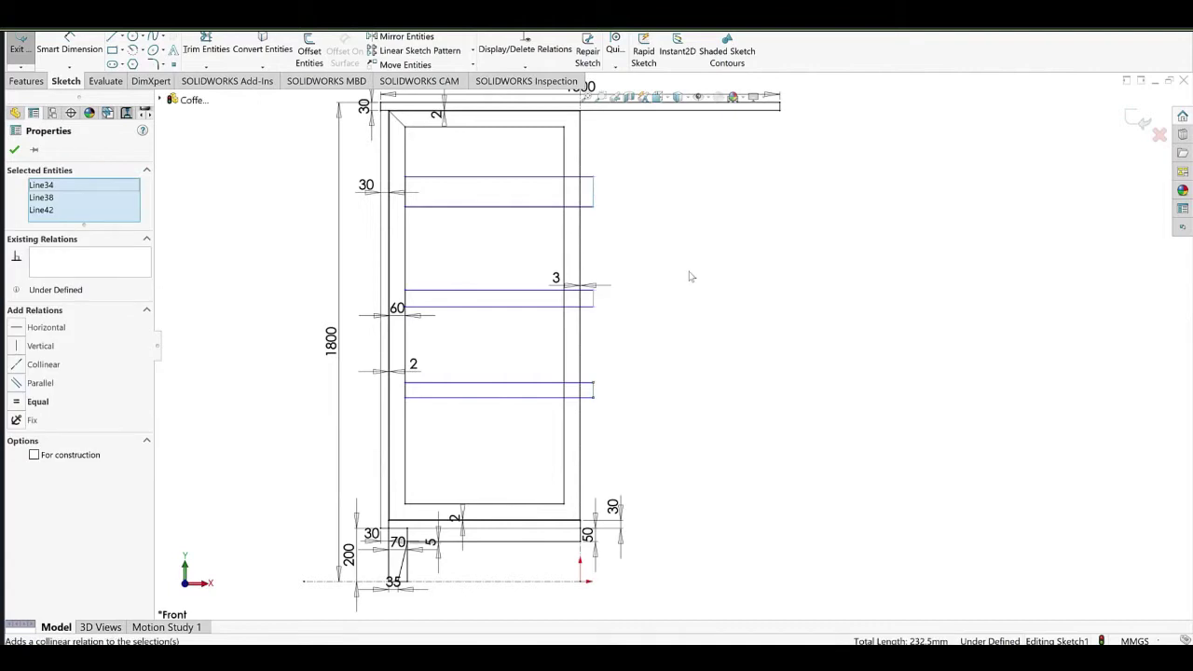
left_click(690, 274)
Make the top shelf's upper-right corner coincident with the vertical centerline.
scroll(591, 205, "down", 12)
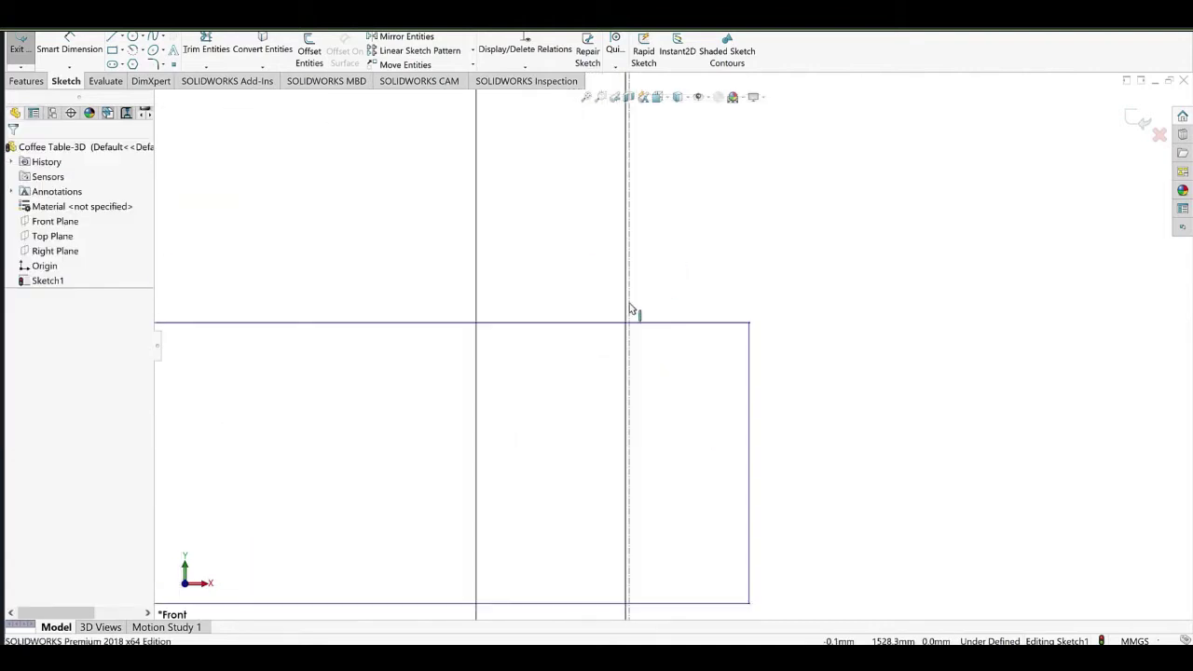
left_click(746, 325)
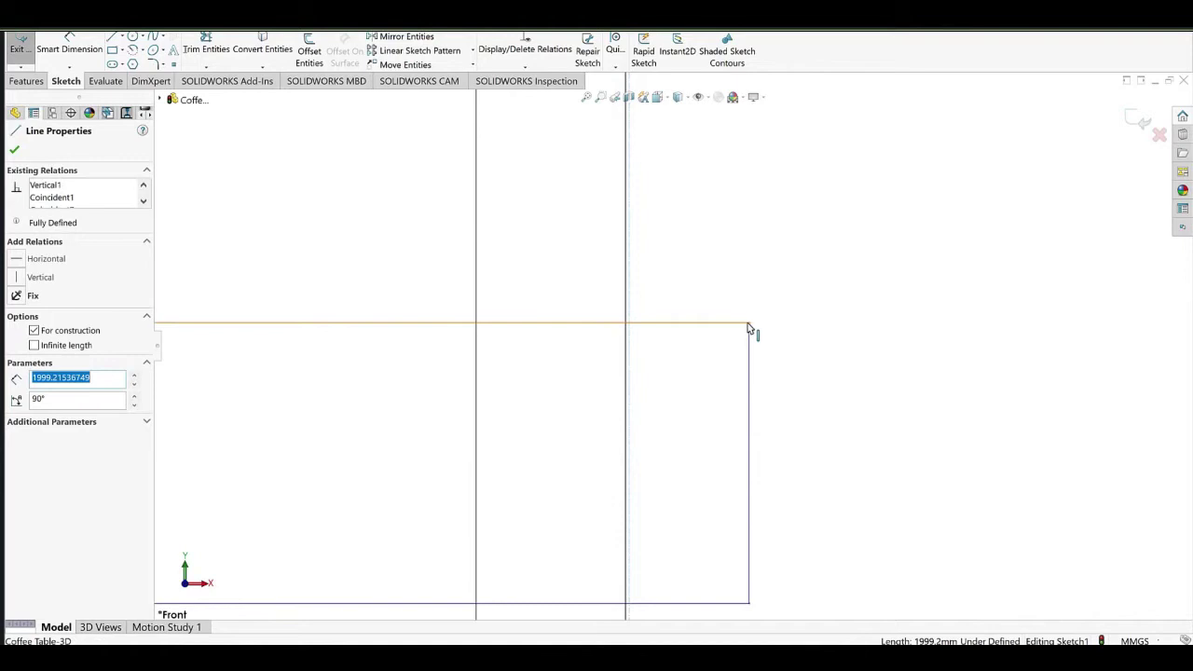
left_click(749, 324, "ctrl")
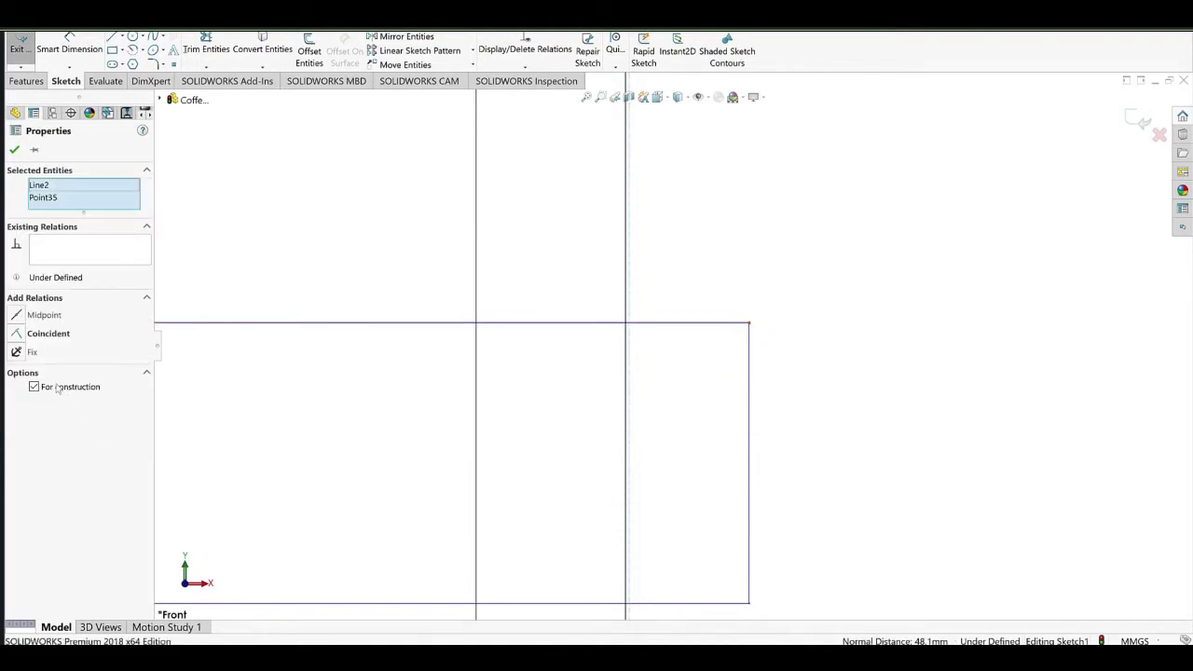
left_click(40, 336)
left_click(719, 344)
Apply an equal relation to the left end edges of the top and middle shelf rectangles.
scroll(668, 385, "up", 13)
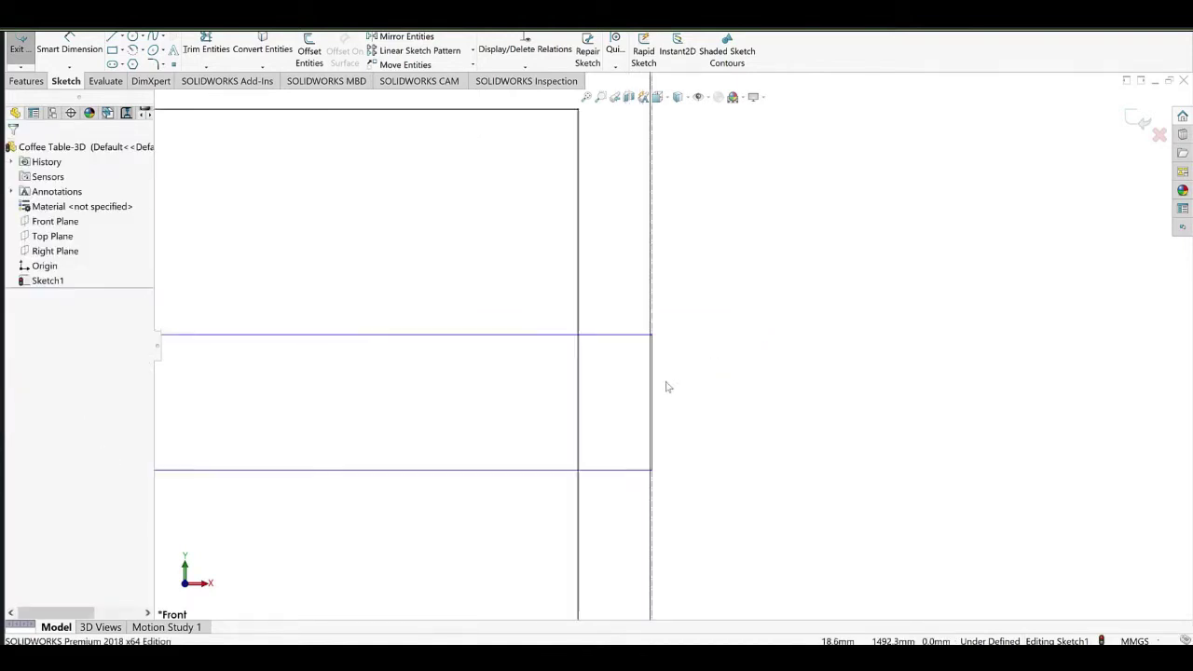
middle_click_drag(557, 308, 539, 275)
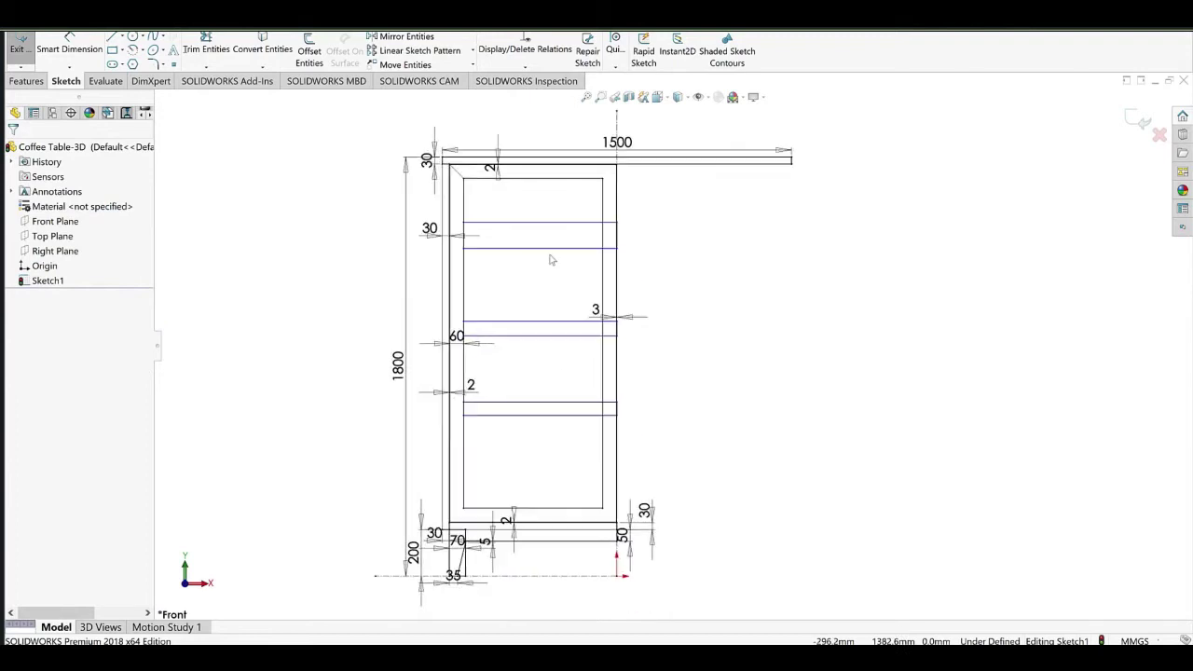
scroll(552, 257, "down", 2)
left_click_drag(429, 203, 479, 397)
left_click(624, 339)
left_click(465, 304)
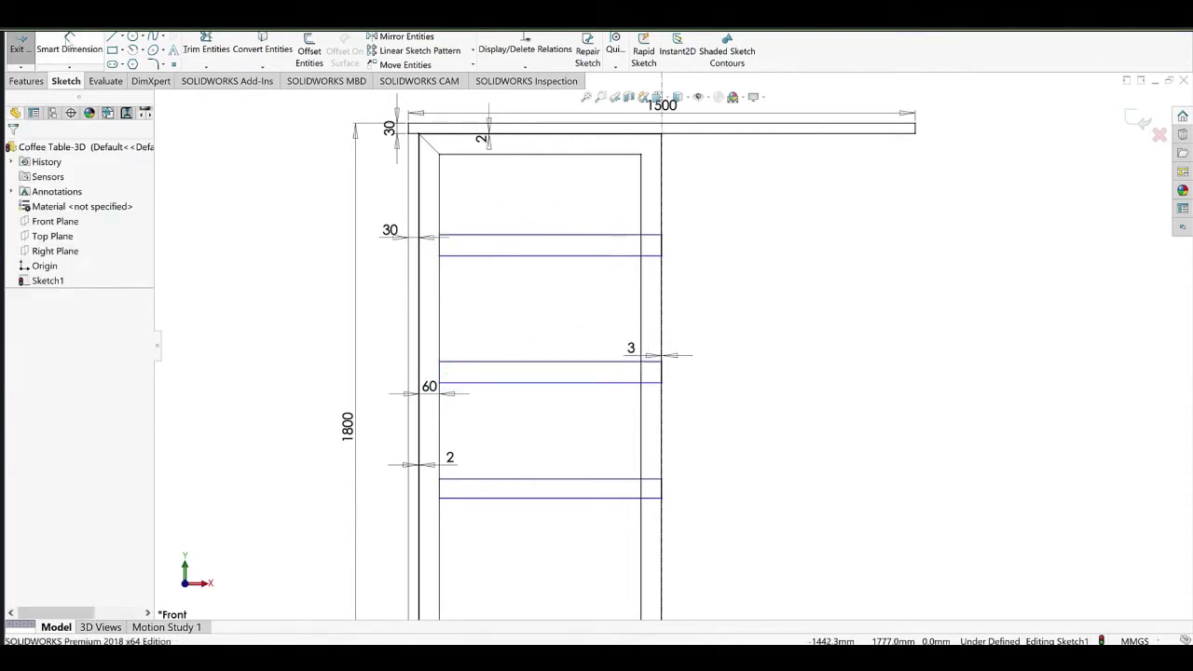
Dimension the top shelf's thickness as 30 mm, with the text just below the shelf.
left_click(69, 47)
left_click(565, 257)
left_click(563, 258)
left_click(557, 267)
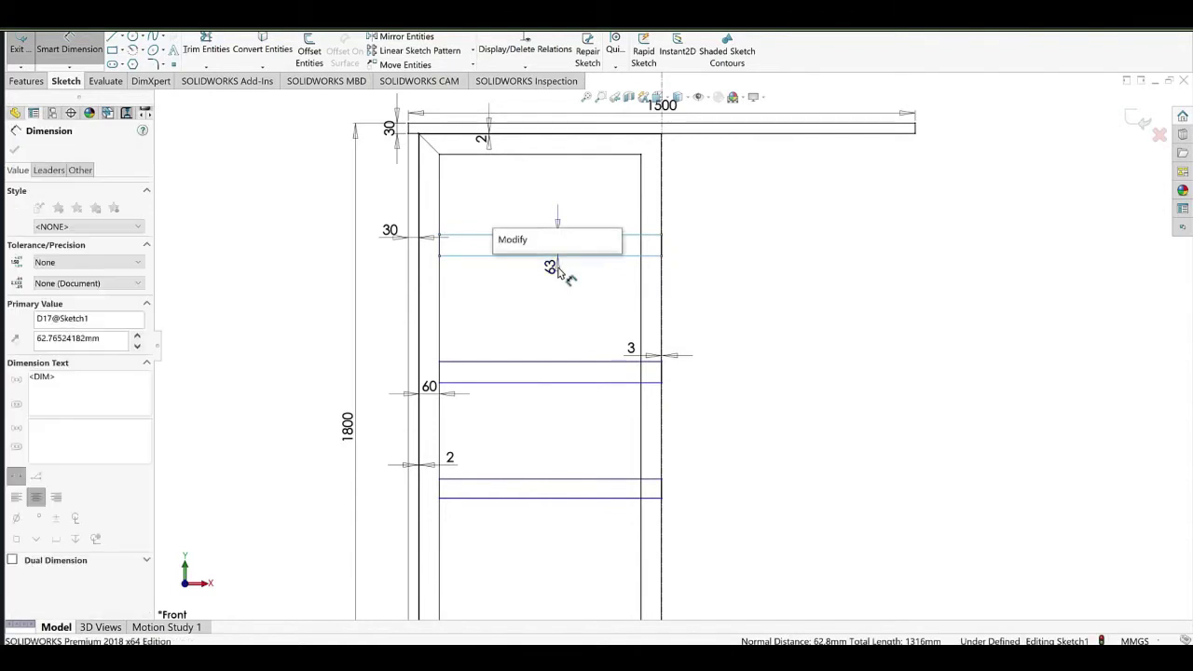
type("30")
left_click(500, 281)
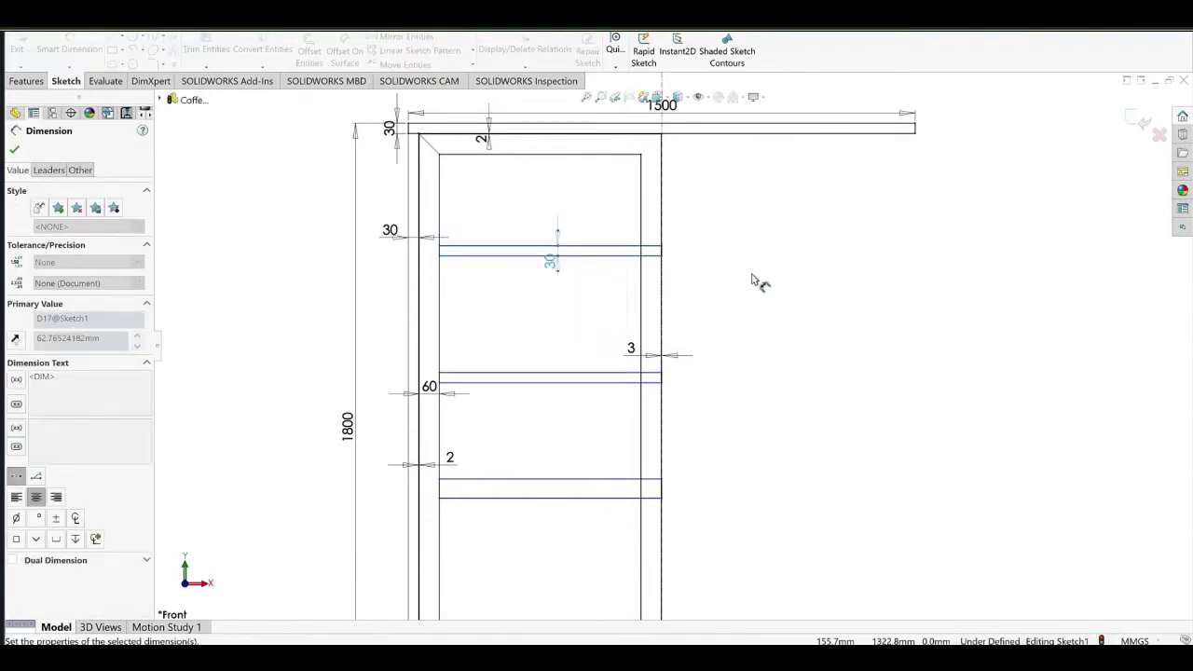
Apply an equal relation to the right end edges of the middle and bottom shelf rectangles.
middle_click_drag(612, 428, 607, 364, "ctrl")
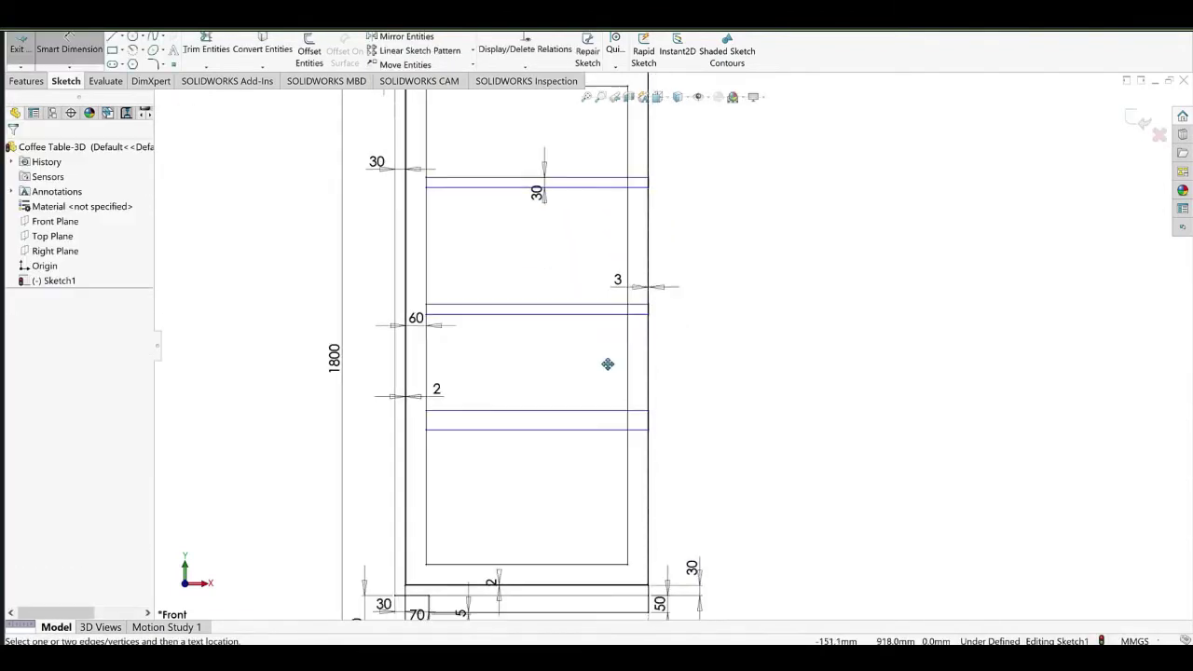
right_click(711, 231)
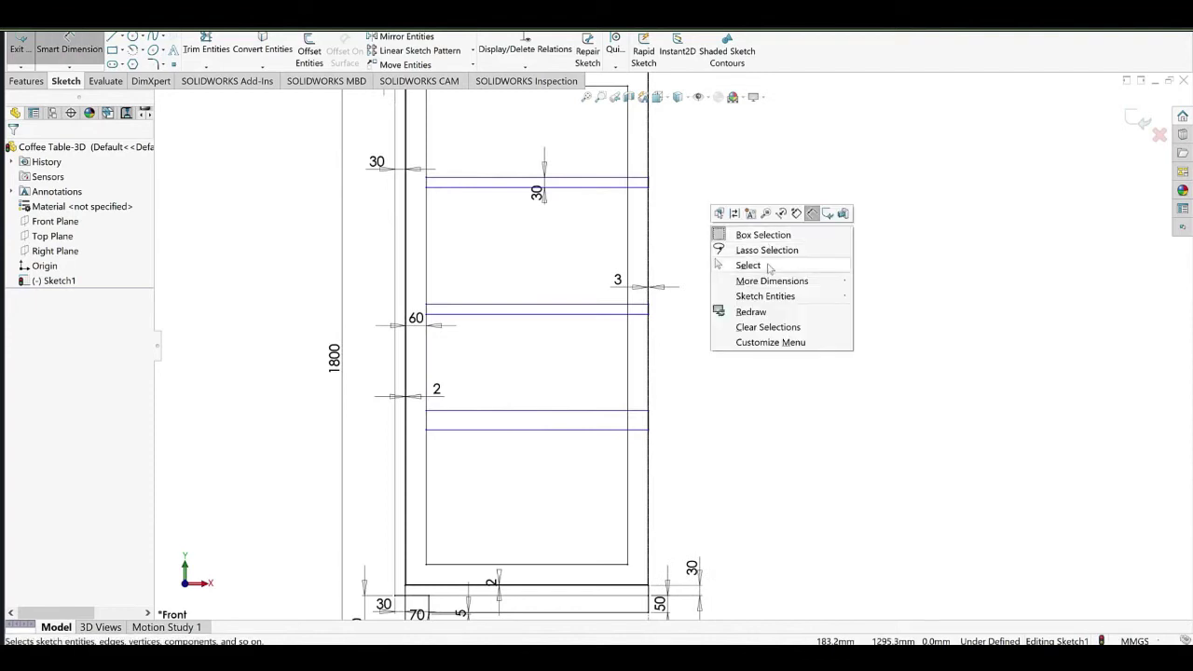
left_click(767, 266)
left_click_drag(632, 296, 680, 457)
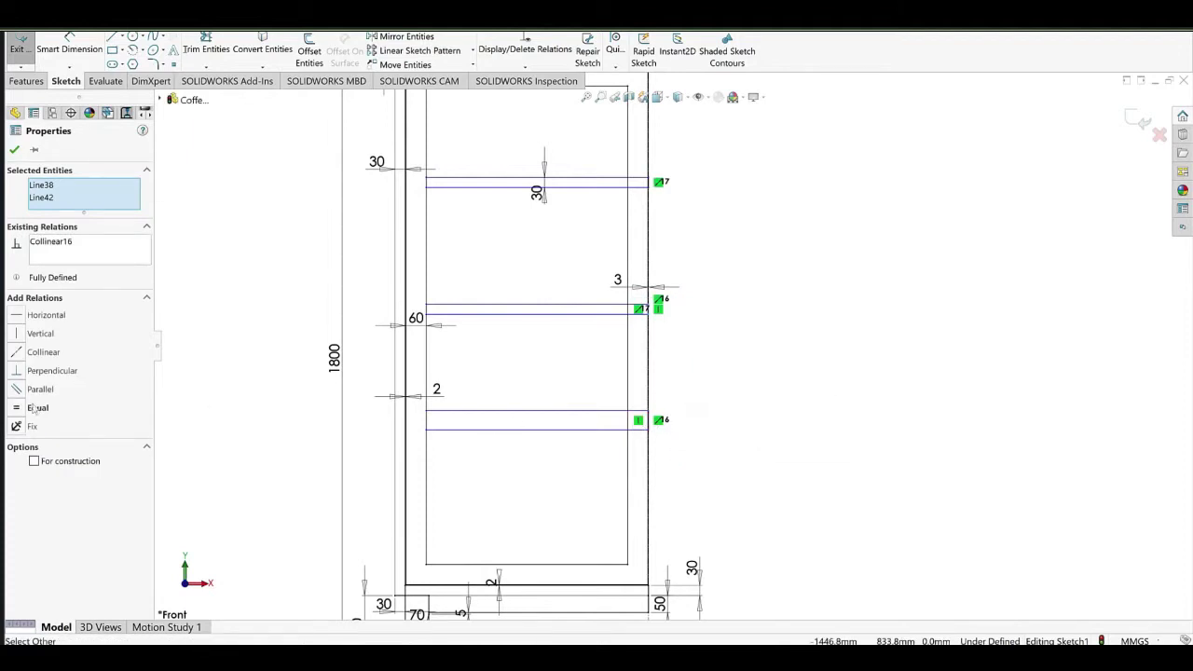
left_click(789, 357)
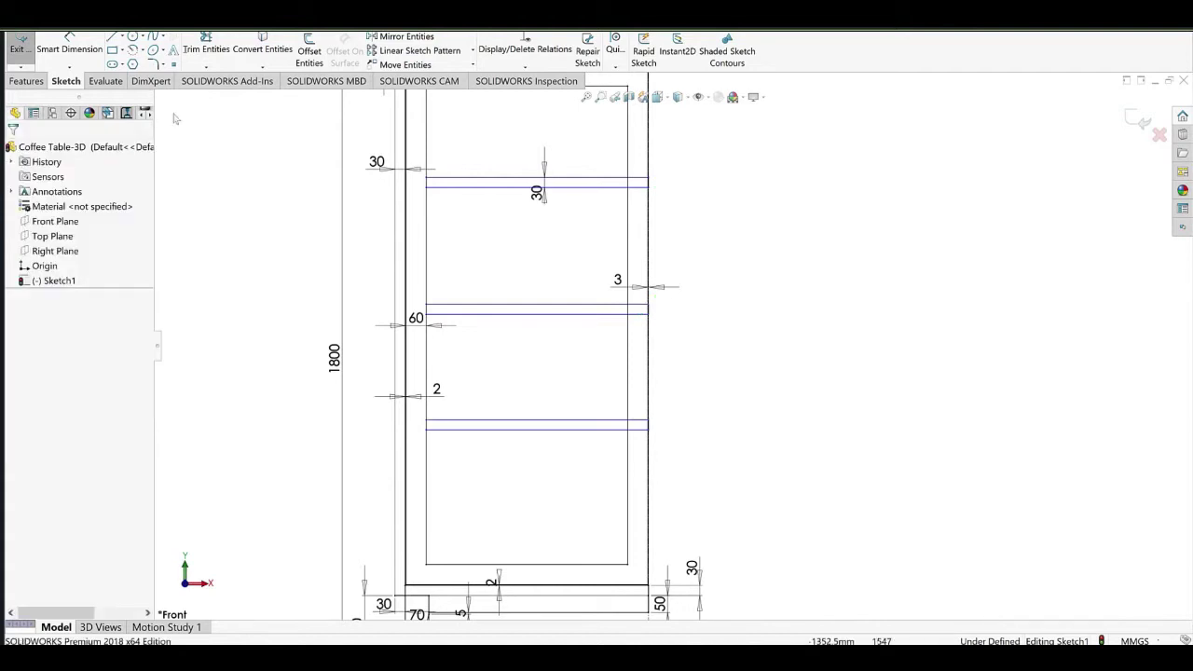
Draw a vertical centerline about 988 mm long from the inner door outline's upper edge to the bottom shelf's upper edge.
left_click(123, 39)
left_click(127, 66)
scroll(627, 233, "up", 2)
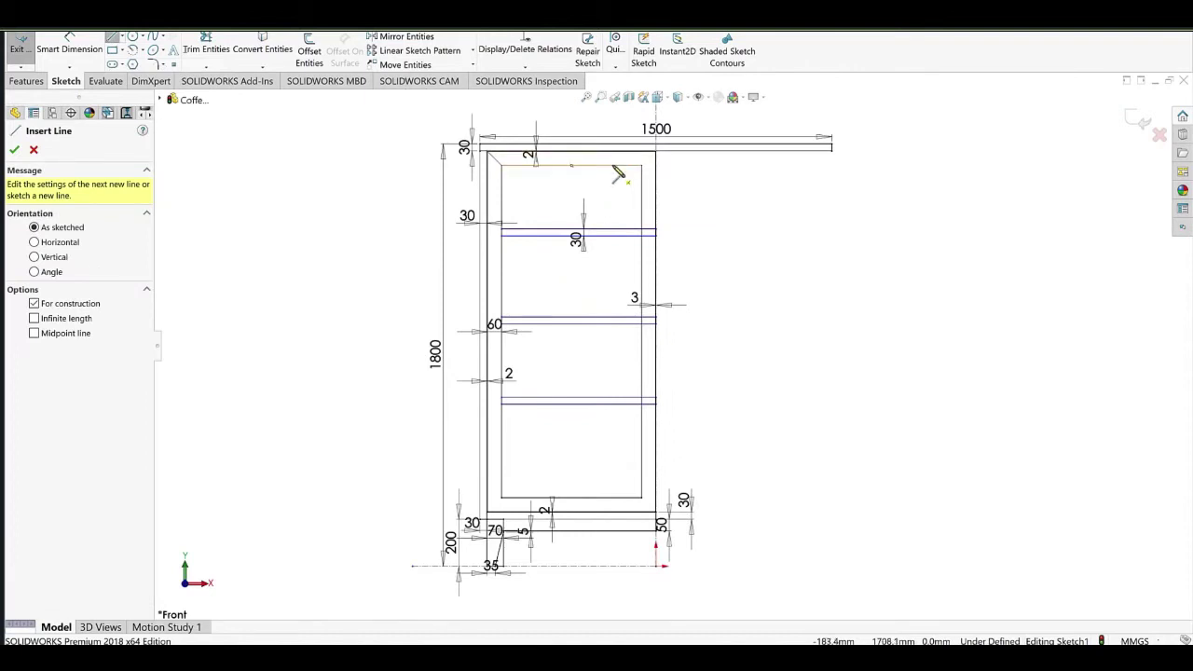
left_click(613, 167)
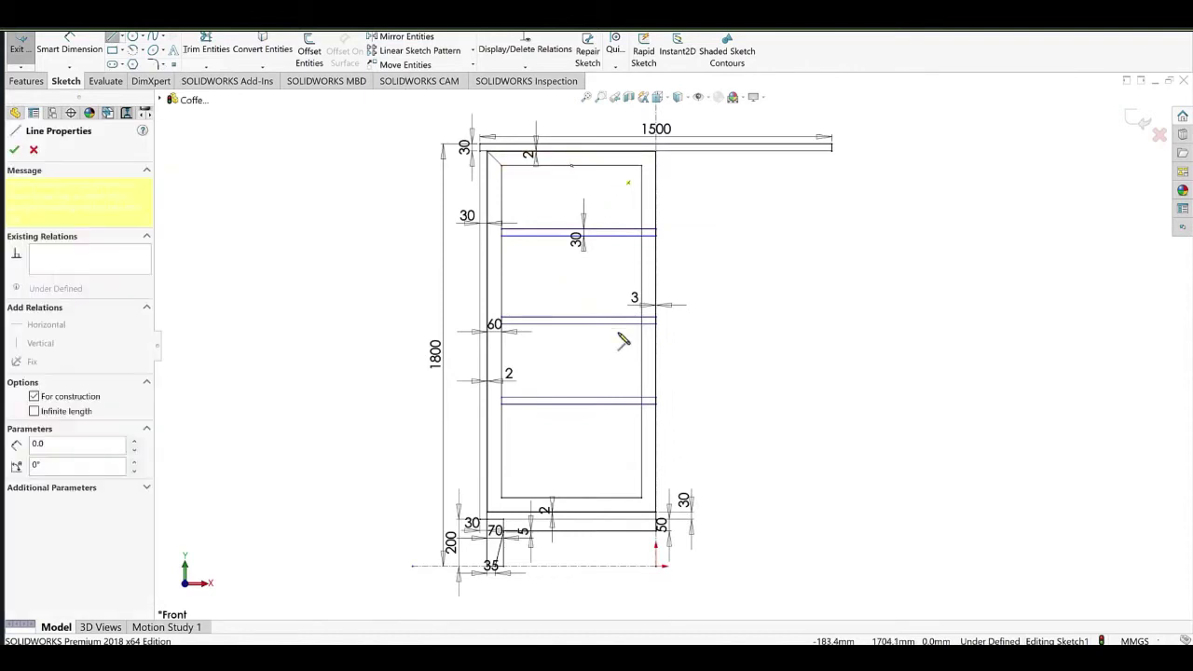
left_click(613, 399)
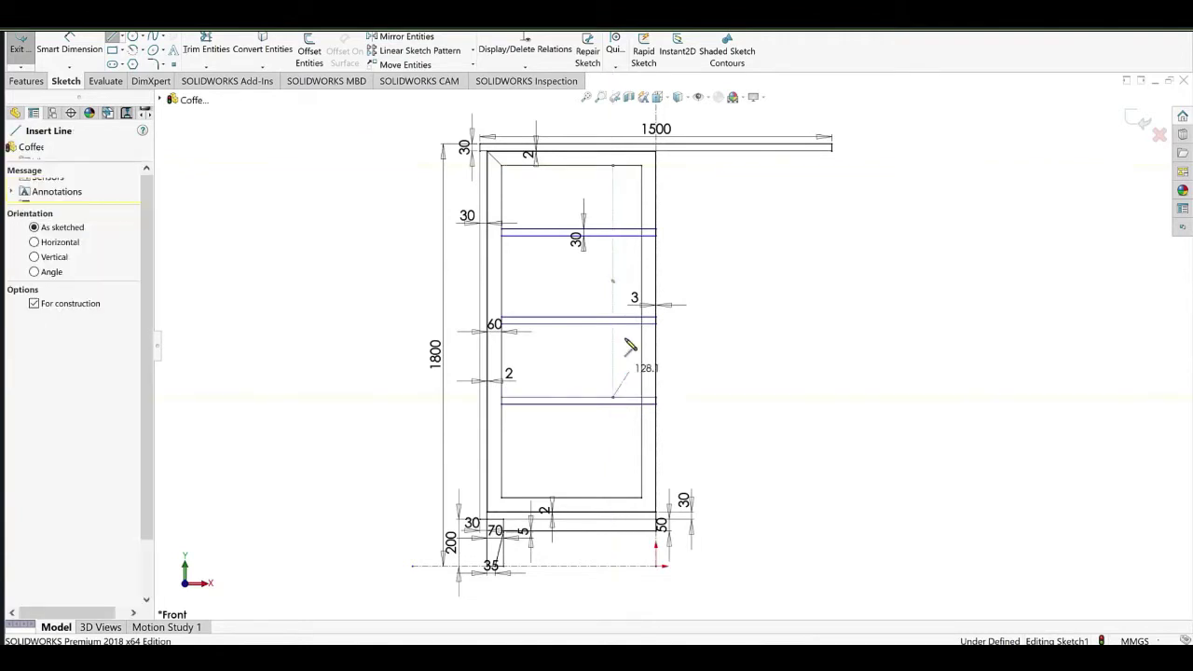
key("Escape")
Trim away the new centerline's portions inside the middle and top shelves using Trim to closest.
left_click(211, 53)
scroll(618, 322, "down", 5)
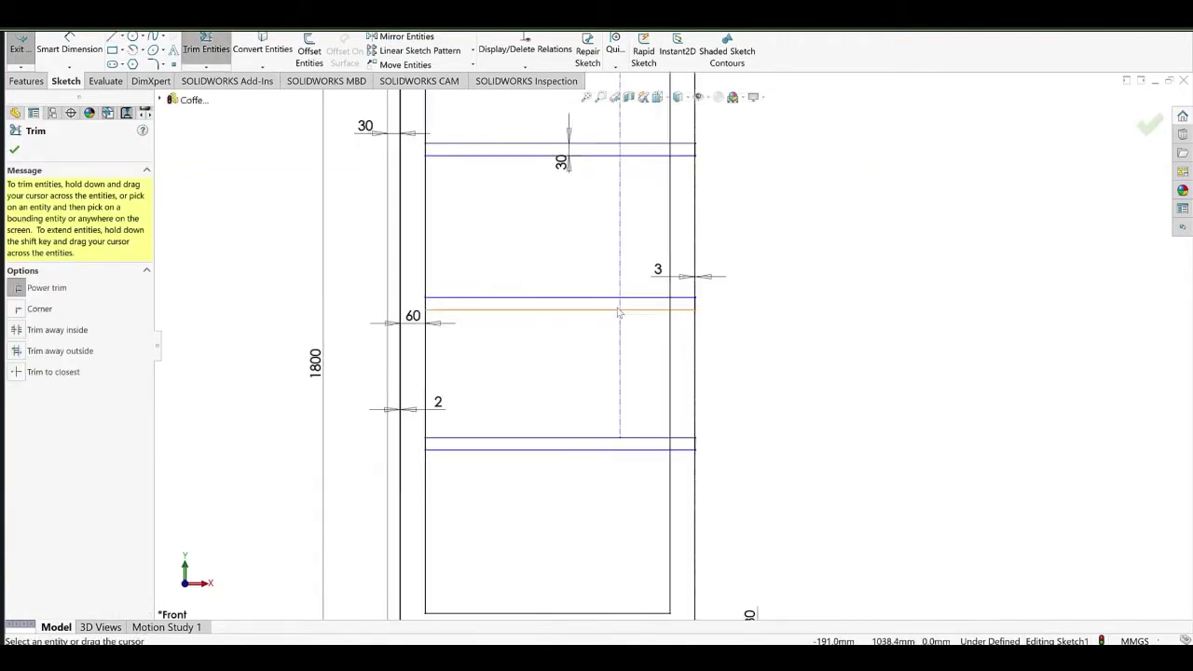
left_click(47, 372)
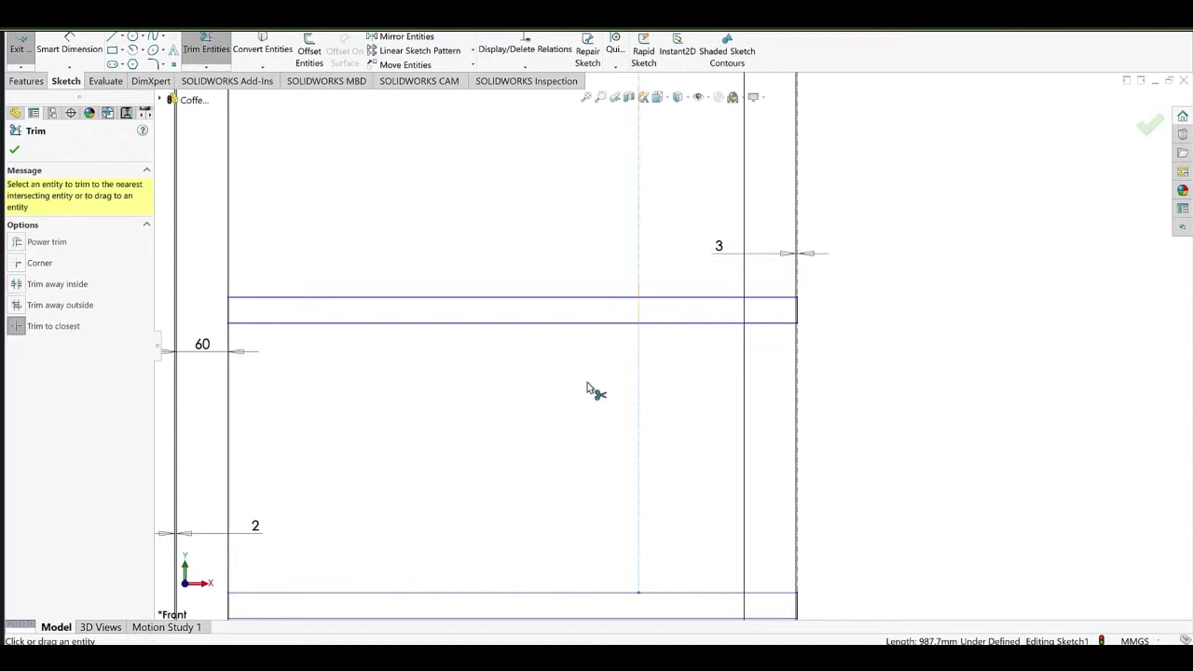
scroll(664, 256, "up", 5)
scroll(657, 266, "down", 5)
left_click(646, 271)
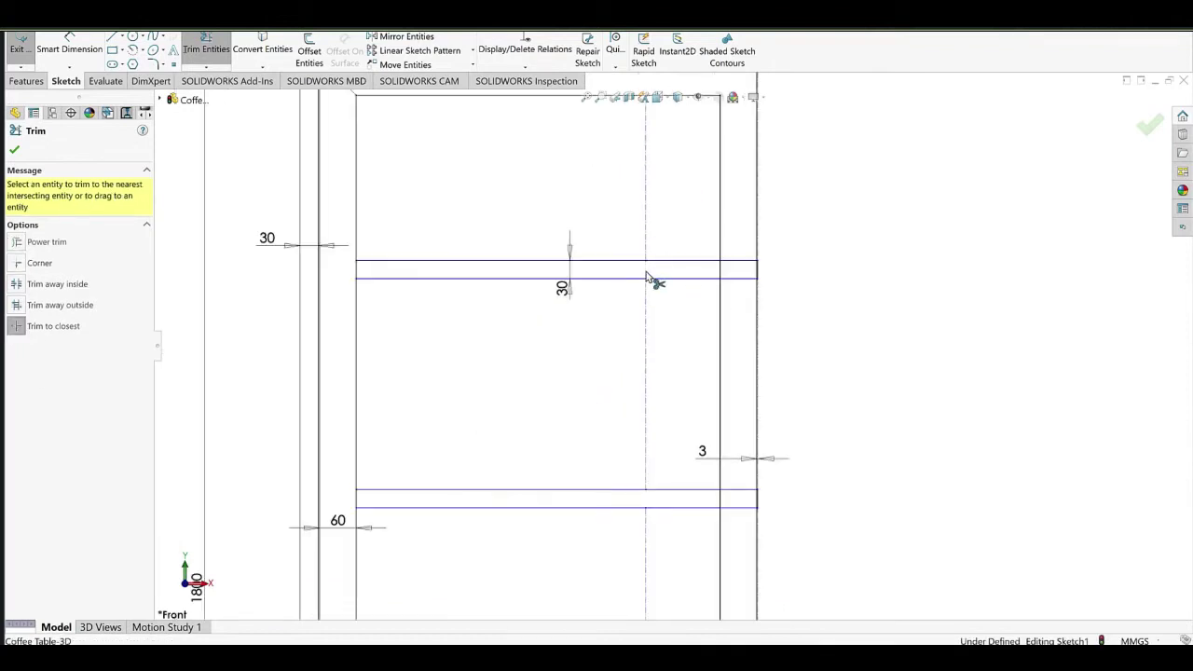
key("Escape")
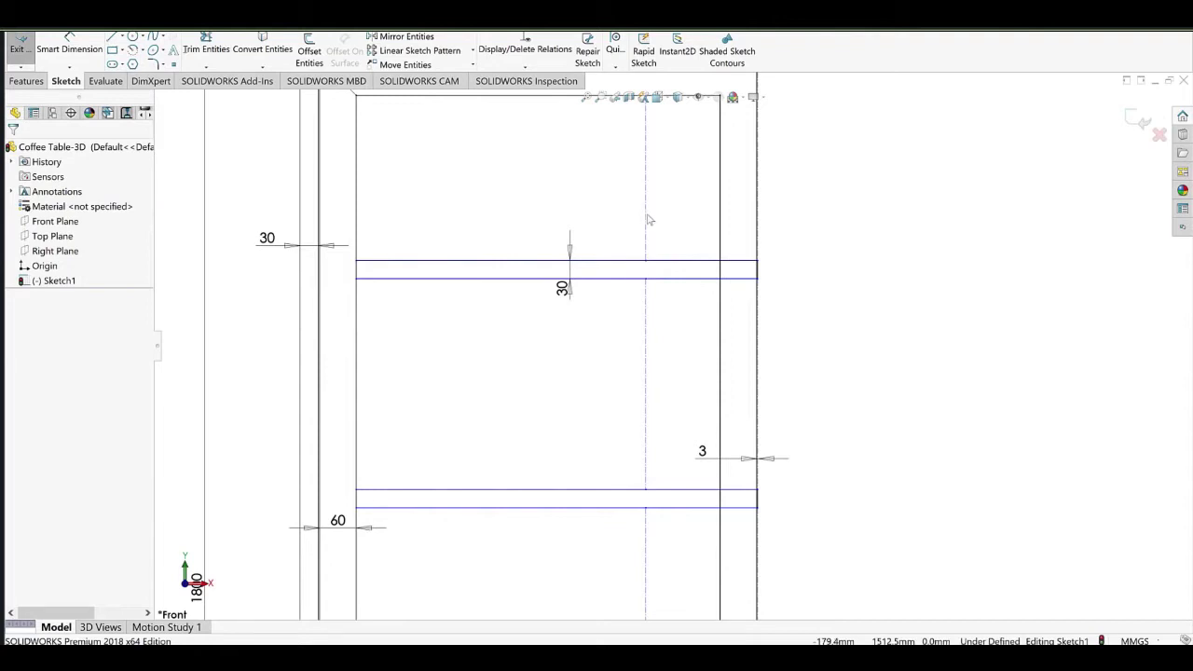
Apply an equal relation to the two construction segments above and below the middle shelf.
scroll(709, 348, "up", 3)
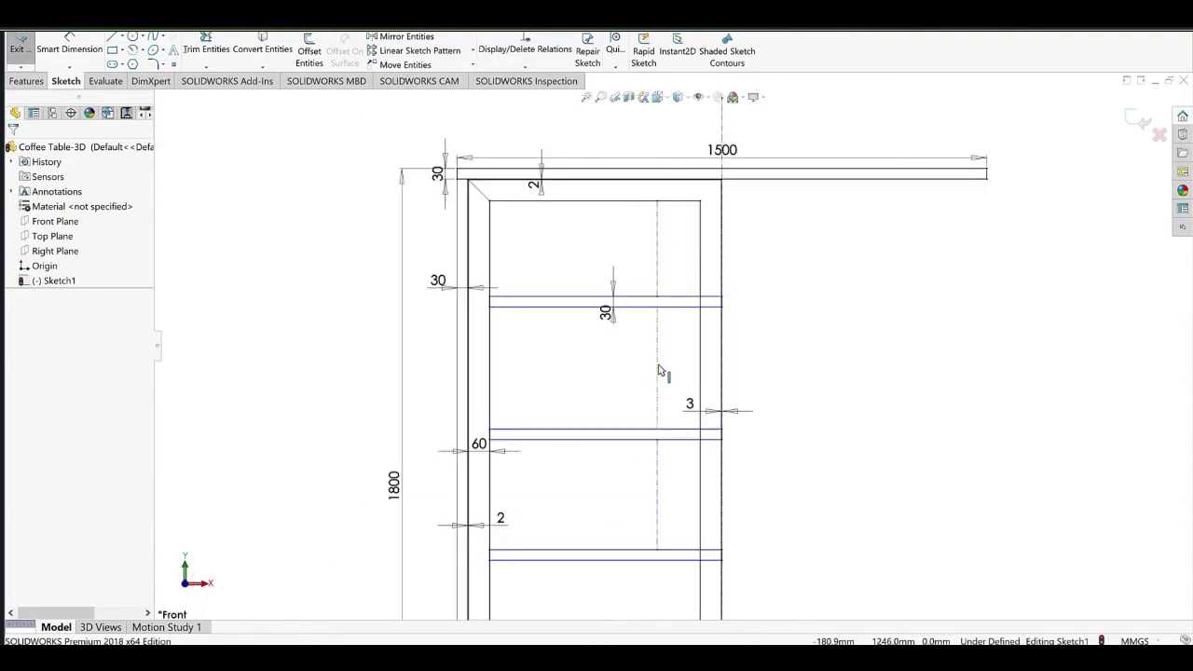
left_click(658, 370)
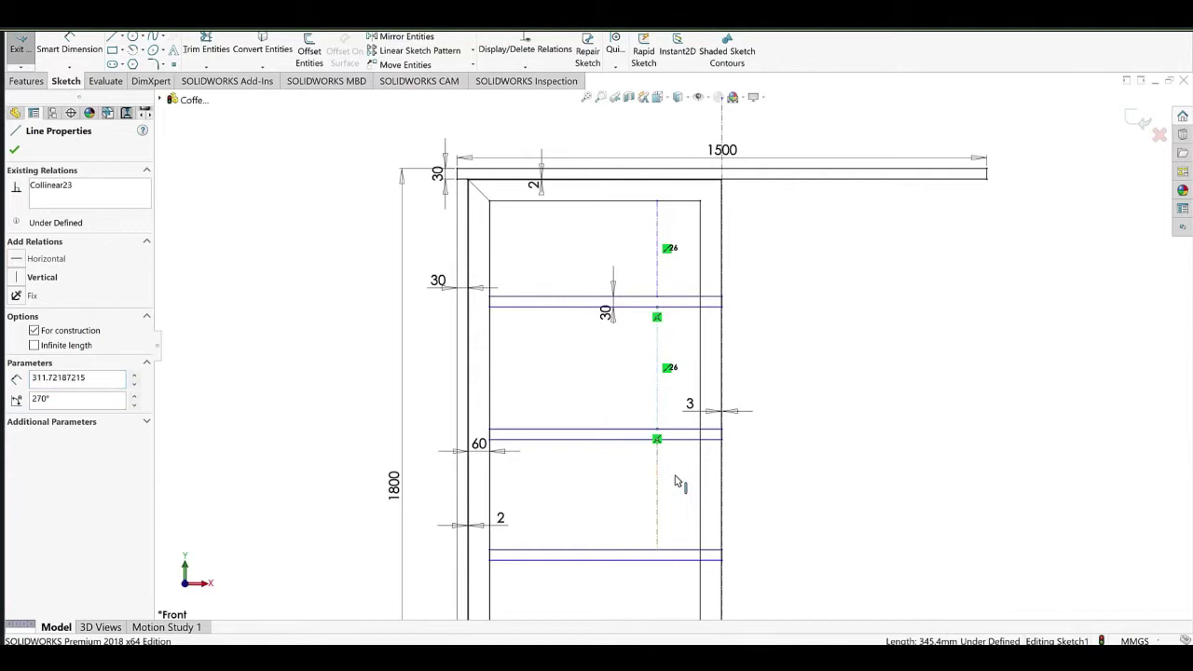
left_click(658, 475, "ctrl")
left_click(760, 432)
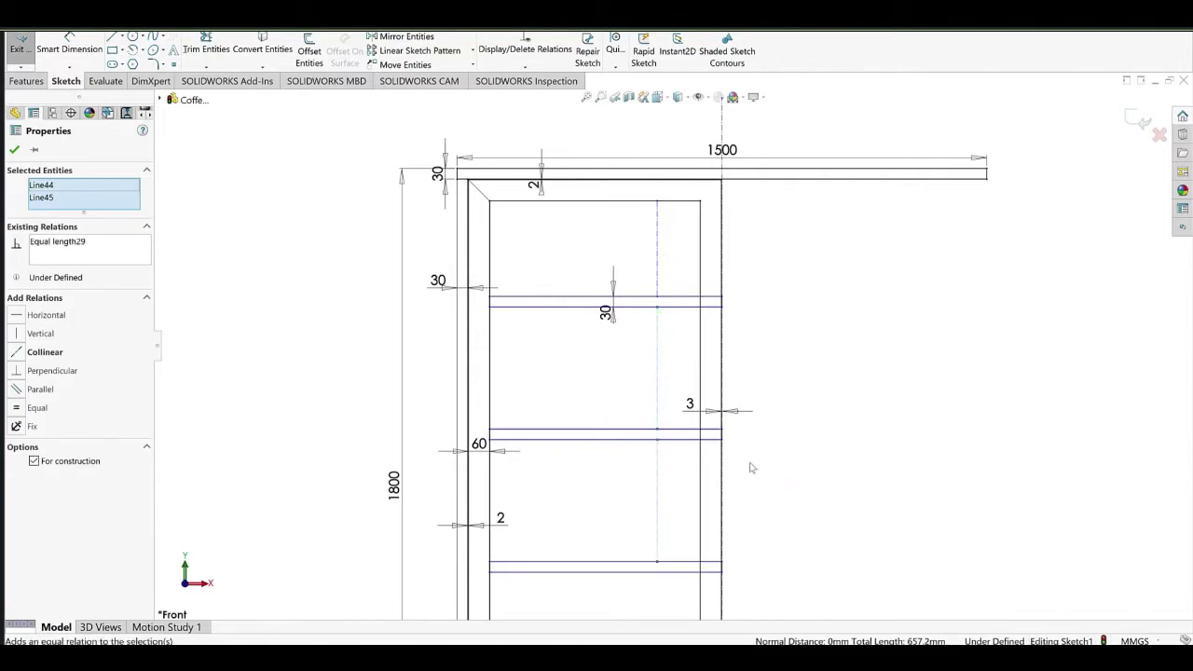
Draw a rectangle about 658 by 50 mm below the bottom shelf, from the door's inner left edge to the vertical centerline.
left_click(752, 467)
scroll(749, 469, "up", 5)
scroll(687, 533, "down", 7)
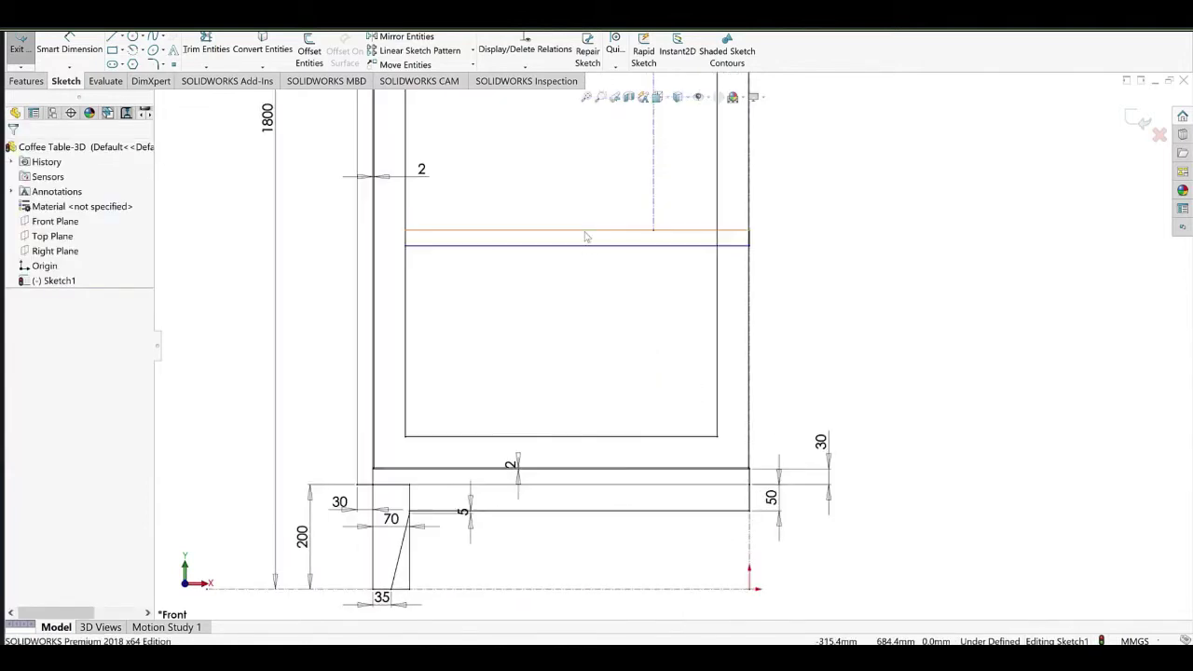
left_click(583, 233)
scroll(629, 203, "up", 2)
scroll(631, 201, "down", 4)
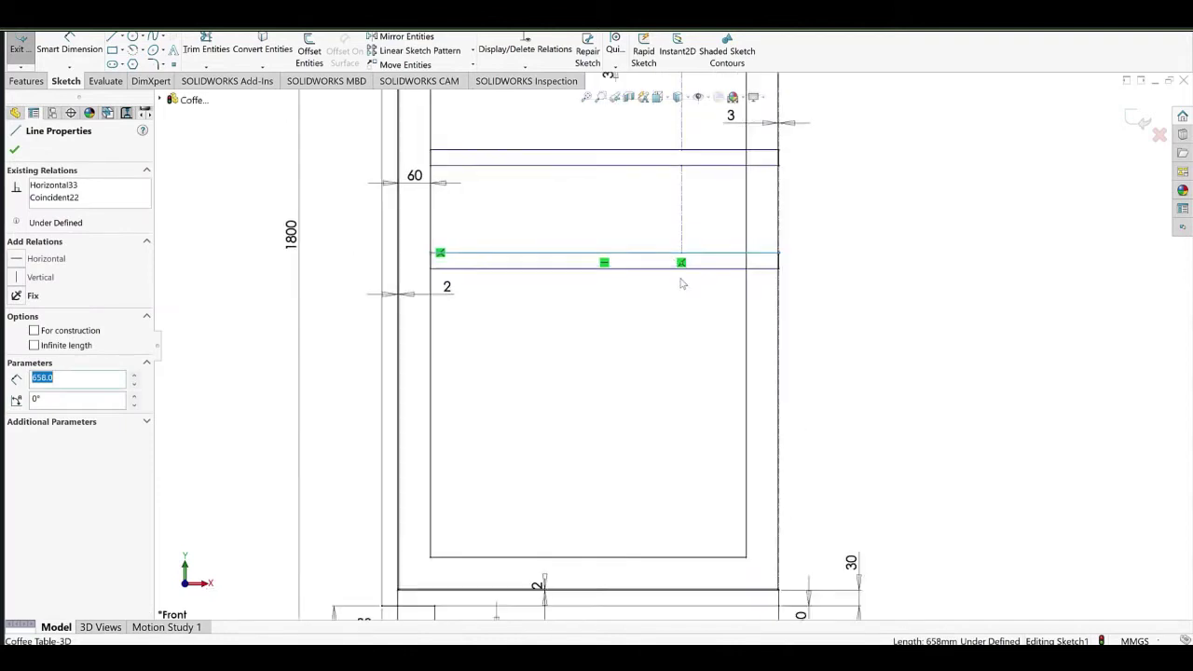
left_click(672, 379)
scroll(669, 387, "up", 3)
middle_click_drag(658, 425, 614, 374, "ctrl")
scroll(578, 350, "down", 2)
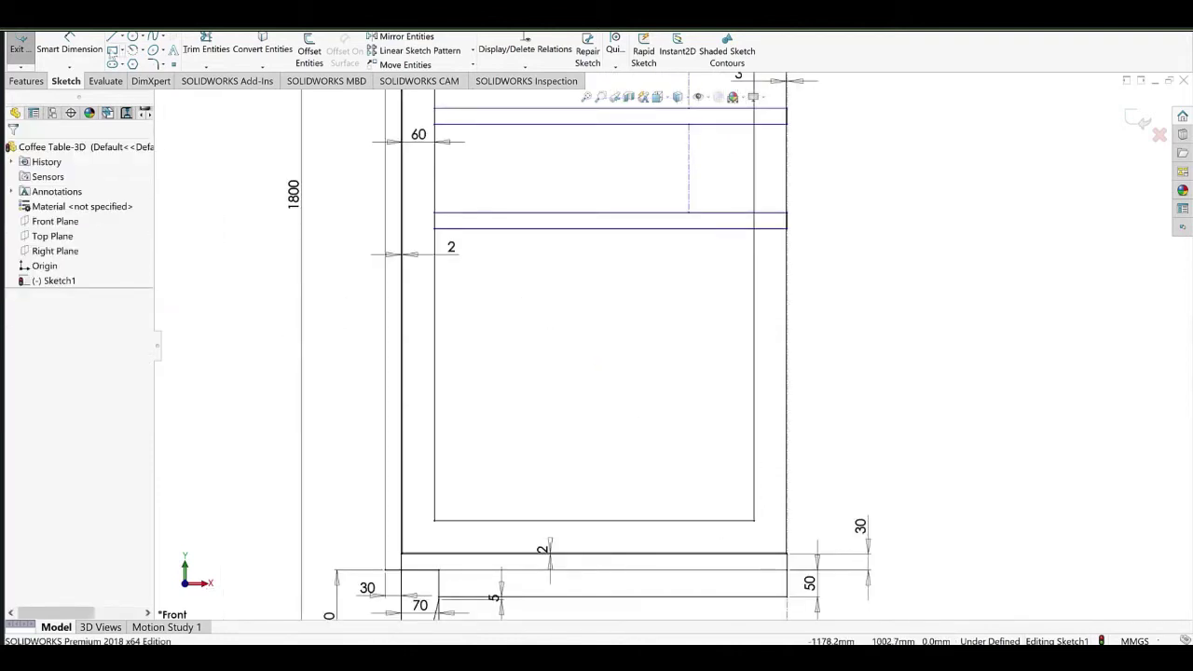
left_click(112, 51)
left_click(434, 369)
scroll(794, 401, "down", 1)
scroll(713, 367, "down", 3)
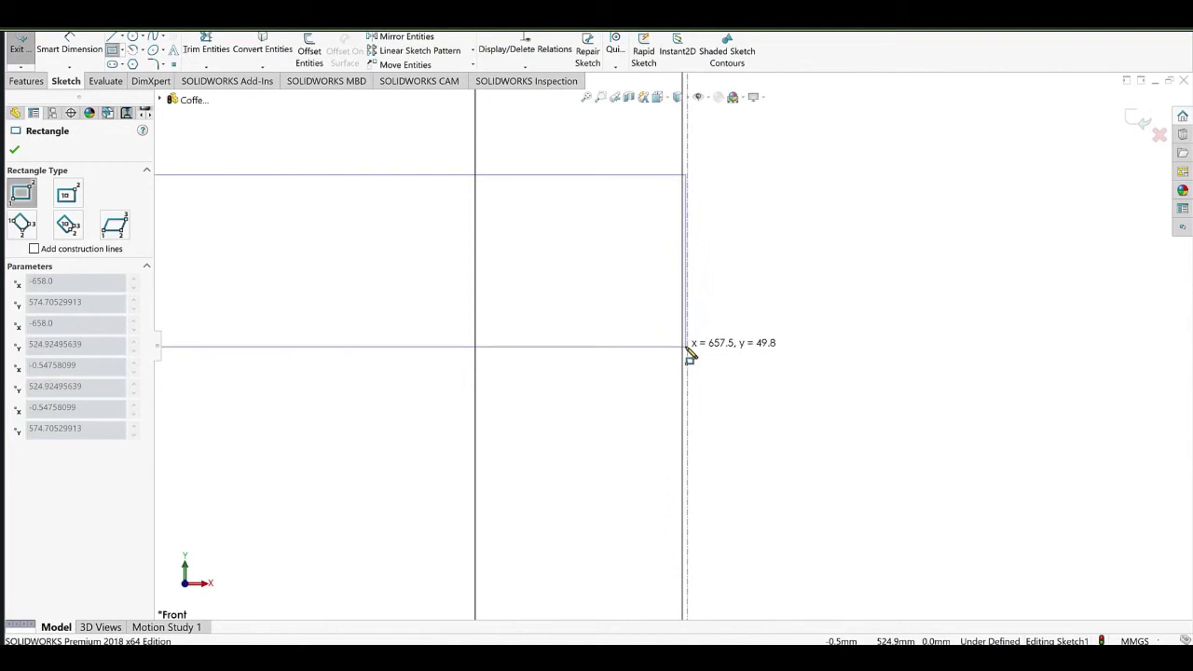
left_click(688, 348)
scroll(708, 410, "up", 3)
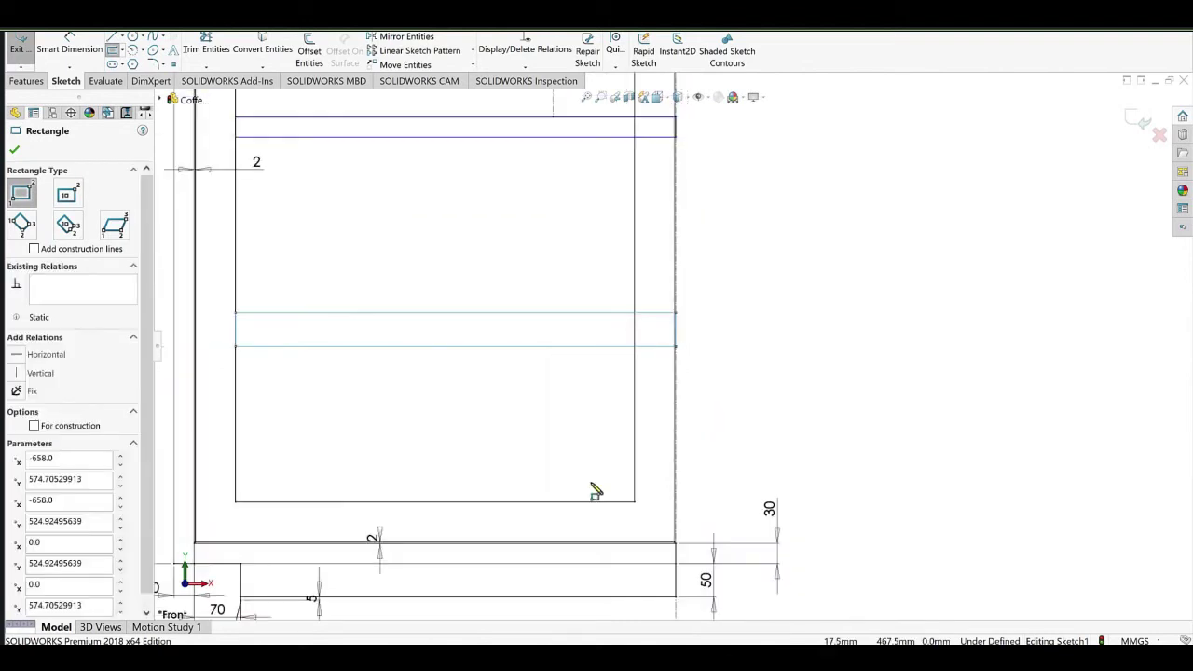
scroll(595, 491, "up", 2)
Check the cabinet reference photo and draw a vertical rectangle about 22.5 by 607 mm beside the centerline, from the bottom shelf's underside to the cabinet floor.
left_click(357, 657)
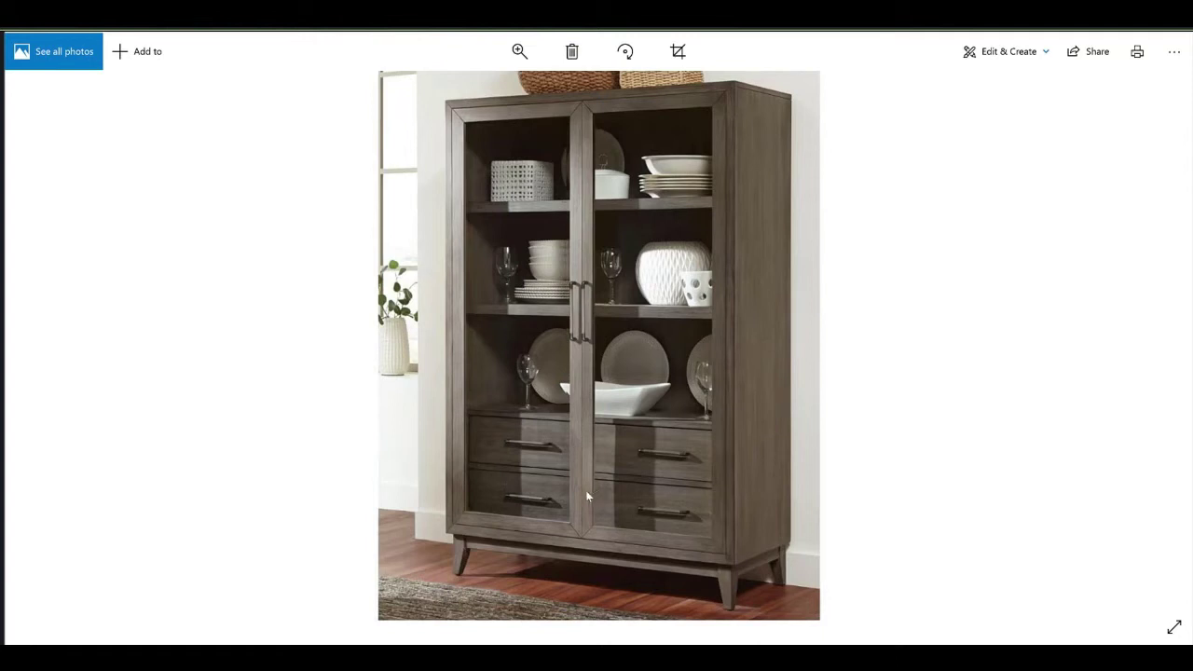
key("alt+Tab")
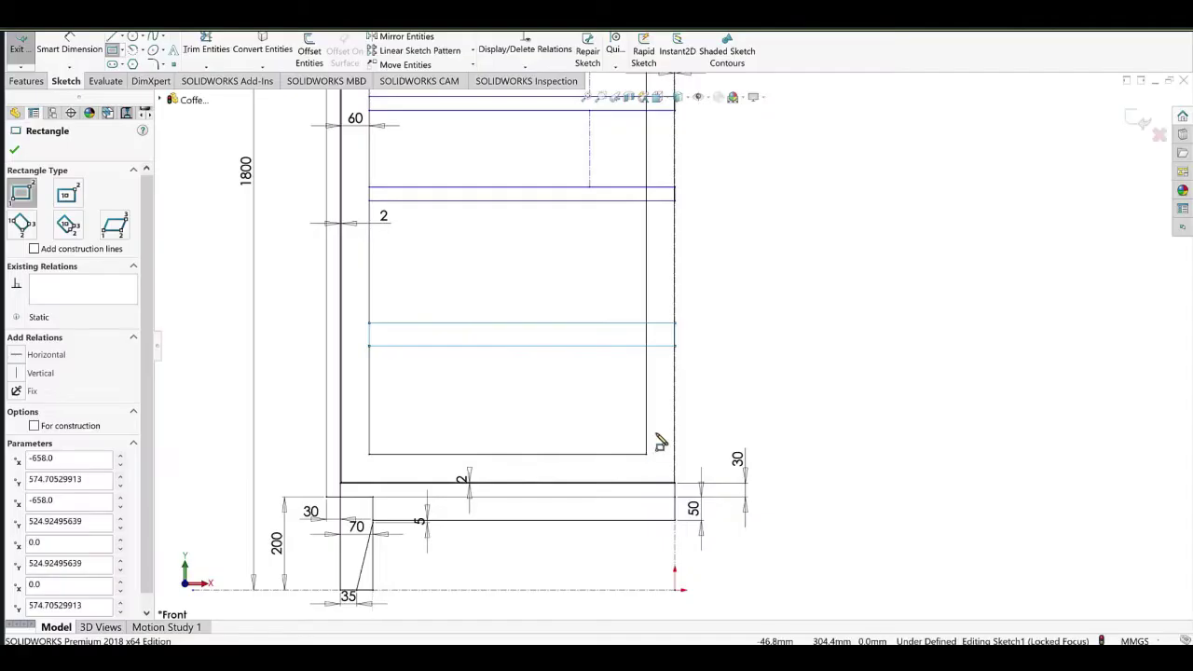
scroll(669, 195, "down", 3)
left_click(656, 205)
scroll(698, 399, "up", 3)
scroll(701, 514, "up", 2)
scroll(679, 534, "down", 5)
scroll(654, 369, "down", 2)
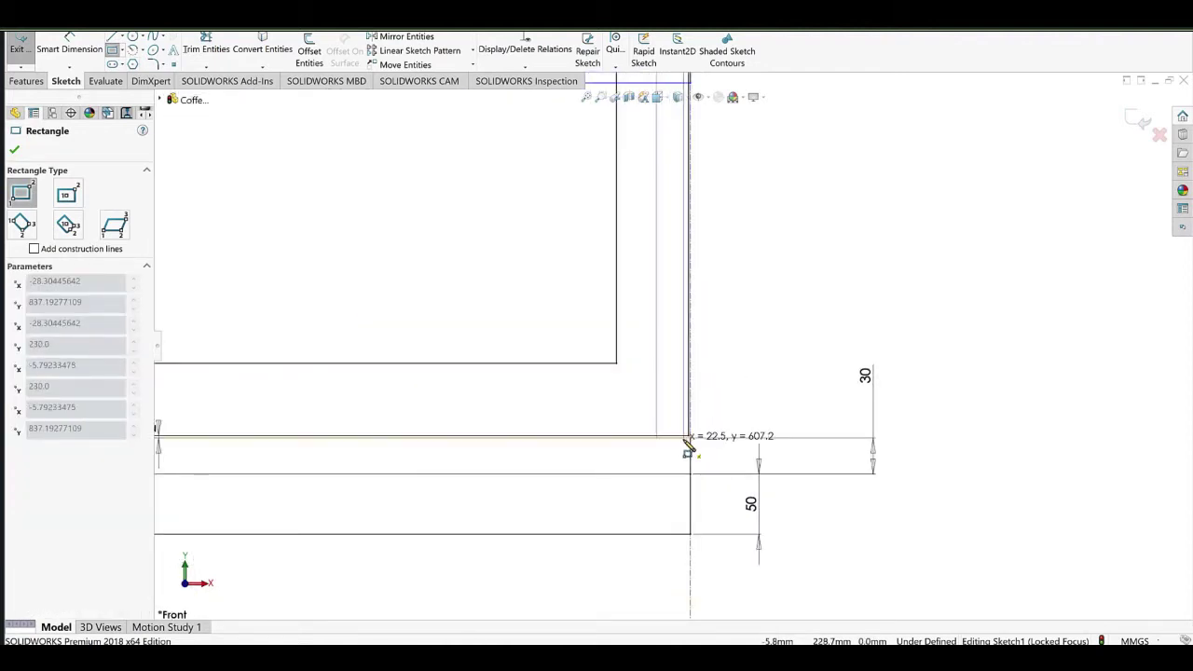
left_click(687, 442)
right_click(756, 226)
left_click(792, 265)
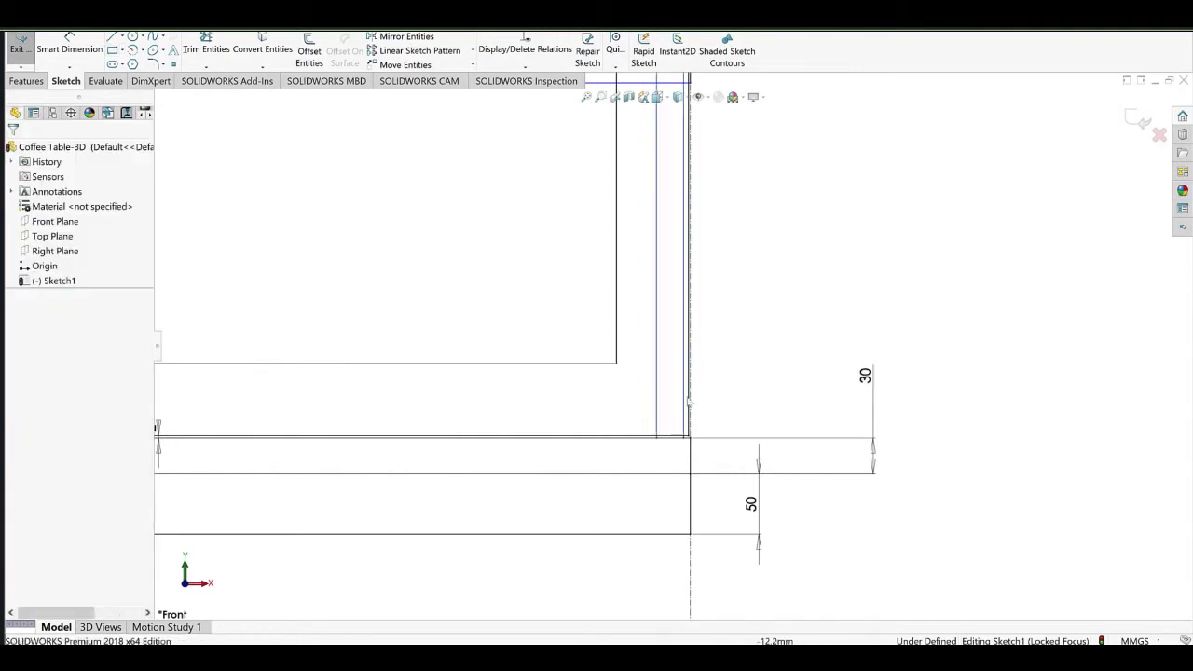
Move the vertical divider's right edge past the centerline and make its two long edges symmetric about the centerline.
left_click_drag(686, 395, 712, 383)
scroll(699, 393, "down", 5)
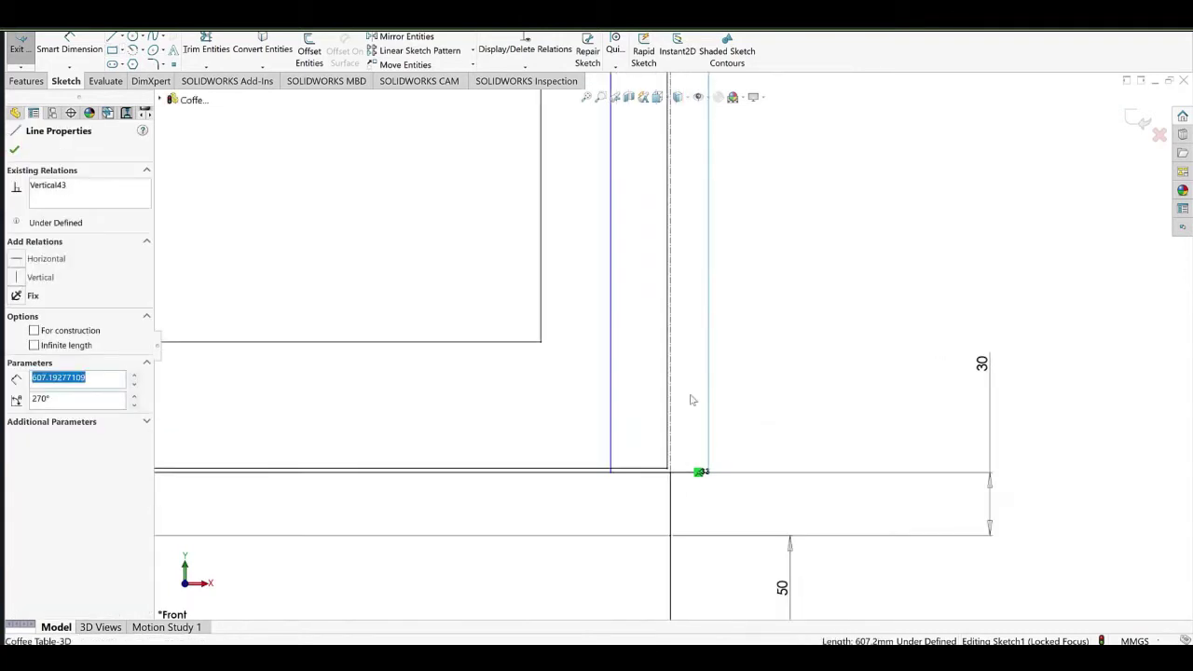
left_click(654, 410)
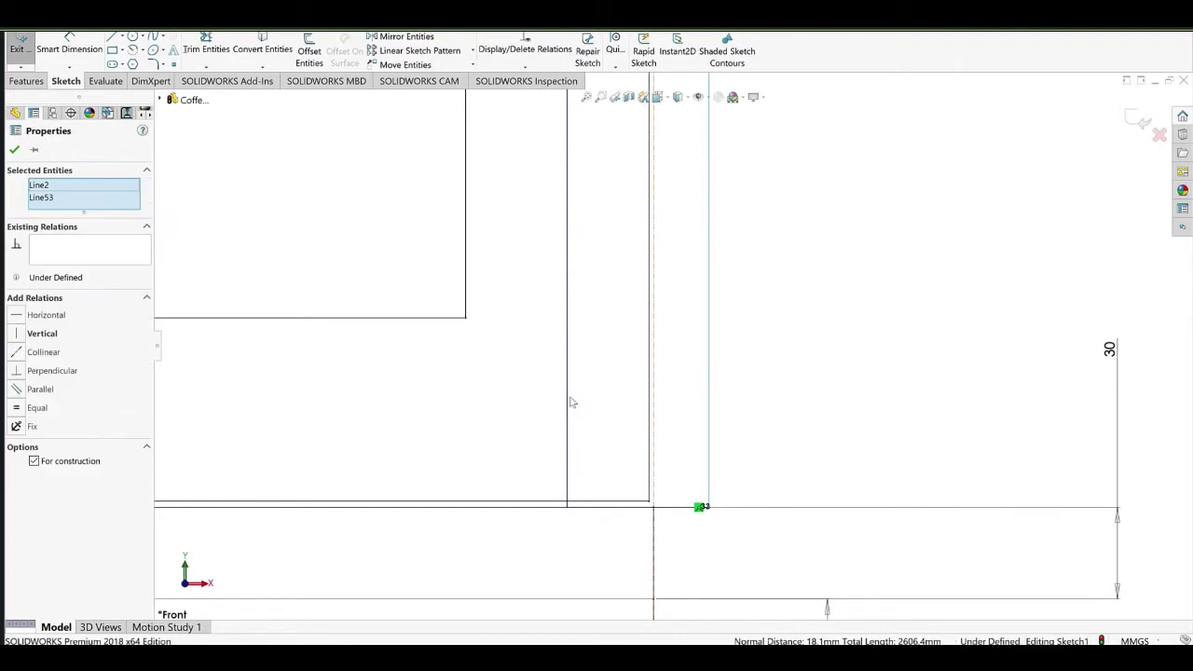
left_click(568, 400, "ctrl")
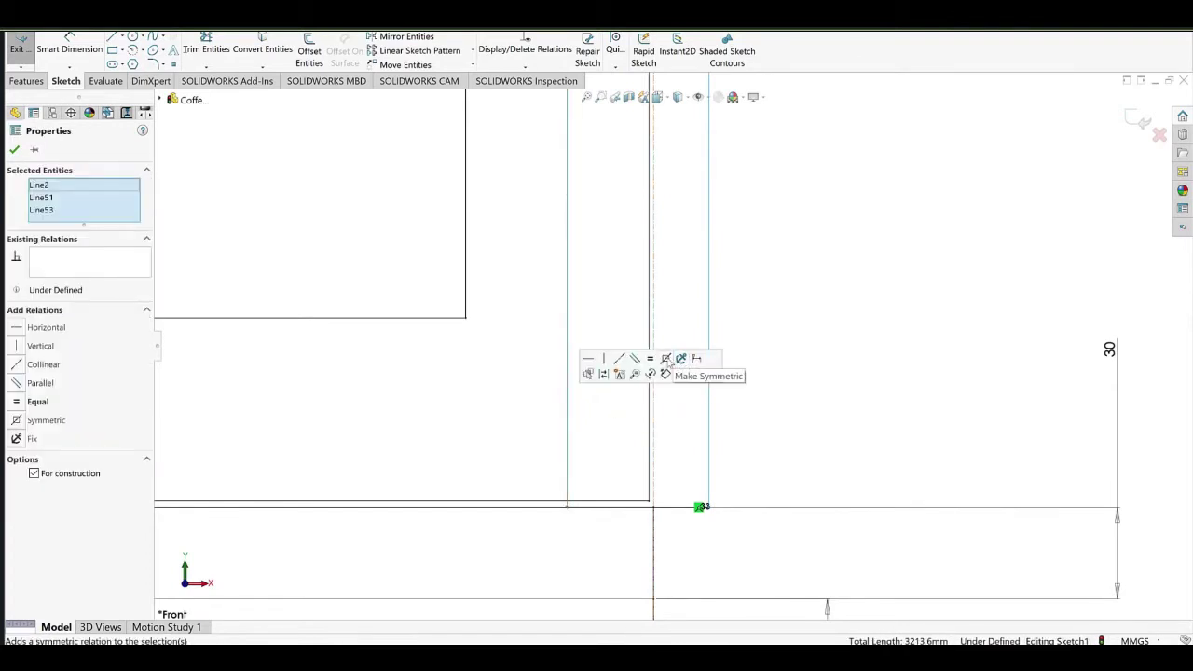
left_click(666, 360)
left_click(717, 329)
Dimension the vertical divider's width as 20 mm and place the dimension beside the divider.
scroll(657, 289, "up", 10)
middle_click_drag(630, 178, 642, 370, "ctrl")
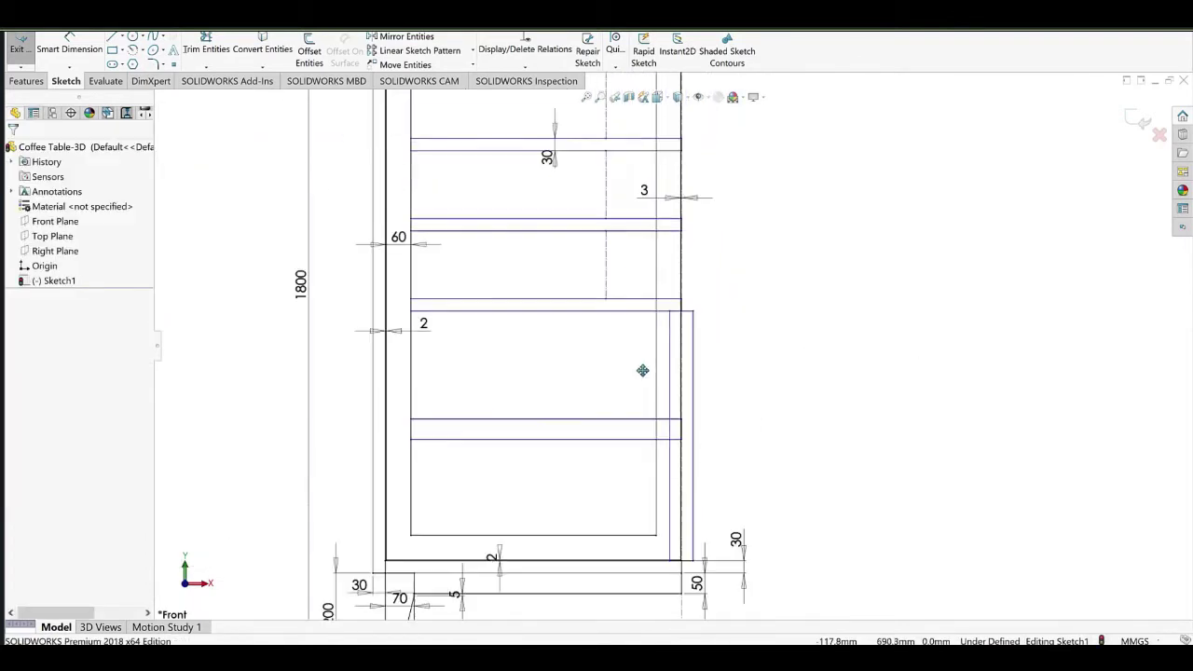
scroll(684, 289, "down", 3)
left_click(67, 61)
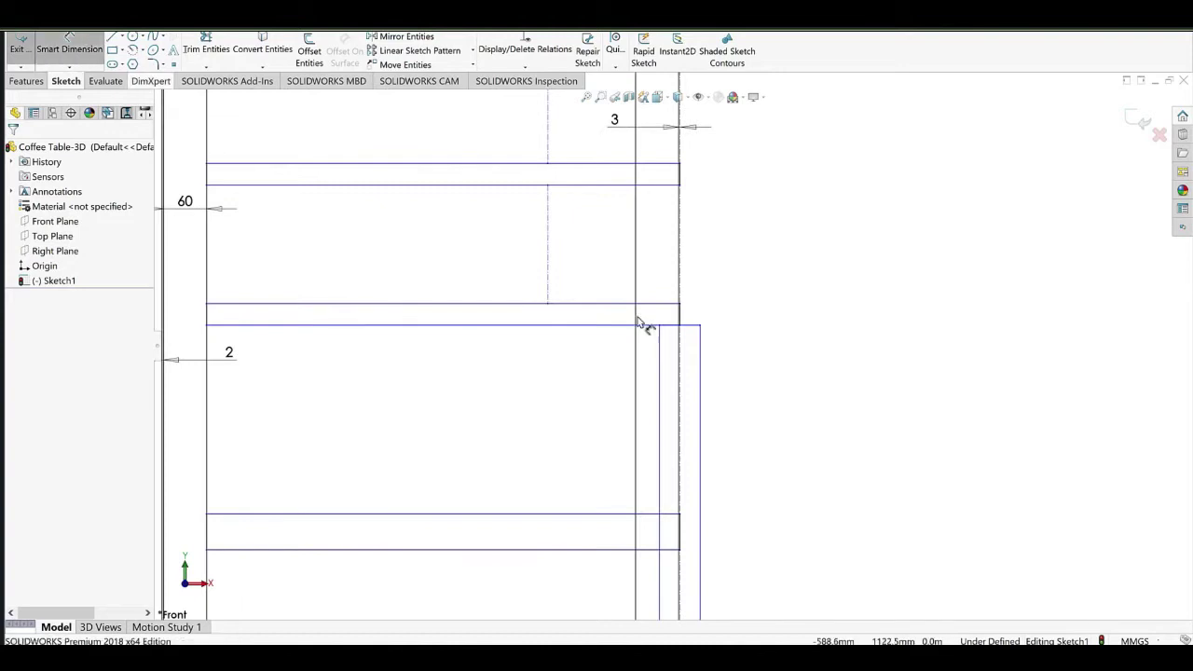
left_click(690, 326)
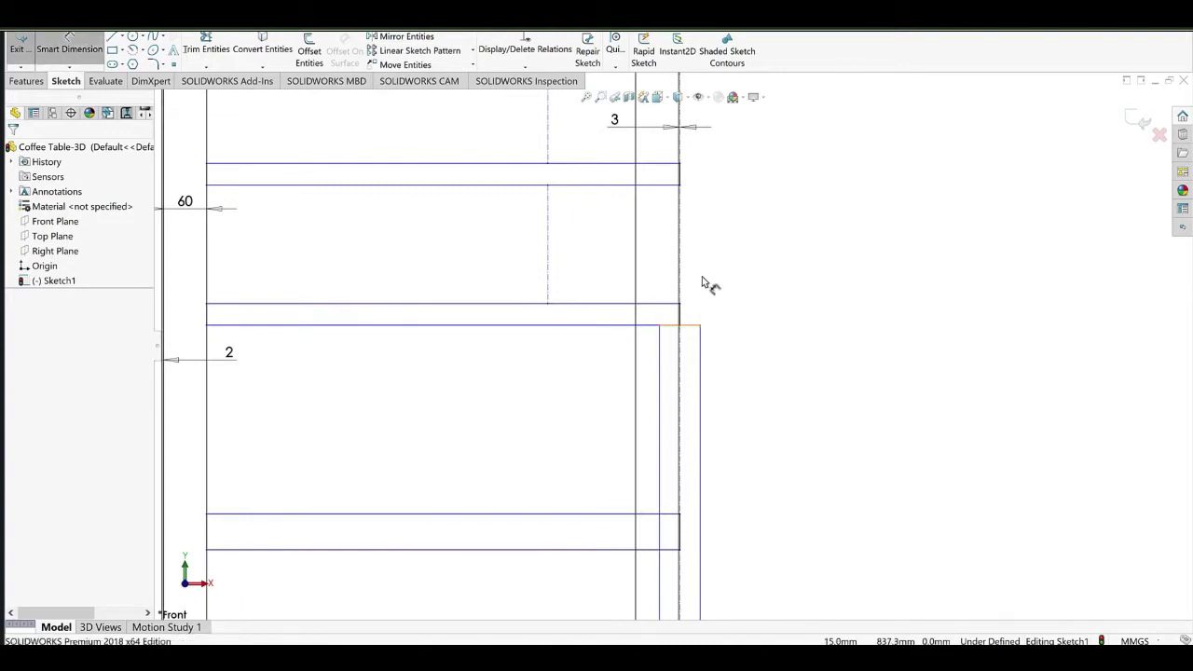
left_click(732, 277)
type("20")
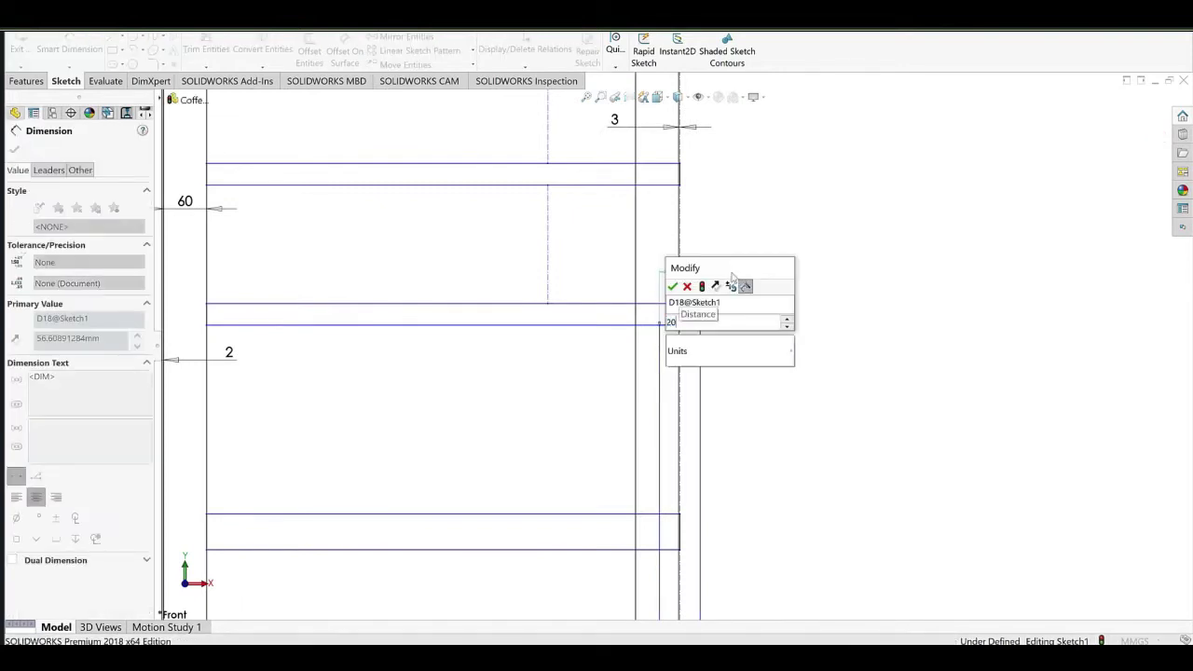
left_click(673, 288)
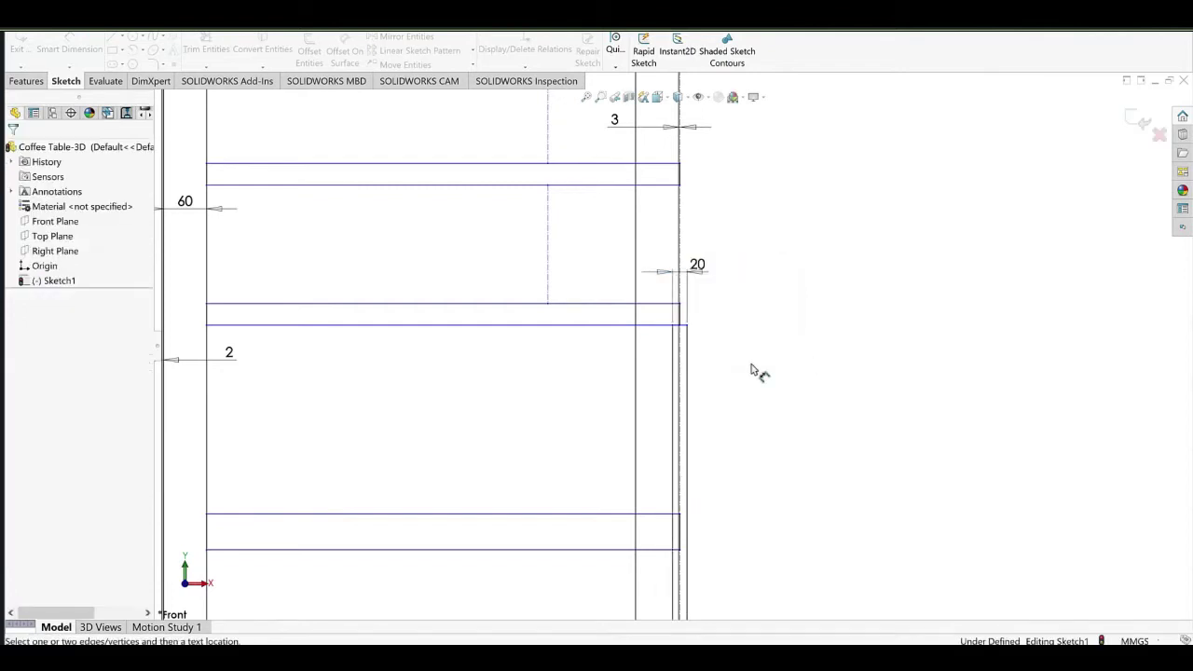
scroll(719, 315, "up", 1)
left_click_drag(694, 277, 716, 366)
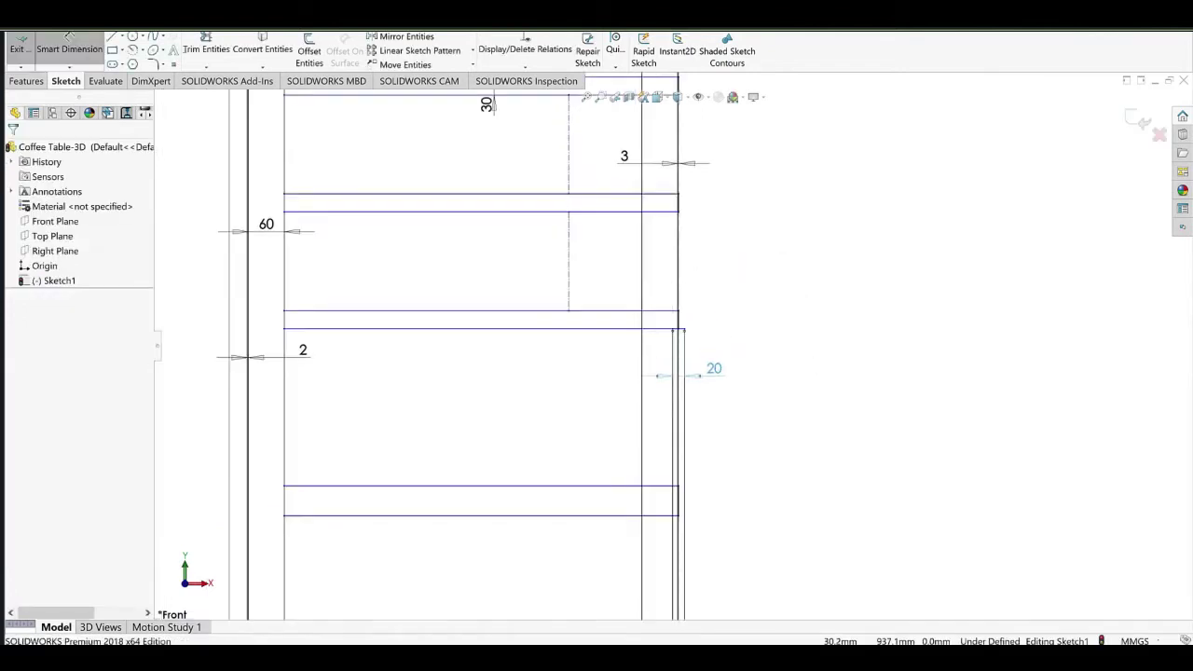
Dimension the thickness of the horizontal divider below the bottom shelf as 20 mm and reposition the dimension text.
scroll(625, 449, "up", 3)
middle_click_drag(627, 445, 657, 359, "ctrl")
scroll(648, 316, "down", 2)
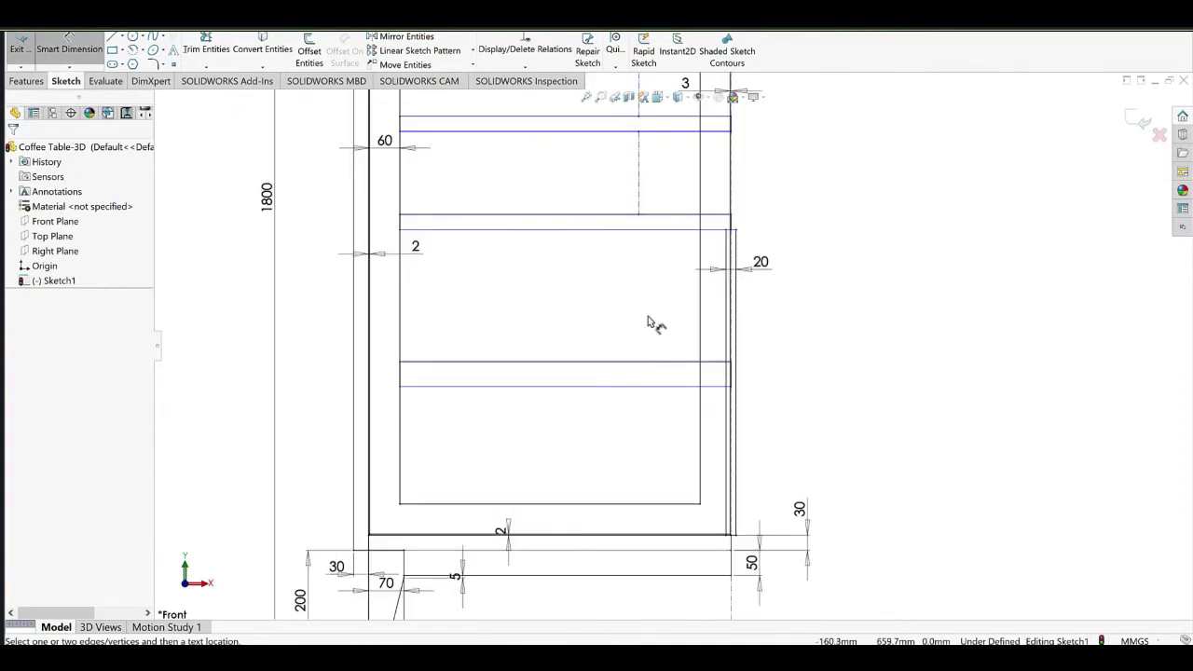
left_click(555, 363)
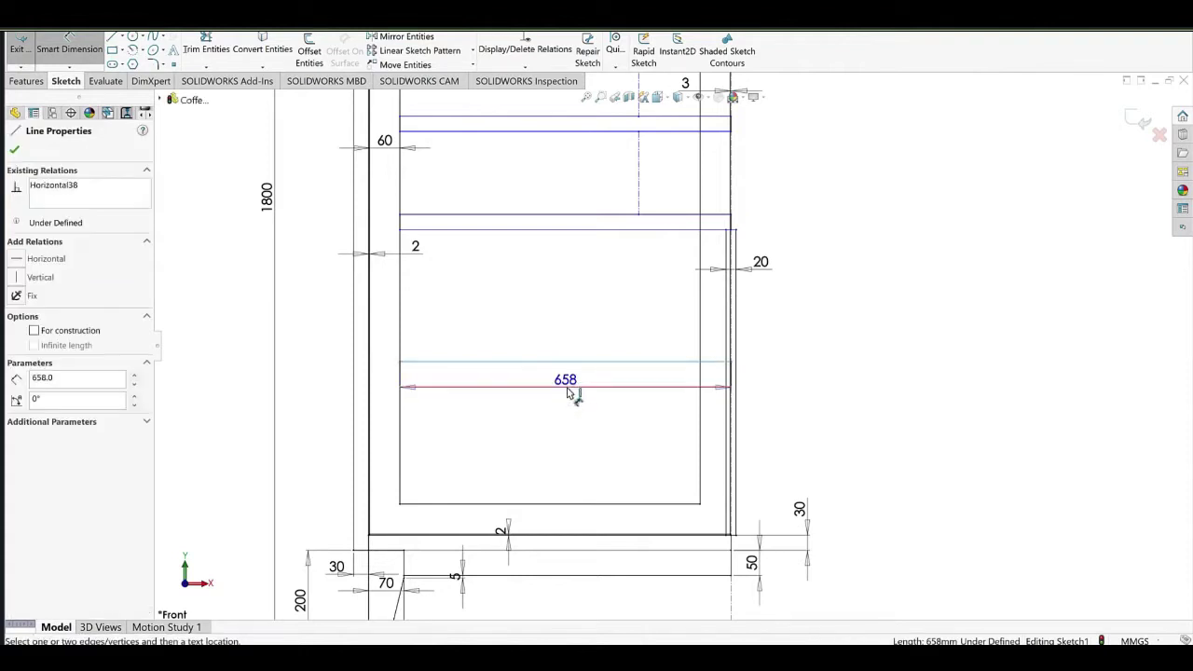
left_click(569, 386)
left_click(575, 357)
type("20")
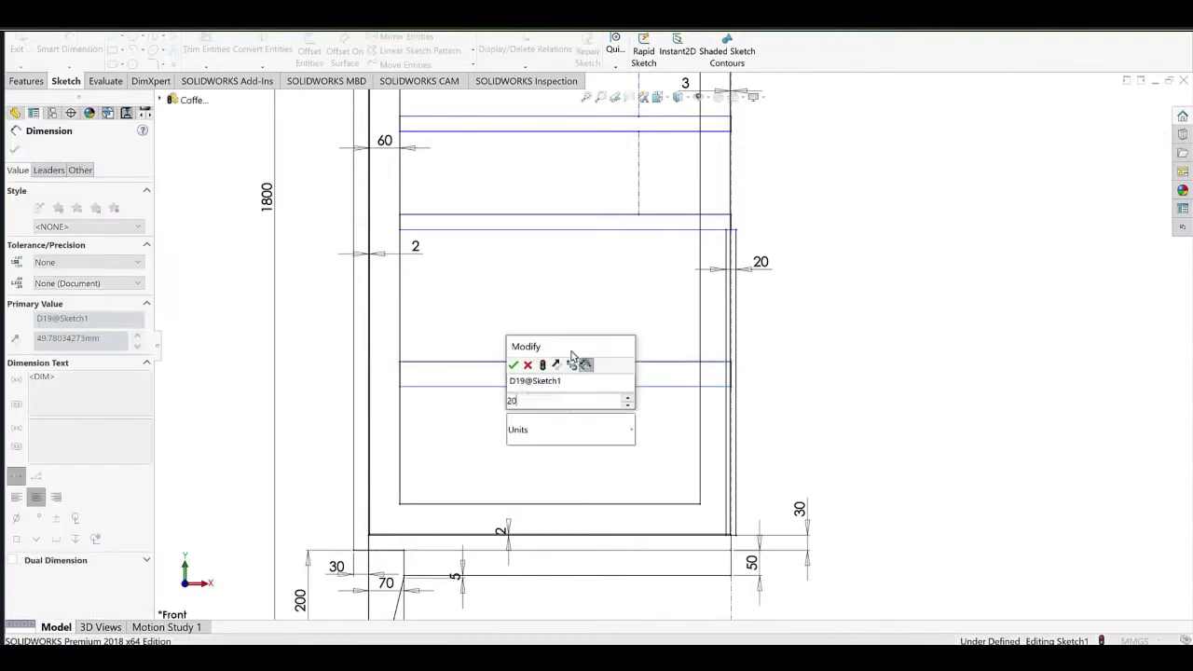
left_click(512, 366)
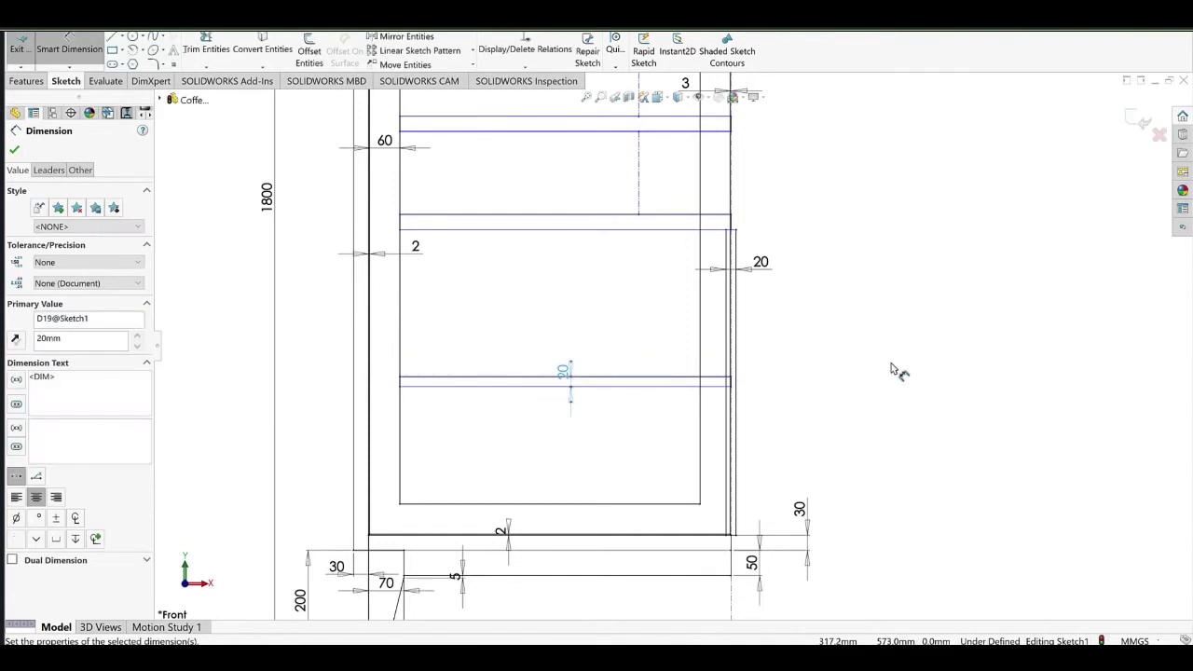
left_click_drag(564, 373, 586, 361)
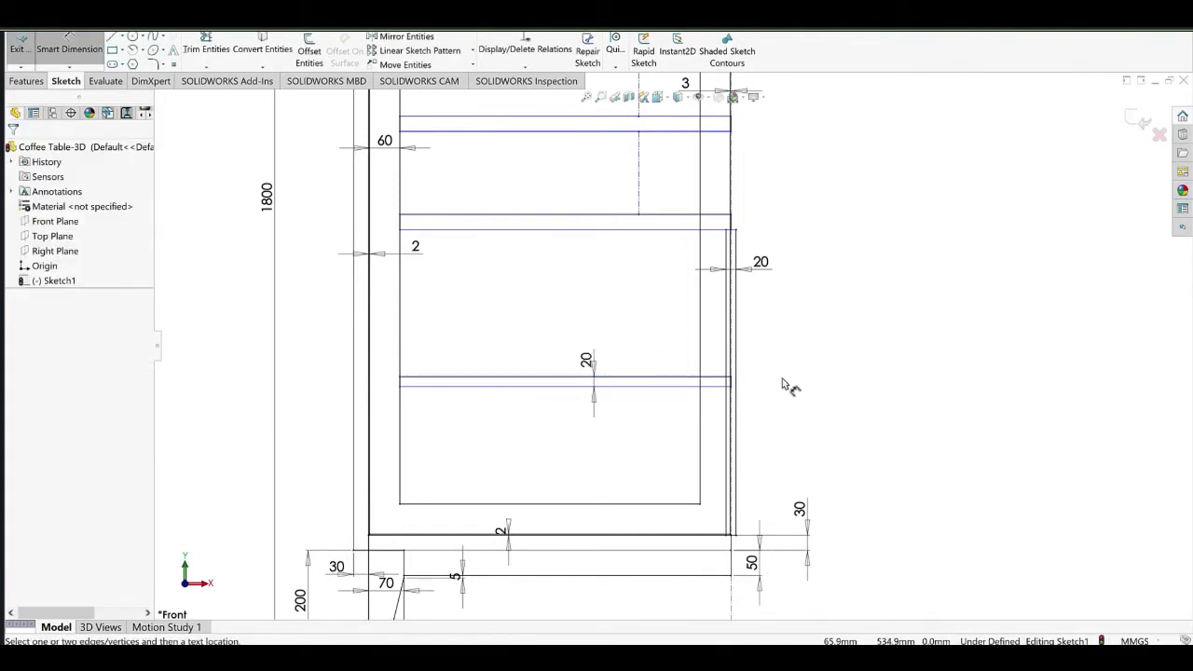
Draw two drawer-front rectangles, about 530 by 221 mm above the horizontal divider and about 507 by 155 mm below it.
left_click(114, 50)
left_click(421, 249)
left_click(687, 360)
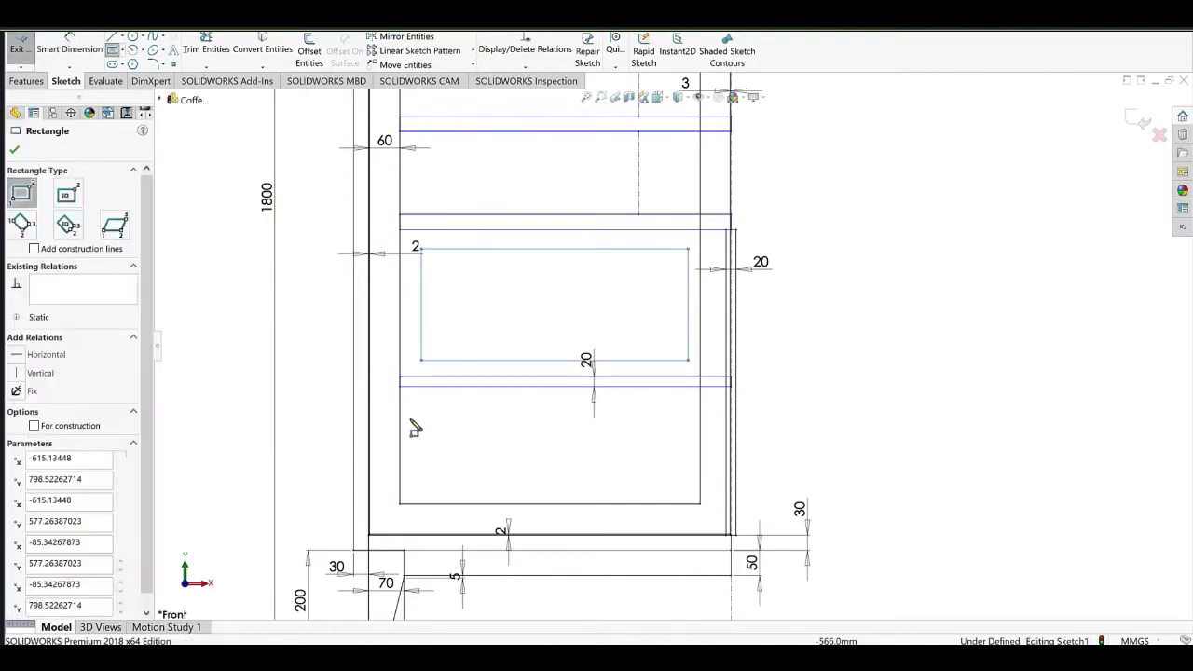
left_click_drag(420, 407, 677, 489)
left_click(676, 486)
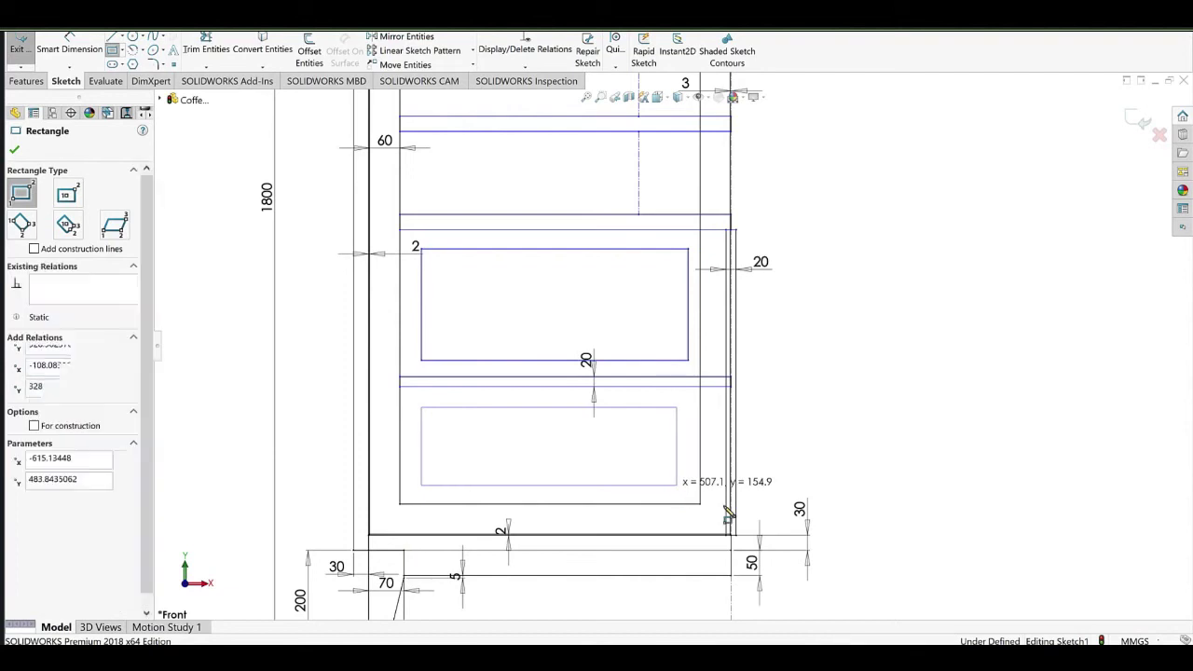
right_click(363, 188)
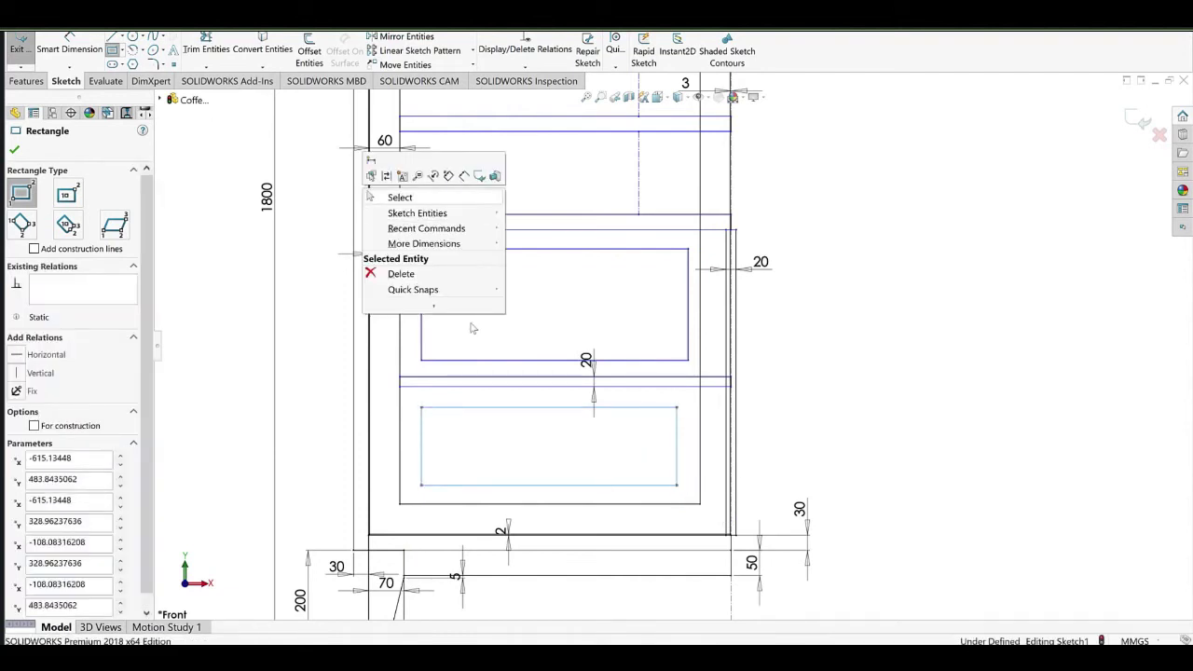
left_click(424, 202)
Apply equal and collinear relations to the left edges of the two drawer-front rectangles.
left_click(421, 434, "ctrl")
left_click(519, 394)
left_click(17, 354)
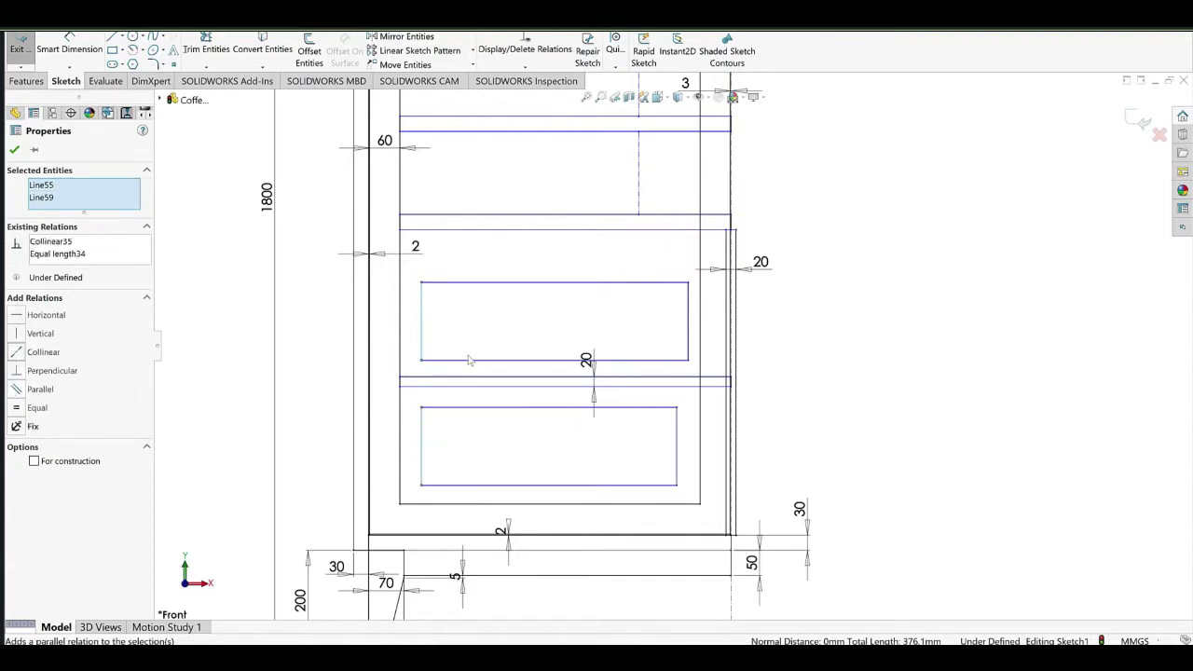
left_click(764, 304)
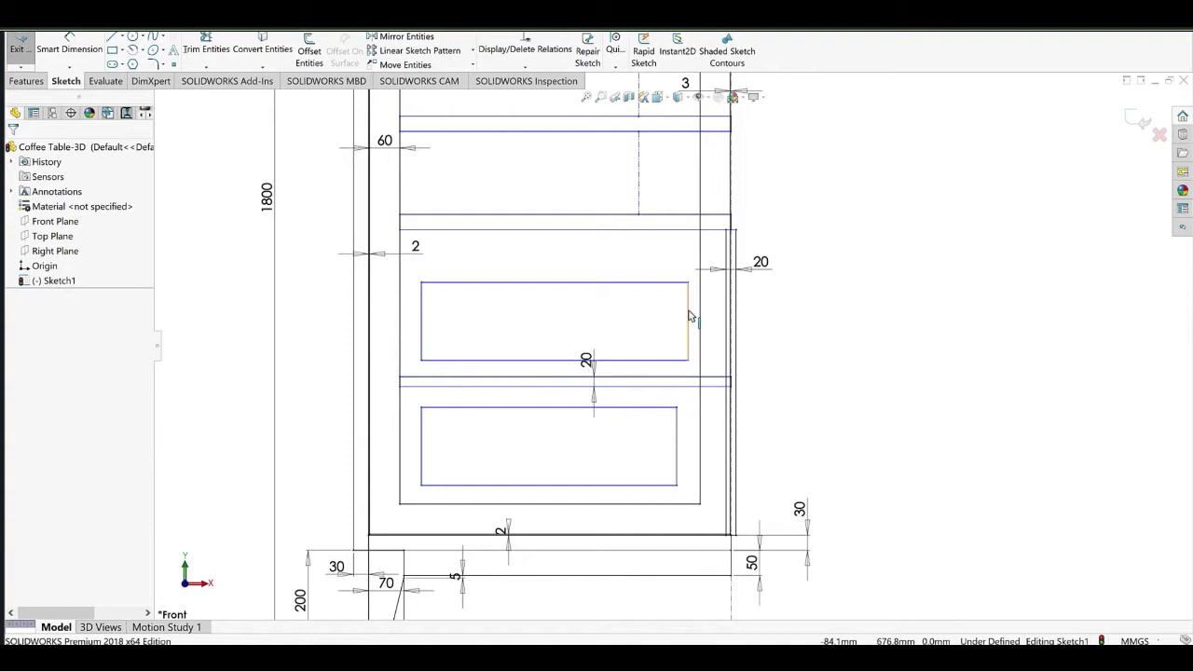
Make the right edges of the two drawer-front rectangles collinear.
left_click(689, 314)
left_click(678, 437, "ctrl")
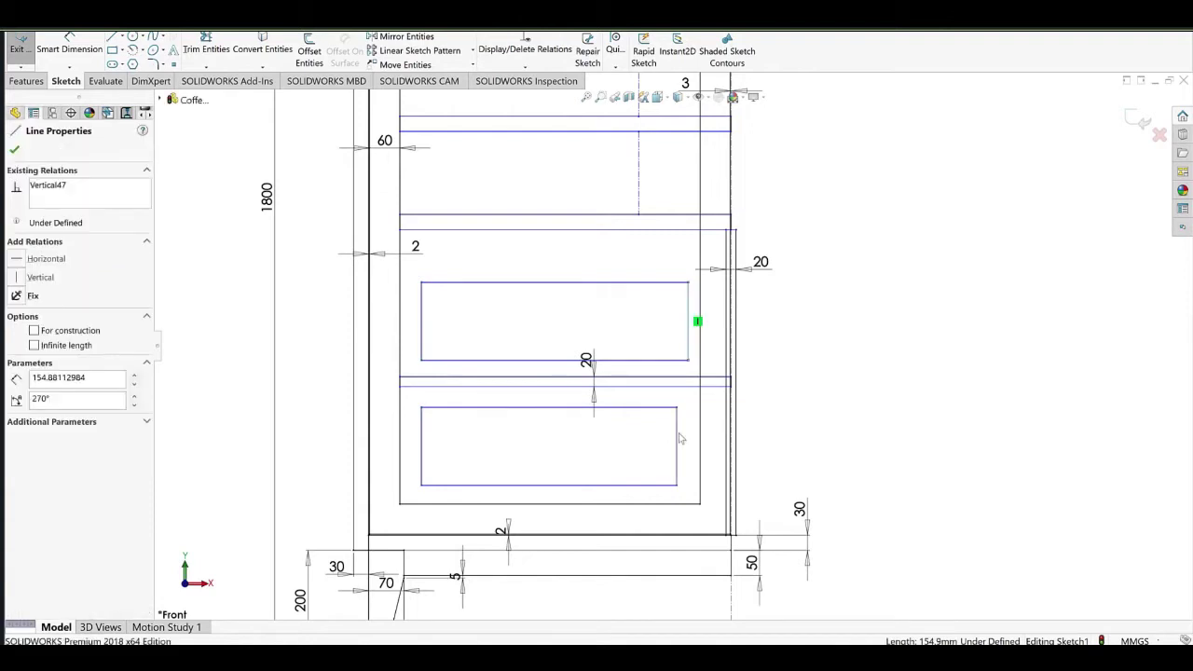
left_click(676, 437, "ctrl")
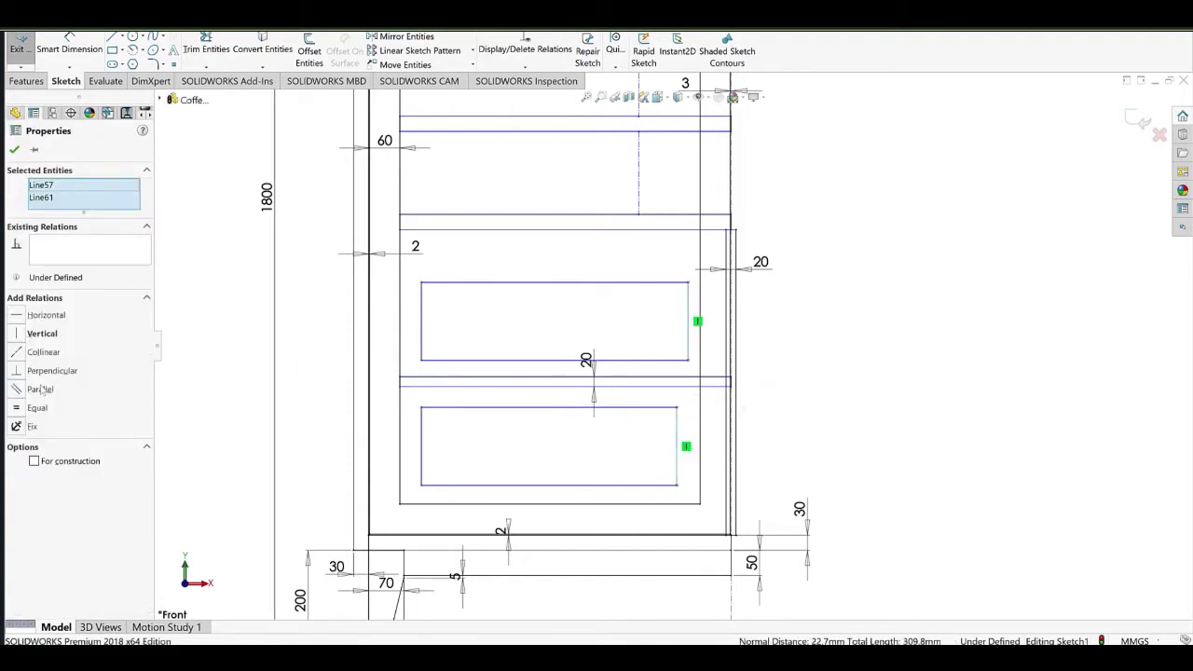
left_click(44, 353)
left_click(816, 279)
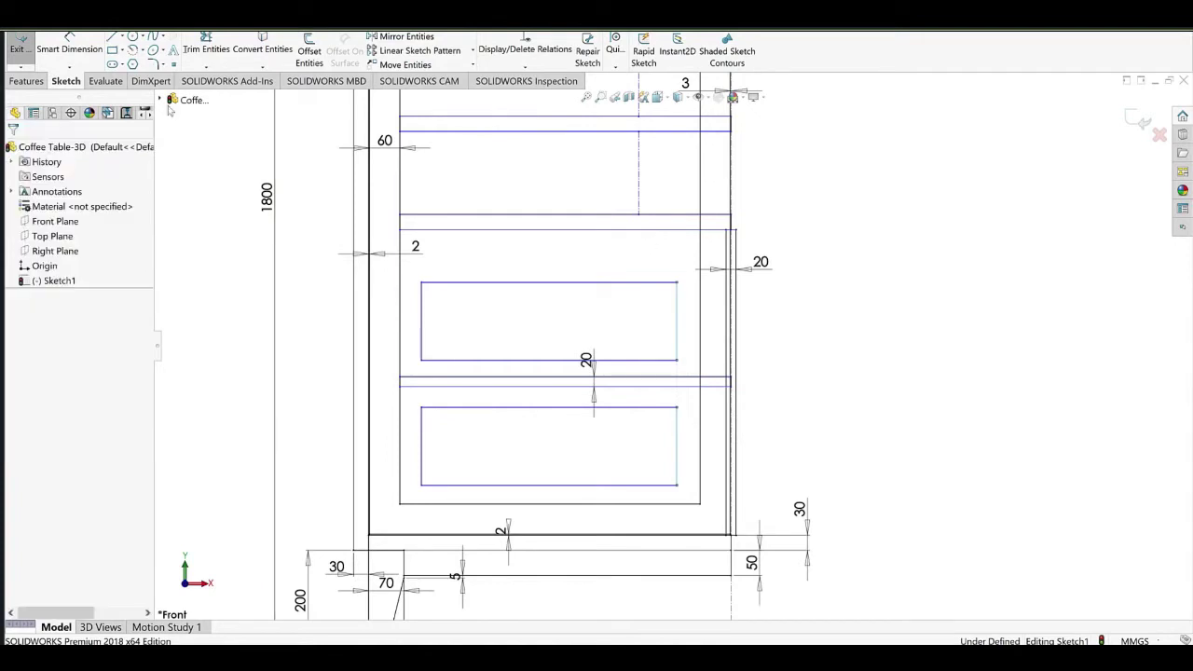
Dimension the gap between the bottom shelf's underside and the upper drawer front as 3 mm and reposition the dimension text.
left_click(76, 50)
scroll(499, 242, "down", 3)
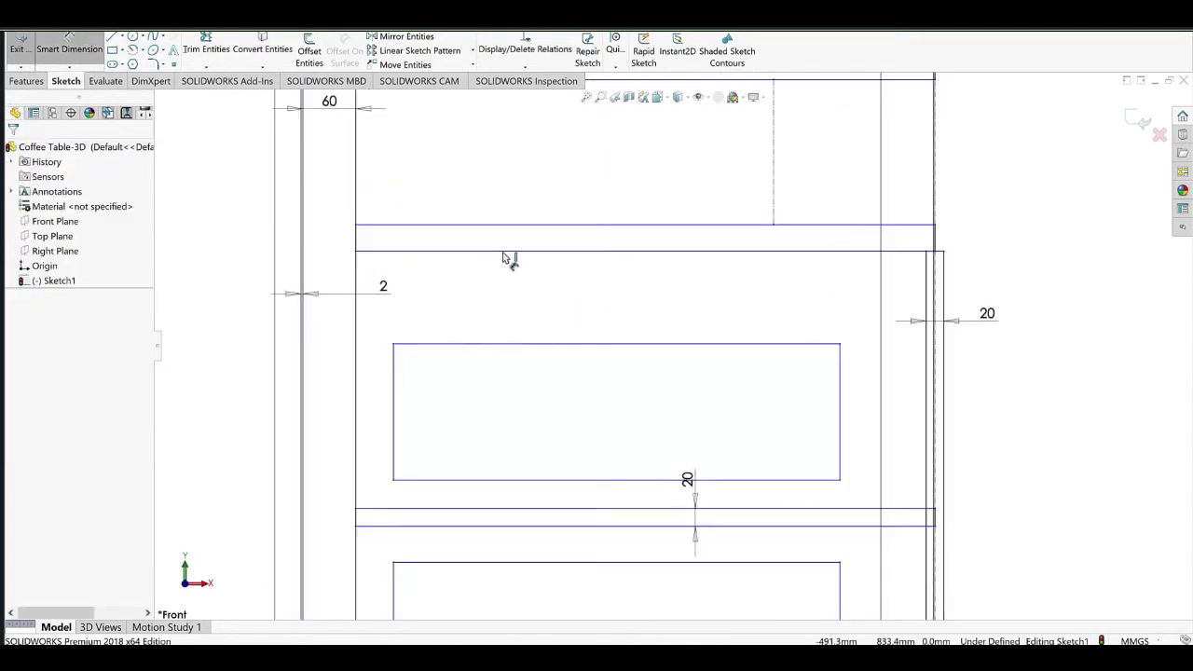
left_click(550, 344)
left_click(552, 251)
left_click(553, 372)
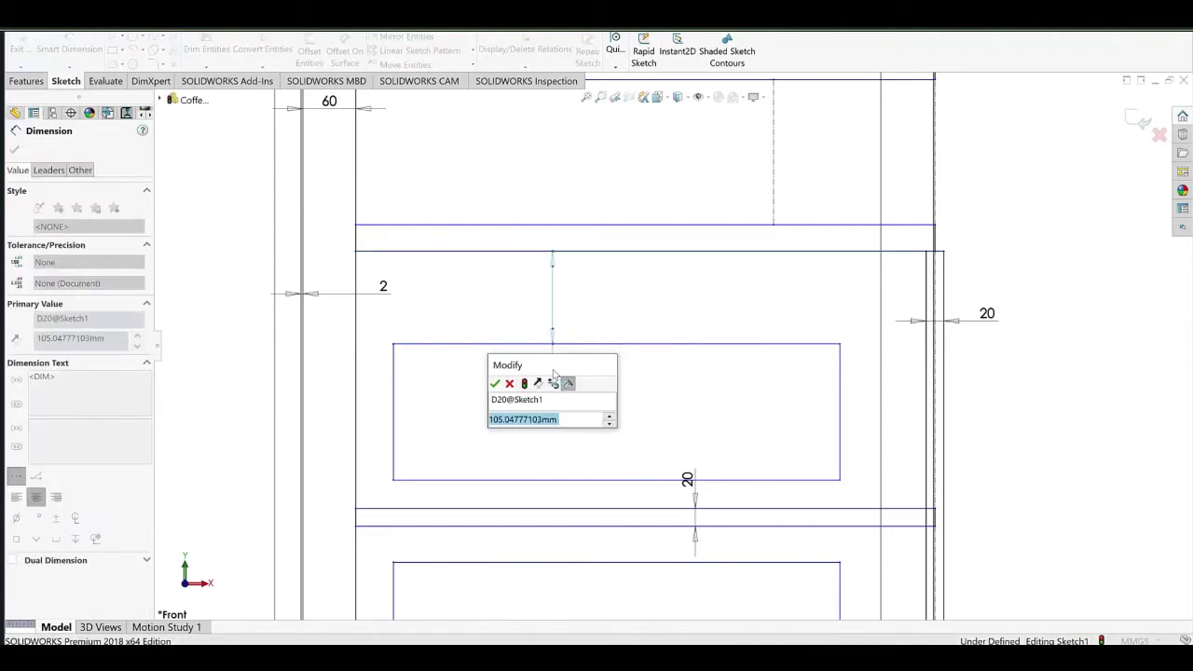
type("2")
key("Return")
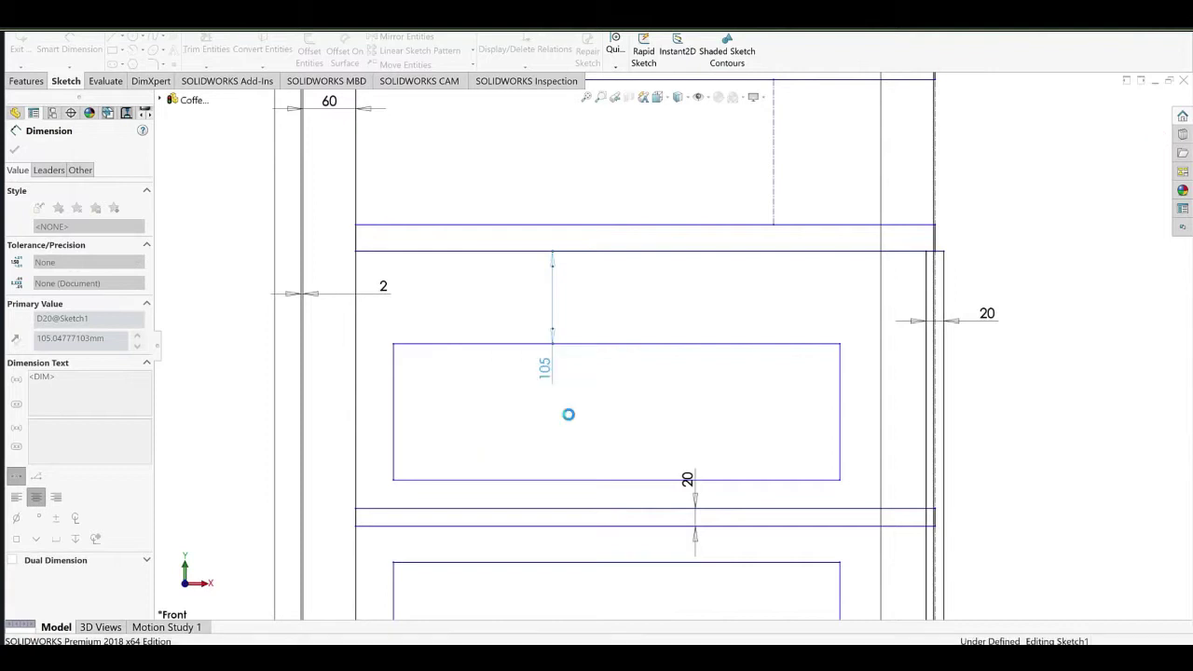
left_click_drag(548, 256, 560, 277)
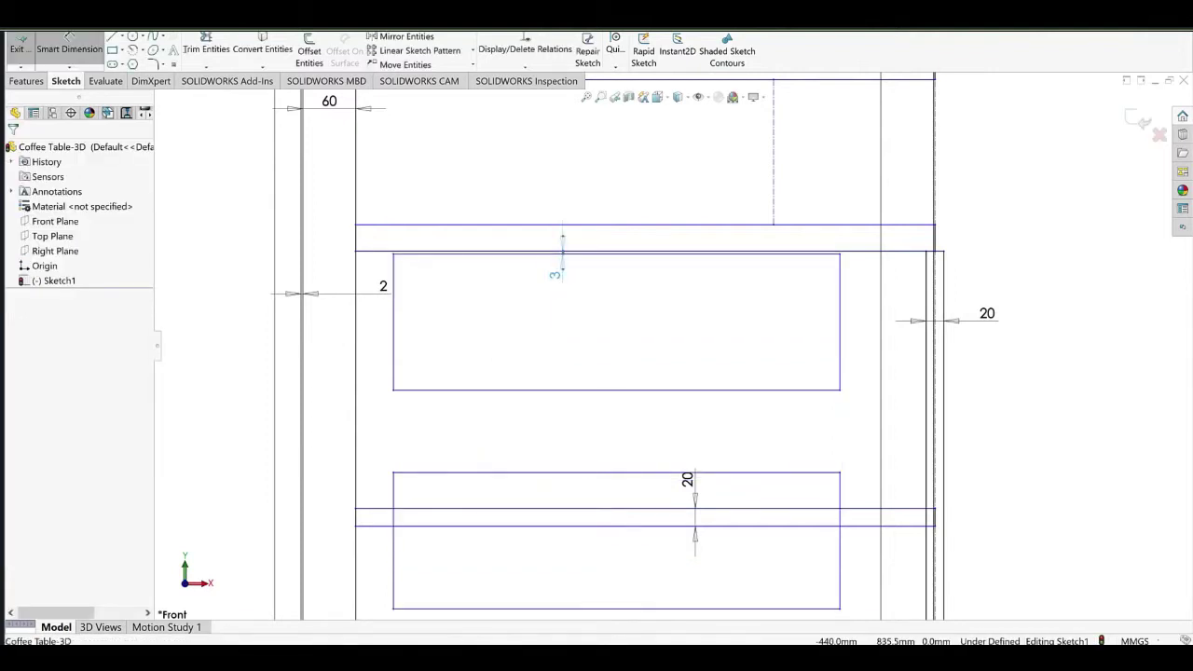
Dimension the gap between the left frame's inner edge and the upper drawer front's left edge as 2 mm.
left_click(383, 337)
left_click(355, 314)
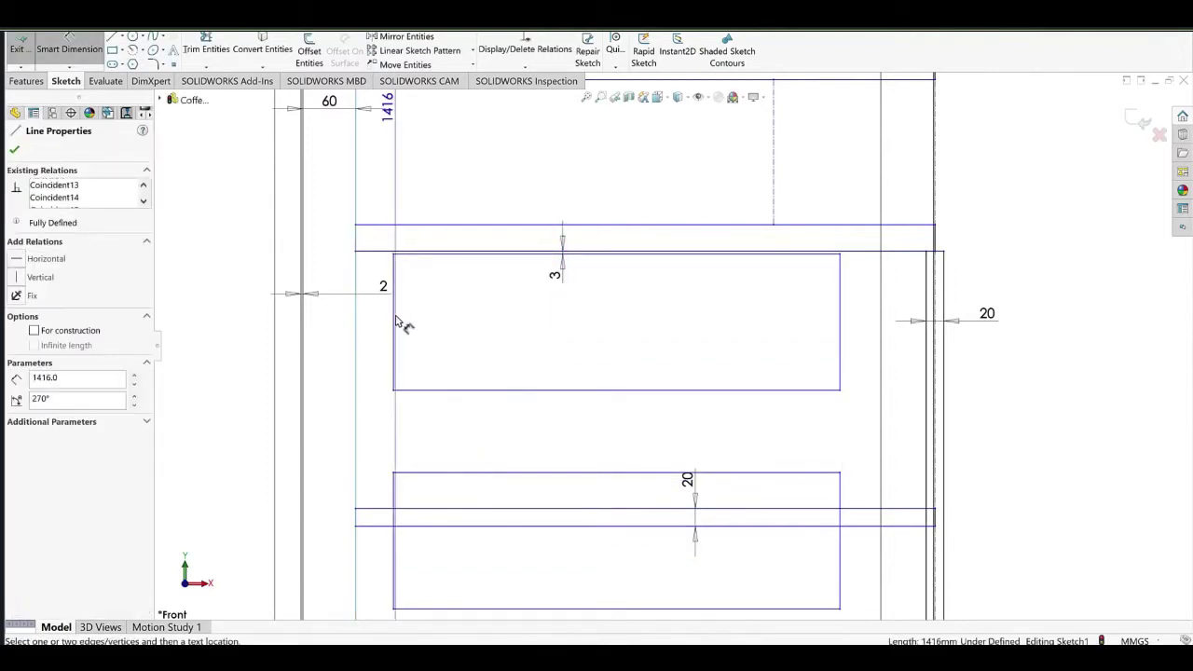
left_click(394, 318)
left_click(438, 347)
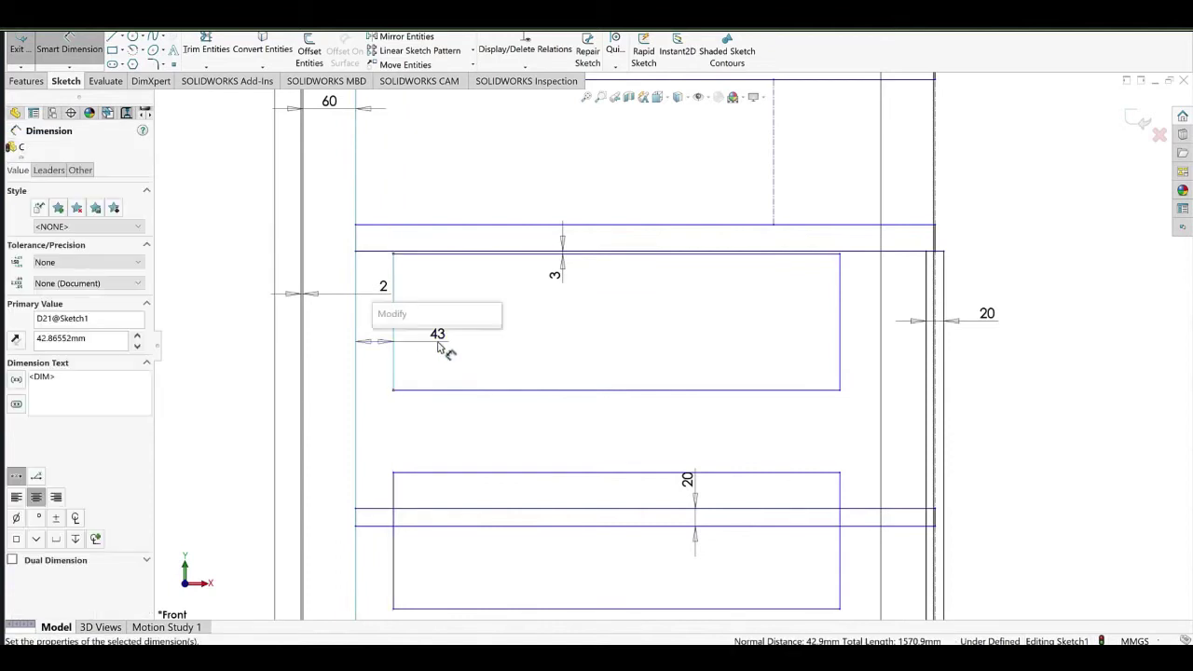
type("2")
left_click(379, 356)
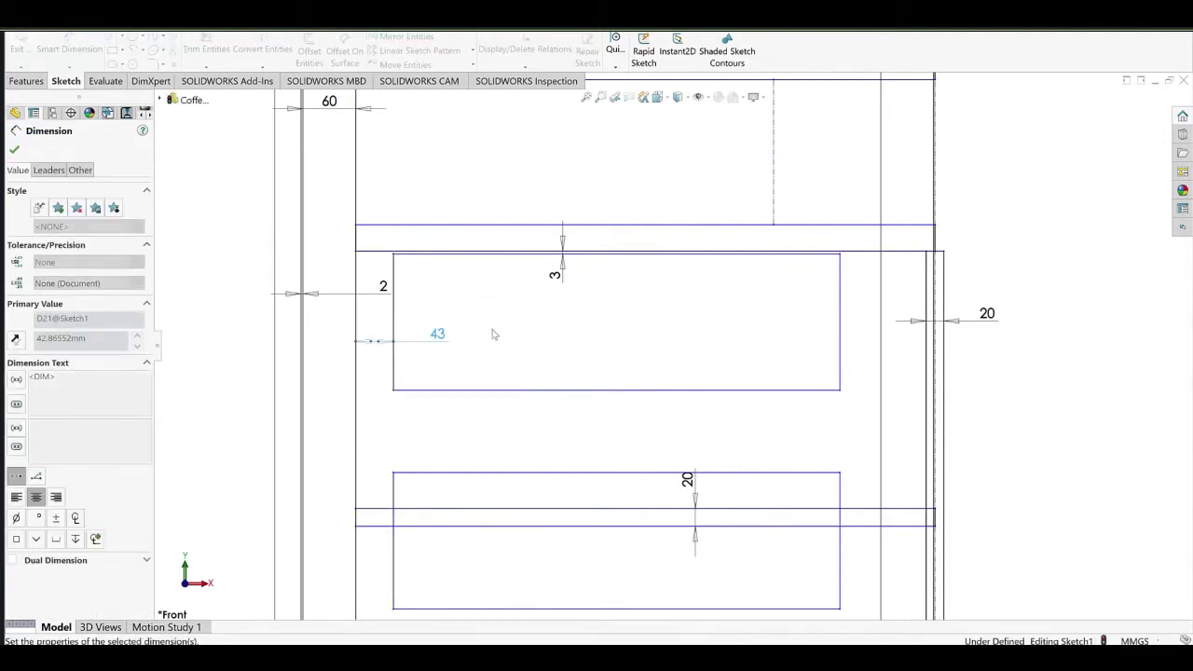
Dimension the gap between the upper drawer front's bottom edge and the horizontal divider's top edge as 3 mm and reposition the dimension text.
scroll(553, 345, "up", 2)
middle_click_drag(555, 344, 517, 252, "ctrl")
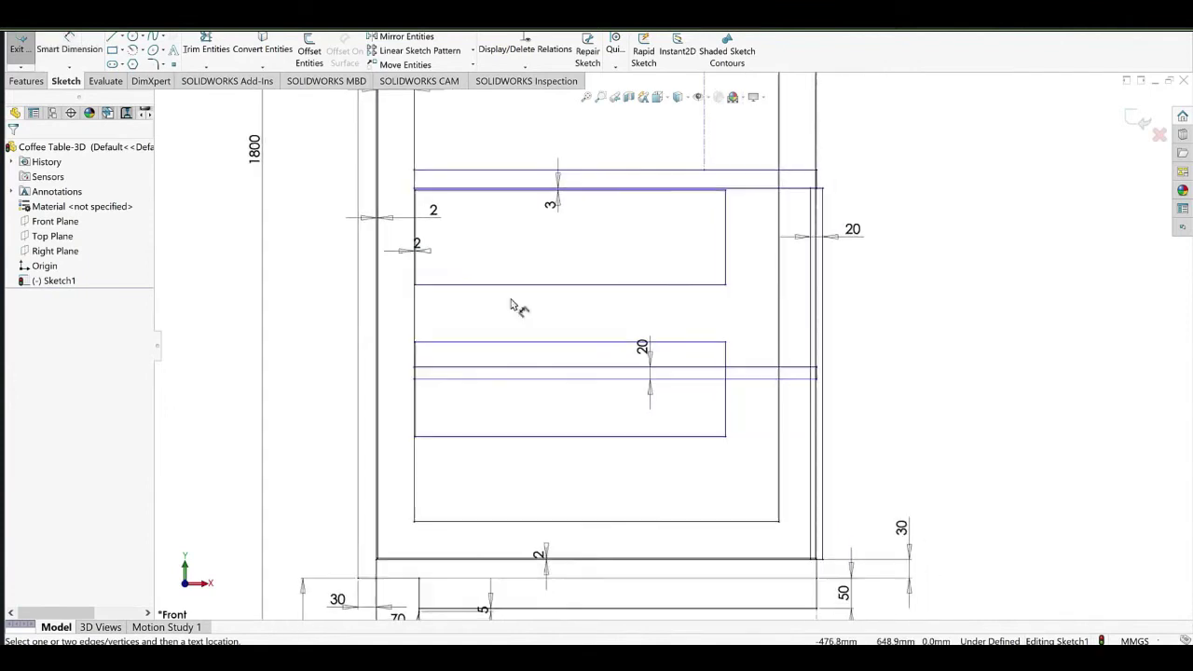
left_click_drag(498, 292, 514, 373)
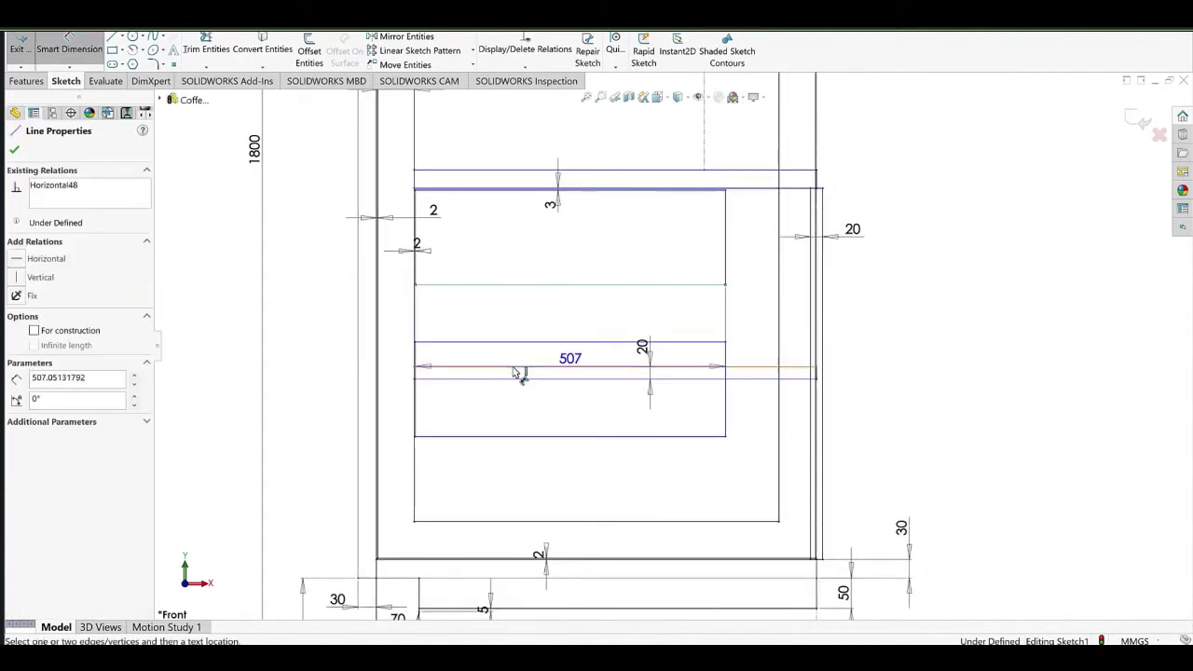
left_click(513, 366)
left_click(515, 323)
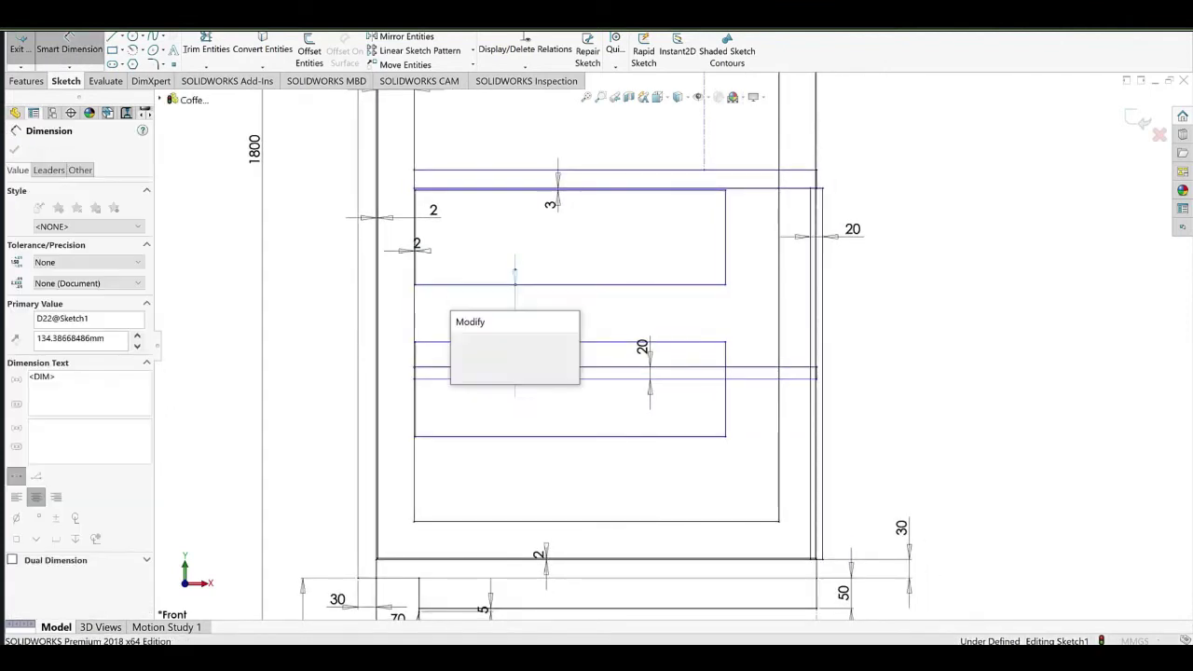
type("3")
left_click(458, 341)
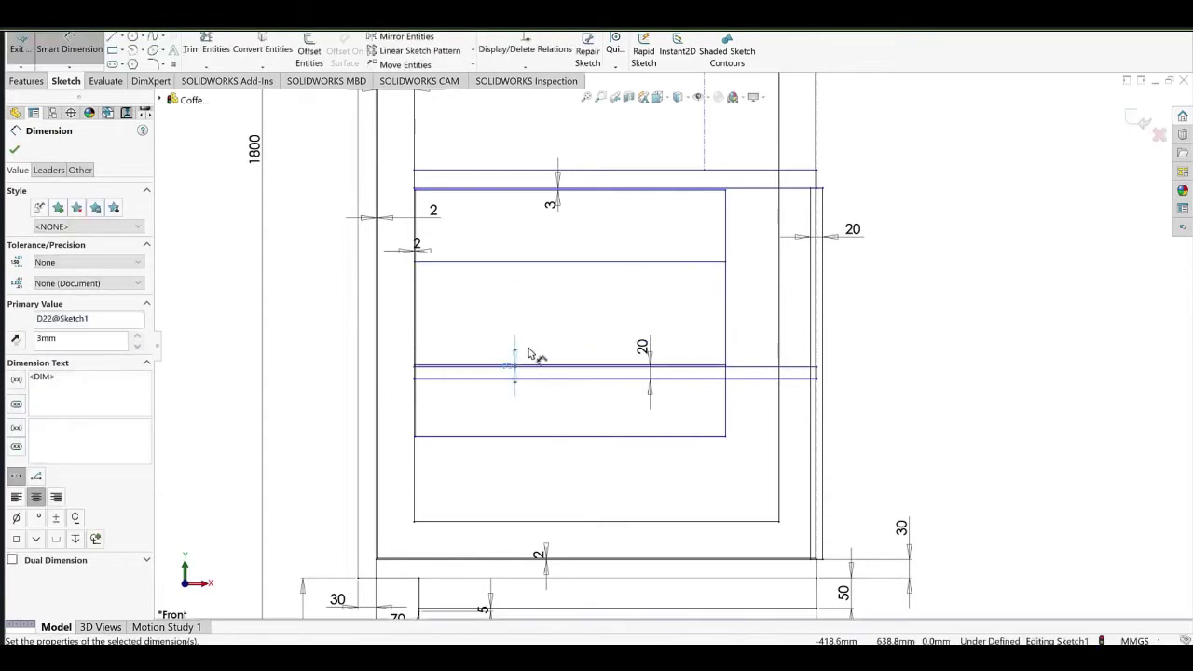
left_click(511, 370)
left_click_drag(509, 366, 514, 339)
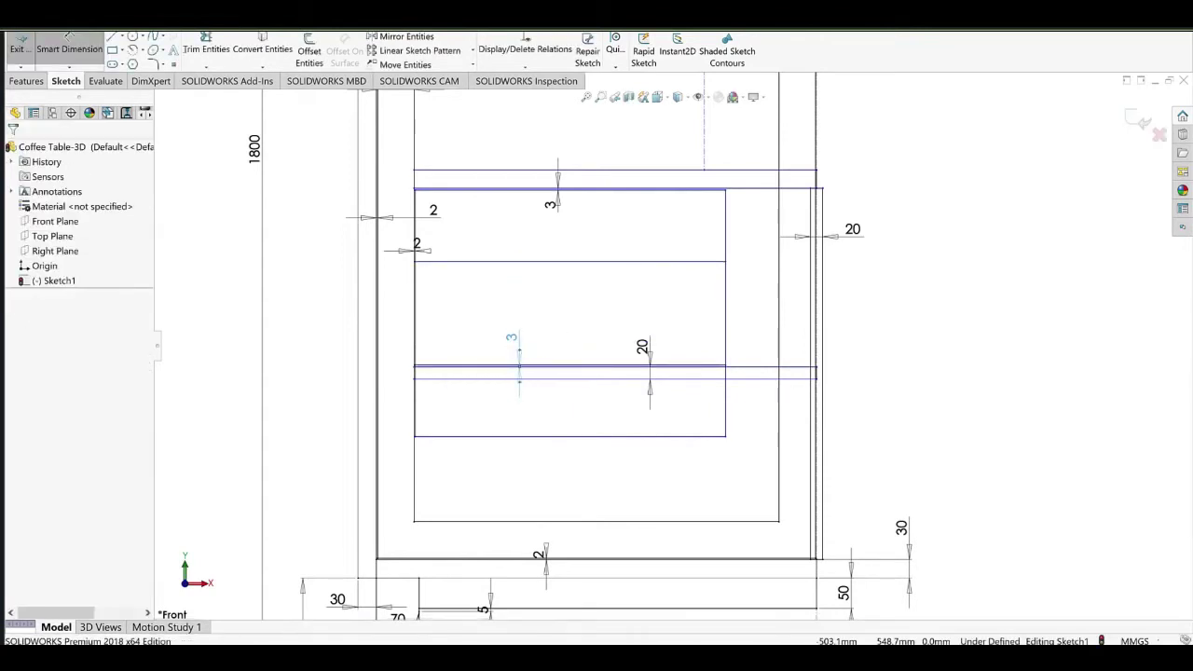
Dimension the gap between the lower drawer front's bottom edge and the frame's inner bottom edge as 3 mm and reposition the dimension text.
left_click(510, 439)
left_click(506, 437)
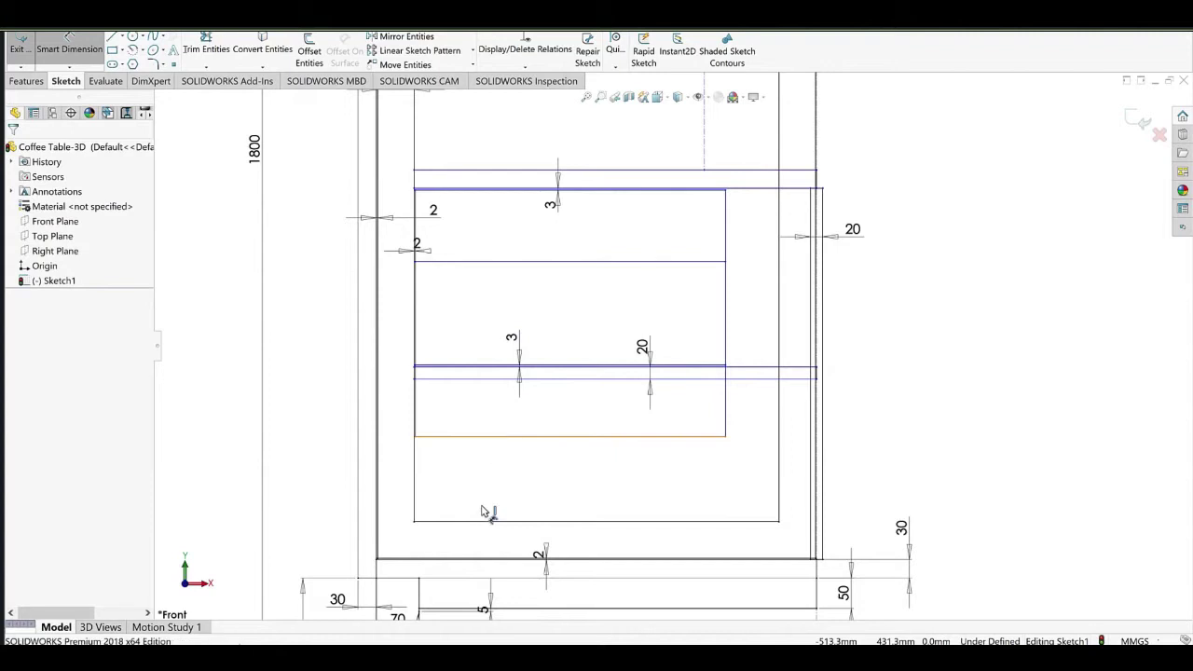
left_click(478, 523)
left_click(504, 492)
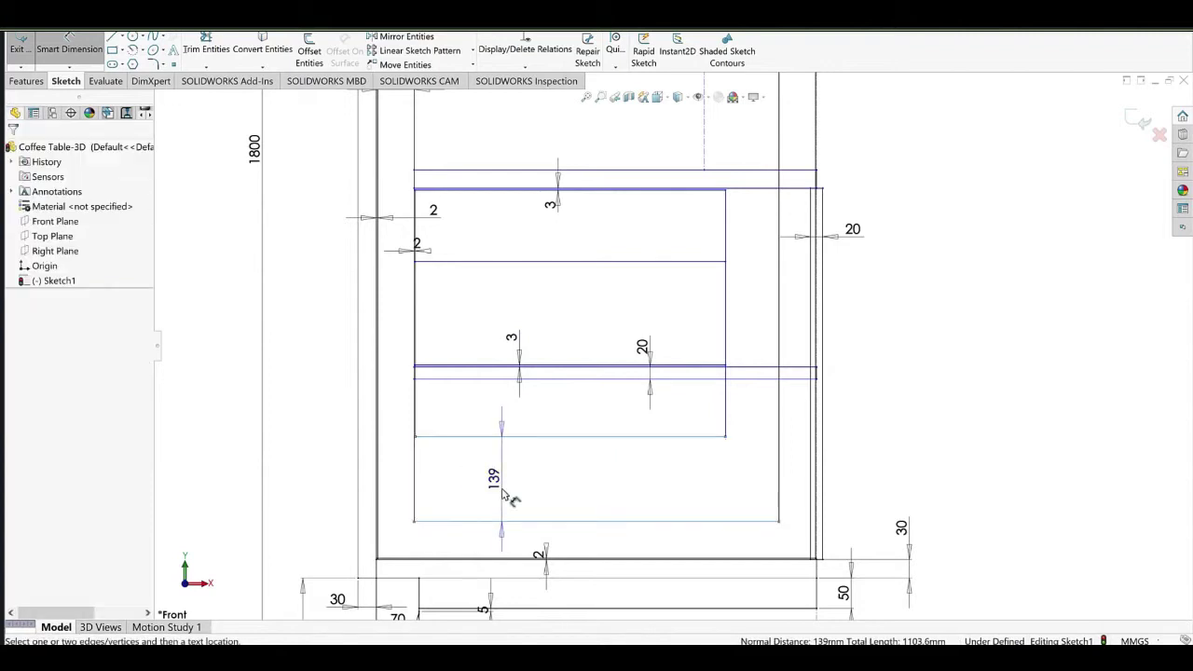
type("3")
left_click(446, 496)
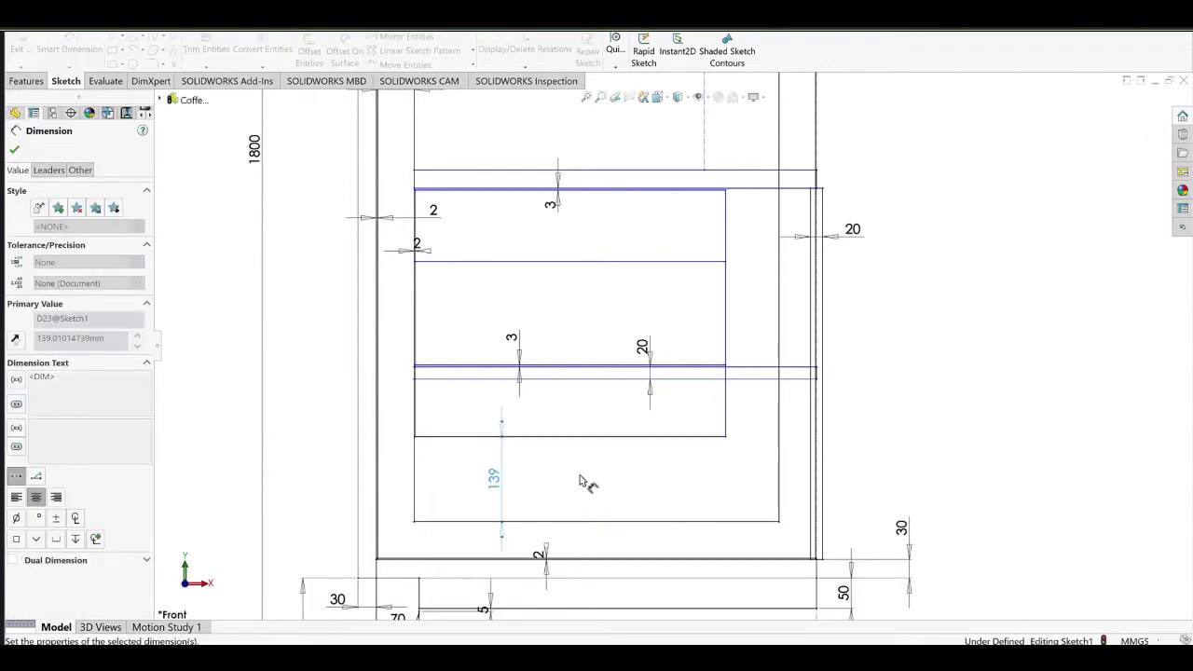
left_click(511, 487)
left_click_drag(495, 520, 508, 484)
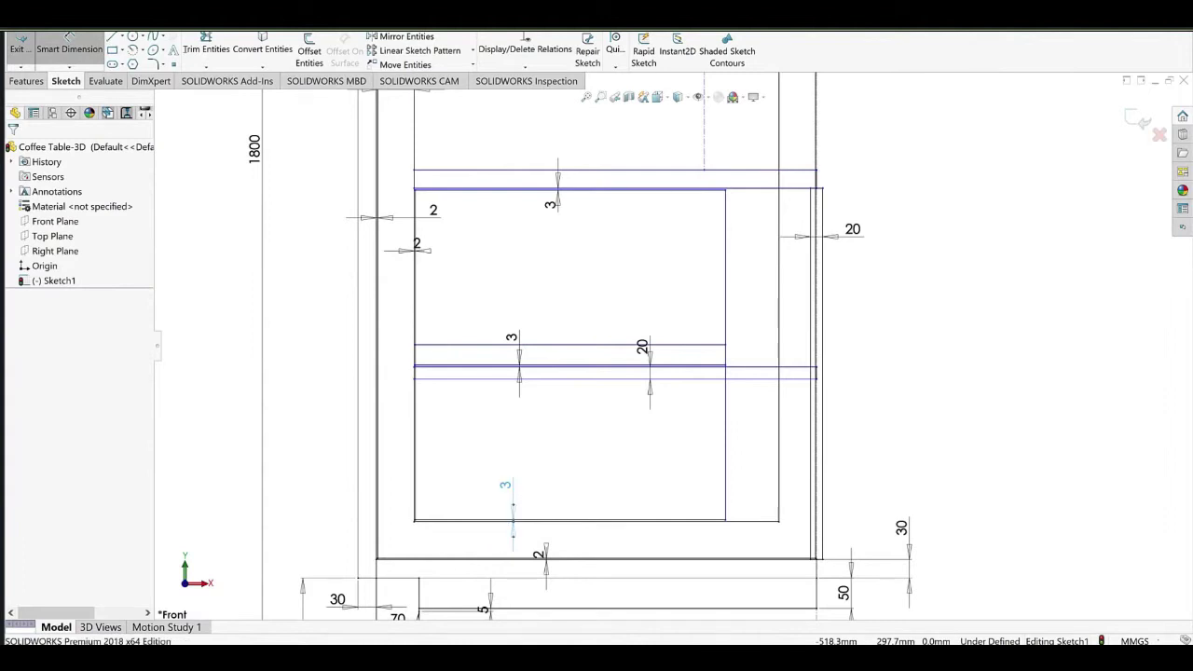
Dimension the gap between the lower drawer front's right edge and the vertical divider's left edge as 3 mm.
scroll(757, 461, "down", 4)
scroll(852, 435, "down", 1)
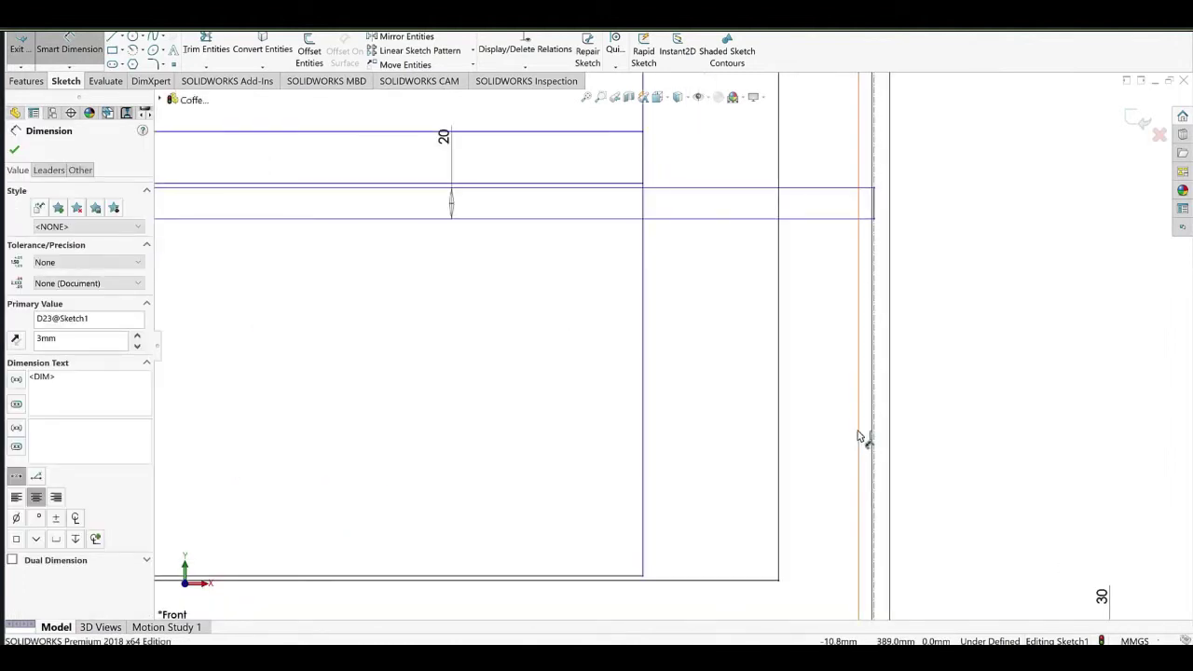
left_click(858, 433)
left_click(642, 416)
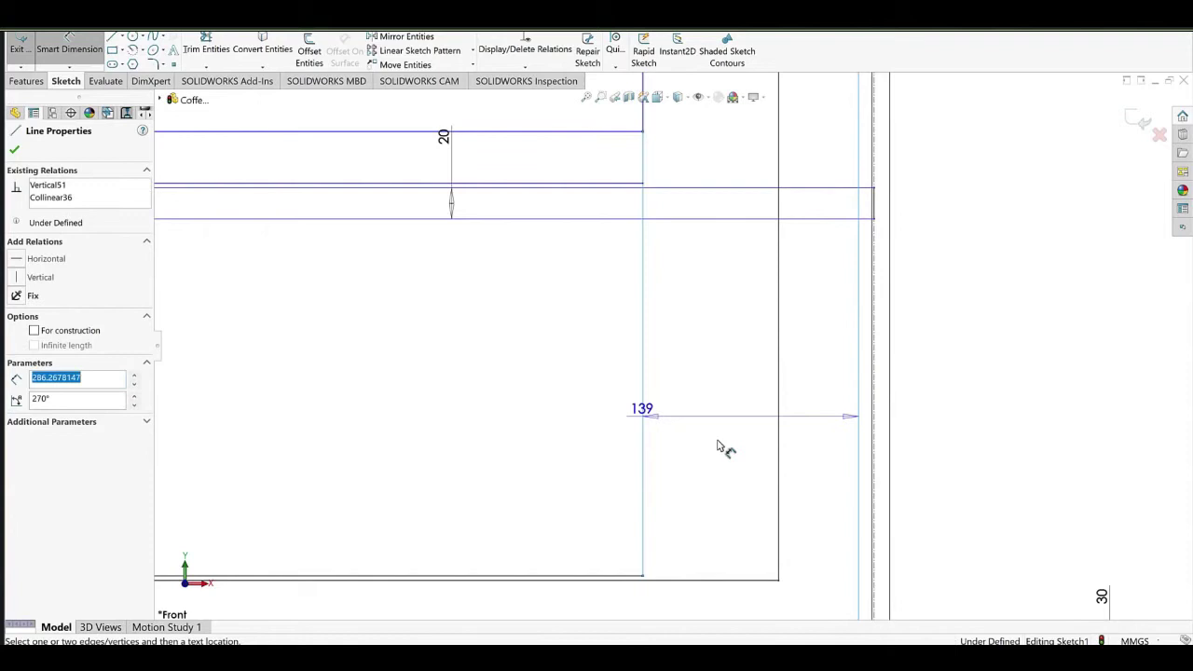
left_click(719, 445)
type("3")
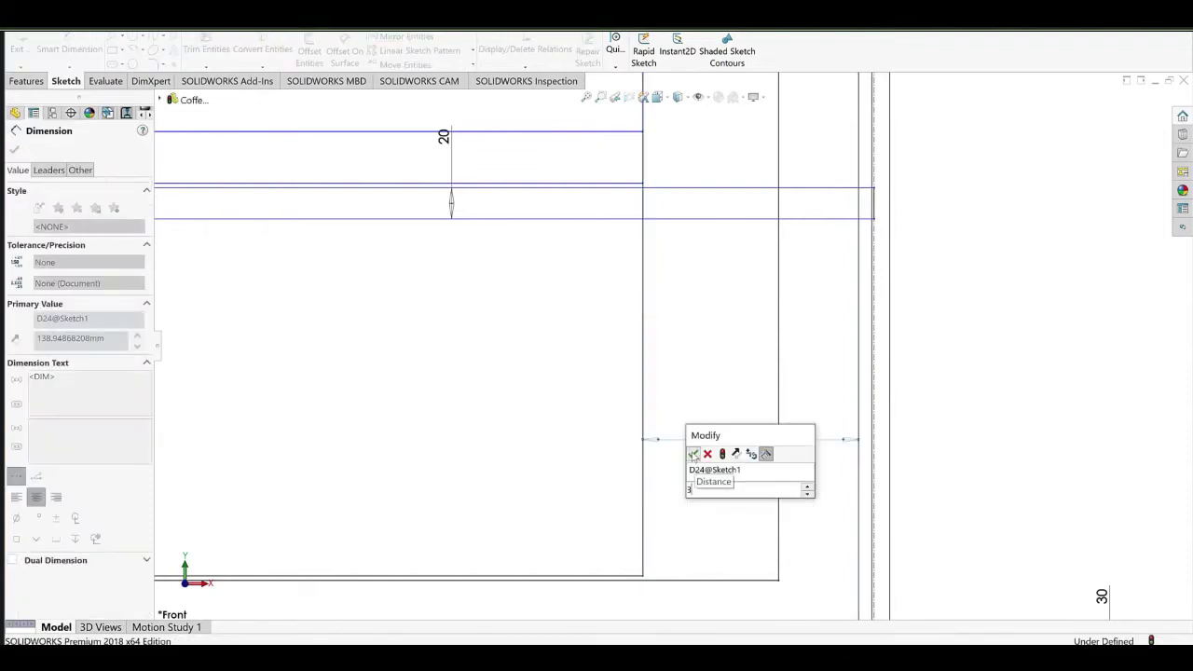
key("Return")
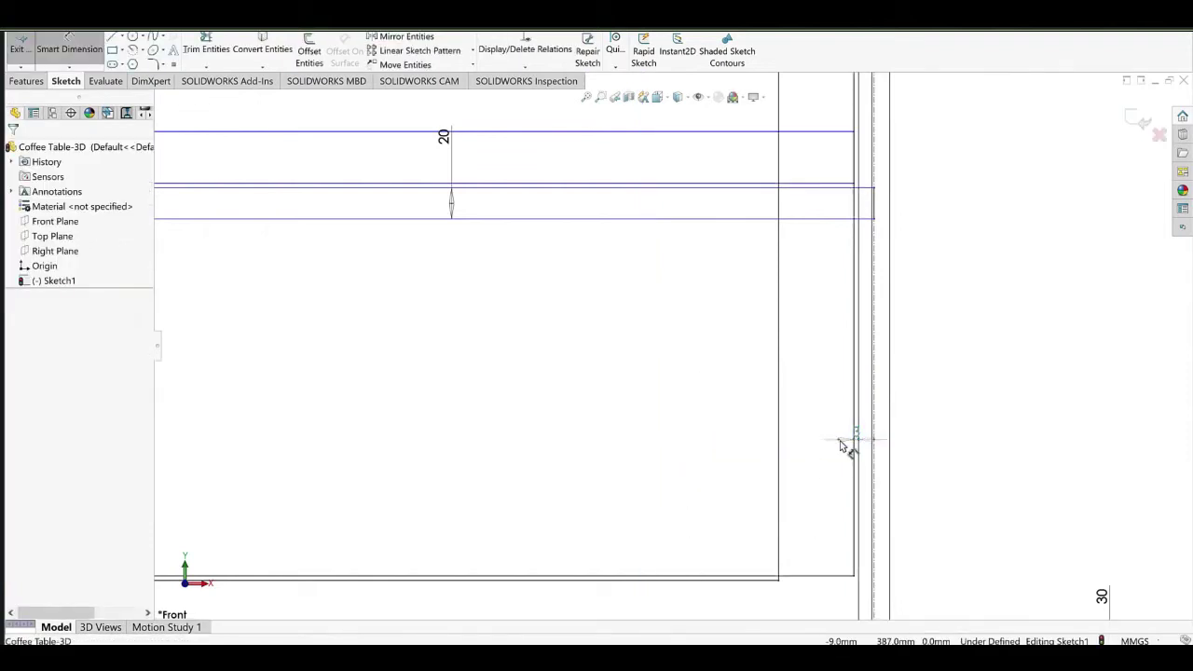
Move the horizontal divider upward so that the lower drawer front's top edge lies below its underside.
scroll(643, 391, "up", 3)
scroll(615, 416, "up", 3)
scroll(652, 410, "down", 4)
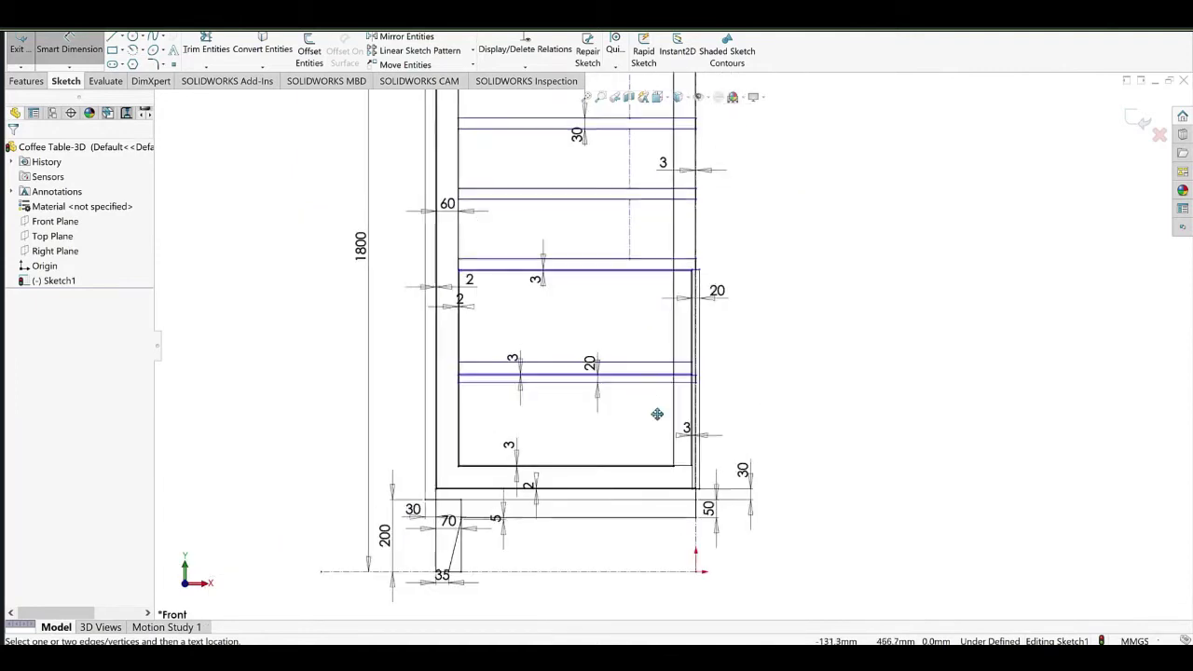
scroll(637, 377, "down", 2)
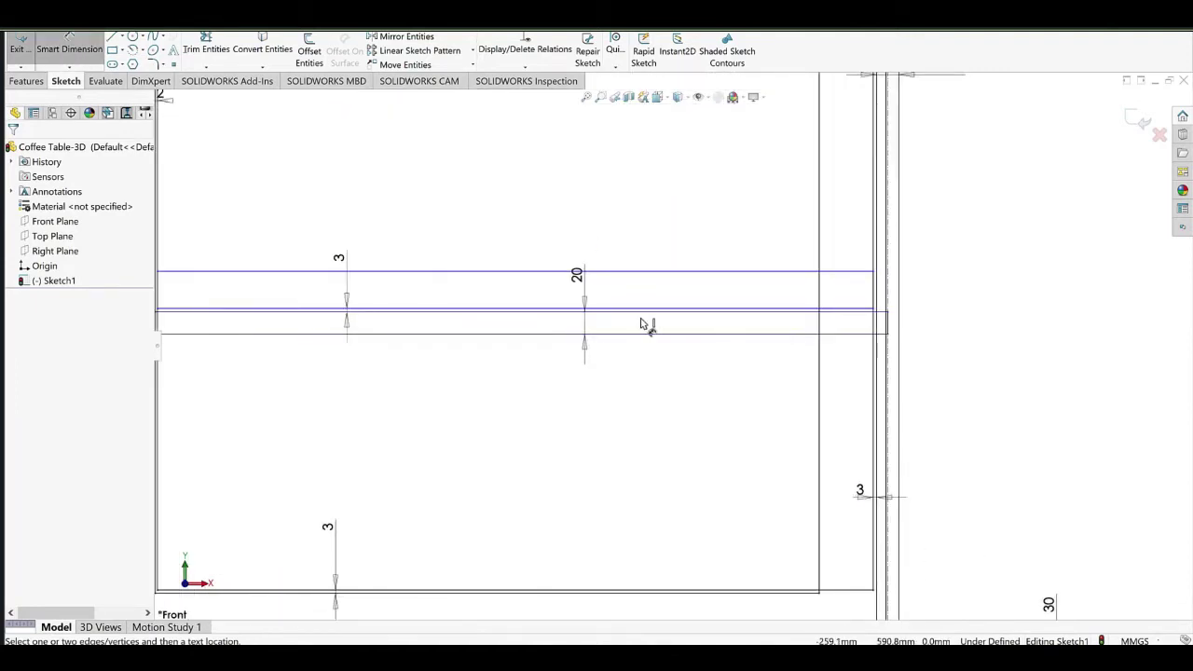
right_click(578, 215)
left_click(639, 242)
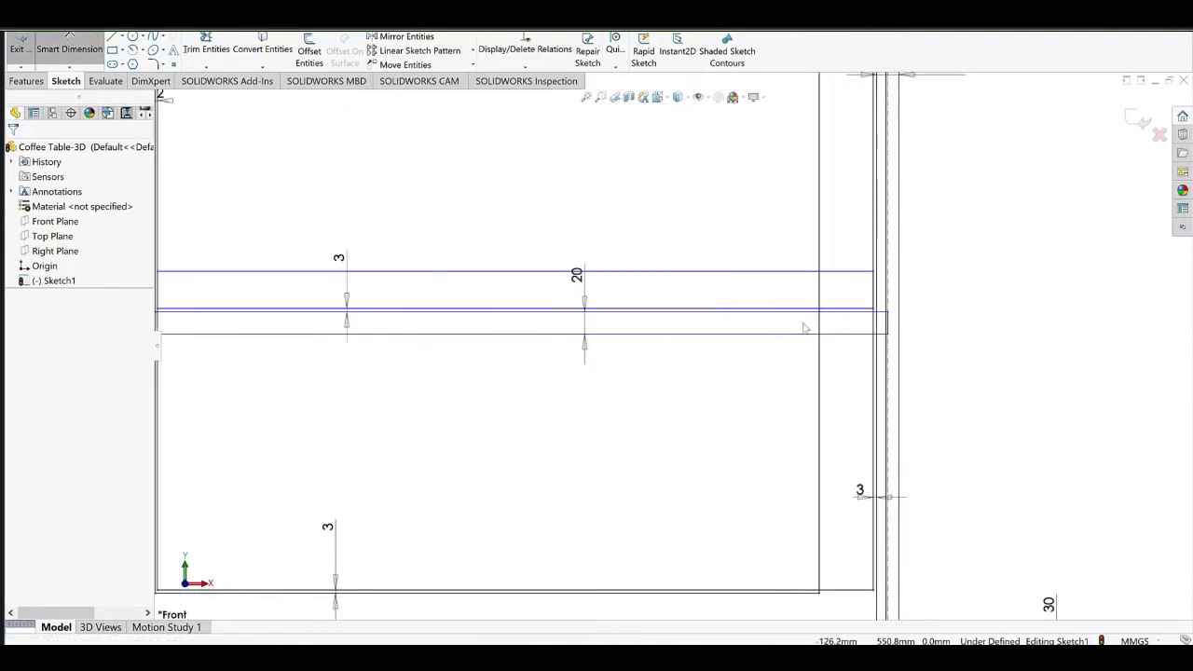
left_click(810, 308)
mouse_move(789, 271)
left_mouse_down()
mouse_move(781, 236)
mouse_move(781, 251)
left_mouse_up()
scroll(671, 395, "up", 3)
scroll(597, 382, "down", 2)
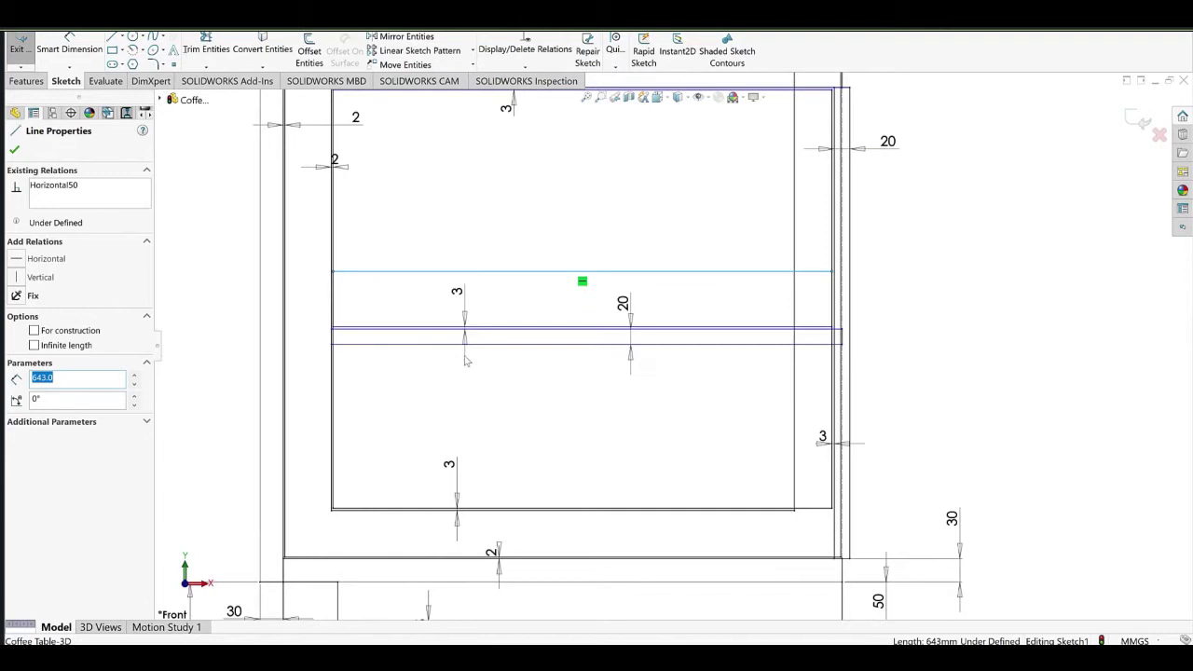
left_click(425, 433)
scroll(298, 257, "down", 3)
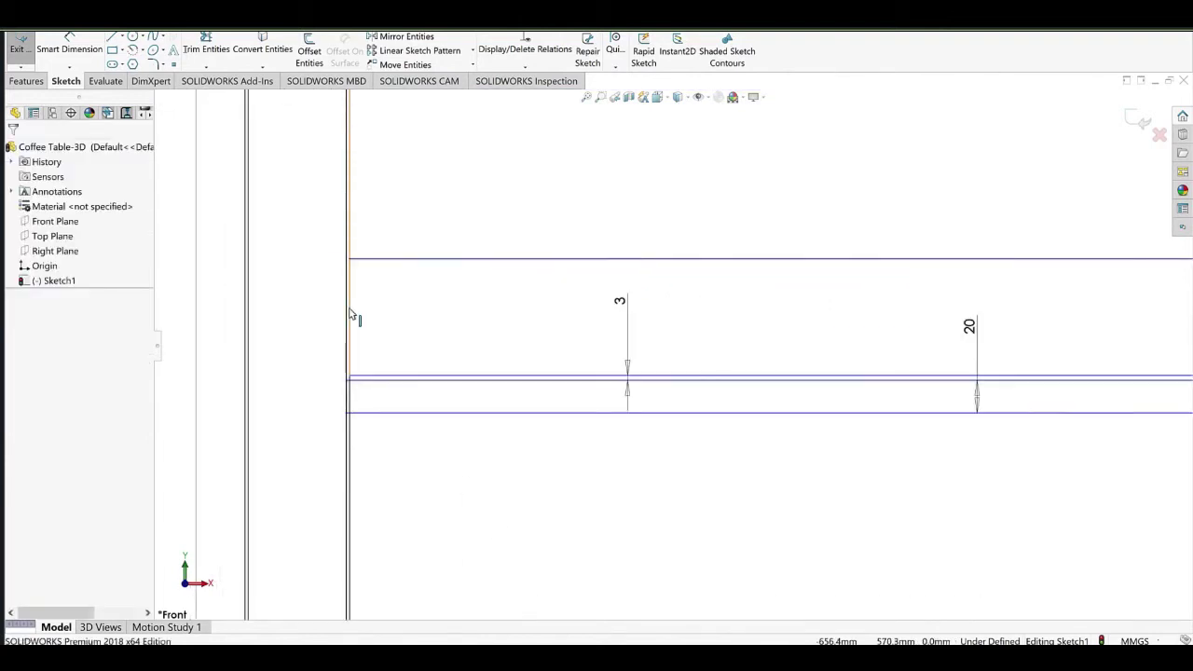
left_click_drag(387, 382, 393, 295)
Dimension the gap between the horizontal divider's underside and the lower drawer front's top edge as 3 mm.
left_click(82, 50)
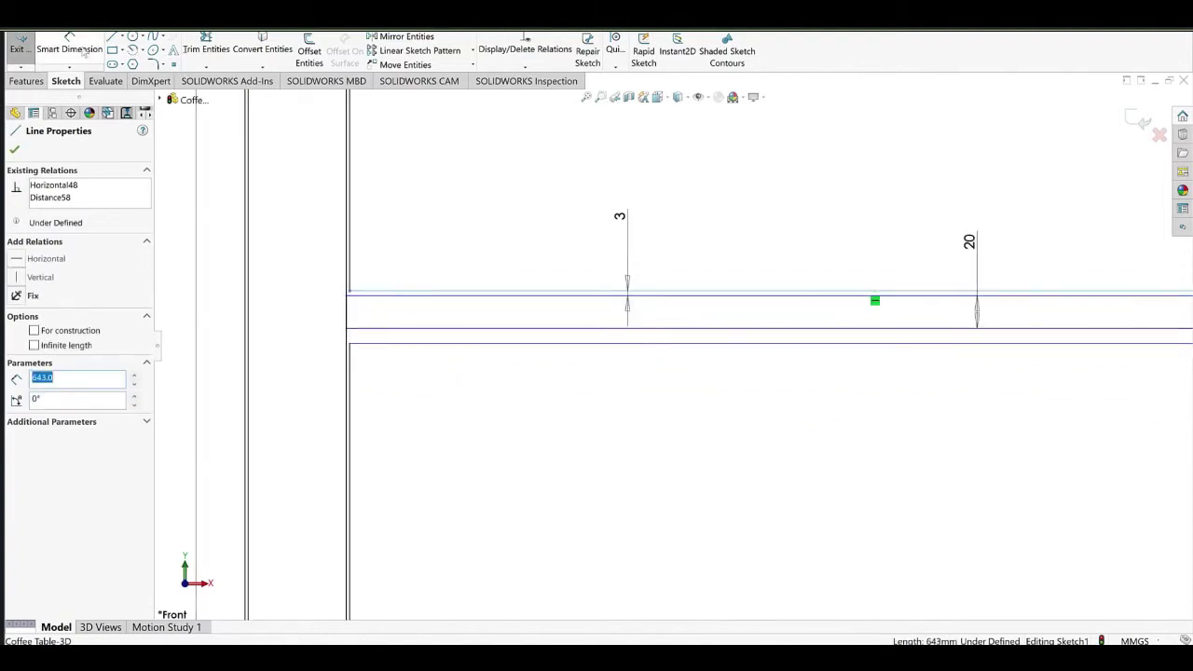
left_click(814, 344)
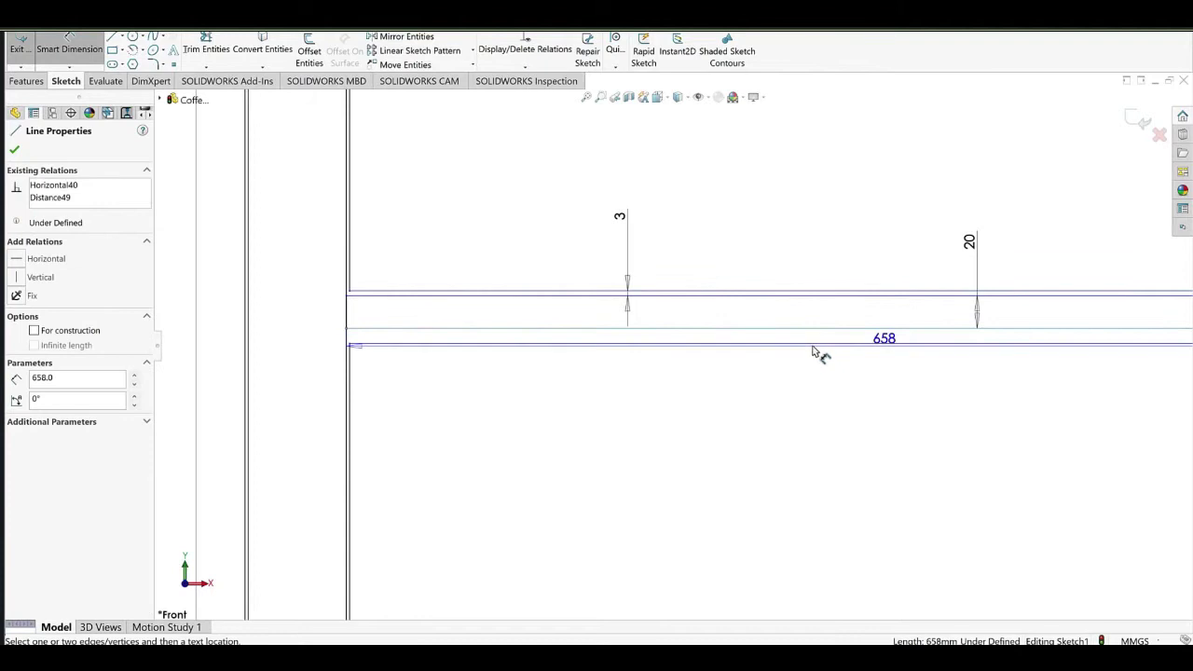
left_click(812, 344)
left_click(796, 366)
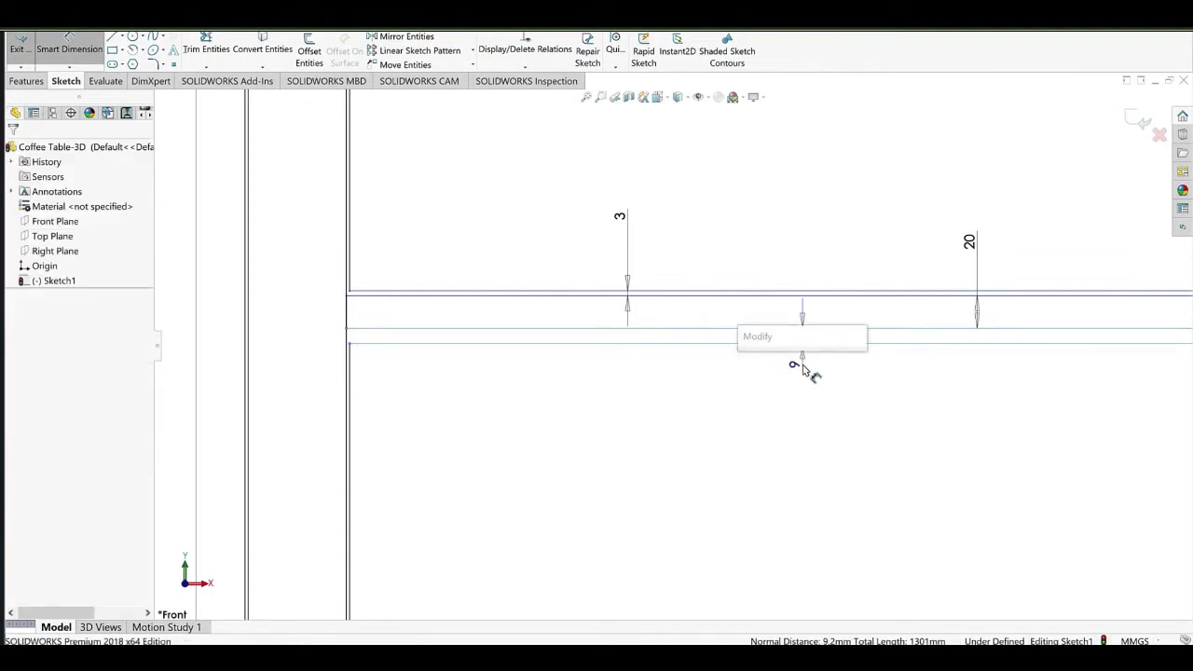
type("3")
key("Return")
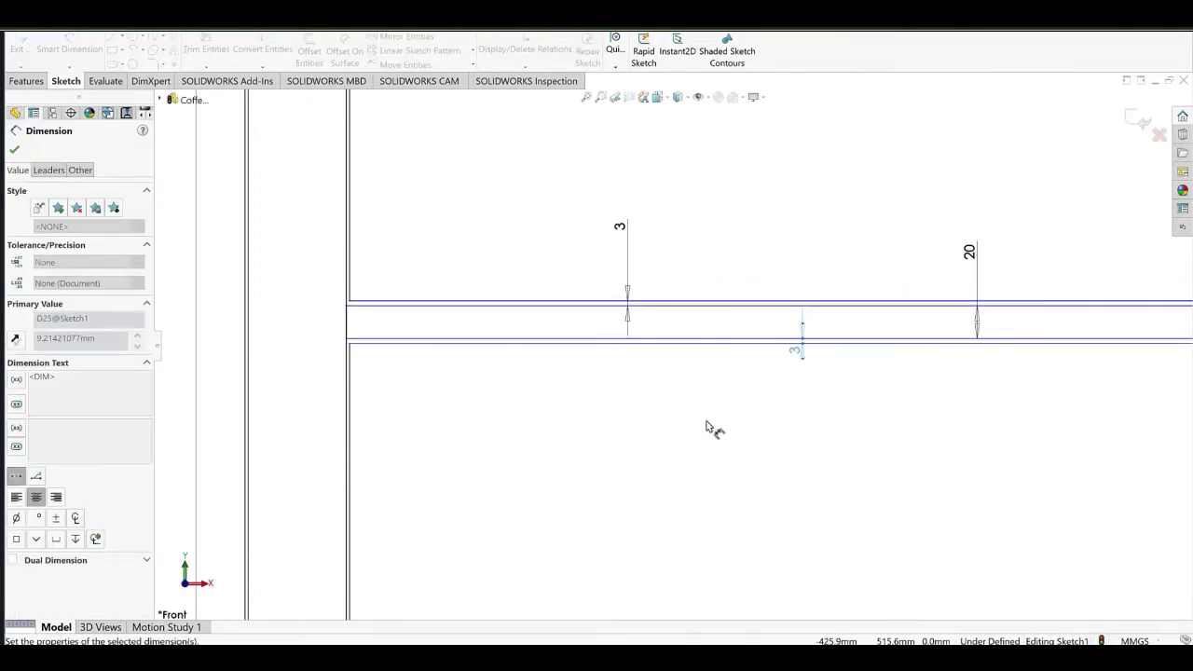
left_click(804, 373)
Dimension the distance from the bottom shelf's underside to the horizontal divider's top edge as 250 mm.
scroll(788, 358, "up", 4)
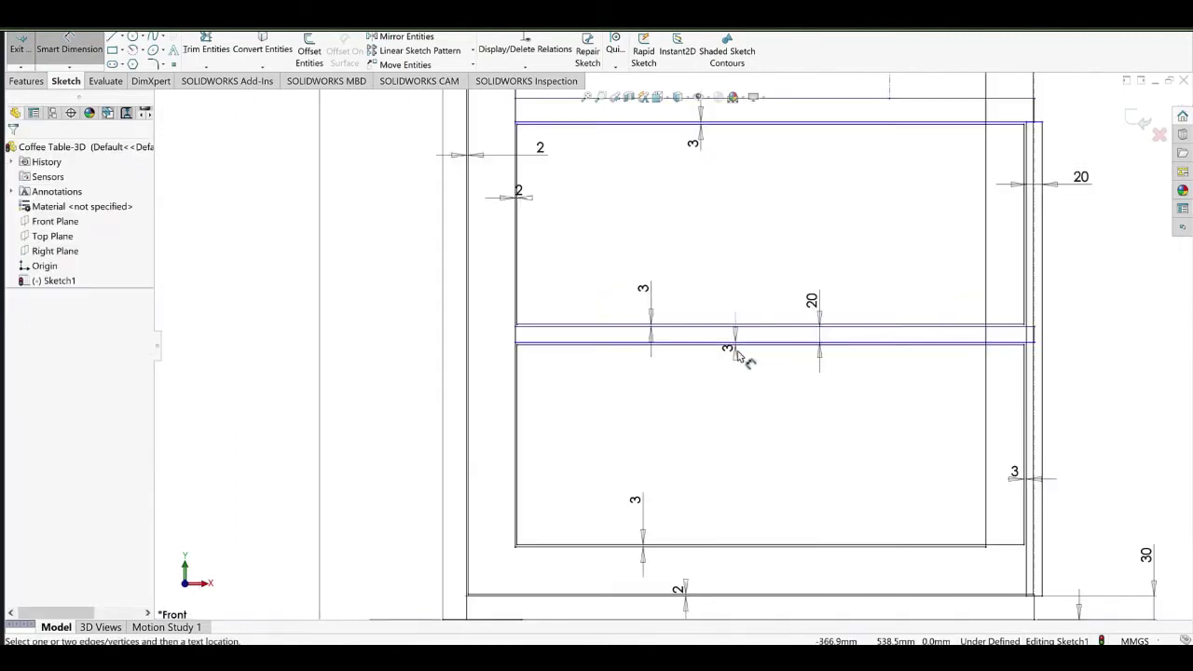
left_click(819, 276)
scroll(819, 275, "up", 1)
middle_click_drag(774, 295, 604, 348, "ctrl")
scroll(761, 342, "down", 2)
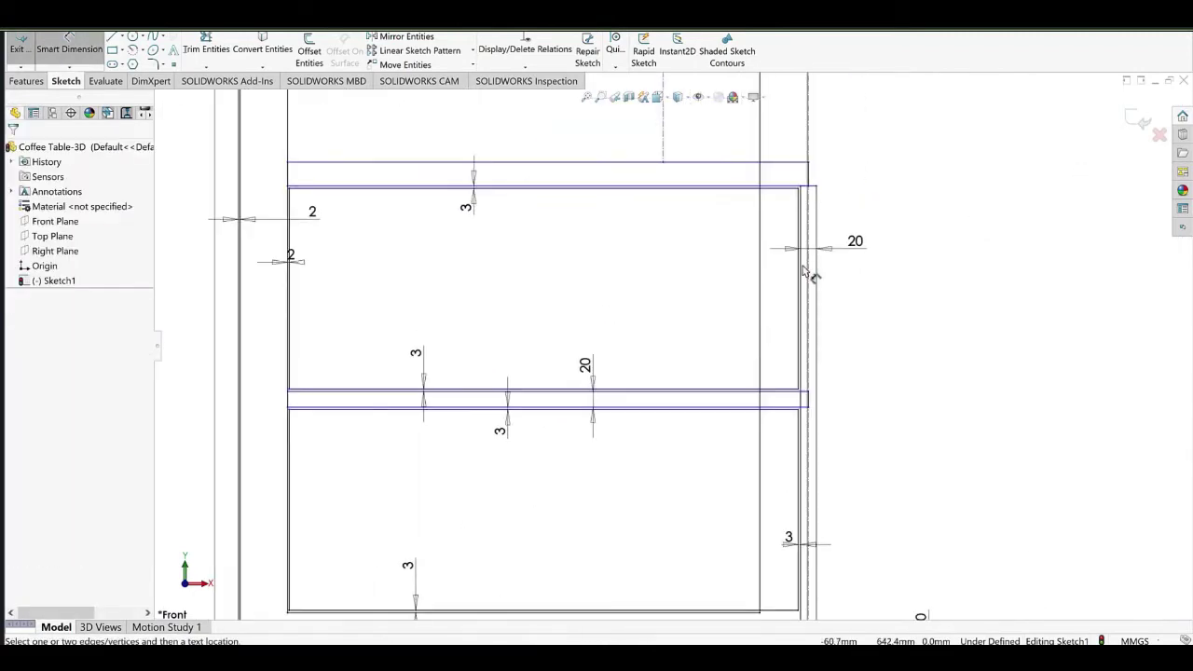
left_click(786, 187)
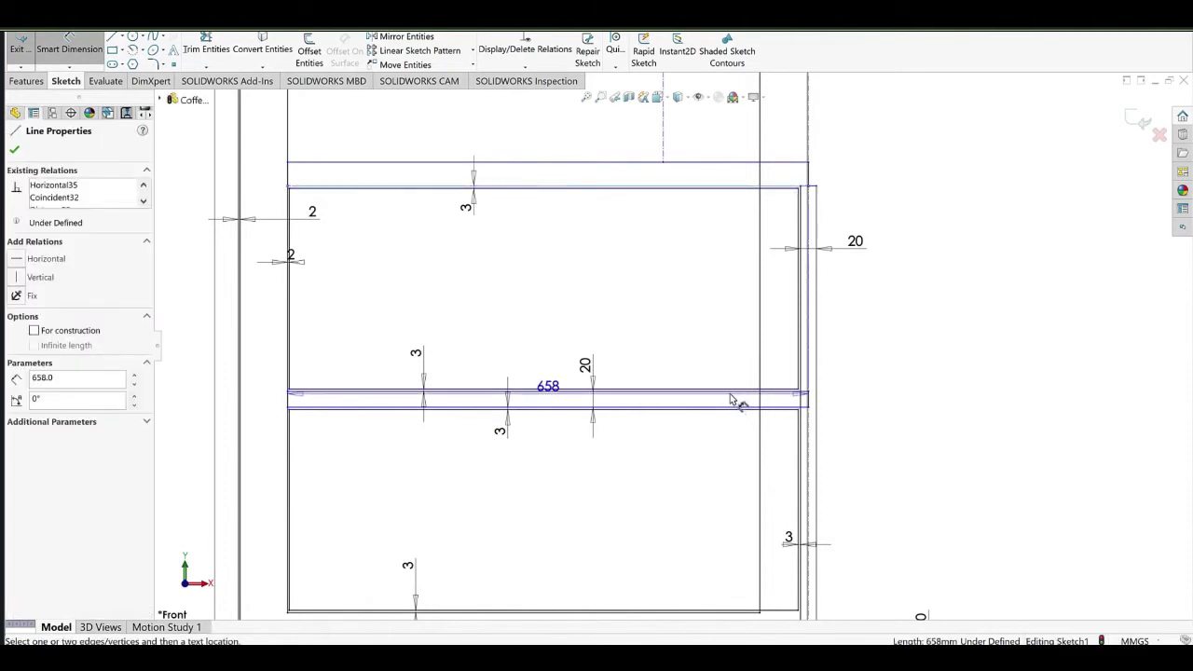
left_click(731, 394)
left_click(680, 323)
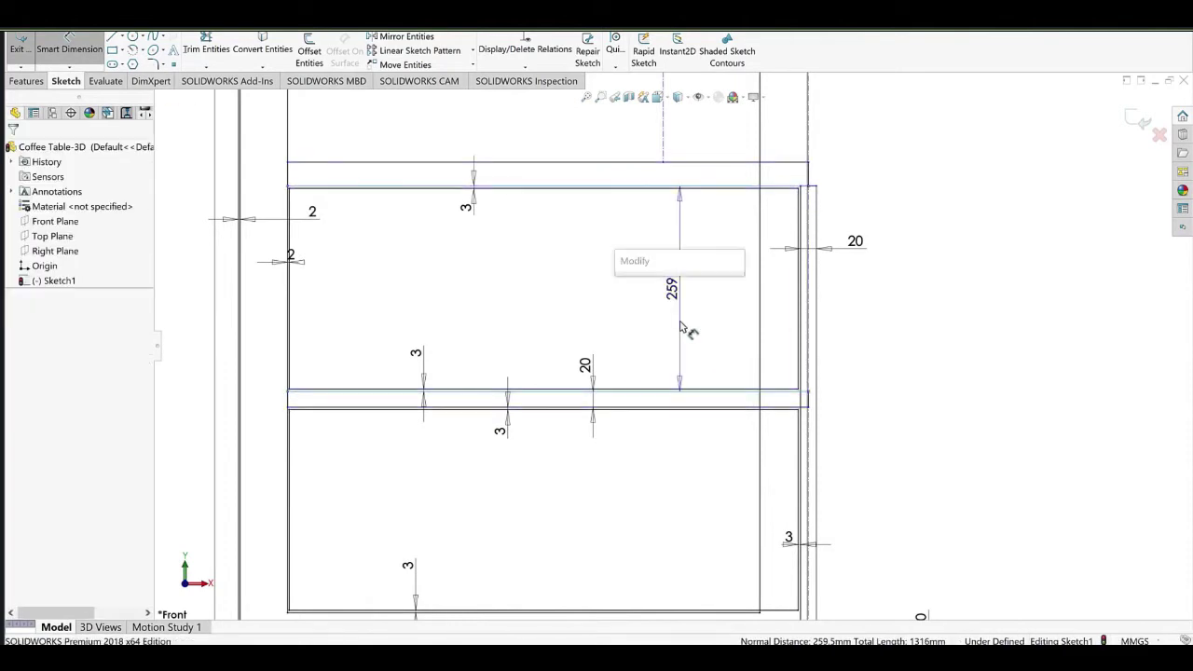
type("250")
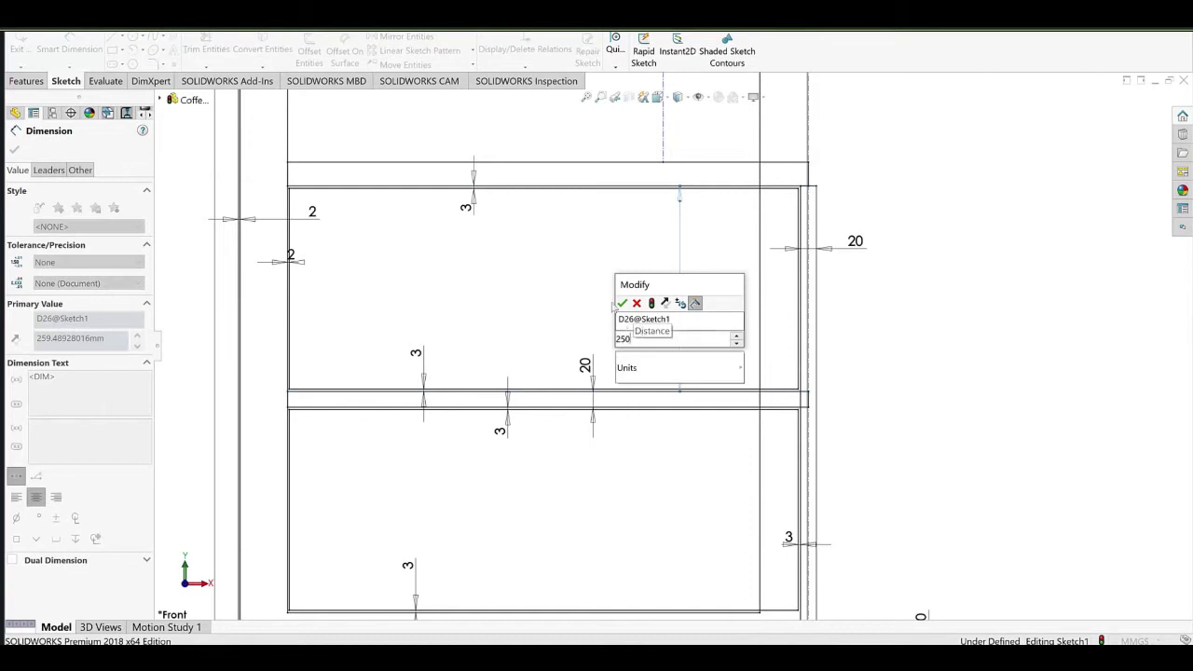
left_click(623, 304)
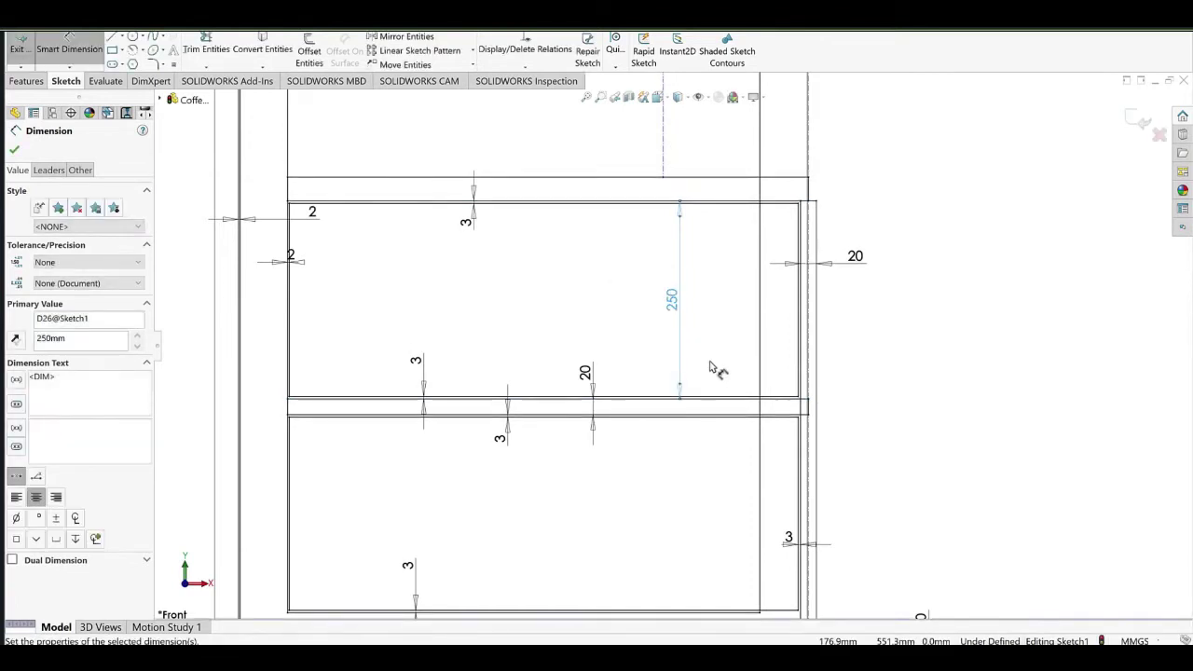
left_click(709, 362)
End dimensioning and move the uppermost shelf higher inside the cabinet frame.
scroll(705, 350, "up", 4)
scroll(705, 353, "up", 5)
scroll(691, 247, "down", 4)
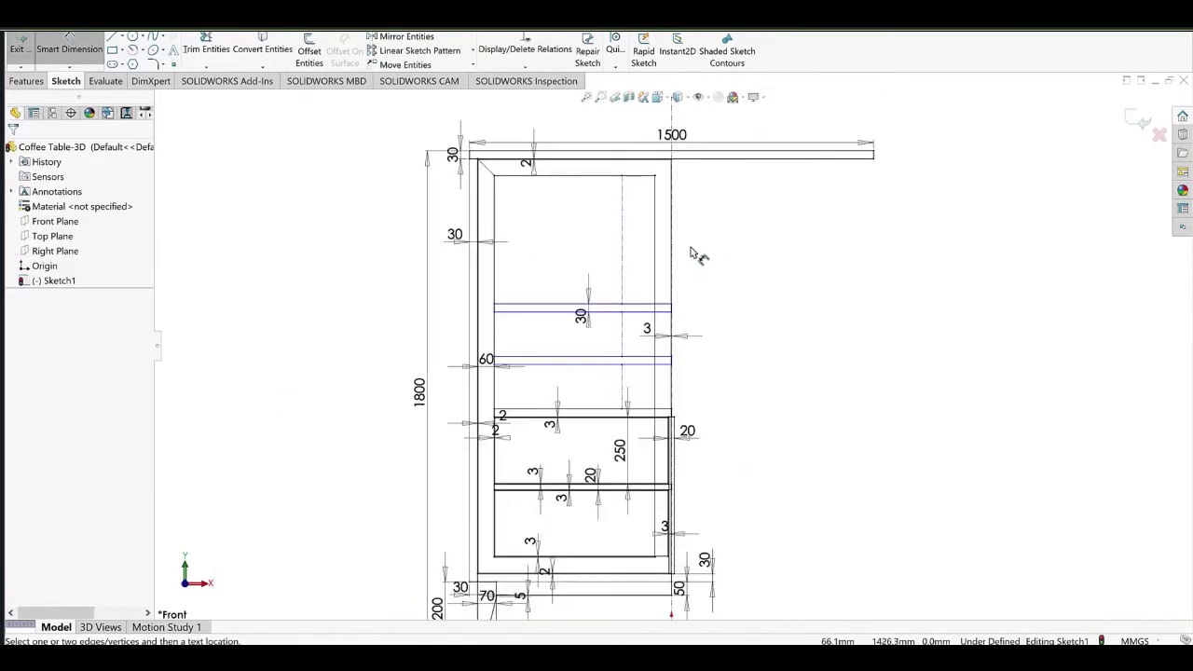
right_click(739, 234)
left_click(793, 297)
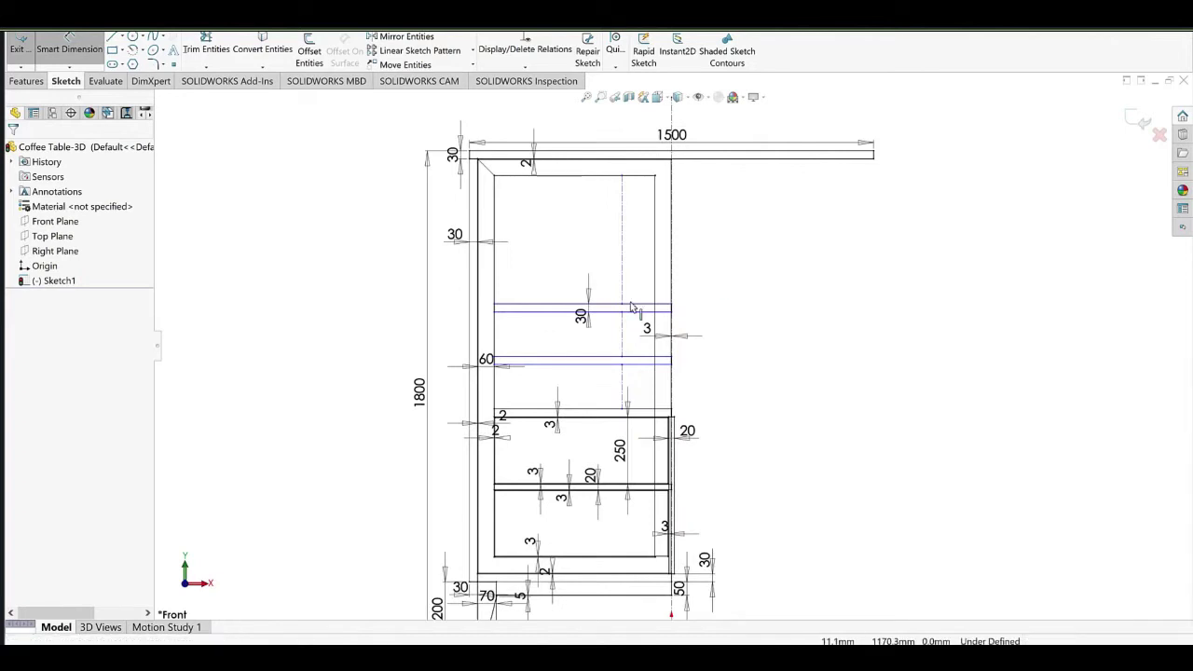
left_click_drag(634, 305, 629, 246)
Apply an Equal relation to the three vertical construction lines between the shelves so the shelf openings match.
left_click(622, 222)
left_click(623, 304, "ctrl")
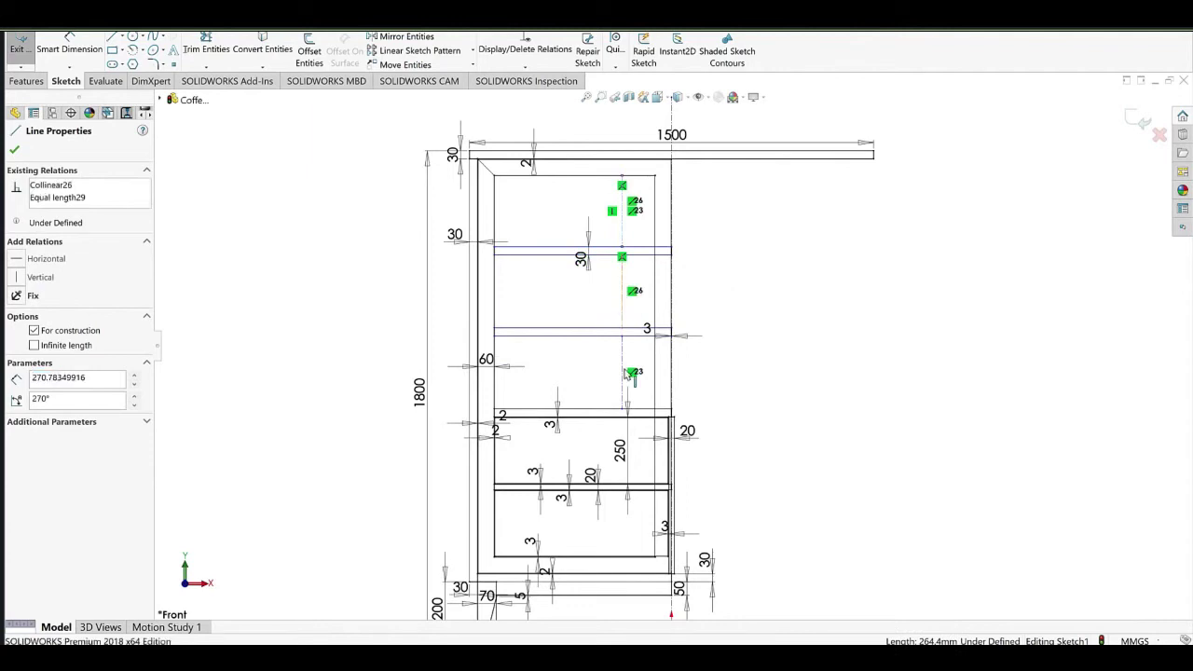
left_click(623, 358, "ctrl")
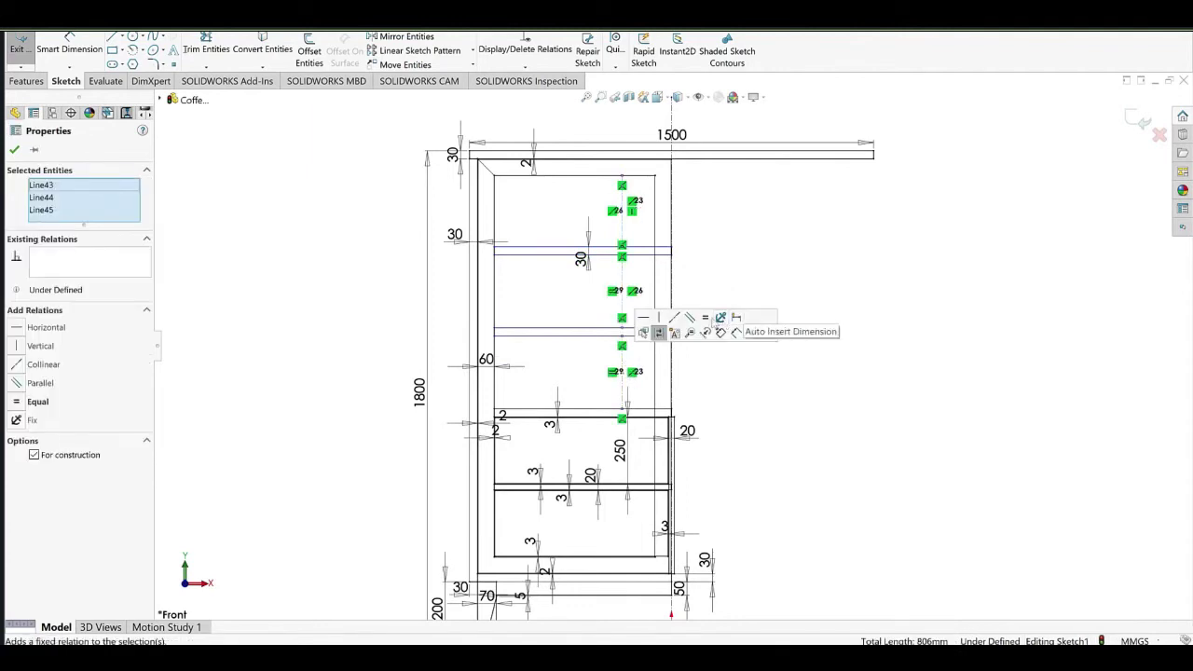
left_click(708, 324)
left_click(799, 426)
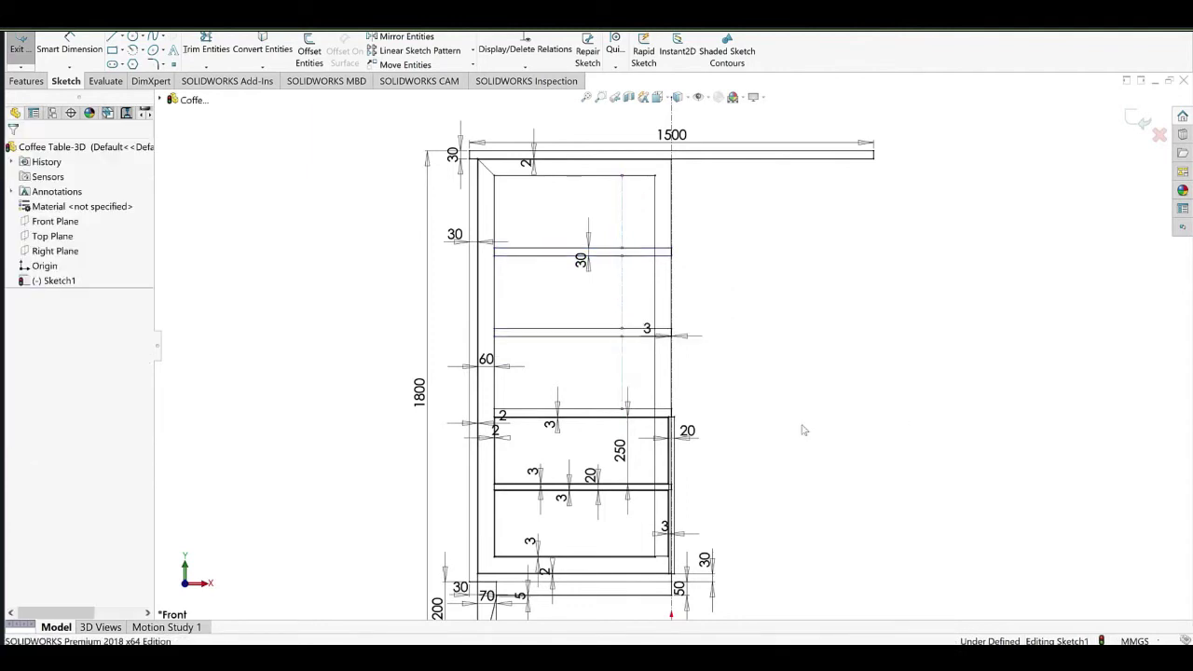
Set the distance from the bottom shelf's underside to the horizontal drawer divider to 200 mm.
middle_click_drag(744, 429, 741, 351, "ctrl")
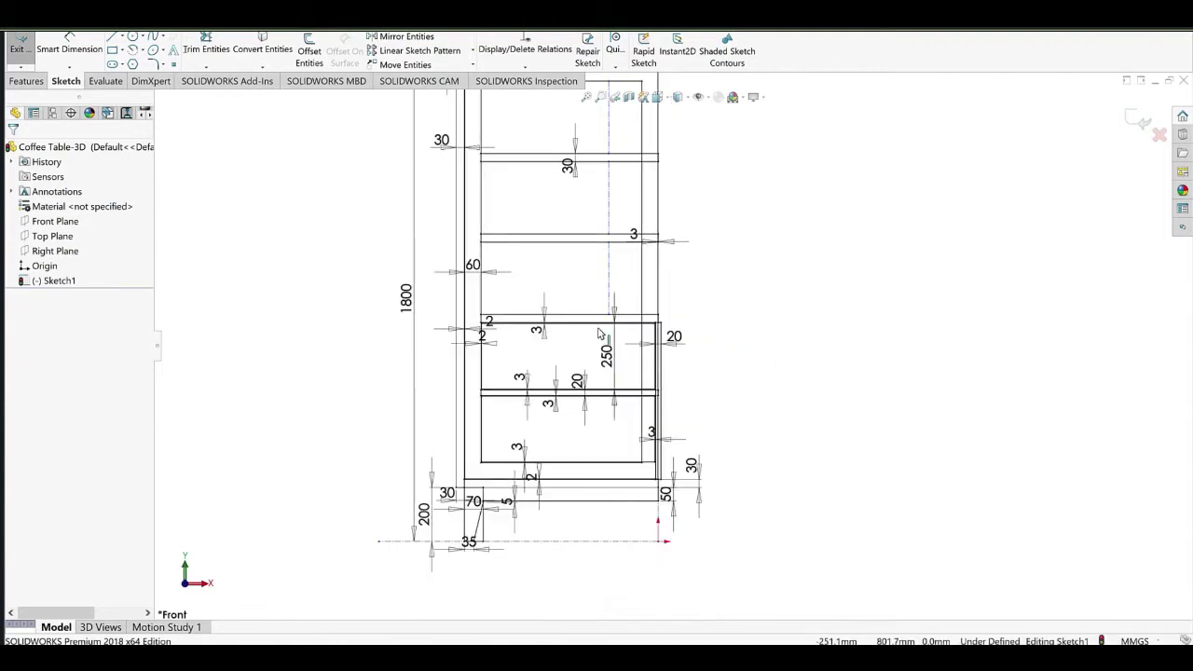
scroll(642, 328, "up", 2)
middle_click_drag(648, 325, 644, 361, "ctrl")
scroll(632, 338, "down", 1)
double_click(622, 374)
left_click_drag(659, 371, 820, 383)
left_click(835, 439)
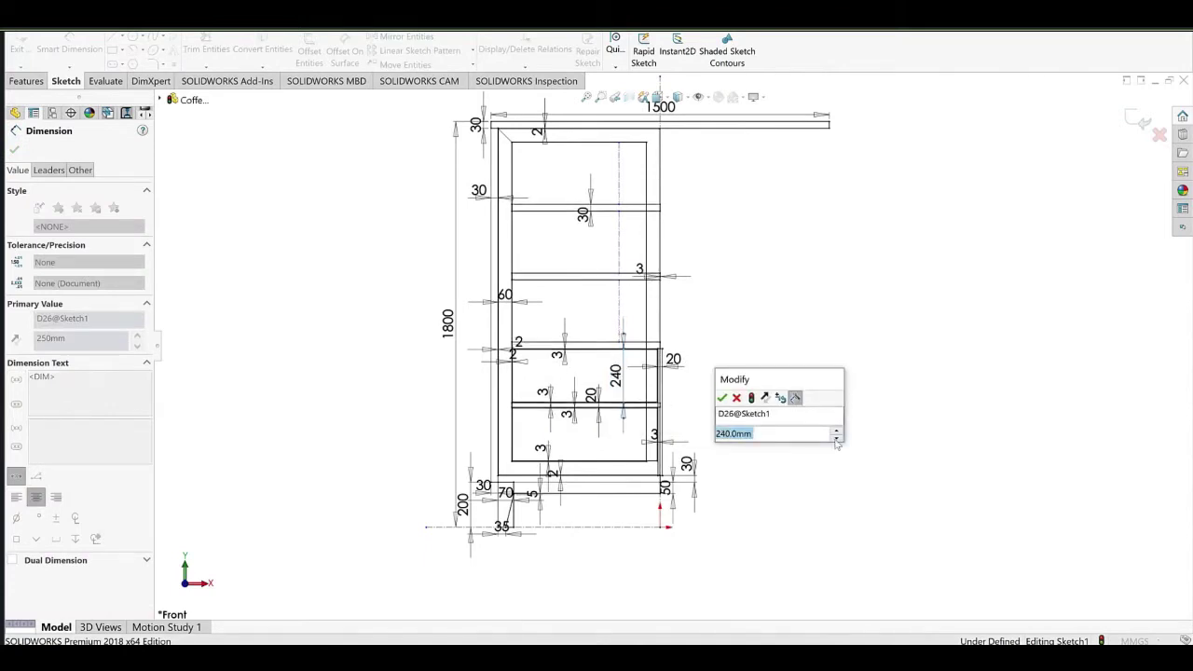
left_click(835, 439)
left_click(835, 439)
left_click(836, 438)
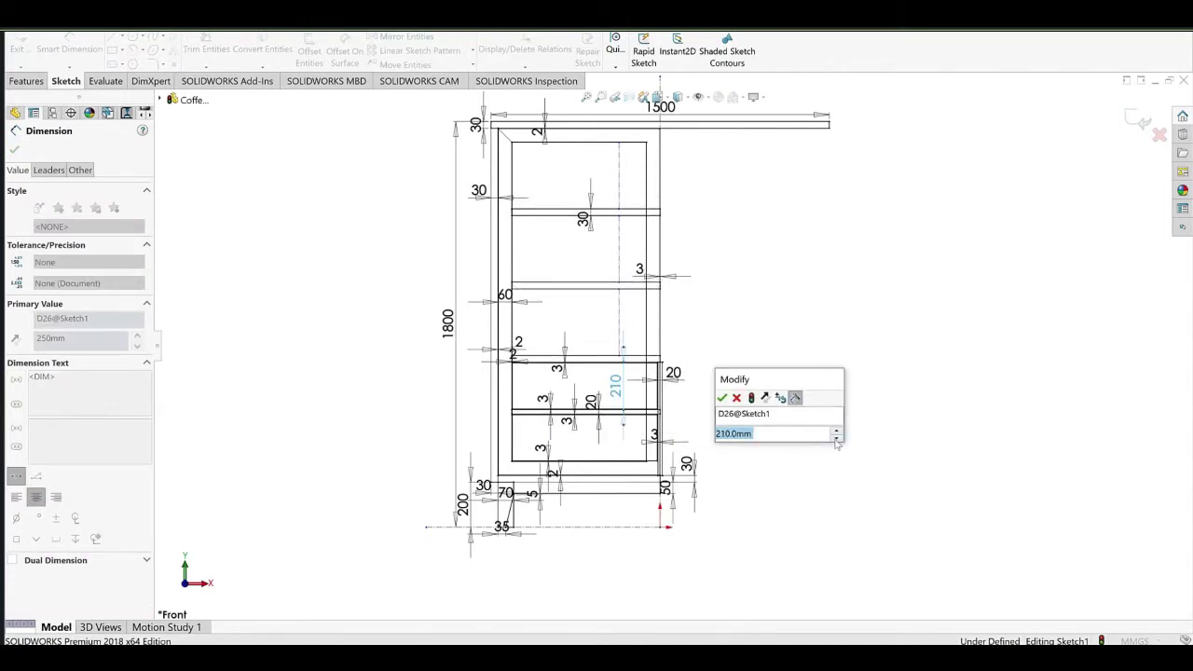
left_click(836, 438)
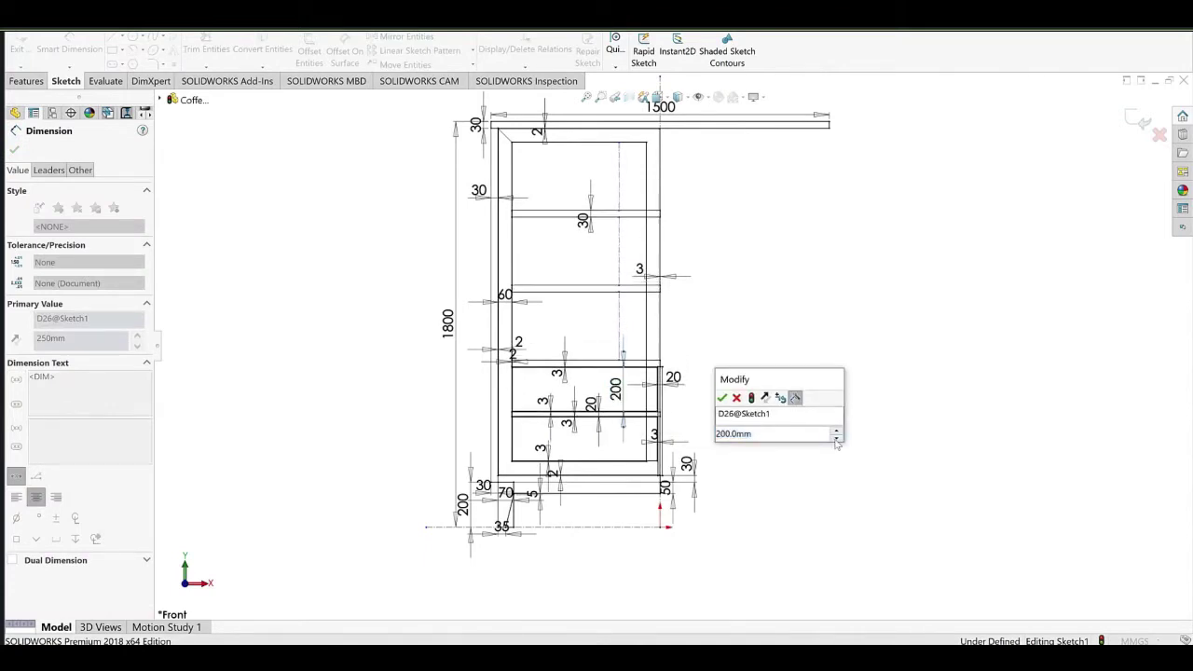
left_click(723, 398)
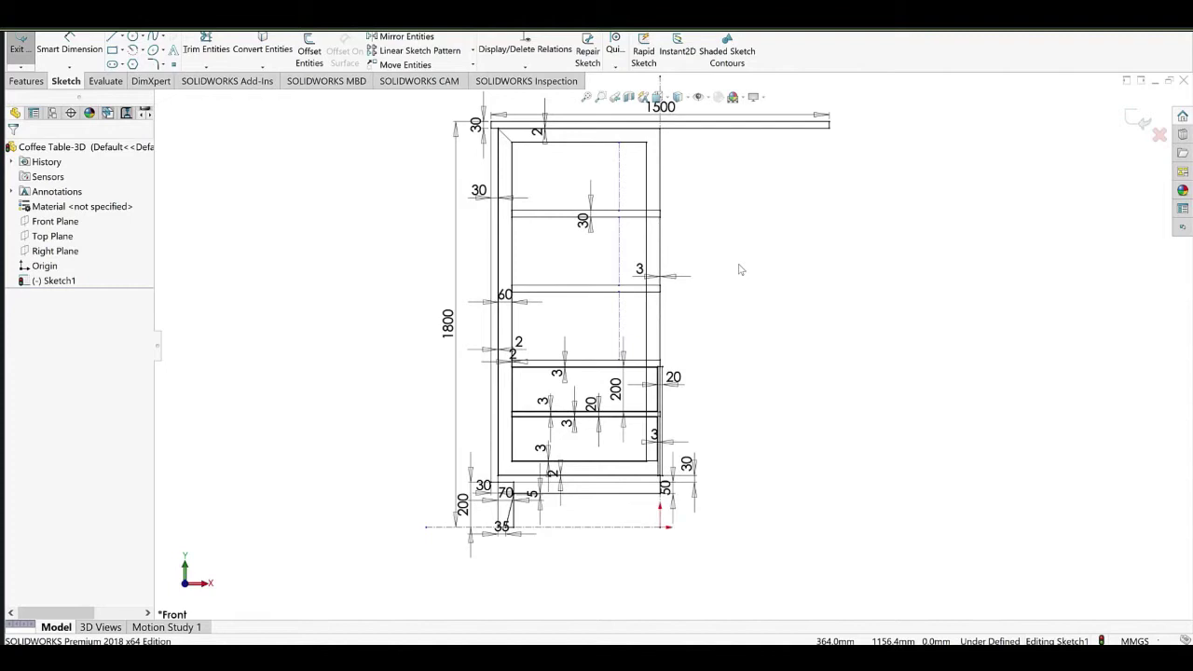
Consult the reference photo of the cabinet and exit the front profile sketch.
key("alt+Tab")
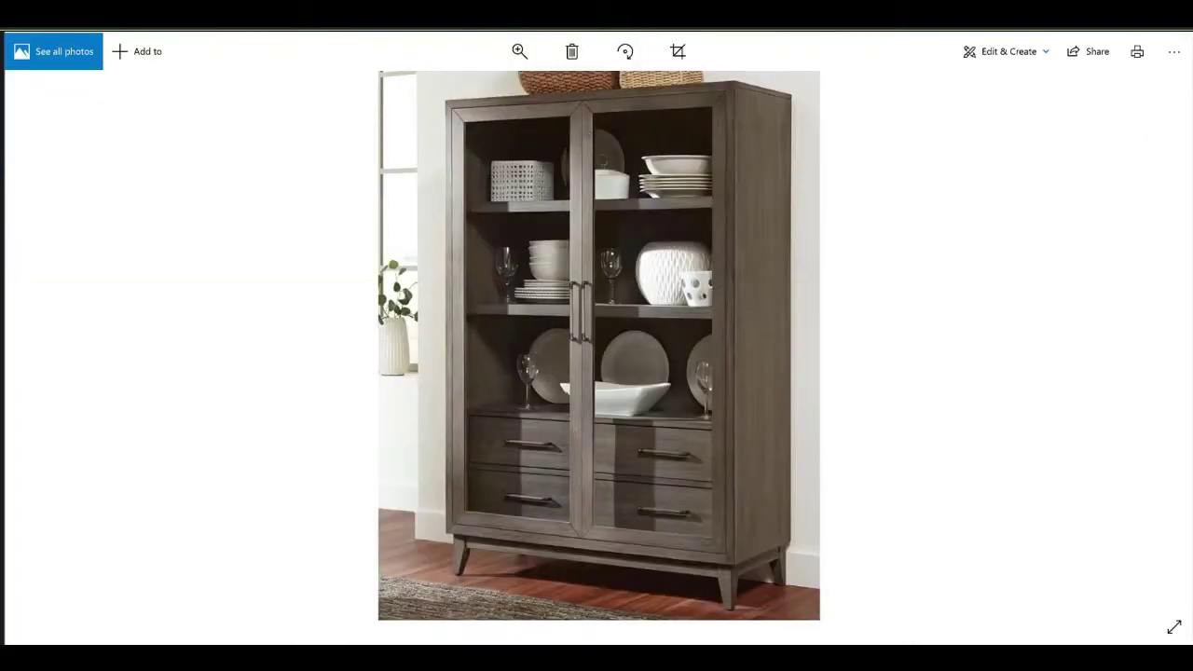
key("alt+Tab")
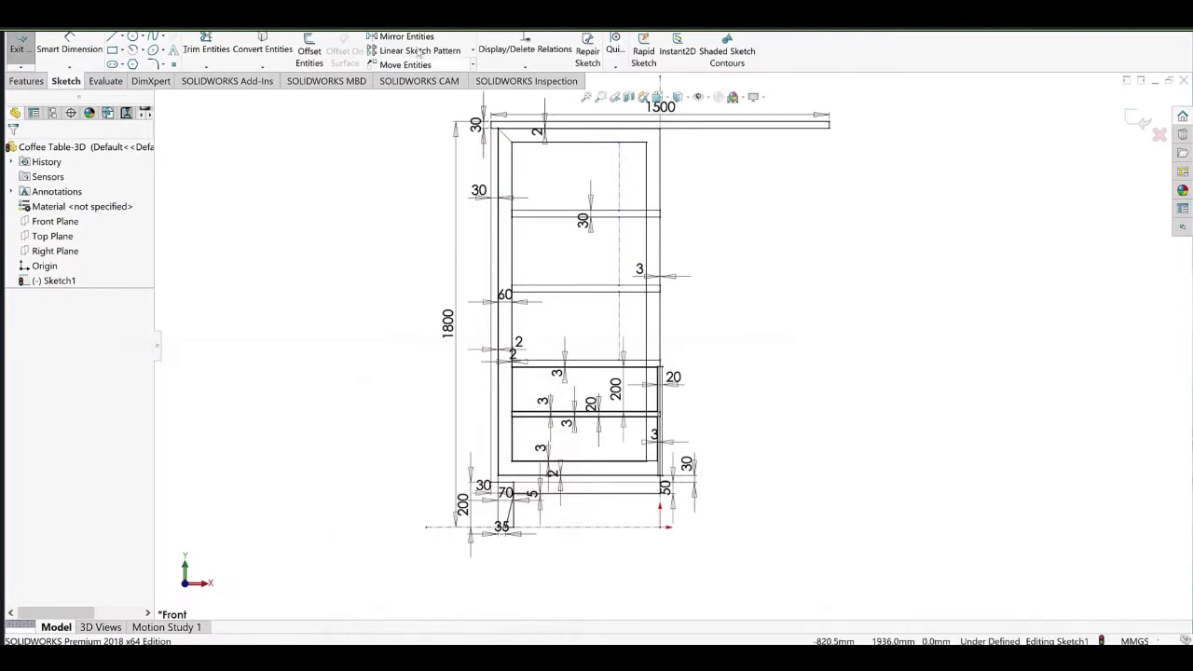
left_click(463, 21)
scroll(647, 244, "up", 1)
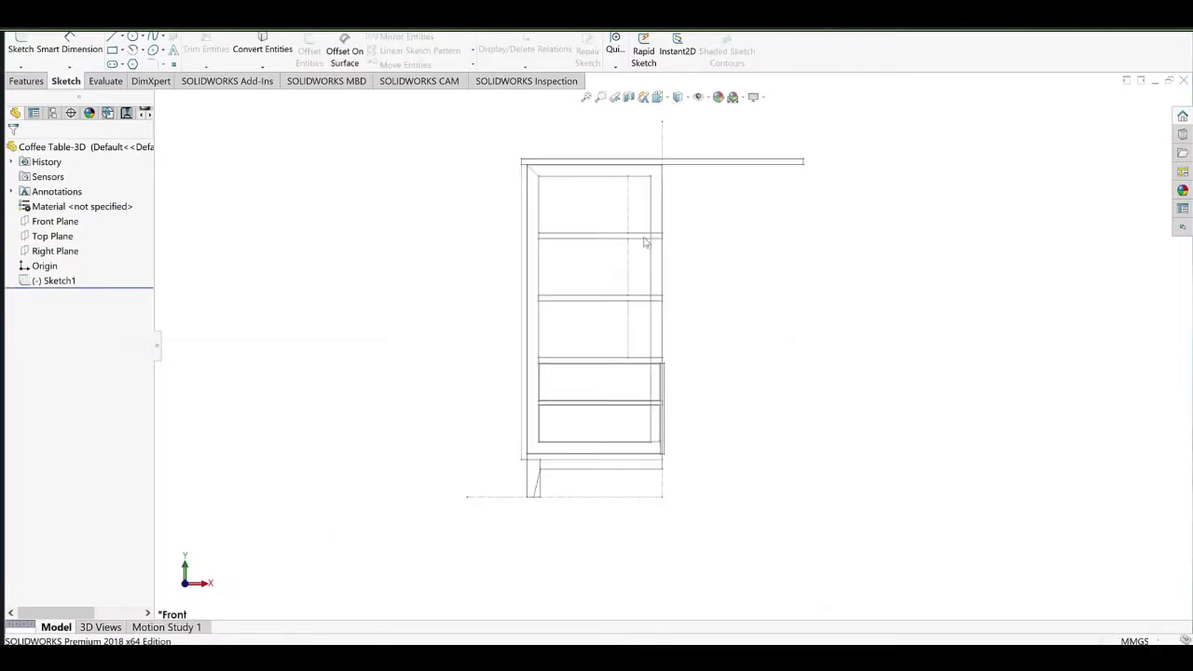
scroll(645, 240, "down", 1)
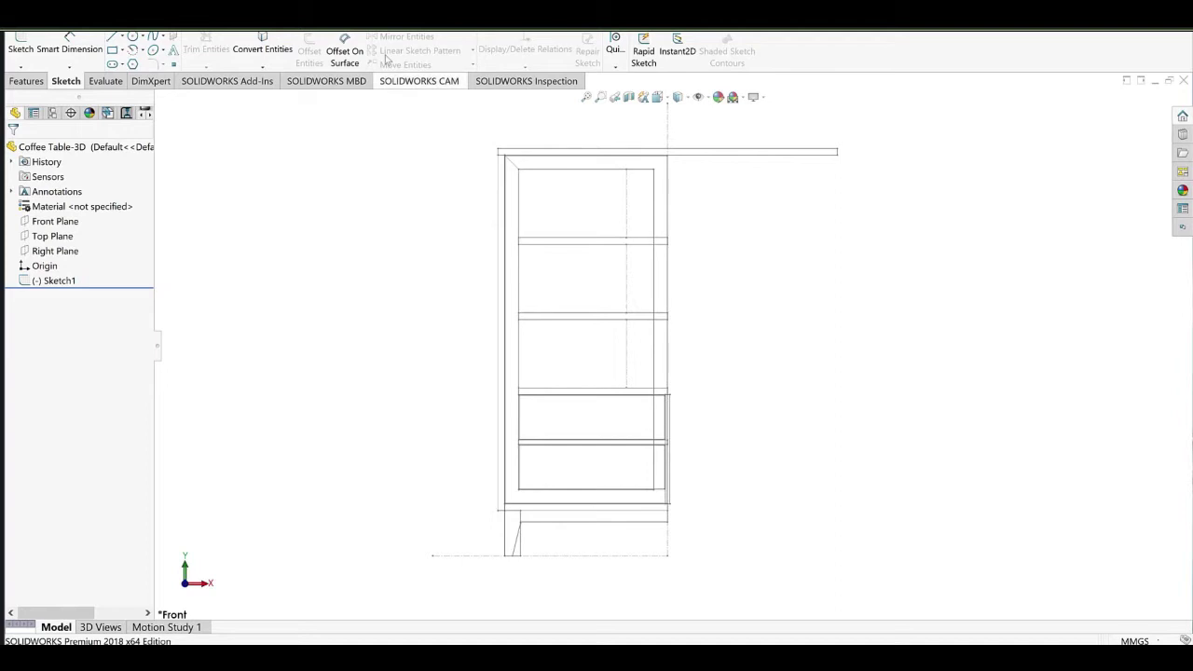
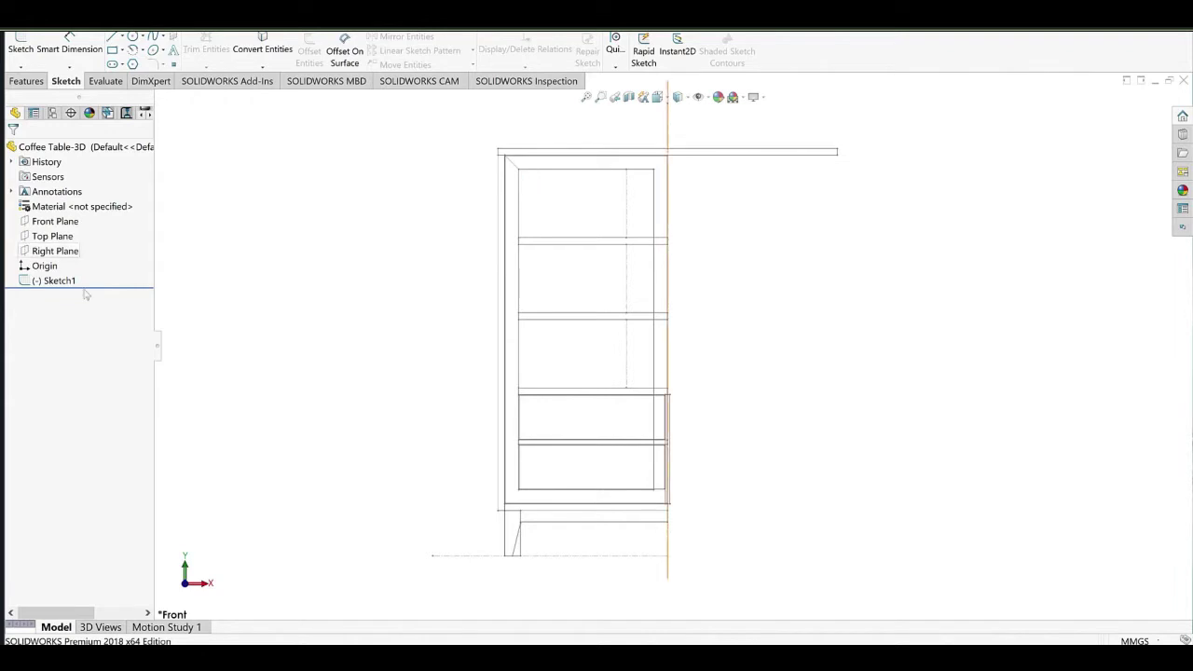
Start a new sketch on the Front Plane and convert the closed outline of the cabinet's top panel into it.
left_click(54, 221)
left_click(52, 209)
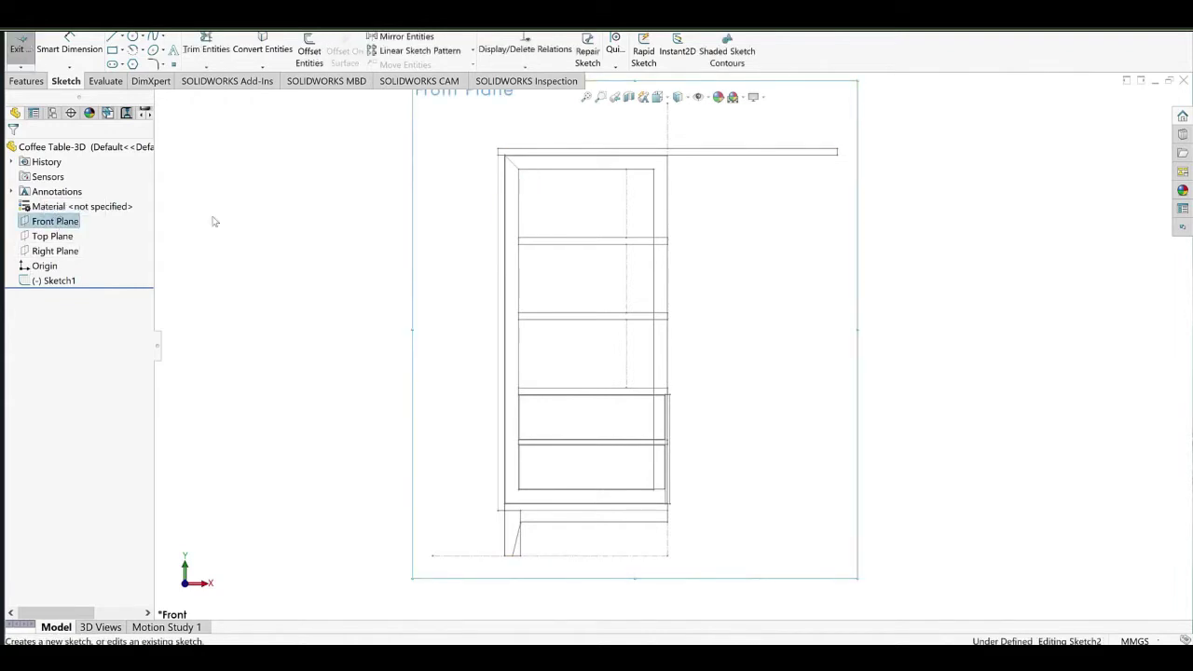
scroll(567, 177, "down", 5)
scroll(498, 249, "down", 3)
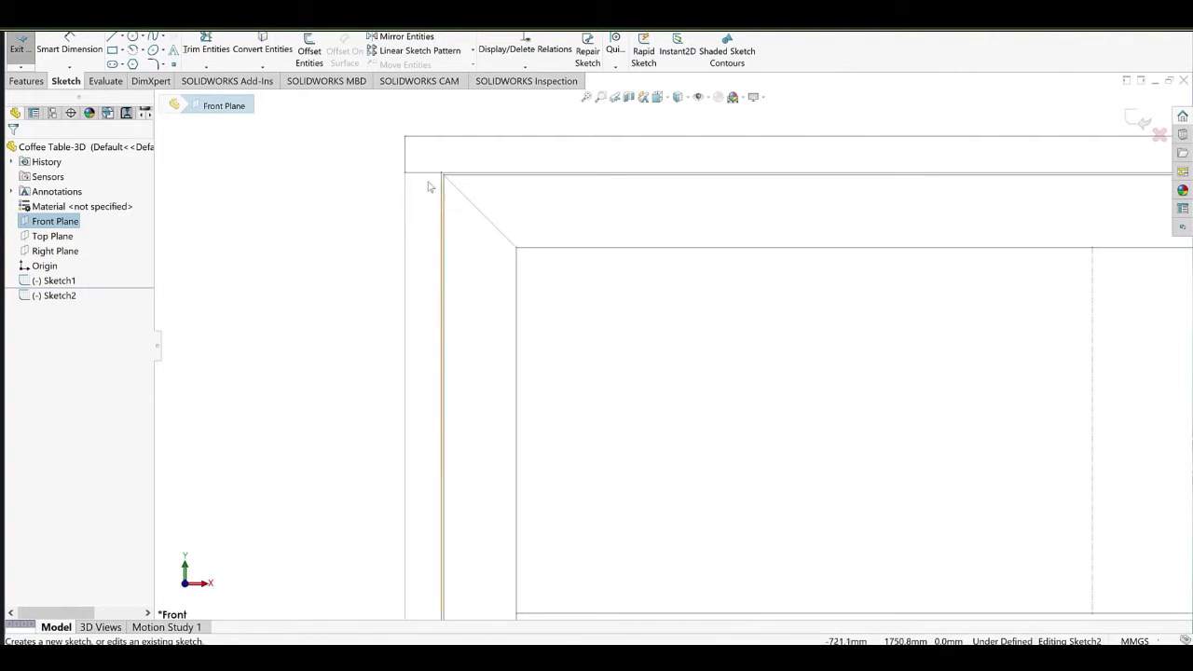
right_click(429, 138)
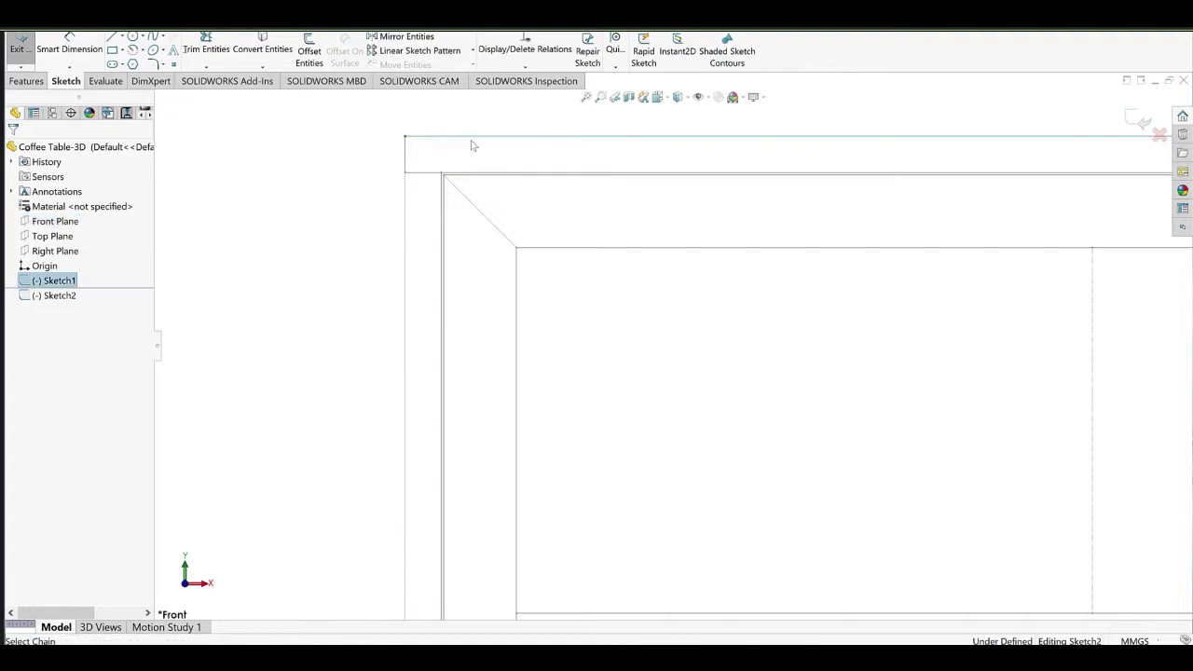
left_click(514, 143)
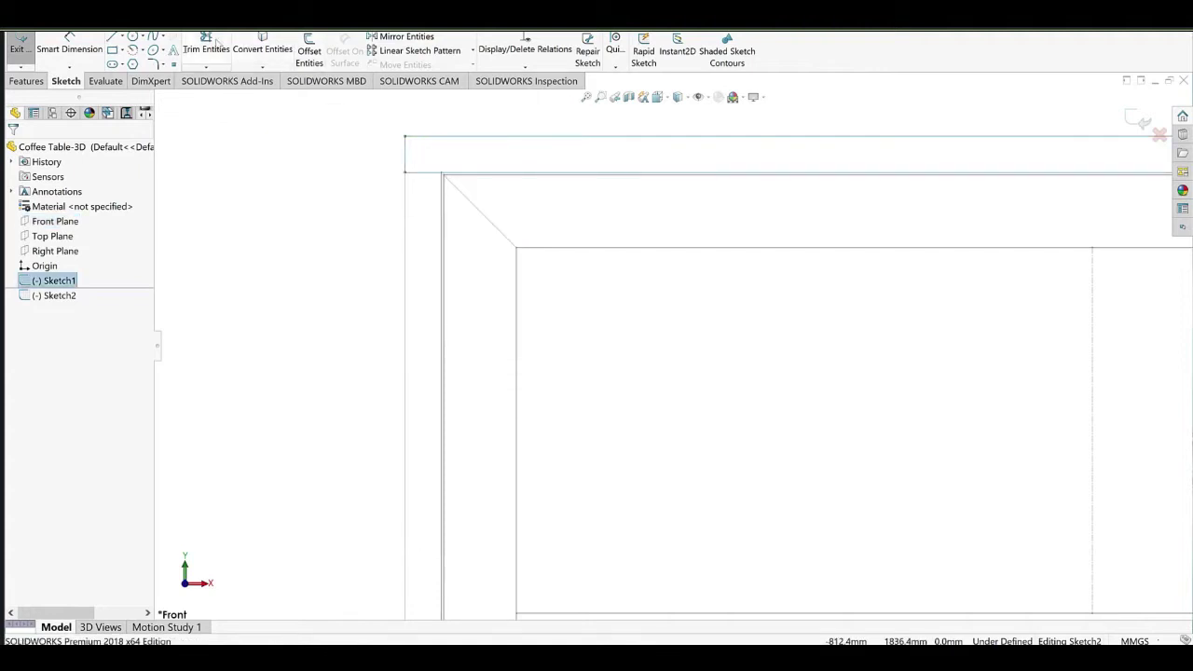
left_click(262, 51)
Remove the relation tying the converted top panel's short left end line to the original sketch.
scroll(433, 177, "down", 3)
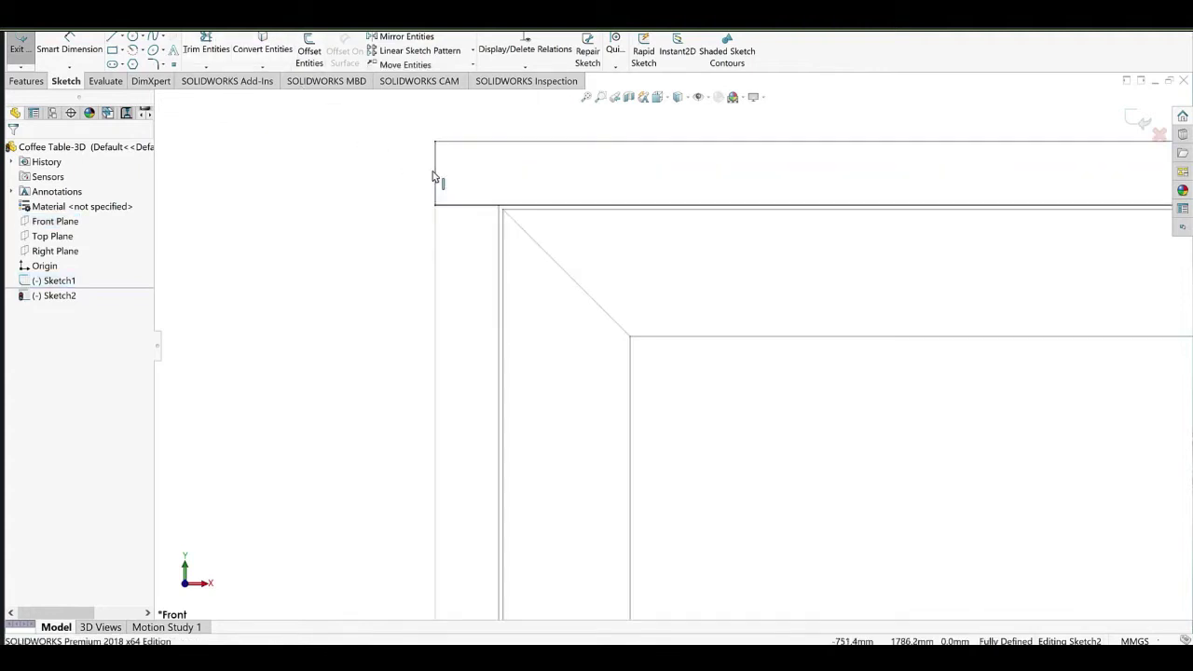
left_click(436, 194)
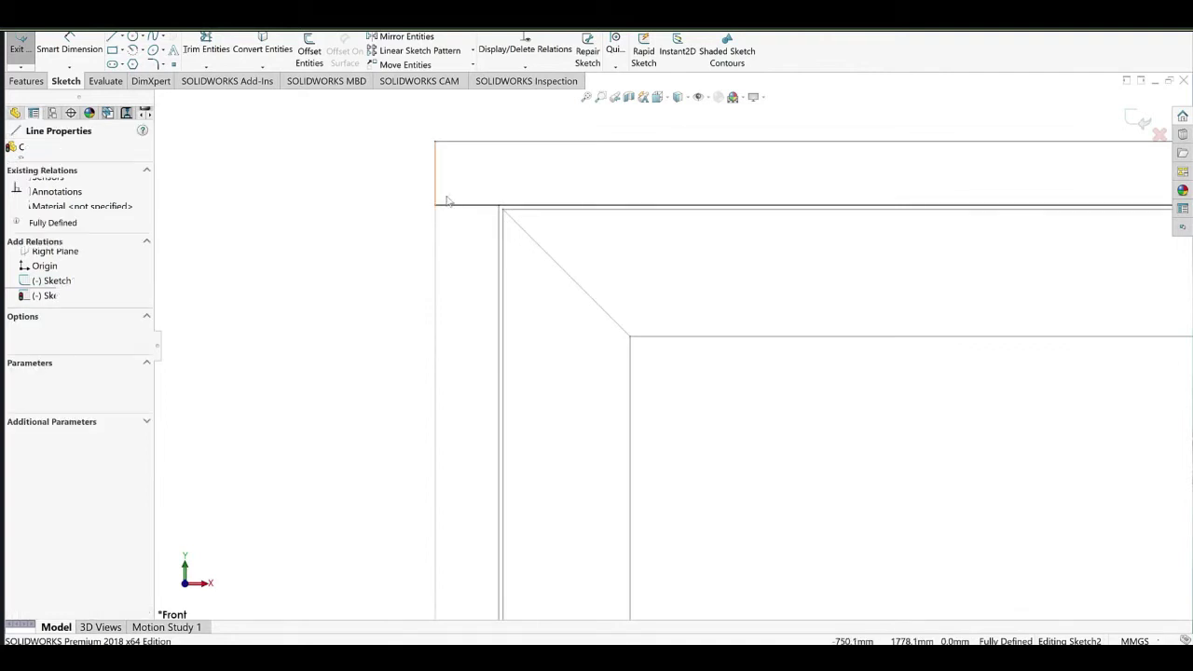
left_click(444, 175)
key("Delete")
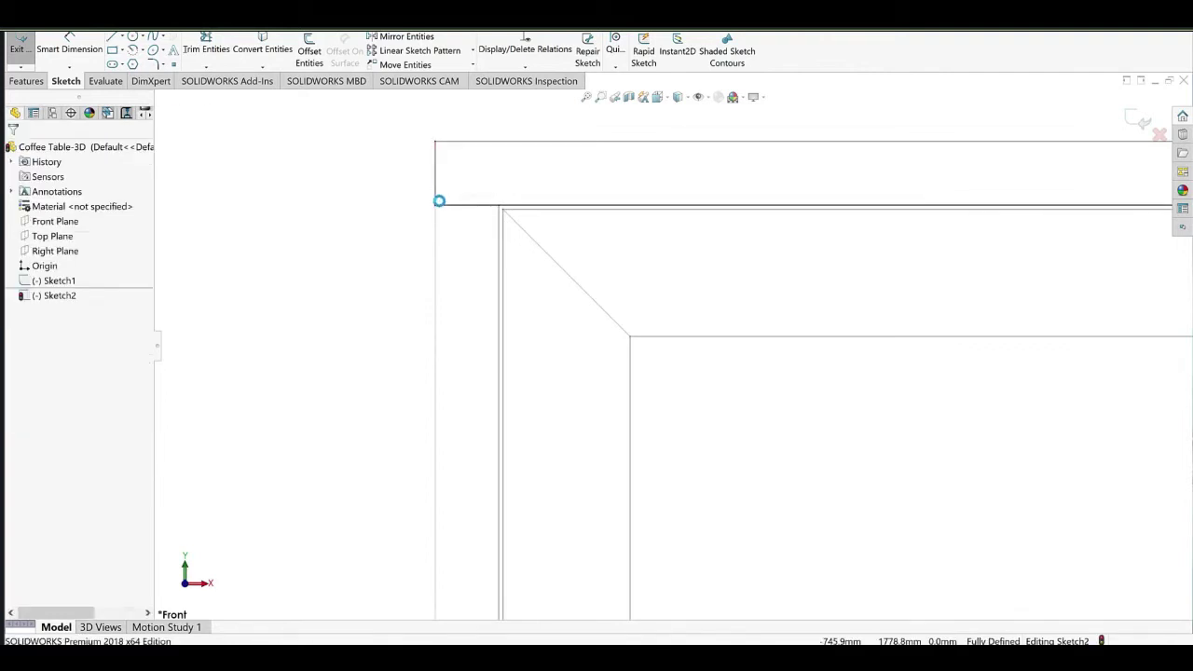
Miter the top panel's left end by moving its lower corner to the side panel's inner edge and its upper corner to the outer corner.
left_click_drag(436, 202, 498, 207)
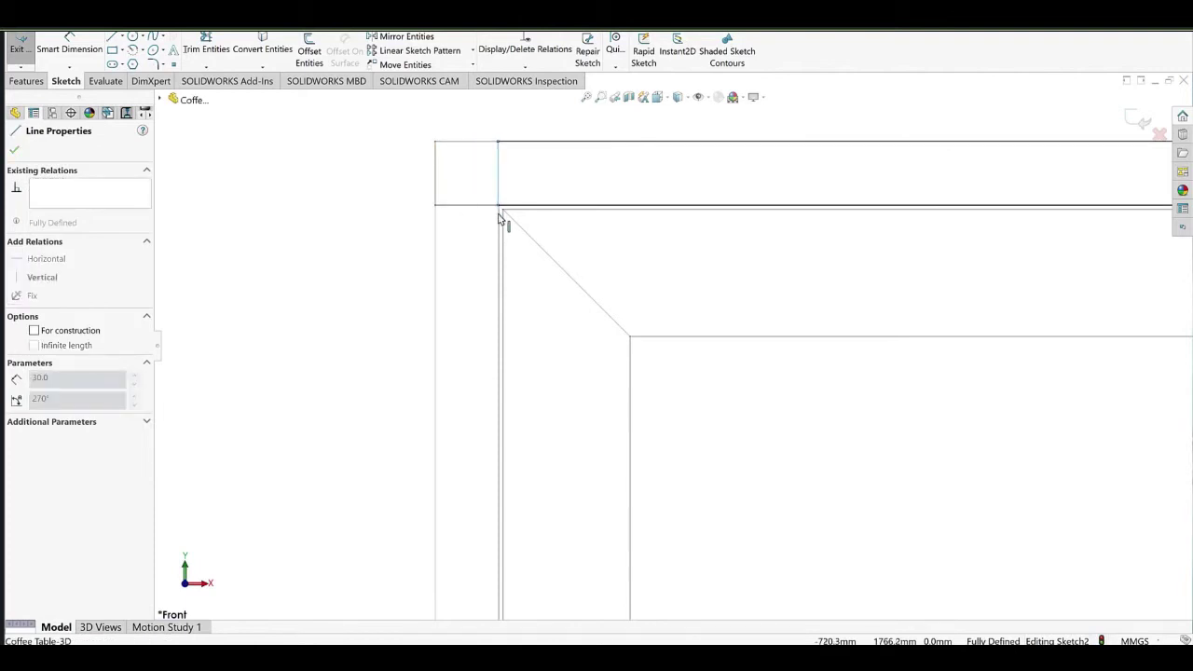
left_click(463, 197)
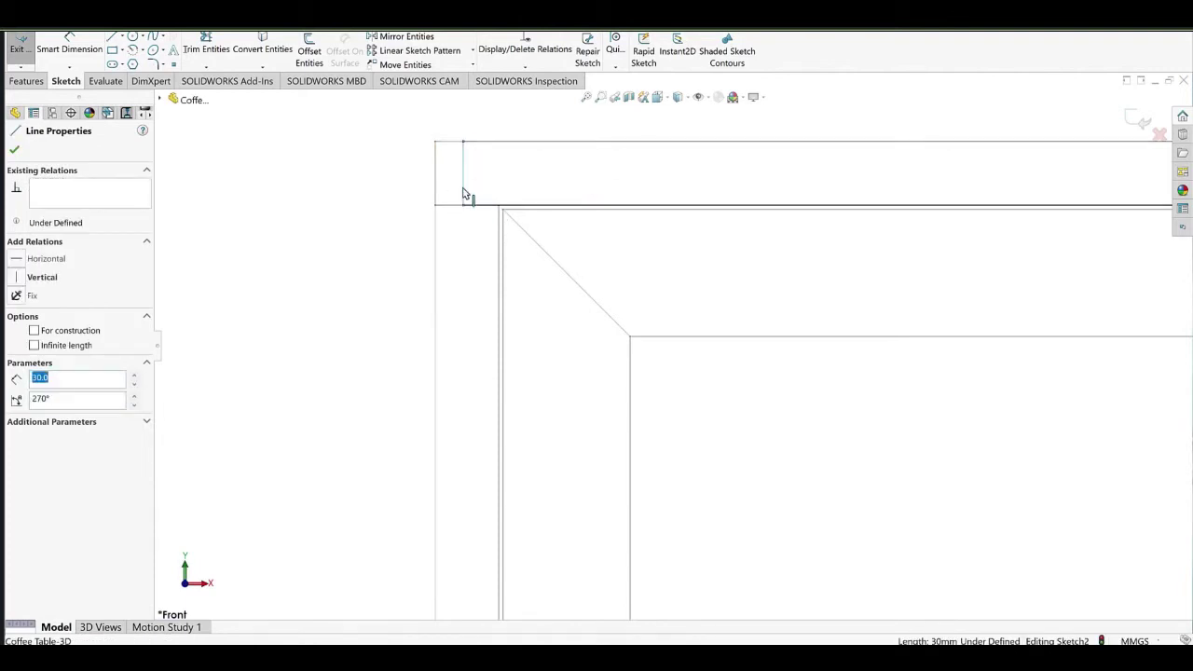
left_click(470, 261)
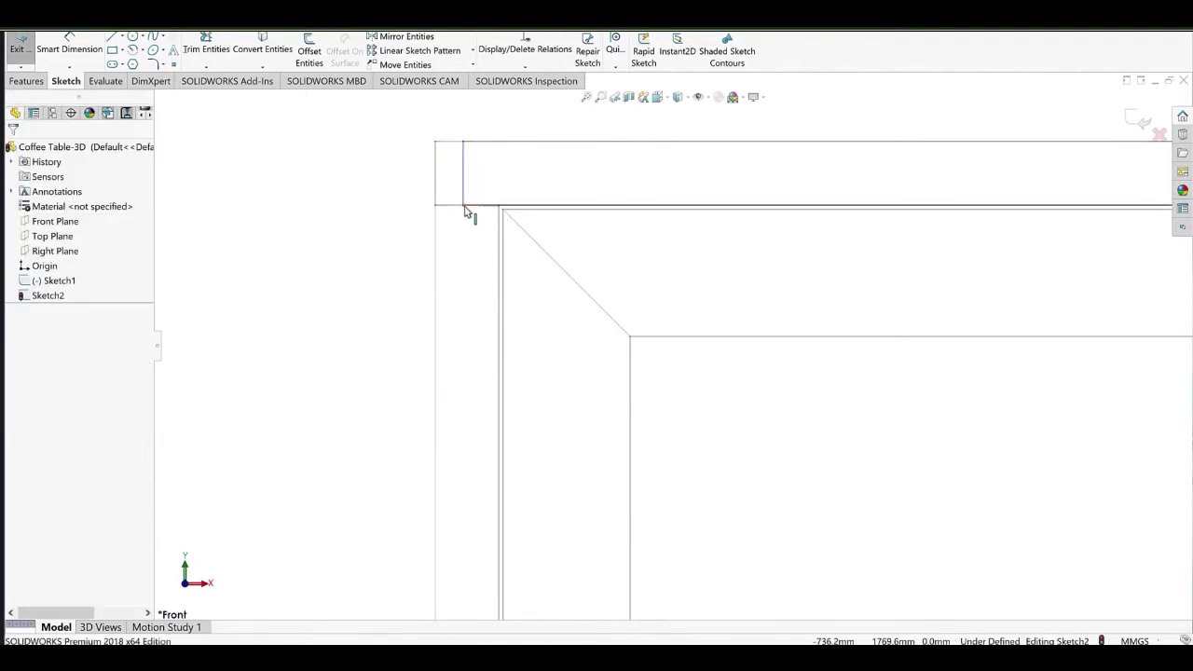
left_click_drag(463, 204, 499, 209)
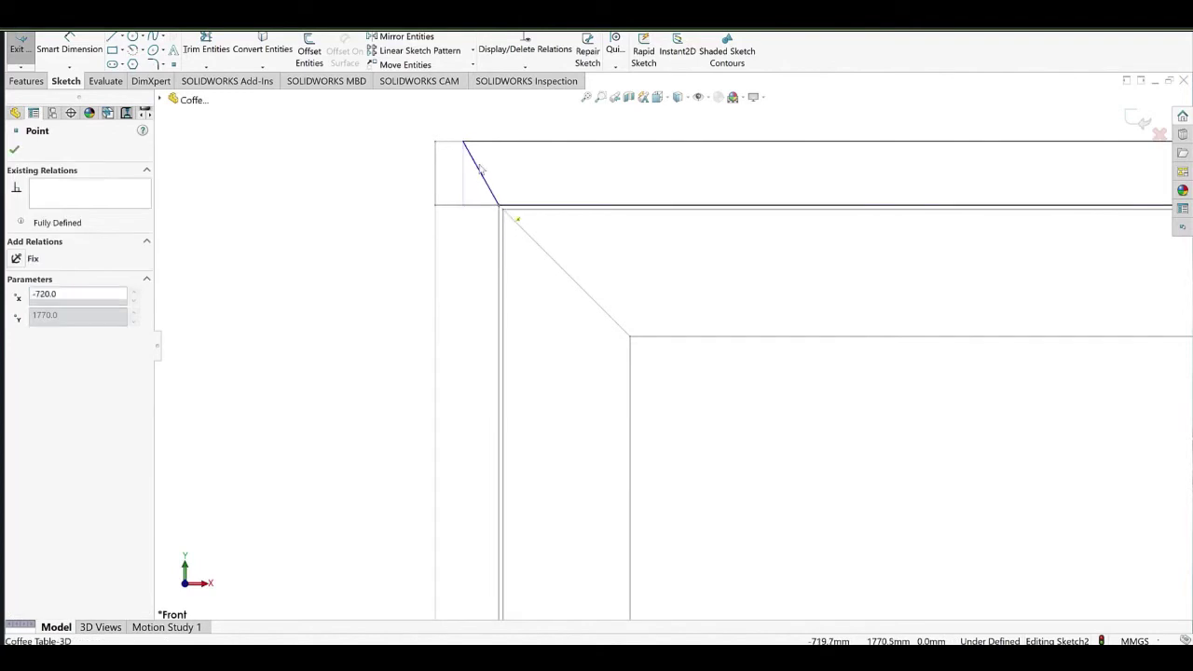
scroll(479, 175, "down", 5)
left_click_drag(515, 162, 444, 161)
left_click(339, 221)
Draw a 750 by 30 mm rectangle for the bottom panel from the cabinet's lower outer left corner to the vertical centerline.
scroll(713, 358, "up", 15)
mouse_move(852, 356)
middle_mouse_down("ctrl")
mouse_move(688, 247)
mouse_move(655, 196)
middle_mouse_up("ctrl")
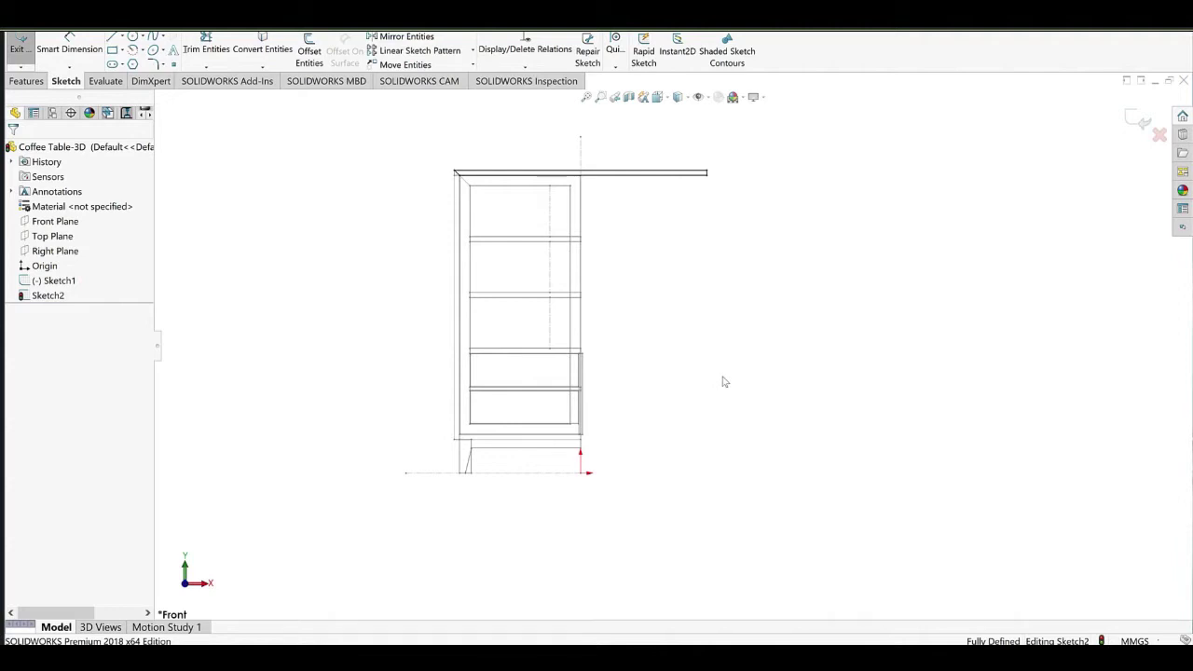
scroll(520, 431, "down", 5)
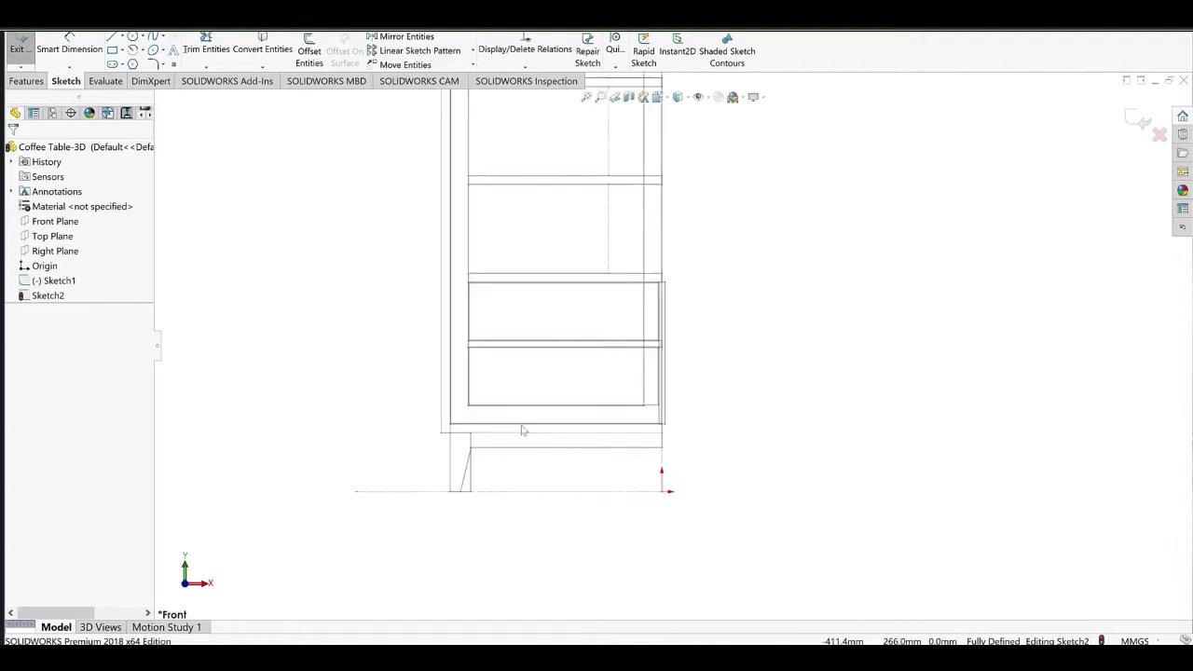
scroll(499, 411, "down", 2)
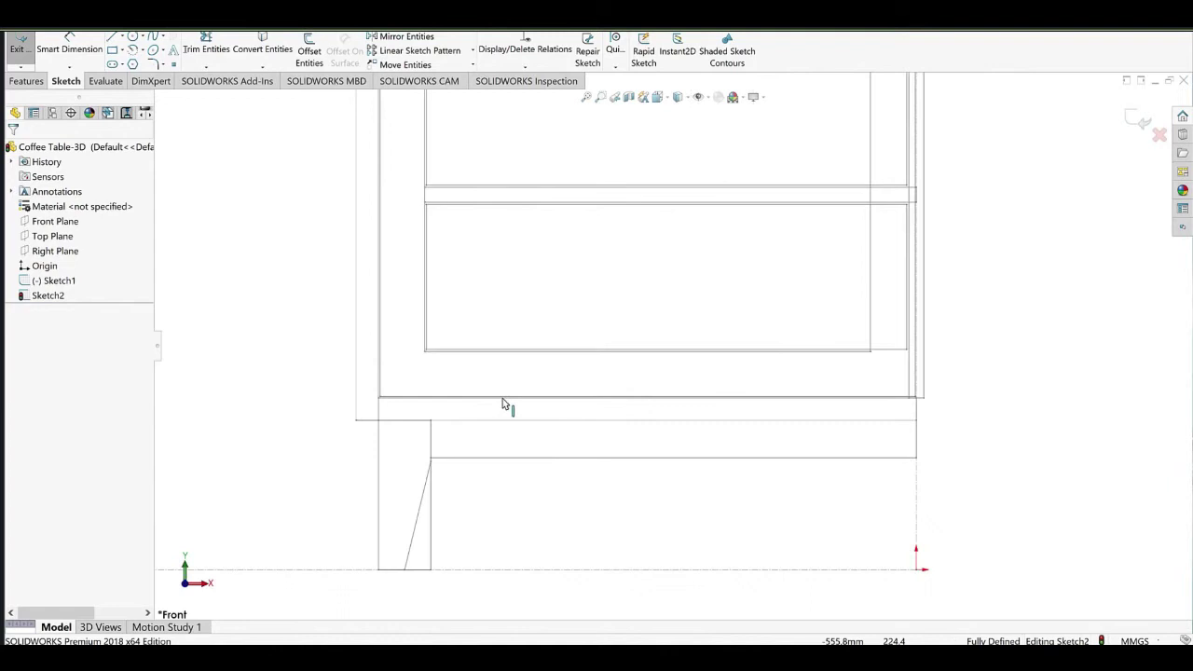
scroll(415, 413, "down", 6)
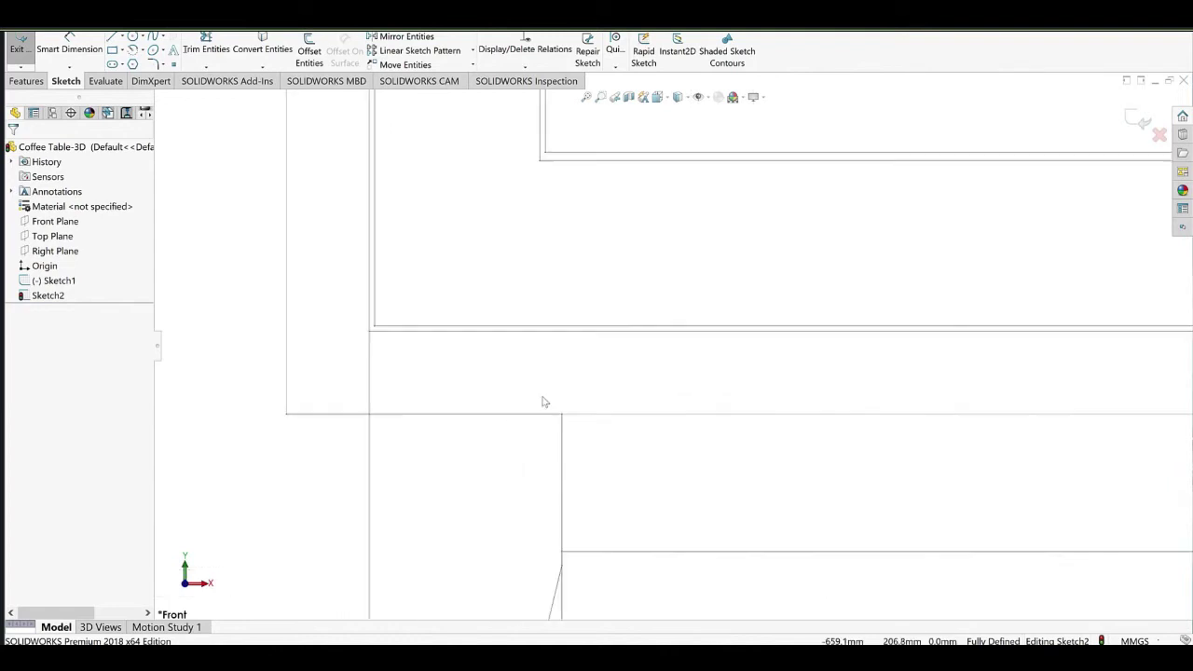
left_click(115, 50)
left_click(249, 413)
scroll(670, 343, "up", 6)
middle_click_drag(1024, 357, 413, 373, "ctrl")
scroll(718, 343, "down", 3)
scroll(759, 365, "down", 5)
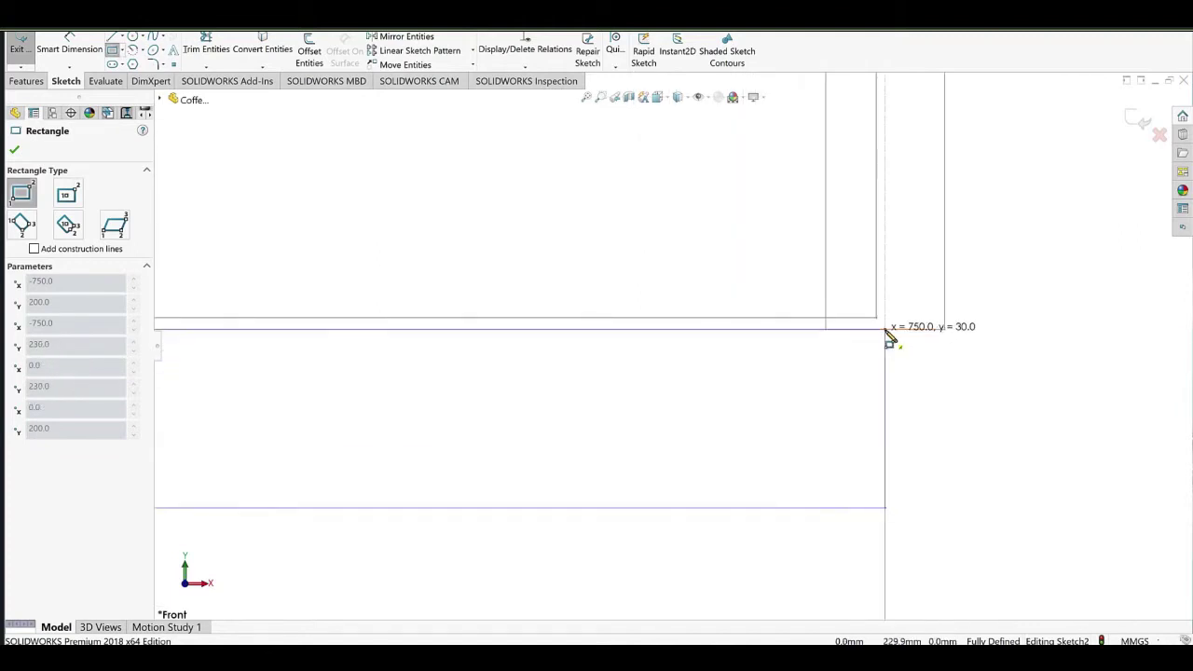
left_click(885, 330)
right_click(576, 222)
left_click(658, 234)
Miter the bottom panel's left end by moving its upper left corner to the side panel's inner edge.
scroll(421, 330, "up", 9)
middle_click_drag(418, 331, 700, 383, "ctrl")
scroll(432, 426, "down", 4)
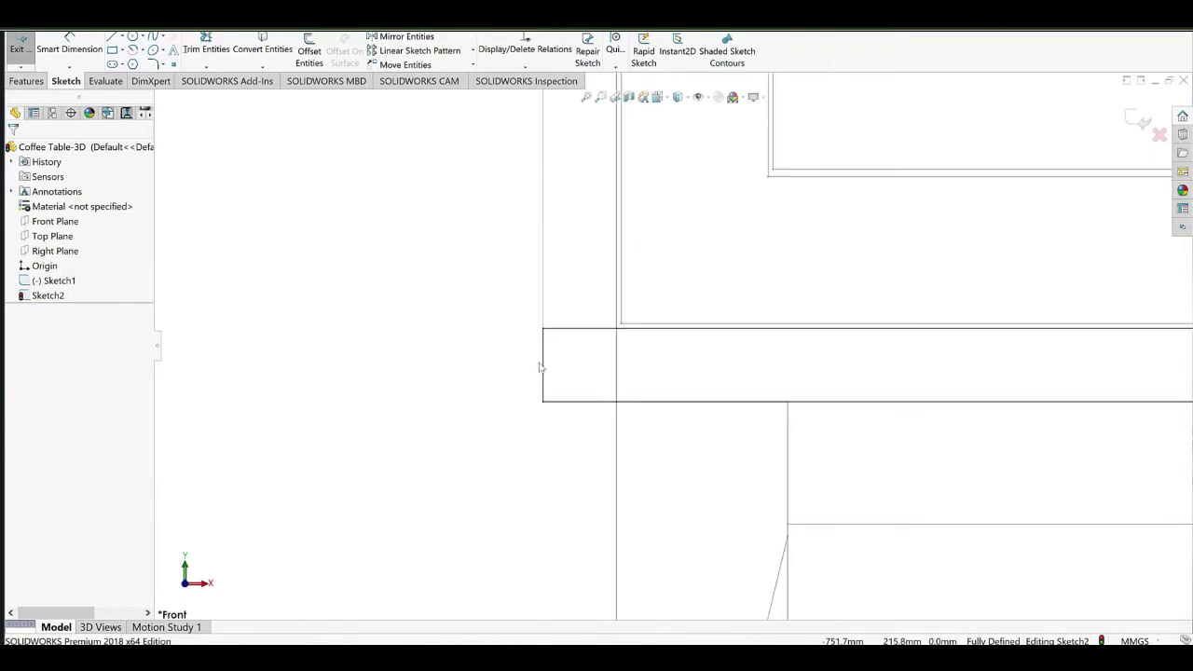
left_click(544, 366)
key("Escape")
left_click_drag(543, 328, 616, 330)
left_click(496, 372)
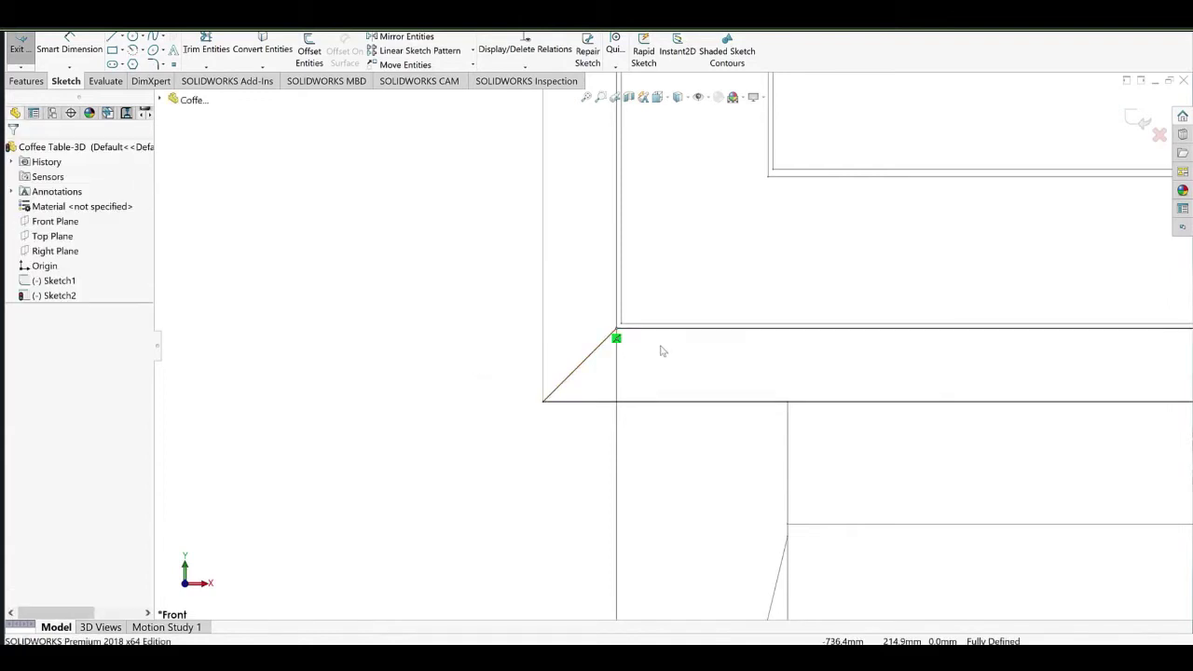
Remove the relation tying the converted top panel's short right end line to the original sketch.
scroll(671, 345, "up", 10)
middle_click_drag(651, 320, 559, 396, "ctrl")
scroll(574, 313, "down", 4)
middle_click_drag(582, 305, 623, 335)
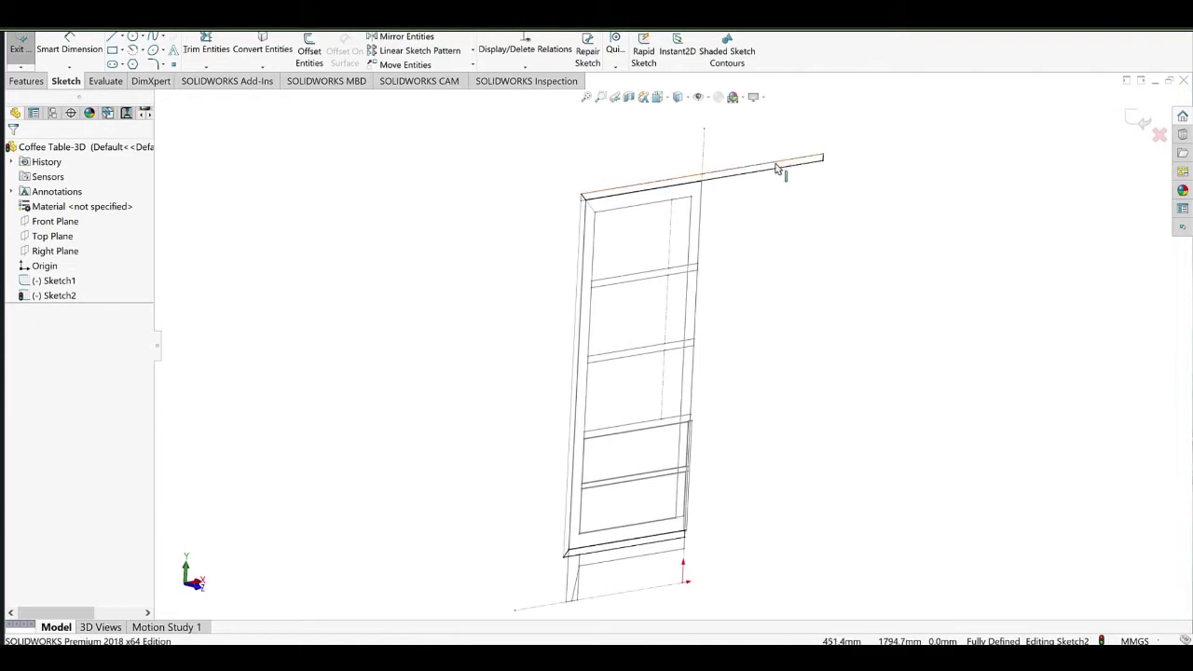
right_click(776, 165)
left_click(808, 175)
scroll(841, 185, "down", 2)
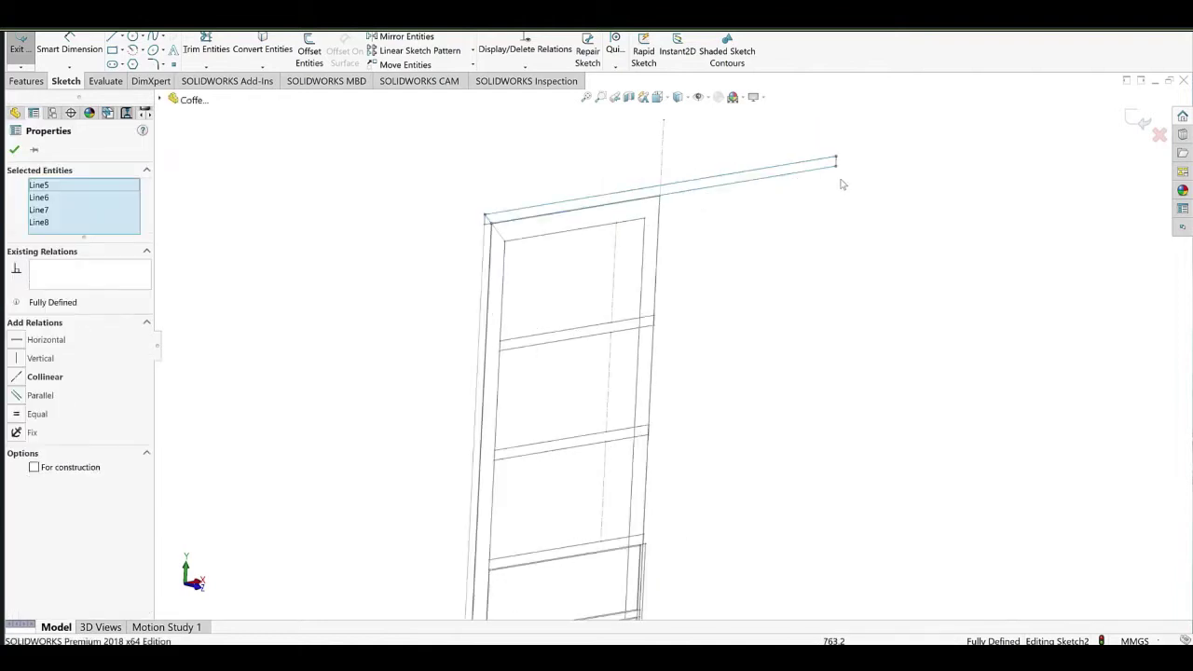
double_click(836, 166)
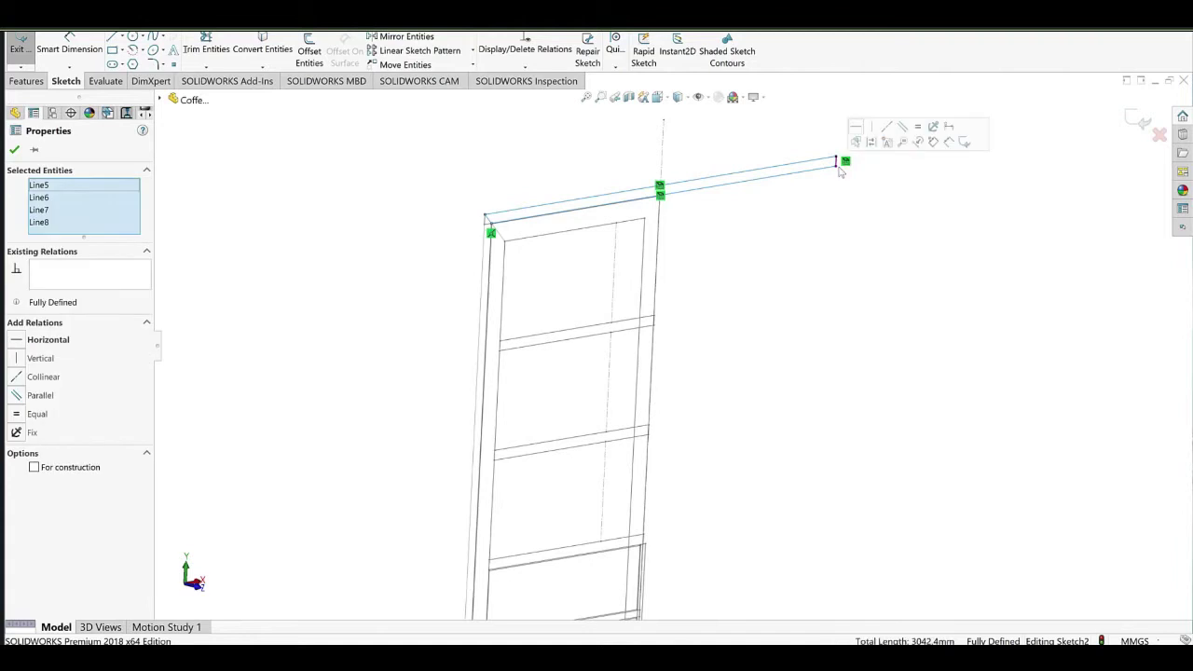
left_click(844, 168)
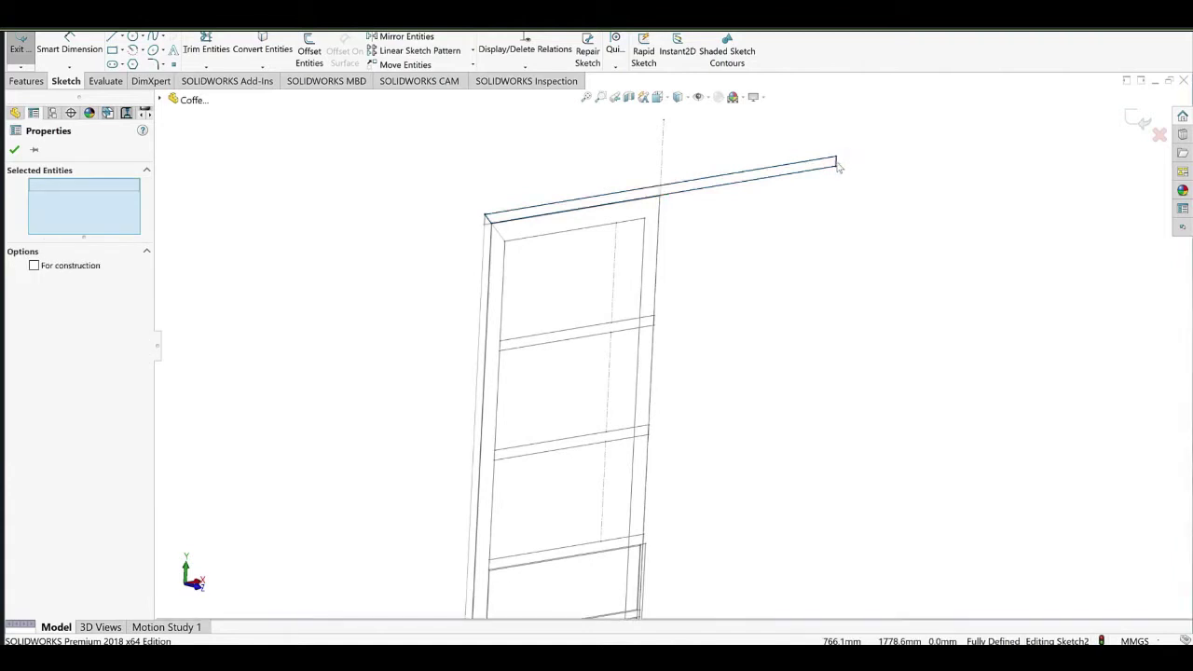
Shorten the top panel by moving its right end line to the cabinet's vertical centerline and making the two collinear.
left_click_drag(828, 161, 504, 232)
scroll(796, 191, "down", 3)
left_click(821, 244)
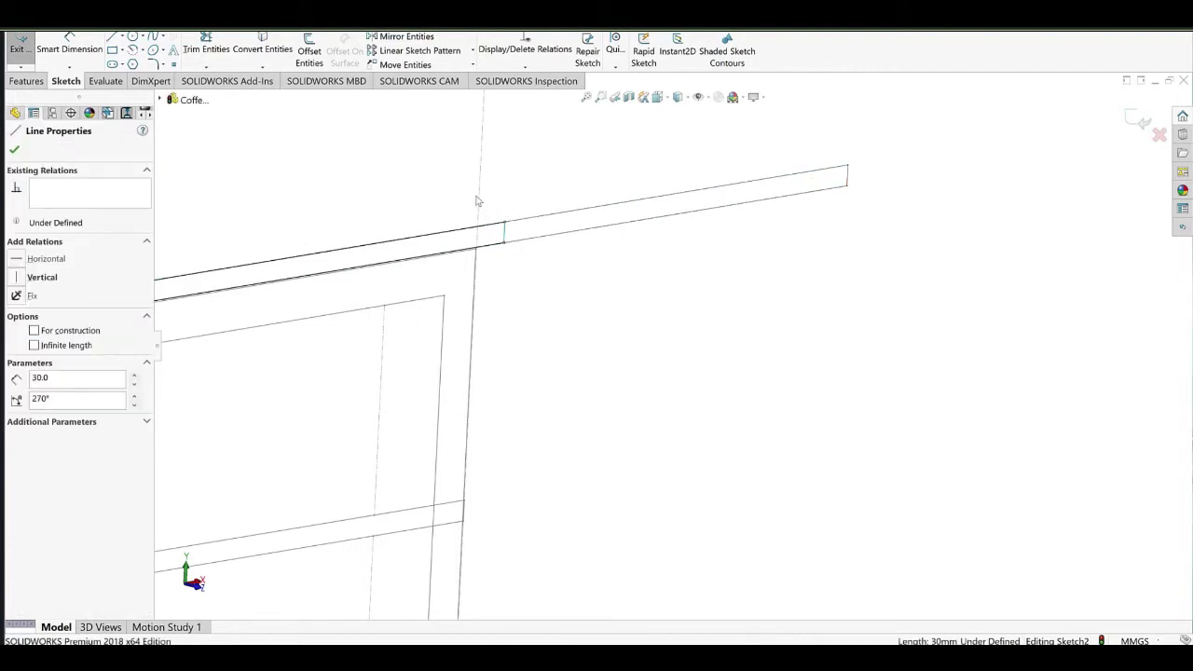
left_click(479, 196, "ctrl")
left_click(499, 157)
left_click(596, 186)
Extrude the top and bottom panel profiles as a blind boss 20 mm deep in the reversed direction.
scroll(669, 407, "up", 13)
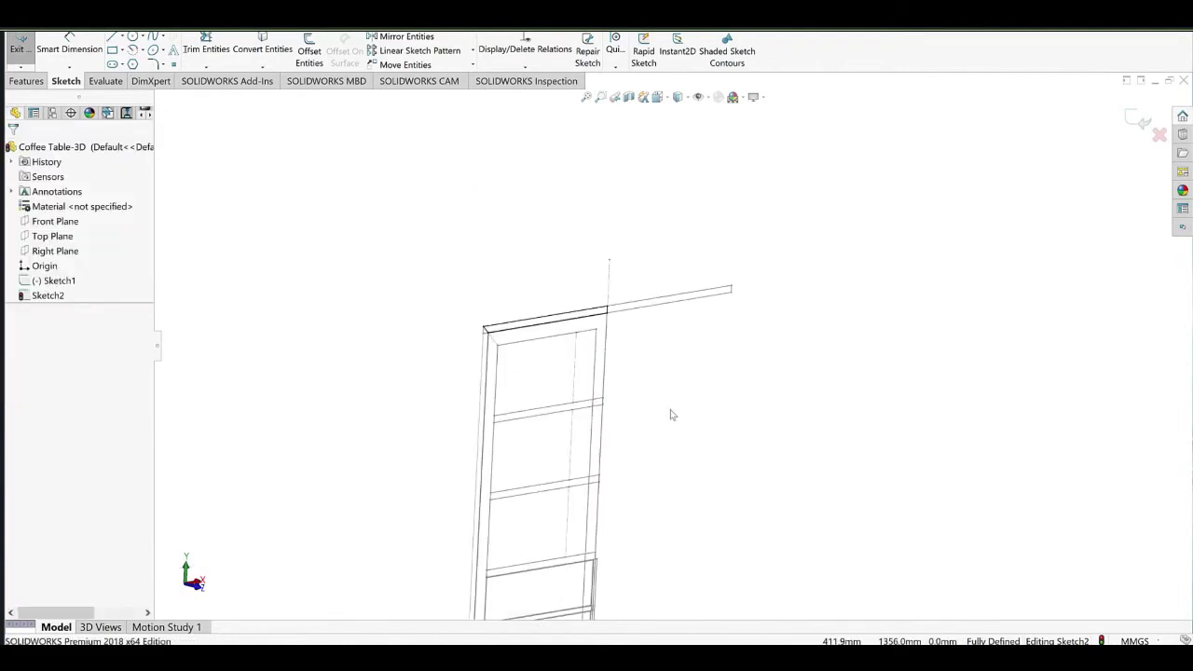
scroll(621, 339, "down", 5)
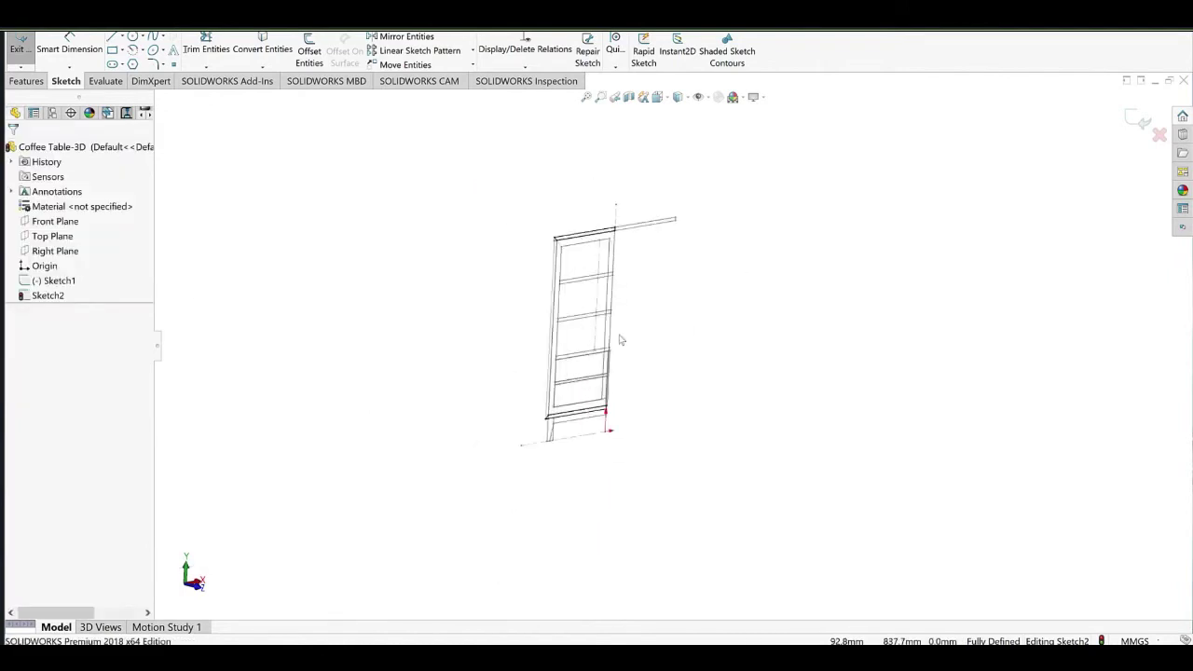
left_click(26, 81)
left_click(26, 48)
scroll(563, 222, "down", 4)
middle_click_drag(559, 216, 606, 229)
left_click(18, 222)
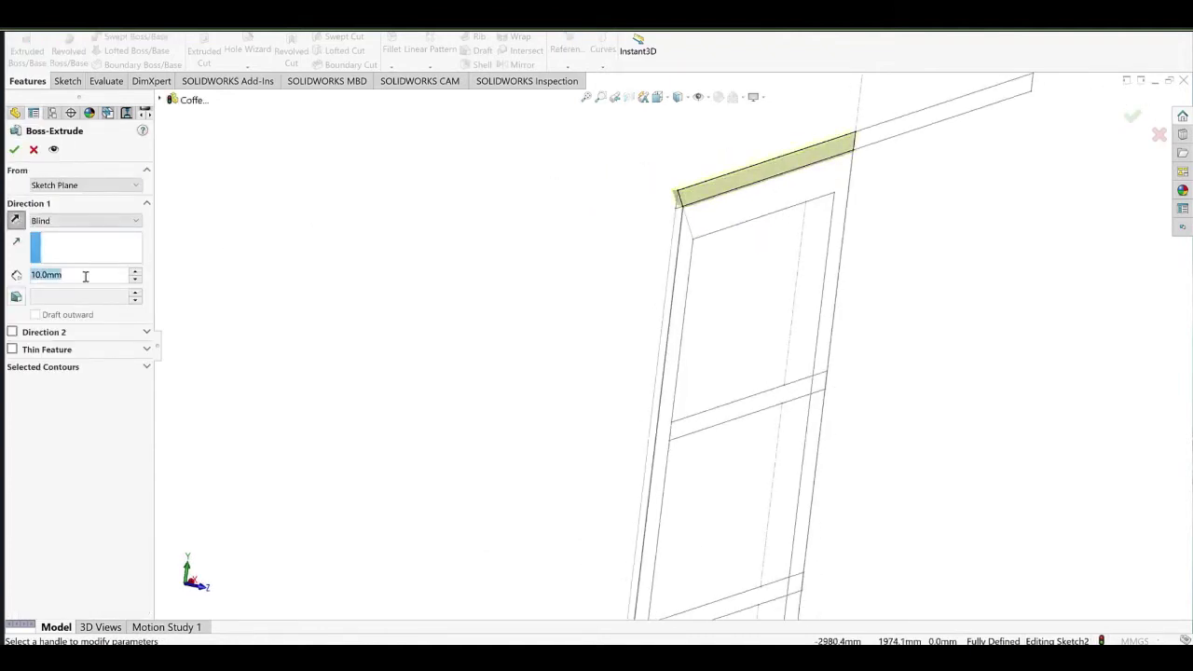
type("20")
key("Return")
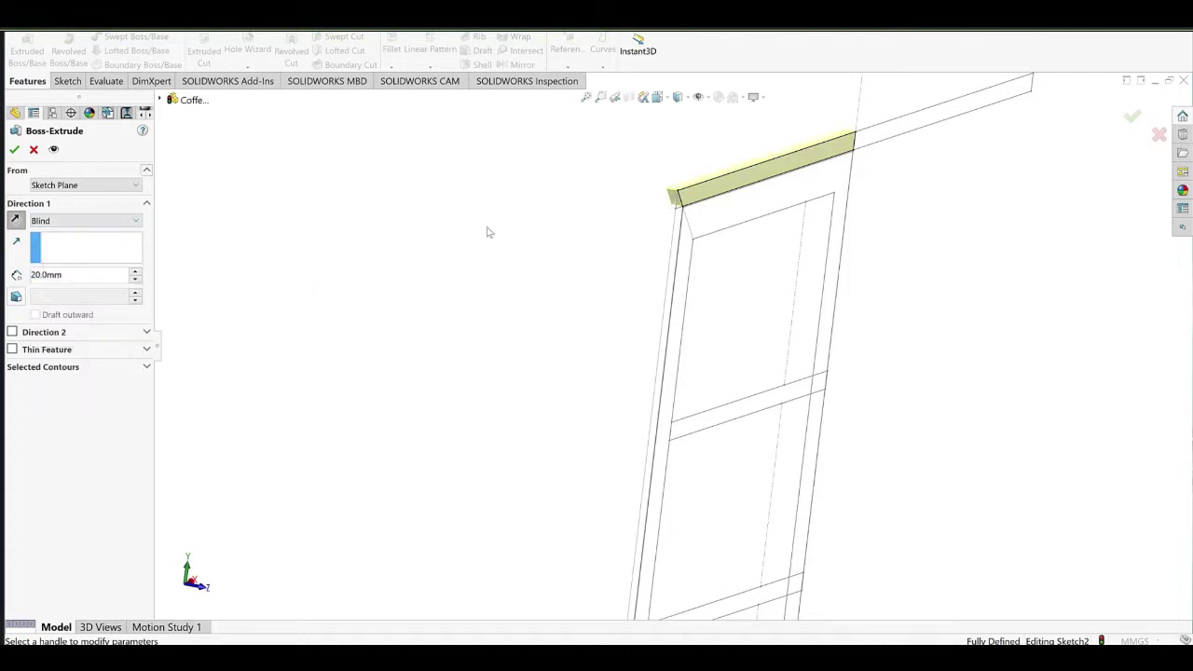
left_click(13, 152)
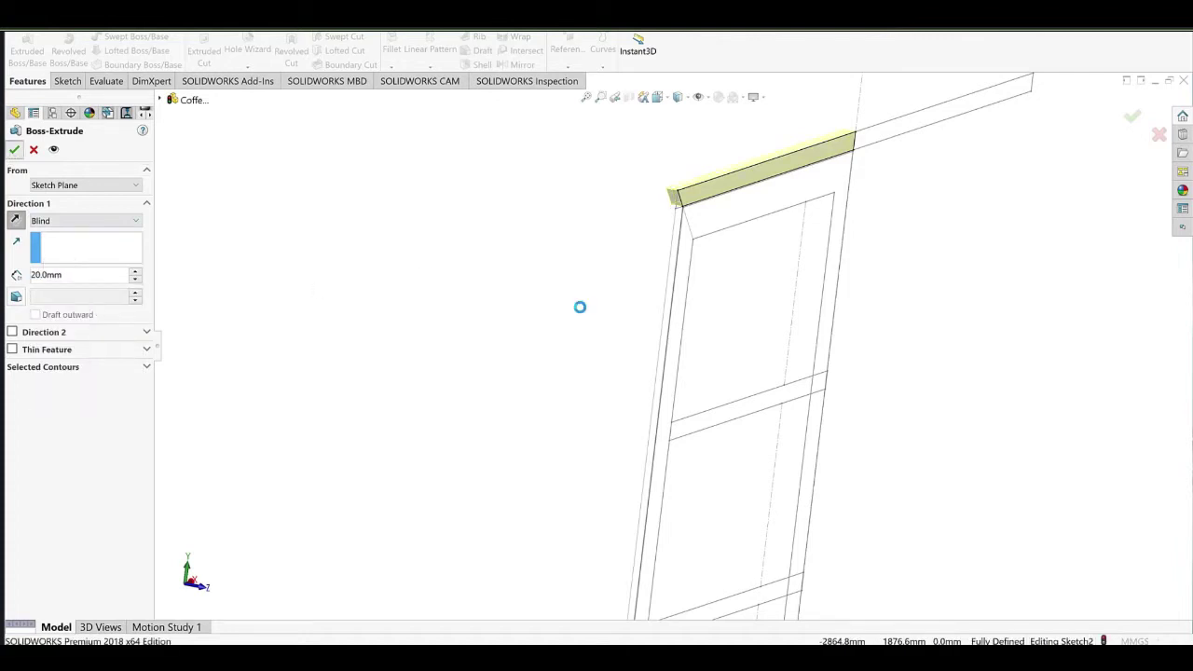
scroll(717, 309, "up", 2)
middle_click_drag(718, 310, 718, 336)
left_click(755, 97)
left_click(801, 112)
scroll(792, 222, "up", 7)
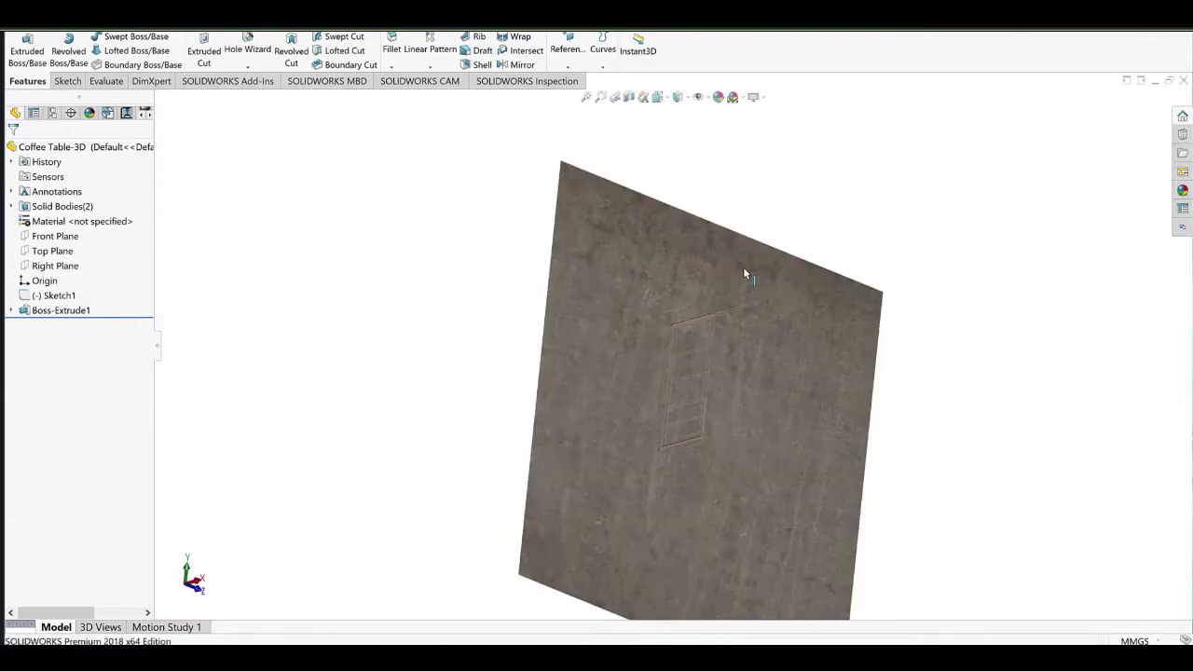
scroll(723, 244, "down", 4)
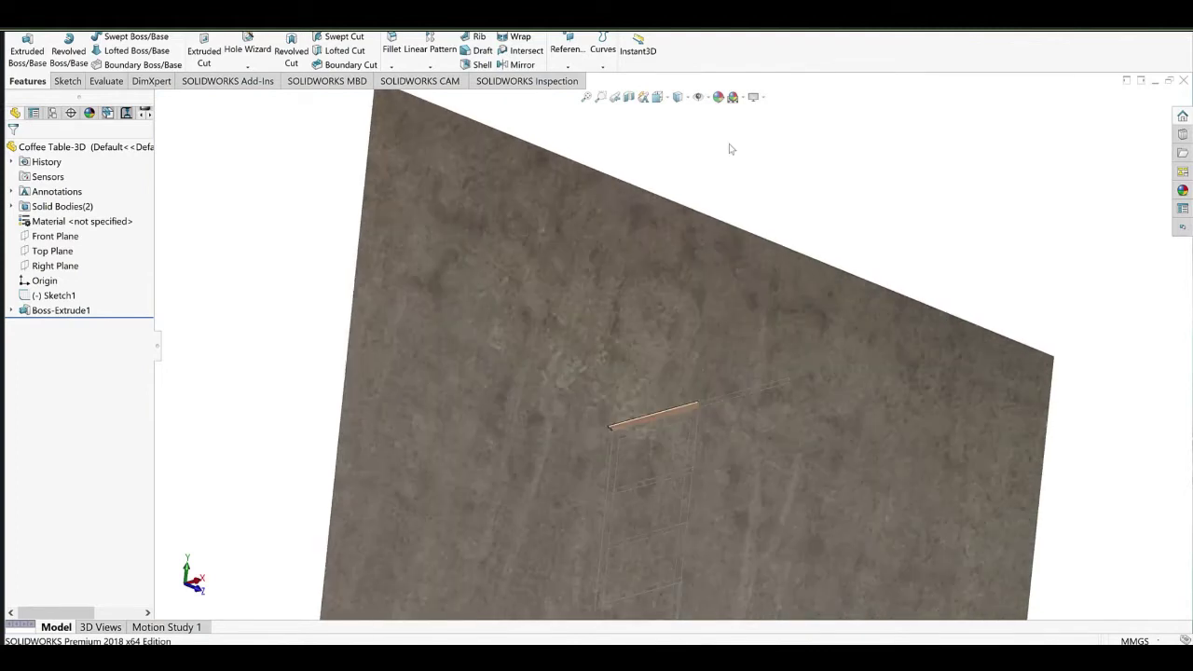
left_click(755, 97)
left_click(800, 112)
Remove the wood appearance from the whole part.
scroll(713, 474, "up", 3)
scroll(661, 415, "down", 14)
middle_click_drag(598, 349, 471, 307)
scroll(559, 396, "up", 10)
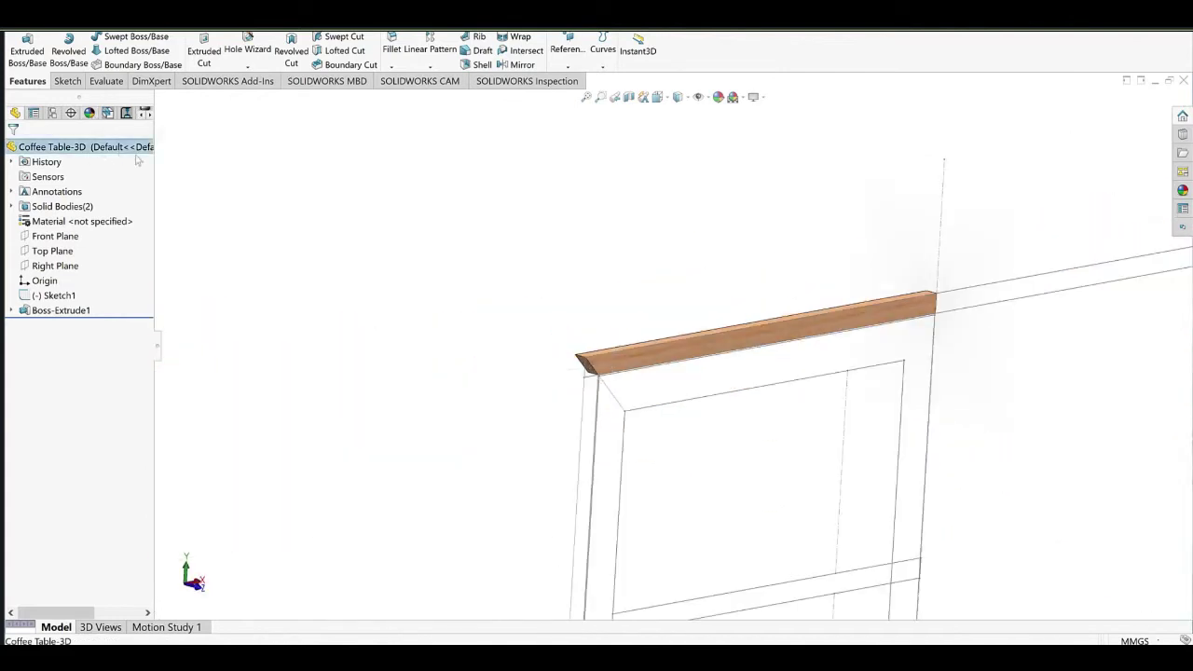
right_click(102, 149)
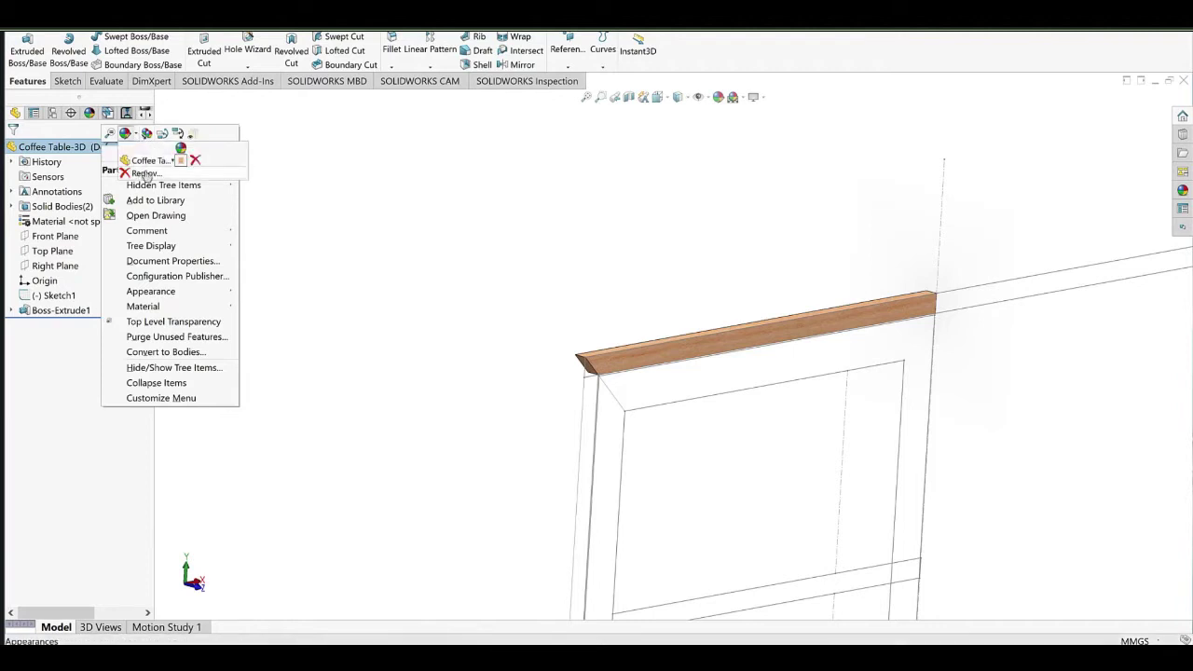
left_click(145, 173)
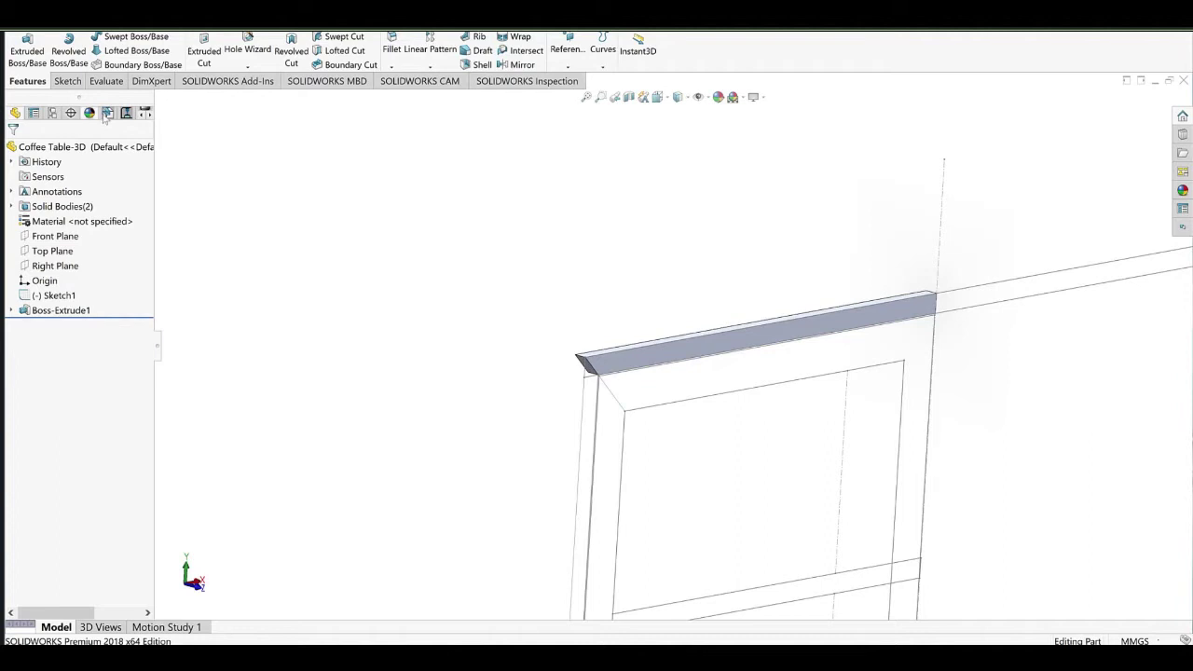
left_click(127, 113)
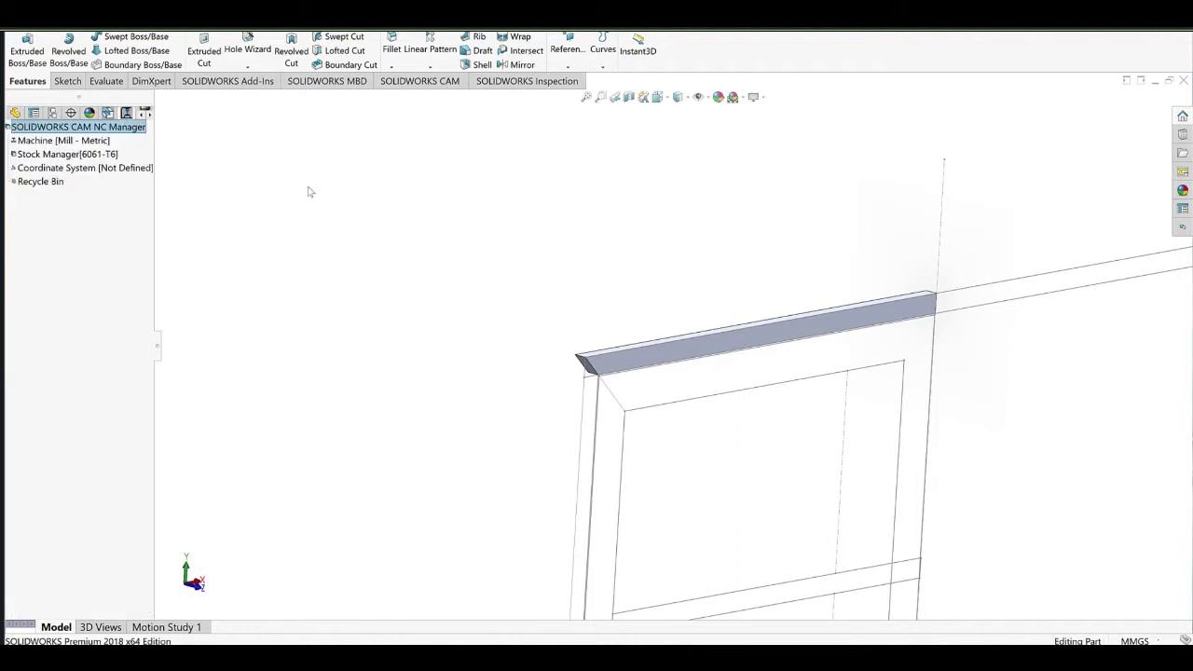
Start a new sketch on the Front Plane for the cabinet's side panel.
scroll(762, 391, "up", 10)
middle_click_drag(724, 384, 637, 254, "ctrl")
scroll(577, 254, "down", 6)
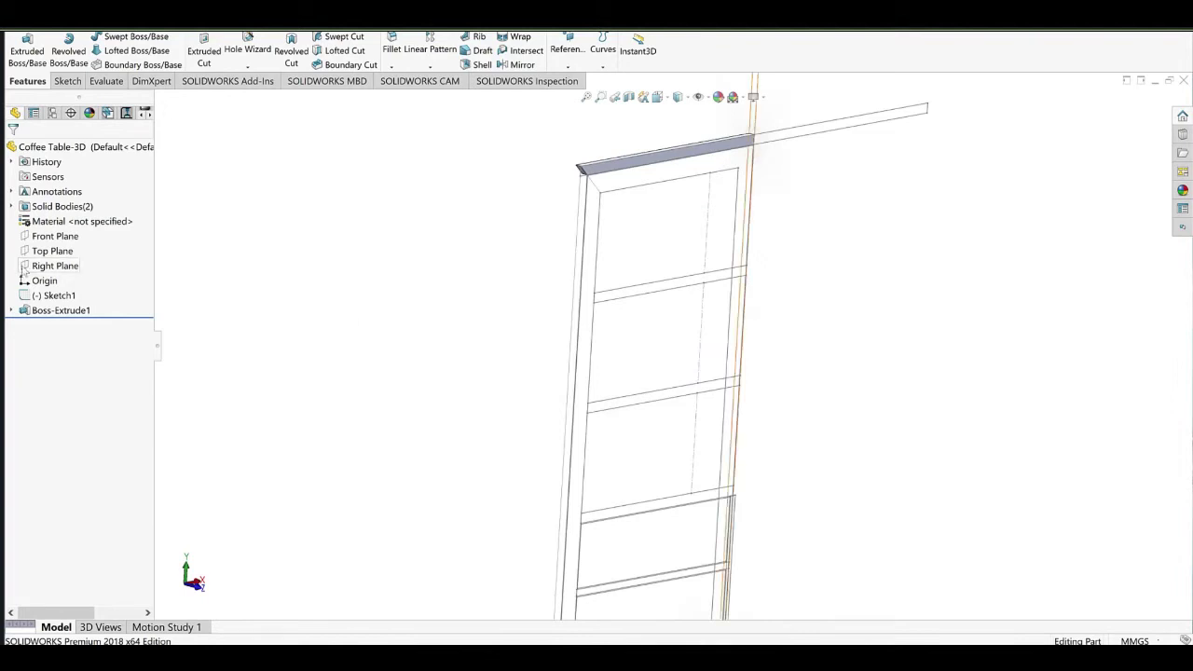
left_click(42, 239)
left_click(50, 228)
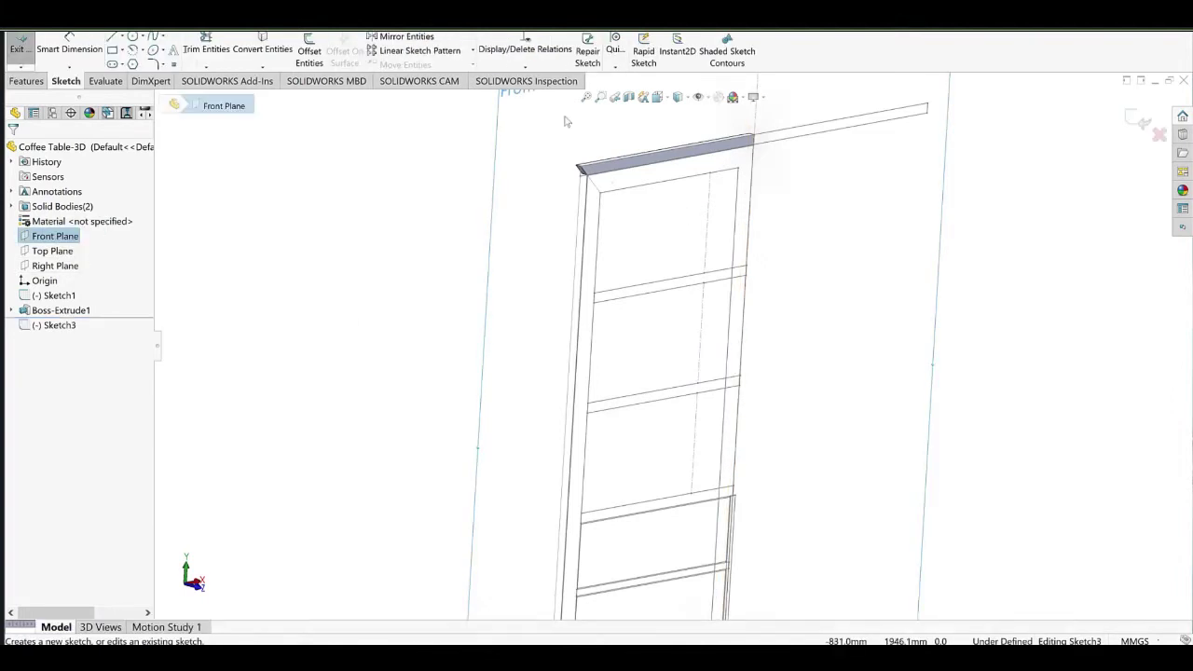
left_click(655, 143)
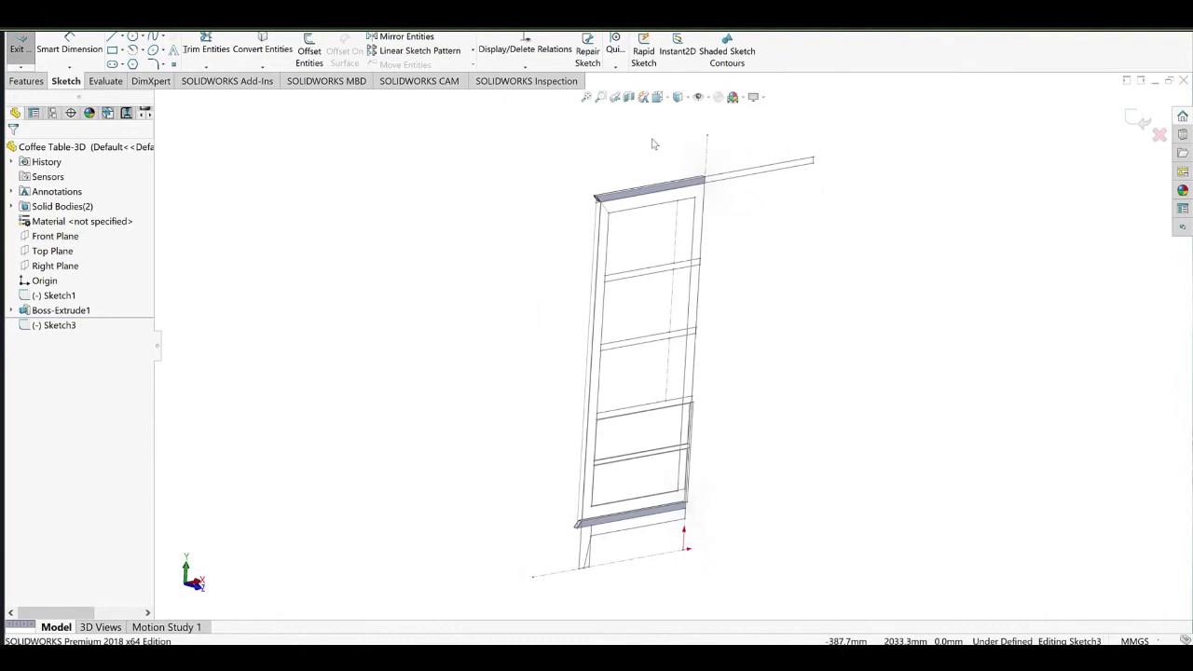
scroll(628, 248, "down", 14)
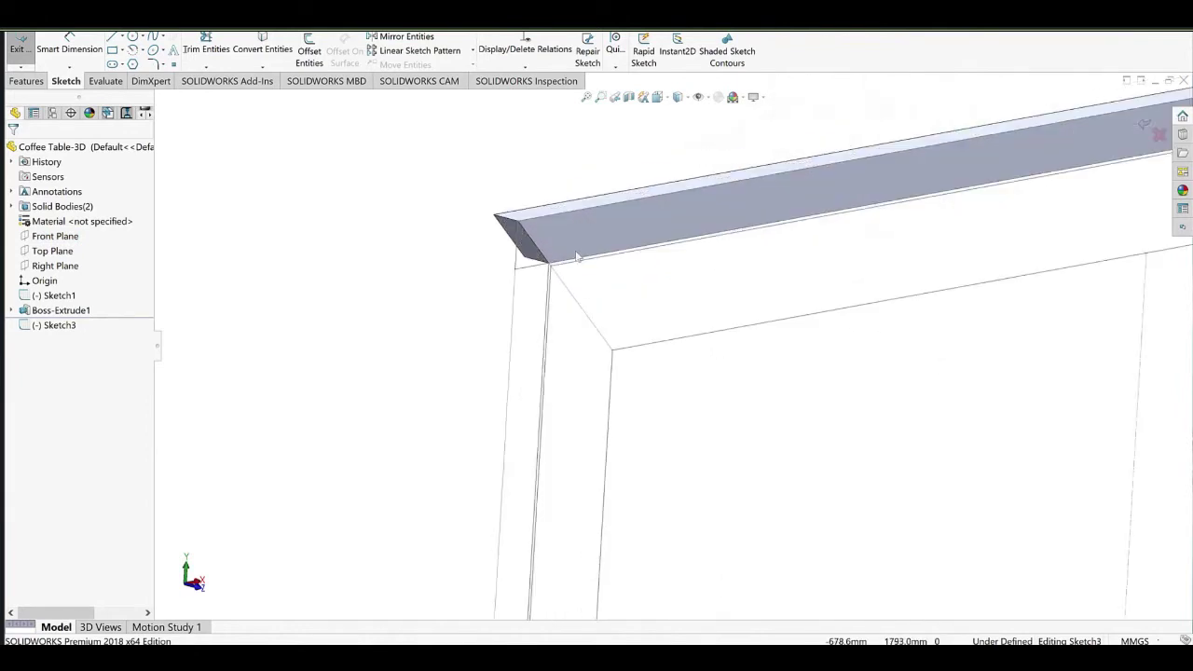
scroll(550, 232, "up", 3)
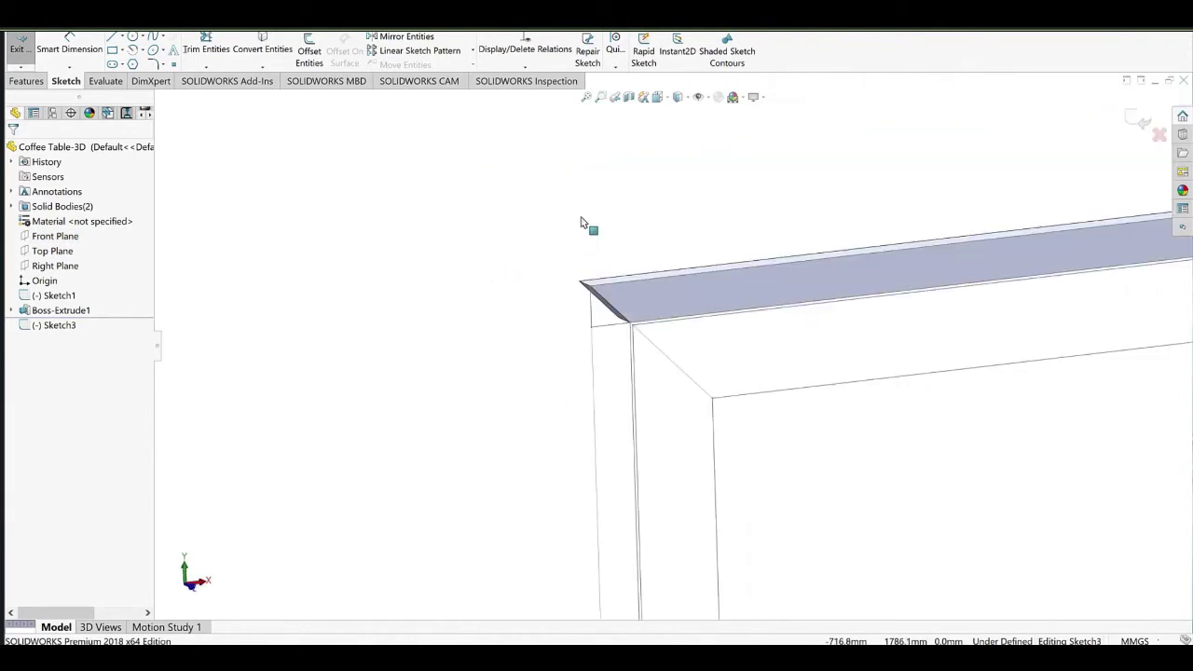
middle_click_drag(717, 289, 599, 195, "ctrl")
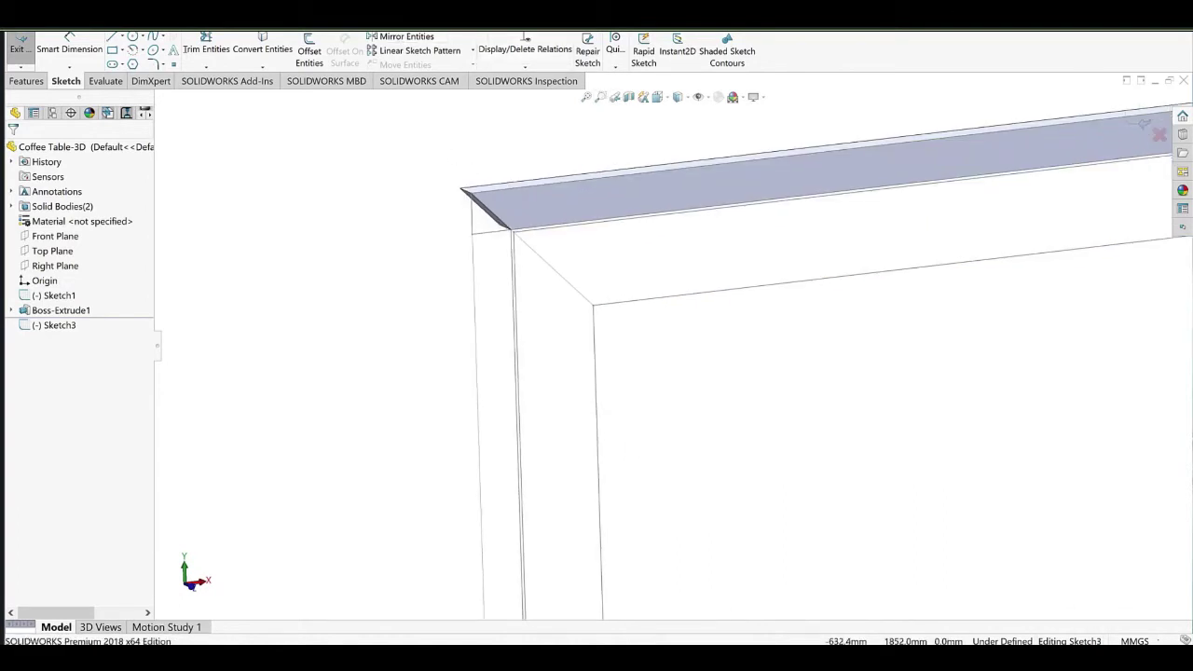
left_click(1005, 153)
Customize the interface by adding the Normal To and Isometric standard view commands to the heads-up view controls.
left_click(448, 16)
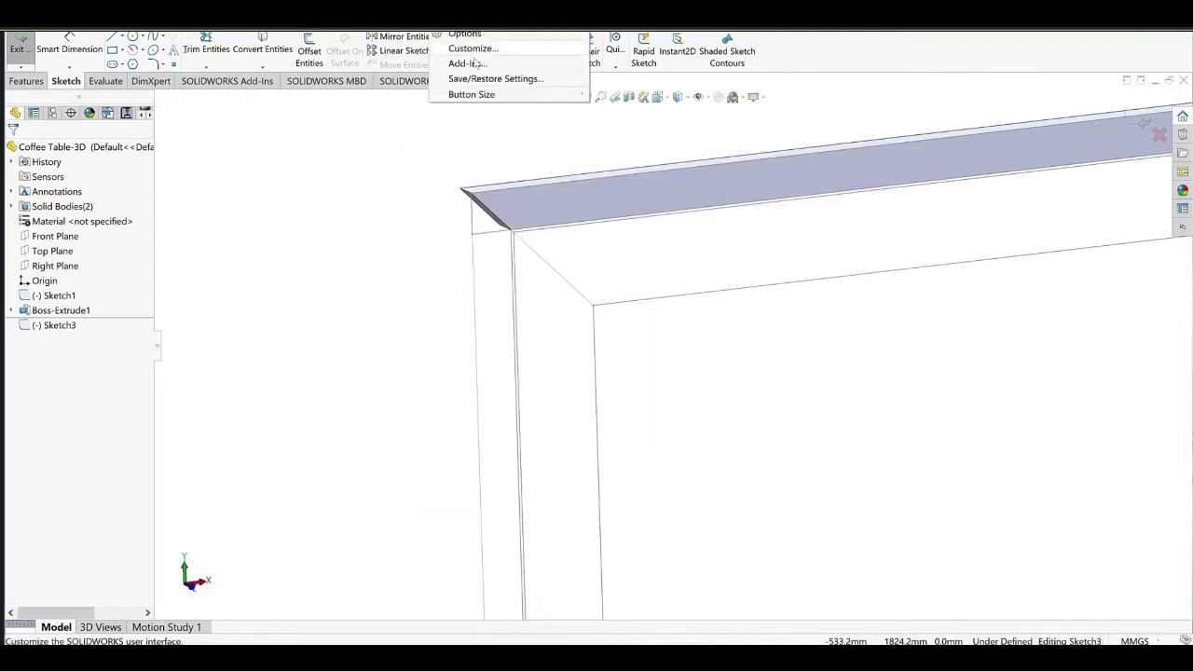
left_click(477, 50)
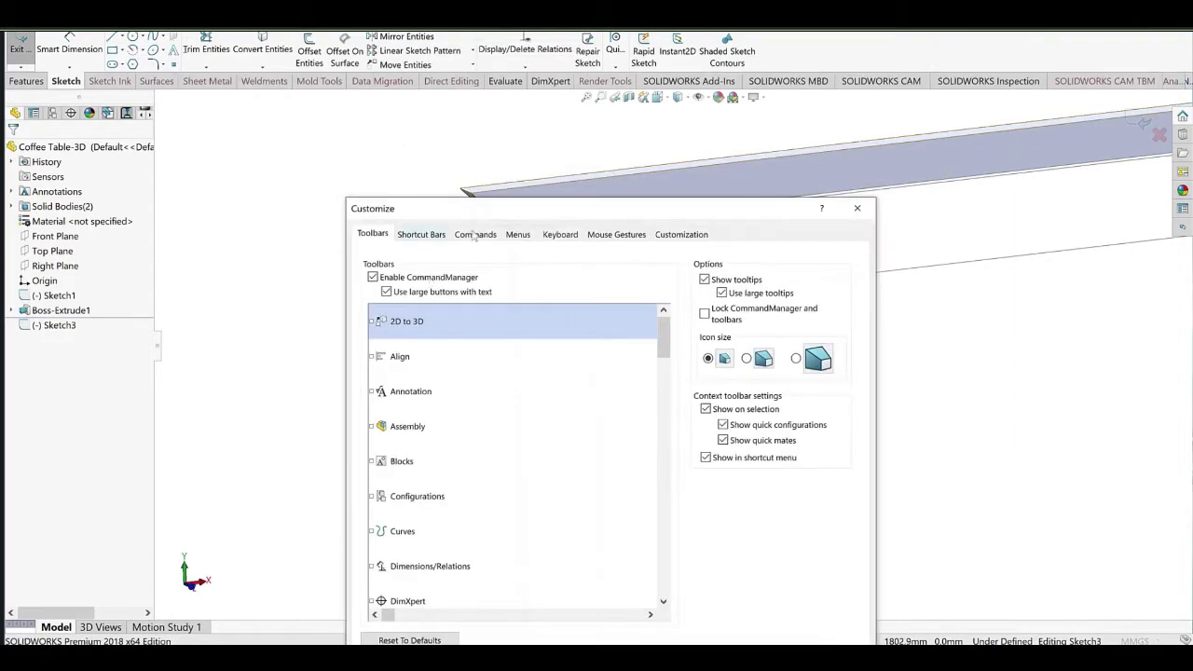
left_click(474, 235)
scroll(421, 457, "down", 4)
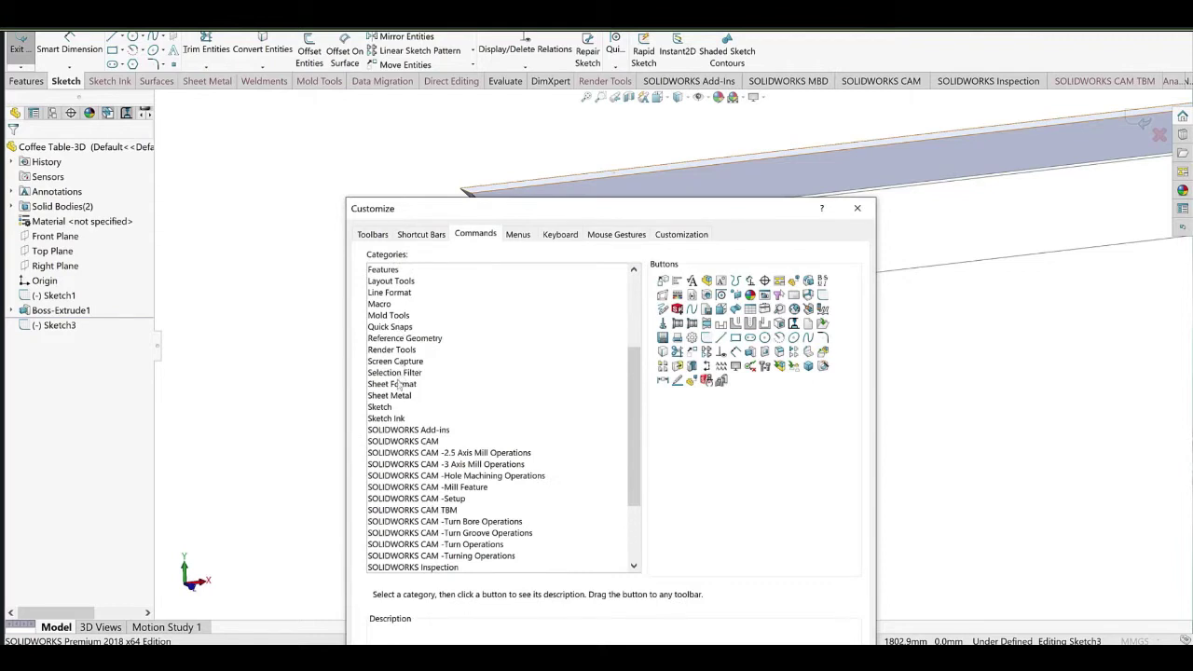
scroll(410, 448, "down", 3)
left_click(410, 510)
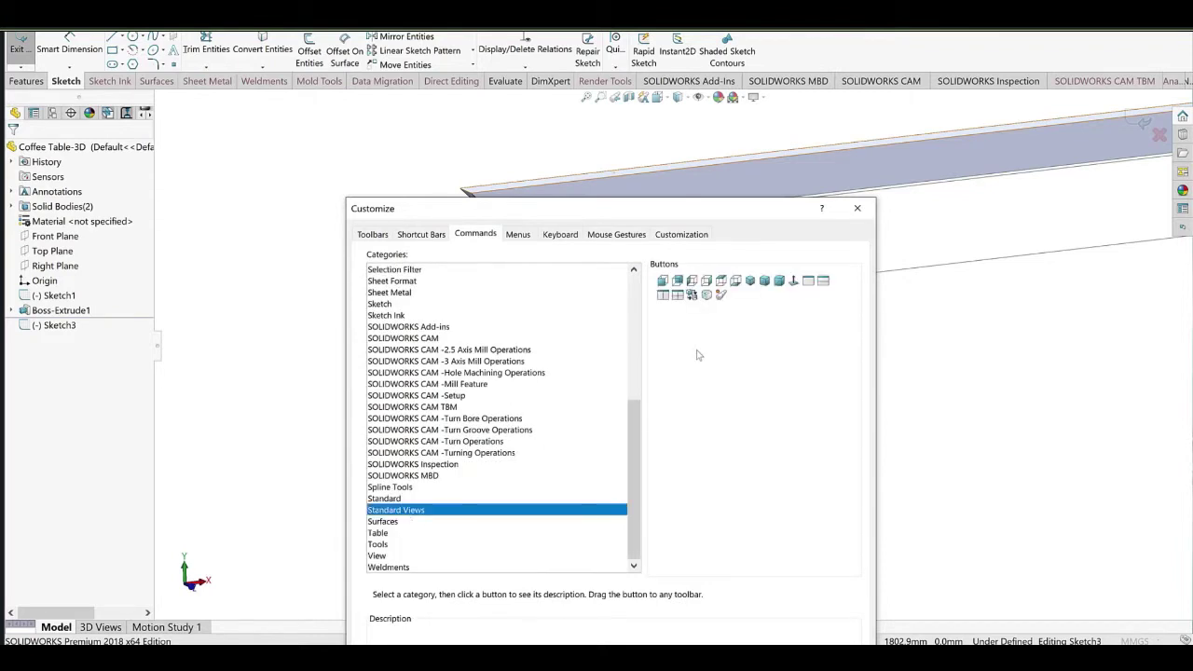
left_click_drag(798, 285, 746, 224)
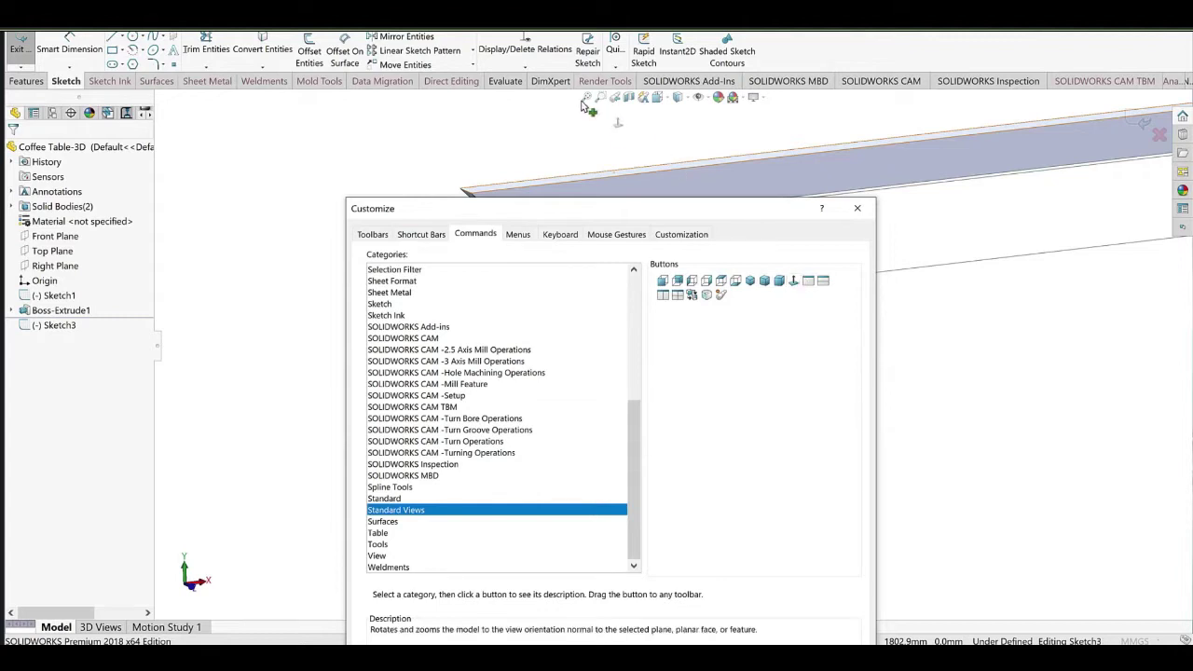
left_click_drag(581, 103, 580, 101)
left_click_drag(750, 281, 656, 102)
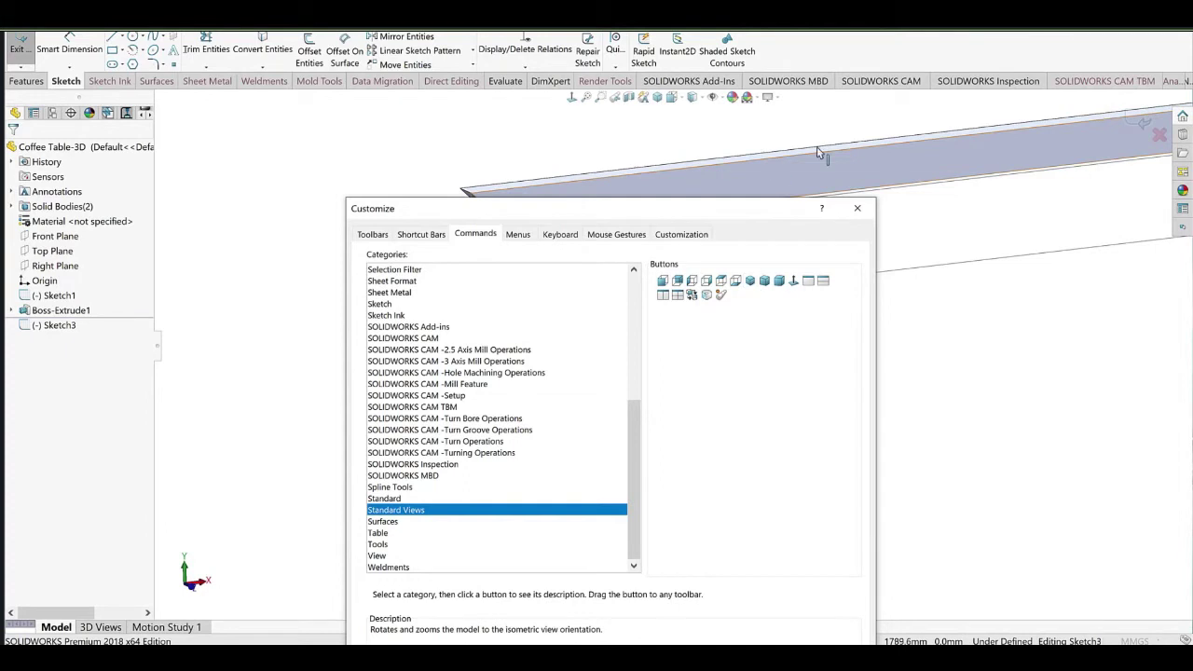
left_click(856, 208)
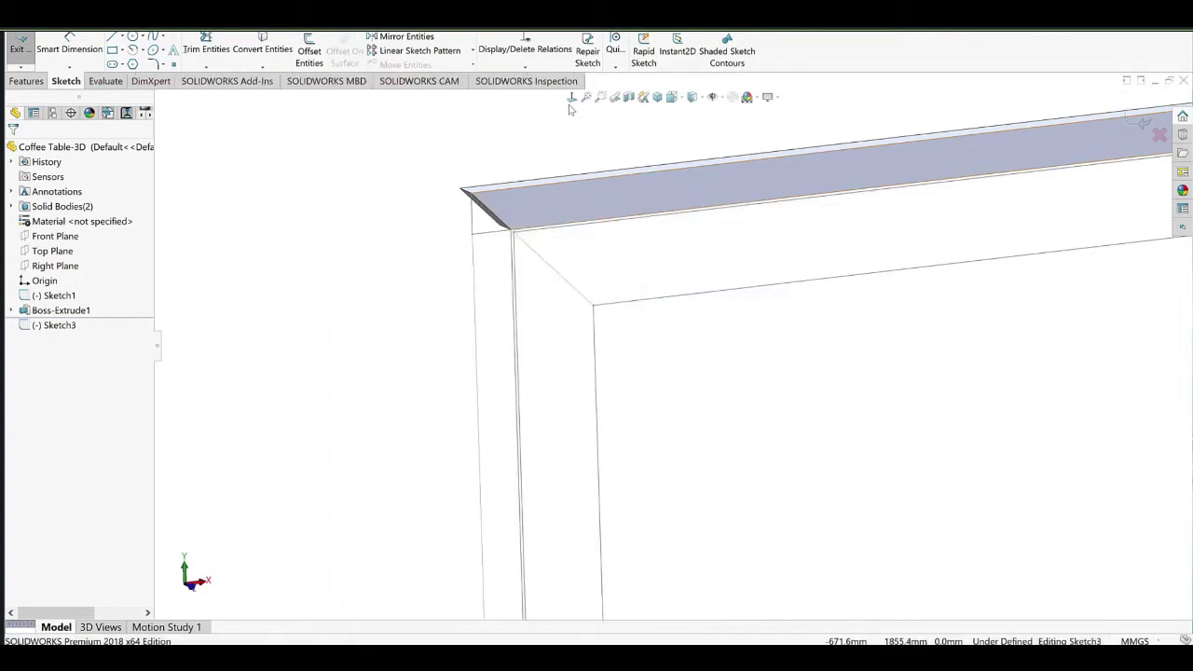
Draw a 30 by 1570 mm rectangle for the left side panel from the top panel's outer corner to the bottom panel's inner miter corner.
left_click(571, 98)
scroll(561, 239, "down", 2)
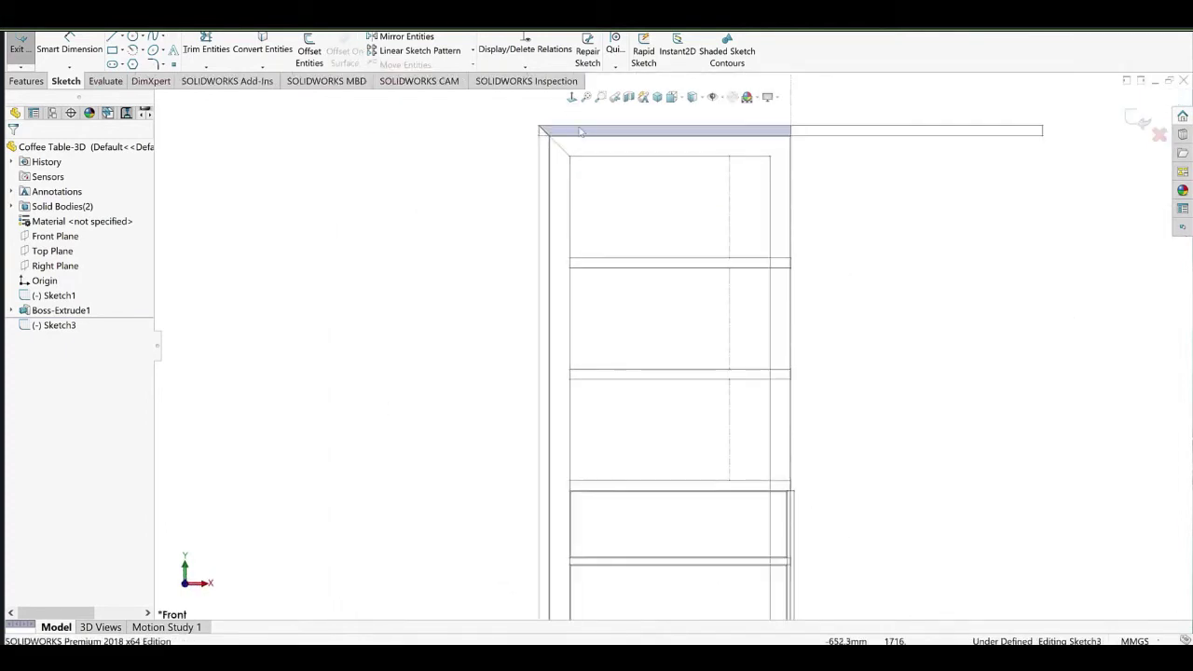
scroll(578, 133, "down", 2)
left_click(114, 54)
scroll(563, 177, "down", 6)
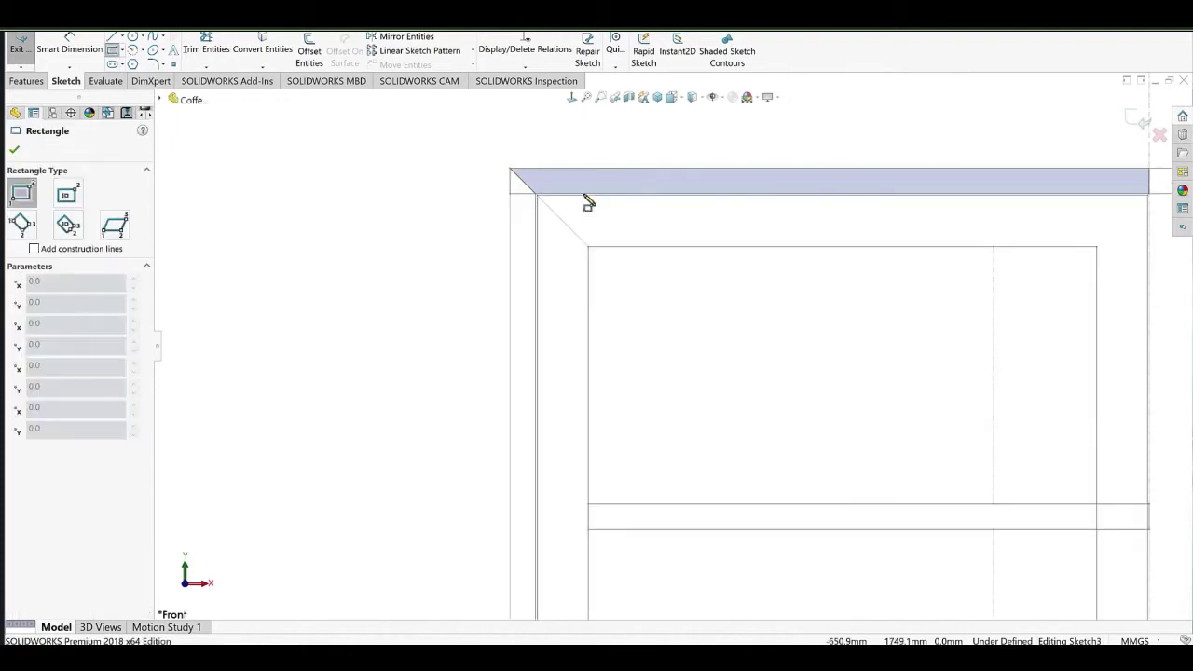
left_click(475, 159)
scroll(643, 386, "up", 7)
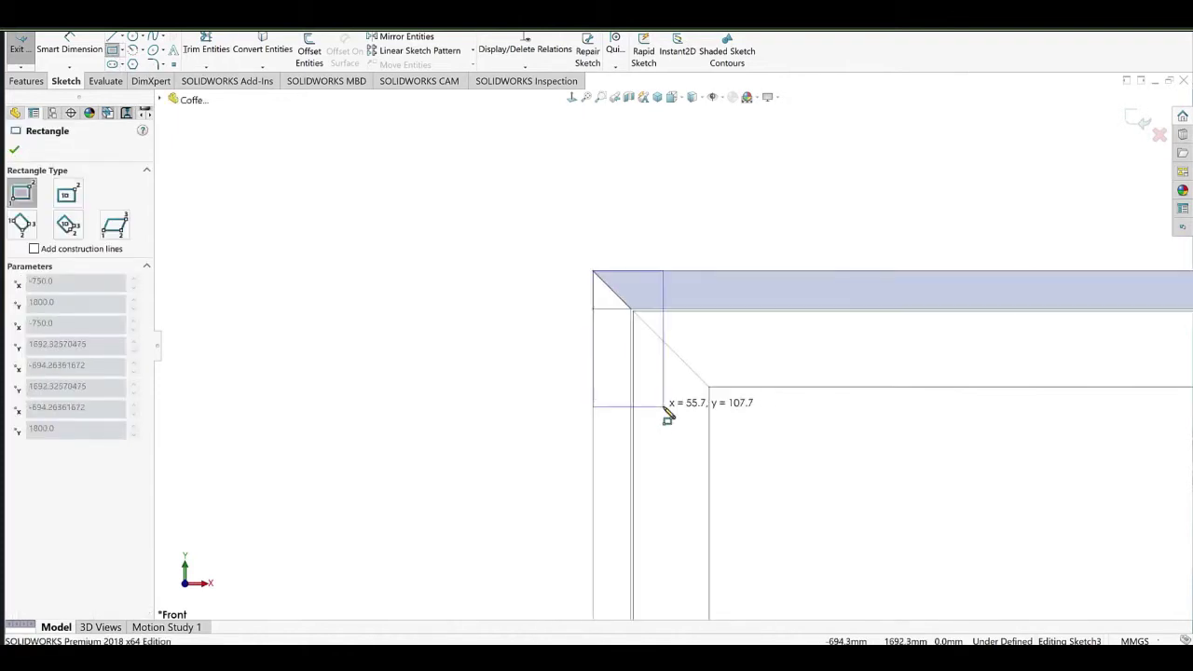
left_click(714, 504)
middle_click_drag(714, 503, 601, 170, "ctrl")
scroll(559, 395, "down", 5)
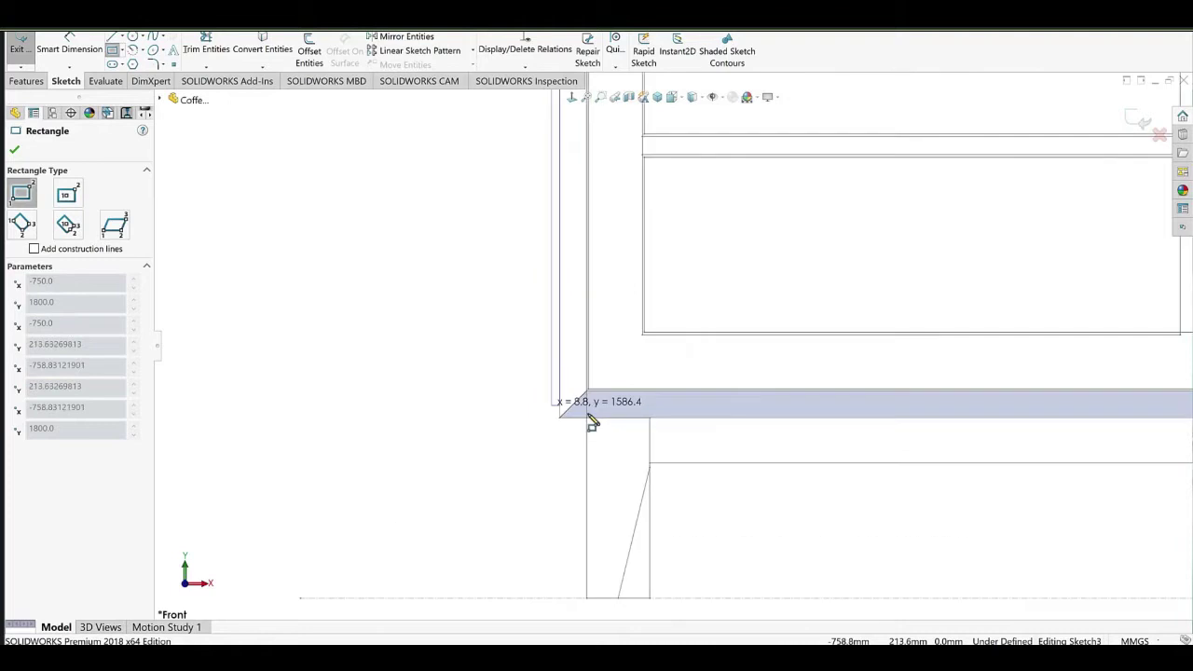
scroll(597, 400, "down", 2)
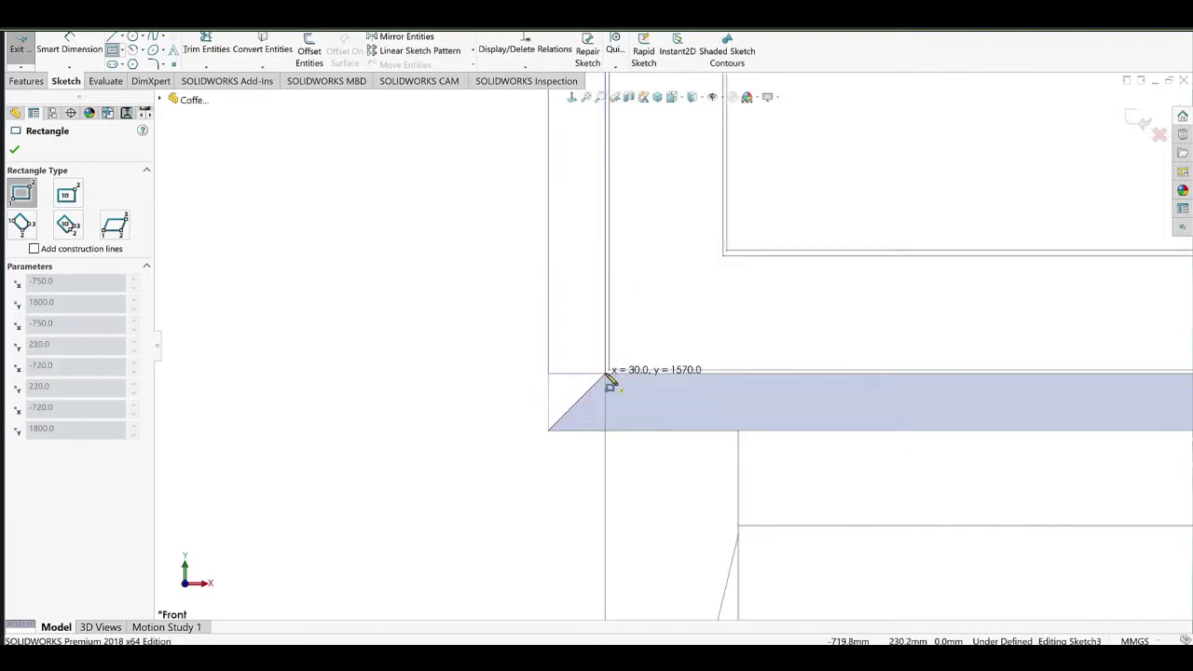
left_click(605, 374)
right_click(436, 234)
left_click(472, 239)
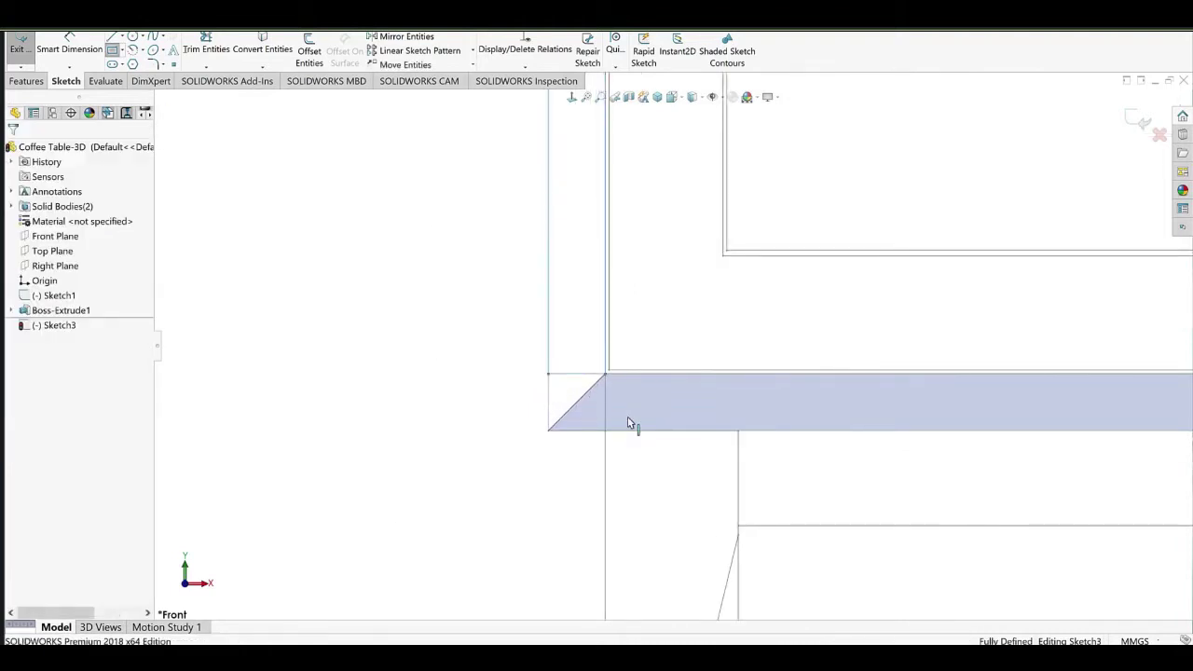
Delete the side panel profile's bottom edge and extend its outer line down to the bottom panel's outer miter corner.
left_click(561, 375)
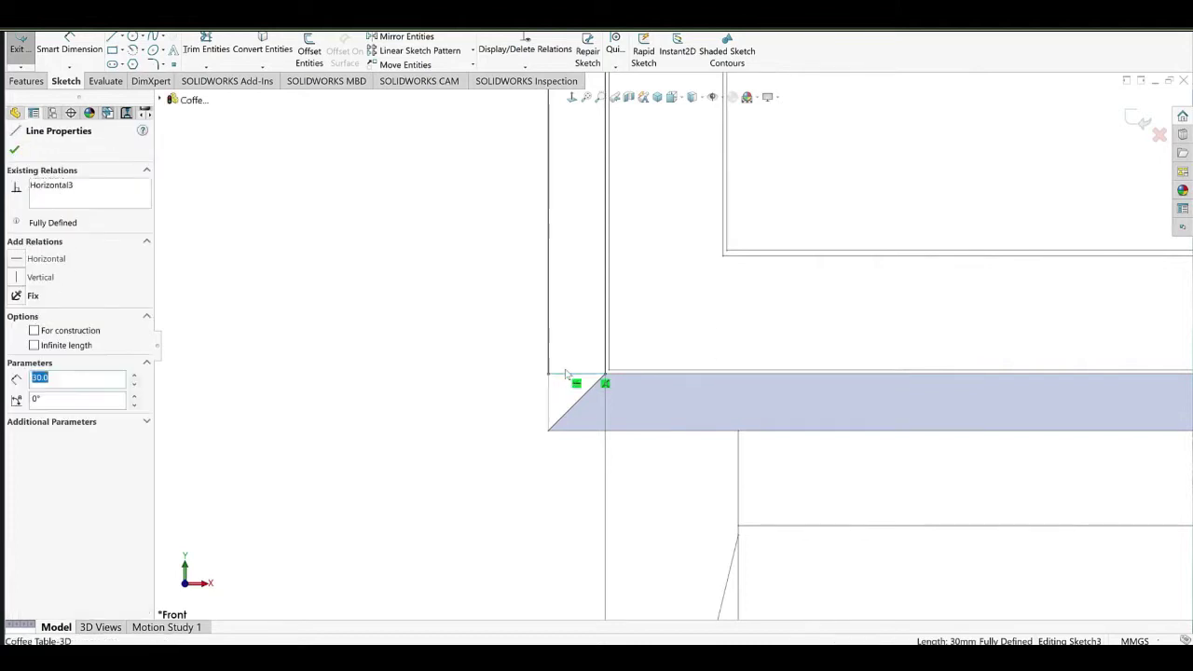
key("Delete")
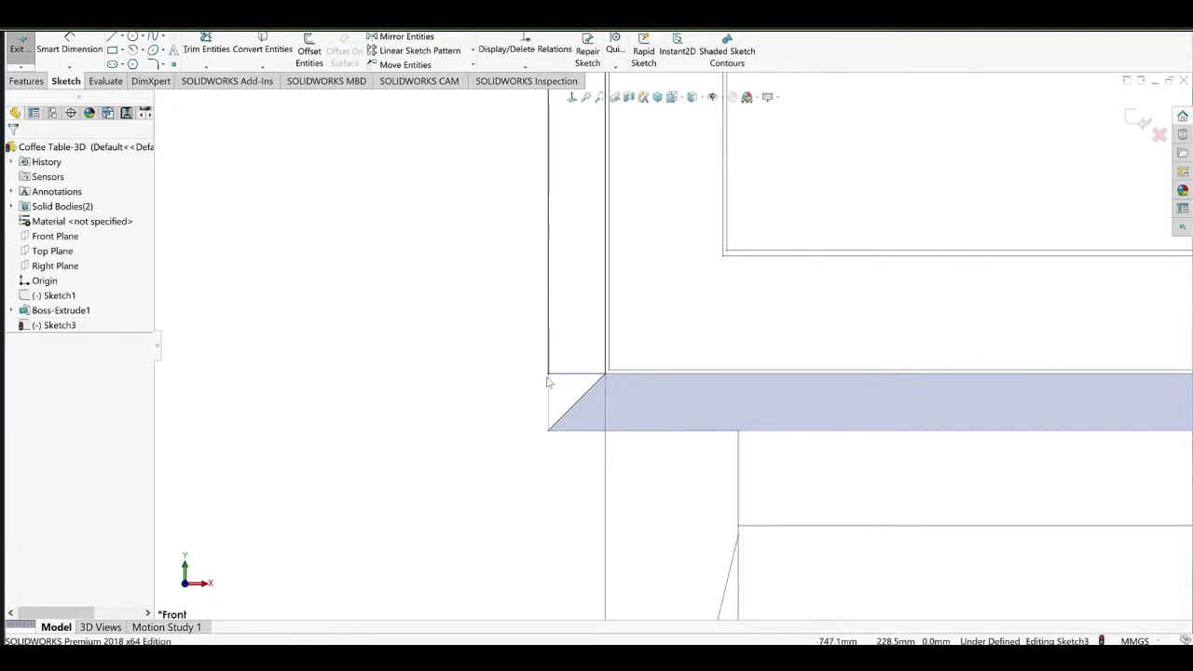
left_click_drag(550, 379, 546, 433)
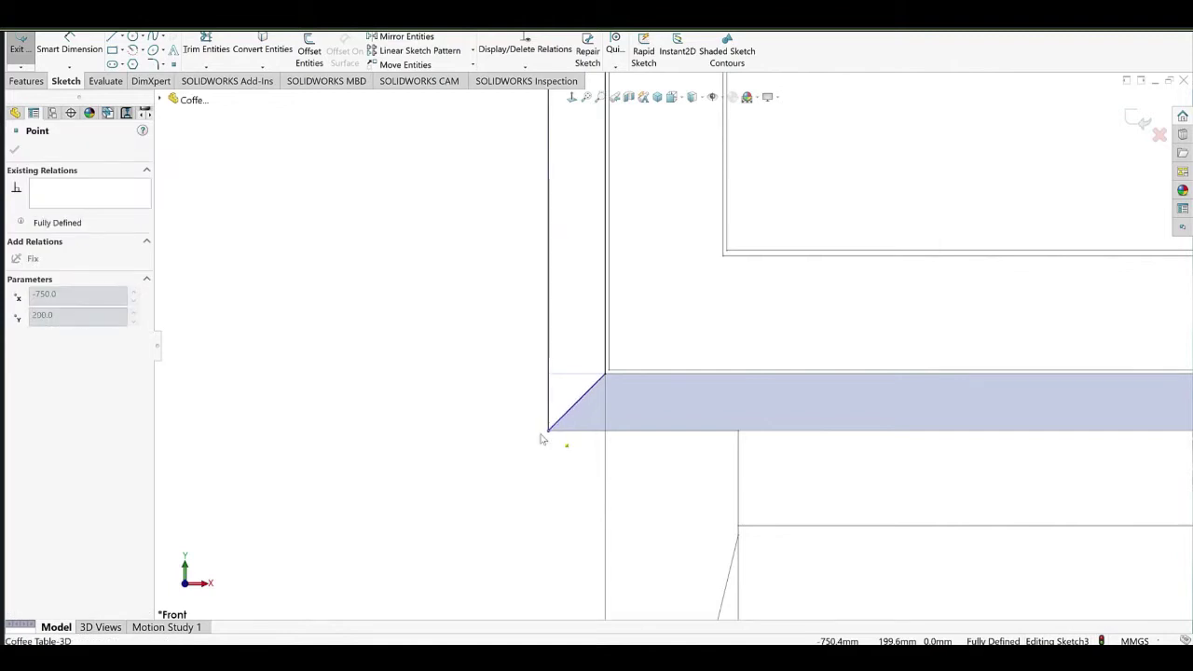
left_click(562, 342)
Delete the side panel profile's top edge and shorten its inner line to the top panel's inner miter corner.
scroll(678, 201, "up", 9)
middle_click_drag(683, 507, 665, 494, "ctrl")
scroll(652, 448, "down", 1)
middle_click_drag(583, 125, 597, 438, "ctrl")
scroll(638, 170, "up", 2)
scroll(673, 253, "down", 10)
scroll(480, 477, "up", 6)
scroll(641, 454, "down", 6)
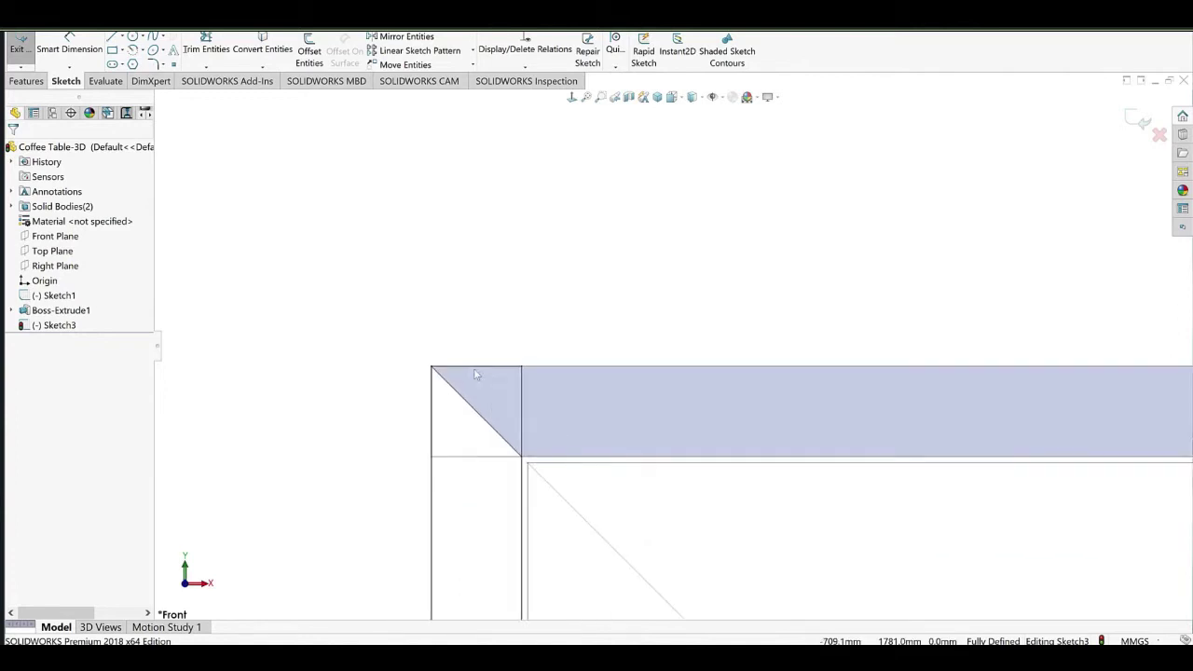
left_click(479, 352)
left_click(468, 365)
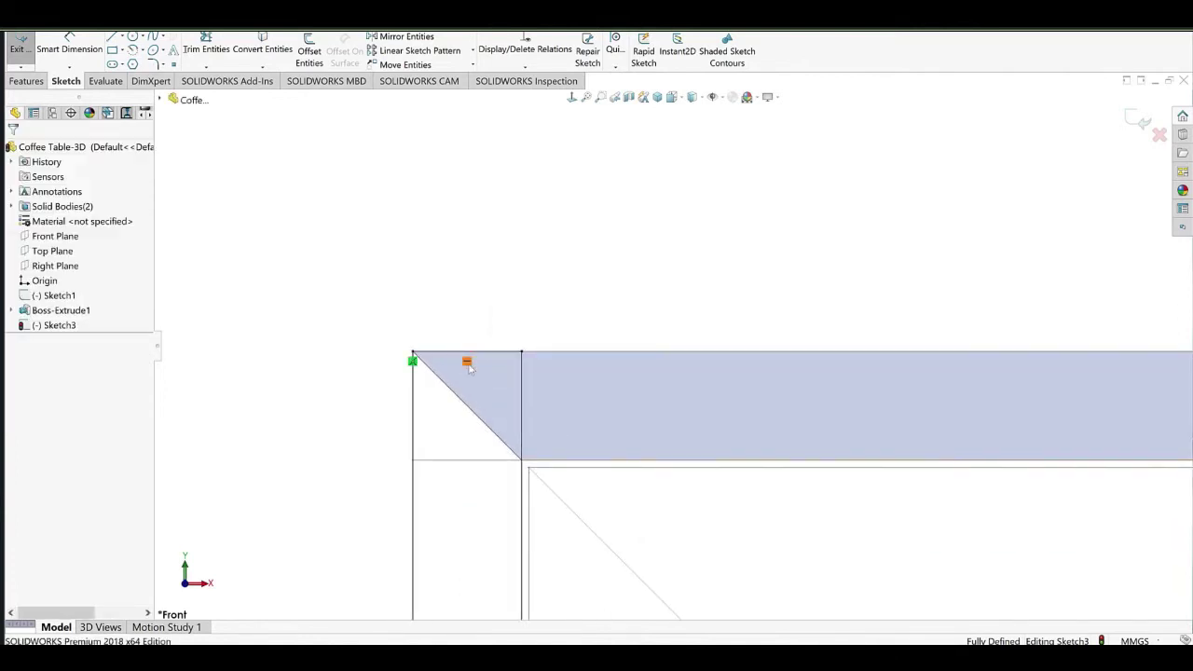
key("Delete")
left_click_drag(523, 352, 522, 461)
left_click(520, 459)
left_click(445, 279)
Extrude the mitered side panel profile up to the top panel's rear corner vertex with Merge result turned off.
scroll(684, 407, "up", 7)
middle_click_drag(673, 368, 744, 479)
left_click(40, 85)
left_click(21, 43)
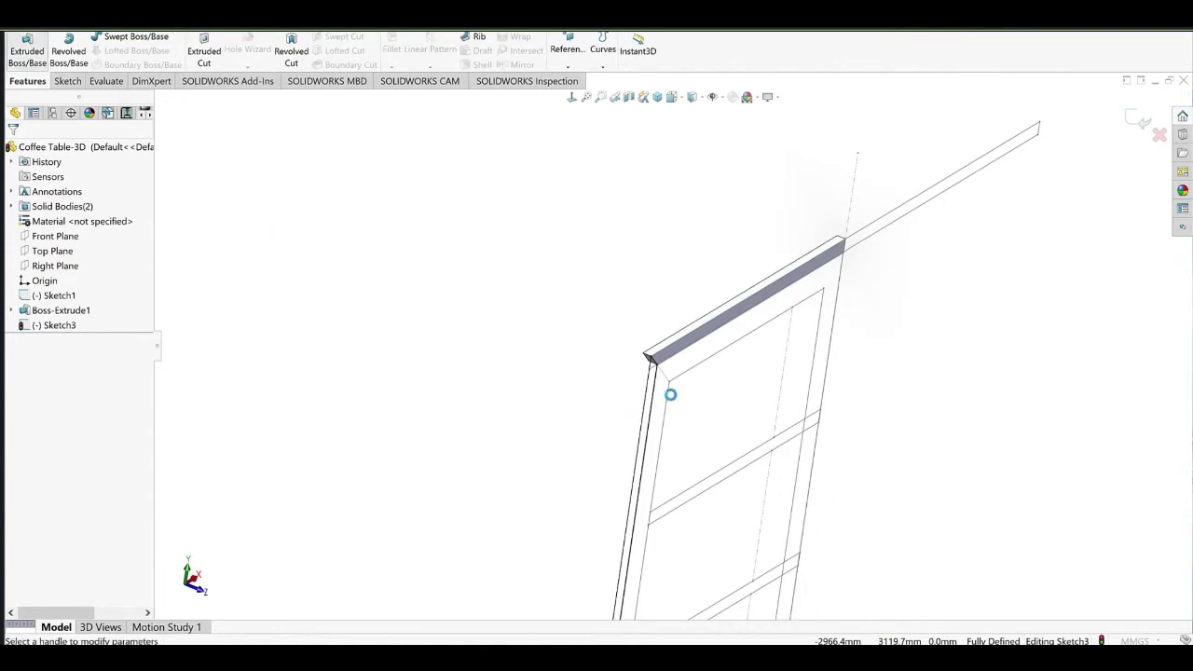
left_click(645, 357)
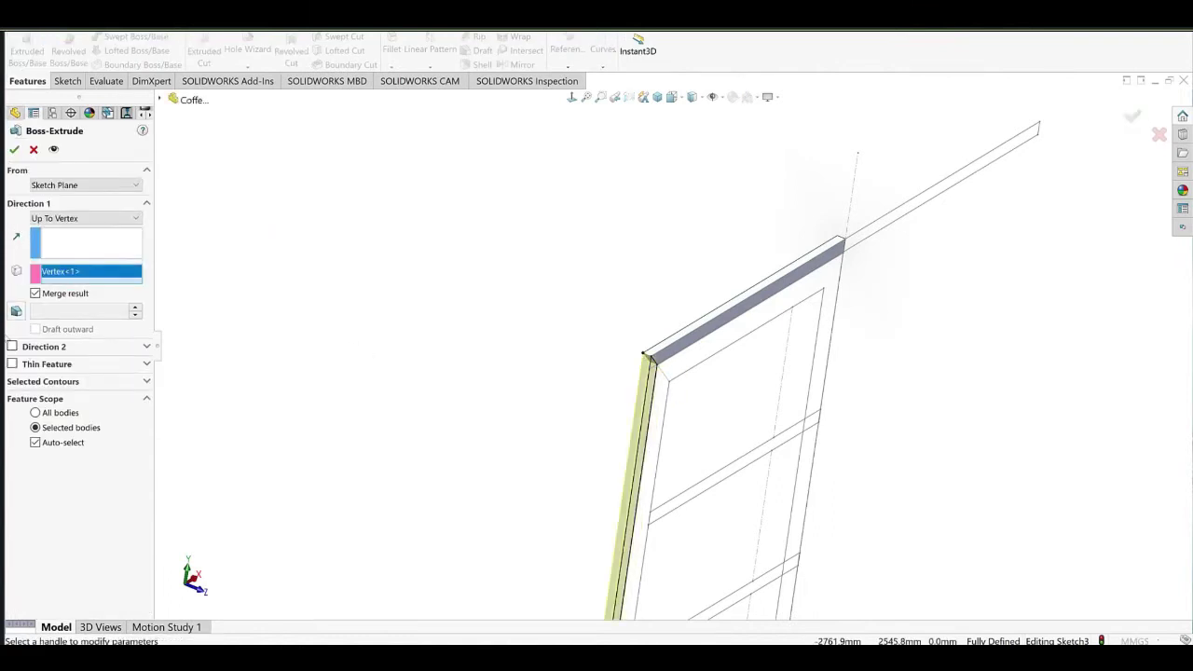
left_click(53, 295)
left_click(14, 150)
Inspect the miter joint between the top and side panels from several angles.
mouse_move(785, 385)
middle_mouse_down()
mouse_move(692, 288)
mouse_move(726, 368)
middle_mouse_up()
scroll(740, 447, "up", 5)
middle_click_drag(705, 426, 569, 292, "ctrl")
mouse_move(570, 292)
middle_mouse_down()
mouse_move(564, 268)
mouse_move(638, 316)
middle_mouse_up()
scroll(582, 237, "down", 6)
middle_click_drag(559, 249, 580, 311)
scroll(628, 246, "down", 3)
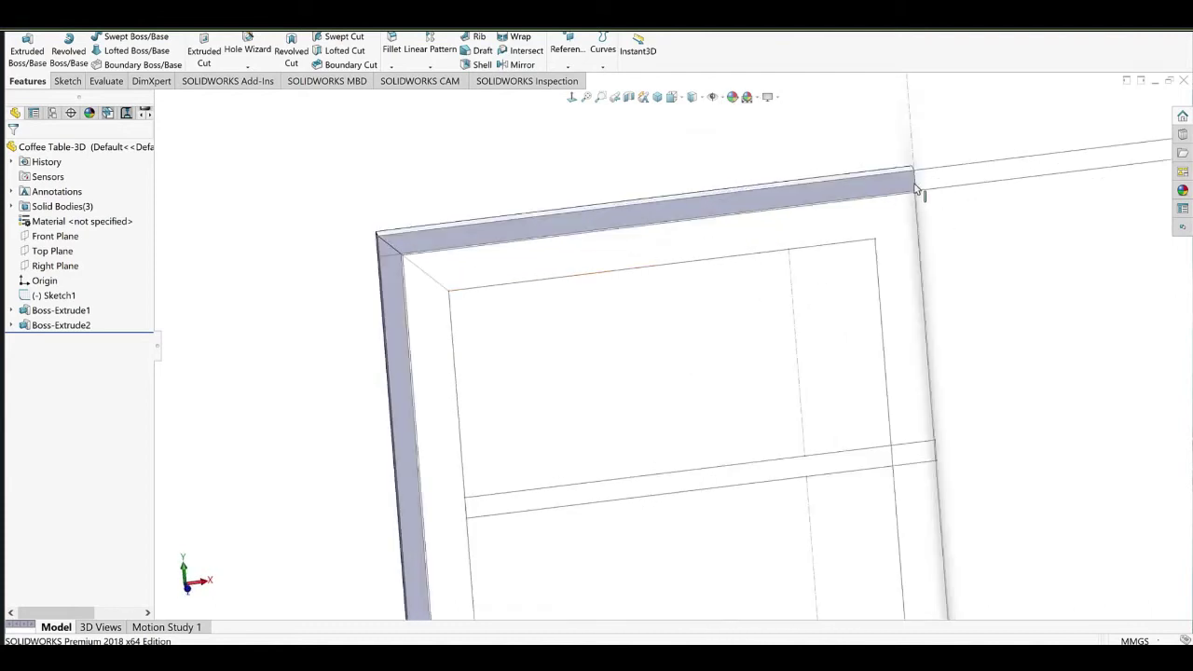
middle_click_drag(759, 212, 771, 219)
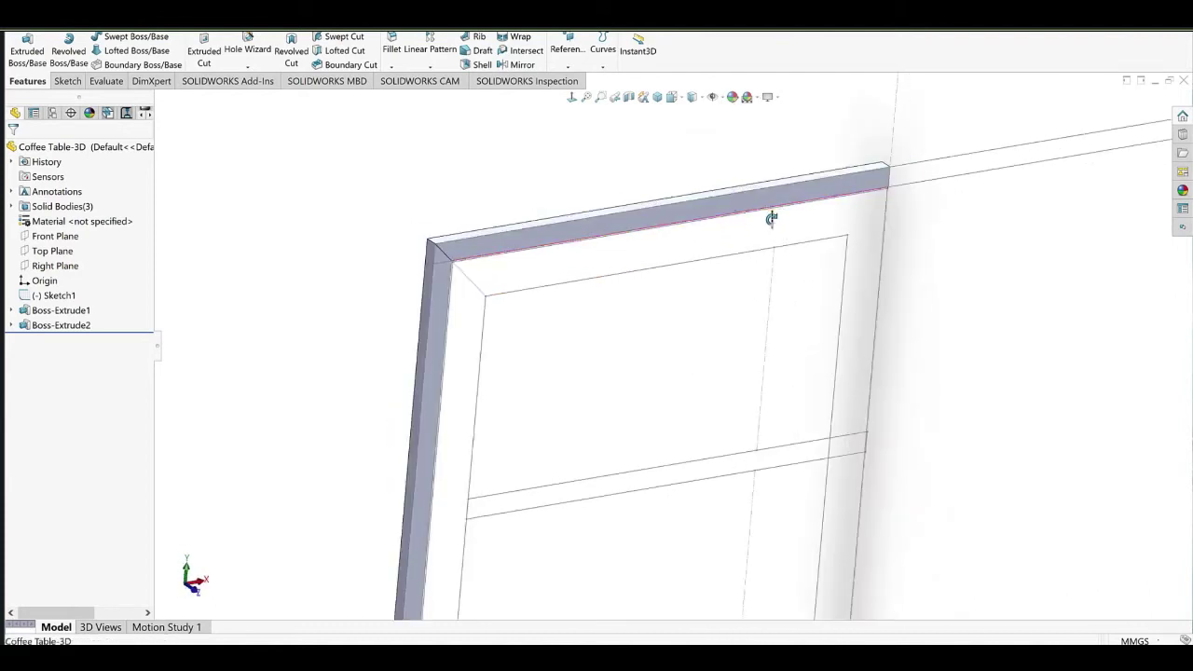
Turn off Shadows In Shaded Mode for the model display.
left_click(770, 97)
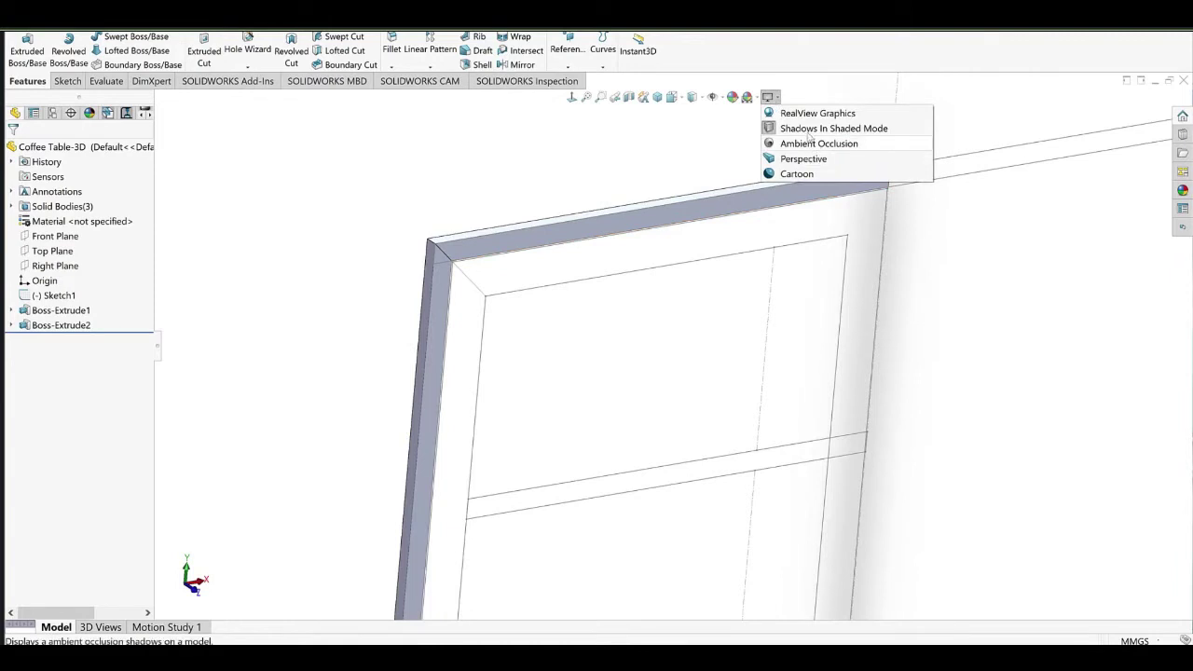
left_click(809, 130)
scroll(899, 330, "up", 5)
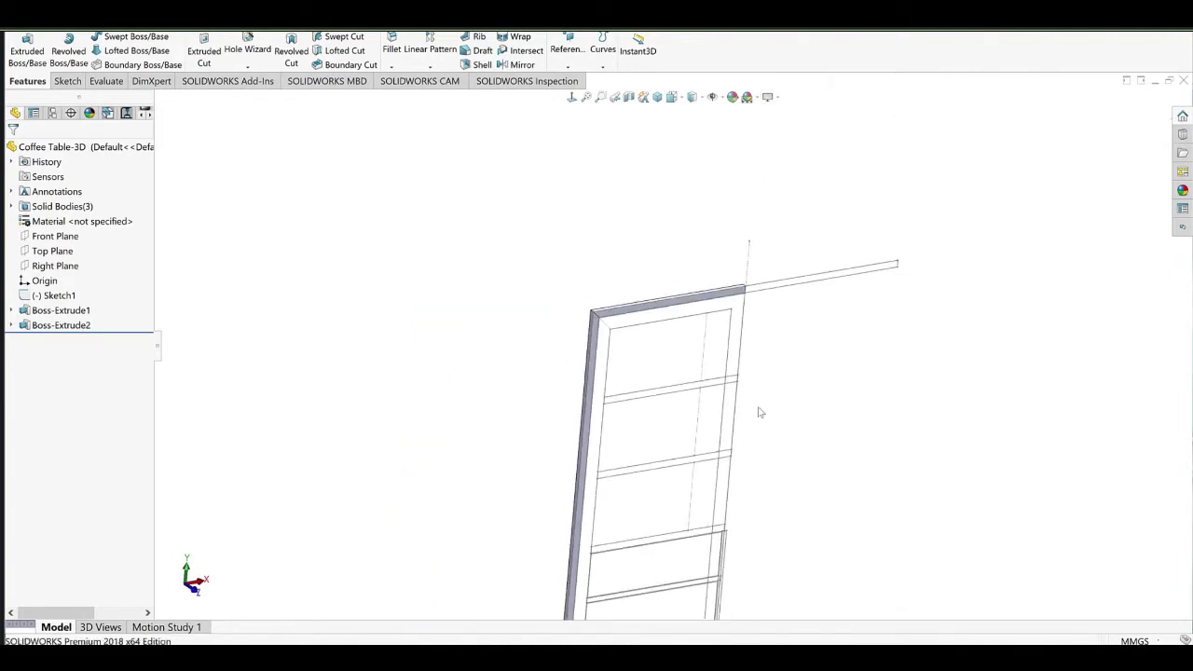
middle_click_drag(781, 436, 710, 304, "ctrl")
left_click(773, 99)
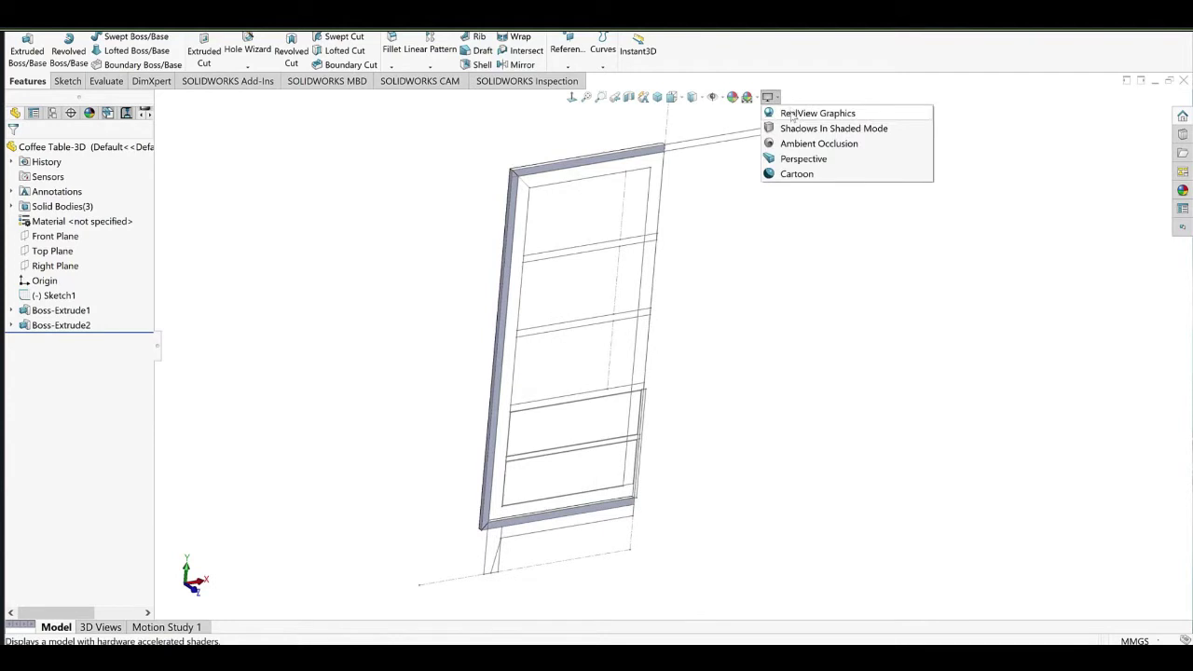
left_click(789, 110)
scroll(719, 276, "up", 3)
middle_click_drag(718, 276, 672, 434)
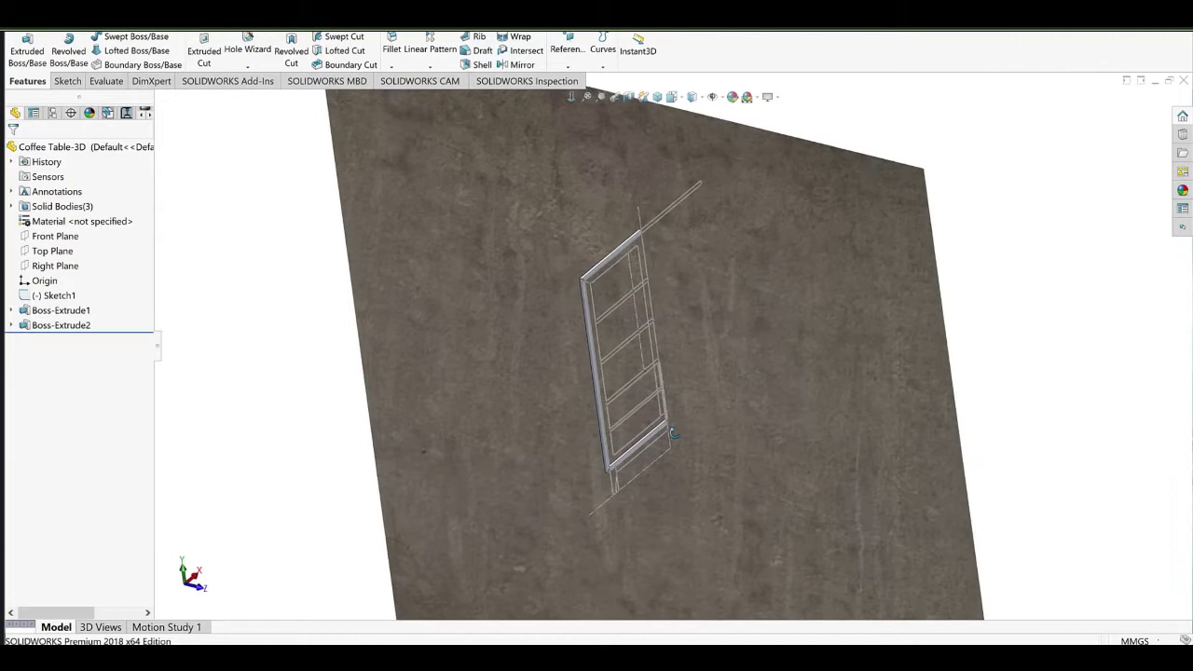
left_click(767, 97)
left_click(794, 109)
Check the cabinet frame's orientation using the standard views.
scroll(626, 284, "down", 3)
middle_click_drag(625, 284, 625, 222)
scroll(586, 356, "up", 4)
scroll(689, 239, "down", 3)
scroll(547, 298, "down", 6)
left_click(672, 99)
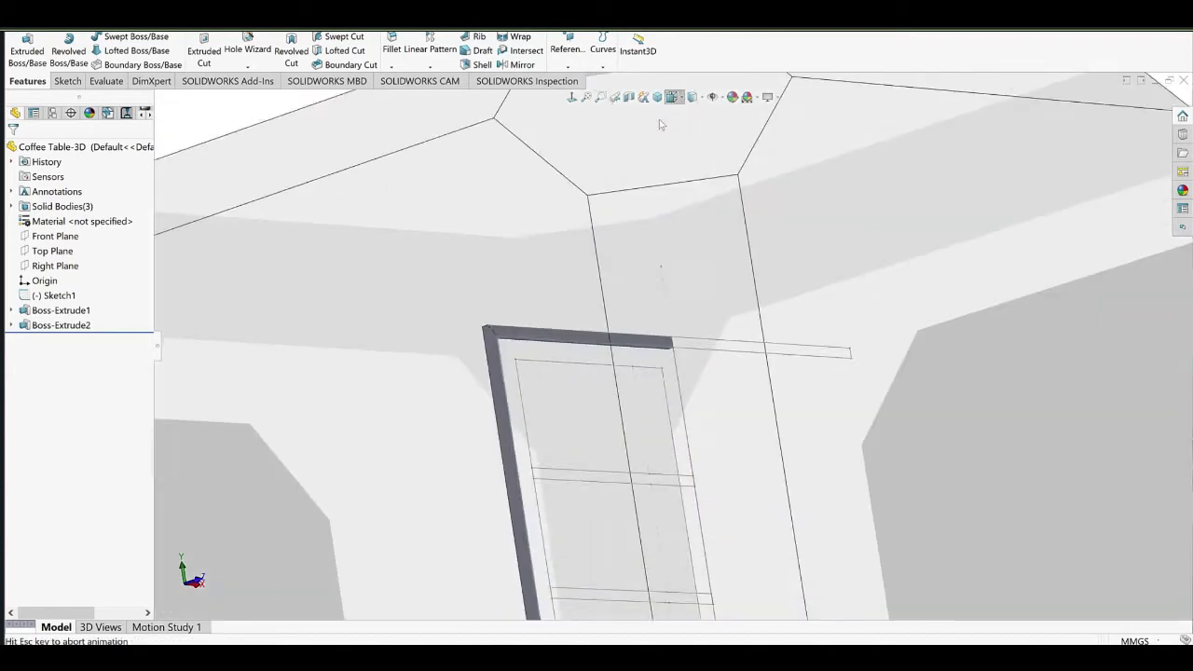
left_click(572, 99)
left_click(571, 98)
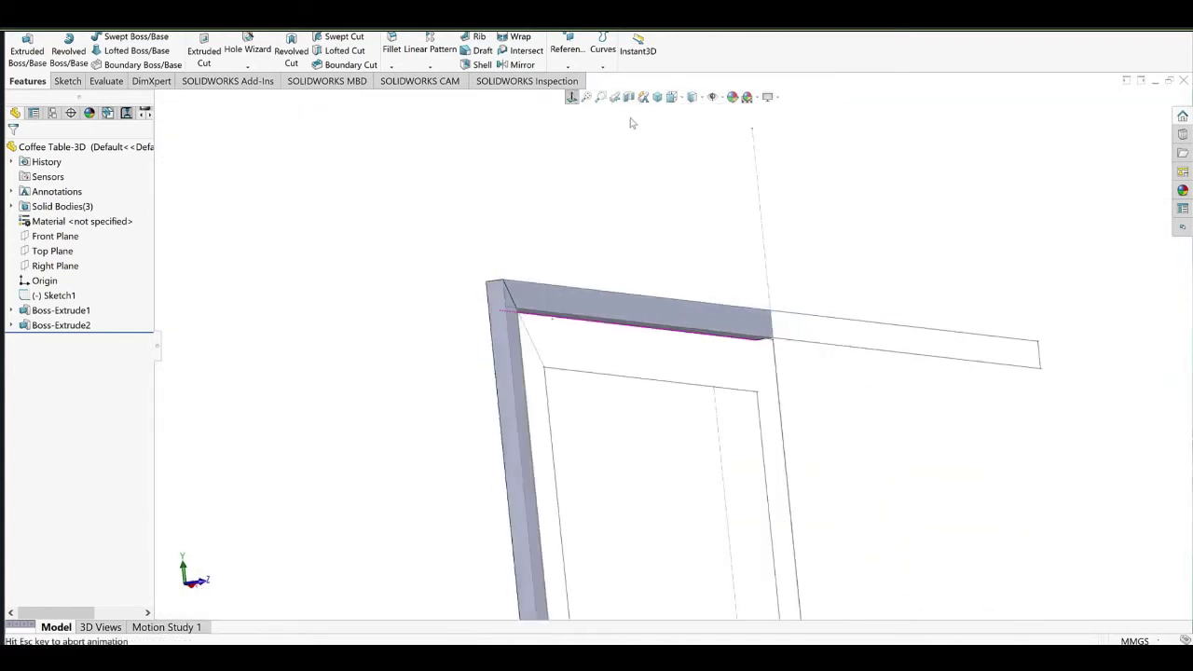
left_click(672, 98)
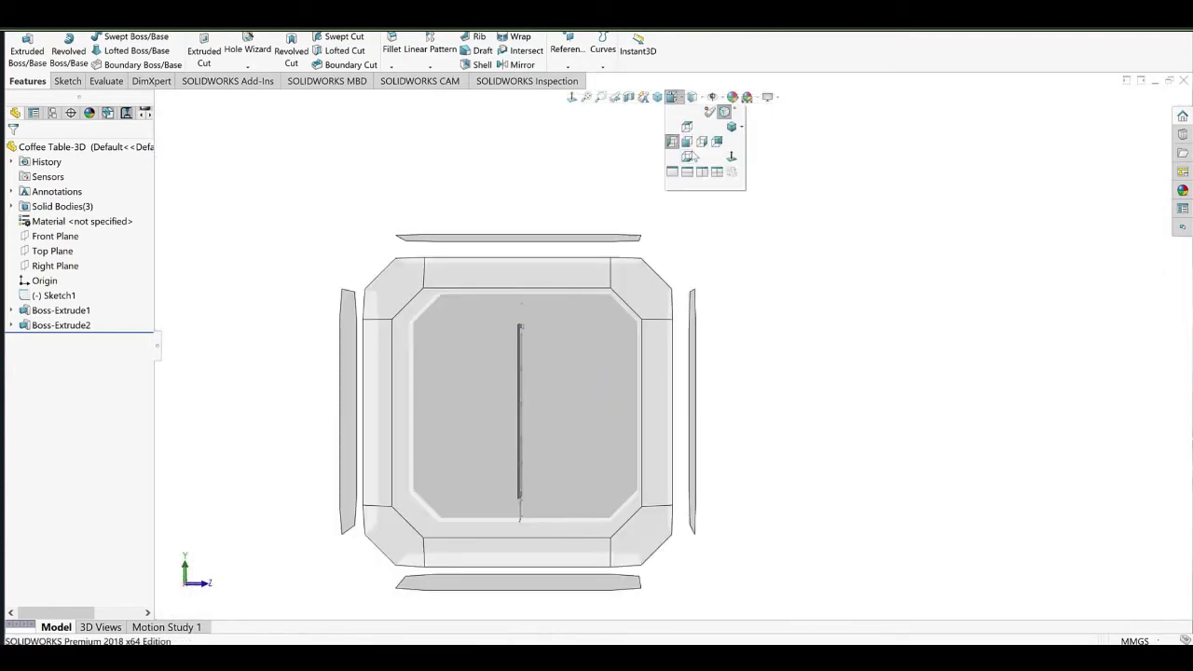
left_click(688, 145)
Start a new sketch on the rear face of the top panel.
scroll(521, 203, "down", 4)
middle_click_drag(519, 203, 766, 228)
scroll(483, 250, "down", 4)
scroll(484, 249, "up", 2)
left_click(487, 280)
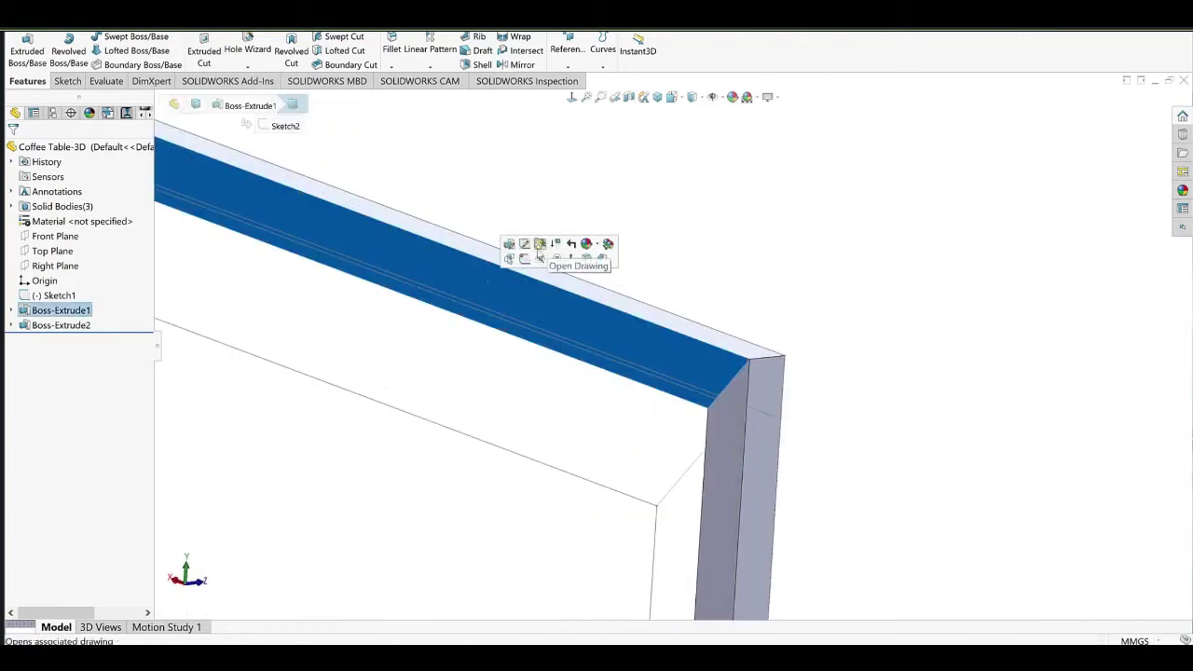
left_click(524, 259)
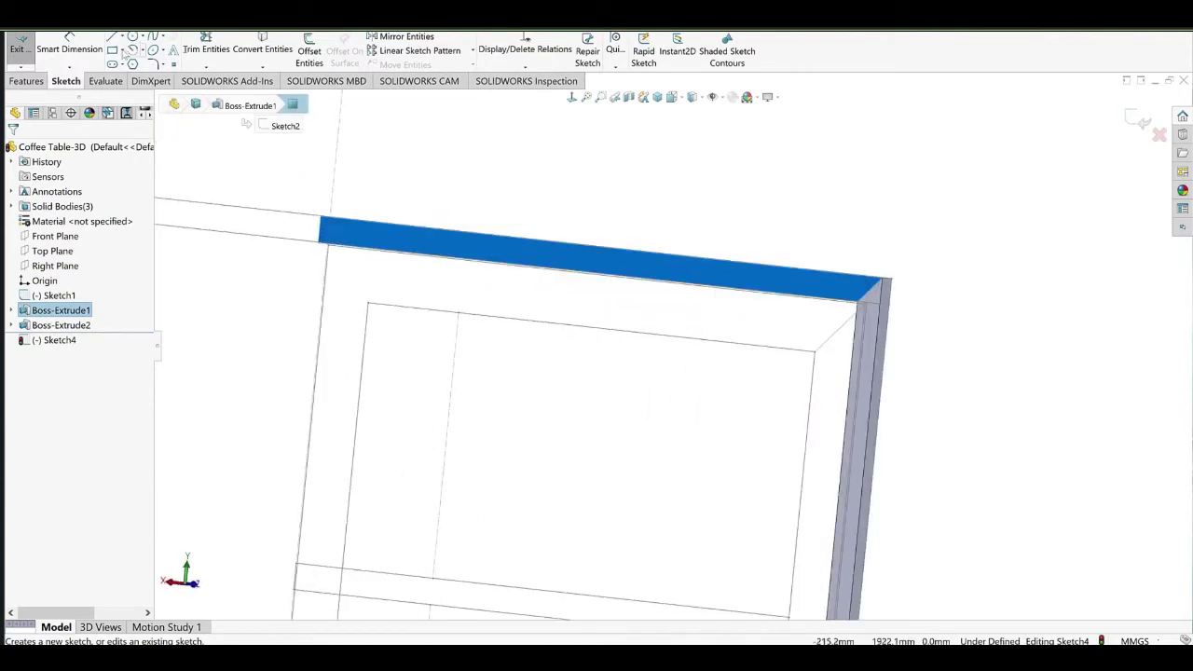
Draw a rectangle 750 mm wide and about 16 mm high along the top edge, from the top panel's inner end to its outer corner.
scroll(384, 246, "down", 6)
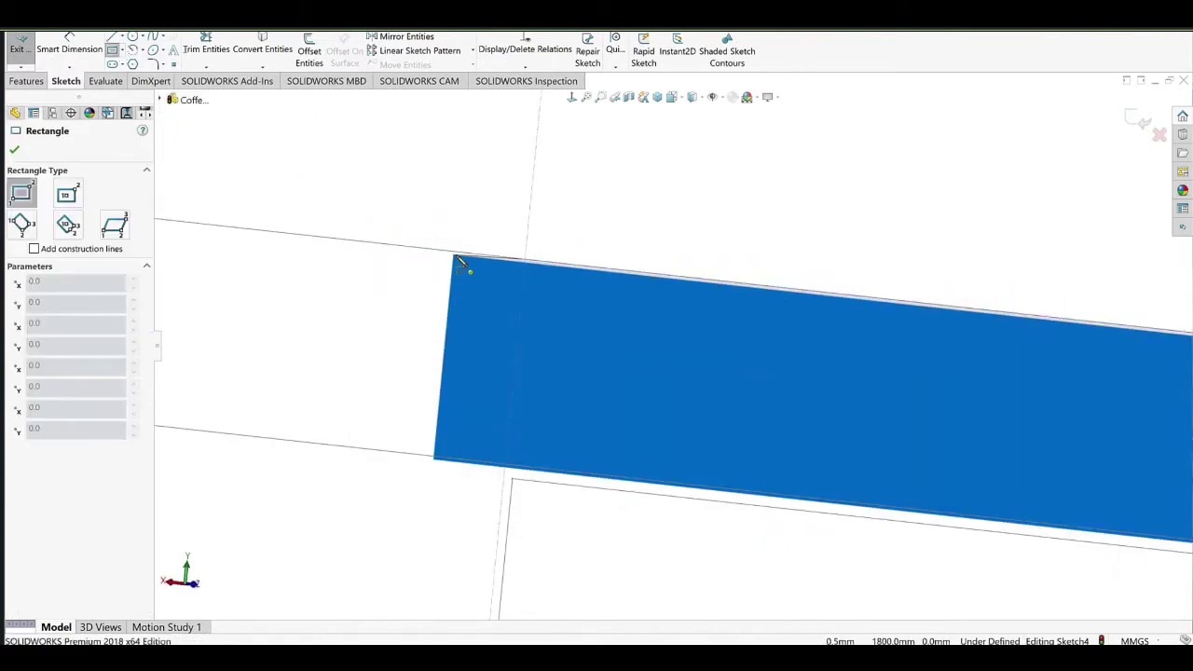
left_click(454, 255)
scroll(608, 382, "up", 12)
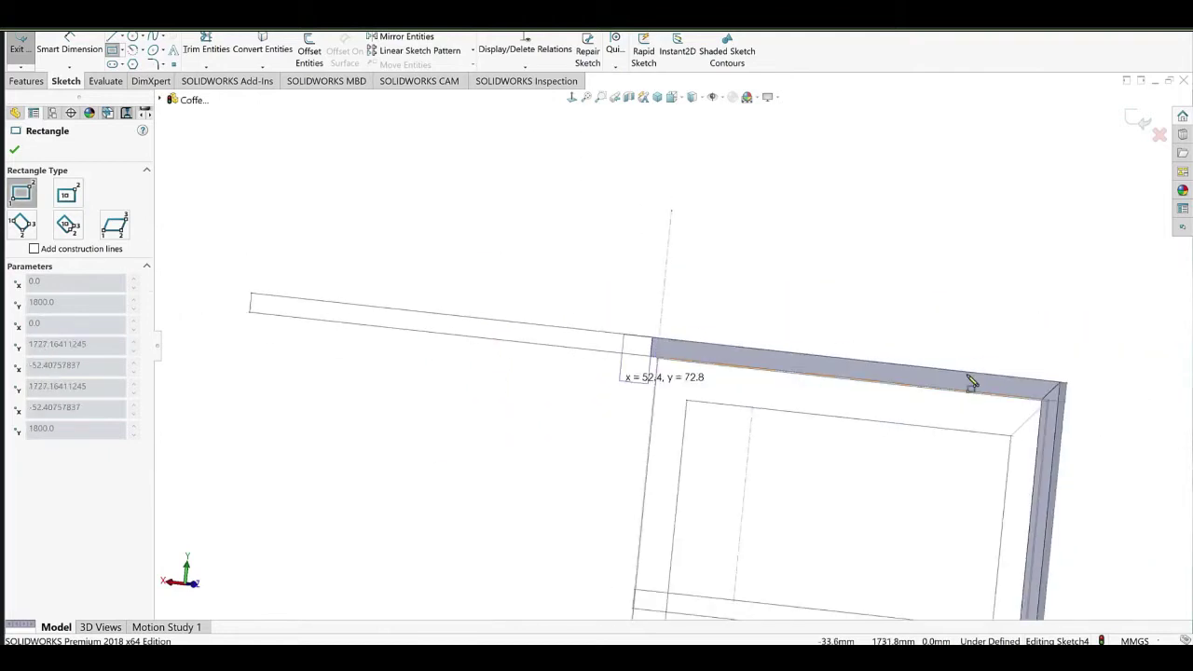
scroll(951, 382, "down", 9)
scroll(729, 308, "down", 1)
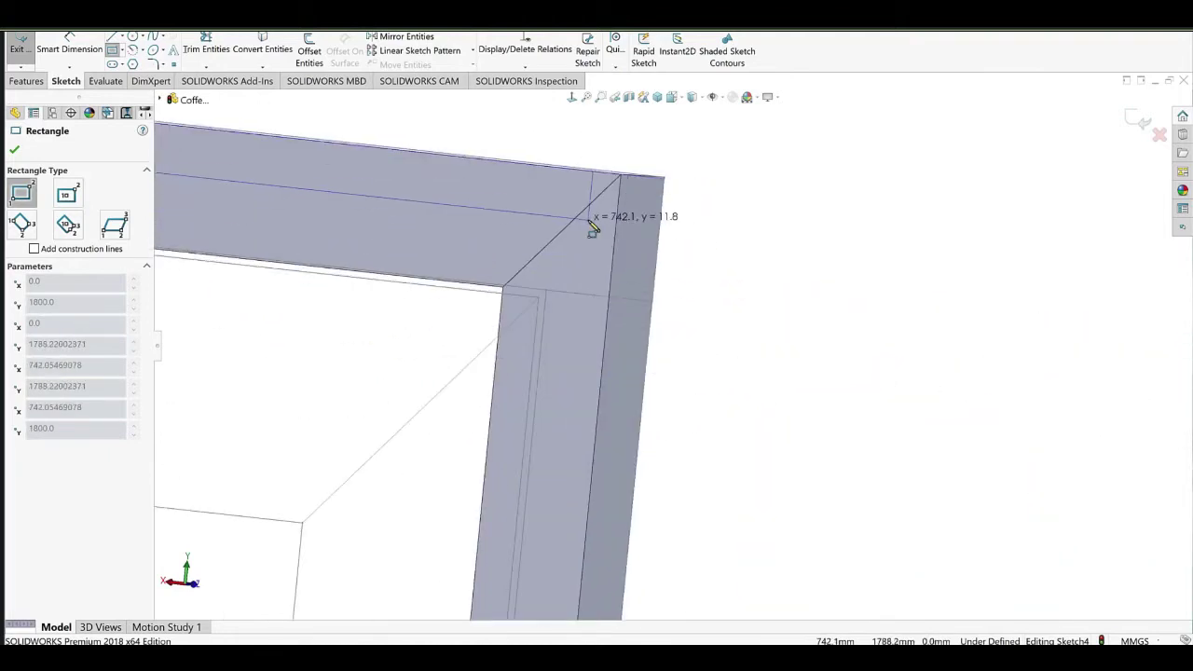
scroll(593, 231, "up", 3)
scroll(574, 244, "down", 3)
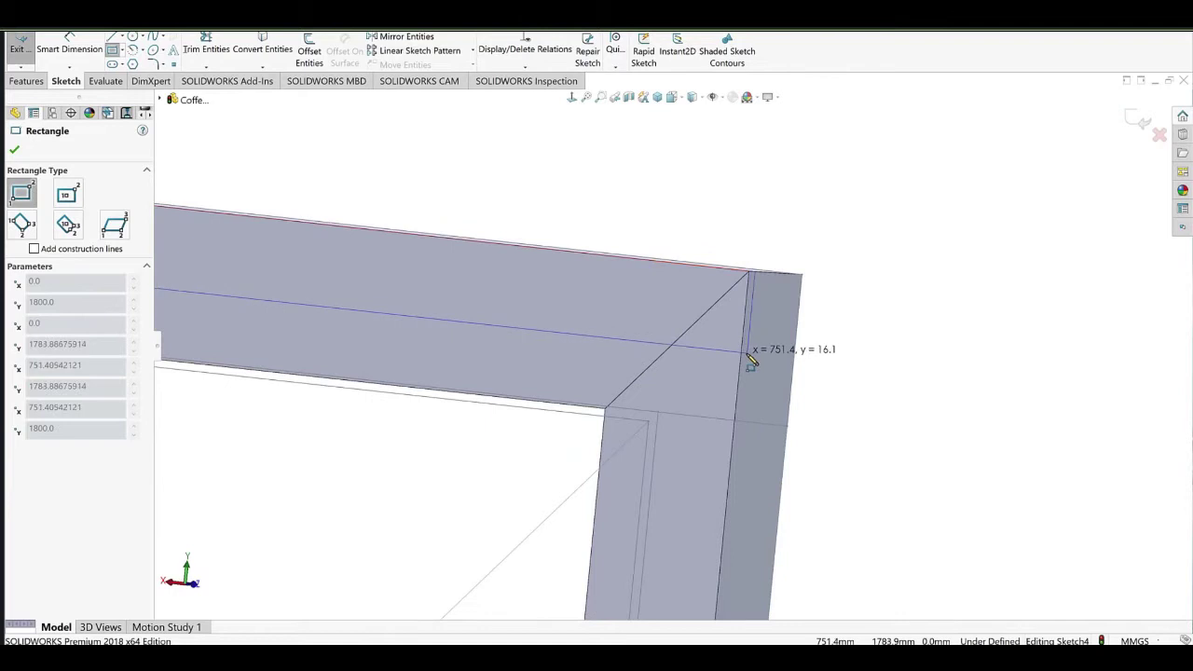
left_click(743, 355)
Dimension the rectangle's height to 19 mm.
left_click(86, 54)
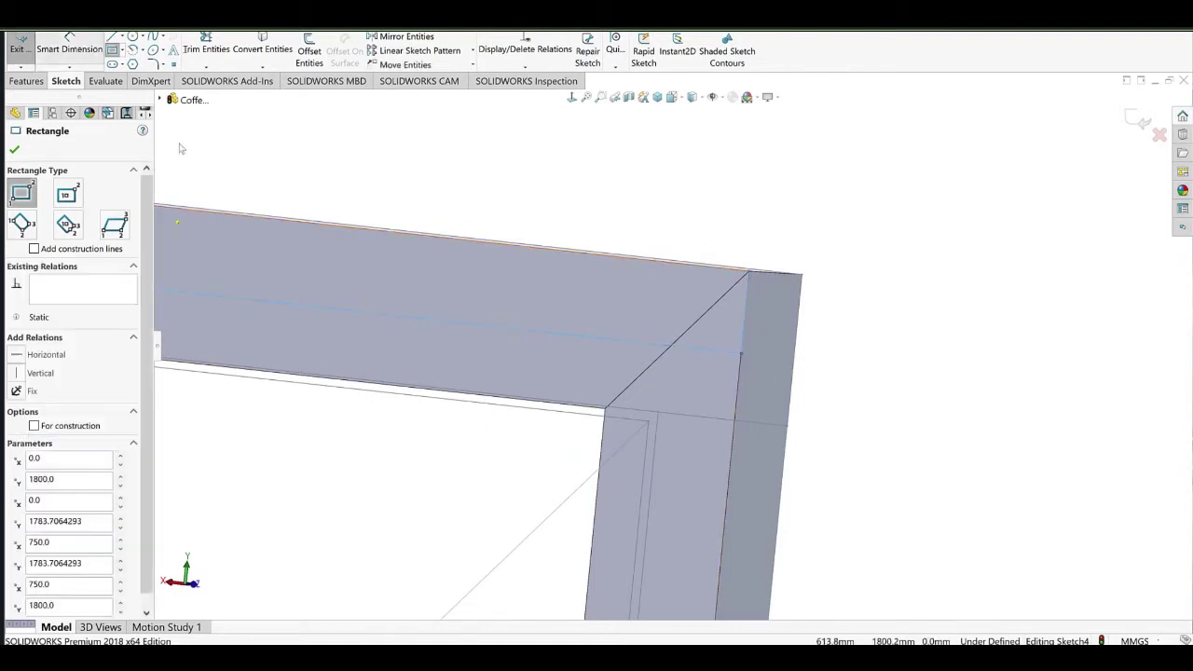
left_click(745, 317)
left_click(848, 334)
type("18")
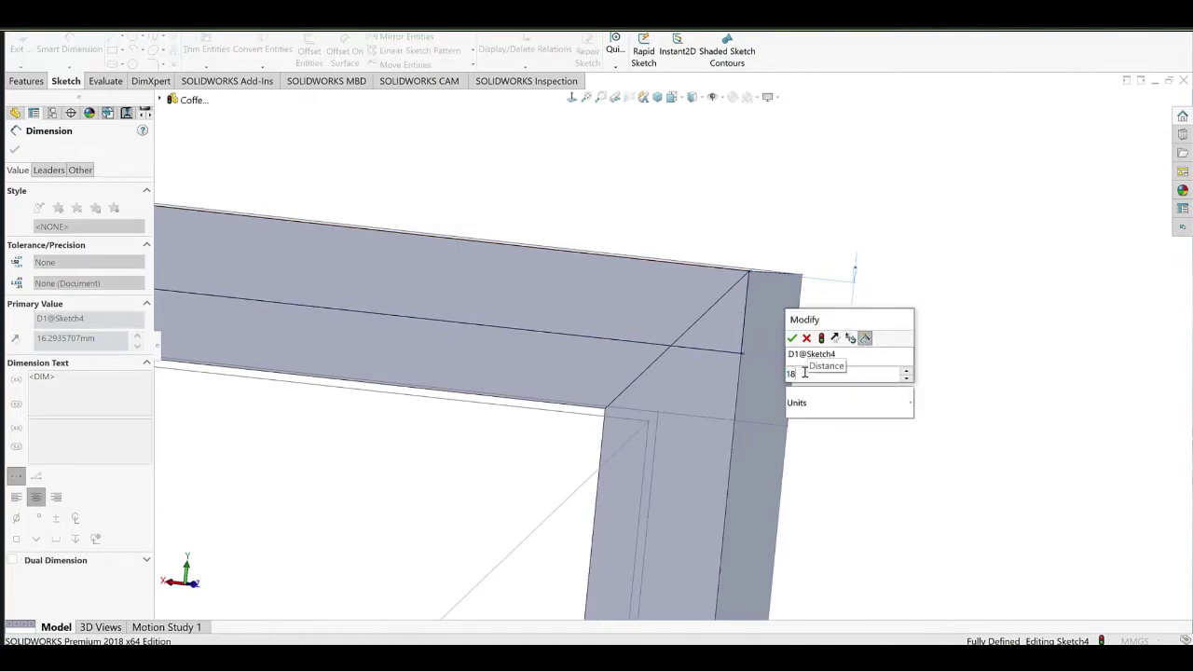
key("Return")
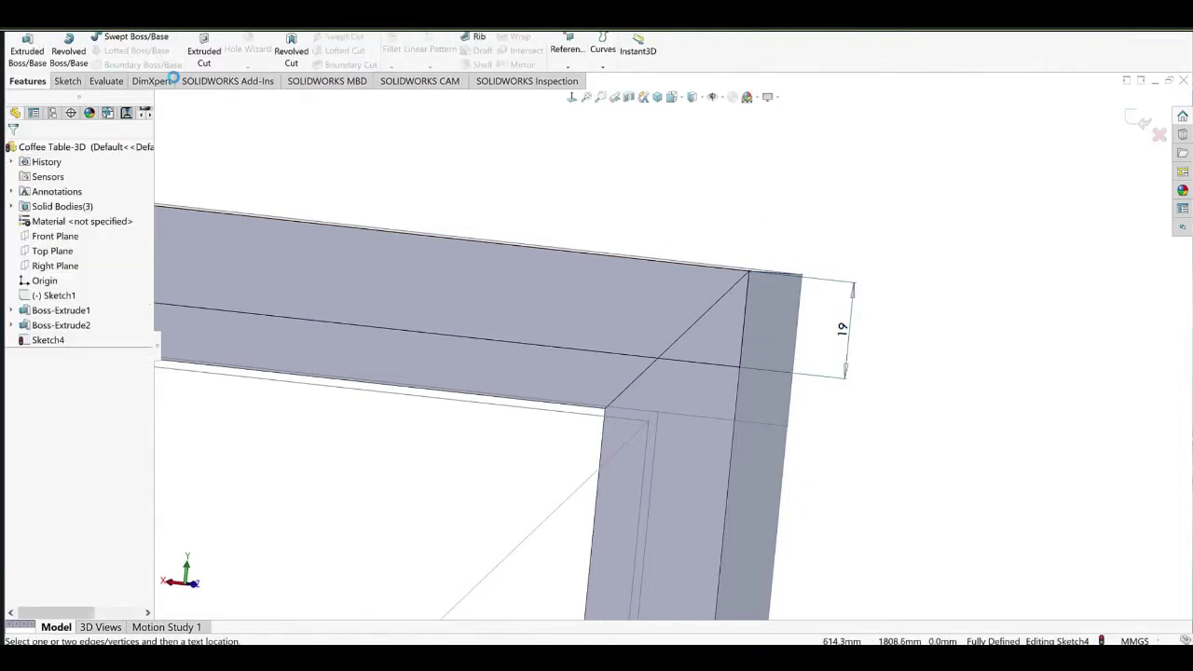
Extrude the rectangle 430 mm backward from the frame as a separate body with Merge result turned off.
scroll(681, 348, "up", 7)
middle_click_drag(556, 375, 474, 436)
scroll(471, 437, "up", 7)
scroll(494, 384, "down", 5)
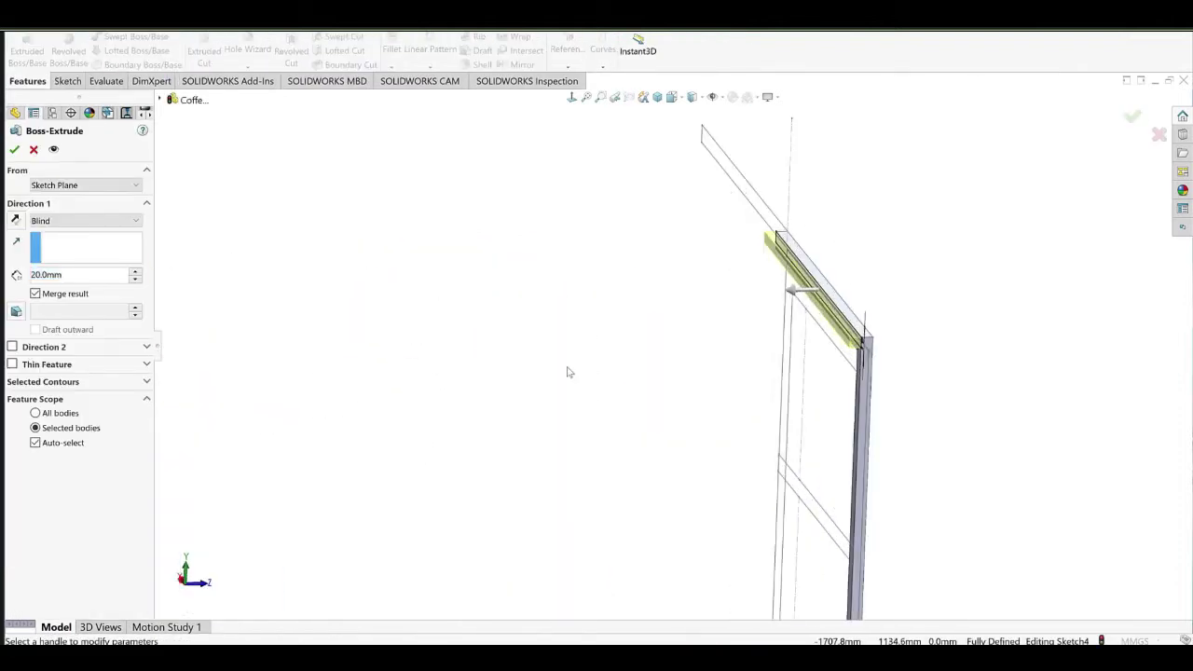
left_click(74, 275)
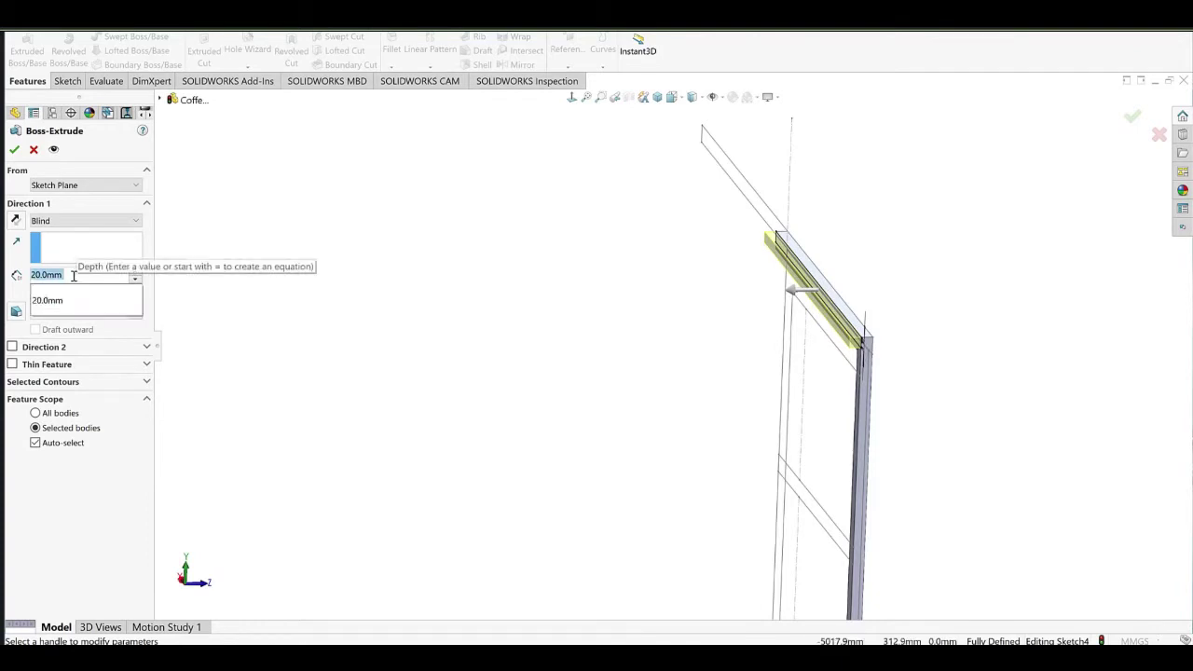
type("430")
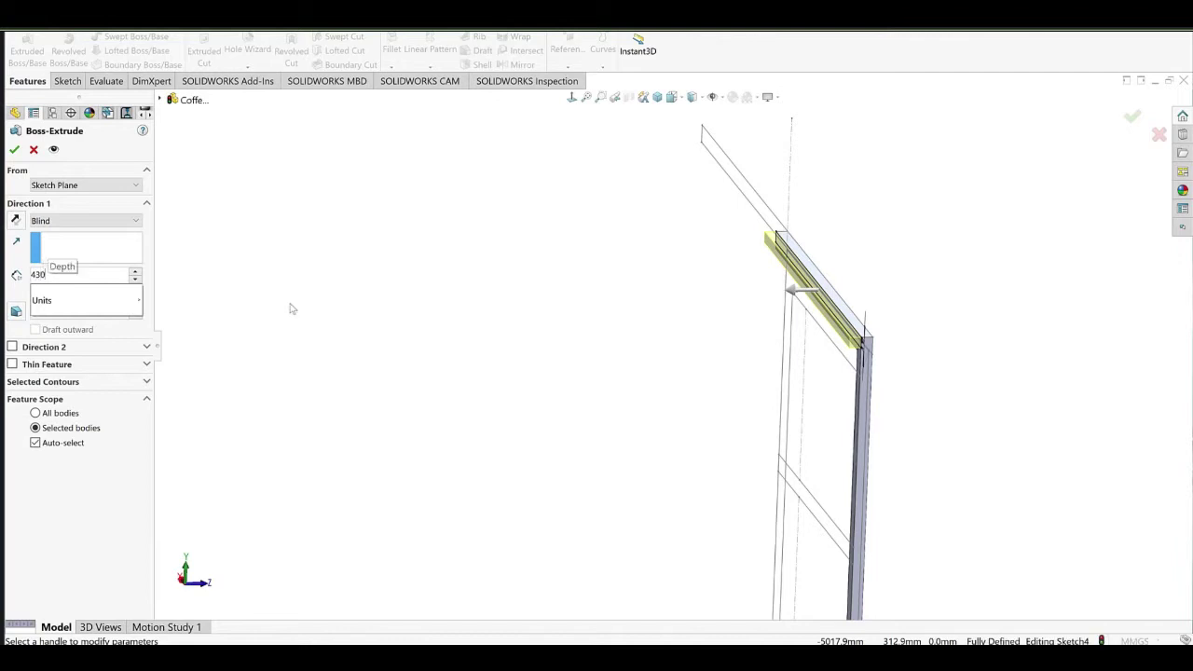
key("Return")
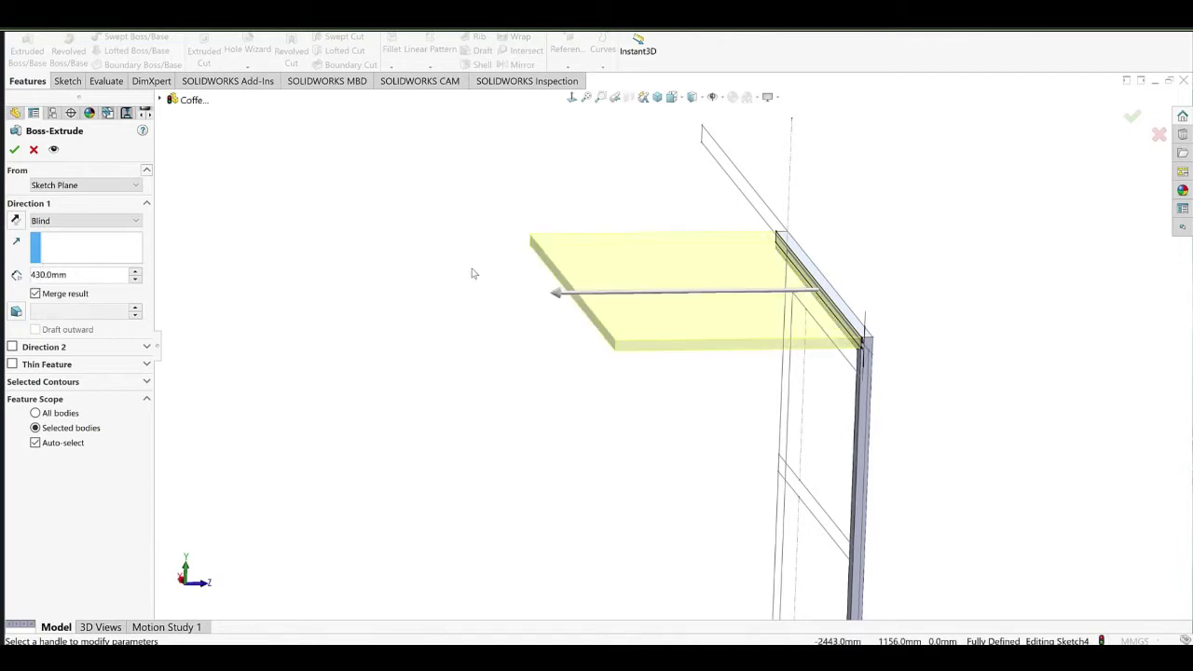
left_click(36, 294)
left_click(15, 151)
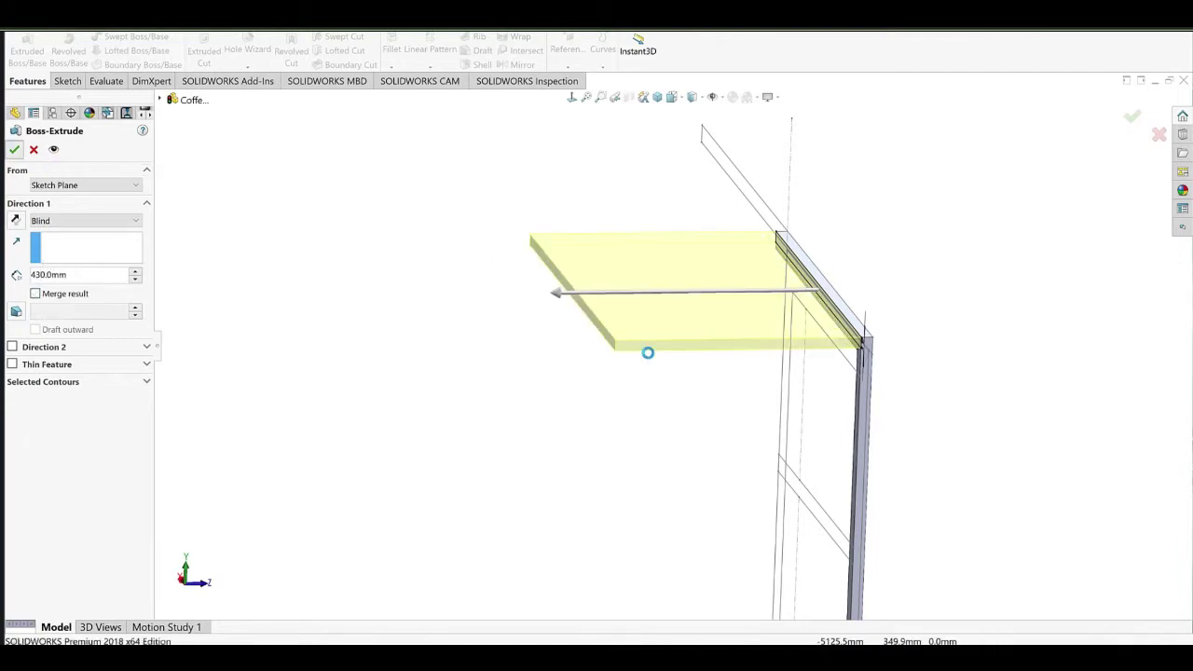
Start a sketch on the outer side face of the left side frame piece, viewed normal to the plane.
scroll(890, 347, "down", 3)
middle_click_drag(761, 292, 847, 401)
scroll(674, 360, "up", 4)
scroll(625, 257, "down", 5)
scroll(646, 251, "down", 3)
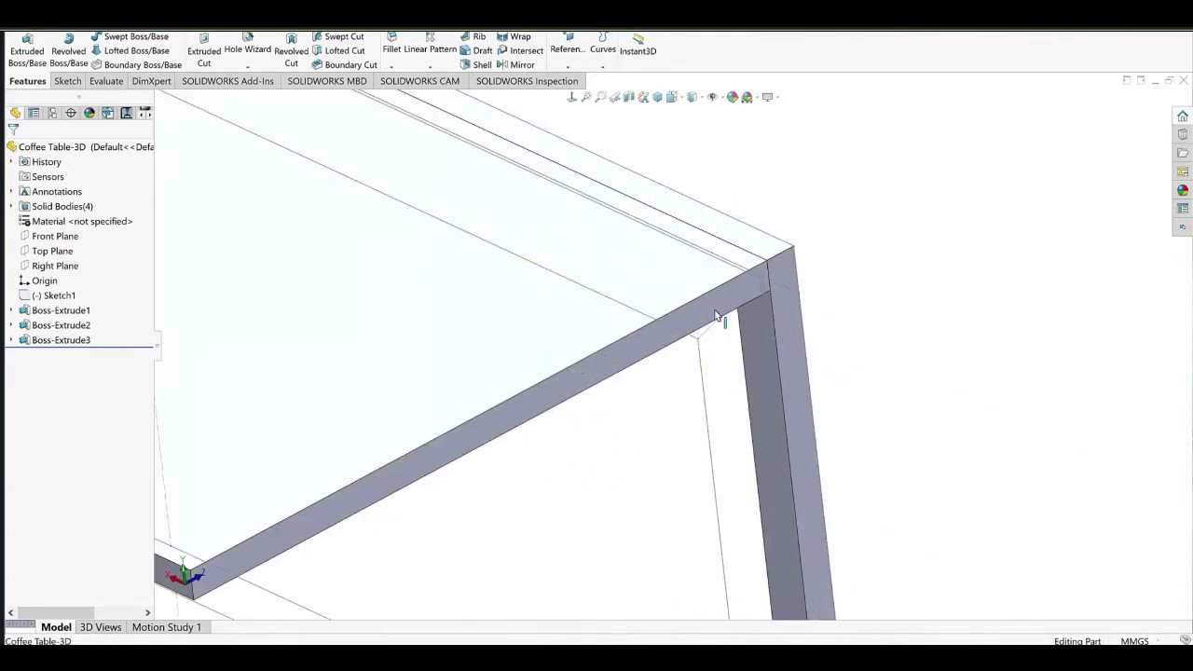
left_click(717, 310)
left_click(785, 327)
left_click(820, 309)
left_click(572, 100)
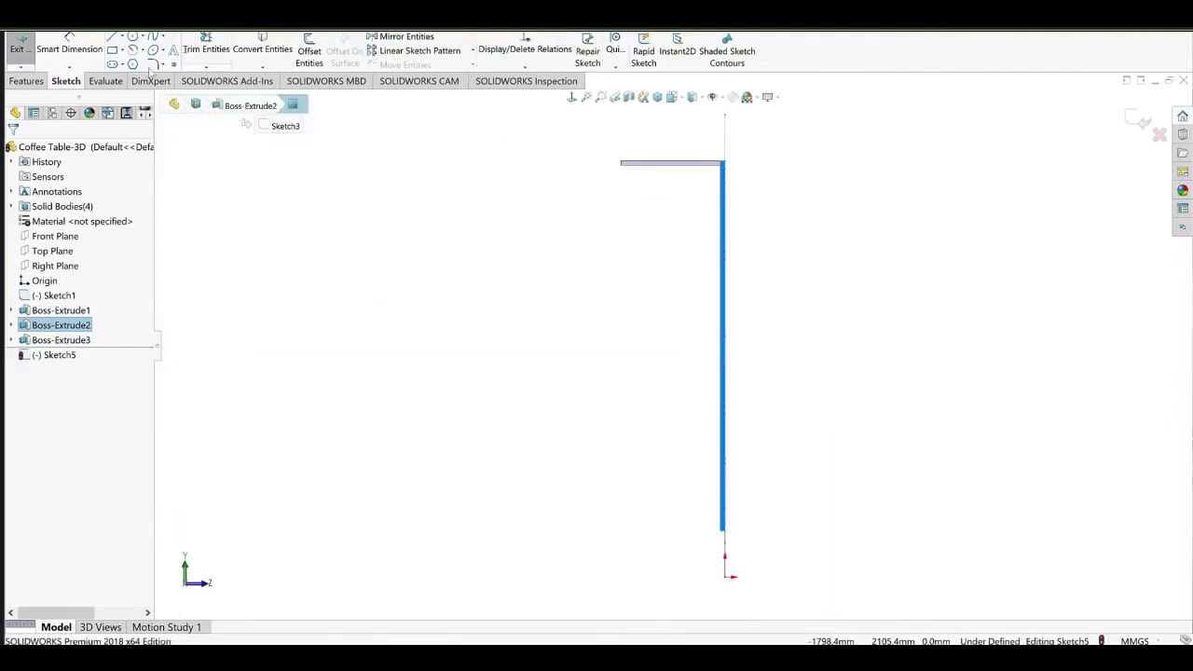
Draw a 430 by 1581 mm rectangle from the side frame's lower rear corner to the top board's lower rear corner.
scroll(720, 544, "down", 5)
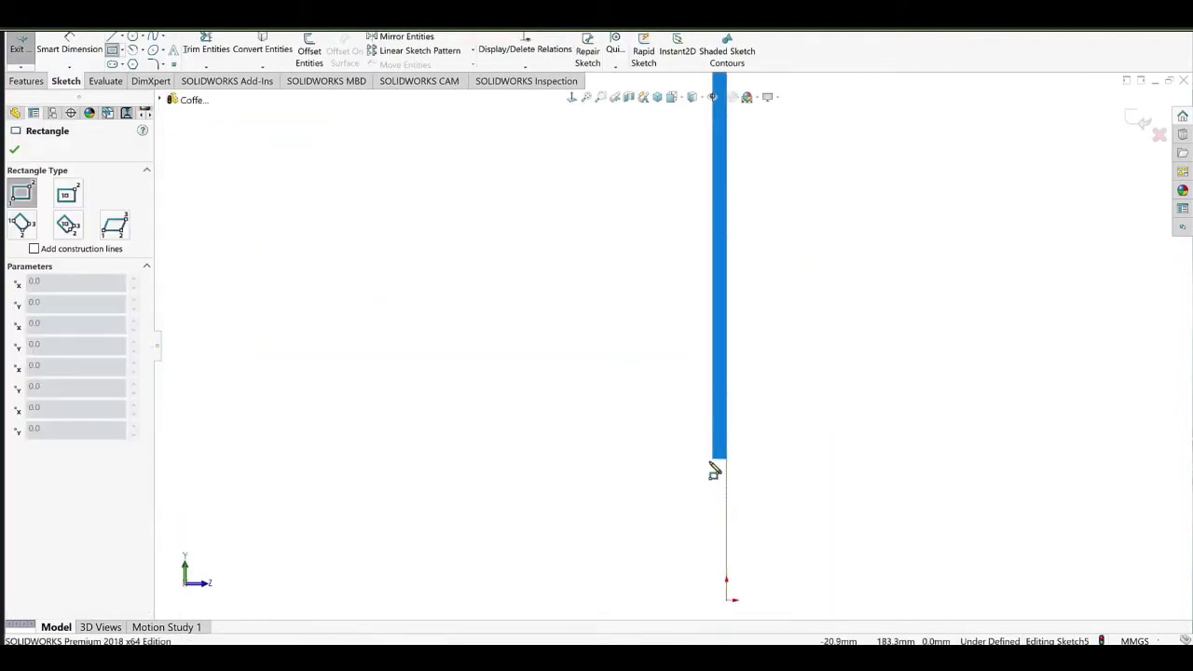
left_click(713, 458)
scroll(598, 326, "up", 10)
scroll(640, 181, "down", 4)
scroll(718, 340, "up", 5)
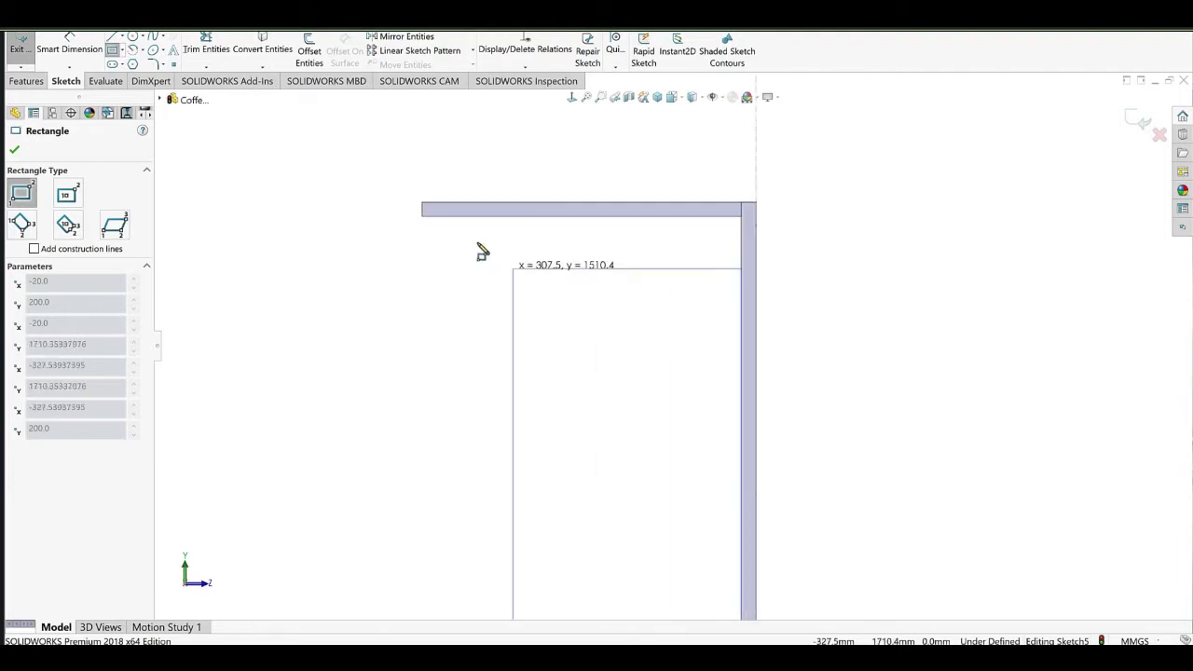
left_click(423, 219)
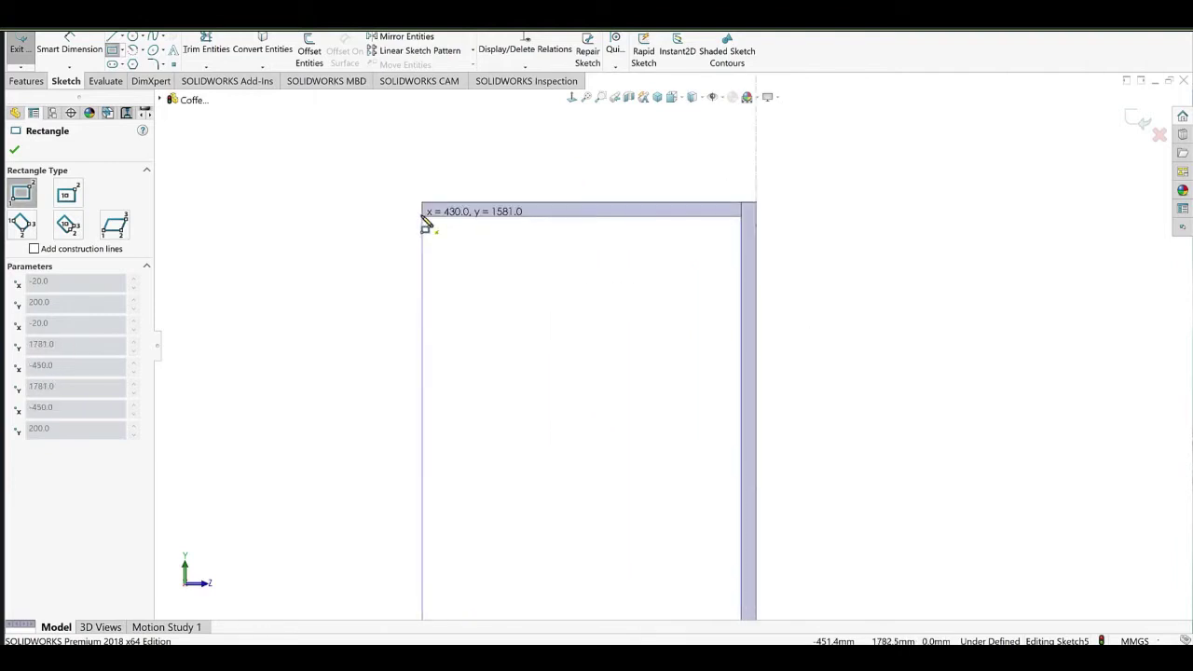
Extrude the side rectangle 19 mm inward with the direction reversed, as a separate body with Merge result turned off.
right_click(764, 173)
left_click(760, 162)
scroll(668, 330, "up", 3)
middle_click_drag(609, 301, 727, 370)
left_click(26, 81)
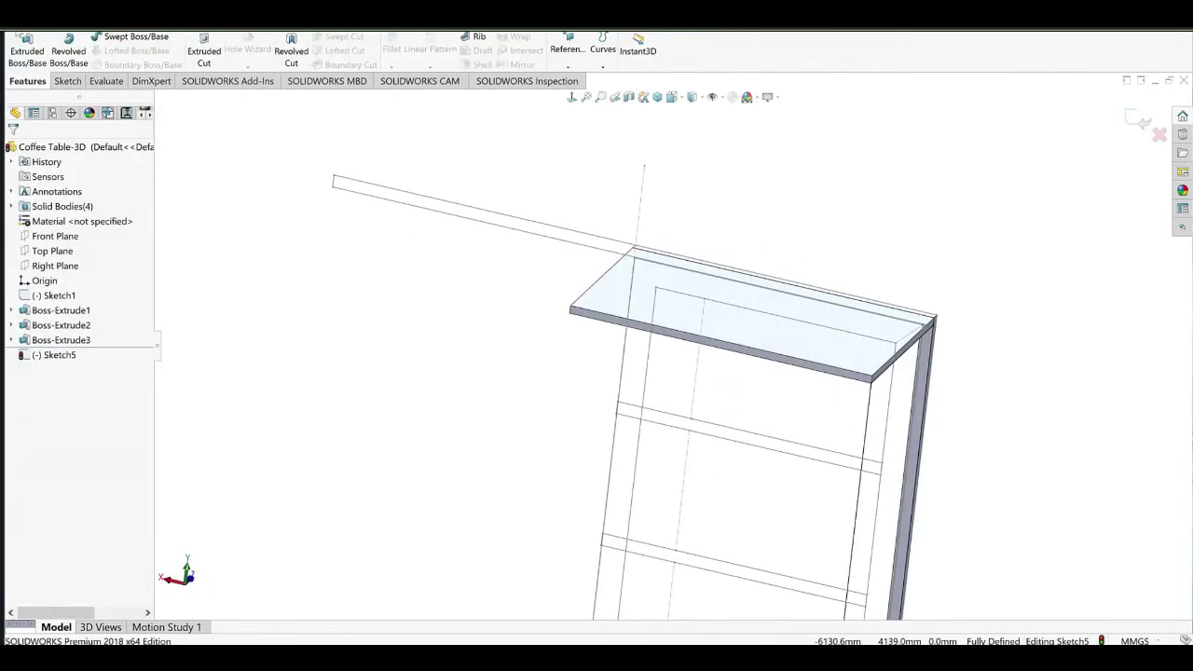
left_click(26, 41)
scroll(941, 407, "down", 8)
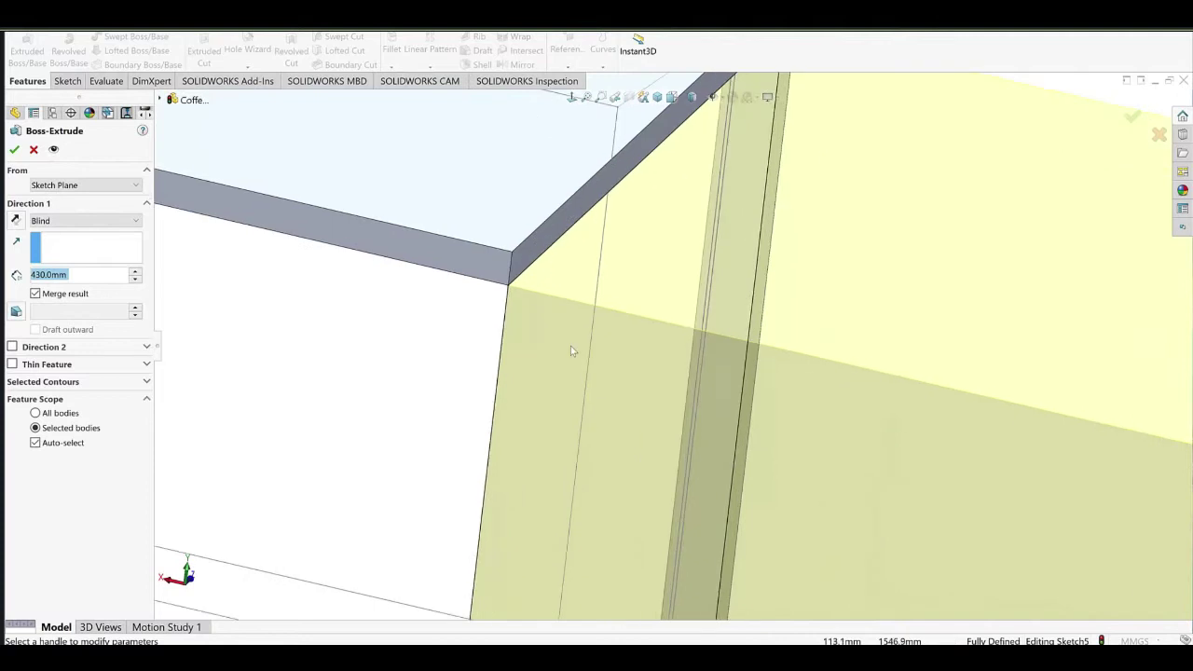
middle_click_drag(570, 348, 575, 335)
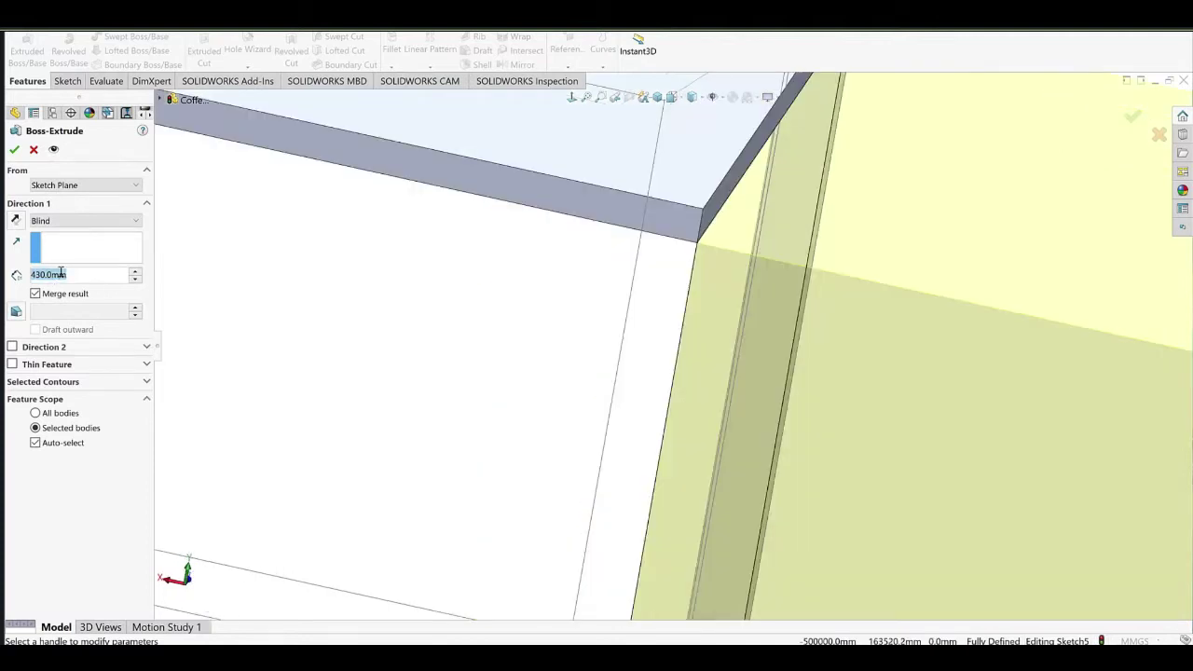
type("19")
key("Return")
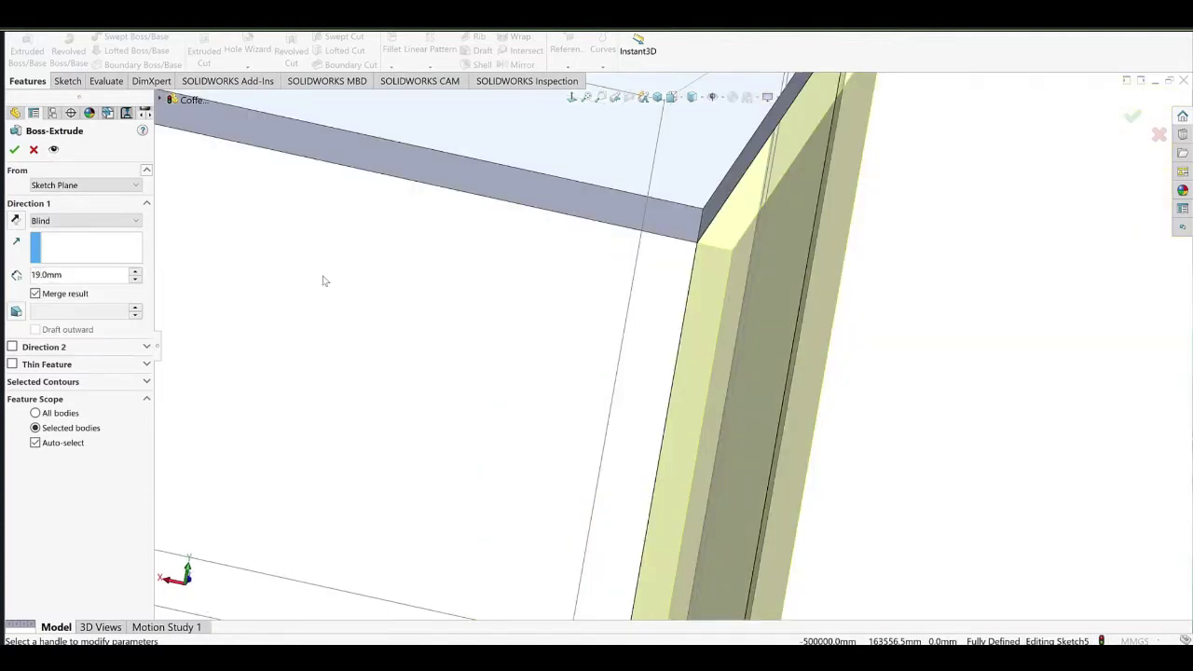
left_click(15, 221)
left_click(58, 295)
left_click(14, 149)
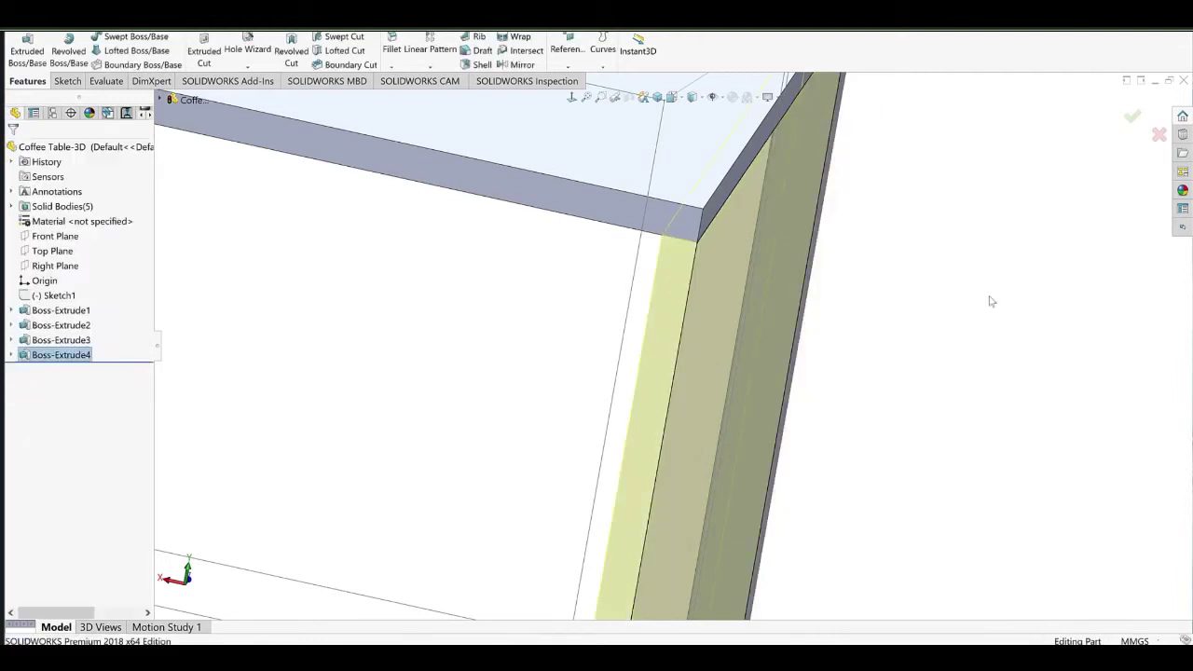
Examine the cabinet's lower end from behind, around the bottom frame piece and the new side board.
scroll(730, 363, "up", 8)
middle_click_drag(757, 452, 798, 275, "ctrl")
middle_click_drag(699, 424, 468, 512)
scroll(636, 498, "up", 3)
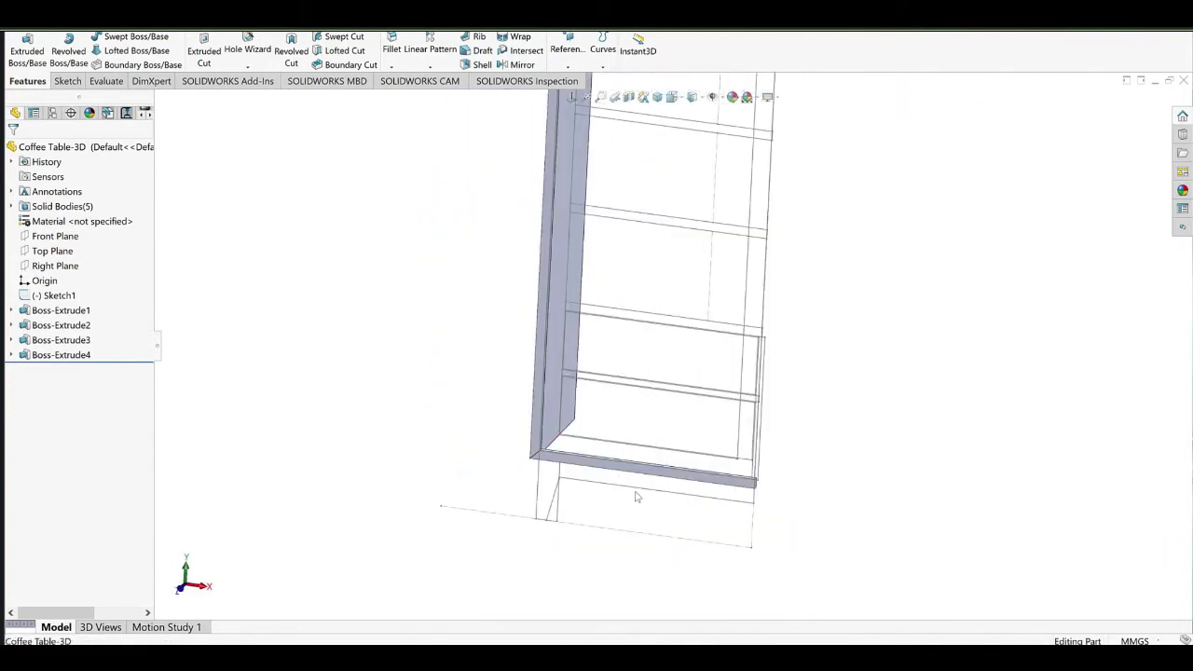
middle_click_drag(640, 499, 589, 500, "ctrl")
mouse_move(547, 439)
middle_mouse_down()
mouse_move(512, 434)
mouse_move(536, 445)
middle_mouse_up()
middle_click_drag(650, 488, 642, 486, "ctrl")
middle_click_drag(547, 475, 491, 534)
scroll(591, 424, "down", 1)
scroll(591, 424, "down", 1)
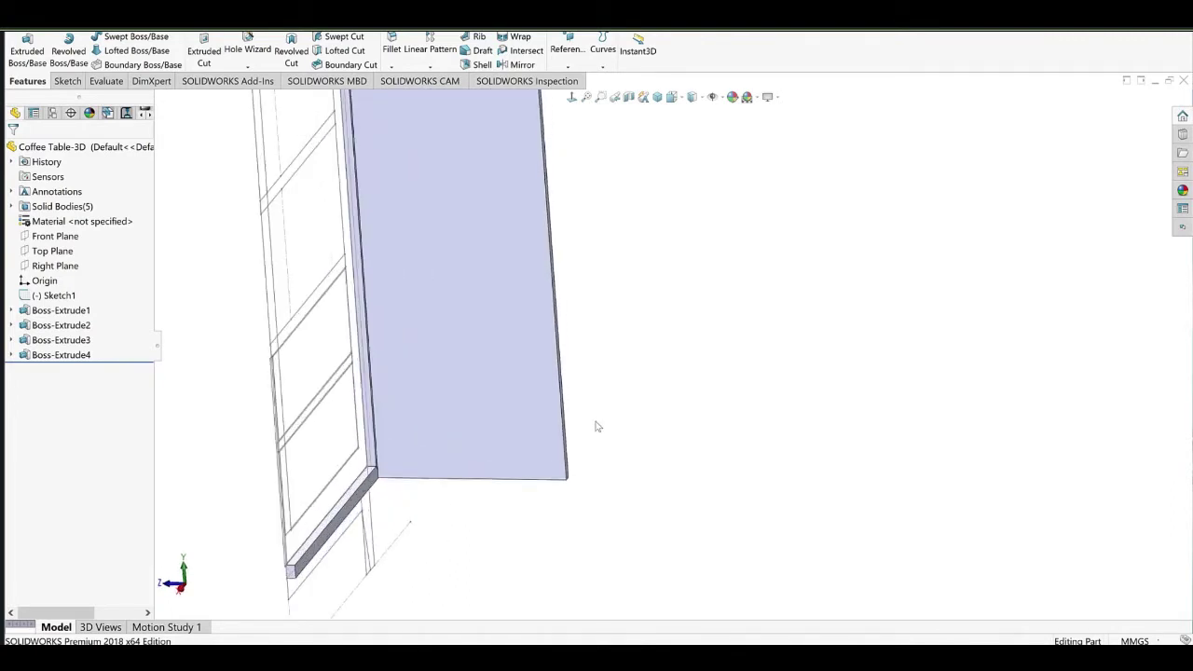
middle_click_drag(424, 494, 380, 477)
scroll(526, 490, "up", 1)
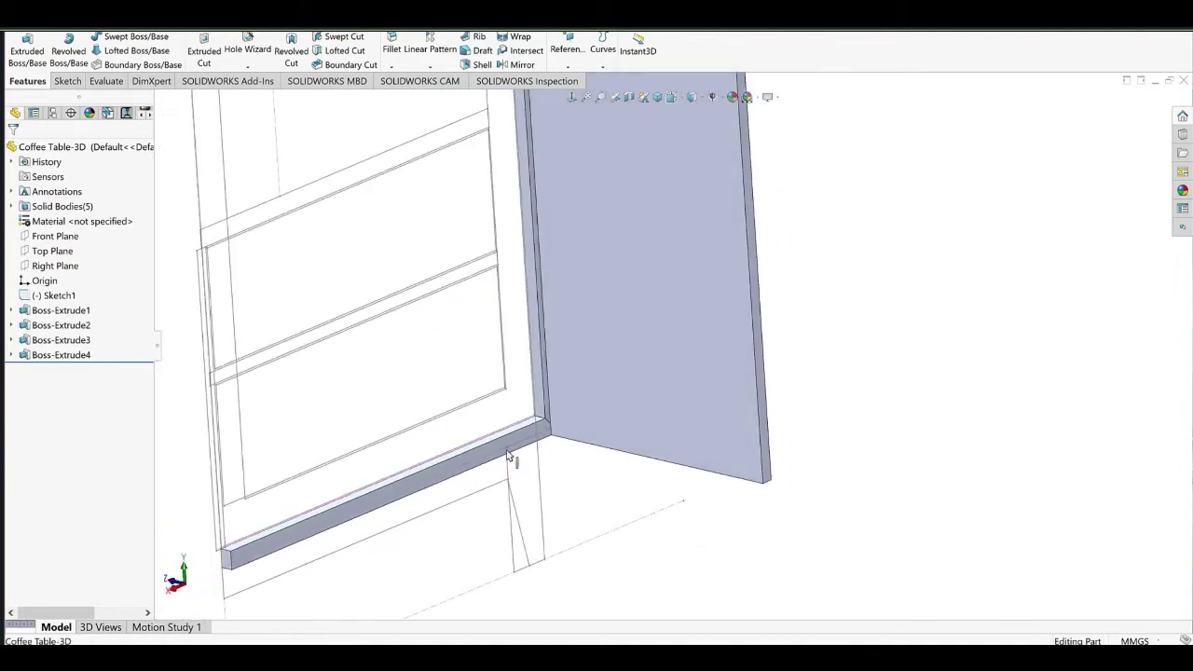
left_click(508, 452)
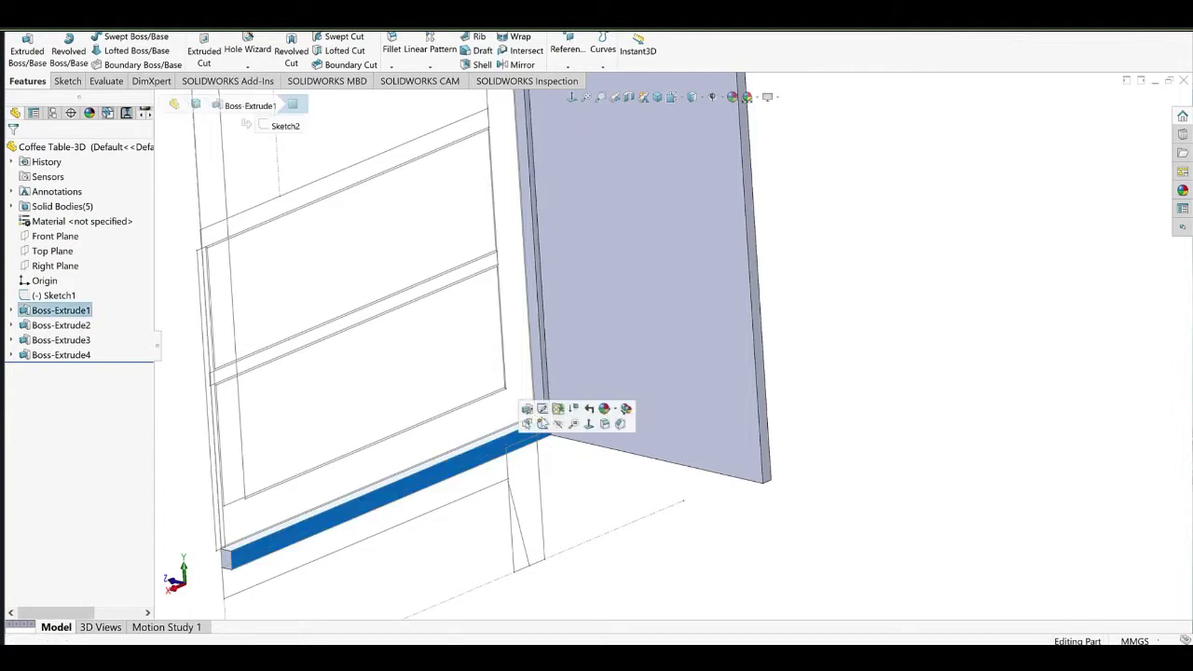
left_click(542, 424)
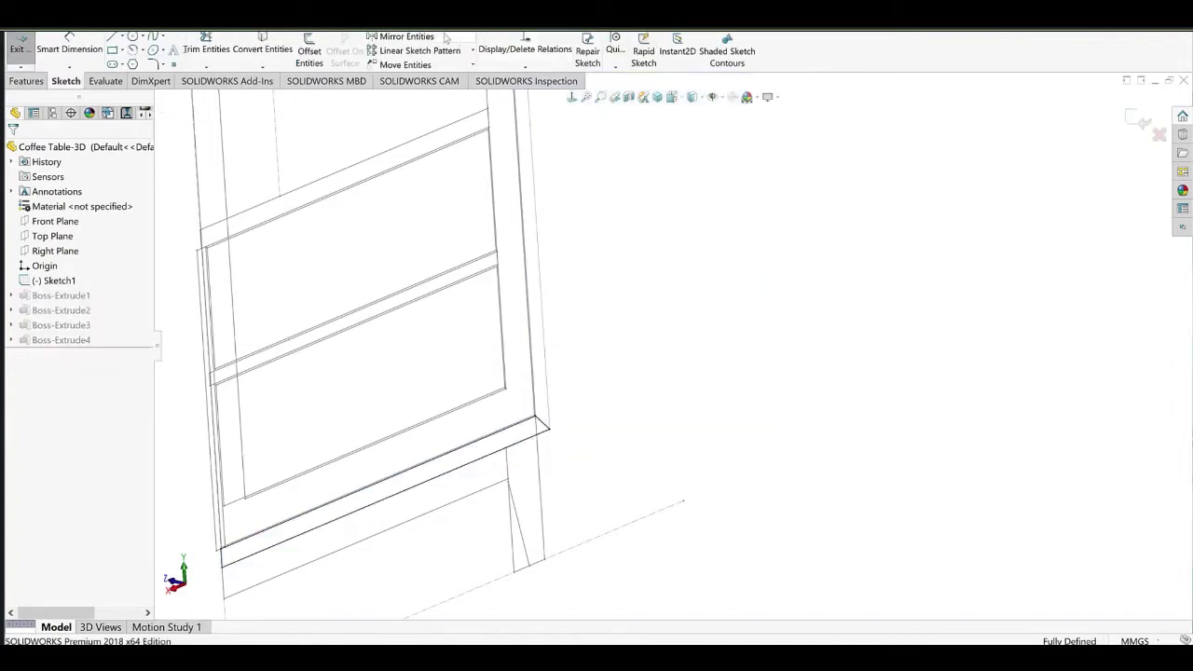
left_click(410, 18)
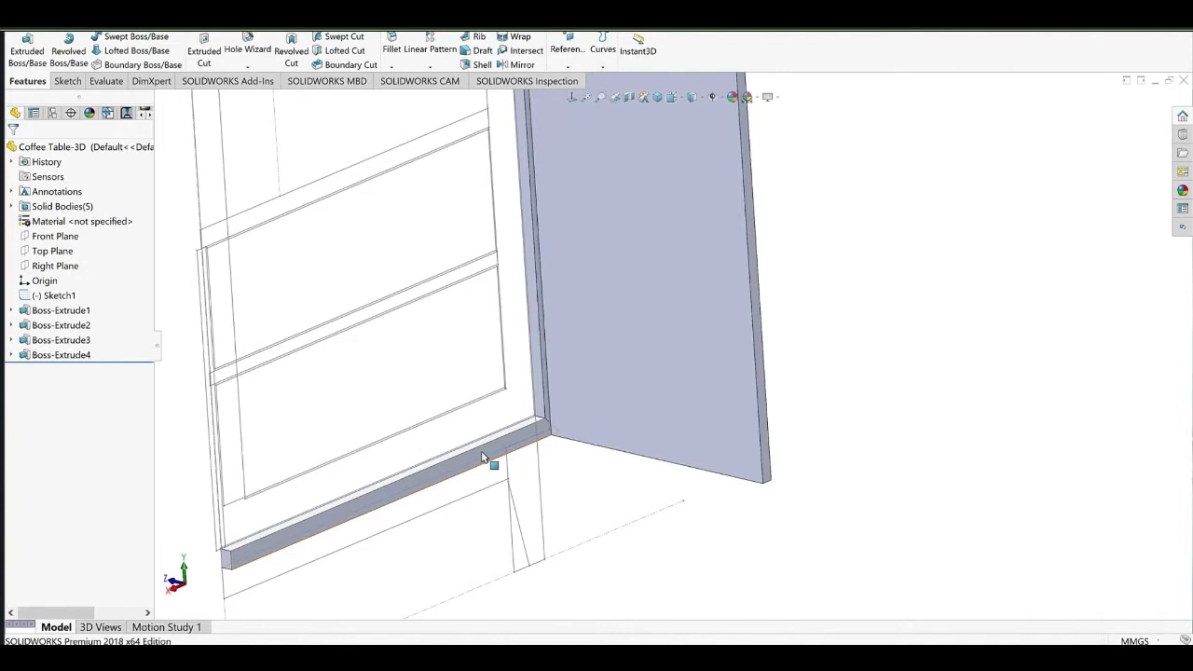
Sketch a rectangle about 731 by 12 mm on the bottom frame piece's rear face, running along the face's upper edge.
left_click(481, 456)
left_click(511, 424)
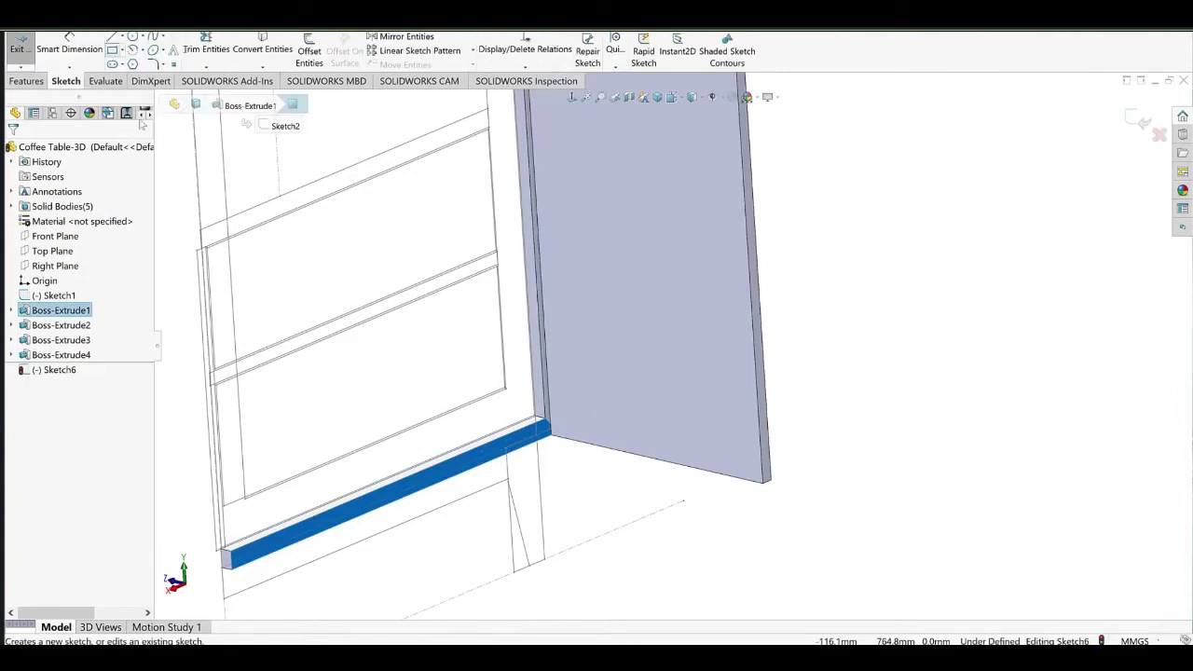
left_click(113, 51)
scroll(268, 531, "down", 5)
left_click(322, 526)
scroll(673, 410, "up", 5)
scroll(867, 301, "down", 9)
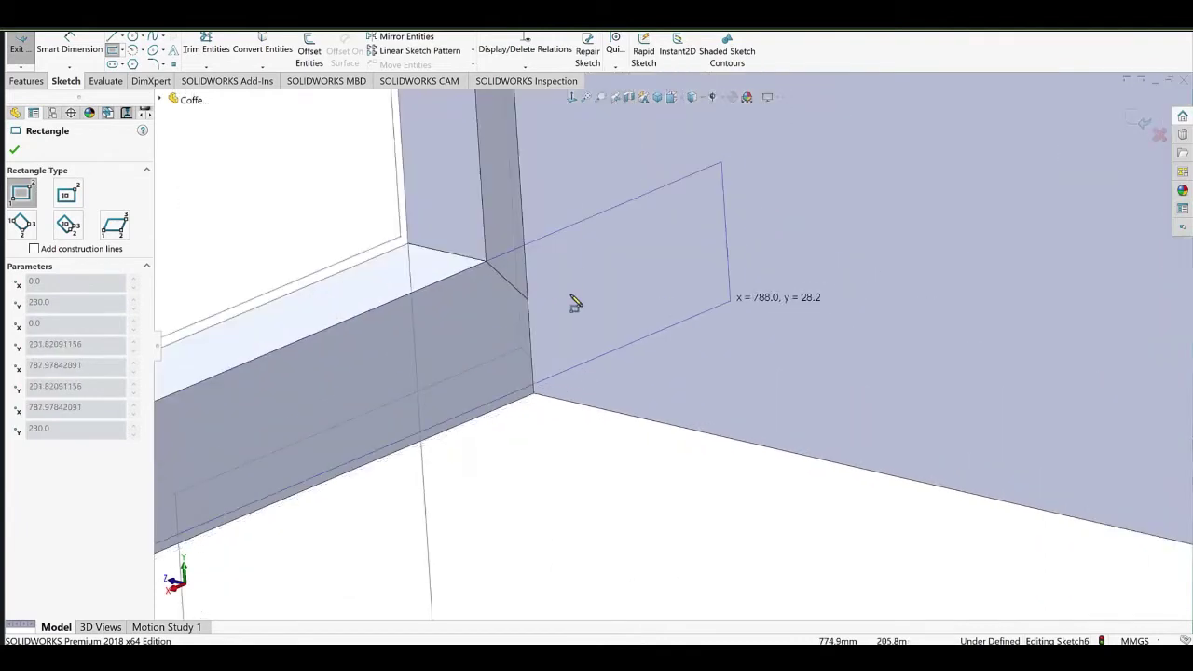
left_click(529, 306)
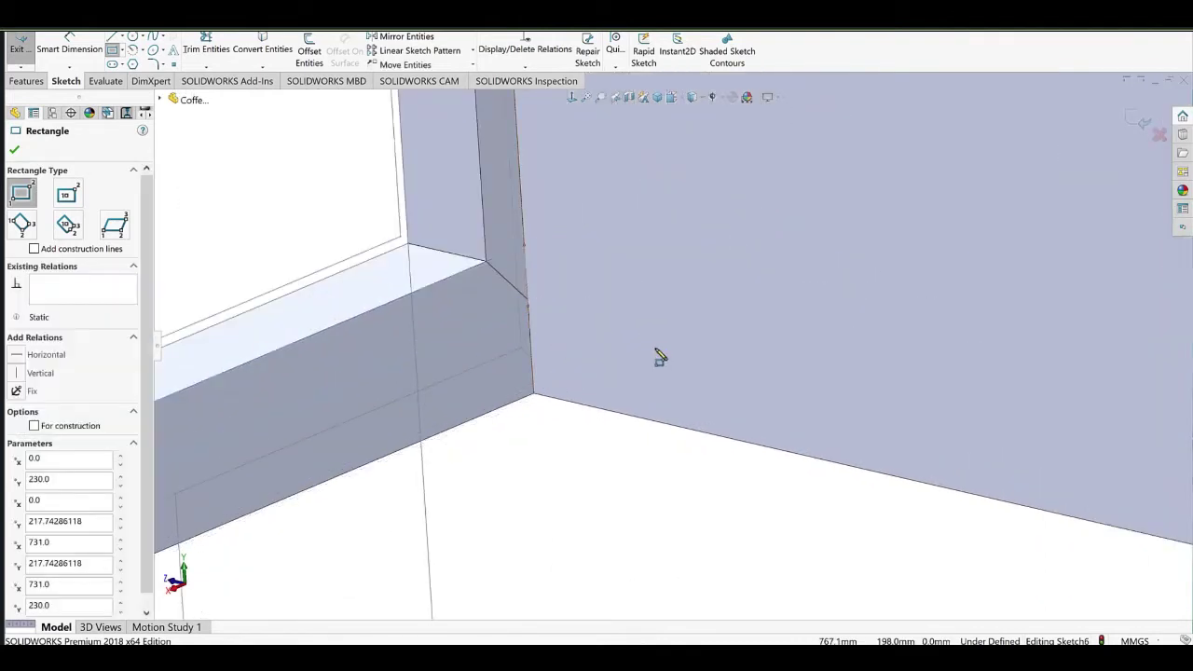
Dimension the rectangle's height to 19 mm.
scroll(656, 356, "up", 9)
scroll(513, 438, "down", 5)
scroll(559, 328, "down", 2)
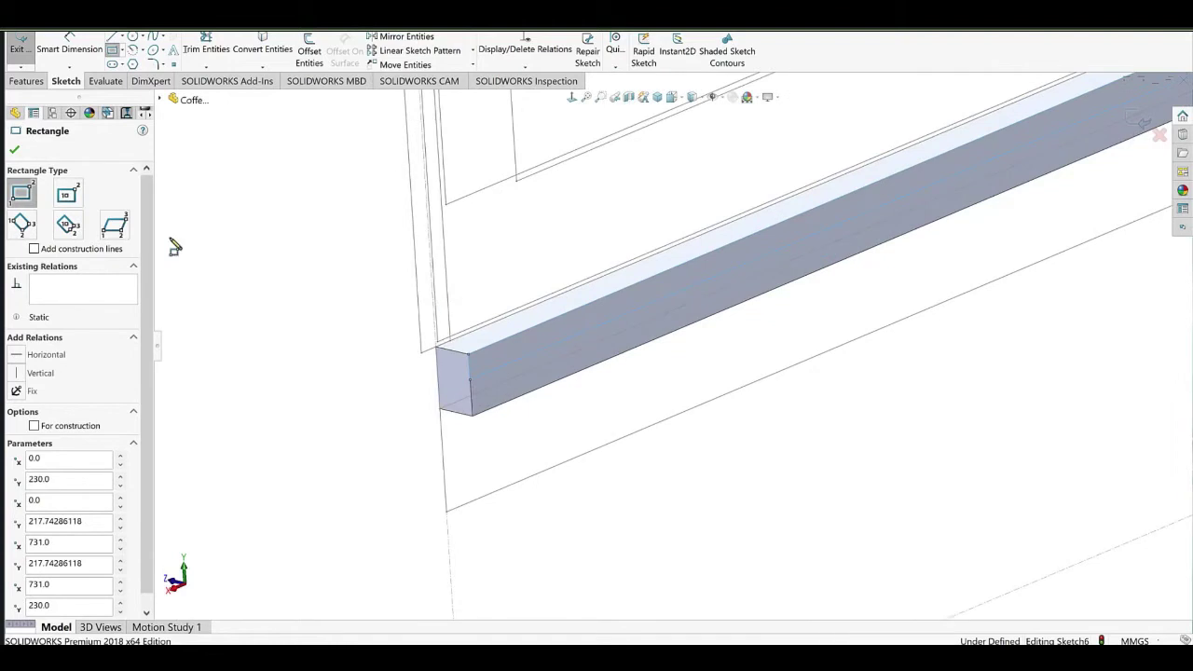
left_click(69, 49)
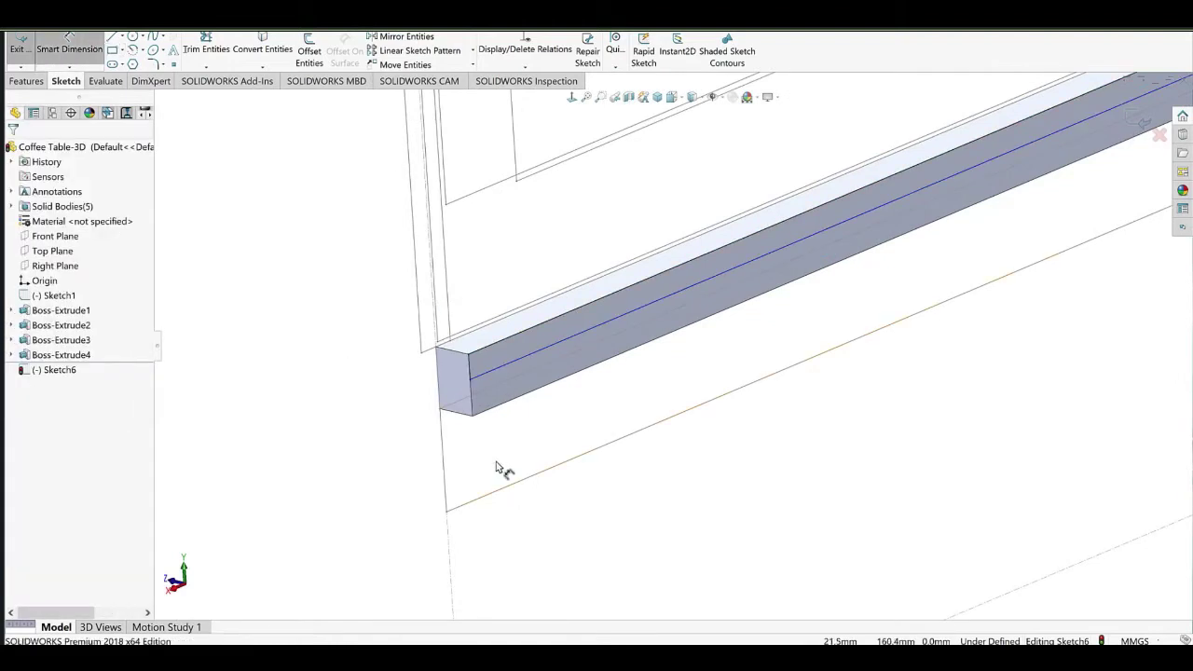
left_click(472, 371)
left_click(389, 384)
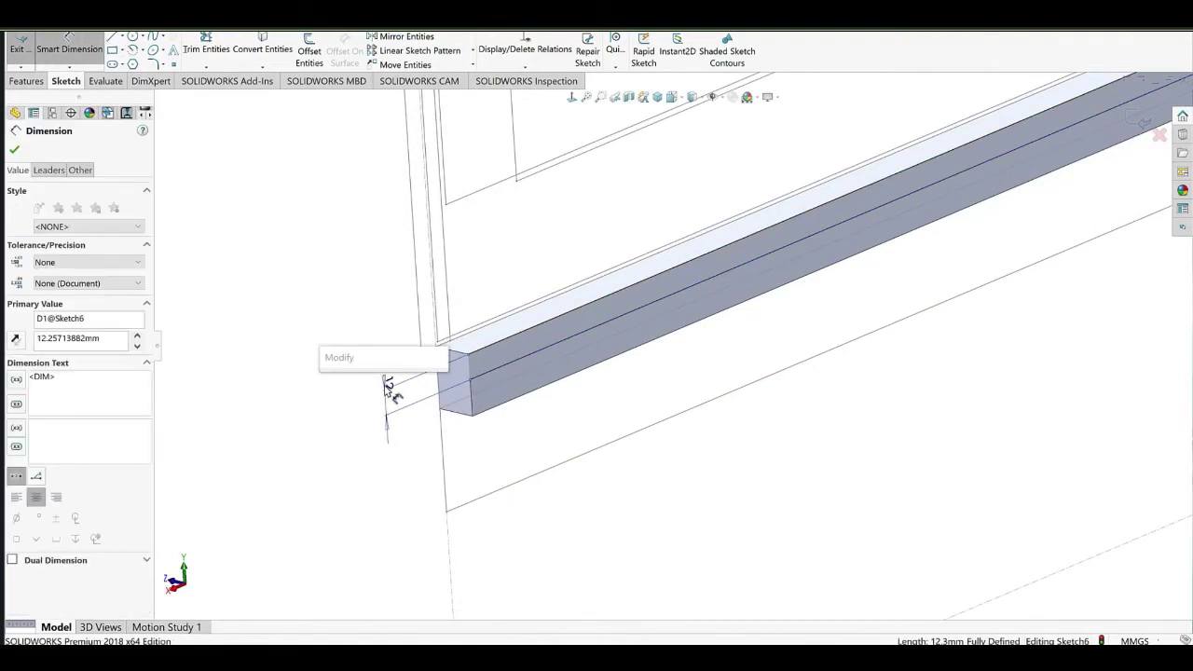
type("19")
key("Return")
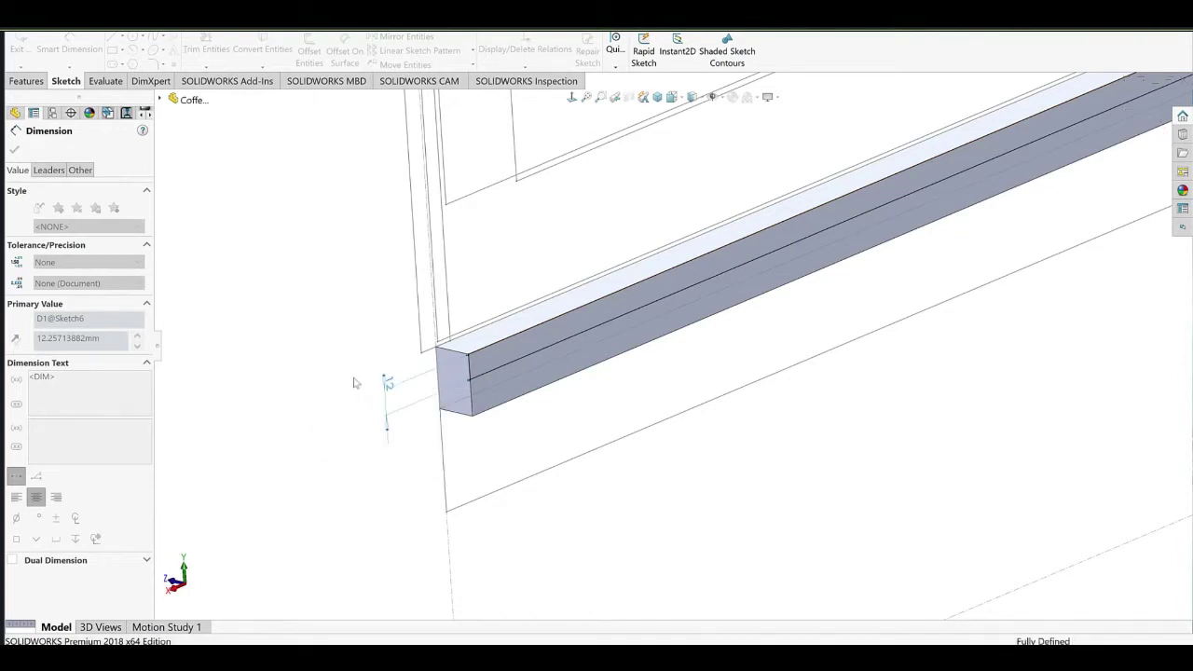
Start a boss extrusion of the rectangle on the bottom frame piece's rear face.
left_click(27, 81)
left_click(26, 52)
scroll(689, 386, "up", 6)
middle_click_drag(1008, 275, 719, 381, "ctrl")
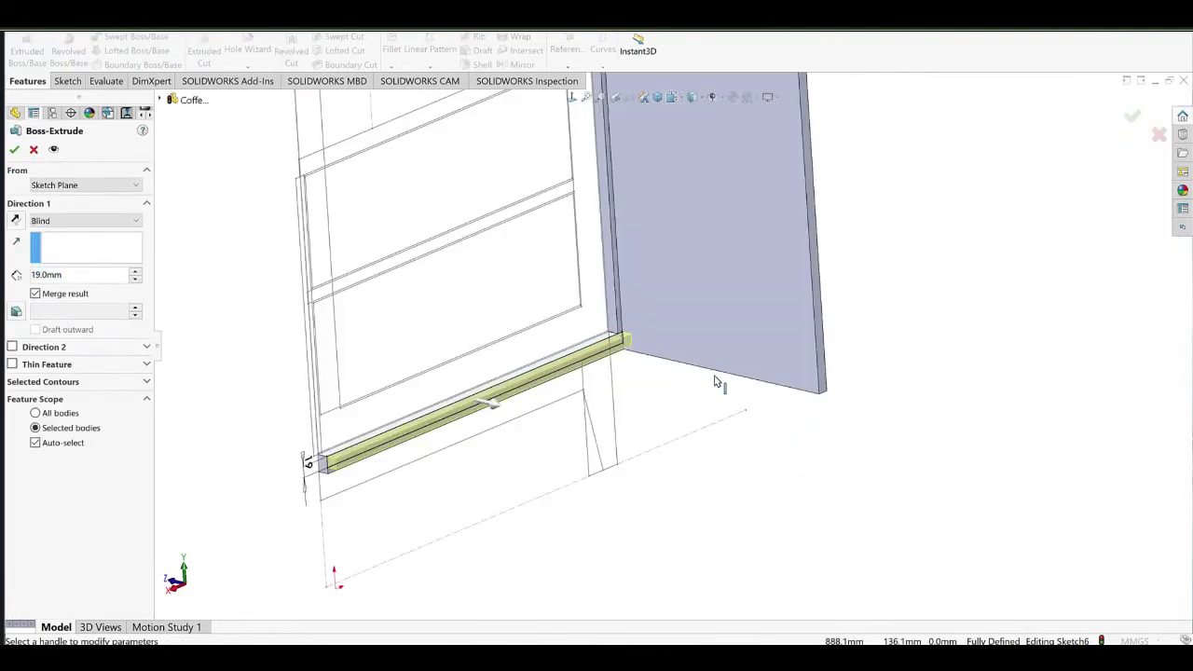
scroll(820, 375, "down", 6)
middle_click_drag(816, 357, 816, 358)
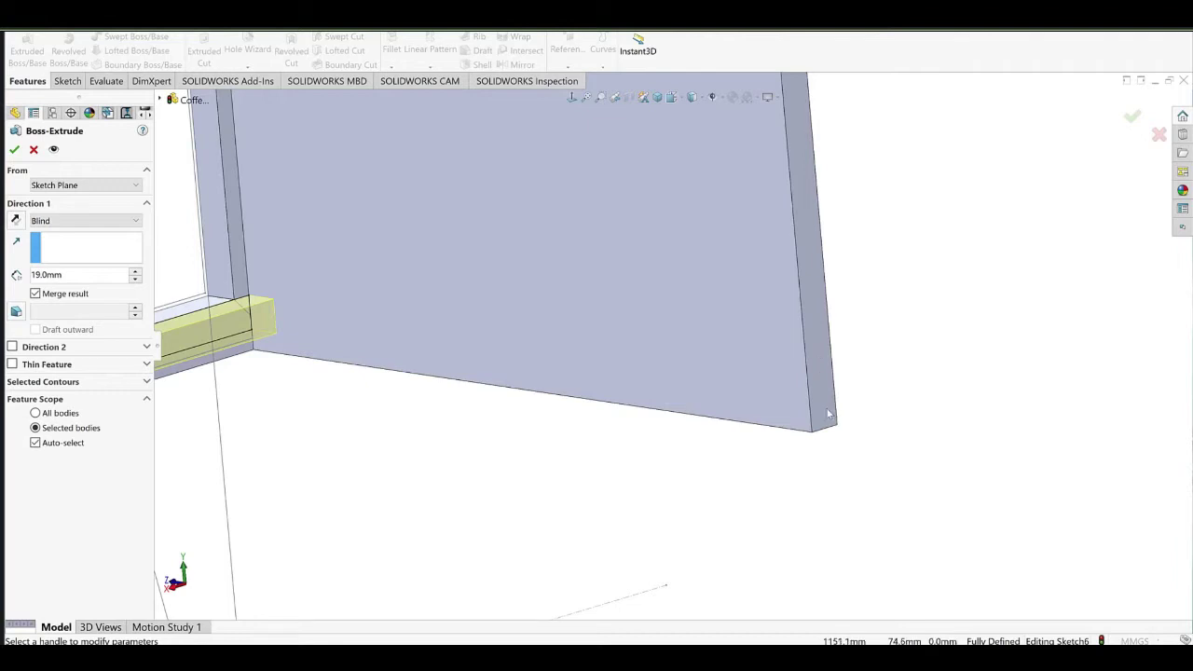
left_click(88, 184)
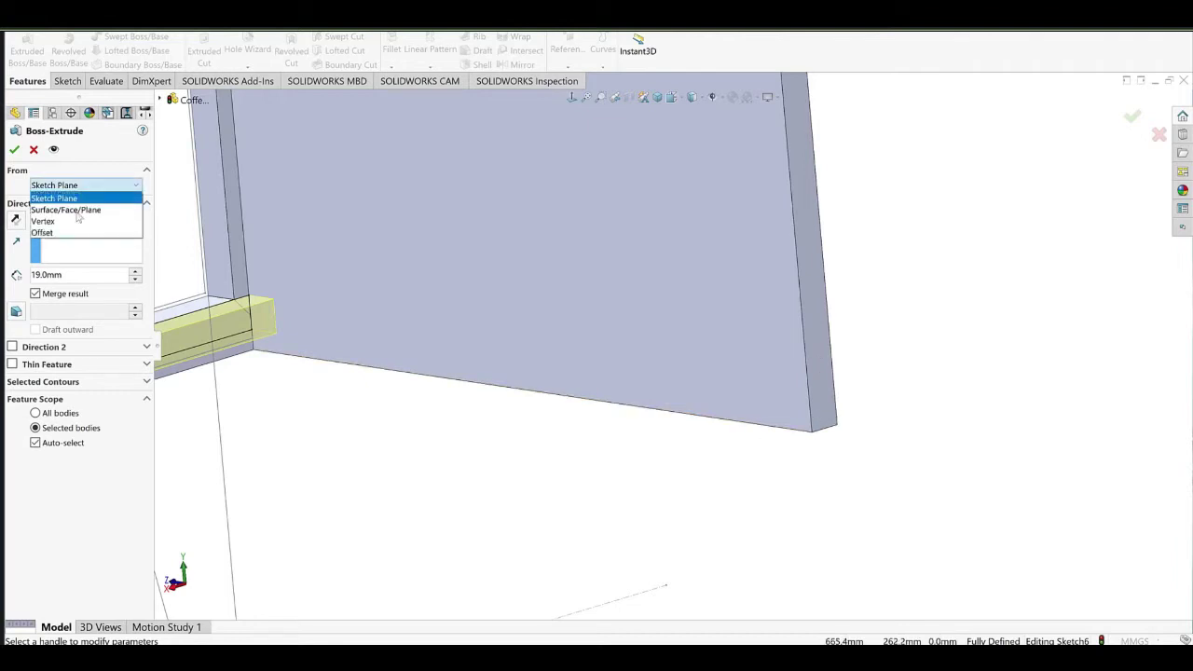
left_click(112, 232)
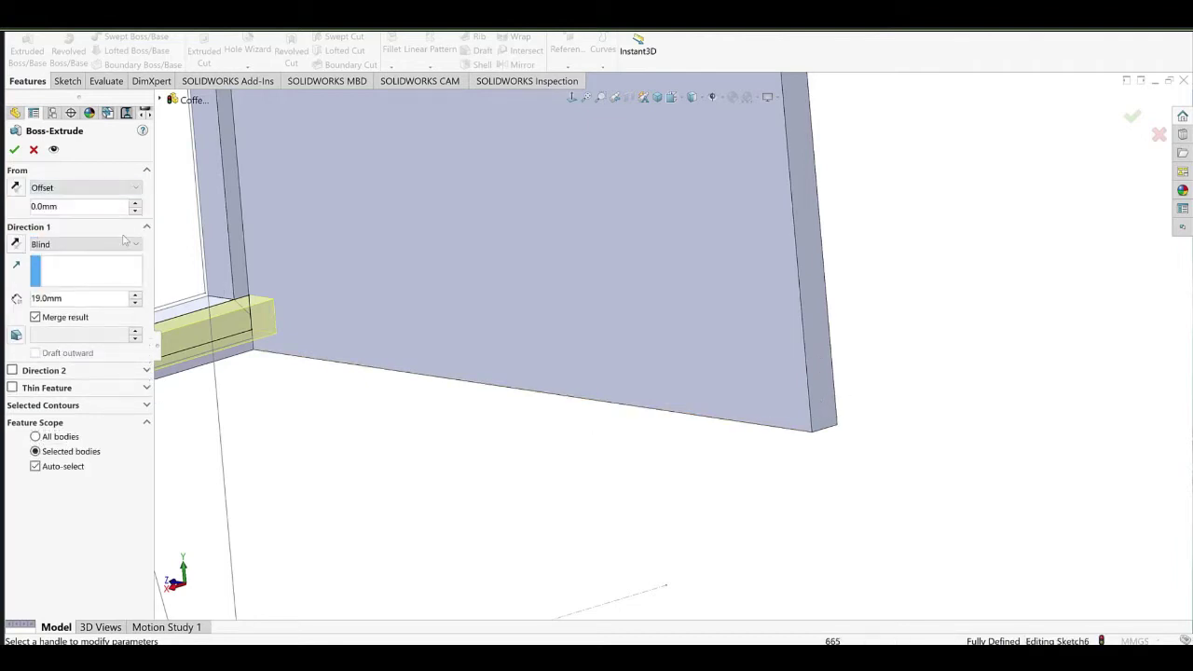
left_click(69, 190)
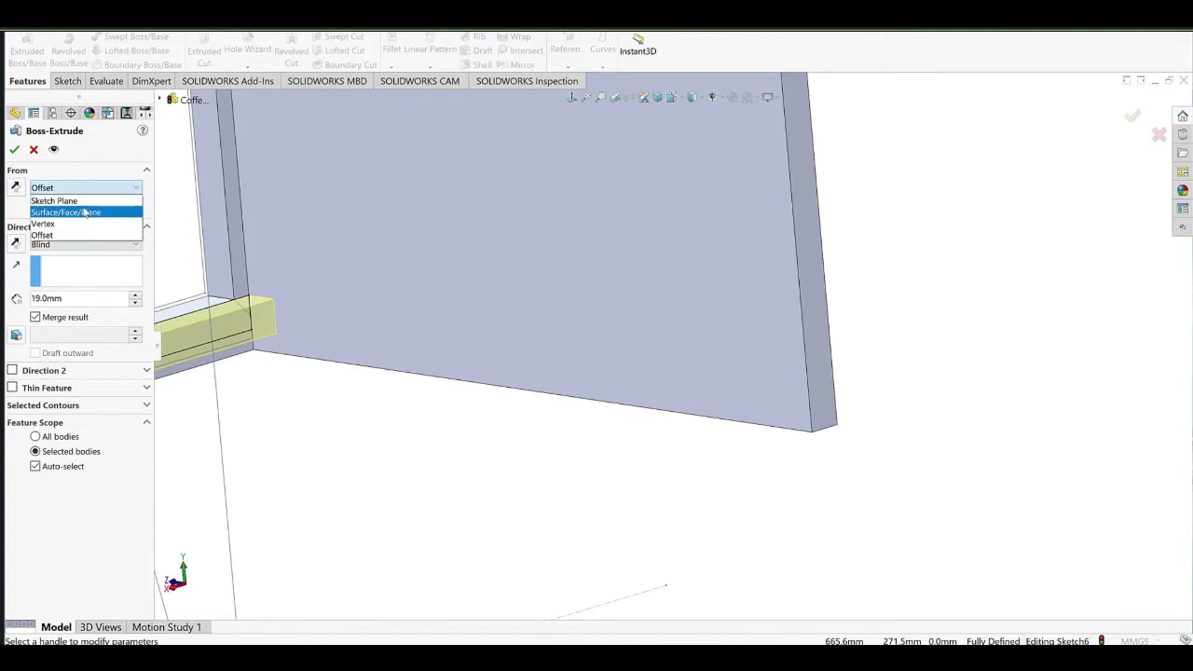
left_click(80, 201)
Extrude the bottom board with Offset From Surface, 10 mm short of the side board's rear edge face, with Merge result turned off.
left_click(91, 222)
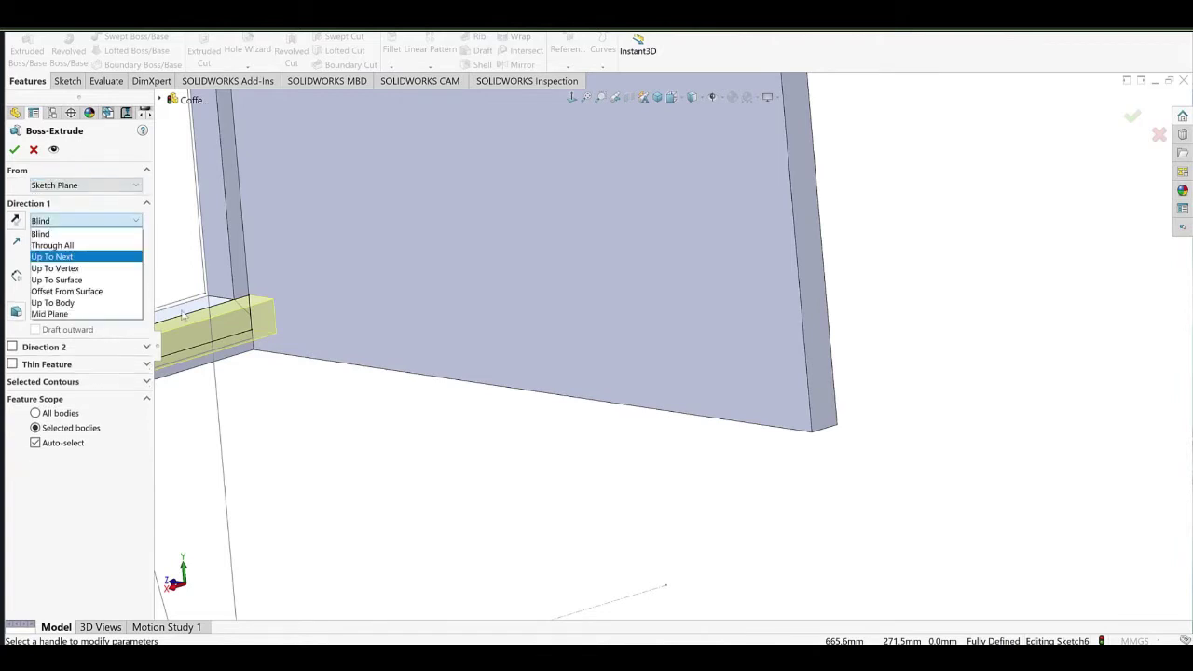
left_click(66, 291)
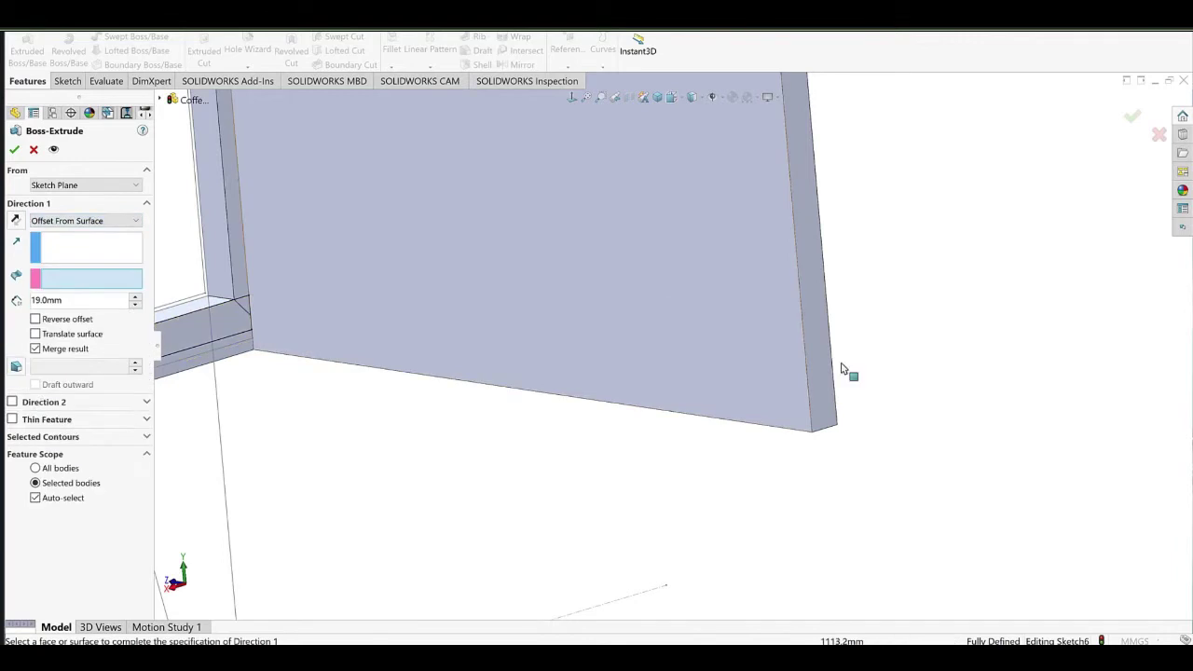
left_click(826, 383)
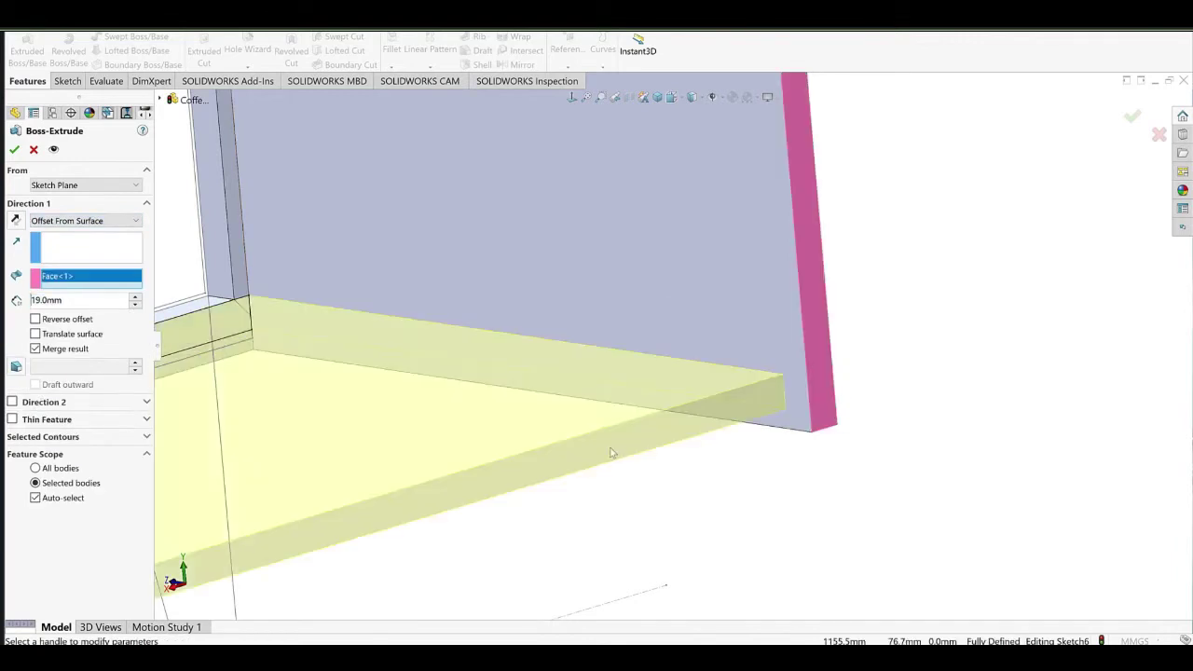
double_click(93, 300)
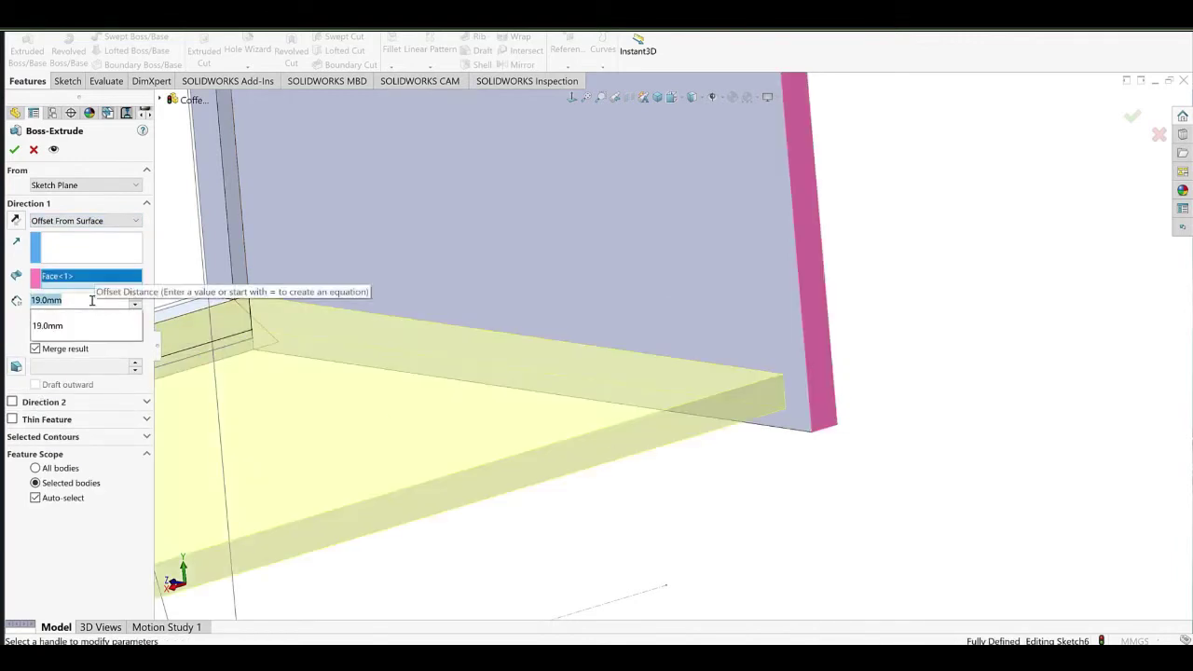
type("10")
key("Return")
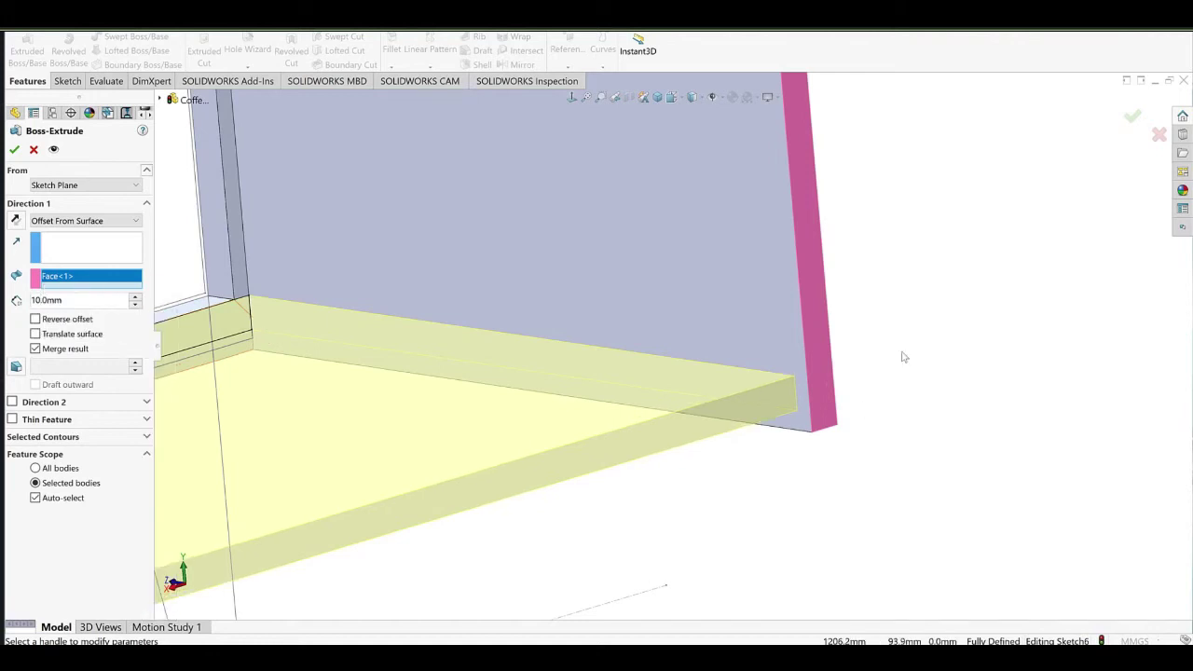
scroll(904, 357, "up", 3)
middle_click_drag(697, 360, 713, 366)
left_click(79, 321)
left_click(39, 350)
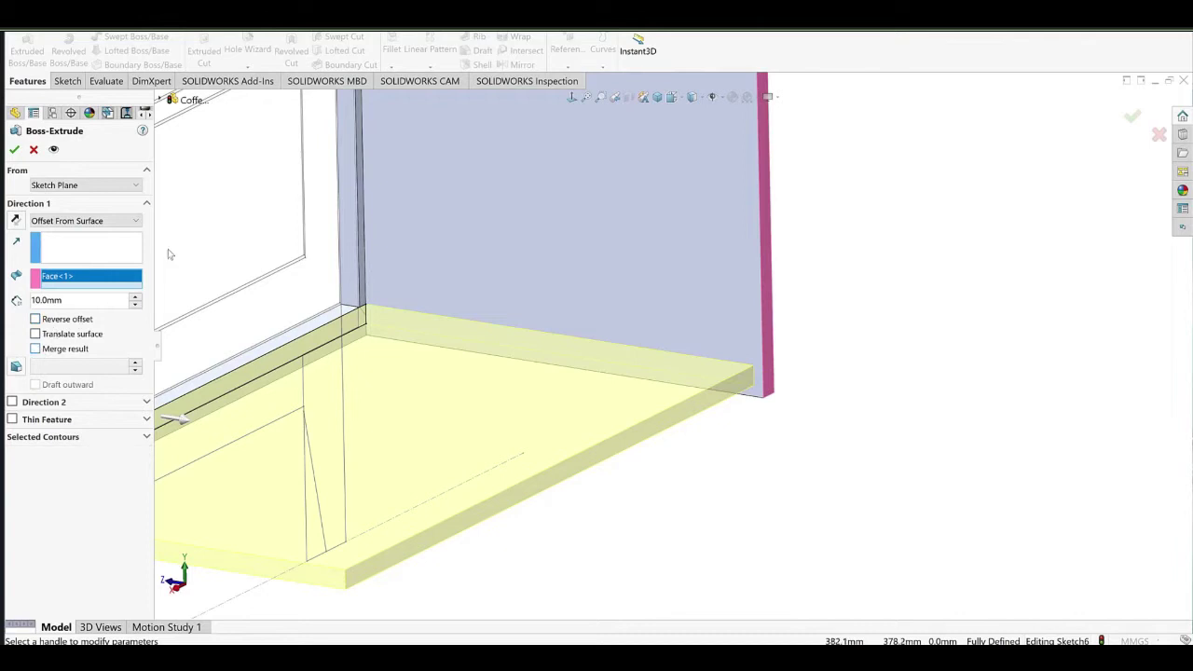
left_click(16, 151)
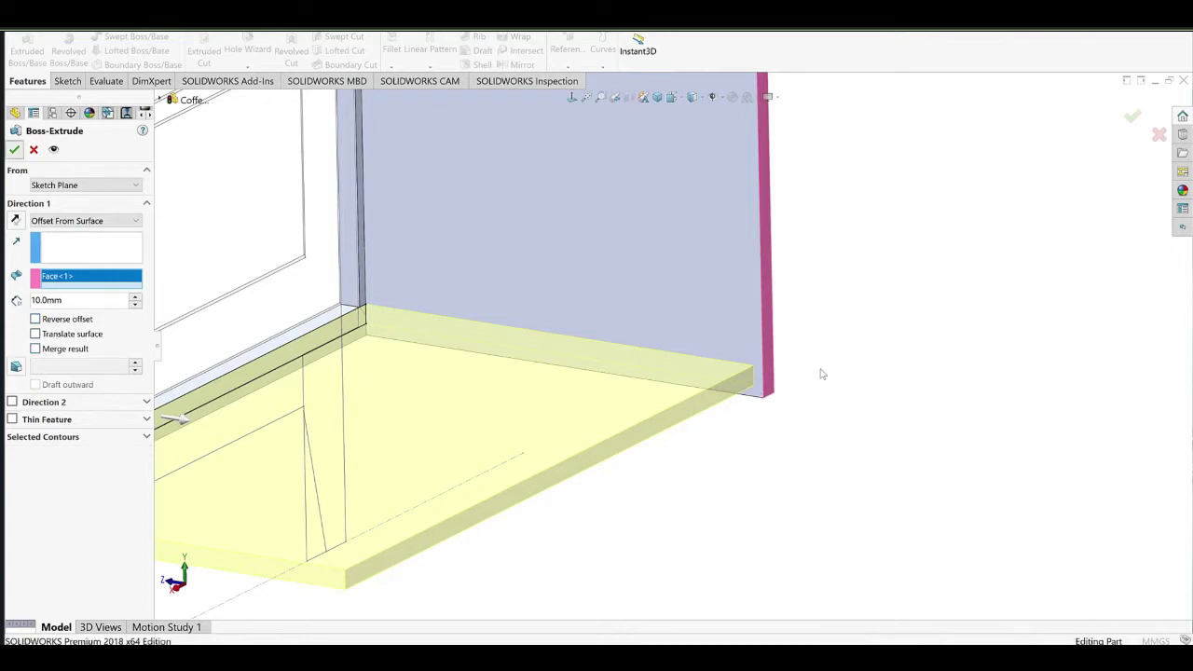
Measure the distance between the undersides of the bottom board and the bottom frame piece.
scroll(676, 380, "up", 1)
middle_click_drag(592, 392, 757, 356, "ctrl")
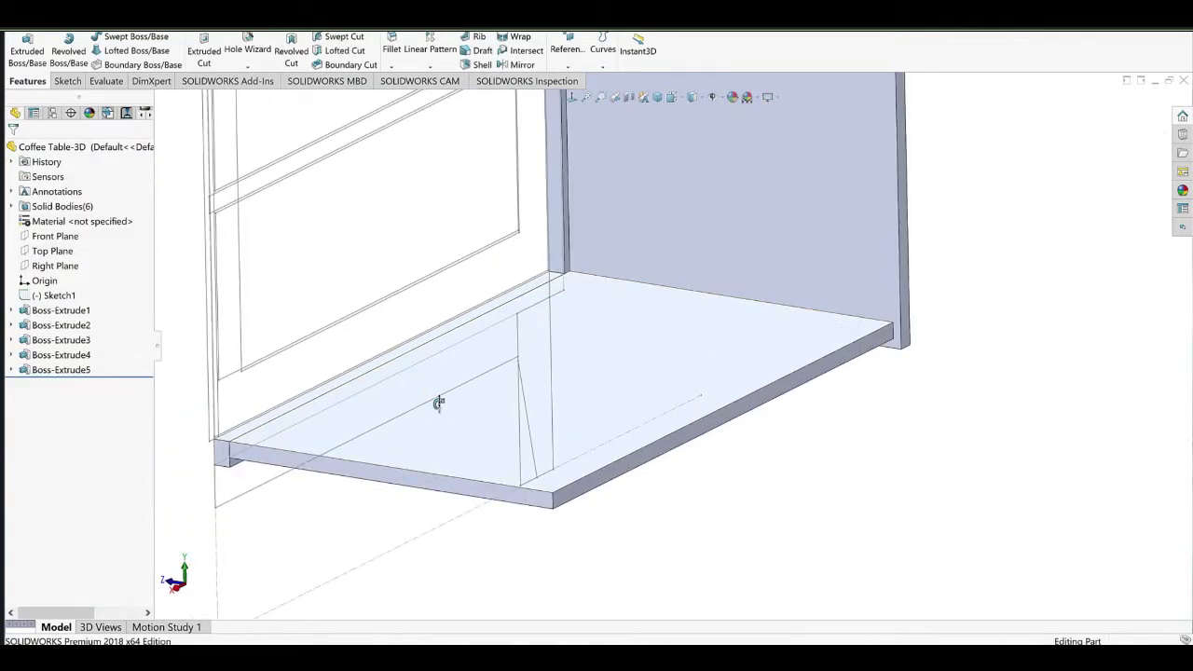
middle_click_drag(438, 402, 389, 322)
left_click(375, 506)
scroll(305, 530, "down", 4)
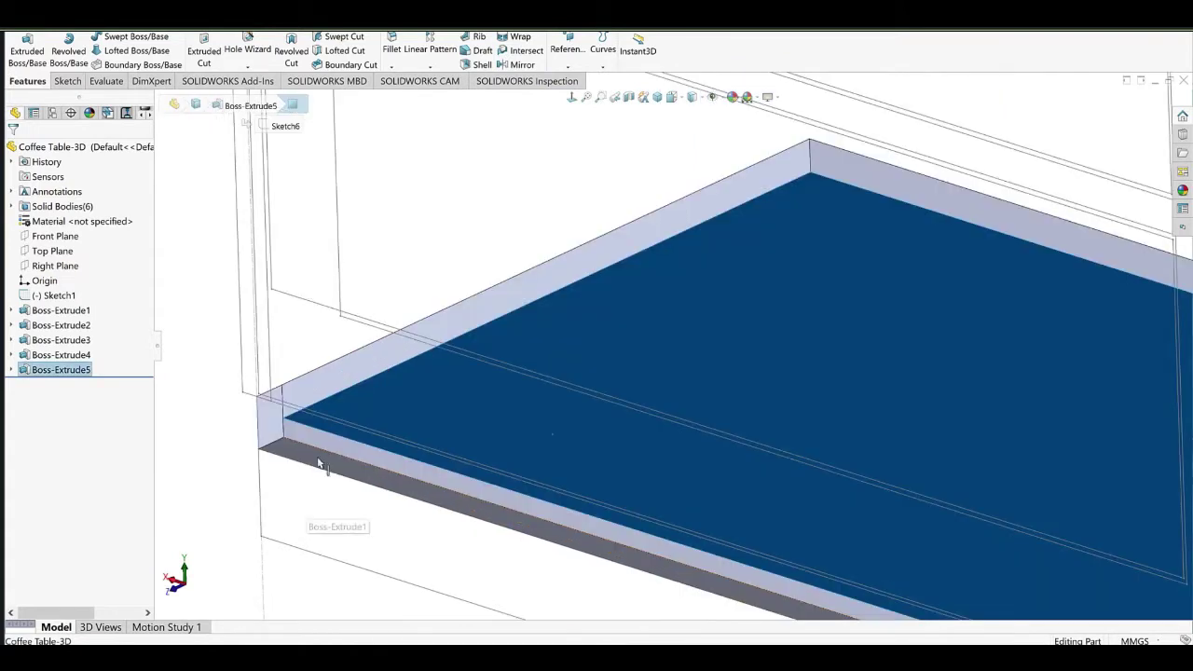
left_click(318, 456, "ctrl")
scroll(608, 373, "up", 8)
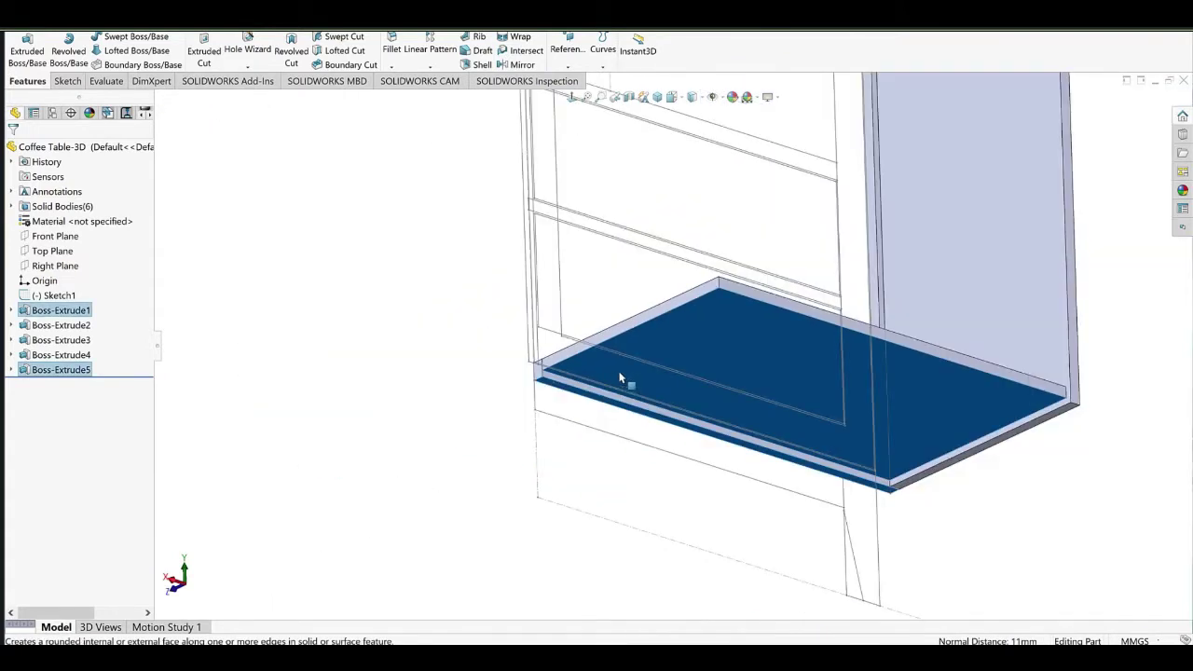
left_click(866, 345)
middle_click_drag(868, 343, 697, 374, "ctrl")
middle_click_drag(567, 341, 478, 398)
scroll(633, 409, "up", 1)
middle_click_drag(630, 413, 653, 413, "ctrl")
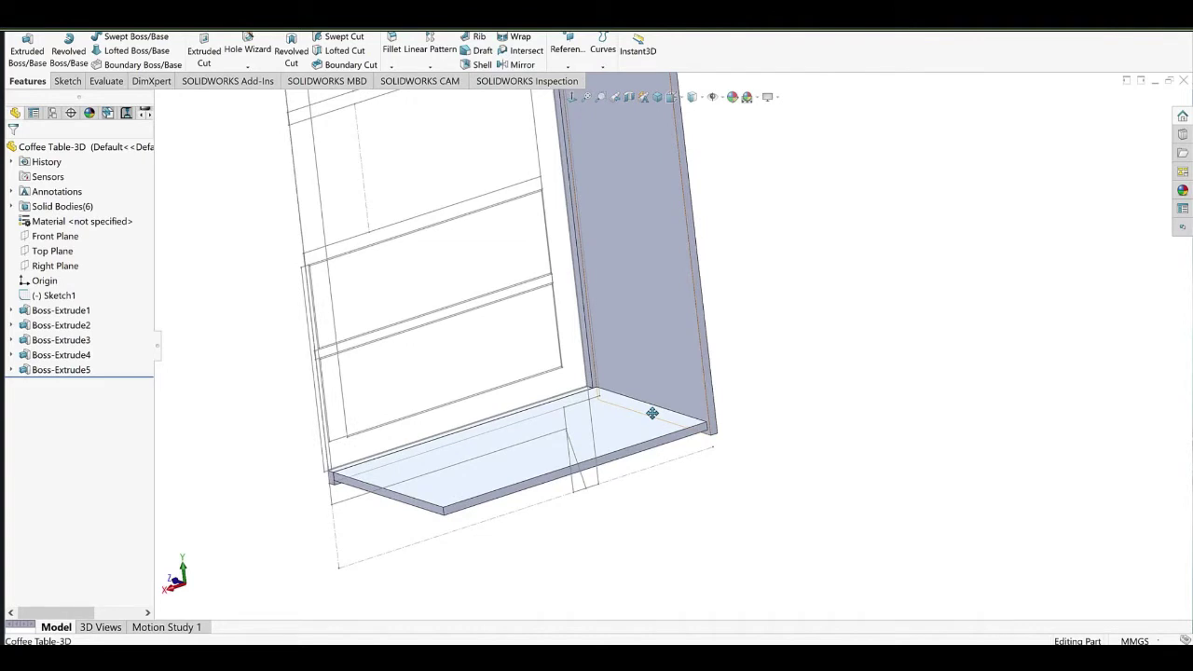
Open the bottom panel's sketch for editing and delete its 19 mm thickness dimension.
middle_click_drag(628, 412, 612, 488)
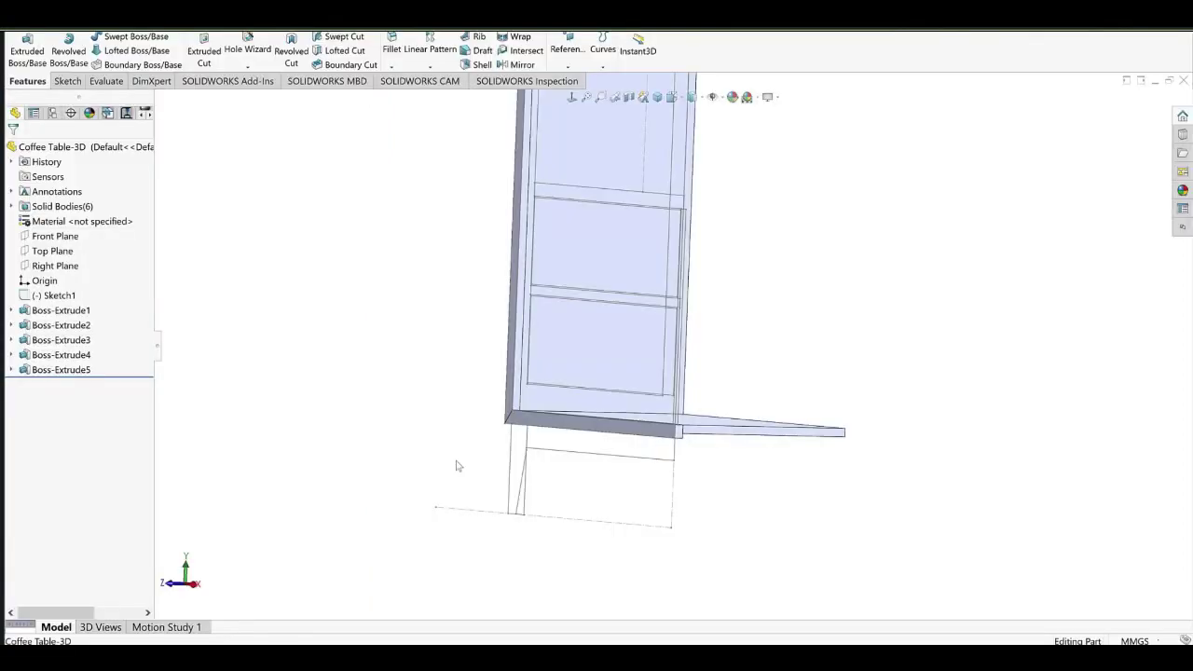
middle_click_drag(583, 354, 781, 449)
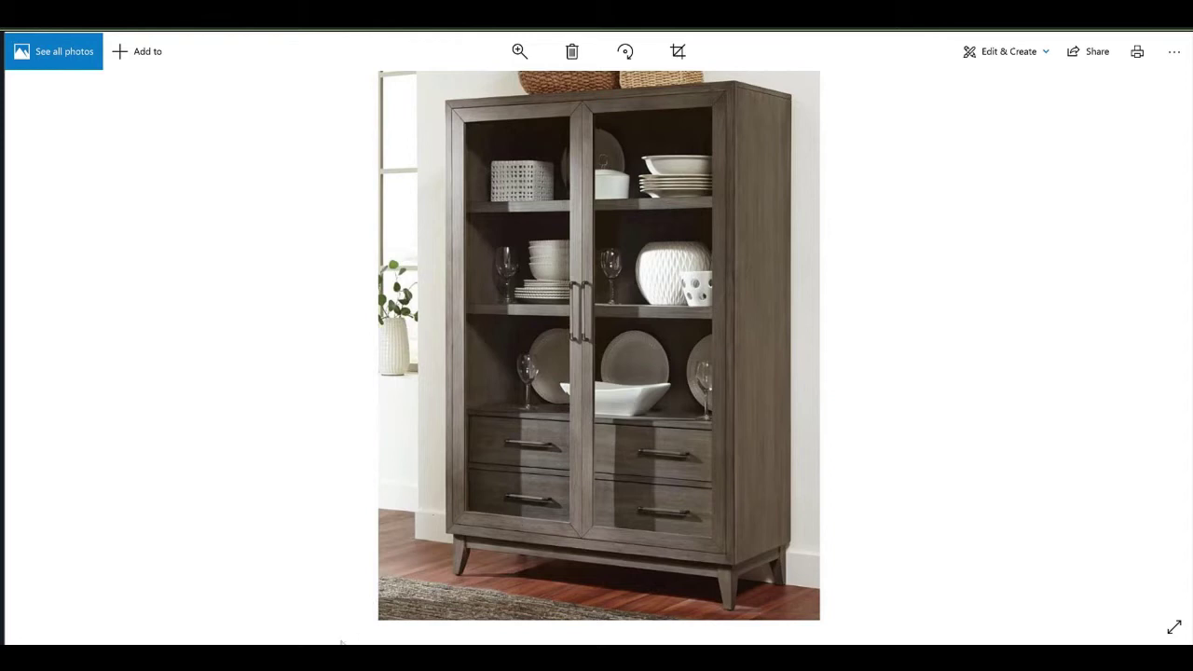
left_click(214, 658)
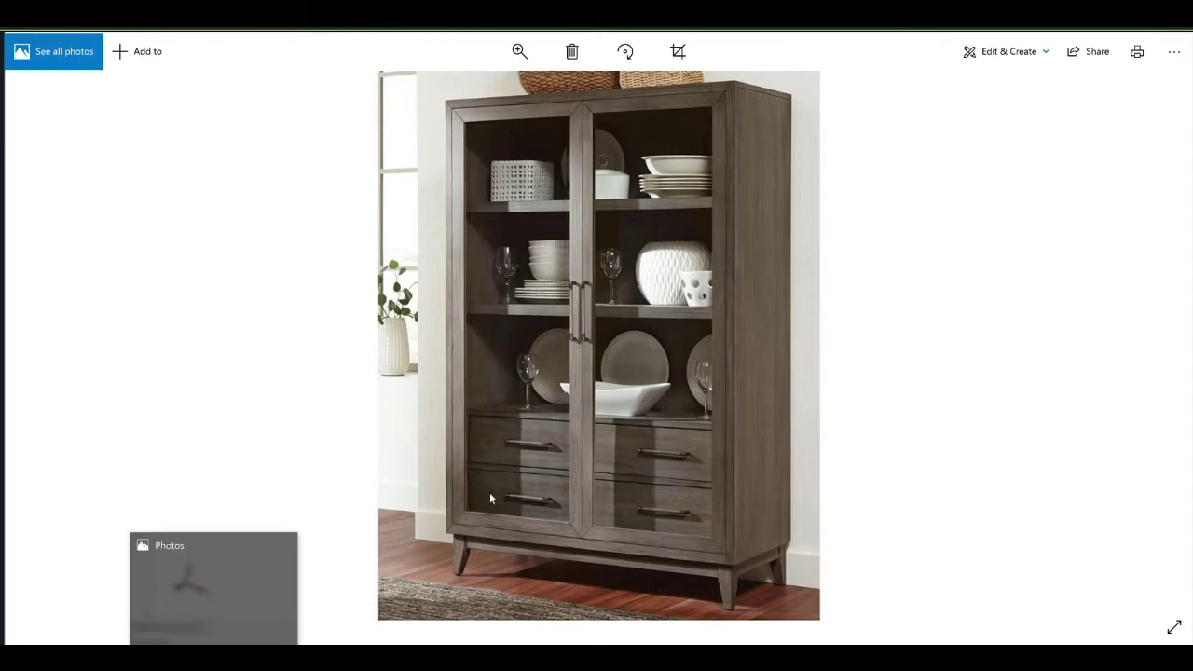
mouse_move(626, 492)
middle_mouse_down()
mouse_move(642, 413)
mouse_move(484, 421)
mouse_move(678, 395)
mouse_move(610, 418)
mouse_move(649, 447)
mouse_move(792, 407)
mouse_move(736, 402)
mouse_move(612, 487)
middle_mouse_up()
left_click(613, 488)
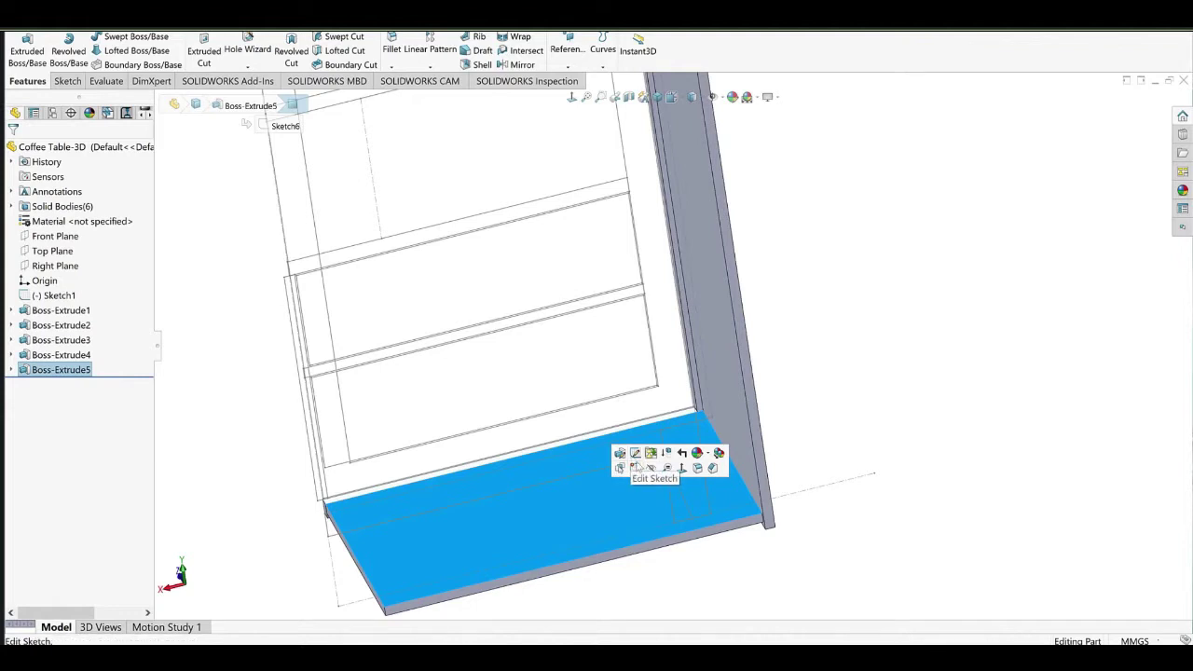
left_click(634, 454)
middle_click_drag(699, 403, 736, 373)
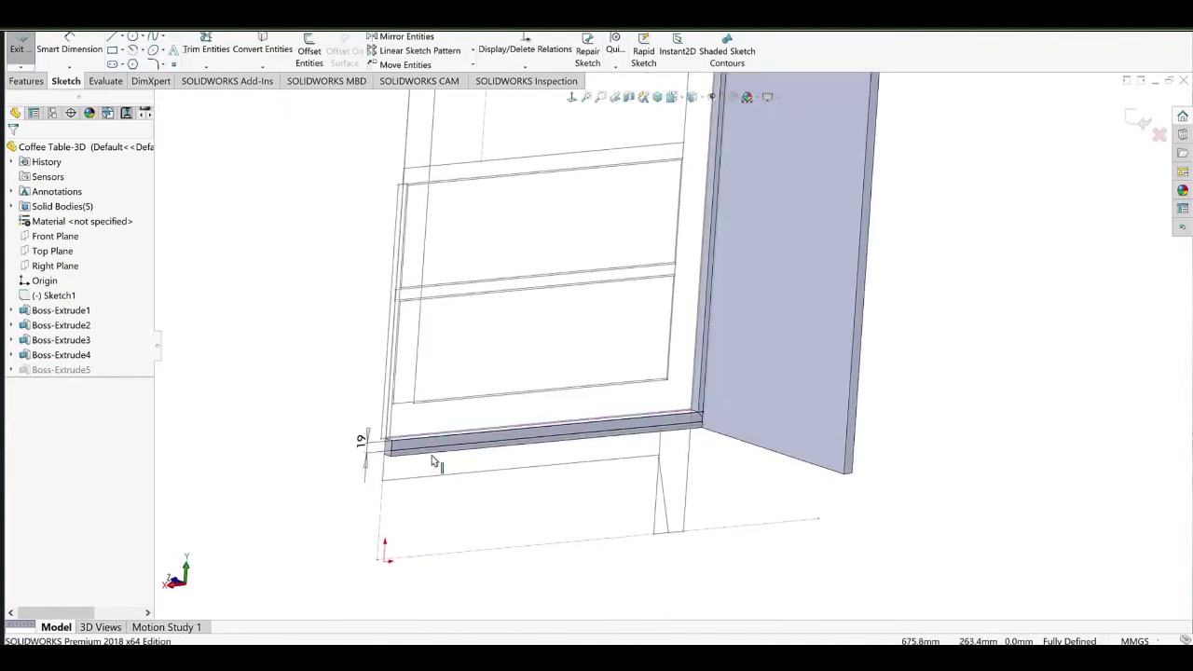
scroll(401, 460, "down", 4)
left_click(373, 387)
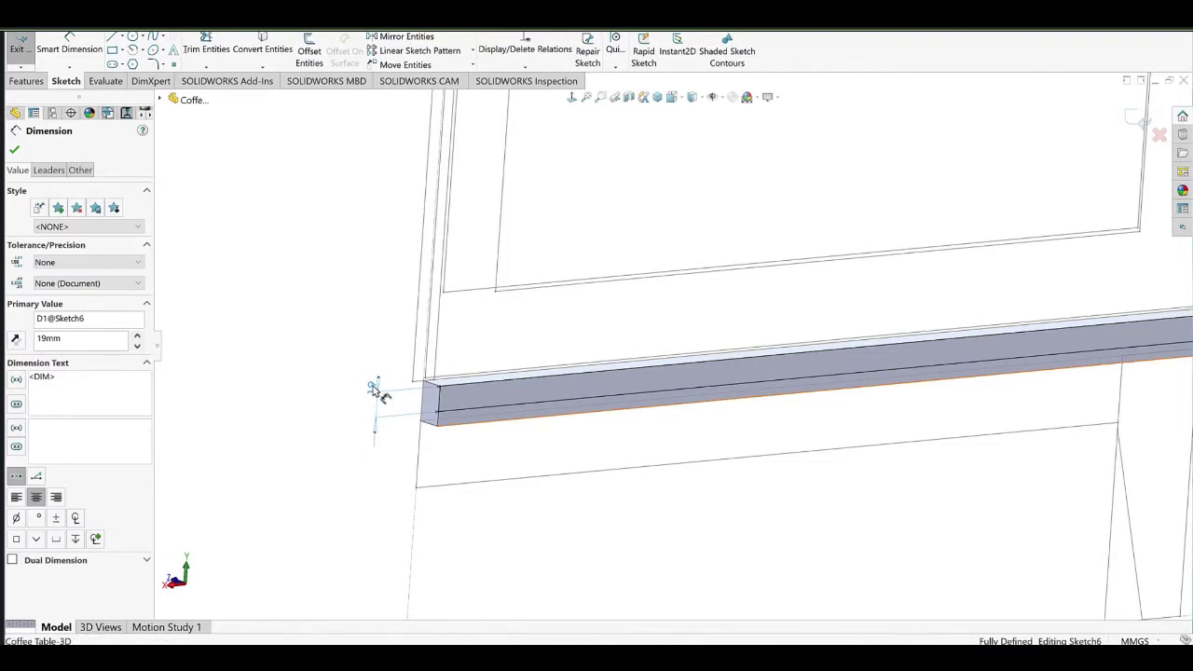
key("Delete")
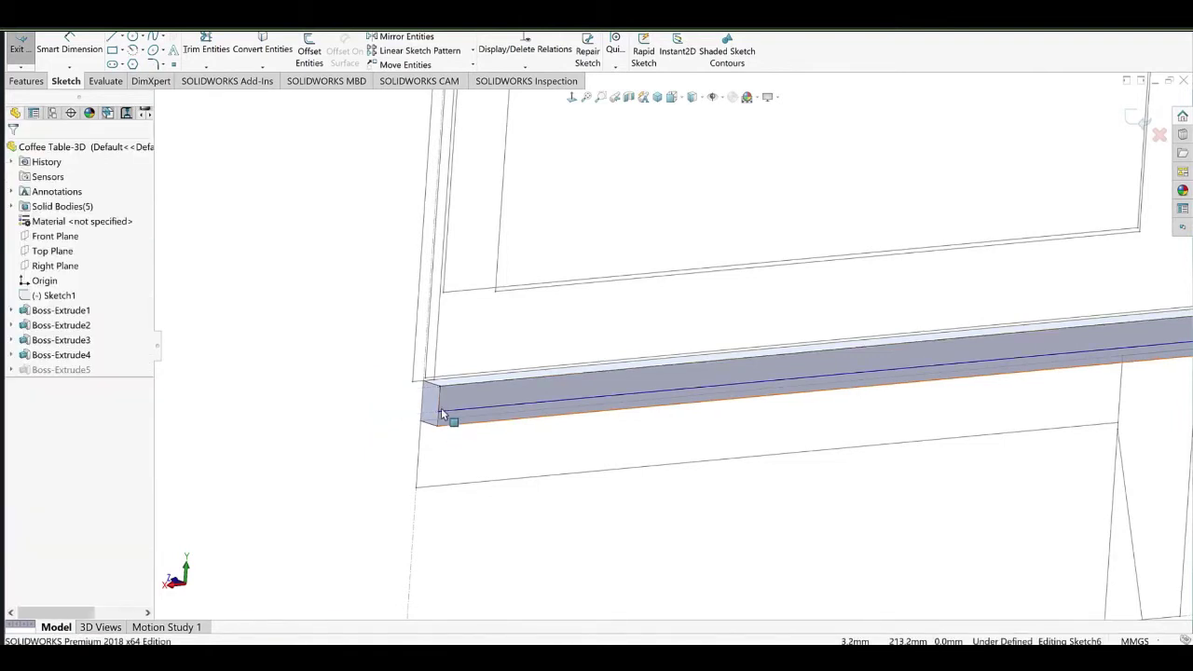
Snap the bottom panel sketch's lower corner to the bottom corner of the front frame rail, and exit the sketch.
left_click(438, 427)
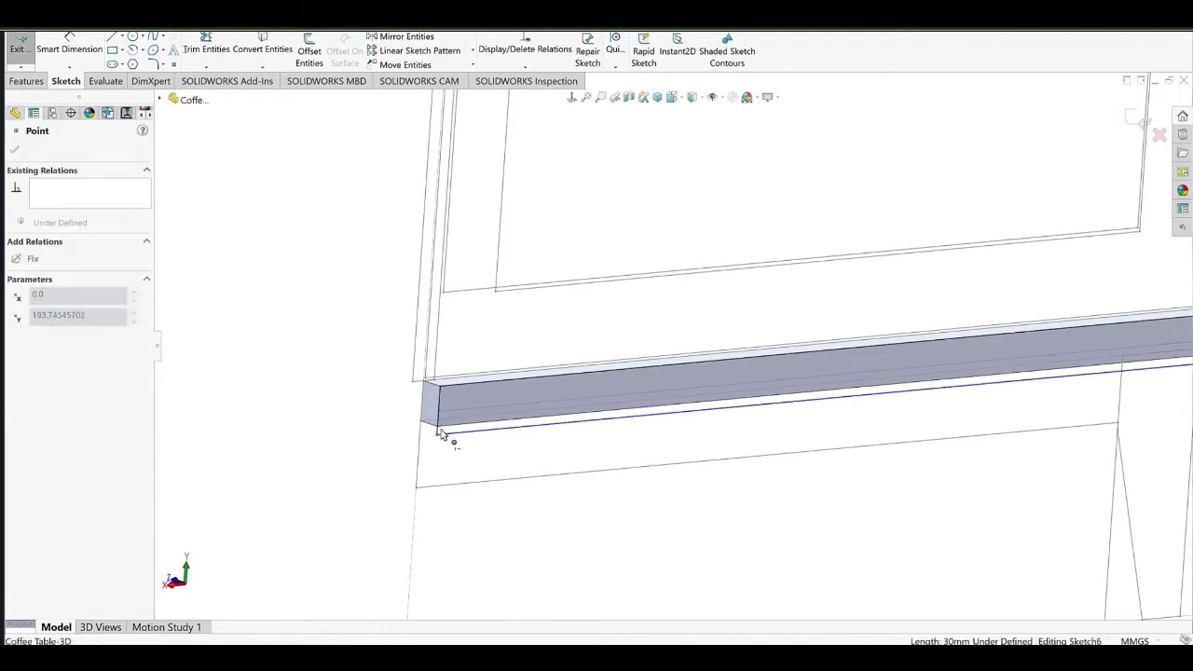
left_click_drag(437, 428, 438, 427)
left_click(304, 415)
scroll(692, 383, "up", 5)
middle_click_drag(931, 331, 638, 416, "ctrl")
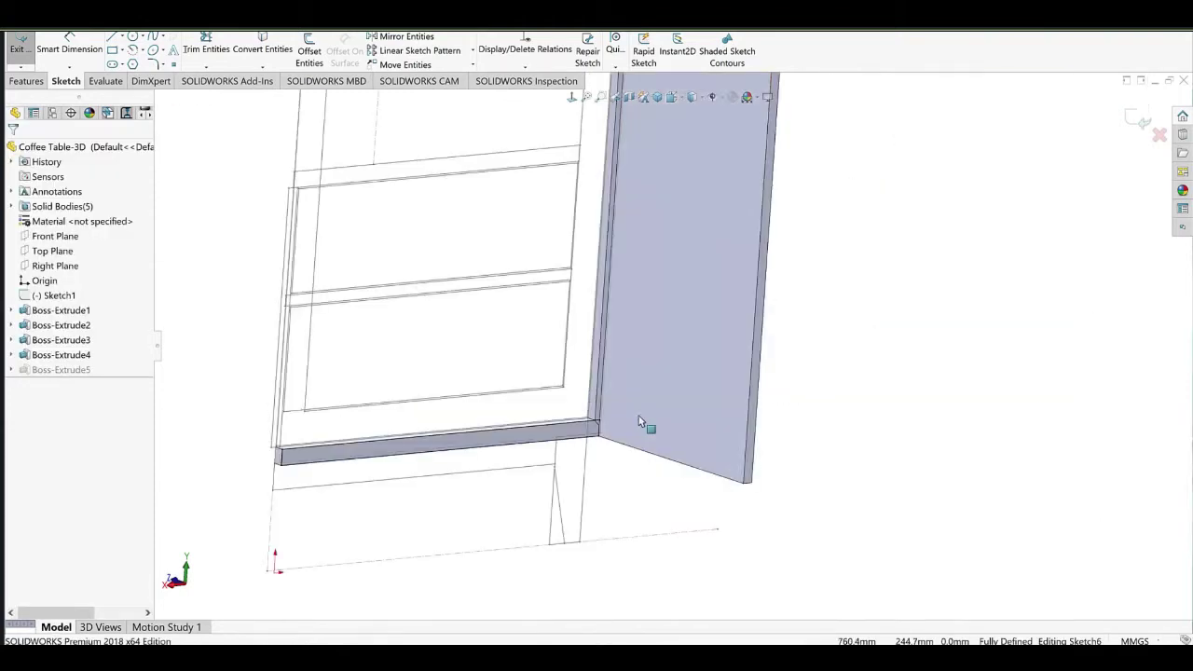
left_click(22, 49)
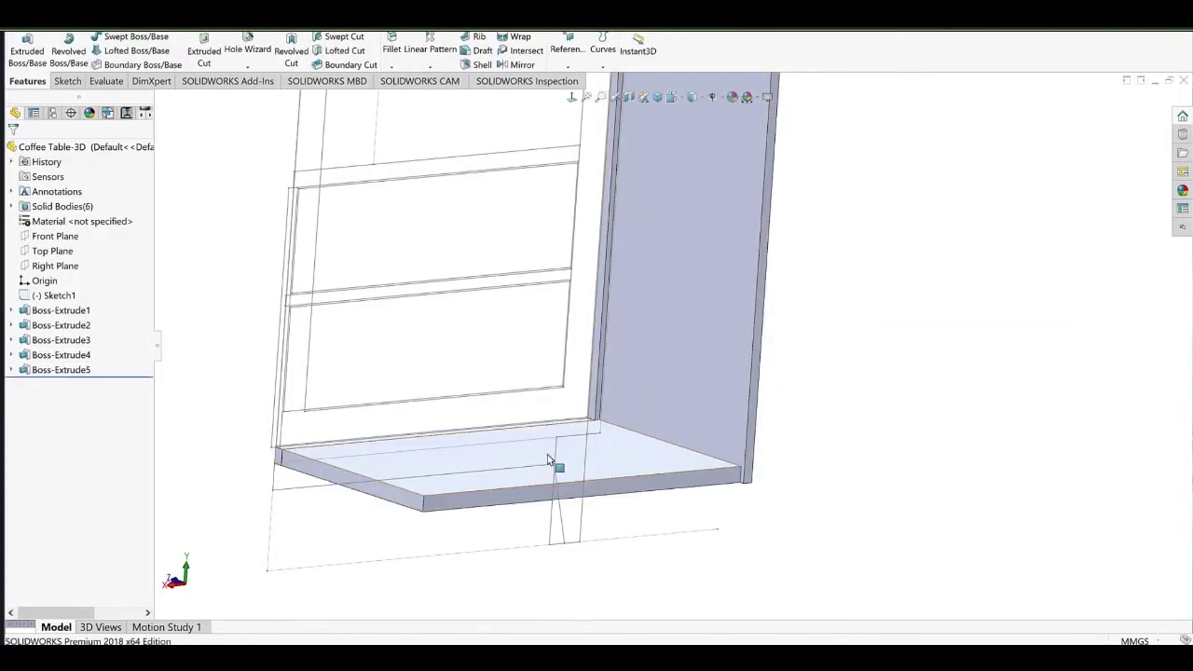
Edit the bottom panel's extrusion to a Blind end condition with a depth of 40 mm.
left_click(550, 458)
middle_click_drag(543, 453, 737, 405)
right_click(630, 399)
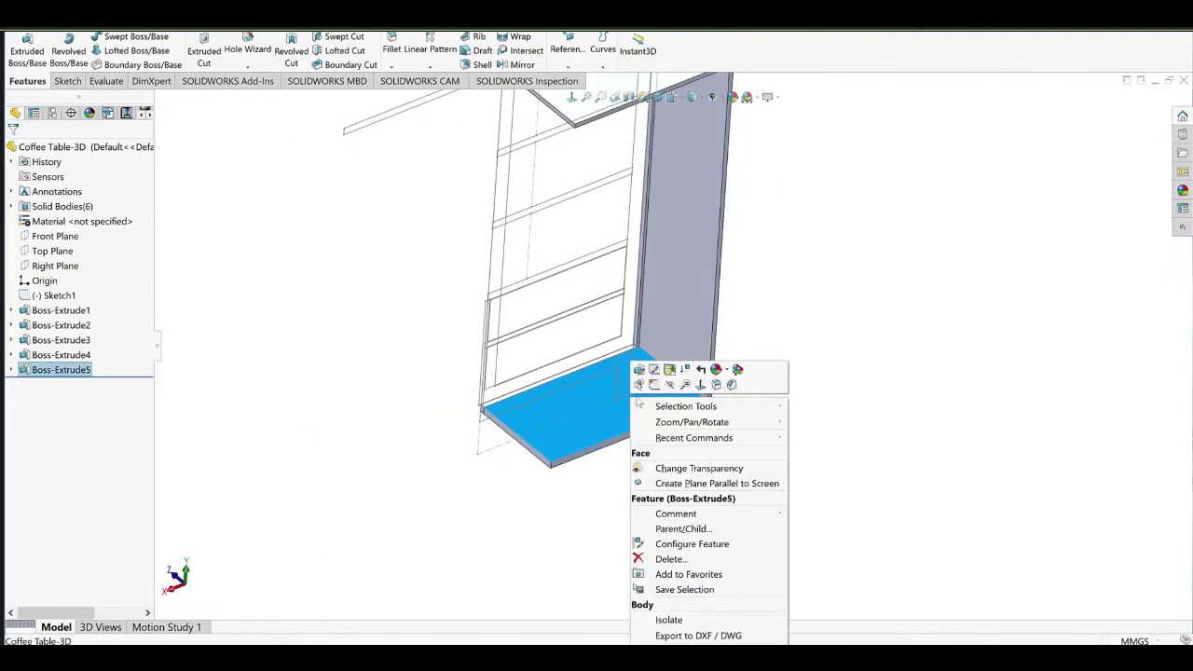
left_click(641, 374)
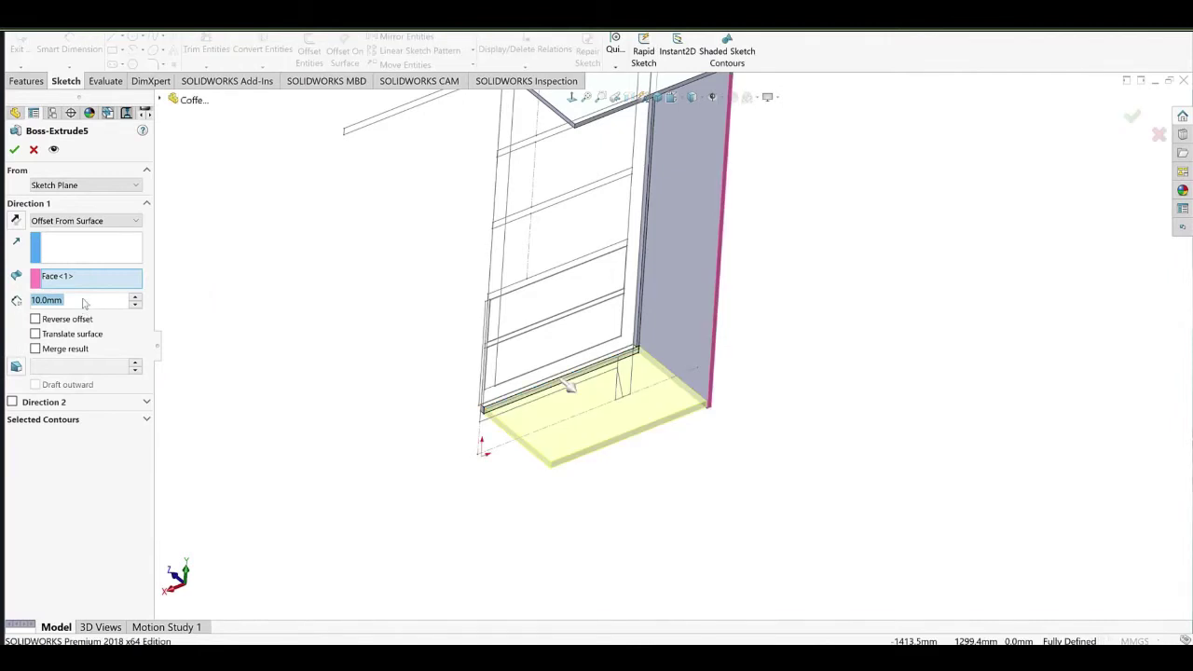
left_click(104, 222)
left_click(50, 234)
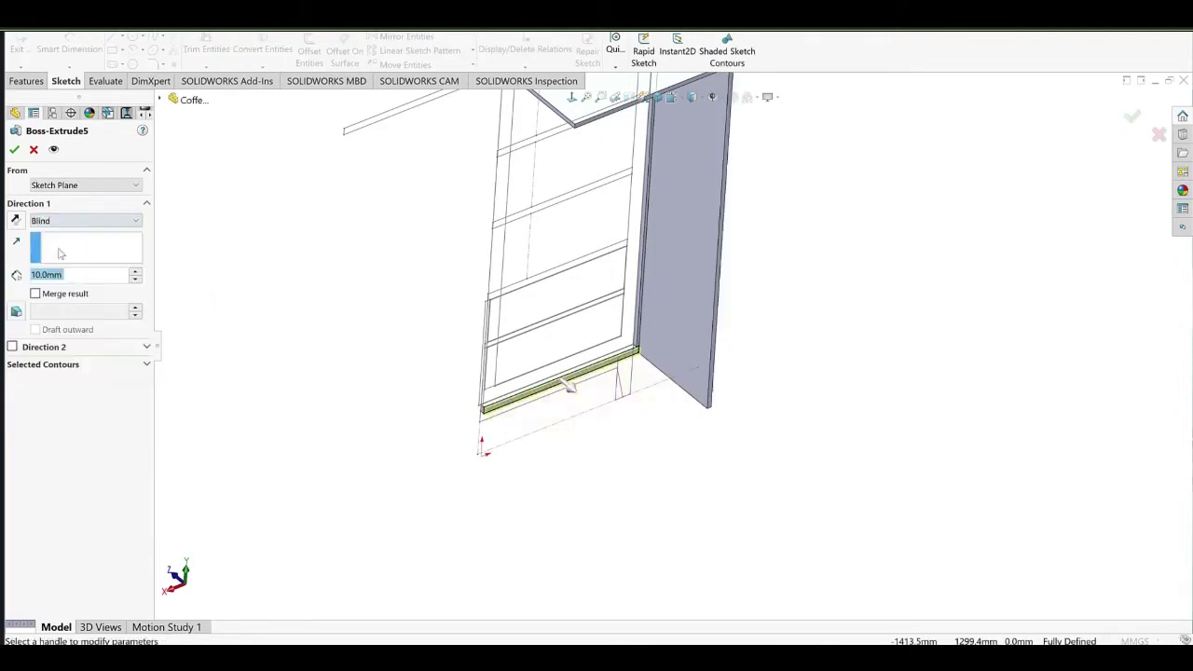
type("40")
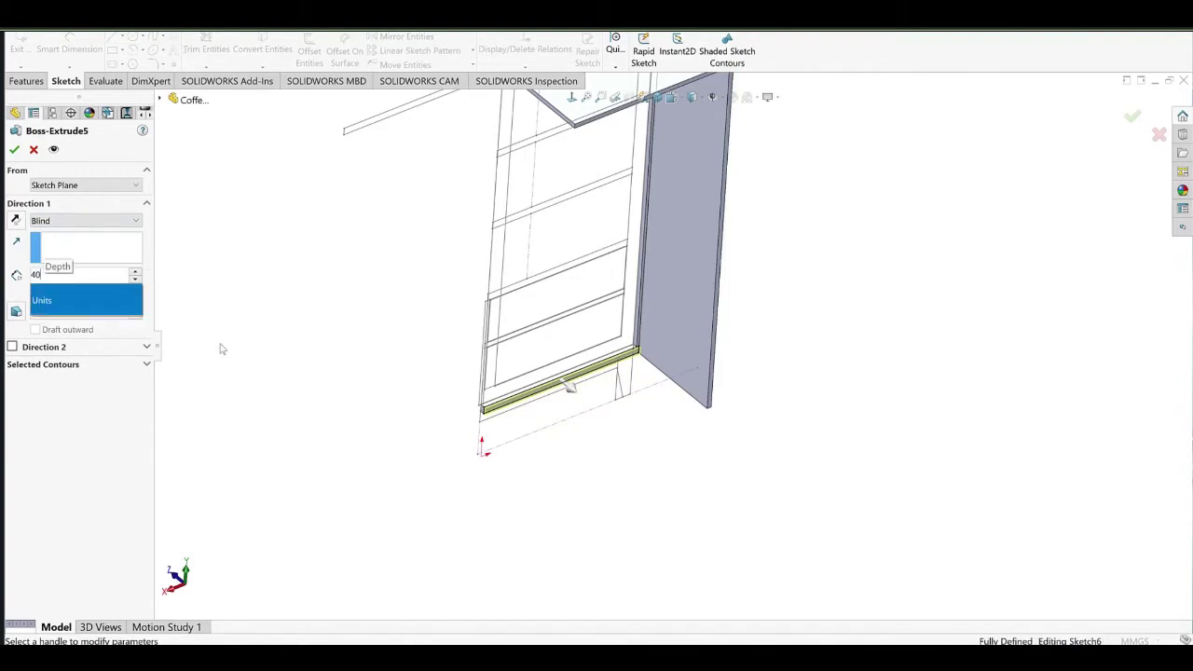
key("Return")
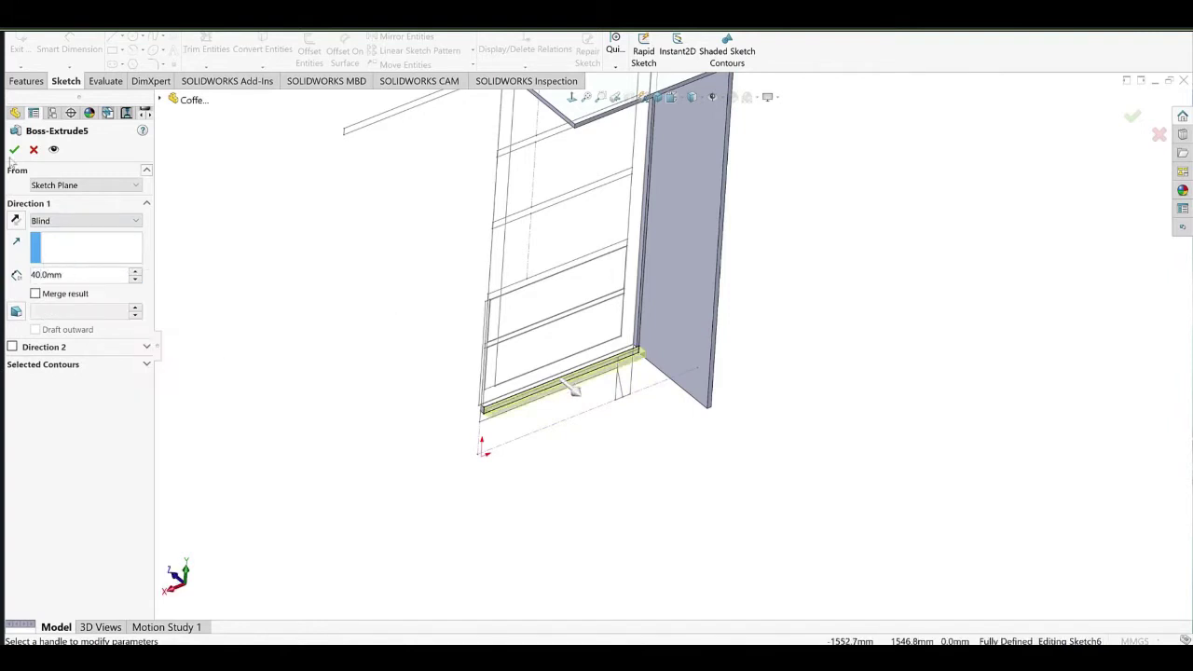
left_click(14, 149)
Sketch a full-height rectangle about 36 mm wide on the bottom strip's rear face, at the end next to the side panel.
scroll(643, 349, "down", 5)
middle_click_drag(685, 276, 665, 291)
left_click(664, 292)
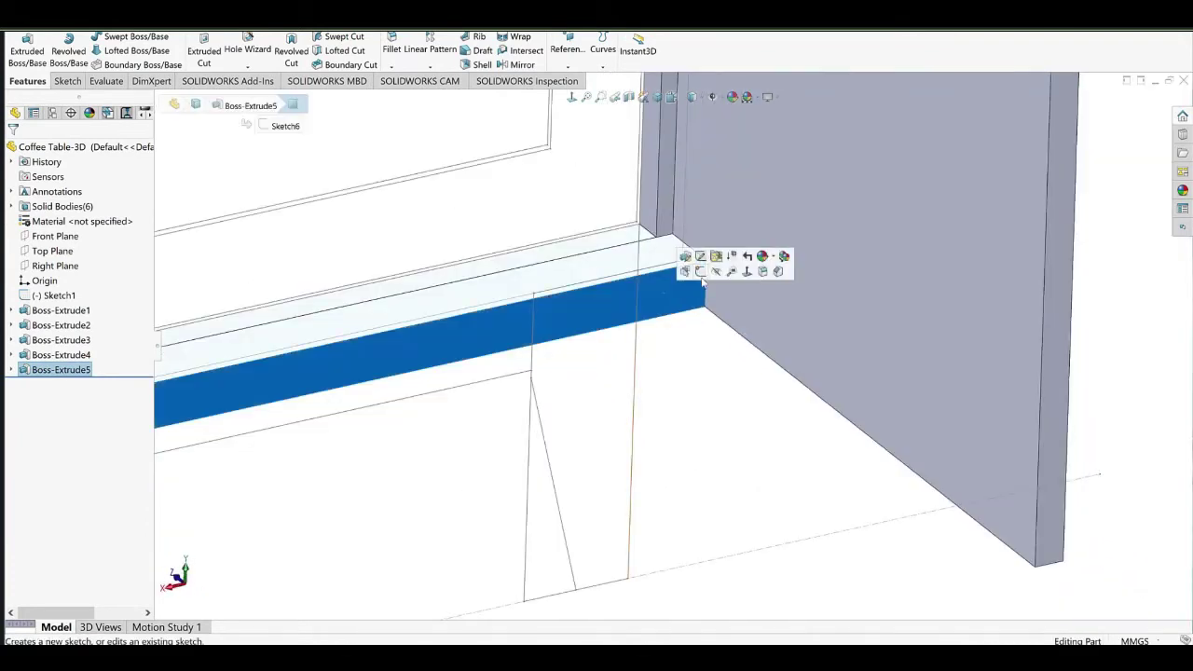
left_click(701, 272)
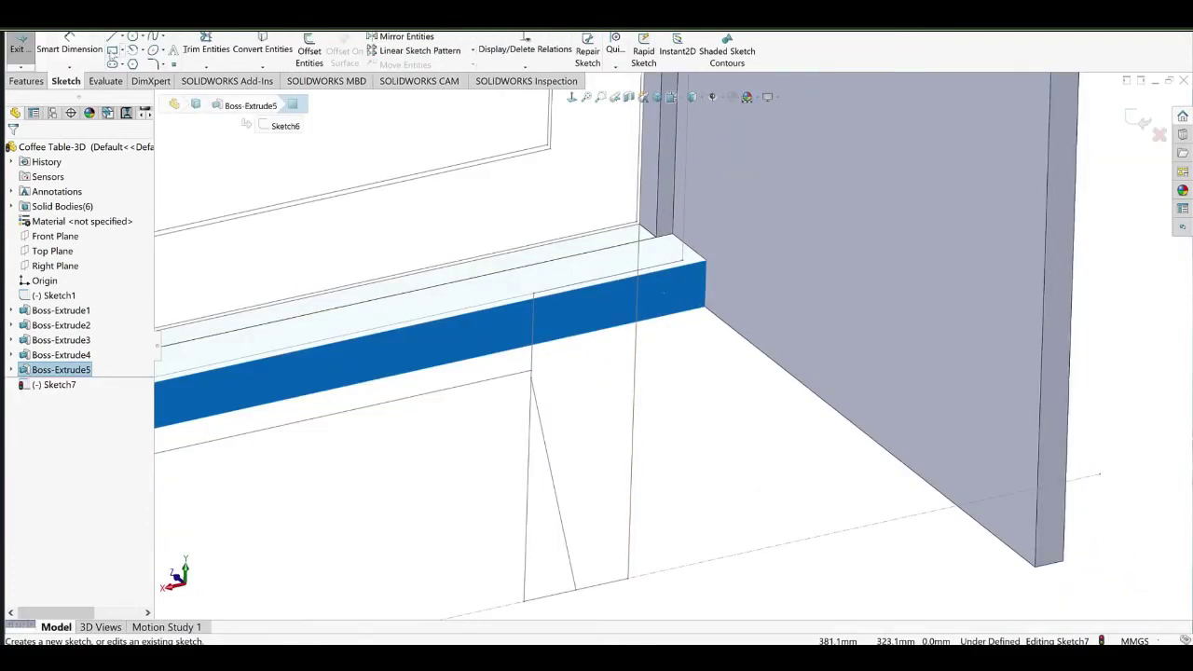
left_click(113, 52)
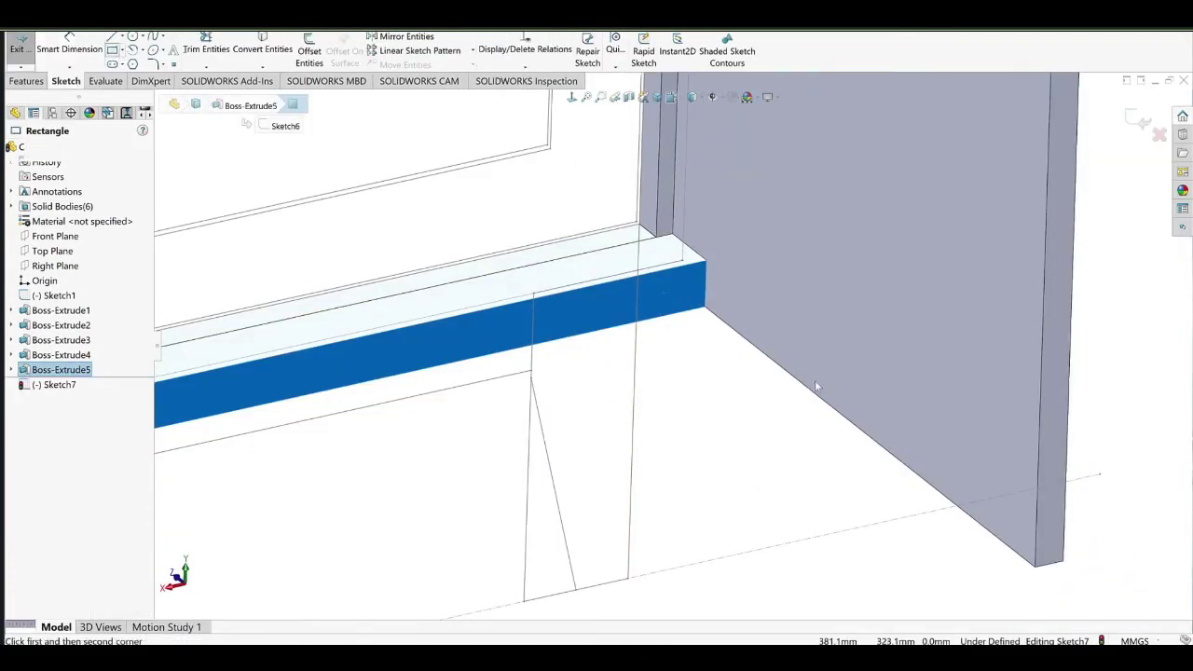
left_click(705, 261)
left_click(653, 319)
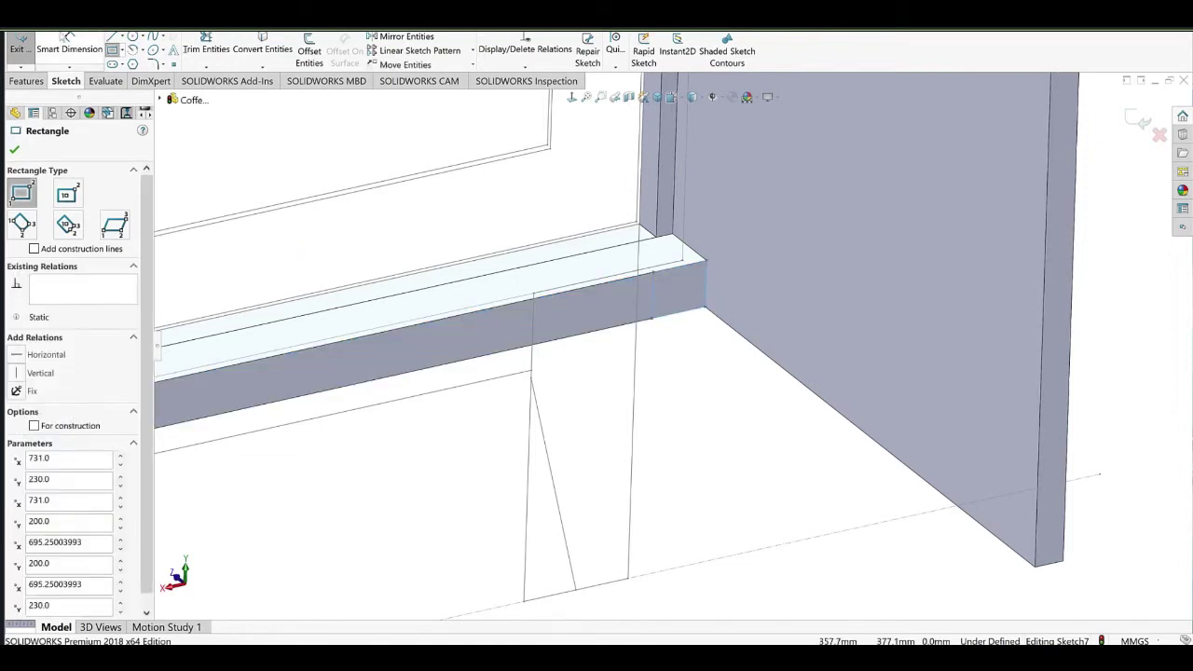
Dimension the rectangle's width and set it to 60 mm.
left_click(65, 39)
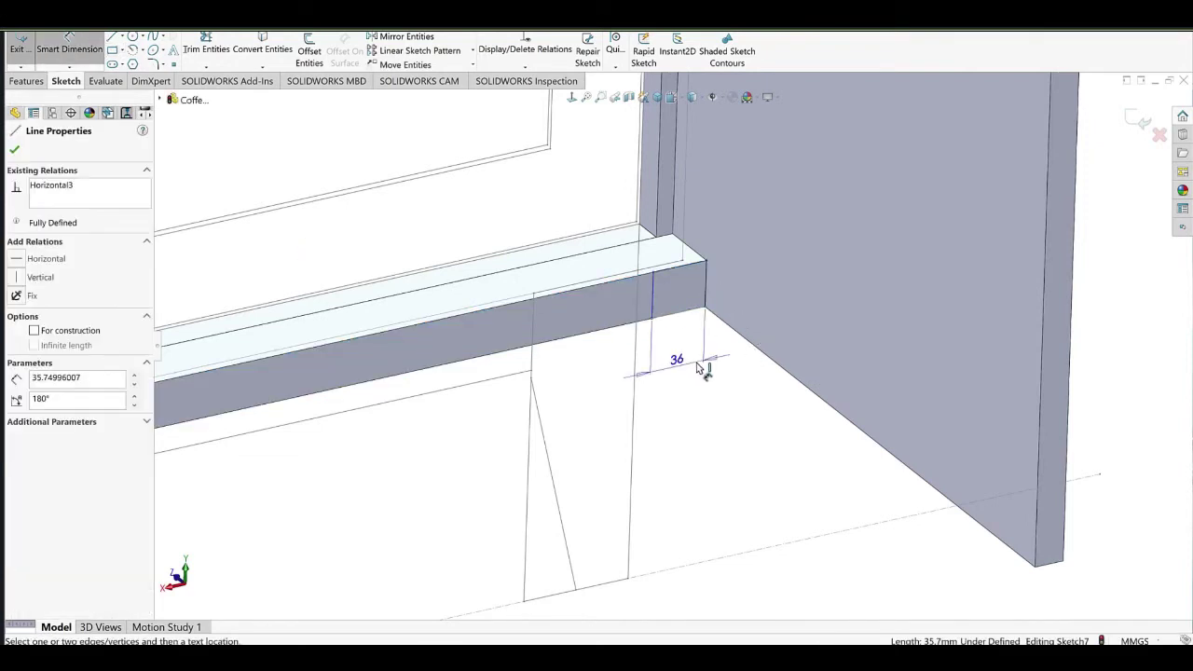
left_click(696, 362)
type("60")
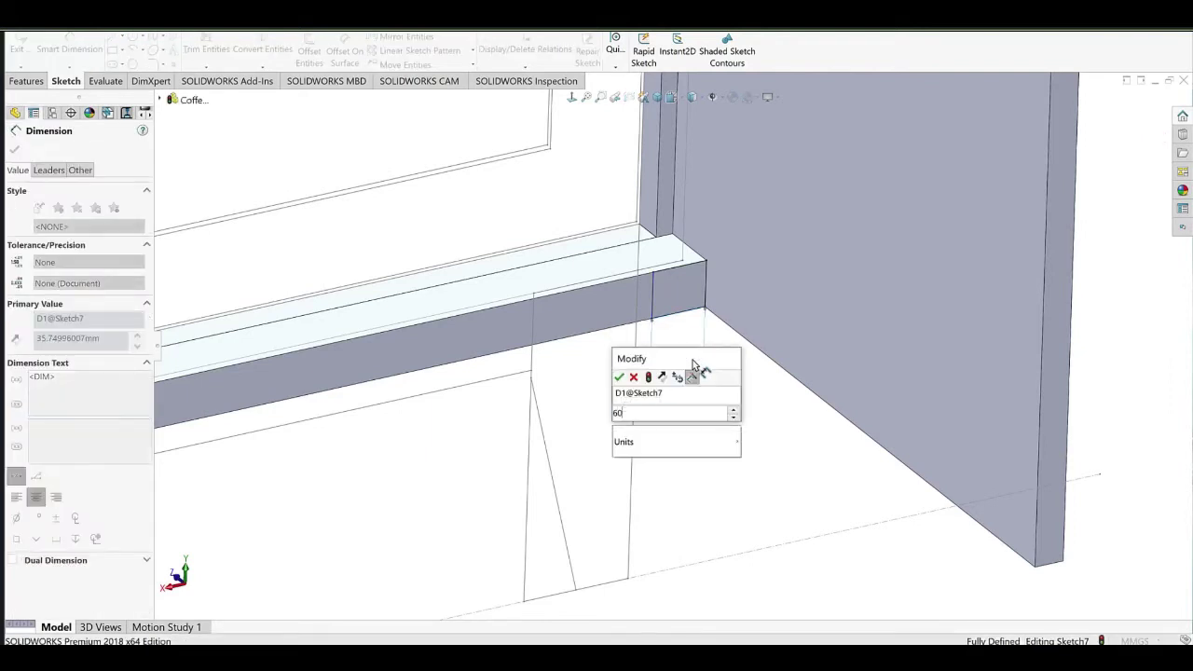
left_click(618, 376)
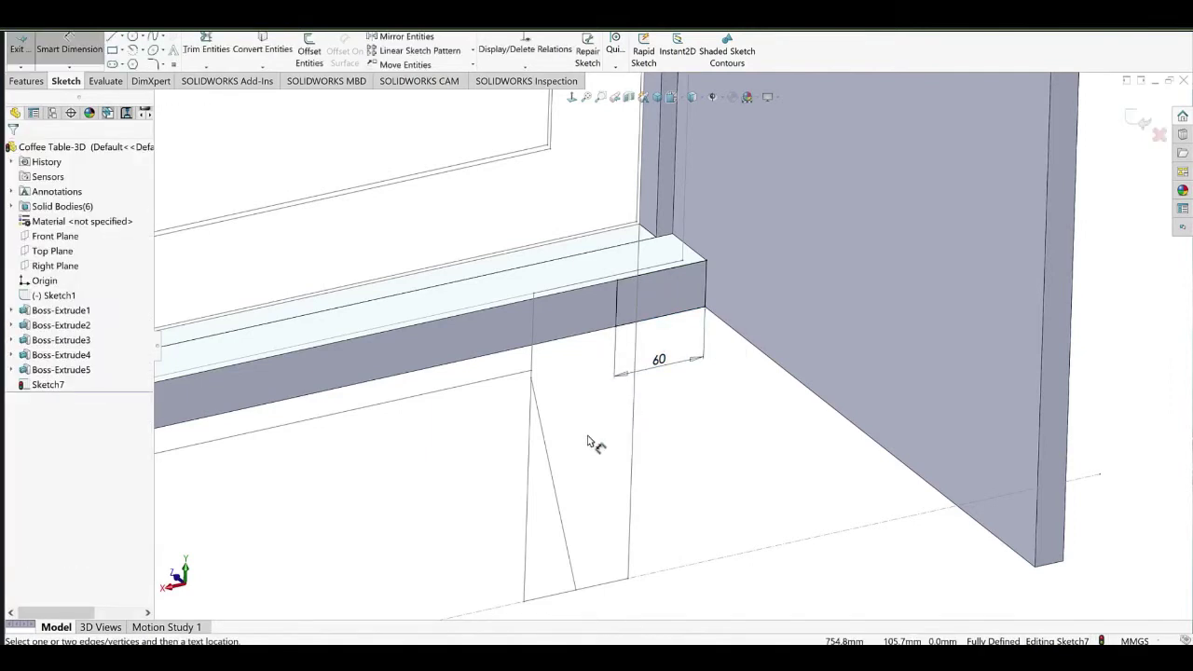
left_click(27, 81)
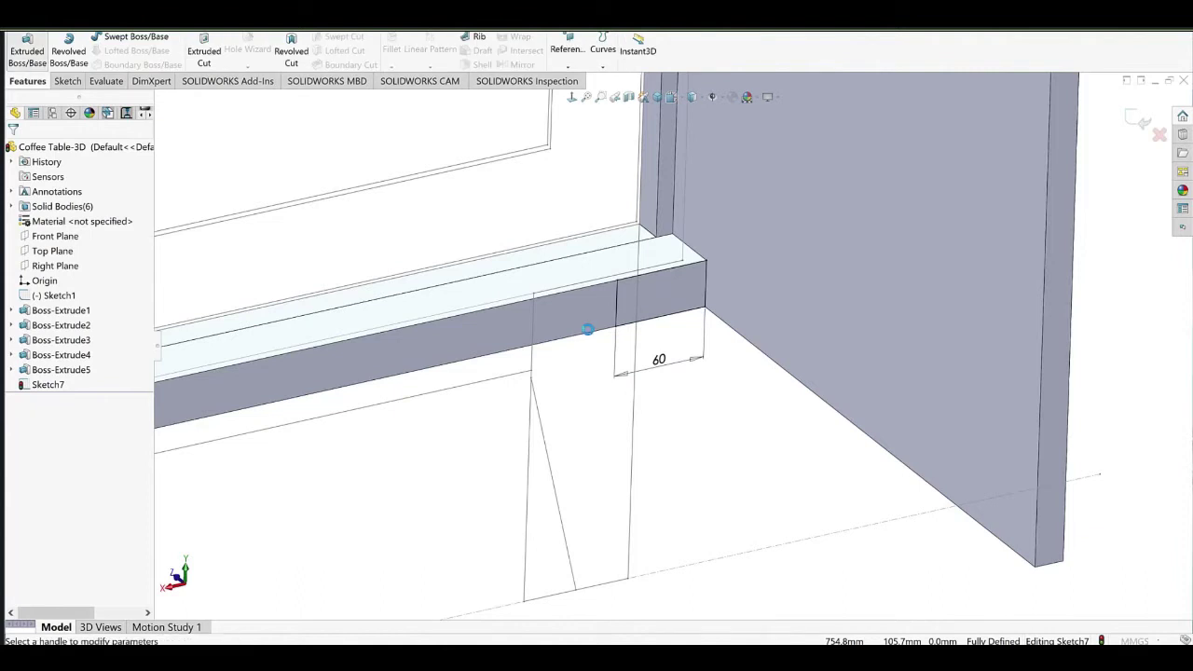
left_click(26, 51)
scroll(654, 381, "down", 2)
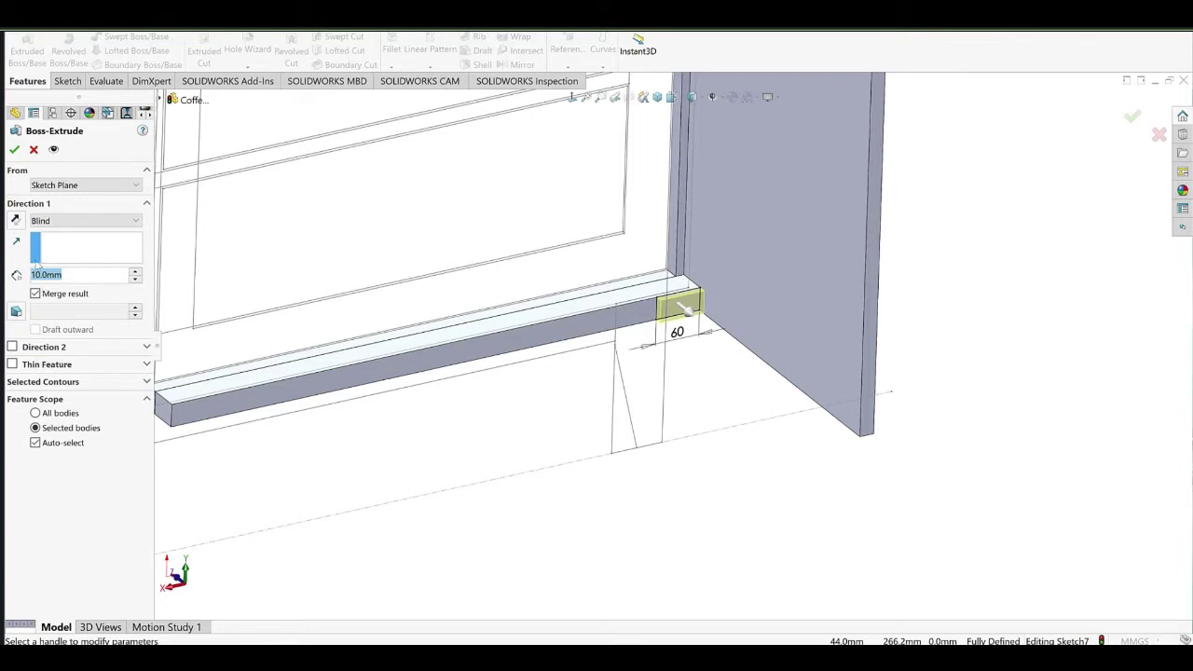
left_click(31, 151)
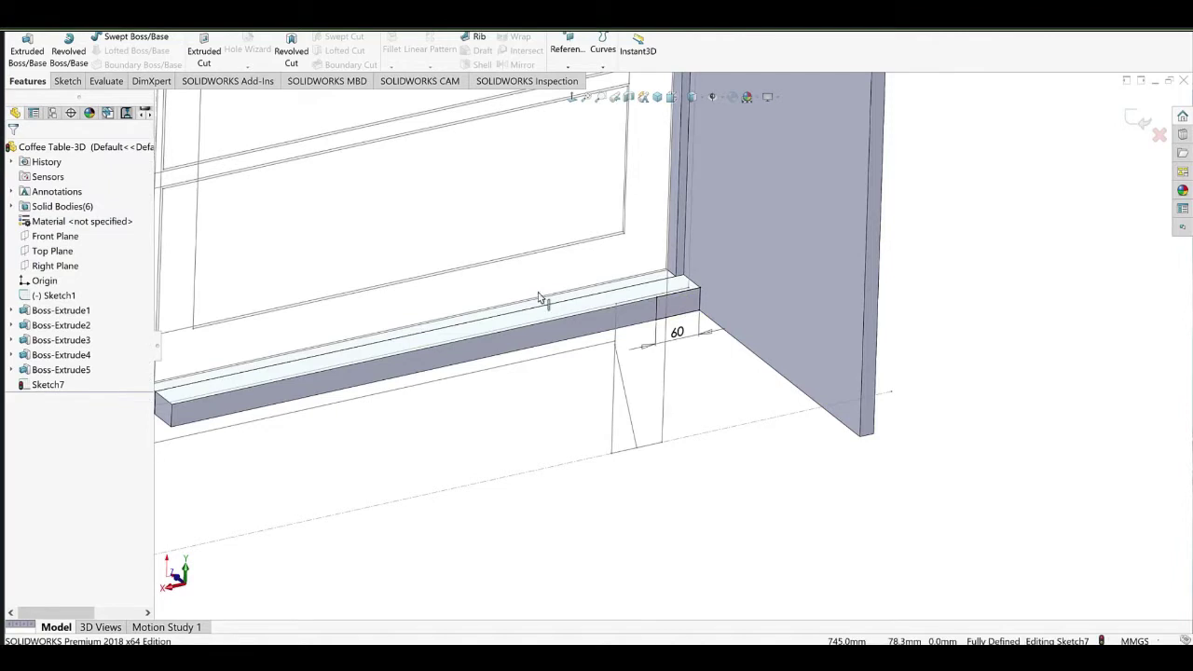
With the model rolled back before the 60 mm rectangle sketch, convert the bottom strip's rear face into a new sketch on the side panel's rear edge.
key("ctrl+b")
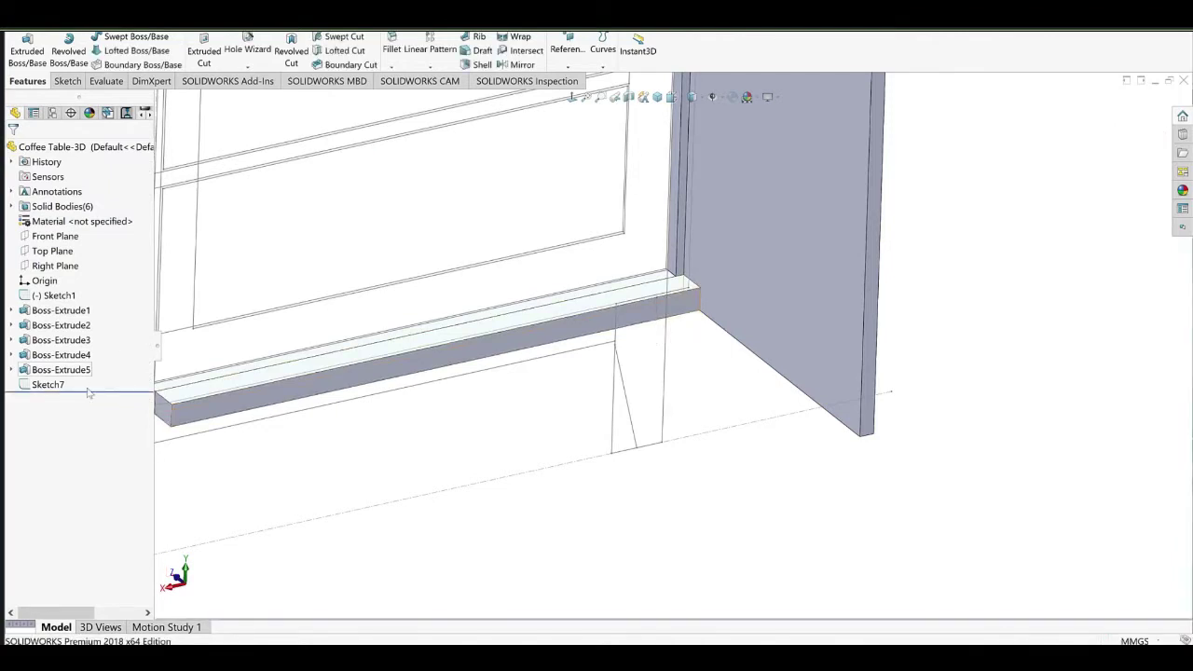
left_click(94, 391)
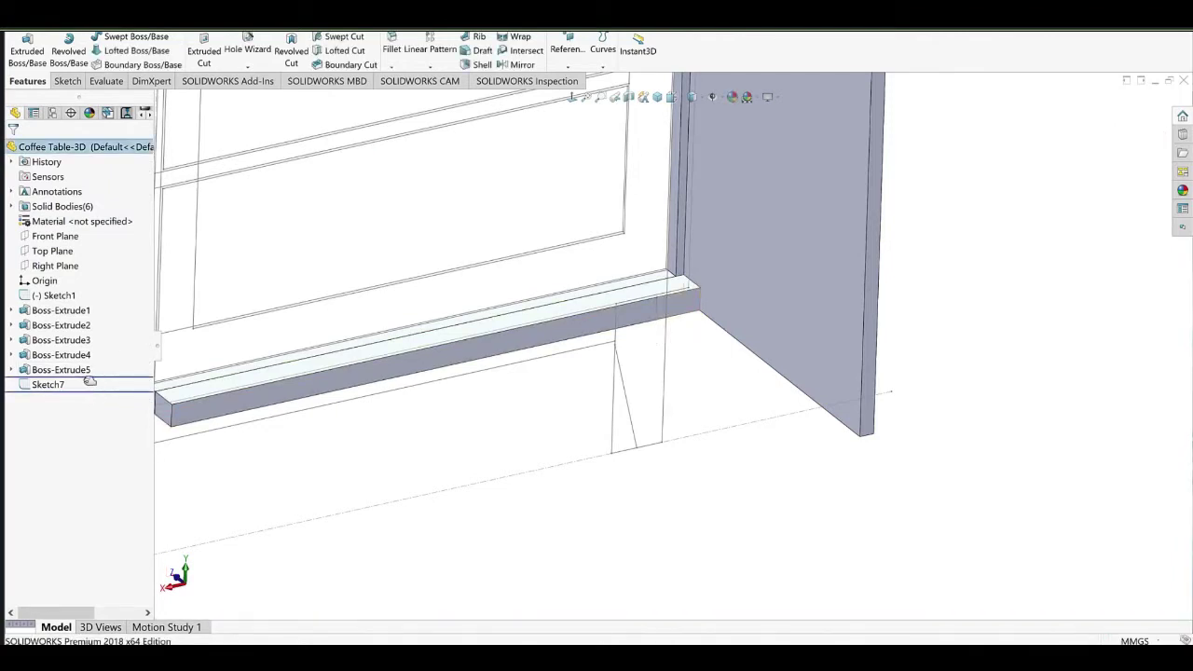
left_click(869, 424)
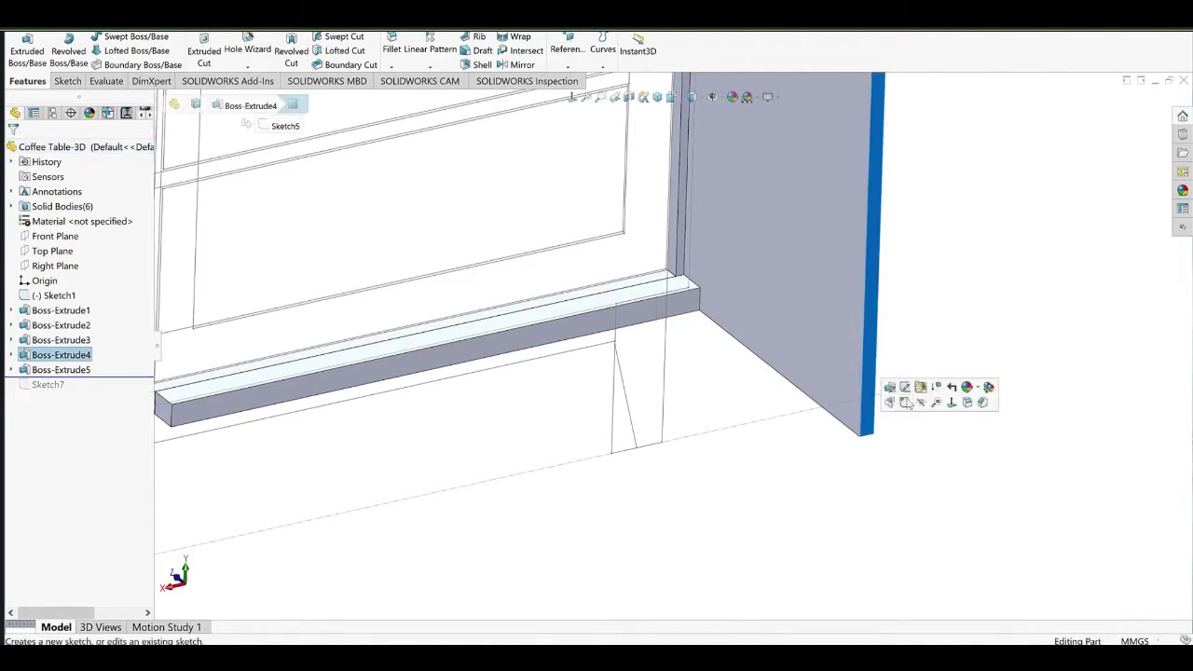
left_click(905, 403)
left_click(630, 305)
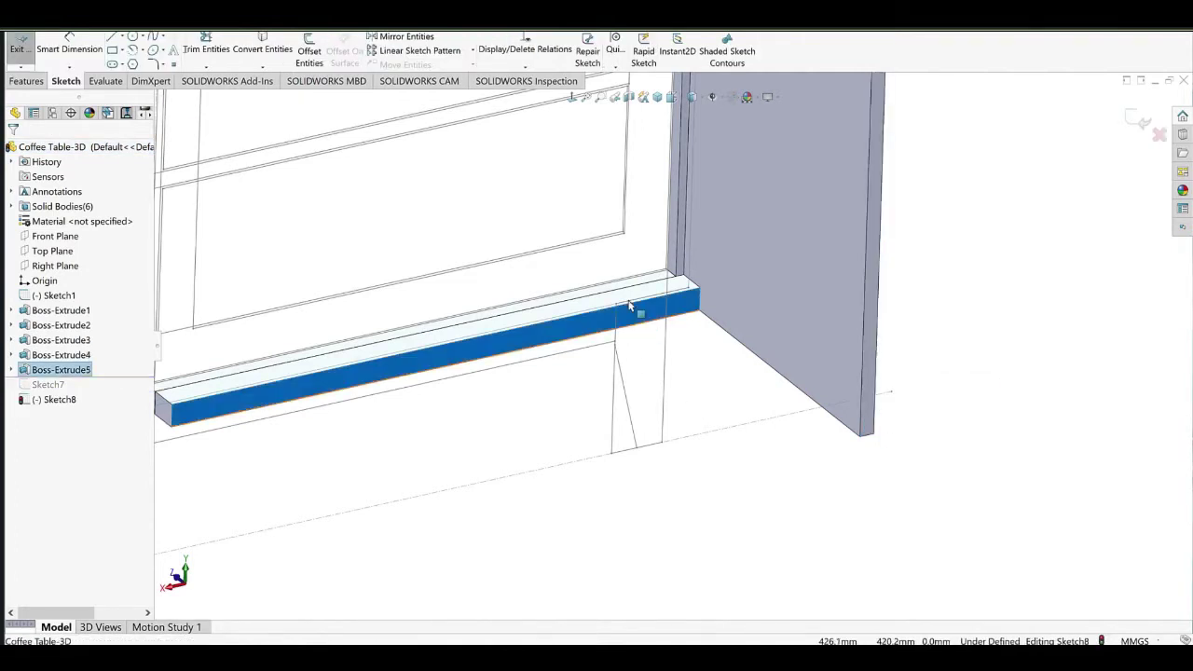
left_click(261, 50)
Extrude the converted outline as a Blind boss with its direction reversed toward the front strip and a depth of 40 mm.
left_click(26, 83)
left_click(25, 56)
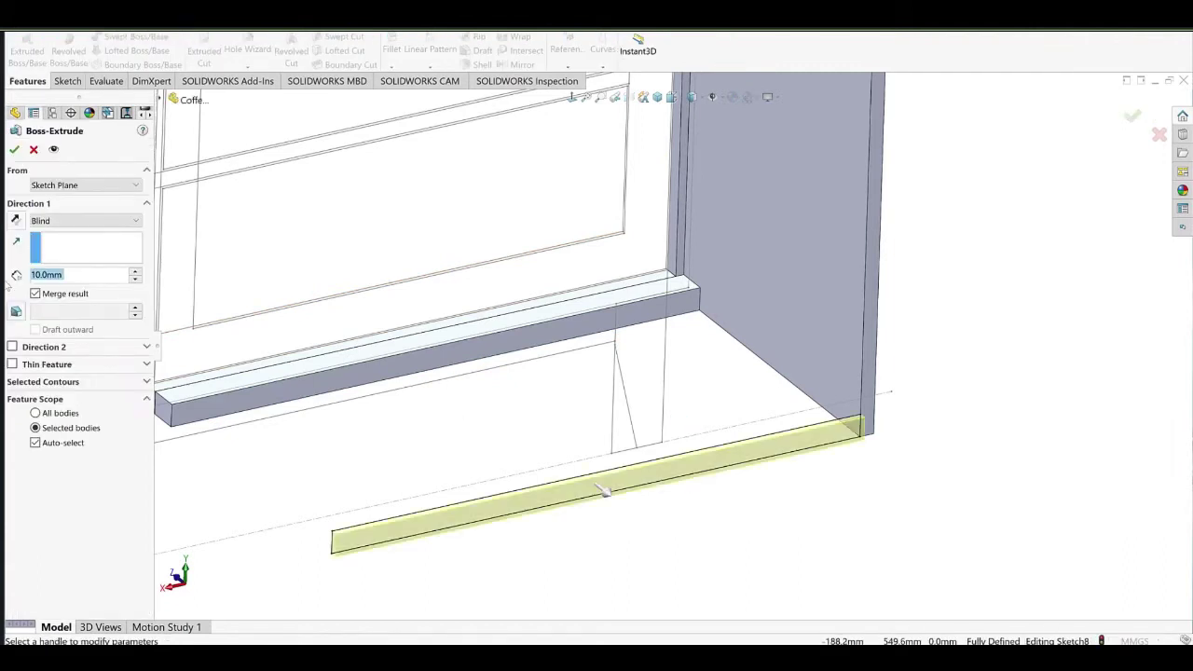
left_click(14, 220)
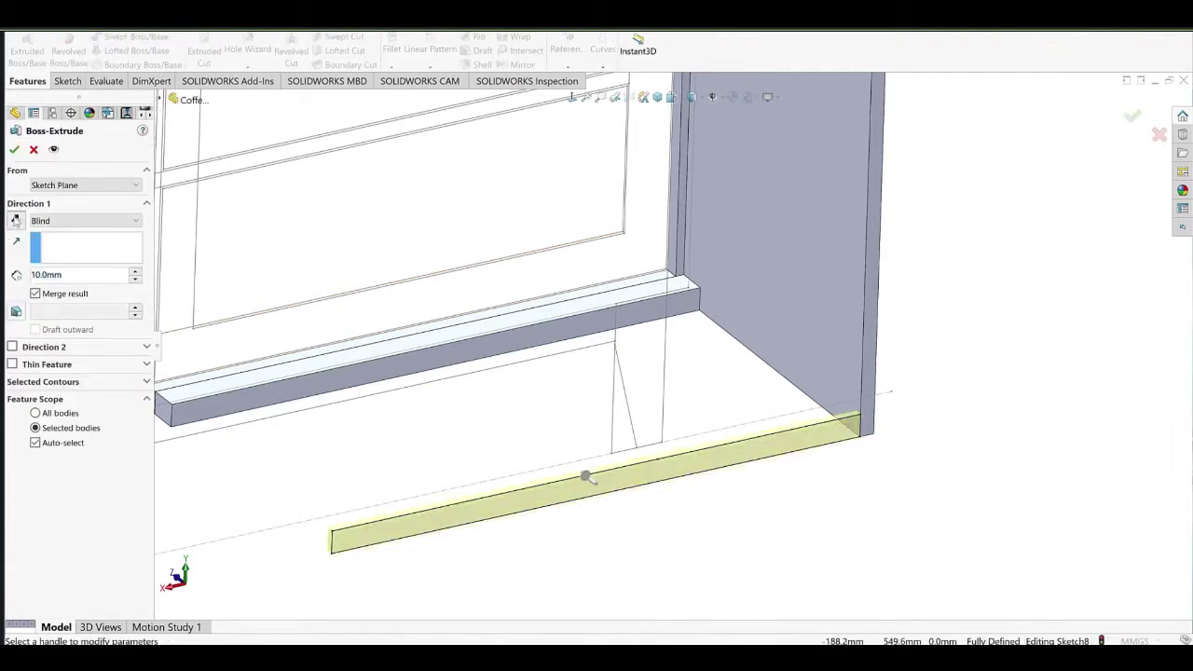
type("40")
key("Return")
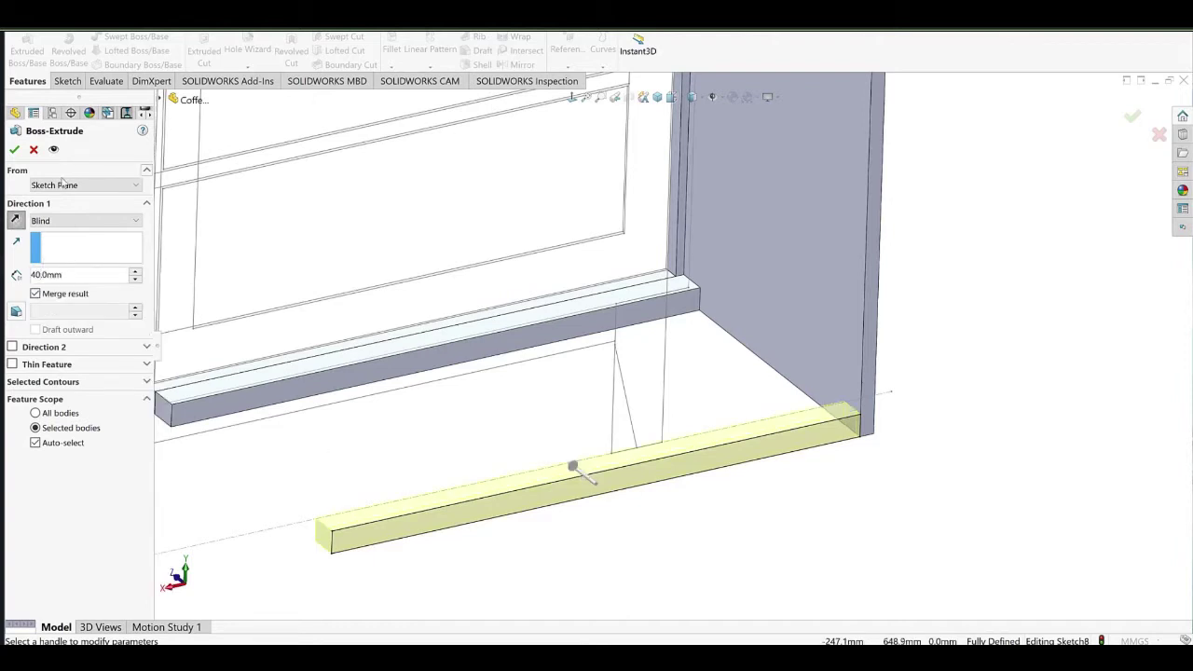
Start the extrusion at a 10 mm offset inward from the sketch plane and create it as a separate body.
left_click(65, 189)
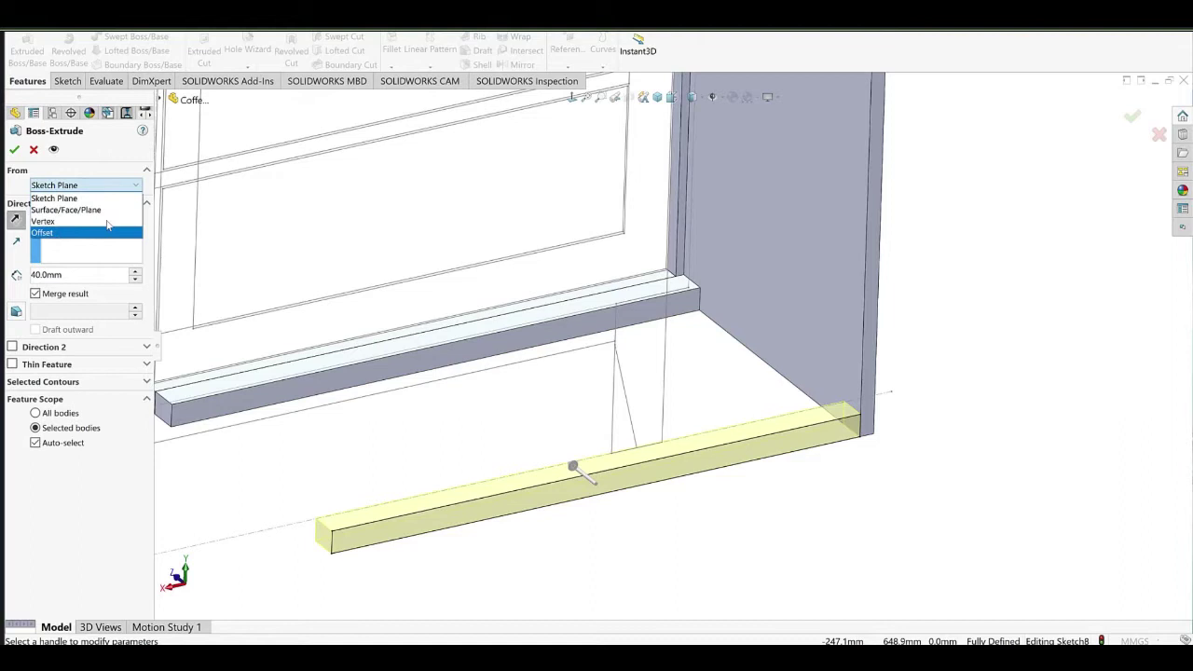
left_click(64, 236)
left_click(134, 204)
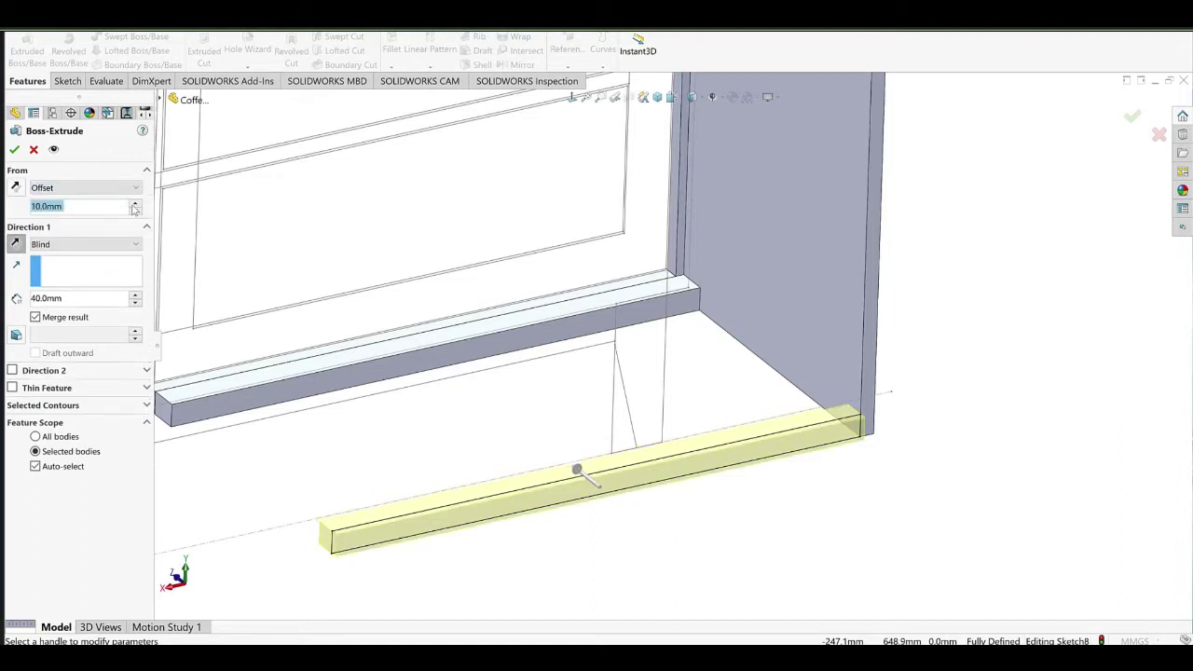
left_click(16, 188)
left_click(69, 319)
left_click(13, 150)
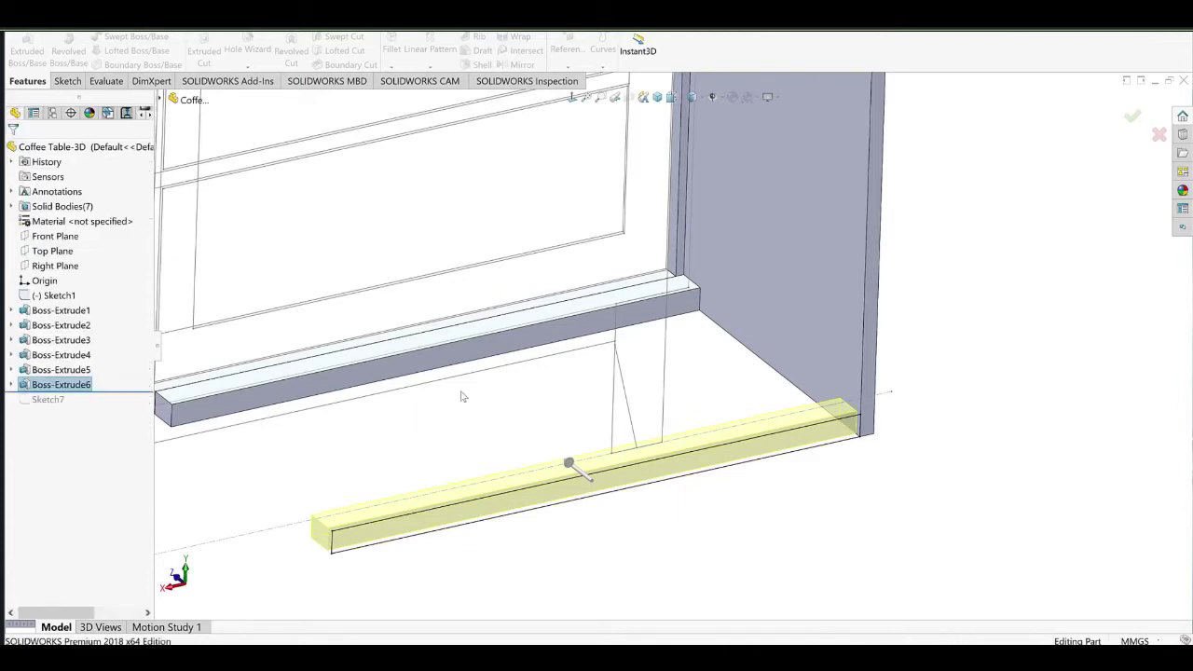
Roll the model forward past the 60 mm rectangle sketch and extrude it Up To Surface to the rear strip's inner face, as a separate body.
left_click_drag(101, 390, 97, 424)
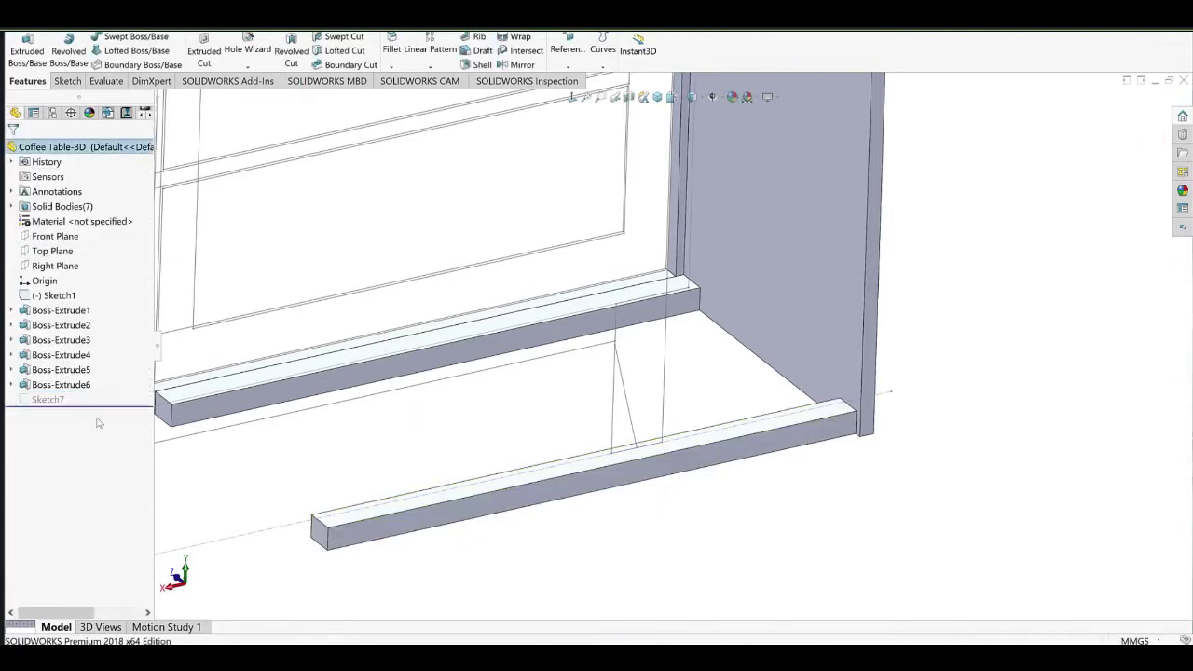
left_click(52, 398)
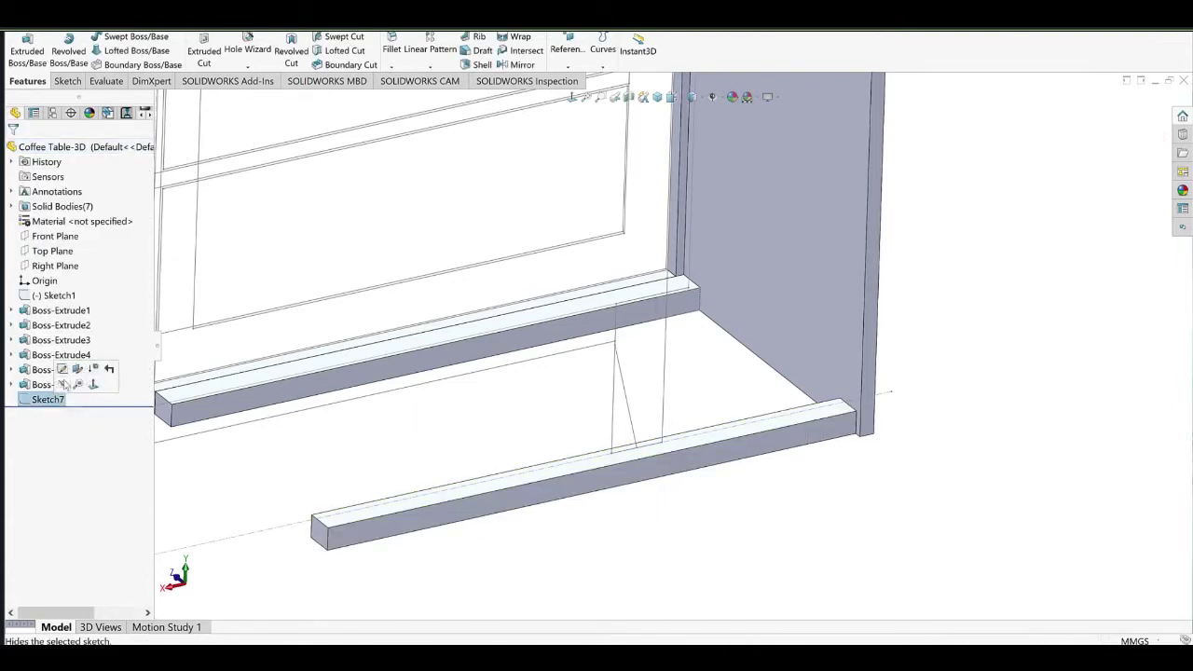
left_click(38, 56)
scroll(743, 426, "down", 2)
middle_click_drag(782, 389, 901, 427)
left_click(107, 221)
left_click(70, 296)
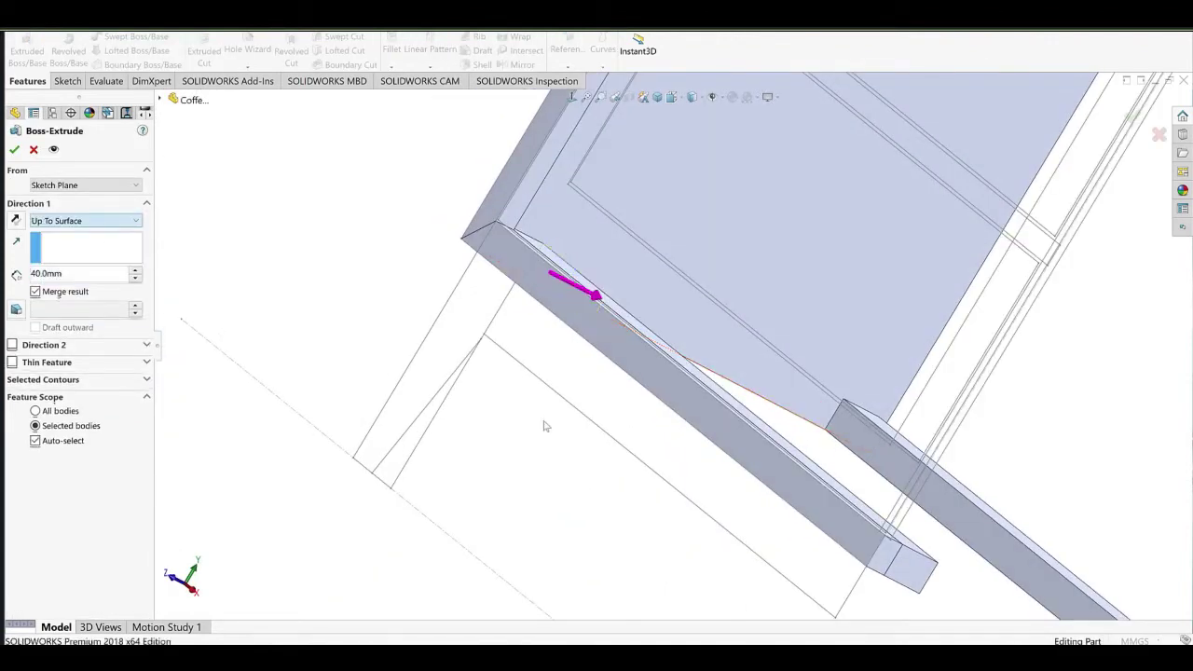
left_click(857, 448)
left_click(58, 298)
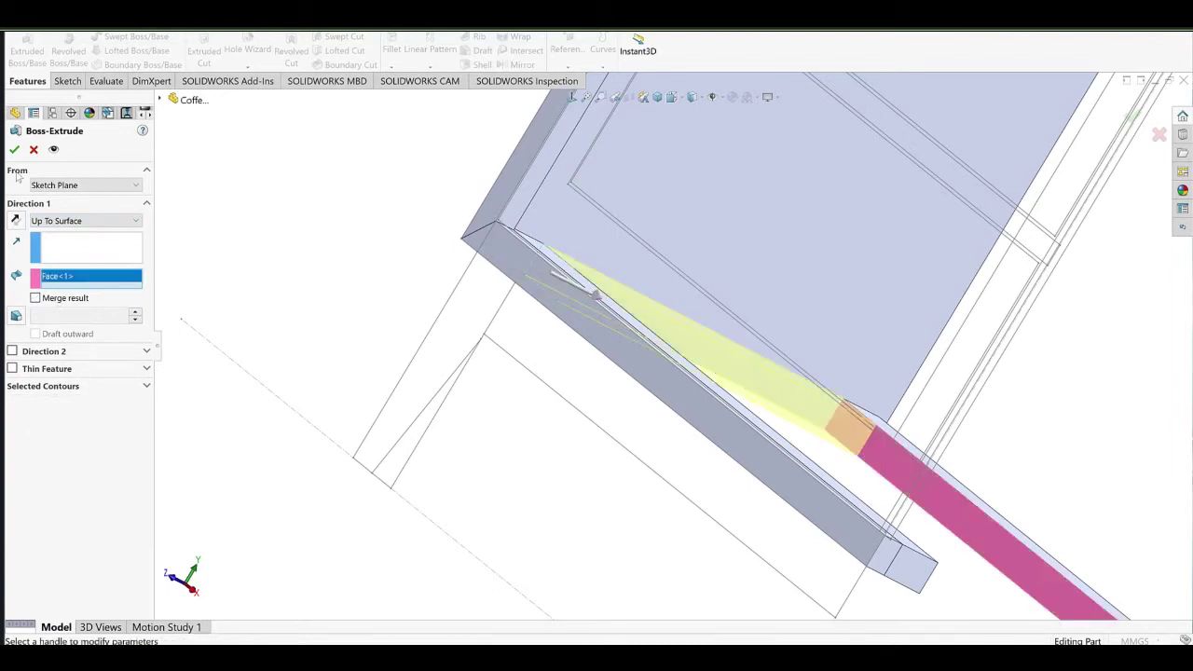
left_click(14, 152)
Examine the new side rail's joints with the front and rear strips and the overall bottom frame from several angles.
scroll(694, 363, "up", 4)
mouse_move(711, 391)
middle_mouse_down()
mouse_move(546, 326)
mouse_move(909, 430)
mouse_move(796, 373)
mouse_move(661, 381)
mouse_move(811, 365)
mouse_move(791, 420)
mouse_move(655, 431)
mouse_move(722, 402)
middle_mouse_up()
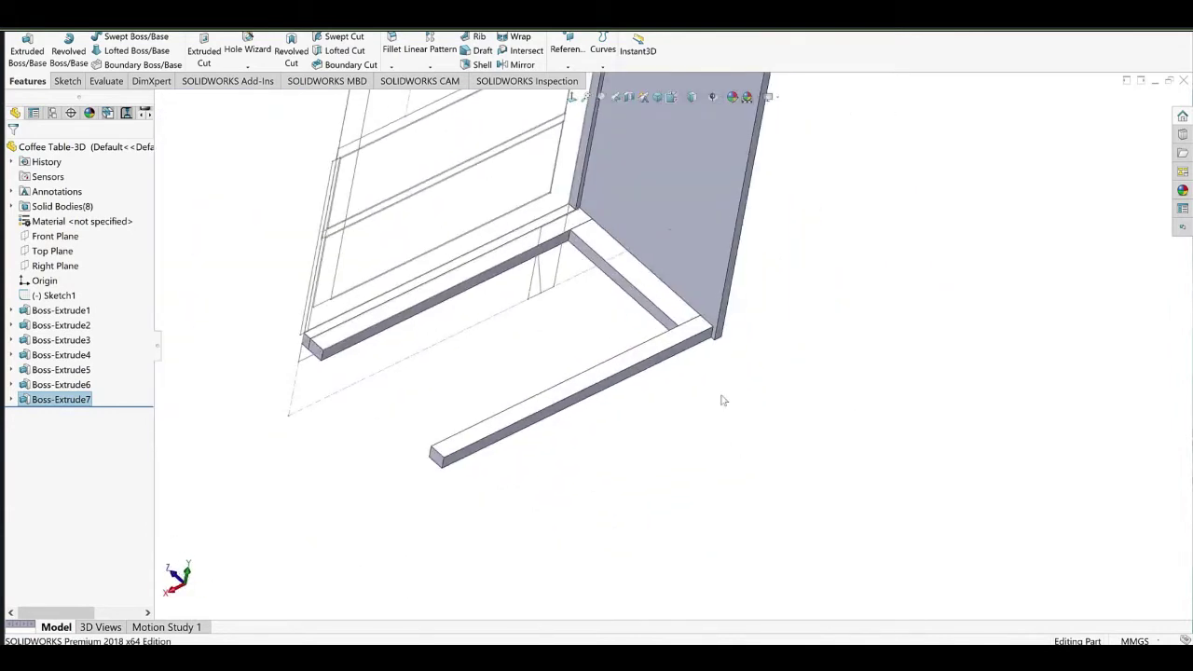
scroll(576, 268, "down", 2)
scroll(576, 270, "down", 3)
scroll(608, 342, "up", 3)
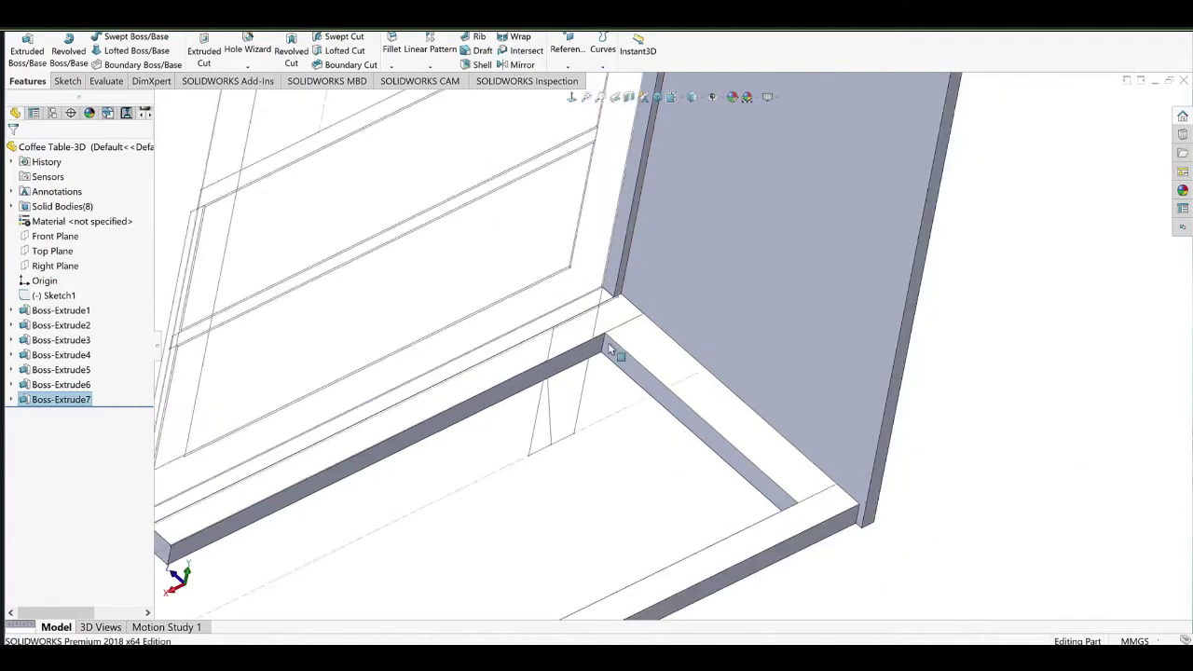
scroll(607, 342, "down", 4)
left_click(620, 367)
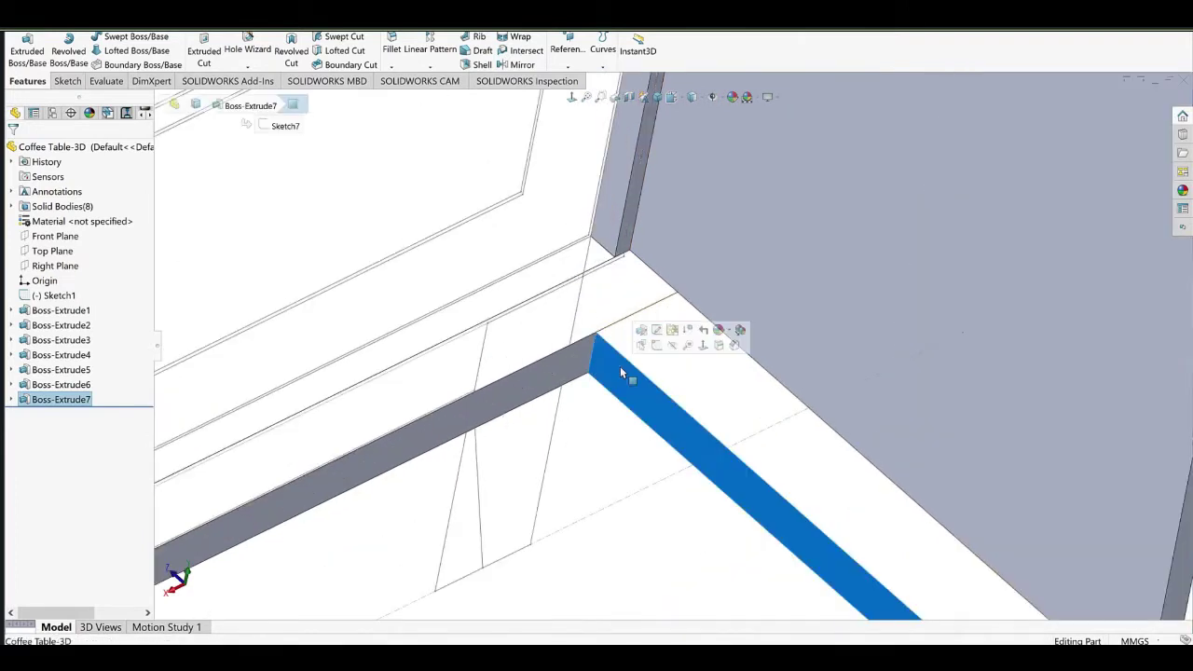
scroll(619, 366, "up", 1)
left_click(616, 309)
scroll(626, 337, "up", 5)
middle_click_drag(635, 457, 631, 425)
left_click(543, 437)
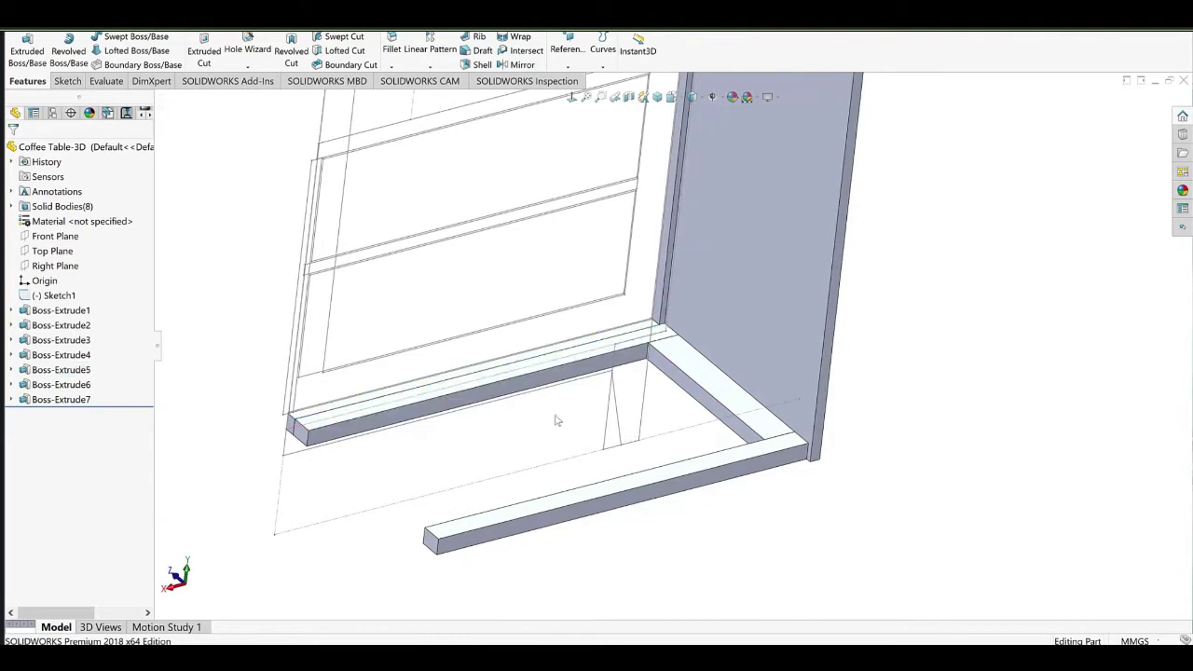
middle_click_drag(558, 420, 591, 426)
middle_click_drag(699, 414, 667, 376)
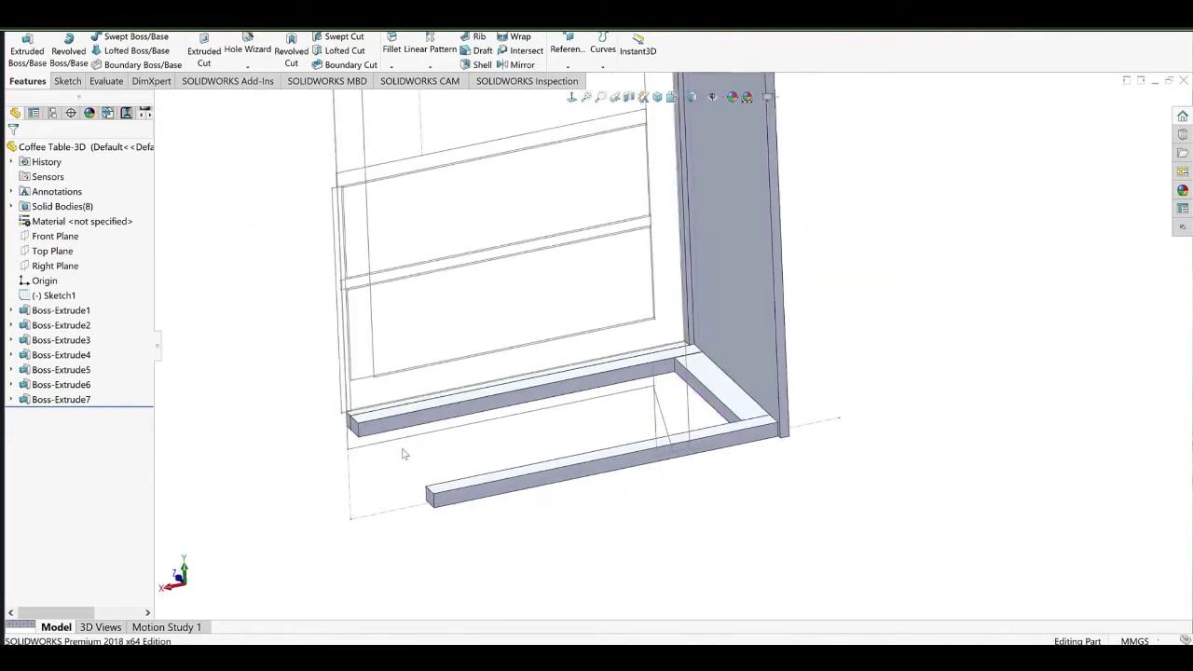
middle_click_drag(403, 454, 392, 426)
Start a sketch on the front strip's inner face and draw a corner rectangle about 61 mm wide and 30 mm high at its free end.
left_click(394, 426)
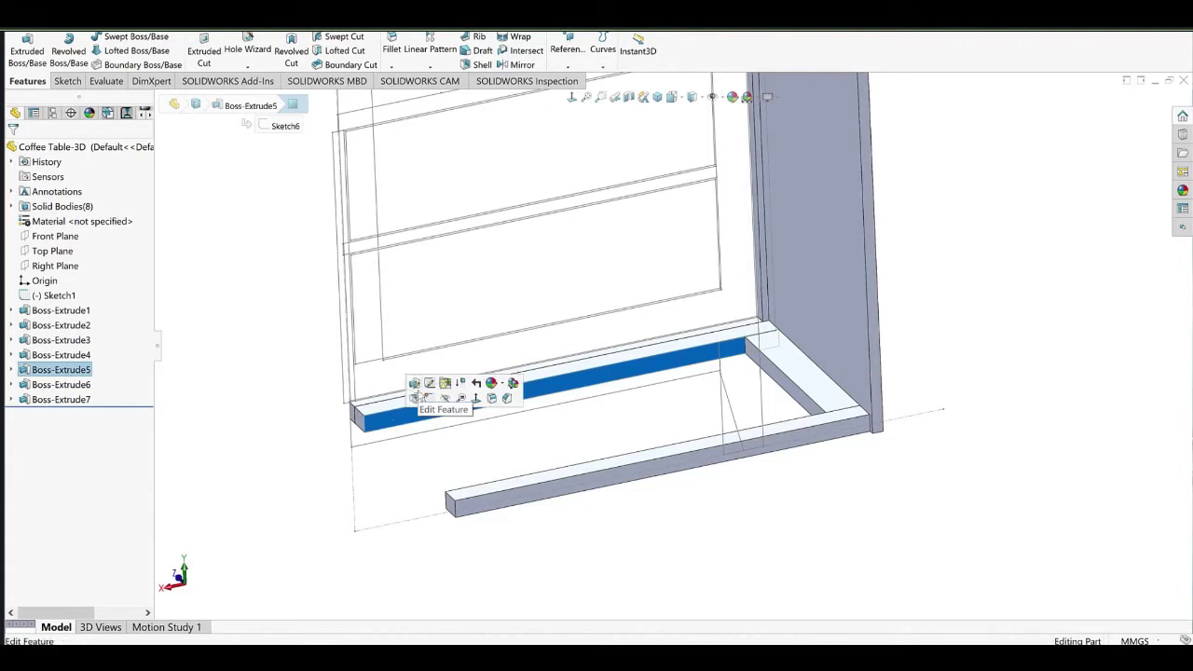
left_click(421, 399)
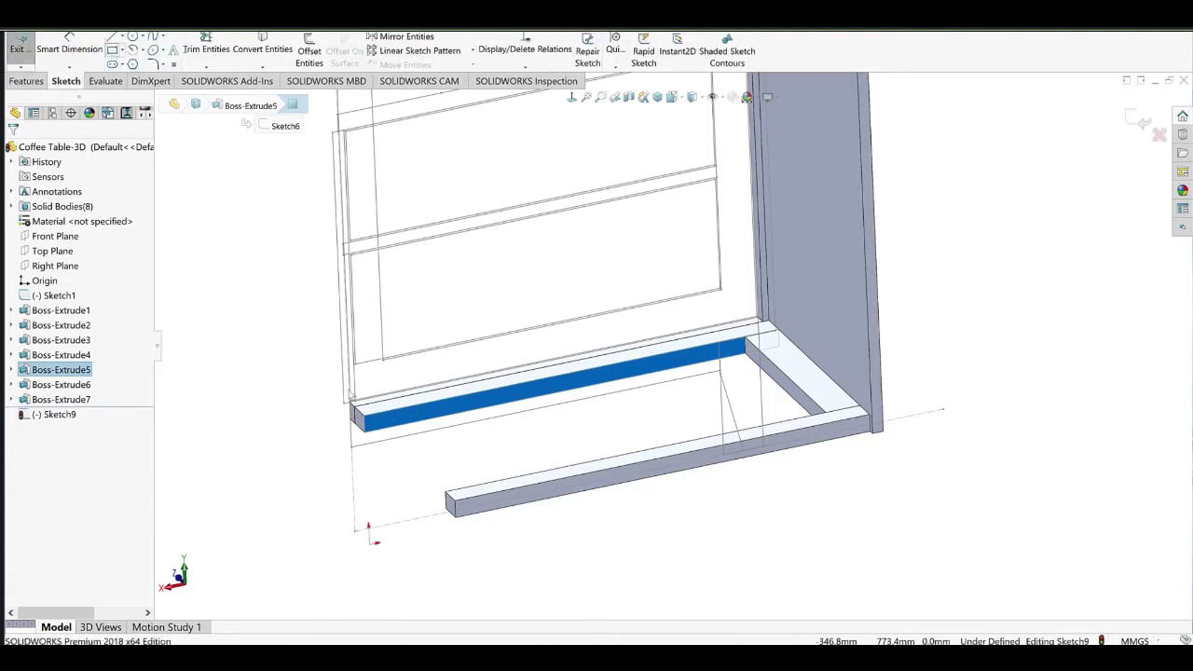
left_click(112, 50)
left_click(366, 417)
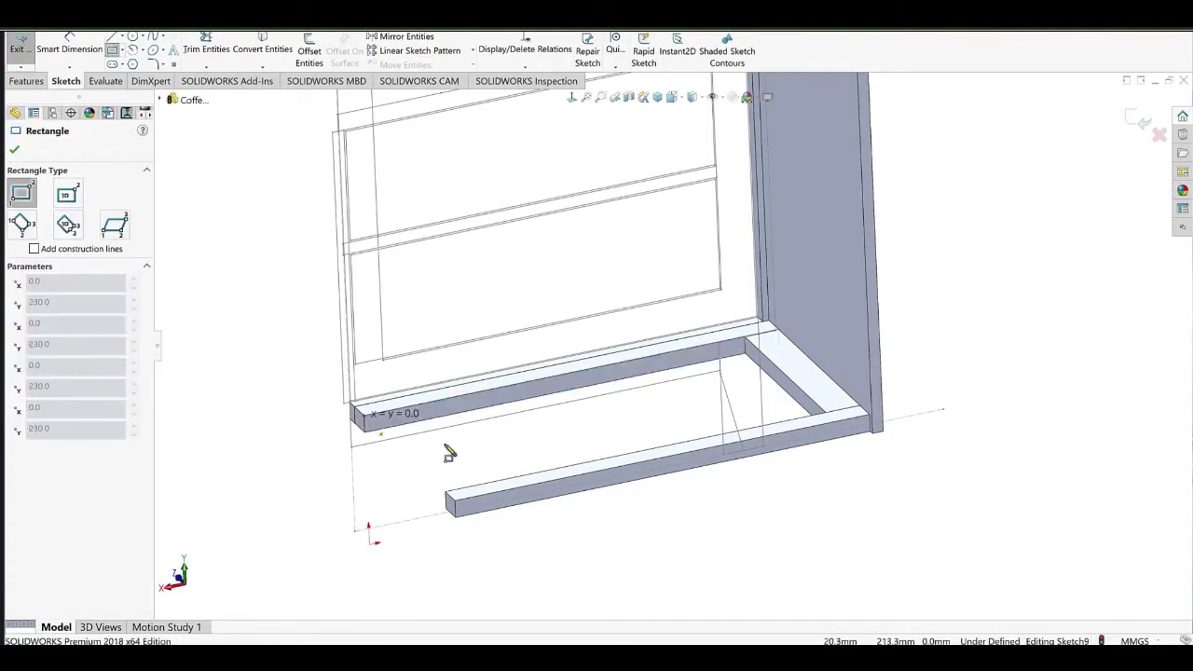
left_click(399, 425)
right_click(363, 220)
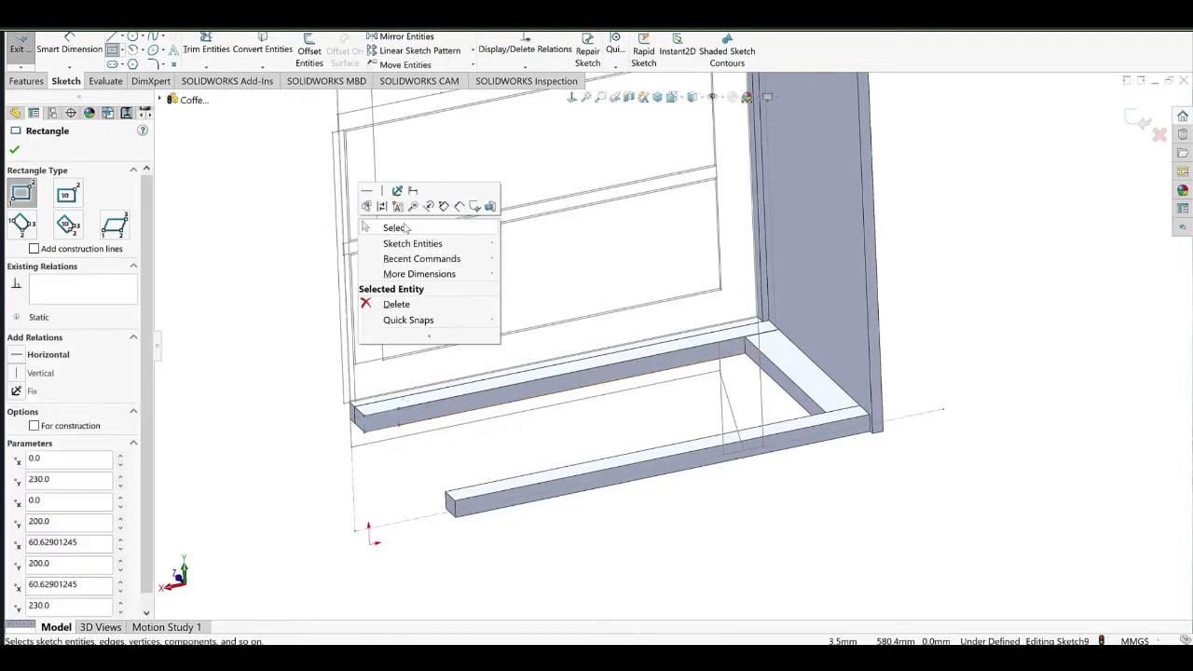
left_click(395, 227)
Remove the coincident relation that ties the rectangle's outer upper corner to the front strip's end corner.
scroll(376, 449, "down", 6)
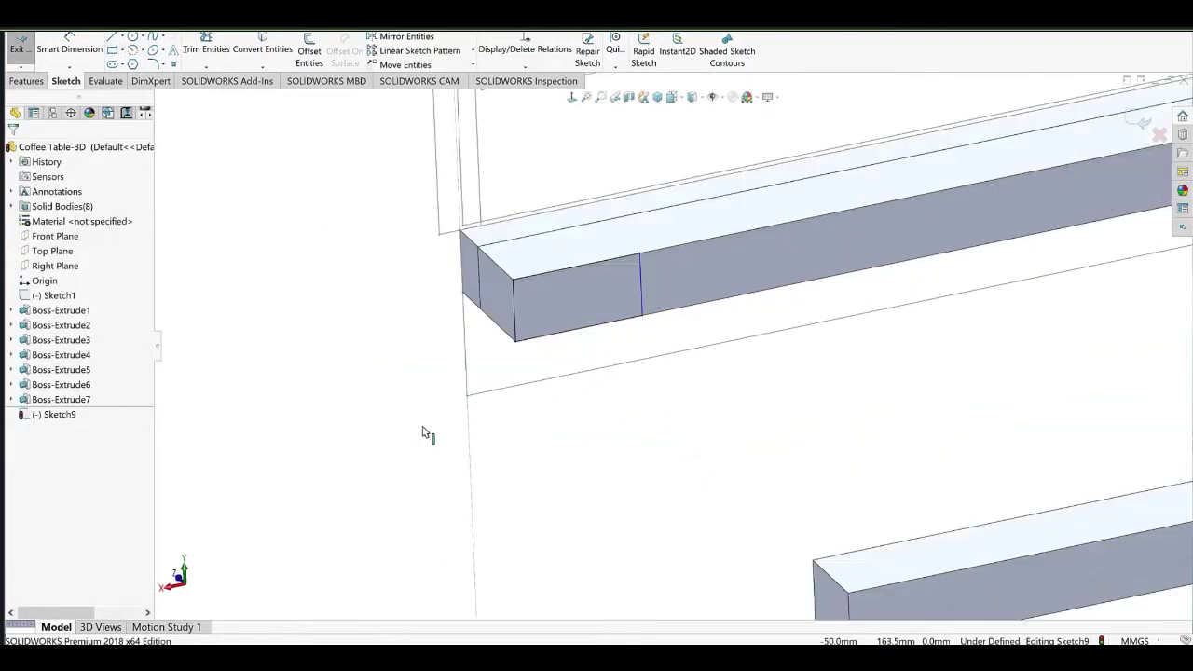
left_click(514, 287)
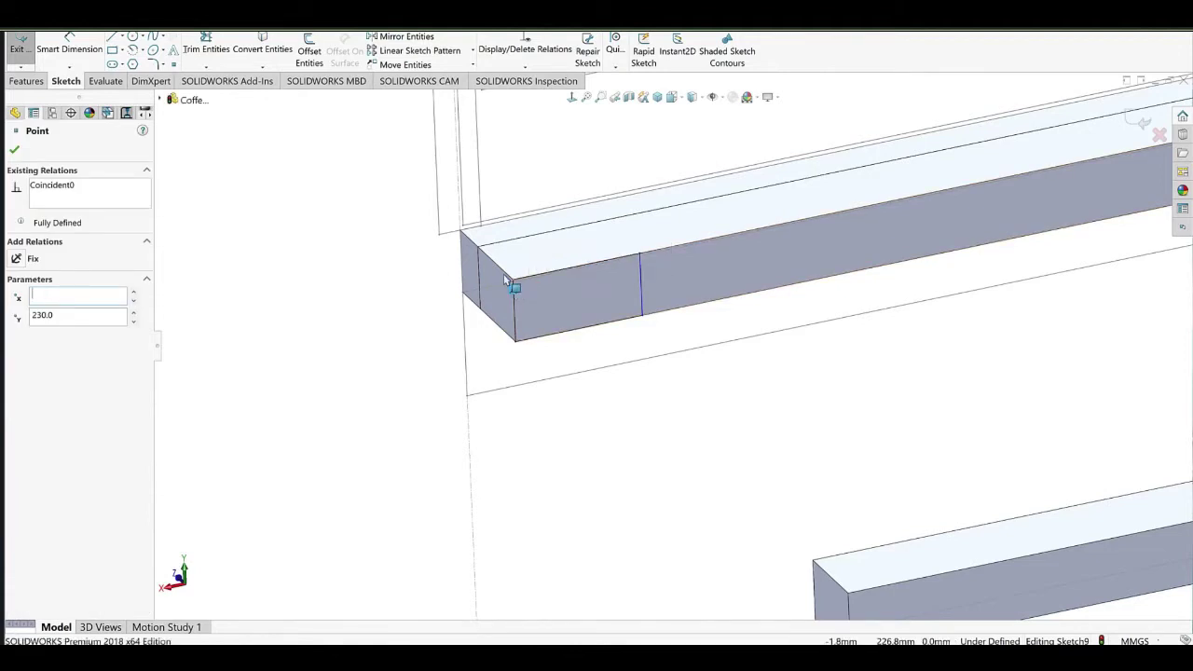
left_click(514, 289)
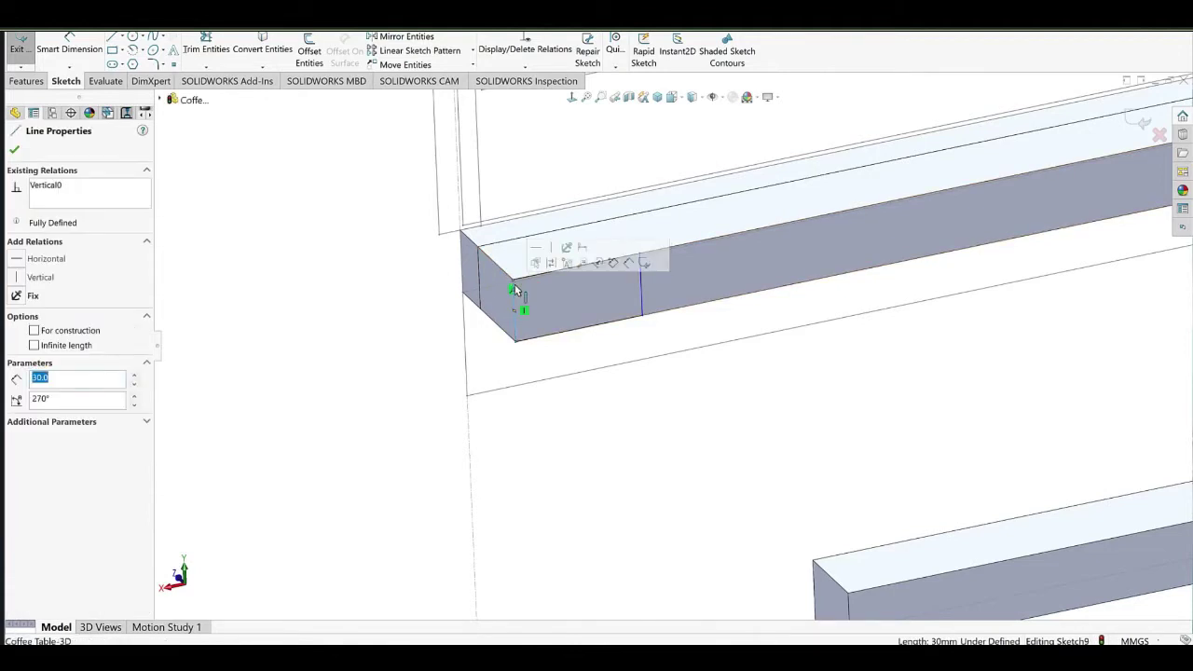
key("Escape")
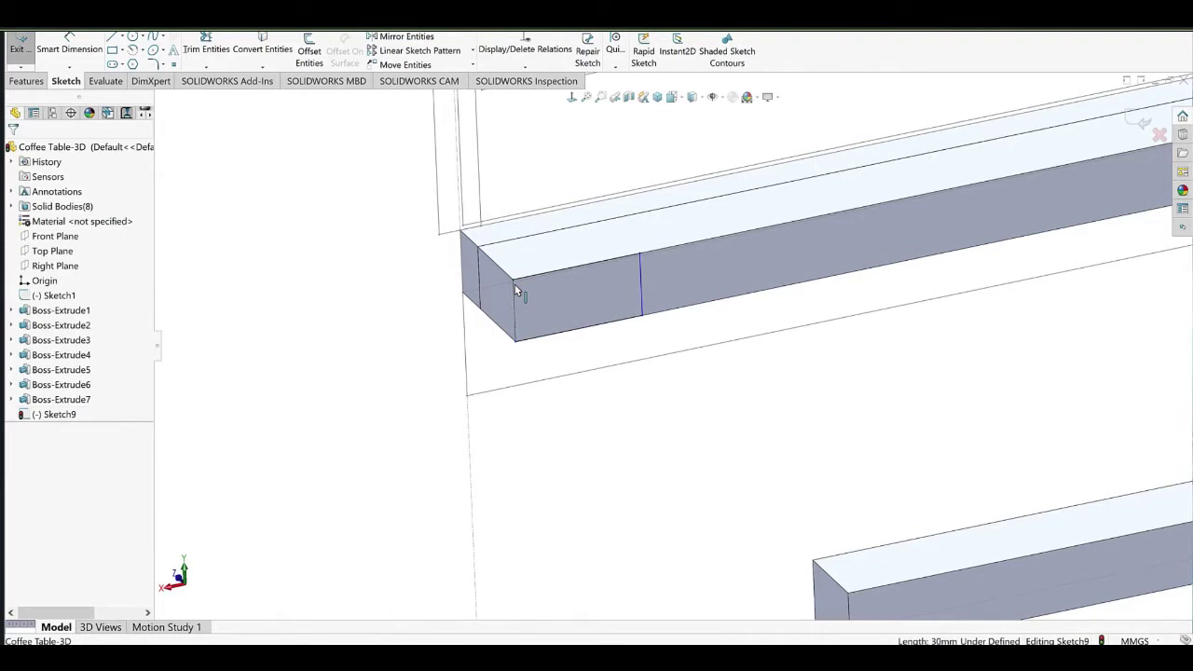
left_click(491, 370)
left_click(514, 327)
left_click(559, 416)
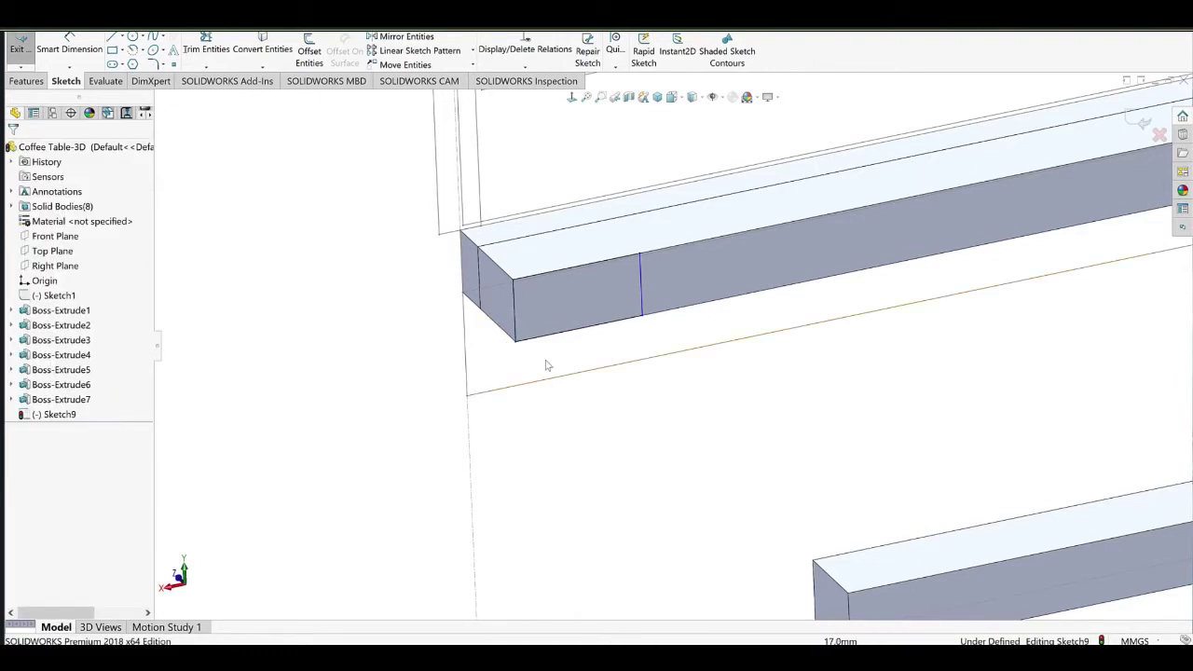
left_click(515, 287)
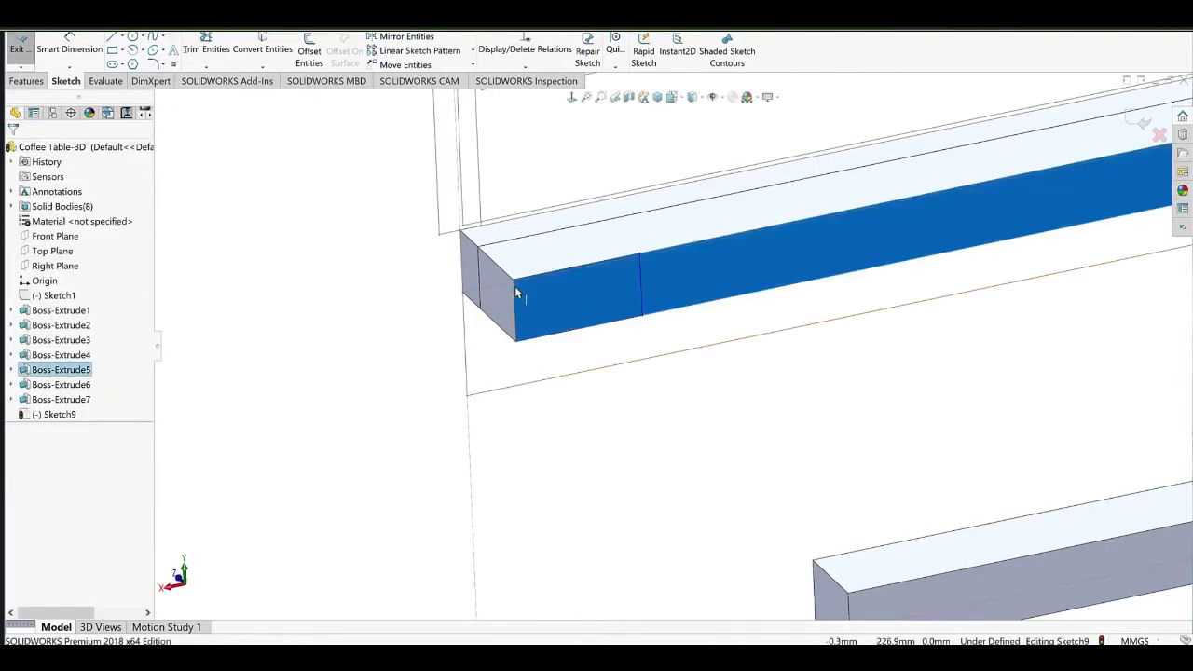
left_click(515, 285)
key("Escape")
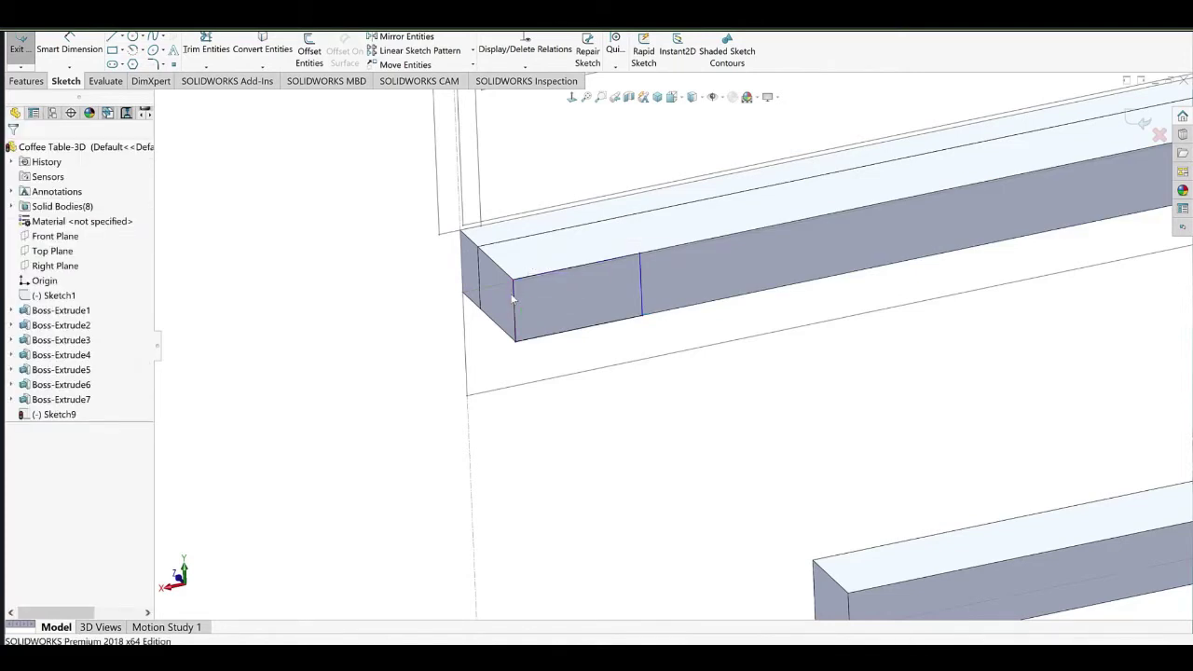
Stretch the rectangle's outer edge past the strip's end and make its top line coincident with the strip's upper end corner.
left_click_drag(512, 292, 405, 282)
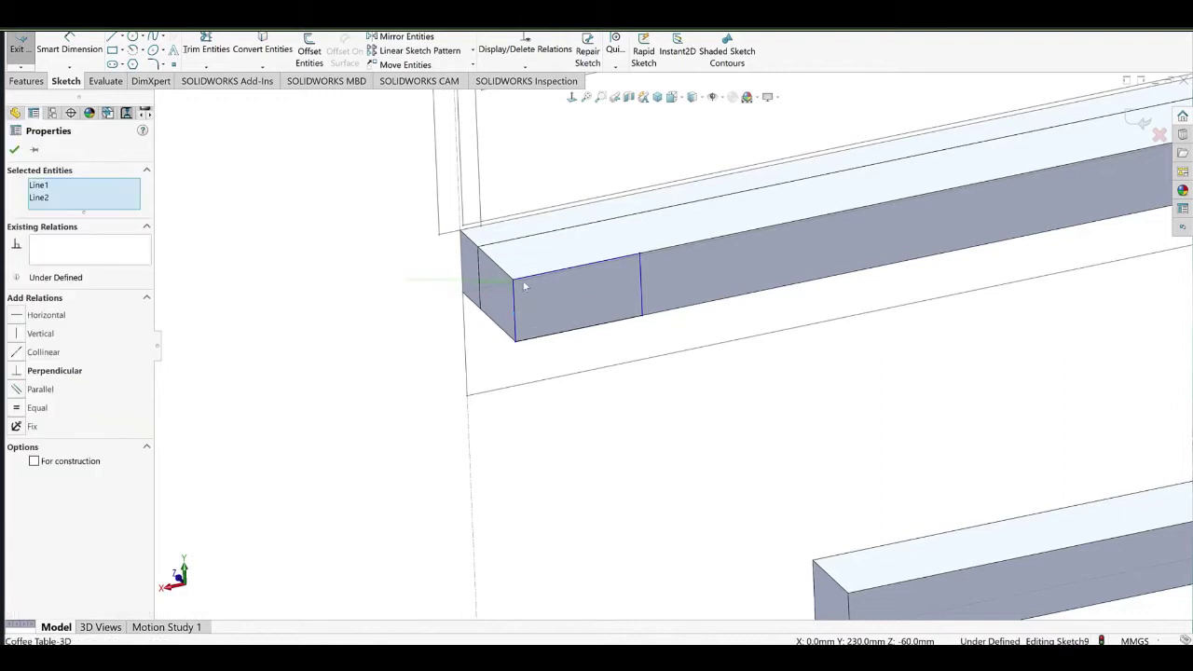
left_click_drag(514, 287, 432, 314)
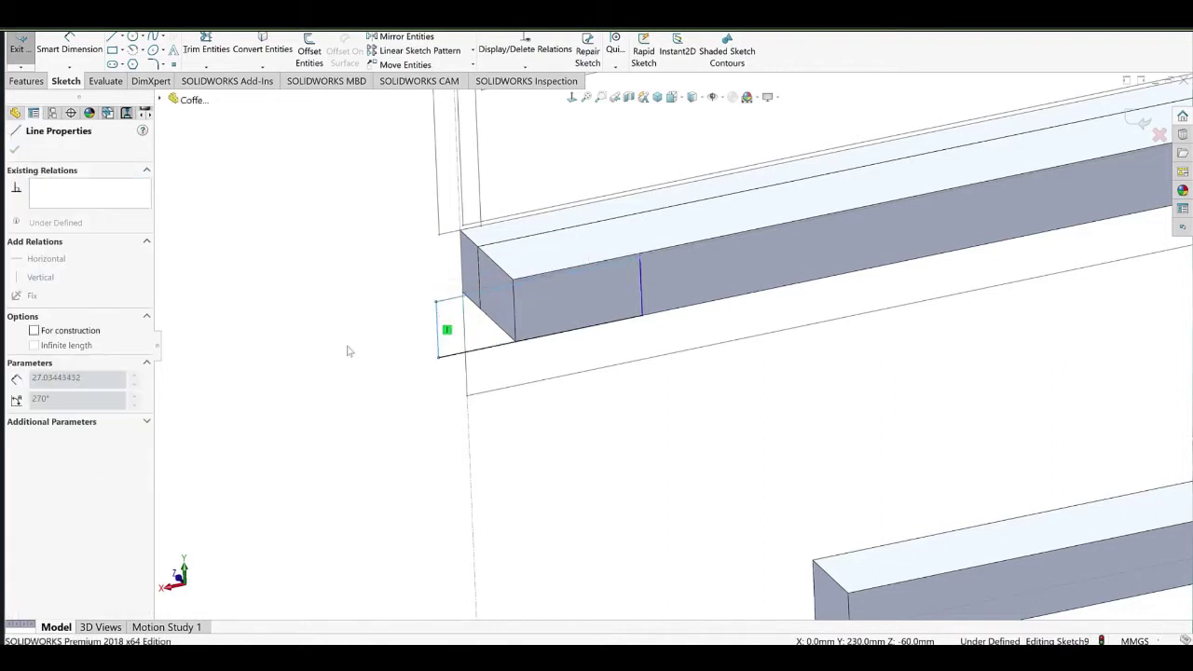
left_click(348, 348)
left_click(515, 279, "ctrl")
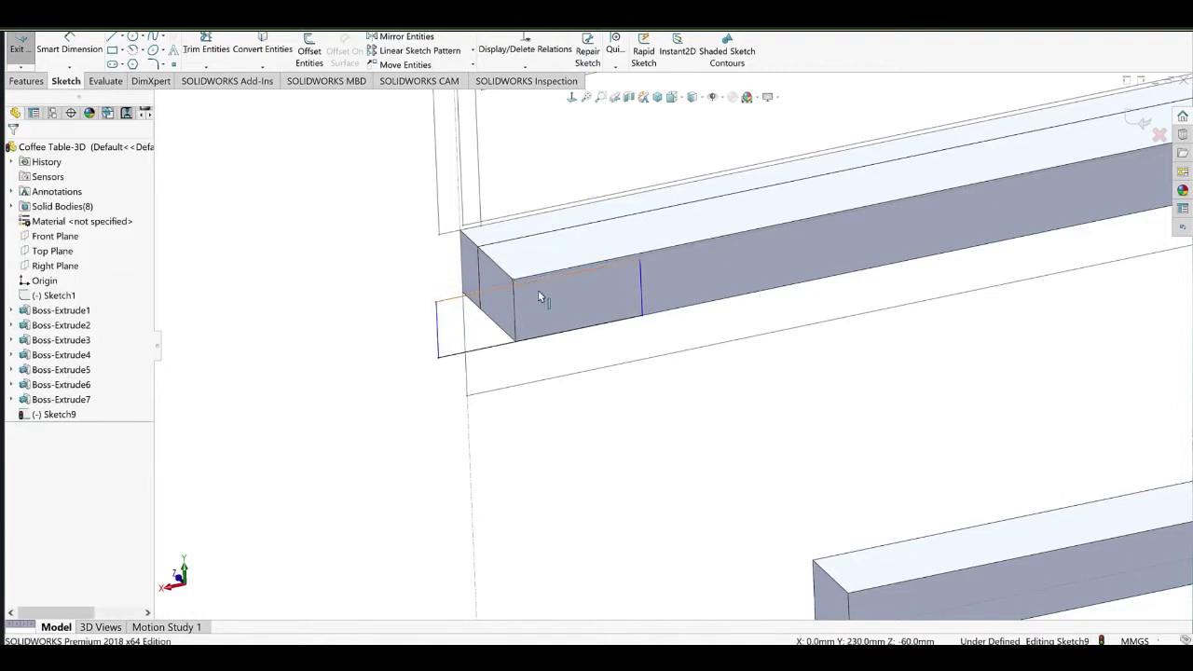
left_click(537, 282, "ctrl")
left_click(550, 246)
left_click(299, 243)
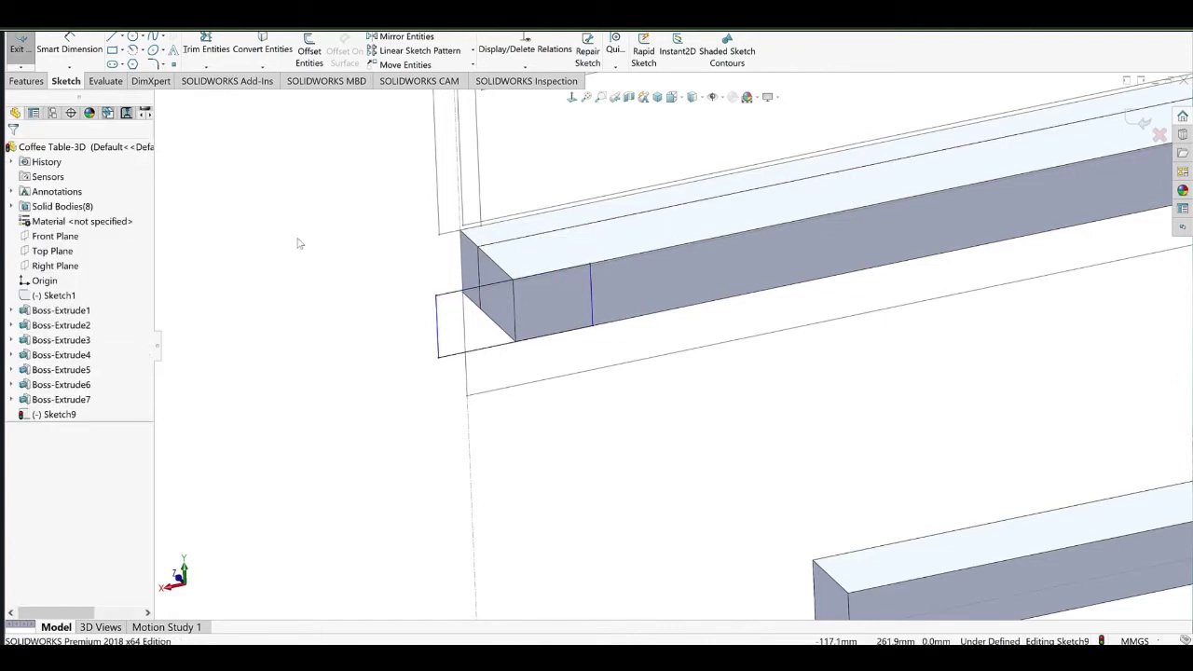
Dimension the width of the rectangle at the front strip's free end and set it to 40 mm.
left_click(74, 47)
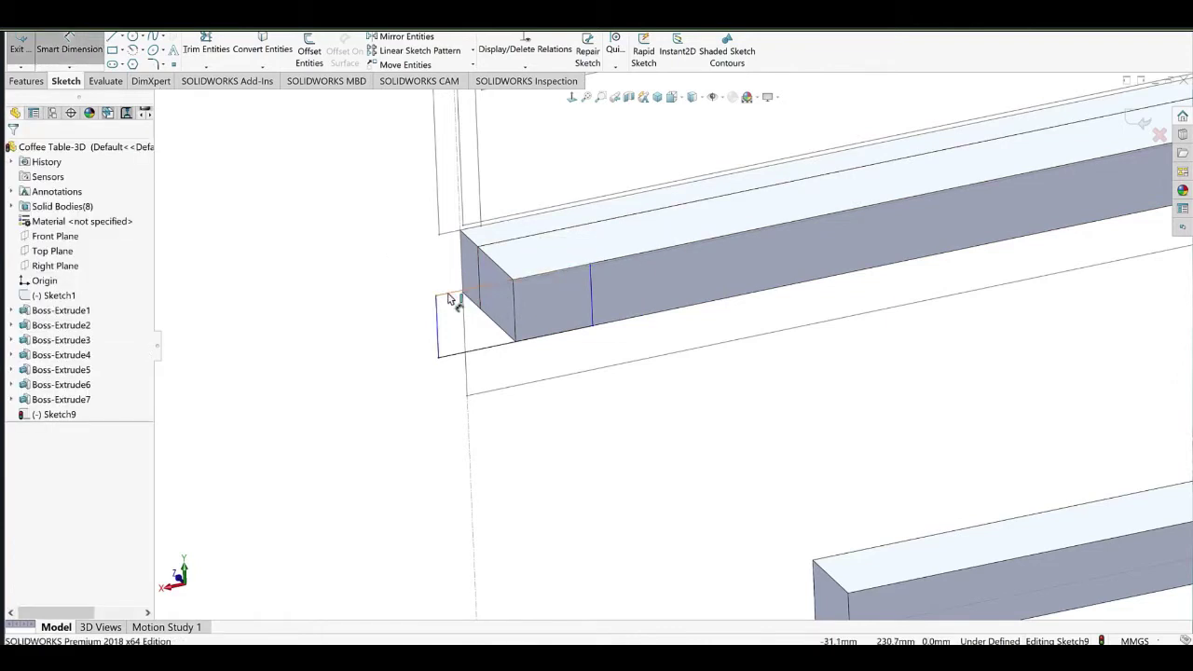
left_click(447, 292)
left_click(443, 265)
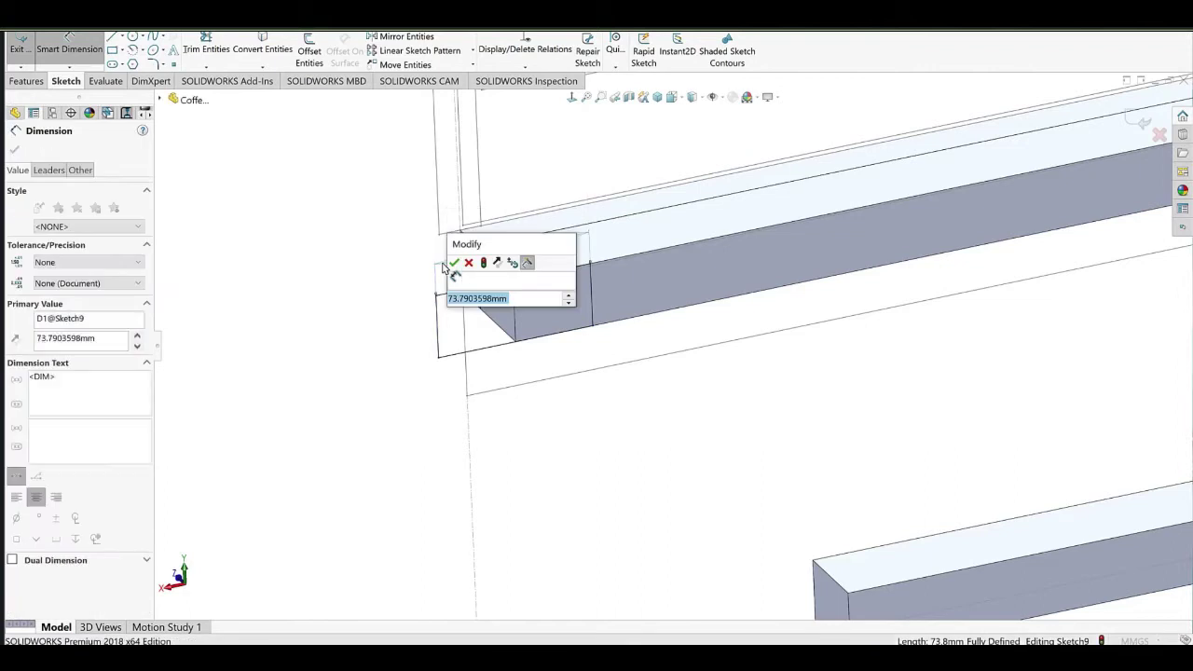
type("40")
left_click(453, 264)
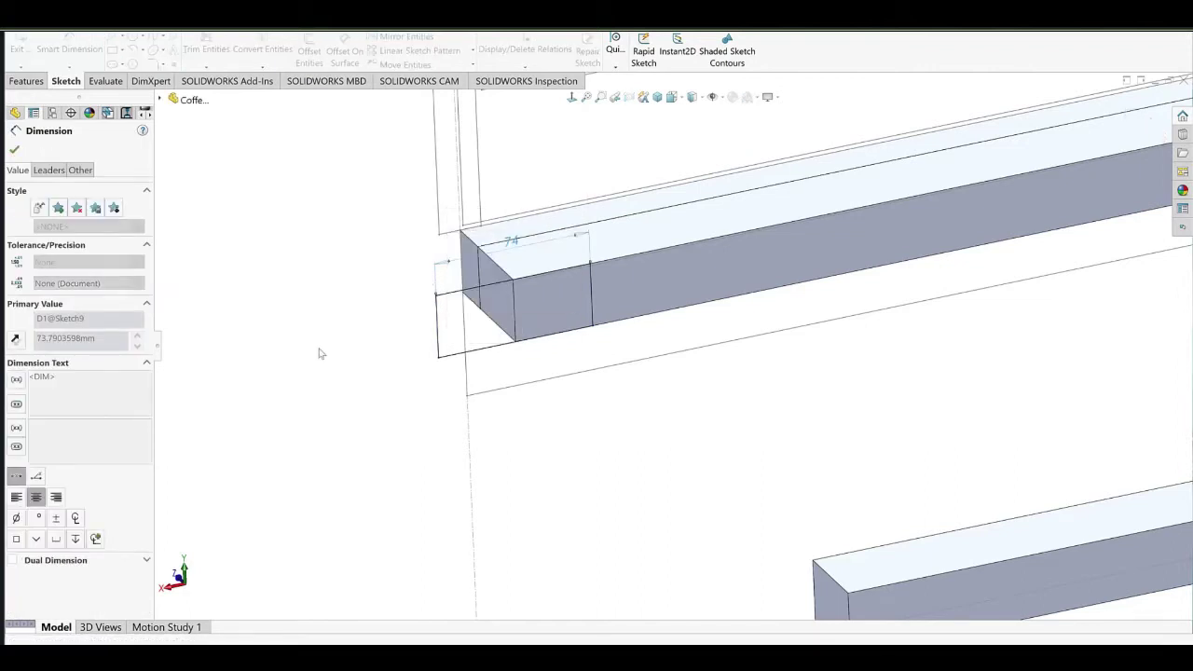
left_click(333, 344)
Extrude the 40 mm rectangle Up To Surface to the rear strip's inner face as a separate side rail body.
left_click(26, 81)
left_click(24, 53)
scroll(703, 418, "up", 5)
middle_click_drag(625, 381, 816, 348)
middle_click_drag(695, 263, 674, 368)
left_click(54, 221)
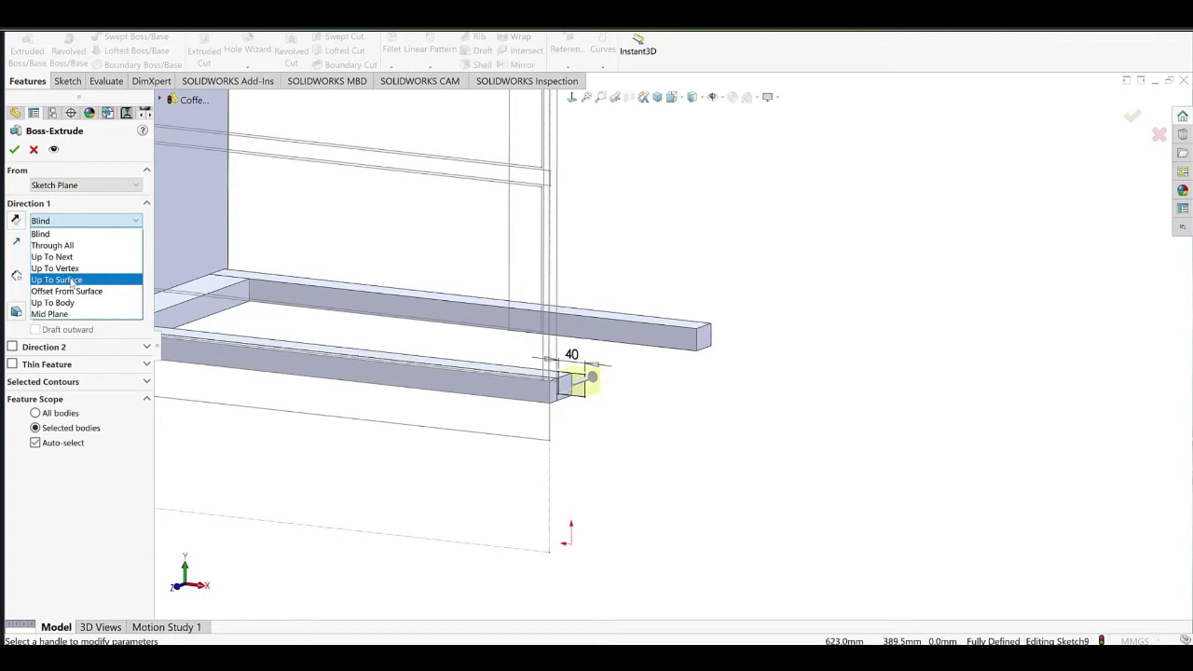
left_click(57, 281)
left_click(641, 342)
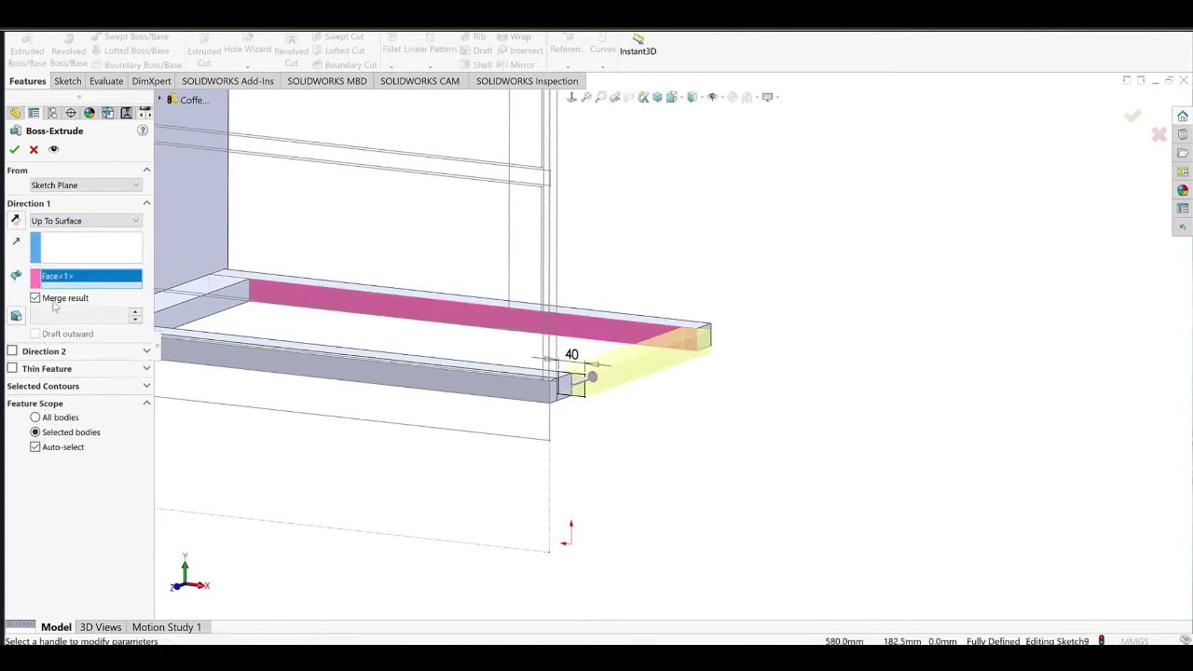
left_click(14, 149)
left_click(862, 393)
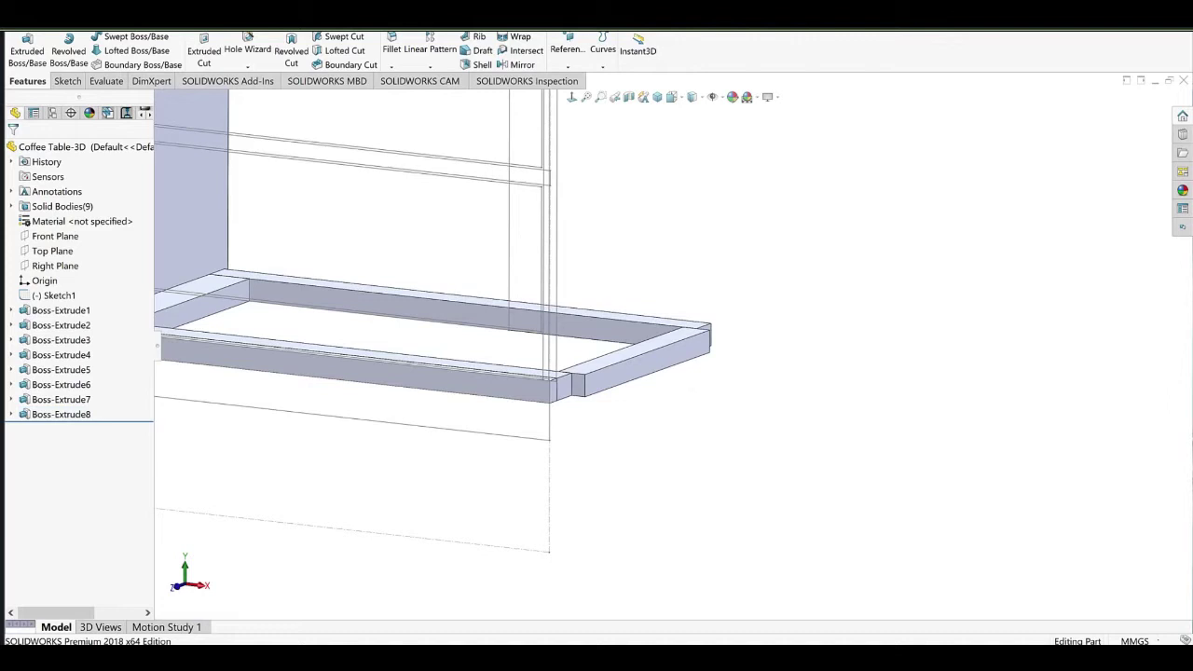
left_click(330, 658)
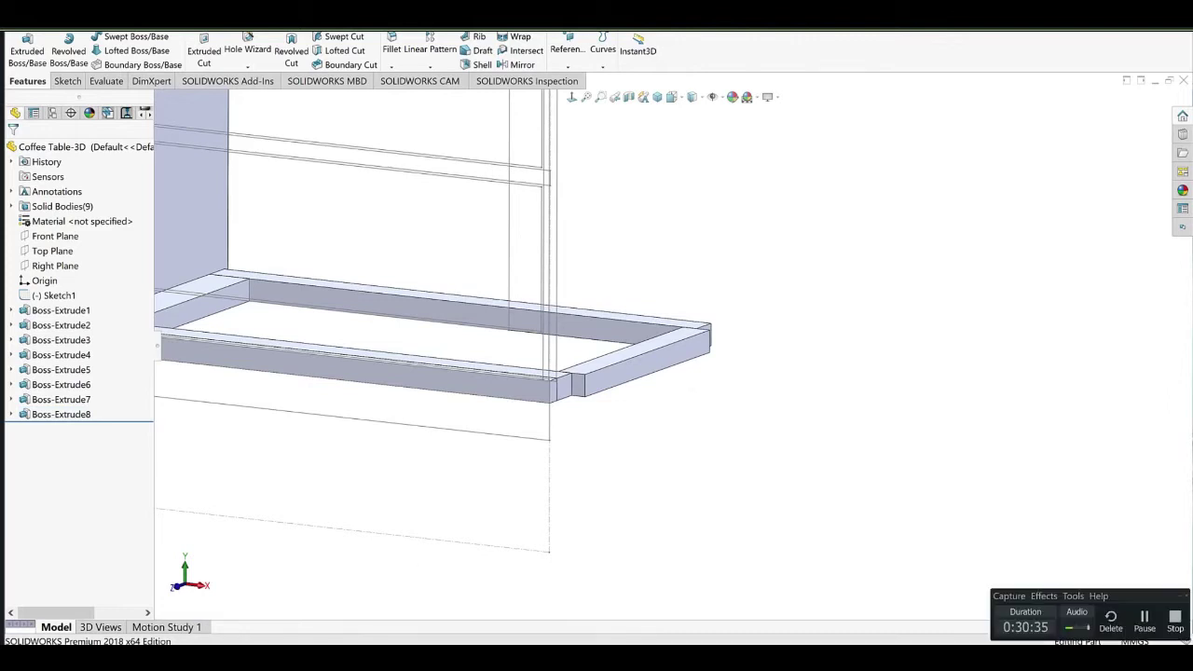
left_click(1175, 622)
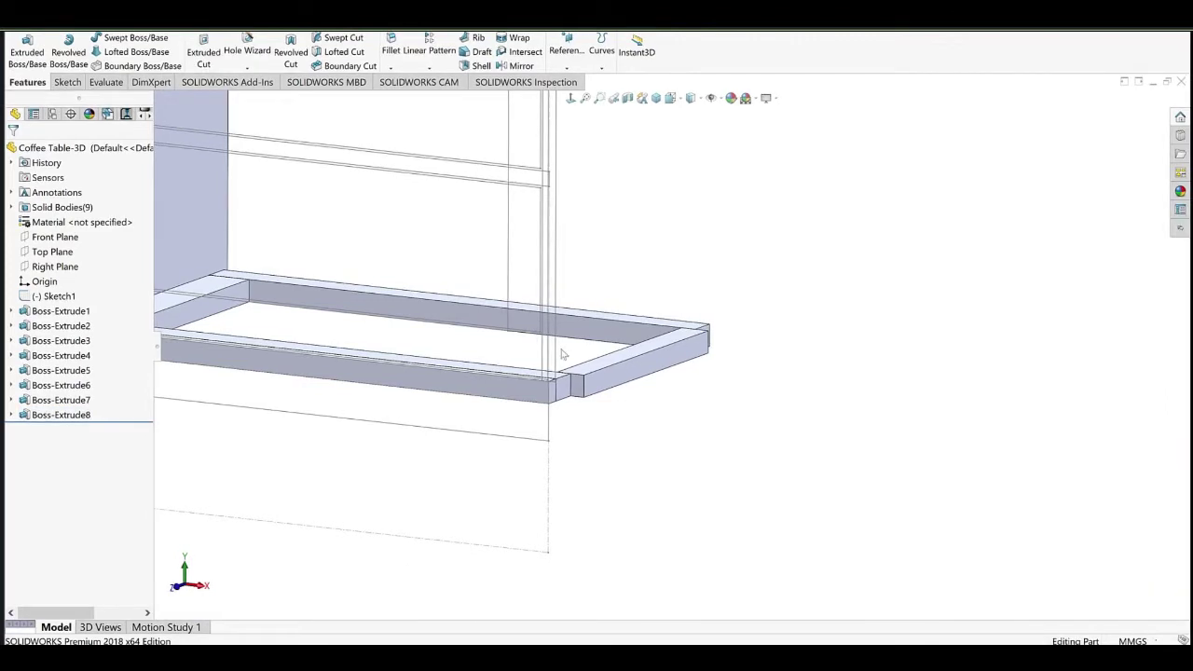
Set the front strip's extrusion depth to 80 mm.
scroll(562, 352, "up", 8)
scroll(661, 270, "down", 2)
middle_click_drag(564, 333, 503, 431)
scroll(643, 412, "down", 5)
double_click(641, 328)
double_click(681, 277)
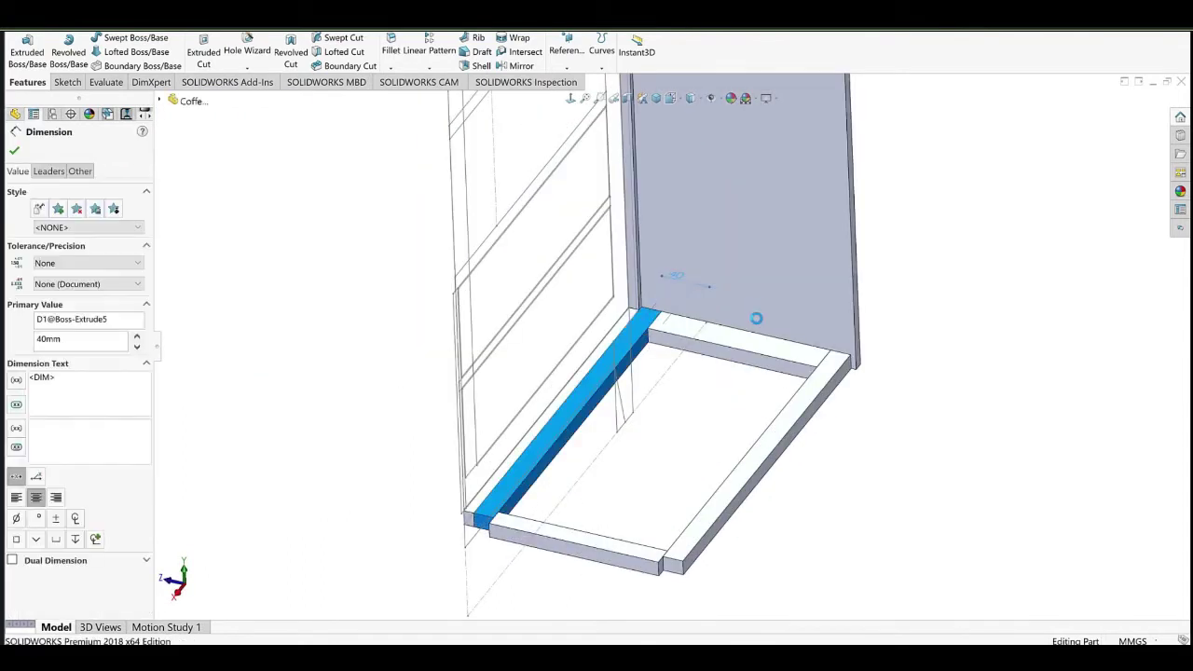
left_click(742, 325)
left_click(742, 324)
left_click(742, 324)
left_click(742, 324)
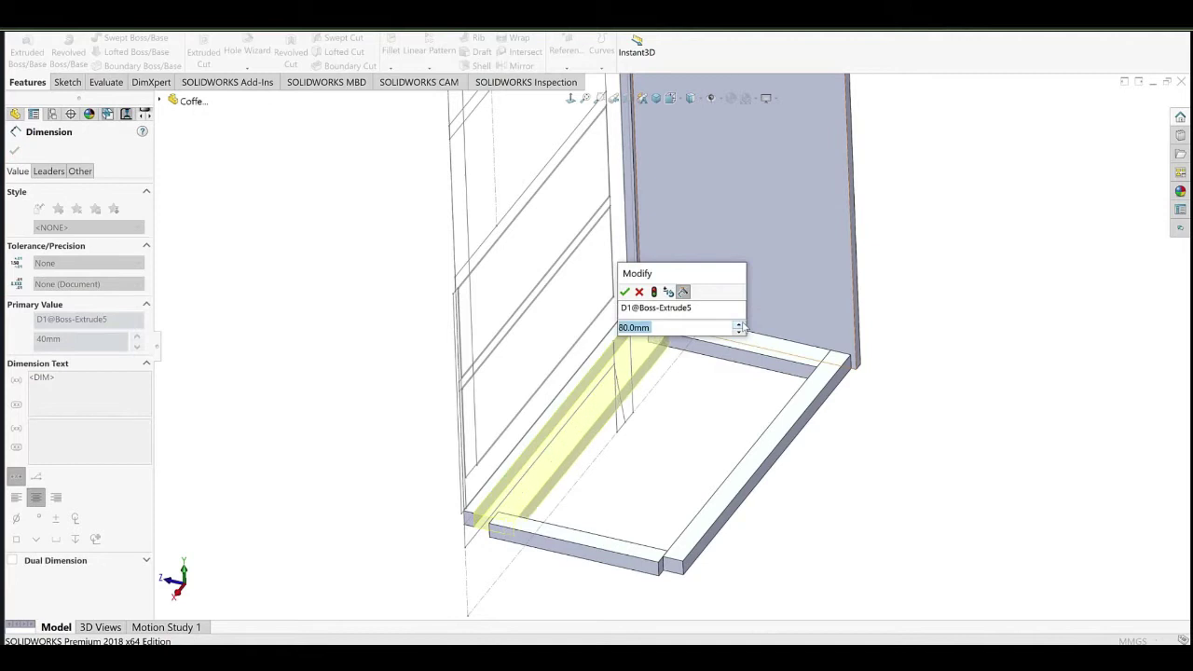
left_click(625, 293)
middle_click_drag(604, 485, 641, 397)
scroll(631, 401, "up", 3)
scroll(415, 396, "down", 3)
middle_click_drag(412, 375, 565, 475)
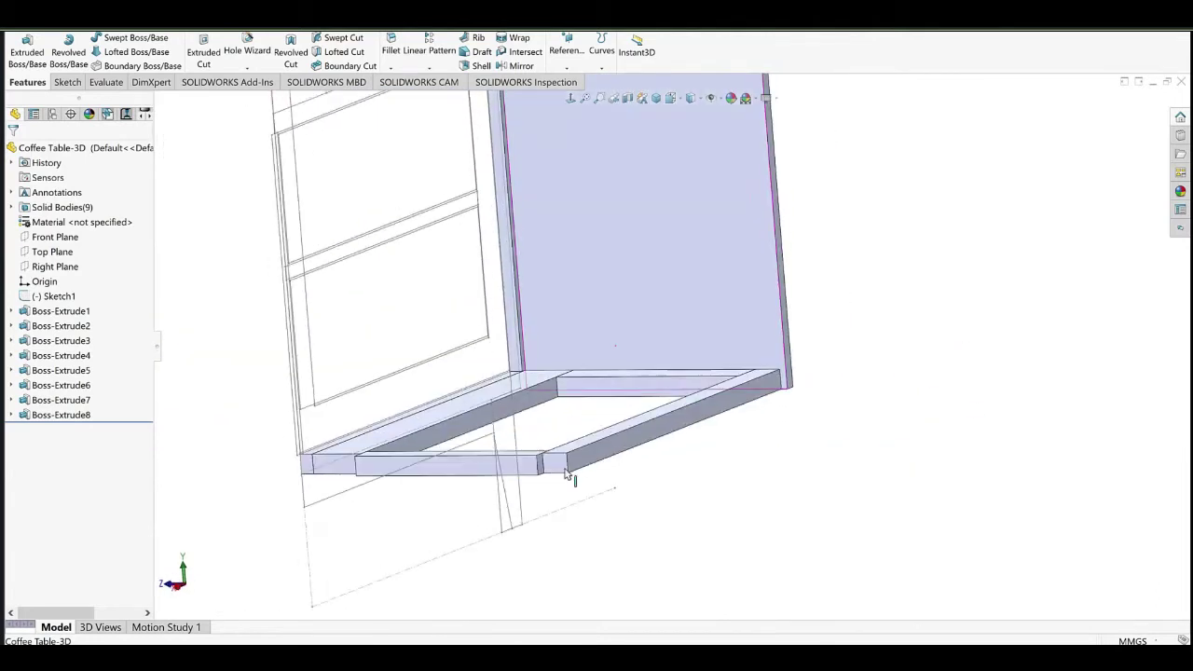
Open the profile sketch of the bottom frame's wide front strip for editing.
left_click(381, 448)
middle_click_drag(373, 440, 323, 464)
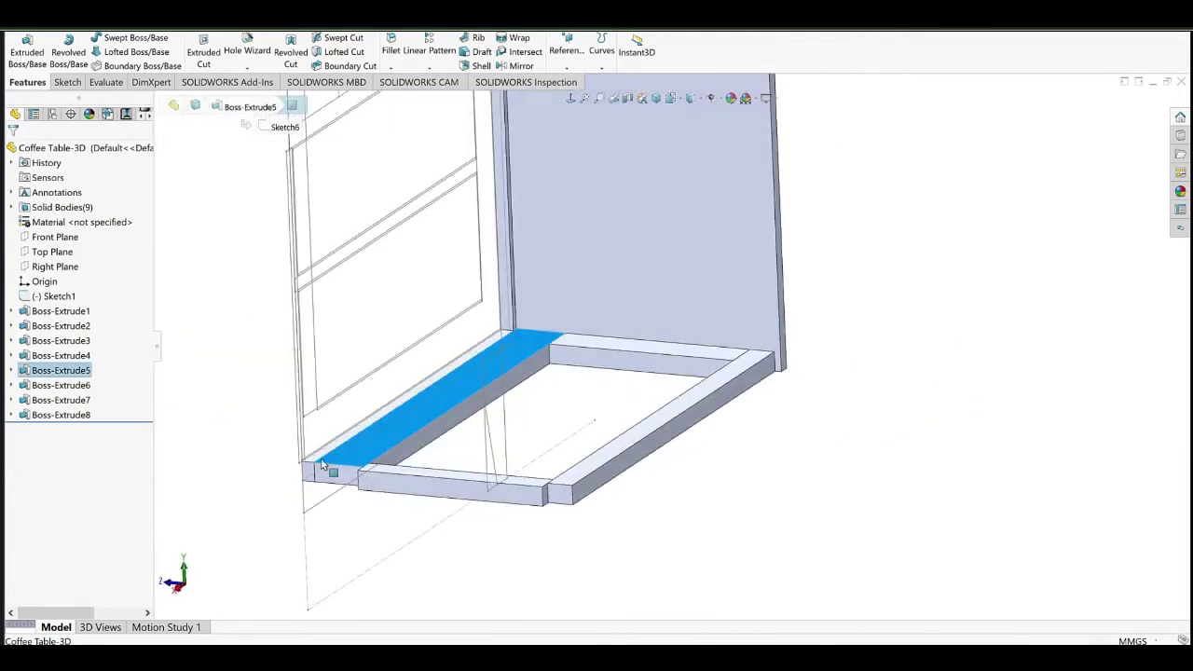
left_click(360, 472)
scroll(372, 480, "down", 3)
left_click(352, 412)
left_click(361, 409)
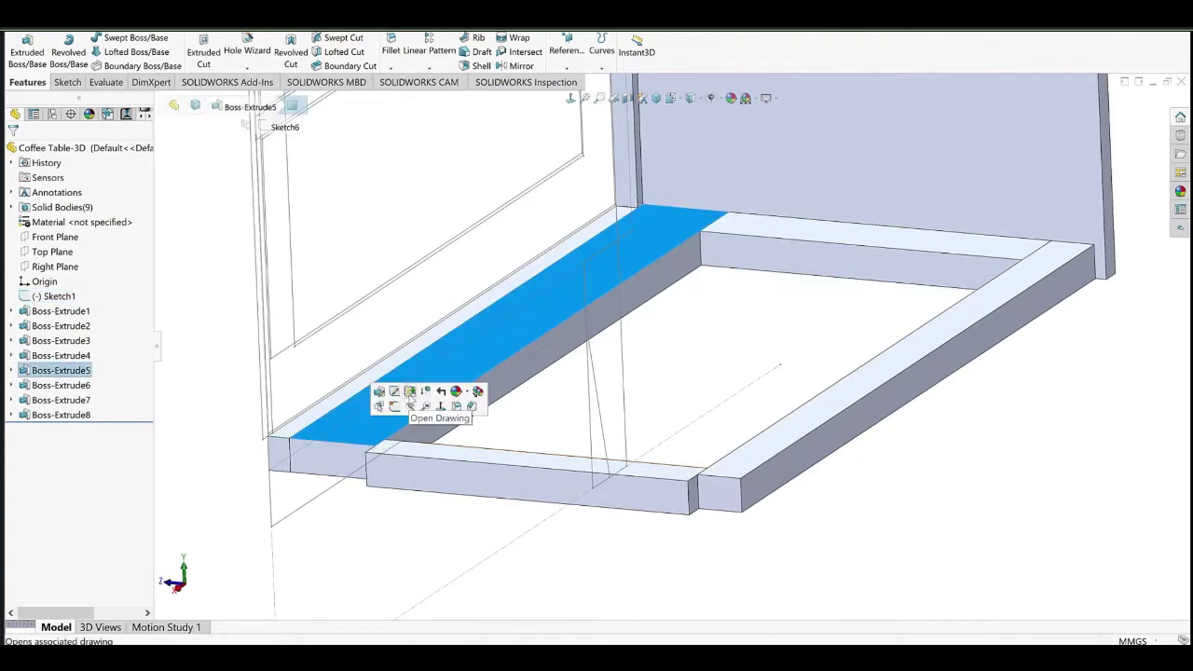
left_click(396, 394)
scroll(540, 363, "up", 1)
mouse_move(541, 364)
middle_mouse_down()
mouse_move(503, 351)
mouse_move(451, 390)
middle_mouse_up()
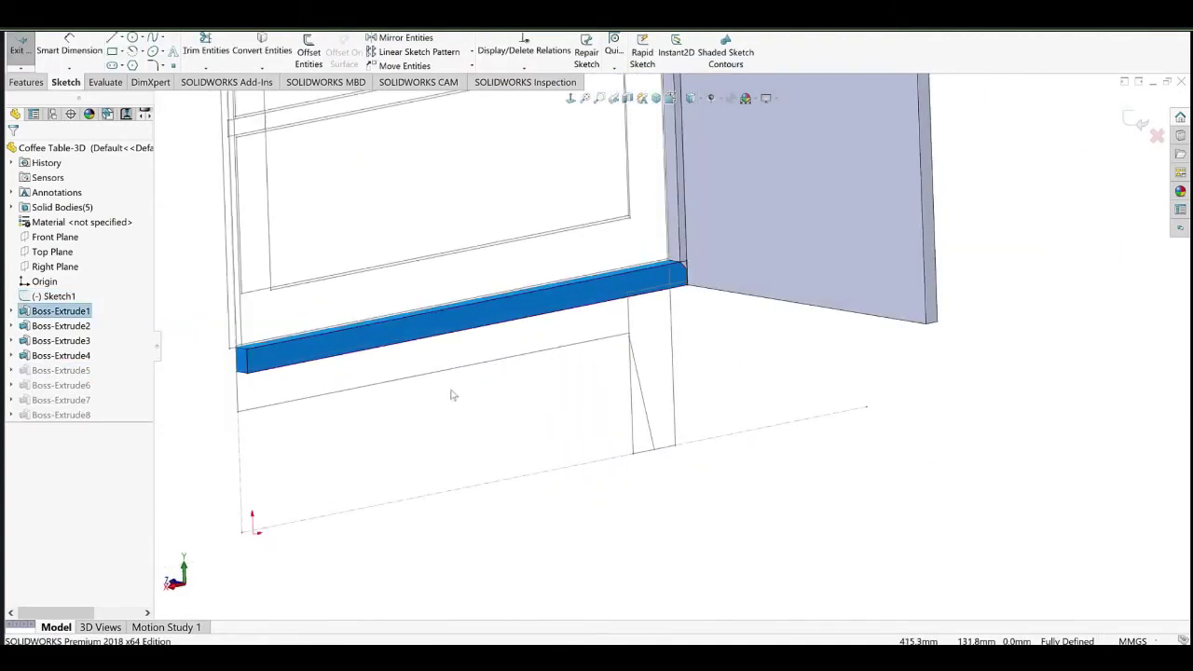
Delete the coincident relation that ties the strip profile's lower end corner to the base strip behind it.
left_click(447, 390)
scroll(375, 322, "down", 4)
left_click(353, 324)
scroll(756, 326, "up", 5)
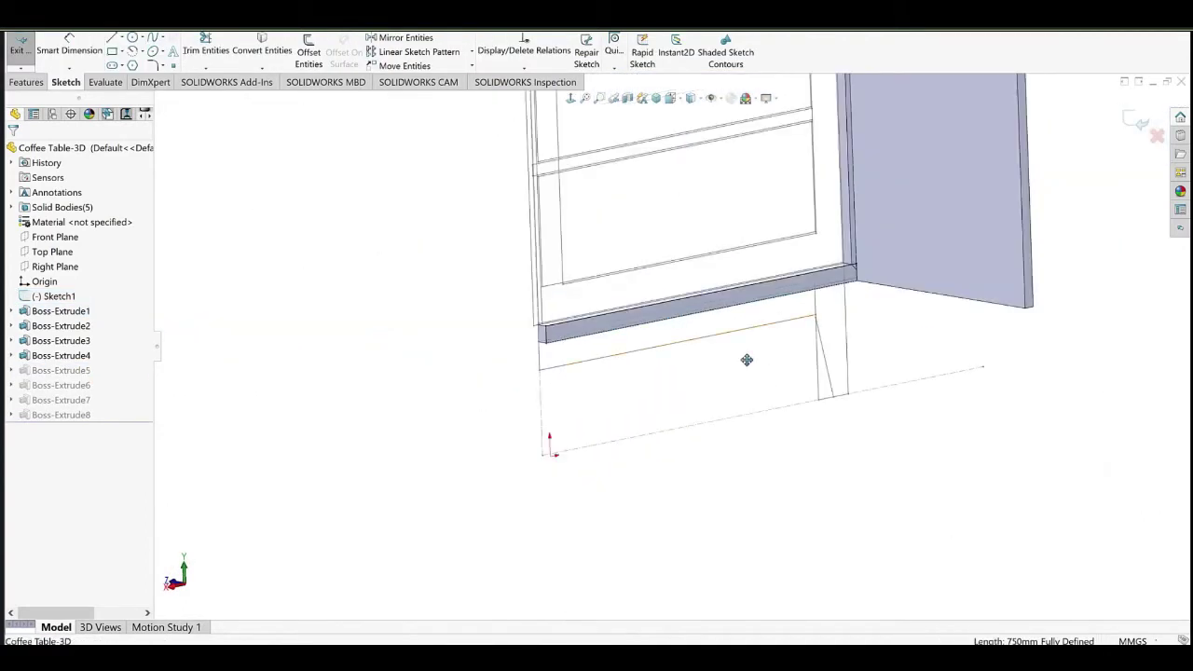
middle_click_drag(746, 360, 678, 391, "ctrl")
left_click(476, 377)
scroll(440, 387, "down", 4)
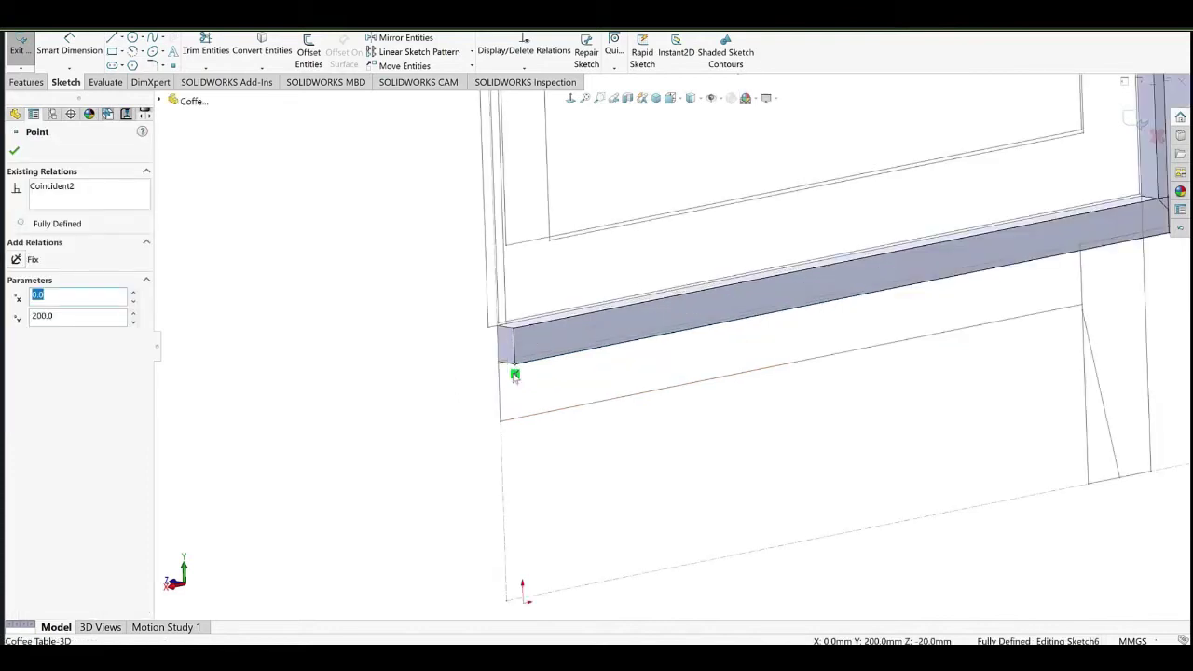
left_click(512, 373)
left_click(516, 375)
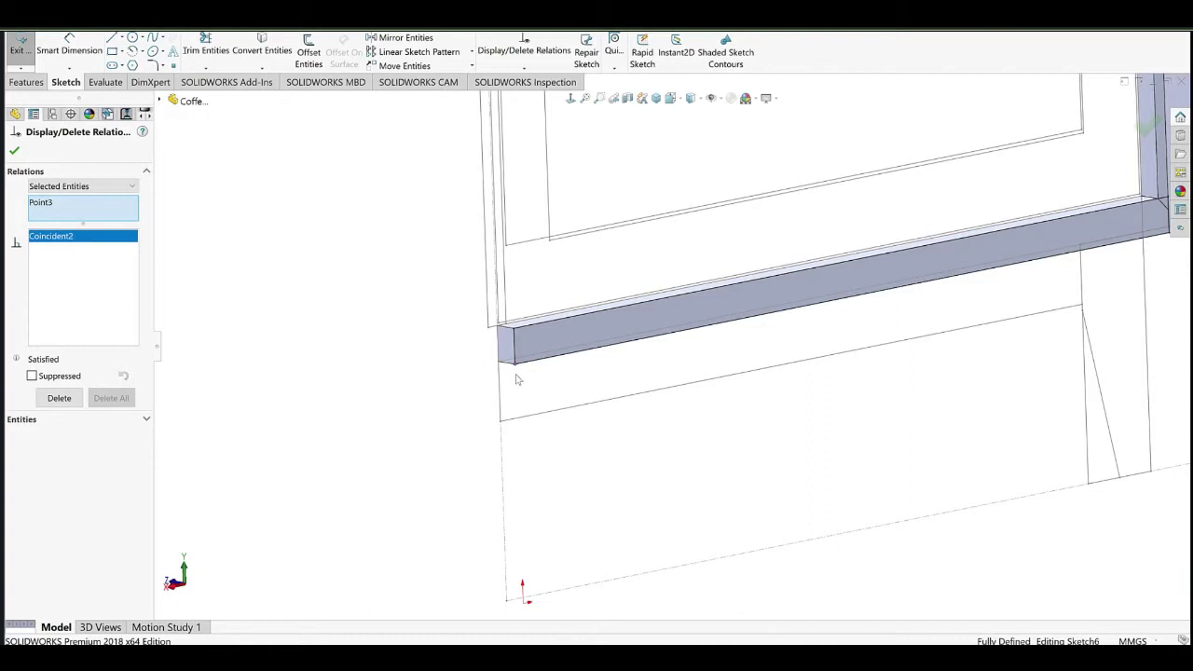
left_click(84, 271)
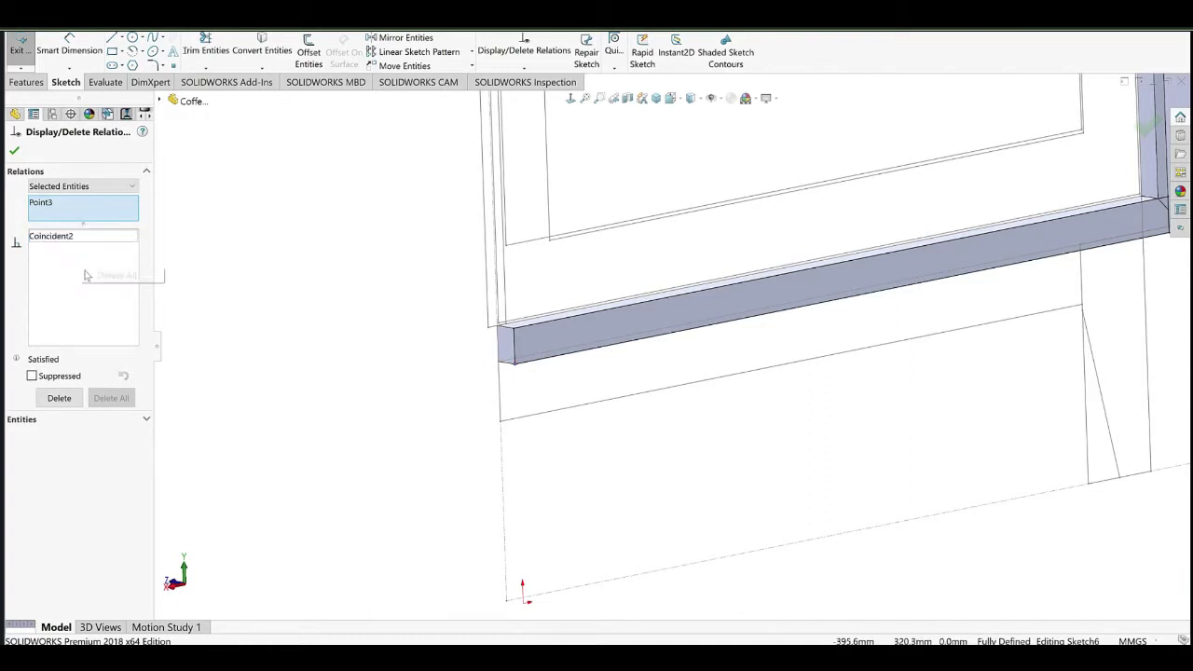
left_click(515, 366)
scroll(485, 342, "down", 6)
key("Escape")
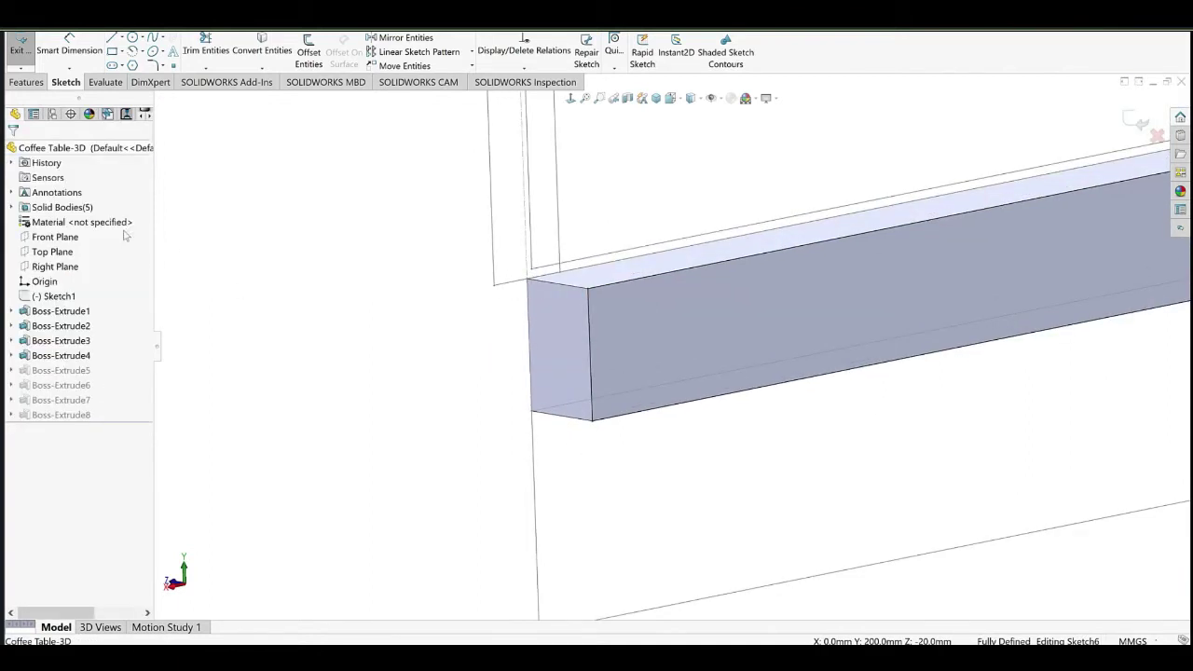
left_click(591, 423)
left_click(593, 430)
key("Delete")
Raise the strip profile's lower edge, dimension the profile height at 25 mm, and rebuild the model.
left_click(600, 450)
left_click_drag(593, 422, 591, 383)
right_click_drag(598, 380, 632, 332)
left_click(550, 352)
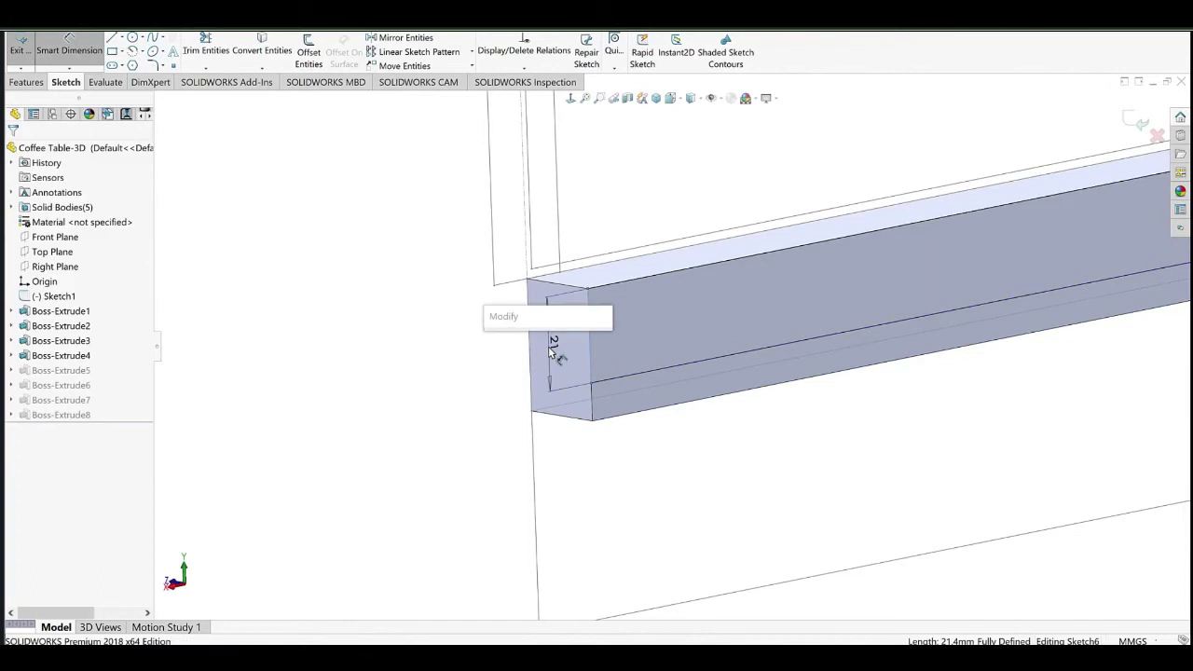
type("25")
key("Return")
left_click(355, 322)
scroll(653, 333, "up", 10)
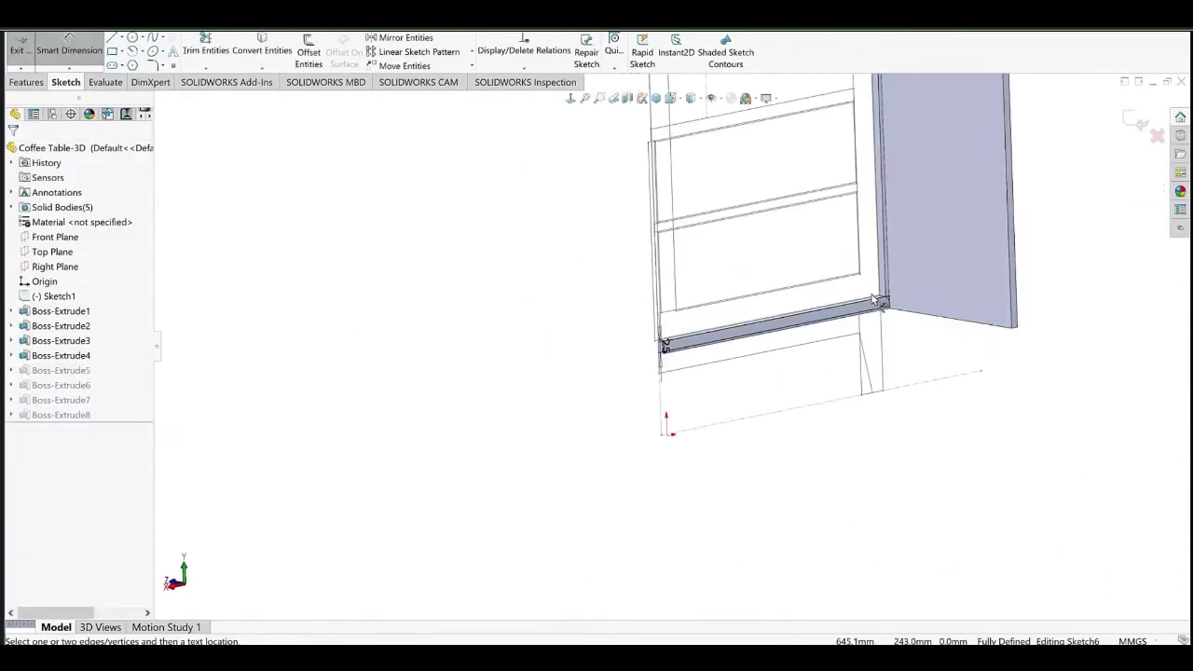
middle_click_drag(884, 300, 634, 326, "ctrl")
left_click(454, 20)
Examine the bottom frame from several angles and the underside of the cabinet's top panel where it meets the side panel.
middle_click_drag(670, 368, 599, 269)
scroll(761, 447, "down", 5)
scroll(761, 448, "up", 6)
middle_click_drag(406, 288, 319, 328)
scroll(270, 319, "down", 7)
middle_click_drag(445, 307, 397, 431)
scroll(671, 354, "up", 8)
middle_click_drag(671, 351, 814, 338)
scroll(660, 329, "down", 4)
scroll(664, 328, "up", 4)
middle_click_drag(665, 329, 477, 368)
middle_click_drag(563, 326, 562, 430, "ctrl")
middle_click_drag(480, 303, 461, 365)
scroll(339, 140, "down", 8)
left_click(435, 251)
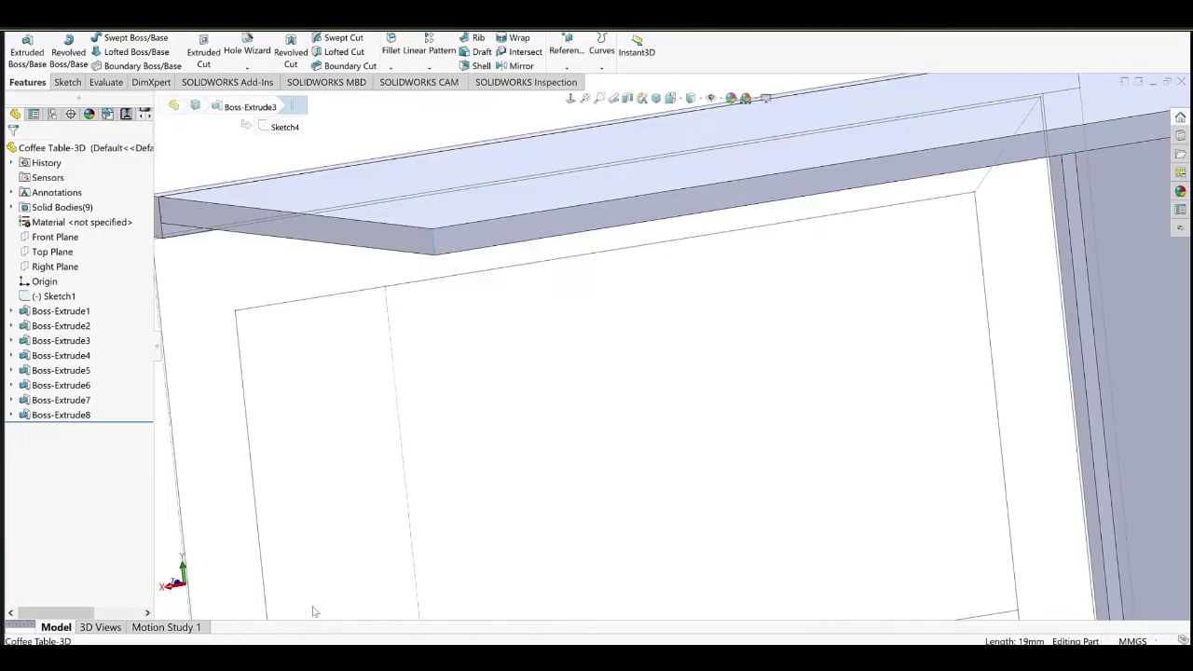
scroll(685, 298, "up", 3)
middle_click_drag(858, 278, 822, 270)
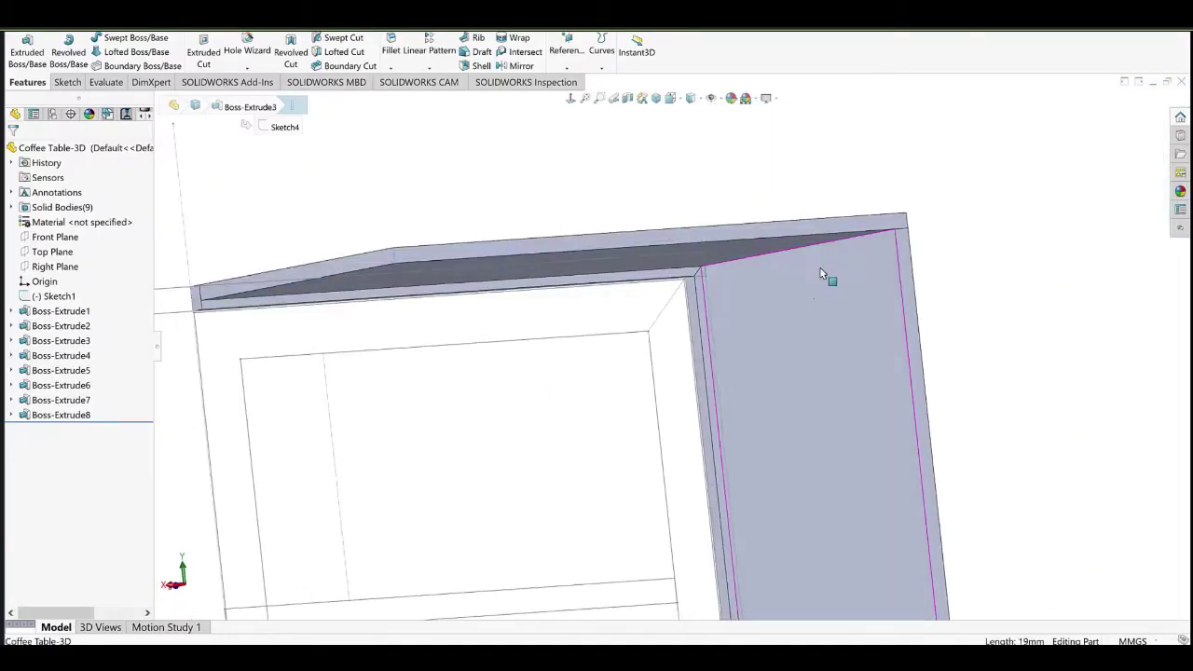
scroll(821, 271, "up", 7)
scroll(693, 454, "down", 5)
left_click(750, 317)
left_click(789, 289)
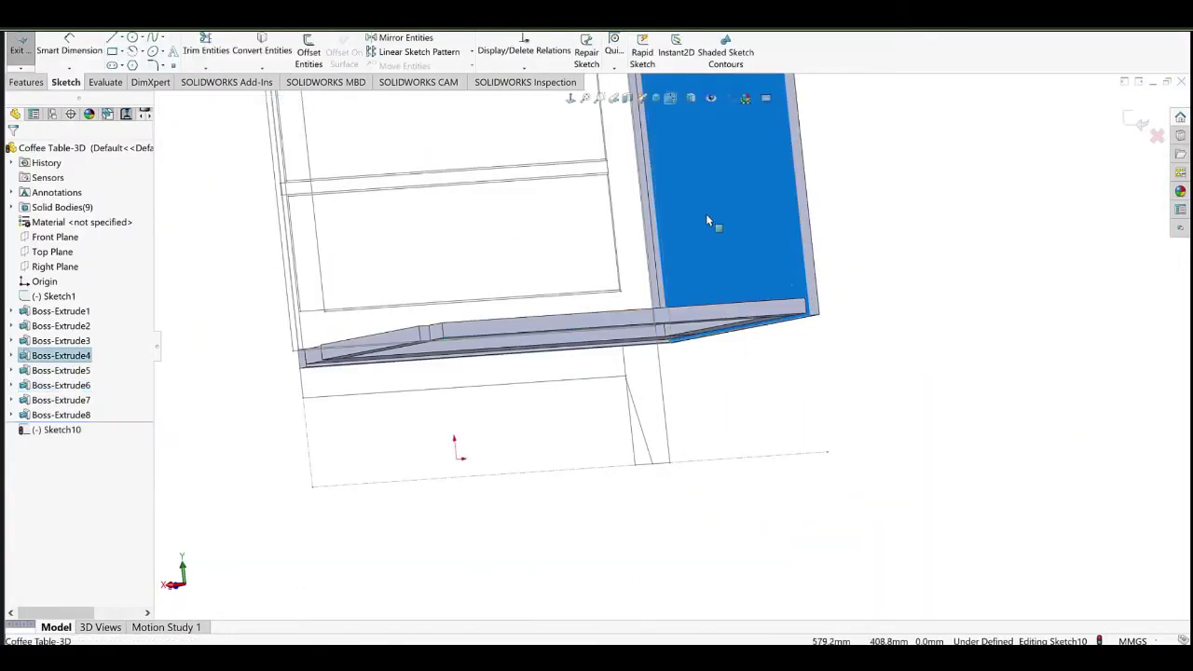
left_click(440, 21)
Start a sketch on the bottom rear strip's rear face and draw a thin rectangle along the underside of the top panel.
left_click(702, 320)
left_click(735, 294)
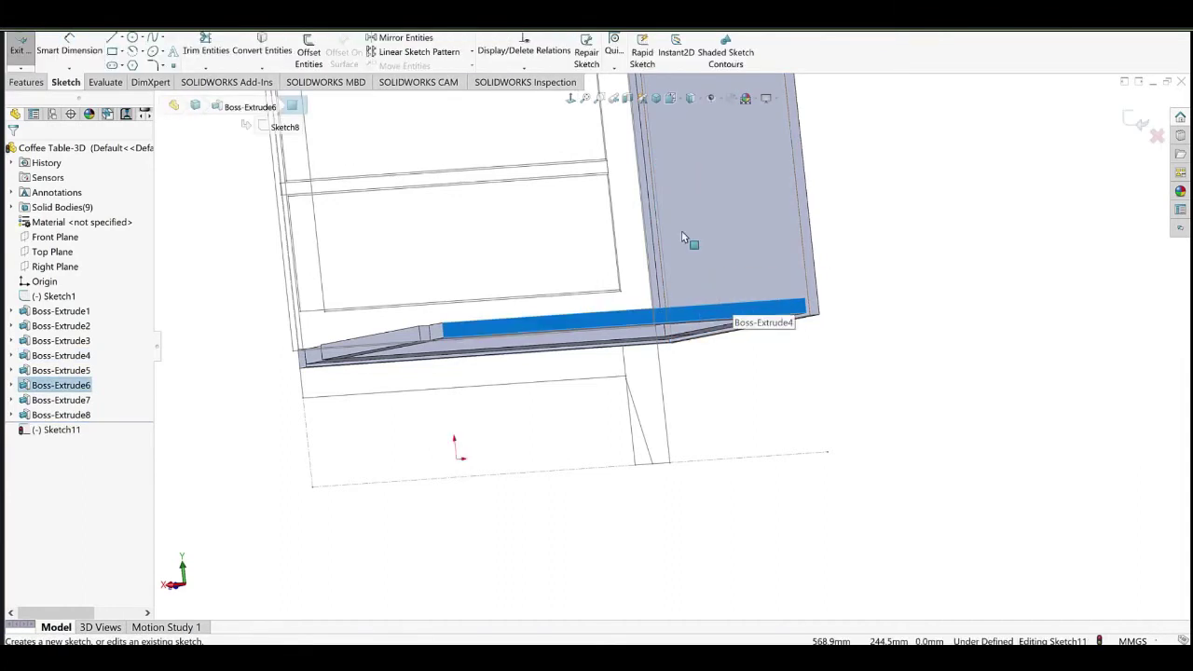
left_click(571, 99)
scroll(782, 193, "down", 5)
left_click(112, 51)
scroll(377, 236, "down", 2)
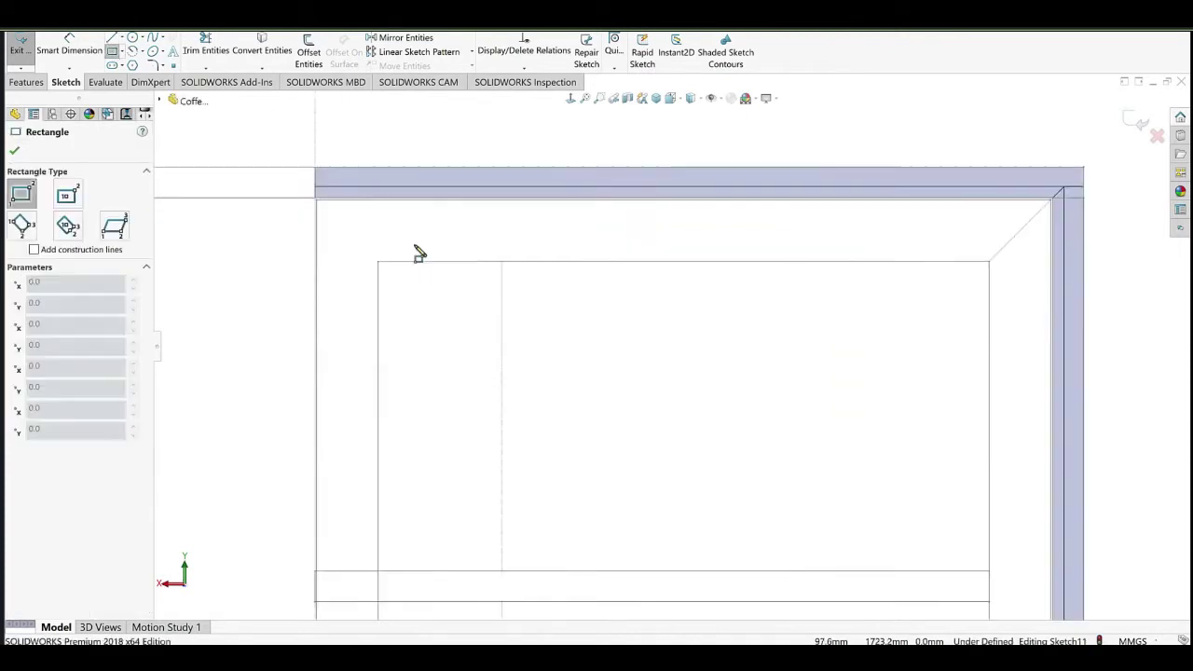
scroll(352, 224, "down", 2)
middle_click_drag(333, 181, 387, 167)
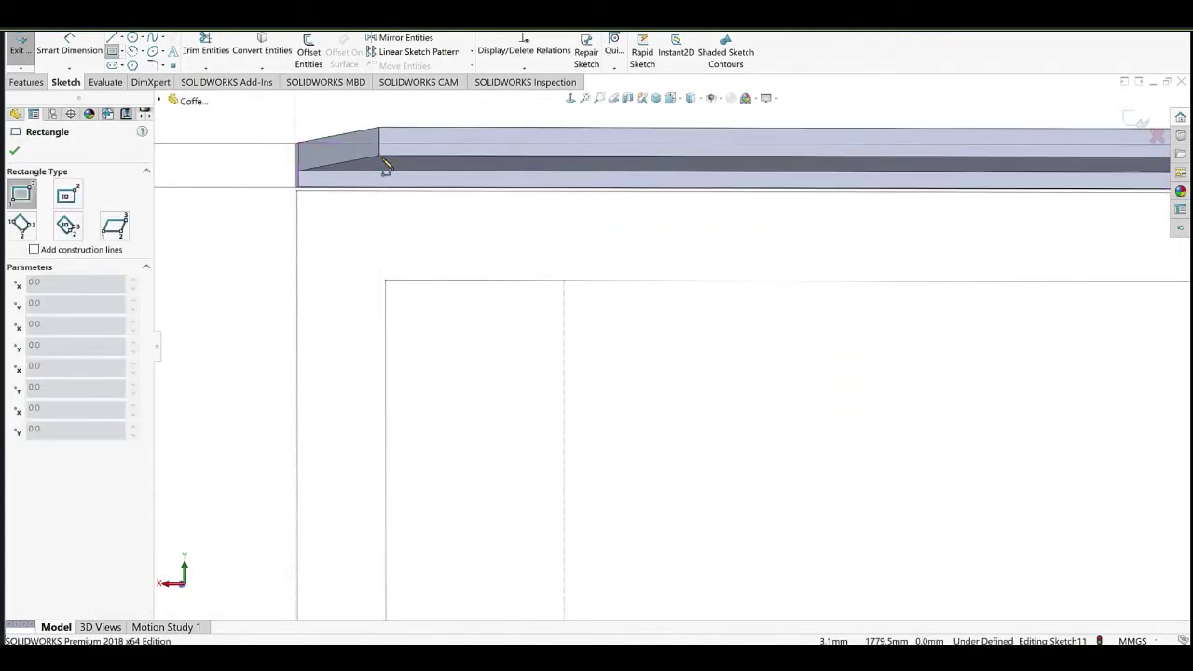
left_click(379, 155)
scroll(748, 232, "up", 5)
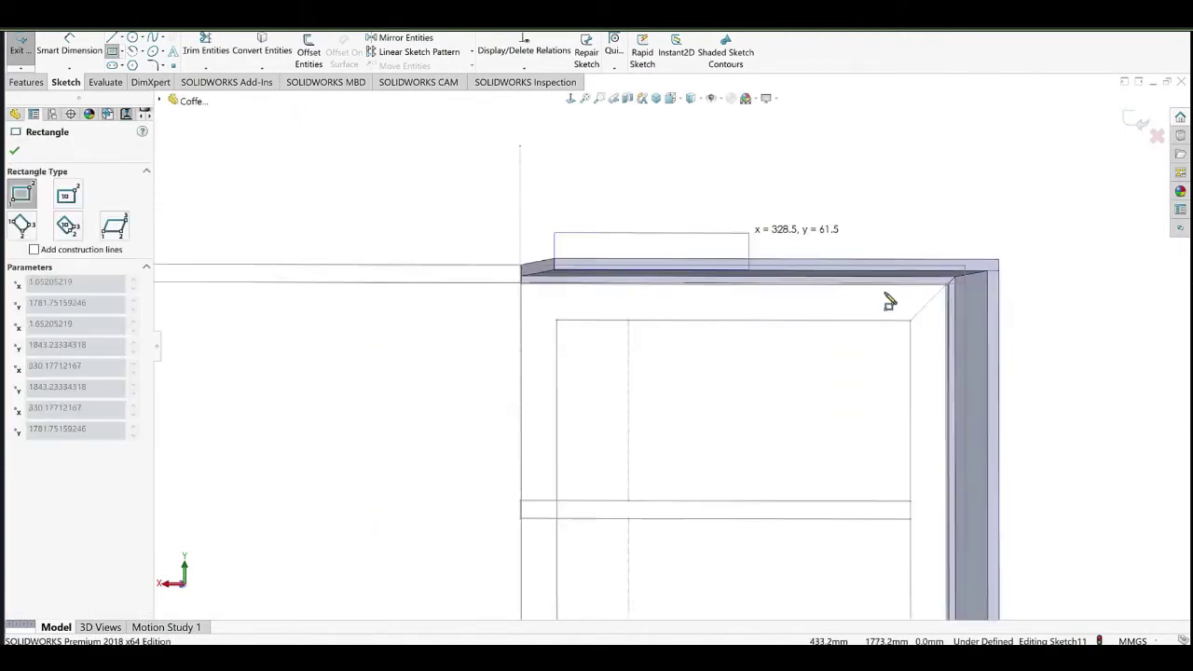
scroll(990, 277, "down", 5)
left_click(970, 282)
right_click(873, 185)
left_click(906, 193)
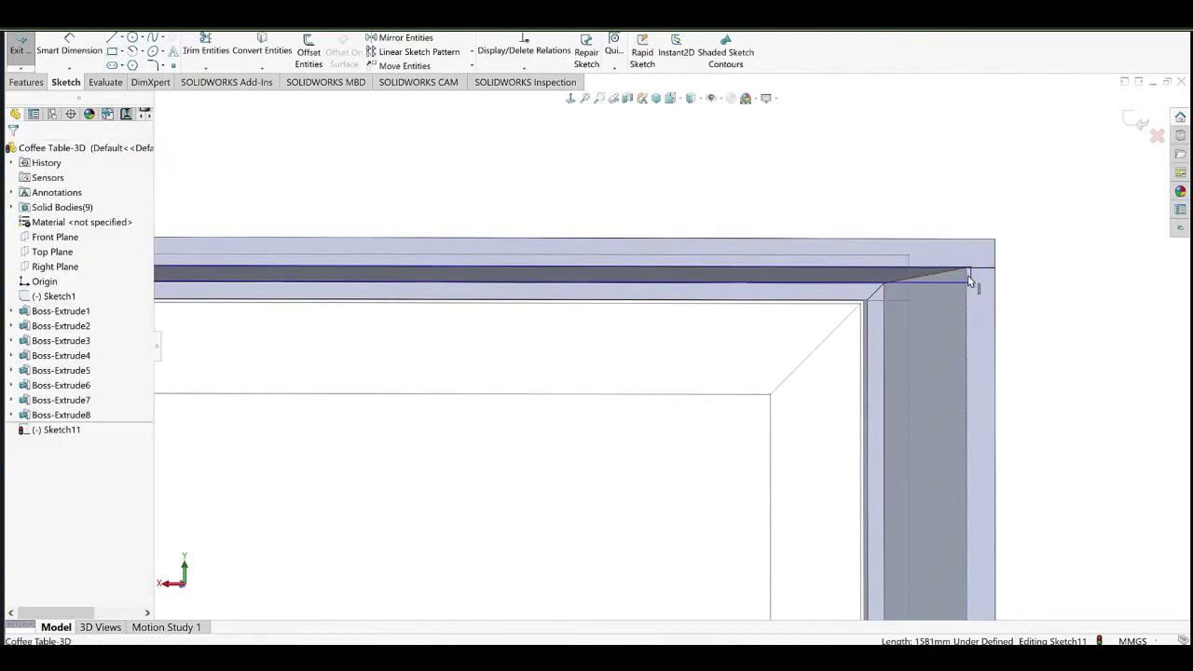
Align the rectangle's end with the side panel's inner edge and make its opposite upper corner coincident with the top panel's lower corner.
left_click(971, 277, "ctrl")
left_click(994, 257)
scroll(685, 333, "up", 6)
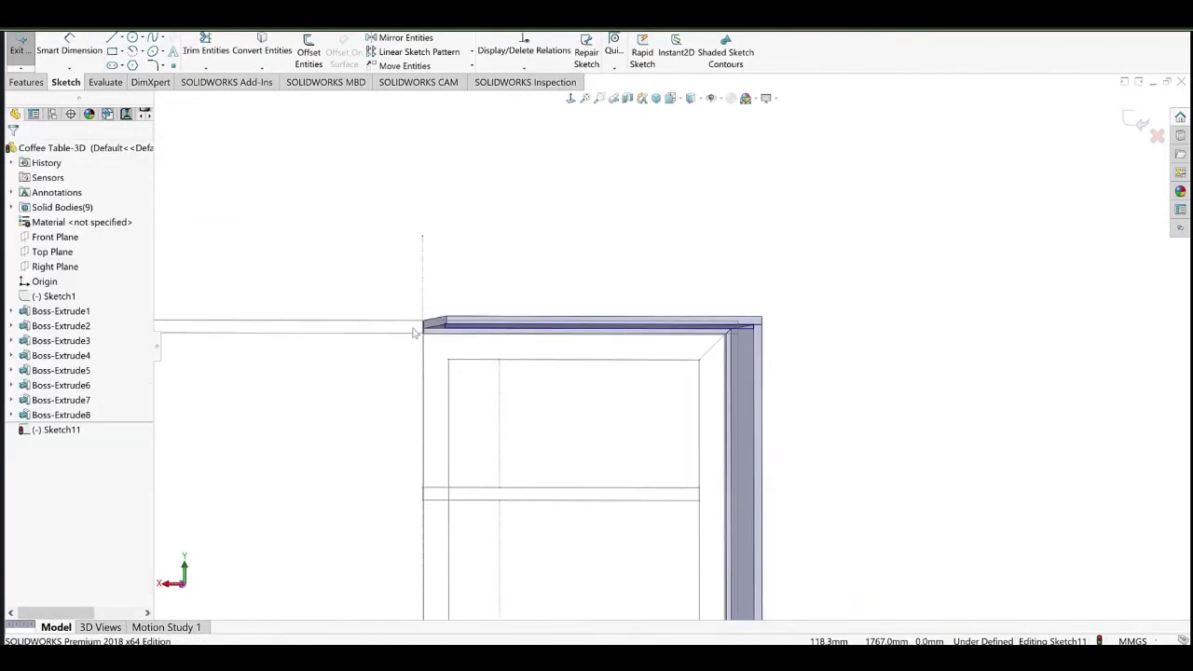
scroll(416, 326, "down", 7)
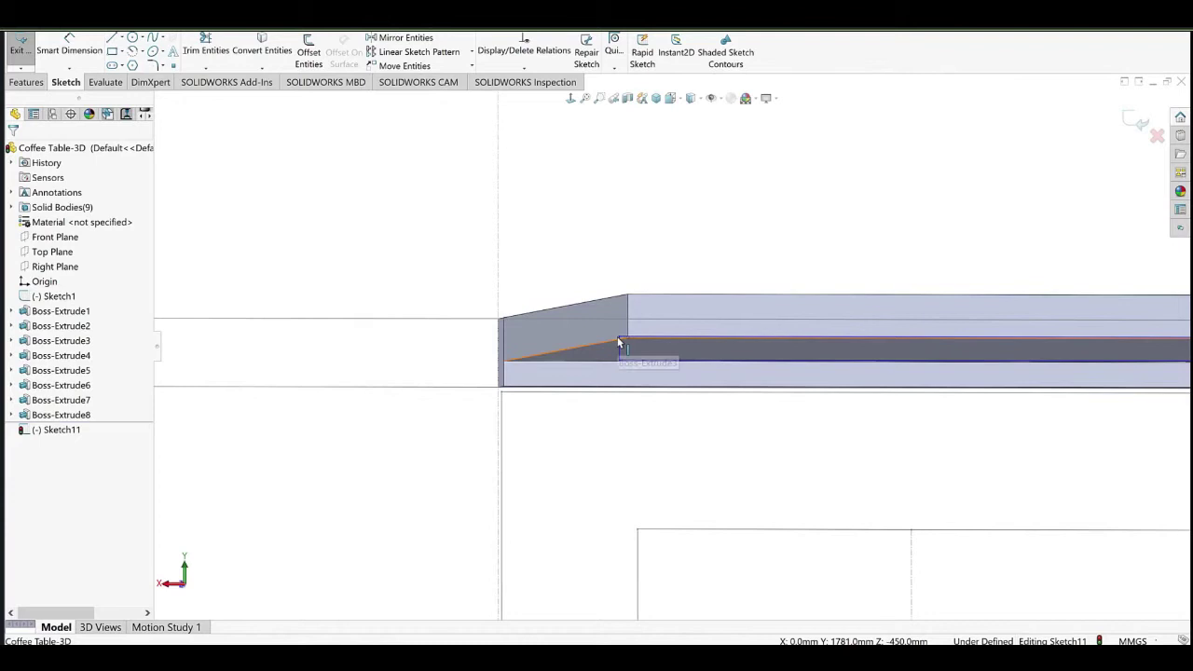
scroll(623, 344, "down", 3)
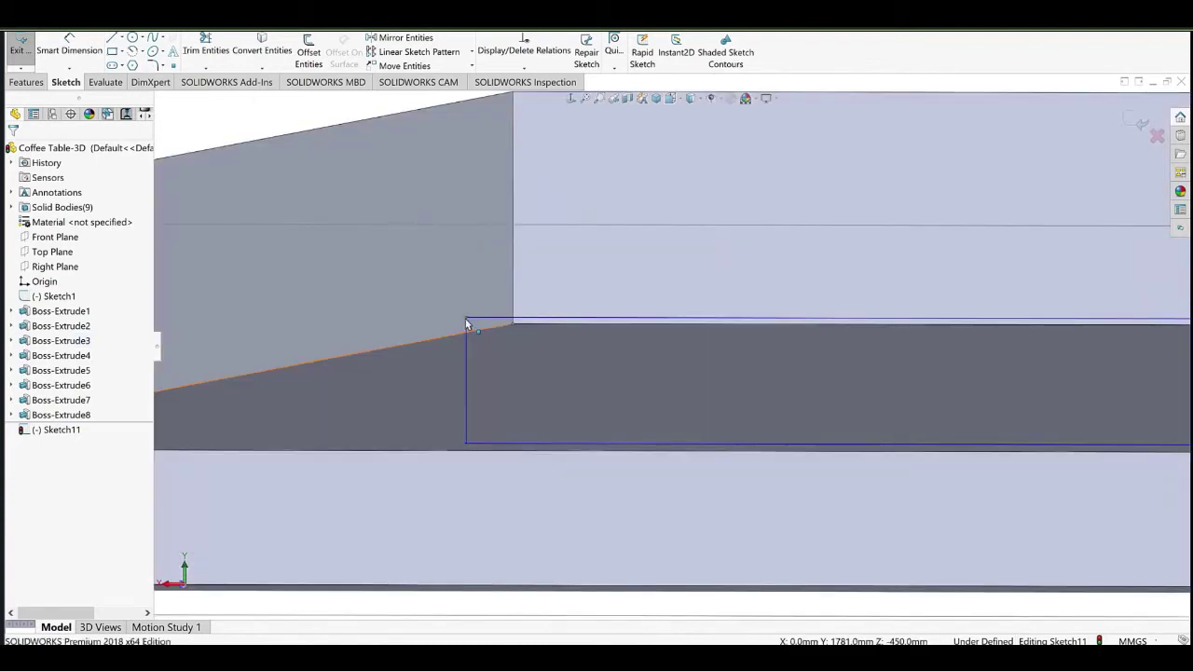
left_click(466, 319)
left_click(513, 325, "ctrl")
left_click(519, 280)
Dimension the height of the rectangle under the top panel and set it to 30 mm.
scroll(476, 216, "up", 7)
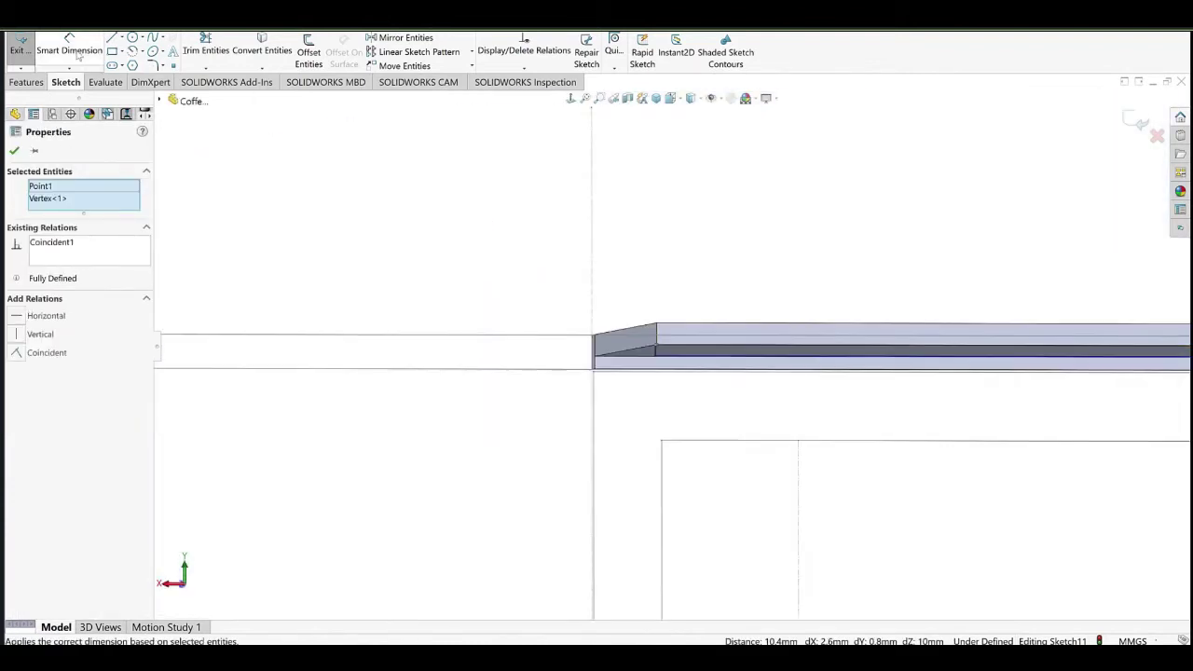
left_click(78, 56)
scroll(664, 353, "down", 5)
left_click(599, 363)
left_click(547, 370)
type("40")
left_click(486, 377)
scroll(736, 317, "up", 5)
middle_click_drag(730, 366, 642, 343)
double_click(568, 330)
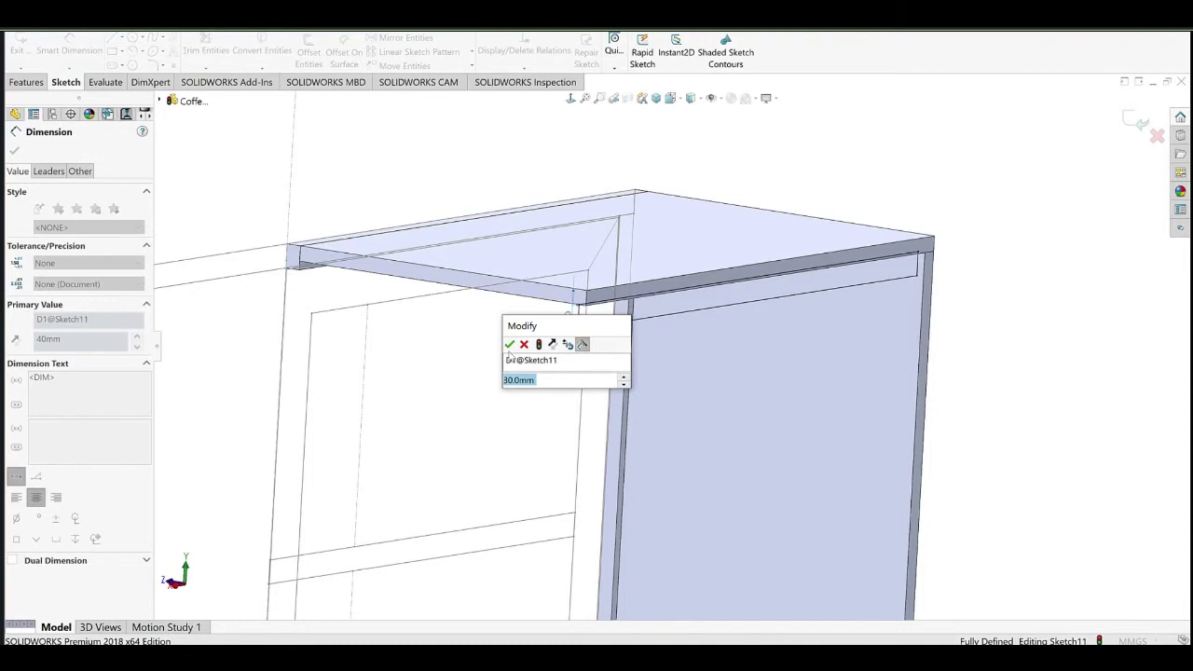
key("Return")
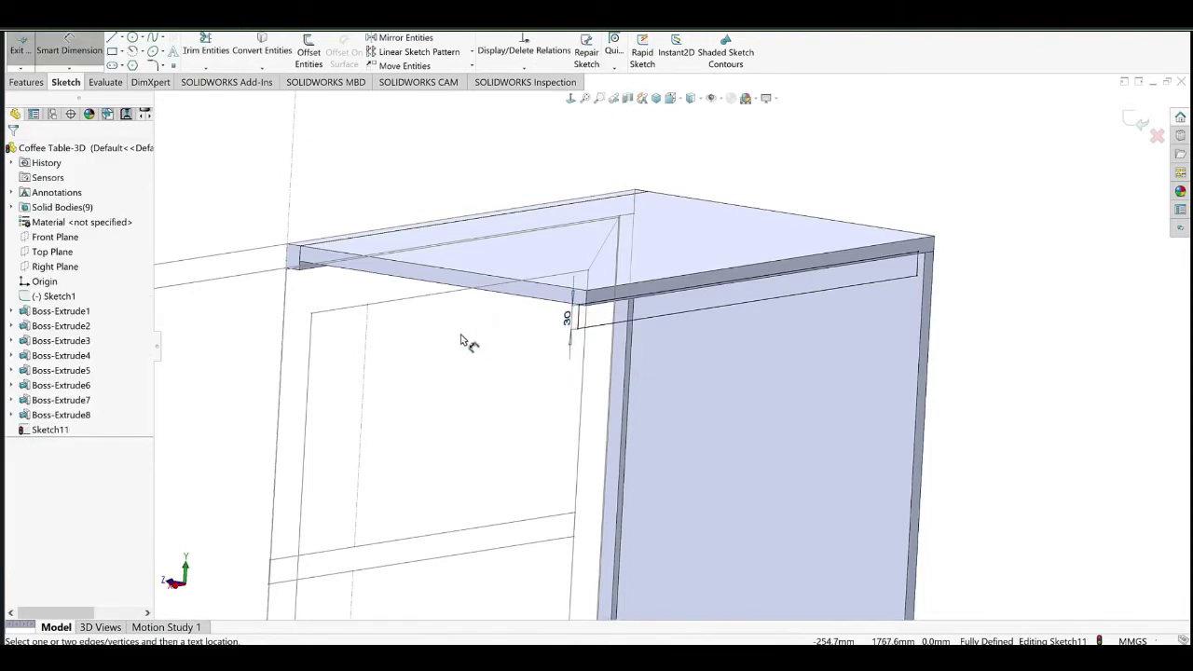
Extrude the rectangle 20 mm toward the cabinet's interior as the top rear rail.
left_click(28, 83)
left_click(27, 53)
middle_click_drag(907, 301, 839, 272)
left_click(16, 222)
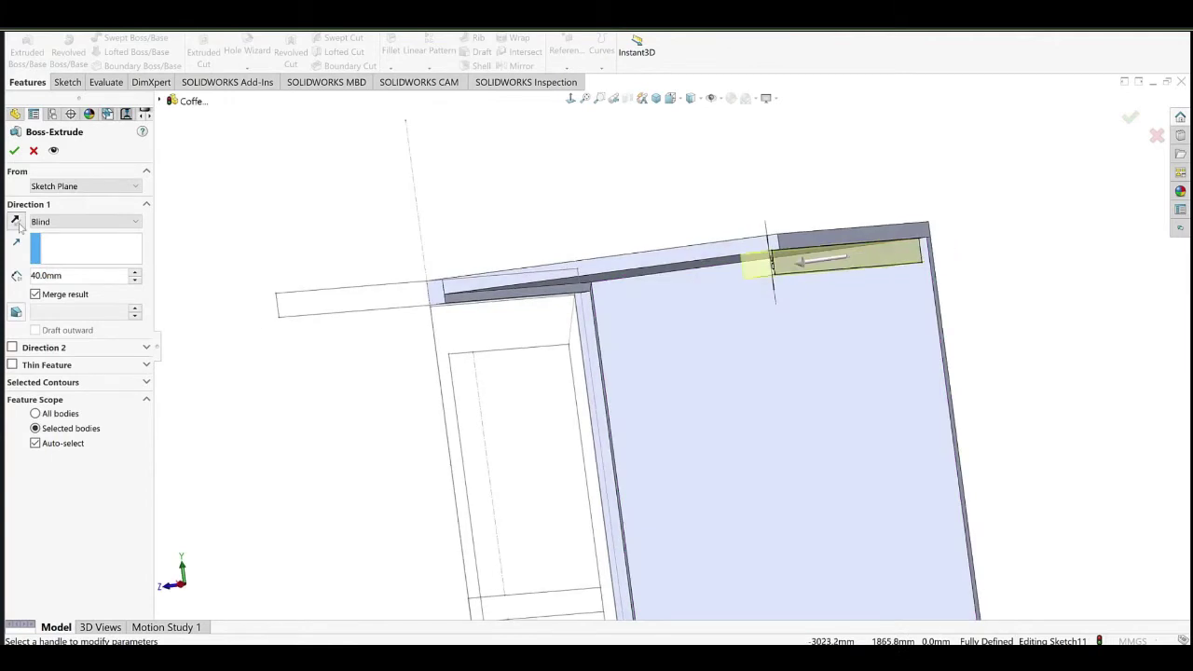
scroll(930, 223, "down", 3)
middle_click_drag(930, 224, 920, 168)
left_click(73, 275)
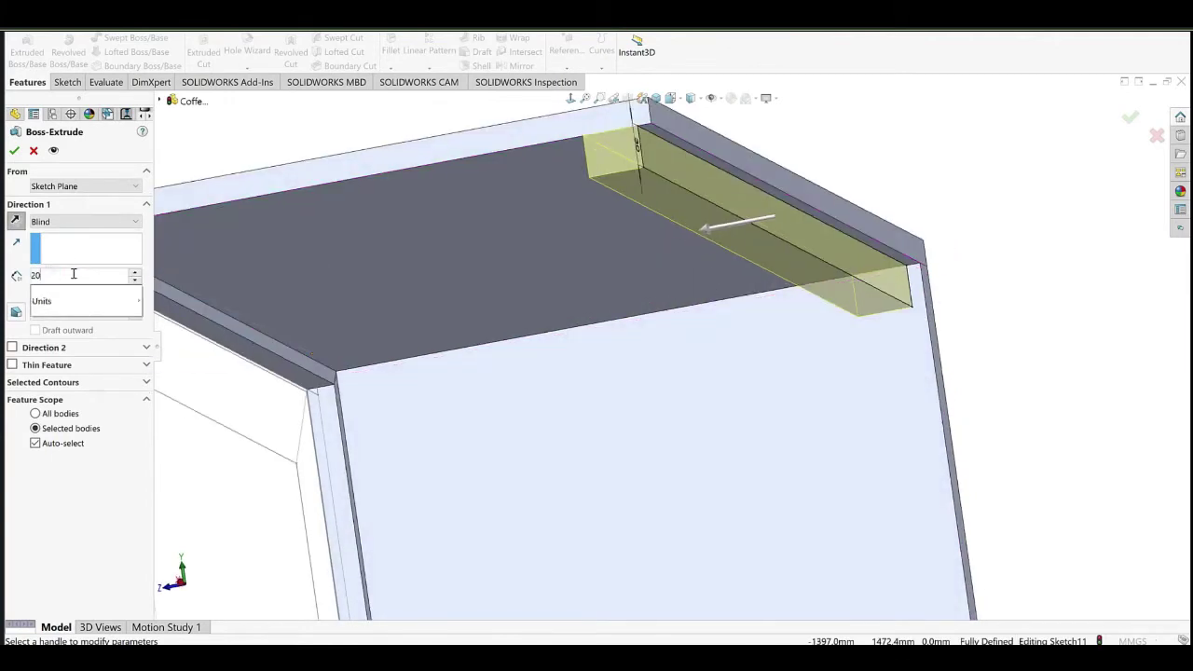
type("20")
key("Return")
left_click(15, 150)
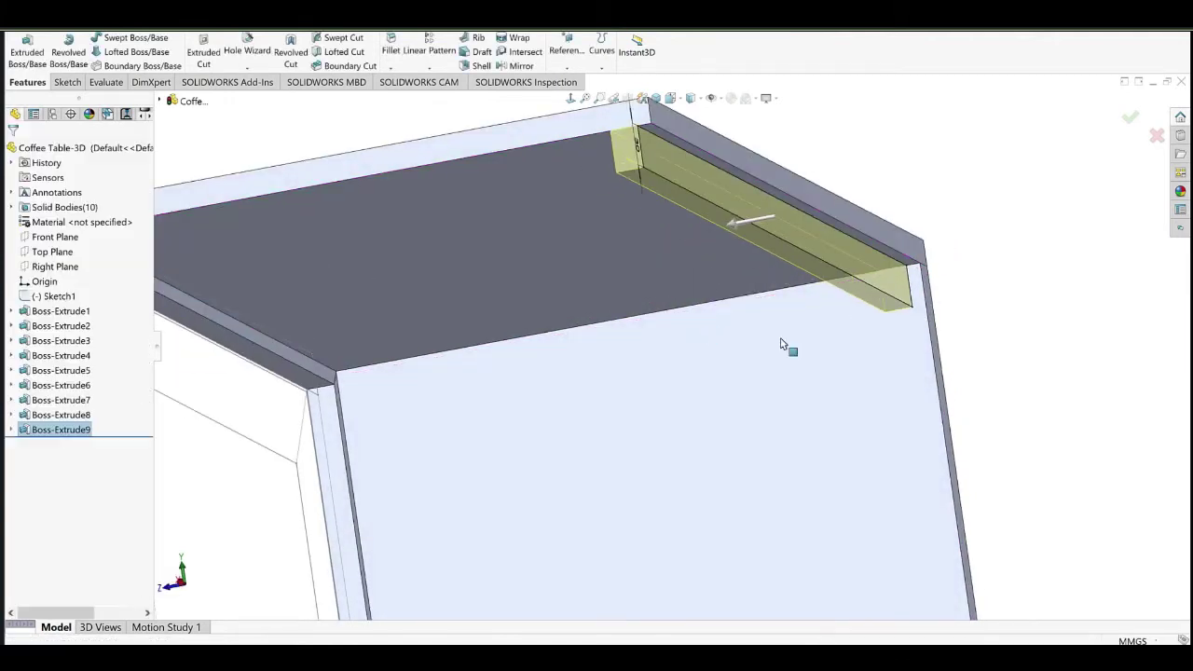
Sketch a tall rectangle on the top rear rail's rear face, from the rail's upper corner down to the bottom rear strip's lower edge.
scroll(777, 360, "up", 7)
mouse_move(777, 361)
middle_mouse_down()
mouse_move(696, 305)
mouse_move(762, 276)
mouse_move(699, 396)
middle_mouse_up()
scroll(662, 274, "down", 5)
left_click(663, 273)
left_click(703, 264)
left_click(113, 52)
middle_click_drag(548, 324, 538, 268)
scroll(537, 268, "down", 5)
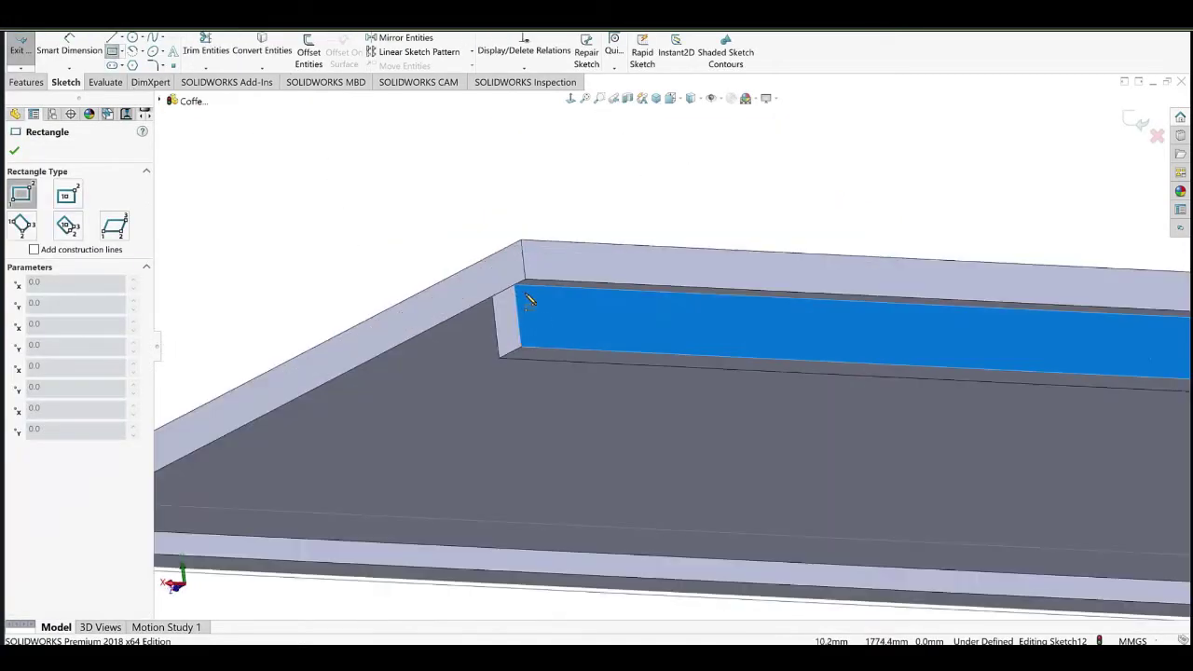
left_click(516, 286)
scroll(706, 432, "up", 8)
scroll(755, 529, "down", 7)
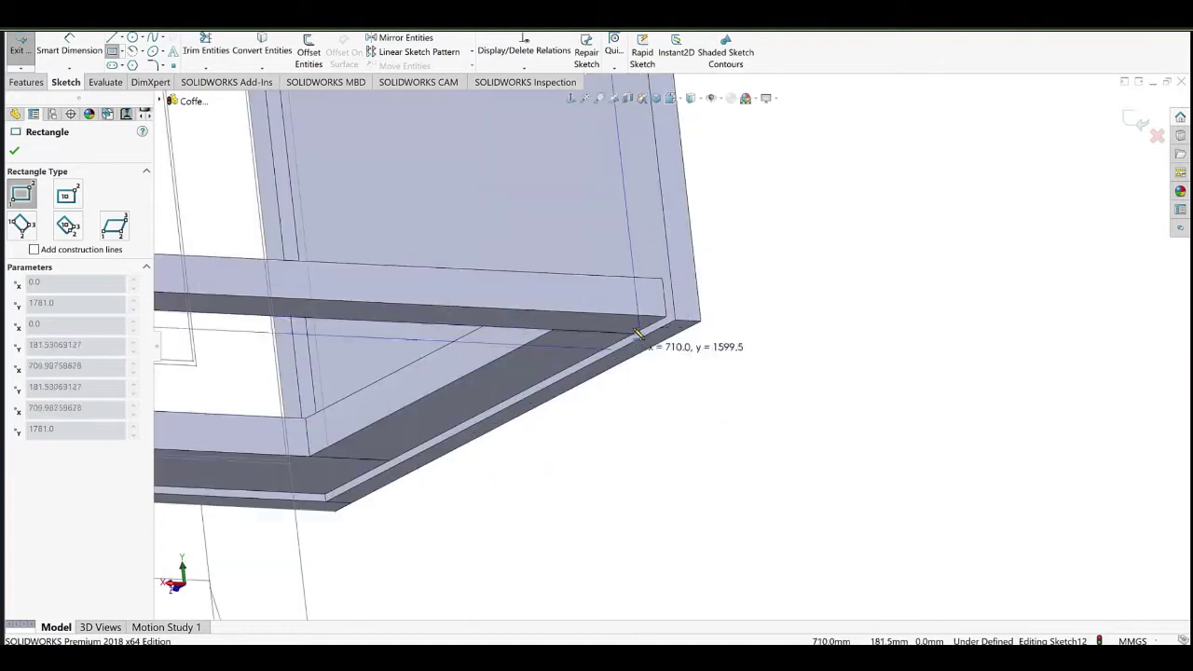
left_click(627, 315)
Move the tall rectangle's side line past the side panel's inner edge and dimension it 13 mm from the panel's outer edge.
right_click_drag(782, 223, 773, 270)
middle_click_drag(701, 339, 753, 524, "ctrl")
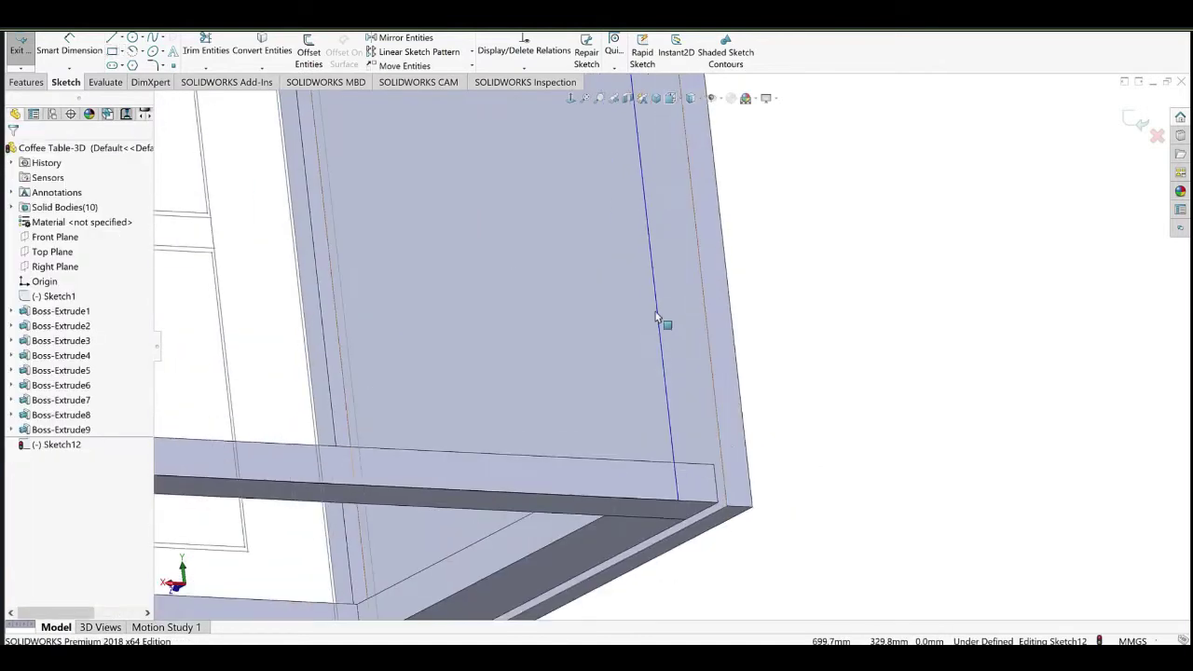
left_click_drag(685, 306, 713, 306)
right_click_drag(712, 311, 702, 272)
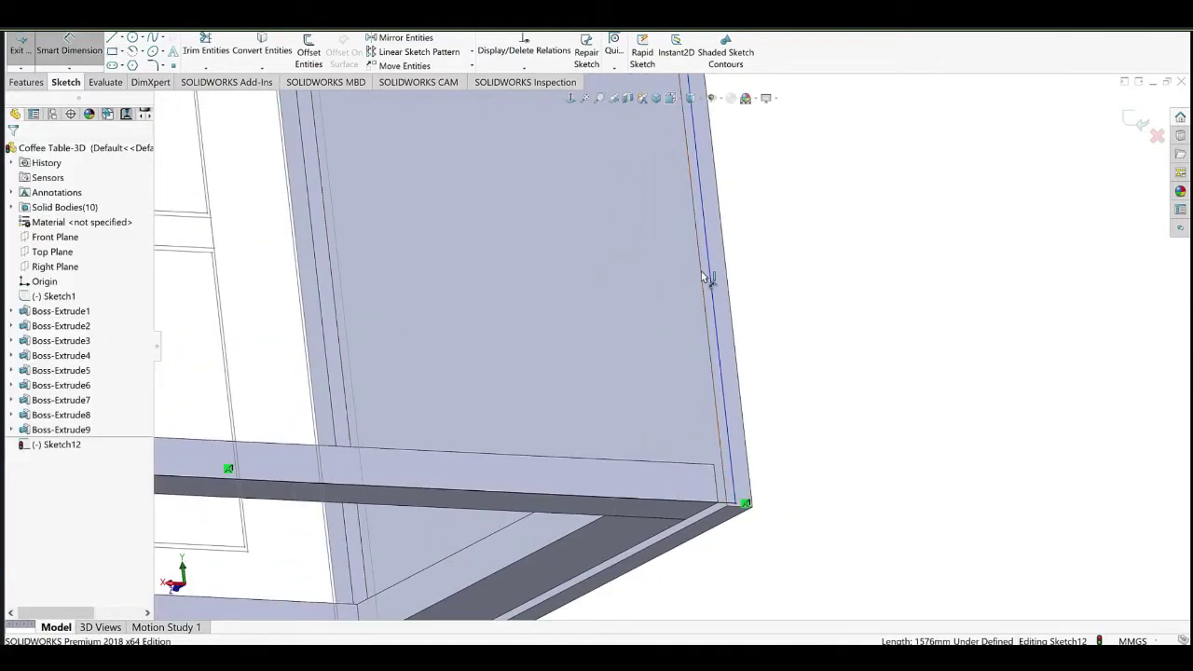
left_click(705, 239)
left_click(721, 240)
left_click(687, 270)
type("1")
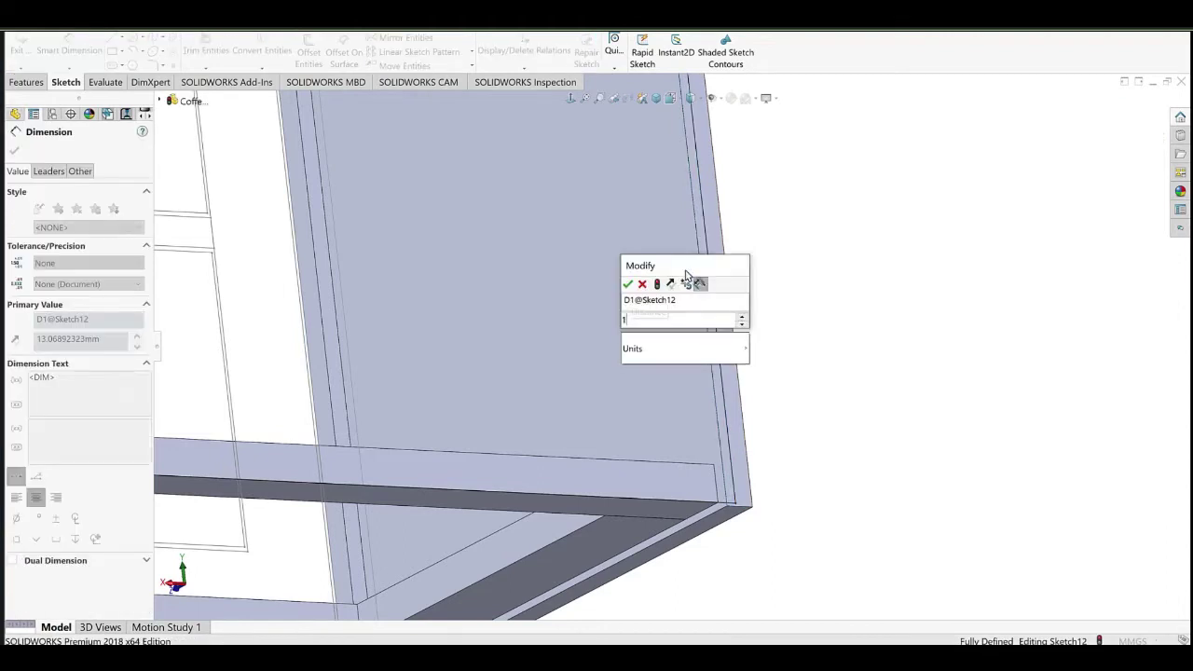
left_click(629, 286)
left_click(853, 306)
Extrude the tall rectangle 7 mm as the cabinet's thin back panel.
scroll(671, 372, "up", 10)
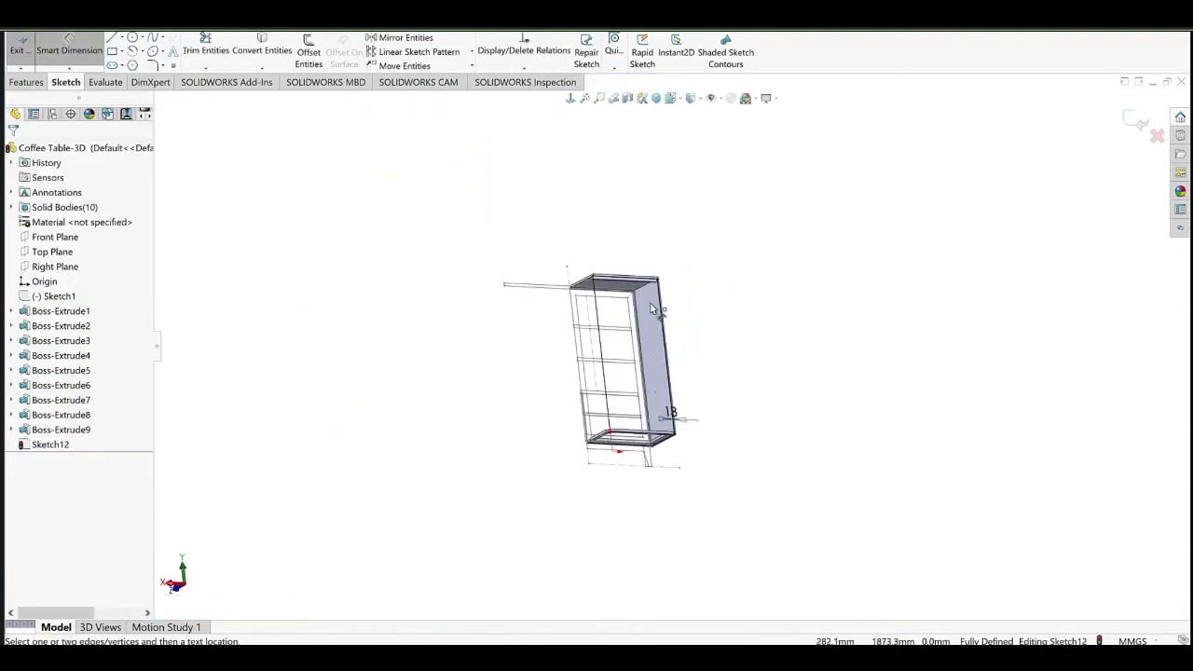
scroll(640, 305, "down", 5)
right_click(344, 178)
left_click(350, 192)
left_click(26, 82)
left_click(27, 54)
middle_click_drag(650, 296, 706, 244)
scroll(673, 227, "down", 4)
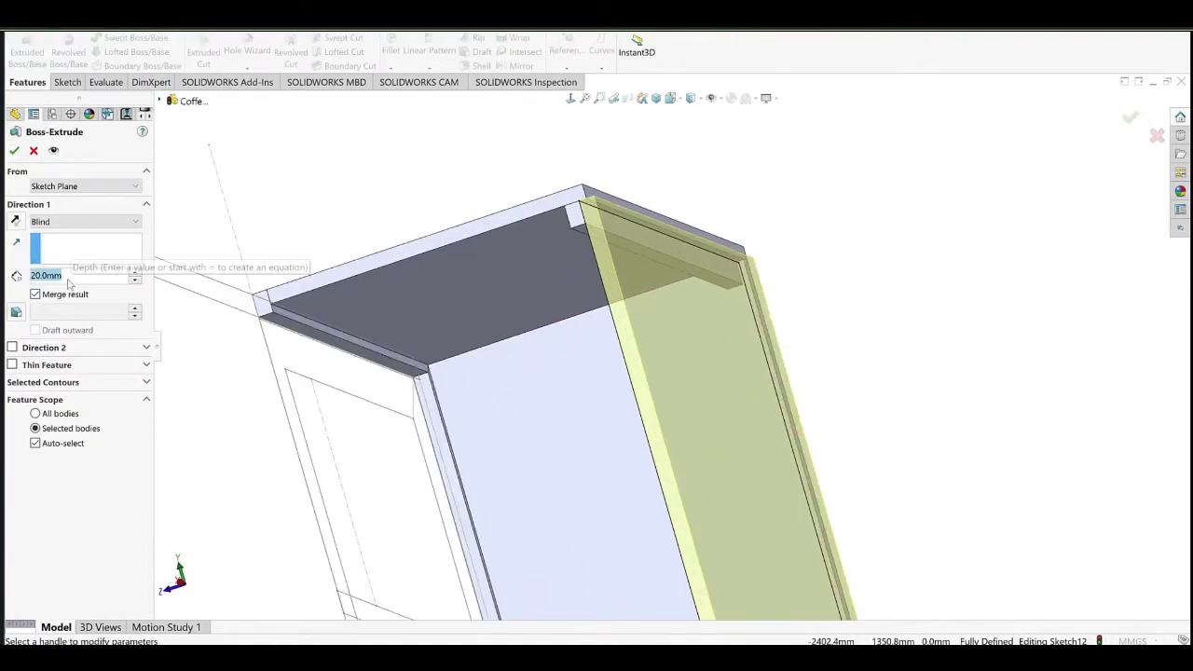
type("7")
left_click(13, 154)
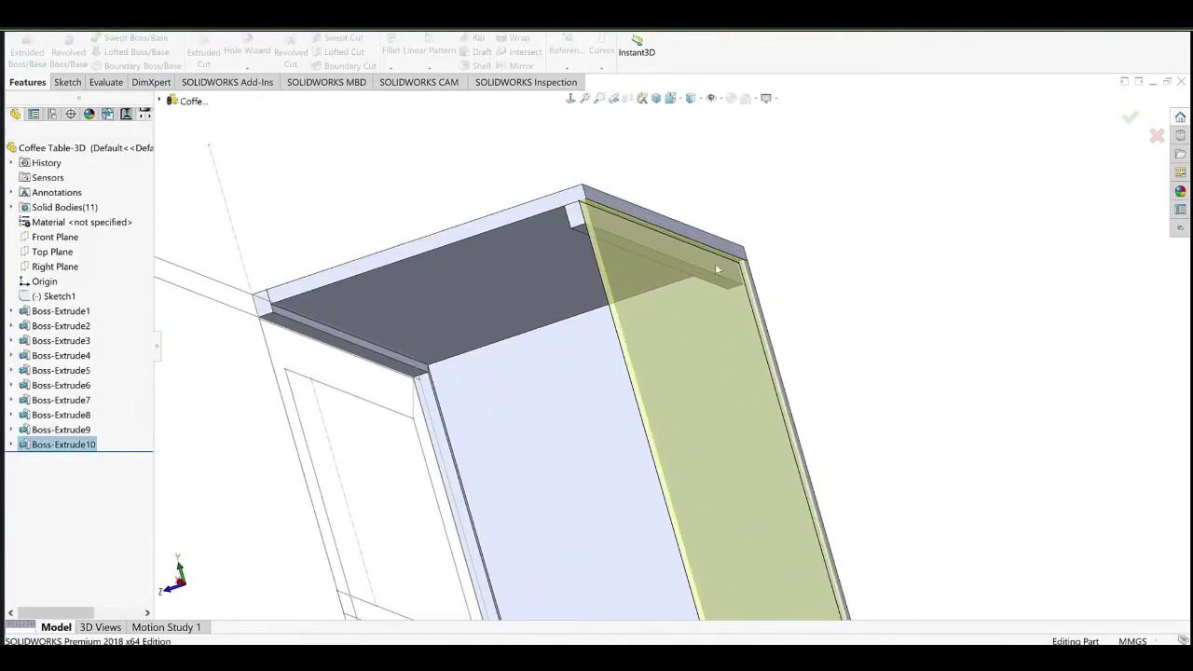
Open a sketch on the back panel's front face and convert the face's outline into sketch lines.
scroll(713, 365, "up", 4)
middle_click_drag(688, 247, 742, 429)
left_click(730, 377)
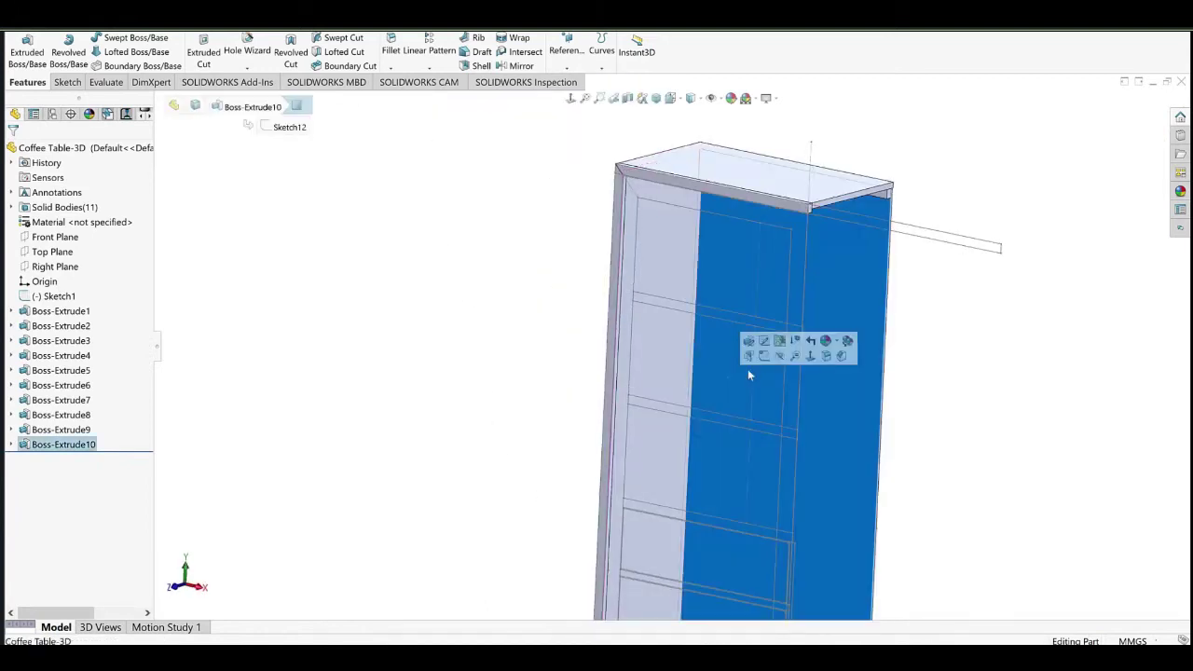
left_click(754, 357)
left_click(309, 53)
type("1")
key("Return")
Extrude-cut the converted outline 190 mm toward the rear, limiting the cut to the side panel body.
left_click(26, 82)
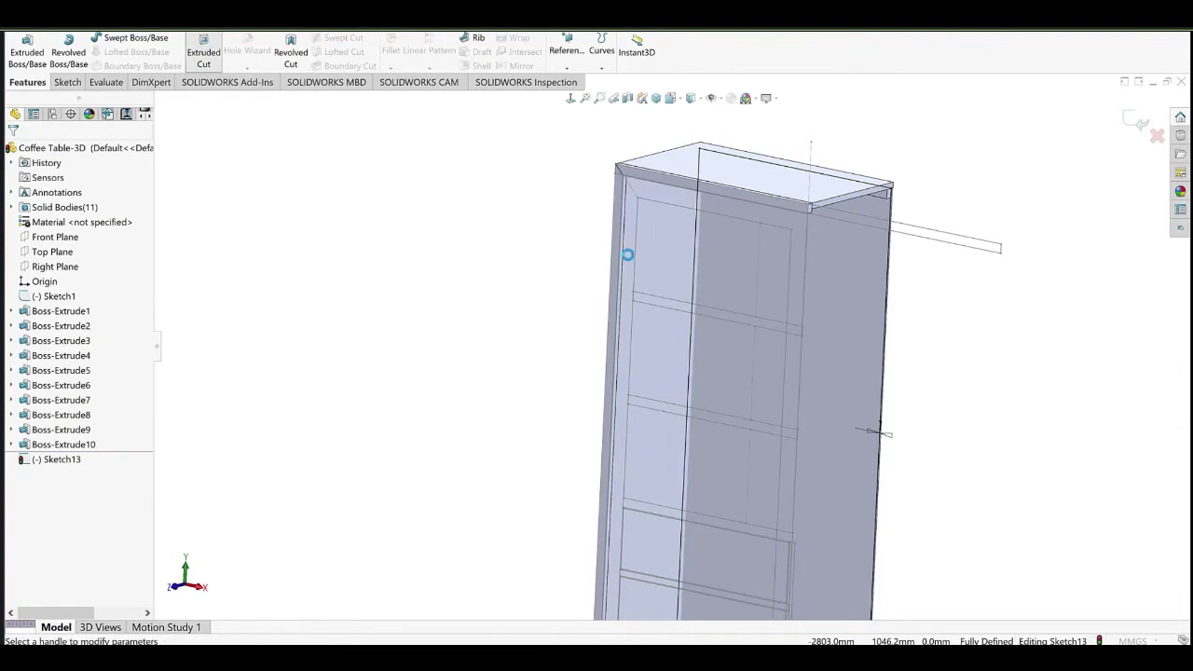
left_click_drag(817, 452, 841, 449)
left_click(56, 443)
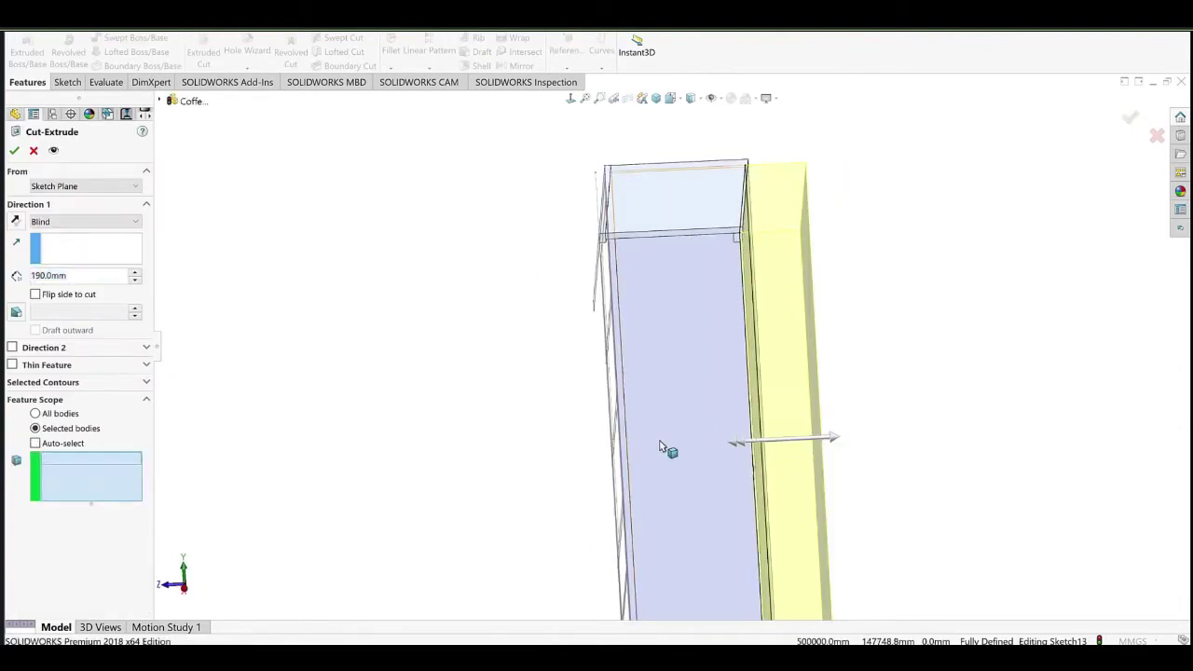
left_click(664, 441)
left_click(14, 150)
Apply the polished cherry 2d wood appearance to the whole part.
middle_click_drag(466, 321, 538, 378)
scroll(585, 383, "up", 5)
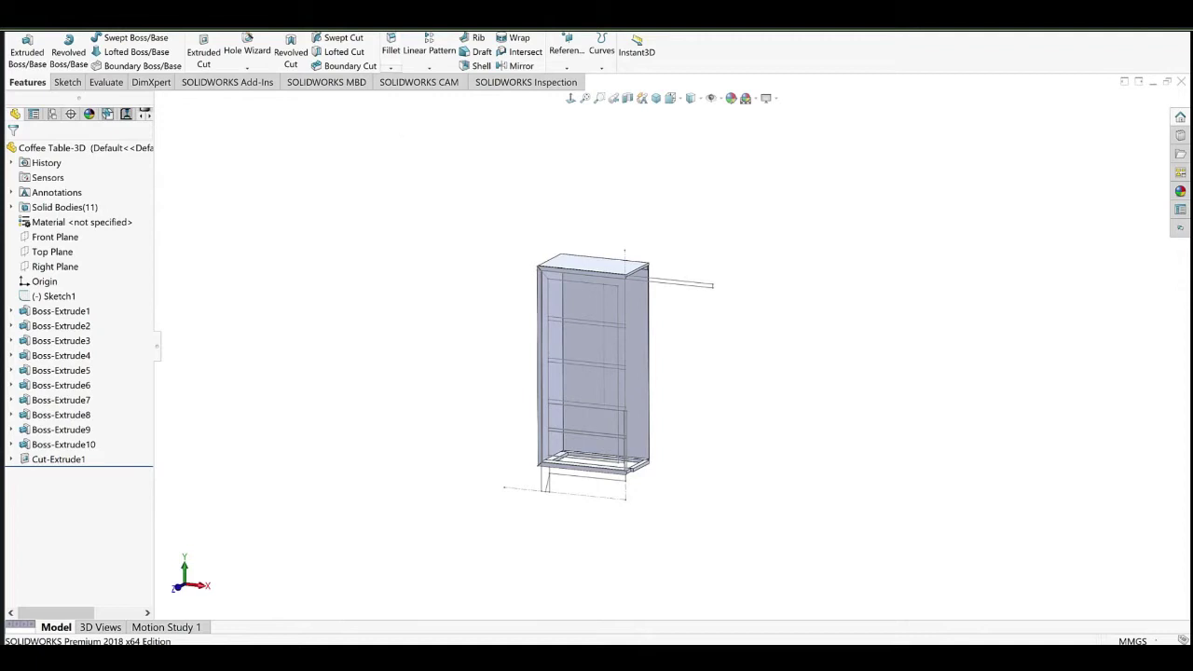
right_click(81, 150)
left_click(113, 144)
left_click(133, 167)
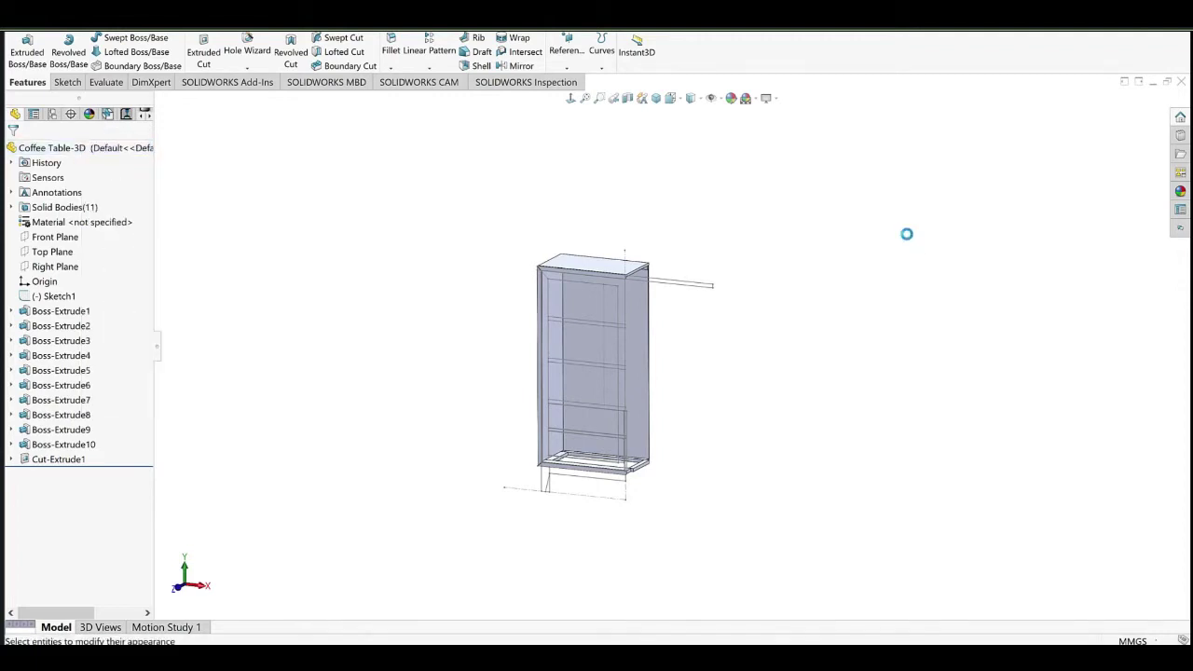
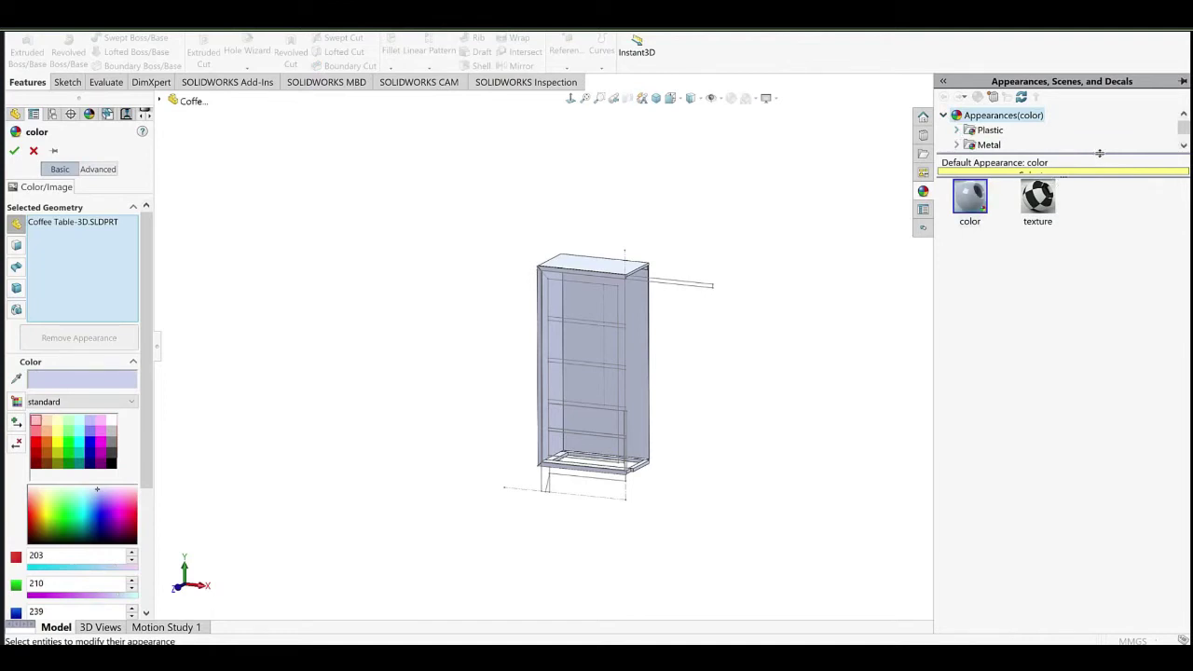
left_click_drag(1098, 358, 1099, 359)
left_click(957, 249)
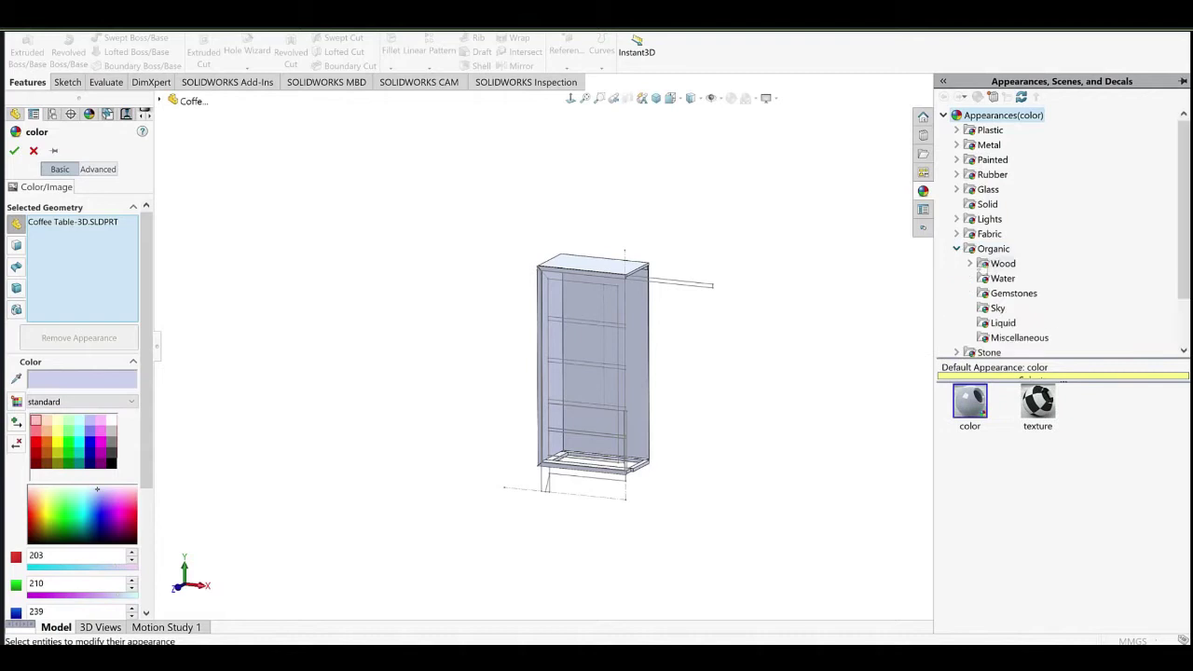
left_click(970, 265)
left_click(1012, 177)
left_click(968, 407)
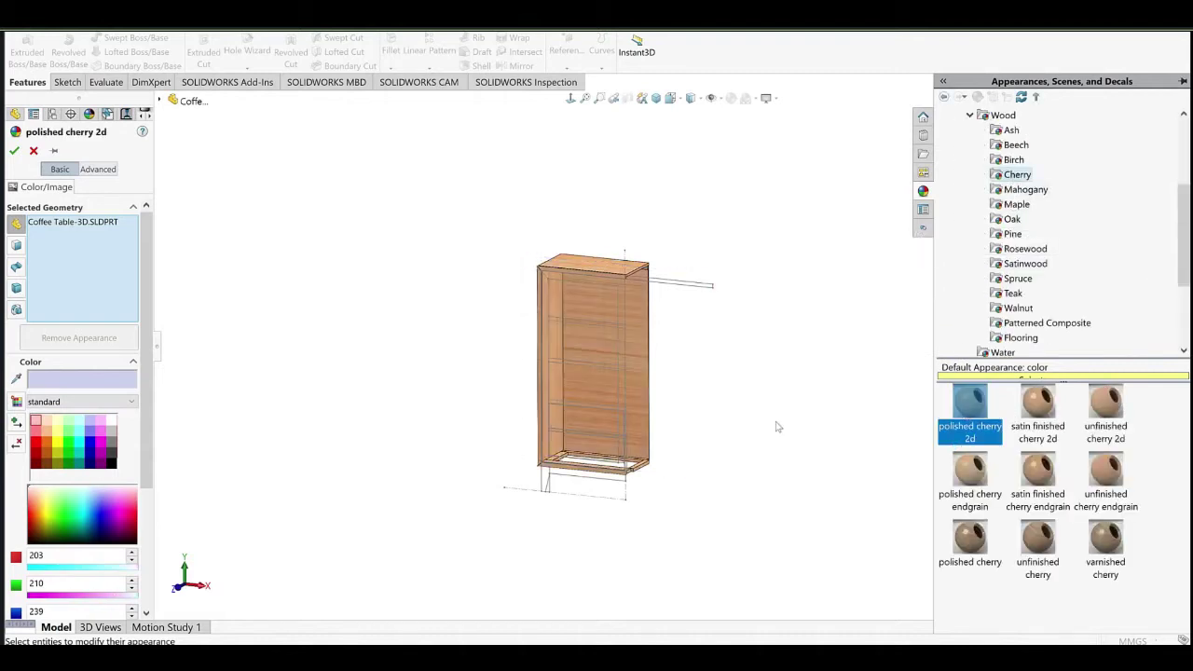
Shrink the cherry texture's mapping frame on the cabinet and accept the appearance.
scroll(622, 296, "down", 1)
middle_click_drag(622, 295, 750, 314)
scroll(623, 330, "down", 1)
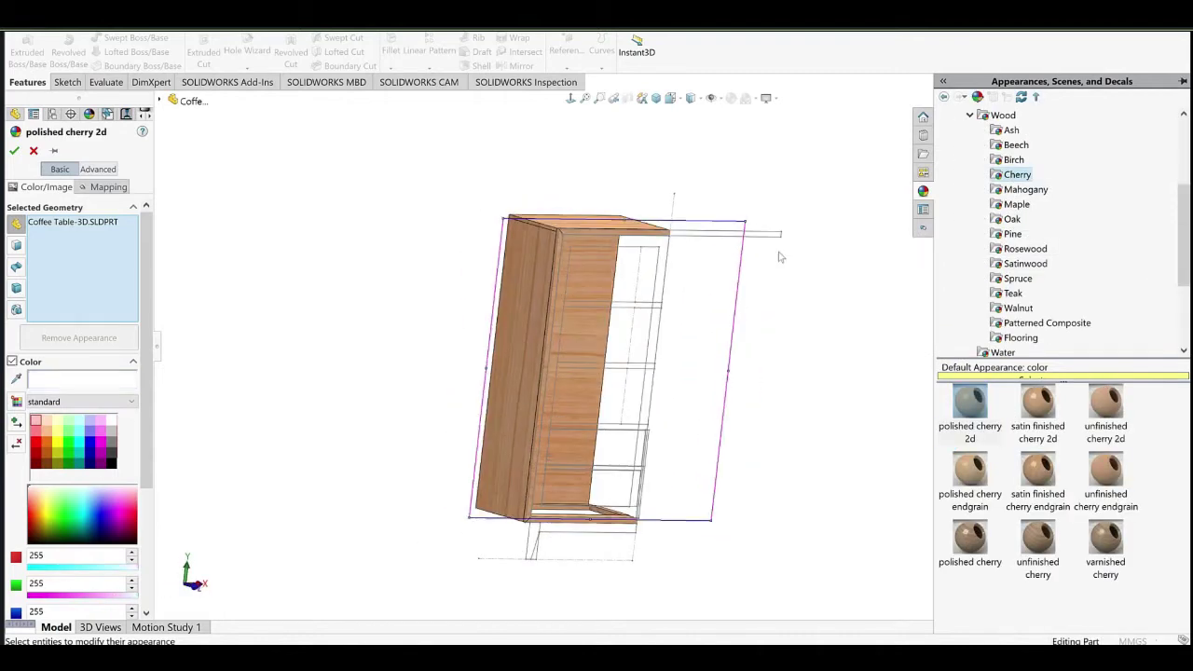
left_click(726, 237)
left_click_drag(725, 238, 684, 281)
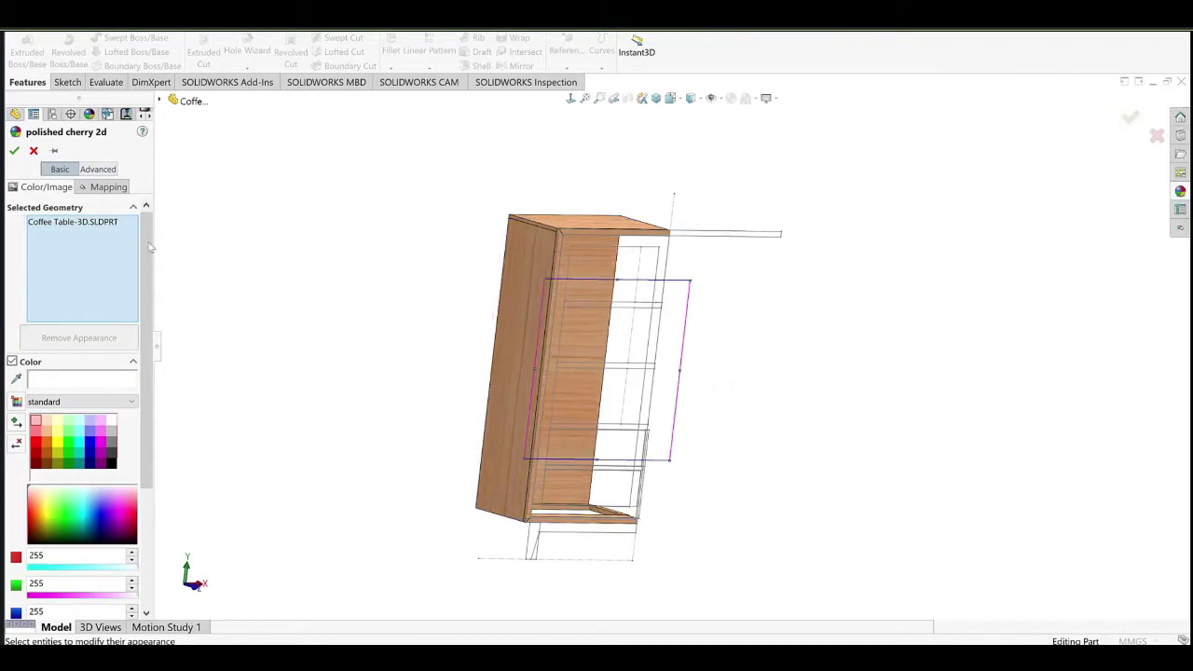
left_click(14, 151)
Examine the cherry-finished cabinet from several angles, including the underside of its bottom frame.
scroll(556, 360, "down", 4)
left_click_drag(0, 0, 0, 0)
middle_click_drag(521, 323, 447, 359)
scroll(577, 376, "up", 4)
middle_click_drag(588, 386, 602, 322)
scroll(598, 266, "down", 5)
scroll(692, 356, "up", 4)
middle_click_drag(631, 380, 638, 360)
scroll(575, 511, "down", 2)
middle_click_drag(657, 517, 431, 585)
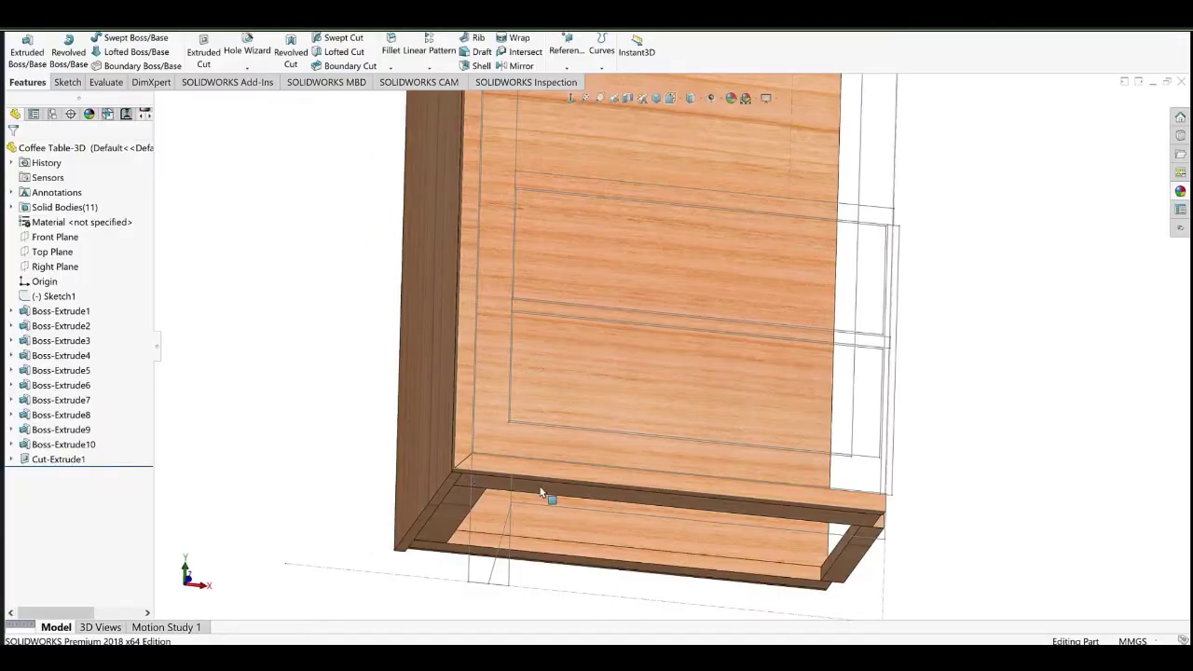
Set the layout sketch's distance between the leg's outer line and the cabinet's outer side to 25 mm.
middle_click_drag(546, 495, 121, 326)
left_click(60, 297)
scroll(508, 438, "down", 3)
double_click(483, 412)
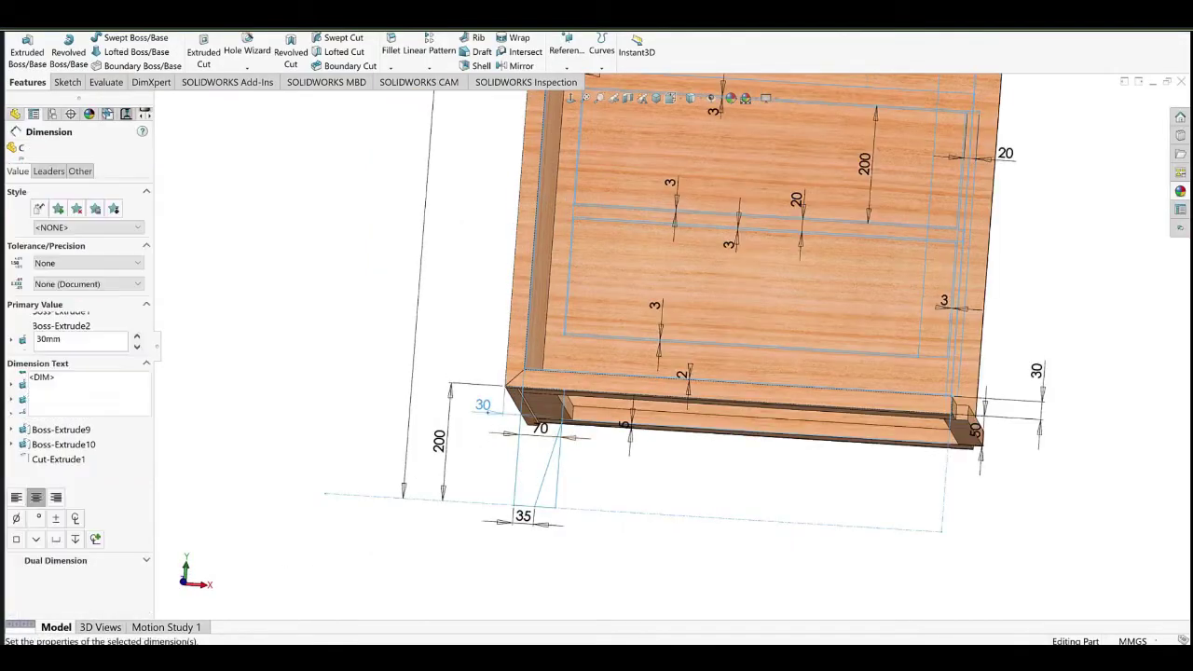
type("25")
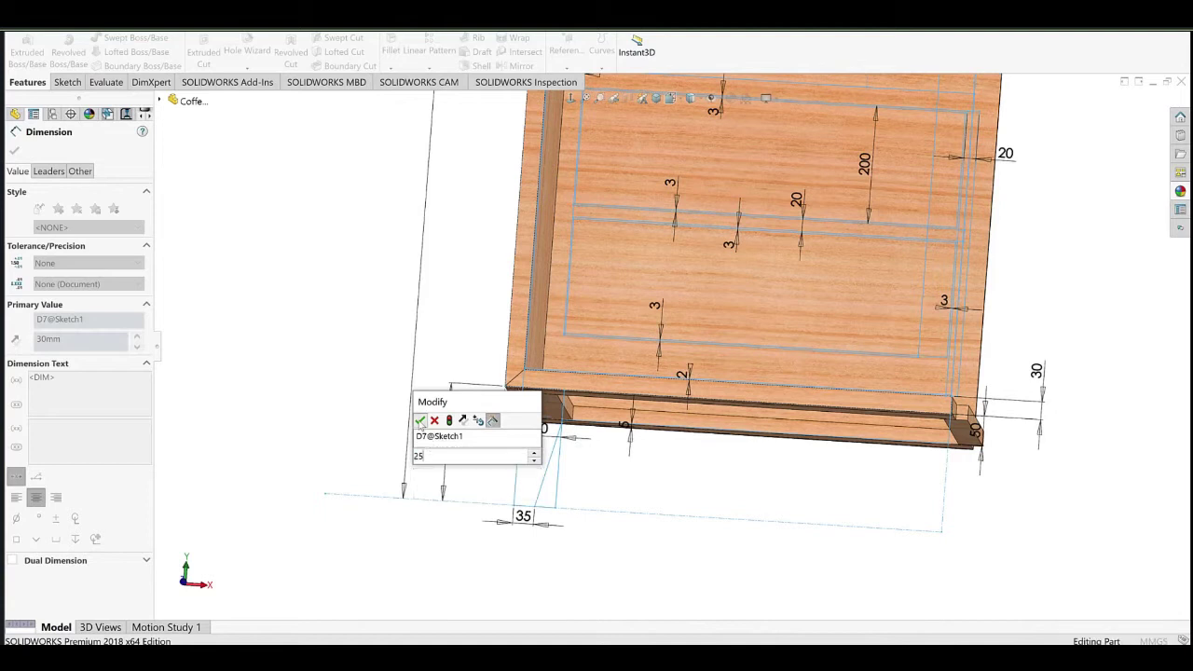
left_click(421, 423)
left_click(371, 222)
Open a sketch on the bottom front strip's front face and convert the leg's rectangular outline from the layout sketch.
middle_click_drag(561, 412, 551, 472)
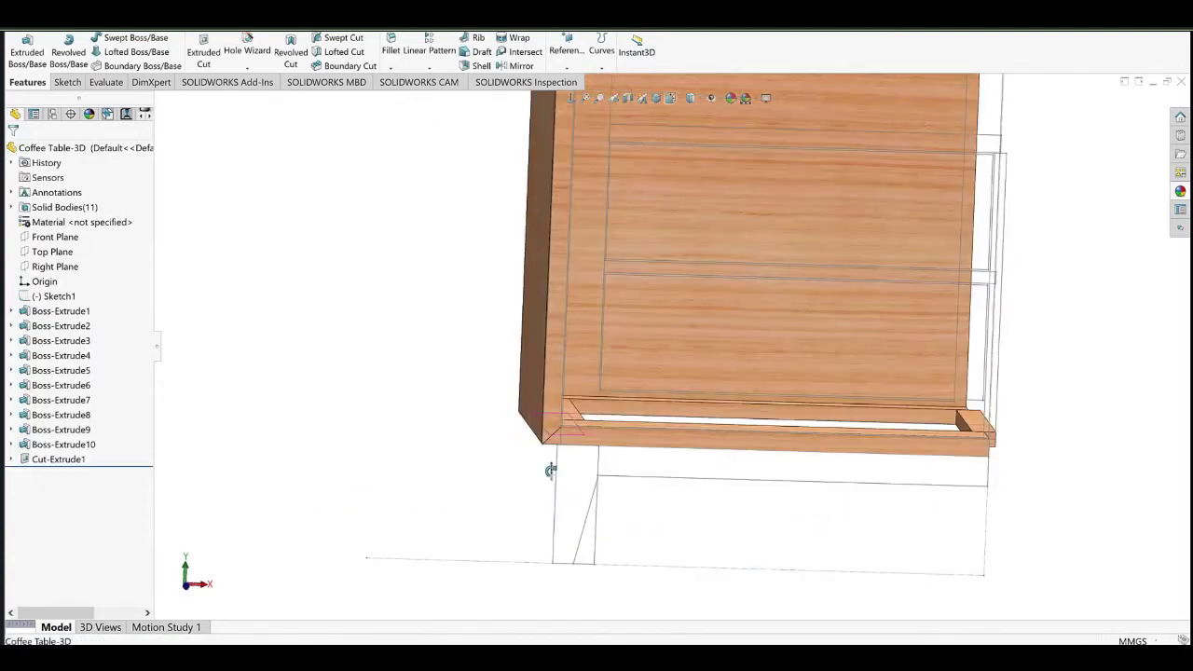
scroll(579, 445, "down", 4)
left_click(581, 401)
left_click(621, 381)
left_click(569, 99)
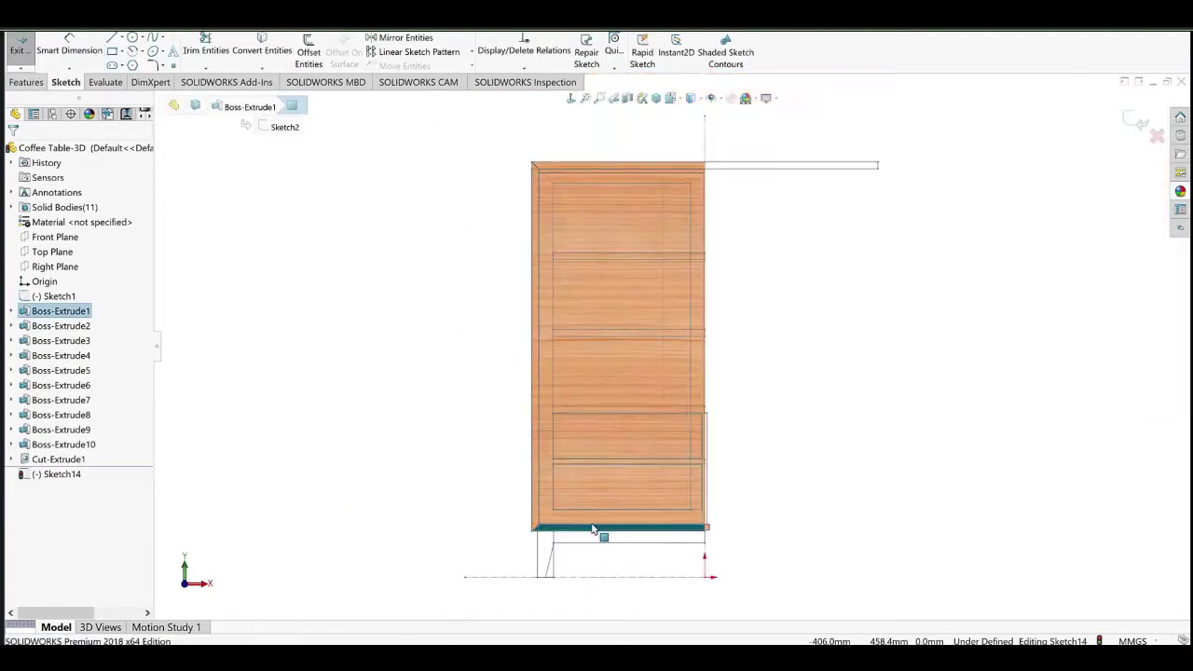
scroll(549, 550, "down", 7)
left_click(495, 323)
right_click(494, 321)
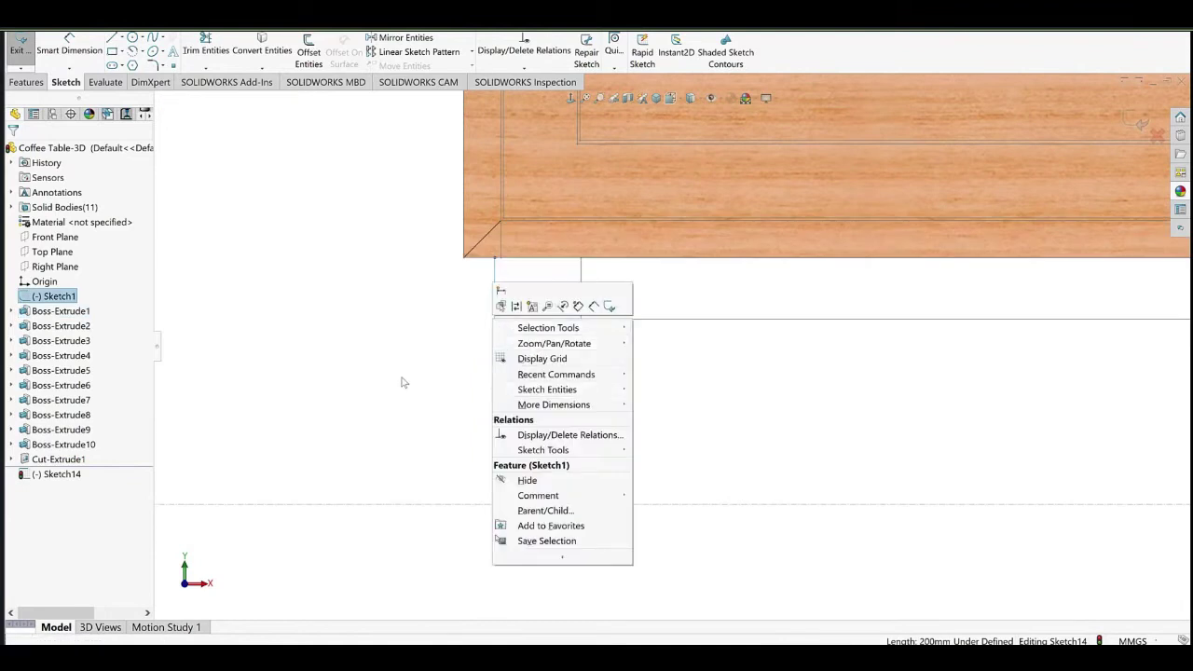
left_click(402, 379)
right_click(495, 334)
left_click(549, 342)
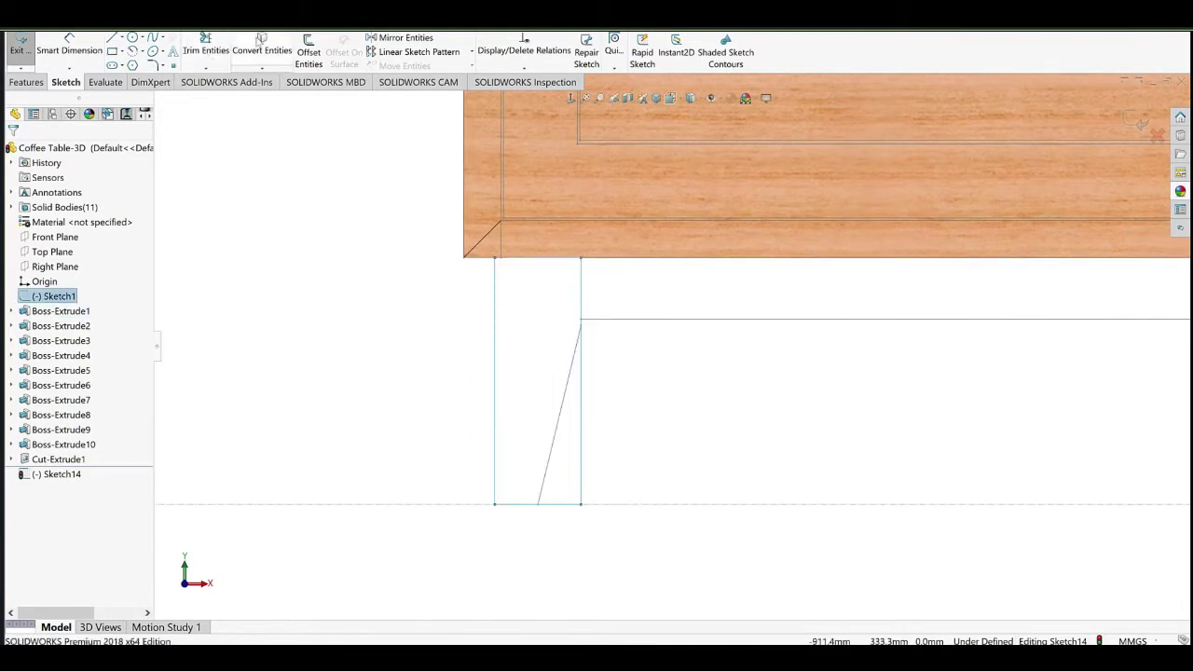
left_click(261, 44)
Convert the leg's slanted line and trim away the outline beyond it to leave a tapered profile.
left_click(559, 421)
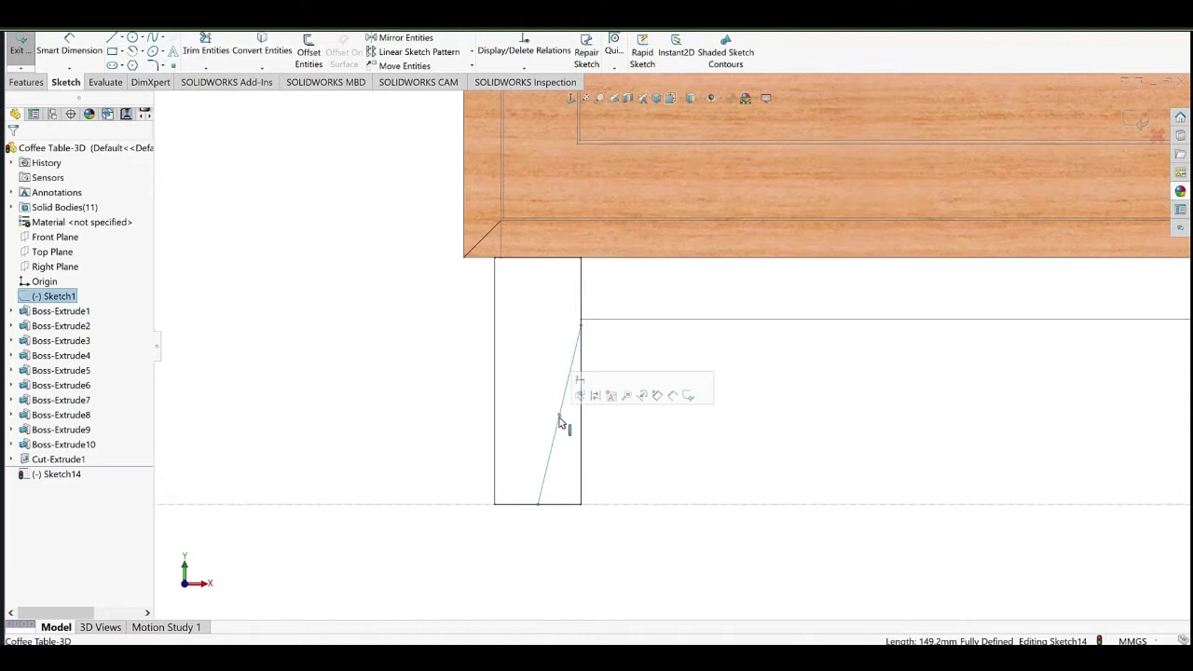
left_click(205, 43)
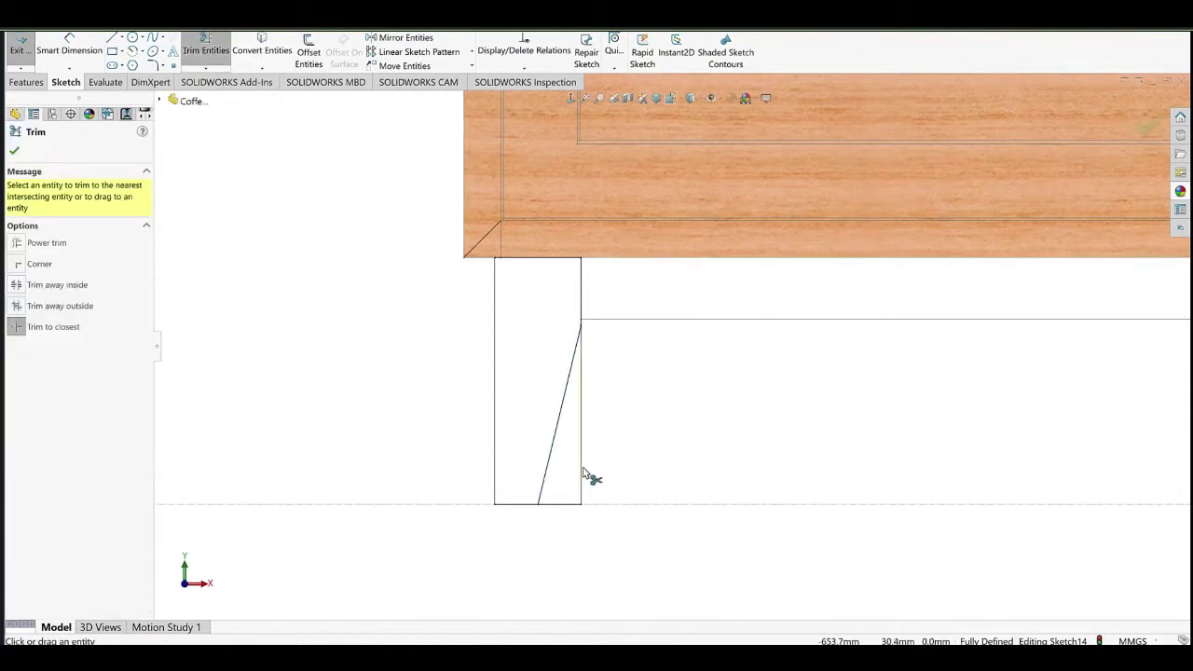
right_click(639, 282)
left_click(675, 322)
Set up a 60 mm blind extrusion of the tapered leg profile toward the cabinet's rear.
scroll(605, 346, "up", 4)
mouse_move(605, 346)
middle_mouse_down()
mouse_move(624, 344)
mouse_move(606, 343)
middle_mouse_up()
scroll(623, 344, "down", 4)
left_click(27, 82)
left_click(27, 54)
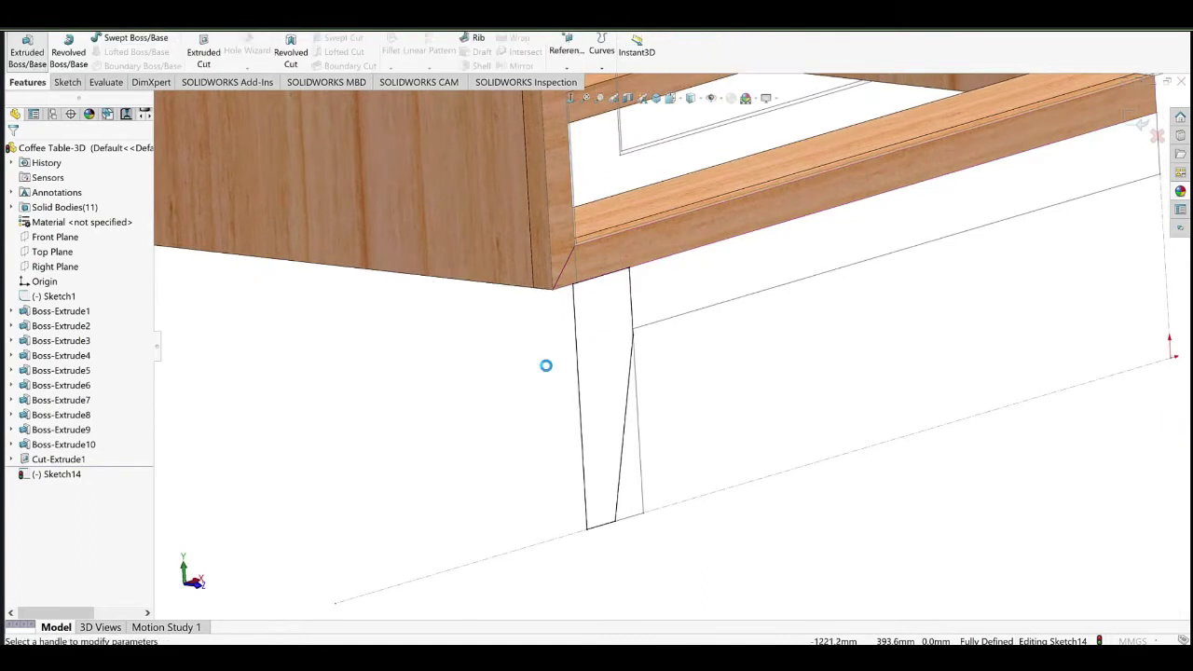
left_click(15, 221)
type("60")
key("Return")
Offset the leg extrusion's start 20 mm toward the rear and create the leg as a separate body.
left_click(63, 242)
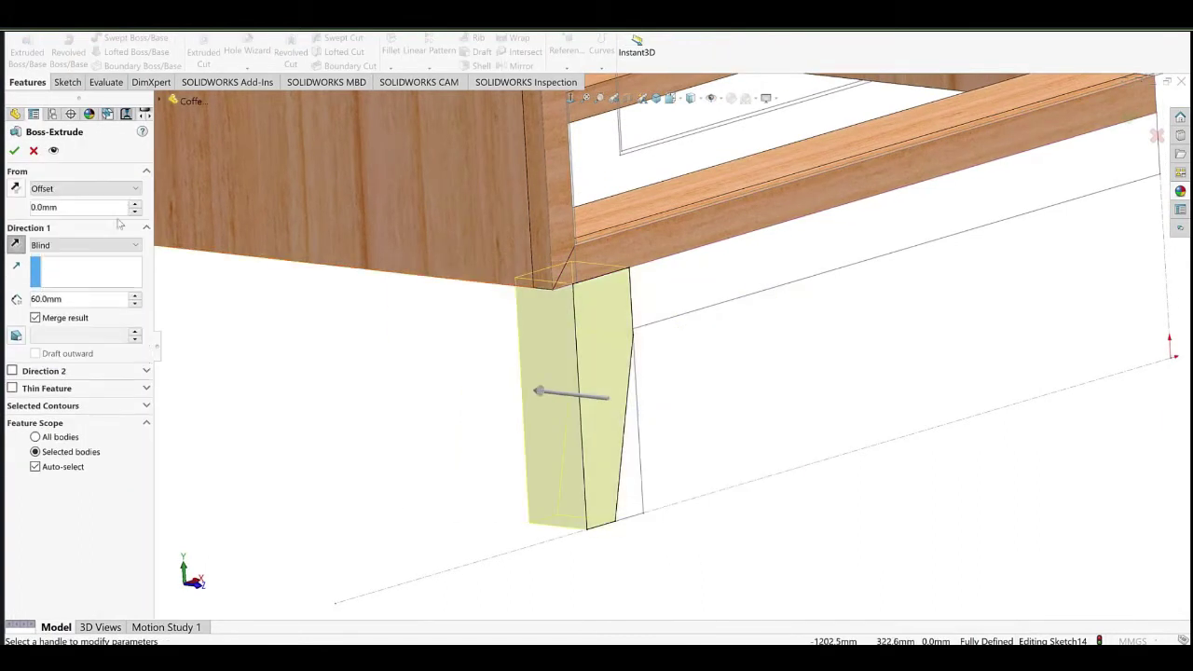
left_click(135, 204)
left_click(135, 204)
left_click(15, 191)
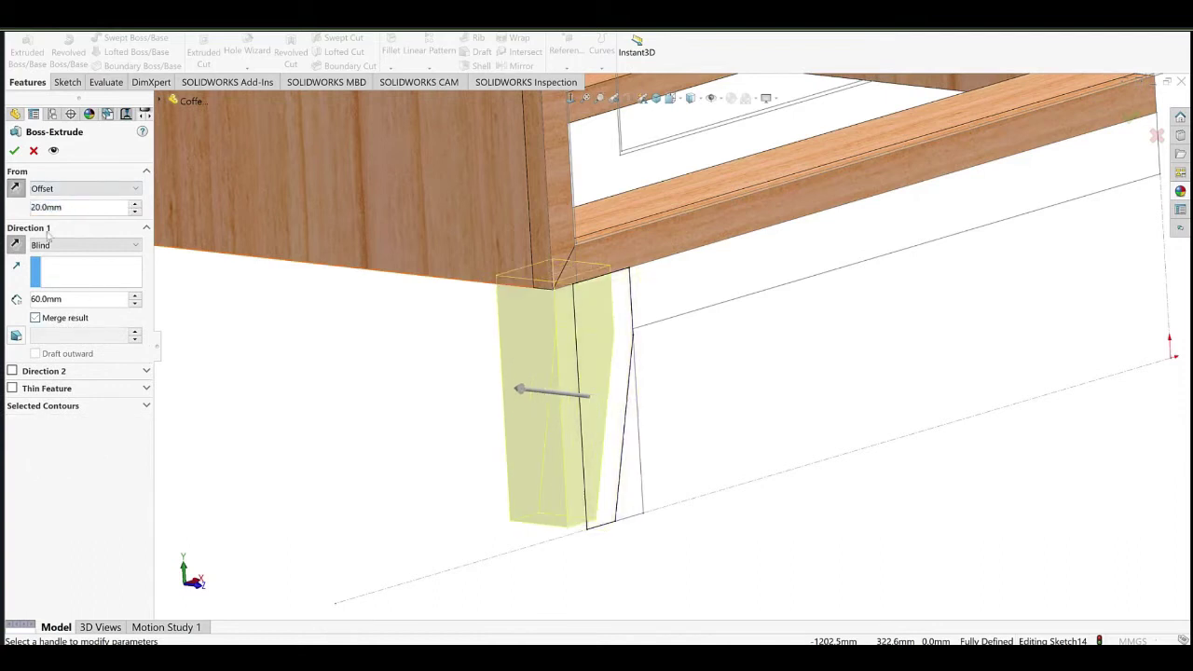
left_click(13, 152)
Check the new leg's position against the bottom frame by selecting their edges and faces from several angles.
middle_click_drag(570, 283, 576, 262)
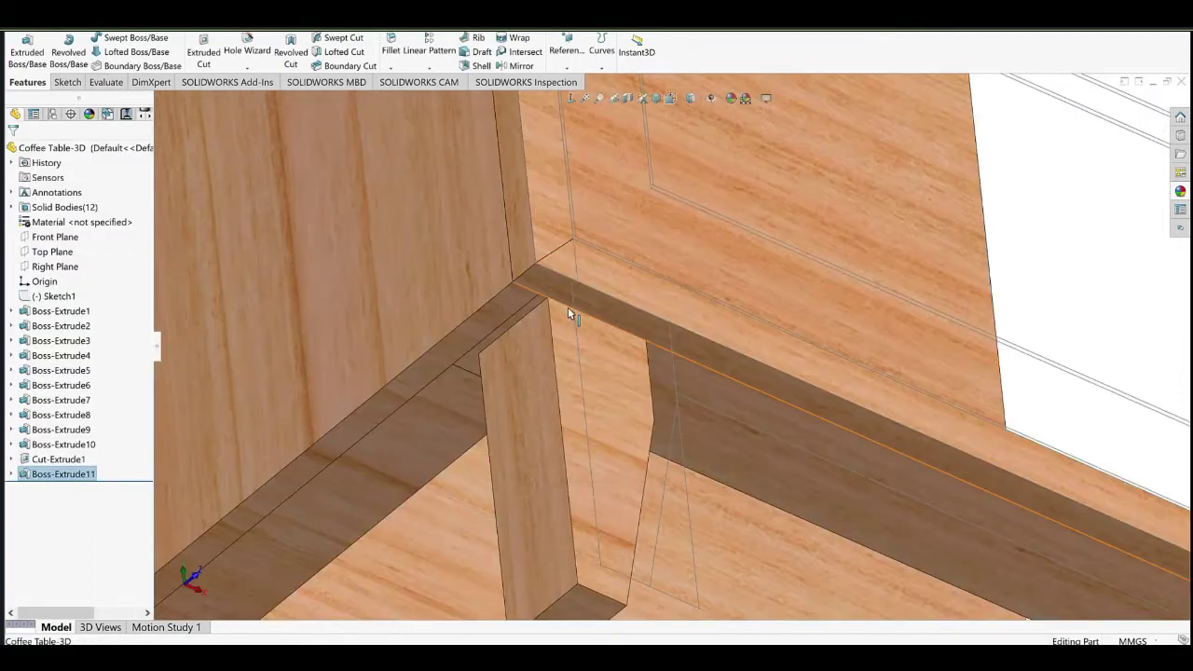
left_click(567, 307)
scroll(543, 308, "down", 5)
scroll(572, 409, "up", 3)
left_click(574, 410)
middle_click_drag(574, 410, 742, 424)
left_click(742, 424, "ctrl")
left_click(634, 380)
middle_click_drag(632, 375, 812, 398)
left_click(471, 391, "ctrl")
Set the leg's extrusion depth to 70 mm and rebuild the model.
double_click(555, 423)
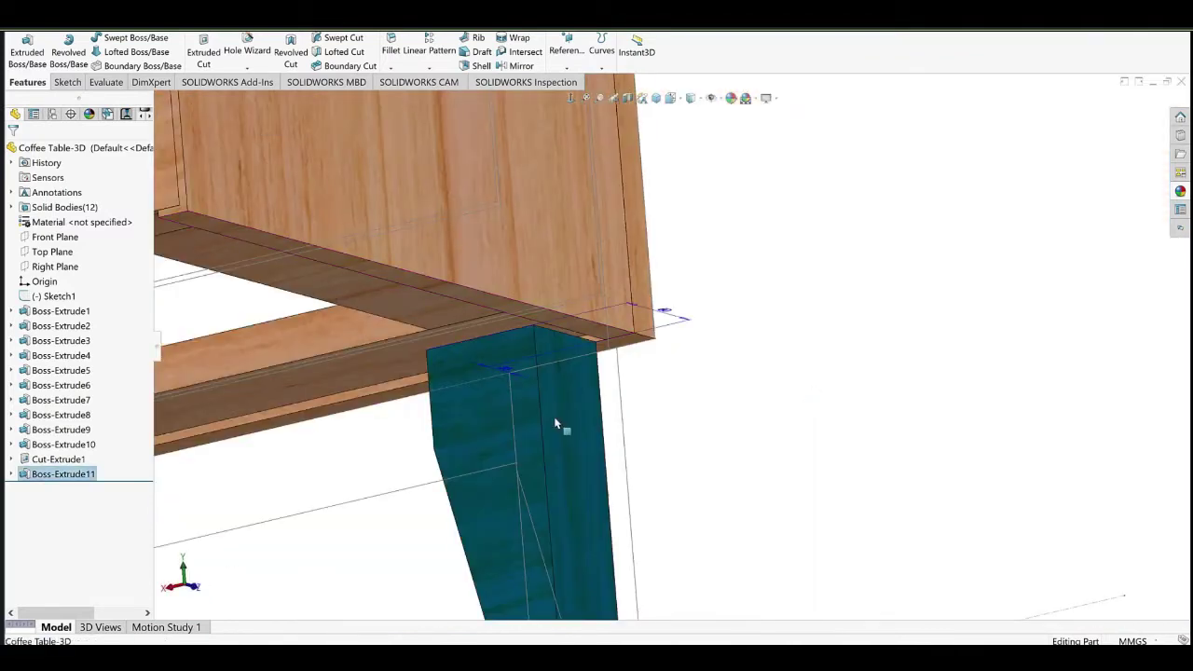
left_click(668, 314)
double_click(576, 411)
left_click(668, 312)
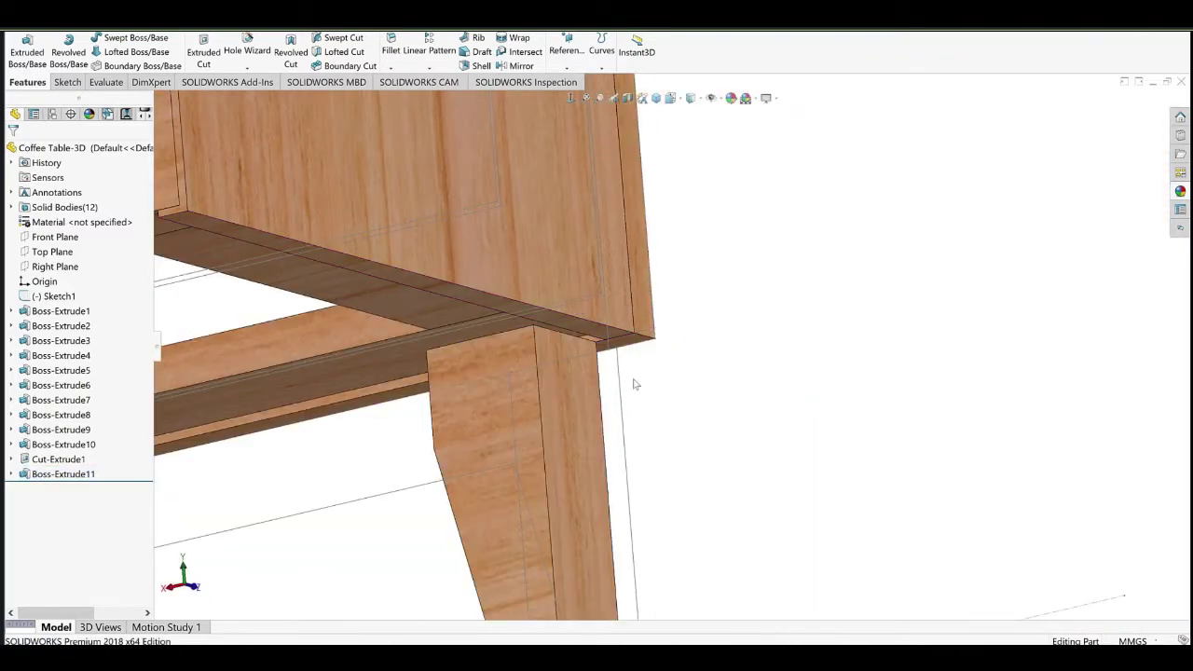
middle_click_drag(636, 384, 587, 374)
double_click(566, 391)
double_click(656, 308)
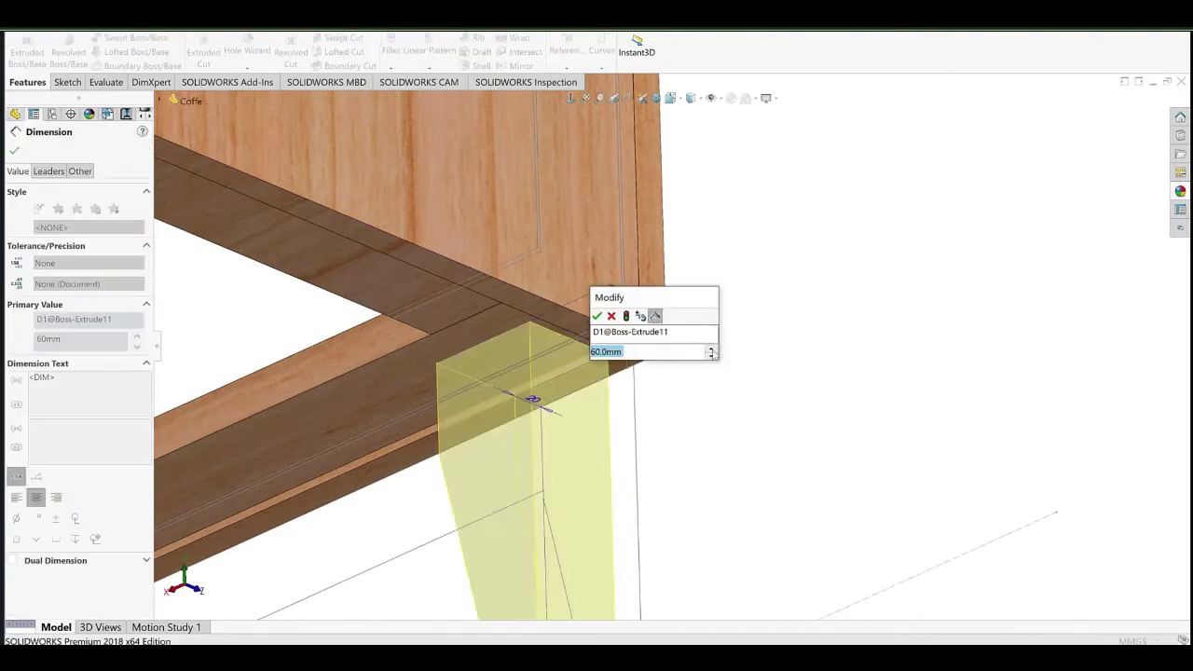
left_click(711, 349)
left_click(597, 317)
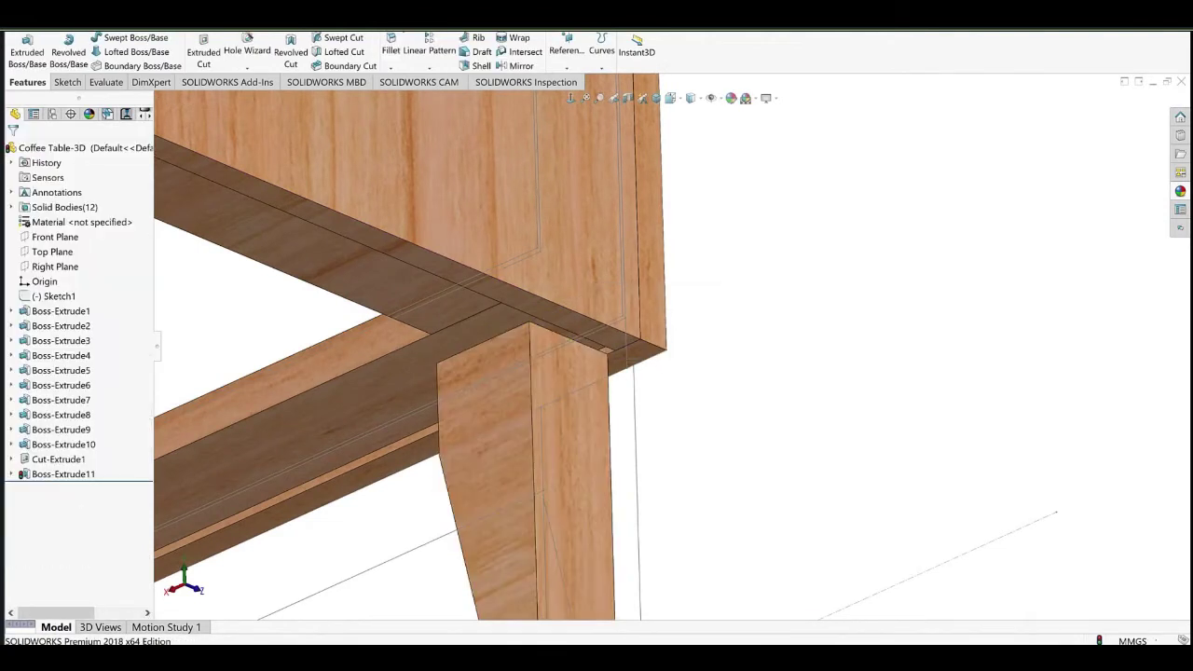
left_click(411, 29)
Sketch a tilted three-point rectangle on the leg's outer side face, from its bottom edge to its rear edge.
scroll(665, 432, "up", 2)
middle_click_drag(596, 420, 540, 444)
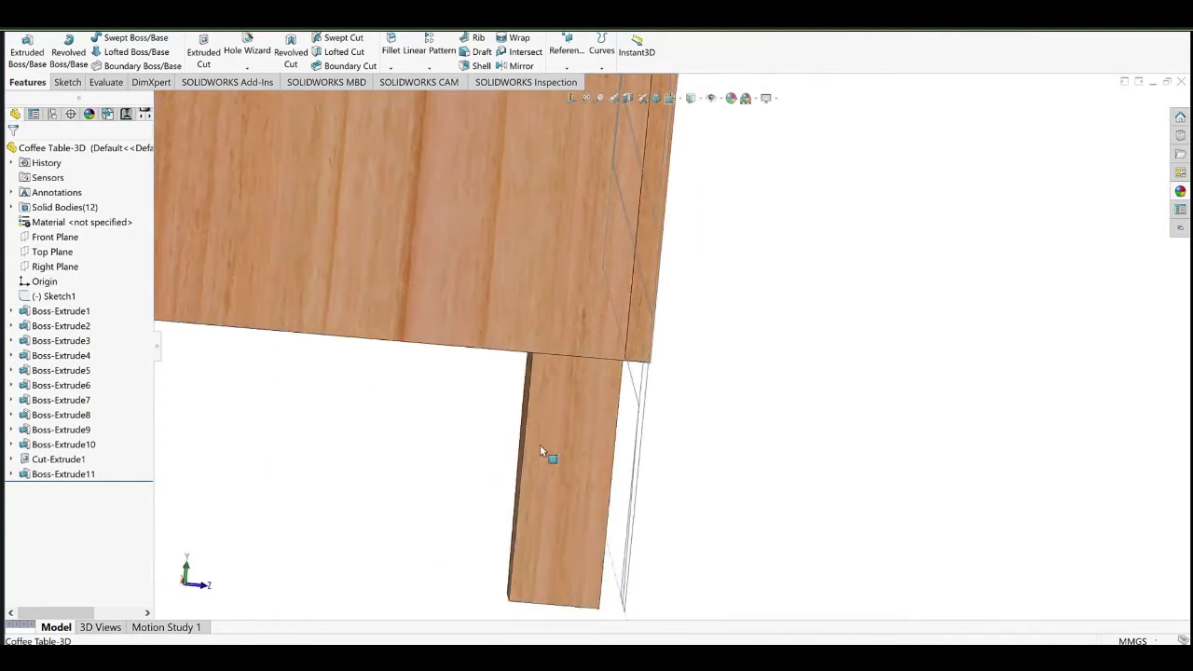
left_click(543, 450)
left_click(587, 420)
left_click(570, 99)
left_click(122, 52)
left_click(168, 97)
scroll(716, 572, "down", 6)
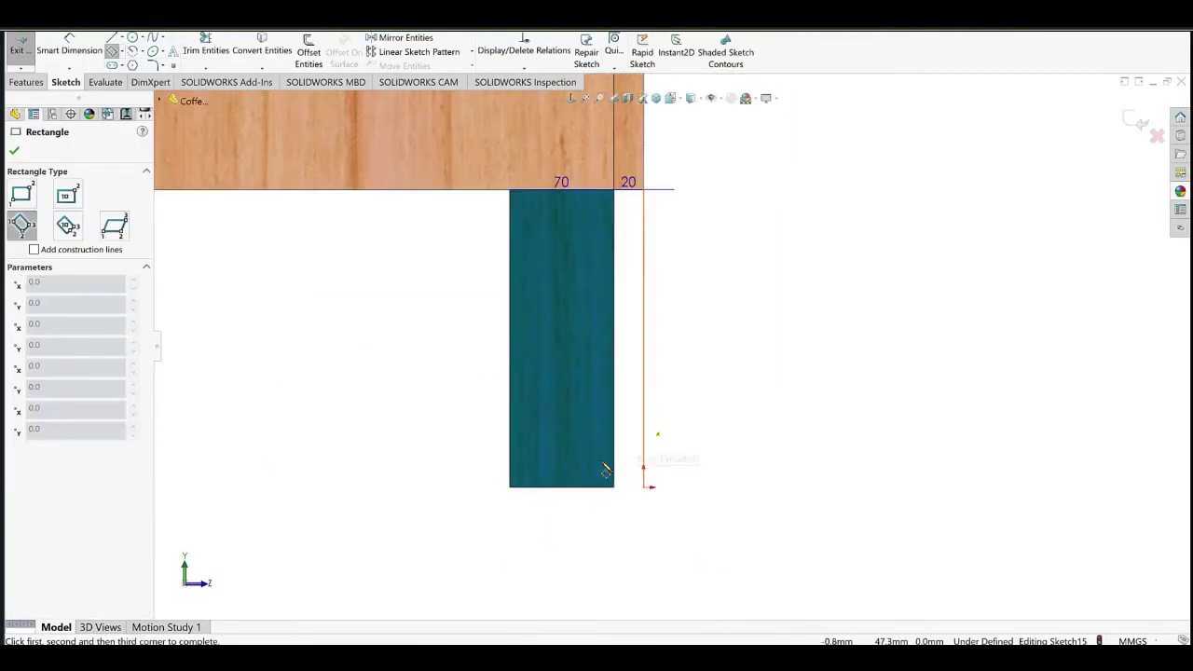
left_click(552, 490)
left_click(403, 421)
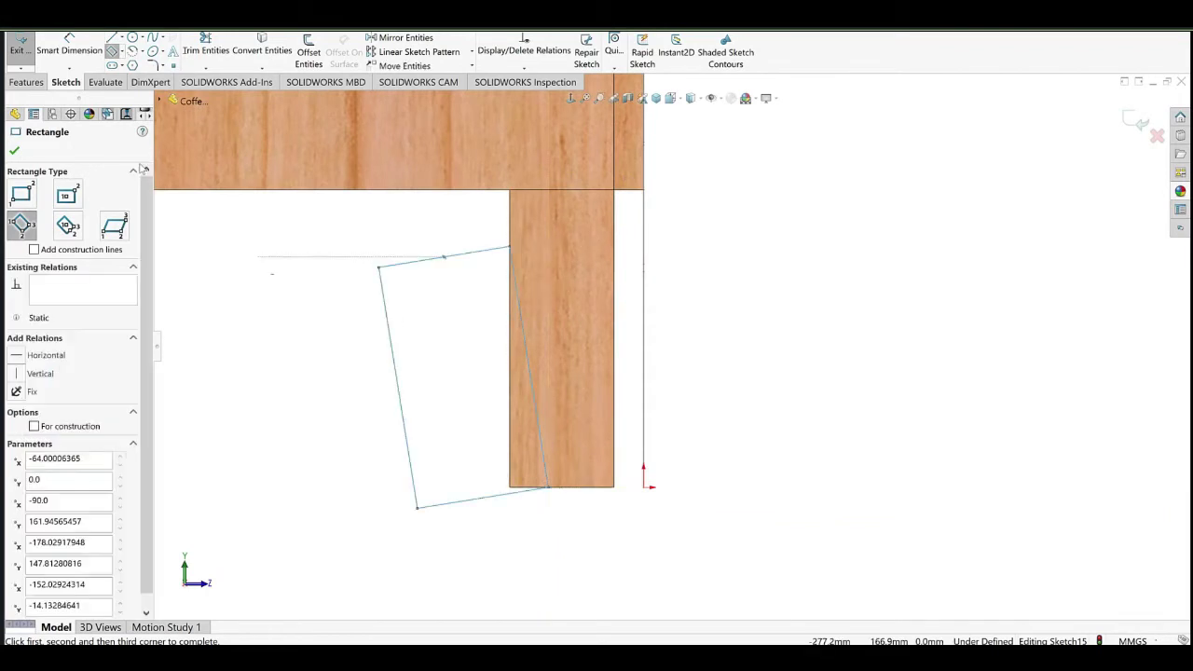
Dimension the tilted rectangle's width and place its lower corner 35 mm from the leg's front edge.
left_click(70, 50)
left_click(402, 425)
left_click(535, 406)
left_click(451, 425)
key("Return")
left_click(549, 487)
left_click(613, 429)
left_click(612, 529)
type("35")
left_click(527, 543)
left_click(712, 254)
right_click(713, 247)
left_click(747, 286)
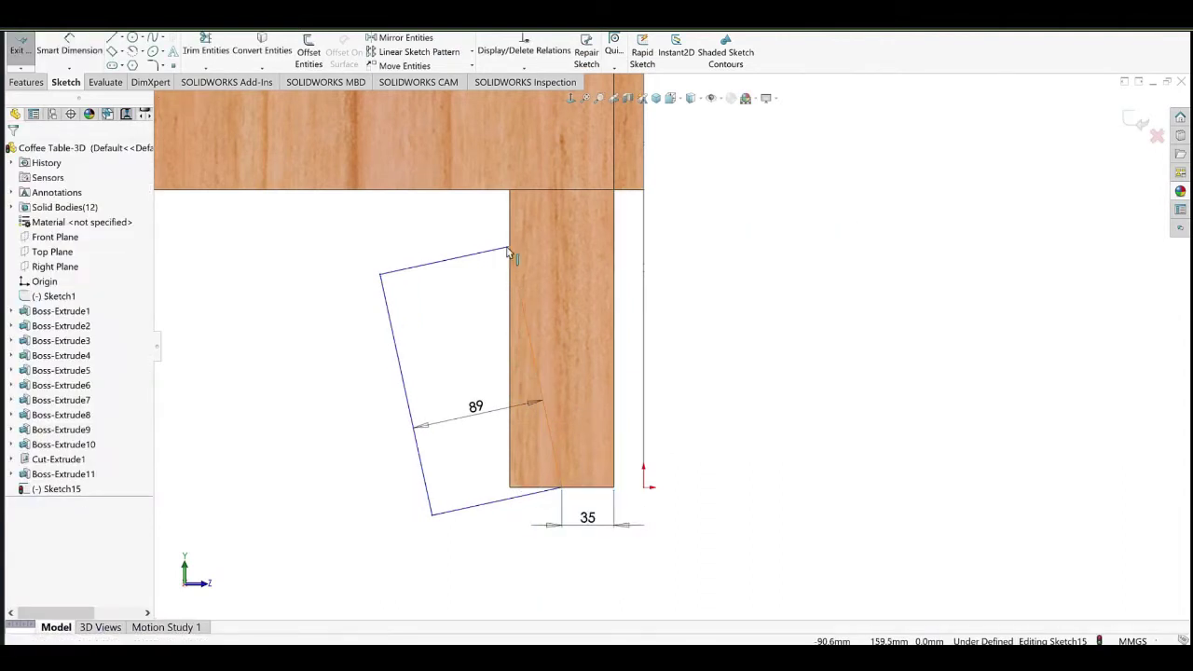
Constrain the tilted rectangle's upper corner to the bend in the leg's tapered inner side.
left_click(510, 247)
mouse_move(584, 274)
middle_mouse_down()
mouse_move(611, 302)
mouse_move(745, 305)
middle_mouse_up()
left_click(693, 265, "ctrl")
left_click(746, 226)
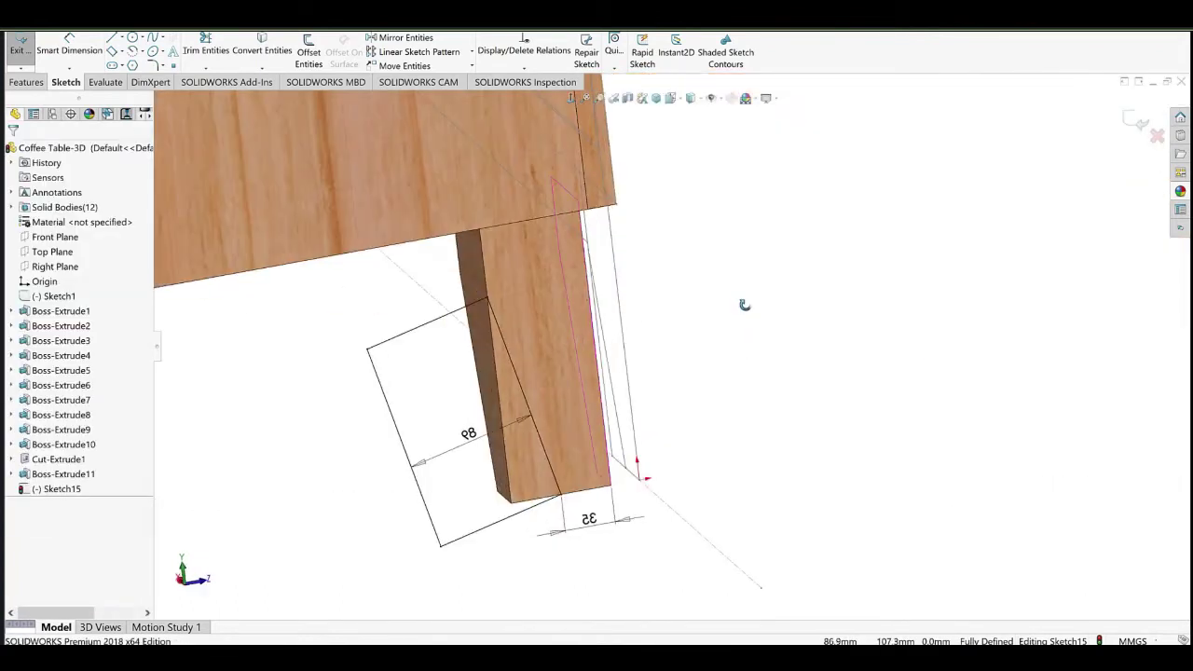
Extrude-cut the tilted rectangle 110 mm through the leg to taper its rear side.
left_click(29, 86)
left_click(203, 57)
middle_click_drag(685, 359, 526, 380)
left_click_drag(434, 401, 376, 398)
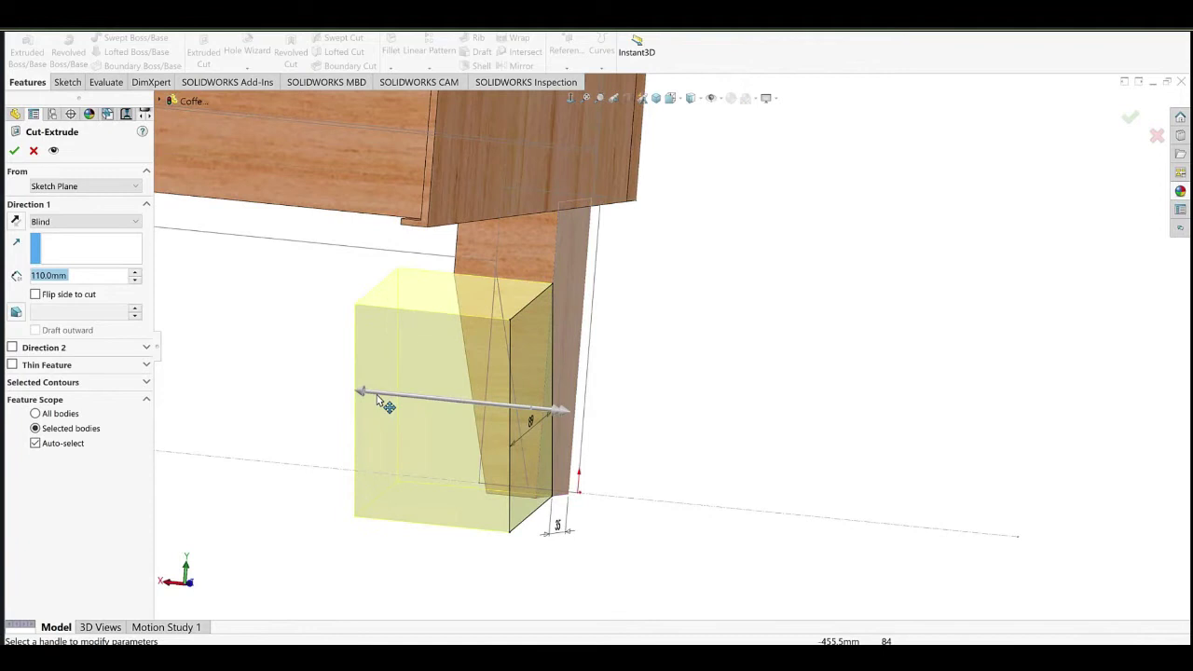
key("Return")
Sketch a 655 x 50 mm rectangle on the leg's front face, from the leg's inner edge to the cabinet's centre beneath the bottom frame.
middle_click_drag(551, 318, 362, 341)
scroll(373, 343, "up", 5)
middle_click_drag(451, 334, 474, 377, "ctrl")
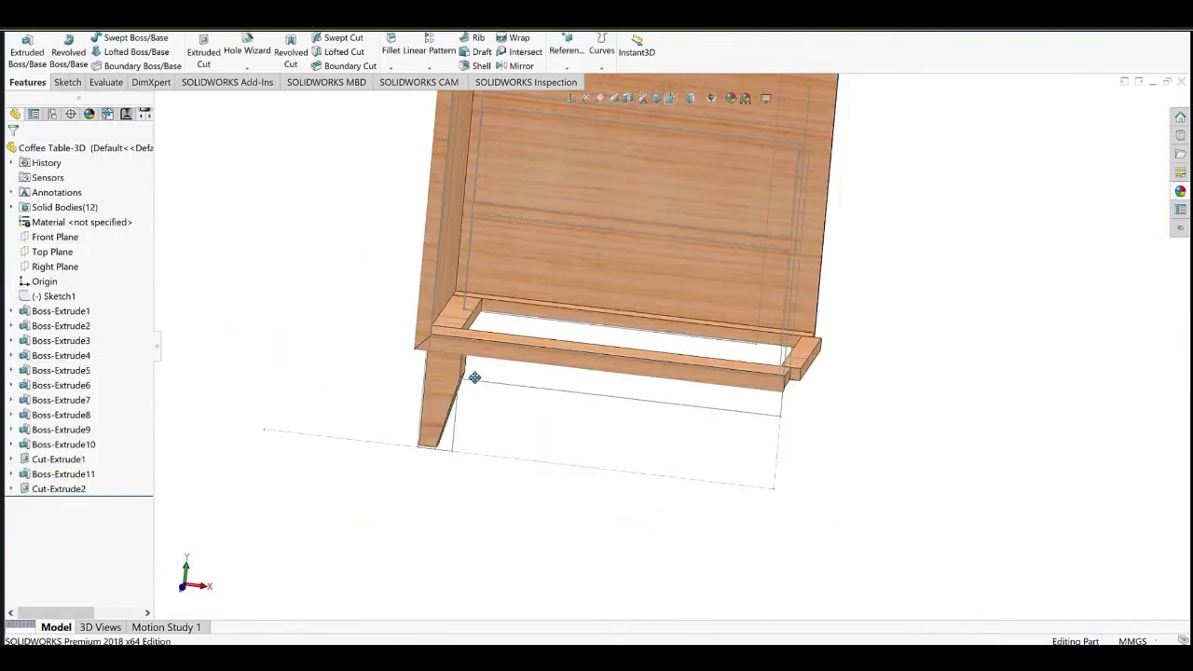
scroll(438, 362, "down", 5)
left_click(465, 360)
left_click(503, 339)
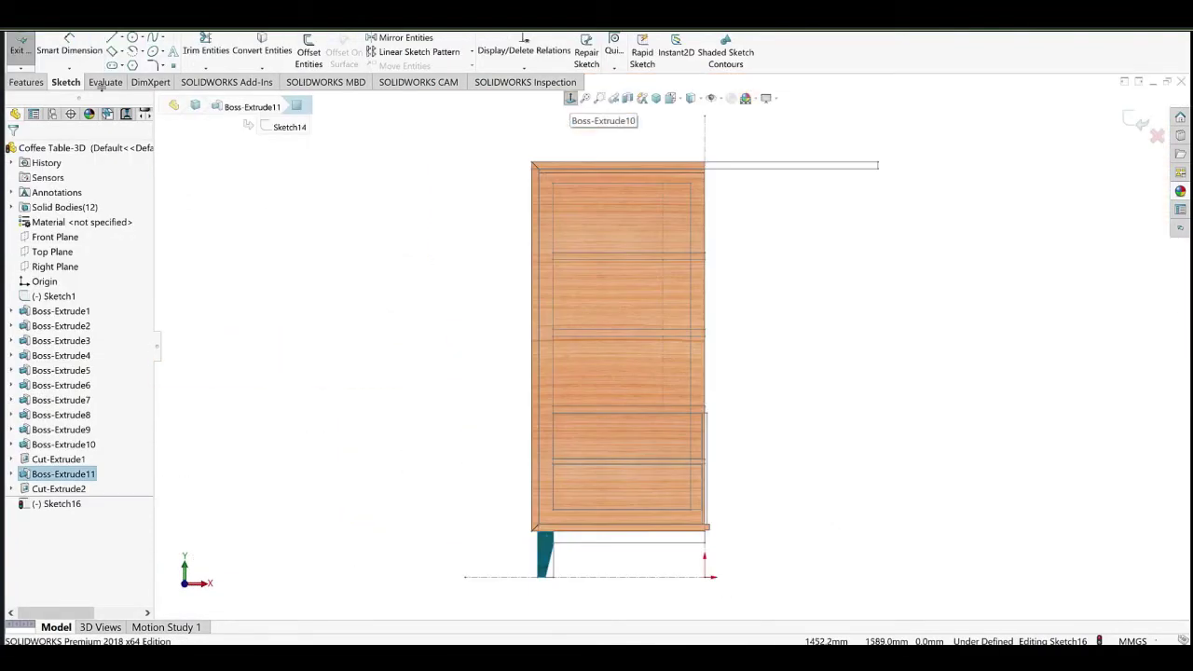
left_click(123, 53)
left_click(126, 67)
scroll(624, 561, "down", 7)
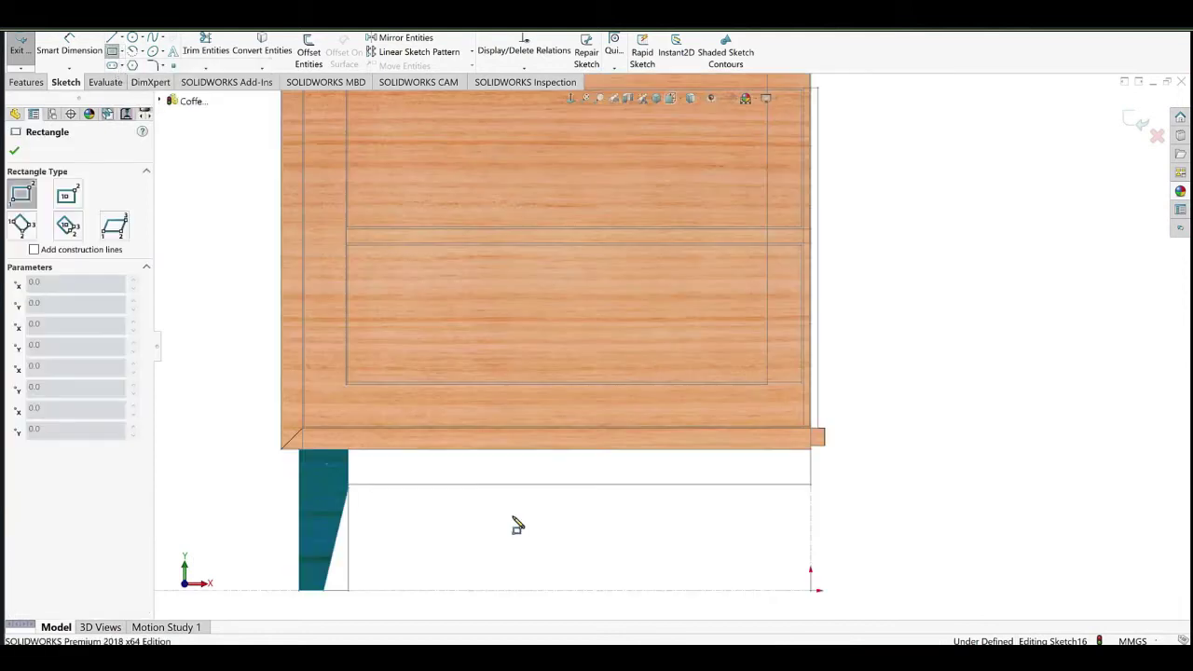
left_click(329, 422)
left_click(1000, 472)
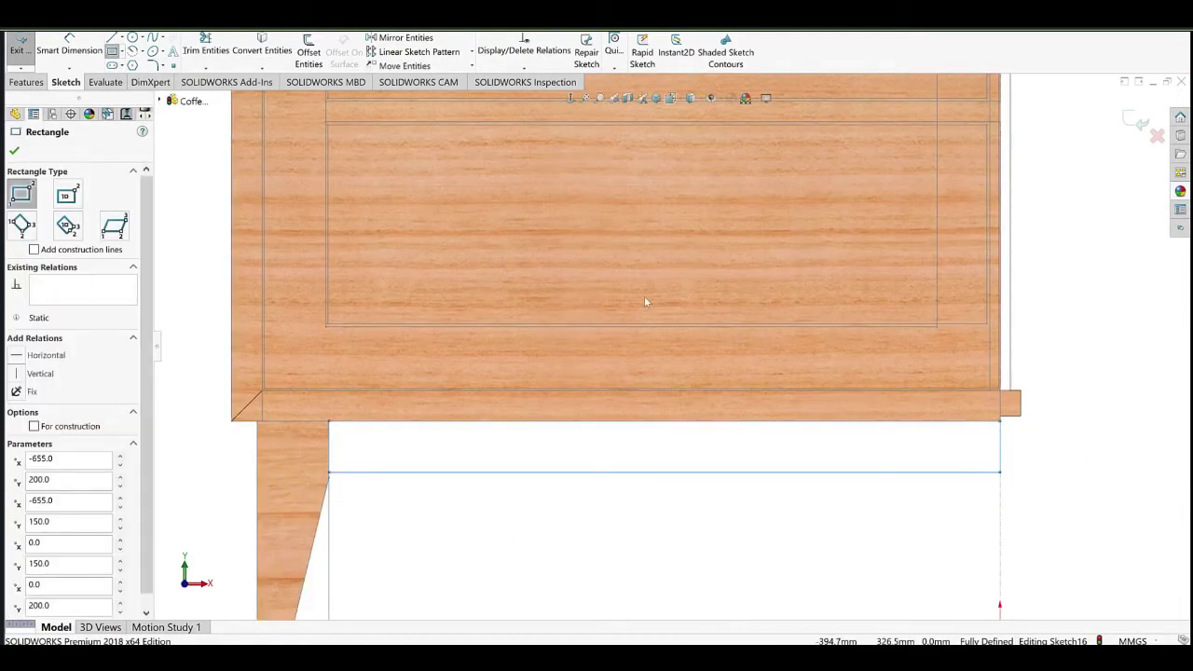
Set up a 20 mm boss extrusion of the front rail rectangle, directed back beneath the cabinet.
key("Escape")
scroll(567, 391, "up", 3)
middle_click_drag(559, 403, 489, 345)
scroll(522, 424, "down", 7)
left_click(28, 83)
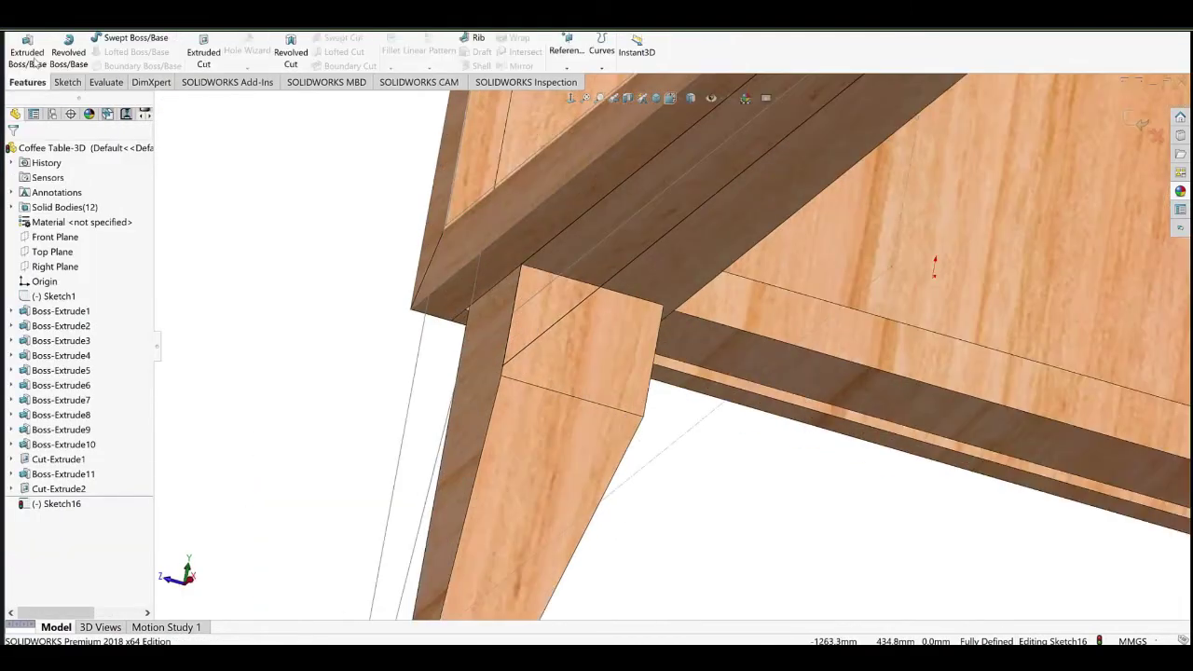
left_click(27, 54)
double_click(87, 278)
type("20")
key("Return")
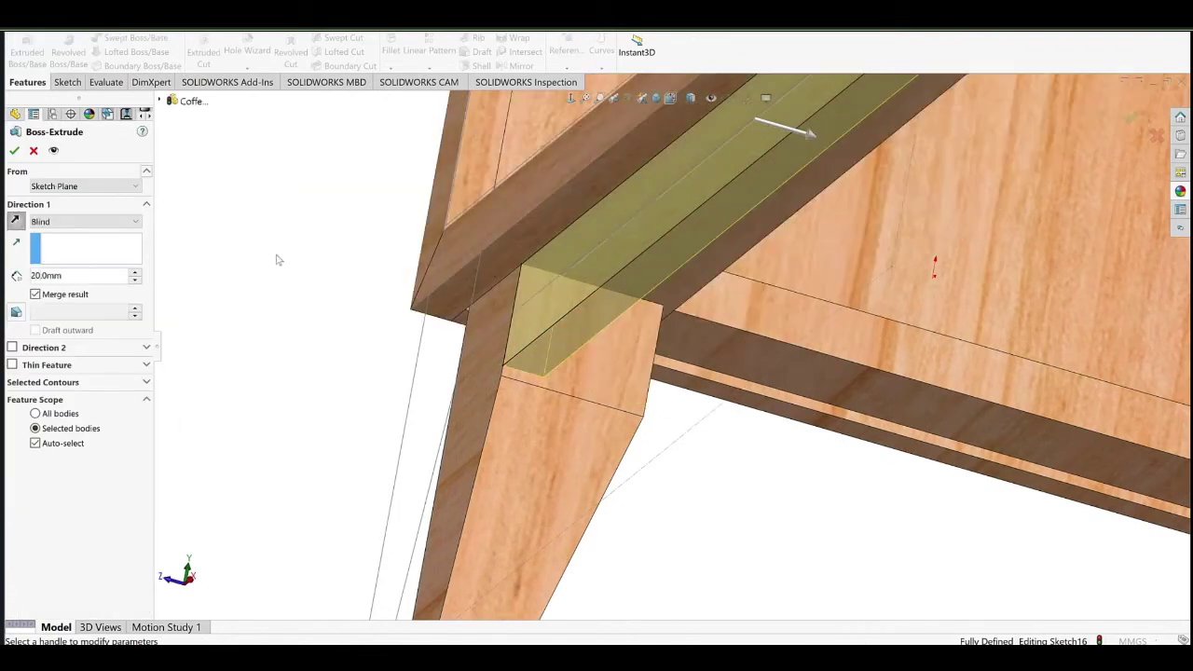
Start the front rail extrusion 5 mm behind the leg's front face and create it as a separate body.
left_click(115, 187)
left_click(66, 220)
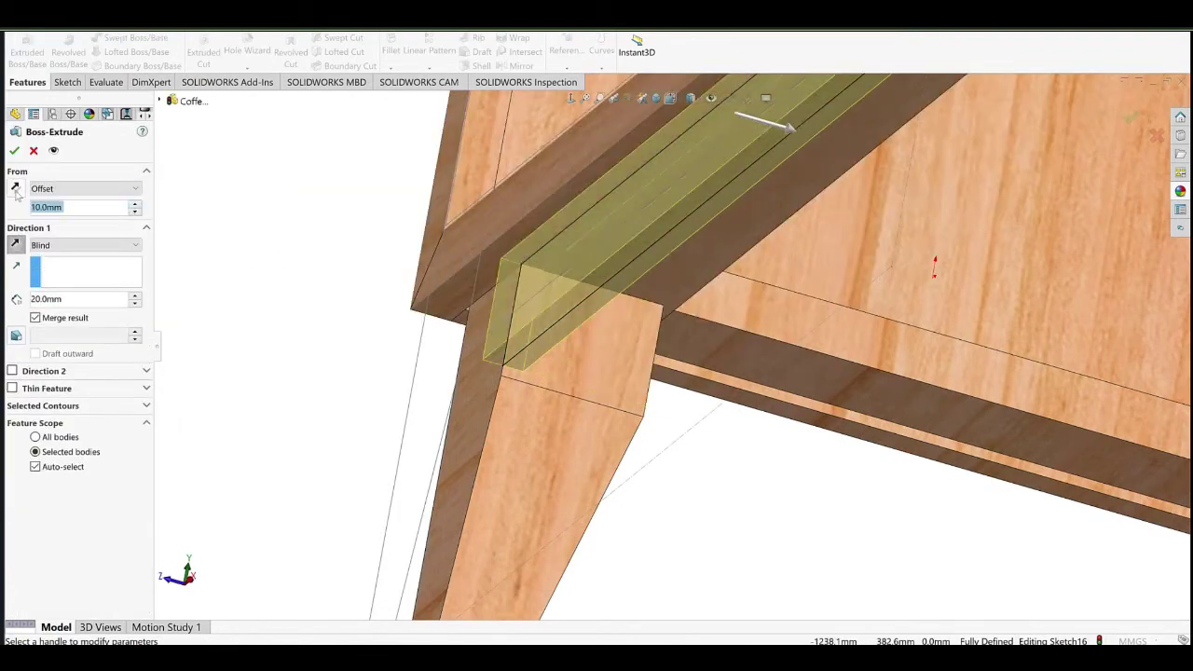
double_click(74, 211)
type("5")
left_click(235, 267)
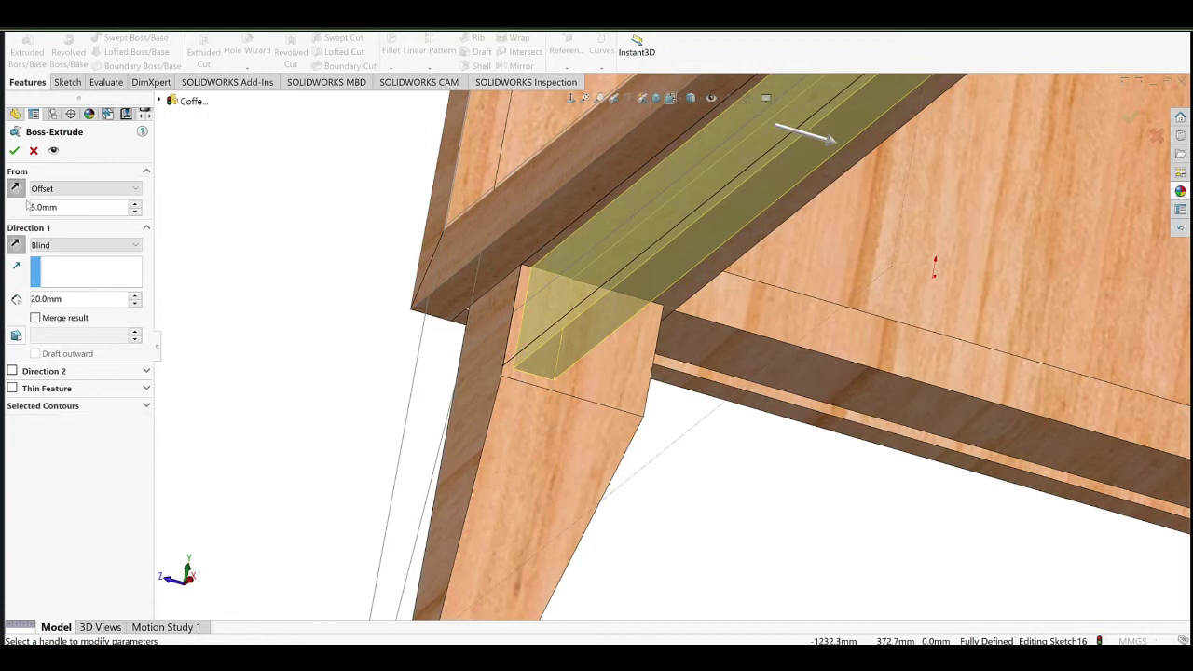
mouse_move(634, 344)
middle_mouse_down()
mouse_move(444, 288)
mouse_move(658, 323)
mouse_move(634, 322)
middle_mouse_up()
Sketch a rectangle about 167 mm long on the leg's outer side face, running rearward from the leg beneath the cabinet side.
left_click(745, 384)
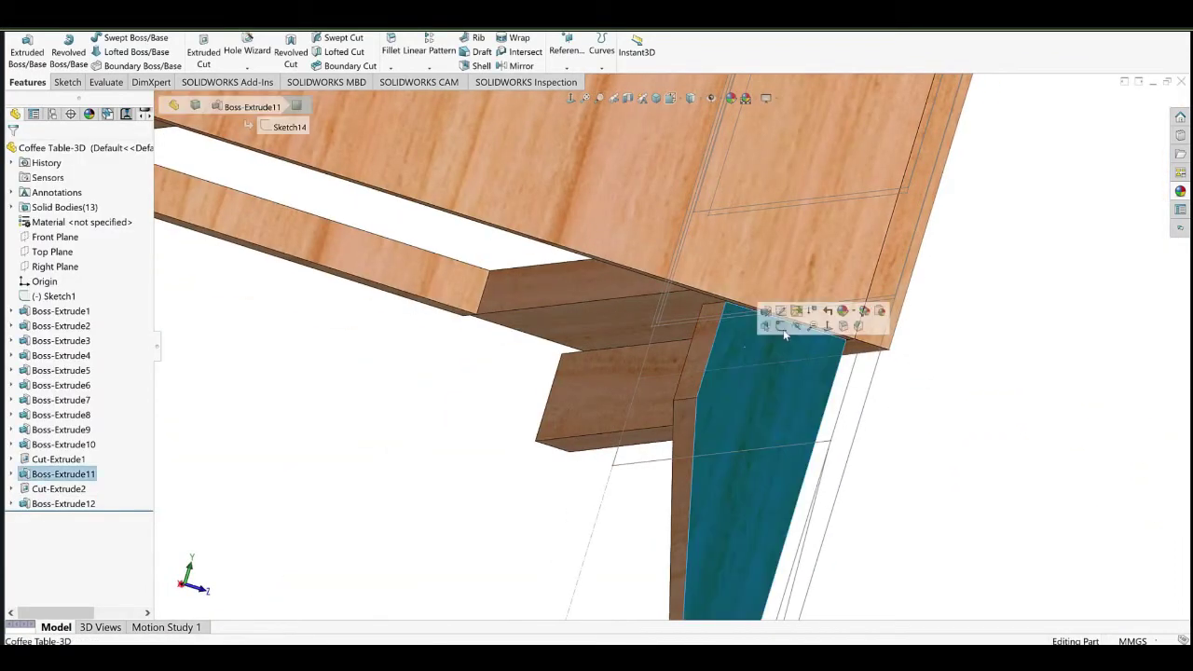
left_click(784, 329)
left_click(572, 98)
scroll(713, 511, "down", 5)
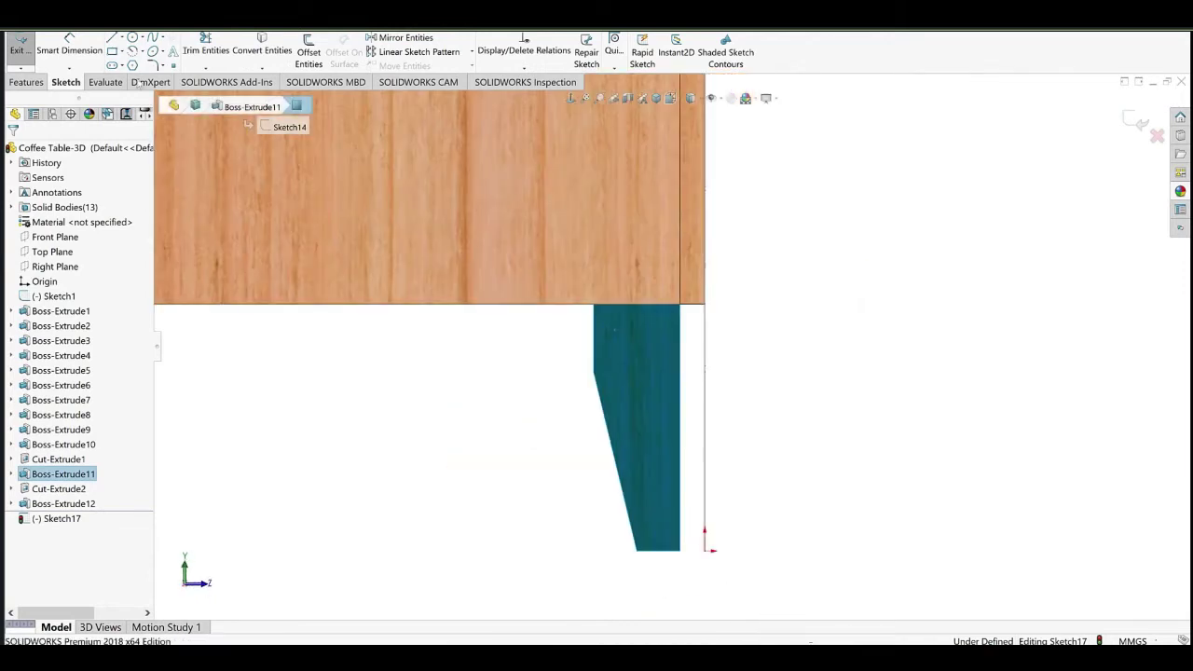
left_click(595, 346)
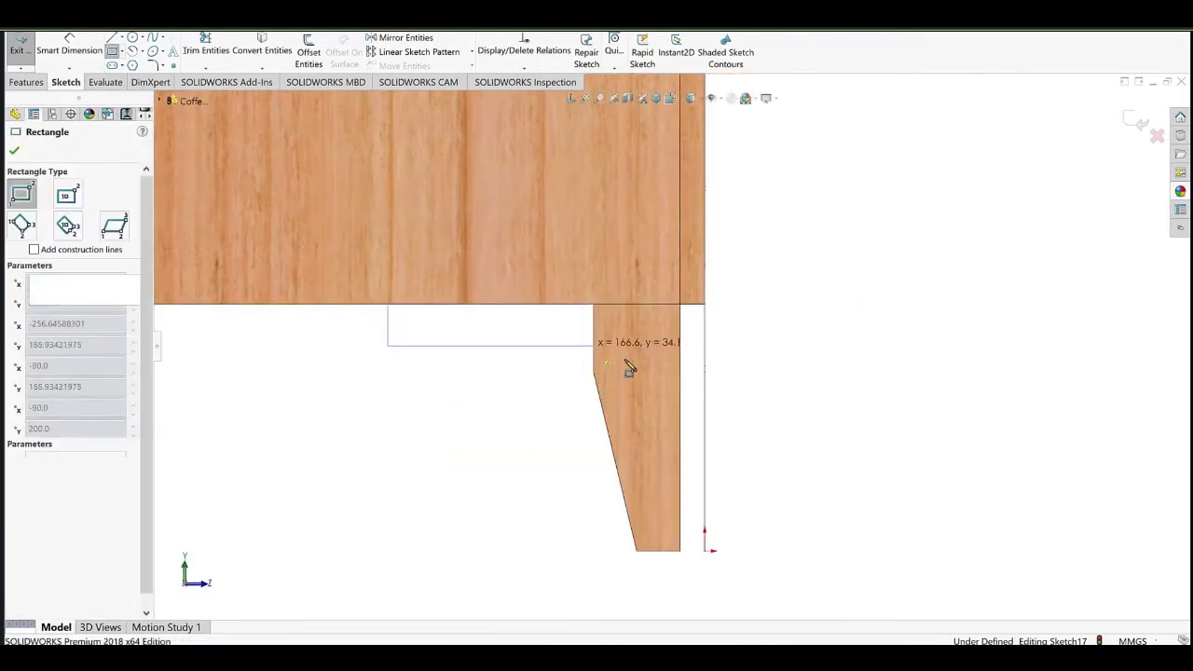
right_click(461, 221)
left_click(526, 231)
Draw centerlines: a vertical one near the cabinet's rear, a horizontal one to the leg's front edge, and a vertical one up from its midpoint.
scroll(502, 332, "up", 3)
left_click(123, 40)
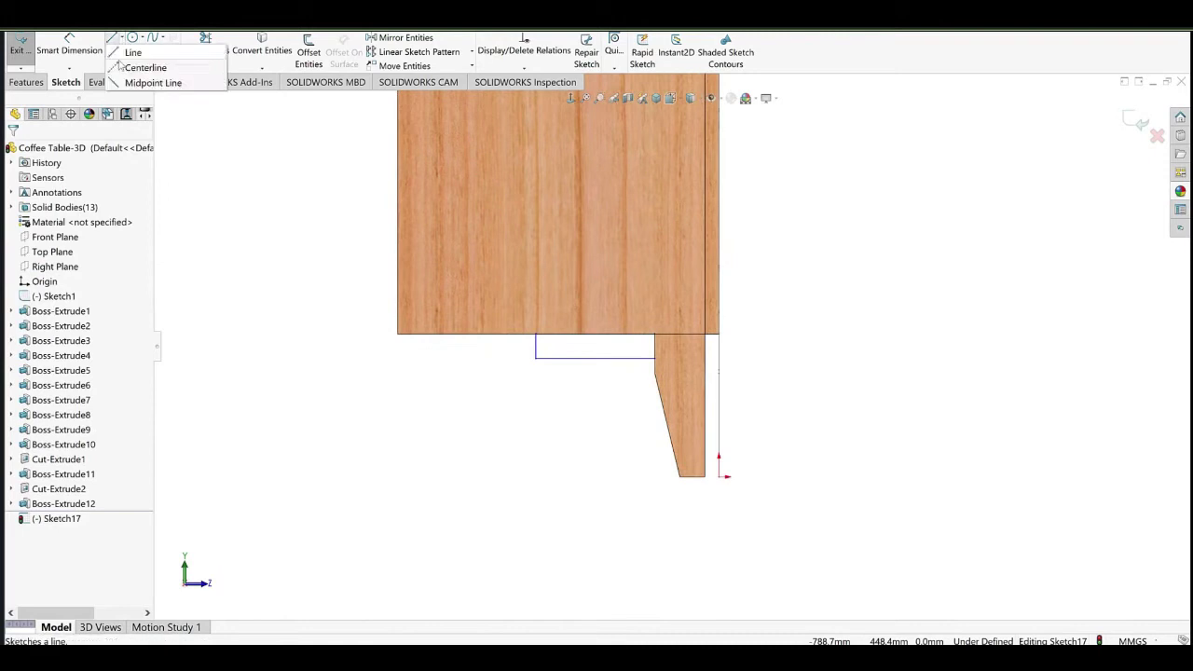
left_click(139, 67)
left_click_drag(416, 334, 416, 485)
left_click_drag(415, 395, 705, 395)
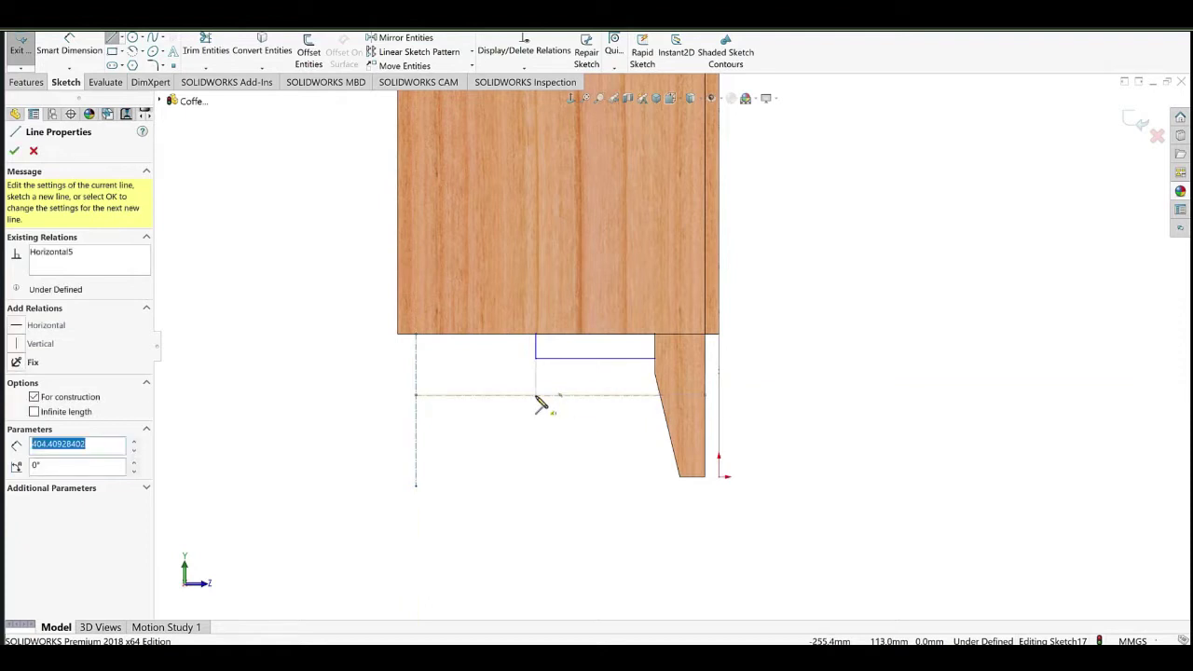
left_click_drag(560, 395, 560, 255)
right_click(693, 202)
left_click(715, 207)
Attach the side rectangle's rear corner to the middle centerline and place the rear centerline 20 mm from the cabinet's back edge.
scroll(583, 372, "down", 3)
left_click_drag(496, 350, 539, 355)
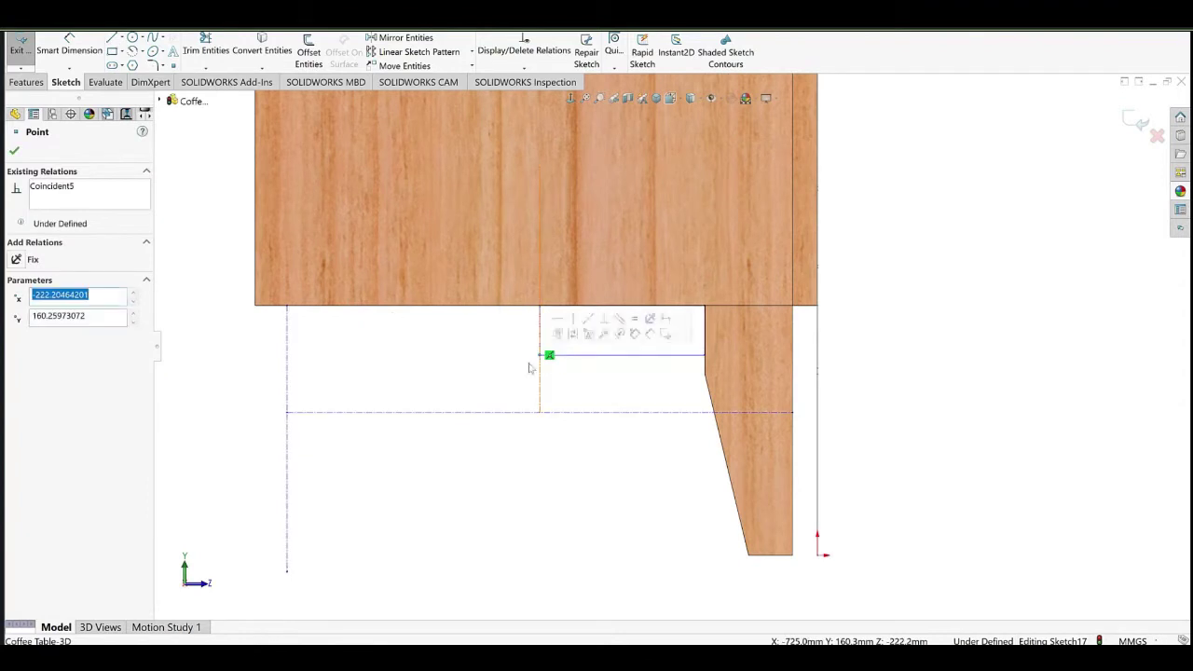
left_click(78, 44)
left_click(256, 293)
left_click(289, 343)
left_click(274, 356)
type("20")
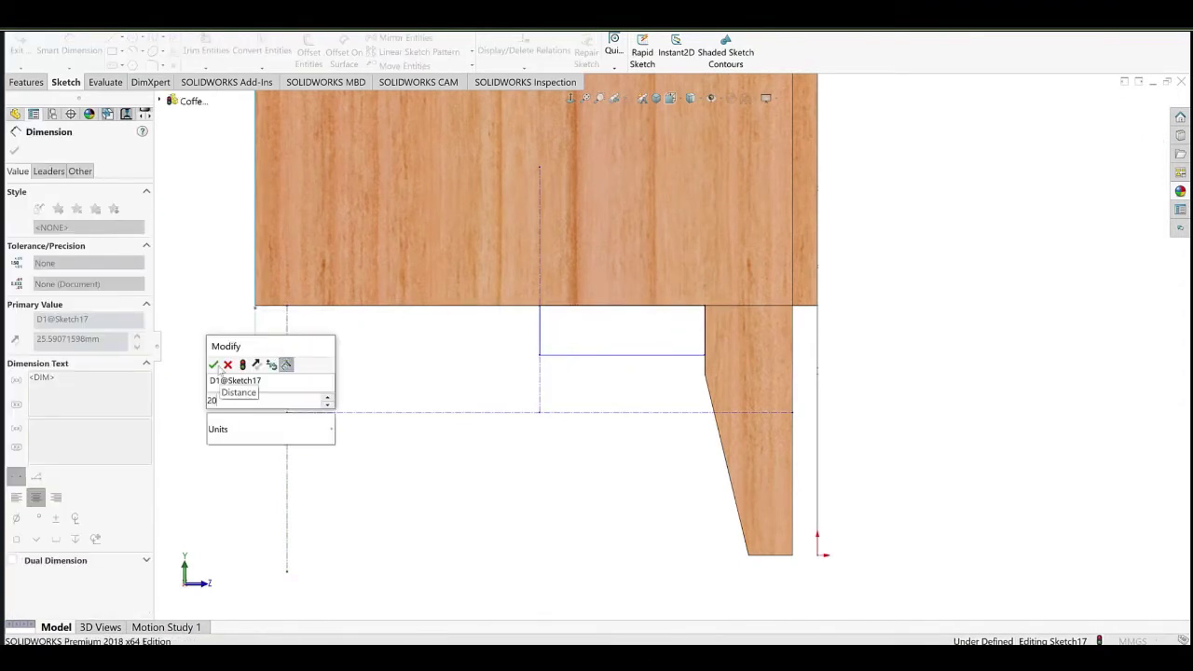
left_click(216, 365)
left_click(601, 414)
scroll(679, 382, "down", 2)
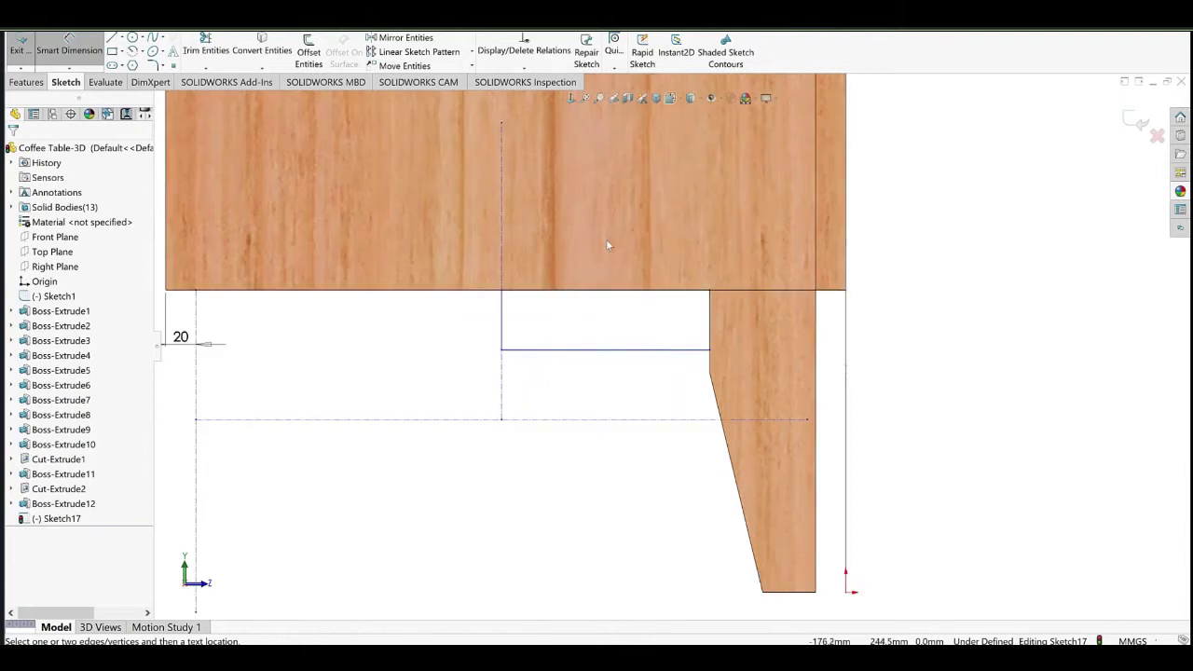
Constrain the horizontal centerline's front endpoint to the leg's front edge.
scroll(680, 368, "up", 4)
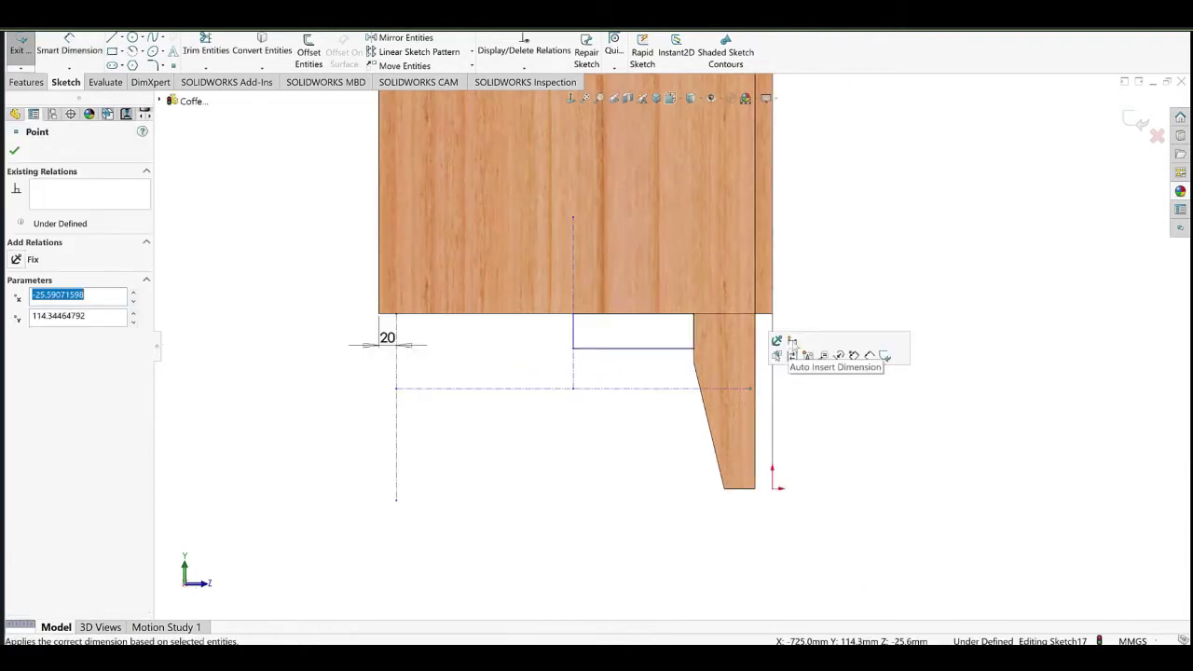
key("Escape")
left_click(750, 390, "ctrl")
left_click(789, 356)
middle_click_drag(711, 327, 652, 344)
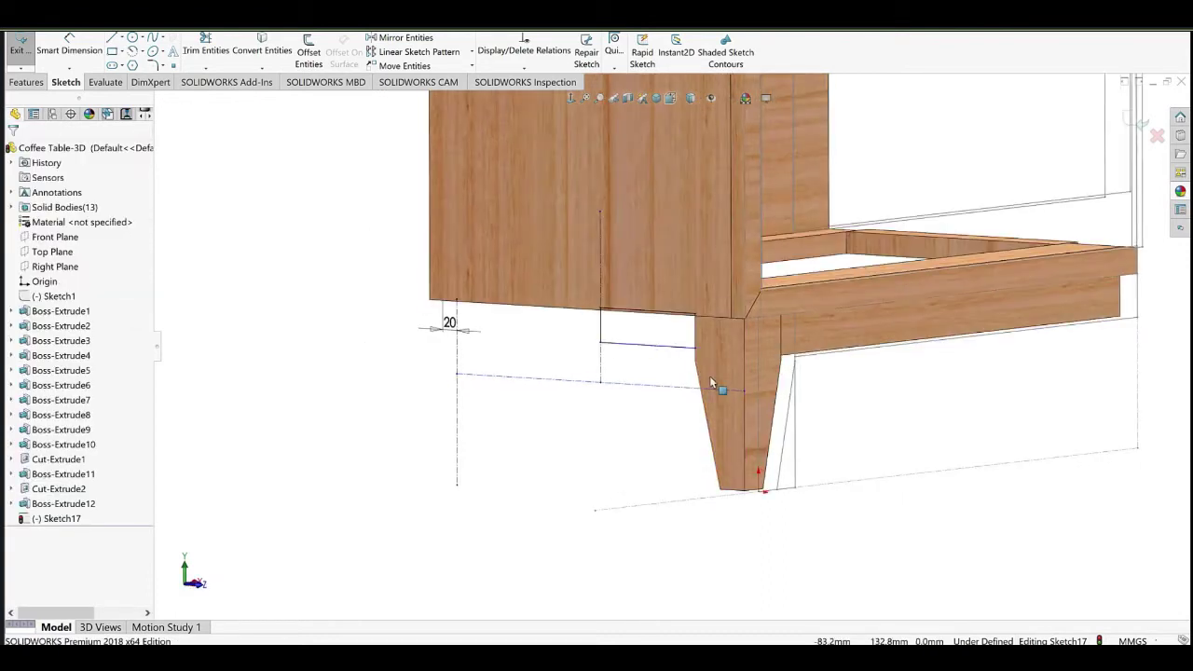
Constrain the side rectangle's lower edge to the height of the front rail's lower corner.
left_click(630, 347)
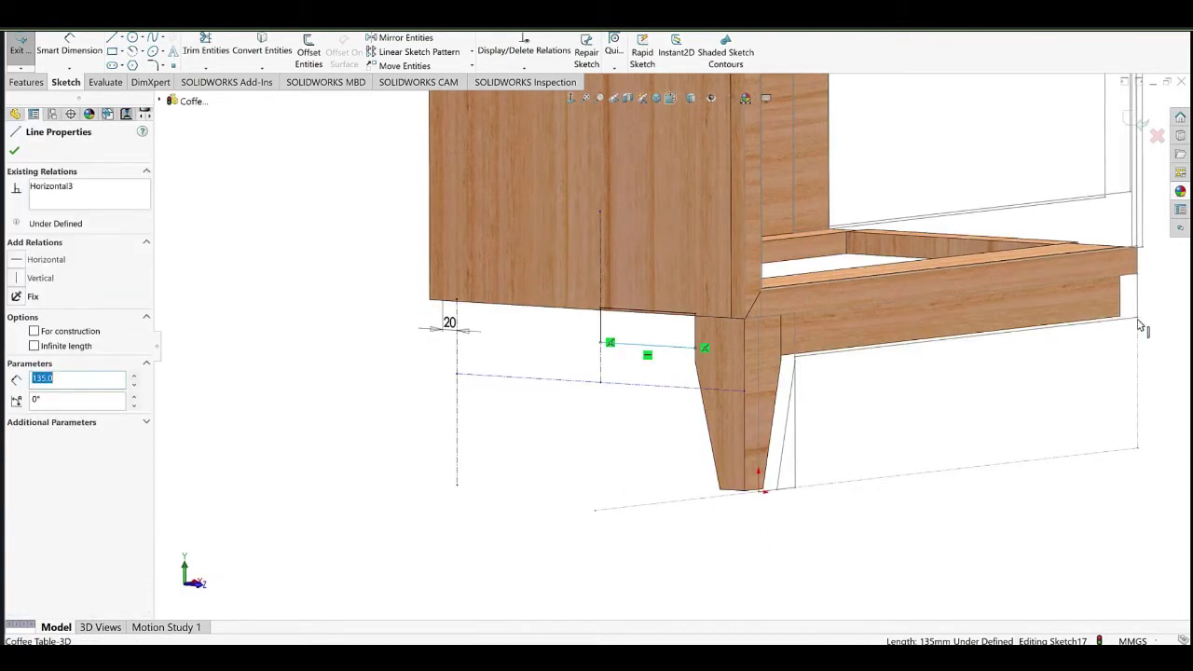
left_click(650, 355, "ctrl")
left_click(39, 335)
left_click(567, 407)
Extrude the side rectangle 20 mm inward as a separate body, starting 5 mm inside the leg's outer face.
middle_click_drag(550, 298, 821, 219)
scroll(410, 322, "down", 4)
left_click(30, 83)
left_click(40, 58)
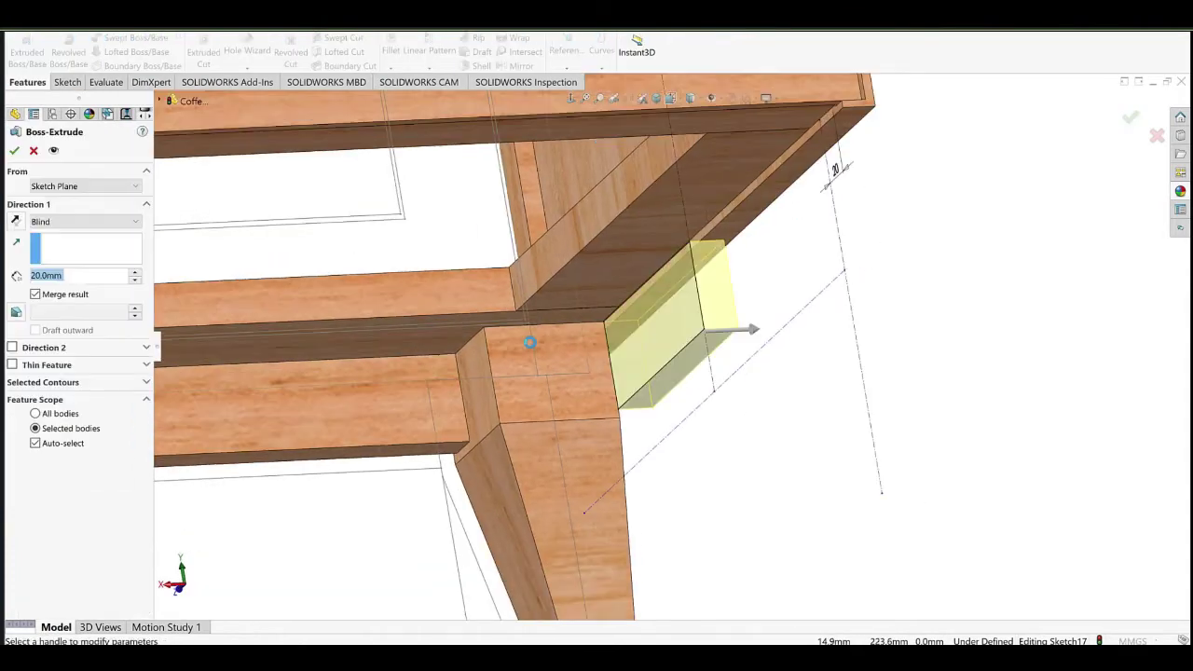
left_click(15, 221)
left_click(100, 186)
left_click(69, 227)
left_click(135, 204)
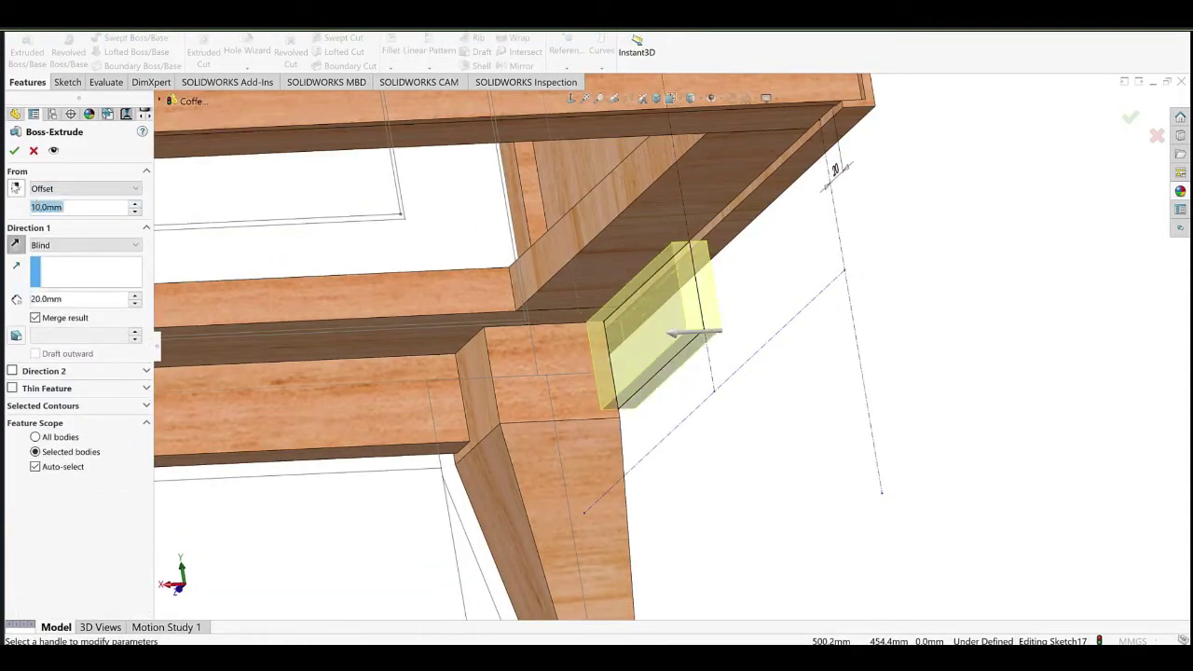
type("5")
key("Return")
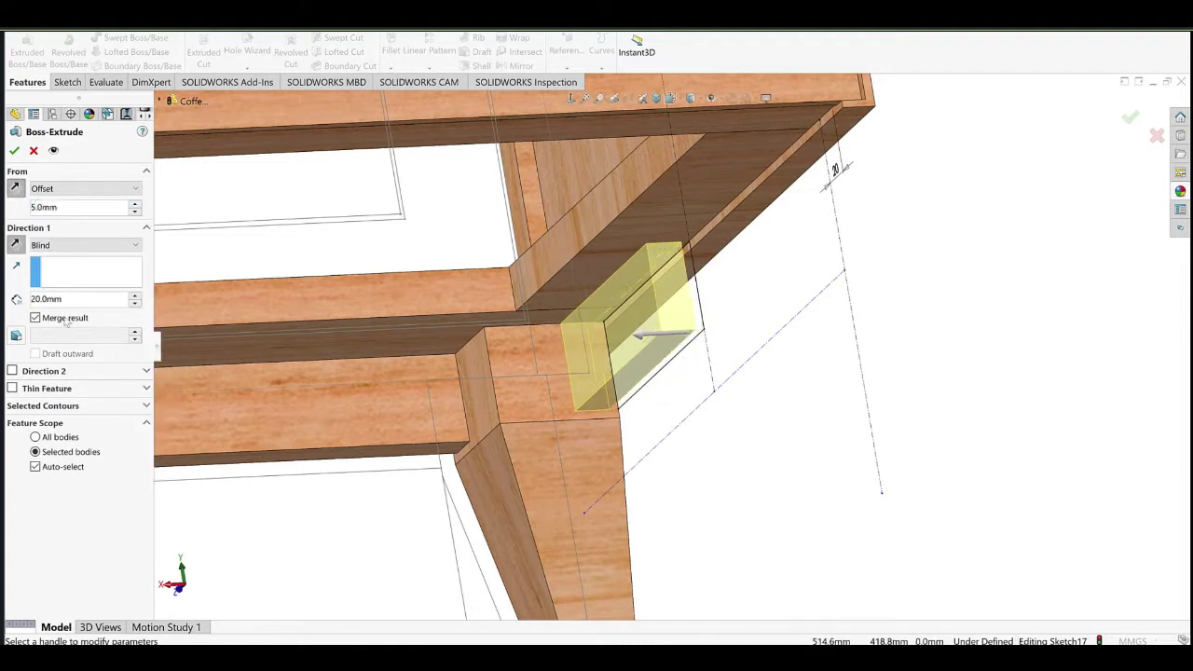
left_click(15, 152)
Sketch a tilted three-point rectangle about 159 mm long on the cabinet's underside, from the side rail to the front rail.
scroll(615, 303, "up", 2)
mouse_move(588, 336)
middle_mouse_down()
mouse_move(554, 221)
mouse_move(645, 372)
mouse_move(617, 351)
middle_mouse_up()
left_click(557, 354)
left_click(580, 343)
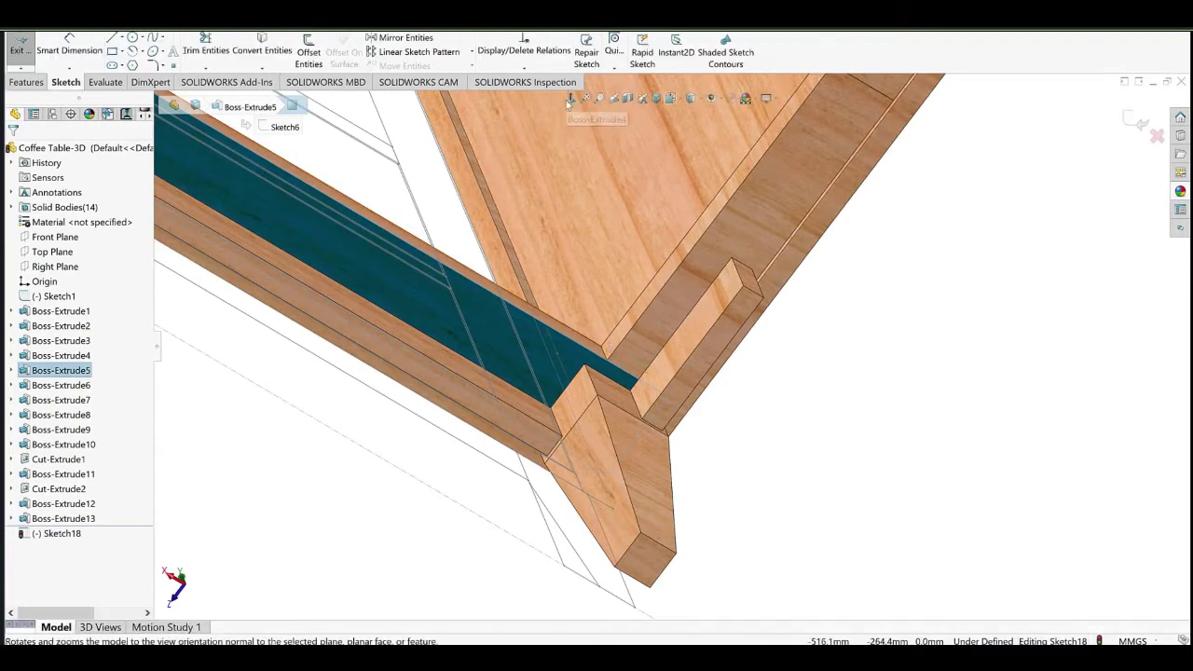
left_click(571, 98)
scroll(528, 322, "down", 8)
left_click(247, 200)
left_click(124, 52)
left_click(161, 97)
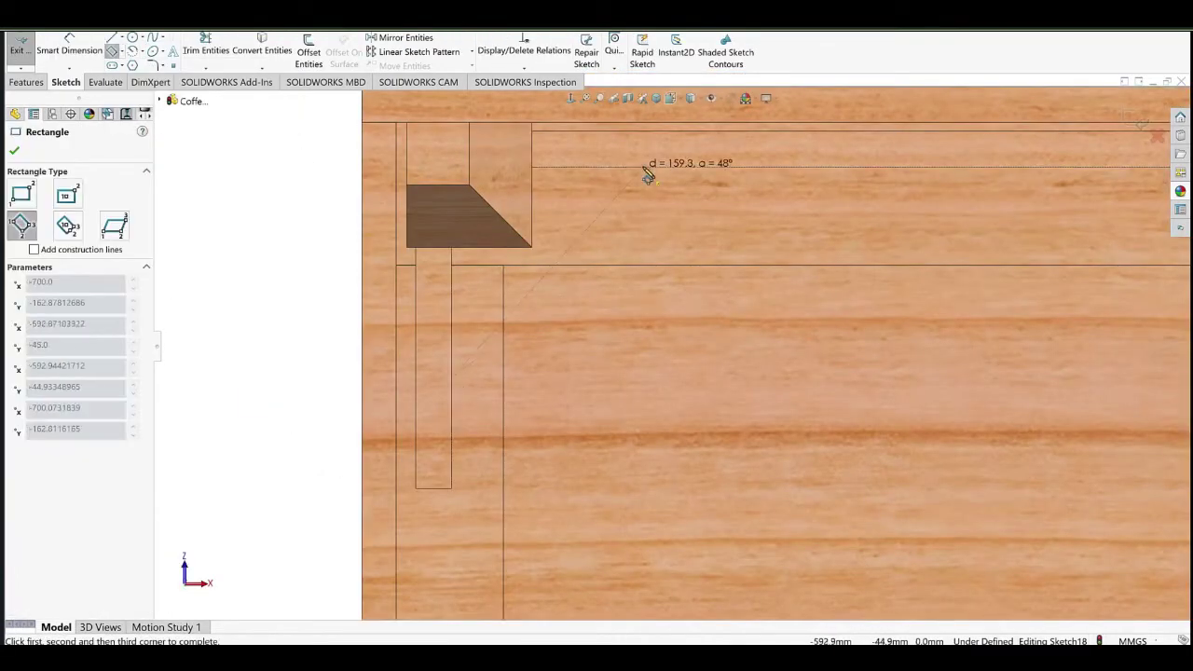
left_click(606, 328)
key("Escape")
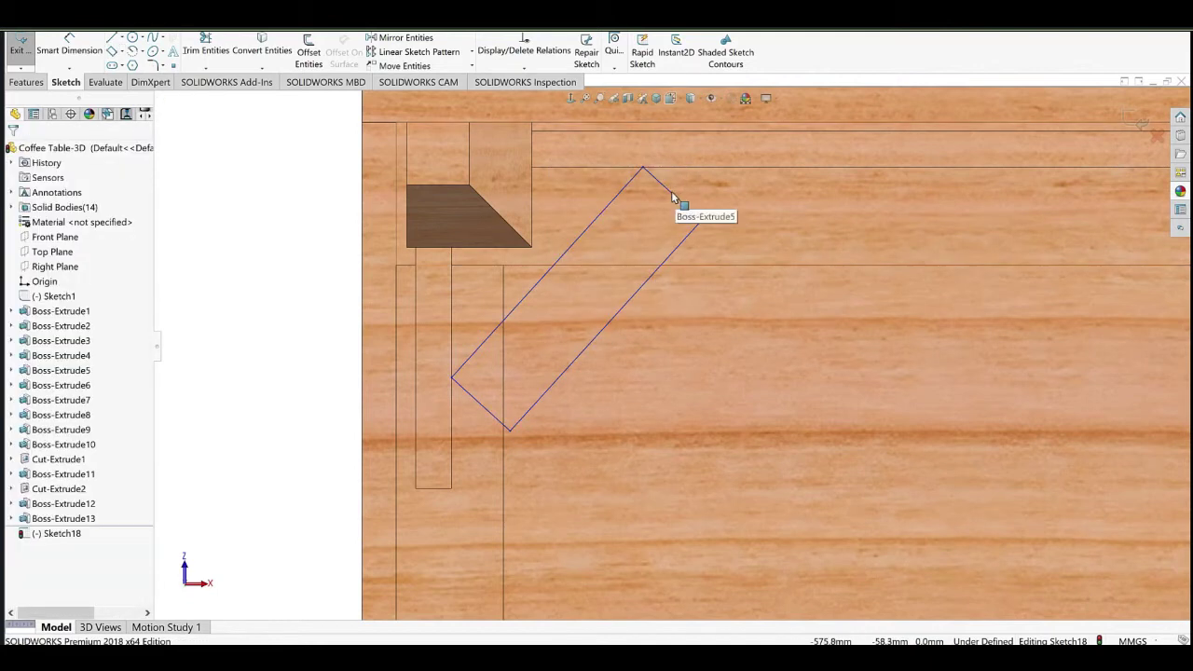
Move the tilted rectangle's two free corners onto the front rail's rear edge and the side rail's inner edge.
left_click(672, 192)
key("Escape")
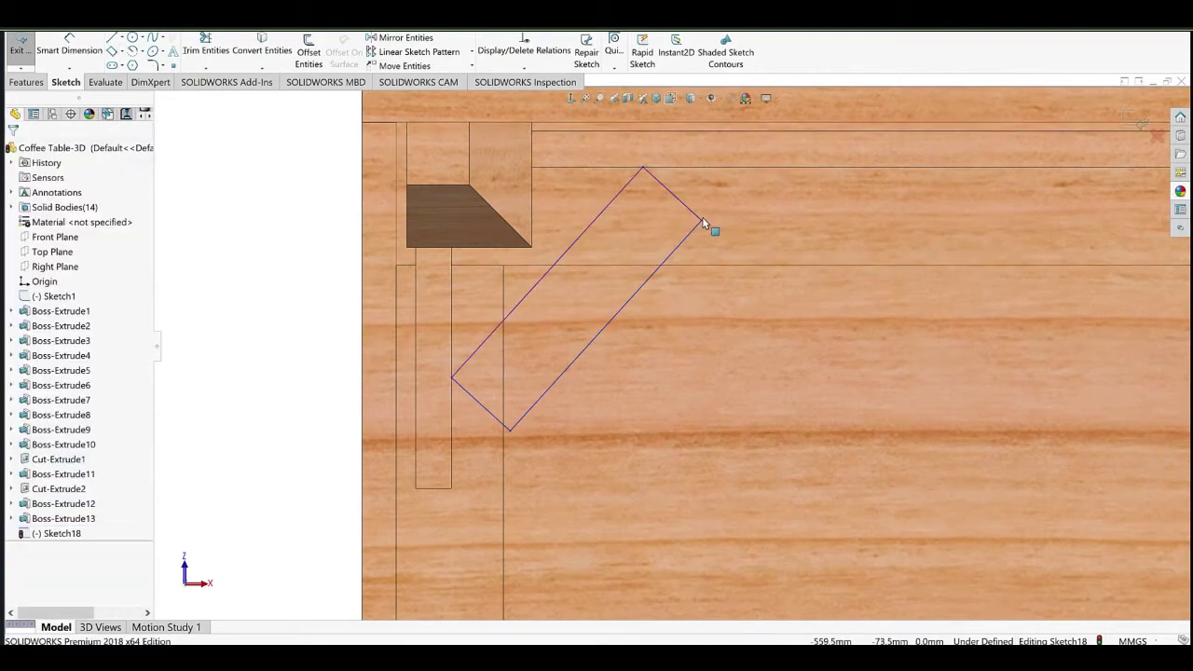
left_click_drag(701, 219, 710, 169)
left_click(482, 412)
left_click(475, 401)
left_click(443, 380)
left_click_drag(489, 415, 440, 413)
Make the corner brace's two end edges along the front and side rails equal in length.
left_click(662, 168)
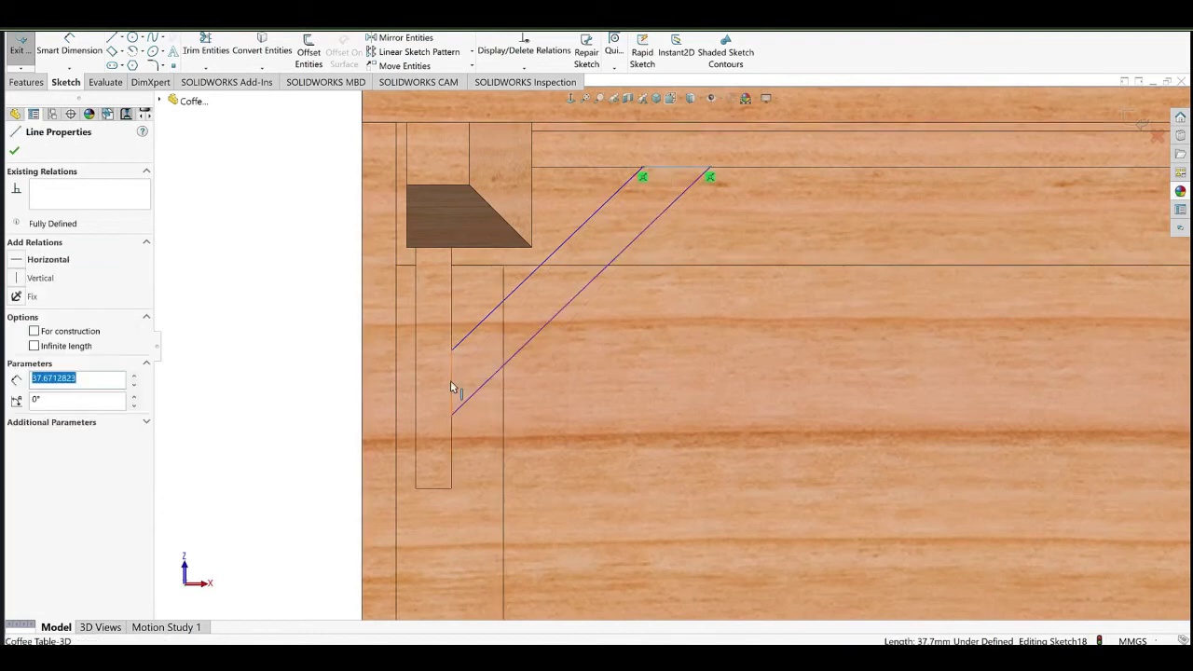
left_click(450, 380, "ctrl")
left_click(552, 345)
Dimension the corner brace's long inner edge at 150 mm and the spacing between its long edges at 25 mm.
left_click(84, 42)
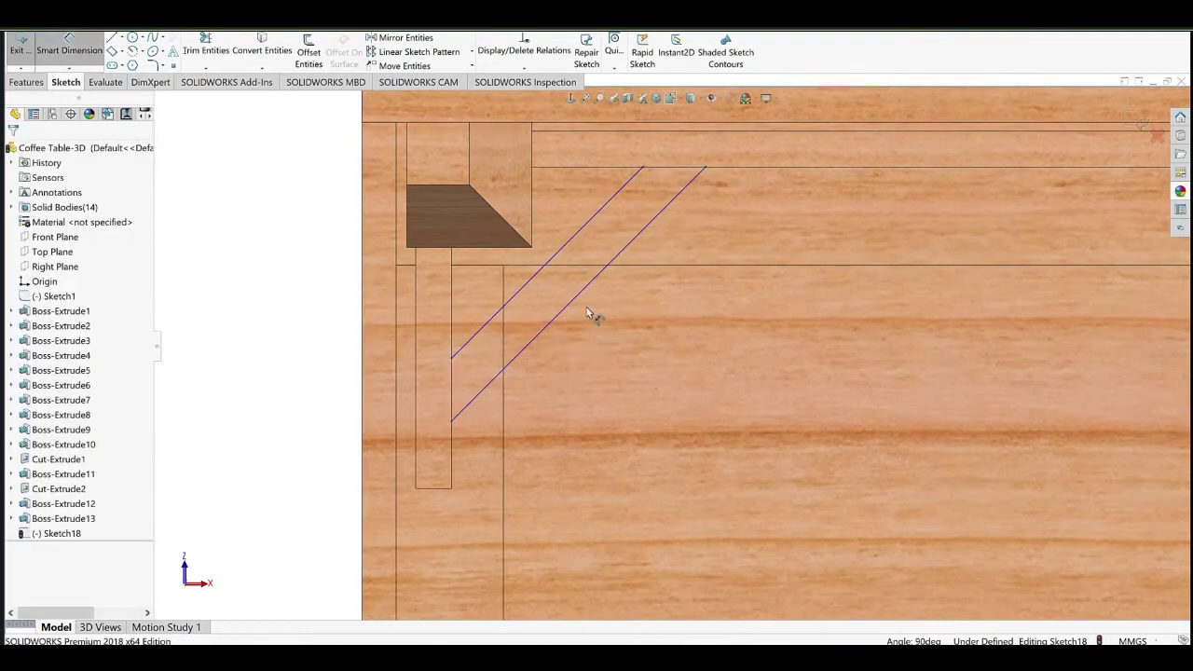
left_click(586, 291)
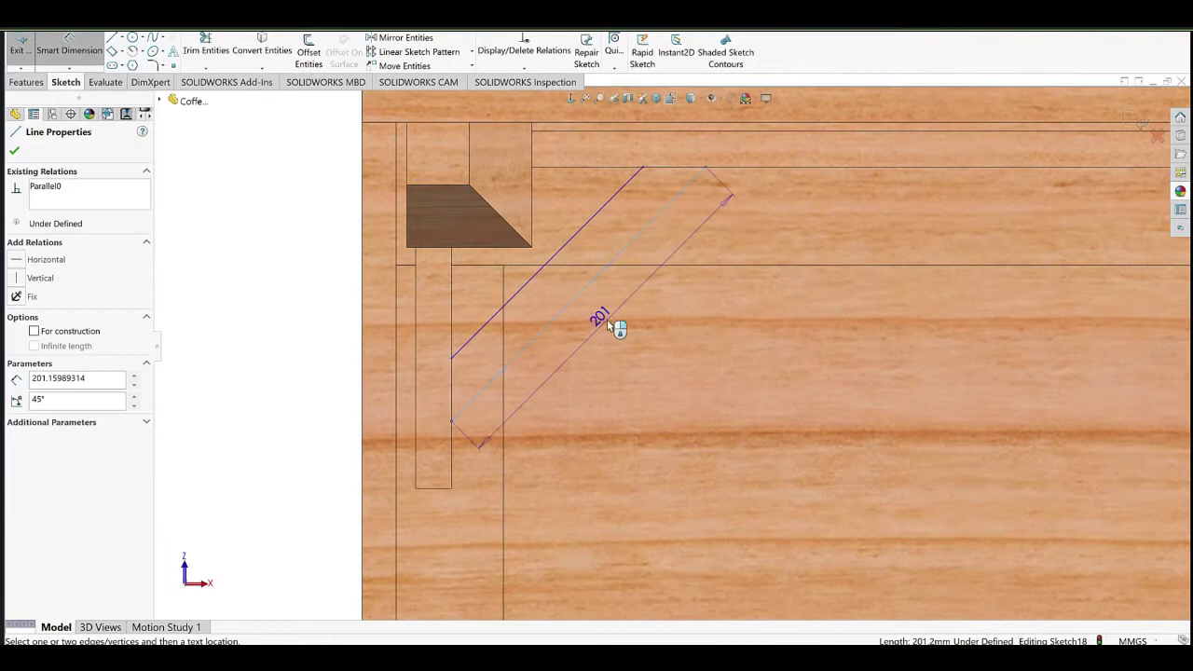
left_click(602, 317)
type("150")
left_click(548, 336)
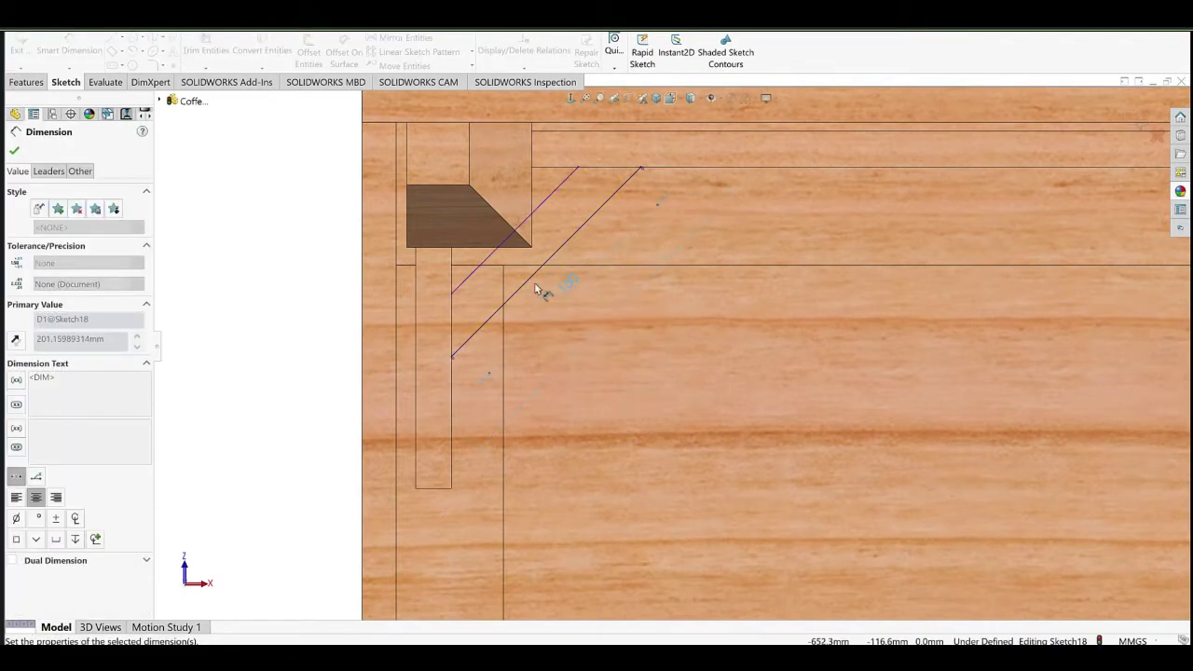
left_click(518, 291)
left_click(519, 287)
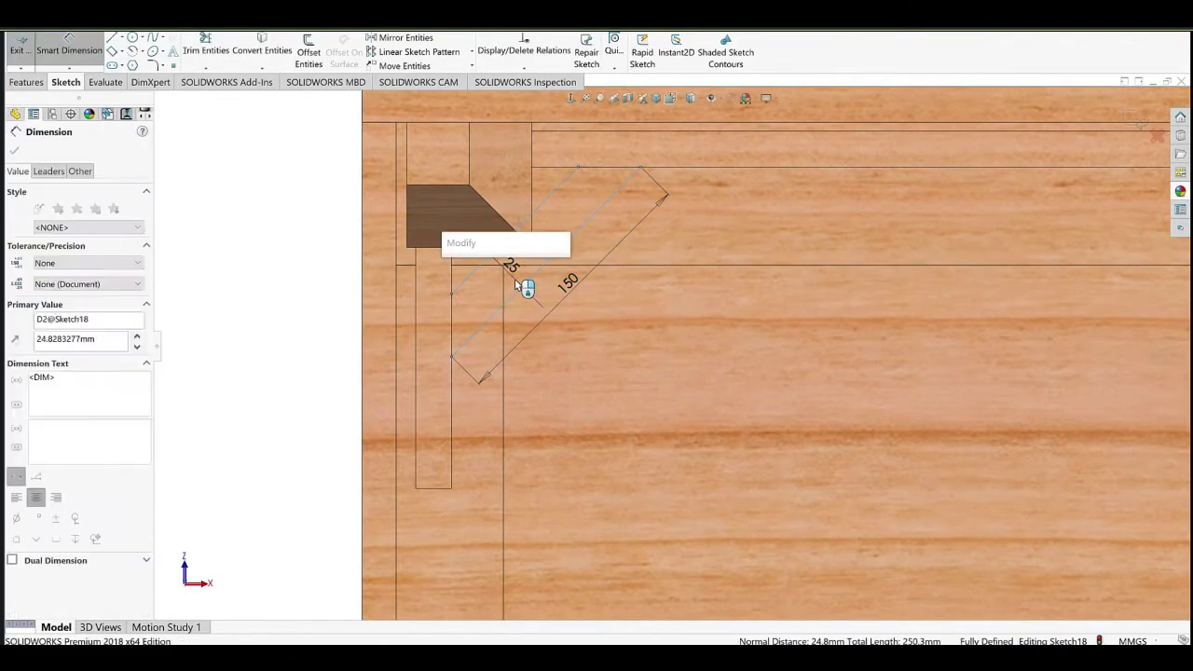
left_click(448, 287)
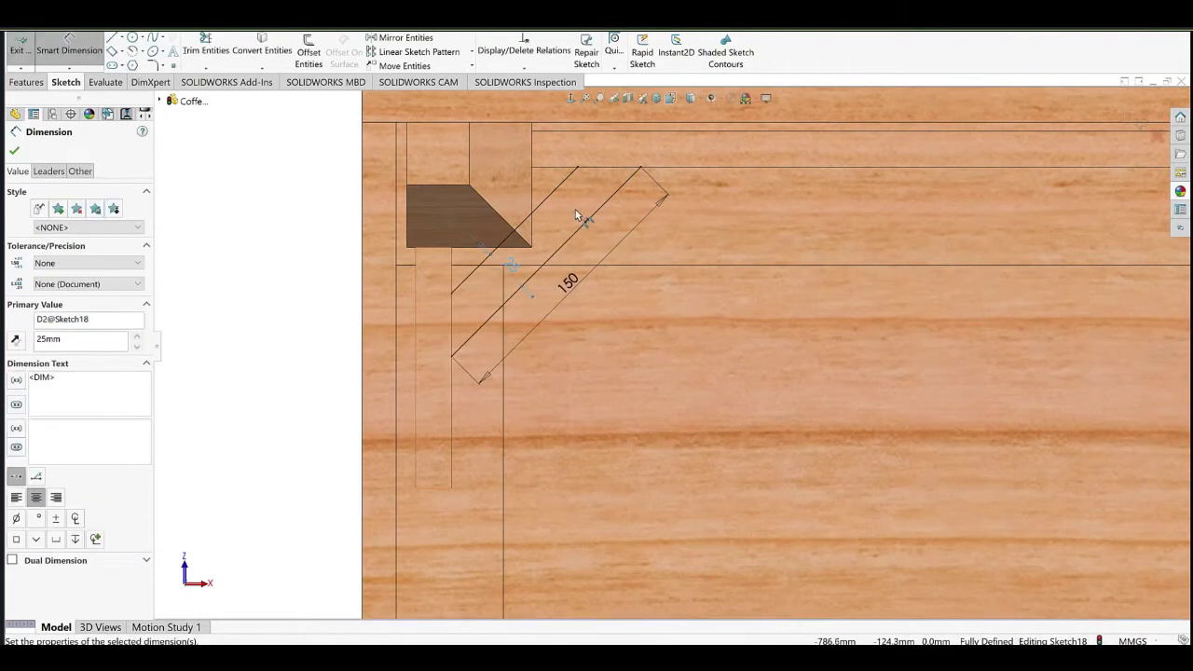
left_click(579, 213)
Draw a diagonal centerline about 89 mm long from the midpoint of the brace's inner edge outward across the leg.
scroll(579, 214, "down", 2)
left_click(113, 39)
left_click(122, 39)
left_click(141, 68)
left_click(543, 368)
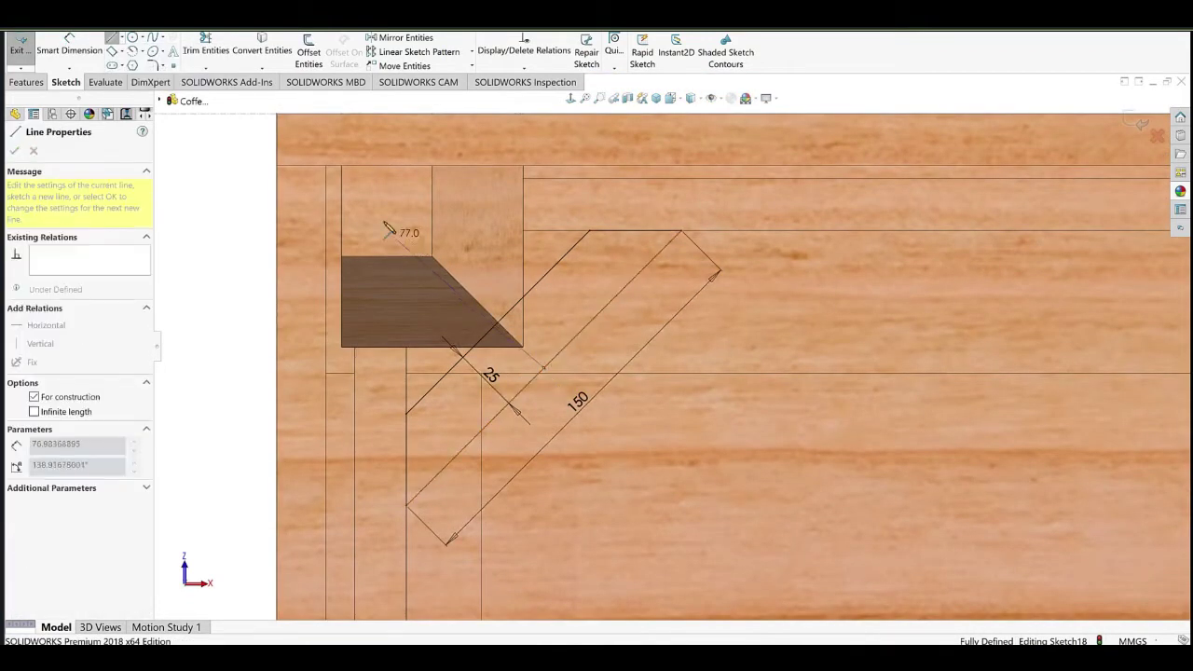
left_click(381, 206)
key("Escape")
Dimension the diagonal centerline across the leg at 60 mm.
key("d")
left_click(463, 287)
left_click(486, 262)
type("60")
left_click(426, 282)
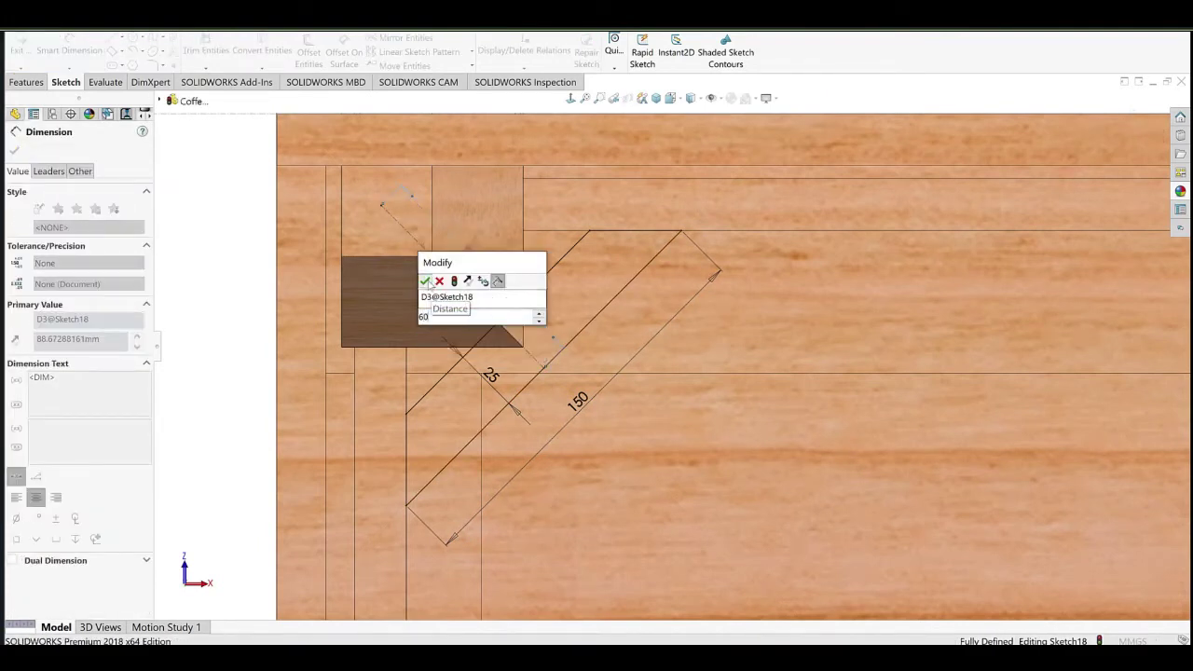
Set the corner brace's long inner edge to 140 mm.
double_click(582, 404)
left_click(629, 456)
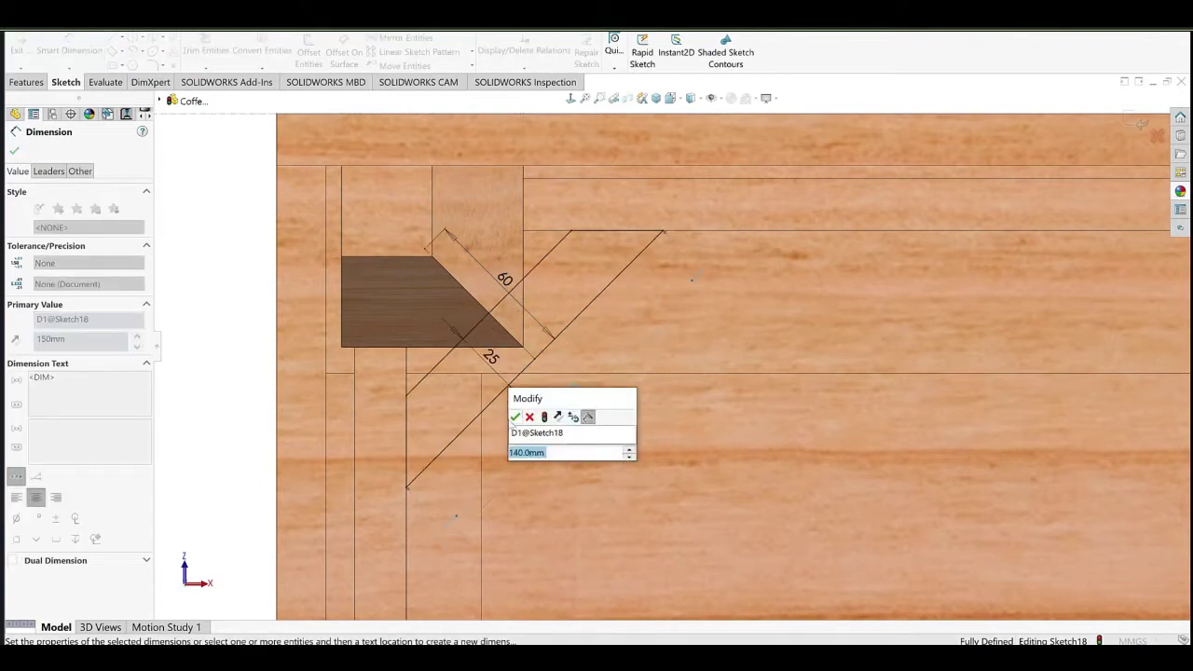
left_click(514, 418)
left_click(703, 332)
right_click(486, 208)
left_click(533, 247)
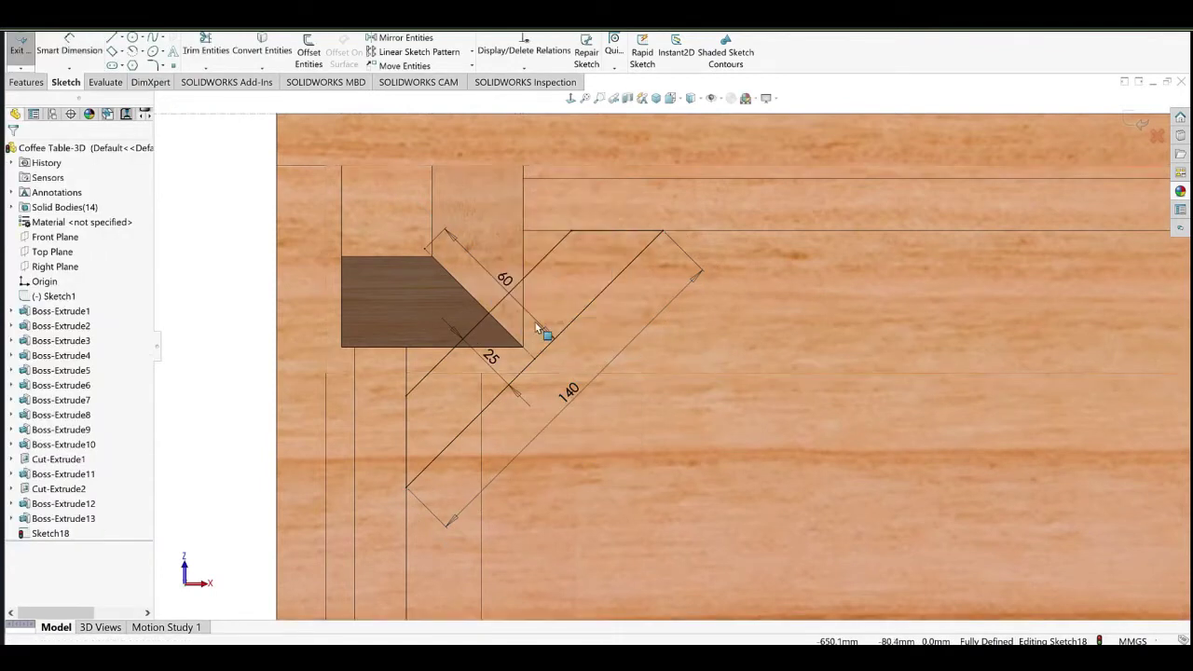
Set the diagonal centerline's length to 70 mm and the brace's long inner edge to 150 mm.
double_click(563, 304)
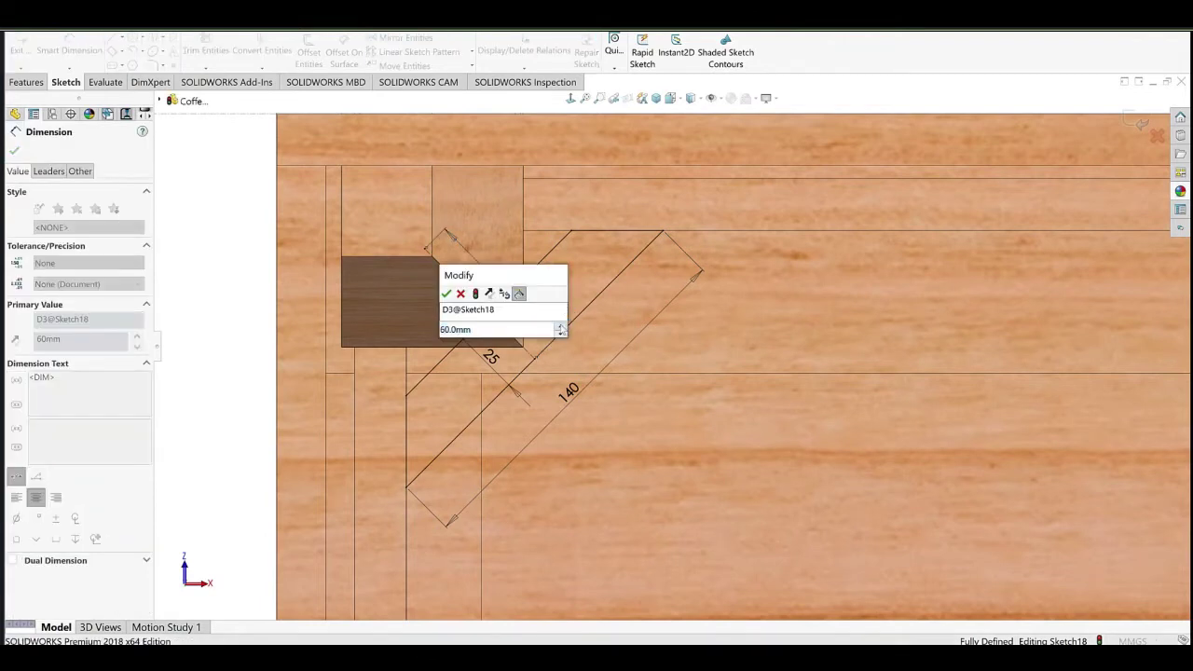
left_click(446, 296)
double_click(566, 394)
left_click(621, 439)
left_click(507, 408)
Extrude the corner brace profile up to the rail's narrow edge face as a separate, unmerged body.
scroll(522, 378, "up", 2)
middle_click_drag(533, 233, 410, 409)
left_click(26, 82)
left_click(28, 58)
scroll(527, 454, "down", 3)
left_click(84, 221)
left_click(66, 301)
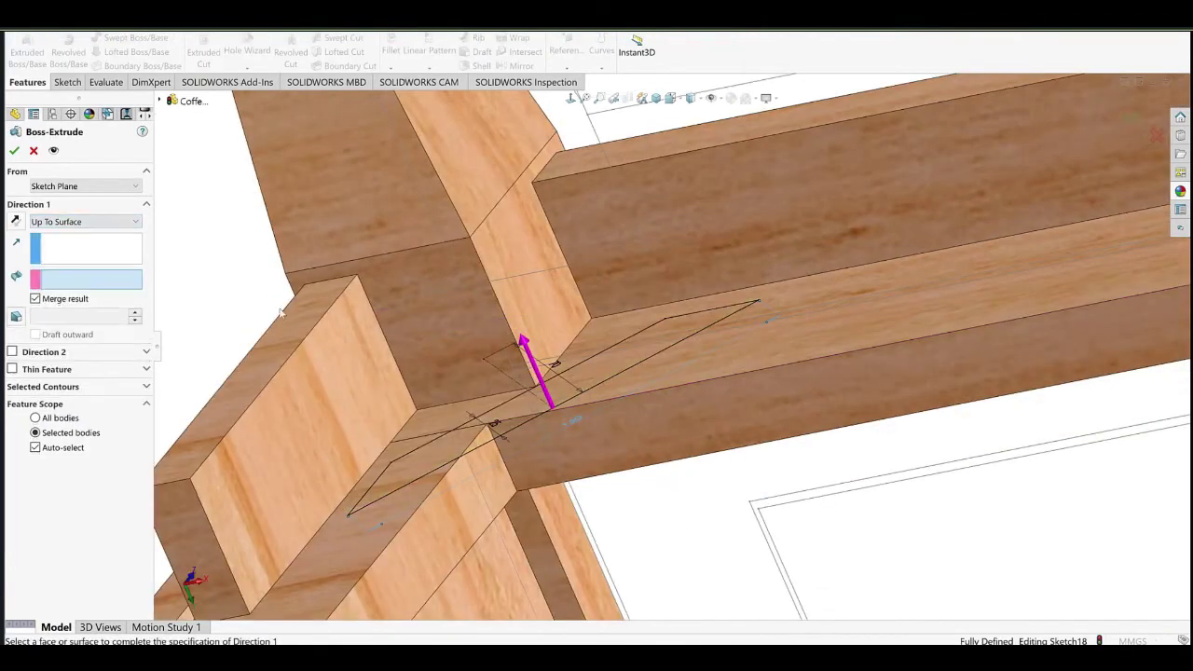
left_click(549, 172)
left_click(14, 152)
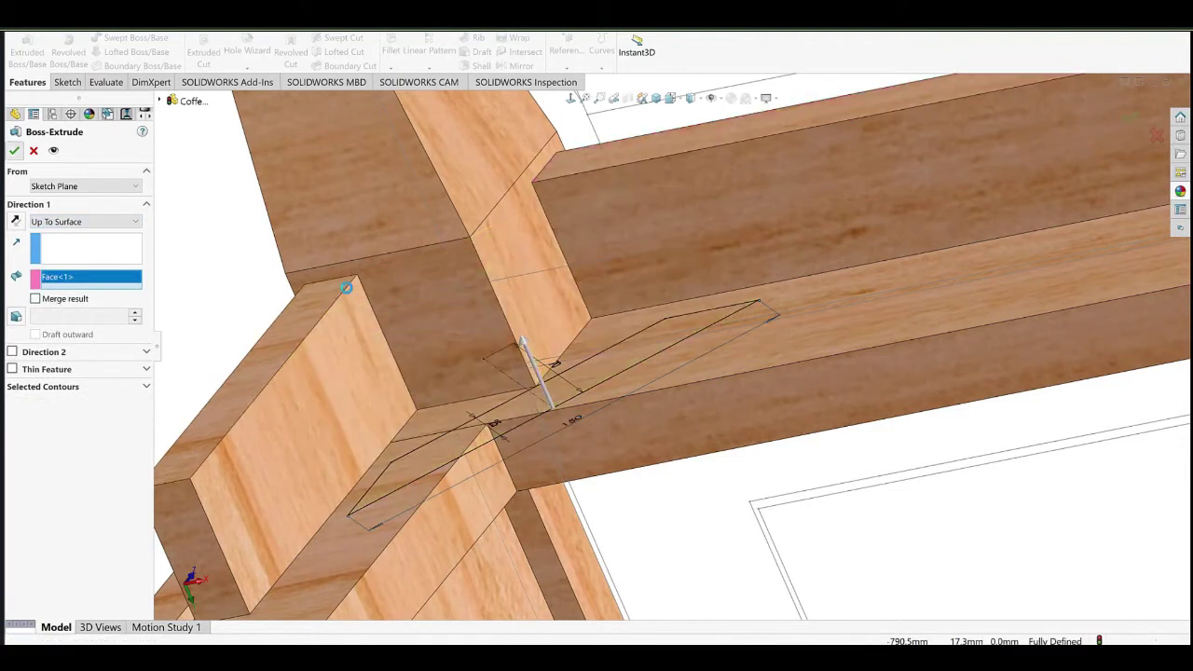
Start a sketch on the brace's rear face and offset the face outline outward by 41 mm.
mouse_move(533, 294)
middle_mouse_down()
mouse_move(602, 375)
mouse_move(481, 245)
mouse_move(430, 296)
middle_mouse_up()
left_click(426, 308)
left_click(462, 288)
left_click(308, 52)
middle_click_drag(323, 245, 292, 246)
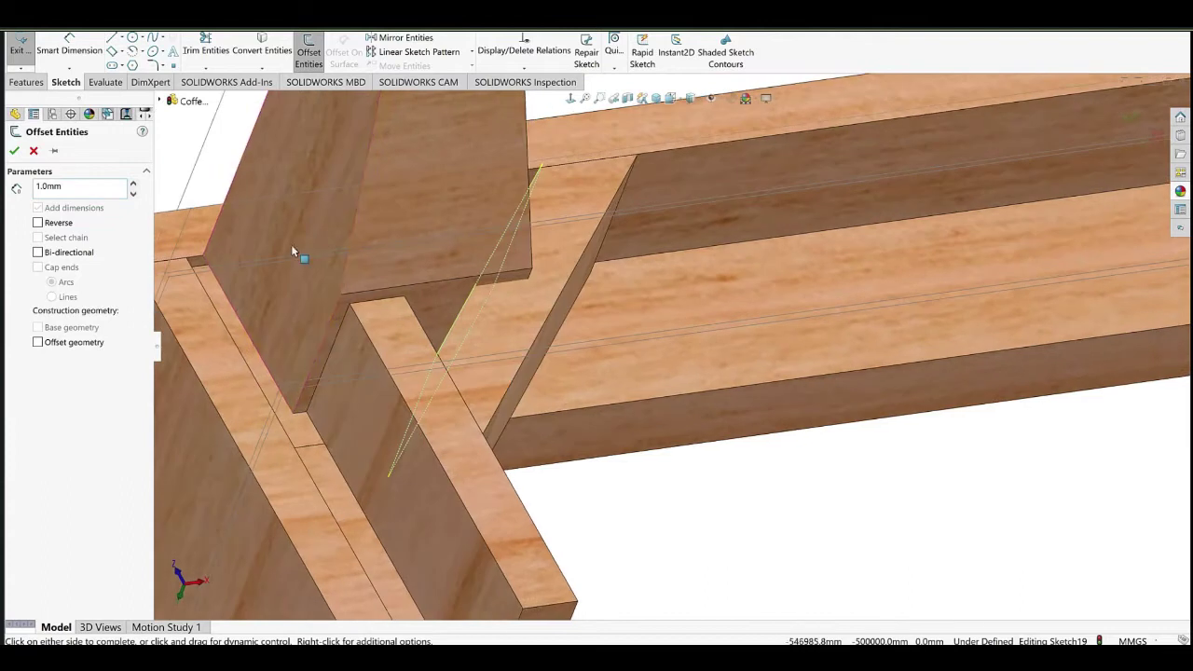
left_click(133, 183)
left_click(133, 183)
left_click(134, 183)
middle_click_drag(476, 258, 401, 241)
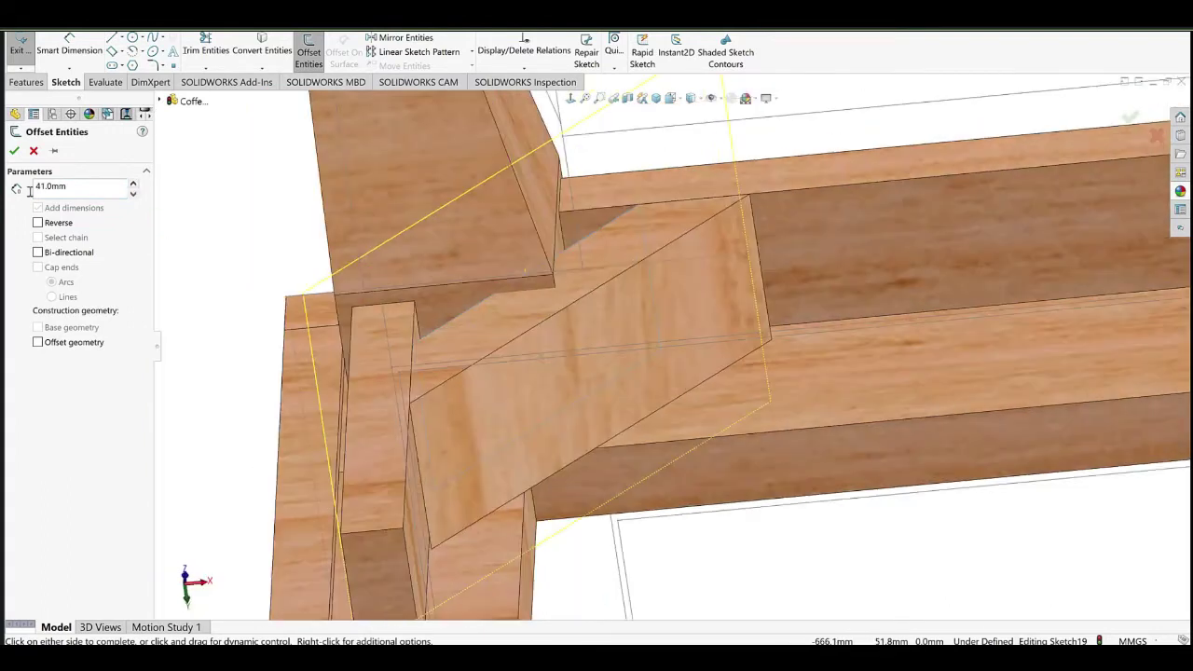
left_click(14, 153)
Create an extruded cut from the offset outline with a blind depth of 90 mm.
middle_click_drag(466, 289, 606, 310)
left_click(28, 83)
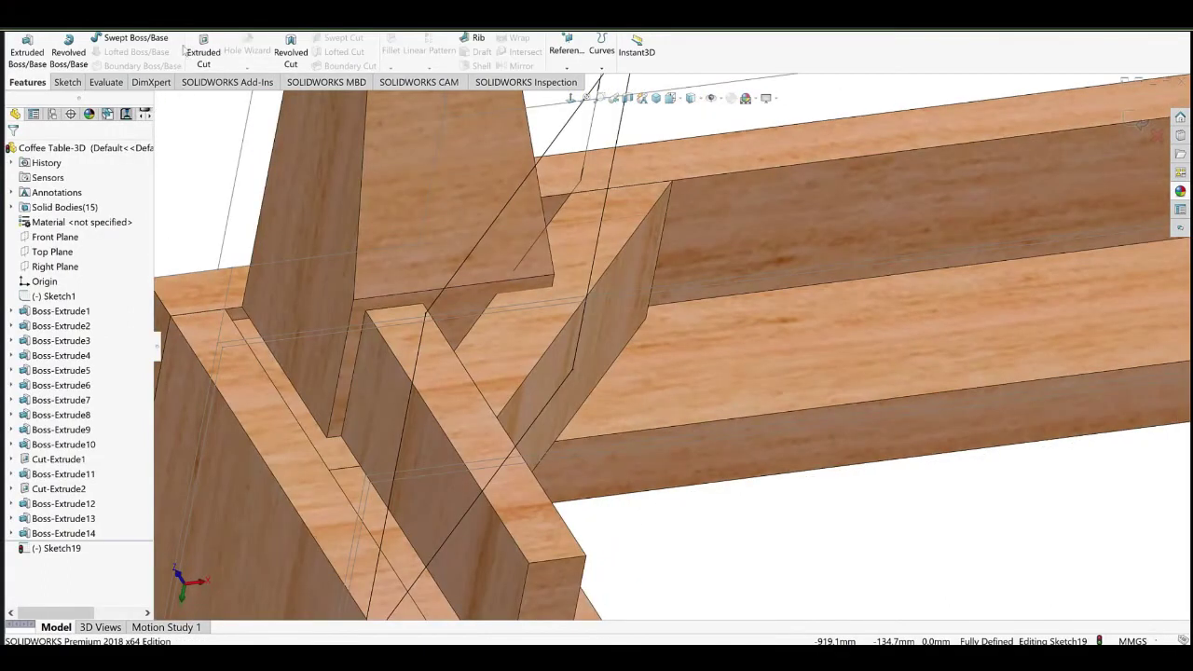
left_click(203, 54)
left_click(135, 272)
left_click(135, 271)
left_click(135, 272)
left_click(135, 271)
left_click(135, 271)
left_click(135, 271)
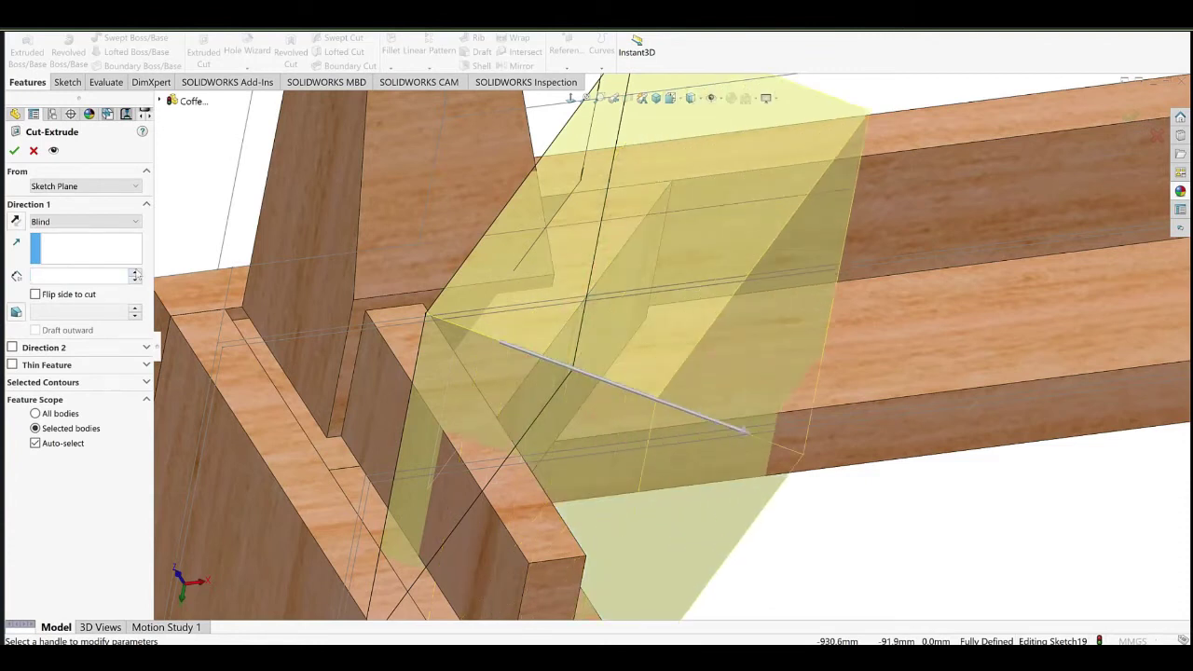
left_click(135, 271)
Start the cut at a 3 mm offset from the sketch plane and limit its scope to the leg body.
left_click(81, 187)
left_click(77, 235)
left_click(135, 203)
type("3")
key("Return")
left_click(57, 473)
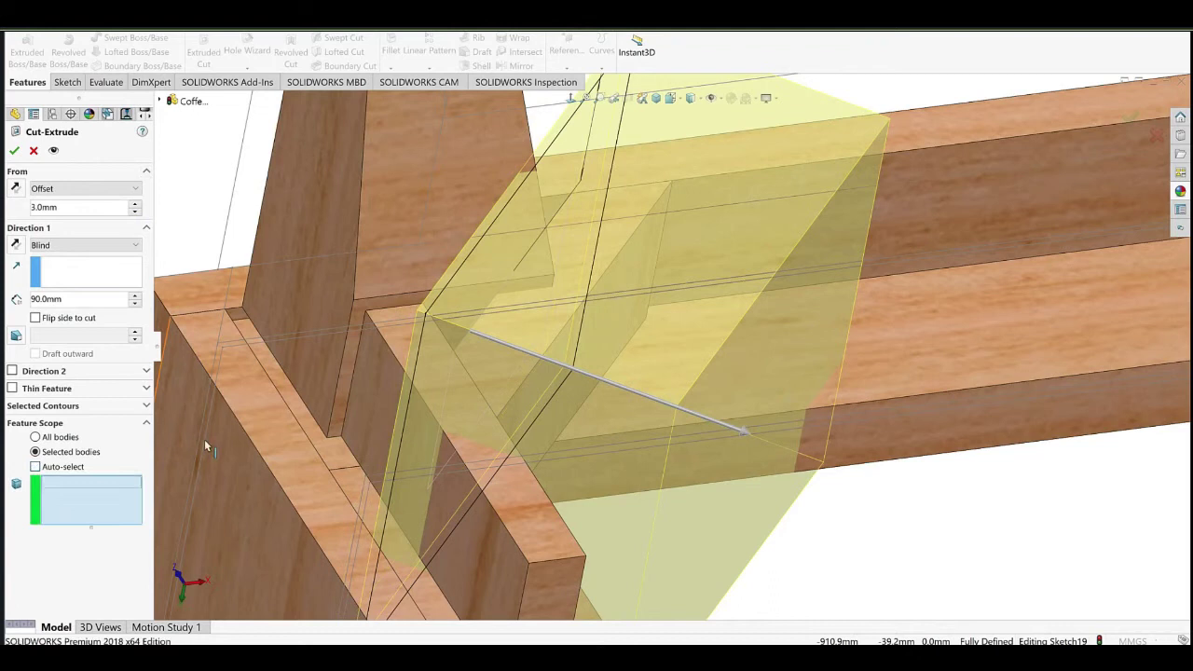
left_click(395, 277)
right_click(402, 280)
mouse_move(476, 284)
middle_mouse_down()
mouse_move(503, 352)
mouse_move(473, 415)
mouse_move(455, 345)
mouse_move(434, 349)
mouse_move(458, 210)
mouse_move(442, 275)
mouse_move(468, 282)
middle_mouse_up()
scroll(503, 356, "up", 4)
scroll(577, 345, "down", 2)
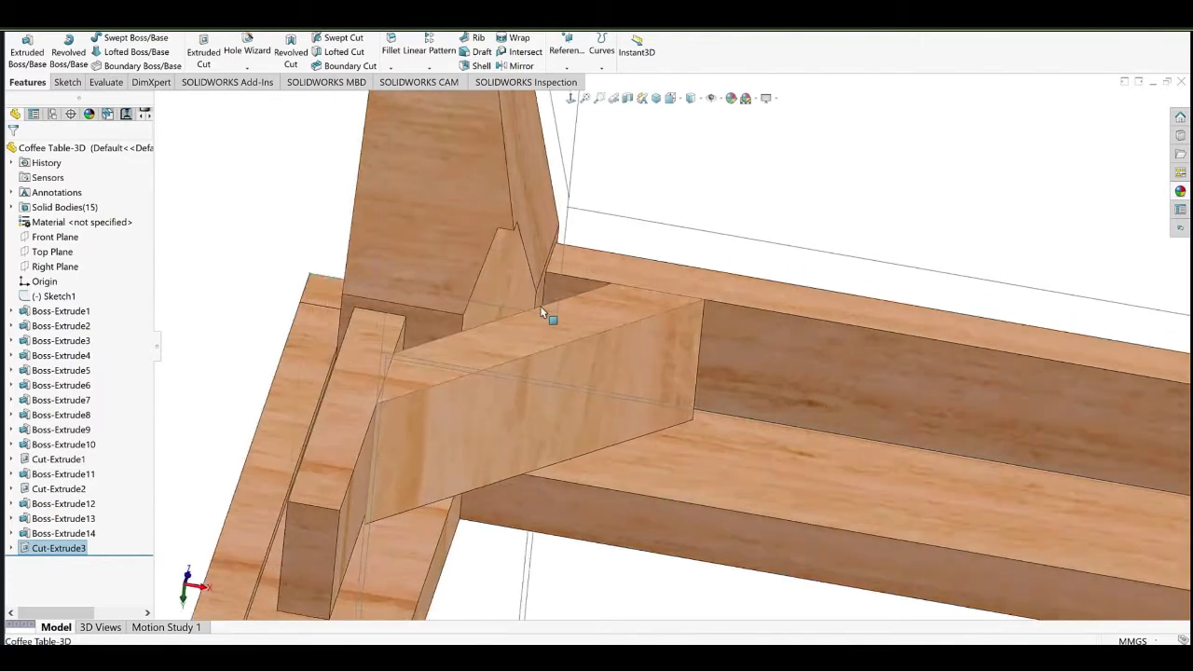
Reopen the leg cut's sketch, delete the relation holding the outline's upper edge, and move that edge down toward the brace.
scroll(543, 310, "down", 2)
left_click(518, 308)
left_click(530, 258)
left_click(536, 190)
left_click(514, 190)
key("Delete")
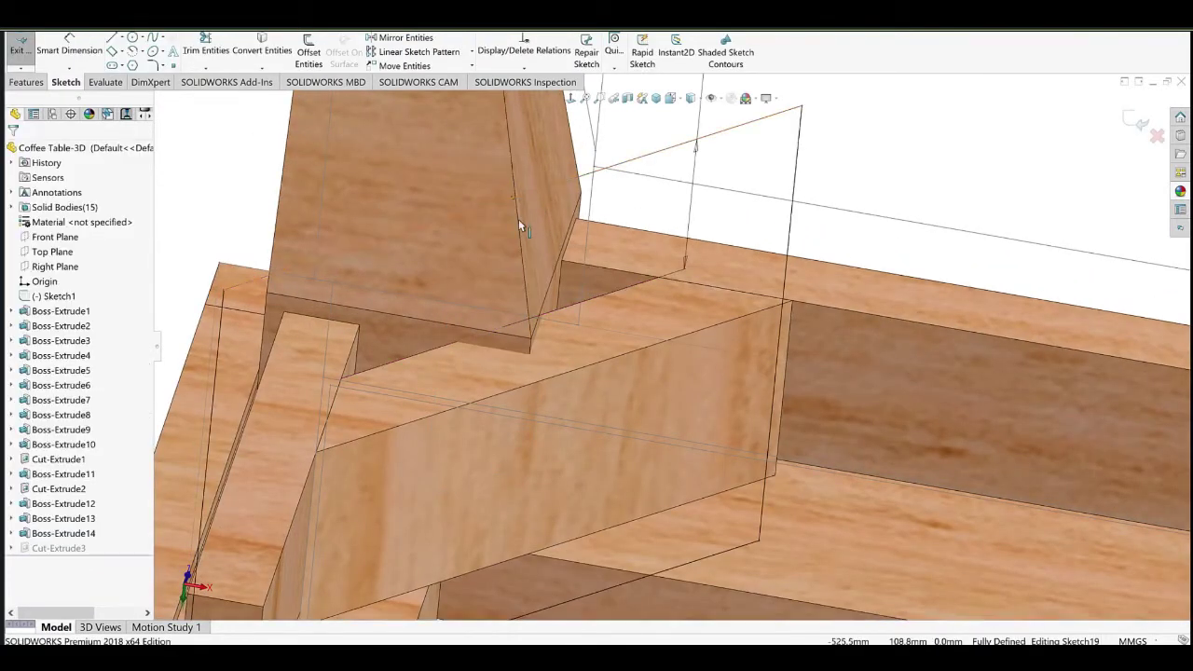
left_click_drag(518, 219, 498, 335)
left_click(80, 57)
middle_click_drag(504, 408, 499, 360)
right_click(471, 242)
left_click(494, 279)
mouse_move(646, 346)
middle_mouse_down()
mouse_move(644, 308)
mouse_move(632, 334)
middle_mouse_up()
left_click_drag(620, 345, 611, 315)
Dimension the outline's upper edge at 3 mm from the brace's upper edge and exit the sketch.
left_click(78, 54)
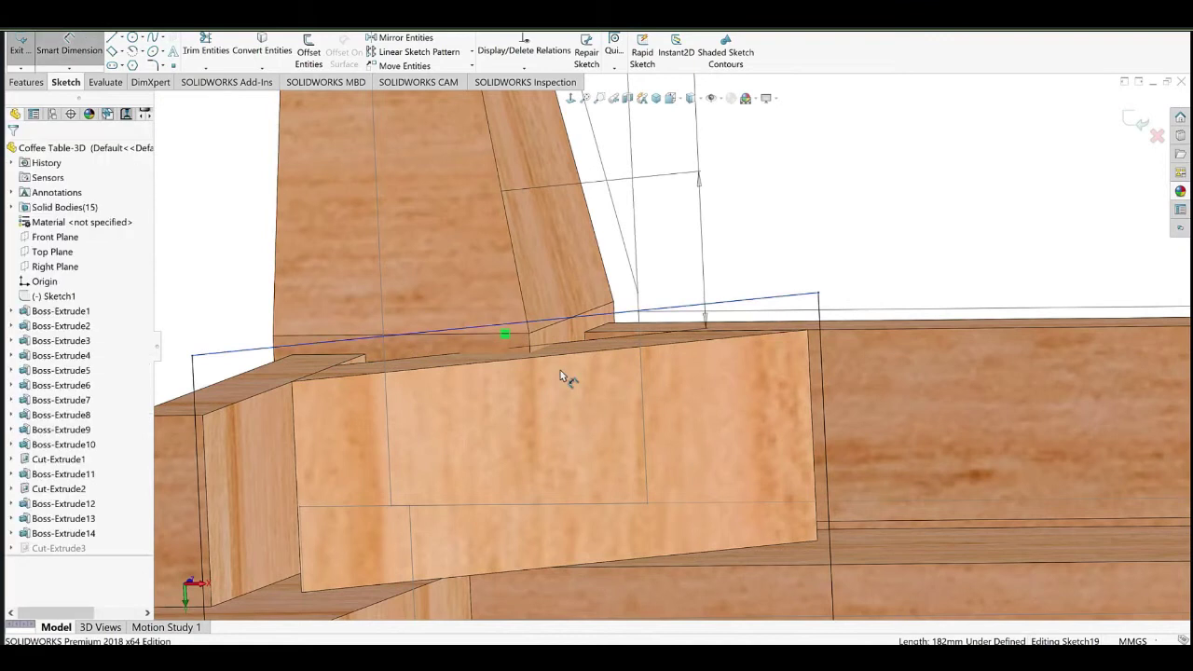
left_click(467, 330)
left_click(472, 358)
left_click(473, 360)
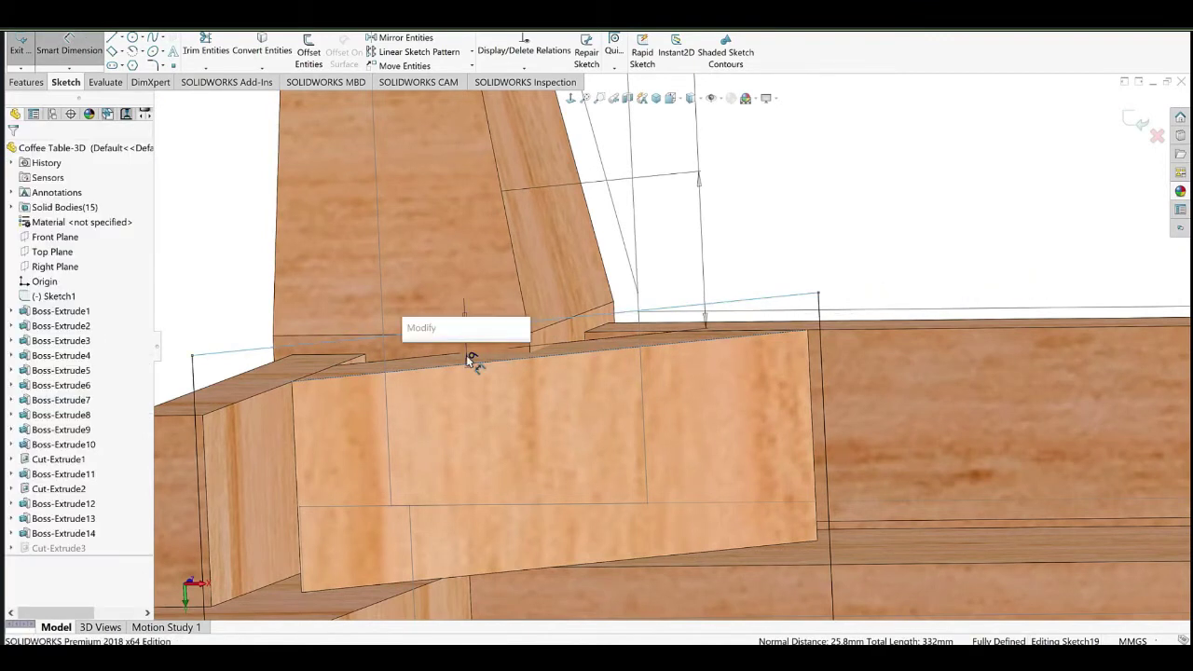
type("3")
left_click(408, 370)
left_click(449, 22)
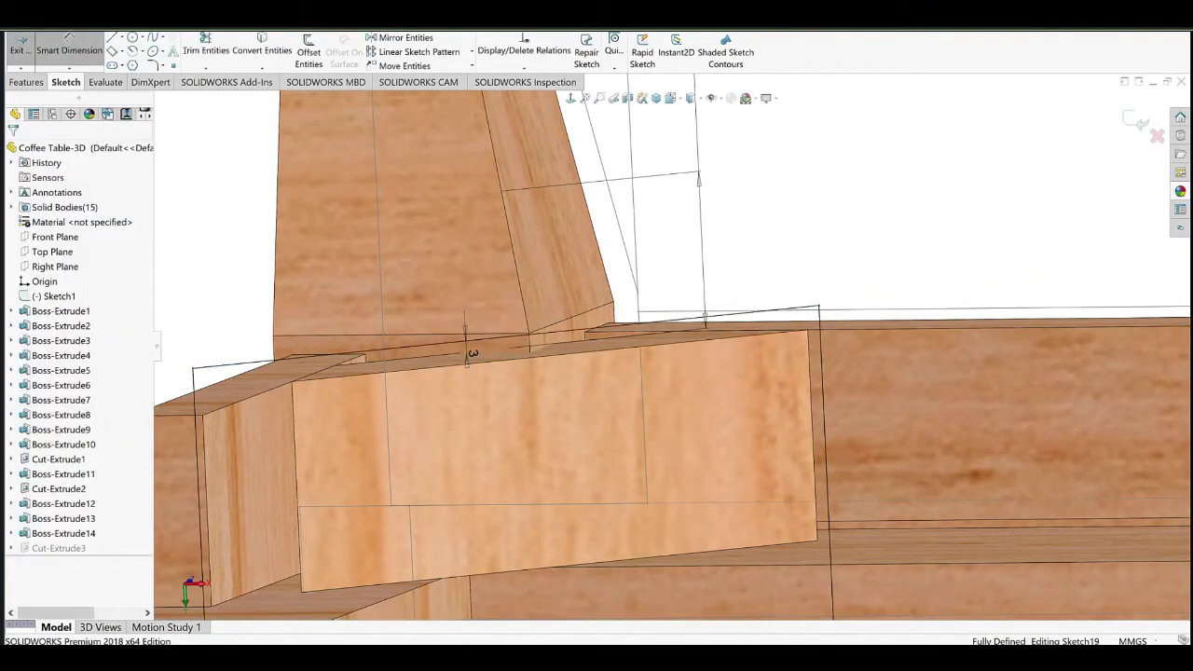
Set the corner brace's long inner edge to 160 mm.
middle_click_drag(578, 312, 557, 424)
double_click(556, 424)
double_click(543, 509)
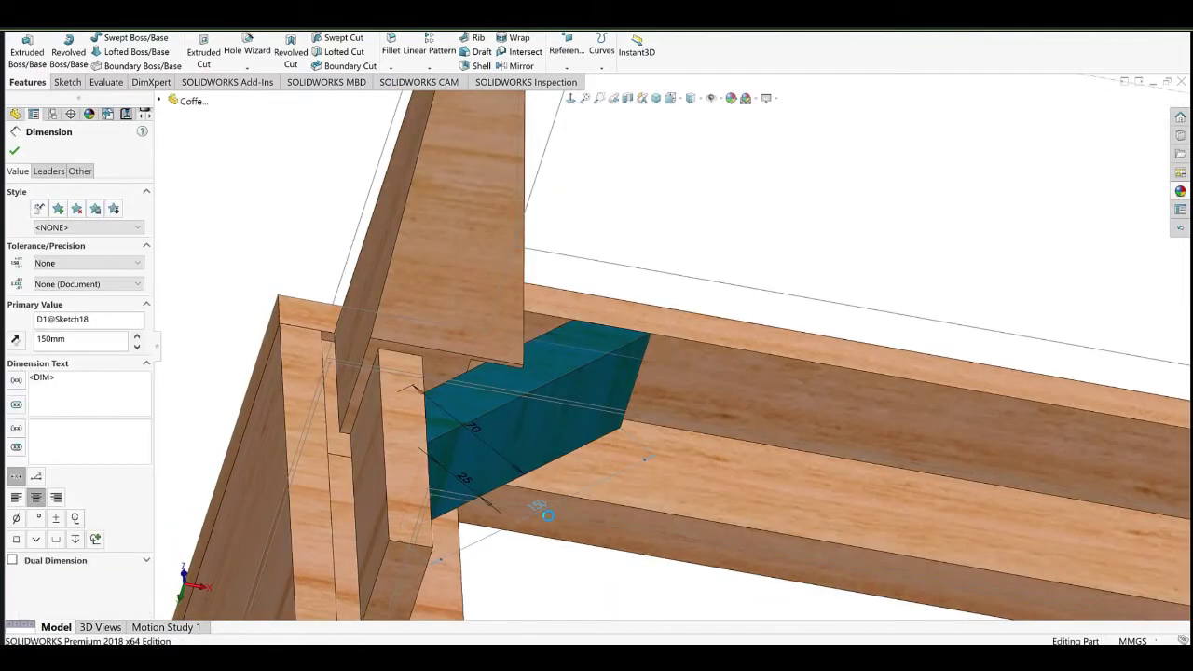
left_click(515, 525)
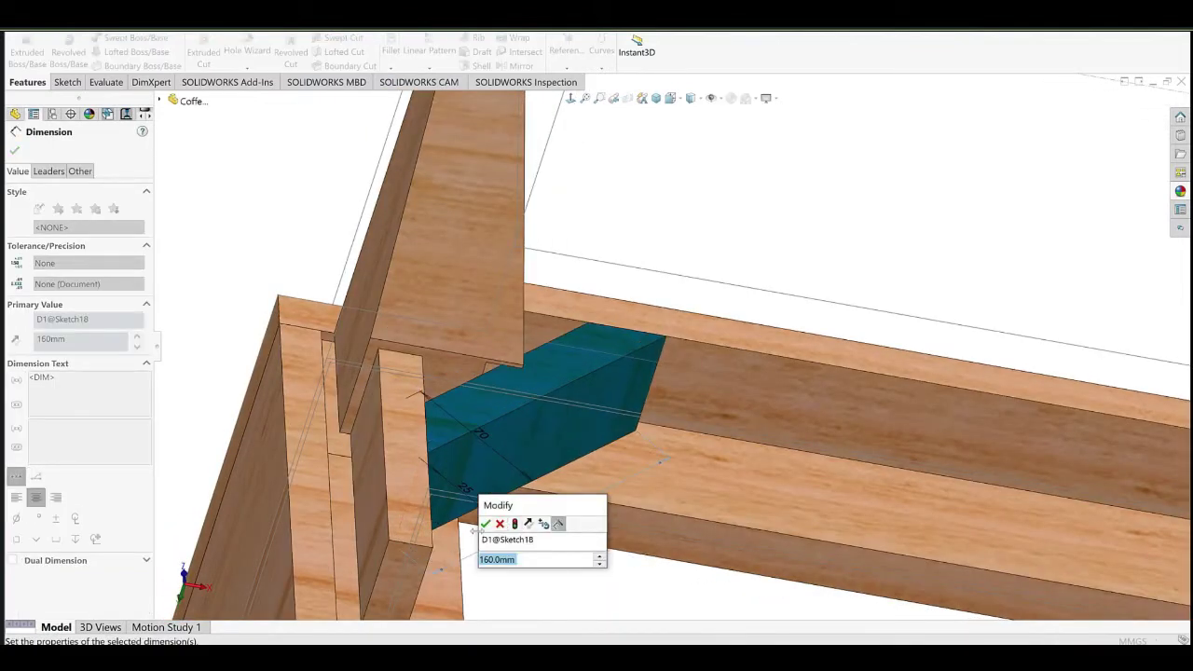
left_click(486, 525)
Start a sketch on the brace's inner face and draw a centerline about 54.5 mm long from its lower to its upper edge.
middle_click_drag(700, 279, 647, 269)
left_click(551, 438)
left_click(579, 414)
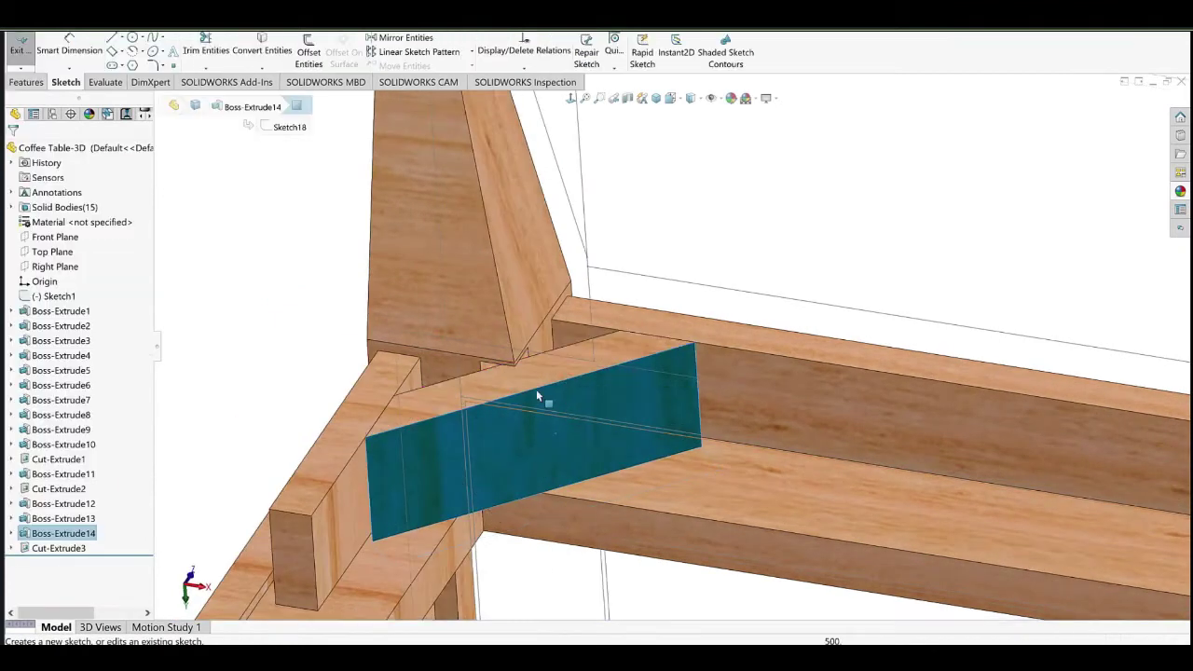
left_click(122, 40)
left_click(142, 66)
mouse_move(655, 365)
middle_mouse_down()
mouse_move(599, 381)
mouse_move(462, 540)
middle_mouse_up()
scroll(554, 428, "down", 3)
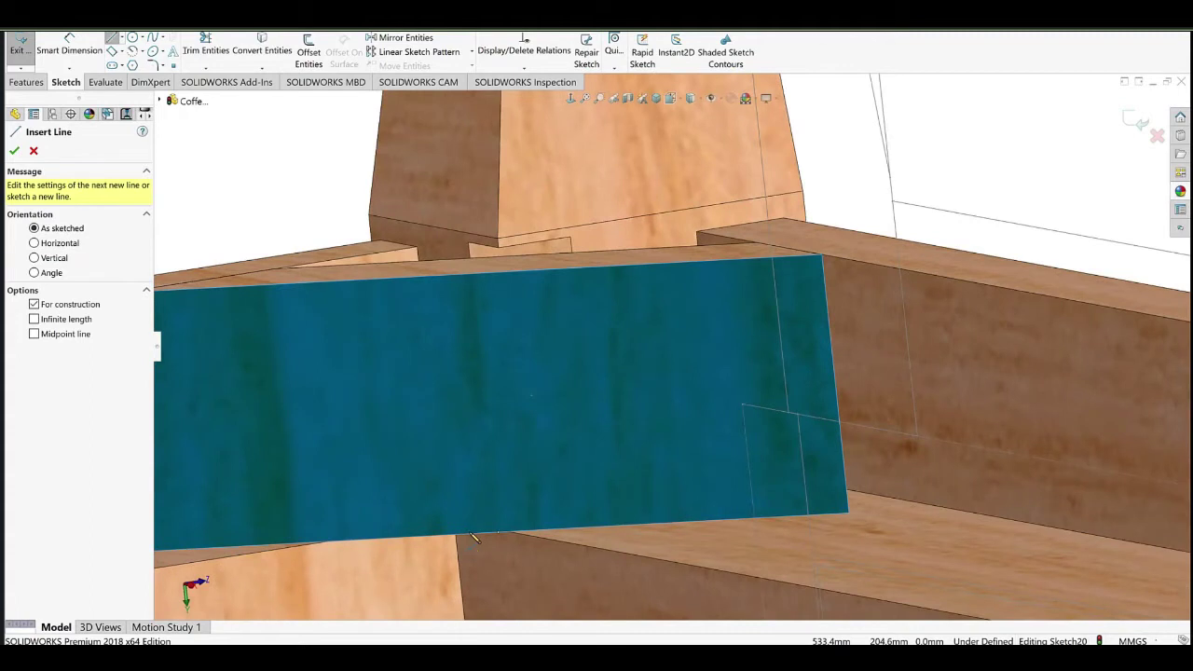
left_click(500, 534)
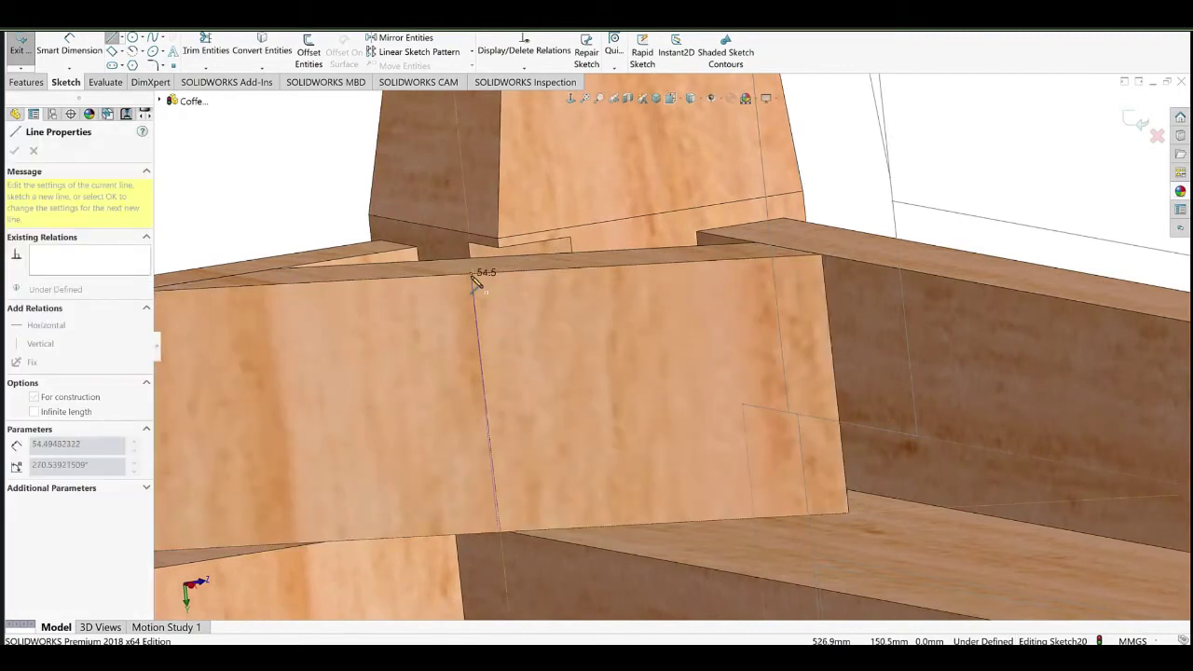
left_click(471, 274)
Draw two circles centered on the centerline, one near the brace's lower edge and one near its upper edge.
scroll(589, 426, "up", 3)
middle_click_drag(589, 426, 513, 434)
left_click(133, 38)
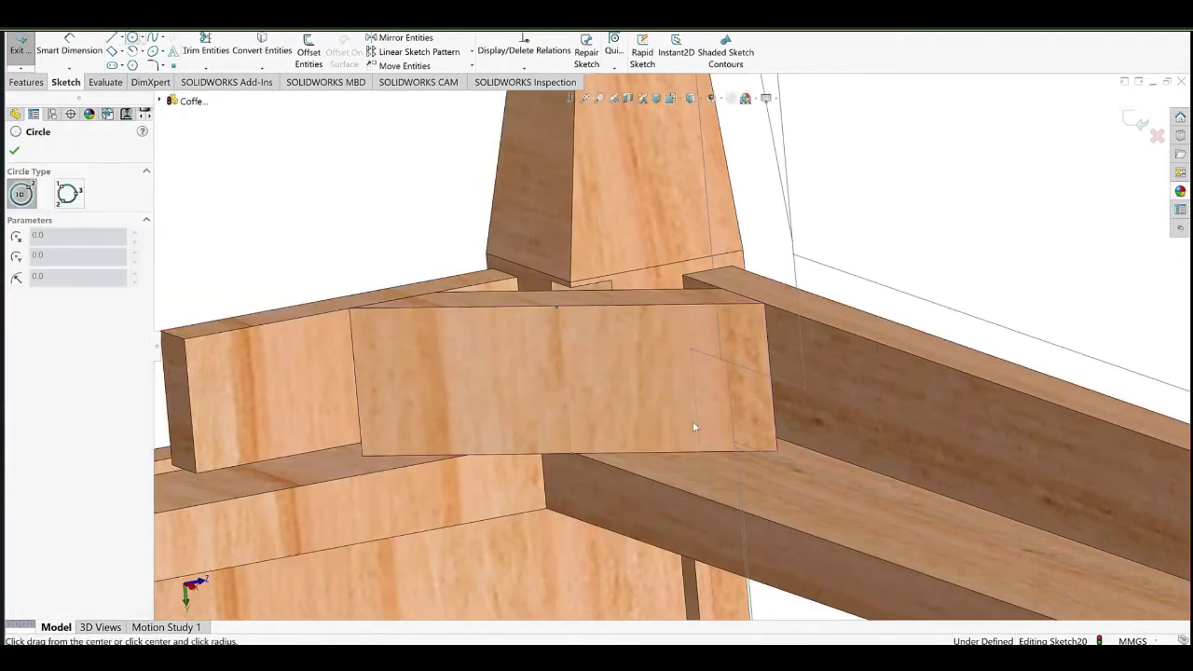
scroll(594, 448, "down", 4)
left_click(539, 391)
left_click(554, 408)
left_click(523, 231)
left_click(547, 253)
right_click(606, 188)
left_click(642, 198)
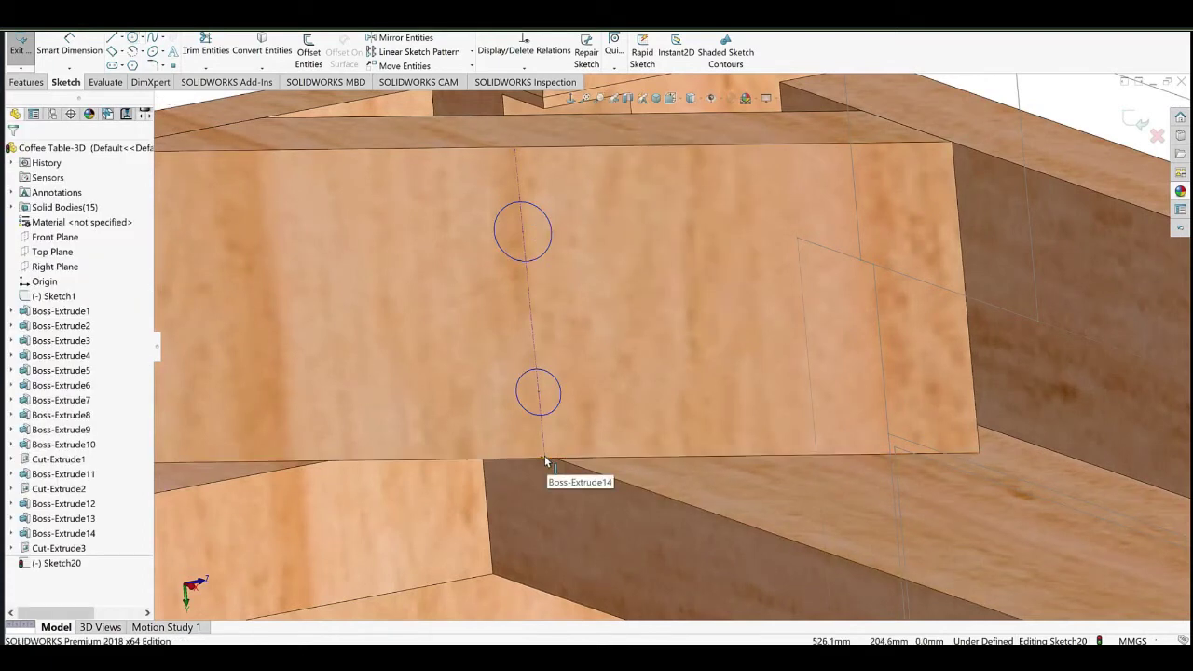
Constrain the centerline's lower end to the midpoint of the brace's lower edge and make the centerline vertical.
left_click(543, 456)
left_click(533, 459, "ctrl")
left_click(556, 420)
left_click(531, 329)
left_click(570, 300)
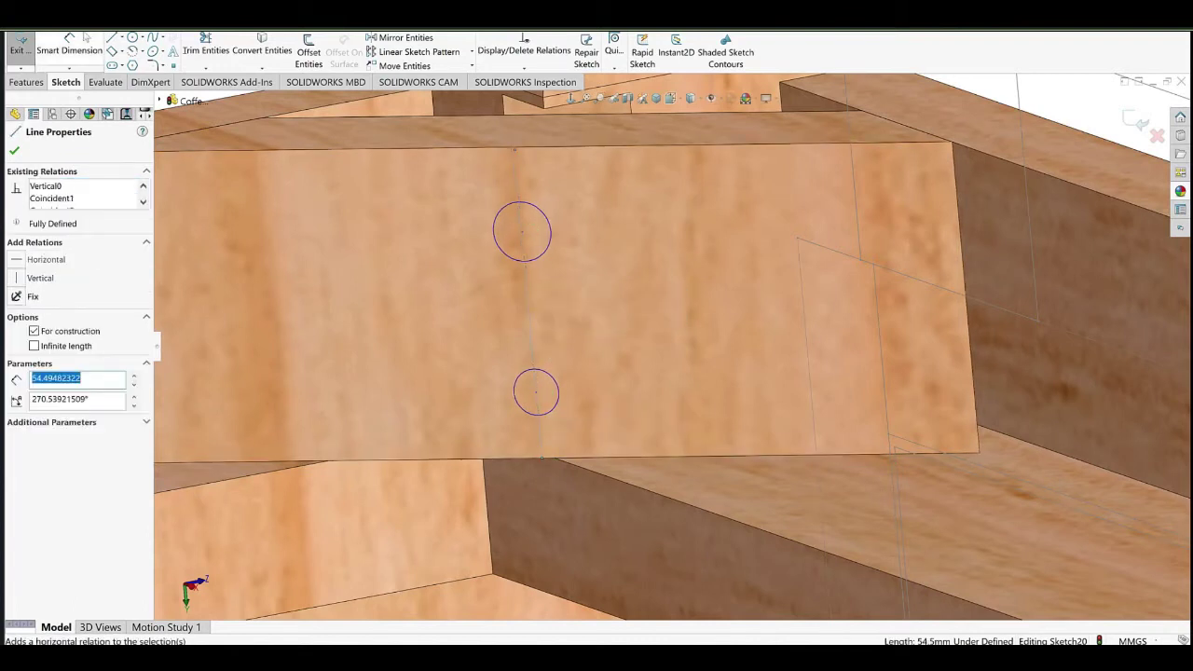
Dimension the lower circle's diameter at 10 mm.
right_click_drag(515, 445, 515, 409)
left_click(518, 405)
left_click(483, 412)
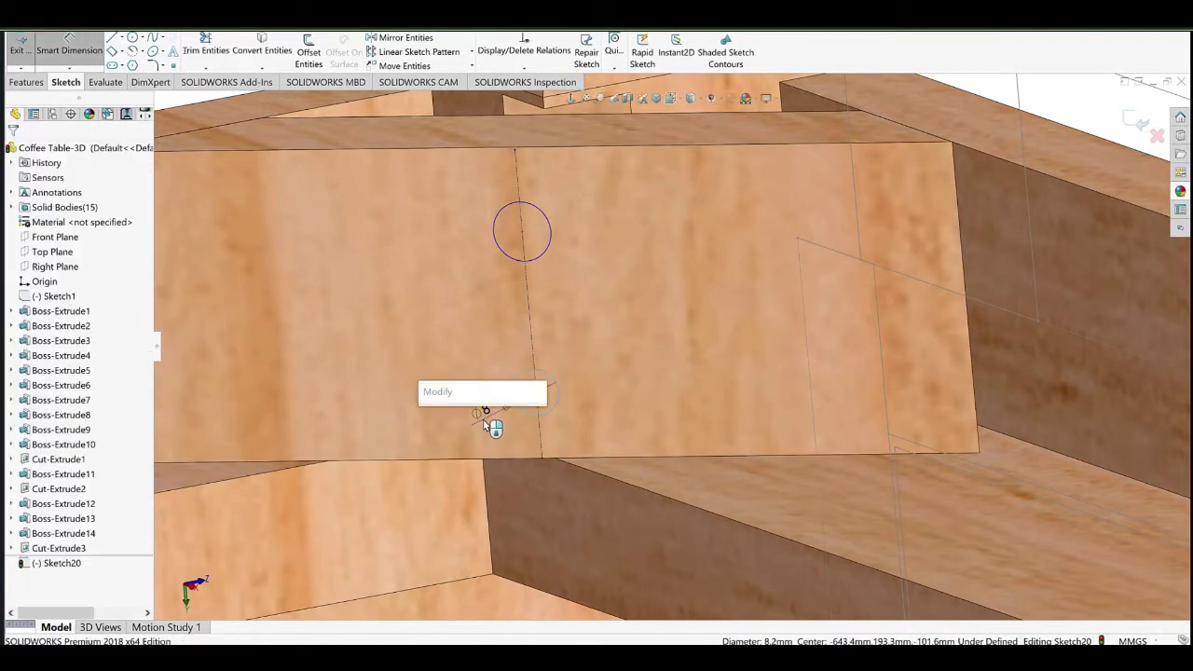
type("10")
left_click(422, 436)
Dimension the spacing between the circles at 30 mm and the lower circle's center at 15 mm from the brace's lower edge.
left_click(541, 255)
left_click(556, 373)
left_click(449, 322)
type("30")
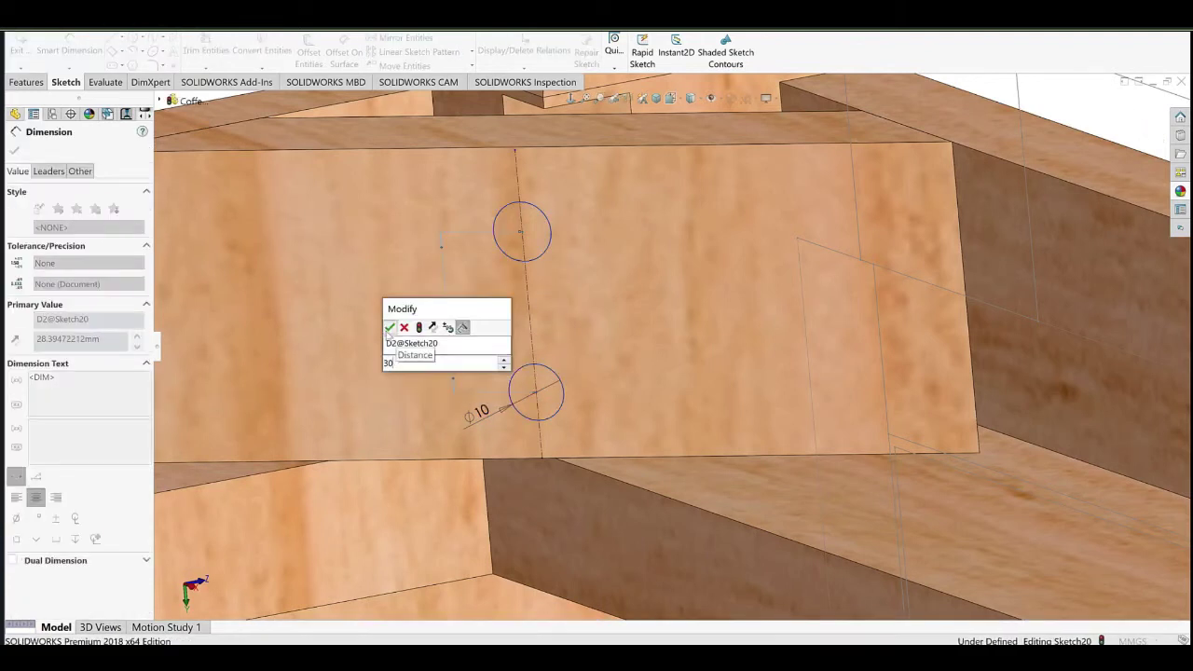
key("Return")
left_click(532, 431)
left_click(456, 433)
type("15")
key("Return")
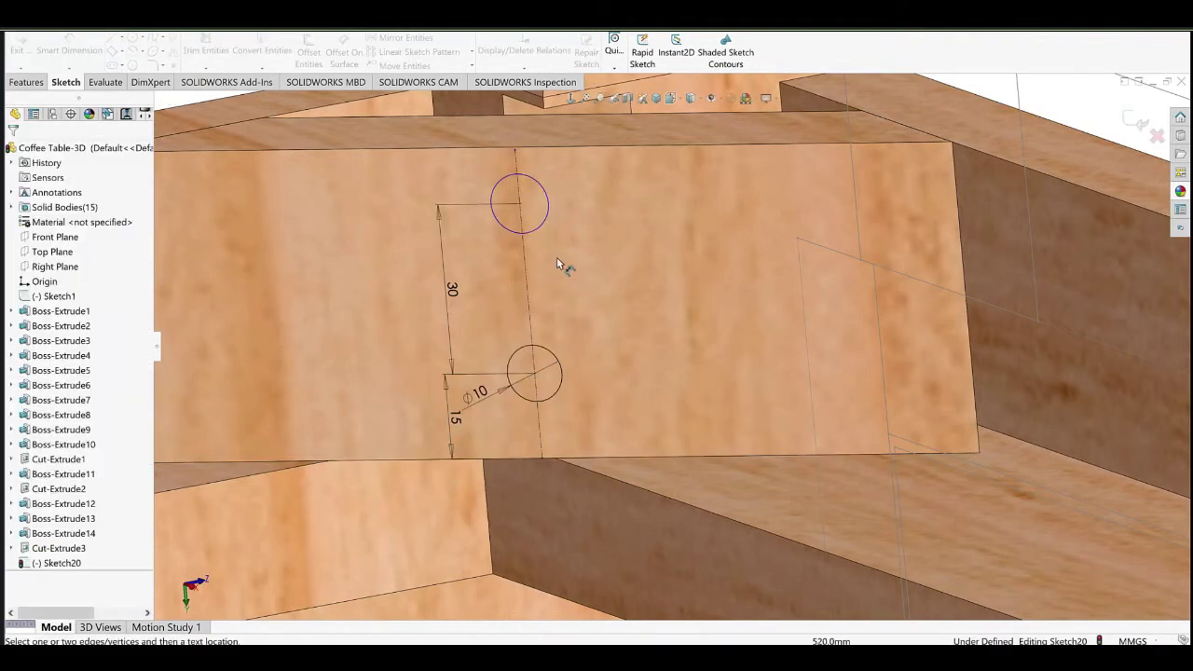
Make the two circles equal in size.
right_click(639, 265)
left_click(663, 296)
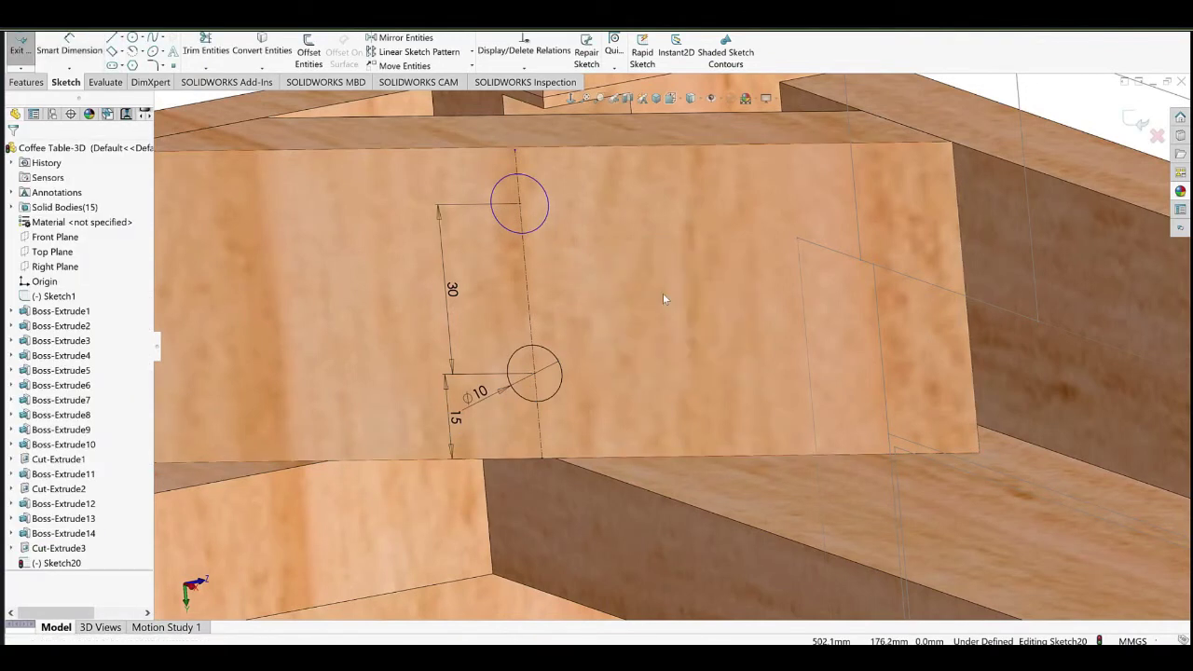
left_click(541, 222)
left_click(560, 365, "ctrl")
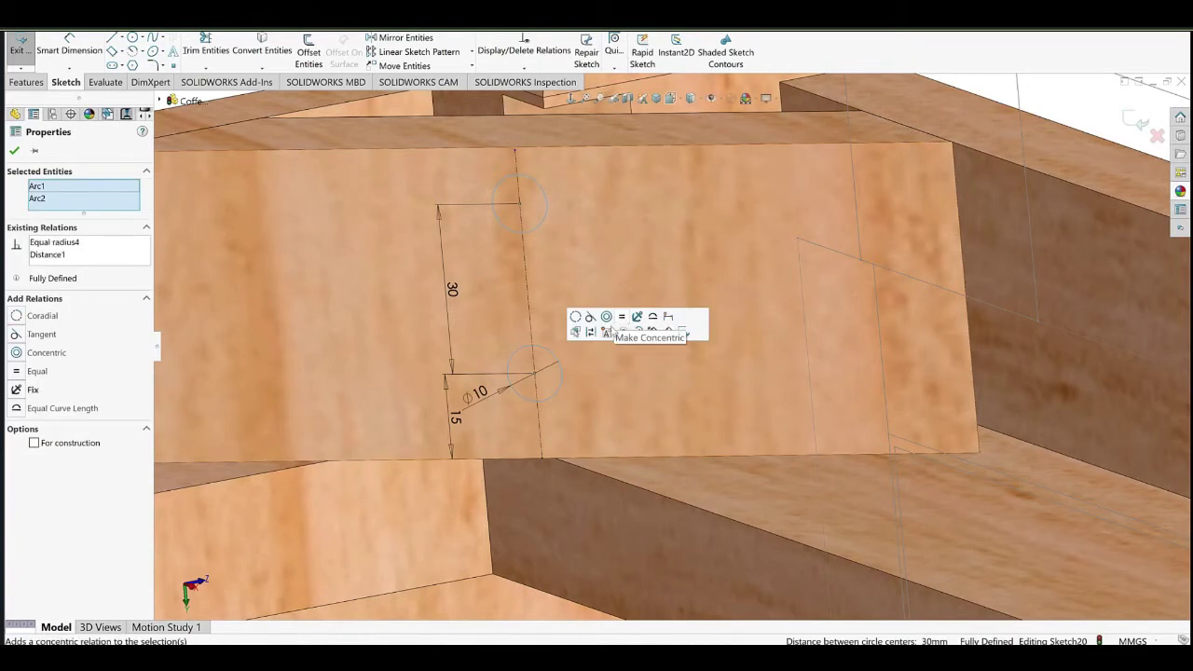
scroll(611, 329, "up", 3)
Add a reference dimension from the brace's upper edge to the upper circle, measured to the circle's nearest point.
middle_click_drag(589, 359, 599, 336)
left_click(386, 180)
scroll(615, 276, "down", 5)
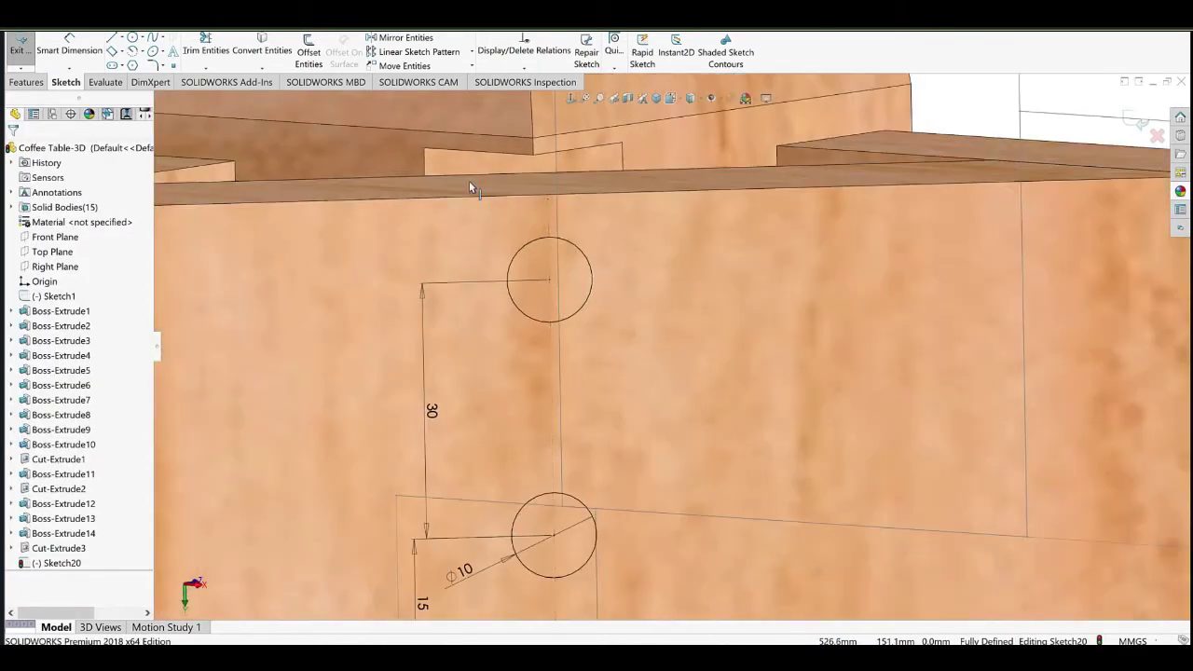
left_click(593, 194)
left_click(566, 240)
left_click(660, 238)
left_click(688, 328)
left_click(668, 237)
left_click(49, 171)
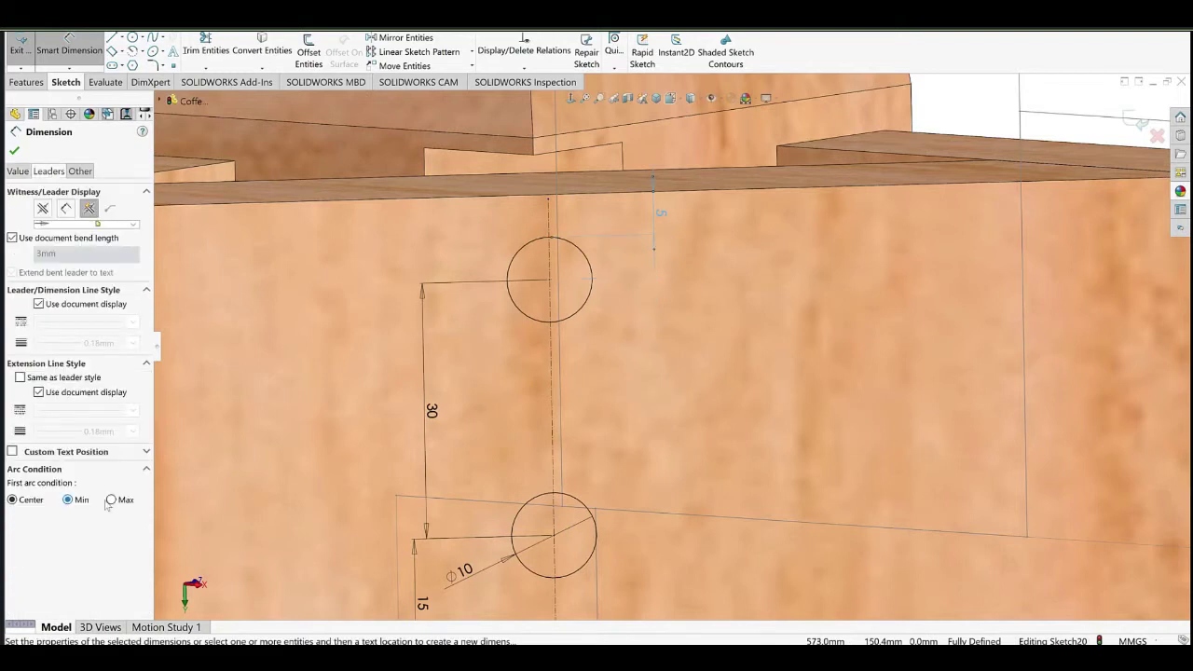
Set the spacing between the two circles to 25 mm.
left_click(646, 318)
scroll(641, 382, "up", 4)
scroll(585, 382, "down", 2)
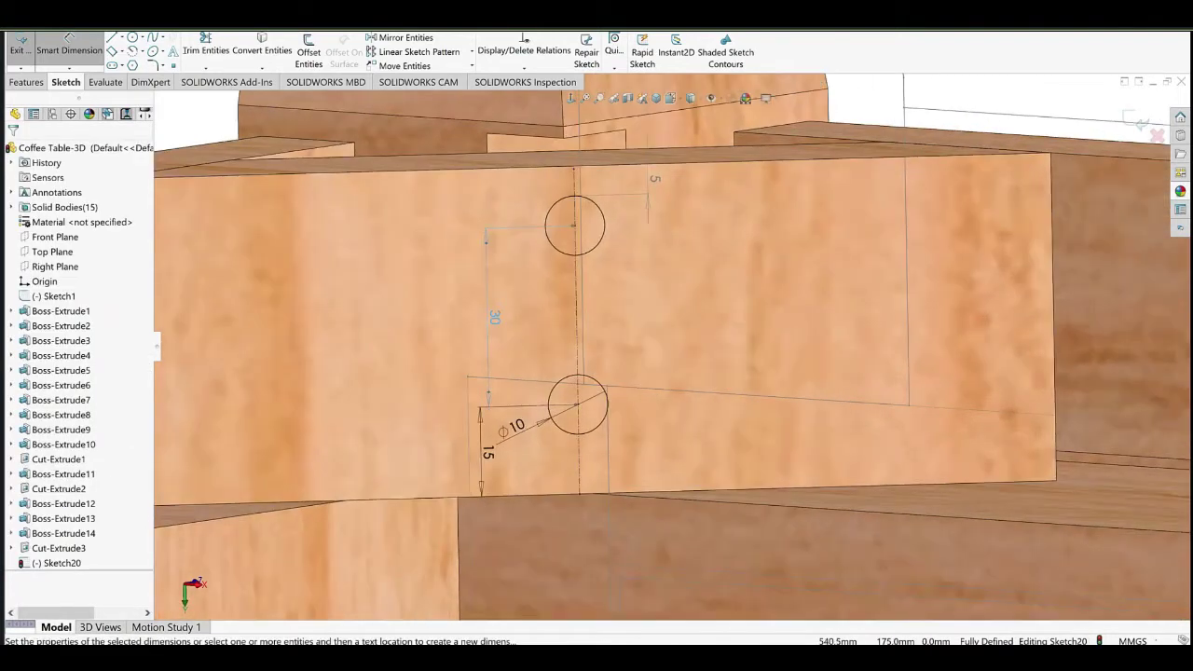
double_click(494, 318)
type("25")
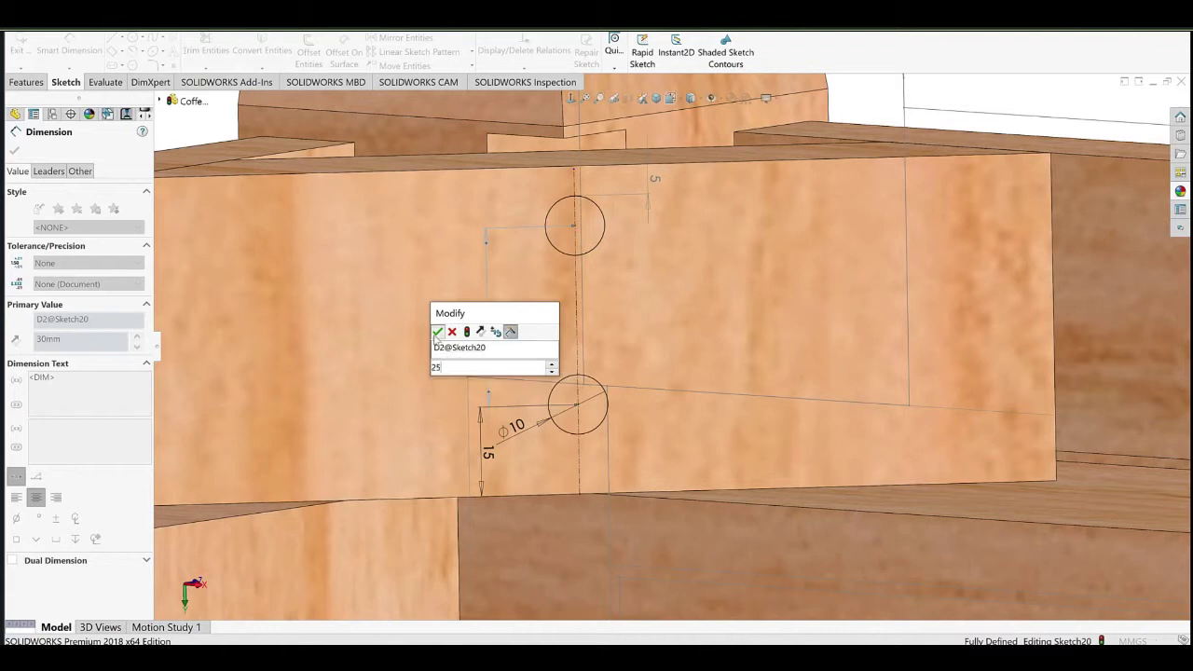
key("Return")
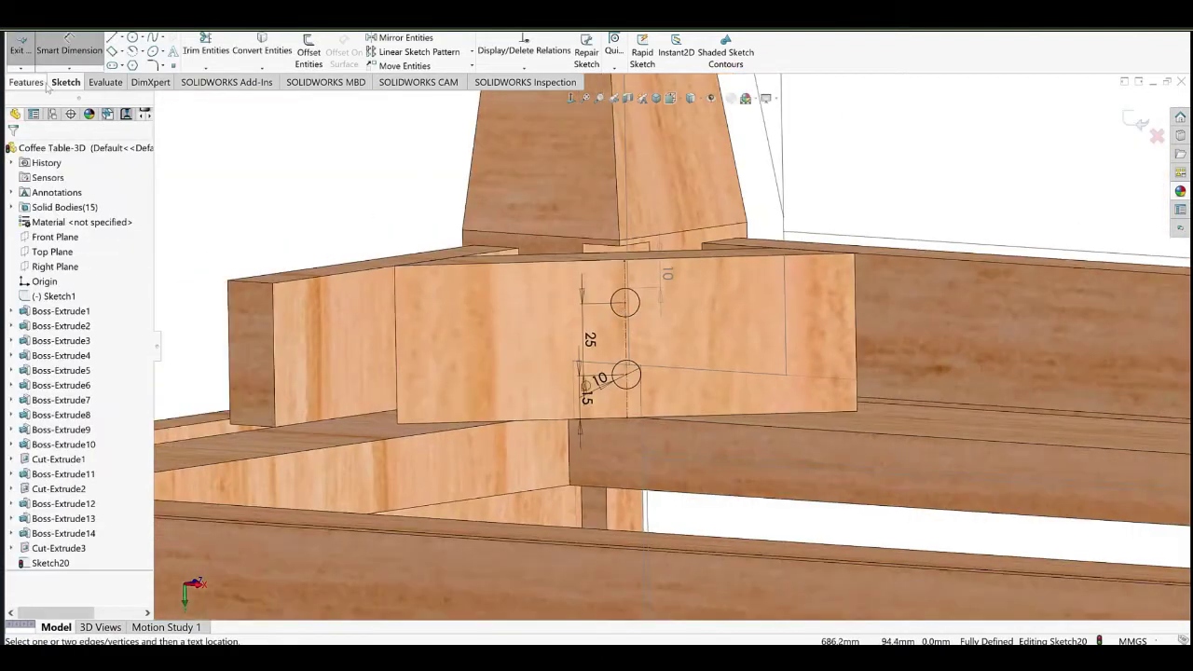
Cut the two circles as bolt holes through the corner brace to a blind depth of 70 mm.
left_click(37, 82)
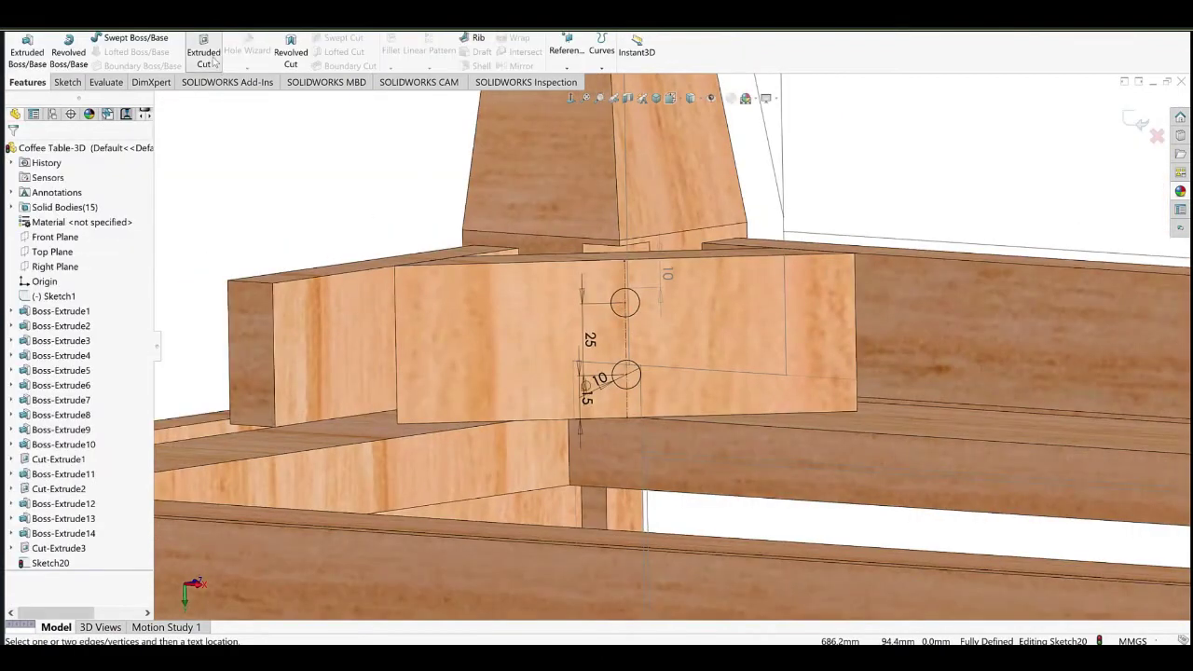
left_click(203, 51)
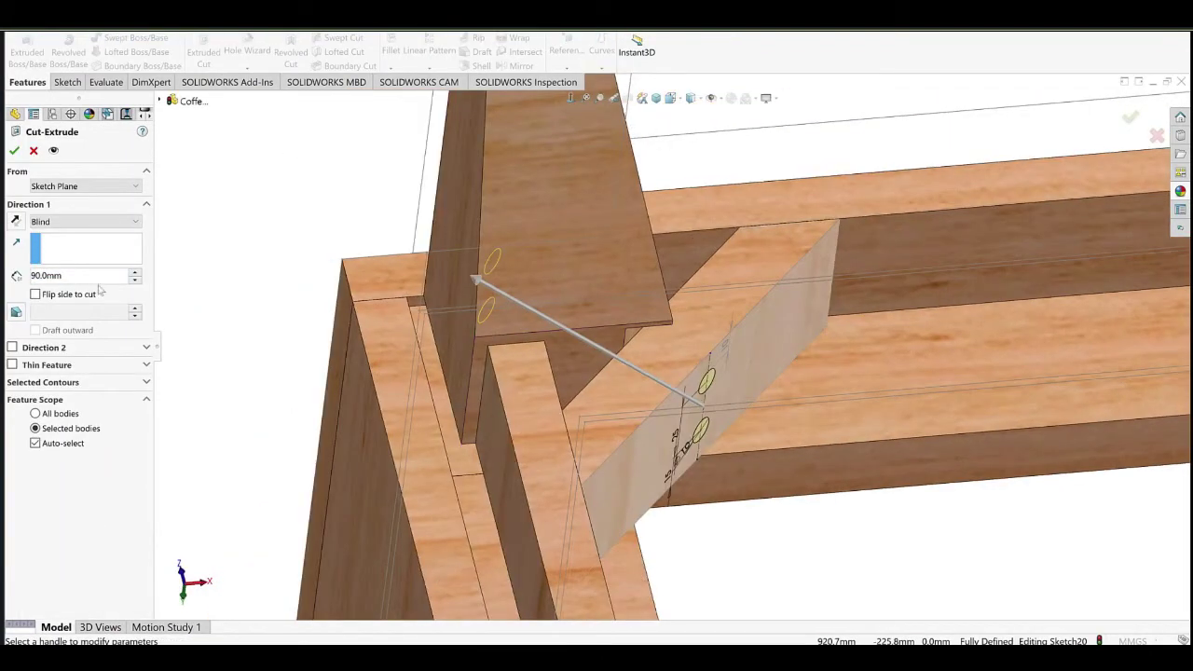
mouse_move(589, 352)
middle_mouse_down()
mouse_move(685, 346)
mouse_move(602, 354)
middle_mouse_up()
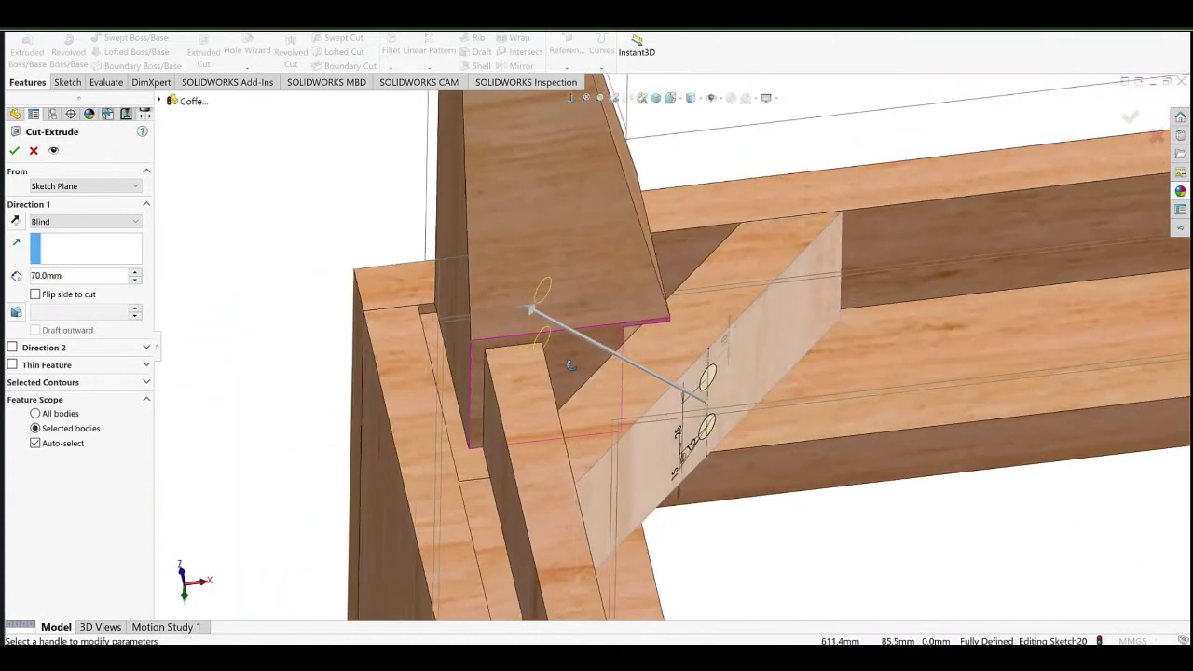
middle_click_drag(512, 339, 355, 371)
key("Return")
Set the D2 sketch dimension of the leg clearance cut behind the corner brace to 53 mm.
middle_click_drag(704, 364, 635, 306)
scroll(630, 305, "down", 3)
left_click(625, 308)
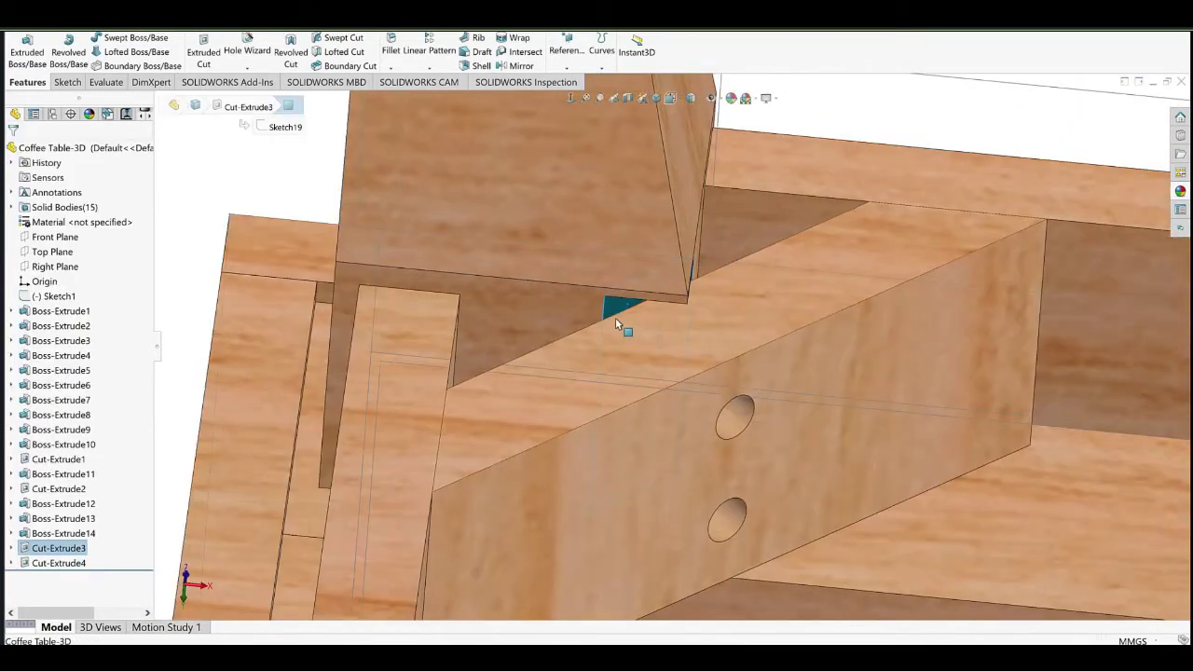
scroll(650, 353, "up", 3)
double_click(632, 337)
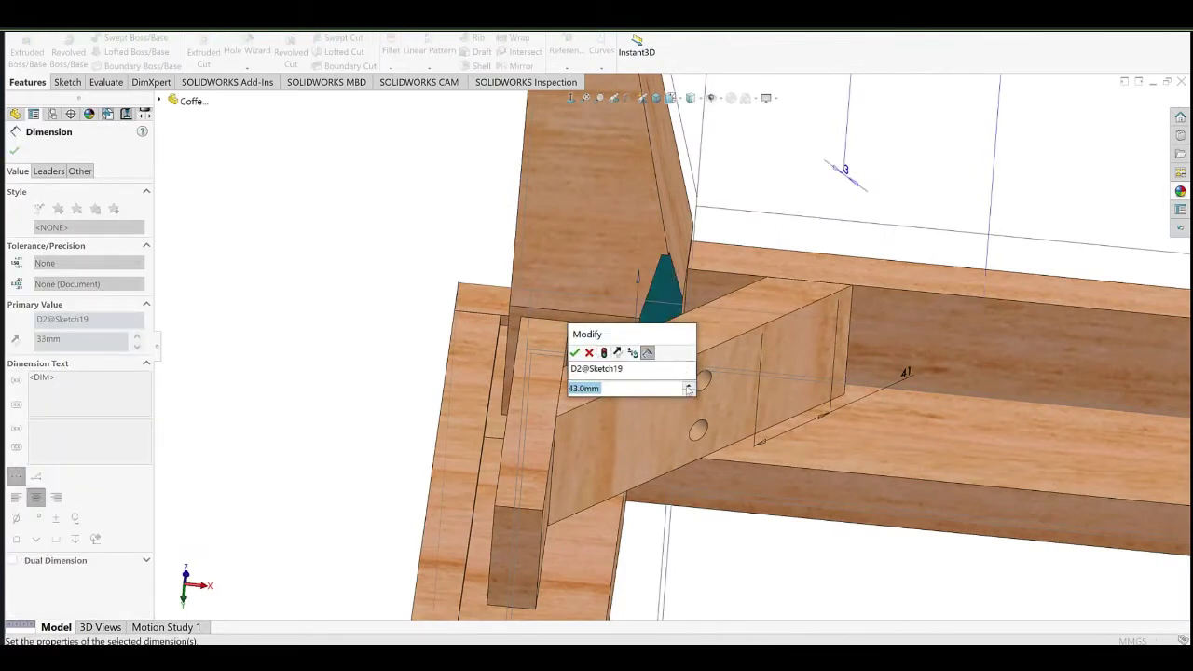
left_click(575, 353)
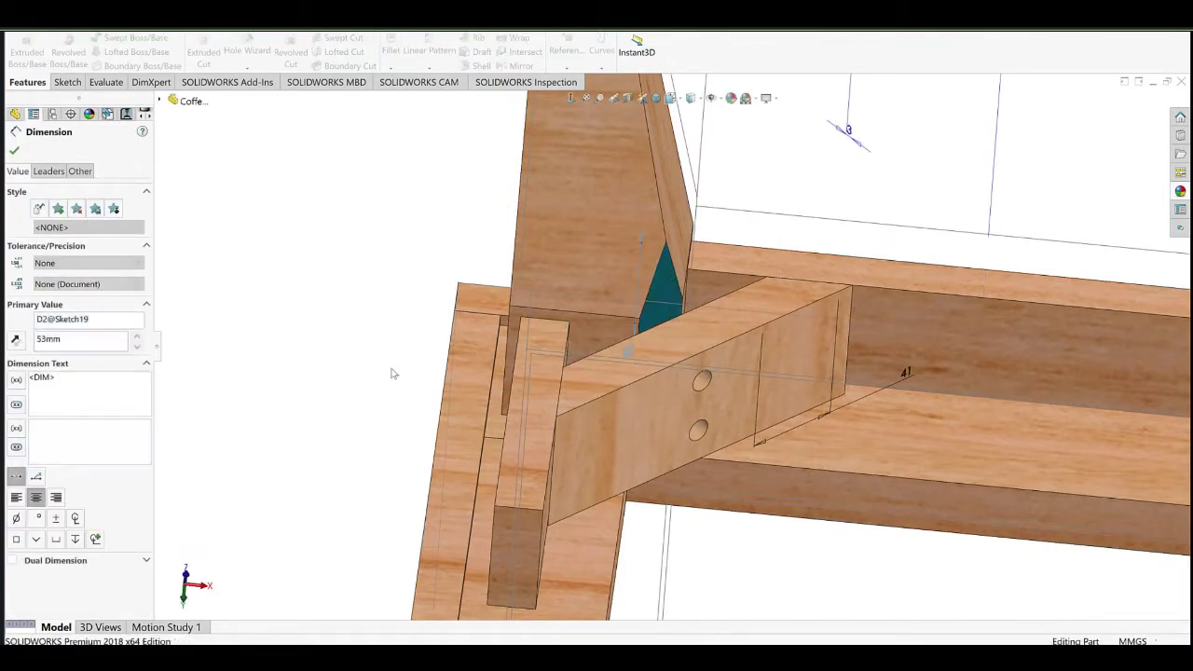
left_click(394, 373)
mouse_move(606, 317)
middle_mouse_down()
mouse_move(699, 355)
mouse_move(602, 308)
mouse_move(602, 333)
middle_mouse_up()
Set the corner brace's length to 165 mm and rebuild the model.
left_click(656, 337)
left_click(701, 317, "ctrl")
scroll(699, 355, "down", 4)
scroll(604, 333, "up", 5)
double_click(702, 398)
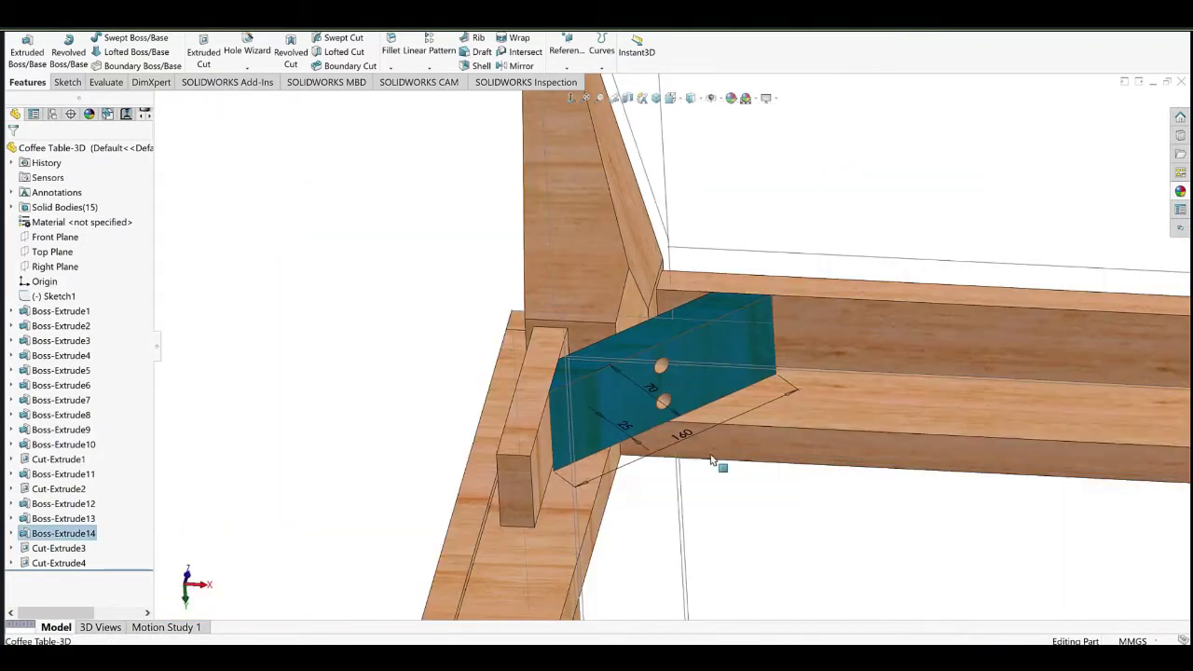
double_click(684, 435)
type("165")
left_click(628, 452)
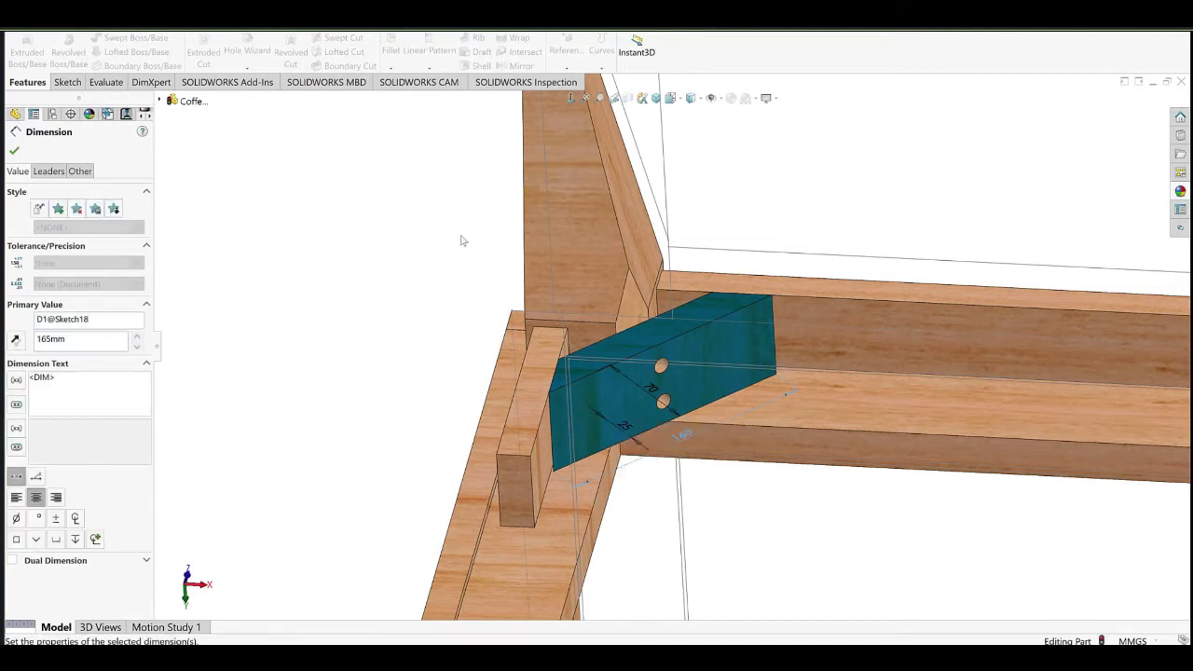
left_click(462, 240)
key("ctrl+b")
Examine how the corner brace, leg and base rails meet from several angles.
middle_click_drag(615, 456, 653, 307)
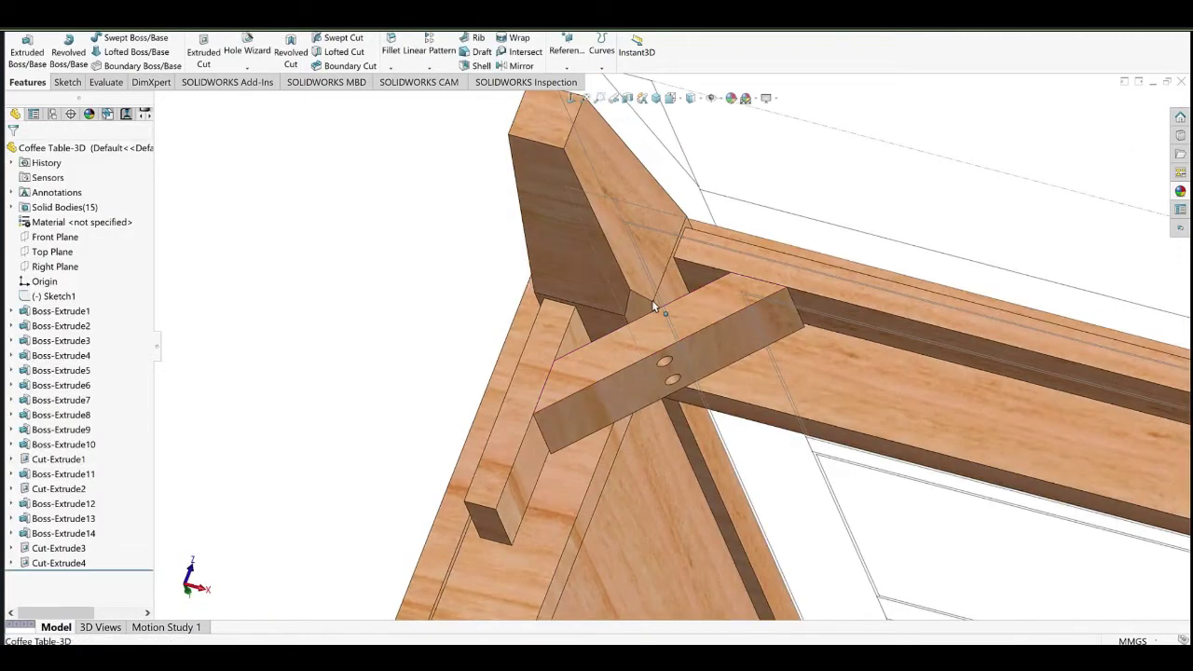
scroll(747, 413, "up", 4)
middle_click_drag(747, 413, 395, 294)
scroll(713, 325, "down", 2)
scroll(618, 455, "up", 4)
scroll(658, 304, "down", 3)
scroll(628, 282, "up", 2)
mouse_move(395, 294)
middle_mouse_down("ctrl")
mouse_move(595, 345)
mouse_move(628, 314)
mouse_move(599, 320)
mouse_move(606, 328)
middle_mouse_up("ctrl")
left_click(471, 441)
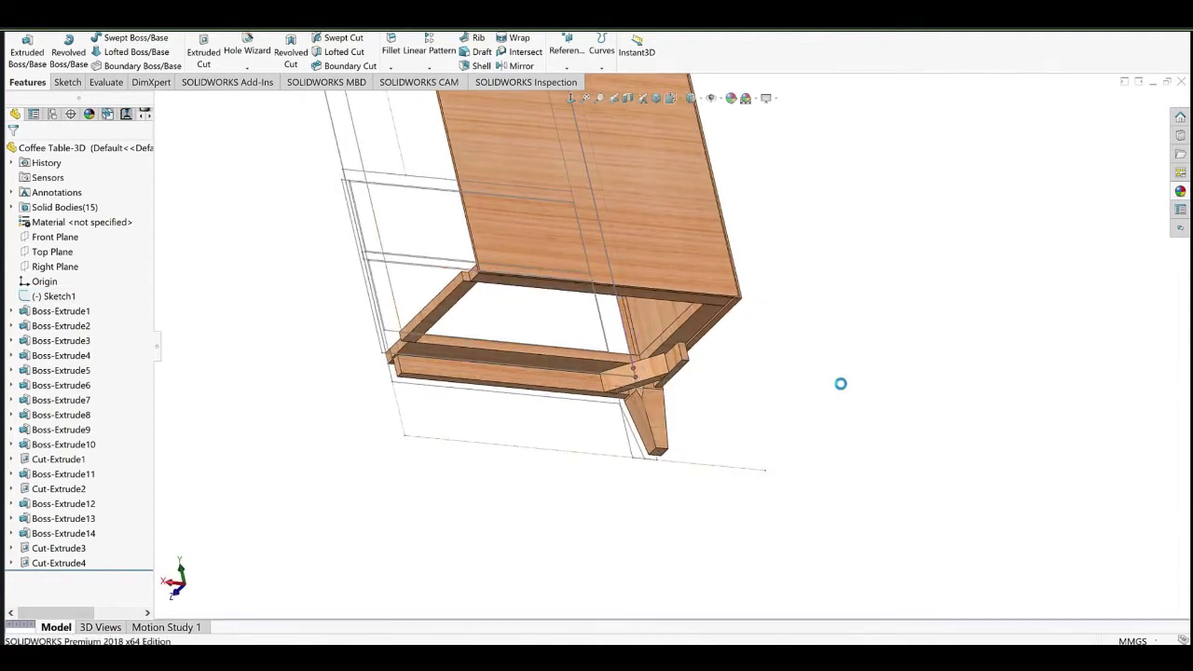
middle_click_drag(841, 383, 788, 391)
scroll(673, 384, "down", 7)
middle_click_drag(673, 384, 703, 365)
left_click(705, 365)
left_click(704, 377)
scroll(695, 359, "up", 4)
middle_click_drag(793, 207, 742, 394, "ctrl")
Set the width of the short side rail behind the corner brace to 40 mm.
left_click(682, 410)
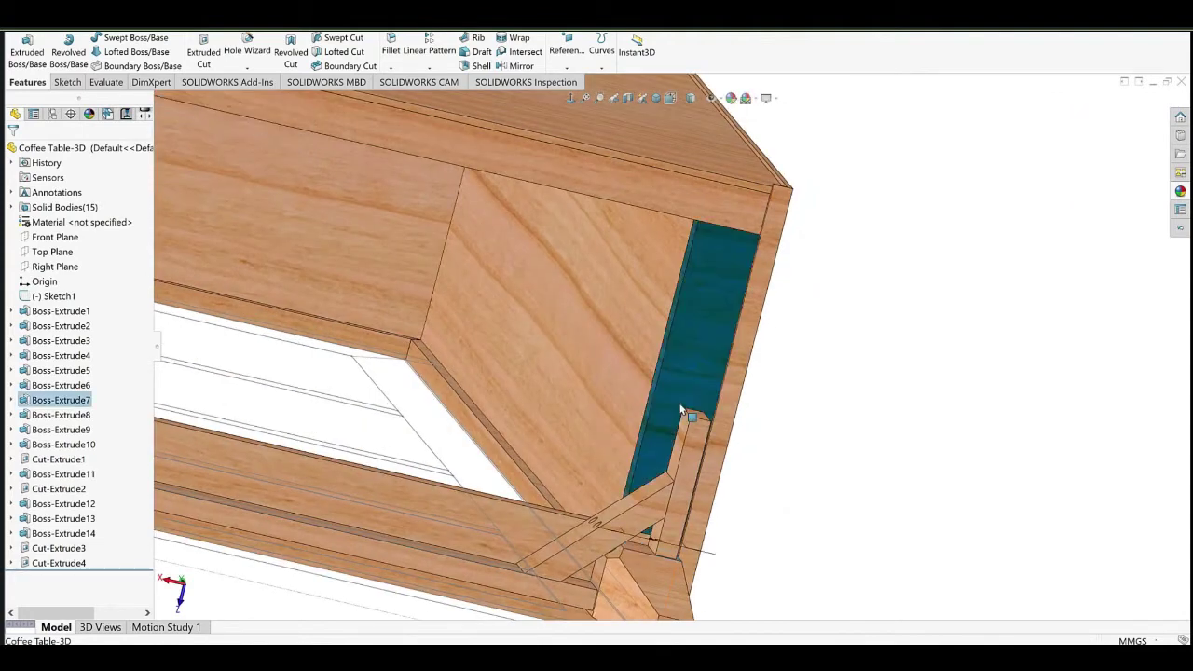
middle_click_drag(686, 435, 682, 506)
double_click(678, 475)
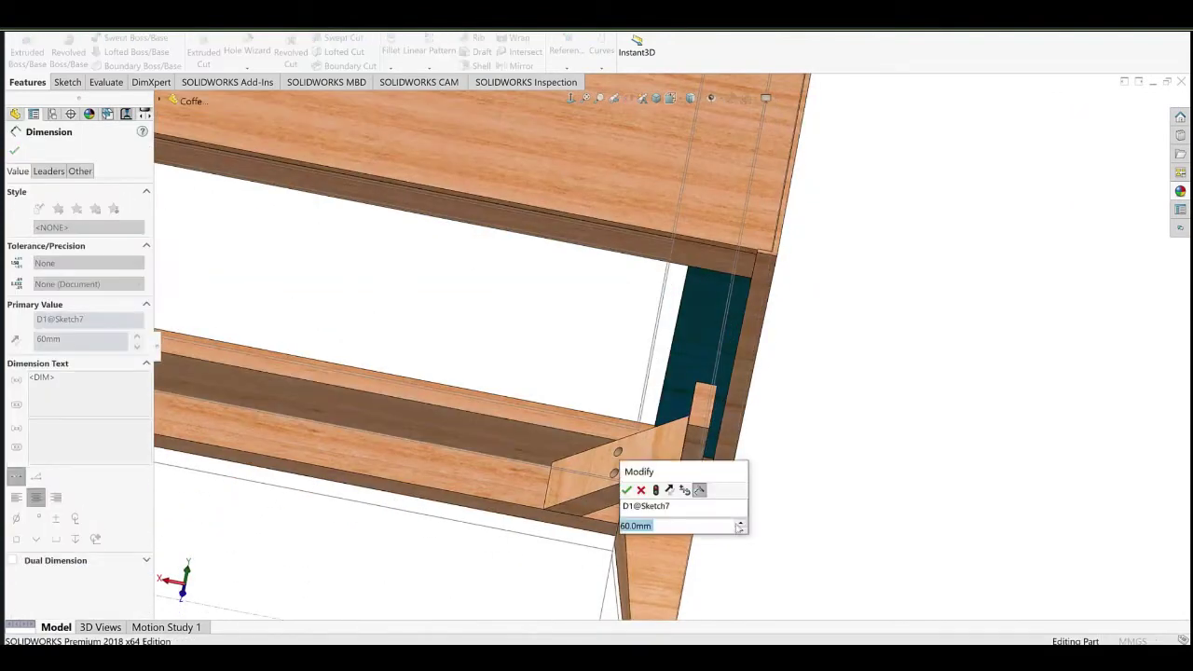
left_click(656, 490)
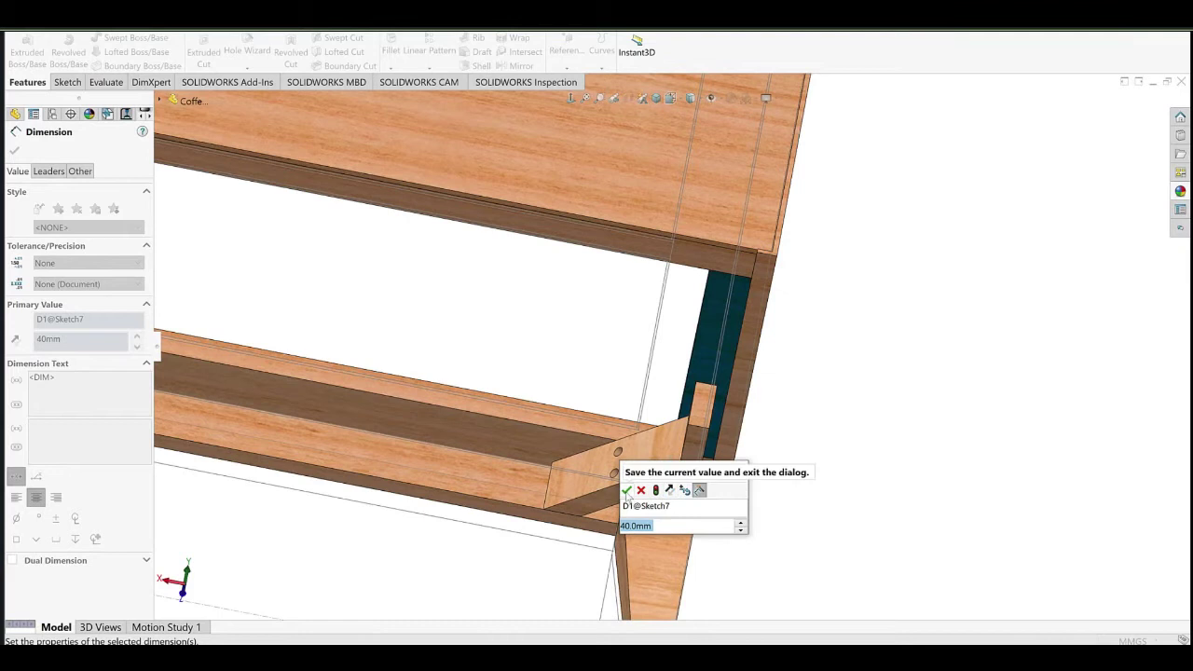
left_click(627, 493)
Set the extrusion depth of the flat front base rail to 80 mm.
middle_click_drag(687, 400, 534, 437)
scroll(709, 419, "up", 3)
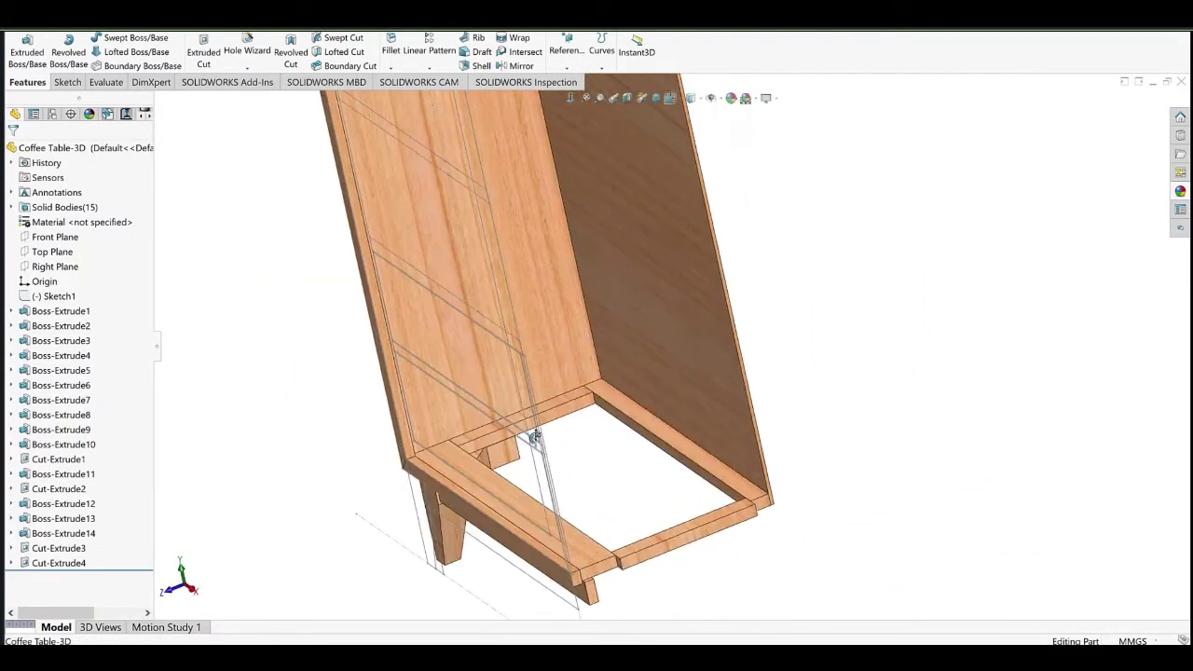
left_click(590, 551)
double_click(374, 442)
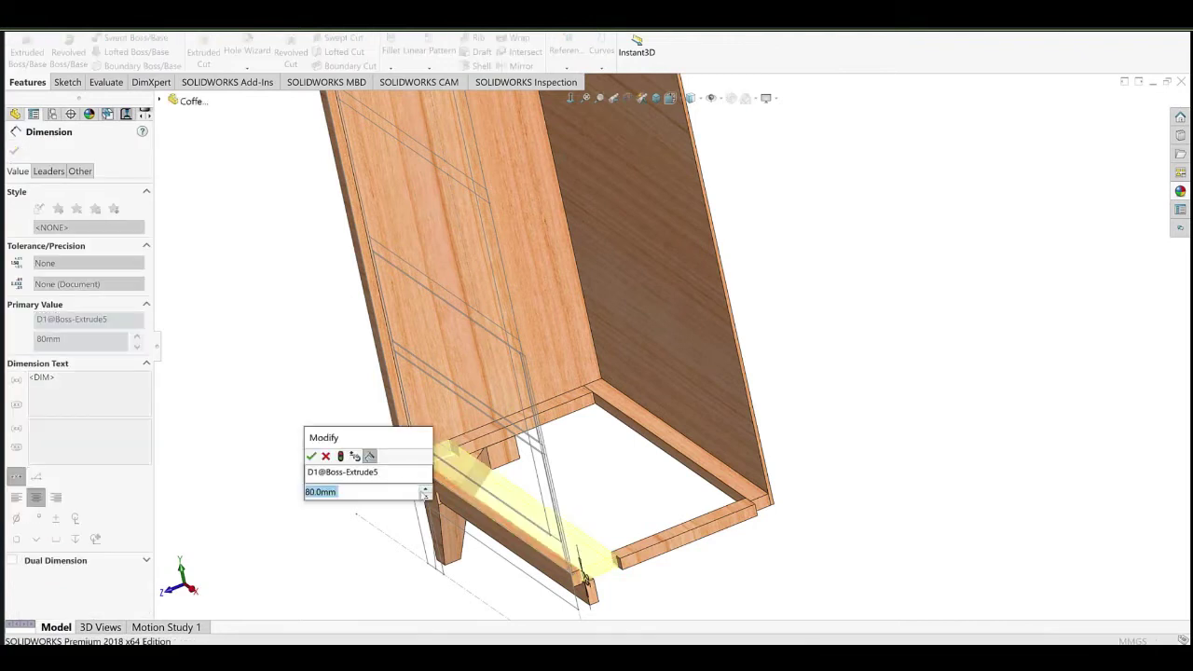
left_click(312, 456)
left_click(308, 420)
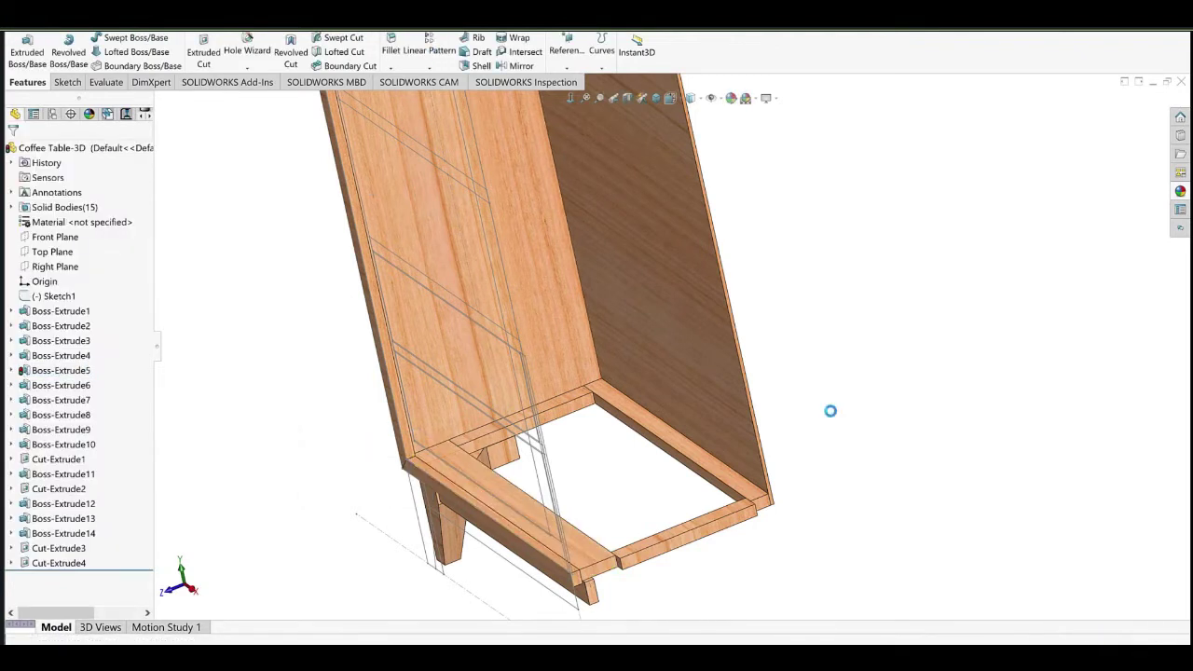
scroll(493, 484, "down", 4)
Examine the underside of the base and the leg's fit against the front and side rails.
left_click(780, 607)
scroll(625, 419, "up", 4)
mouse_move(625, 418)
middle_mouse_down()
mouse_move(705, 455)
mouse_move(747, 379)
mouse_move(759, 296)
middle_mouse_up()
scroll(766, 458, "down", 5)
scroll(817, 437, "down", 4)
middle_click_drag(818, 437, 550, 536)
scroll(636, 434, "up", 5)
scroll(613, 532, "down", 5)
left_click(777, 544)
middle_click_drag(615, 466, 538, 320)
scroll(586, 454, "up", 4)
scroll(579, 402, "down", 4)
Set distance D19 of the tapered leg's extrusion to 25 mm.
double_click(567, 395)
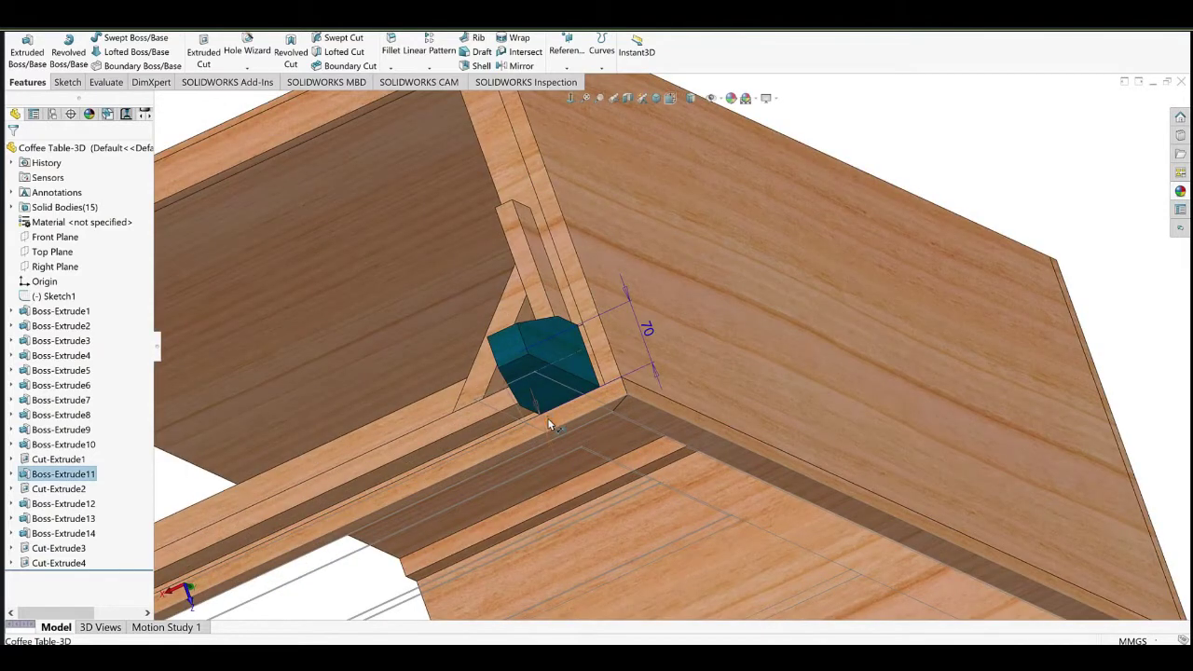
double_click(547, 417)
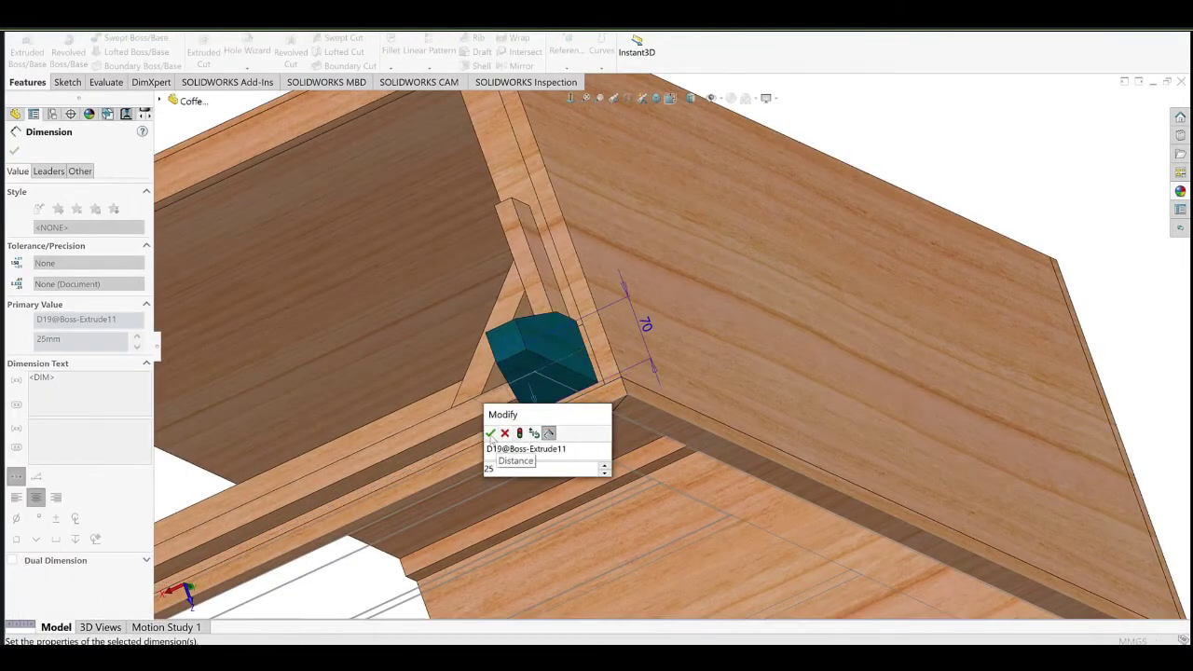
left_click(491, 435)
Set the extrusion depth of the flat front base rail to 70 mm.
middle_click_drag(511, 424, 608, 380)
left_click(417, 399)
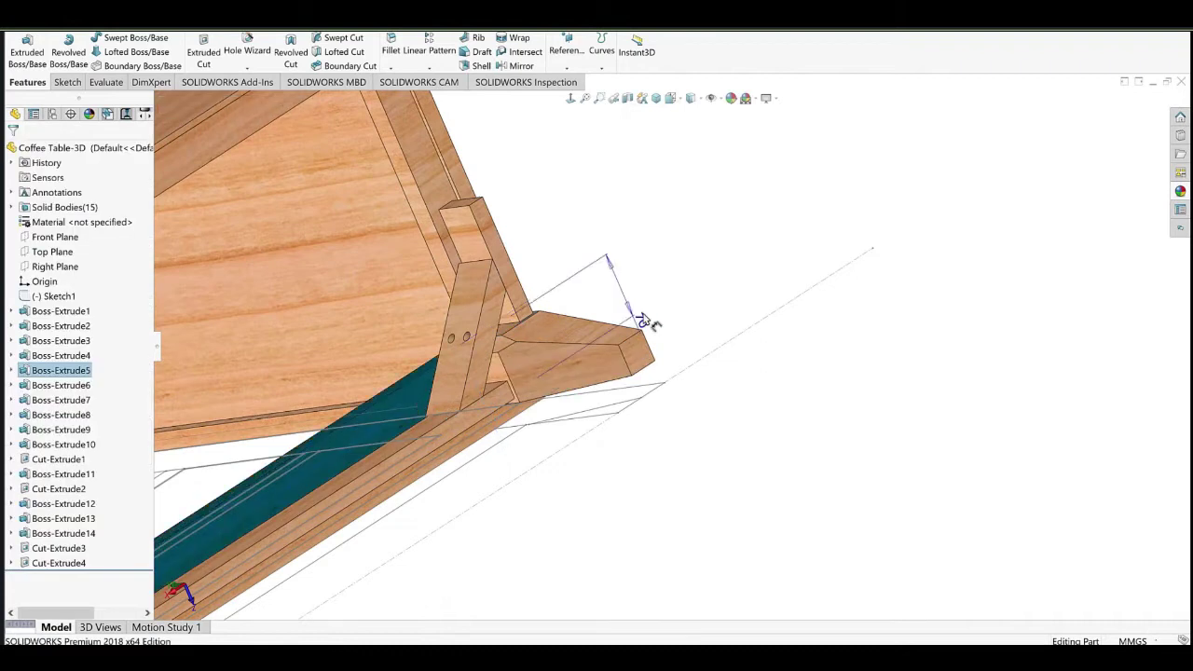
double_click(643, 320)
left_click(586, 327)
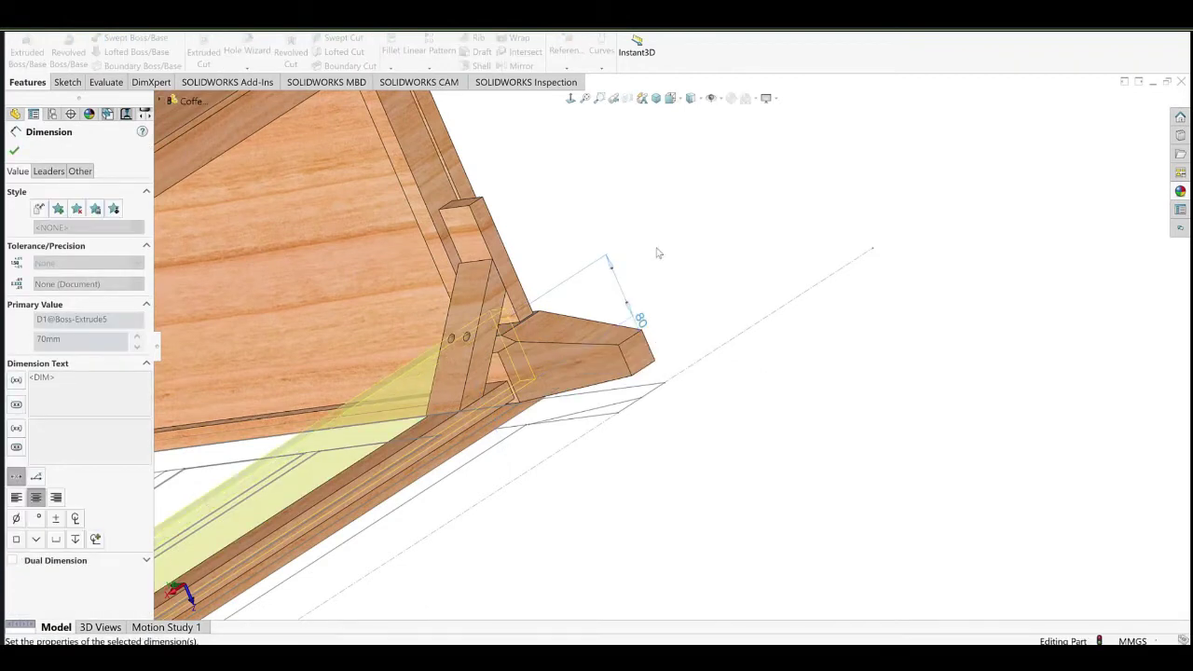
key("Escape")
Edit the panel cut's sketch, move its lower line down past the panel's bottom edge, and exit the sketch.
middle_click_drag(752, 288, 456, 373)
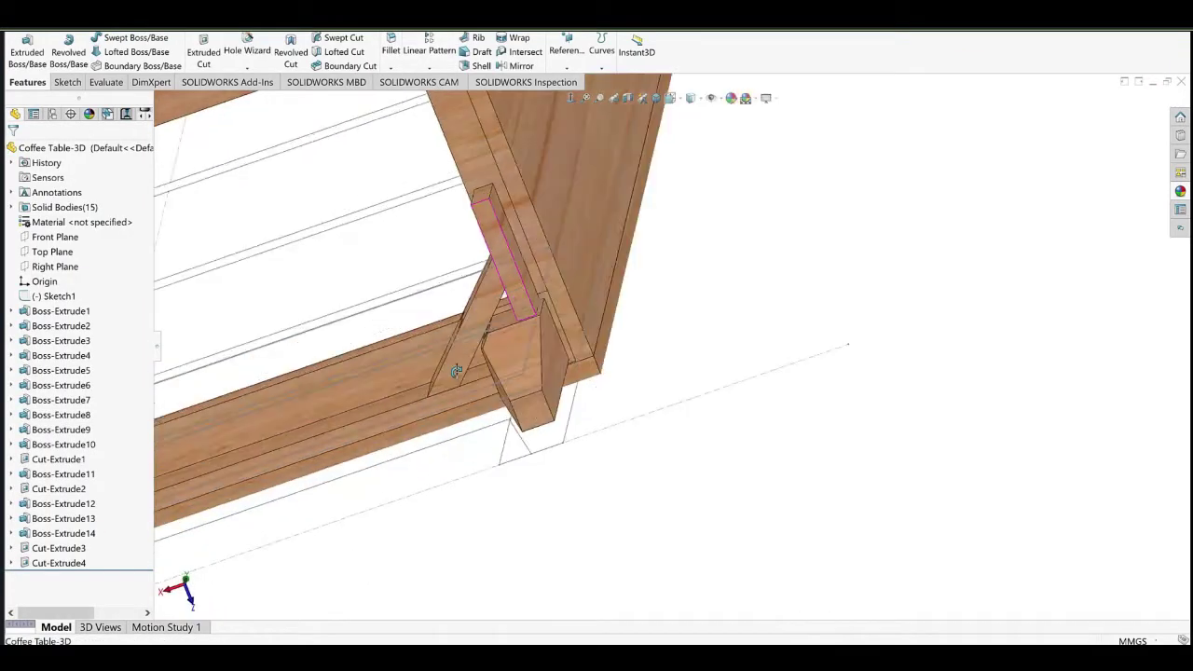
scroll(505, 295, "up", 3)
middle_click_drag(606, 397, 571, 382)
scroll(665, 434, "down", 5)
middle_click_drag(663, 419, 654, 329)
left_click(656, 329)
right_click(656, 329)
left_click(667, 305)
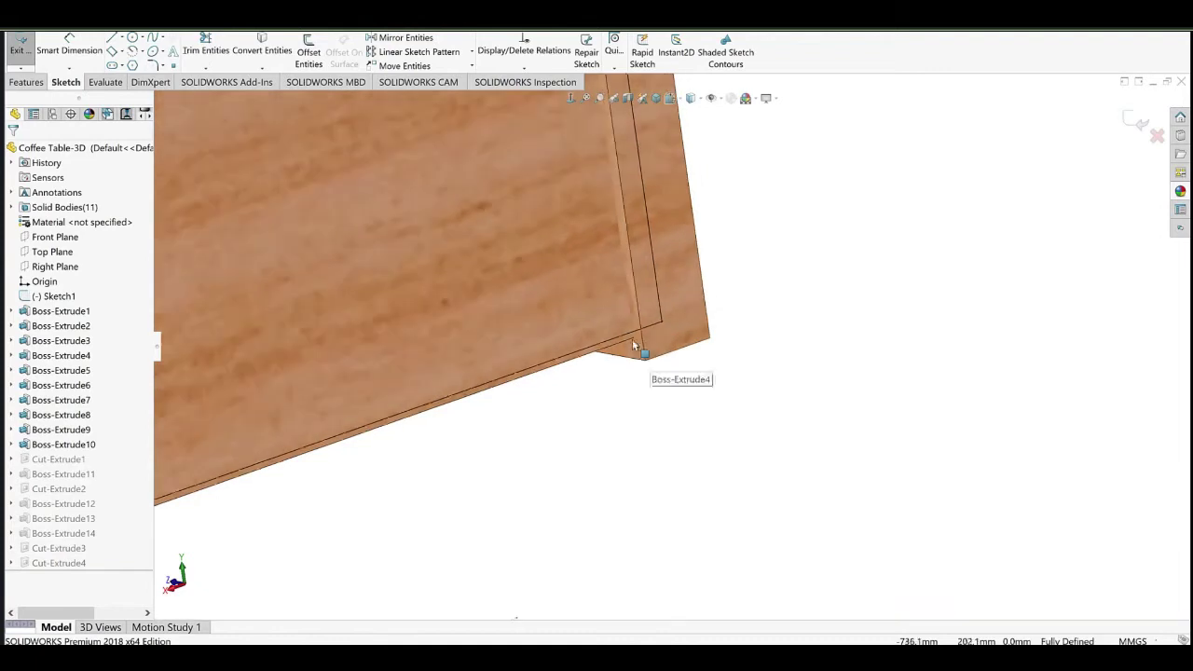
left_click(582, 352)
scroll(545, 407, "up", 8)
left_click(572, 388)
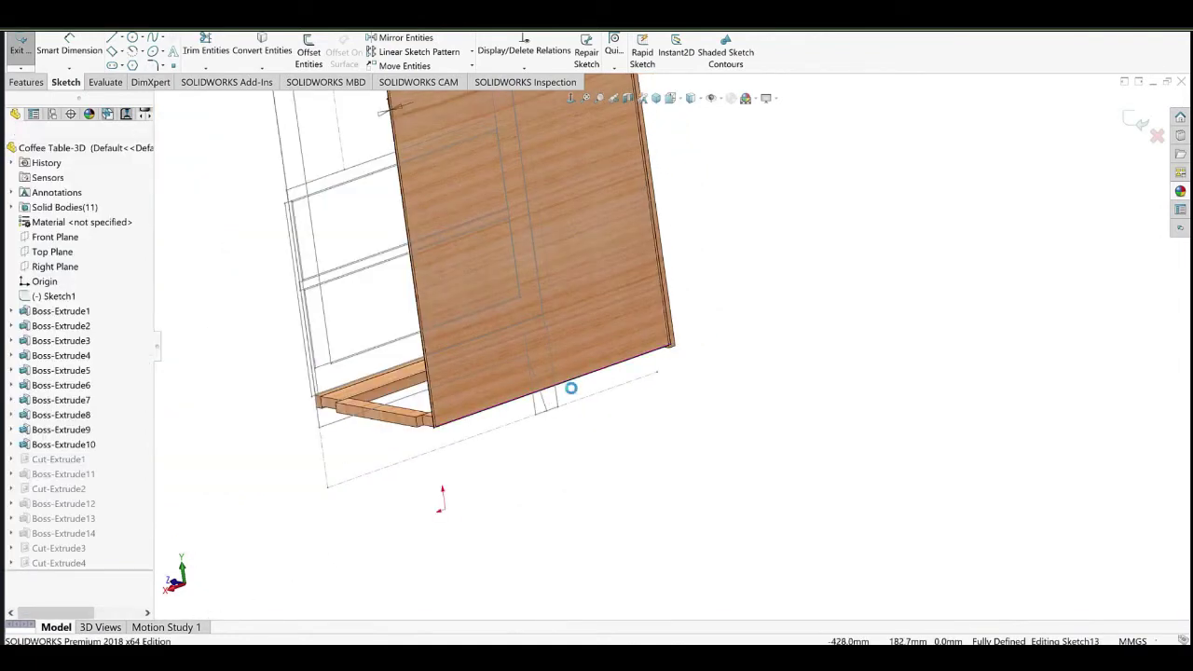
left_click_drag(570, 381, 579, 410)
double_click(731, 345)
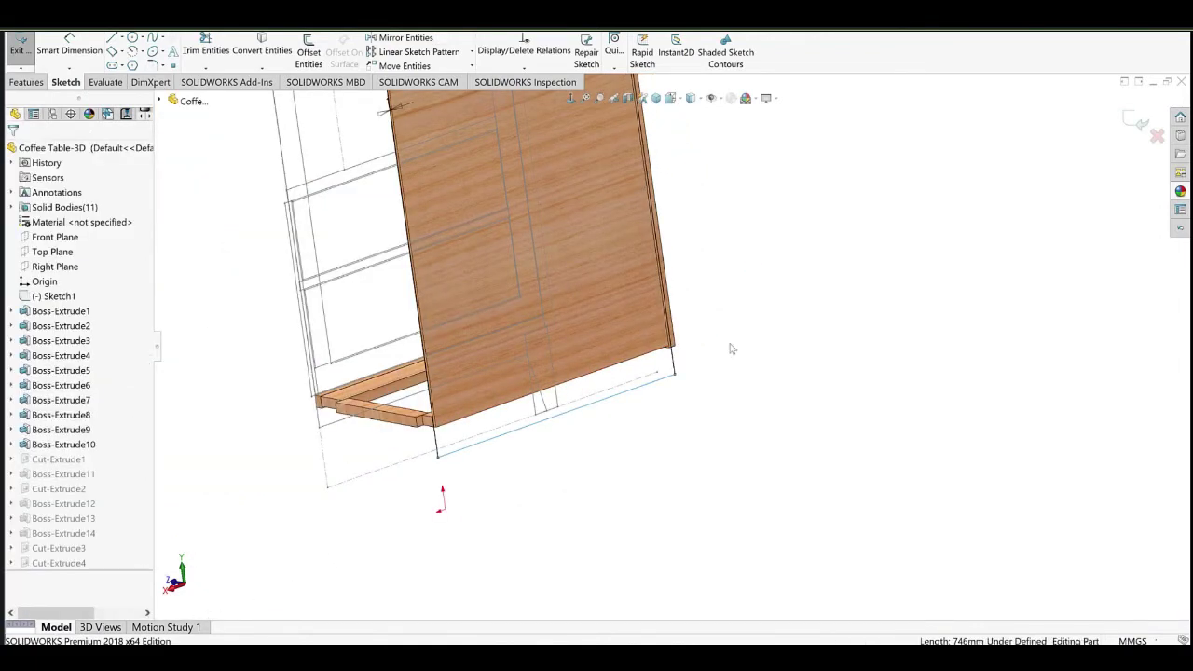
Examine the cut panel edge, the adjoining base rail faces and the cabinet from inside and outside.
scroll(669, 346, "down", 6)
middle_click_drag(640, 362, 783, 315)
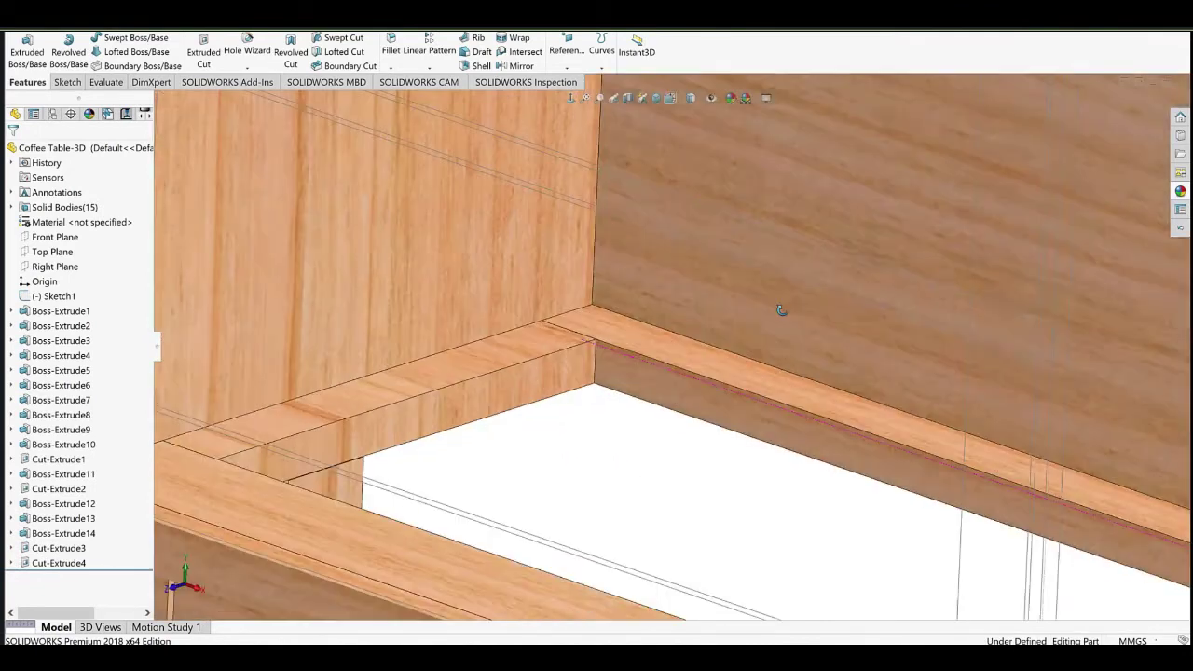
scroll(694, 369, "up", 7)
scroll(637, 454, "up", 3)
middle_click_drag(733, 247, 660, 455, "ctrl")
scroll(660, 456, "down", 4)
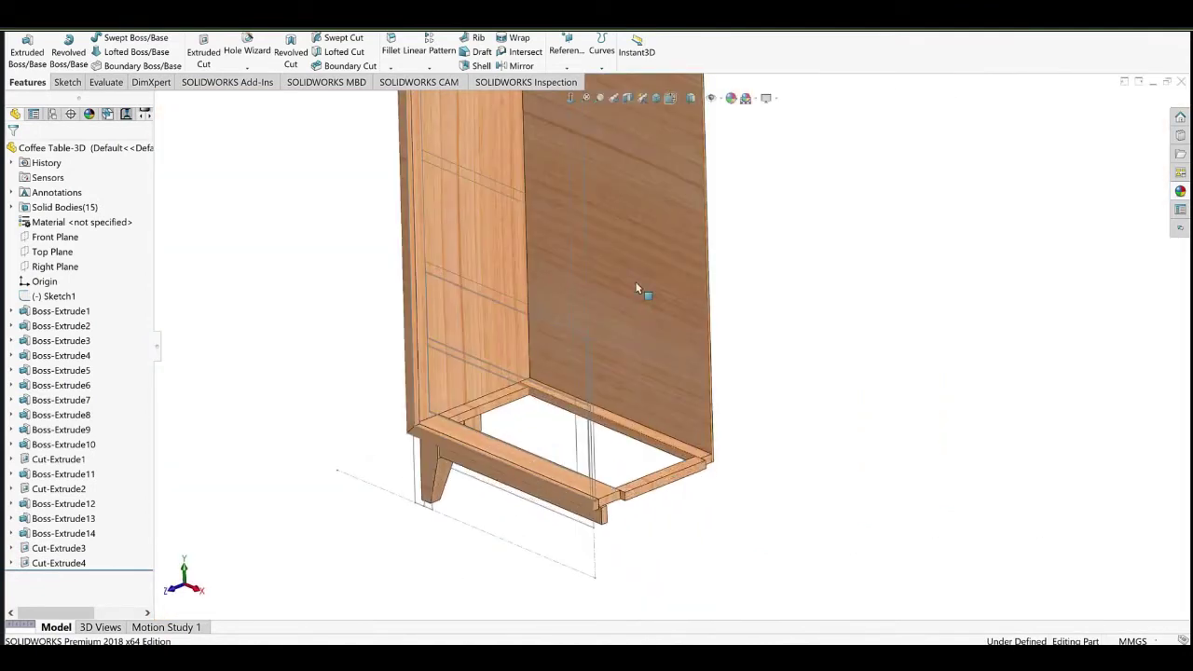
middle_click_drag(637, 283, 639, 362, "ctrl")
scroll(638, 361, "up", 4)
middle_click_drag(605, 311, 660, 326)
scroll(662, 224, "down", 6)
middle_click_drag(671, 368, 543, 306)
scroll(543, 307, "down", 5)
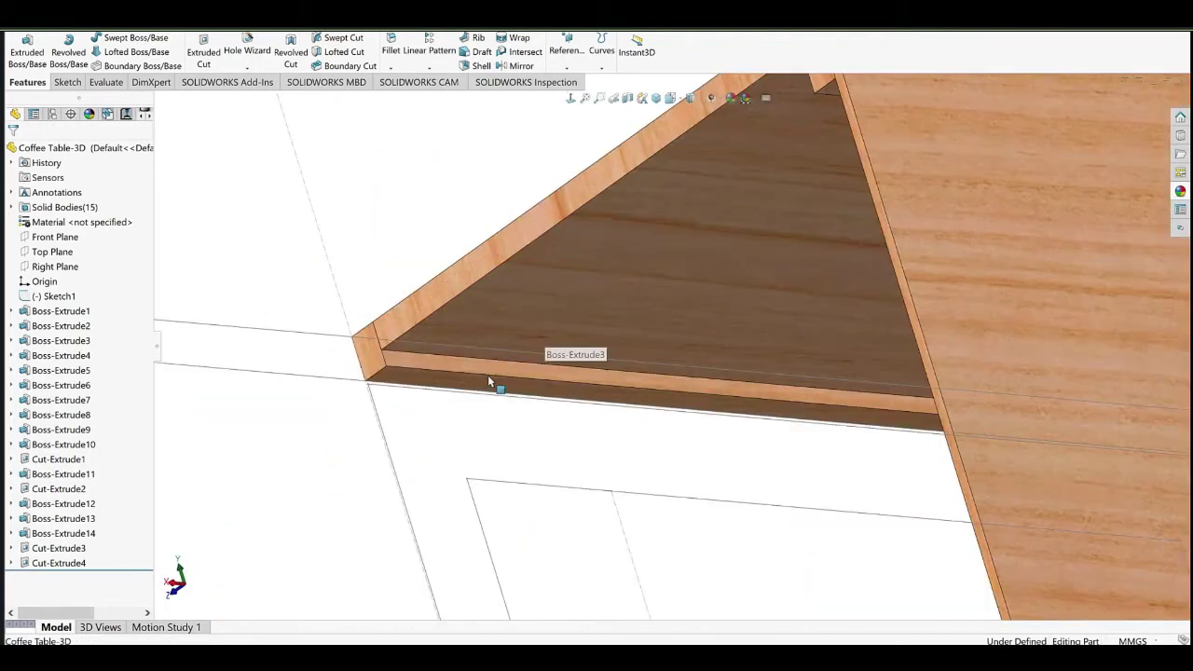
left_click(481, 381)
left_click(475, 336, "ctrl")
left_click(322, 229)
scroll(511, 245, "up", 5)
middle_click_drag(512, 245, 620, 347)
scroll(615, 349, "up", 5)
middle_click_drag(611, 352, 551, 312, "ctrl")
scroll(580, 268, "down", 5)
scroll(596, 271, "up", 5)
middle_click_drag(603, 428, 533, 342, "ctrl")
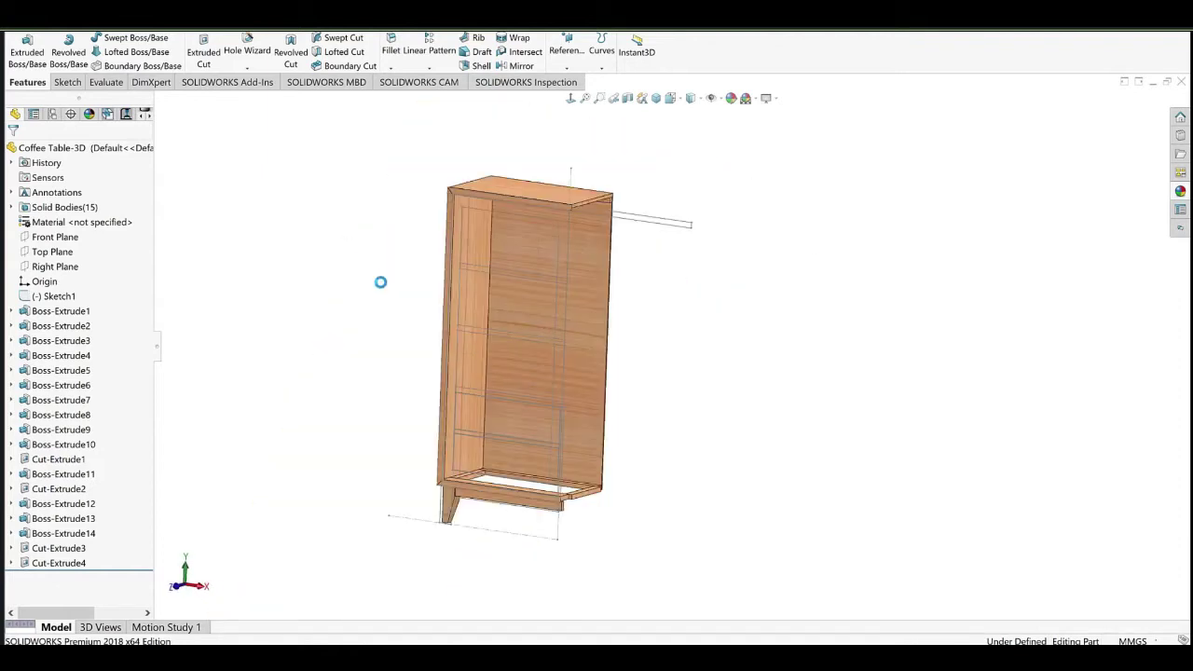
Mirror the leg, lower front base rail and drilled corner brace as bodies about the short side rail's end face.
left_click(515, 66)
middle_click_drag(497, 311, 310, 218)
left_click(86, 285)
left_click(79, 196)
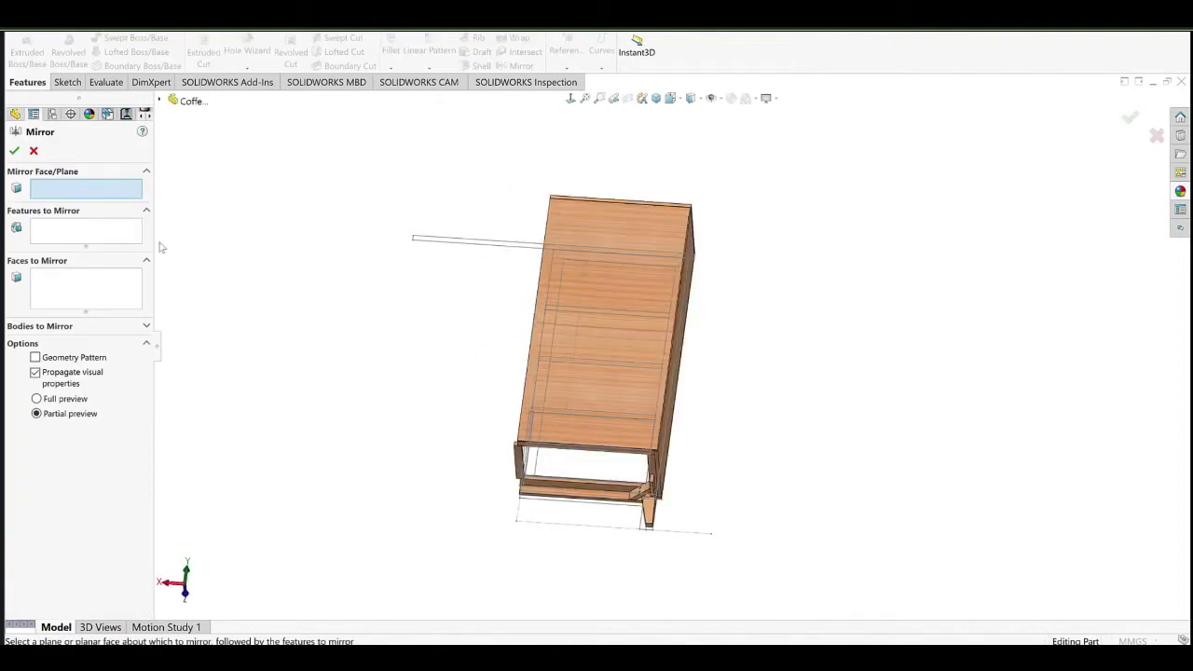
scroll(630, 534, "down", 6)
middle_click_drag(630, 530, 685, 539)
left_click(721, 319)
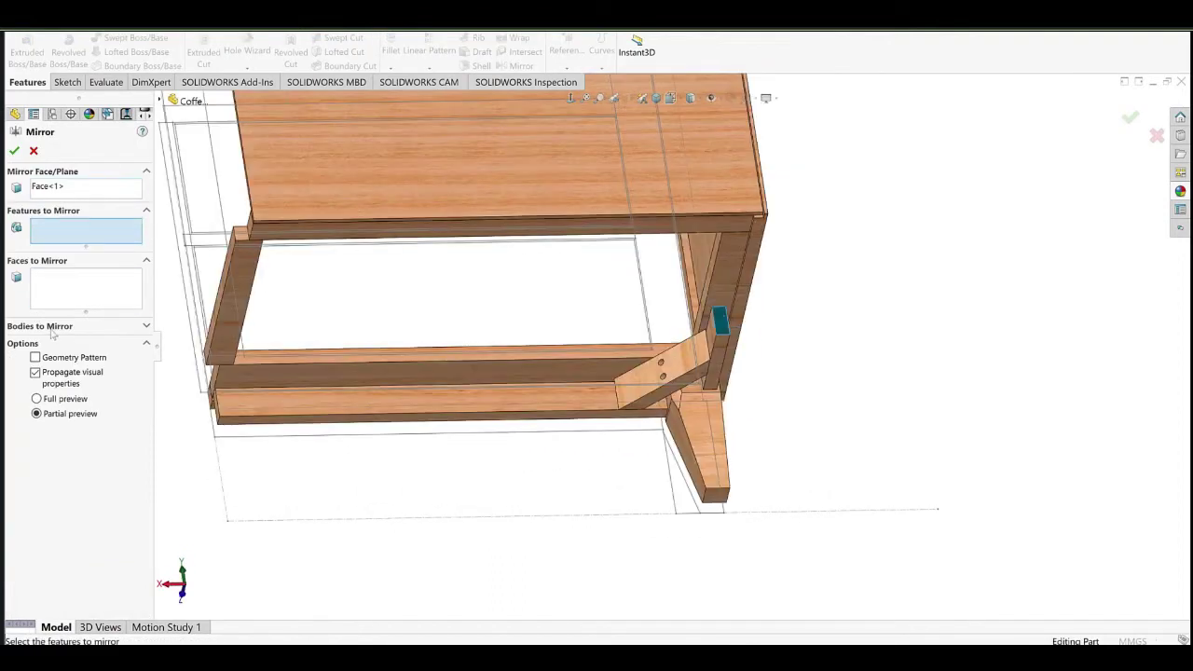
left_click(53, 326)
left_click(709, 451)
left_click(587, 396)
left_click(638, 392)
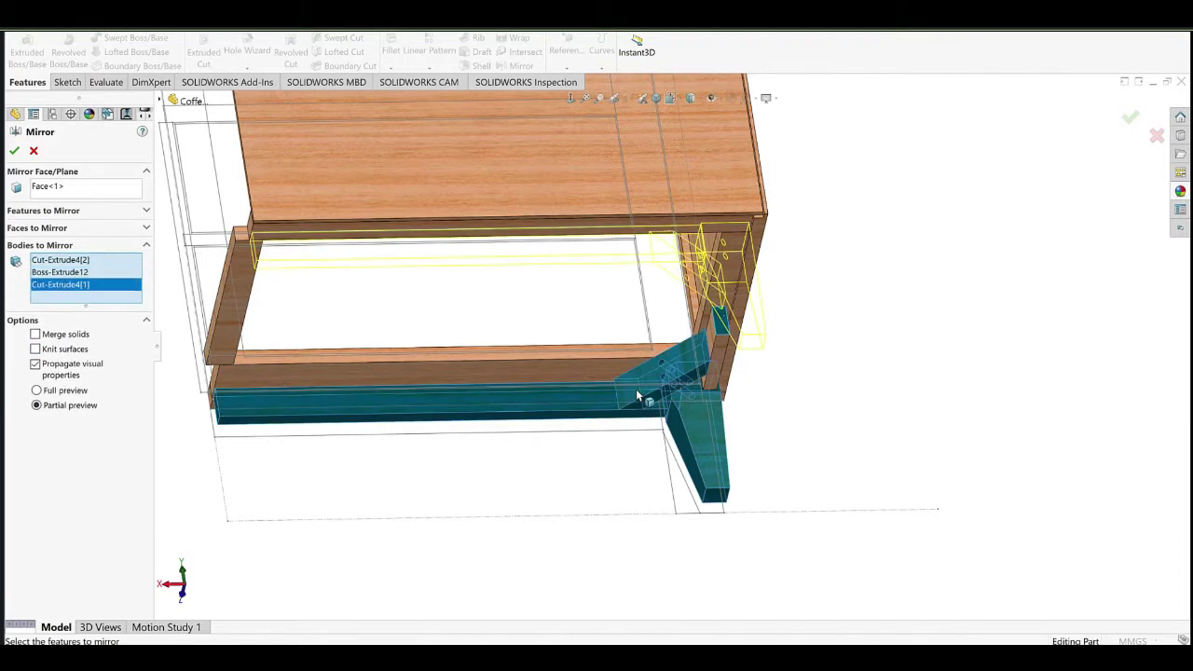
middle_click_drag(643, 294, 779, 308)
Mirror the short side rail as a body about its own end face.
left_click(521, 66)
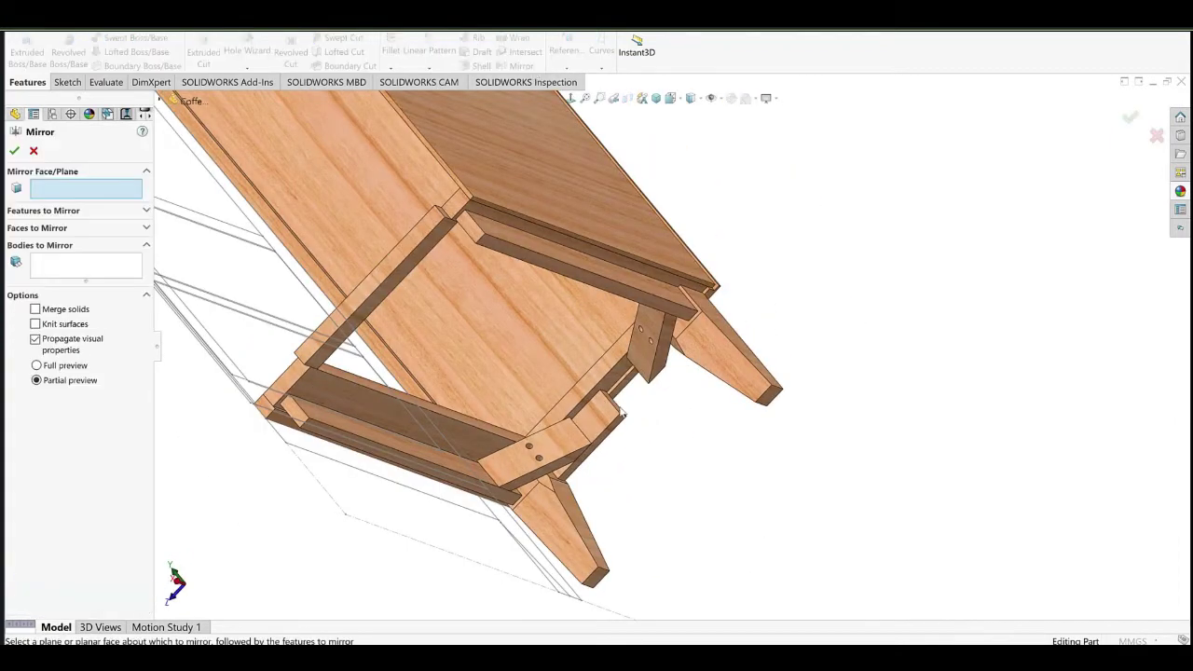
left_click(622, 414)
left_click(594, 426)
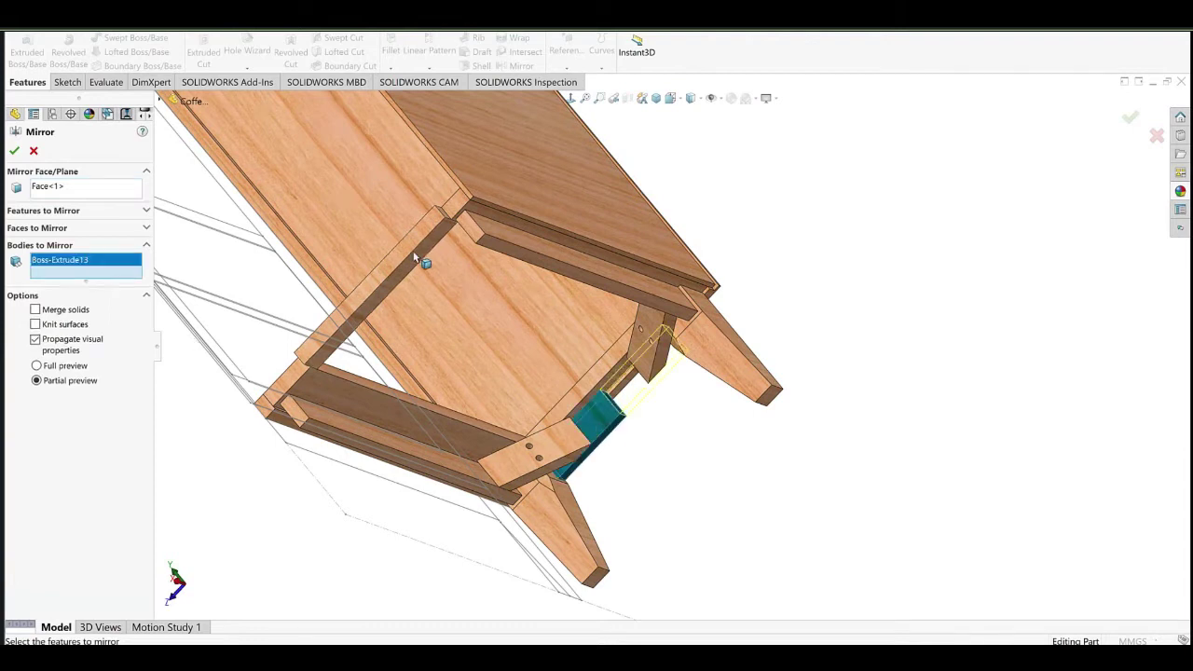
middle_click_drag(706, 357, 675, 440)
left_click(15, 151)
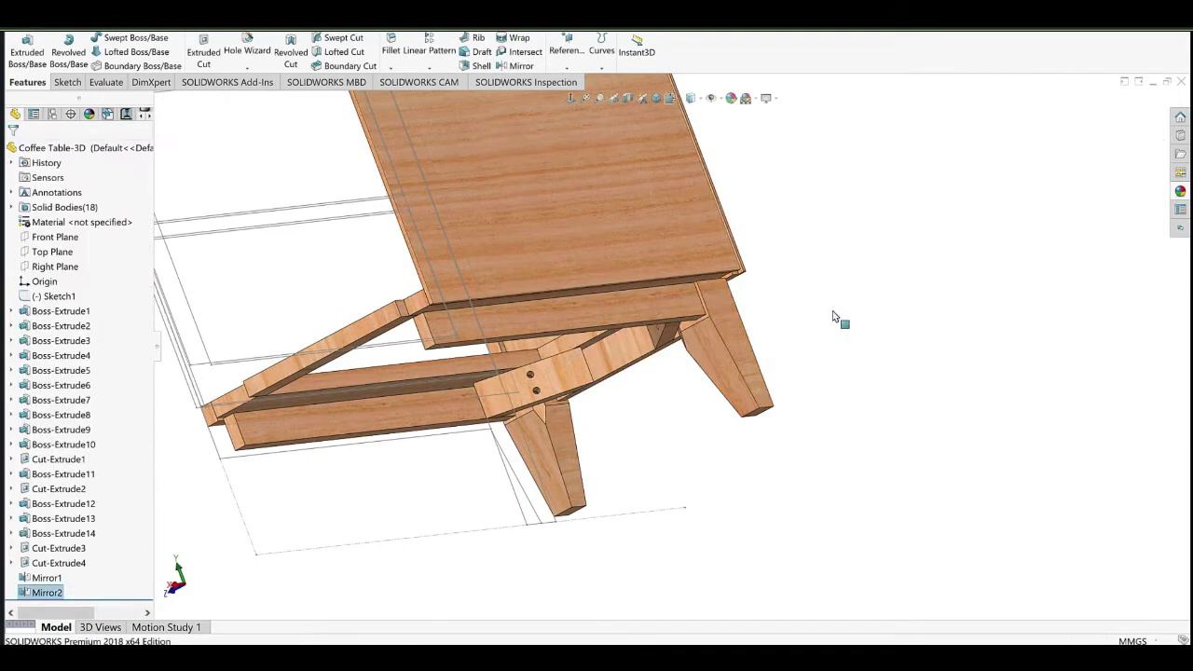
Measure the distance between the mirrored leg's outer face and the side panel's outer edge face.
left_click(713, 266)
scroll(742, 288, "down", 5)
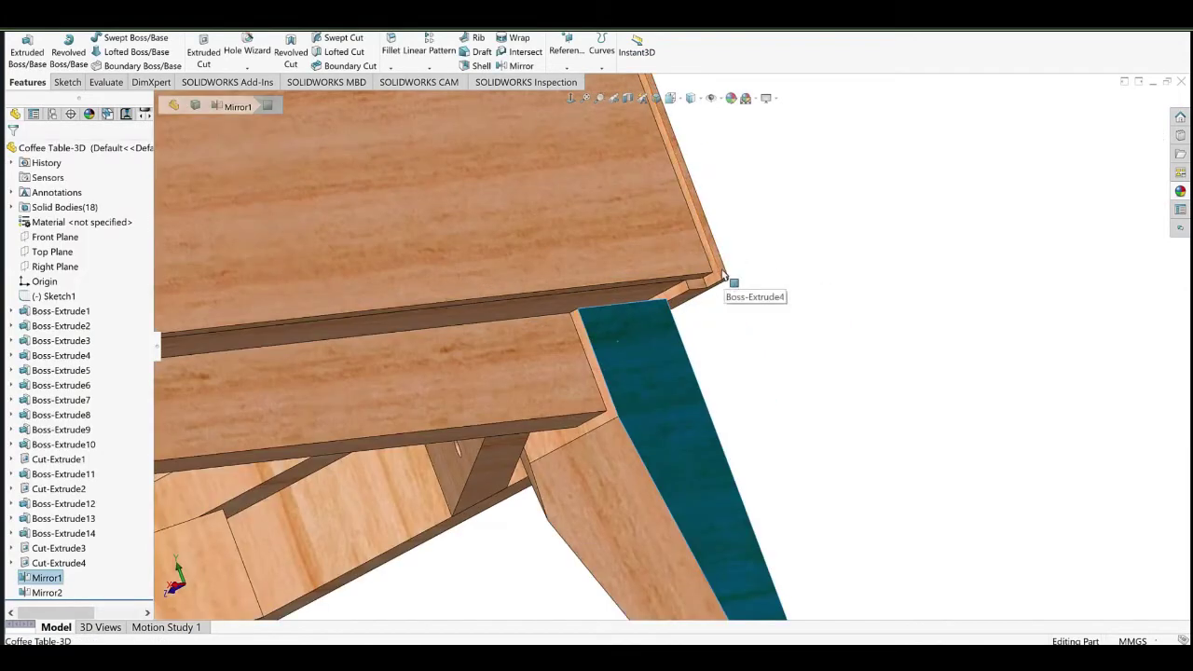
scroll(725, 276, "down", 3)
left_click(724, 288)
left_click(715, 288)
left_click(596, 423, "ctrl")
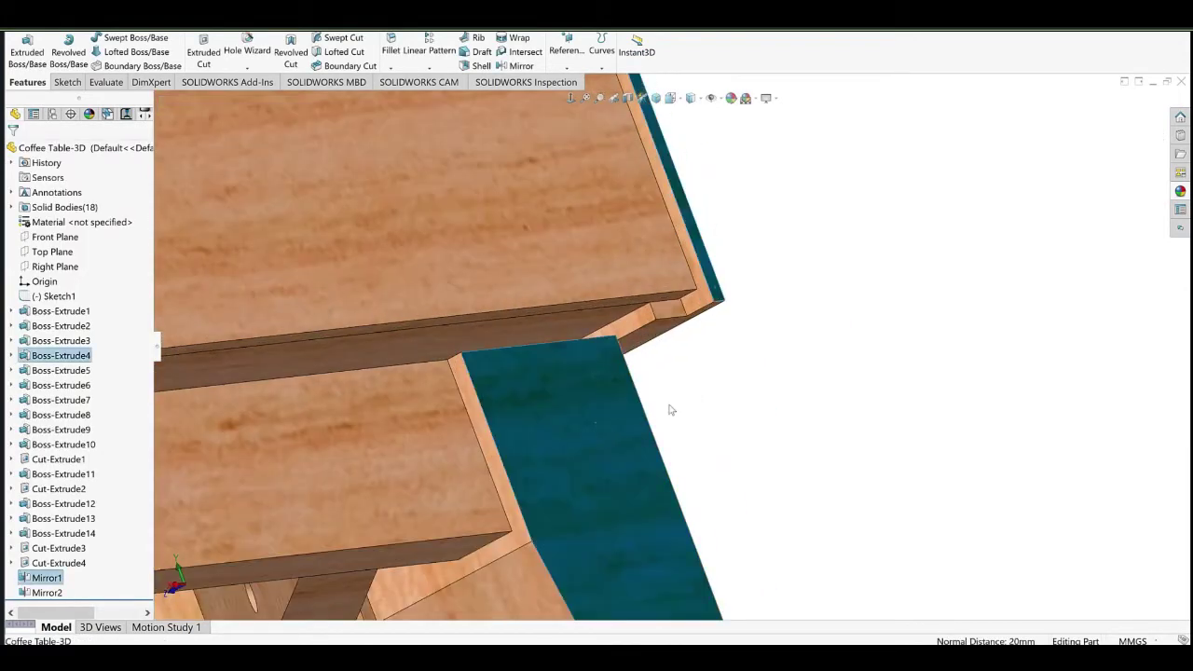
Edit the short side rail's 20 mm sketch dimension beside the mirrored leg.
scroll(669, 405, "up", 6)
left_click(662, 381)
middle_click_drag(663, 377, 768, 452)
scroll(768, 452, "up", 2)
left_click(651, 508)
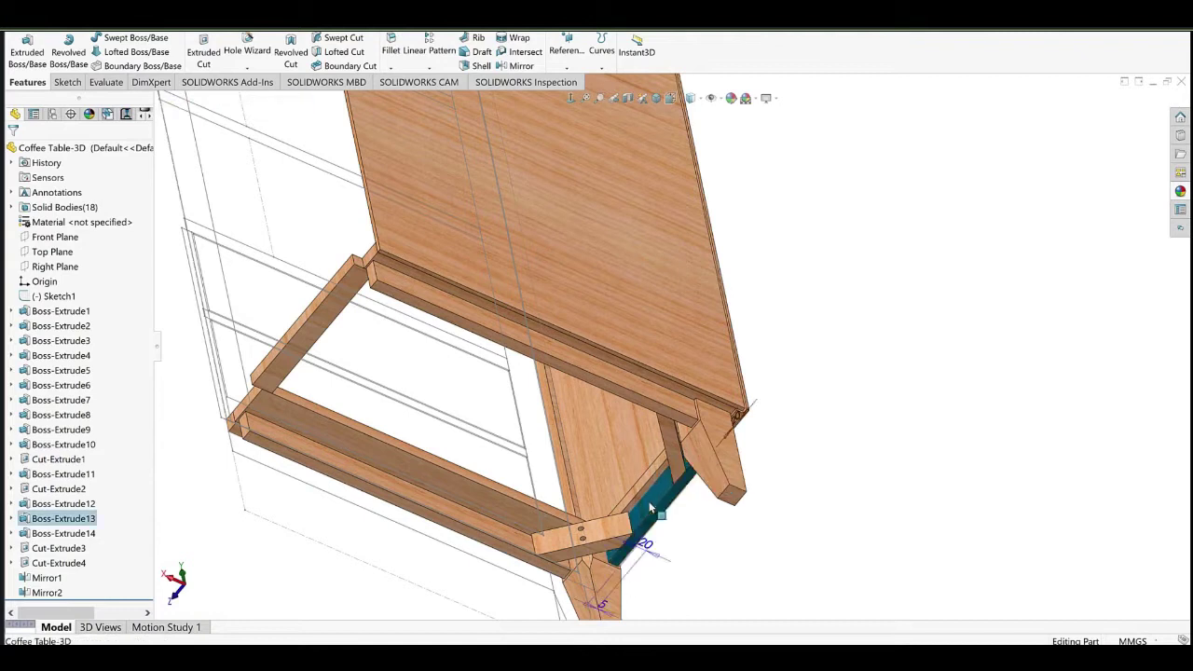
double_click(746, 419)
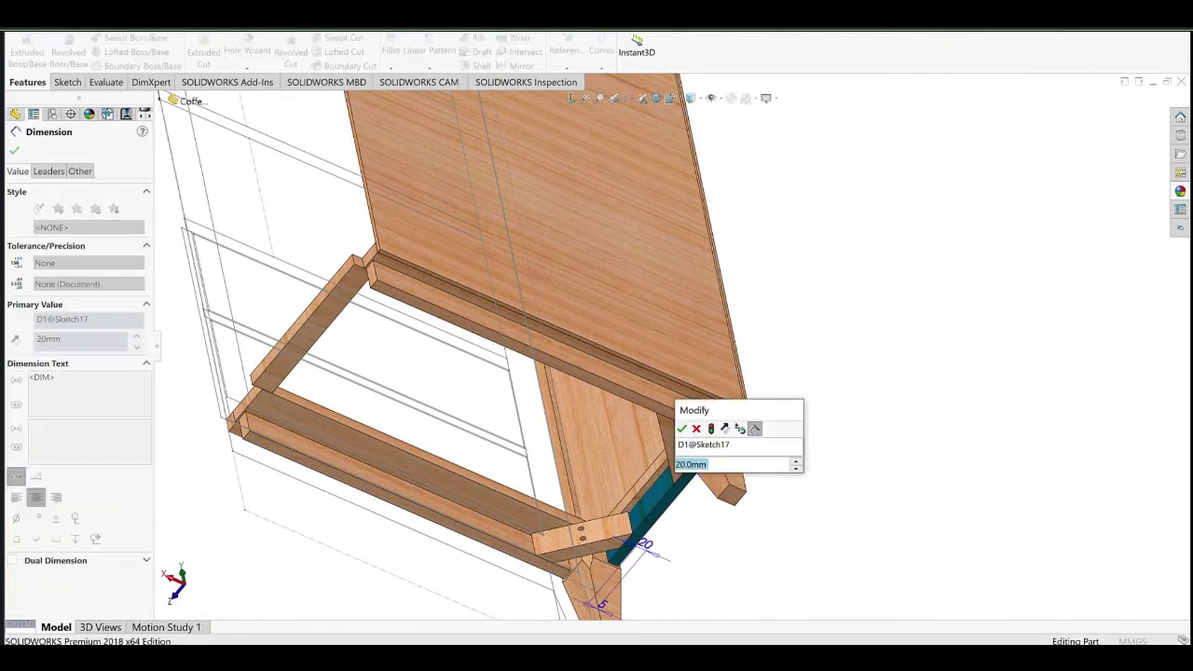
key("Return")
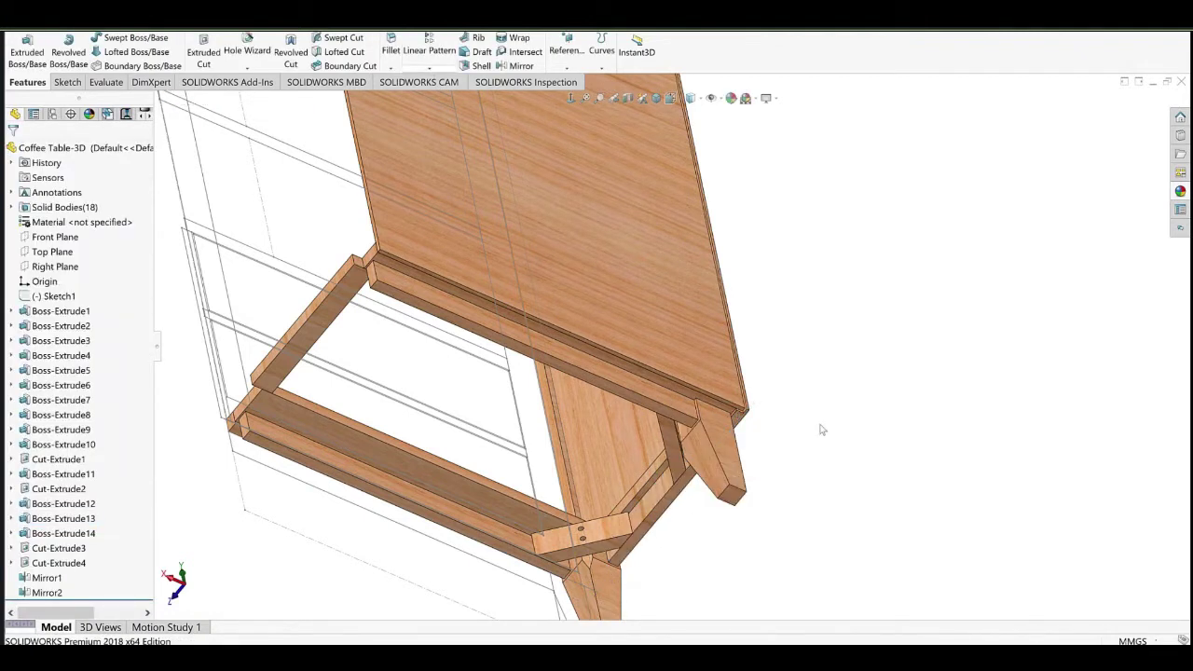
Set the extrusion depth of the flat base rail along the back panel to 50 mm.
scroll(750, 406, "down", 2)
middle_click_drag(707, 408, 876, 494)
scroll(696, 385, "down", 2)
middle_click_drag(696, 385, 719, 492)
left_click(658, 401)
middle_click_drag(658, 401, 626, 360)
left_click(701, 388)
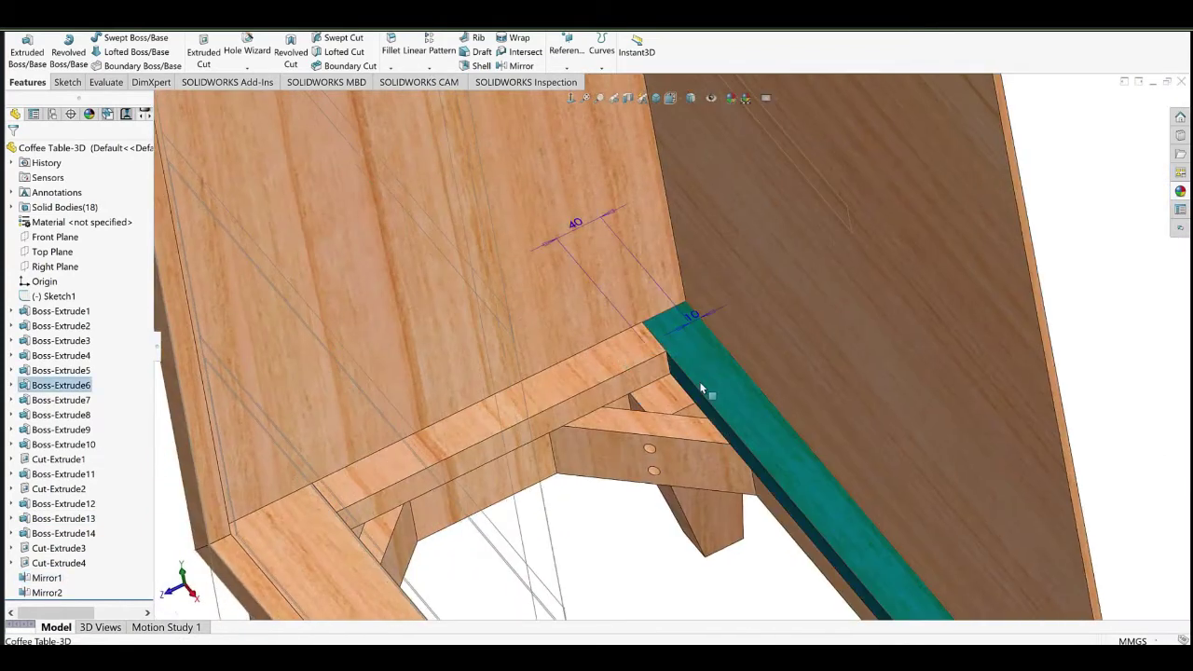
scroll(701, 388, "up", 2)
left_click(606, 267)
left_click(677, 346)
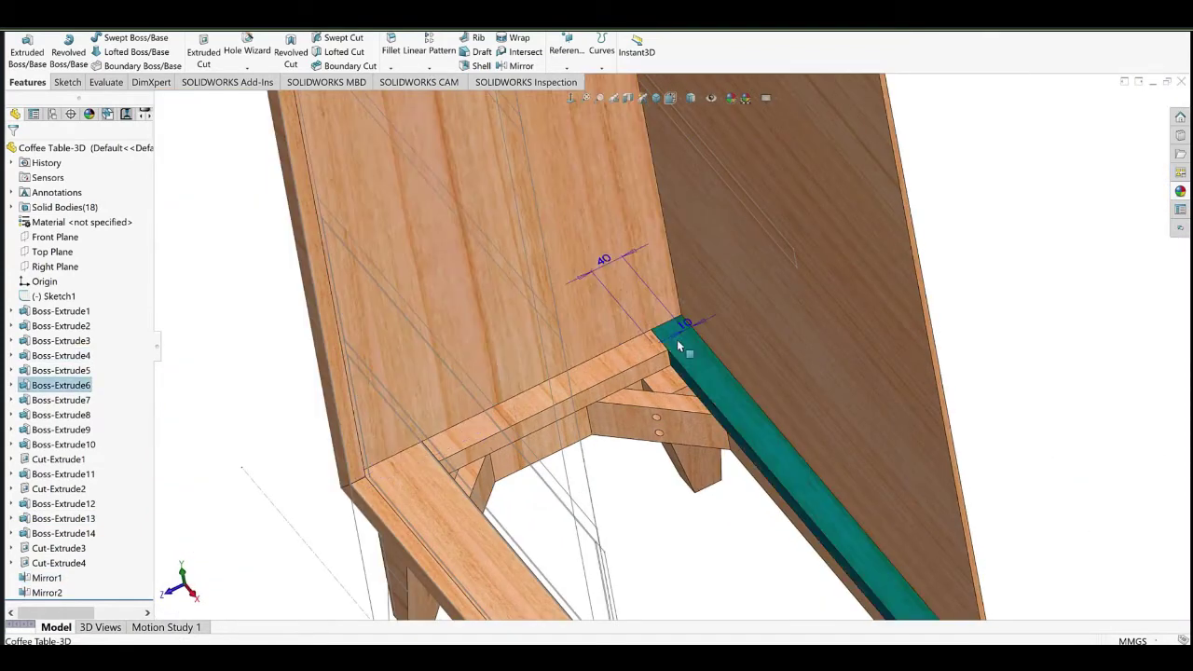
double_click(604, 262)
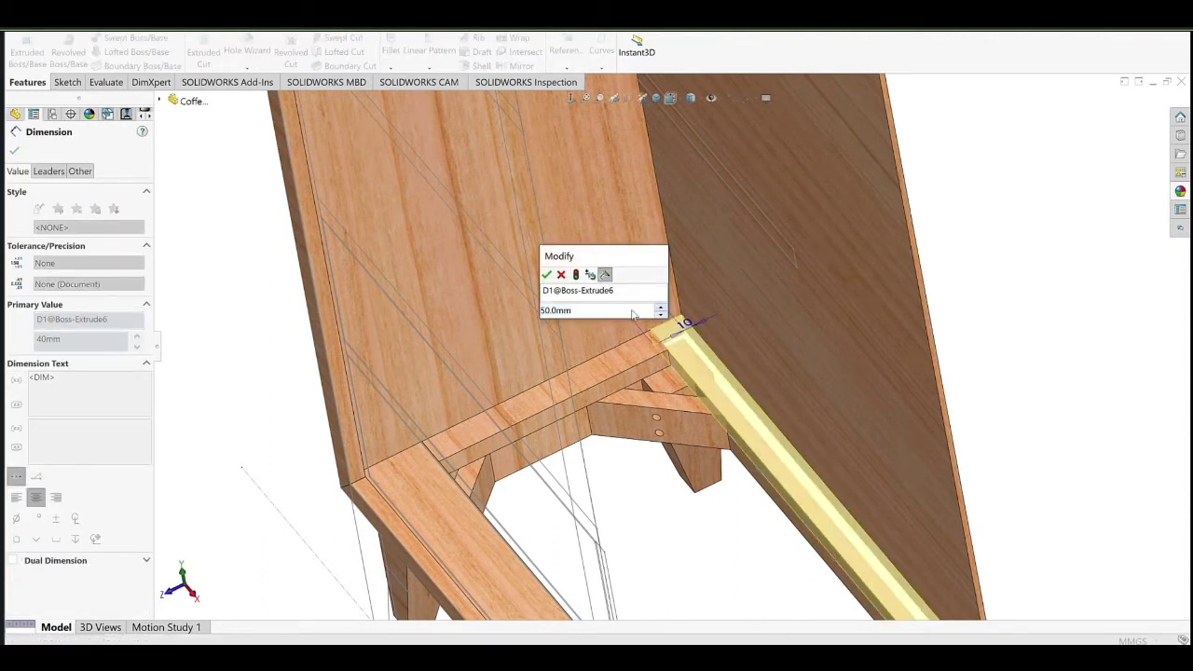
left_click(547, 275)
Edit the sketch width dimension of the flat base rail along the side panel and rebuild the model.
left_click(628, 352)
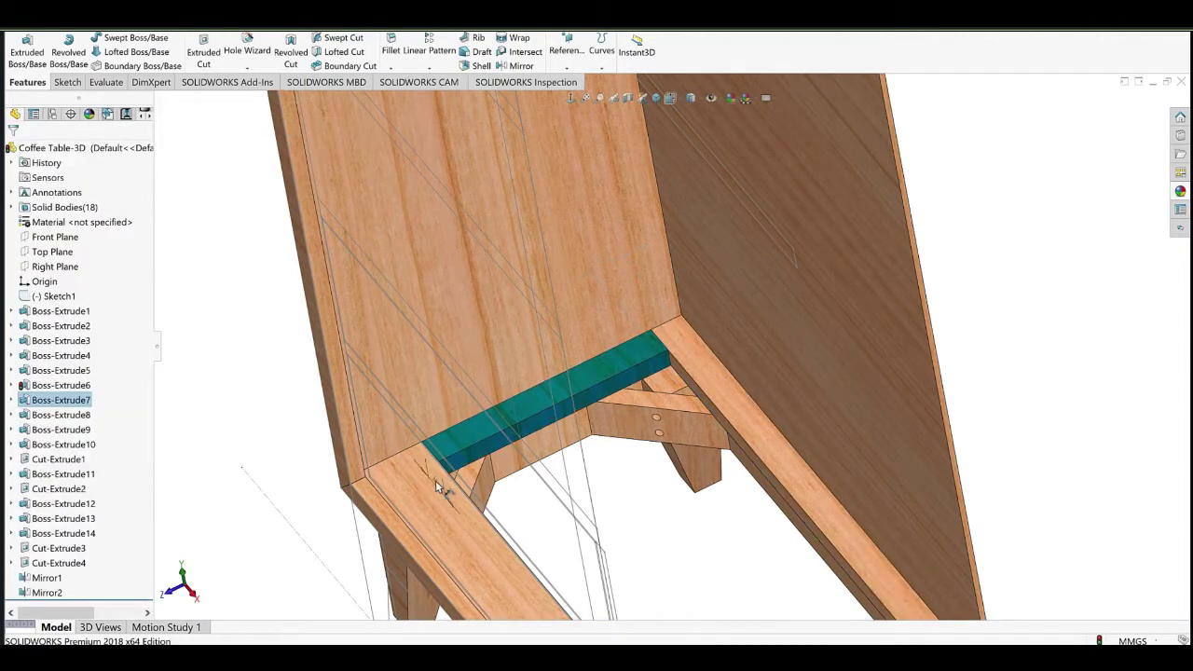
double_click(435, 480)
left_click(378, 497)
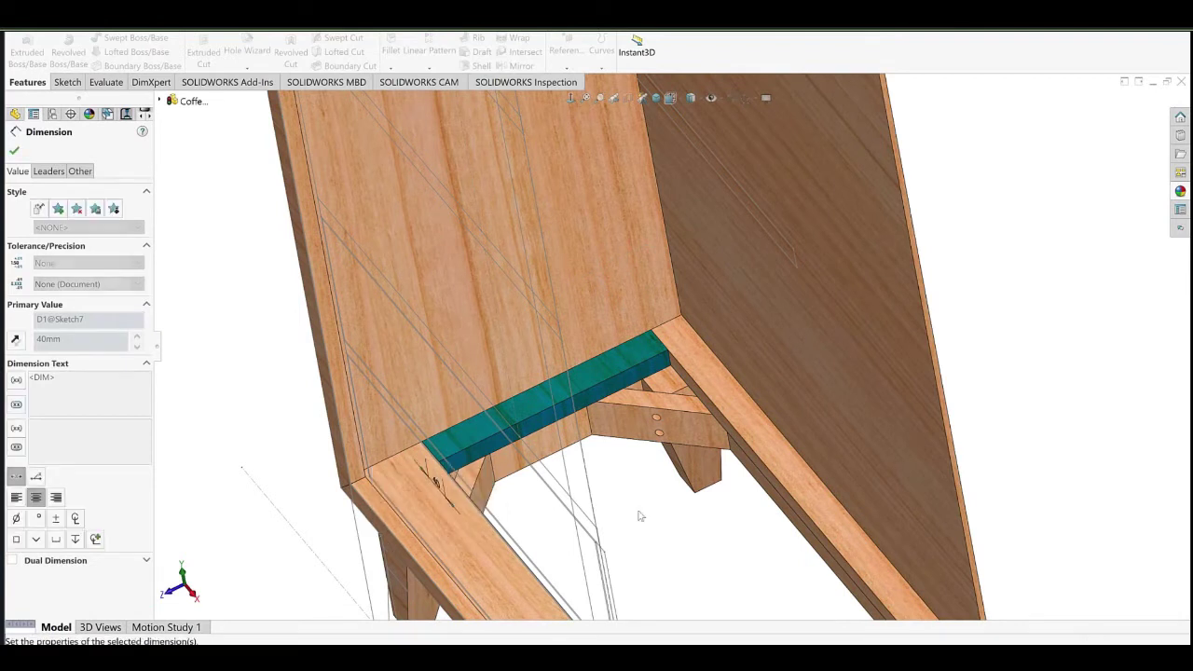
left_click(640, 517)
key("ctrl+b")
Examine the whole cabinet and open the main layout sketch to review its shelf lines, leaving it unmodified.
scroll(898, 447, "up", 7)
middle_click_drag(666, 436, 525, 406)
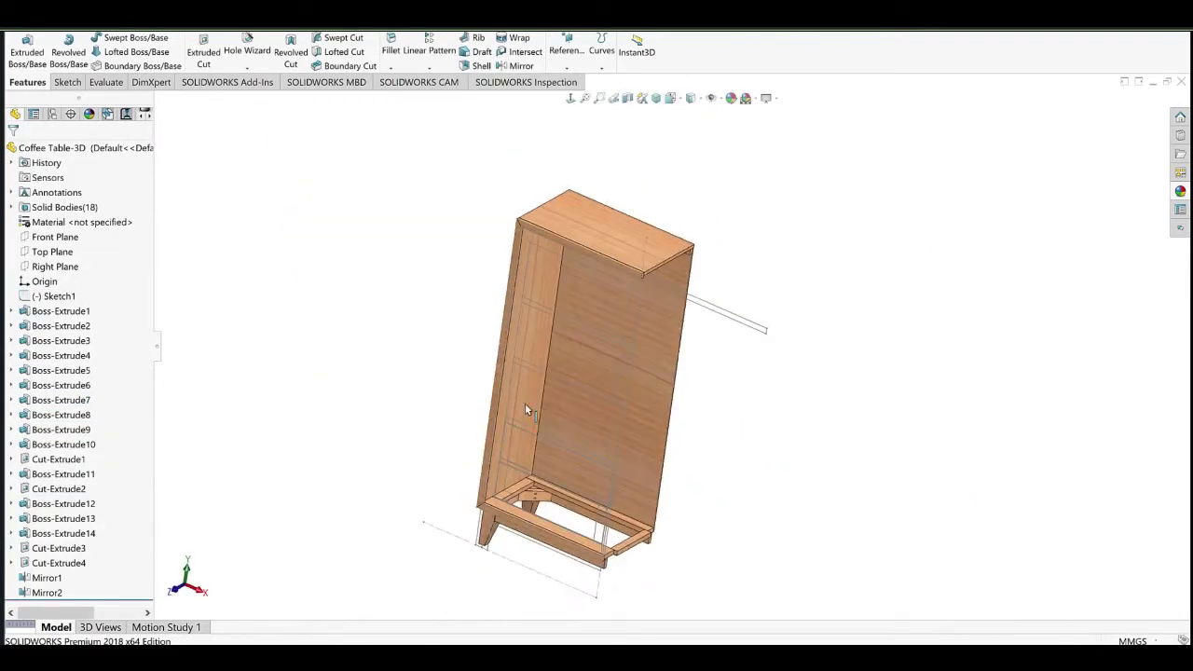
scroll(602, 407, "down", 2)
middle_click_drag(680, 282, 558, 408)
scroll(558, 407, "up", 2)
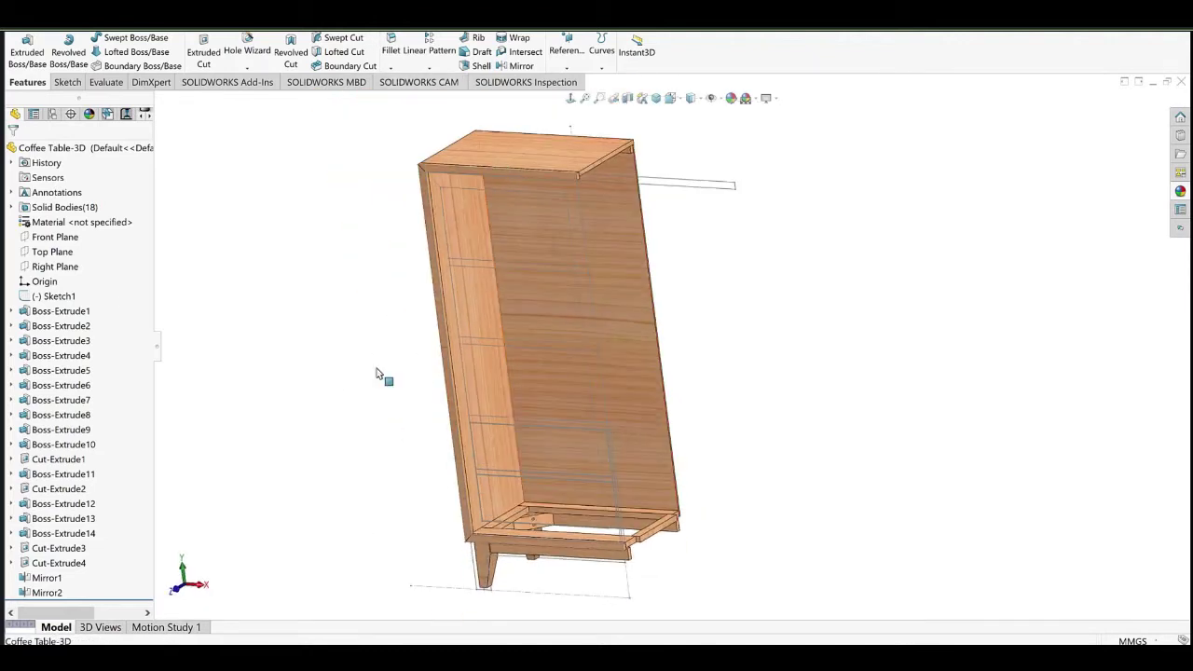
left_click(64, 268)
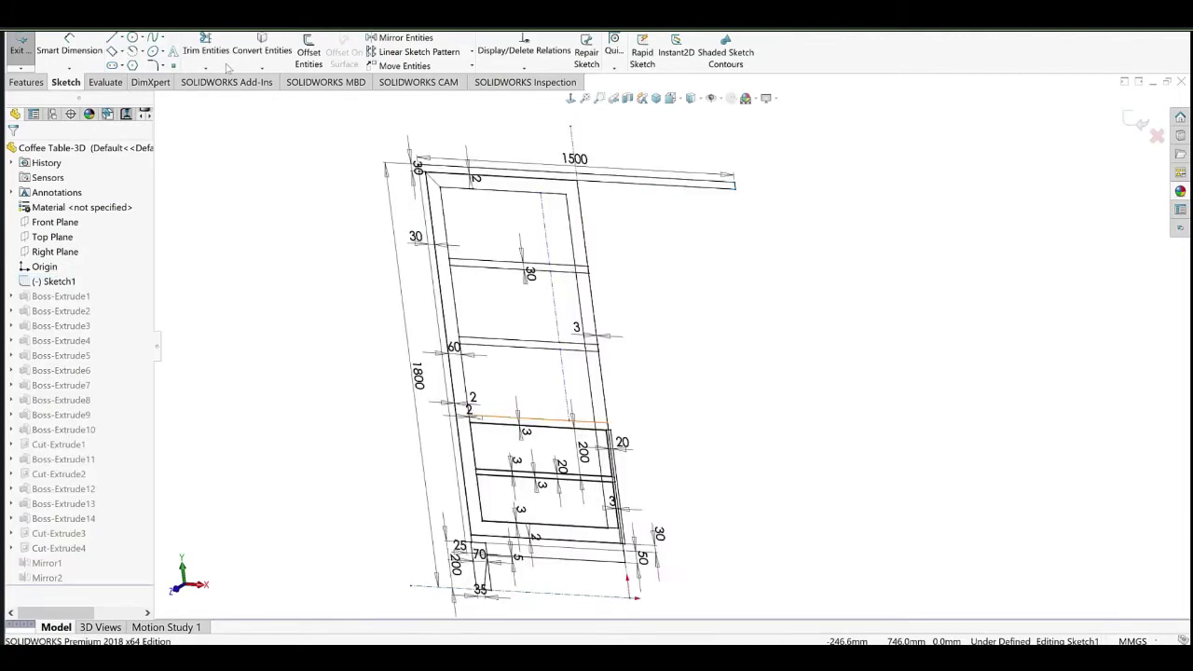
left_click(23, 49)
left_click(61, 285)
middle_click_drag(677, 370, 642, 409)
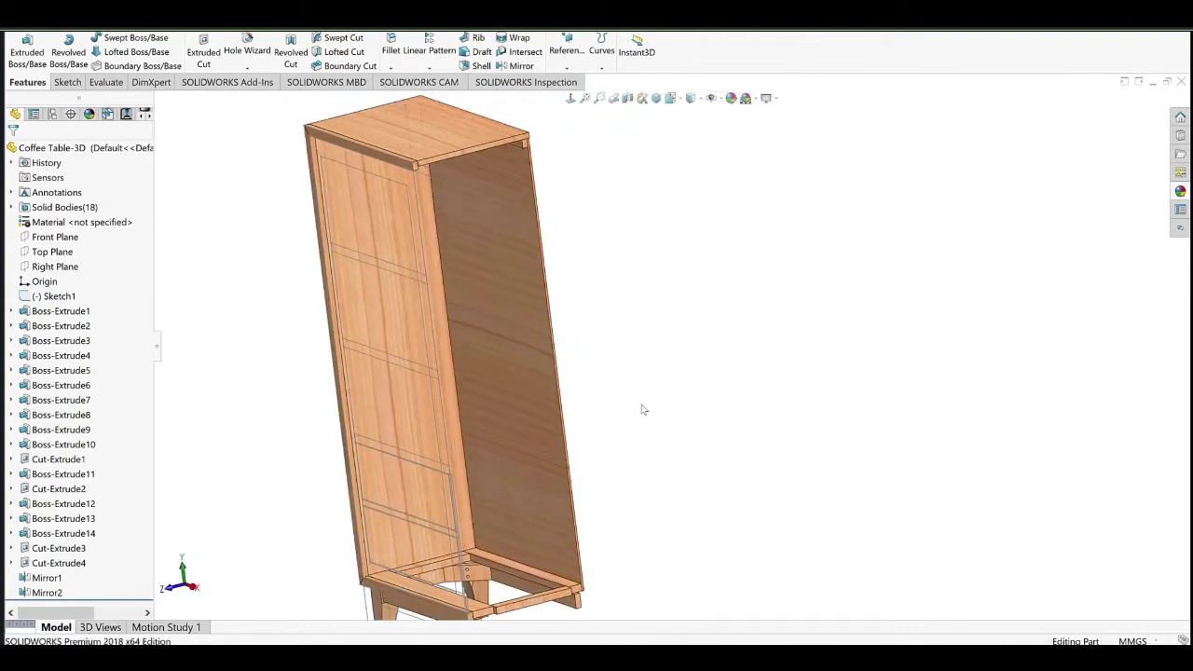
Start a sketch on the back panel's inner face and draw a corner rectangle about 676 by 17 mm along the uppermost shelf line.
left_click(496, 360)
left_click(531, 332)
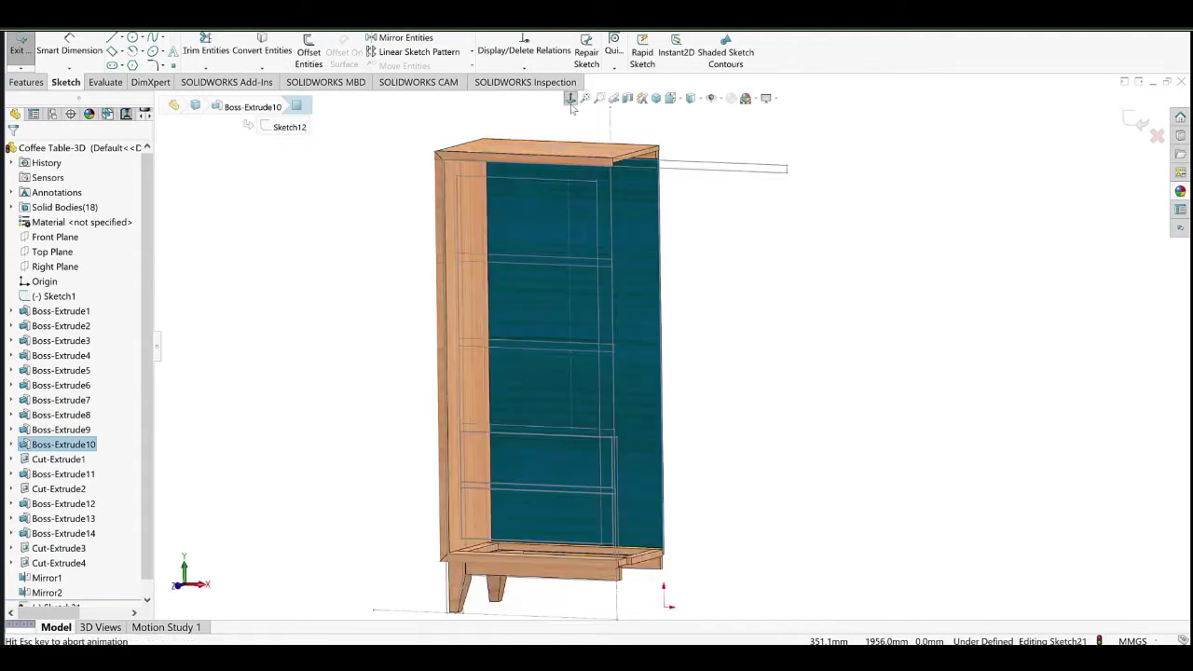
left_click(121, 52)
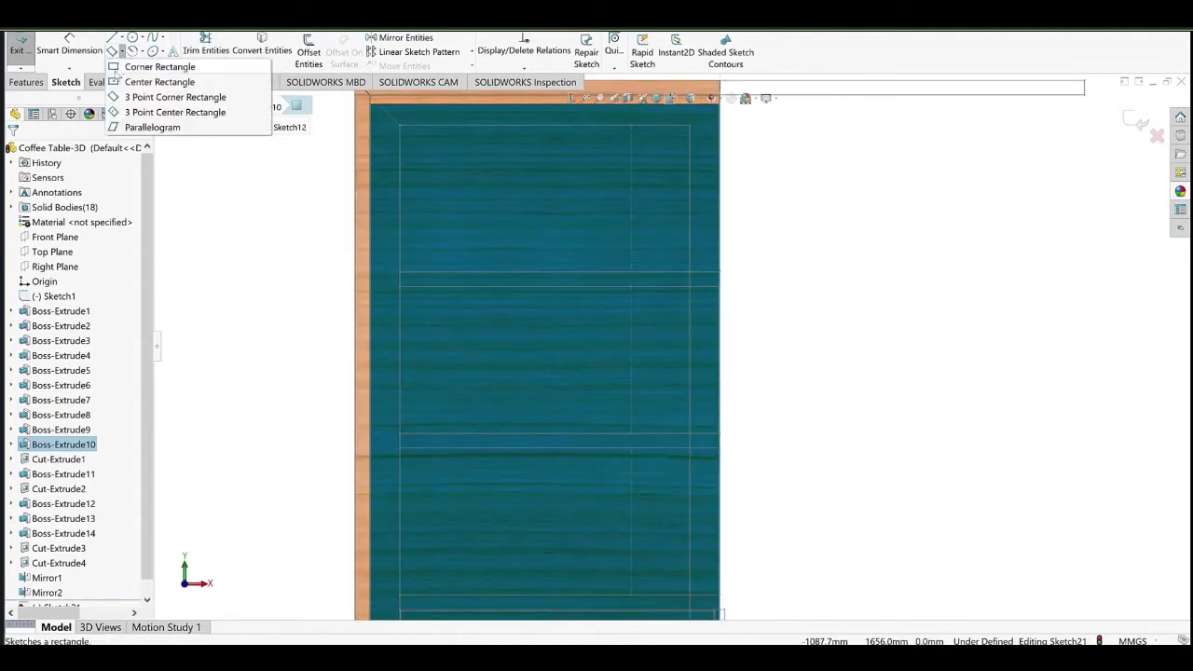
left_click(119, 68)
scroll(678, 279, "down", 5)
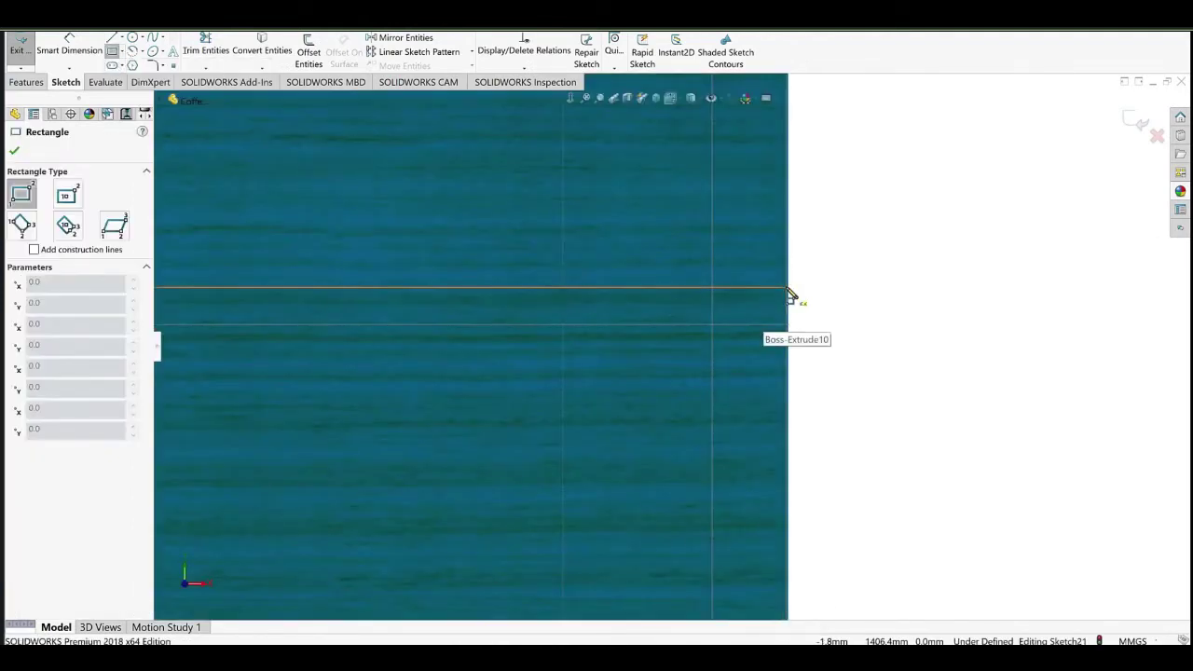
left_click(788, 288)
scroll(675, 306, "up", 6)
scroll(410, 270, "down", 6)
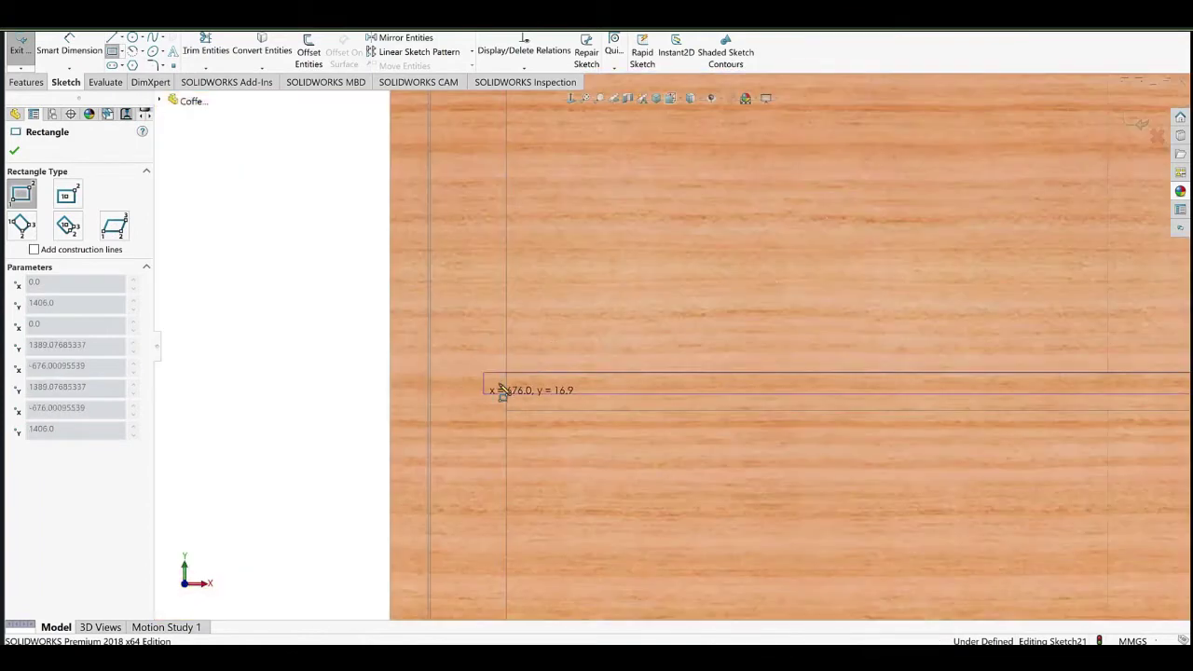
left_click(484, 393)
Dimension the shelf rectangle's height to 19 mm.
right_click(536, 210)
left_click(581, 226)
scroll(580, 227, "up", 5)
scroll(617, 399, "down", 5)
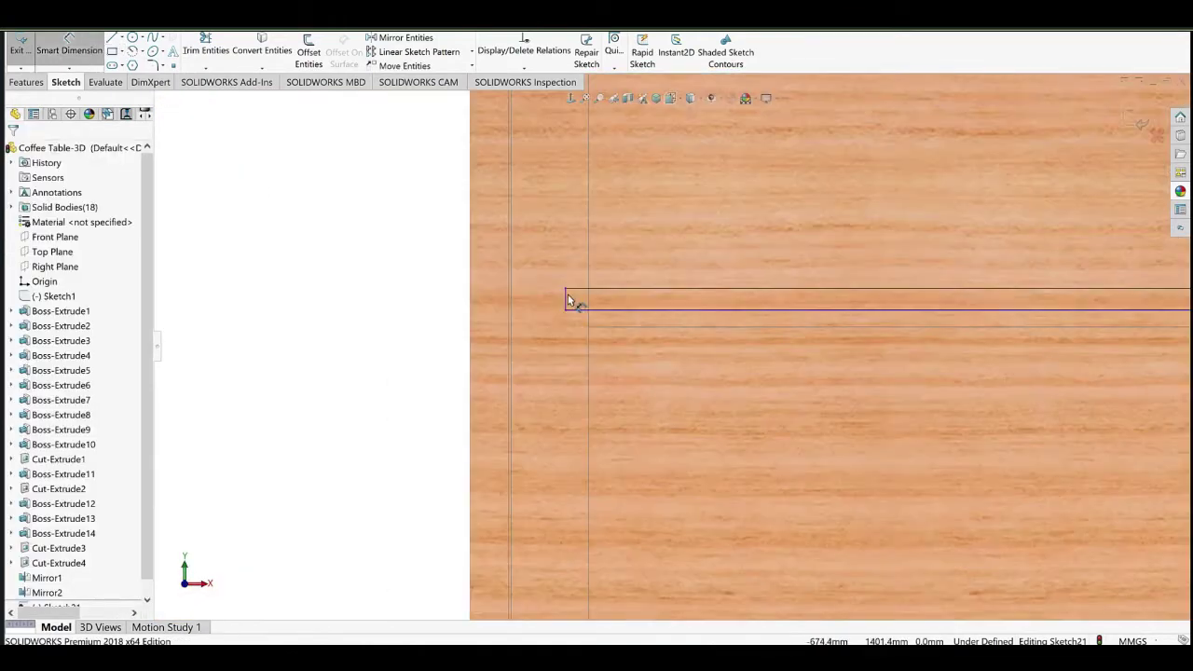
left_click(565, 297)
left_click(533, 341)
type("19")
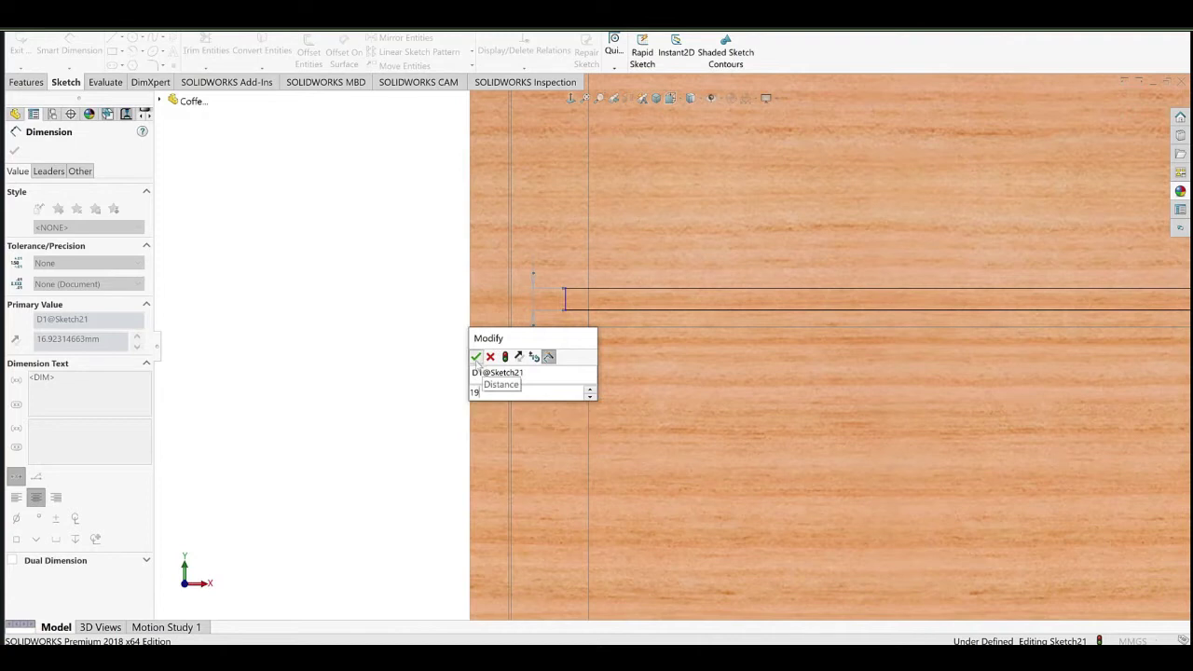
left_click(476, 357)
right_click(334, 217)
left_click(377, 254)
Dimension the shelf rectangle's short end 2 mm from the side panel's inner edge.
left_click(571, 301)
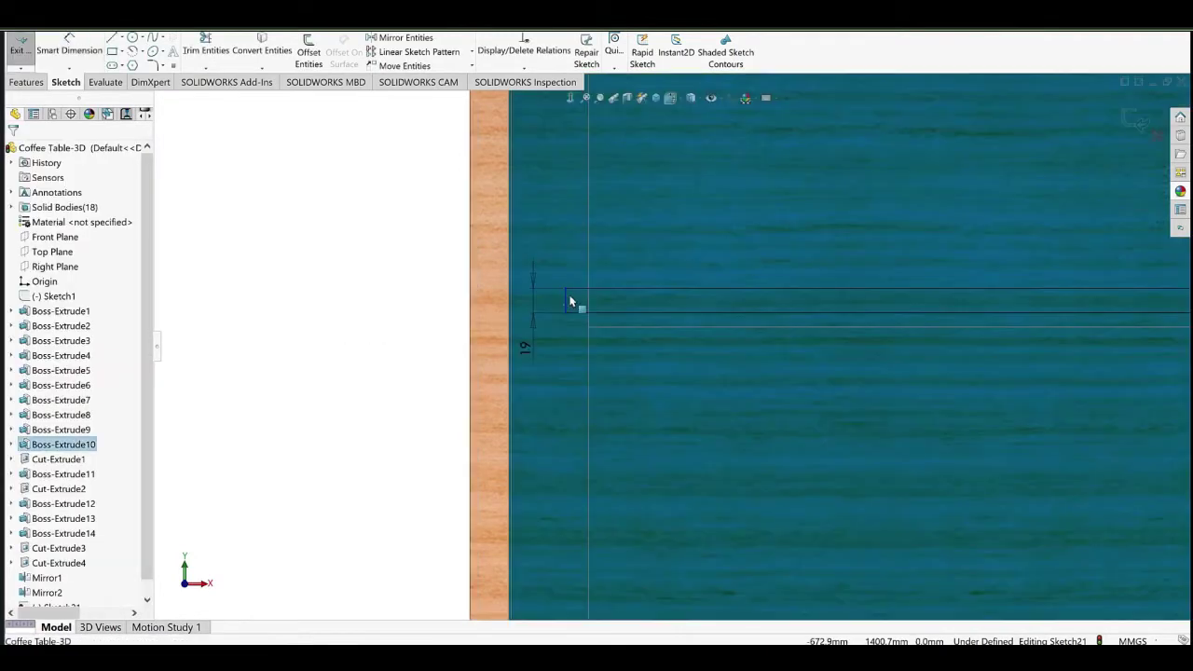
left_click(69, 46)
left_click(565, 302)
mouse_move(557, 403)
middle_mouse_down()
mouse_move(527, 357)
mouse_move(551, 374)
middle_mouse_up()
left_click(575, 311)
left_click(653, 273)
type("2")
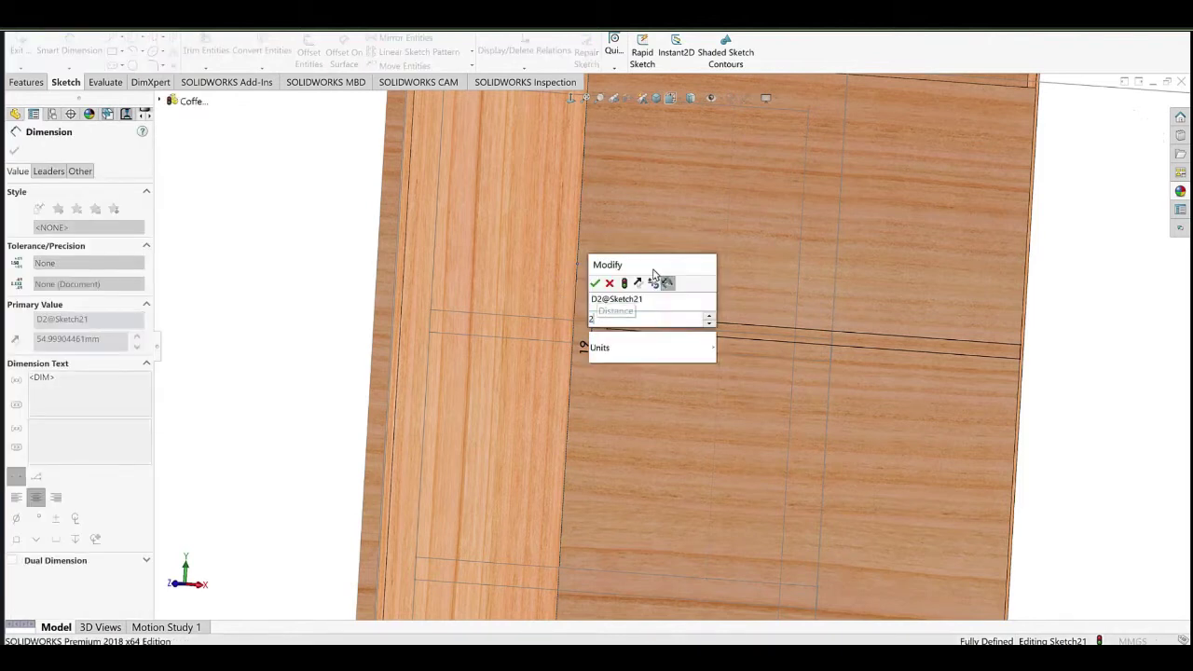
left_click(598, 284)
left_click(273, 204)
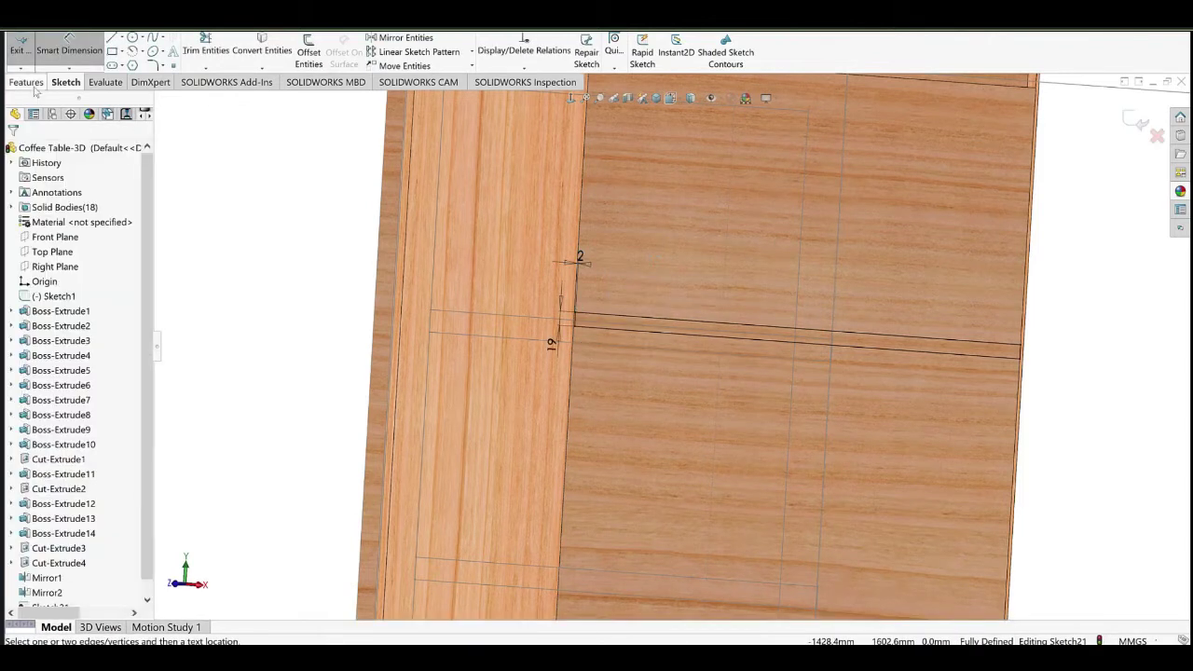
Extrude the shelf rectangle 350 mm from the back panel toward the cabinet's front.
left_click(26, 82)
left_click(26, 53)
scroll(681, 361, "up", 2)
middle_click_drag(685, 365, 631, 406)
scroll(631, 406, "down", 2)
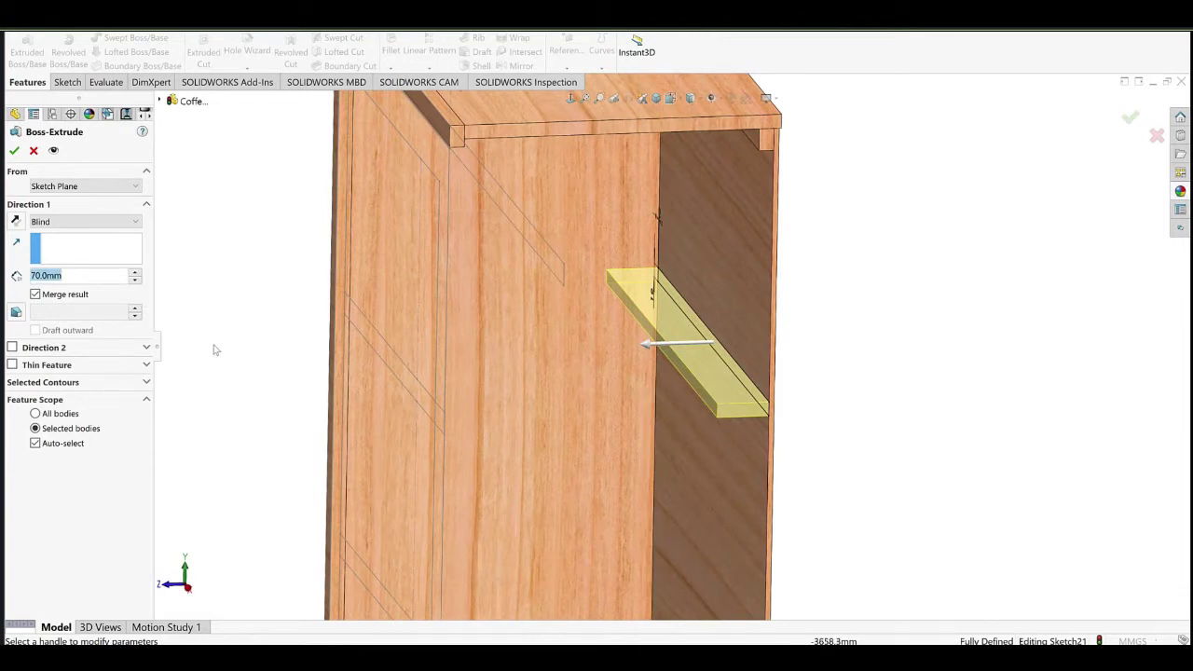
key("Return")
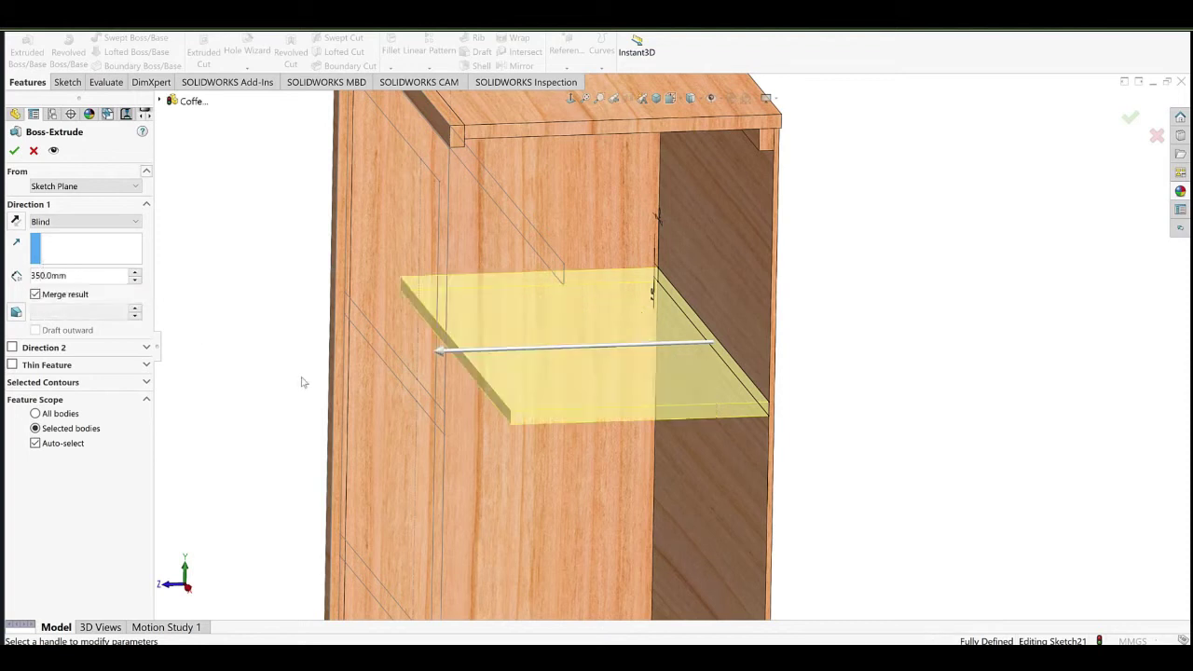
Start a sketch on the shelf's front face and convert the uppermost shelf outline from the layout sketch into it.
scroll(456, 401, "down", 1)
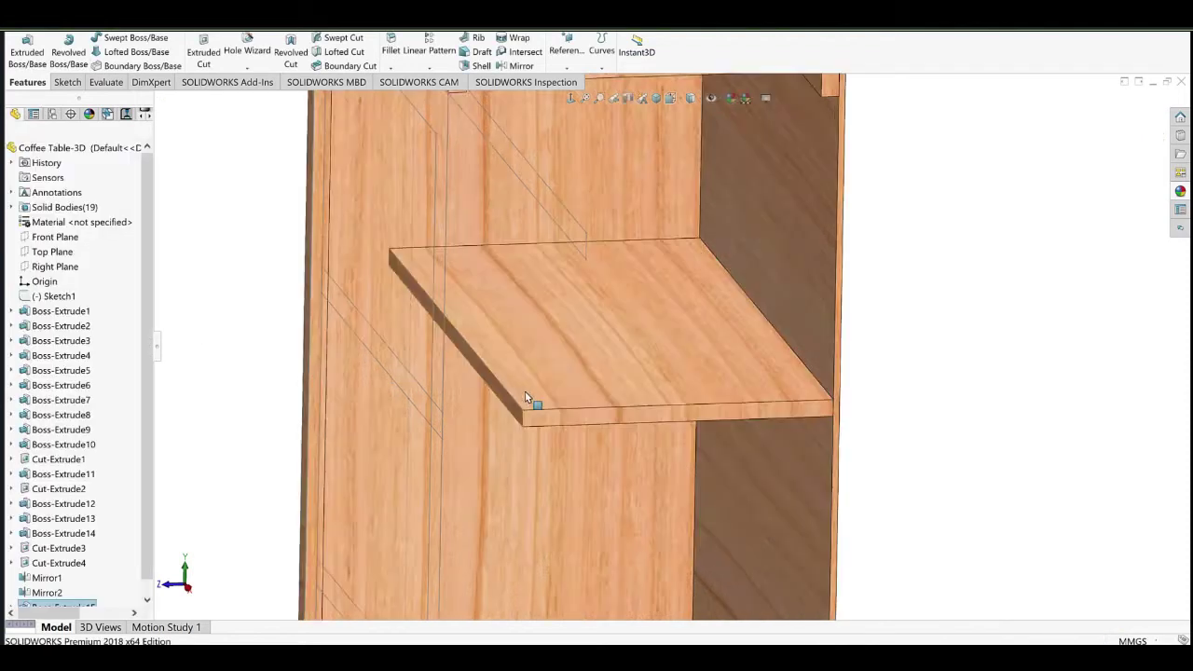
middle_click_drag(531, 402, 570, 400)
left_click(570, 401)
left_click(611, 383)
scroll(522, 396, "up", 5)
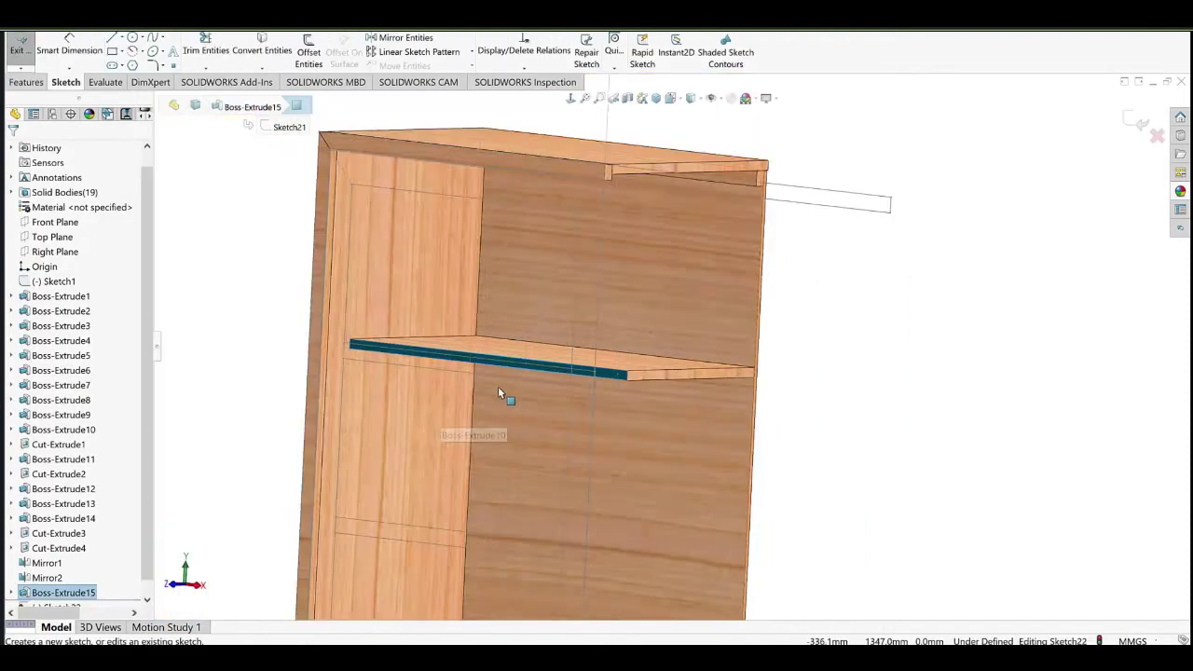
right_click(473, 367)
left_click(533, 384)
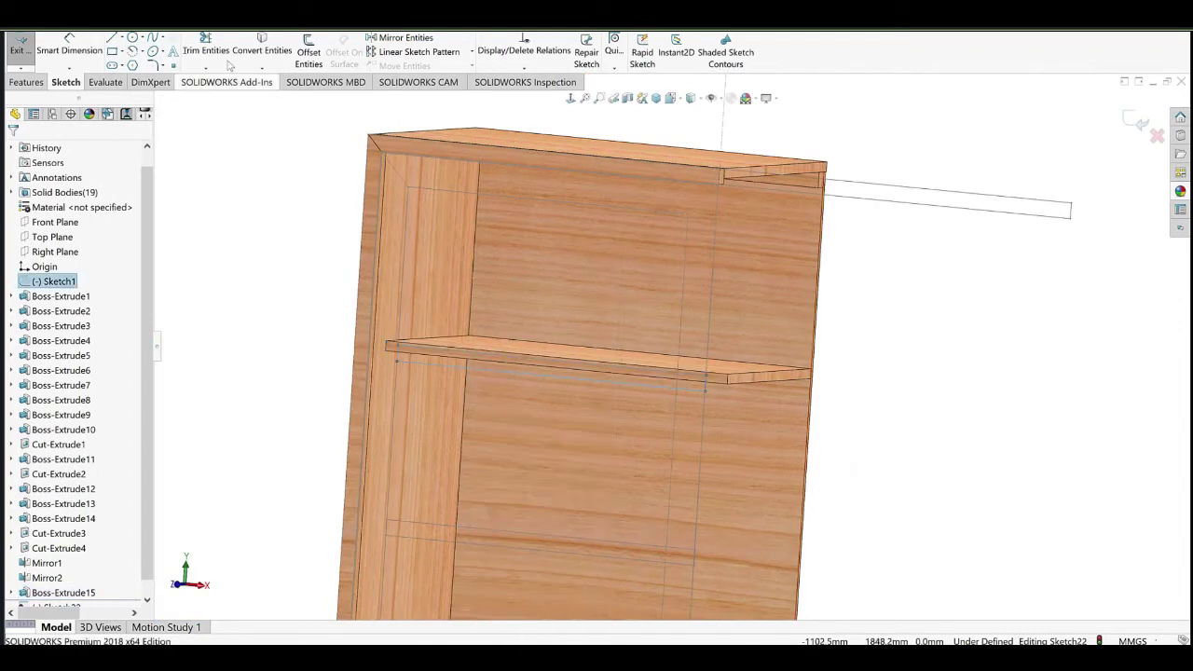
Free the converted outline's short end line, move it outward and make it collinear with the shelf's end edge.
scroll(440, 315, "down", 5)
left_click(442, 309)
key("Delete")
left_click(441, 301)
left_click_drag(440, 303, 401, 307)
left_click(374, 288, "ctrl")
left_click(393, 253)
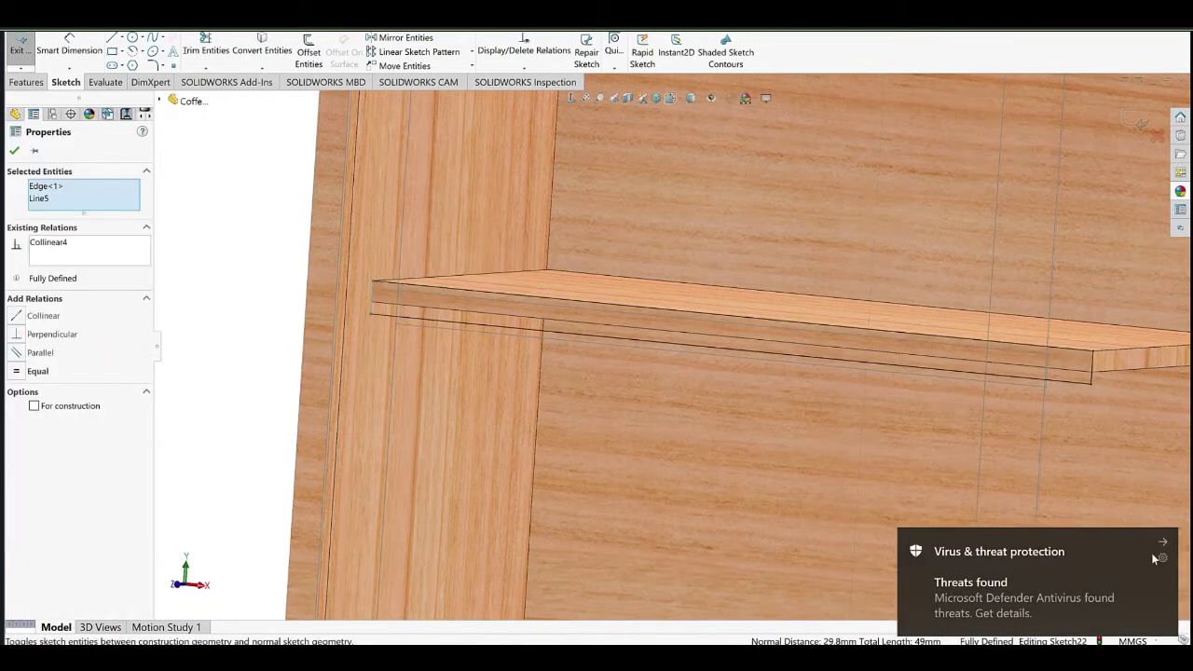
left_click(1163, 545)
left_click(245, 247)
Extrude the front edging profile 25 mm from the shelf's front face.
left_click(37, 84)
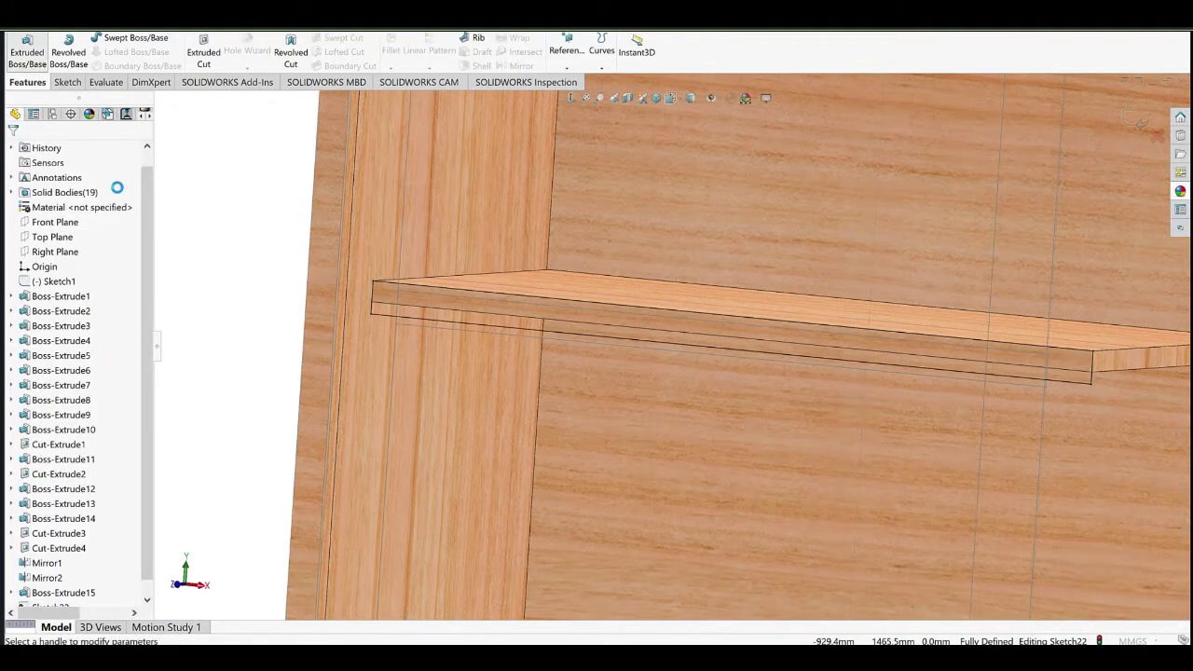
type("25")
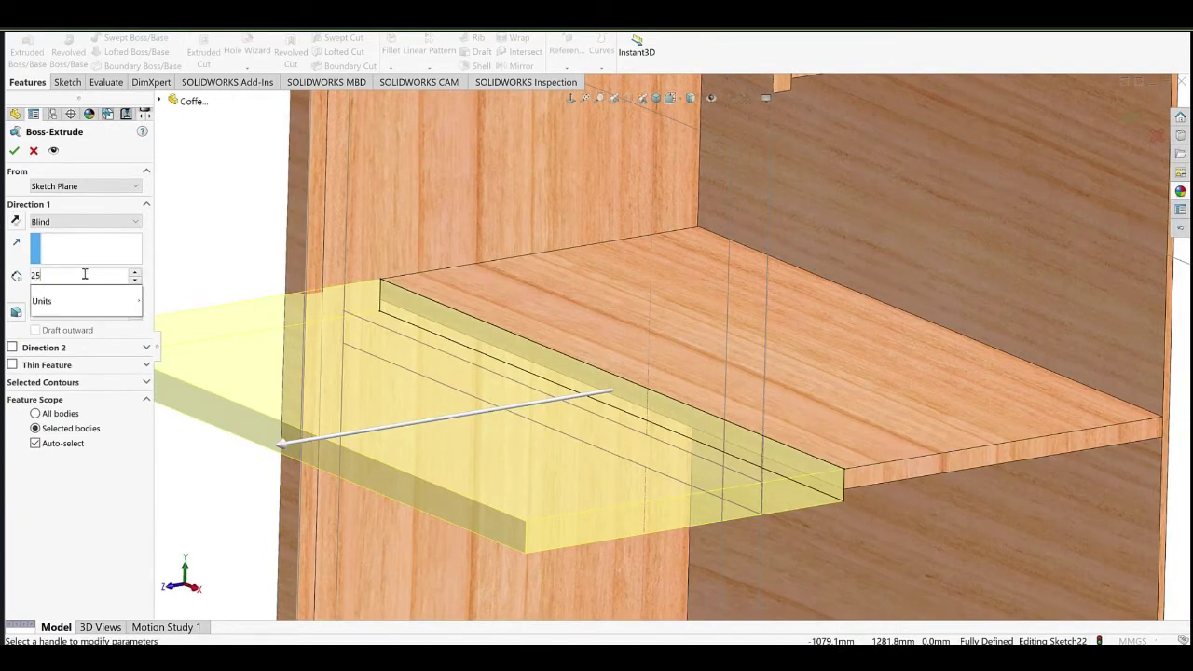
key("Return")
left_click(15, 152)
middle_click_drag(722, 447, 829, 434)
scroll(829, 433, "up", 8)
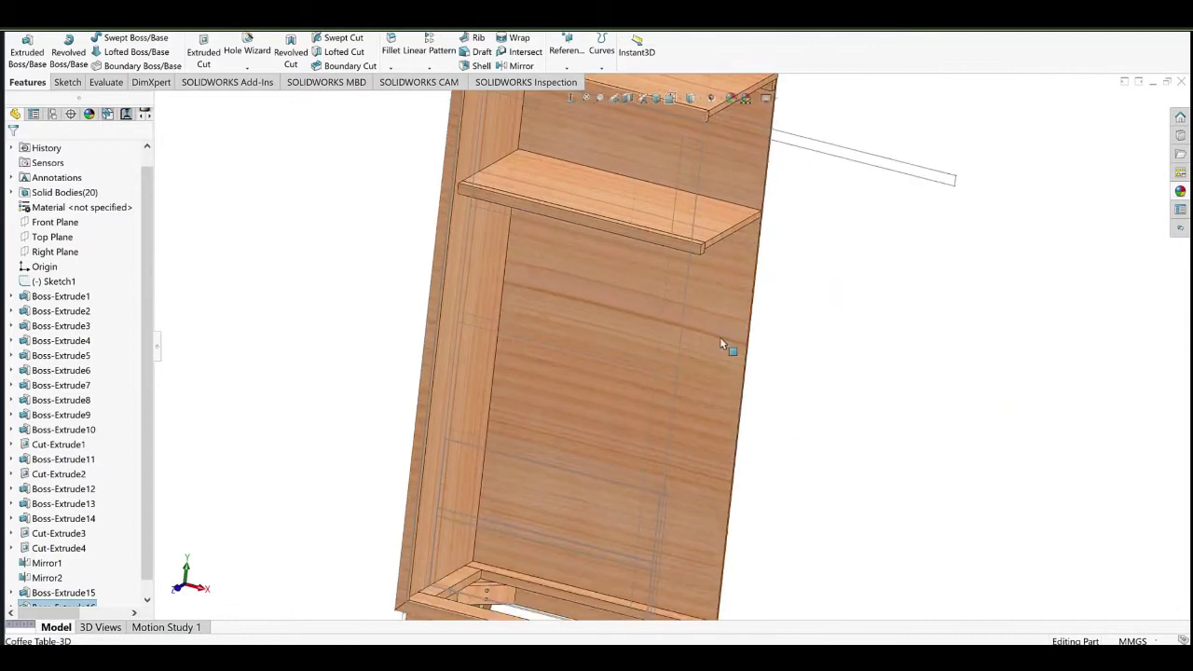
Customize the Features commands by adding Move/Copy Bodies to the toolbar.
middle_click_drag(719, 336, 663, 364)
scroll(663, 364, "down", 2)
left_click(370, 368)
middle_click_drag(693, 410, 677, 387)
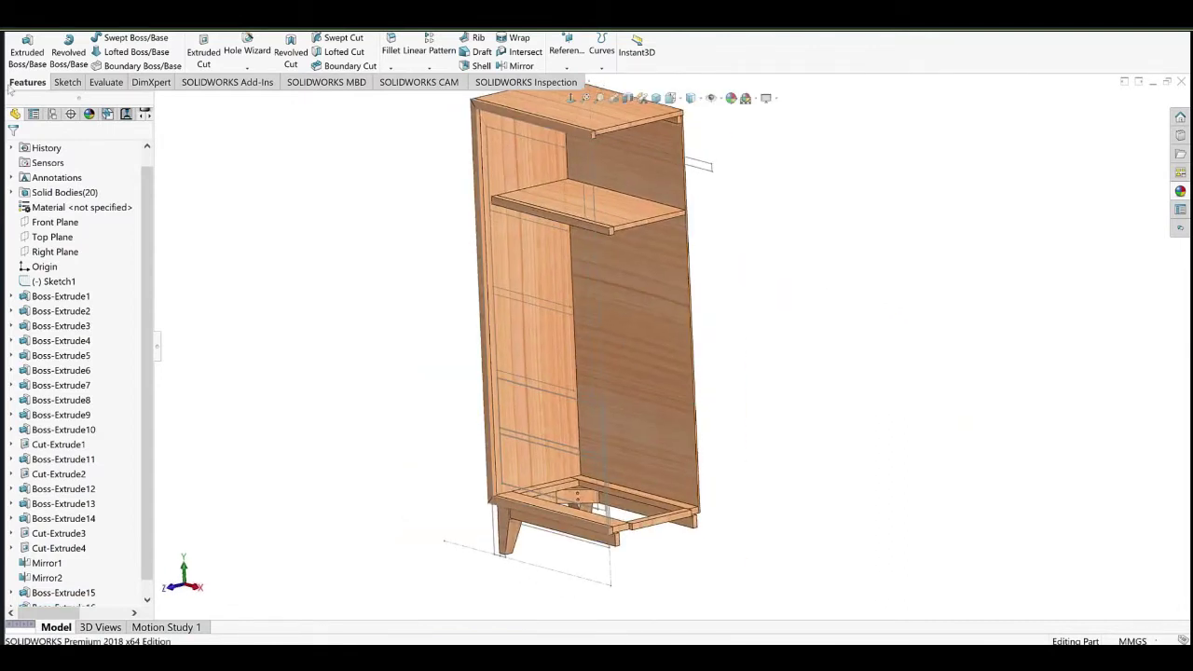
left_click(444, 21)
left_click(469, 49)
left_click(437, 235)
left_click(471, 235)
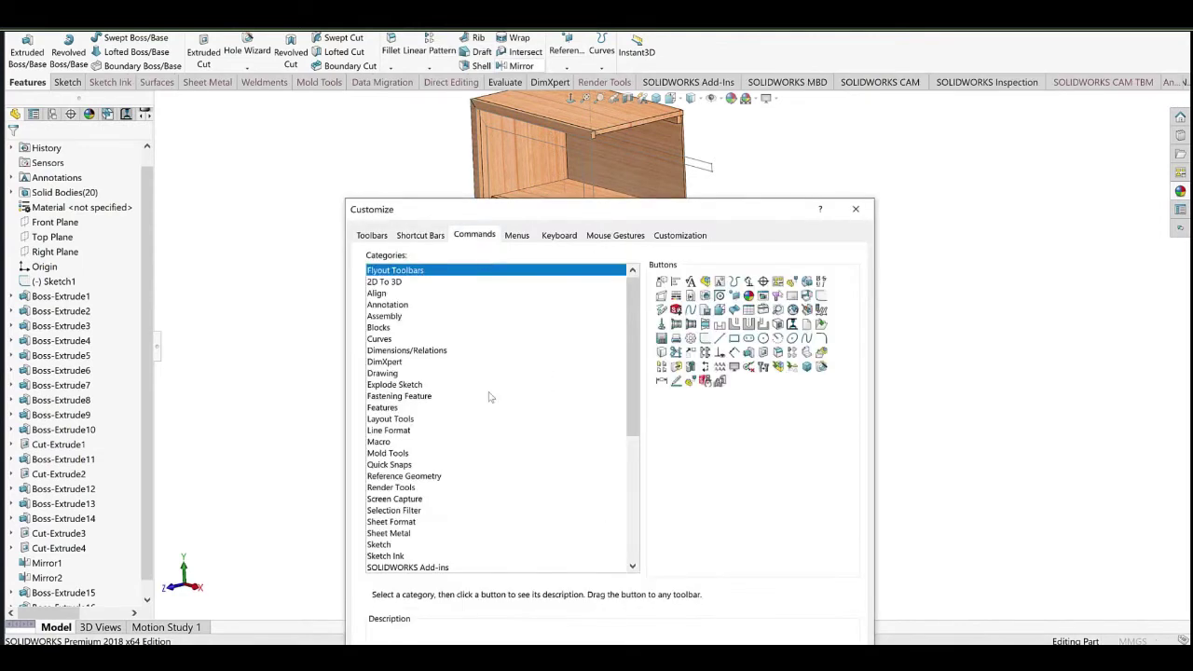
left_click(383, 408)
left_click(733, 339)
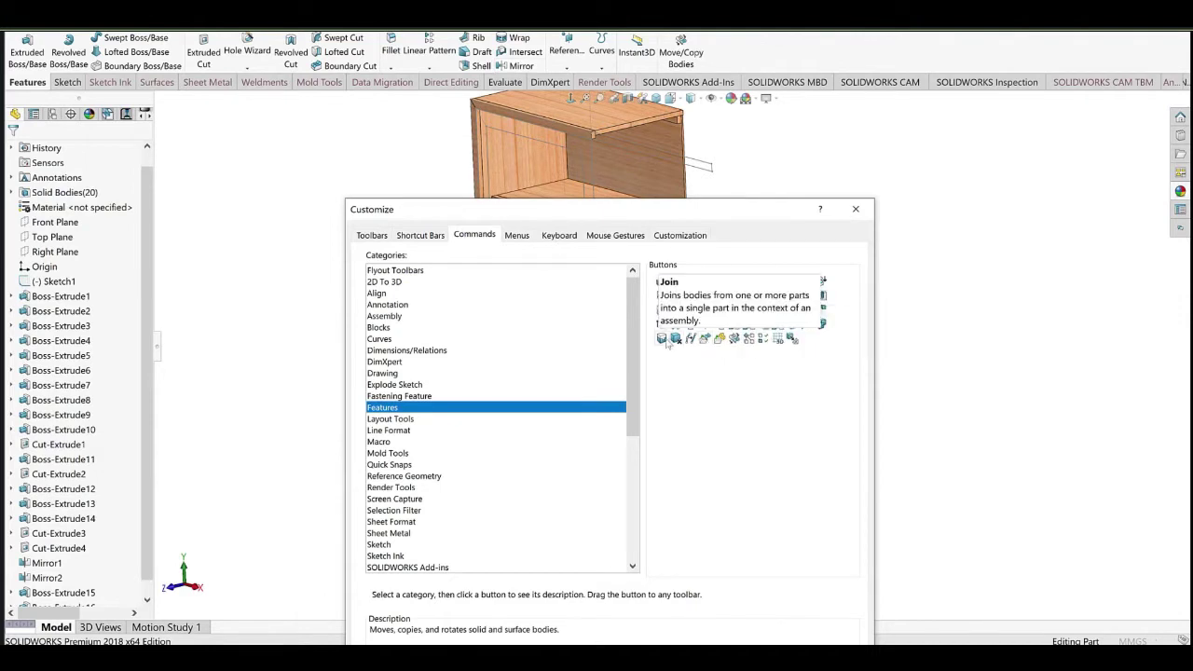
Add Delete/Keep Body, Combine and Split to the Features commands and finish customizing.
left_click_drag(678, 341, 711, 61)
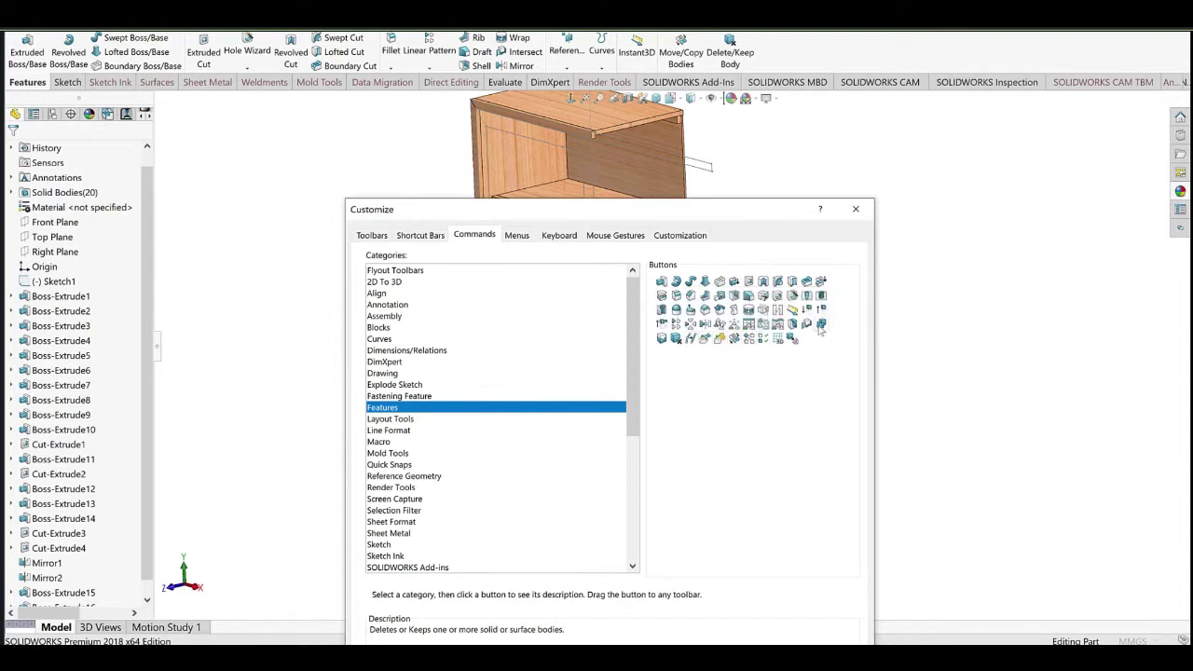
left_click_drag(766, 43, 770, 47)
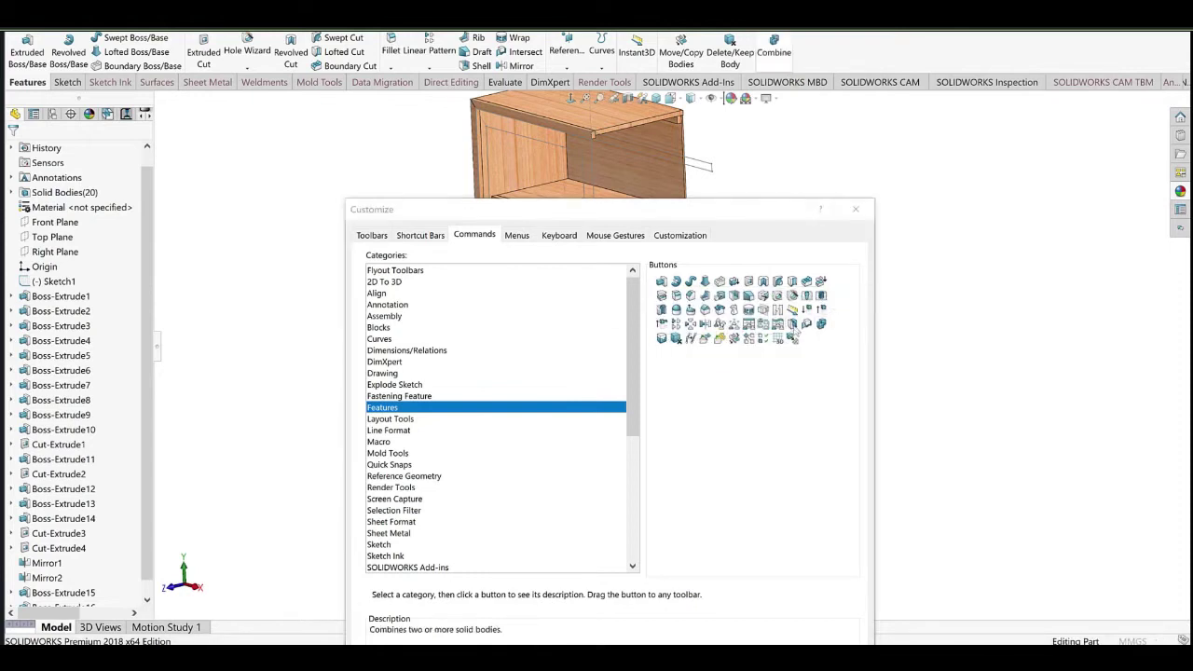
left_click_drag(792, 326, 781, 43)
left_click(856, 210)
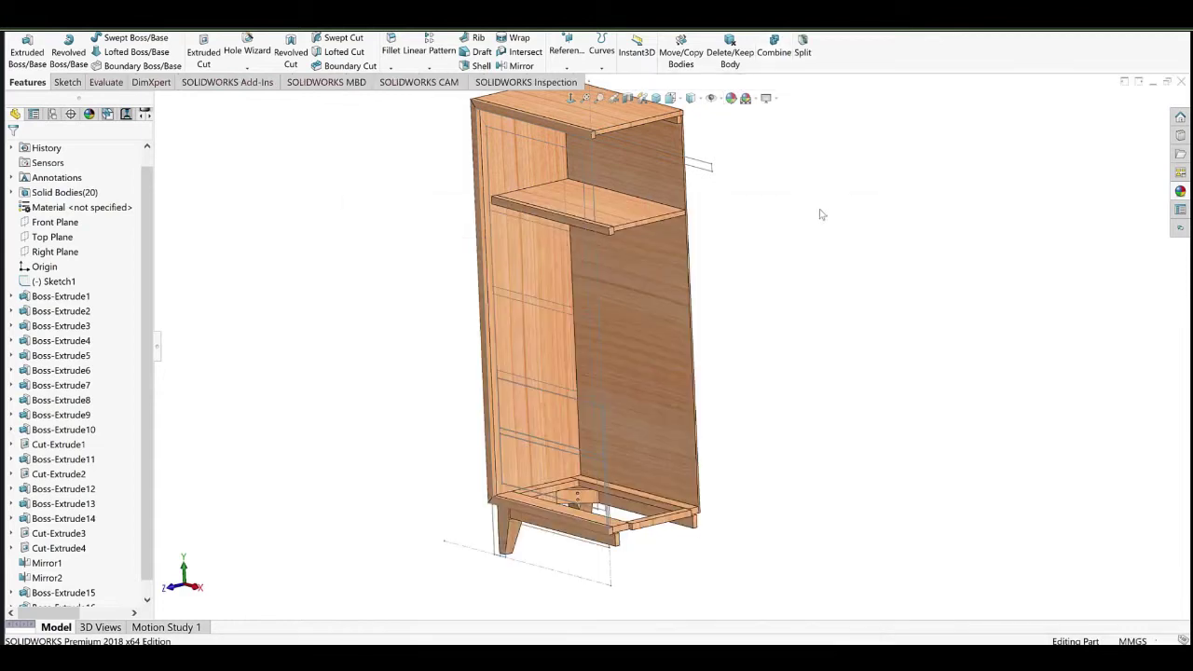
Start Move/Copy Body with the shelf and its front edging selected, in translate mode with one copy.
left_click(680, 52)
left_click(629, 222)
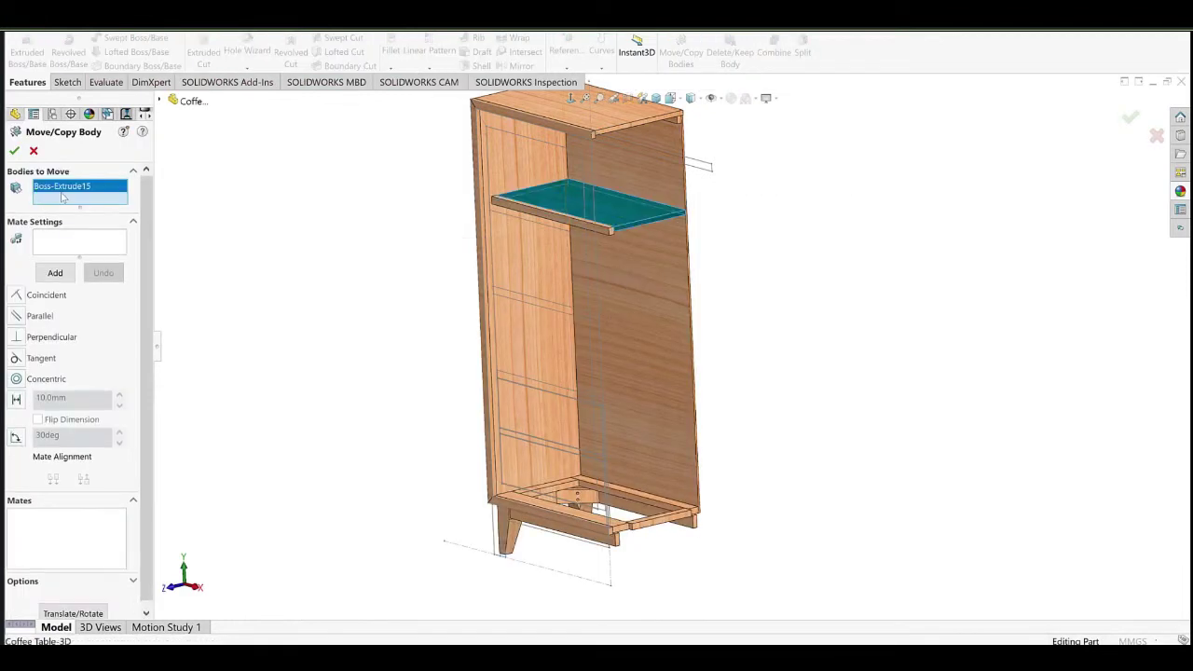
left_click(510, 238)
left_click_drag(147, 346, 145, 410)
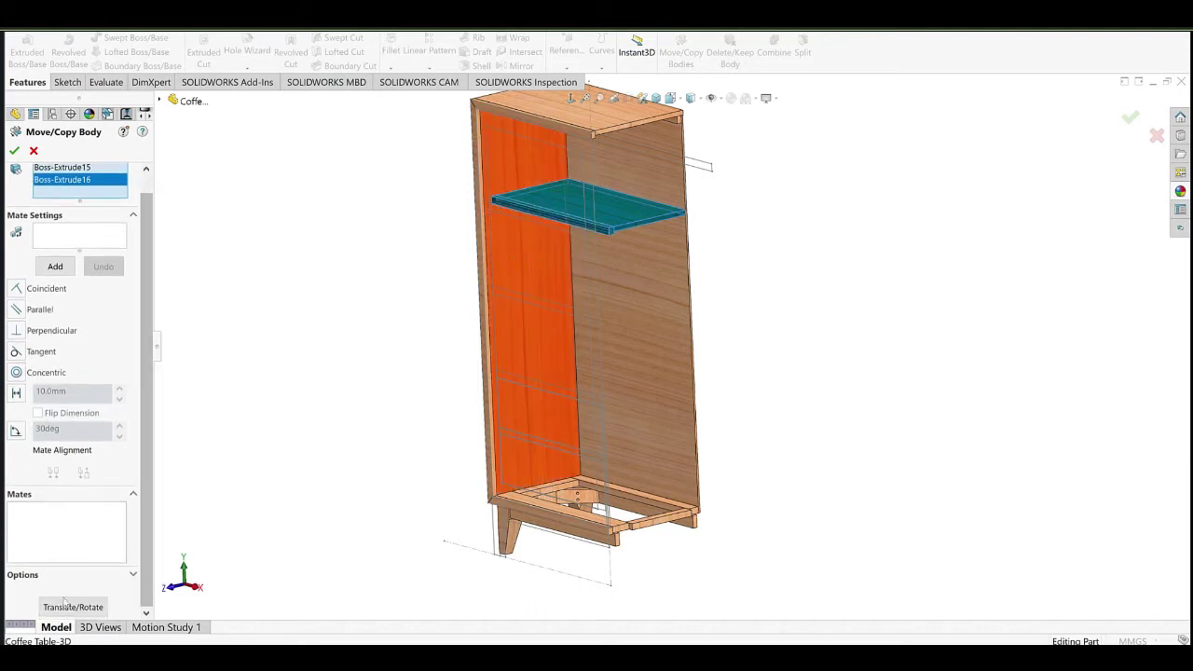
left_click(72, 607)
left_click(74, 268)
left_click(90, 234)
scroll(492, 198, "down", 10)
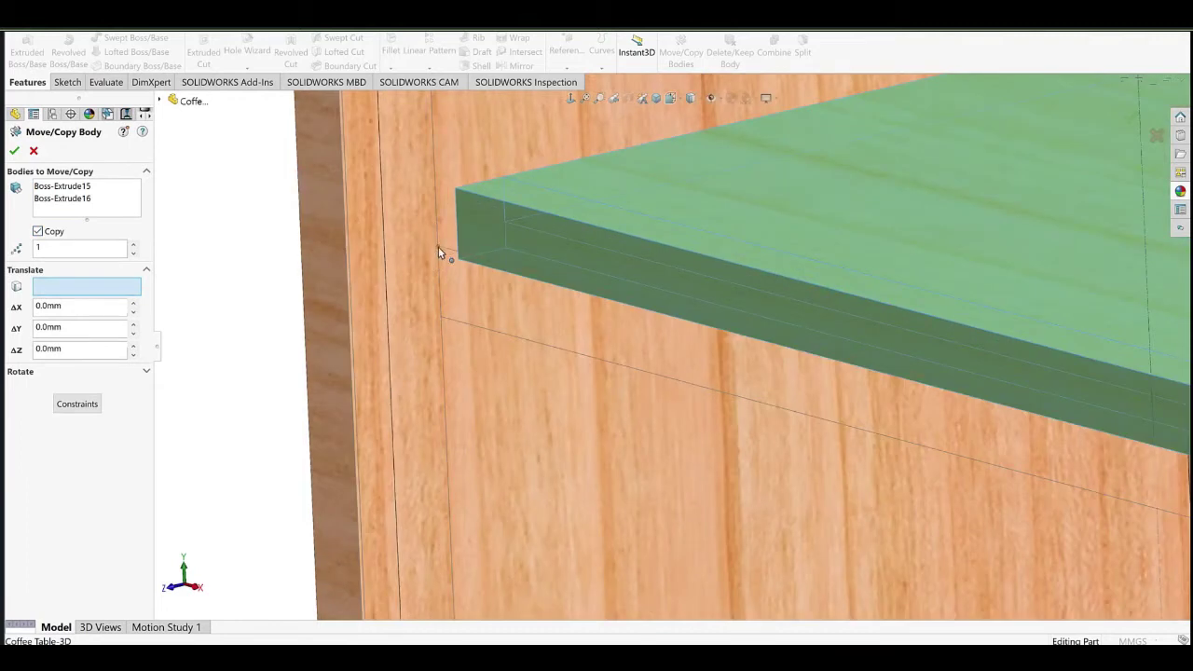
Copy both shelf bodies down from the upper shelf line's end point to the matching point of the next shelf in the layout sketch.
left_click(438, 246)
scroll(555, 410, "up", 8)
middle_click_drag(625, 396, 524, 165, "ctrl")
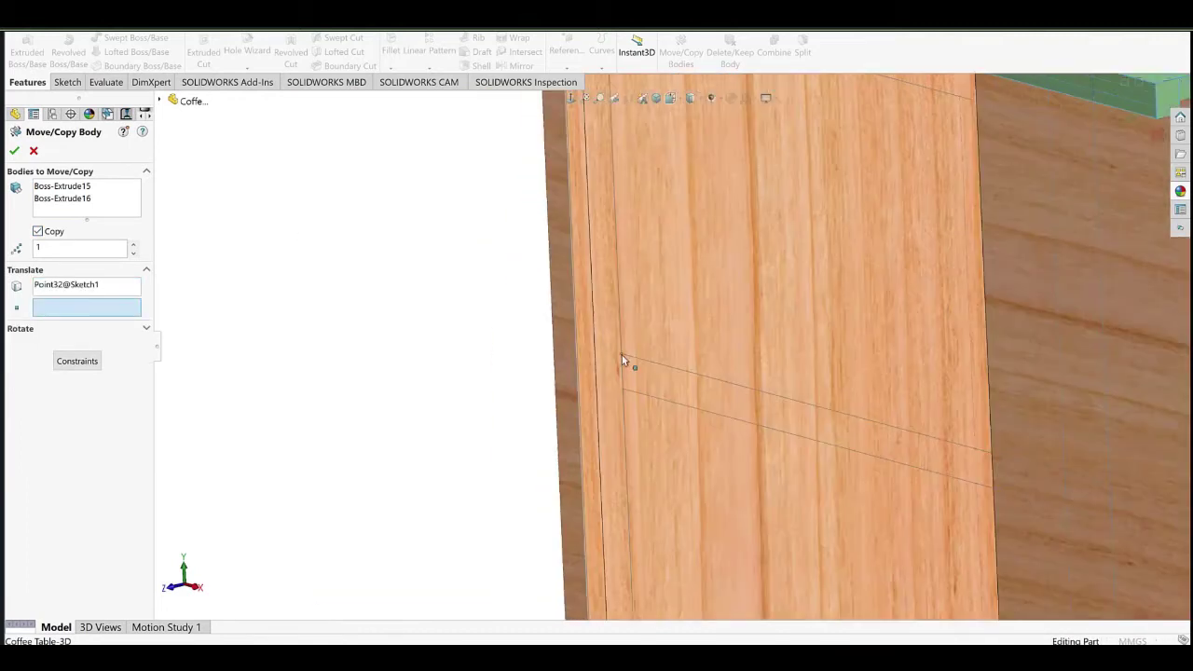
left_click(622, 355)
left_click(39, 231)
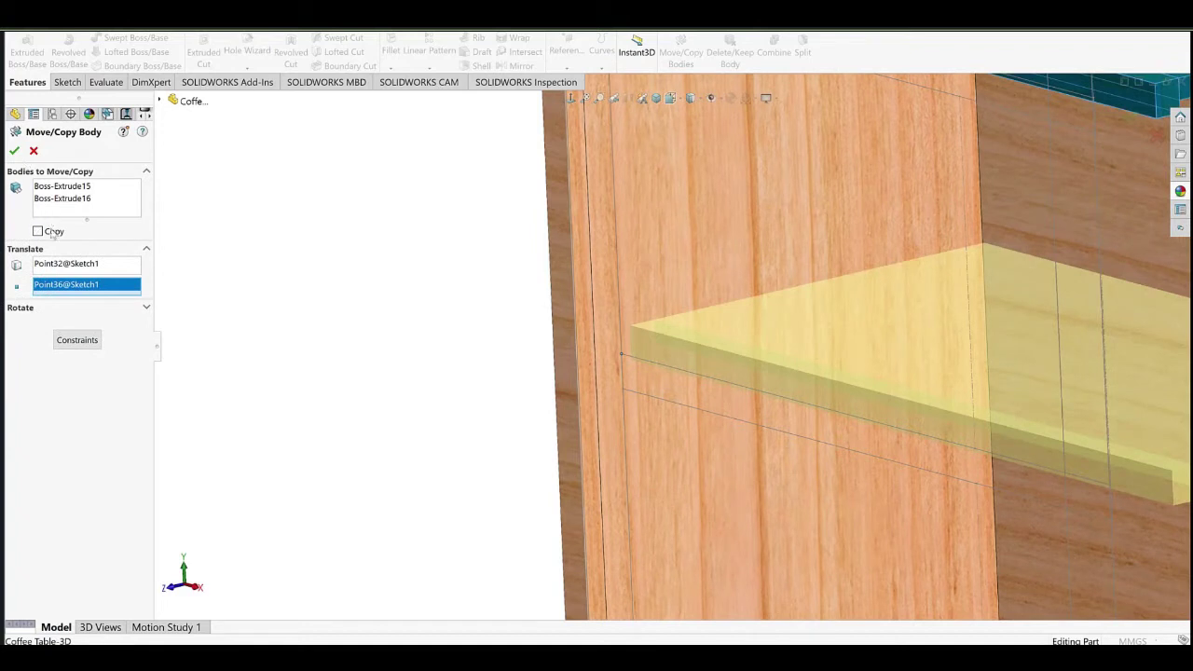
left_click(51, 231)
left_click(14, 151)
scroll(856, 406, "up", 10)
scroll(548, 303, "down", 3)
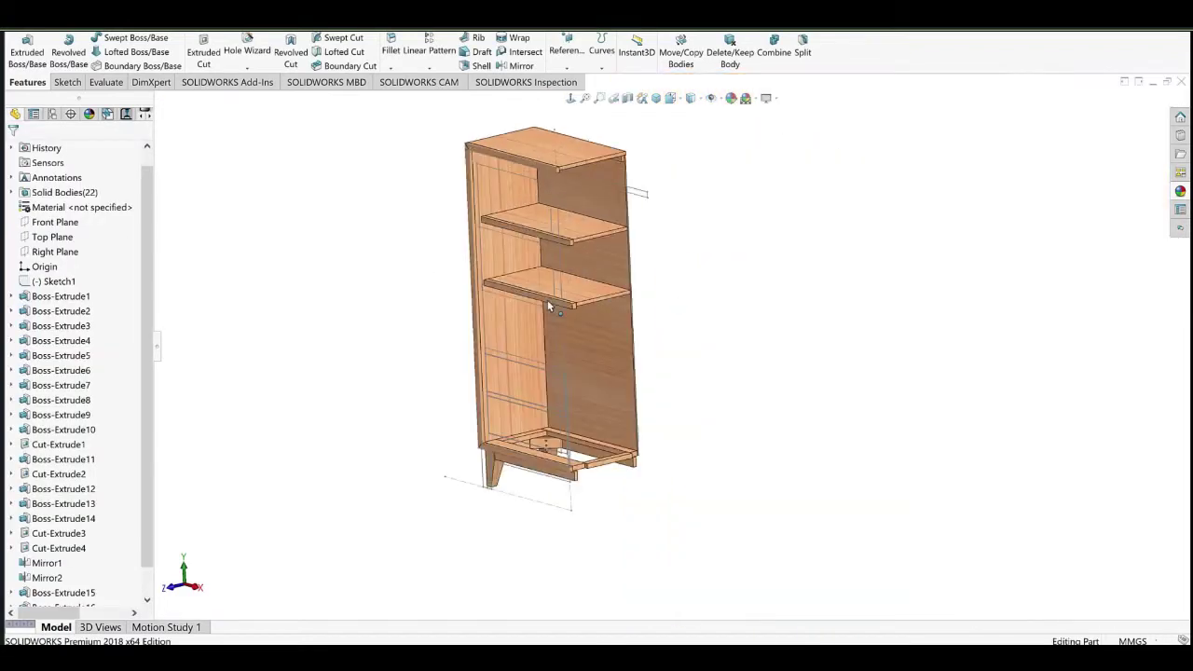
Sketch a rectangle about 687 by 26 mm on the back panel's inner face, starting where the lower shelf's layout line meets its edge.
scroll(589, 418, "down", 2)
left_click(617, 335)
left_click(653, 315)
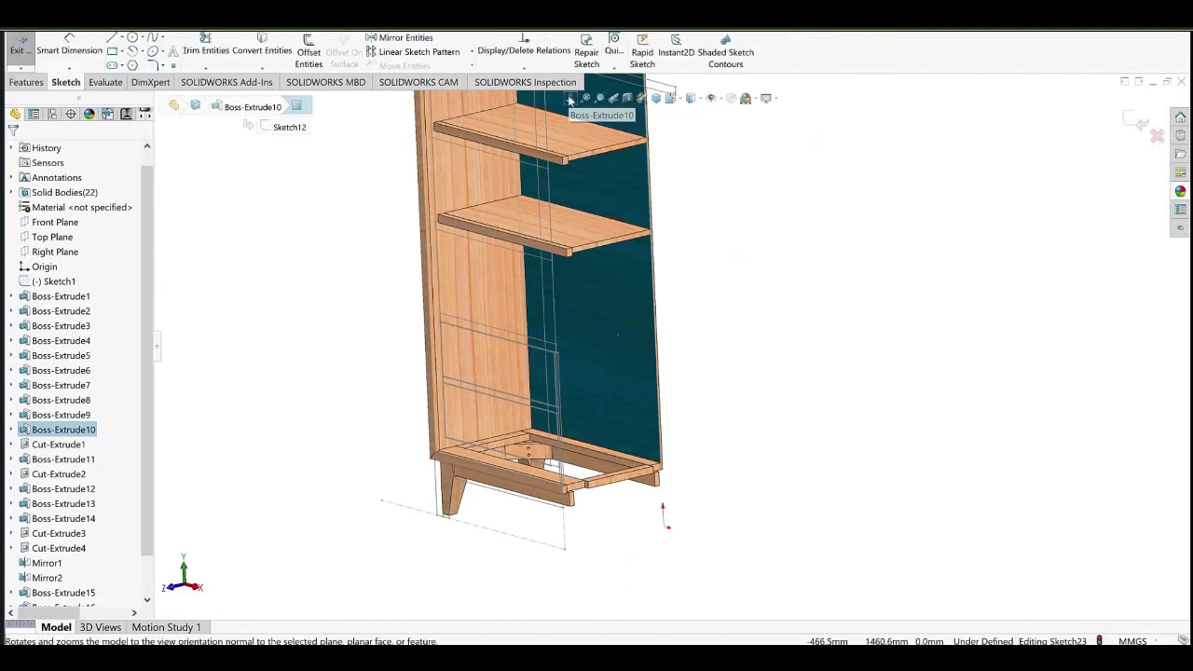
left_click(570, 100)
left_click(112, 52)
scroll(674, 341, "down", 4)
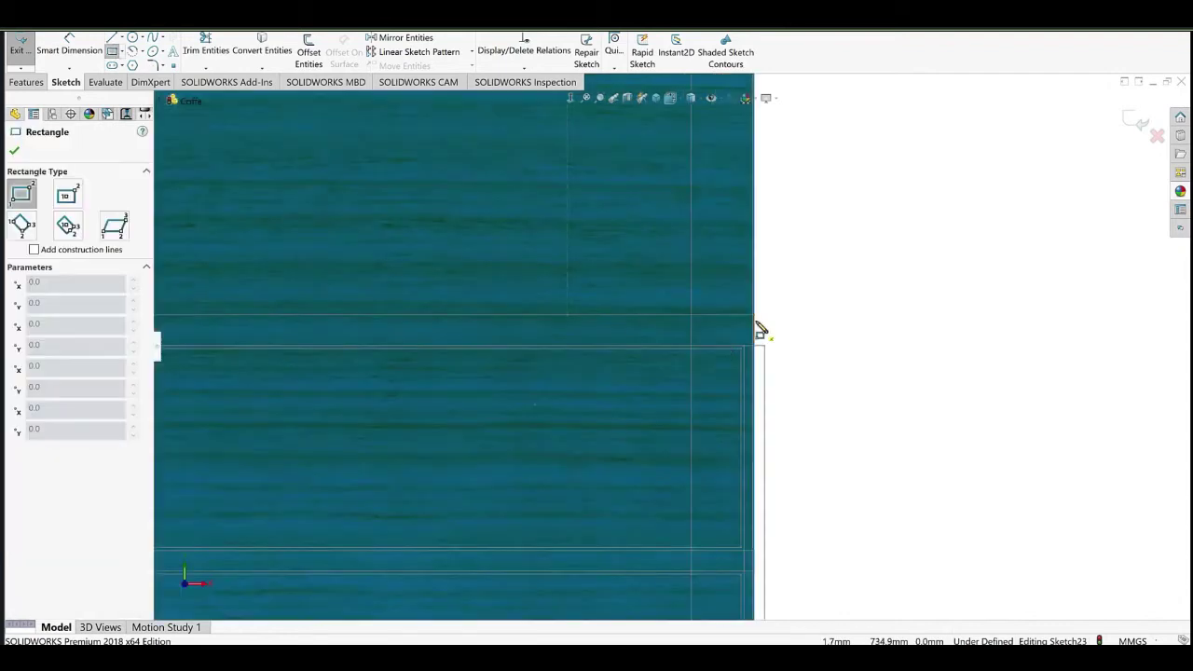
left_click(753, 315)
scroll(671, 341, "up", 5)
scroll(471, 330, "down", 7)
left_click(249, 401)
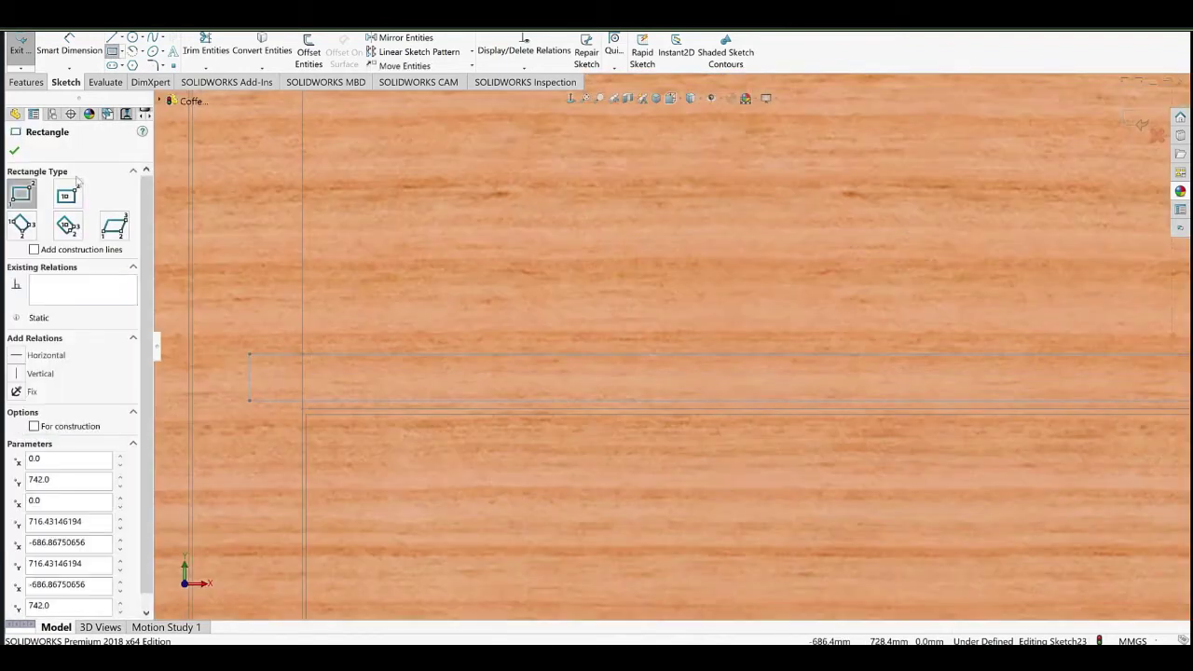
Dimension the rectangle's short end line to 19 mm.
left_click(69, 52)
left_click(250, 383)
left_click(236, 379)
type("19")
key("Return")
key("Return")
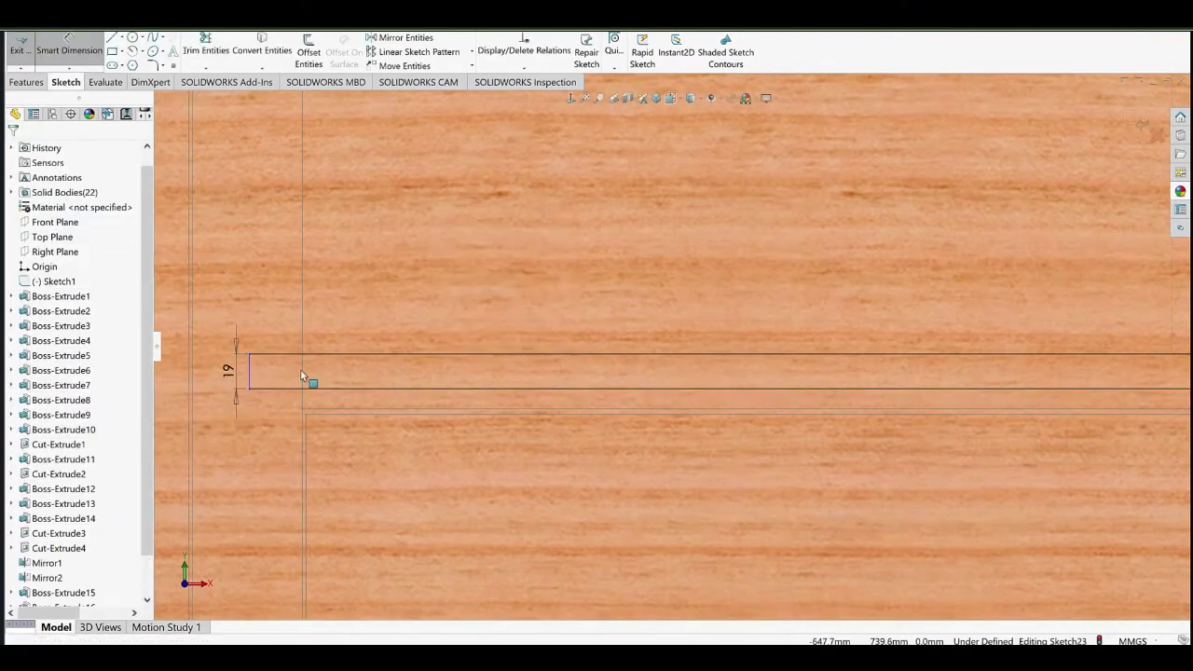
Make the rectangle's dimensioned end line collinear with the side panel's inner edge.
left_click(249, 372)
scroll(556, 329, "up", 5)
middle_click_drag(631, 330, 536, 369)
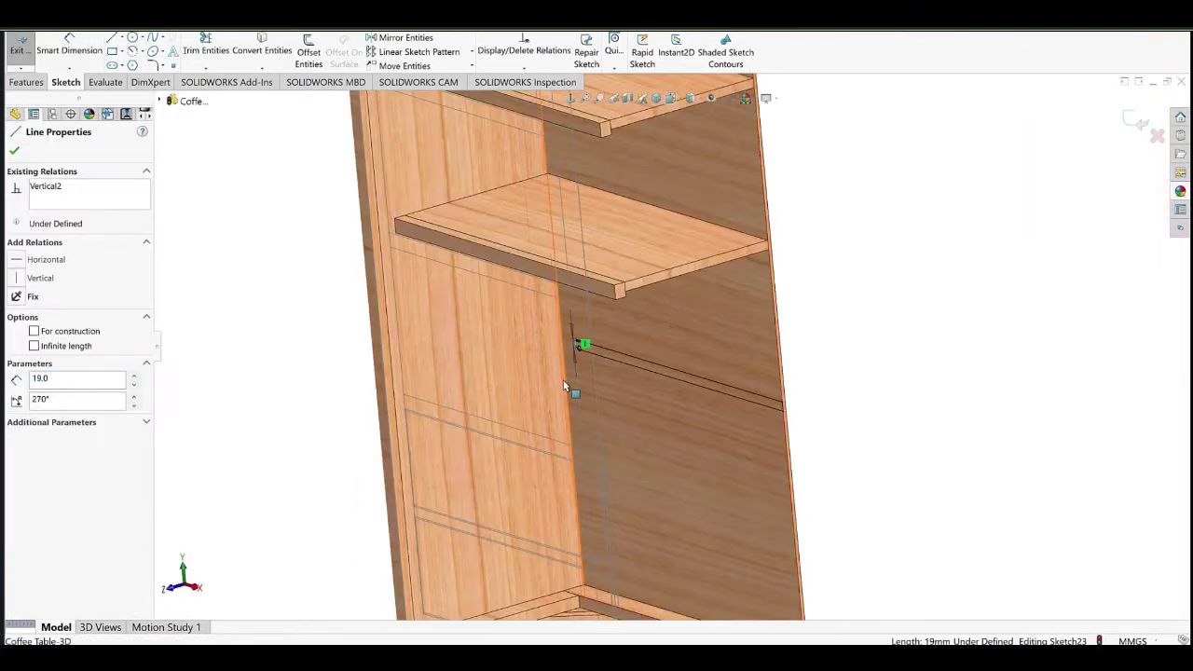
left_click(565, 375, "ctrl")
left_click(592, 338)
left_click(803, 432)
Examine how the rectangle's other end line meets the back panel's open edge and the layout sketch lines.
scroll(803, 432, "down", 7)
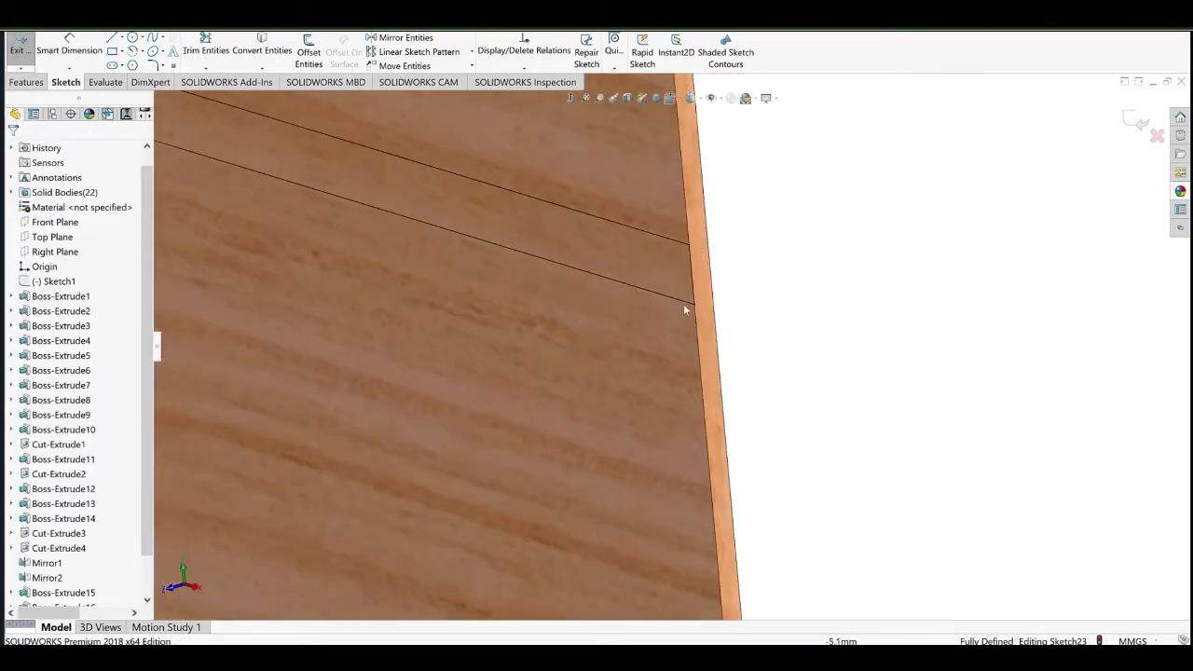
left_click(690, 259)
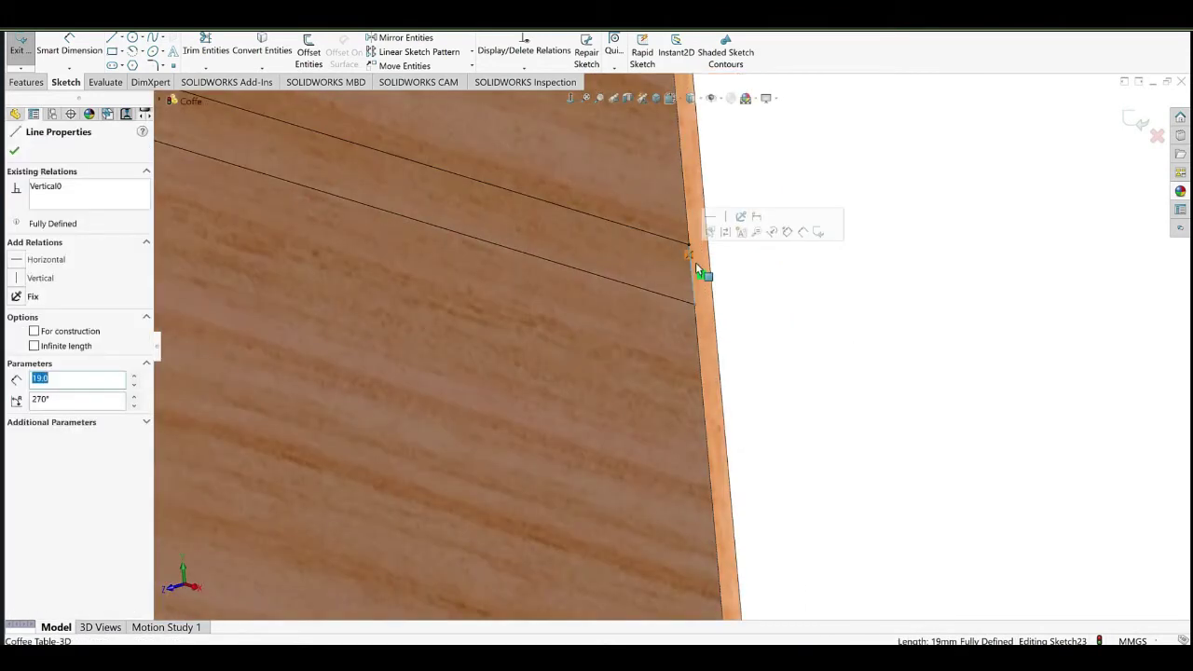
left_click(699, 270)
scroll(663, 347, "up", 8)
scroll(637, 335, "down", 10)
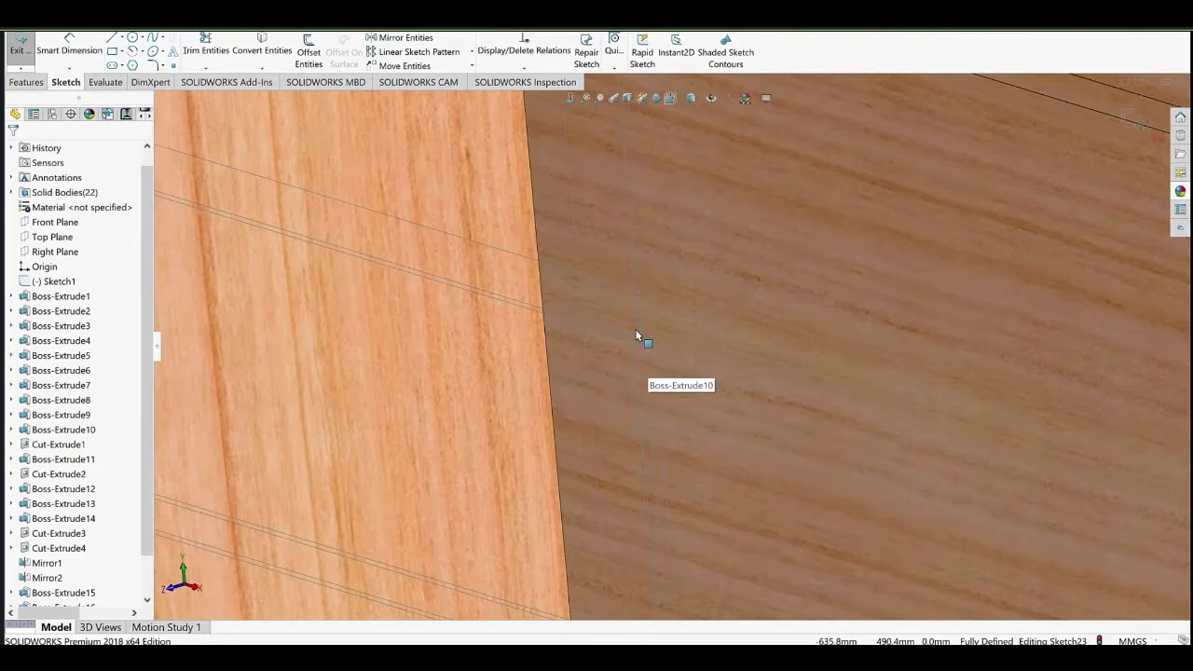
scroll(665, 373, "up", 7)
left_click(895, 327)
middle_click_drag(896, 328, 845, 366, "ctrl")
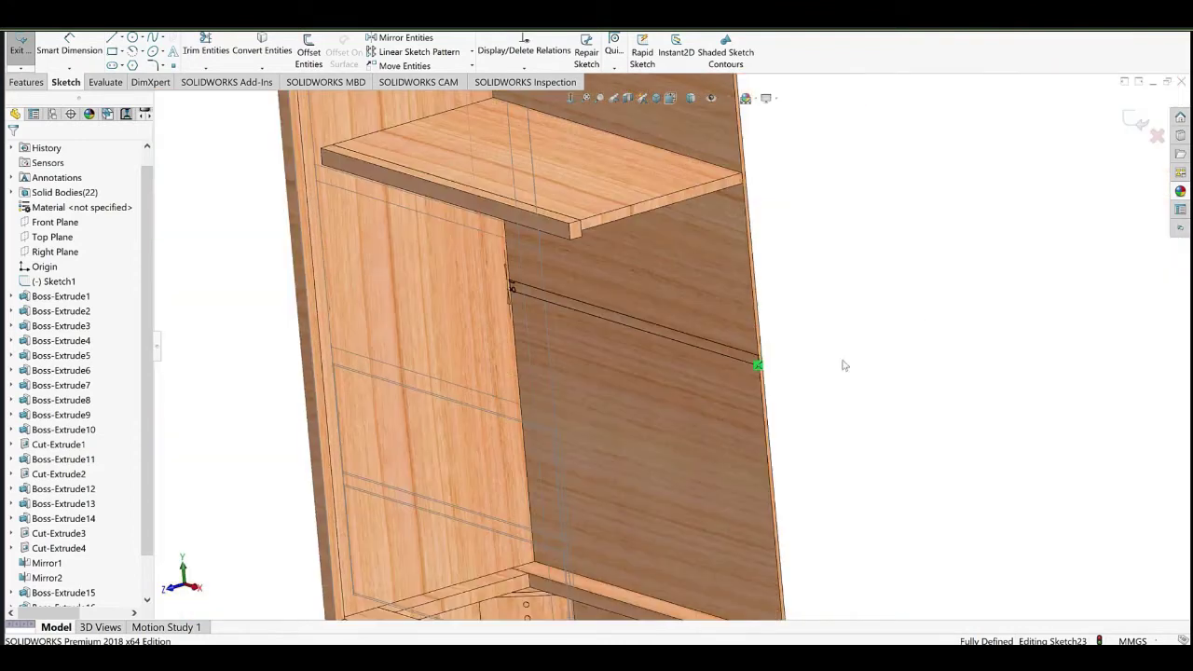
Extrude the shelf profile 380 mm from the back panel as a separate body without merging.
left_click(27, 82)
left_click(28, 56)
scroll(466, 328, "down", 1)
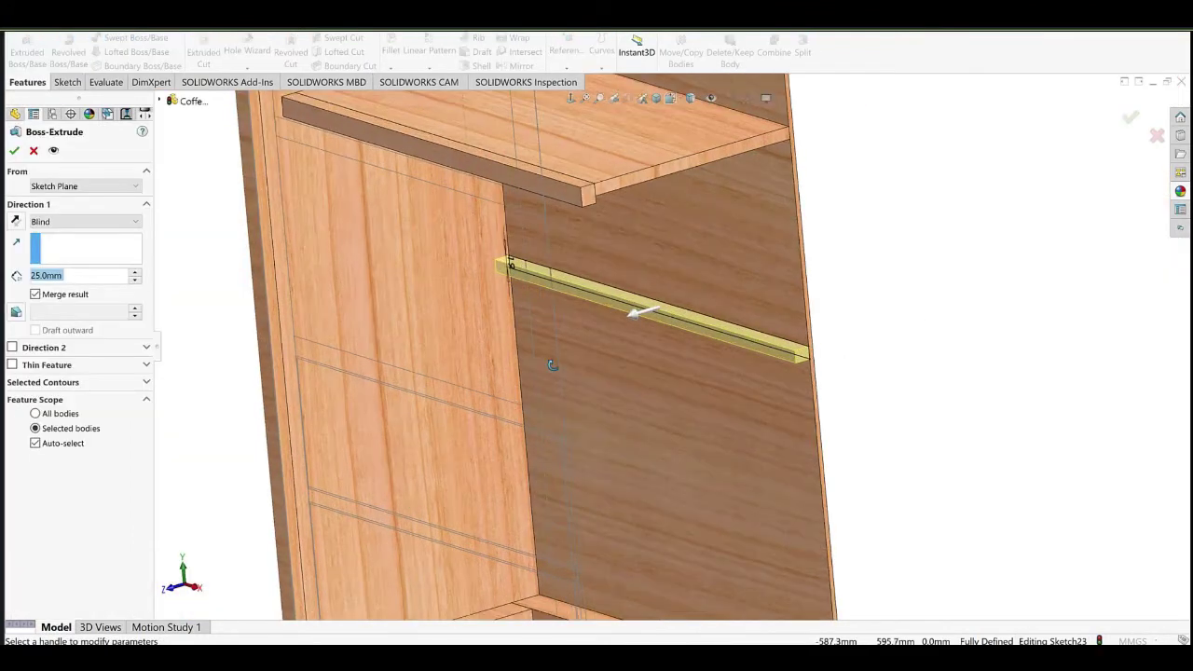
middle_click_drag(556, 364, 508, 369)
type("400")
left_click(830, 315)
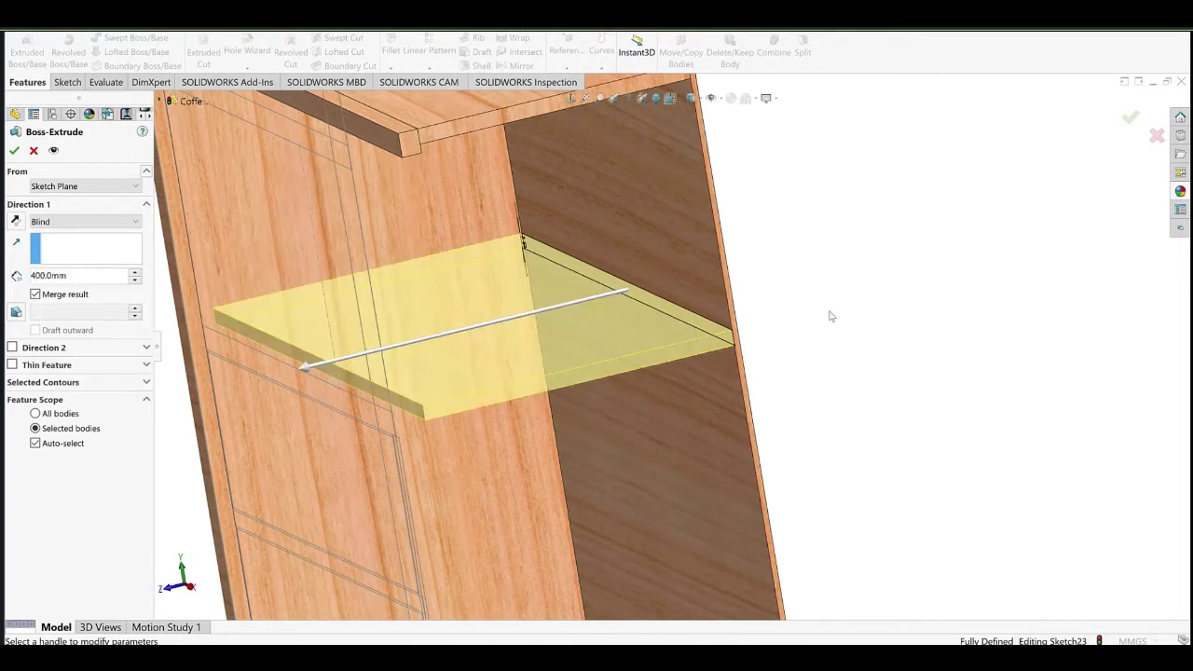
scroll(419, 391, "up", 3)
mouse_move(418, 390)
middle_mouse_down()
mouse_move(399, 382)
mouse_move(410, 390)
middle_mouse_up()
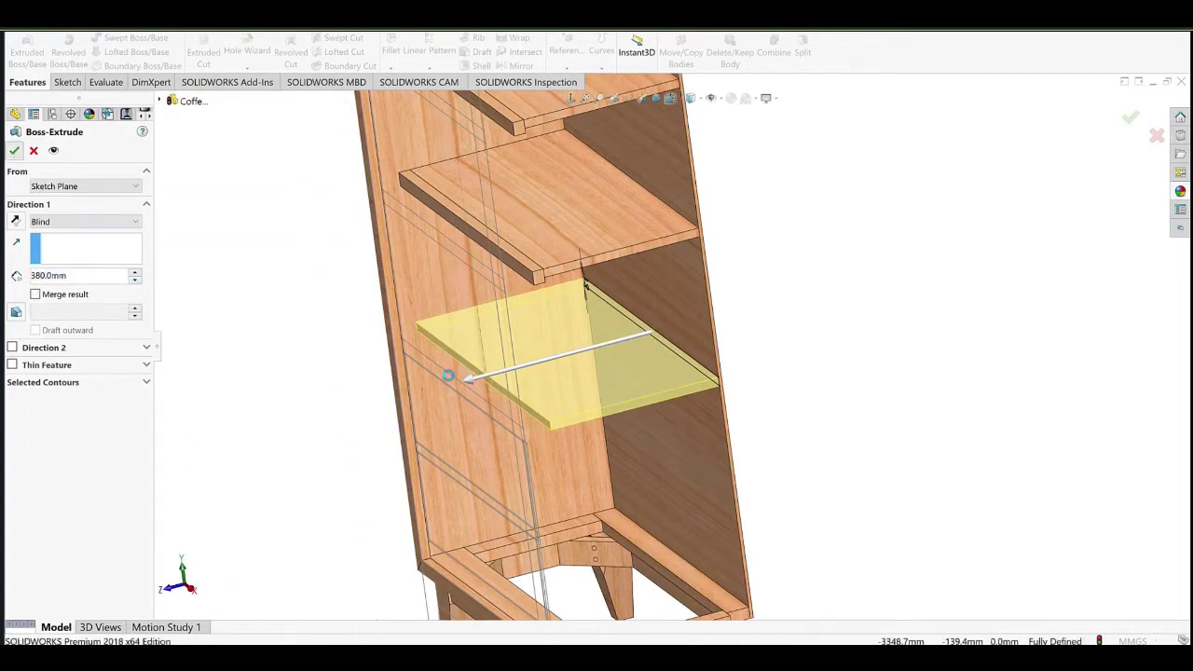
Start a sketch on the new shelf's front face and convert the matching shelf outline from the layout sketch into it.
scroll(540, 408, "down", 4)
left_click(545, 426)
left_click(585, 406)
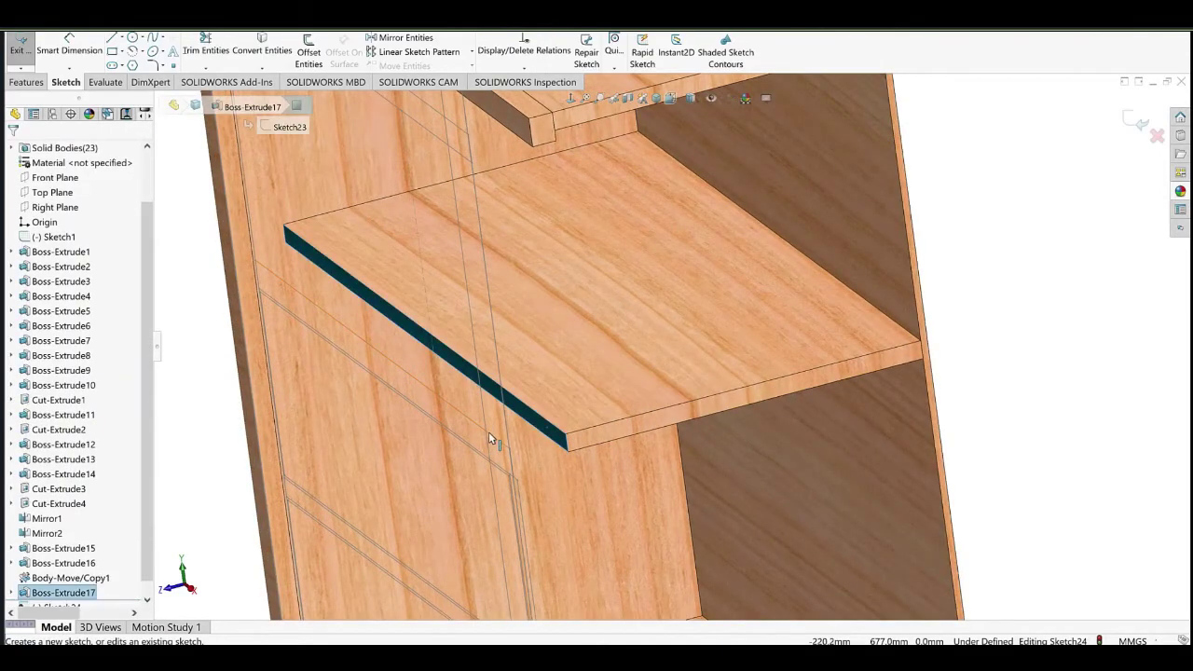
right_click(489, 432)
left_click(527, 408)
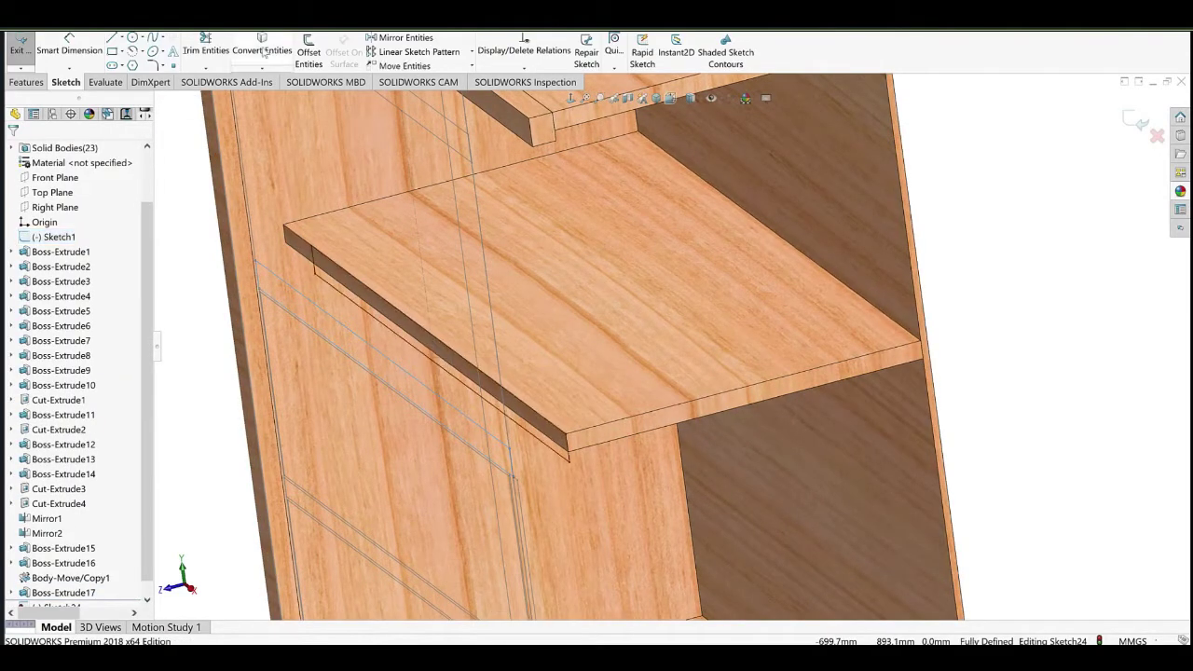
Free the converted outline's short end line, move it outward and make it collinear with the new shelf's end edge.
mouse_move(341, 239)
middle_mouse_down()
mouse_move(395, 206)
mouse_move(418, 212)
middle_mouse_up()
left_click(505, 297)
key("Delete")
left_click(503, 282)
left_click_drag(504, 284, 412, 276)
left_click(435, 275, "ctrl")
left_click(456, 239)
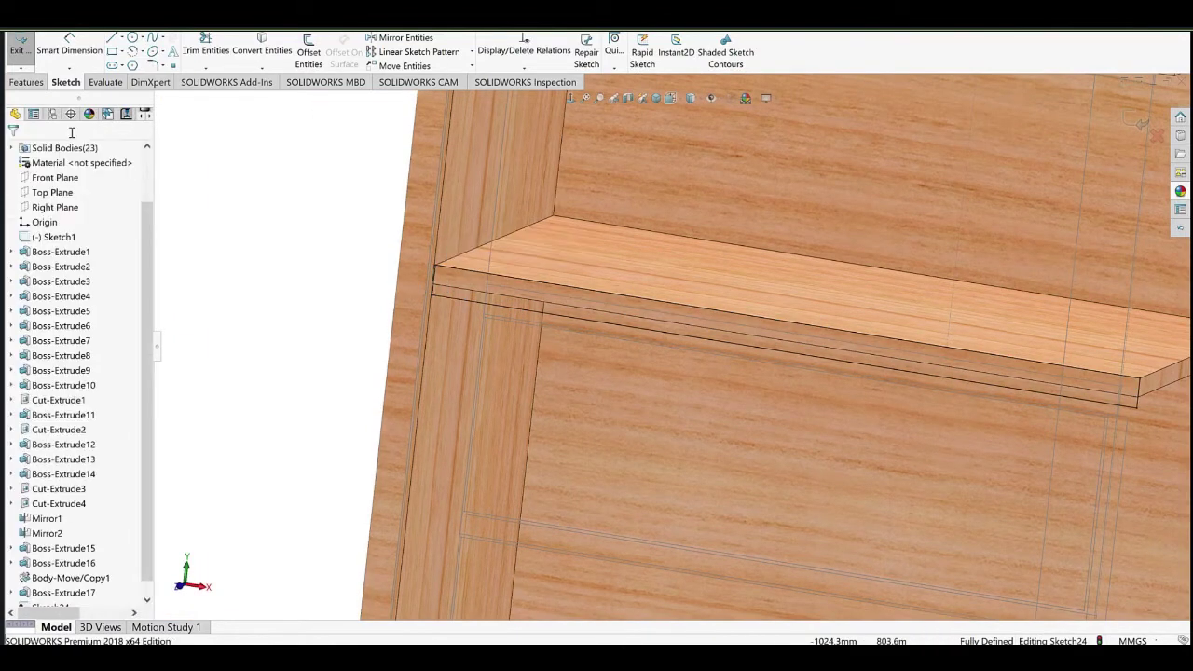
Extrude the new shelf's edging profile 25 mm forward as a separate body without merging.
left_click(27, 82)
left_click(26, 48)
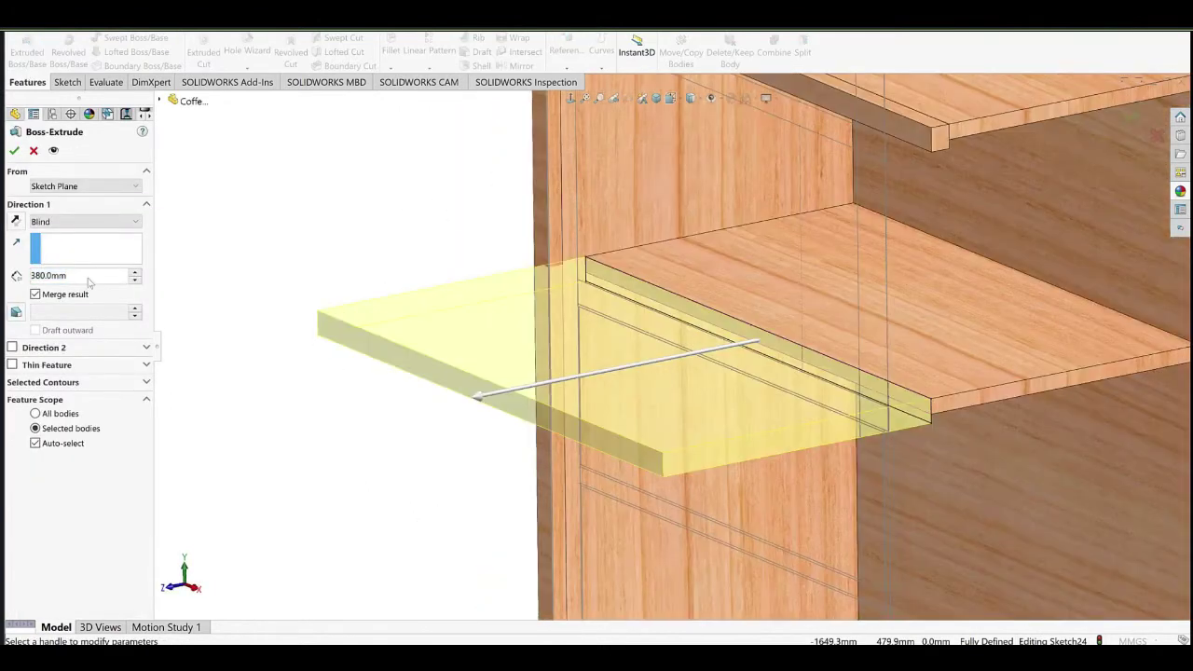
type("25")
key("Return")
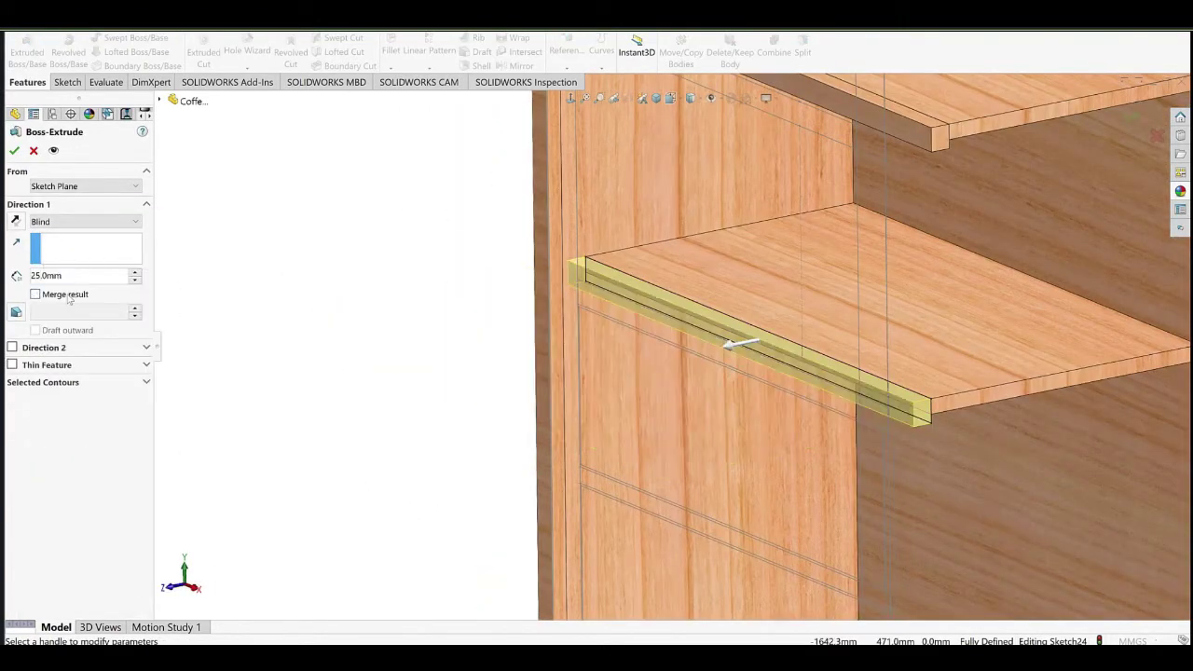
middle_click_drag(922, 437, 660, 315, "ctrl")
scroll(753, 378, "up", 5)
scroll(718, 406, "down", 3)
scroll(691, 423, "up", 1)
mouse_move(522, 362)
middle_mouse_down()
mouse_move(551, 330)
mouse_move(522, 344)
middle_mouse_up()
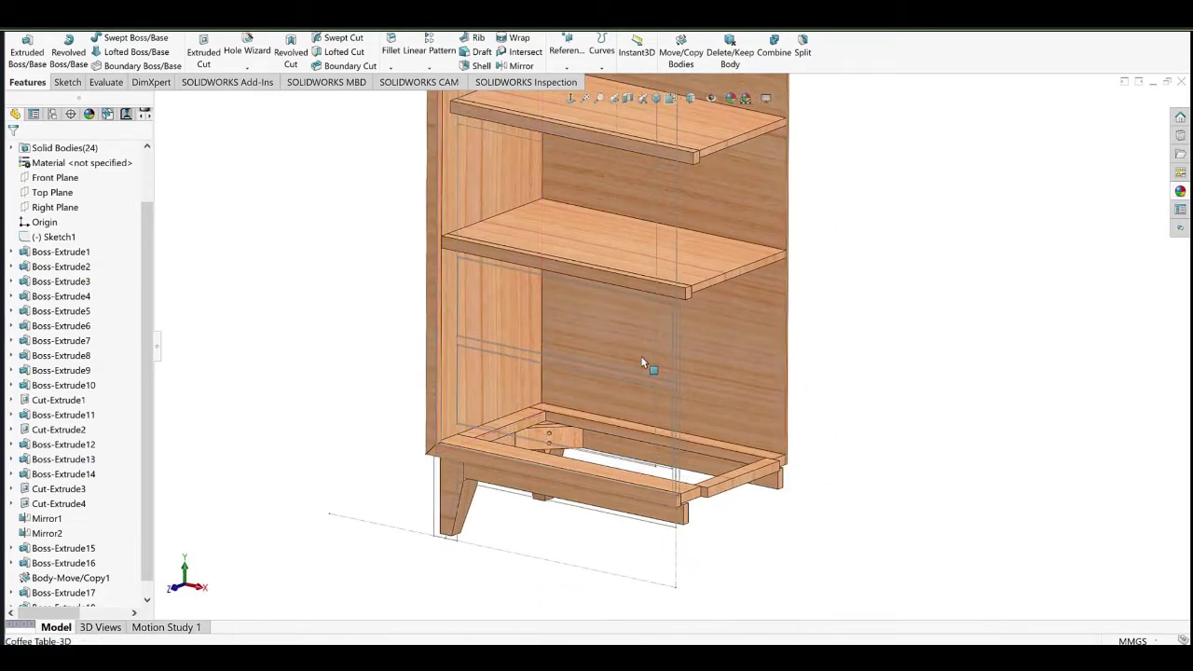
Start a sketch on the lower shelf edging's front face and convert the narrow vertical post outline from the layout sketch into it.
scroll(644, 355, "down", 1)
middle_click_drag(644, 355, 587, 363, "ctrl")
scroll(587, 284, "down", 4)
left_click(610, 280)
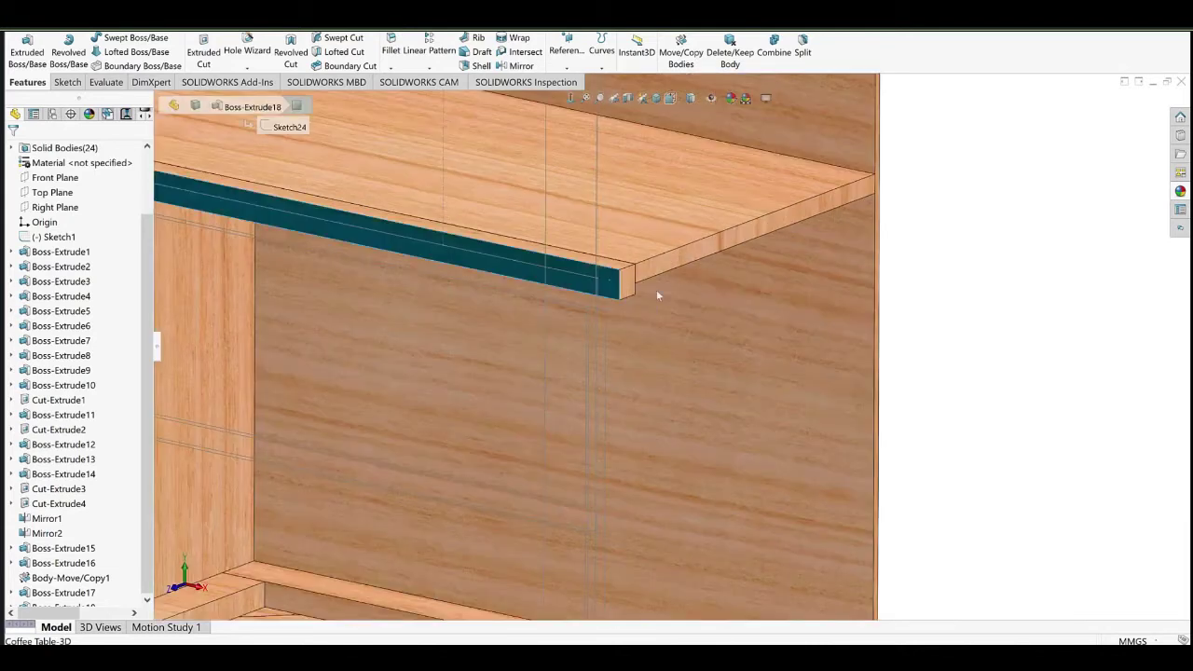
left_click(659, 270)
left_click(570, 101)
scroll(719, 460, "down", 5)
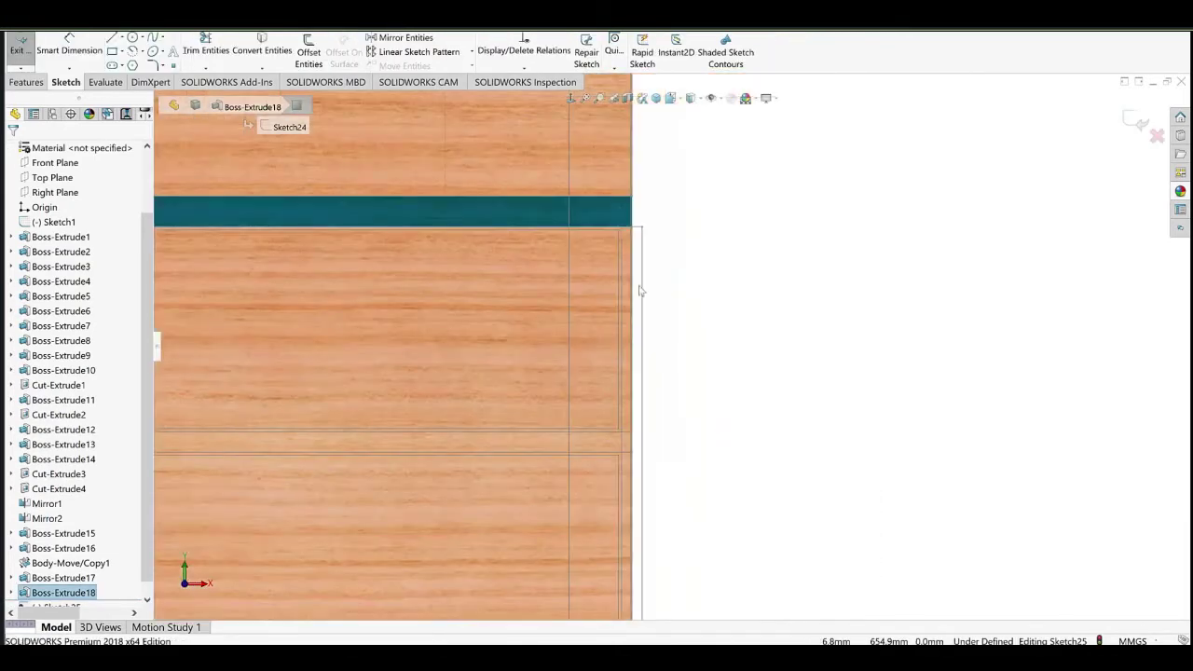
right_click(643, 271)
left_click(693, 294)
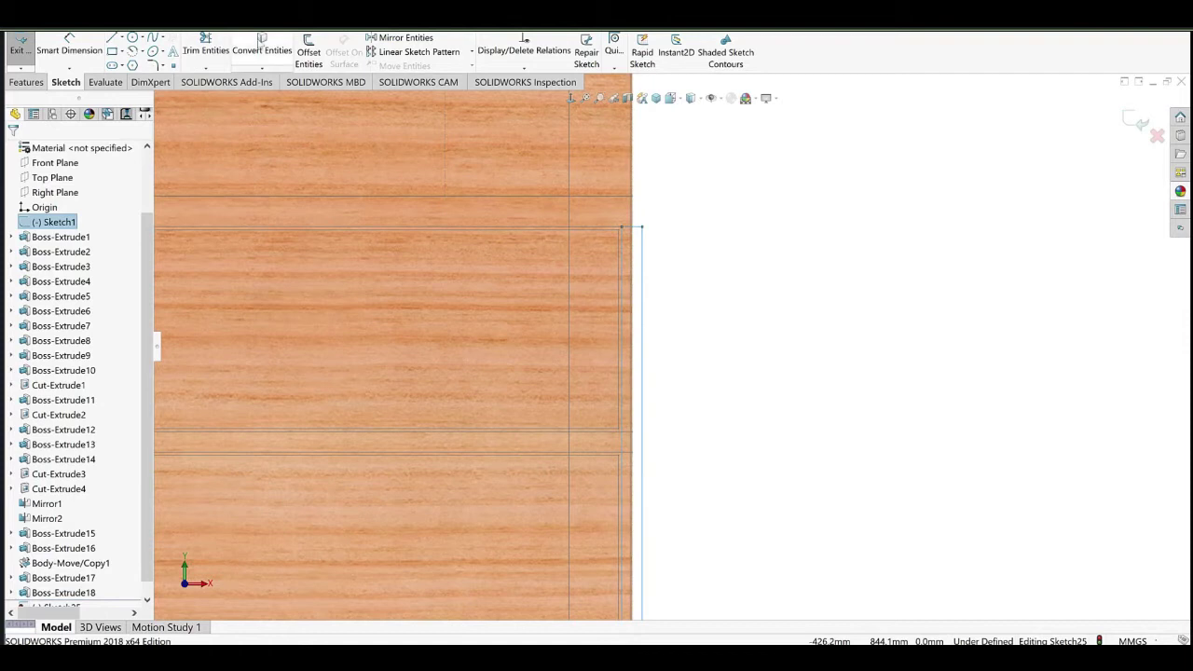
Extrude the vertical post profile 40 mm inward in the reversed direction.
left_click(27, 82)
left_click(21, 51)
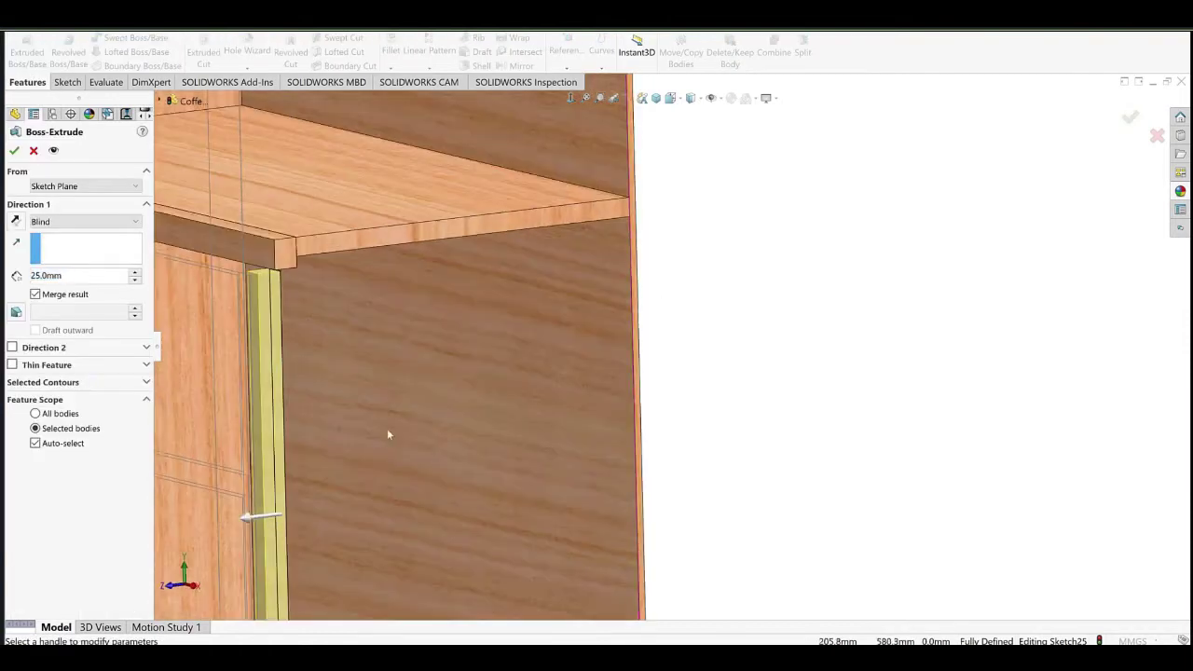
left_click(15, 221)
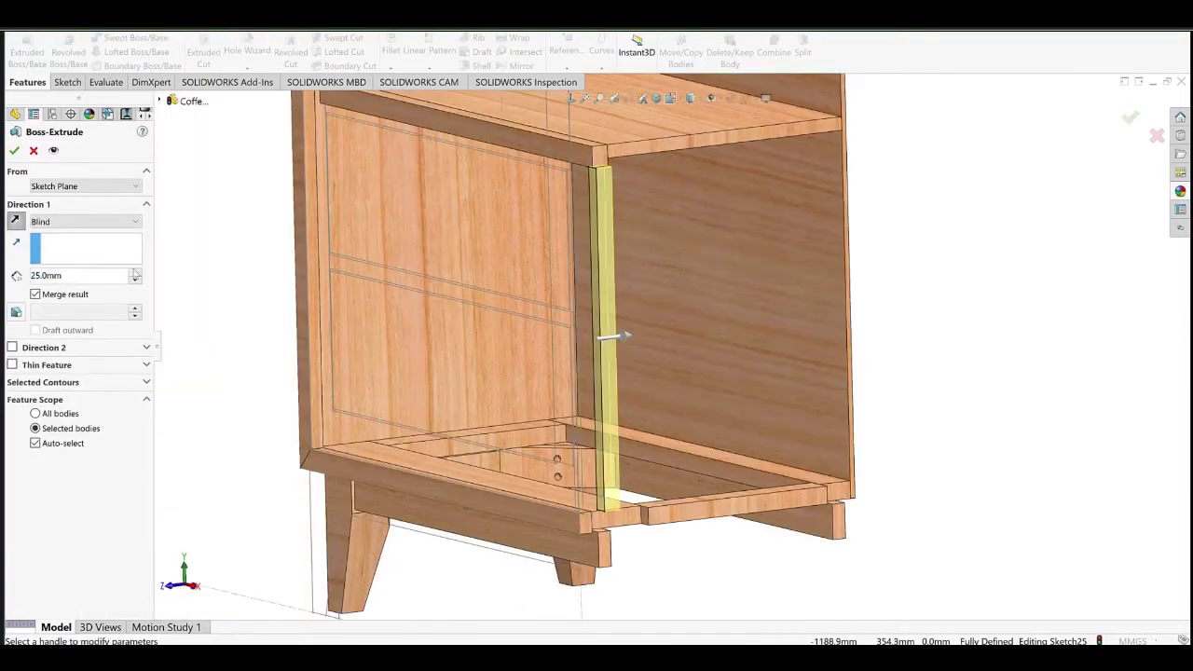
type("40")
key("Return")
key("Return")
Start a sketch on the vertical post's rear face and convert the face's outline into it.
mouse_move(666, 307)
middle_mouse_down()
mouse_move(415, 395)
mouse_move(623, 429)
middle_mouse_up()
scroll(375, 314, "down", 3)
left_click(447, 216)
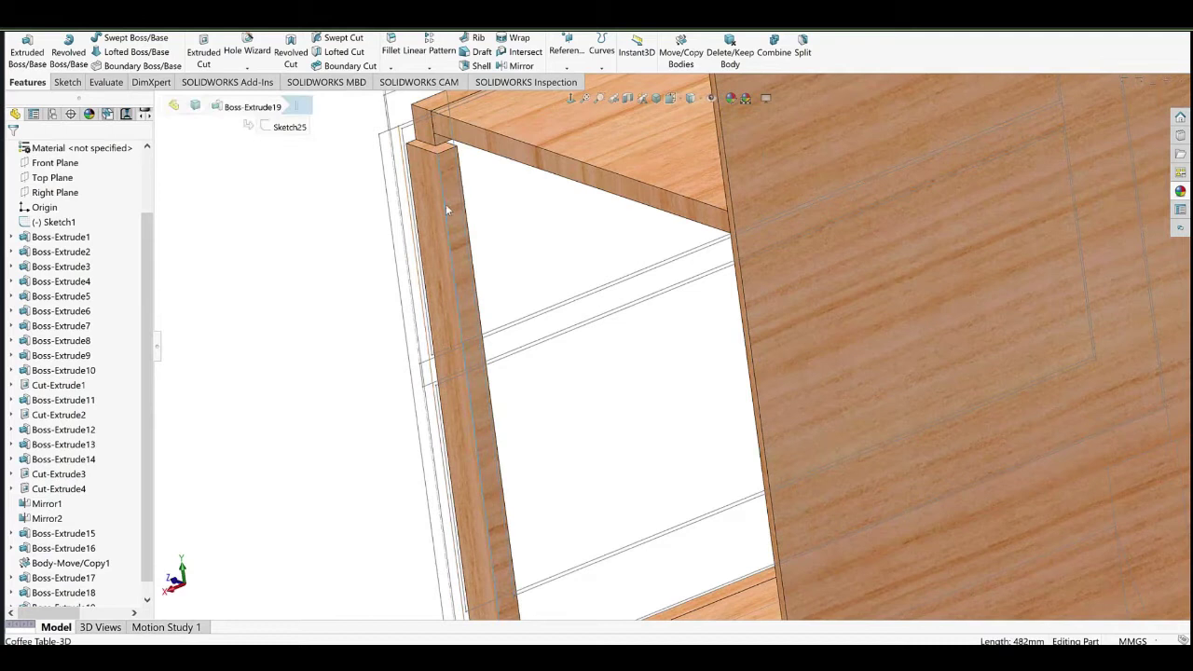
left_click(449, 199)
left_click(484, 179)
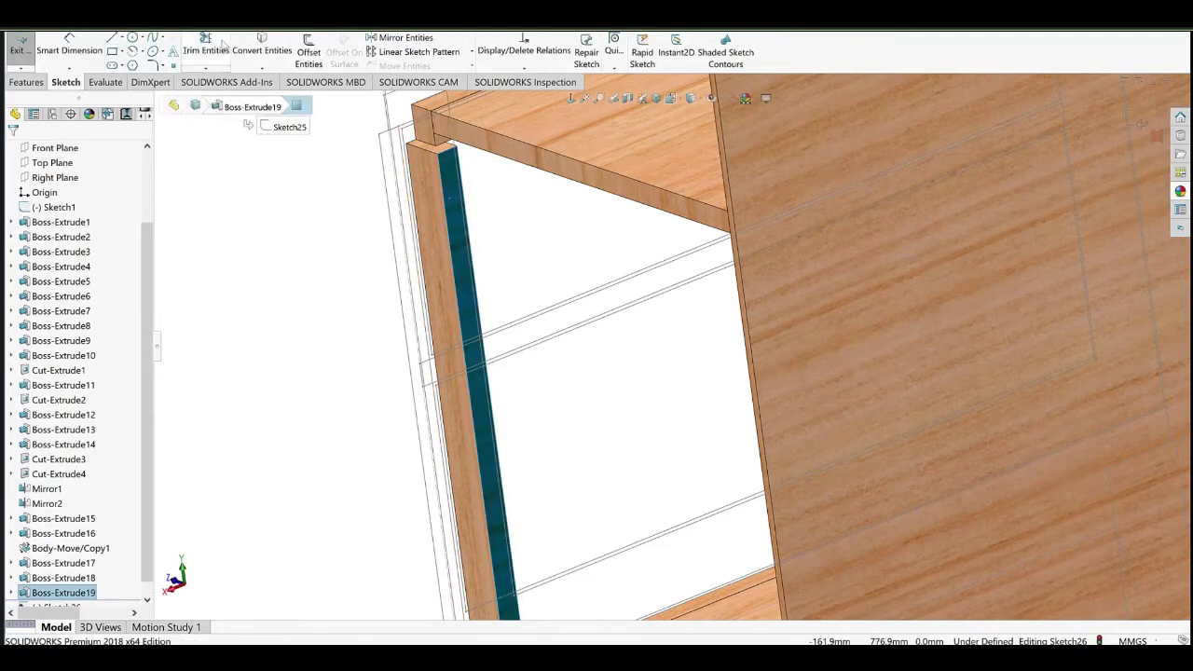
left_click(262, 49)
Release the divider sketch's top line from the post, tie it by a midpoint relation to the shelf corner vertex and make it horizontal.
scroll(410, 306, "up", 5)
scroll(378, 223, "down", 8)
left_click(490, 383)
left_click(504, 383)
key("Delete")
left_click_drag(498, 377, 491, 352)
left_click(460, 321, "ctrl")
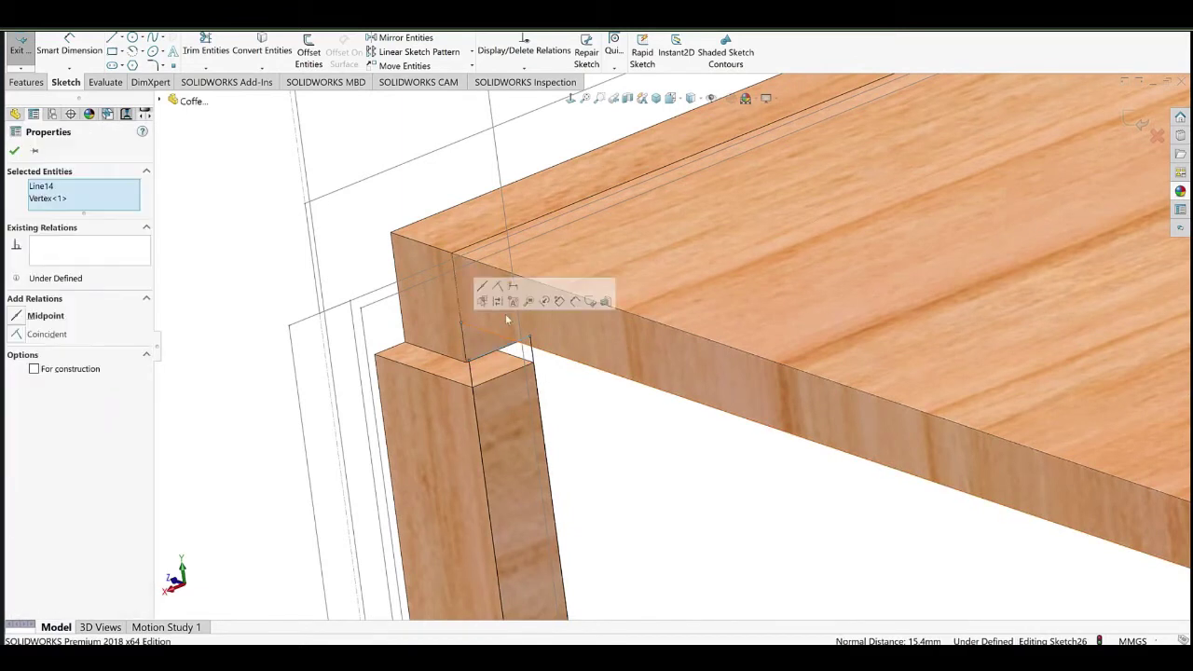
left_click(481, 287)
left_click(499, 335)
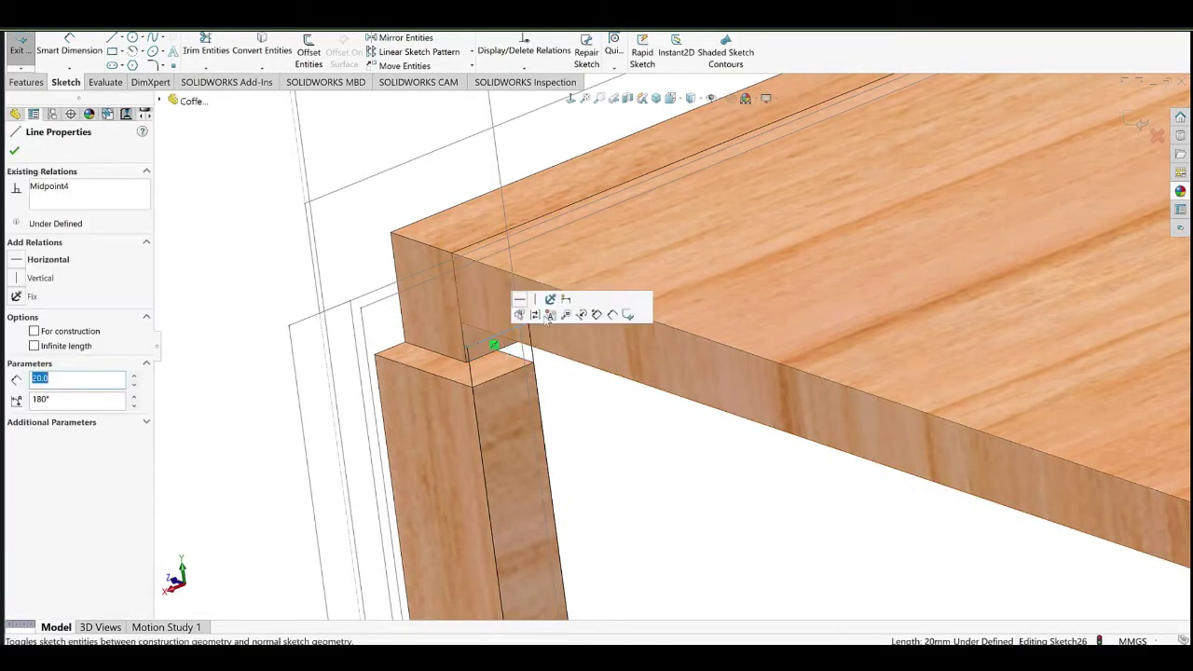
left_click(520, 302)
Extrude the divider profile up to the back panel's face as a separate body without merging.
scroll(508, 316, "up", 4)
middle_click_drag(522, 354, 622, 448)
scroll(559, 425, "up", 3)
scroll(536, 466, "down", 6)
middle_click_drag(504, 494, 517, 514)
scroll(653, 401, "up", 9)
middle_click_drag(597, 392, 641, 454)
left_click(26, 82)
left_click(26, 52)
left_click(84, 221)
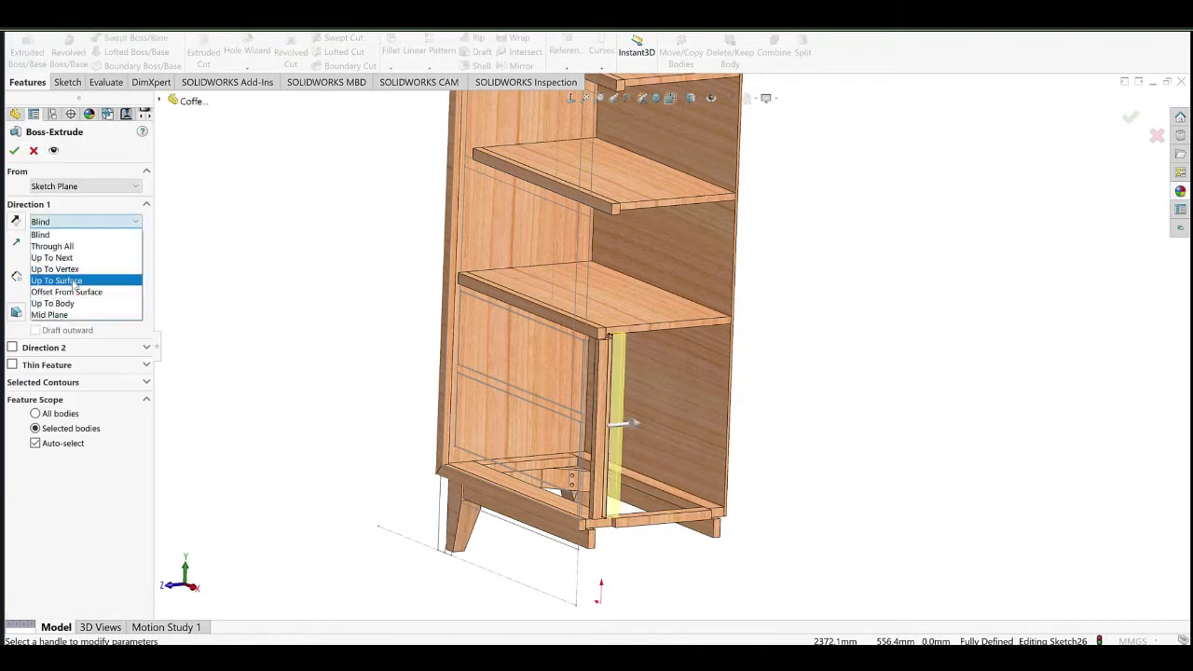
left_click(66, 278)
left_click(611, 414)
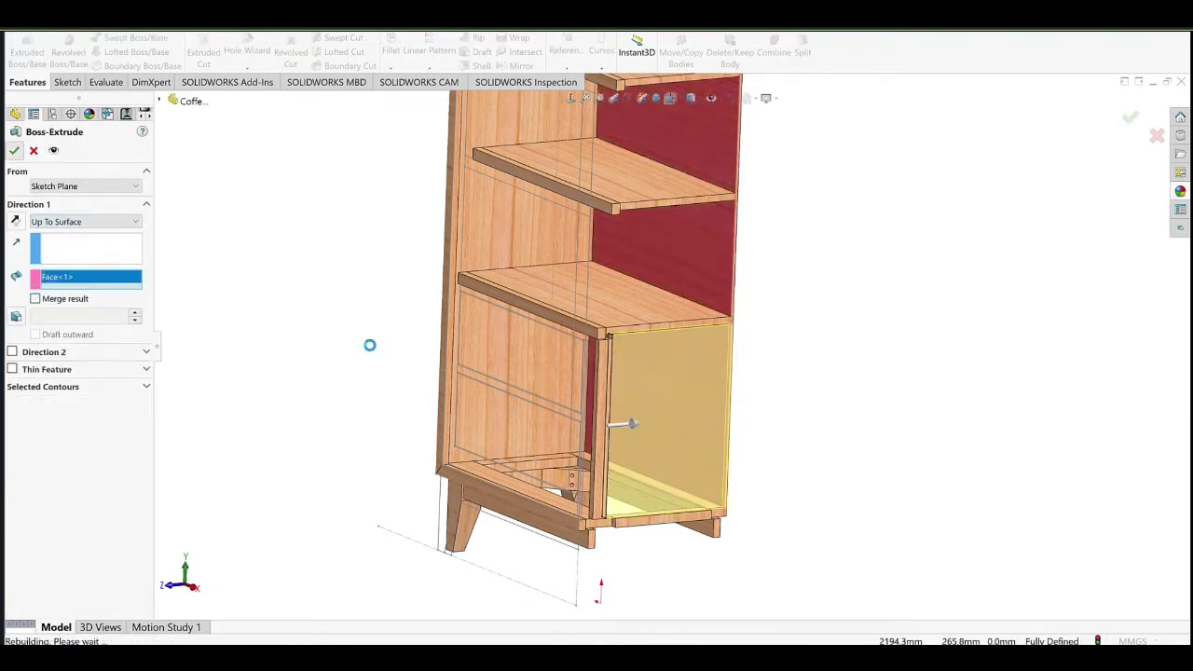
Start a sketch on the vertical post's front face and convert the middle rail outline from the layout sketch into it.
middle_click_drag(687, 302, 655, 426)
scroll(565, 395, "down", 6)
middle_click_drag(562, 392, 618, 326)
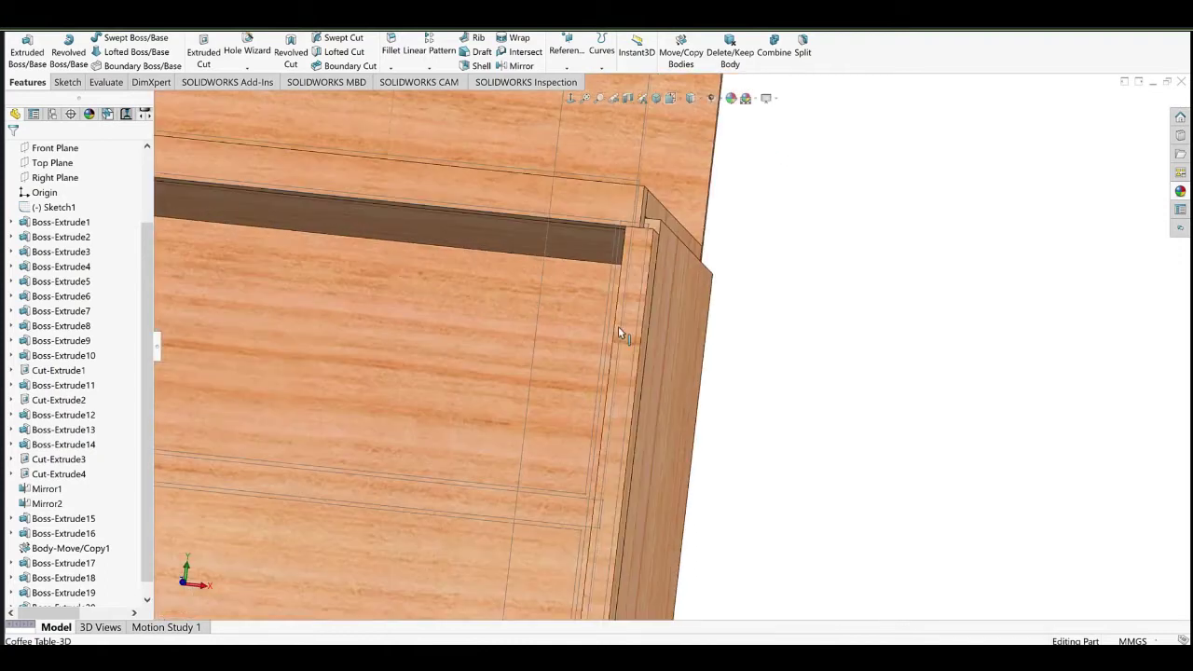
left_click(637, 261)
left_click(678, 238)
scroll(652, 362, "up", 5)
scroll(347, 363, "down", 6)
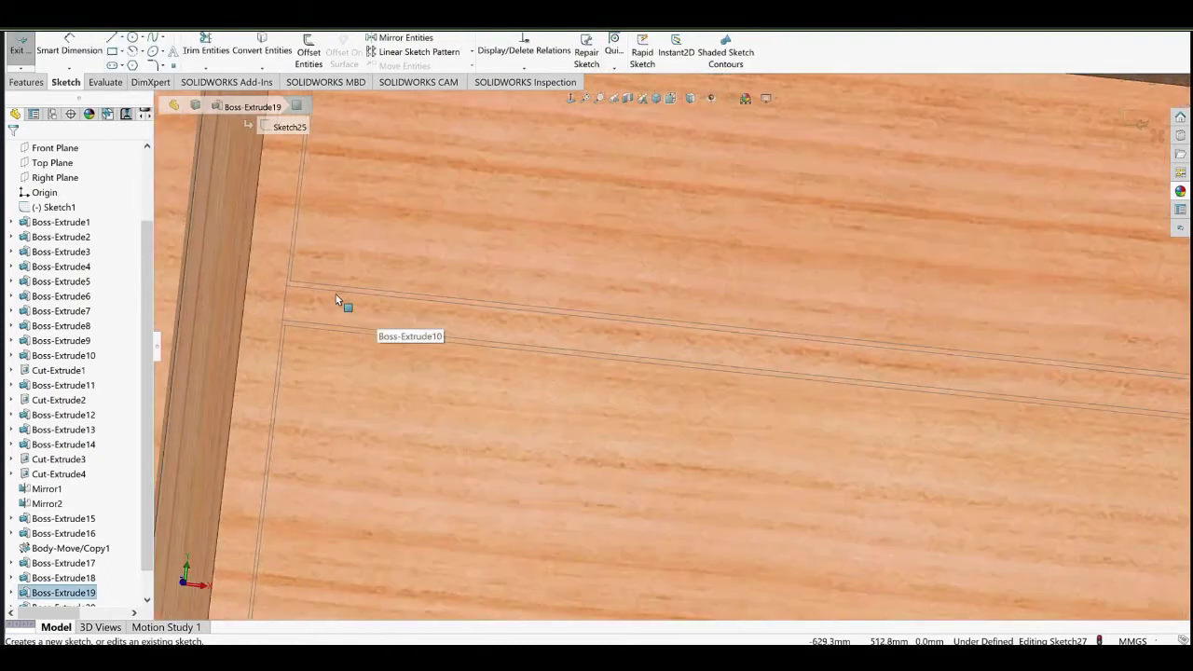
right_click(337, 297)
left_click(367, 305)
left_click(262, 46)
Detach the rail outline's end line near the side panel and align it with the panel's edge.
left_click(290, 301)
left_click(300, 309)
left_click_drag(291, 306, 254, 315)
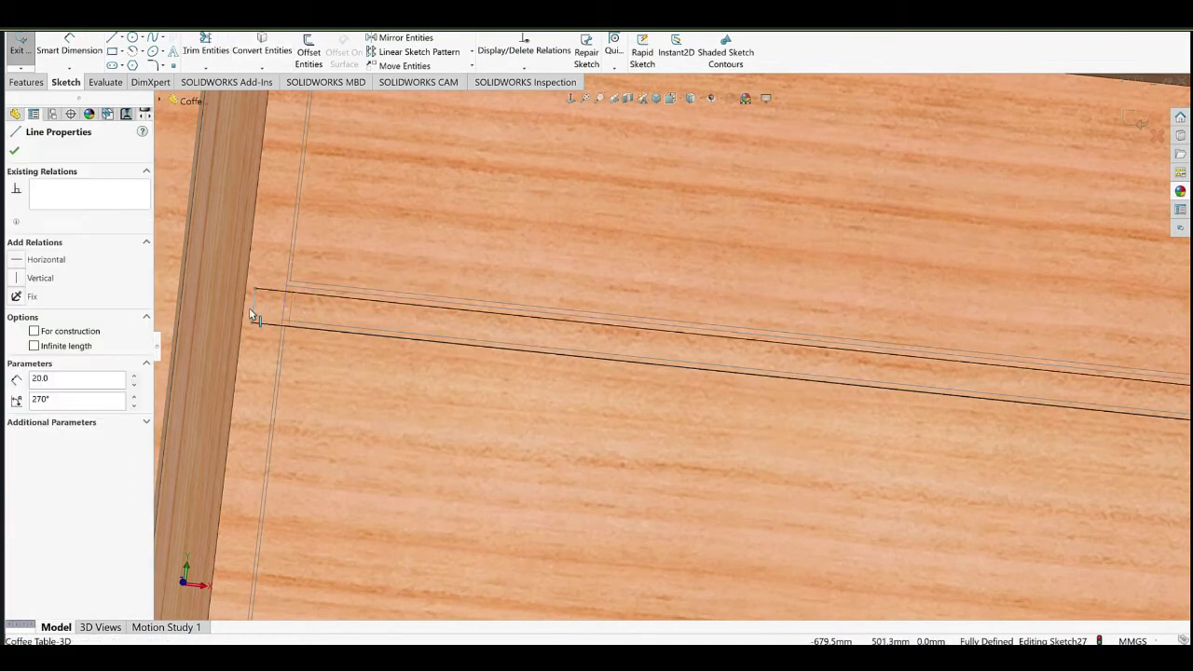
scroll(396, 345, "up", 3)
middle_click_drag(399, 345, 392, 347)
left_click(446, 327, "ctrl")
left_click(468, 288)
Extrude the middle rail profile 25 mm in the reversed direction as a separate body without merging.
left_click(23, 84)
middle_click_drag(643, 382, 511, 410)
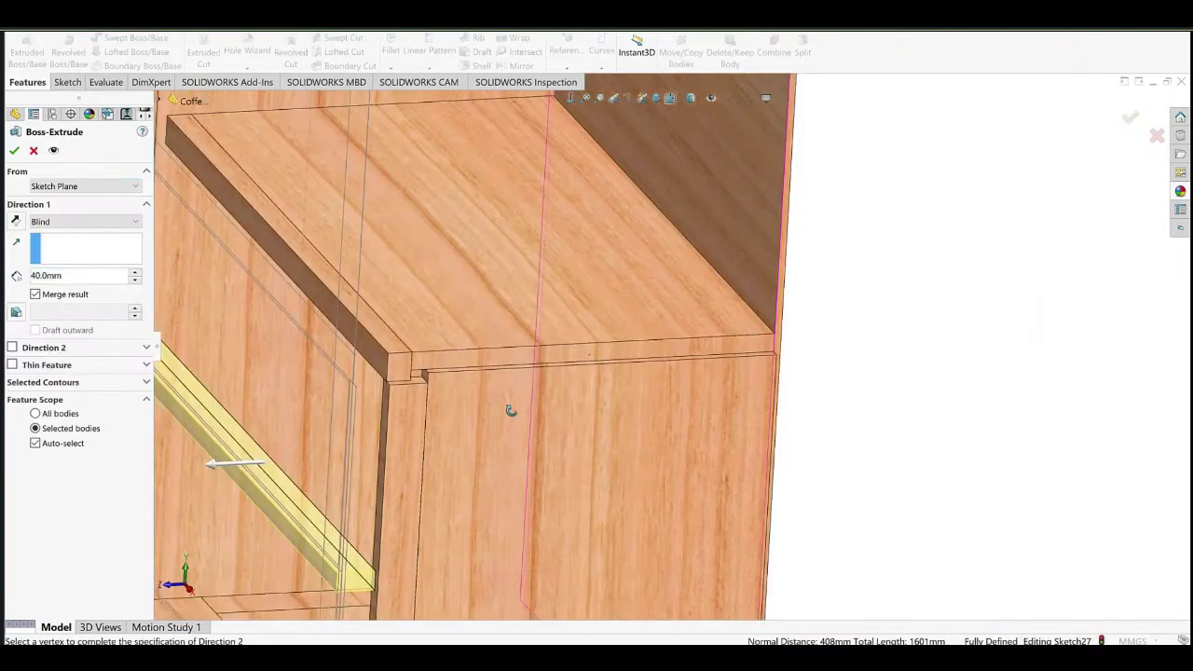
scroll(522, 410, "up", 5)
scroll(522, 380, "down", 4)
left_click(16, 222)
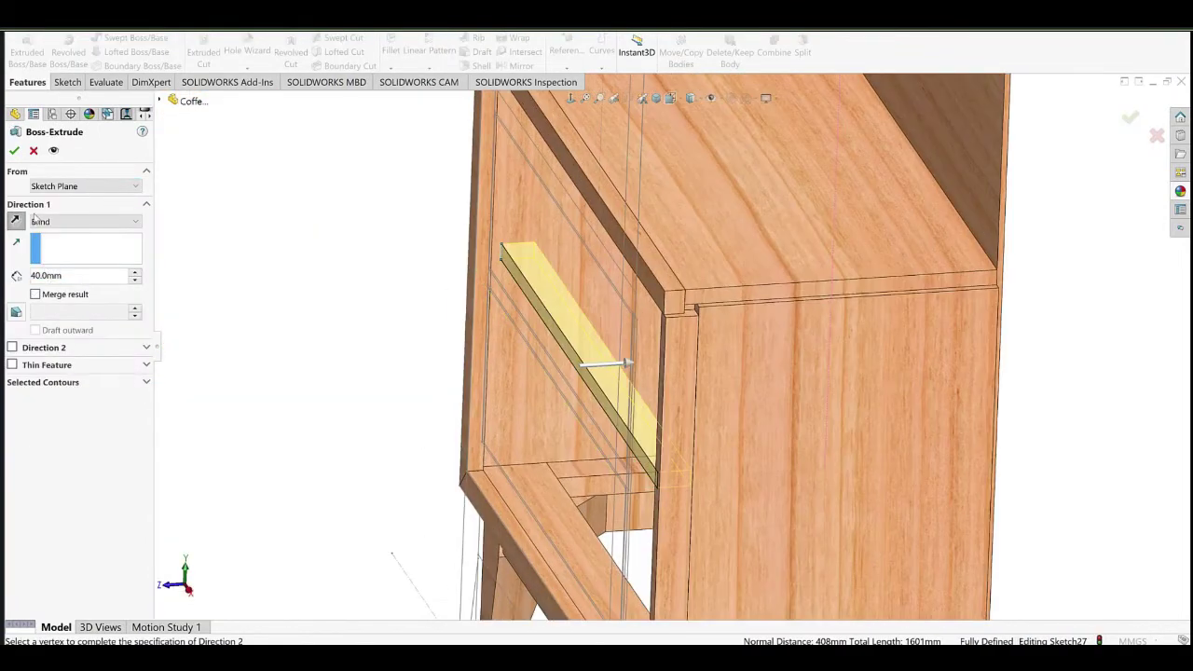
type("25")
key("Return")
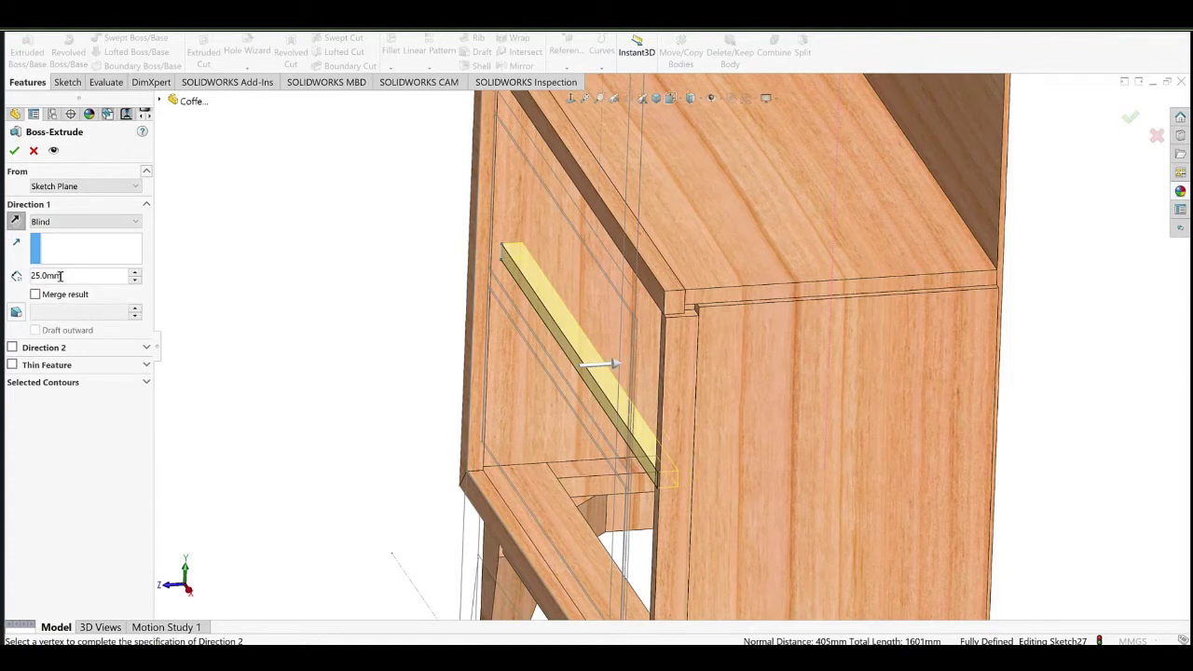
left_click(14, 150)
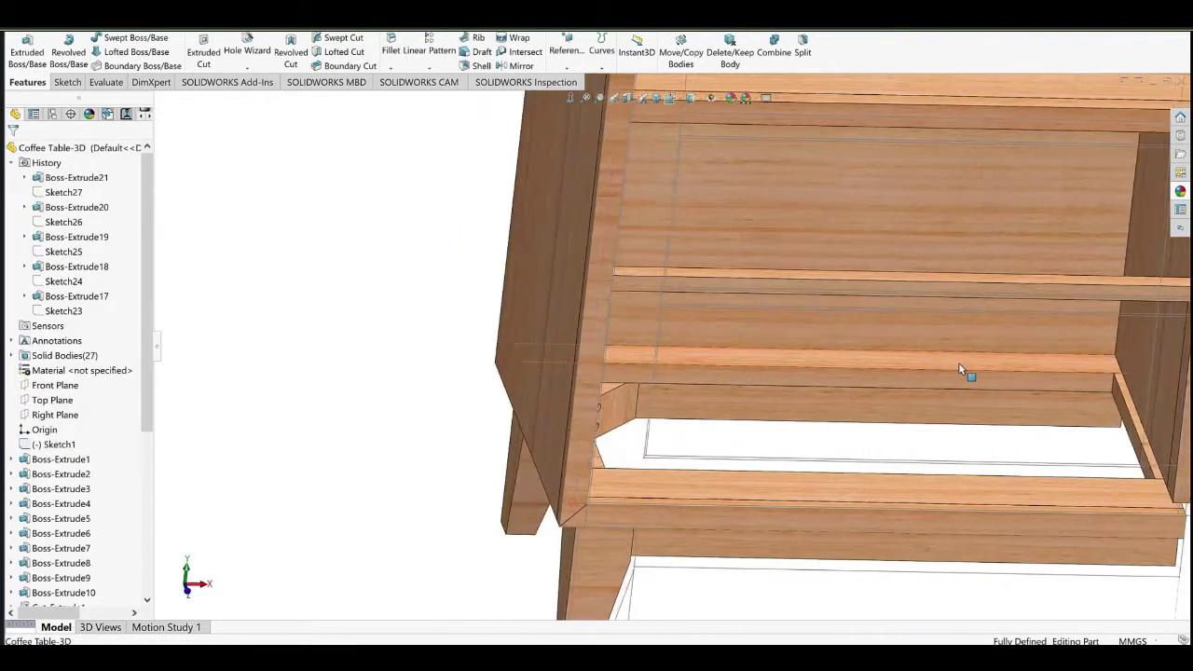
Edit the layout sketch, set the vertical post's width and the middle rail's thickness to 19 mm, and rebuild the model.
scroll(1015, 310, "up", 4)
scroll(763, 315, "down", 5)
middle_click_drag(763, 317, 793, 307)
scroll(792, 310, "down", 4)
left_click(695, 330)
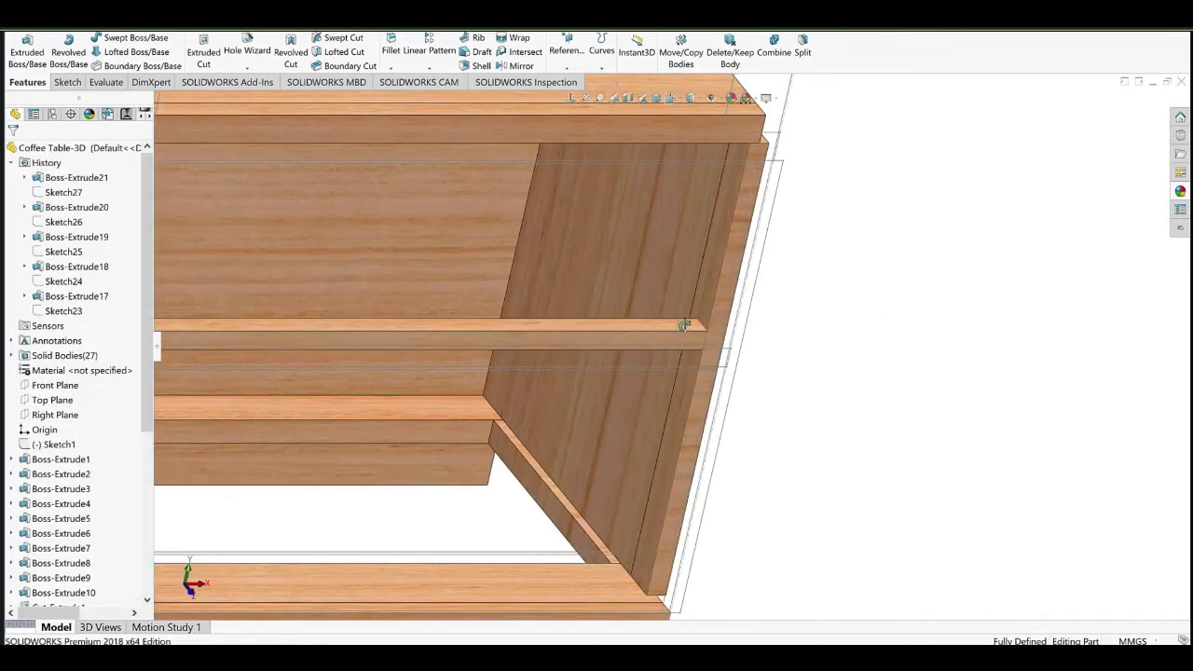
scroll(709, 326, "down", 3)
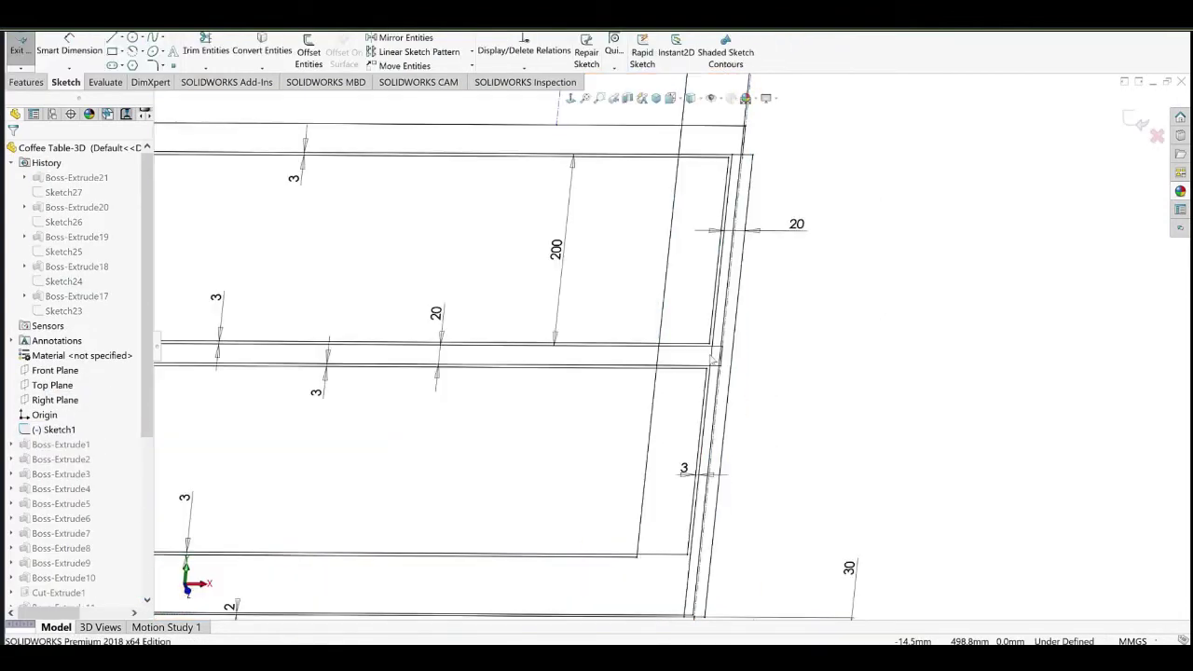
double_click(800, 225)
type("19")
key("Return")
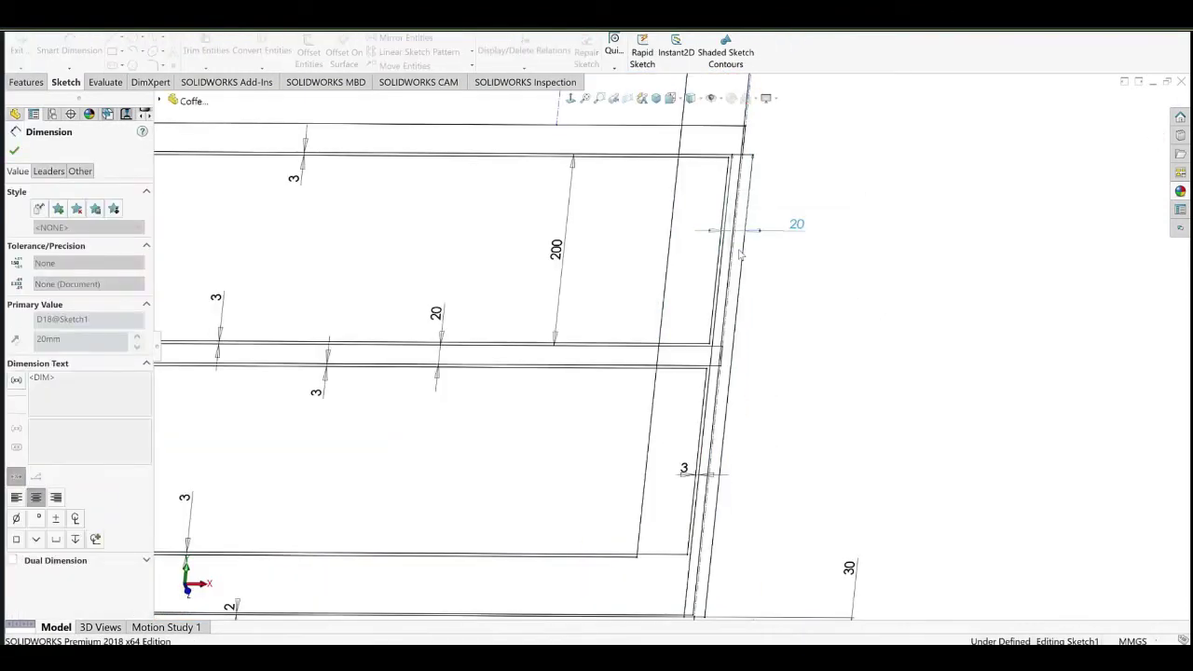
double_click(437, 313)
type("19")
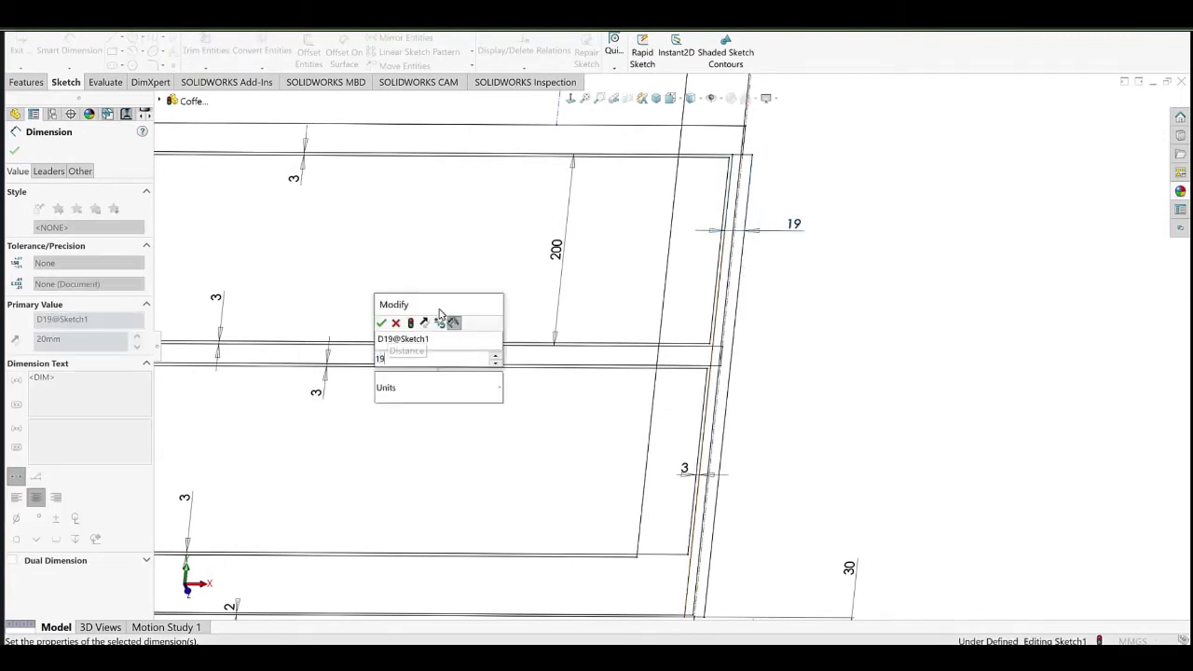
key("Return")
key("ctrl+b")
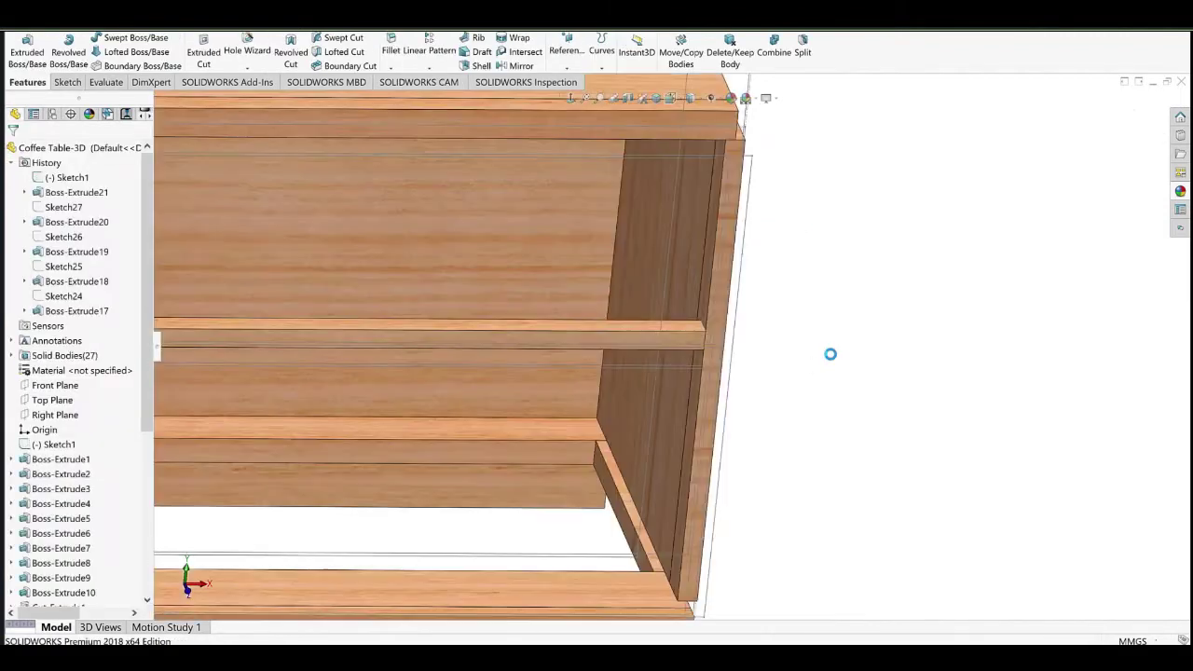
Edit the middle rail's sketch and add a collinear relation between its end line and the vertical post's inner edge.
scroll(701, 338, "down", 4)
left_click(702, 342)
left_click(734, 322)
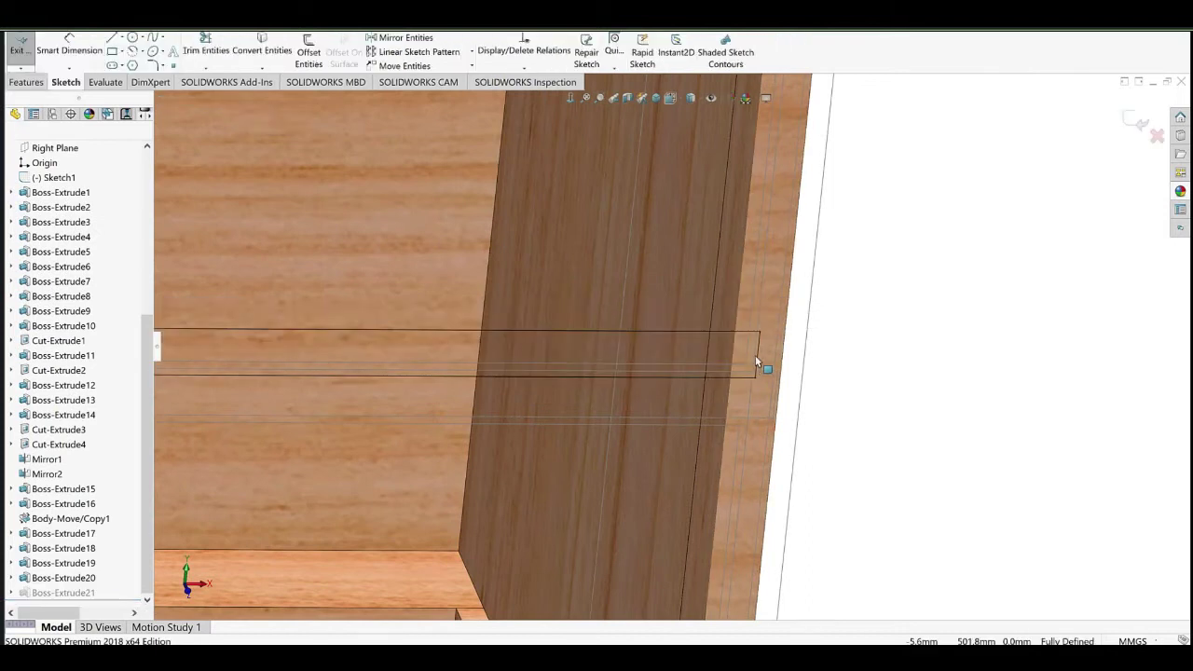
left_click(759, 353)
key("Escape")
left_click(759, 352)
key("Delete")
left_click(751, 343)
left_click(756, 351)
left_click(757, 350, "ctrl")
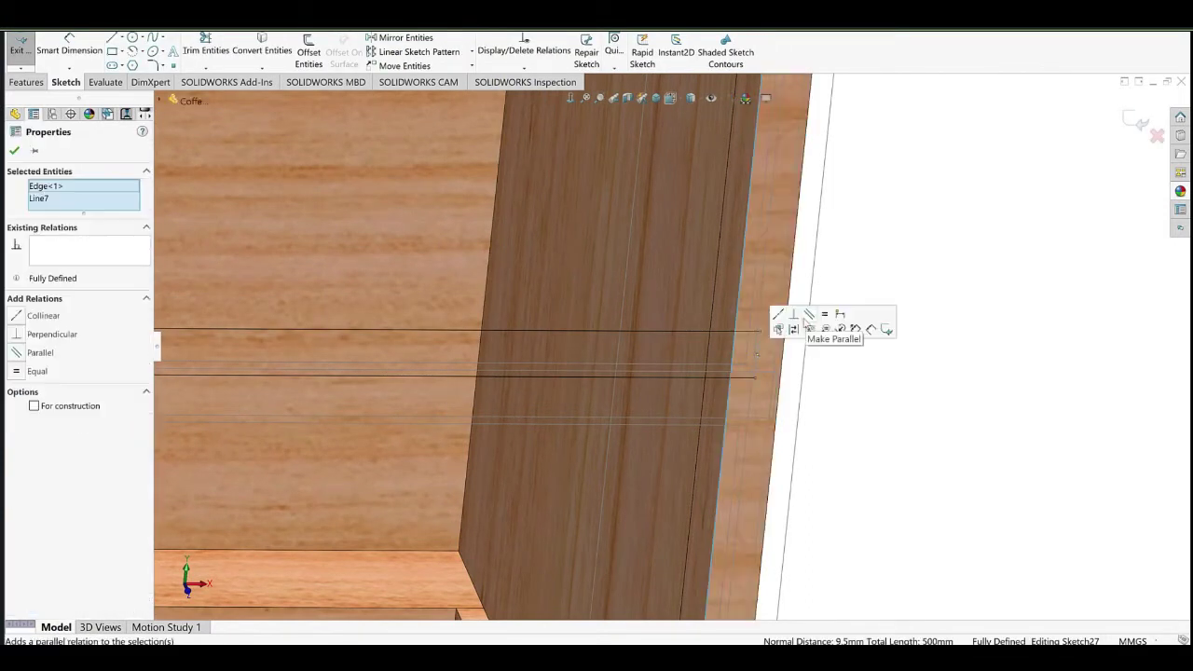
left_click(778, 315)
key("Escape")
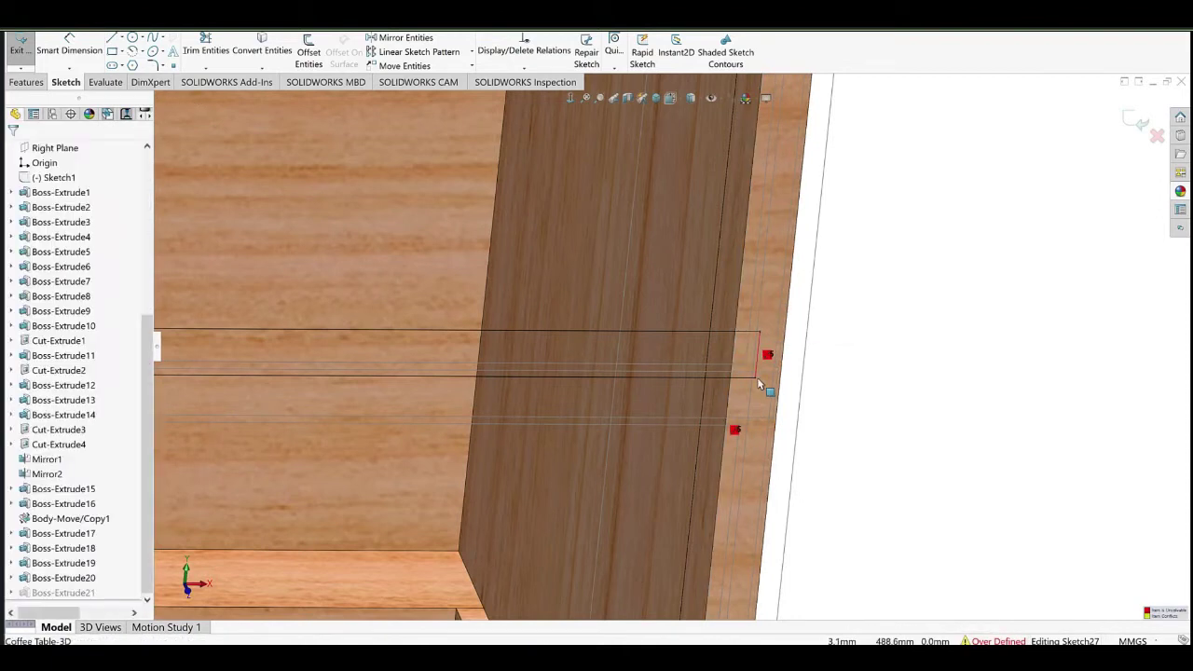
Resolve the conflicting relation on the rail's end line so the line sits on the post's inner edge.
left_click(760, 373)
left_click_drag(758, 370, 889, 370)
left_click(889, 370)
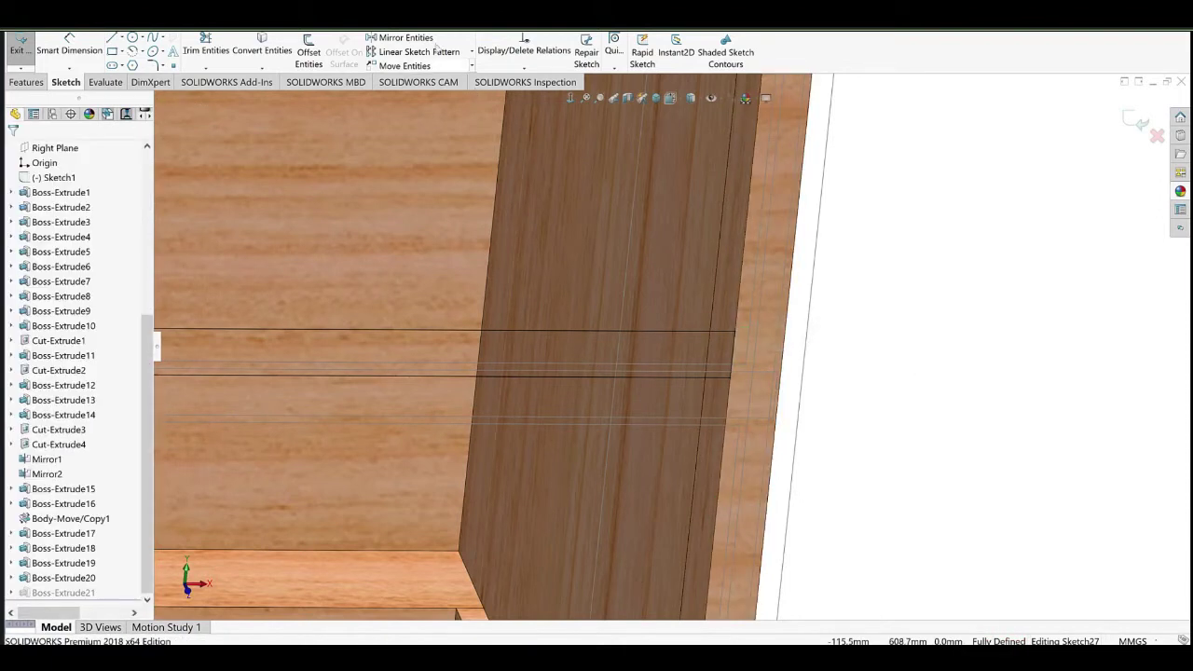
Finish the rail sketch, start a sketch on the lower shelf edging's front face and view it straight on.
mouse_move(721, 352)
middle_mouse_down()
mouse_move(784, 369)
mouse_move(671, 300)
mouse_move(491, 256)
middle_mouse_up()
scroll(492, 256, "up", 6)
scroll(491, 256, "down", 3)
scroll(671, 392, "up", 6)
middle_click_drag(646, 311, 610, 375, "ctrl")
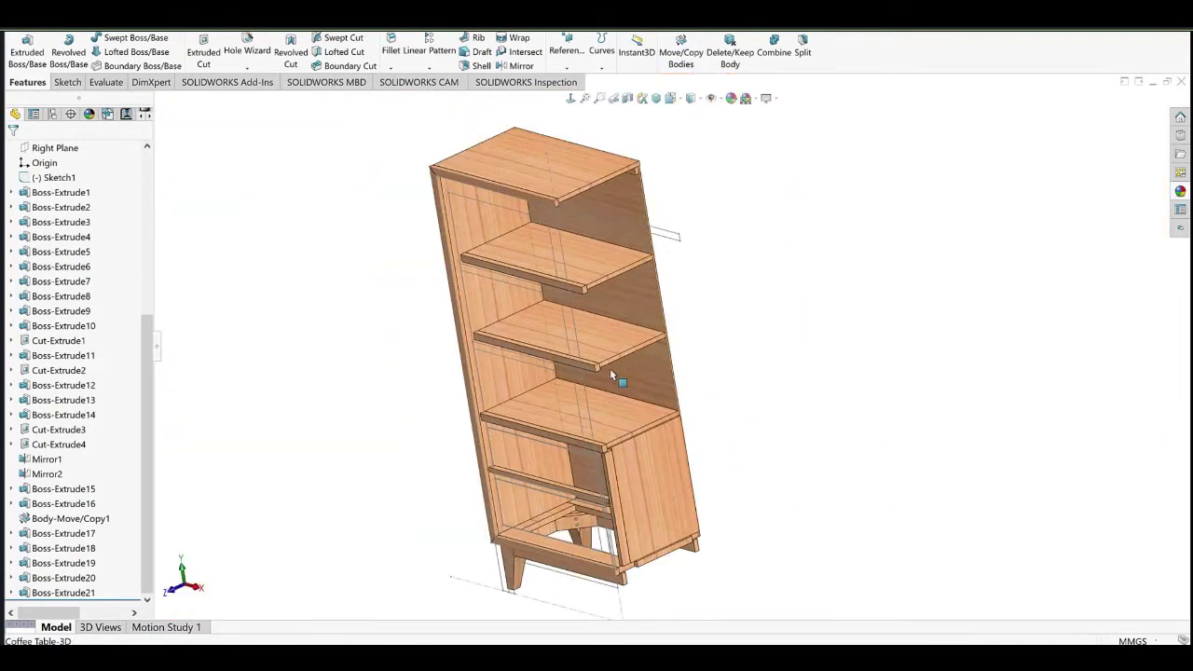
scroll(424, 390, "down", 10)
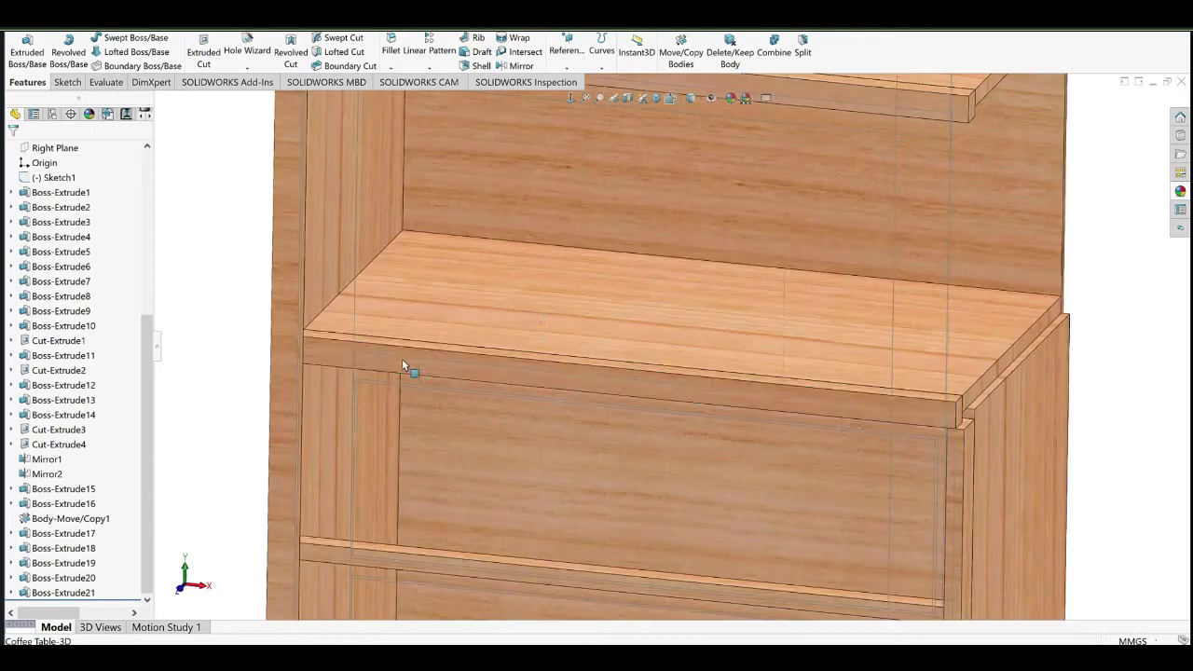
left_click(402, 361)
left_click(439, 338)
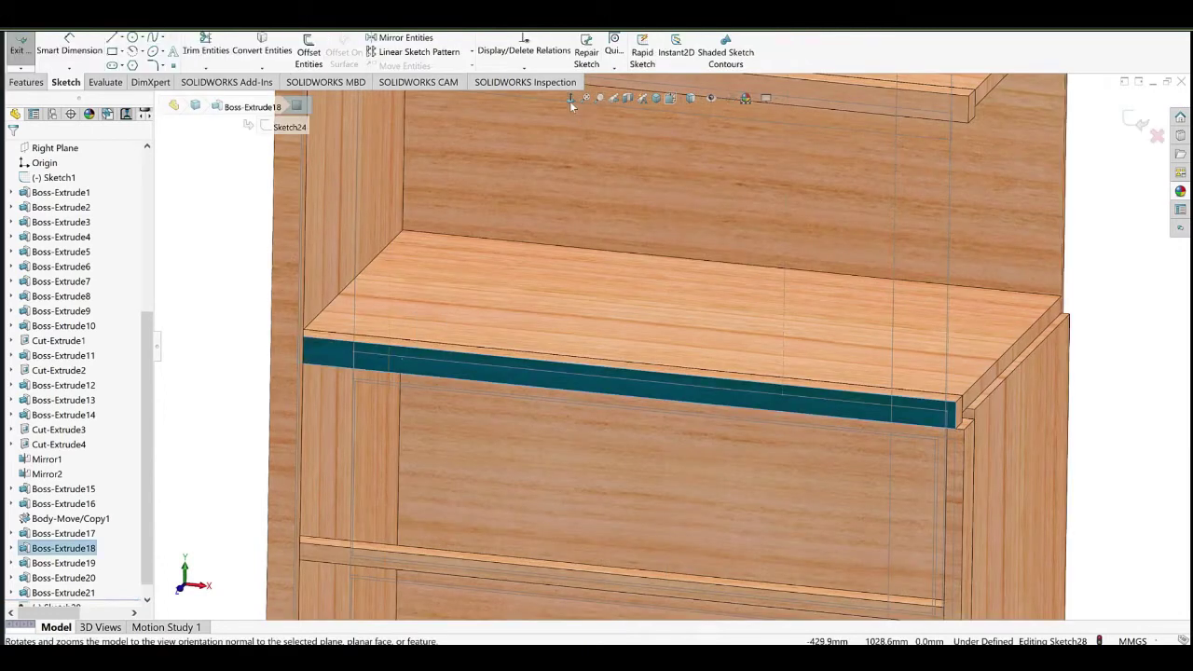
left_click(570, 99)
scroll(628, 466, "down", 4)
scroll(326, 328, "down", 3)
Draw a corner rectangle spanning between the upper and lower lines of the layout's upper drawer outline.
left_click(112, 52)
scroll(452, 373, "down", 9)
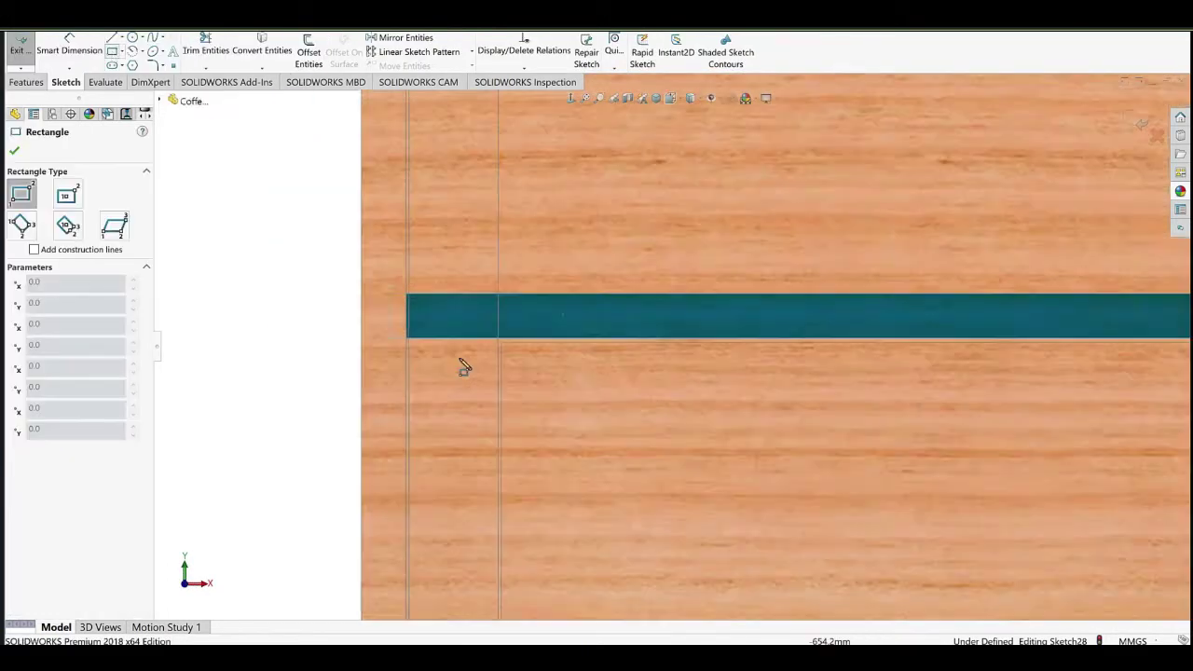
left_click(758, 203)
scroll(784, 366, "up", 8)
middle_click_drag(794, 374, 521, 329, "ctrl")
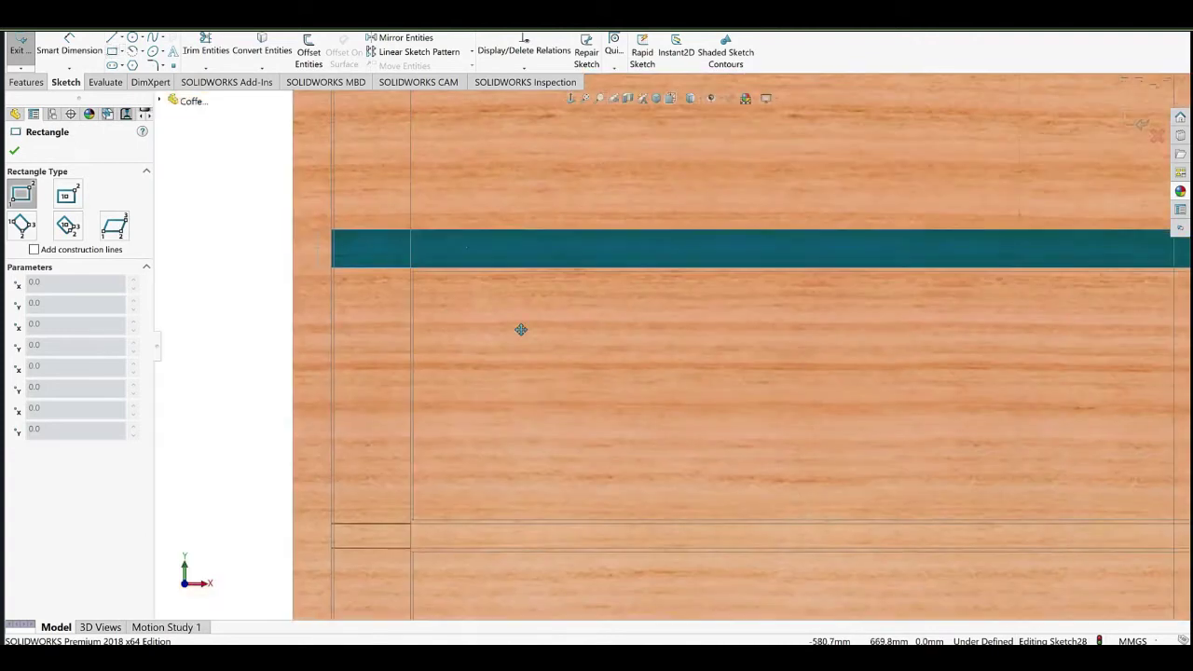
scroll(841, 320, "down", 3)
scroll(812, 258, "up", 6)
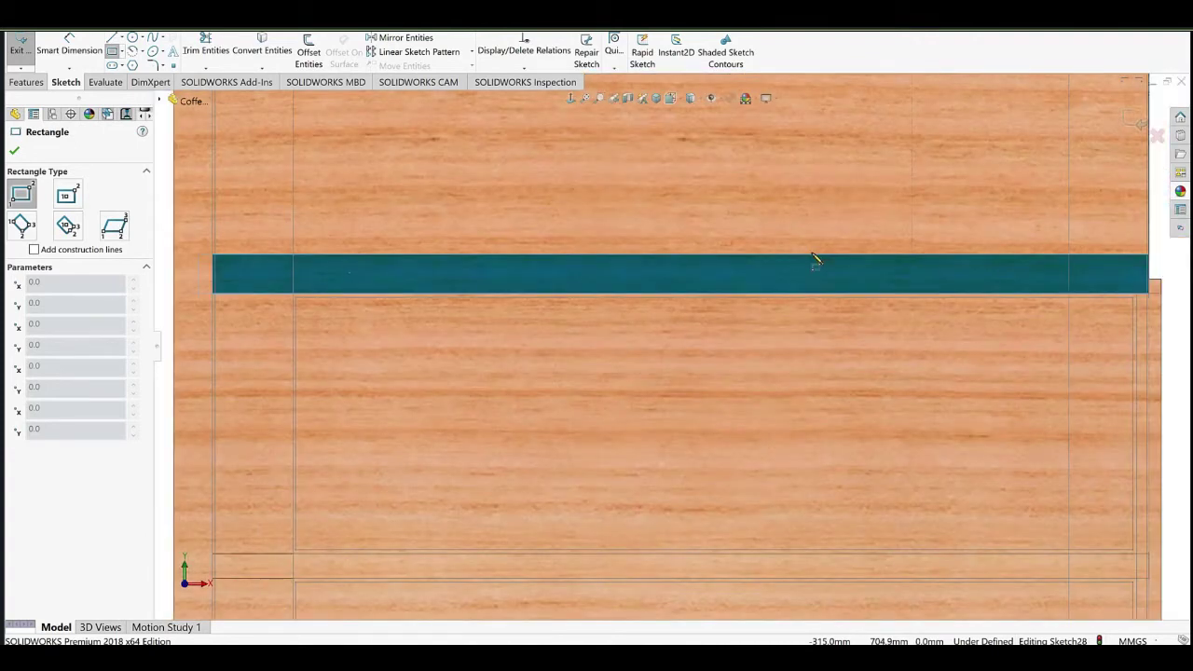
scroll(883, 298, "down", 3)
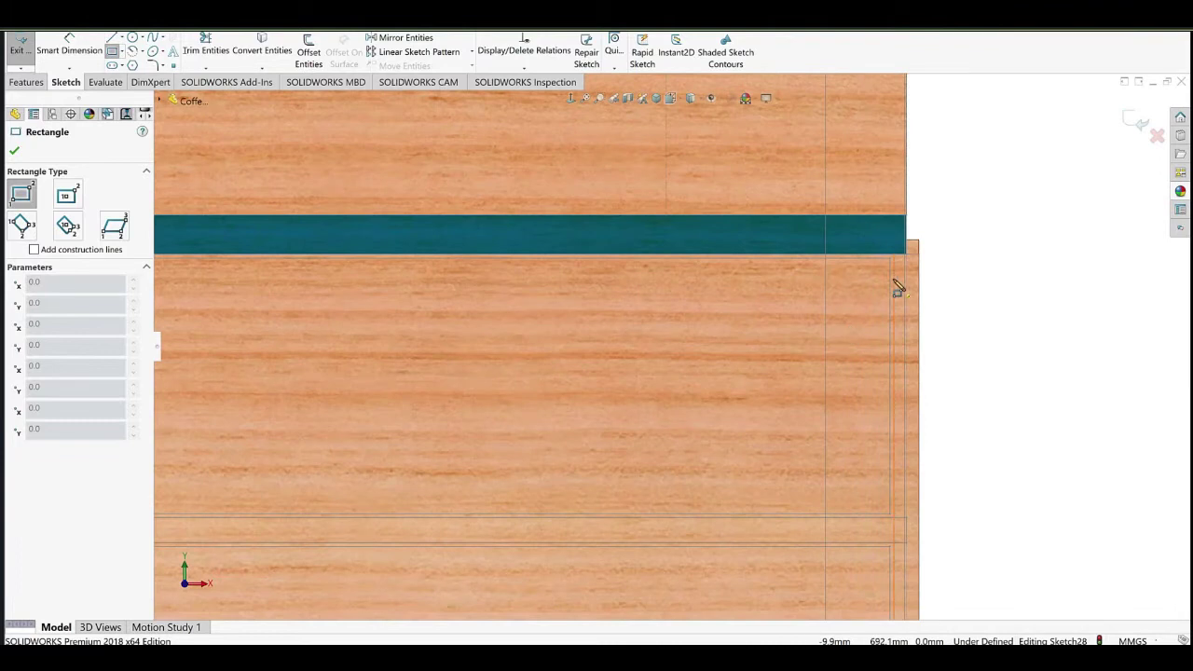
scroll(898, 287, "up", 5)
scroll(519, 359, "down", 6)
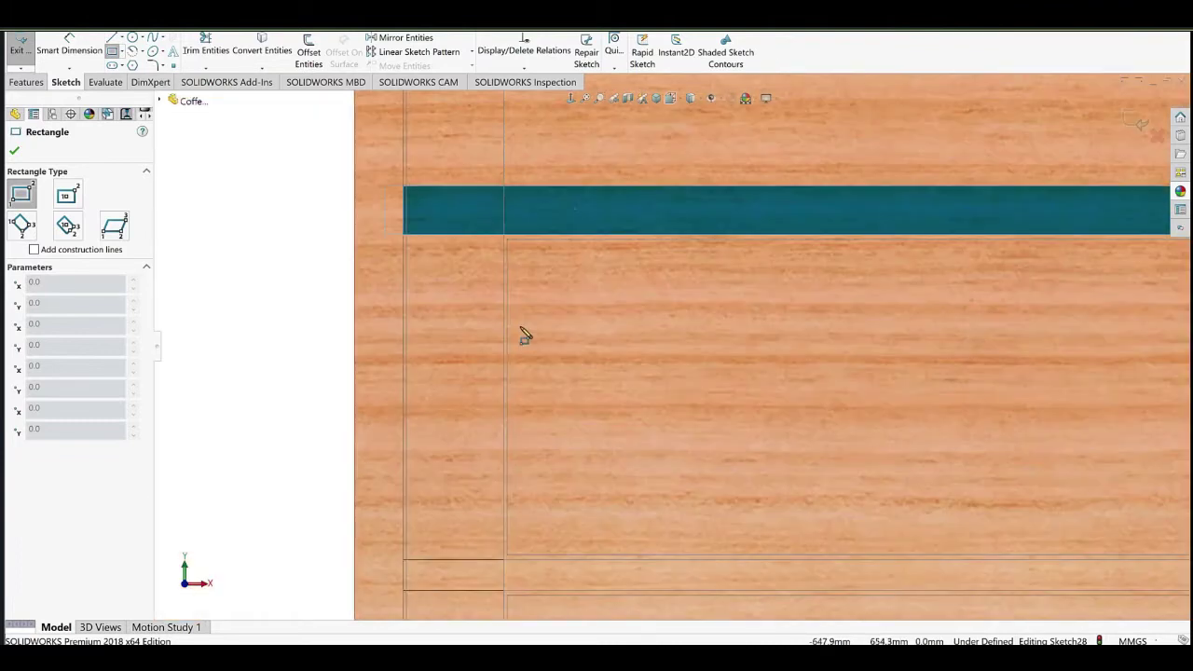
scroll(617, 319, "up", 3)
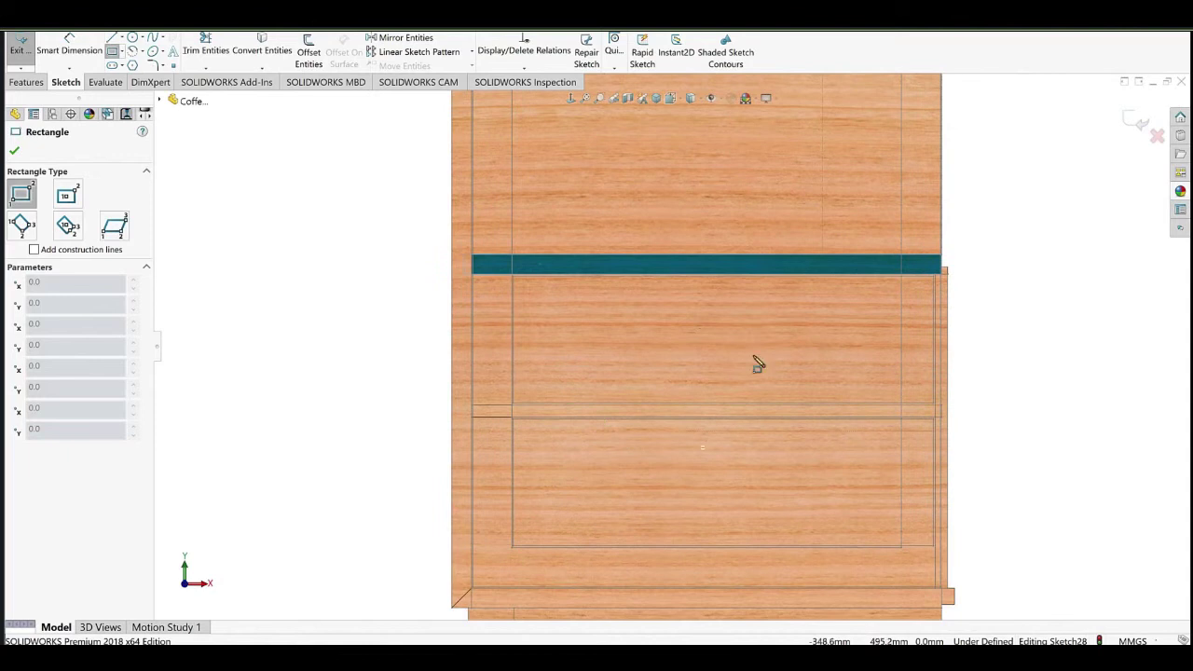
scroll(756, 312, "down", 5)
left_click(788, 213)
scroll(630, 338, "up", 7)
scroll(593, 468, "down", 5)
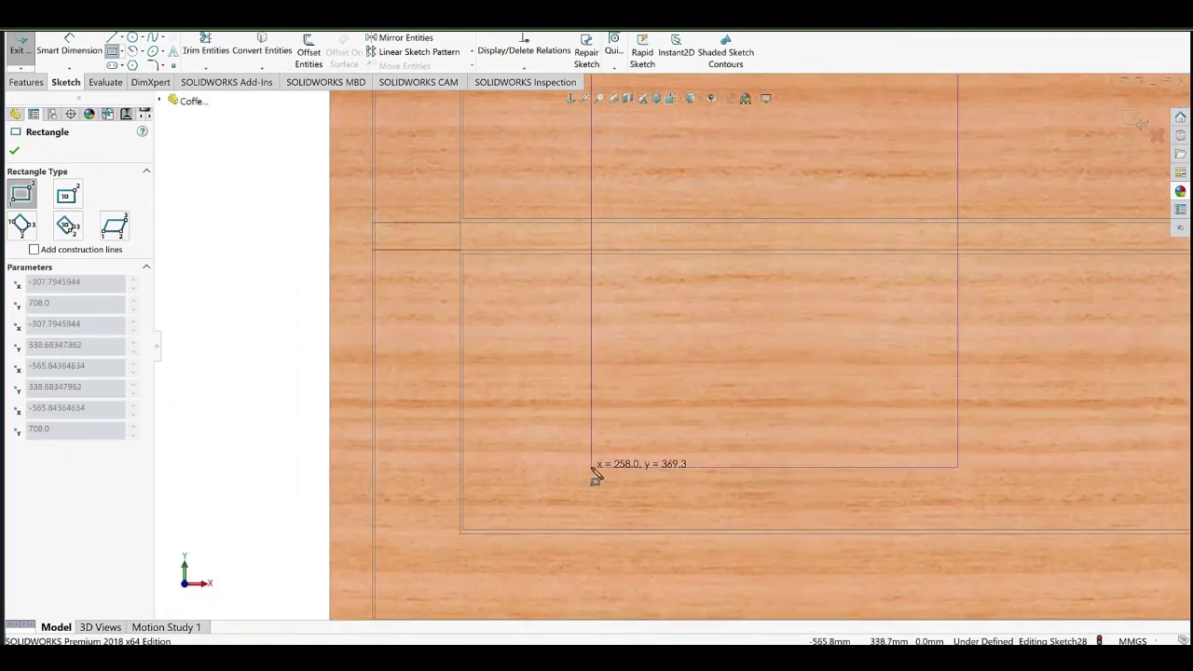
left_click(502, 217)
right_click(572, 182)
left_click(611, 186)
Dimension the rectangle's side nearest the side panel at 52 mm from the panel's edge.
scroll(611, 186, "up", 2)
middle_click_drag(505, 224, 549, 348, "ctrl")
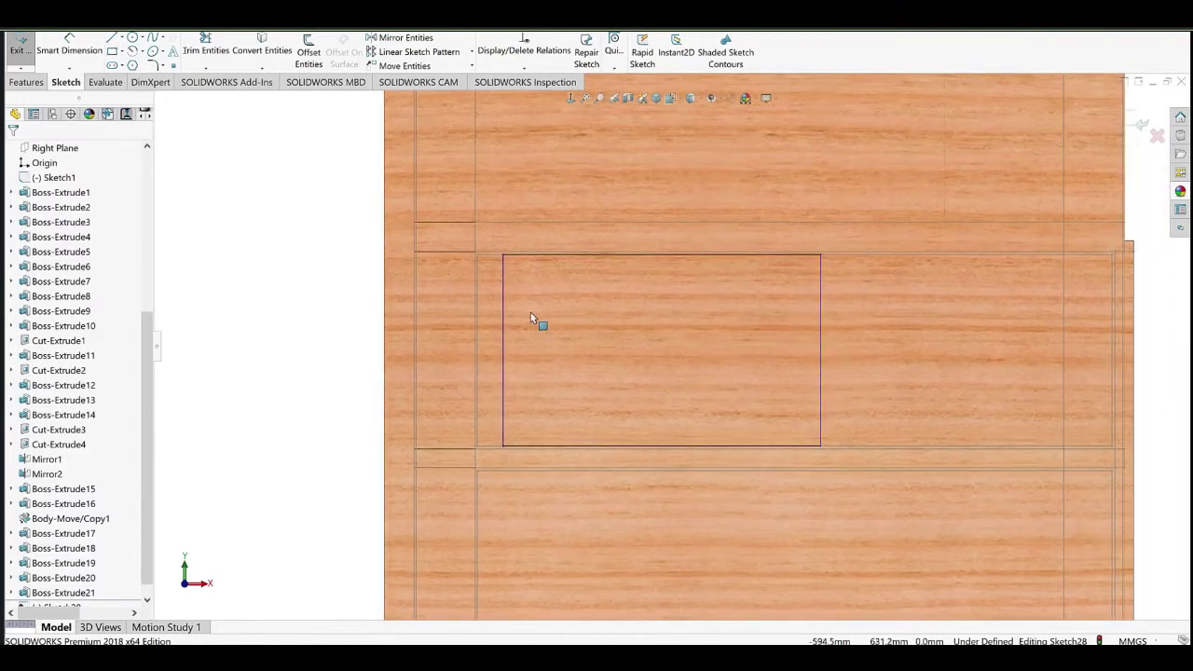
scroll(559, 228, "down", 6)
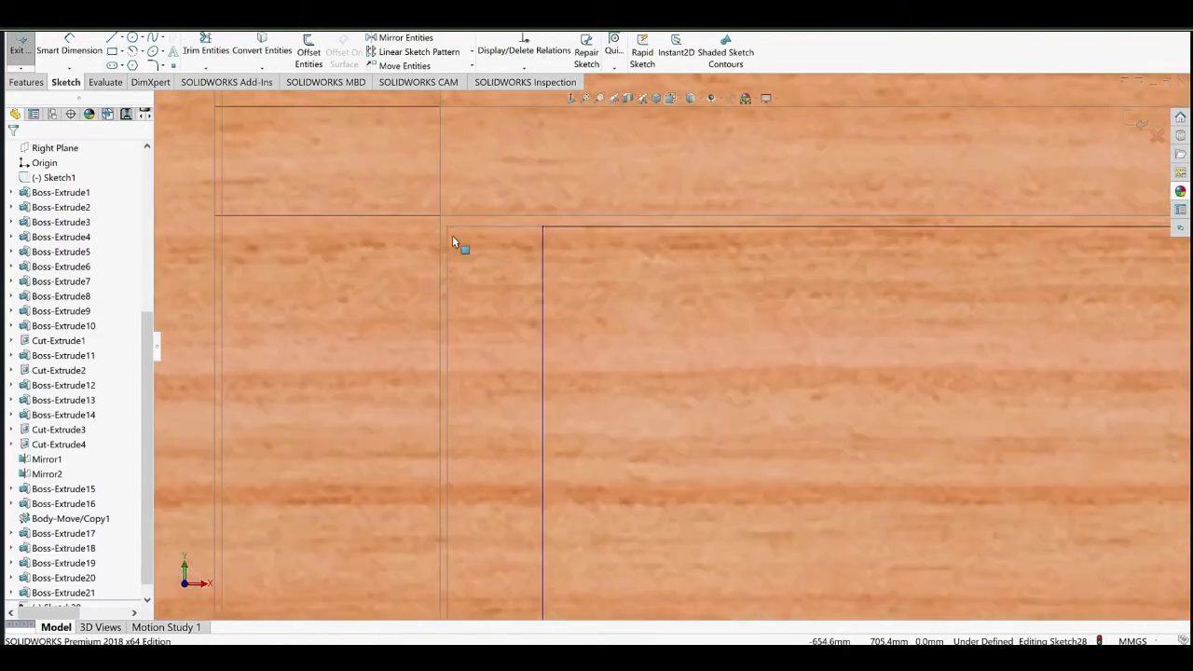
left_click(76, 39)
scroll(490, 303, "up", 3)
mouse_move(490, 303)
middle_mouse_down()
mouse_move(436, 391)
mouse_move(497, 386)
middle_mouse_up()
scroll(498, 386, "up", 3)
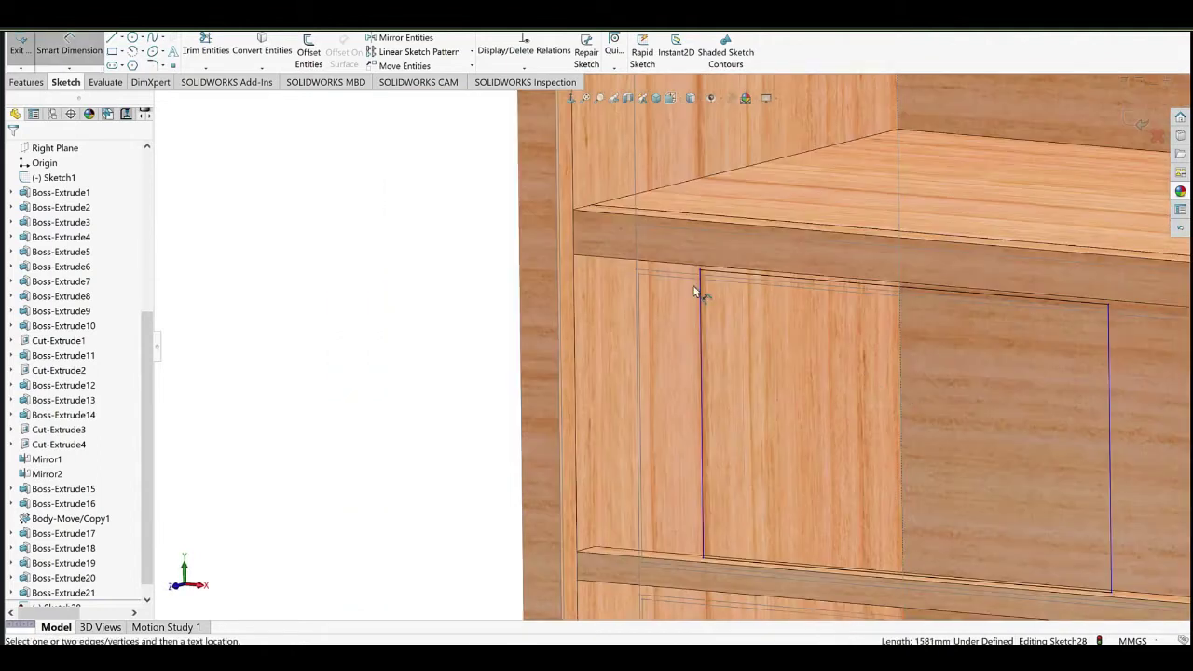
middle_click_drag(695, 291, 745, 301)
left_click(785, 341)
left_click(742, 368)
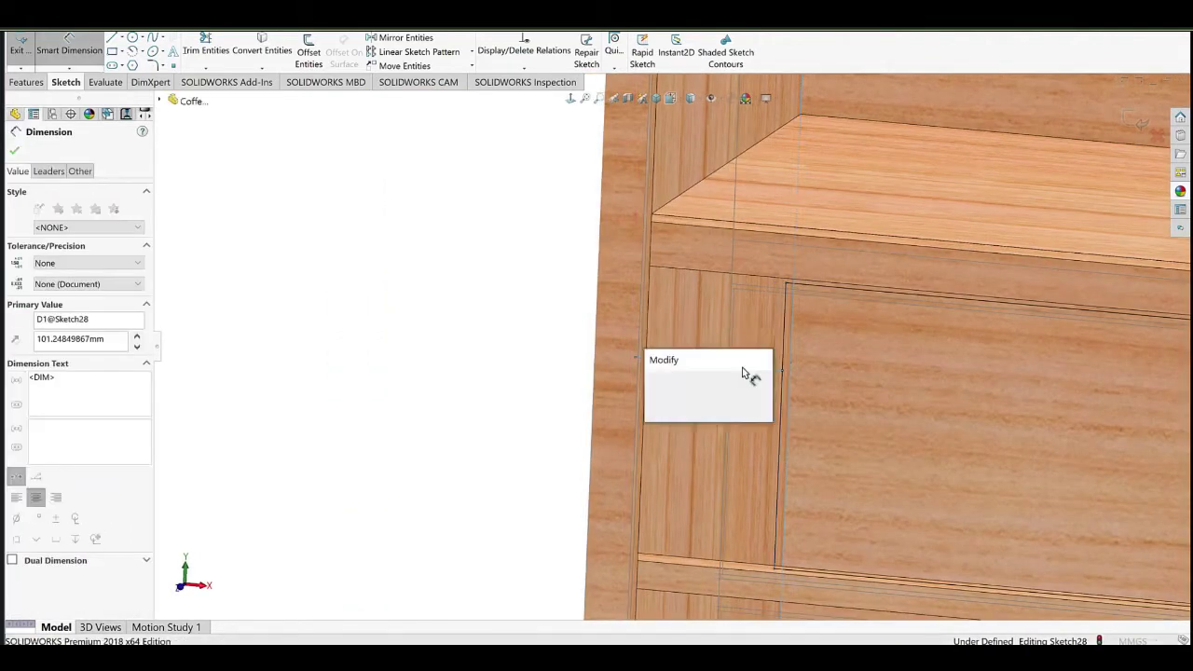
type("52")
left_click(649, 377)
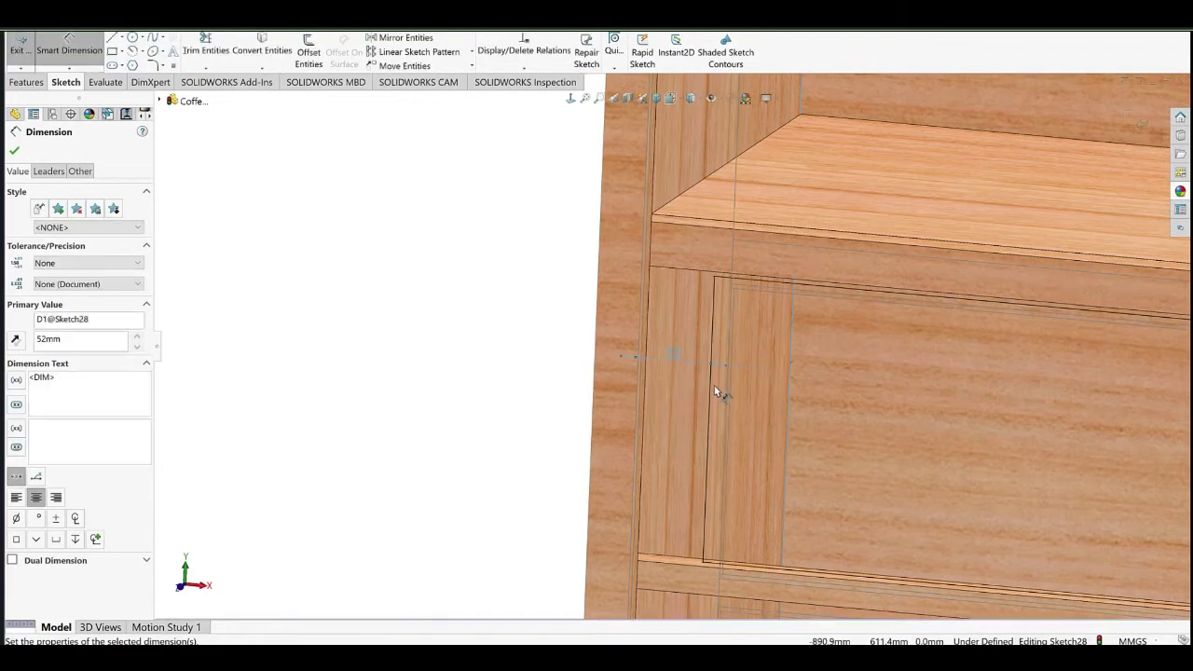
Draw a horizontal construction line across the drawer opening from the far side post's inner edge to the rectangle's dimensioned side.
scroll(716, 388, "up", 8)
scroll(637, 373, "down", 4)
scroll(643, 363, "down", 1)
middle_click_drag(694, 374, 599, 376, "ctrl")
middle_click_drag(528, 362, 563, 368)
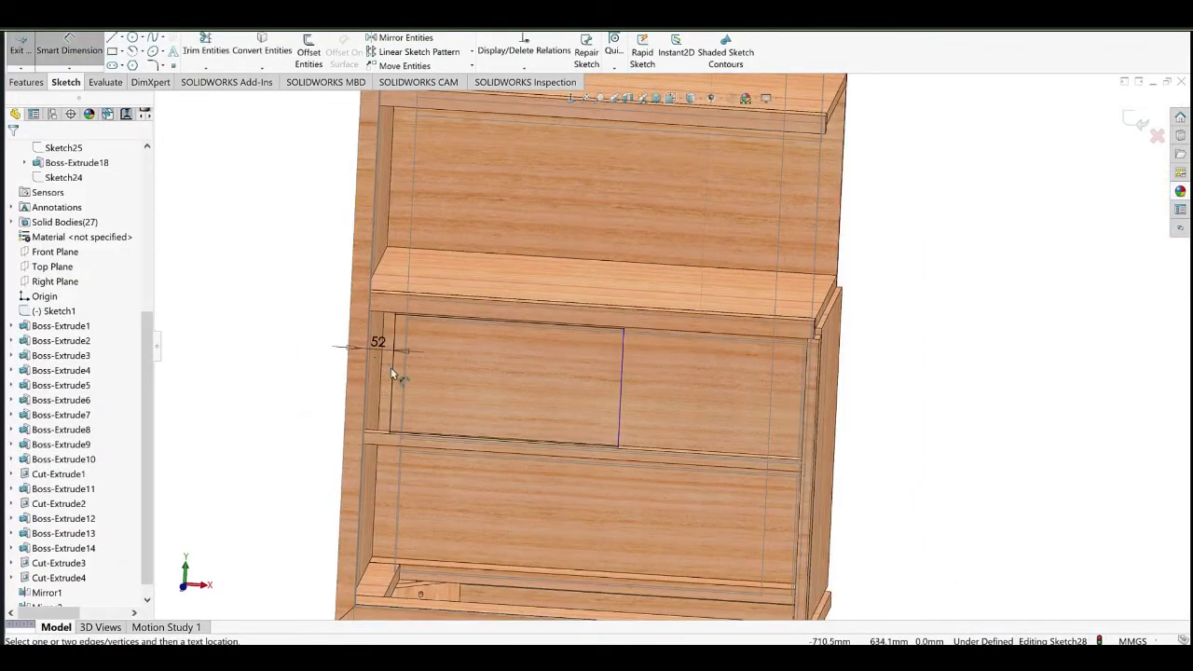
left_click(570, 98)
left_click(121, 38)
left_click(146, 65)
scroll(638, 433, "down", 4)
scroll(723, 471, "down", 6)
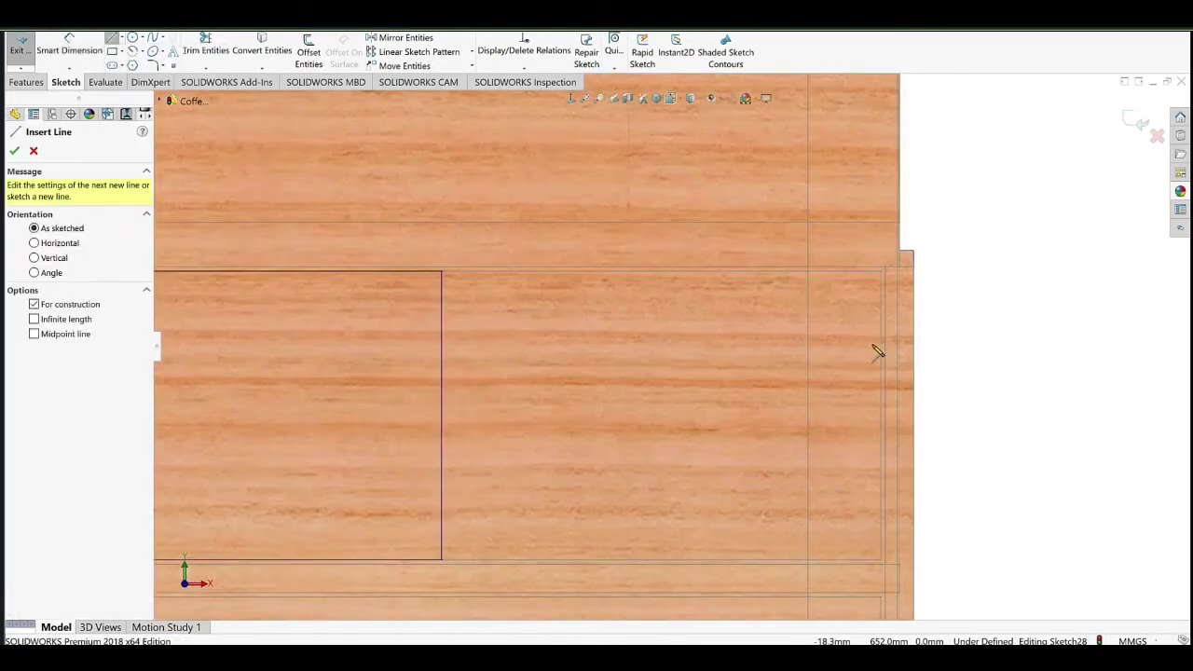
left_click(881, 332)
scroll(677, 341, "up", 5)
scroll(369, 341, "down", 5)
left_click(338, 333)
right_click(434, 214)
left_click(462, 222)
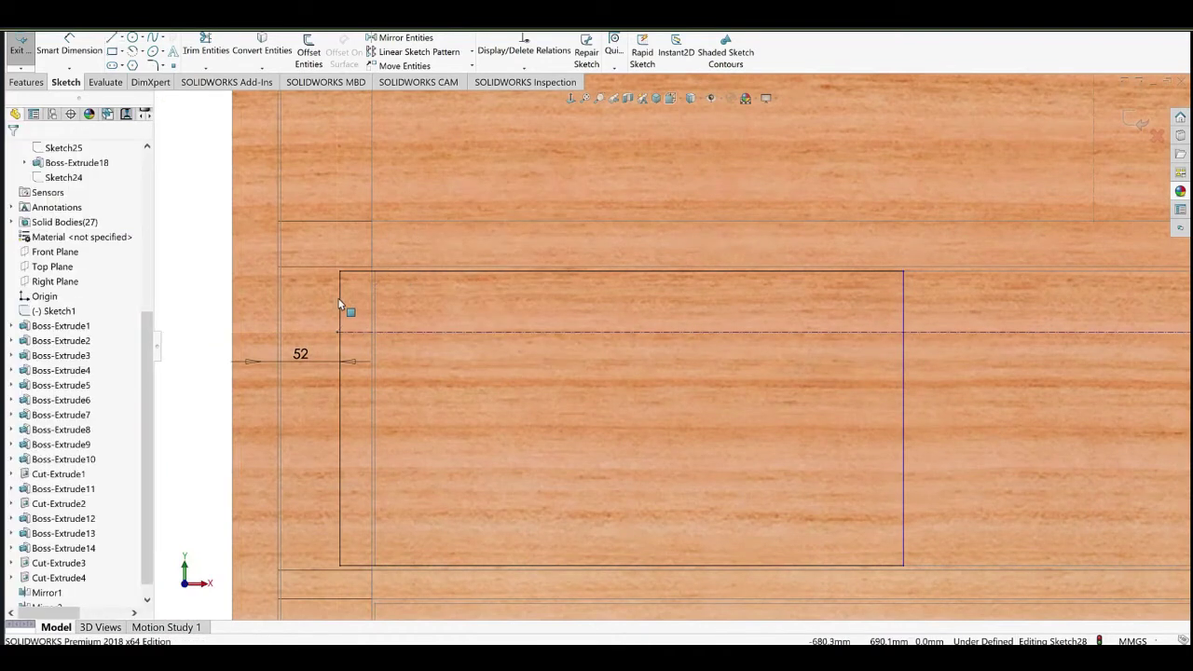
Make the construction line's end coincident with the rectangle side that carries the 52 mm dimension.
left_click(340, 309)
left_click(340, 333, "ctrl")
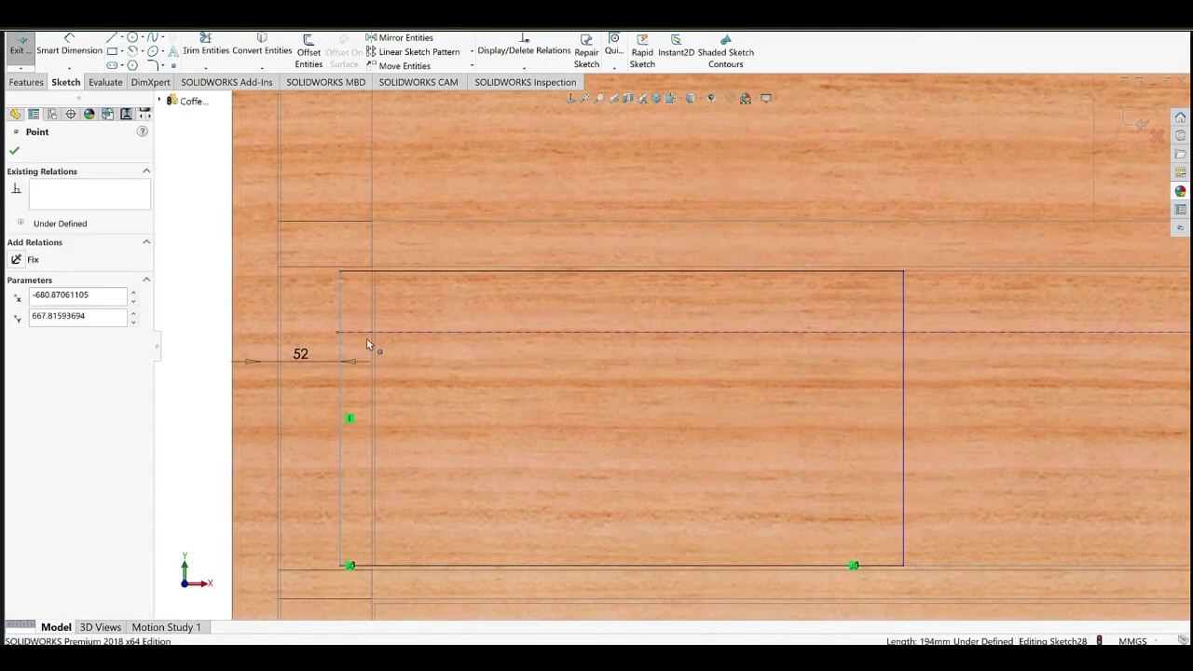
left_click(375, 296)
Place a point at the construction line's midpoint and make it coincident with the rectangle's free vertical side.
scroll(1026, 355, "up", 4)
middle_click_drag(1025, 355, 751, 346, "ctrl")
scroll(751, 346, "down", 2)
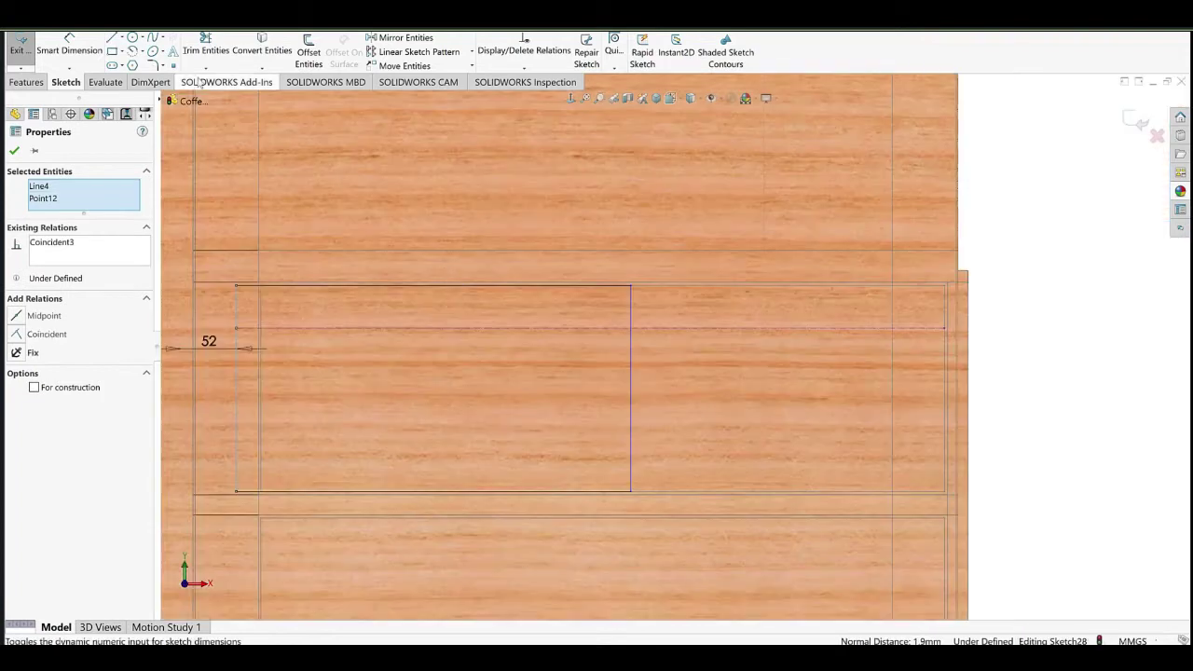
left_click(589, 327)
right_click(635, 208)
left_click(674, 220)
left_click(591, 327)
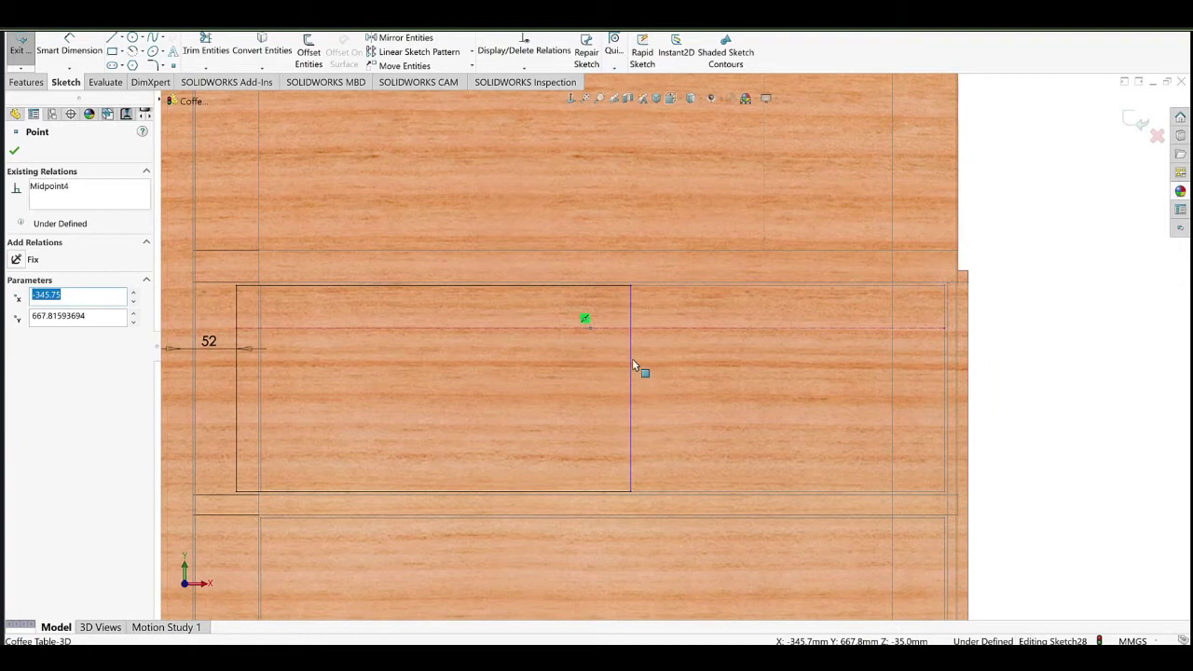
left_click(632, 358, "ctrl")
left_click(668, 322)
left_click(776, 362)
Extrude the drawer front rectangle 20 mm in the reversed direction, into the cabinet, as a separate body with Merge result off.
scroll(571, 361, "up", 5)
middle_click_drag(571, 361, 508, 377)
scroll(508, 377, "down", 4)
left_click(27, 82)
left_click(26, 53)
scroll(551, 364, "up", 3)
middle_click_drag(587, 350, 567, 337)
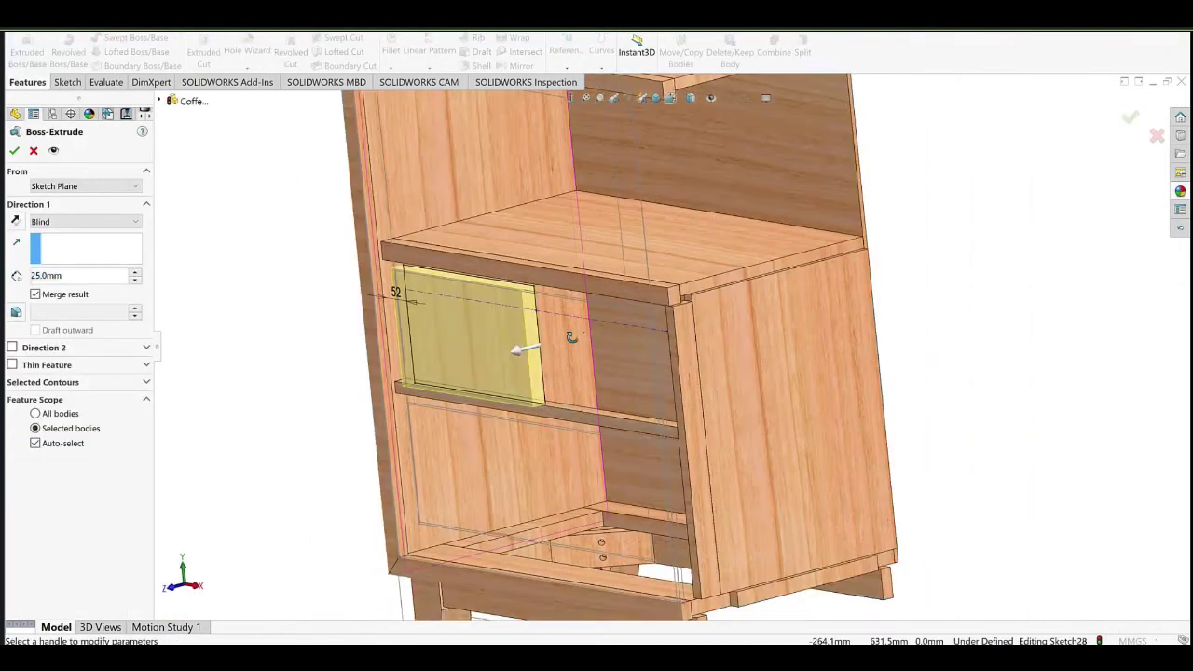
scroll(485, 358, "down", 3)
left_click(16, 222)
type("20")
left_click(234, 323)
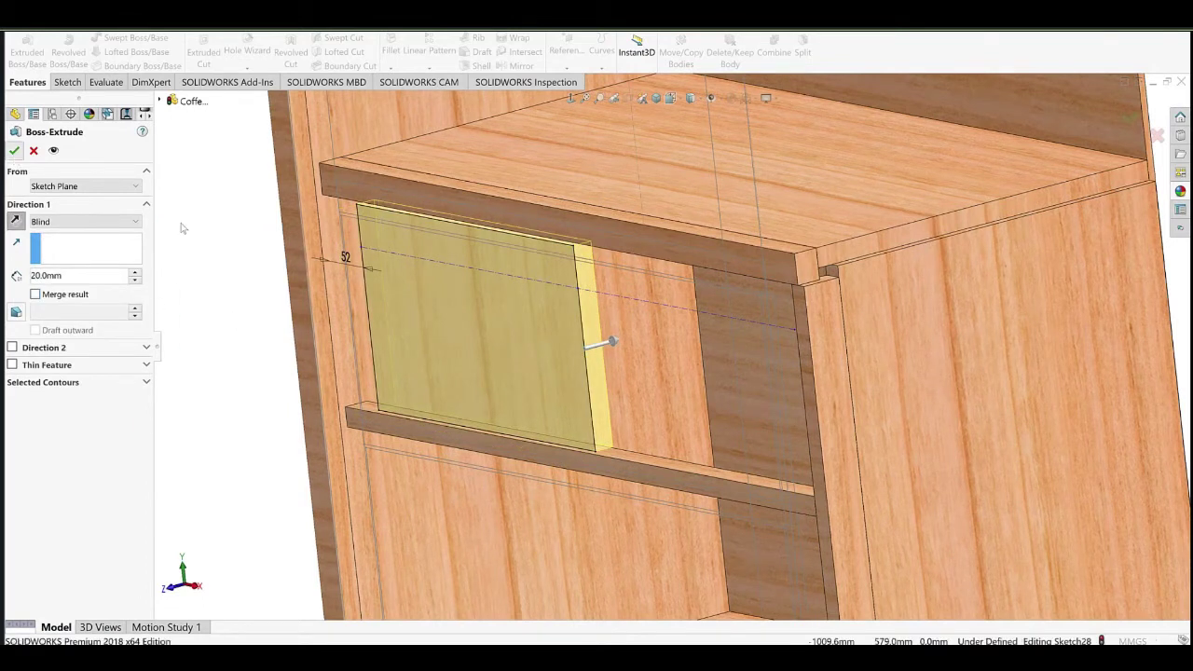
left_click(14, 150)
Roll the model back to just before the middle rail's extrusion.
scroll(606, 356, "up", 2)
middle_click_drag(632, 367, 667, 333)
scroll(555, 354, "up", 3)
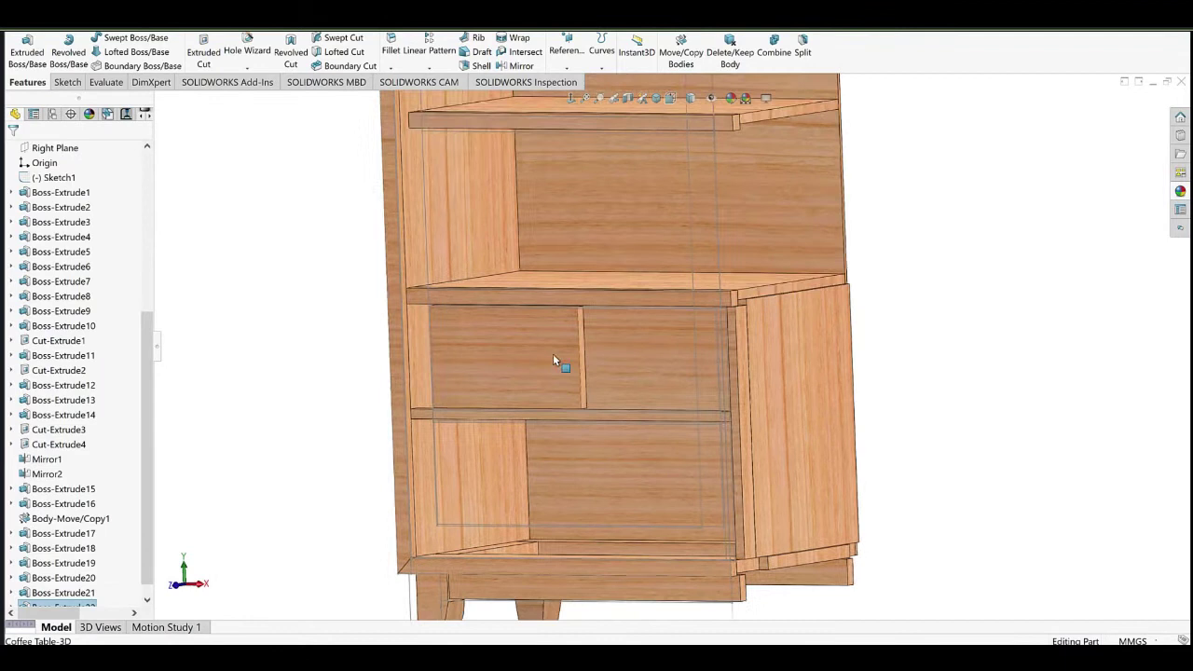
middle_click_drag(553, 355, 546, 407)
scroll(536, 396, "down", 2)
scroll(457, 244, "down", 2)
middle_click_drag(503, 332, 410, 361)
left_click(415, 437)
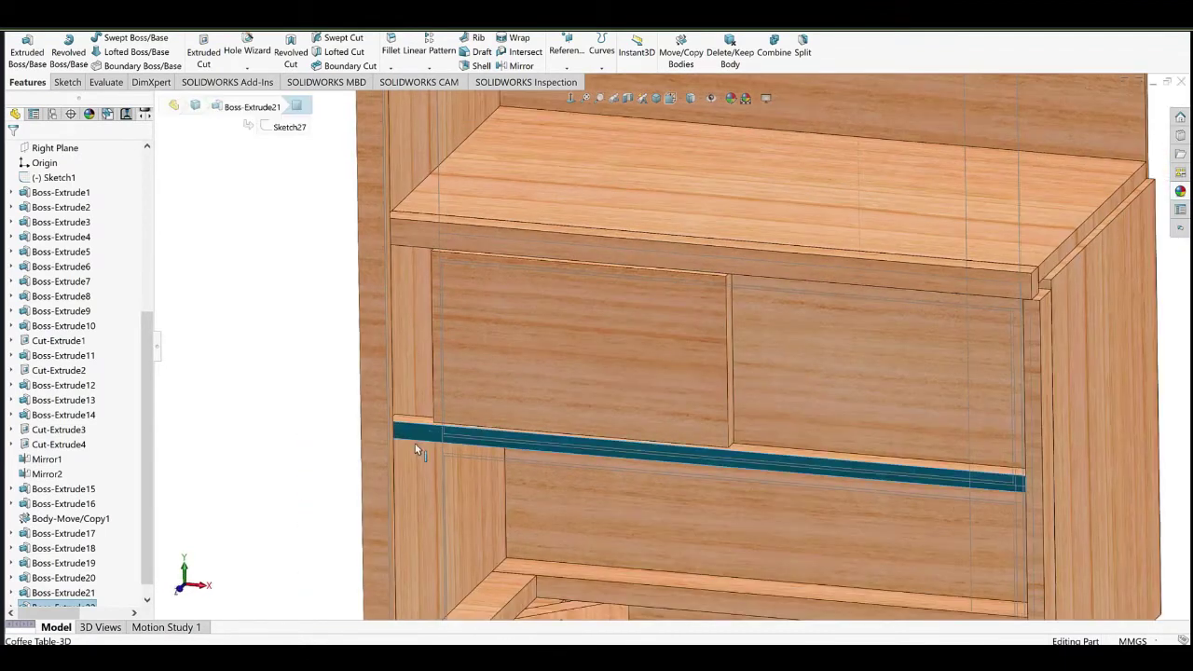
right_click(56, 593)
left_click(110, 389)
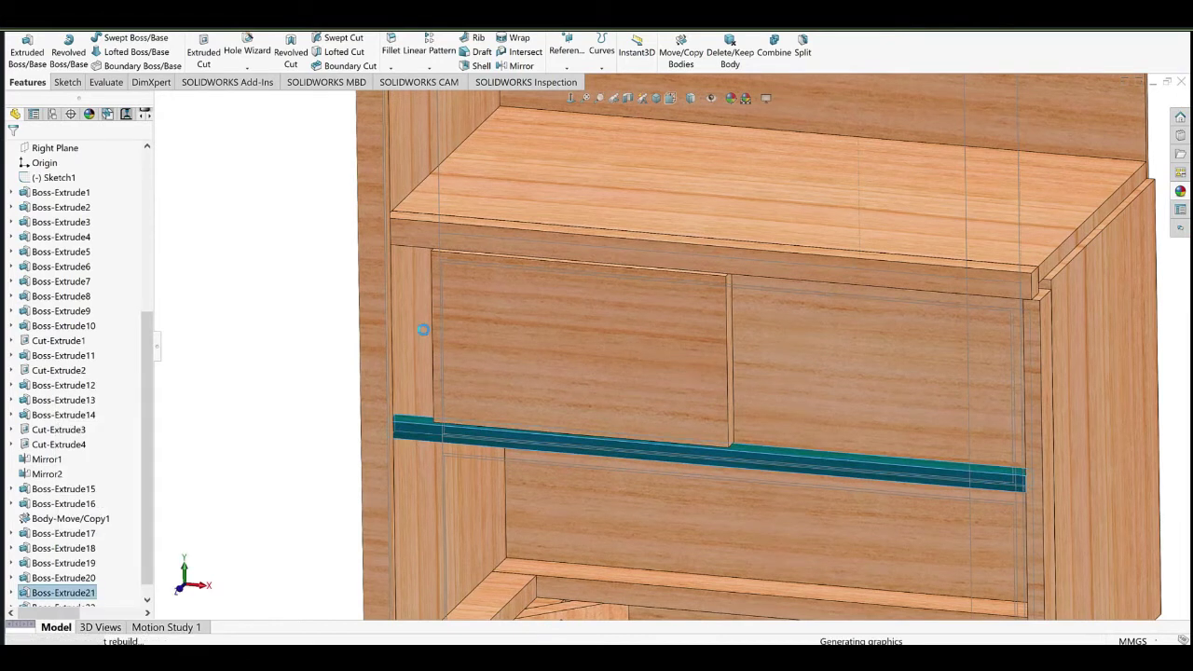
Sketch a corner rectangle about 29 by 470 mm on the shelf edging's front face, from the edging's underside to the bottom frame.
left_click(472, 239)
left_click(511, 217)
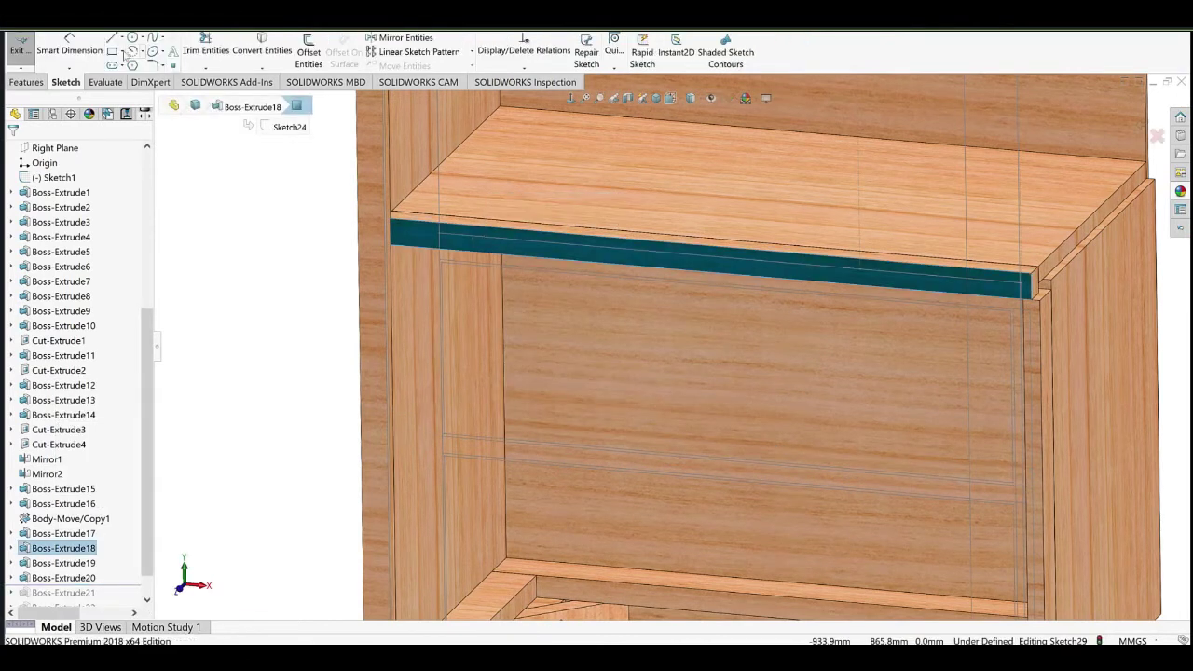
left_click(427, 250)
scroll(395, 362, "up", 6)
scroll(583, 429, "down", 10)
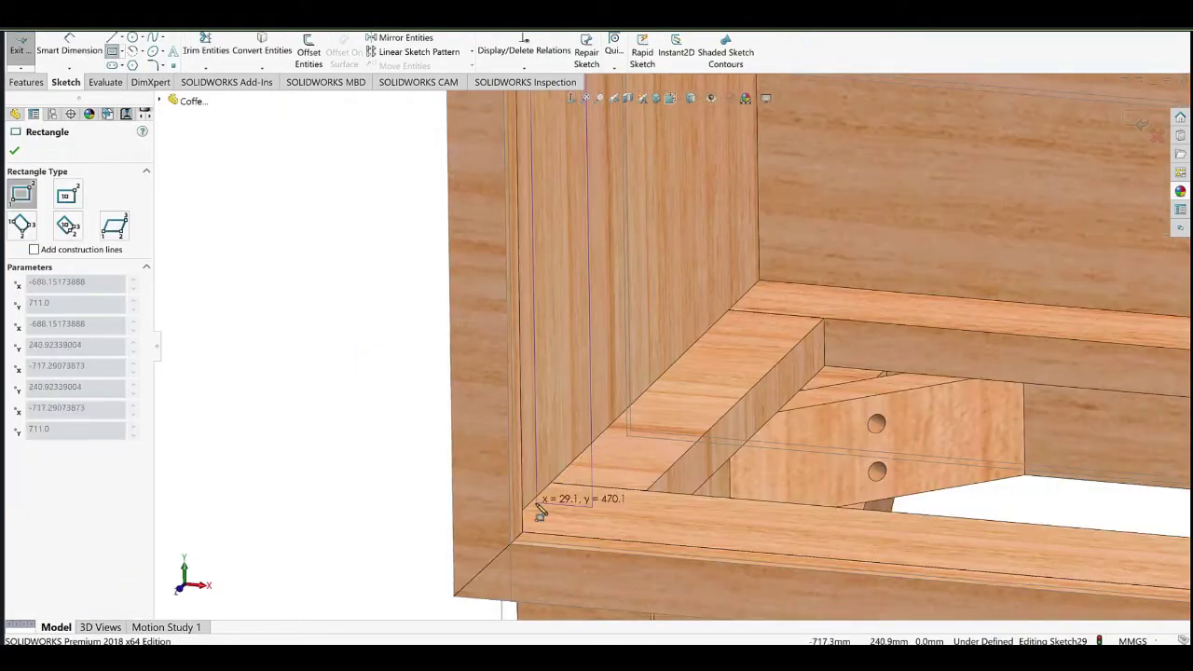
left_click(527, 506)
Make the tall rectangle's lower corner coincident with the corner vertex where the side panel meets the bottom frame.
right_click(404, 210)
left_click(410, 211)
left_click(552, 484)
left_click(529, 507, "ctrl")
left_click(582, 471)
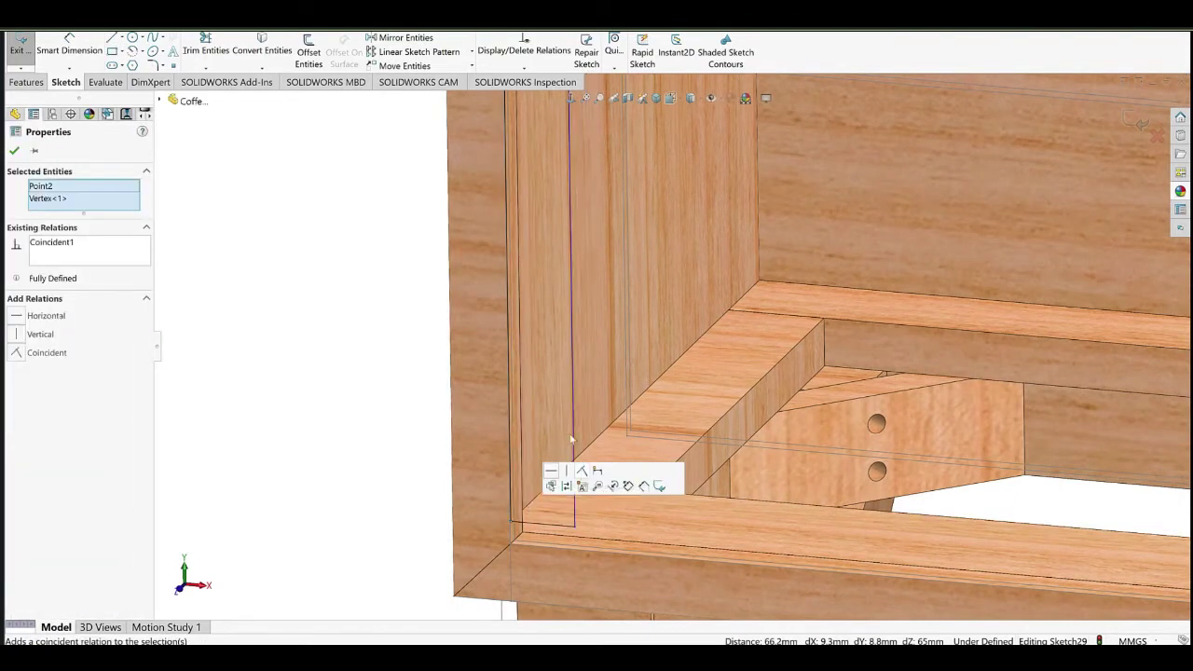
key("Escape")
Dimension the tall rectangle's width at 50 mm.
scroll(634, 362, "up", 5)
scroll(419, 365, "down", 3)
left_click(97, 59)
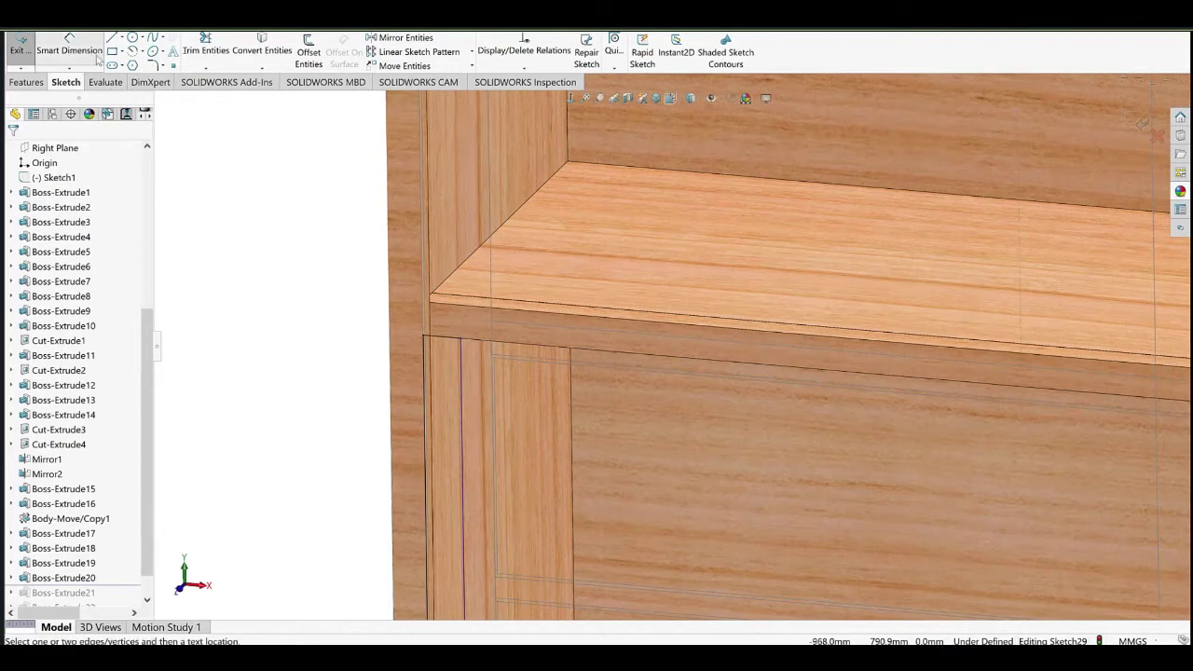
left_click(438, 336)
left_click(440, 329)
type("50")
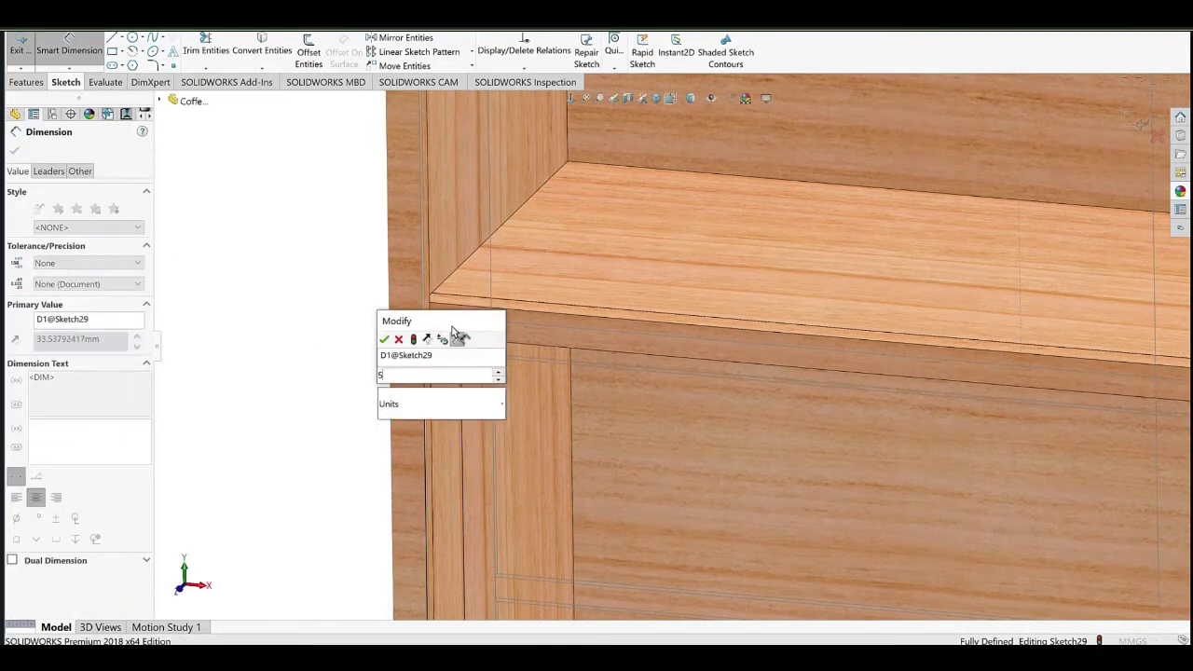
key("Return")
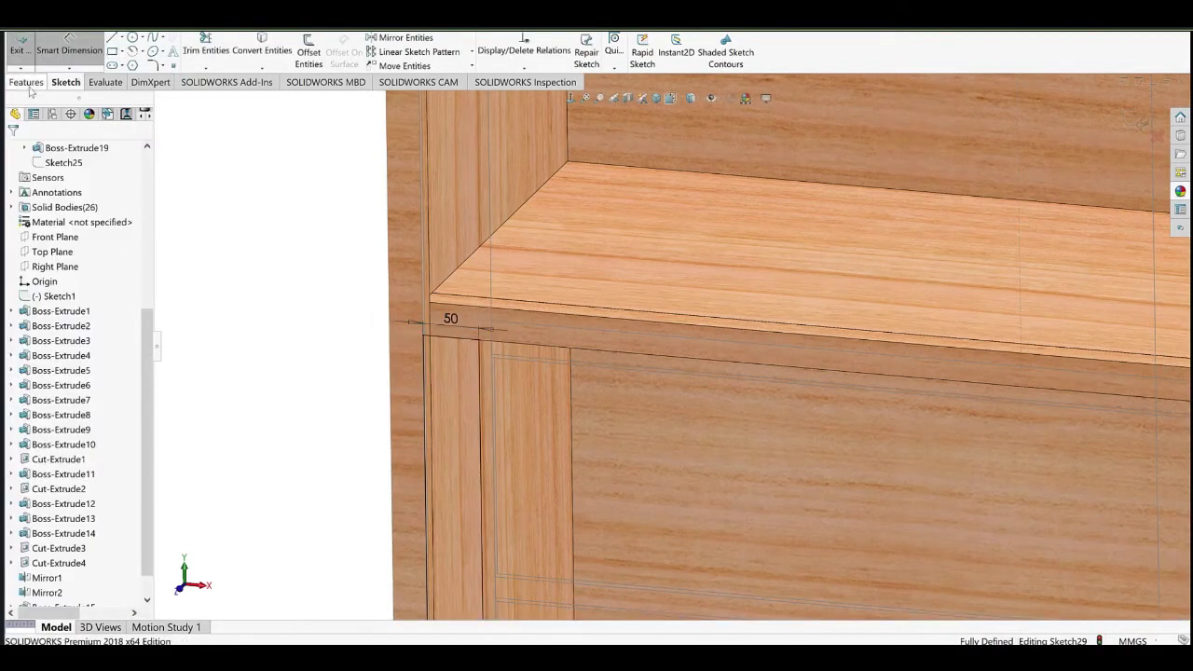
Extrude the post profile 25 mm in the reversed direction, into the cabinet, as a separate body with Merge result off.
left_click(26, 82)
left_click(26, 51)
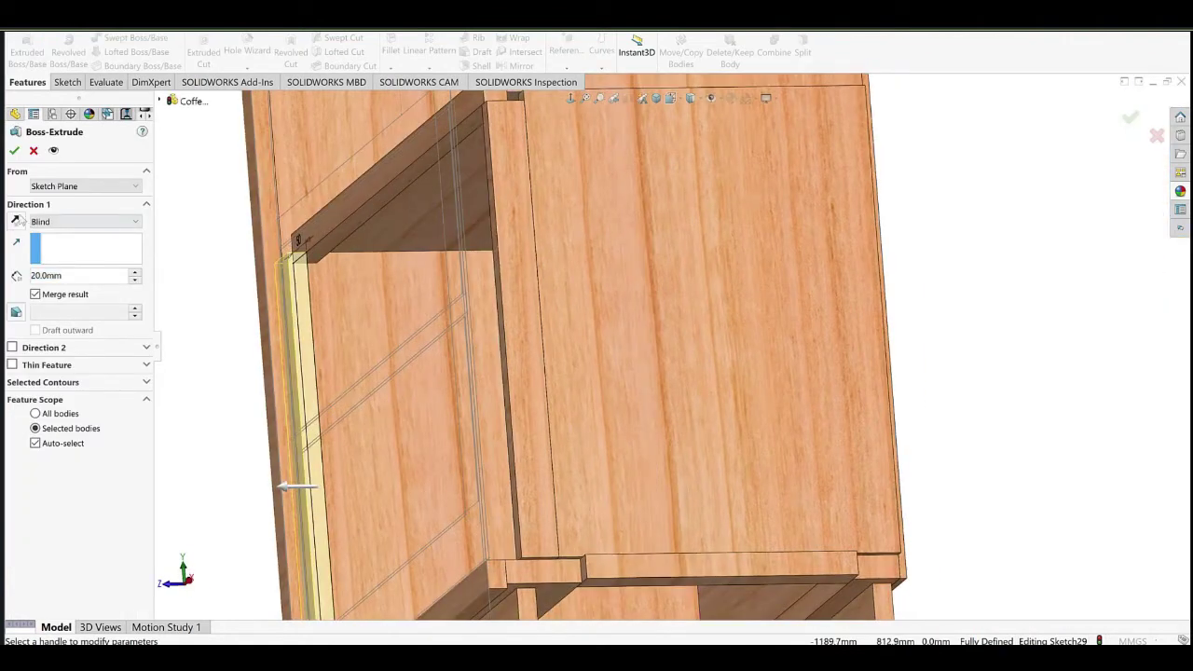
left_click(16, 221)
double_click(85, 276)
type("25")
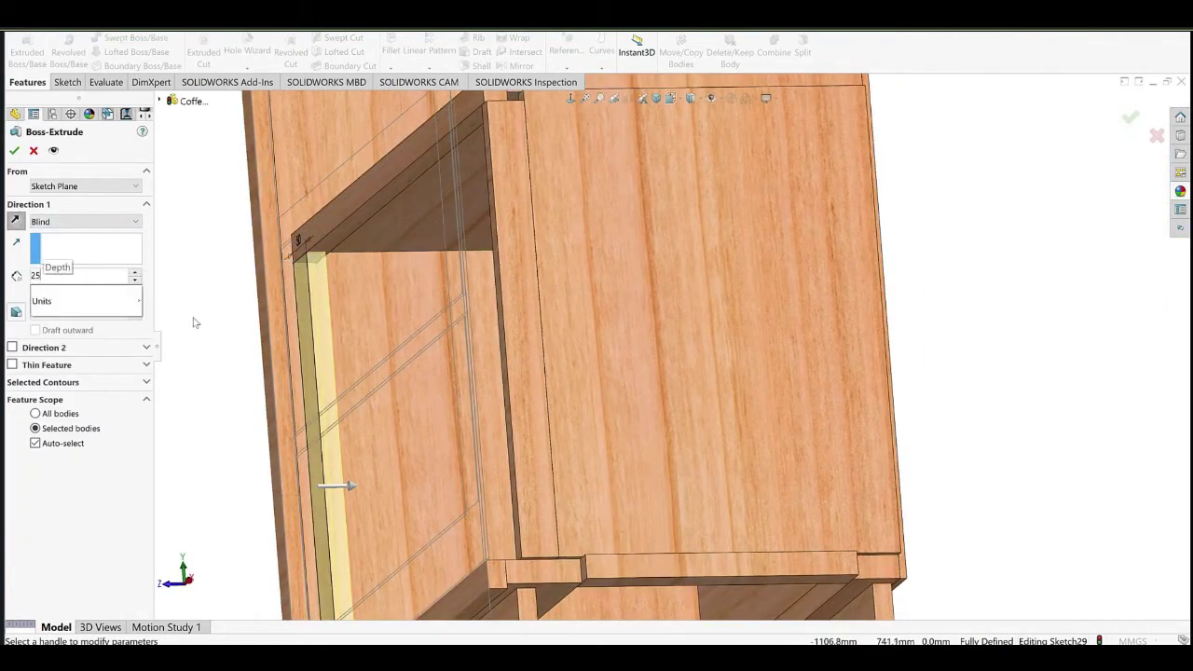
key("Return")
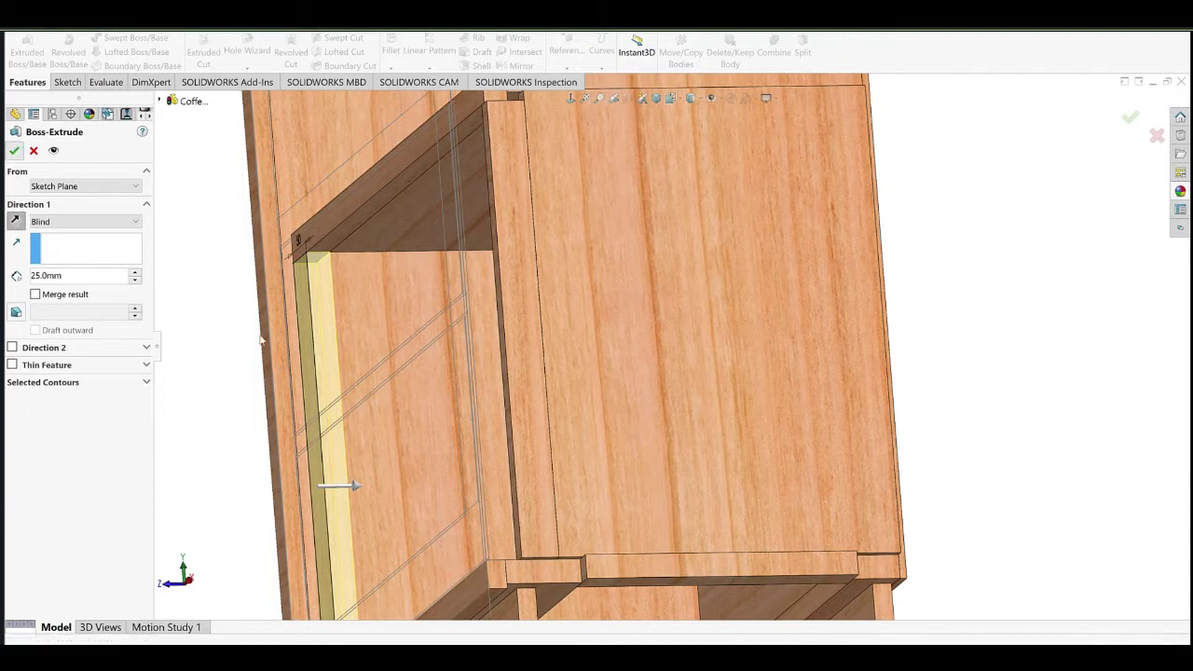
Restore the middle rail past the rollback point and delete the collinear relation on its sketch's end line near the new post.
scroll(82, 580, "down", 1)
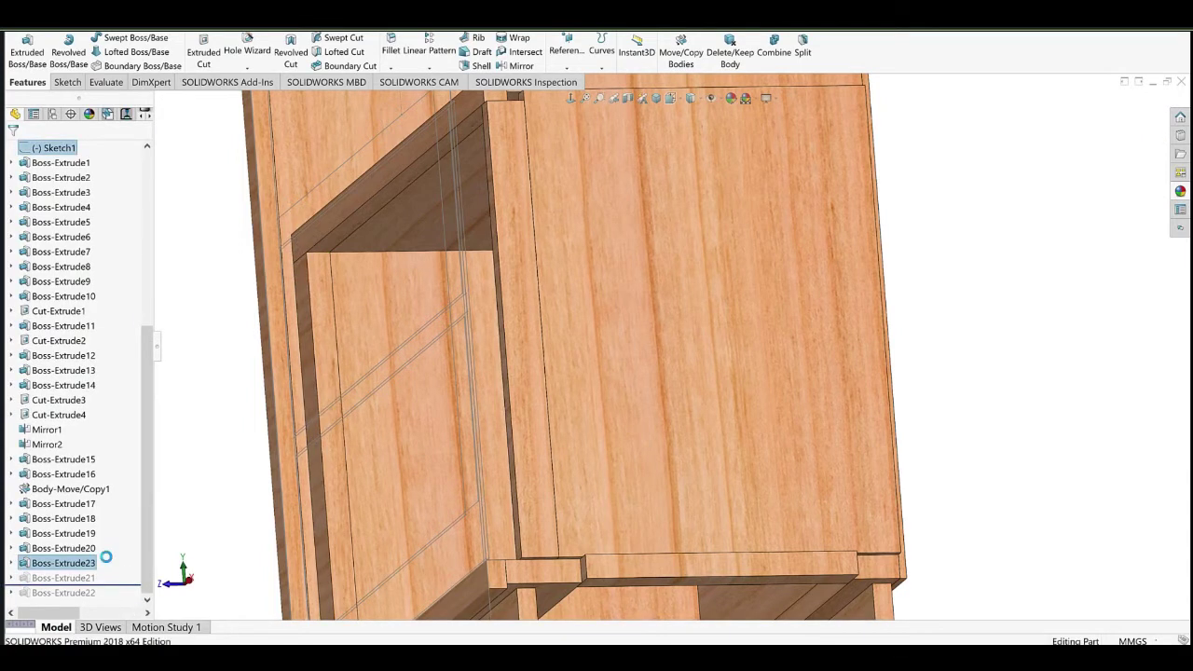
middle_click_drag(495, 380, 450, 476)
scroll(450, 476, "down", 5)
left_click(485, 391)
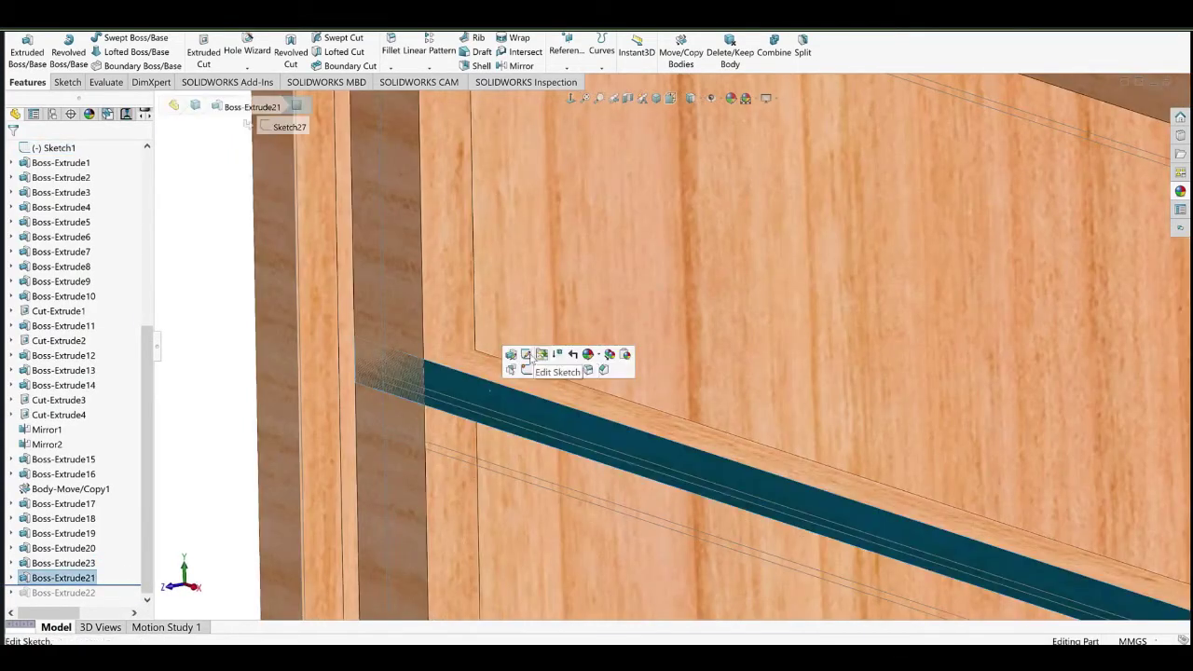
left_click(527, 355)
left_click(355, 349)
left_click(365, 384)
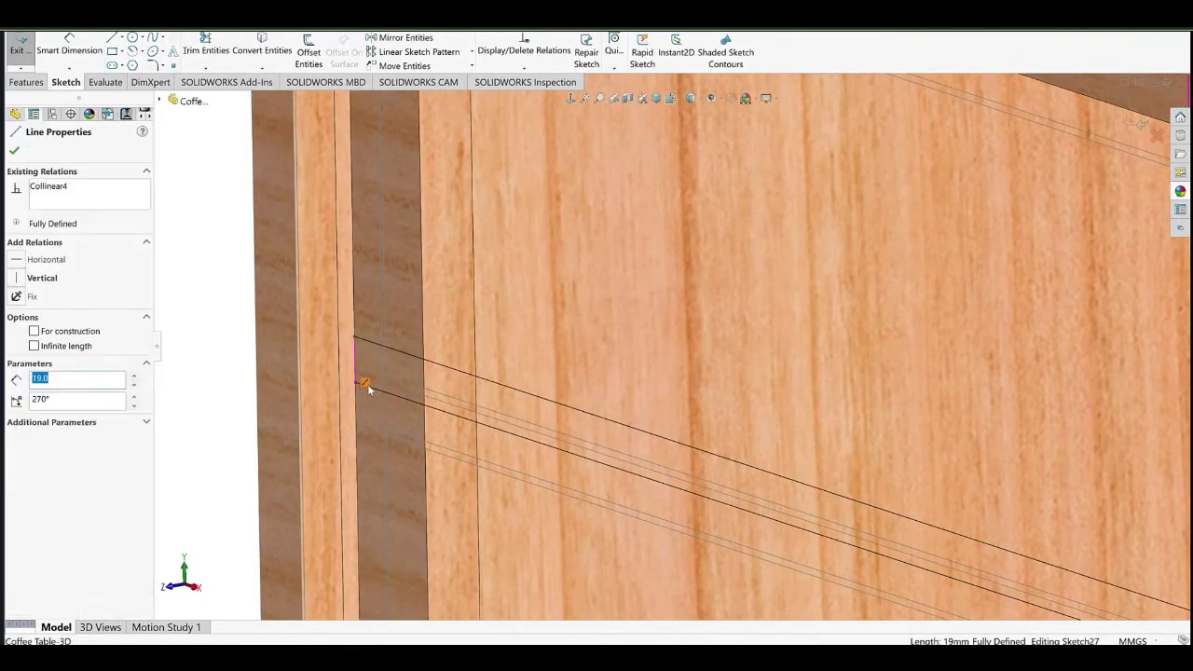
key("Delete")
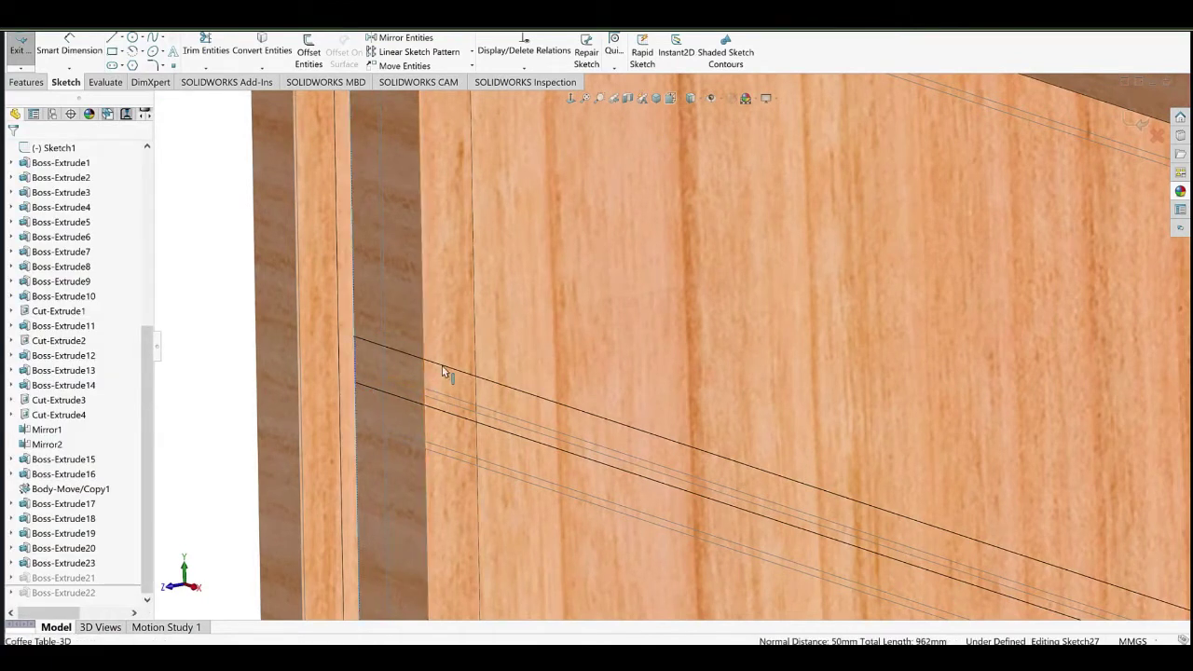
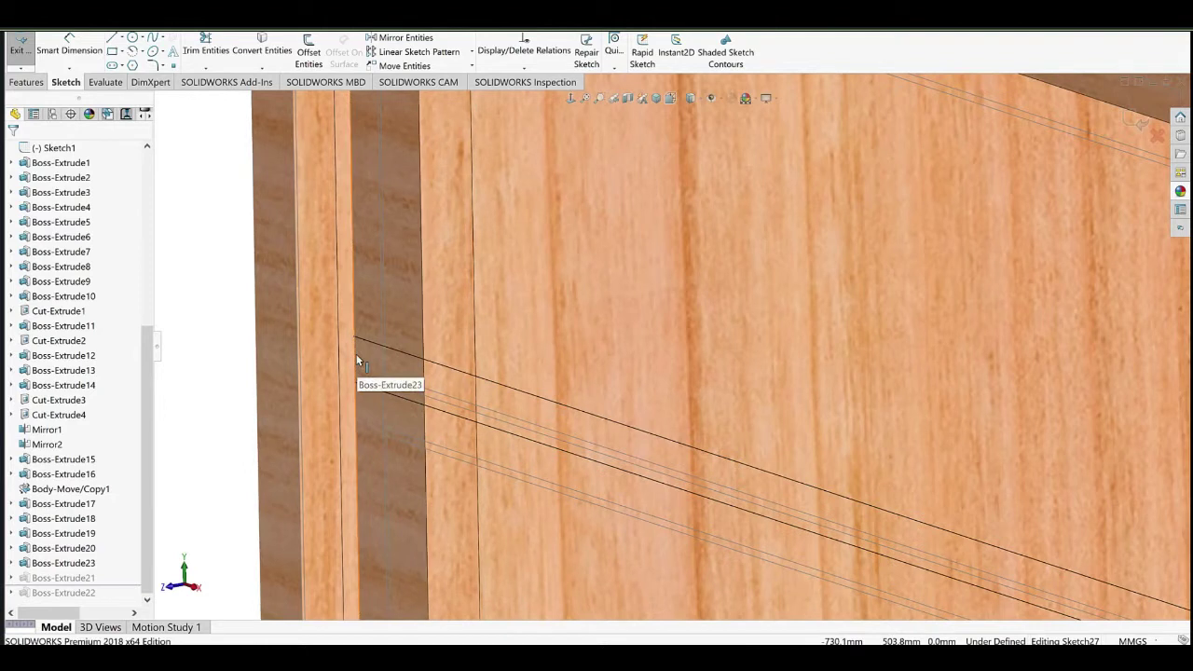
Make the rail's freed end line collinear with the new post's inner edge and rebuild the rail.
left_click_drag(353, 338, 370, 343)
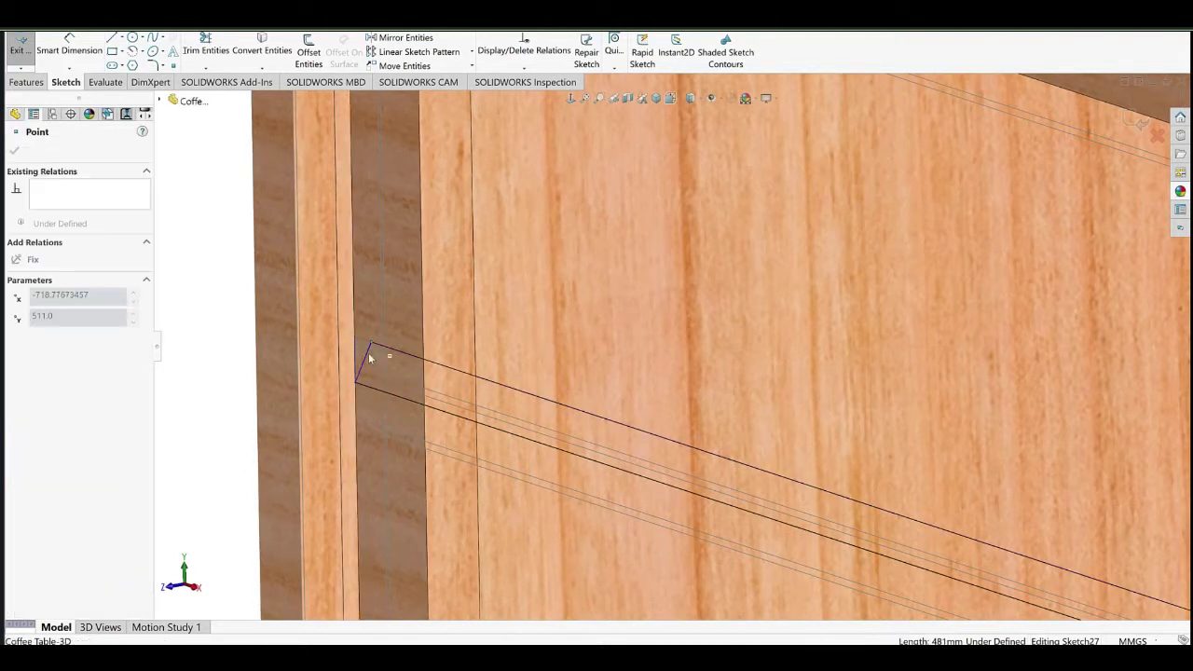
left_click(366, 359)
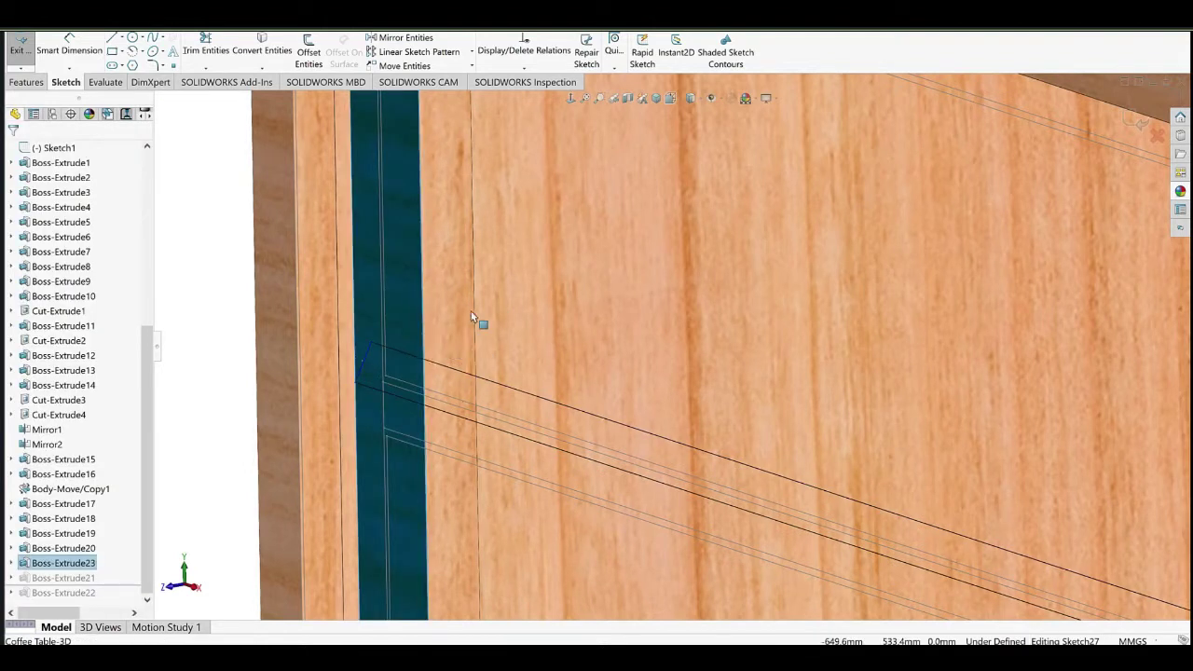
left_click(475, 371)
middle_click_drag(474, 371, 448, 360)
left_click(433, 394)
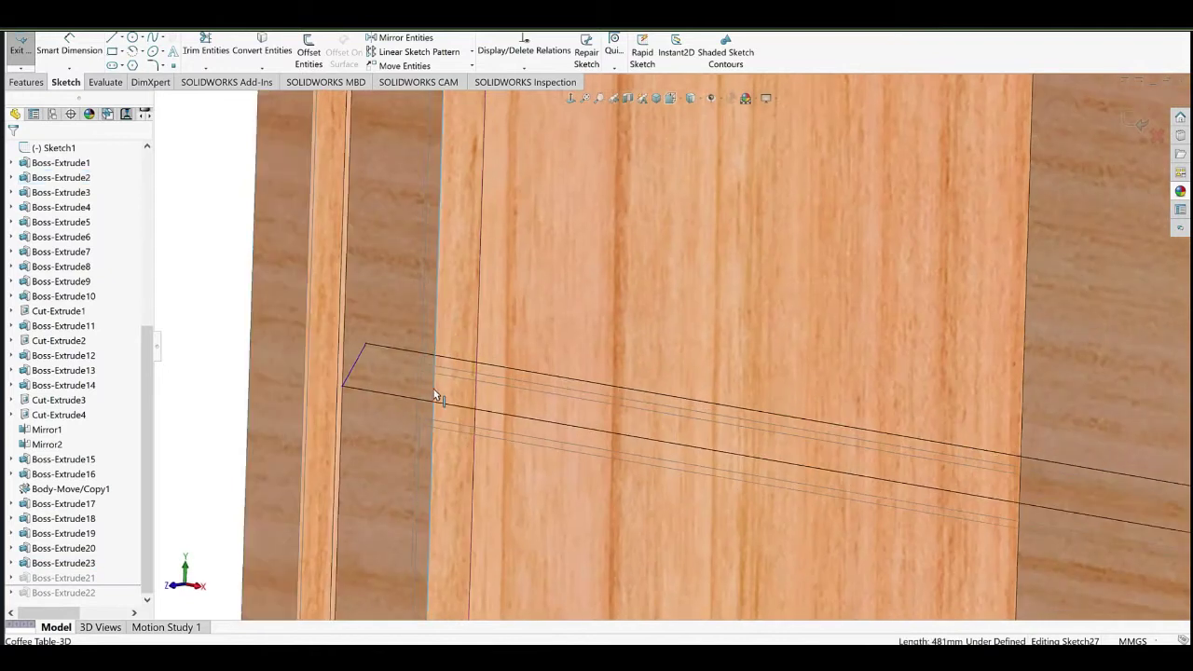
left_click(354, 364, "ctrl")
left_click(377, 327)
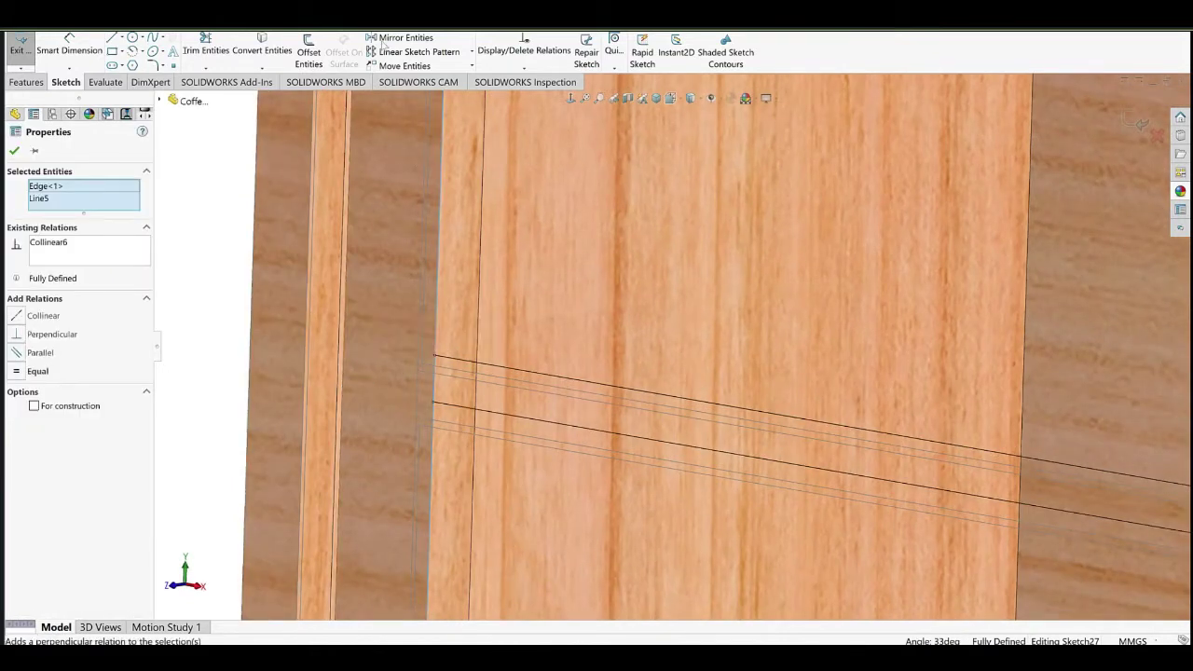
key("Escape")
key("ctrl+b")
scroll(370, 370, "up", 4)
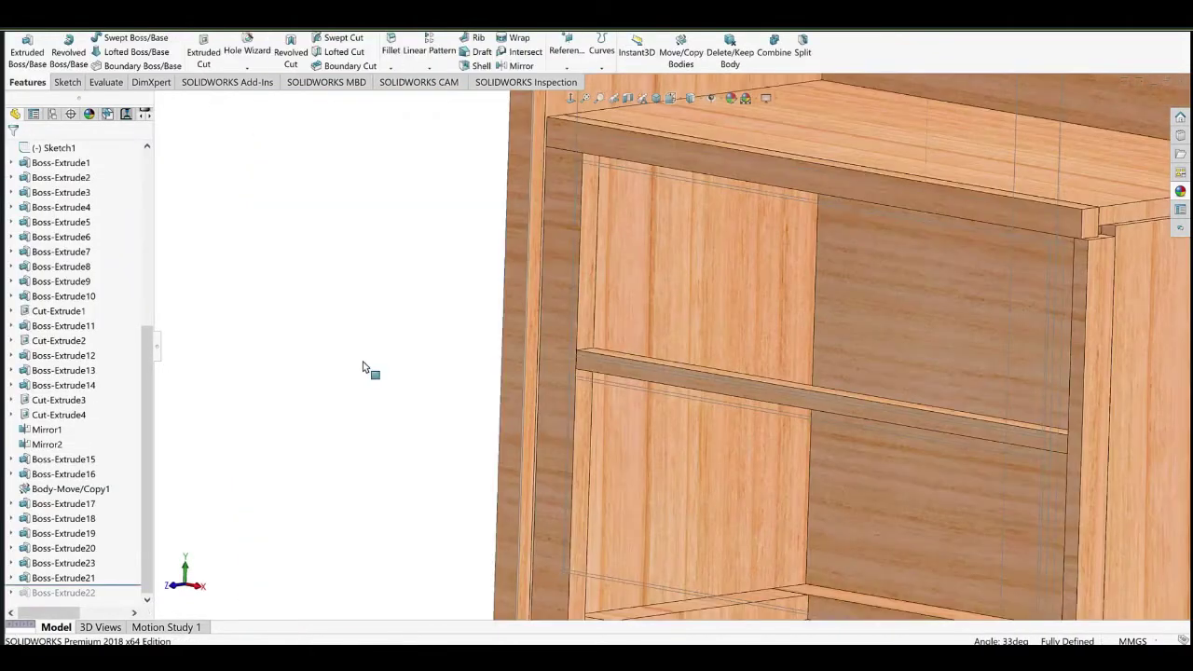
Restore the drawer front past the rollback point, edit its sketch and delete the 52 mm dimension.
middle_click_drag(685, 345, 610, 393)
scroll(550, 308, "up", 3)
mouse_move(550, 308)
middle_mouse_down()
mouse_move(506, 258)
mouse_move(475, 337)
middle_mouse_up()
scroll(475, 337, "down", 2)
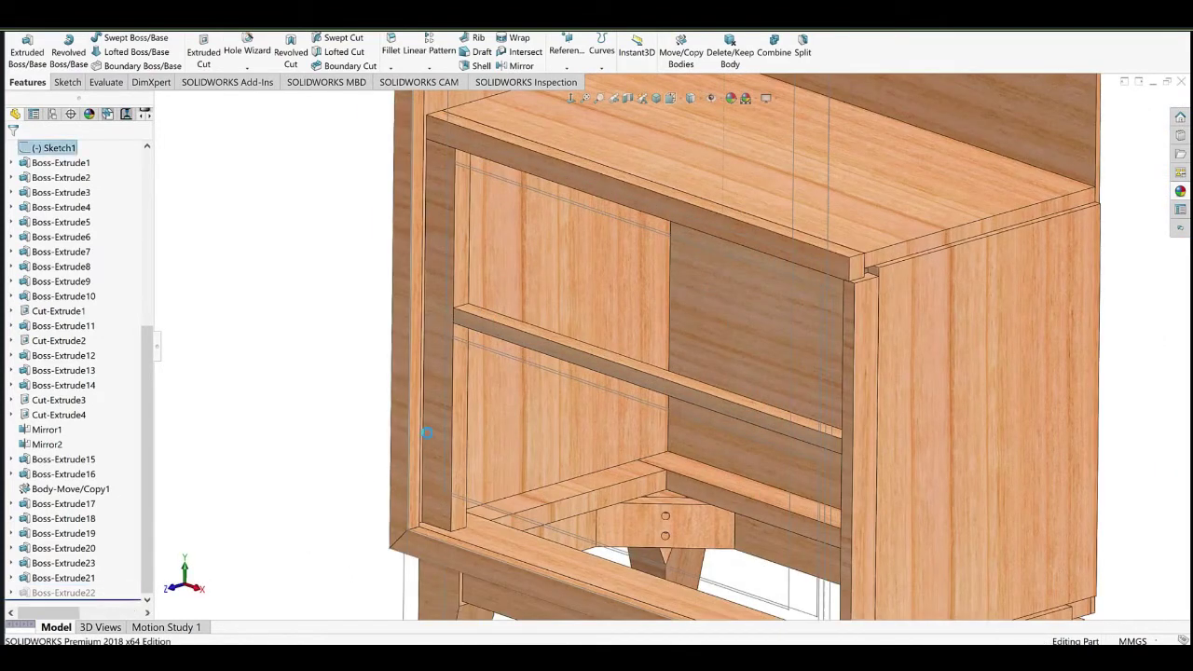
left_click(530, 283)
left_click(576, 246)
scroll(478, 222, "down", 3)
middle_click_drag(477, 222, 526, 207)
left_click(501, 188)
key("Delete")
Dimension the gap between the drawer front's side and the new post's inner edge at 3 mm and finish the sketch.
scroll(515, 260, "down", 2)
middle_click_drag(515, 260, 560, 298)
scroll(570, 419, "down", 3)
middle_click_drag(572, 420, 557, 397)
left_click(556, 391)
left_click(571, 380)
left_click(530, 365)
type("3")
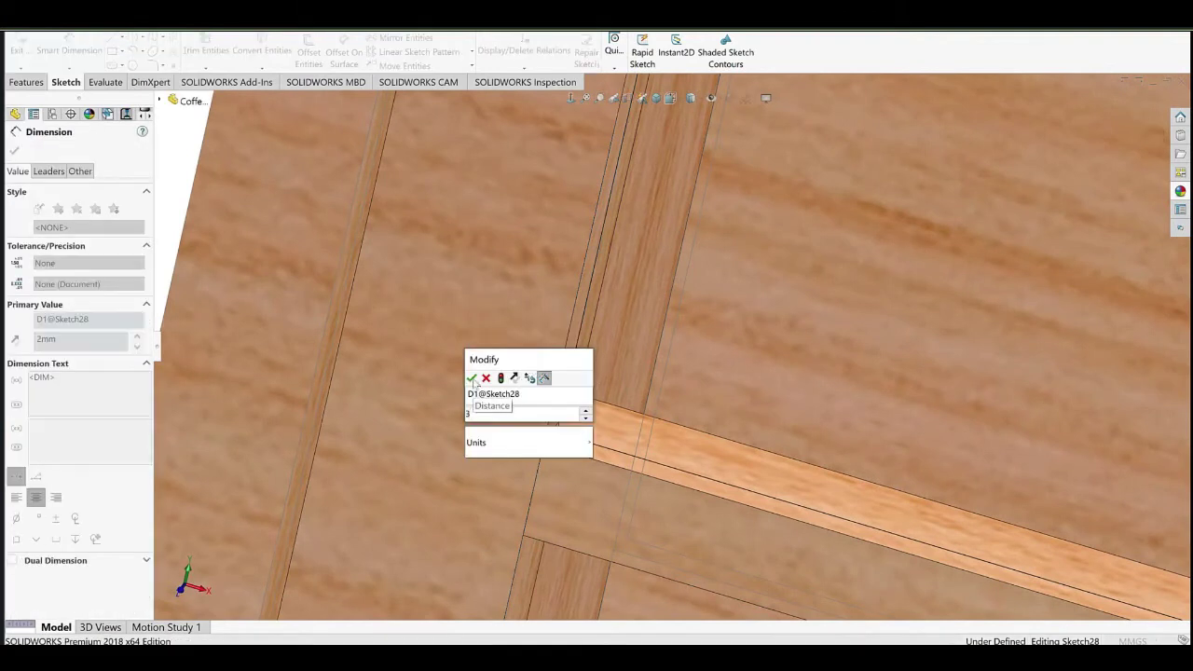
left_click(472, 377)
scroll(525, 324, "up", 5)
left_click(437, 233)
left_click(1138, 123)
Hide the layout sketch and the cabinet's back panel, and view the drawer front from behind.
mouse_move(687, 359)
middle_mouse_down()
mouse_move(631, 364)
mouse_move(684, 306)
middle_mouse_up()
scroll(631, 364, "up", 7)
left_click(666, 287)
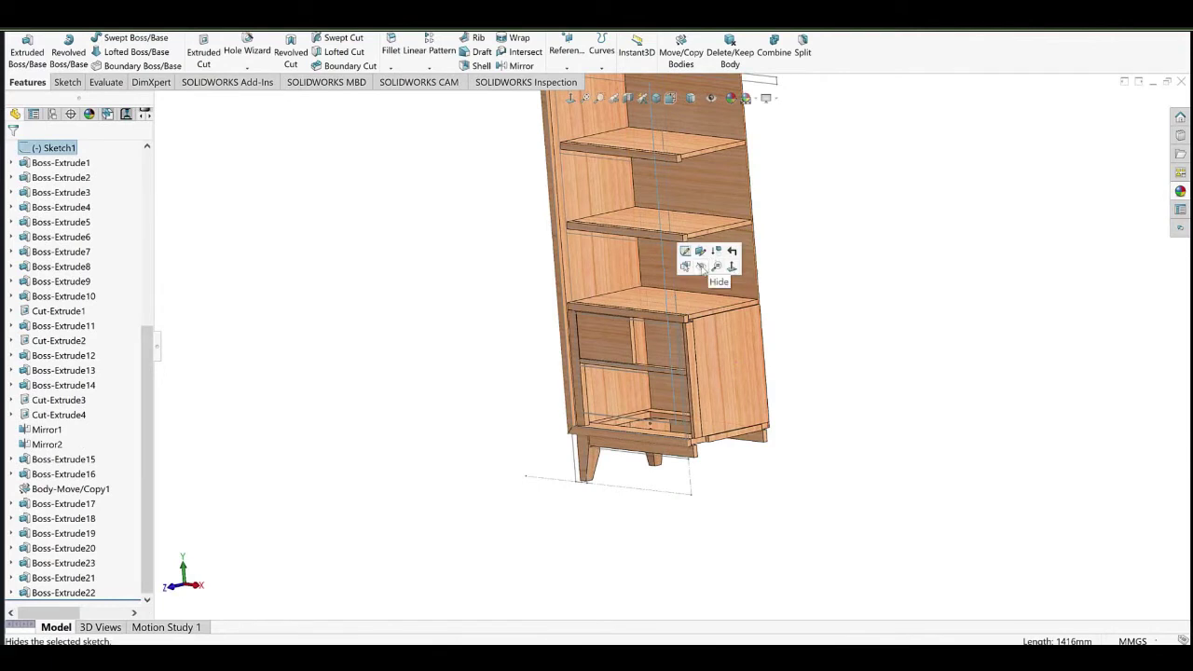
left_click(702, 269)
left_click(697, 264)
left_click(731, 246)
middle_click_drag(458, 362, 802, 317)
scroll(692, 350, "down", 5)
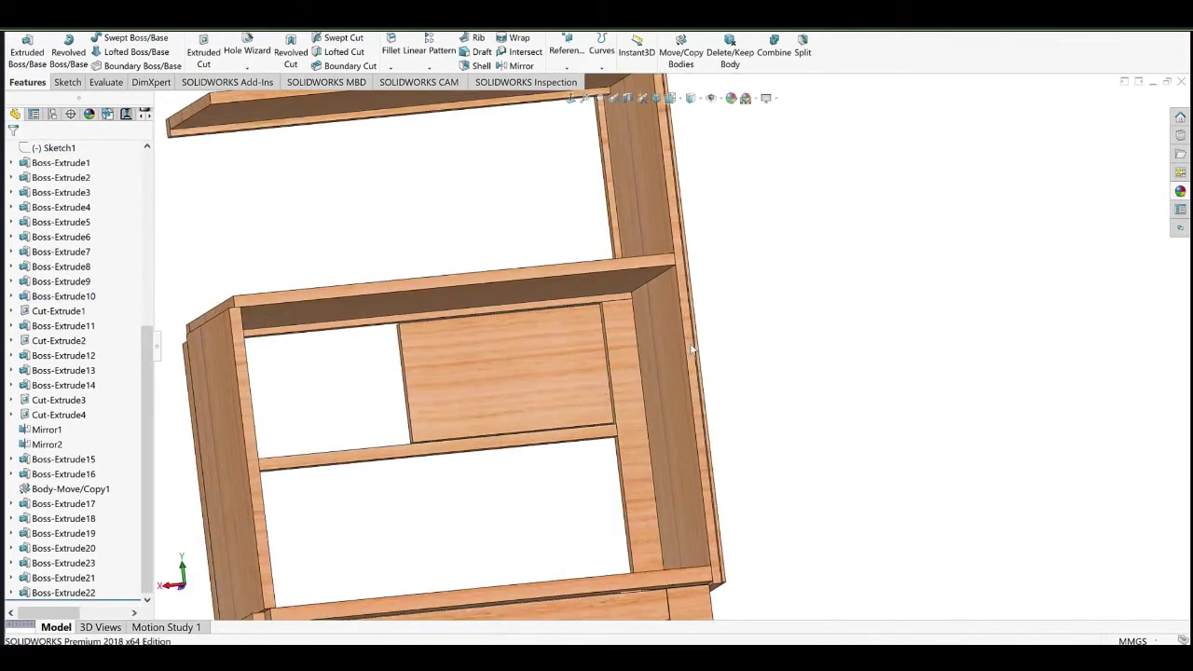
Start a sketch on the inner face of the drawer front and draw a narrow upright rectangle near its side edge.
left_click(501, 371)
left_click(538, 354)
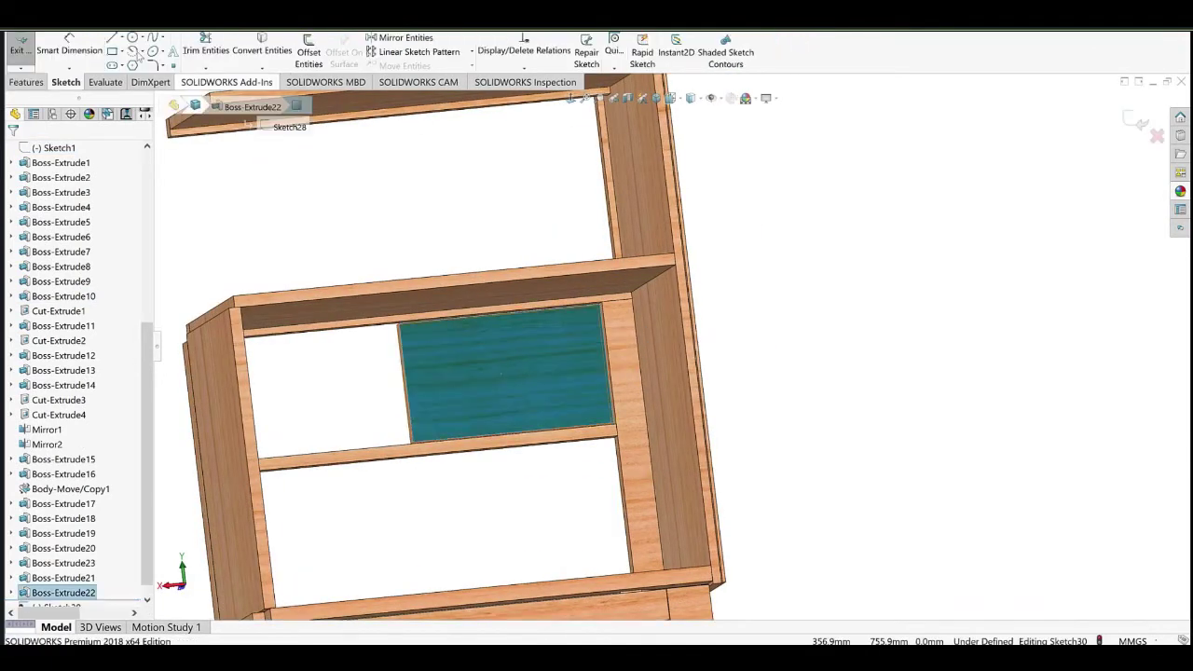
left_click(113, 51)
scroll(598, 399, "down", 6)
left_click_drag(574, 214, 612, 425)
Dimension the narrow rectangle 12 mm wide and 150 mm long.
left_click(69, 50)
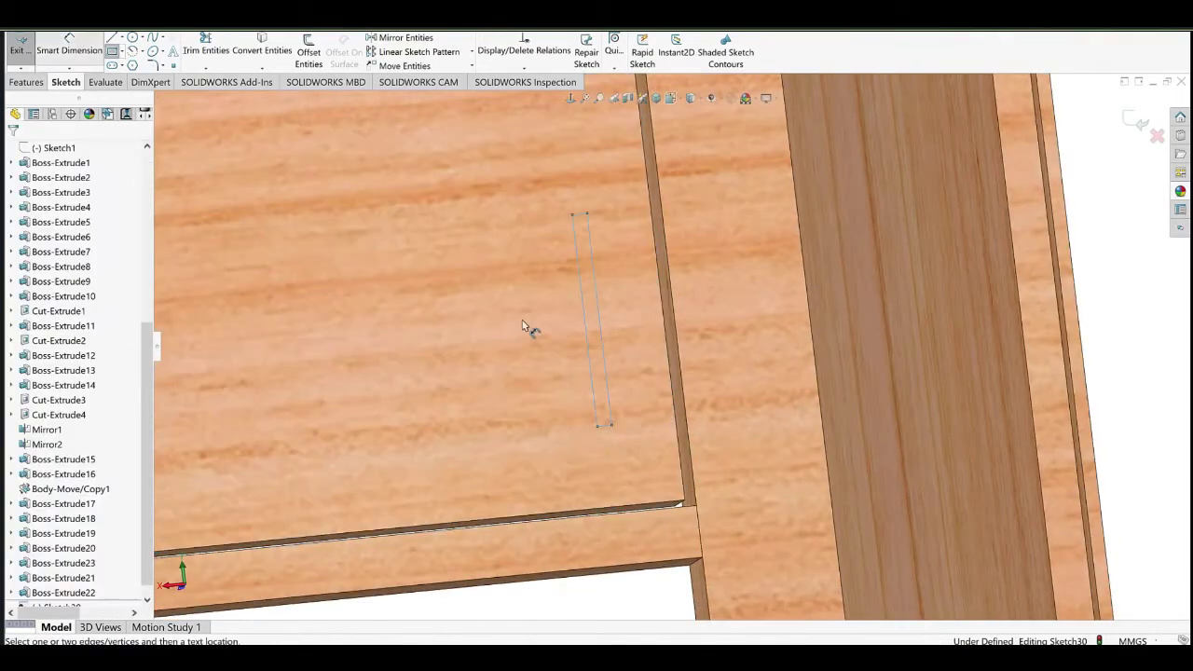
scroll(596, 410, "up", 3)
left_click(632, 459)
left_click(626, 455)
left_click(592, 470)
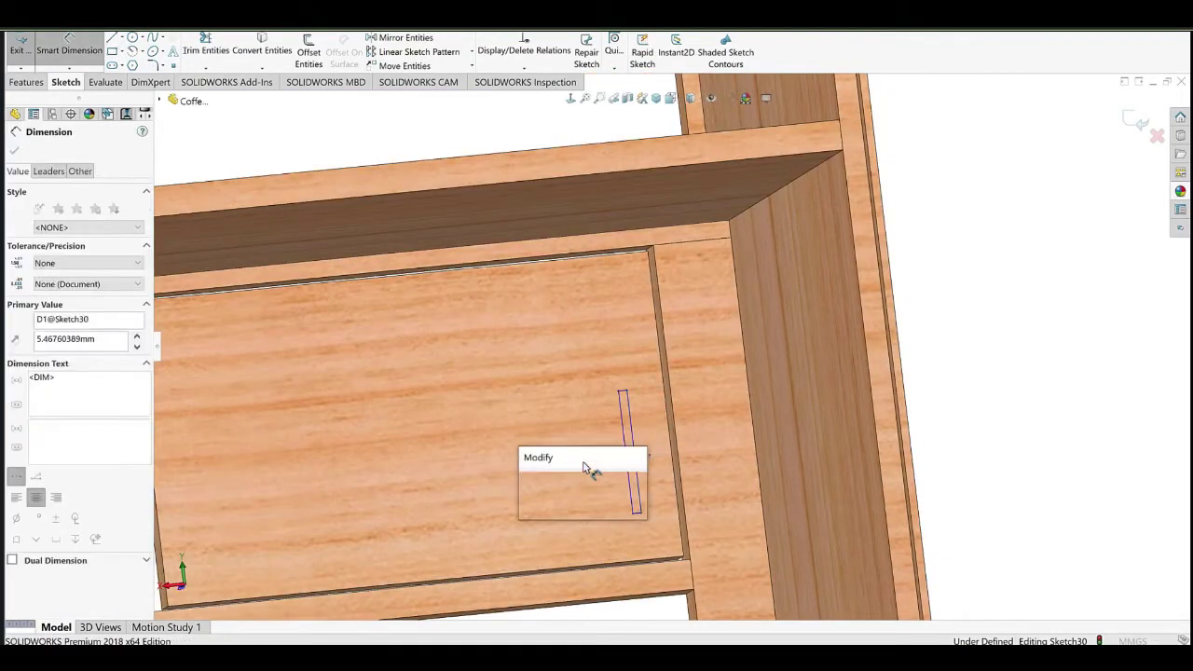
type("15")
left_click(526, 476)
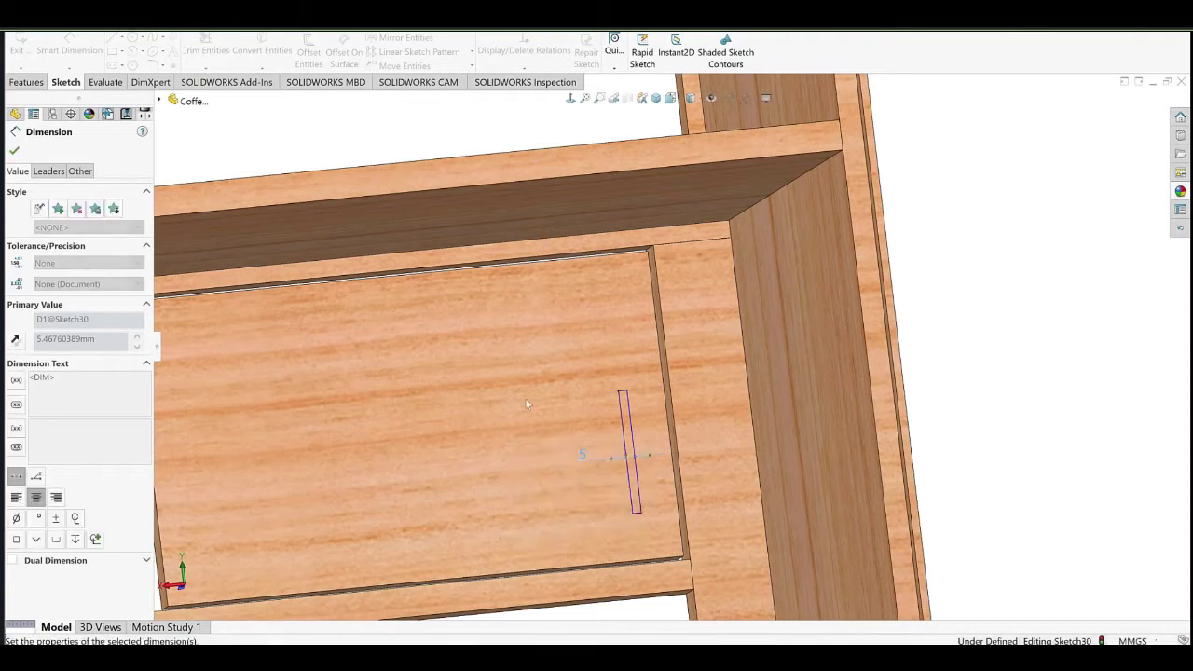
left_click(645, 512)
left_click(627, 391)
left_click(607, 454)
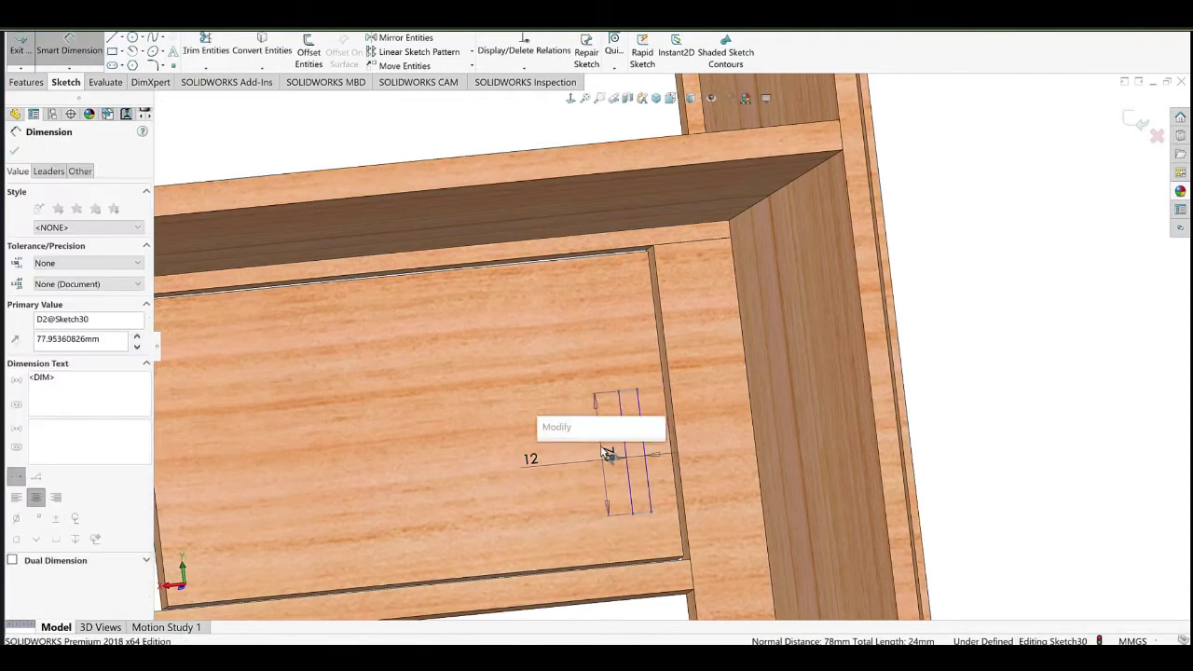
type("150")
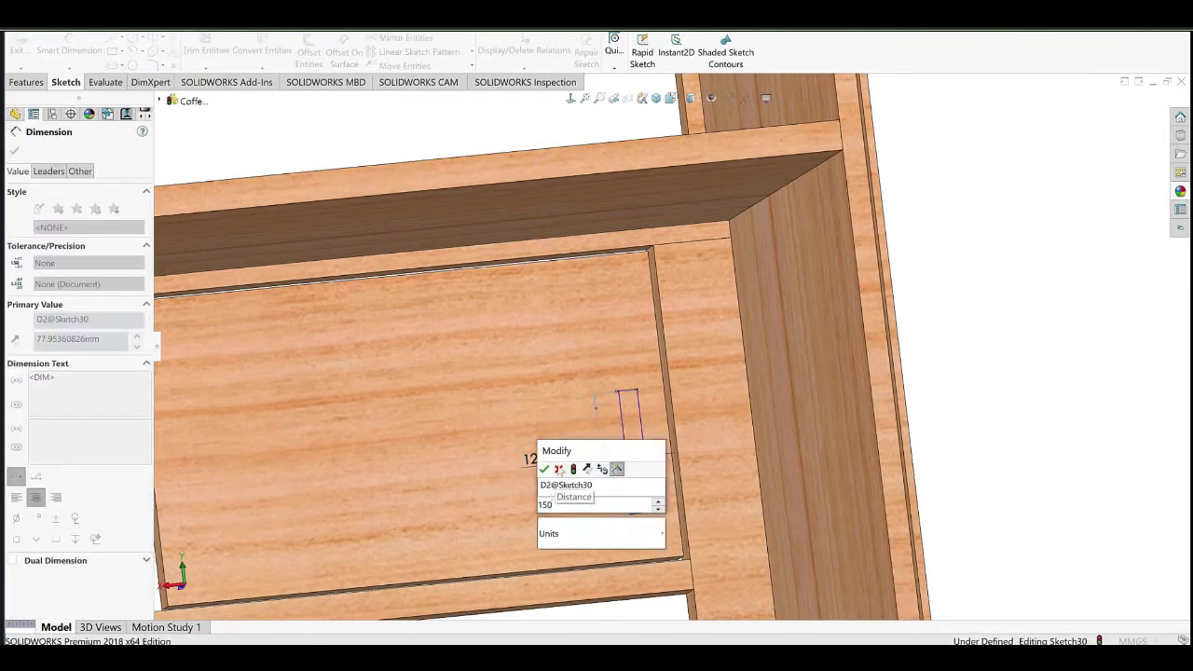
key("Return")
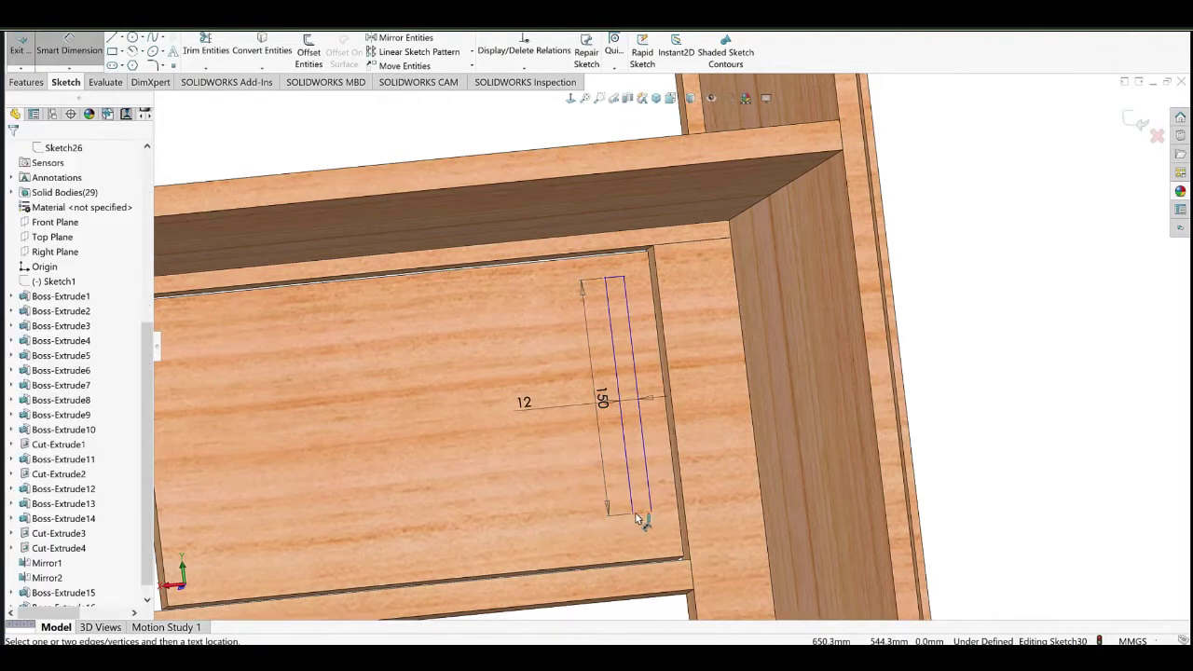
Place the rectangle 10 mm above the drawer front's lower edge and set its length to 170 mm.
left_click(641, 514)
left_click(646, 563)
left_click(606, 549)
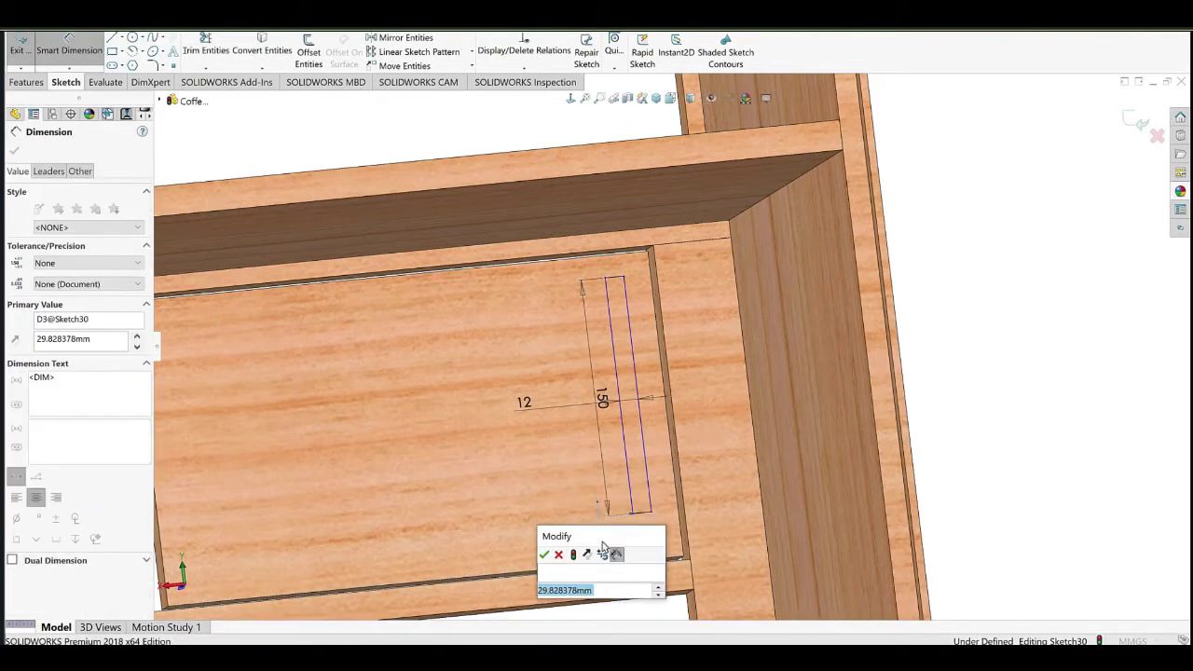
type("10")
key("Return")
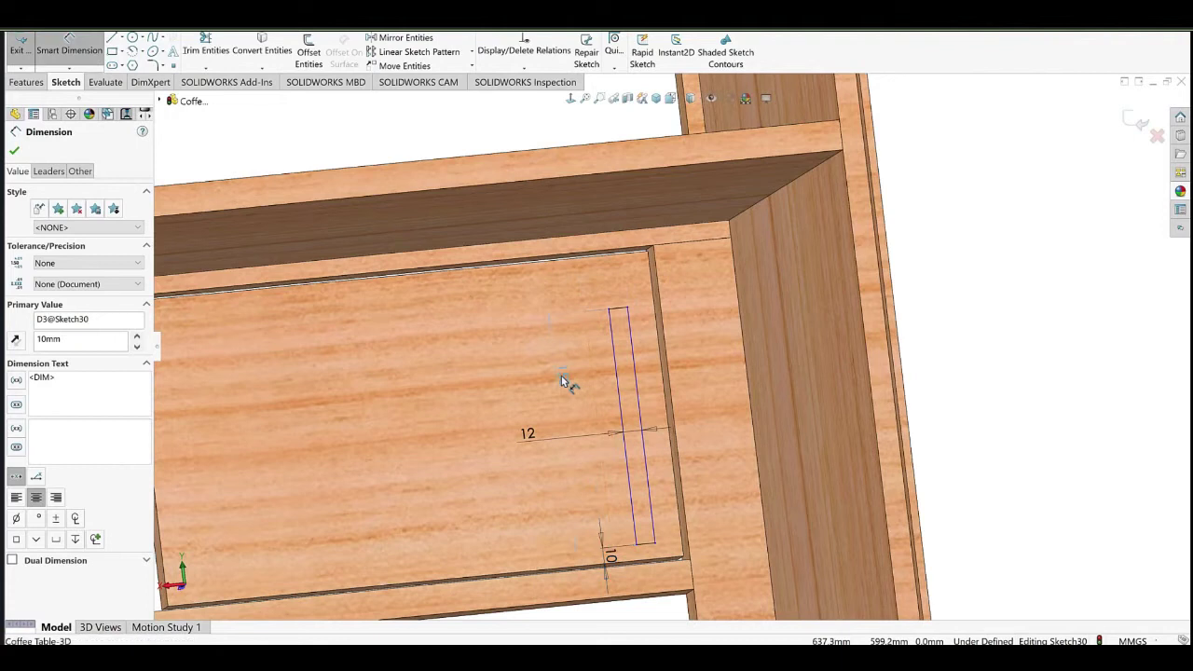
double_click(570, 434)
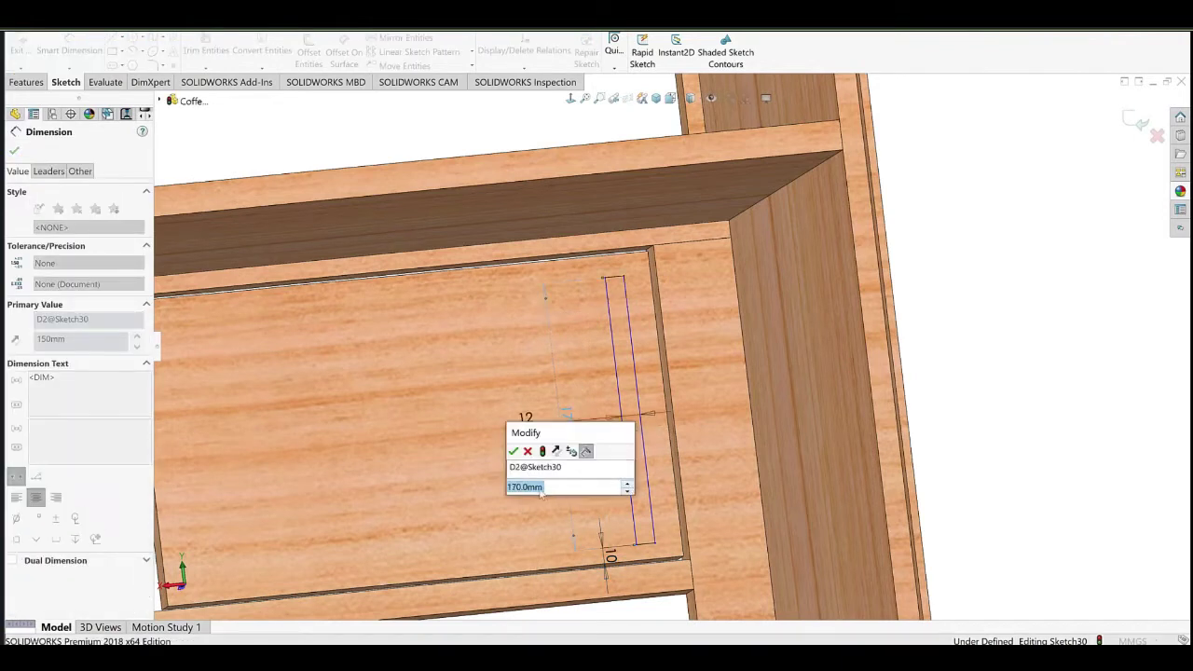
key("Return")
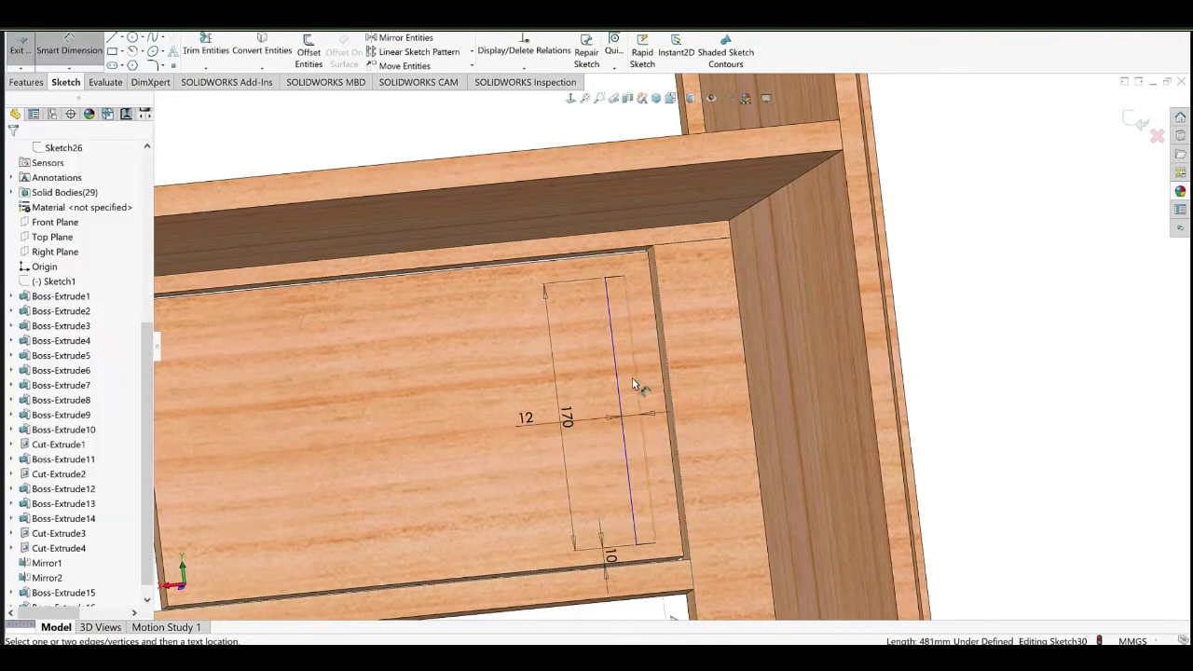
Set the rectangle's distance from the drawer front's nearby side edge to 13 mm.
left_click(635, 375)
left_click(698, 393)
type("13")
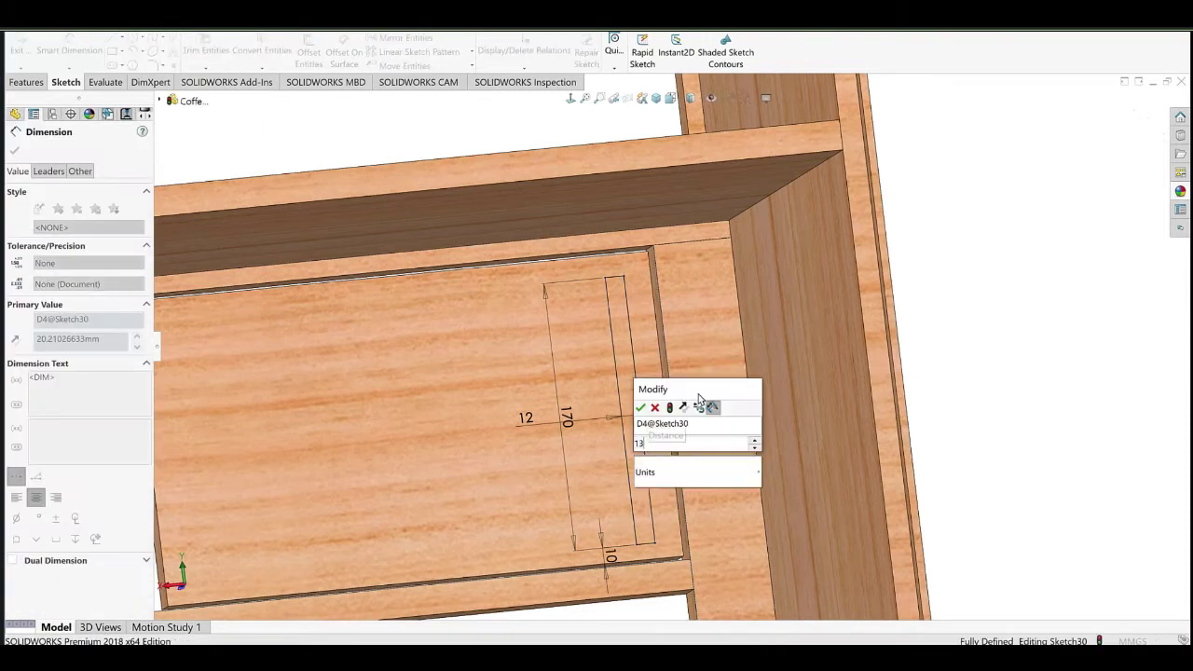
left_click(642, 409)
scroll(601, 372, "up", 3)
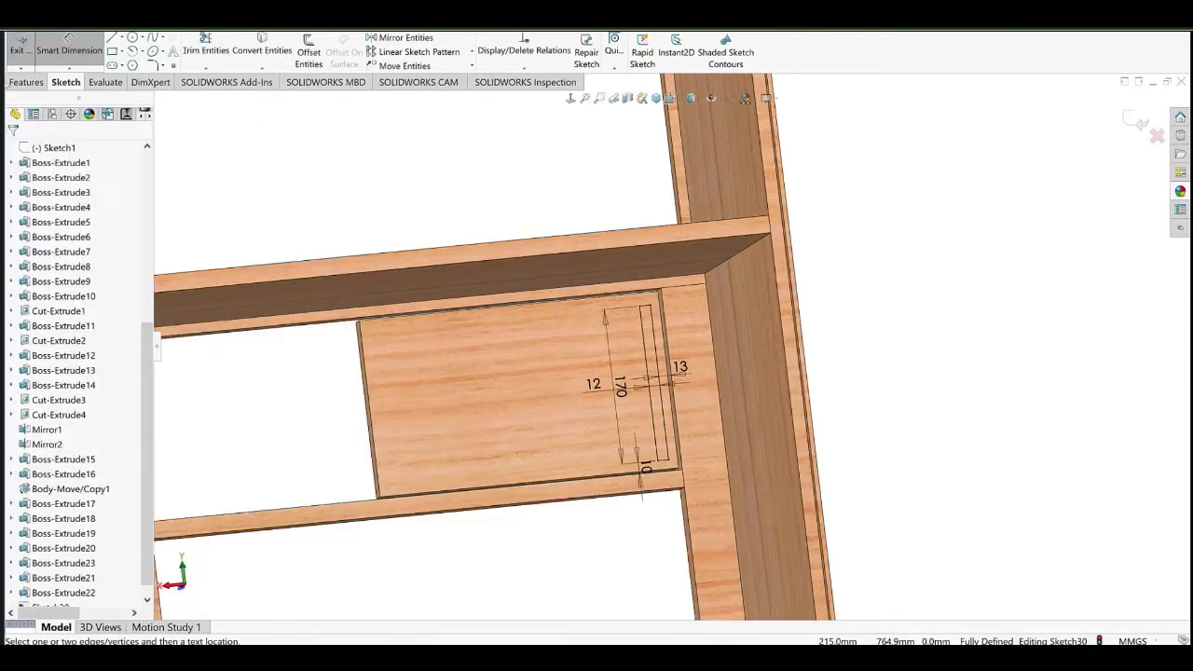
Extrude the rectangle 350 mm as a separate body to form the drawer's side board.
left_click(27, 82)
left_click(27, 56)
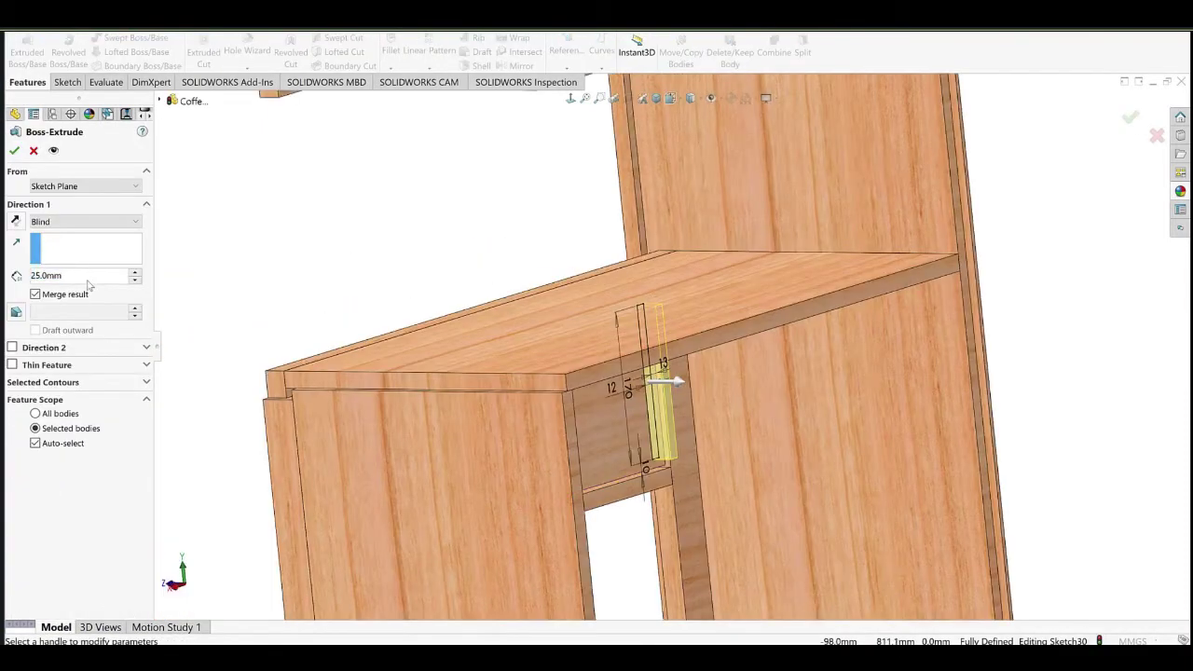
type("350")
scroll(690, 361, "up", 5)
middle_click_drag(726, 378, 662, 359)
scroll(736, 376, "down", 5)
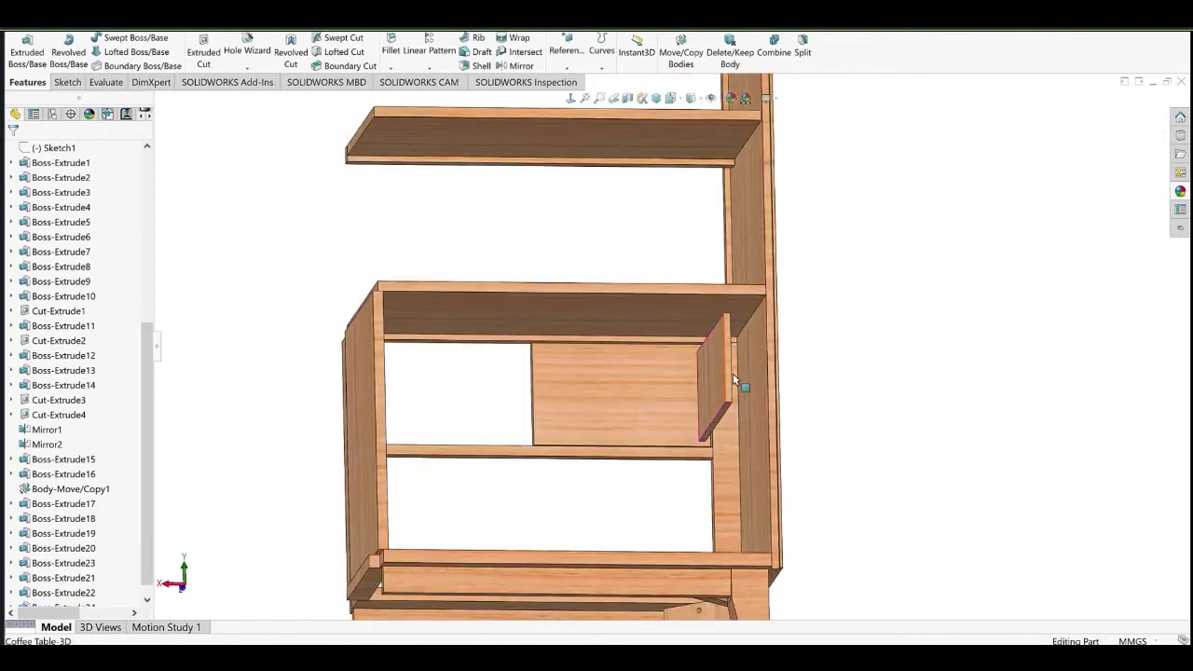
Start a sketch on the side board's free end face and draw a rectangle from its upper corner across the drawer width.
left_click(715, 352)
left_click(755, 322)
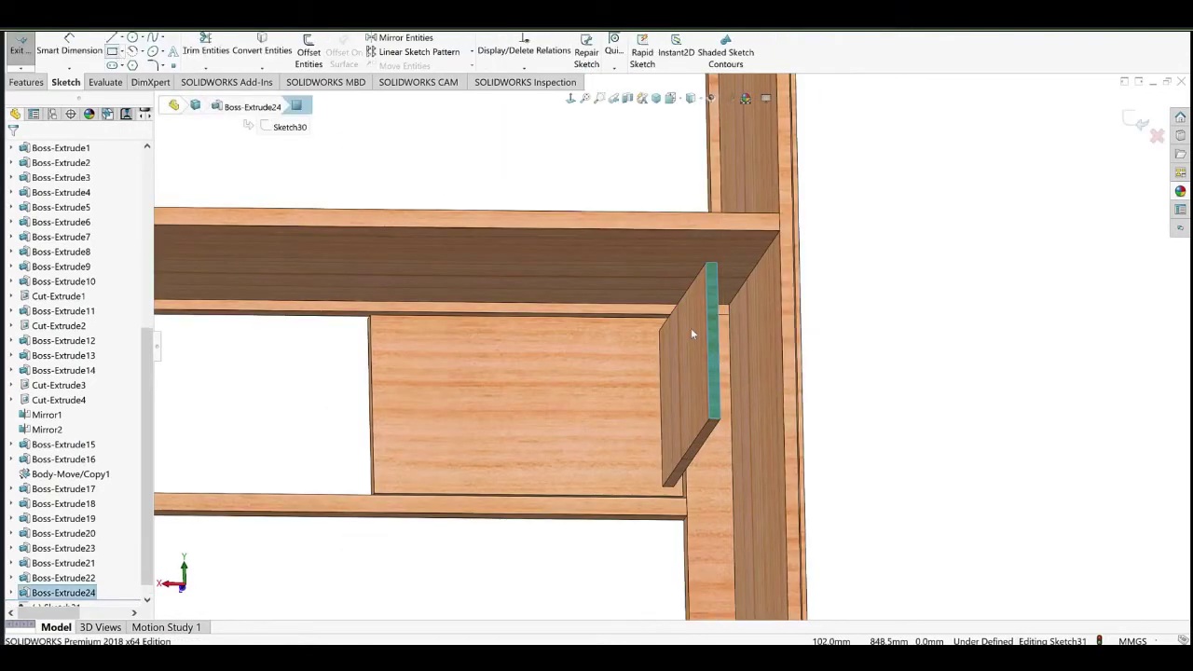
left_click(451, 385)
right_click(513, 176)
left_click(559, 186)
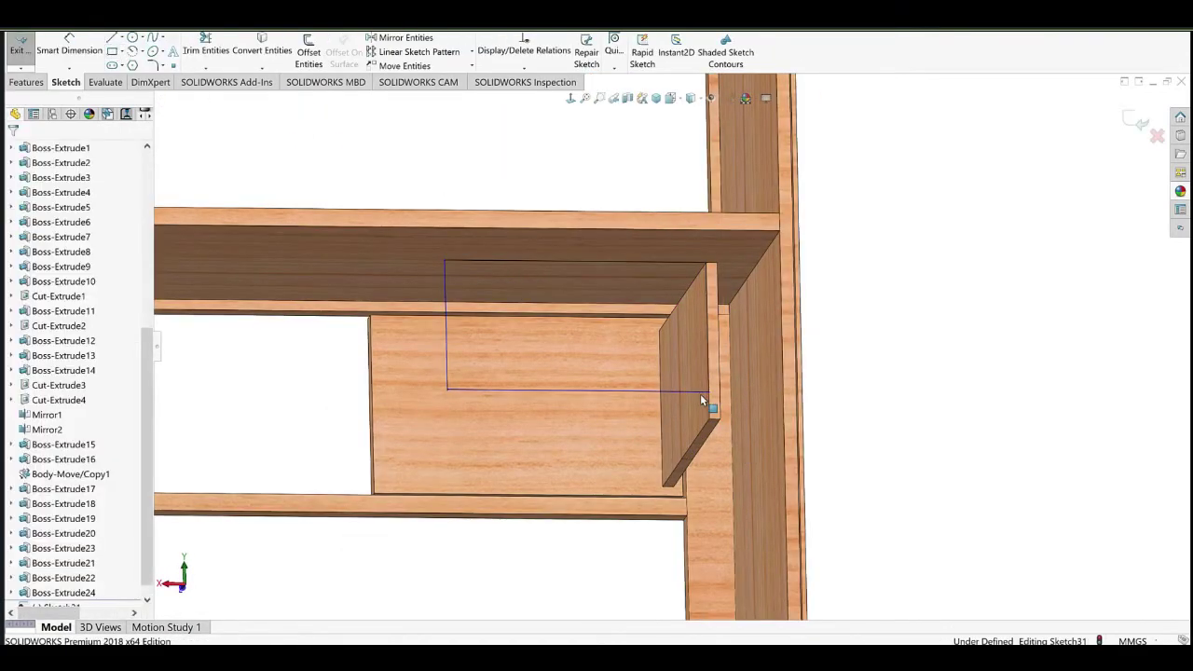
Constrain the rectangle's lower edge to the side board's bottom corner and its far edge to the drawer front's side edge.
left_click(700, 392)
left_click(718, 419, "ctrl")
left_click(753, 382)
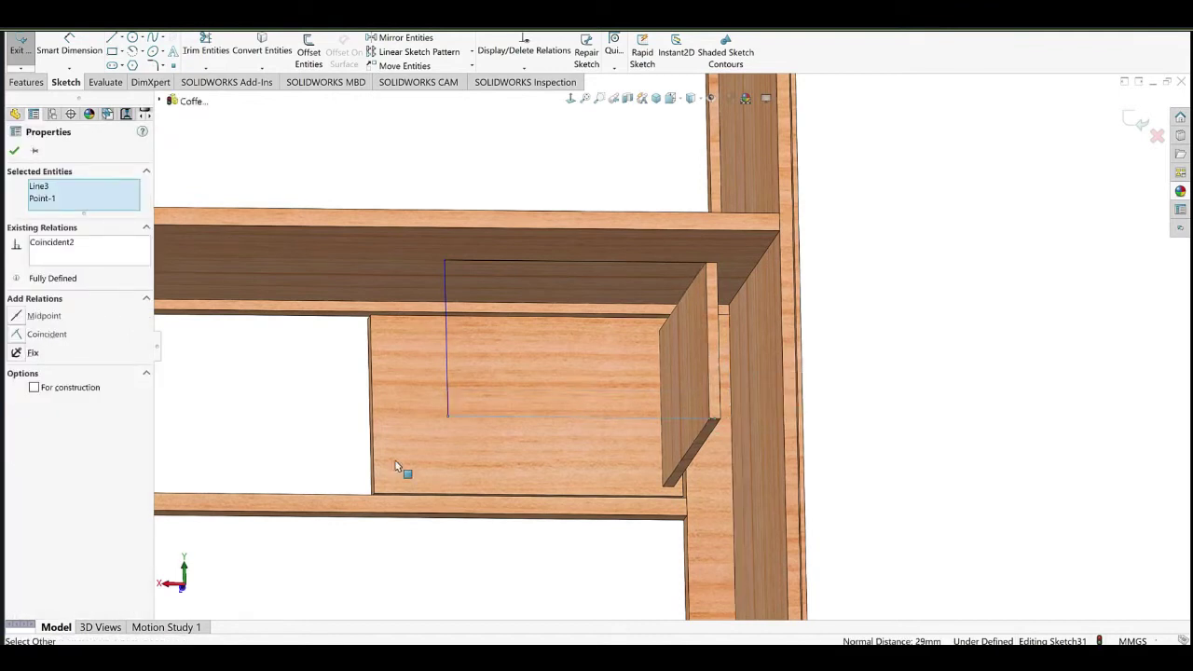
key("Escape")
left_click(447, 376)
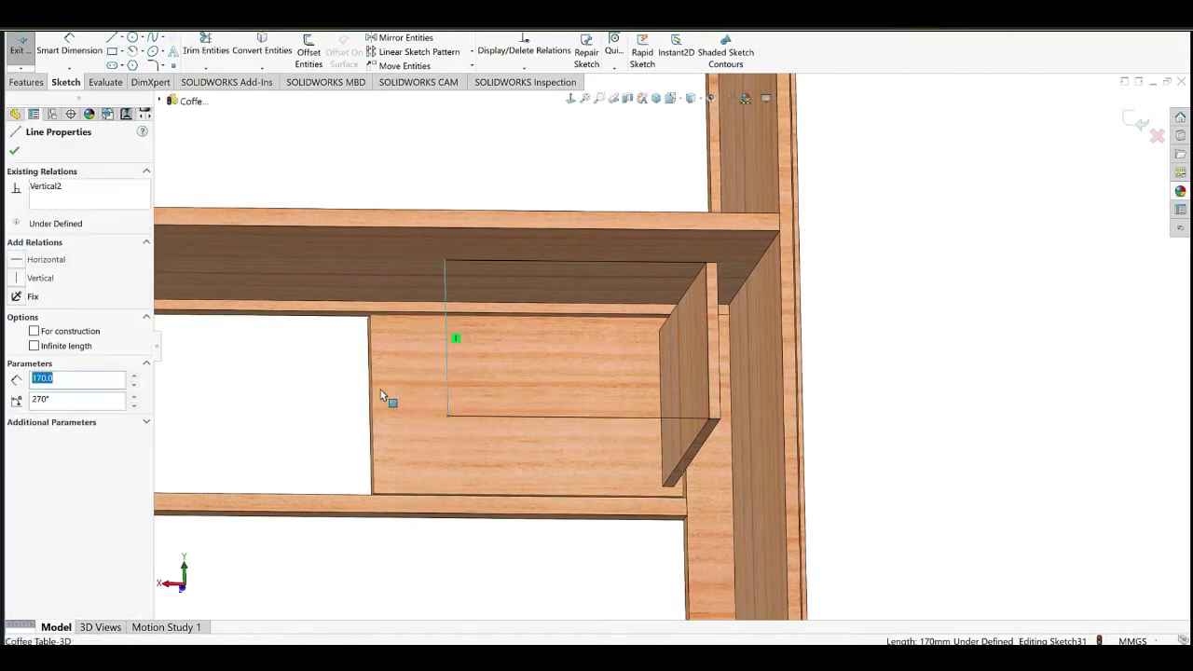
left_click(371, 392, "ctrl")
left_click(399, 370)
key("Escape")
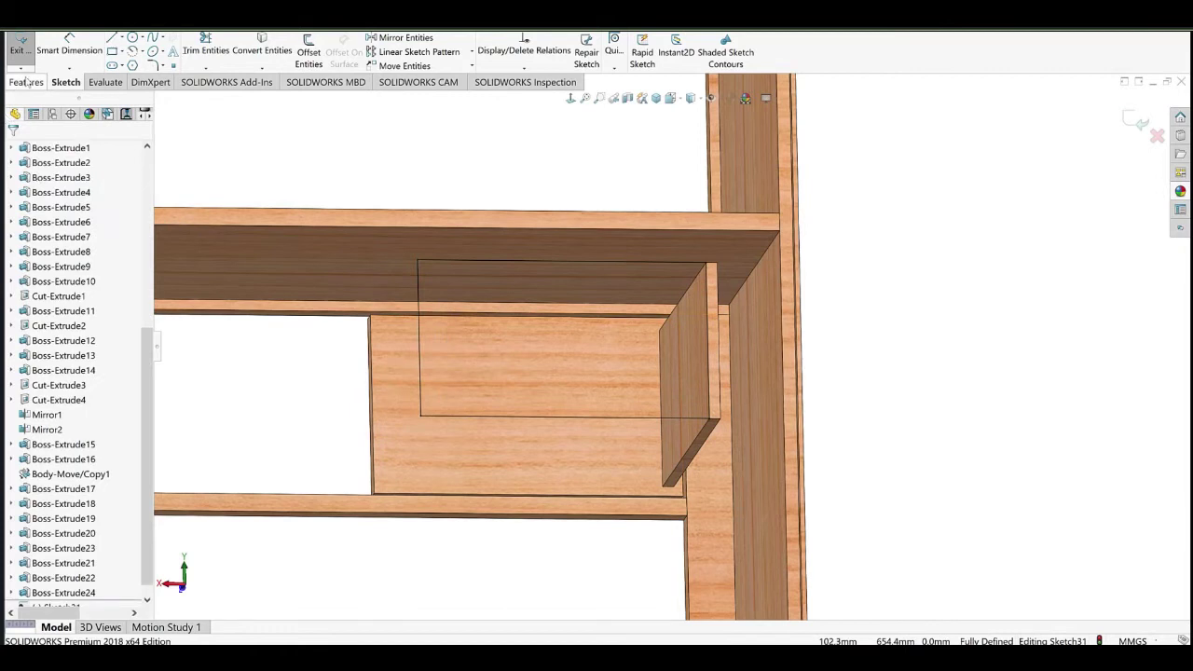
Extrude the rectangle 12 mm in the reversed direction as a separate body to form the drawer's back board.
left_click(27, 82)
left_click(27, 51)
middle_click_drag(594, 349, 699, 337)
left_click(19, 224)
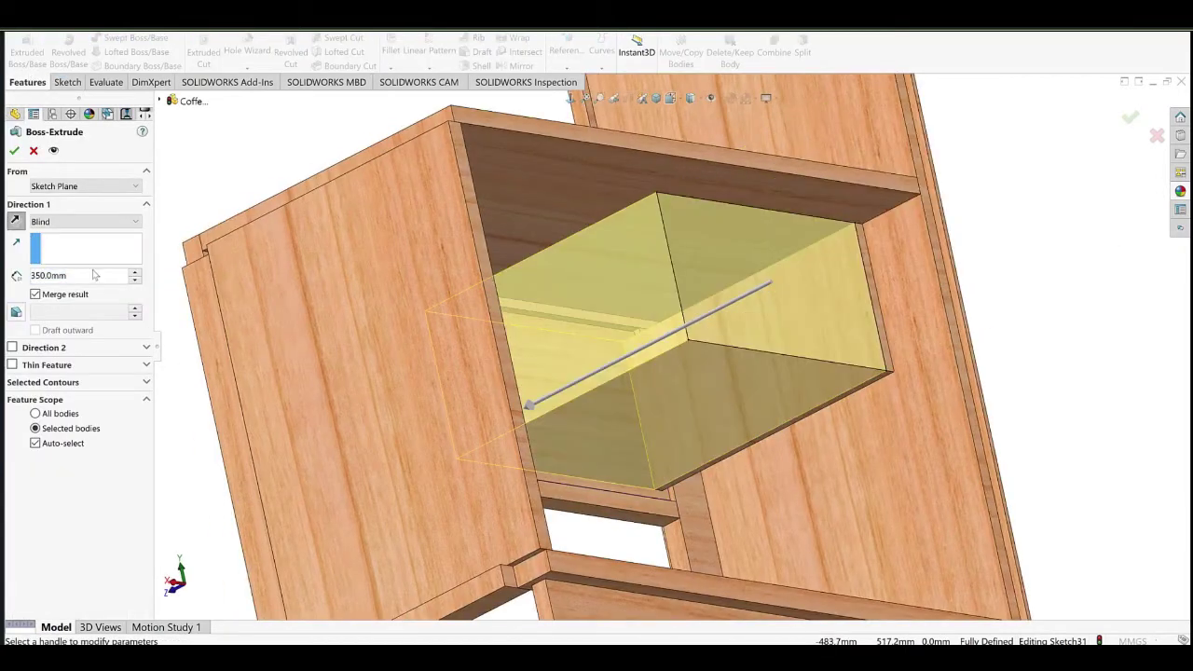
double_click(95, 274)
type("12")
key("Return")
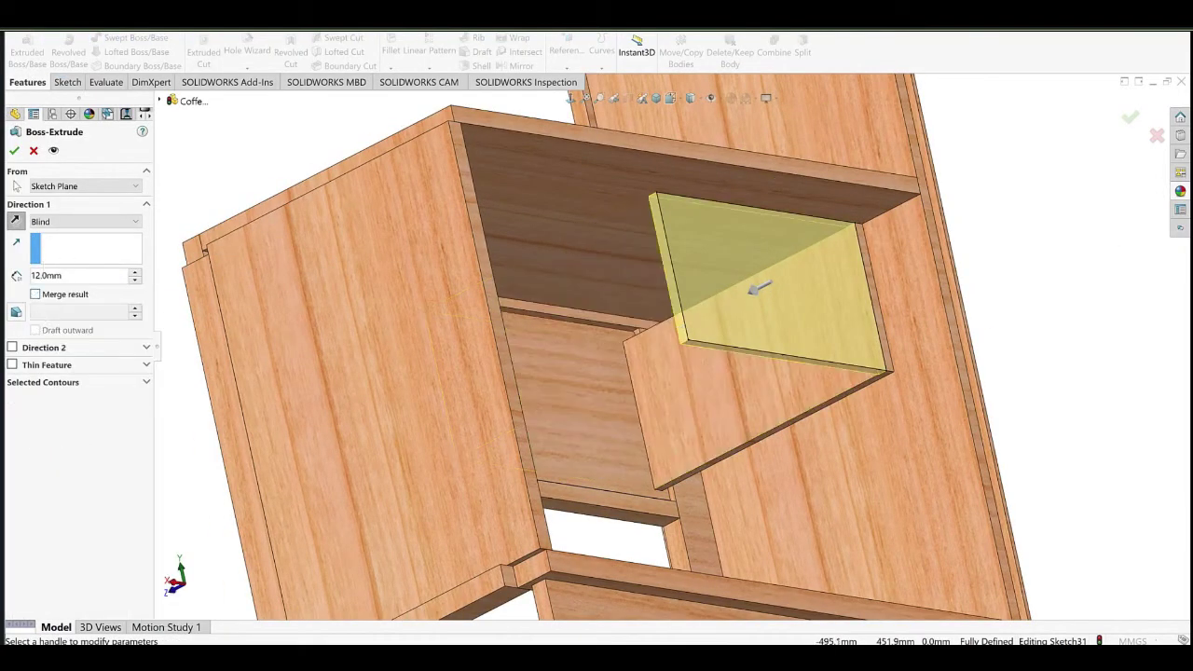
Convert the back board's outline into a sketch on the drawer front's inner face and extrude it 12 mm as a separate body.
left_click(584, 409)
left_click(627, 389)
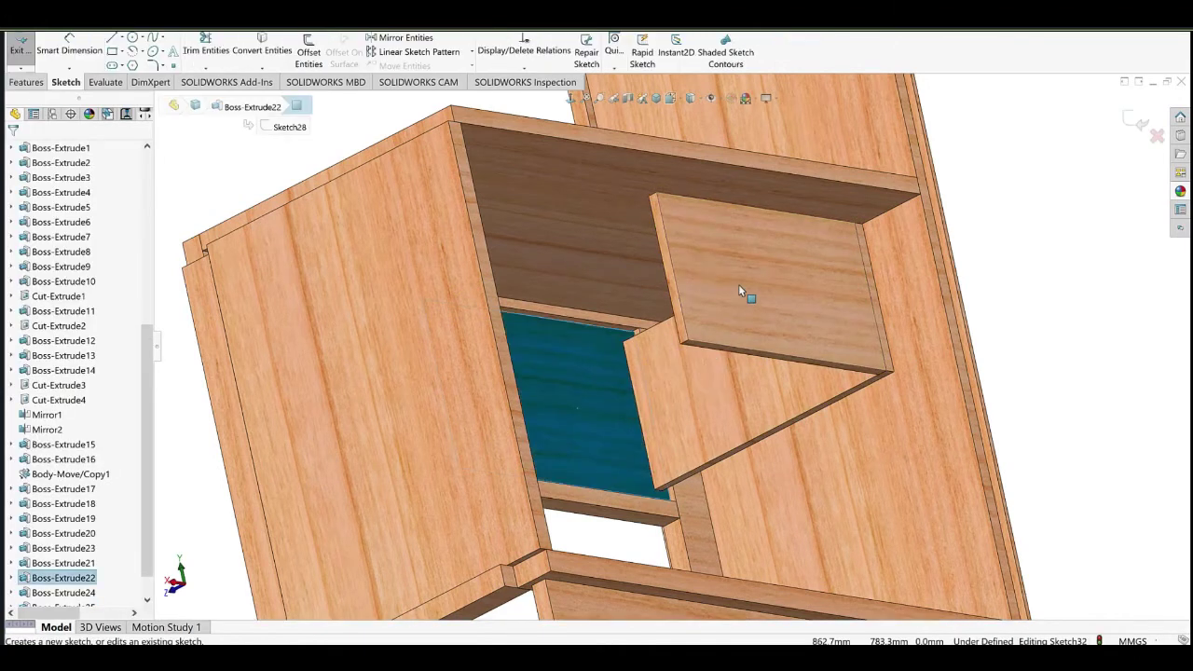
left_click(743, 291)
left_click(268, 51)
left_click(26, 82)
left_click(26, 51)
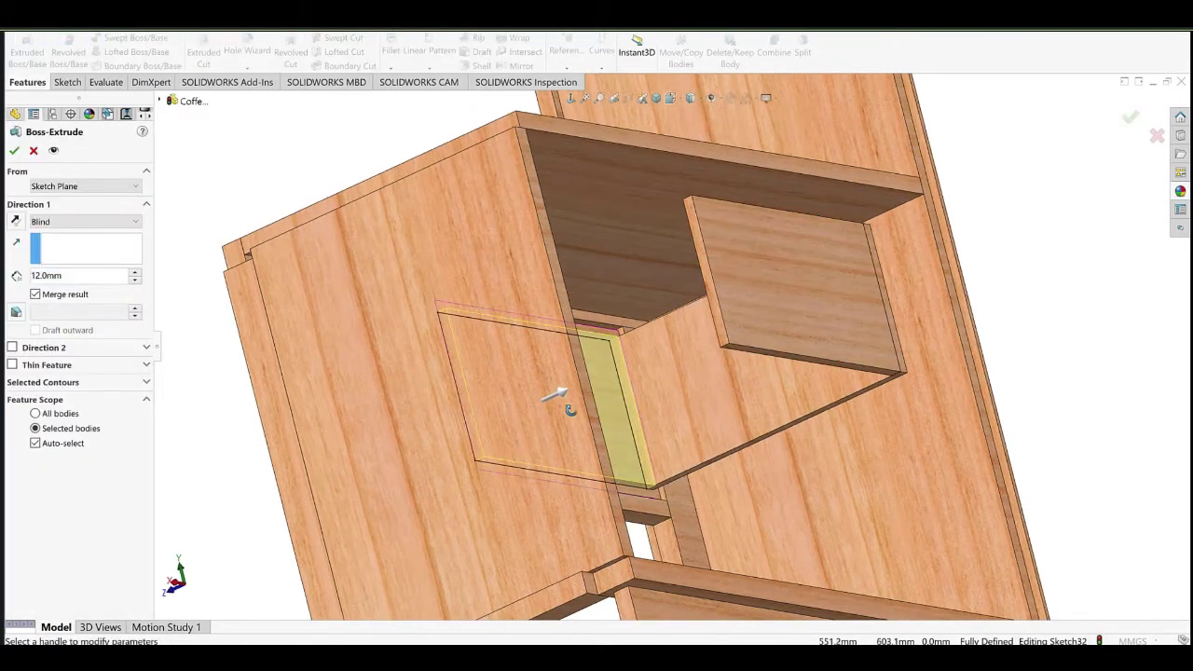
mouse_move(581, 379)
middle_mouse_down()
mouse_move(562, 340)
mouse_move(605, 371)
mouse_move(632, 435)
mouse_move(615, 261)
middle_mouse_up()
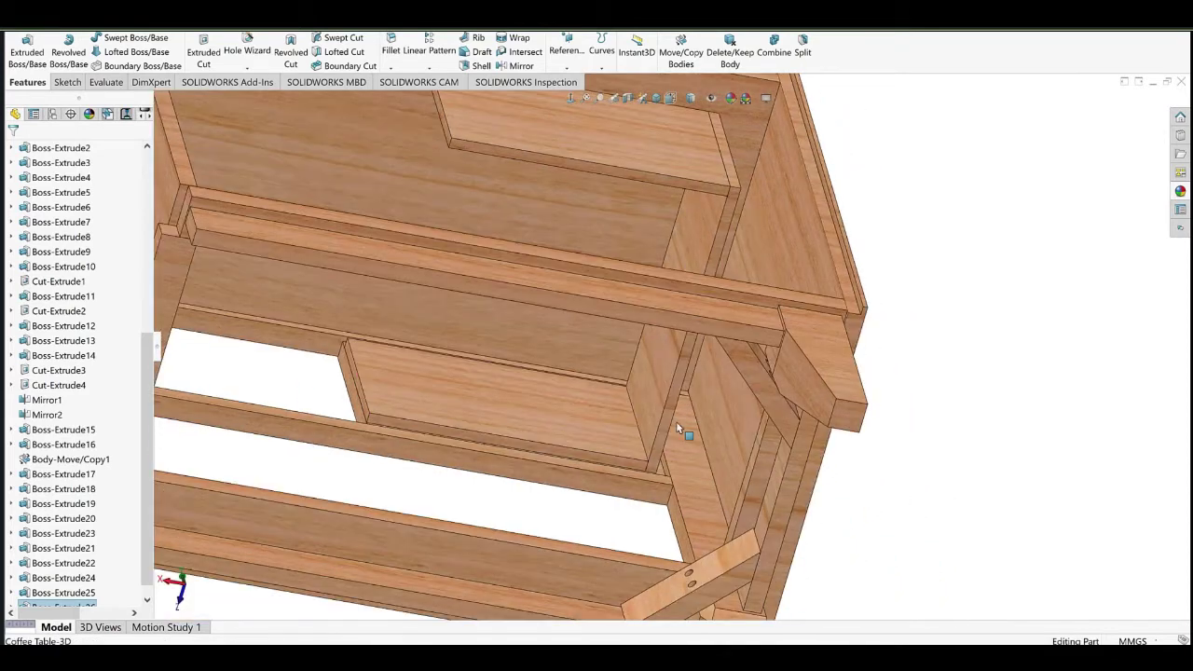
Sketch a rectangle on the side board's bottom face, spanning the drawer from the front board to the back board corner.
scroll(678, 424, "down", 4)
left_click(640, 453)
left_click(681, 433)
left_click(112, 52)
scroll(360, 365, "up", 4)
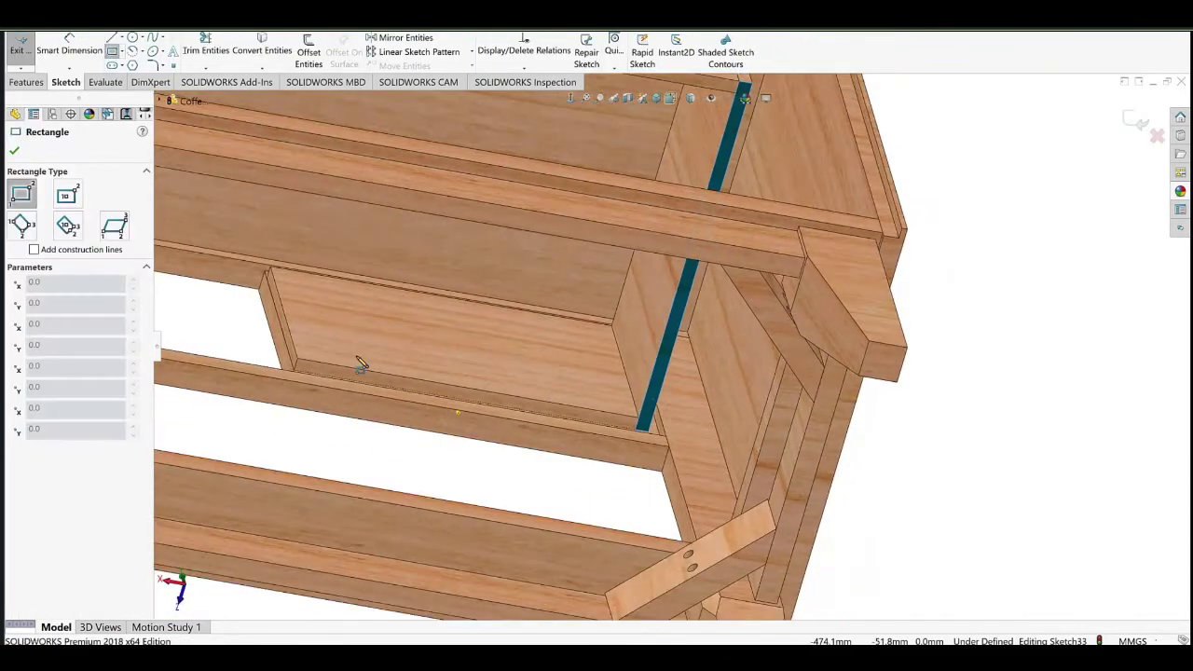
scroll(321, 371, "down", 6)
left_click(368, 383)
scroll(626, 301, "up", 7)
scroll(862, 261, "down", 8)
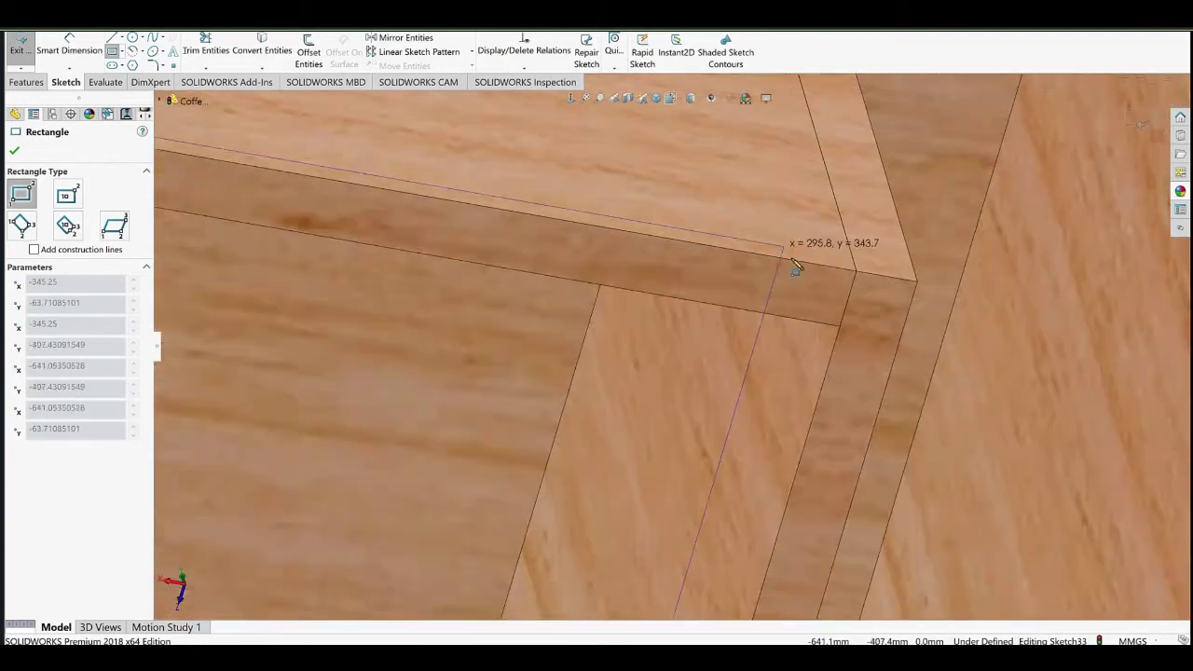
left_click(913, 434)
Set the rectangle's side line 5 mm from the side board's inner edge.
left_click(92, 46)
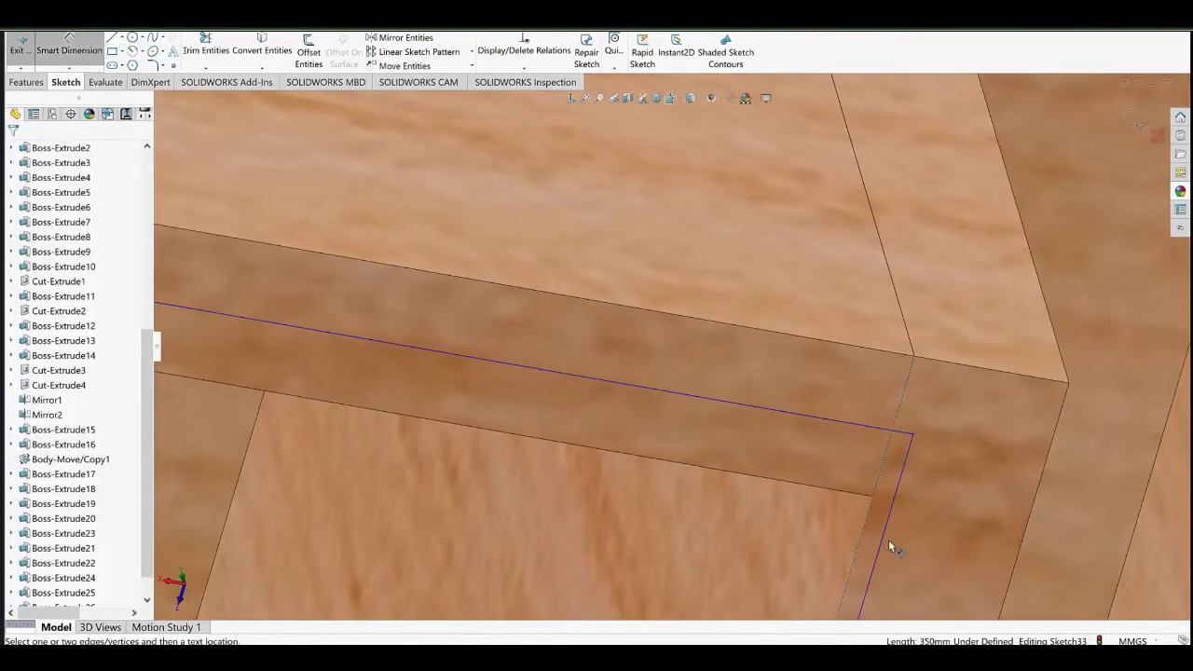
left_click(885, 538)
left_click(722, 534)
type("5")
key("Return")
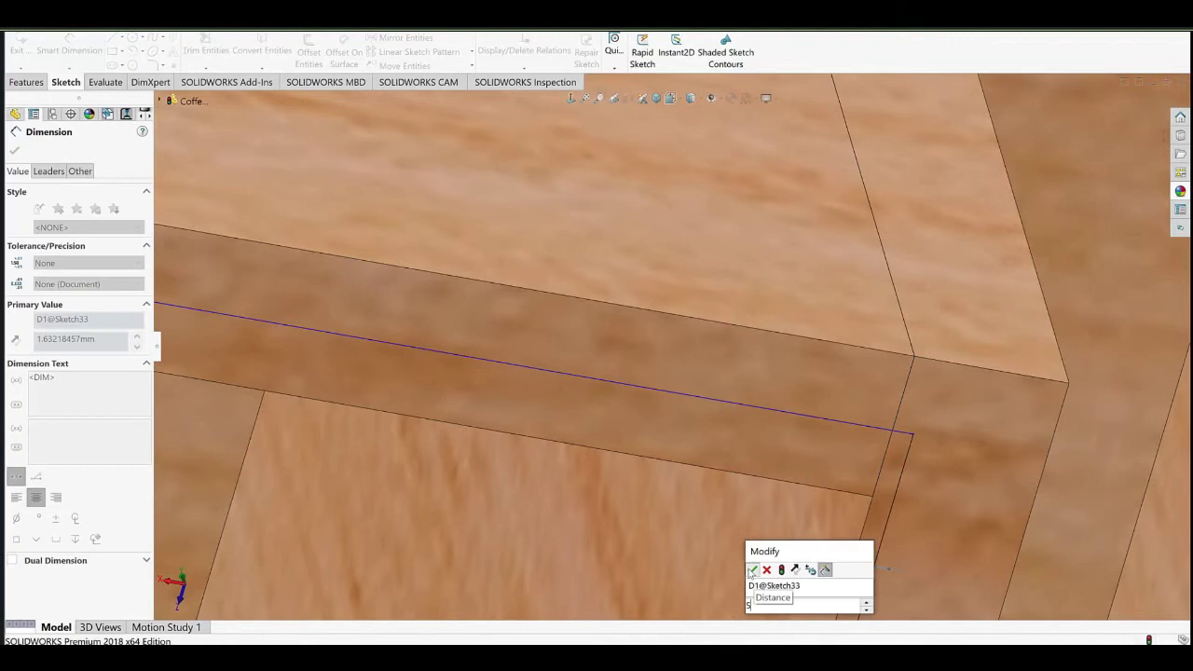
Set the rectangle's rear line 5 mm from the back board's inner edge.
left_click(783, 414)
left_click(705, 470)
left_click(695, 442)
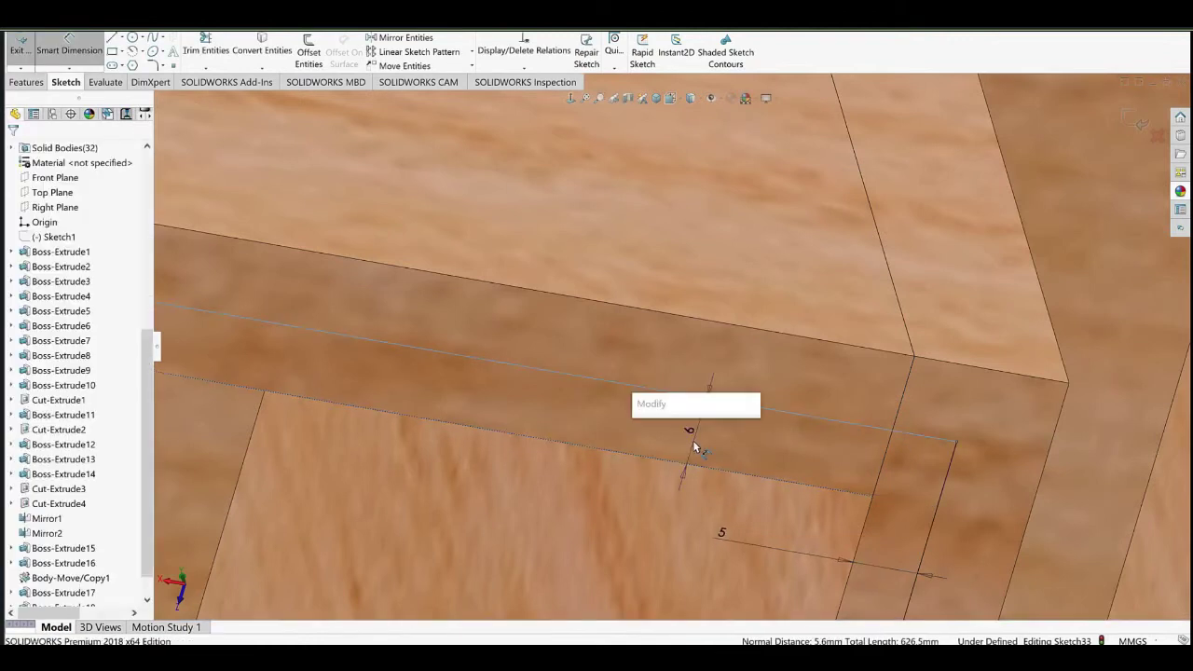
type("5")
left_click(638, 447)
Set the rectangle's front line 5 mm from the edge of the inner board at the drawer front.
scroll(604, 424, "up", 10)
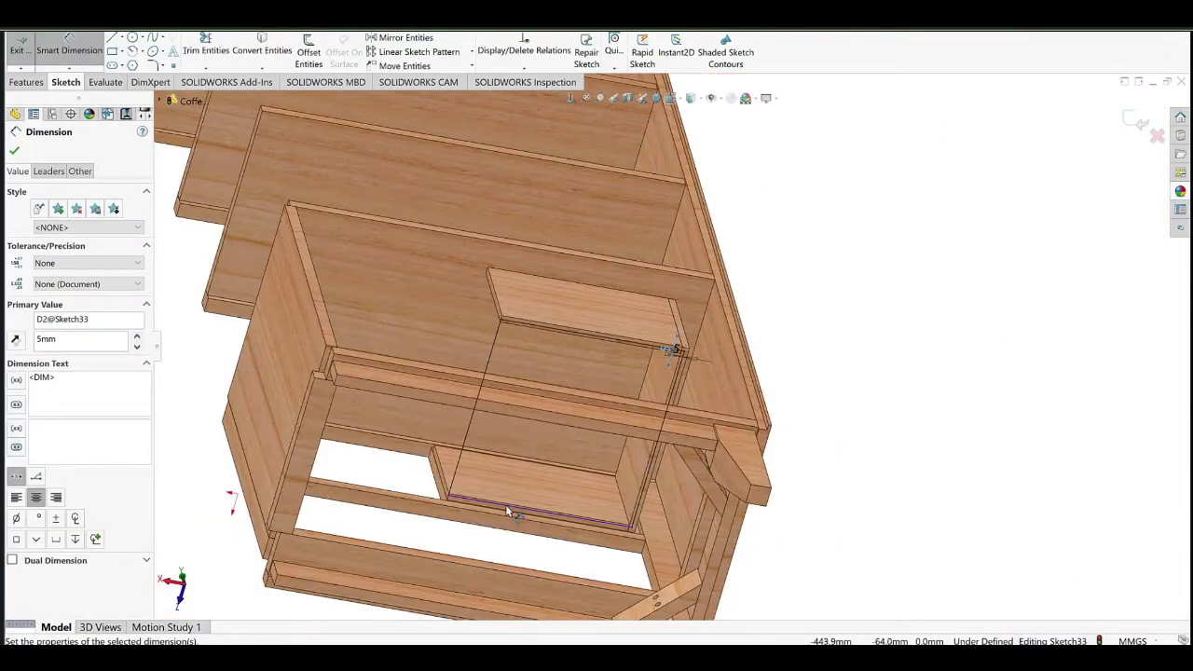
scroll(505, 505, "down", 6)
left_click(624, 262)
left_click(667, 240)
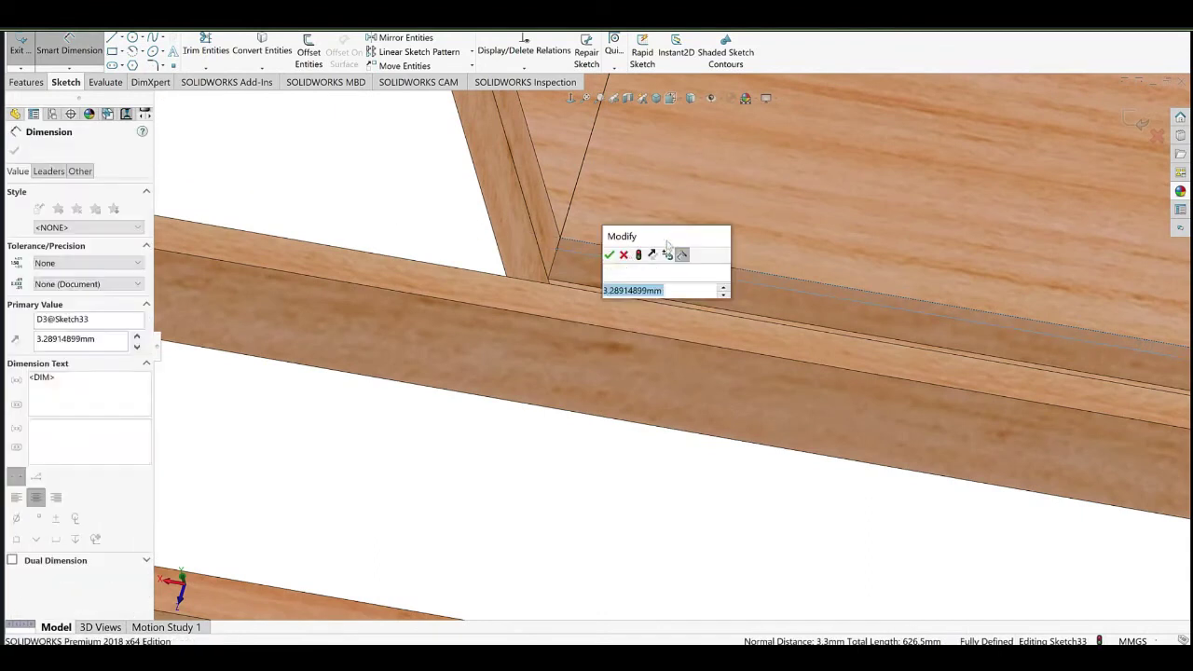
type("5")
left_click(610, 257)
Extrude the drawer-bottom rectangle 7 mm inward, reversing the direction into the drawer box.
scroll(743, 376, "up", 10)
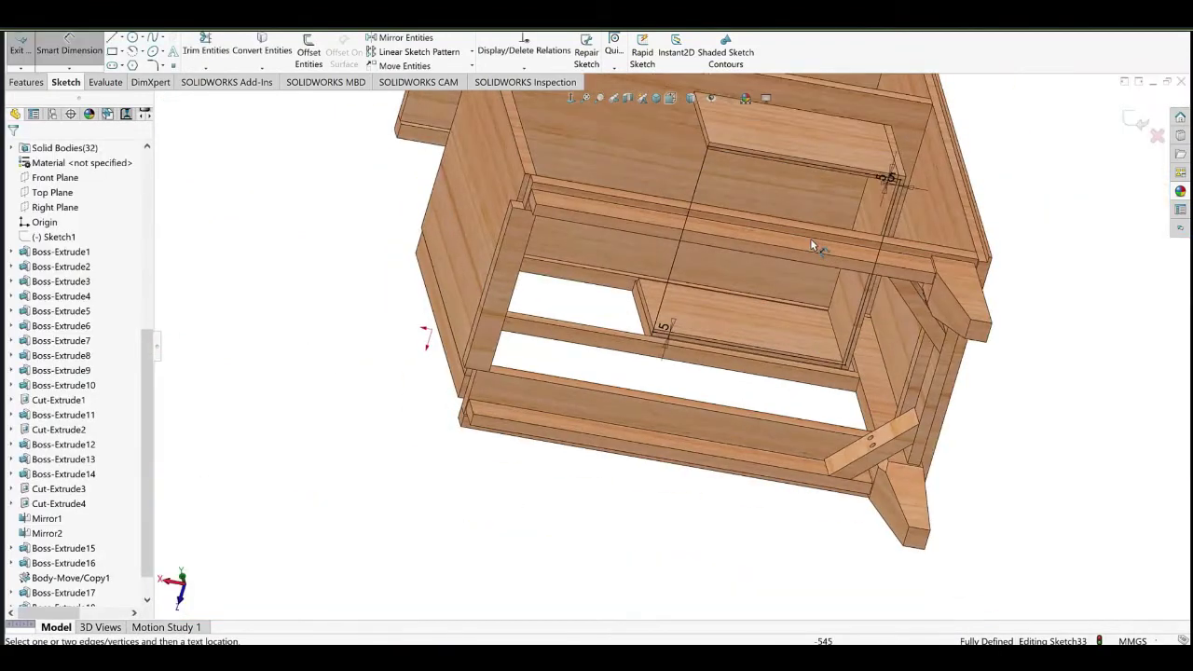
middle_click_drag(811, 240, 646, 362, "ctrl")
scroll(102, 187, "down", 3)
left_click(28, 82)
left_click(28, 53)
scroll(493, 291, "down", 3)
middle_click_drag(492, 291, 589, 305)
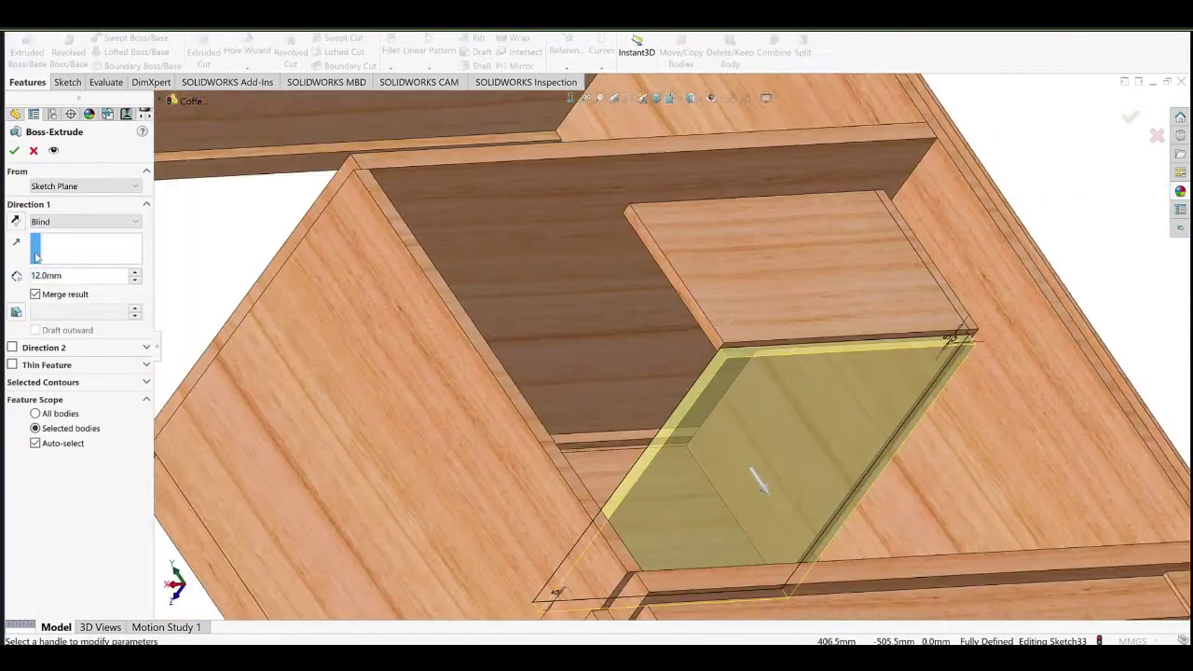
left_click(17, 222)
left_click(87, 275)
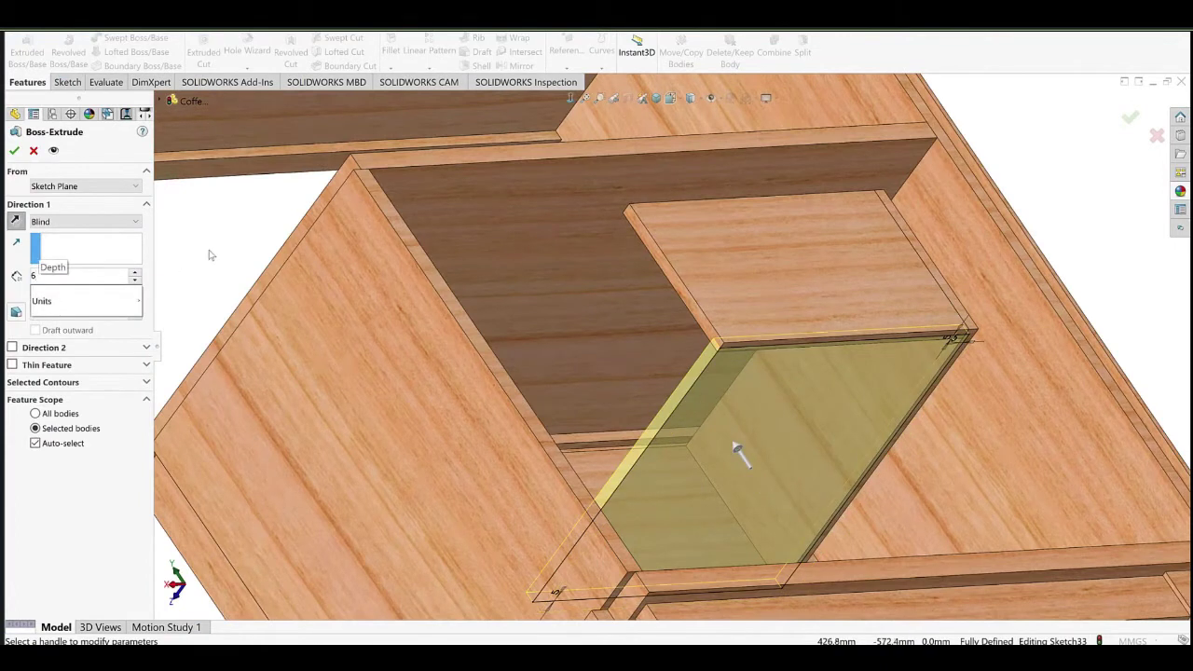
key("Return")
key("Return")
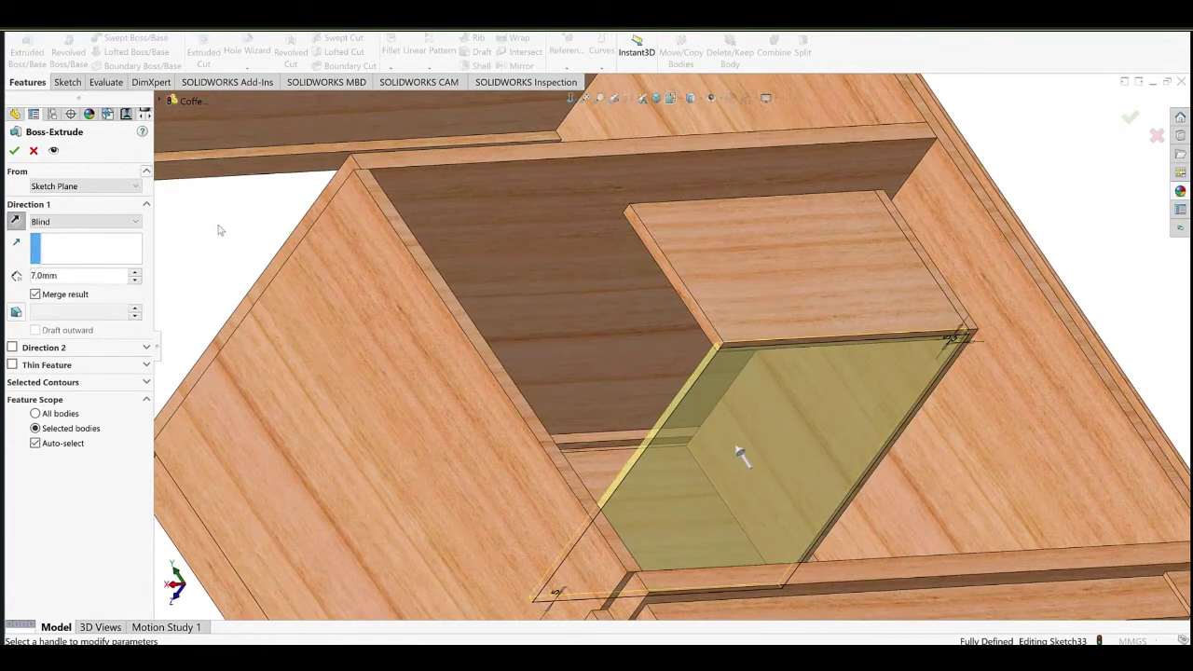
Start the bottom board's extrusion at a 12 mm offset from the sketch plane, towards the inside of the box, and finish it.
left_click(105, 189)
left_click(103, 231)
left_click(134, 204)
left_click(16, 188)
double_click(66, 207)
type("12")
key("Return")
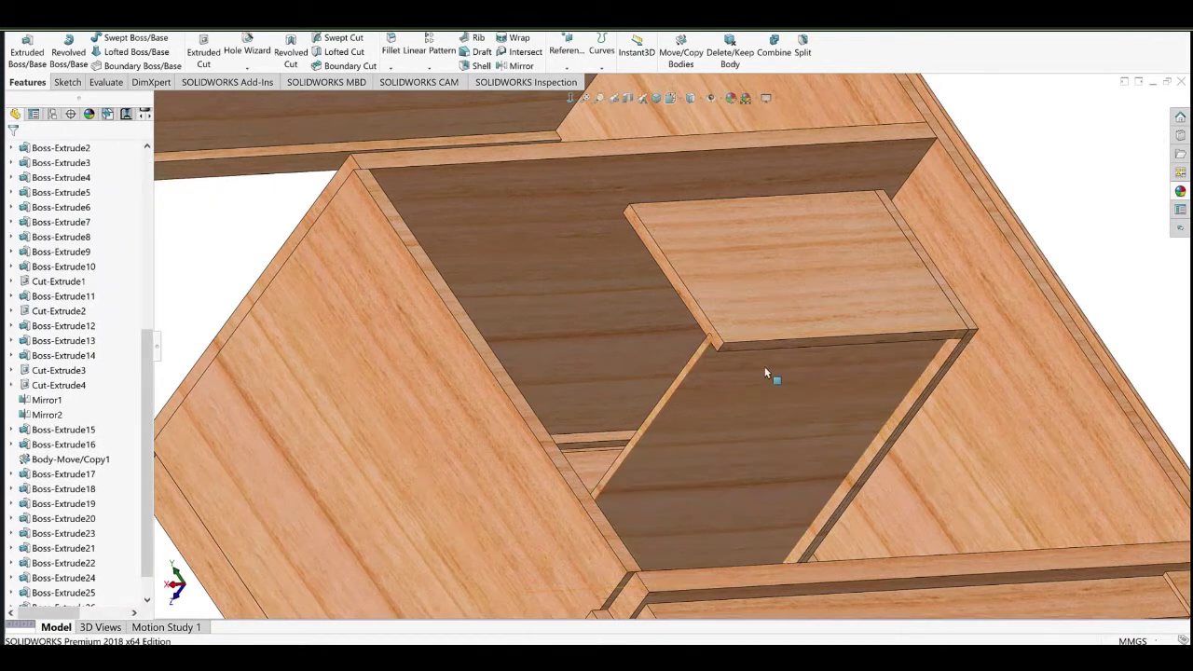
Start a sketch on the underside of the drawer's bottom board and offset the face outline by 1 mm.
middle_click_drag(764, 366, 663, 427)
left_click(664, 424)
left_click(699, 407)
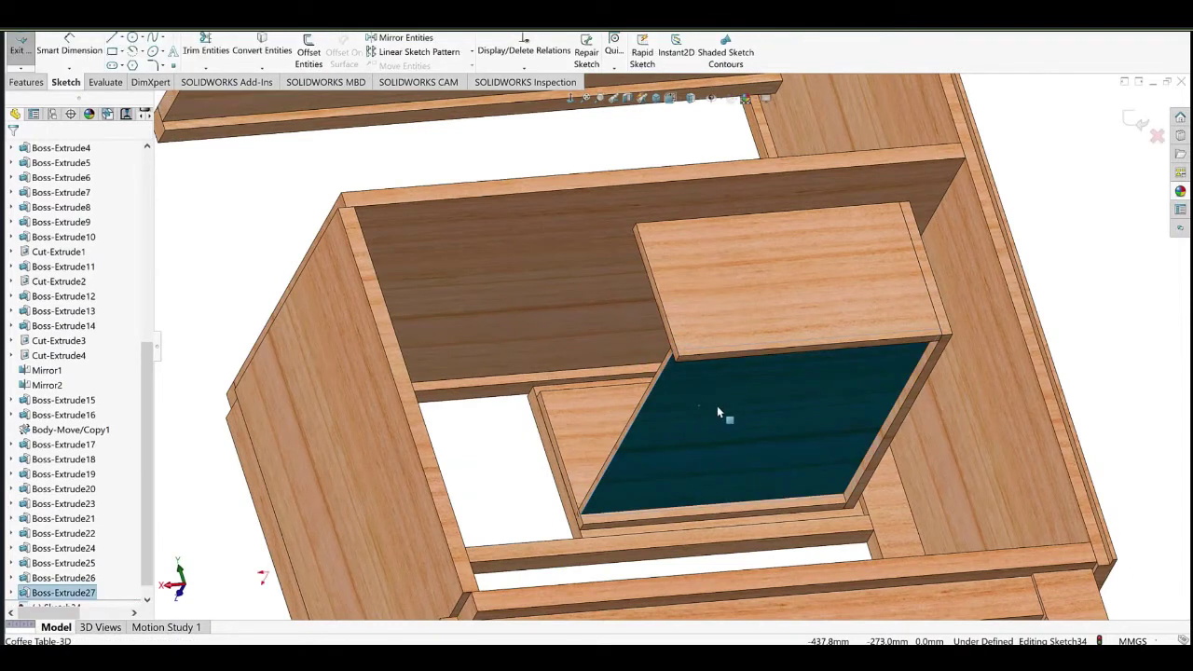
left_click(308, 53)
key("Return")
key("Return")
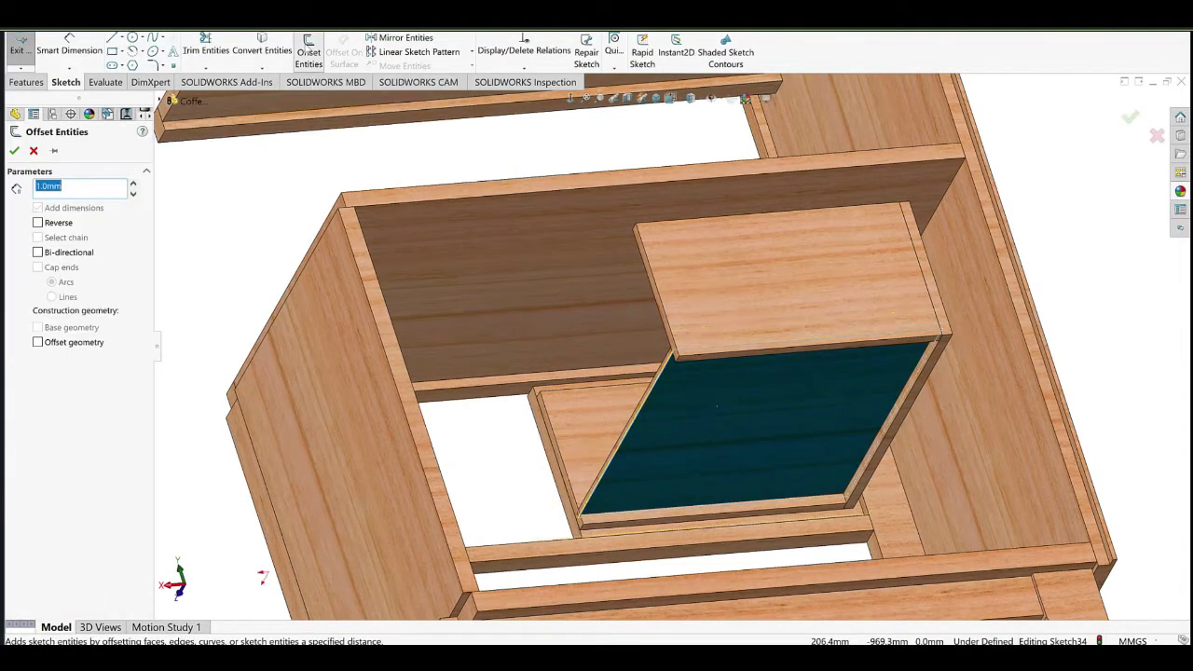
Cut the offset outline up to the bottom board's inner face, affecting only the selected surrounding drawer boards.
left_click(36, 83)
left_click(203, 52)
scroll(690, 345, "up", 3)
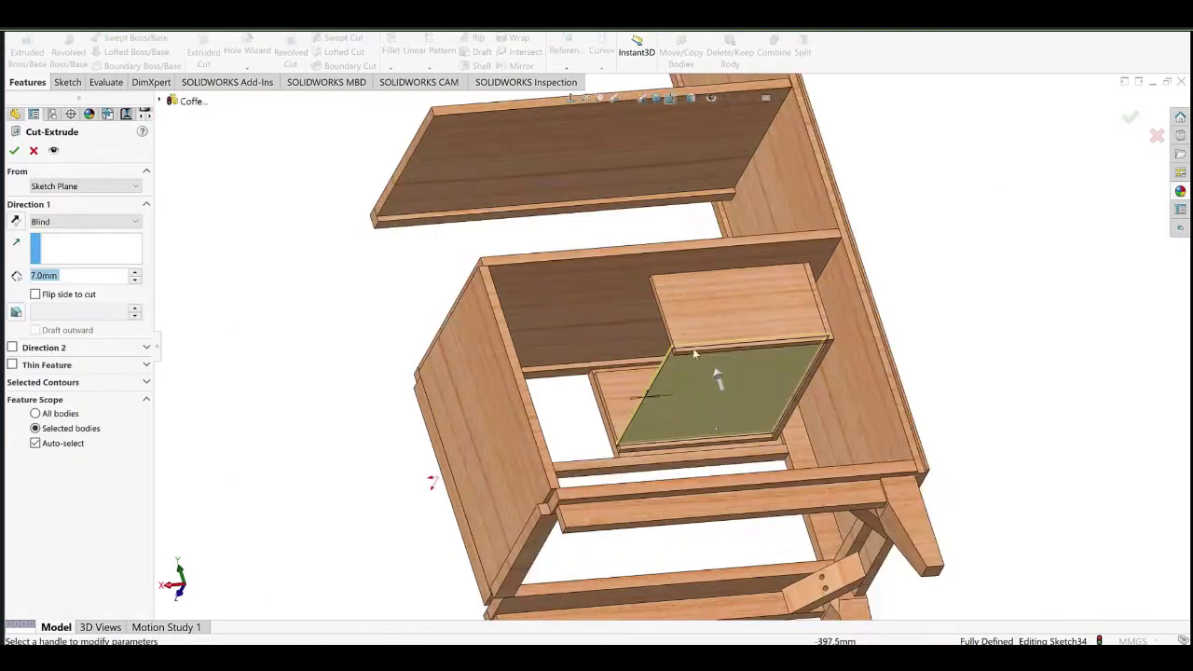
middle_click_drag(693, 348, 738, 434)
scroll(738, 435, "down", 4)
left_click(89, 224)
left_click(72, 290)
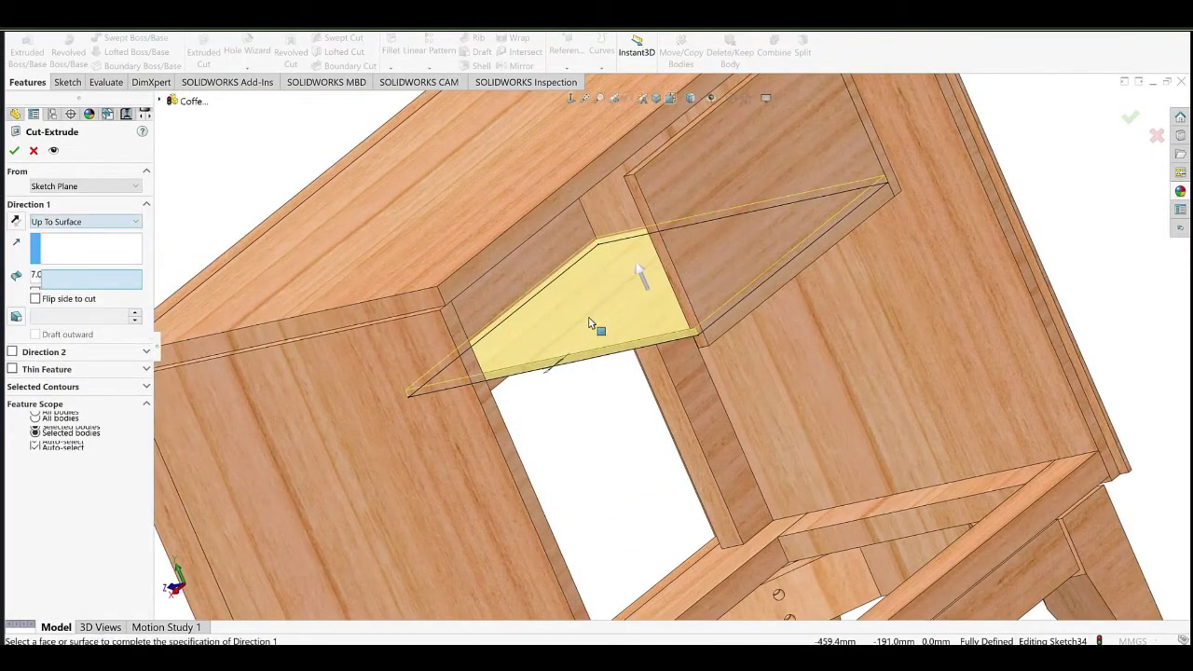
left_click(589, 318)
left_click(77, 448)
left_click(522, 280)
left_click(615, 210)
left_click(714, 181)
right_click(714, 181)
Sketch a right triangle with a leg of about 27 mm in one corner of the bottom board's underside.
middle_click_drag(659, 308, 474, 366)
left_click(474, 361)
left_click(498, 339)
left_click(111, 52)
middle_click_drag(630, 330, 607, 284)
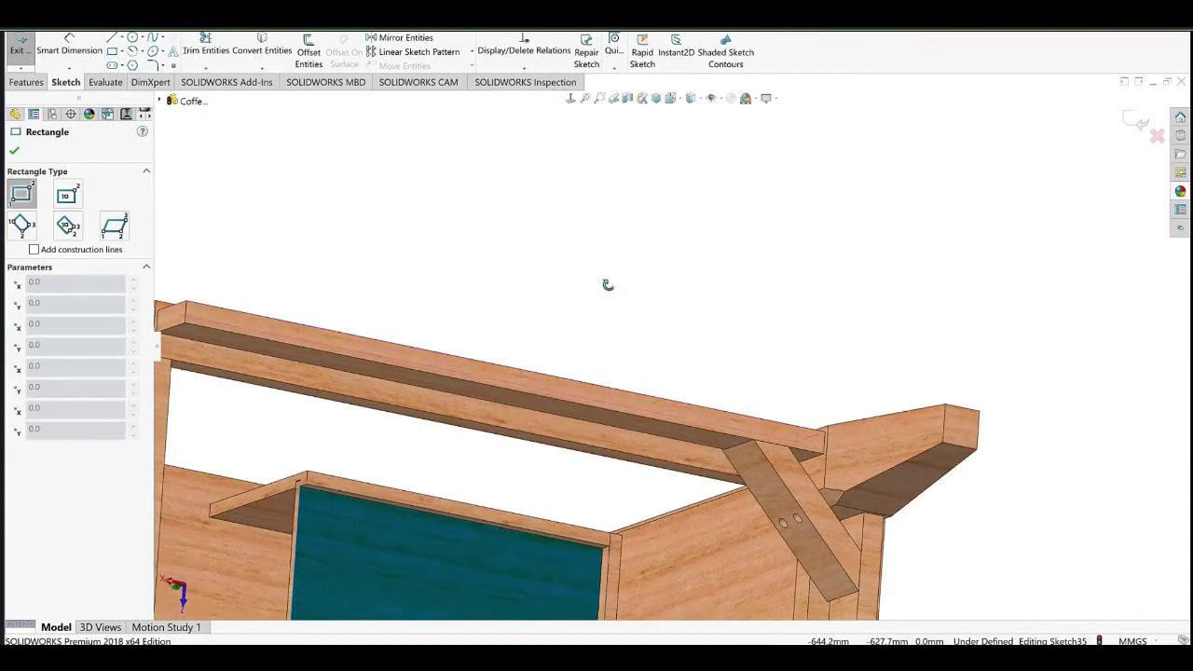
left_click(112, 38)
scroll(593, 557, "down", 5)
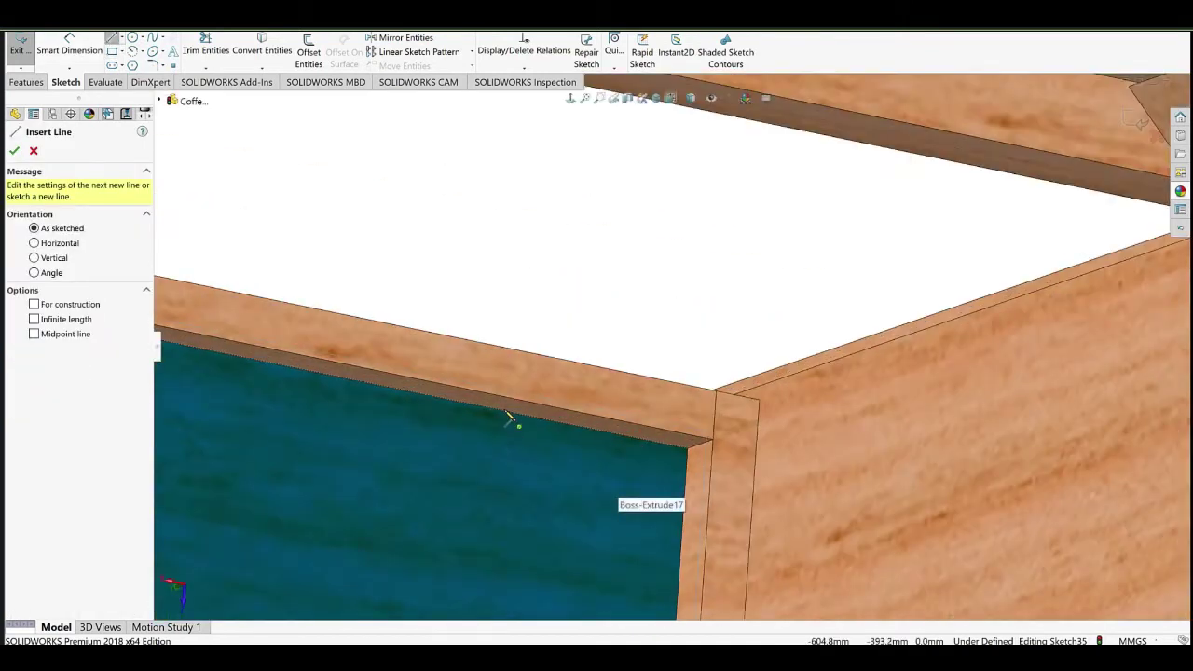
left_click(509, 419)
left_click(680, 555)
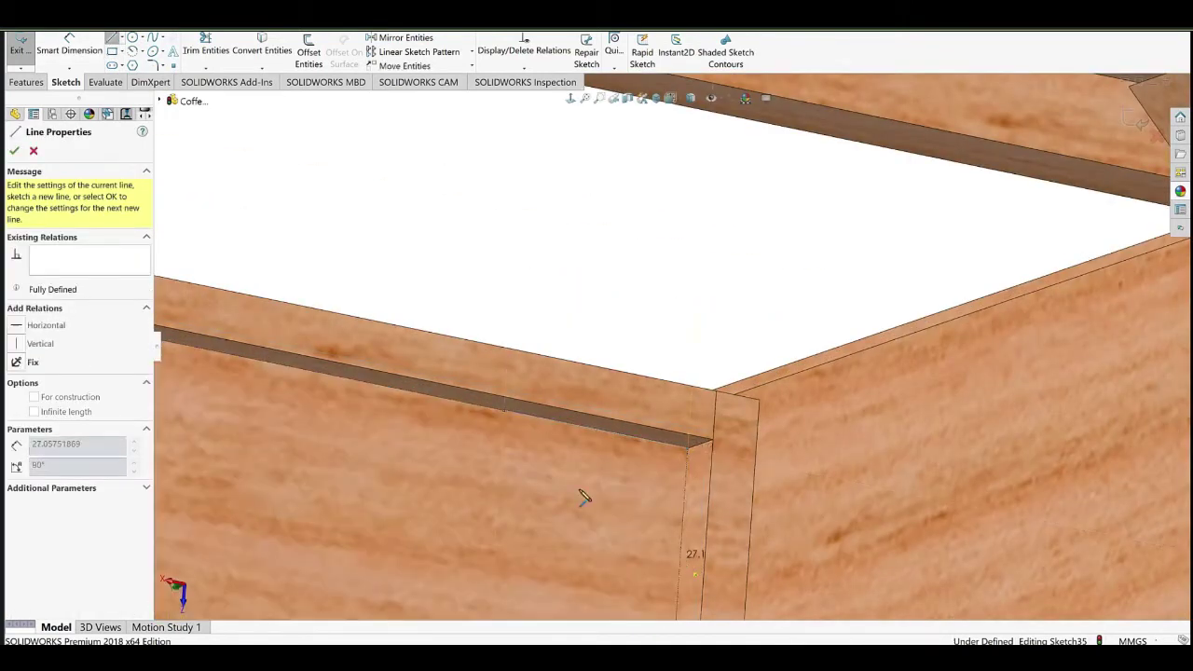
left_click(506, 412)
right_click(601, 277)
left_click(641, 286)
Make the two perpendicular legs of the corner triangle equal in length.
scroll(636, 419, "up", 5)
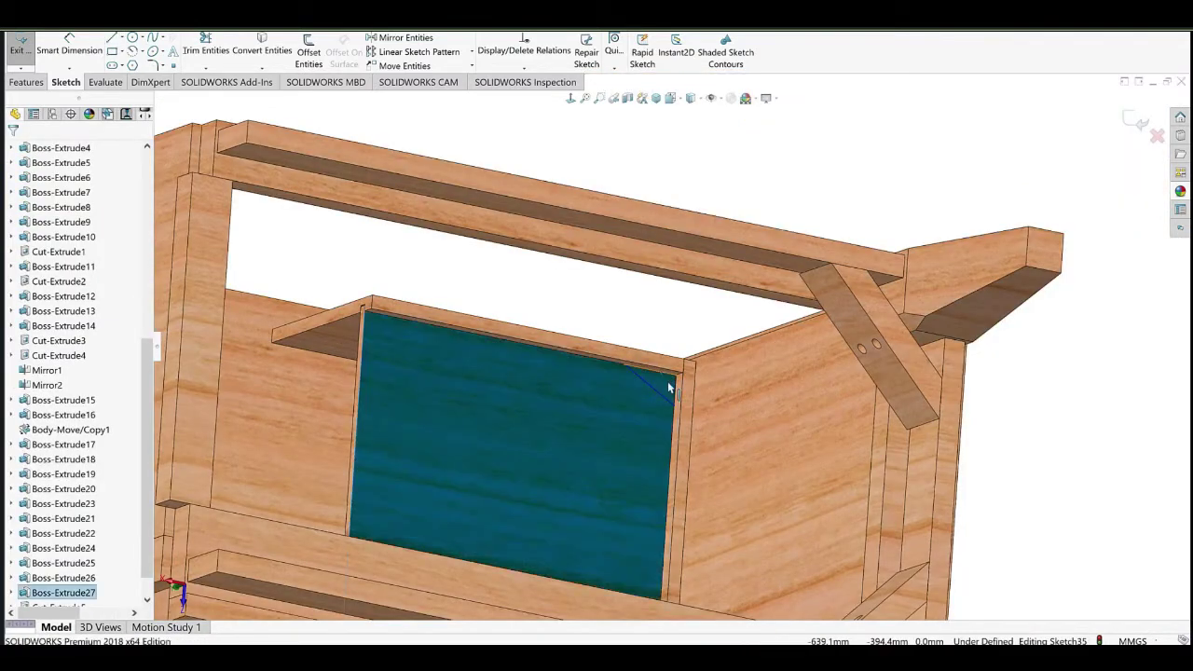
left_click(675, 393)
left_click(676, 403, "ctrl")
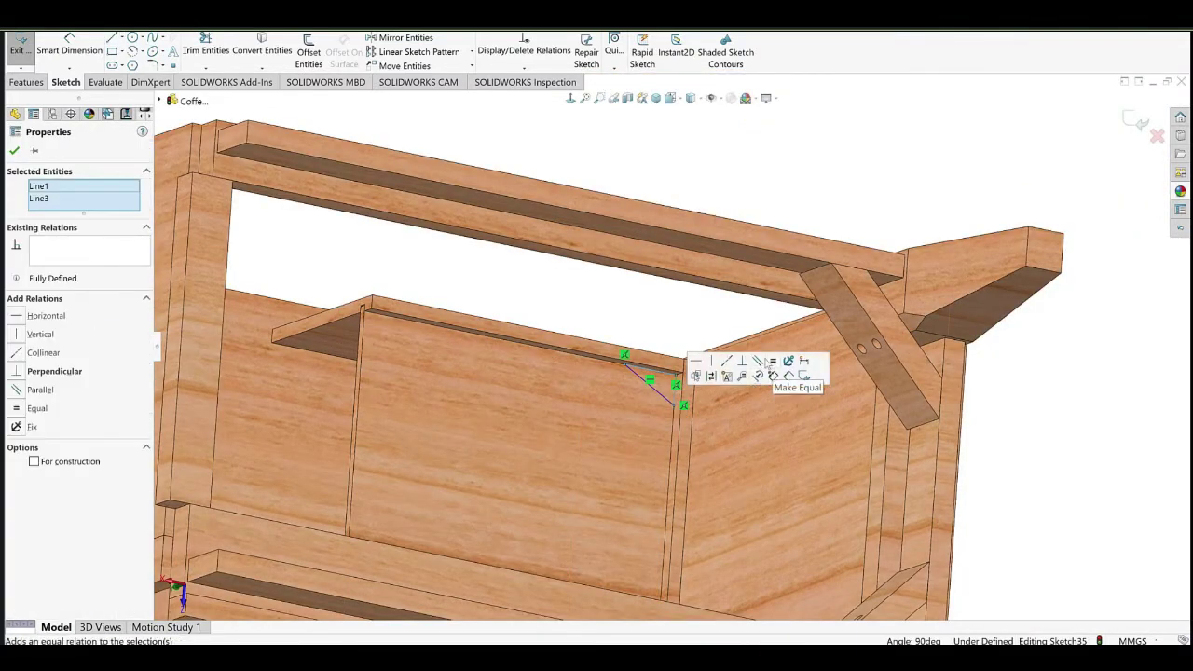
left_click(772, 374)
Sketch a second right triangle in the other corner of the bottom board along the same end of the drawer.
scroll(638, 303, "up", 4)
mouse_move(698, 453)
middle_mouse_down()
mouse_move(638, 303)
mouse_move(624, 419)
mouse_move(600, 276)
middle_mouse_up()
scroll(639, 303, "down", 8)
left_click(112, 39)
left_click(424, 476)
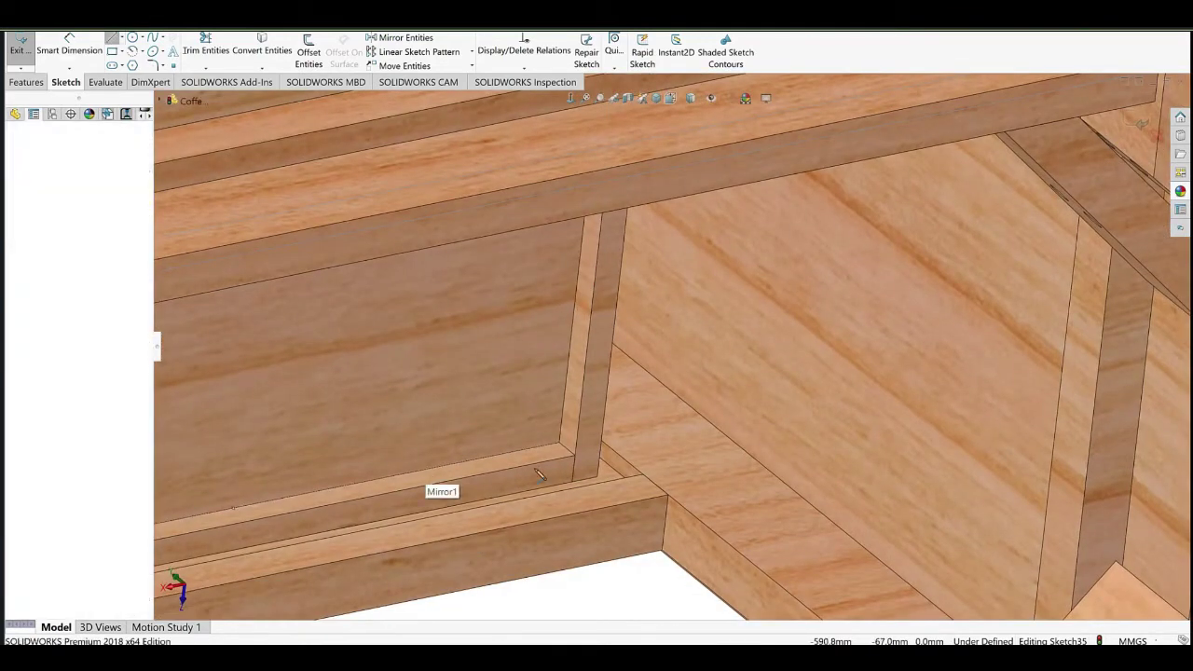
left_click(570, 350)
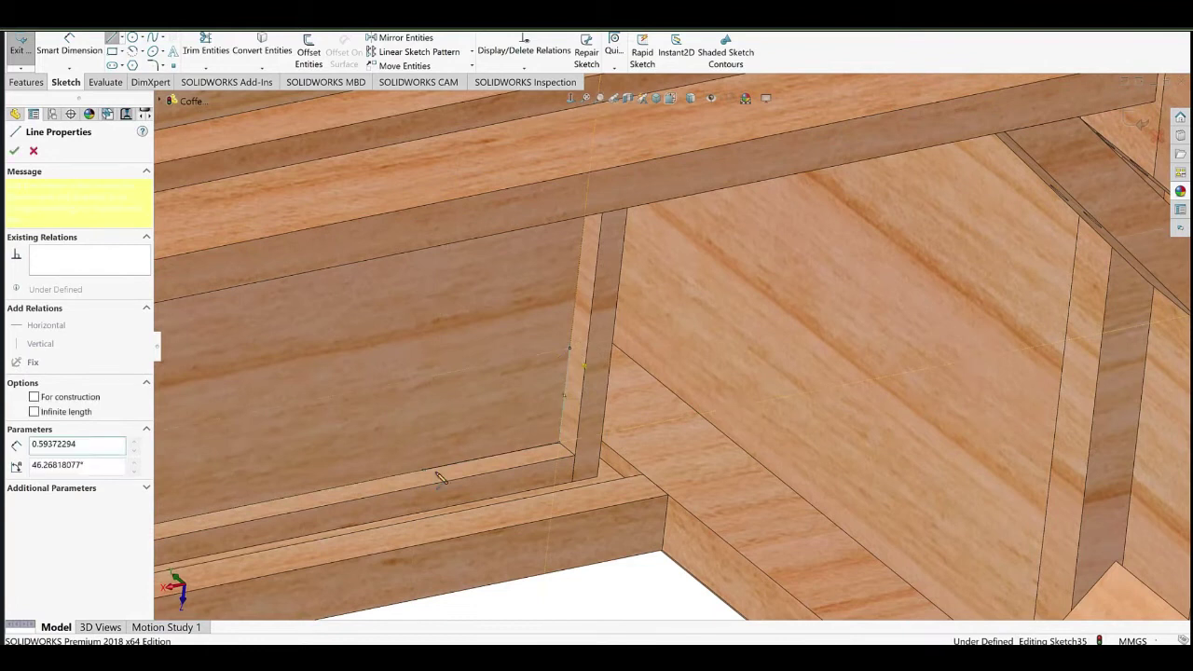
left_click(423, 470)
key("Escape")
Make the second triangle's two legs equal to the leg of the first triangle.
left_click(536, 447)
left_click(565, 405, "ctrl")
scroll(618, 375, "up", 8)
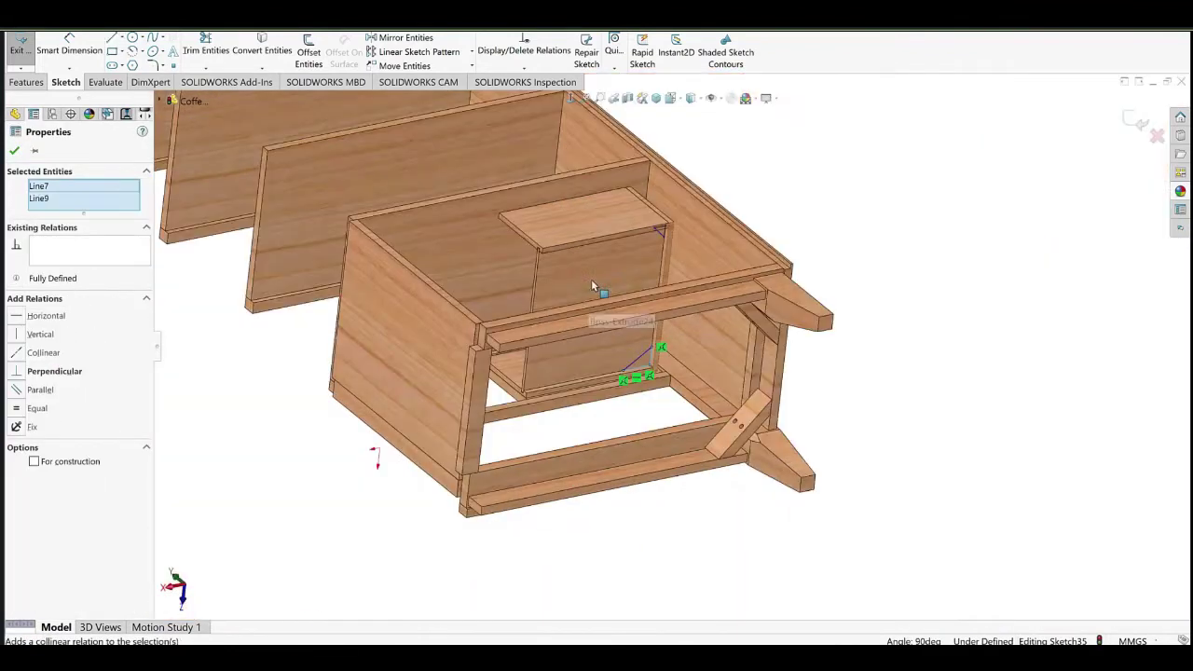
scroll(629, 256, "down", 4)
left_click(680, 252, "ctrl")
left_click(762, 213)
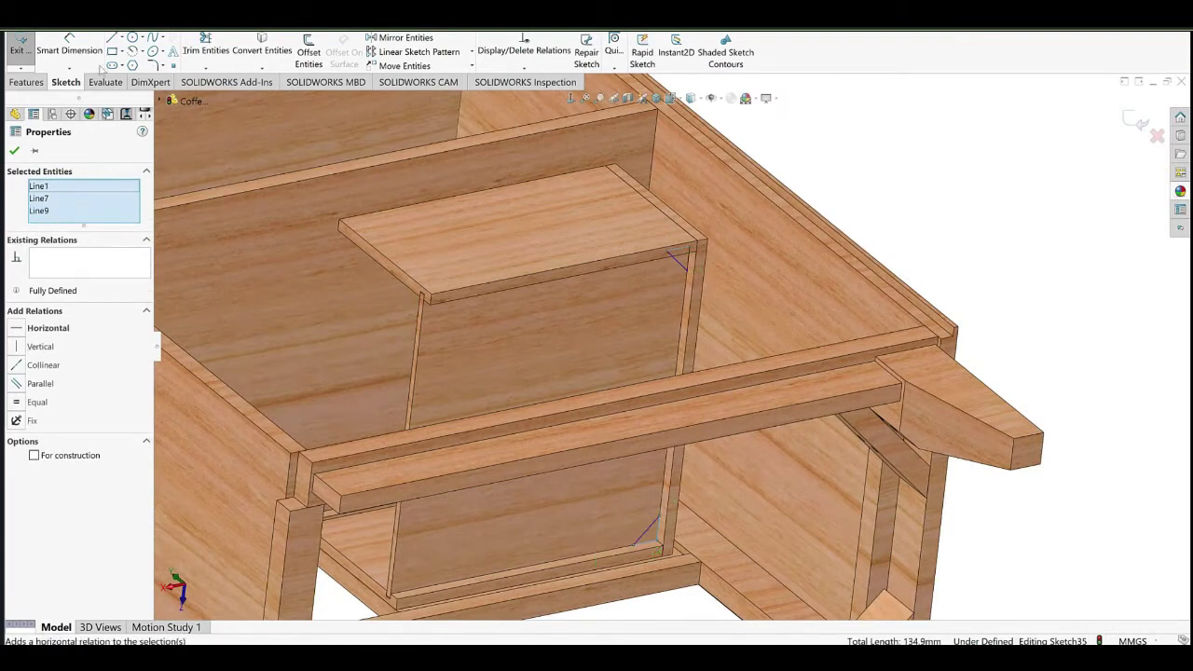
Set the first triangle's leg to 50 mm.
left_click(70, 54)
left_click(680, 249)
left_click(658, 224)
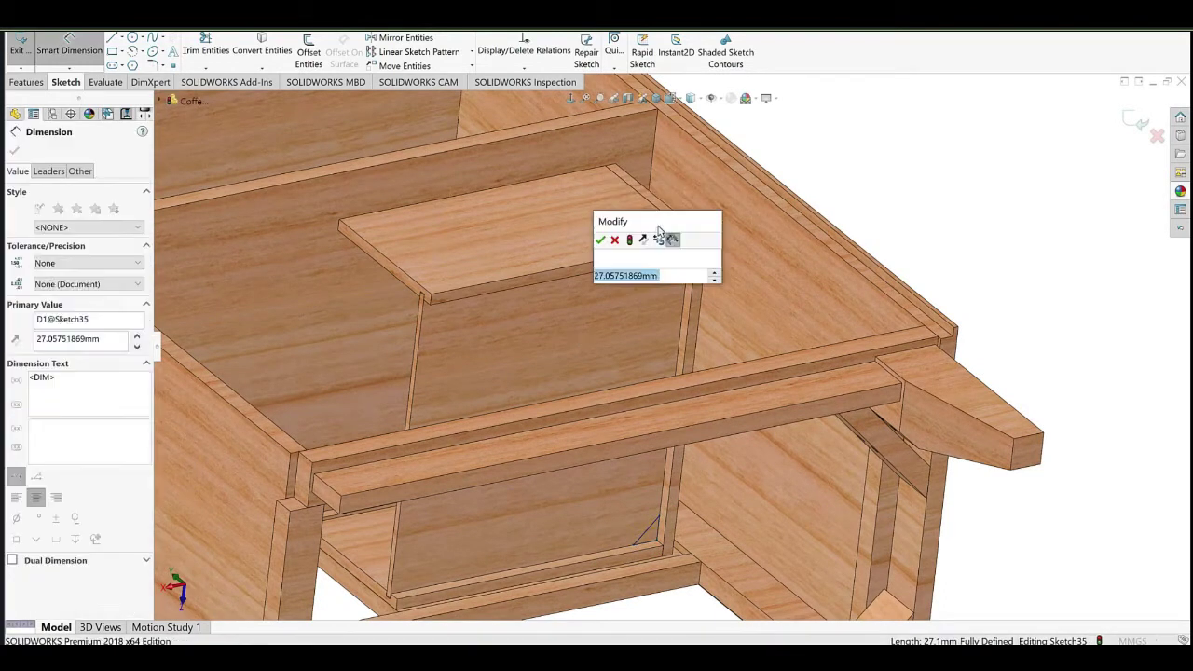
type("50")
key("Return")
left_click(846, 210)
Extrude both corner triangles 12 mm without merging them into the drawer boards.
left_click(26, 82)
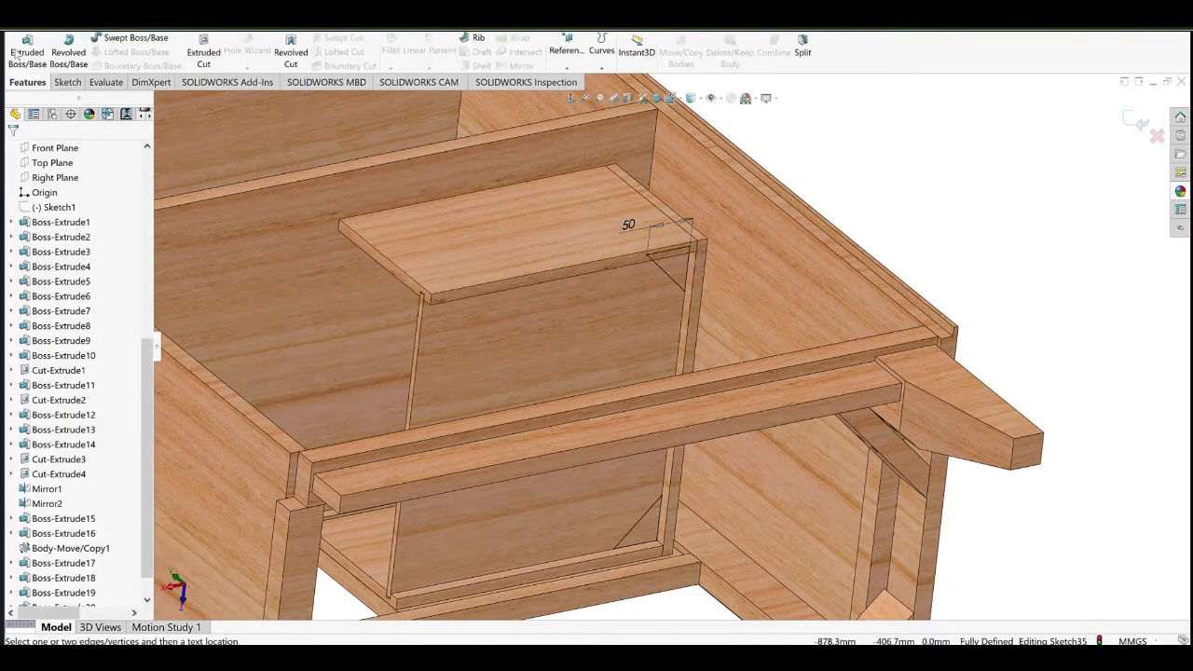
left_click(14, 54)
type("12")
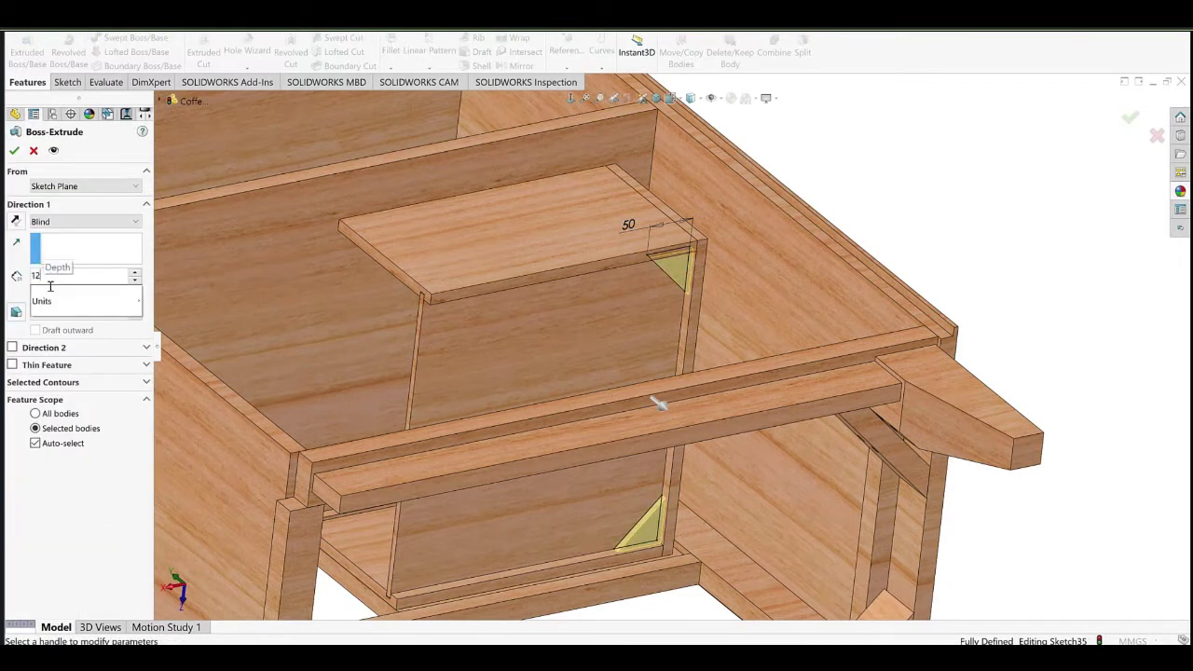
key("Return")
left_click(18, 154)
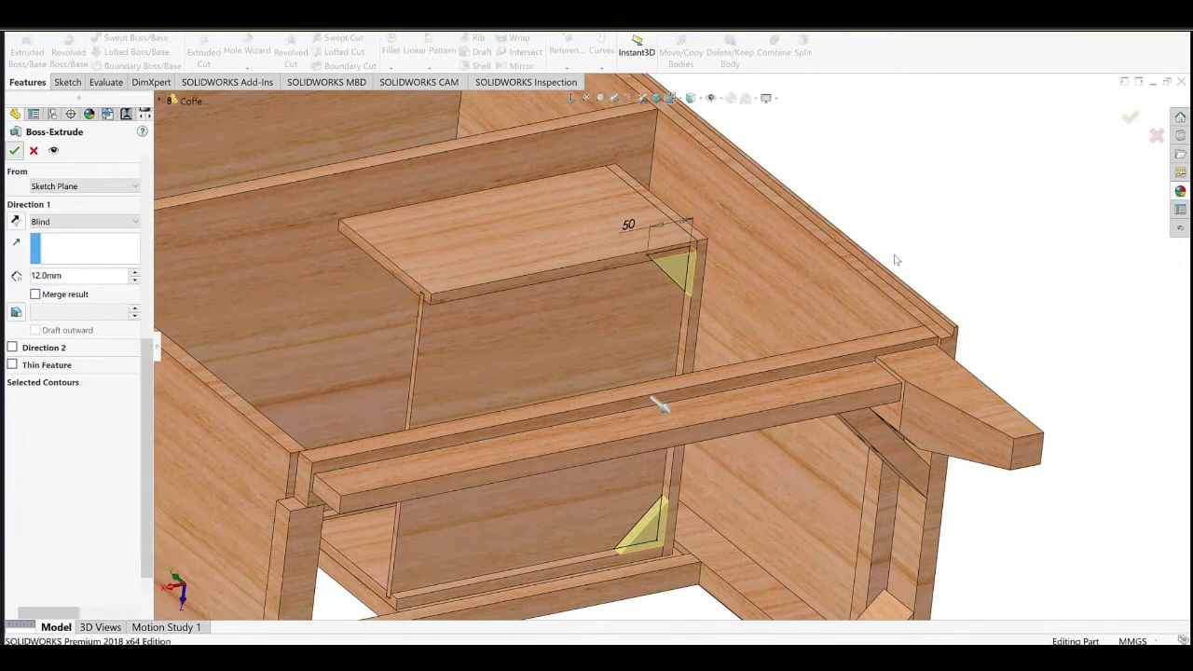
Sketch a rectangle about 50 mm wide and 28 mm high on the rear face of the vertical frame piece beside the drawer.
scroll(631, 309, "up", 4)
middle_click_drag(629, 310, 766, 430)
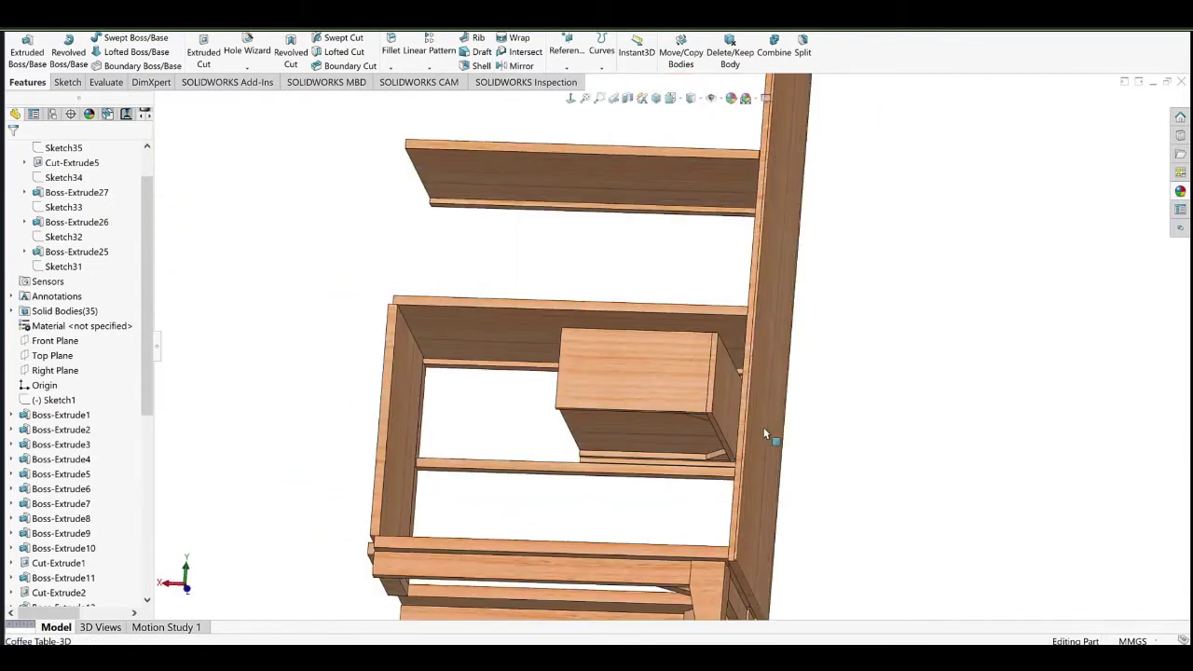
scroll(766, 430, "down", 2)
mouse_move(554, 473)
middle_mouse_down()
mouse_move(504, 431)
mouse_move(570, 445)
middle_mouse_up()
left_click(637, 444)
left_click(676, 422)
scroll(641, 415, "down", 3)
middle_click_drag(641, 417, 598, 424)
left_click(515, 361)
left_click(530, 408)
Set the rectangle's height to 40 mm.
left_click(75, 45)
middle_click_drag(568, 363, 545, 352)
scroll(547, 350, "down", 3)
left_click(570, 392)
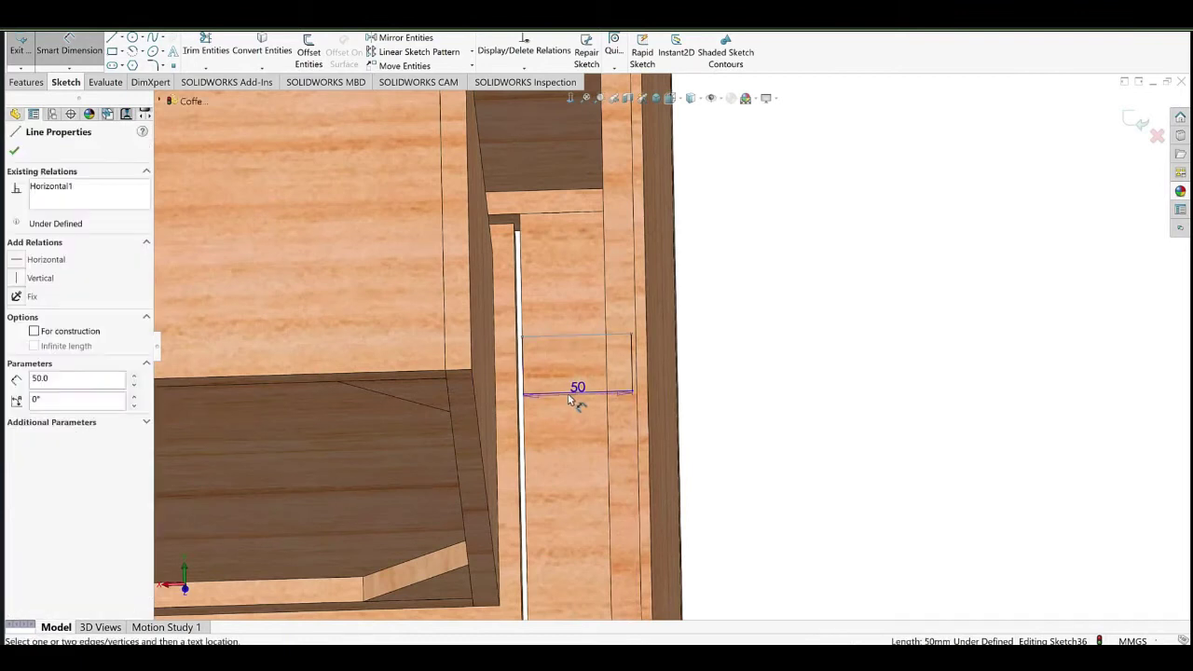
left_click(561, 378)
type("40")
key("Return")
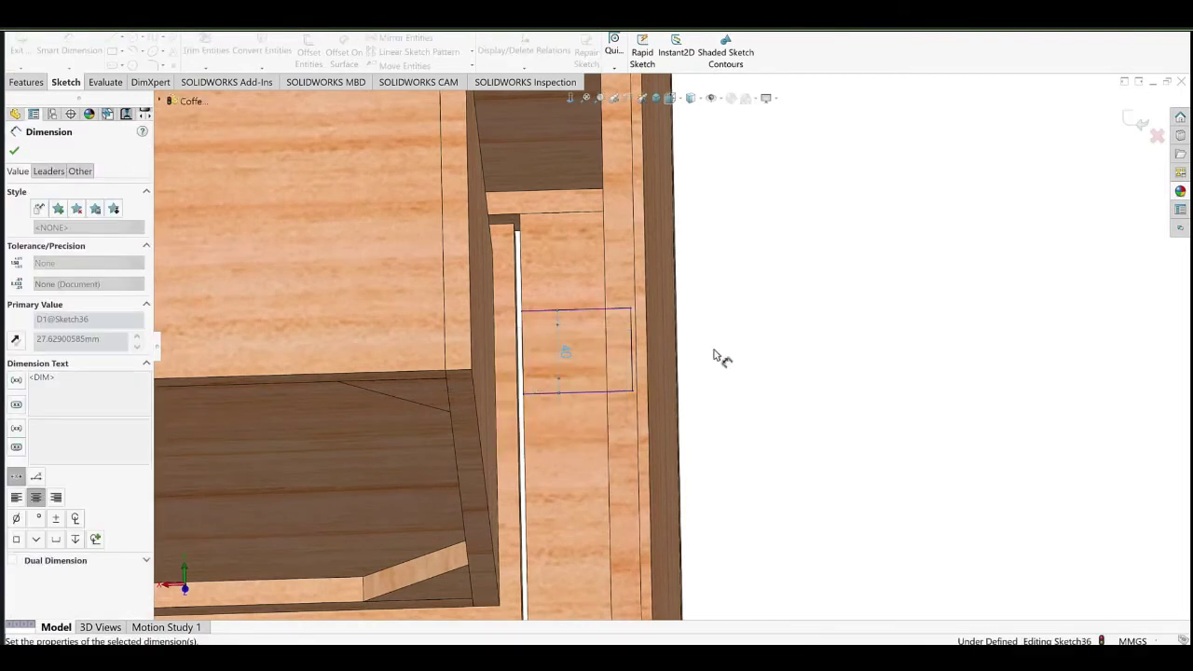
Delete the relation holding the rectangle's outer vertical line and move the line inward to a width of about 19 mm.
right_click(778, 276)
left_click(777, 294)
left_click(633, 341)
left_click(642, 392)
key("Delete")
left_click_drag(633, 373, 563, 359)
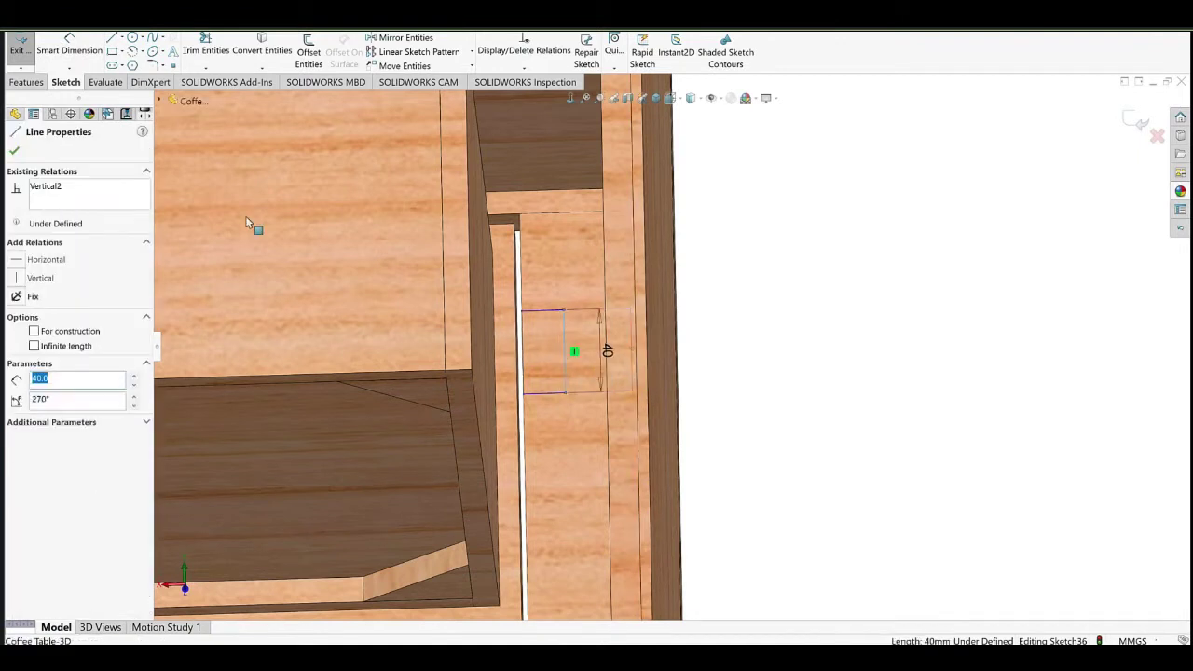
Set the rectangle's width to 20 mm.
left_click(70, 50)
left_click(543, 308)
left_click(545, 292)
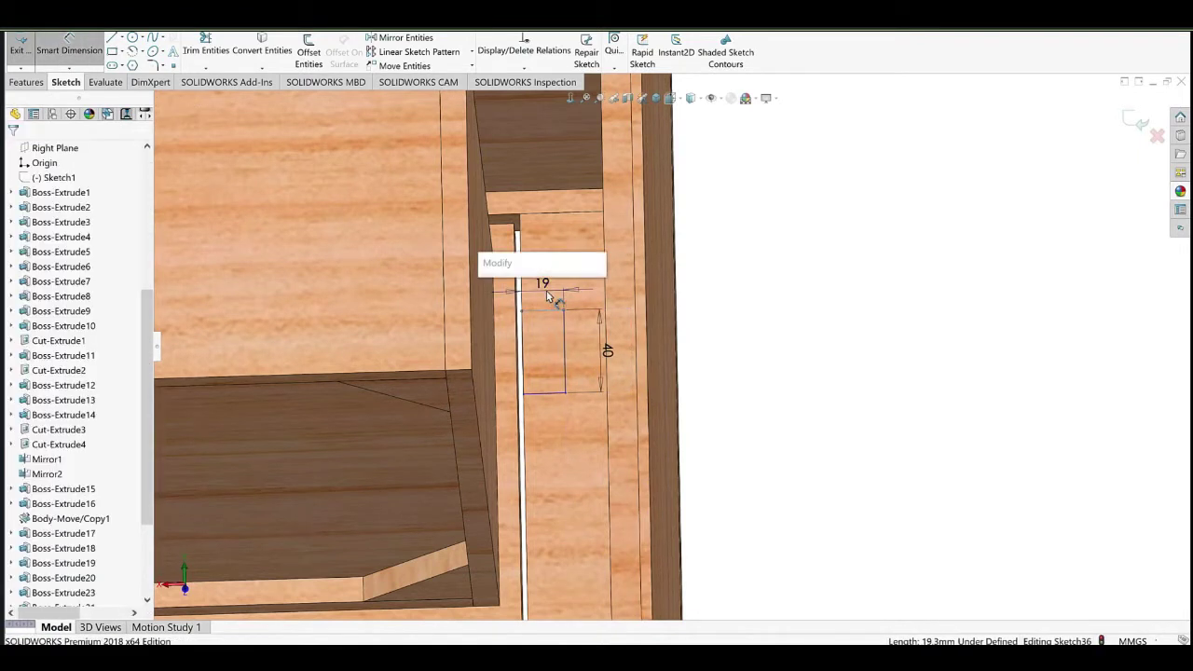
type("20")
key("Return")
left_click(876, 308)
Position the rectangle's upper edge 50 mm below the top of the drawer's side board.
scroll(675, 347, "up", 4)
middle_click_drag(577, 376, 575, 392)
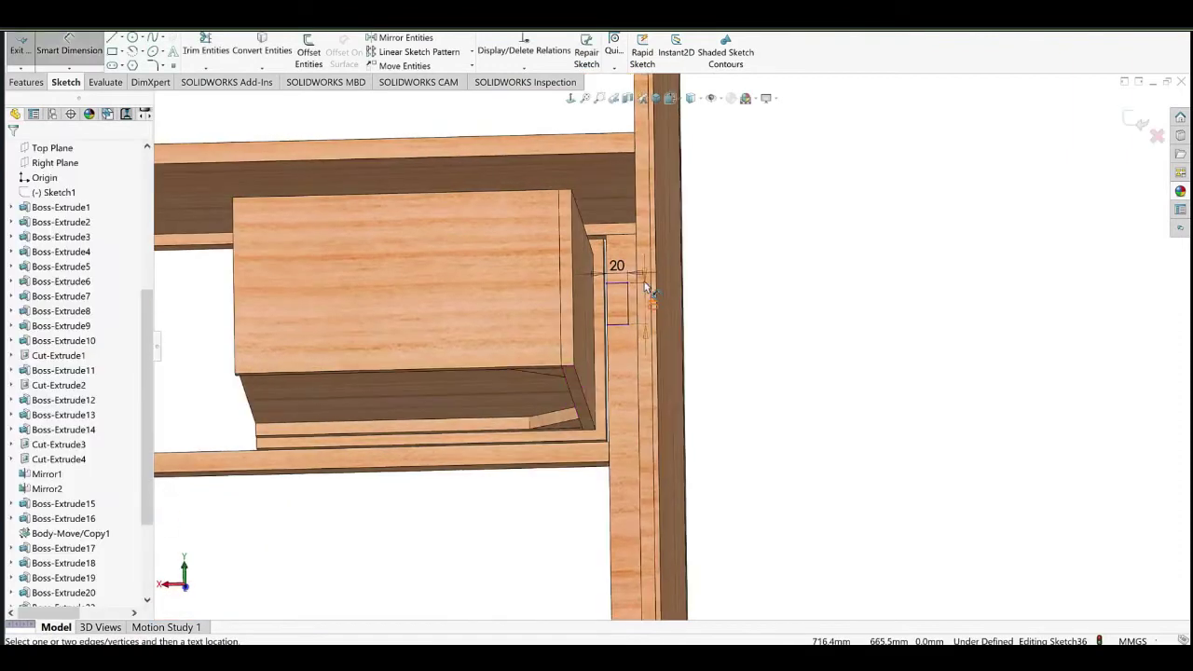
scroll(643, 281, "down", 3)
left_click(606, 296)
left_click(526, 138)
left_click(611, 224)
type("50")
left_click(552, 237)
left_click(764, 401)
Change the rectangle's distance below the top of the drawer's side board to 80 mm.
middle_click_drag(554, 373, 579, 407)
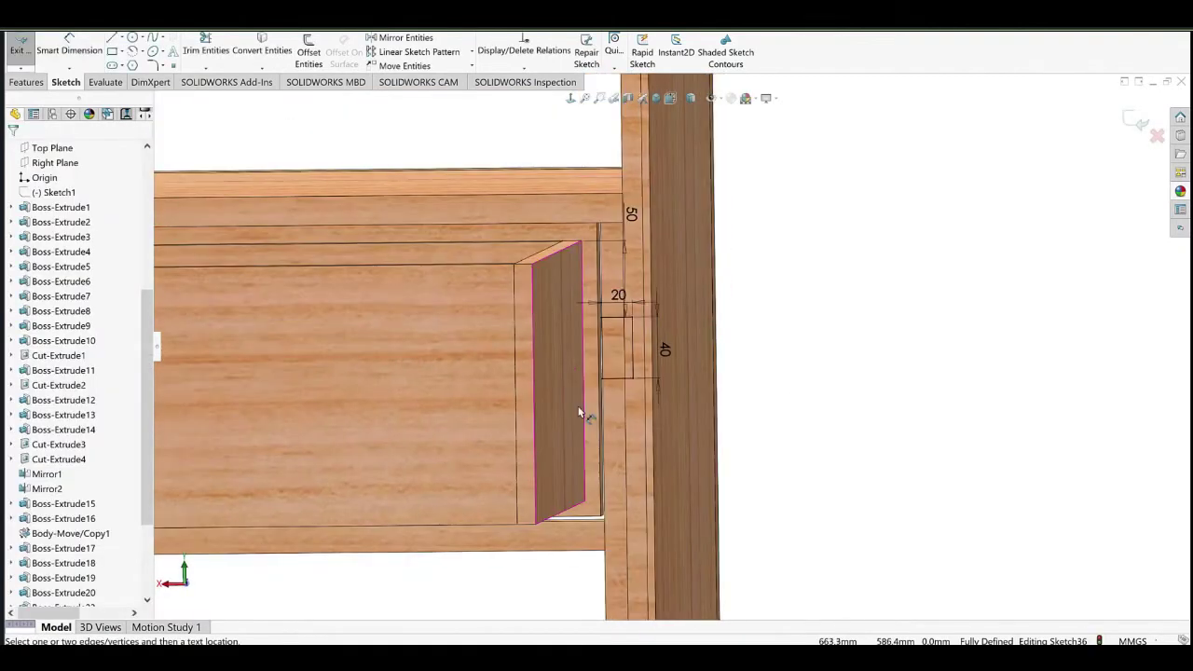
left_click(631, 214)
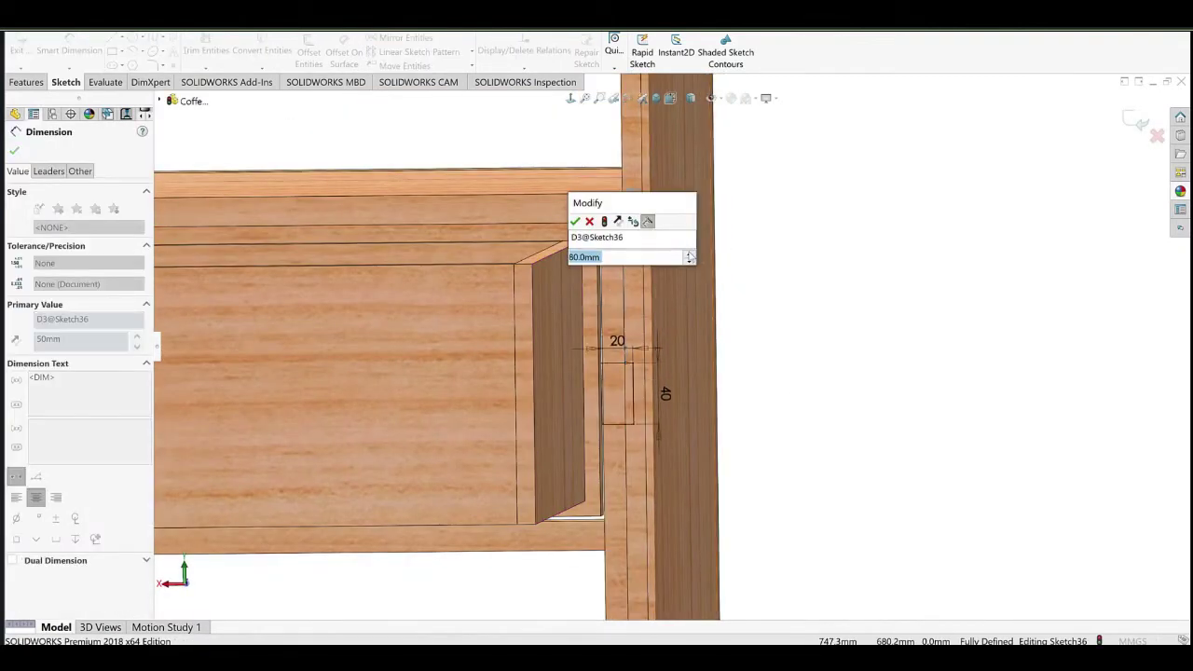
left_click(575, 222)
left_click(826, 360)
Extrude the 20 by 40 mm rectangle as a drawer runner up to the narrow vertical face at the rear of the side panel.
scroll(634, 413, "up", 4)
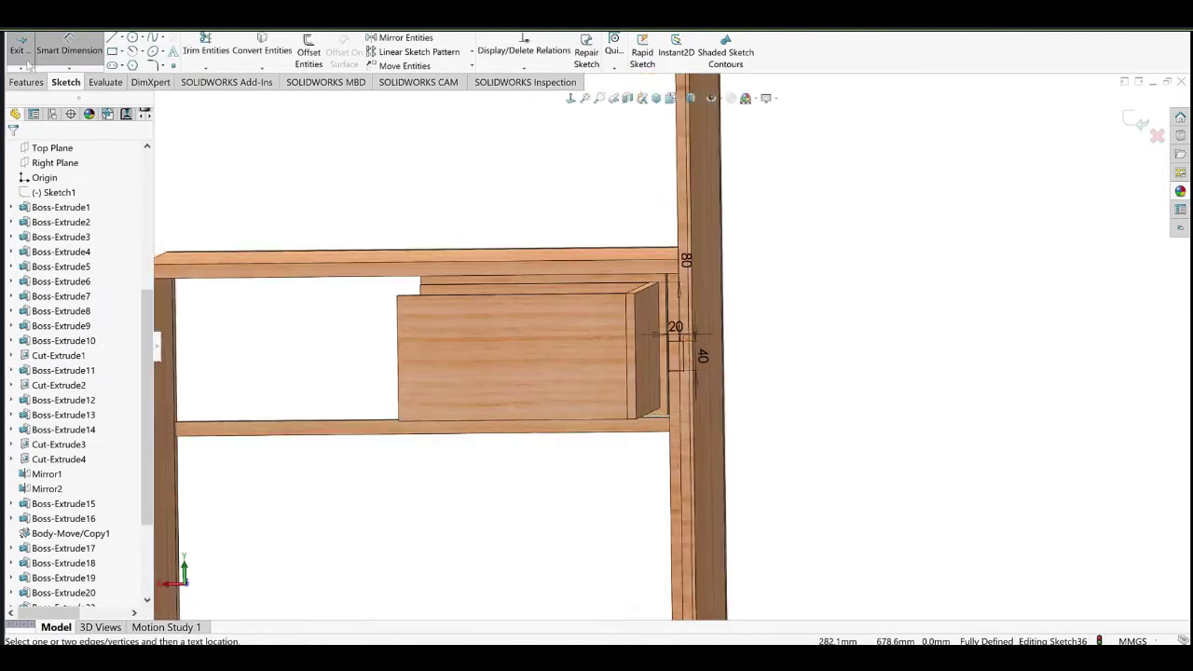
left_click(26, 82)
left_click(27, 54)
middle_click_drag(788, 461, 902, 401)
scroll(900, 401, "down", 4)
left_click(97, 222)
left_click(56, 256)
left_click(714, 364)
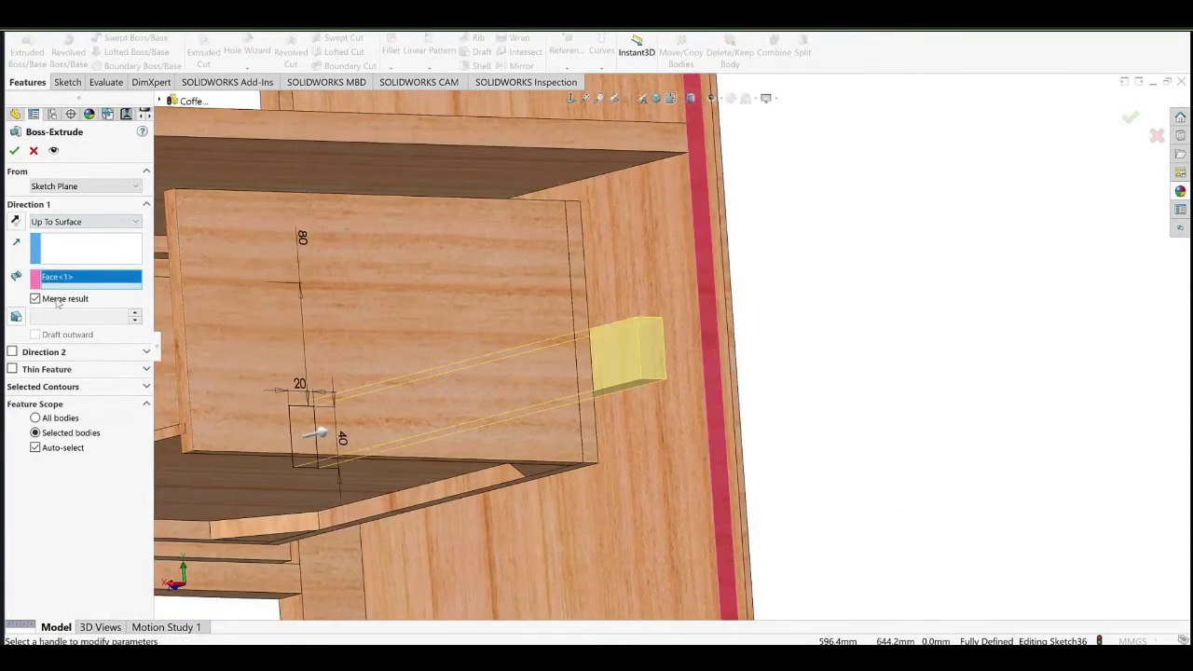
Sketch a rectangle about 59 mm wide and 157 mm high on the side panel's inner face, across the runner's rear end.
mouse_move(583, 322)
middle_mouse_down()
mouse_move(660, 354)
mouse_move(681, 401)
middle_mouse_up()
left_click(683, 405)
left_click(701, 388)
left_click(113, 52)
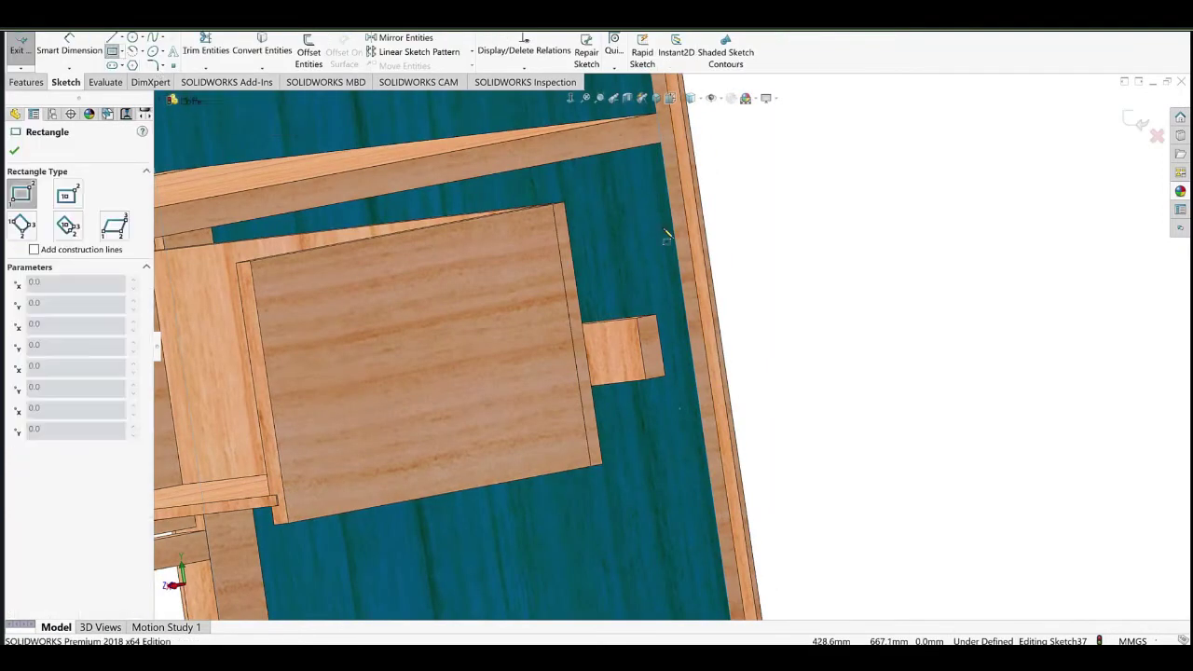
left_click(674, 228)
left_click(638, 477)
right_click(760, 212)
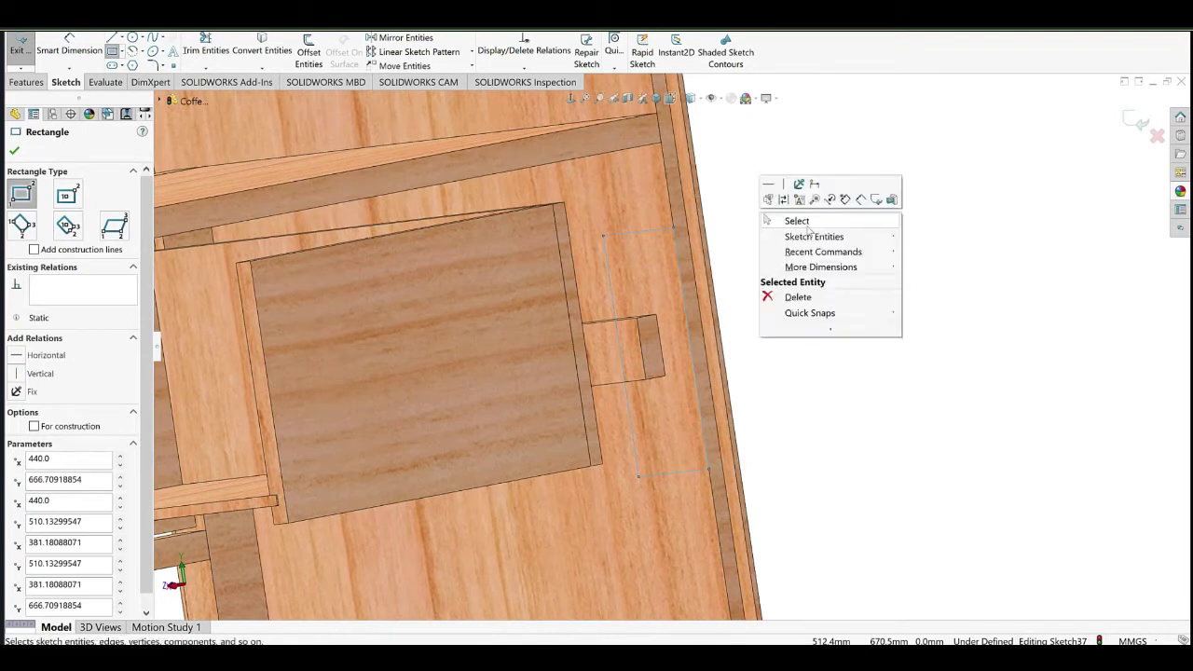
left_click(802, 222)
Extrude the rectangle on the side panel's inner face as a rear support, up to the runner's inner rear corner.
left_click(26, 82)
left_click(27, 52)
middle_click_drag(652, 329, 550, 362)
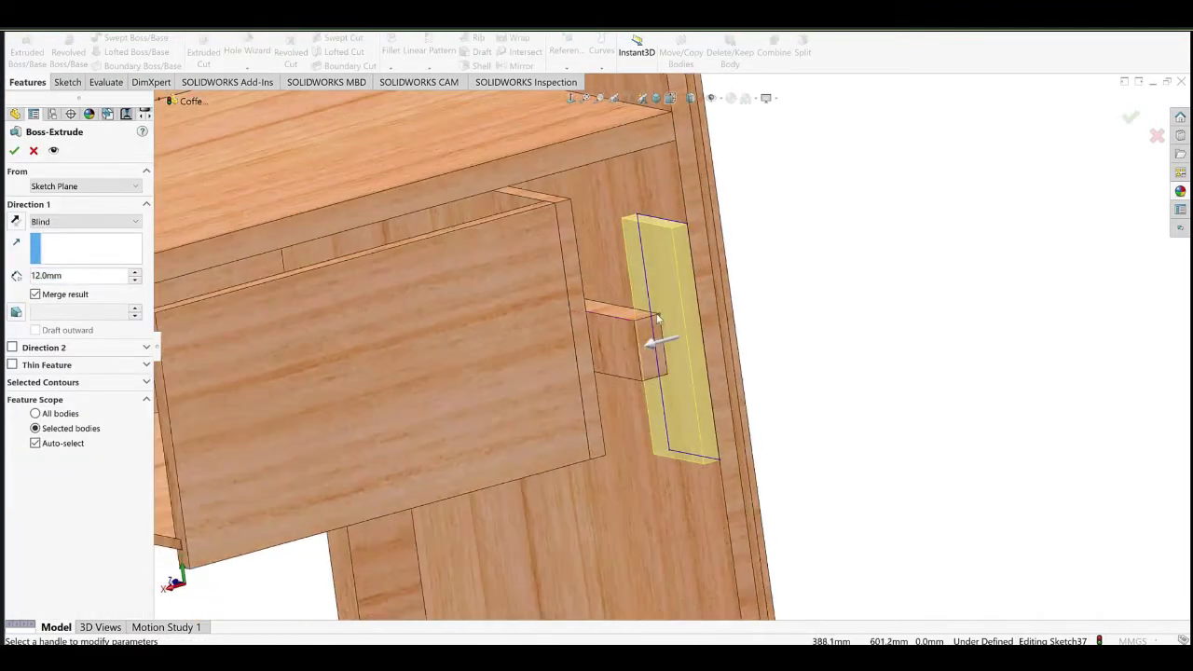
left_click(659, 314)
left_click(14, 150)
Mirror the drawer's side board and two corner blocks about the free end face of the drawer's half-length board, without merging solids.
scroll(798, 381, "up", 5)
middle_click_drag(792, 368, 630, 374)
scroll(632, 380, "up", 3)
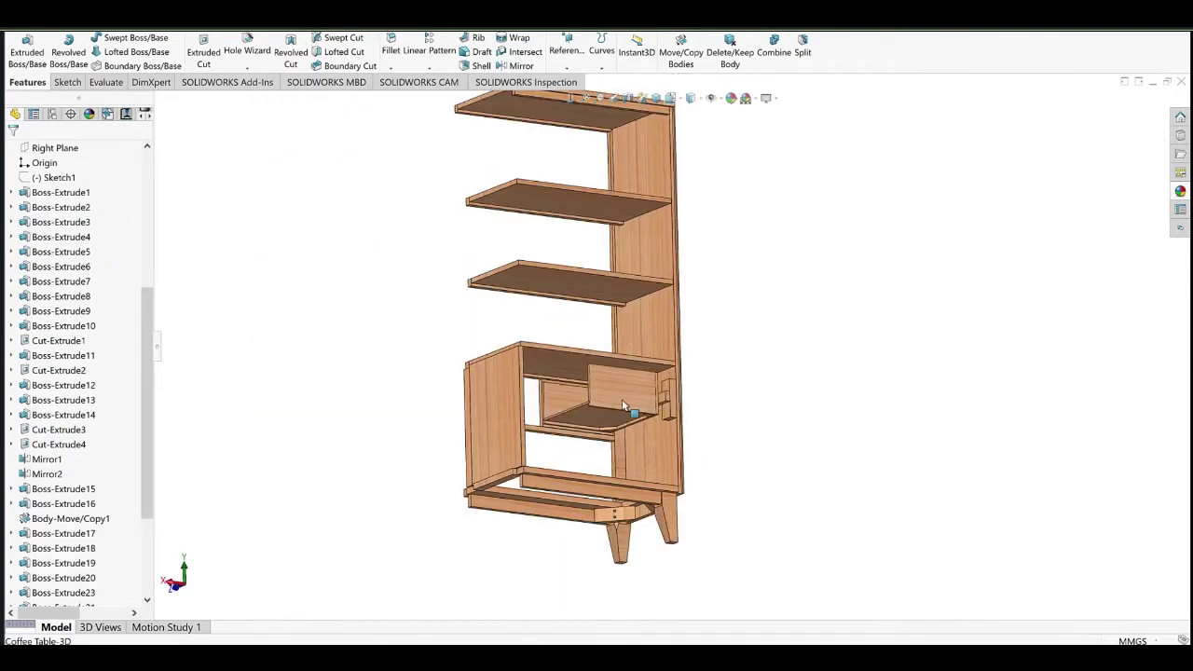
left_click(520, 65)
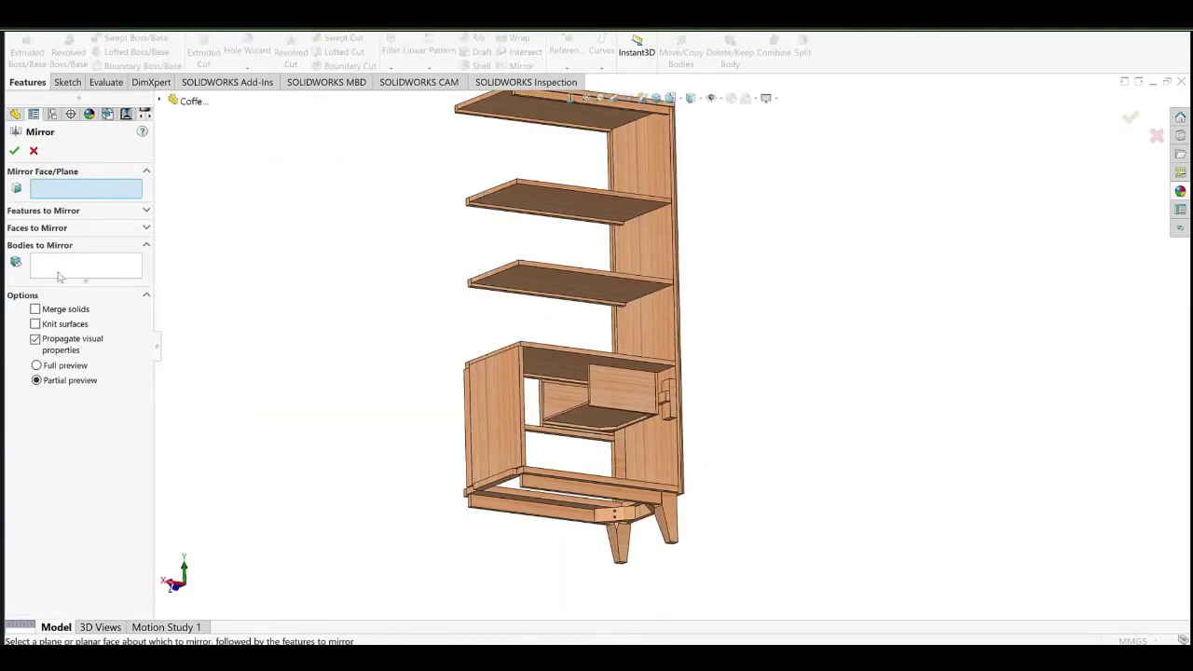
left_click(57, 274)
scroll(554, 410, "down", 5)
left_click(560, 412)
left_click(601, 401)
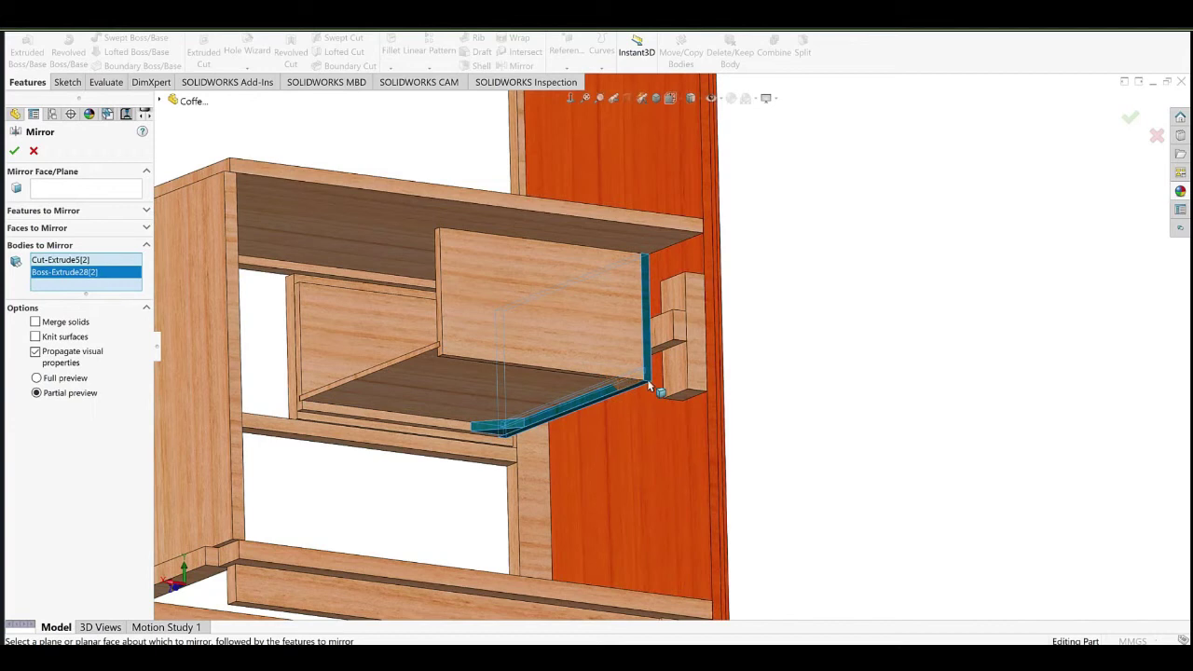
left_click(647, 382)
left_click(15, 151)
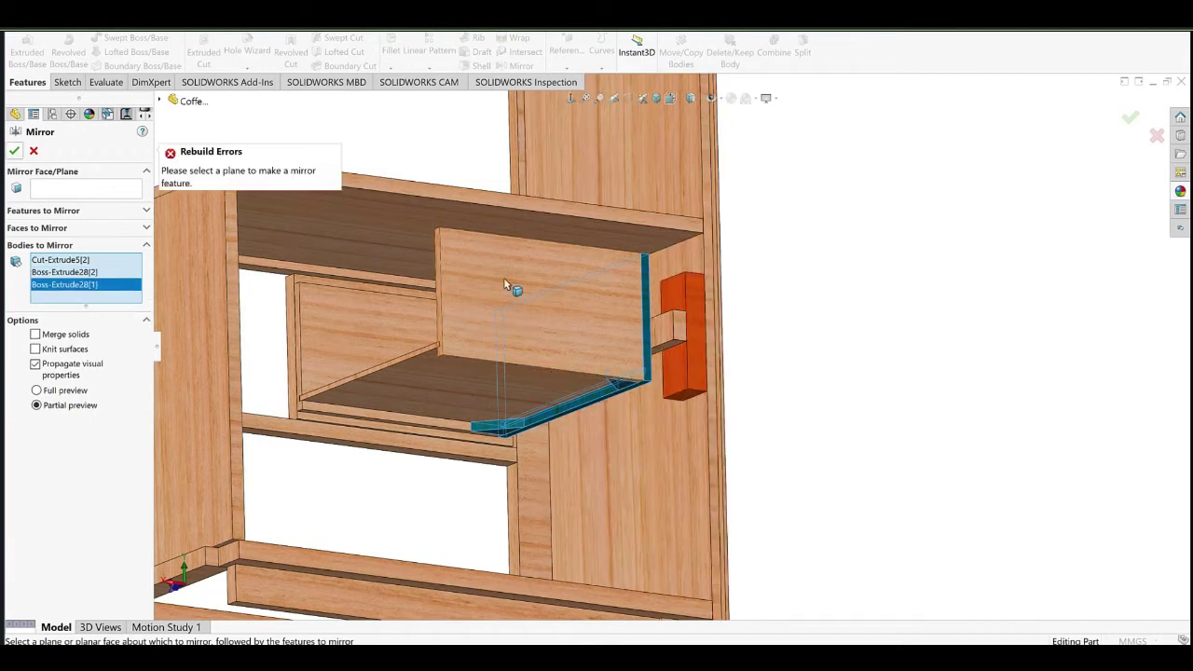
left_click(45, 190)
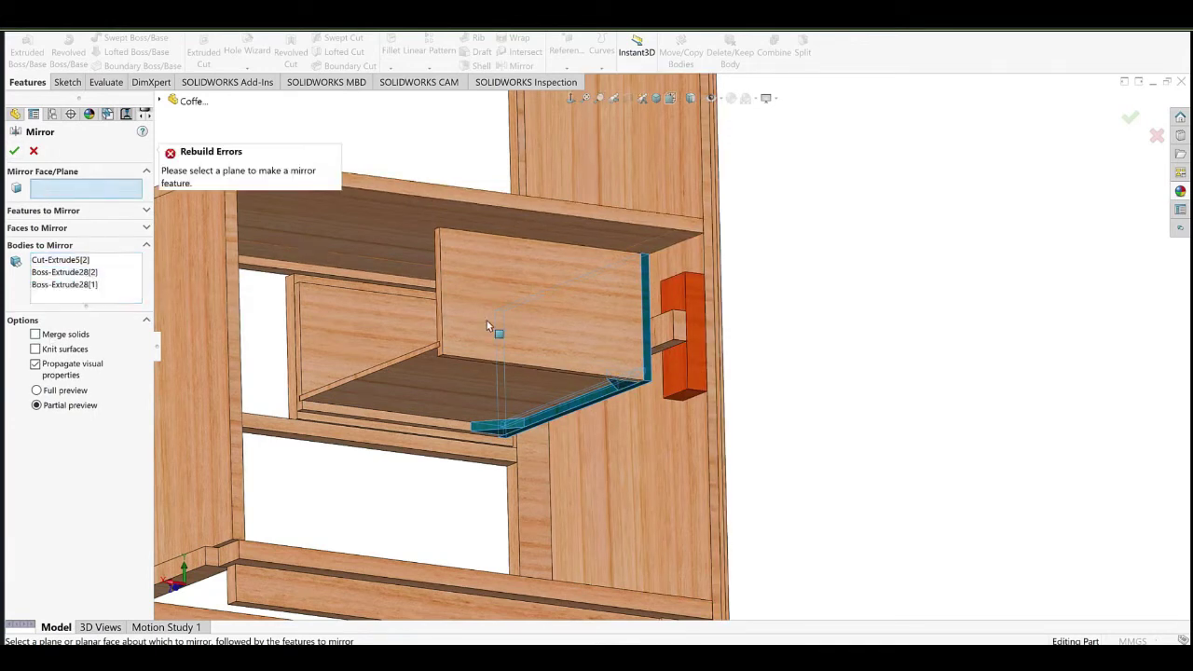
left_click(293, 355)
left_click(15, 153)
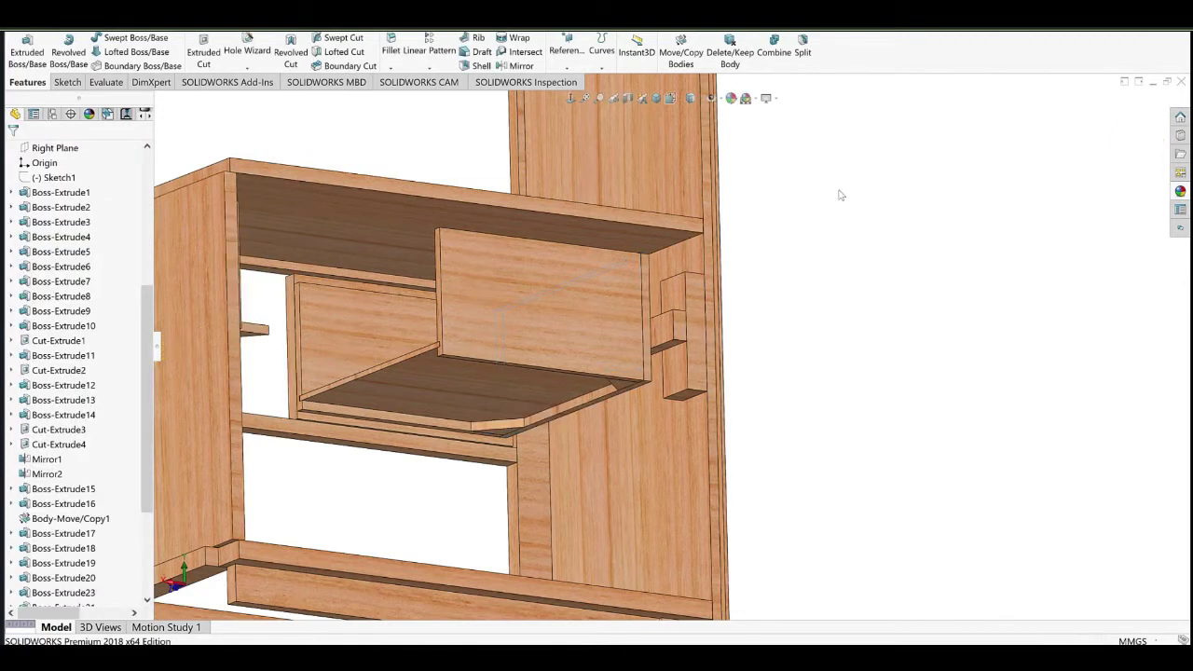
Mirror the half-length front, inner front, back and bottom boards of the drawer about the same end face, with solids merged.
left_click(521, 66)
scroll(312, 297, "down", 4)
left_click(312, 300)
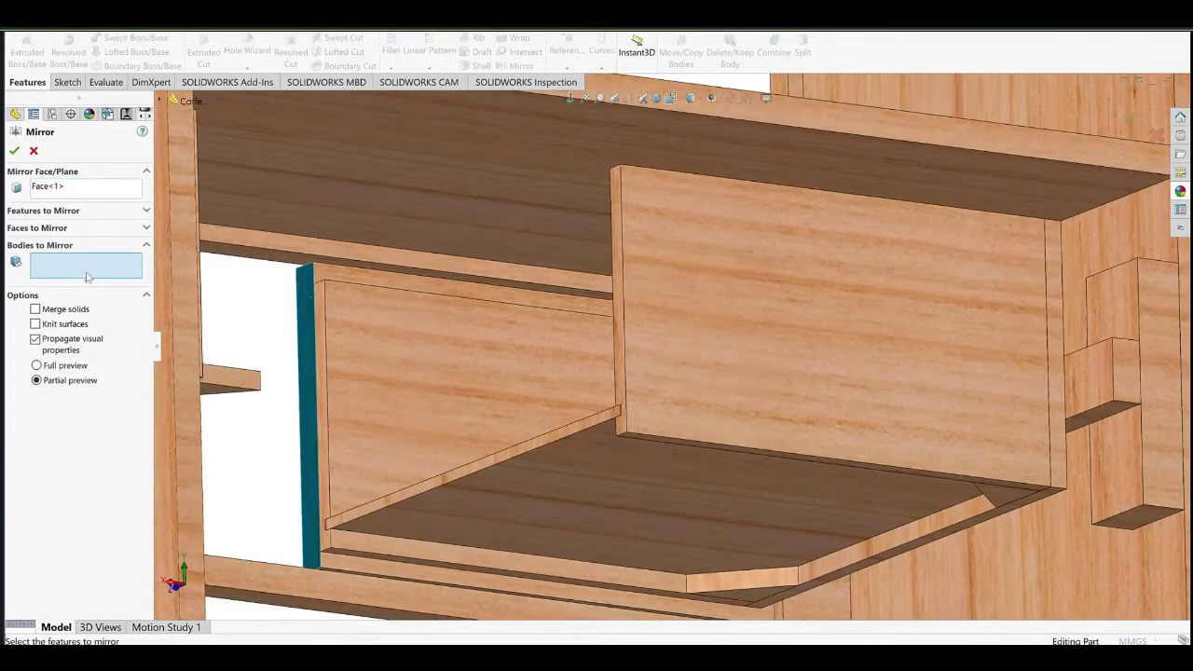
left_click(375, 353)
left_click(360, 276)
left_click(648, 371)
left_click(514, 461)
scroll(491, 431, "up", 5)
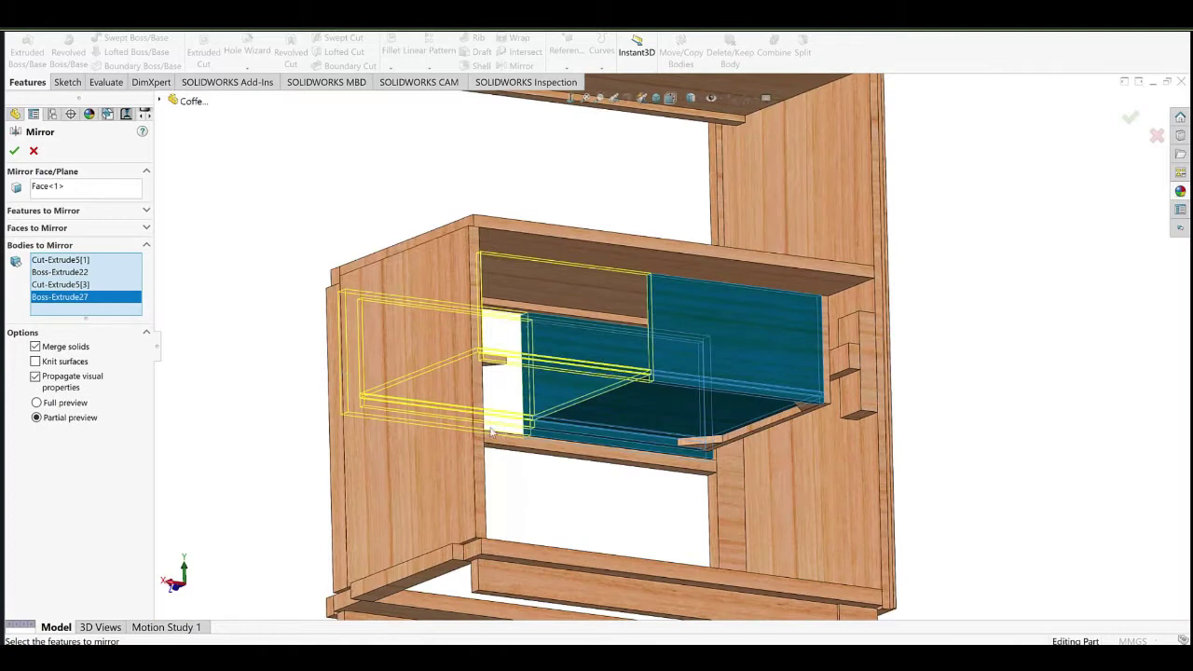
left_click(15, 152)
Show Sketch1 in the model.
middle_click_drag(661, 368, 727, 414)
scroll(706, 412, "up", 2)
scroll(31, 370, "up", 4)
left_click(54, 356)
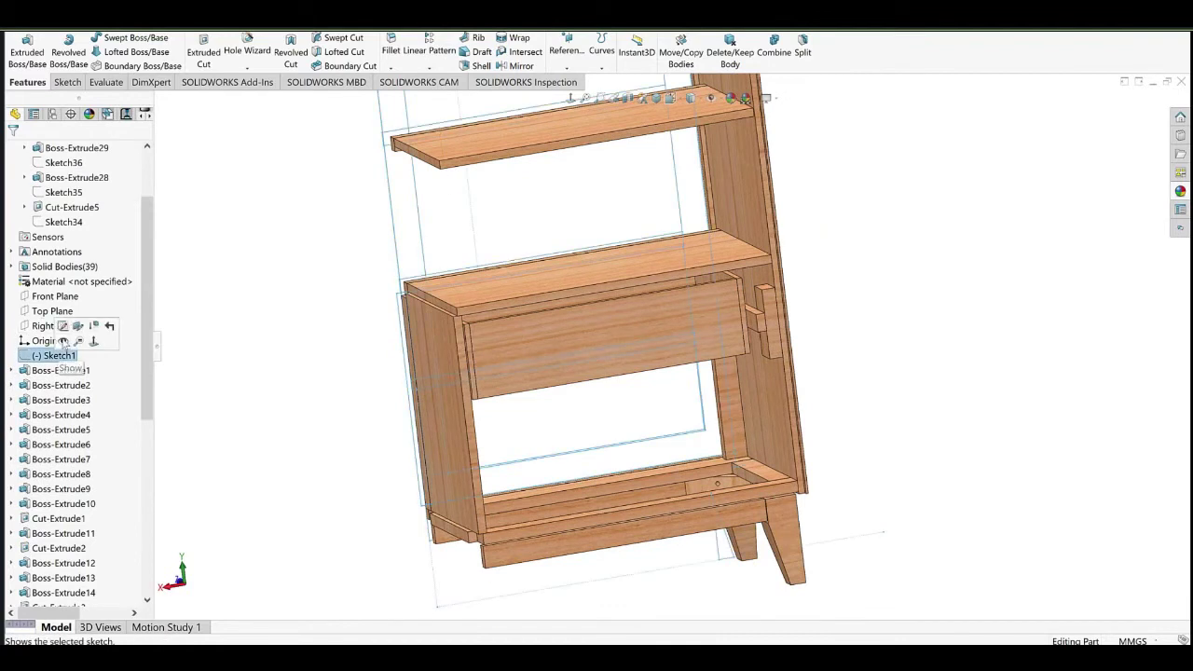
Select all of the drawer's boards and corner blocks, plus its runner and rear support, for a Move/Copy Body with one copy.
left_click(681, 54)
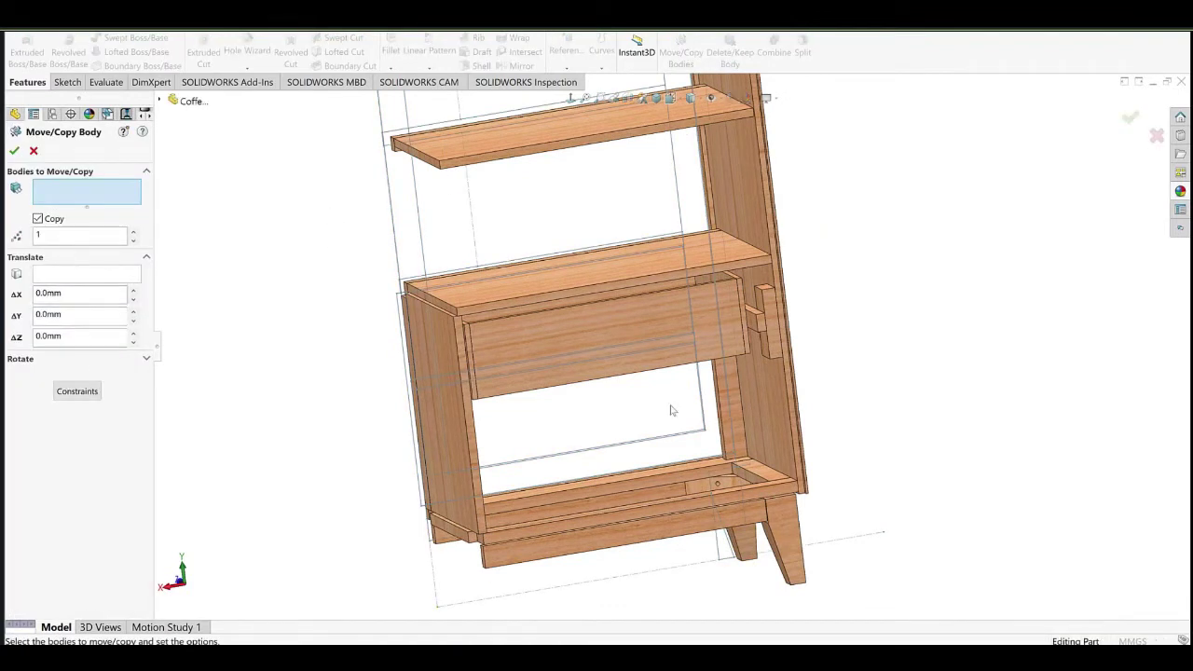
left_click(692, 318)
scroll(711, 271, "down", 2)
left_click(711, 271)
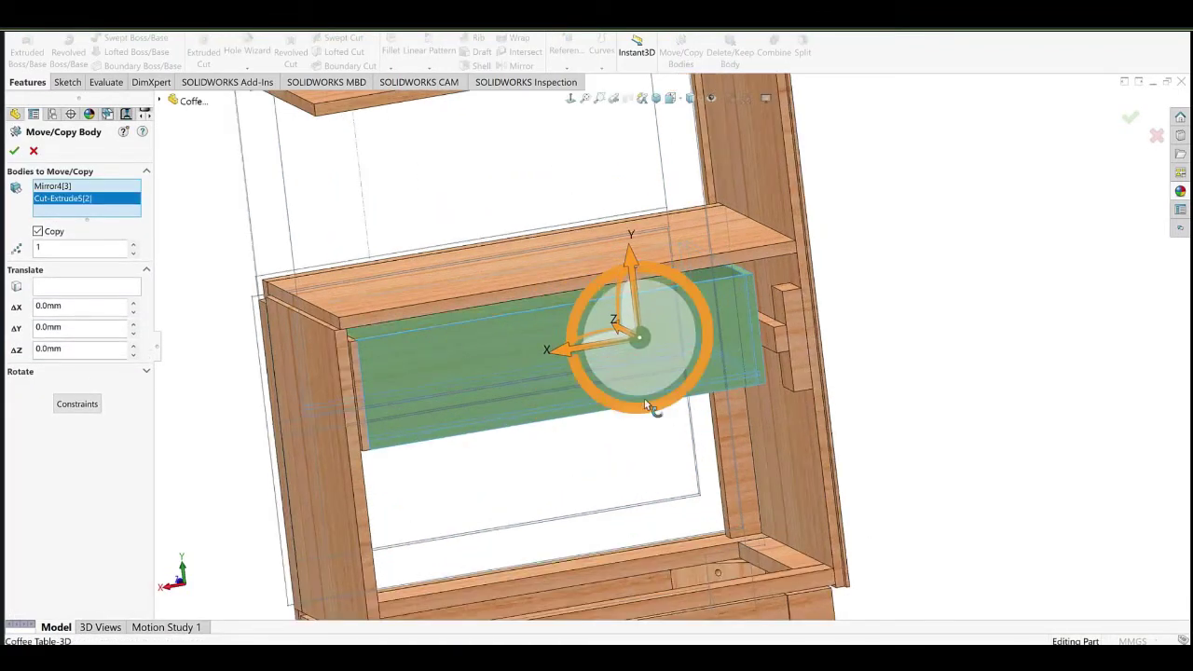
left_click(732, 432)
left_click(774, 333)
left_click(798, 322)
middle_click_drag(660, 410, 537, 405)
left_click(550, 389)
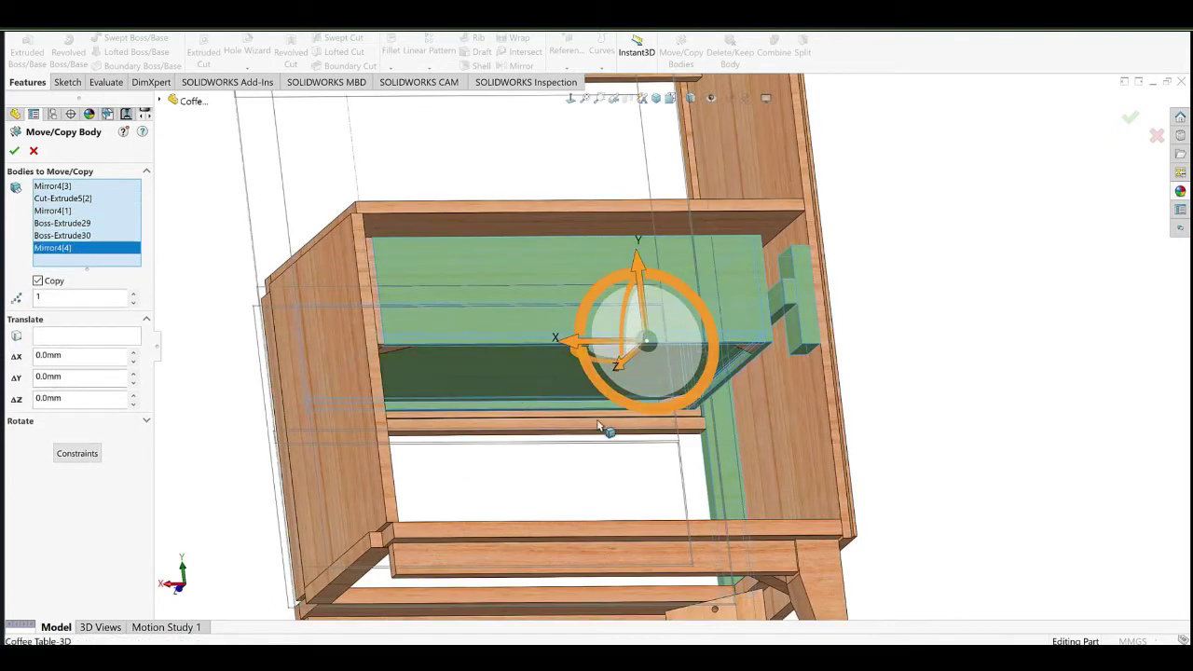
left_click(695, 421)
middle_click_drag(448, 419, 444, 353)
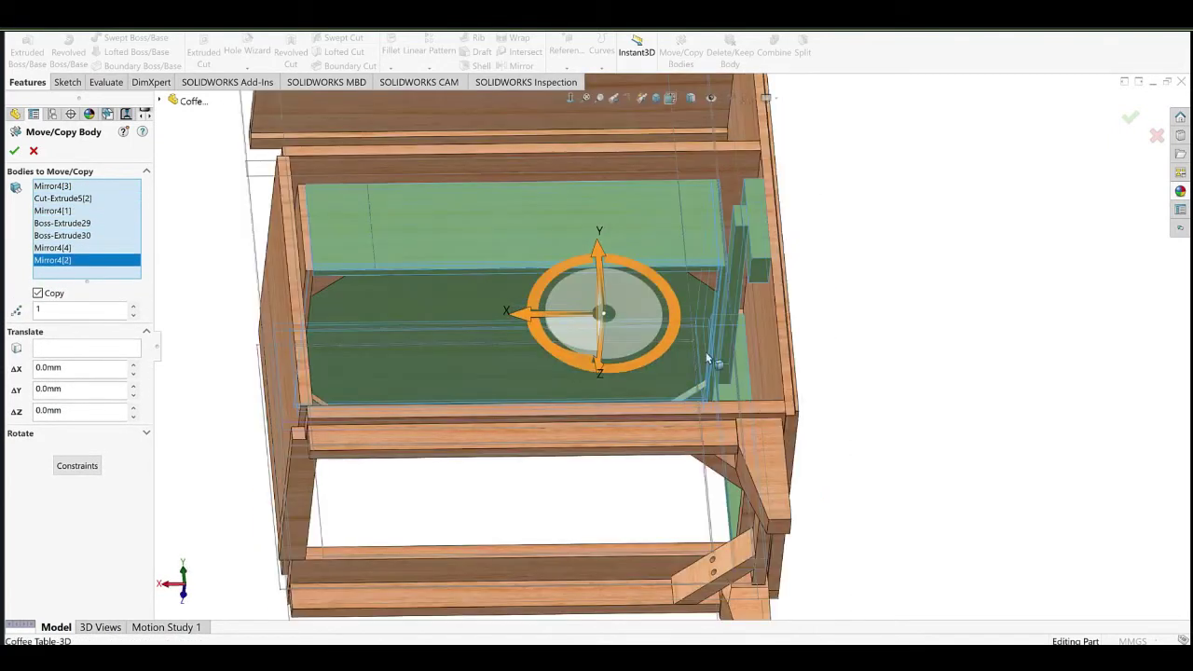
left_click(705, 280)
left_click(327, 283)
middle_click_drag(346, 326, 306, 328)
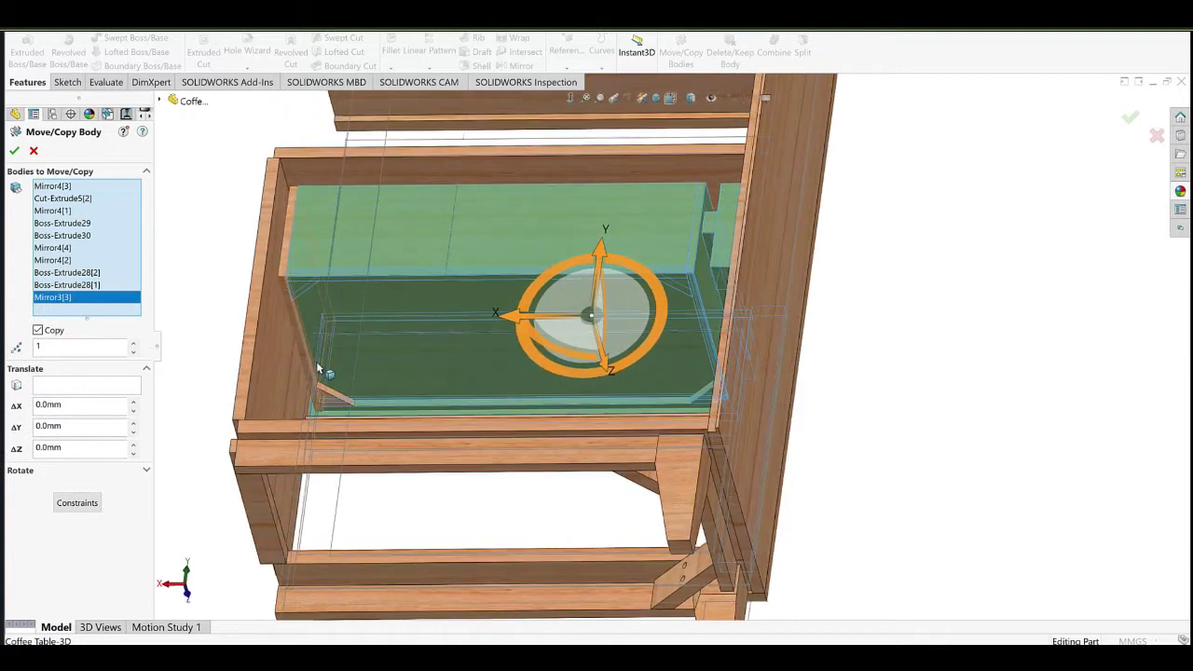
left_click(332, 392)
left_click(302, 328)
middle_click_drag(394, 280, 564, 361)
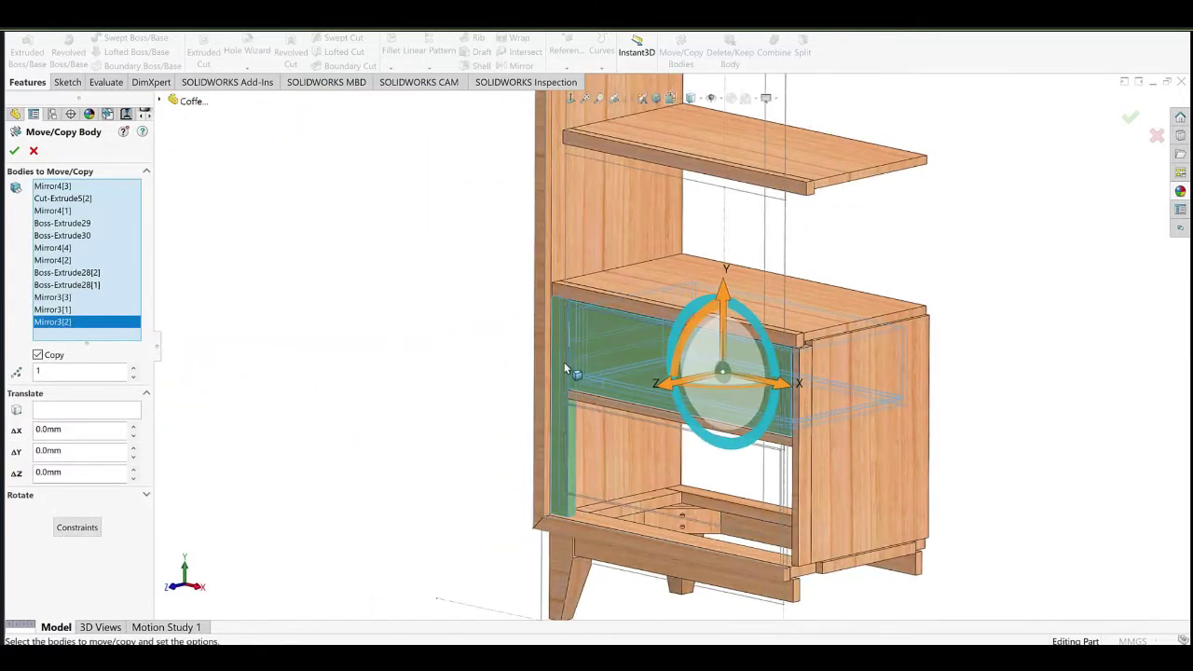
Place the drawer copy by translating from the upper drawer's top corner point in Sketch1 to the lower drawer's matching corner point.
left_click(73, 412)
scroll(584, 409, "up", 12)
scroll(585, 409, "down", 5)
middle_click_drag(669, 280, 640, 448, "ctrl")
scroll(645, 279, "down", 2)
scroll(612, 187, "up", 7)
left_click(496, 220)
scroll(666, 407, "down", 5)
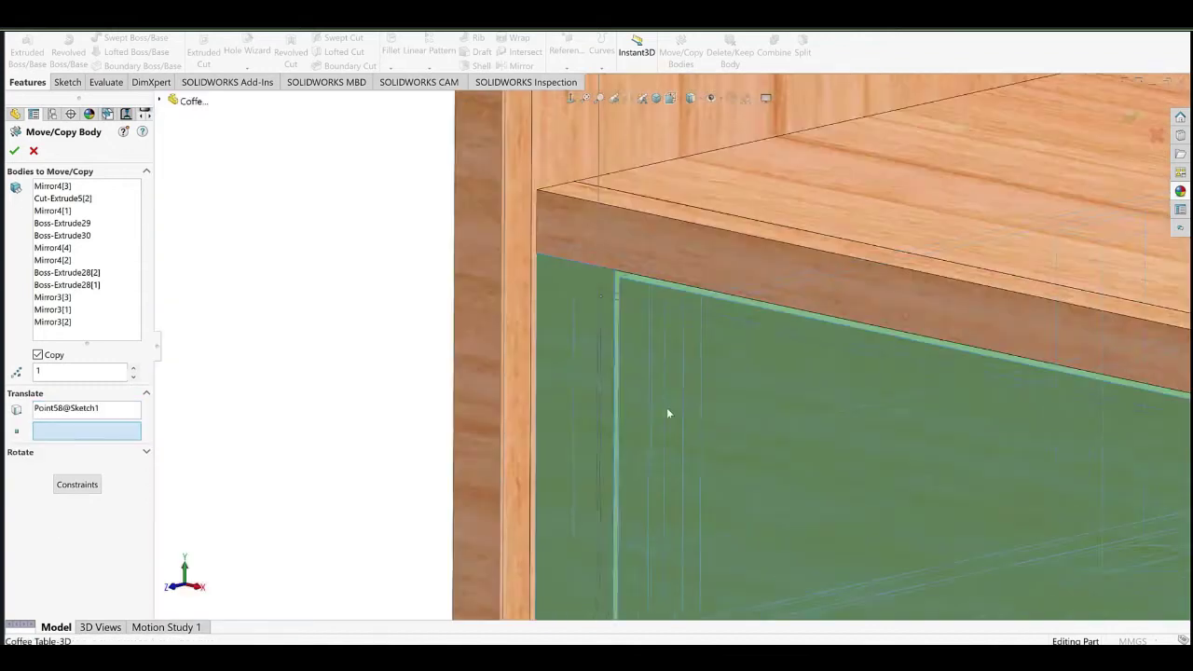
scroll(666, 409, "down", 5)
scroll(564, 312, "up", 8)
left_click(556, 204)
scroll(737, 349, "down", 5)
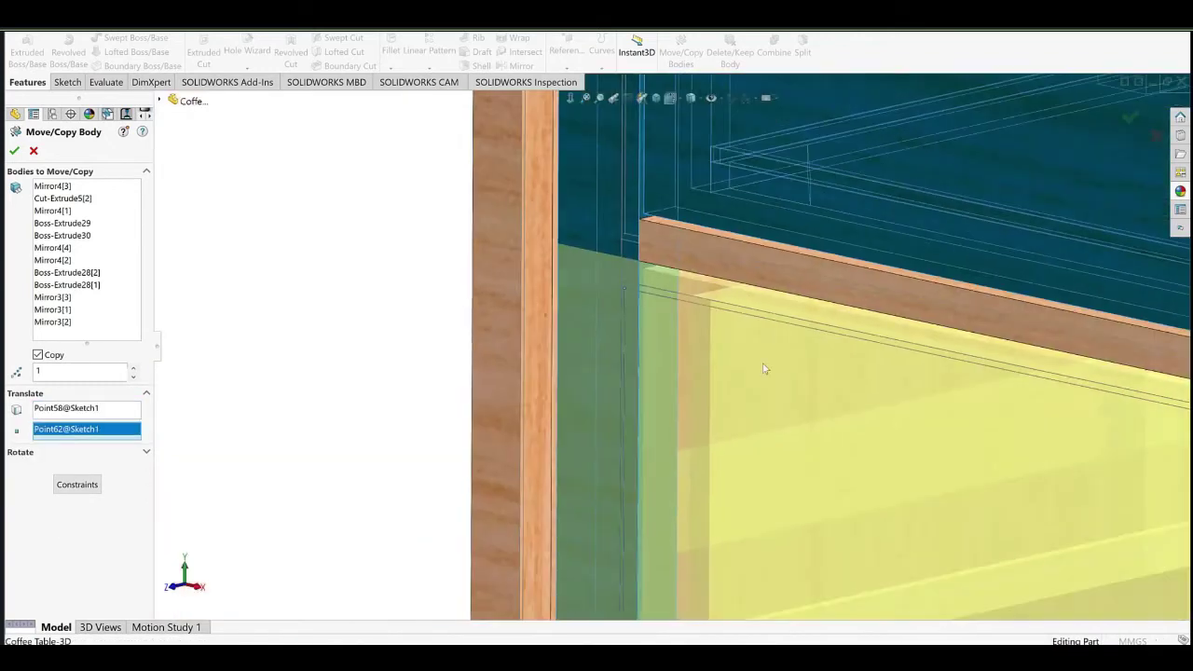
scroll(762, 369, "up", 5)
left_click(14, 150)
Edit Sketch1 and delete the 3 mm dimension at the lower drawer's bottom line.
scroll(511, 416, "down", 4)
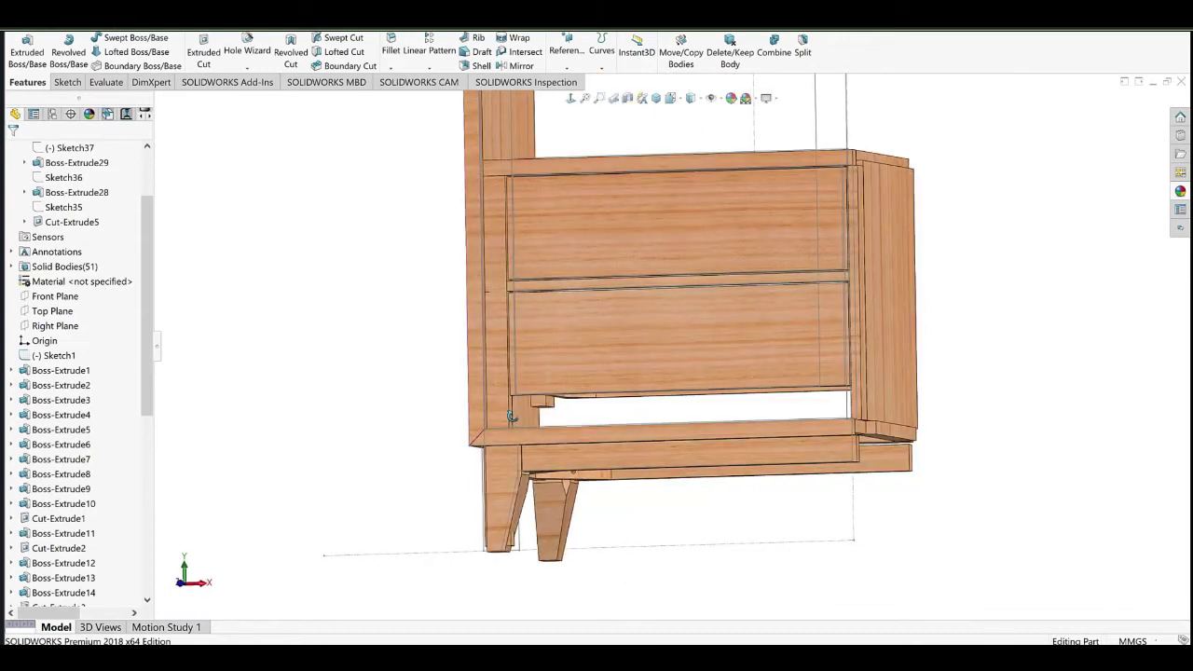
middle_click_drag(591, 384, 550, 392)
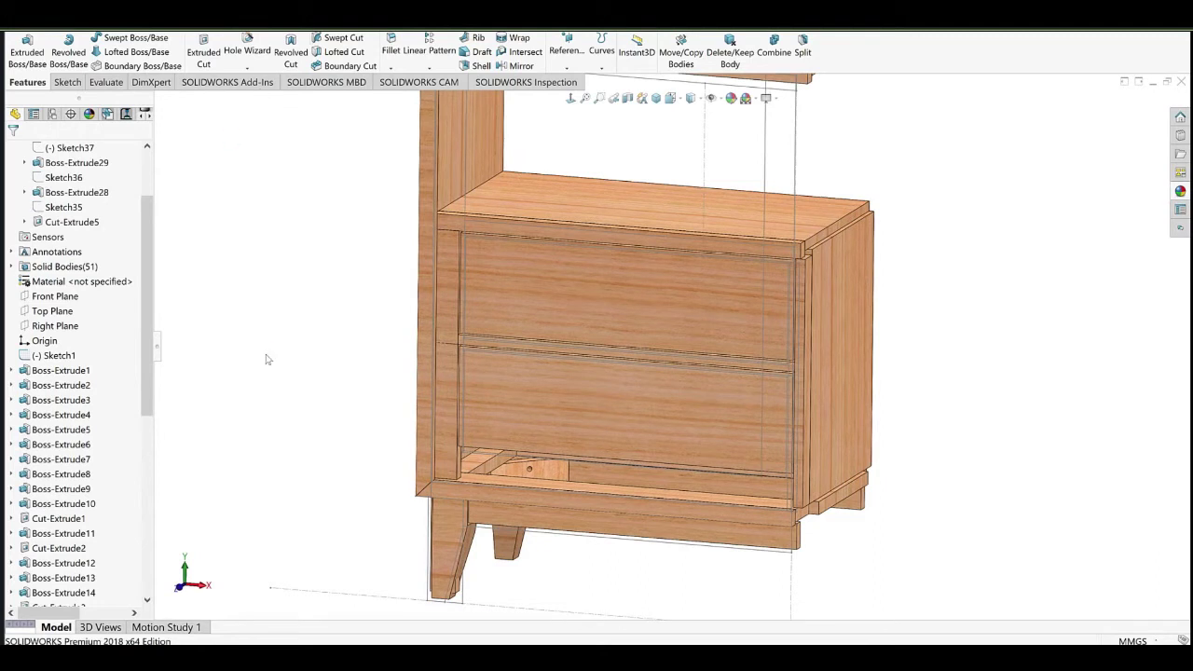
left_click(65, 337)
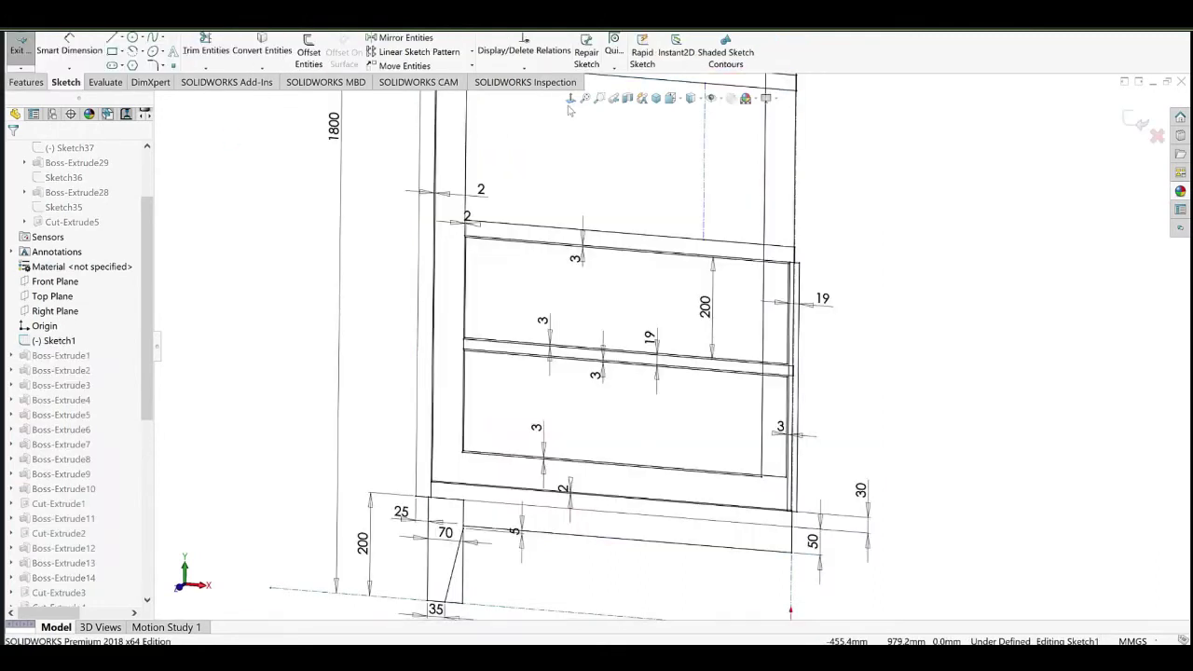
left_click(571, 99)
scroll(612, 525, "down", 4)
left_click(525, 400)
key("Delete")
Dimension the lower drawer's bottom line 5 mm above the cabinet's bottom board and finish editing the sketch.
left_click(69, 48)
scroll(588, 436, "down", 3)
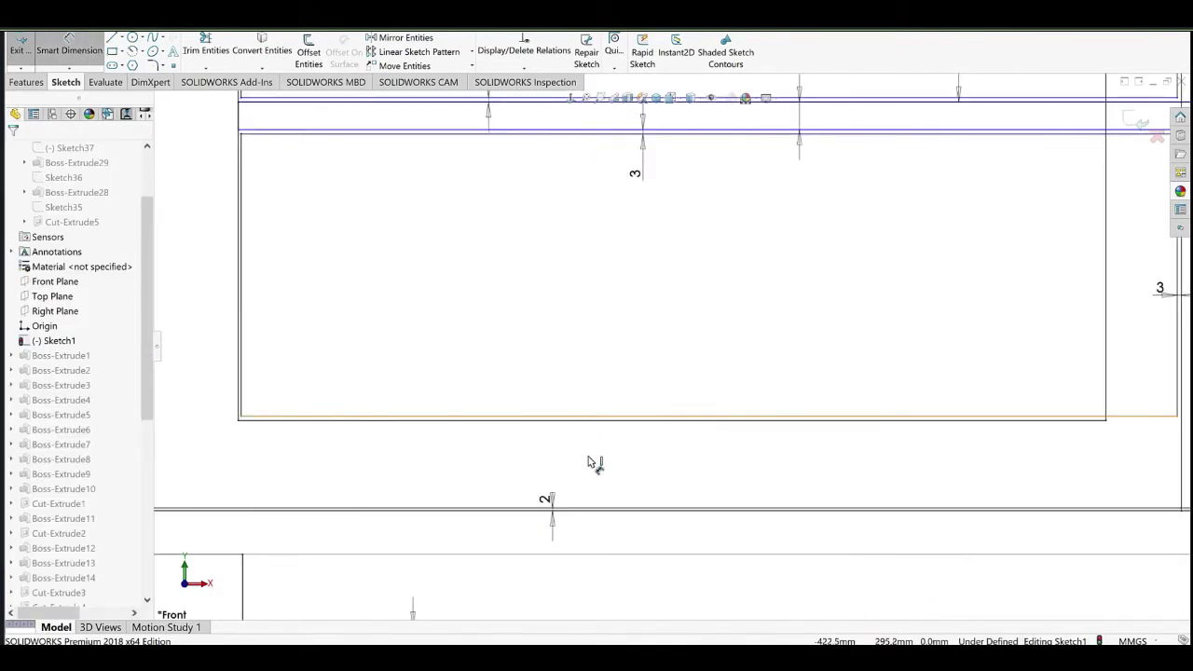
left_click(588, 416)
left_click(590, 509)
left_click(635, 481)
type("5")
left_click(578, 478)
left_click(525, 285)
scroll(892, 418, "up", 8)
middle_click_drag(874, 331, 733, 382, "ctrl")
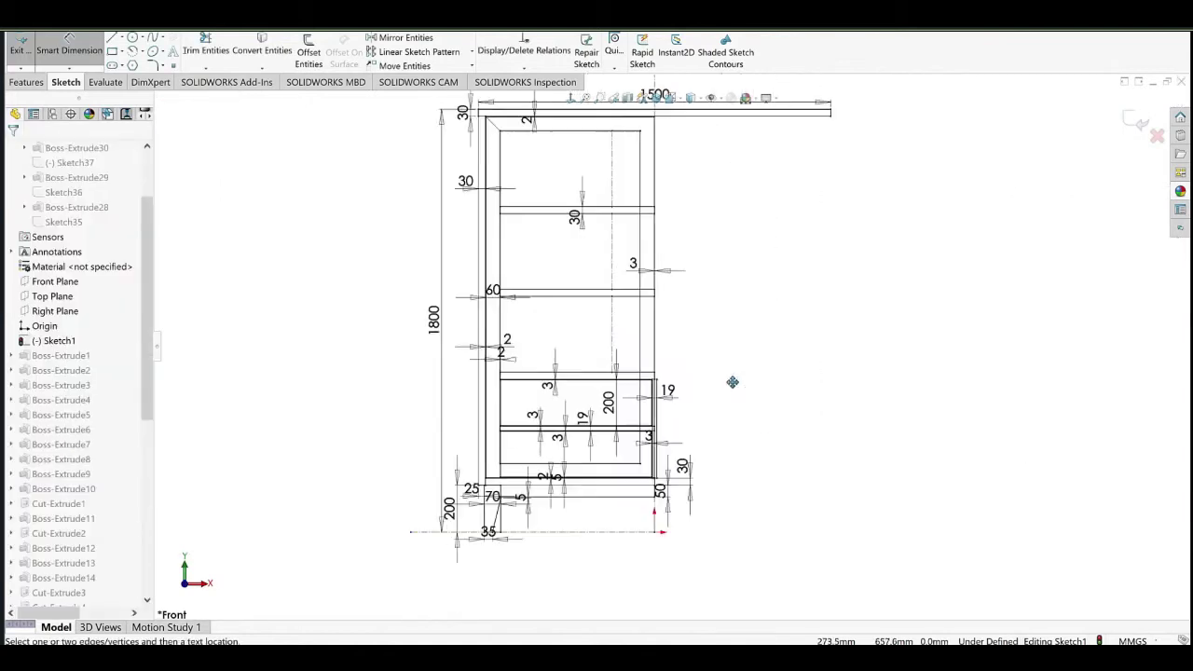
scroll(683, 342, "down", 1)
scroll(587, 457, "down", 3)
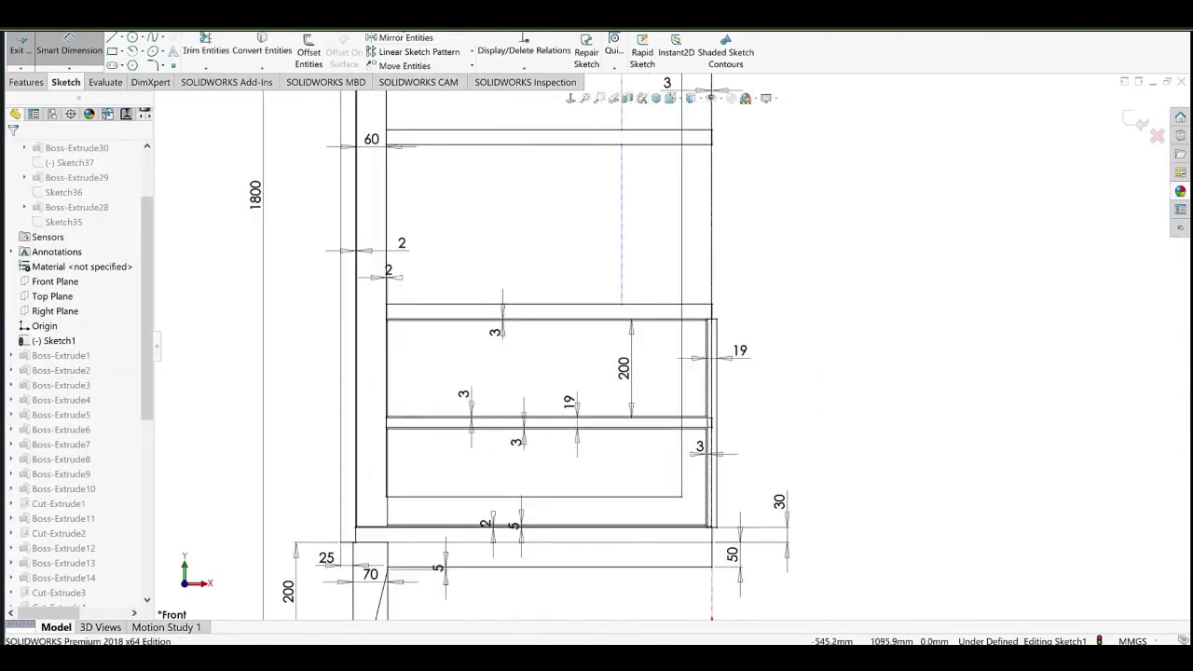
scroll(626, 418, "up", 1)
Measure the normal distance between two faces at the lower front of the cabinet, near the bottom board.
middle_click_drag(625, 418, 718, 575)
scroll(714, 560, "down", 6)
middle_click_drag(562, 400, 653, 411)
mouse_move(653, 410)
middle_mouse_down("ctrl")
mouse_move(725, 433)
mouse_move(559, 447)
middle_mouse_up("ctrl")
scroll(559, 447, "up", 2)
middle_click_drag(631, 438, 663, 429)
left_click(663, 429)
scroll(416, 357, "down", 2)
middle_click_drag(736, 448, 673, 396)
scroll(772, 520, "down", 4)
left_click(543, 488, "ctrl")
scroll(578, 362, "up", 5)
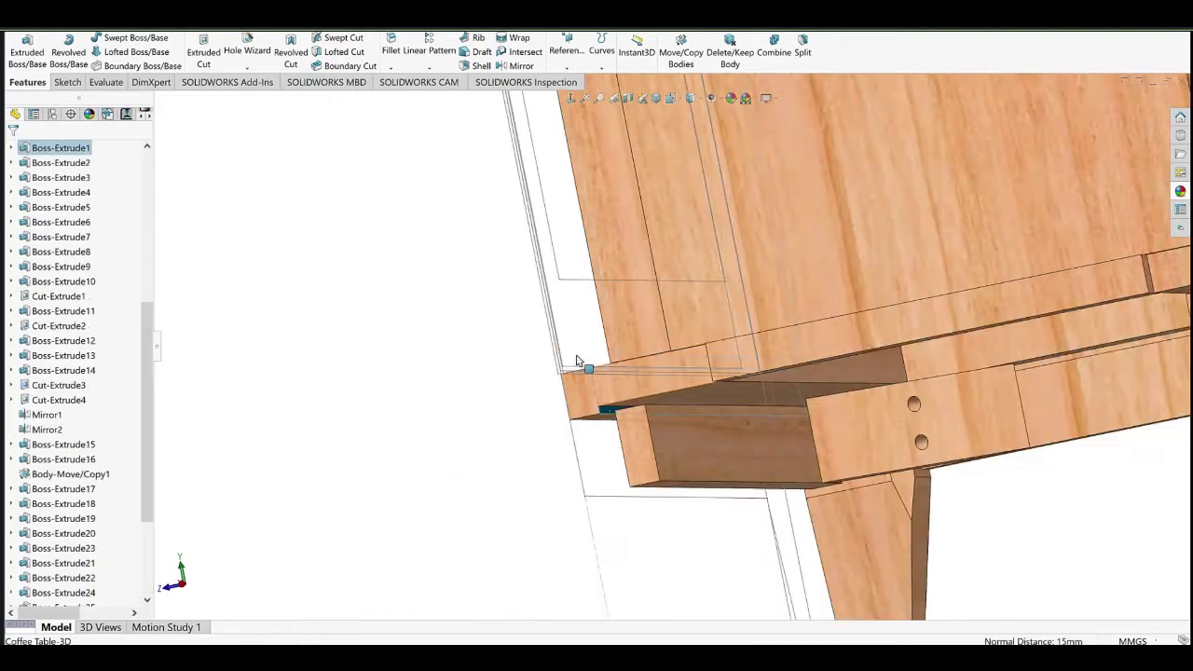
Set the extrusion depth of the panel above the drawers to 370 mm and rebuild the model.
middle_click_drag(531, 203, 610, 240)
scroll(578, 373, "up", 2)
middle_click_drag(562, 442, 508, 494)
scroll(487, 348, "down", 3)
left_click(583, 245)
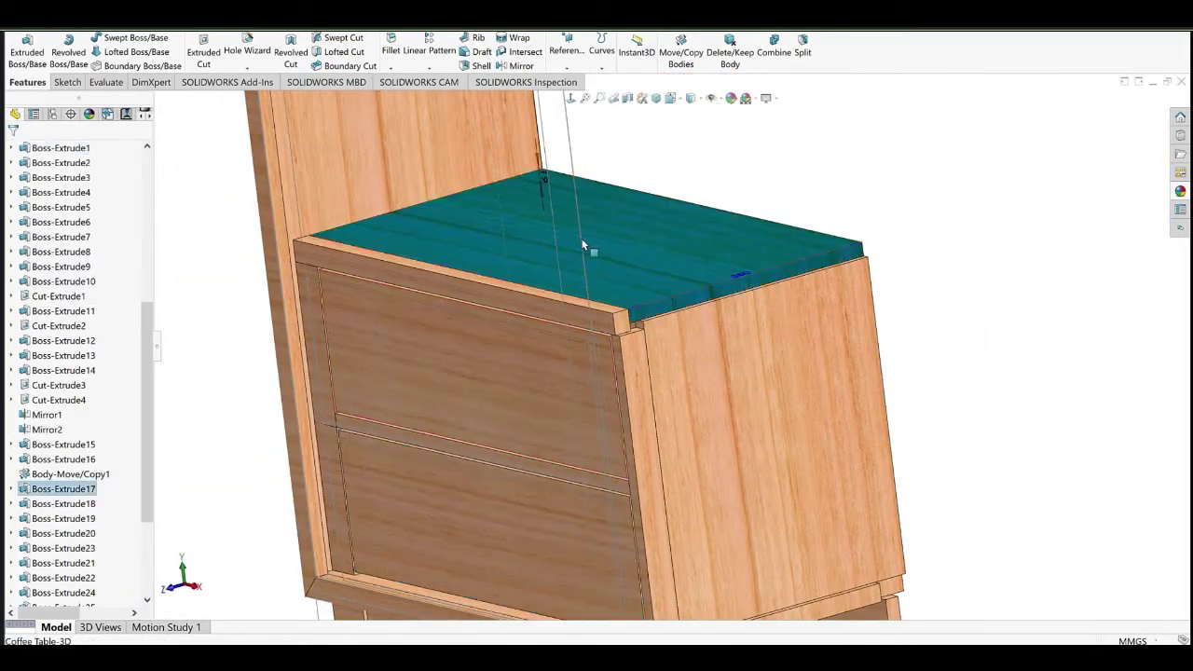
double_click(739, 280)
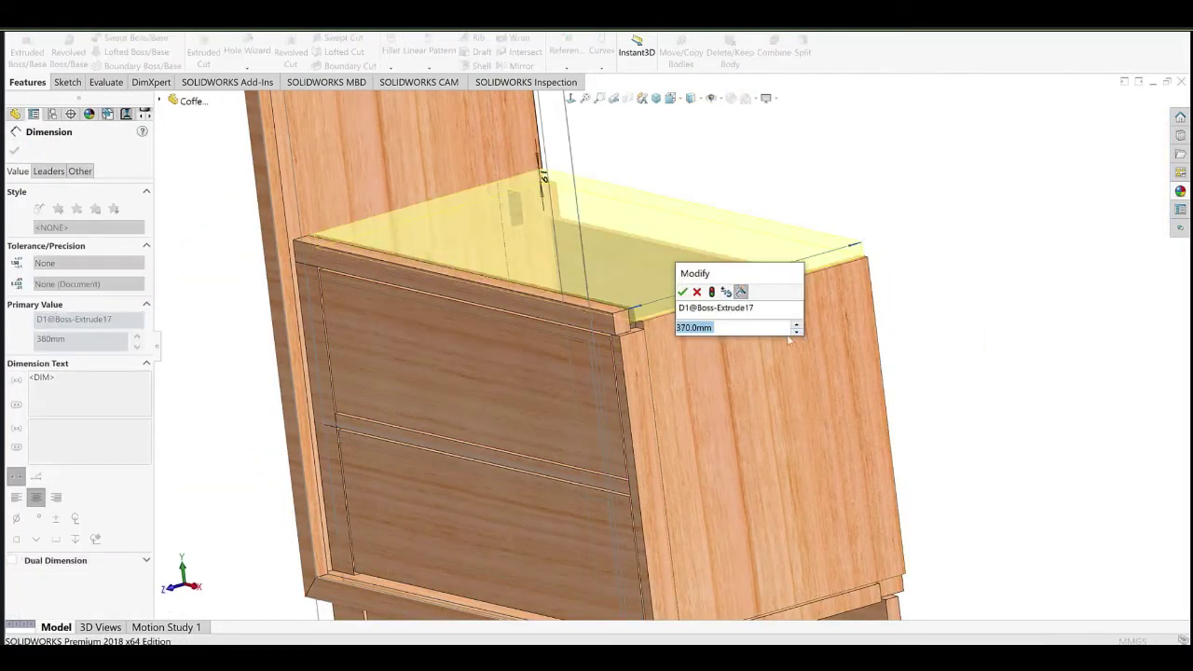
left_click(683, 293)
left_click(820, 167)
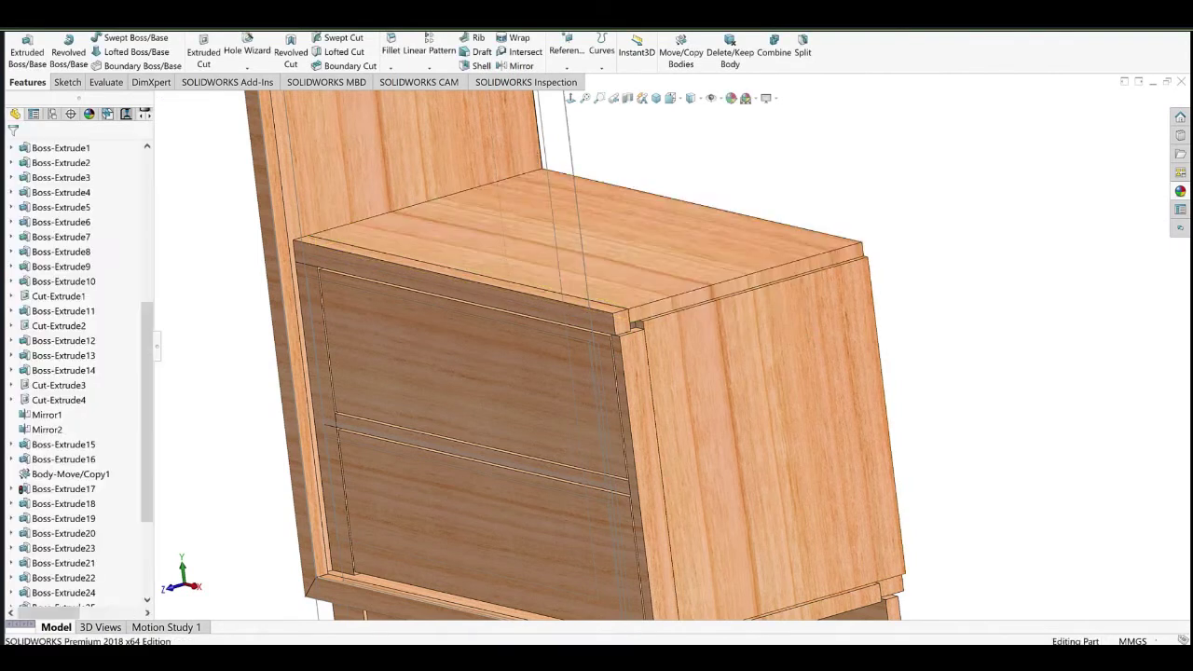
Measure the normal distance between the edging of the panel above the drawers and the adjoining frame board.
middle_click_drag(585, 485, 571, 405)
left_click(663, 324)
middle_click_drag(547, 473, 303, 548)
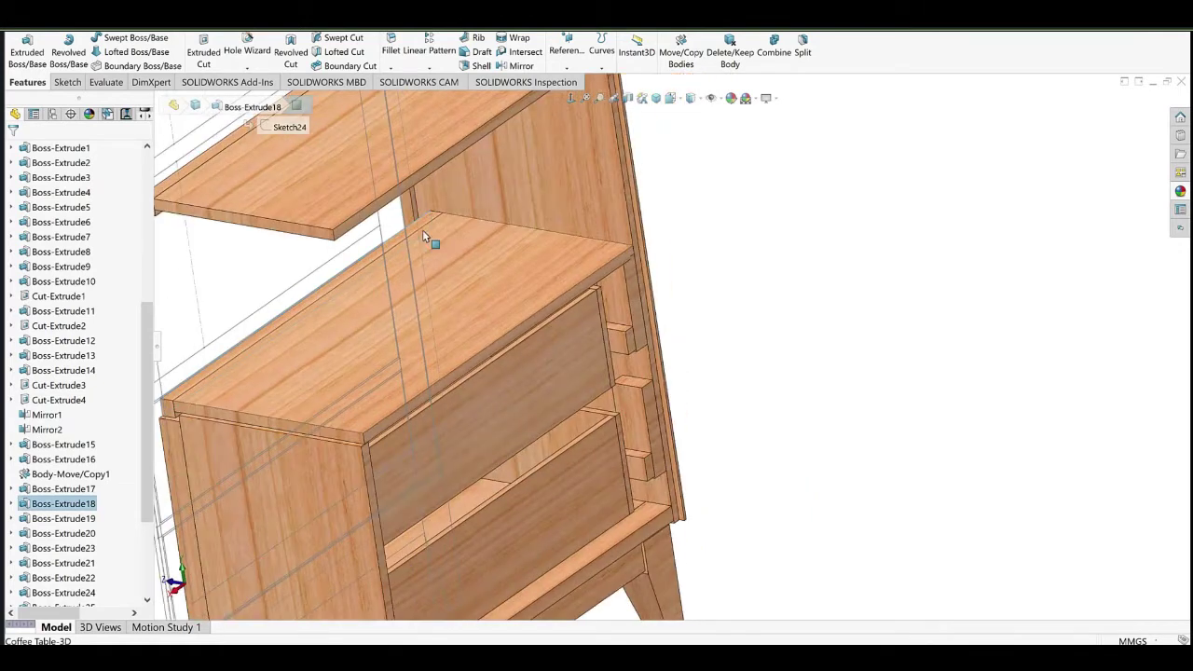
scroll(425, 232, "down", 3)
left_click(500, 233, "ctrl")
scroll(597, 368, "up", 6)
middle_click_drag(410, 448, 628, 473)
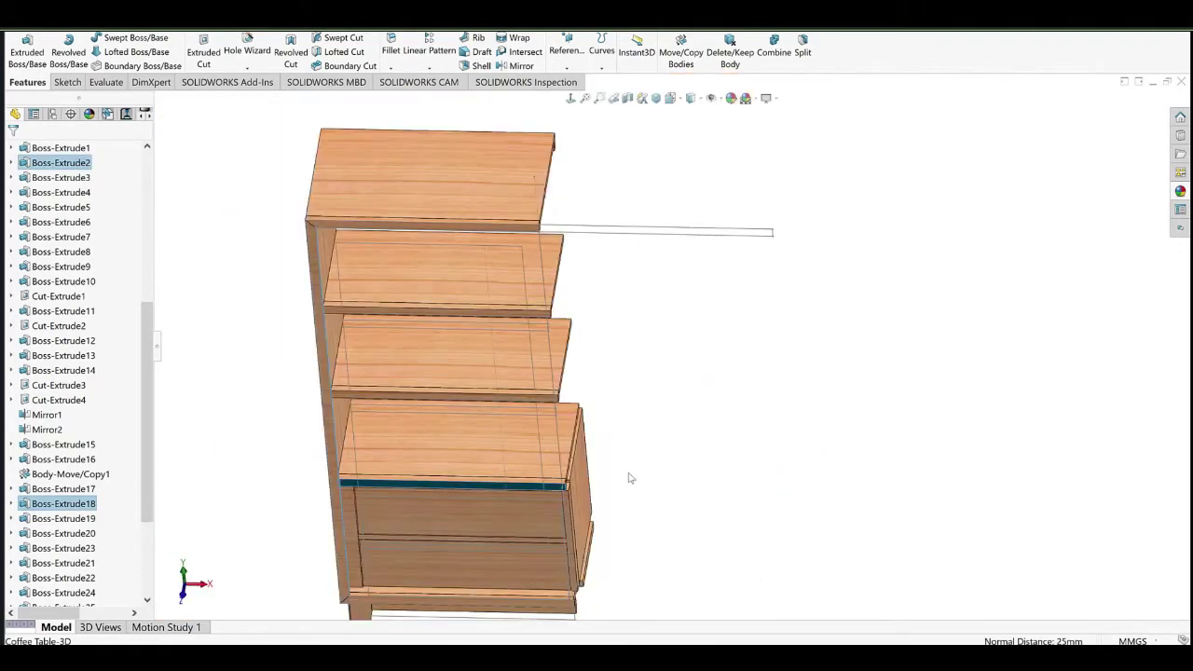
Roll the model history back to just before the first drawer mirror and hide Sketch1.
scroll(457, 550, "down", 3)
middle_click_drag(578, 332, 471, 297)
left_click(752, 342)
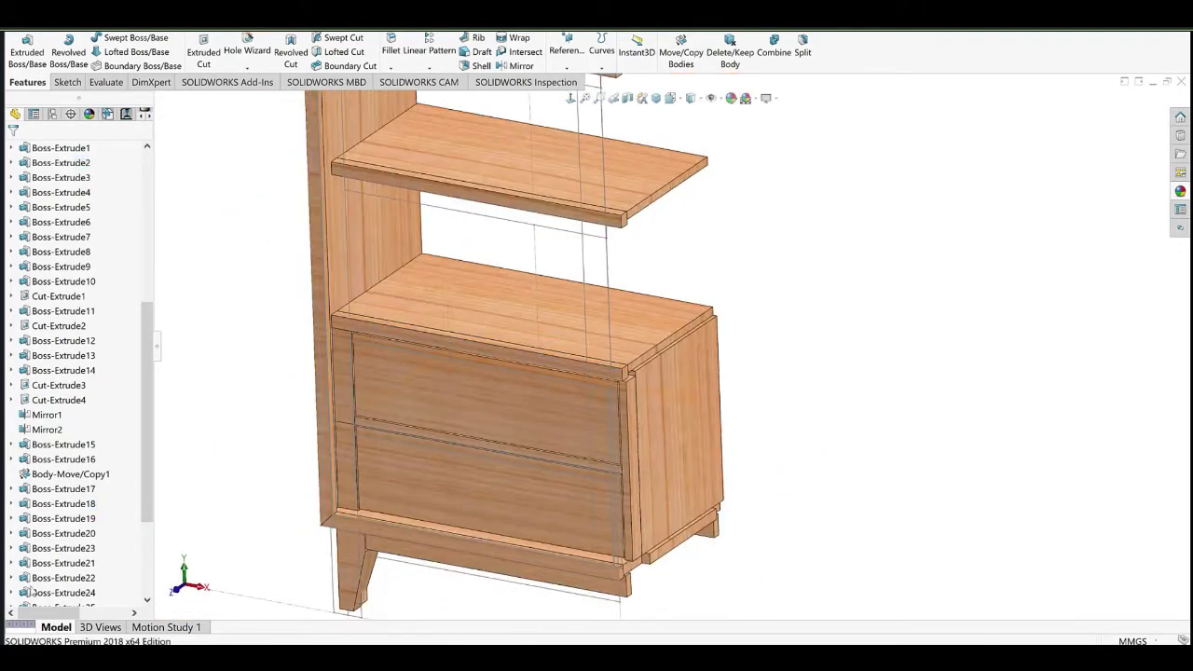
scroll(31, 593, "down", 3)
left_click(46, 563)
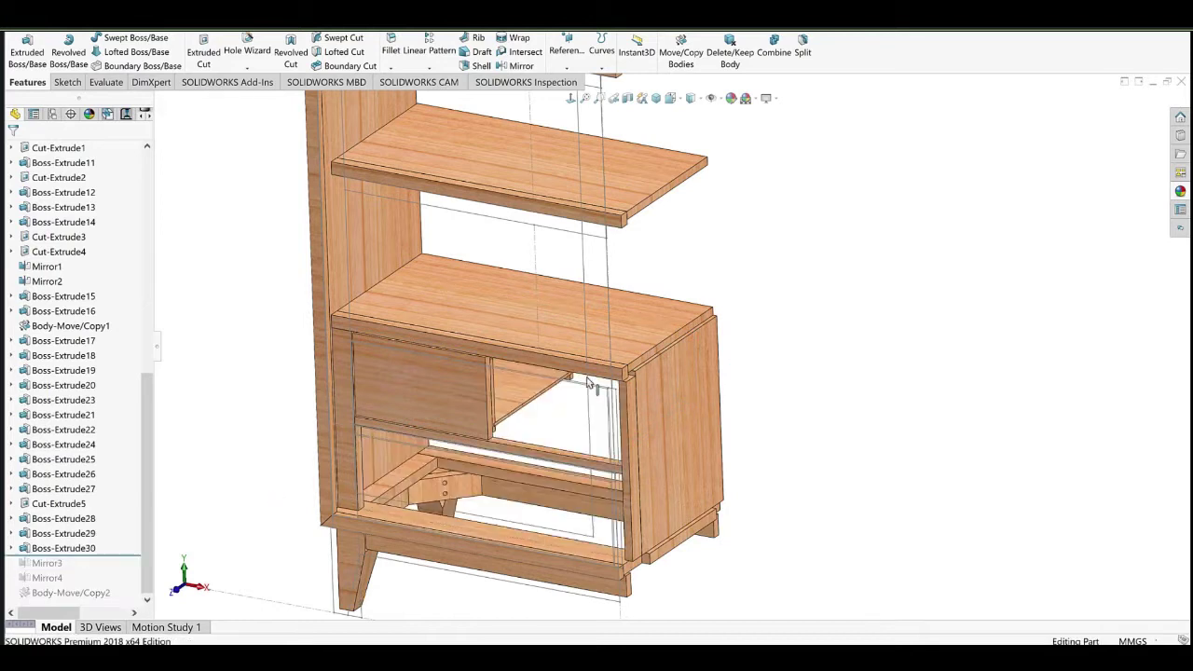
scroll(591, 384, "down", 1)
left_click(570, 383)
left_click(606, 363)
Sketch a closed profile of lines and an arc about 60 mm in radius near the drawer front's inner upper corner.
scroll(427, 363, "down", 6)
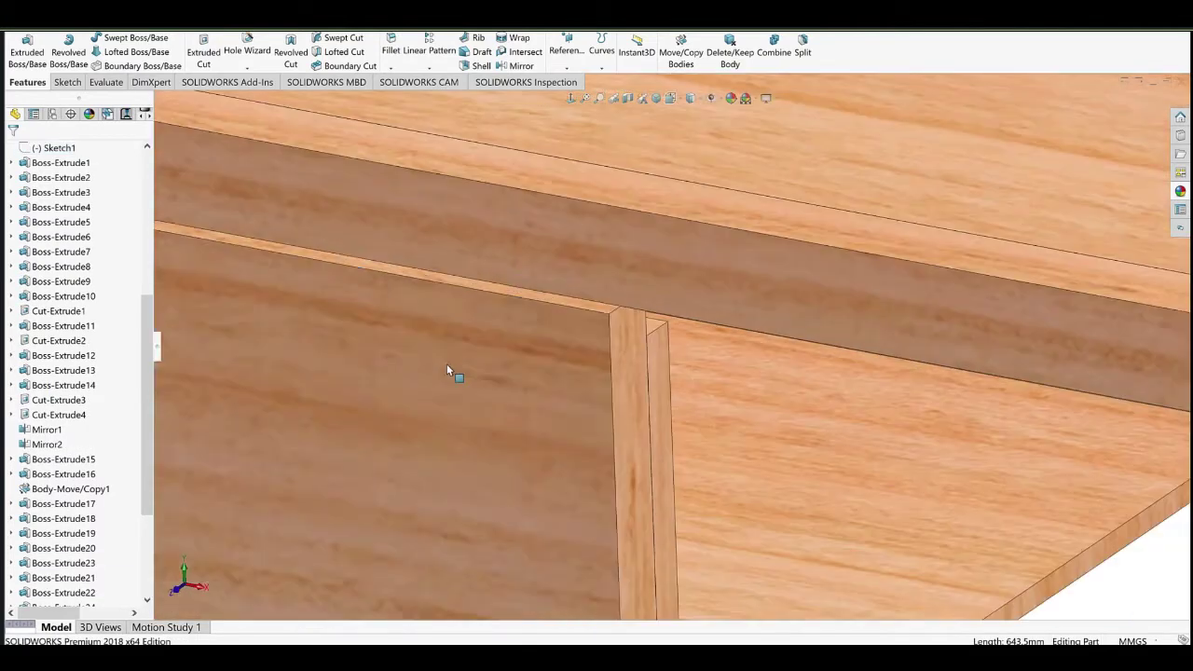
left_click(447, 363)
left_click(485, 342)
left_click(569, 99)
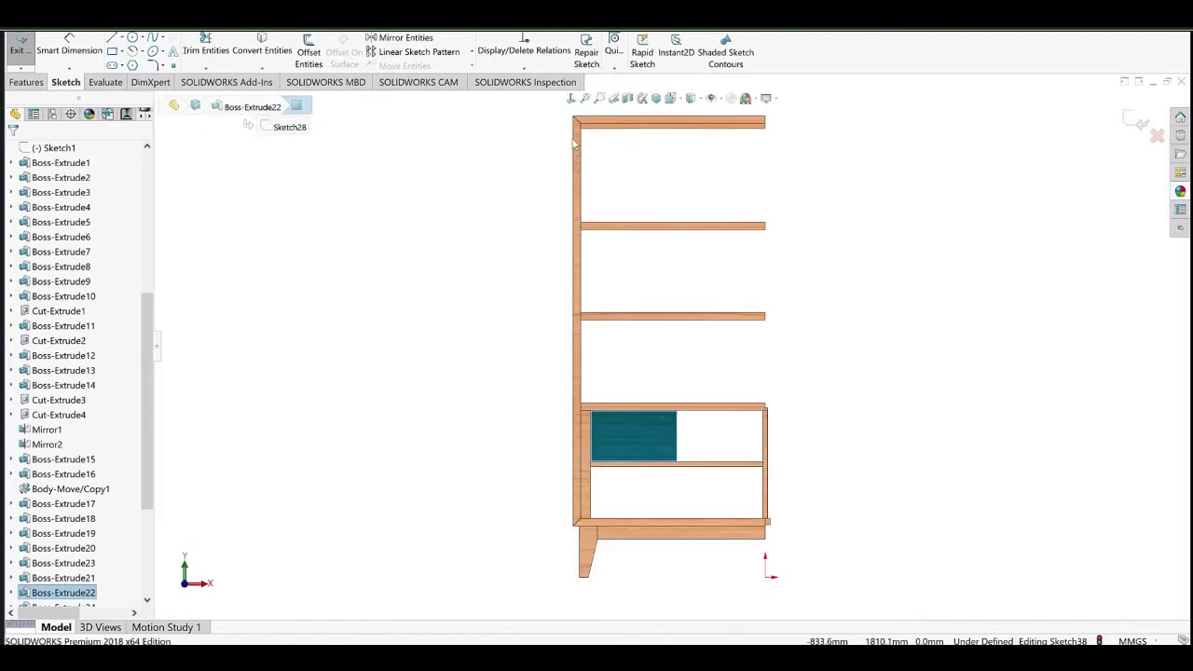
scroll(664, 423, "down", 7)
left_click(112, 39)
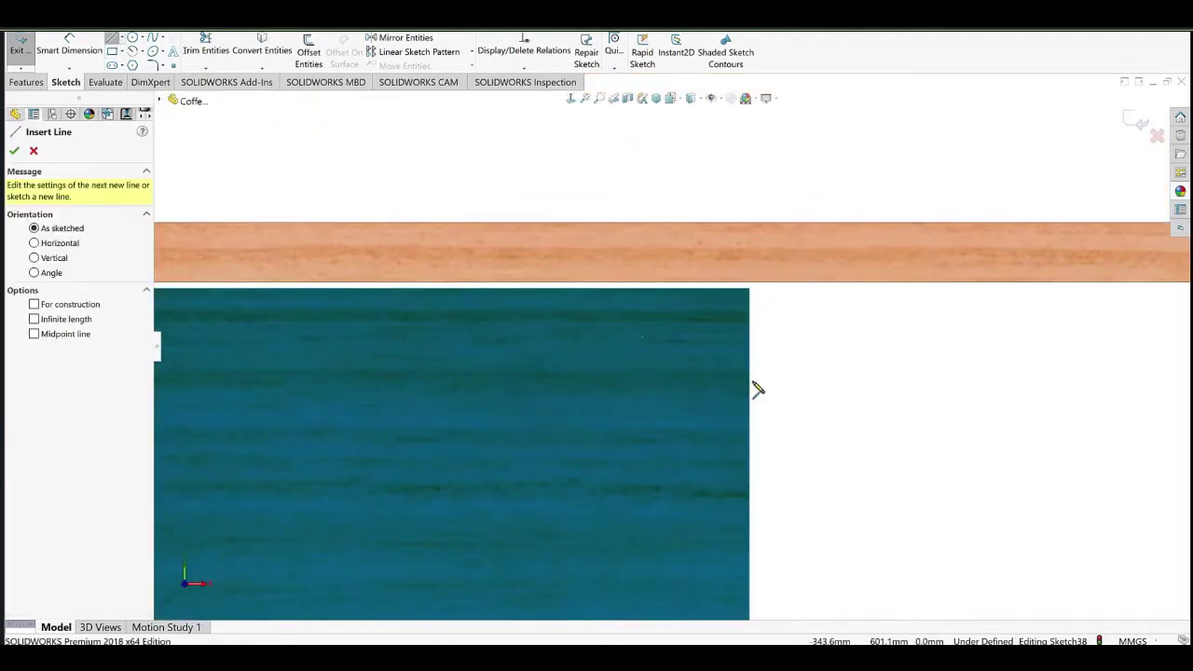
left_click(749, 380)
left_click(590, 381)
key("a")
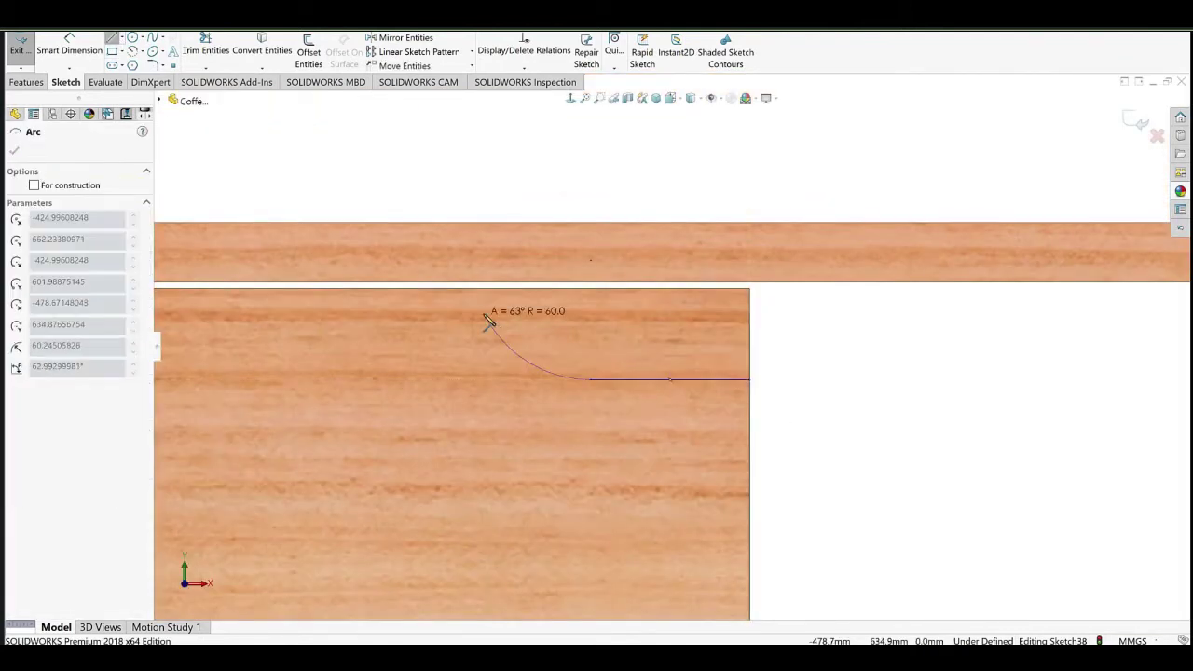
left_click(483, 316)
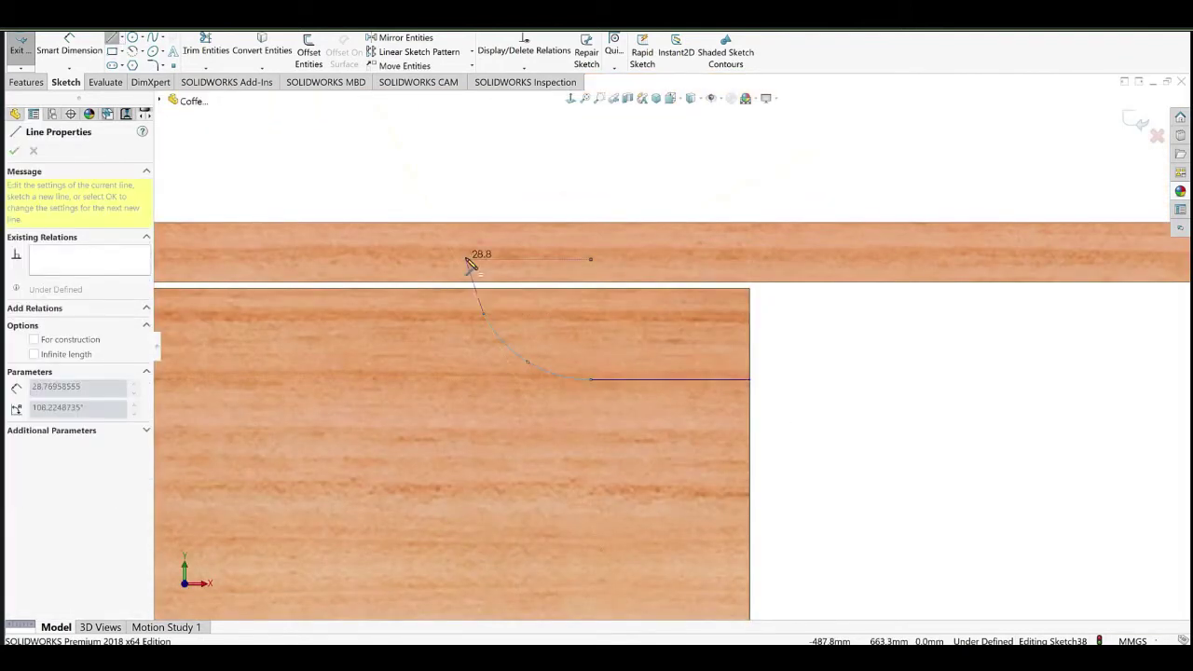
left_click(750, 315)
left_click(750, 380)
Dimension the profile's arc to a 60 mm radius and its lower straight edge to 50 mm.
left_click(71, 52)
left_click(528, 362)
left_click(510, 384)
type("60")
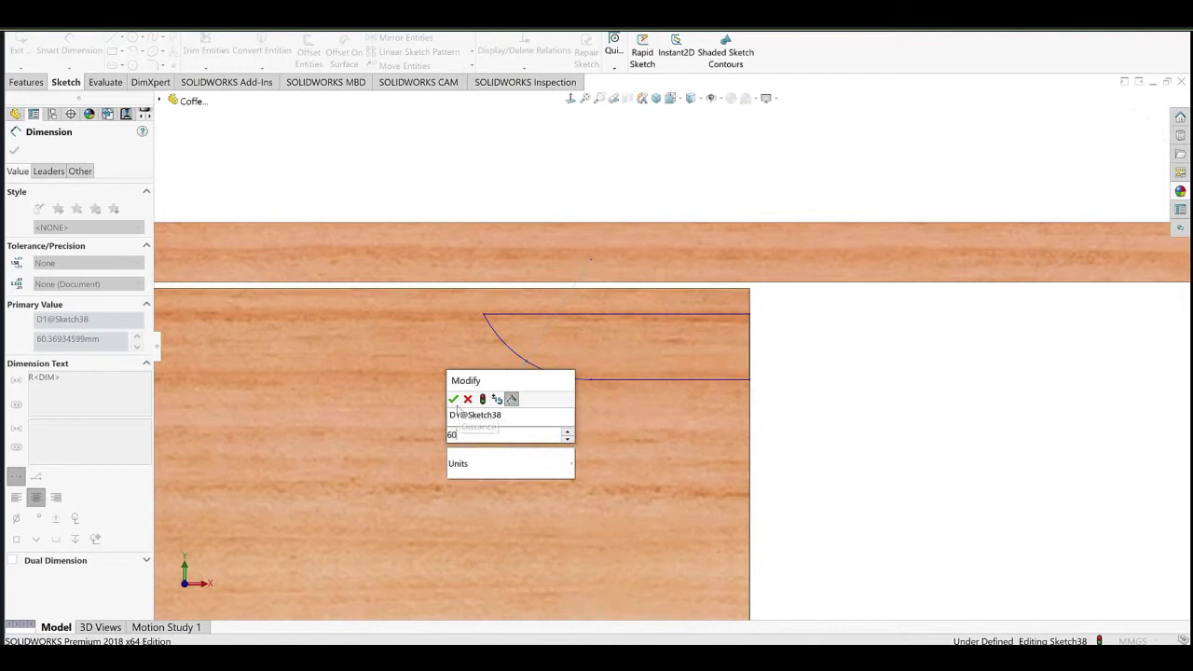
left_click(451, 401)
left_click(627, 380)
left_click(652, 417)
type("50")
left_click(611, 428)
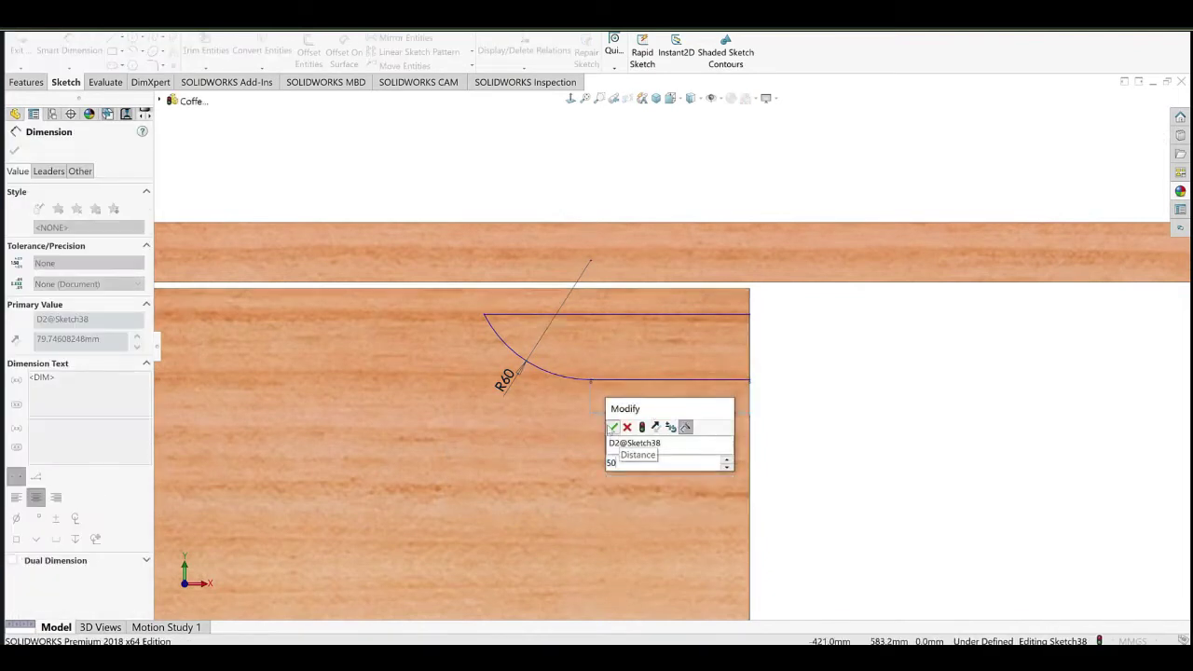
Dimension the profile's lower edge 30 mm below the drawer front's top edge.
left_click(734, 379)
left_click(737, 289)
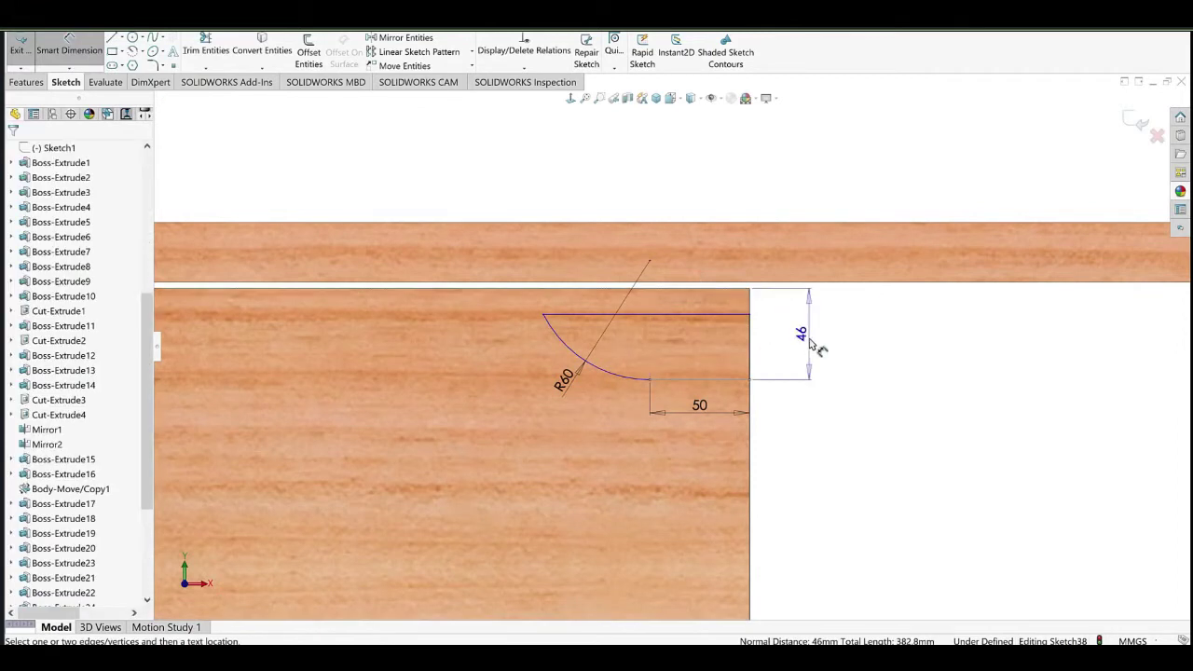
left_click(809, 340)
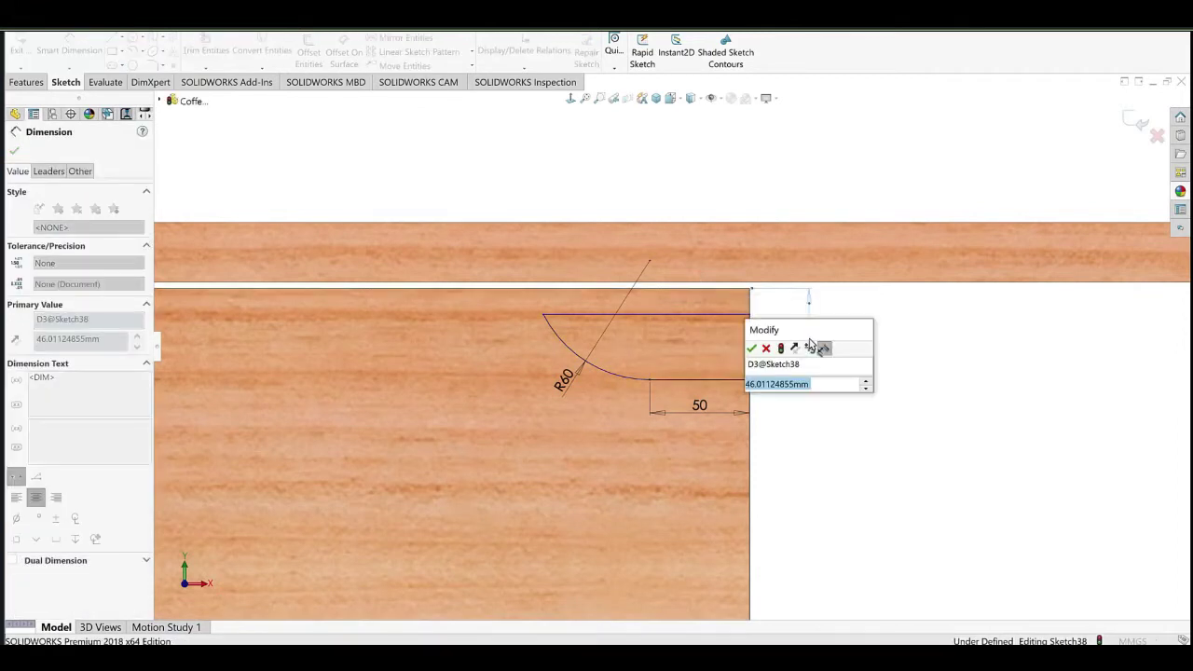
left_click(753, 349)
left_click(921, 420)
scroll(724, 324, "down", 3)
Stretch the profile upward so its upper line lies above the drawer front's top edge.
right_click(570, 204)
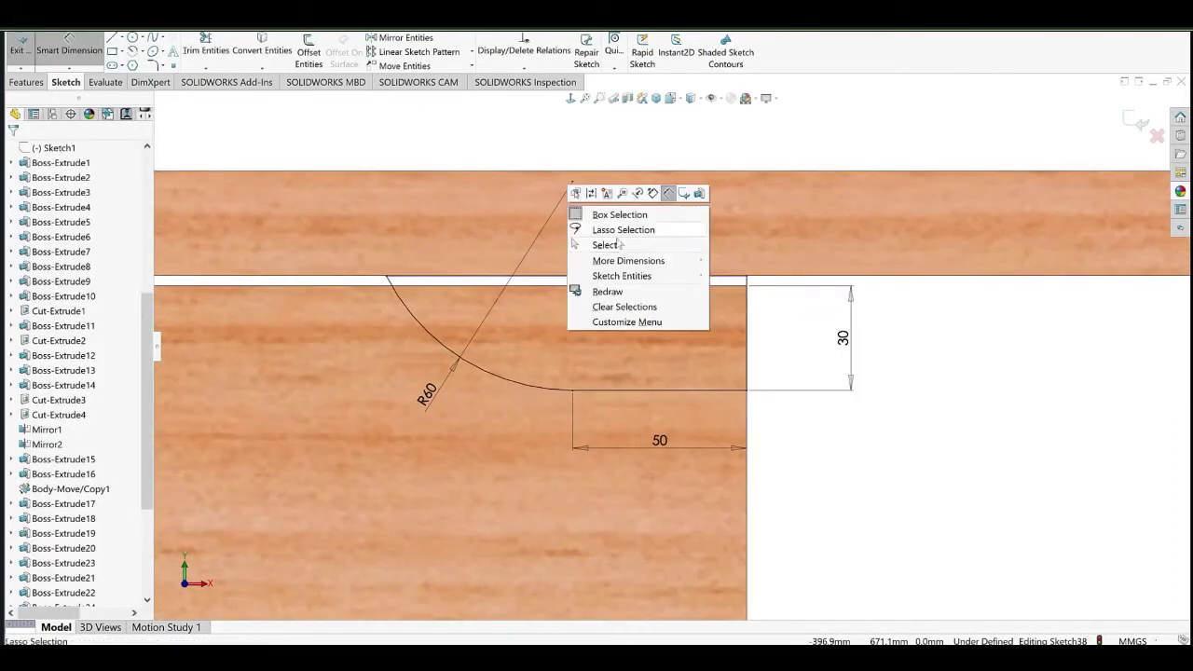
left_click(615, 244)
left_click_drag(746, 276, 746, 235)
scroll(688, 357, "up", 6)
middle_click_drag(688, 357, 660, 364)
scroll(663, 364, "down", 3)
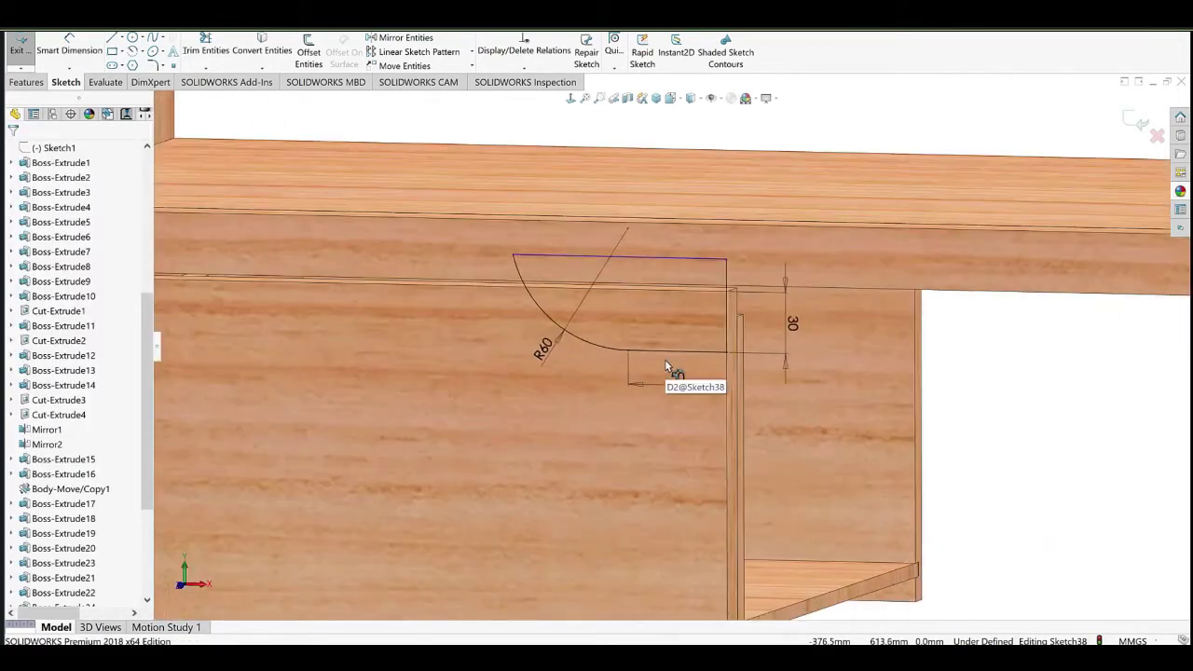
Cut the profile 15 mm deep through the drawer front with Extruded Cut.
left_click(42, 83)
left_click(204, 51)
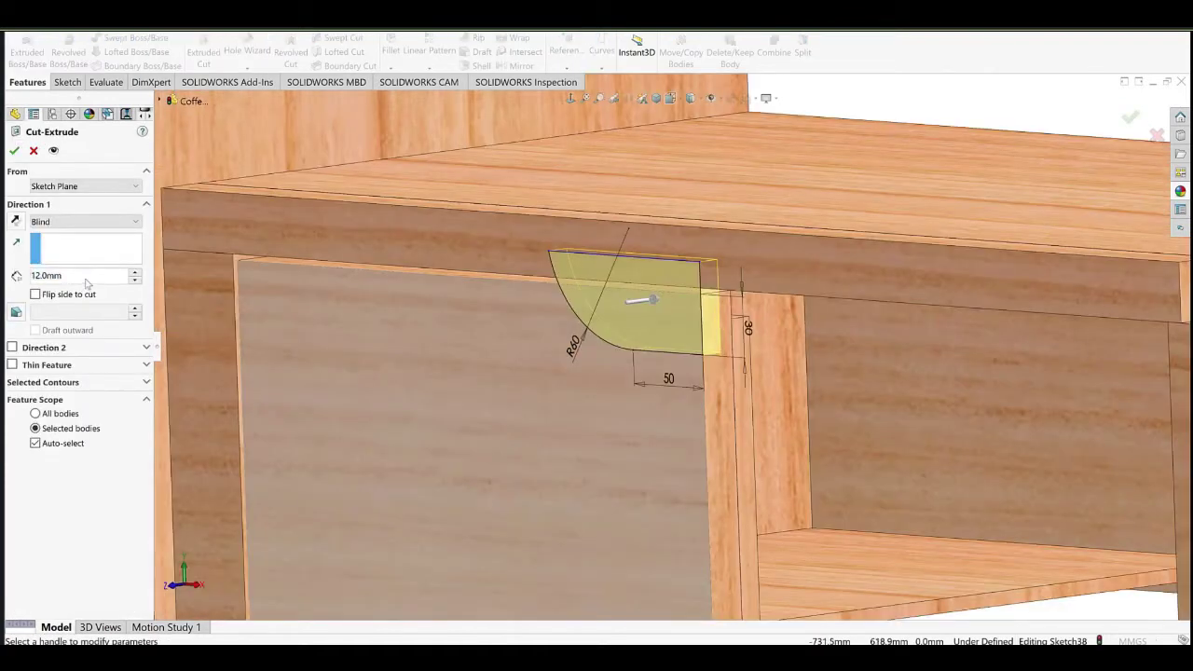
type("15")
key("Return")
key("Return")
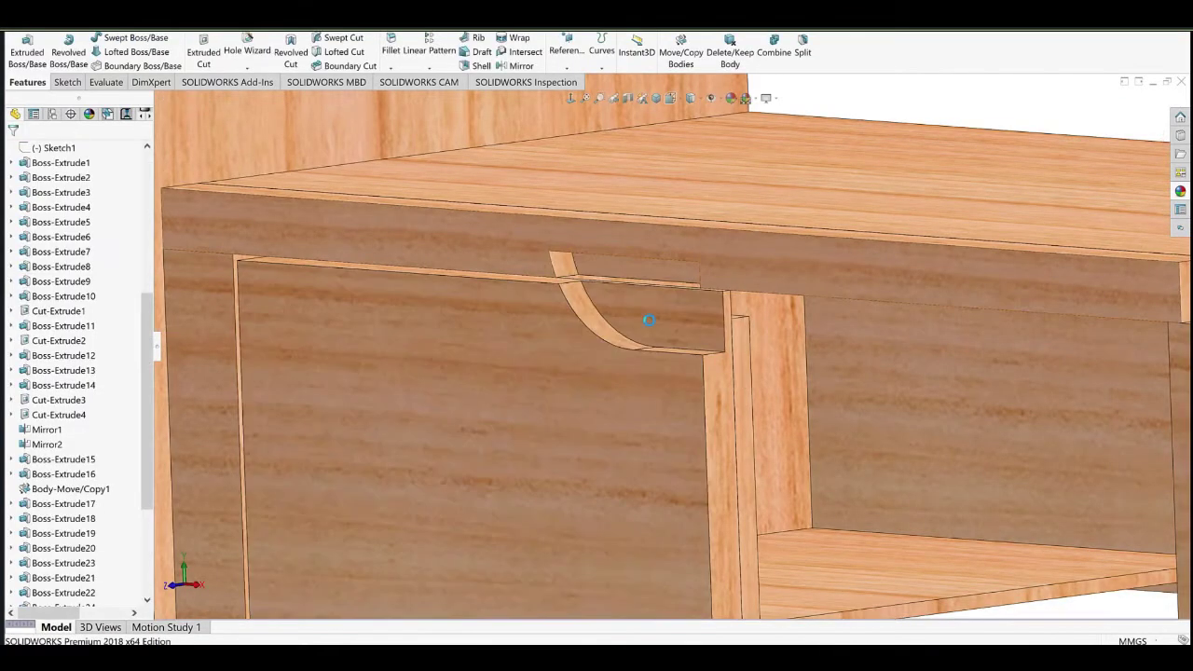
Exclude the edging above the drawer from the handle cut's feature scope, leaving only the drawer front selected.
left_click(643, 319)
left_click(665, 283)
left_click(107, 472)
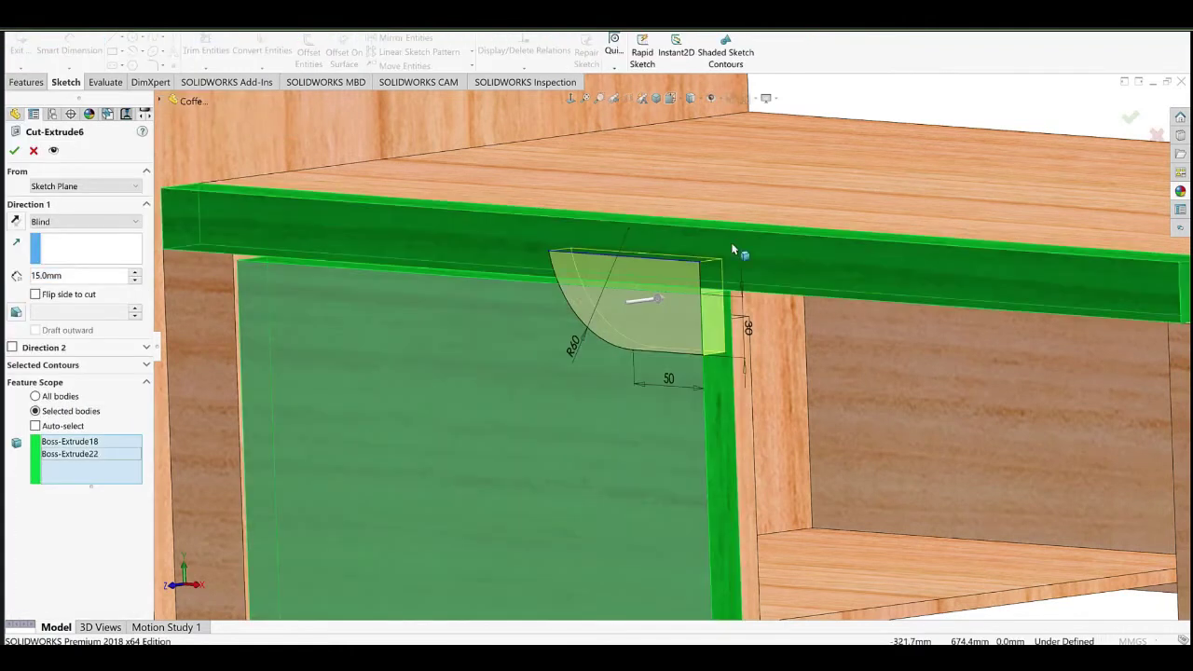
left_click(735, 248)
left_click(15, 151)
Measure the normal distance between the drawer front's top face and the flat lower face of the handle cutout.
mouse_move(570, 307)
middle_mouse_down()
mouse_move(658, 326)
mouse_move(624, 347)
mouse_move(553, 324)
middle_mouse_up()
scroll(690, 350, "down", 2)
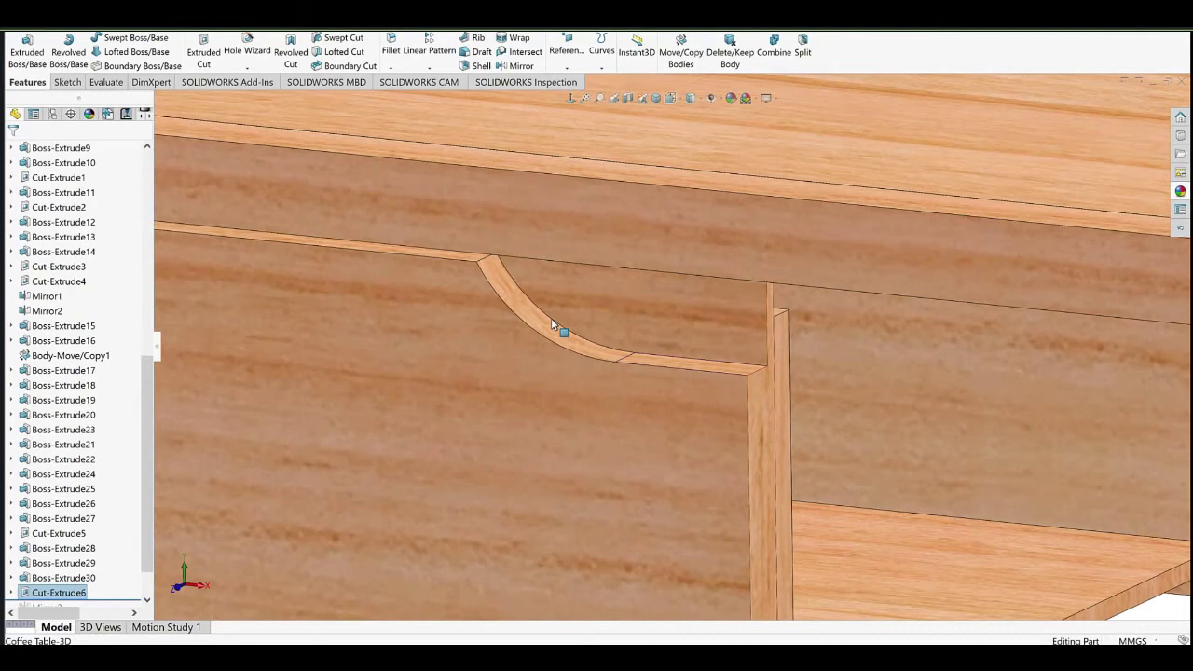
left_click(463, 261)
left_click(716, 369, "ctrl")
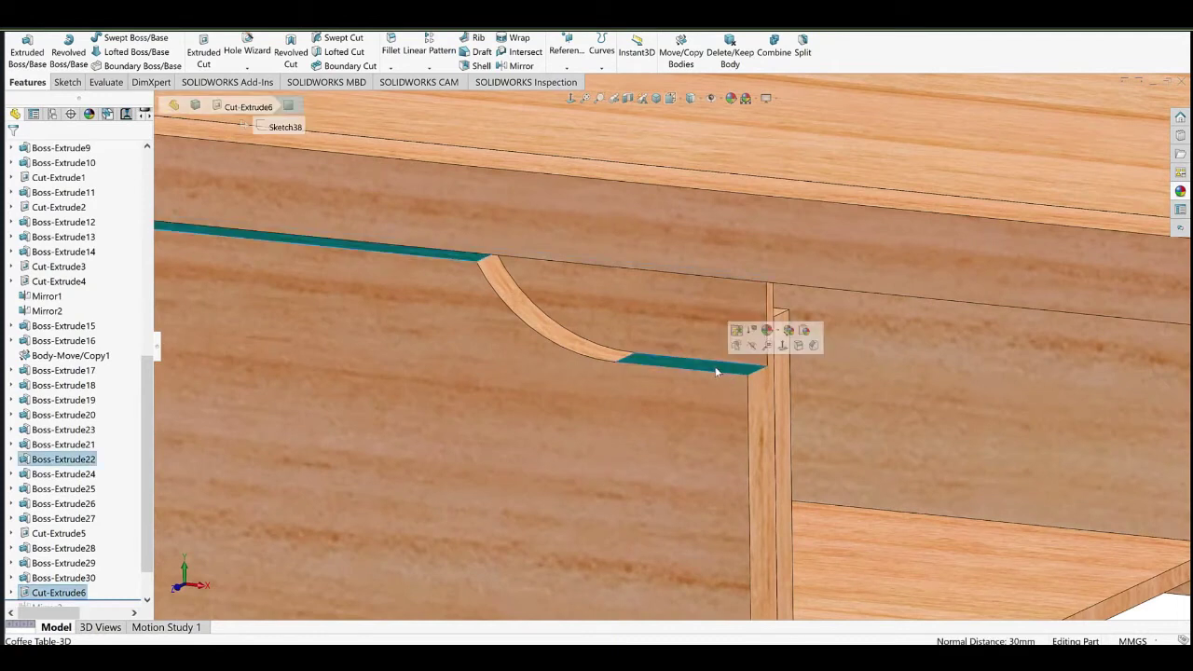
scroll(712, 369, "up", 8)
middle_click_drag(708, 369, 623, 321)
scroll(623, 322, "down", 8)
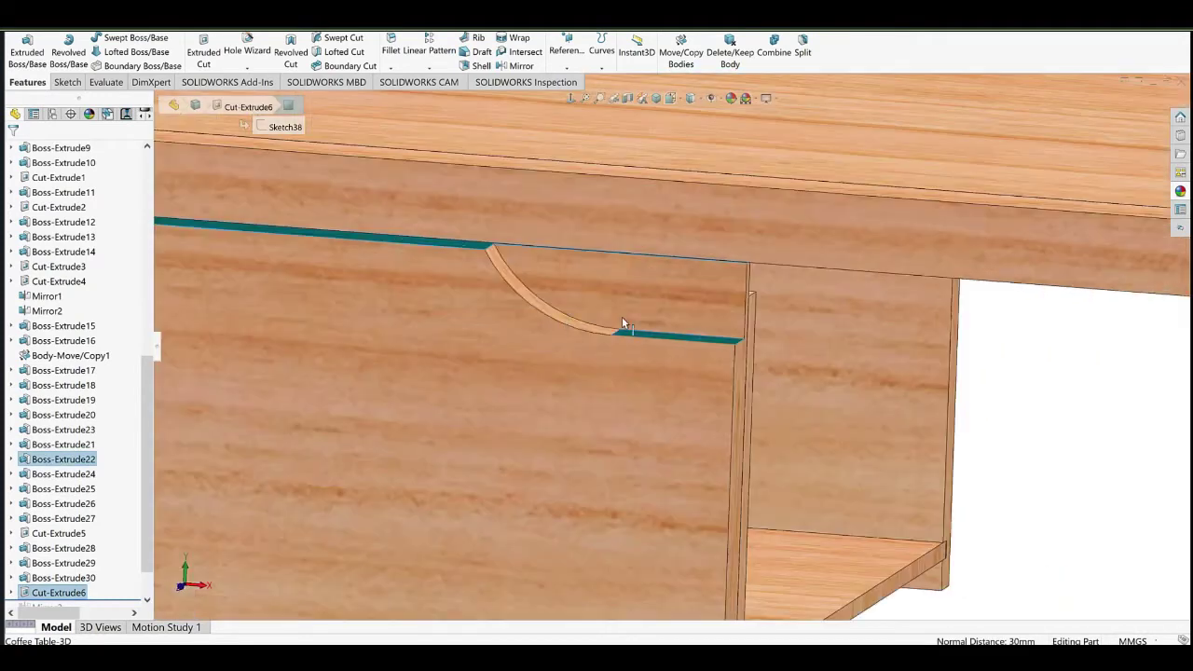
Set the handle cutout's height below the drawer front's top edge to 25 mm.
double_click(562, 320)
double_click(806, 311)
type("25")
left_click(750, 325)
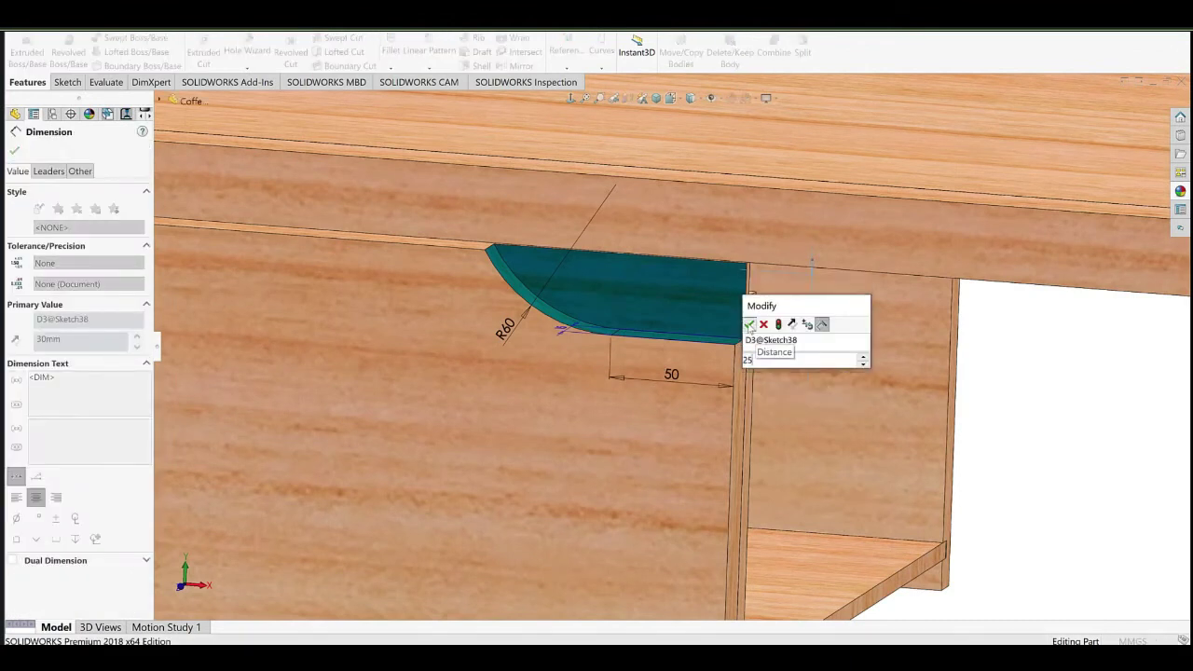
left_click(1143, 453)
Start a sketch on the drawer front and offset the cutout's curved and straight lower edges outward by 5 mm.
mouse_move(670, 305)
middle_mouse_down()
mouse_move(643, 367)
mouse_move(546, 379)
mouse_move(587, 393)
middle_mouse_up()
scroll(656, 333, "down", 3)
left_click(588, 442)
left_click(637, 423)
left_click(592, 401)
left_click(547, 396, "ctrl")
left_click(307, 46)
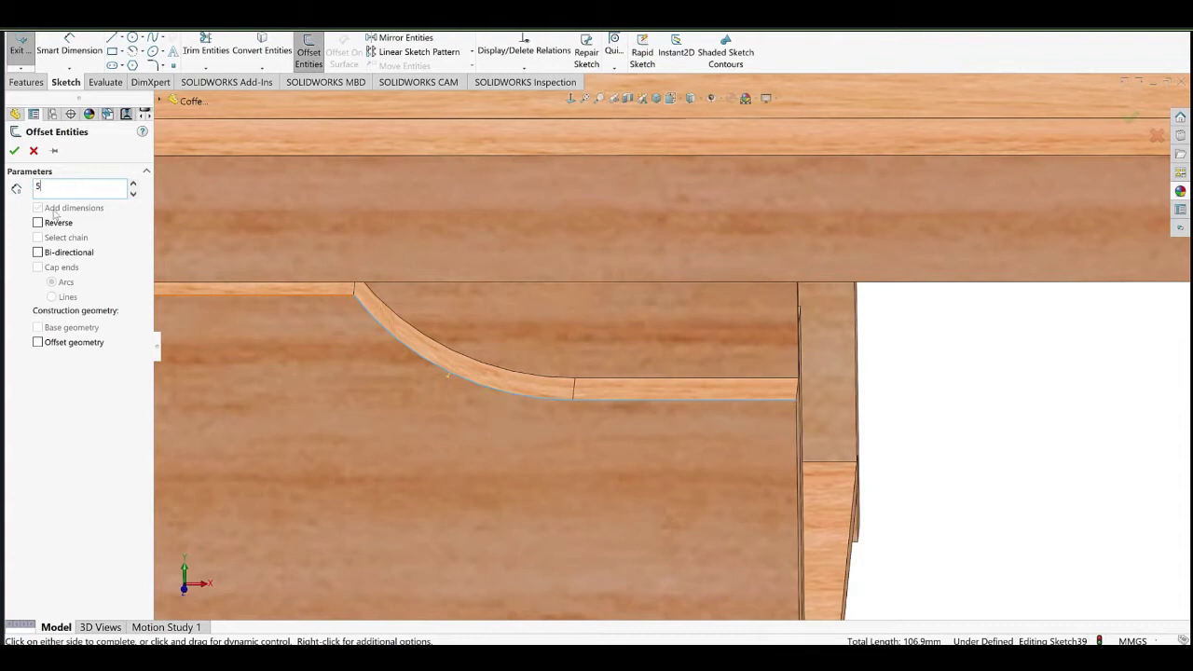
key("Return")
Extend both ends of the offset curve beyond the drawer front and close it with lines above and beside it.
left_click_drag(335, 306, 303, 229)
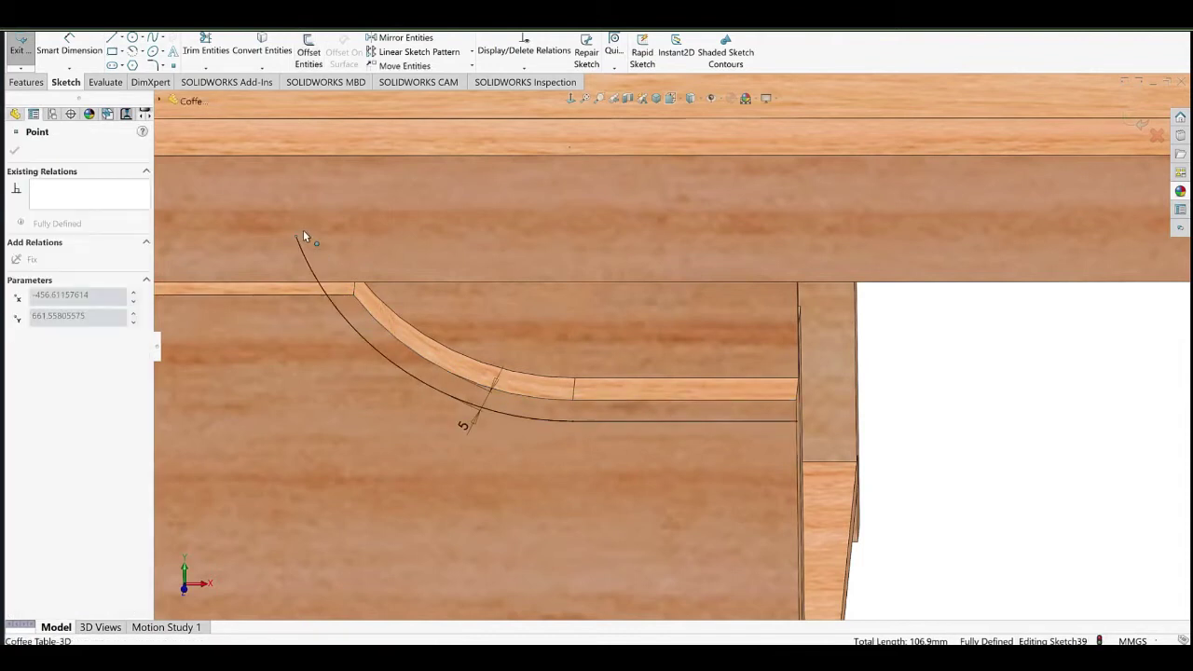
left_click_drag(796, 422, 926, 421)
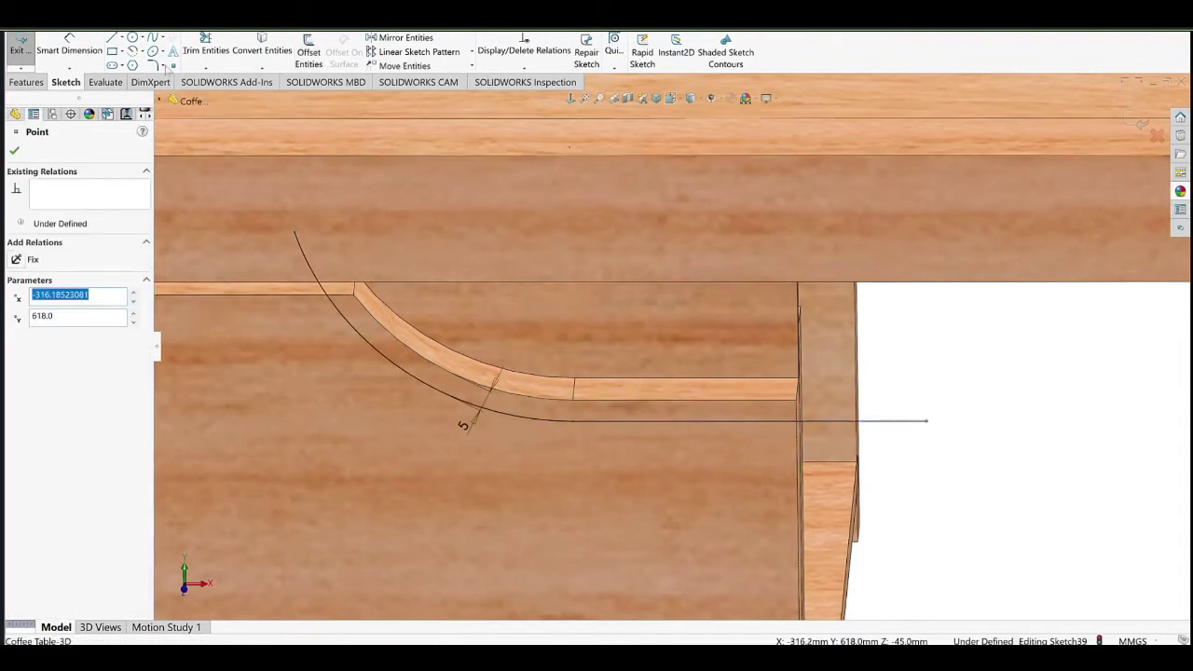
left_click(112, 39)
left_click(295, 232)
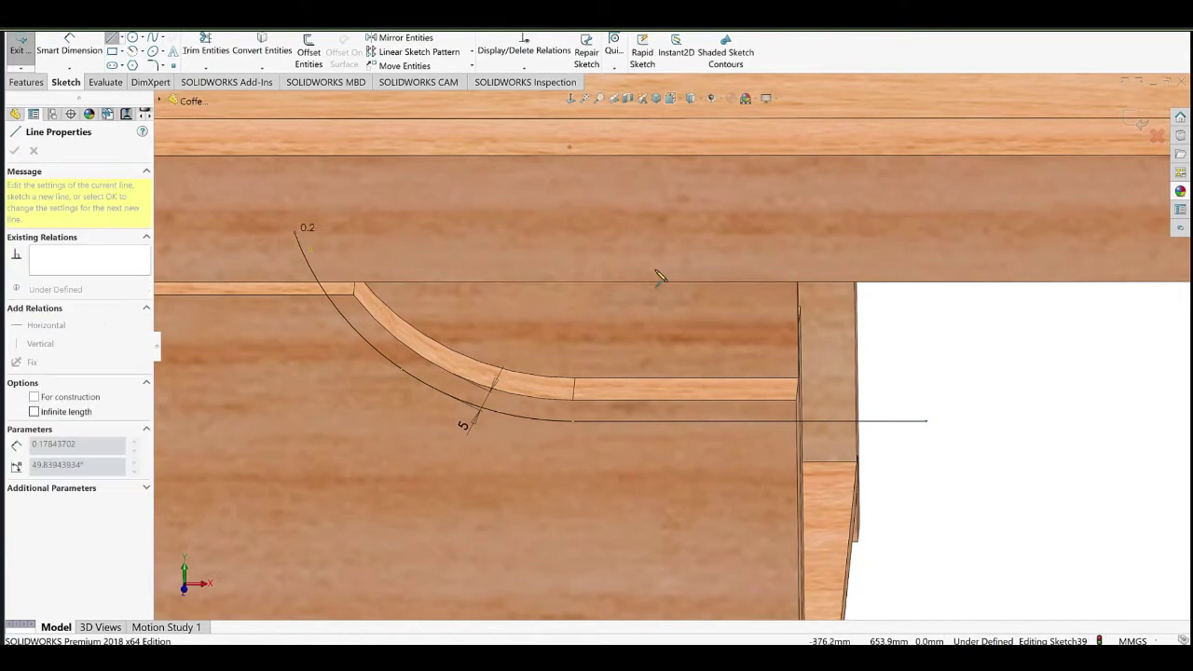
left_click(925, 227)
left_click(926, 421)
right_click(728, 194)
left_click(765, 209)
Try to extrude the offset profile 10 mm into the drawer front as a boss.
scroll(711, 316, "up", 1)
mouse_move(711, 316)
middle_mouse_down()
mouse_move(627, 277)
mouse_move(753, 362)
middle_mouse_up()
left_click(28, 82)
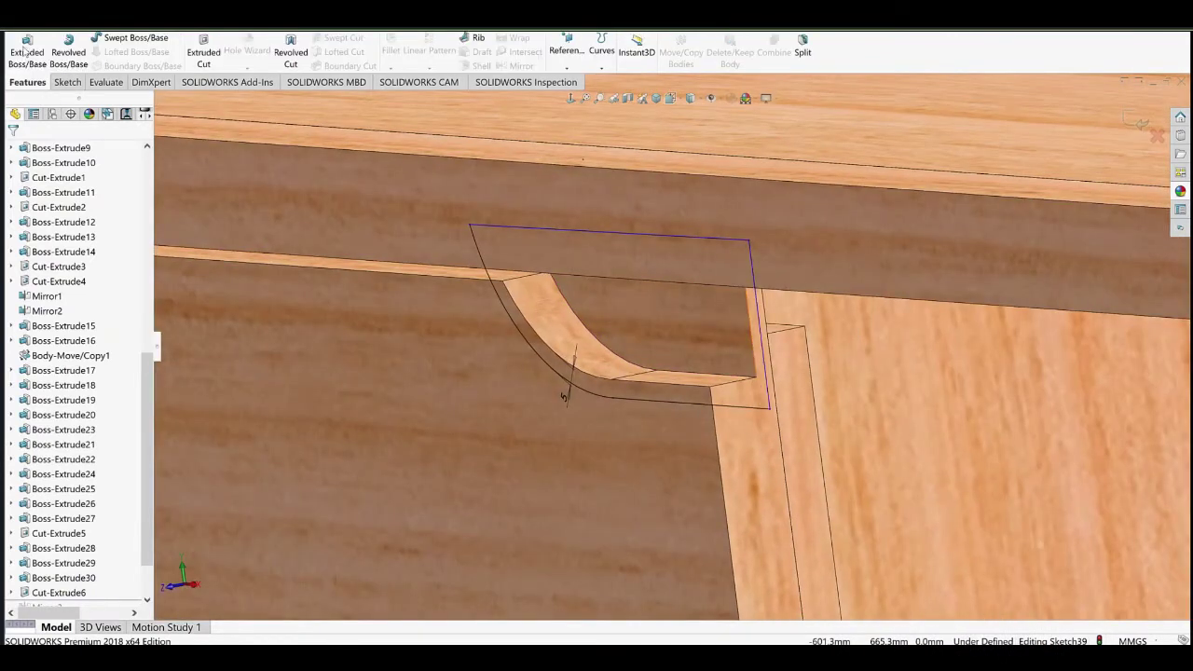
left_click(25, 50)
left_click(68, 279)
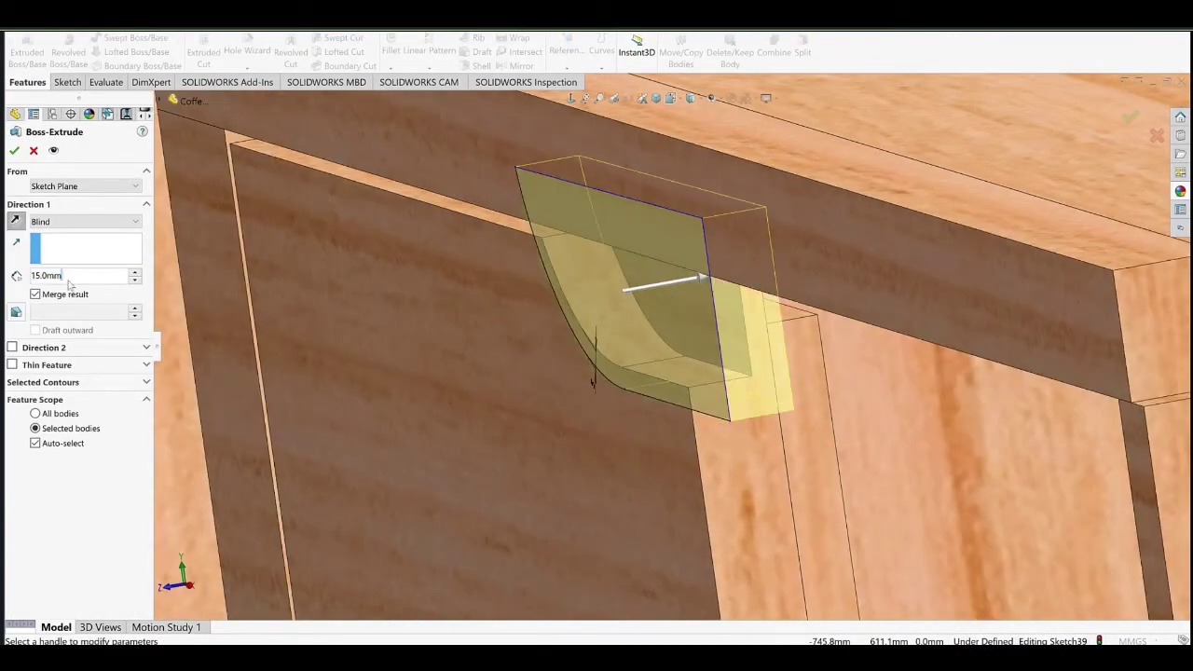
key("Return")
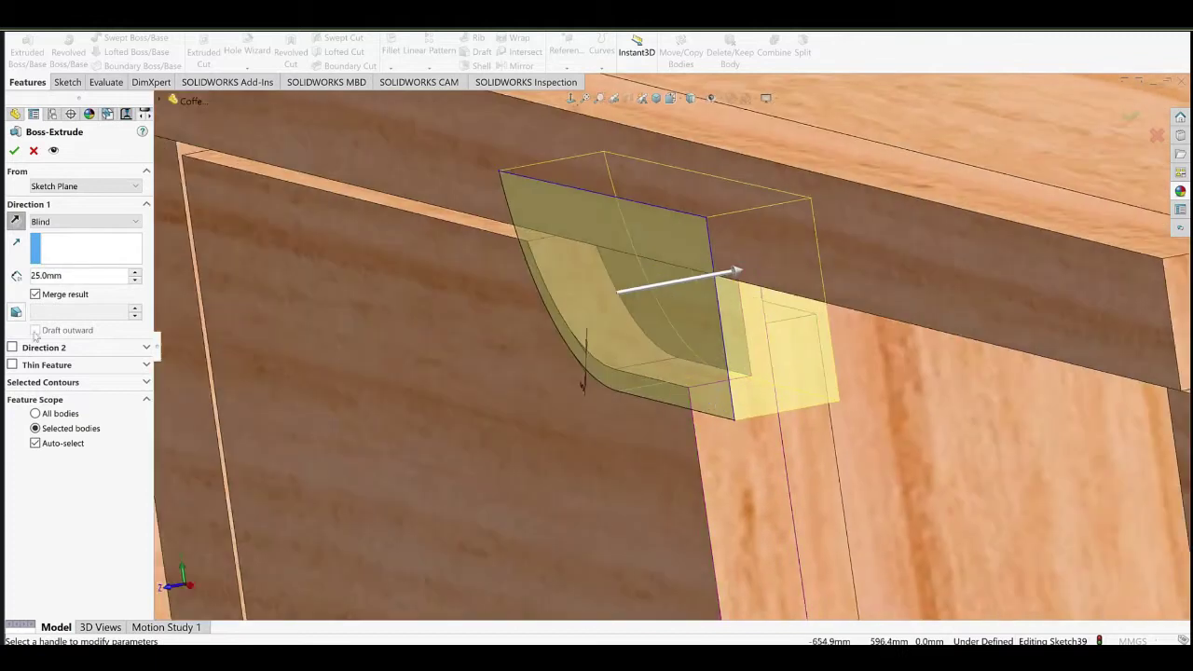
type("10")
key("Return")
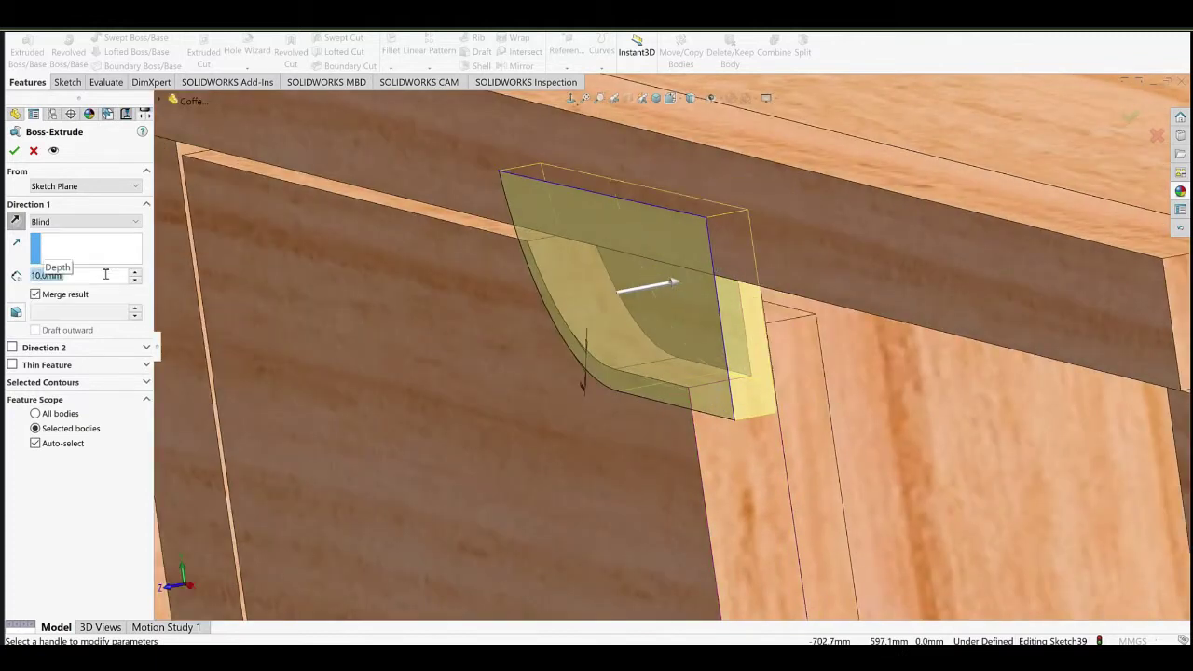
Try starting the boss extrusion at a 5 mm offset behind the sketch plane.
left_click(84, 185)
left_click(136, 204)
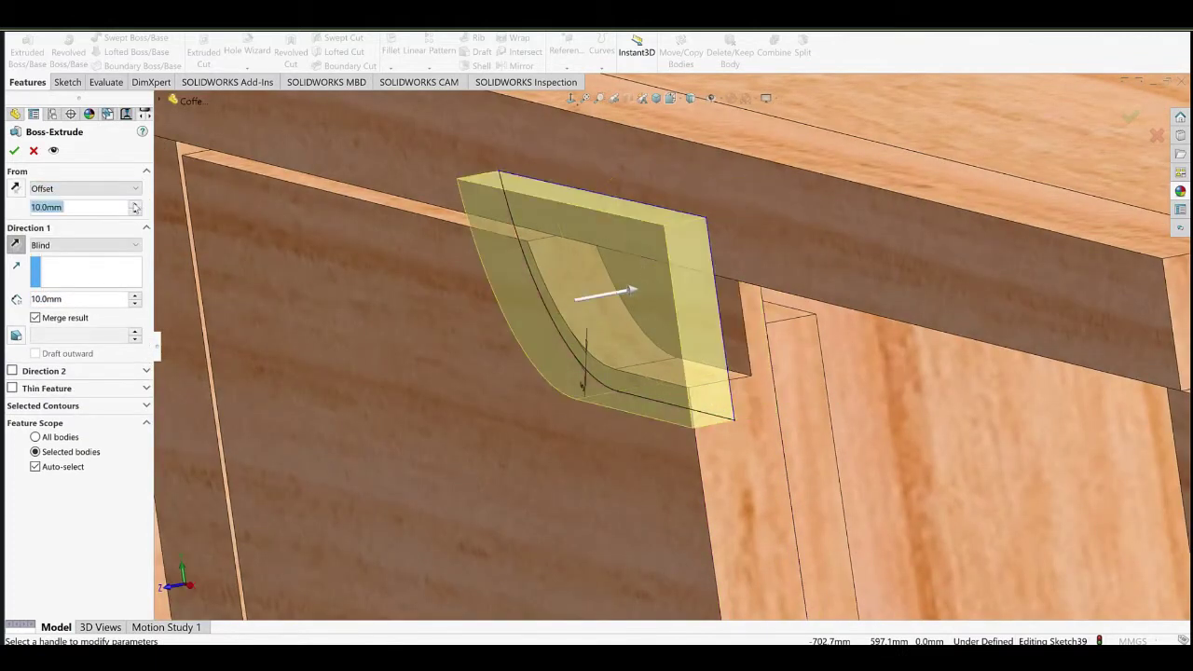
left_click(15, 188)
double_click(79, 210)
type("5")
key("Return")
middle_click_drag(639, 339, 585, 389)
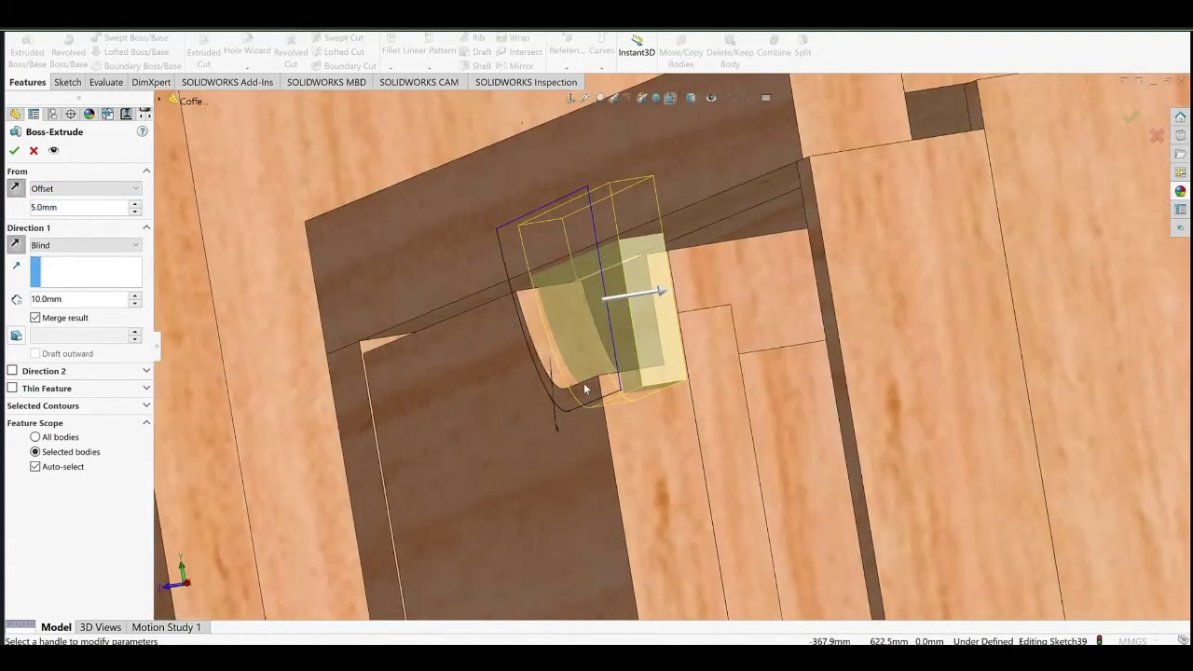
Try the 10 mm boss extrusion from the sketch plane, directed inward and merged only with the drawer front.
left_click(16, 245)
left_click(44, 190)
left_click(55, 201)
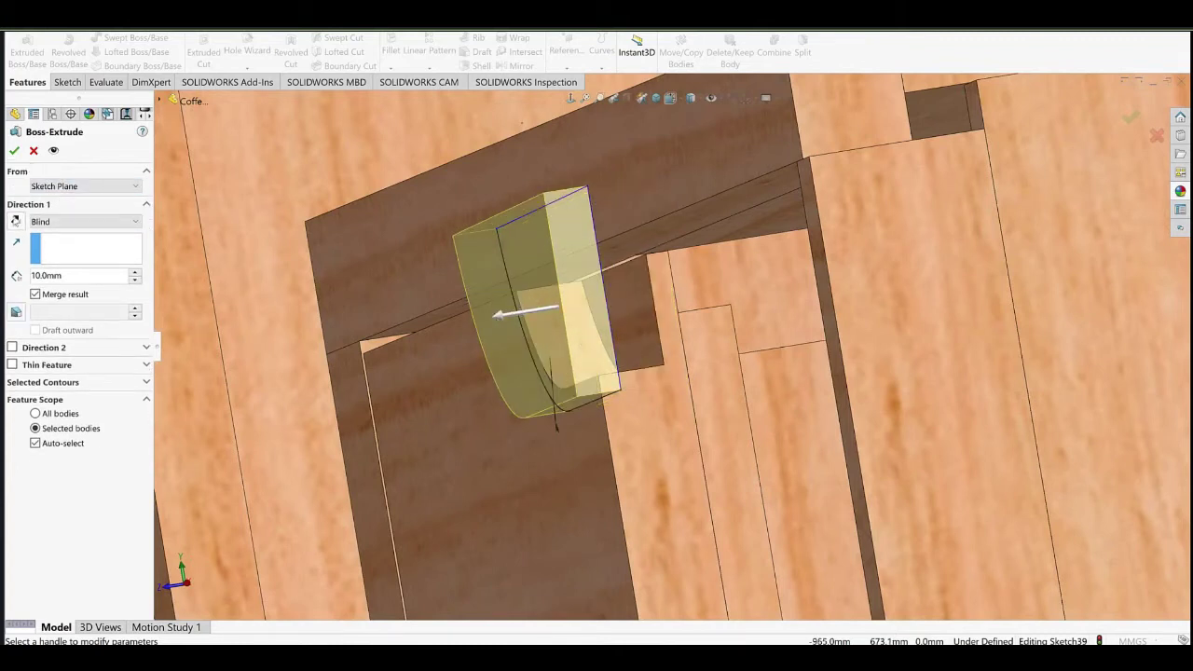
left_click(15, 221)
left_click(63, 446)
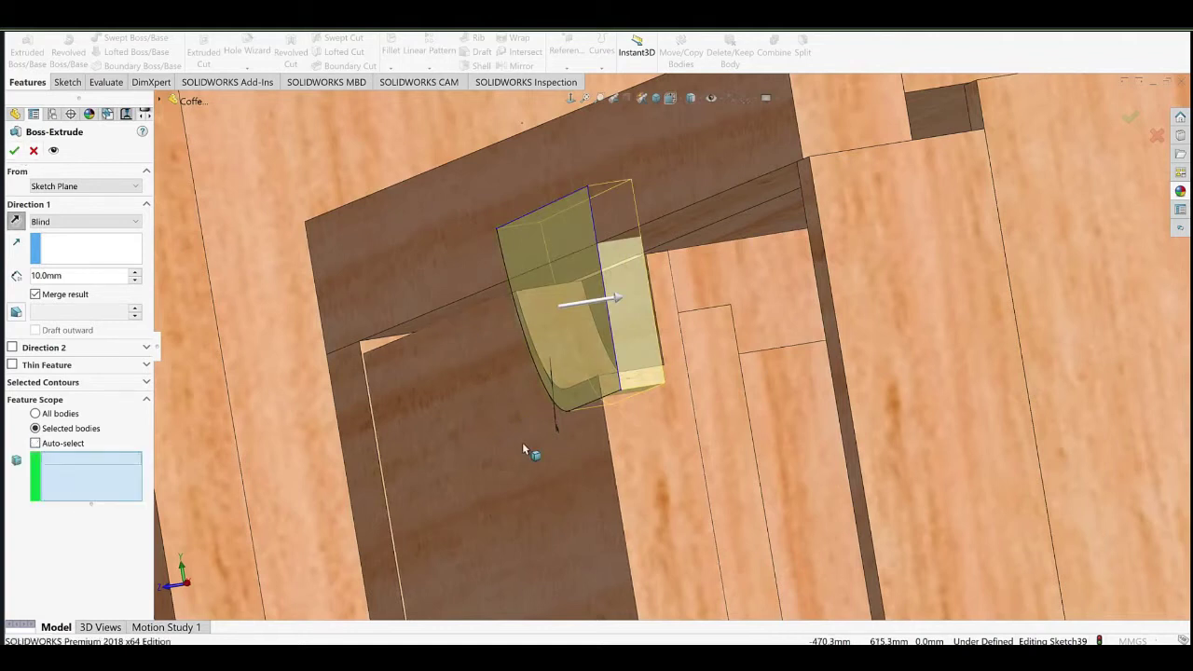
left_click(522, 443)
left_click(15, 150)
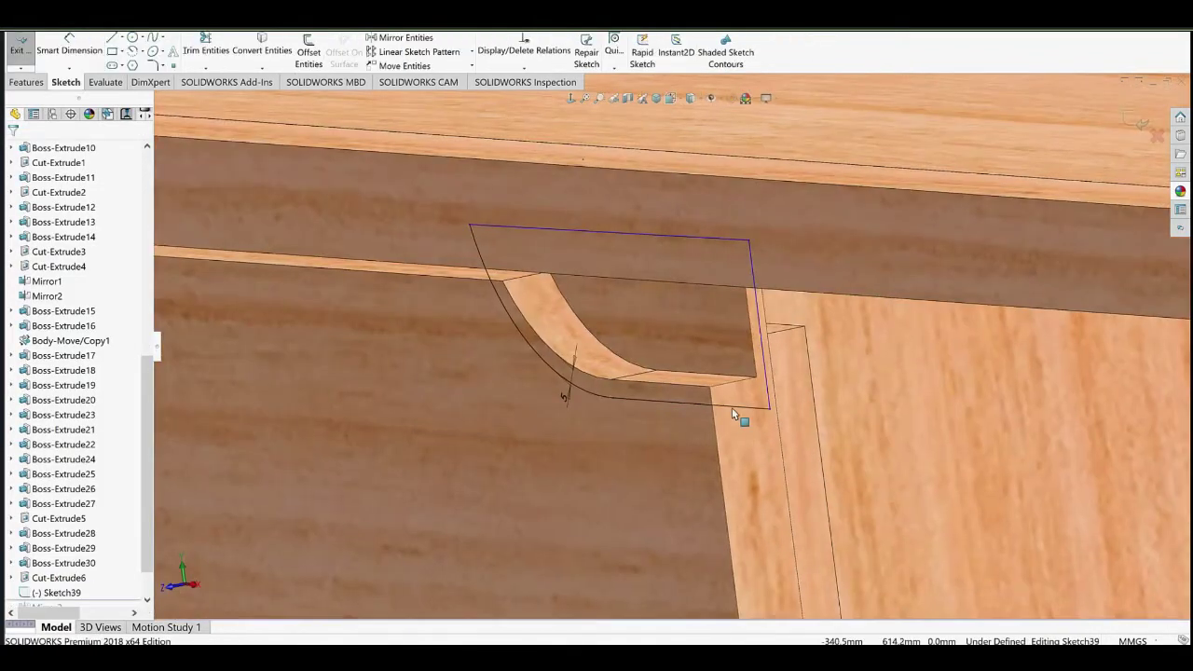
Exit the offset profile sketch and move its sketch plane to the recessed face behind the handle cutout.
left_click(708, 404)
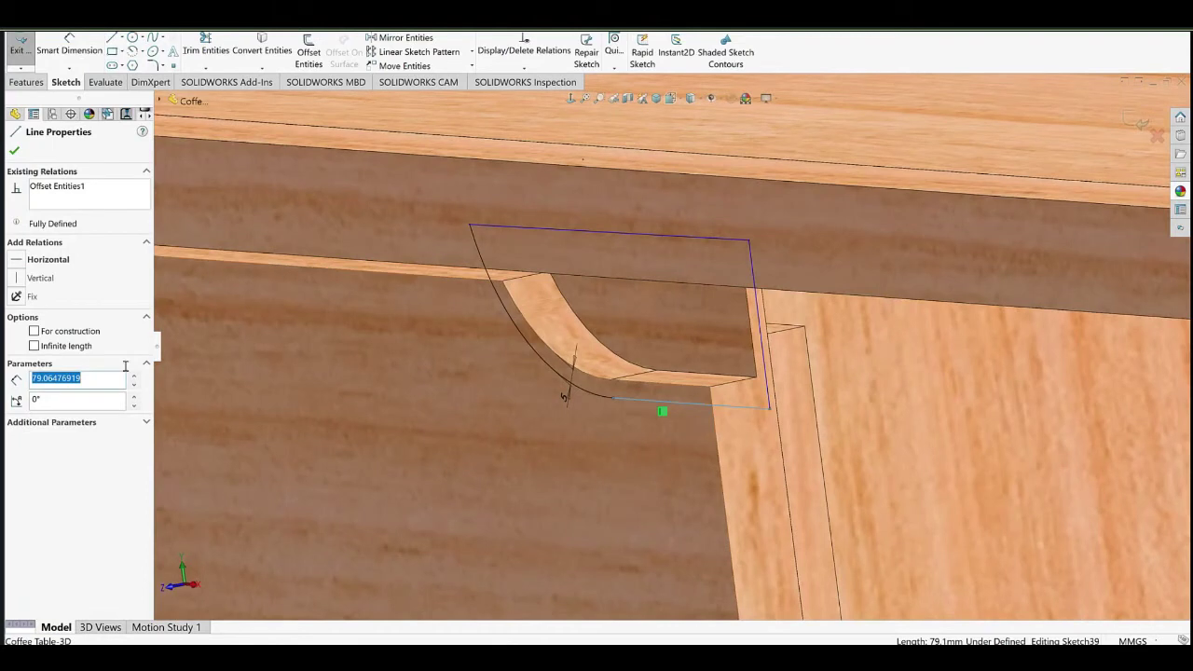
left_click(21, 49)
left_click(640, 400)
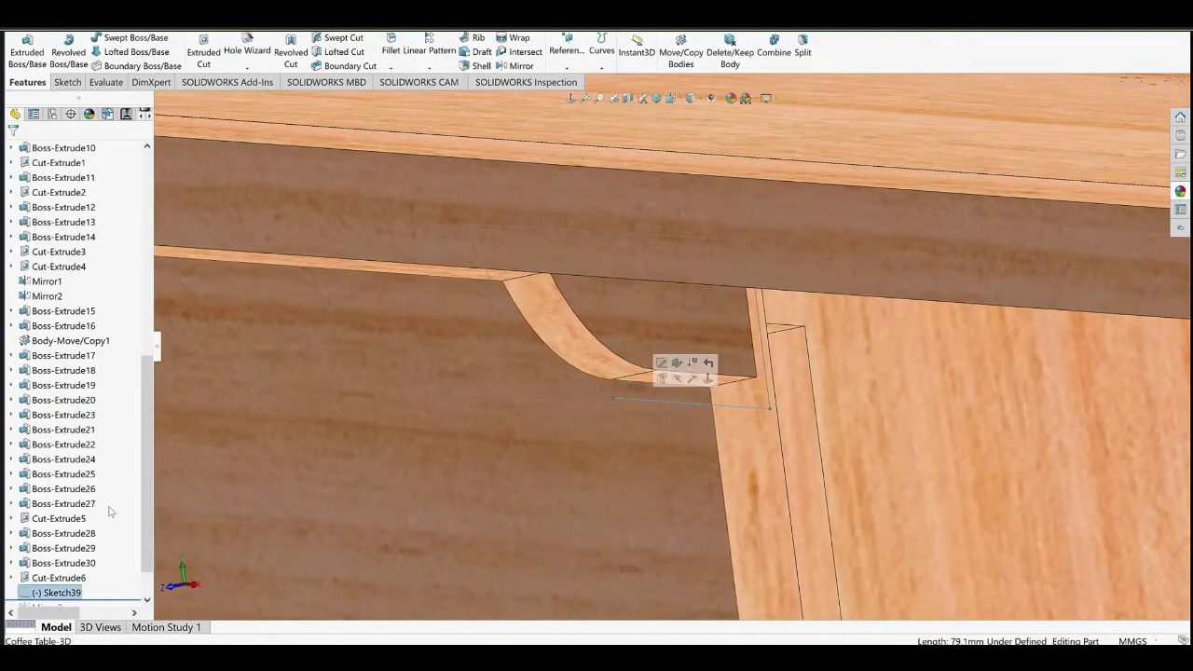
scroll(110, 510, "down", 1)
right_click(63, 549)
left_click(84, 390)
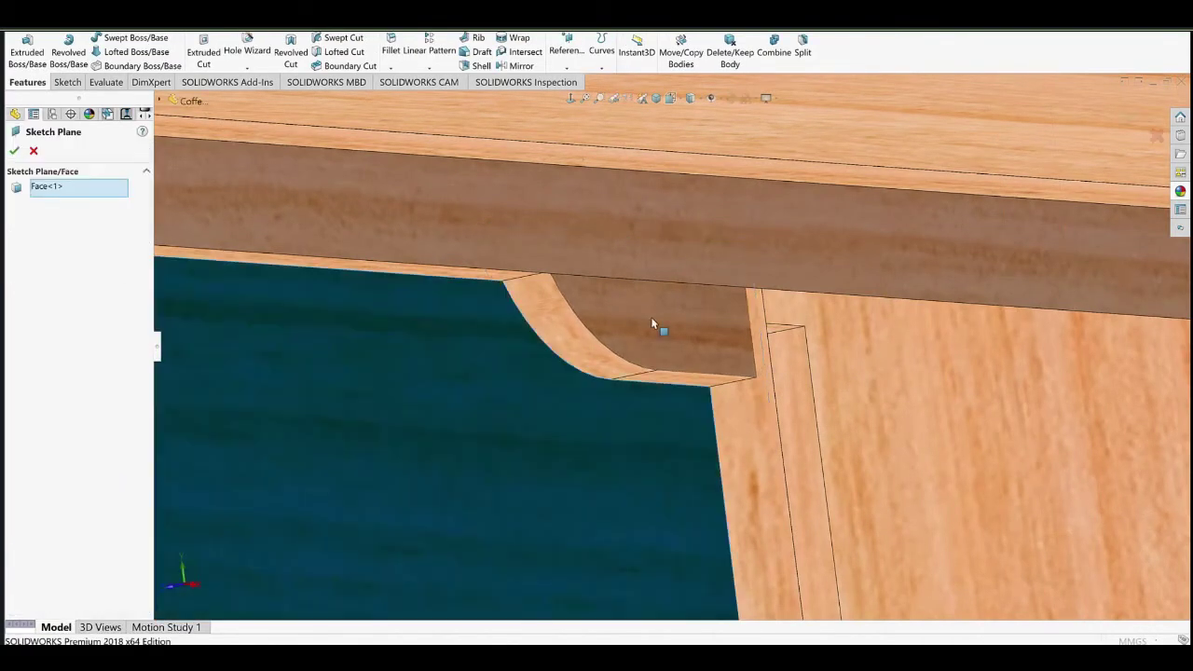
left_click(651, 316)
left_click(14, 152)
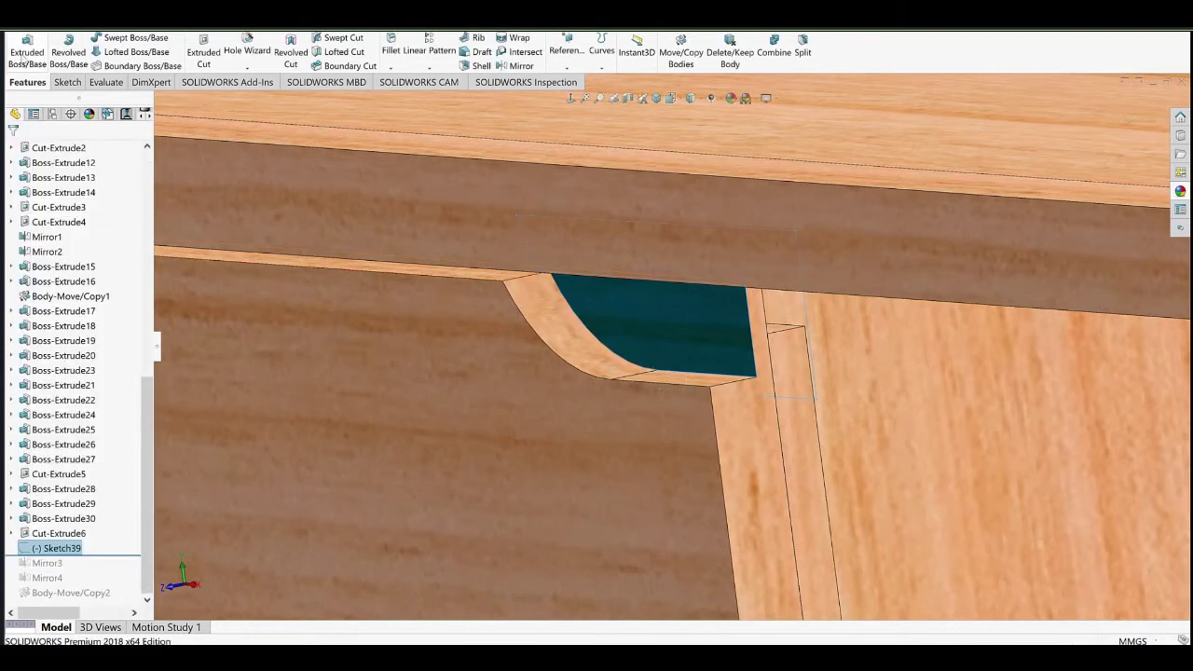
Cut the offset handle profile 10 mm from its sketch plane in the reversed direction, affecting only the drawer front body.
left_click(203, 46)
left_click(16, 222)
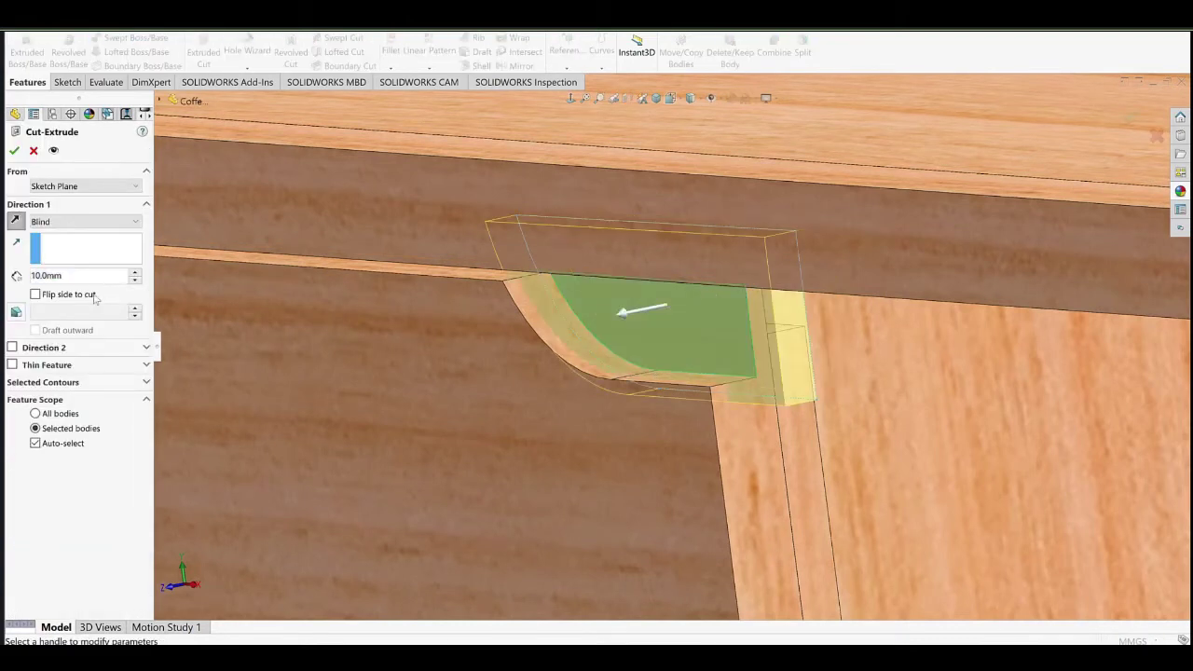
left_click(44, 444)
left_click(431, 374)
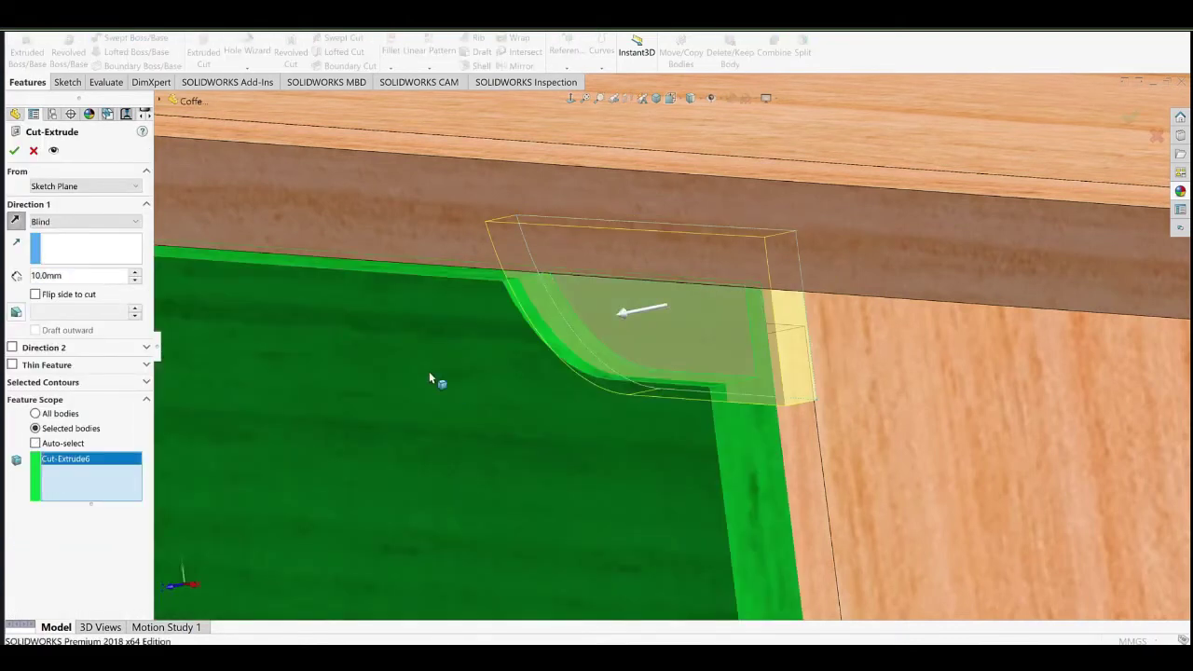
key("Return")
Round the two lower inner edges of the handle groove in the drawer front with a 5 mm fillet.
middle_click_drag(599, 322, 541, 369)
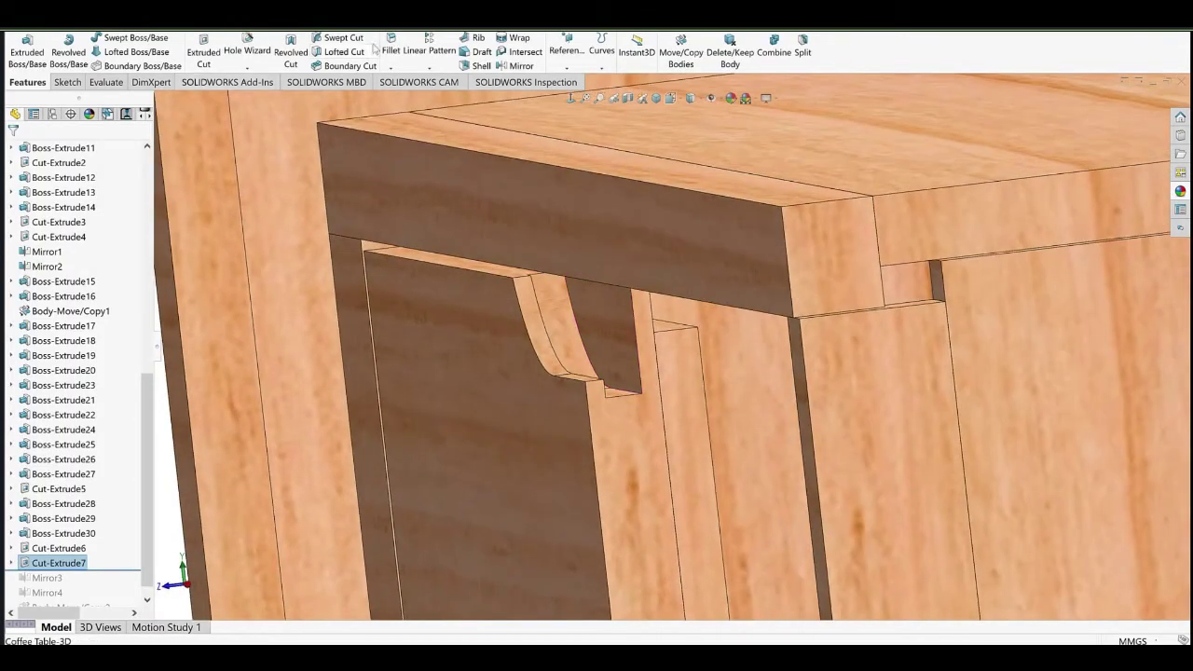
scroll(652, 380, "down", 3)
type("5")
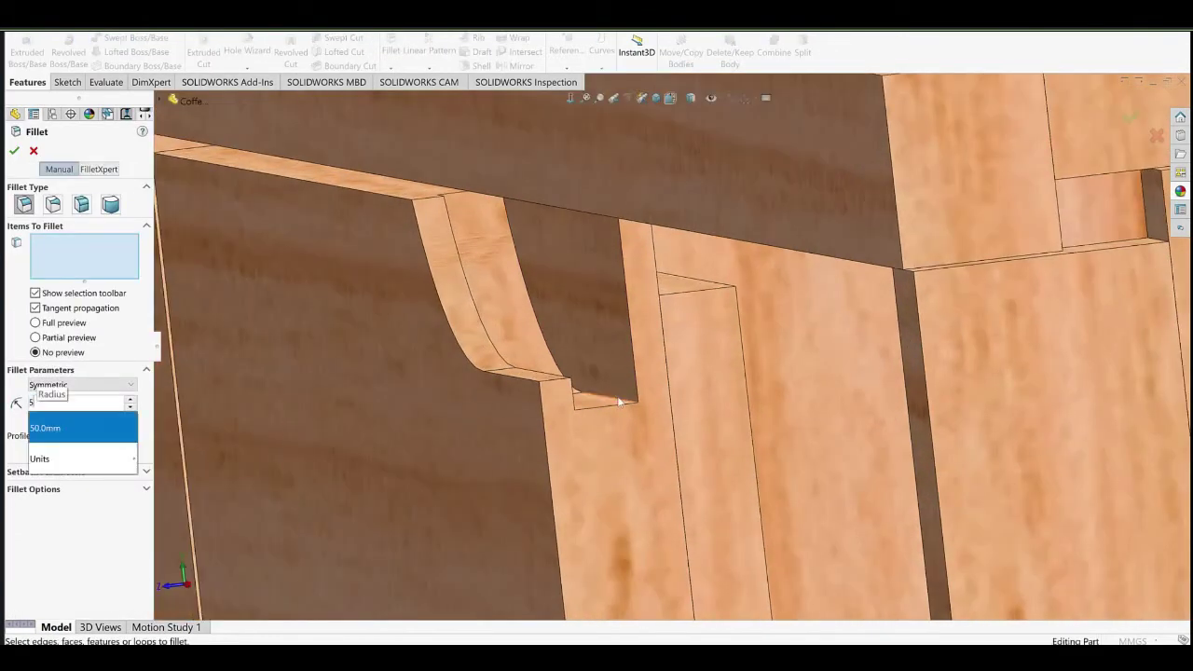
left_click(618, 398)
middle_click_drag(596, 384, 550, 439)
left_click(53, 324)
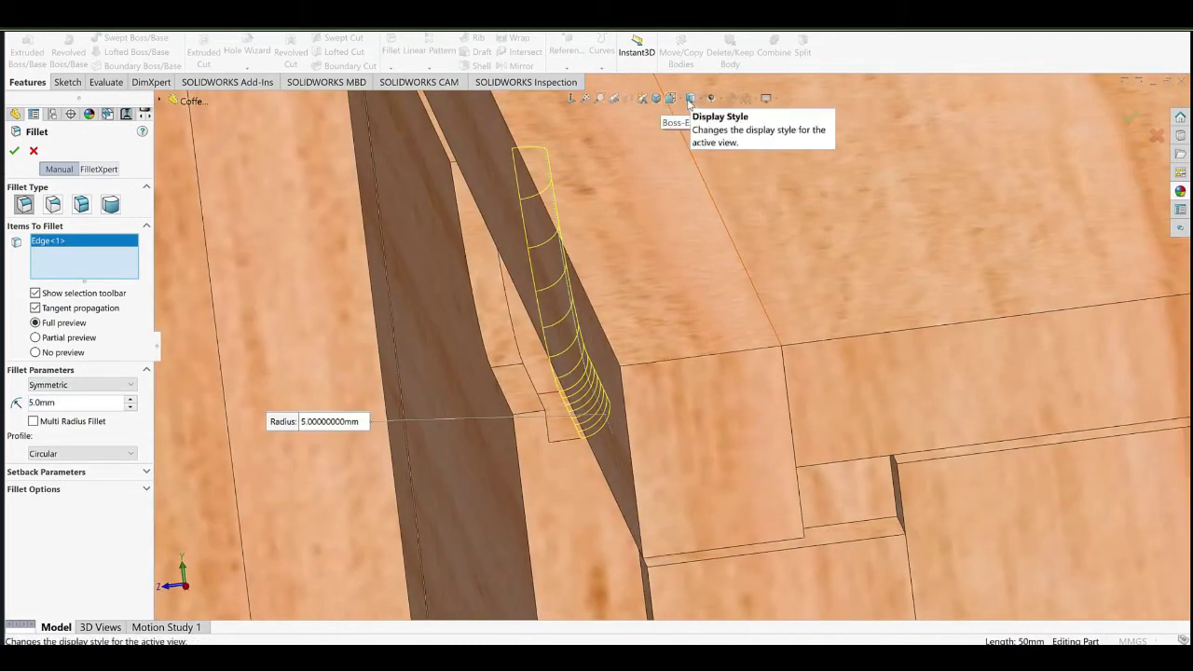
left_click(699, 99)
left_click(693, 173)
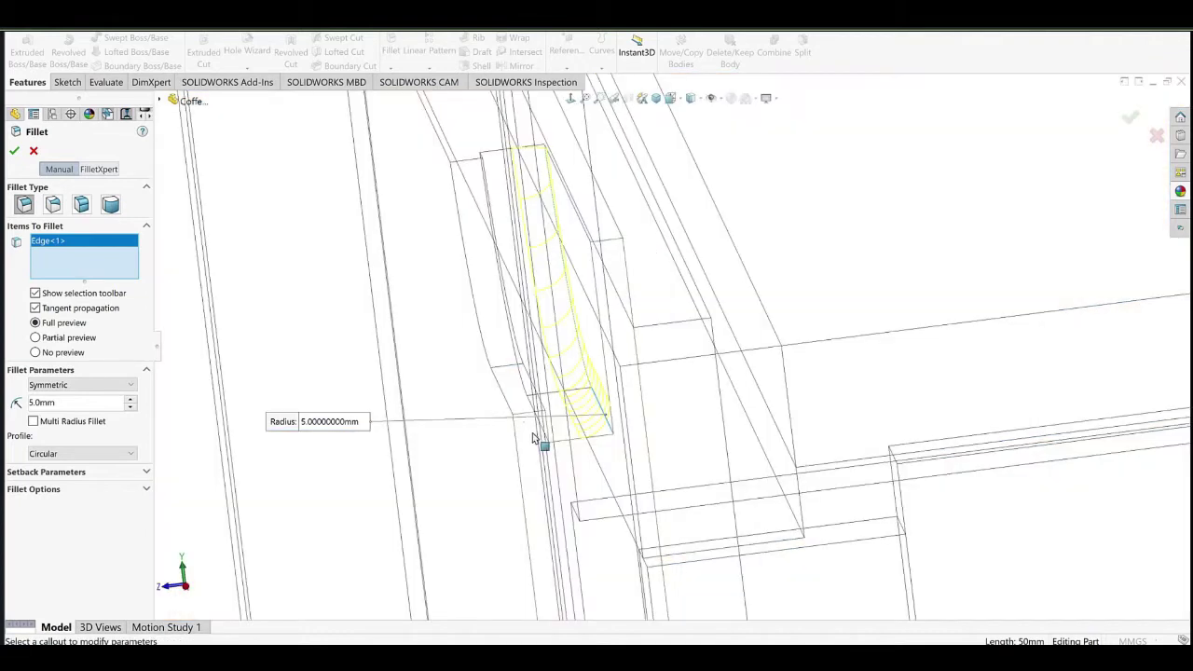
left_click(544, 432)
left_click(693, 99)
left_click(693, 116)
mouse_move(591, 306)
middle_mouse_down()
mouse_move(605, 290)
mouse_move(596, 319)
middle_mouse_up()
scroll(560, 336, "up", 4)
scroll(283, 375, "down", 3)
right_click(283, 375)
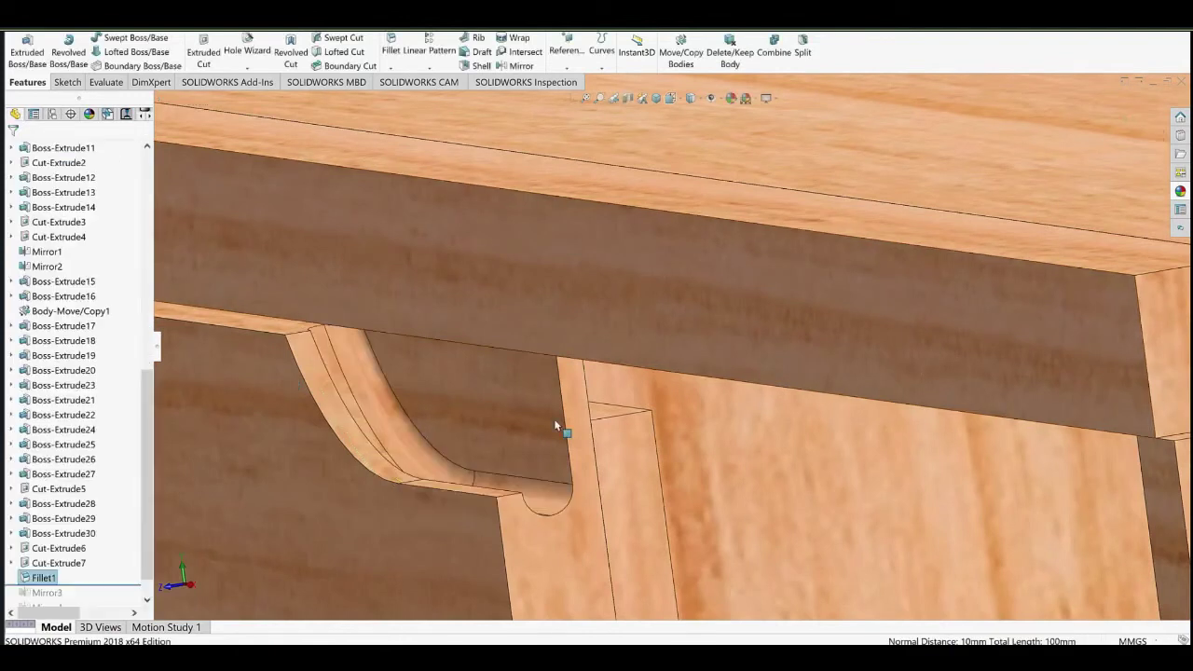
Roll the feature history forward past Mirror3, Mirror4 and Body-Move/Copy2 and review the cabinet with both drawers.
scroll(567, 420, "up", 6)
middle_click_drag(568, 389, 628, 393)
scroll(628, 393, "up", 8)
scroll(84, 567, "down", 1)
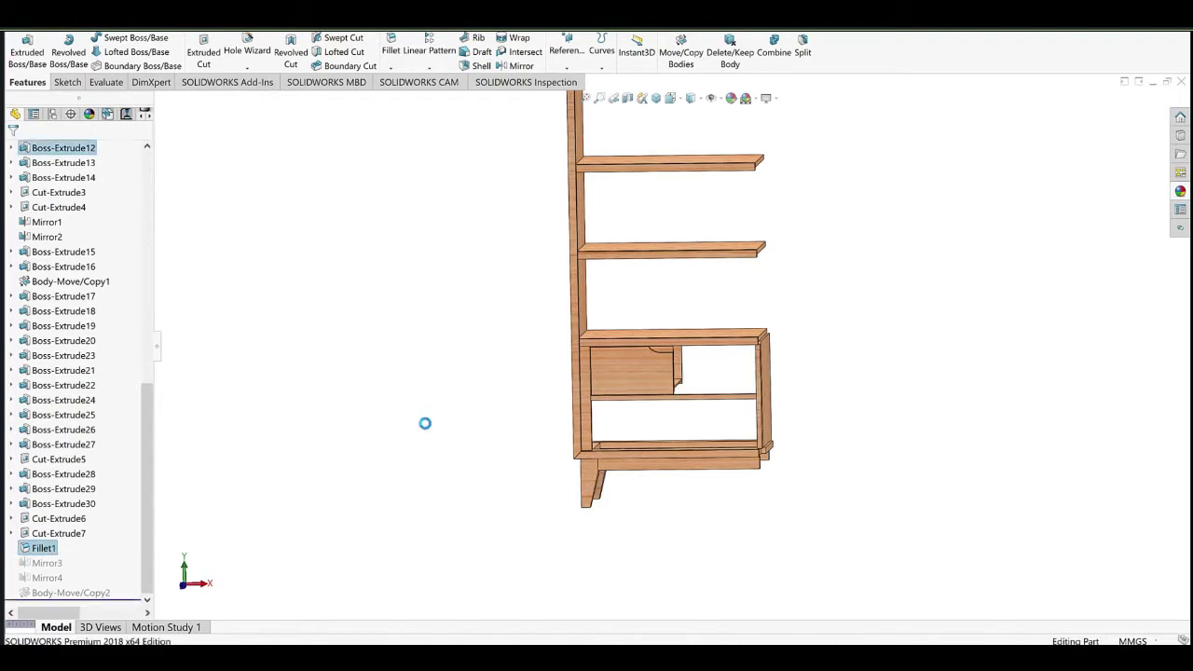
scroll(693, 362, "down", 4)
middle_click_drag(692, 363, 679, 439)
scroll(745, 404, "up", 4)
scroll(679, 439, "up", 2)
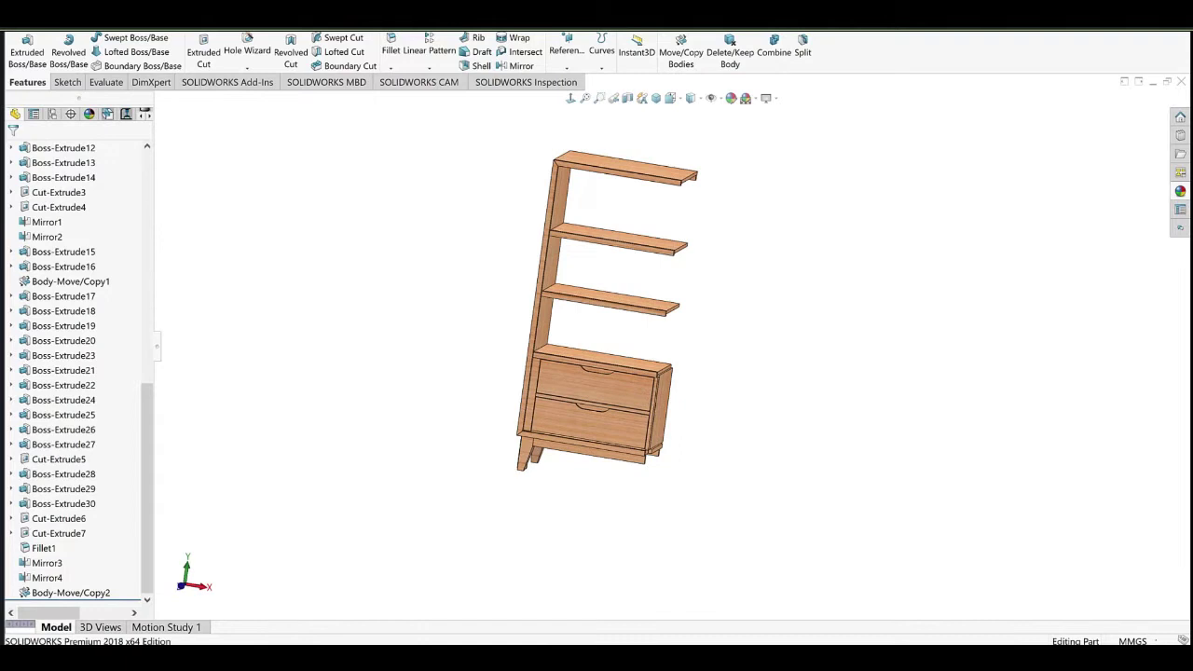
middle_click_drag(701, 361, 587, 306)
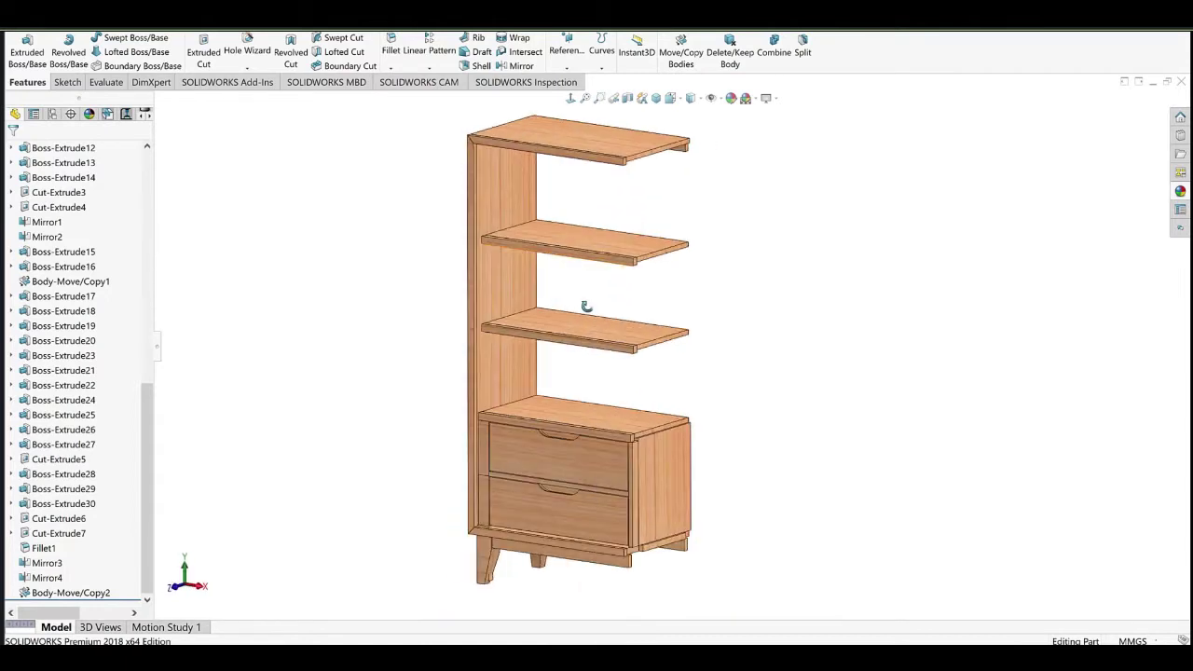
scroll(694, 372, "up", 2)
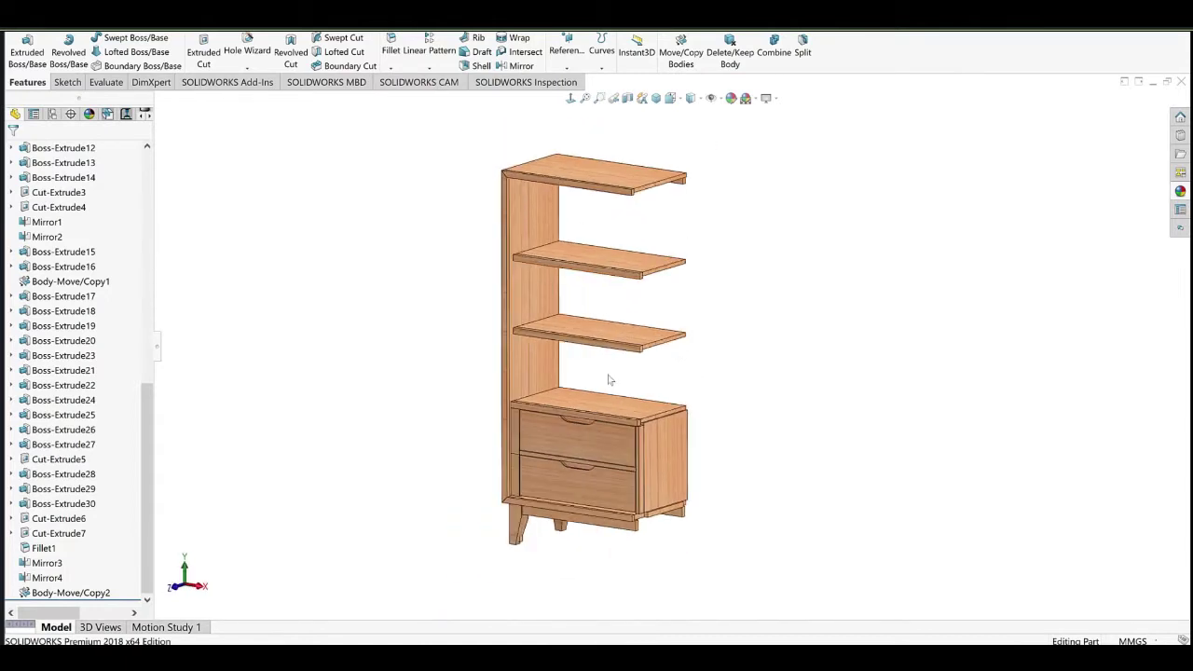
middle_click_drag(611, 379, 582, 354)
Check the reference photo of the glass-door cabinet, return to the model and show the layout sketch Sketch1.
left_click(580, 658)
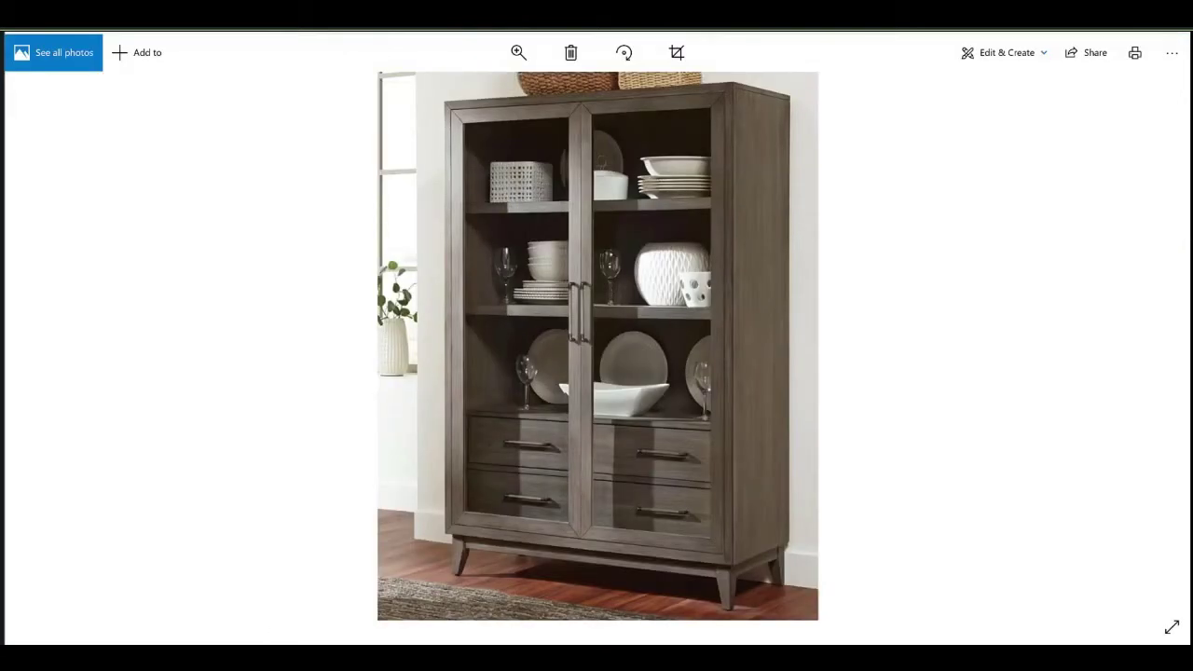
left_click(580, 658)
scroll(117, 318, "up", 10)
left_click(56, 443)
left_click(69, 432)
Start a sketch on the left side panel's front face and draw a narrow door stile rectangle from the inner layout's upper left corner.
mouse_move(535, 364)
middle_mouse_down()
mouse_move(562, 339)
mouse_move(573, 359)
middle_mouse_up()
scroll(526, 408, "down", 5)
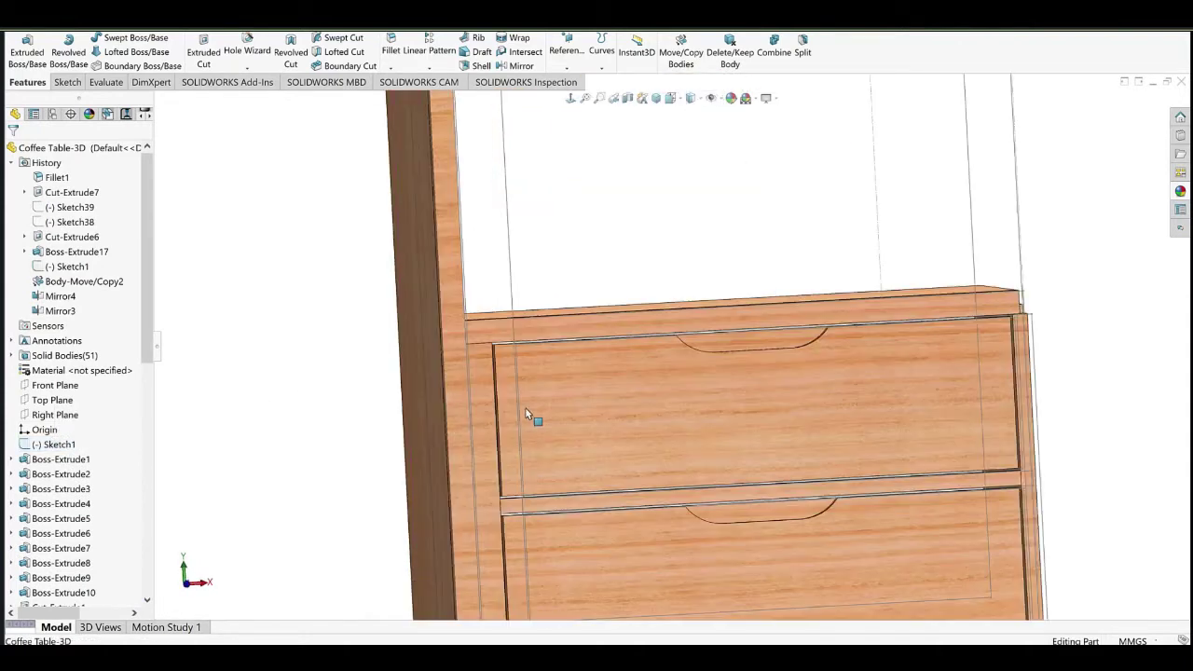
left_click(457, 396)
left_click(512, 355)
left_click(569, 99)
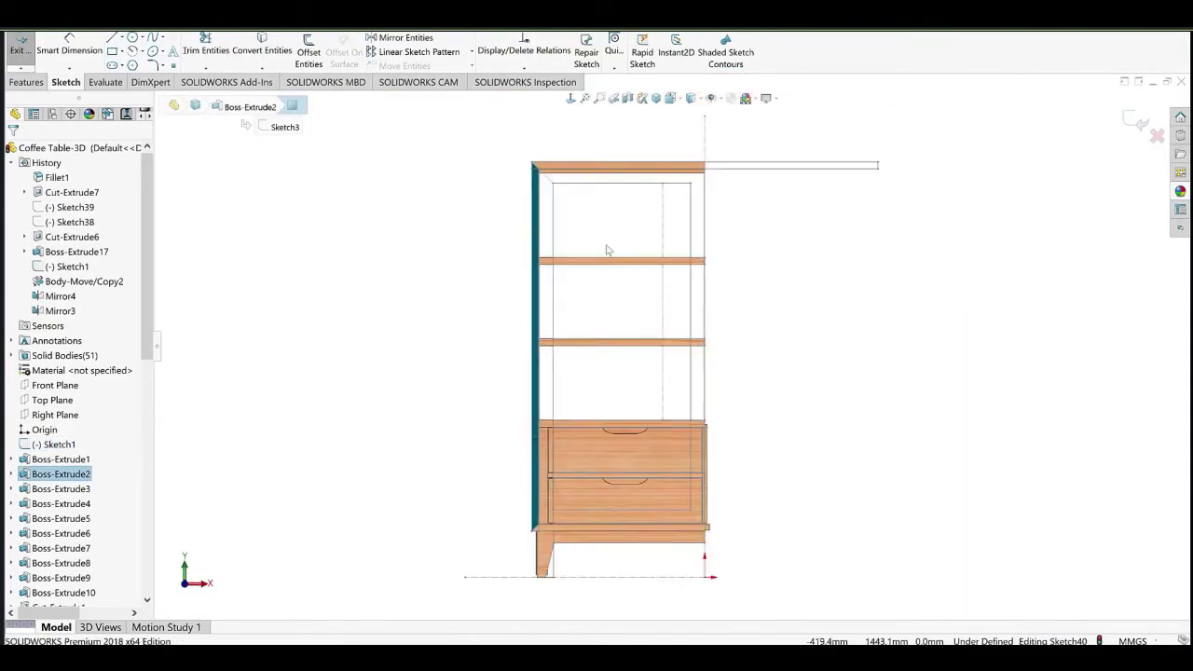
left_click(573, 101)
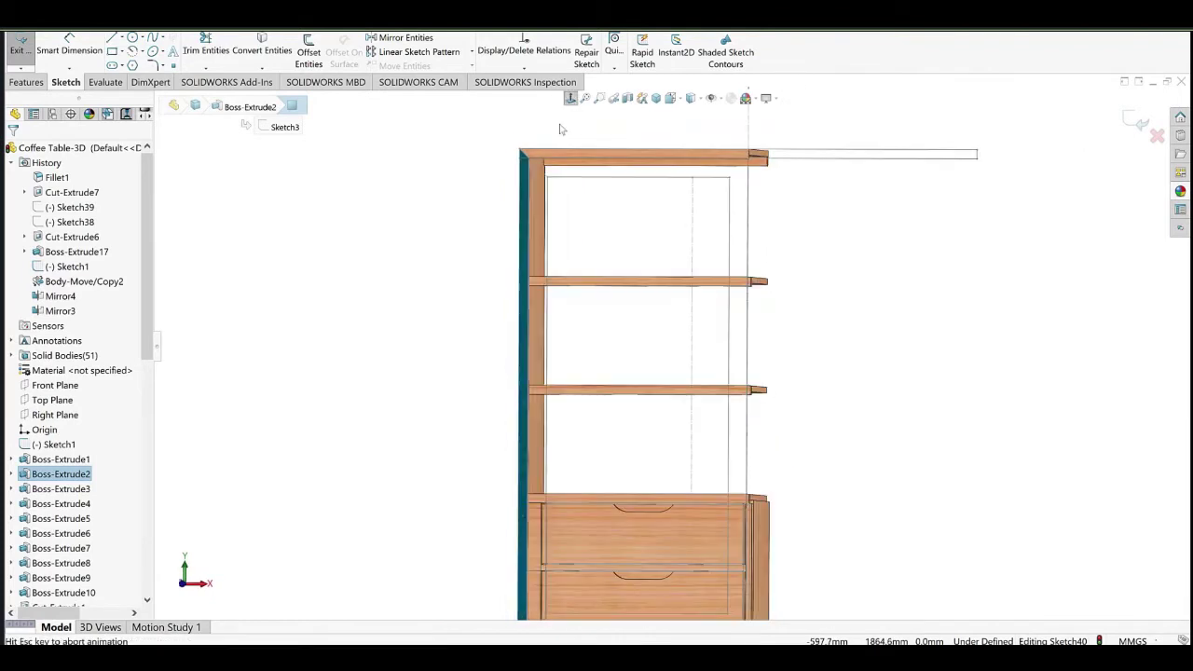
scroll(742, 293, "down", 2)
scroll(575, 250, "up", 2)
scroll(562, 233, "down", 2)
left_click(113, 52)
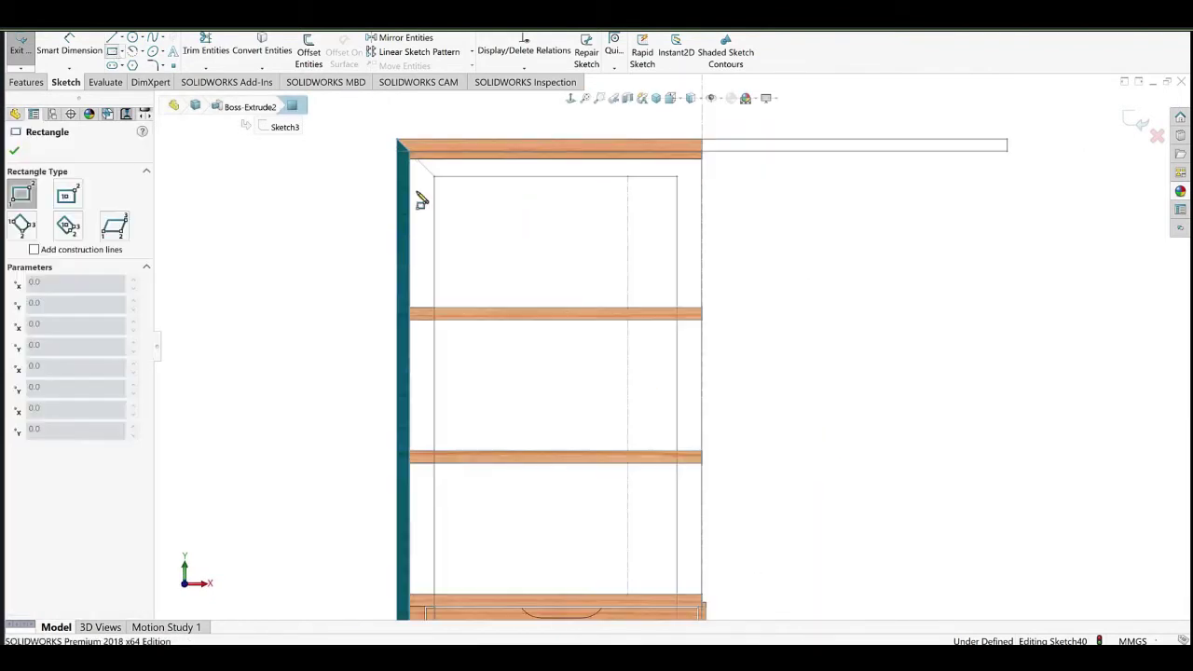
scroll(416, 191, "down", 4)
left_click(506, 196)
scroll(544, 491, "up", 4)
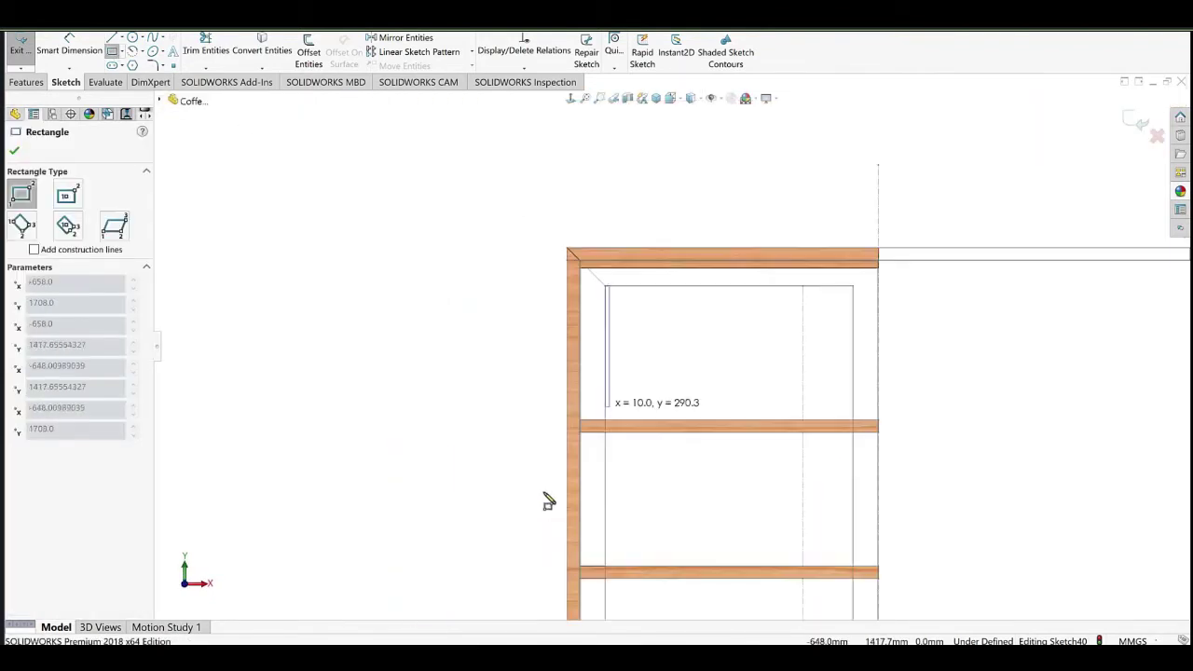
scroll(593, 490, "down", 4)
left_click(585, 480)
right_click(404, 256)
left_click(424, 266)
Constrain the stile rectangle's lower inner corner to the midpoint of the layout's inner vertical line.
scroll(615, 517, "down", 4)
left_click(488, 431)
left_click(545, 407, "ctrl")
left_click(567, 371)
scroll(570, 333, "up", 5)
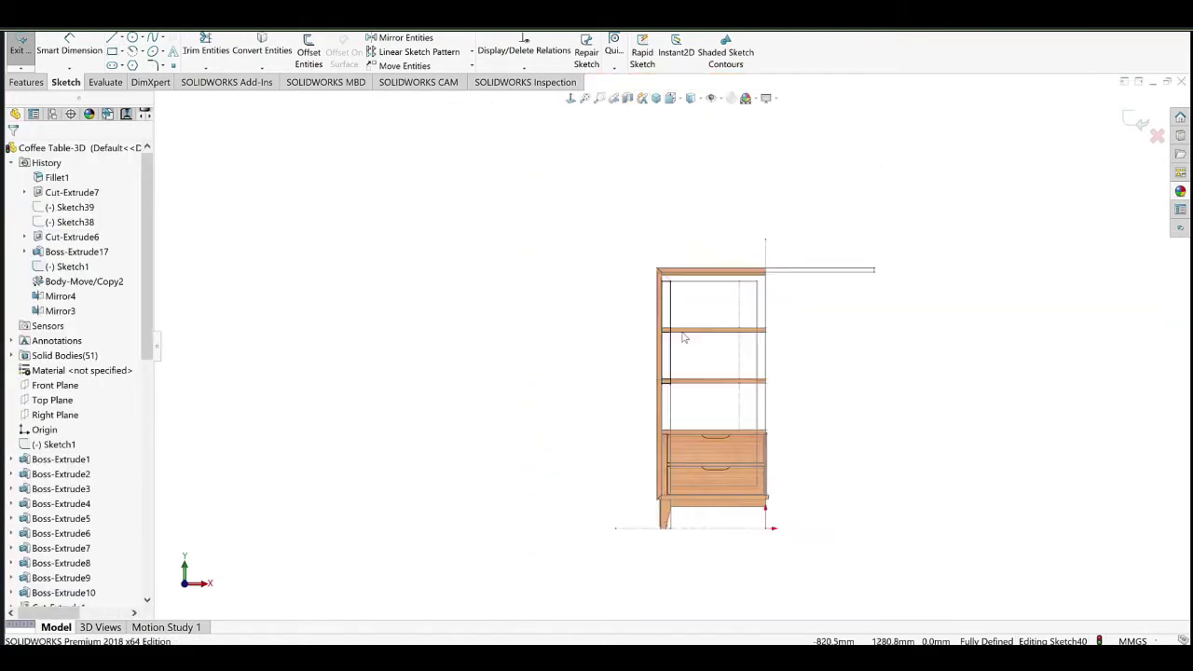
Free the stile's top line from horizontal and move its outer end up to the outer layout corner, forming a mitred end.
scroll(602, 253, "down", 5)
left_click(497, 323)
left_click(513, 315)
scroll(477, 354, "down", 3)
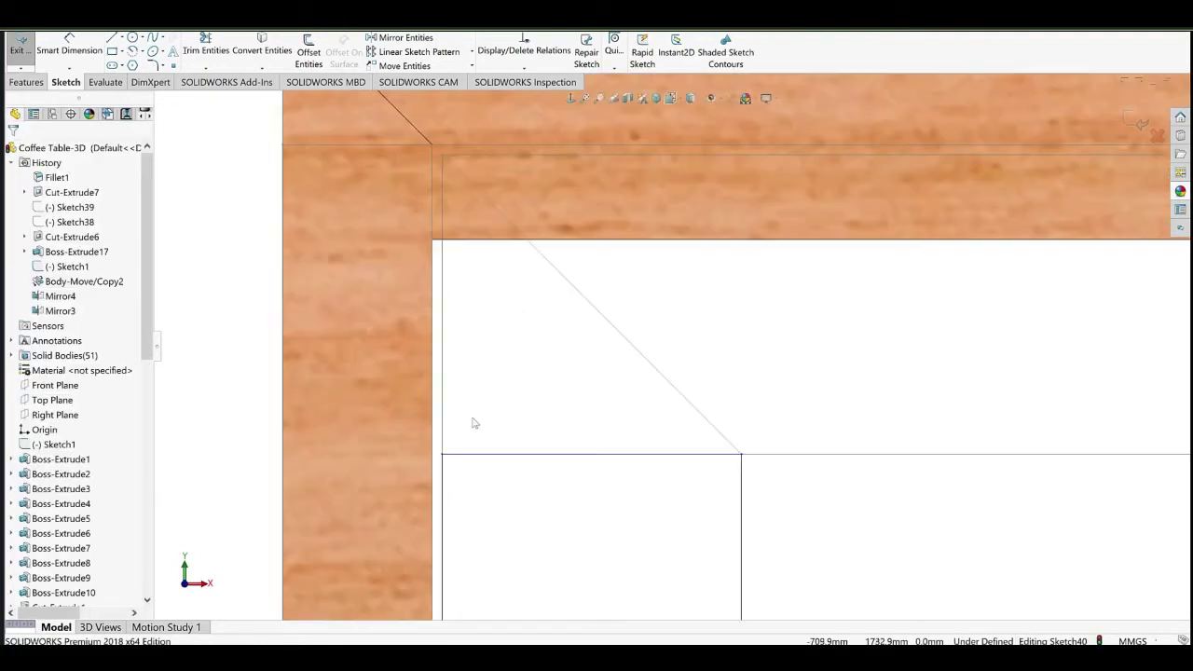
left_click_drag(441, 453, 442, 155)
left_click(549, 299)
scroll(714, 464, "up", 8)
Extrude the mitred stile profile 25 mm in the reversed direction as a separate body without merging.
middle_click_drag(714, 463, 392, 247)
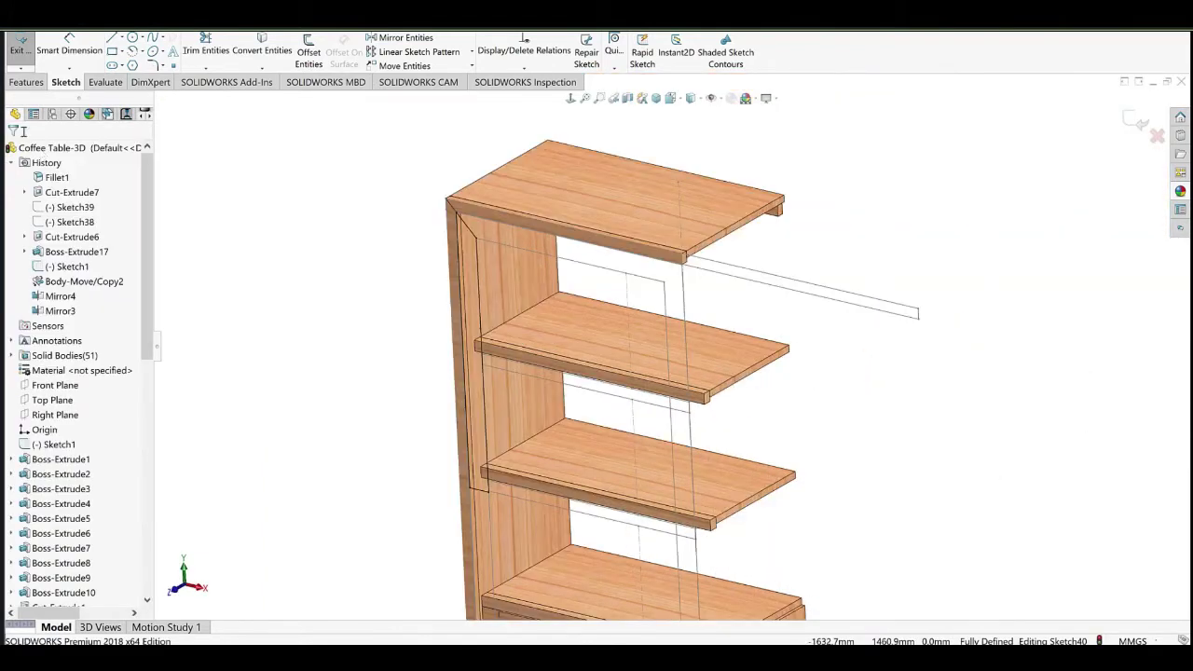
left_click(27, 82)
left_click(28, 54)
scroll(513, 232, "down", 6)
left_click(17, 221)
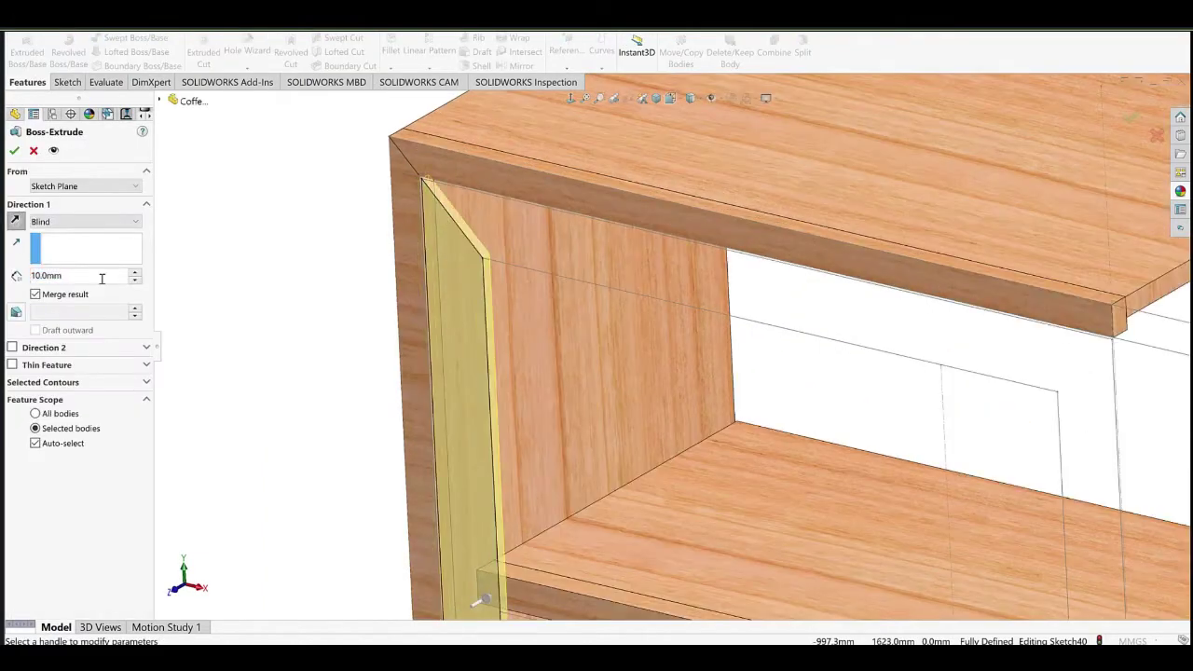
type("25")
key("Return")
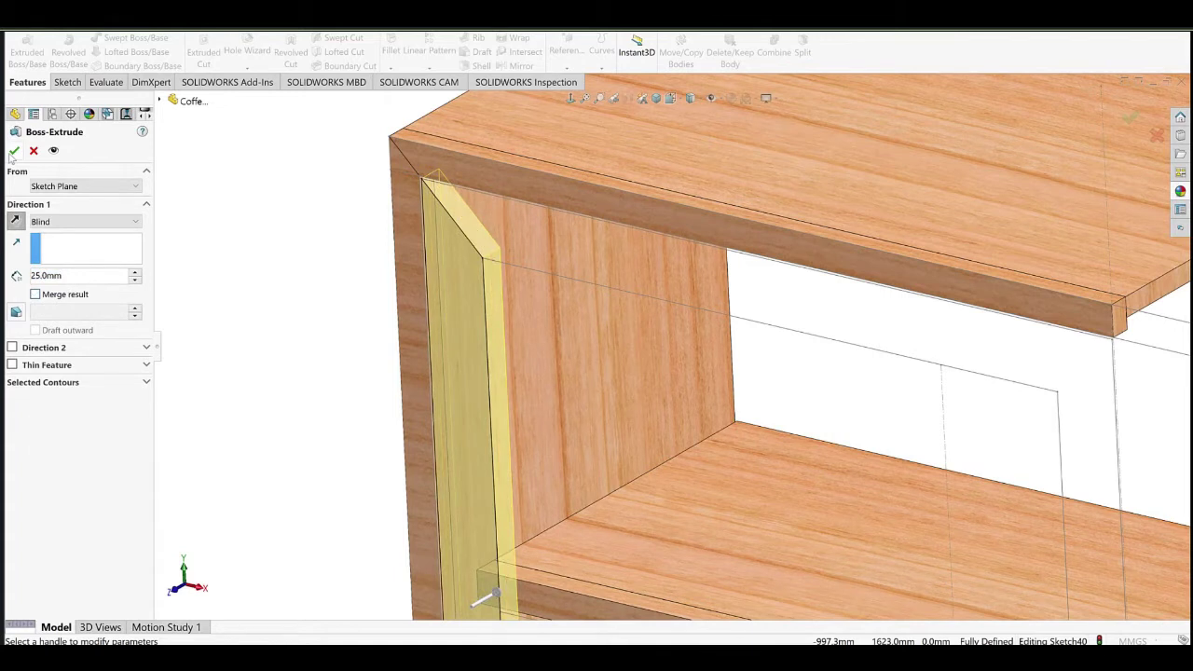
left_click(13, 153)
Start a sketch on the stile's front face and draw a top rail rectangle from the inner layout line to the stile's outer upper corner.
left_click(458, 286)
left_click(496, 264)
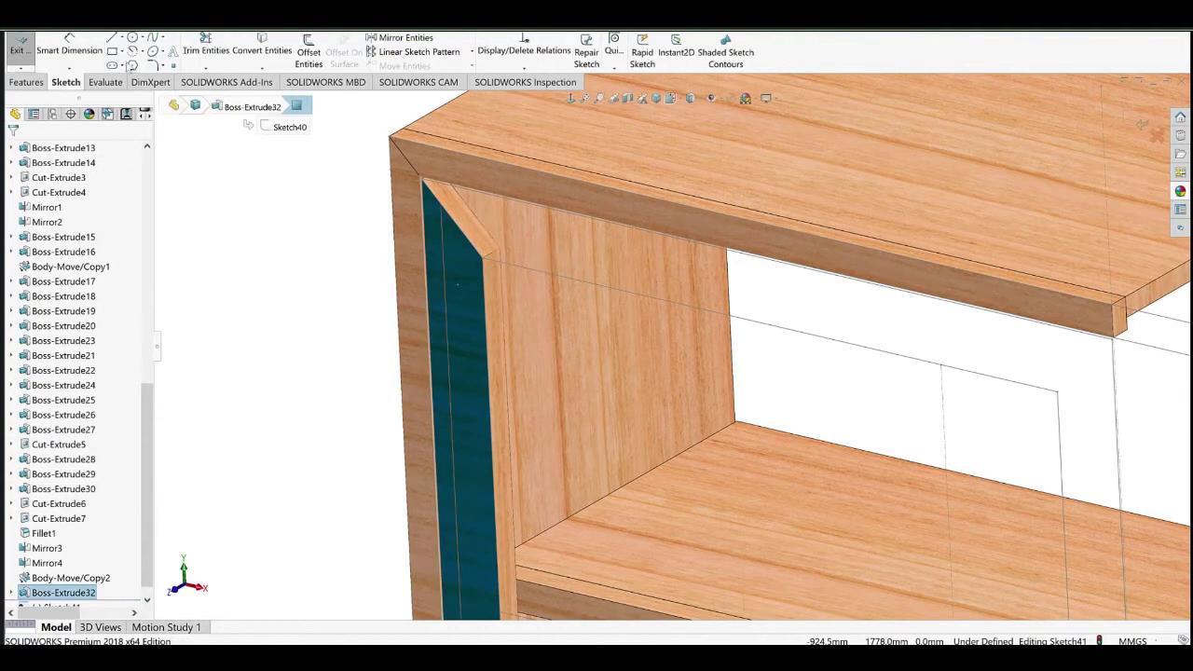
left_click(113, 53)
middle_click_drag(1082, 404, 881, 402, "ctrl")
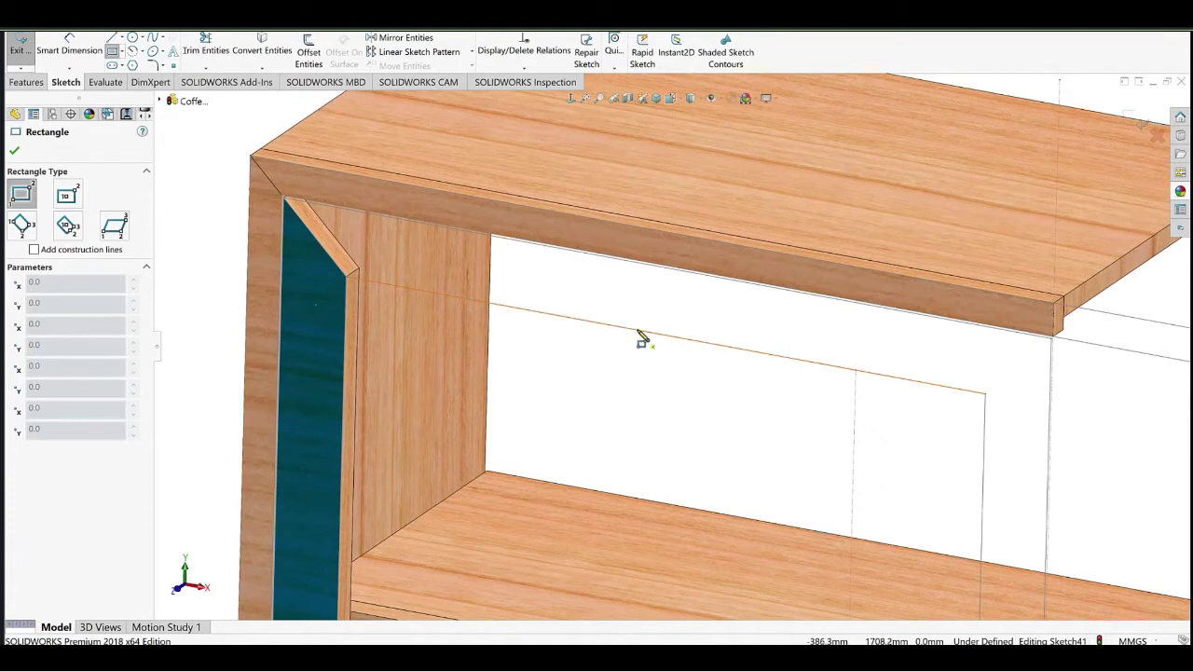
left_click(637, 330)
middle_click_drag(319, 215, 333, 175)
scroll(336, 177, "down", 3)
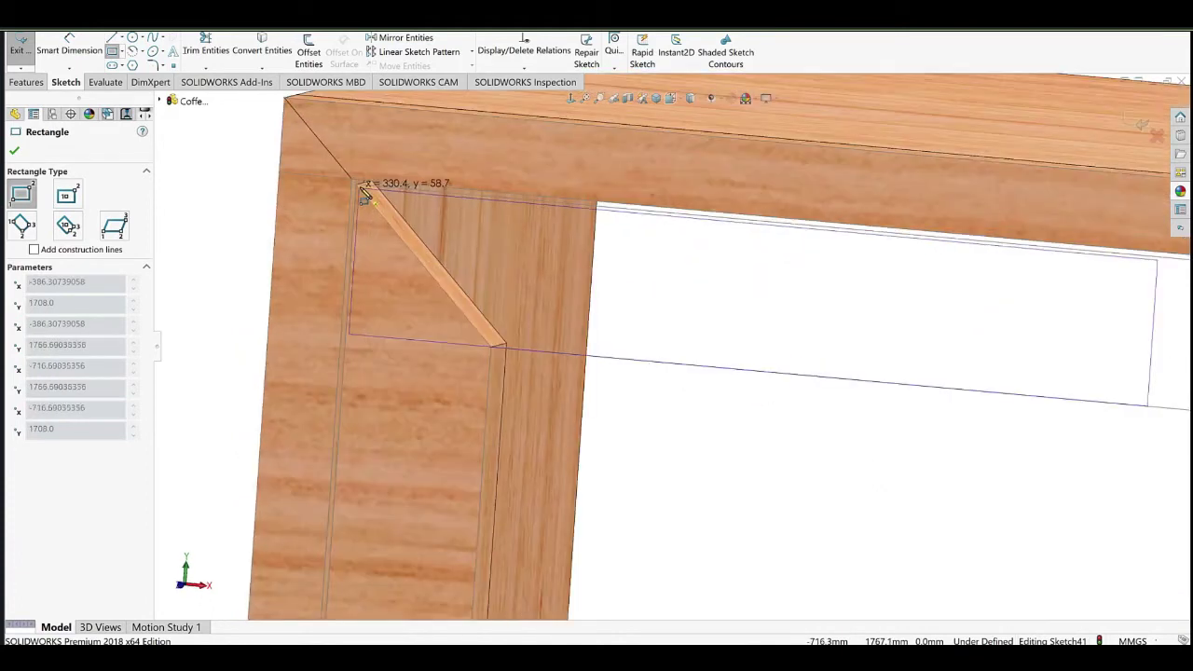
left_click(355, 183)
right_click(413, 133)
left_click(461, 145)
Free the rail's left line from vertical and move its lower end onto the stile's inner mitre corner.
left_click(350, 268)
key("Escape")
left_click_drag(347, 337, 493, 350)
left_click(794, 437)
Constrain the rail's lower free corner to the midpoint of the layout's upper horizontal line.
scroll(794, 437, "up", 4)
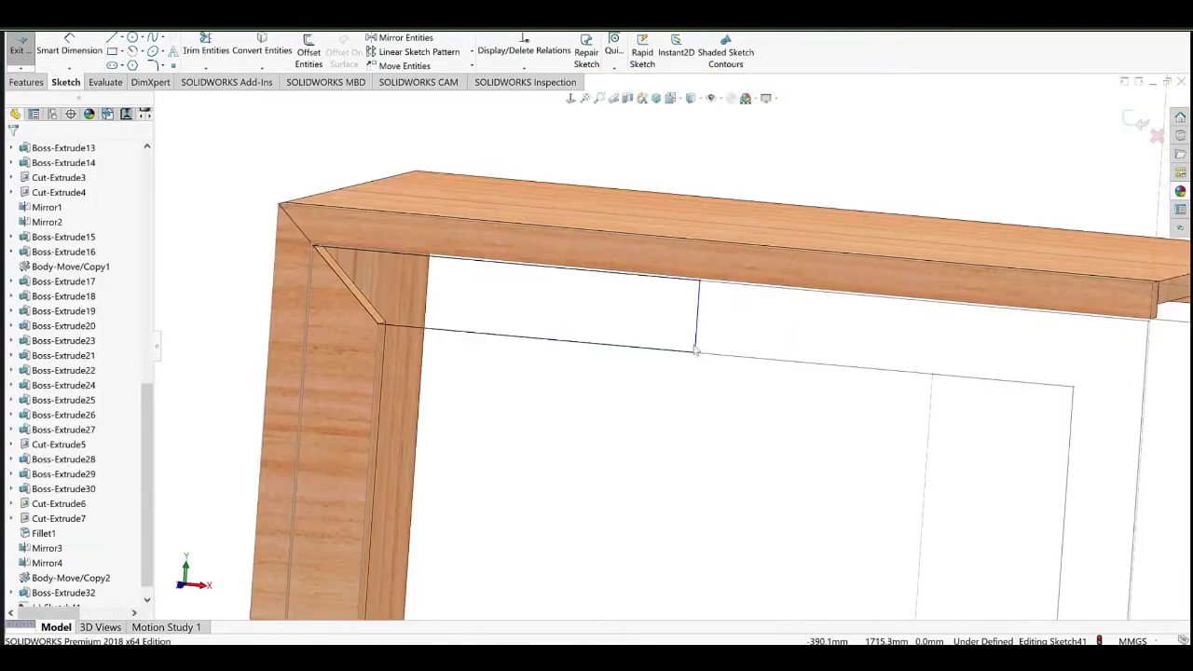
left_click(695, 353)
left_click(730, 356, "ctrl")
left_click(748, 321)
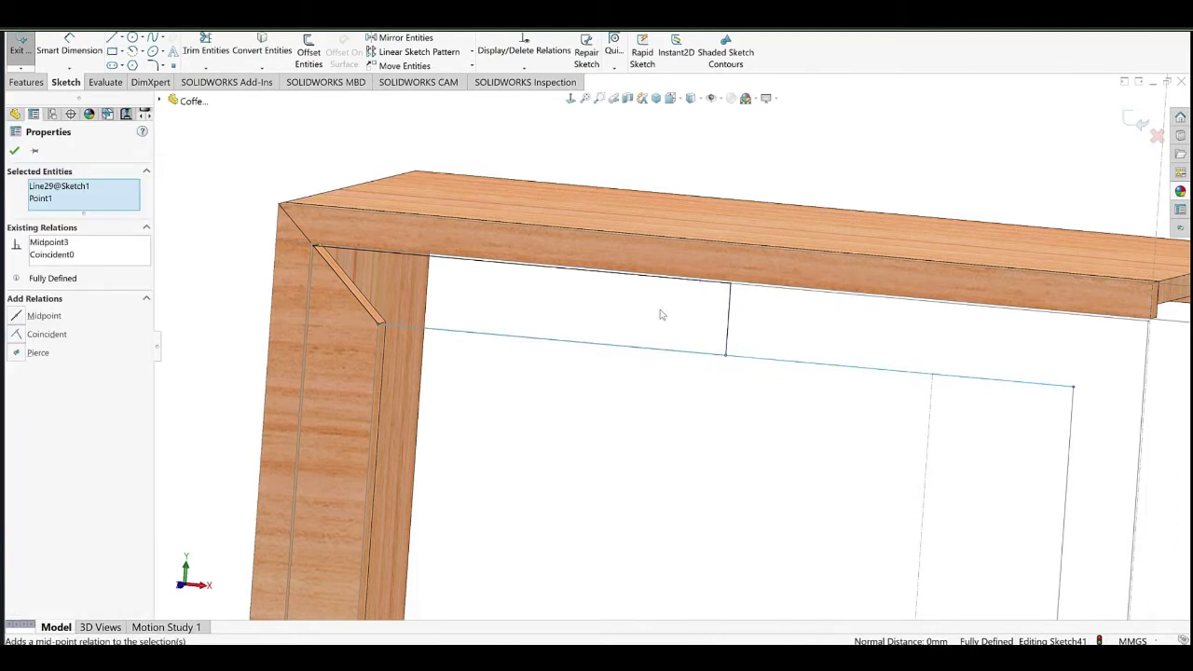
left_click(661, 313)
Extrude the top rail in the reversed direction up to the stile's back face as a separate, unmerged body.
left_click(29, 85)
left_click(28, 56)
middle_click_drag(634, 312, 536, 346)
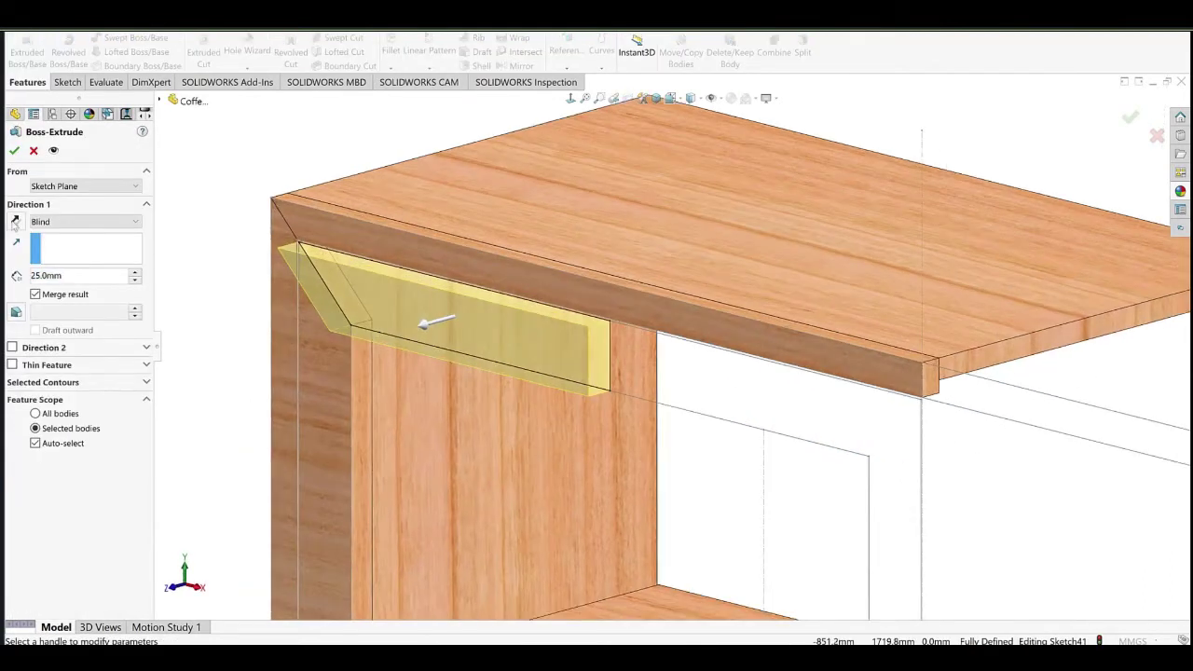
left_click(14, 223)
left_click(71, 223)
left_click(71, 281)
middle_click_drag(419, 270, 266, 305)
left_click(265, 306)
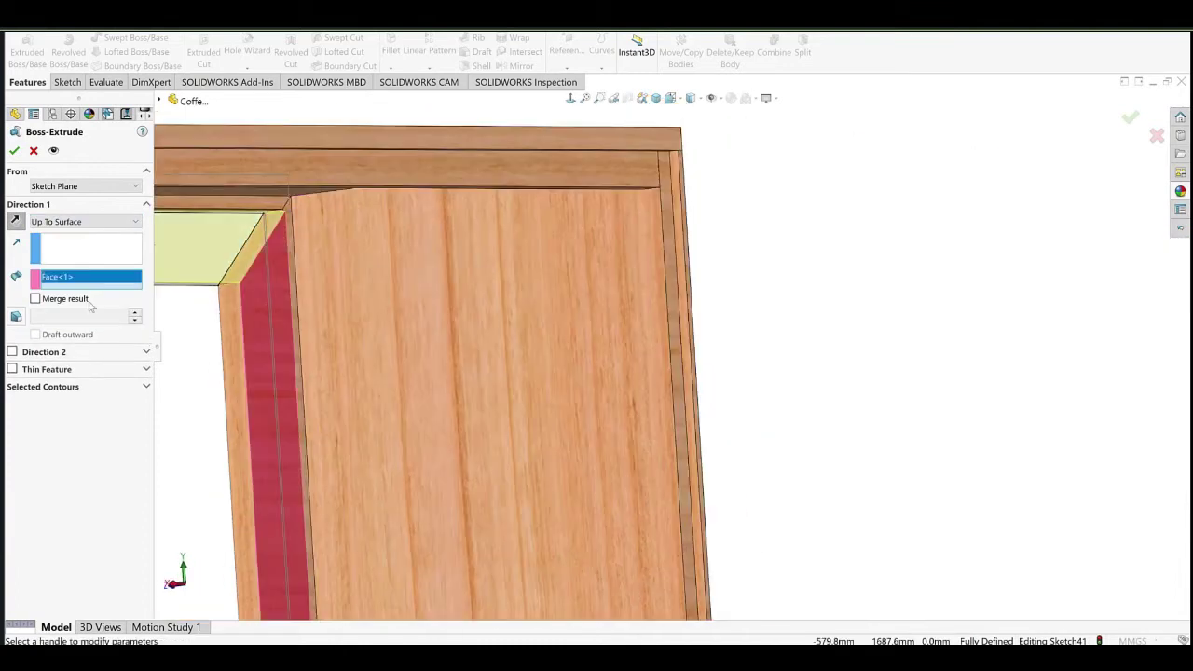
left_click(14, 151)
Start another sketch on the stile's front face and draw a rectangle about 338 by 707 mm from the mitre joint down past the shelves.
middle_click_drag(465, 323, 570, 328)
left_click(364, 344)
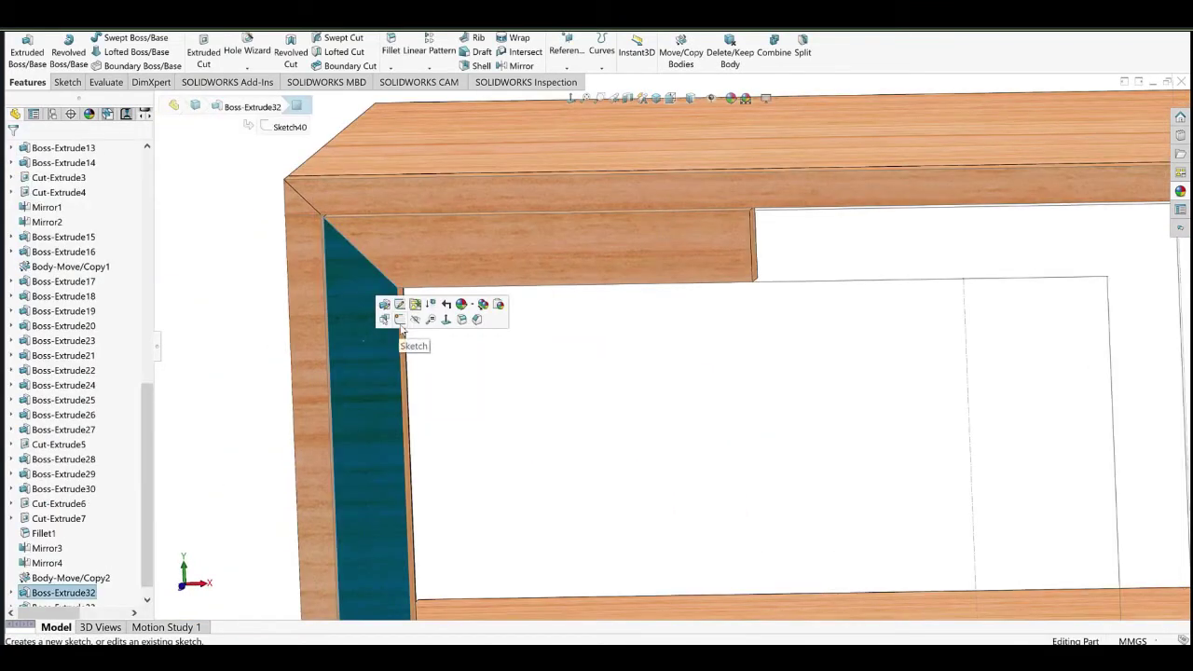
left_click(399, 322)
left_click(572, 98)
left_click(112, 53)
scroll(564, 179, "down", 9)
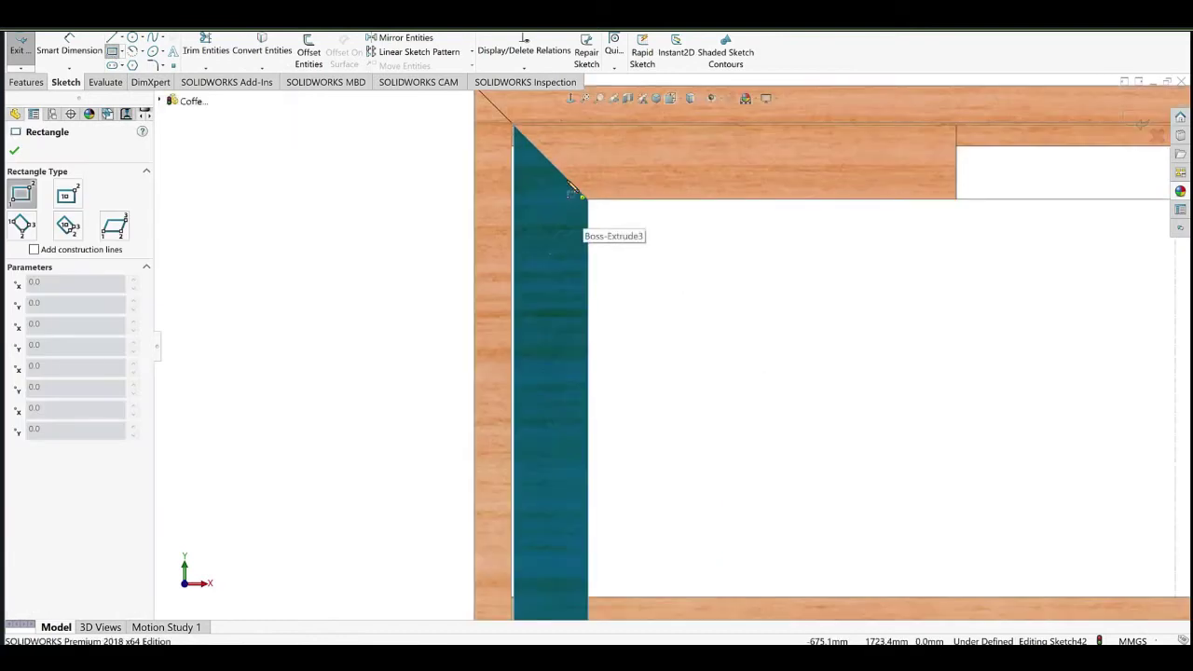
left_click(568, 178)
scroll(642, 295, "up", 9)
scroll(697, 434, "down", 5)
scroll(671, 424, "down", 2)
left_click(725, 430)
right_click(529, 244)
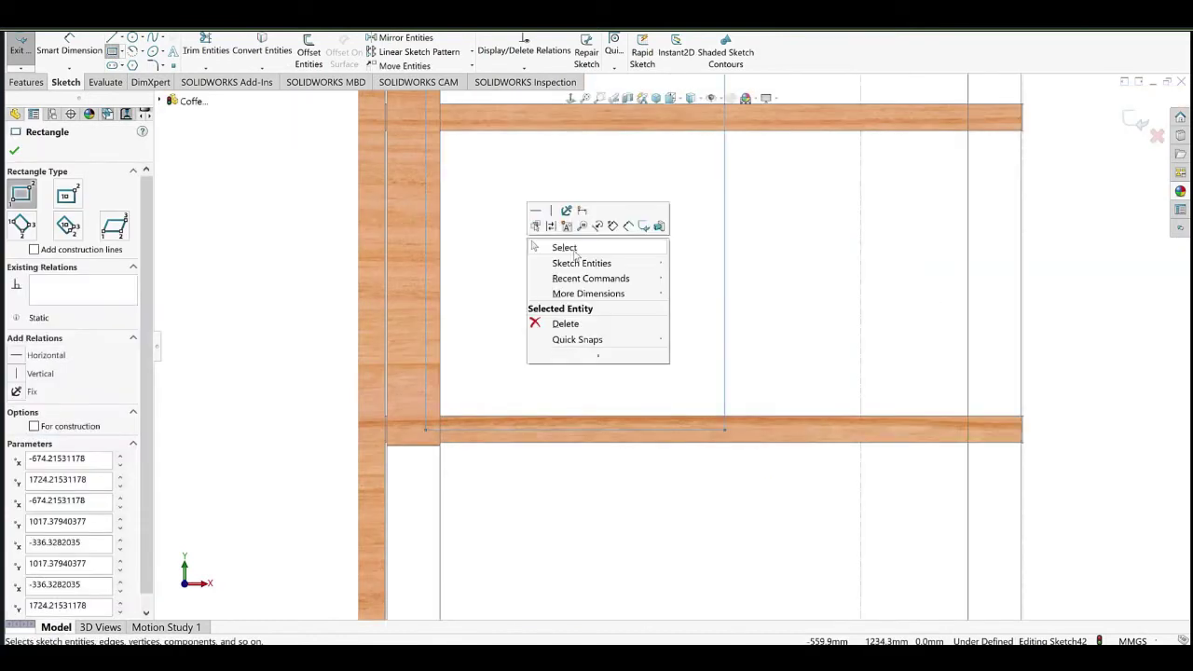
left_click(564, 248)
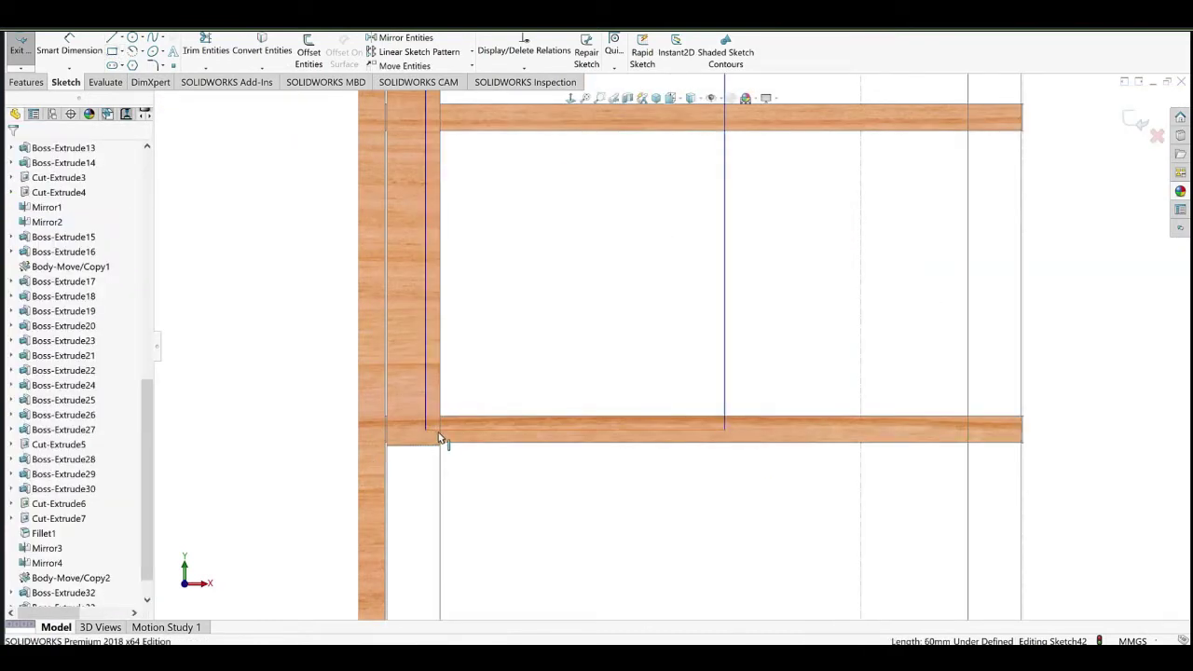
Make the rectangle's lower line collinear with the stile's bottom edge and its free vertical line collinear with the top rail's end edge.
left_click(441, 430, "ctrl")
left_click(457, 396)
middle_click_drag(583, 333, 585, 487, "ctrl")
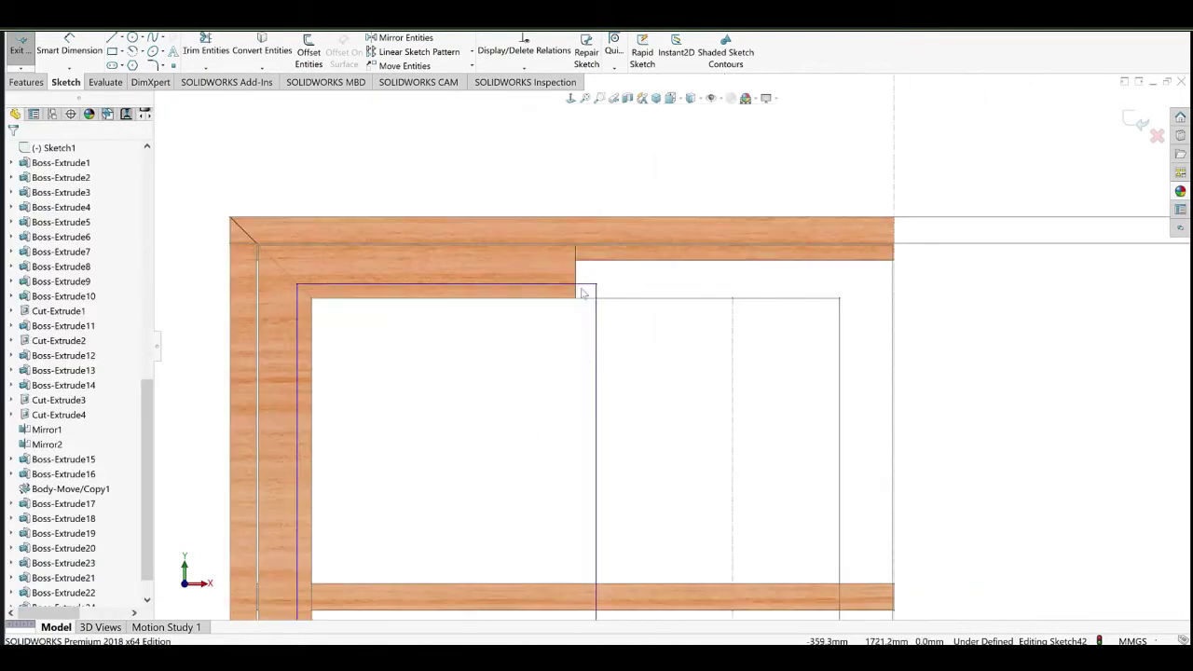
left_click(596, 307)
left_click(601, 253, "ctrl")
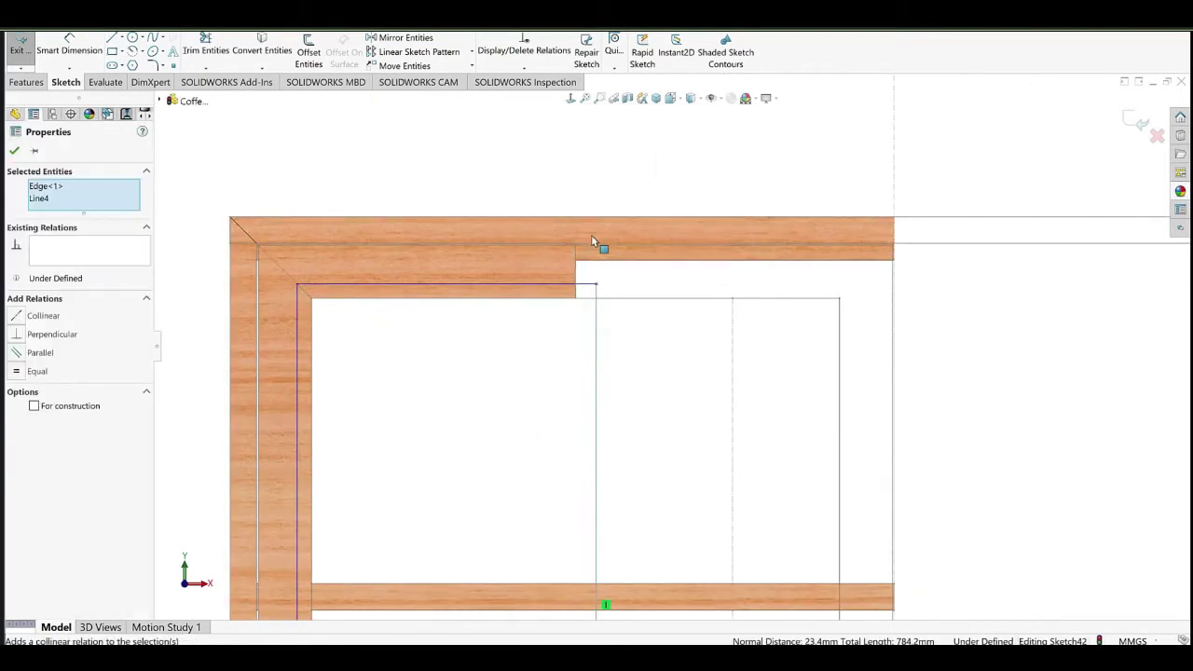
left_click(169, 347)
Dimension the rectangle's upper line 8 mm from the top rail's lower edge.
left_click(71, 51)
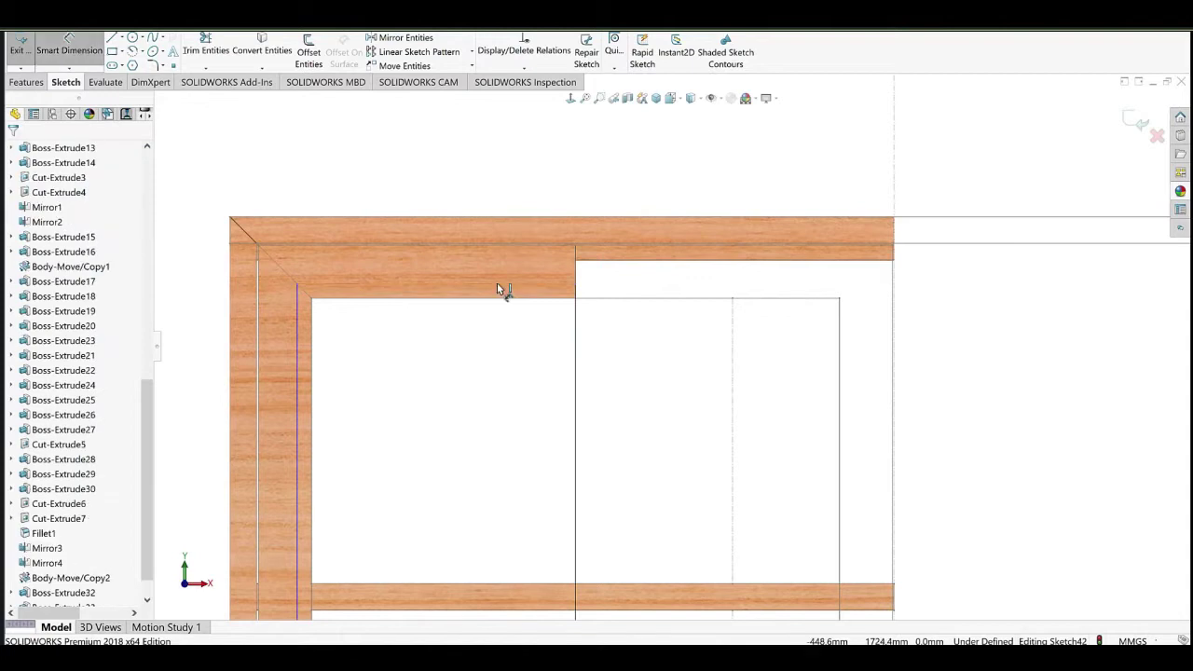
left_click(500, 285)
scroll(526, 290, "down", 1)
left_click(554, 300)
left_click(521, 320)
type("8")
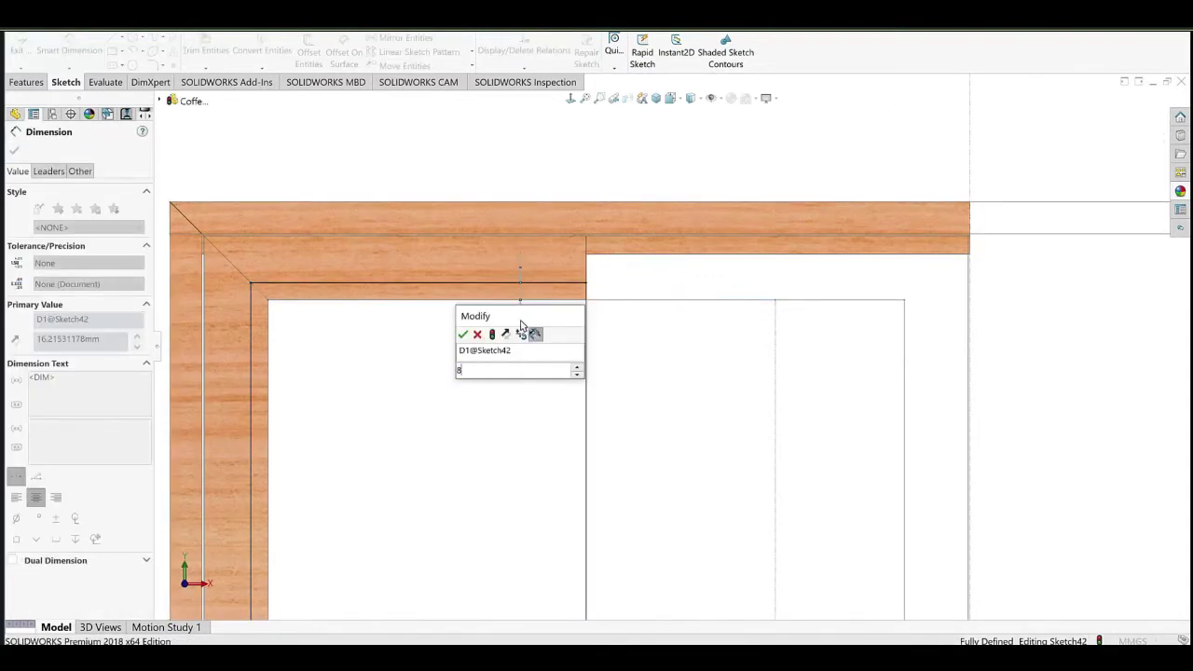
left_click(463, 334)
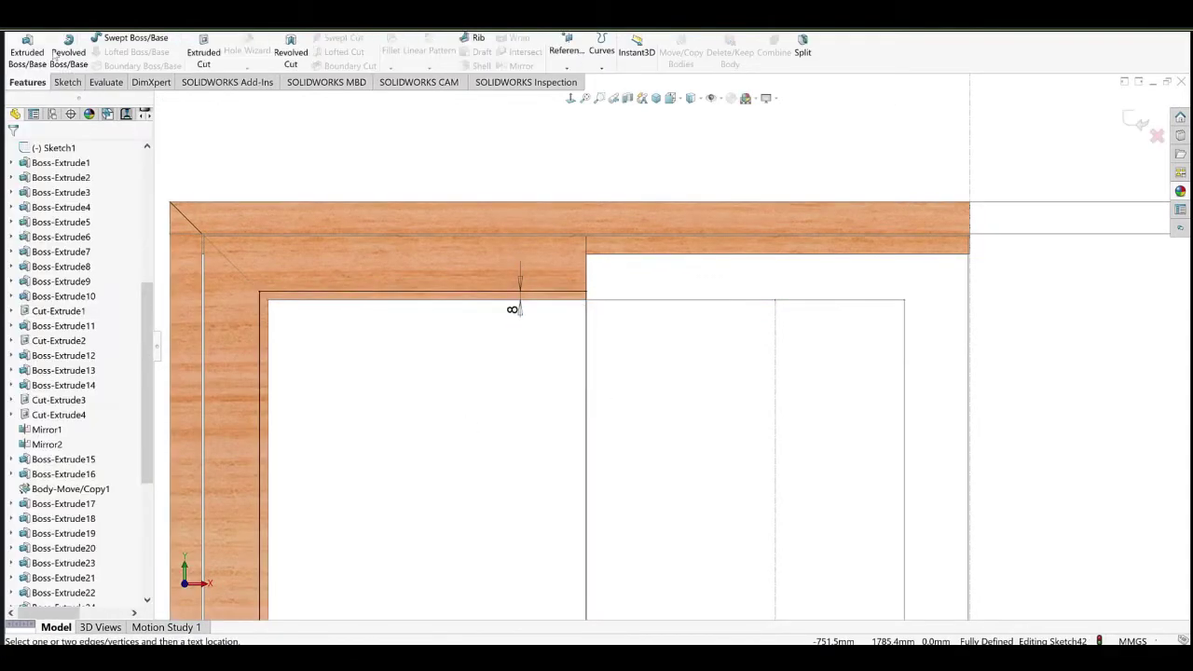
Extrude the rectangle 5 mm in the reversed direction, starting at a 10 mm reversed offset from the sketch plane, to form the door panel.
middle_click_drag(431, 393, 405, 330)
left_click(18, 223)
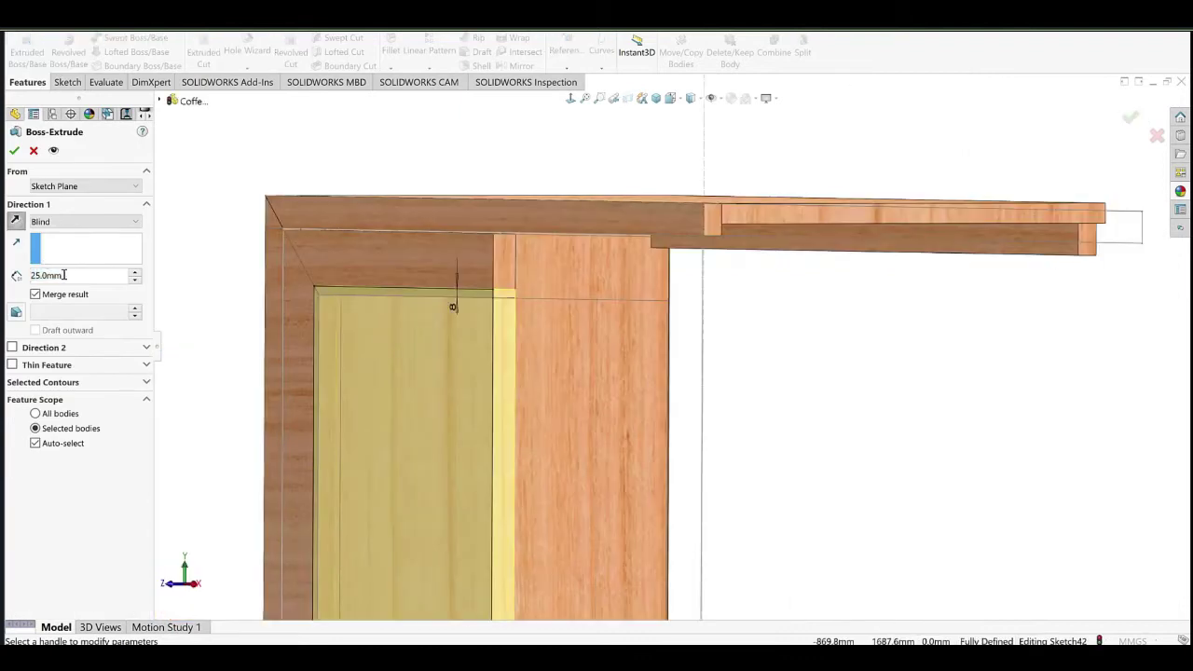
double_click(76, 276)
type("5")
left_click(718, 455)
scroll(392, 284, "down", 3)
middle_click_drag(479, 323, 419, 282)
scroll(420, 282, "down", 2)
left_click(49, 190)
left_click(55, 234)
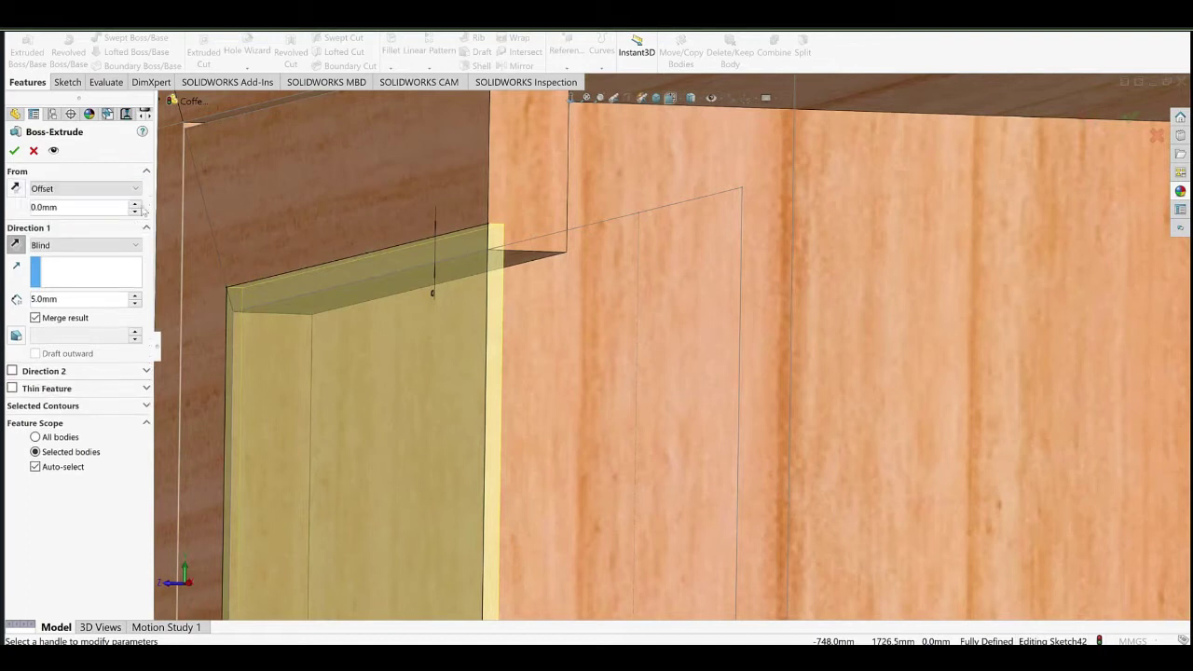
left_click(17, 189)
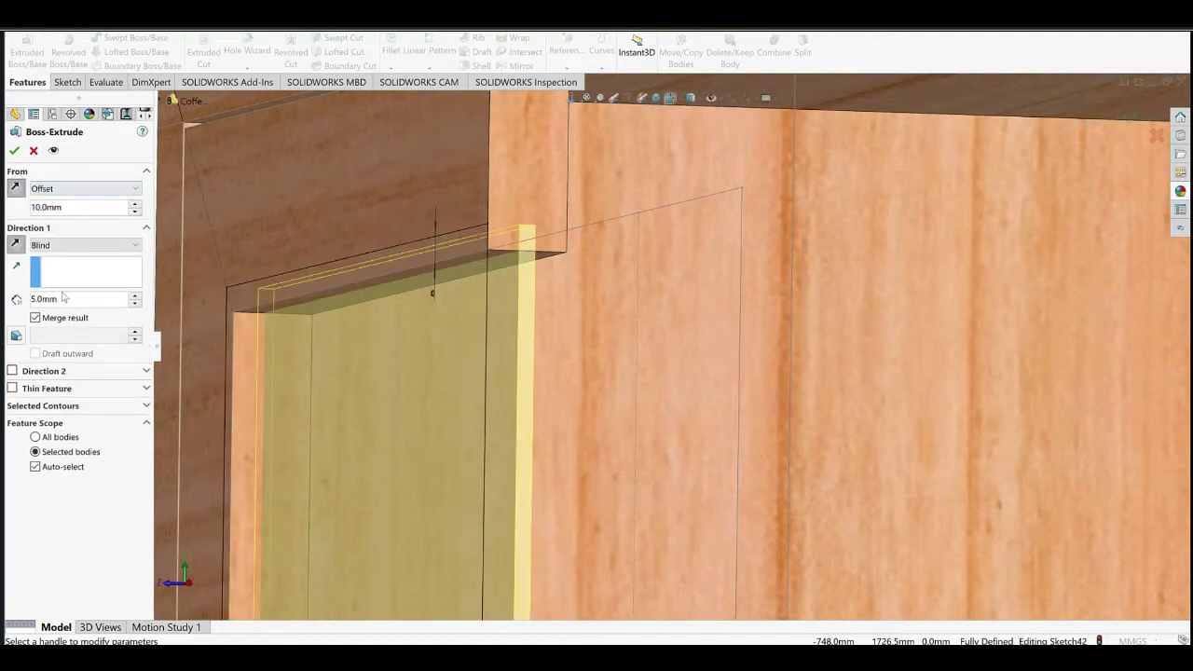
left_click(14, 153)
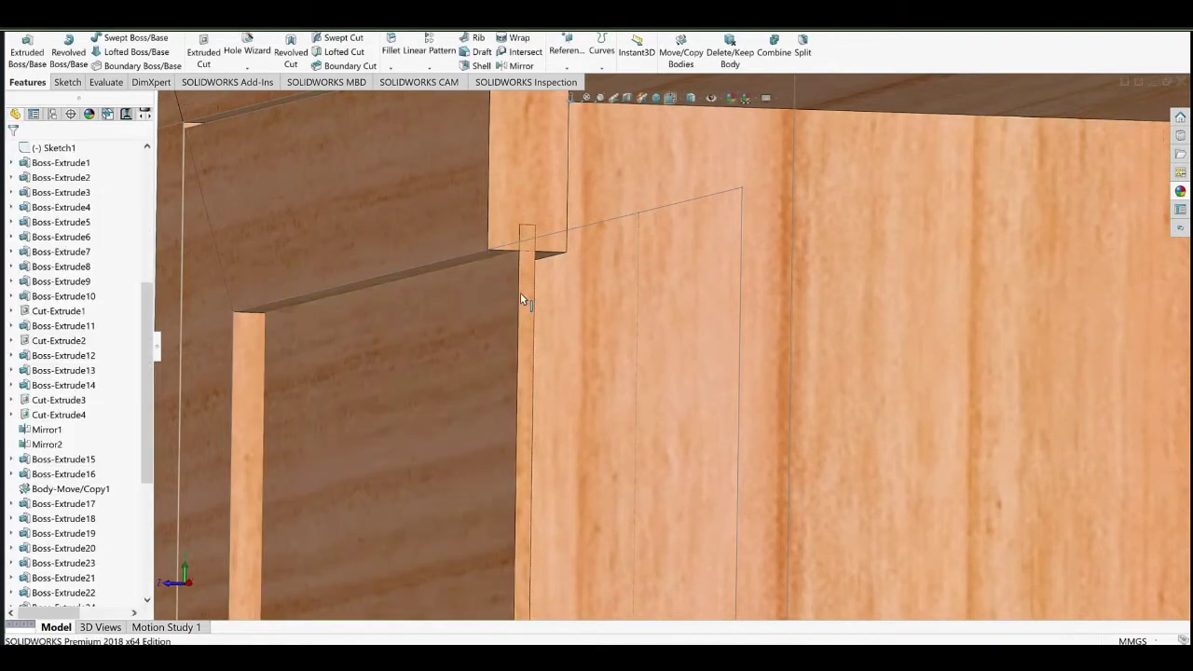
Measure the distance between the top rail's face and the panel's face.
middle_click_drag(525, 300, 609, 268)
left_click(609, 267)
left_click(584, 369, "ctrl")
scroll(638, 373, "up", 4)
middle_click_drag(633, 384, 708, 369)
scroll(648, 356, "down", 2)
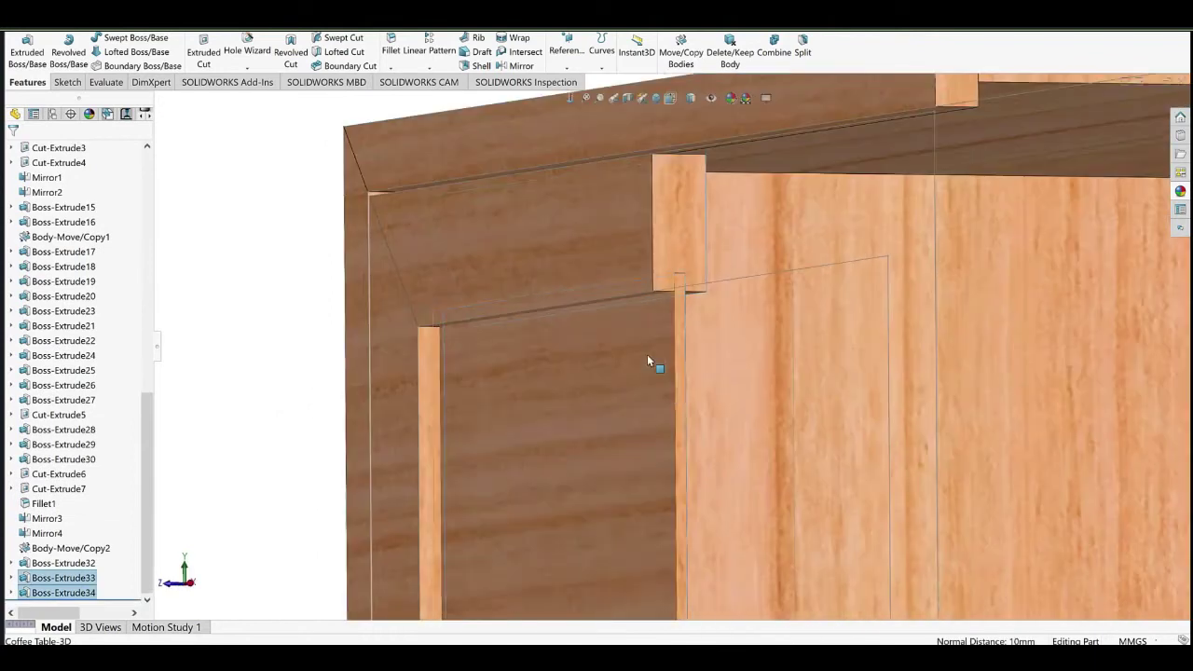
Start a sketch on the panel's front face and offset its outline outward by 2 mm.
left_click(648, 358)
left_click(640, 351)
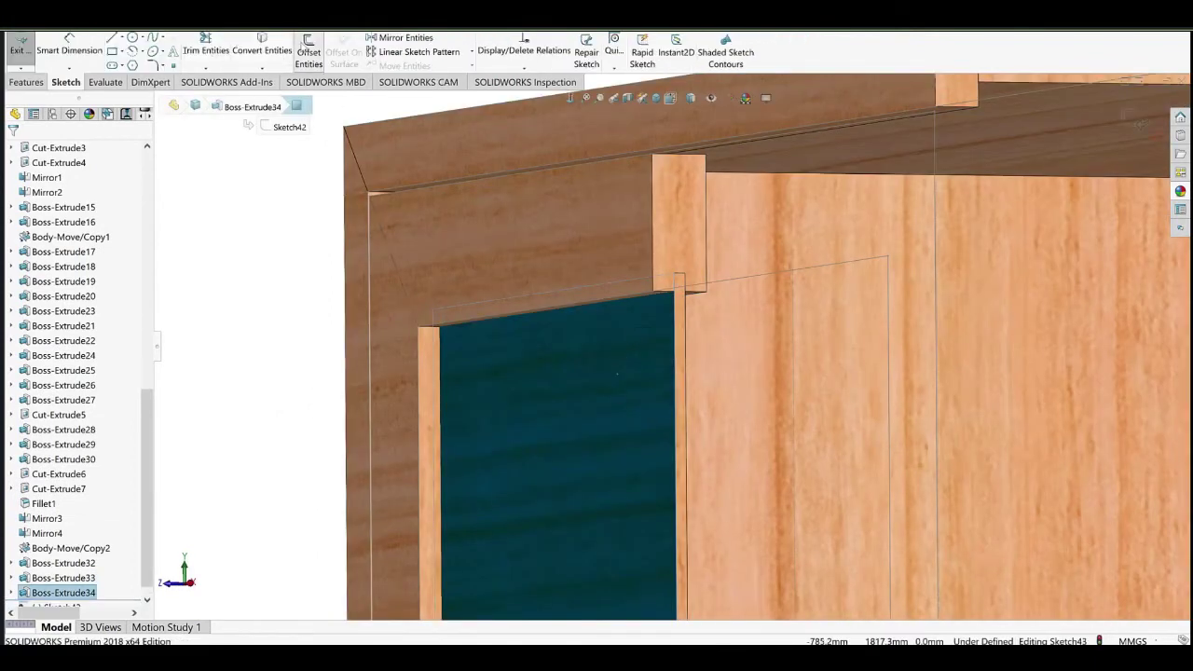
left_click(308, 52)
key("Return")
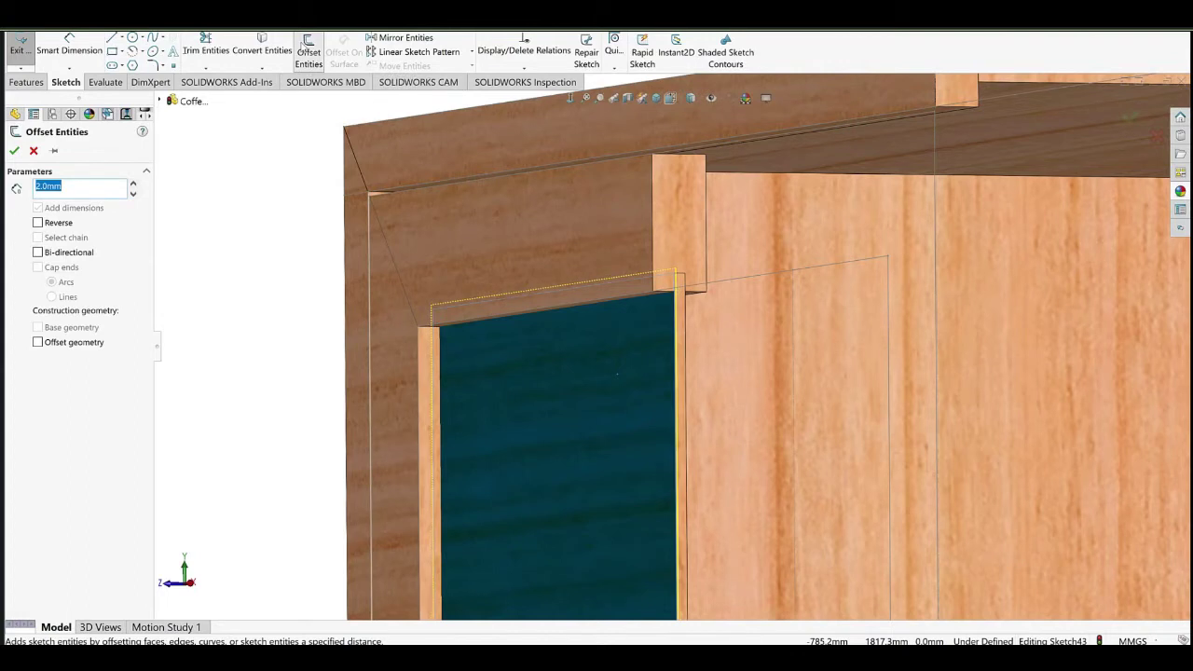
left_click(26, 82)
left_click(203, 52)
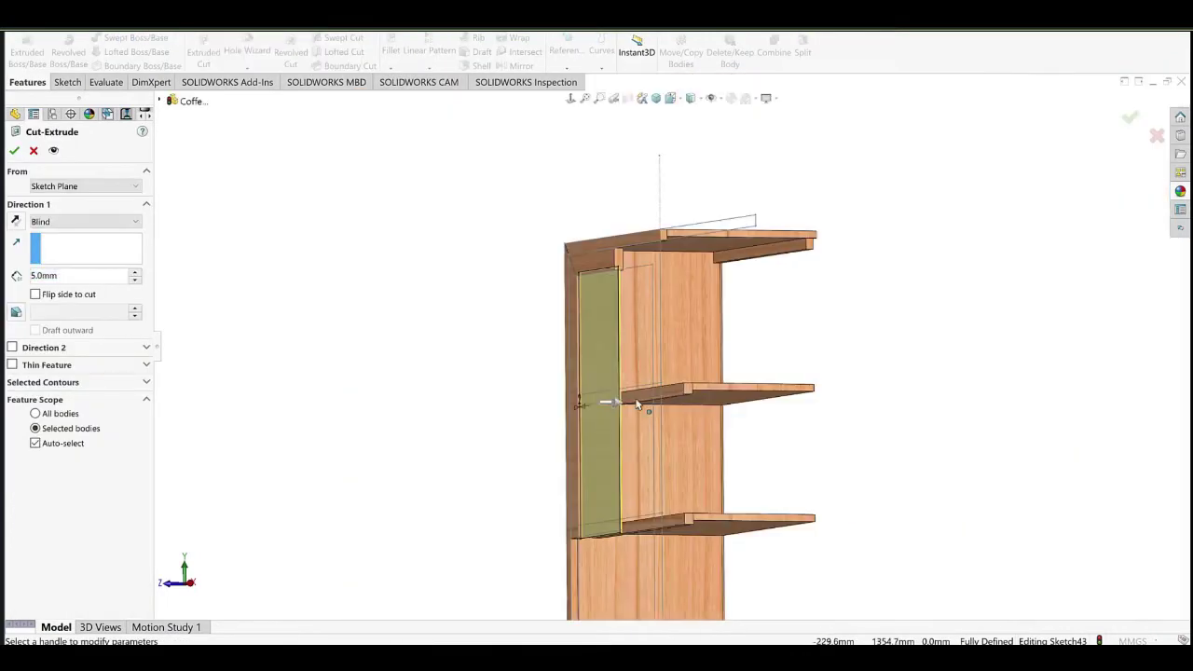
scroll(637, 404, "down", 5)
left_click(577, 391)
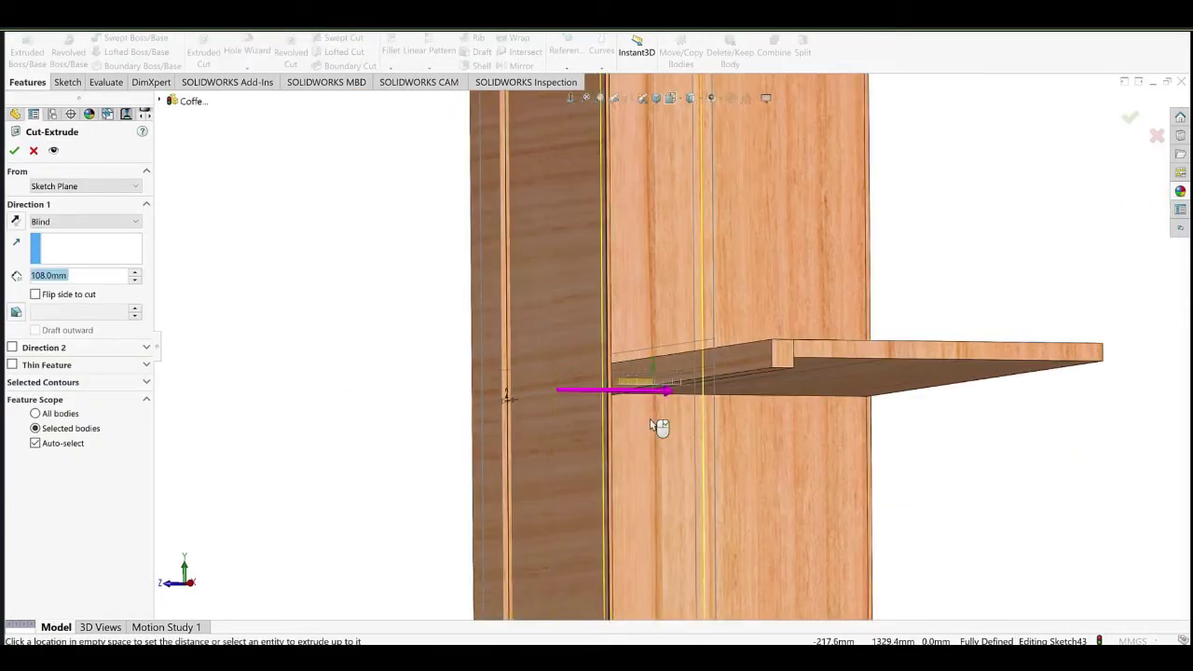
left_click(673, 443)
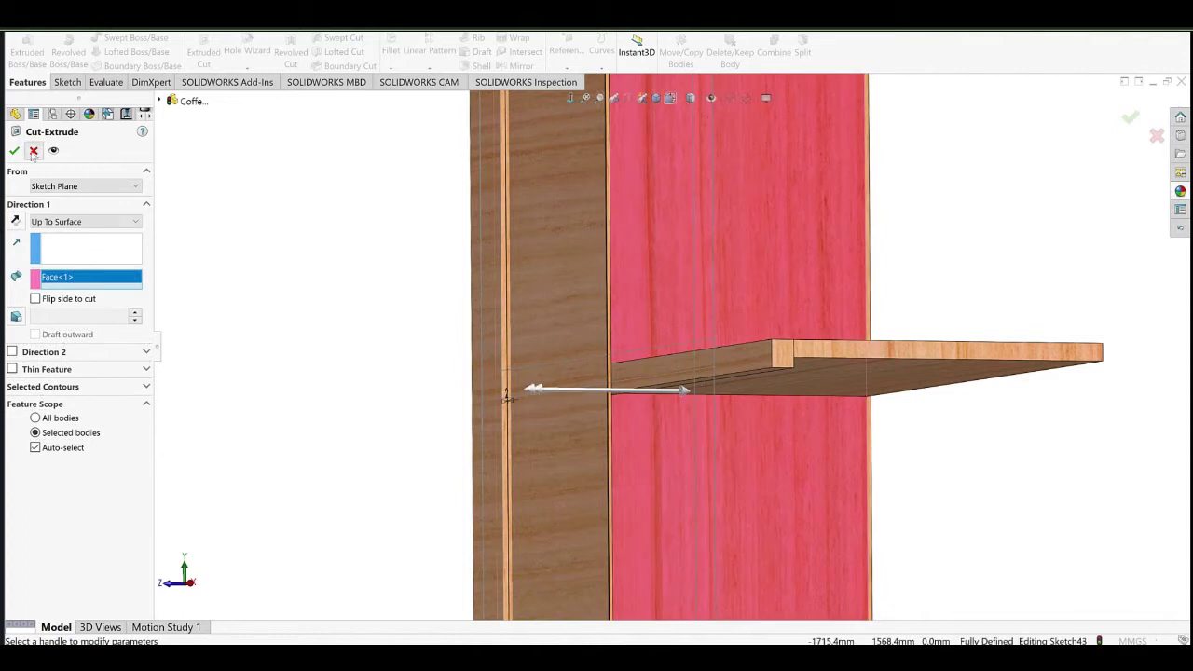
left_click(33, 151)
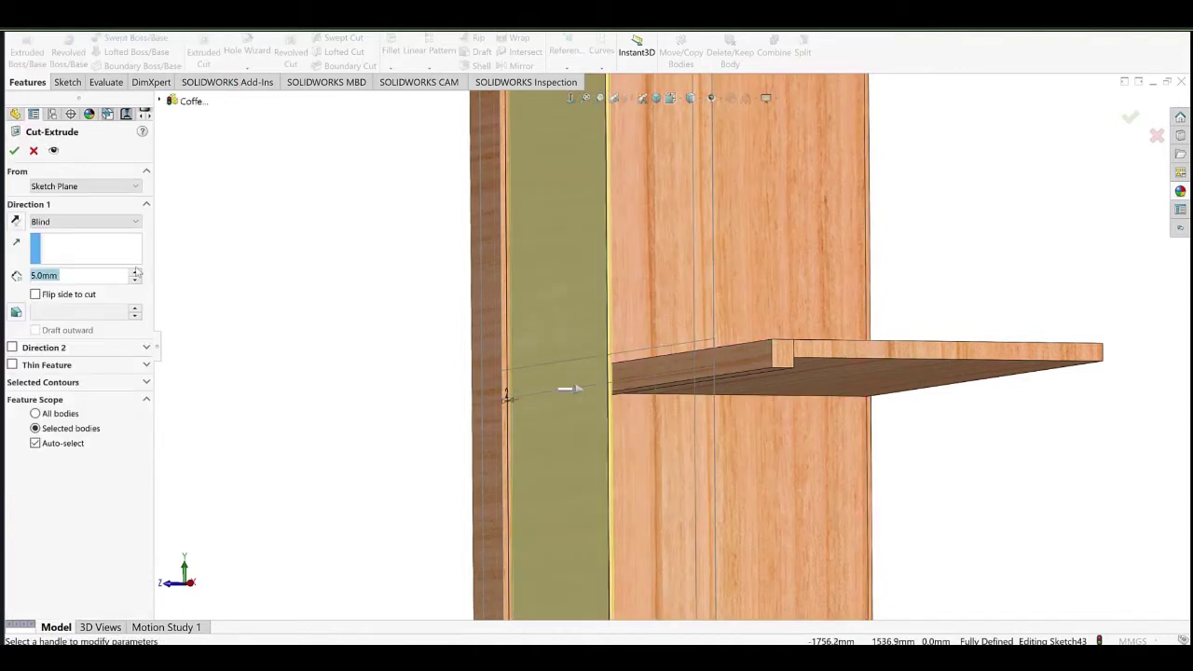
Set the offset outline's blind cut depth to 65 mm, turn off automatic body selection, and choose the stile as the body to cut.
left_click(136, 273)
left_click(61, 443)
left_click(563, 387)
left_click(561, 343)
scroll(561, 343, "up", 5)
scroll(606, 224, "down", 5)
middle_click_drag(579, 361, 434, 406)
scroll(433, 405, "up", 5)
Try to end the cut at the top rail's face and return it to a blind cut in the original direction.
left_click(661, 360)
left_click(607, 364)
scroll(649, 390, "down", 3)
middle_click_drag(650, 390, 432, 510)
scroll(550, 407, "up", 2)
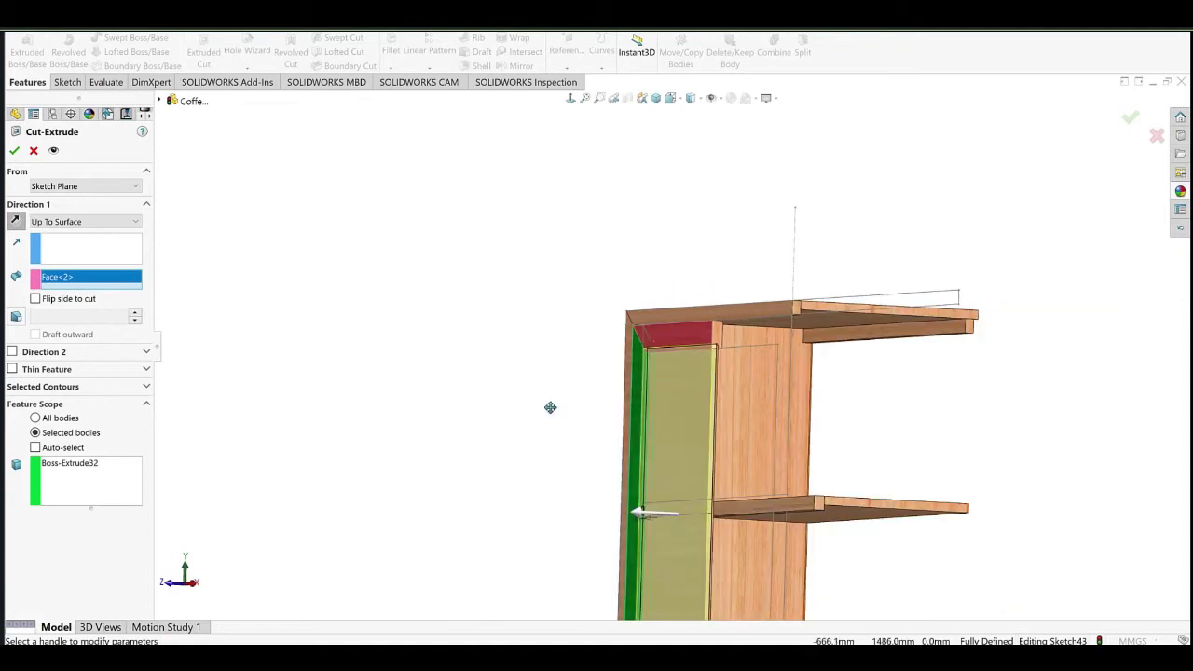
middle_click_drag(550, 408, 438, 343, "ctrl")
left_click(79, 225)
left_click(48, 234)
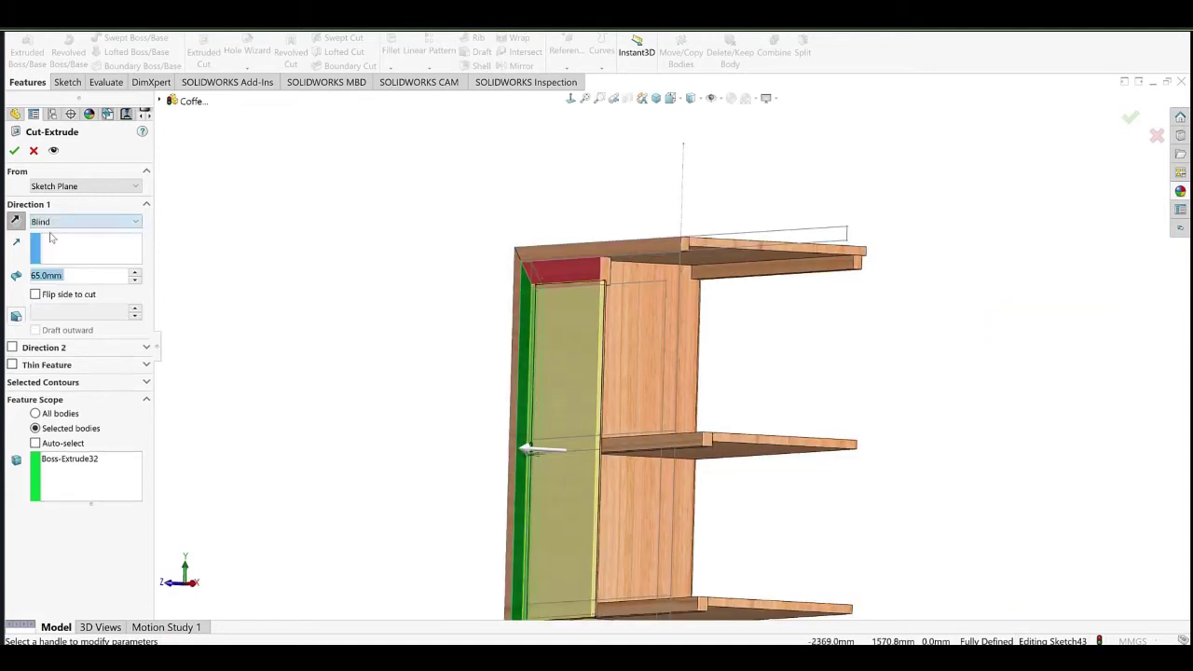
left_click(16, 221)
Add the top rail to the bodies affected and finish the 65 mm cut.
left_click(54, 497)
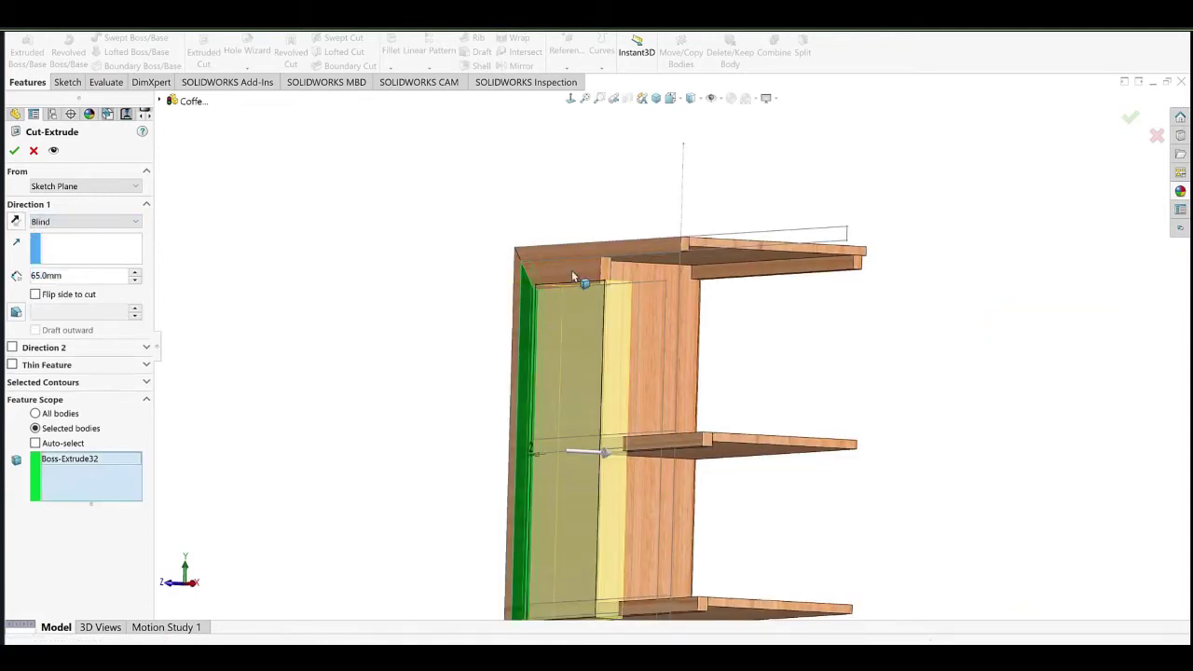
left_click(575, 274)
left_click(811, 362)
Inspect the rebate cut around the panel from behind and measure the distance between the top rail's back face and the panel's back face.
scroll(615, 257, "down", 2)
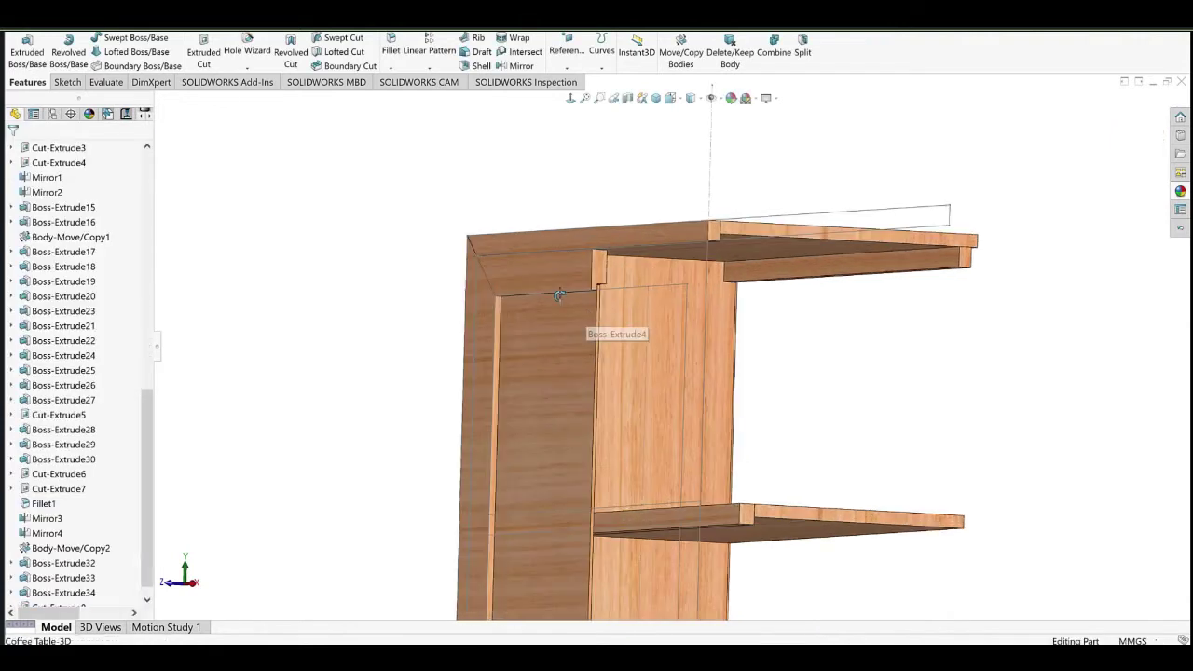
middle_click_drag(559, 292, 631, 288)
scroll(620, 280, "down", 6)
middle_click_drag(534, 381, 643, 433)
scroll(660, 443, "up", 8)
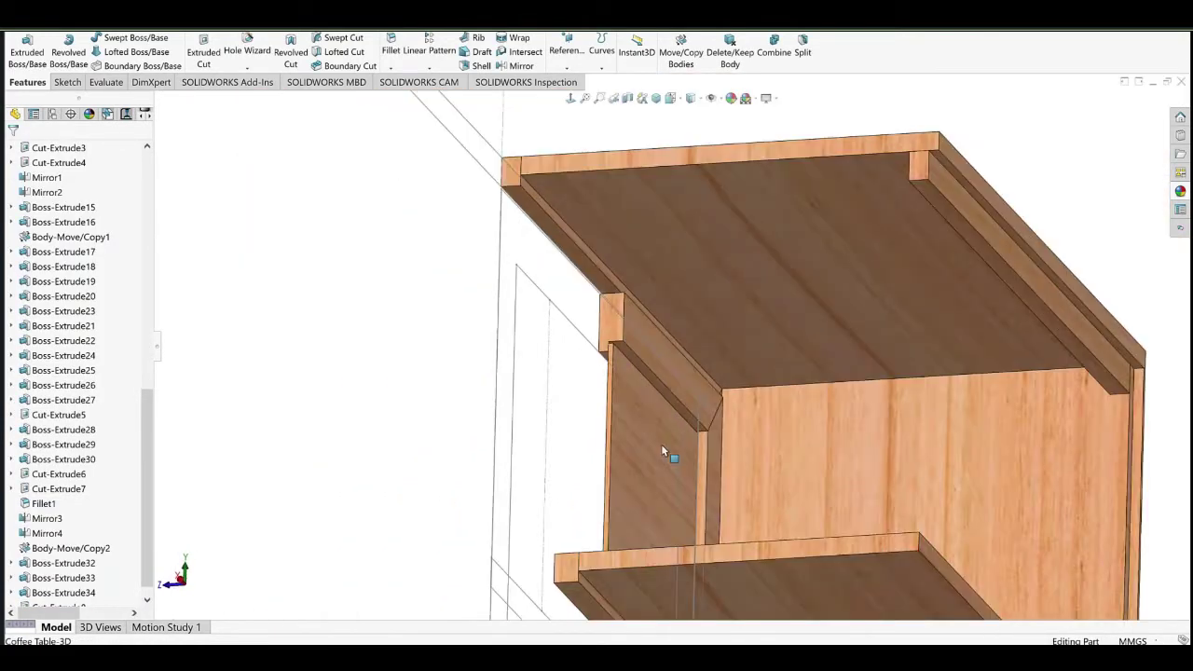
scroll(563, 232, "down", 4)
middle_click_drag(563, 232, 564, 285)
scroll(565, 264, "down", 4)
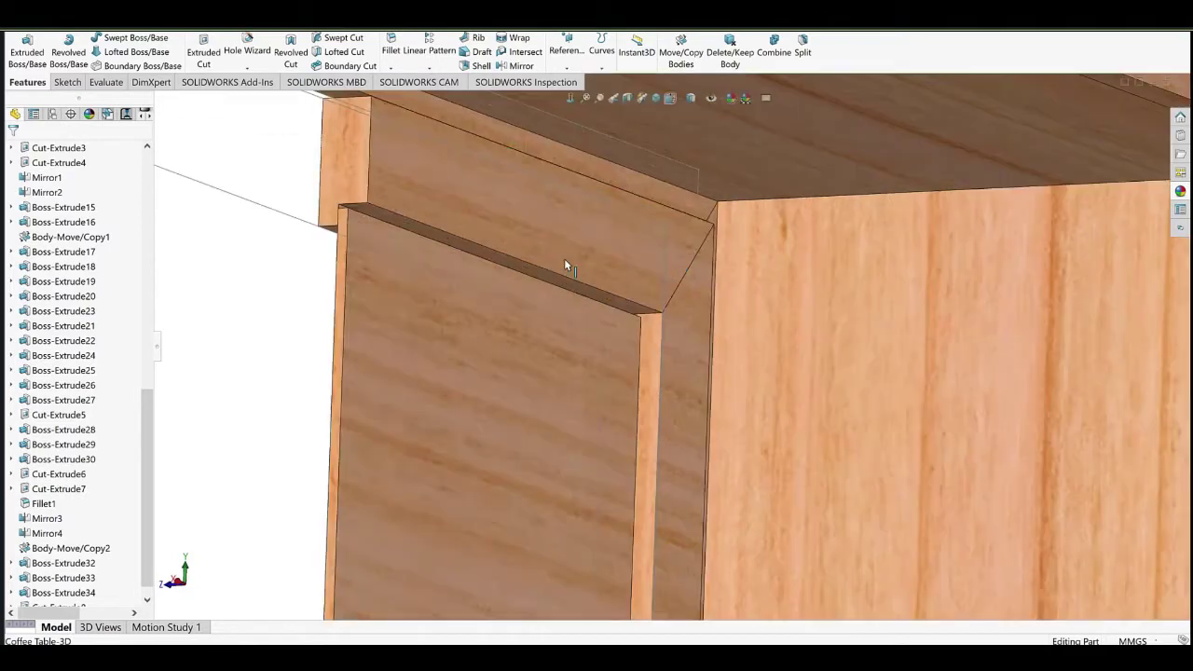
left_click(564, 262)
left_click(509, 362, "ctrl")
scroll(508, 362, "up", 5)
left_click(348, 414)
scroll(559, 363, "up", 2)
mouse_move(615, 345)
middle_mouse_down()
mouse_move(647, 339)
mouse_move(559, 359)
middle_mouse_up()
Start a sketch on the panel's back face and draw a rectangle about 26 by 718 mm along the stile from the rebate's bottom corner upward.
left_click(641, 370)
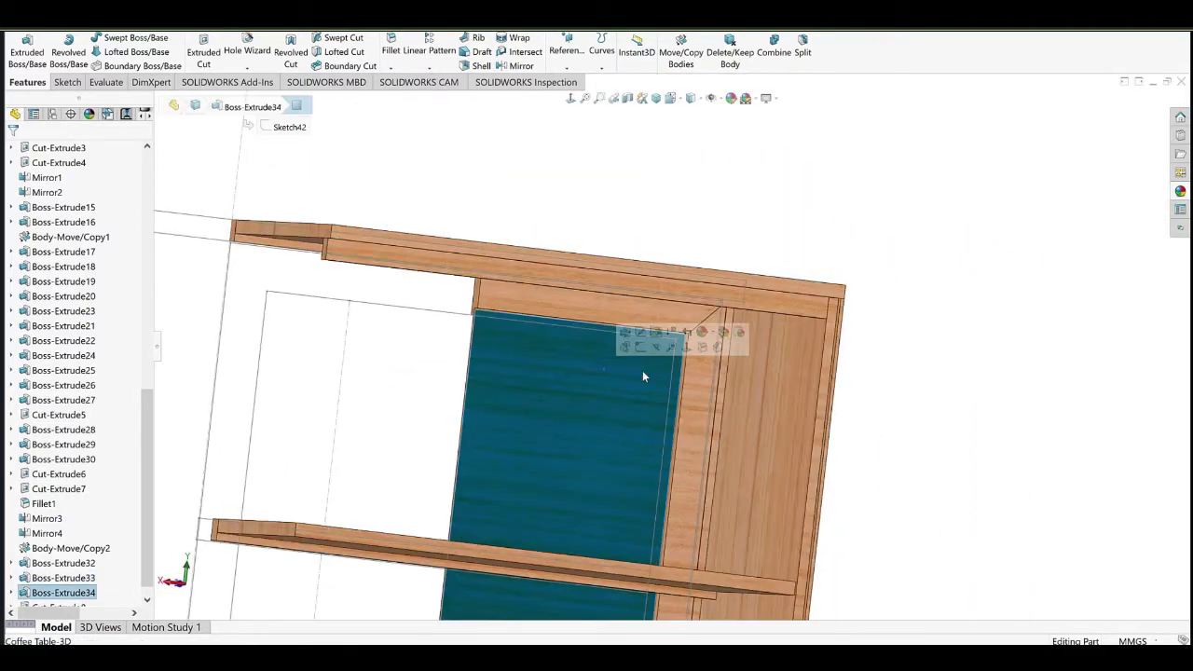
left_click(632, 348)
left_click(111, 53)
scroll(687, 532, "up", 1)
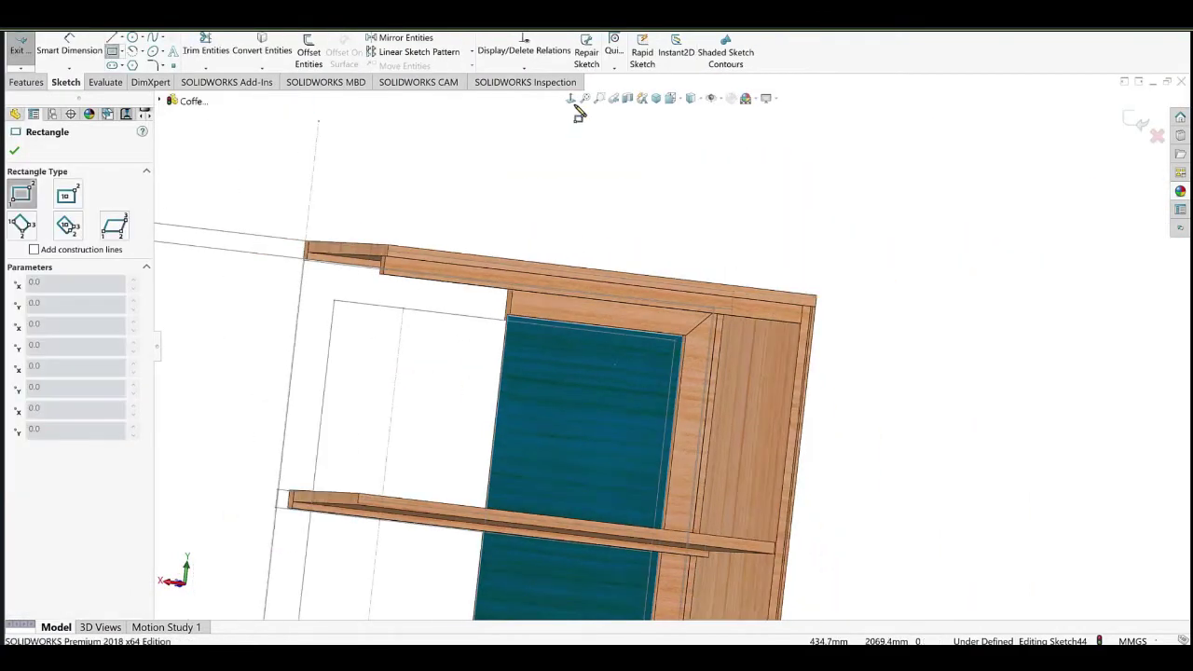
left_click(572, 99)
scroll(790, 290, "down", 8)
scroll(806, 525, "down", 8)
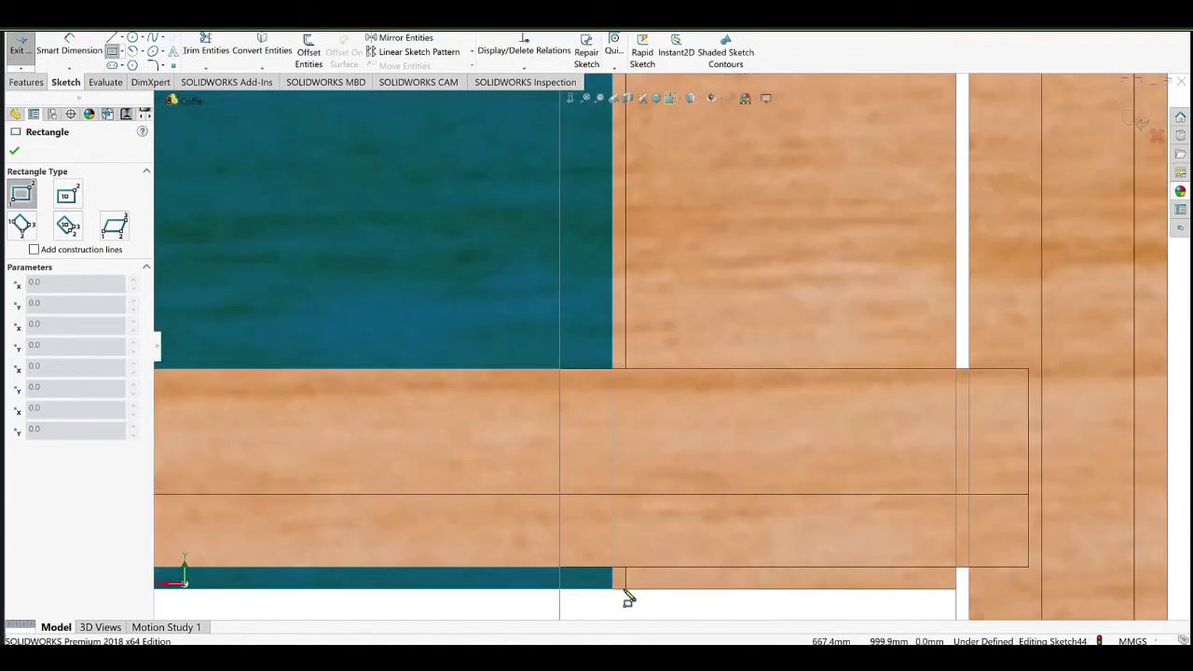
left_click(627, 589)
scroll(652, 205, "up", 10)
scroll(669, 184, "down", 4)
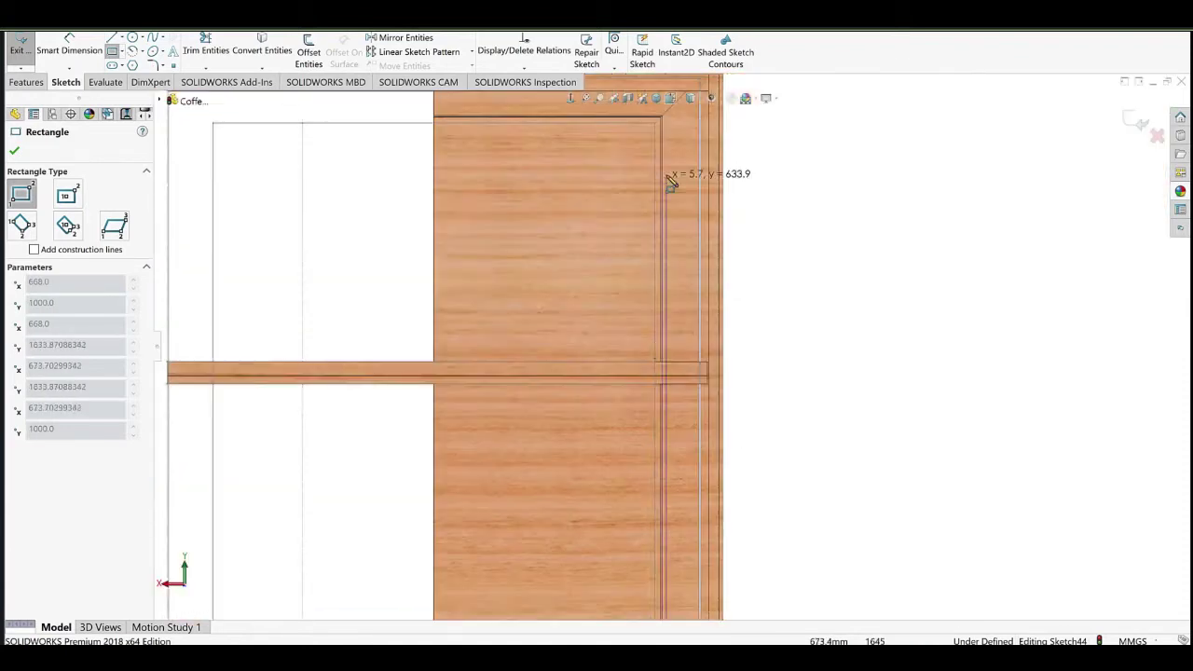
scroll(671, 187, "up", 4)
scroll(669, 299, "down", 8)
left_click(651, 399)
right_click(659, 285)
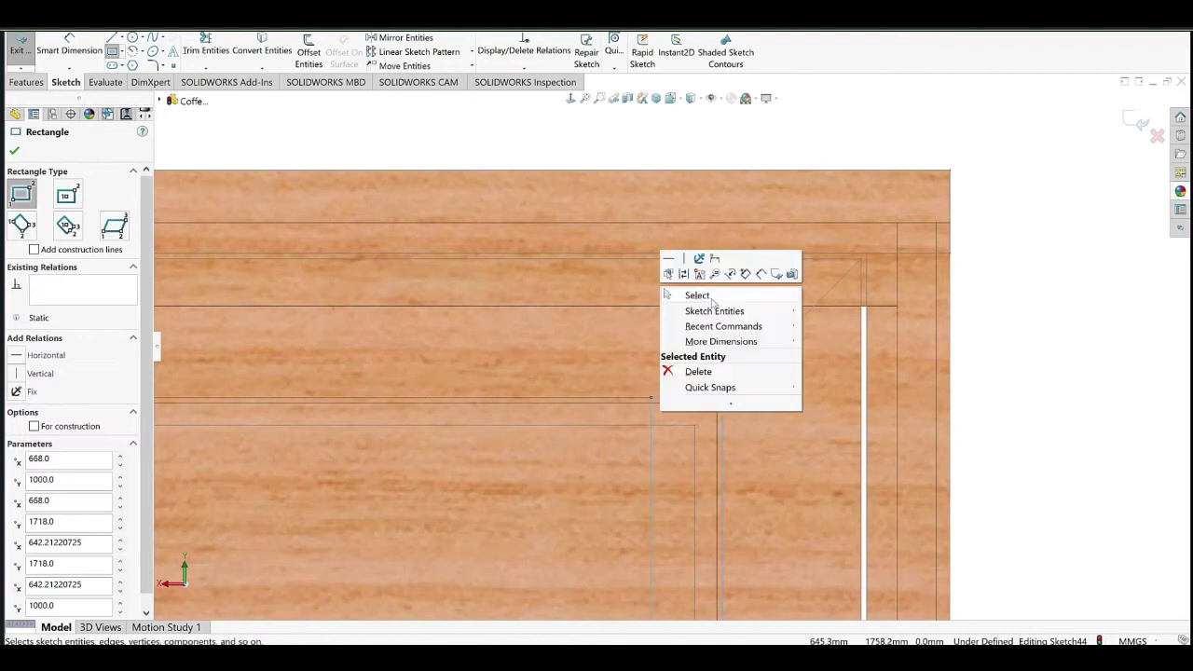
left_click(703, 296)
Make the rectangle's inner vertical line collinear with the stile's inner edge.
left_click(652, 421)
middle_click_drag(653, 422, 534, 497)
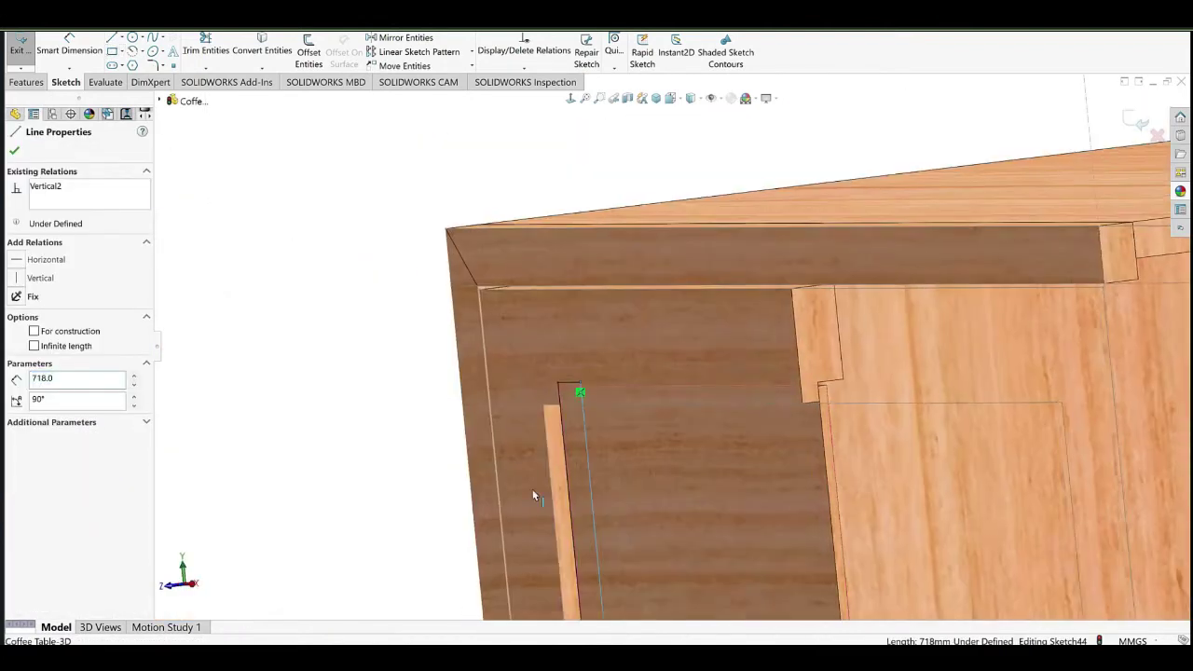
left_click(546, 446, "ctrl")
left_click(582, 416)
left_click(335, 366)
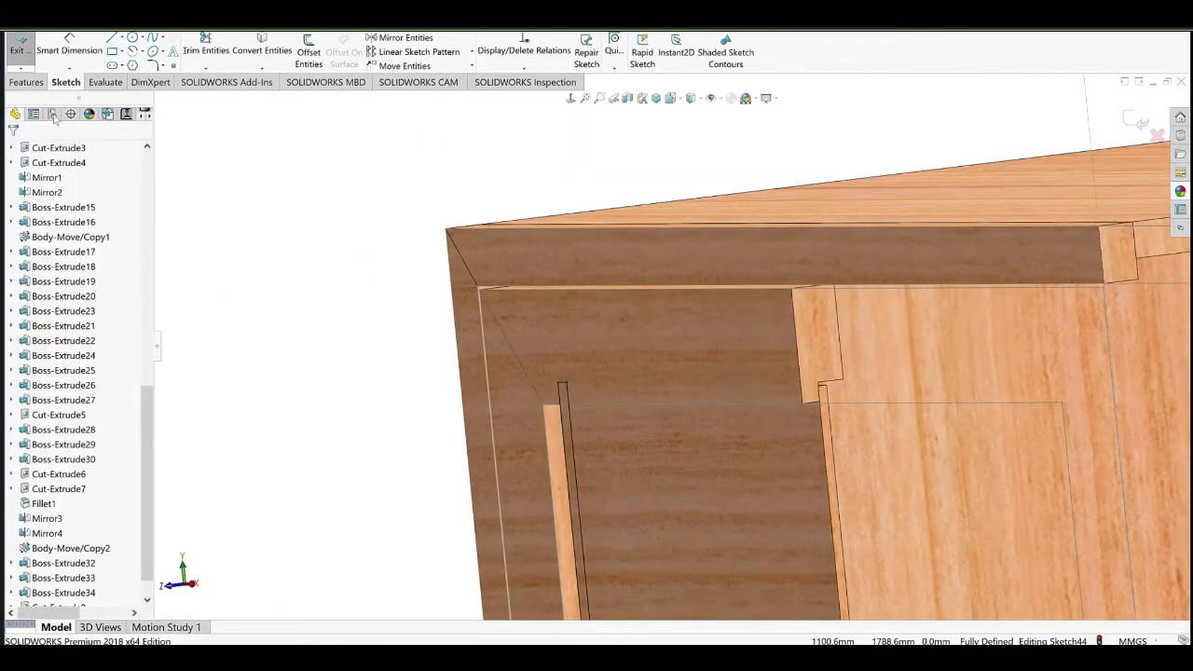
Extrude the narrow rectangle 10 mm backward from the panel to form the vertical retaining strip.
left_click(27, 82)
left_click(31, 47)
middle_click_drag(546, 430, 486, 397)
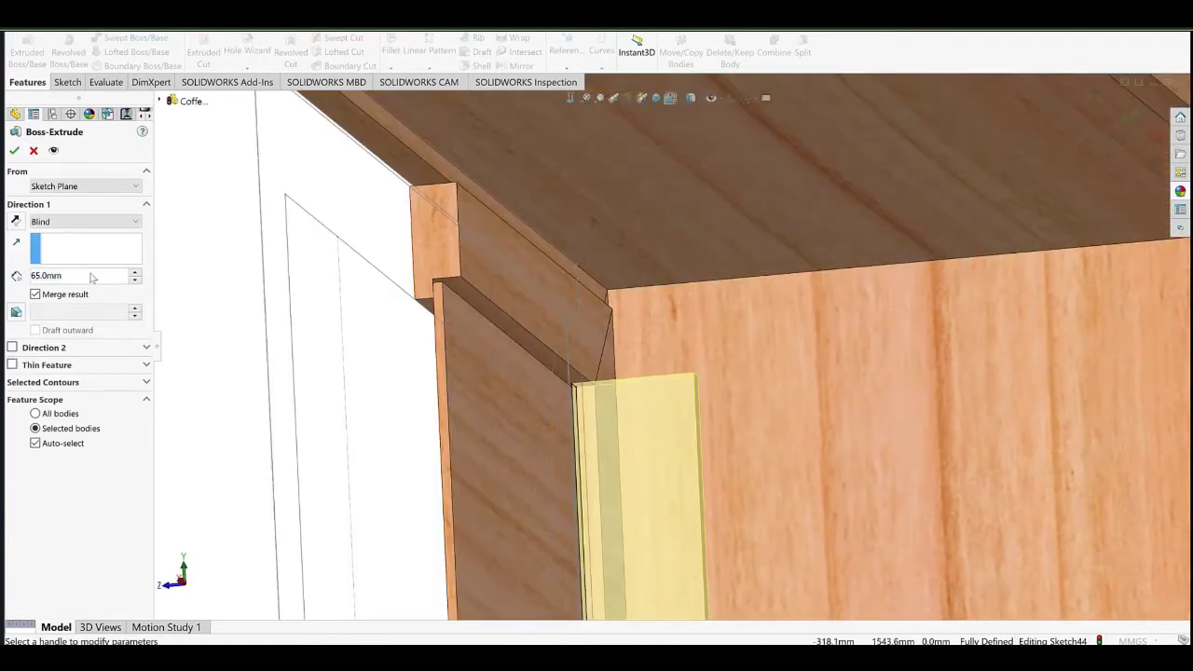
type("10")
key("Return")
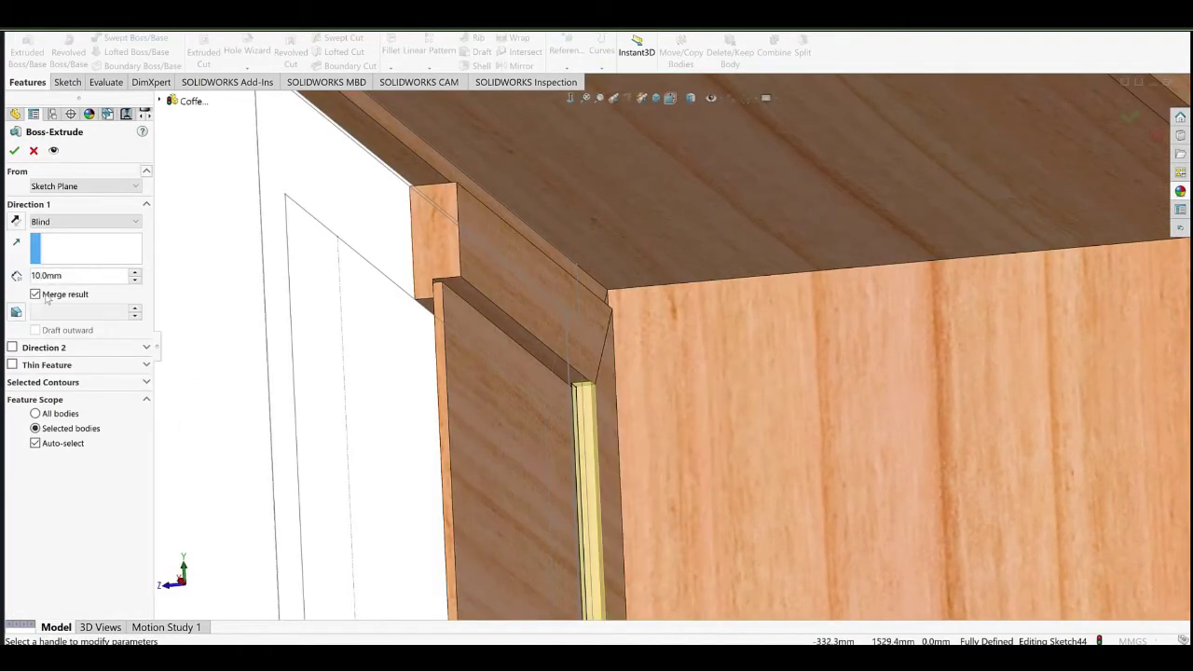
left_click(14, 150)
Start a sketch on the panel's back face and draw a horizontal rectangle along the top rail from its free end to the vertical strip.
left_click(576, 371)
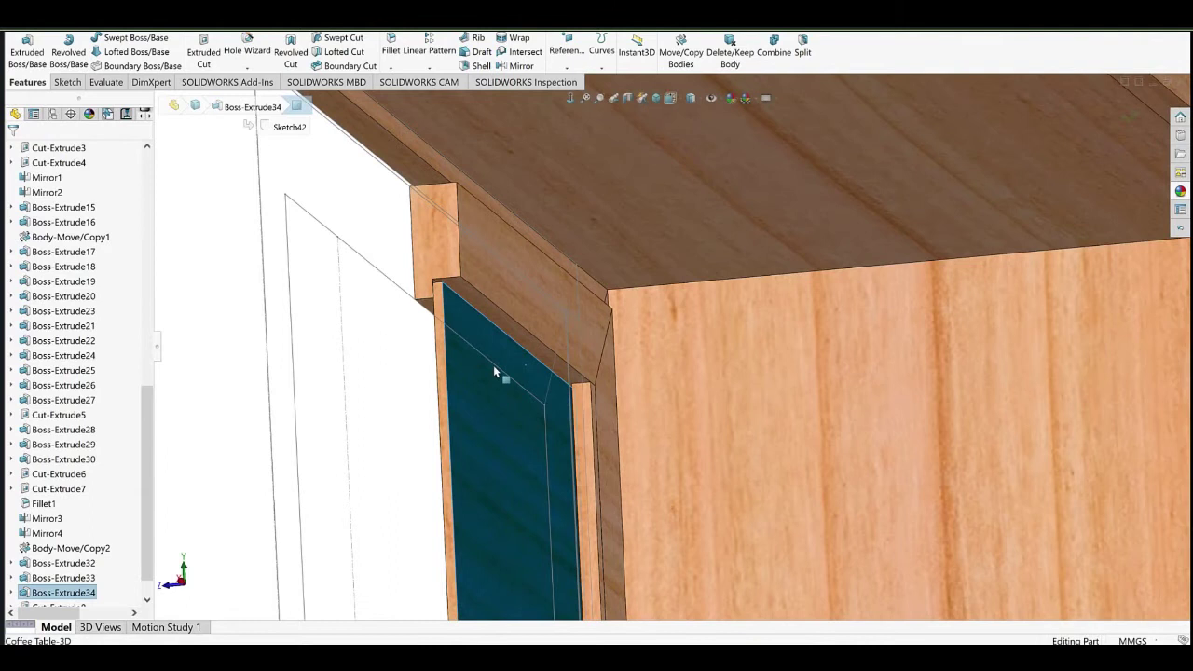
left_click(512, 398)
left_click(533, 384)
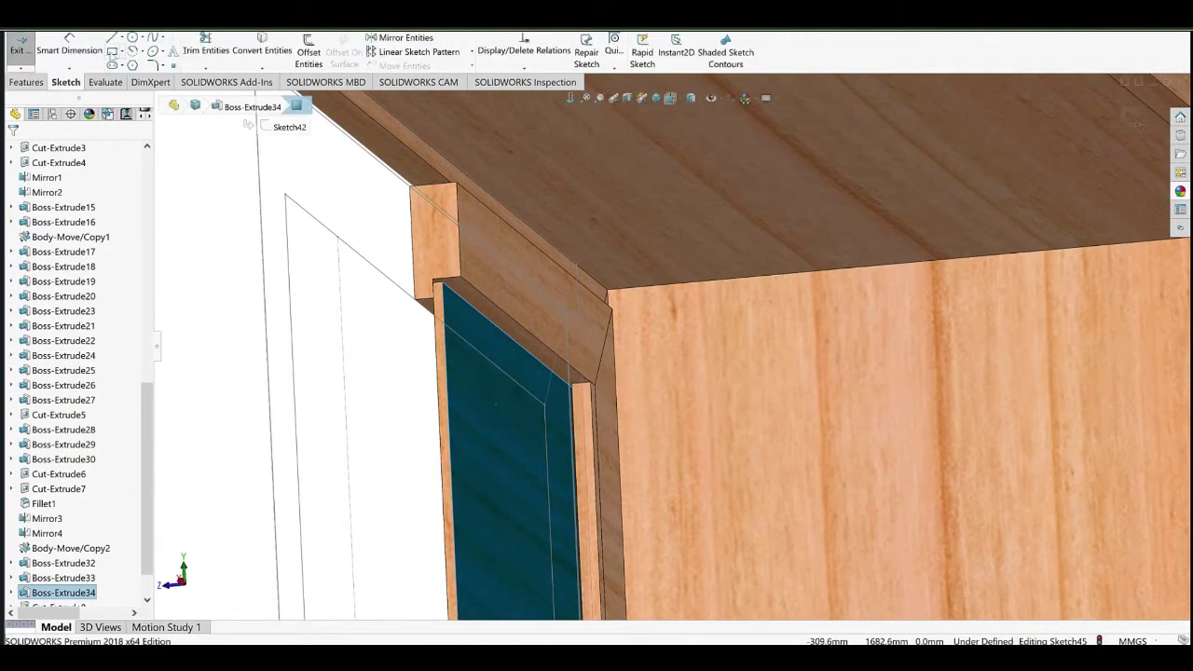
left_click(111, 54)
left_click(441, 271)
middle_click_drag(582, 434, 559, 432)
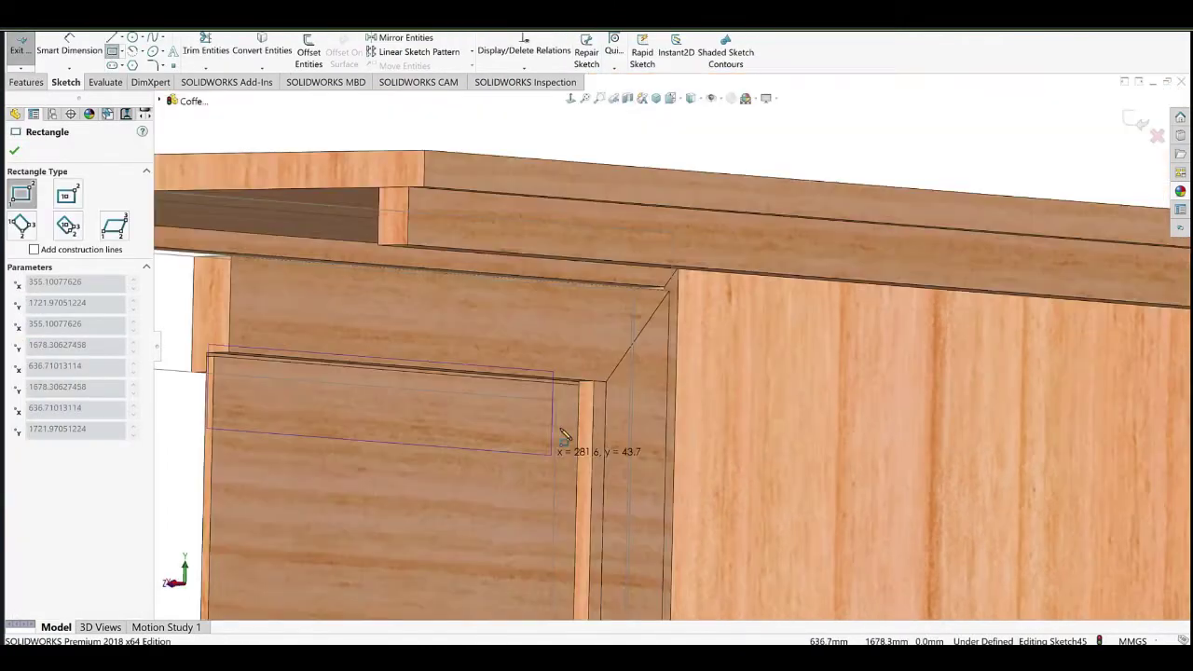
scroll(560, 433, "down", 4)
left_click(629, 401)
right_click(489, 196)
left_click(540, 209)
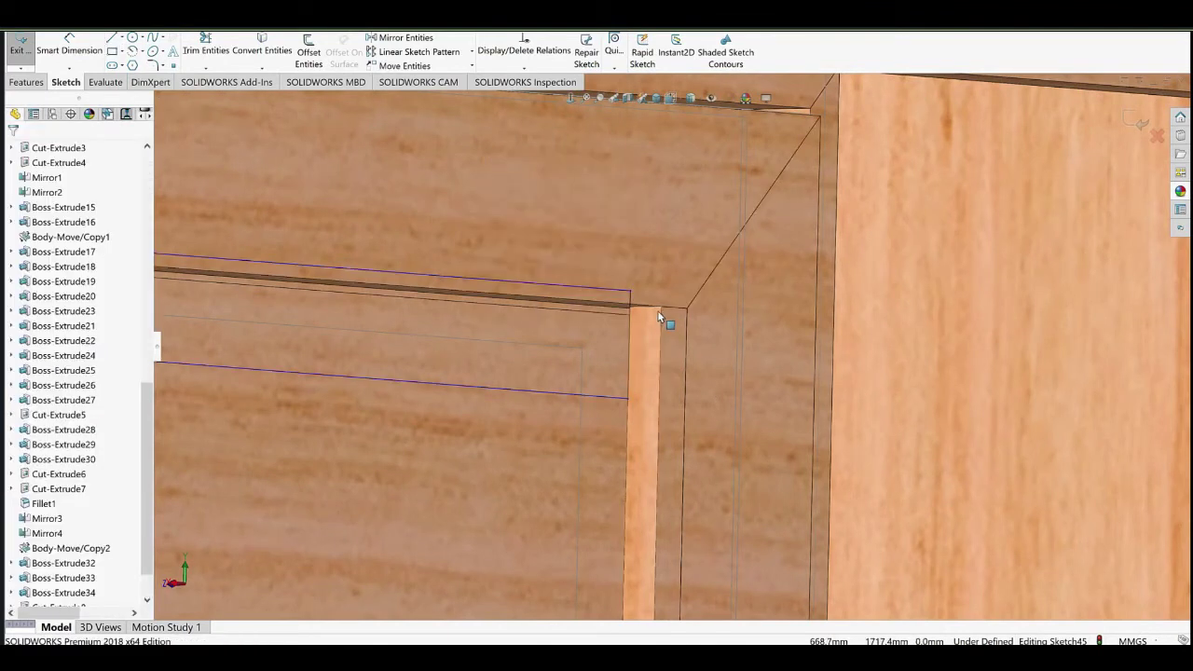
Make the rectangle's upper corner at the rail's free end coincident with the top rail's inner corner vertex.
left_click(624, 290)
scroll(624, 291, "up", 5)
scroll(350, 315, "down", 6)
left_click(323, 301)
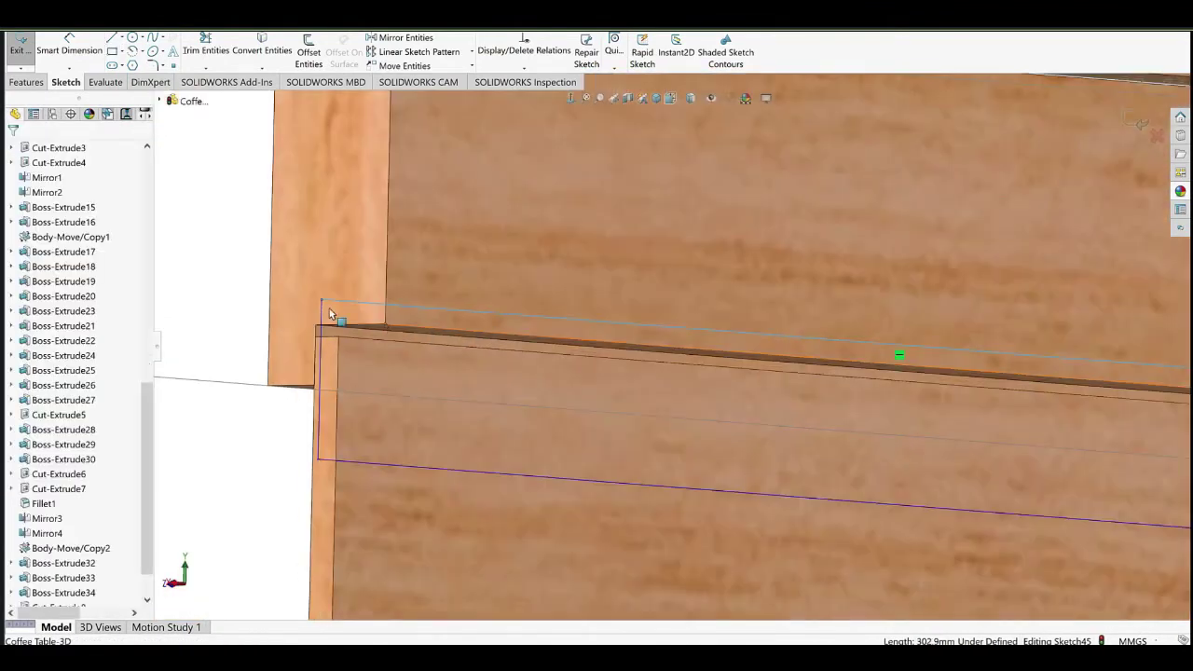
left_click(341, 308)
left_click(325, 300)
left_click(321, 300)
left_click(386, 324, "ctrl")
left_click(435, 286)
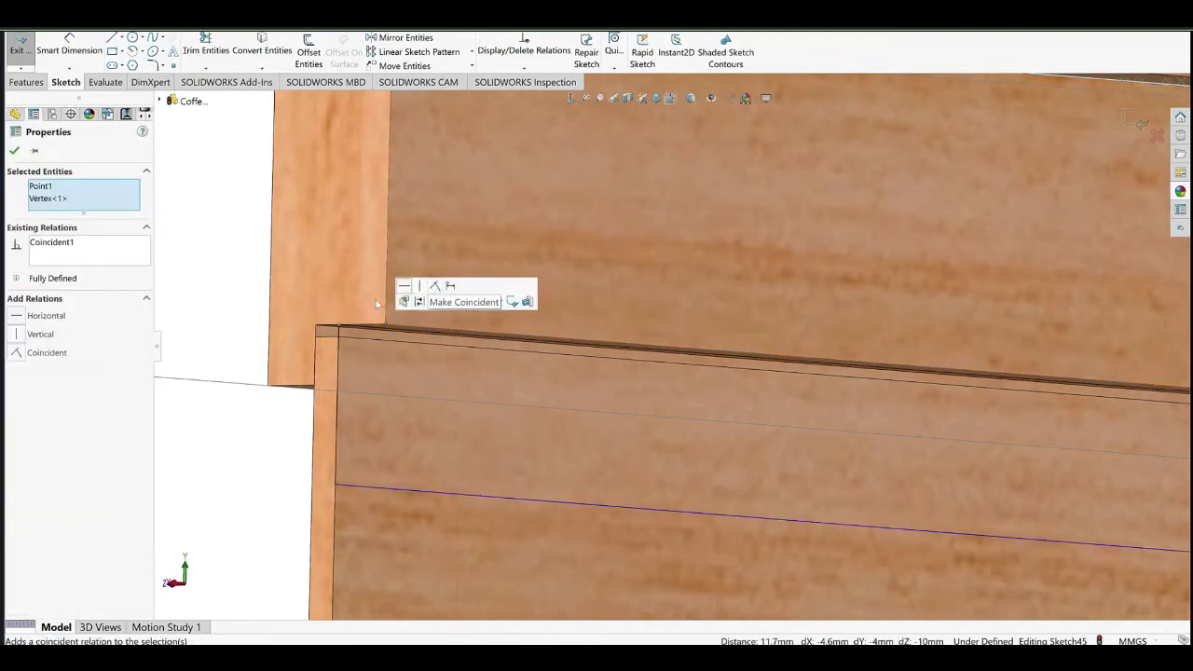
key("Escape")
Dimension the horizontal rectangle's height to 10 mm.
scroll(969, 455, "up", 5)
scroll(969, 456, "down", 2)
left_click(274, 315)
left_click(228, 343)
type("10")
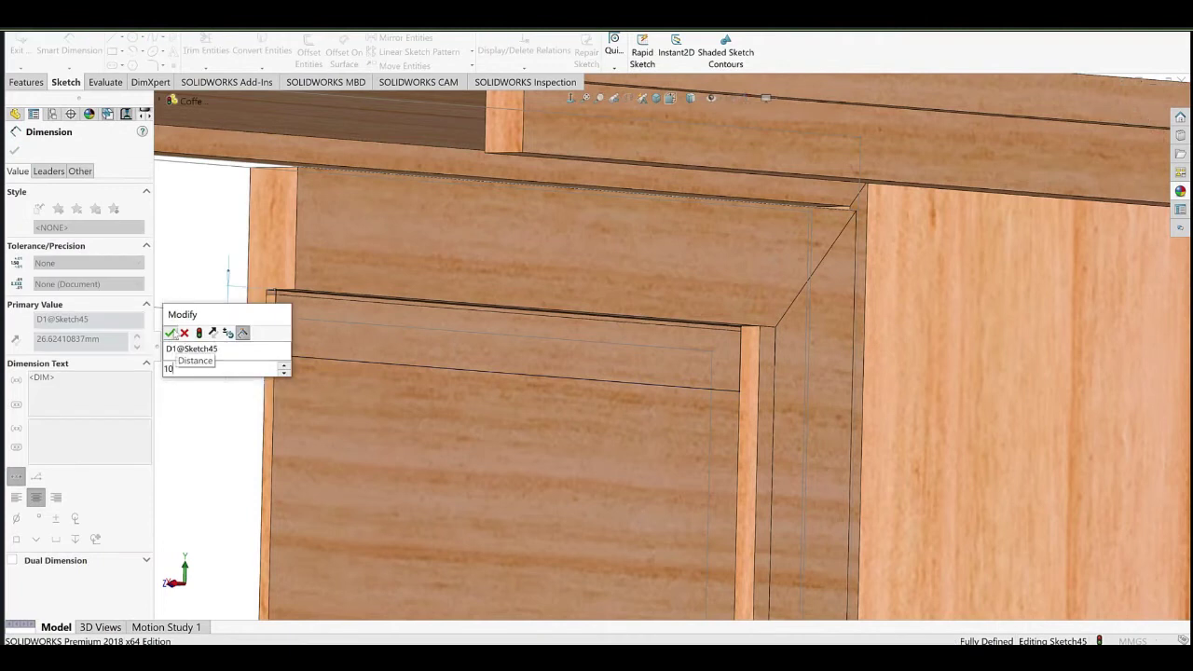
left_click(172, 333)
left_click(14, 150)
Extrude the horizontal rectangle up to a picked reference to form the retaining strip along the top rail.
left_click(26, 82)
left_click(27, 53)
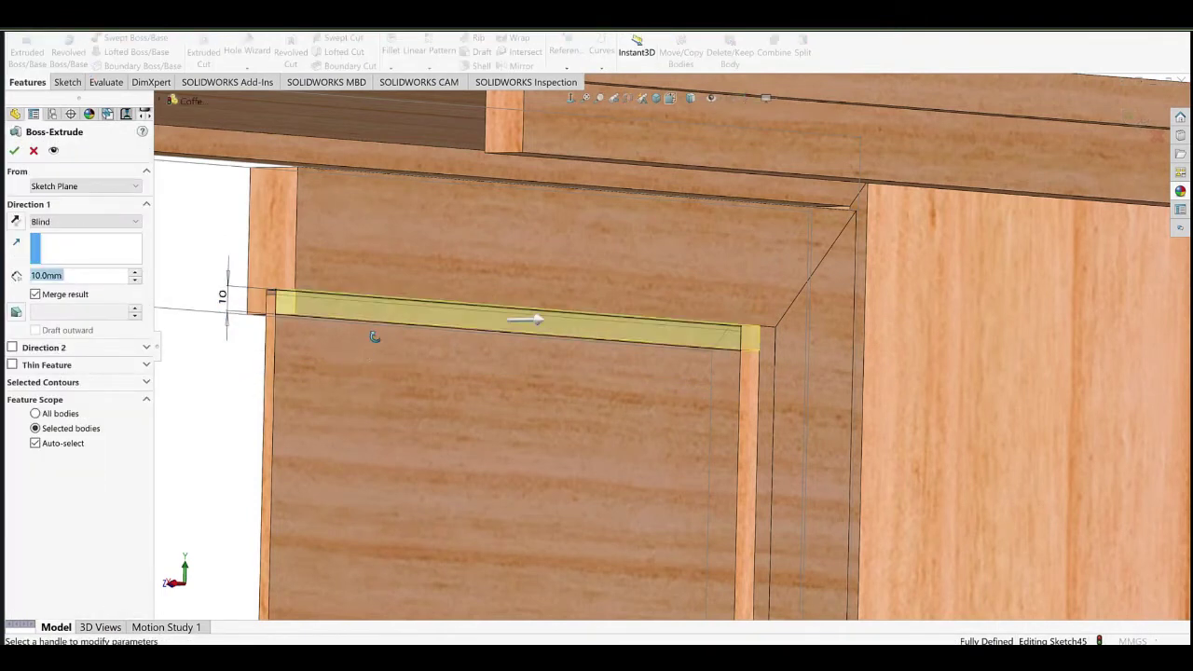
middle_click_drag(373, 336, 418, 380)
left_click(100, 223)
left_click(94, 281)
middle_click_drag(547, 382, 606, 410)
left_click(402, 375)
key("Return")
Start a Mirror and set the bottom end face of the door's stile as the mirror plane.
scroll(555, 407, "up", 8)
scroll(583, 397, "down", 4)
middle_click_drag(574, 333, 640, 277)
left_click(367, 296)
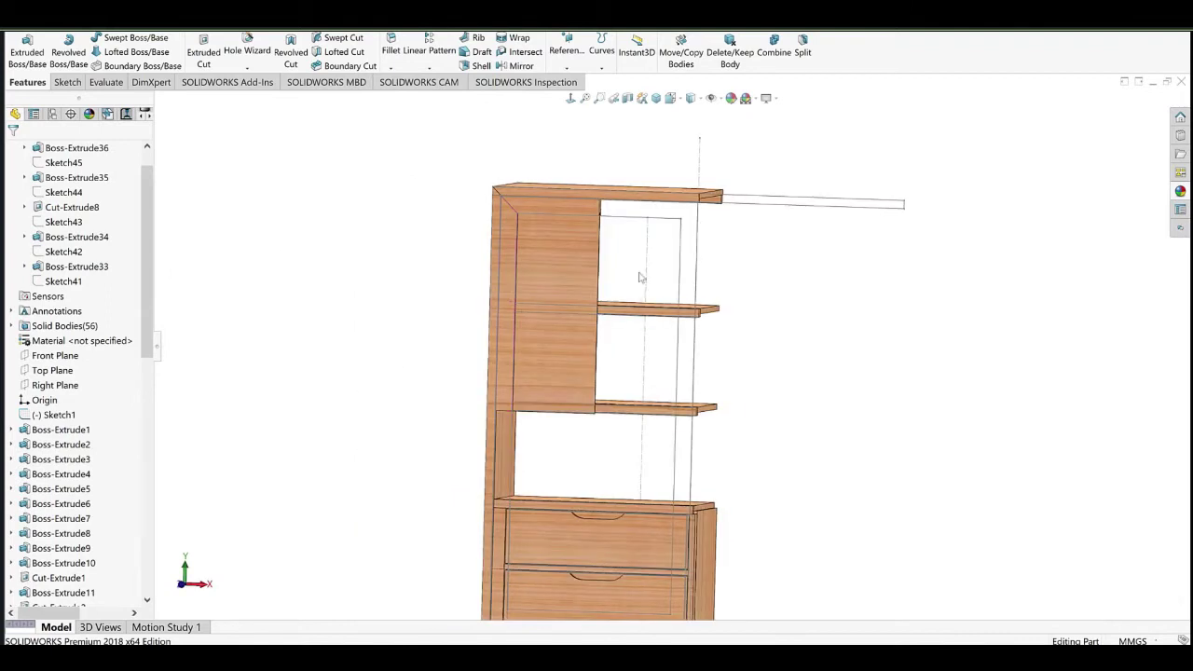
left_click(792, 273)
middle_click_drag(683, 311, 520, 257)
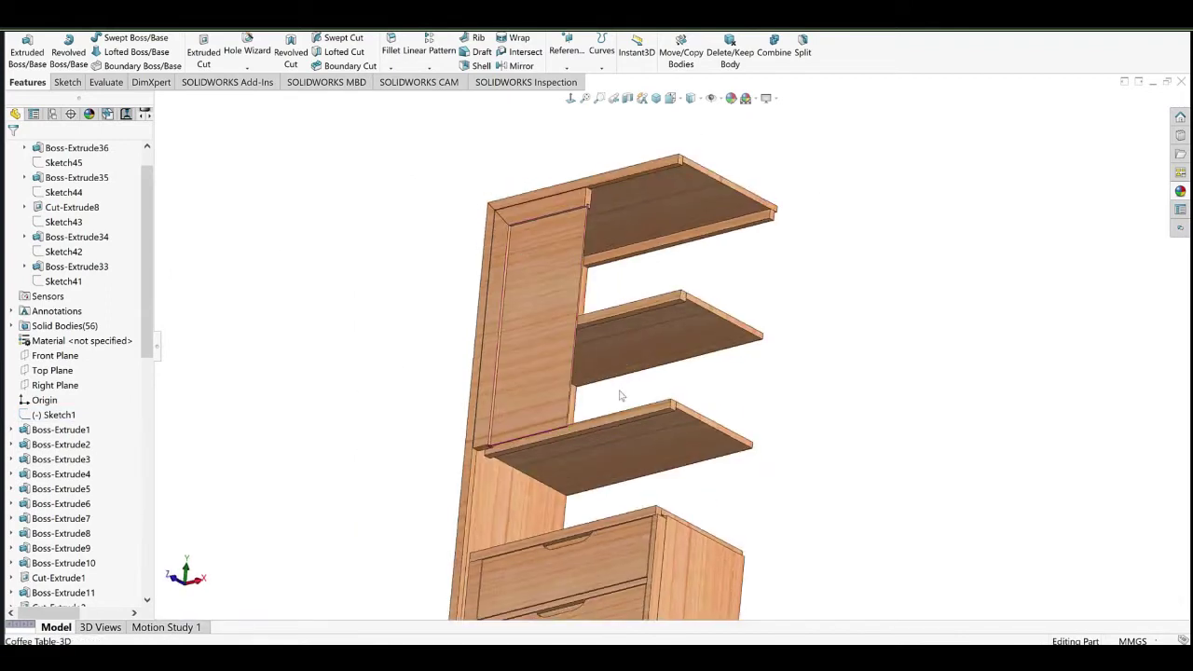
scroll(622, 395, "down", 1)
left_click(531, 67)
scroll(479, 446, "down", 5)
left_click(478, 307)
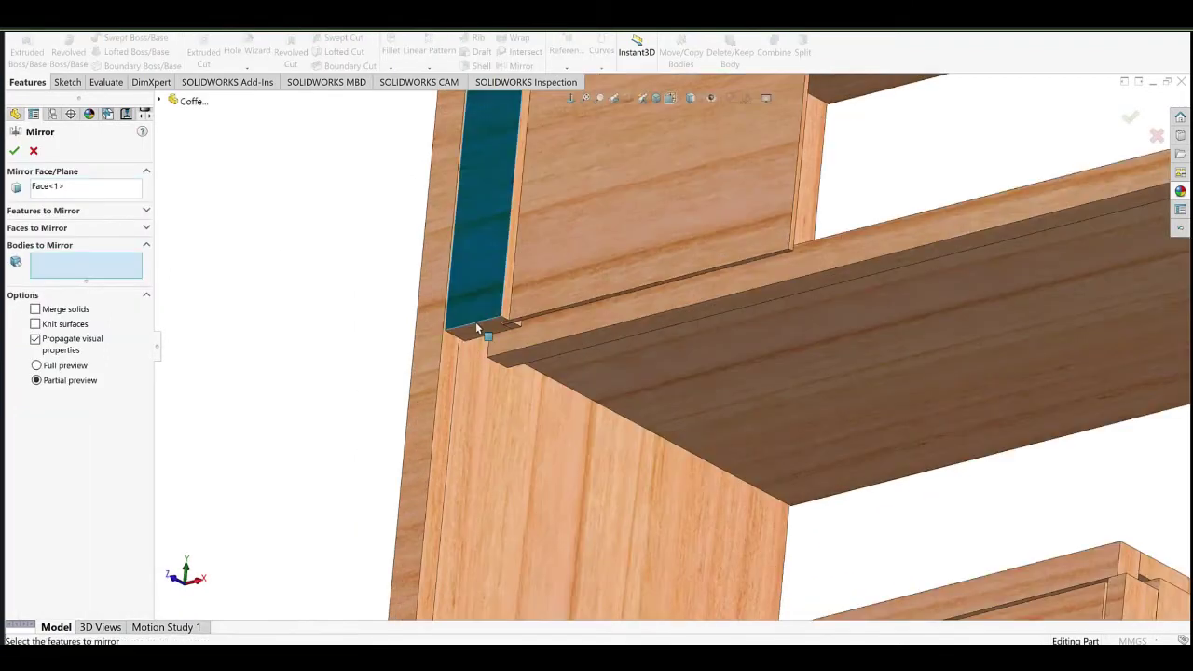
left_click(480, 326)
right_click(60, 262)
left_click(86, 270)
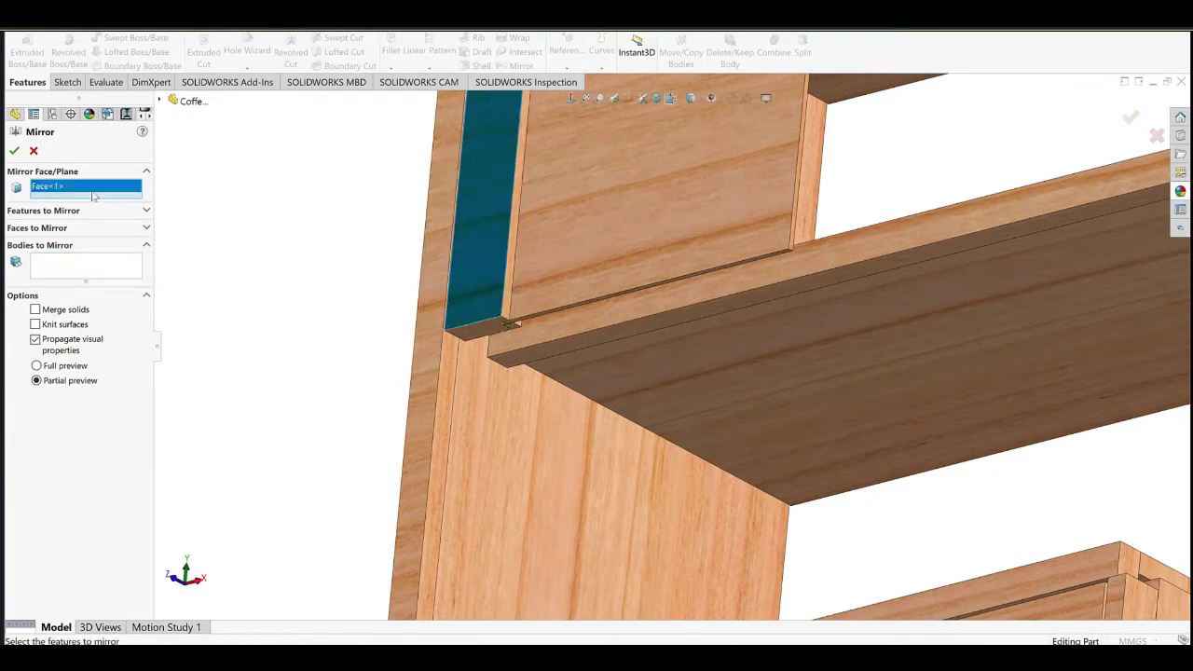
right_click(91, 192)
left_click(99, 199)
left_click(473, 339)
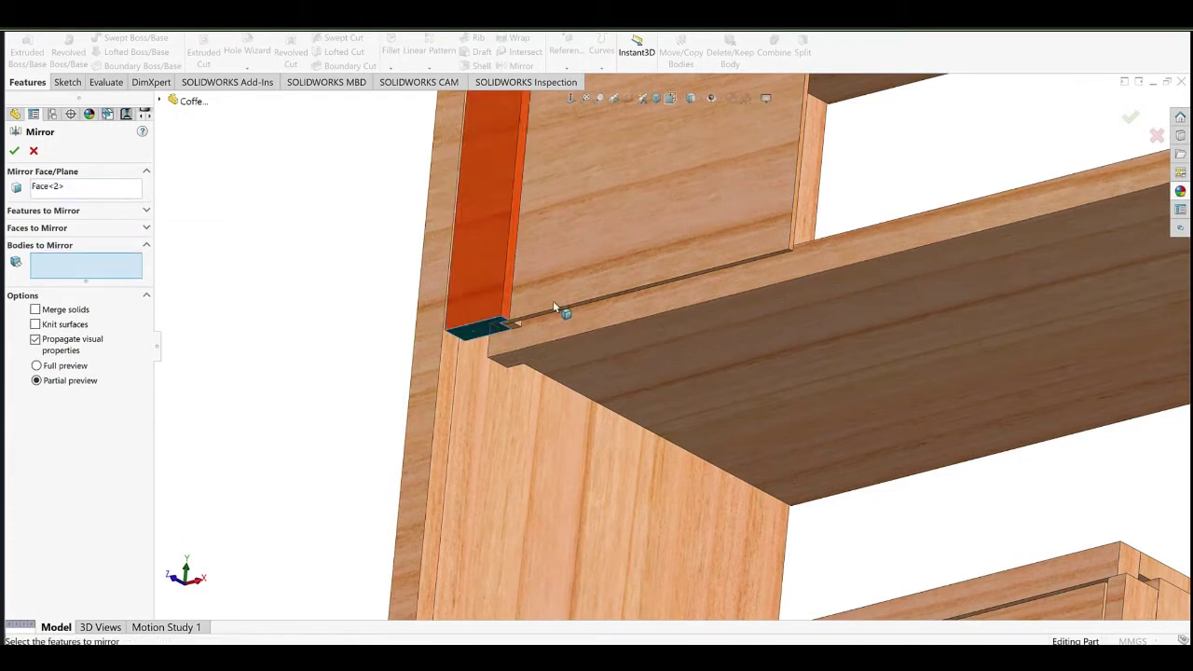
Mirror the top rail and its horizontal retaining strip as bodies about the stile's bottom end face.
scroll(553, 301, "up", 6)
scroll(658, 225, "down", 4)
left_click(658, 226)
middle_click_drag(658, 226, 504, 187)
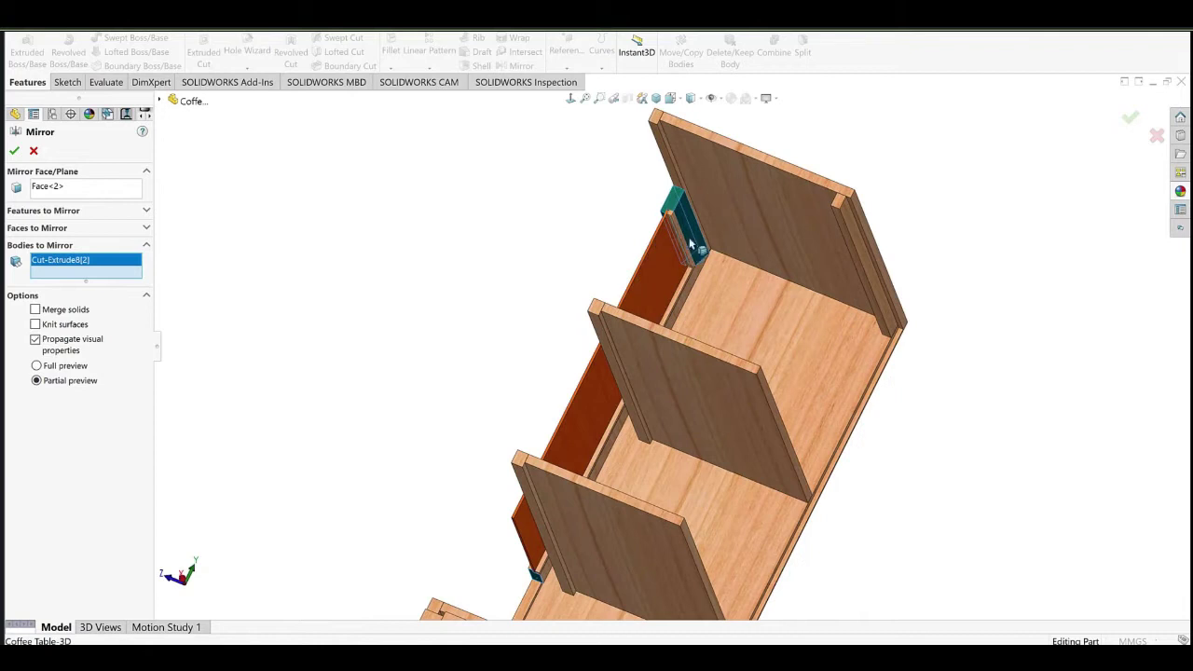
left_click(690, 244)
scroll(687, 321, "up", 4)
middle_click_drag(687, 321, 636, 396)
left_click(15, 151)
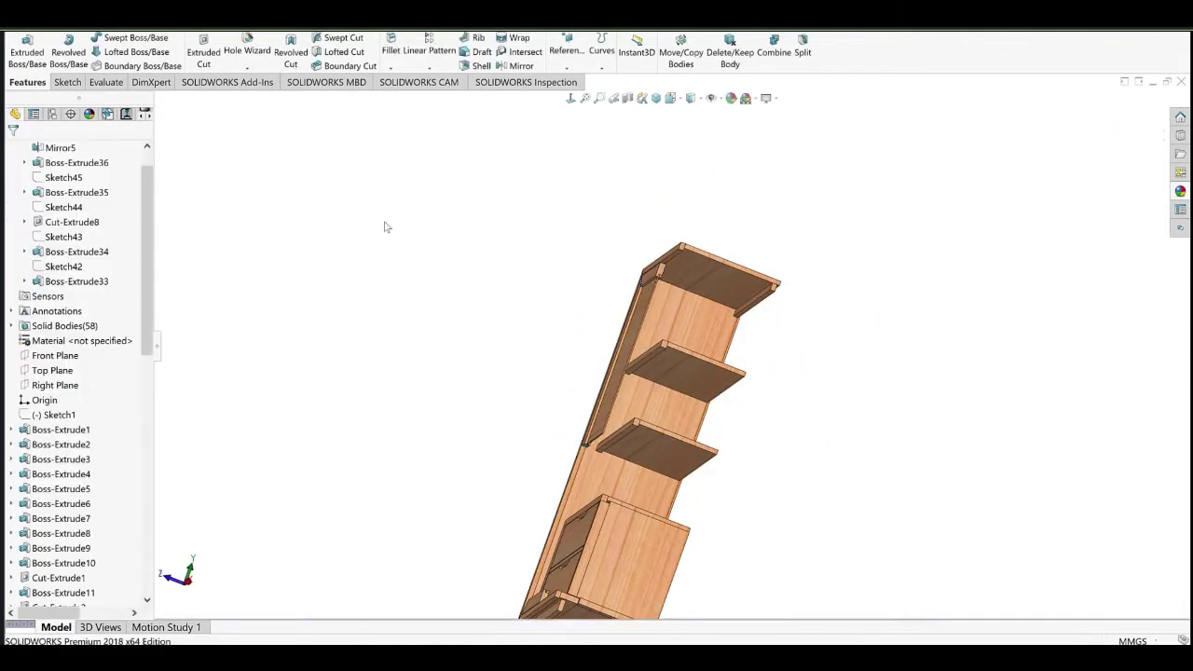
Mirror the upper half of the stile, its vertical retaining strip and the panel about the stile's bottom end face.
left_click(517, 65)
scroll(633, 382, "down", 5)
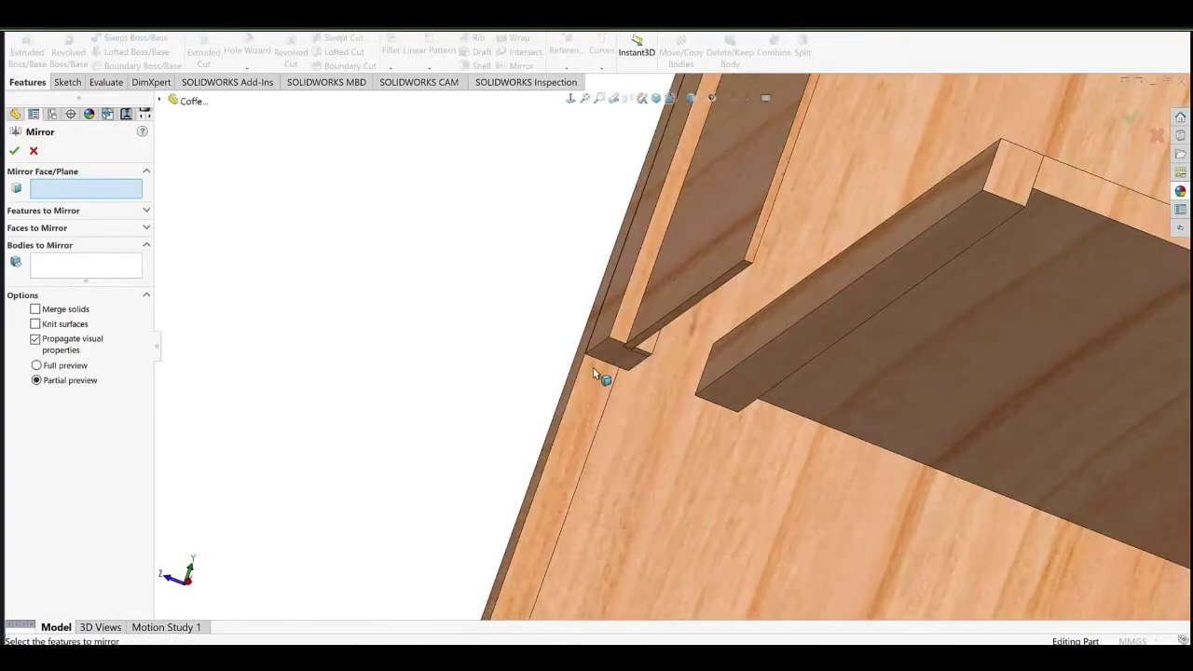
left_click(652, 265)
left_click(703, 270)
middle_click_drag(701, 272, 563, 223)
left_click(638, 326)
left_click(14, 150)
Mirror the full-height stile and its vertical retaining strip to the door's other side about the top rail's free end face.
scroll(666, 341, "up", 4)
scroll(625, 291, "up", 3)
left_click(509, 67)
scroll(561, 186, "down", 4)
left_click(569, 181)
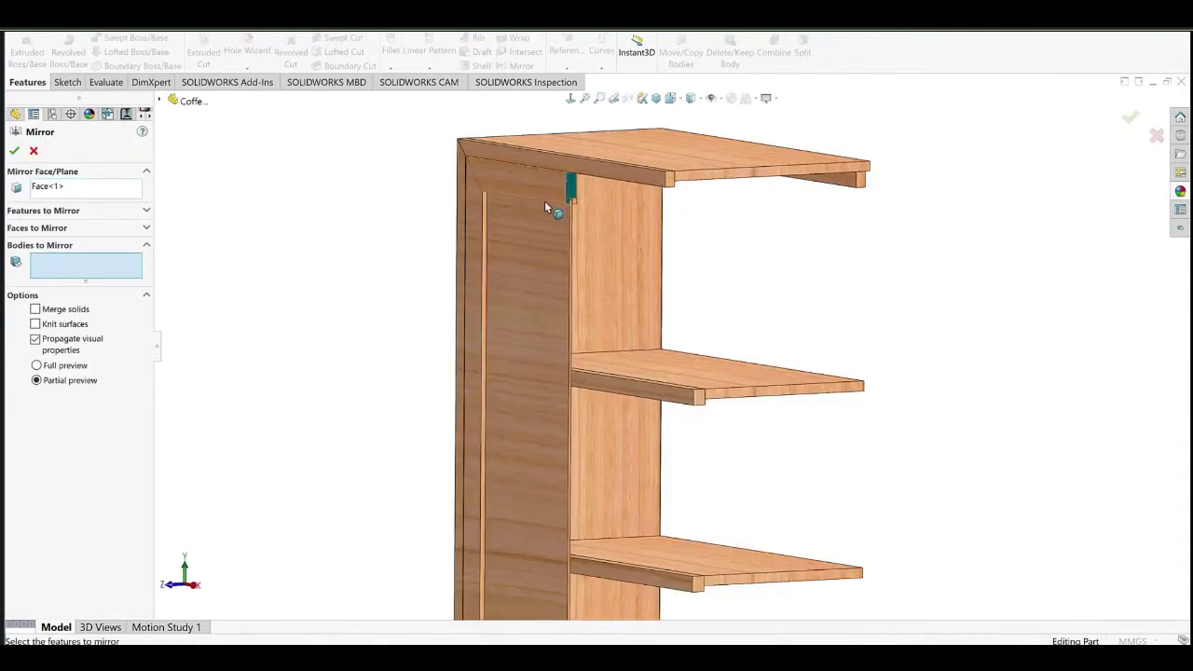
middle_click_drag(538, 307, 582, 309)
left_click(434, 219)
scroll(443, 308, "up", 4)
middle_click_drag(452, 378, 607, 338)
left_click(612, 337)
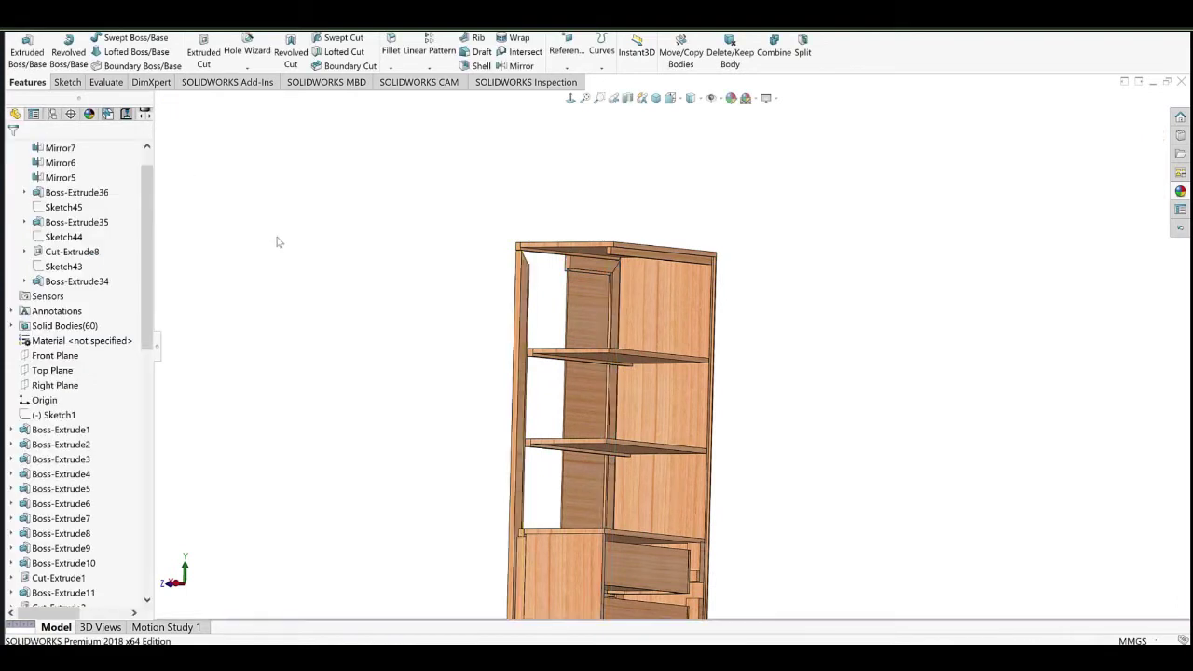
Set up a merged-solids mirror about the top rail's free end face, selecting the top rail, its retaining strip and the panel.
left_click(524, 66)
scroll(550, 253, "down", 7)
left_click(670, 321)
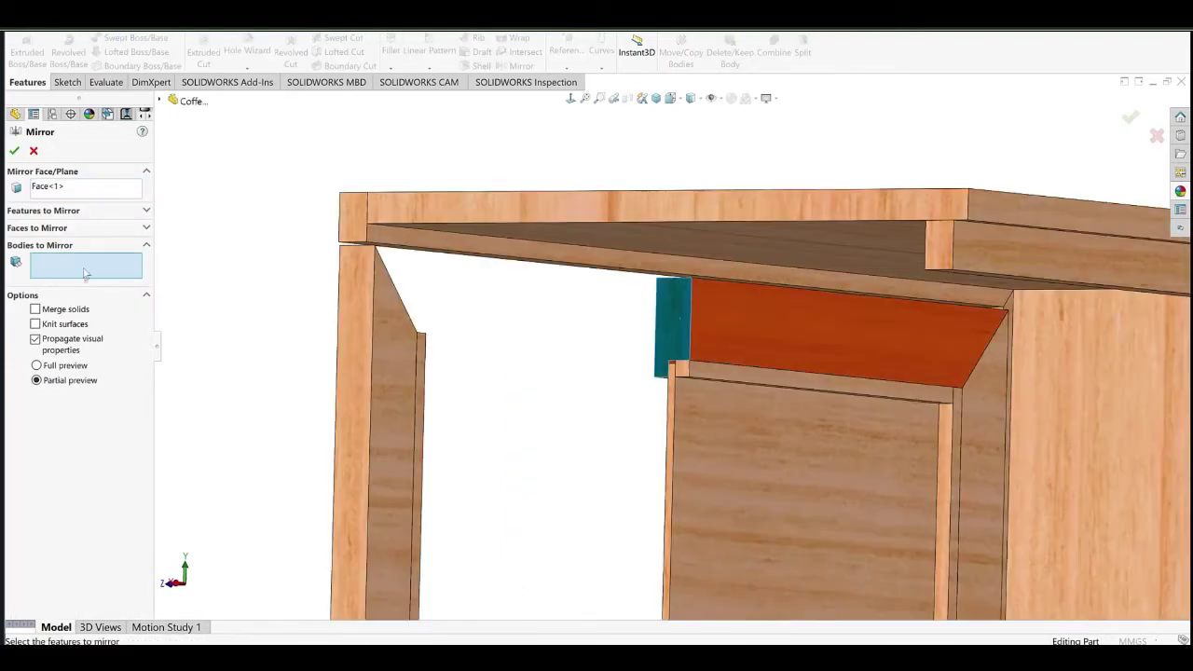
left_click(54, 312)
scroll(622, 334, "up", 6)
left_click(757, 333)
middle_click_drag(757, 334, 691, 226, "ctrl")
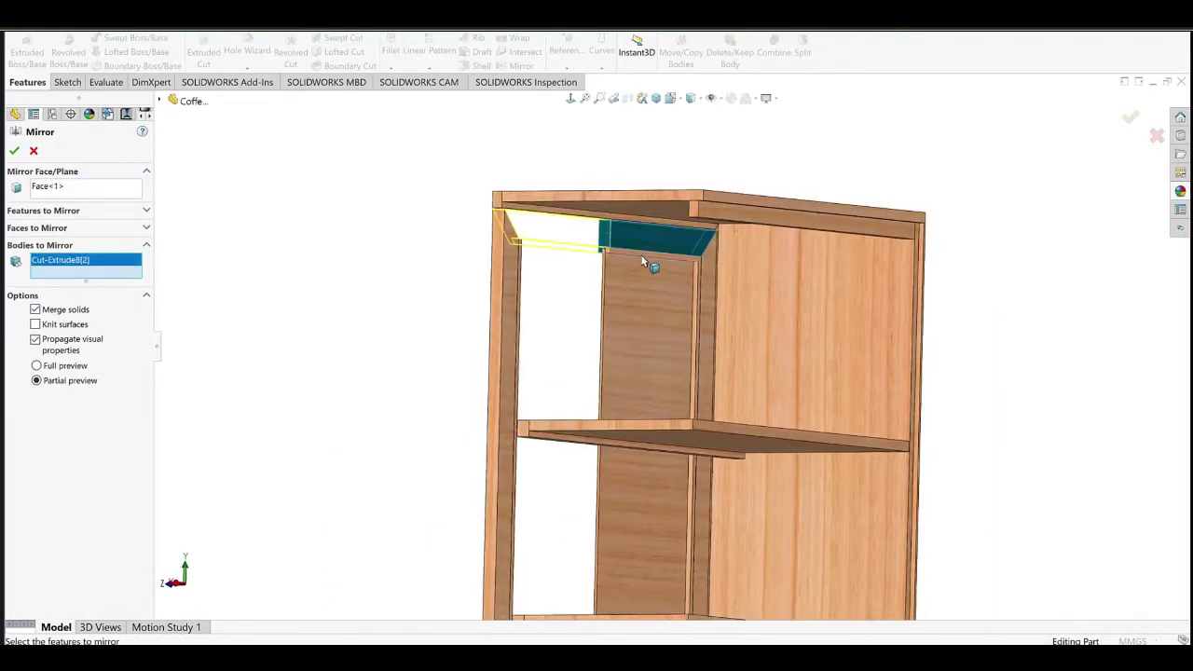
left_click(642, 255)
left_click(632, 290)
Add the bottom rail and its retaining strip to the mirrored bodies and complete the mirror.
scroll(630, 291, "up", 5)
scroll(607, 363, "down", 5)
middle_click_drag(602, 382, 653, 397)
scroll(652, 397, "up", 6)
scroll(622, 519, "down", 7)
middle_click_drag(610, 484, 597, 381)
left_click(694, 343)
left_click(731, 308)
scroll(685, 378, "up", 6)
middle_click_drag(679, 183, 746, 288)
scroll(745, 288, "up", 2)
left_click(17, 154)
Start a sketch on the stile's back face and draw a circle about 49 mm in diameter above the upper shelf.
middle_click_drag(613, 373, 261, 382, "ctrl")
scroll(473, 393, "up", 1)
scroll(645, 338, "down", 5)
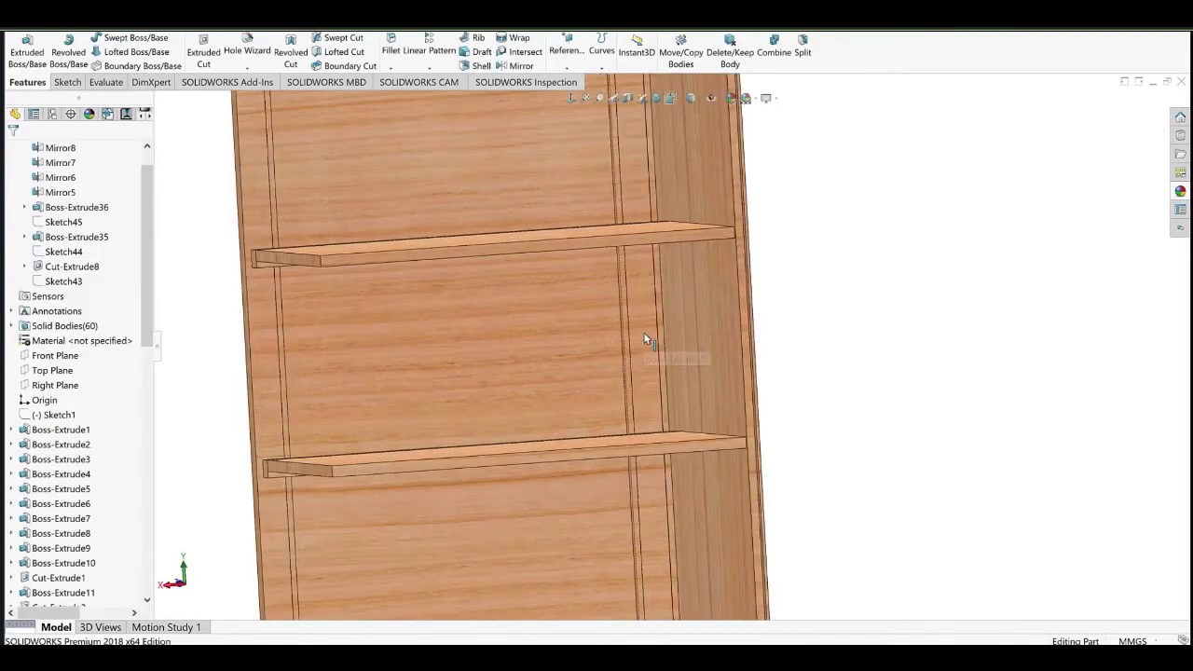
left_click(646, 340)
scroll(660, 347, "down", 3)
middle_click_drag(662, 350, 643, 367)
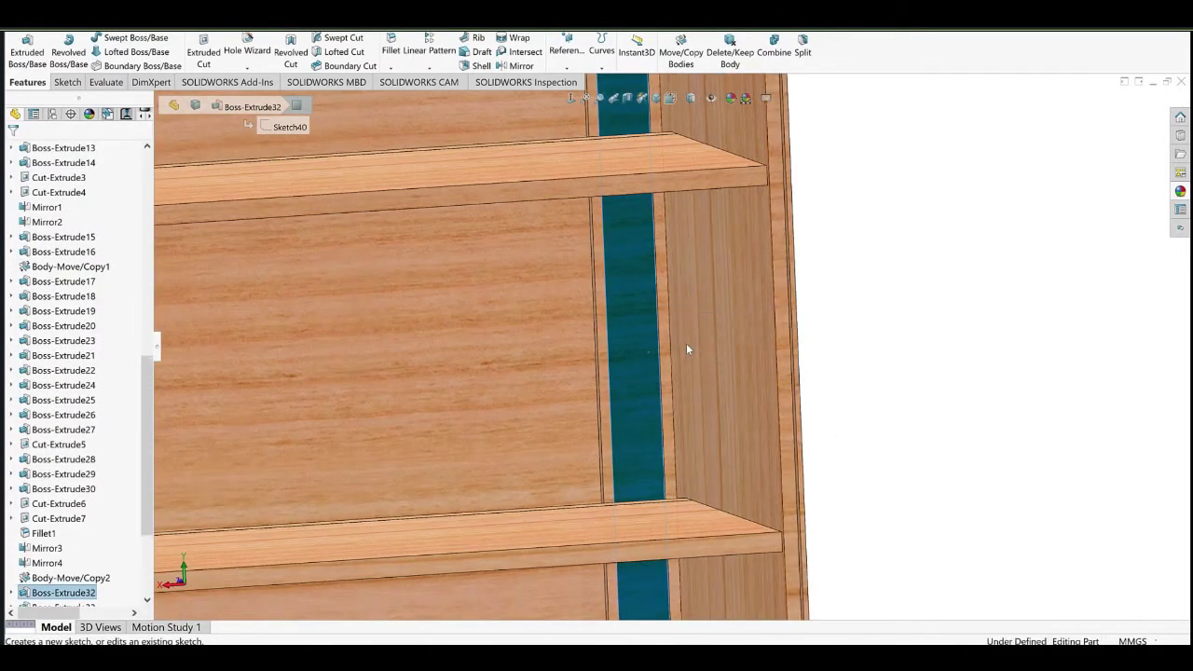
scroll(671, 348, "up", 4)
left_click(565, 99)
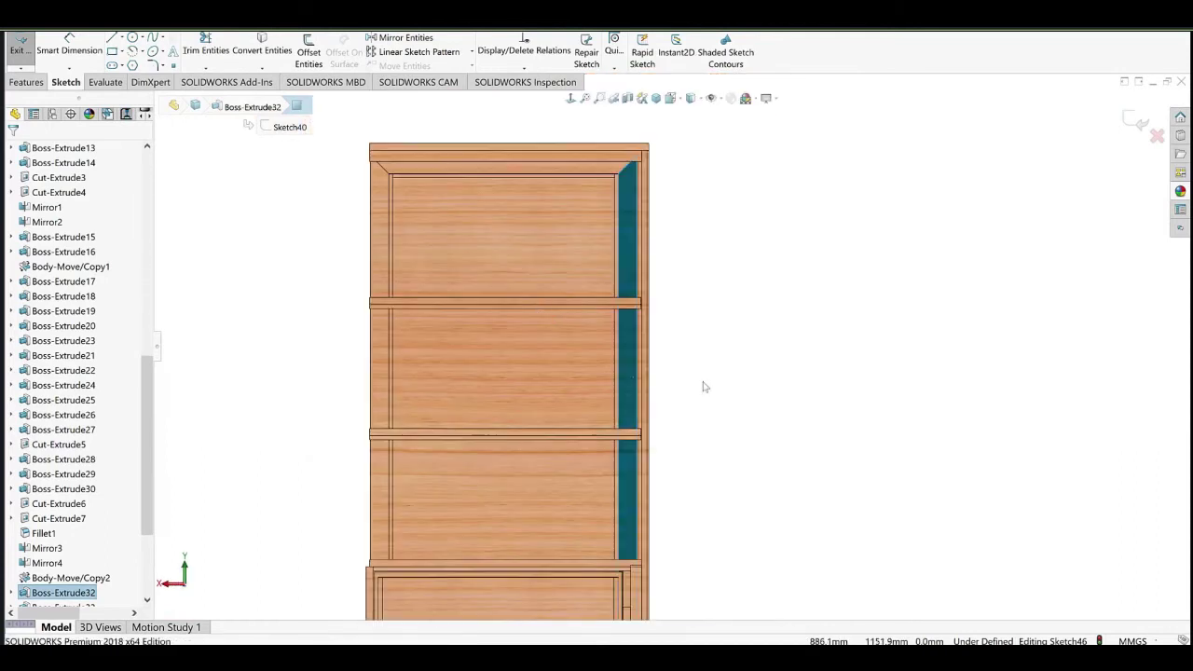
left_click(131, 39)
scroll(627, 278, "down", 7)
left_click(679, 267)
left_click(709, 282)
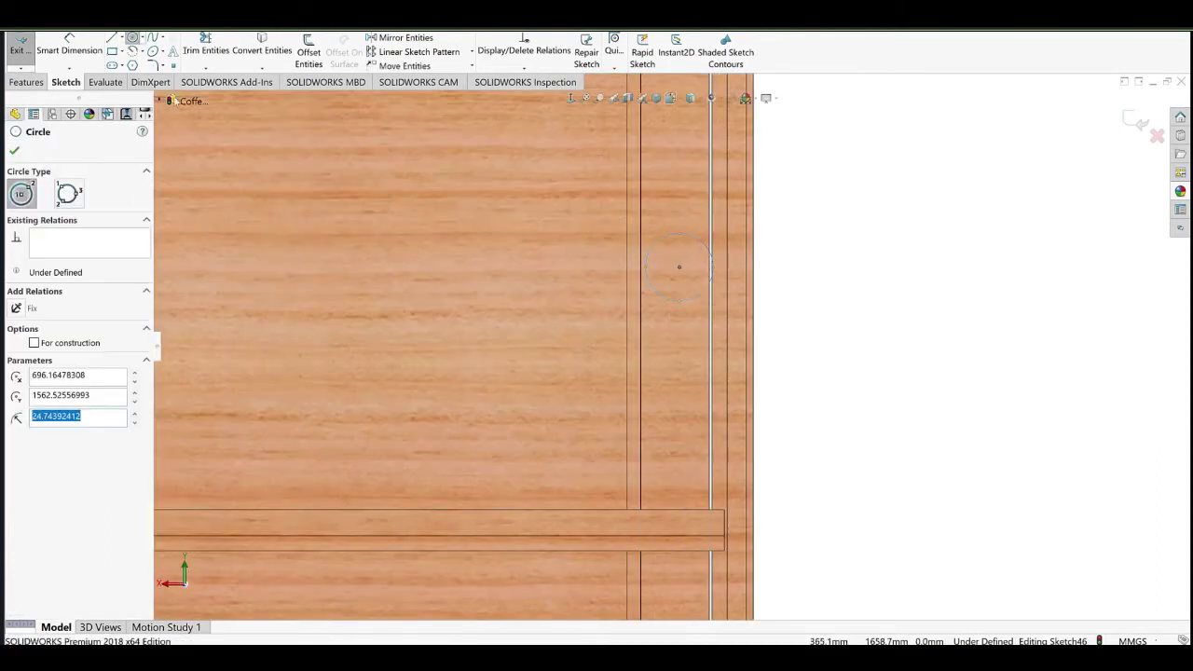
Set the circle's diameter to 35 mm.
left_click(97, 46)
left_click(674, 301)
left_click(567, 328)
type("35")
left_click(505, 341)
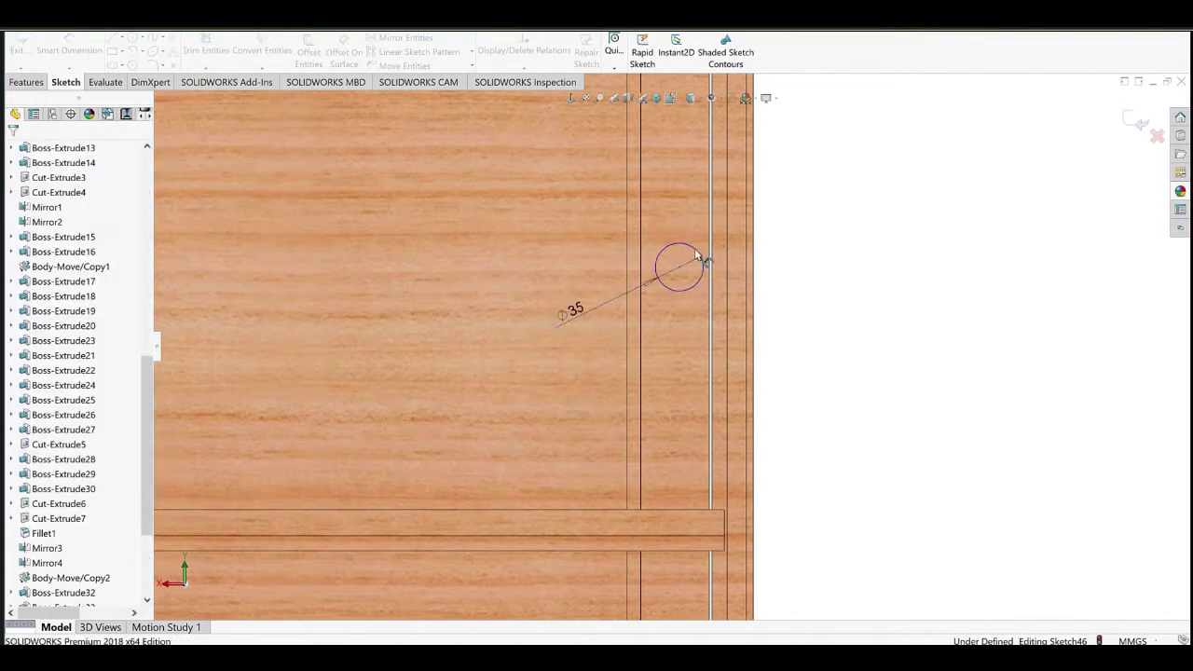
Position the circle's centre 23 mm from the stile's outer edge.
scroll(700, 290, "down", 3)
left_click(690, 293)
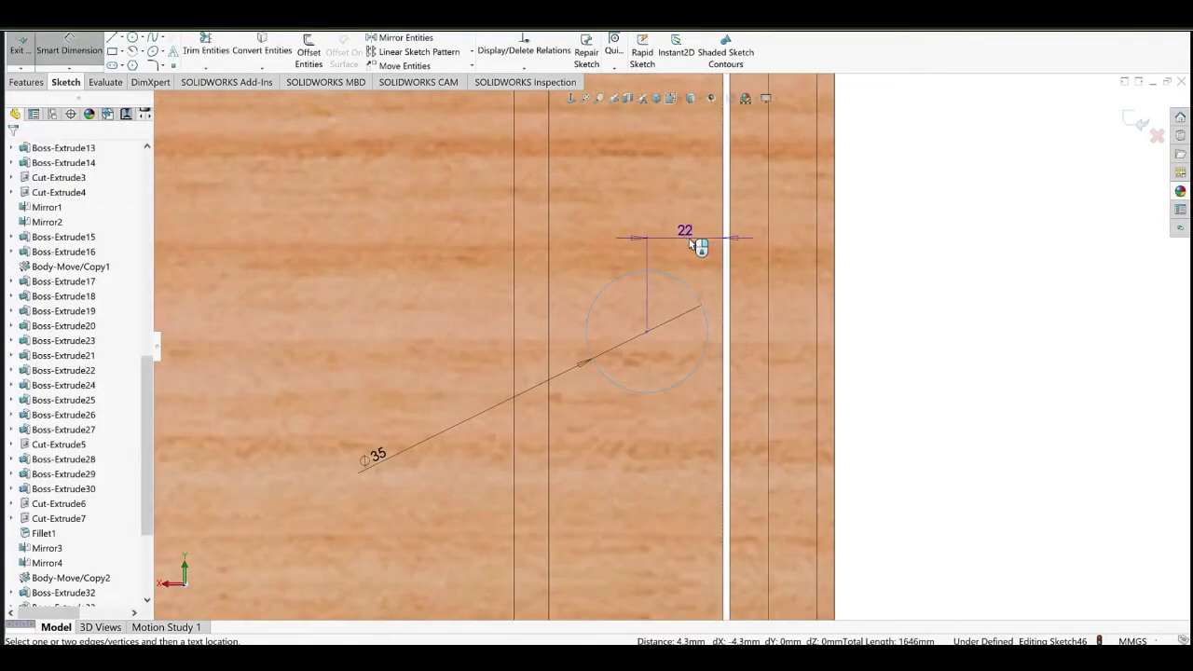
left_click(695, 243)
left_click(629, 253)
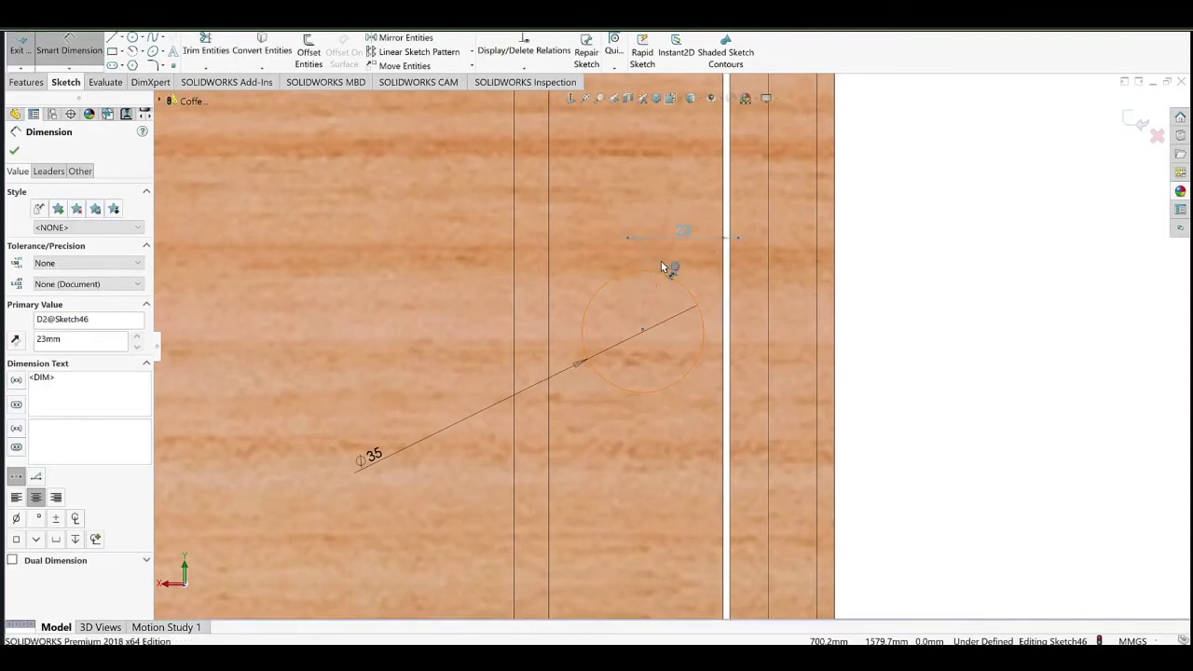
left_click(664, 271)
Position the circle's centre 100 mm below the door's top edge.
scroll(671, 203, "up", 5)
mouse_move(671, 196)
middle_mouse_down()
mouse_move(639, 154)
mouse_move(659, 149)
mouse_move(661, 183)
middle_mouse_up()
scroll(687, 156, "down", 6)
left_click(635, 129)
scroll(611, 396, "up", 5)
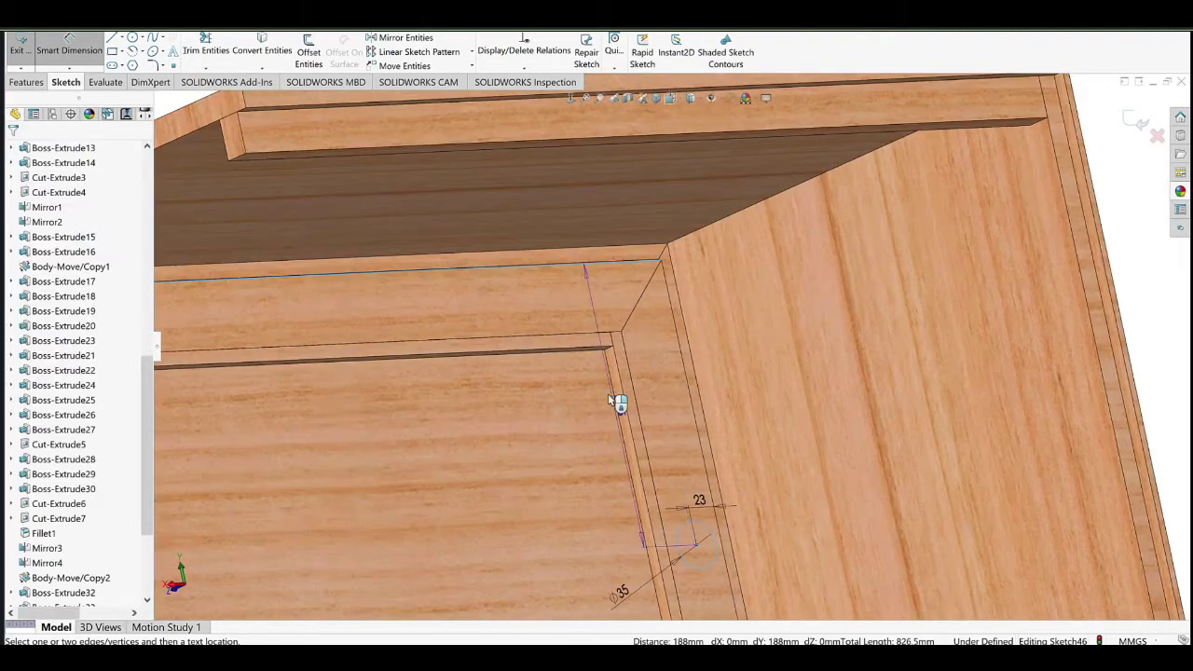
scroll(611, 399, "up", 5)
left_click(618, 389)
type("100")
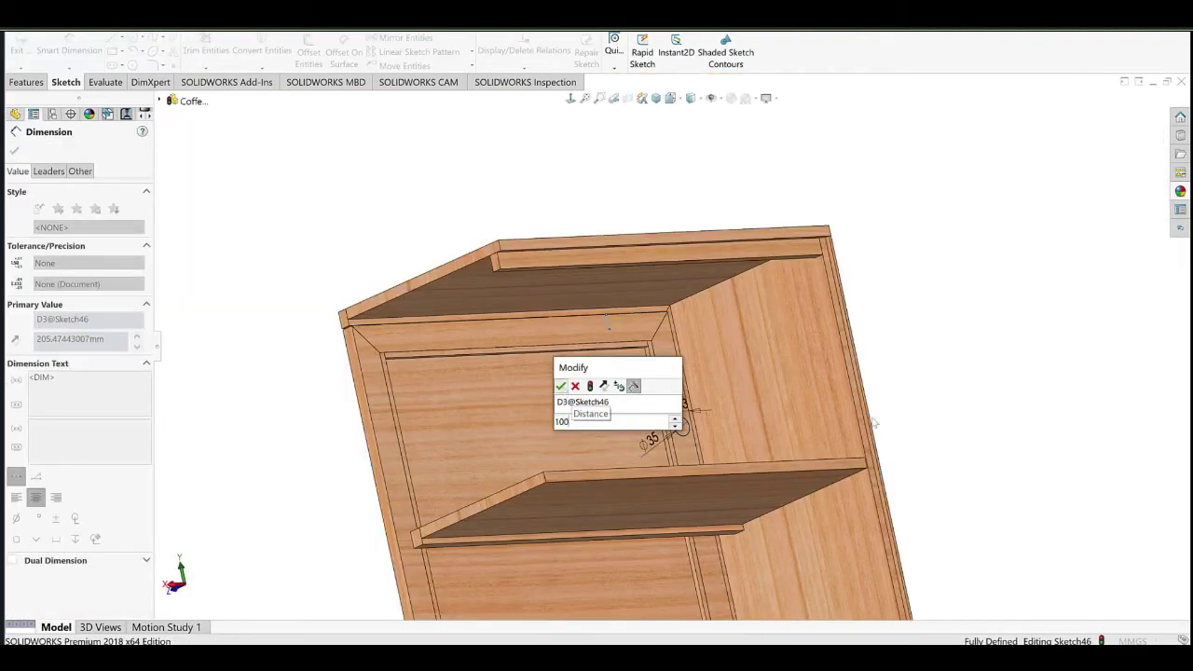
key("Return")
scroll(726, 397, "up", 1)
middle_click_drag(718, 403, 640, 344, "ctrl")
right_click(749, 250)
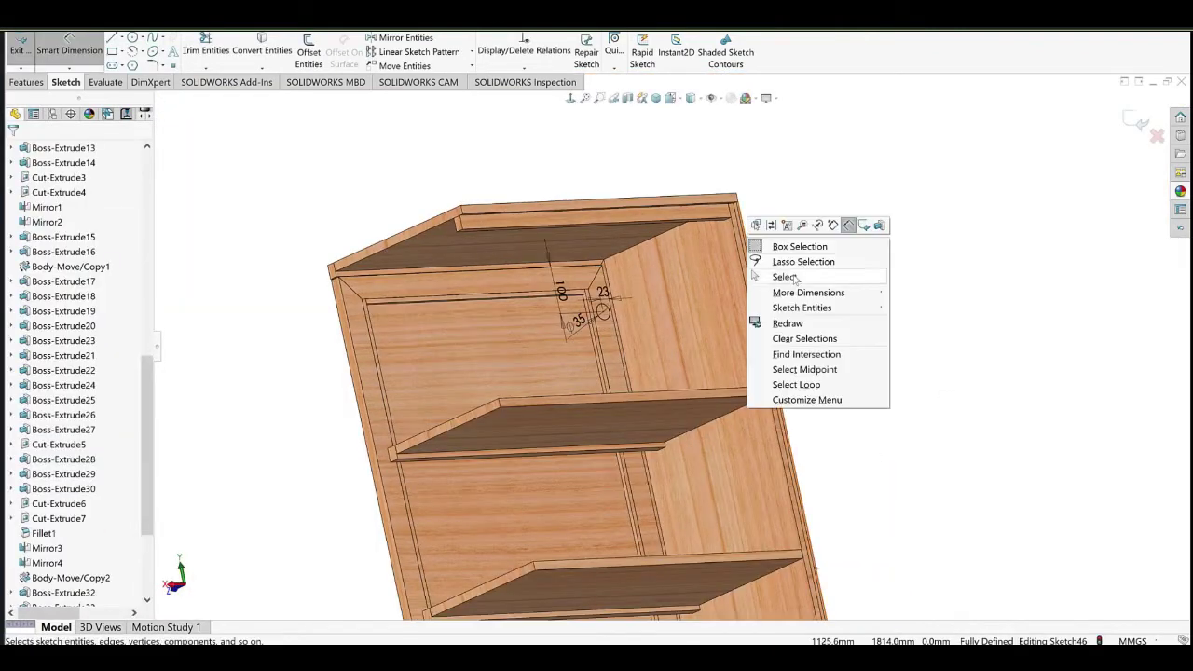
left_click(793, 278)
Pattern the 35 mm circle linearly down the stile with 4 instances spaced 300 mm apart at 270 degrees.
left_click(611, 315)
left_click(419, 54)
scroll(594, 345, "up", 1)
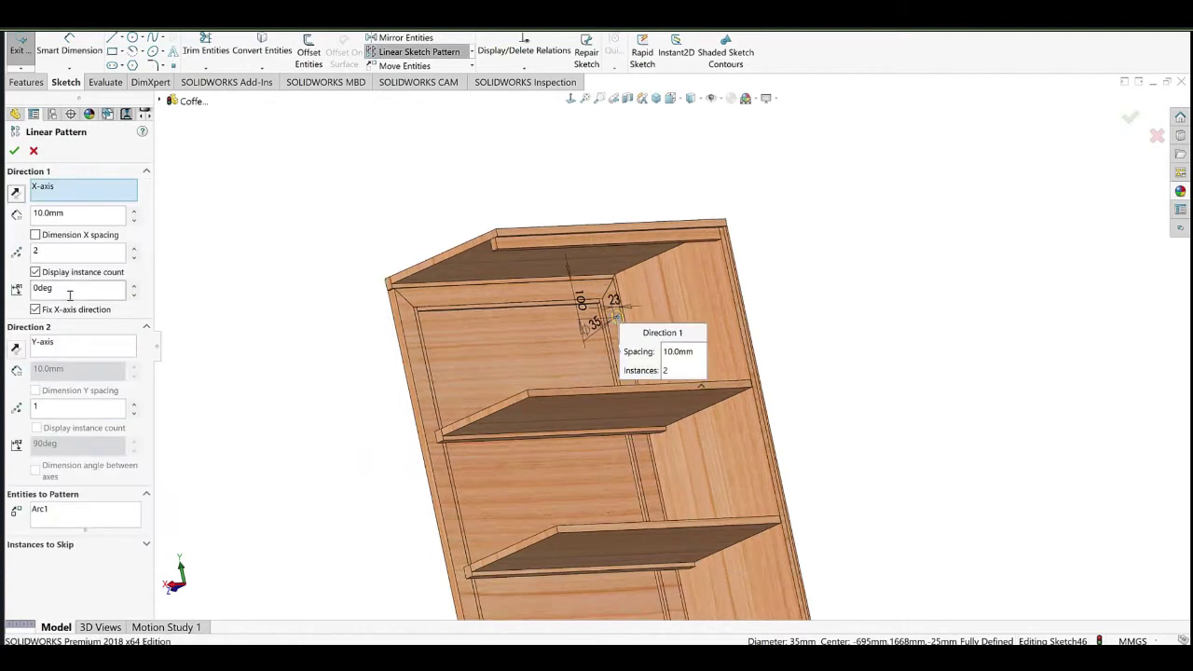
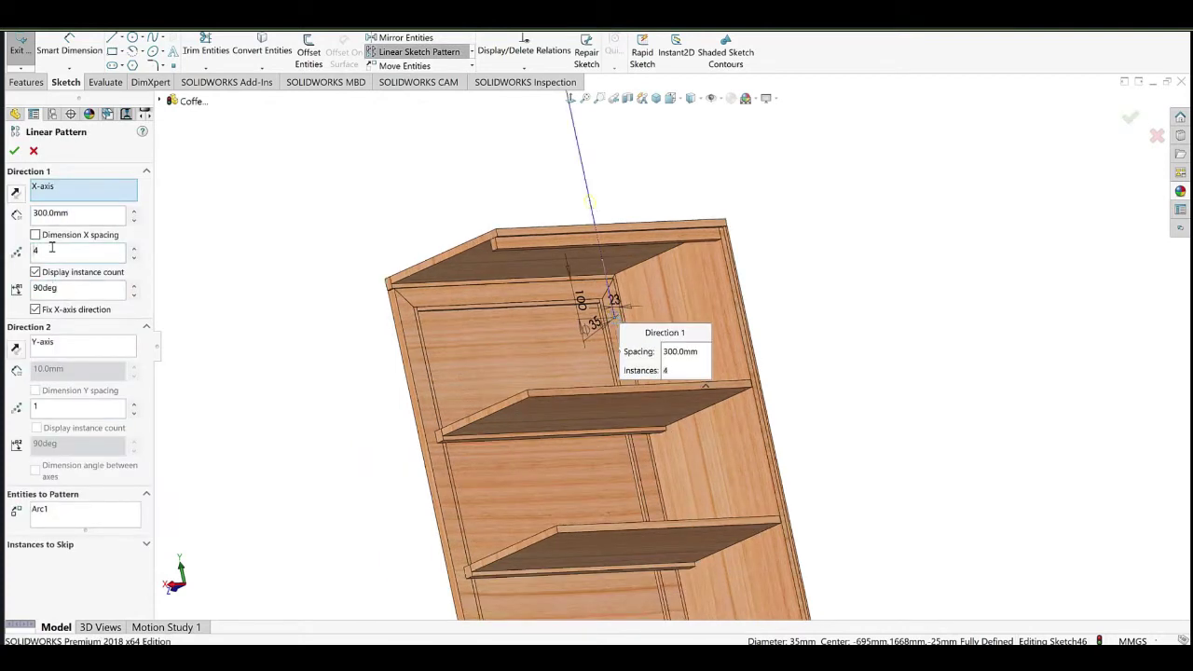
left_click(16, 192)
scroll(685, 522, "up", 2)
middle_click_drag(736, 606, 710, 477, "ctrl")
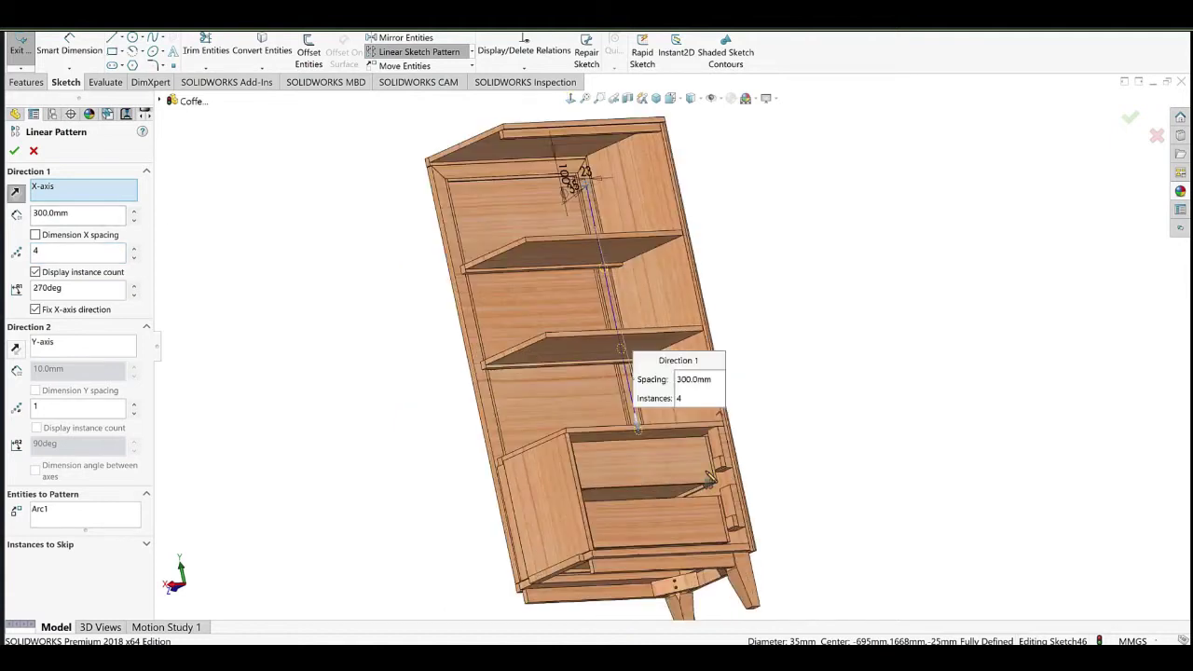
left_click(15, 151)
Dimension the lowest patterned circle to the door's bottom edge and set the distance to 100 mm.
left_click(64, 51)
middle_click_drag(651, 358, 713, 482)
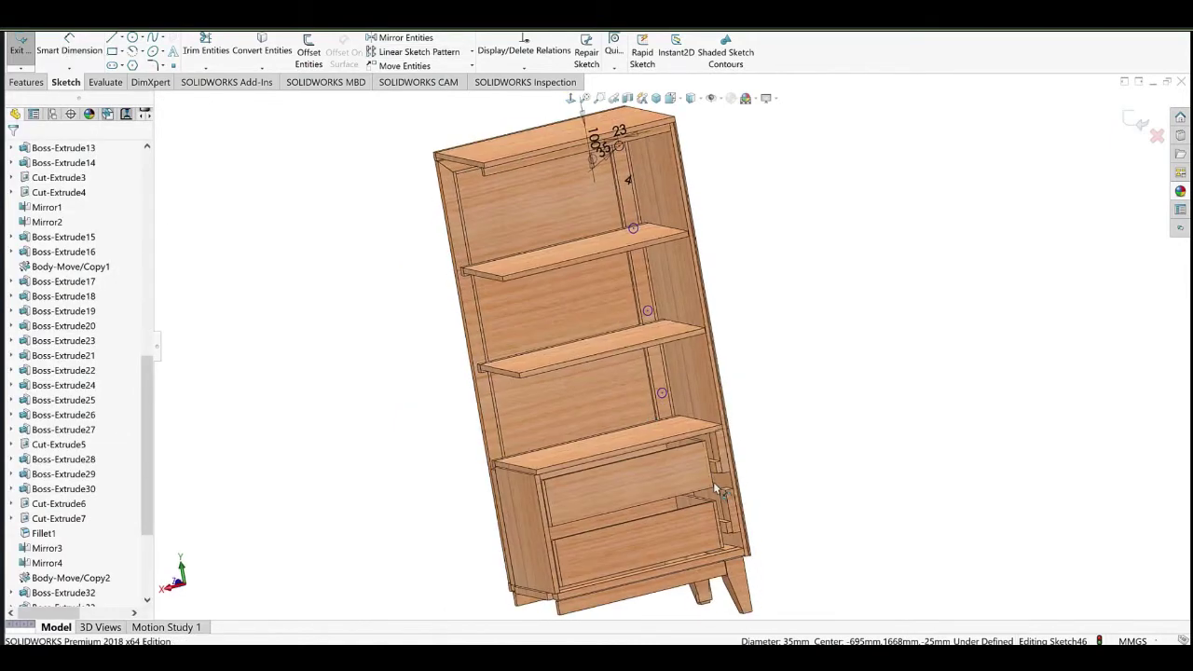
scroll(712, 482, "down", 2)
left_click(612, 292)
middle_click_drag(616, 328, 950, 466)
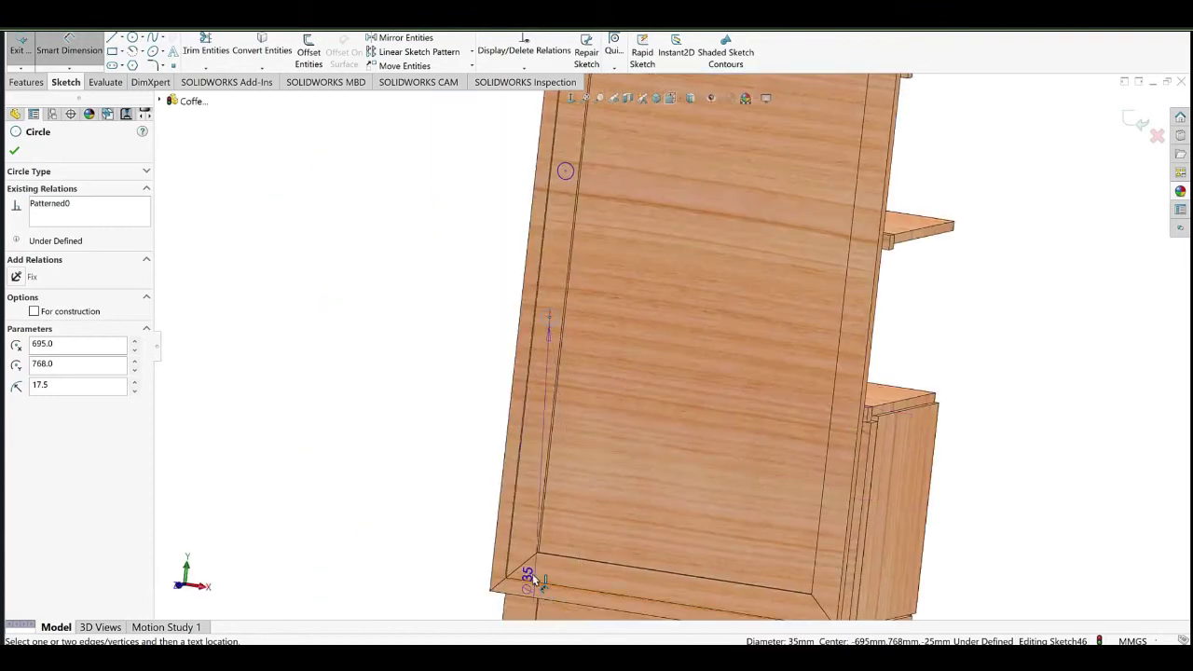
scroll(530, 575, "down", 4)
left_click(501, 600)
left_click(391, 419)
type("10")
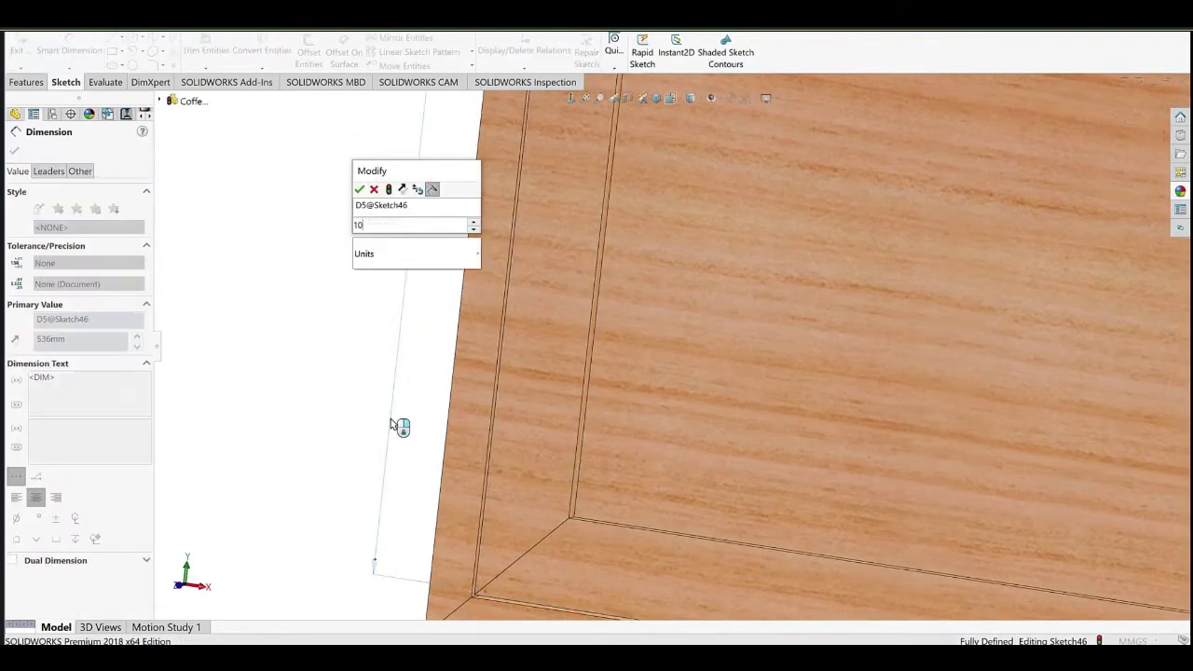
type("0")
key("Return")
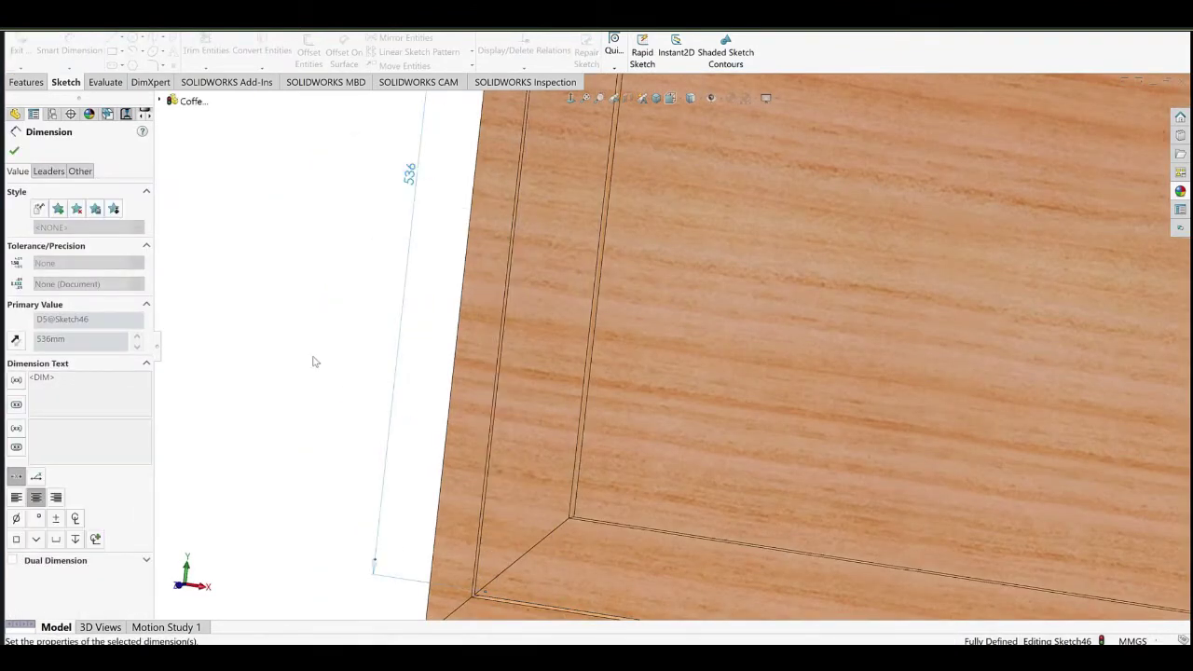
Cut the four patterned circles into the stile as blind hinge holes and check one of the holes.
middle_click_drag(539, 362, 405, 389)
scroll(670, 307, "up", 6)
middle_click_drag(670, 307, 587, 300)
left_click(40, 84)
left_click(203, 52)
scroll(564, 332, "down", 5)
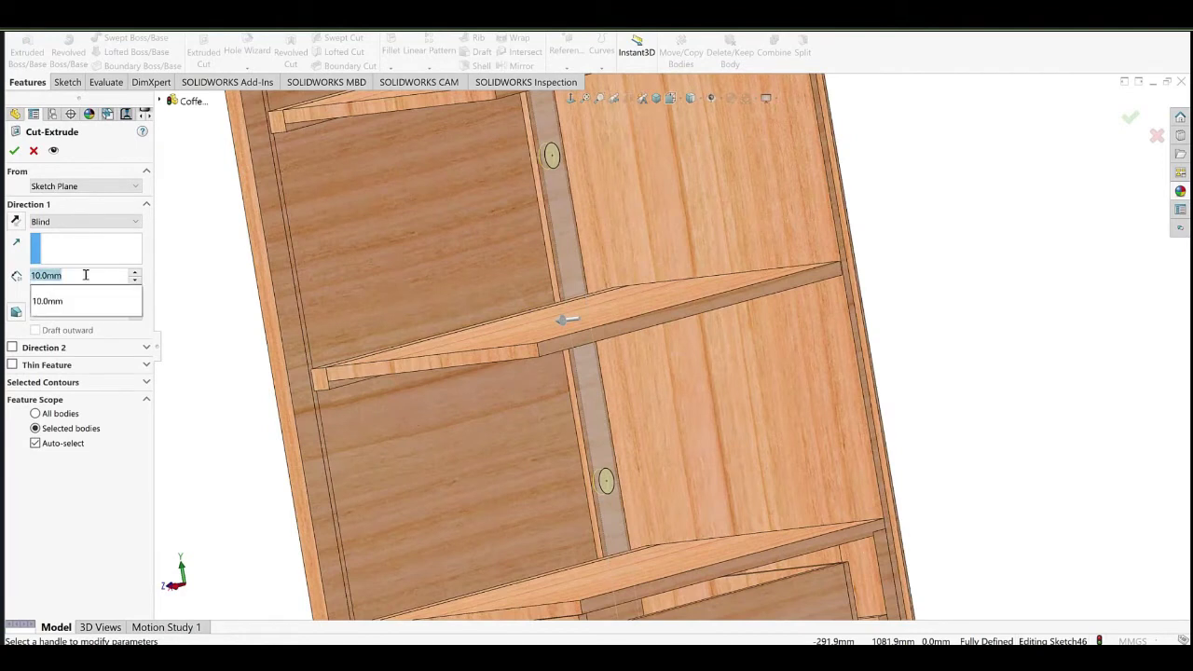
key("Return")
middle_click_drag(709, 429, 636, 440)
scroll(648, 477, "down", 5)
left_click(613, 434)
scroll(624, 391, "up", 10)
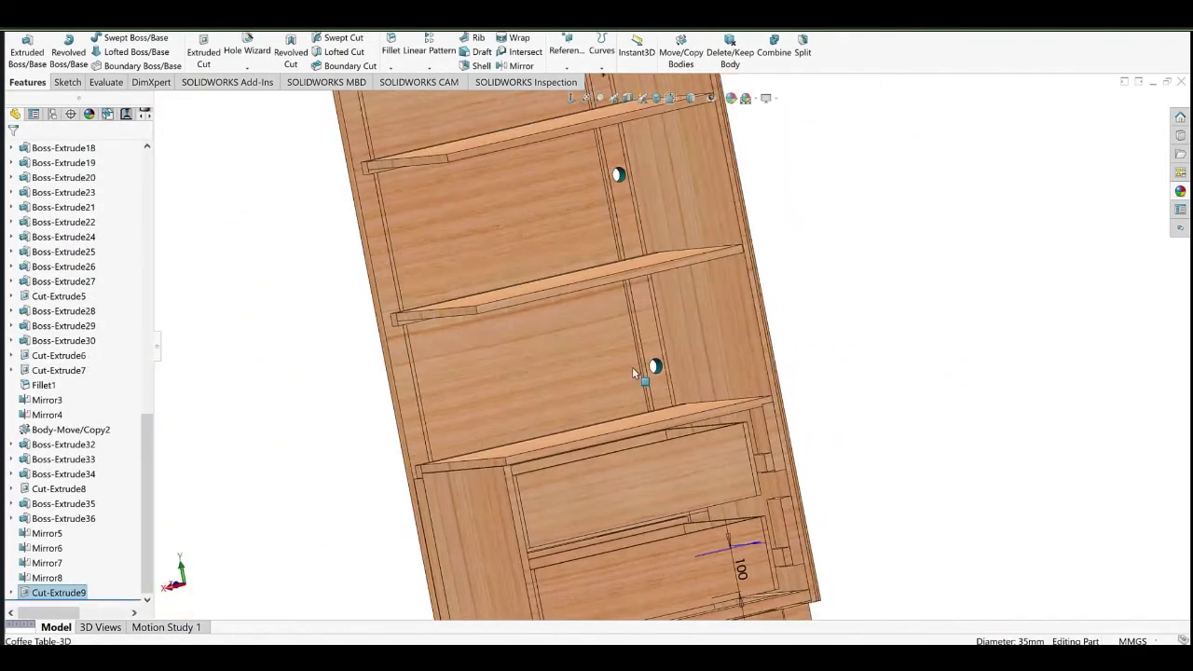
Change the cut depth of the 35 mm hinge holes in the door stile.
double_click(506, 377)
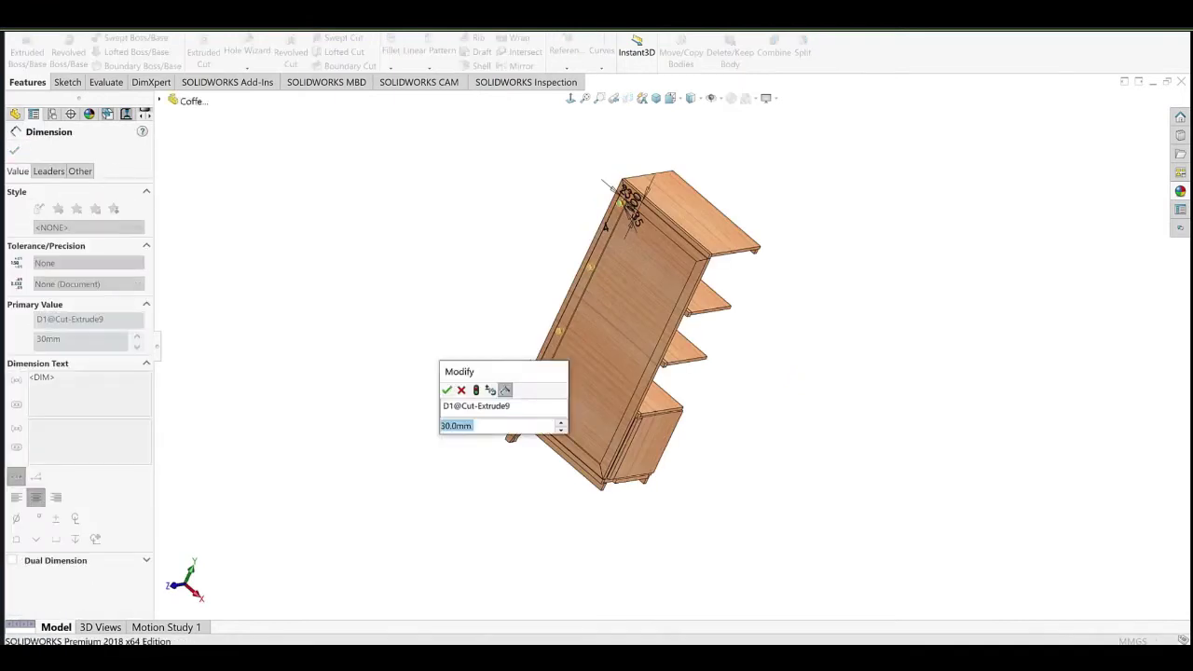
left_click(448, 390)
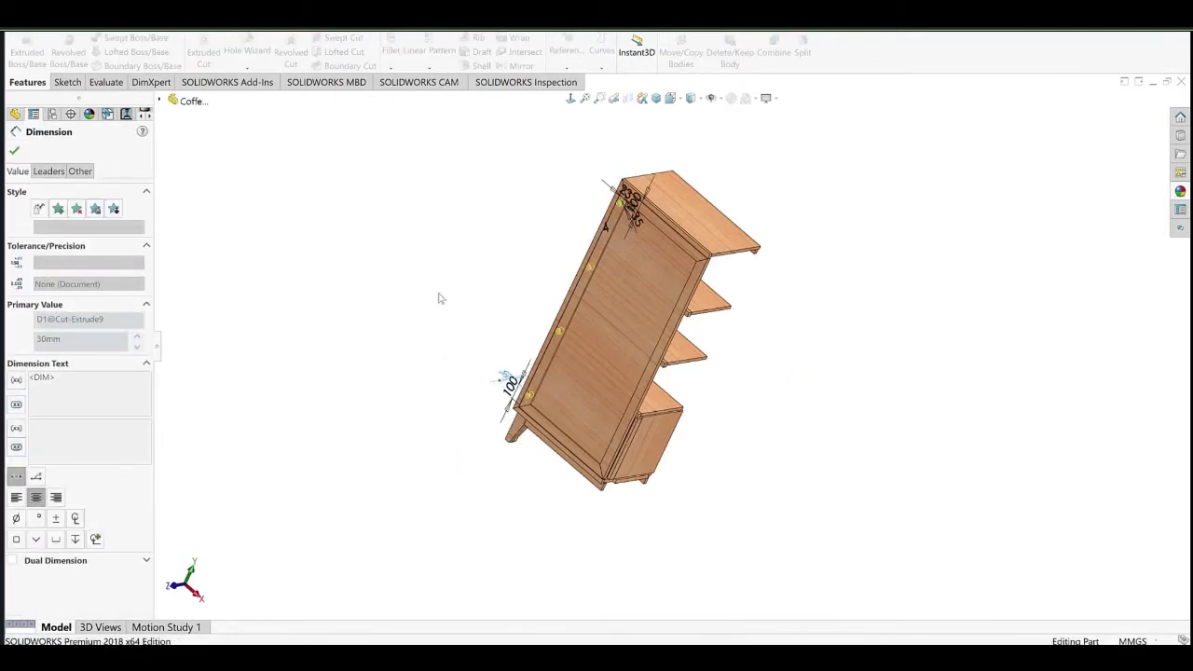
left_click(440, 297)
Inspect the gap between the drawer unit and the door and measure the distance between their facing surfaces.
middle_click_drag(574, 283, 663, 467)
scroll(626, 477, "down", 6)
middle_click_drag(495, 426, 477, 424)
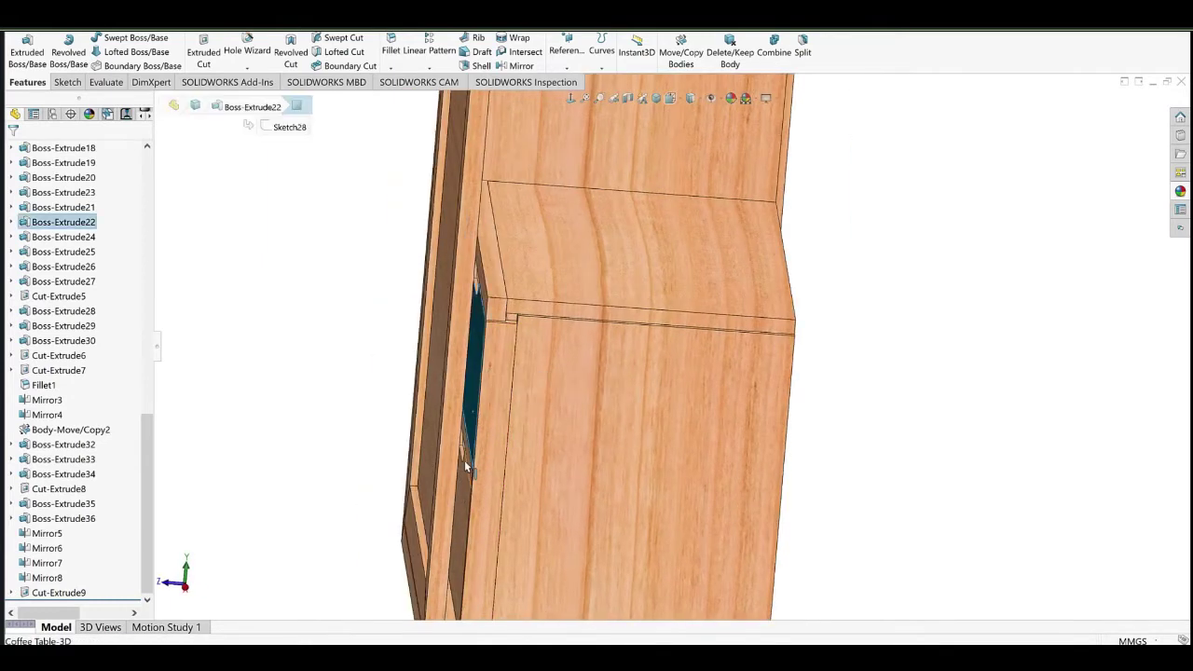
middle_click_drag(465, 465, 445, 464)
scroll(474, 575, "down", 4)
left_click(485, 570, "ctrl")
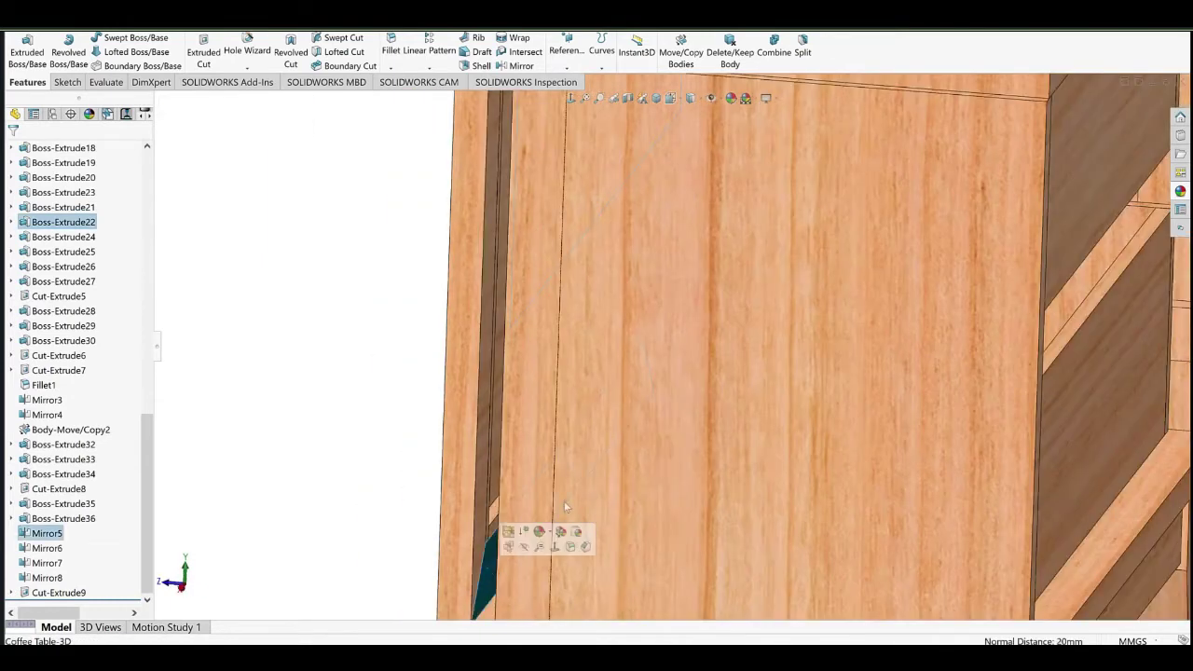
scroll(685, 389, "up", 8)
scroll(713, 373, "down", 4)
middle_click_drag(713, 368, 687, 319)
Set the depth of the drawer unit's top panel to 320 mm.
left_click(666, 326)
double_click(667, 326)
scroll(671, 321, "up", 4)
middle_click_drag(655, 247, 650, 345)
left_click(634, 410)
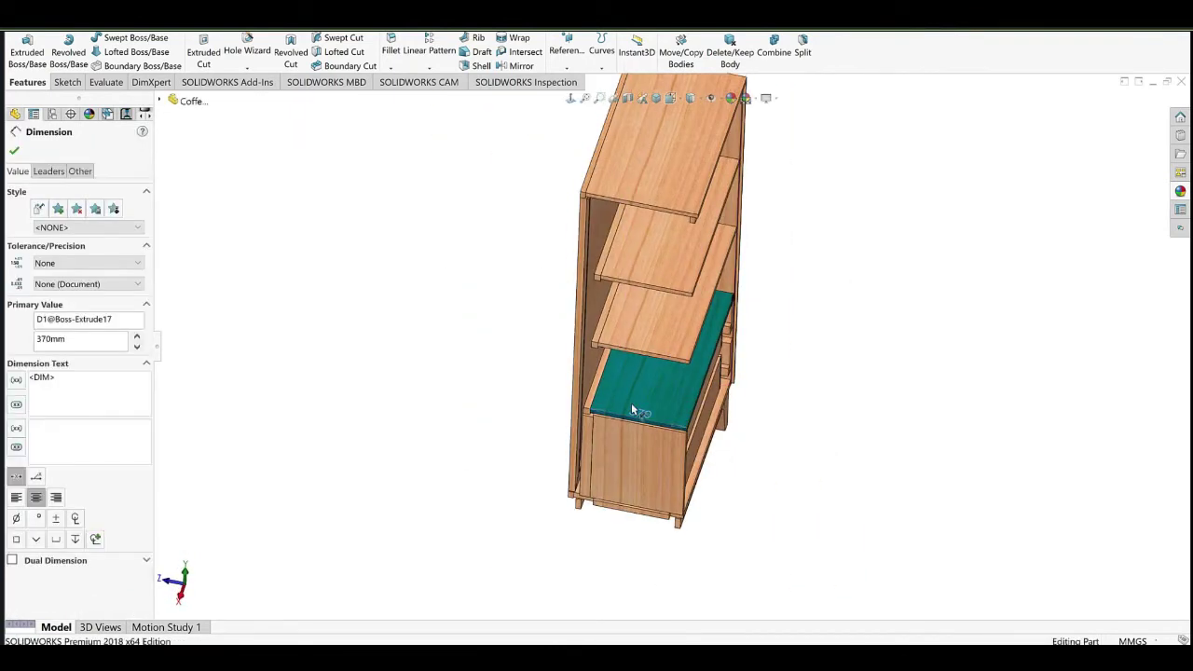
double_click(630, 411)
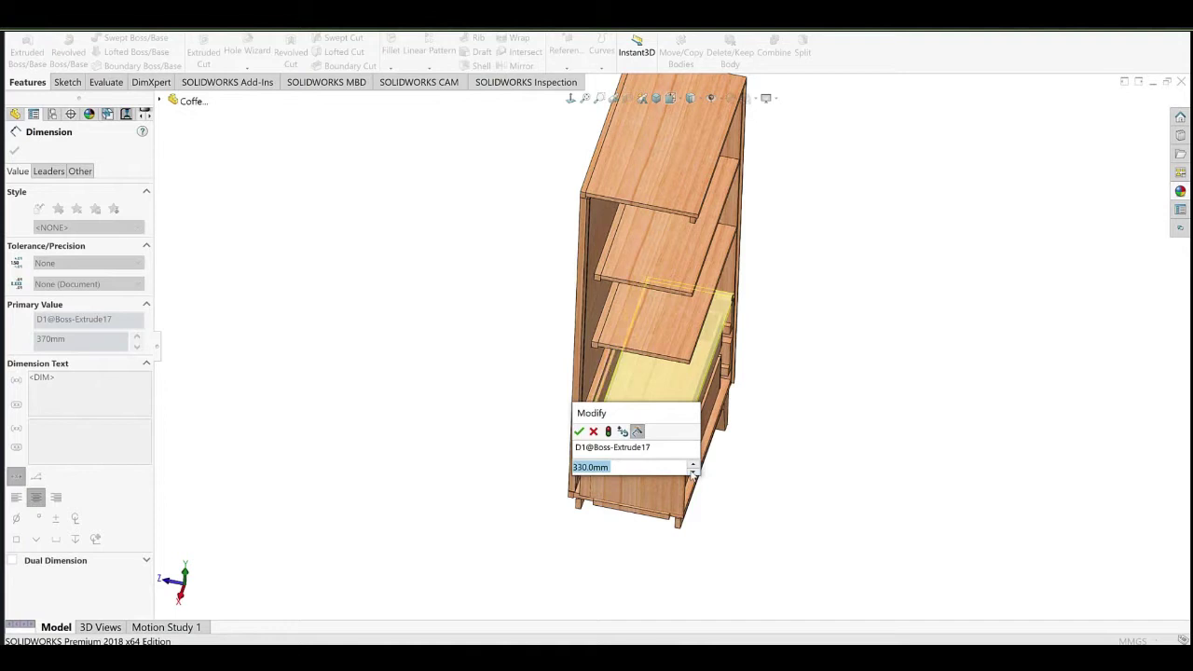
left_click(578, 433)
Examine the clearance around the drawer unit, the shelves and the door from the cabinet's open side.
middle_click_drag(620, 492, 617, 436)
scroll(651, 365, "down", 6)
middle_click_drag(570, 388, 434, 328)
left_click(478, 271)
middle_click_drag(478, 271, 524, 297)
scroll(710, 369, "up", 6)
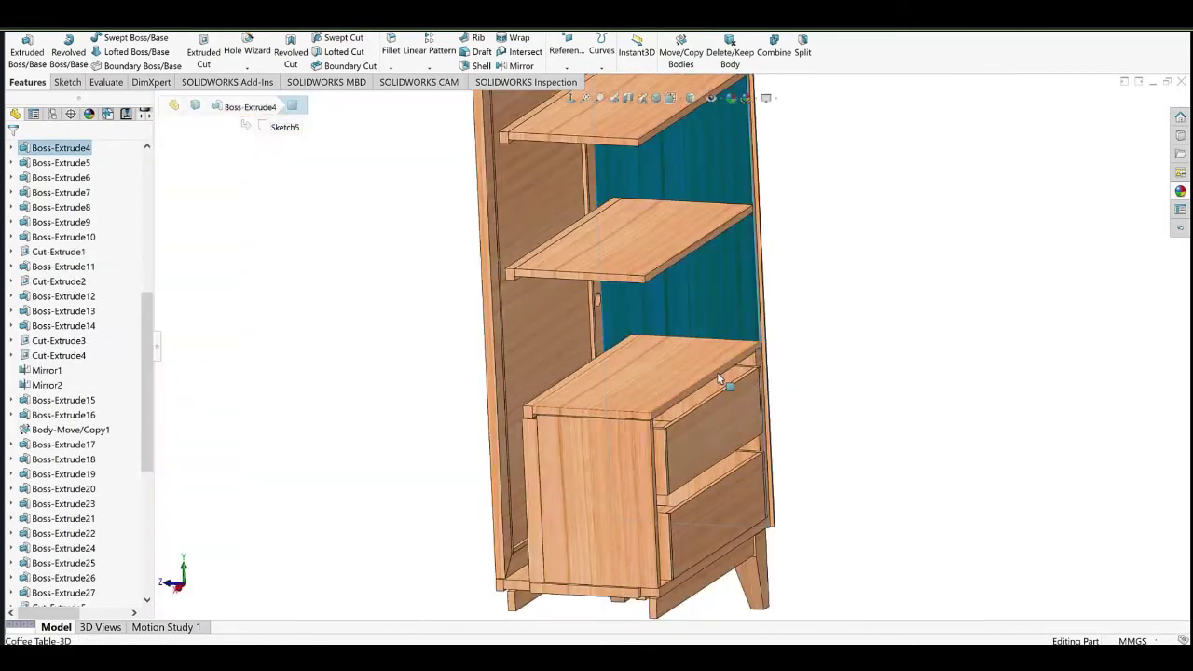
scroll(717, 372, "up", 4)
key("Escape")
middle_click_drag(701, 382, 661, 410)
scroll(708, 453, "down", 2)
scroll(644, 370, "up", 5)
Set the extrusion depth of the cabinet's top panel to 450 mm.
middle_click_drag(644, 370, 609, 377)
scroll(615, 306, "down", 3)
left_click(615, 313)
double_click(619, 269)
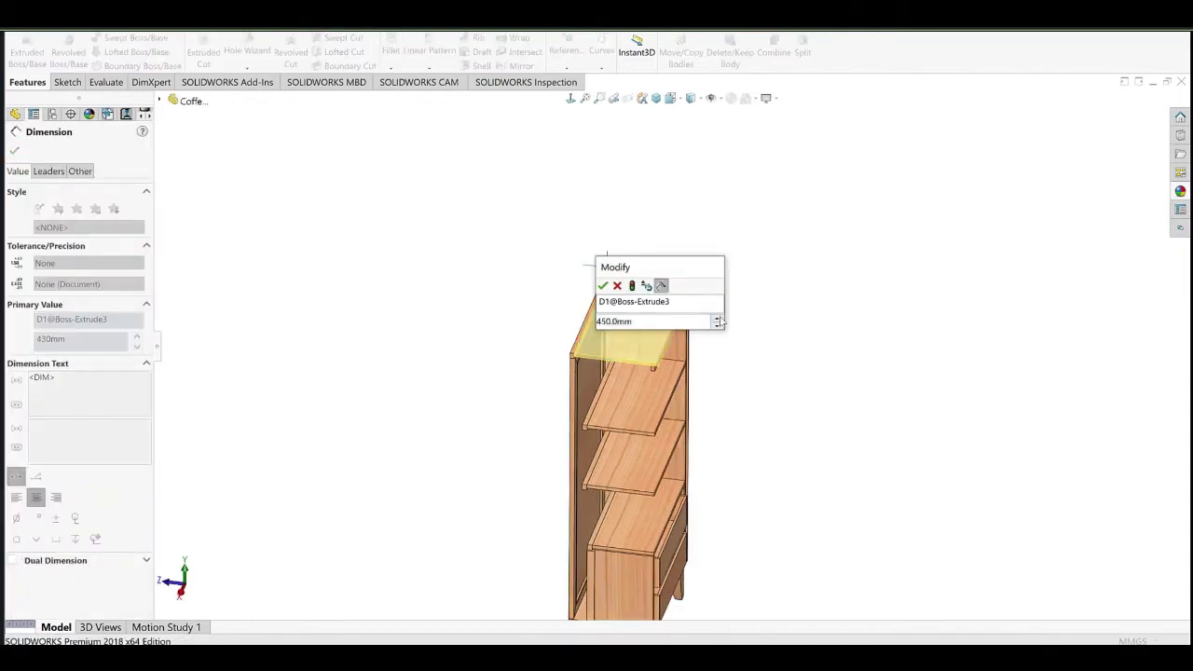
left_click(450, 182)
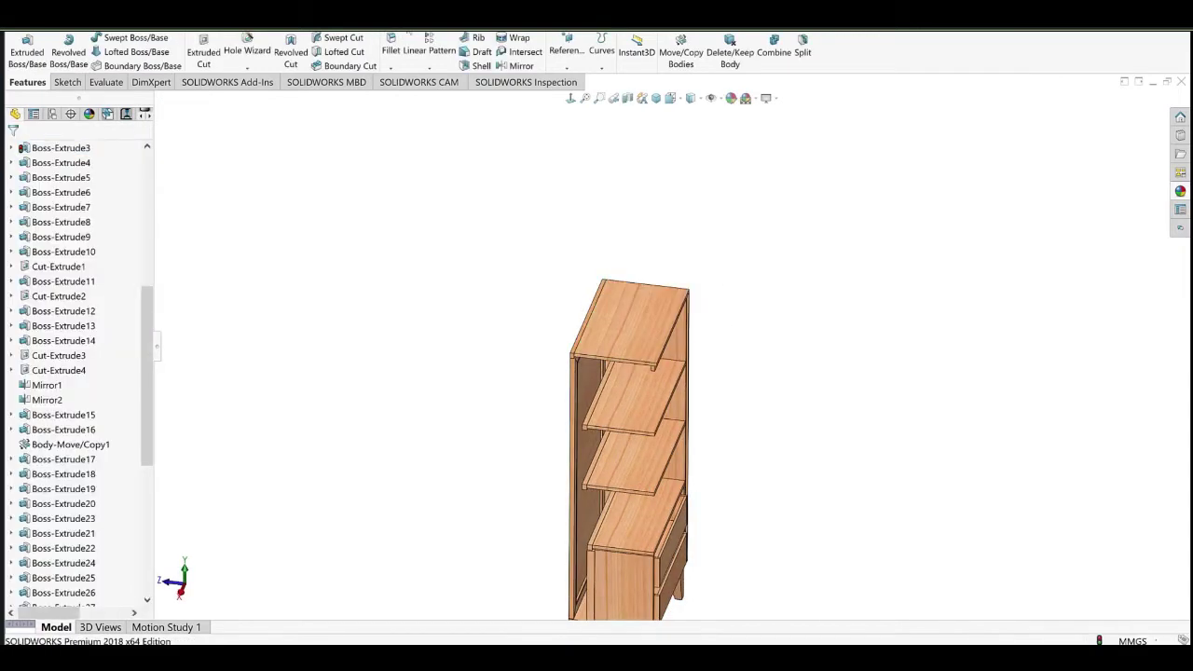
Set the depth of the drawer unit's top panel to 370 mm.
scroll(758, 519, "up", 4)
scroll(609, 380, "down", 6)
middle_click_drag(609, 379, 593, 513)
left_click(551, 381)
left_click(574, 370)
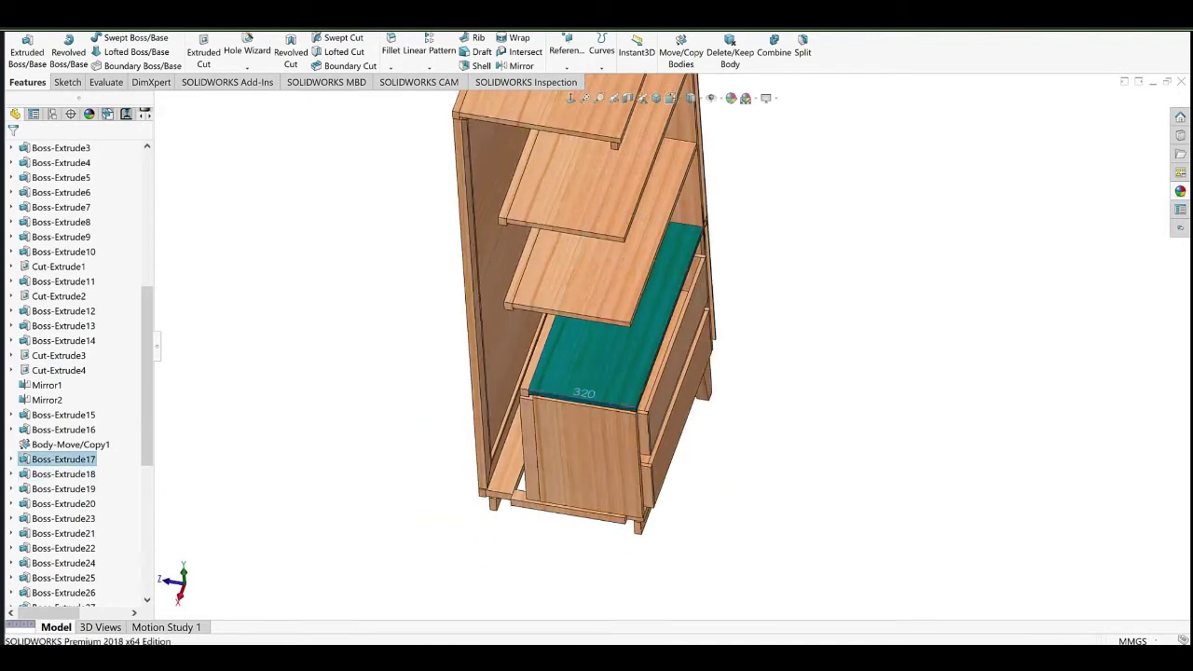
double_click(588, 401)
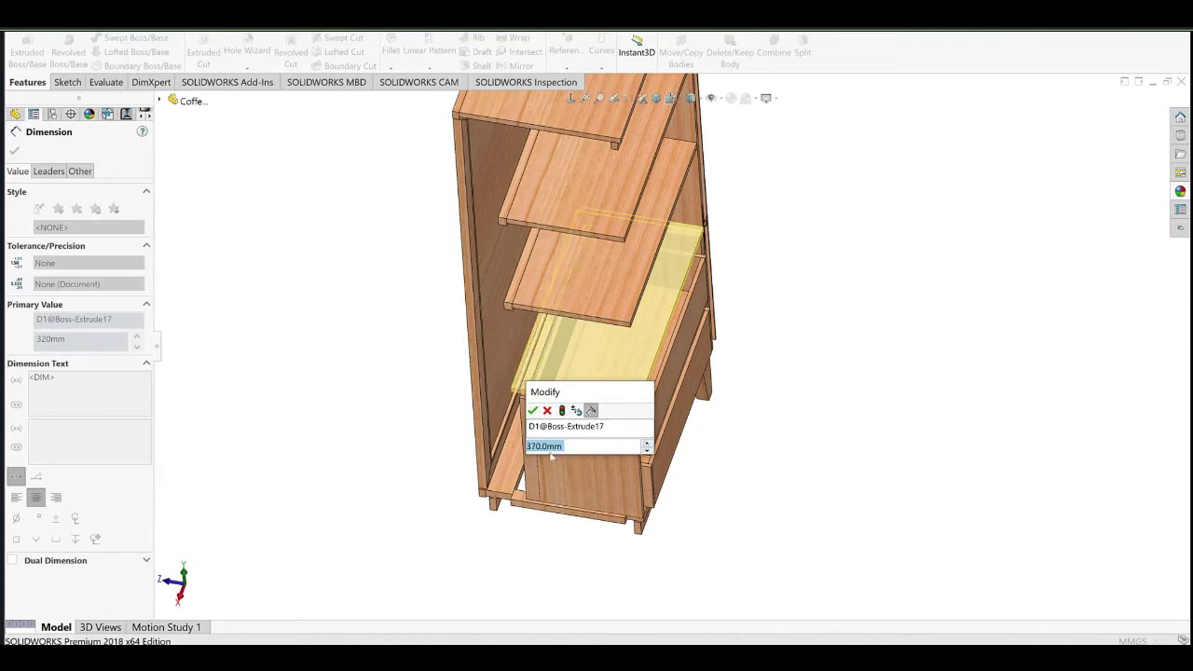
left_click(532, 411)
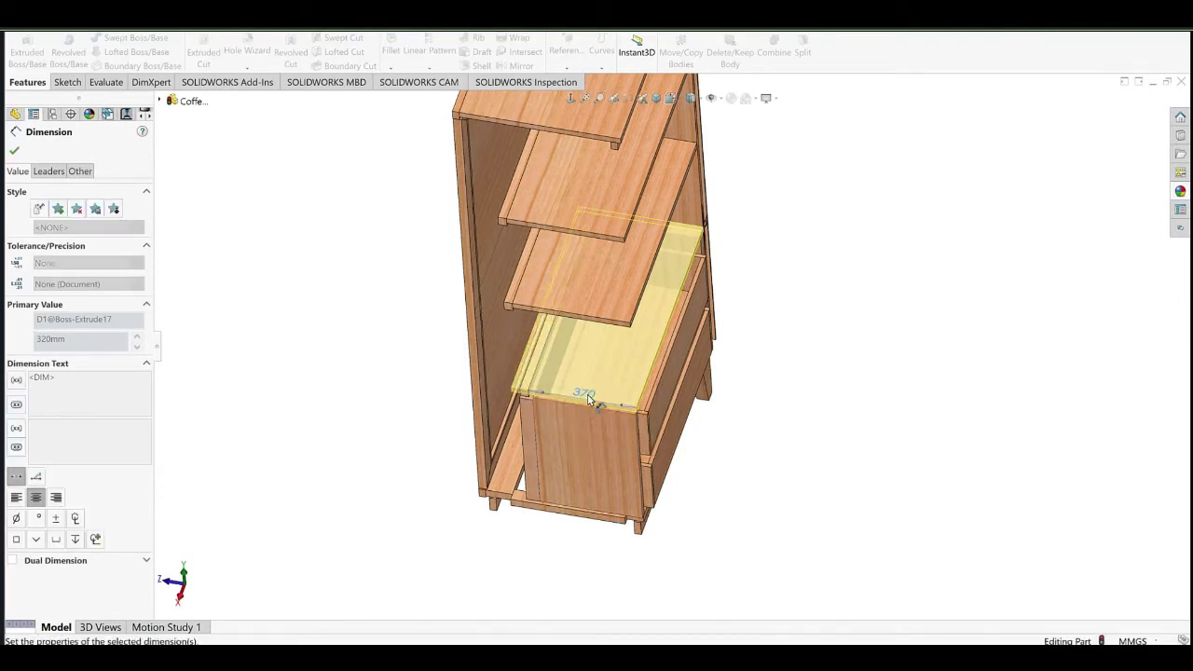
left_click(832, 417)
Inspect the resized cabinet from the door side and look at the drawer unit from below.
middle_click_drag(662, 402, 600, 353)
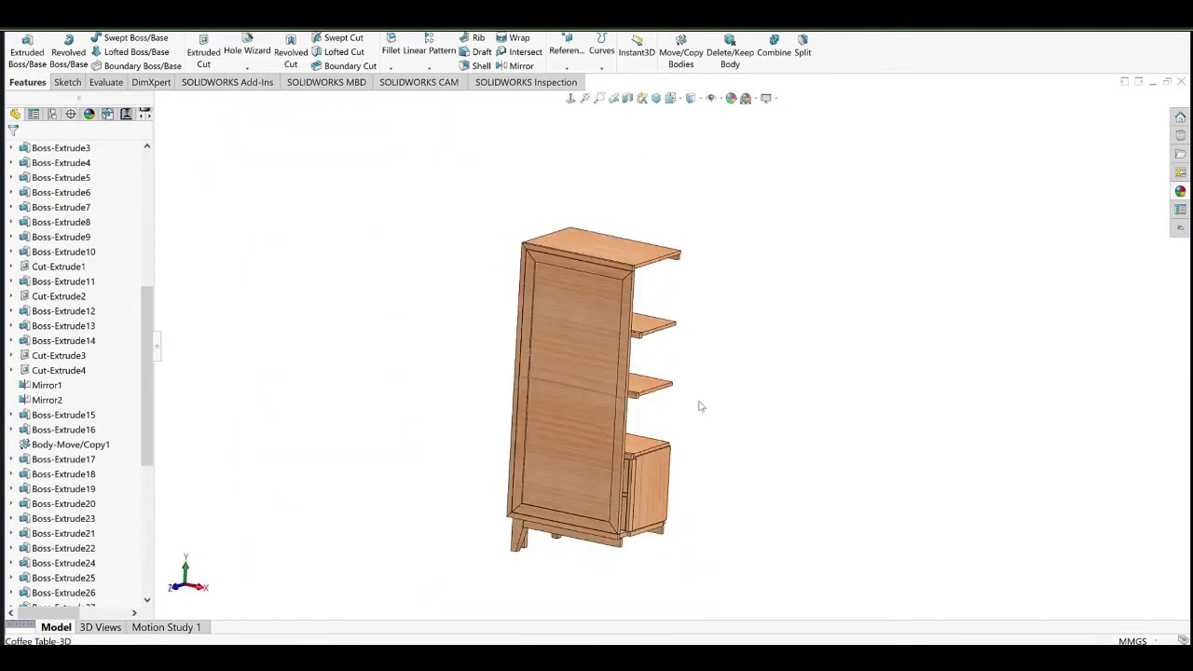
scroll(701, 406, "down", 1)
middle_click_drag(494, 290, 610, 330)
scroll(761, 434, "down", 9)
middle_click_drag(643, 399, 625, 364)
left_click(619, 322)
scroll(570, 385, "up", 5)
left_click(622, 457)
middle_click_drag(577, 505, 597, 466)
Review the bodies copied for the lower drawer and check the mounting block beside that drawer.
left_click(86, 592)
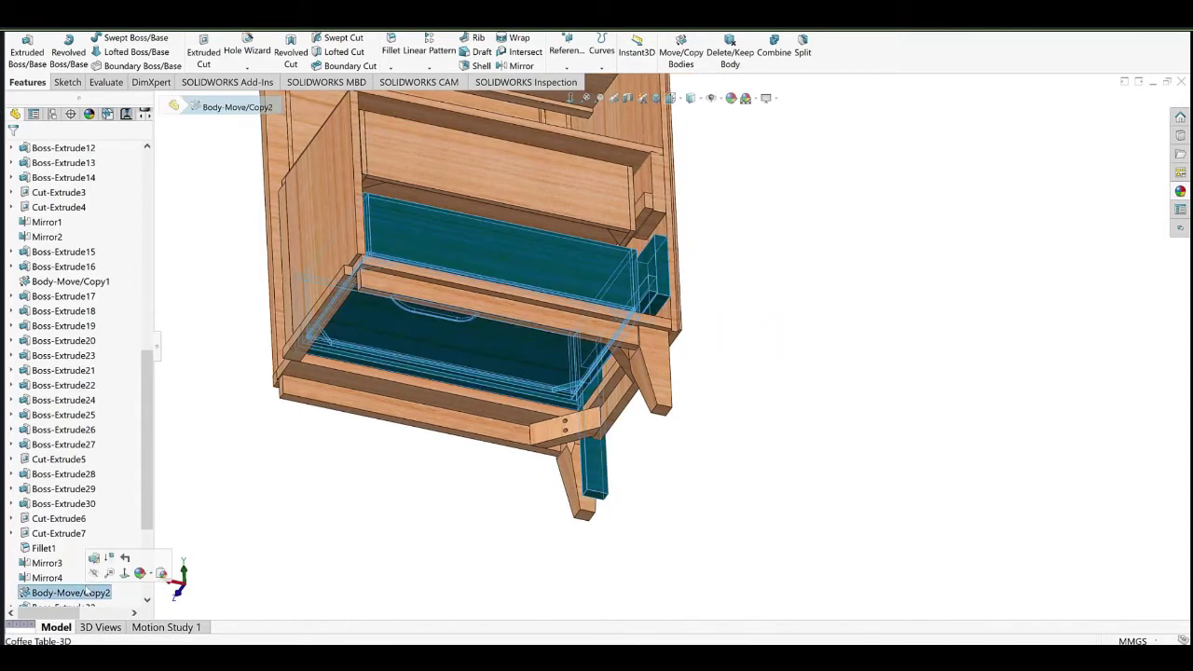
left_click(137, 541)
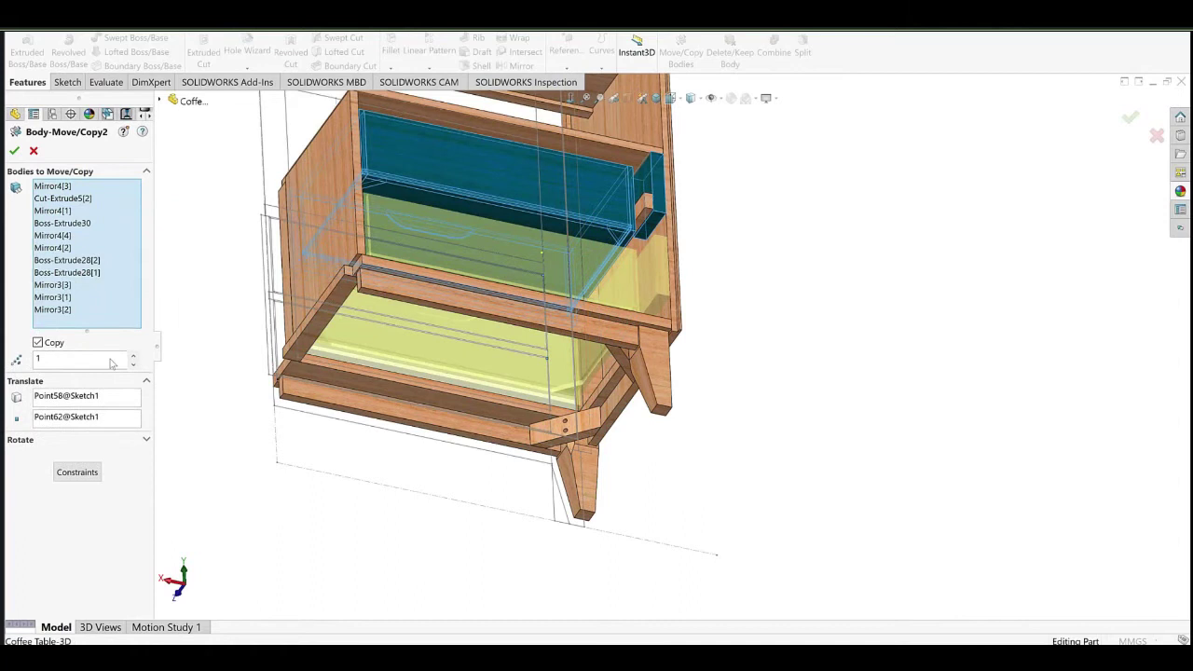
left_click(19, 151)
scroll(682, 315, "up", 5)
scroll(621, 251, "down", 3)
middle_click_drag(643, 291, 724, 449)
scroll(717, 415, "down", 7)
left_click(655, 406)
scroll(667, 377, "up", 5)
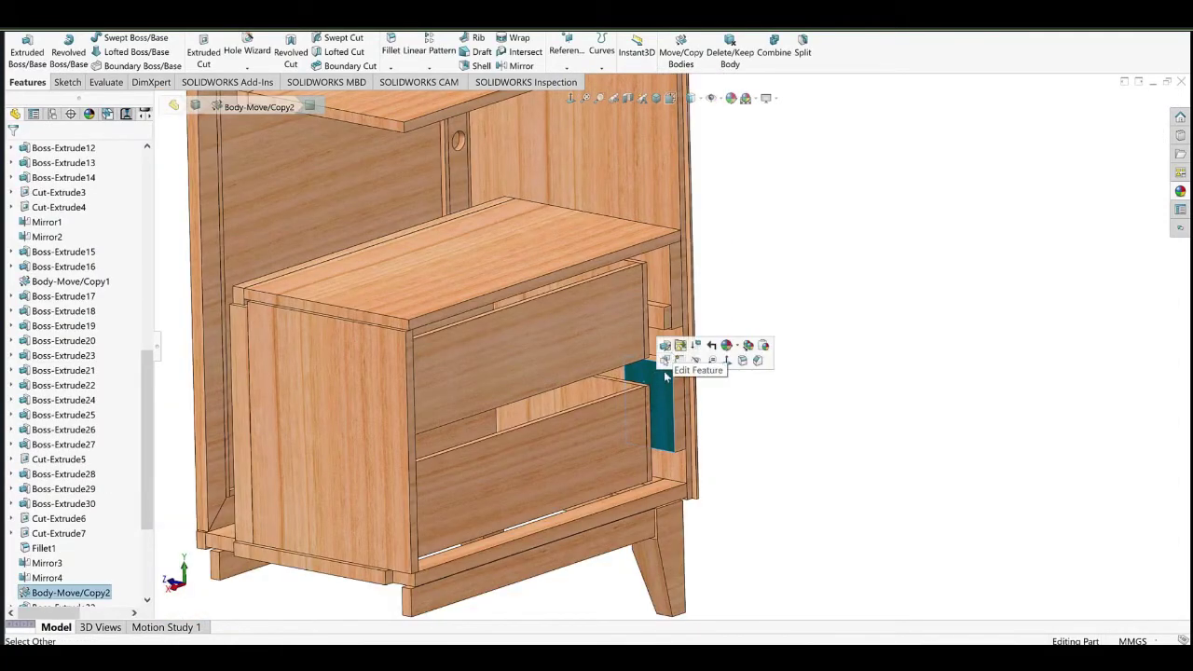
scroll(666, 375, "down", 5)
right_click(647, 354)
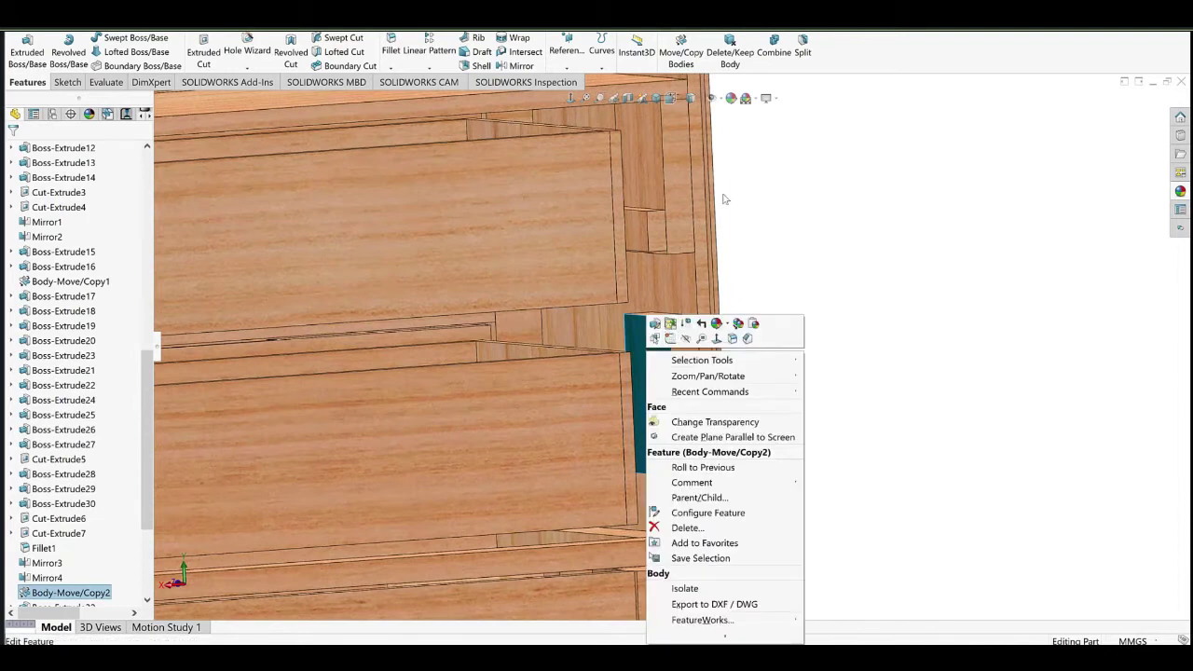
left_click(652, 183)
Edit the sketch of the upper drawer's mounting block and reposition the rectangle's top and bottom lines around the runner.
scroll(691, 228, "up", 5)
mouse_move(693, 229)
middle_mouse_down()
mouse_move(690, 277)
mouse_move(622, 207)
middle_mouse_up()
scroll(691, 277, "down", 5)
right_click(600, 254)
left_click(623, 227)
scroll(706, 364, "down", 1)
left_click_drag(623, 205, 608, 309)
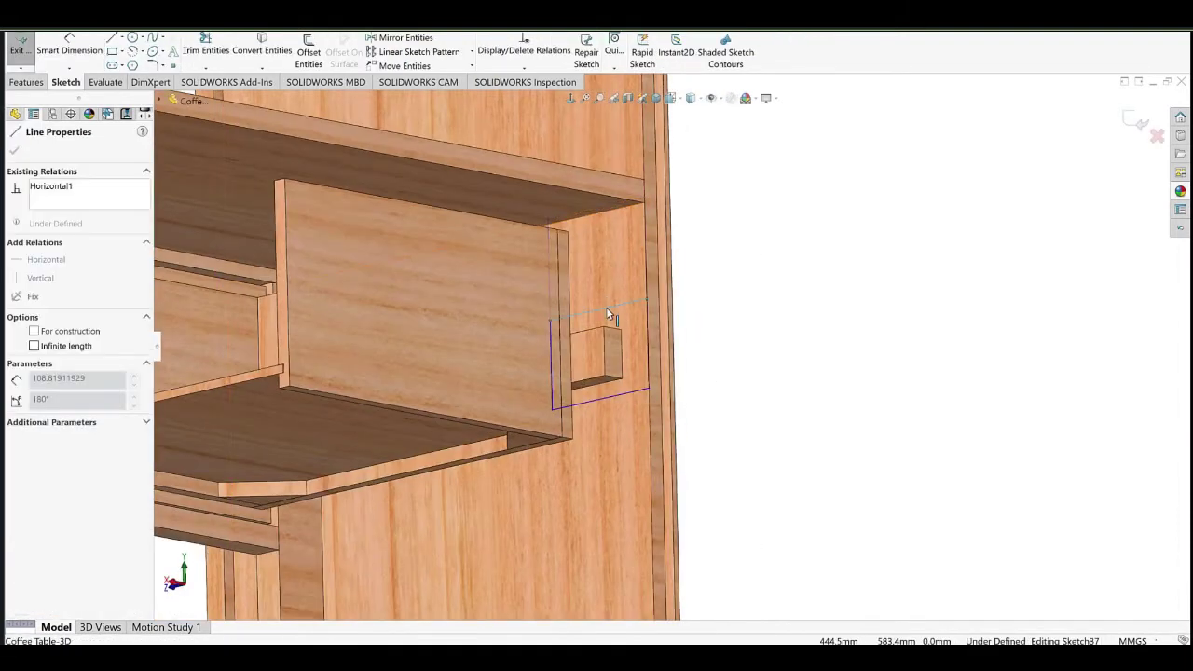
left_click_drag(626, 394, 625, 446)
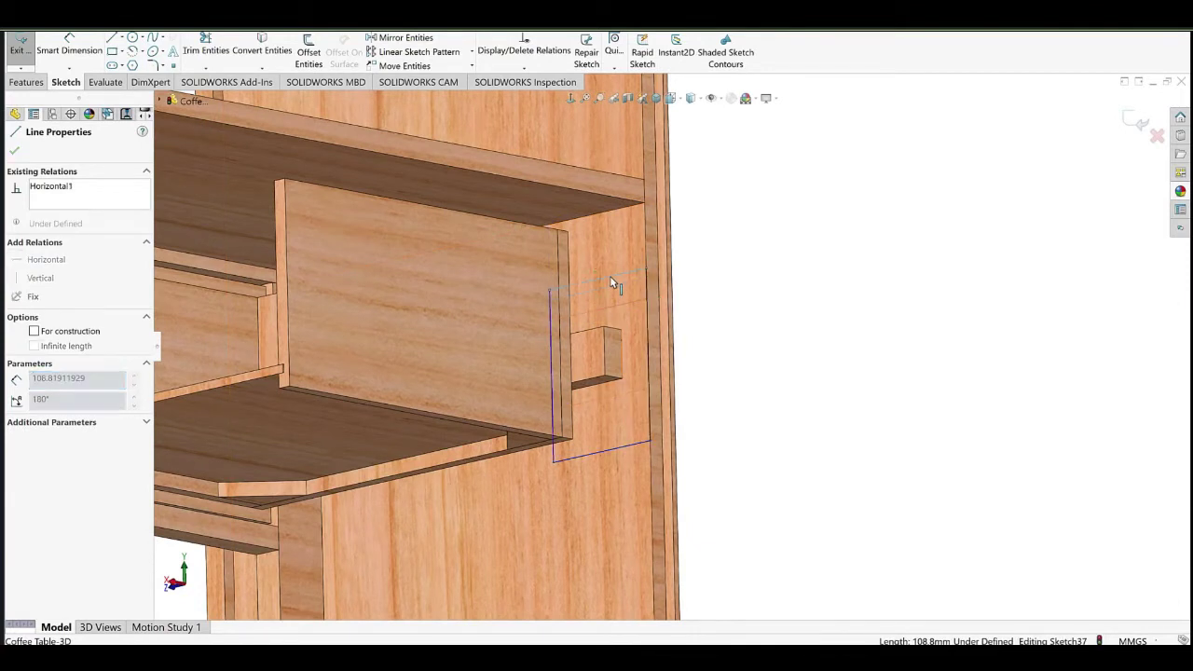
Dimension the width of the mounting block's rectangle and rebuild the block.
left_click(67, 47)
left_click(615, 271)
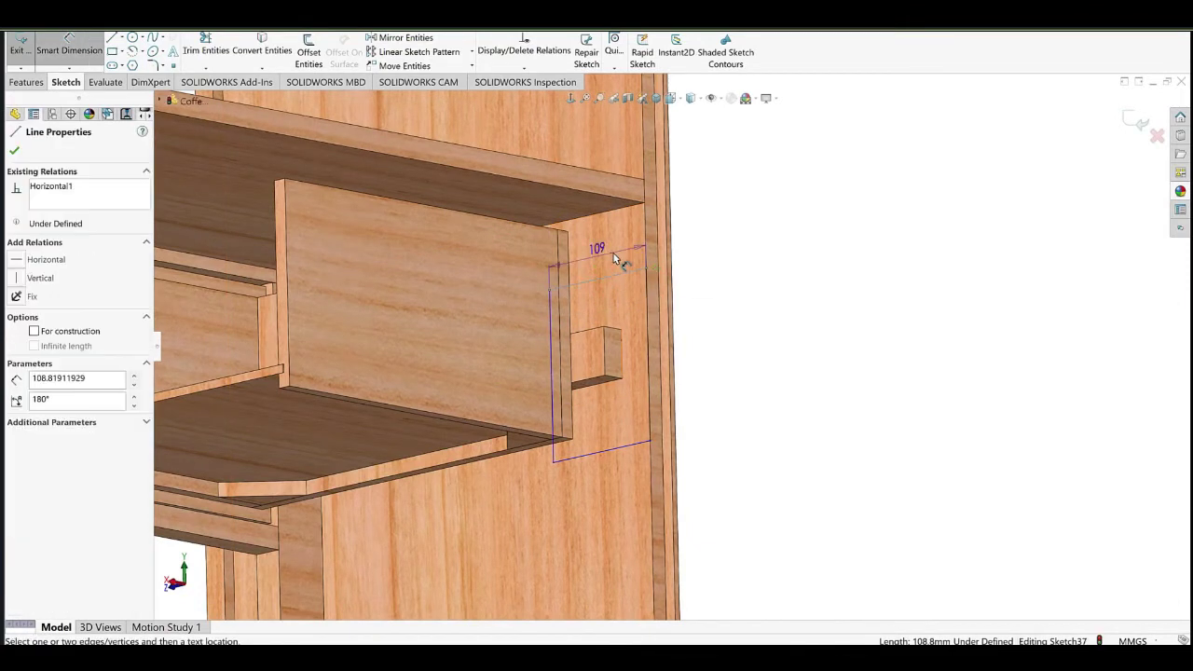
left_click(613, 259)
left_click(542, 271)
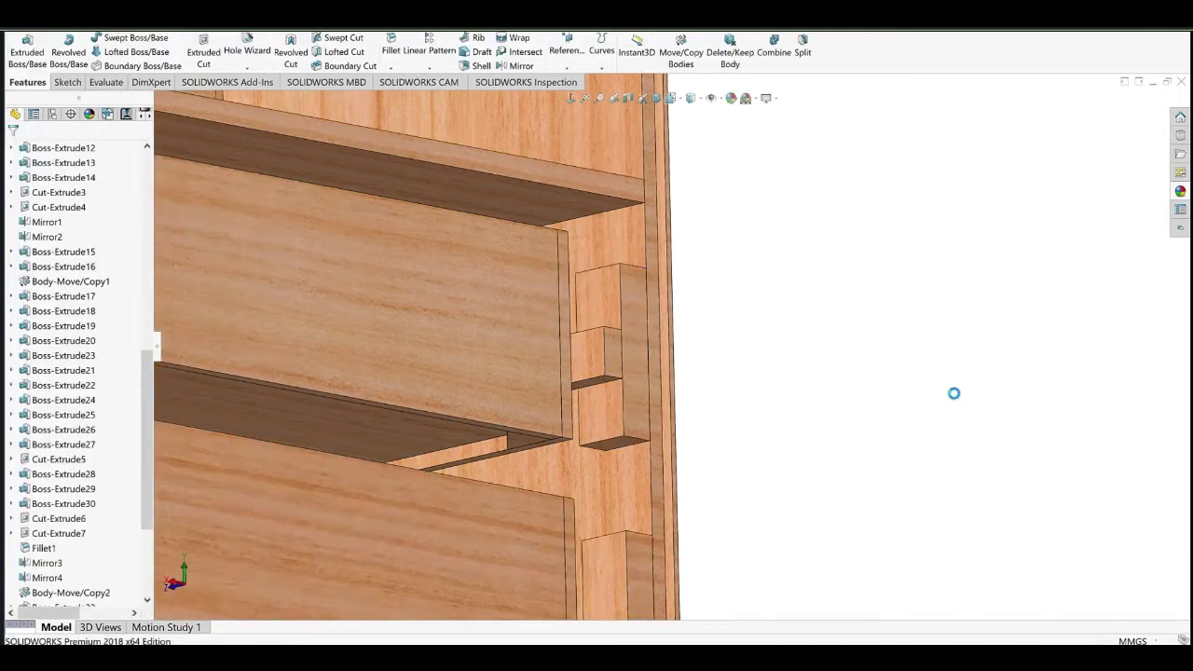
Edit the 20 × 40 mm runner extrusion beside the upper drawer and turn off Merge result to make it a separate body.
scroll(754, 386, "up", 10)
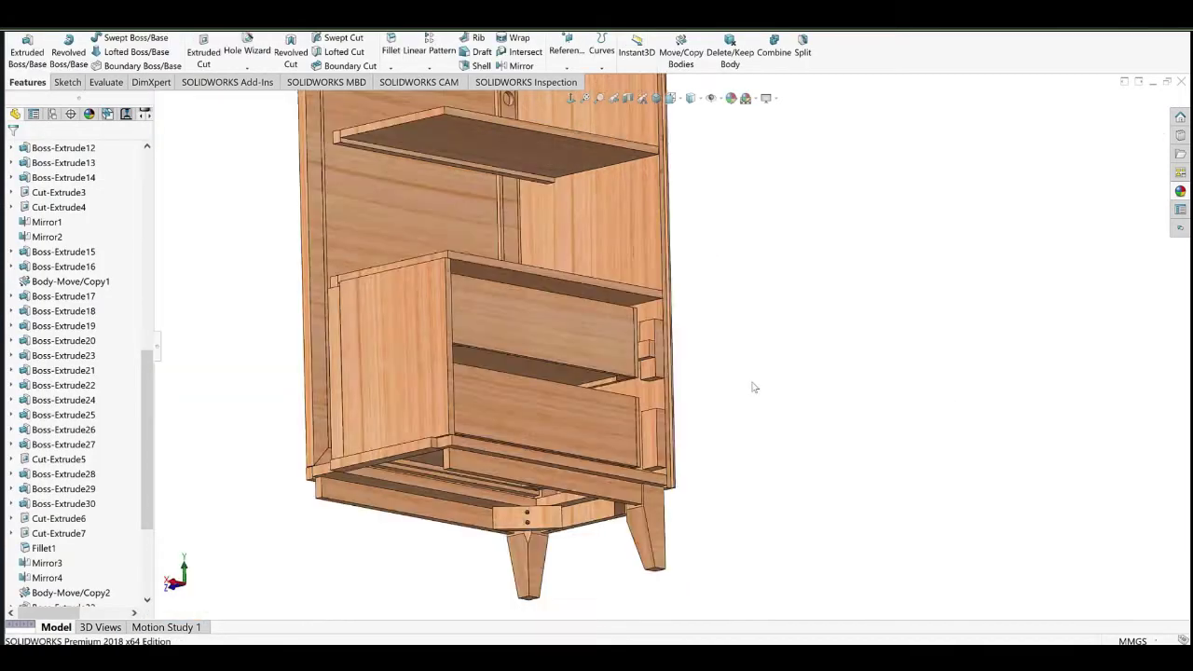
scroll(674, 373, "down", 6)
mouse_move(677, 375)
middle_mouse_down()
mouse_move(660, 380)
mouse_move(681, 399)
middle_mouse_up()
scroll(47, 581, "down", 4)
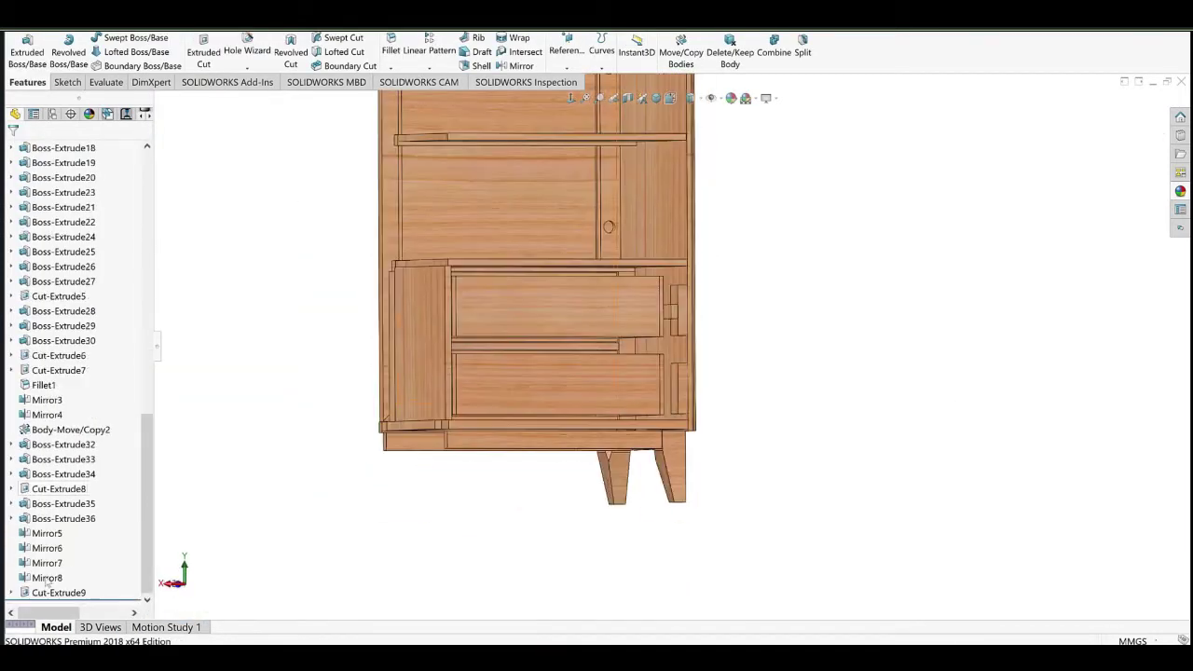
left_click(68, 431)
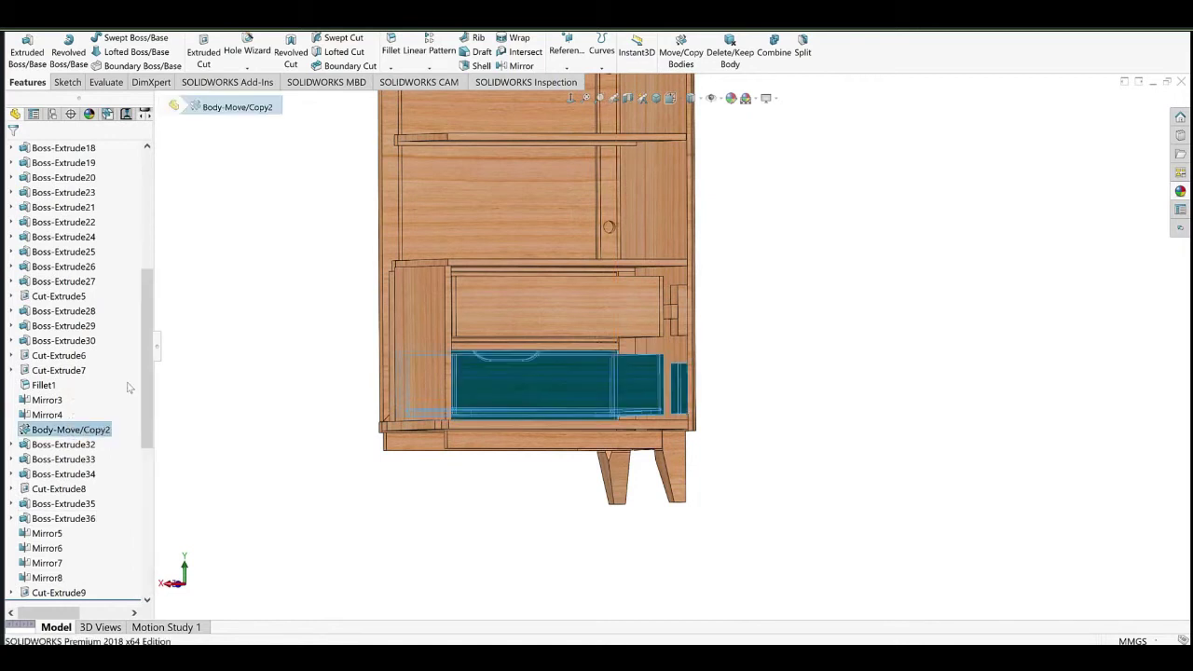
left_click(674, 318)
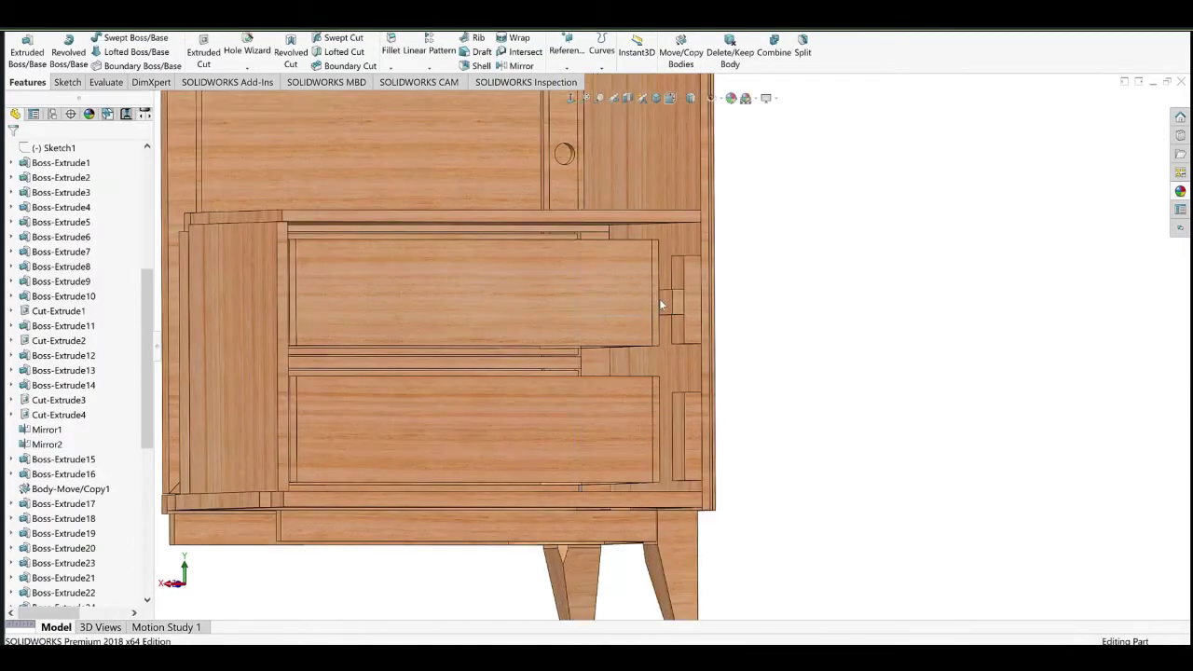
left_click(661, 300)
left_click(684, 261)
left_click(678, 301)
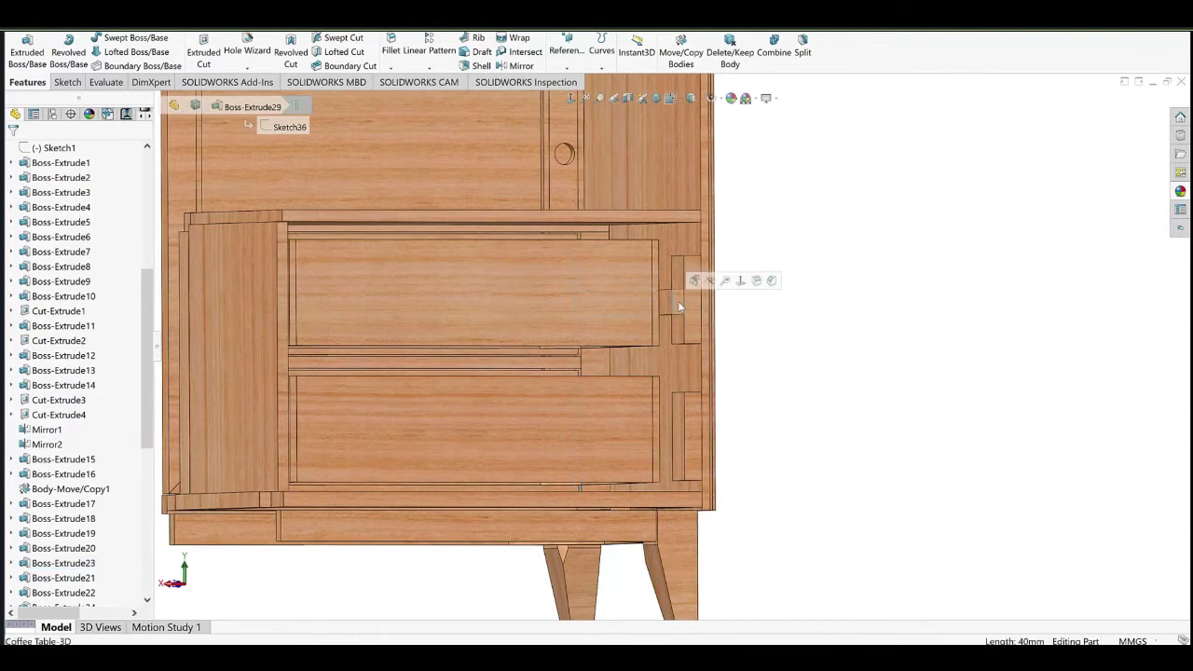
left_click(701, 266)
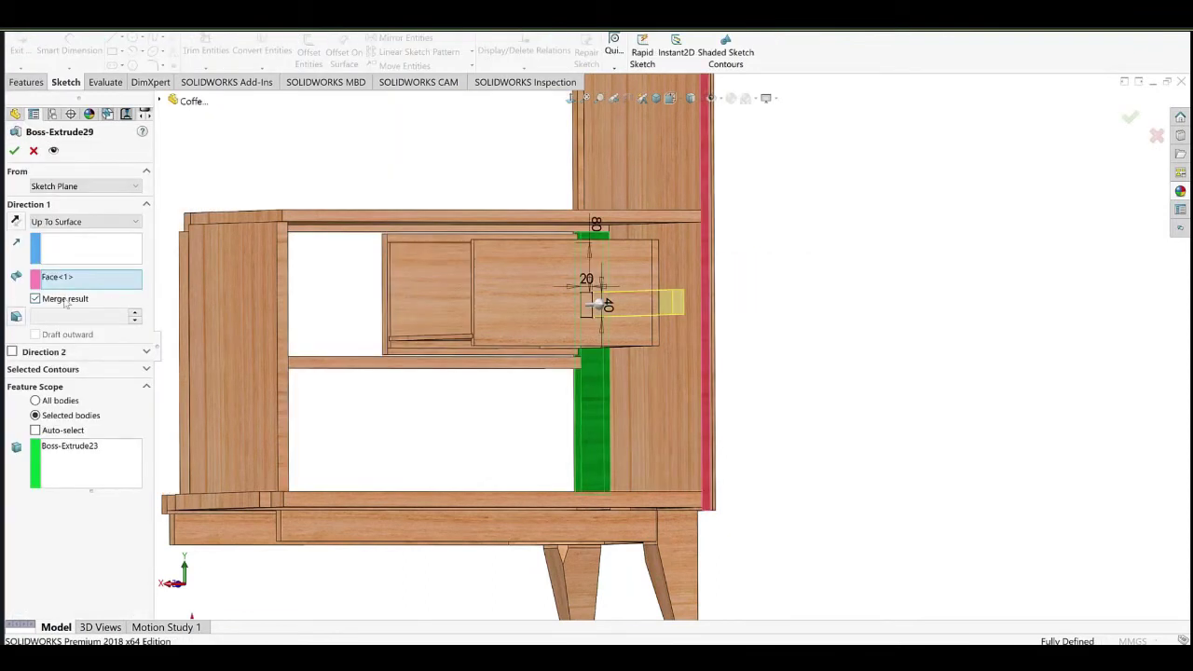
left_click(14, 150)
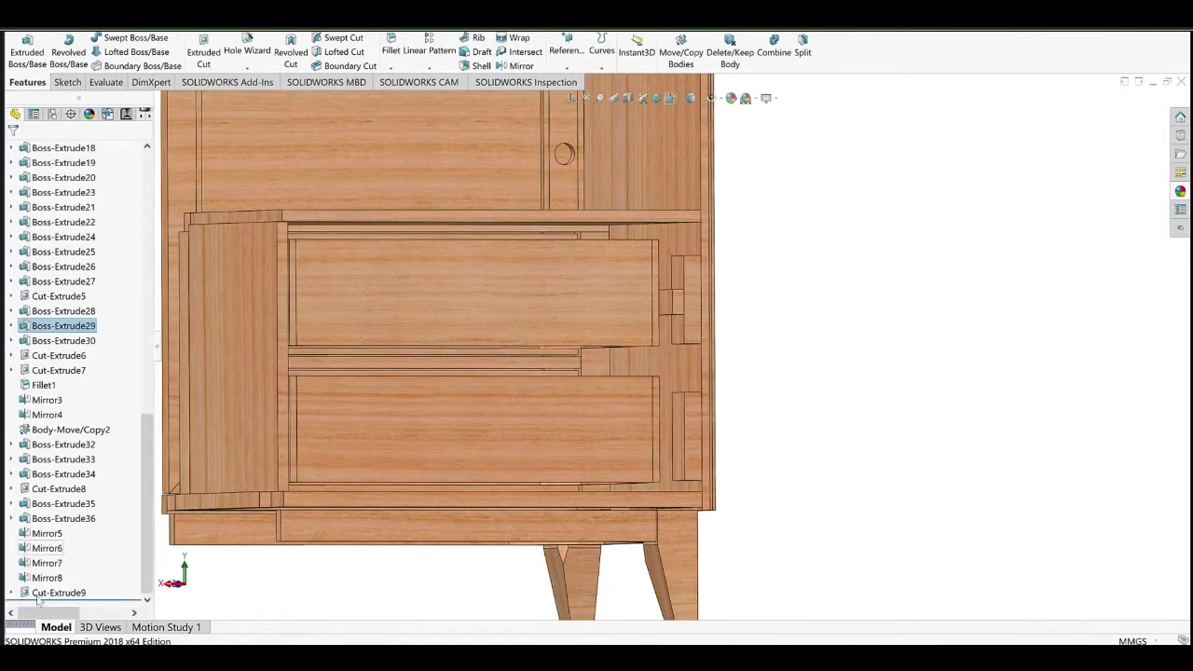
Add the upper drawer's runner to the bodies copied down for the lower drawer.
left_click(68, 433)
left_click(75, 405)
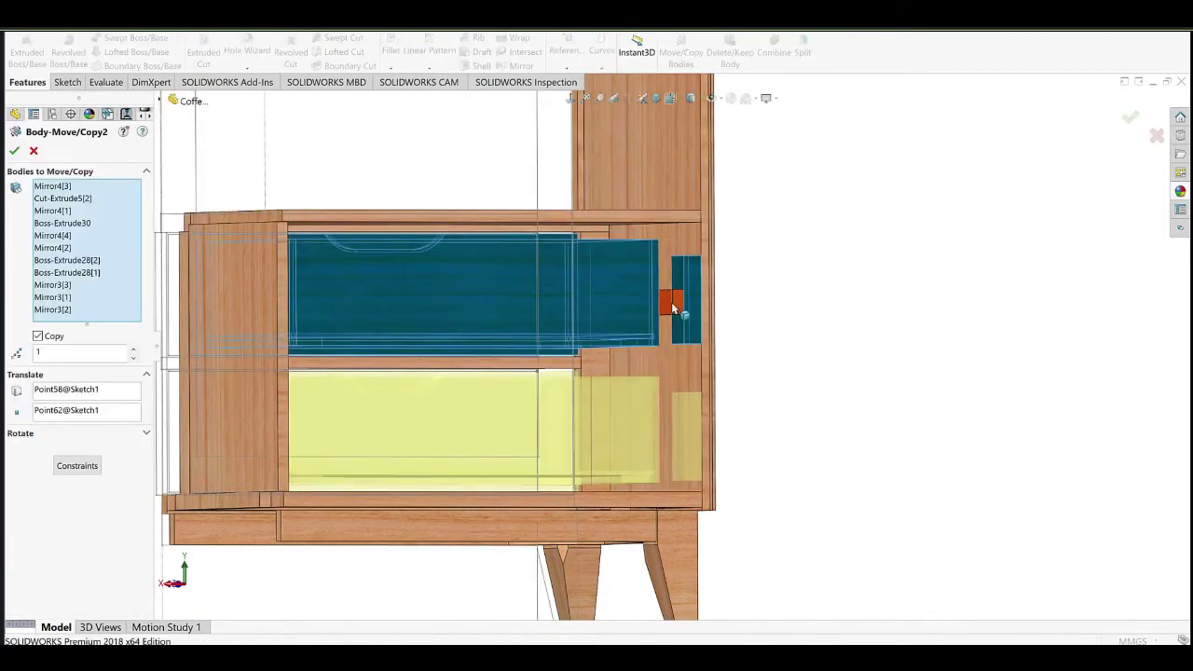
left_click(678, 306)
Inspect the copied runner, both drawers and the whole cabinet from several angles.
scroll(705, 431, "up", 4)
middle_click_drag(711, 386, 823, 407)
scroll(663, 322, "down", 4)
scroll(718, 460, "up", 5)
mouse_move(611, 307)
middle_mouse_down()
mouse_move(621, 376)
mouse_move(620, 317)
middle_mouse_up()
scroll(620, 318, "up", 4)
scroll(678, 341, "down", 4)
middle_click_drag(679, 341, 313, 350)
scroll(639, 360, "up", 3)
scroll(596, 380, "down", 2)
scroll(72, 507, "down", 6)
scroll(73, 507, "down", 3)
scroll(633, 373, "up", 3)
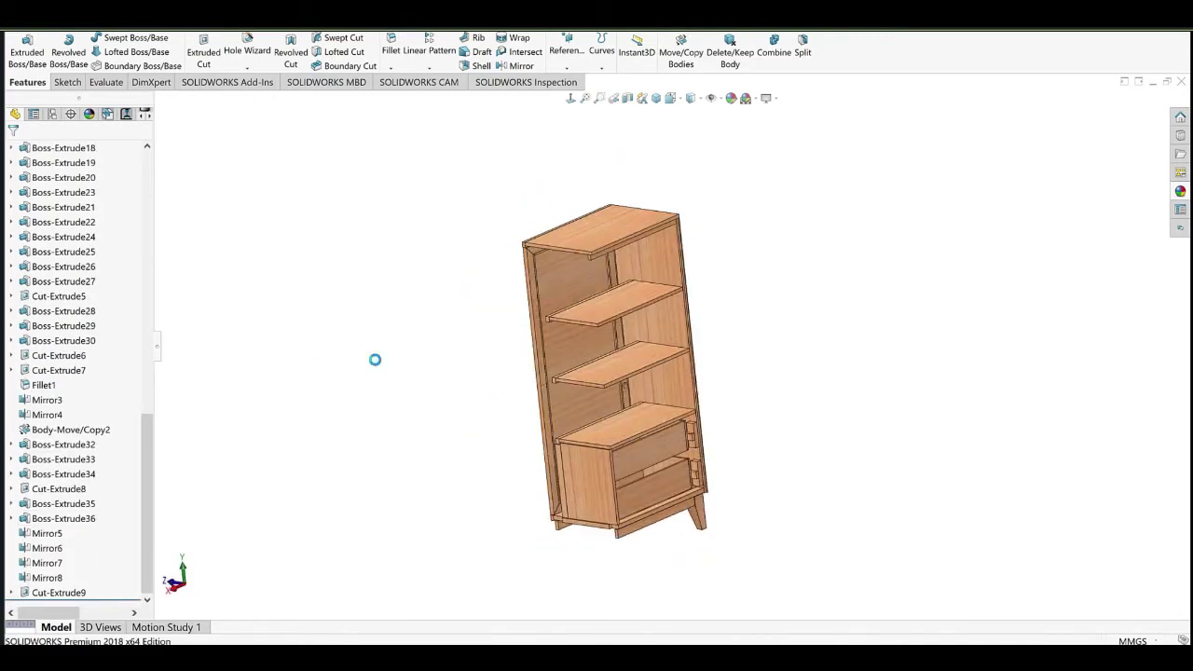
Show the cabinet's hidden back panel body, Boss-Extrude10, and view the complete cabinet from the door side.
scroll(72, 251, "up", 15)
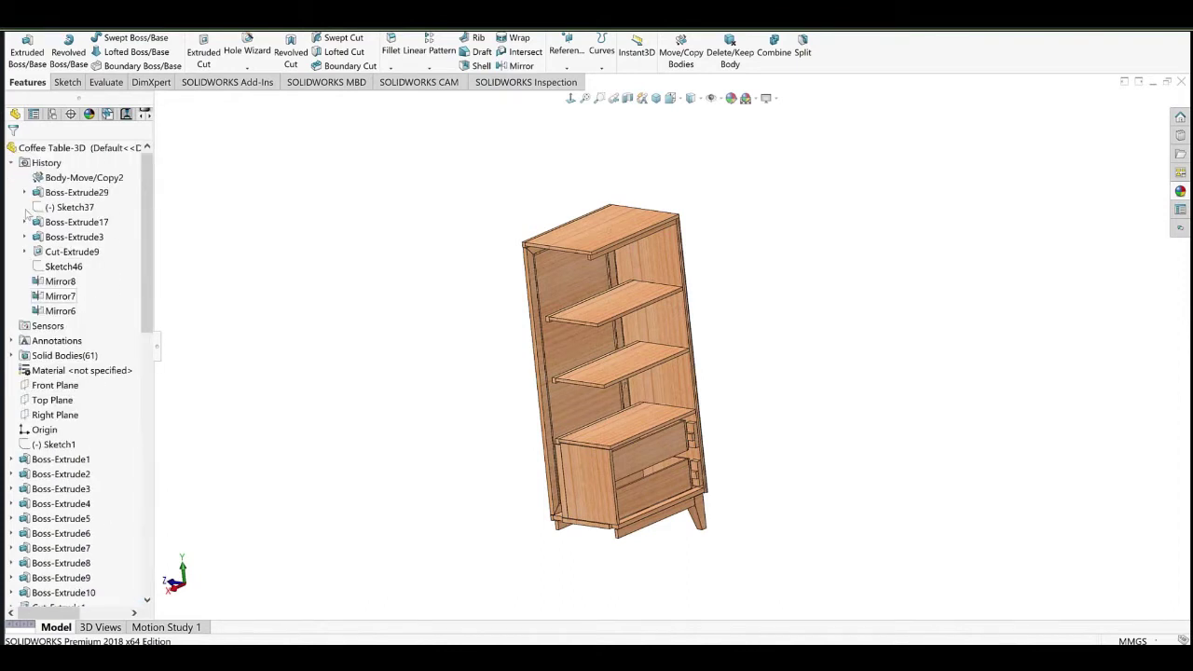
left_click(11, 163)
left_click(11, 207)
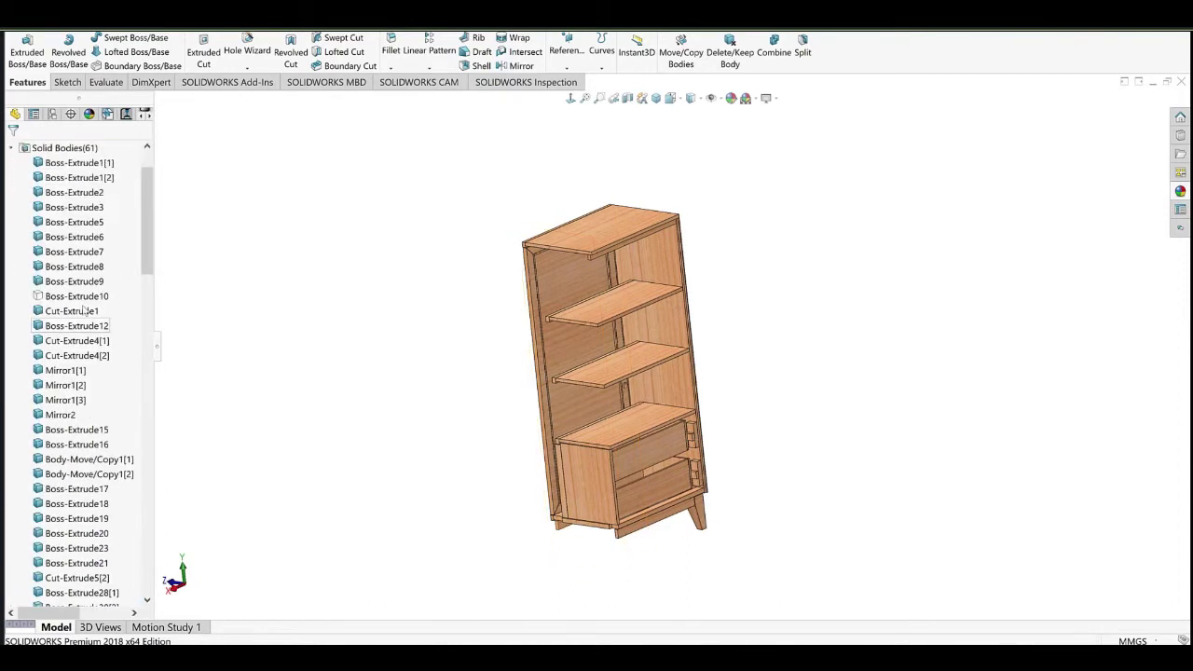
left_click(76, 295)
right_click(95, 299)
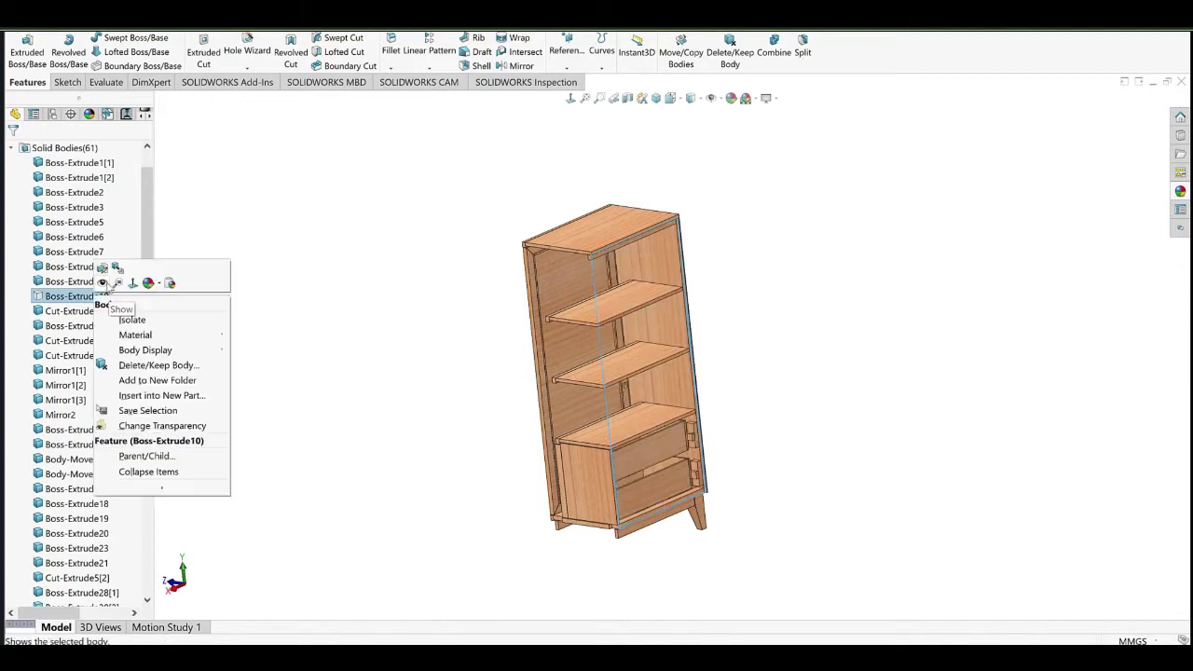
left_click(102, 283)
middle_click_drag(572, 475, 857, 389)
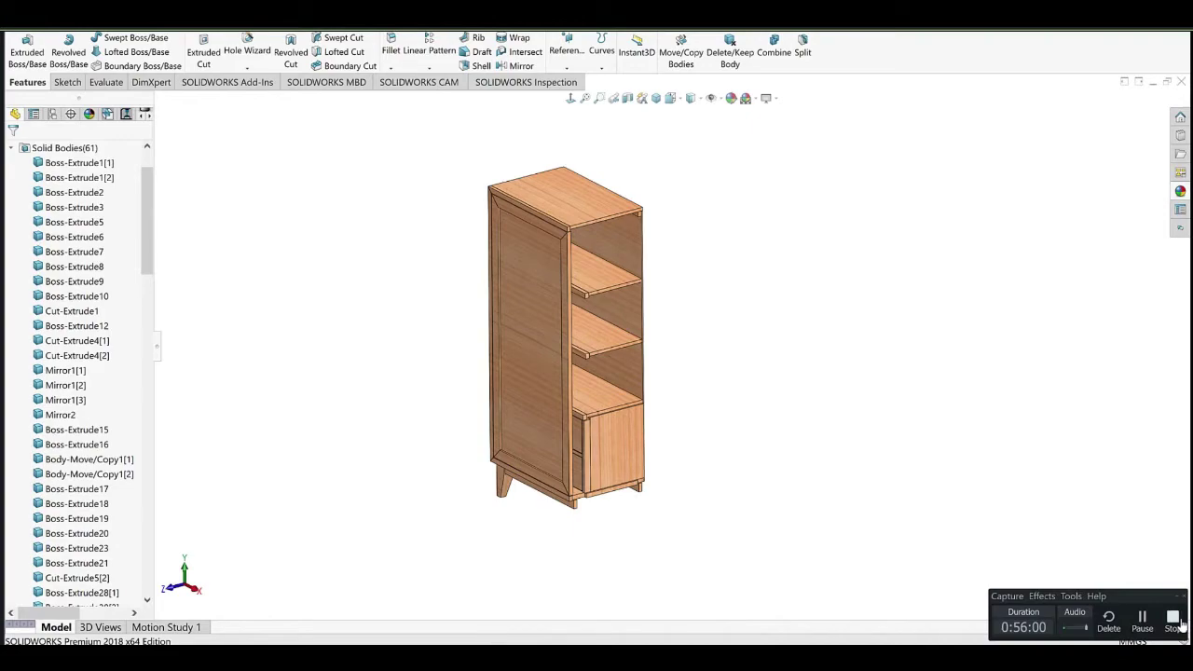
left_click(1173, 619)
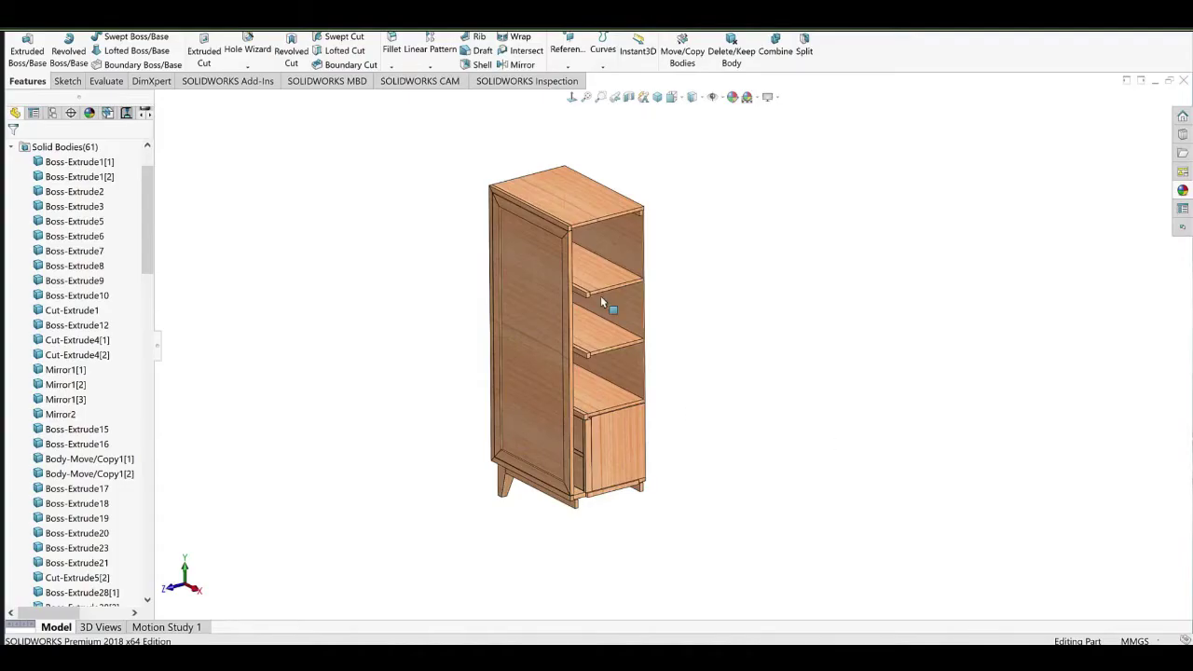
Inspect the whole cabinet from the door side and from the open shelf side.
scroll(600, 302, "down", 2)
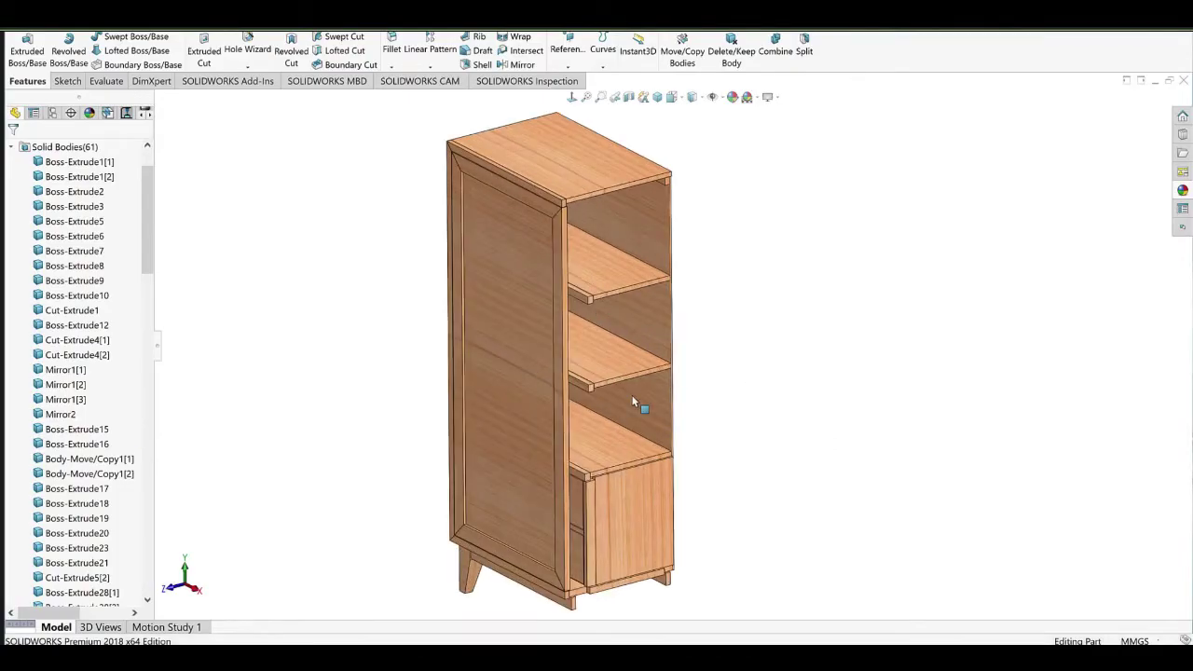
middle_click_drag(538, 307, 630, 322)
scroll(576, 357, "up", 2)
middle_click_drag(631, 376, 637, 417)
scroll(647, 420, "up", 1)
scroll(672, 380, "down", 1)
scroll(628, 387, "up", 2)
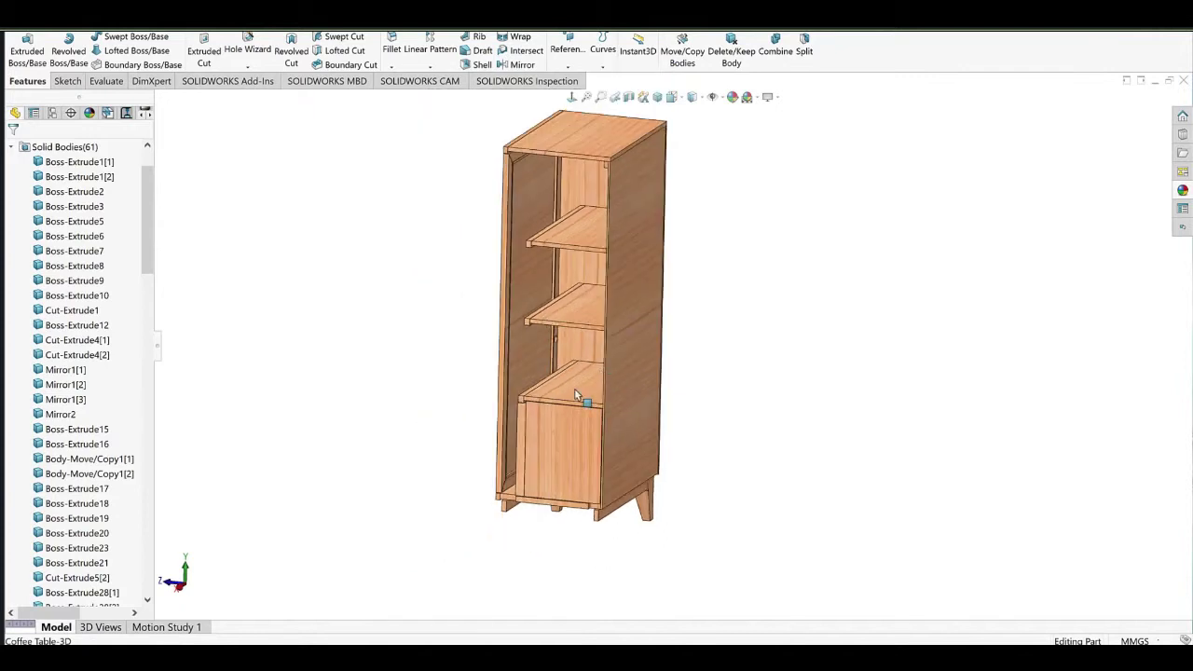
middle_click_drag(575, 395, 550, 420, "ctrl")
middle_click_drag(497, 334, 575, 368)
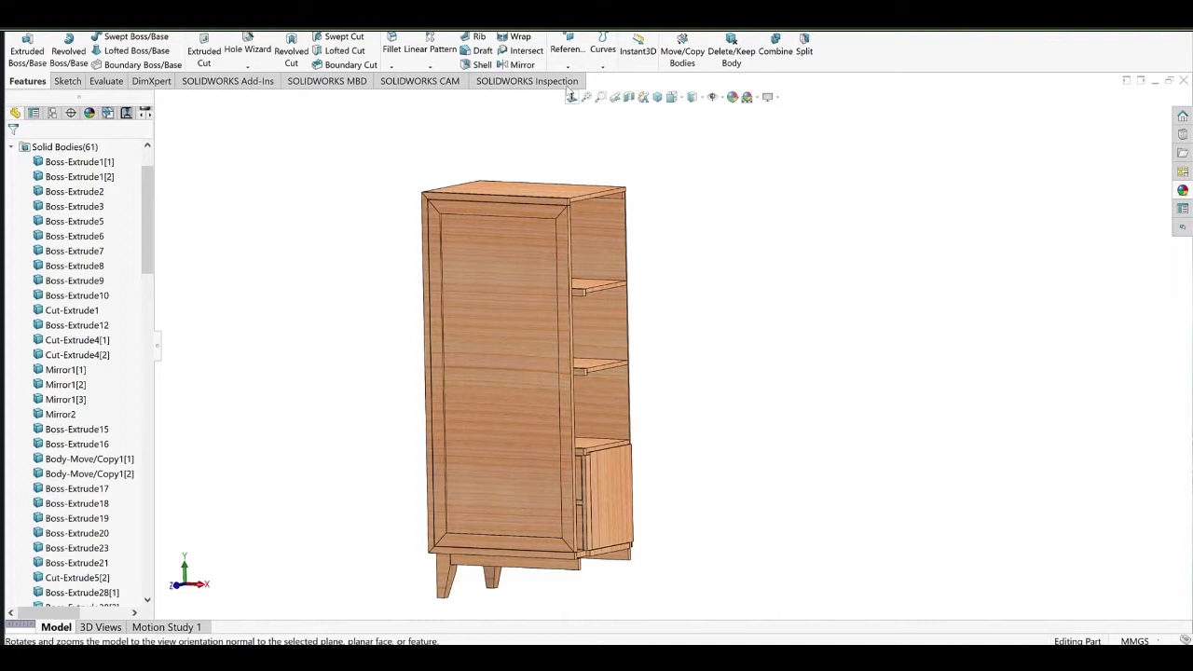
Start an unmerged body mirror about the Right Plane and include the cabinet's side panel, its front edge strip, the legs, side rail and corner block.
left_click(12, 148)
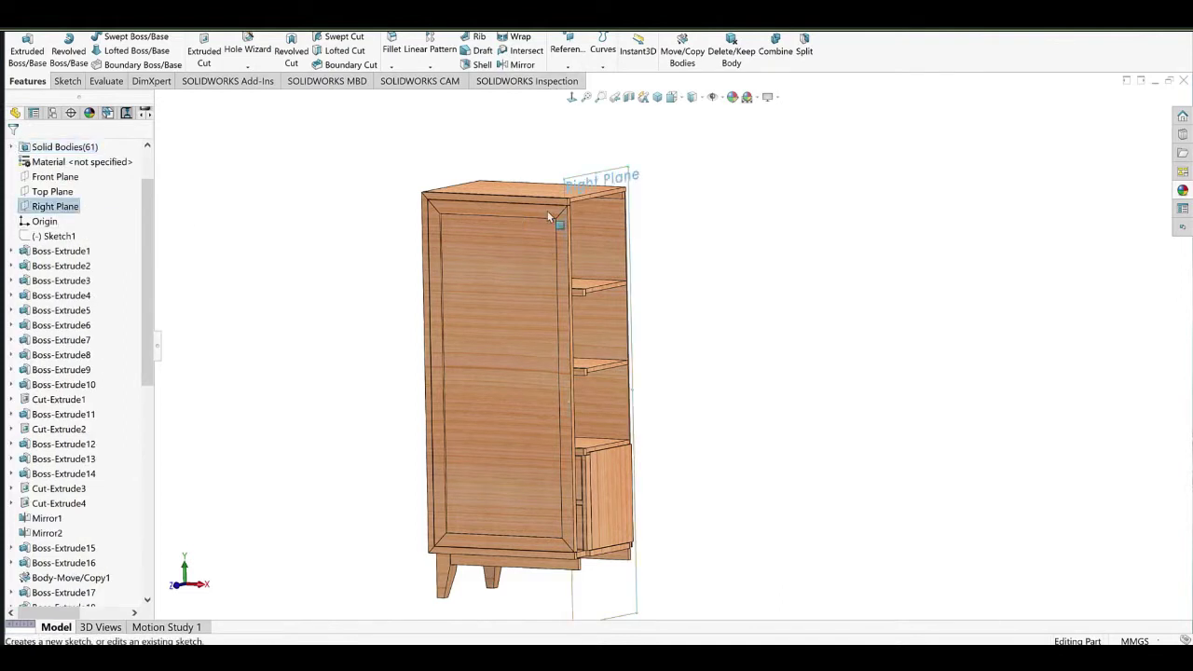
left_click(522, 65)
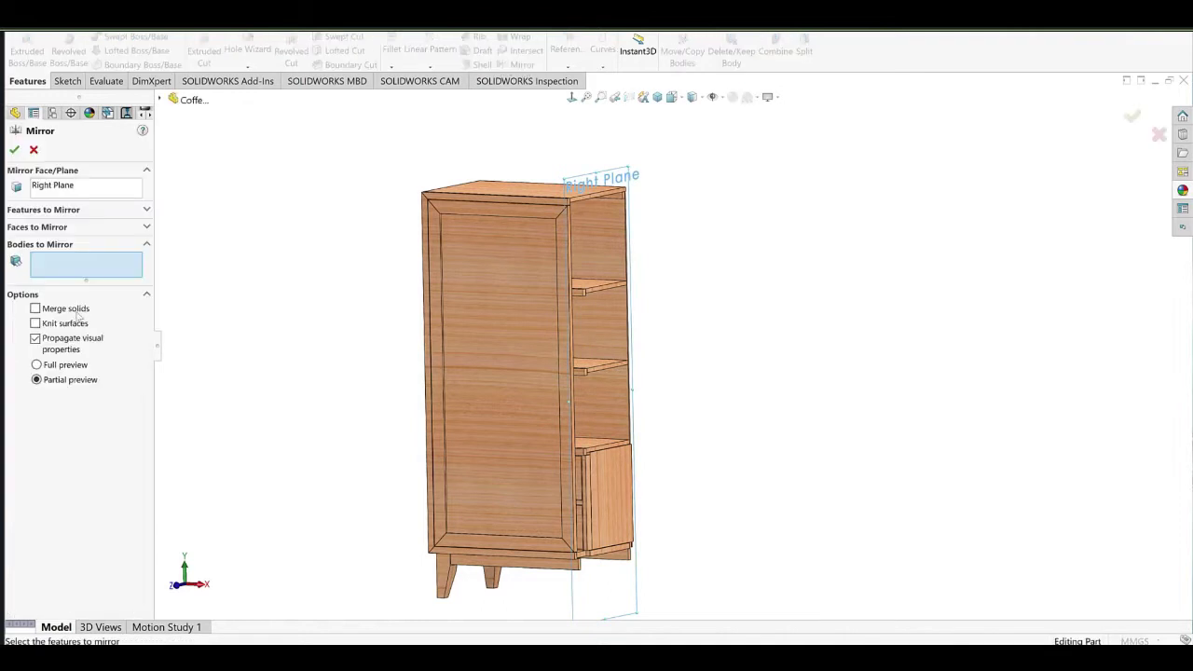
middle_click_drag(447, 420, 508, 350)
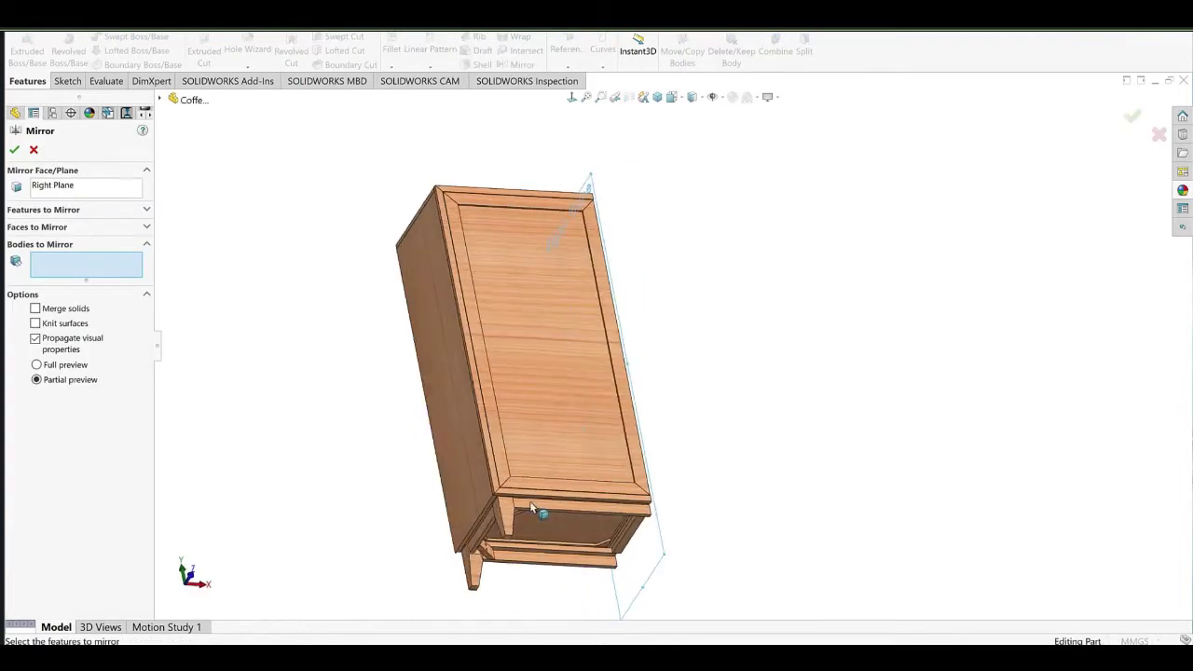
scroll(518, 494, "down", 4)
left_click(493, 425)
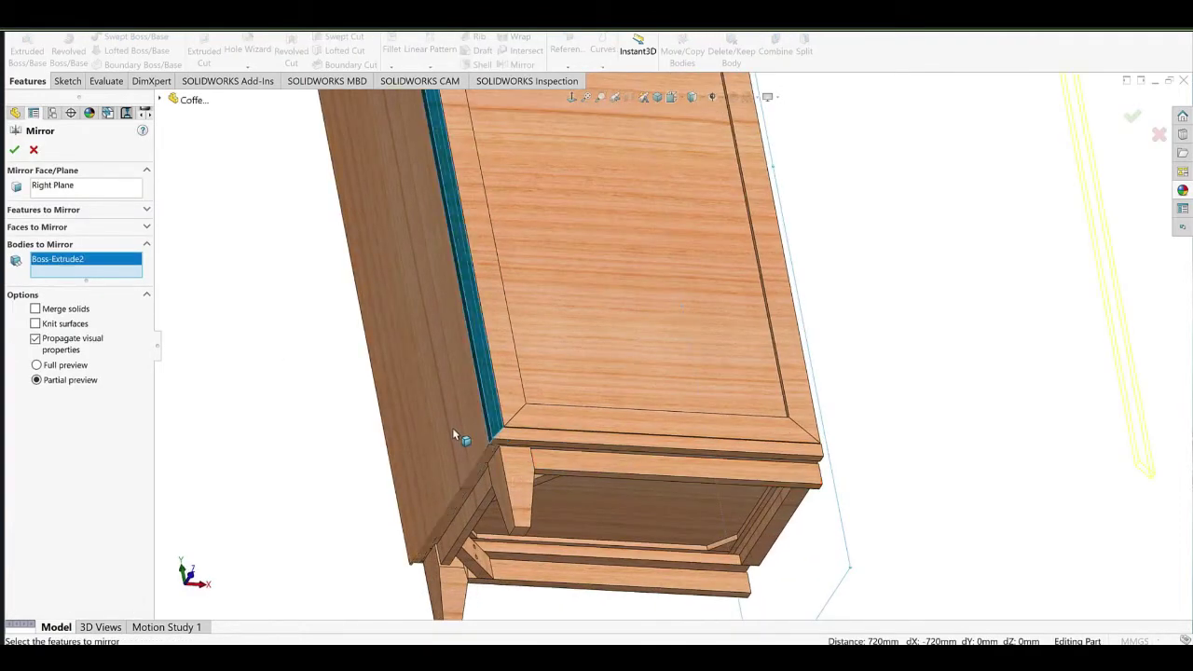
left_click(455, 432)
left_click(482, 477)
left_click(487, 539)
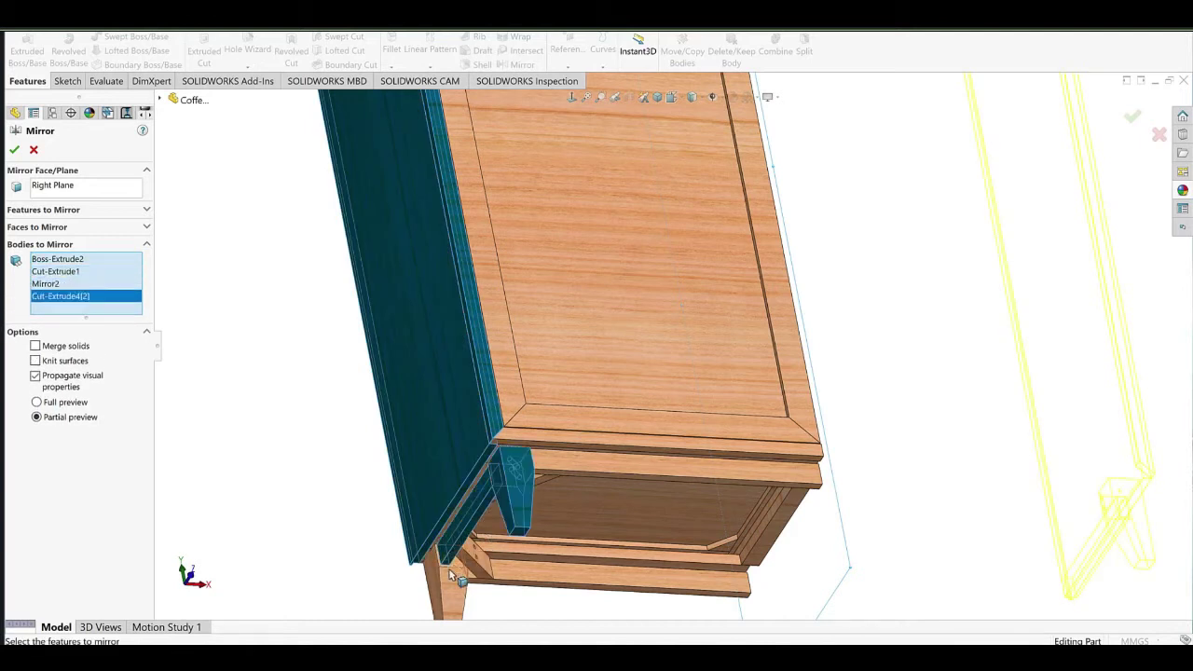
left_click(485, 562)
left_click(483, 560)
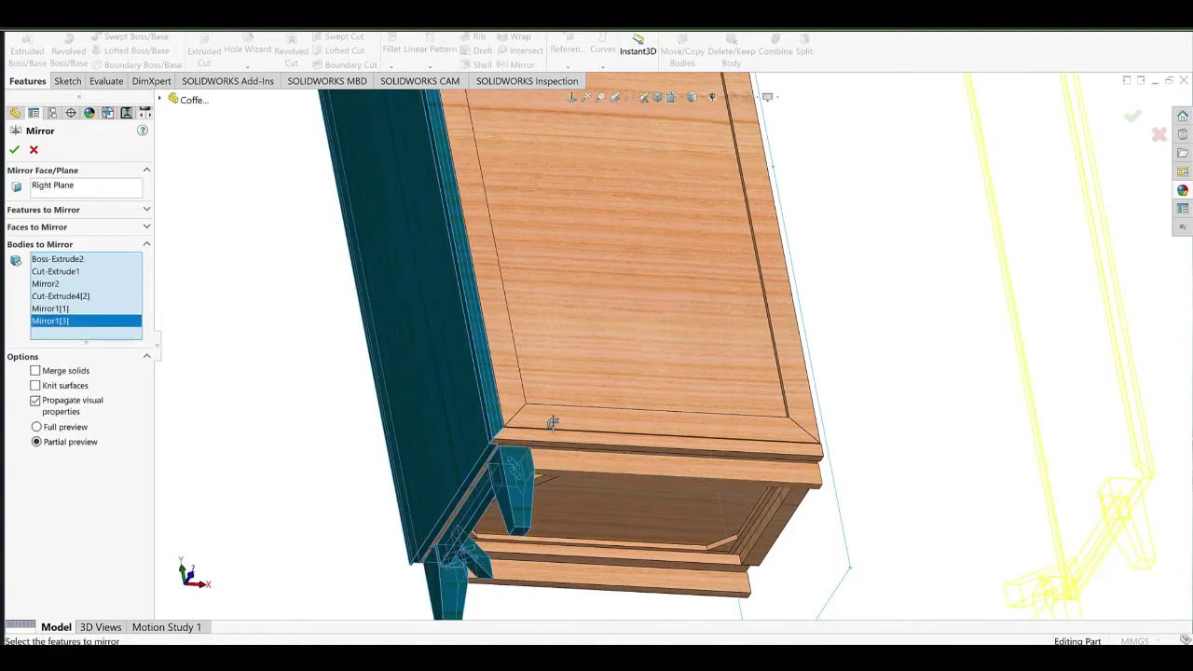
Add the remaining leg block Cut-Extrude4[1], side rail Boss-Extrude7 and lower drawer bodies Body-Move/Copy2[7], [2] and [5] to the mirror.
middle_click_drag(552, 422, 615, 559)
left_click(565, 510)
left_click(618, 546)
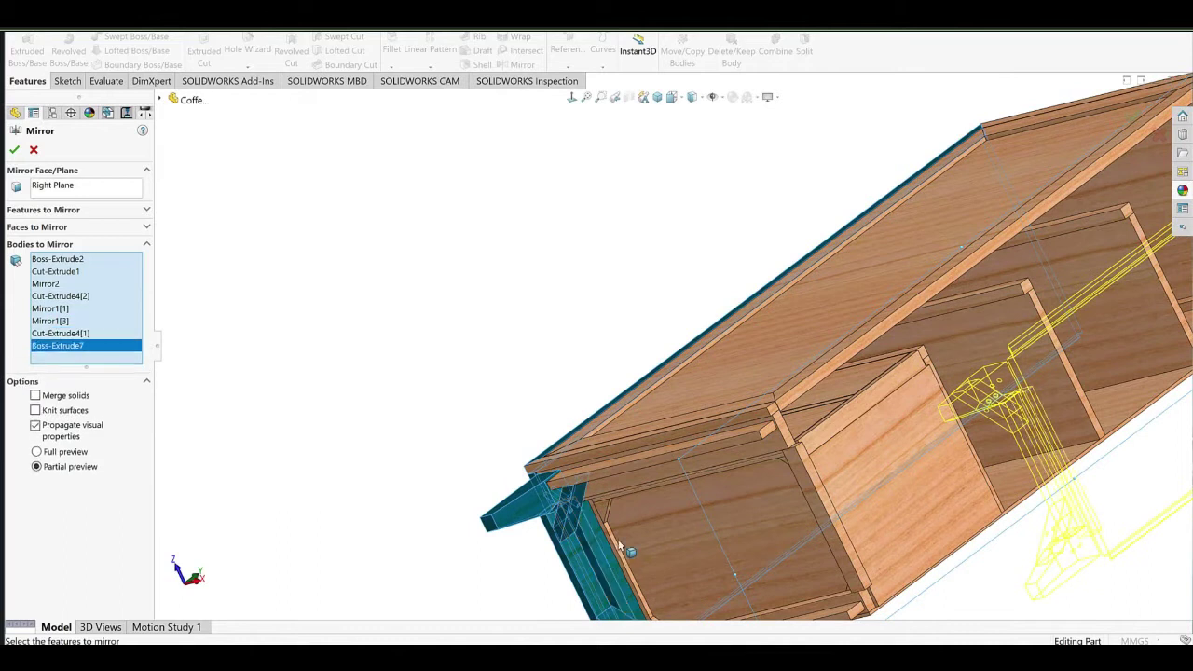
left_click(603, 525)
left_click(646, 556)
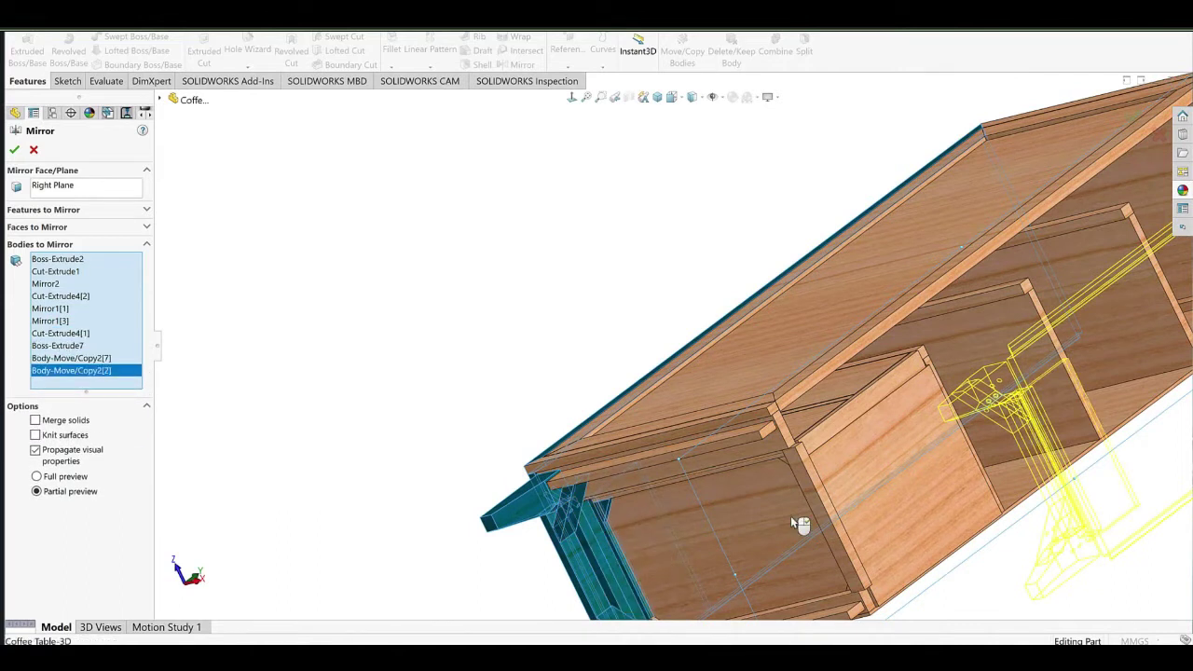
left_click(788, 508)
Add drawer bodies Body-Move/Copy2[6], Mirror4[2] and Boss-Extrude21 to the bodies being mirrored.
middle_click_drag(780, 492, 813, 488)
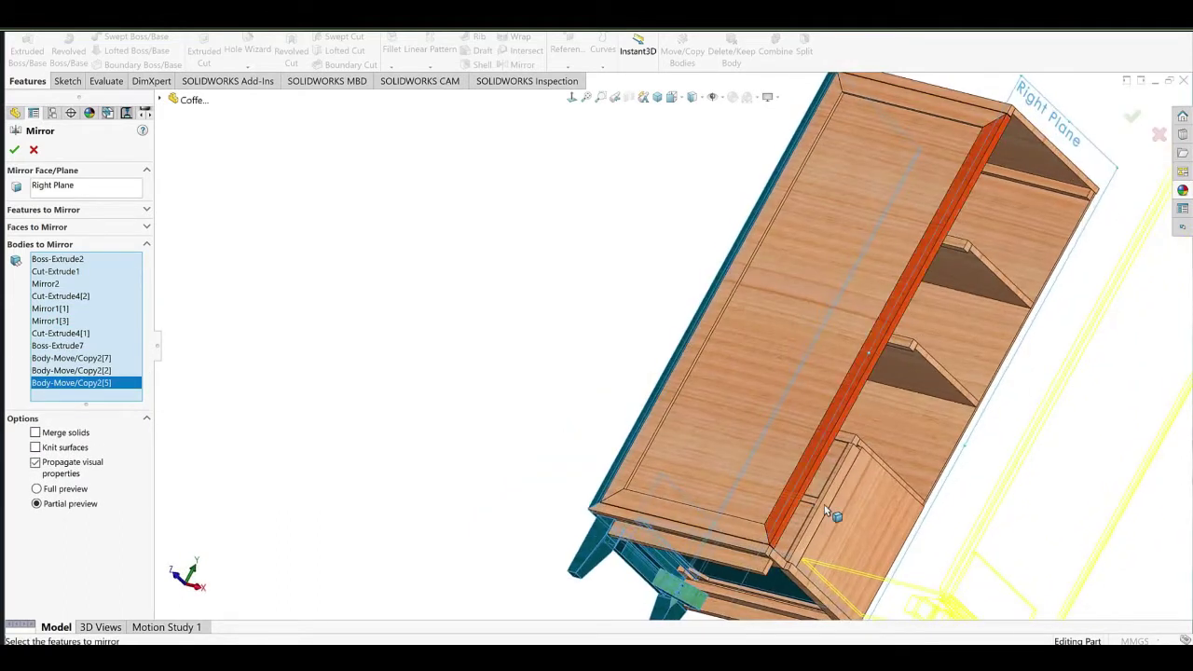
scroll(824, 504, "down", 3)
left_click(734, 474)
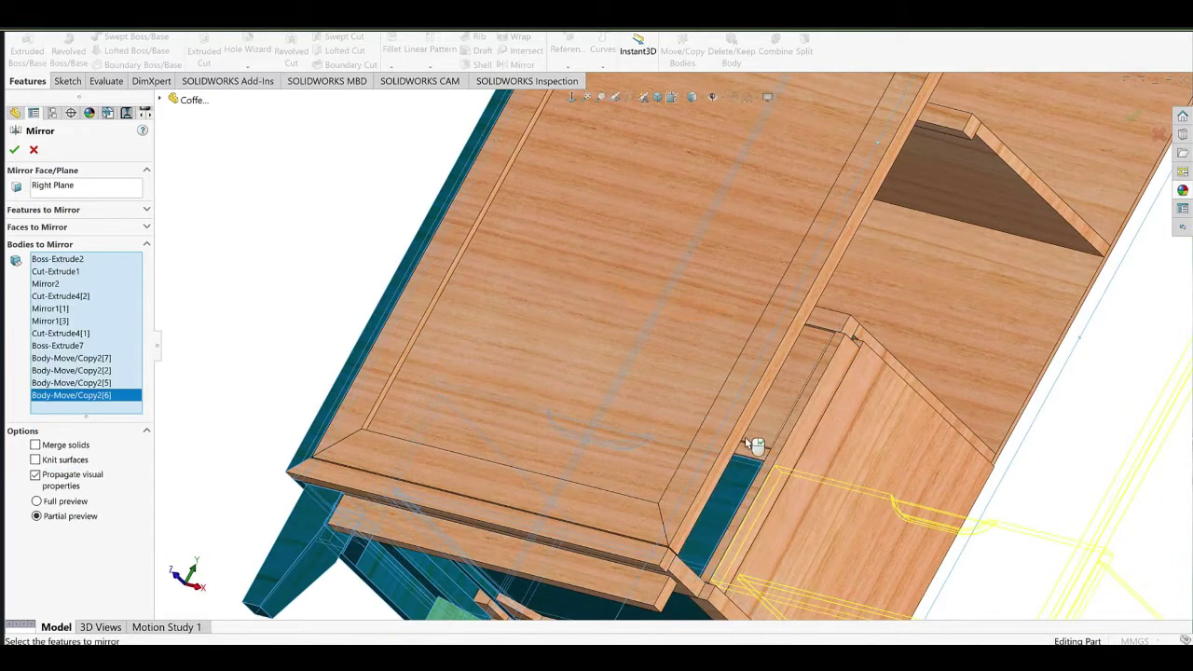
left_click(753, 457)
left_click(748, 457)
scroll(803, 411, "up", 4)
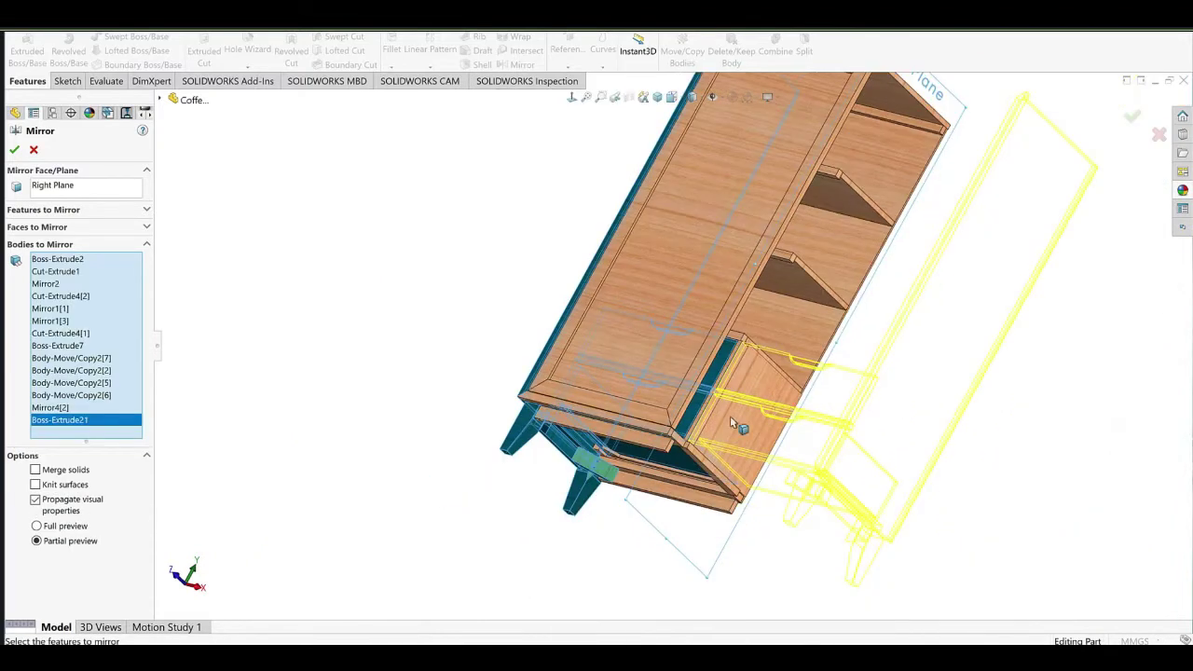
Add the remaining lower drawer and runner bodies, Body-Move/Copy2[8], [4], [1], [9], [10], [11] and [3], to the mirror.
scroll(732, 422, "down", 6)
left_click(559, 369)
middle_click_drag(630, 364, 654, 421)
left_click(472, 324)
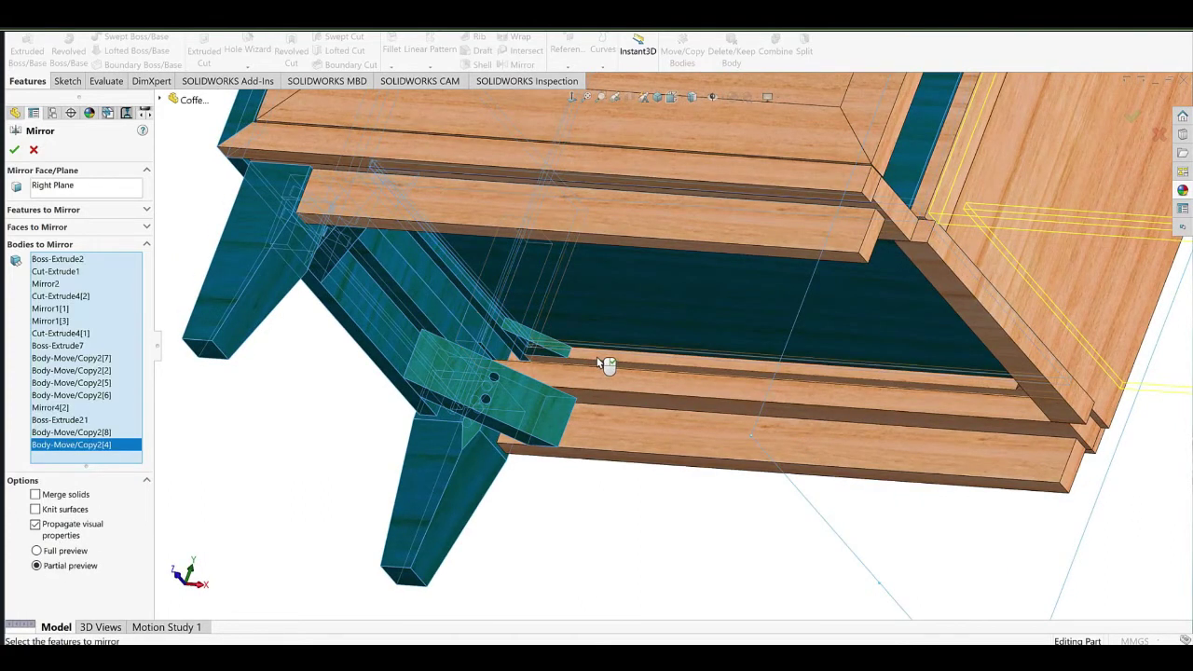
left_click(809, 366)
middle_click_drag(814, 355, 879, 362)
middle_click_drag(879, 361, 627, 495, "ctrl")
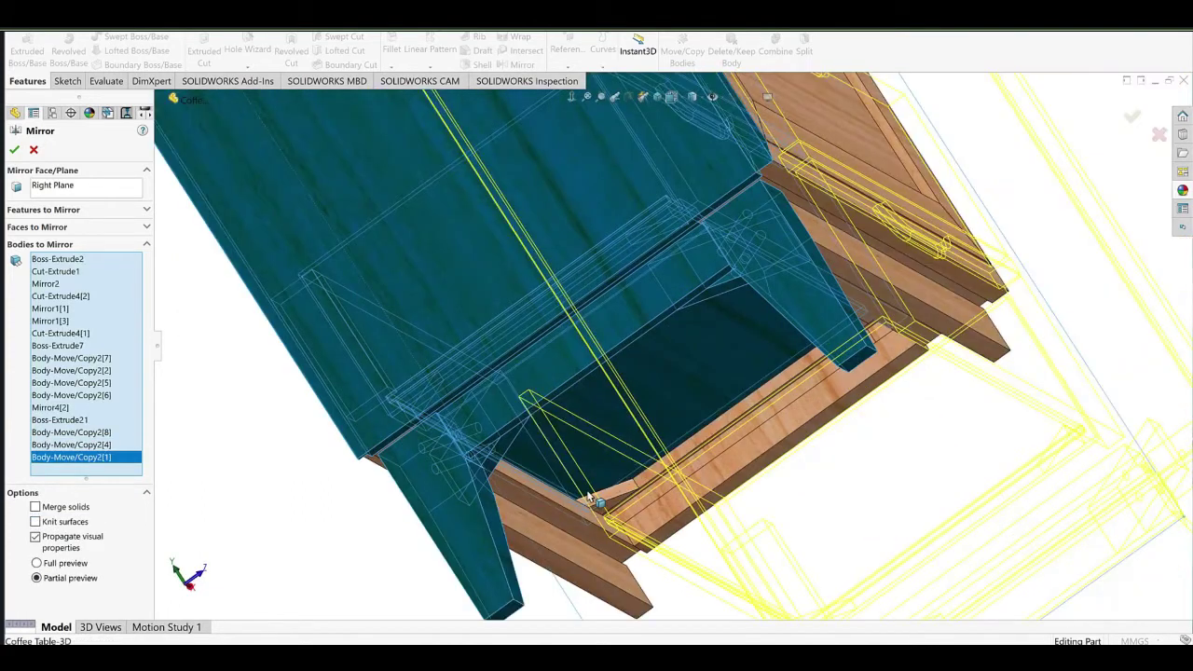
left_click(596, 493)
left_click(715, 456)
middle_click_drag(752, 429, 902, 293)
left_click(853, 315)
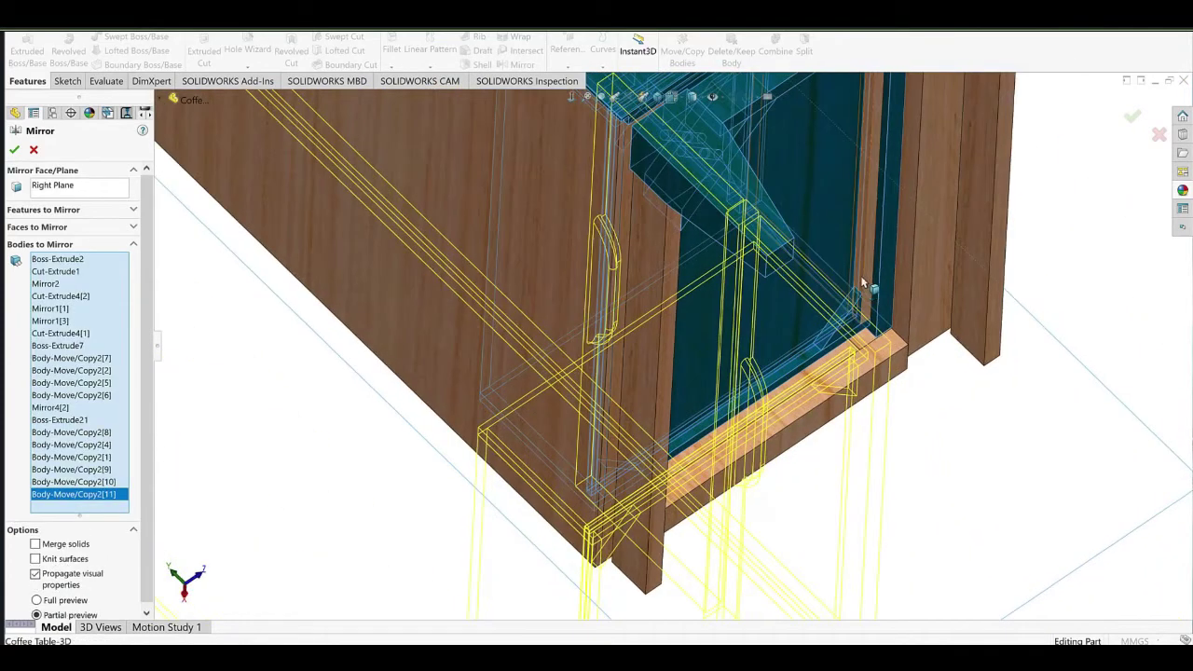
left_click(861, 286)
Add the door's top rail, center panel and both side stiles to the bodies being mirrored.
scroll(746, 307, "up", 4)
middle_click_drag(630, 283, 754, 506)
scroll(597, 291, "up", 4)
middle_click_drag(595, 288, 670, 447)
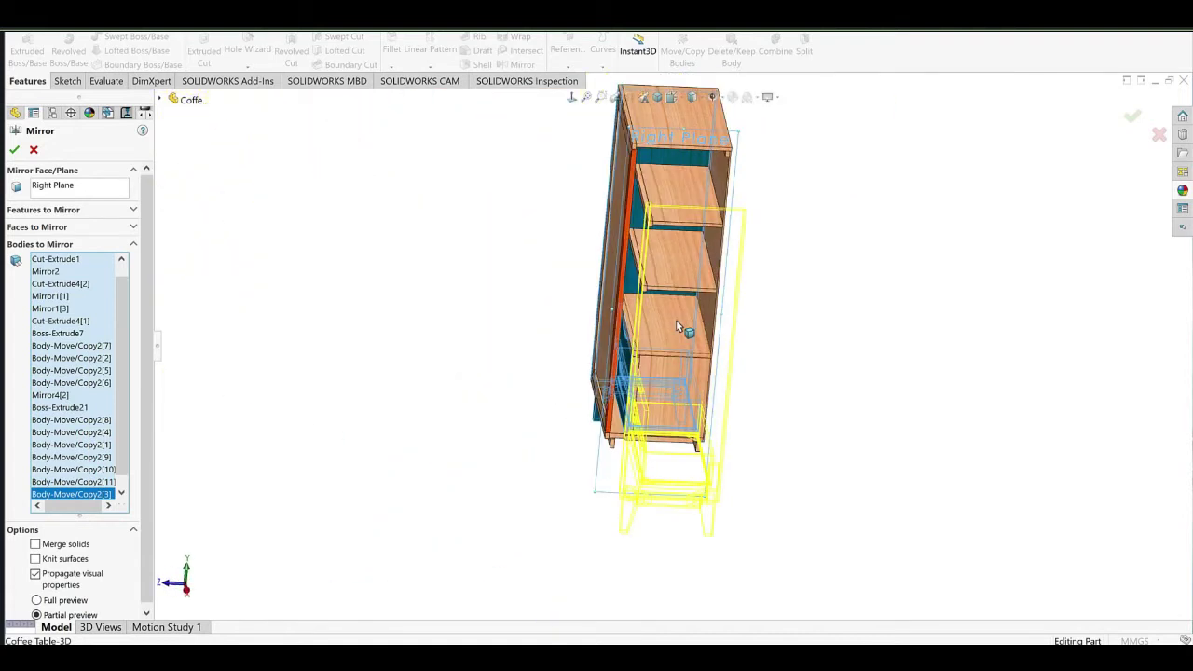
scroll(649, 270, "down", 3)
middle_click_drag(648, 268, 618, 290)
middle_click_drag(806, 267, 590, 205, "ctrl")
scroll(596, 207, "down", 3)
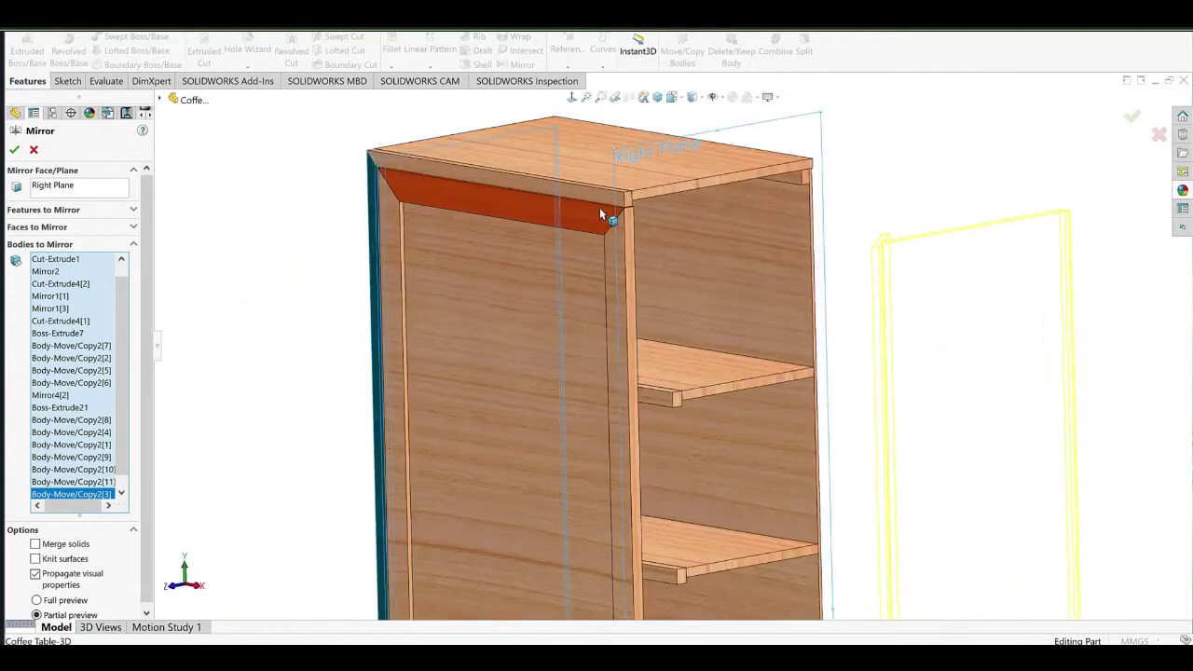
left_click(604, 213)
left_click(613, 234)
left_click(386, 224)
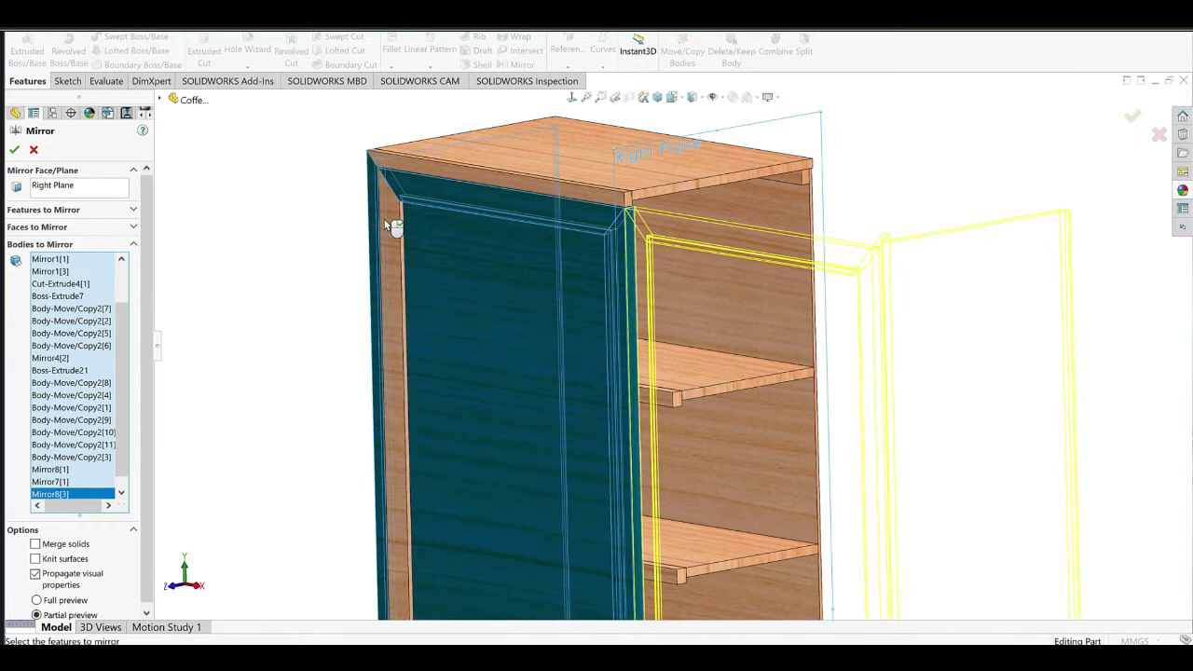
Add the door's bottom rail Mirror8[4] and the frame body Mirror6[3] to the mirror selection.
scroll(634, 430, "up", 5)
mouse_move(638, 438)
middle_mouse_down("ctrl")
mouse_move(628, 286)
mouse_move(641, 417)
middle_mouse_up("ctrl")
scroll(604, 384, "down", 7)
left_click(531, 341)
scroll(666, 322, "up", 3)
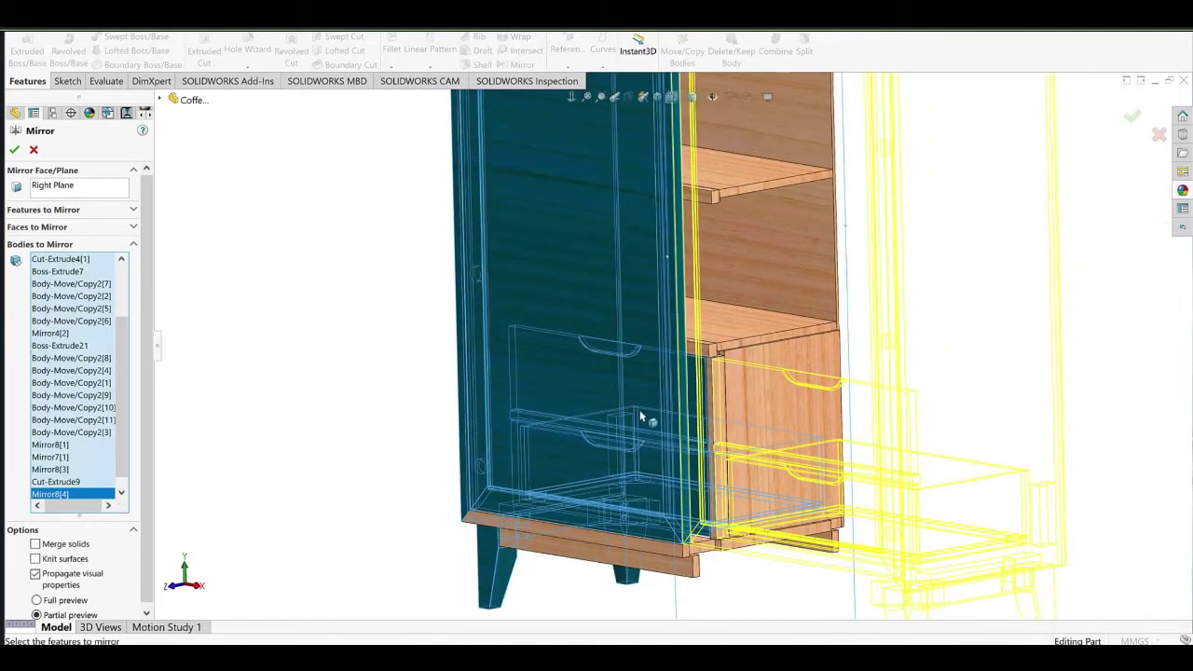
scroll(645, 410, "up", 4)
middle_click_drag(664, 326, 727, 338)
scroll(645, 309, "down", 7)
left_click(747, 326)
Include the door's inner frame bodies Mirror7[2] and Mirror8[2], keeping Mirror8[3] and Mirror7[1] in the mirror selection.
scroll(653, 373, "up", 4)
middle_click_drag(610, 345, 570, 329)
left_click(597, 320)
left_click(596, 306)
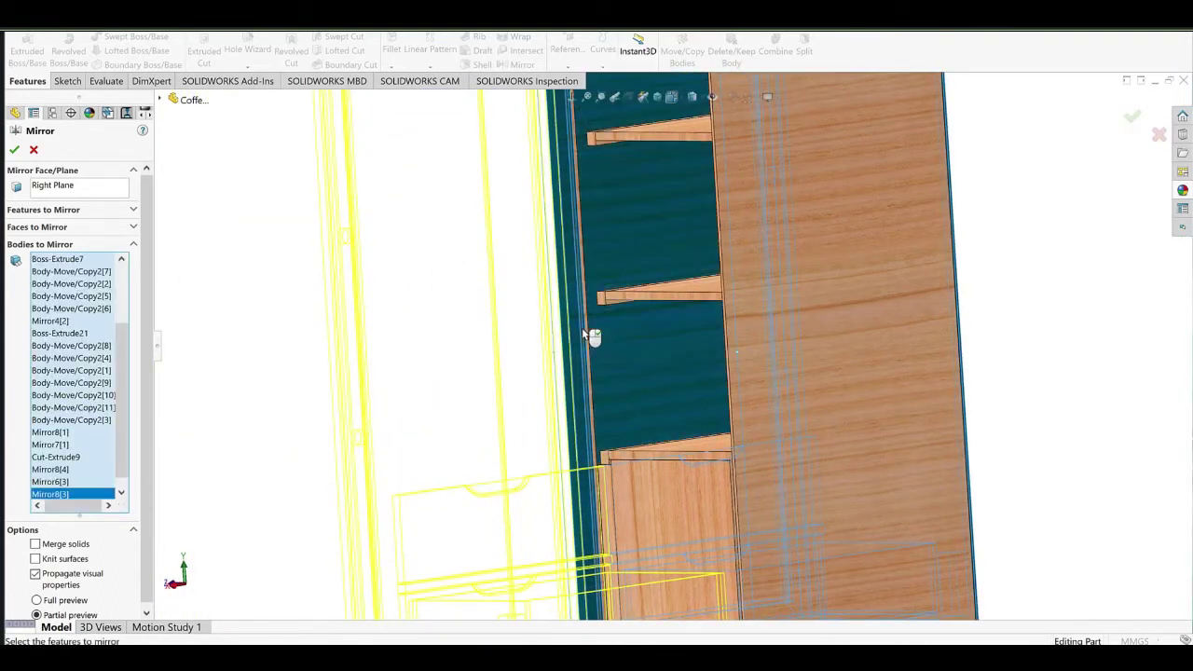
left_click(586, 334)
left_click(580, 336)
middle_click_drag(677, 158, 621, 272, "ctrl")
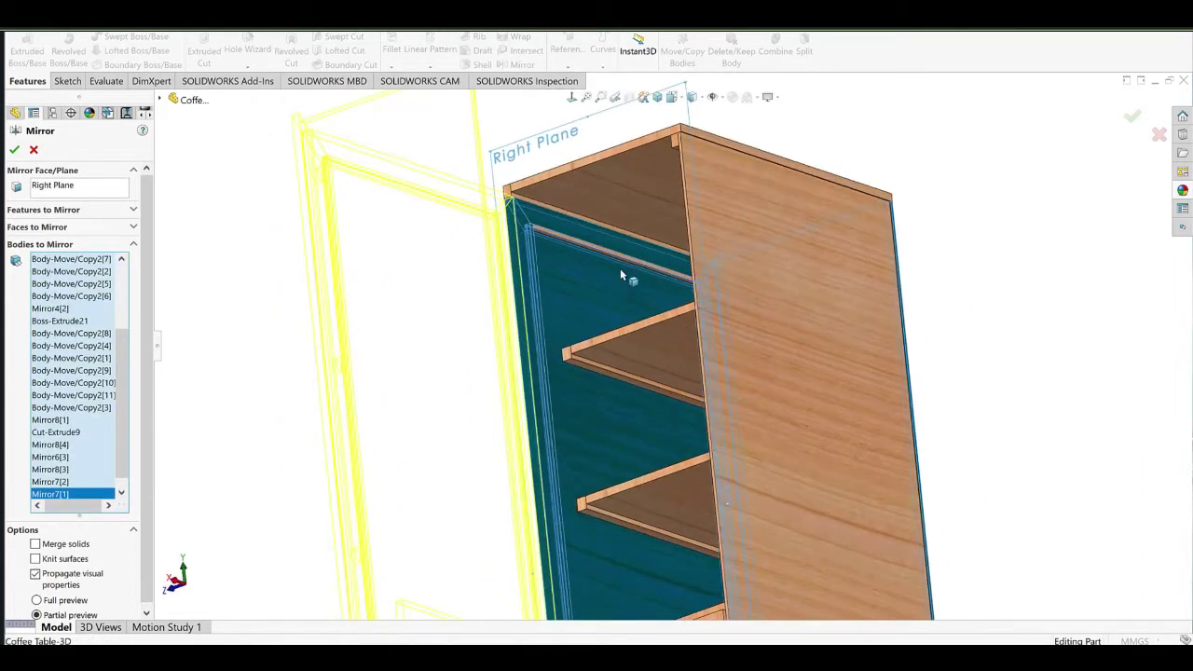
left_click(617, 257)
Add the last bodies, Boss-Extrude23 and Mirror8[5], and complete the mirror about the Right Plane.
scroll(649, 354, "up", 6)
middle_click_drag(678, 533, 633, 296, "ctrl")
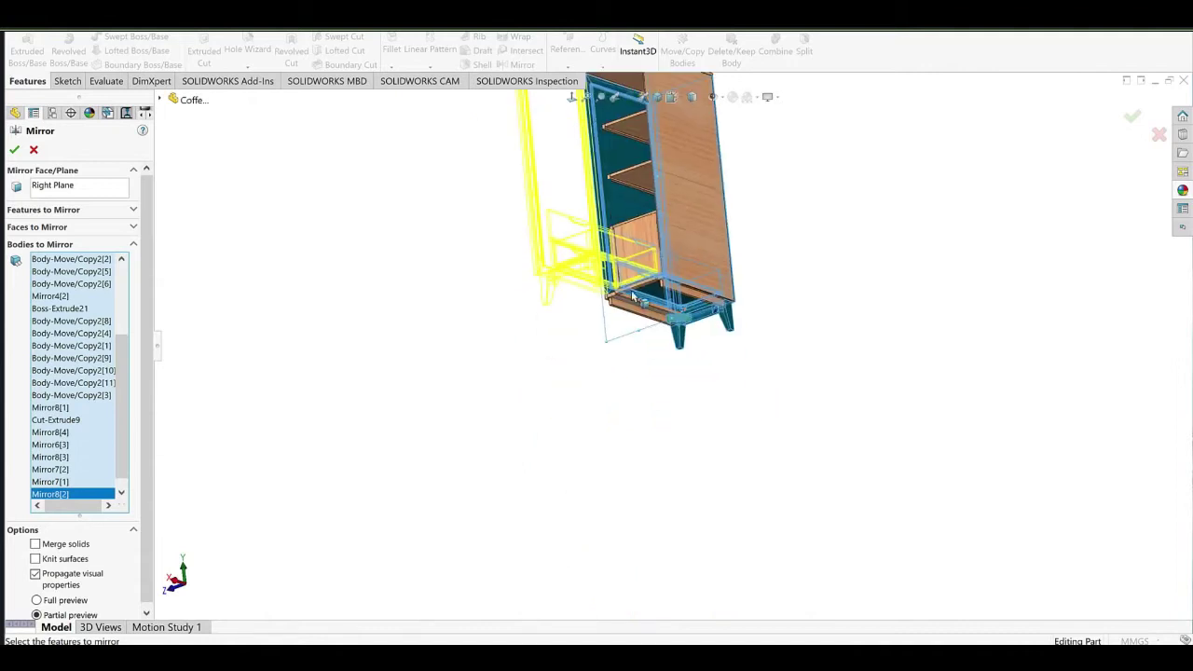
scroll(633, 296, "down", 6)
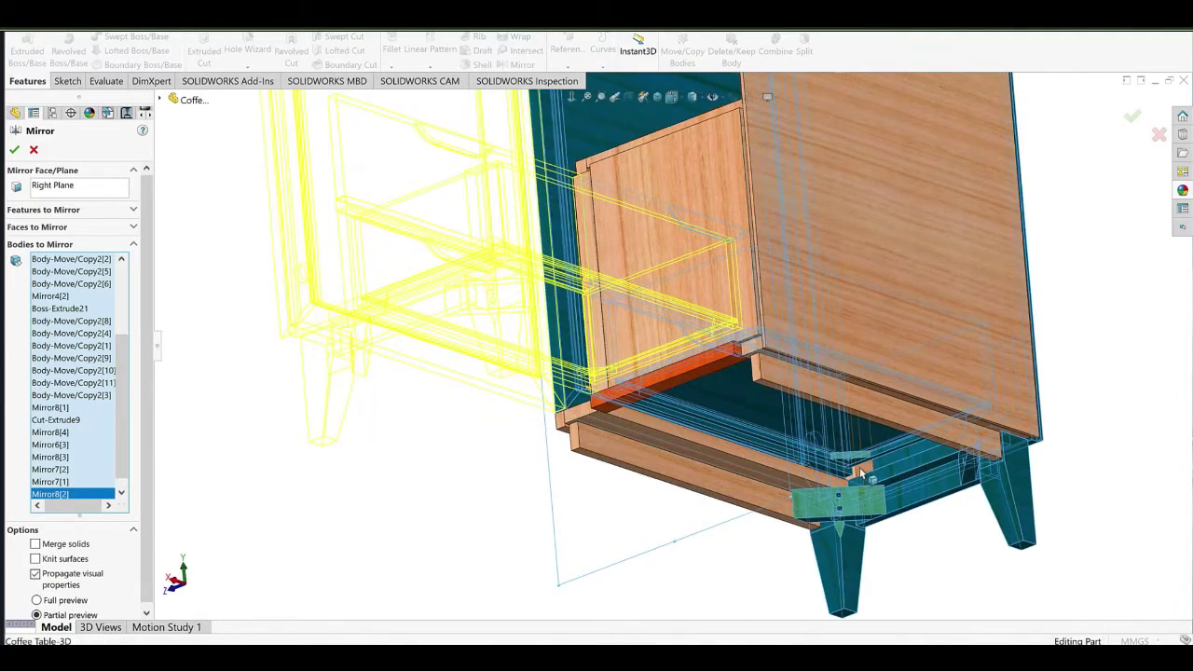
left_click(859, 472)
mouse_move(625, 355)
middle_mouse_down()
mouse_move(629, 226)
mouse_move(647, 363)
middle_mouse_up()
left_click(593, 452)
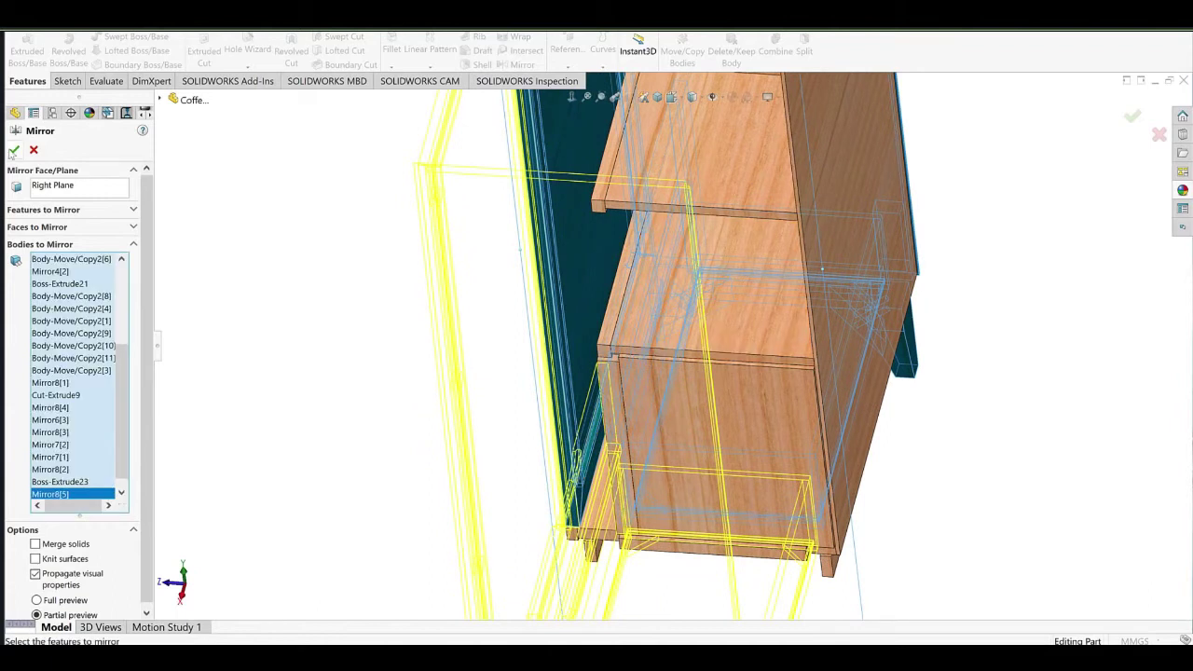
scroll(743, 412, "up", 2)
middle_click_drag(743, 410, 791, 241)
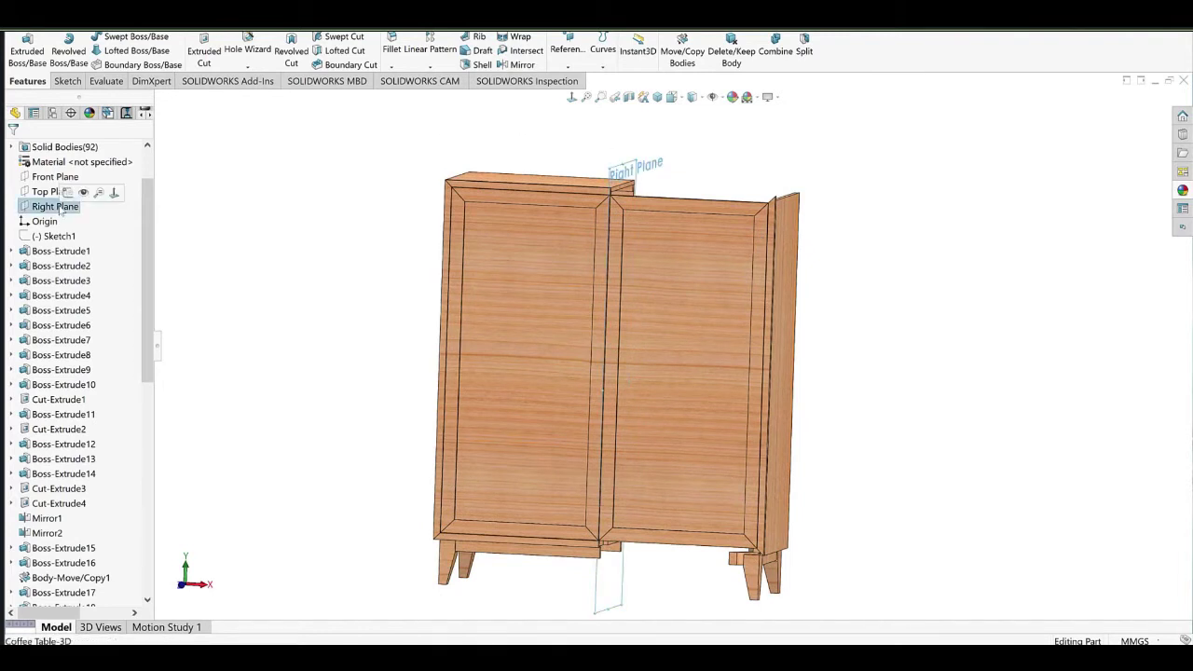
Start a second mirror about the Right Plane with Merge solids on, including the top, back panel, both shelves and the drawer compartment's top board.
left_click(518, 64)
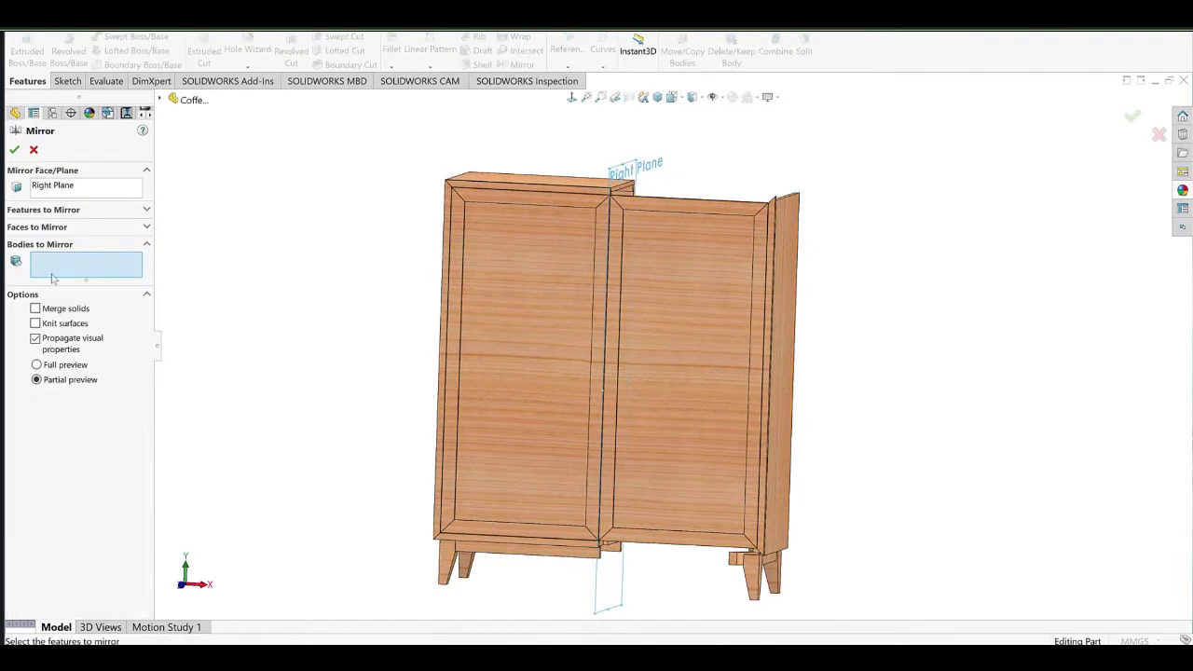
middle_click_drag(584, 327, 616, 180)
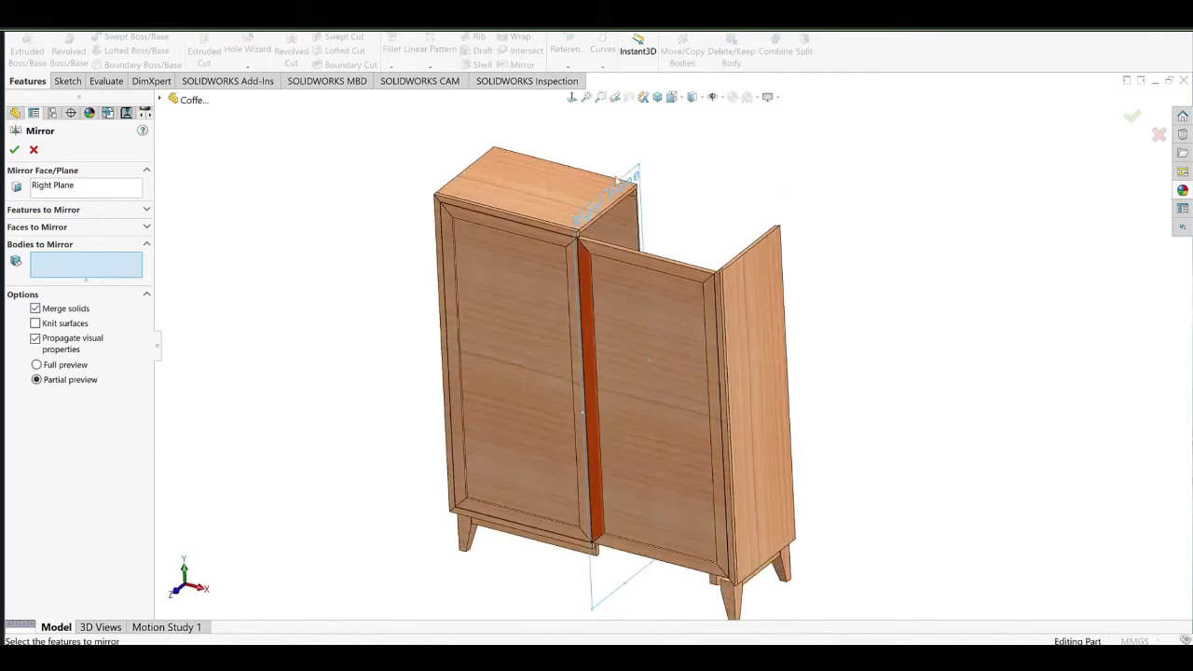
left_click(632, 251)
scroll(631, 252, "down", 2)
middle_click_drag(632, 251, 534, 323)
left_click(617, 232)
left_click(592, 296)
left_click(625, 365)
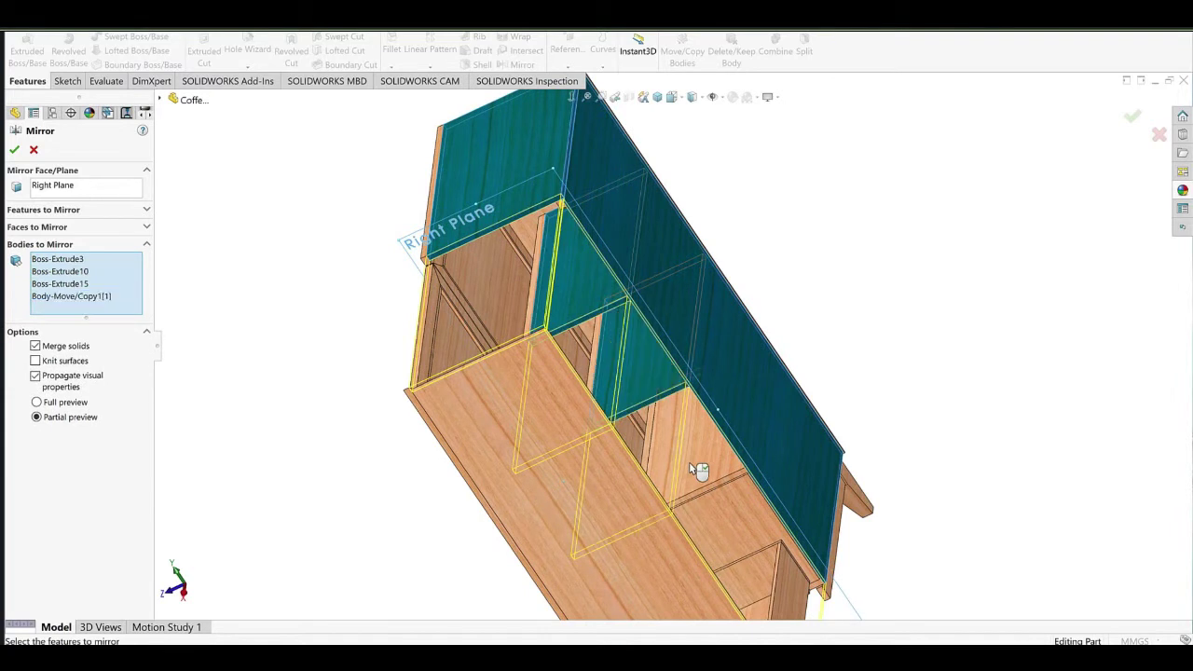
left_click(692, 465)
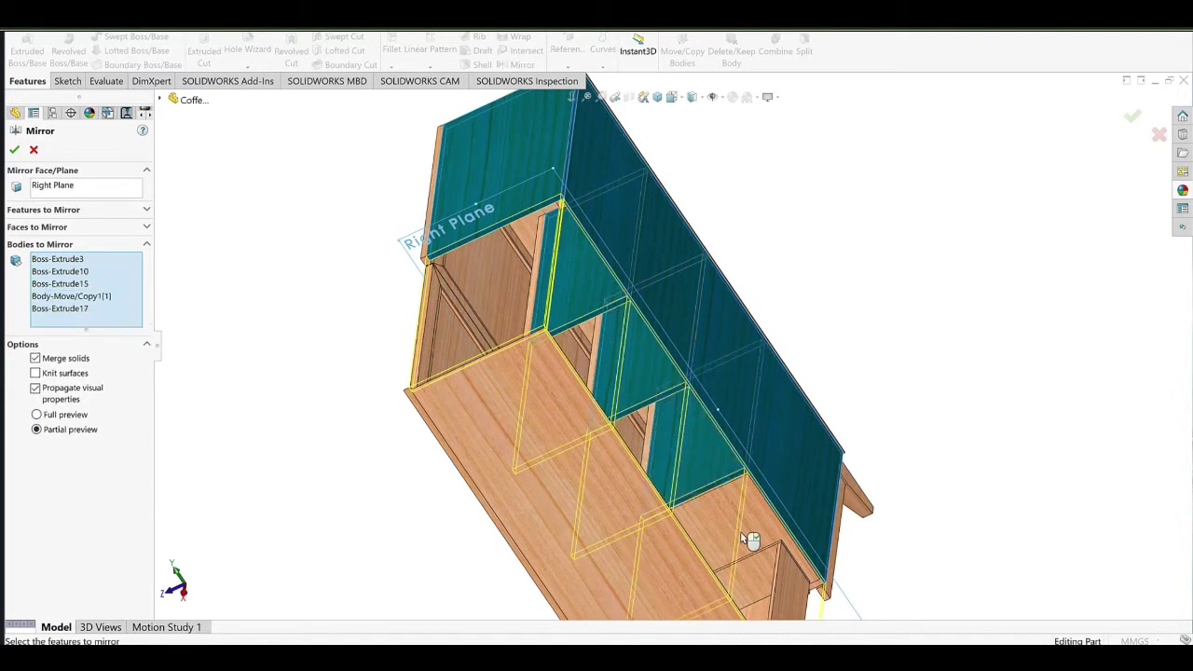
Add the shelf strips Boss-Extrude16 and Body-Move/Copy1[2], the rear base rail Mirror1[2] and the strip Boss-Extrude9 to the merged mirror.
left_click(533, 322)
middle_click_drag(695, 515, 575, 326, "ctrl")
middle_click_drag(698, 456, 557, 359)
left_click(852, 415)
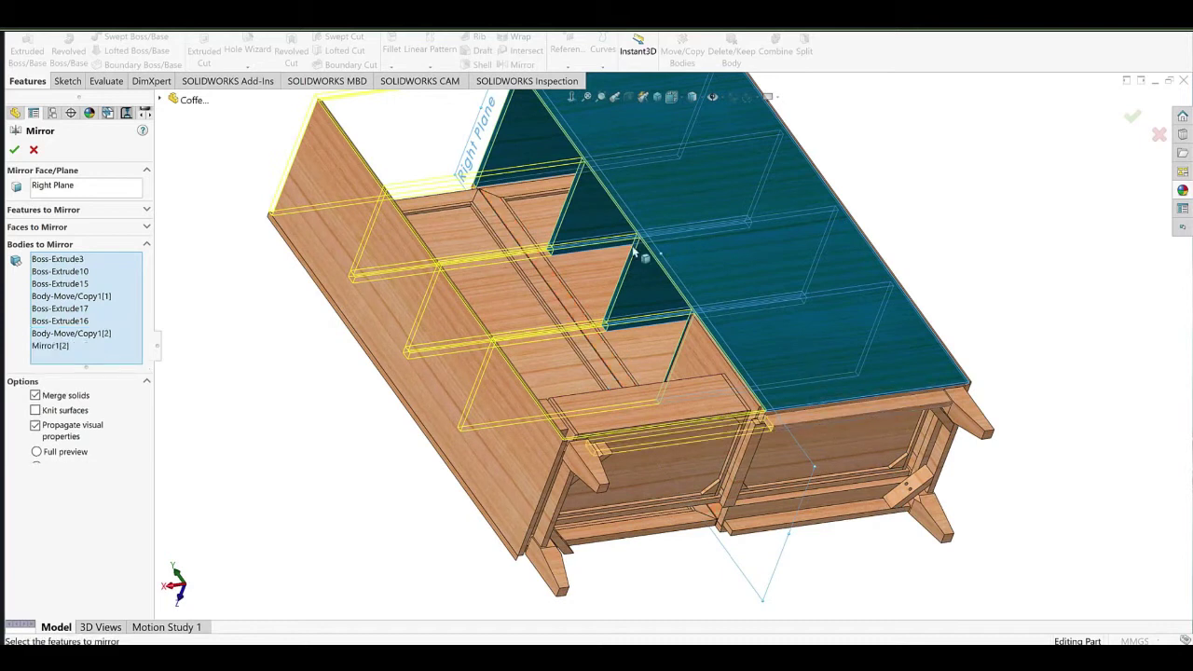
middle_click_drag(560, 117, 610, 364, "ctrl")
left_click(577, 332)
scroll(789, 501, "up", 3)
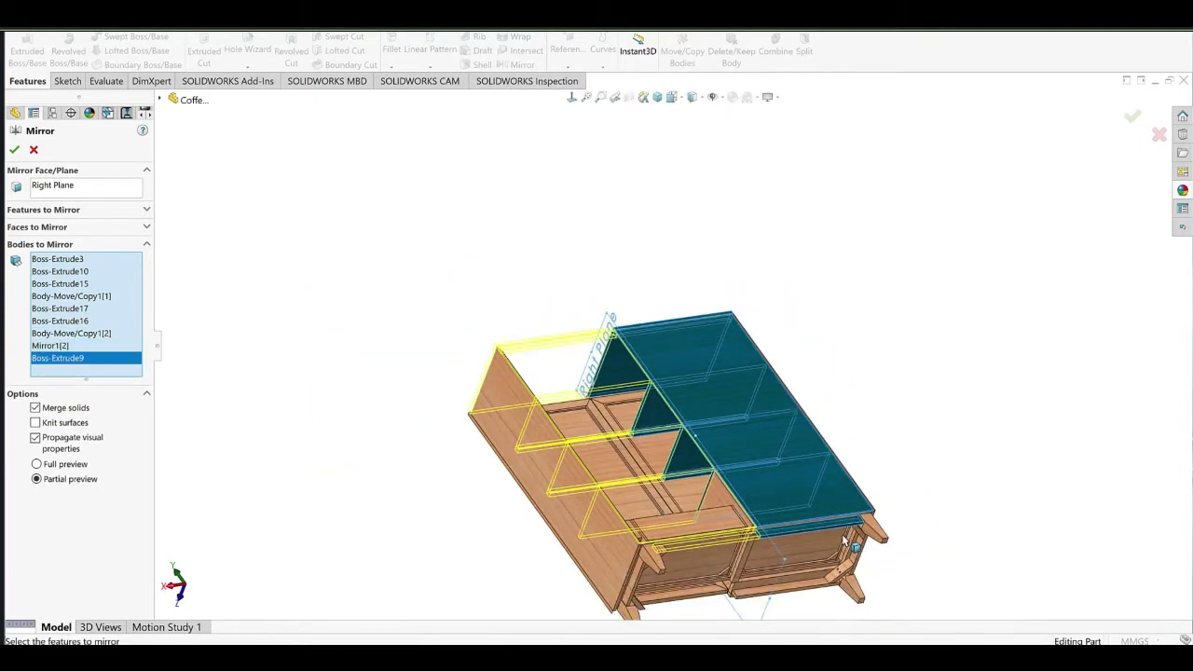
Add the front base rail bodies Boss-Extrude12, Boss-Extrude5 and Boss-Extrude1[2] to the merged mirror.
middle_click_drag(771, 545, 687, 298, "ctrl")
scroll(687, 298, "down", 3)
scroll(640, 404, "down", 2)
left_click(660, 407)
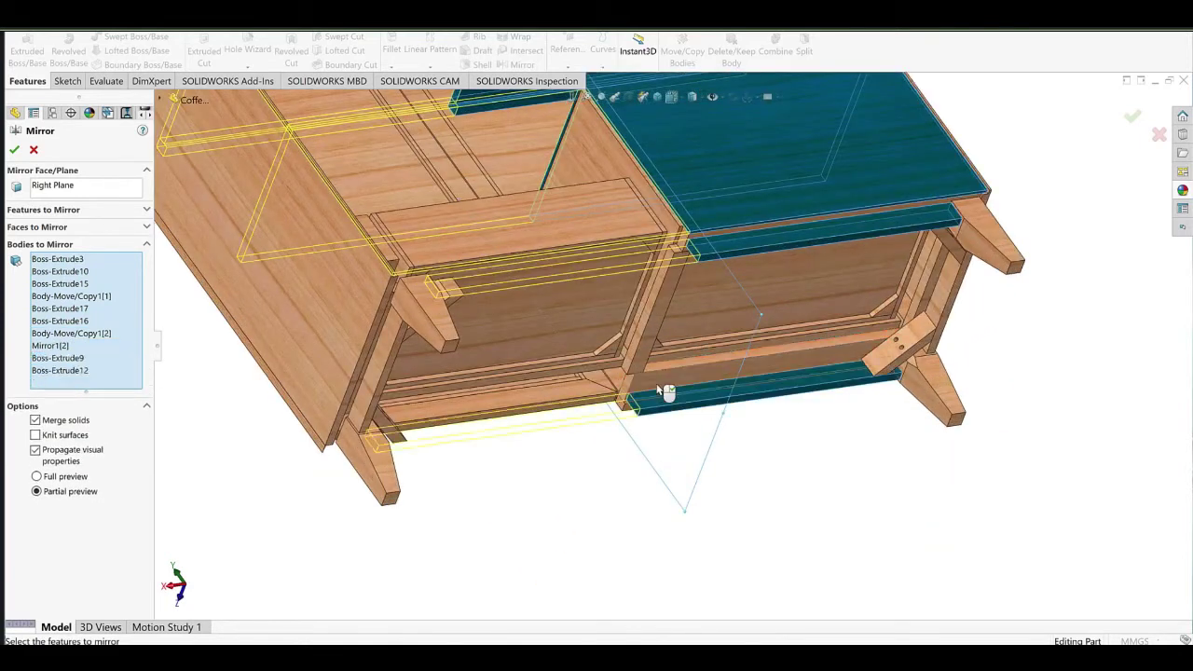
left_click(657, 388)
left_click(626, 417)
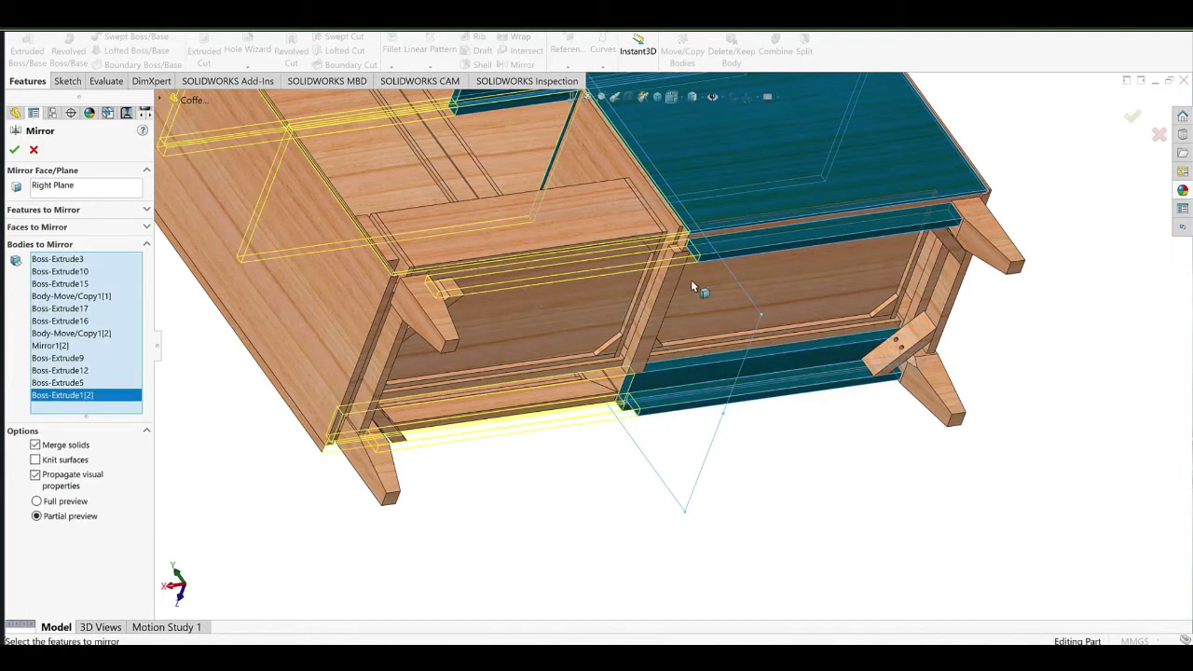
Add the body Boss-Extrude6 to the selection and complete the merged mirror about the Right Plane.
left_click(689, 244)
middle_click_drag(674, 286, 728, 353)
scroll(729, 352, "up", 4)
scroll(605, 233, "down", 3)
middle_click_drag(601, 244, 515, 335)
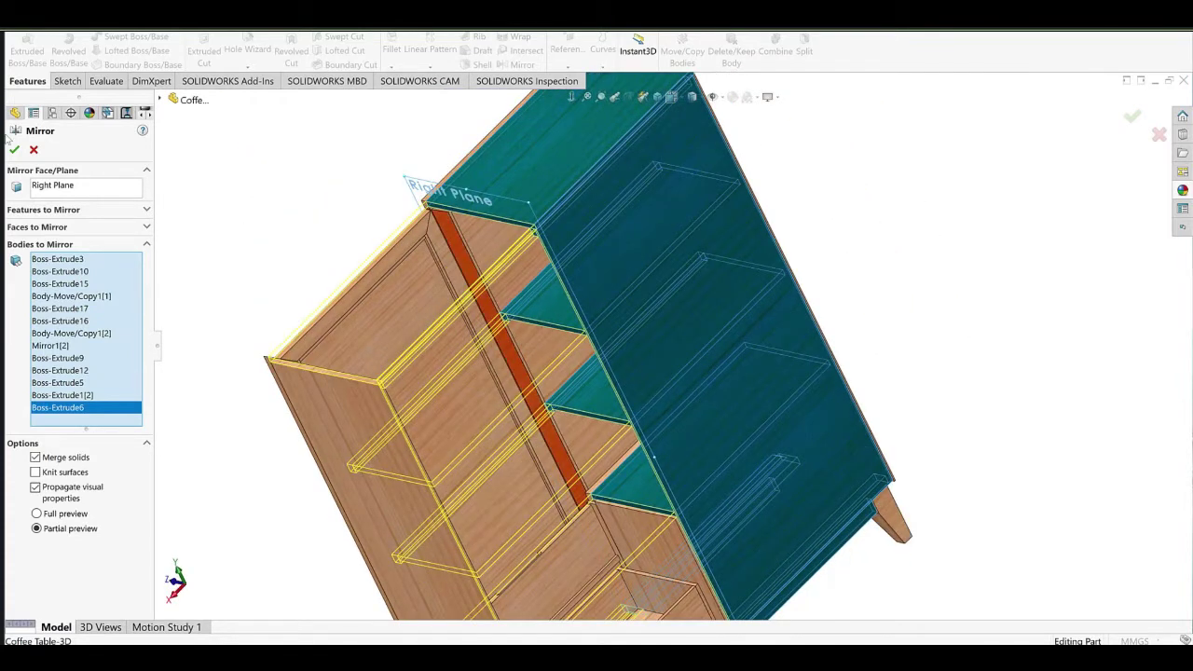
left_click(1132, 117)
Hide the cabinet's merged back panel body to expose the shelves and drawers.
scroll(678, 430, "up", 2)
middle_click_drag(678, 430, 623, 425)
scroll(623, 425, "up", 3)
left_click(624, 426)
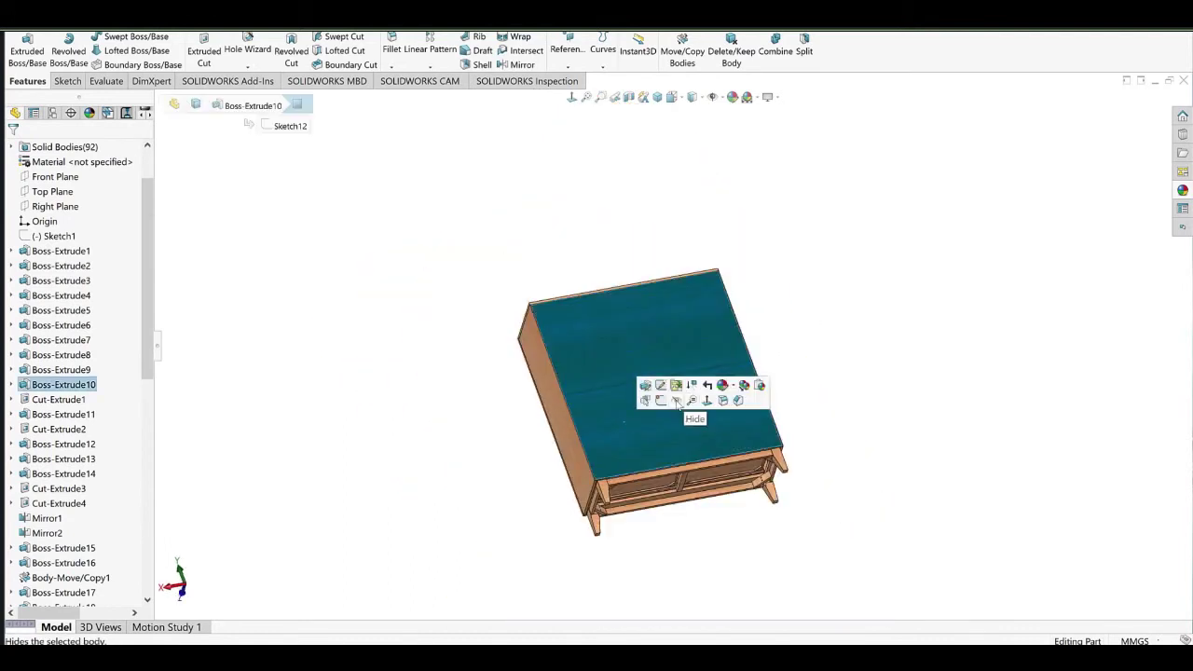
middle_click_drag(711, 441, 637, 485)
scroll(665, 466, "down", 1)
scroll(665, 464, "down", 2)
Edit the Mirror9 feature and add the drawer bodies Boss-Extrude30, Boss-Extrude29, Mirror4[3] and Mirror4[4].
scroll(88, 476, "down", 11)
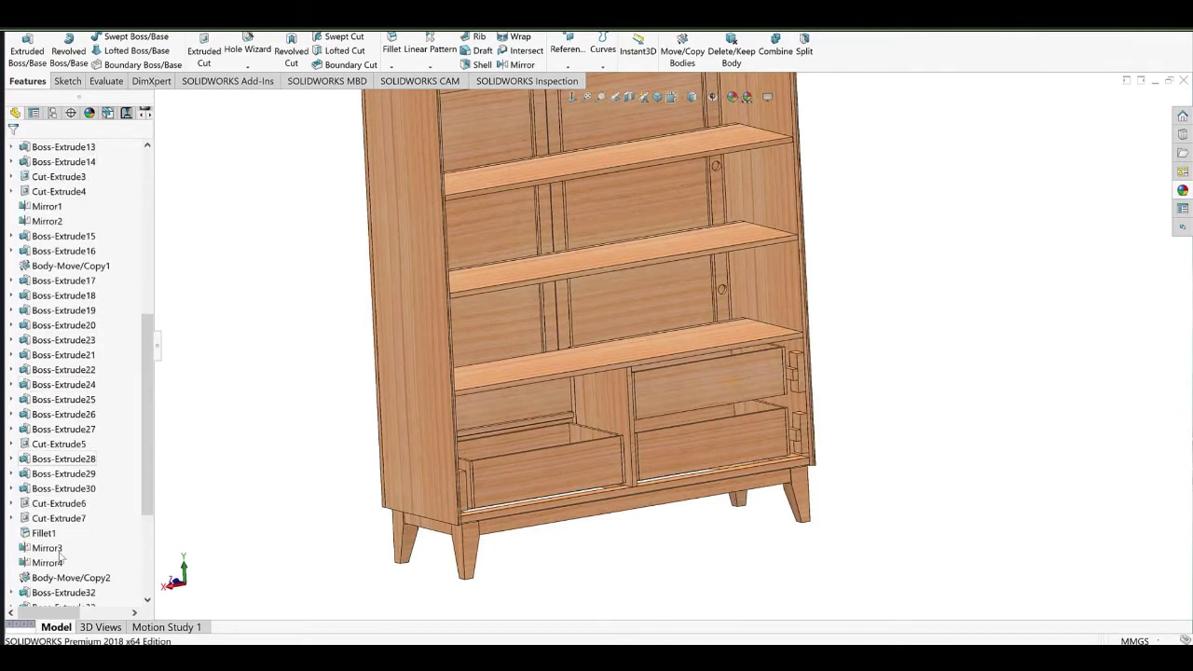
left_click(46, 578)
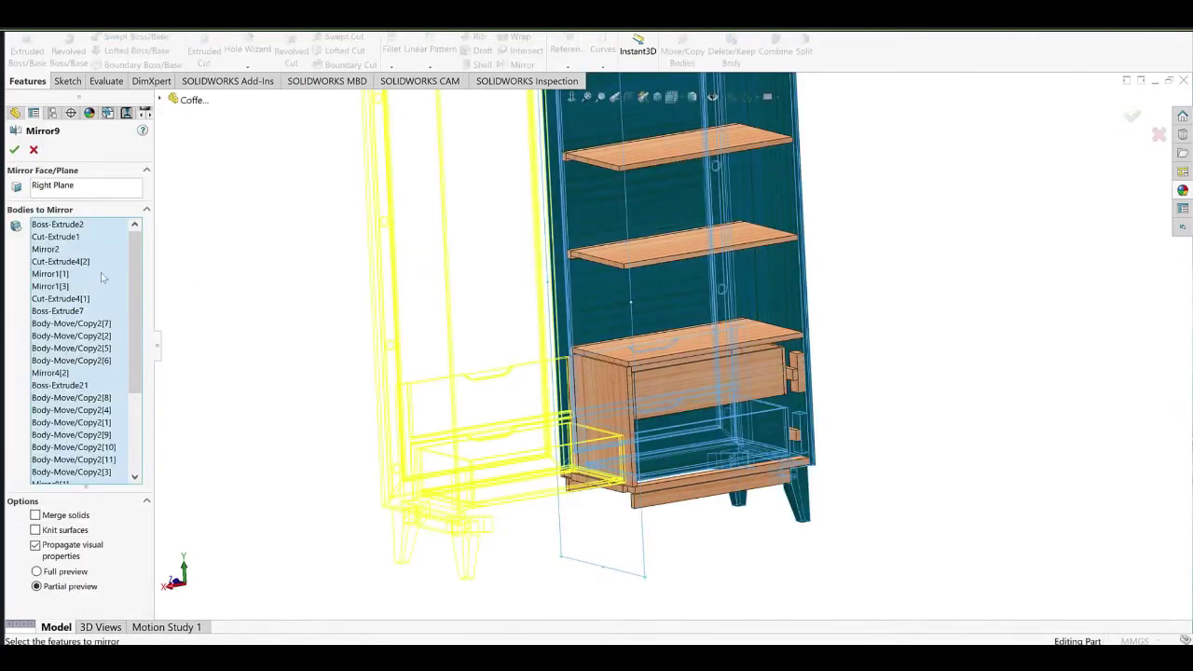
scroll(879, 474, "down", 3)
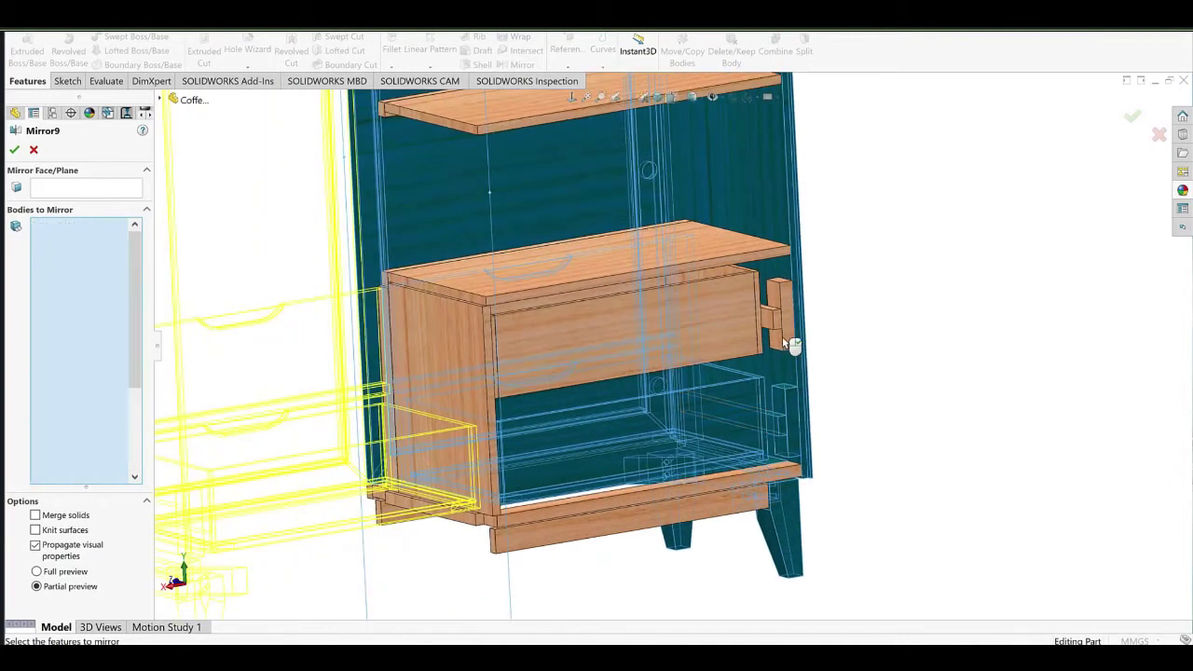
left_click(777, 323)
middle_click_drag(777, 326, 711, 282)
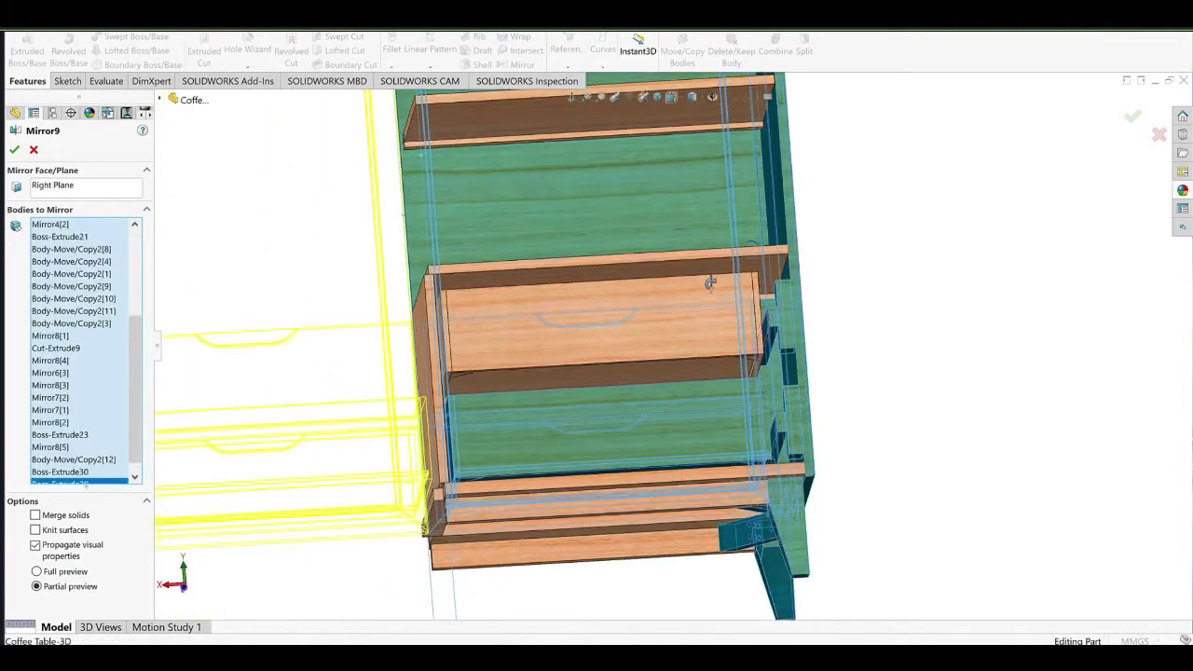
left_click(687, 348)
scroll(768, 300, "down", 3)
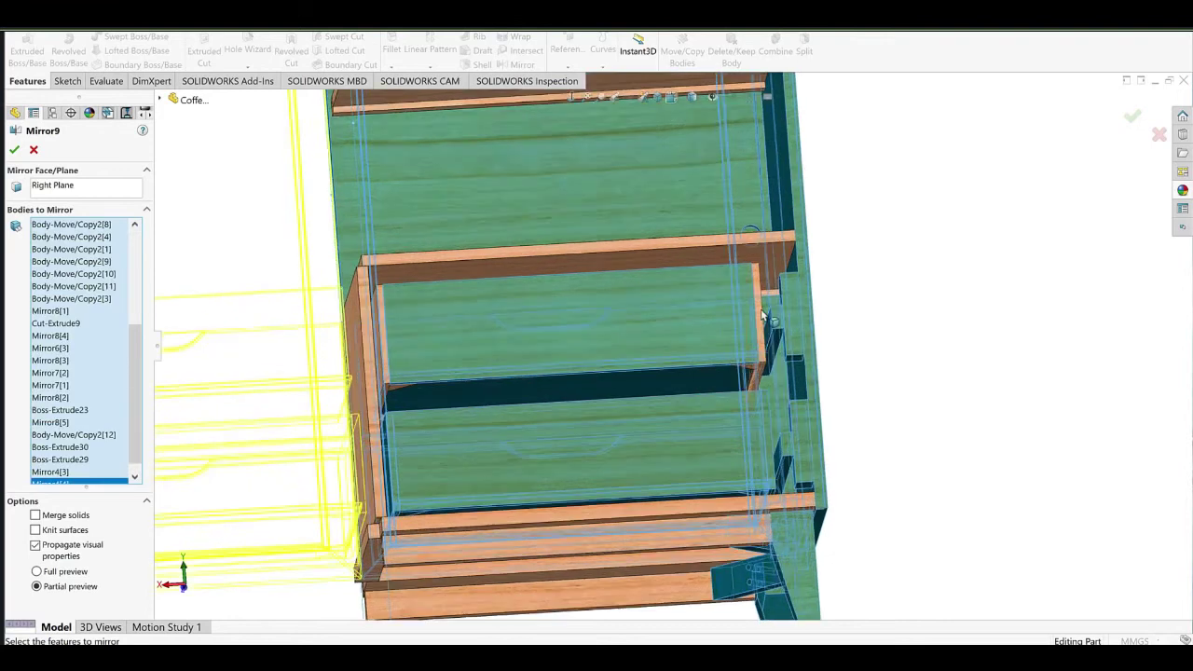
Add the drawer bodies Cut-Extrude5[2], Boss-Extrude28[1], Mirror3[3] and Mirror3[1] to Mirror9.
middle_click_drag(769, 300, 741, 168)
left_click(758, 359)
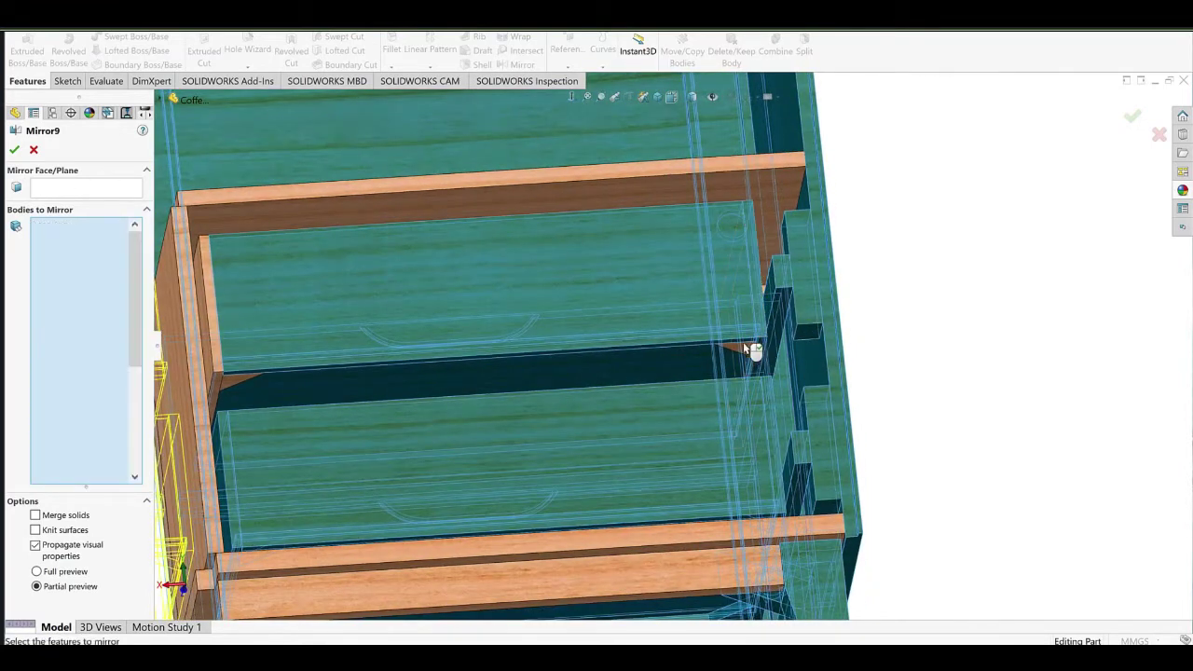
left_click(224, 379)
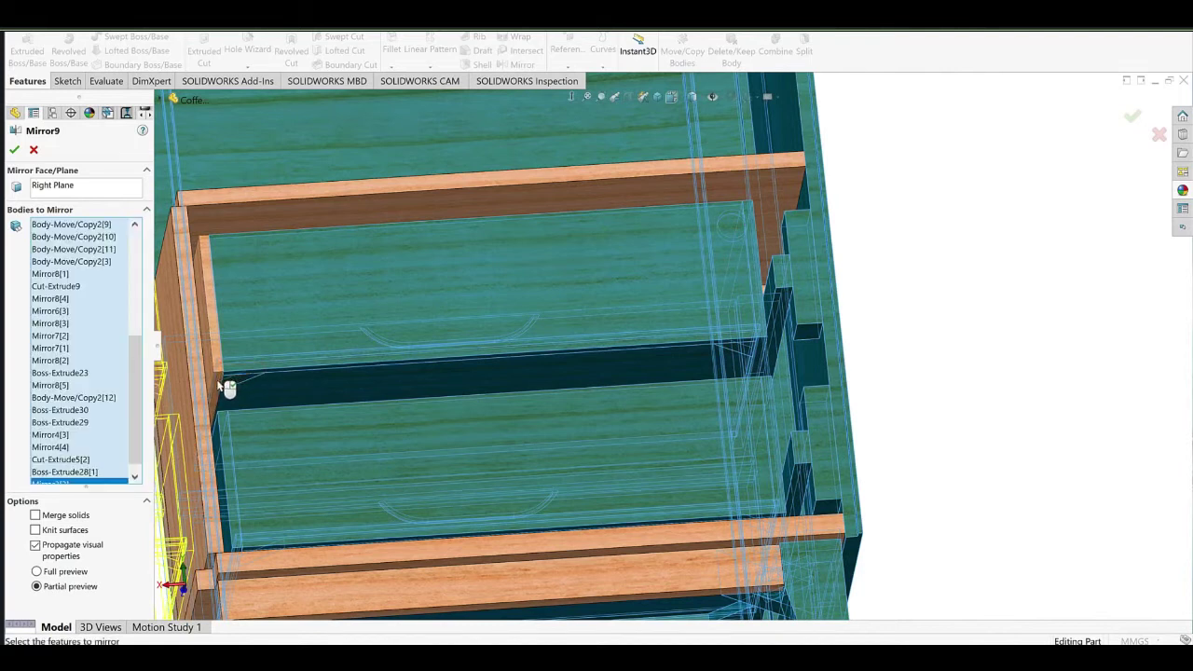
scroll(824, 294, "up", 2)
middle_click_drag(739, 301, 692, 357)
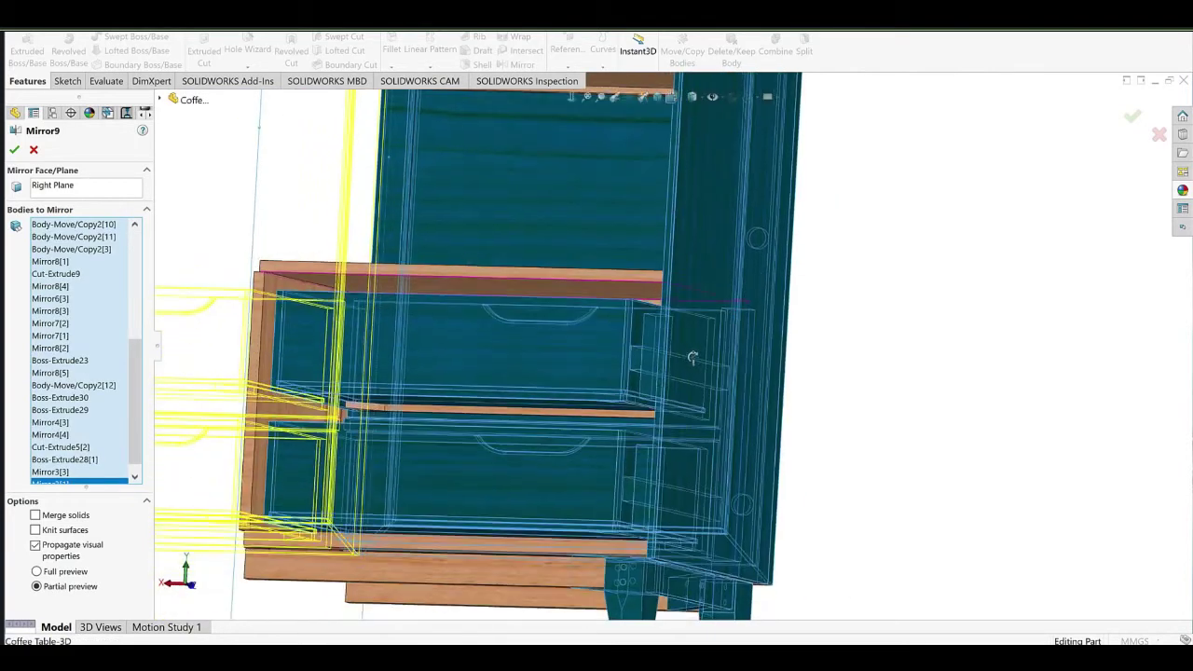
Add the remaining drawer bodies Mirror3[2], Mirror4[1] and Boss-Extrude28[2], and complete the Mirror9 edit.
scroll(386, 425, "down", 2)
left_click(401, 393)
left_click(753, 402)
middle_click_drag(785, 402, 673, 293)
scroll(727, 489, "up", 1)
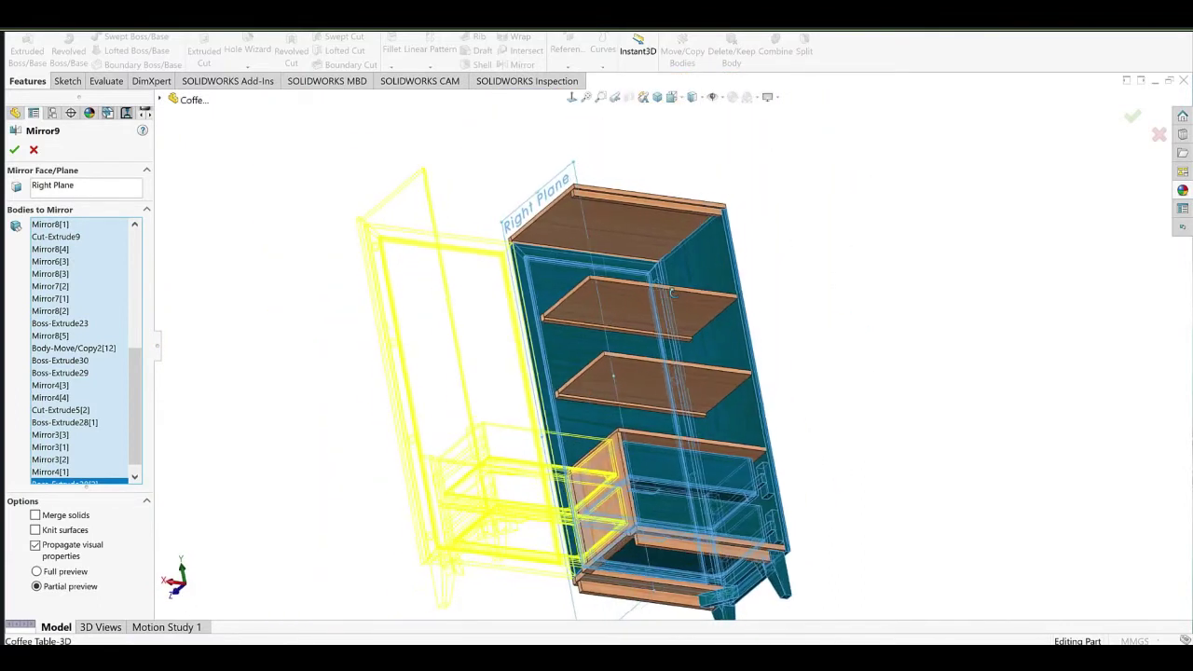
middle_click_drag(624, 534, 606, 431, "ctrl")
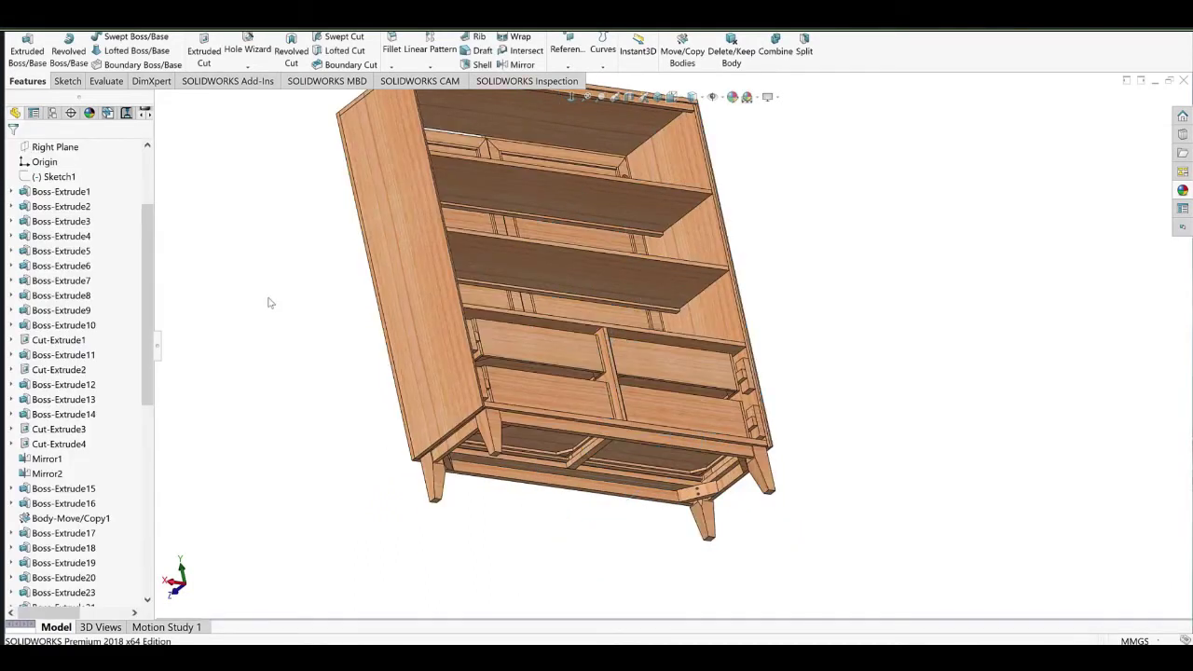
Examine the mirrored cabinet through its open back, including the drawers and their side runners.
scroll(72, 403, "down", 10)
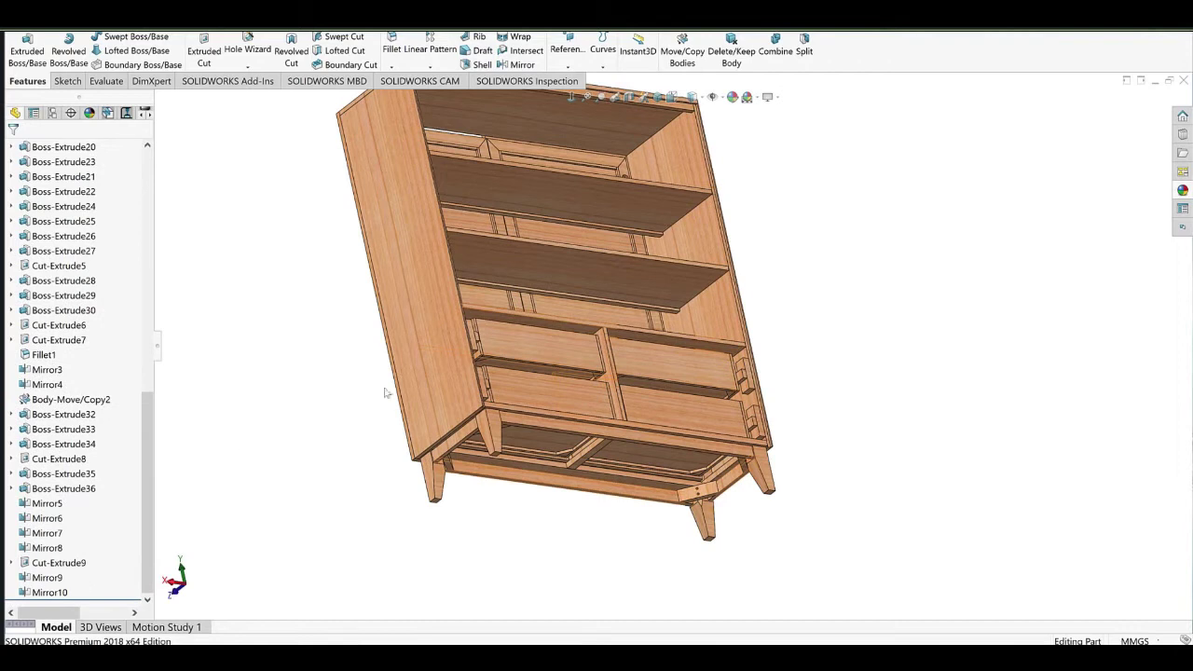
middle_click_drag(527, 223, 421, 450)
scroll(421, 452, "down", 2)
scroll(522, 340, "up", 5)
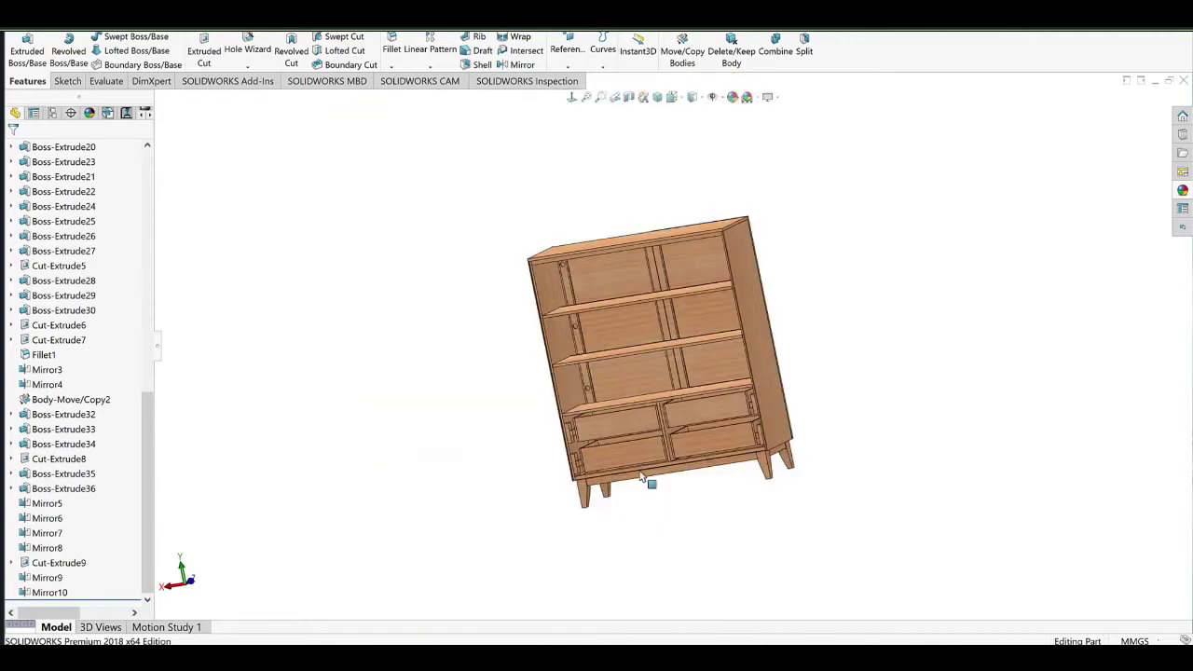
middle_click_drag(638, 473, 555, 442, "ctrl")
scroll(630, 400, "down", 4)
middle_click_drag(627, 396, 601, 396)
scroll(705, 335, "down", 4)
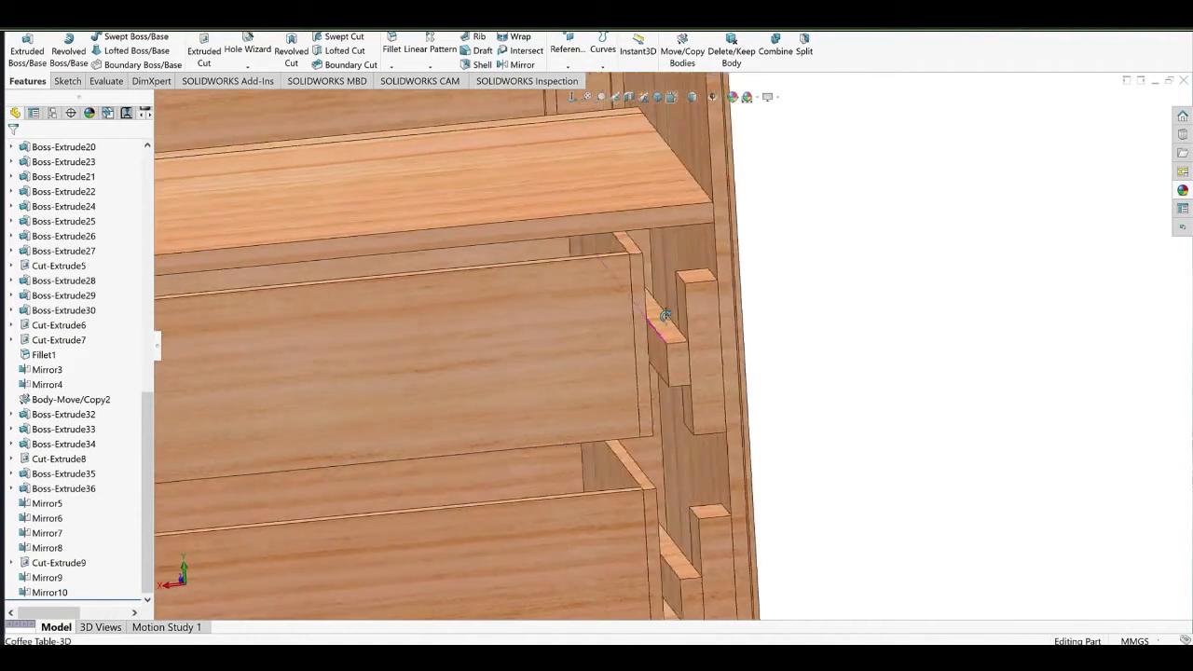
Measure the distance between the upper drawer's side and the face of its runner.
left_click(656, 358)
middle_click_drag(653, 358, 612, 360)
left_click(639, 314, "ctrl")
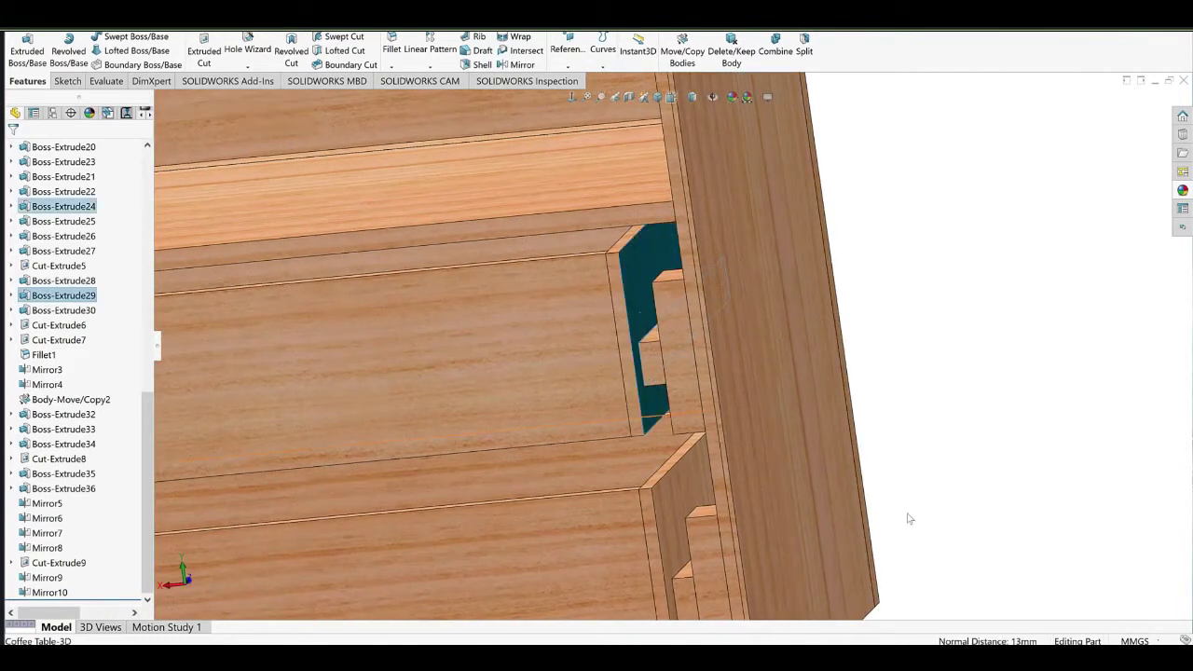
left_click(640, 283, "ctrl")
scroll(634, 378, "up", 7)
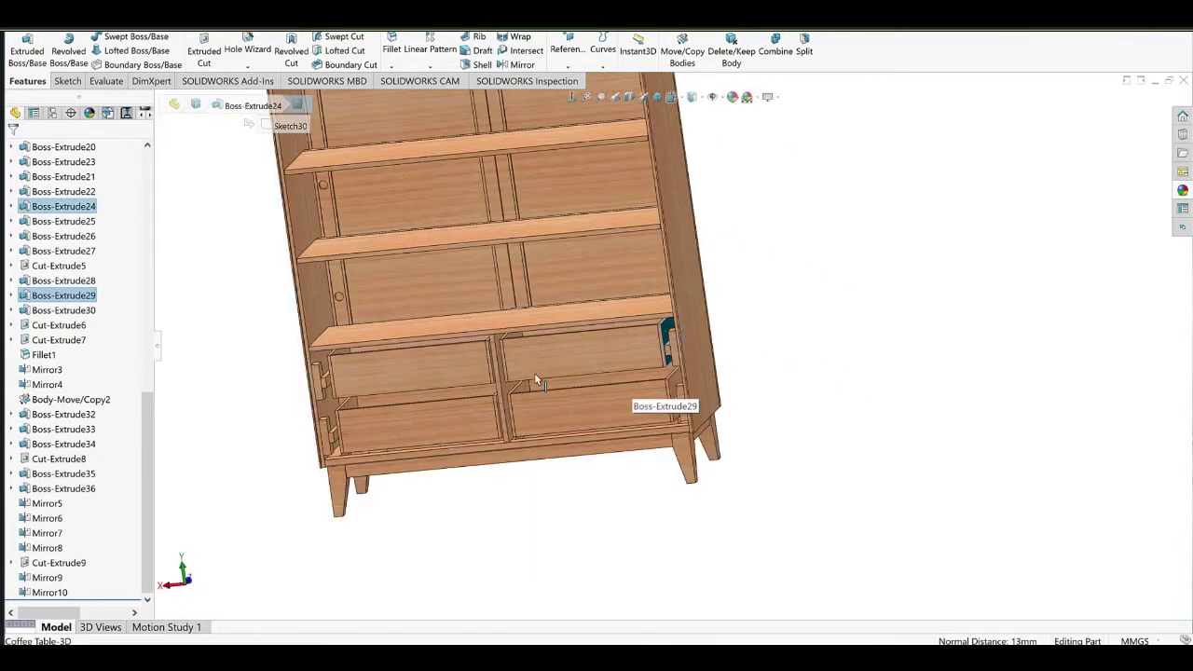
Measure the clearance between the central divider and the adjacent upper drawer's side.
scroll(534, 373, "down", 7)
left_click(533, 391)
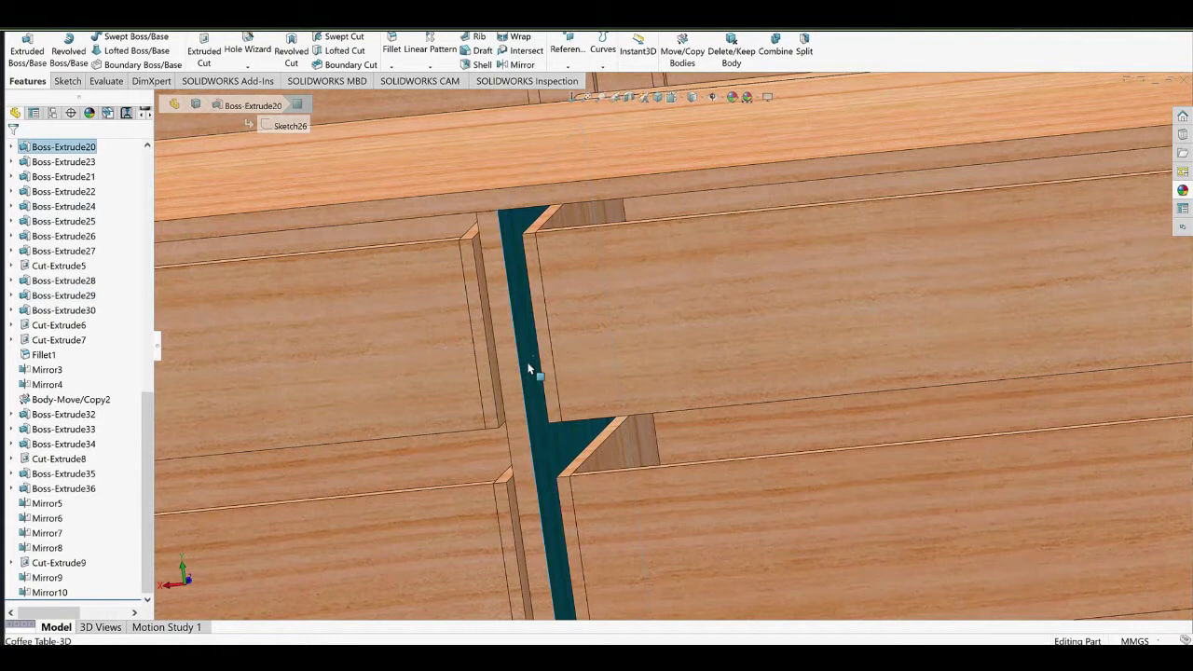
middle_click_drag(547, 347, 552, 326)
left_click(534, 308, "ctrl")
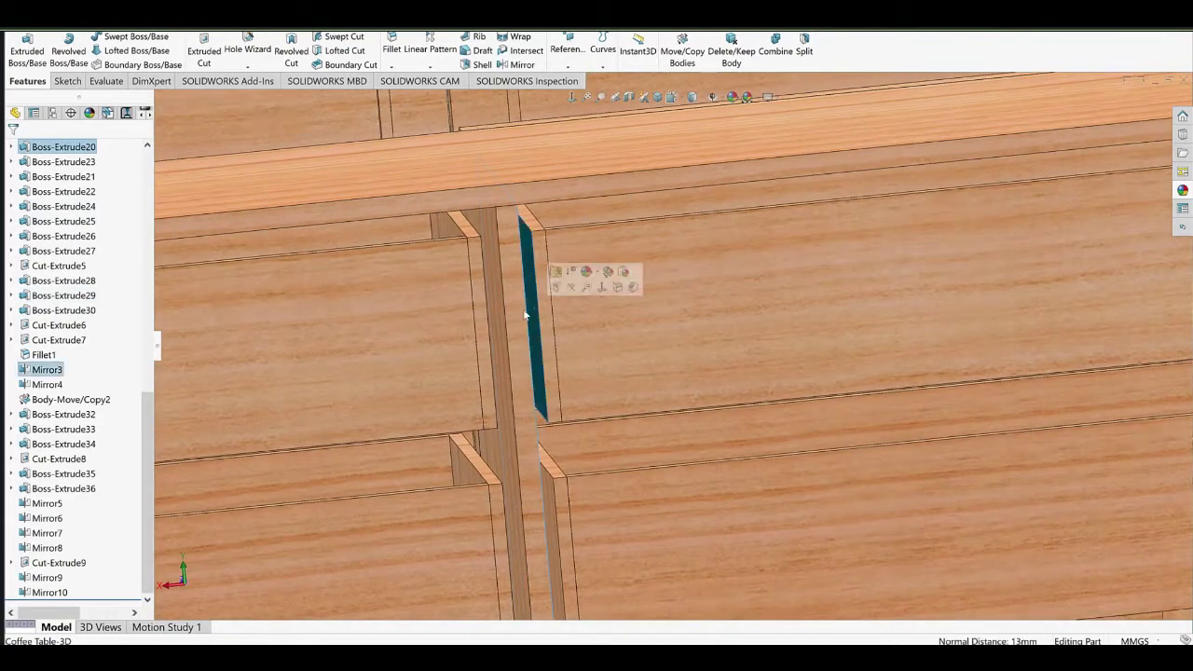
scroll(623, 387, "up", 9)
left_click(695, 467)
scroll(663, 377, "down", 2)
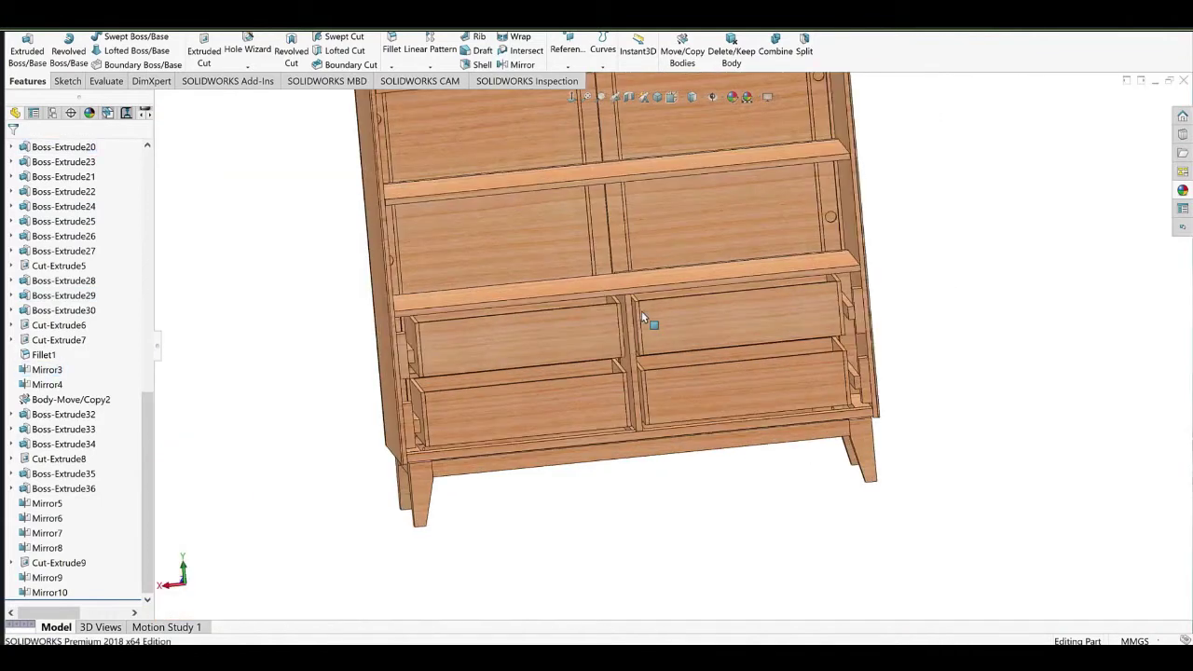
Examine the cabinet's front, especially the area between the top board and the two doors.
scroll(643, 318, "down", 2)
middle_click_drag(592, 269, 683, 373)
scroll(683, 372, "up", 4)
middle_click_drag(555, 317, 603, 279)
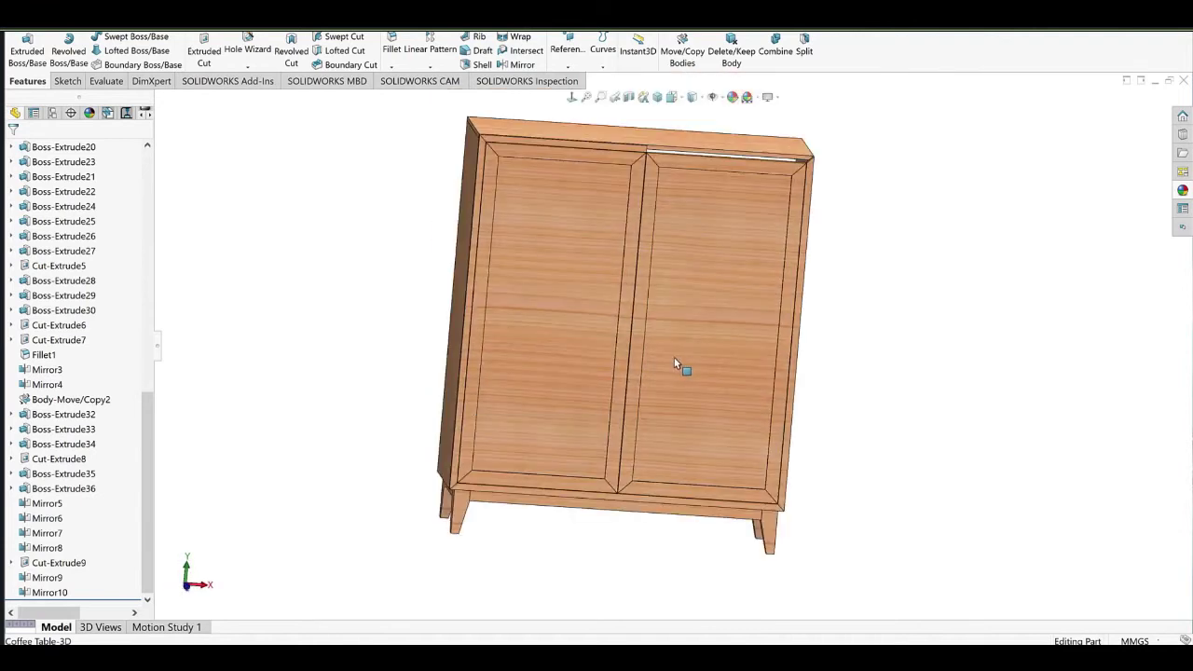
middle_click_drag(675, 359, 645, 342)
scroll(631, 185, "down", 6)
middle_click_drag(635, 173, 571, 237)
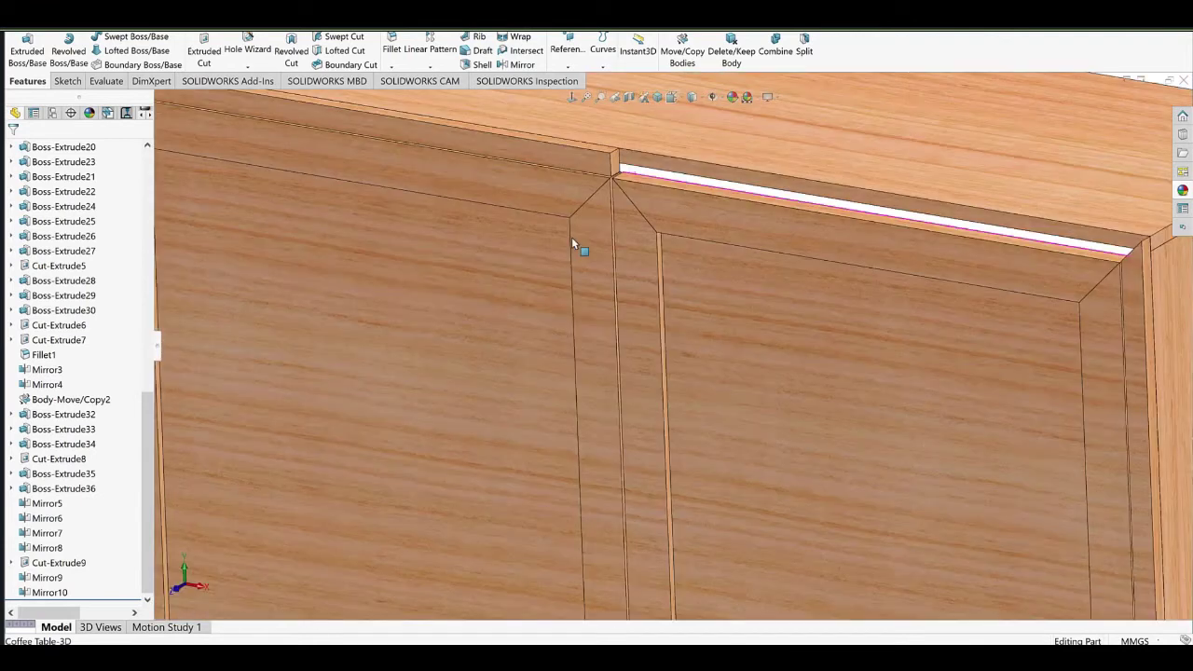
Edit the merged mirror Mirror10 to also include the strip under the top board above the door.
scroll(56, 363, "up", 10)
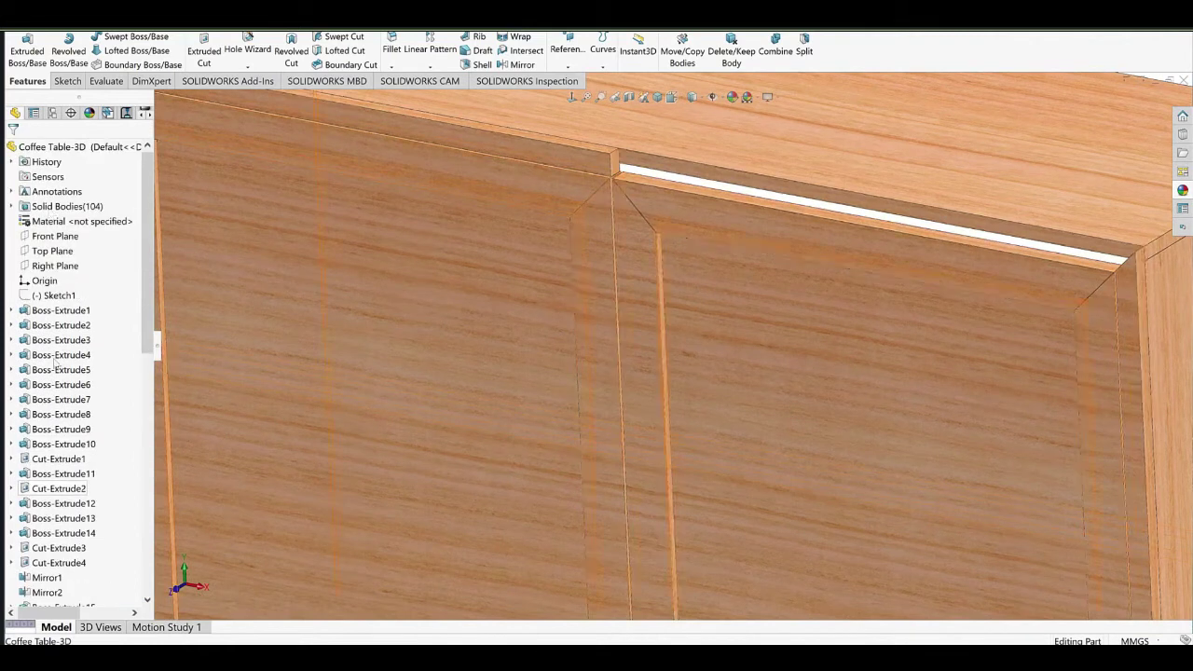
scroll(56, 365, "down", 15)
left_click(46, 578)
left_click(47, 593)
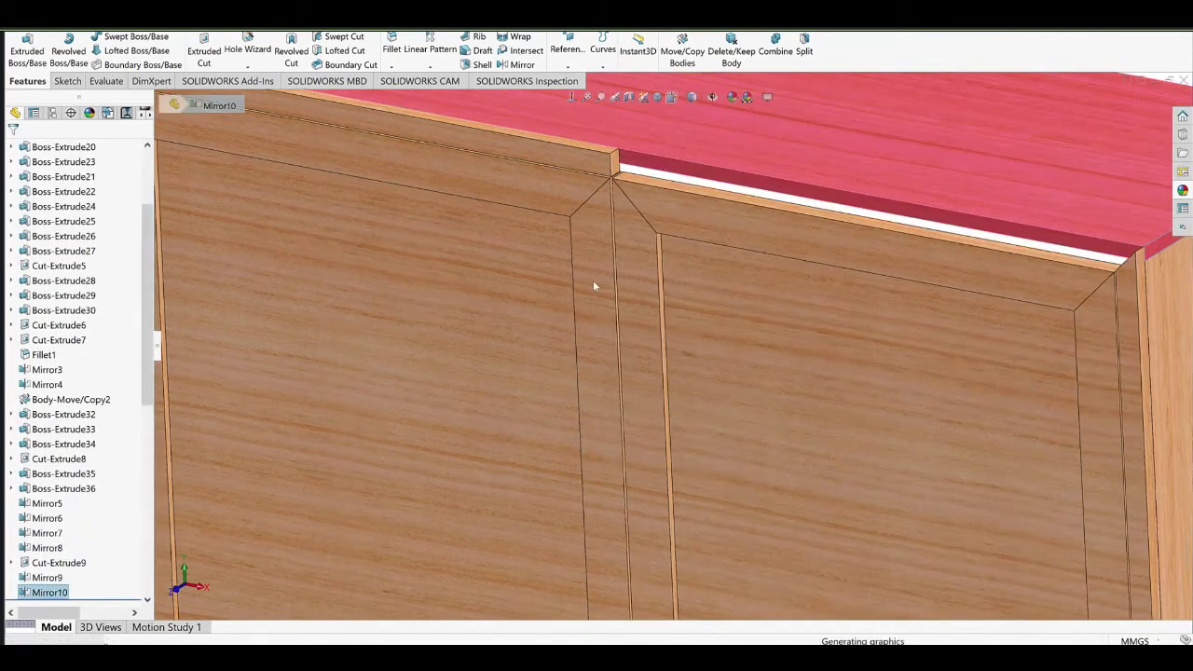
left_click(594, 163)
left_click(15, 151)
scroll(703, 321, "up", 10)
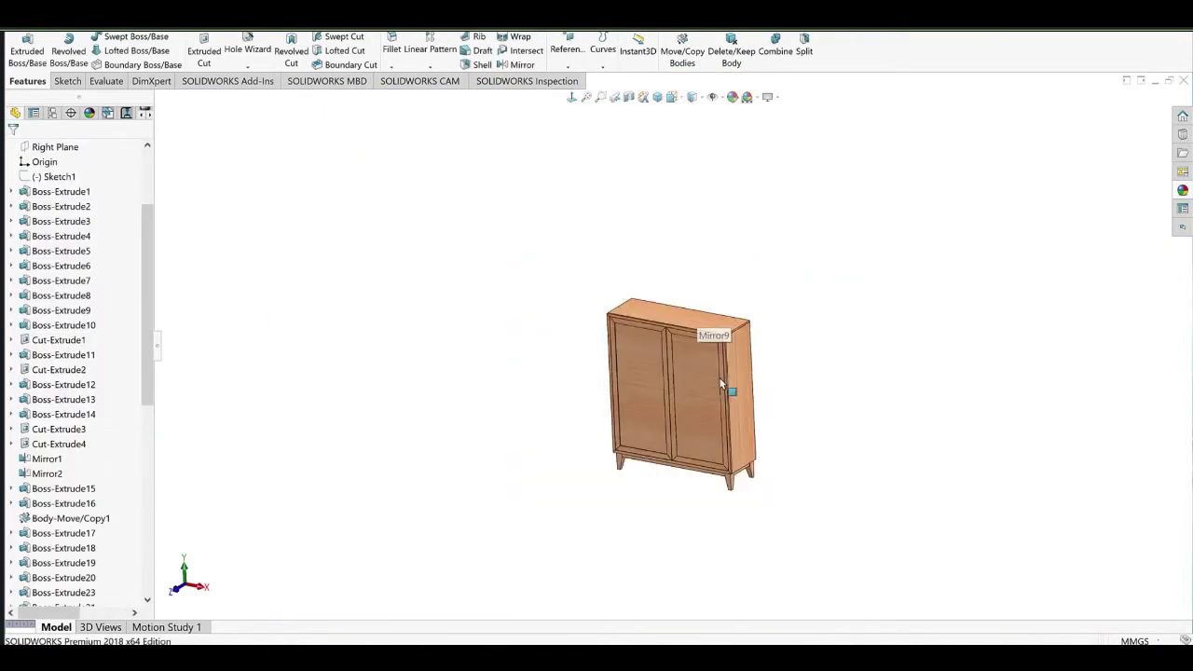
Find the hidden back panel body Mirror10[2] among the solid bodies and show it again.
scroll(719, 384, "up", 1)
middle_click_drag(720, 384, 608, 298, "ctrl")
scroll(604, 284, "down", 5)
middle_click_drag(518, 256, 710, 342)
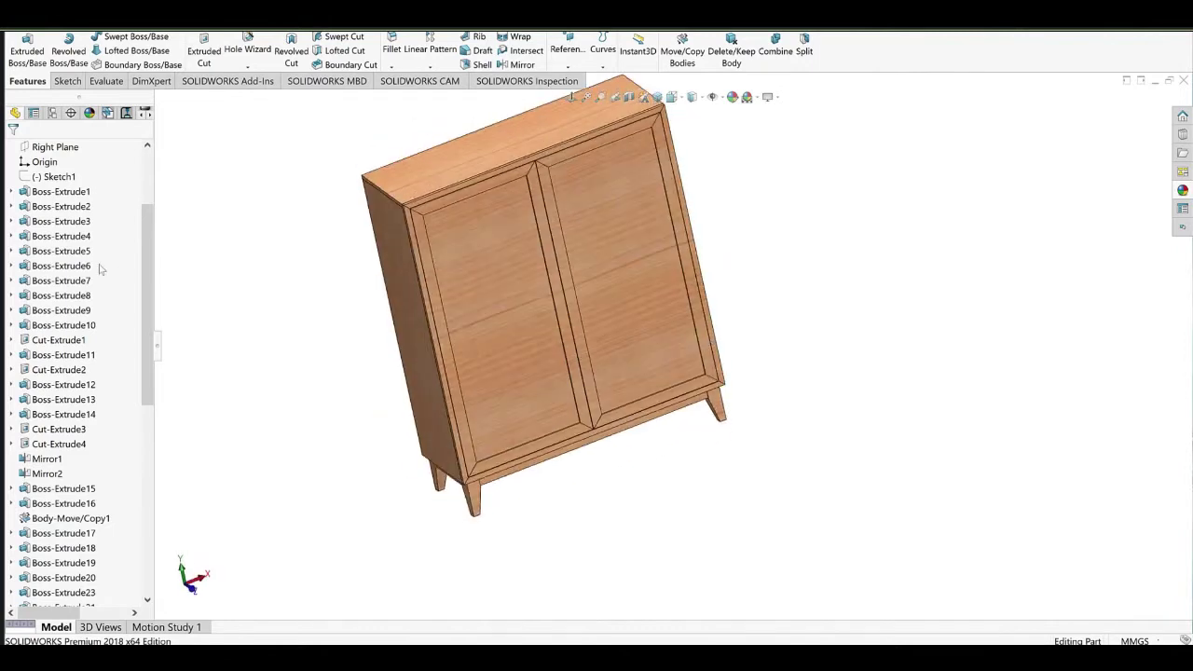
scroll(101, 269, "up", 3)
left_click(12, 207)
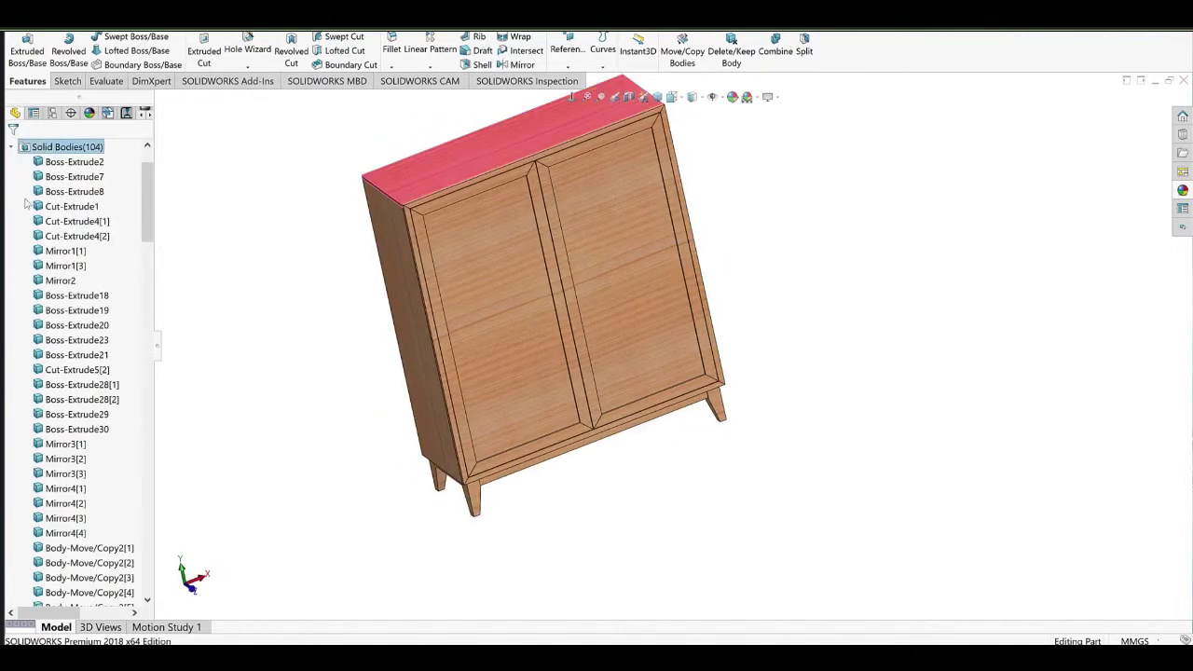
scroll(64, 321, "down", 18)
scroll(67, 370, "down", 10)
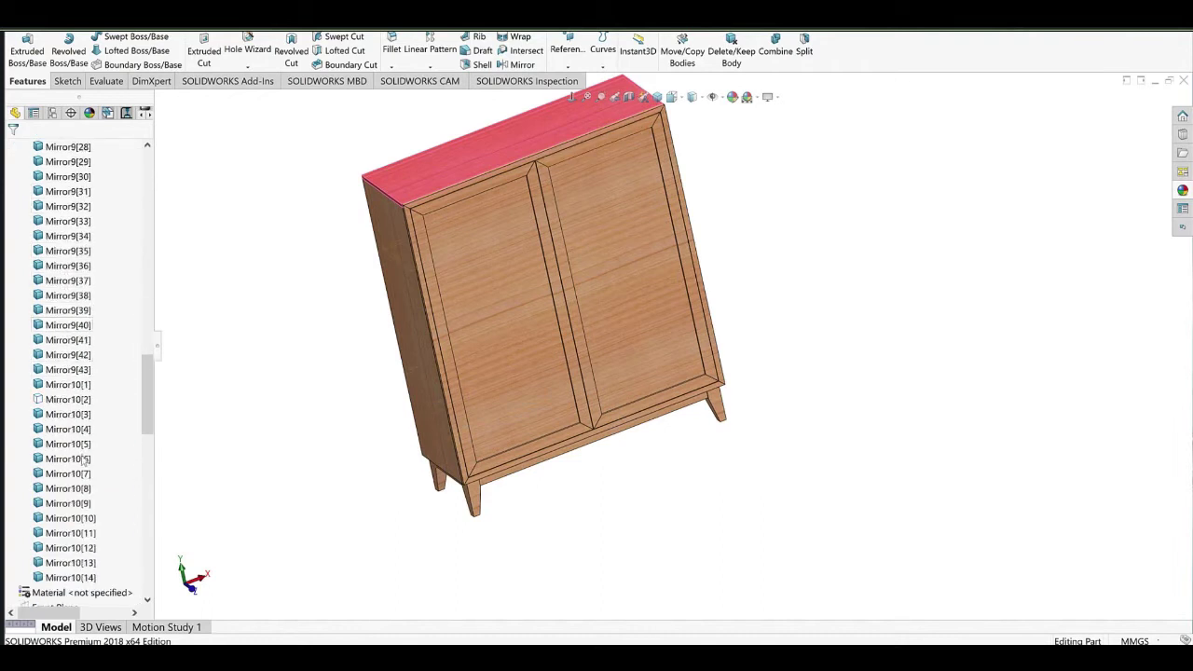
scroll(76, 391, "up", 5)
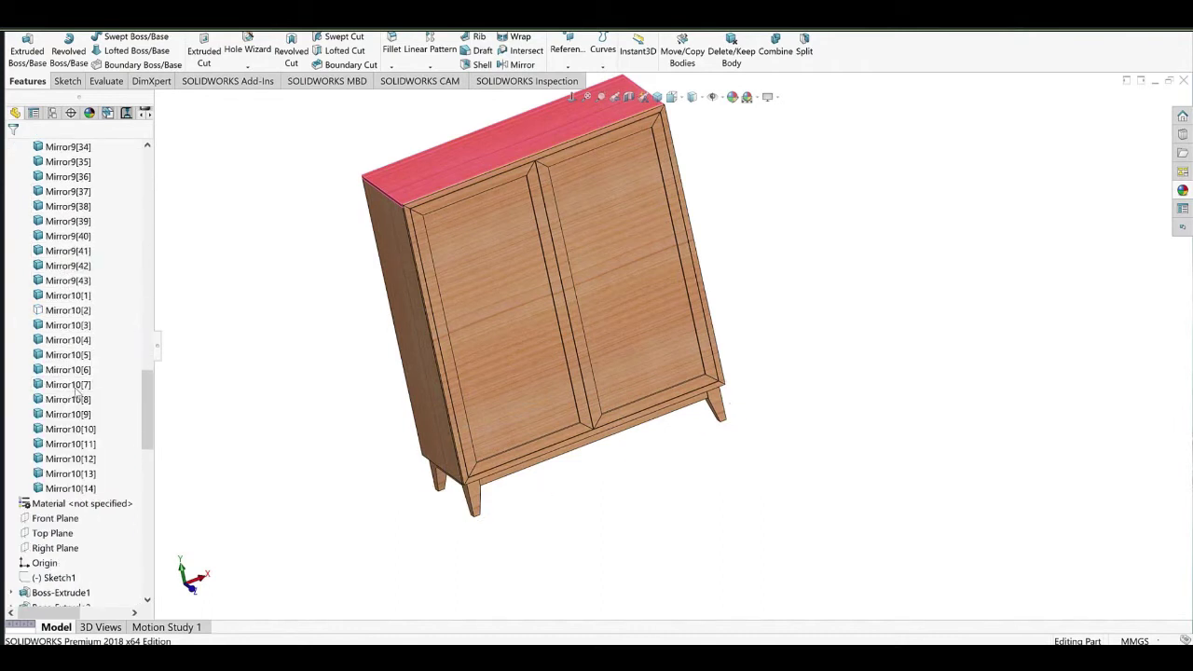
left_click(68, 311)
key("Escape")
Start a body-level appearance for the left door's panel and open the Gloss category of the glass appearances.
middle_click_drag(604, 324, 589, 356, "ctrl")
left_click(509, 331)
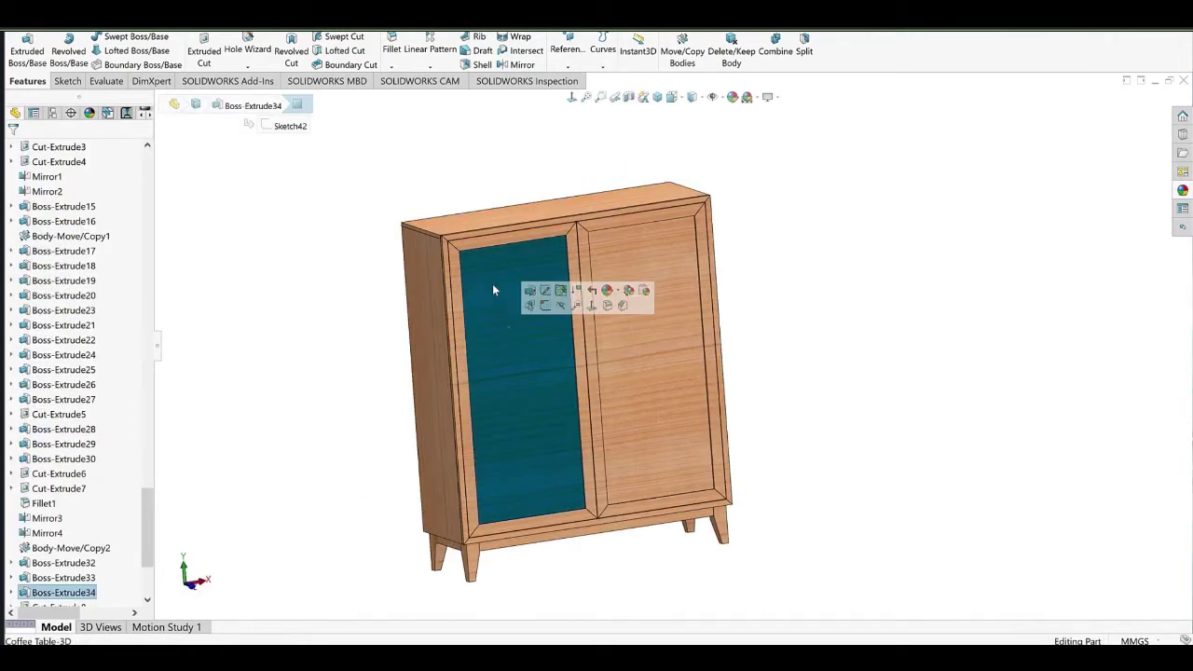
right_click(492, 283)
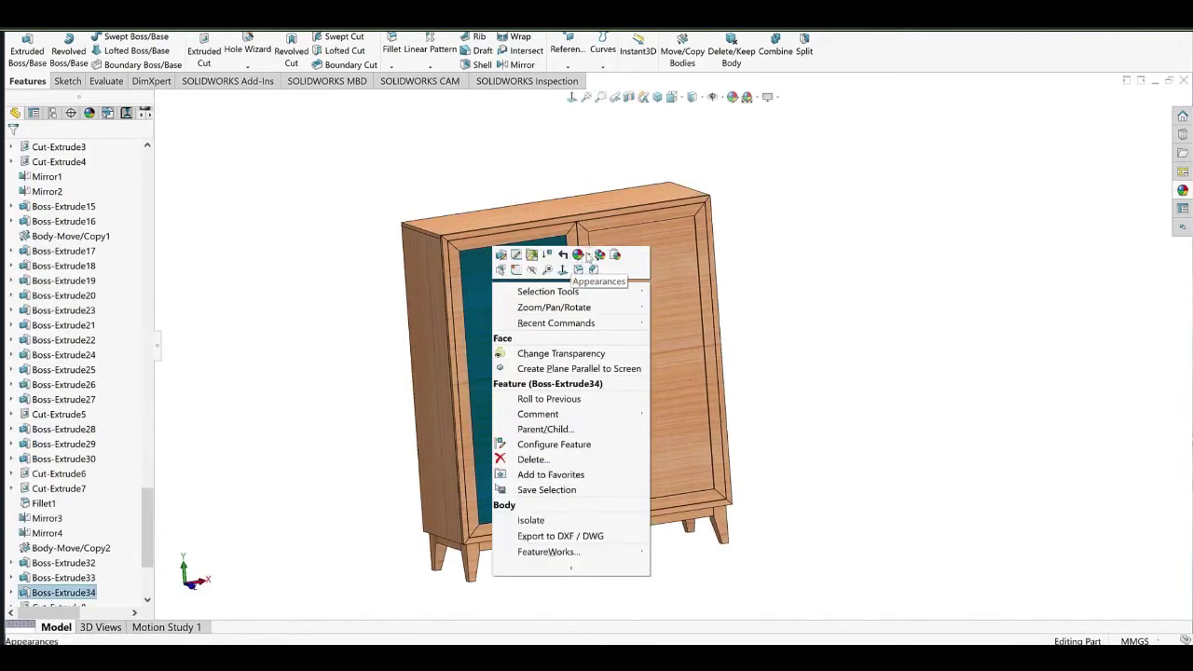
left_click(591, 260)
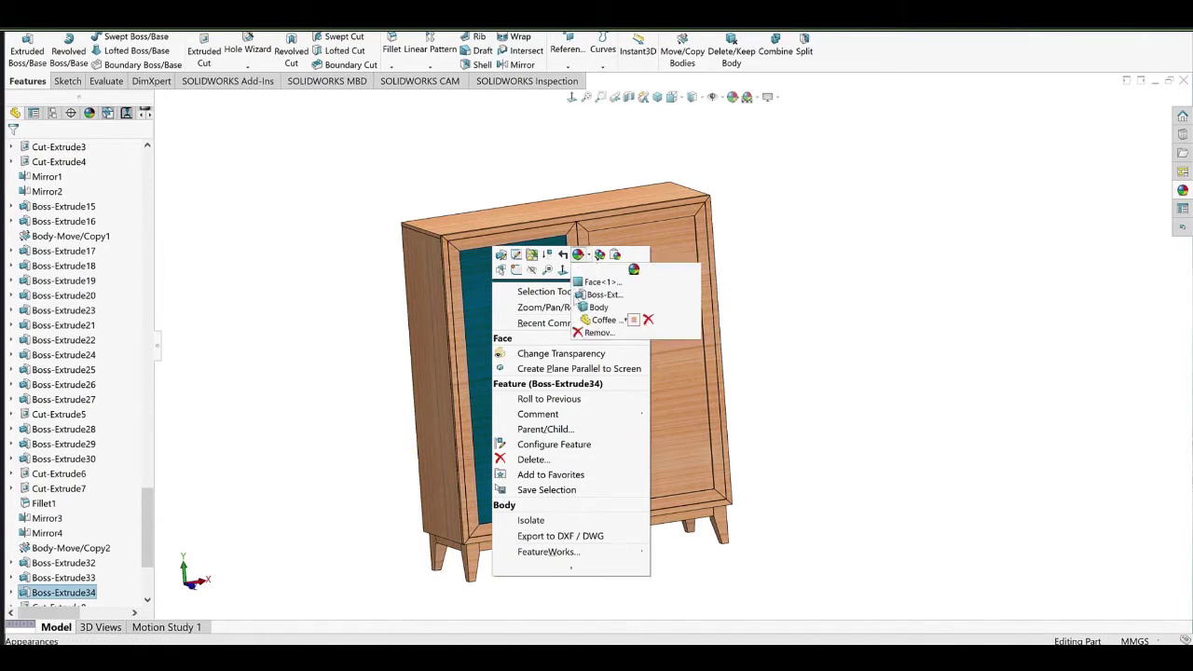
left_click(589, 307)
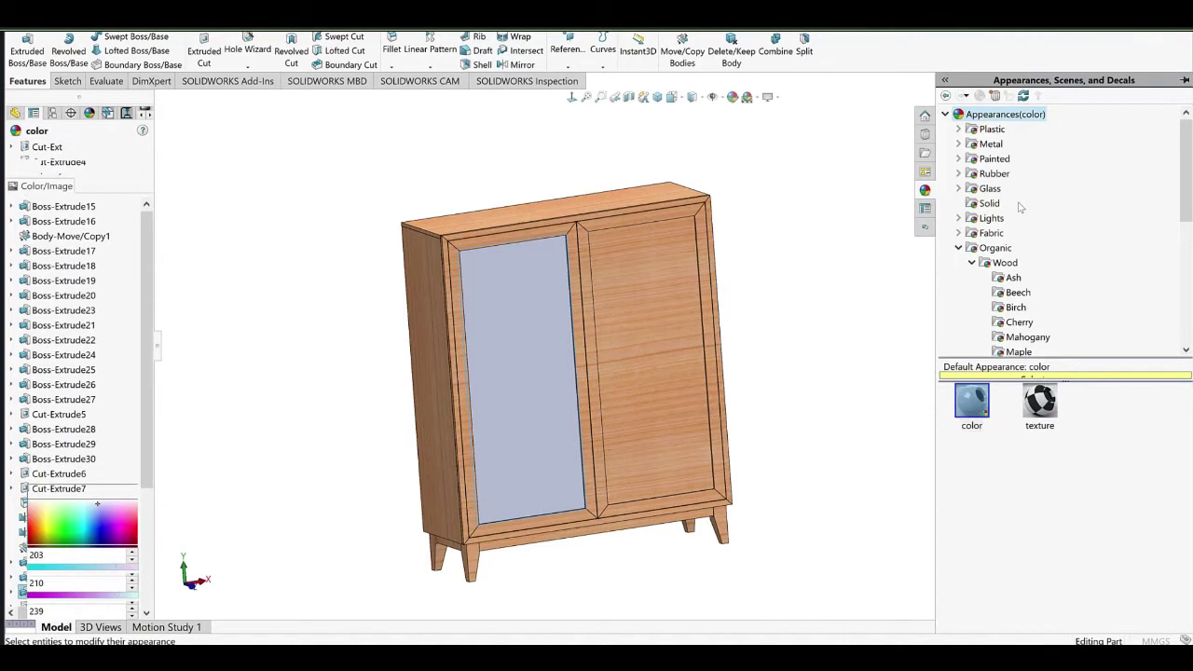
scroll(996, 238, "up", 2)
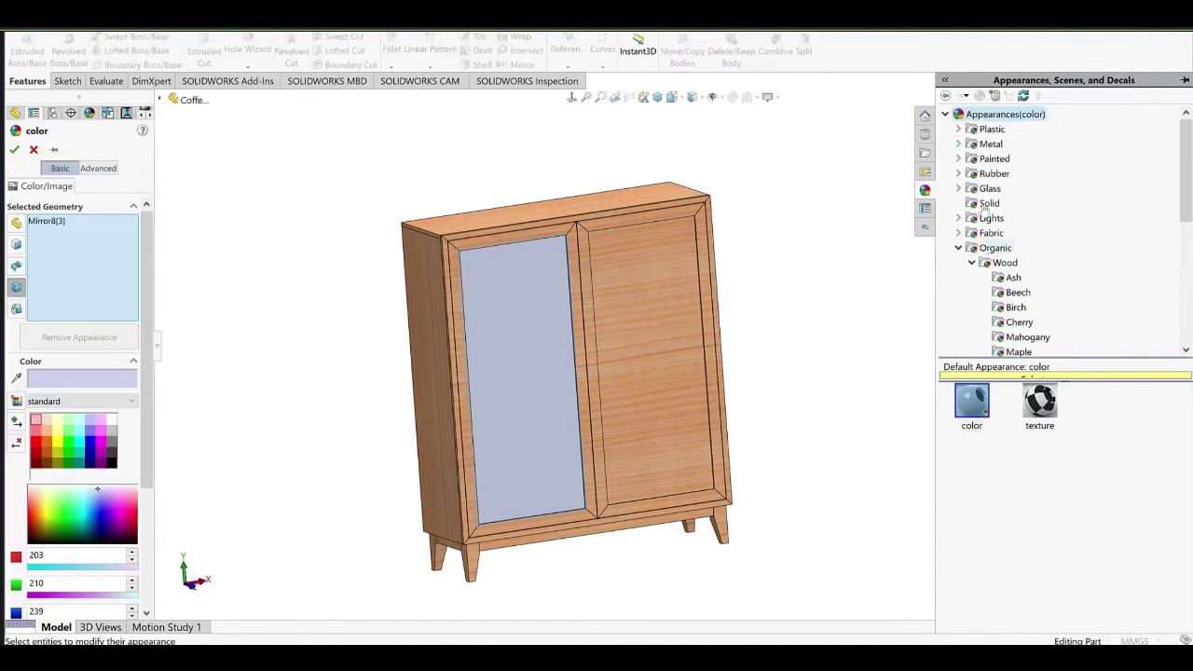
left_click(965, 190)
left_click(991, 204)
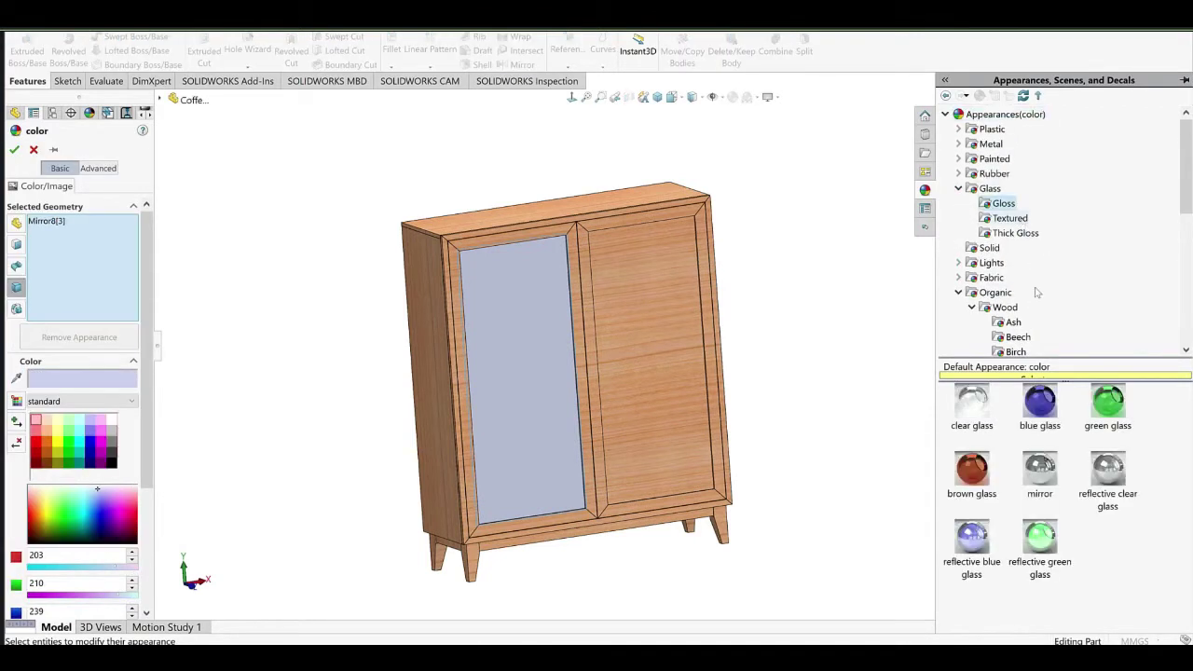
Compare green, blue and reflective glass on the left door panel and apply blue glass to both door panels.
left_click(1111, 408)
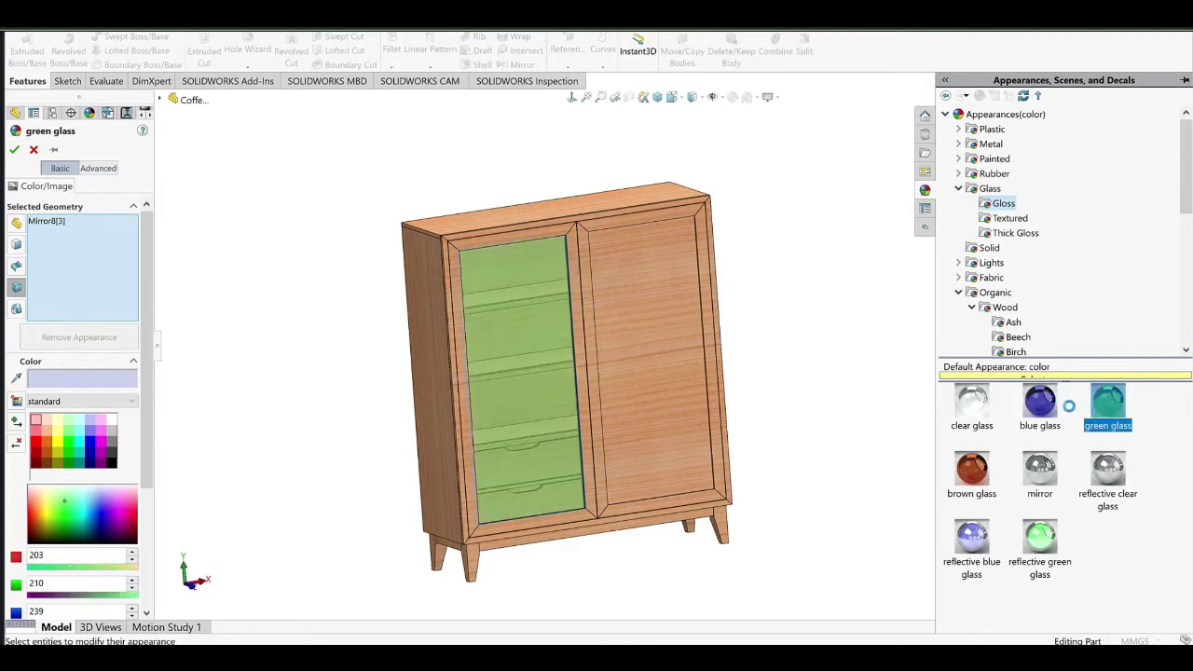
left_click(1053, 407)
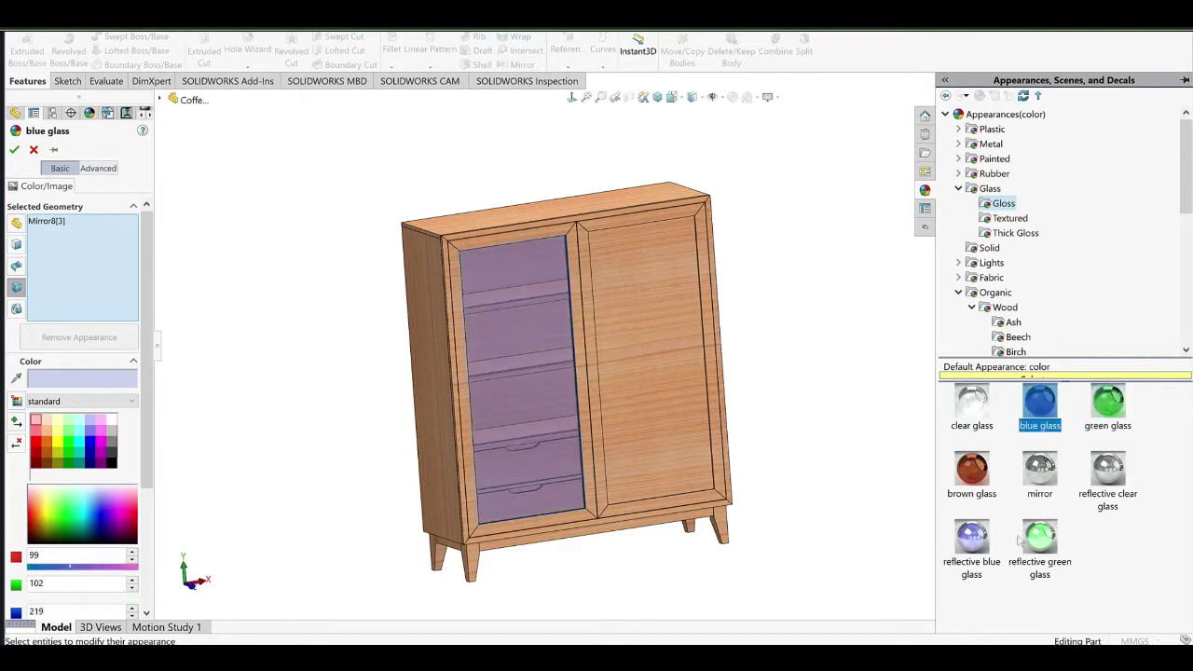
left_click(965, 558)
left_click(1056, 537)
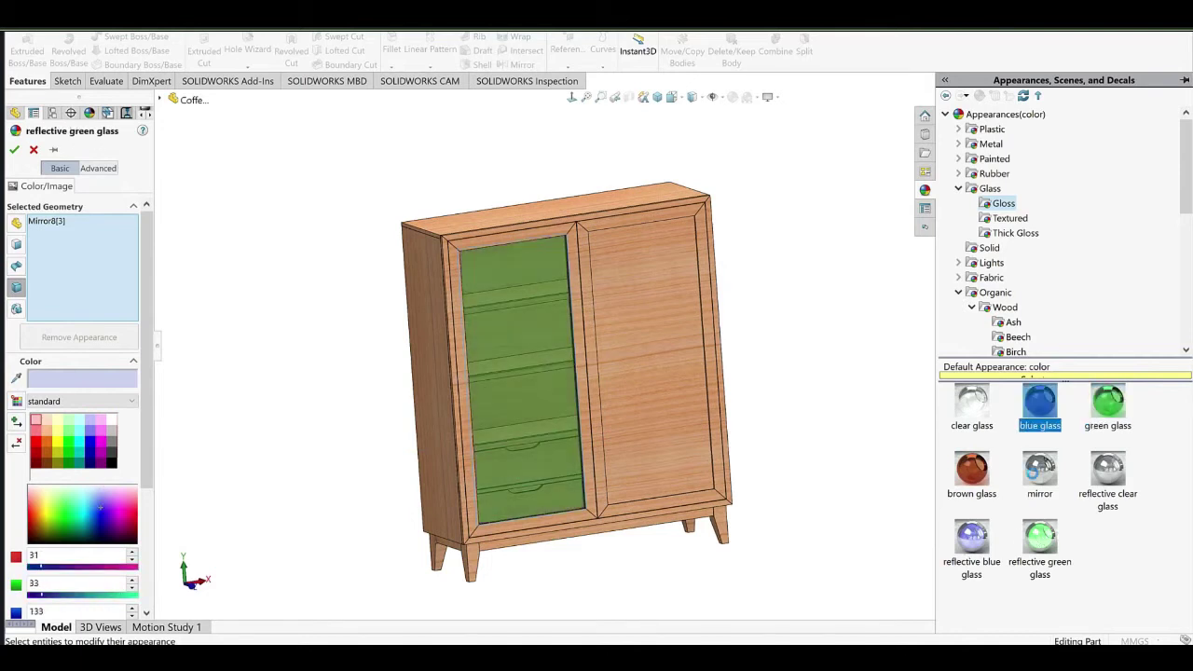
left_click(1039, 469)
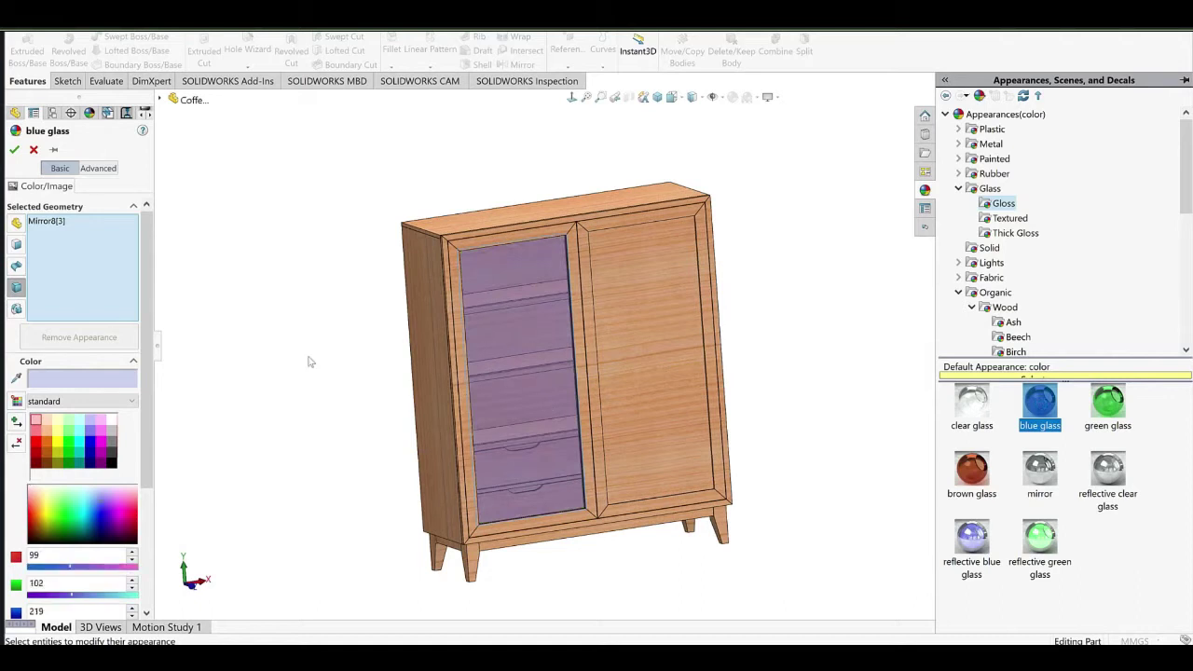
left_click(612, 321)
left_click(15, 151)
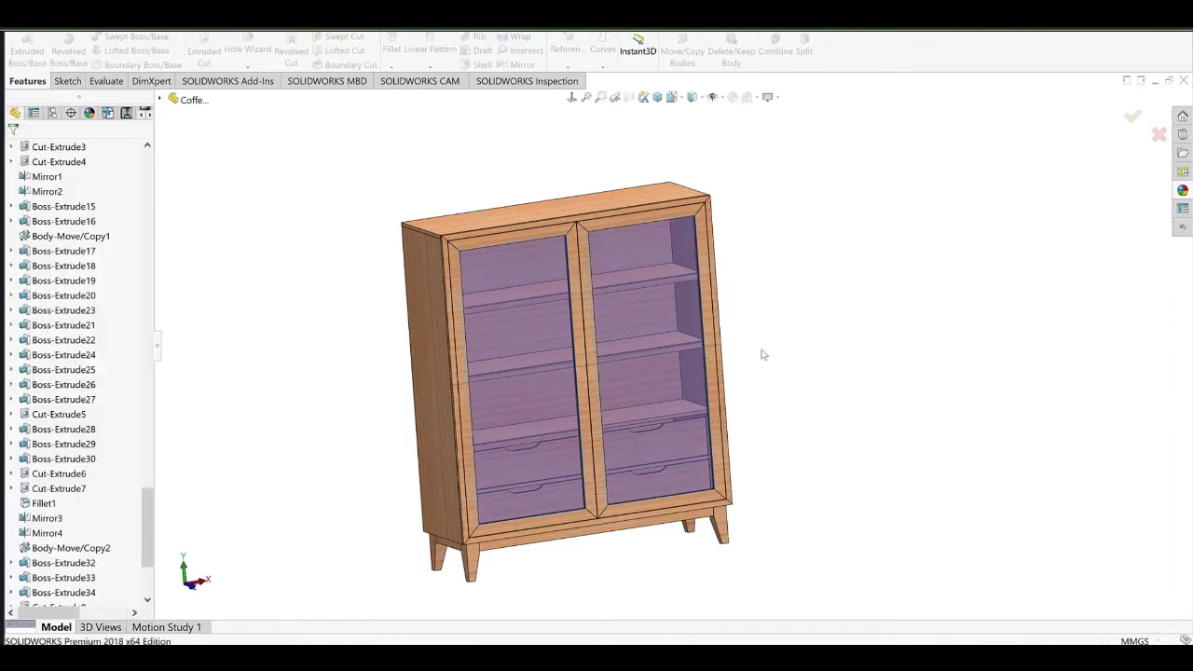
scroll(522, 345, "down", 8)
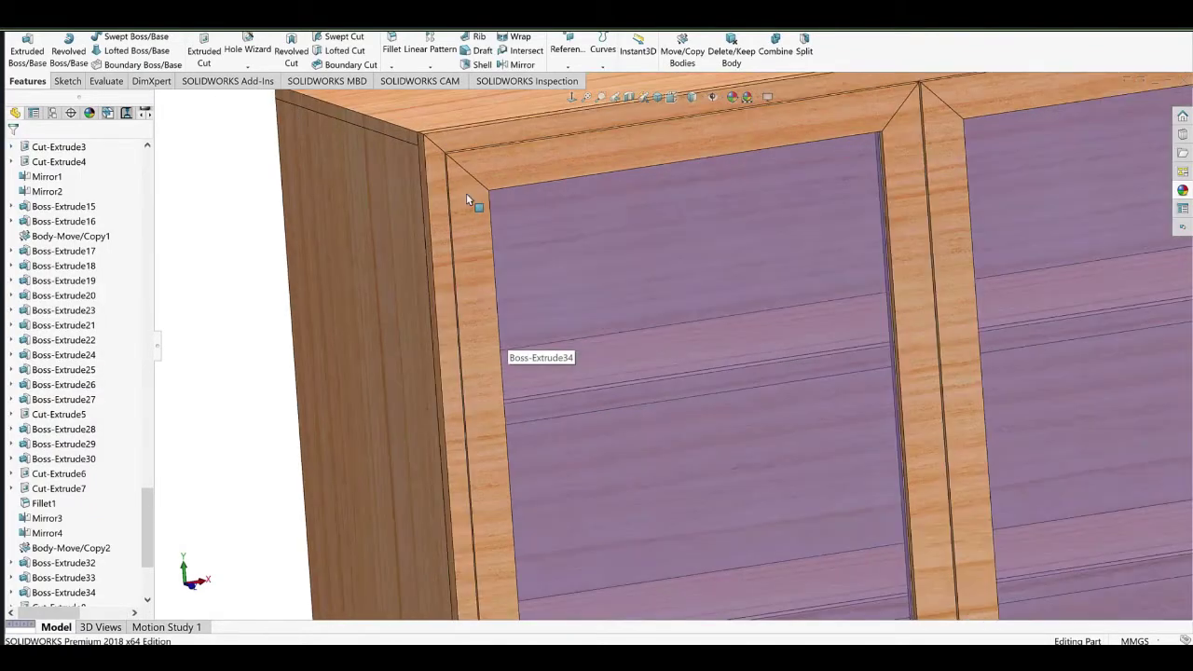
scroll(466, 193, "down", 3)
right_click(448, 180)
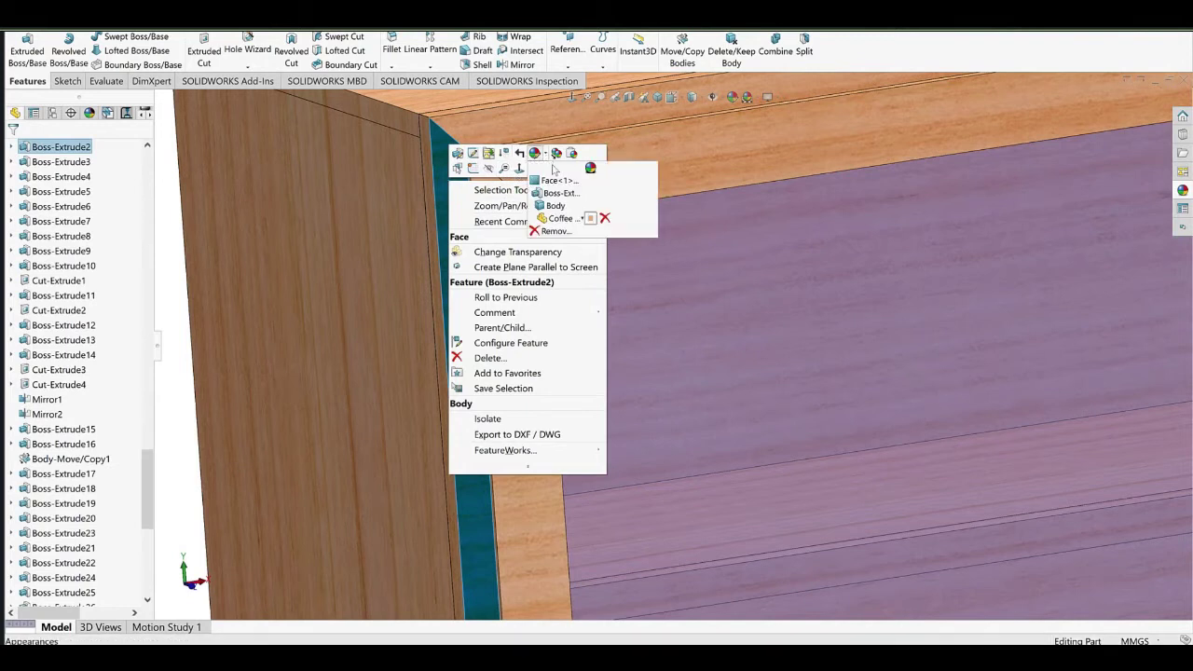
left_click(314, 346)
scroll(367, 336, "up", 4)
key("Escape")
Give the narrow front face of the cabinet's left side board a polished cherry 2d appearance.
middle_click_drag(604, 305, 647, 323)
scroll(601, 271, "down", 5)
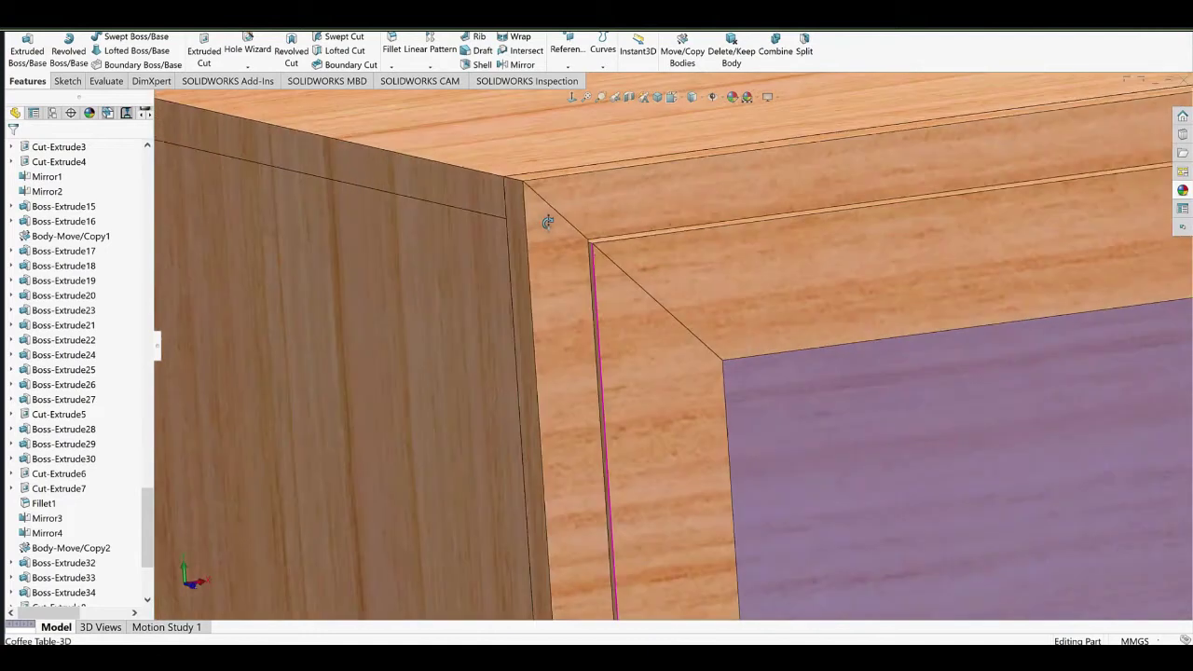
right_click(548, 224)
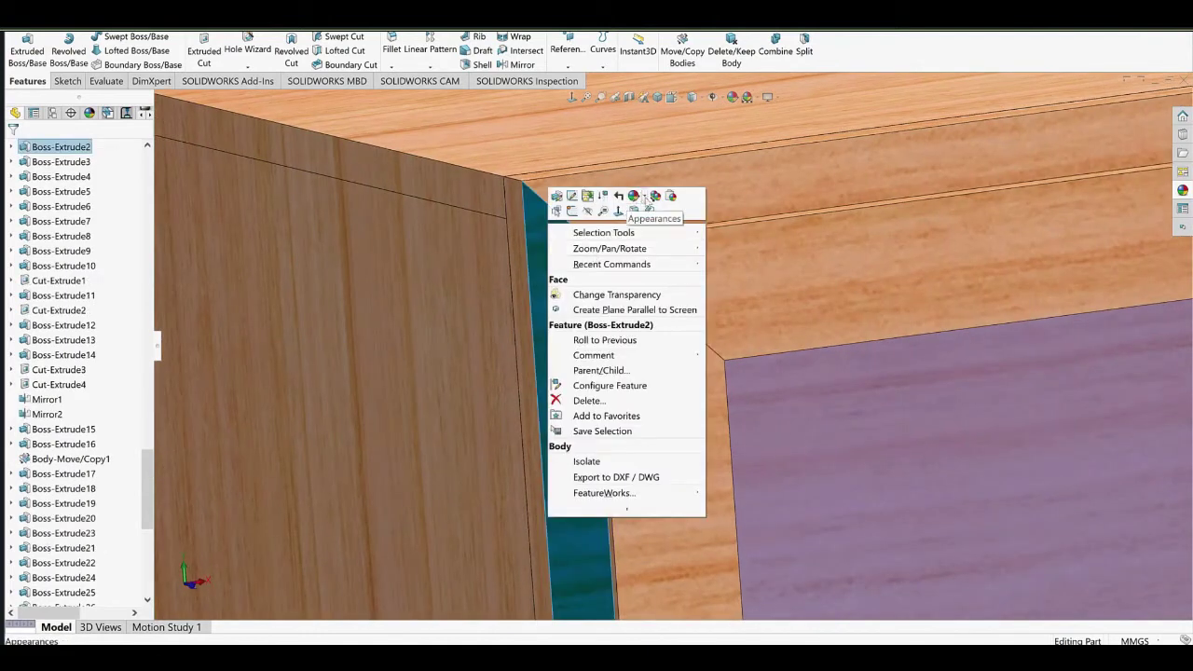
left_click(643, 197)
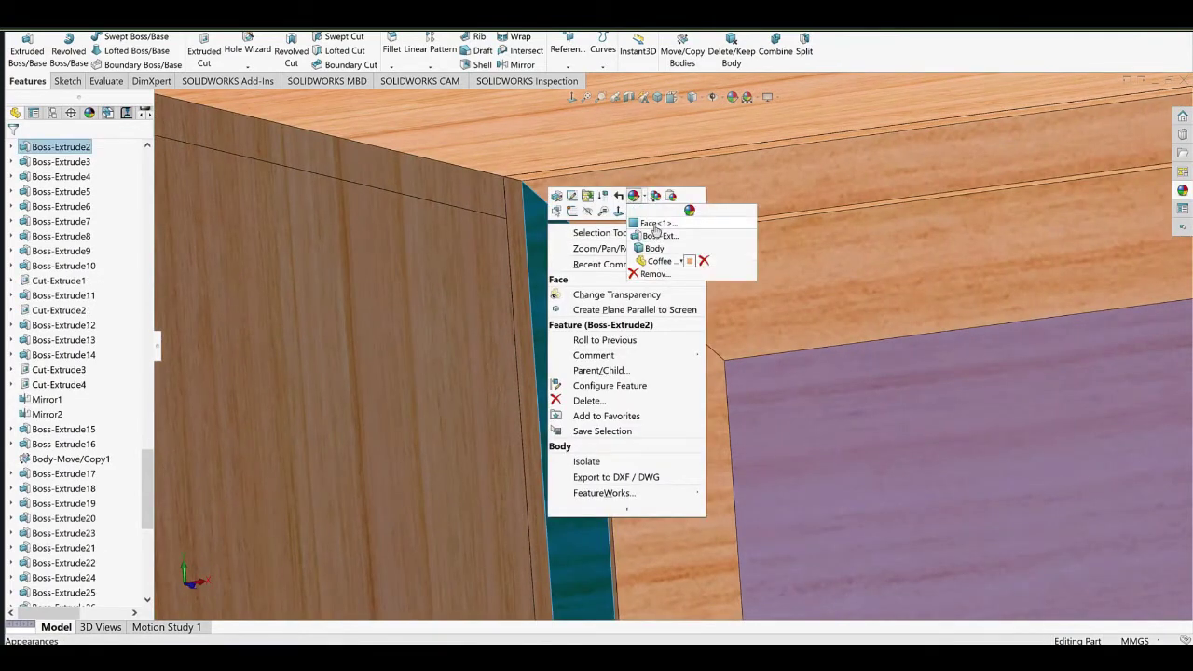
left_click(646, 225)
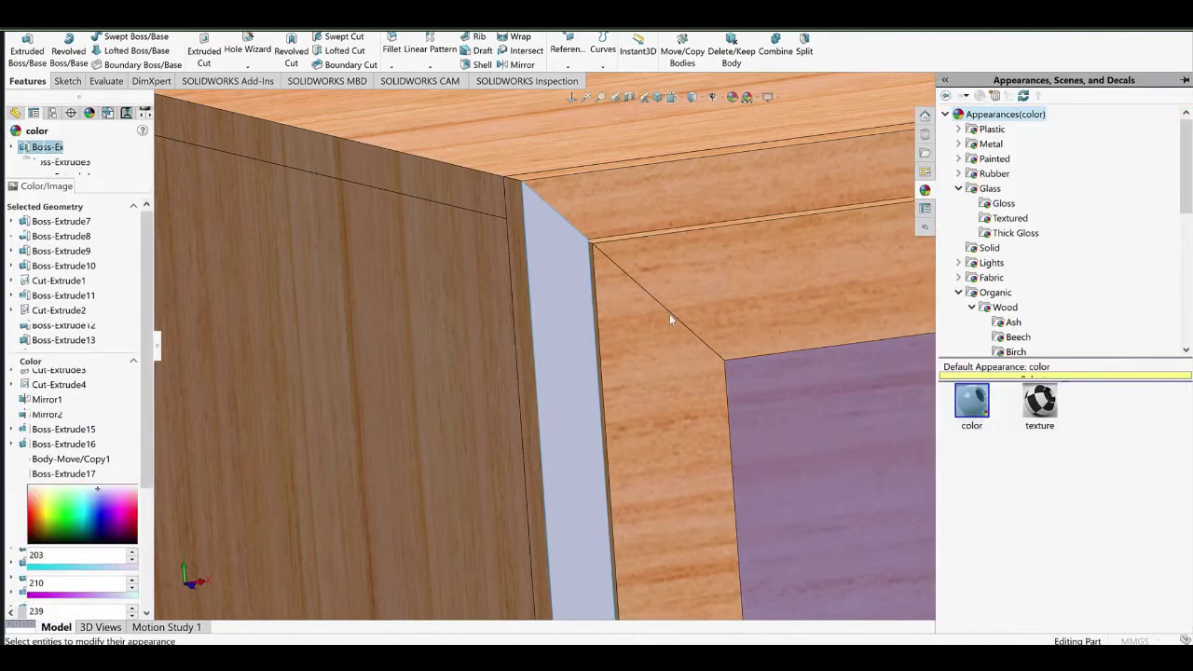
scroll(669, 314, "up", 10)
middle_click_drag(771, 407, 590, 292, "ctrl")
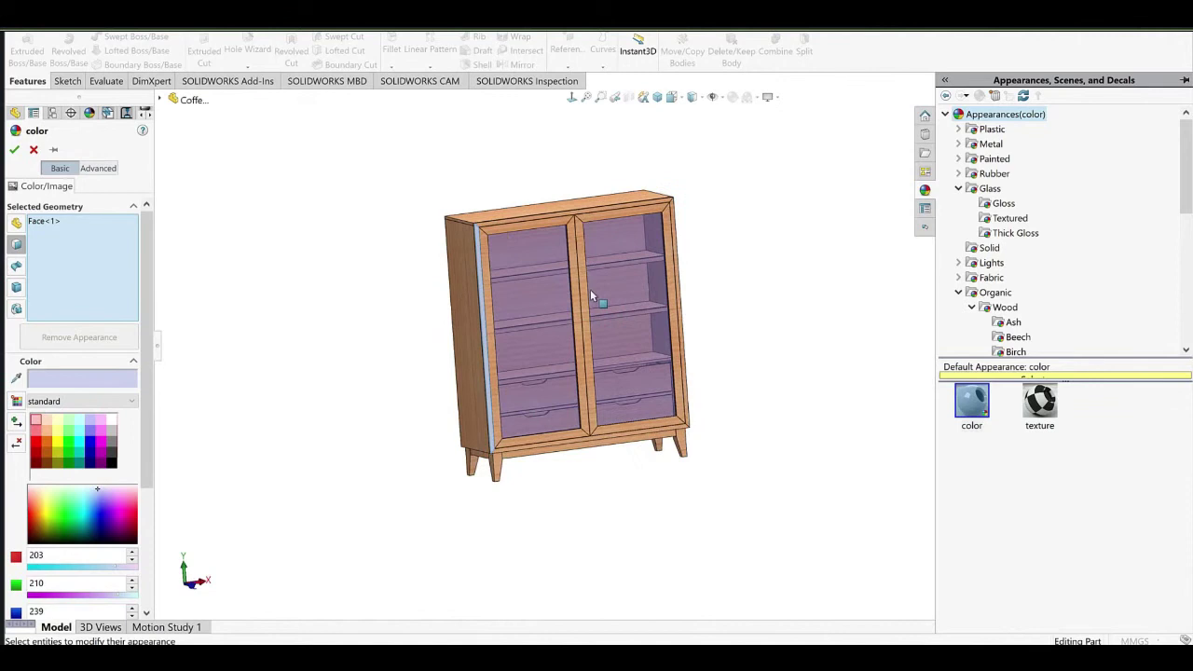
scroll(591, 296, "down", 2)
scroll(1023, 295, "down", 3)
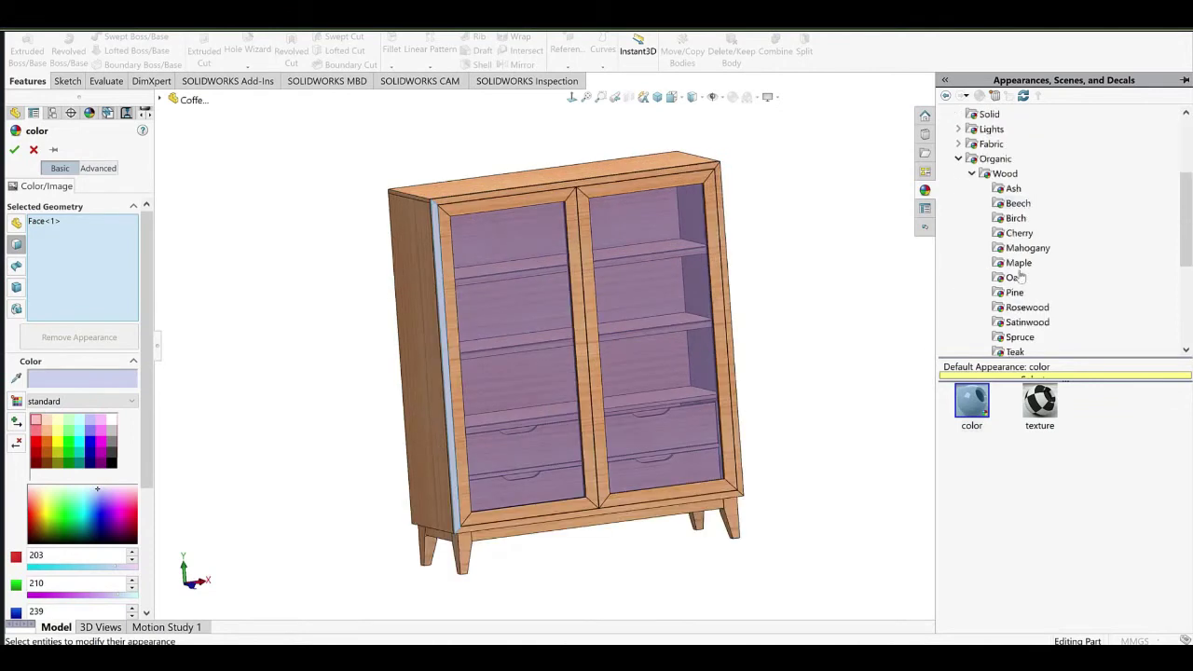
left_click(1017, 234)
left_click(972, 399)
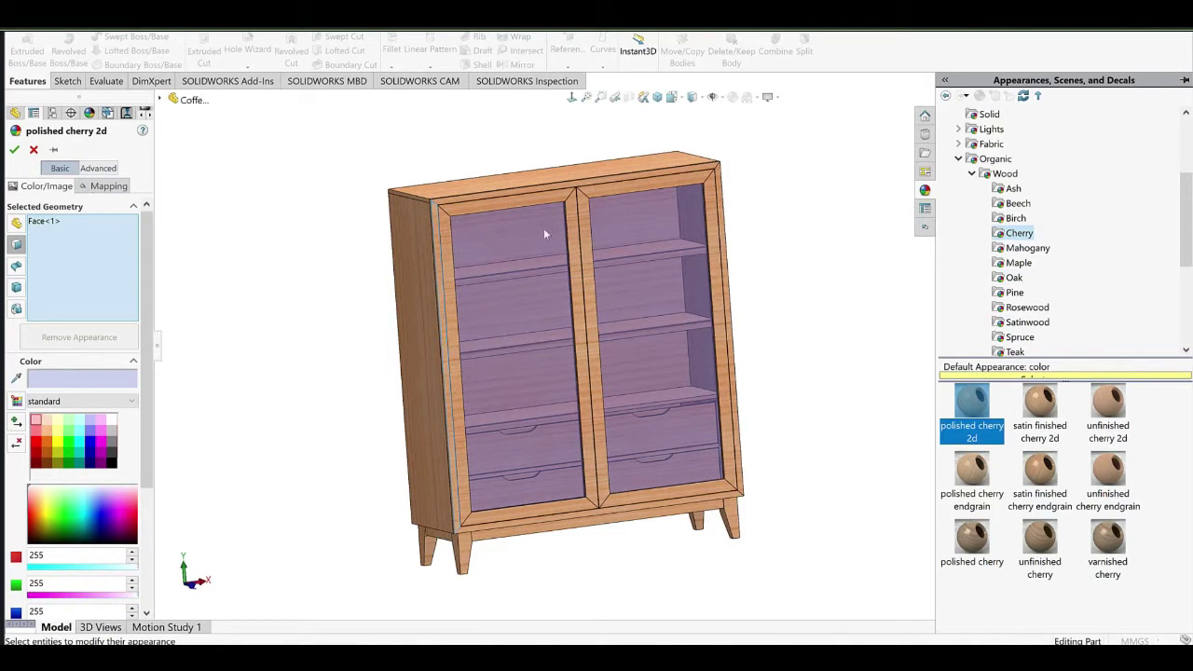
Add the vertical frame faces of both doors and the other upright front faces to the polished cherry 2d appearance.
scroll(480, 204, "down", 7)
left_click(340, 259)
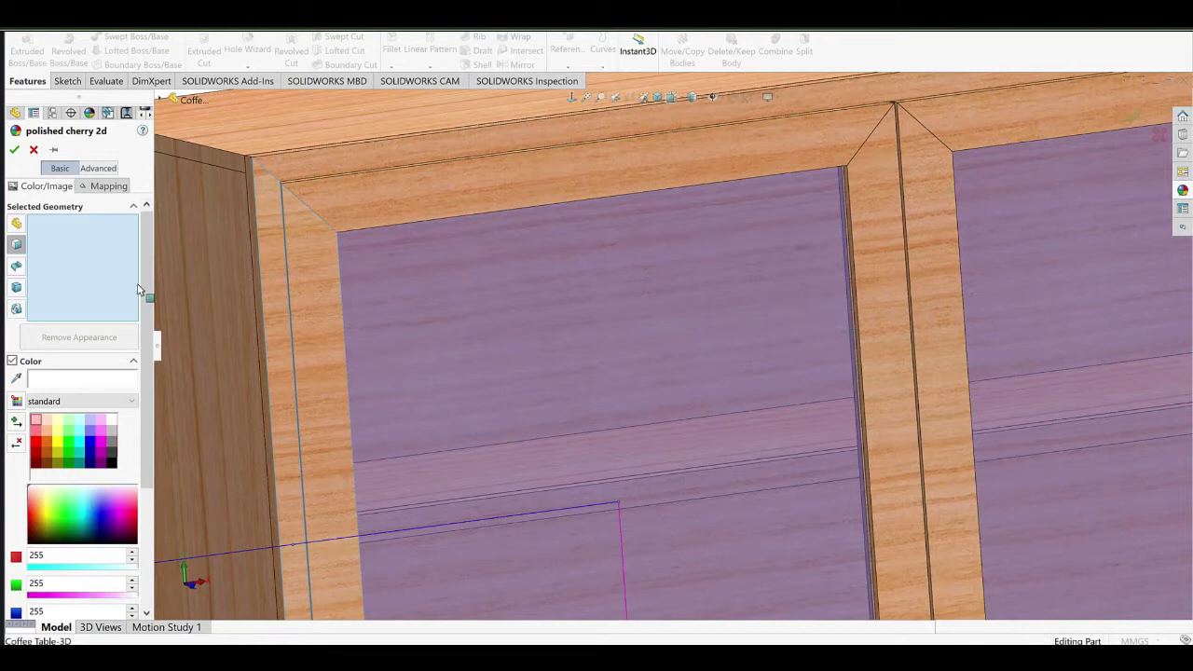
scroll(671, 270, "up", 8)
middle_click_drag(740, 329, 607, 249, "ctrl")
left_click(601, 232)
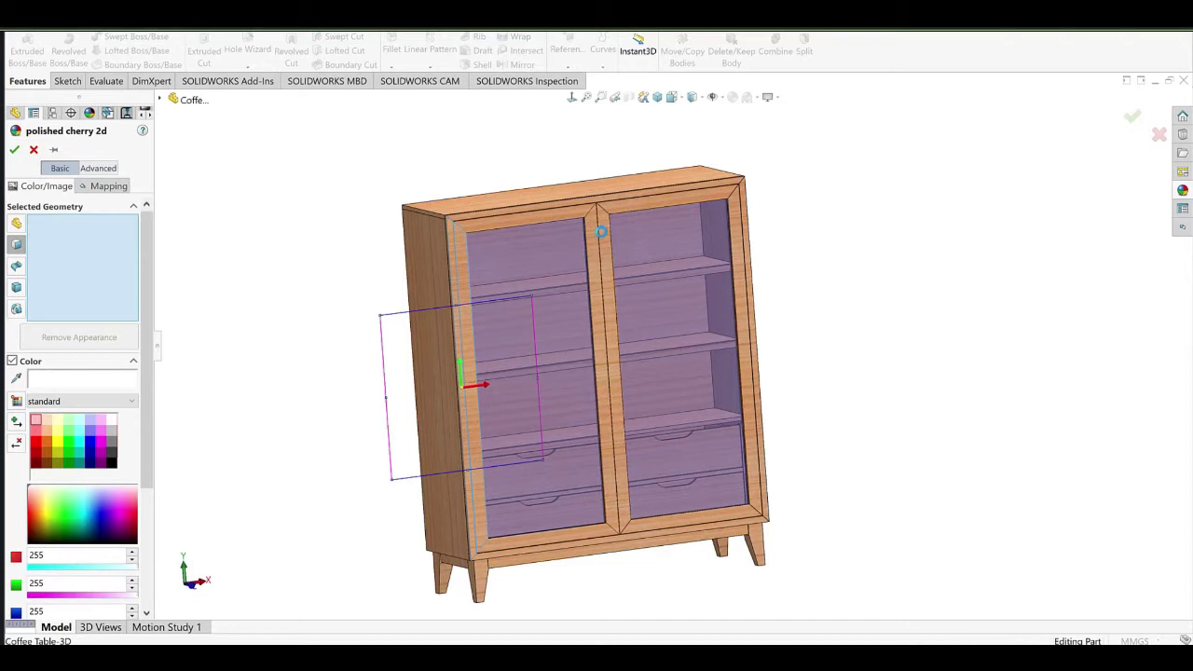
left_click(735, 221)
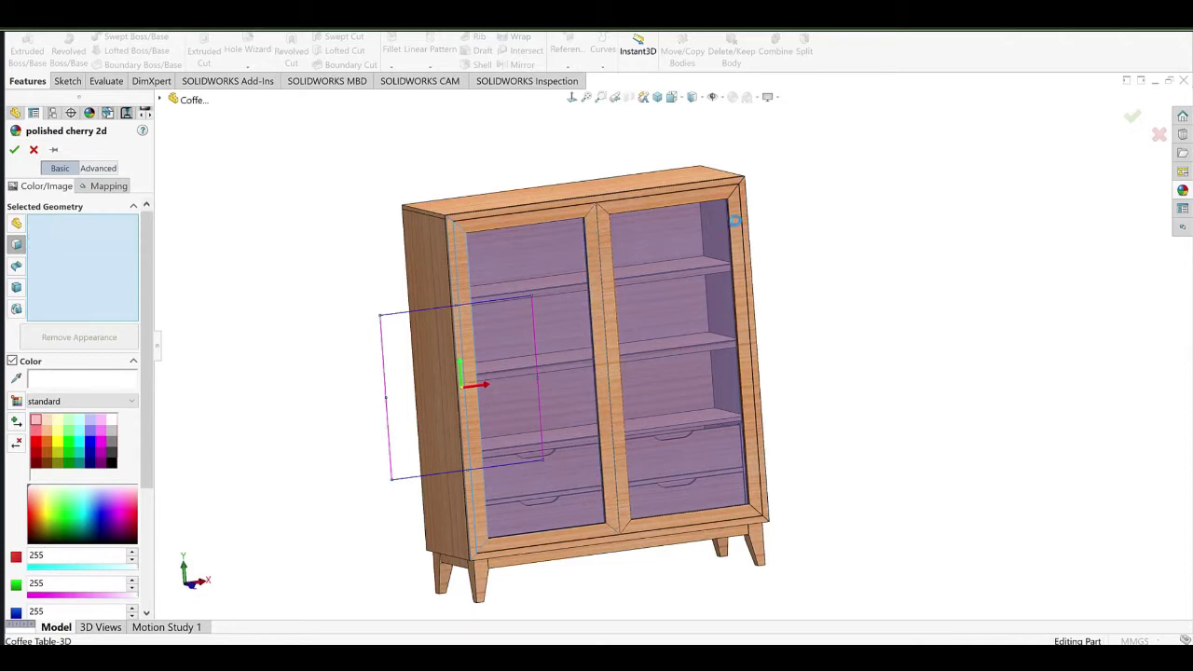
left_click(737, 222)
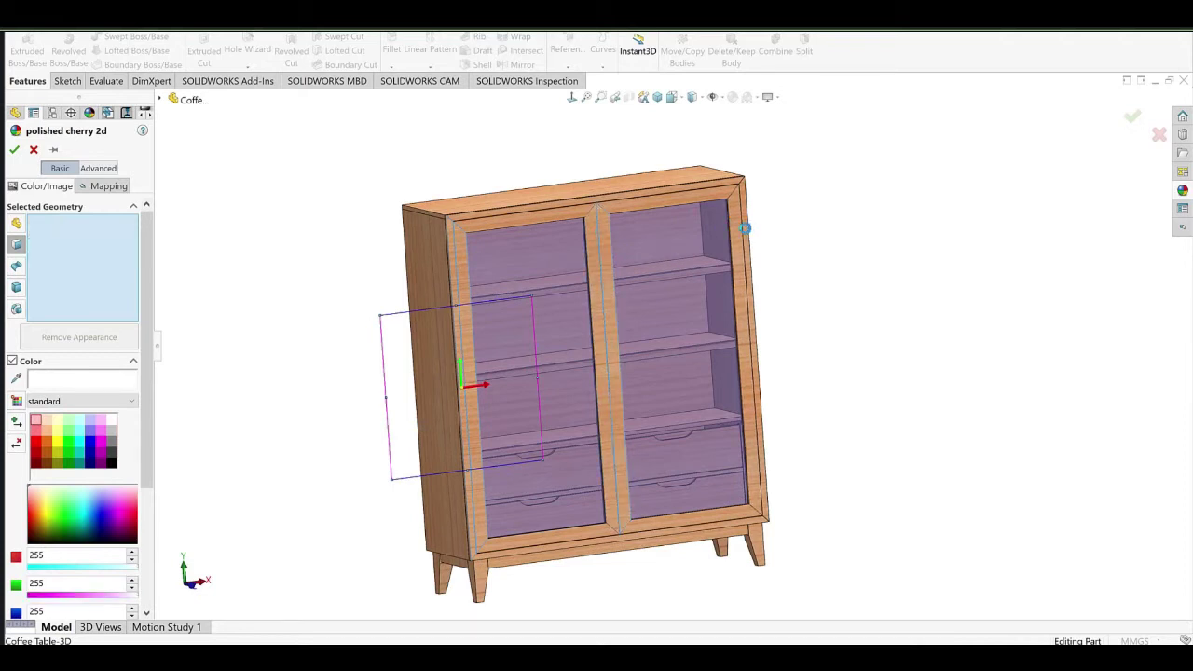
left_click(748, 235)
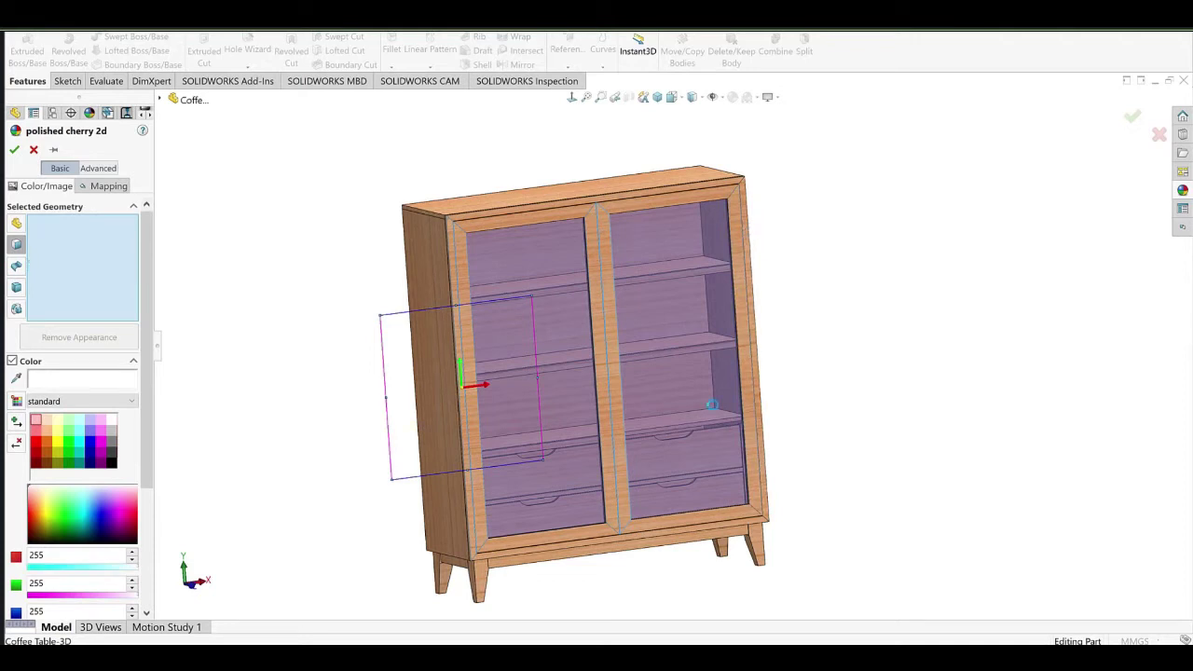
middle_click_drag(528, 272, 710, 323)
left_click(565, 320)
left_click(566, 323)
middle_click_drag(862, 354, 699, 363)
scroll(570, 372, "down", 2)
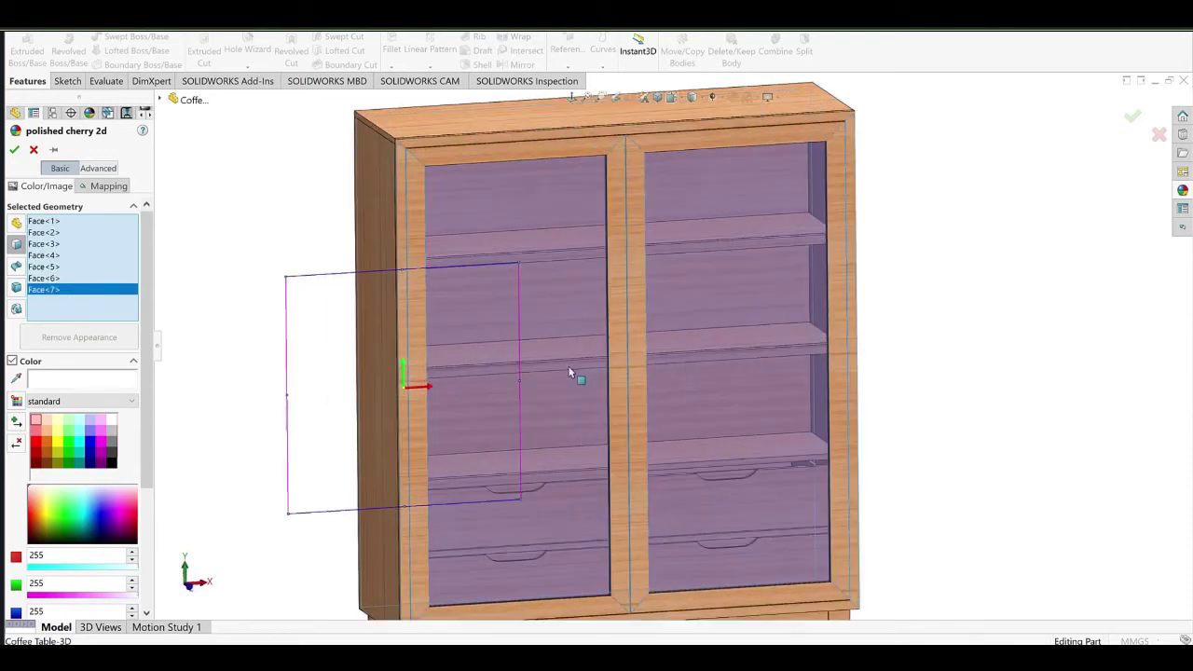
scroll(579, 377, "up", 5)
scroll(558, 441, "down", 4)
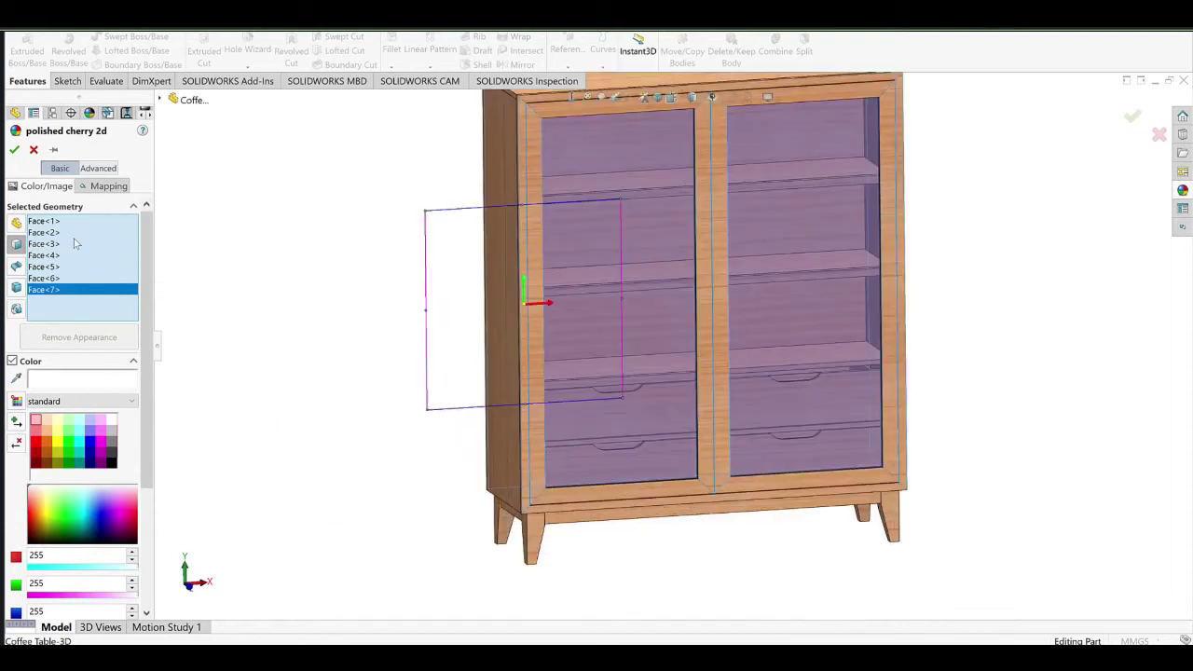
Set the cherry texture to projection mapping in the XY direction with a 90° rotation.
left_click(107, 185)
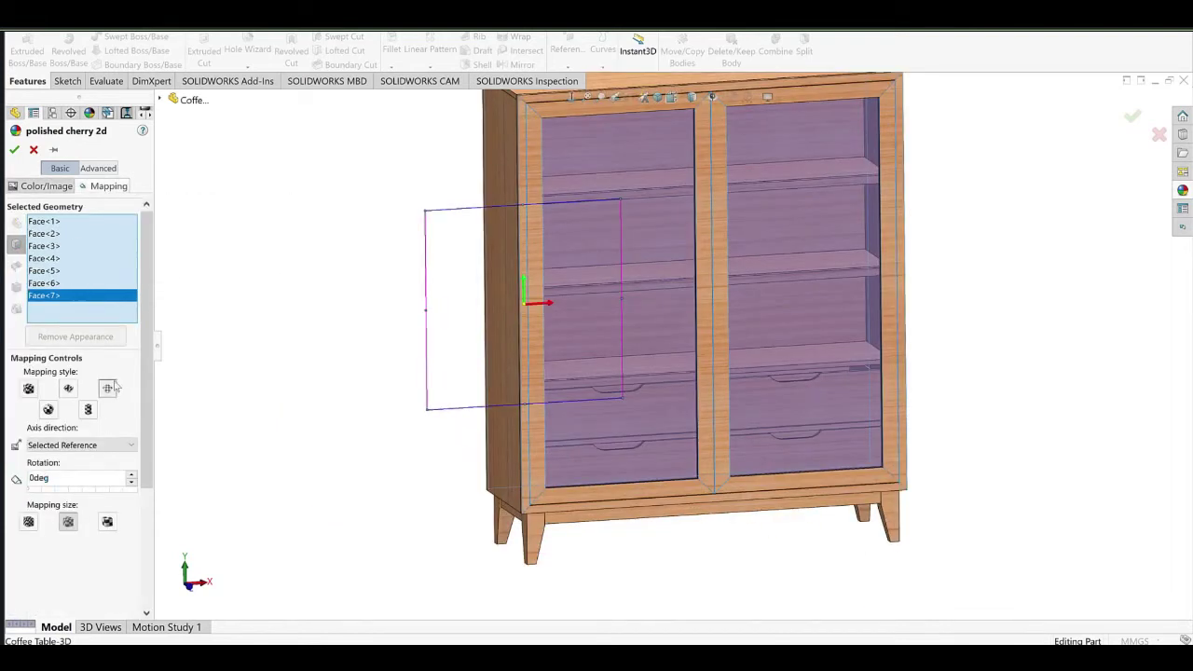
left_click(113, 383)
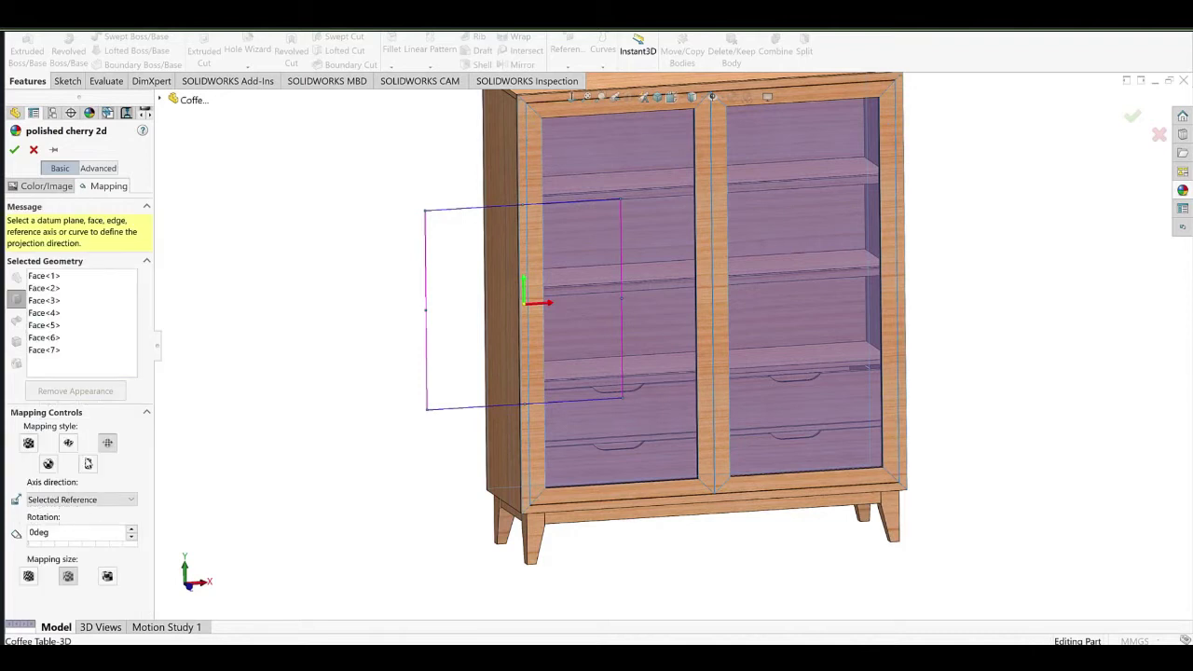
left_click(56, 500)
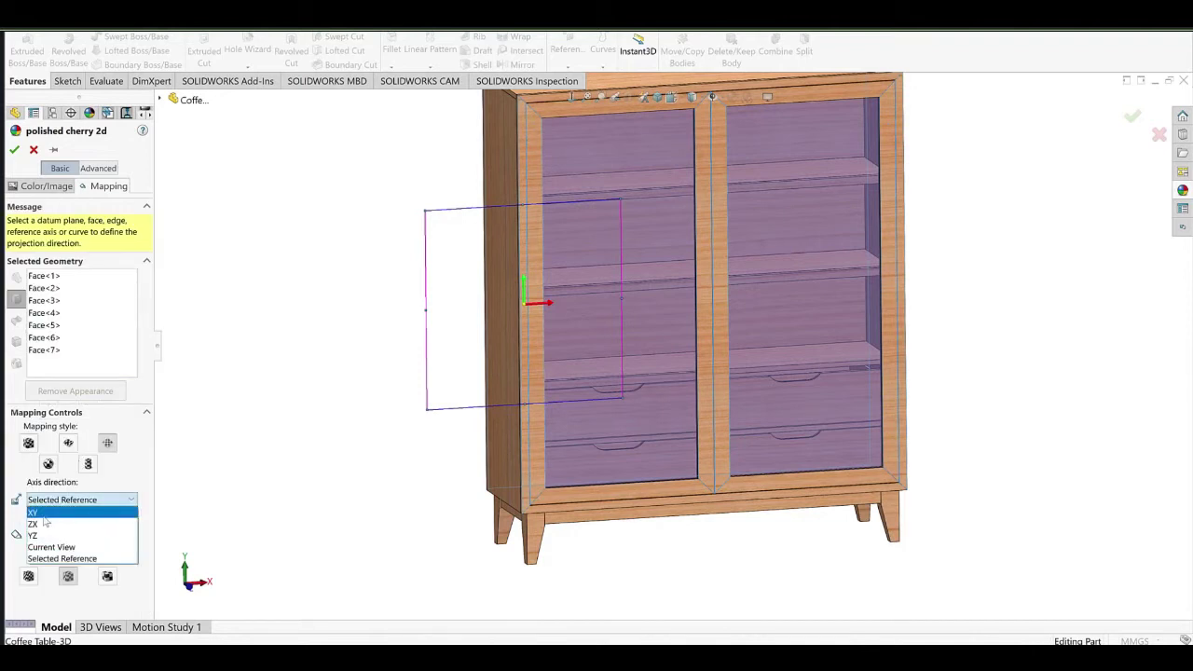
left_click(46, 513)
left_click_drag(28, 496, 55, 495)
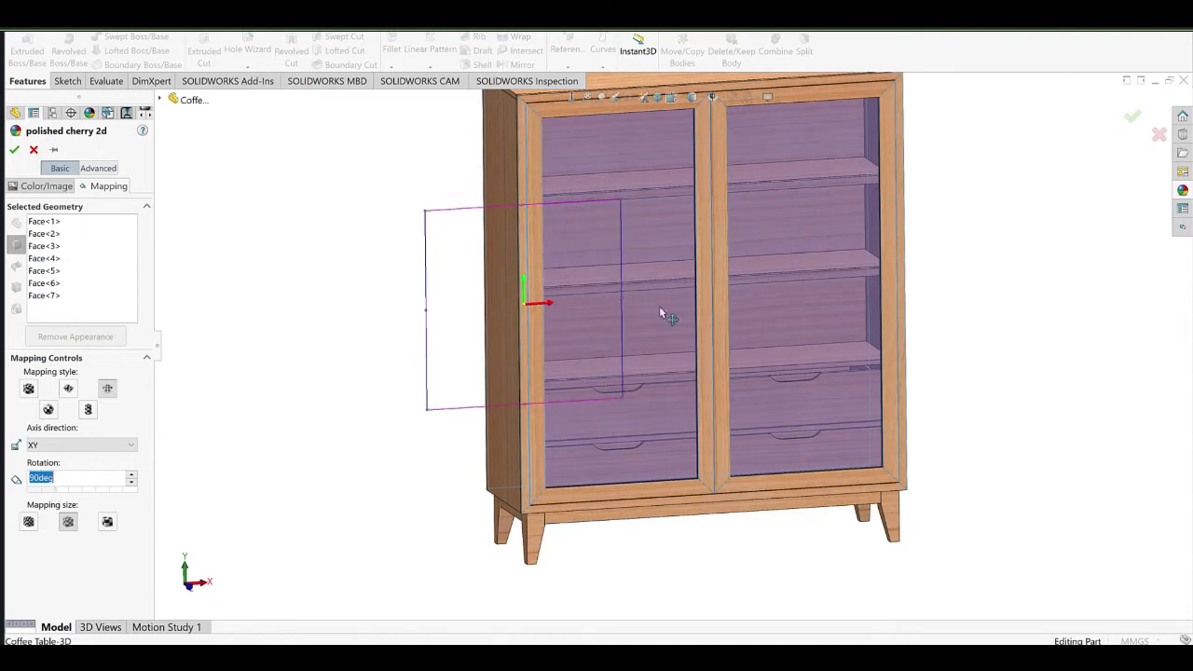
Shrink the cherry texture's mapping frame slightly and accept the appearance for the upright front faces.
scroll(710, 166, "down", 6)
scroll(666, 345, "up", 5)
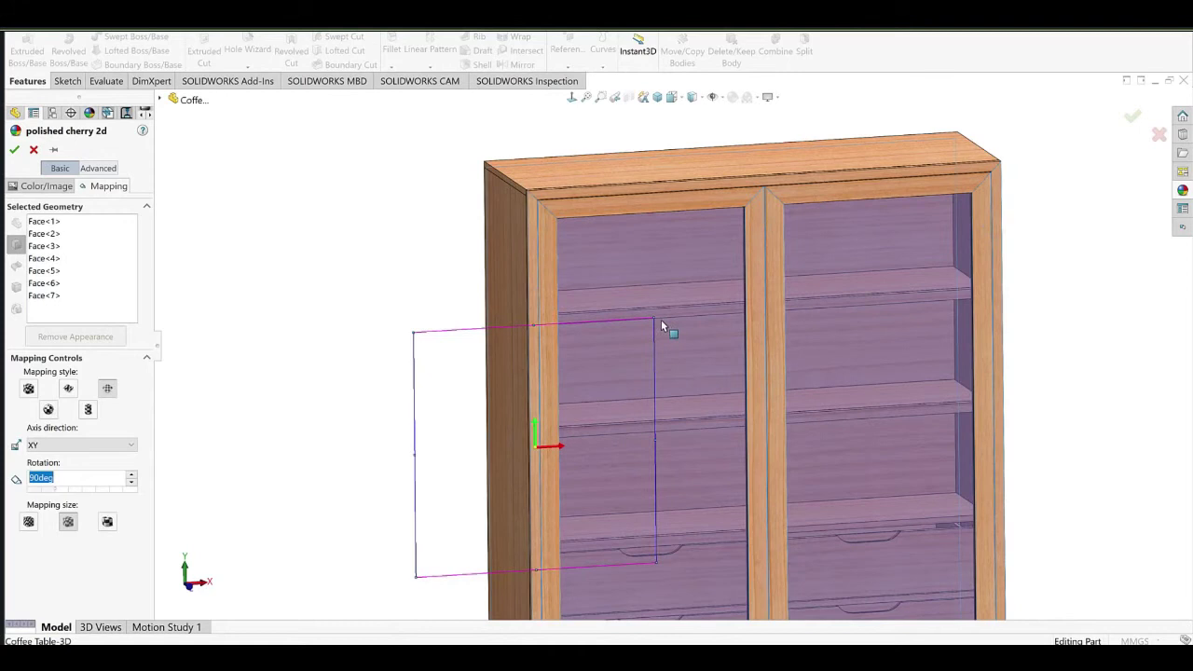
left_click_drag(655, 320, 607, 377)
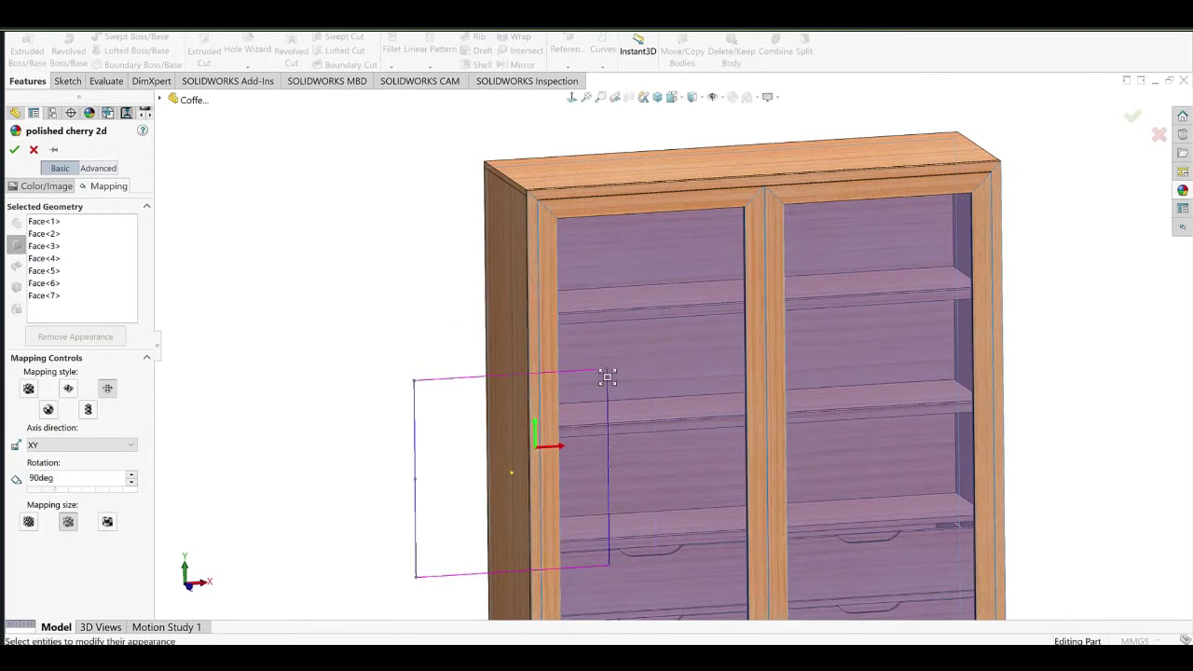
left_click(14, 150)
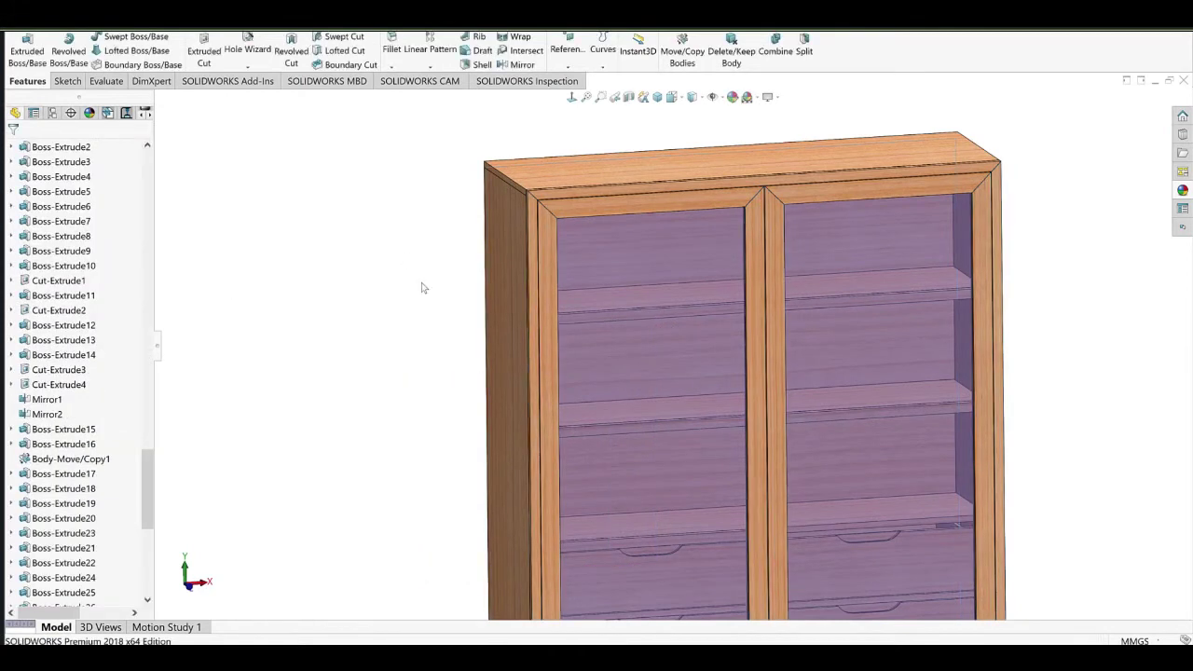
scroll(650, 197, "up", 5)
scroll(718, 382, "down", 5)
middle_click_drag(591, 345, 861, 326)
right_click(596, 289)
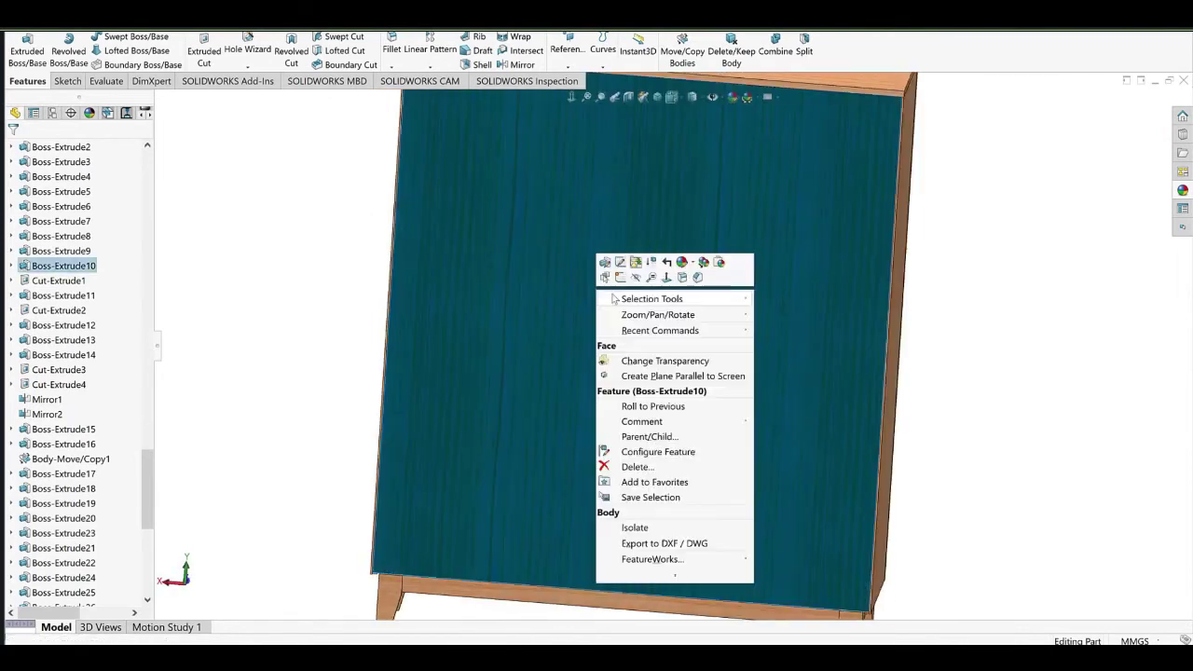
left_click(687, 262)
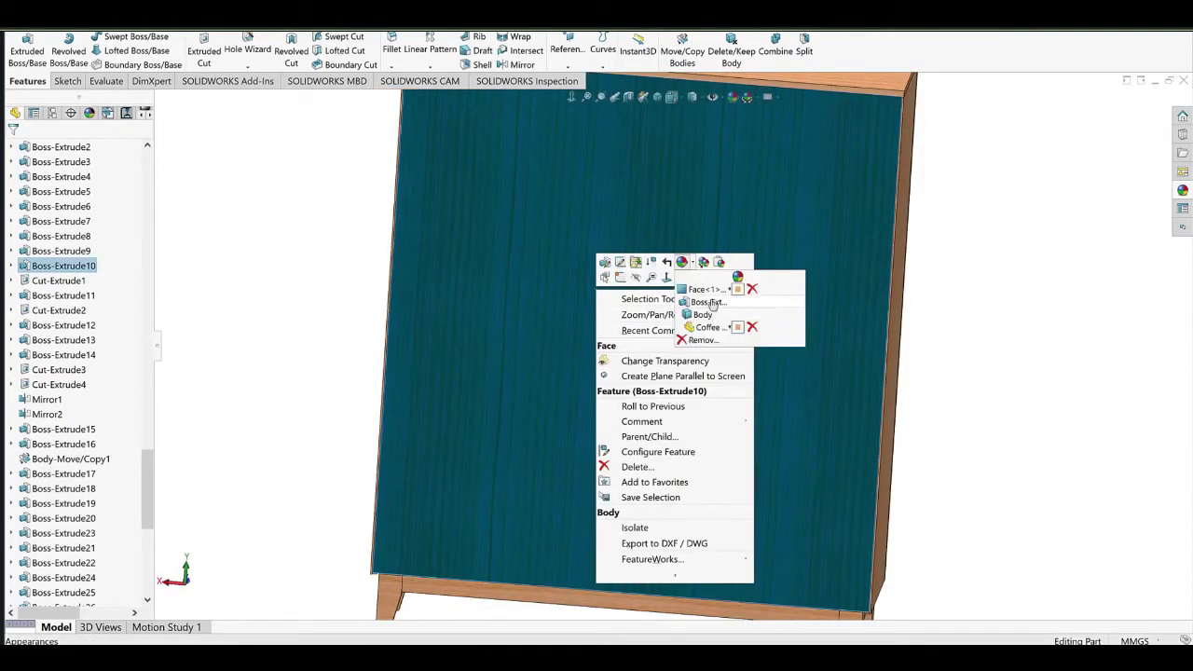
left_click(710, 291)
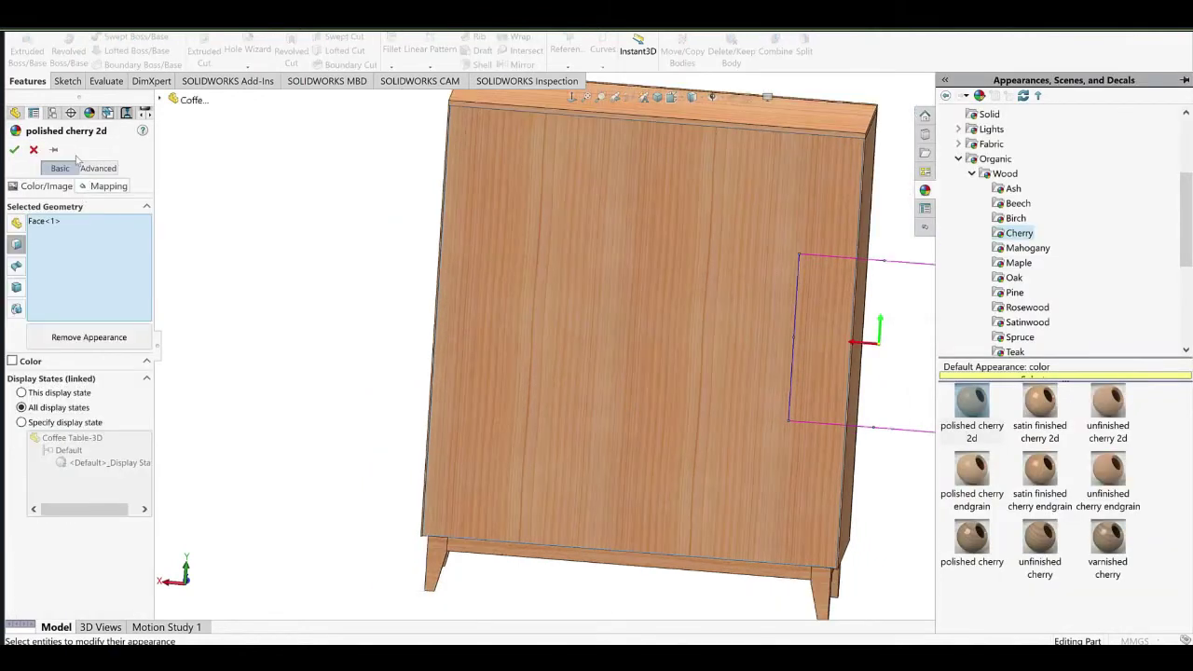
left_click(34, 151)
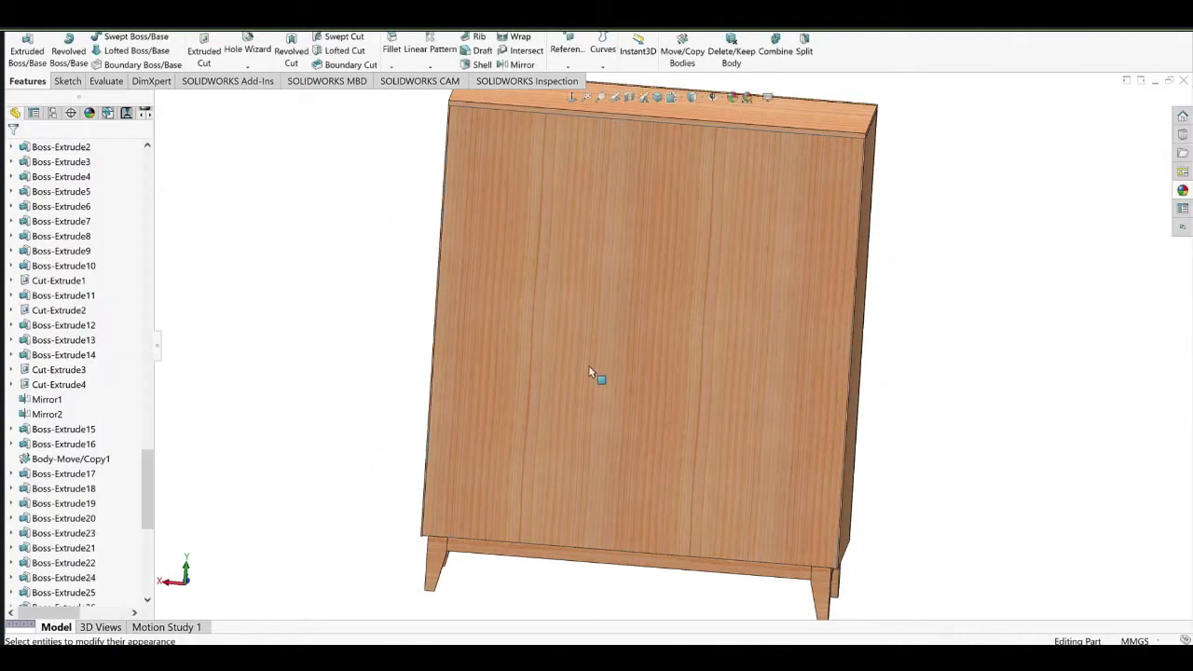
Remove the face-level cherry appearance from the large outer face of the cabinet's back panel.
right_click(604, 317)
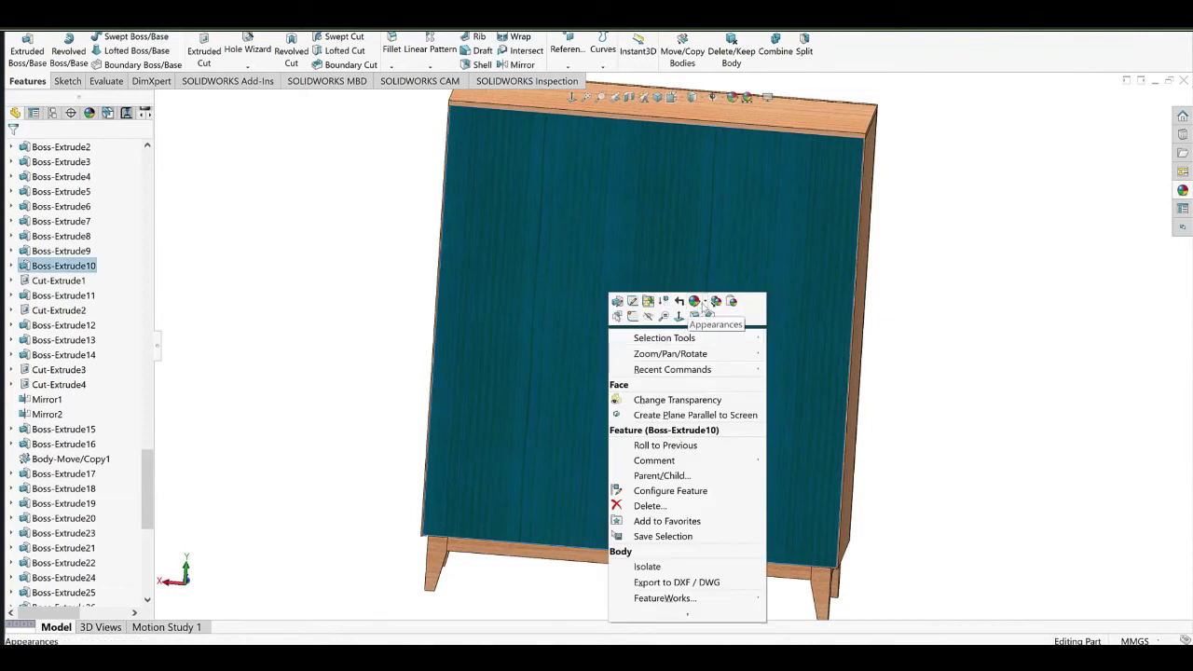
left_click(703, 305)
left_click(750, 338)
left_click(706, 305)
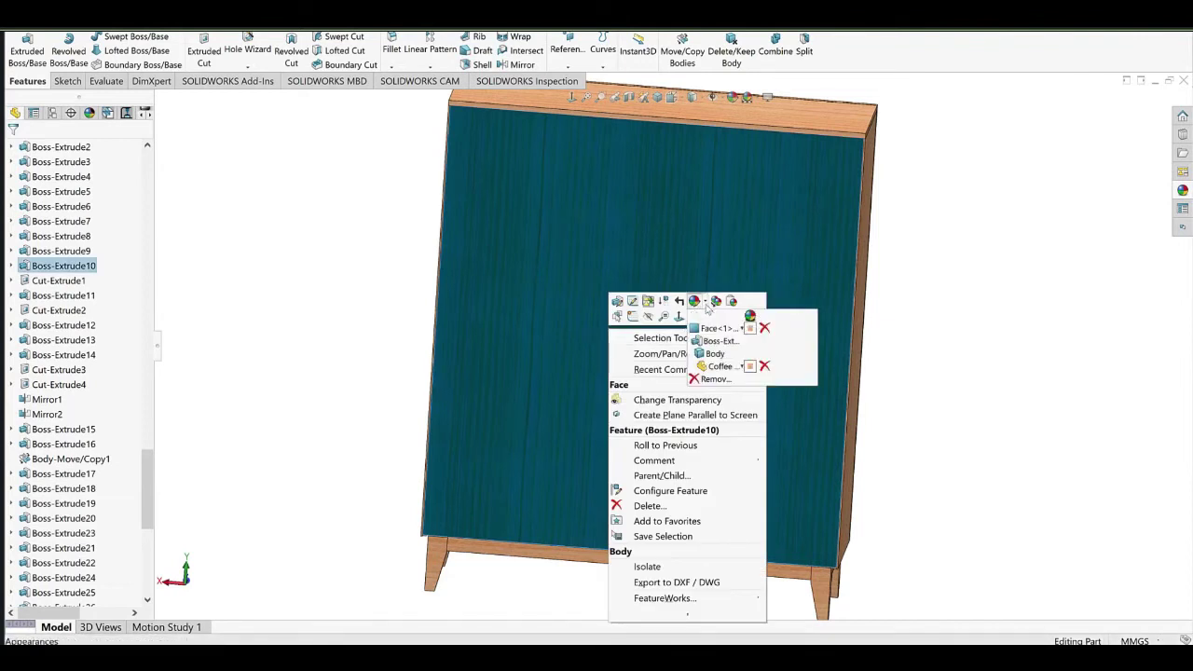
left_click(704, 303)
left_click(765, 331)
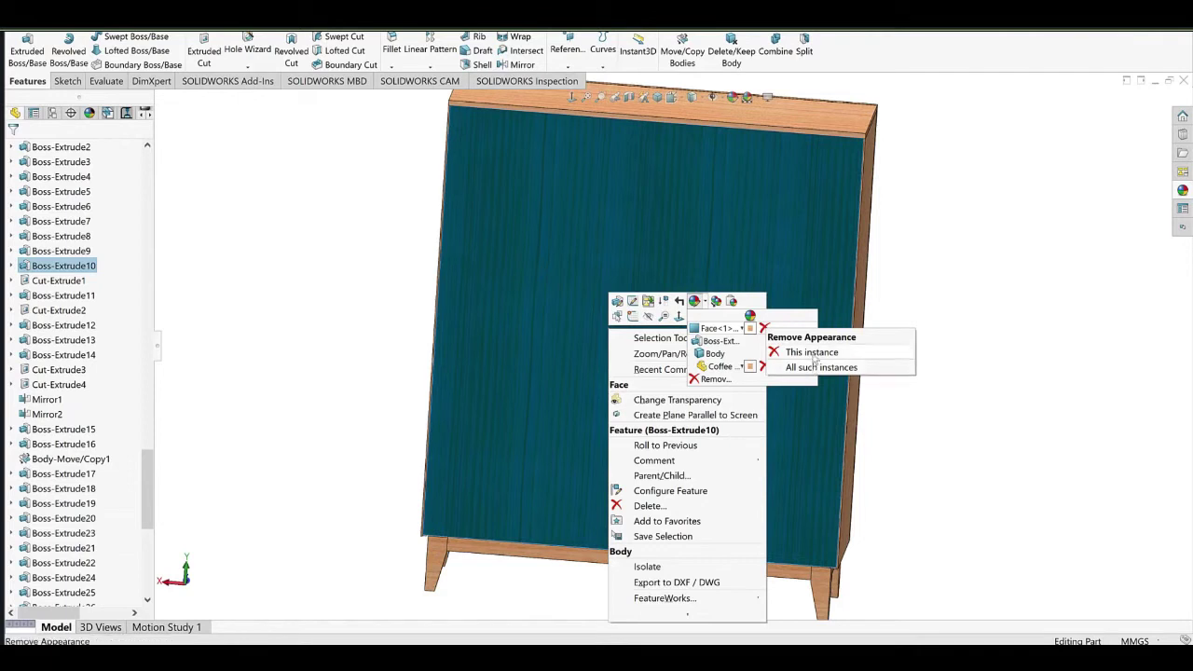
Remove the appearance from the cabinet's back panel face and apply polished cherry 2d to the panel's body.
left_click(812, 354)
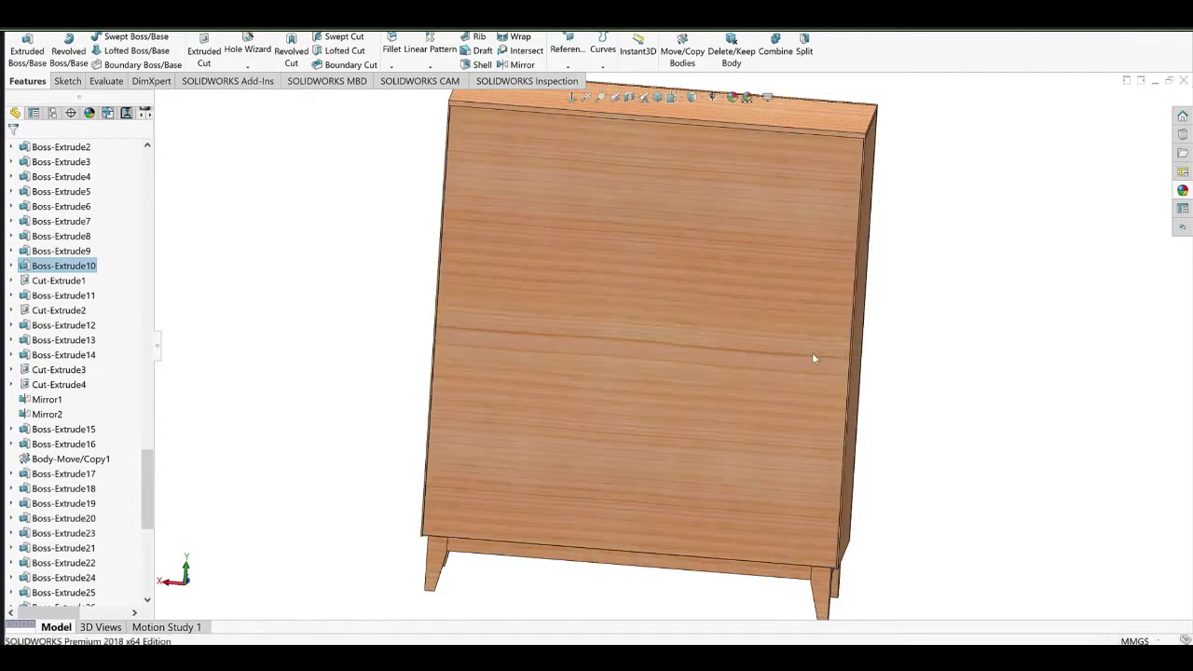
right_click(580, 239)
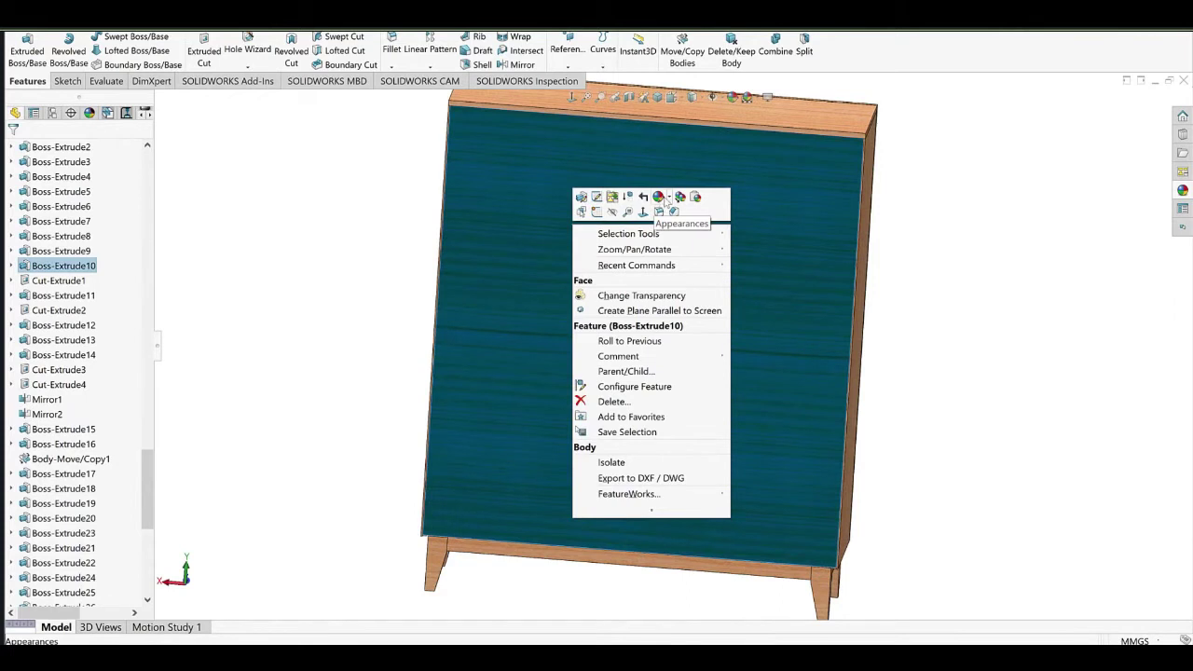
left_click(670, 198)
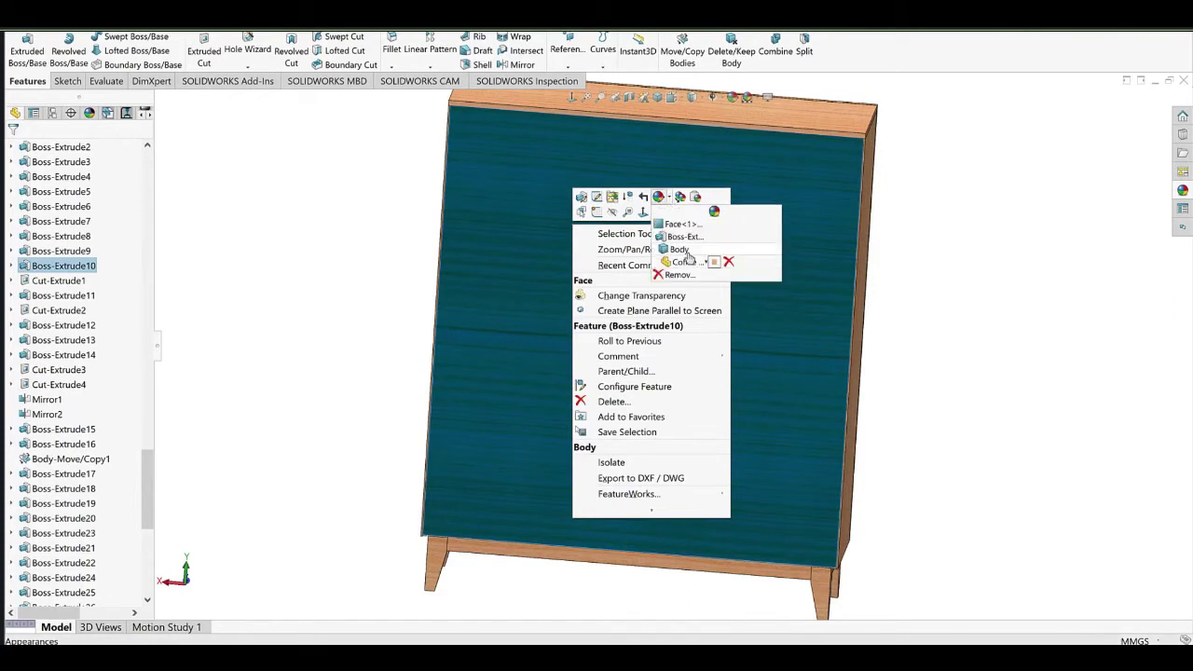
left_click(686, 251)
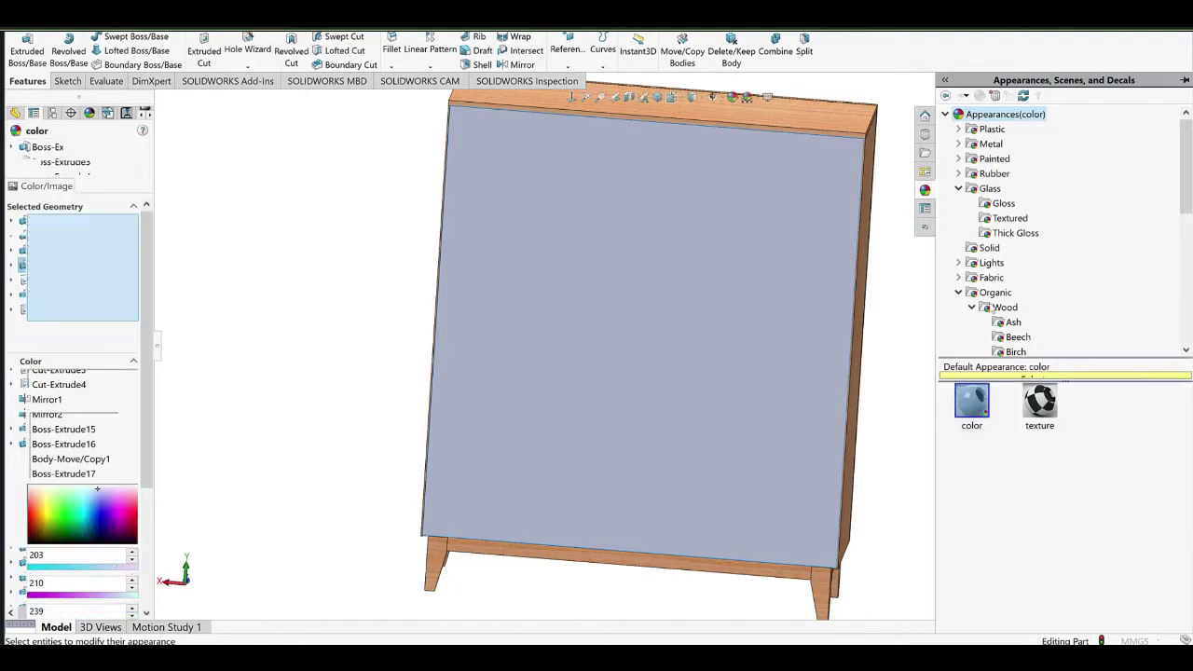
scroll(997, 308, "down", 2)
left_click(1019, 278)
left_click(971, 402)
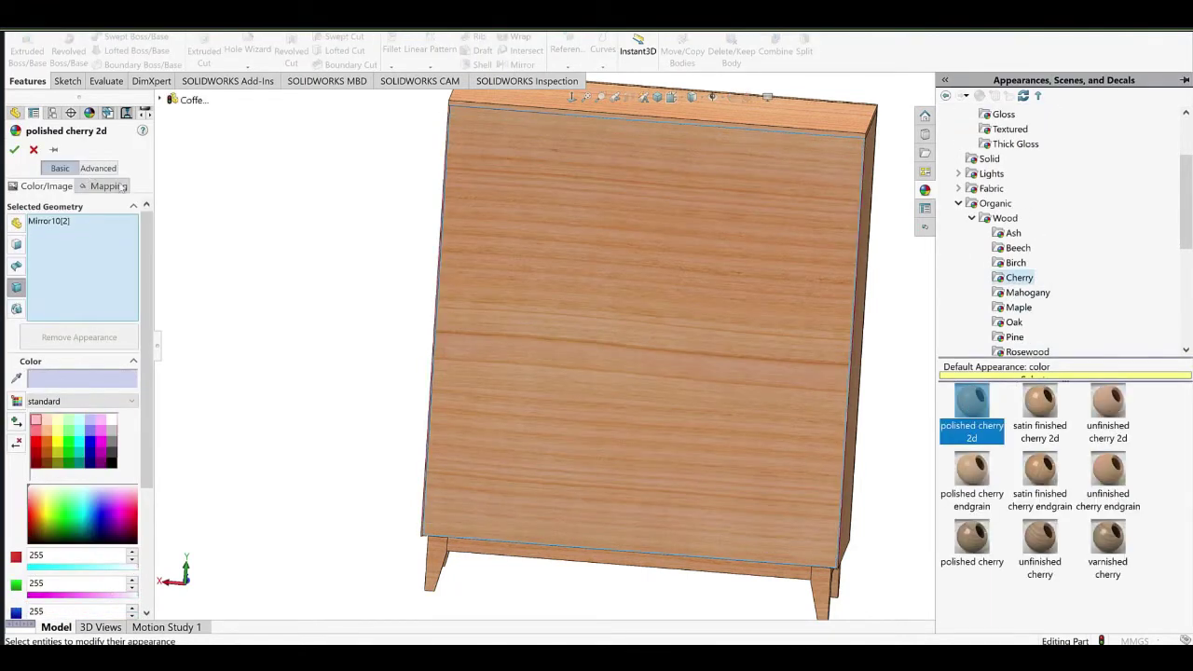
Set the back panel's cherry texture to projection mapping with the XY axis direction.
left_click(121, 187)
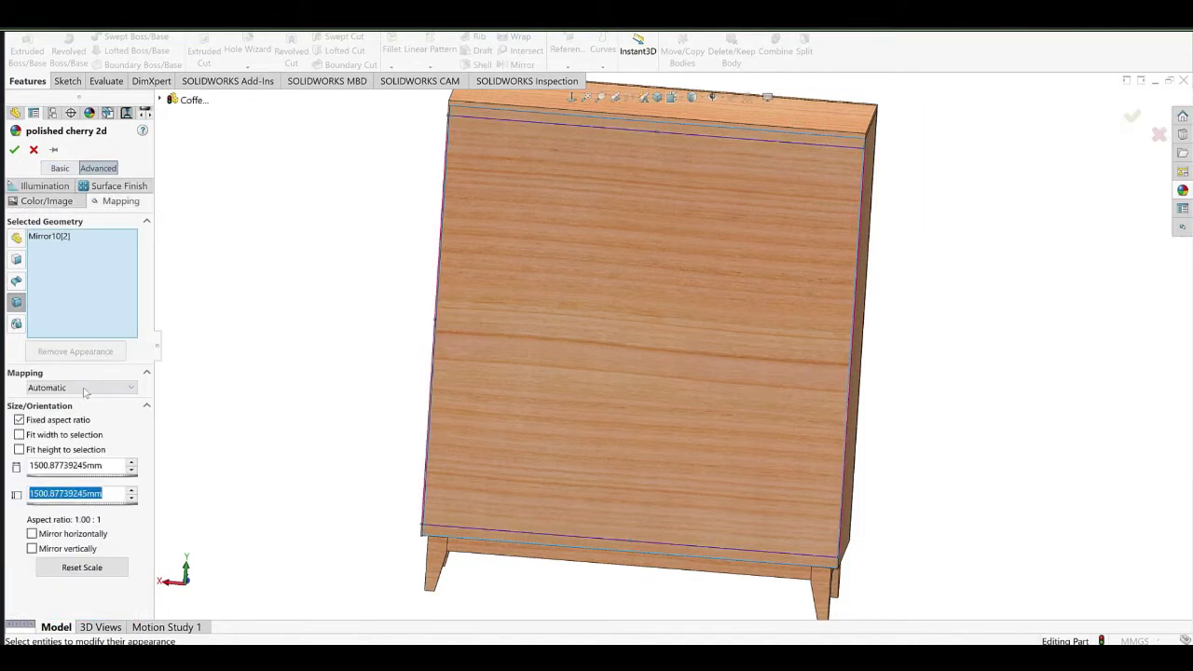
left_click(59, 169)
left_click(107, 388)
left_click(63, 502)
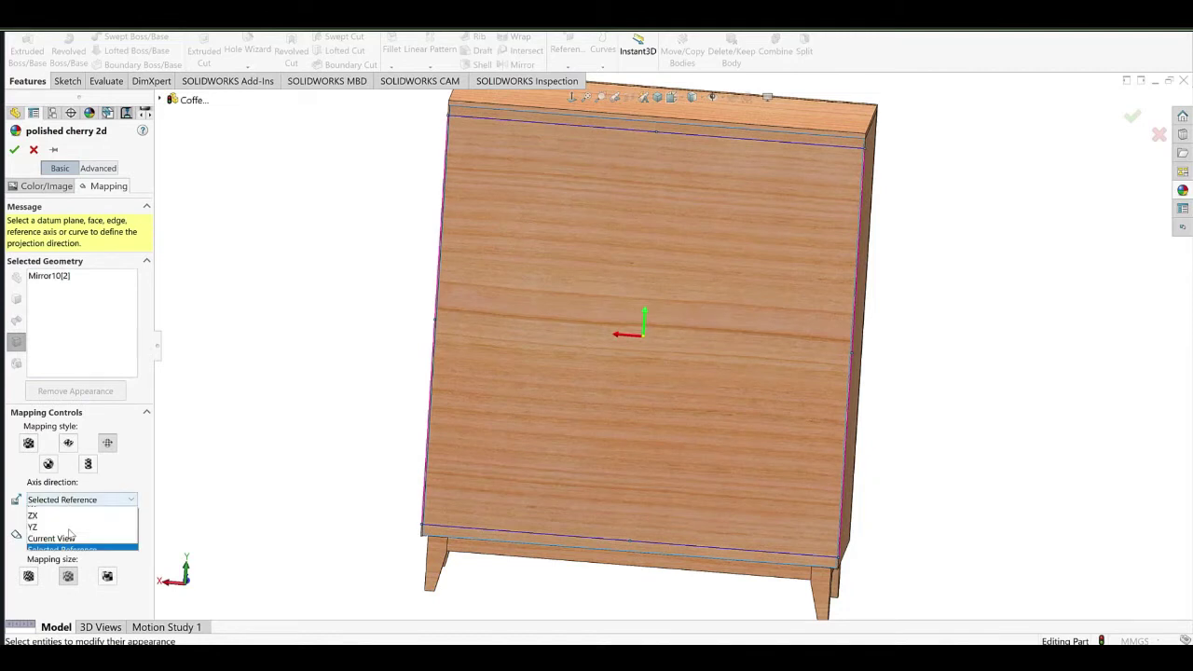
left_click(36, 516)
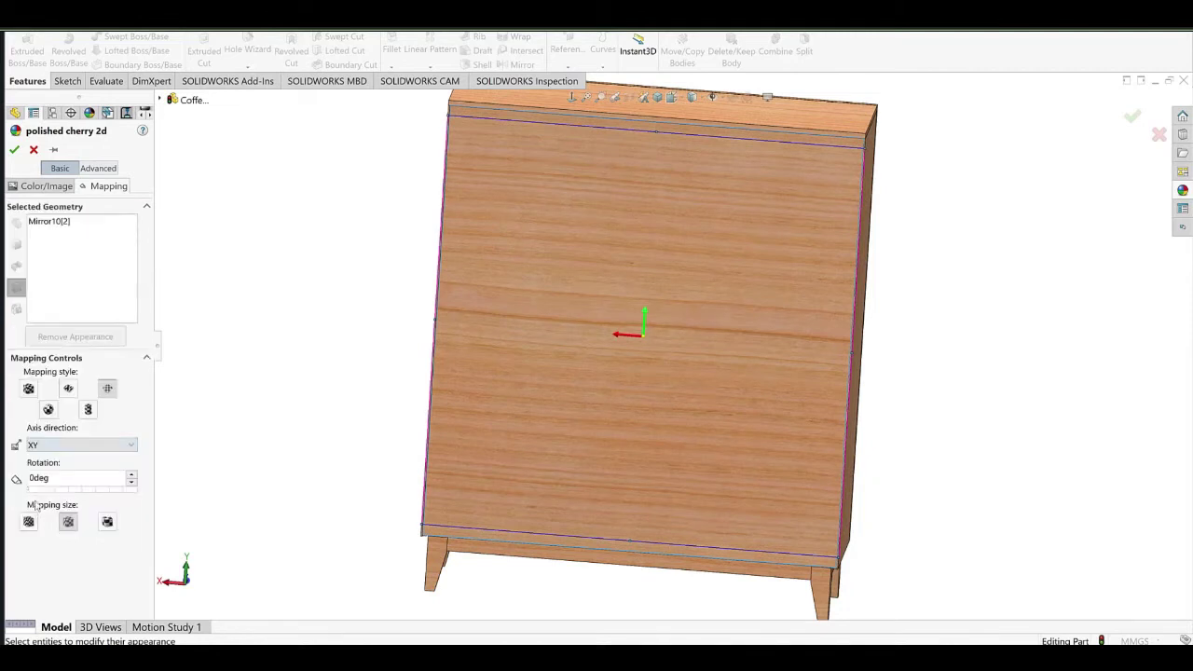
Rotate the back panel's wood texture to 90 degrees and accept the appearance.
left_click(52, 490)
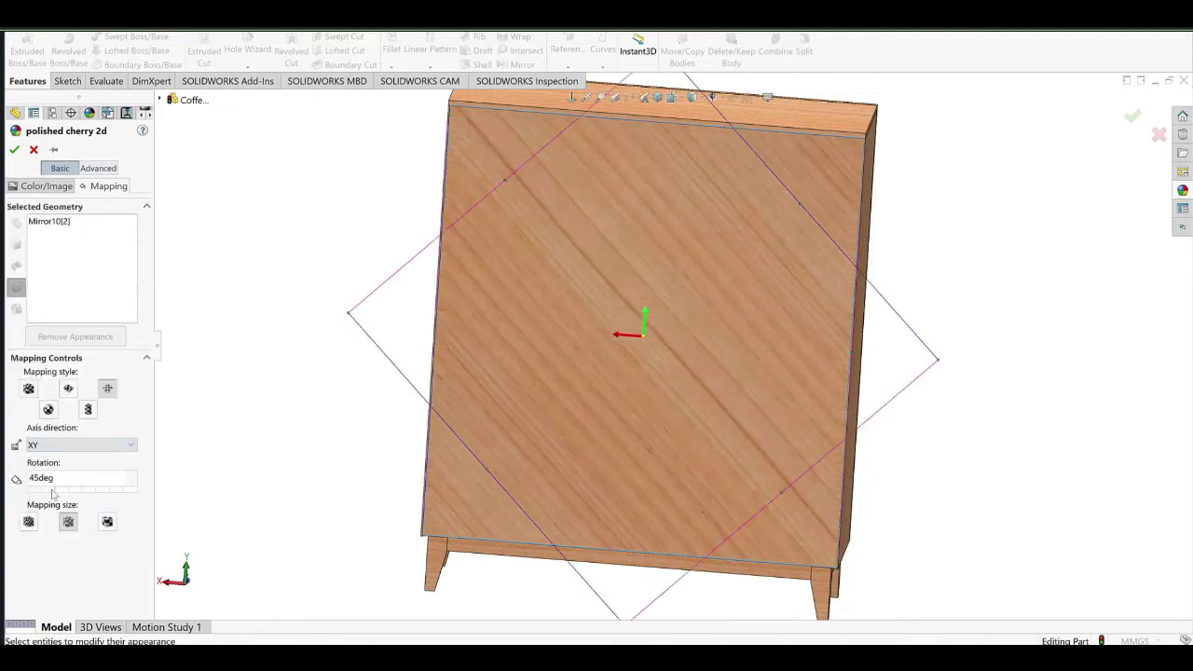
left_click(52, 491)
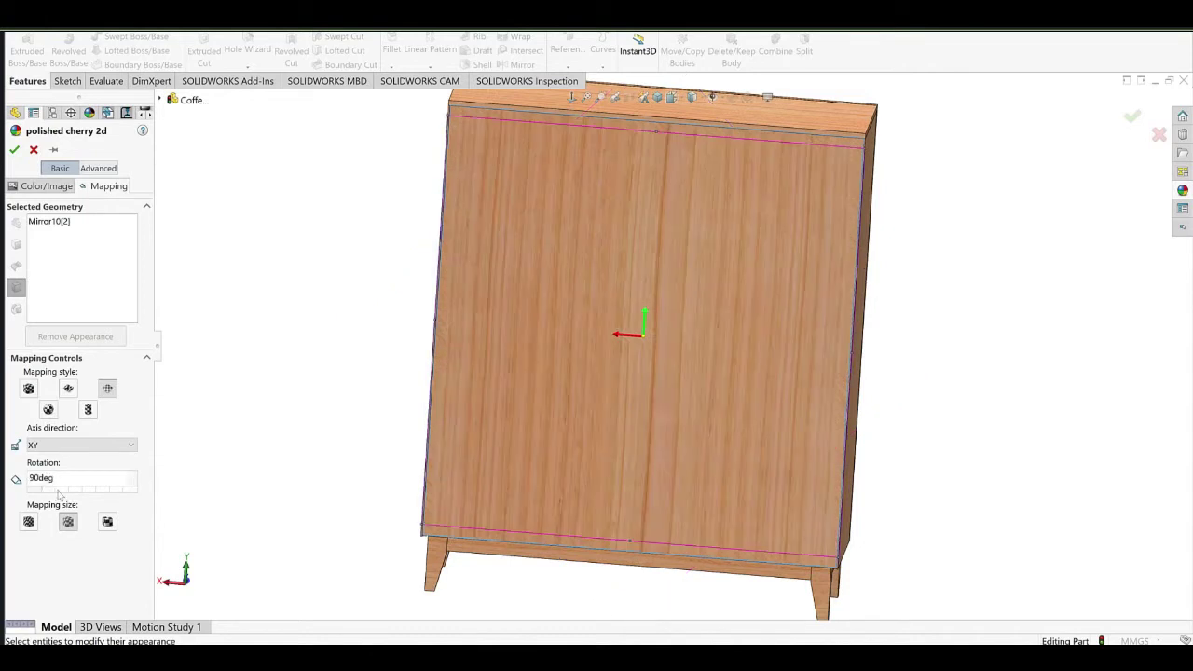
left_click(55, 490)
left_click(55, 490)
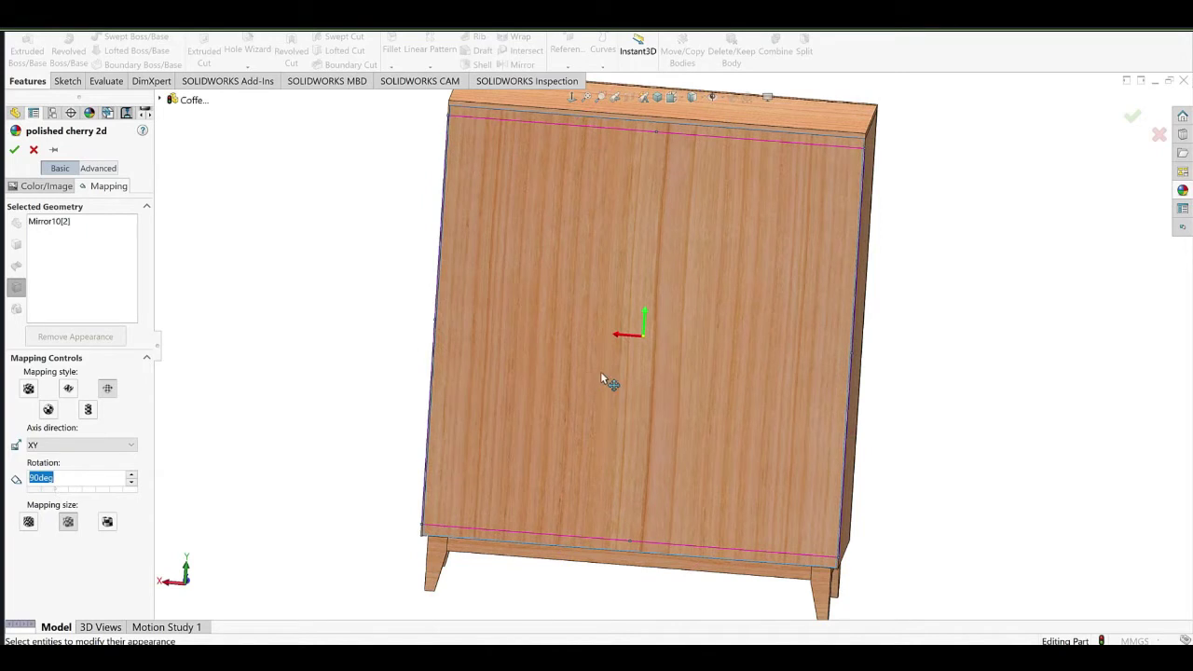
scroll(672, 344, "up", 2)
middle_click_drag(546, 293, 429, 361)
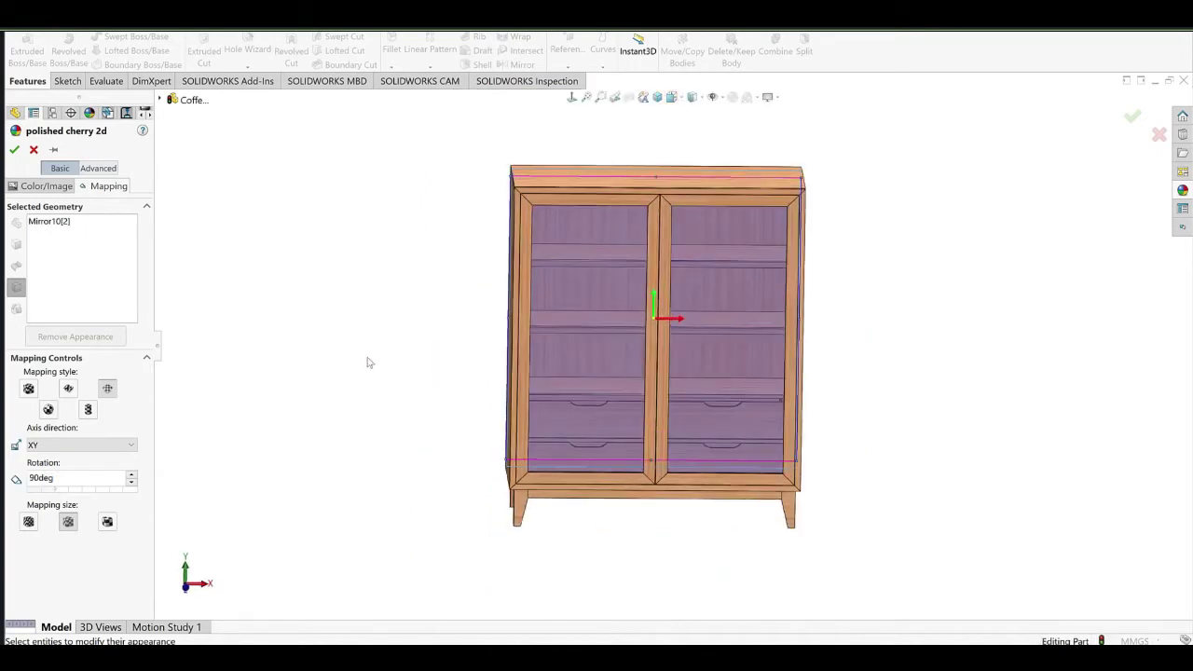
left_click(14, 150)
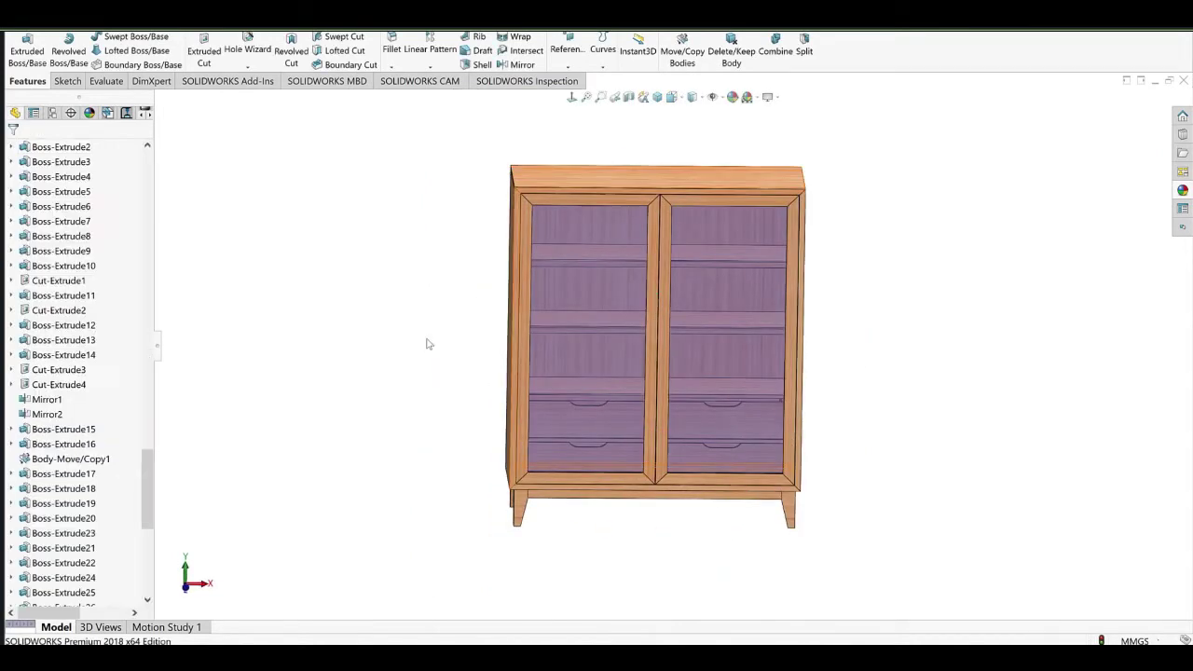
Apply the polished cherry 2d appearance to the body of the lower left side rail between the legs.
middle_click_drag(700, 417, 772, 415)
scroll(718, 424, "down", 3)
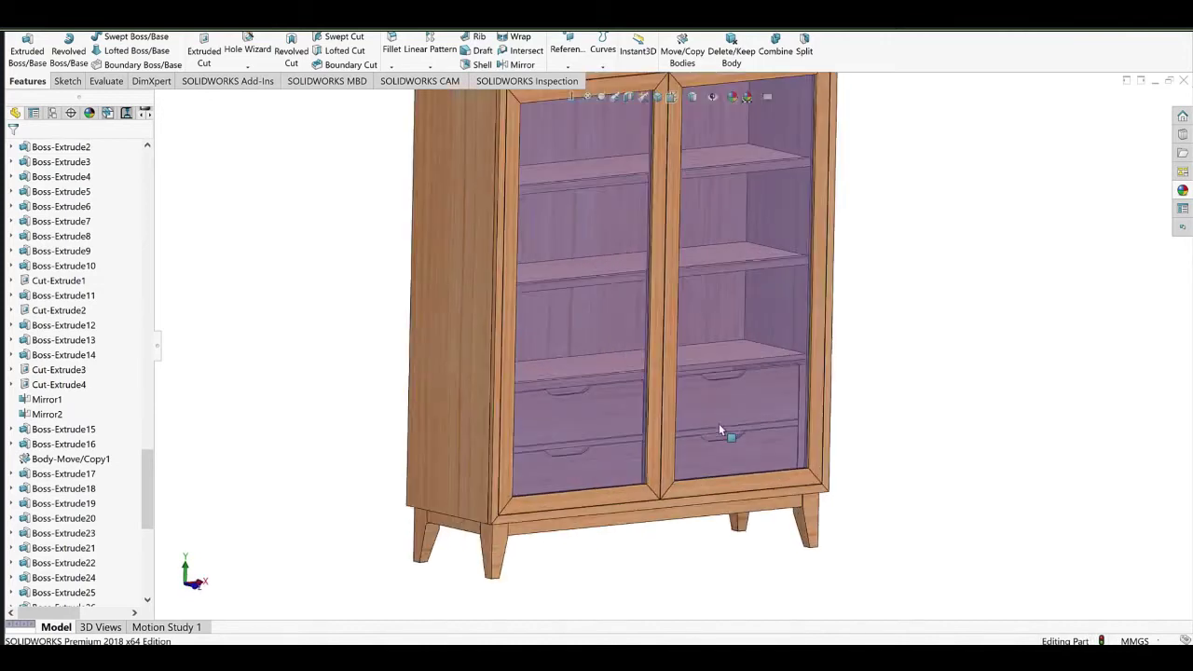
middle_click_drag(679, 407, 613, 471)
middle_click_drag(622, 430, 751, 429)
scroll(643, 464, "up", 3)
middle_click_drag(540, 366, 610, 365)
scroll(635, 437, "down", 4)
middle_click_drag(611, 442, 647, 402)
right_click(530, 413)
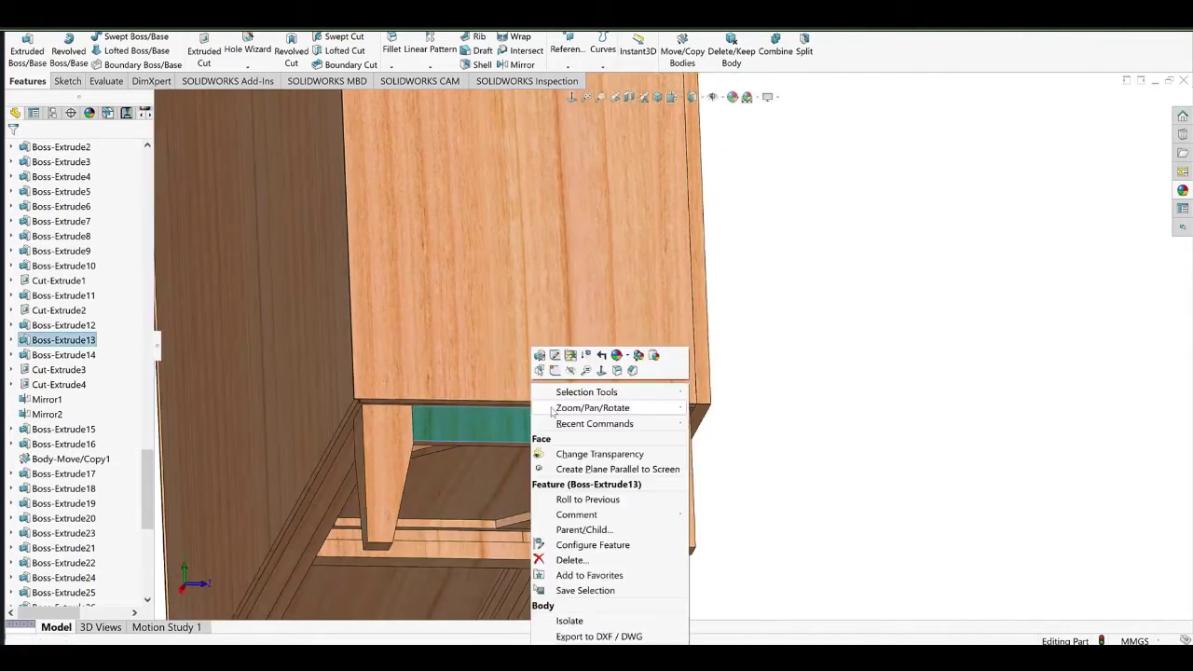
left_click(622, 357)
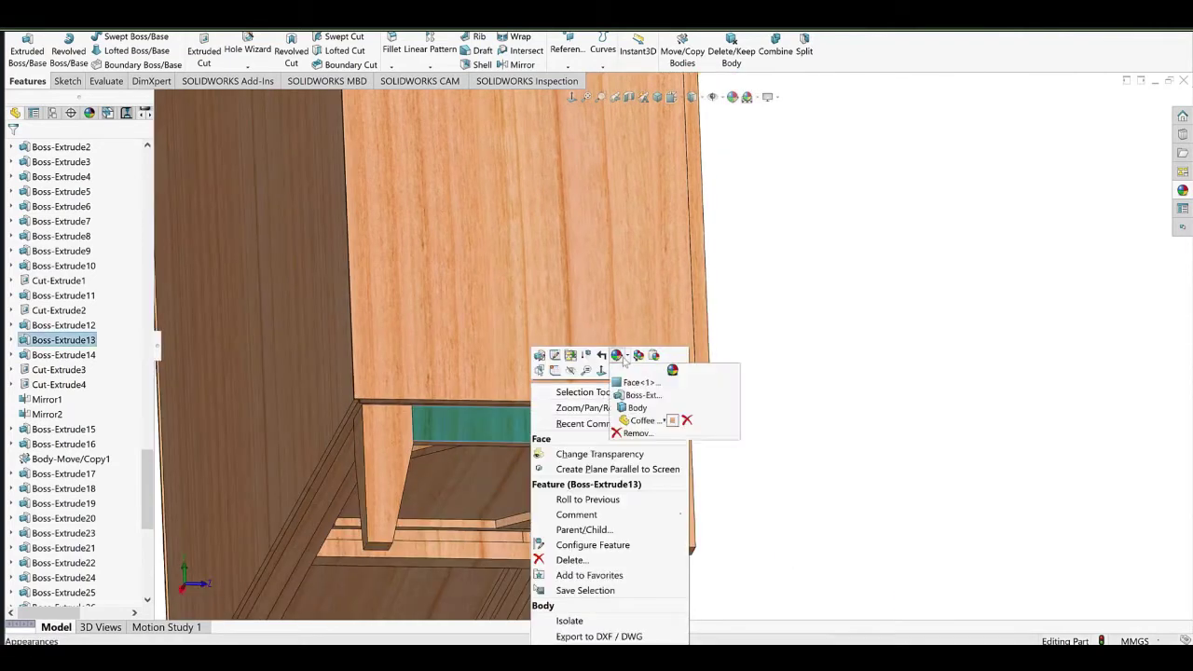
left_click(636, 408)
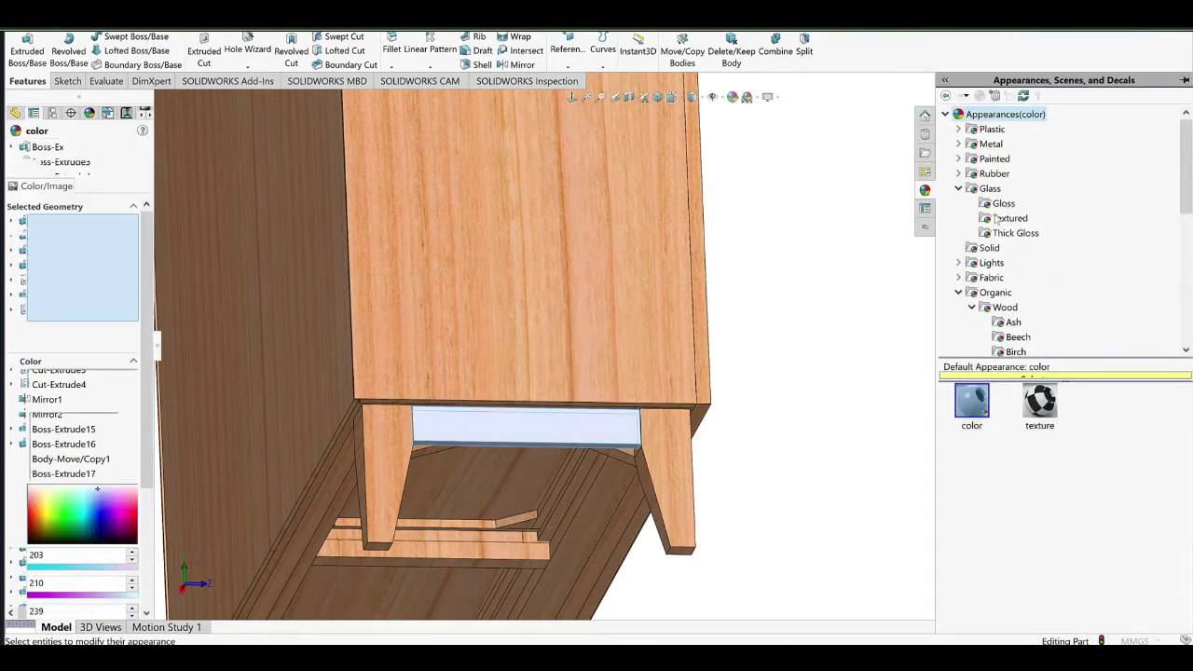
scroll(995, 219, "down", 7)
scroll(1040, 173, "up", 3)
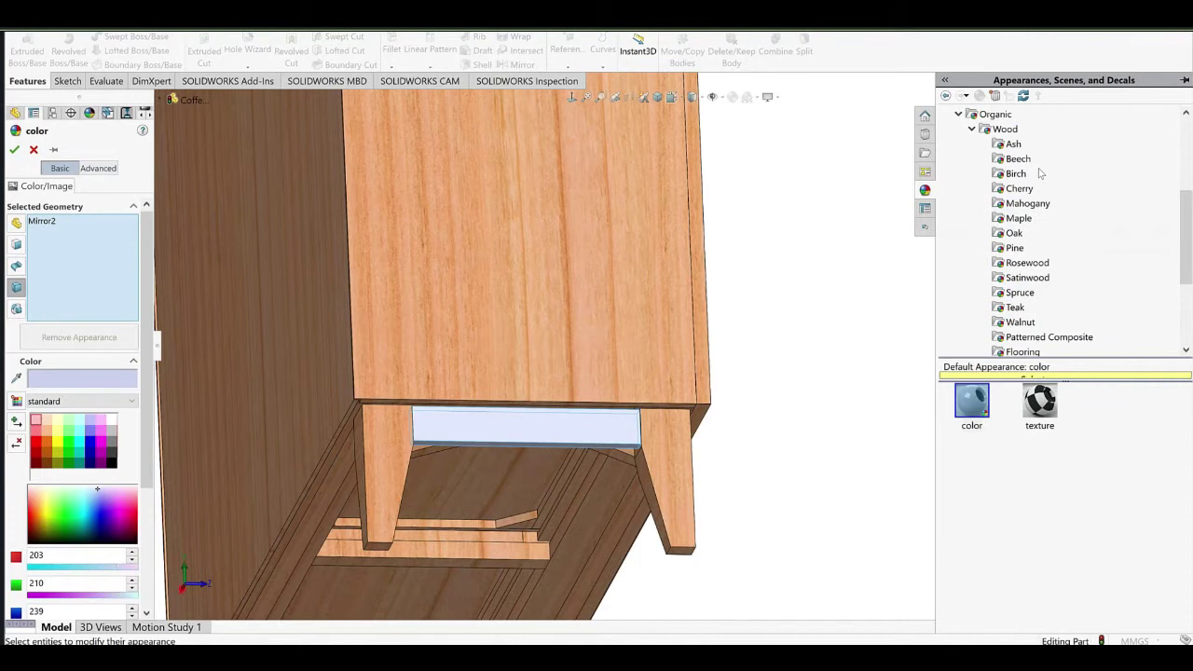
left_click(1018, 190)
left_click(974, 414)
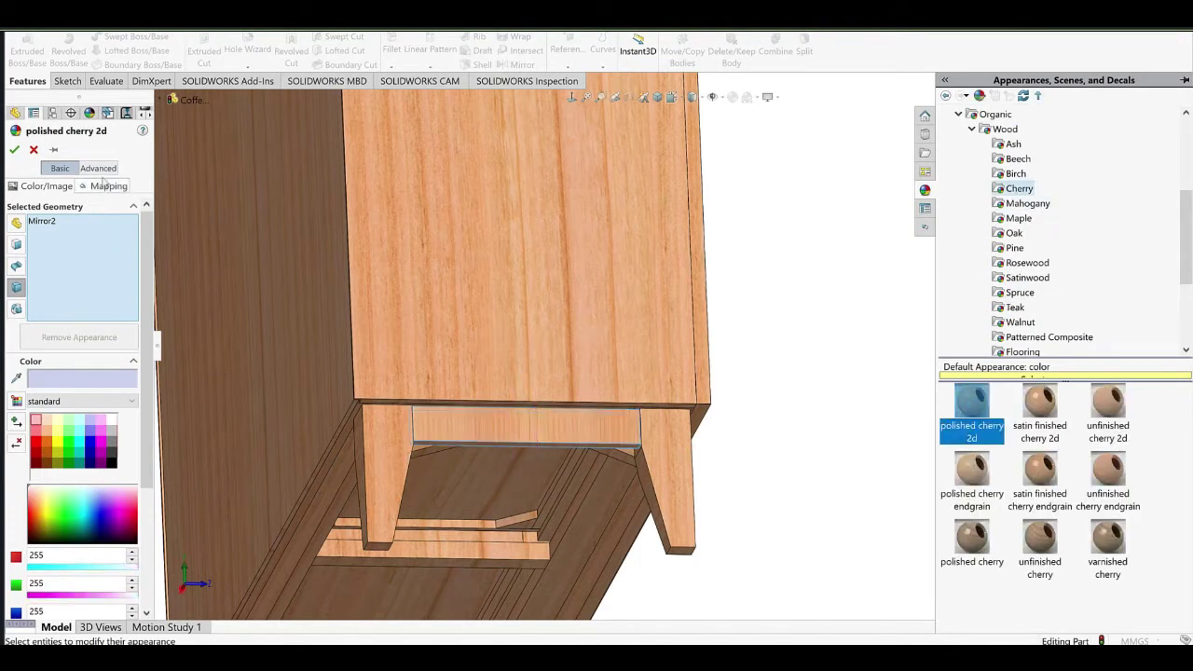
Set the left side rail's cherry texture to projection mapping with the YZ axis direction.
left_click(105, 187)
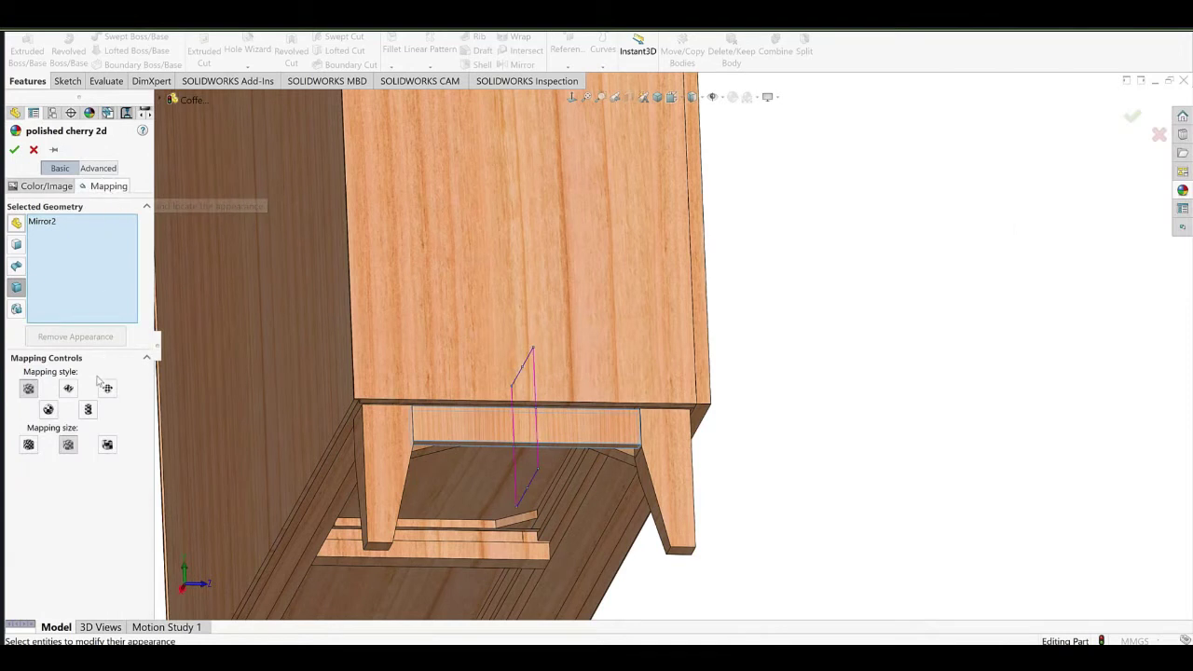
left_click(107, 389)
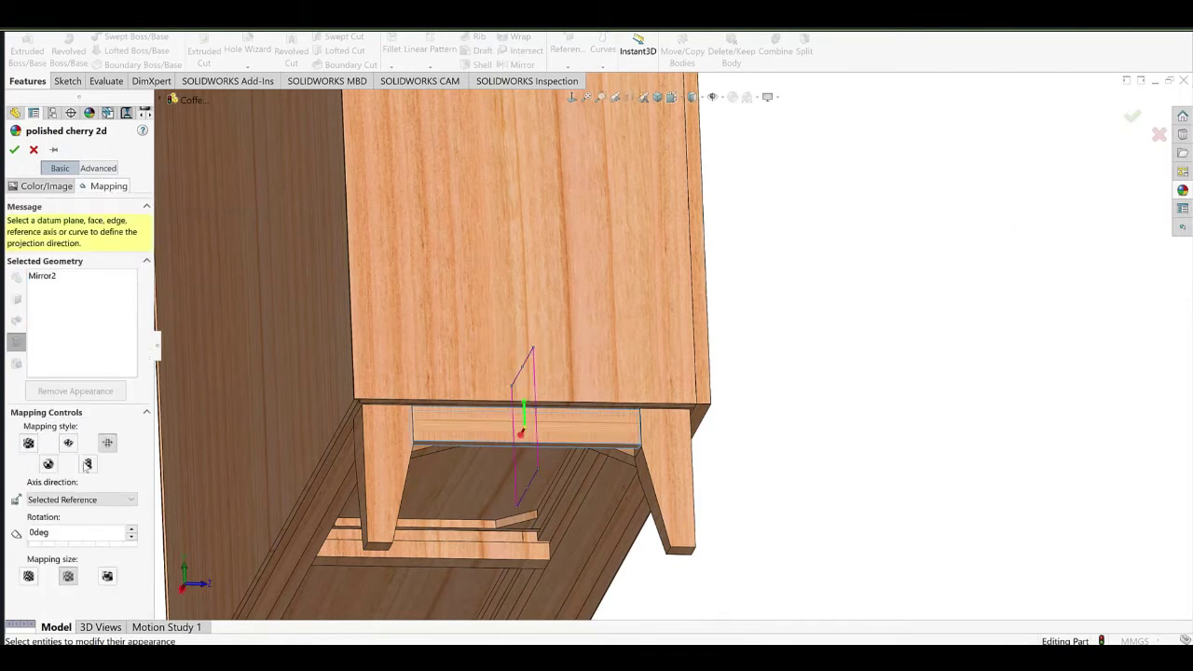
left_click(92, 500)
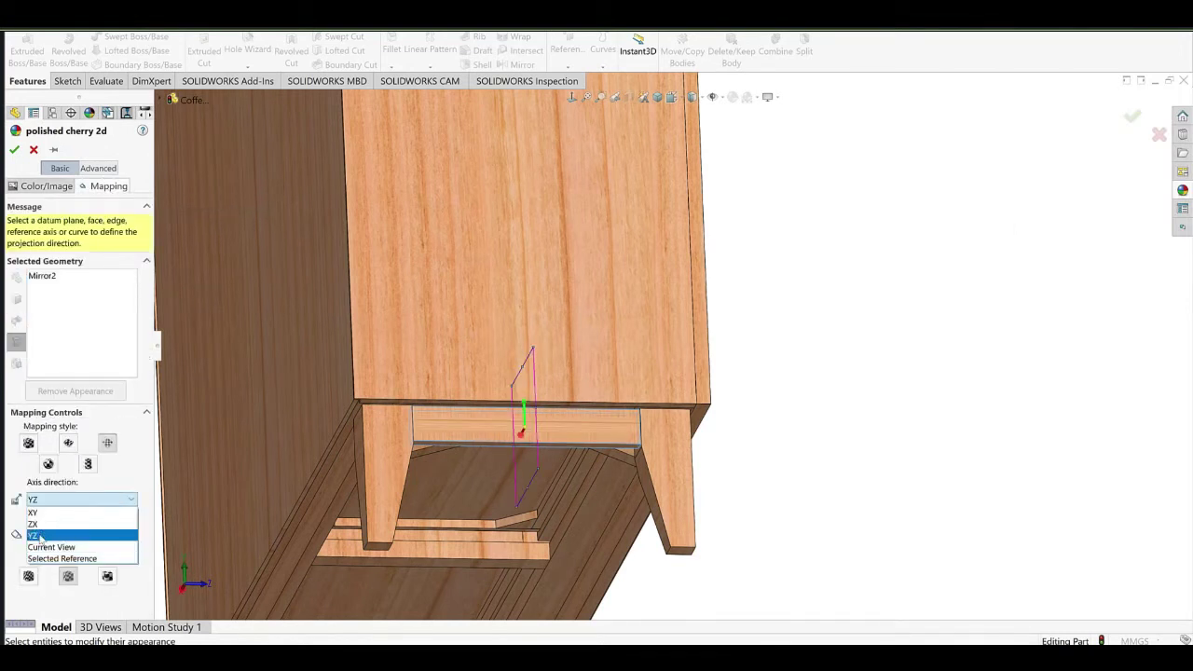
left_click(42, 536)
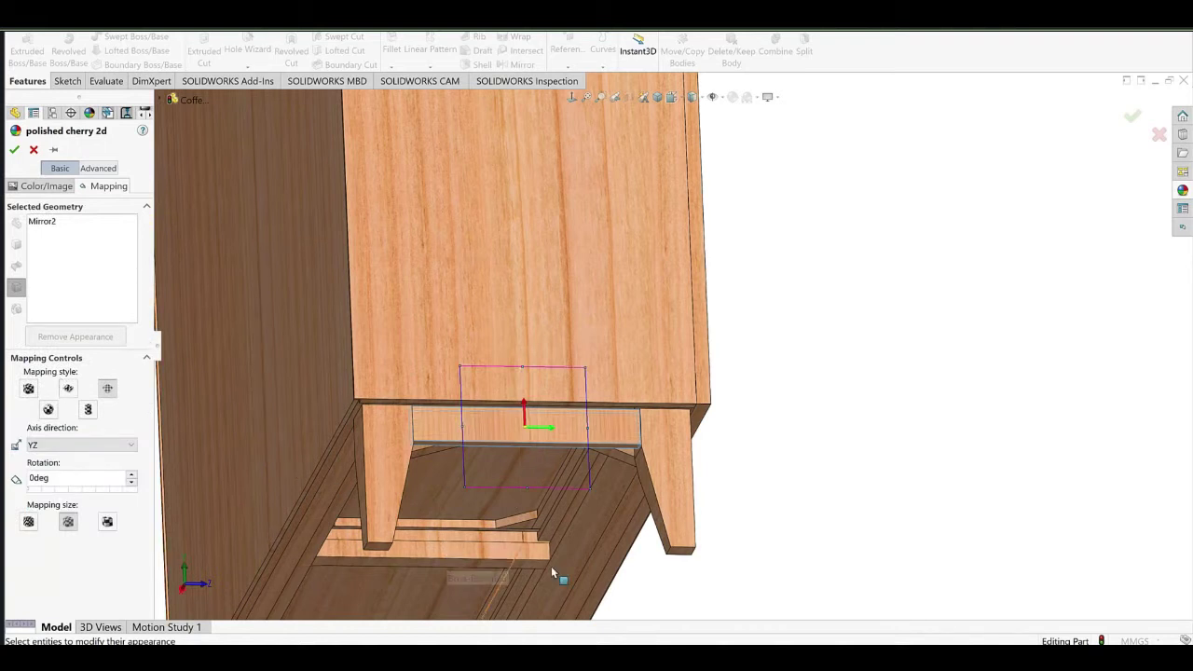
Rotate the left side rail's texture to 90 degrees so the grain runs along the rail, and accept the appearance.
scroll(551, 567, "up", 5)
scroll(557, 559, "down", 3)
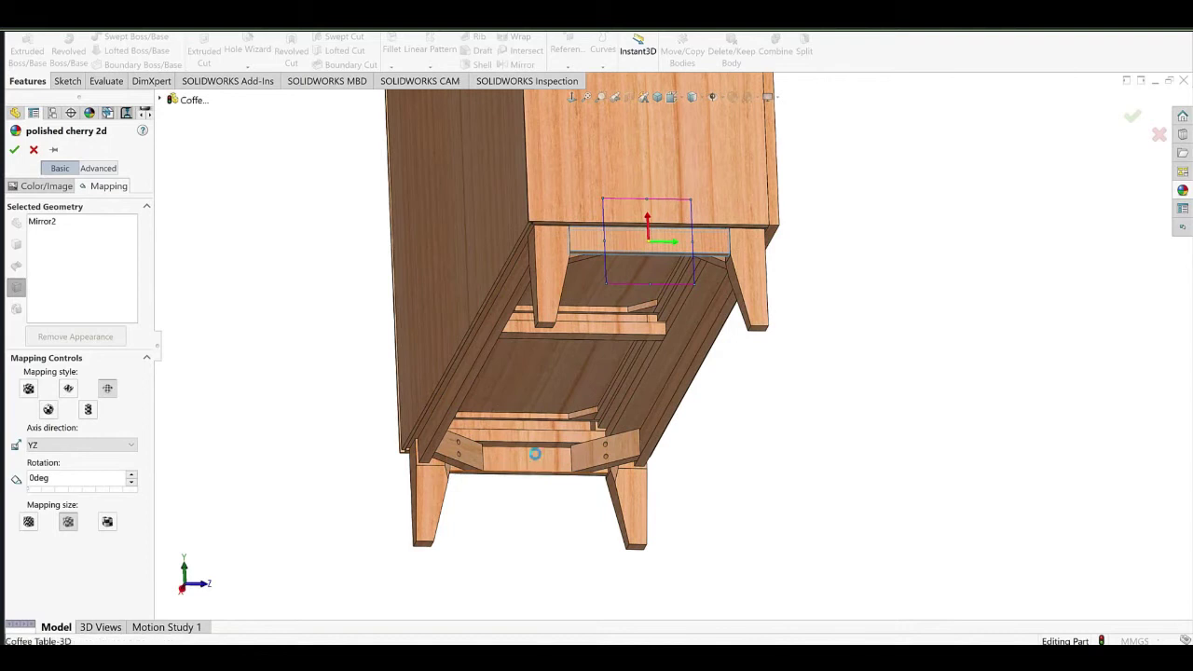
scroll(651, 333, "up", 1)
middle_click_drag(724, 259, 512, 317)
middle_click_drag(790, 314, 402, 427, "ctrl")
middle_click_drag(846, 343, 988, 346)
scroll(378, 351, "down", 6)
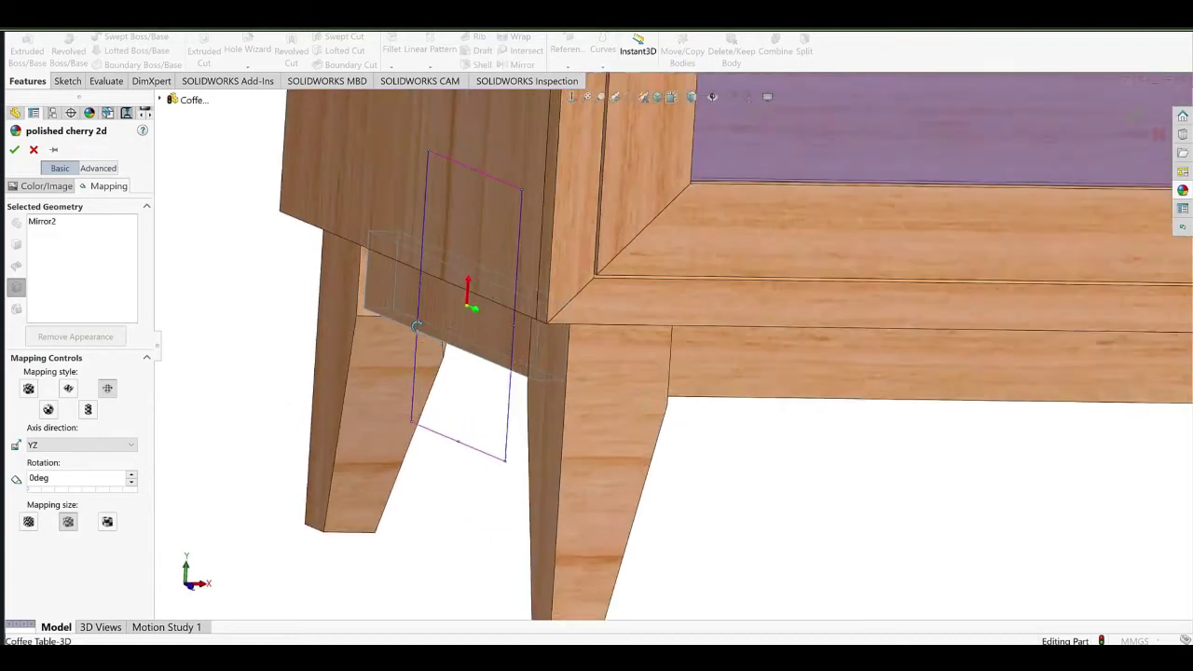
middle_click_drag(382, 358, 450, 359)
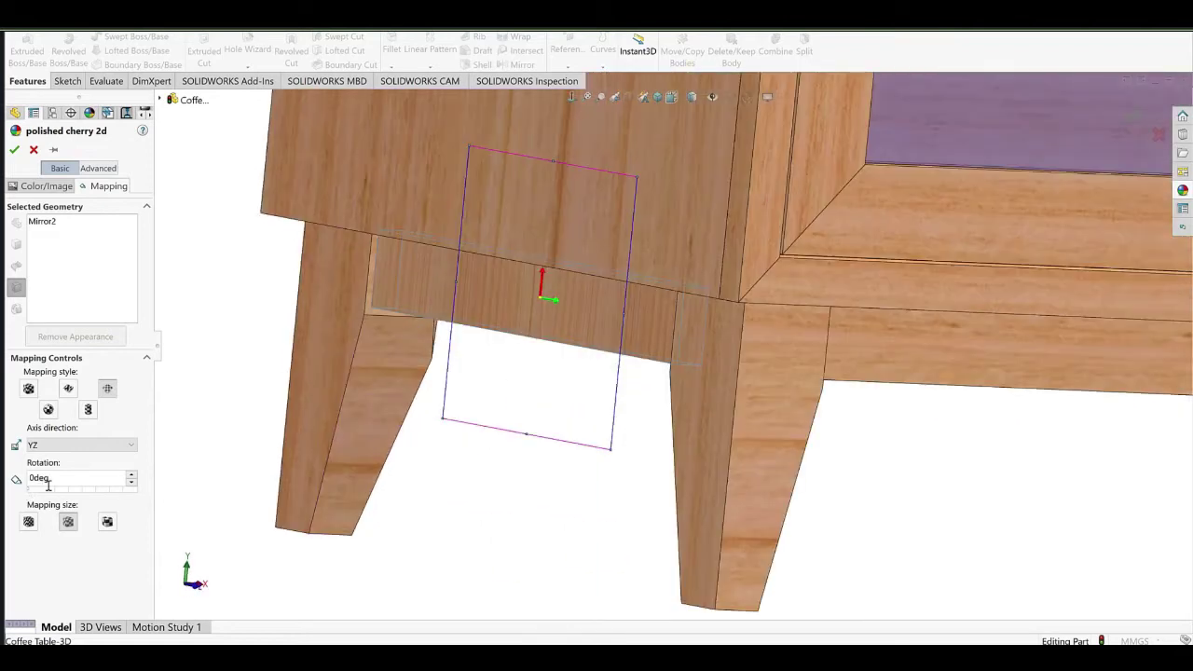
left_click(54, 490)
left_click(53, 490)
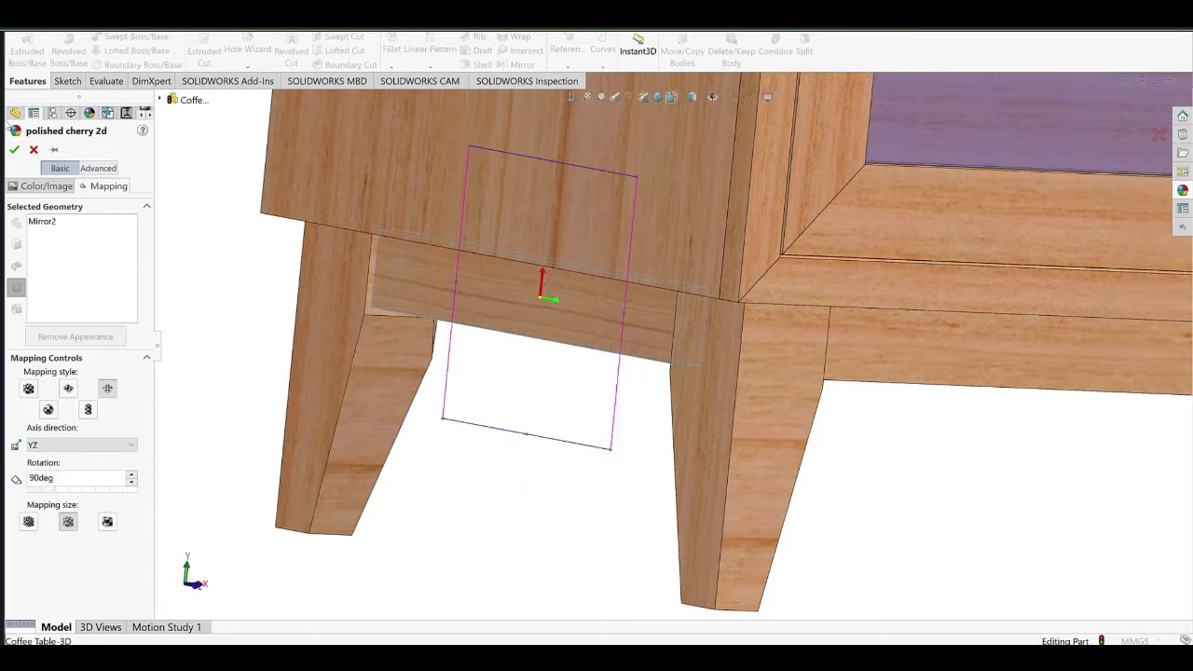
left_click(15, 150)
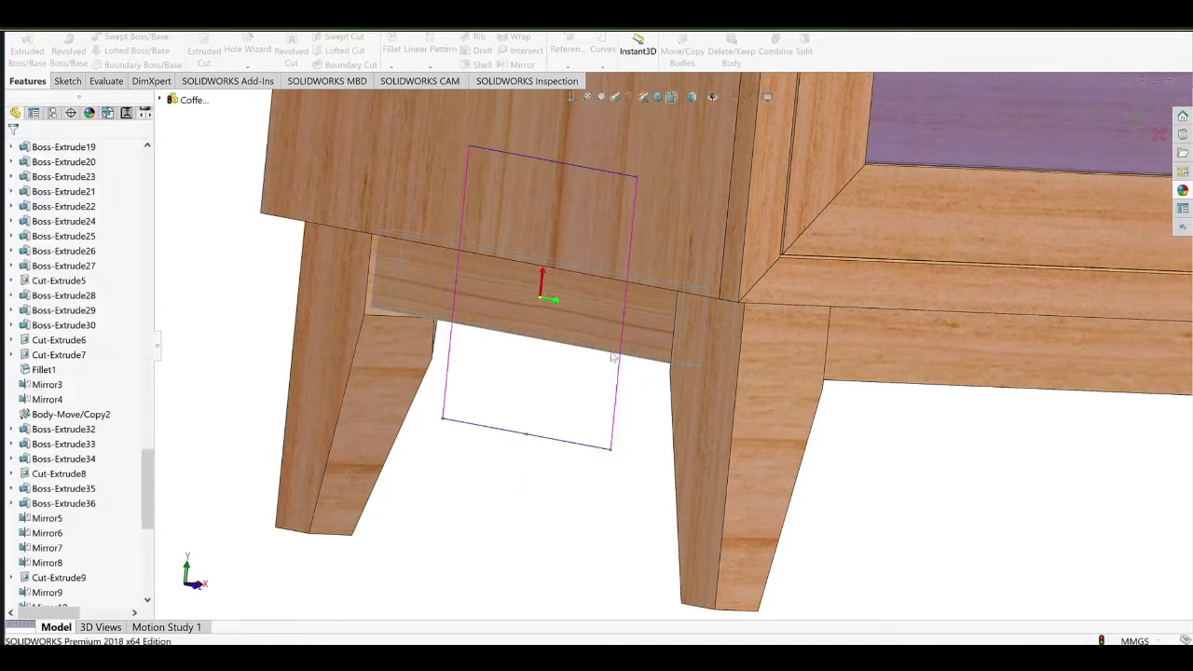
Apply the polished cherry 2d appearance to the front face of the front left leg.
right_click(785, 368)
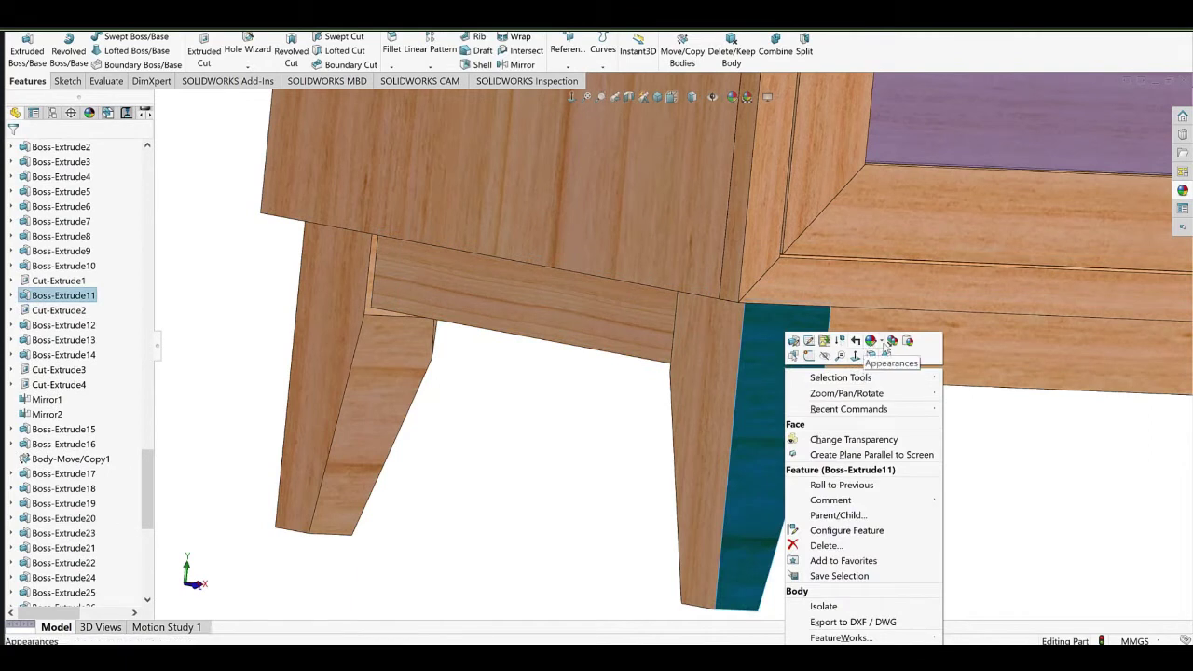
left_click(883, 345)
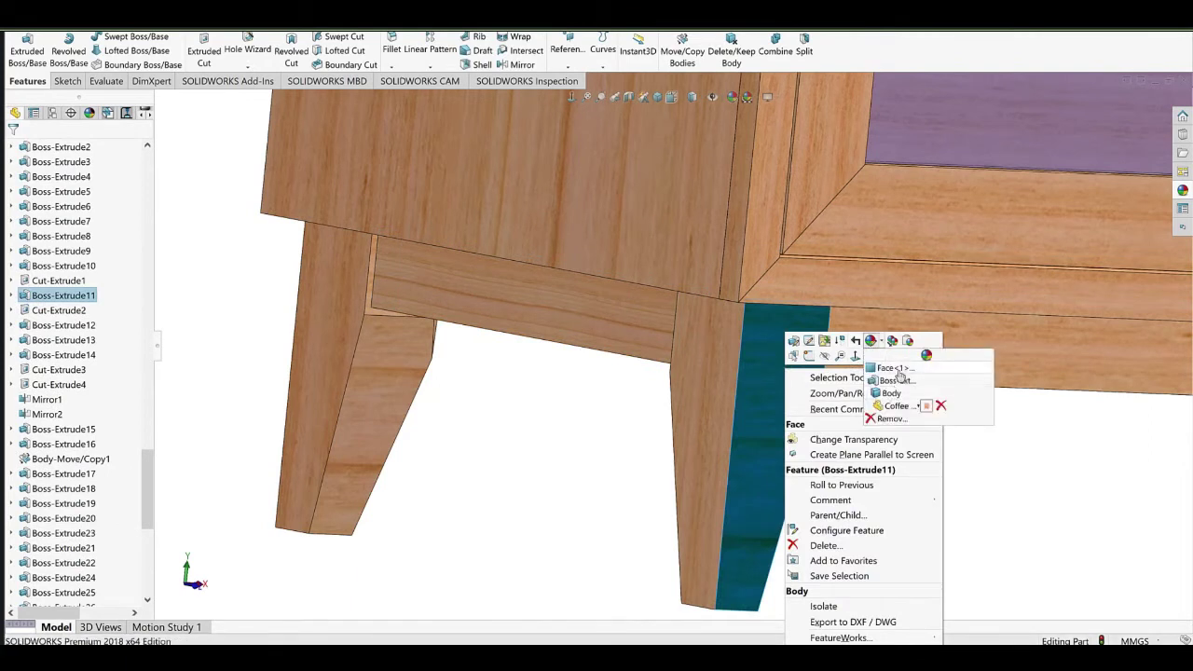
left_click(898, 379)
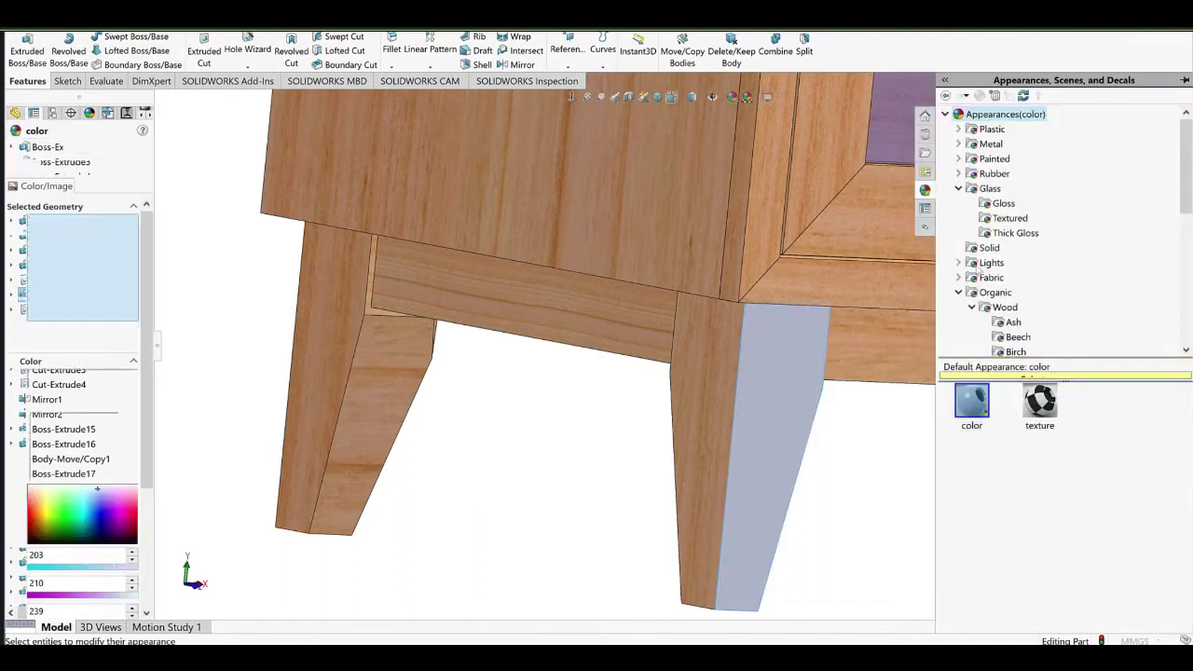
scroll(1033, 264, "down", 2)
left_click(1012, 281)
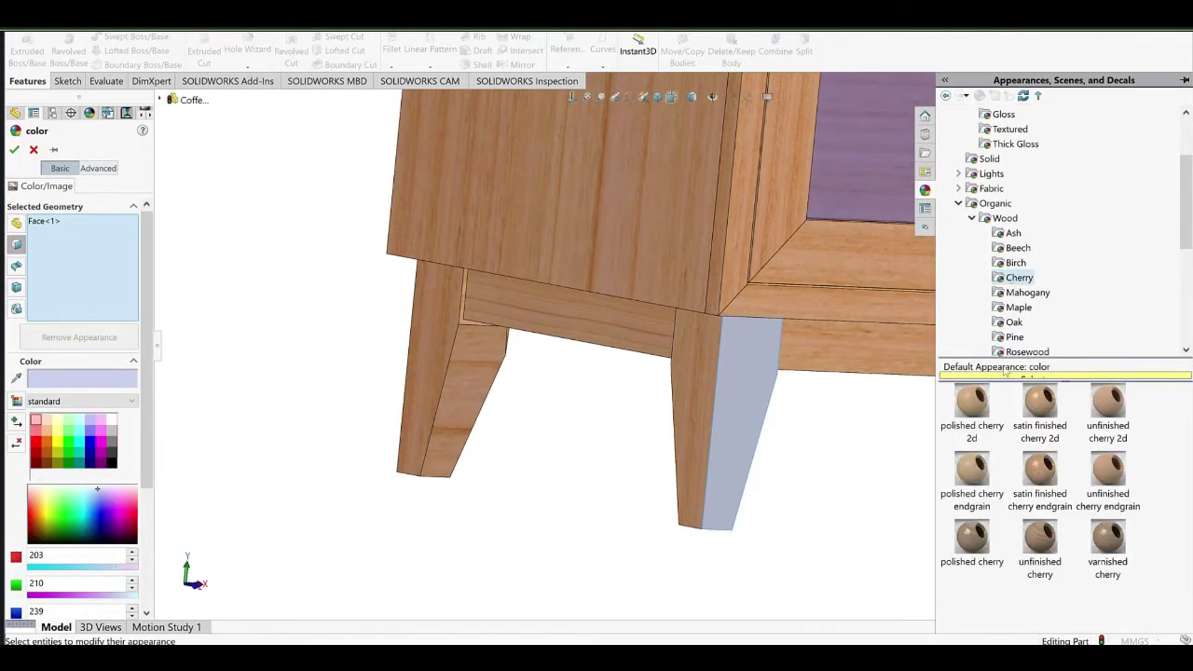
left_click(972, 400)
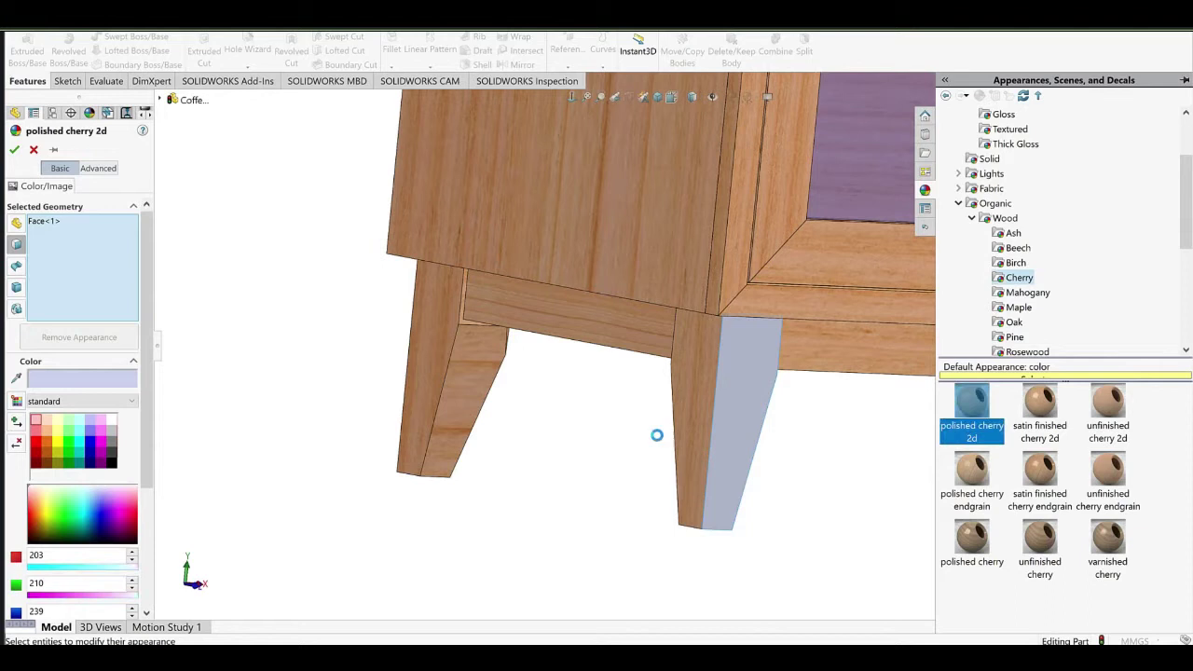
Try to add the matching faces of the other legs to the polished cherry 2d appearance's selected geometry.
left_click(490, 378)
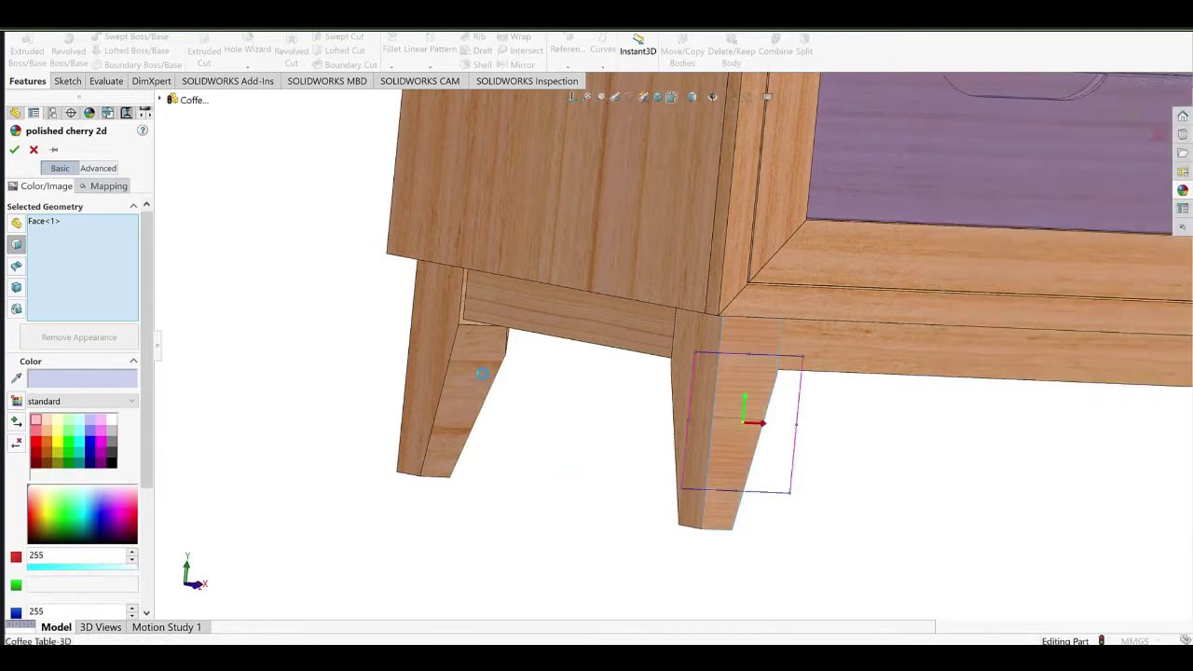
left_click(481, 375)
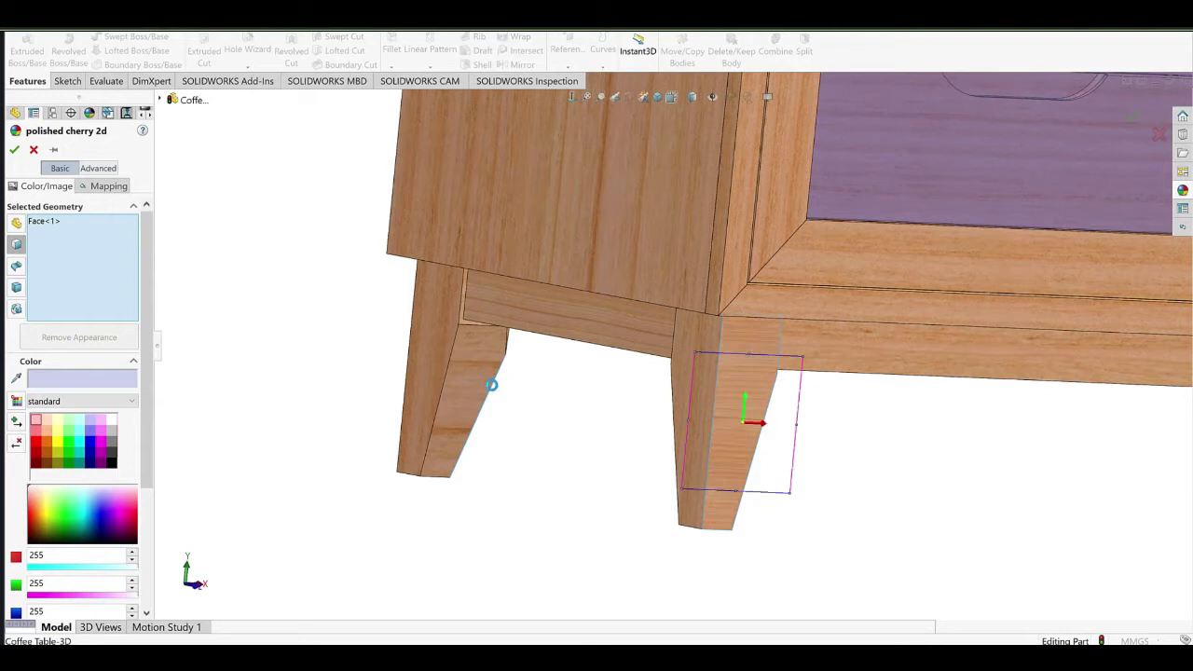
middle_click_drag(447, 304, 401, 326)
scroll(812, 386, "up", 6)
middle_click_drag(736, 376, 416, 360, "ctrl")
scroll(679, 348, "down", 5)
left_click(584, 319)
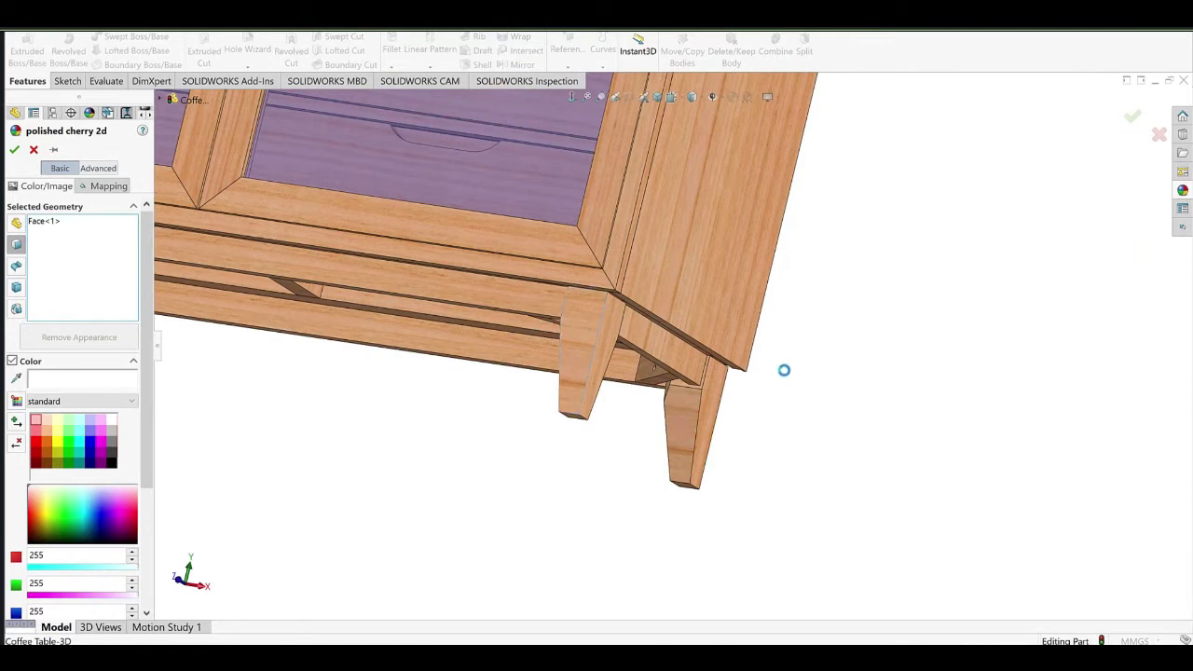
middle_click_drag(860, 308, 568, 315)
left_click(806, 411)
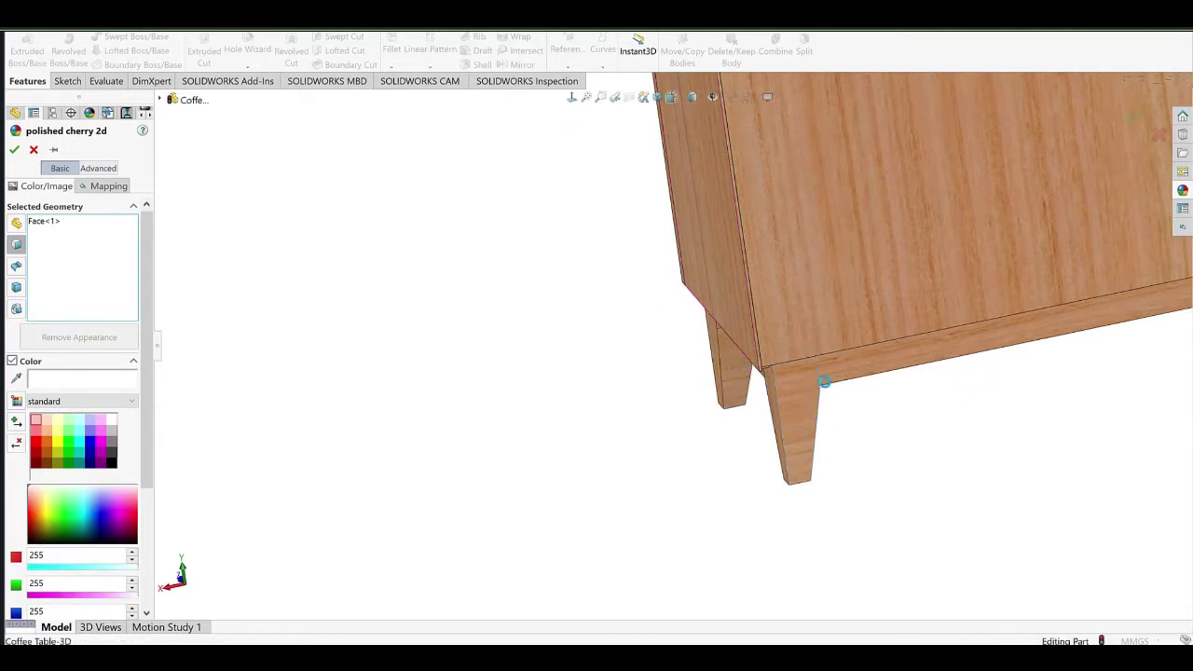
middle_click_drag(1106, 389, 388, 540, "ctrl")
left_click(921, 364)
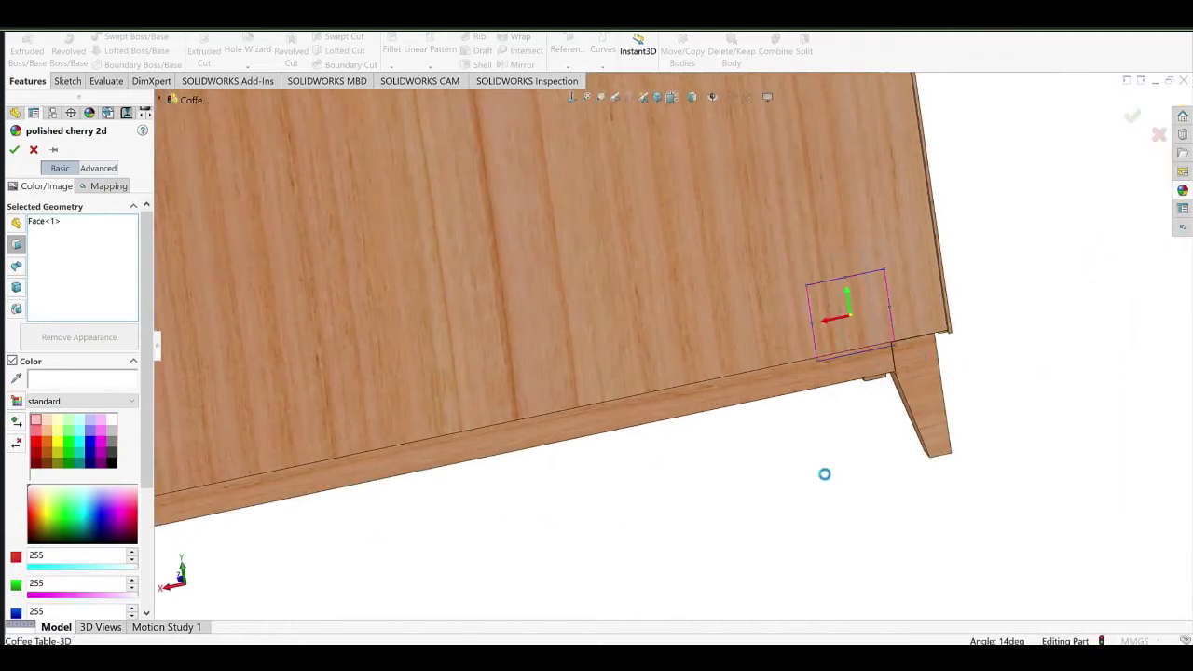
middle_click_drag(886, 403, 713, 299)
middle_click_drag(852, 321, 857, 318)
left_click(872, 310)
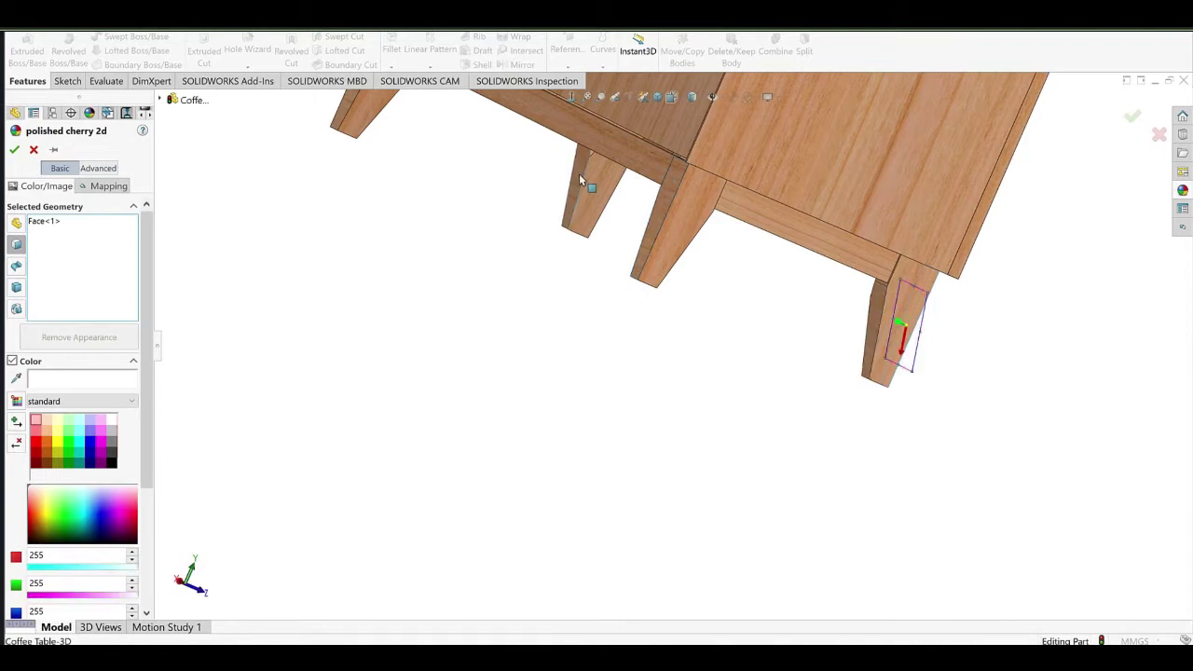
Add the back faces of both rear legs and the front face of the front right leg to the appearance's selected geometry.
middle_click_drag(554, 356, 675, 317)
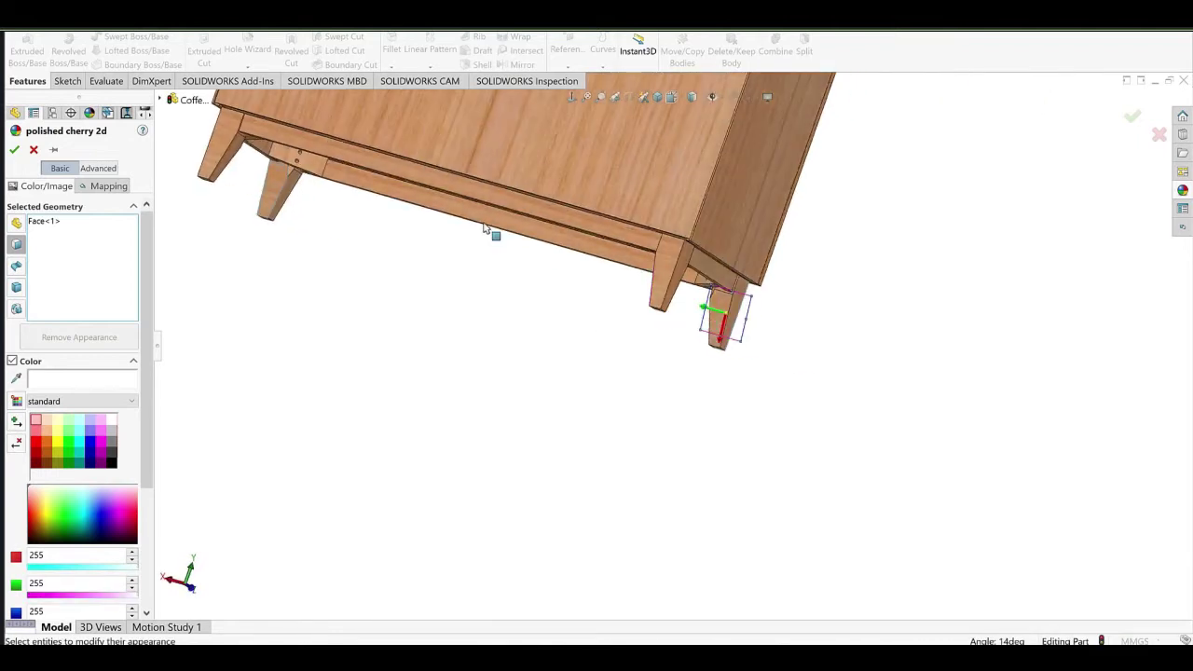
middle_click_drag(481, 224, 628, 315, "ctrl")
middle_click_drag(814, 401, 772, 328)
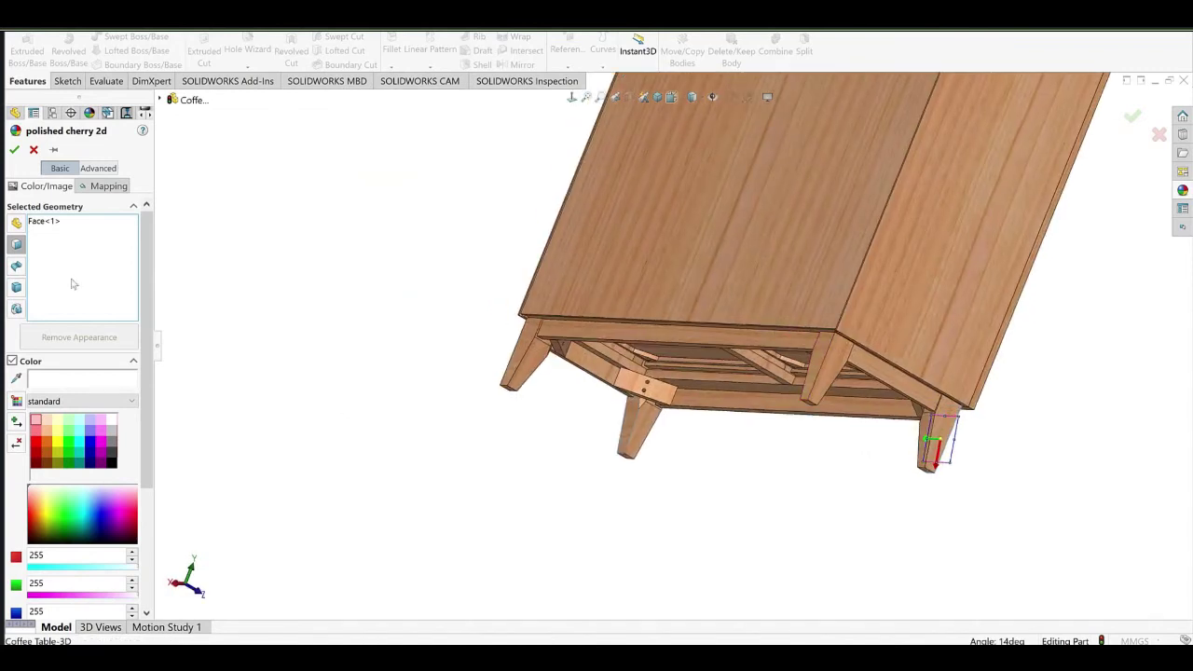
left_click(74, 284)
left_click(812, 363)
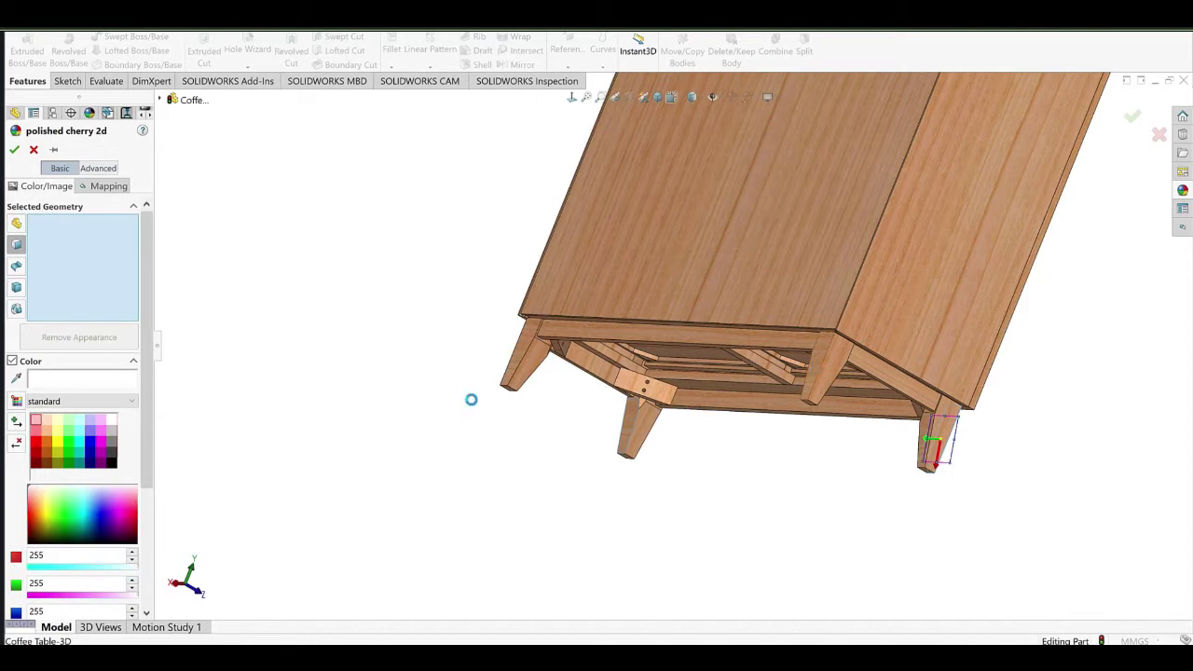
left_click(529, 338)
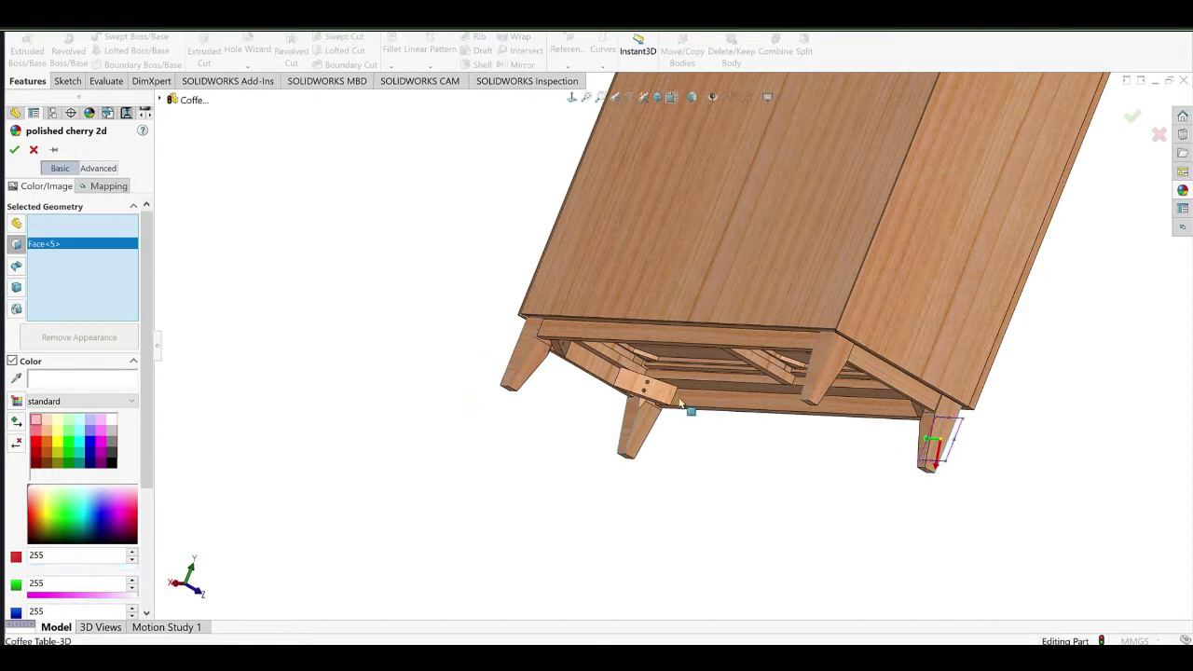
middle_click_drag(613, 352, 615, 418)
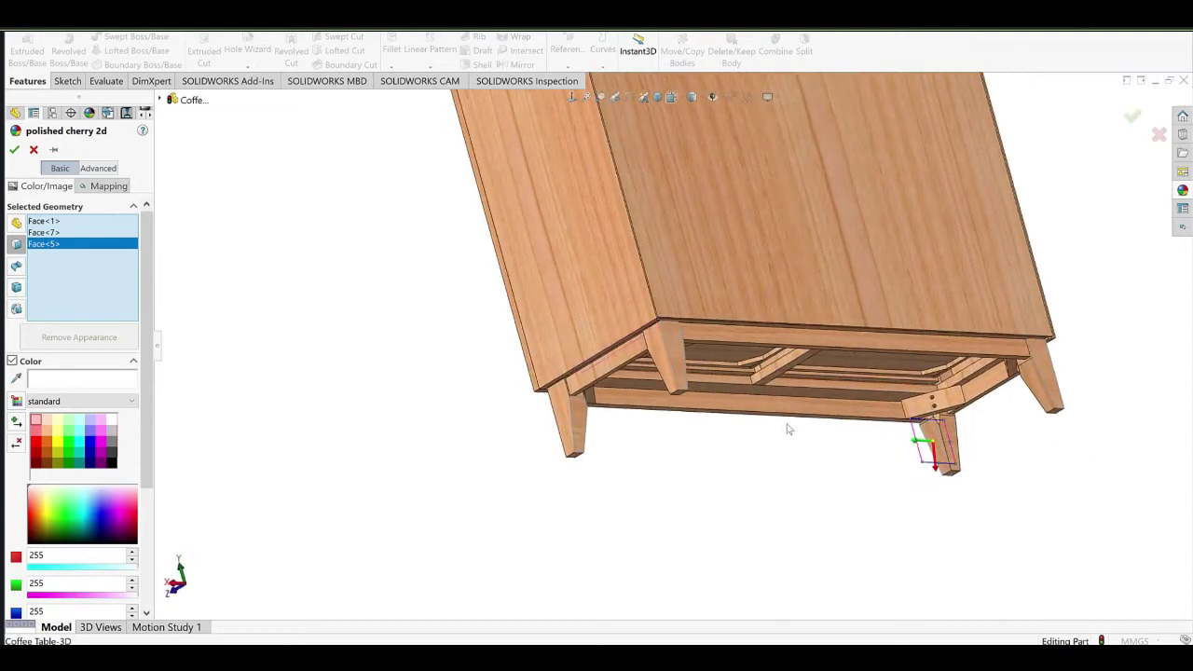
middle_click_drag(1006, 368, 1167, 361)
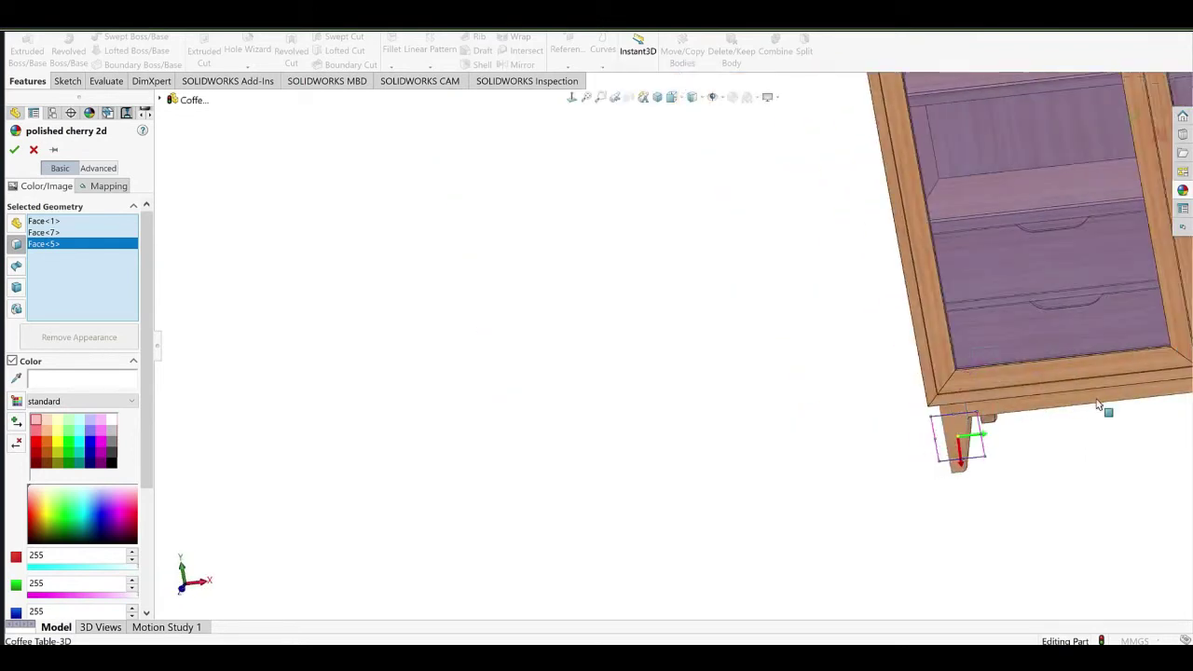
middle_click_drag(1103, 408, 615, 404, "ctrl")
middle_click_drag(798, 359, 943, 261)
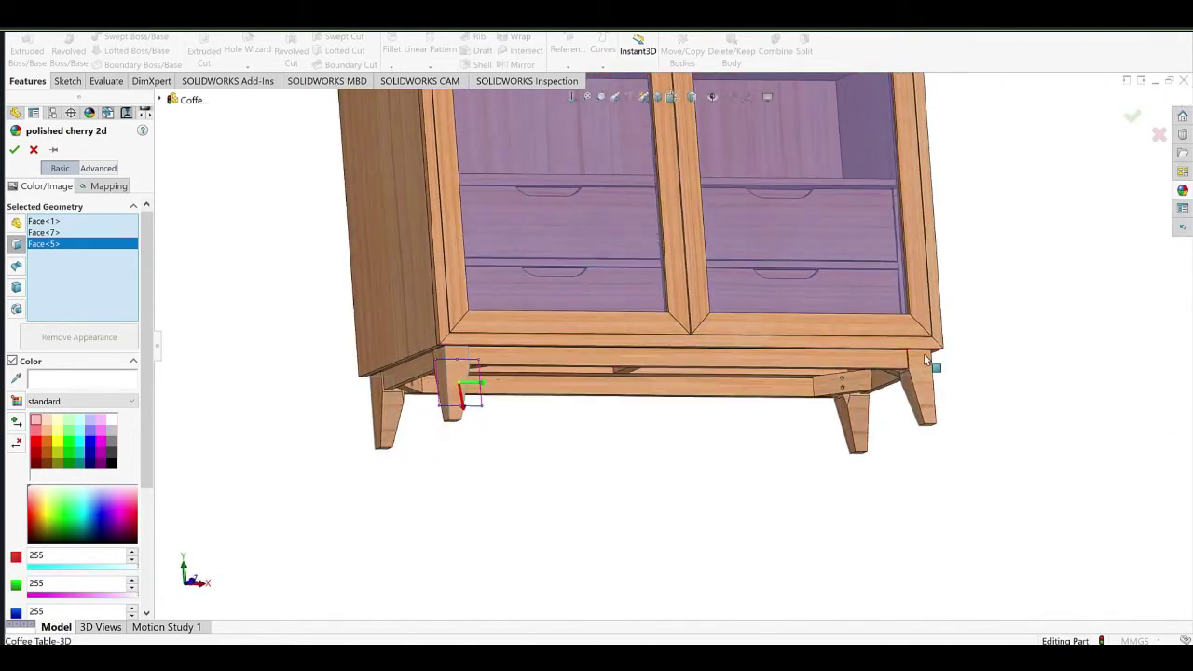
left_click(927, 364)
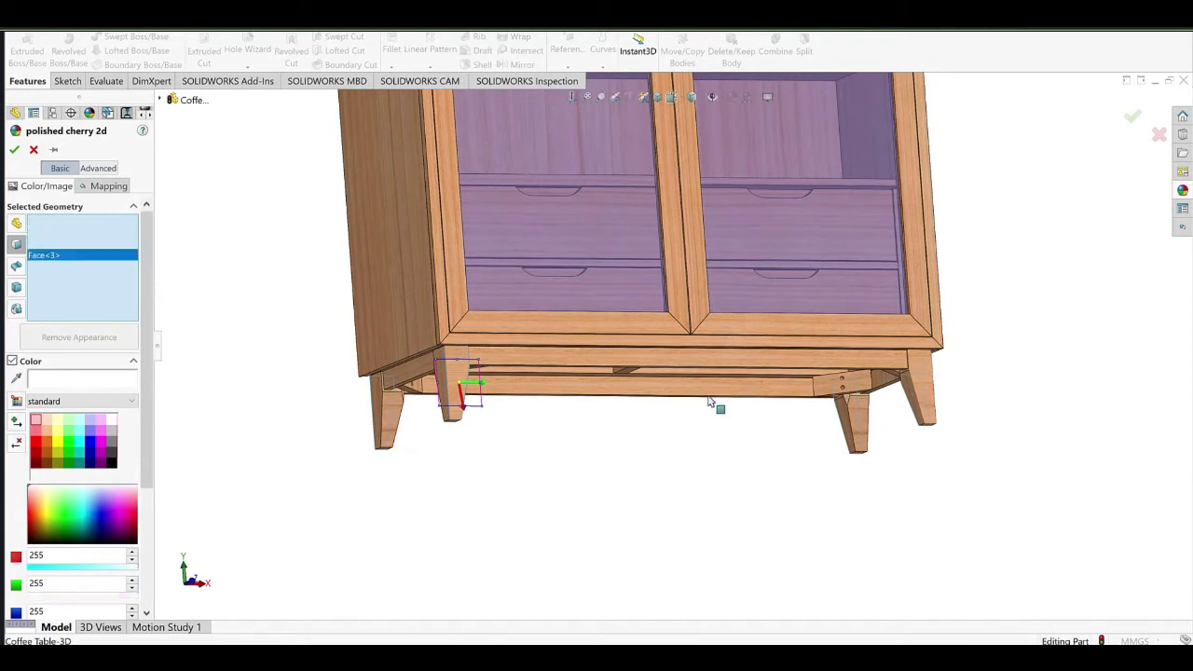
Map the selected leg faces' texture in the XY axis direction with 90-degree rotation, and enlarge the texture's mapping frame.
left_click_drag(143, 330, 132, 453)
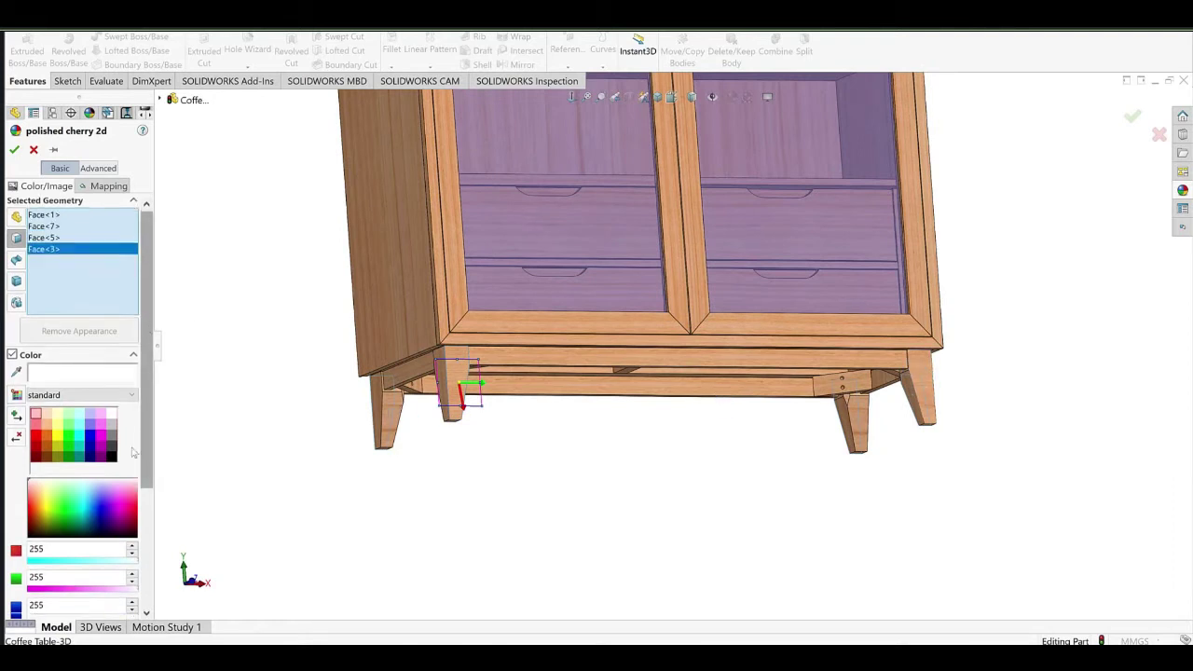
left_click(117, 190)
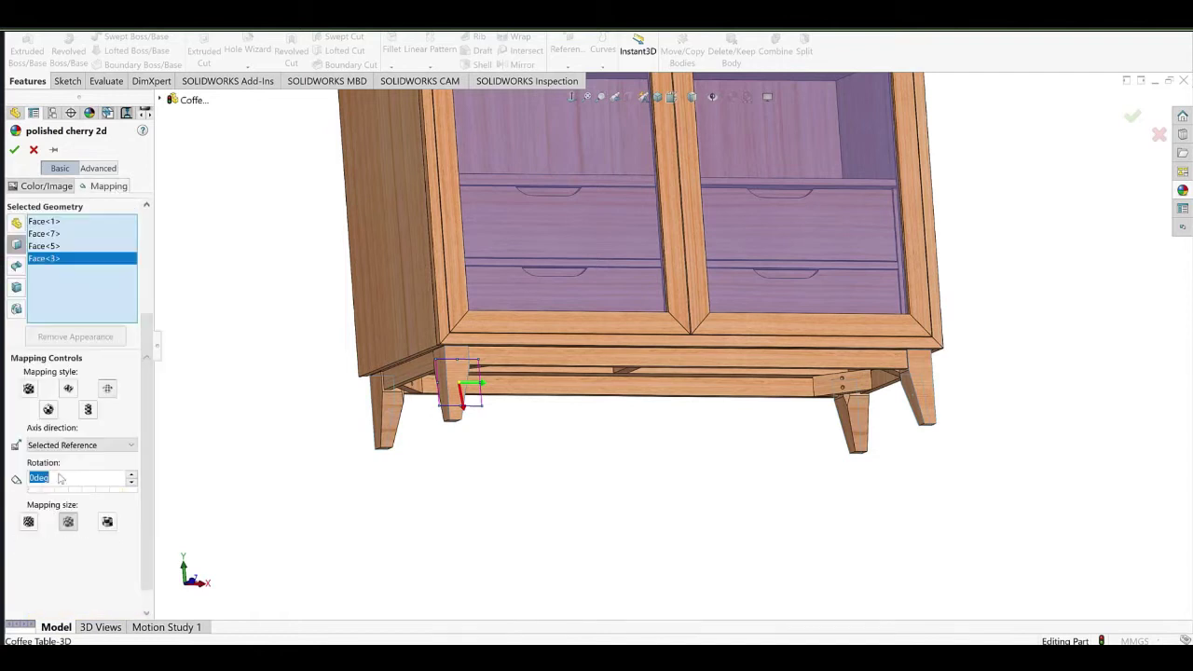
left_click(65, 446)
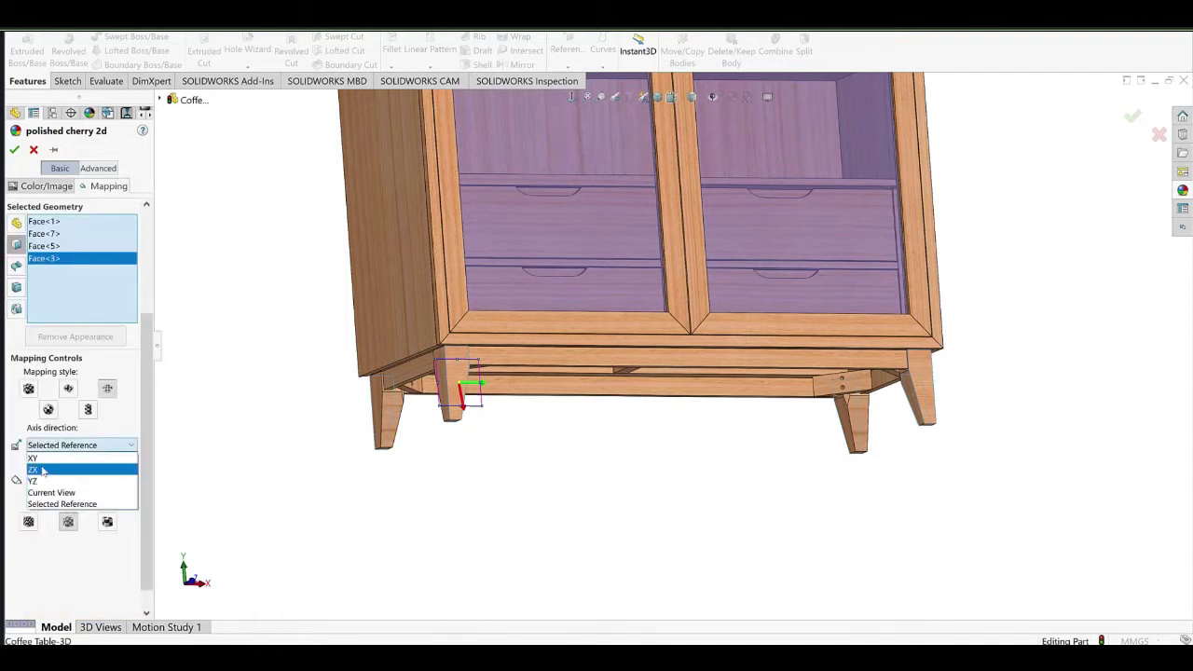
left_click(42, 458)
left_click(42, 490)
left_click_drag(52, 494, 54, 495)
scroll(487, 419, "down", 1)
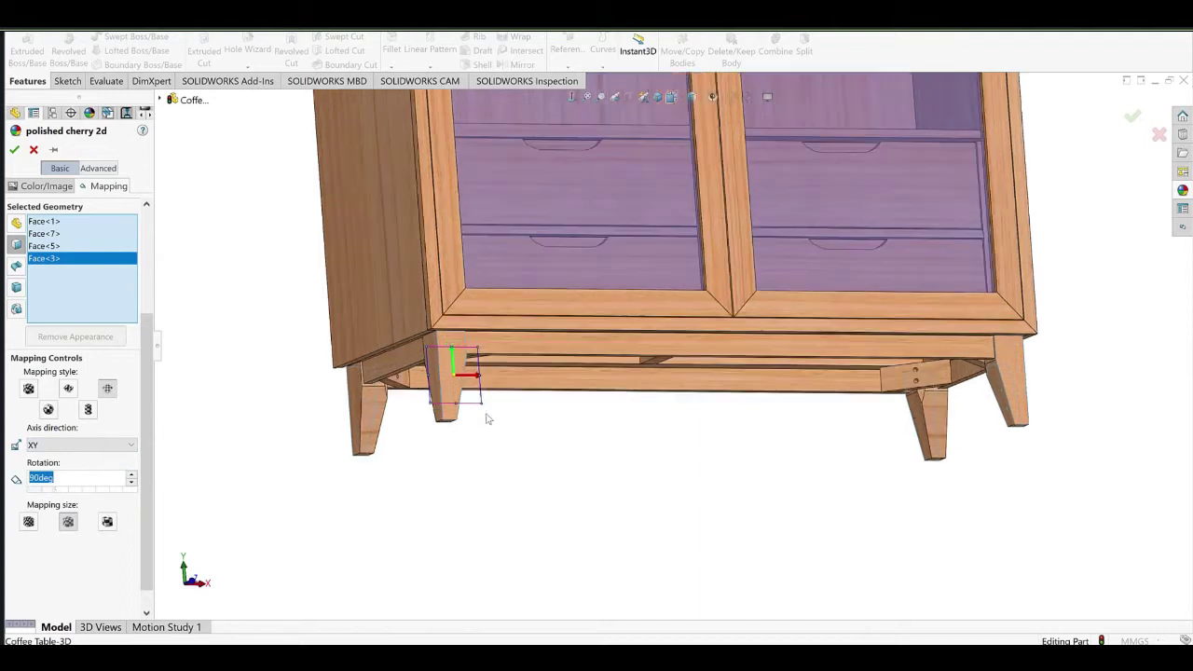
left_click_drag(482, 406, 526, 491)
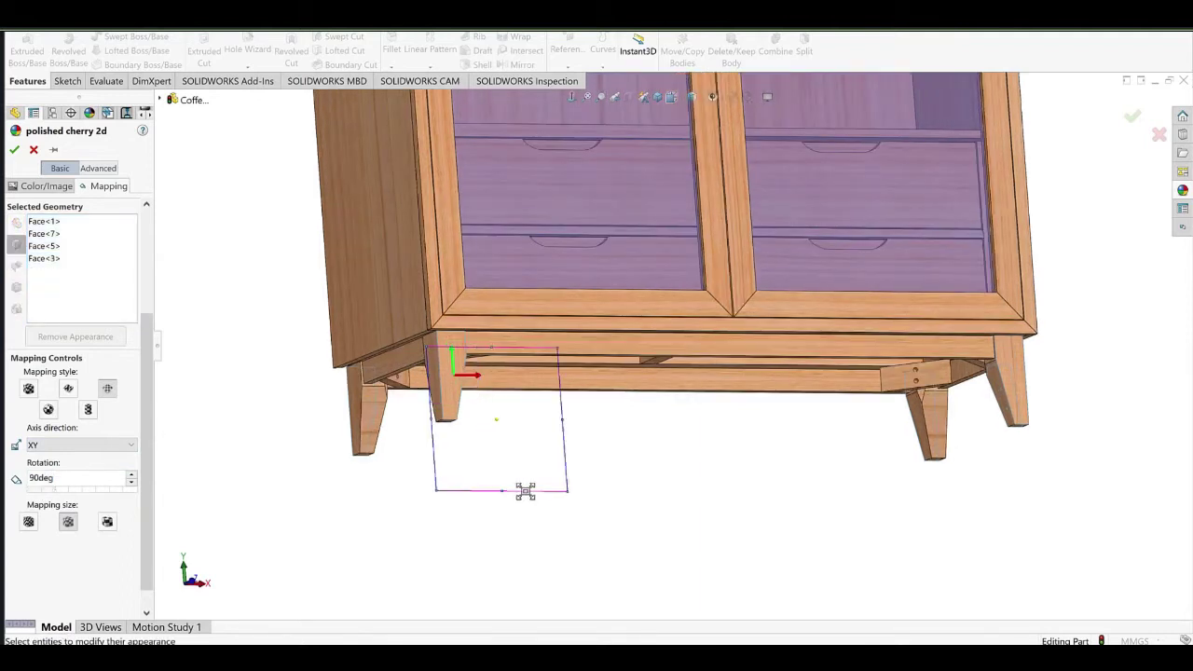
Add the front faces of both rear legs and the back face of the front right leg to the selection, and accept the appearance.
left_click(61, 298)
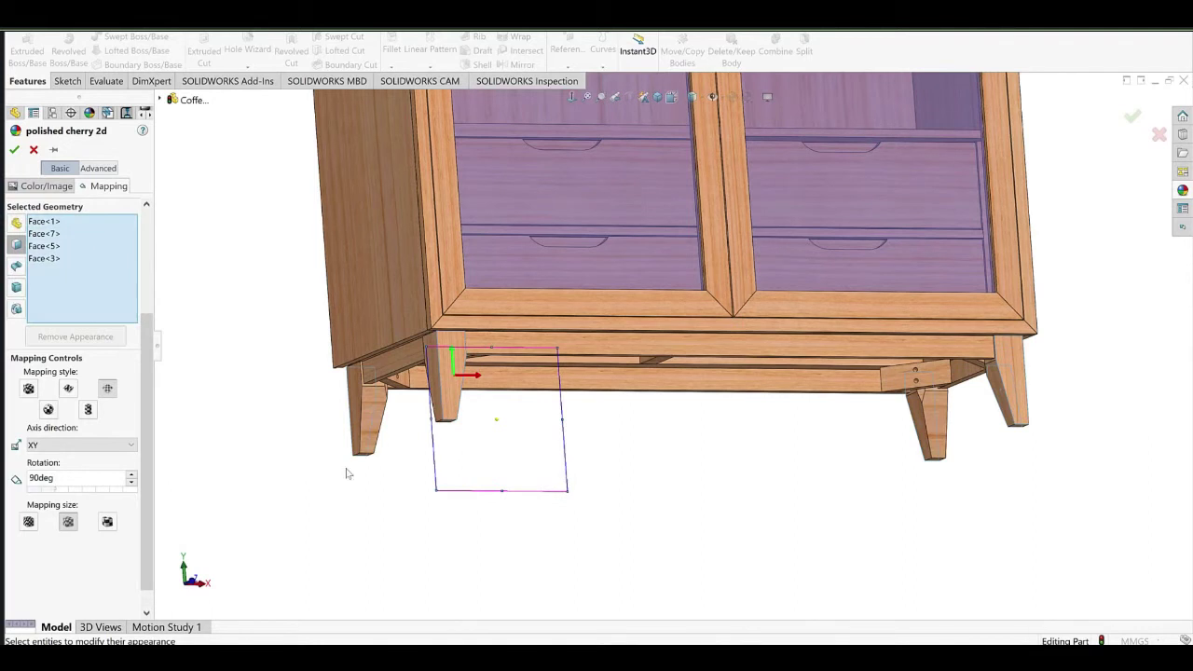
left_click(375, 423)
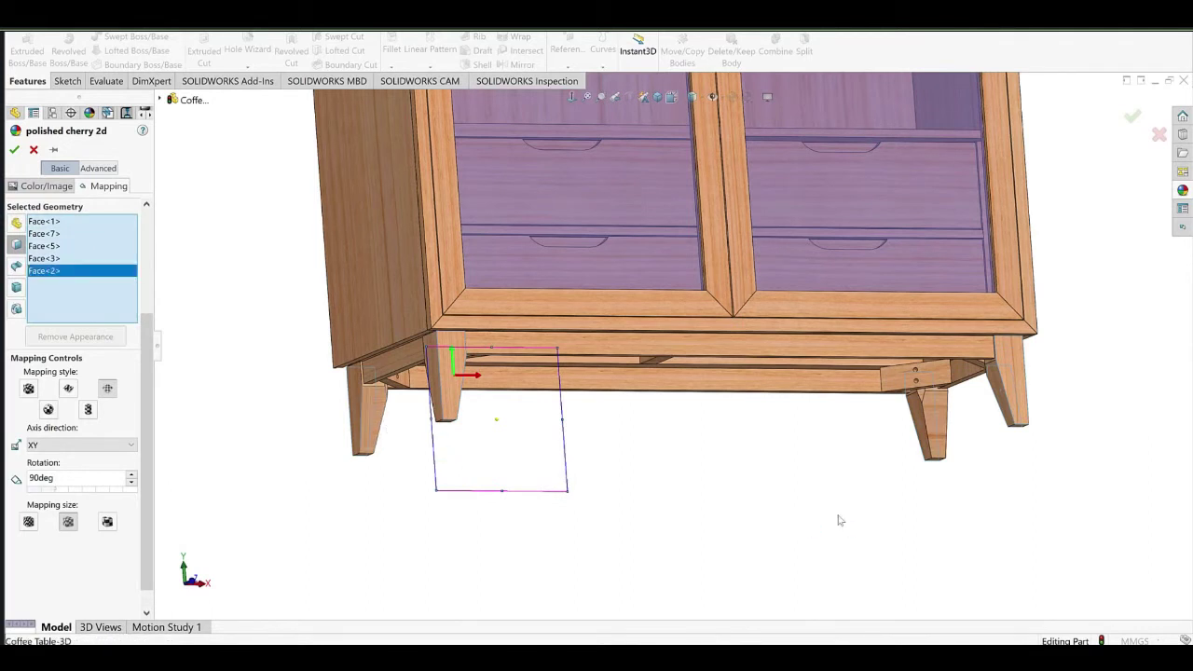
left_click(946, 417)
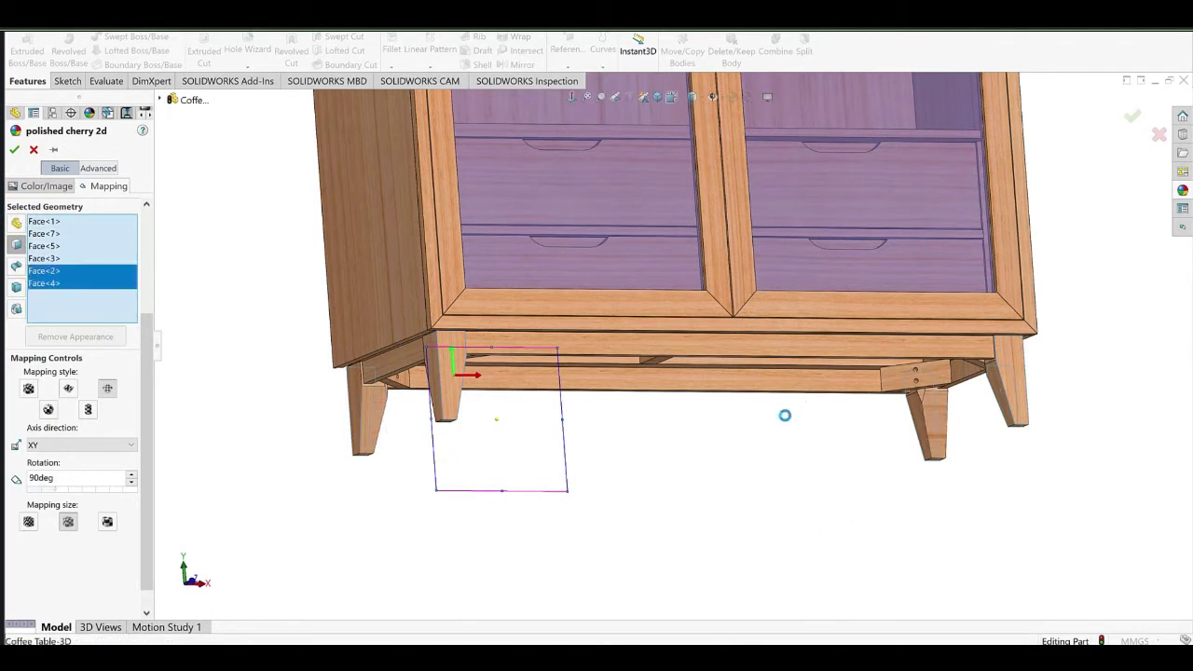
middle_click_drag(643, 375, 1042, 292)
middle_click_drag(743, 381, 610, 350)
left_click(738, 456)
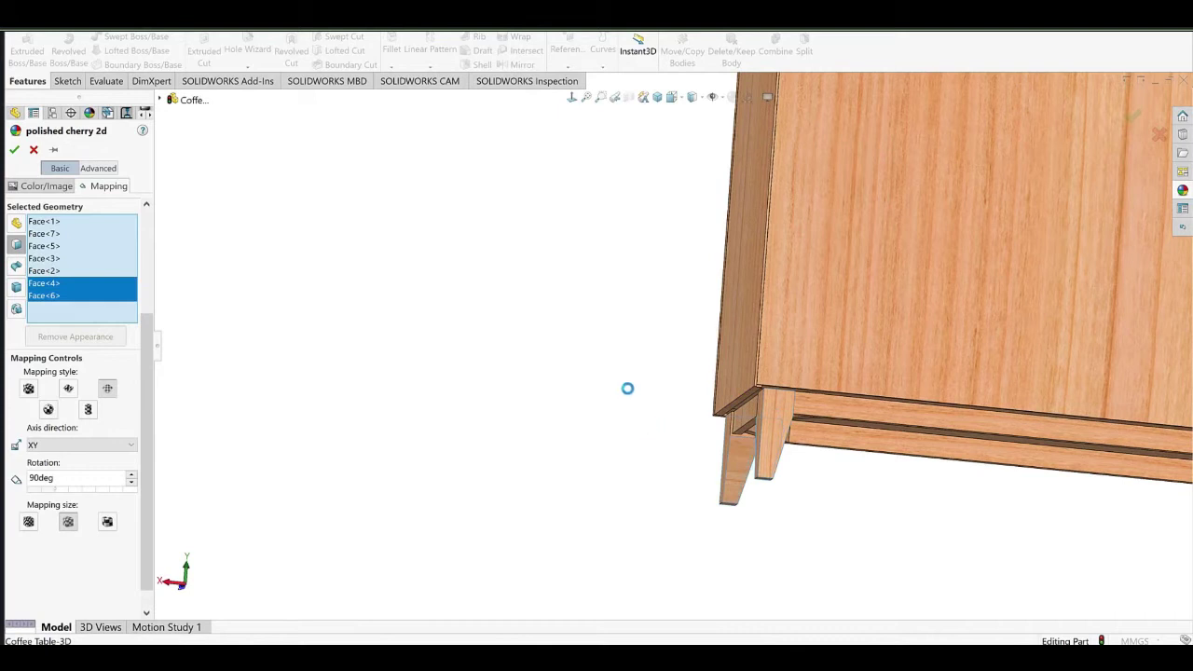
middle_click_drag(739, 431, 846, 446)
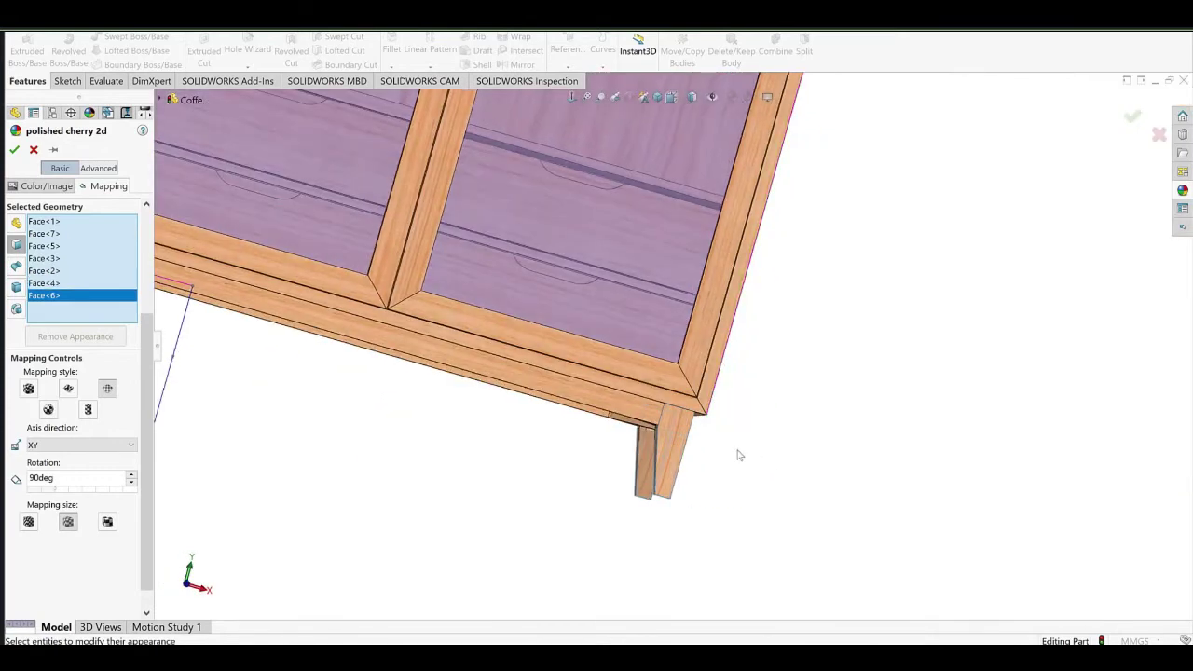
scroll(664, 345, "up", 8)
middle_click_drag(647, 323, 686, 442, "ctrl")
scroll(627, 381, "down", 4)
middle_click_drag(552, 391, 590, 414)
left_click(14, 150)
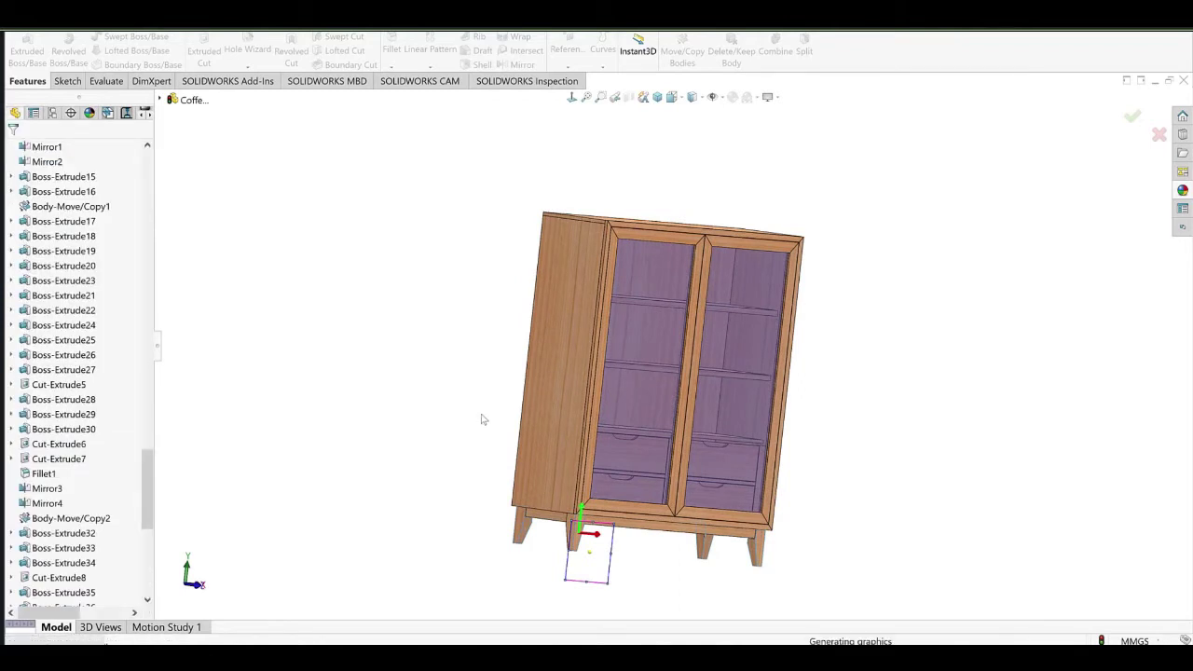
Examine the cabinet's wood grain on the top, side, doors and legs from several angles and distances.
scroll(649, 460, "up", 2)
scroll(678, 369, "down", 4)
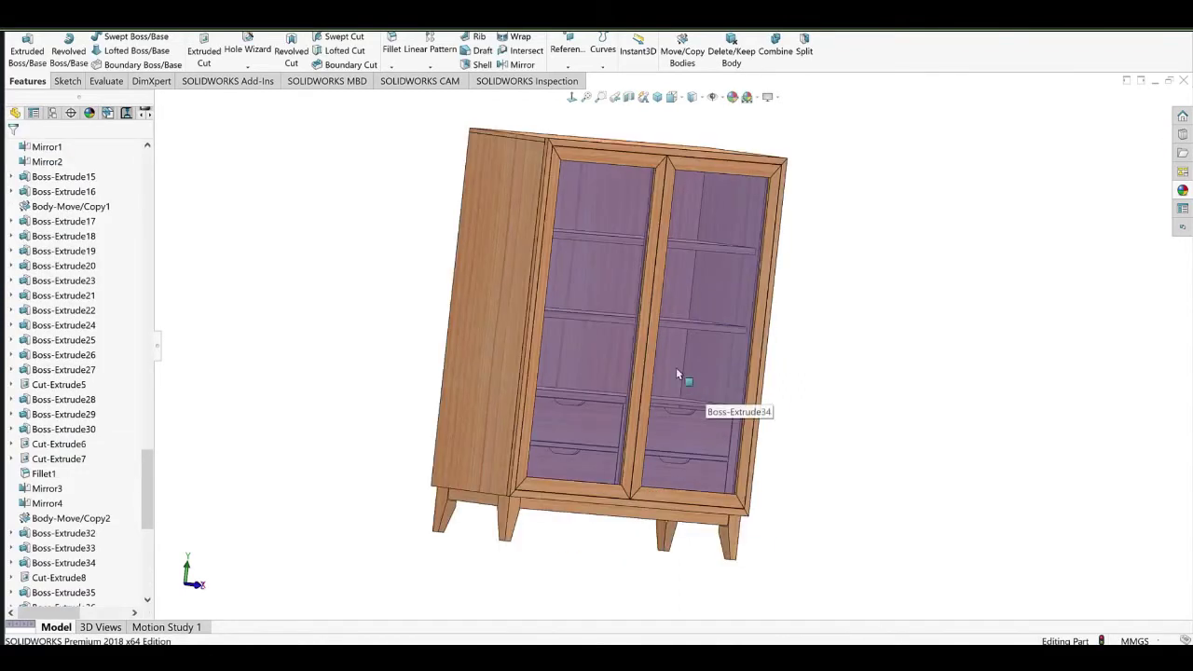
middle_click_drag(633, 437, 677, 309)
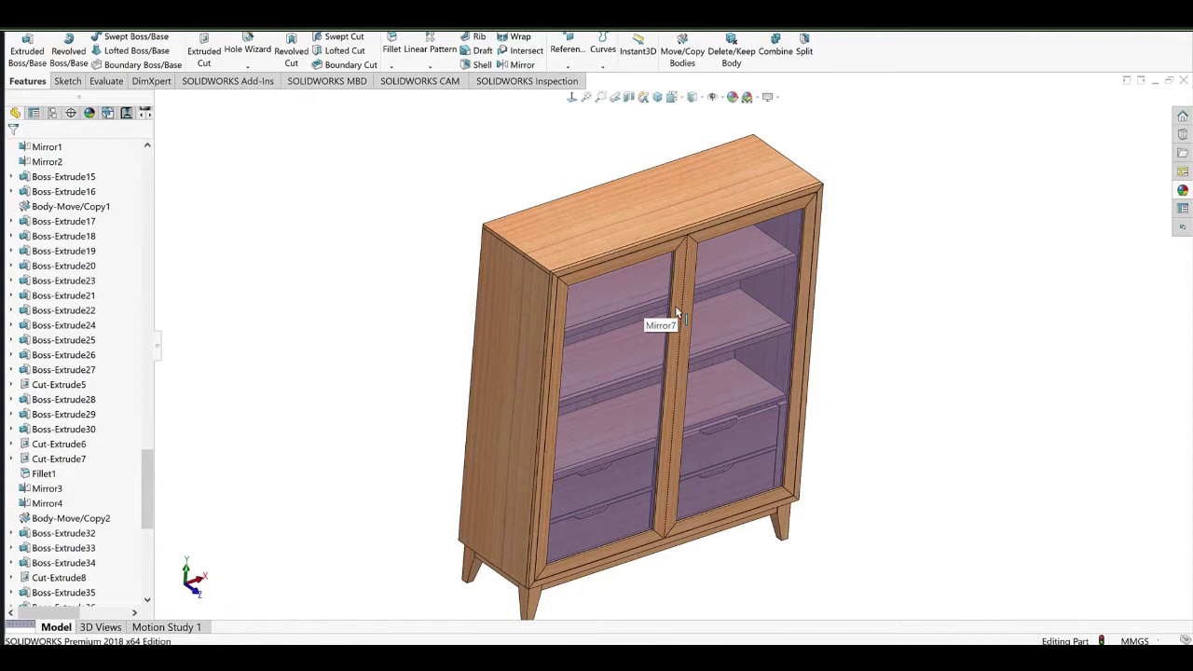
middle_click_drag(701, 442, 629, 391)
scroll(684, 404, "up", 2)
scroll(684, 403, "down", 2)
scroll(665, 354, "up", 3)
scroll(664, 355, "down", 3)
scroll(685, 343, "up", 2)
middle_click_drag(712, 331, 682, 391, "ctrl")
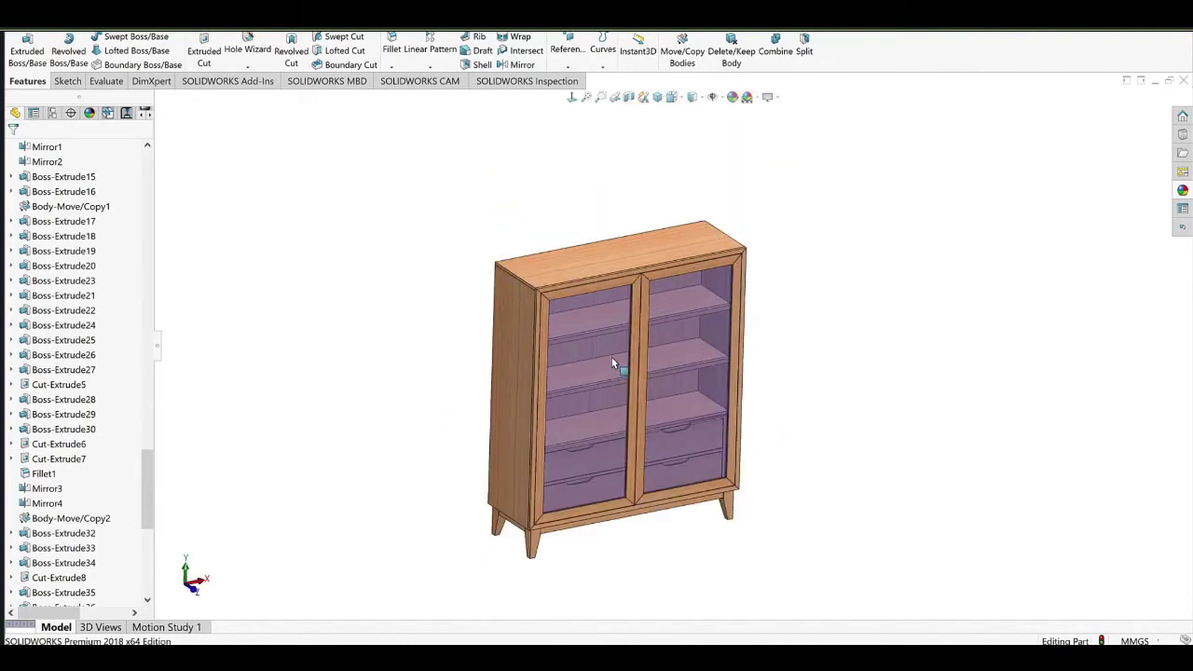
scroll(611, 359, "down", 2)
scroll(664, 420, "up", 1)
middle_click_drag(614, 516, 621, 483, "ctrl")
scroll(622, 483, "down", 3)
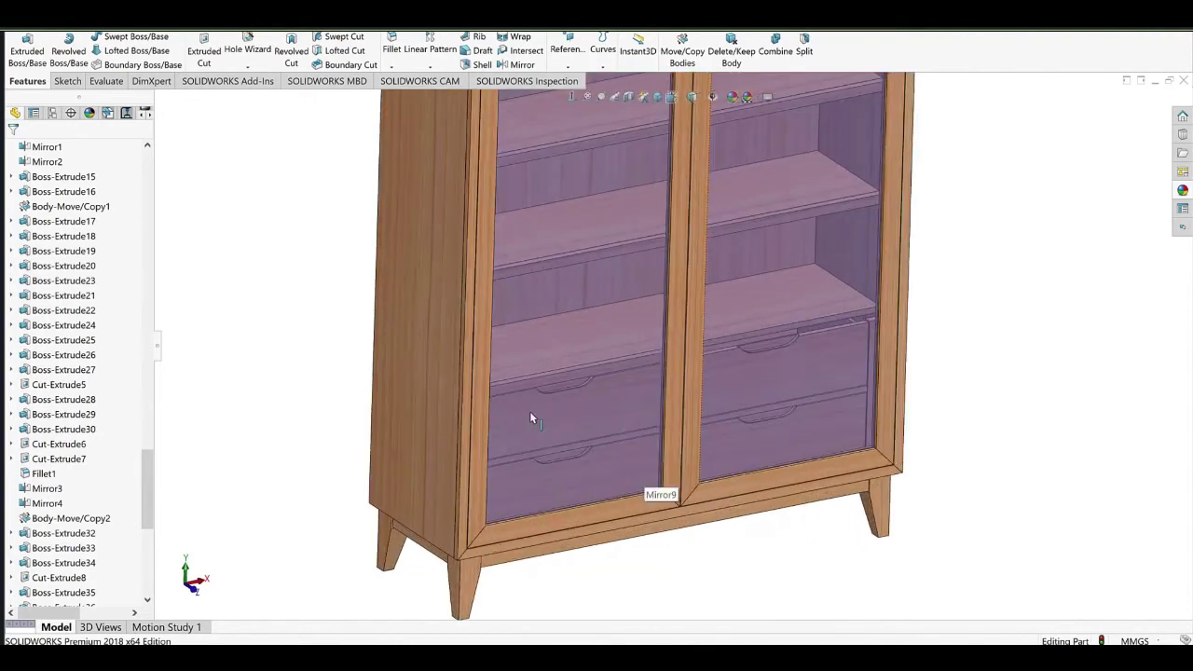
middle_click_drag(477, 473, 495, 473)
left_click(464, 552)
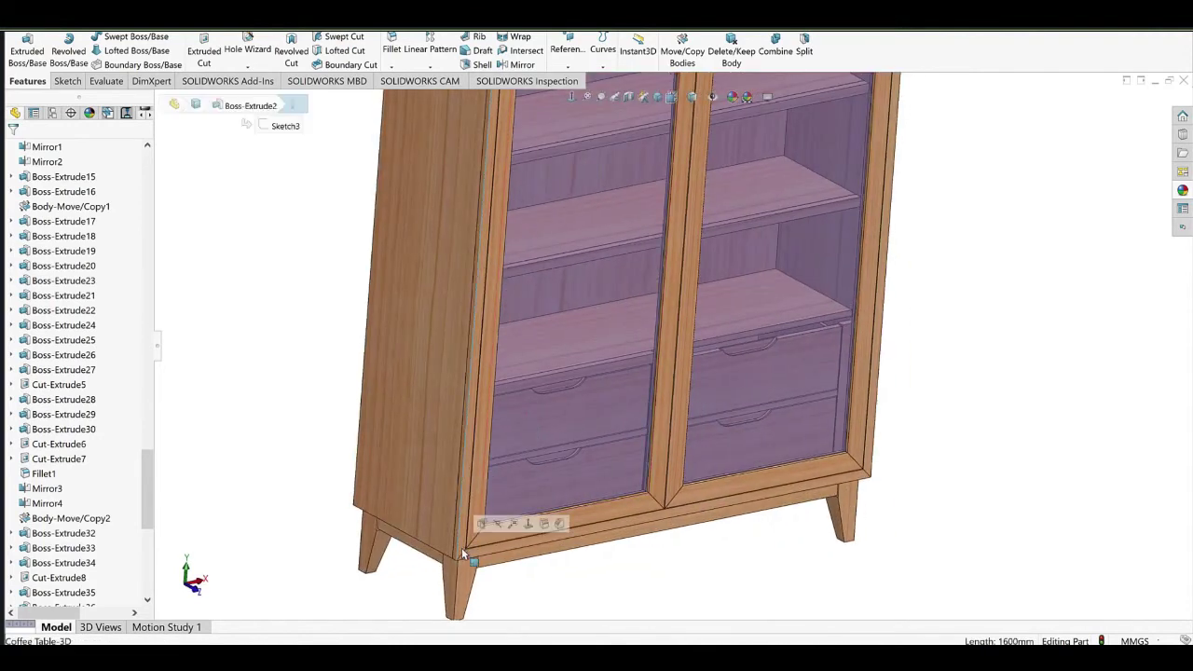
Examine the wood grain on the cabinet's side, top, front frame edges and door frame mitre at the upper corner.
scroll(503, 499, "down", 5)
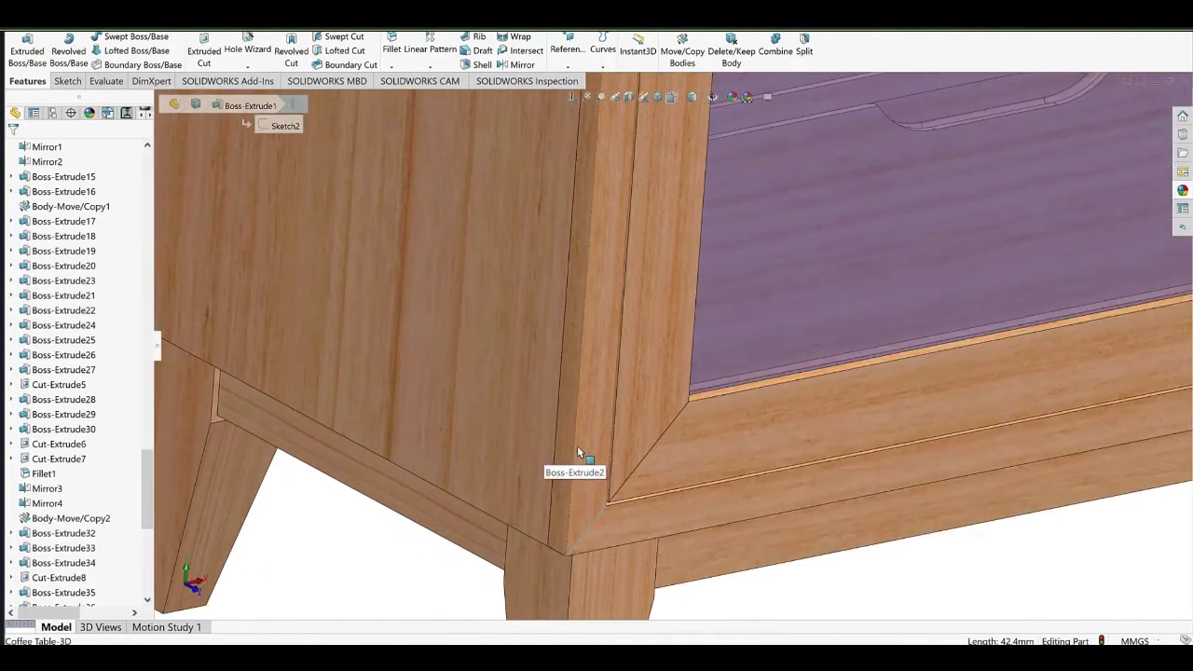
left_click(582, 444)
scroll(643, 362, "up", 5)
middle_click_drag(648, 361, 619, 457)
middle_click_drag(635, 403, 636, 499)
scroll(634, 405, "up", 3)
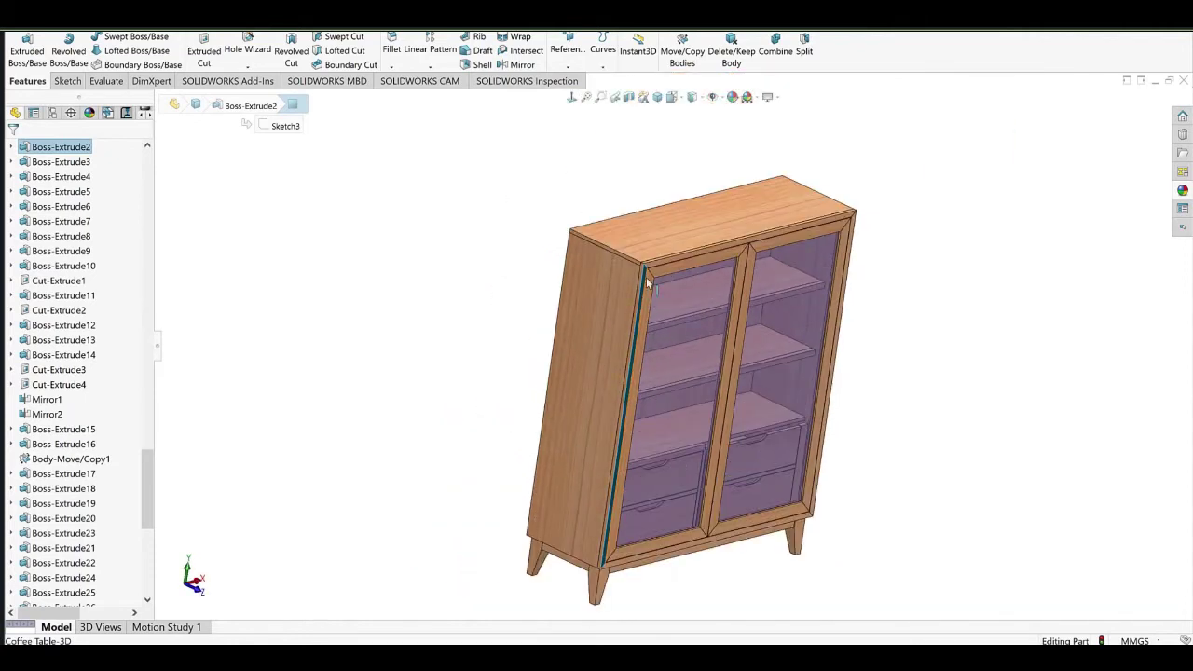
scroll(645, 286, "down", 4)
left_click(633, 310)
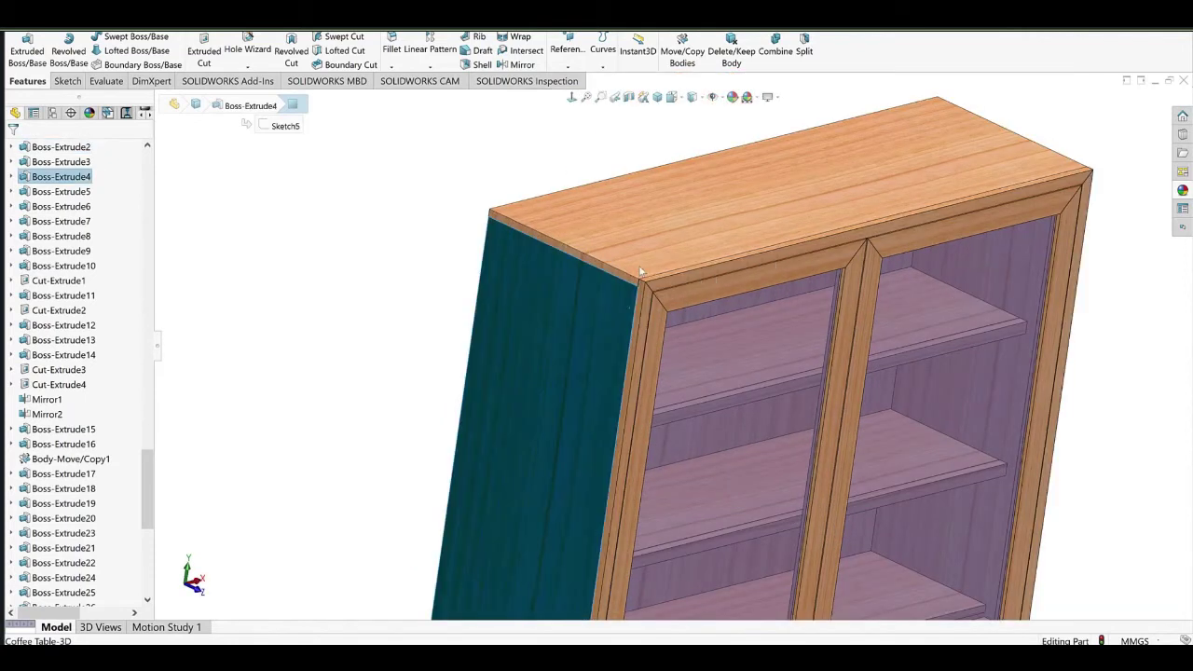
left_click(640, 272)
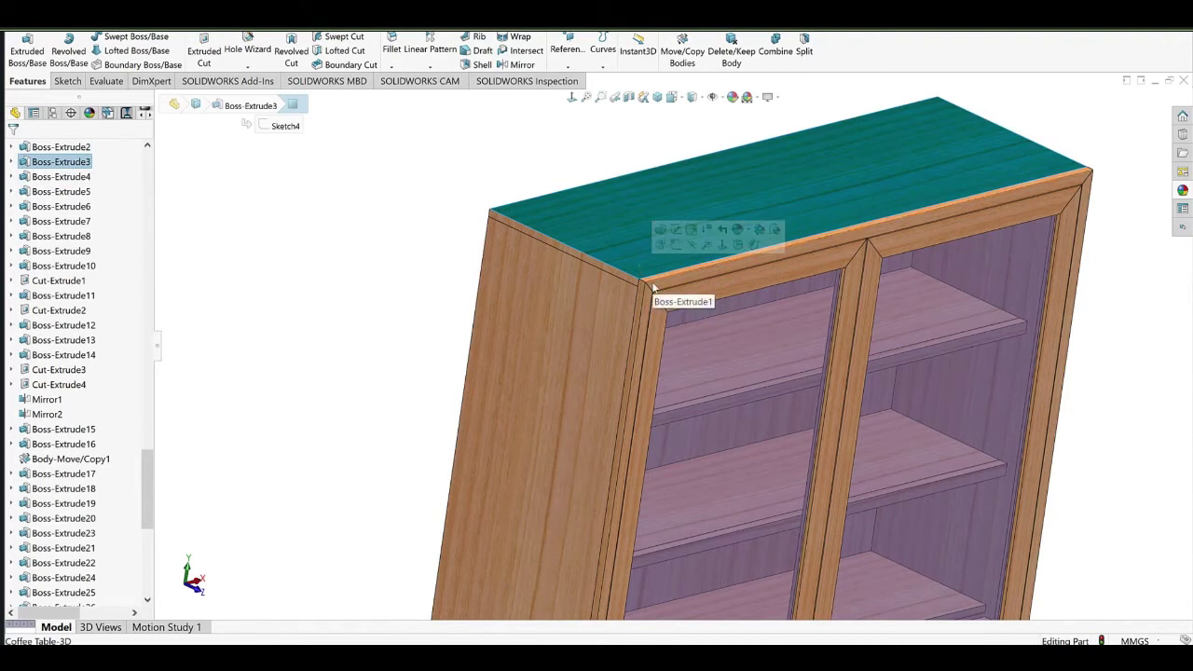
left_click(660, 285)
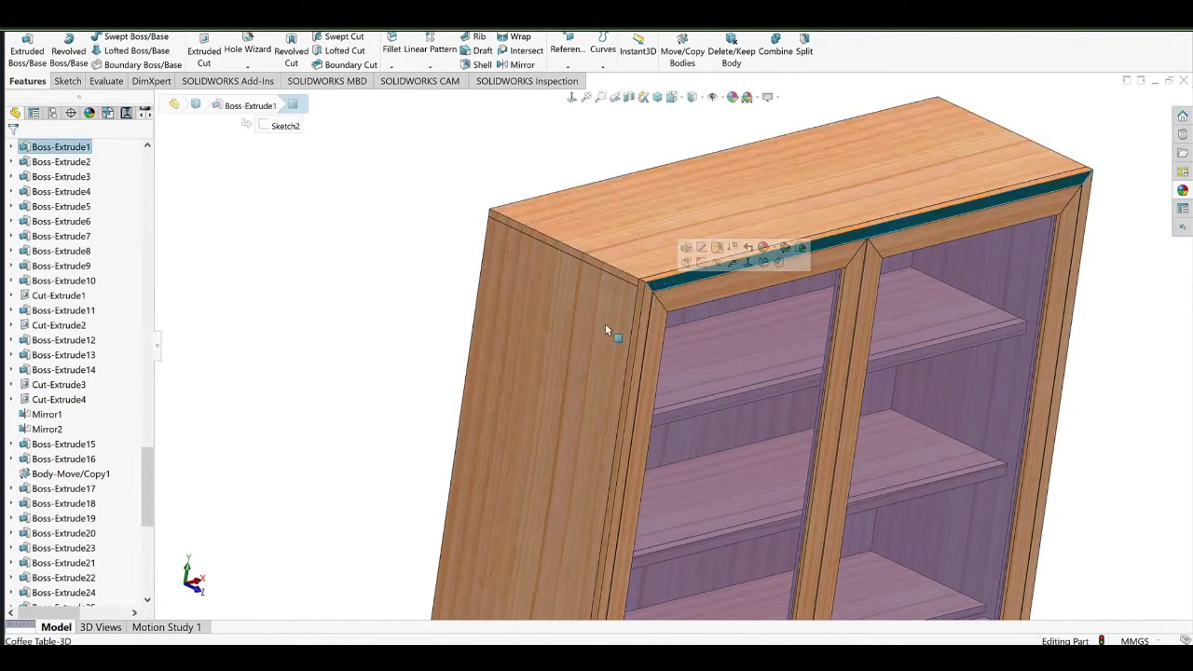
scroll(685, 342, "up", 2)
middle_click_drag(827, 299, 798, 291)
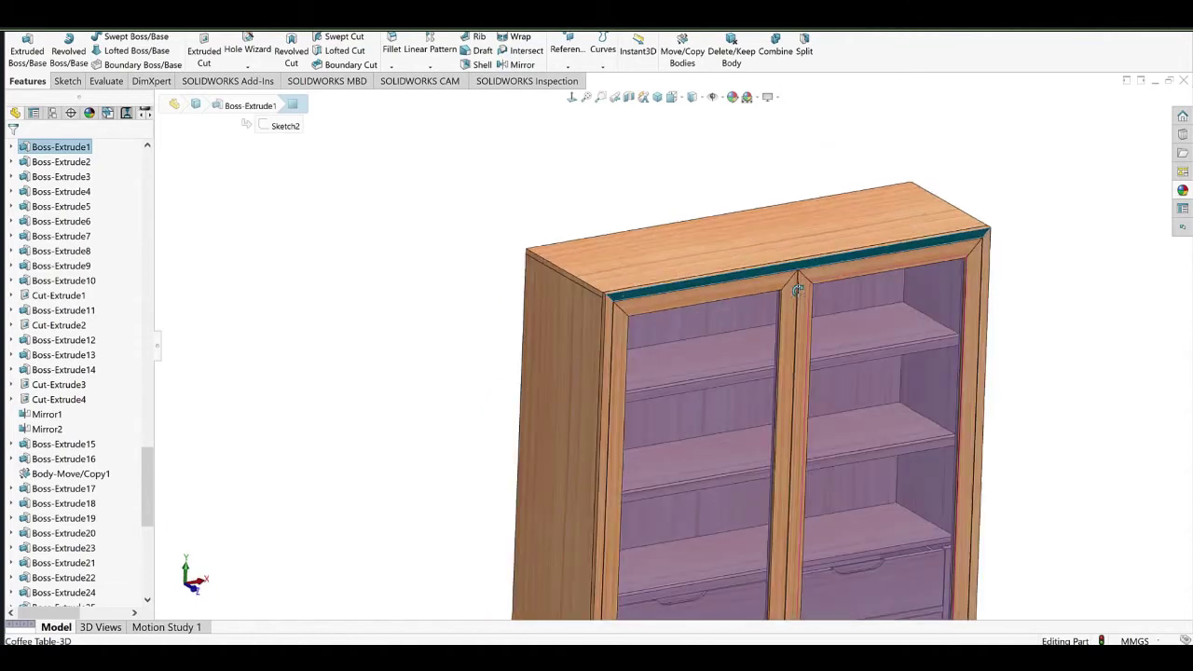
scroll(643, 317, "down", 8)
left_click(516, 269)
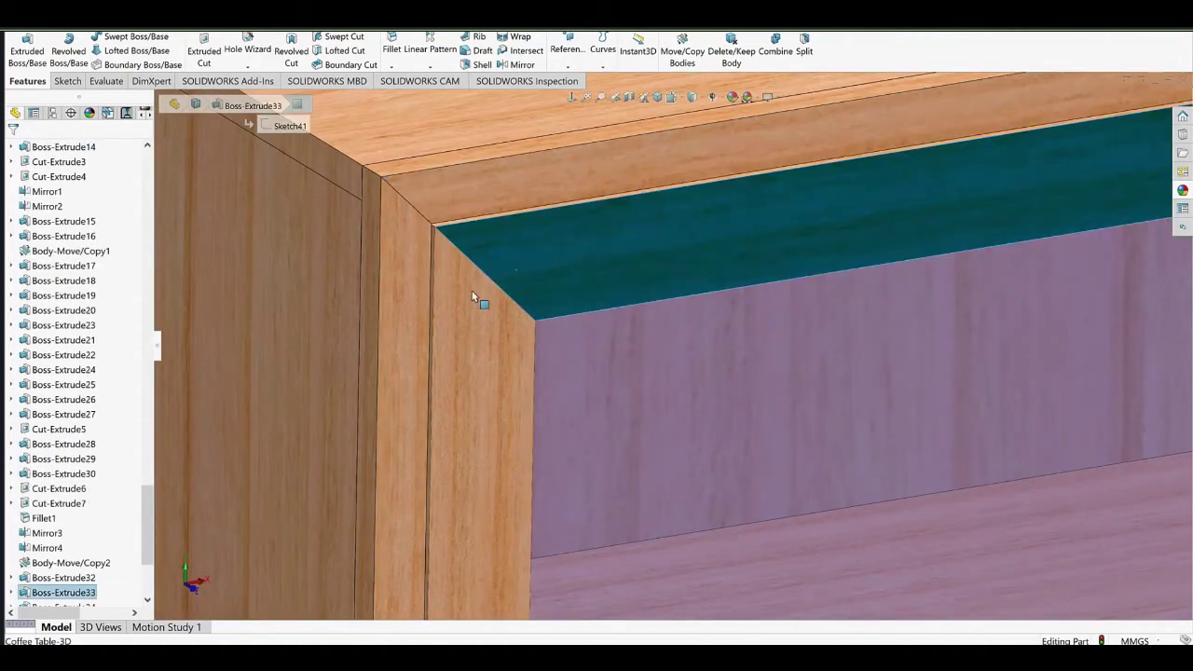
left_click(470, 295)
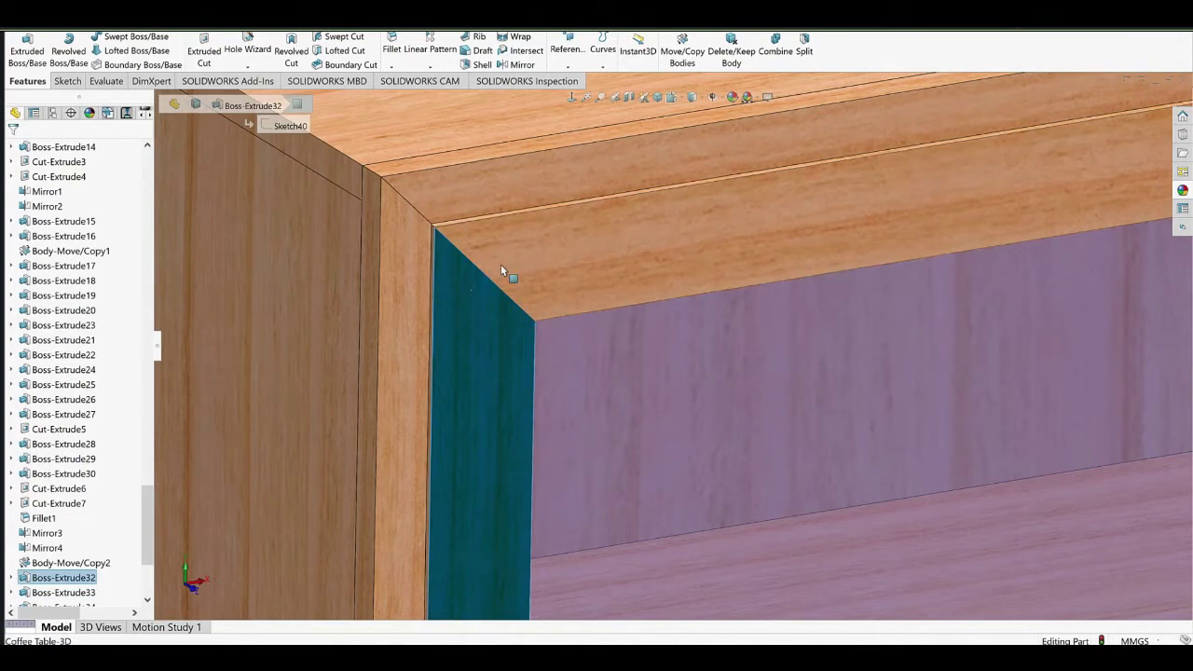
scroll(501, 267, "up", 10)
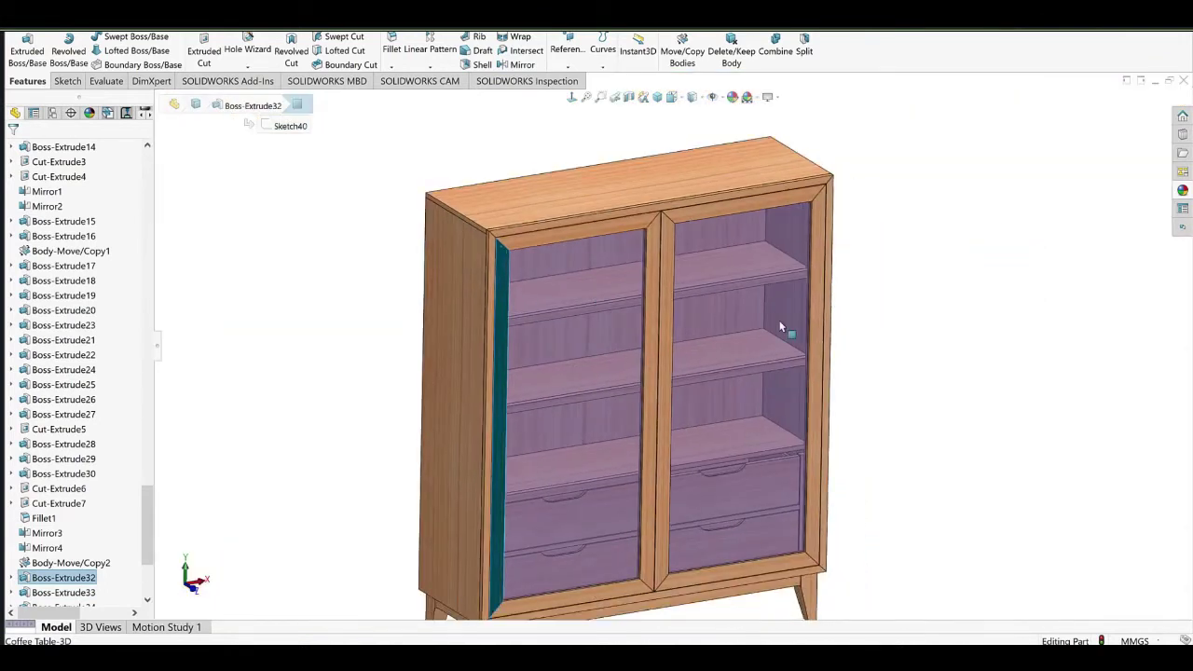
Examine the wood grain on the cabinet's back panel and side from several angles and distances.
key("Escape")
middle_click_drag(809, 431, 762, 378)
scroll(761, 378, "up", 3)
scroll(668, 479, "down", 2)
middle_click_drag(668, 479, 822, 428)
left_click(668, 399)
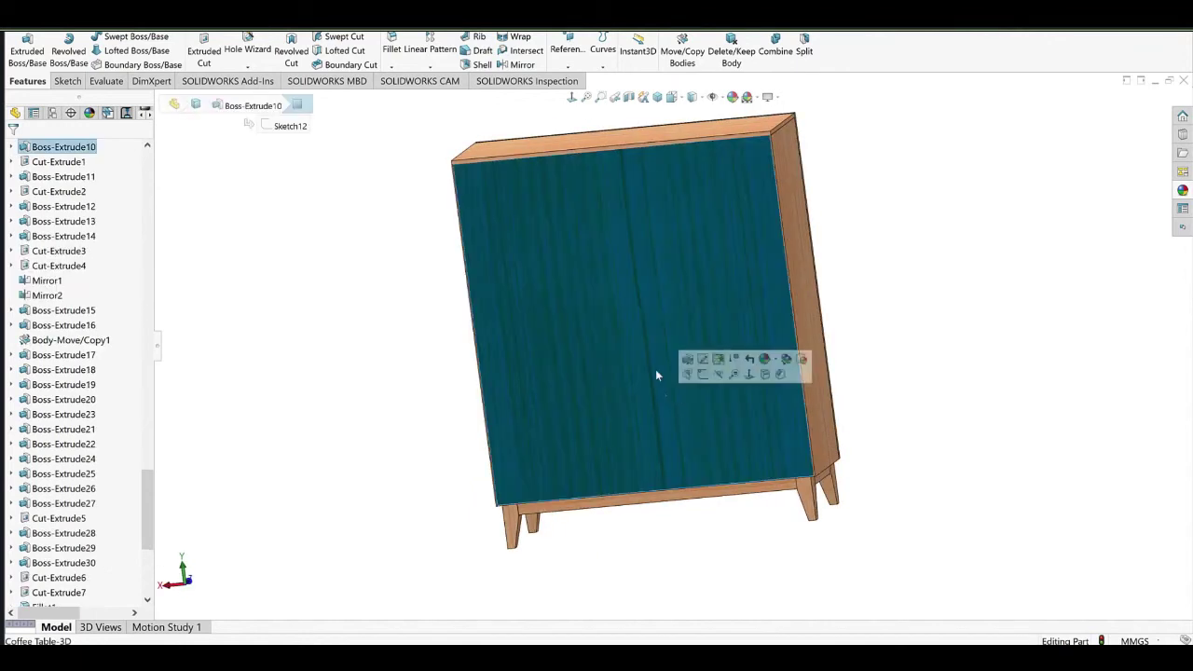
scroll(721, 205, "down", 5)
scroll(720, 205, "down", 4)
middle_click_drag(682, 282, 604, 456)
scroll(635, 424, "up", 4)
middle_click_drag(718, 269, 771, 183, "ctrl")
left_click(556, 352)
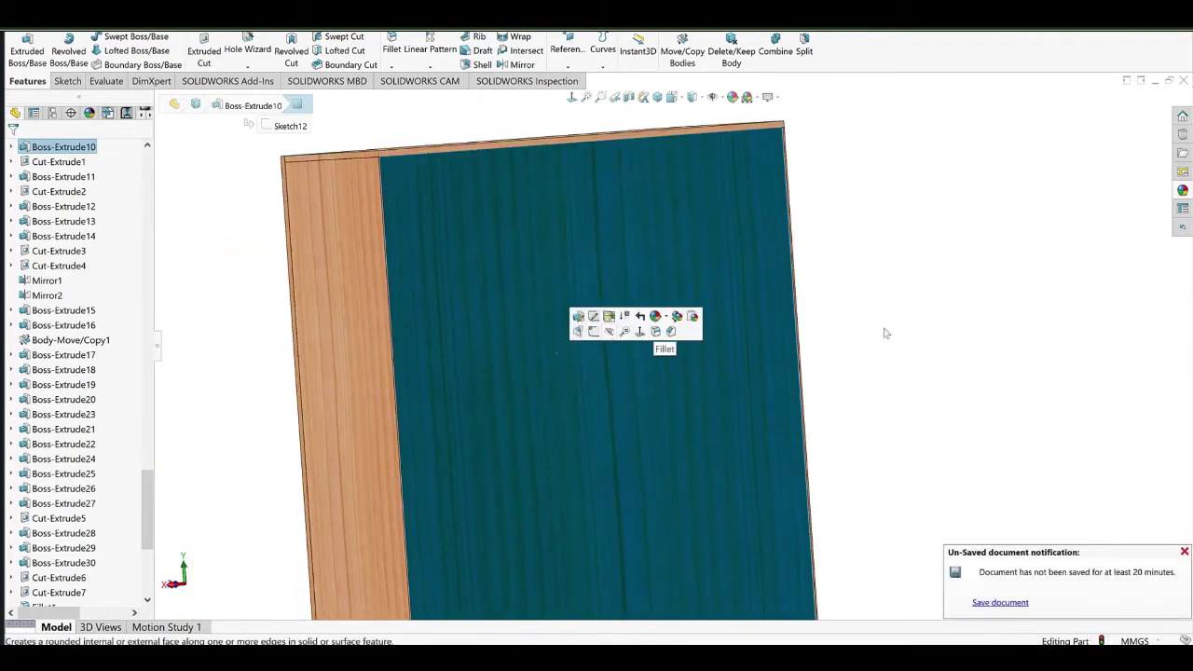
left_click(610, 336)
scroll(749, 415, "up", 5)
scroll(613, 436, "down", 7)
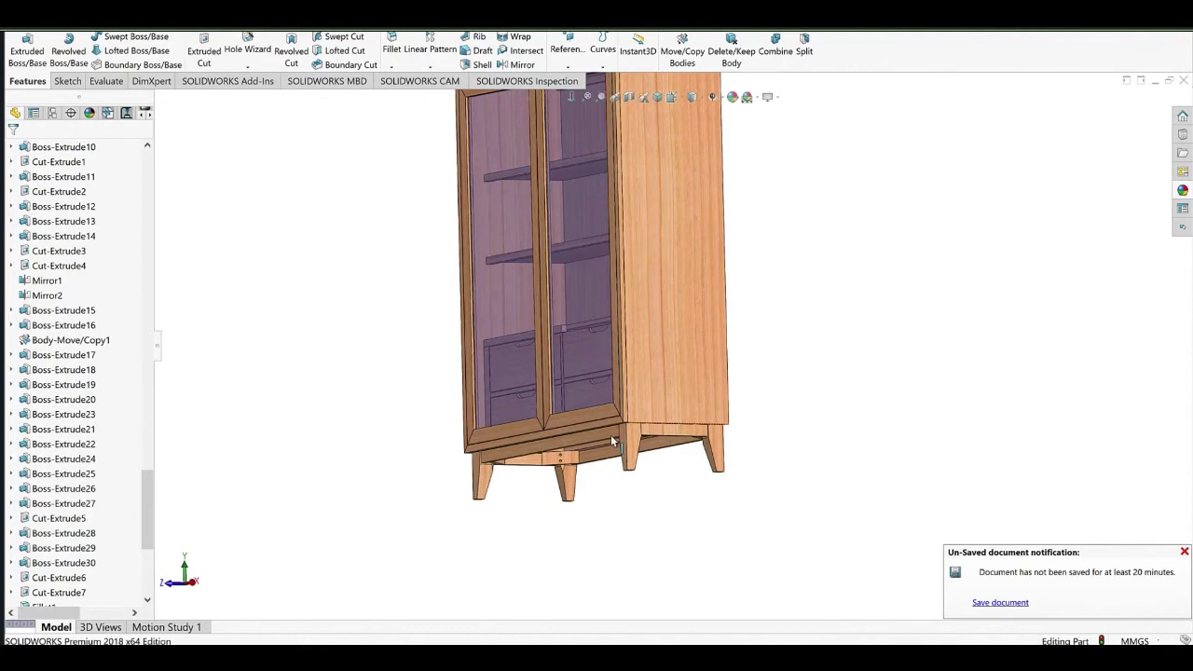
Examine the wood grain on the corner braces and legs underneath the cabinet.
middle_click_drag(643, 367, 628, 312)
scroll(408, 385, "up", 4)
scroll(407, 384, "down", 4)
middle_click_drag(546, 396, 382, 219)
scroll(604, 358, "down", 4)
middle_click_drag(575, 414, 563, 353)
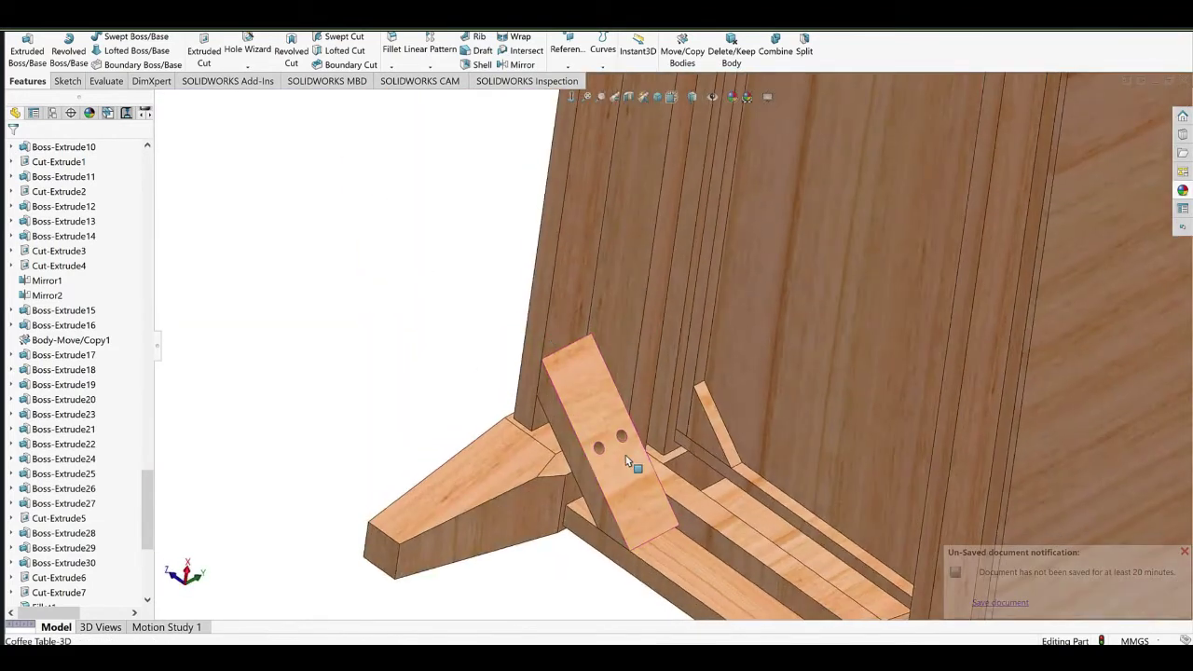
scroll(625, 453, "down", 1)
left_click(614, 462)
scroll(611, 467, "up", 5)
middle_click_drag(672, 408, 459, 456, "ctrl")
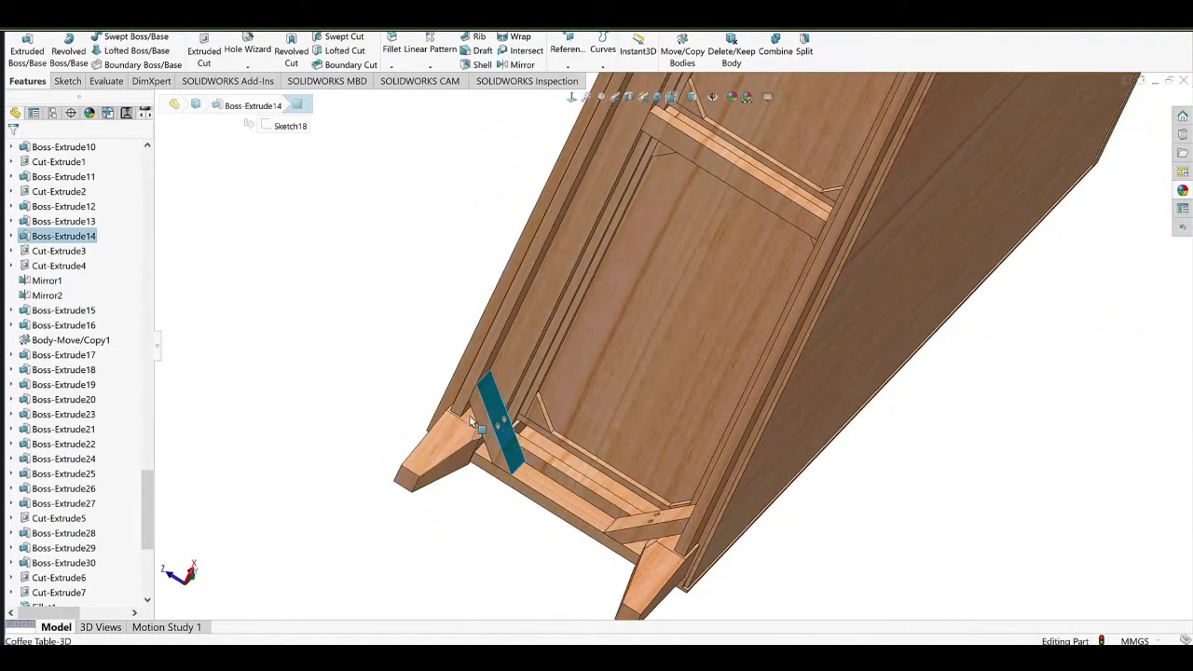
middle_click_drag(486, 434, 586, 532)
left_click(658, 515)
mouse_move(485, 436)
middle_mouse_down()
mouse_move(438, 422)
mouse_move(483, 424)
middle_mouse_up()
left_click(452, 417)
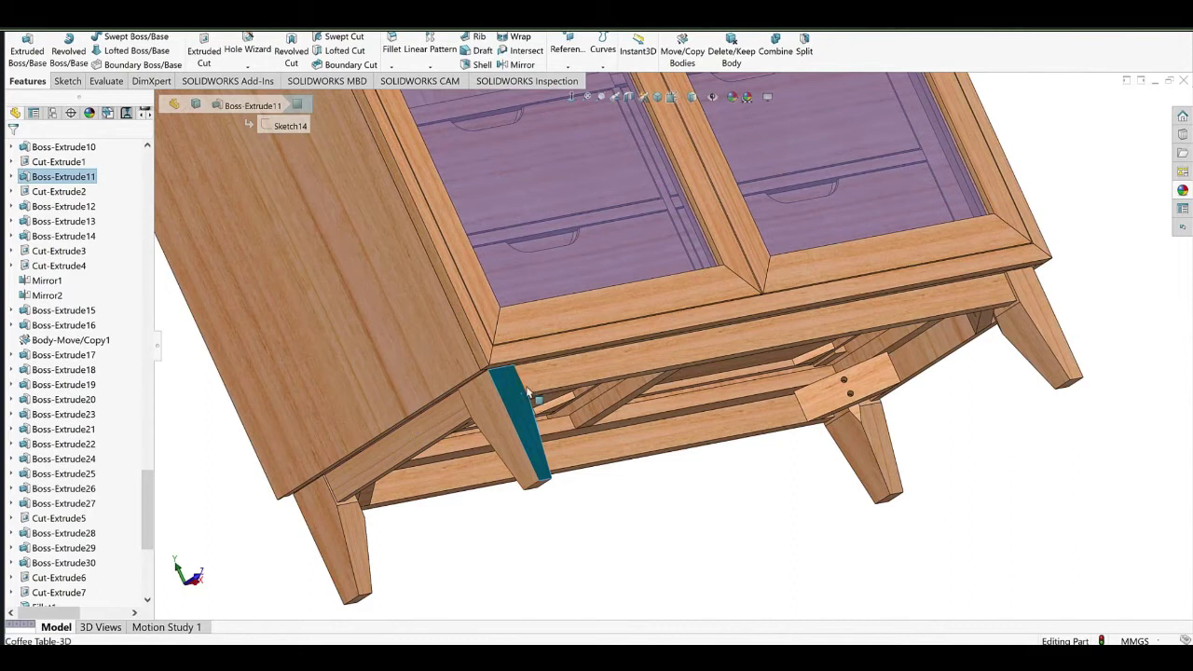
Examine the cabinet's underside, front and drawers for missing or mismatched parts.
scroll(708, 572, "up", 2)
middle_click_drag(566, 451, 407, 422)
scroll(537, 471, "up", 4)
middle_click_drag(652, 404, 618, 445, "ctrl")
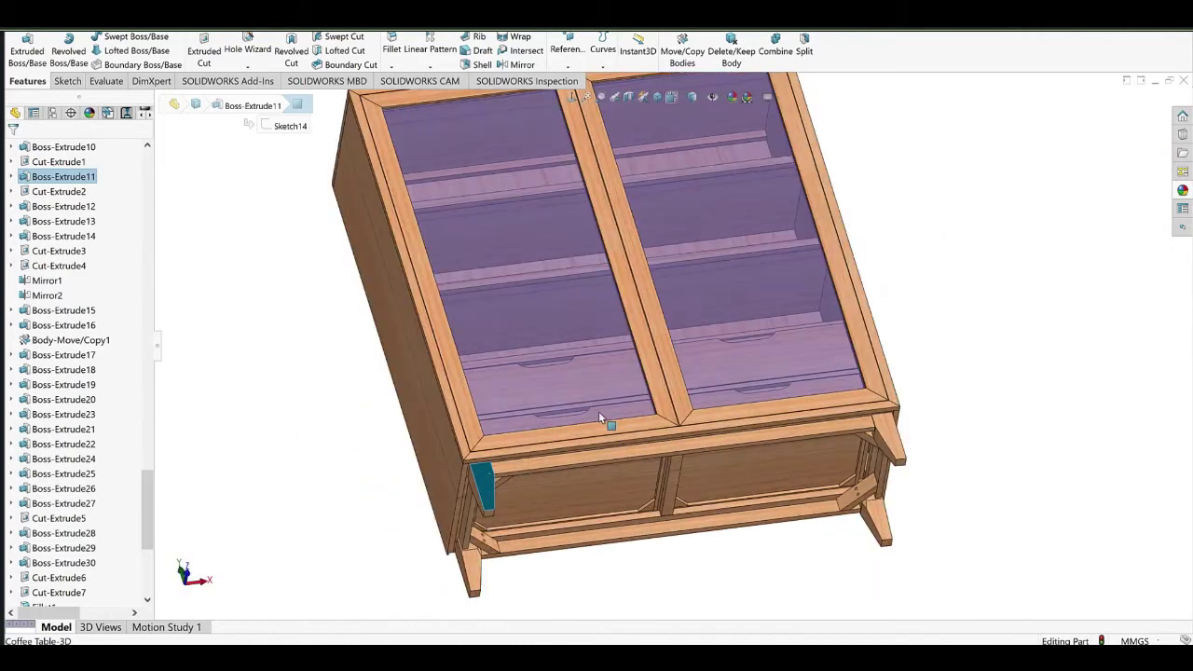
middle_click_drag(593, 372, 540, 467)
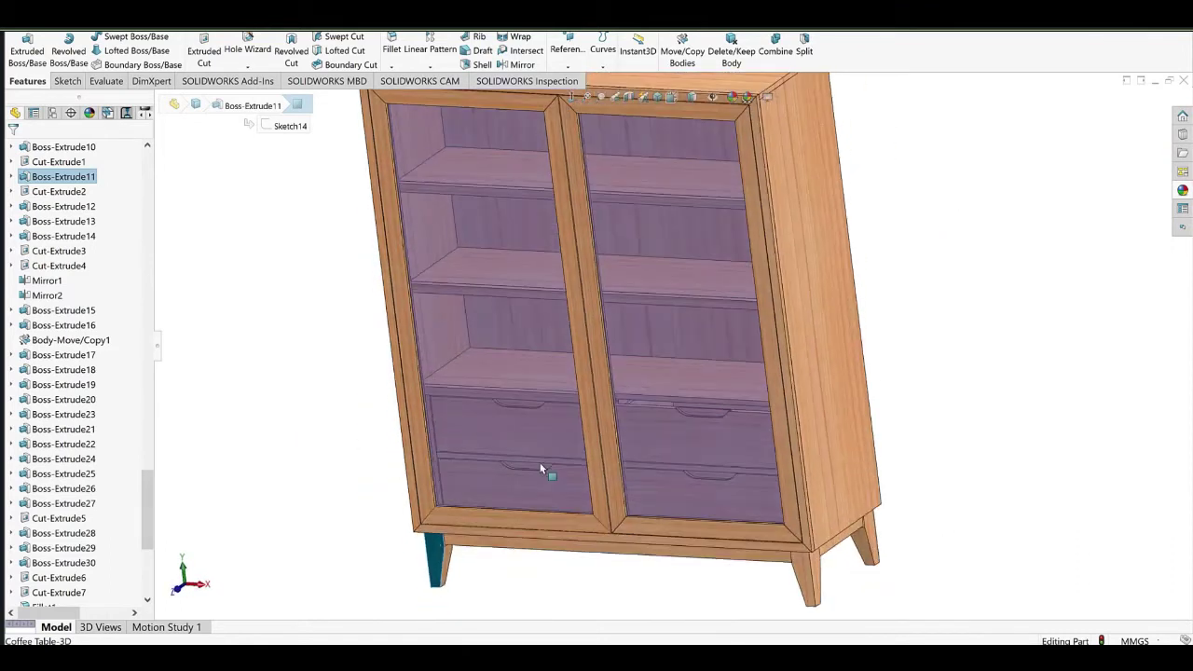
scroll(541, 467, "down", 3)
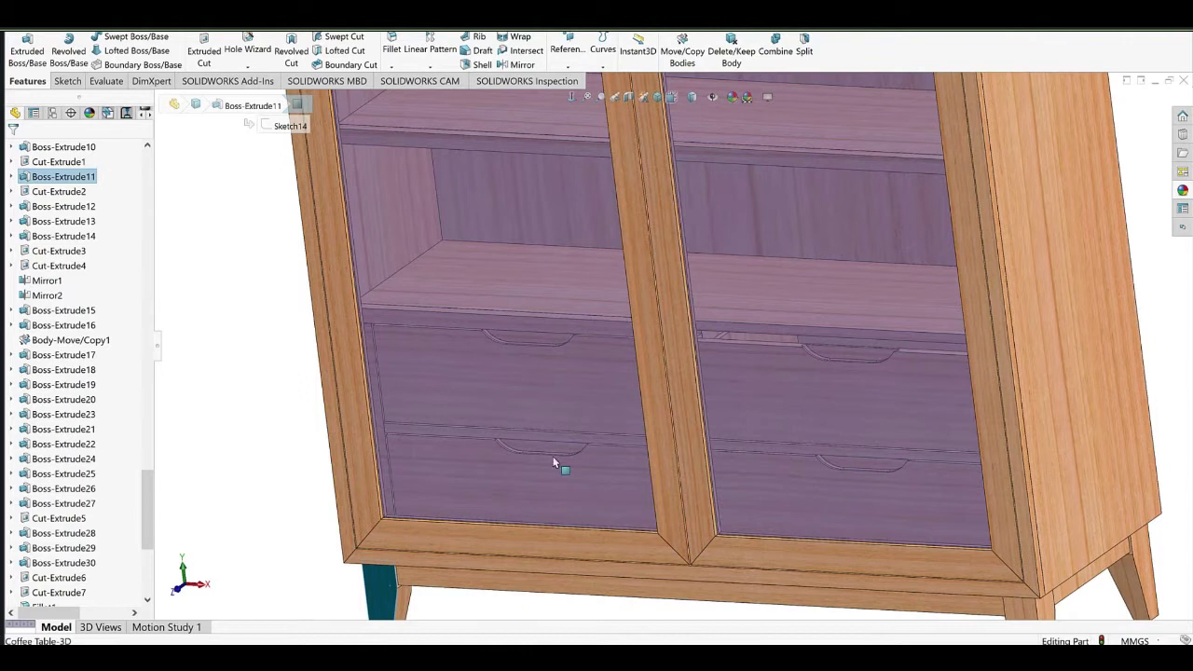
middle_click_drag(546, 457, 562, 456)
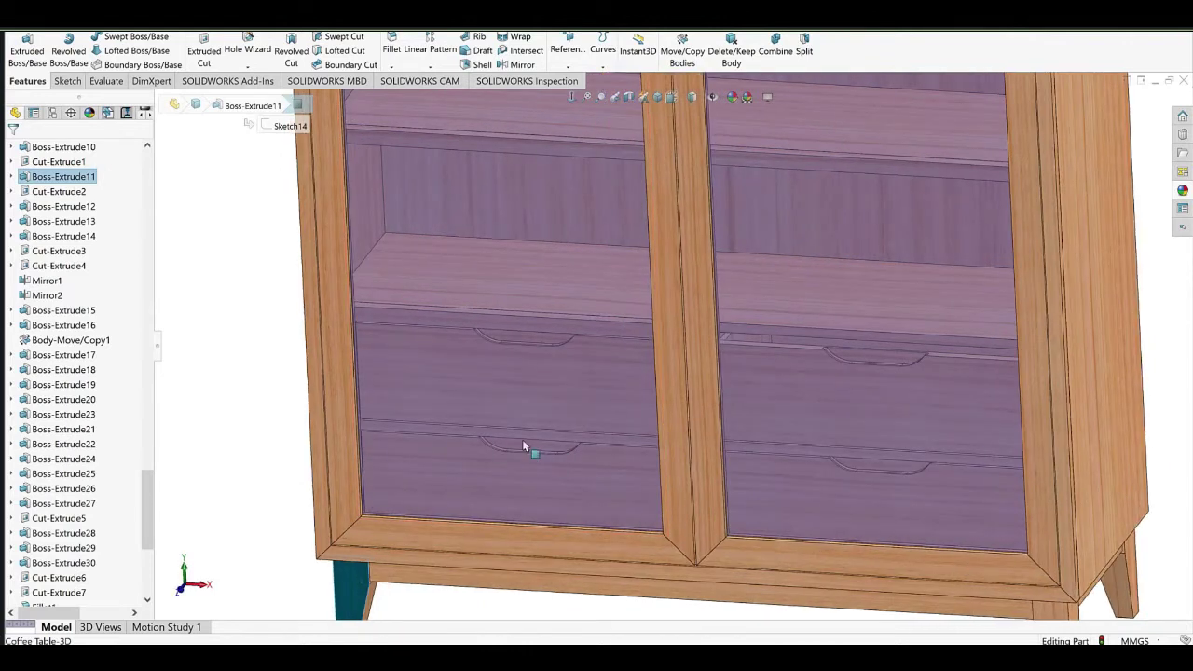
middle_click_drag(522, 419, 496, 472)
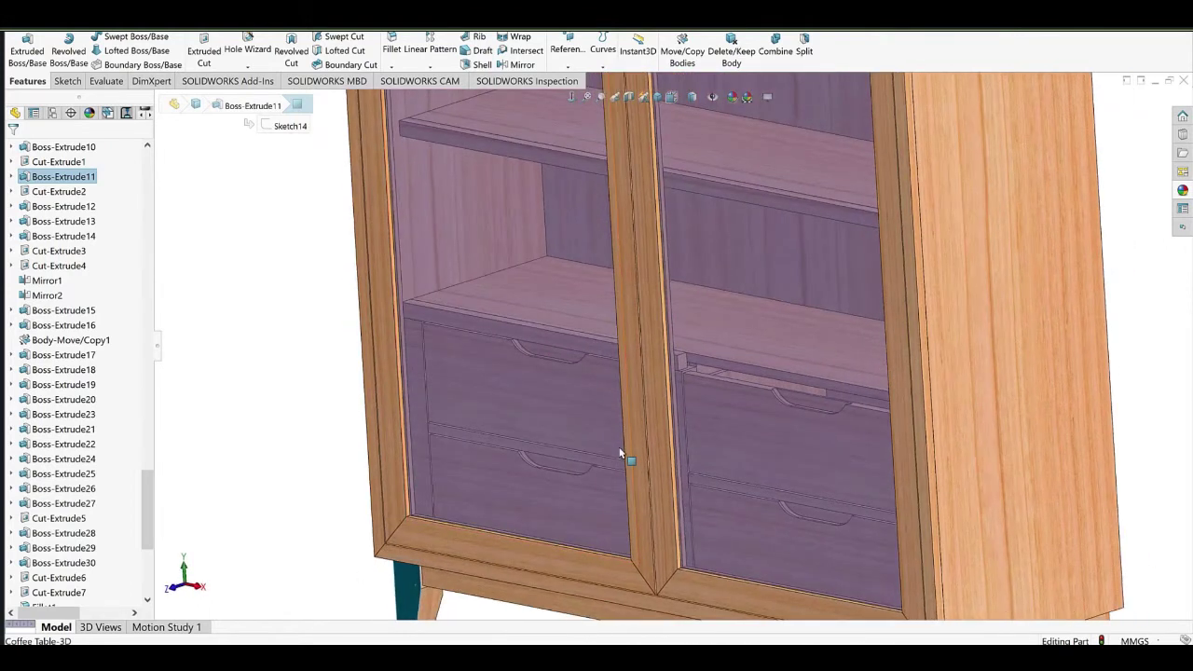
Hide the inner vertical stile of the left door to expose the drawer rails behind it.
scroll(622, 453, "up", 5)
middle_click_drag(654, 387, 640, 464, "ctrl")
scroll(634, 473, "down", 4)
scroll(725, 373, "up", 4)
middle_click_drag(728, 373, 633, 399)
scroll(645, 363, "down", 1)
left_click(611, 386)
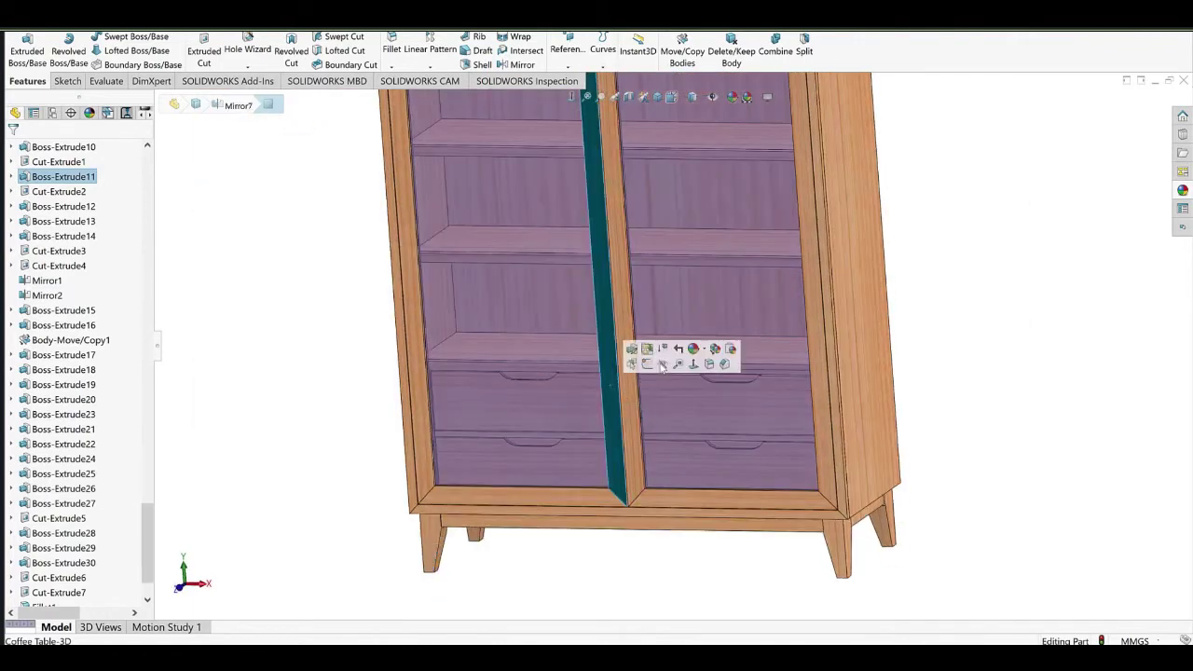
left_click(663, 364)
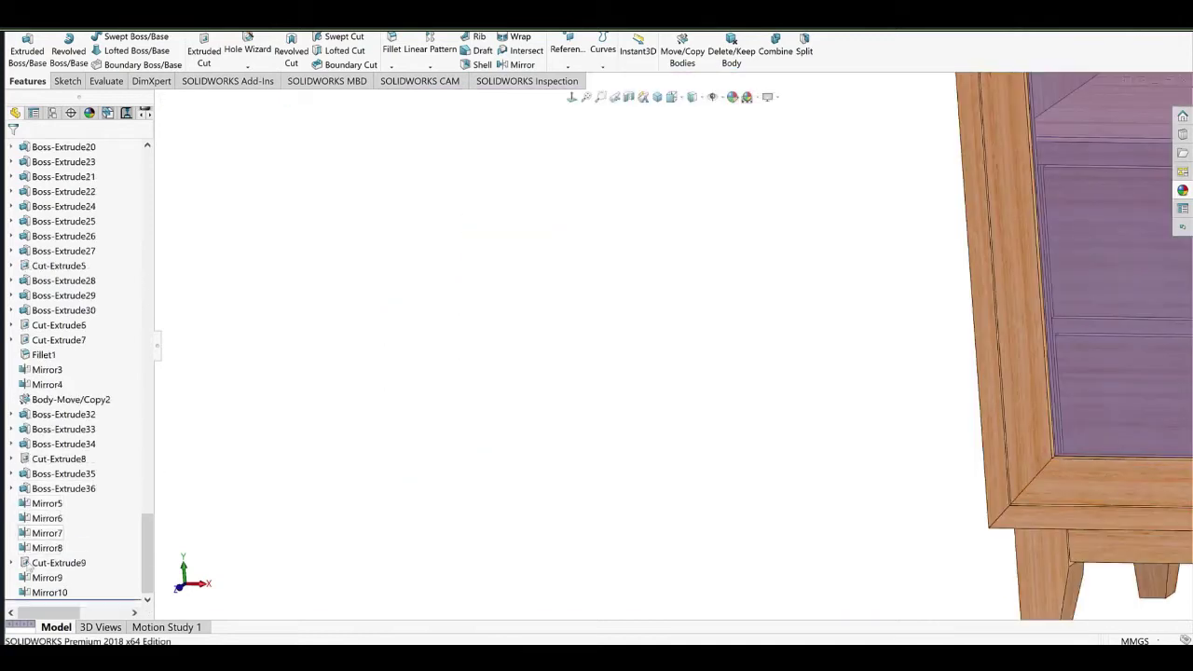
left_click(44, 593)
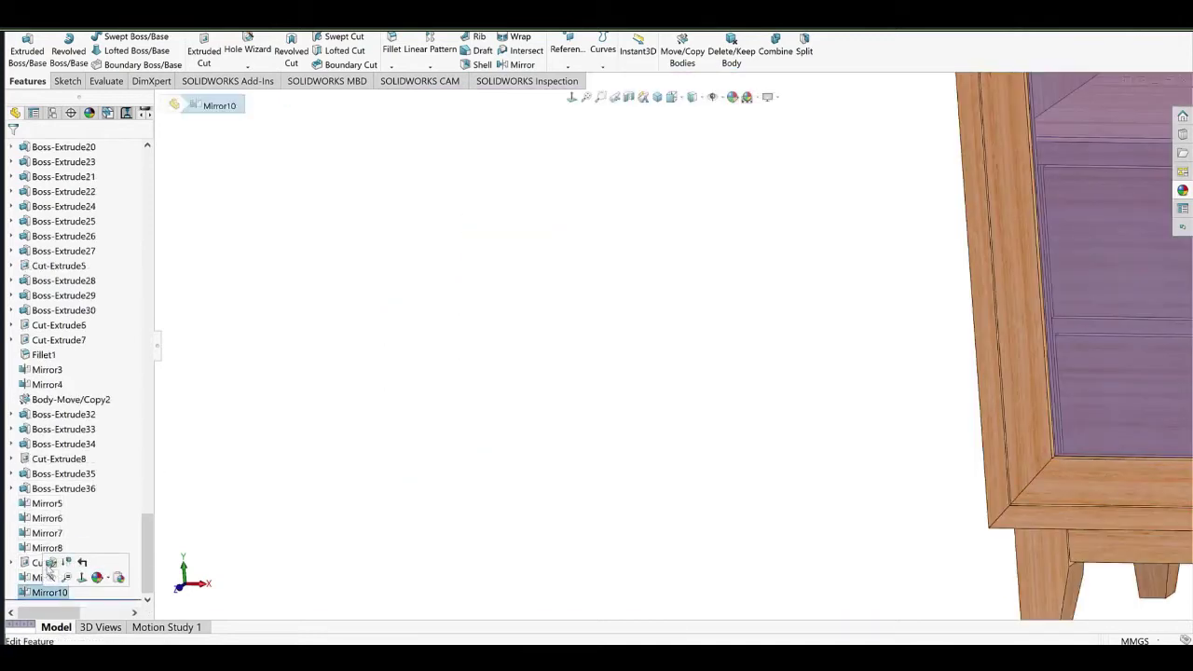
left_click(51, 563)
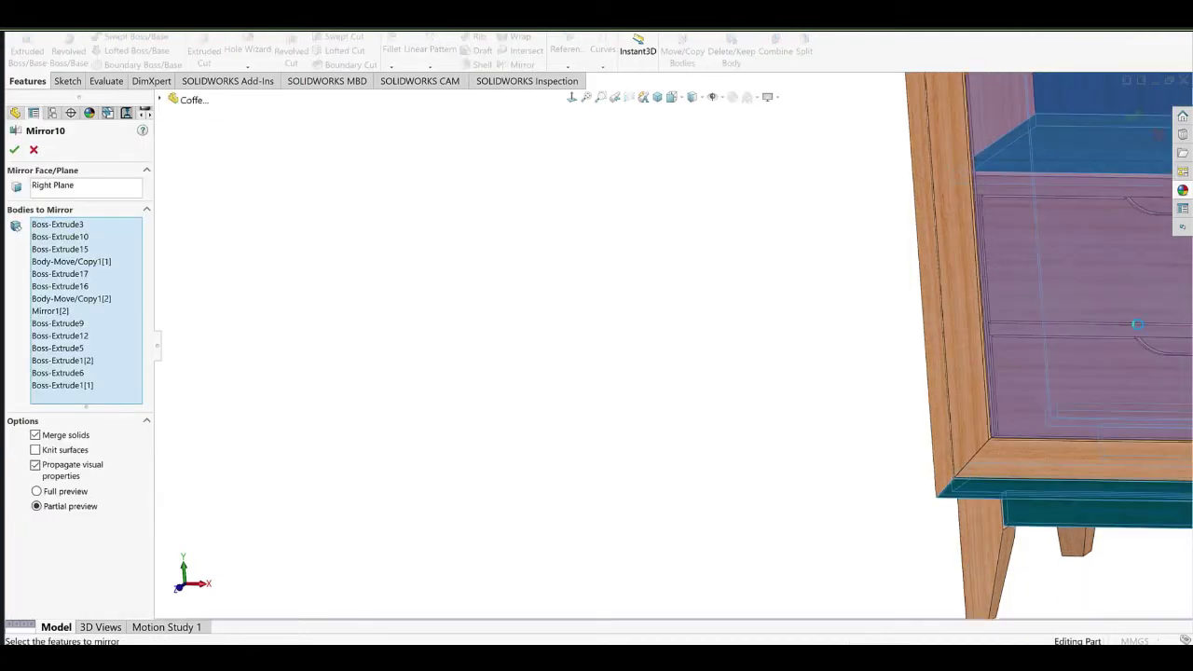
scroll(1136, 324, "up", 3)
scroll(1136, 326, "down", 5)
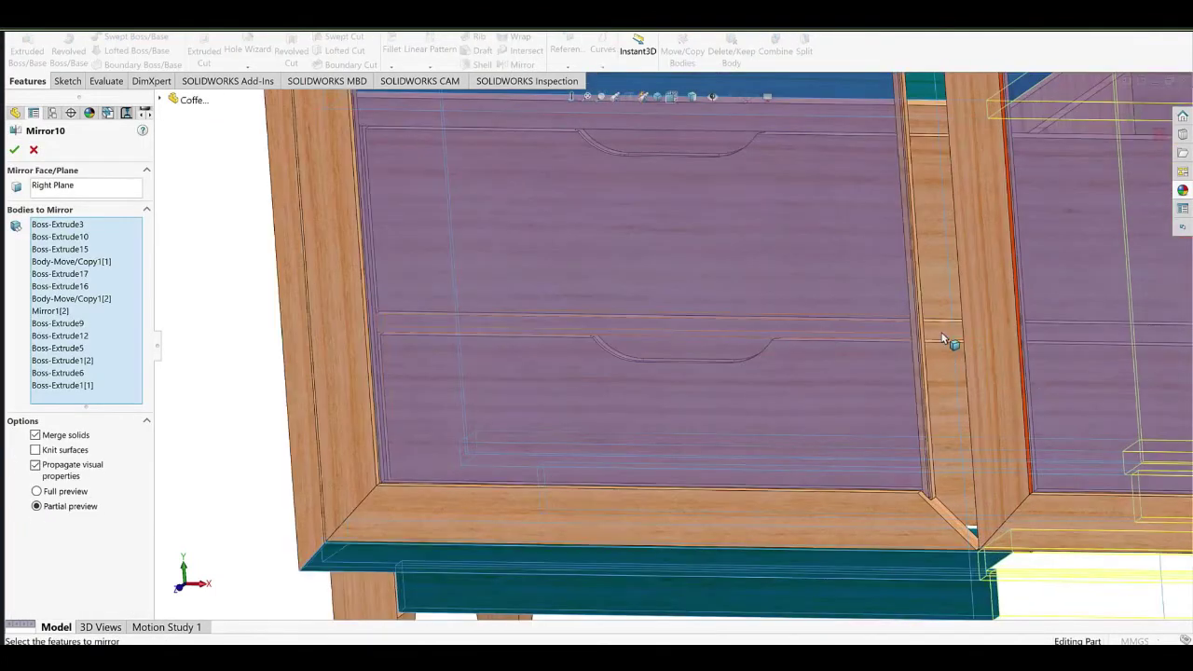
left_click(941, 334)
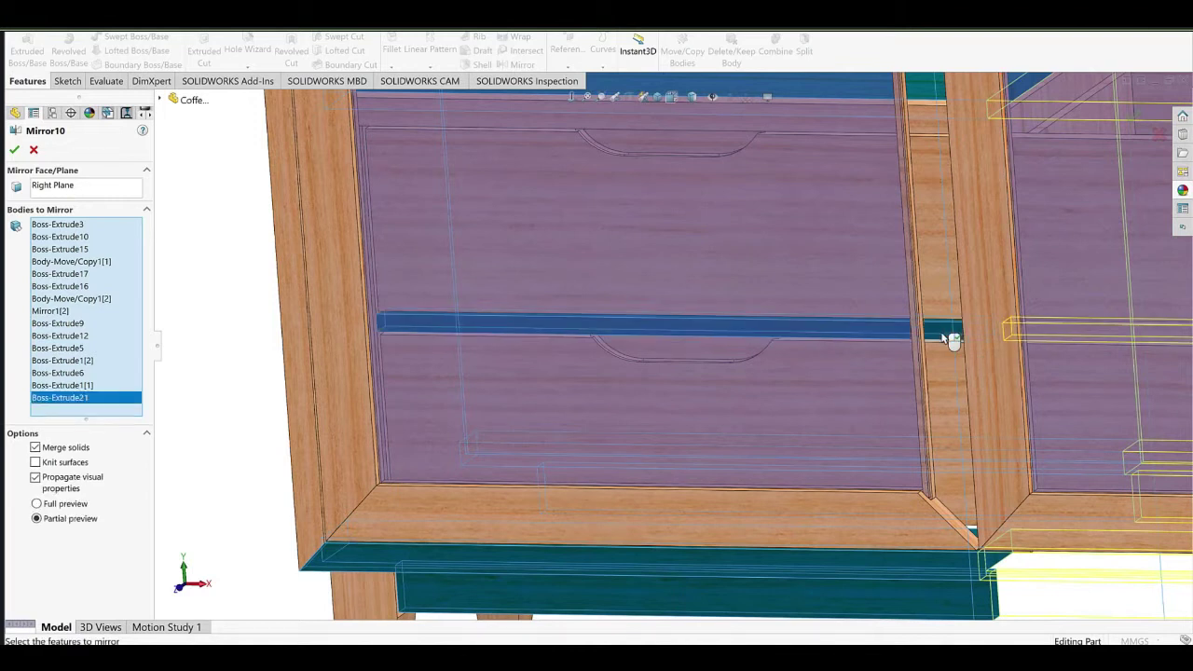
left_click(942, 335)
left_click(33, 152)
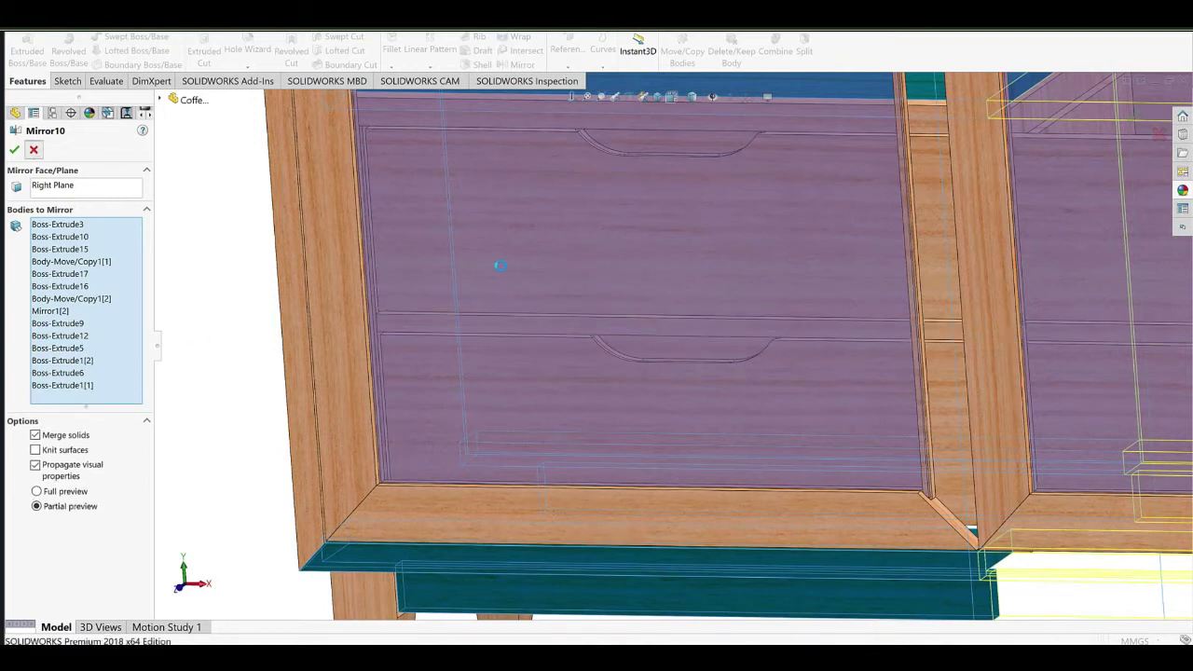
Edit the Mirror10 feature to also mirror the rail above the upper drawer (Boss-Extrude18) about the Right Plane.
scroll(958, 320, "up", 3)
middle_click_drag(858, 374, 759, 435, "ctrl")
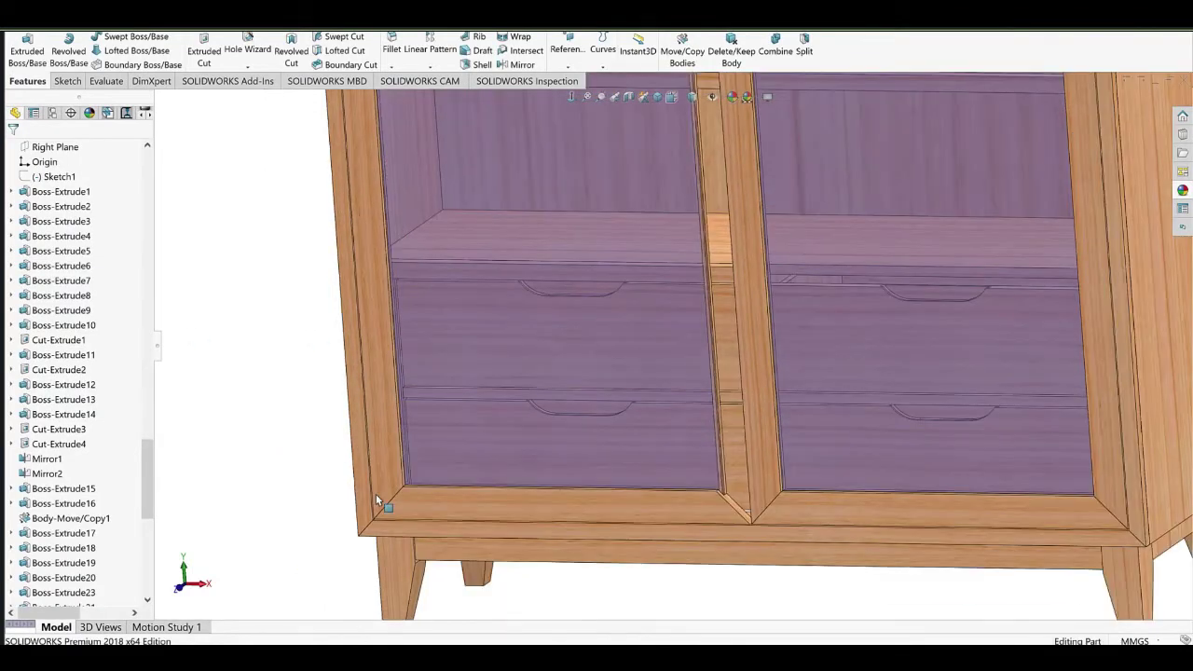
scroll(47, 531, "down", 10)
left_click(53, 591)
left_click(59, 561)
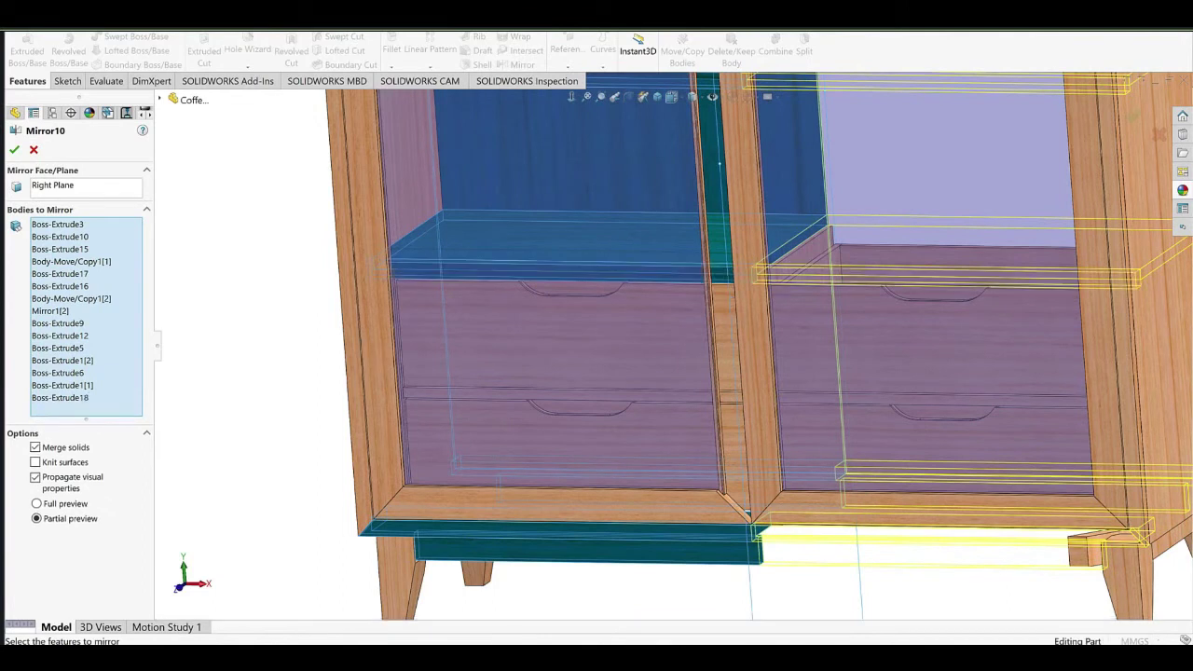
left_click(15, 151)
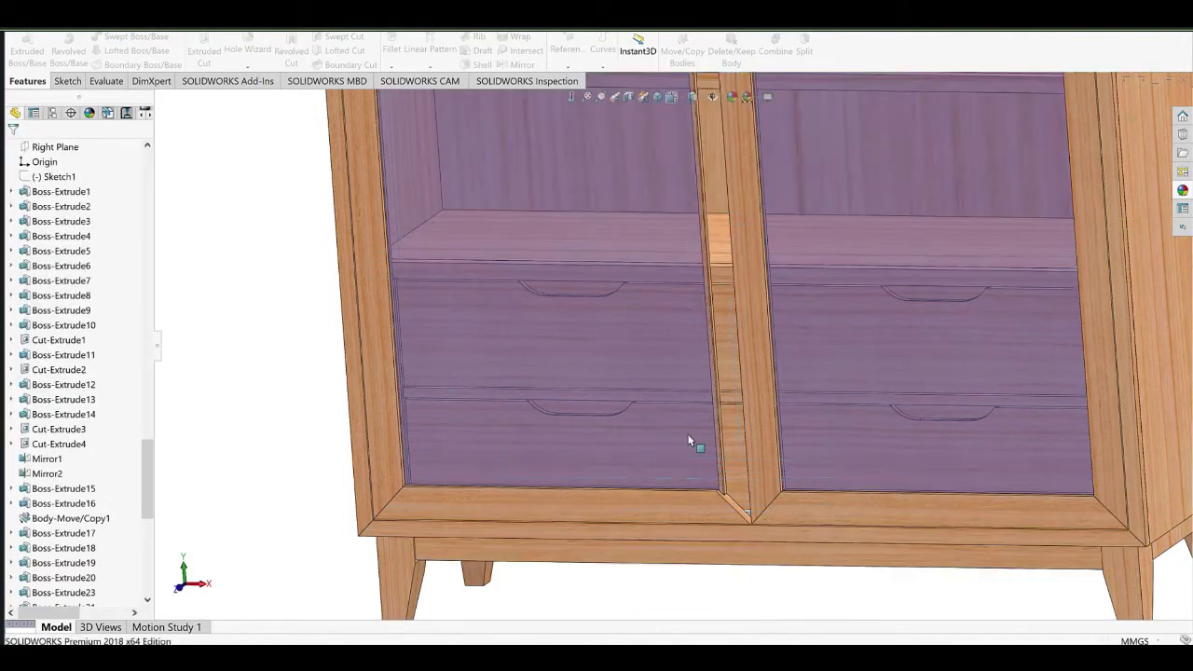
Show the hidden stile body Mirror7[1] of the left door again.
scroll(746, 425, "up", 3)
scroll(56, 285, "up", 12)
scroll(58, 336, "down", 6)
scroll(58, 340, "up", 8)
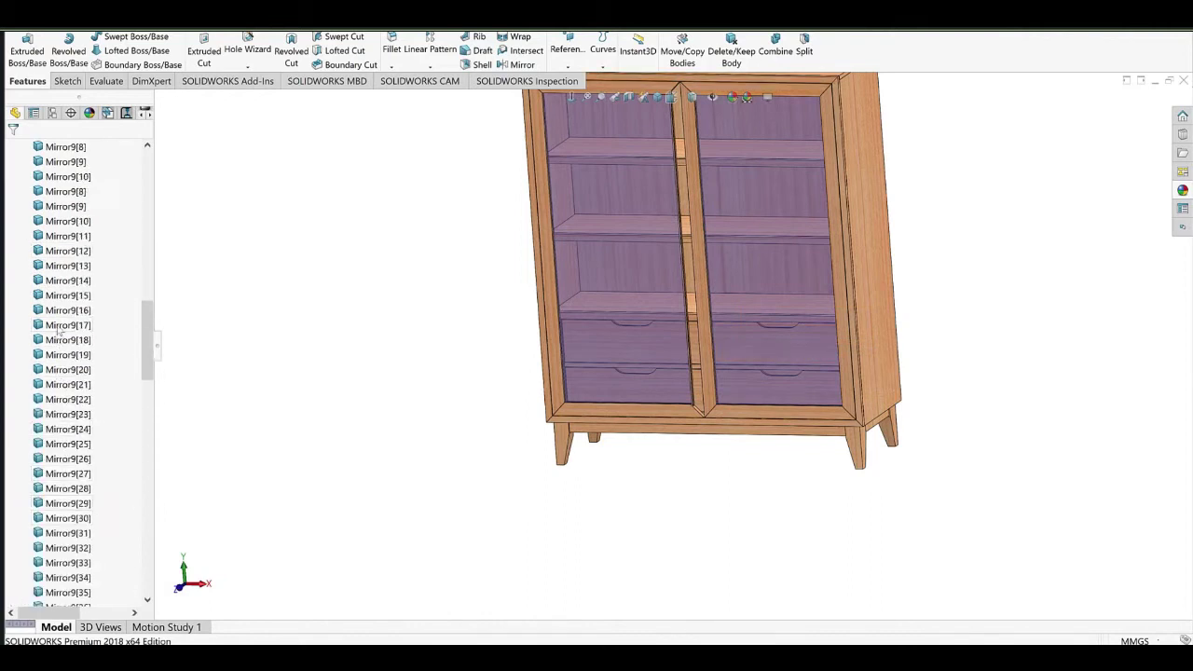
left_click(63, 239)
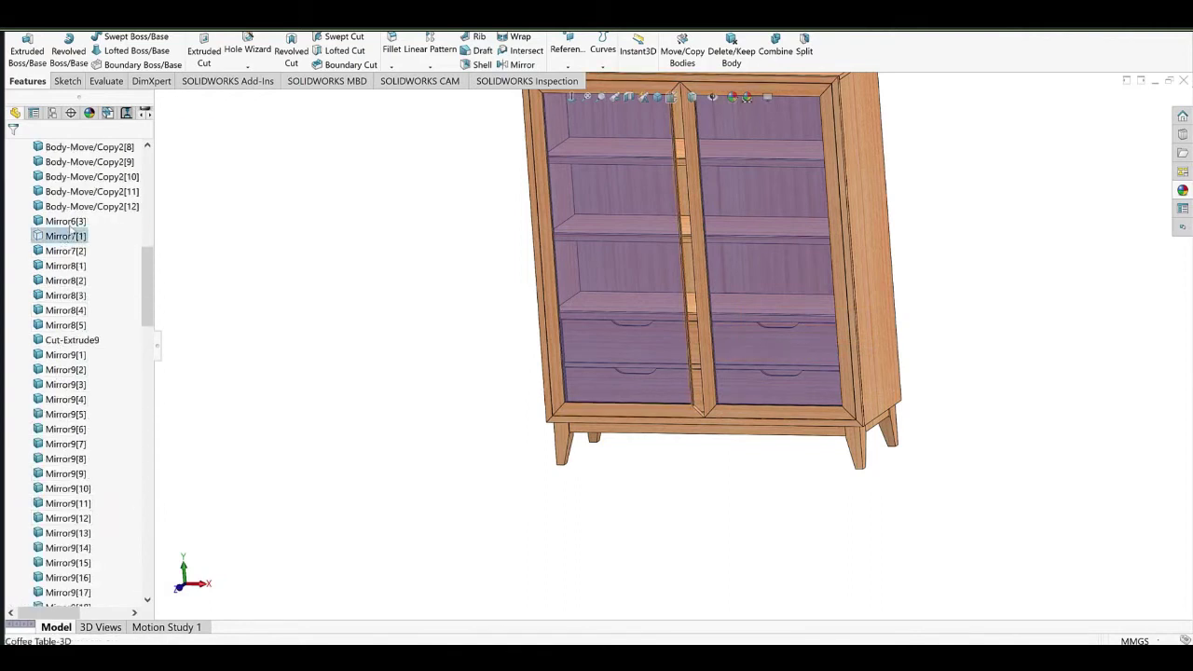
left_click(72, 225)
left_click(361, 396)
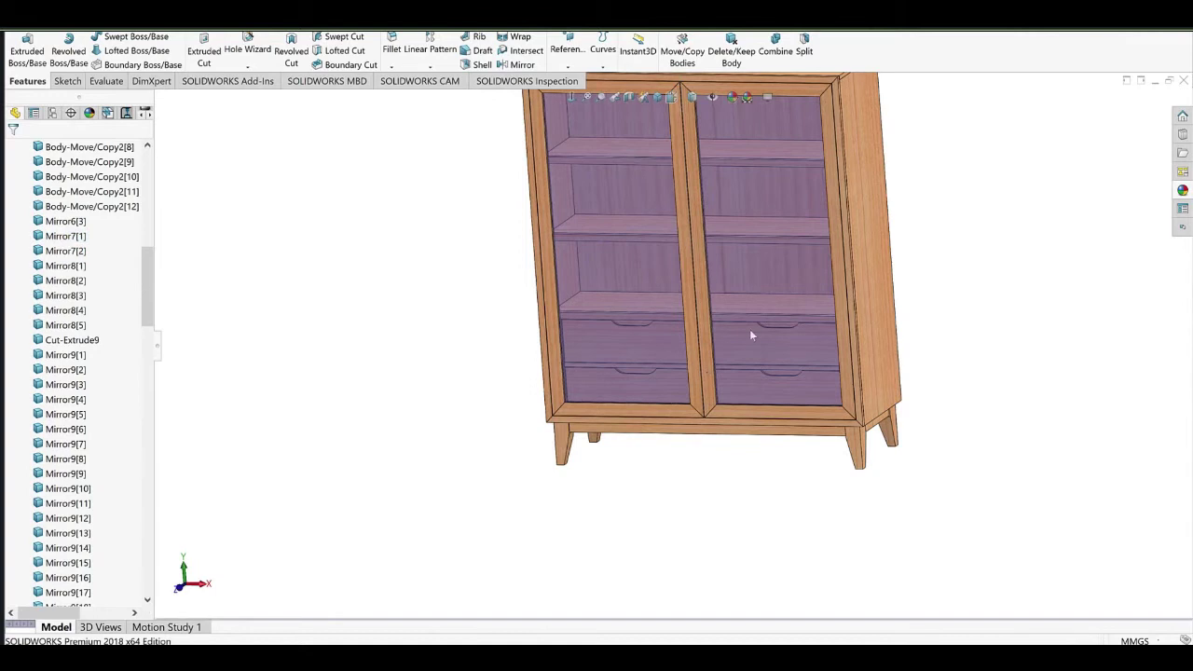
Examine the complete cabinet, including its side panel, doors, shelves and drawers, from several angles and distances.
scroll(703, 375, "up", 3)
scroll(597, 401, "down", 4)
middle_click_drag(591, 402, 645, 386)
middle_click_drag(515, 403, 721, 425)
scroll(516, 249, "down", 4)
scroll(485, 257, "down", 2)
middle_click_drag(469, 266, 690, 319)
middle_click_drag(411, 404, 430, 287, "ctrl")
scroll(490, 310, "down", 2)
scroll(496, 319, "down", 4)
left_click(606, 403)
scroll(565, 351, "up", 7)
middle_click_drag(684, 344, 573, 270)
scroll(472, 314, "up", 3)
scroll(466, 307, "down", 3)
middle_click_drag(391, 306, 503, 401)
middle_click_drag(423, 348, 328, 420)
scroll(434, 472, "up", 3)
middle_click_drag(516, 336, 551, 468, "ctrl")
scroll(493, 370, "down", 2)
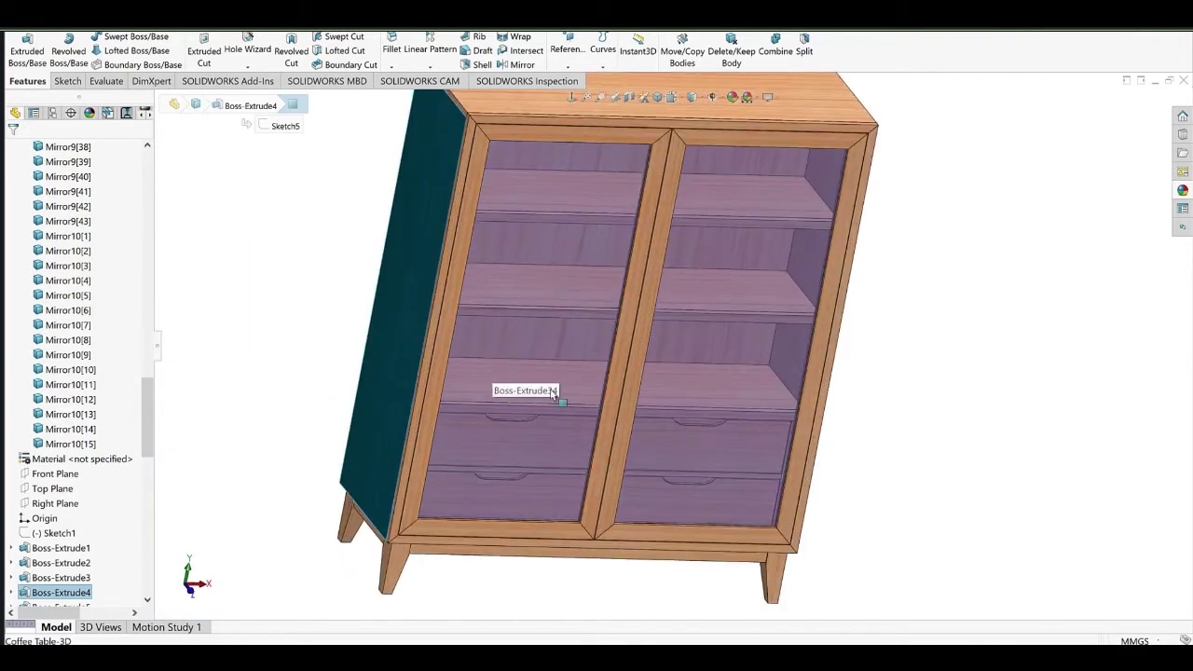
left_click(930, 449)
left_click(422, 363)
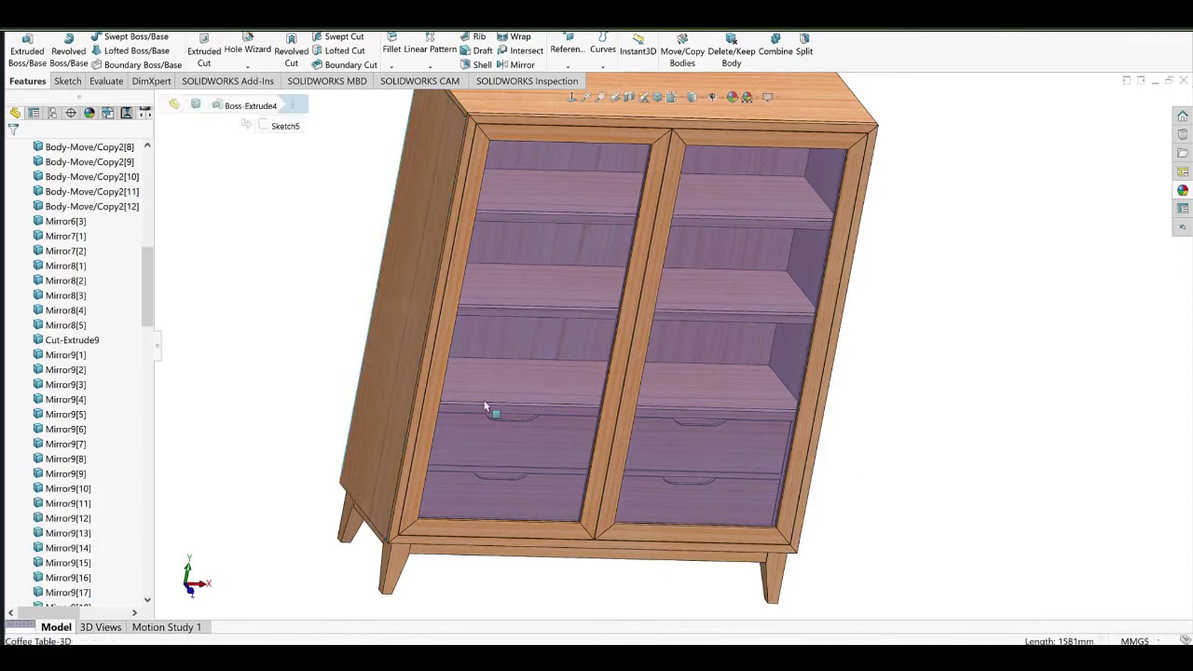
Check the finished cabinet's front, top and side panel by viewing it tilted, near and far.
middle_click_drag(485, 405, 447, 382)
scroll(496, 451, "up", 2)
mouse_move(496, 451)
middle_mouse_down()
mouse_move(519, 386)
mouse_move(532, 405)
middle_mouse_up()
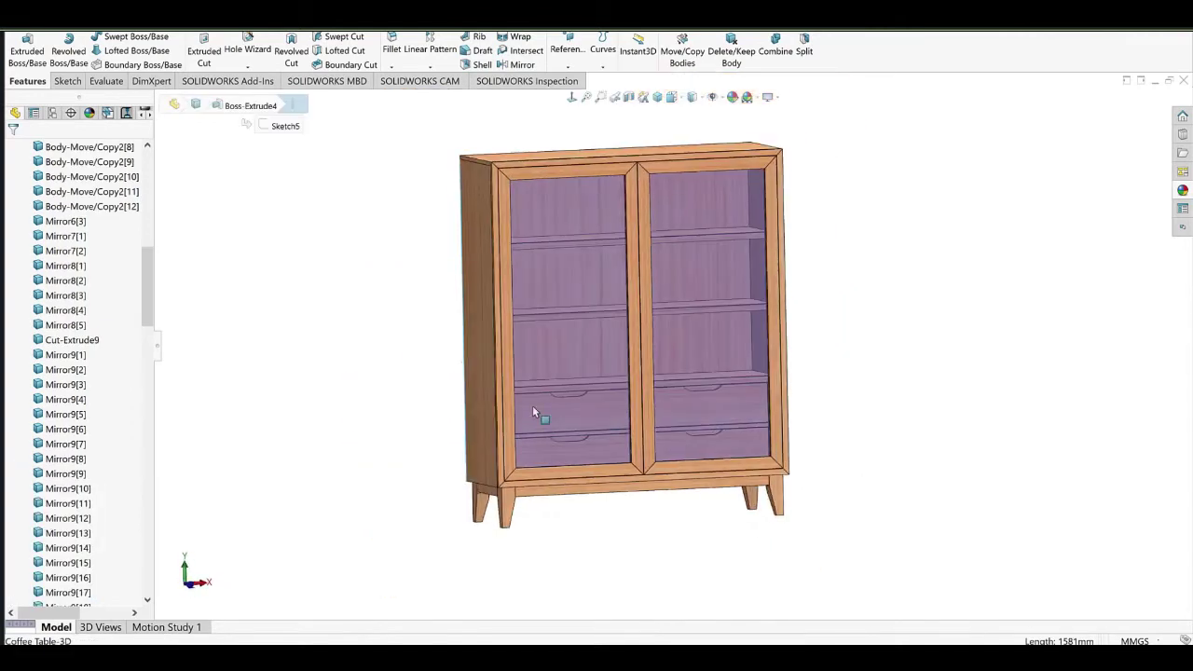
key("Escape")
scroll(550, 424, "down", 3)
middle_click_drag(498, 476, 596, 498)
scroll(666, 434, "up", 4)
middle_click_drag(692, 392, 616, 453, "ctrl")
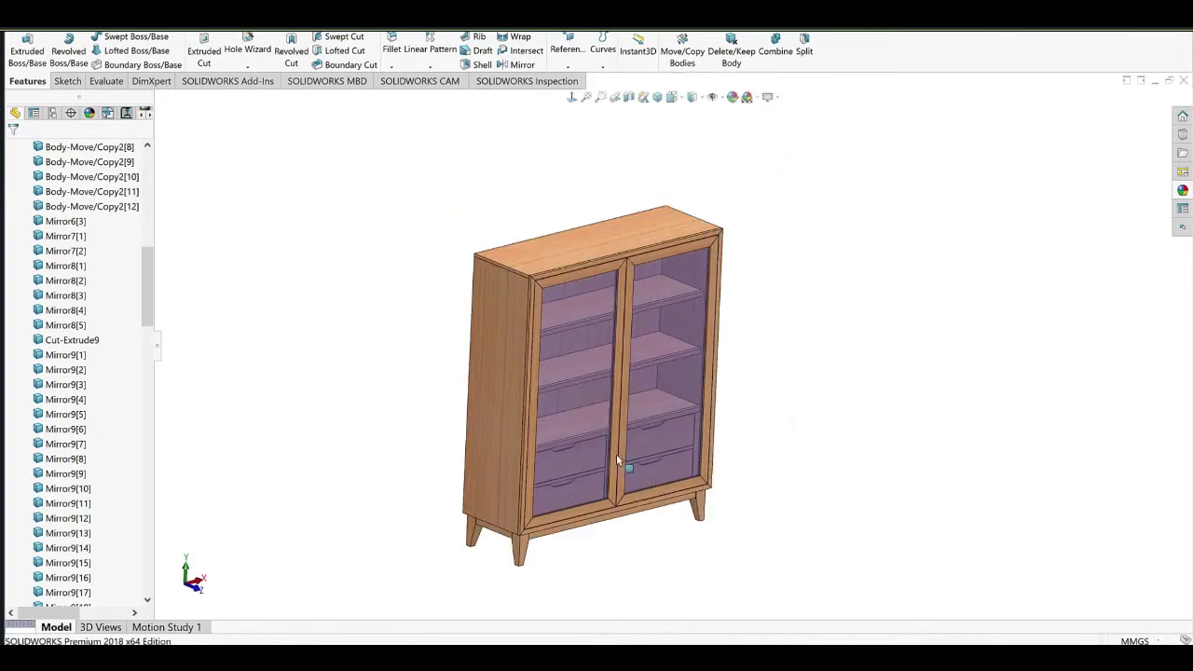
scroll(607, 333, "down", 2)
scroll(718, 419, "up", 2)
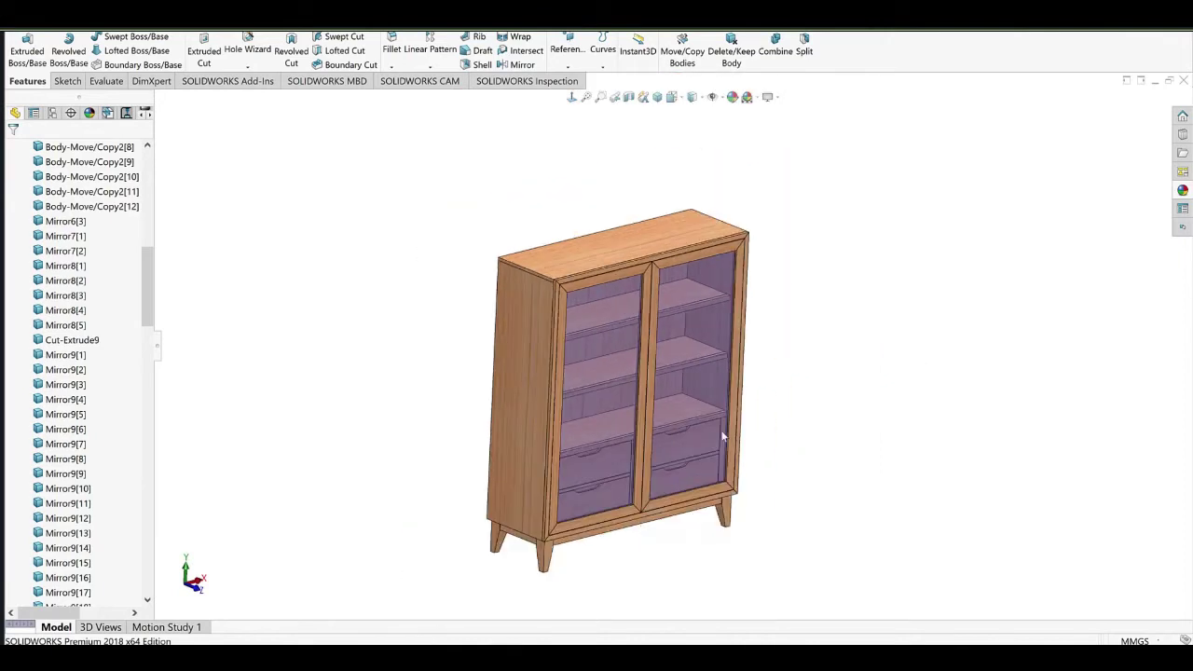
middle_click_drag(716, 415, 703, 392, "ctrl")
middle_click_drag(549, 354, 456, 444)
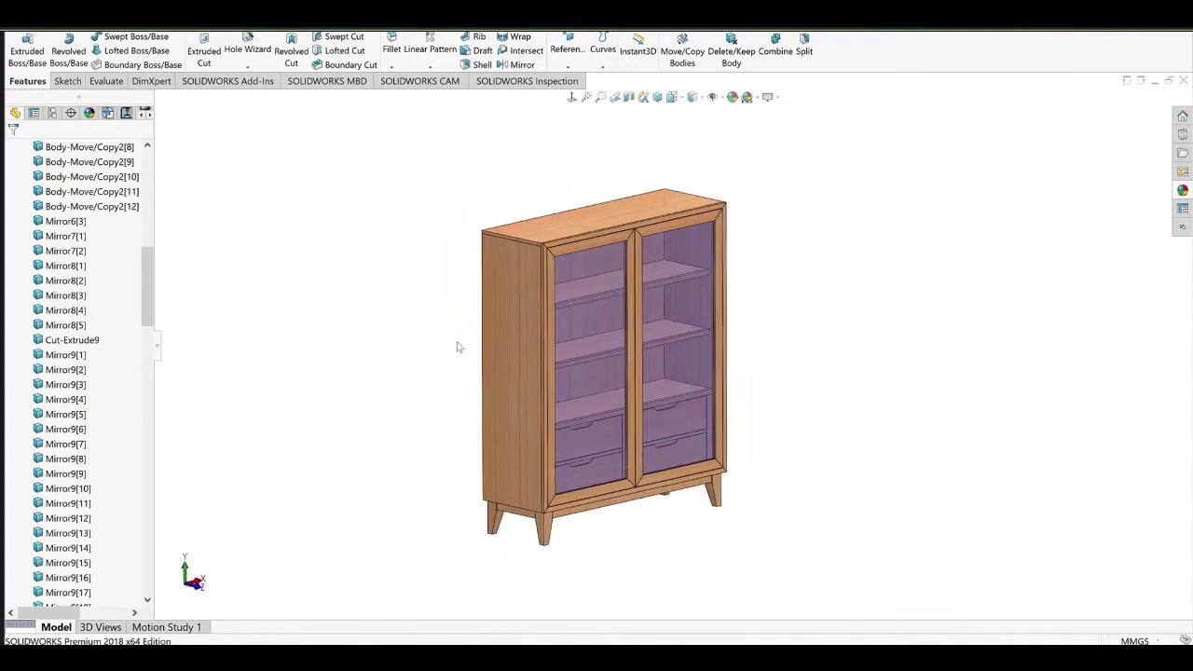
Orient the cabinet to the isometric view showing its front doors, top and side panel.
left_click(670, 98)
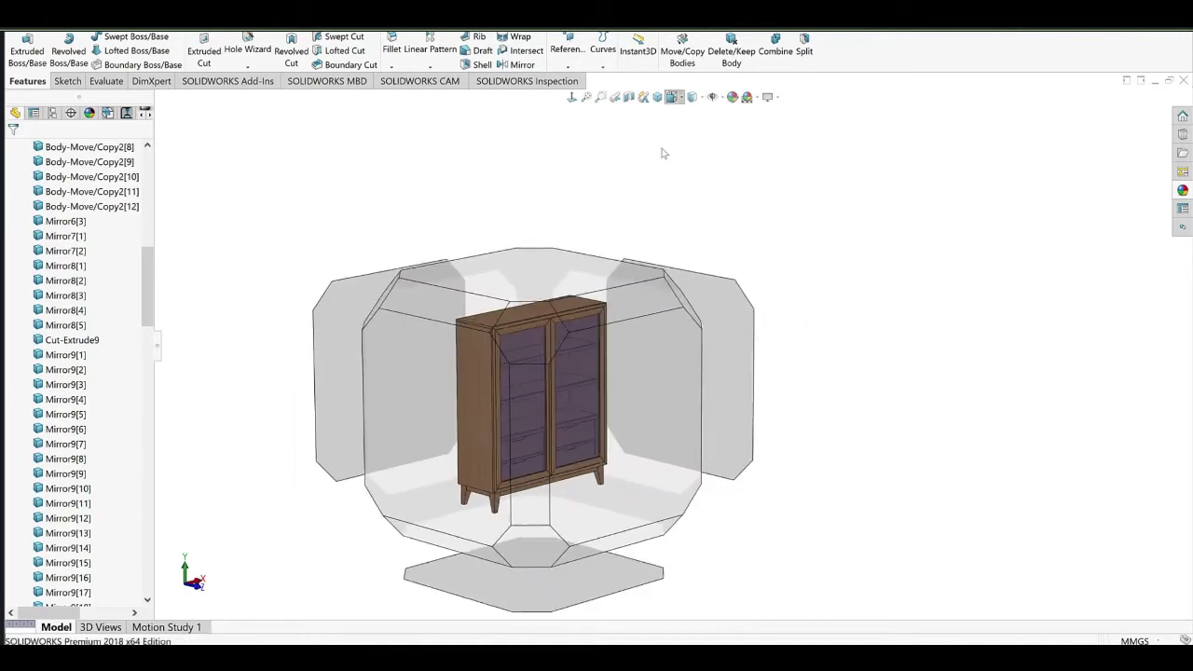
left_click(688, 143)
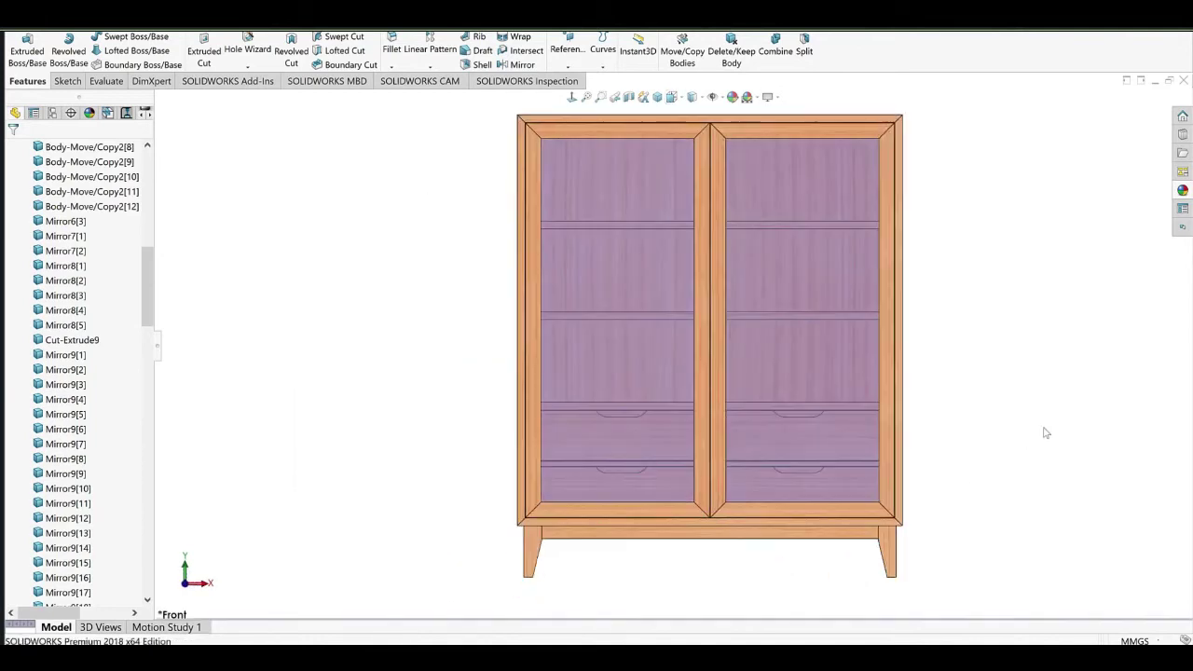
key("Right")
key("Right")
key("Right")
key("Right")
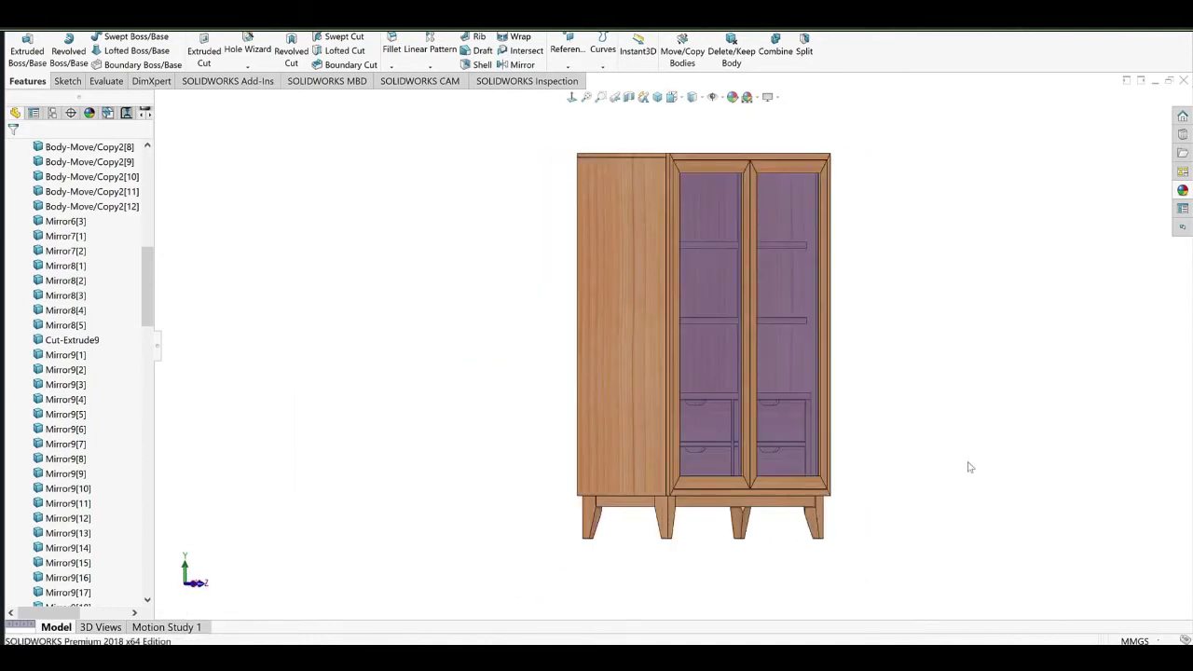
key("Down")
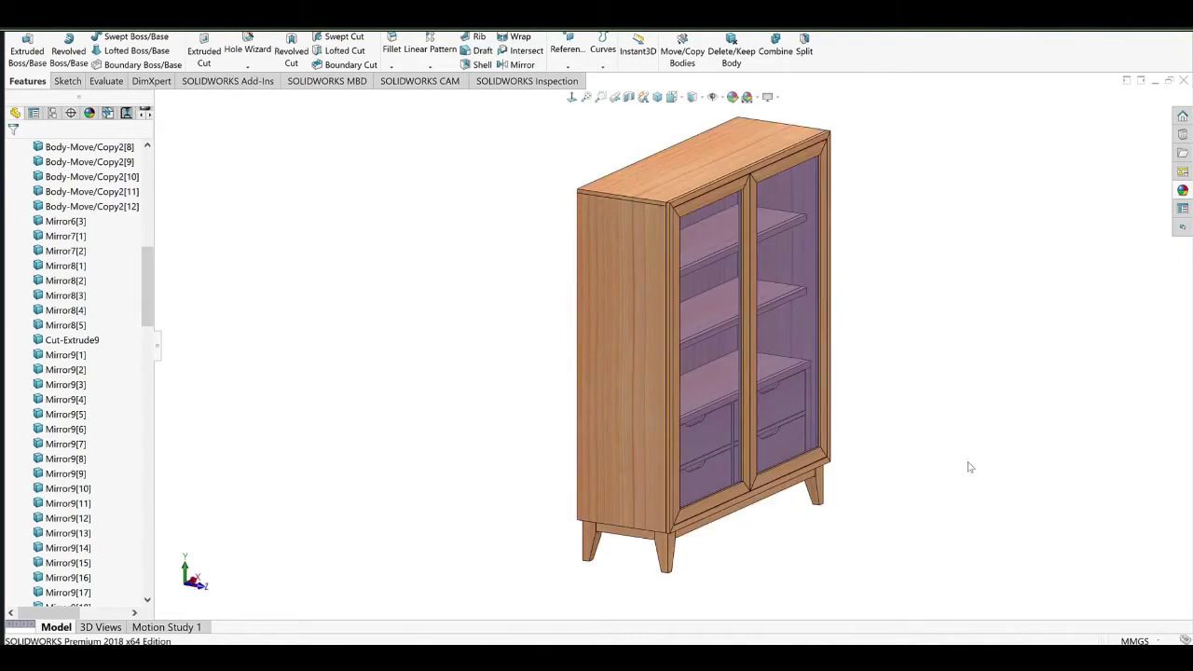
key("ctrl+1")
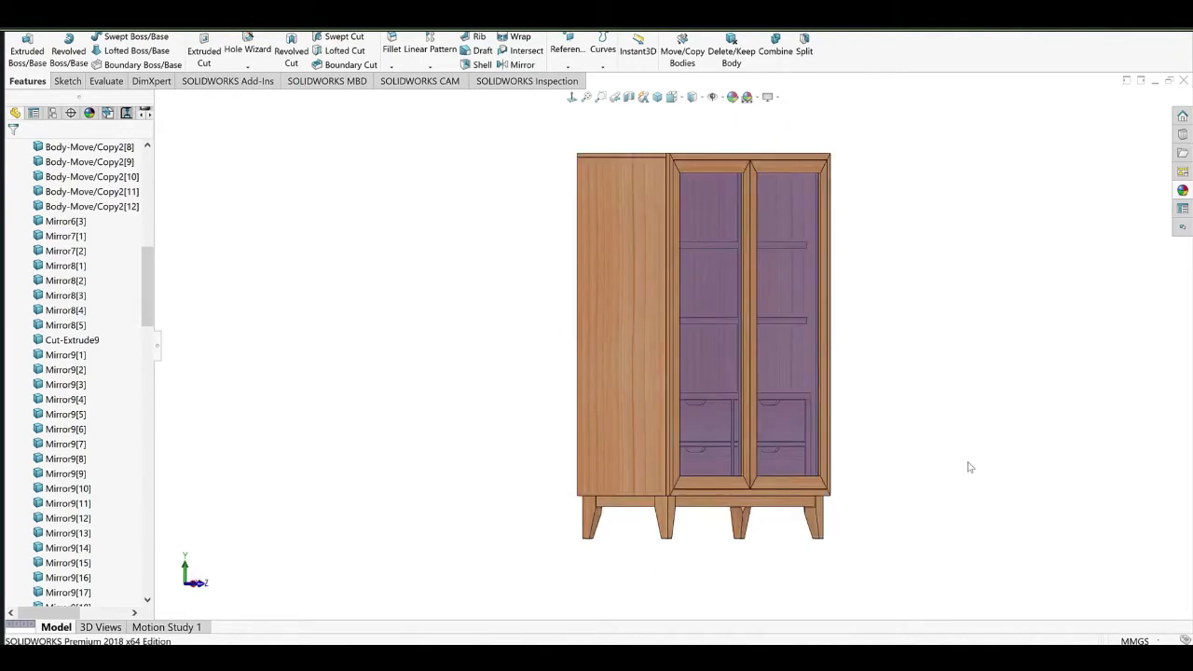
key("ctrl+7")
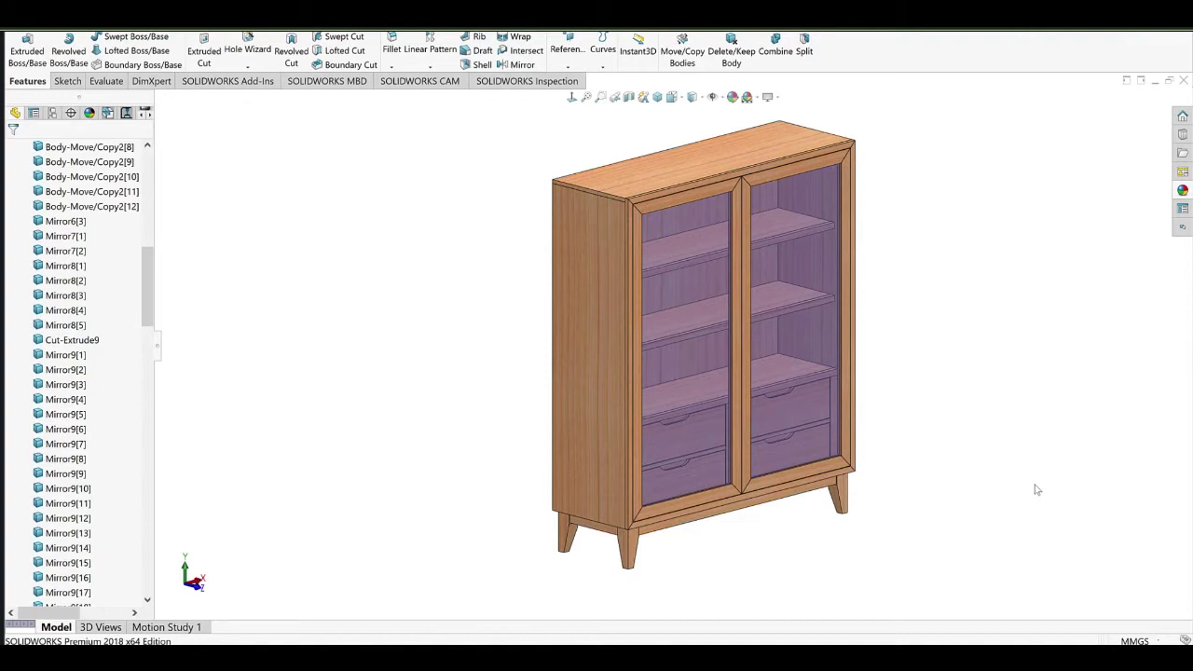
scroll(935, 404, "down", 1)
scroll(894, 399, "up", 1)
middle_click_drag(892, 360, 859, 378, "ctrl")
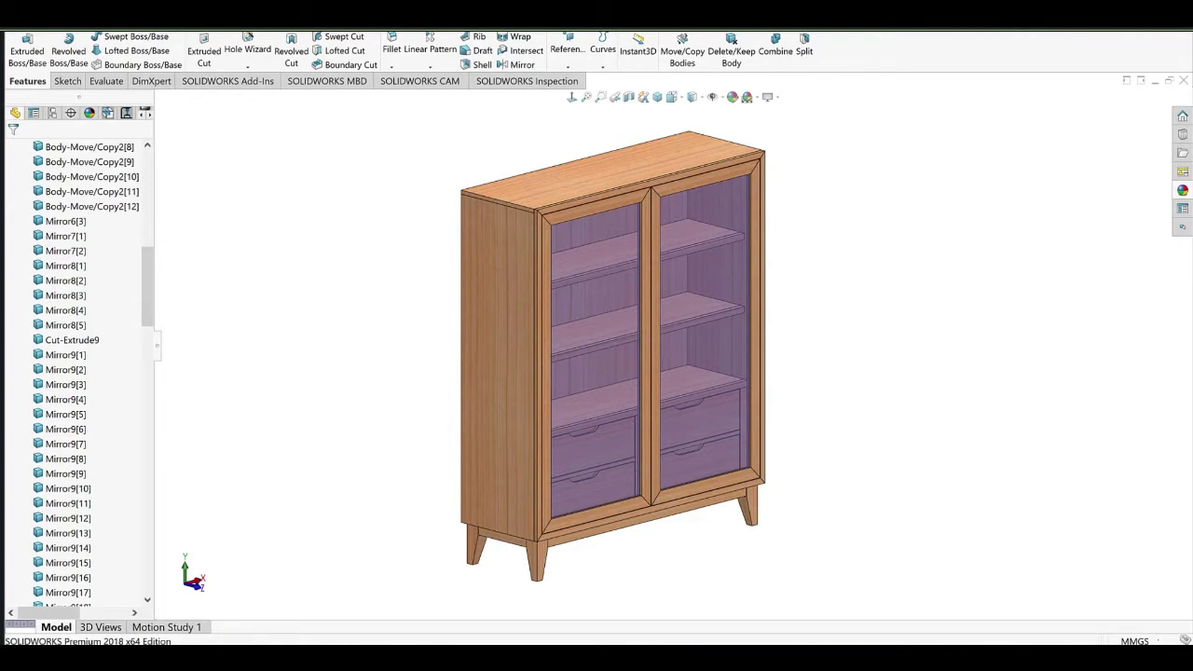
Open the Coffee Table-2D drawing from the Display-1 folder.
left_click(311, 32)
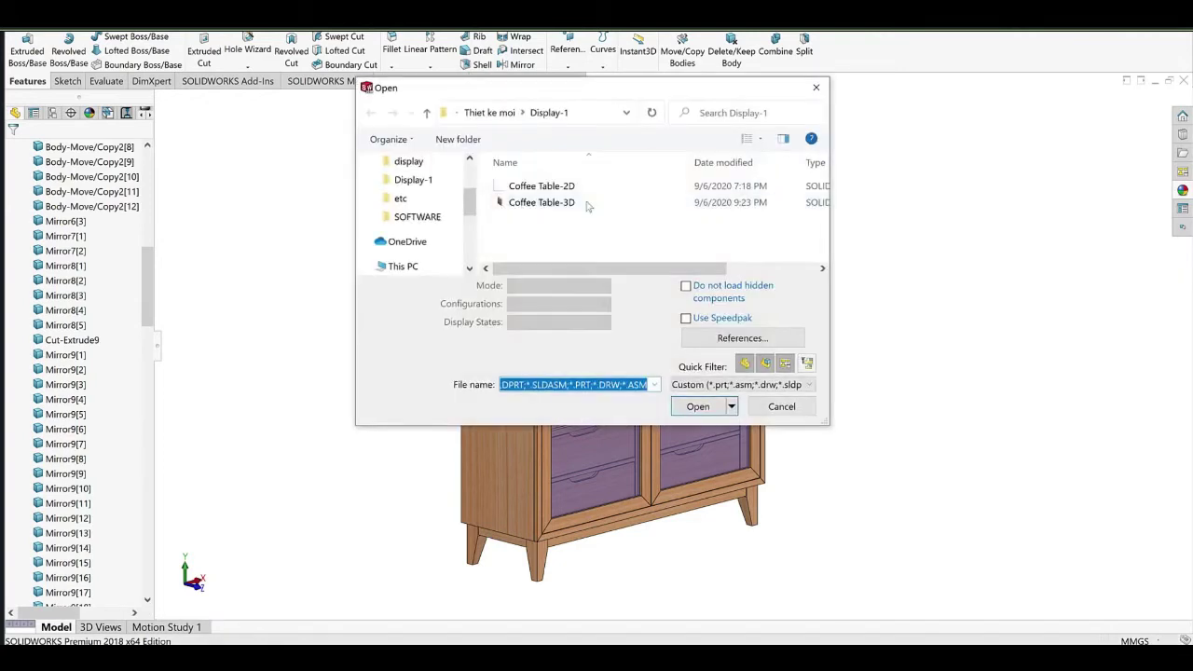
double_click(557, 182)
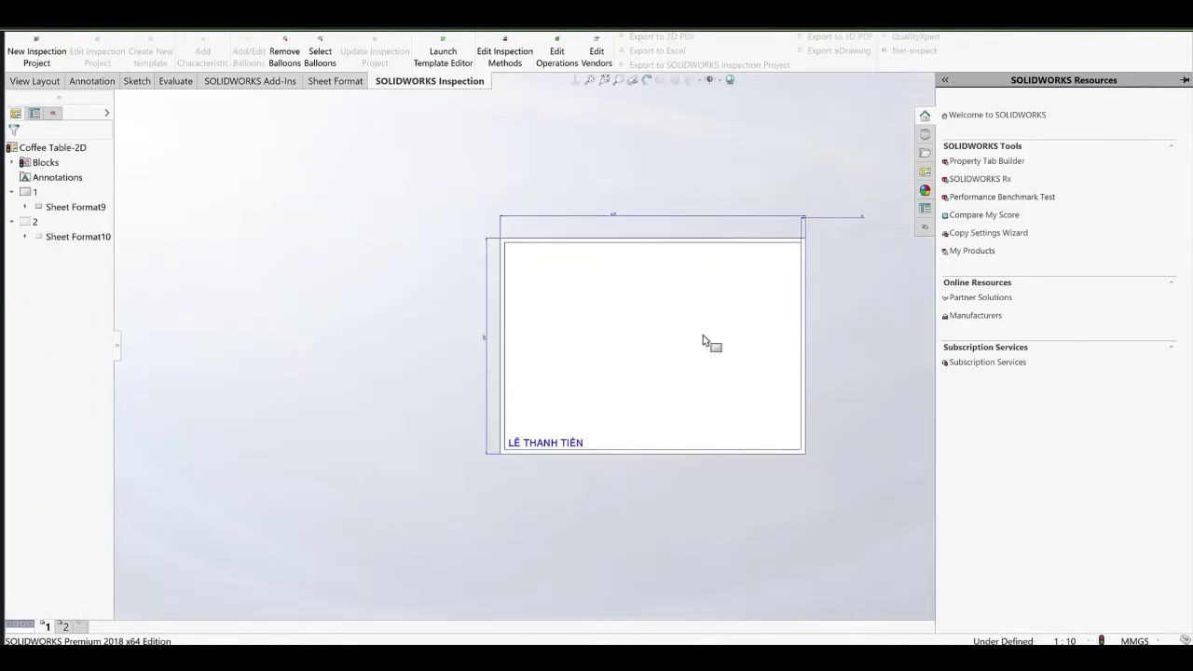
scroll(745, 333, "down", 2)
middle_click_drag(743, 334, 685, 343)
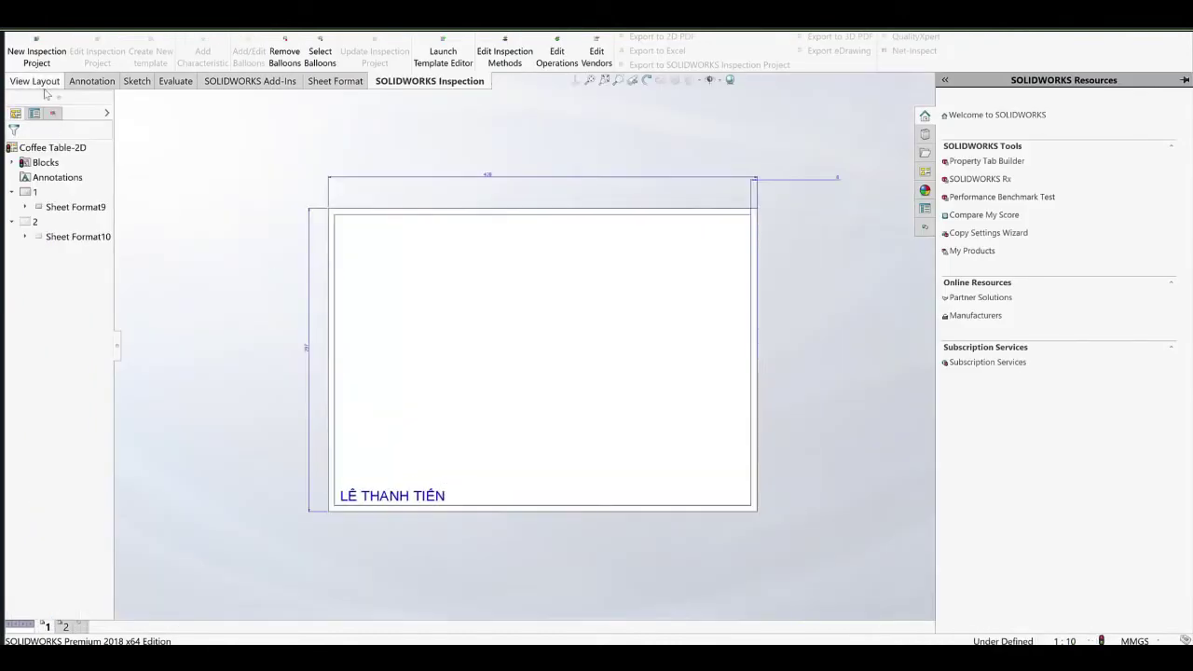
Insert a model view of the cabinet part on sheet 1 using the Current Model View orientation.
left_click(42, 81)
left_click(56, 45)
double_click(58, 275)
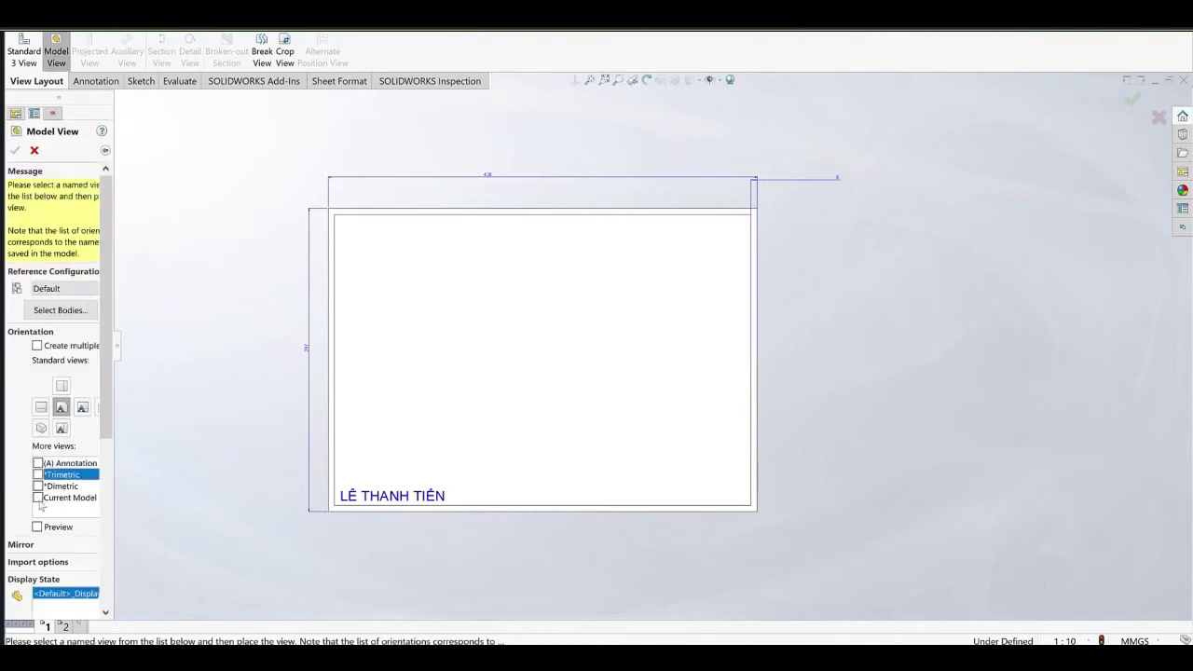
left_click(38, 498)
left_click(505, 373)
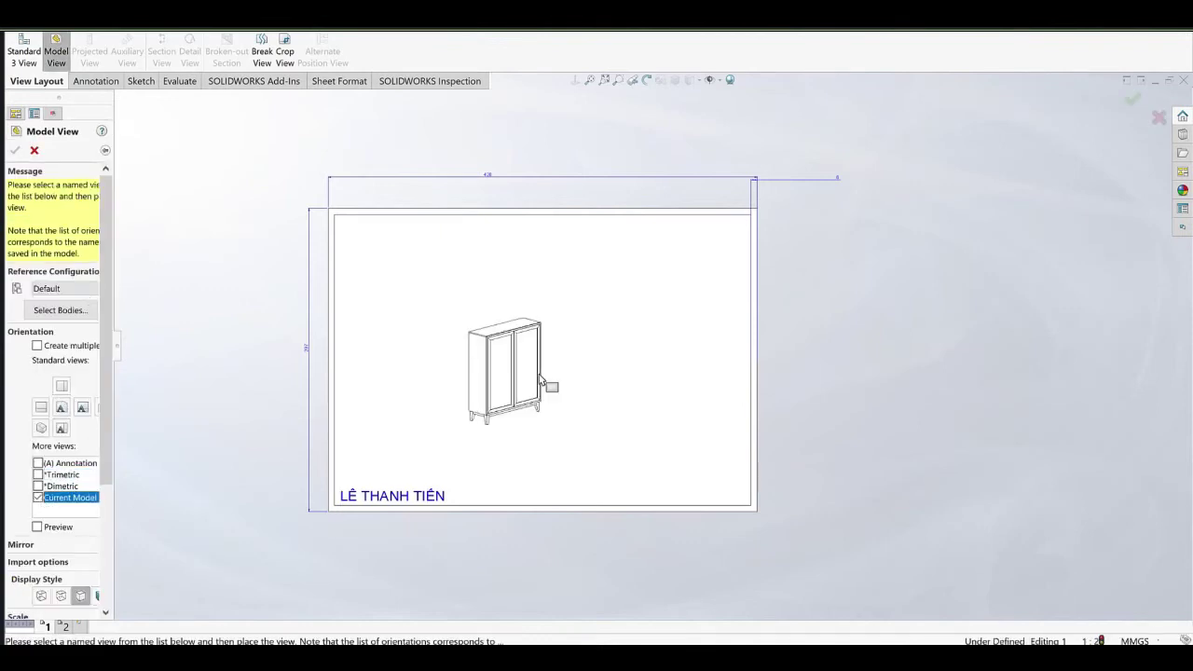
Set the placed cabinet view's display style to Shaded With Edges.
scroll(109, 347, "down", 3)
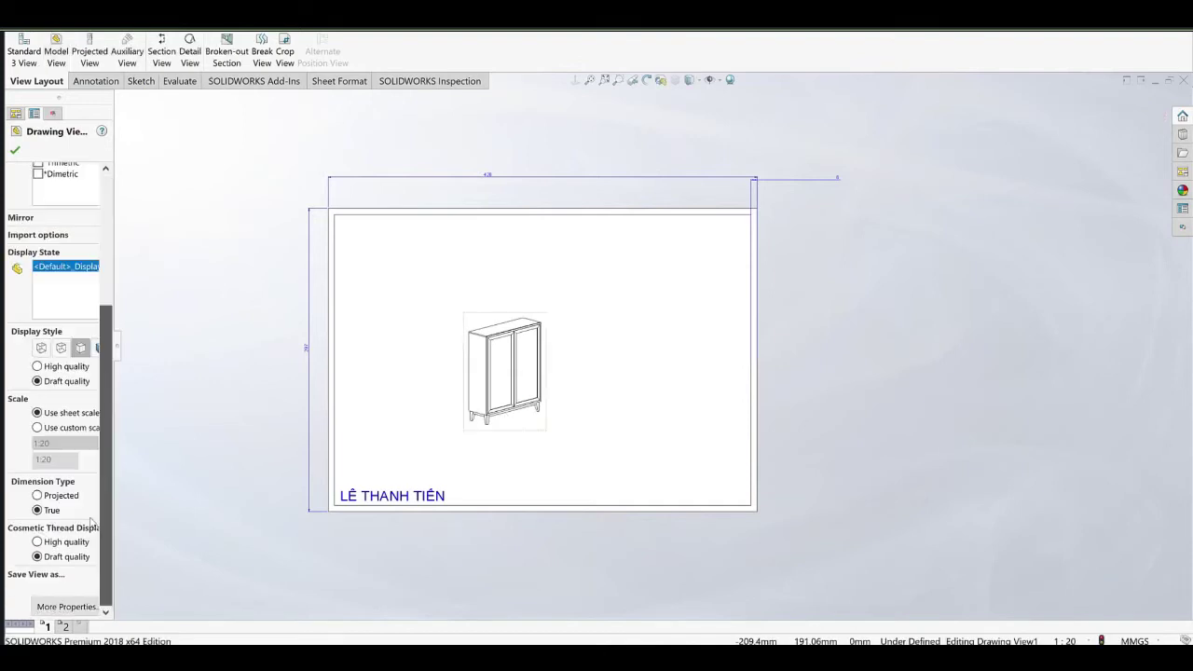
left_click_drag(114, 382, 163, 389)
left_click(103, 348)
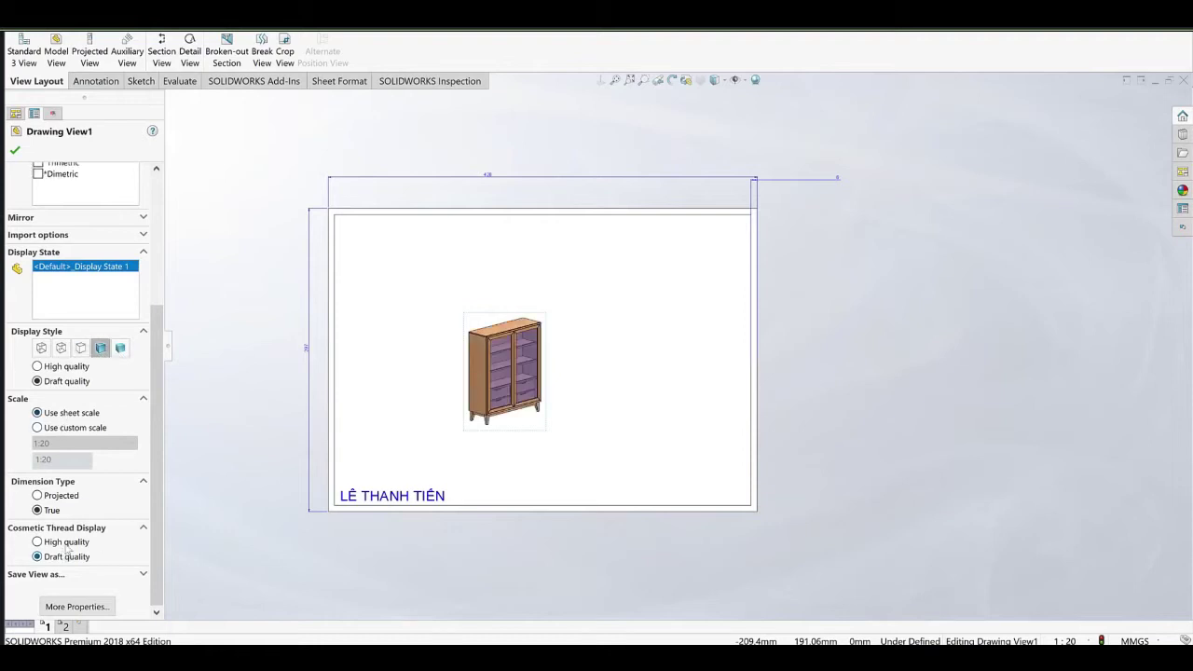
Scale the cabinet view to 1:10 and move it to the left half of the sheet.
left_click(75, 443)
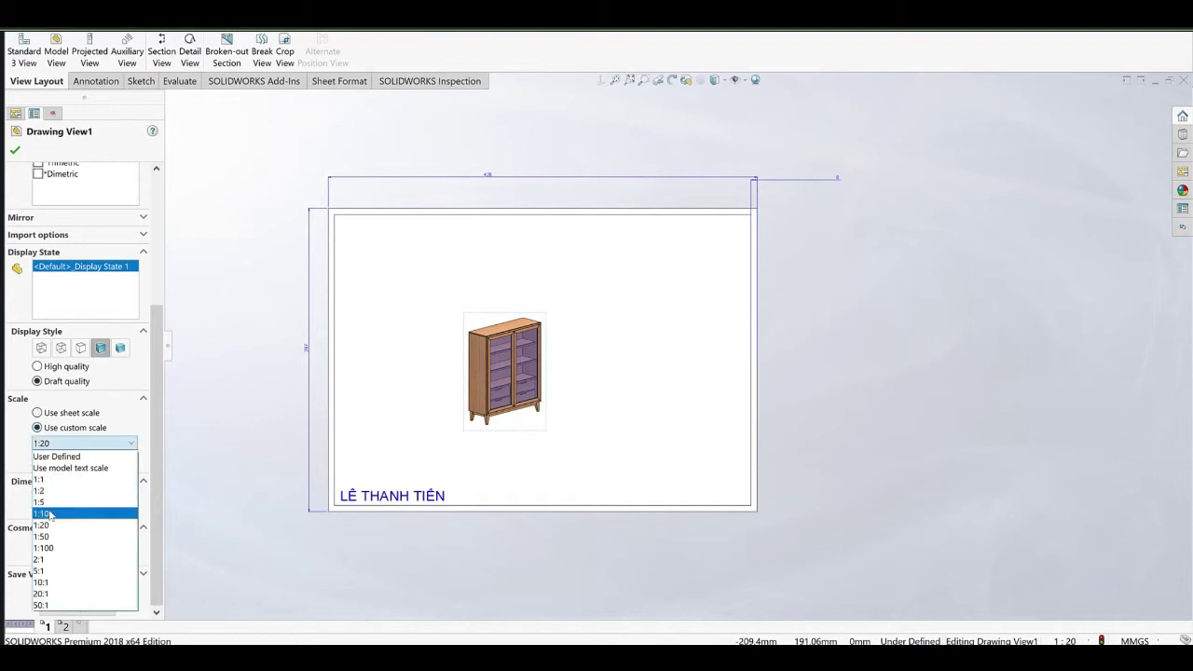
scroll(486, 386, "down", 3)
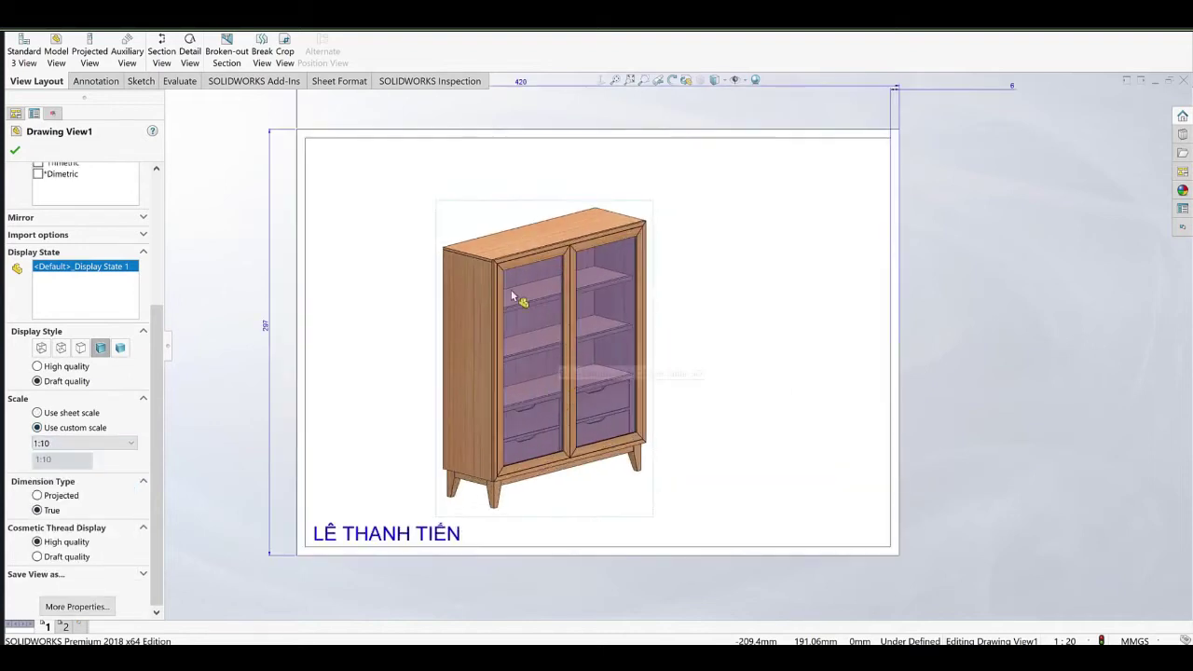
left_click_drag(511, 251, 415, 228)
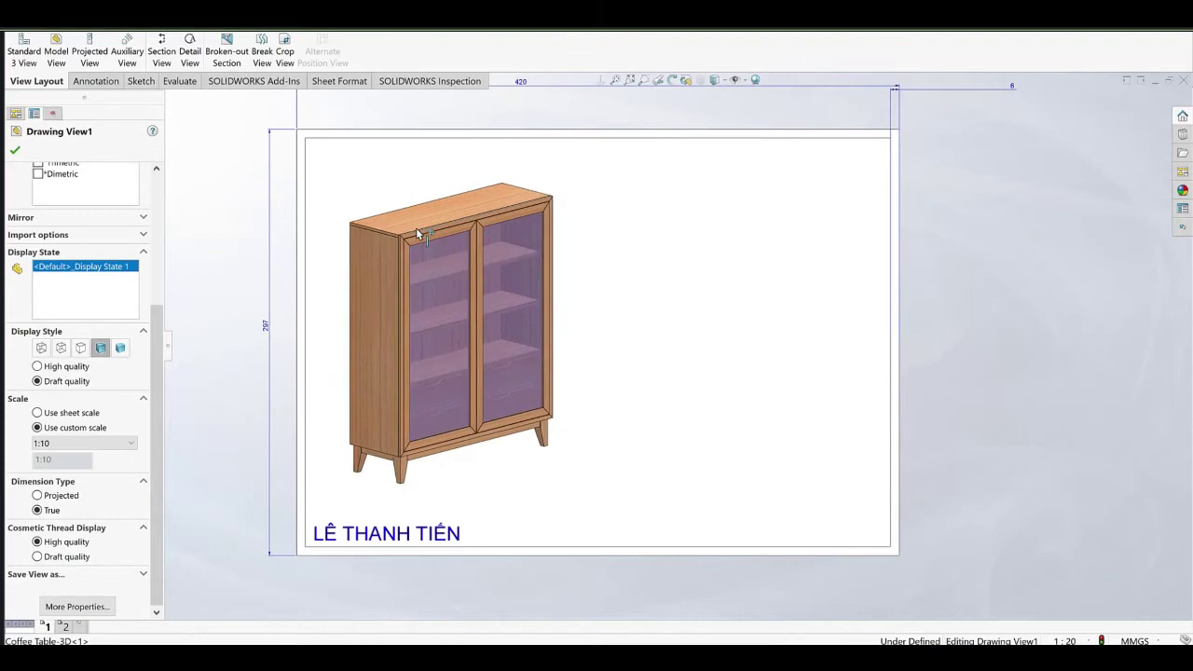
left_click(705, 278)
Set the cabinet view to a user-defined scale of 1:9 and shift it slightly right and up on the sheet.
left_click(345, 336)
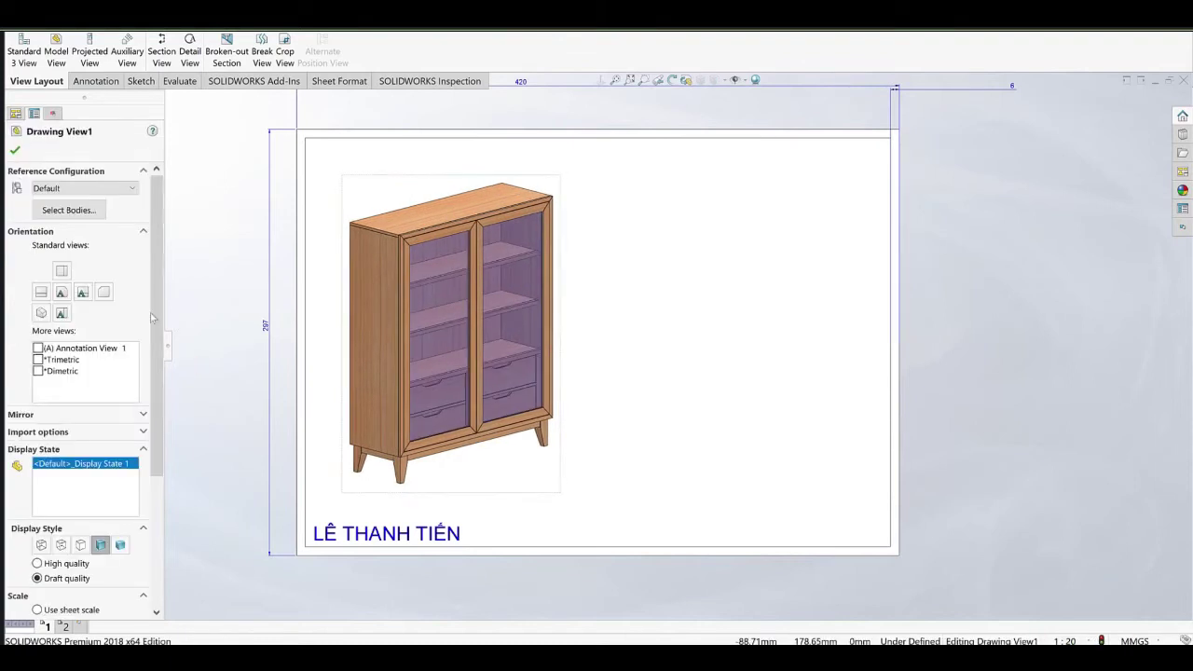
left_click_drag(157, 321, 155, 457)
left_click(69, 444)
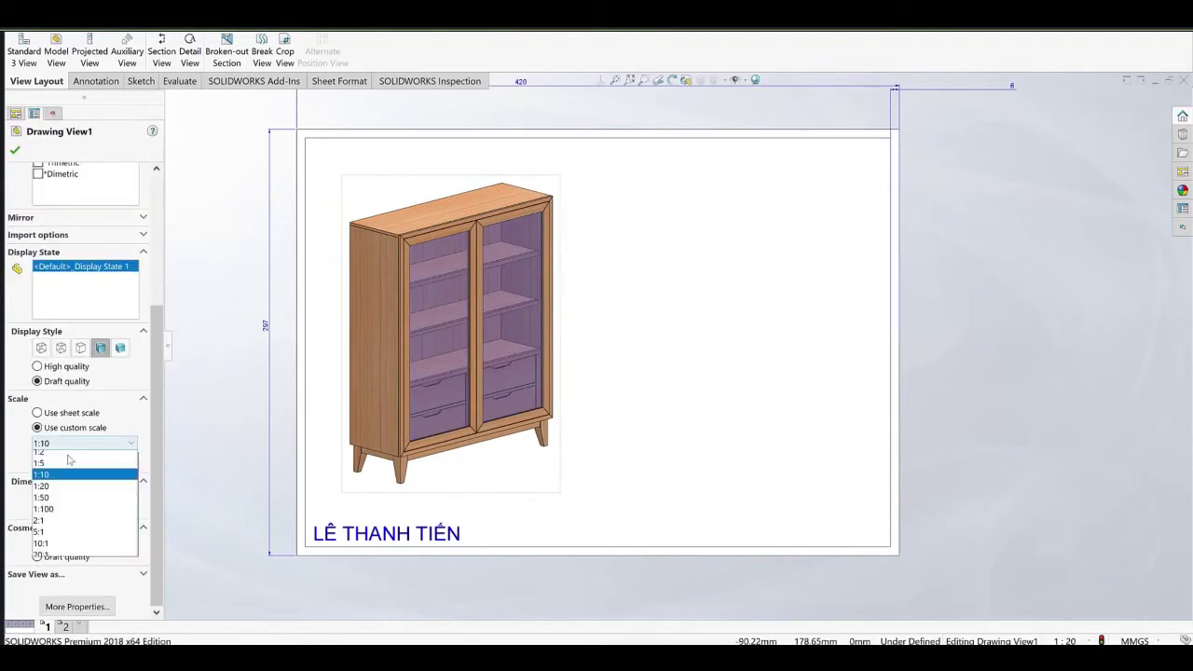
left_click(66, 456)
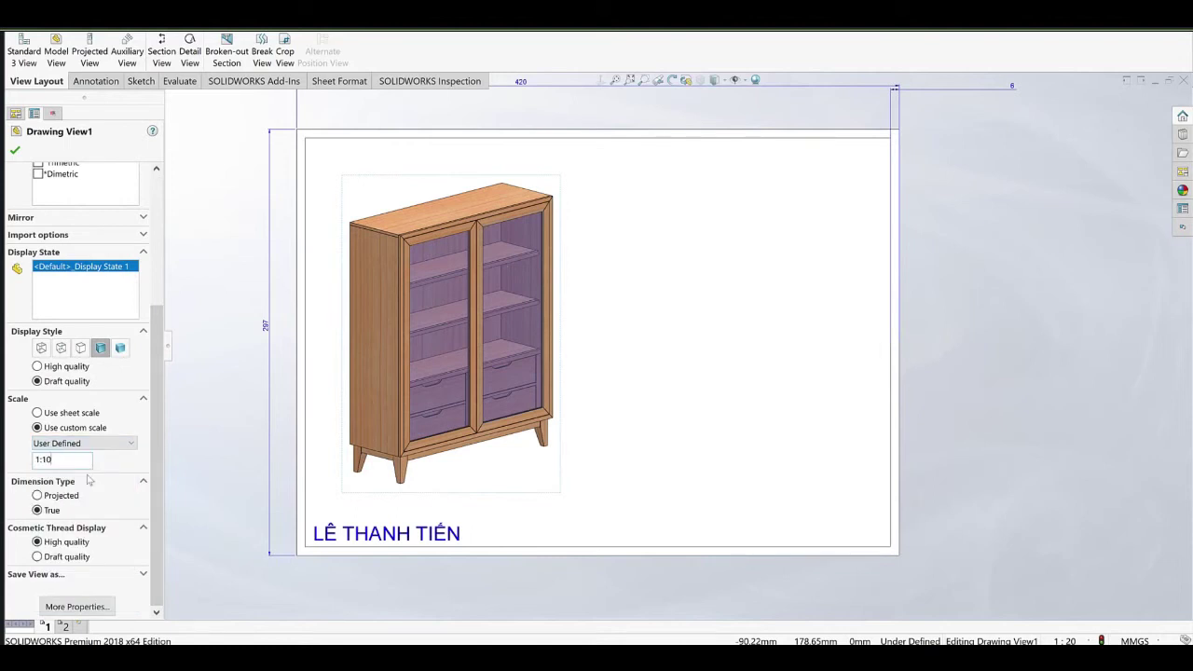
key("Return")
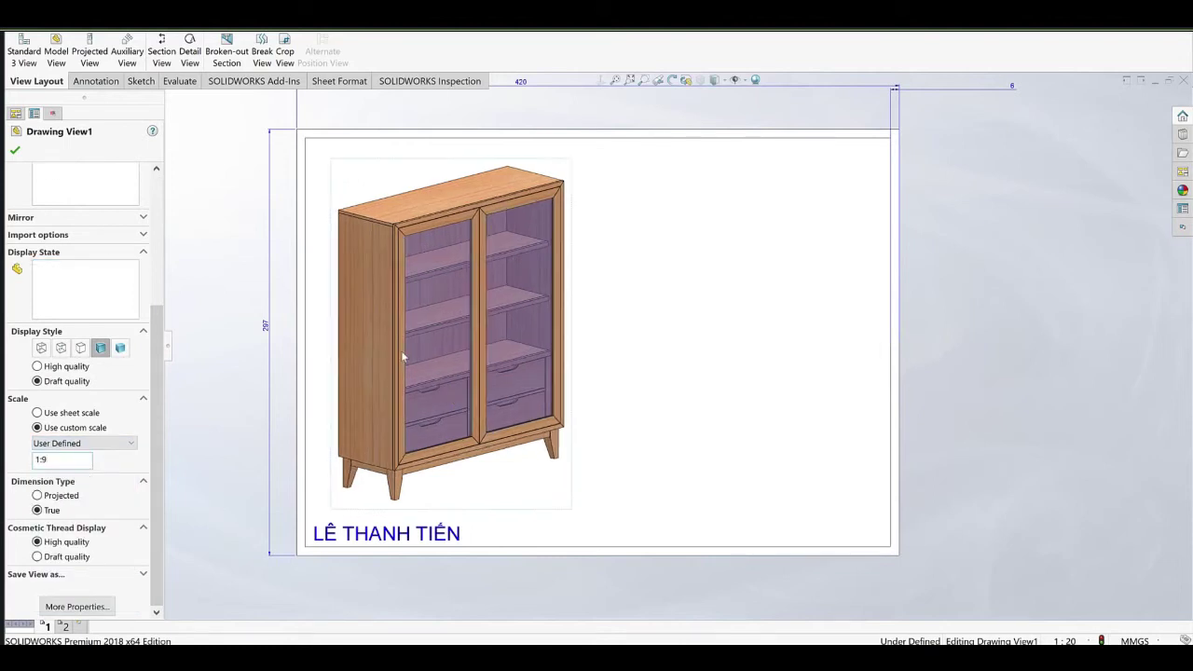
left_click_drag(556, 431, 572, 422)
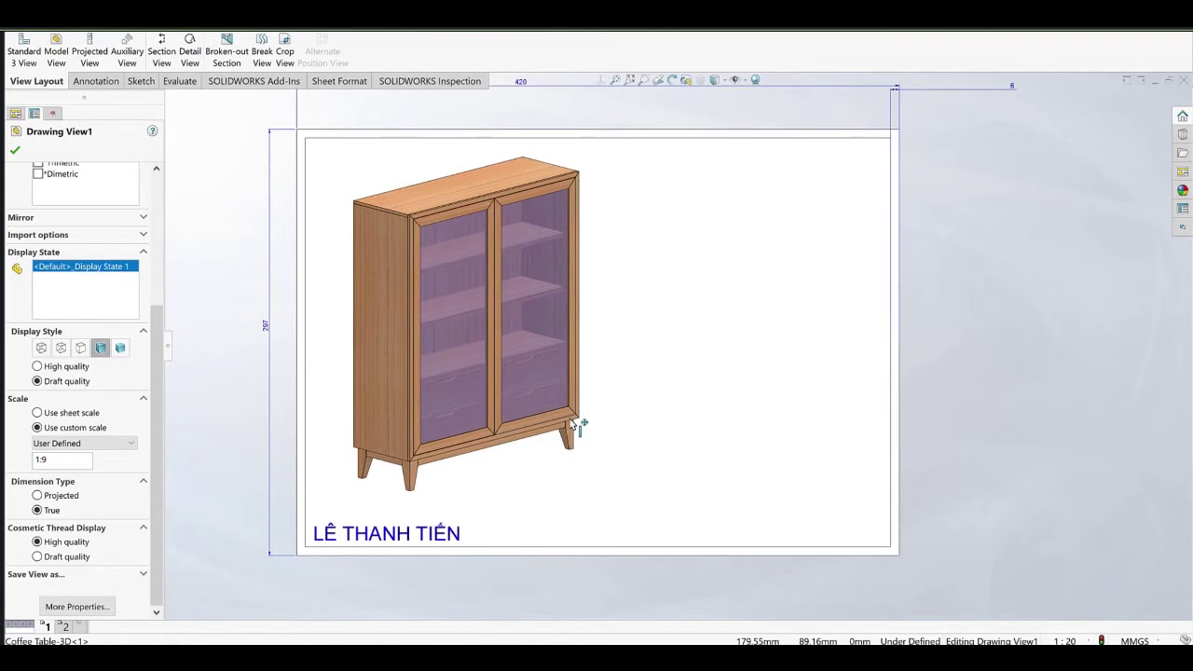
left_click(729, 316)
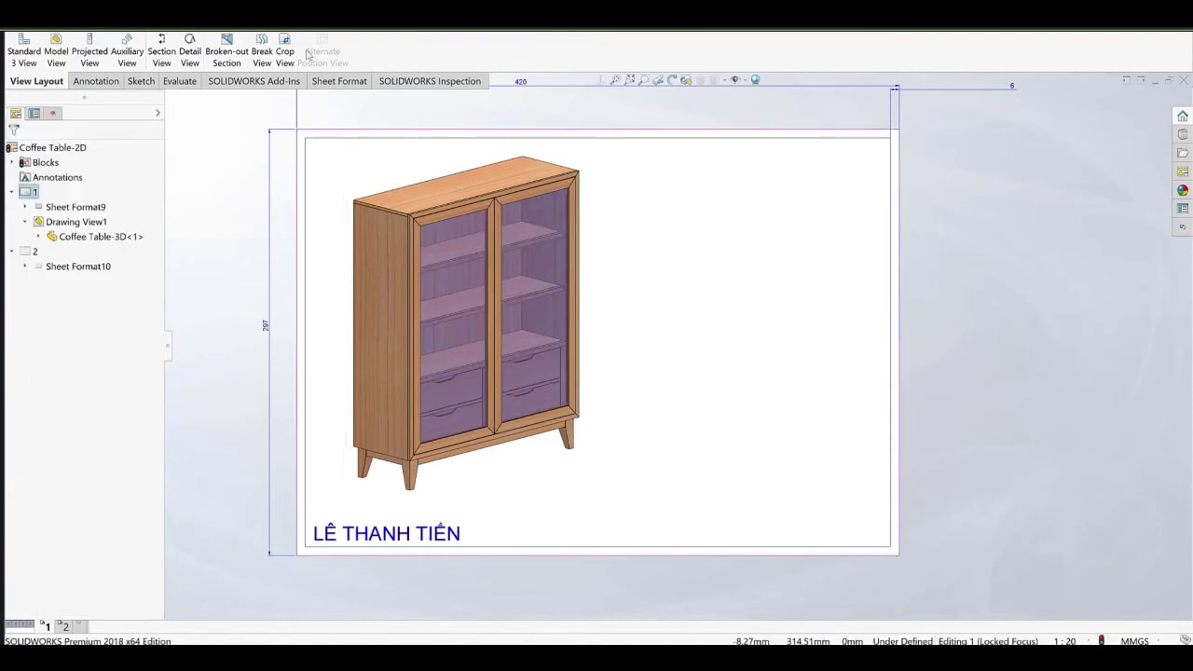
Switch to the Coffee Table-3D part and rotate the cabinet to show its back panel and underside.
left_click(209, 21)
left_click(246, 136)
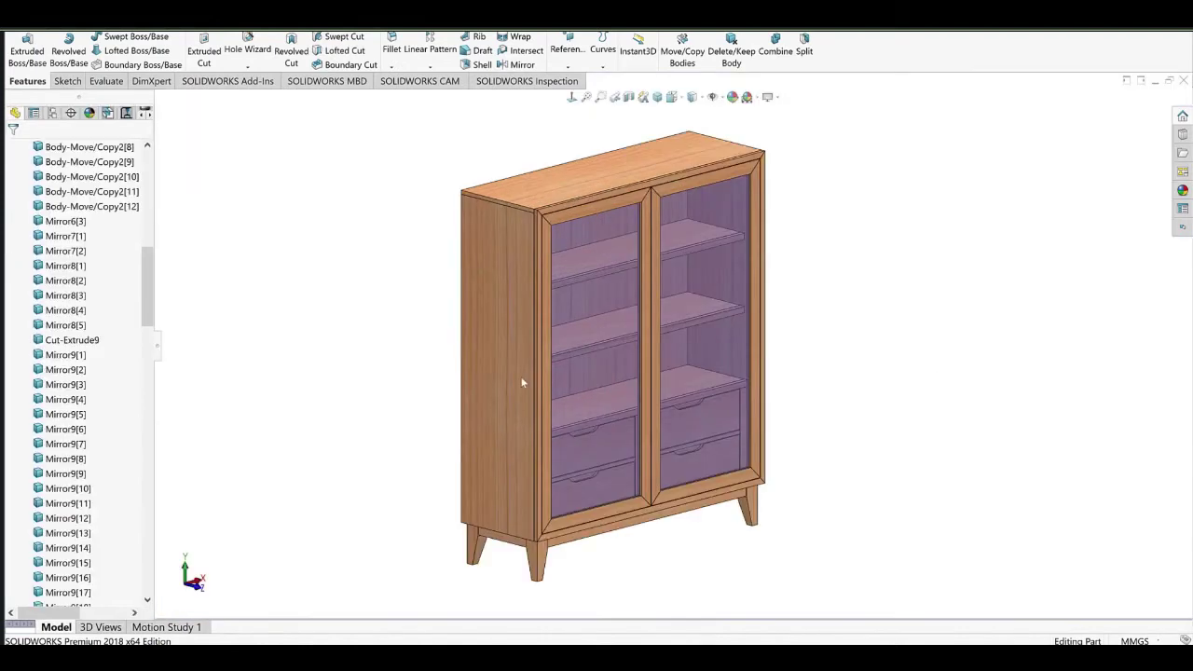
middle_click_drag(664, 335, 787, 291)
middle_click_drag(675, 351, 684, 344)
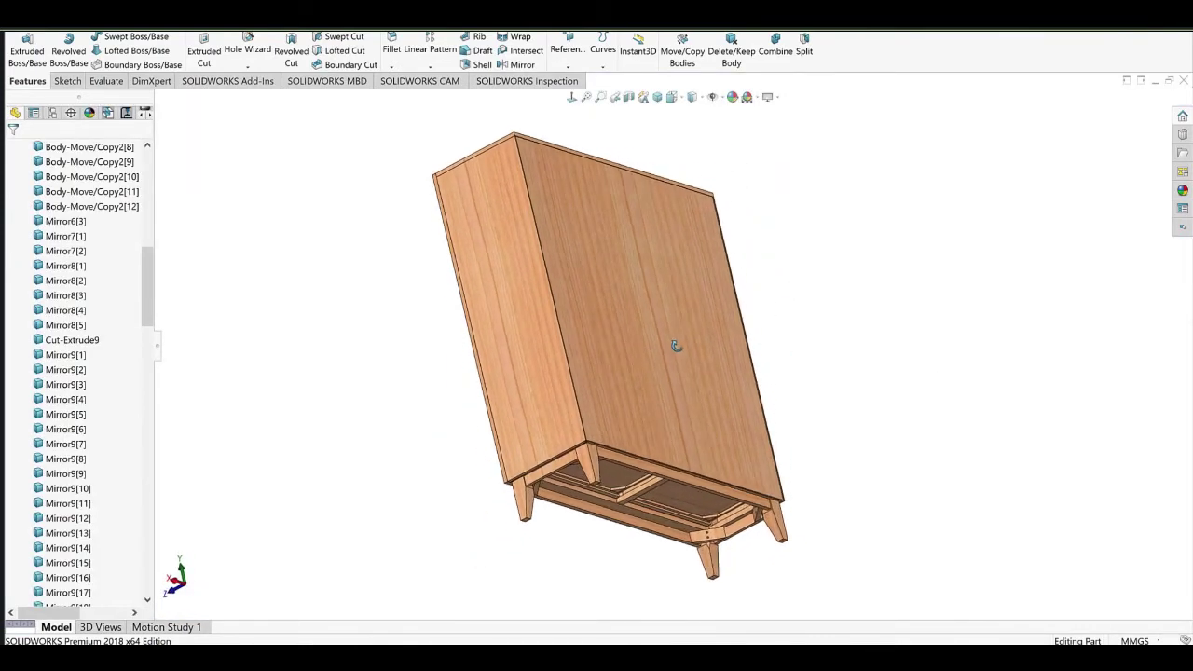
Return to the Coffee Table-2D drawing and place a second Current Model View of the cabinet right of the first view.
left_click(211, 20)
left_click(287, 166)
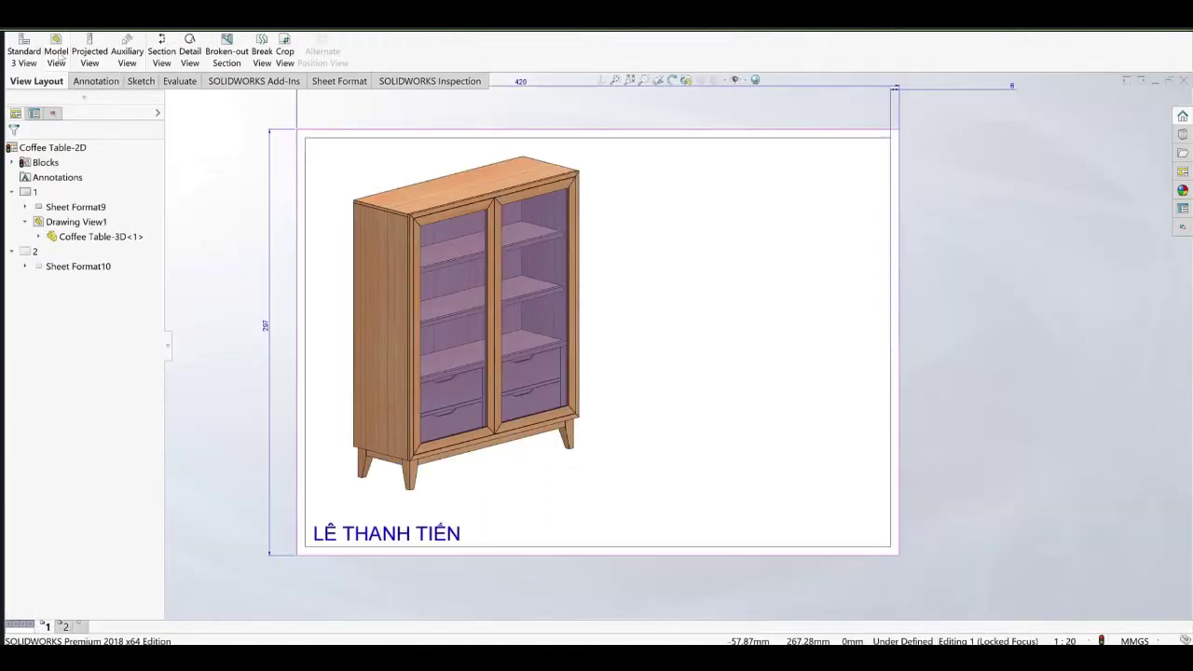
left_click(57, 54)
double_click(72, 262)
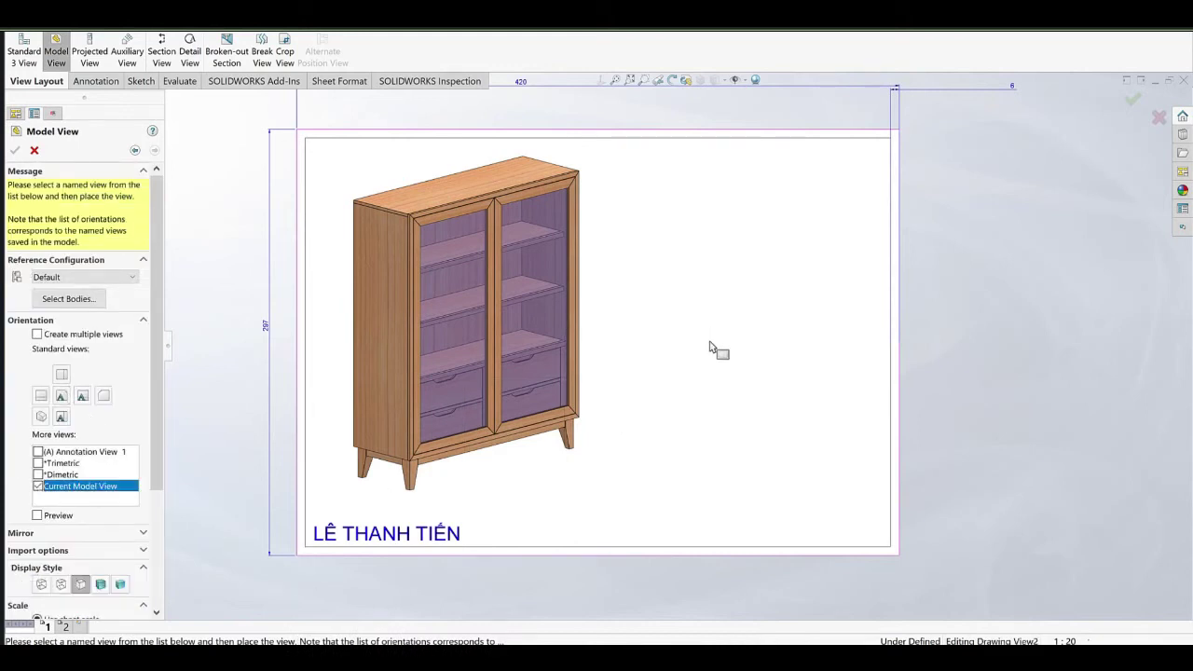
left_click(761, 382)
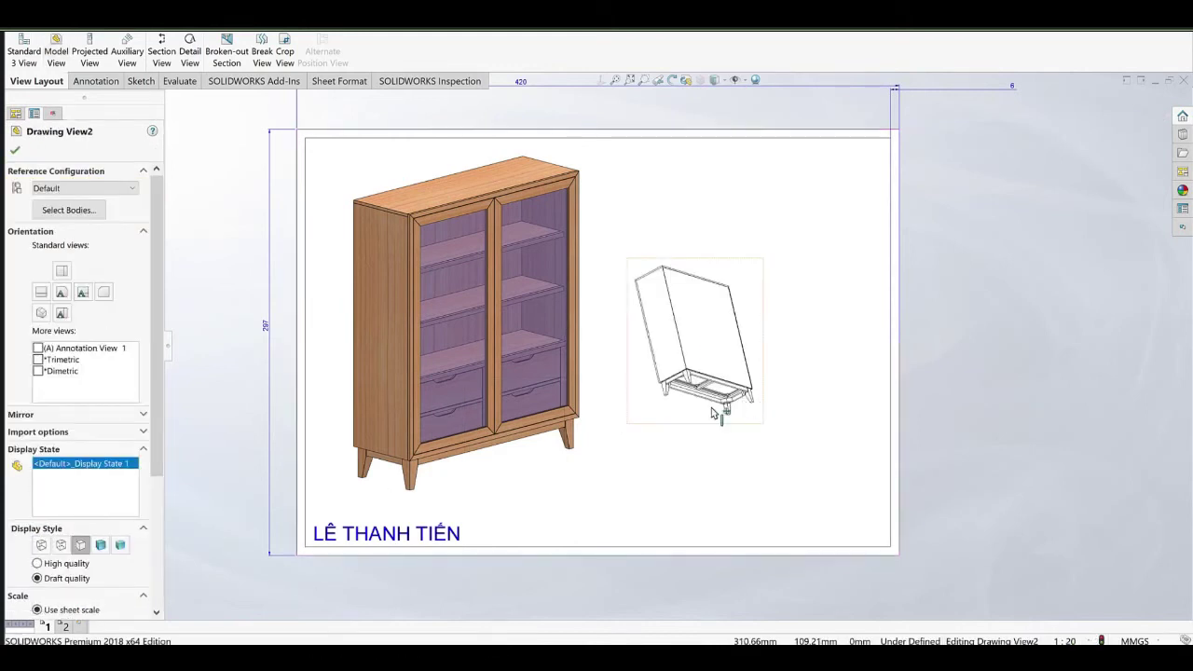
Set the second cabinet view's display style to Shaded With Edges.
double_click(697, 353)
mouse_move(154, 306)
left_mouse_down()
mouse_move(151, 381)
mouse_move(65, 478)
left_mouse_up()
left_click(101, 347)
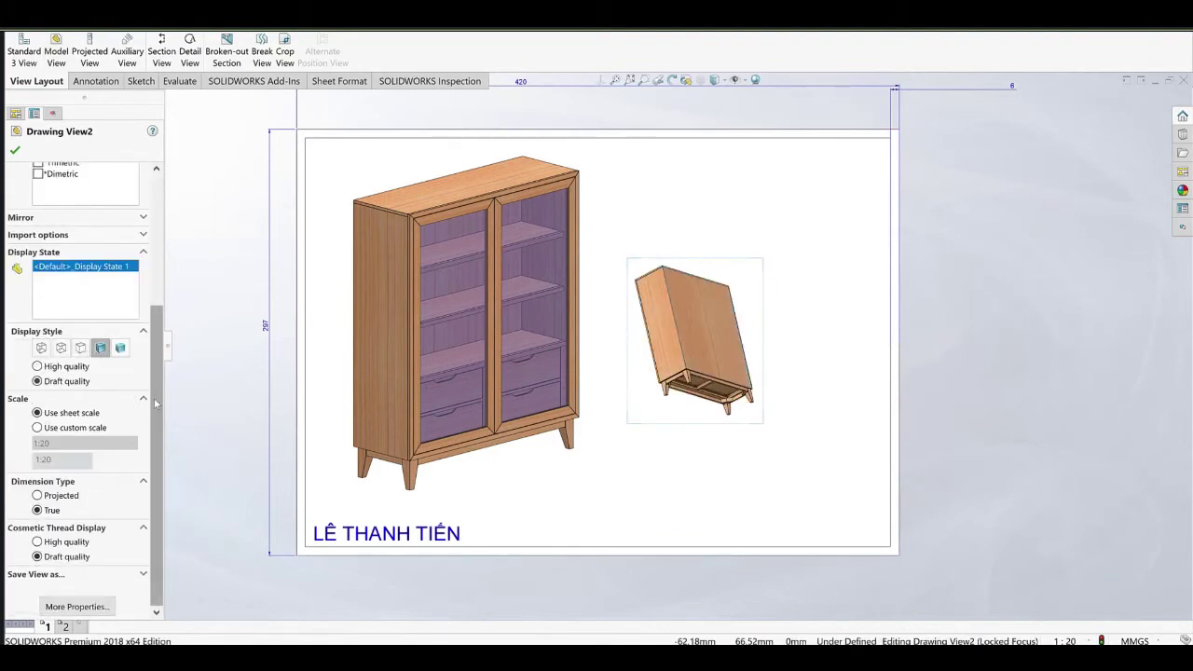
Give the second cabinet view a user-defined scale of 1:9 and shift it right so it clears the front view.
left_click(82, 443)
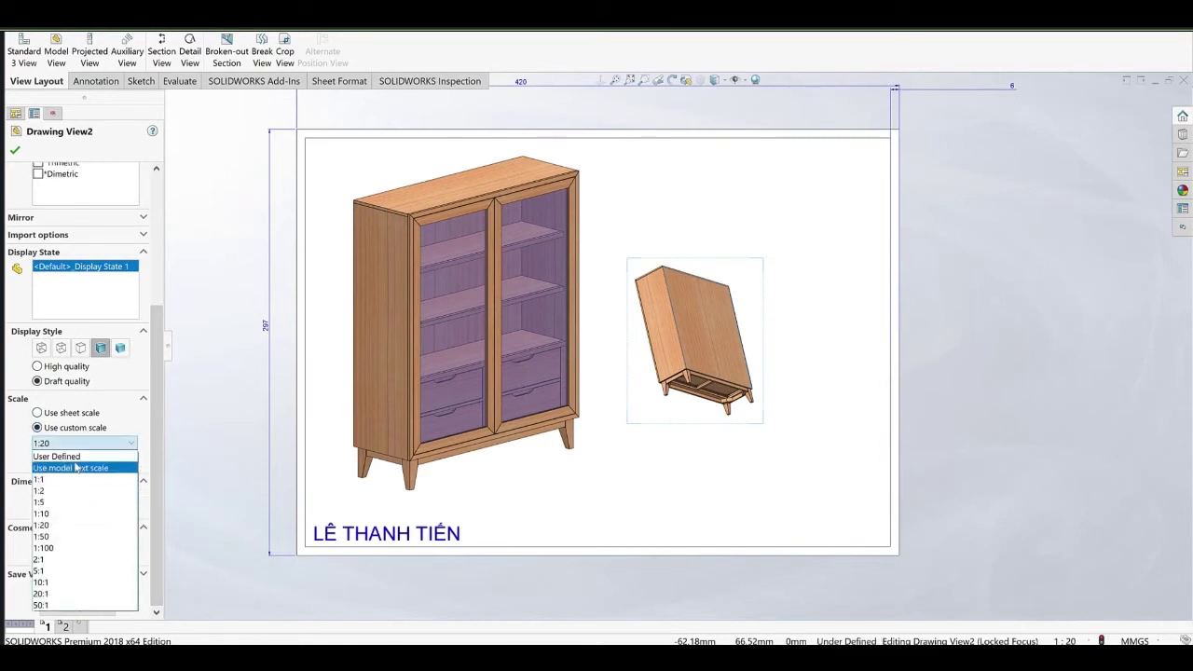
left_click(73, 459)
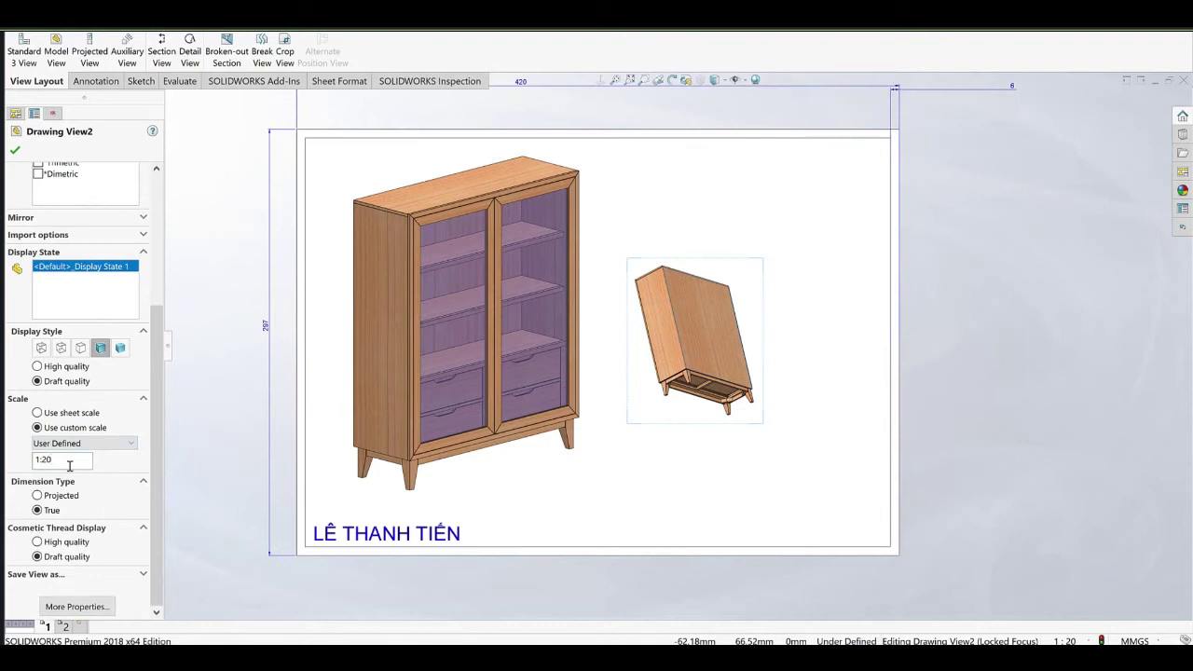
left_click(709, 383)
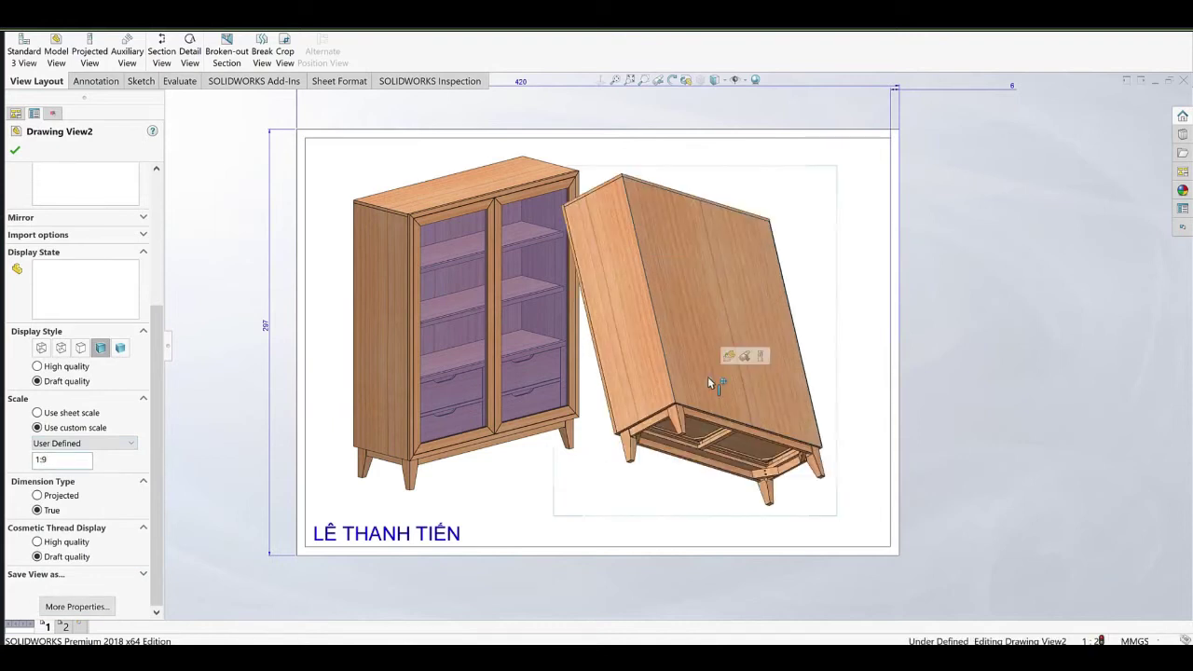
left_click_drag(724, 408, 735, 402)
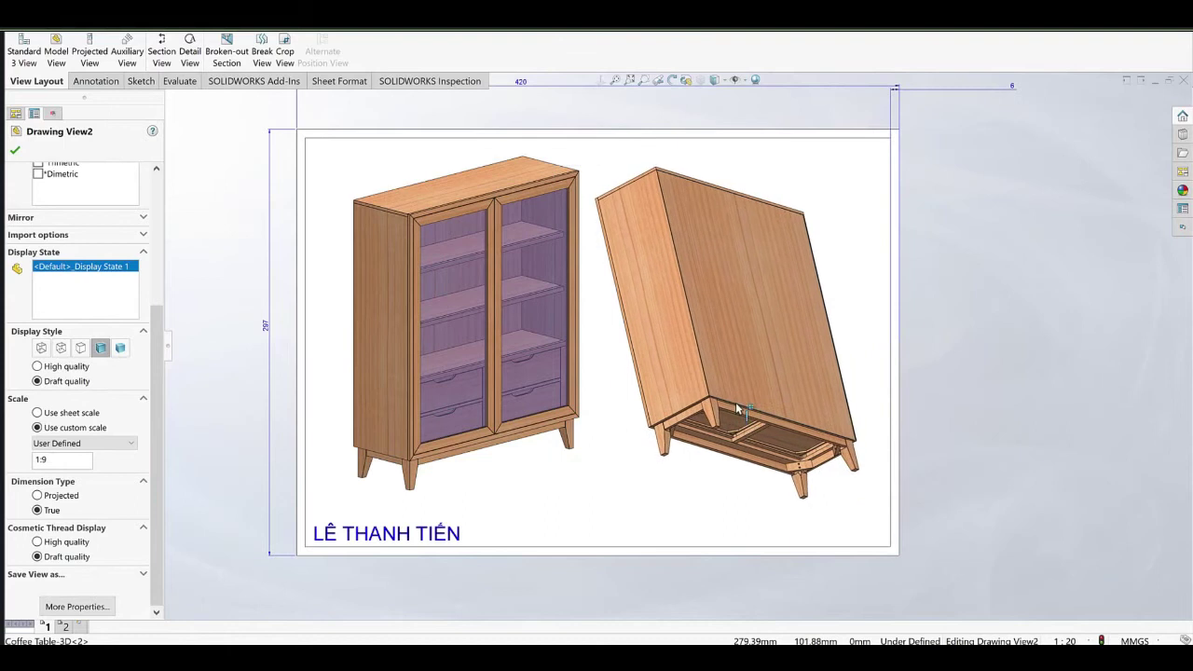
key("Escape")
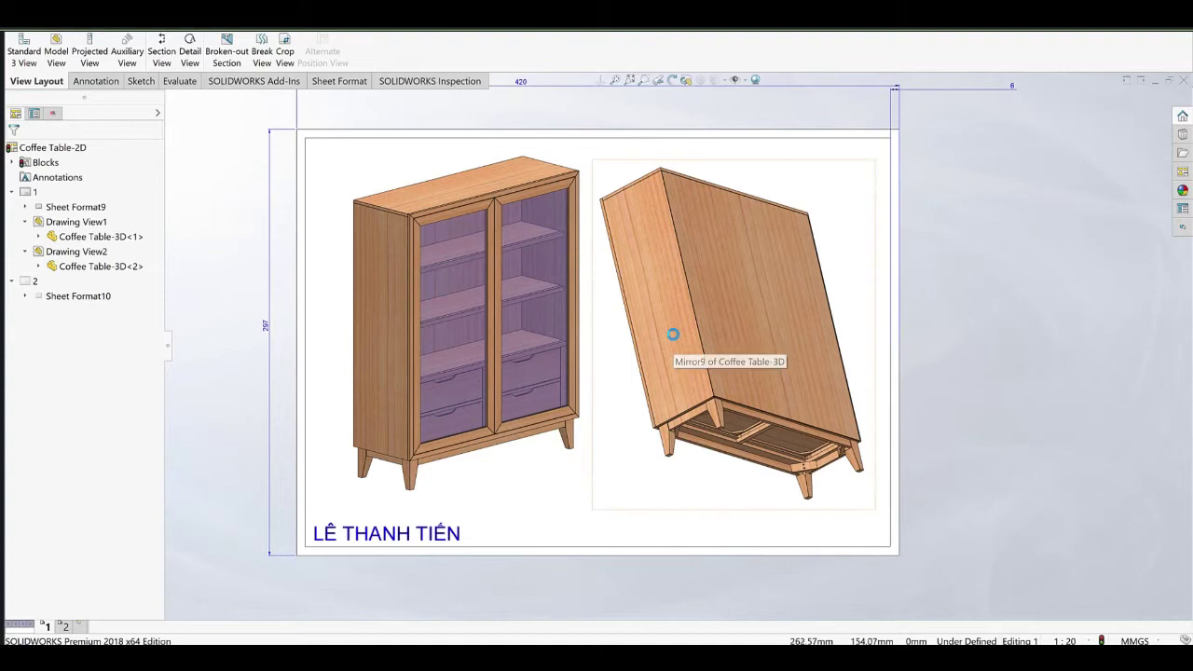
Examine the front and rear cabinet views on the sheet up close.
scroll(527, 298, "down", 1)
scroll(527, 298, "down", 3)
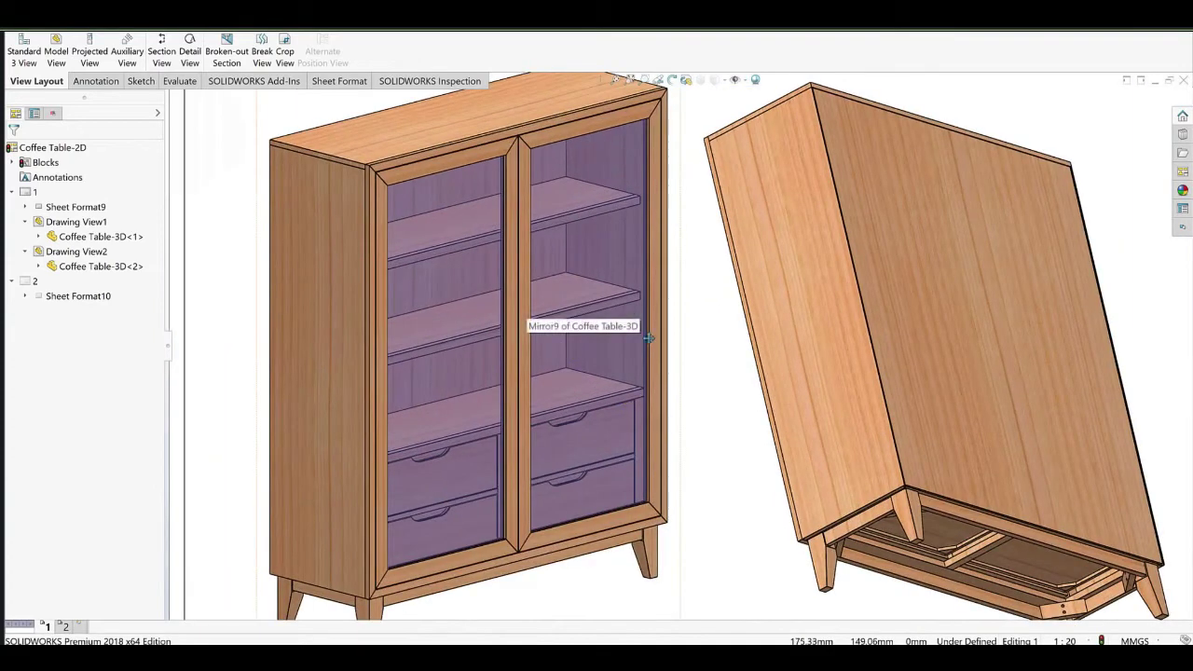
middle_click_drag(626, 343, 532, 353)
middle_click_drag(832, 375, 759, 381)
scroll(759, 381, "up", 4)
middle_click_drag(687, 349, 700, 361)
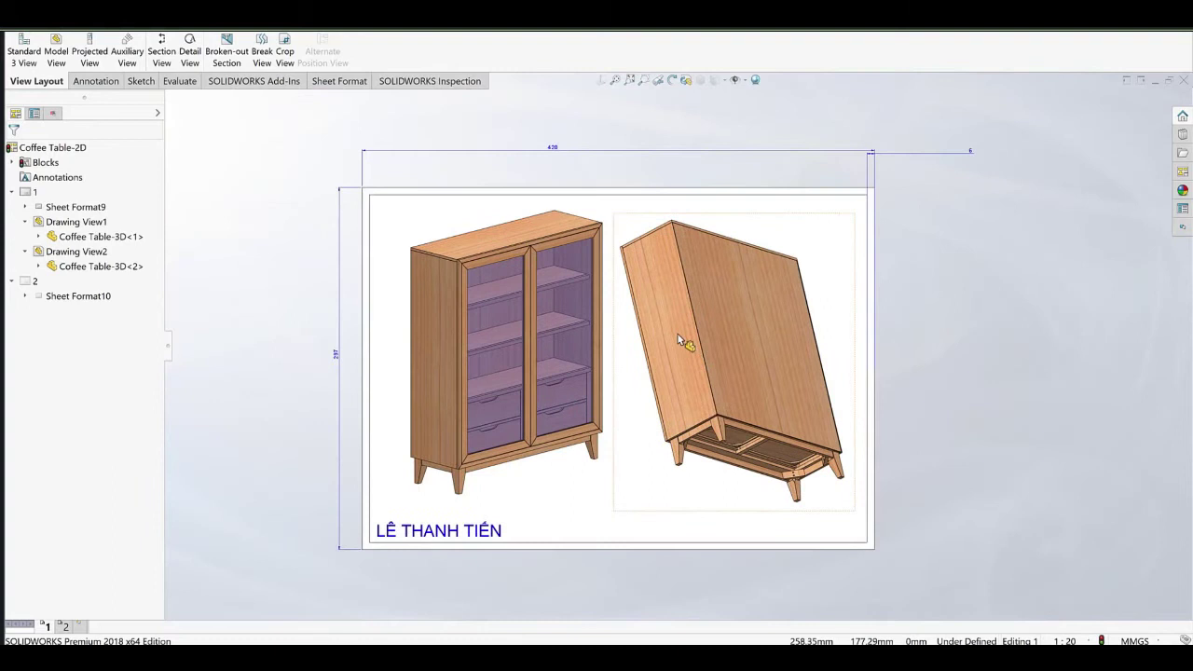
scroll(678, 333, "down", 2)
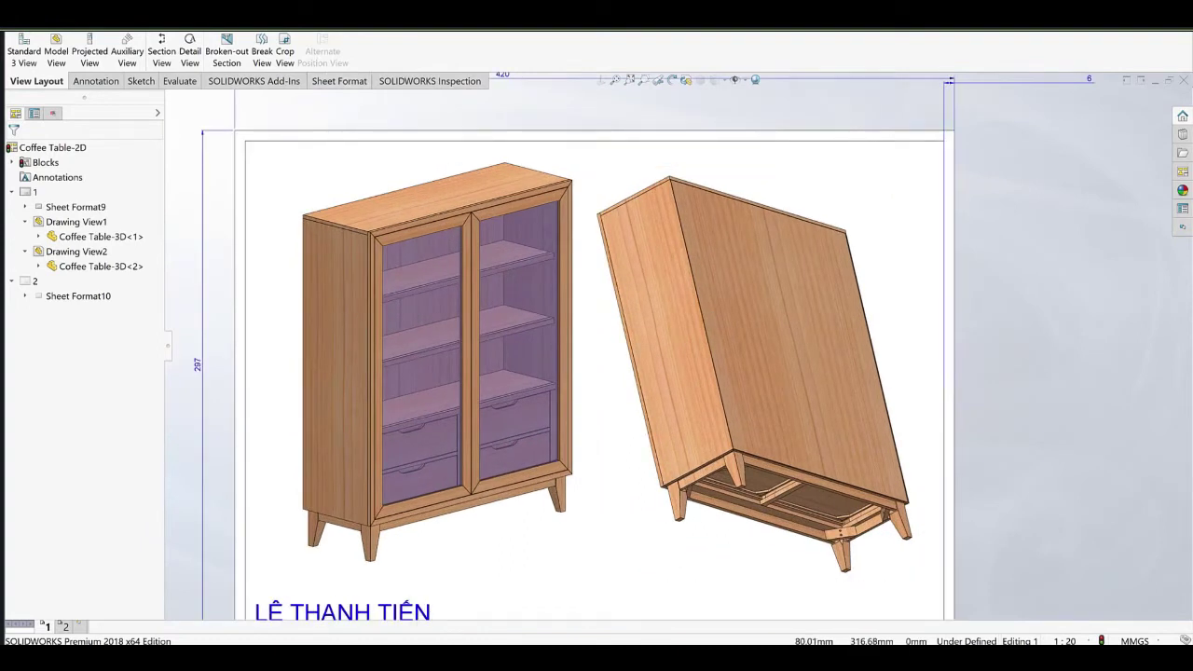
Switch to the Coffee Table-3D part, rotate the cabinet to face its front and turn on RealView Graphics.
left_click(211, 19)
left_click(280, 136)
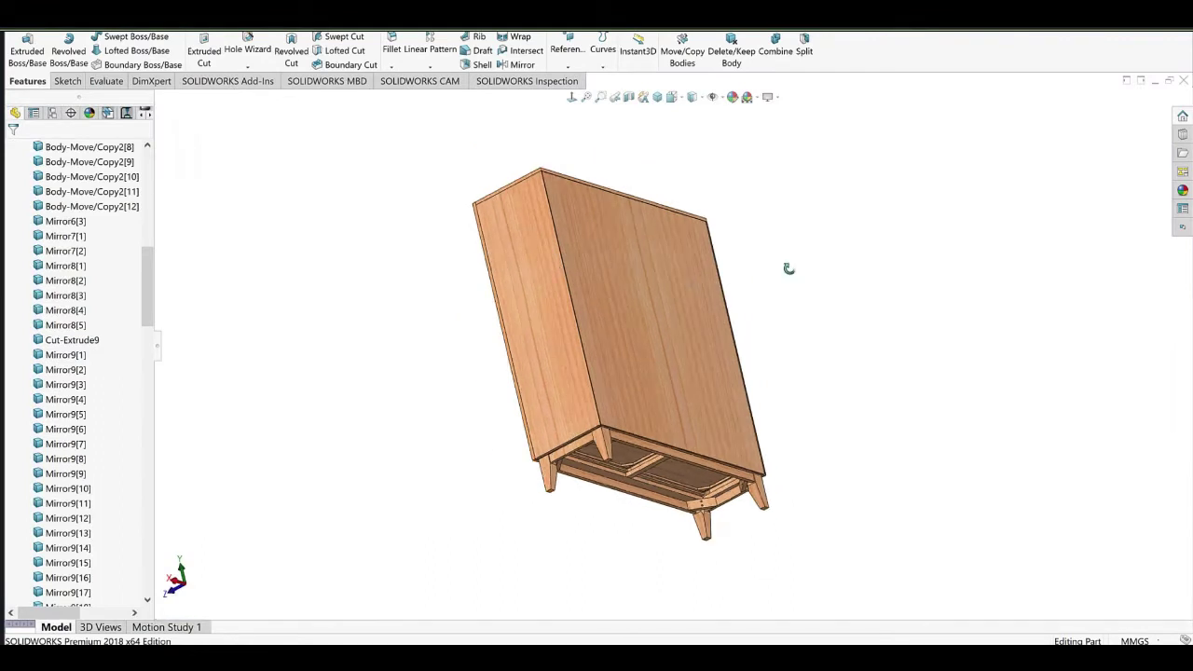
middle_click_drag(788, 269, 781, 241)
left_click(770, 100)
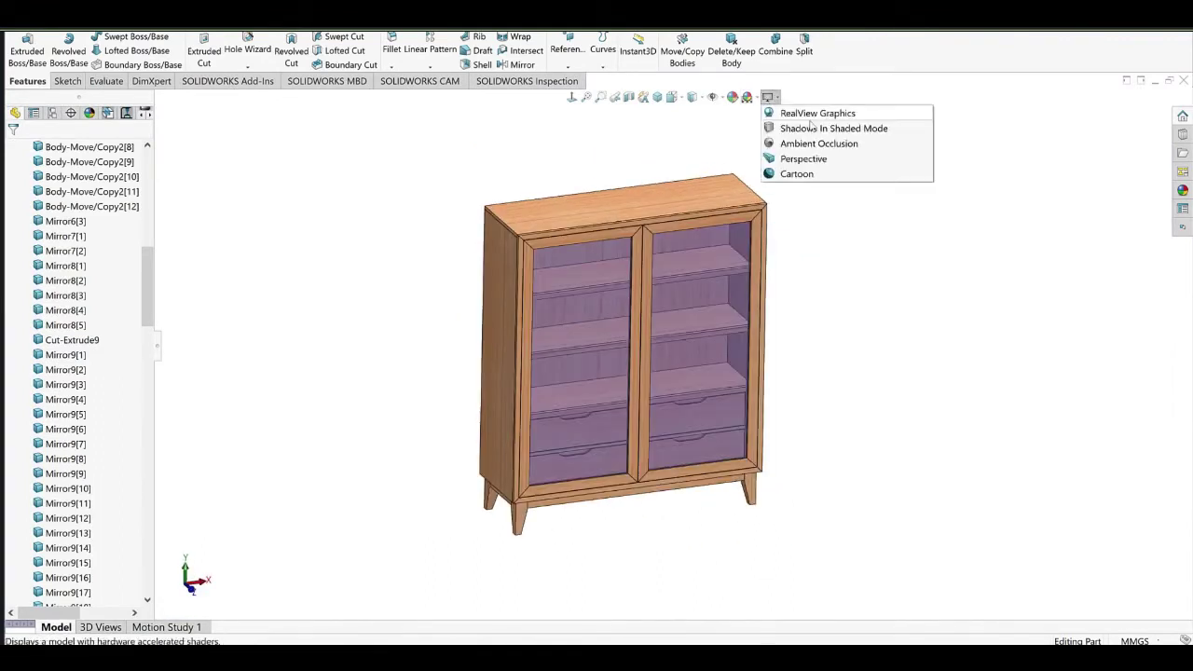
left_click(816, 113)
Inspect the cabinet model's doors, top and side from several angles and distances.
scroll(743, 363, "up", 3)
middle_click_drag(744, 361, 876, 302)
middle_click_drag(646, 318, 688, 311)
scroll(668, 365, "down", 6)
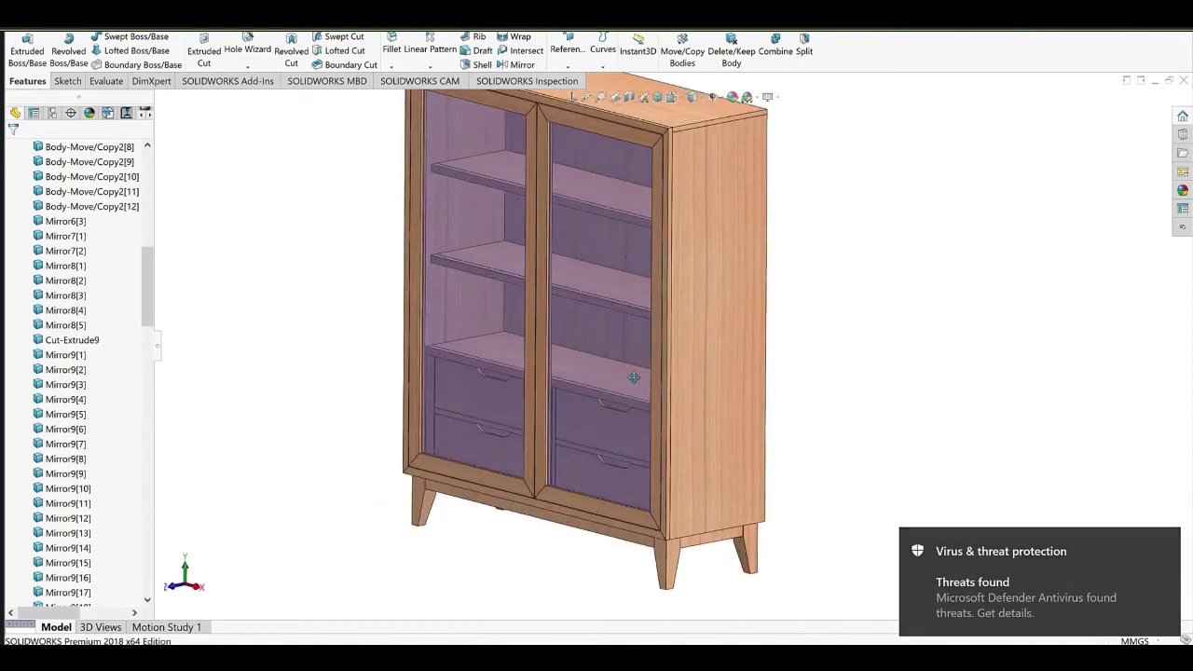
middle_click_drag(634, 378, 634, 507, "ctrl")
scroll(612, 268, "down", 3)
mouse_move(605, 278)
middle_mouse_down()
mouse_move(570, 296)
mouse_move(576, 268)
mouse_move(592, 265)
mouse_move(616, 292)
middle_mouse_up()
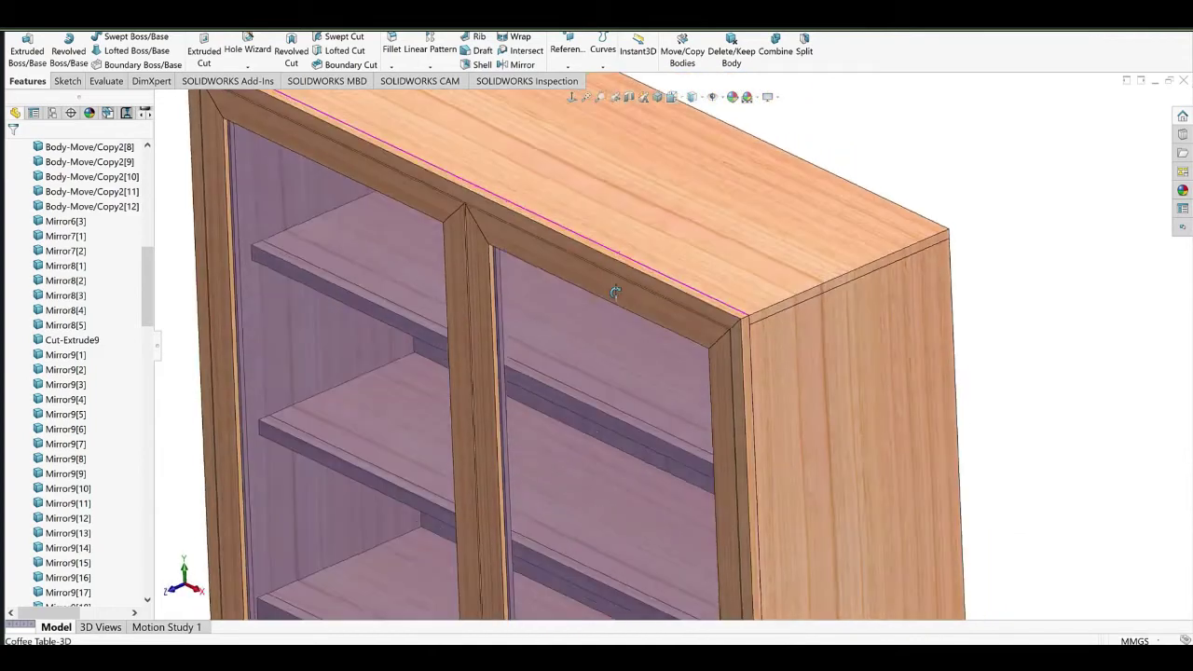
scroll(732, 318, "up", 7)
middle_click_drag(702, 380, 628, 325, "ctrl")
scroll(647, 333, "down", 4)
scroll(623, 308, "up", 3)
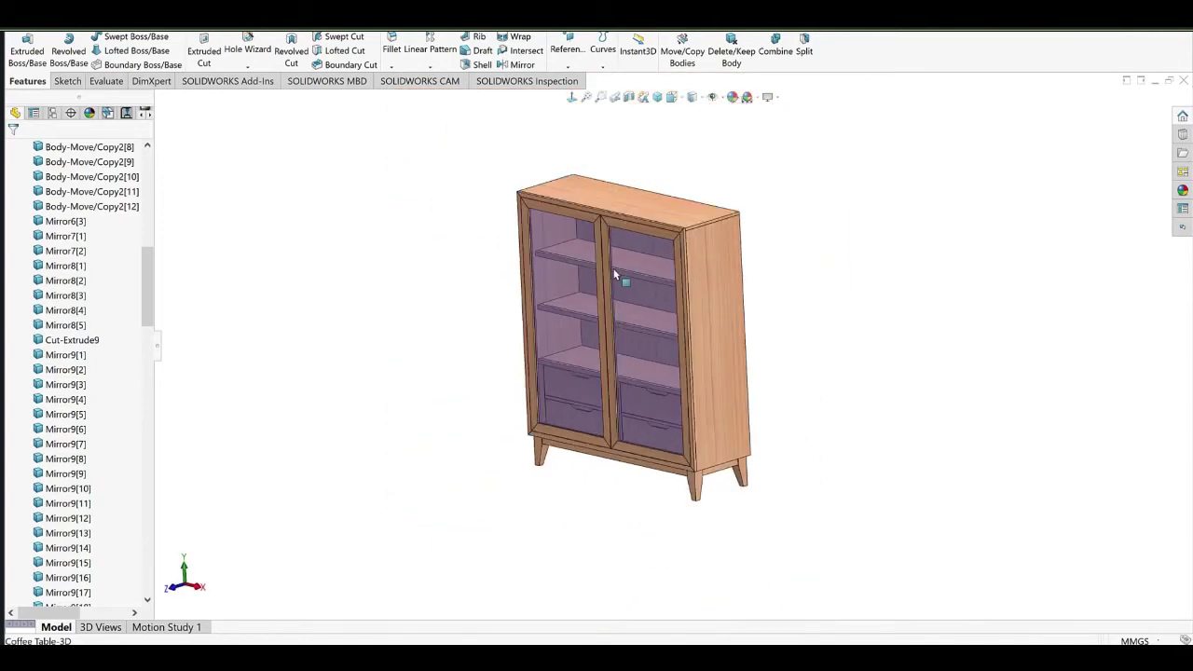
middle_click_drag(614, 275, 627, 288)
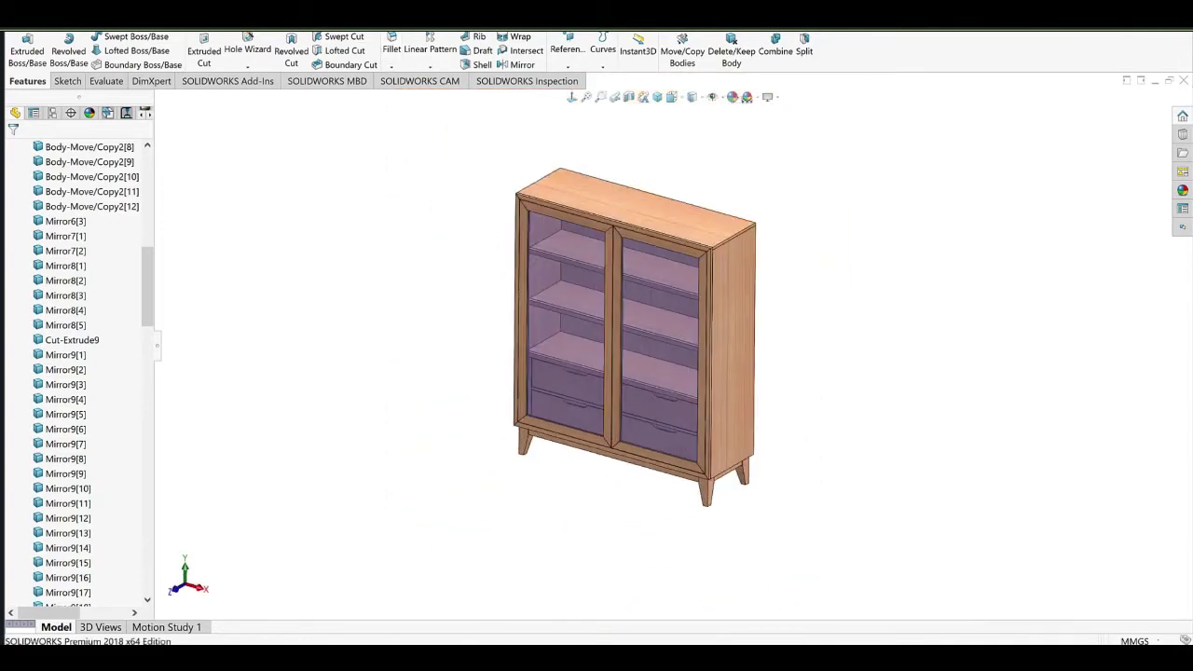
Return to the Coffee Table-2D drawing and check how both cabinet views are rendered.
left_click(213, 17)
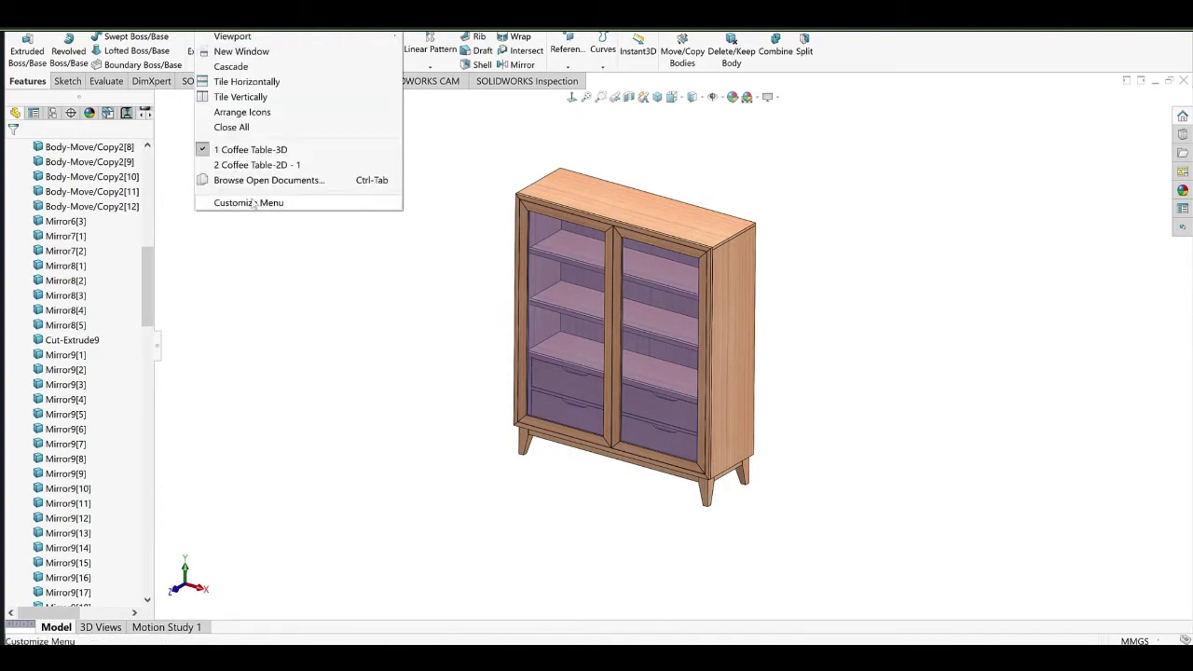
left_click(240, 165)
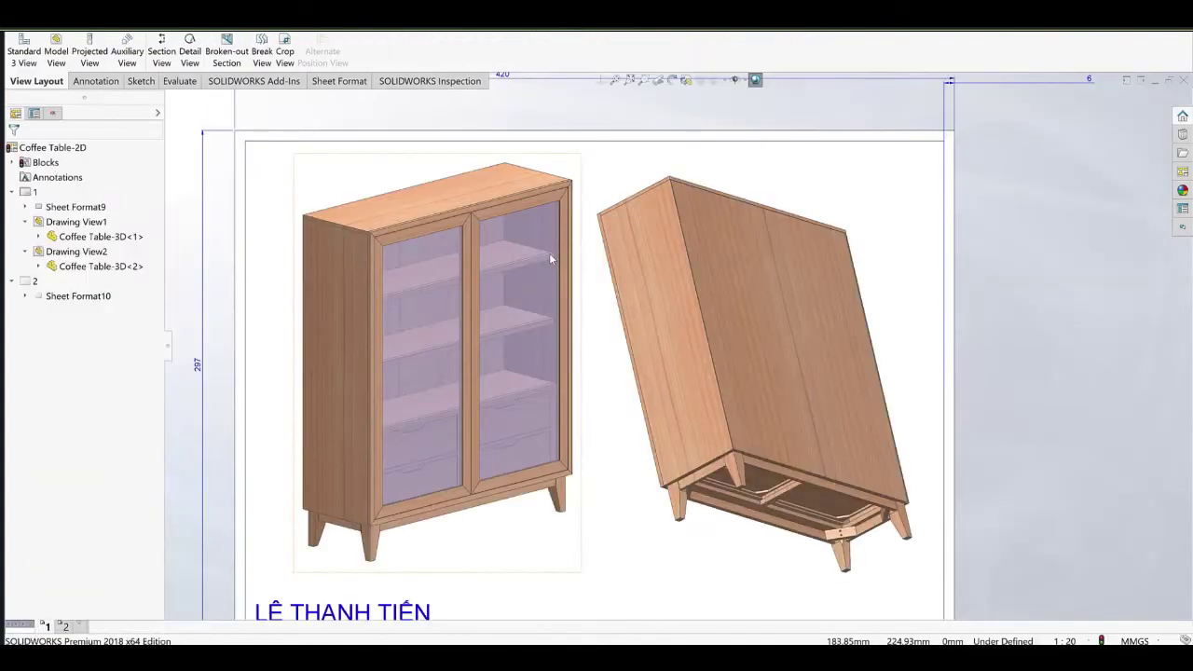
scroll(402, 329, "down", 1)
scroll(402, 329, "down", 4)
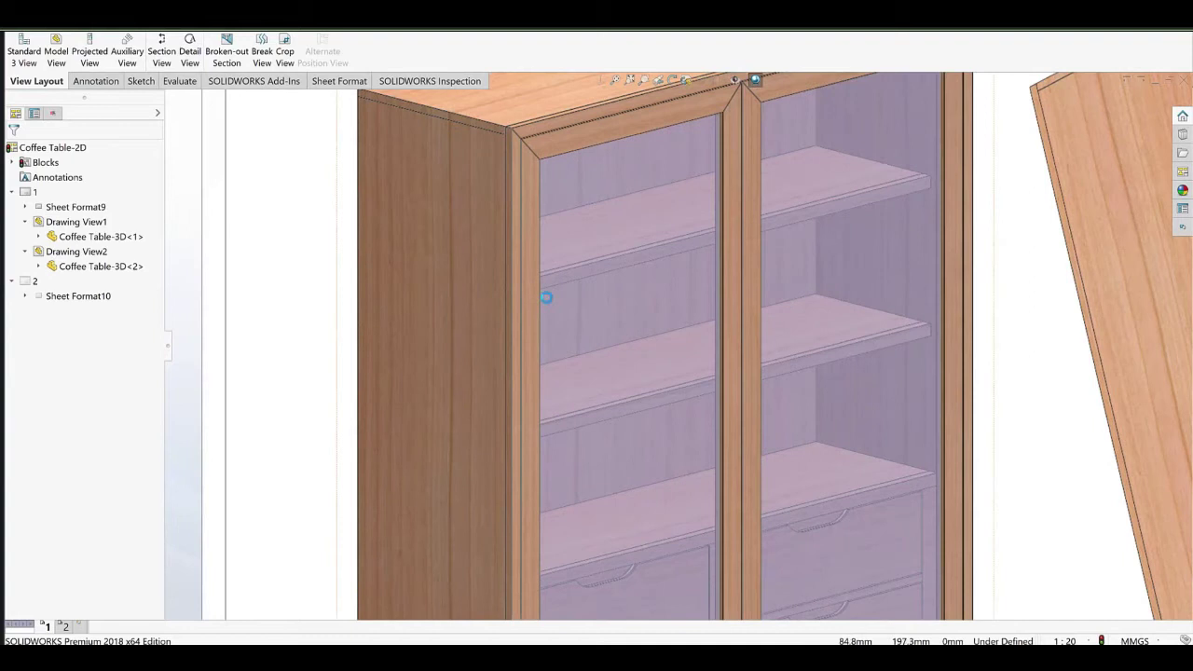
scroll(760, 358, "up", 2)
scroll(761, 358, "down", 1)
scroll(937, 357, "down", 1)
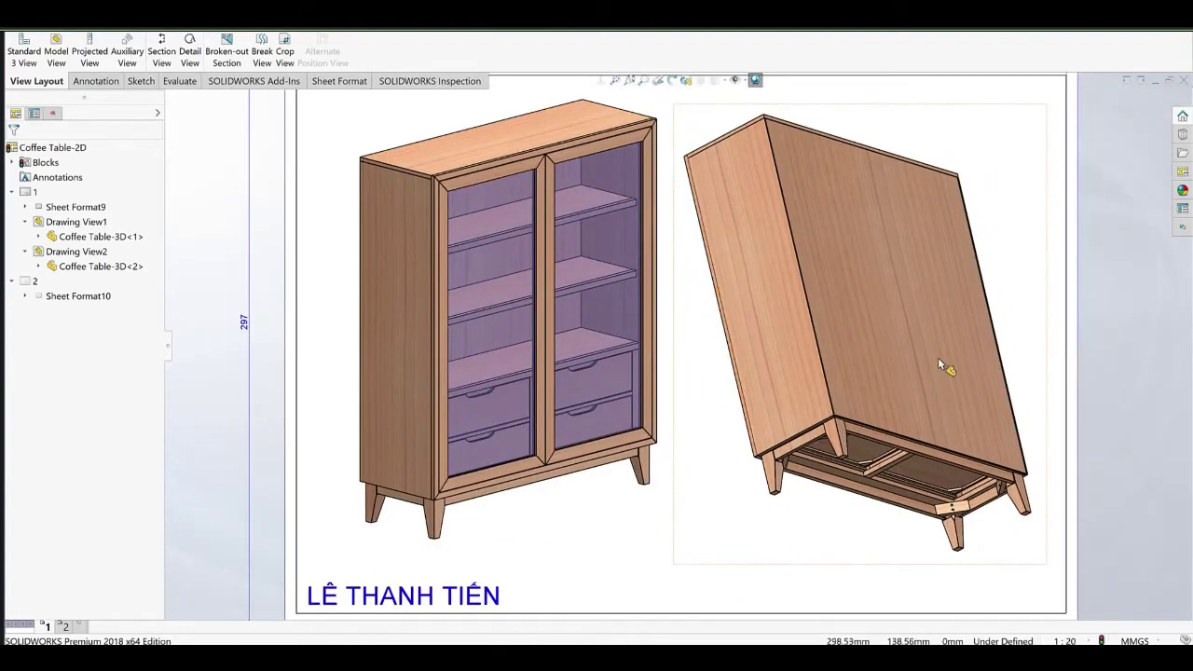
Set the front cabinet view's display style to Shaded, without edges.
left_click(930, 360)
scroll(930, 361, "down", 1)
left_click(475, 349)
left_click_drag(155, 330, 132, 453)
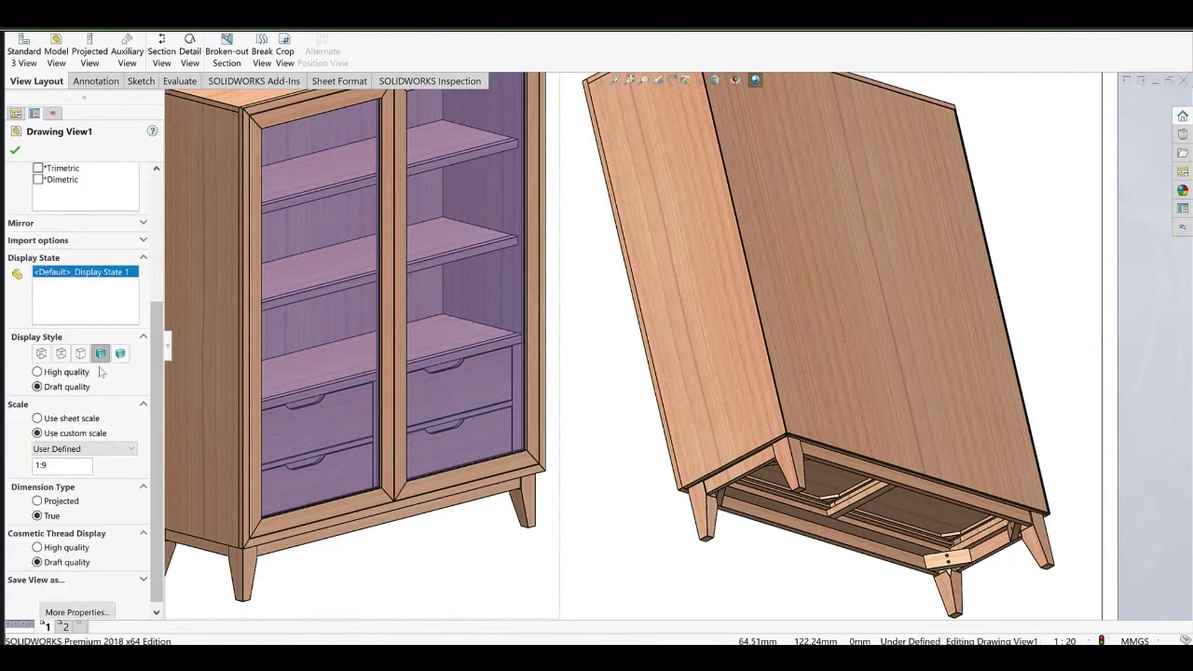
left_click(120, 356)
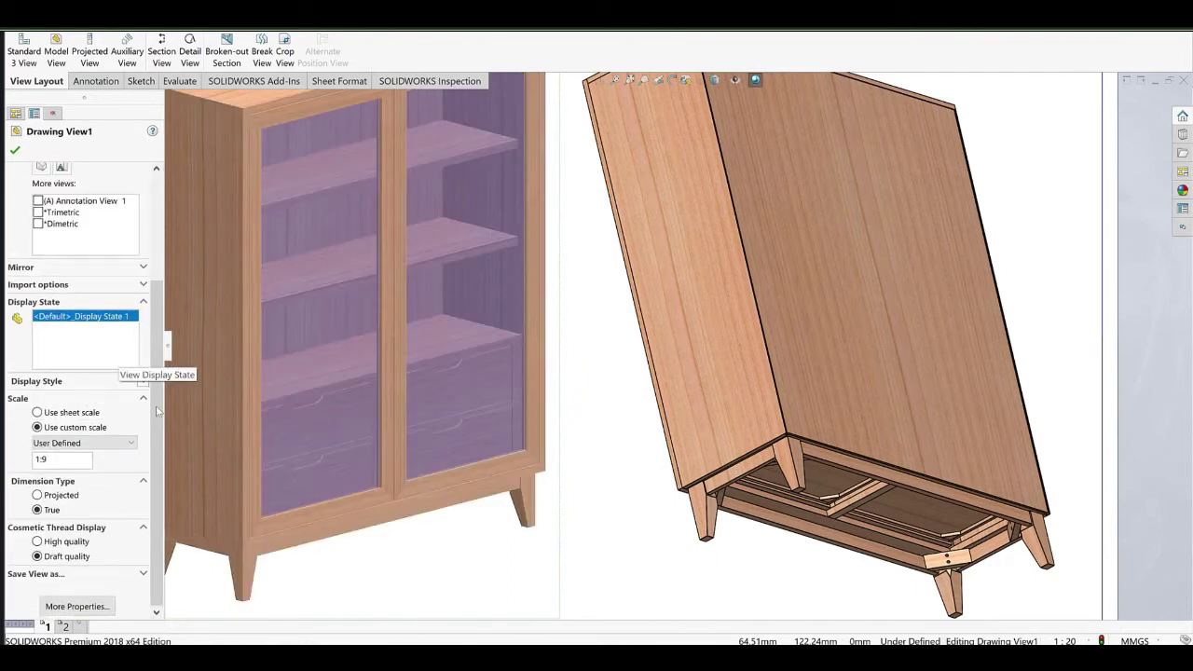
Look through the front view's properties, including the mirror, import and orientation options.
left_click_drag(158, 446, 159, 289)
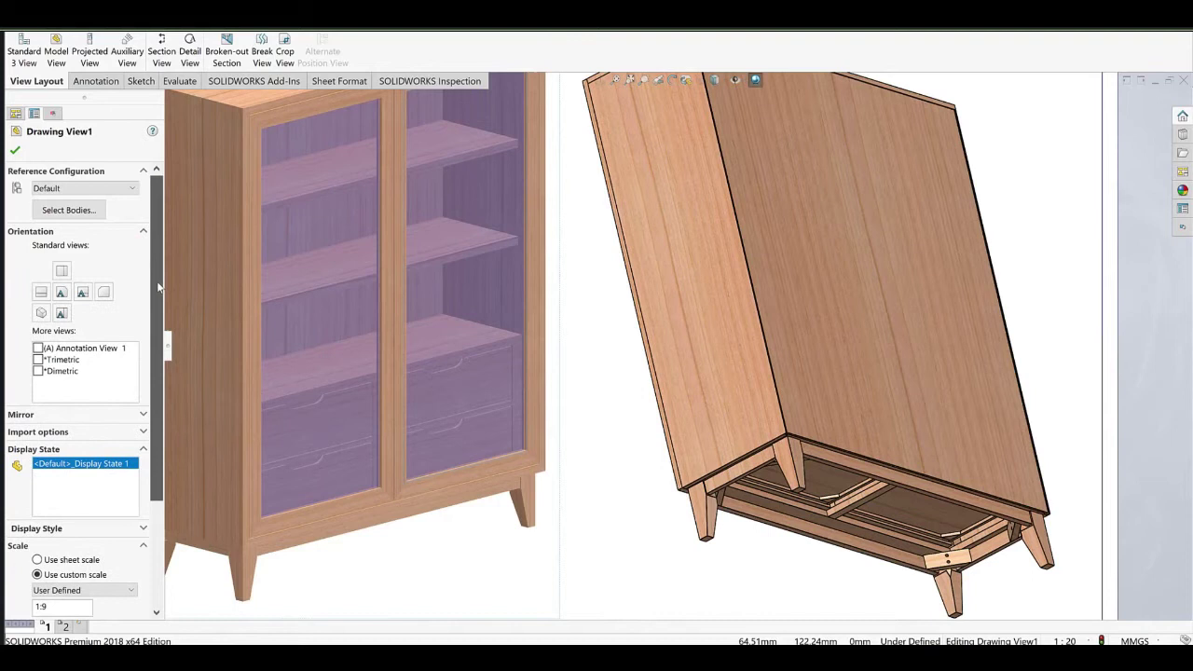
scroll(155, 320, "down", 3)
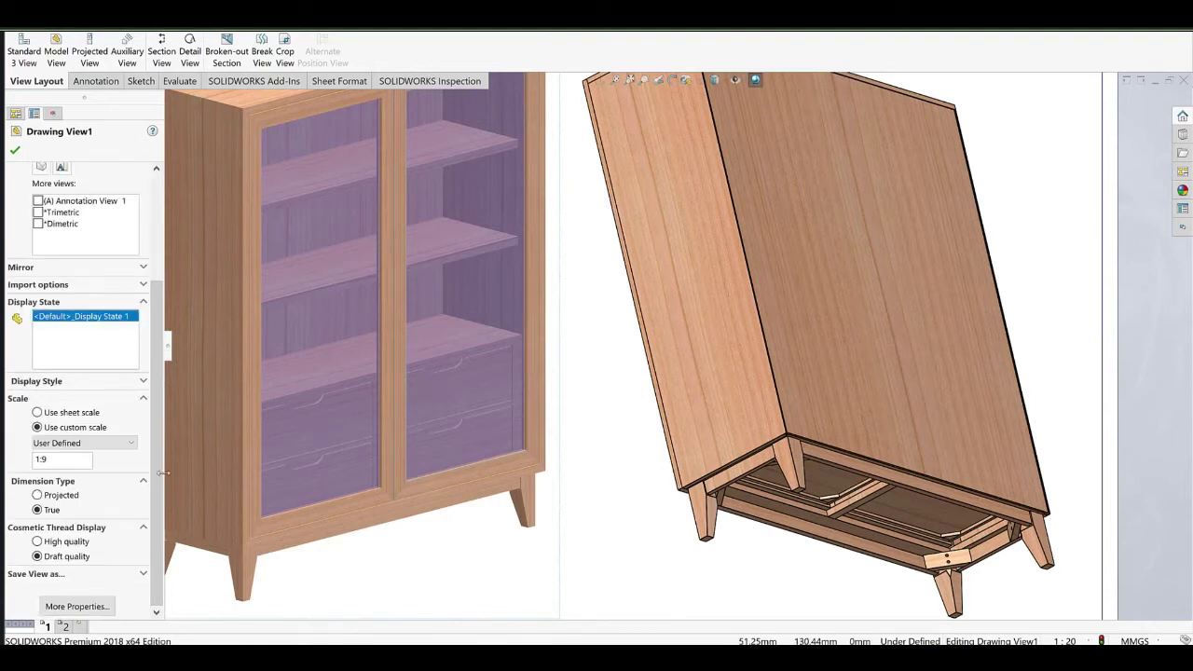
key("f")
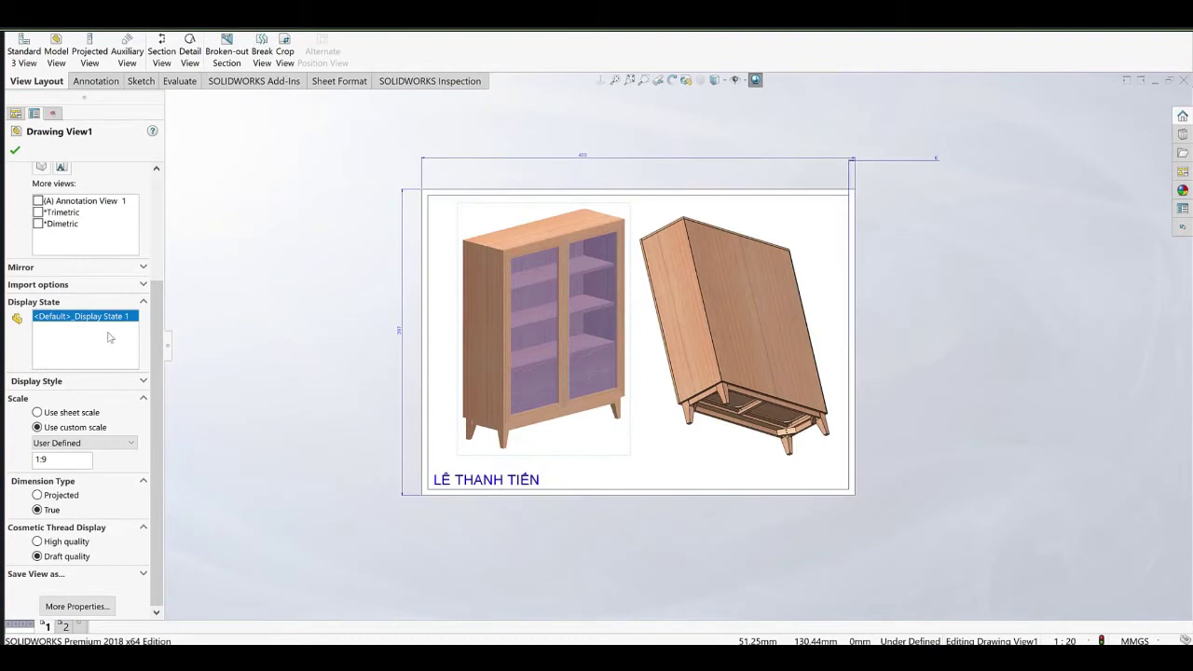
key("Escape")
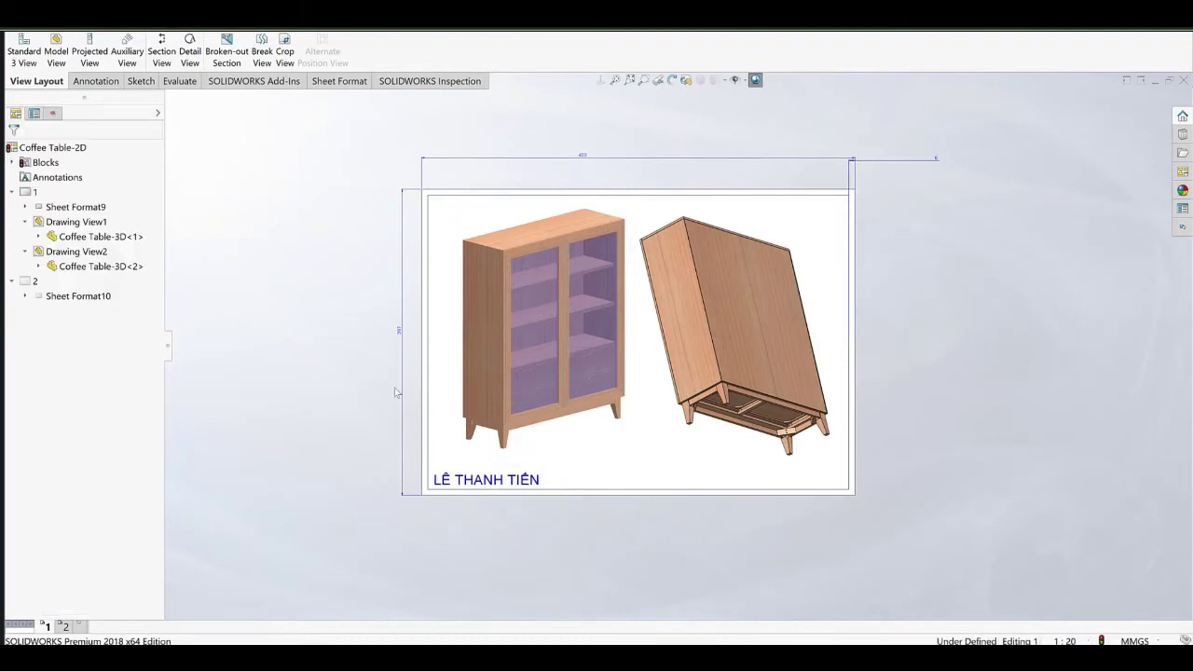
scroll(588, 350, "down", 2)
left_click(587, 354)
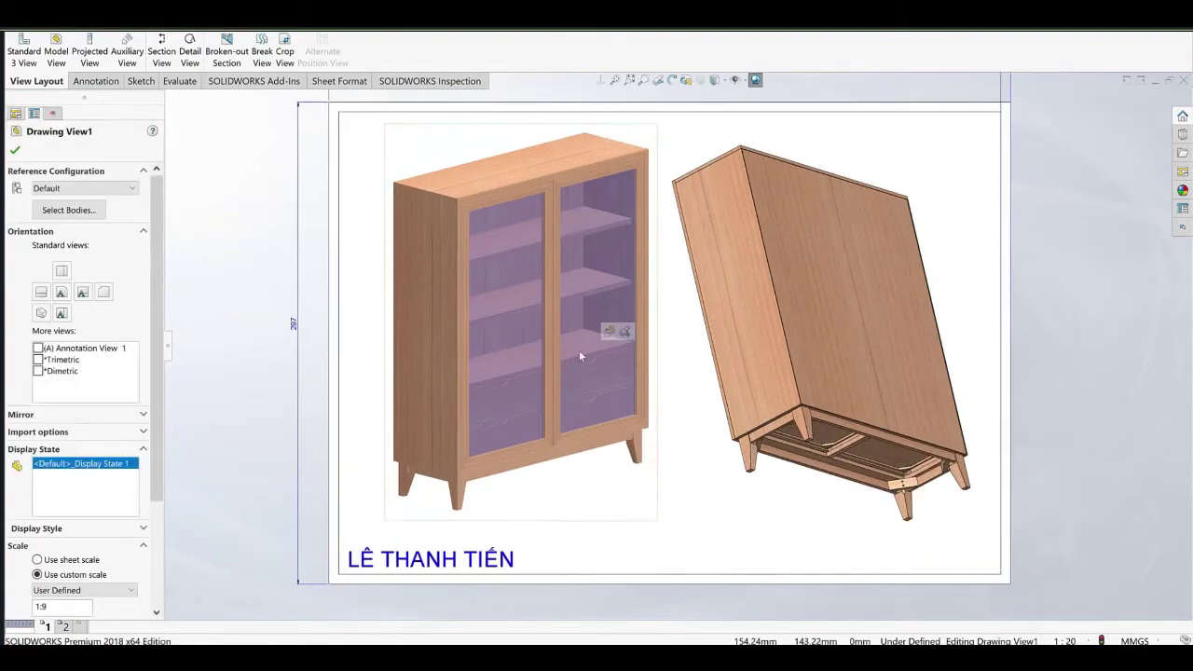
left_click_drag(160, 401, 161, 353)
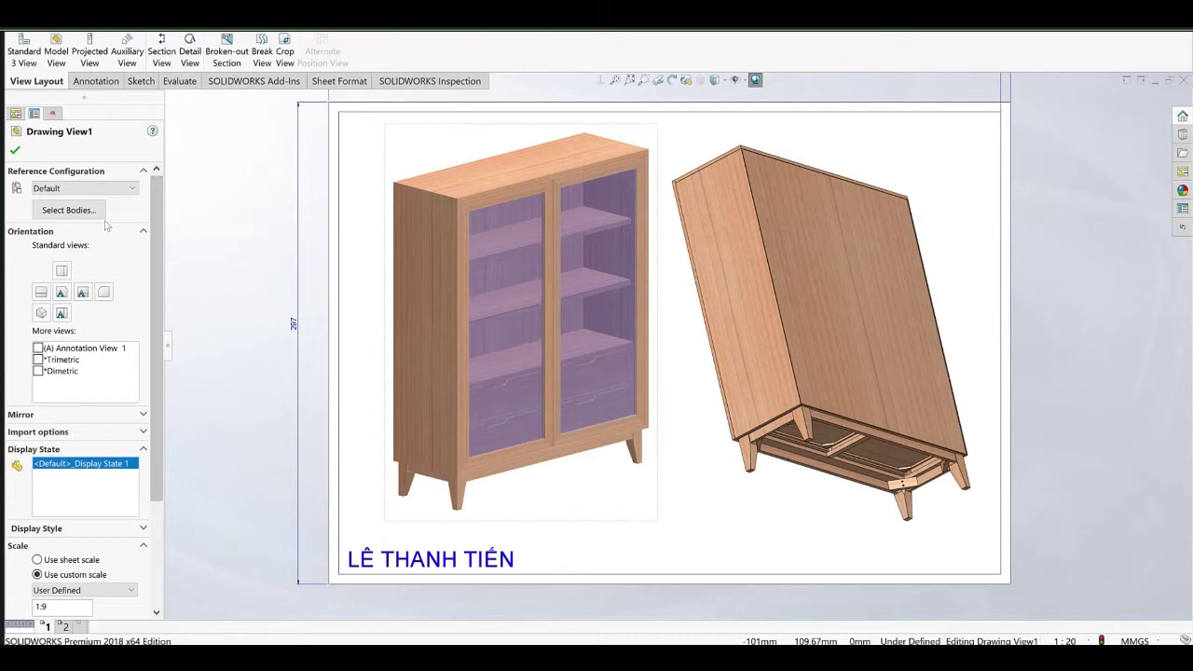
left_click(144, 414)
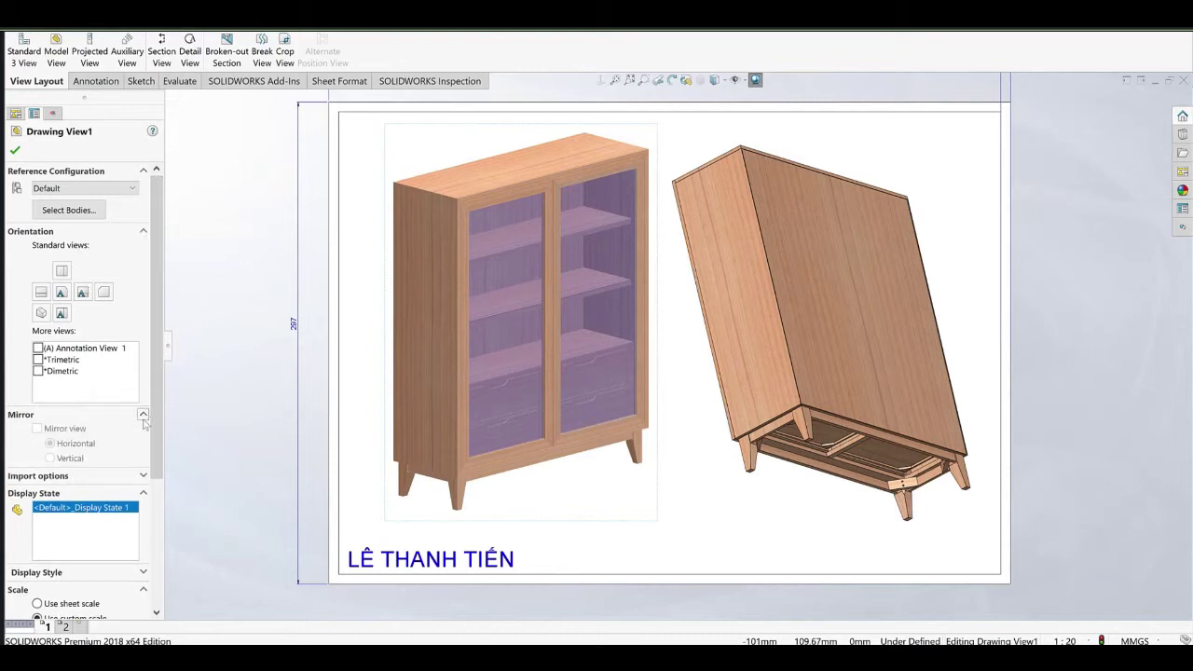
left_click(143, 476)
left_click(144, 477)
left_click(143, 232)
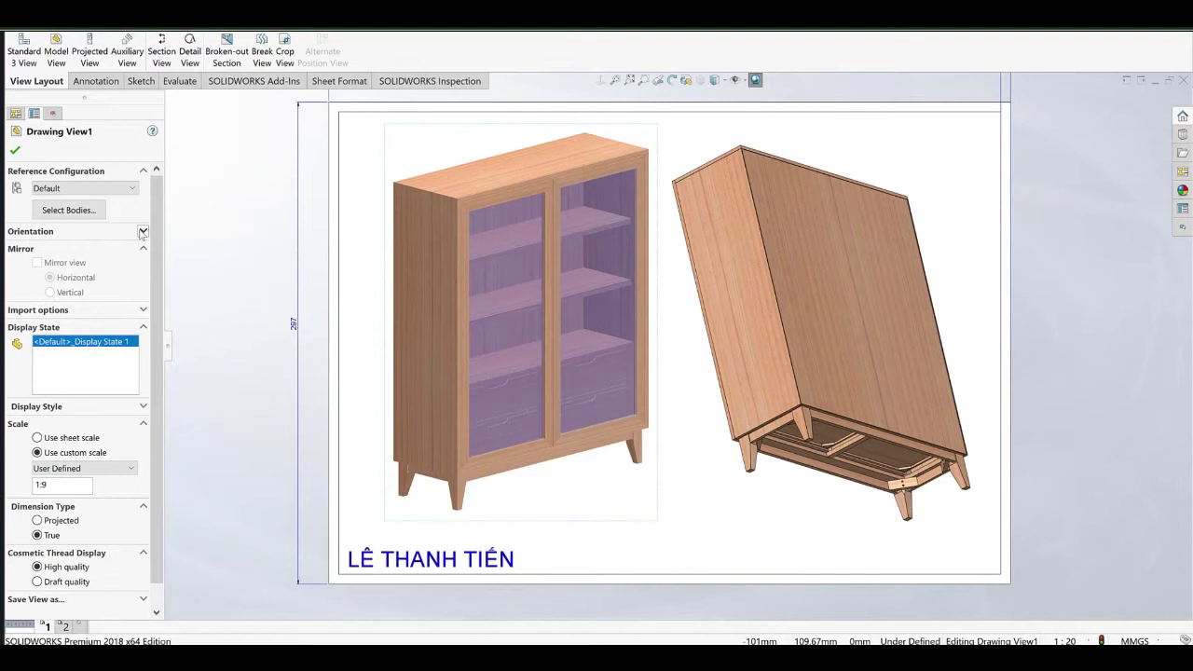
Apply the Shaded display style without edges to the front view and the rear view.
left_click(489, 371)
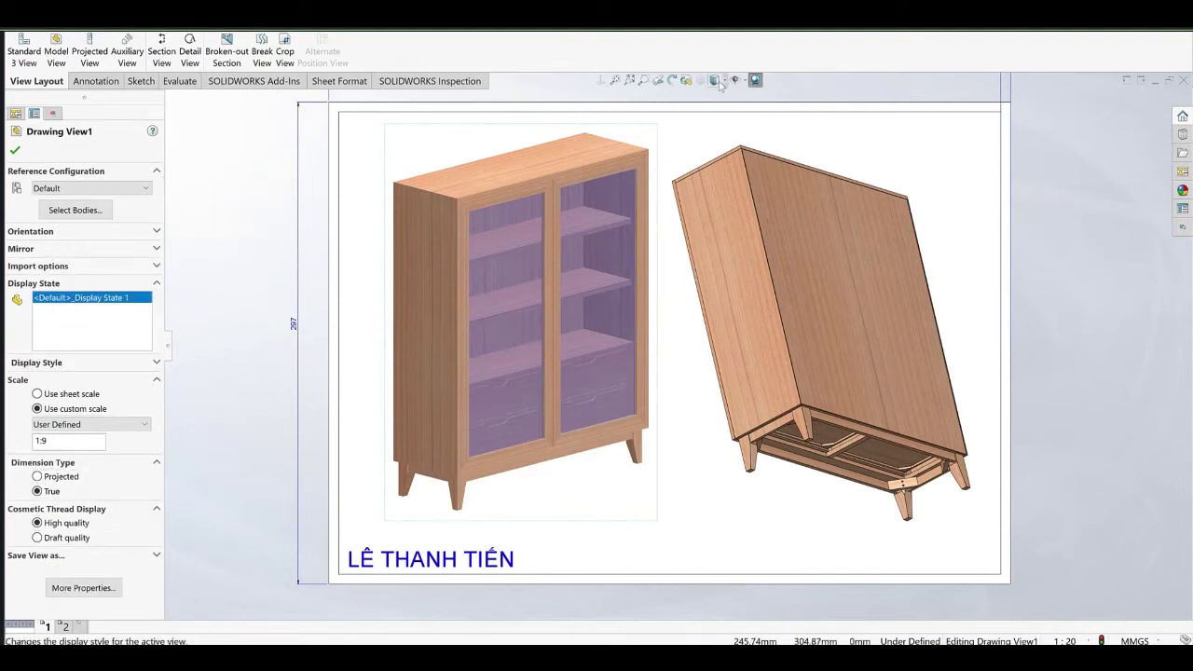
left_click(717, 111)
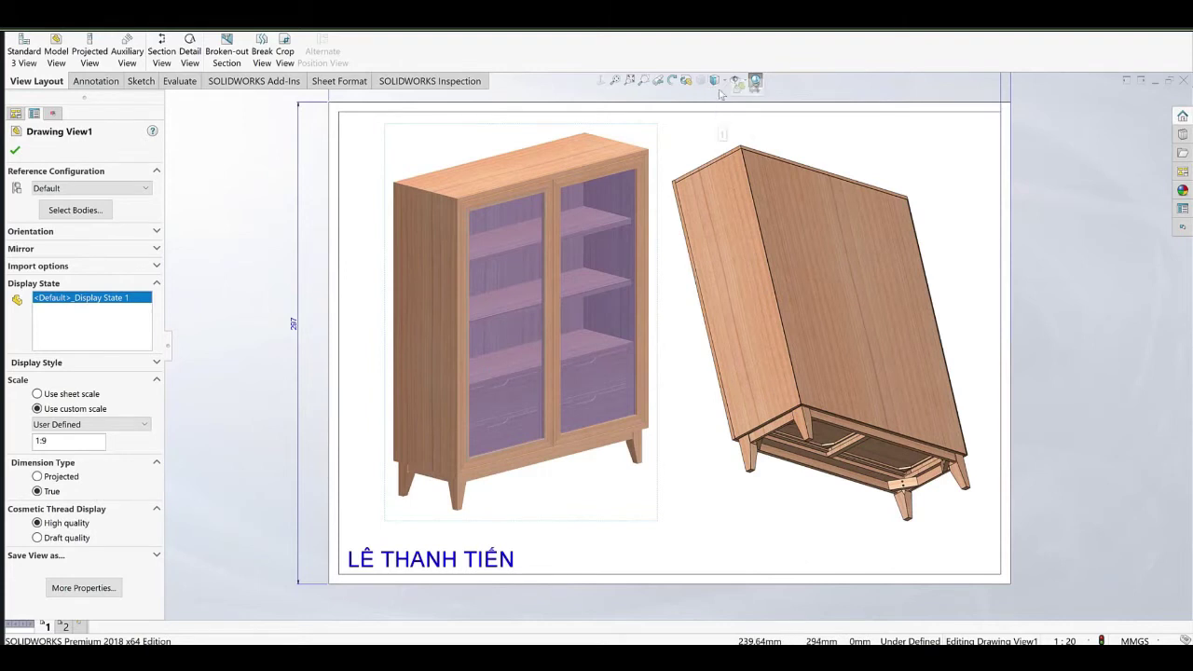
double_click(722, 94)
left_click(754, 203)
left_click(723, 83)
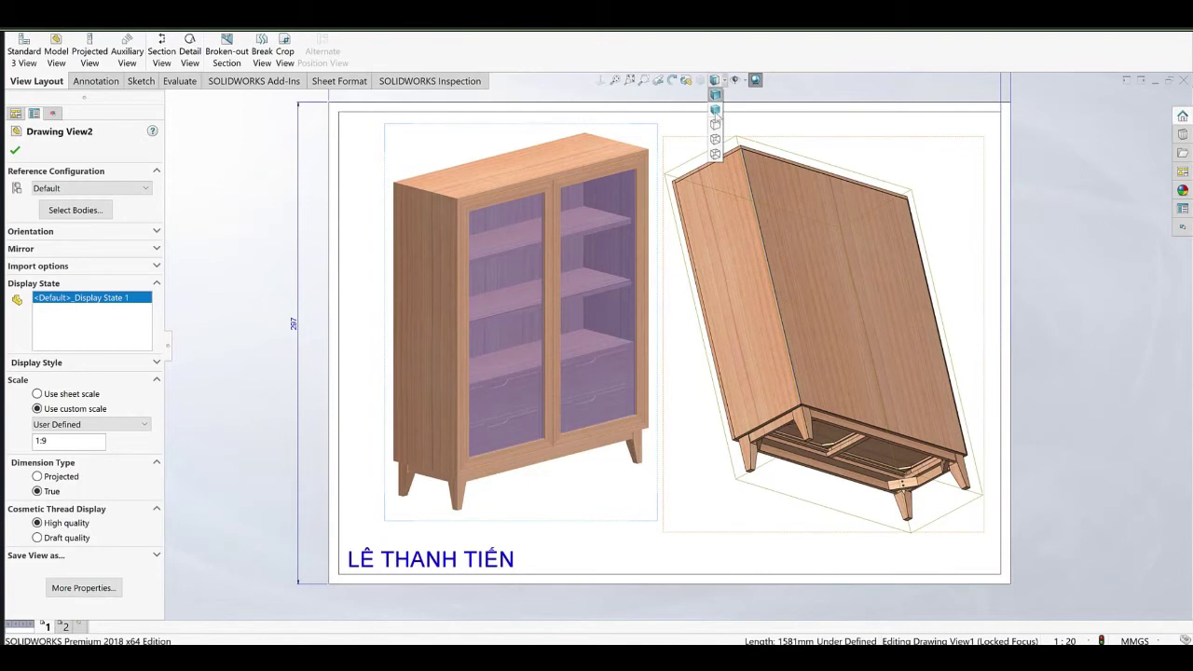
left_click(715, 111)
Set both cabinet views back to the Shaded With Edges display style and check the sheet.
left_click(755, 168)
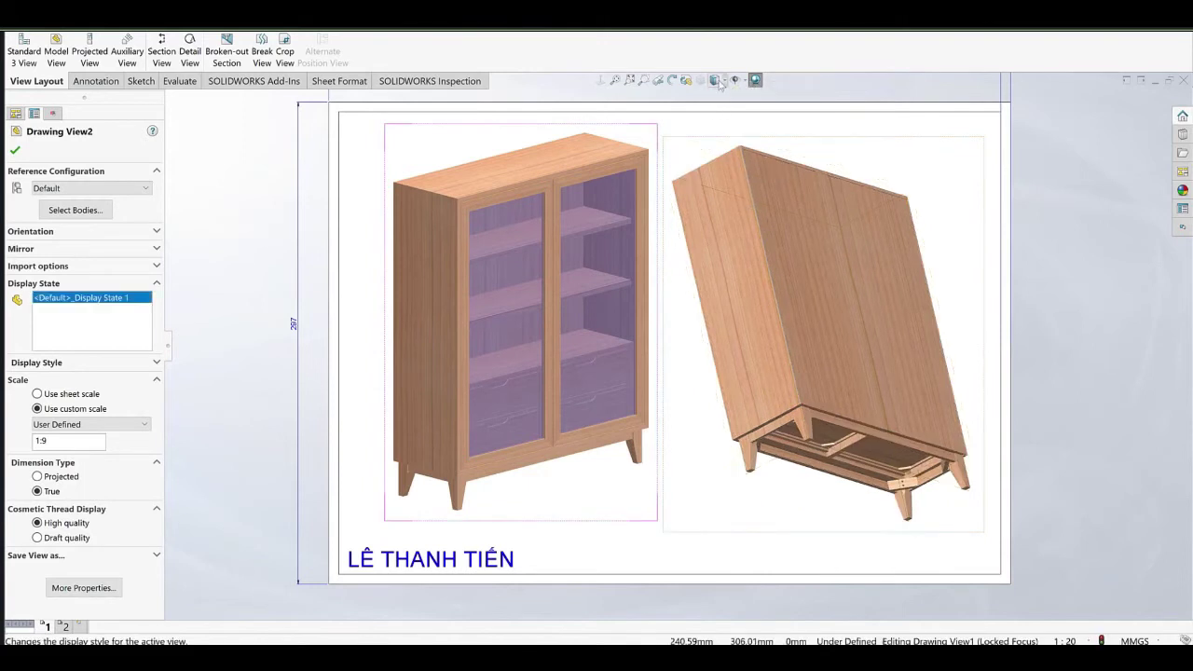
left_click(723, 82)
left_click(714, 96)
left_click(631, 193)
mouse_move(713, 83)
left_click(339, 421)
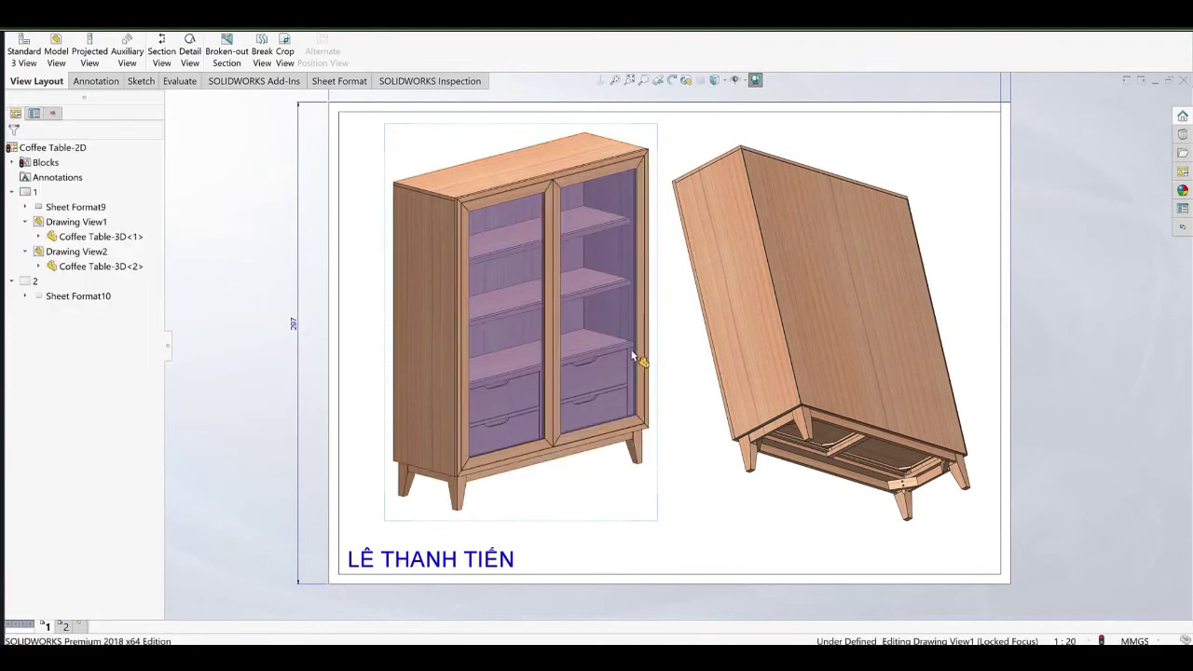
scroll(637, 357, "down", 2)
scroll(652, 352, "up", 3)
middle_click_drag(631, 358, 572, 371)
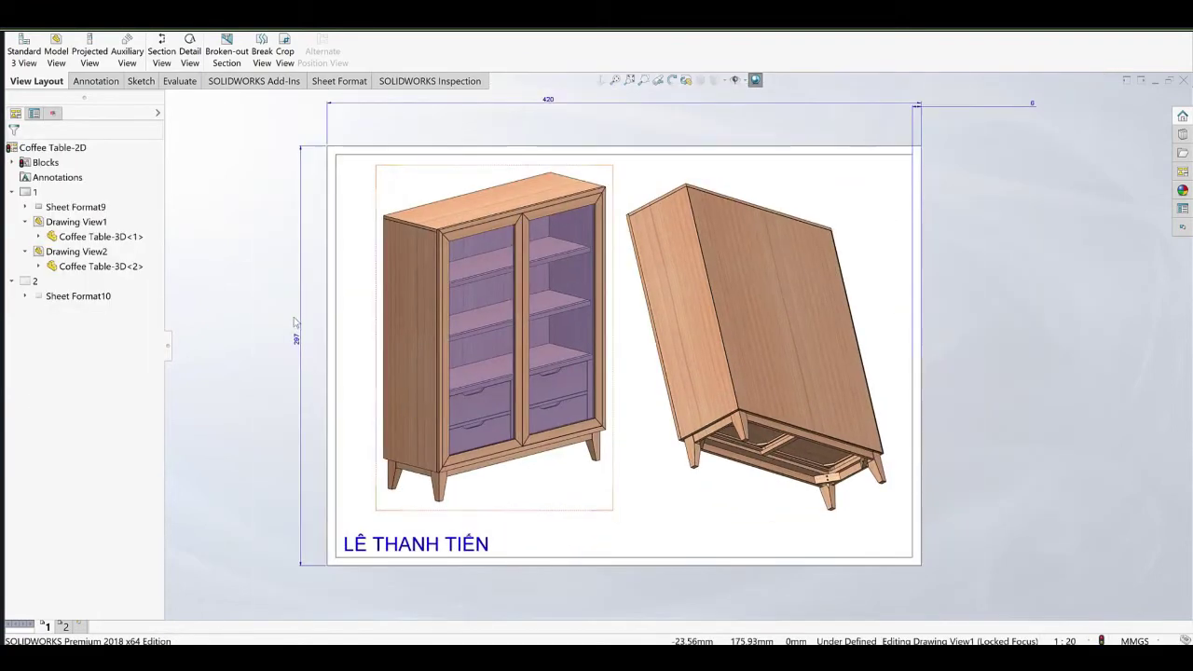
On sheet 2, insert the Coffee Table-3D front view with projected top and side views below and beside it.
left_click(64, 627)
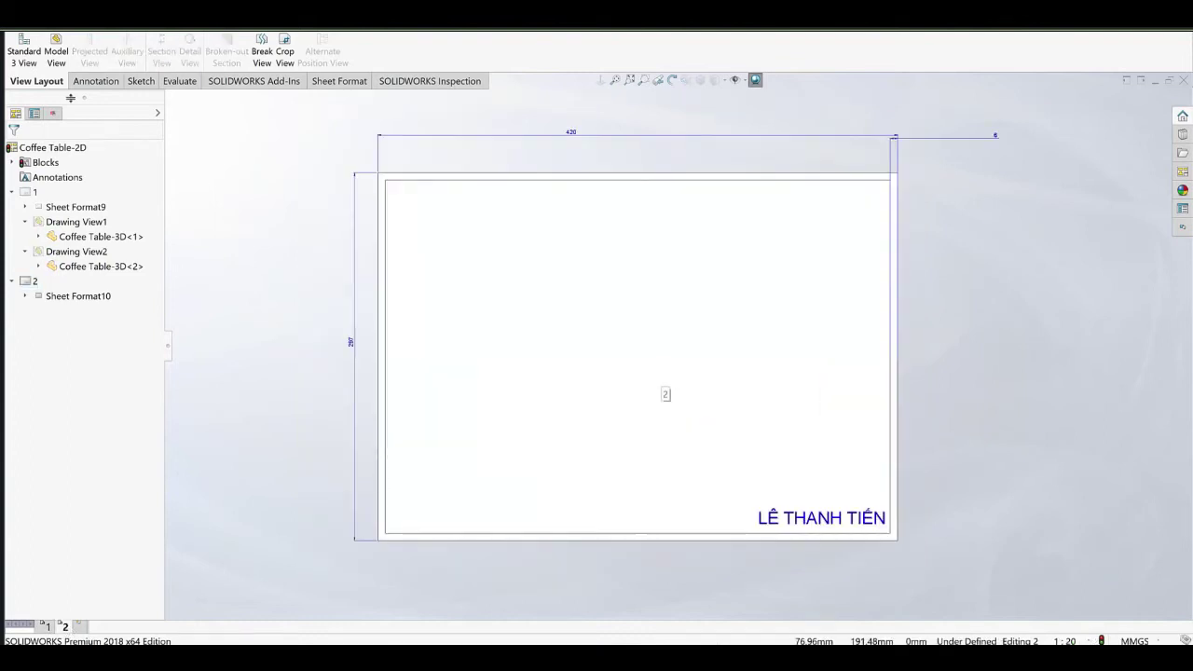
left_click(55, 49)
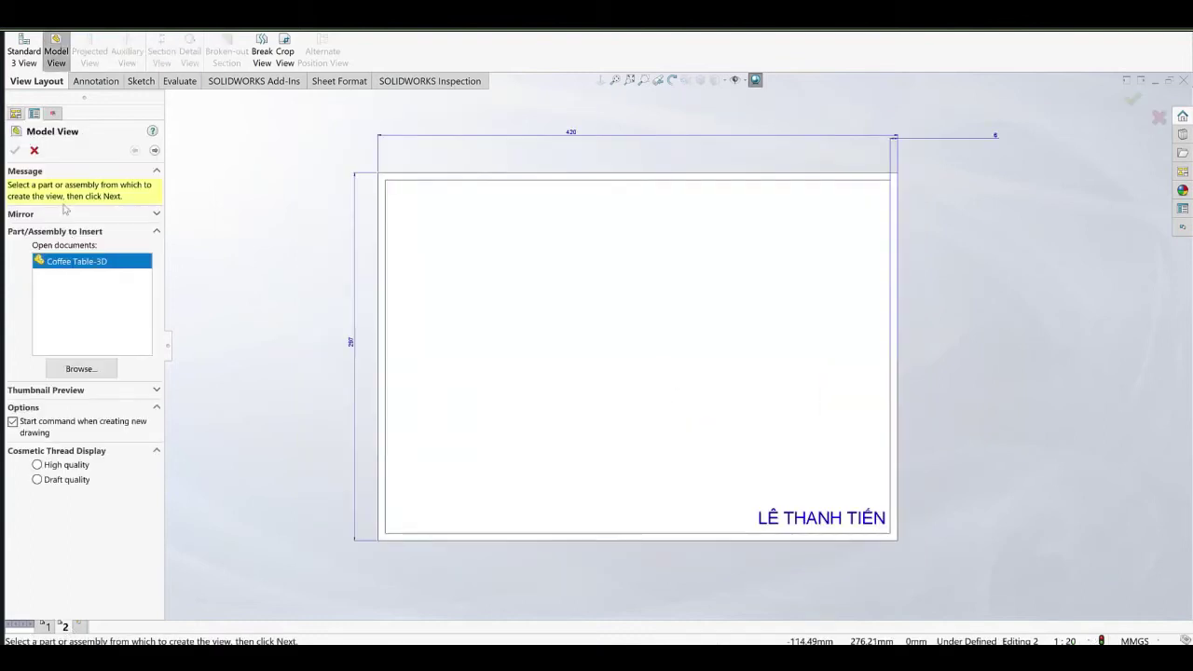
double_click(61, 267)
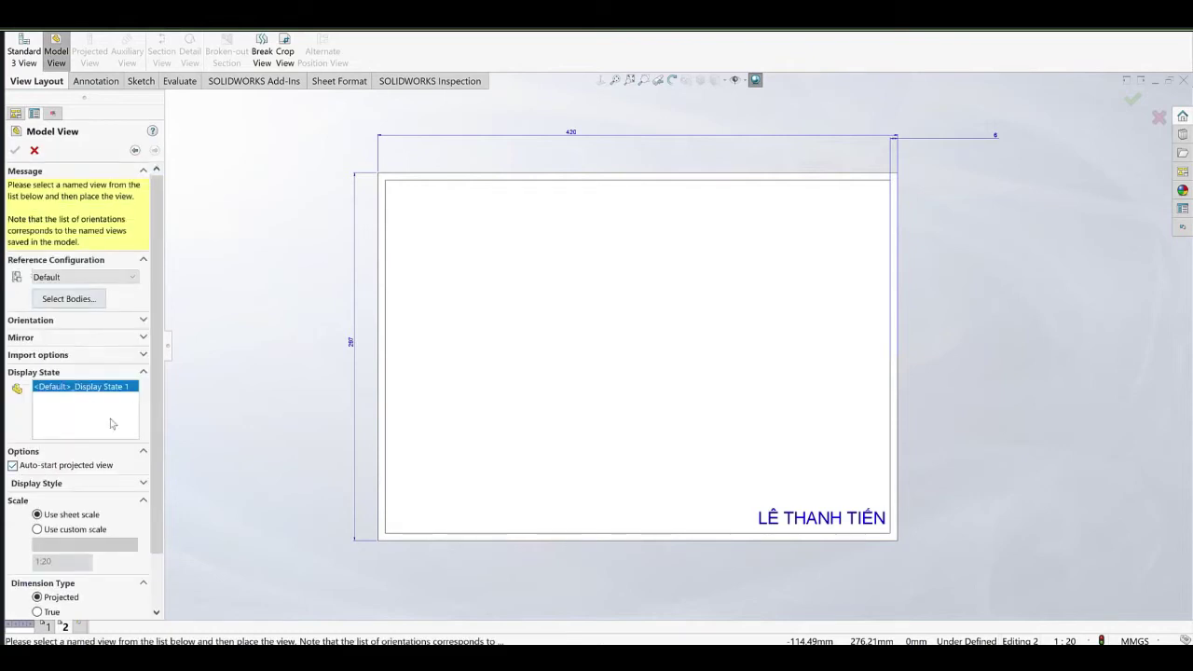
left_click(144, 320)
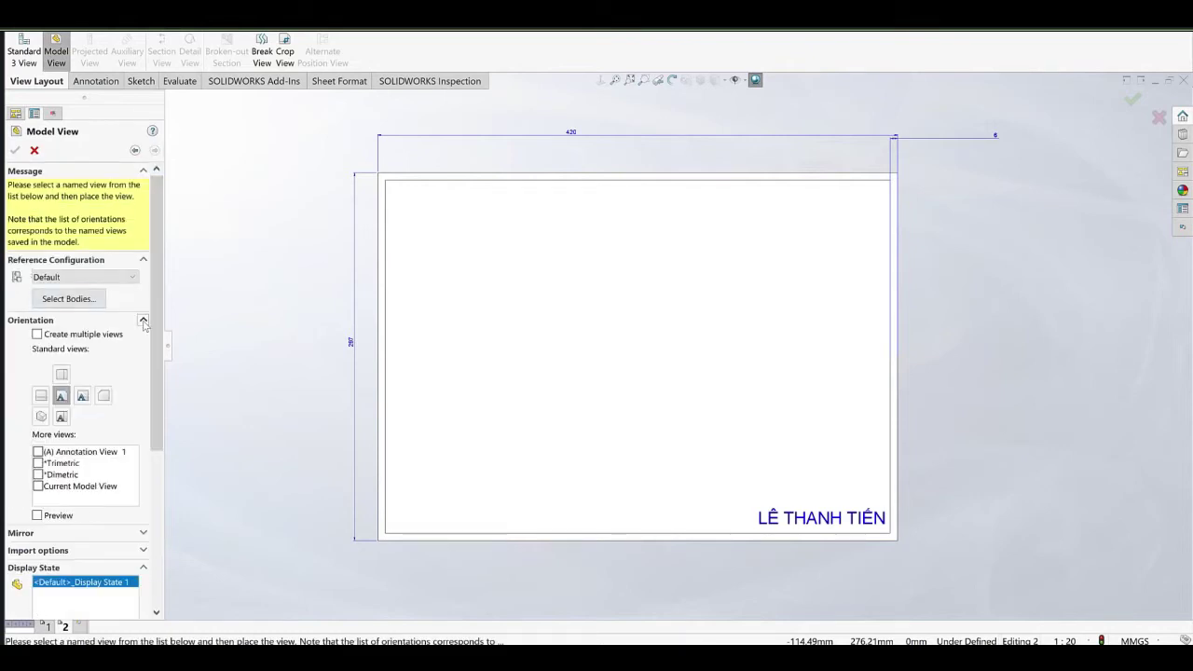
left_click(540, 272)
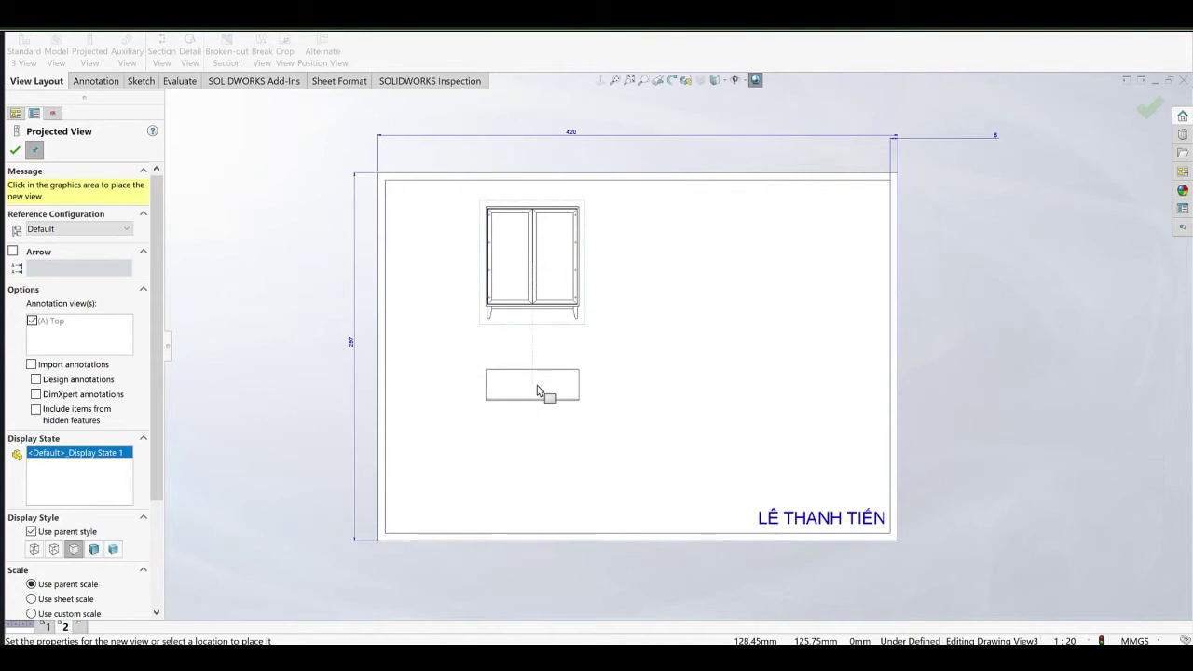
left_click(536, 389)
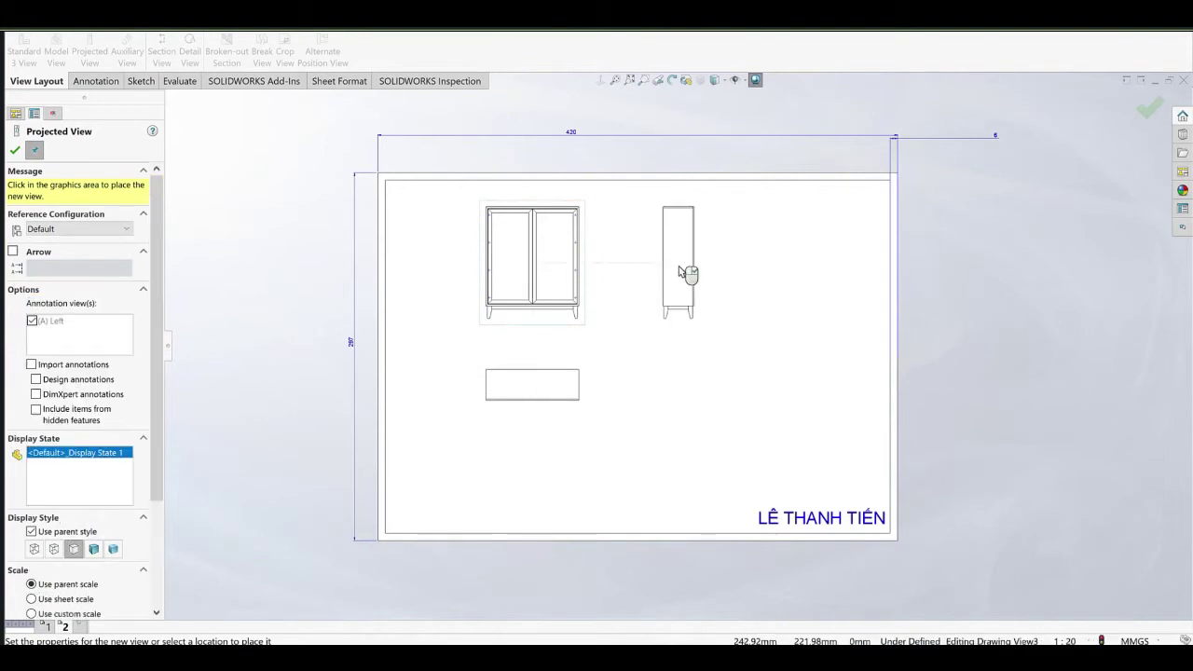
left_click(674, 282)
scroll(673, 282, "down", 3)
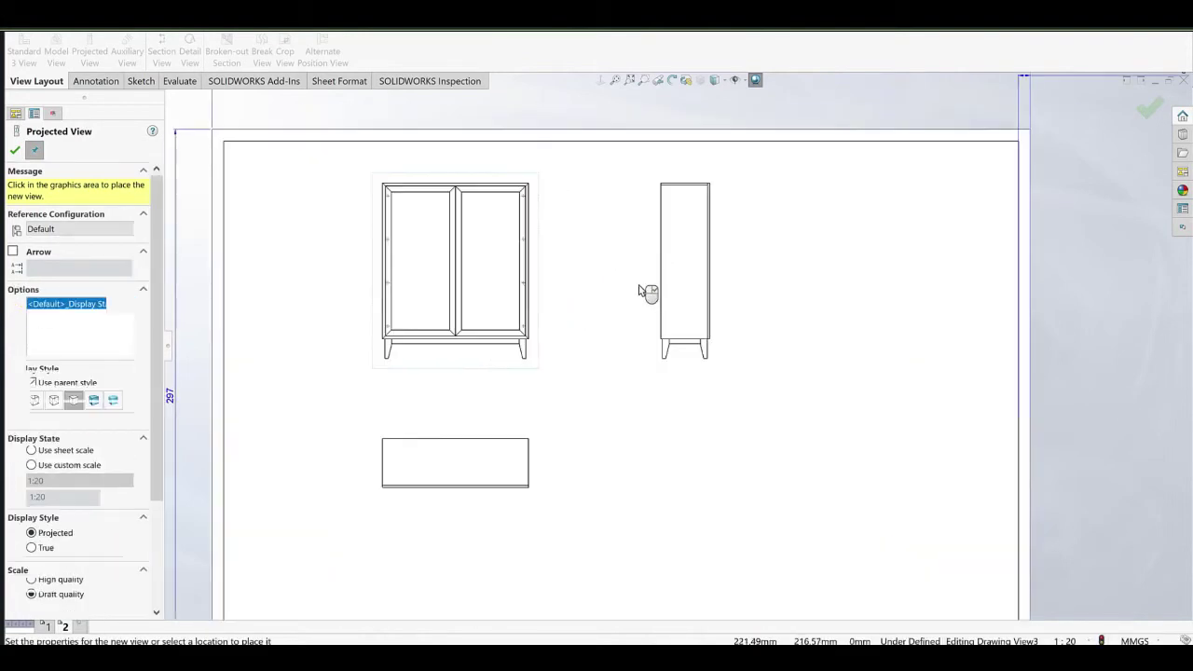
key("Escape")
Set the display style of sheet 2's front view to Shaded With Edges, carrying over to its projected views.
left_click(489, 297)
left_click_drag(158, 416, 160, 541)
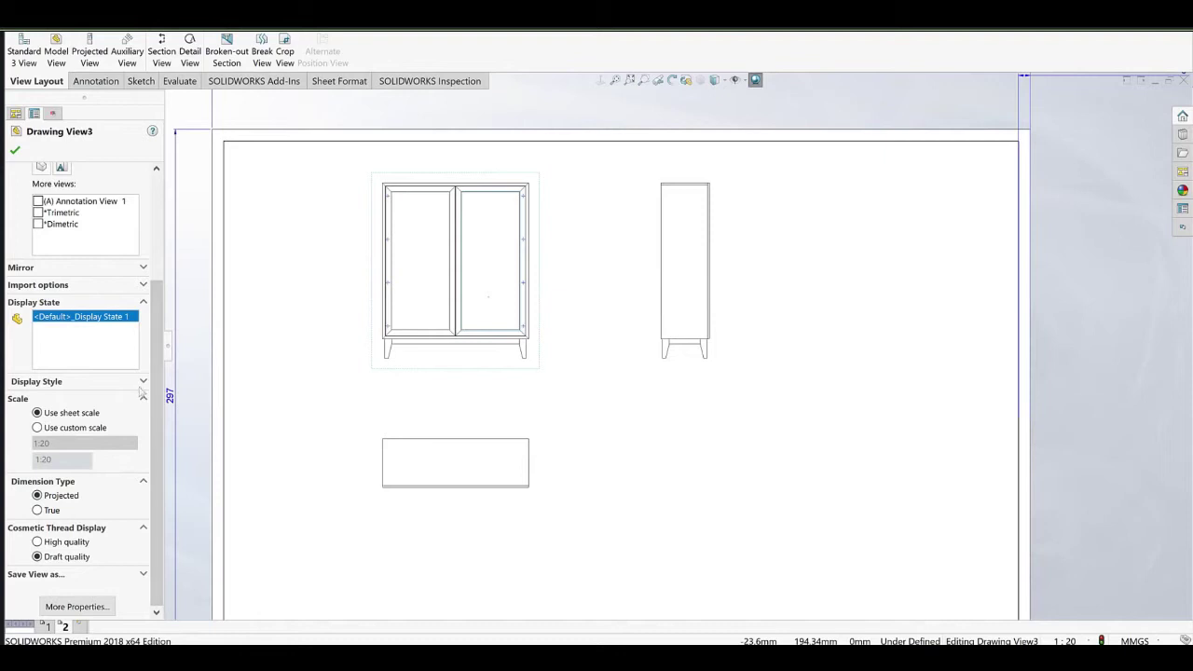
left_click(144, 383)
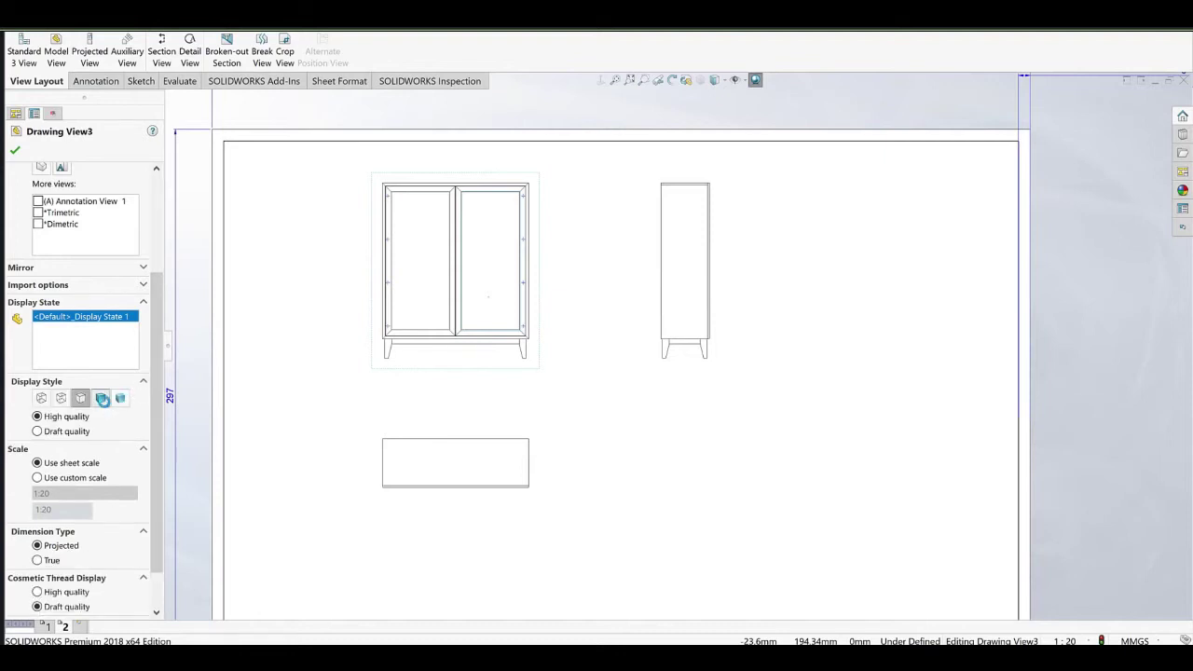
left_click(102, 398)
left_click(439, 246)
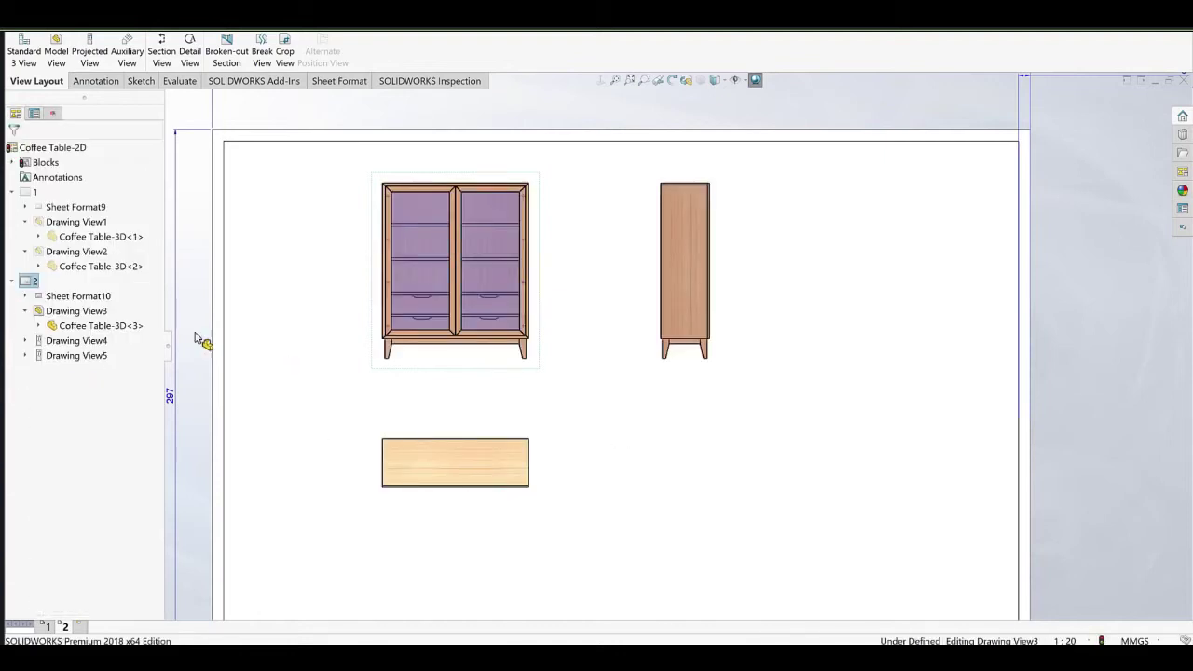
left_click(172, 315)
Give sheet 2's front view a user-defined custom scale of 1:10.
left_click(399, 312)
scroll(92, 463, "down", 5)
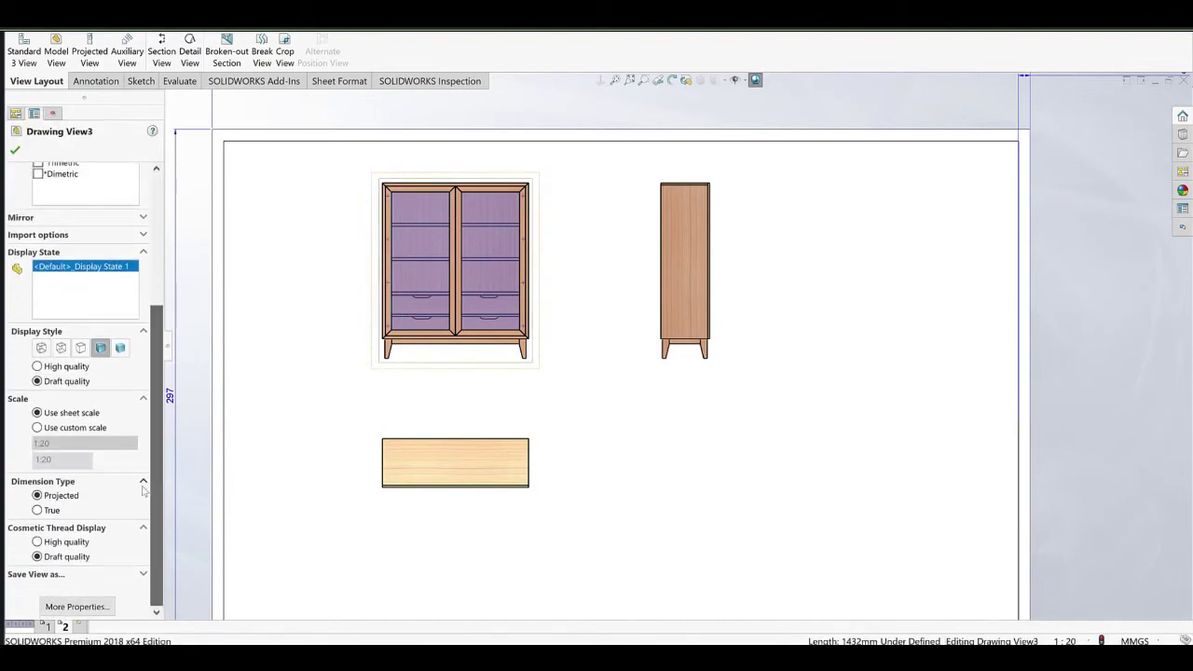
left_click(66, 429)
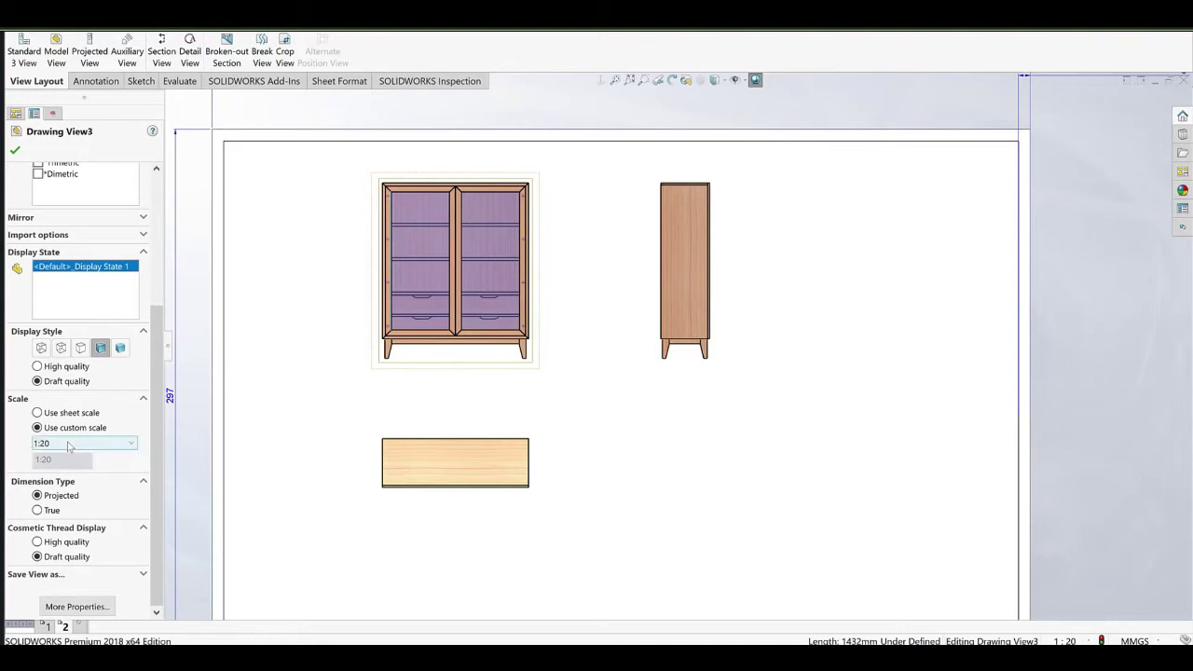
left_click(60, 456)
left_click(65, 444)
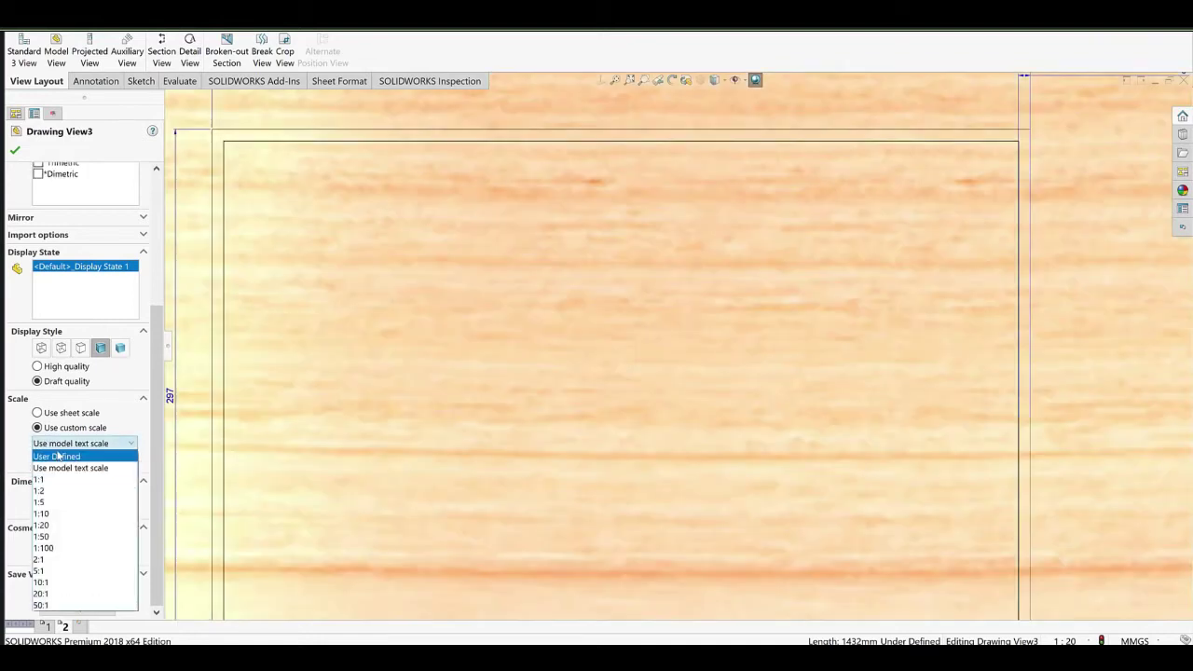
left_click(58, 457)
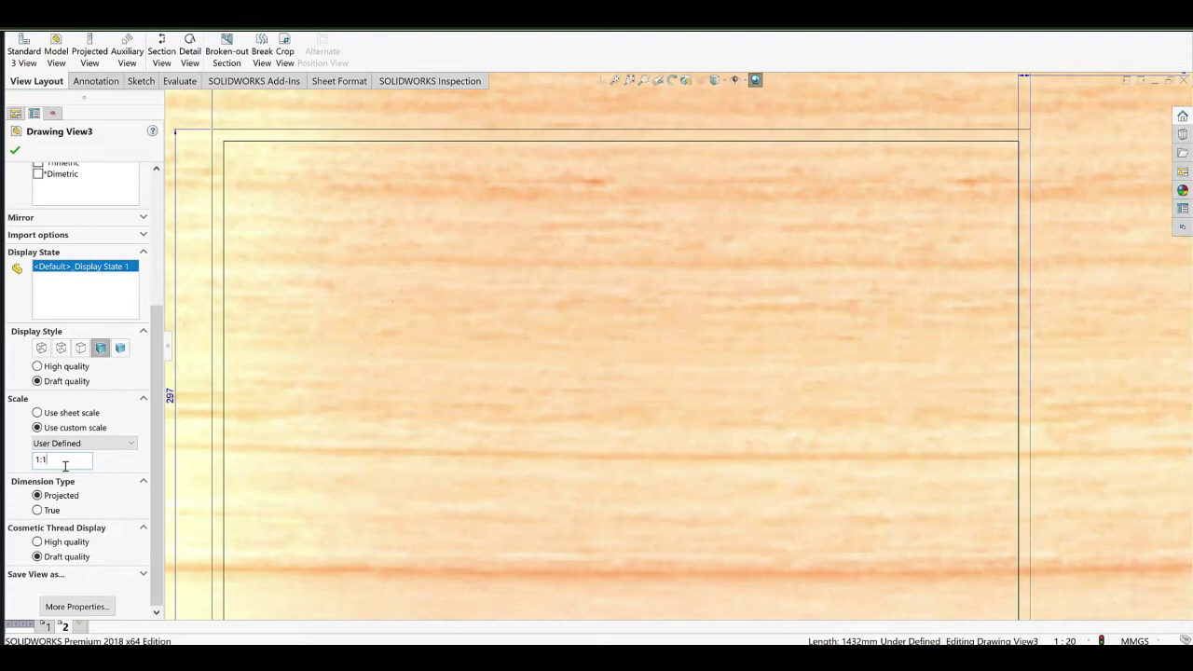
scroll(542, 433, "up", 4)
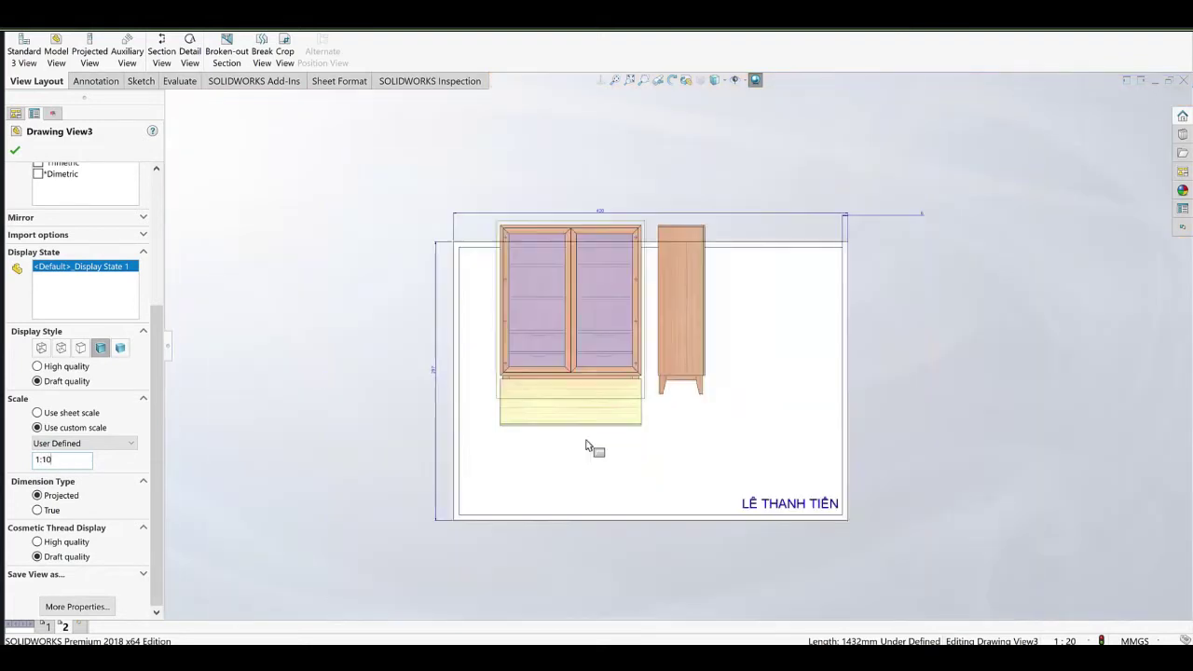
Space out the front, side and top views within the sheet border, keeping the top view beneath the front view.
middle_click_drag(604, 440, 612, 361)
scroll(611, 362, "down", 3)
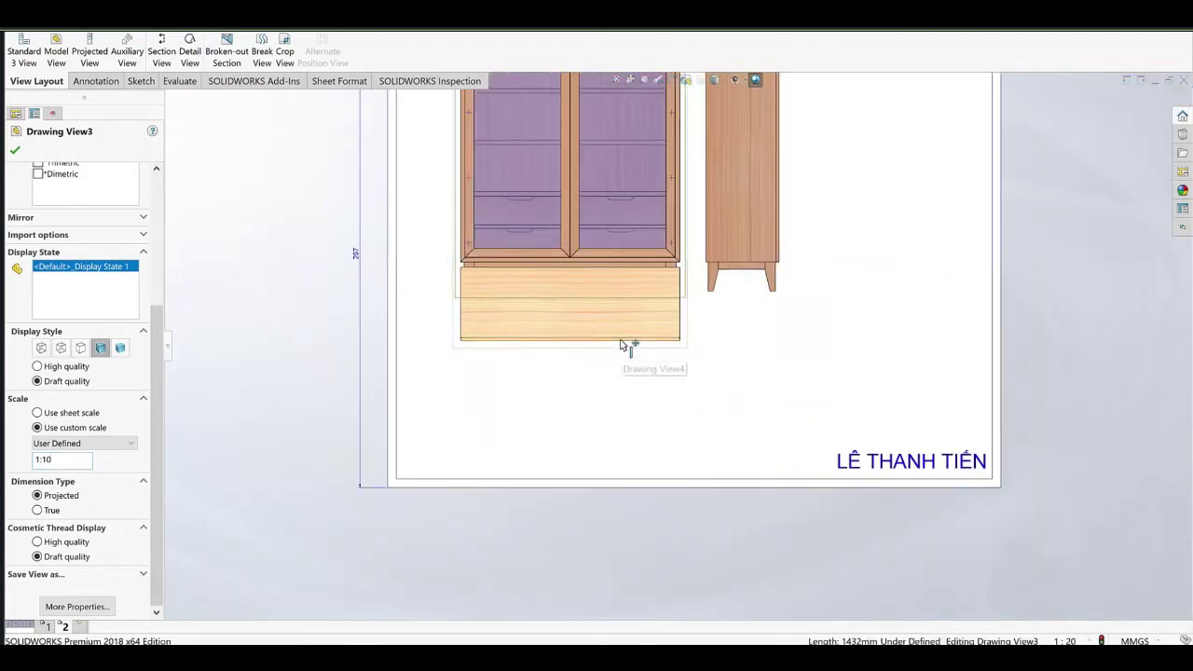
left_click_drag(618, 345, 621, 462)
mouse_move(533, 264)
left_mouse_down()
mouse_move(528, 341)
mouse_move(521, 321)
left_mouse_up()
middle_click_drag(592, 274, 569, 384)
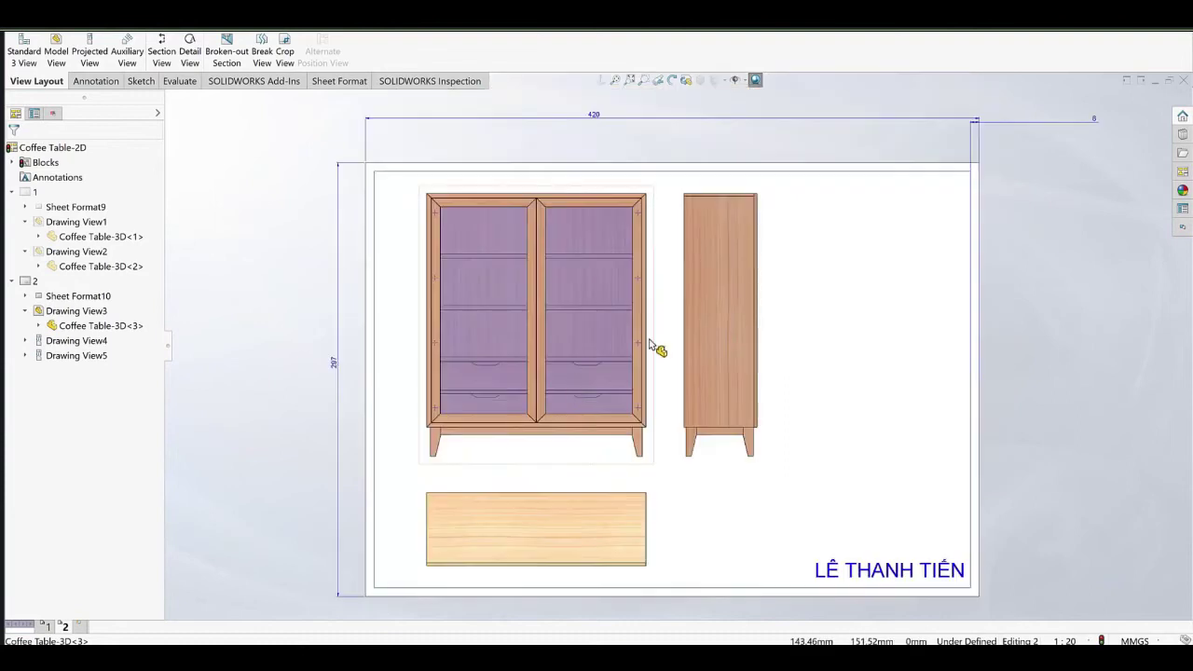
left_click_drag(756, 297, 770, 300)
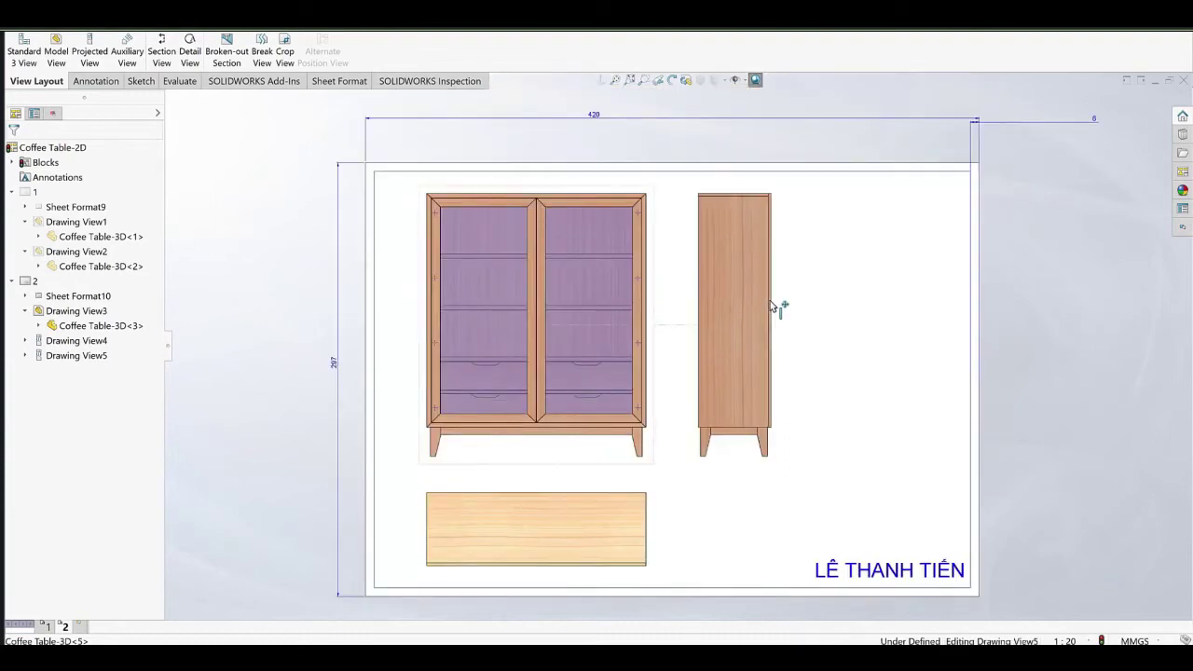
mouse_move(556, 425)
left_mouse_down()
mouse_move(556, 452)
mouse_move(551, 437)
left_mouse_up()
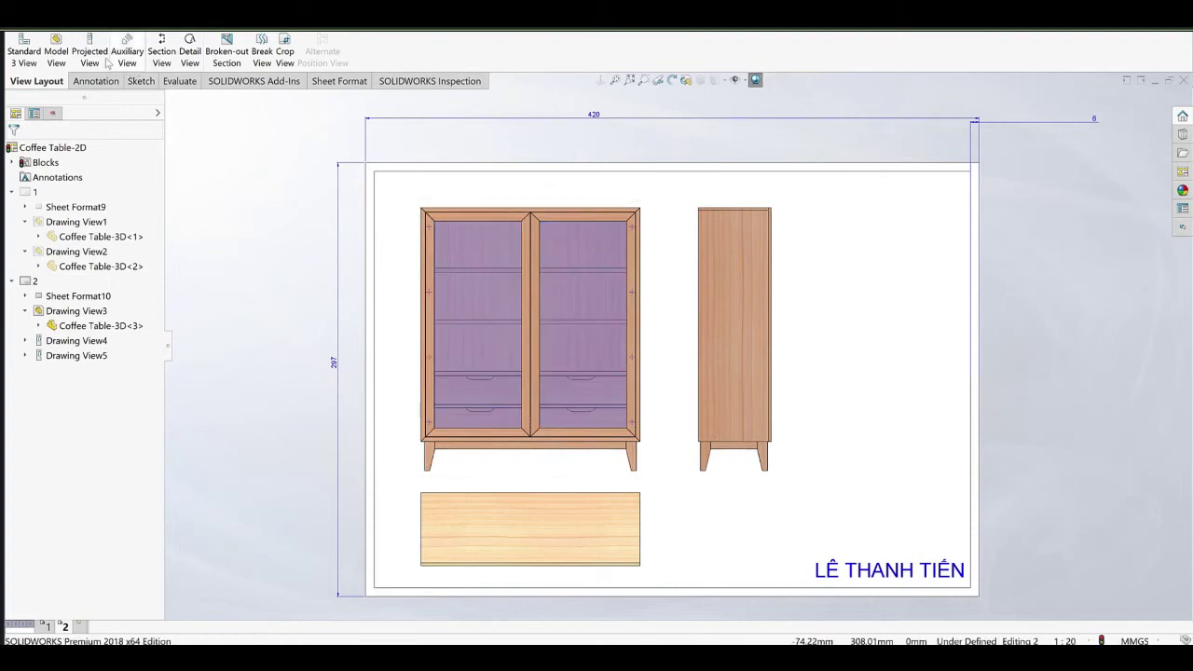
Create a section view with a vertical cutting line through the front view's right door and place it beyond the side view.
middle_click_drag(584, 365, 544, 355)
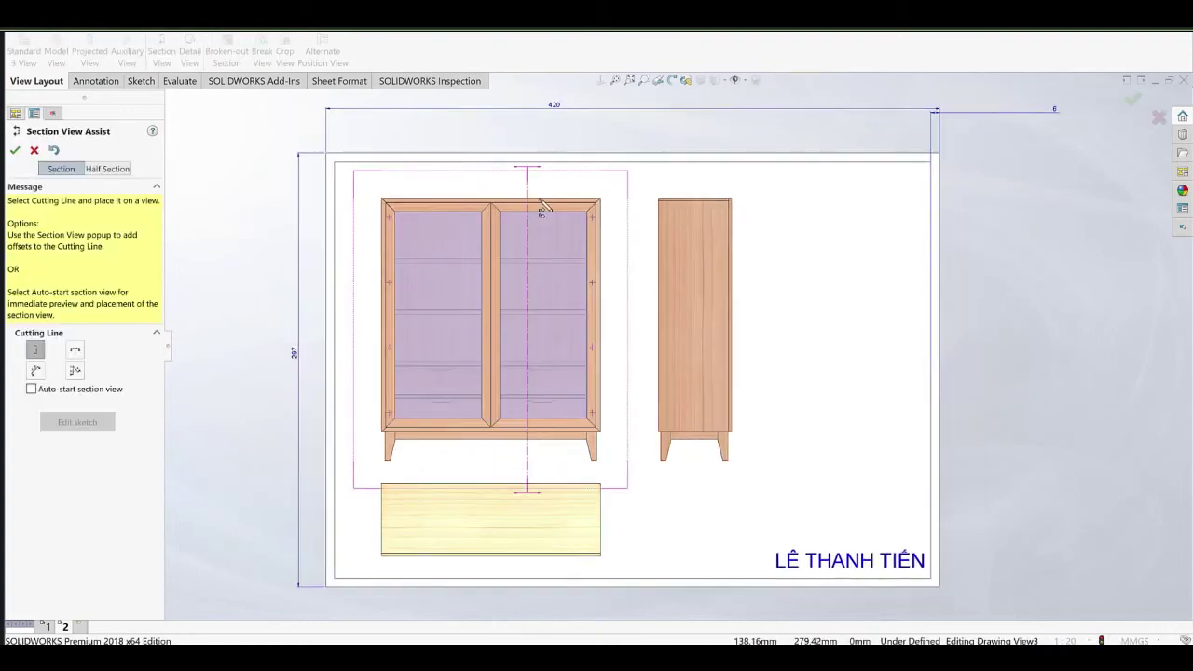
left_click(543, 193)
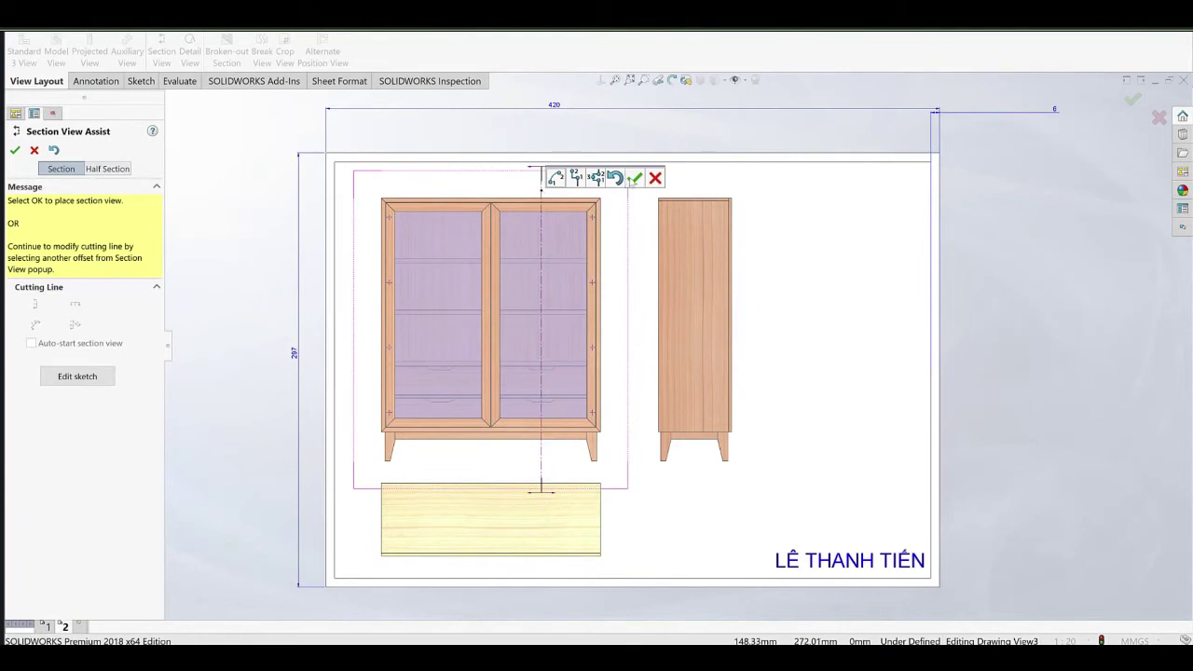
left_click(635, 178)
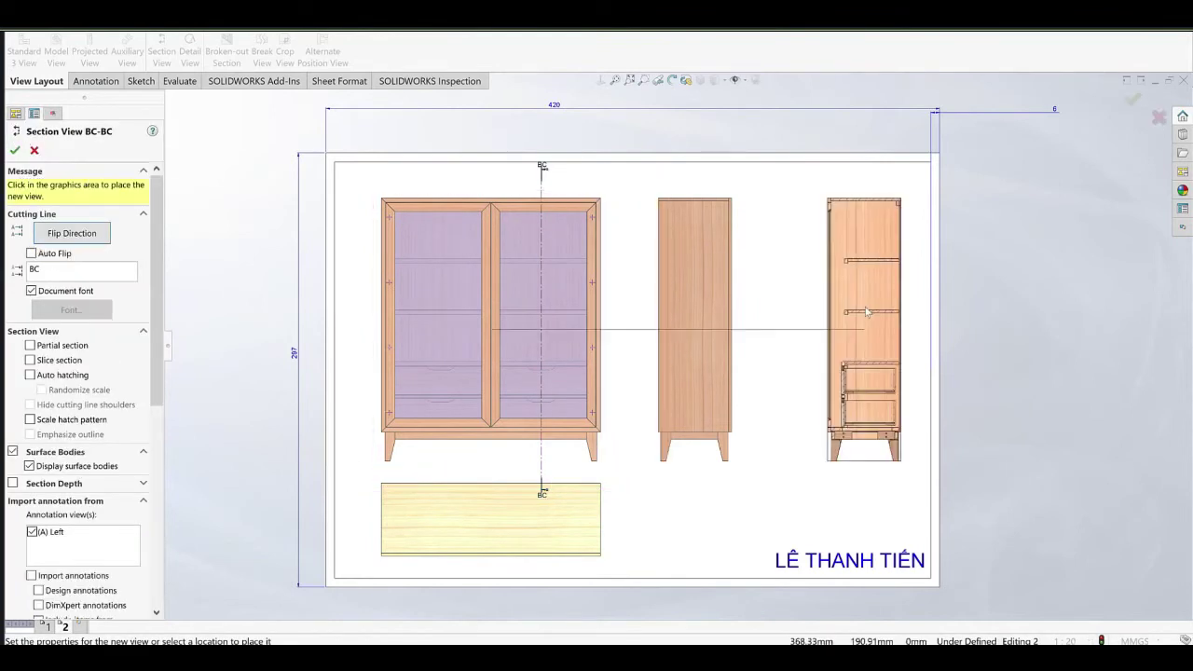
left_click(849, 318)
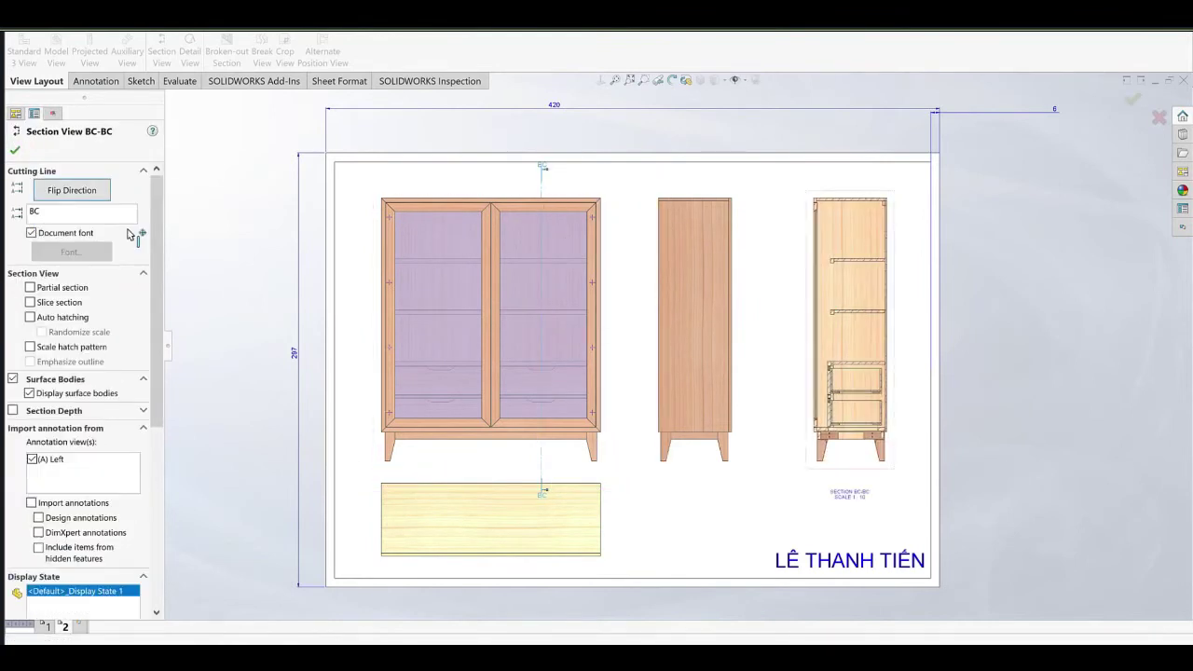
left_click(16, 152)
Flip the section's cutting direction and change its label to B.
scroll(565, 212, "down", 6)
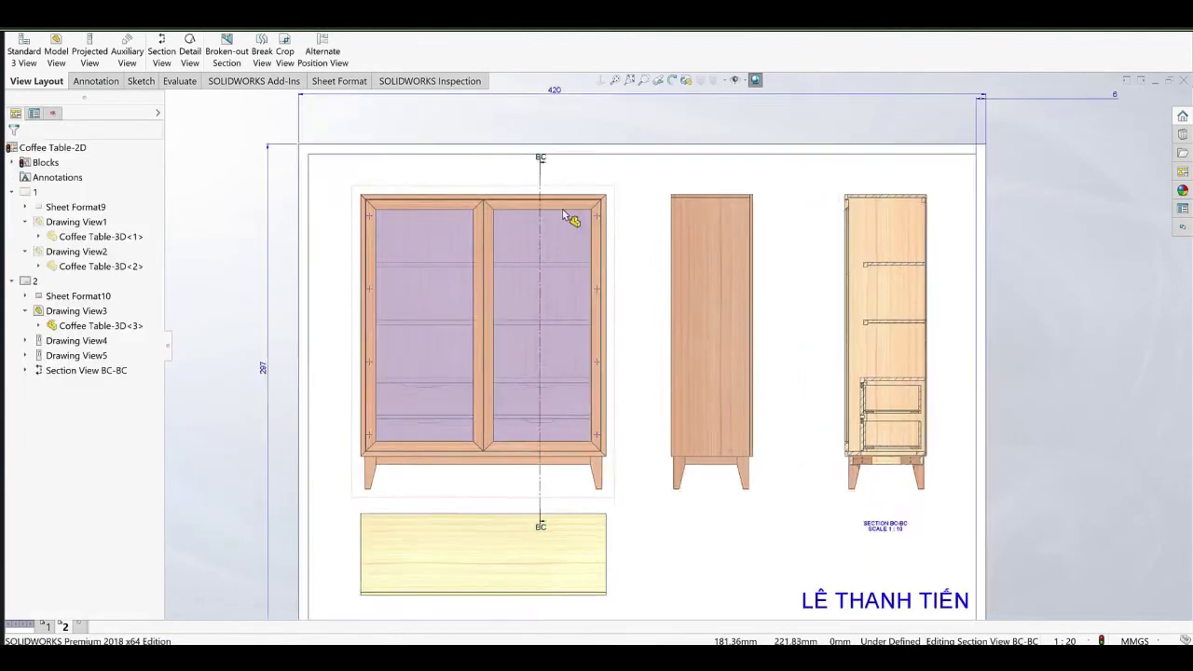
double_click(563, 173)
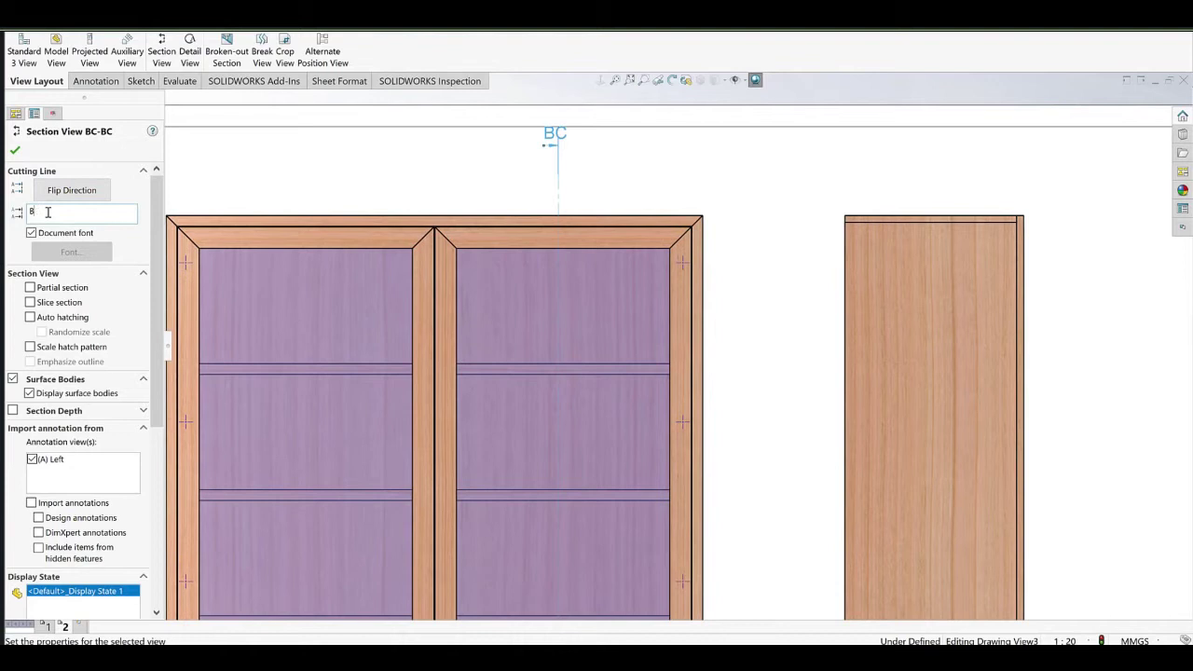
left_click(573, 157)
left_click_drag(558, 137, 570, 185)
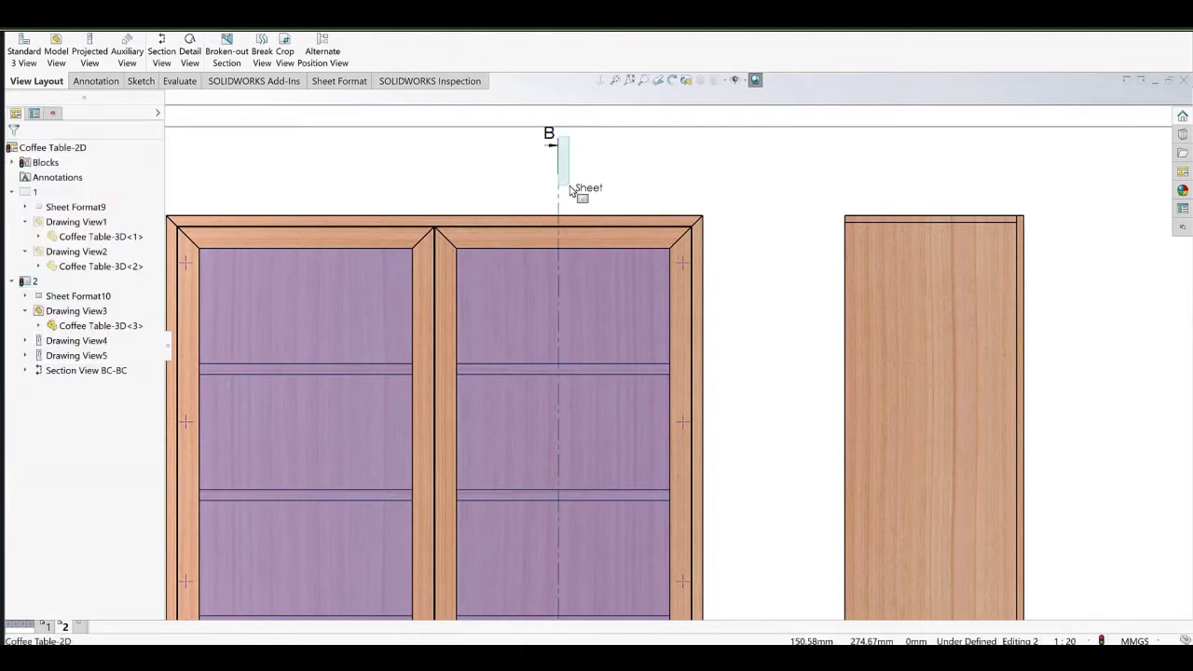
Shift section line B slightly across the right door and shorten its ends to just beyond the front view.
double_click(559, 160)
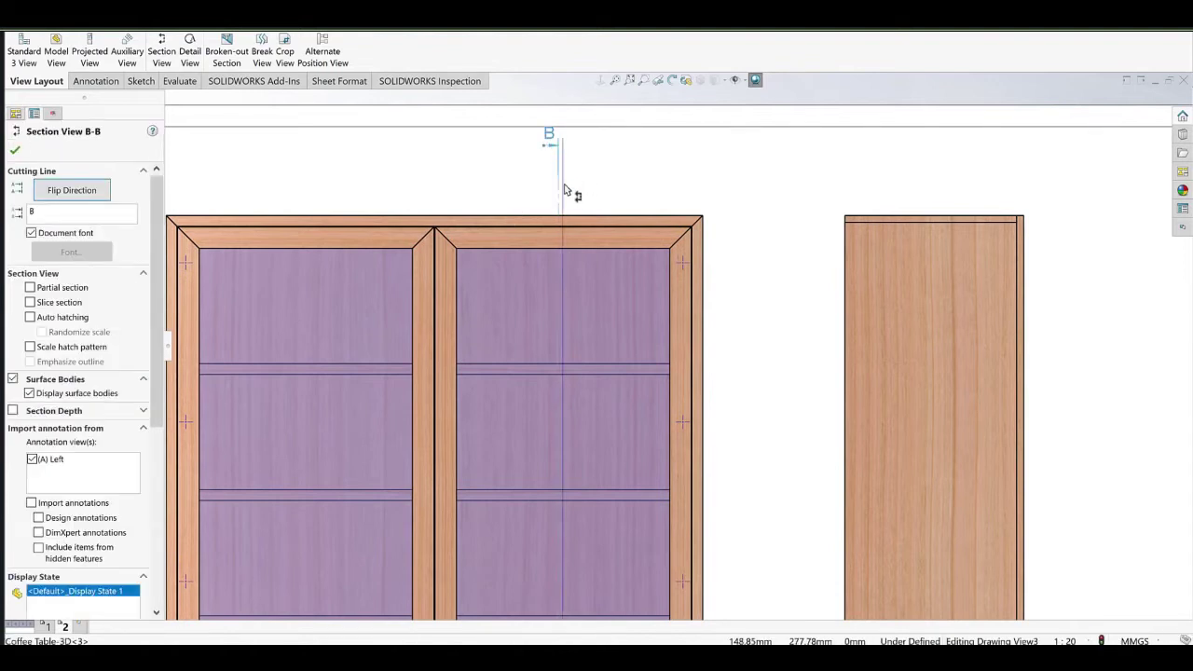
left_click(564, 178)
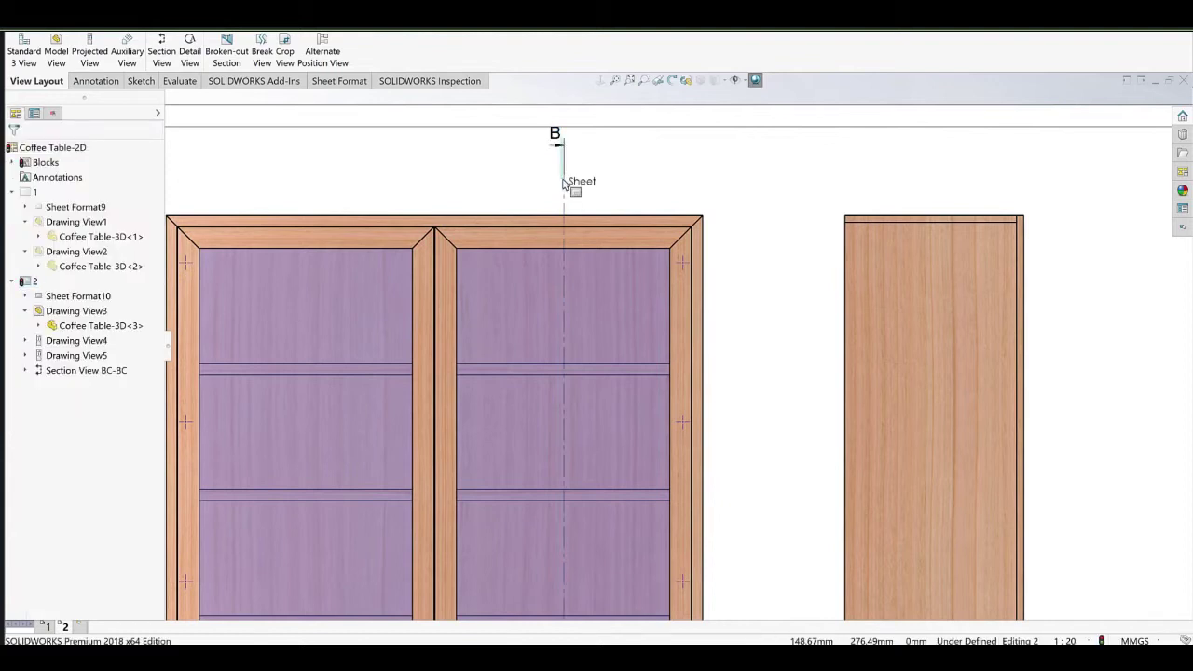
double_click(563, 146)
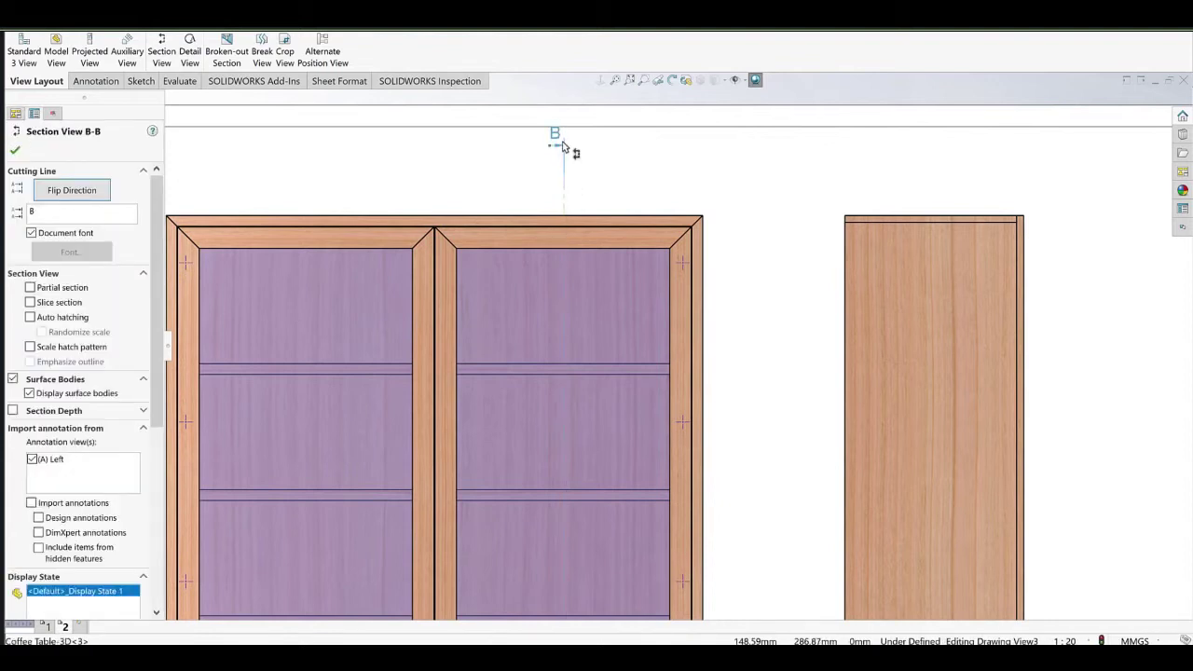
left_click_drag(563, 145, 564, 182)
scroll(664, 359, "up", 5)
middle_click_drag(665, 569, 624, 348)
scroll(613, 337, "down", 3)
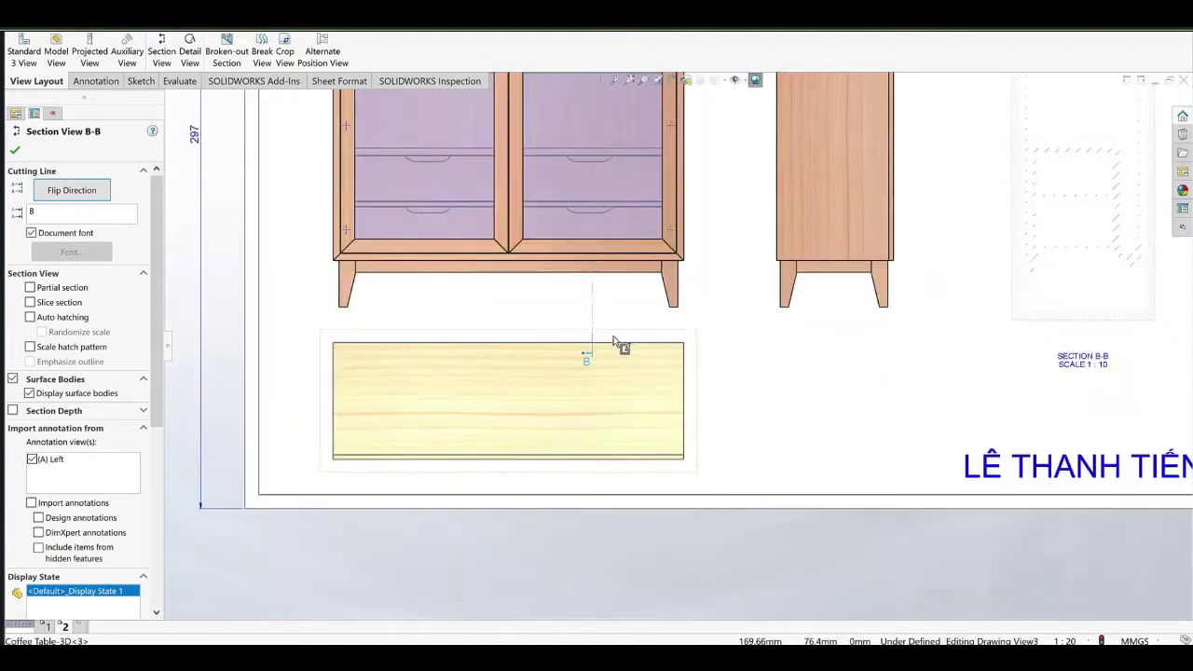
scroll(615, 341, "down", 4)
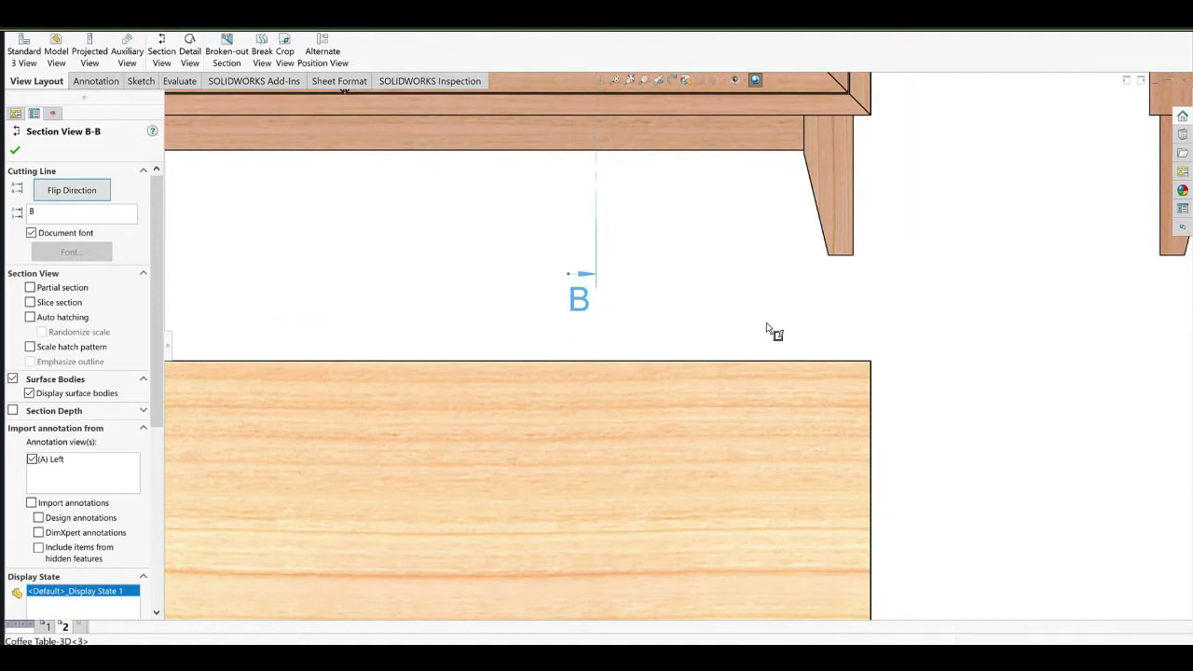
scroll(772, 330, "up", 6)
middle_click_drag(832, 203, 658, 344)
left_click(925, 280)
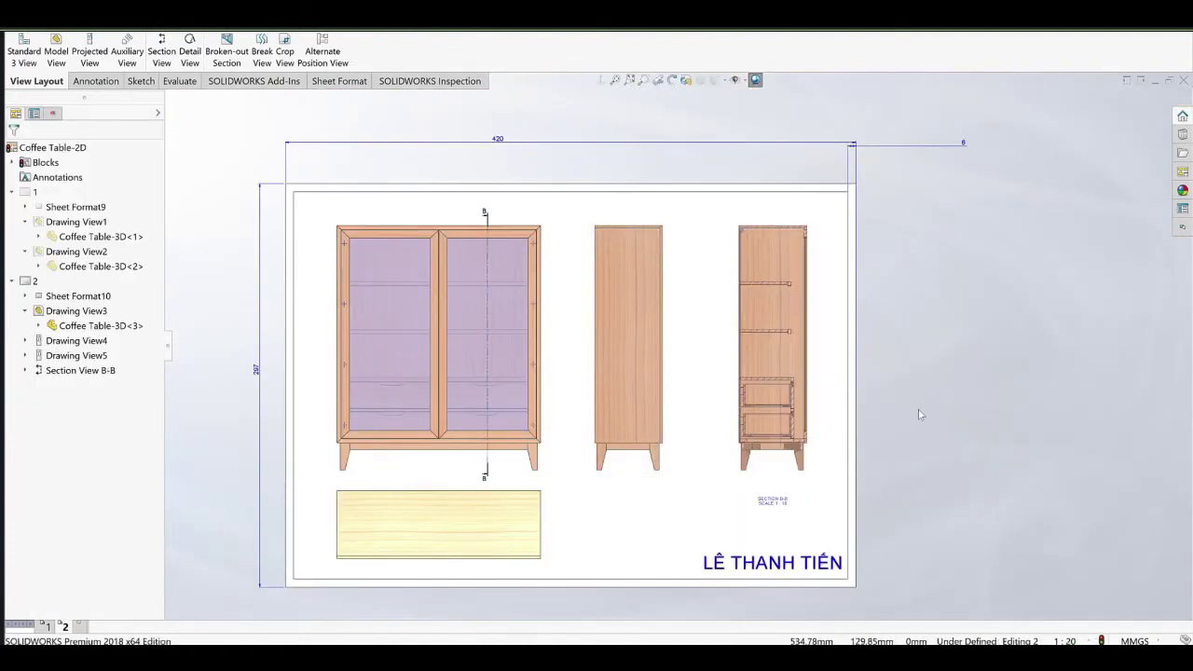
scroll(918, 410, "down", 5)
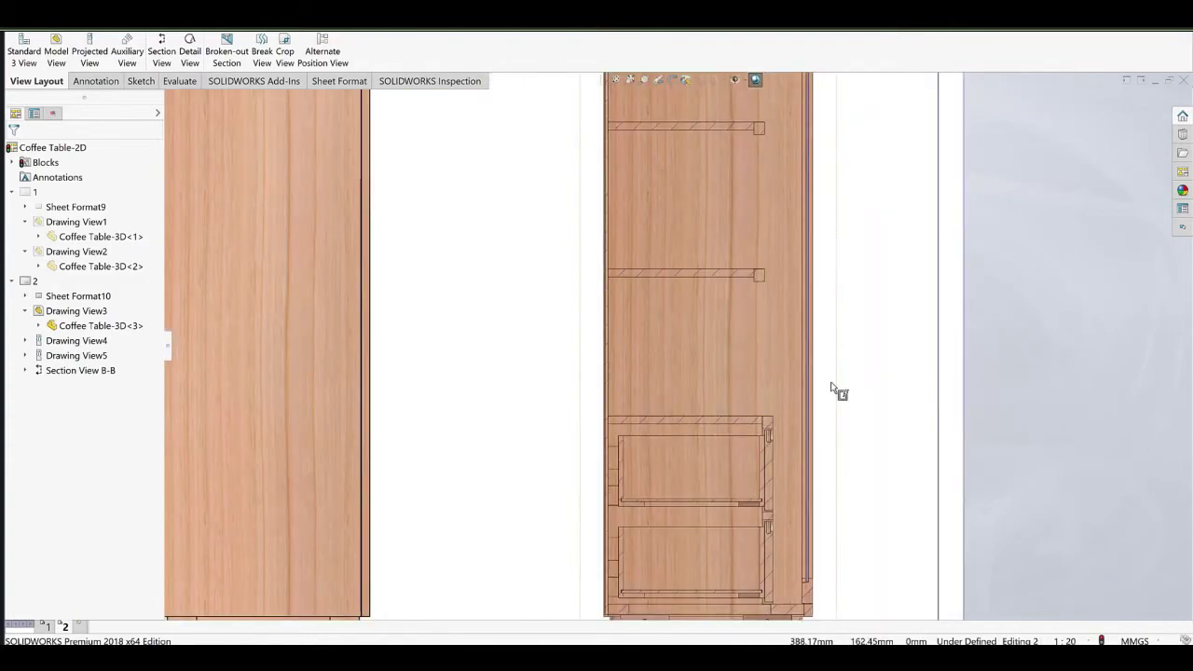
scroll(773, 359, "up", 8)
scroll(616, 340, "down", 4)
scroll(587, 345, "up", 5)
scroll(570, 347, "down", 5)
scroll(560, 347, "up", 2)
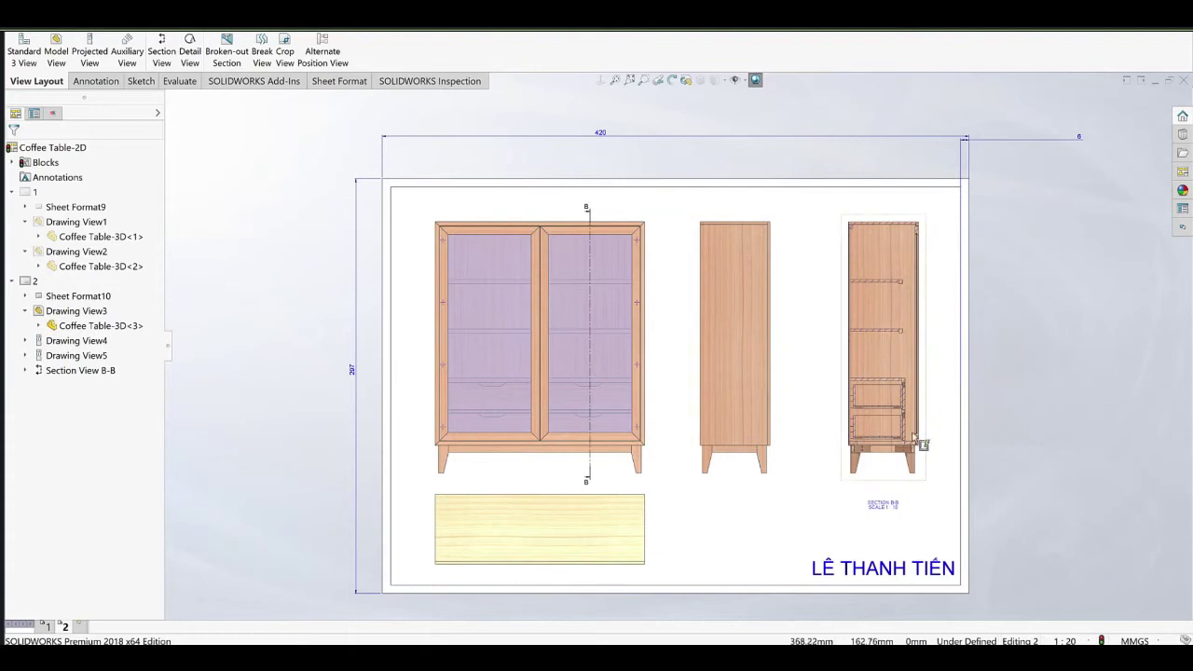
Dimension the cabinet's overall width just above the front view with Smart Dimension.
left_click(141, 81)
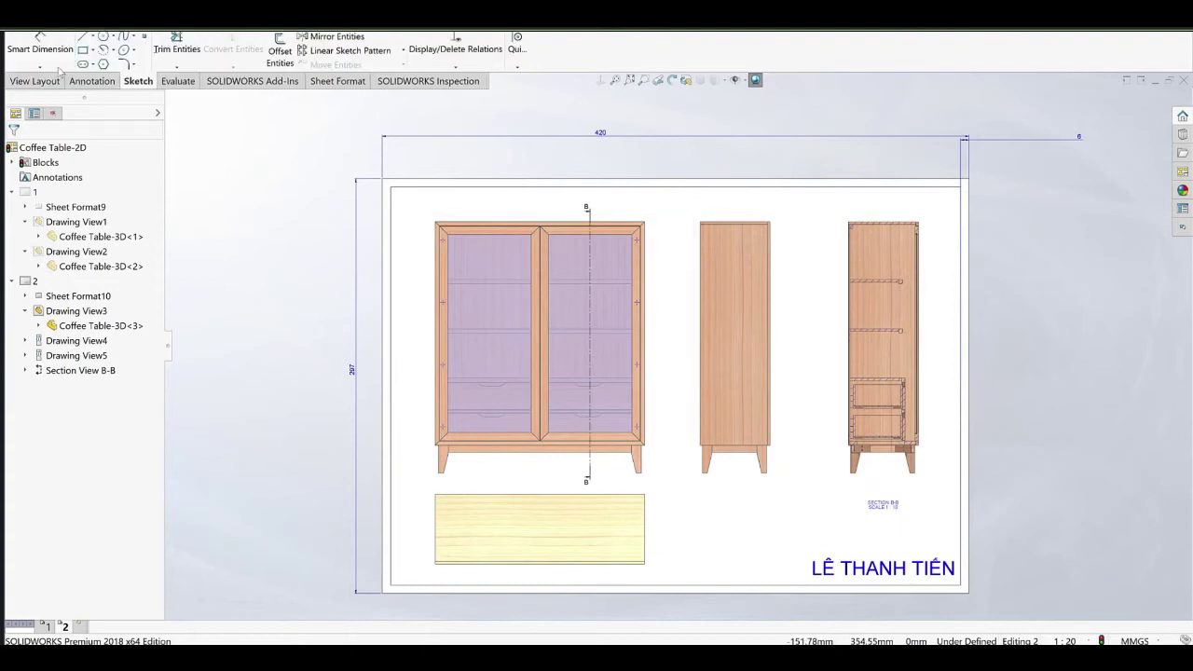
left_click(38, 48)
scroll(519, 248, "down", 5)
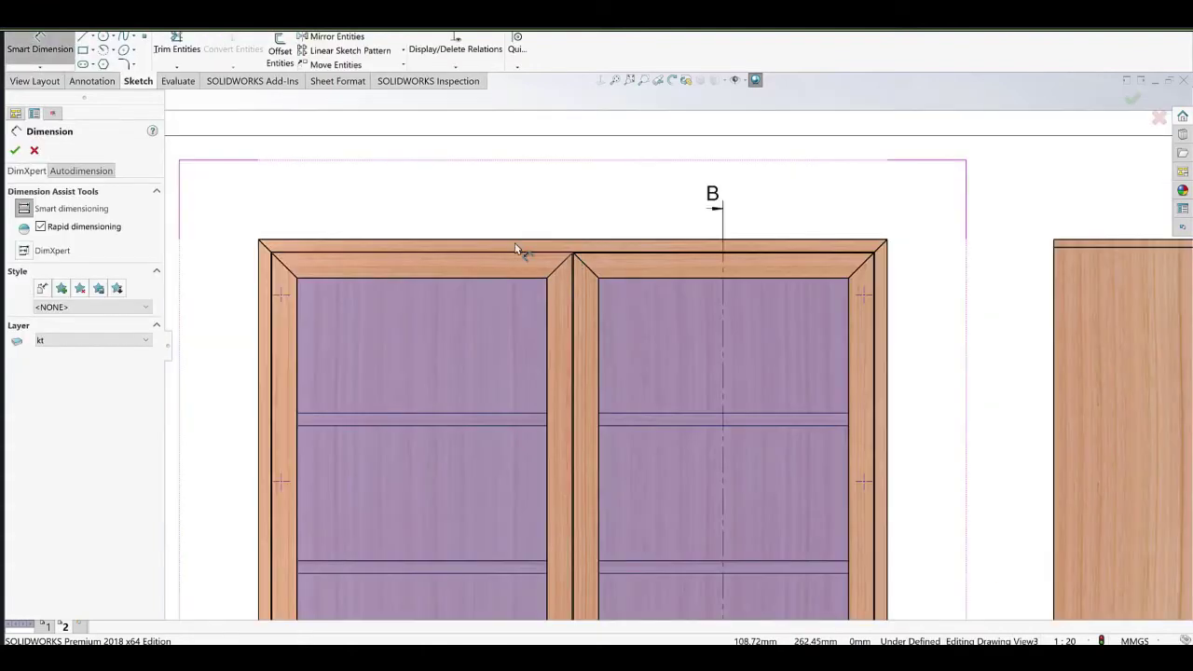
left_click(503, 246)
left_click(564, 230)
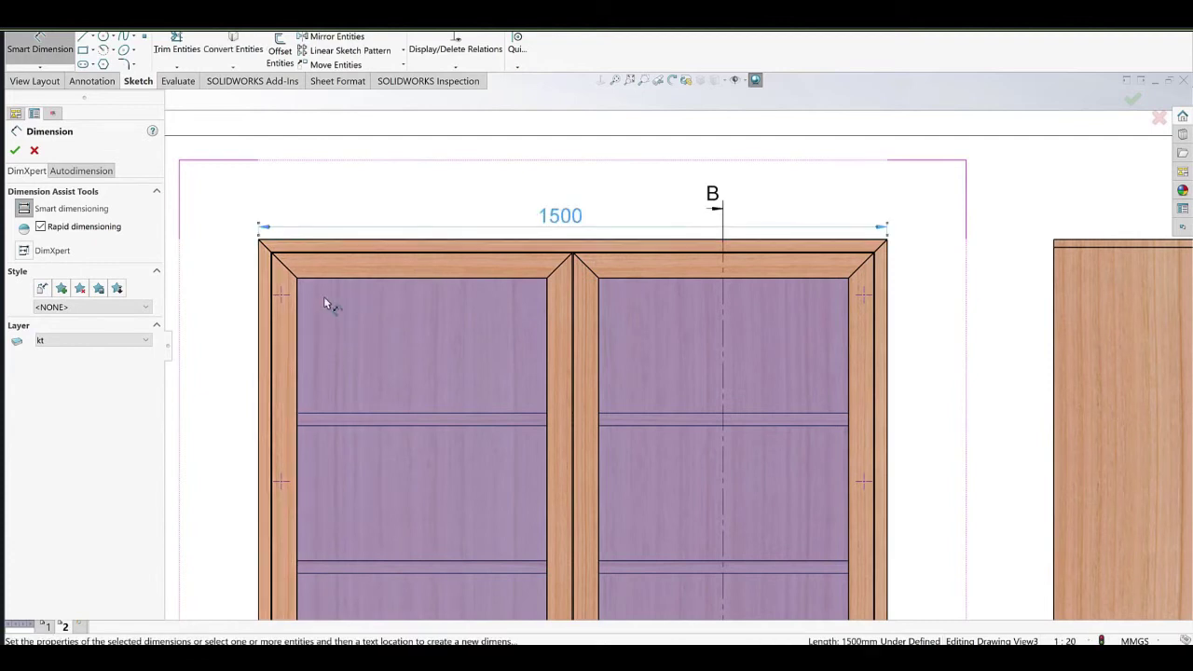
Dimension the height of the cabinet body without legs, placing it beside the front view's outer left edge.
middle_click_drag(241, 323, 377, 269)
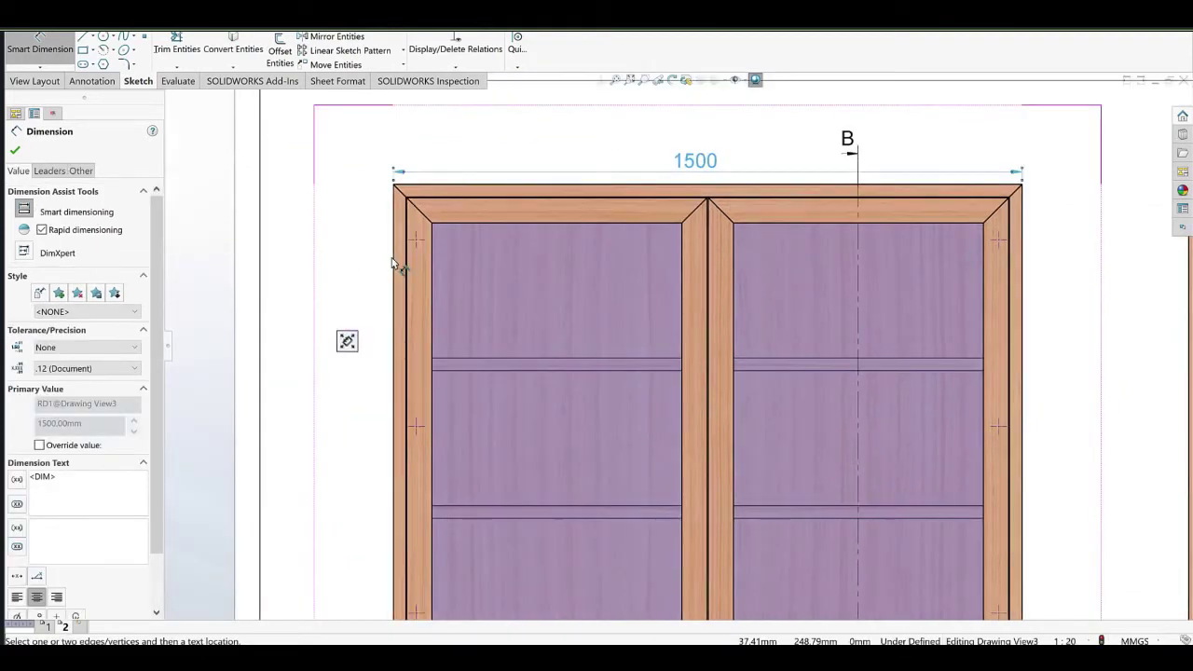
left_click(392, 270)
scroll(514, 416, "up", 4)
middle_click_drag(522, 422, 525, 184)
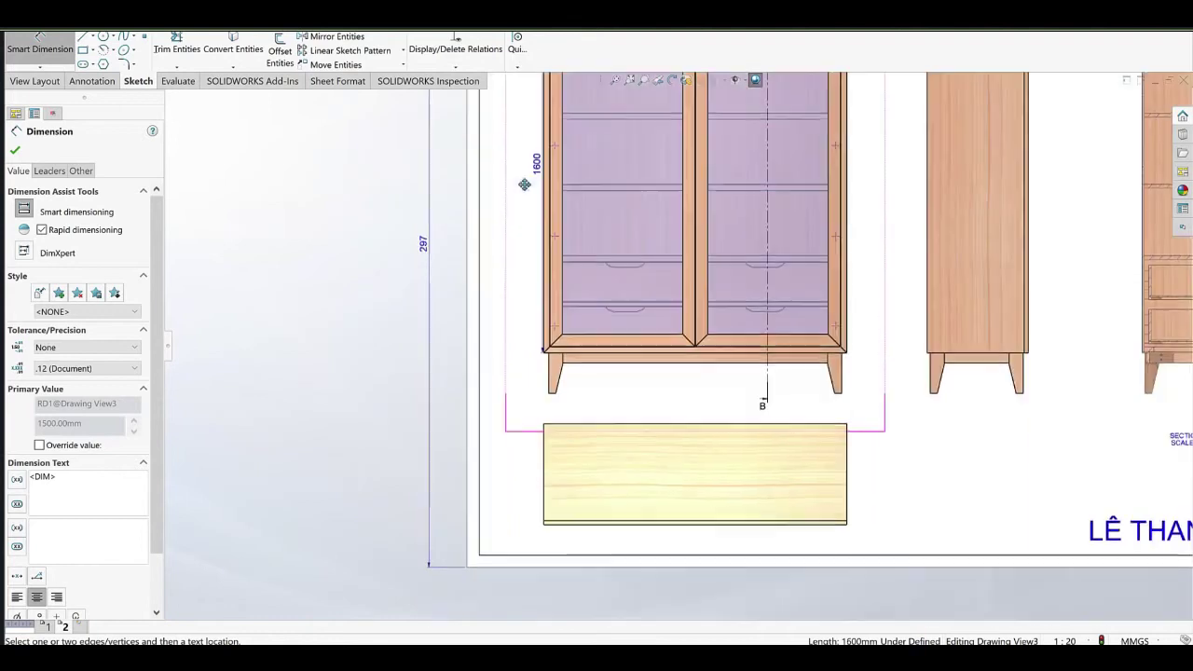
middle_click_drag(557, 235, 529, 317)
left_click(498, 262)
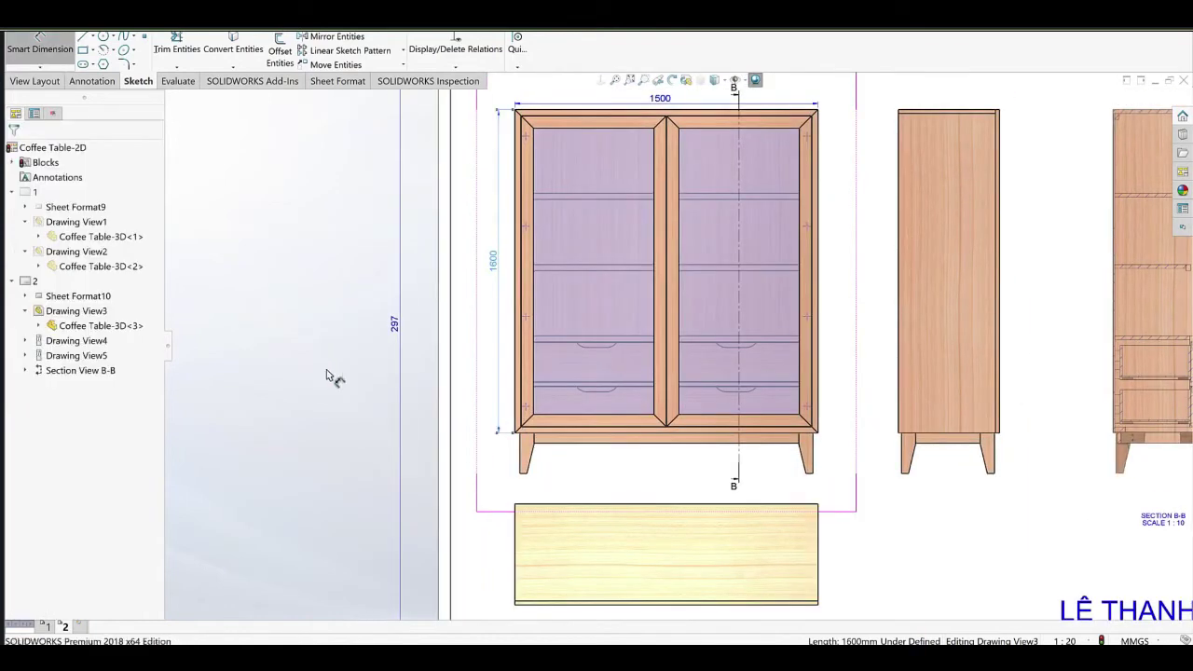
Dimension the left leg's height in the front view, aligned with the body height dimension.
left_click(551, 456)
scroll(522, 475, "down", 5)
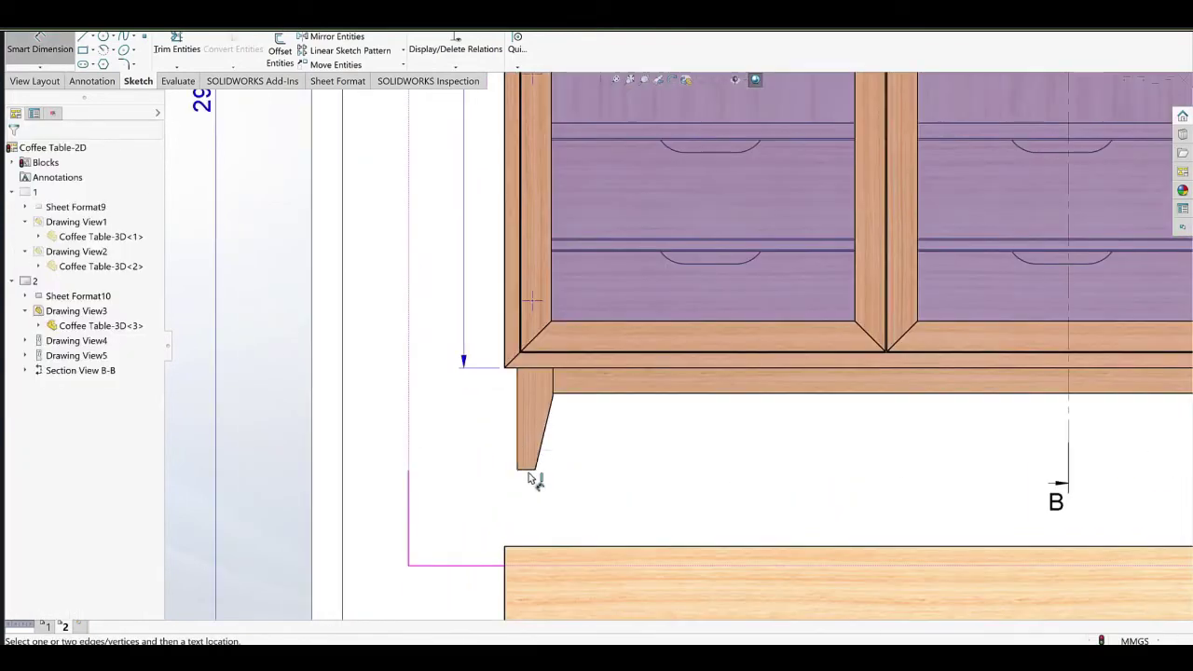
left_click(527, 470)
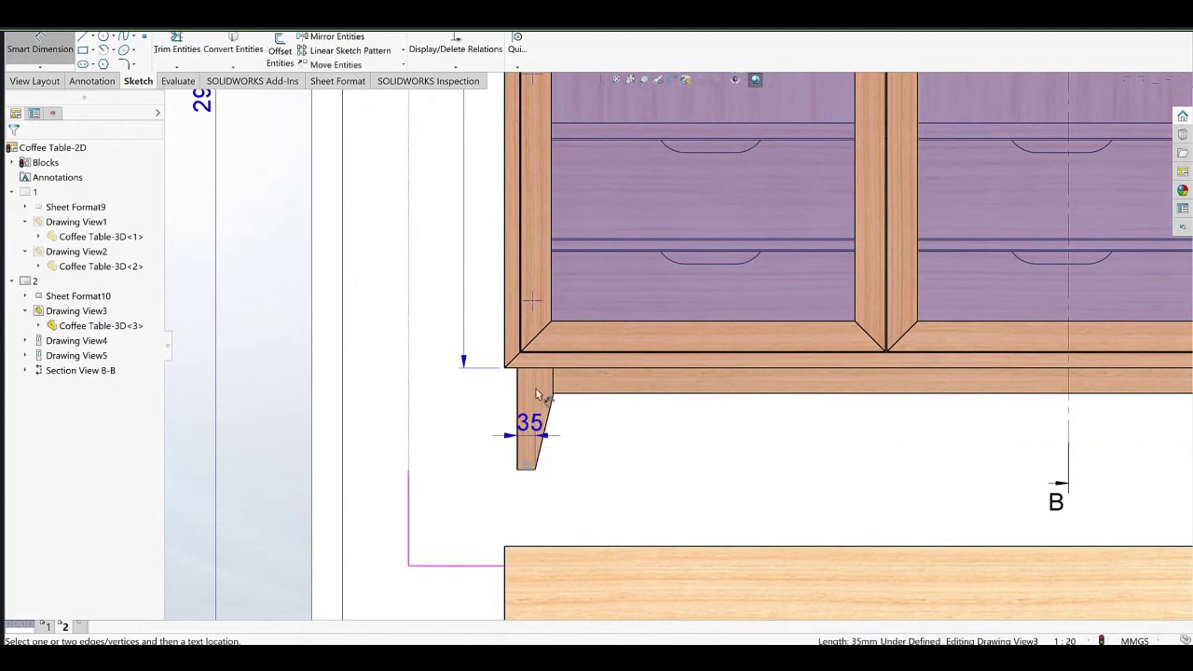
left_click(540, 368)
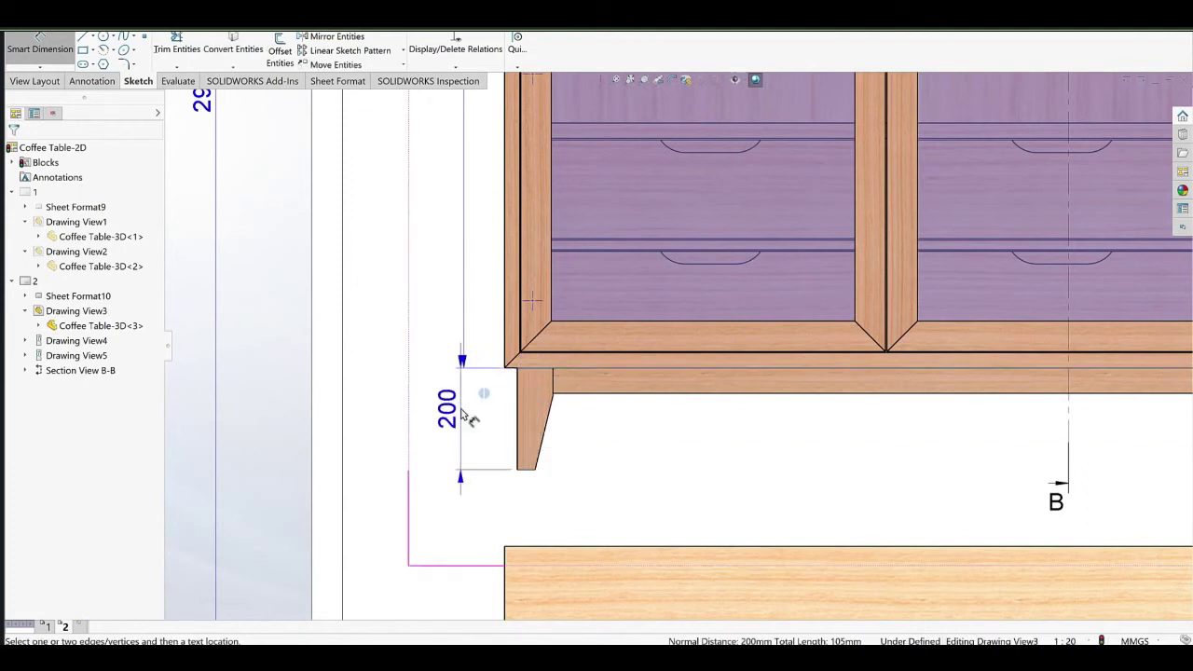
left_click(464, 412)
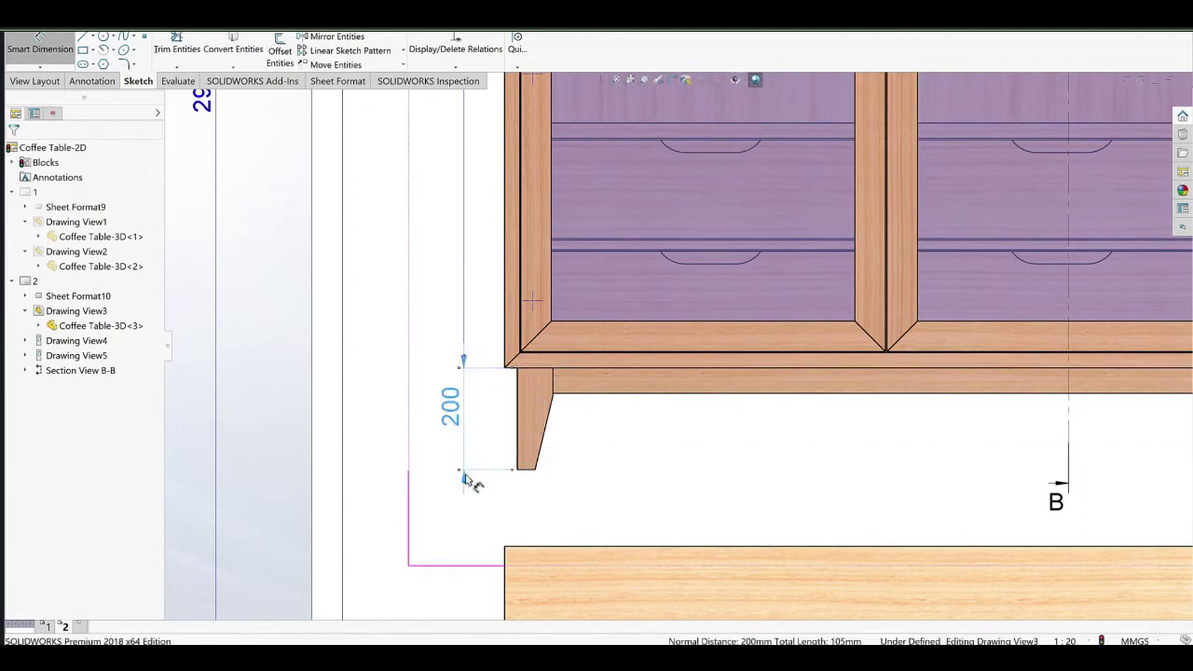
left_click(594, 483)
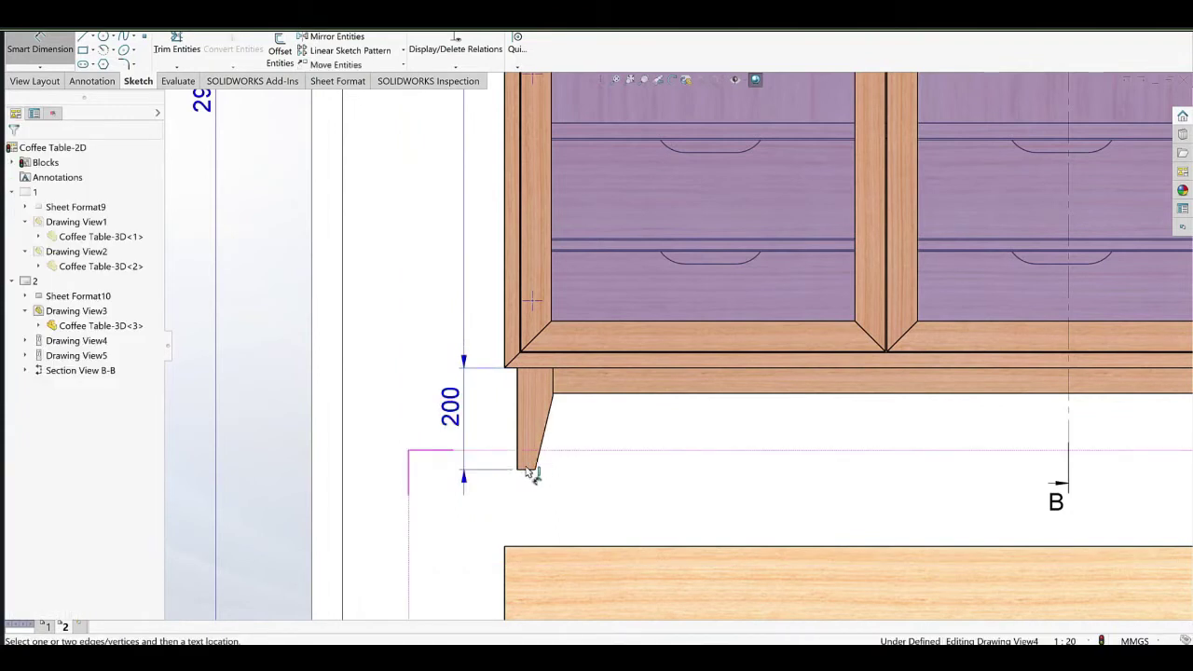
Dimension the overall height from the leg's foot to the cabinet top, outside the body and leg dimensions.
left_click(528, 472)
scroll(559, 186, "up", 5)
mouse_move(610, 97)
middle_mouse_down()
mouse_move(578, 499)
mouse_move(607, 378)
mouse_move(601, 163)
middle_mouse_up()
scroll(576, 466, "down", 3)
left_click(631, 408)
scroll(580, 522, "up", 3)
left_click(582, 388)
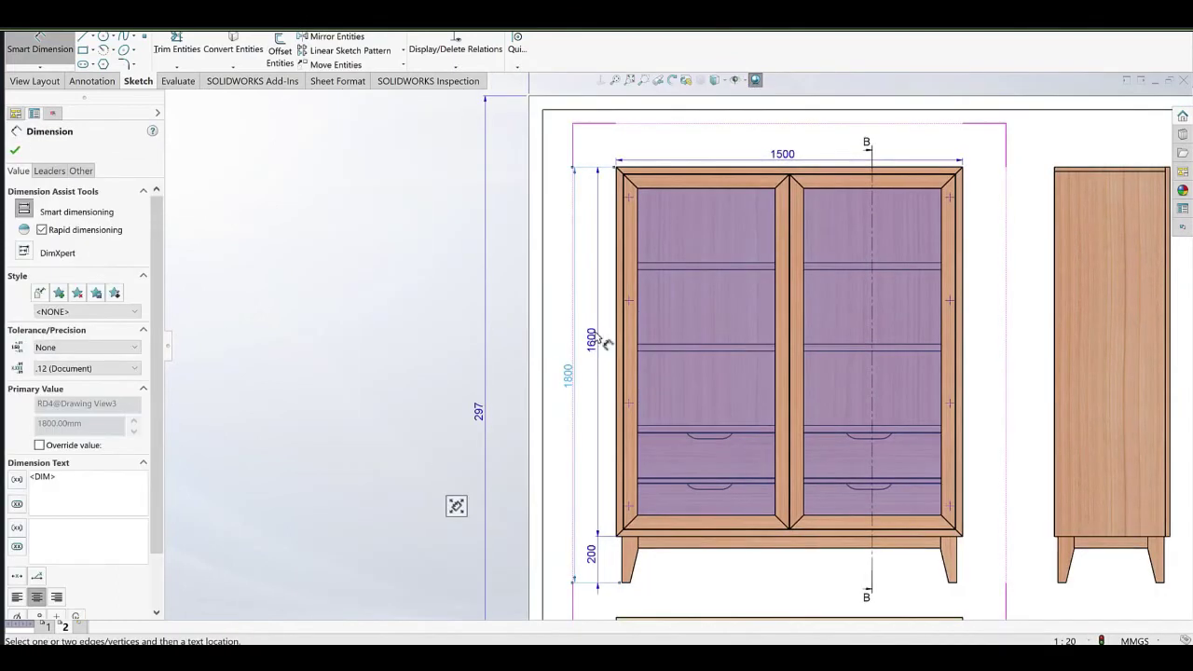
Dimension the length of the bottom rail between the legs, placing it below the front view.
left_click(1006, 150)
middle_click_drag(1004, 149, 827, 250)
middle_click_drag(849, 211, 639, 162)
key("Escape")
middle_click_drag(468, 384, 598, 270)
middle_click_drag(499, 452, 498, 381)
scroll(422, 396, "down", 2)
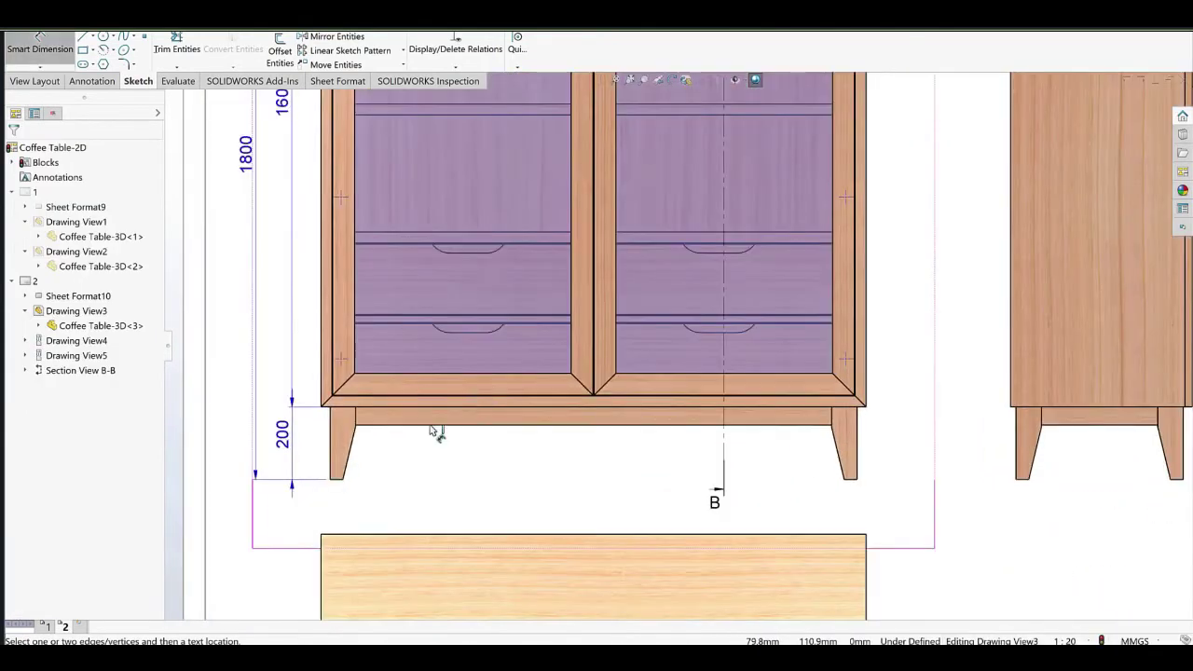
left_click(391, 426)
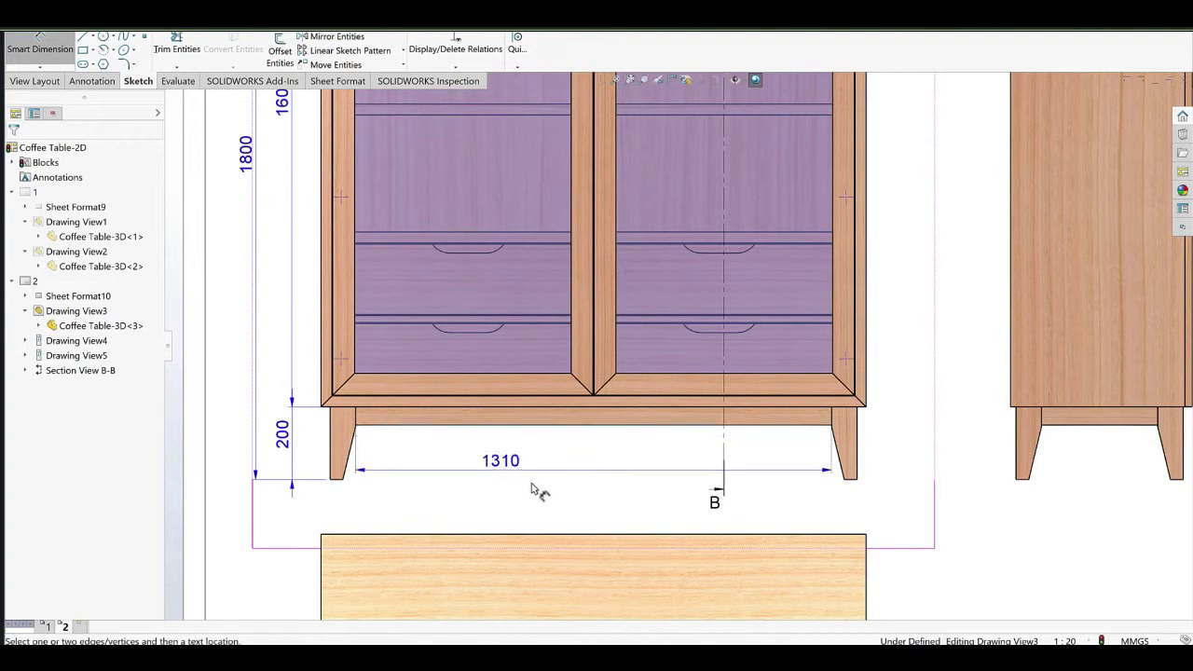
left_click(545, 487)
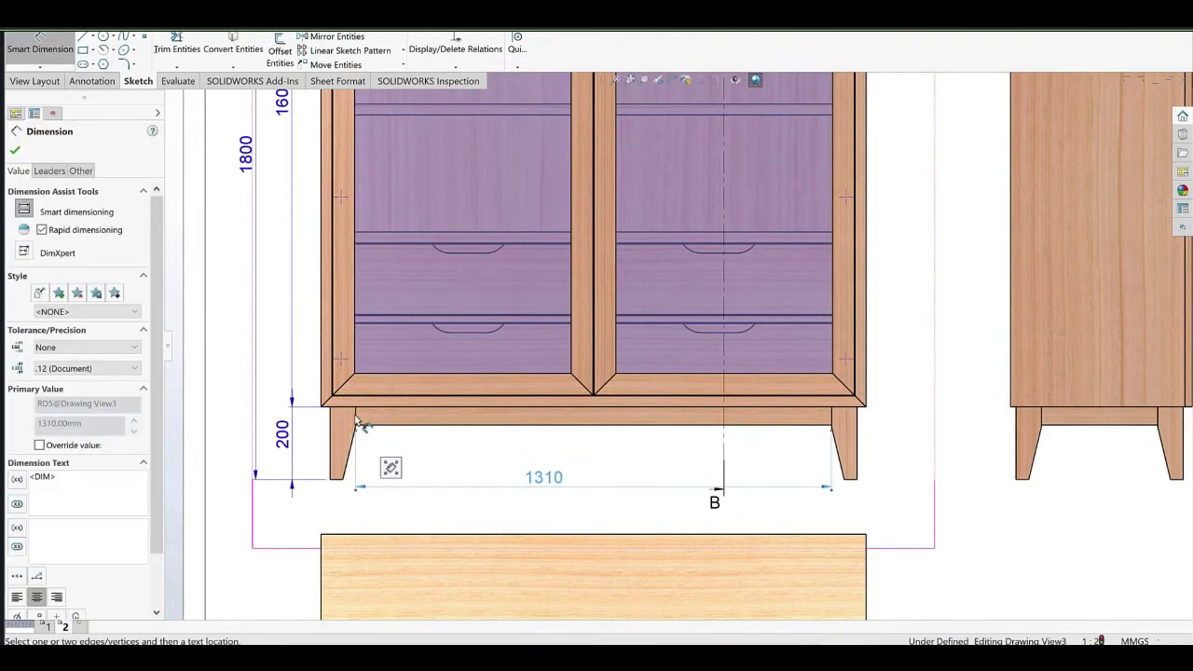
Dimension the left leg's upper width below the front view and move the bottom rail's length dimension in line with it.
left_click(356, 416)
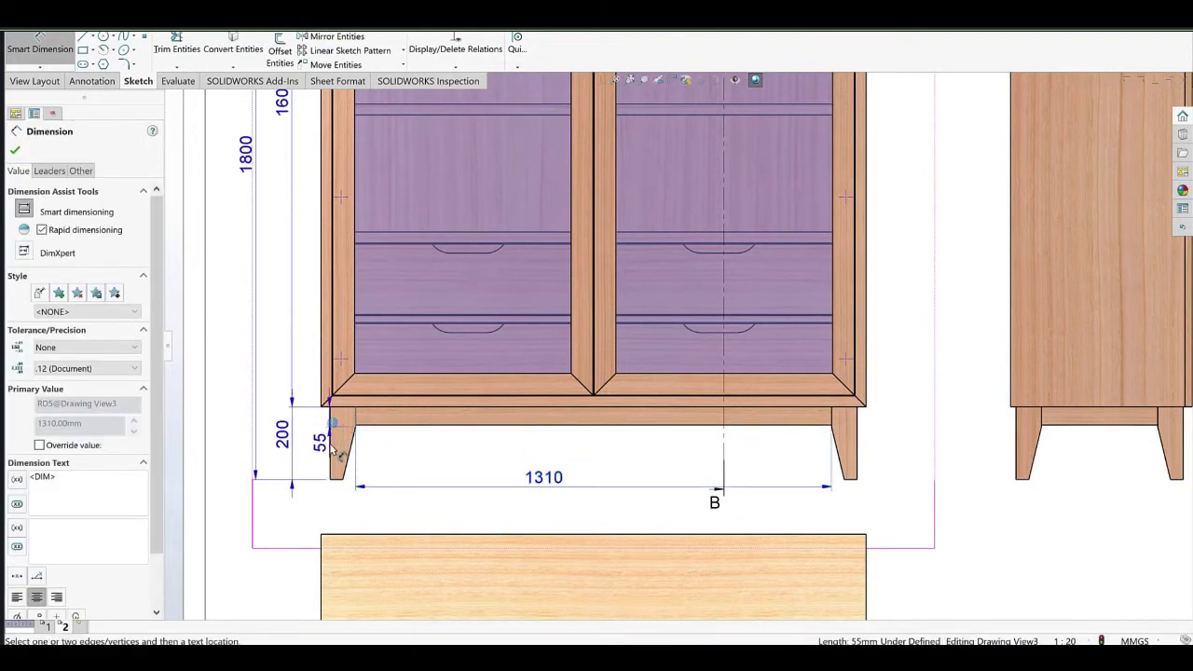
left_click(331, 447)
left_click(318, 513)
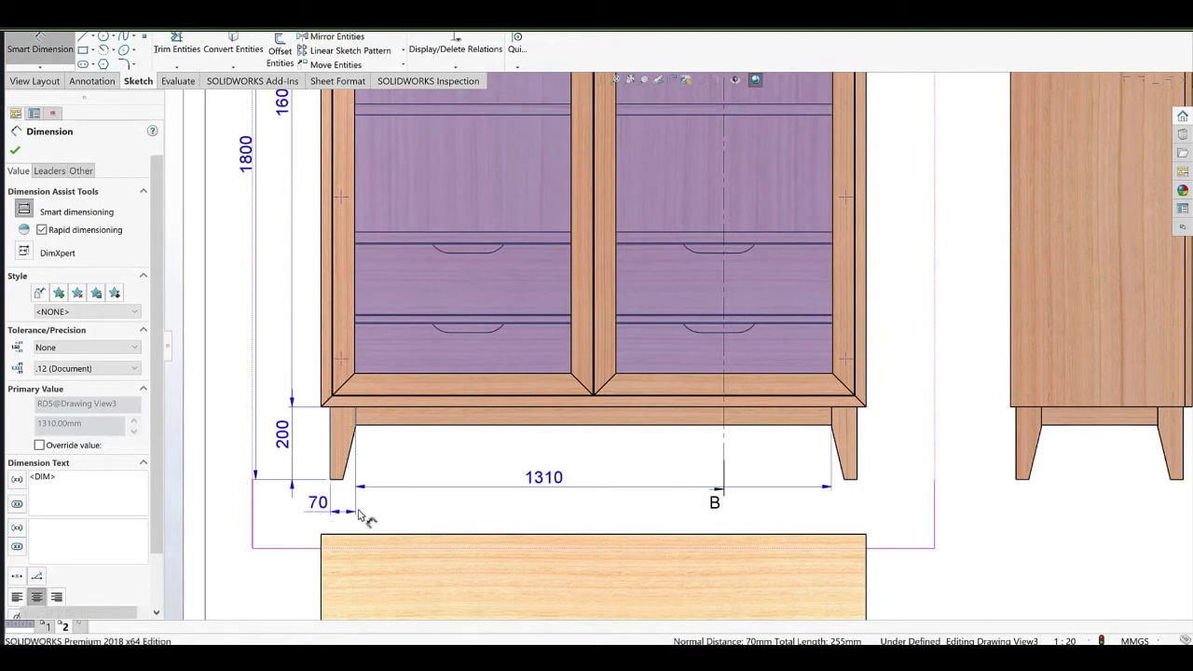
left_click_drag(552, 484, 550, 512)
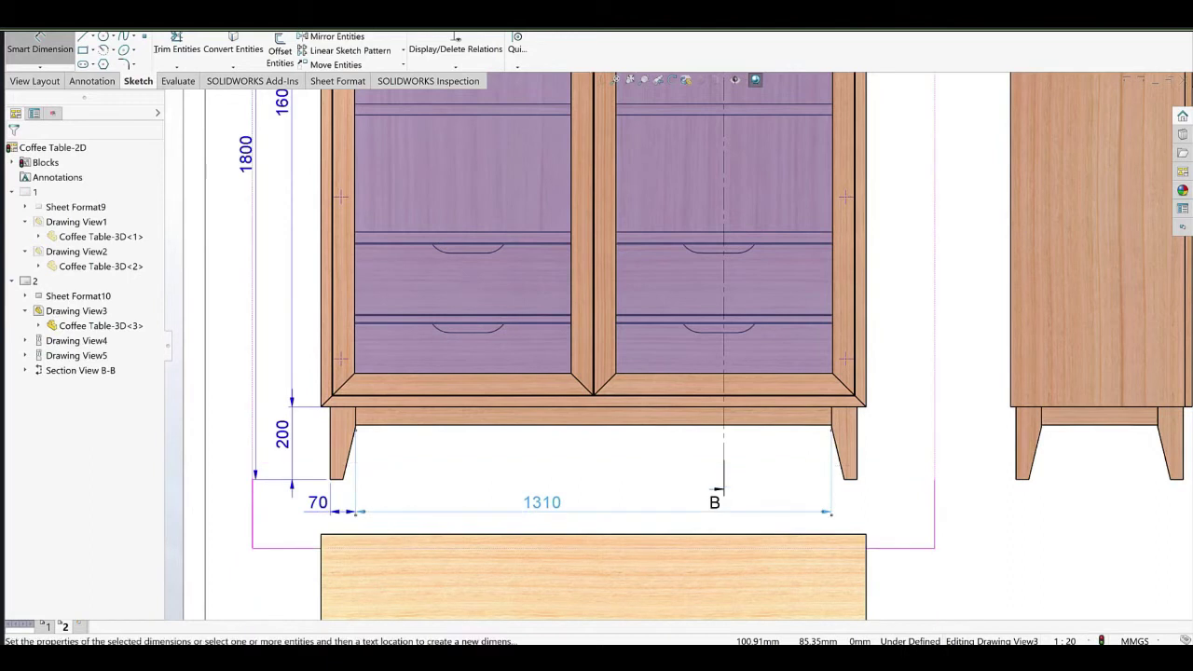
Dimension the right leg's inset from the cabinet body's outer edge in the front view.
scroll(676, 461, "up", 1)
mouse_move(710, 391)
middle_mouse_down()
mouse_move(677, 461)
mouse_move(711, 435)
mouse_move(790, 316)
mouse_move(766, 358)
middle_mouse_up()
scroll(709, 410, "down", 4)
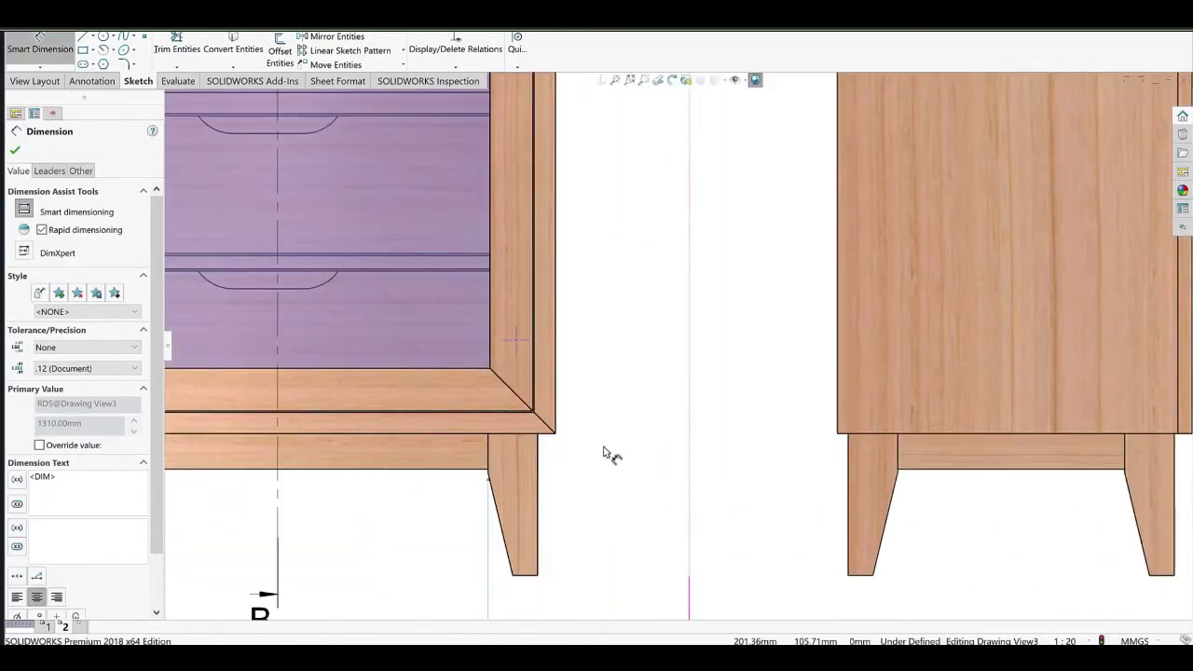
left_click(560, 416)
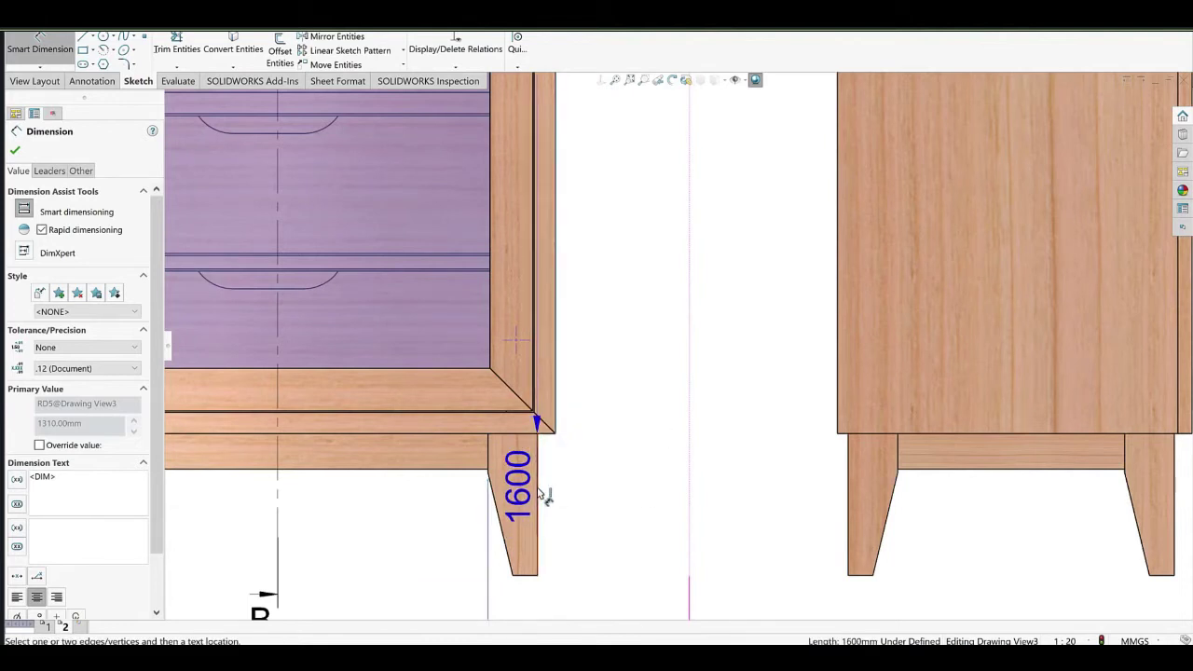
left_click(597, 486)
Dimension the insets of both legs from the cabinet body's outer edges in the side view.
left_click(837, 417)
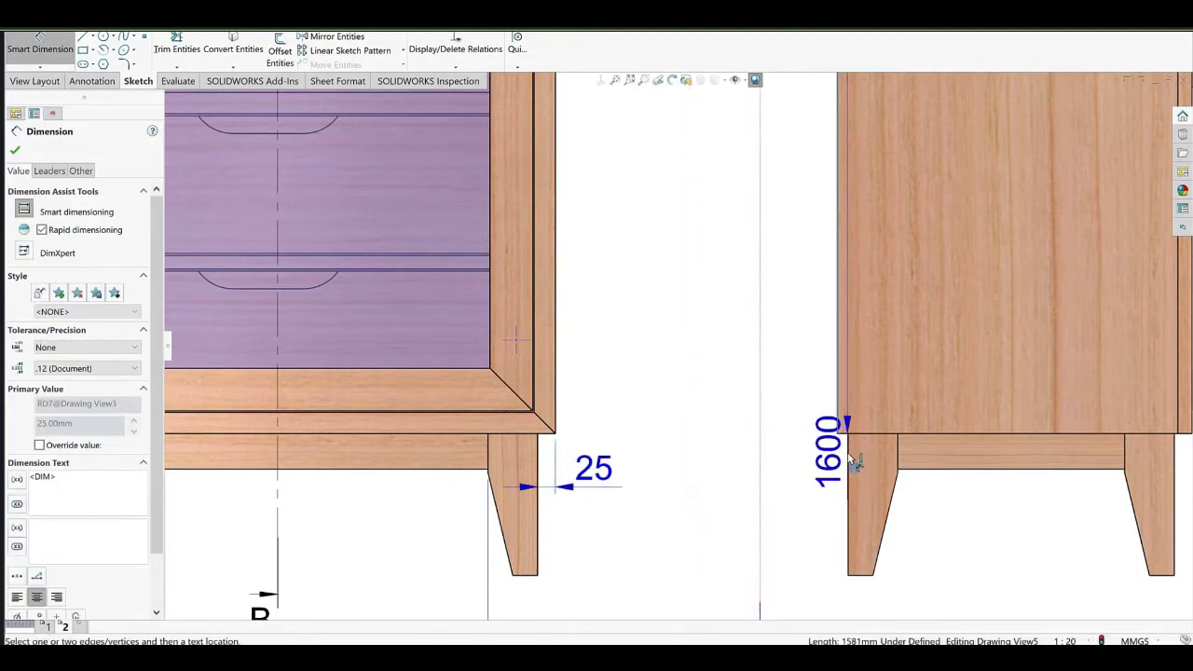
left_click(849, 449)
left_click(796, 489)
mouse_move(1081, 543)
middle_mouse_down()
mouse_move(708, 475)
mouse_move(613, 474)
middle_mouse_up()
scroll(613, 473, "up", 1)
left_click(703, 374)
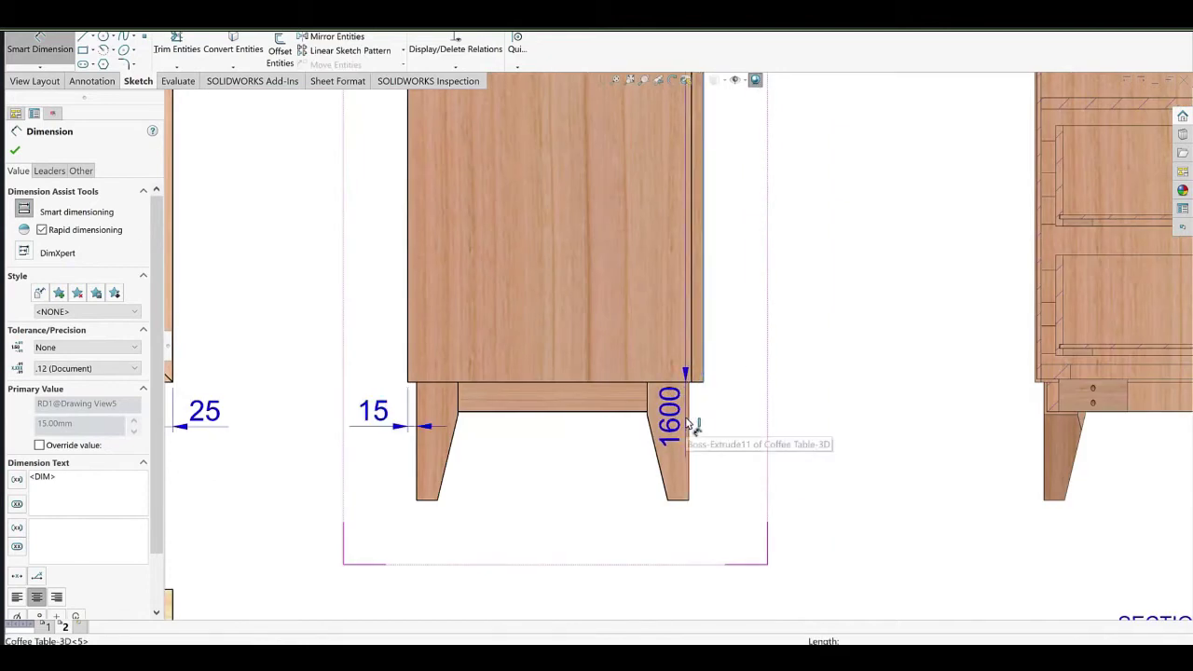
left_click(688, 424)
left_click(761, 426)
left_click(728, 291)
Dimension the cabinet's overall depth just above the side view.
scroll(726, 291, "up", 2)
middle_click_drag(716, 240, 699, 494)
middle_click_drag(646, 254, 652, 446)
middle_click_drag(643, 222, 645, 399)
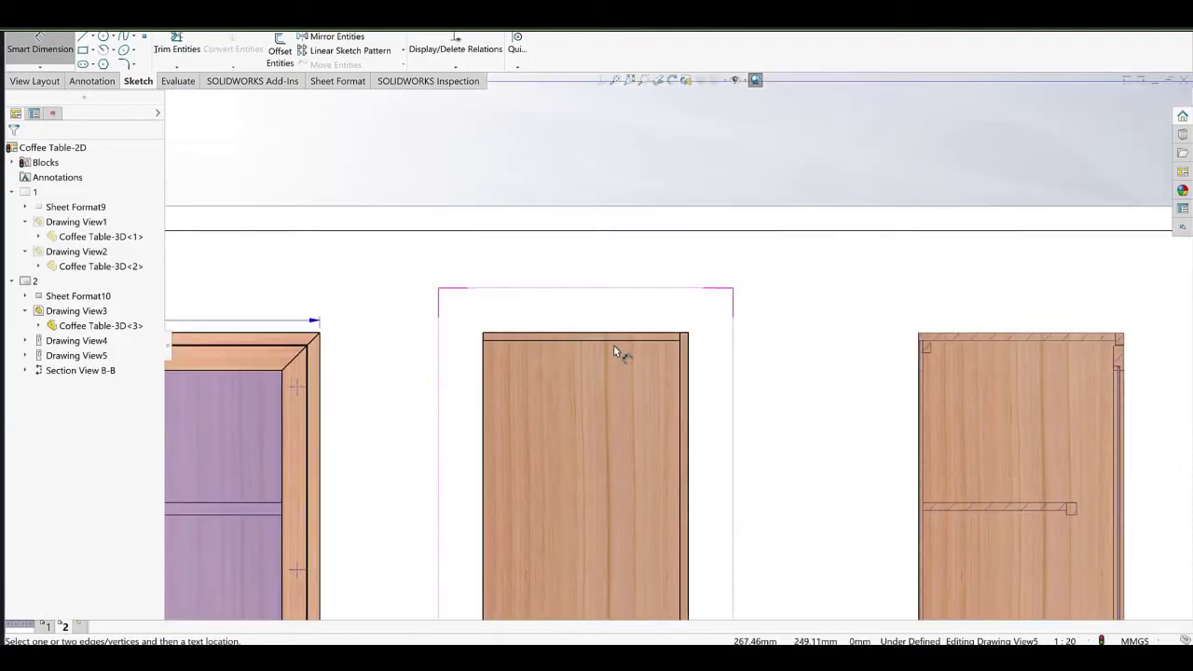
left_click(575, 349)
left_click(596, 320)
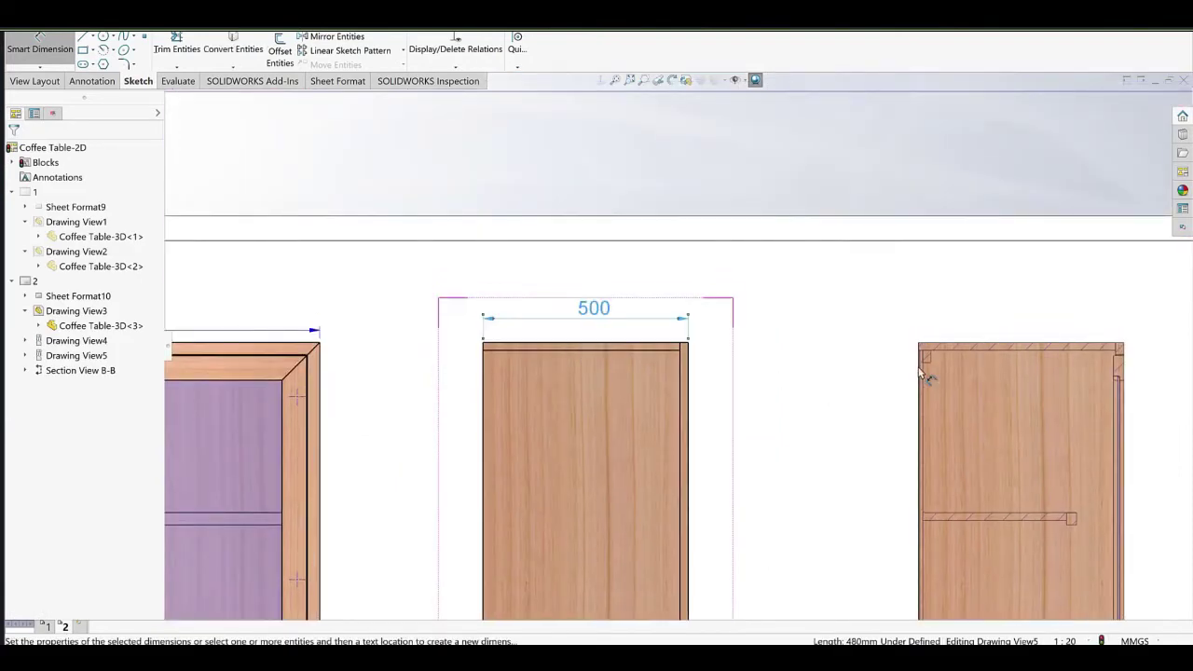
Dimension the upper shelf's depth in section view B-B, placing it above the shelf.
middle_click_drag(921, 373, 610, 345)
middle_click_drag(781, 556, 546, 473)
middle_click_drag(488, 418, 535, 376)
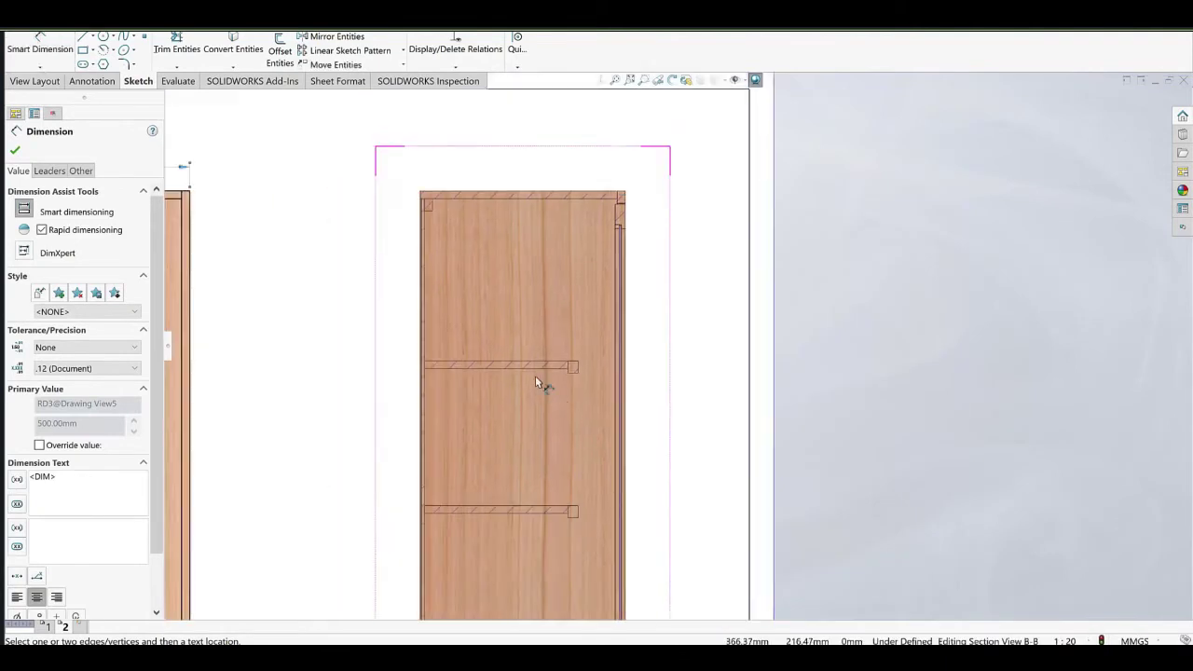
scroll(531, 361, "down", 2)
left_click(524, 349)
left_click(553, 320)
Dimension the drawer unit's depth in section view B-B, placing it above the unit's top panel.
scroll(654, 296, "up", 1)
middle_click_drag(587, 559, 673, 149)
scroll(680, 277, "down", 2)
left_click(673, 277)
left_click(671, 256)
Dimension the upper drawer box's depth inside the box and its height outside the section view.
middle_click_drag(540, 395, 527, 305)
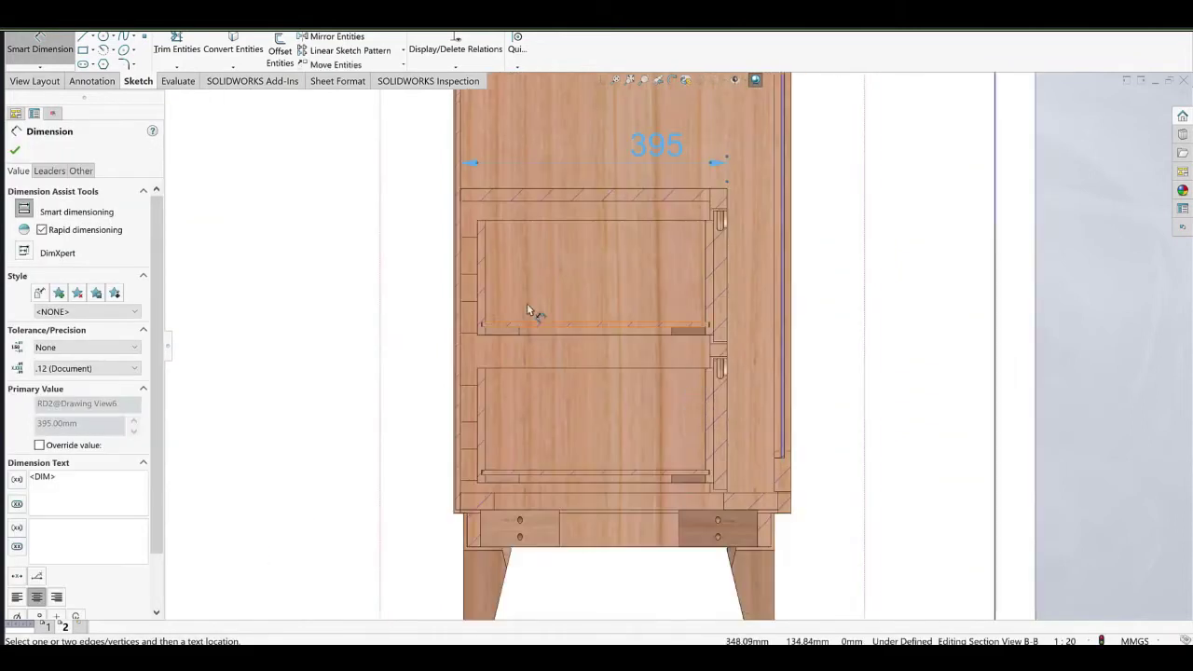
left_click(478, 290)
left_click(714, 285)
left_click(598, 285)
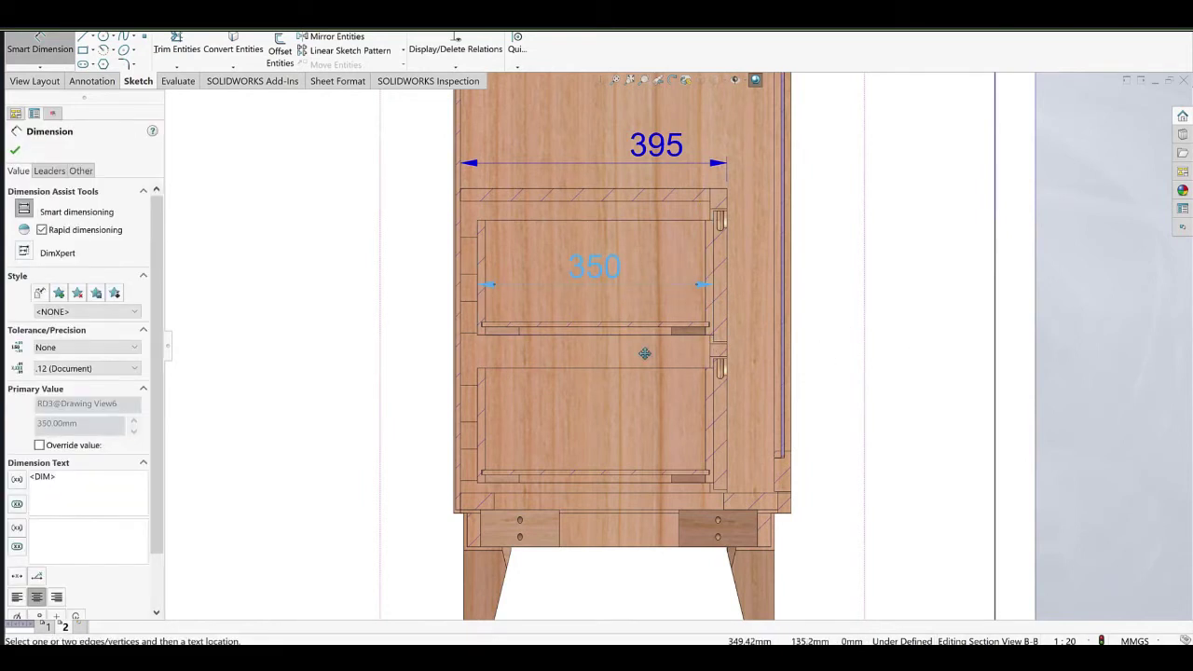
middle_click_drag(645, 353, 721, 380)
left_click(554, 331)
left_click(503, 321)
left_click(402, 396)
Dimension the horizontal gap between the upper drawer front and the cabinet door in section view B-B.
middle_click_drag(868, 281, 755, 305)
left_click(690, 331)
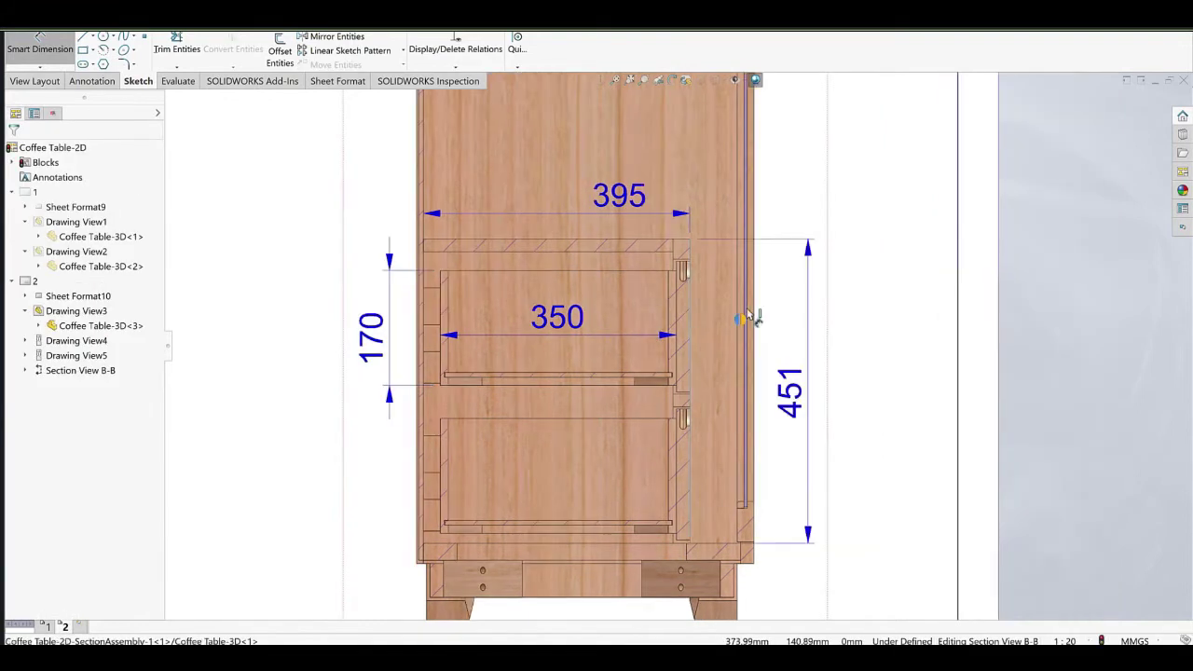
scroll(754, 318, "up", 4)
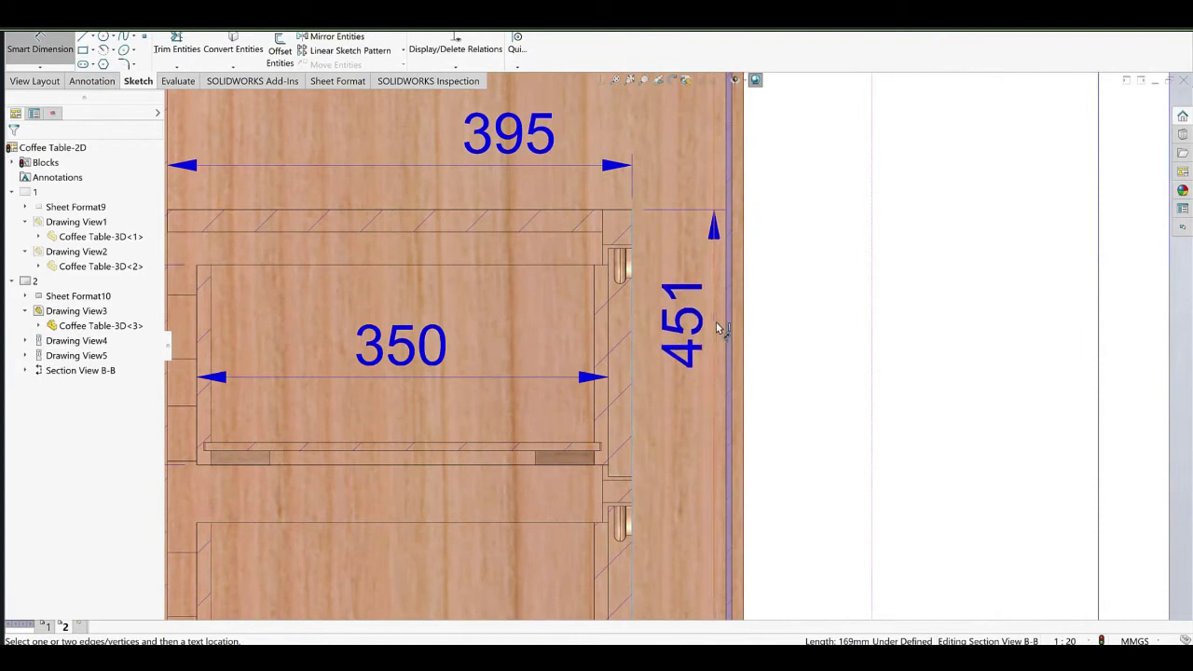
left_click(716, 325)
left_click(665, 388)
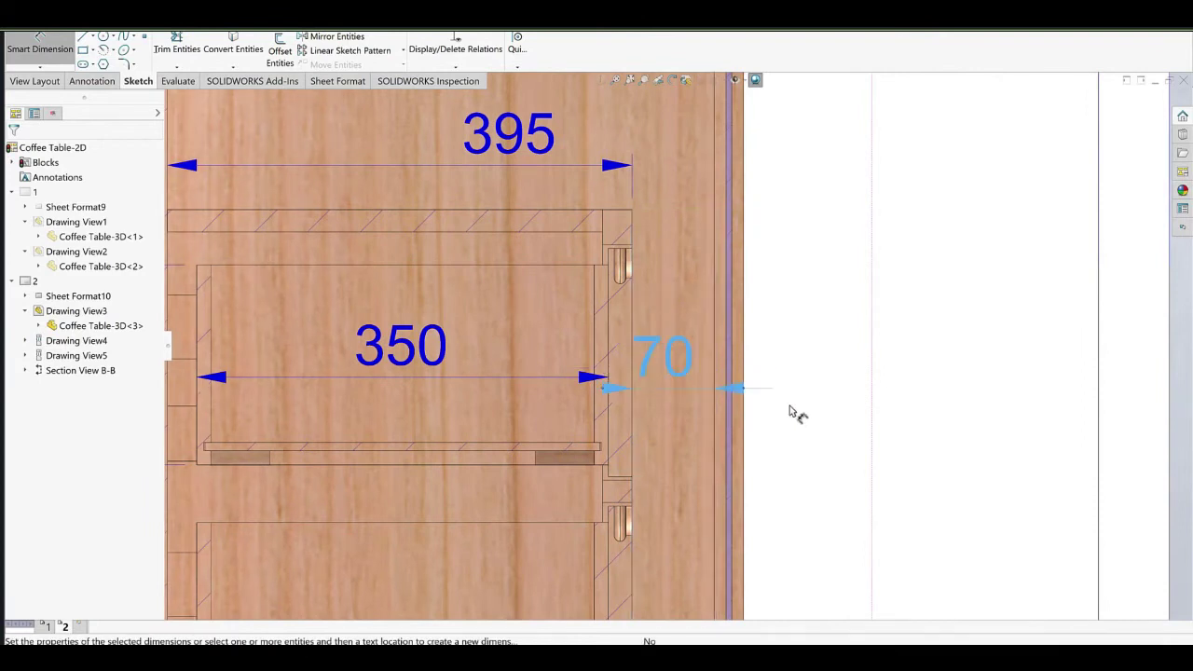
Move the drawer-to-door gap dimension slightly higher in section view B-B.
left_click(743, 391)
left_click(679, 371)
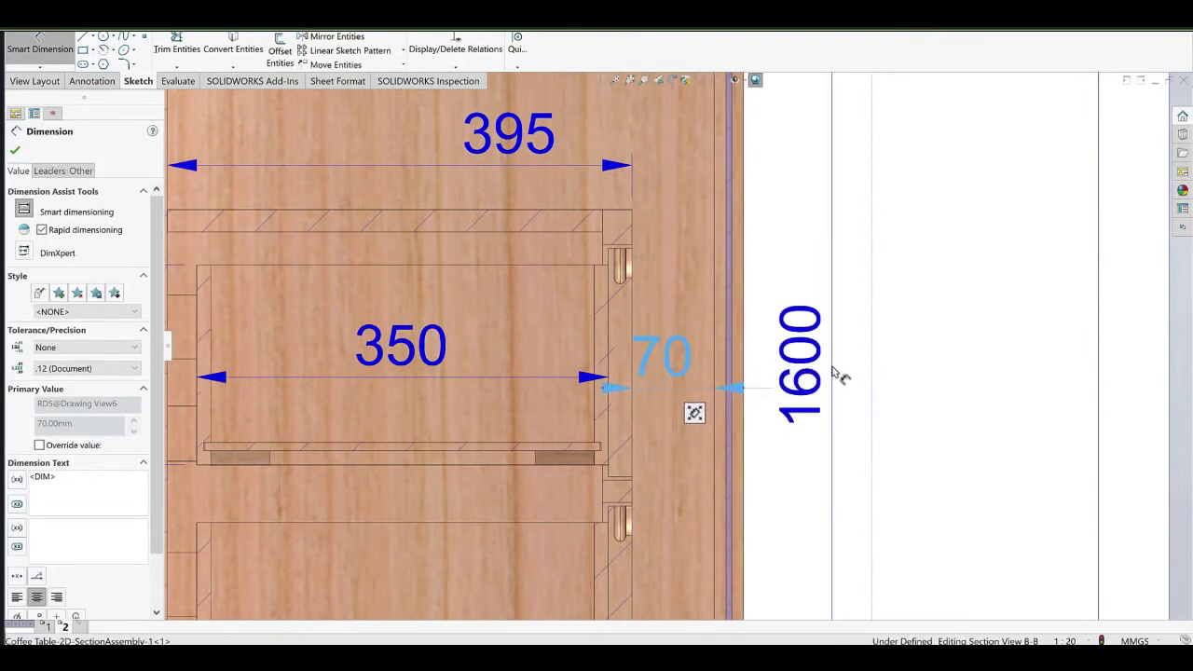
key("Escape")
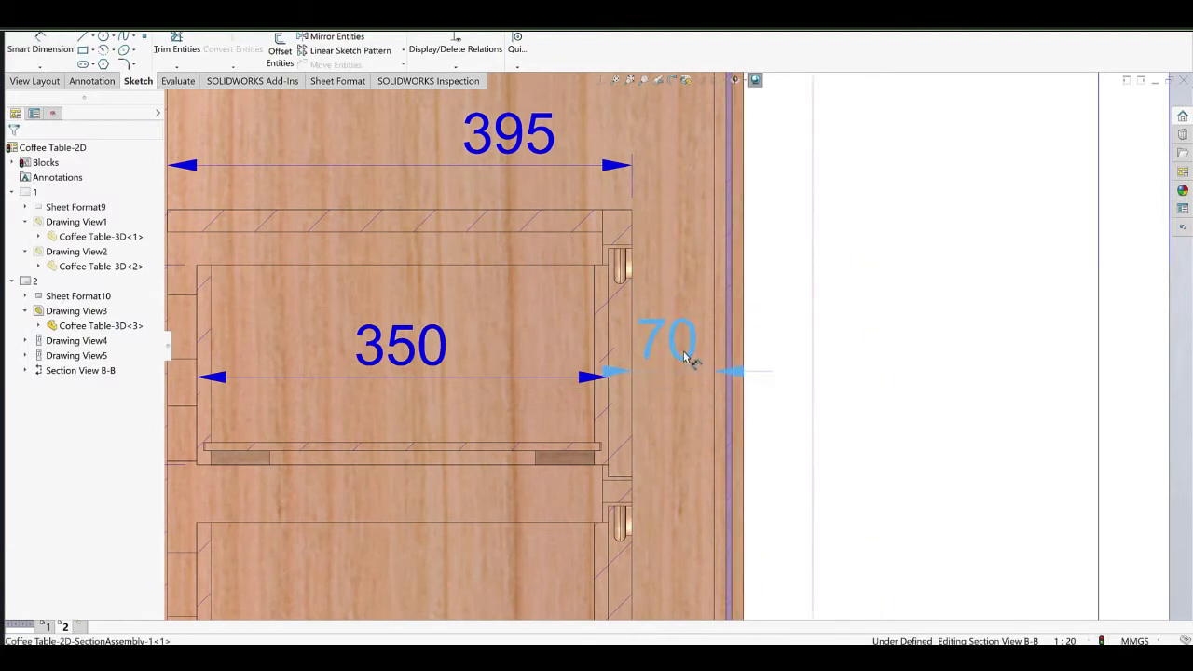
left_click(761, 384)
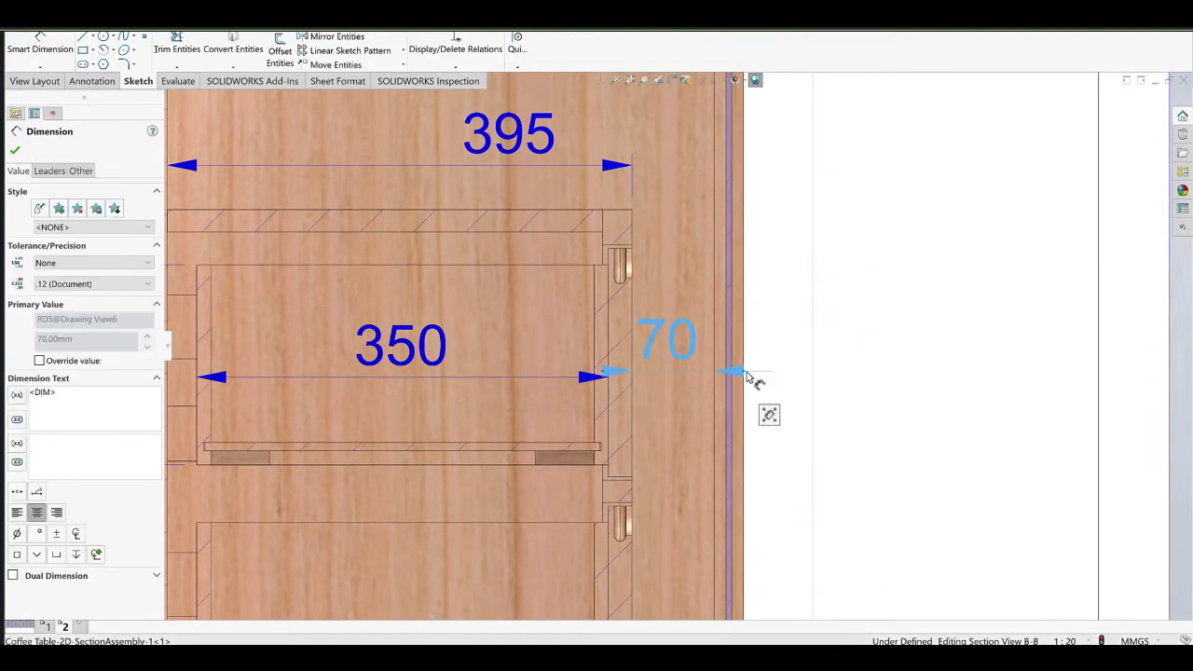
Flip the arrows of the drawer-to-door gap dimension inside its extension lines in section view B-B.
left_click(744, 373)
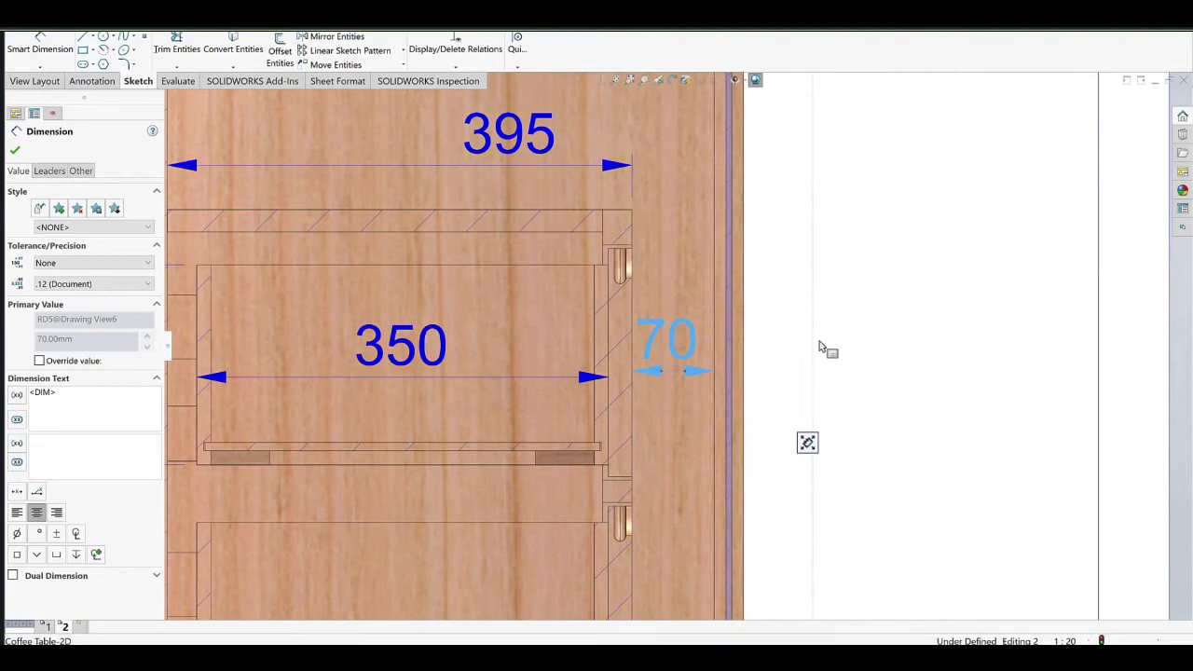
left_click(818, 342)
scroll(819, 343, "up", 8)
middle_click_drag(724, 303, 724, 285)
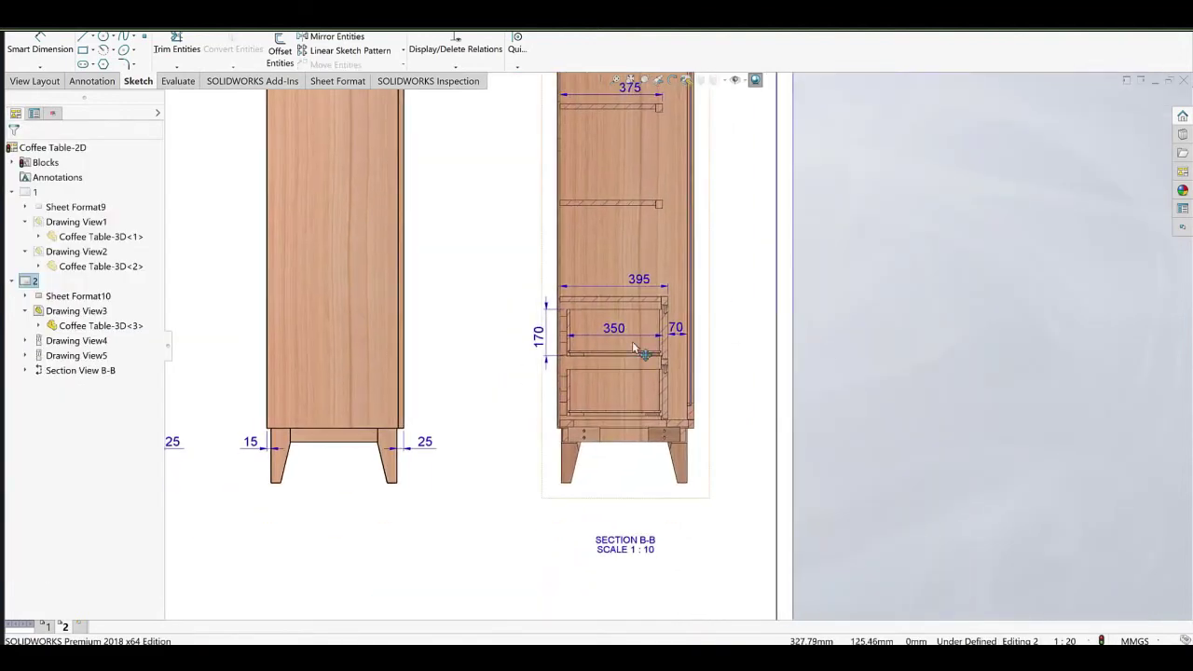
Add a note reading U2 with a leader pointing to the vertical seam near the side view's upper corner.
middle_click_drag(632, 341, 727, 306)
middle_click_drag(574, 292, 669, 408)
scroll(601, 328, "up", 4)
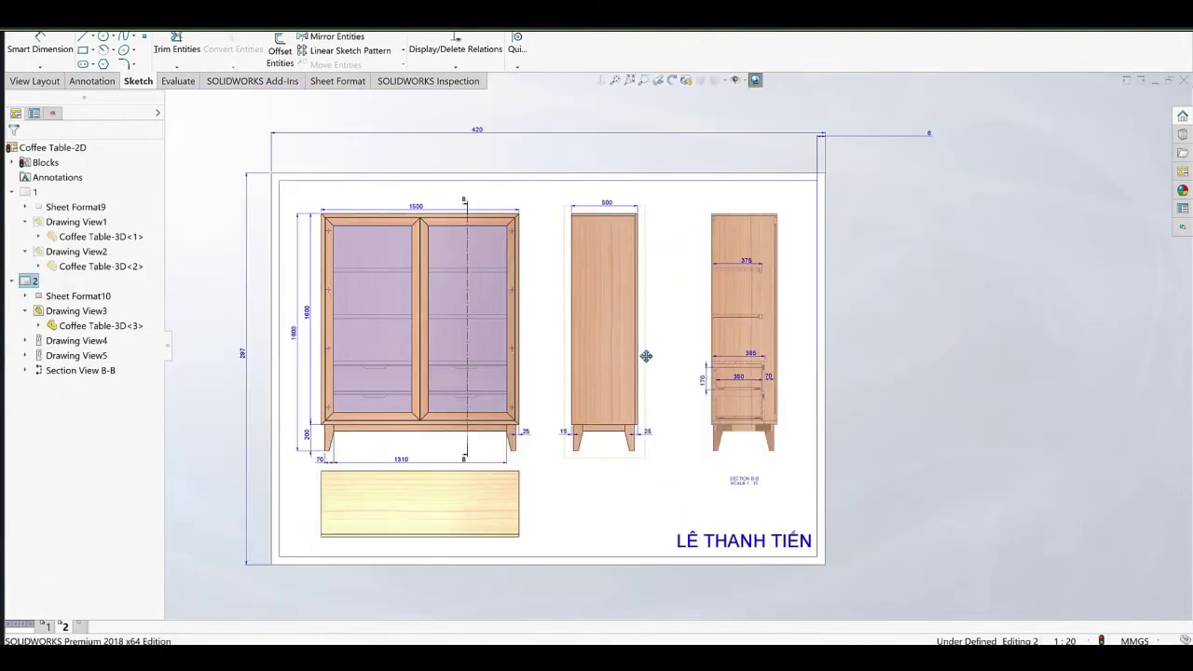
middle_click_drag(646, 356, 684, 376)
scroll(582, 251, "down", 4)
scroll(792, 244, "down", 8)
middle_click_drag(852, 239, 714, 313)
left_click(91, 81)
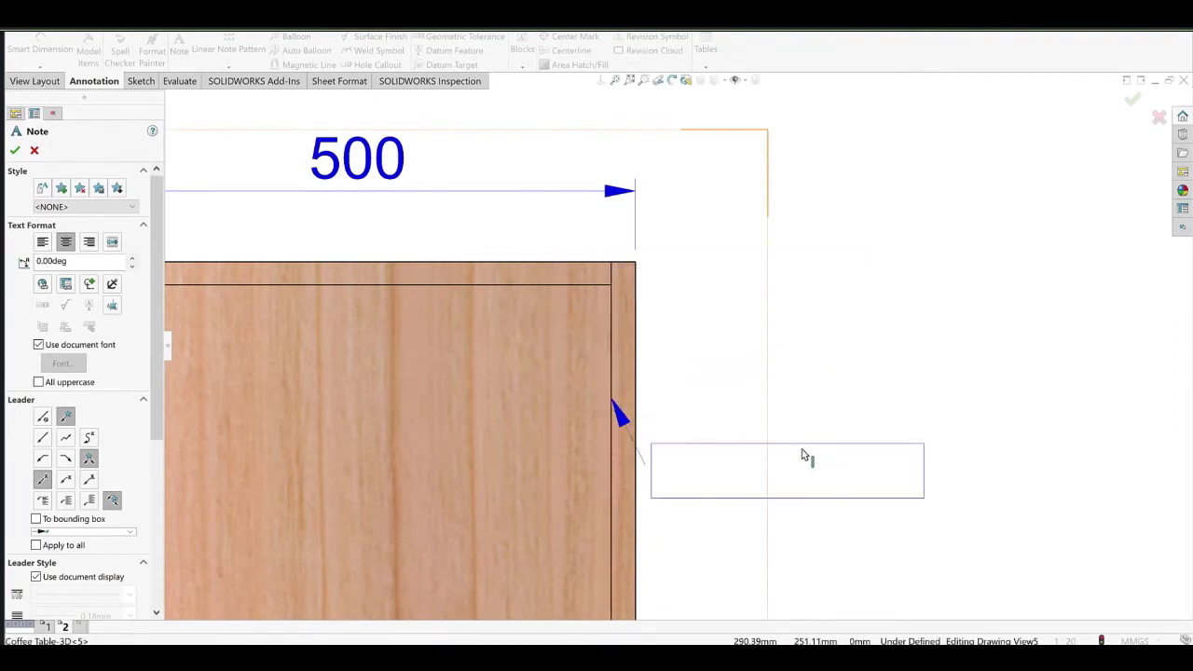
left_click(832, 445)
type("U2")
left_click(790, 282)
key("Escape")
Set the text height of the U2 note to 2.5 mm.
left_click(835, 485)
double_click(835, 479)
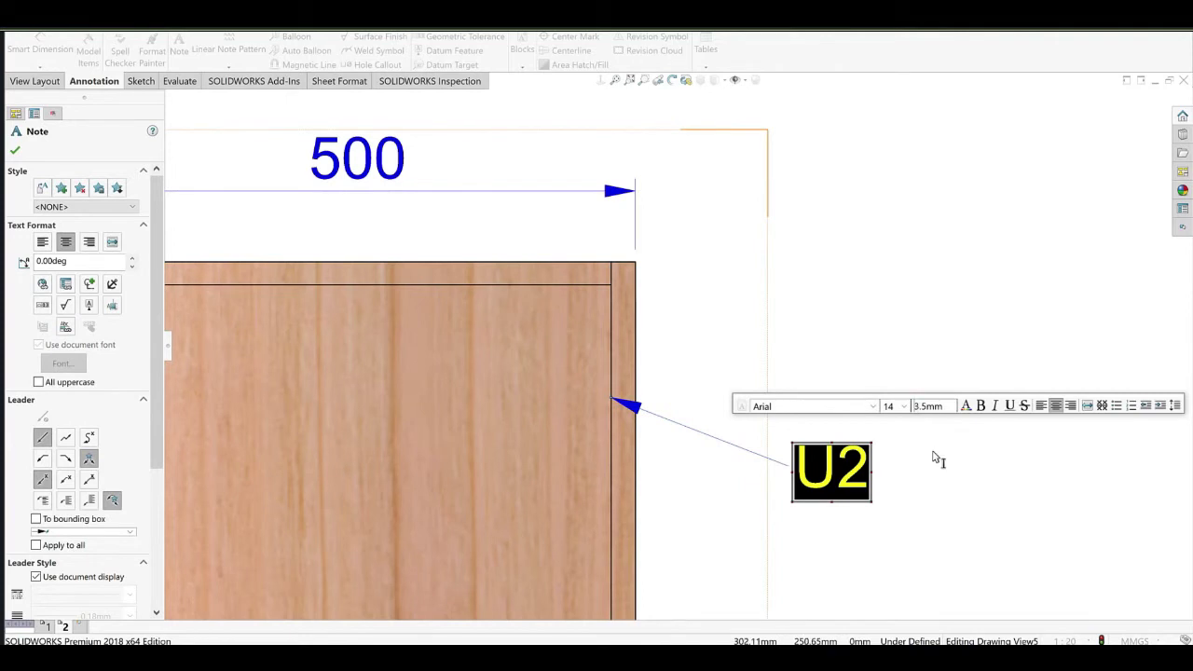
left_click(876, 507)
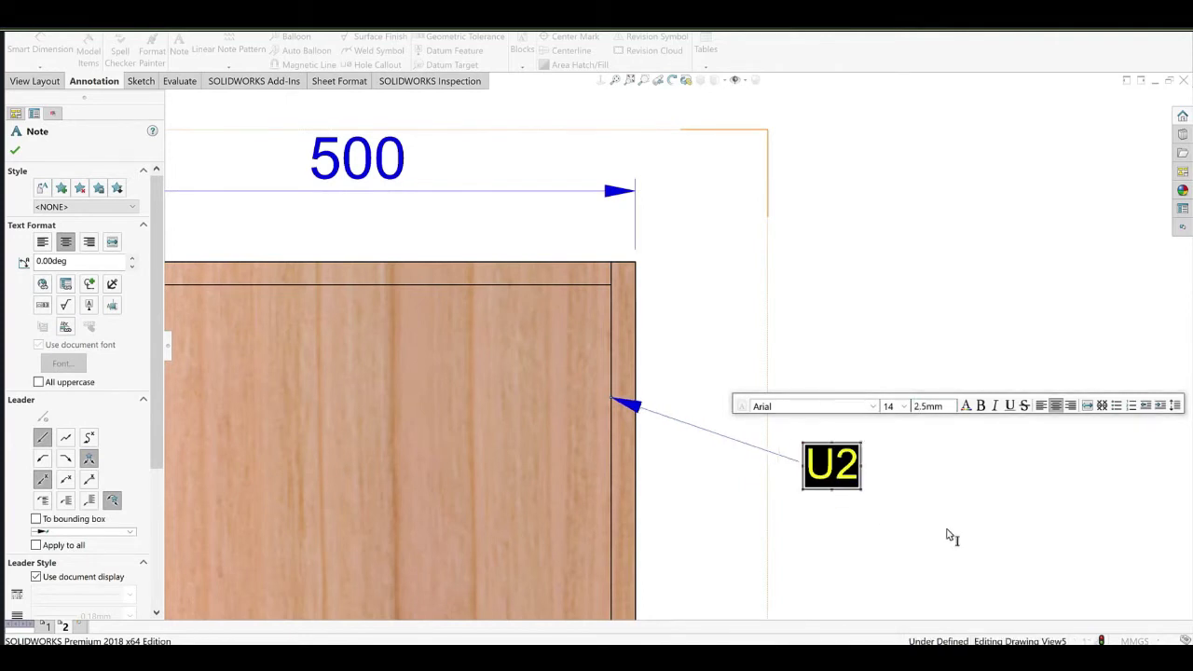
left_click(949, 531)
Give the U2 note an underlined leader and move the note closer to the side view.
left_click(846, 486)
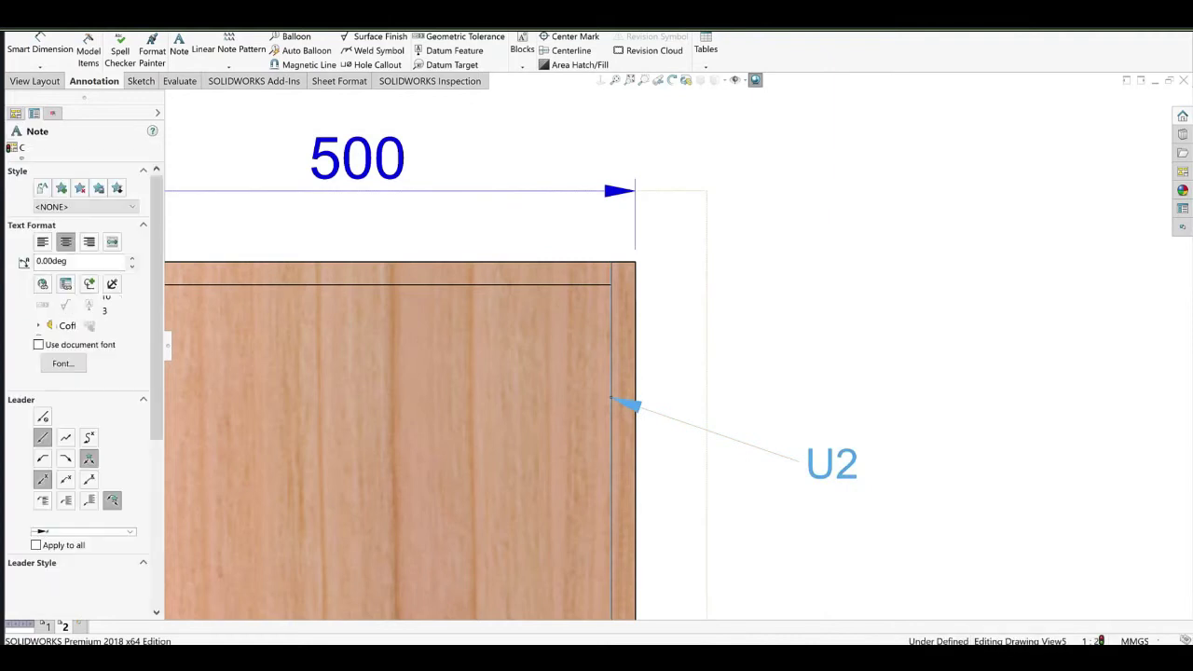
left_click(88, 479)
left_click_drag(828, 470, 786, 435)
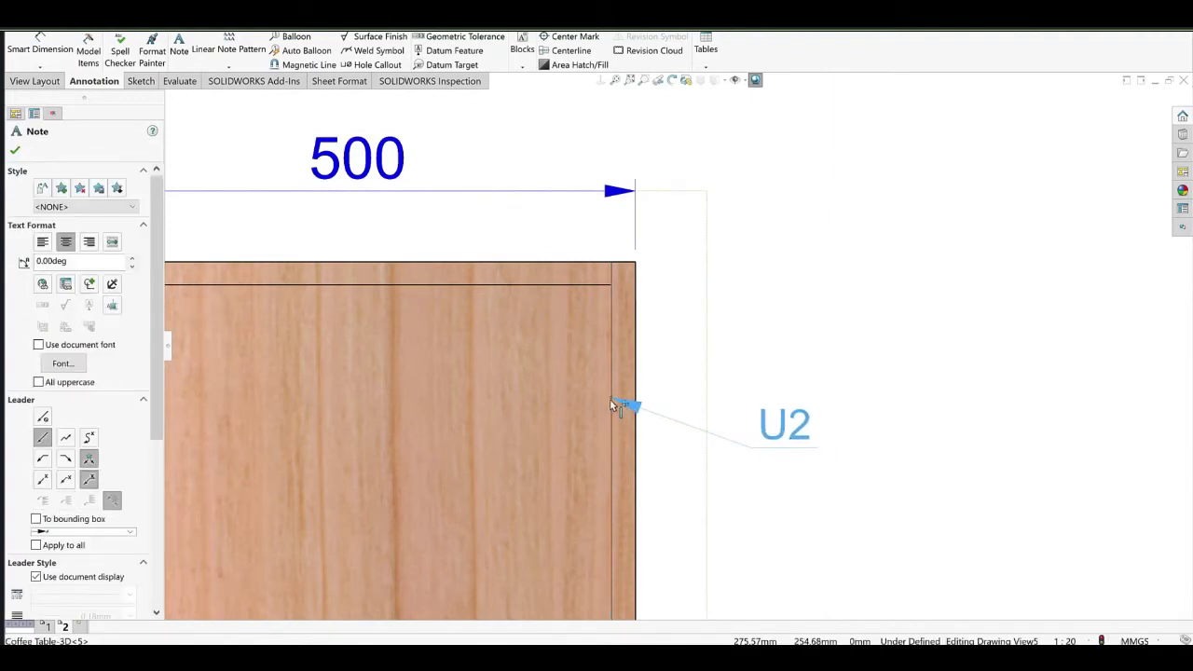
Add a second U2 leader to the horizontal seam under the side view's top panel and raise the note beside the corner.
left_click_drag(544, 305, 504, 332, "ctrl")
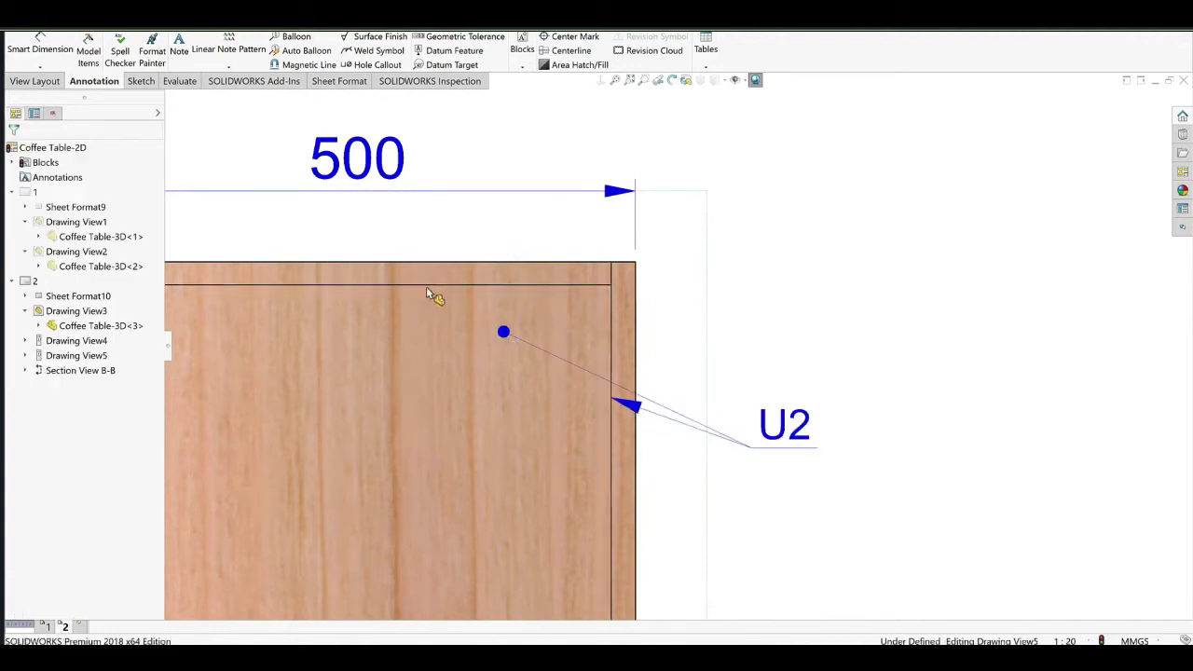
left_click(425, 287)
left_click(503, 333)
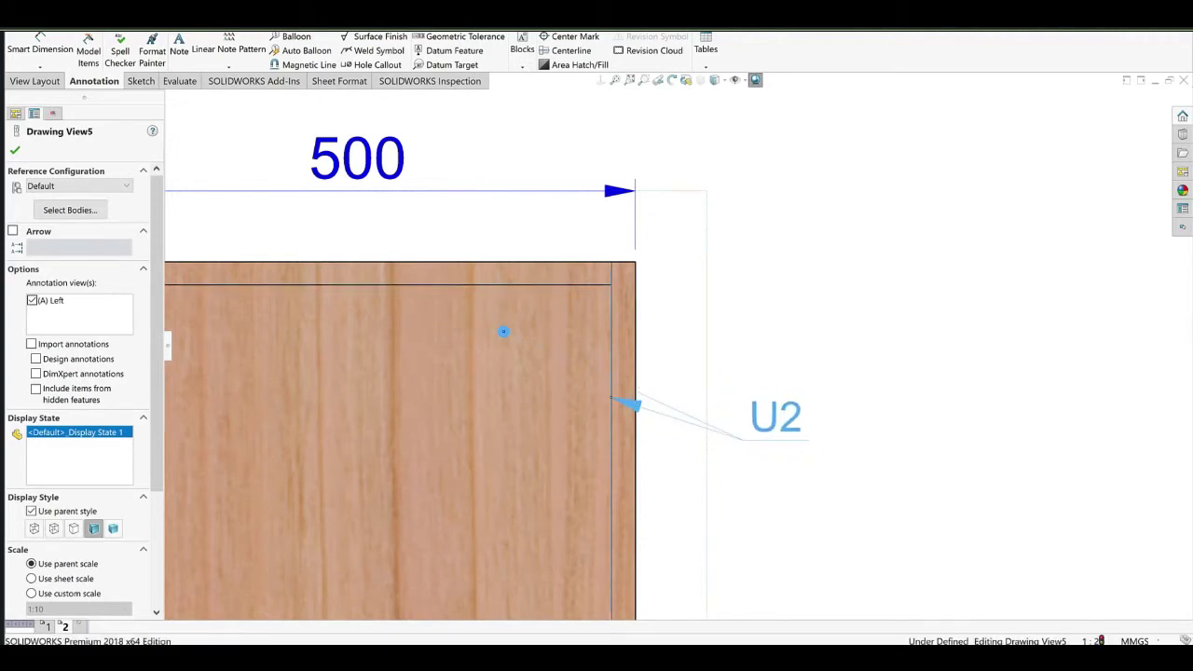
left_click_drag(502, 333, 444, 286)
left_click_drag(760, 422, 734, 302)
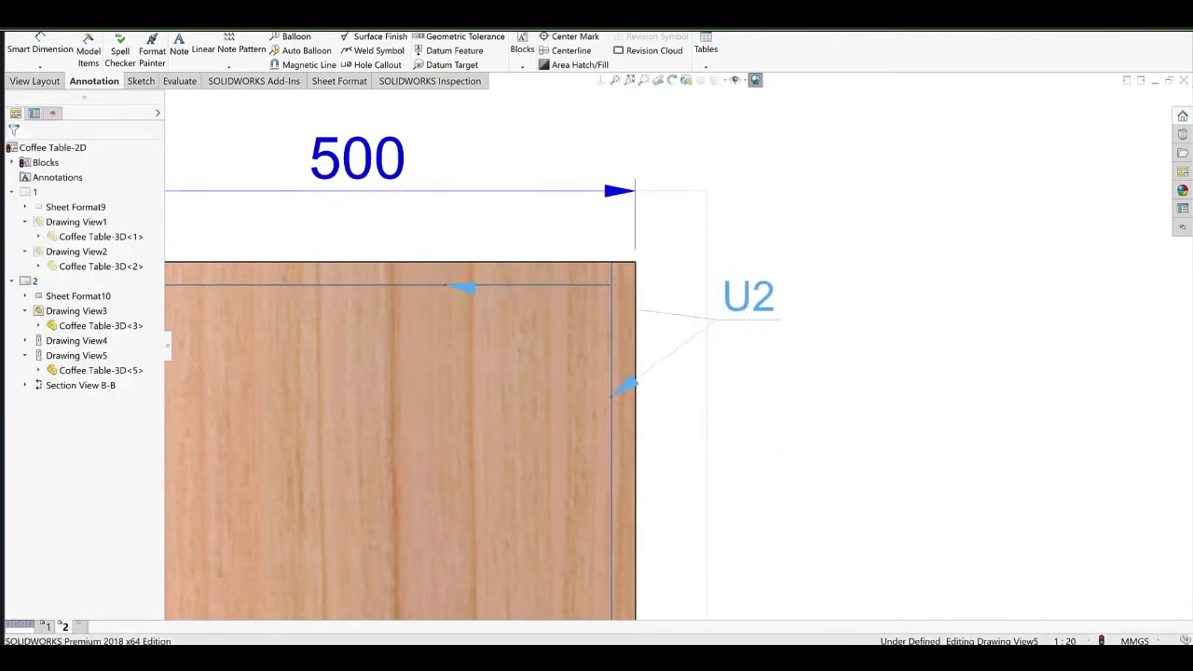
left_click(783, 458)
Review the layout, dimensions and U2 note across the front, top, side and section views on sheet 2.
scroll(740, 455, "up", 7)
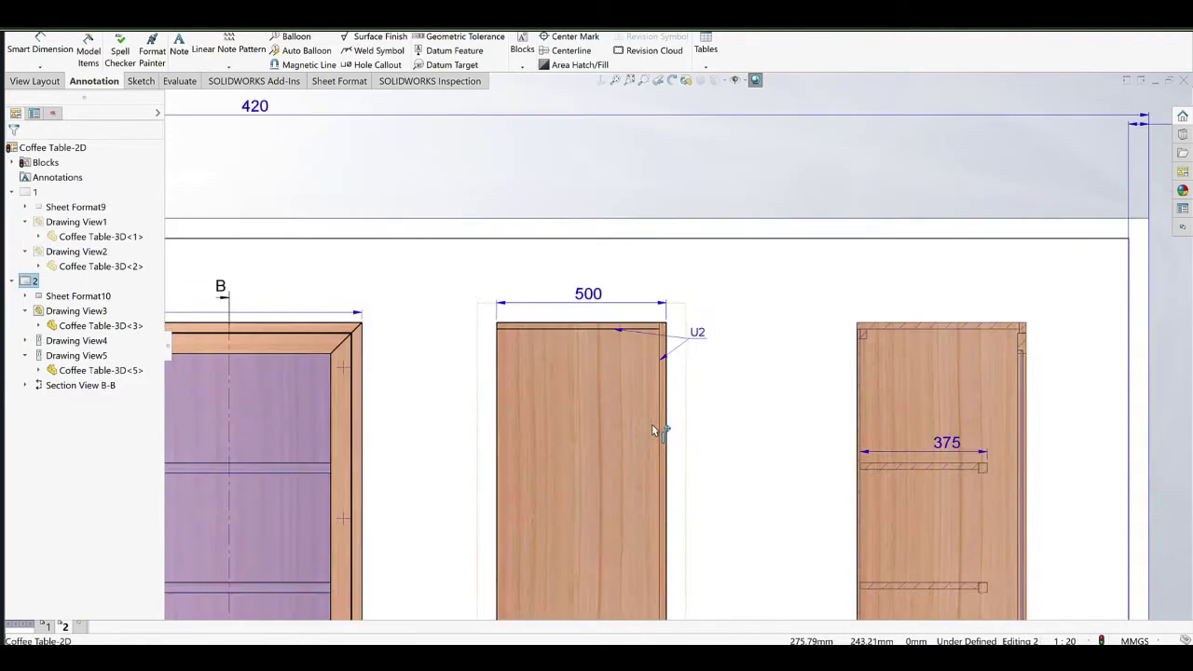
scroll(652, 430, "up", 2)
middle_click_drag(653, 429, 695, 274)
scroll(652, 328, "up", 4)
middle_click_drag(569, 385, 628, 394)
scroll(655, 385, "down", 3)
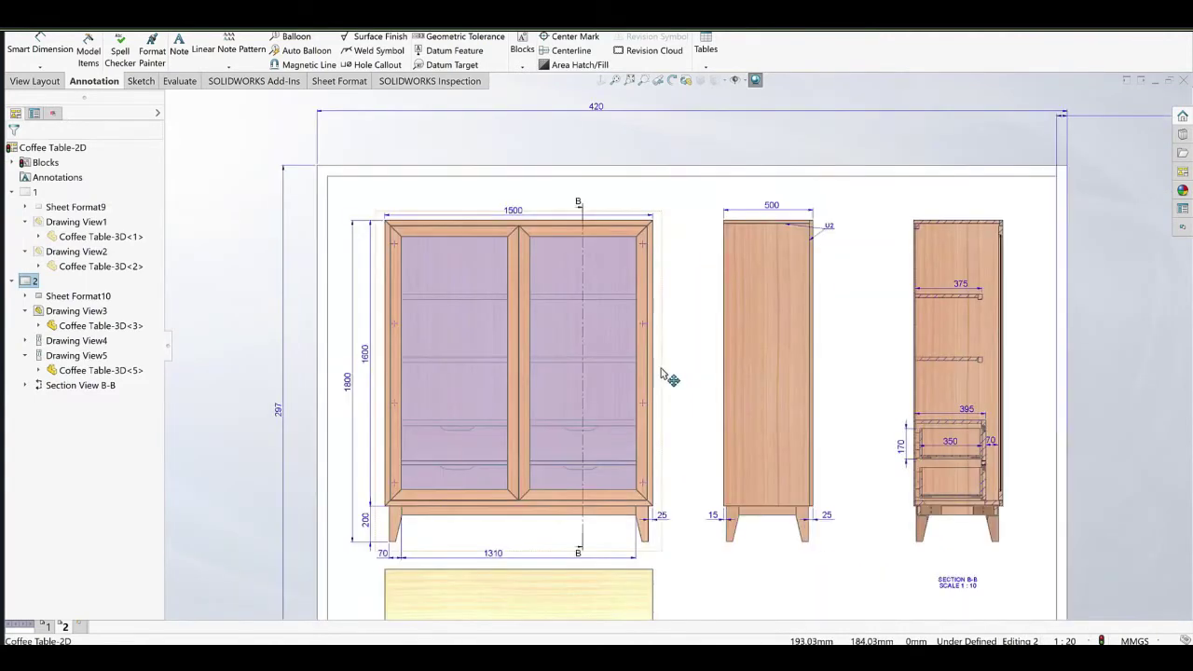
scroll(662, 373, "up", 4)
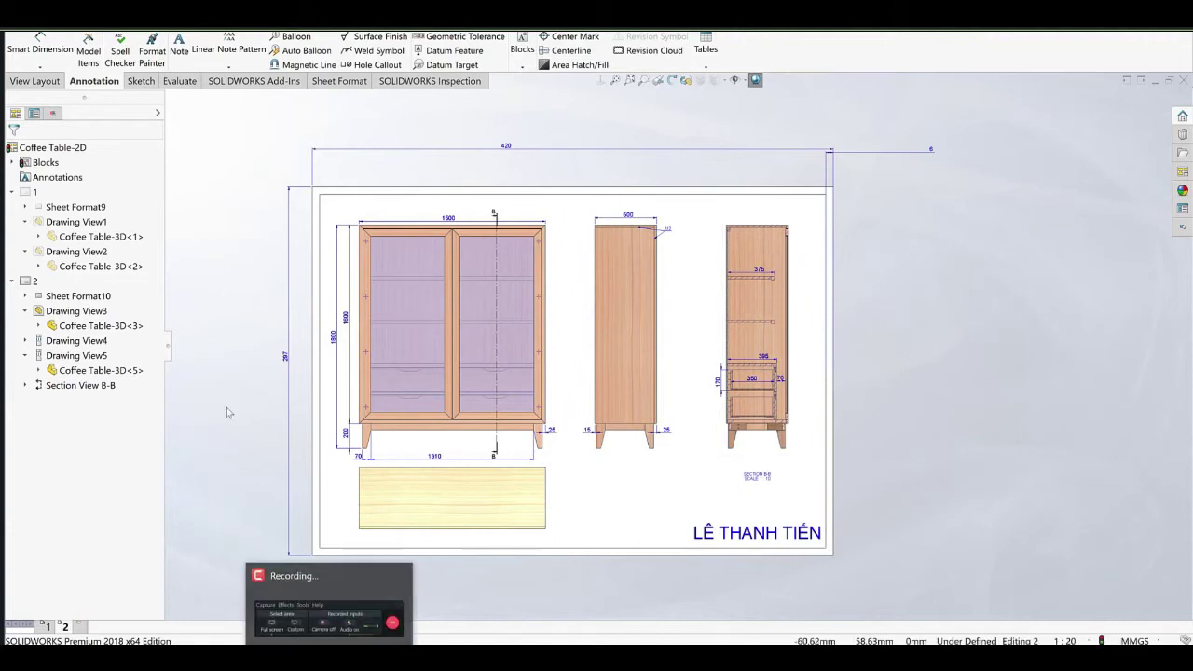
scroll(523, 309, "down", 1)
middle_click_drag(539, 313, 530, 311)
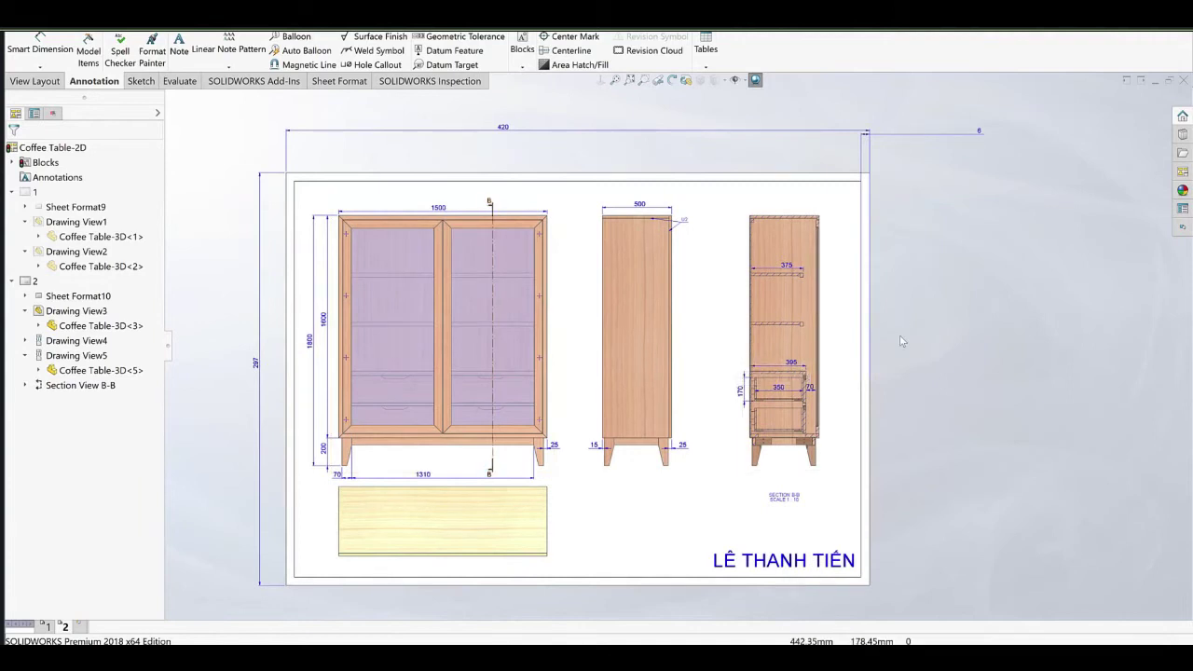
scroll(775, 262, "down", 4)
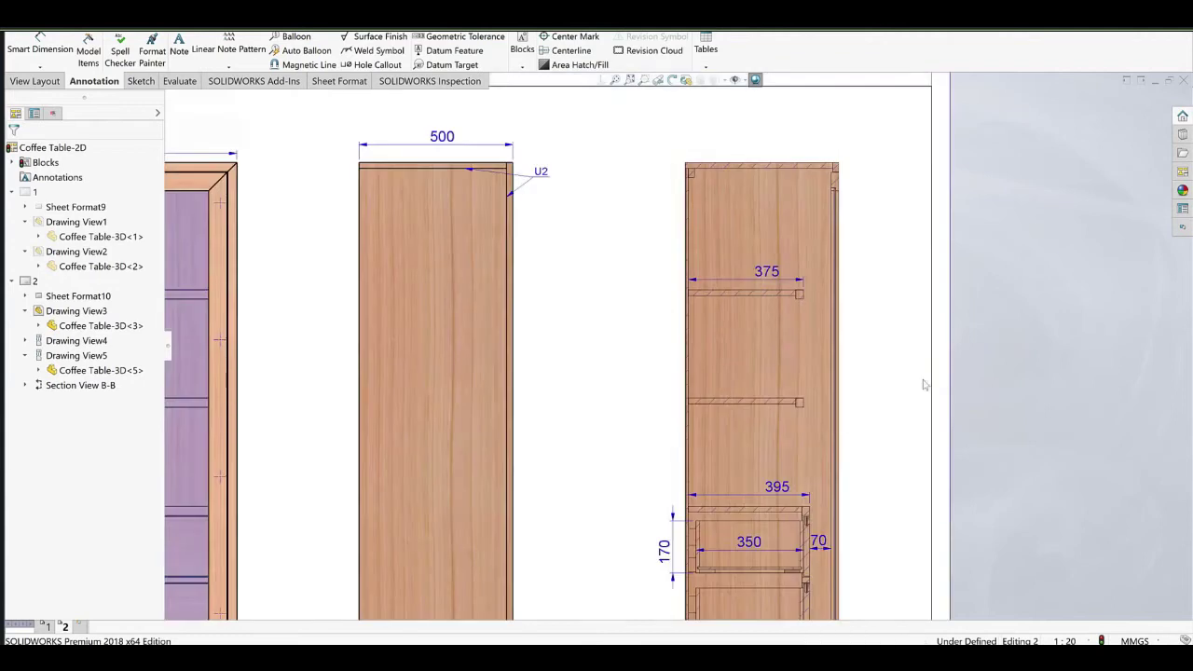
scroll(807, 417, "up", 2)
middle_click_drag(857, 450, 886, 419)
scroll(552, 433, "up", 2)
mouse_move(552, 433)
middle_mouse_down()
mouse_move(634, 392)
mouse_move(586, 397)
middle_mouse_up()
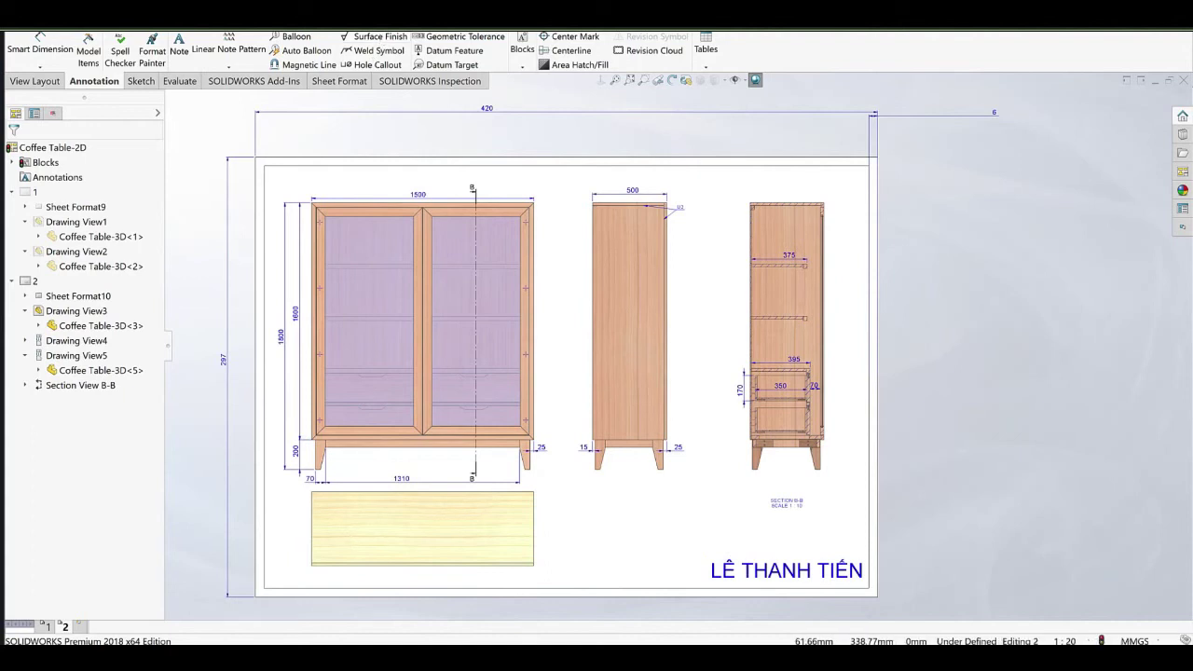
left_click(332, 16)
scroll(390, 349, "down", 1)
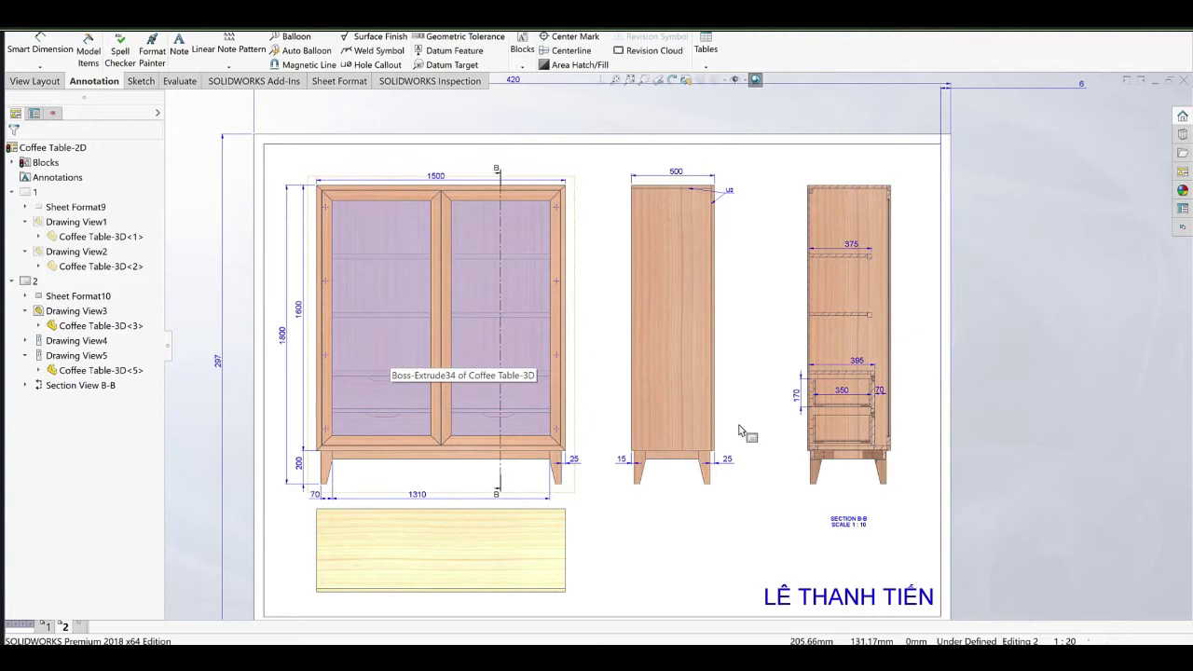
scroll(690, 406, "up", 1)
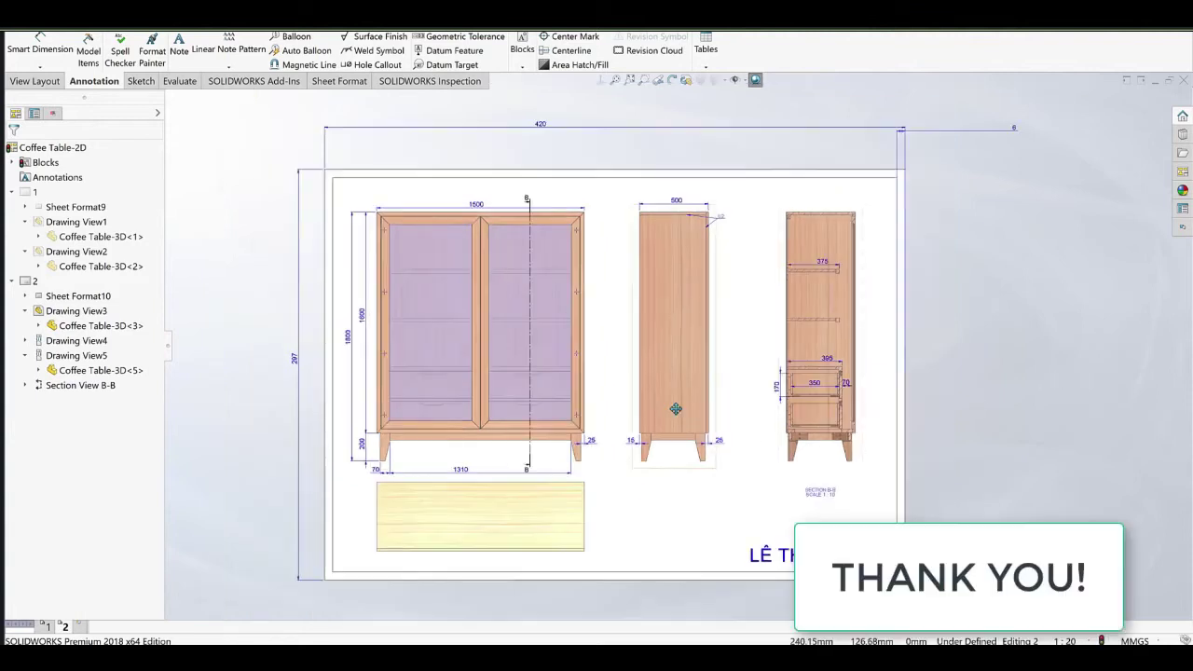
middle_click_drag(676, 408, 686, 405)
scroll(636, 294, "down", 1)
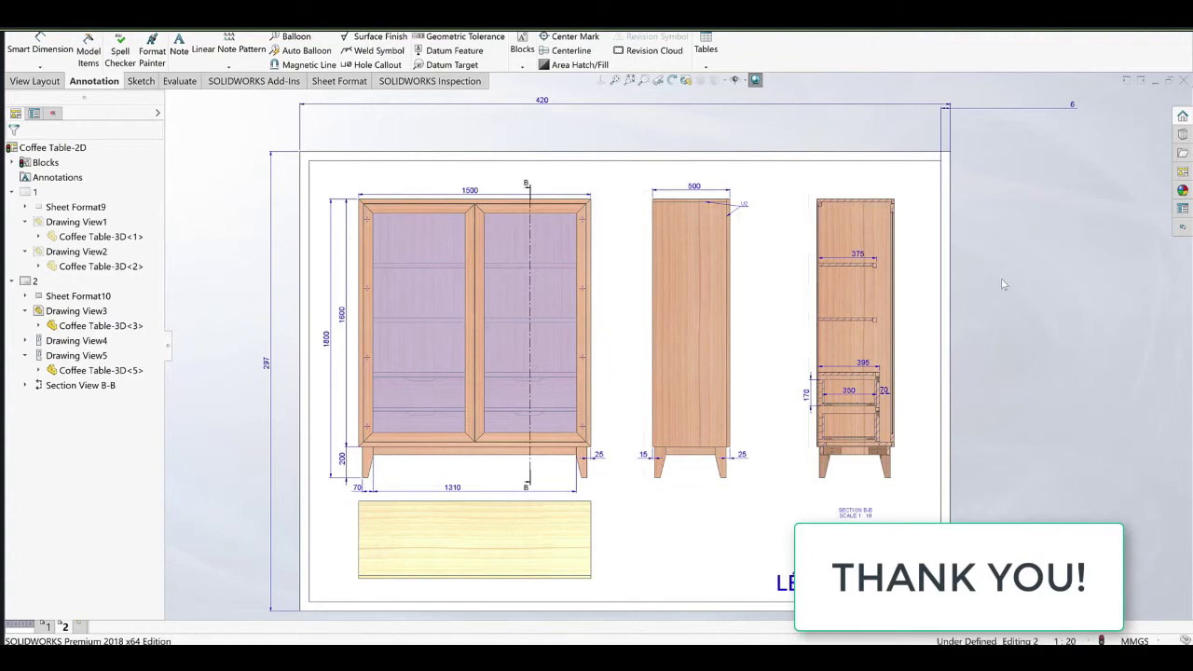
Switch to the Coffee Table-3D part and examine the complete cabinet model from an angled front view.
left_click(213, 17)
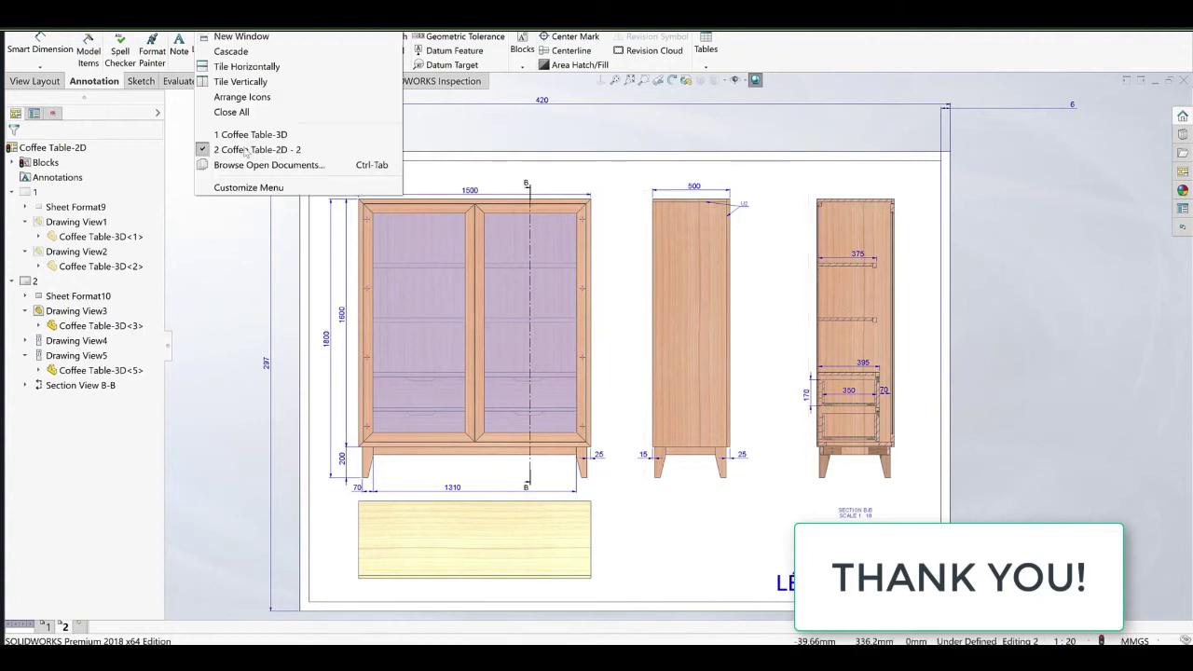
left_click(270, 135)
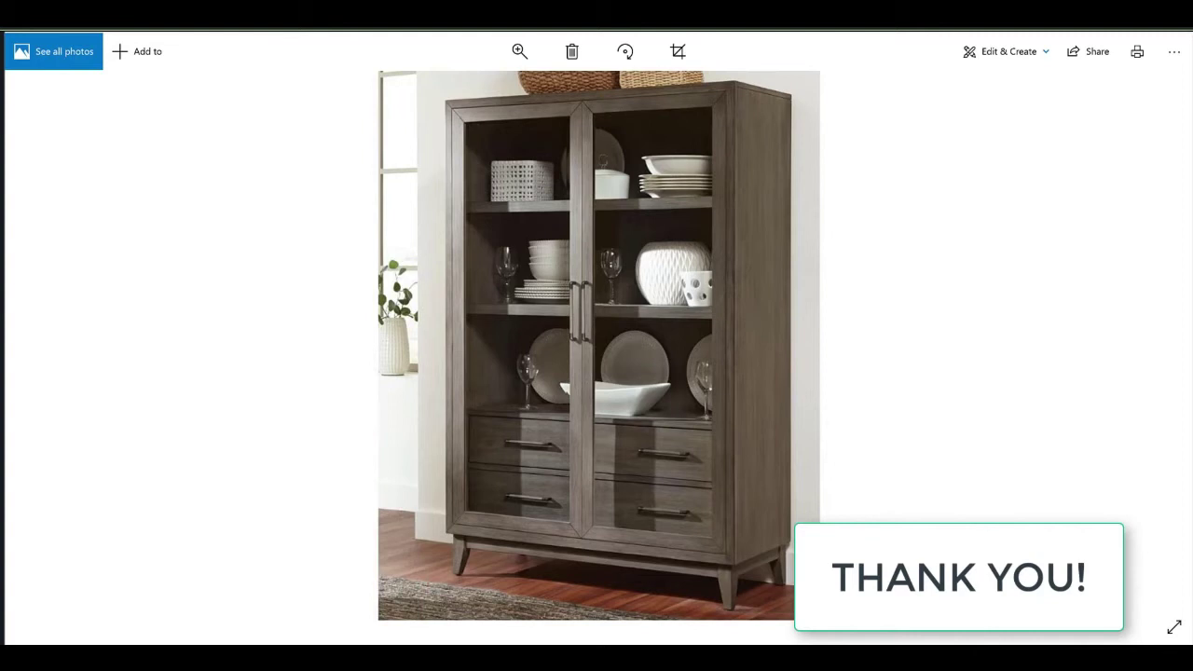
mouse_move(253, 657)
left_click(171, 596)
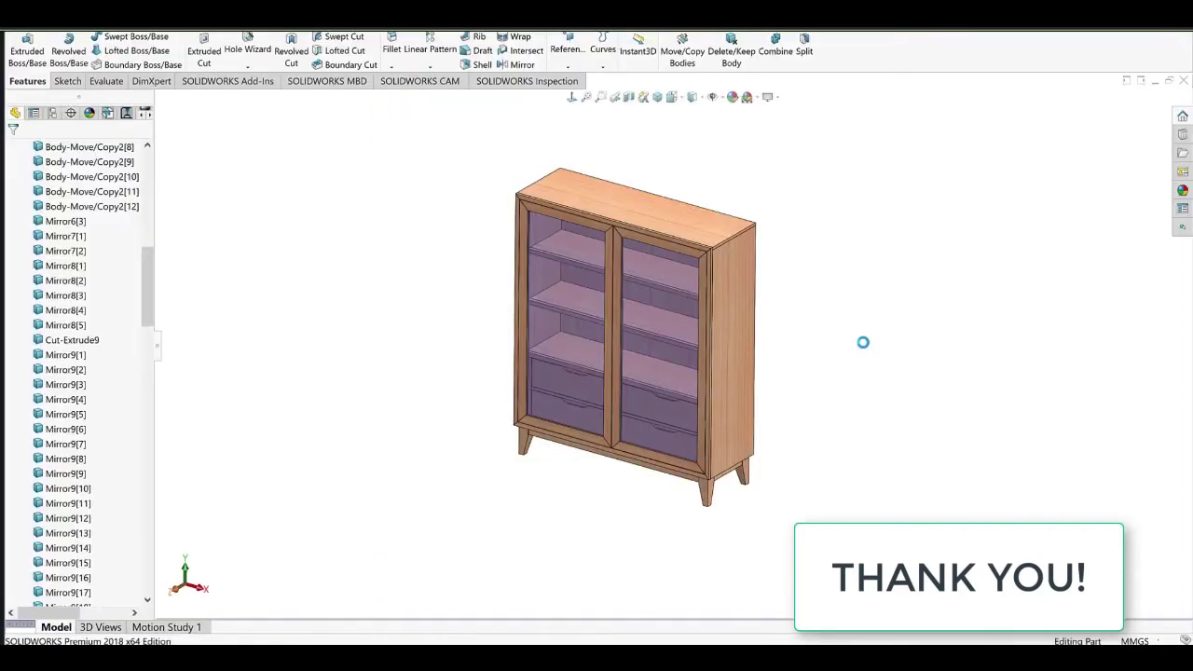
scroll(669, 313, "down", 3)
middle_click_drag(608, 295, 685, 370)
scroll(671, 378, "up", 2)
scroll(697, 337, "down", 1)
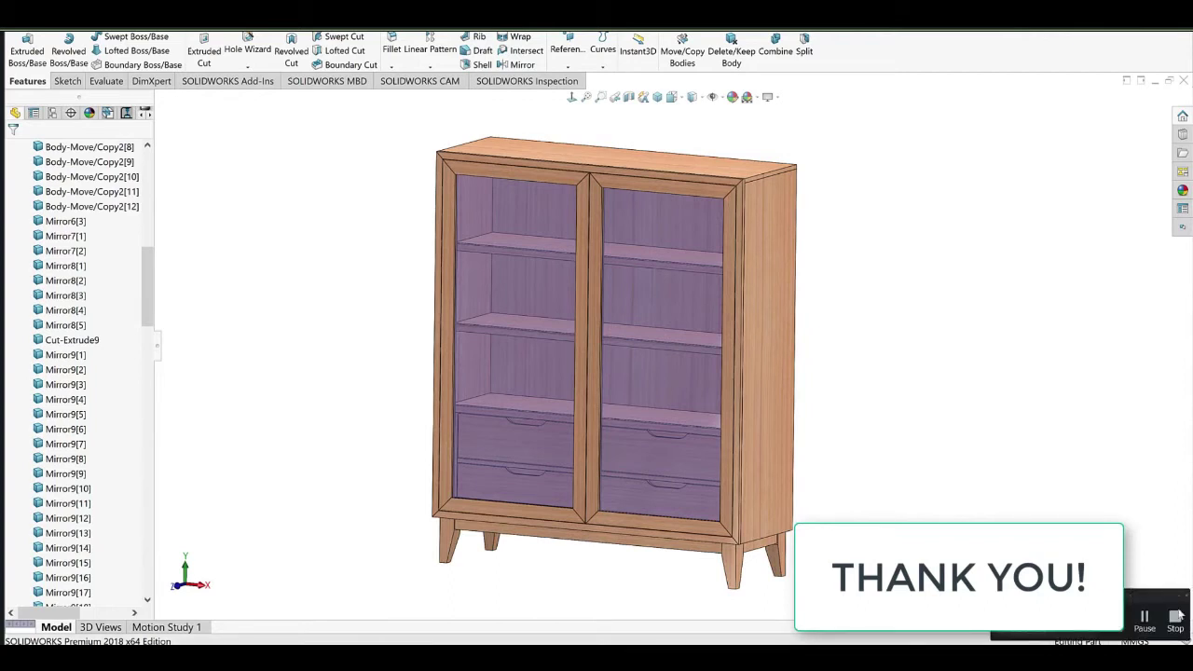
left_click(1176, 622)
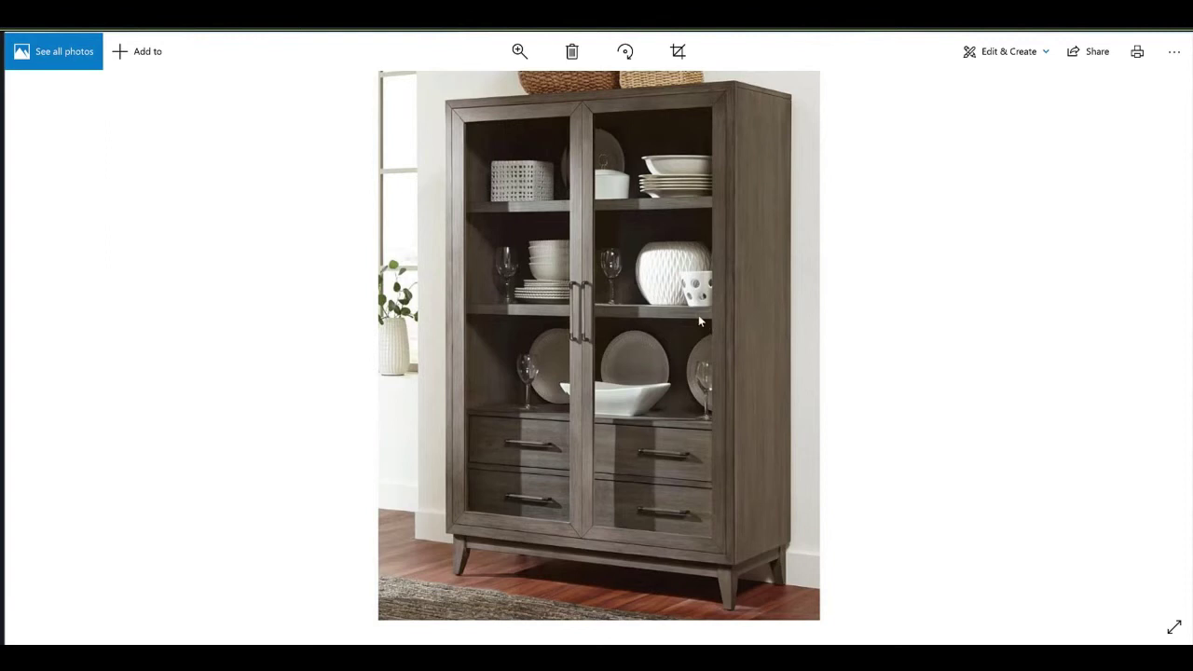
double_click(665, 287)
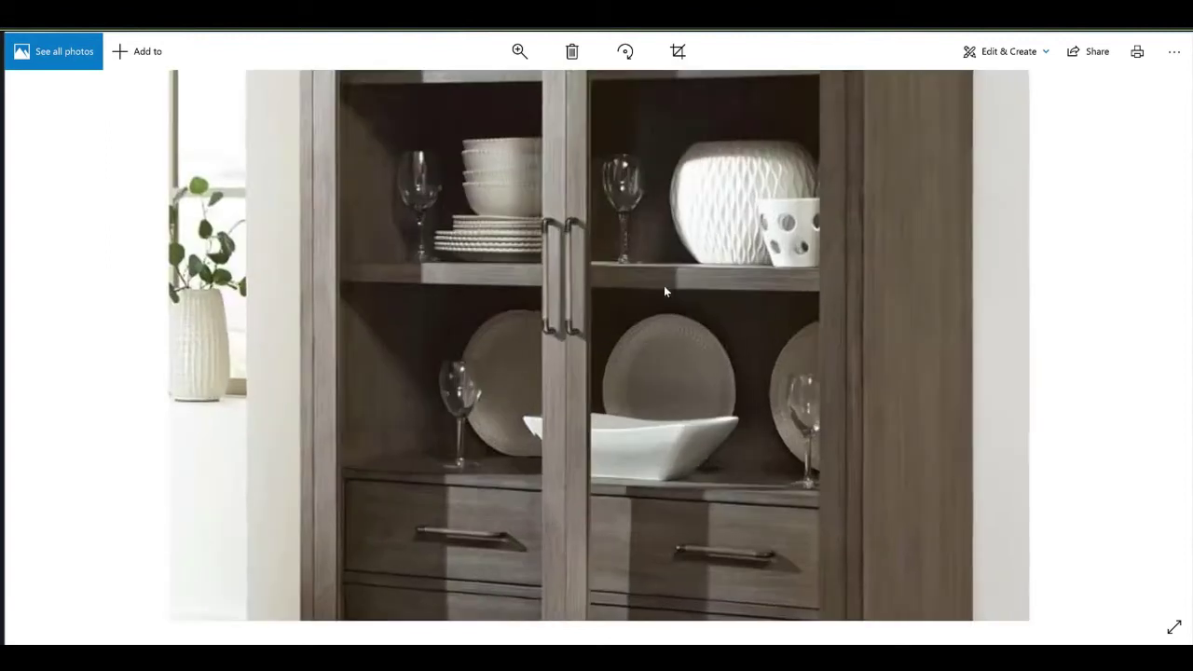
double_click(664, 287)
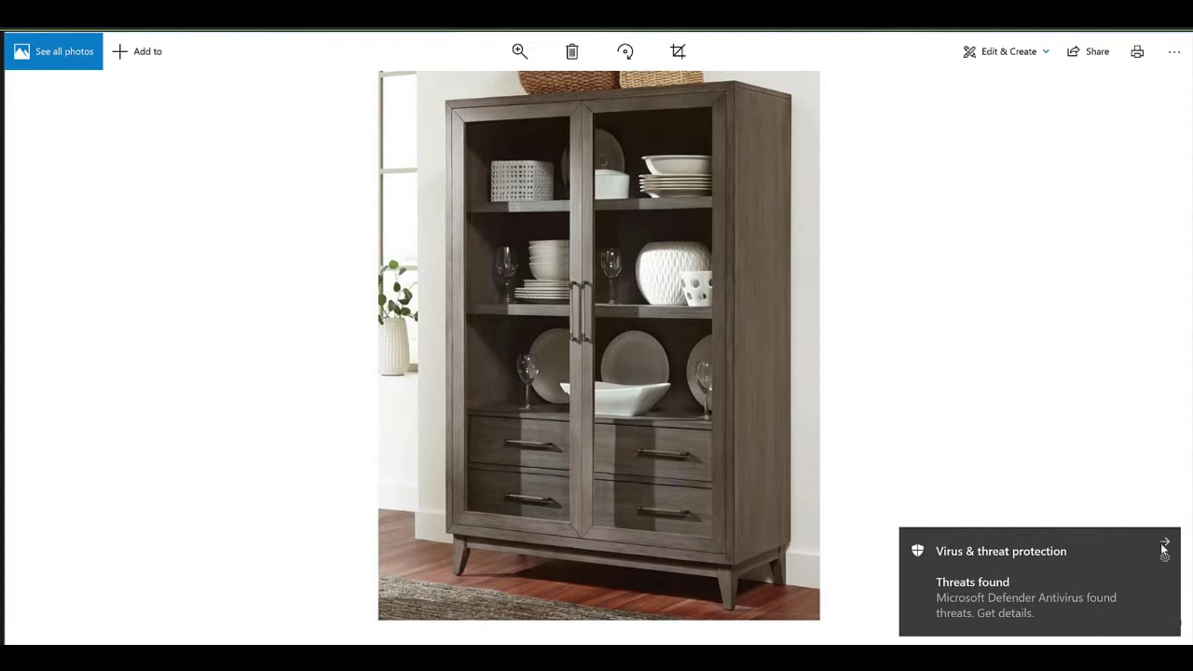
left_click(1164, 541)
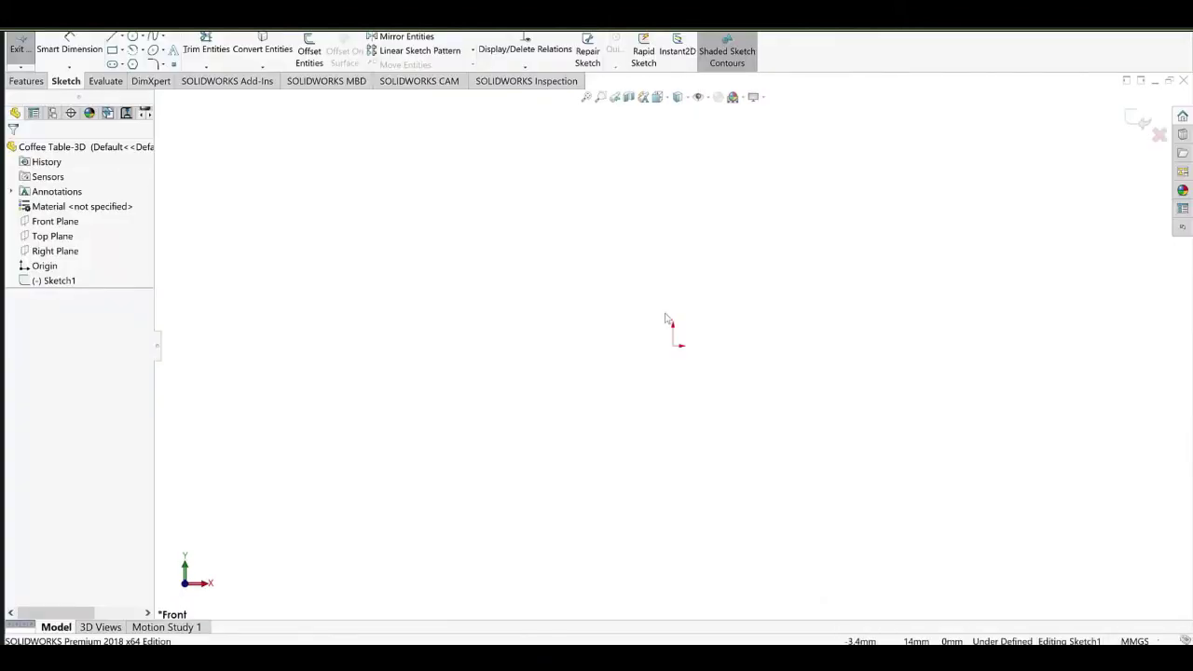
scroll(690, 332, "up", 3)
scroll(484, 292, "down", 3)
key("alt+Tab")
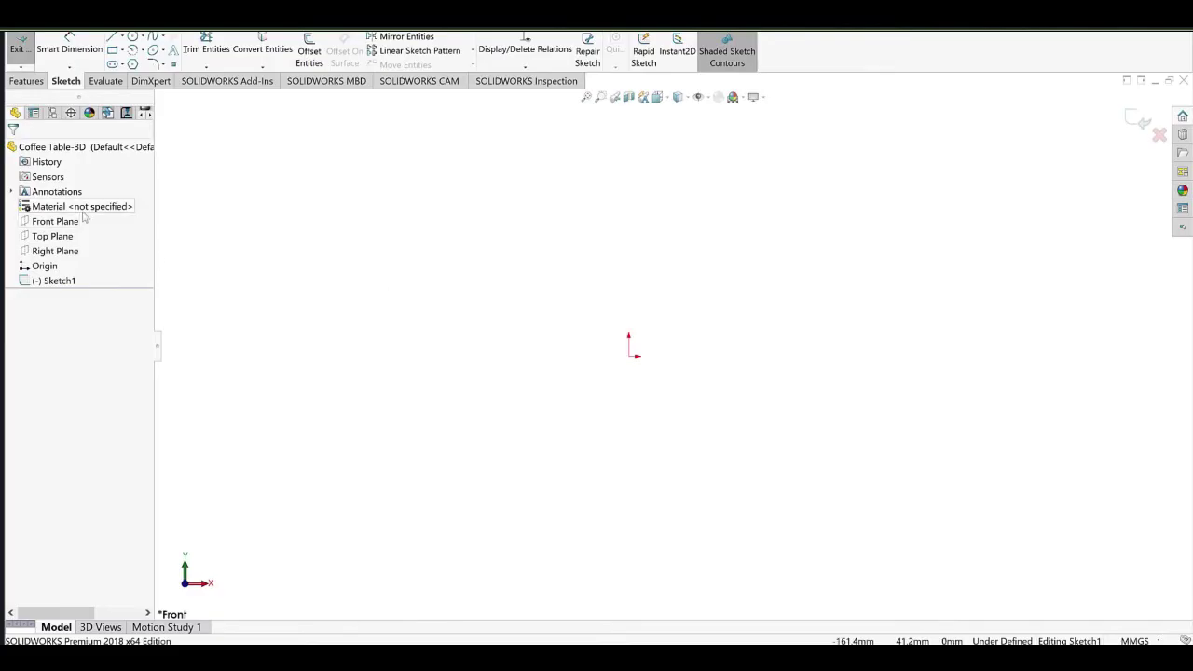
Sketch two centerlines from the origin on the front plane: a horizontal one about 108 mm leftward and a vertical one about 72 mm upward.
left_click(122, 36)
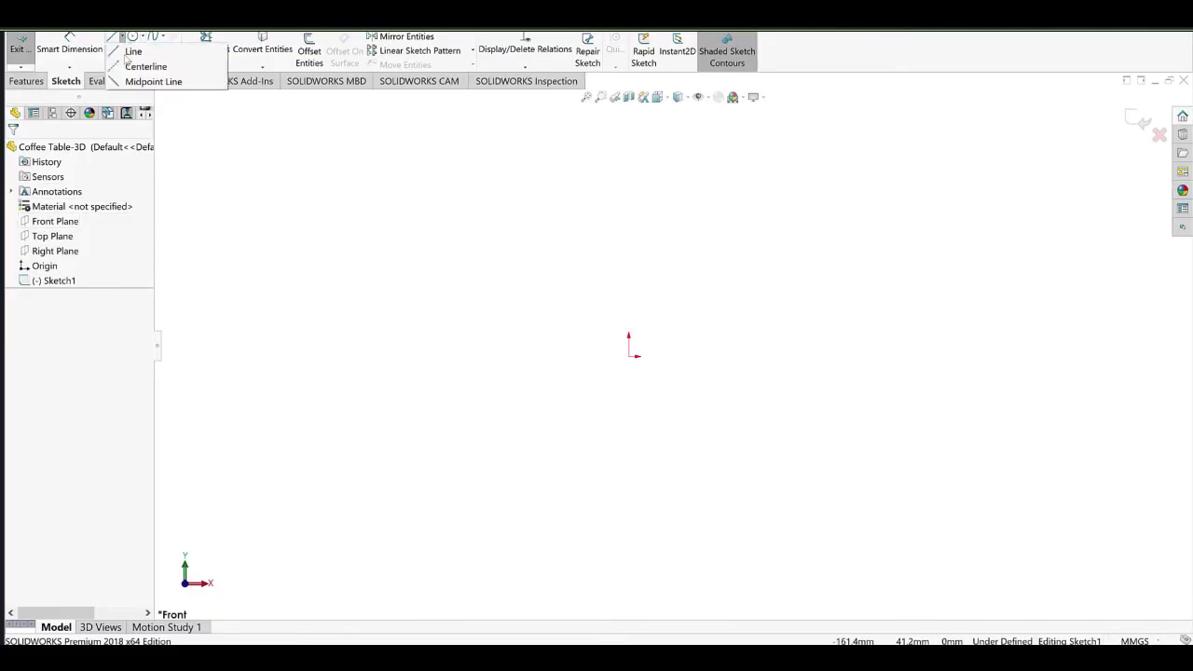
left_click(140, 67)
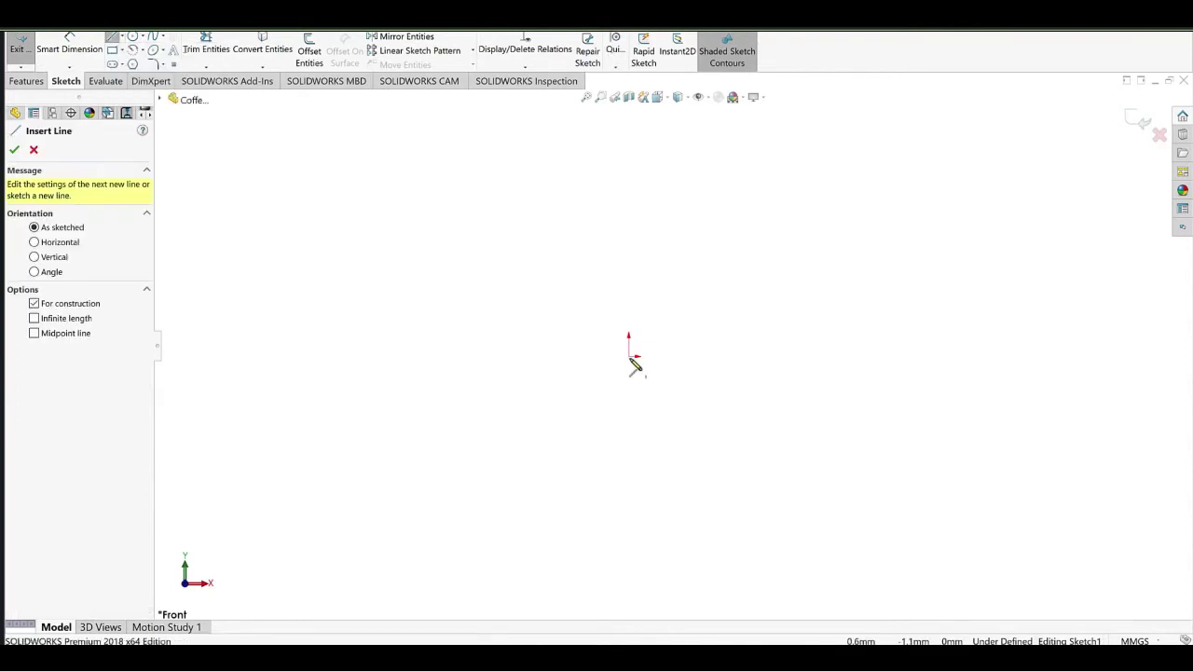
left_click(629, 356)
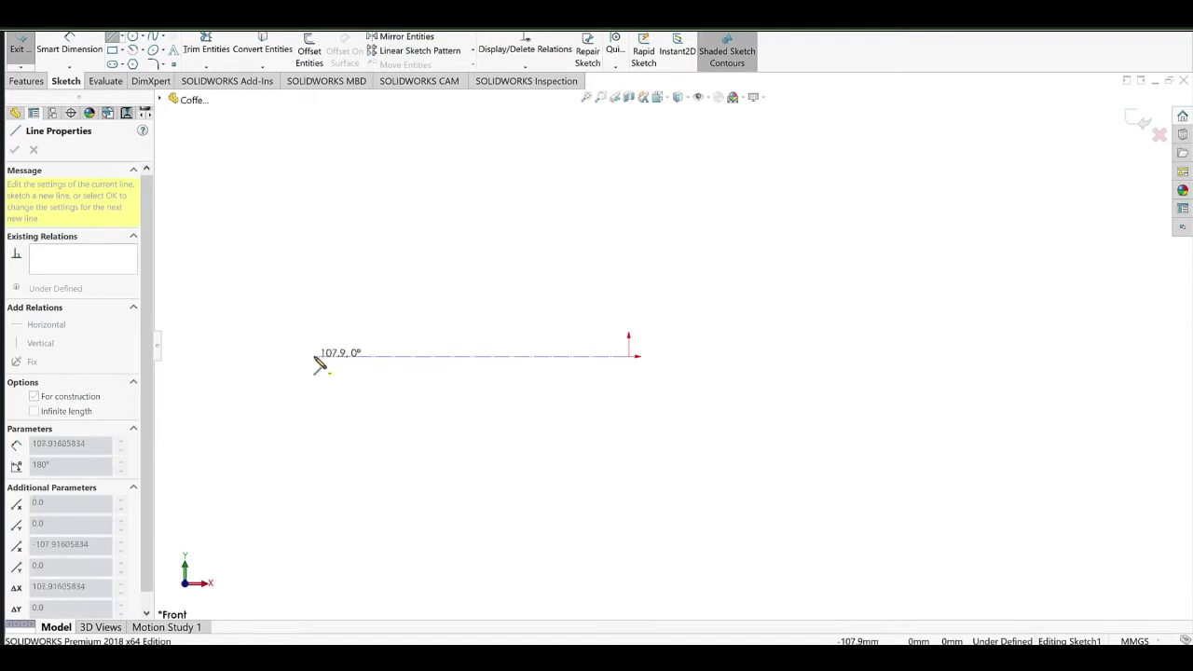
left_click(317, 357)
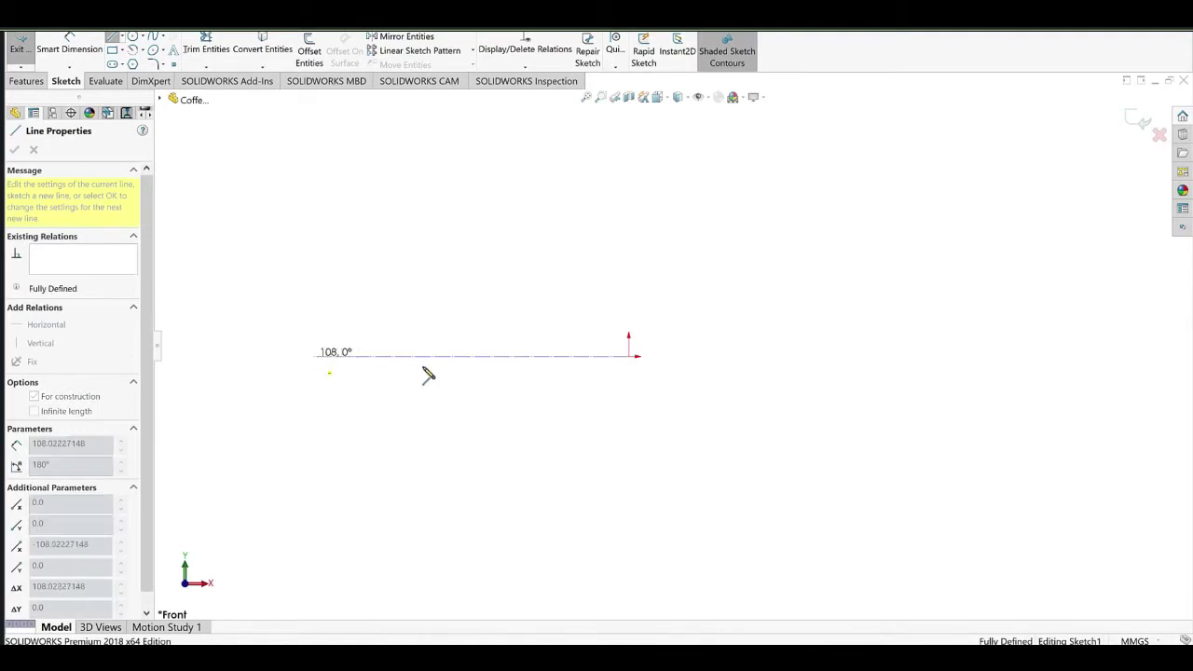
left_click(630, 357)
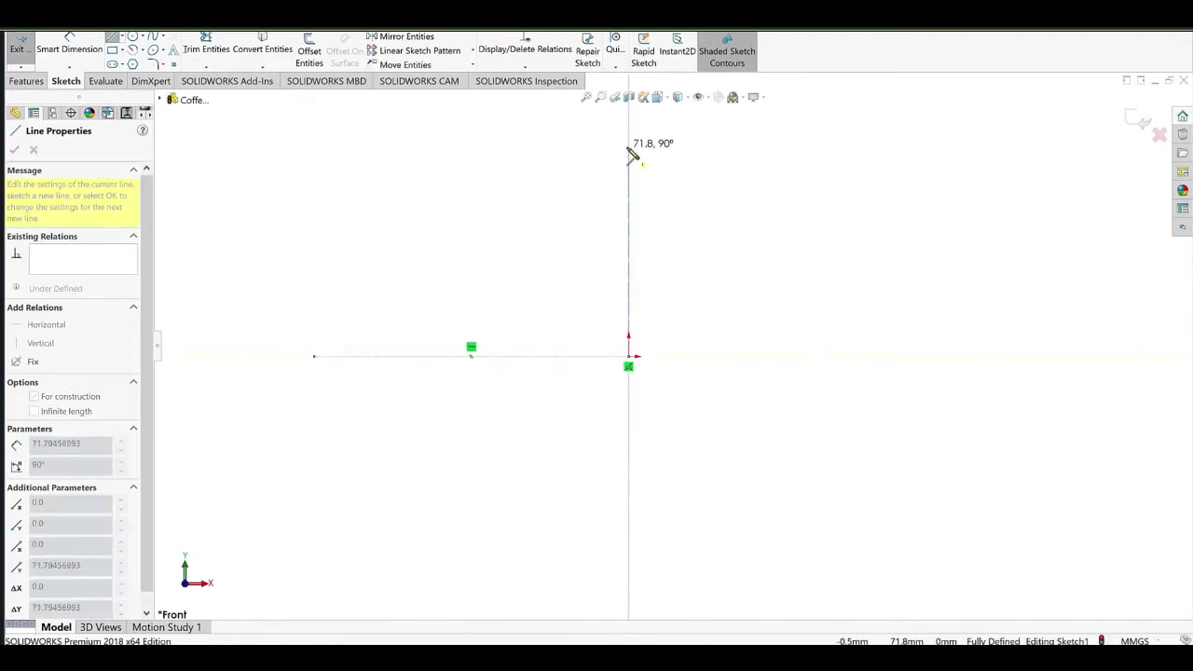
left_click(630, 147)
right_click(745, 152)
left_click(778, 154)
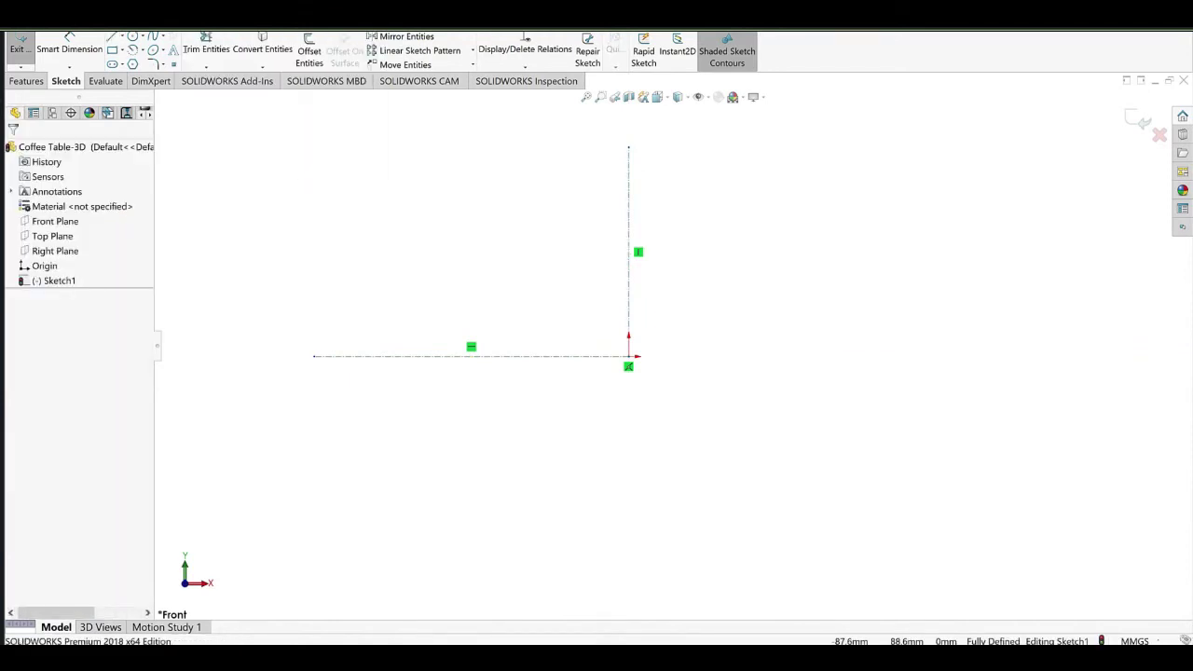
Hide the sketch relation symbols in the graphics area.
left_click(134, 21)
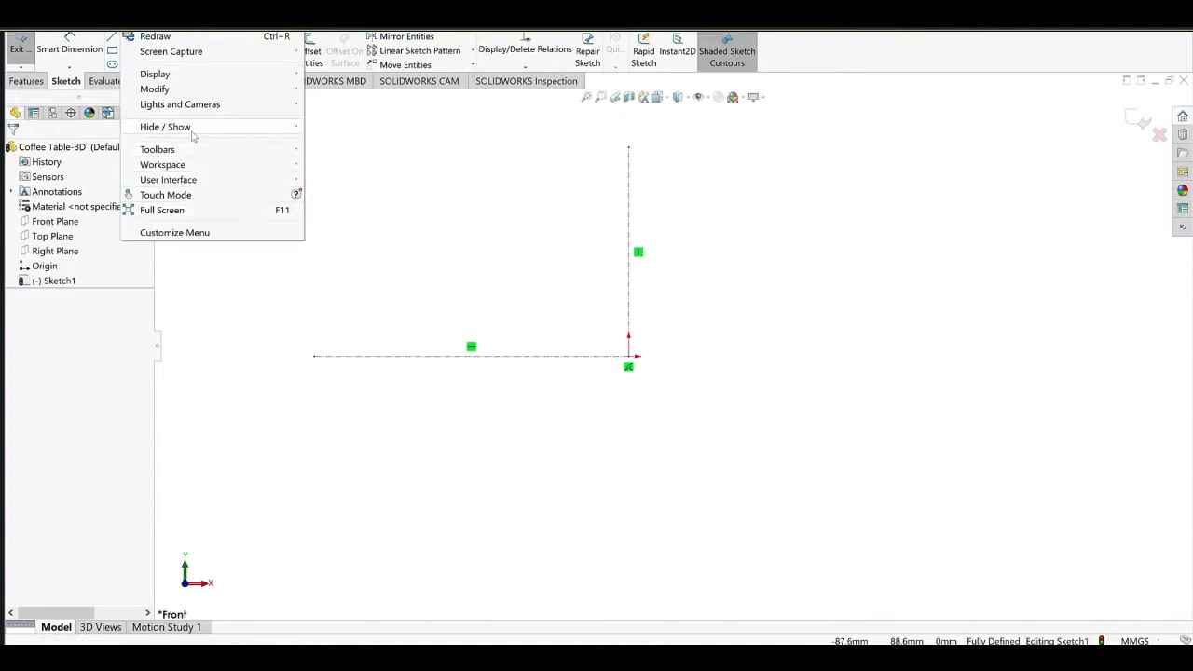
mouse_move(195, 133)
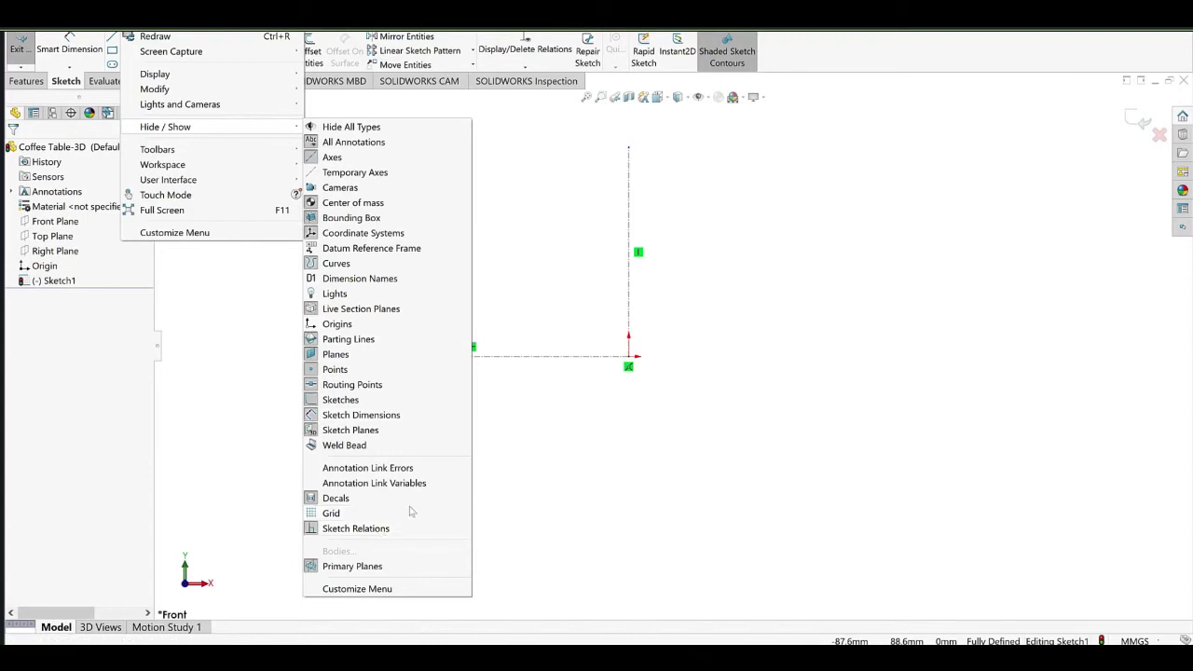
left_click(337, 529)
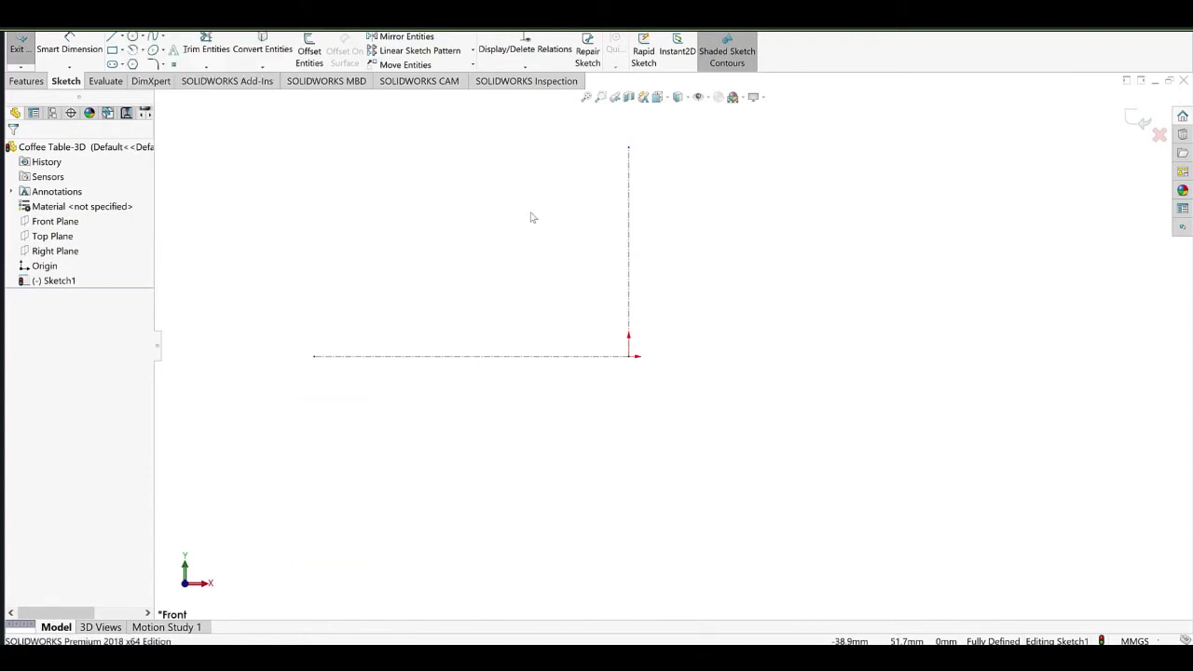
Lengthen the vertical centerline to about 771 mm and extend the horizontal centerline farther out from the origin.
left_click(630, 251)
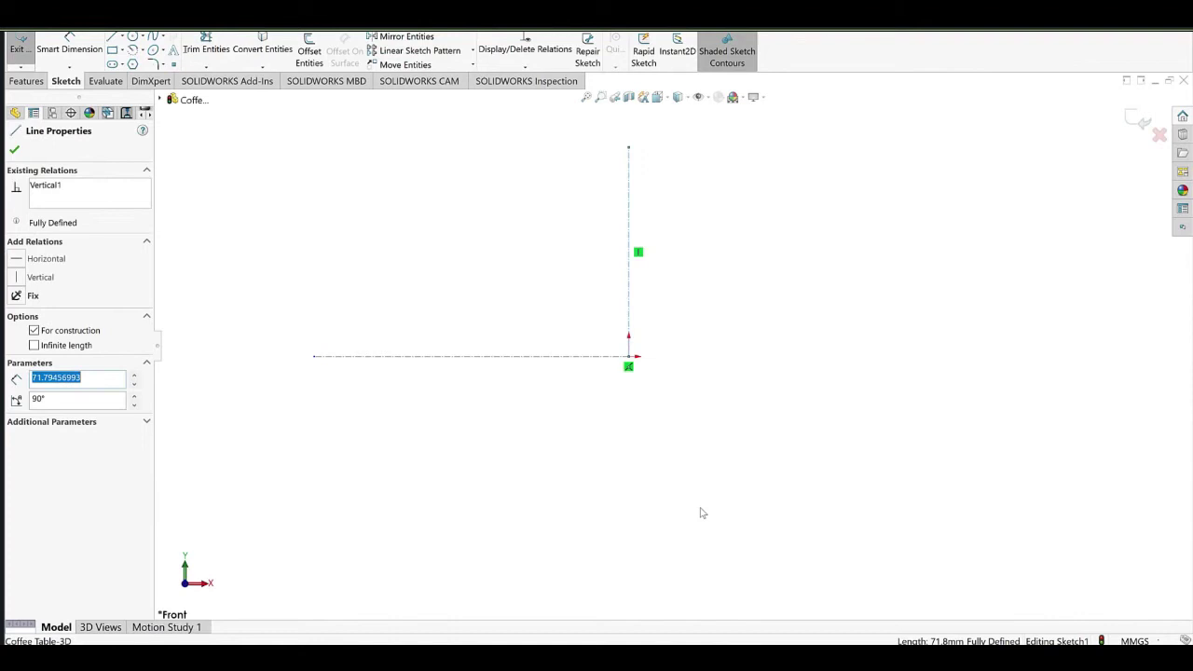
scroll(676, 484, "up", 11)
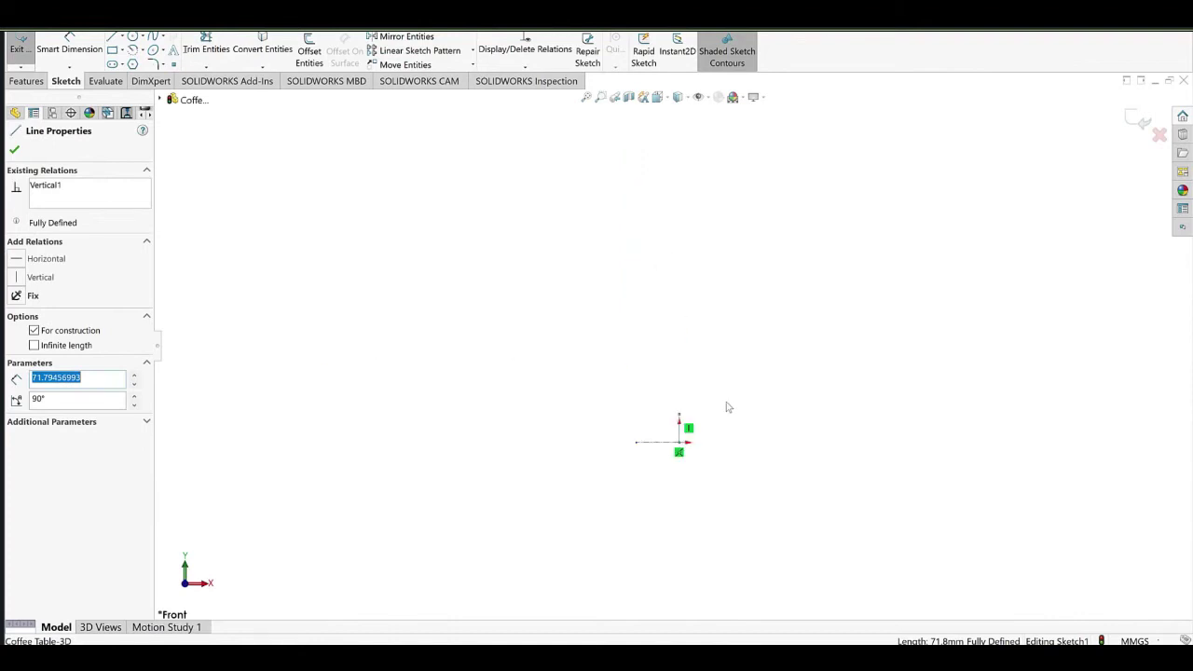
key("Escape")
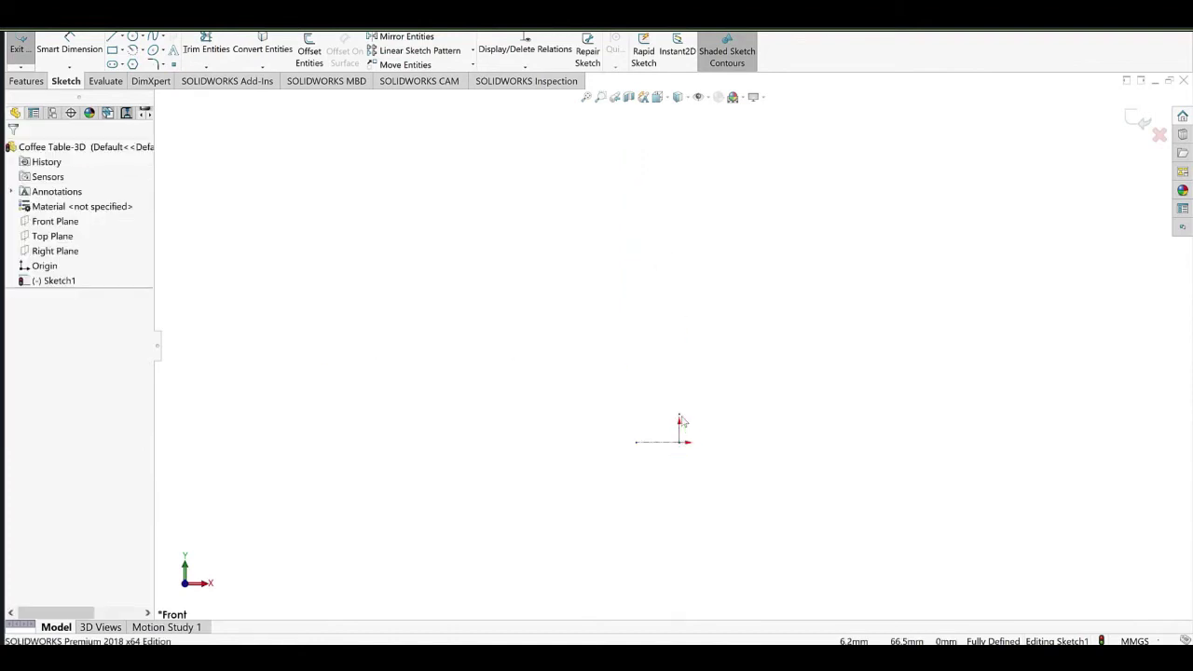
left_click_drag(680, 414, 679, 136)
left_click(746, 321)
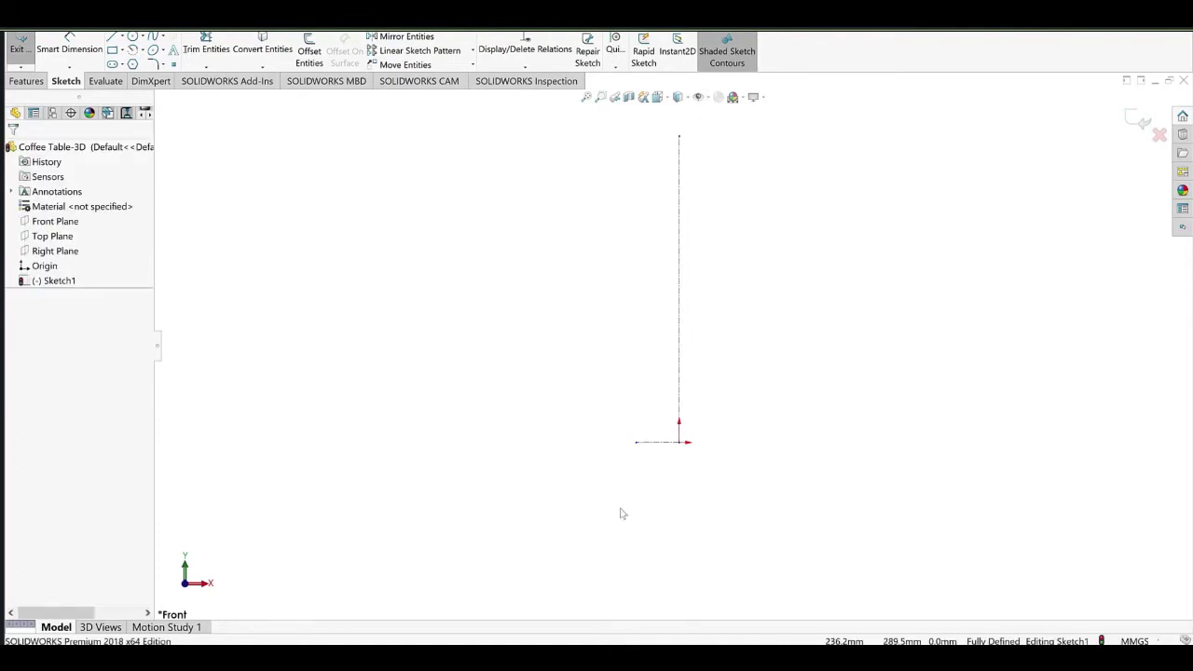
left_click_drag(636, 442, 347, 443)
left_click(679, 335)
scroll(692, 420, "up", 2)
scroll(697, 420, "up", 6)
scroll(668, 299, "down", 6)
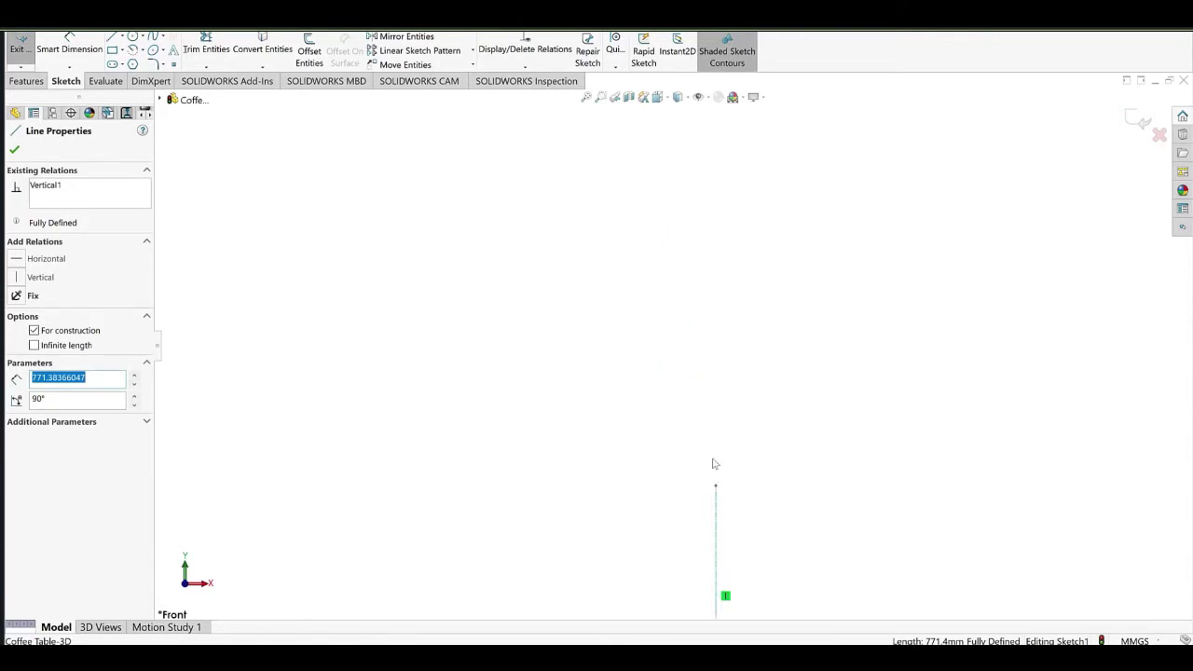
Stretch the upper end of the vertical centerline so it is about 1847 mm long.
left_click_drag(715, 488, 685, 176)
scroll(683, 306, "up", 5)
scroll(683, 321, "up", 2)
scroll(711, 399, "down", 4)
left_click(655, 401)
left_click(655, 407)
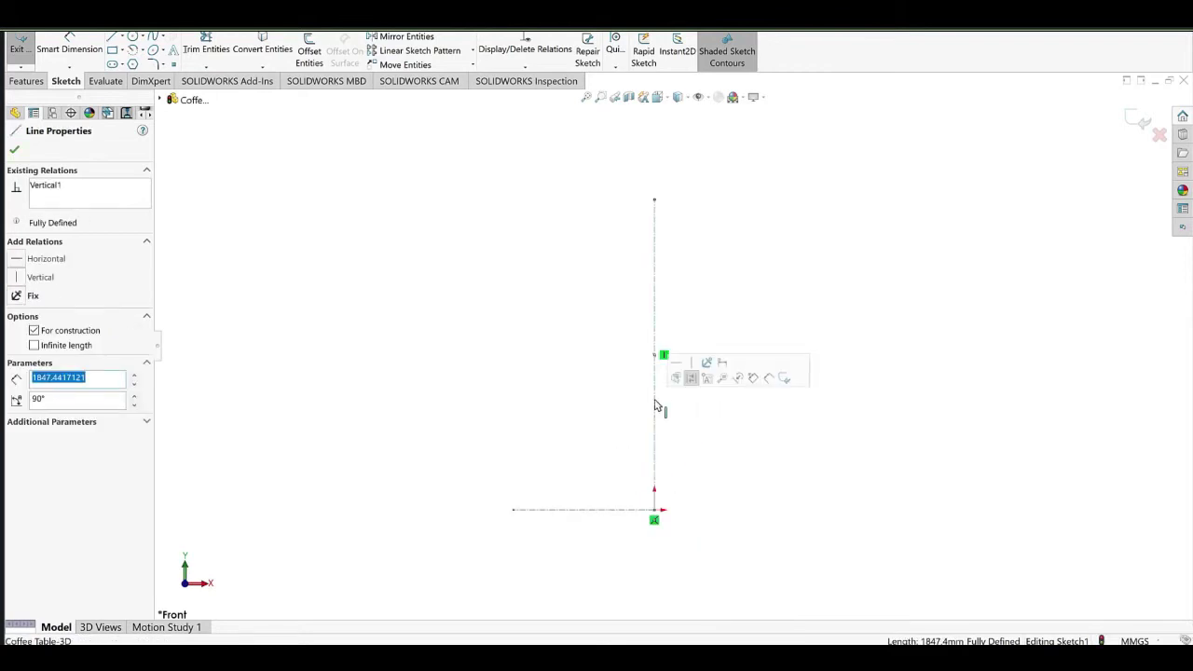
left_click(673, 241)
left_click(655, 240)
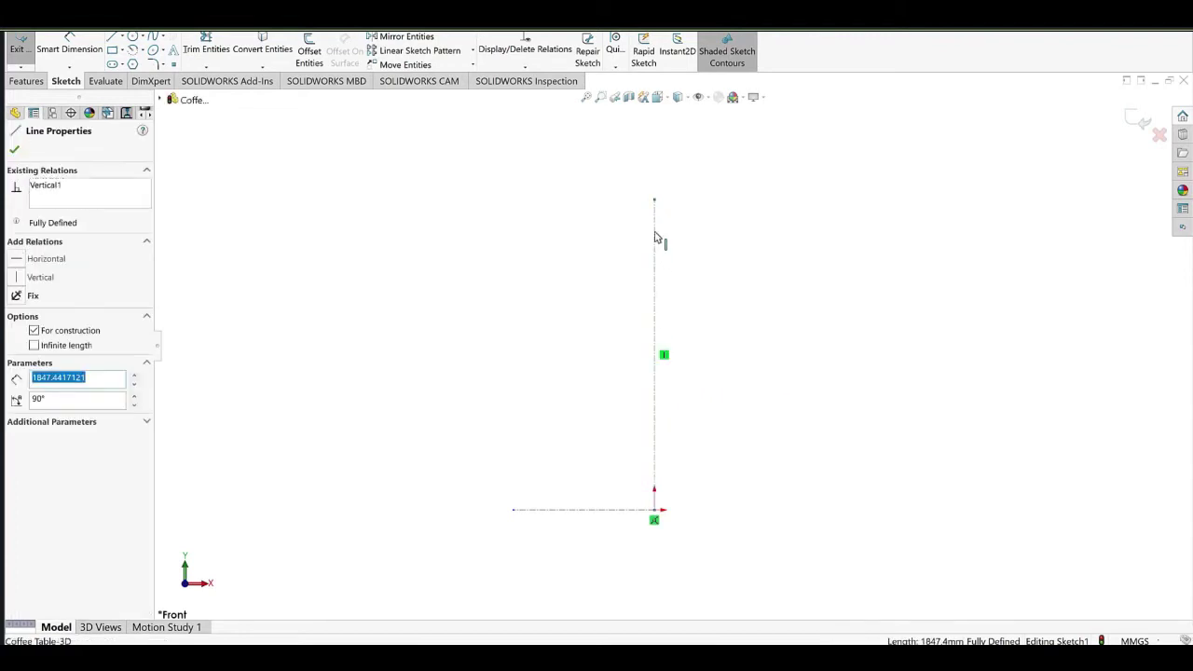
left_click(682, 354)
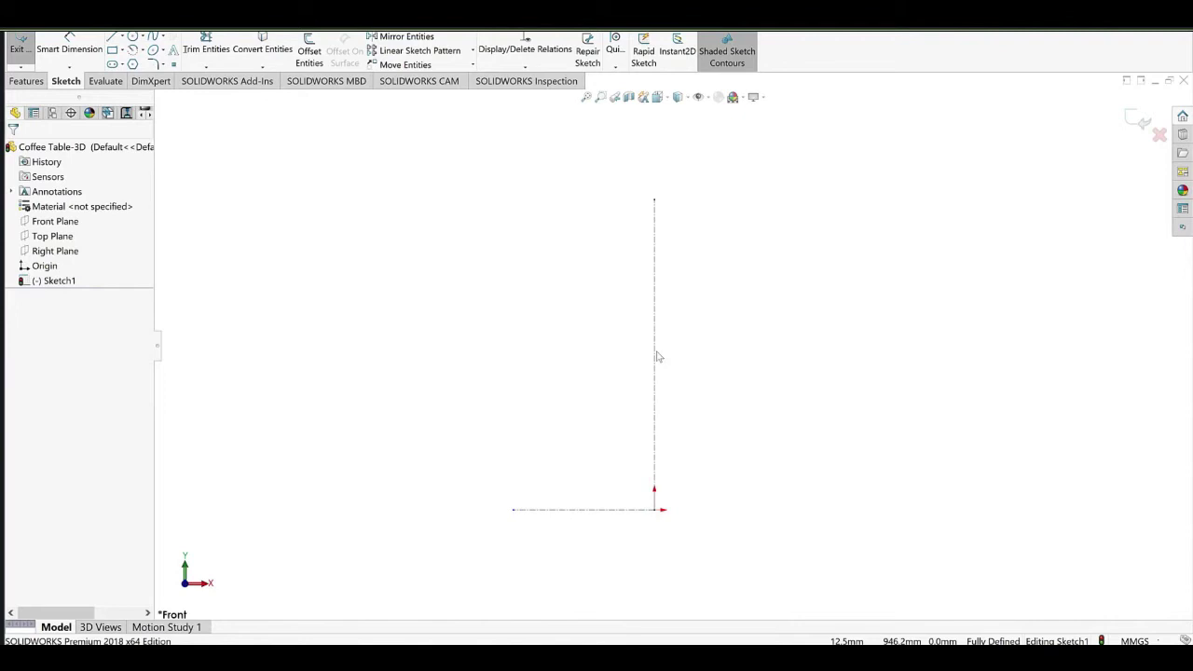
Stretch the free end of the horizontal centerline to about 948 mm from the origin.
left_click(655, 370)
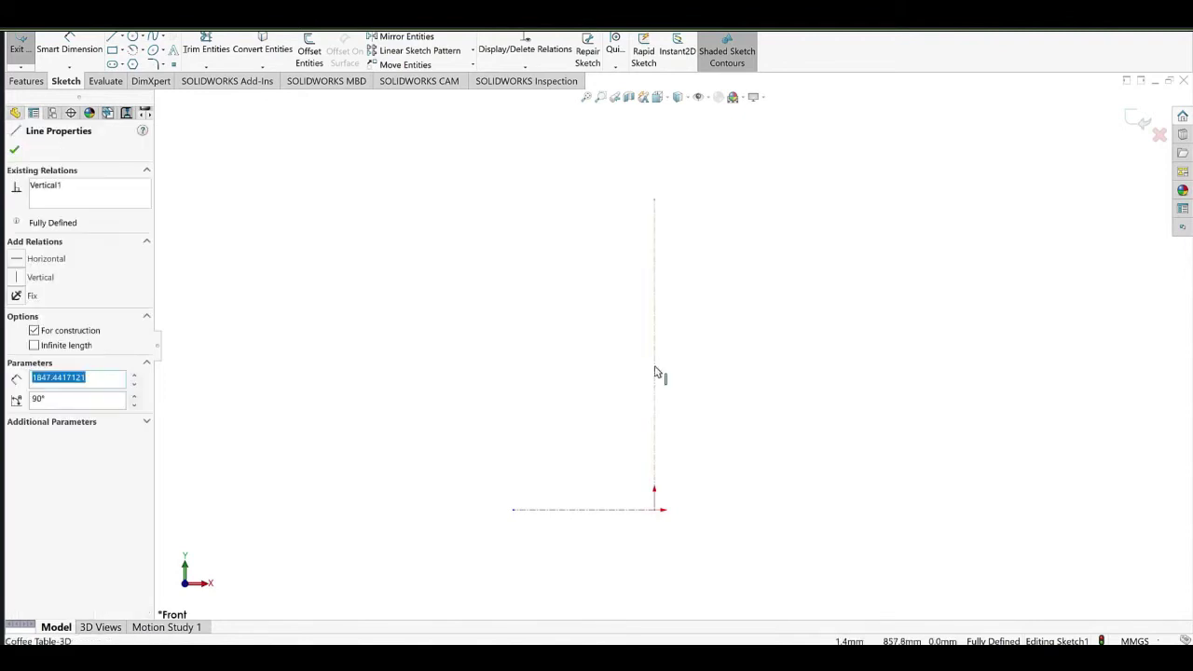
scroll(633, 369, "up", 3)
left_click(617, 390)
scroll(608, 391, "down", 3)
left_click_drag(562, 482, 544, 483)
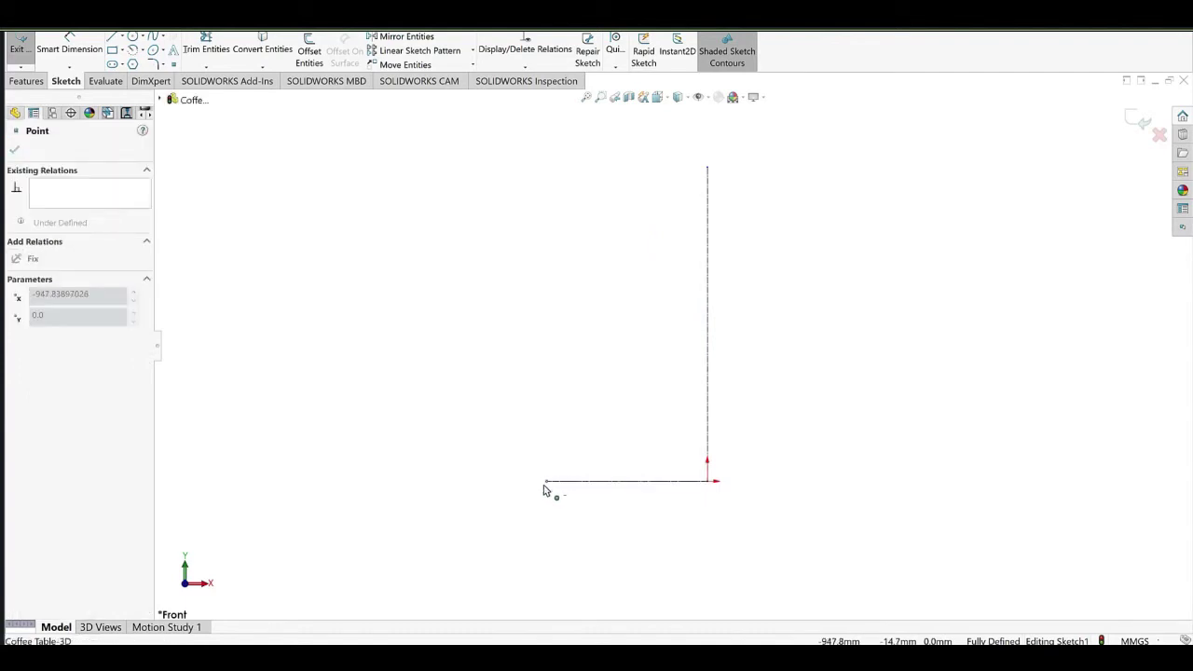
left_click(810, 329)
scroll(810, 329, "up", 3)
scroll(807, 330, "down", 3)
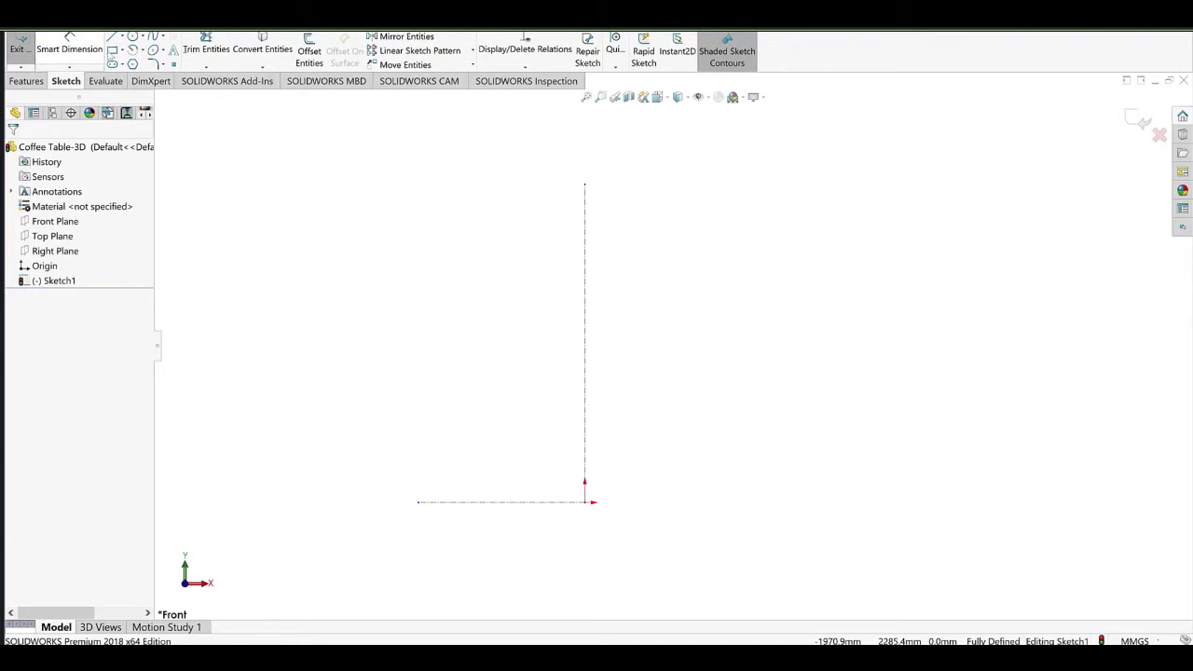
Sketch a tabletop rectangle about 1537 mm by 182 mm across the upper part of the vertical centerline.
left_click(111, 53)
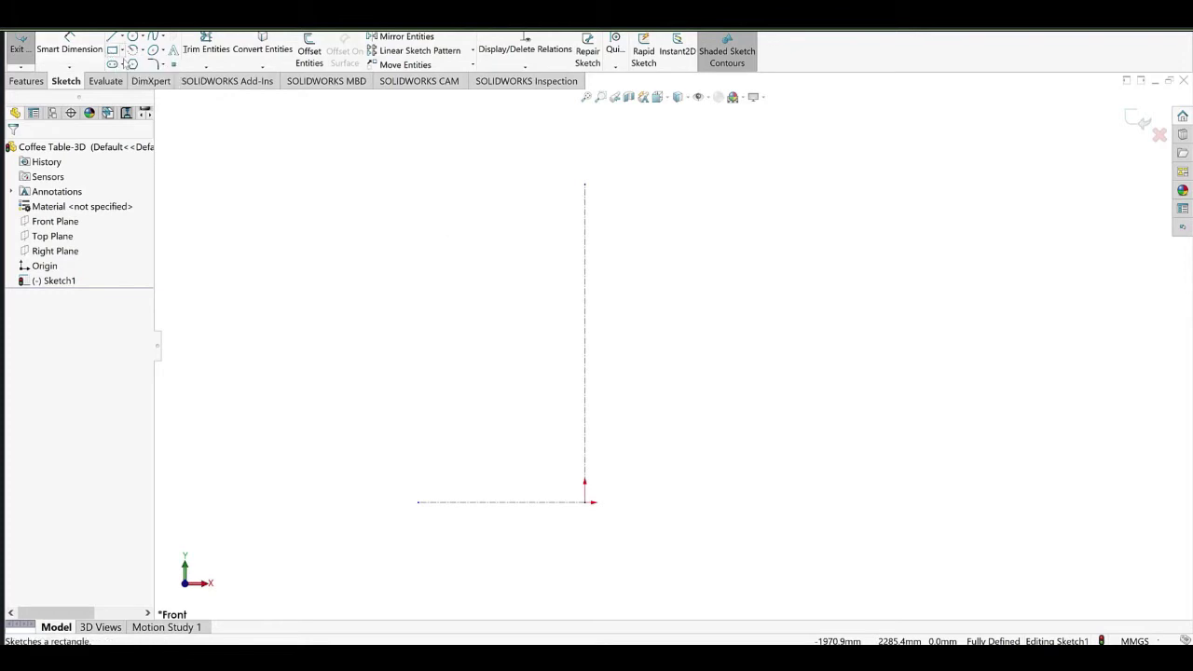
left_click(479, 222)
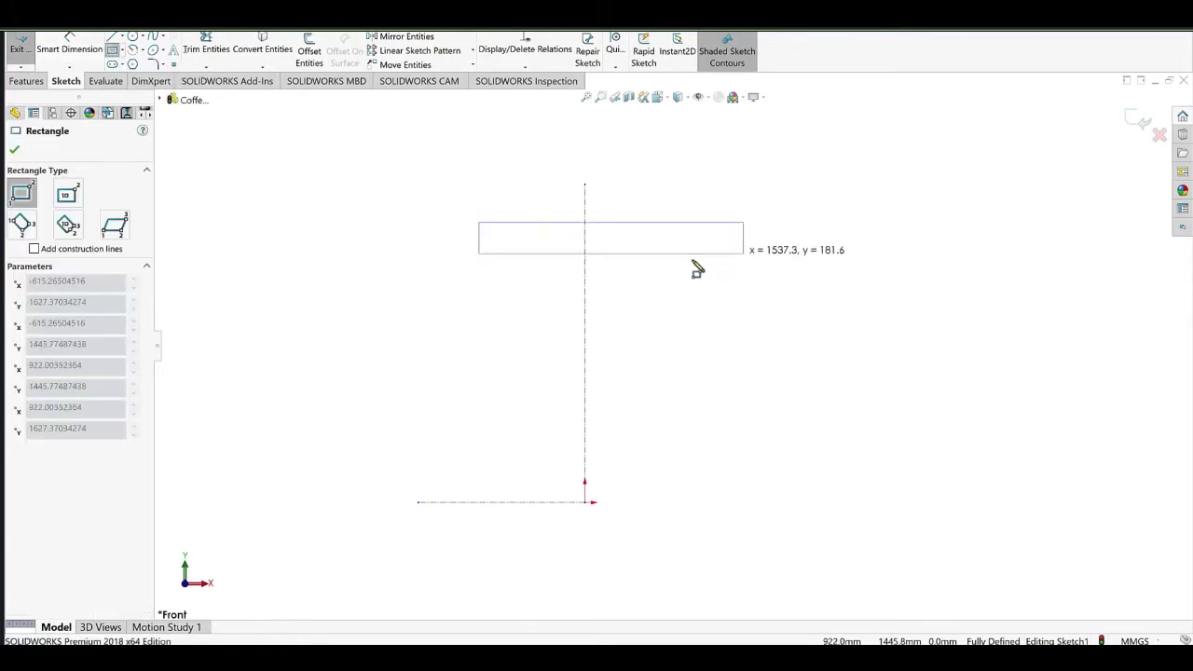
left_click(744, 254)
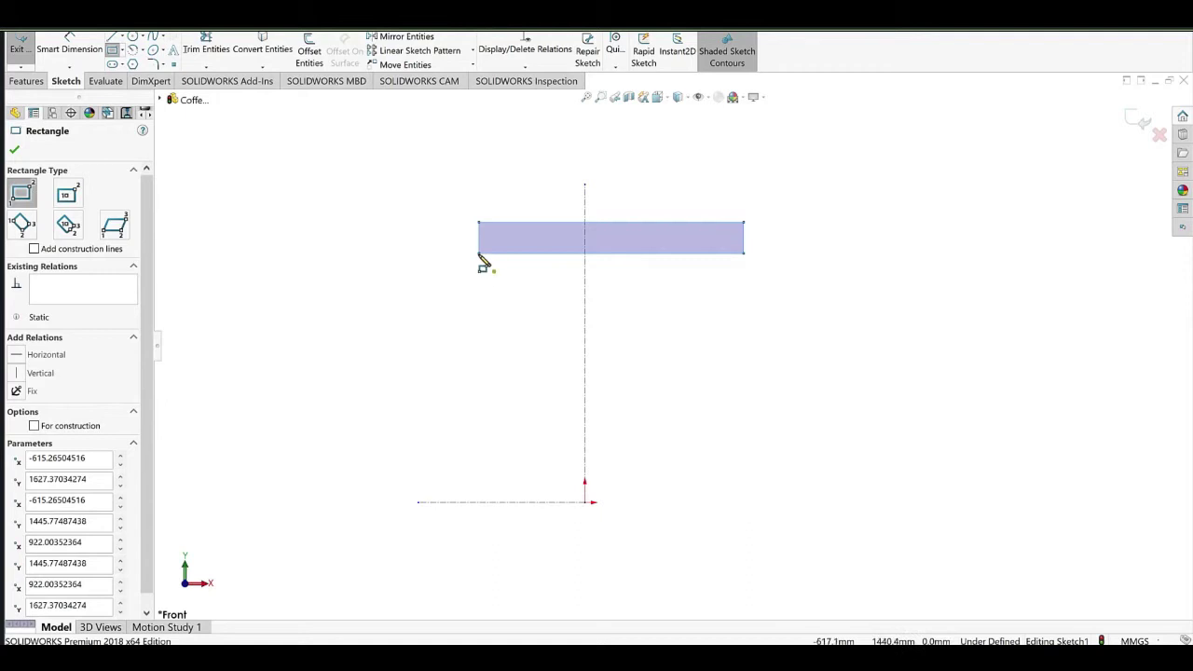
Sketch a leg rectangle about 86 mm wide and 1201 mm tall down from the tabletop's lower left corner.
left_click(479, 254)
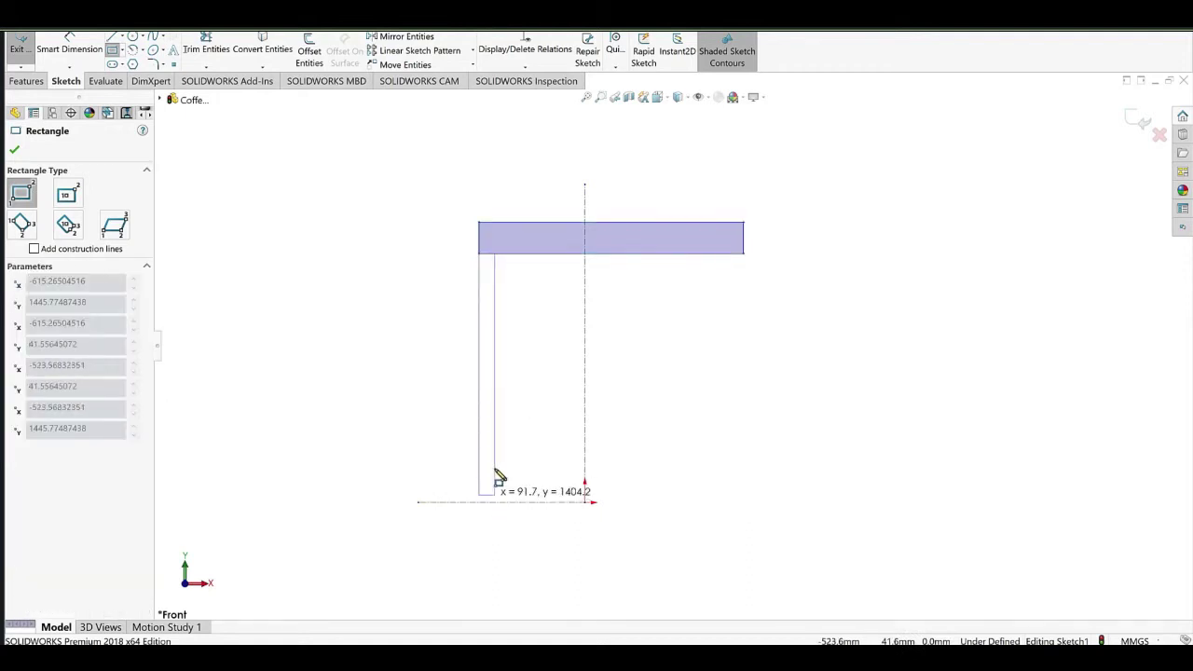
left_click(494, 459)
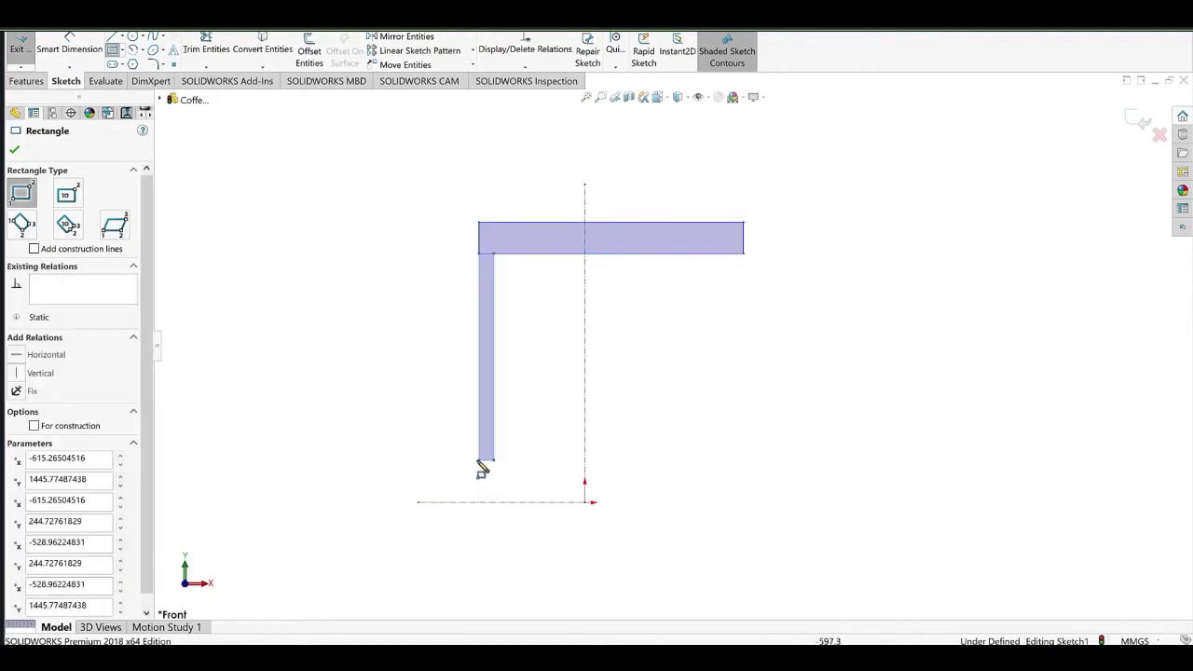
left_click(479, 460)
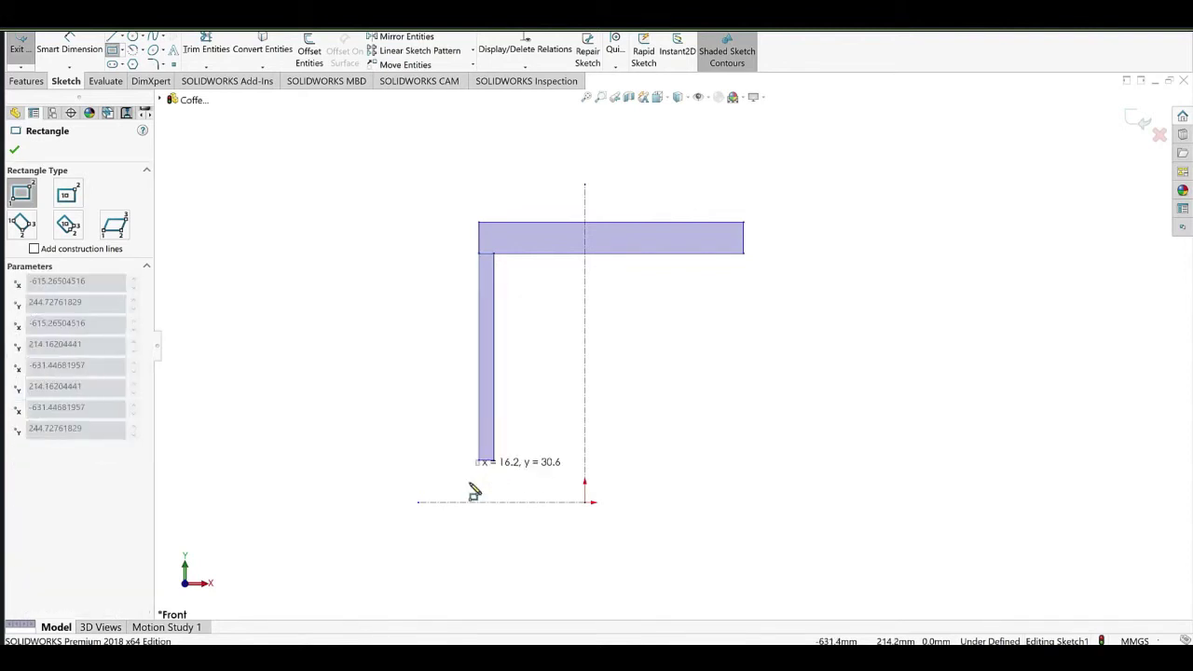
key("Escape")
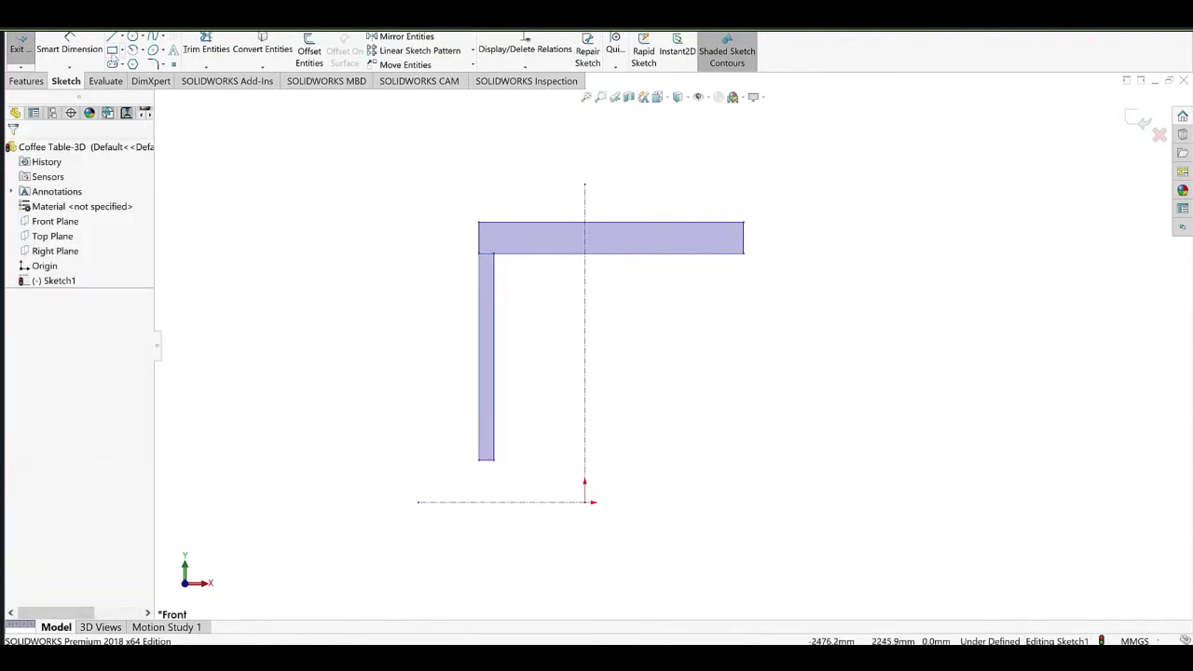
Sketch a bottom rail rectangle about 529 mm by 113 mm from the leg's lower inner corner to the vertical centerline.
left_click(112, 50)
left_click(494, 461)
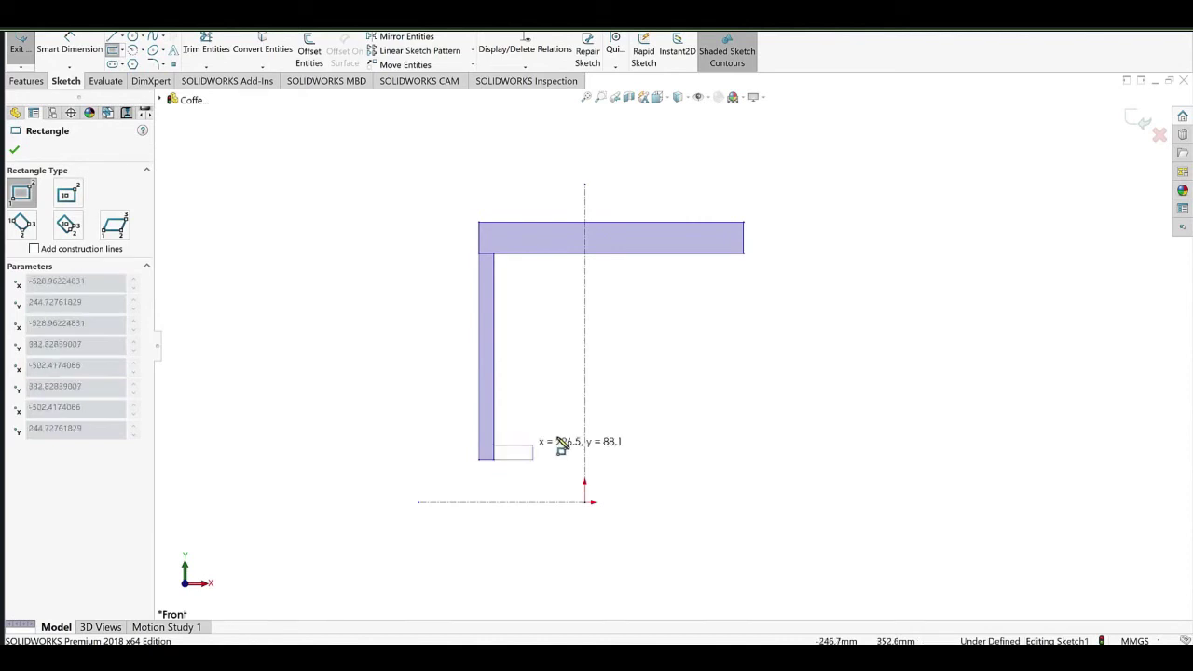
left_click(607, 427)
right_click(356, 199)
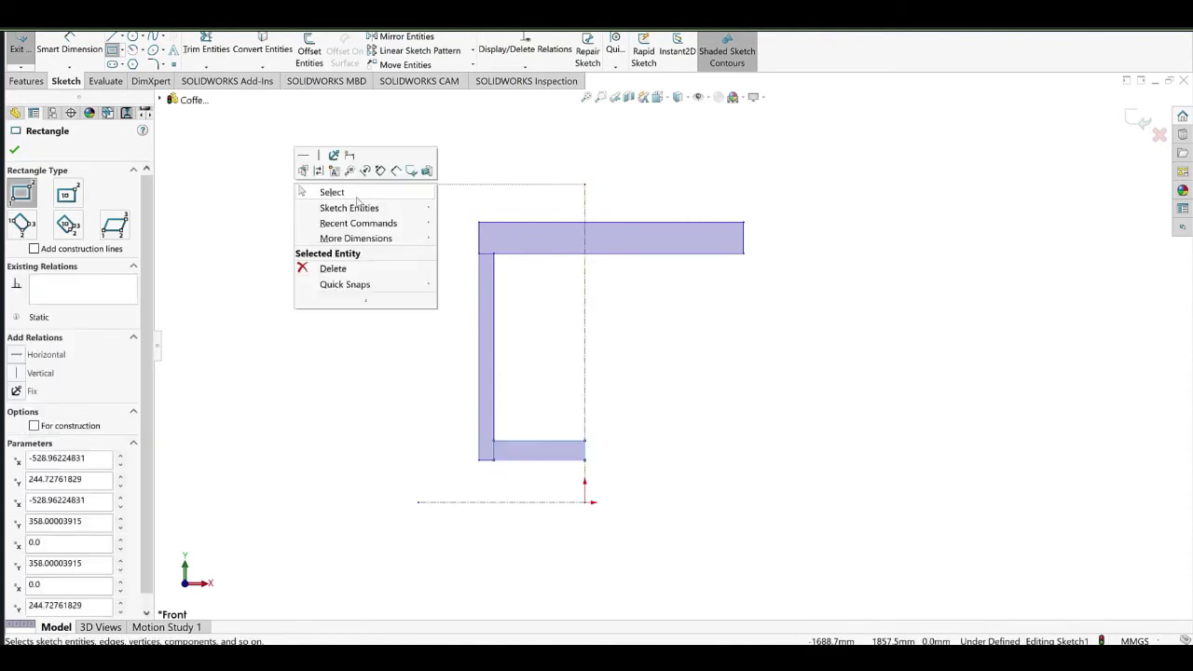
left_click(352, 192)
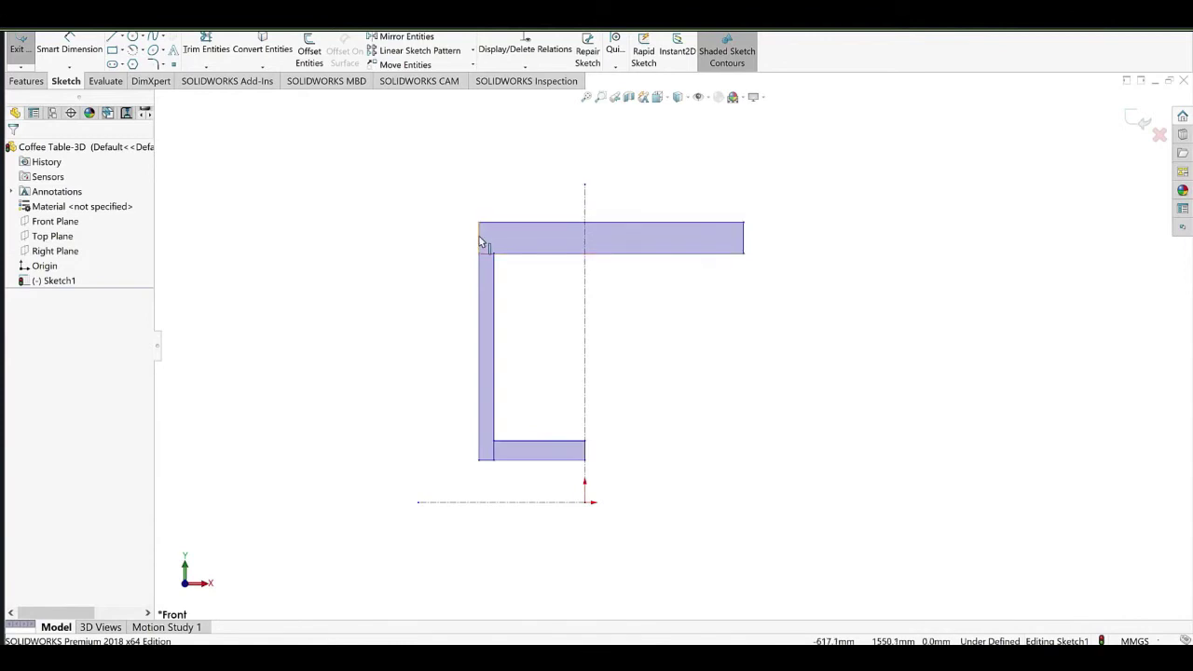
Make the tabletop rectangle's two short ends symmetric about the vertical centerline.
left_click(480, 243)
left_click(584, 282, "ctrl")
left_click(744, 240, "ctrl")
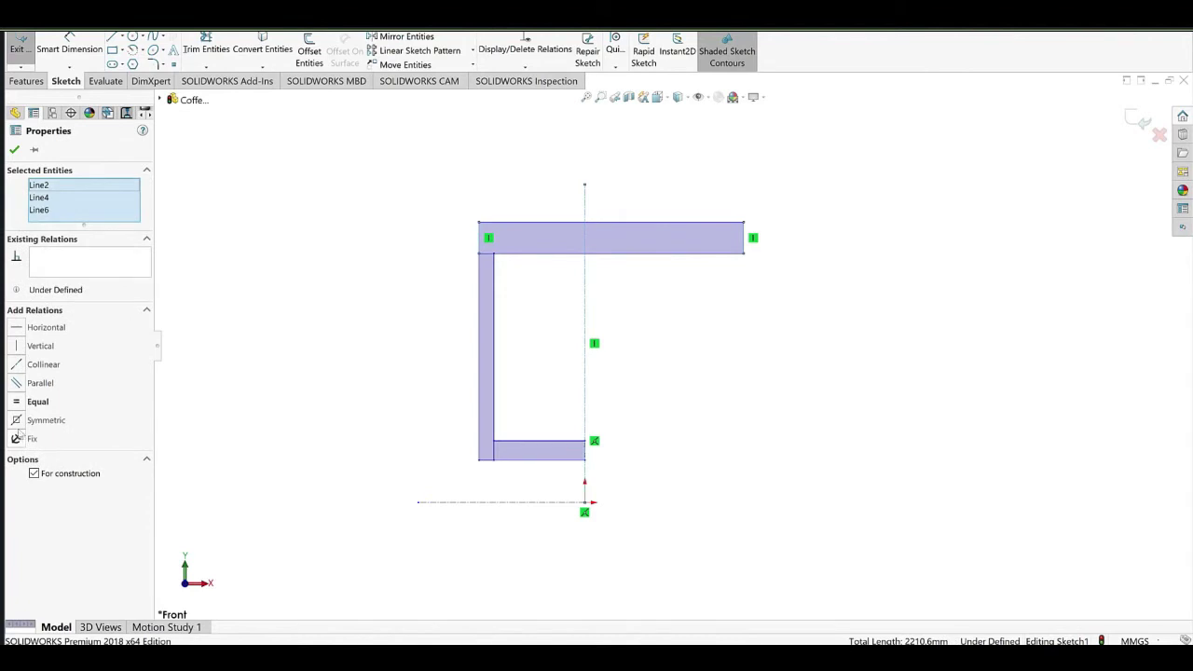
left_click(17, 422)
left_click(685, 351)
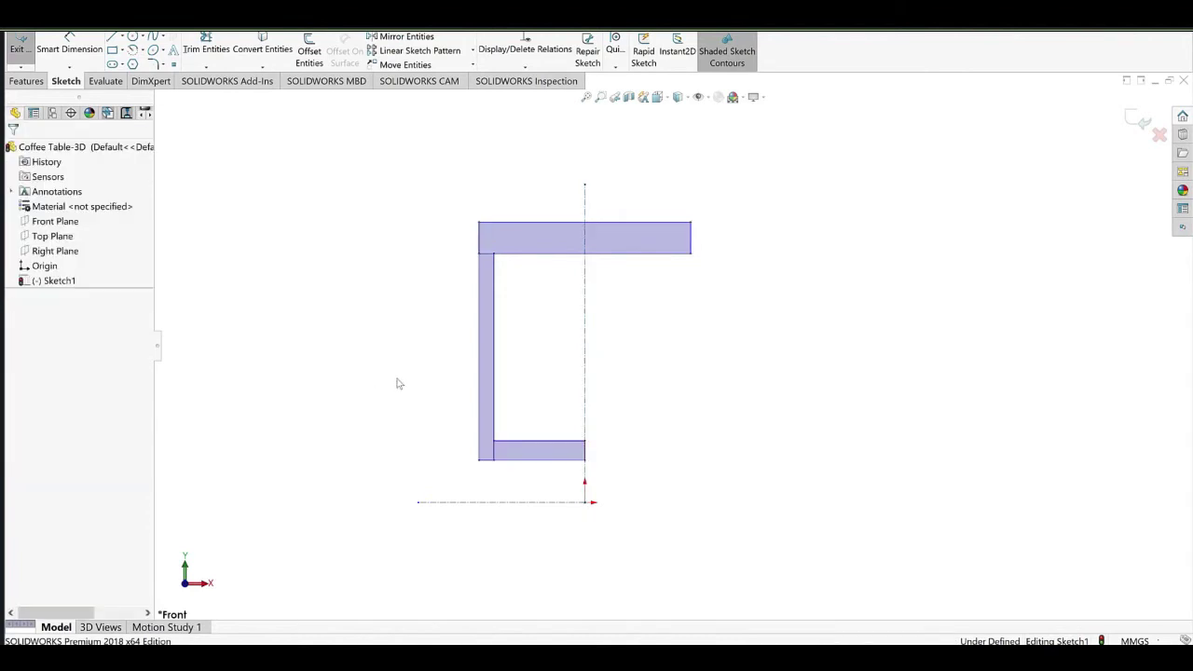
left_click_drag(405, 164, 545, 317)
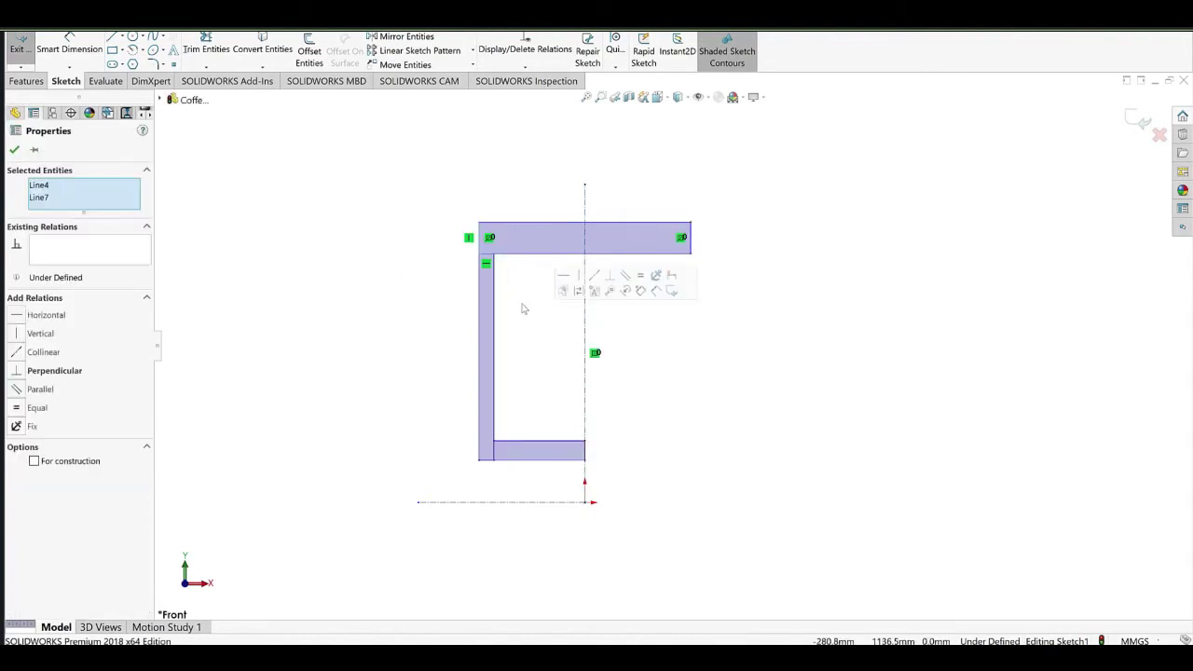
left_click(388, 279)
Dimension the tabletop rectangle's thickness at its left end to 30 mm.
left_click(65, 53)
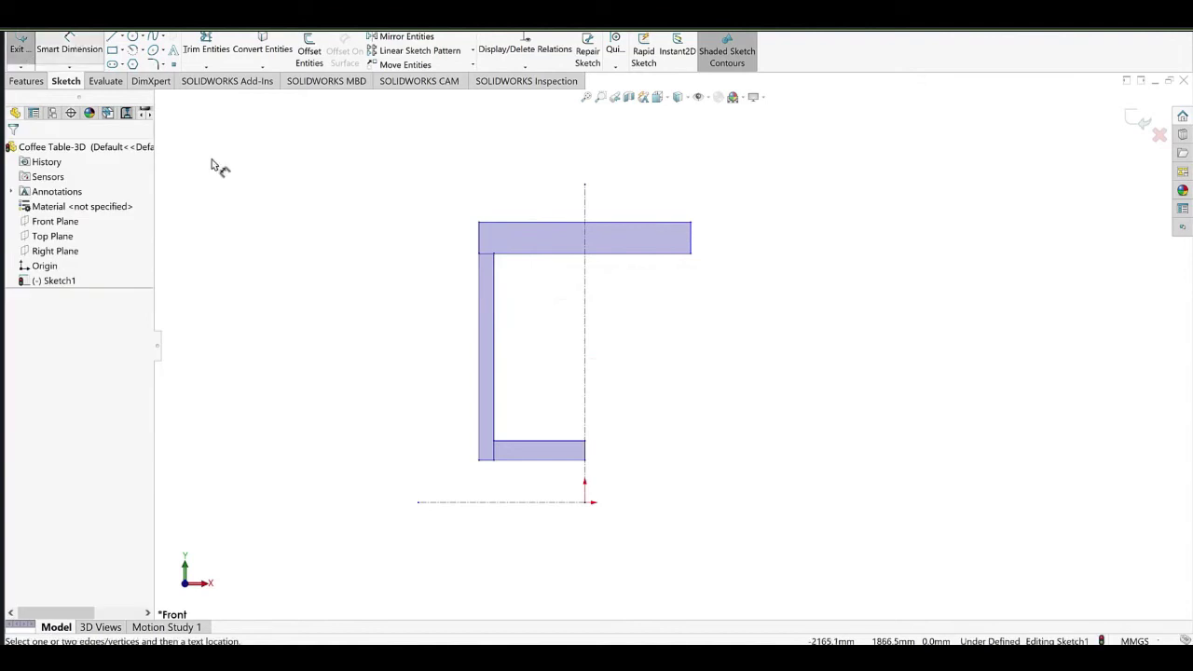
left_click(479, 243)
left_click(444, 247)
type("30")
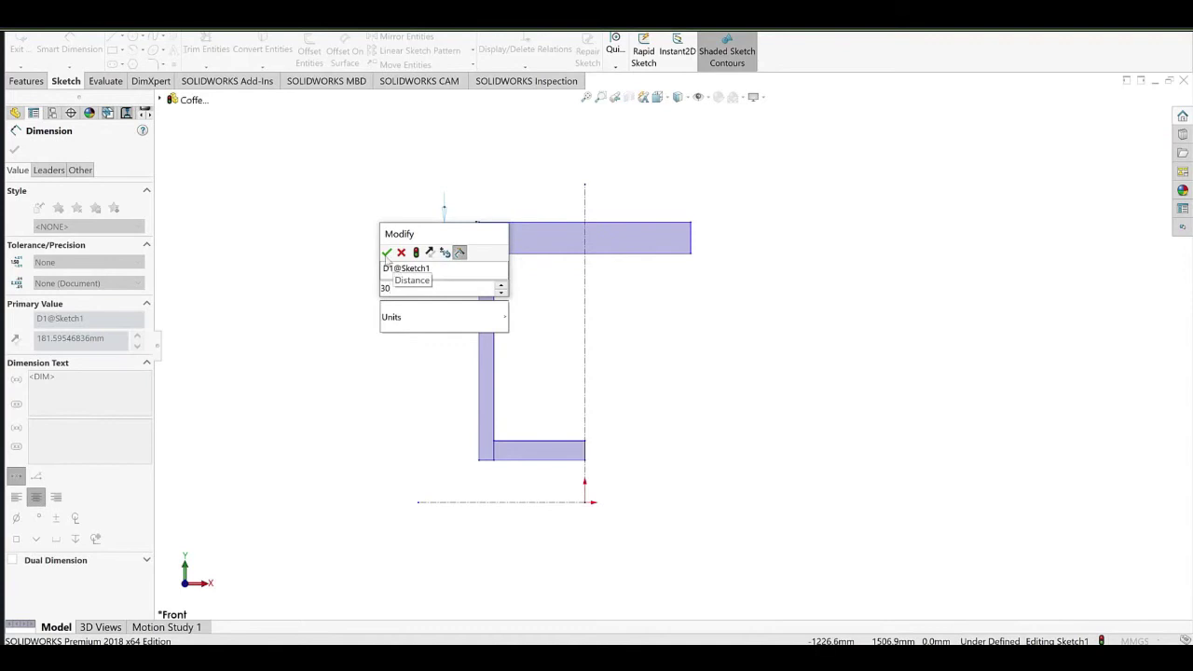
left_click(387, 253)
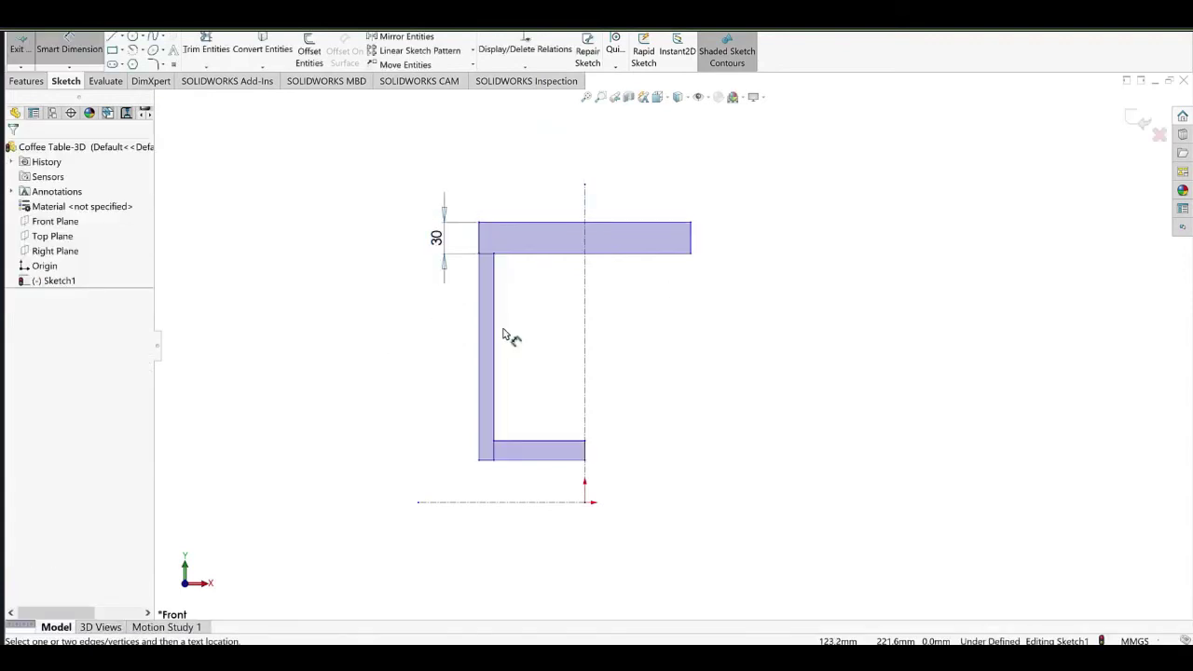
Dimension the vertical leg rectangle's width to 30 mm.
left_click(487, 330)
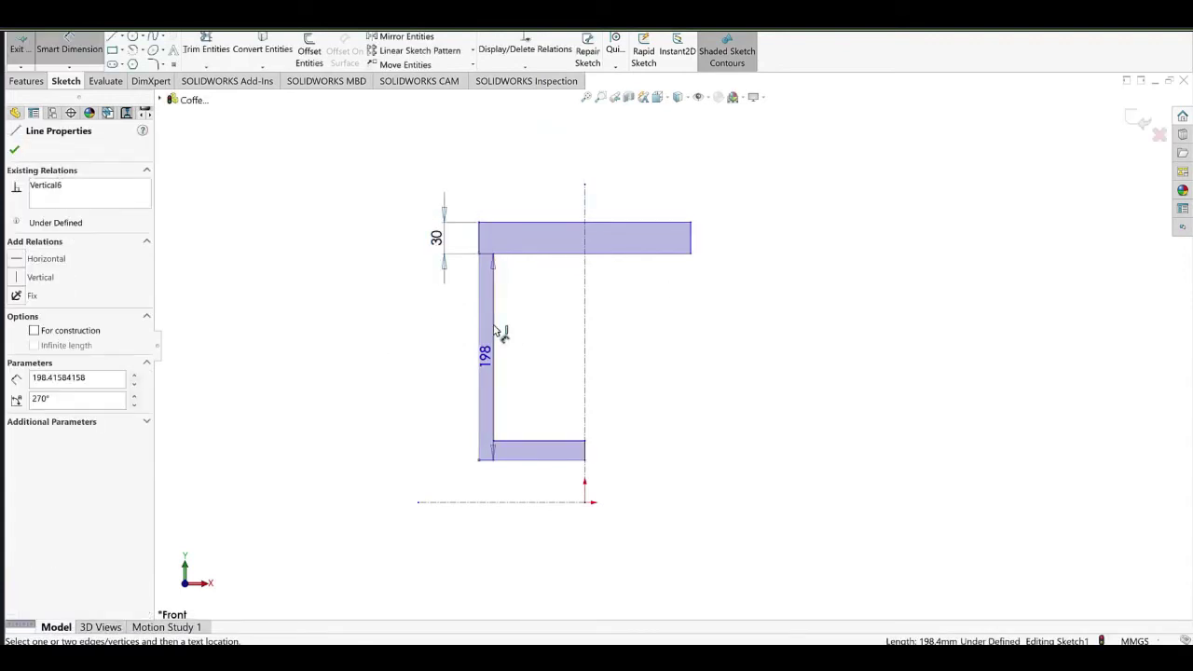
left_click(457, 355)
type("30")
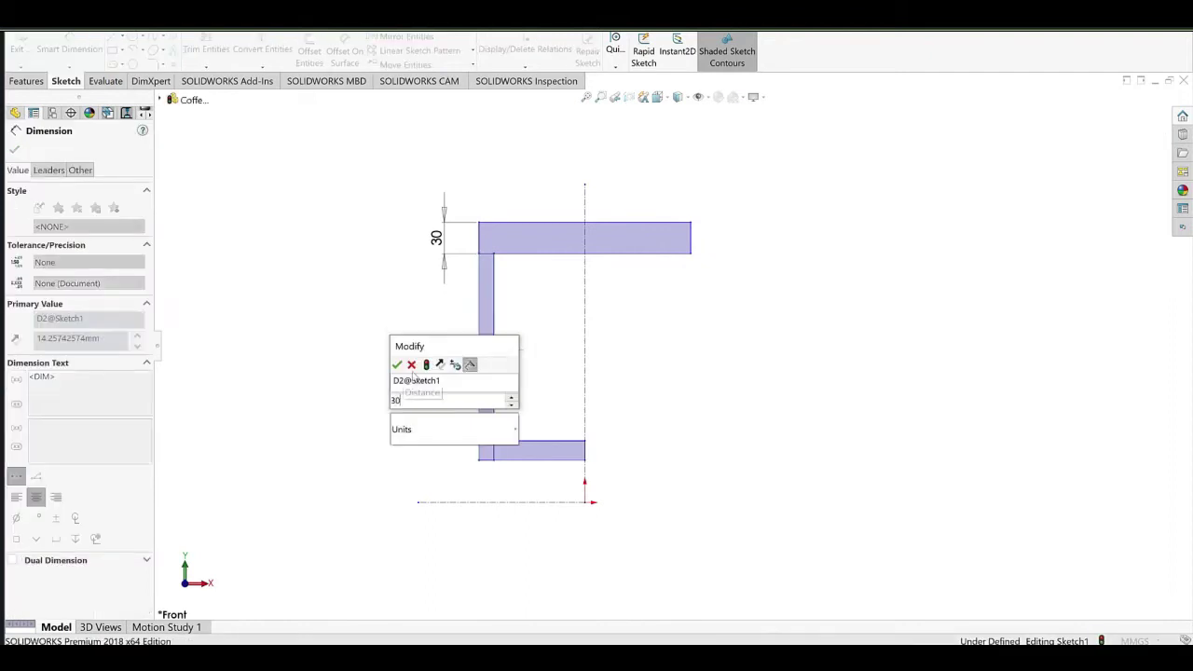
left_click(396, 364)
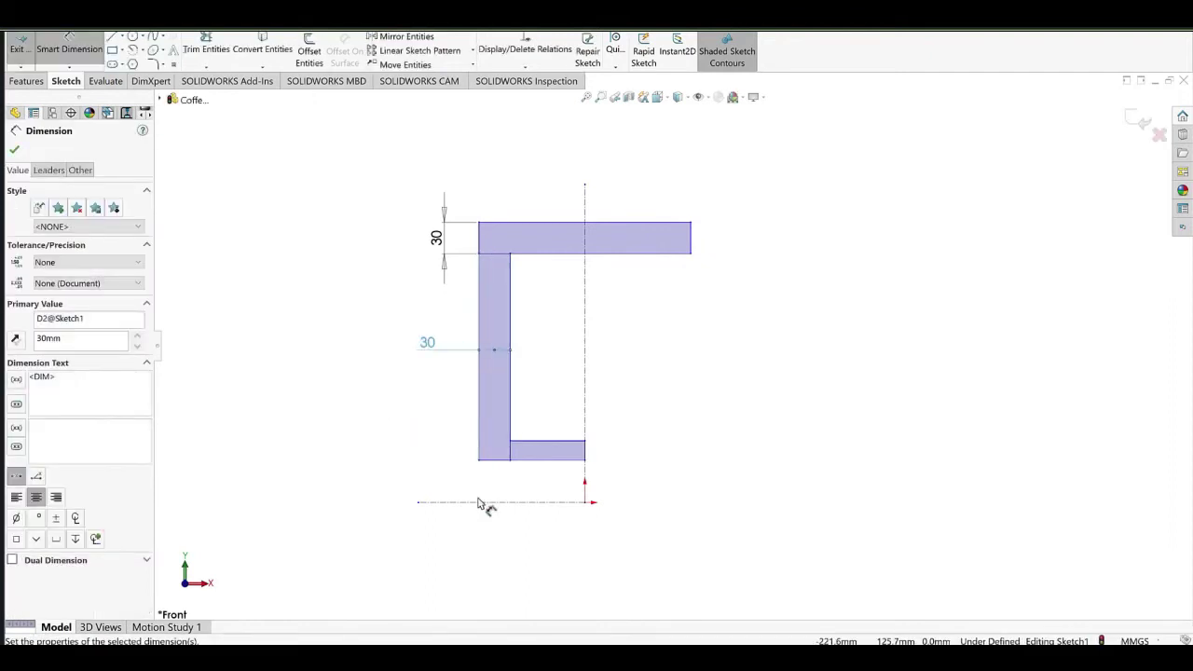
Dimension the bottom rail rectangle's thickness at the vertical centerline to 30 mm.
left_click(555, 459)
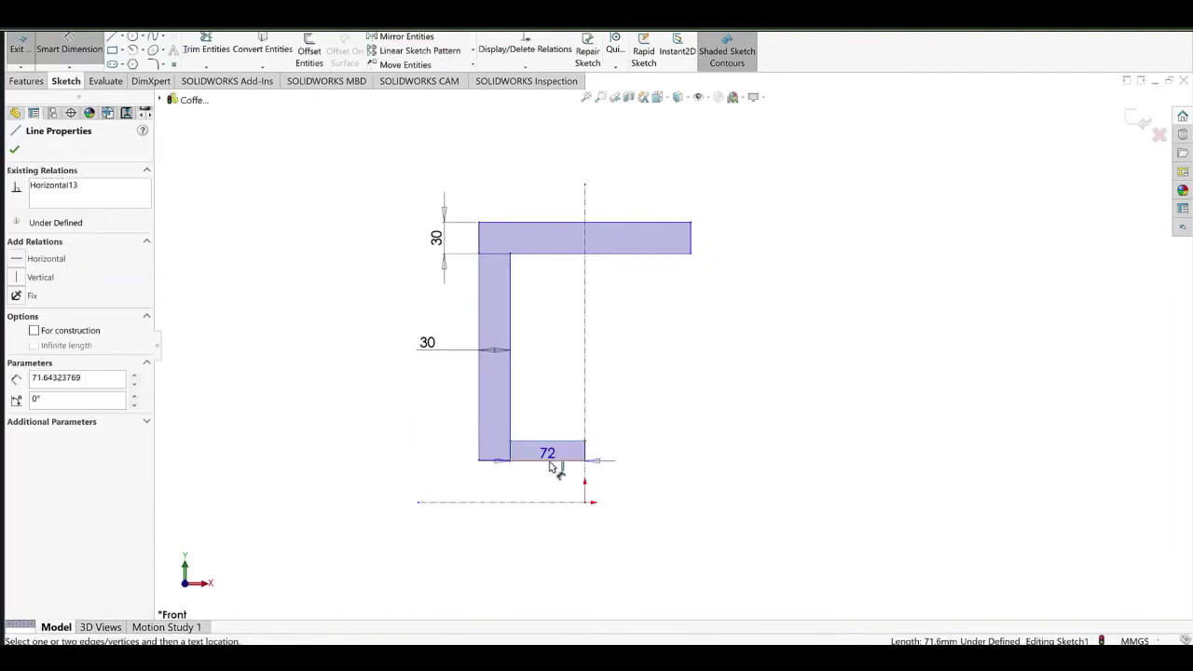
left_click(633, 446)
type("30")
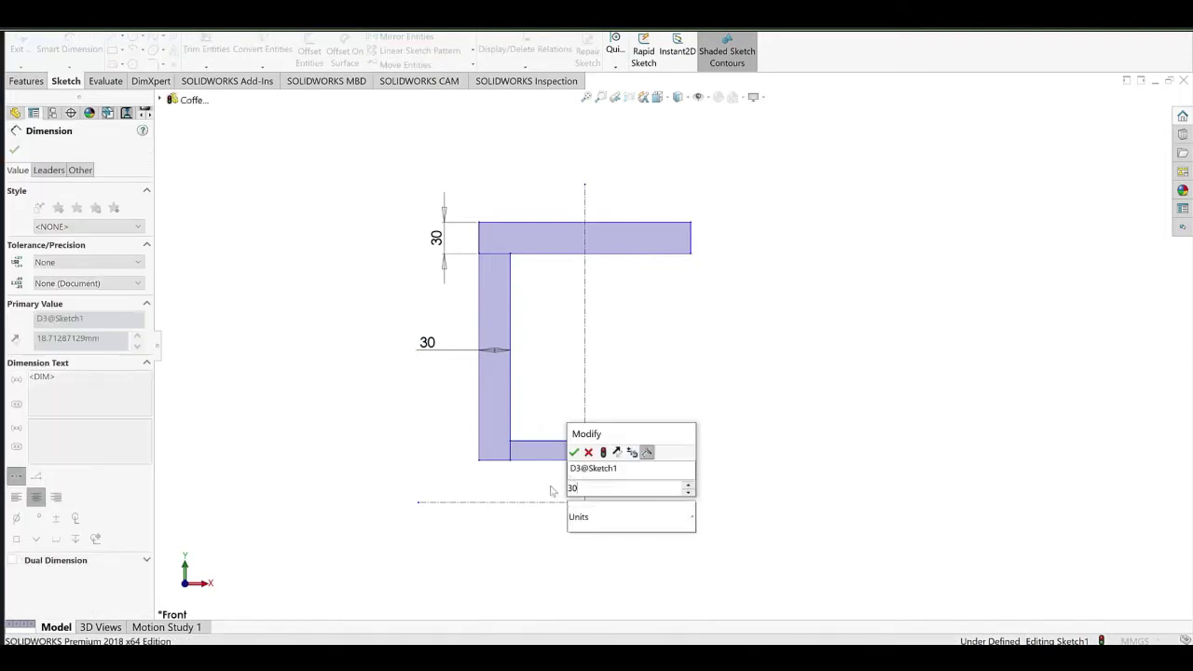
left_click(573, 452)
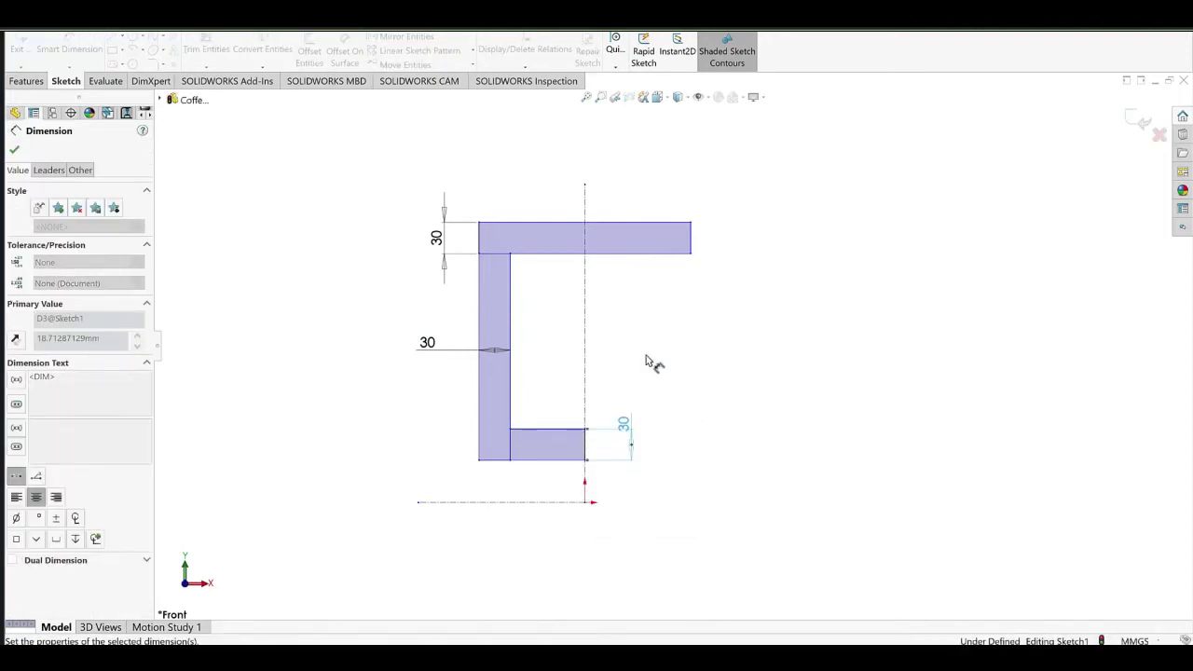
right_click(295, 175)
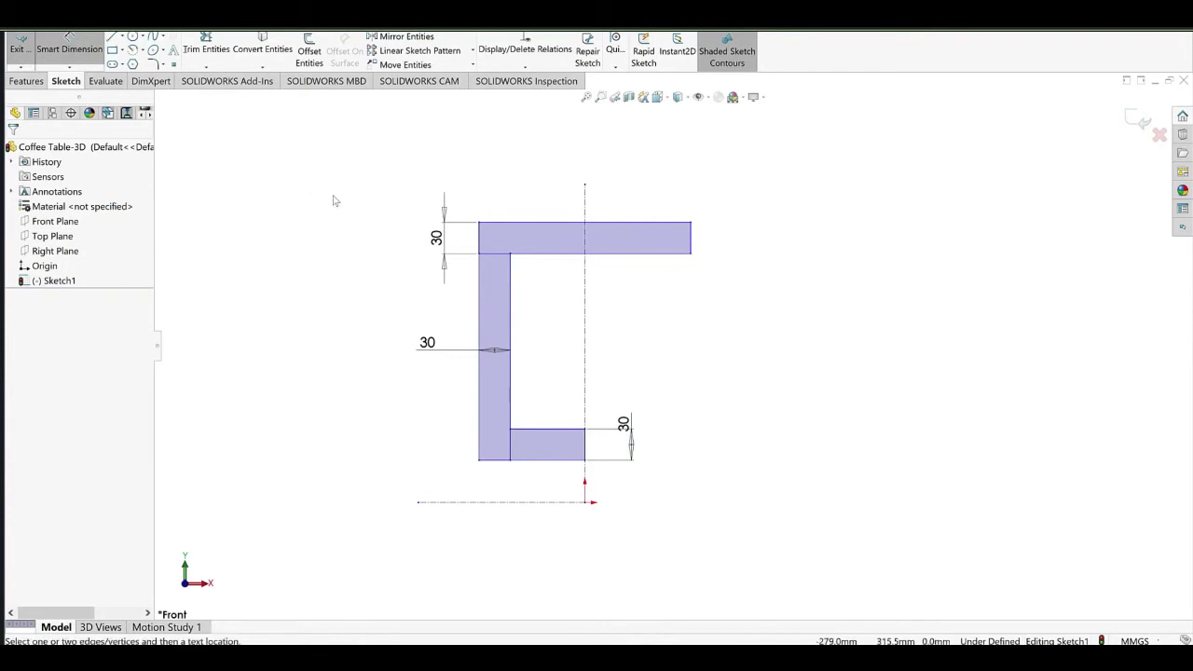
left_click(365, 219)
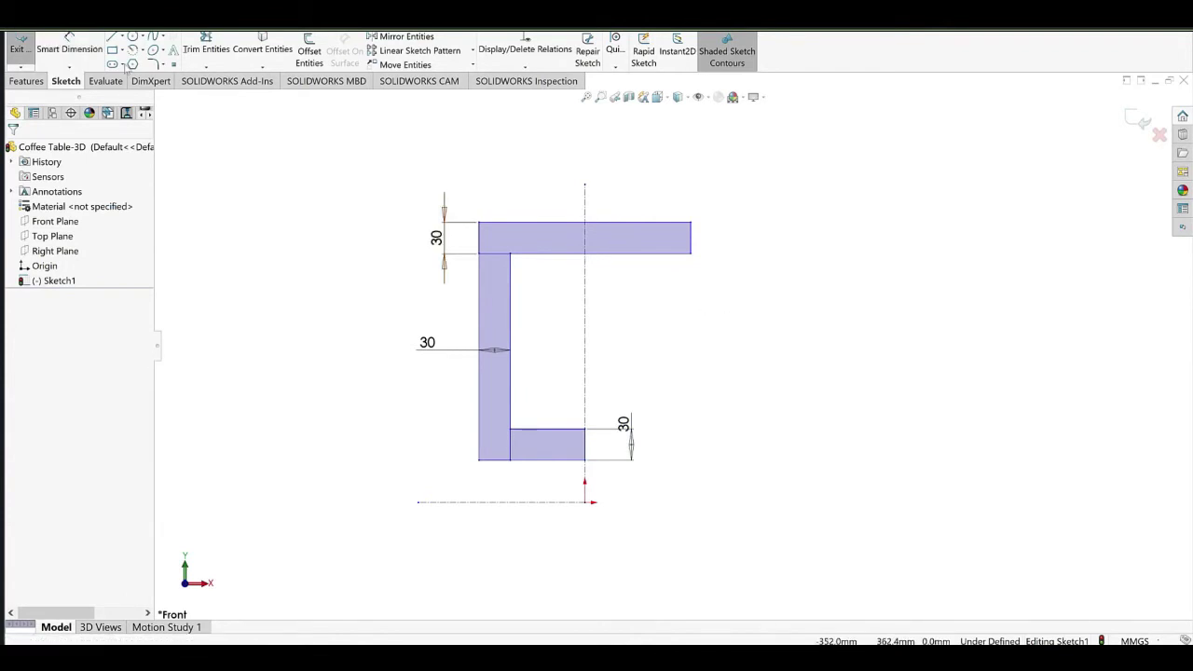
Dimension the tabletop rectangle's overall length along its upper edge to 1200 mm.
left_click(82, 50)
left_click(553, 219)
left_click(550, 211)
type("1200")
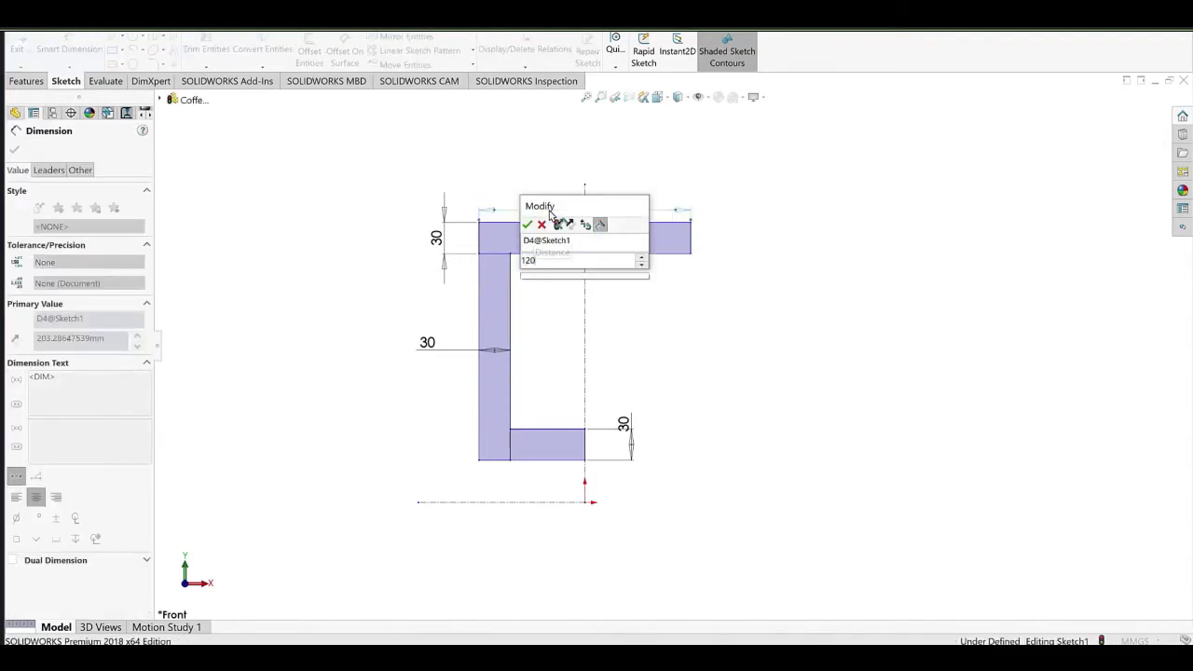
left_click(528, 224)
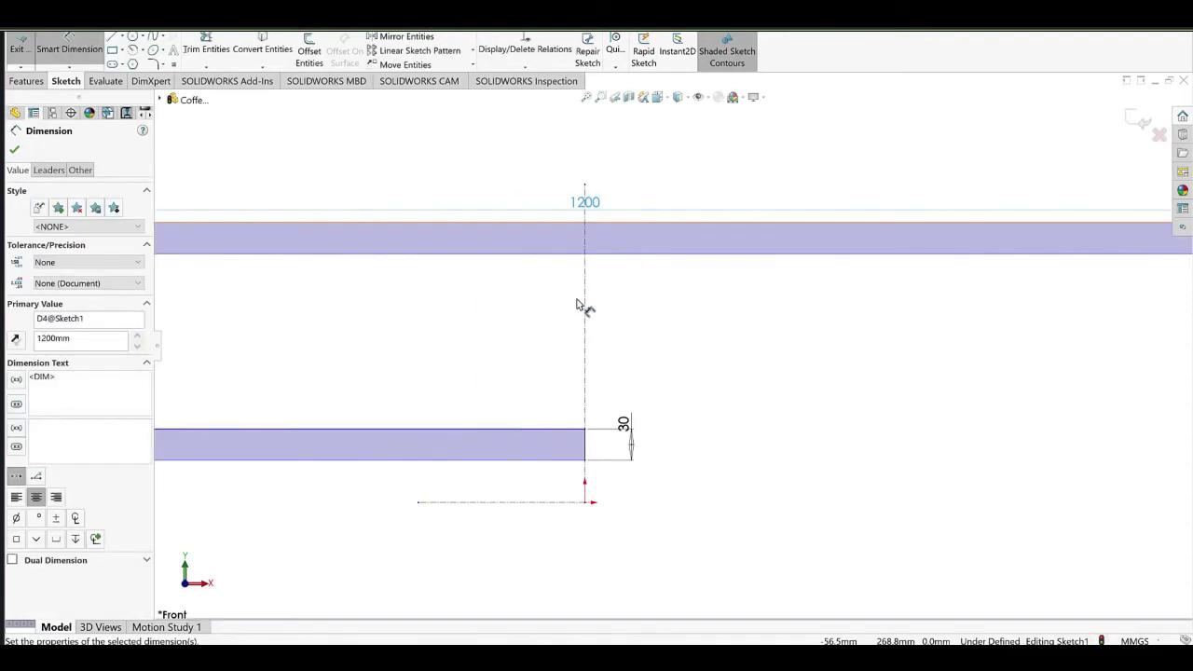
Dimension the height from the horizontal centerline to the tabletop's upper edge as 1800 mm.
scroll(563, 296, "up", 5)
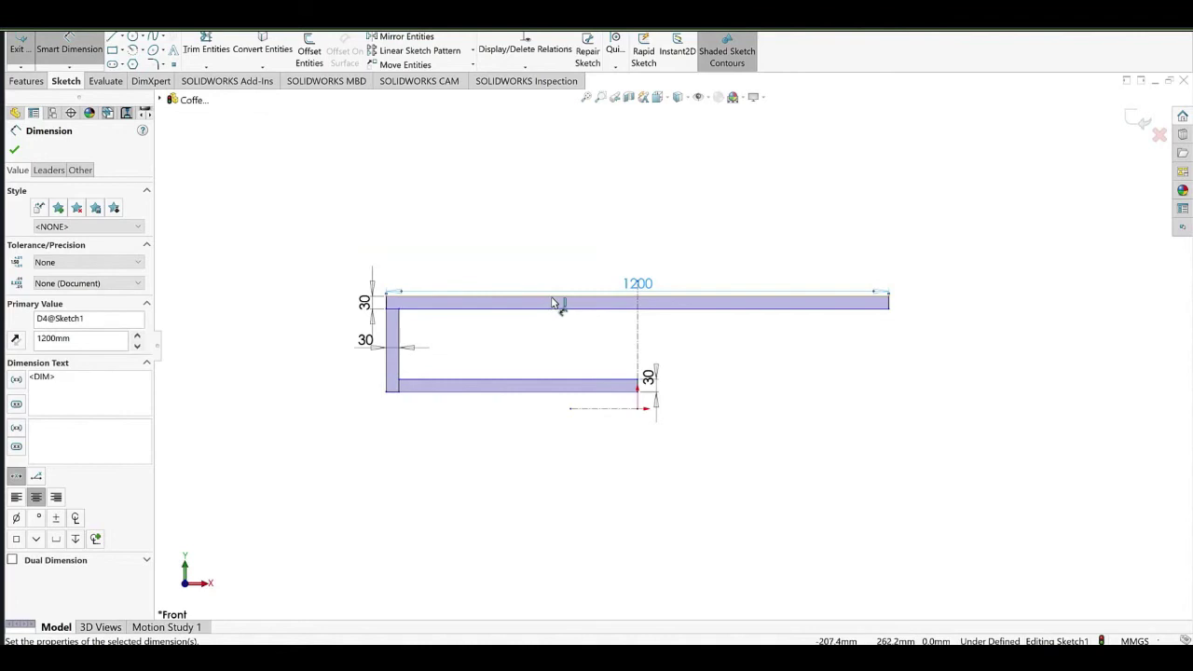
left_click(552, 303)
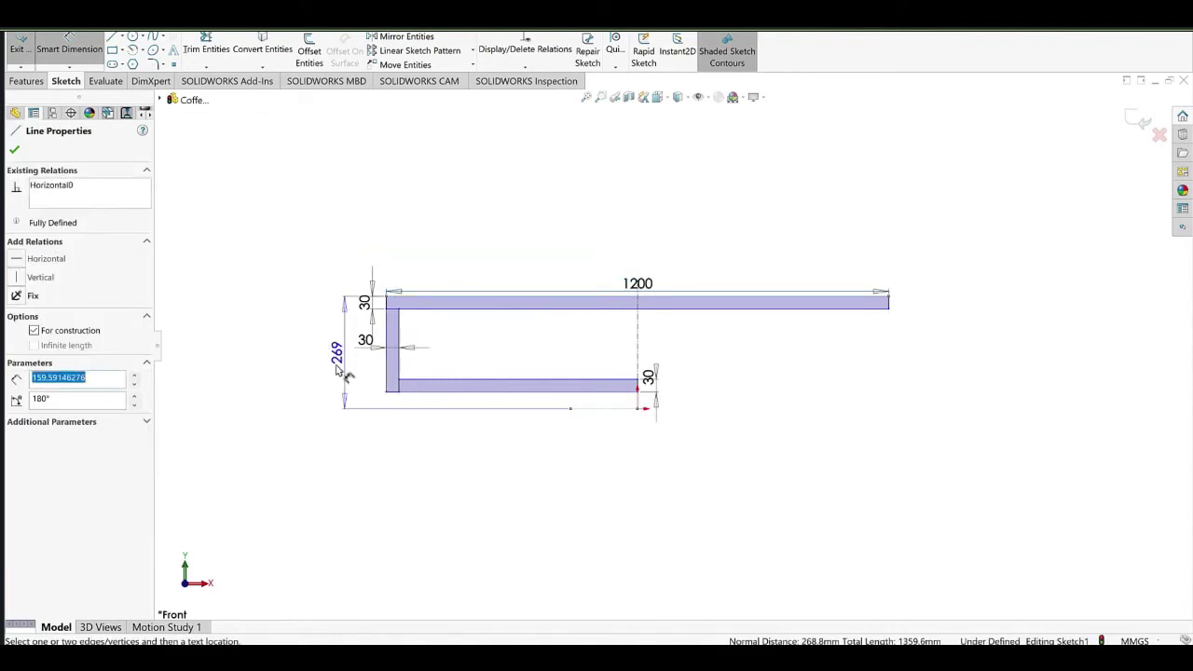
left_click(321, 361)
type("1800")
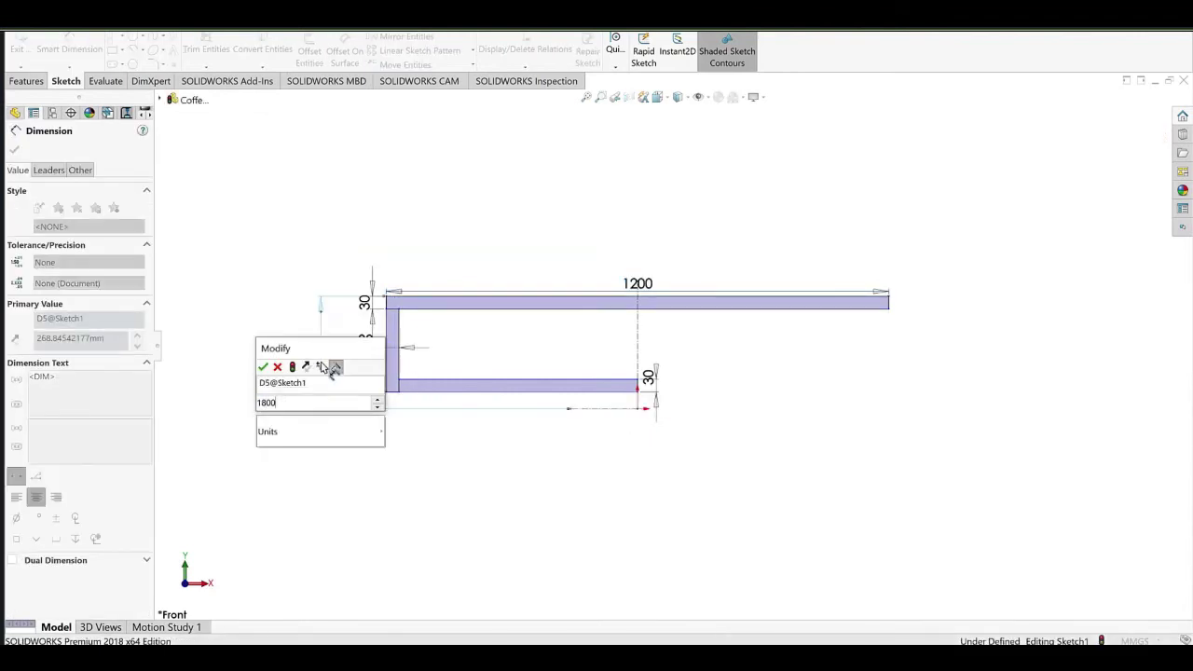
left_click(263, 367)
scroll(615, 349, "up", 6)
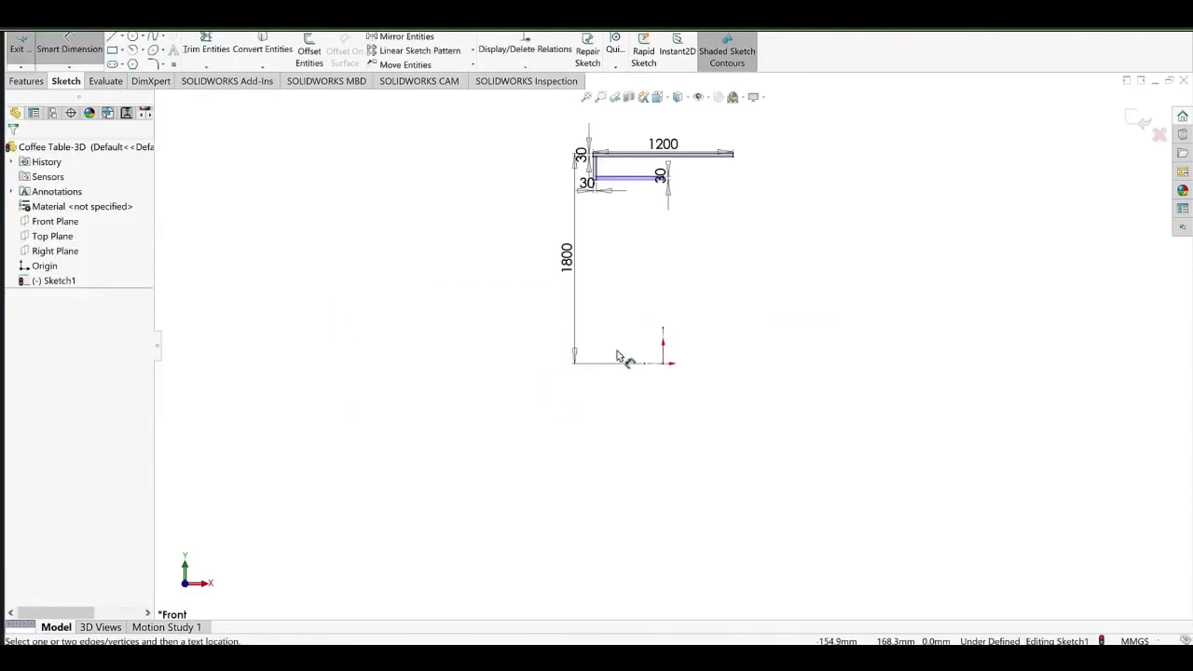
scroll(713, 227, "down", 4)
key("Escape")
right_click(678, 229)
left_click(680, 244)
scroll(632, 474, "up", 4)
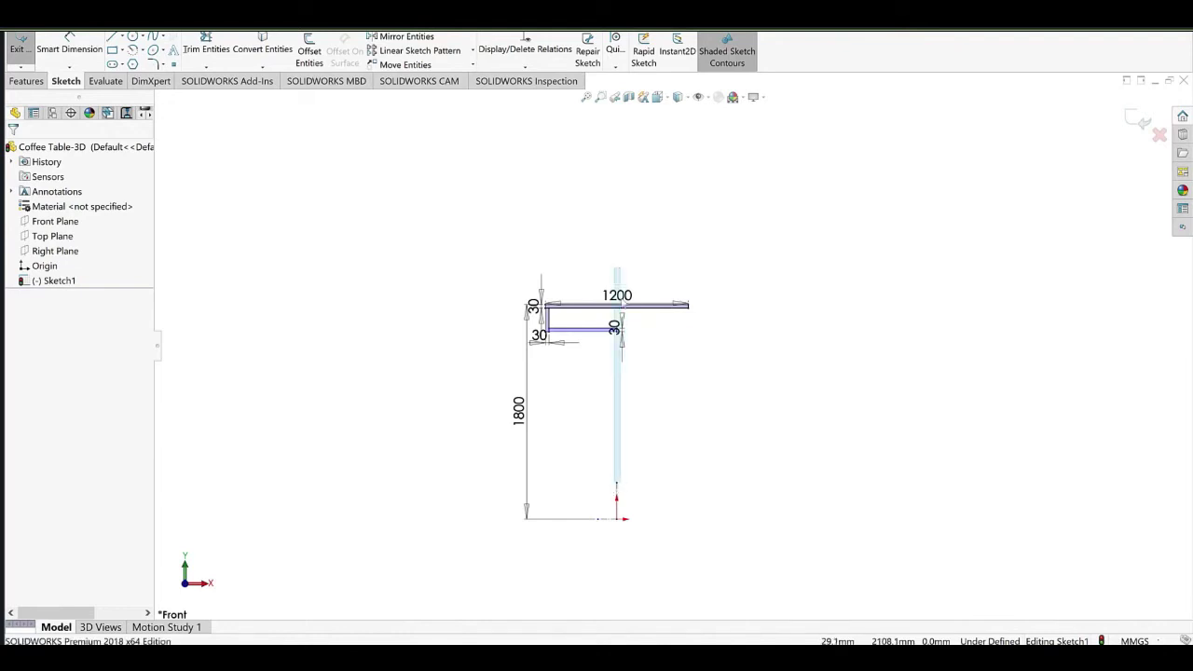
Extend the vertical centerline to about 1999 mm above the origin and lengthen the horizontal centerline past the table's outer edge.
left_click(618, 259)
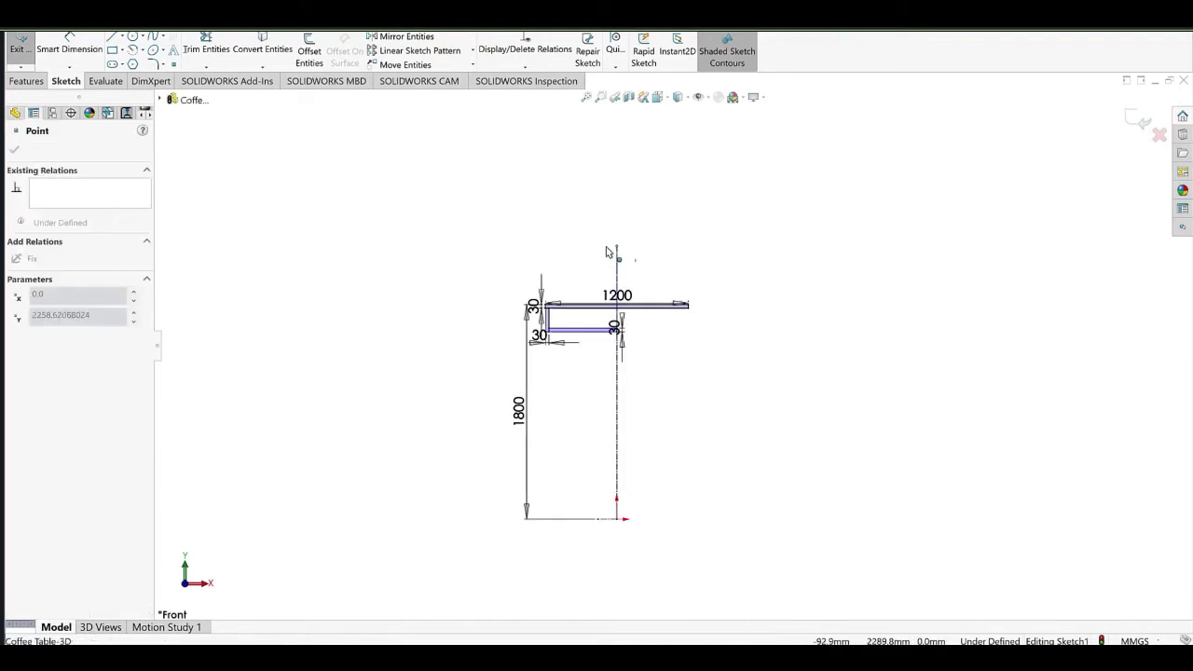
left_click_drag(606, 247, 605, 247)
left_click(548, 520)
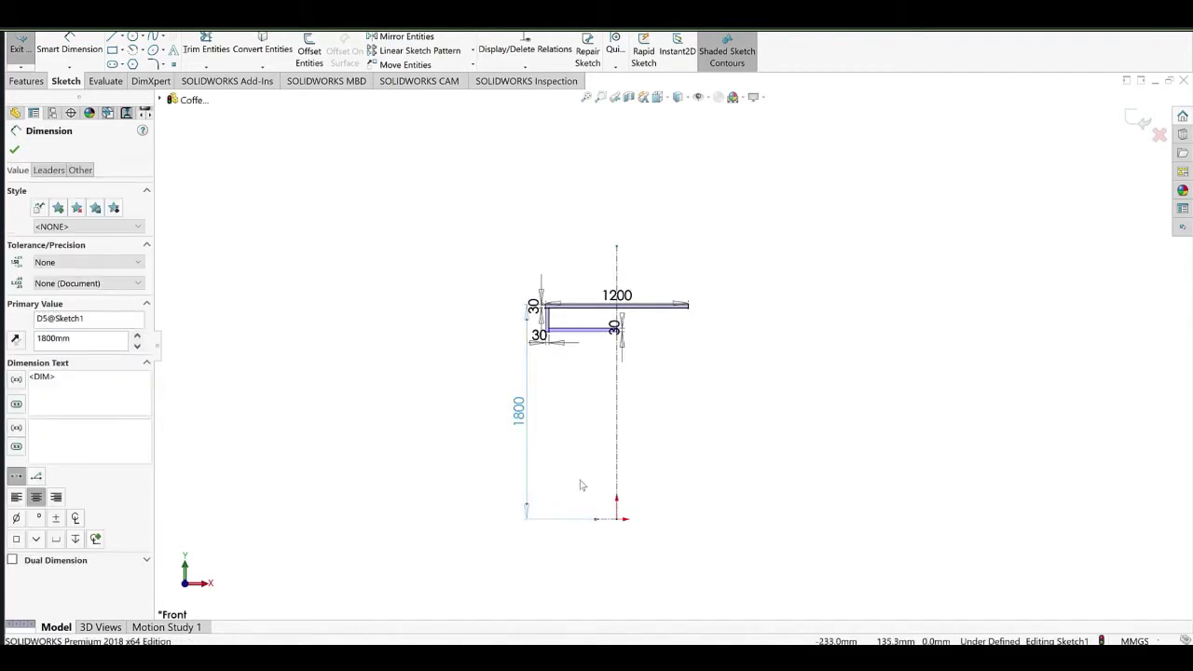
left_click(600, 537)
left_click_drag(597, 520, 451, 505)
left_click(691, 436)
scroll(655, 424, "down", 3)
scroll(641, 425, "up", 2)
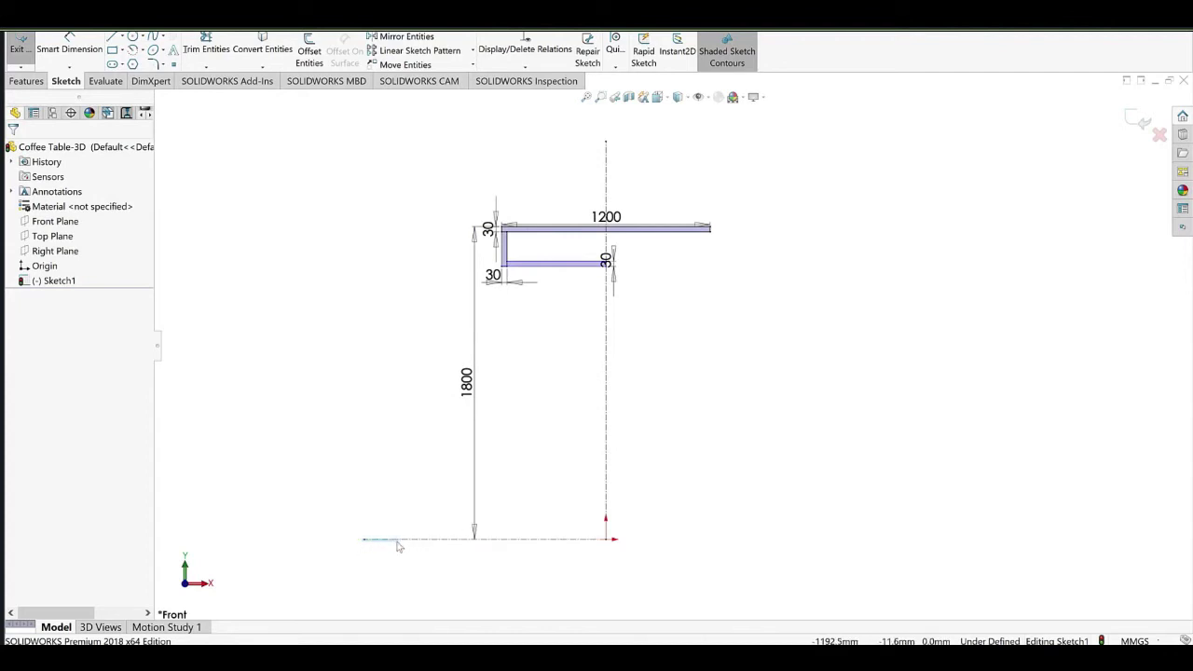
left_click_drag(365, 539, 426, 550)
left_click_drag(606, 141, 612, 193)
scroll(548, 226, "down", 1)
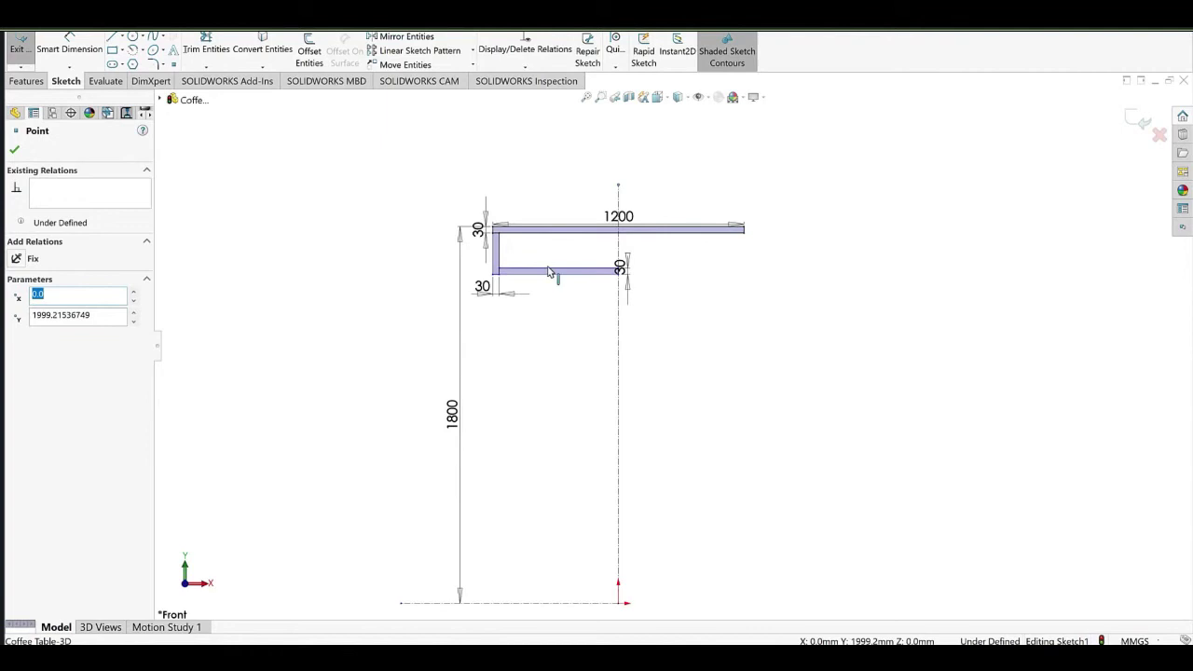
Move the bottom rail down until its lower edge is about 327 mm above the horizontal centerline.
mouse_move(550, 271)
left_mouse_down()
mouse_move(586, 447)
mouse_move(586, 531)
left_mouse_up()
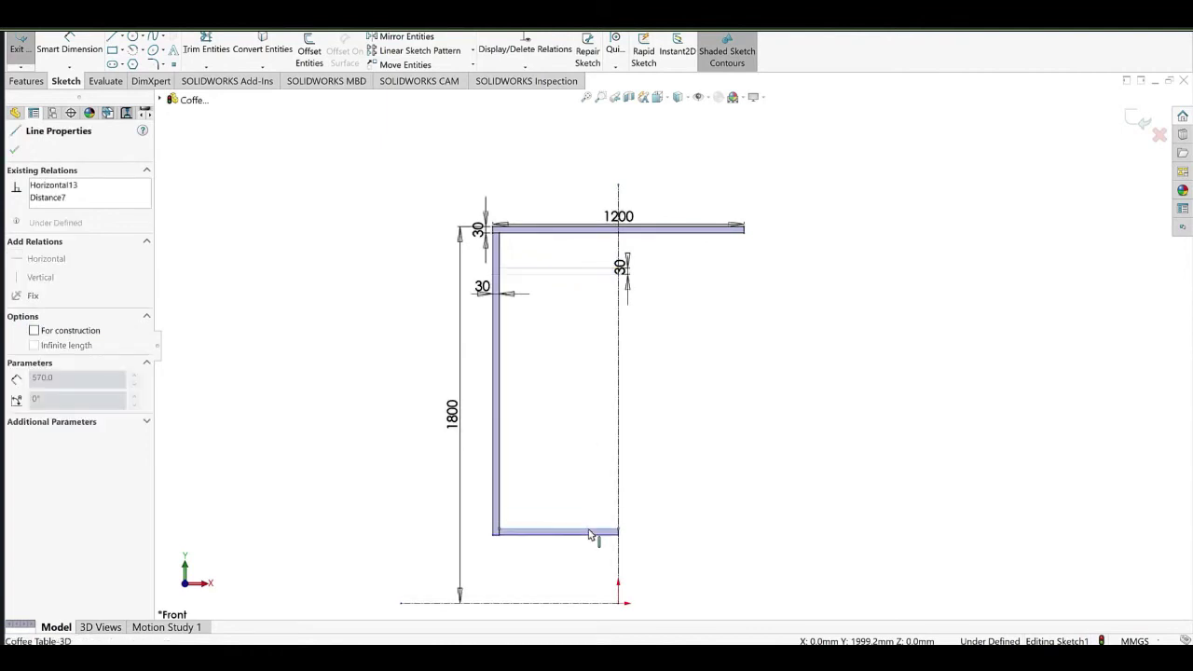
left_click(694, 480)
scroll(663, 498, "down", 1)
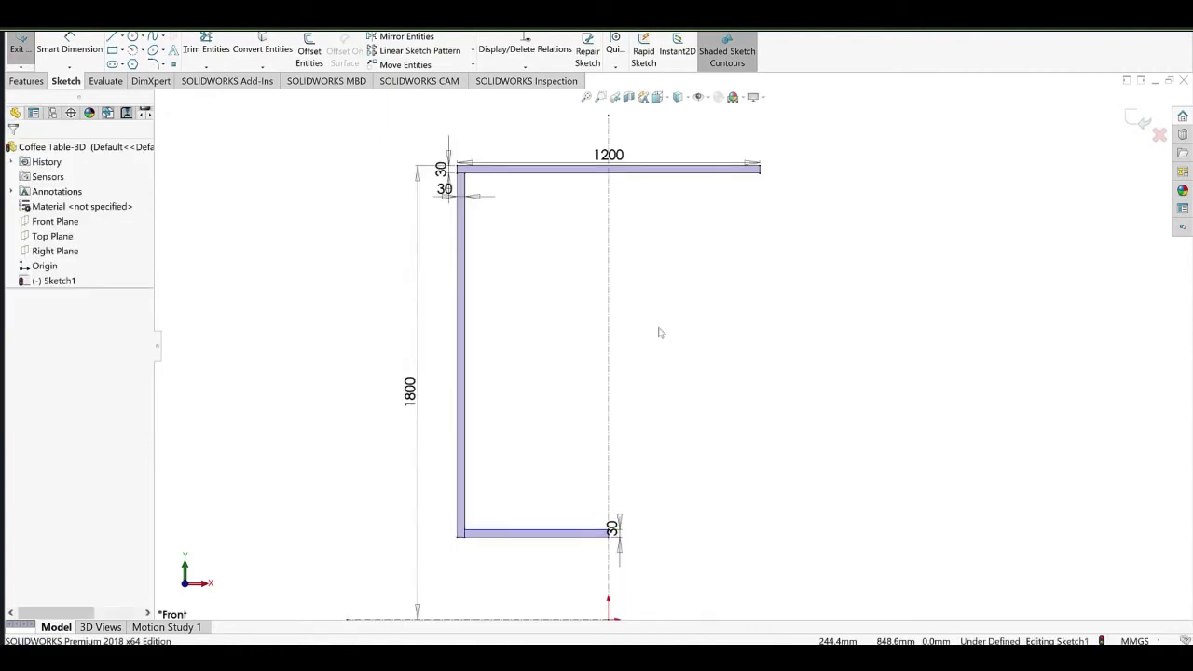
Set the tabletop's overall length to 1500 mm.
left_click(567, 163)
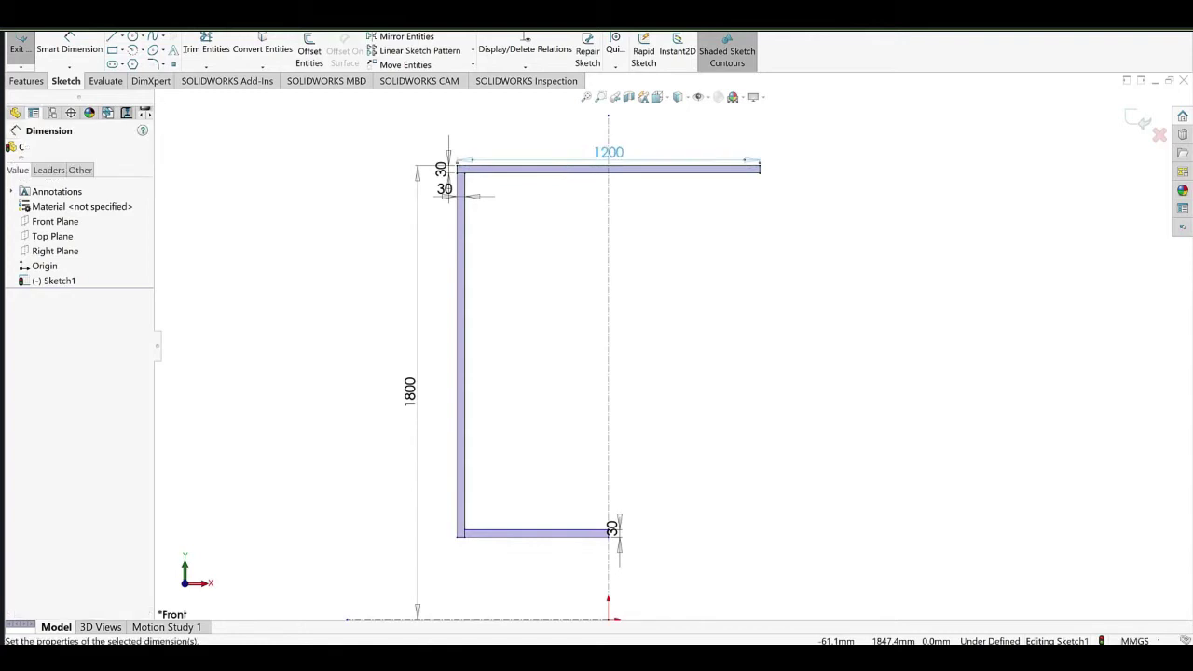
scroll(709, 356, "up", 2)
left_click(730, 361)
left_click_drag(595, 205, 602, 207)
left_click(606, 207)
double_click(619, 209)
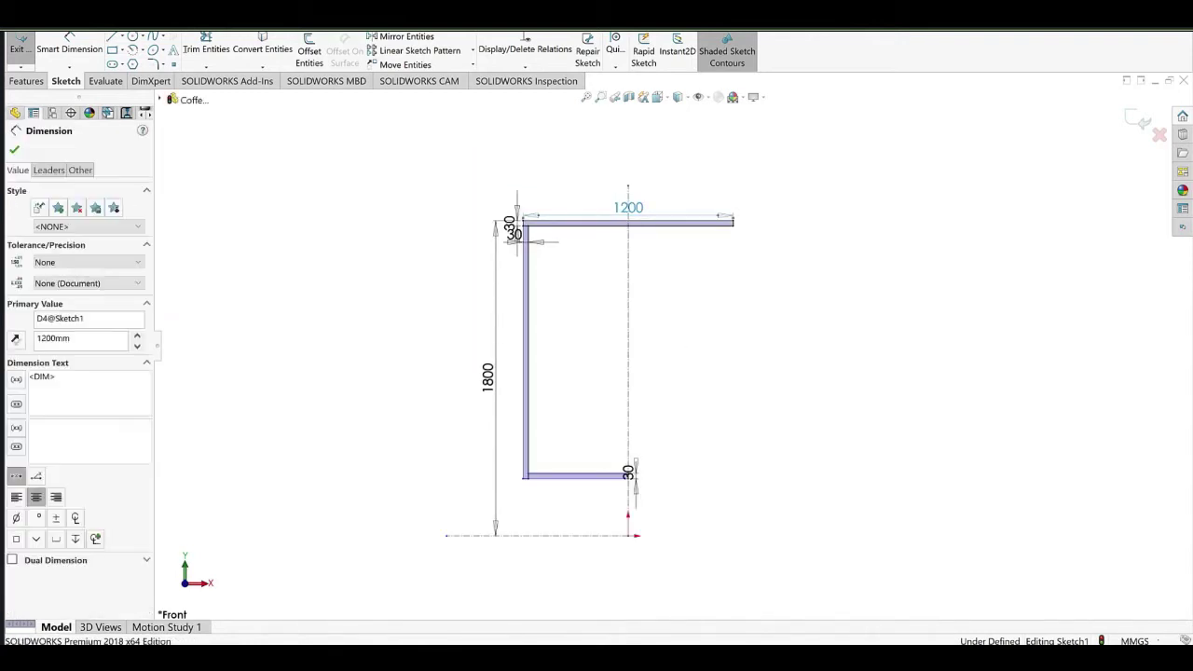
type("1500")
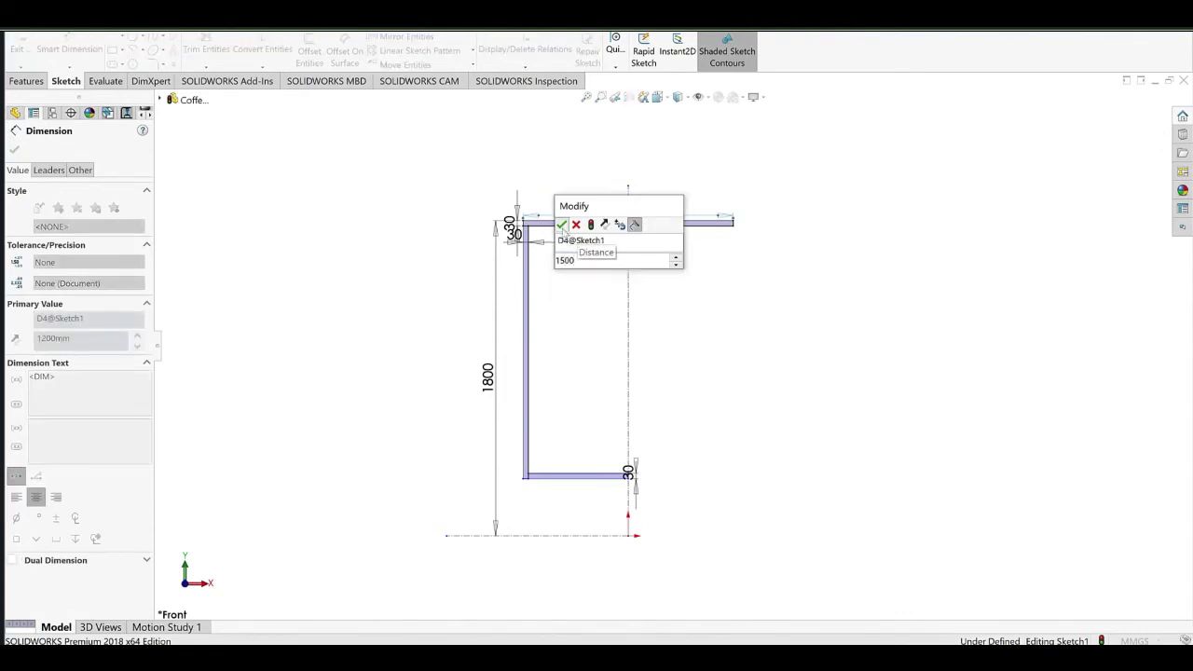
left_click(561, 224)
left_click(659, 444)
Move the leg-width and rail-thickness dimensions to clearer spots, and turn off shaded sketch contours.
scroll(655, 455, "down", 1)
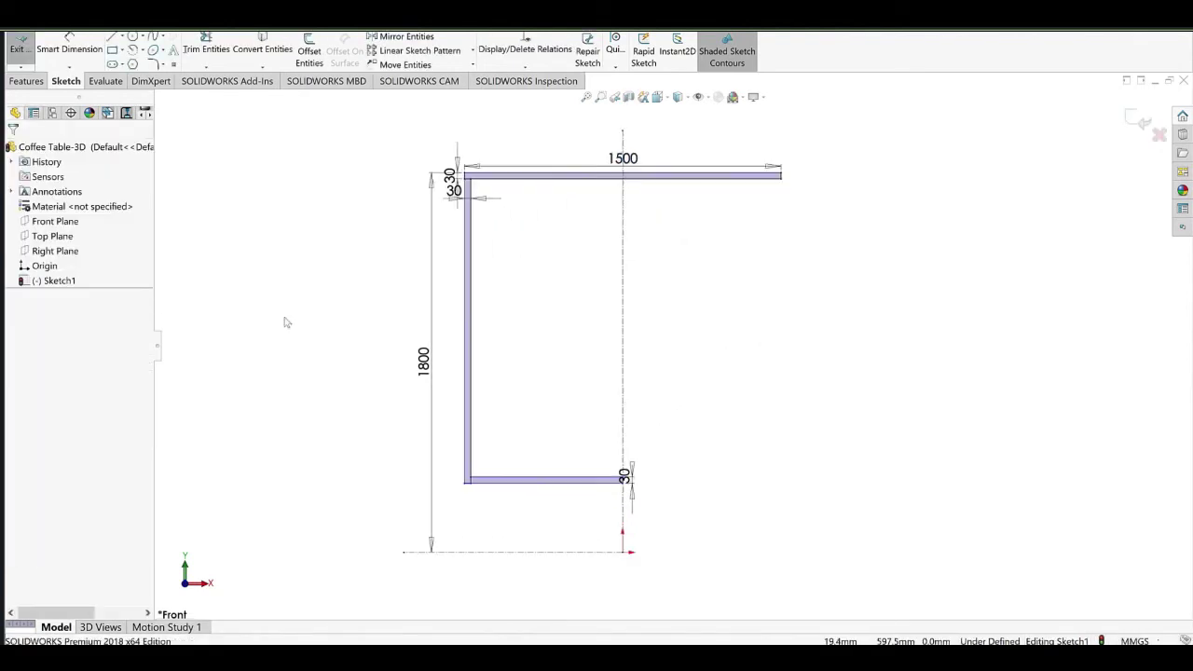
left_click(68, 42)
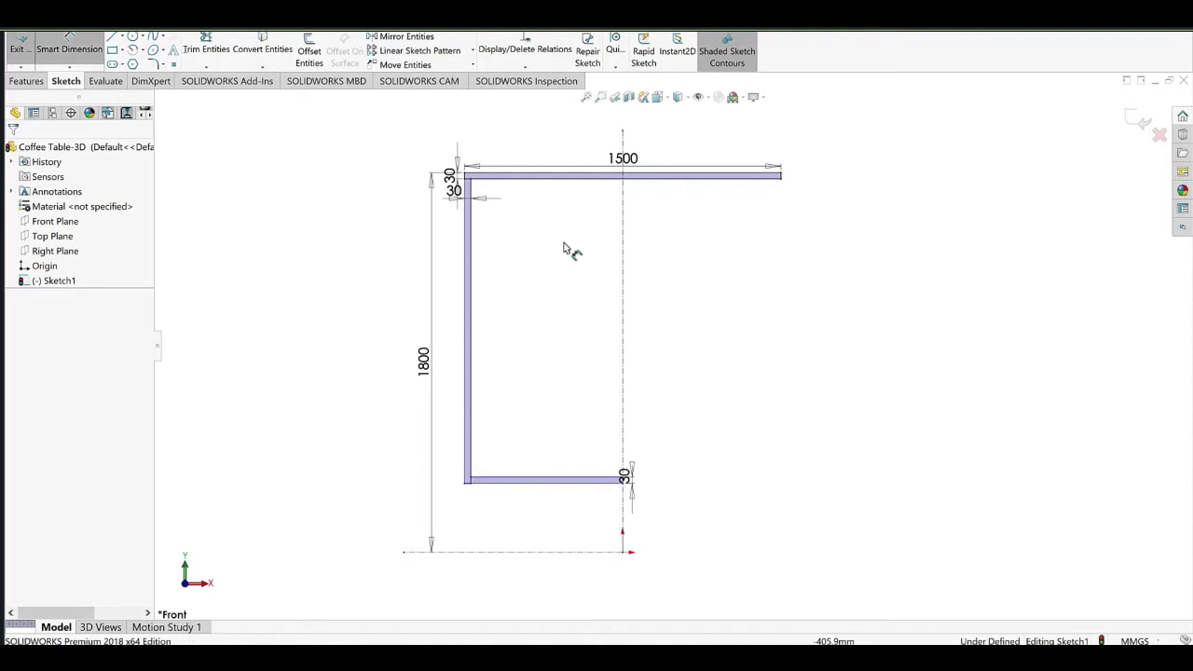
left_click(456, 241)
left_click_drag(624, 479, 644, 467)
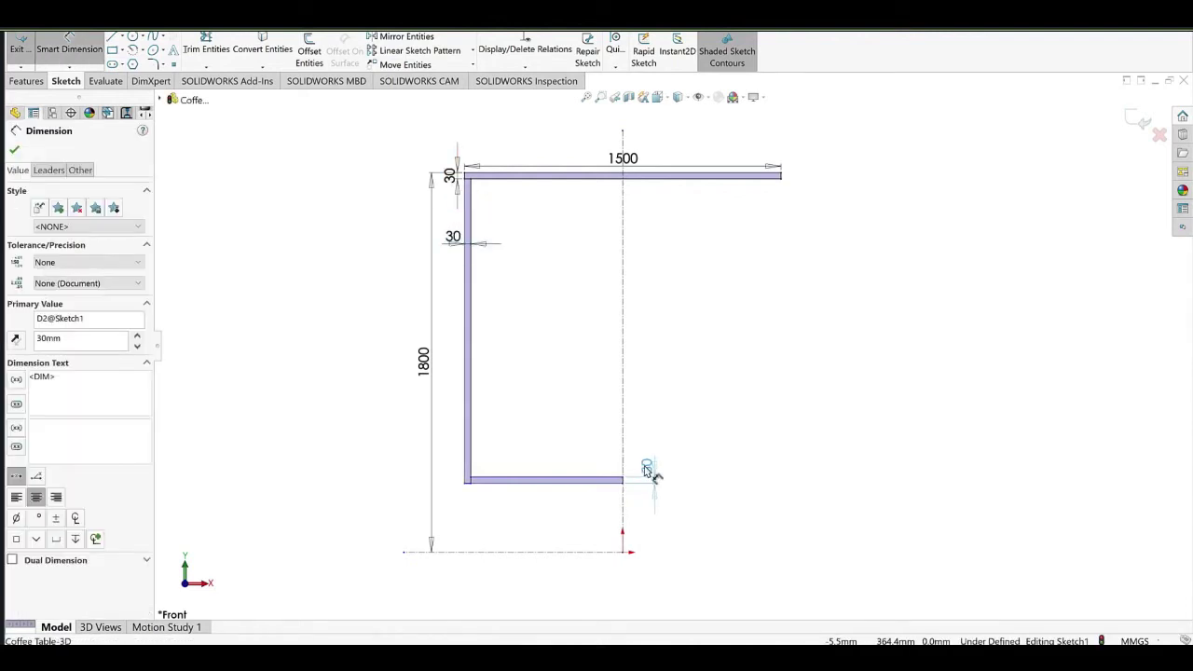
left_click(721, 412)
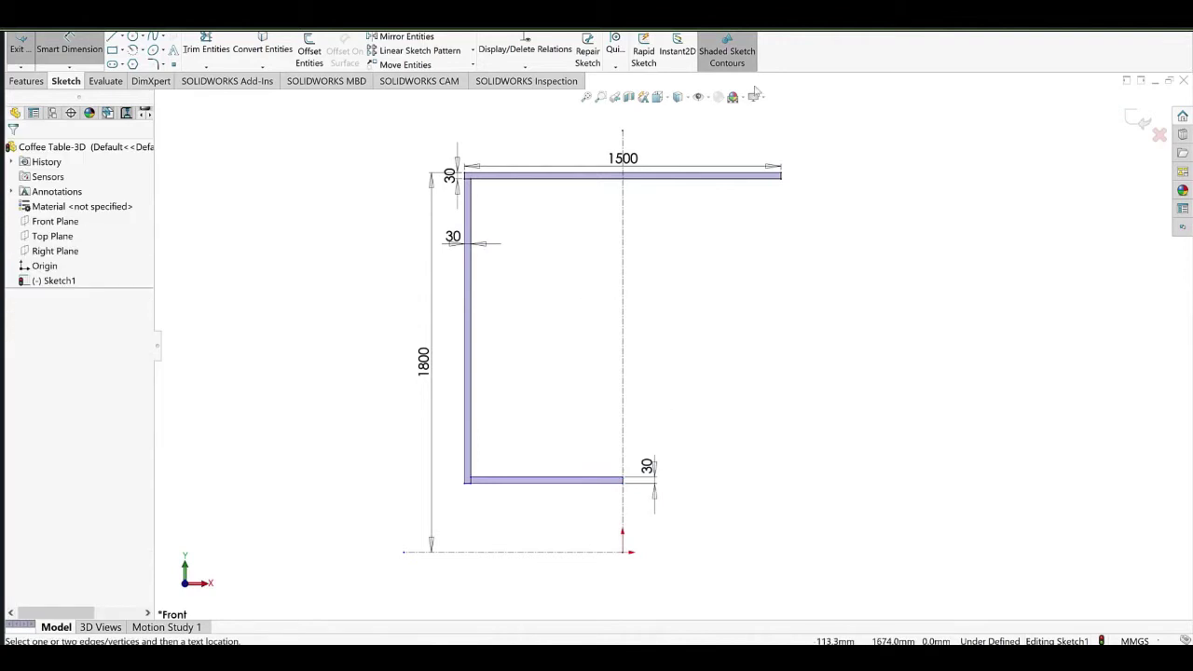
left_click(730, 58)
Sketch a foot rectangle about 152 mm by 327 mm from the bottom rail's lower edge down to the horizontal centerline, near the leg.
scroll(515, 218, "down", 5)
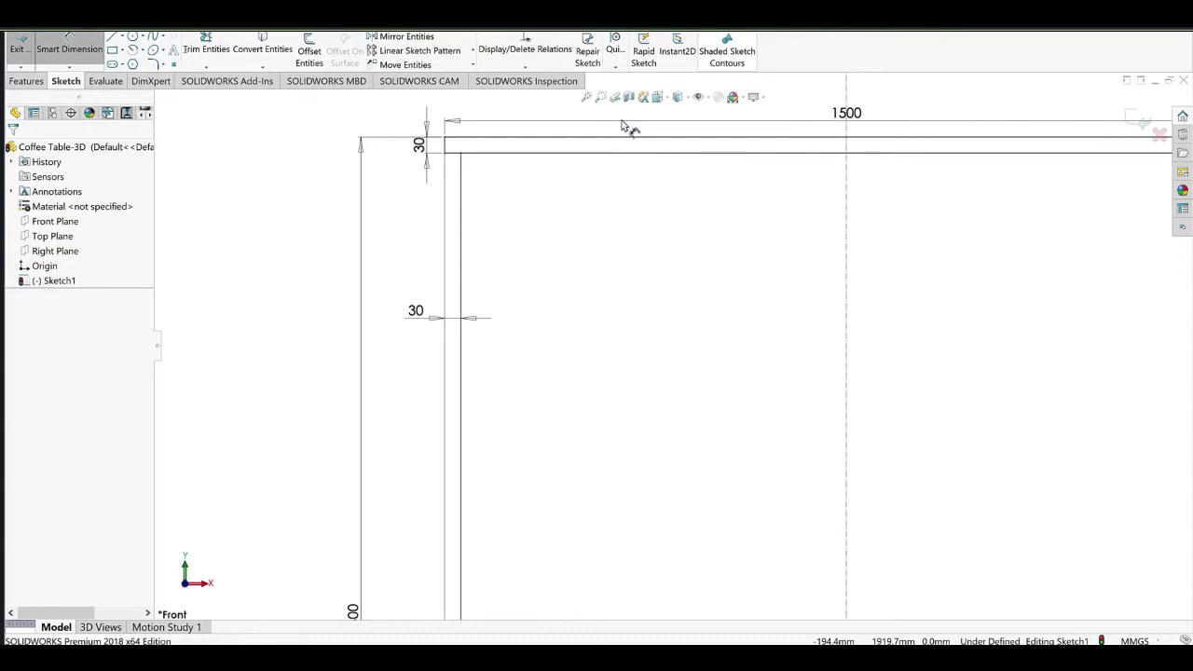
scroll(915, 389, "up", 9)
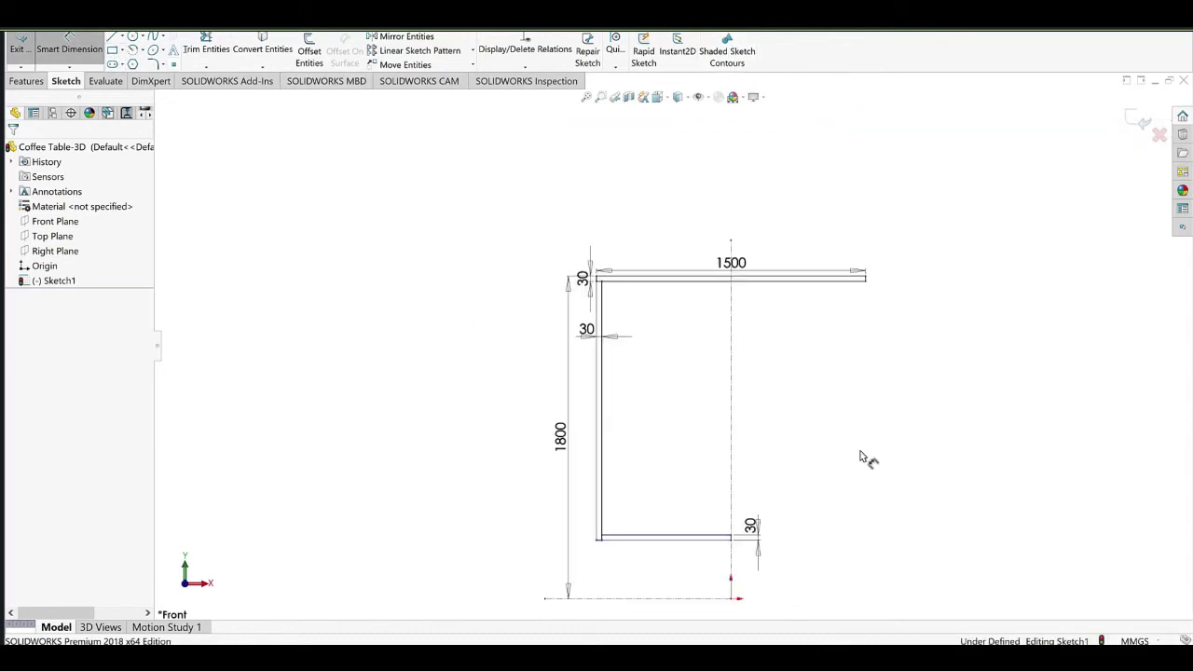
middle_click_drag(881, 447, 730, 385, "ctrl")
scroll(578, 339, "down", 2)
scroll(519, 503, "down", 6)
scroll(564, 305, "down", 2)
middle_click_drag(641, 325, 631, 331, "ctrl")
key("Escape")
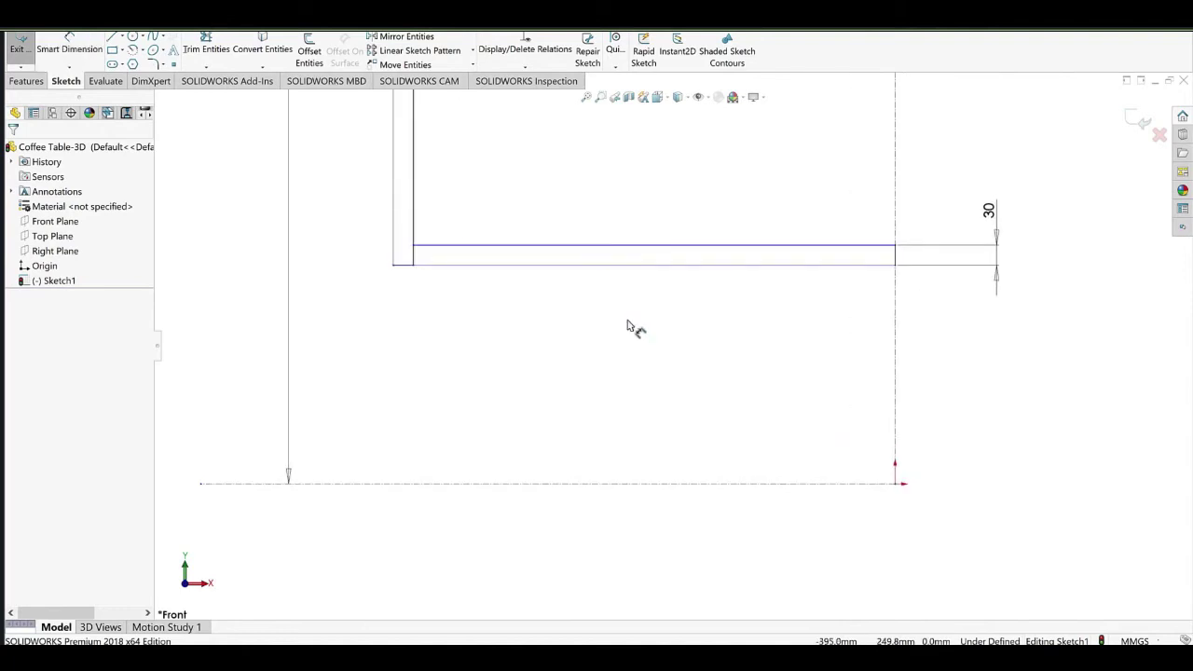
left_click(113, 49)
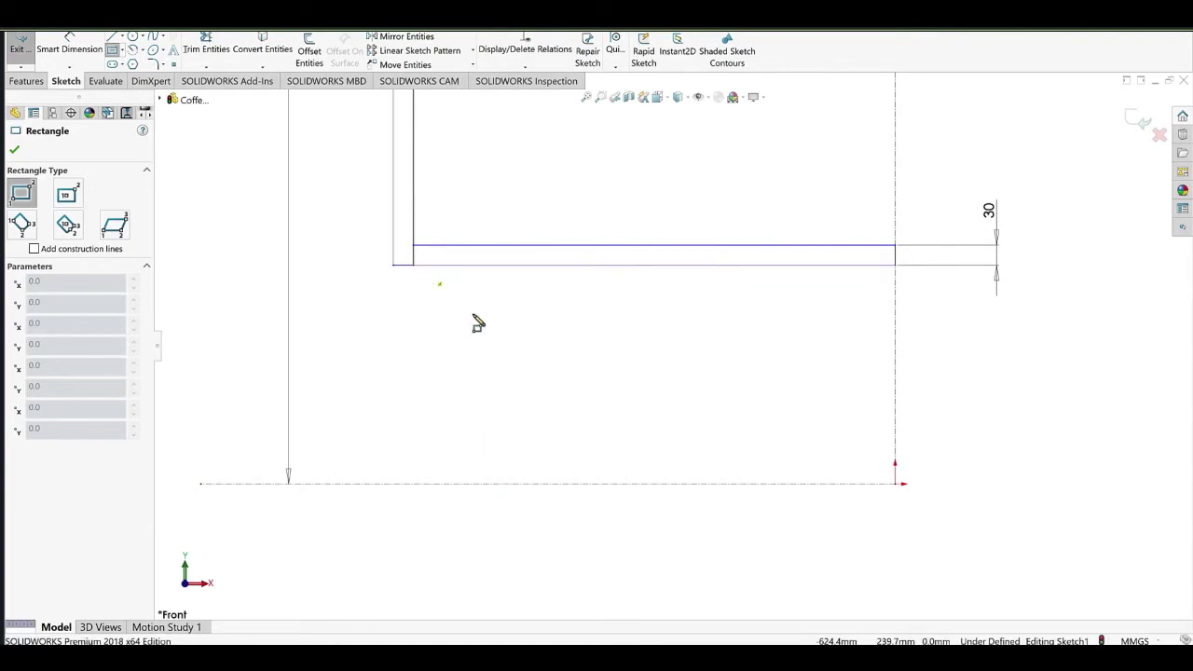
left_click(428, 265)
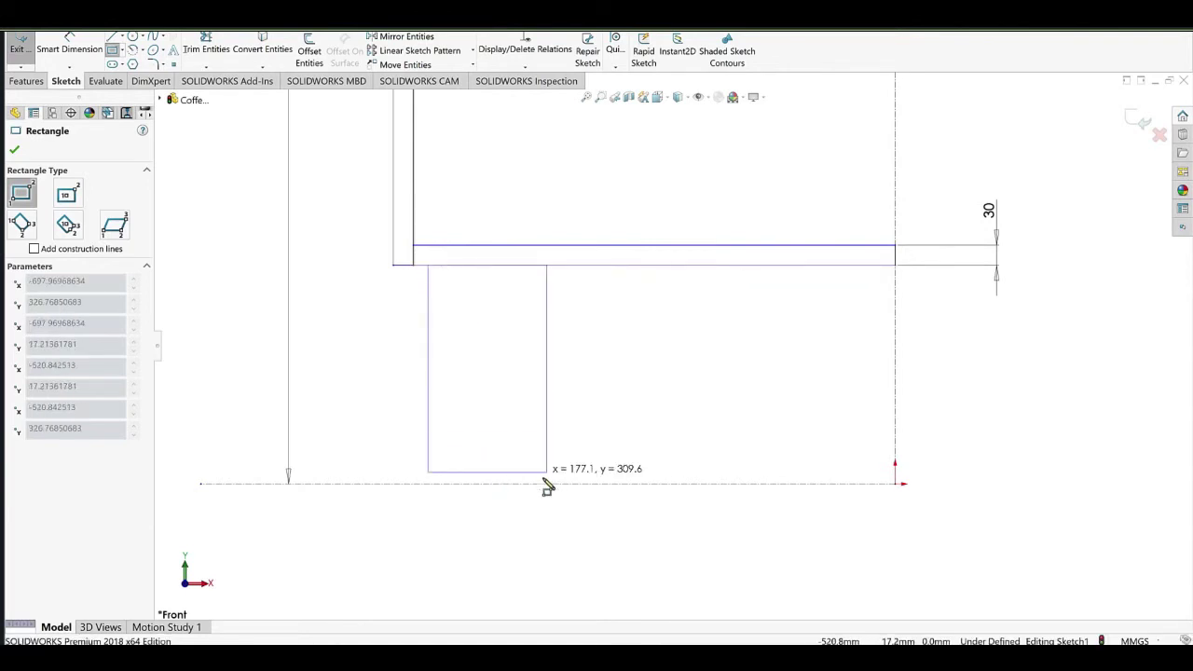
left_click(528, 483)
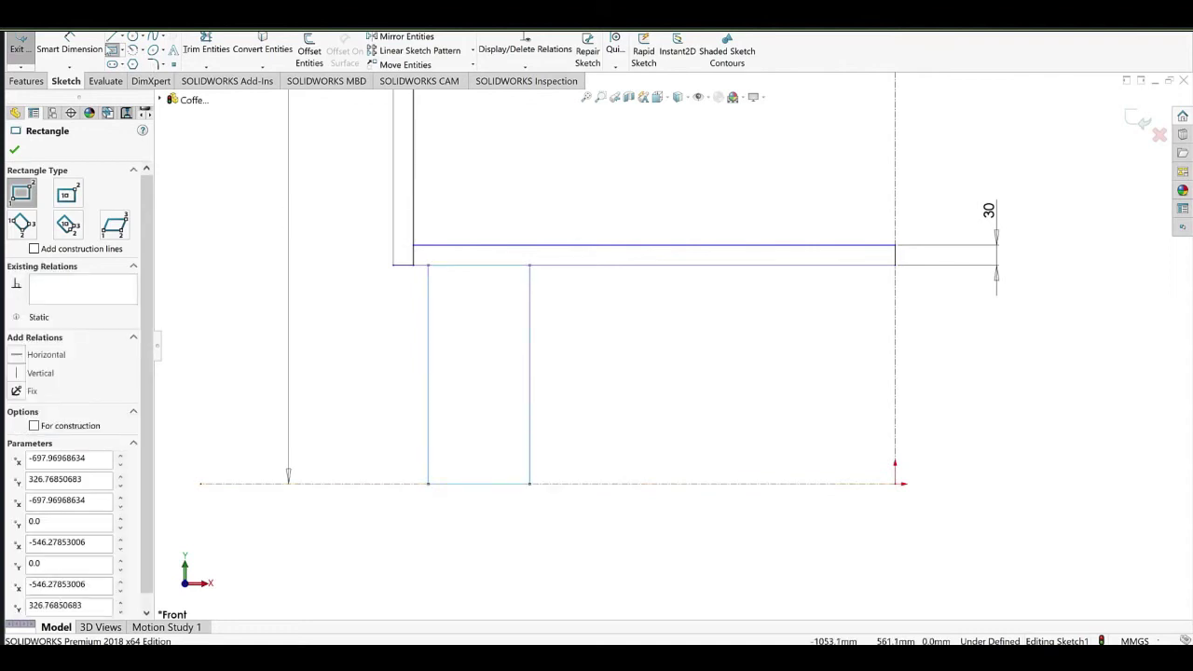
Sketch a slanted line about 204 mm long from the foot rectangle's inner edge down to its bottom edge.
left_click(111, 37)
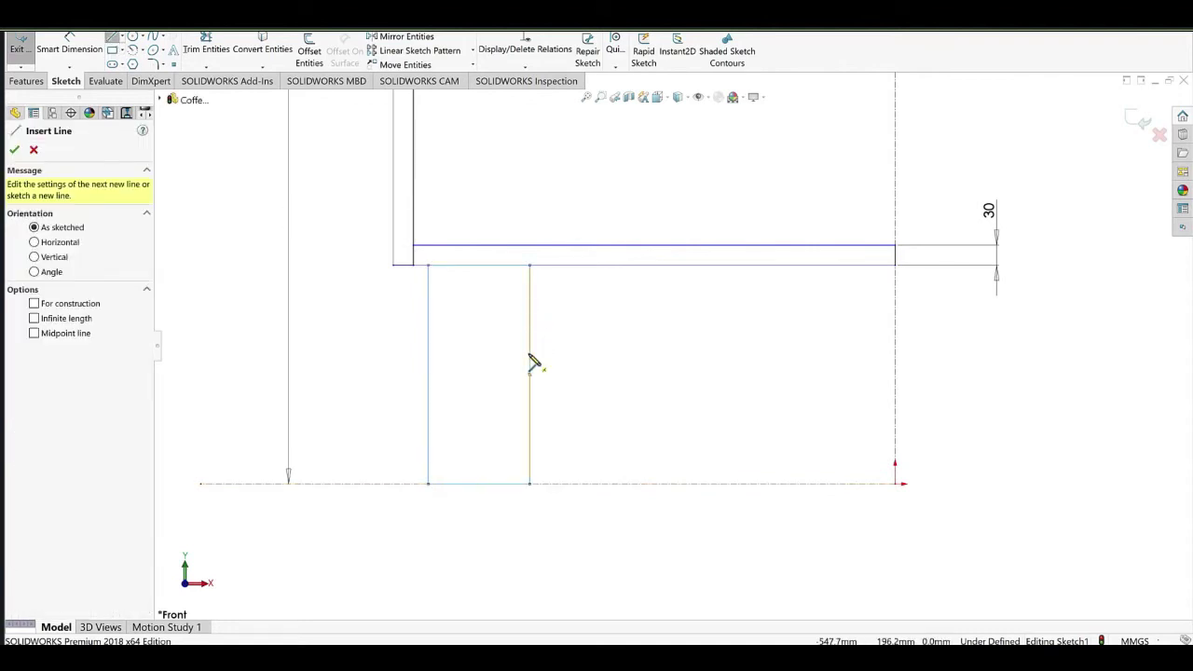
left_click(529, 355)
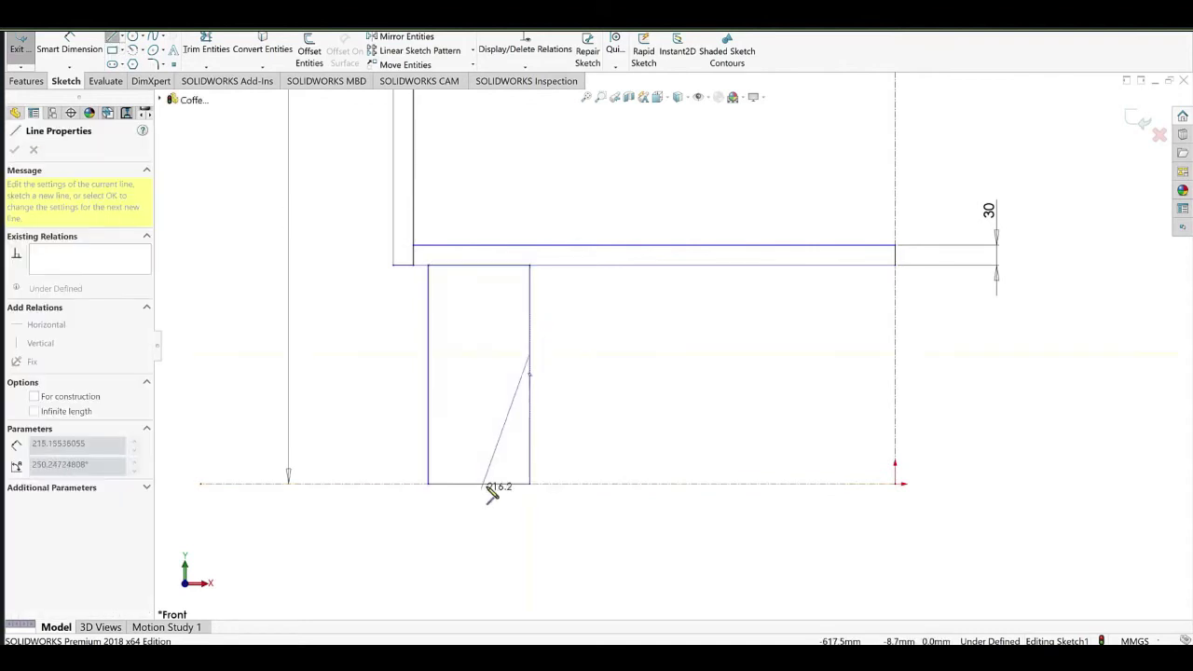
left_click(489, 482)
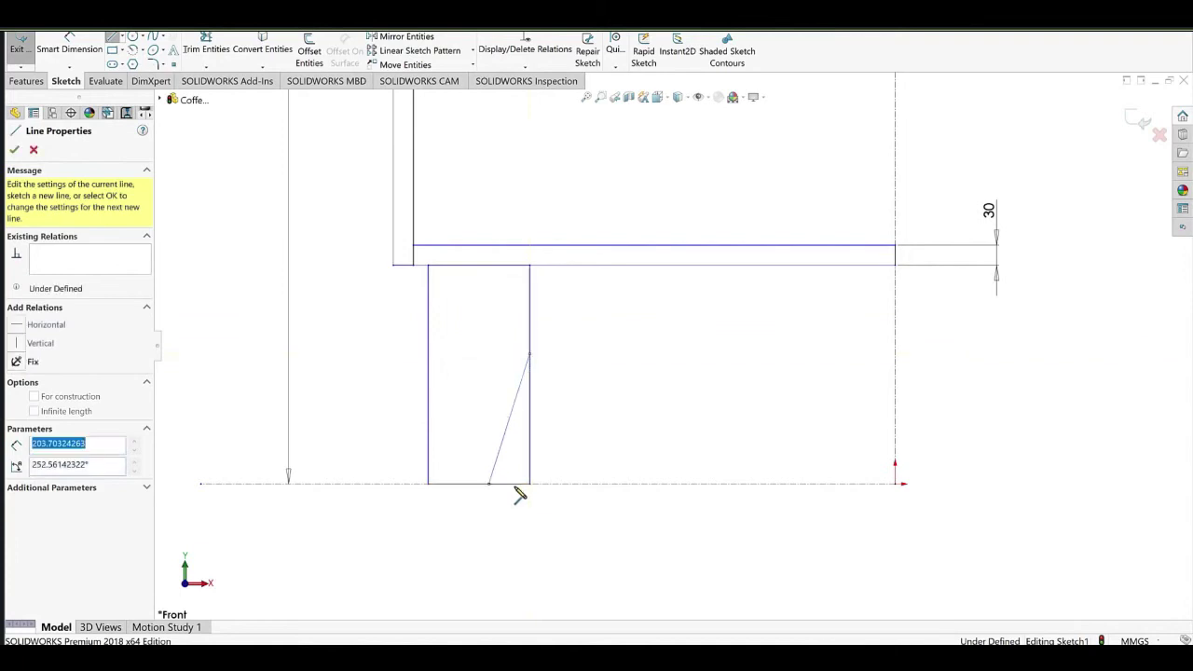
Dimension the foot rectangle's width and set it to 70 mm.
left_click(70, 50)
left_click(428, 303)
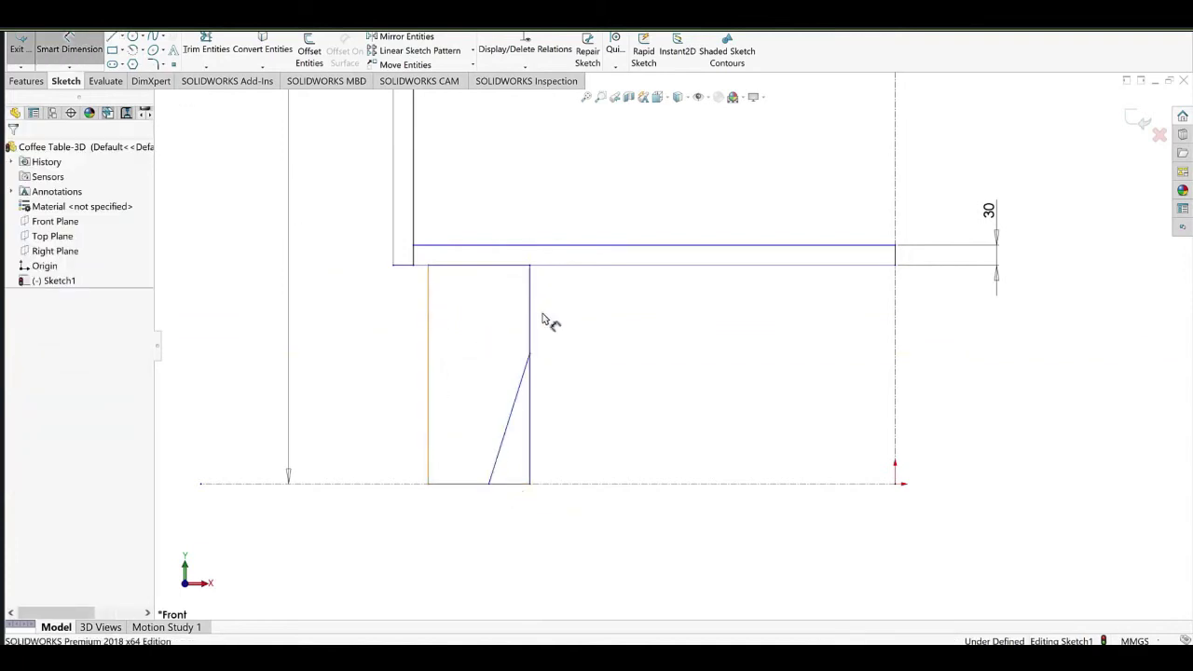
left_click(529, 309)
left_click(477, 321)
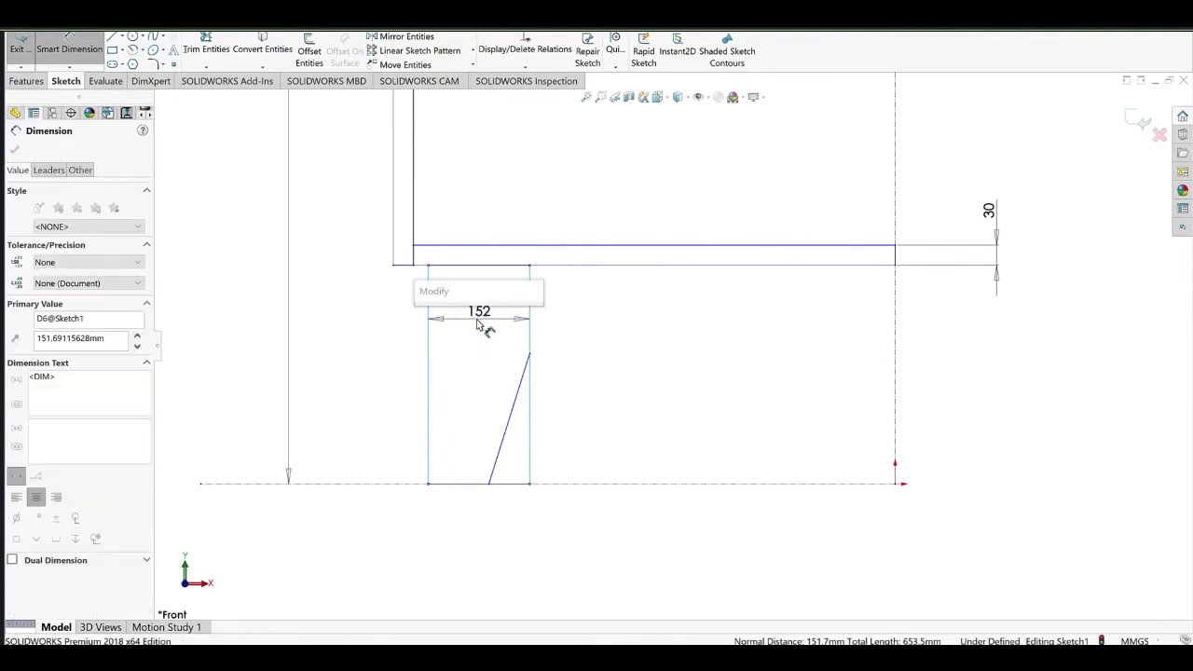
type("6")
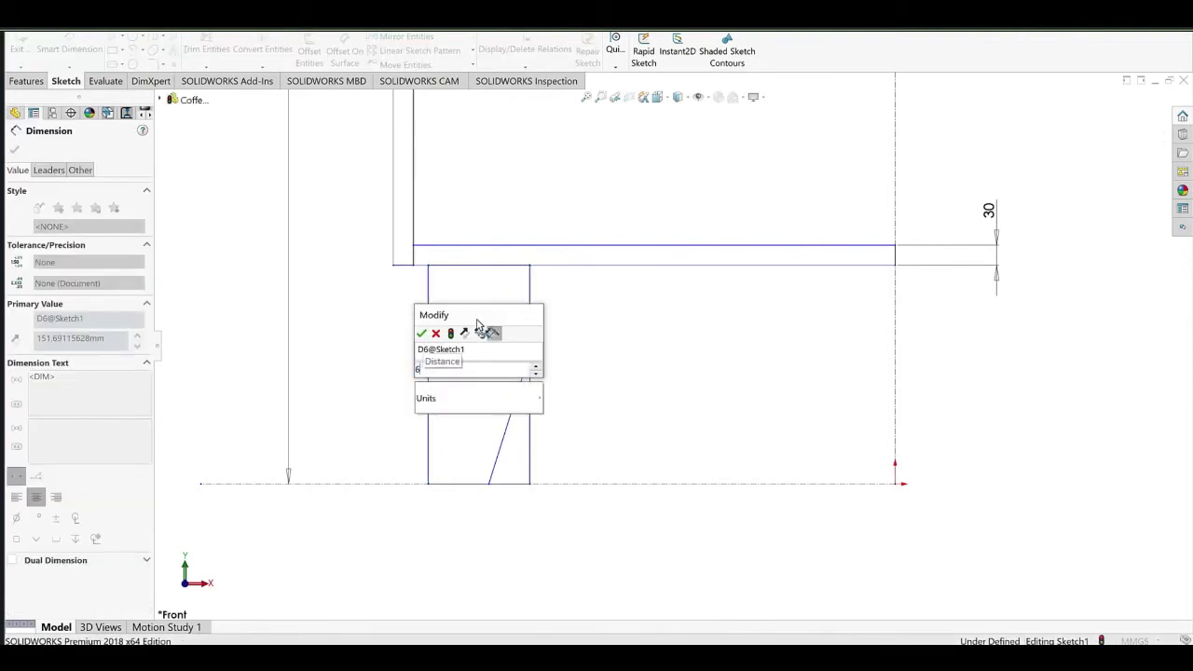
type("0")
left_click(422, 332)
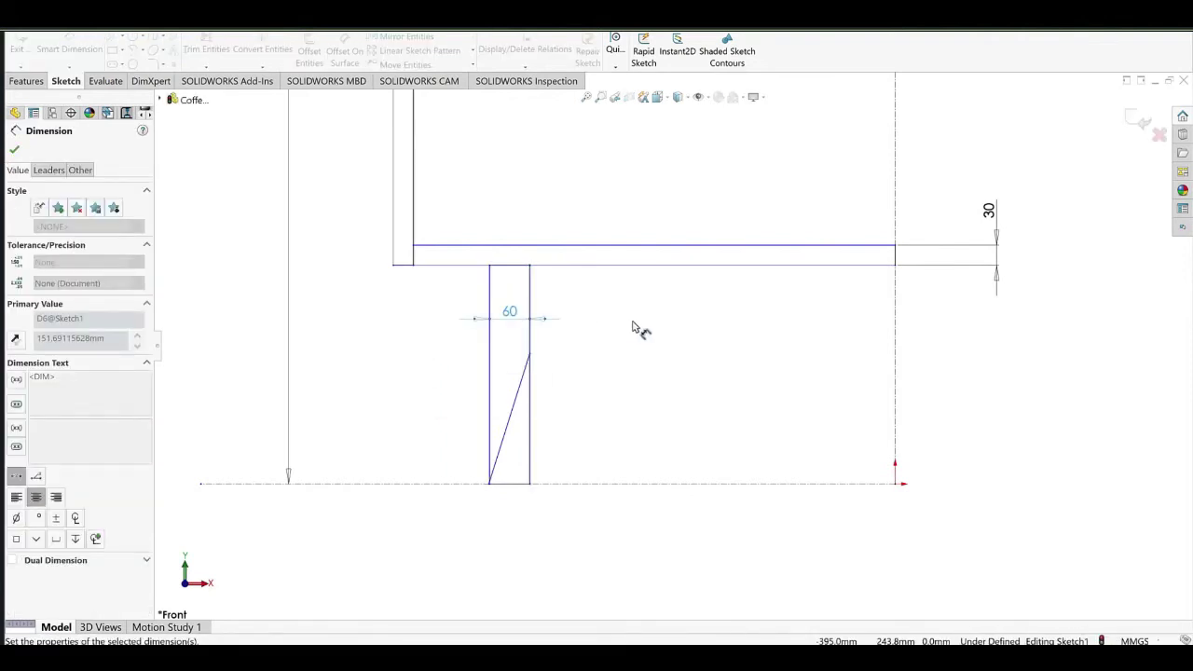
double_click(510, 313)
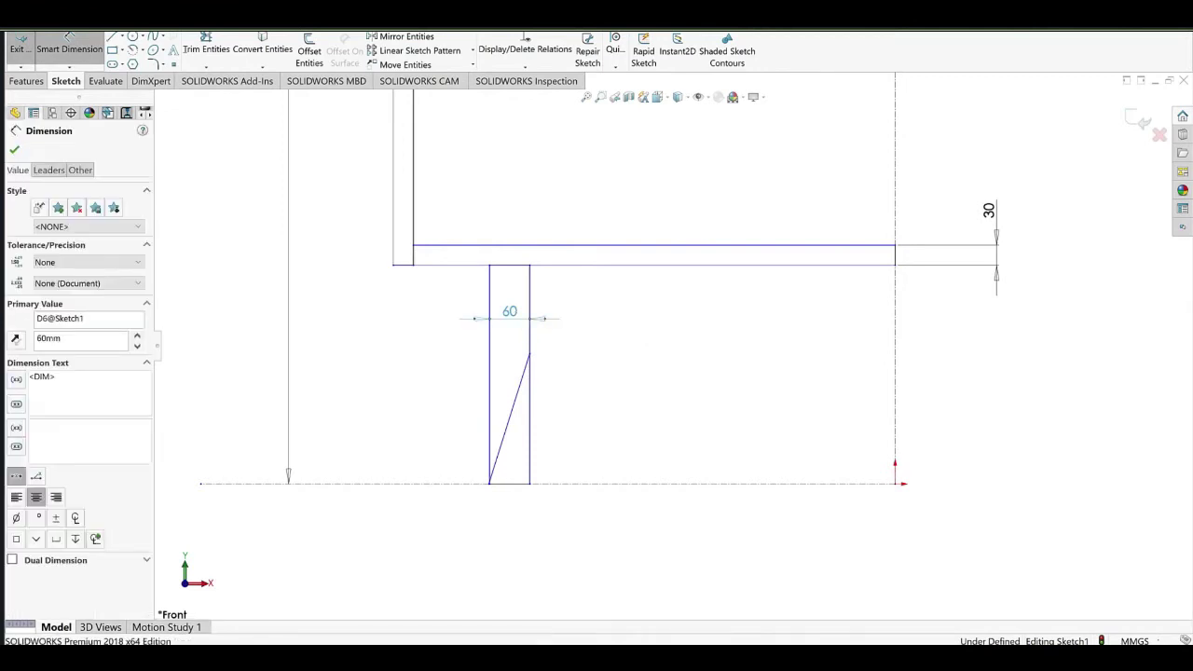
type("70")
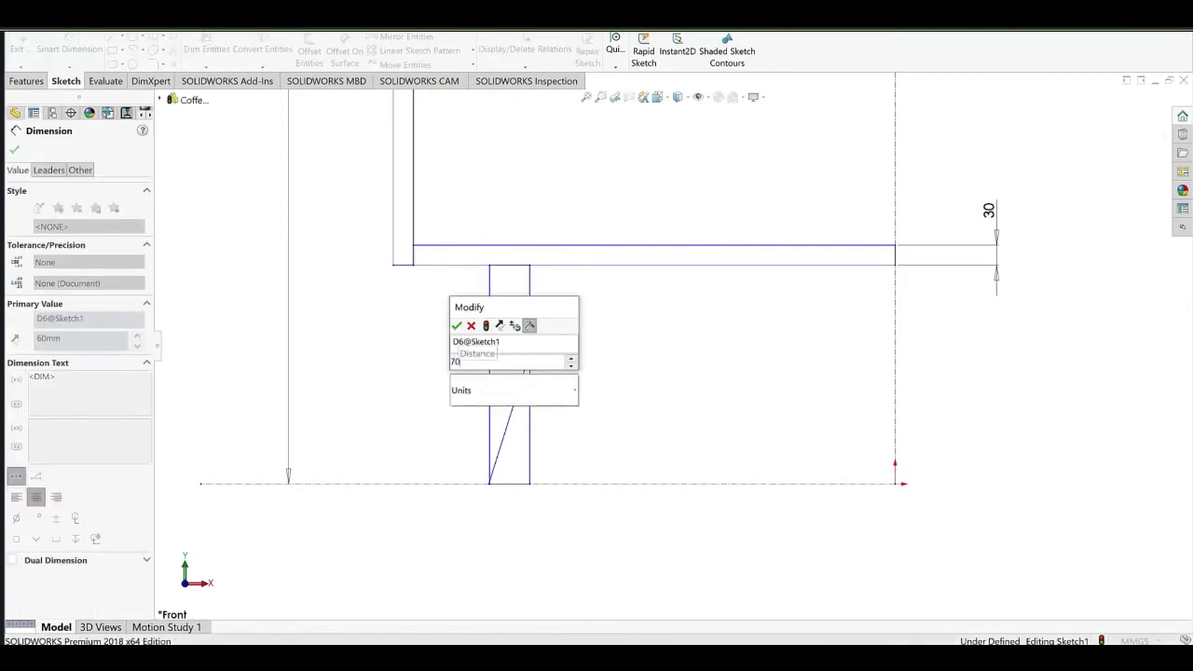
left_click(457, 326)
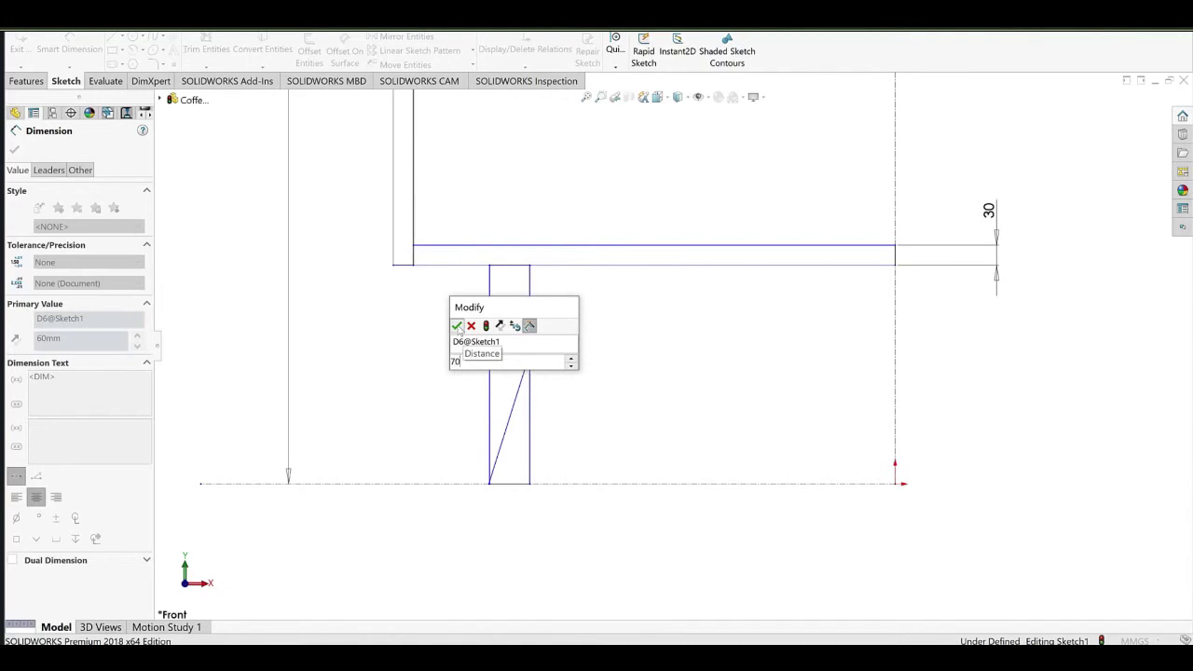
left_click(638, 324)
Dimension the foot's outer edge from the leg's outer edge and set the offset to 30 mm.
left_click(482, 289)
left_click(393, 258)
left_click(414, 352)
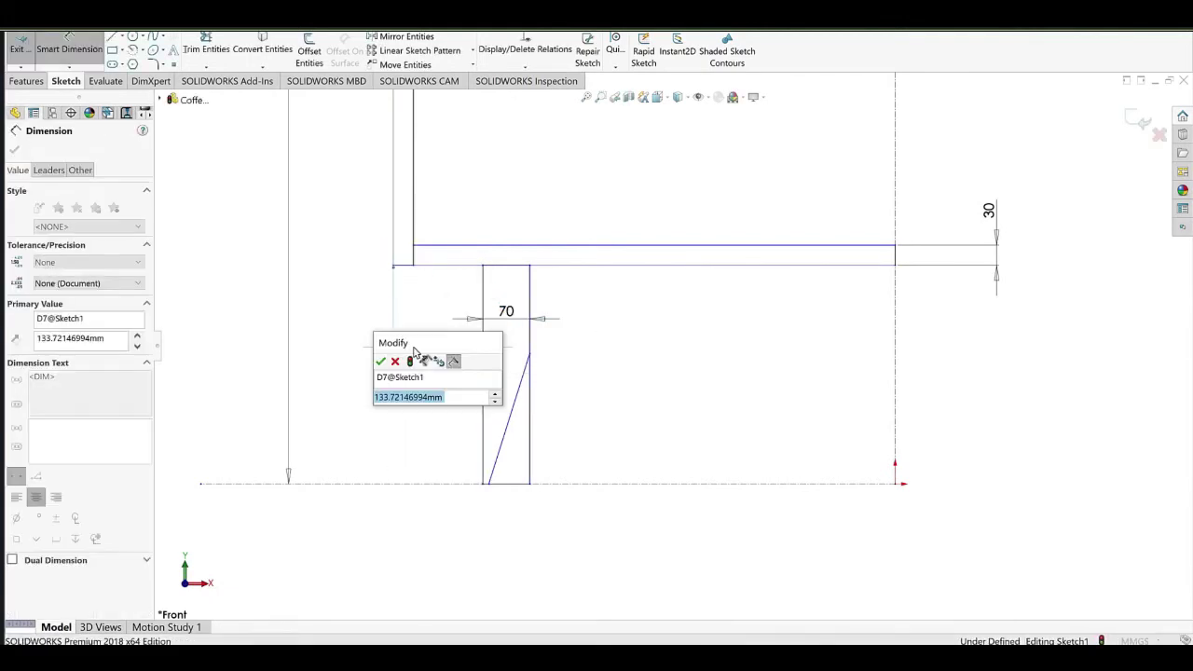
type("30")
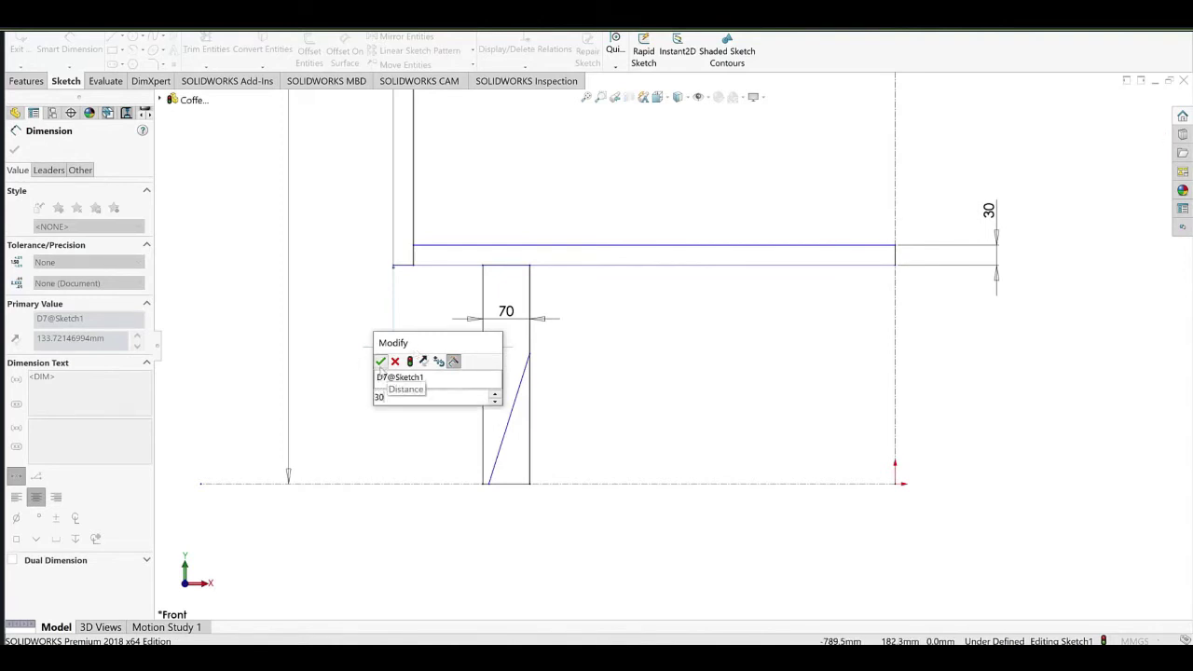
key("Return")
left_click(410, 543)
Move the slanted line's lower endpoint back inside the foot, onto its bottom edge.
scroll(393, 555, "down", 2)
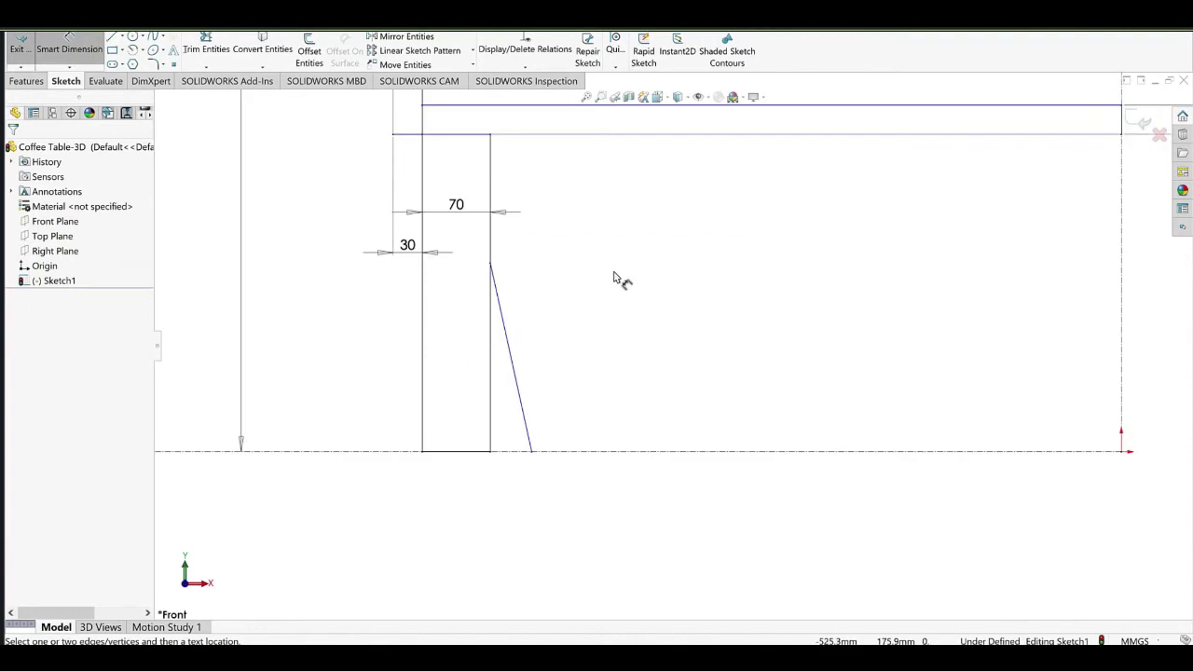
right_click(613, 271)
left_click(666, 313)
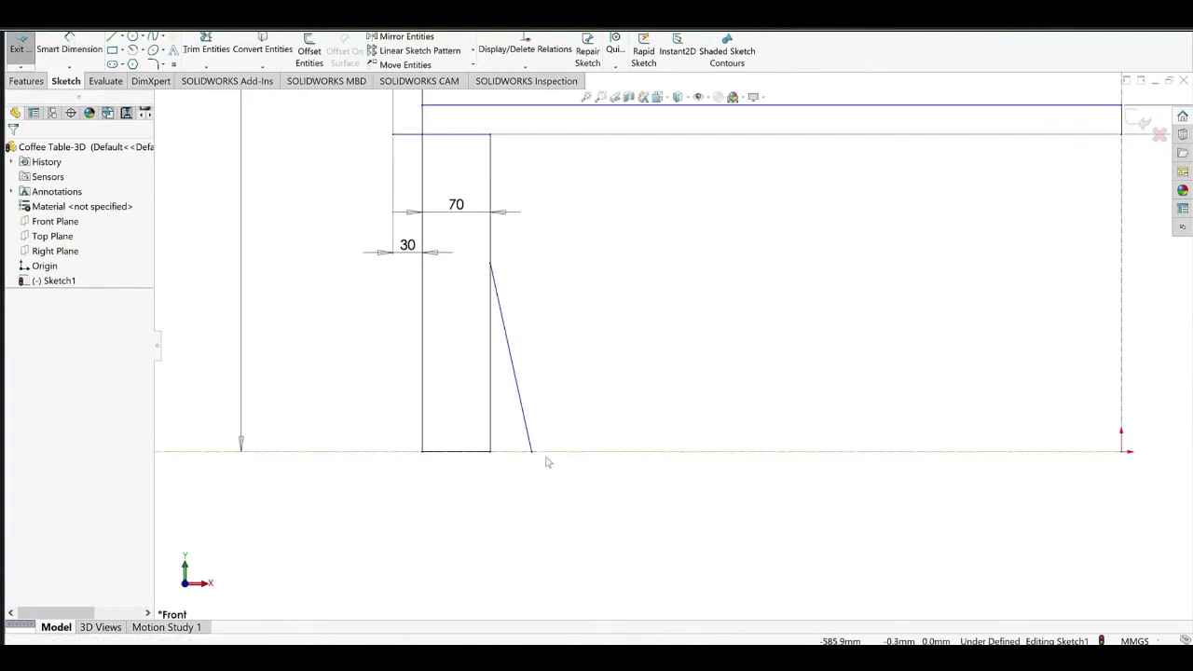
left_click_drag(530, 454, 465, 453)
left_click(651, 325)
Sketch a horizontal line below the bottom rail from the foot's inner edge to the vertical centerline.
scroll(656, 326, "up", 2)
middle_click_drag(763, 298, 650, 371, "ctrl")
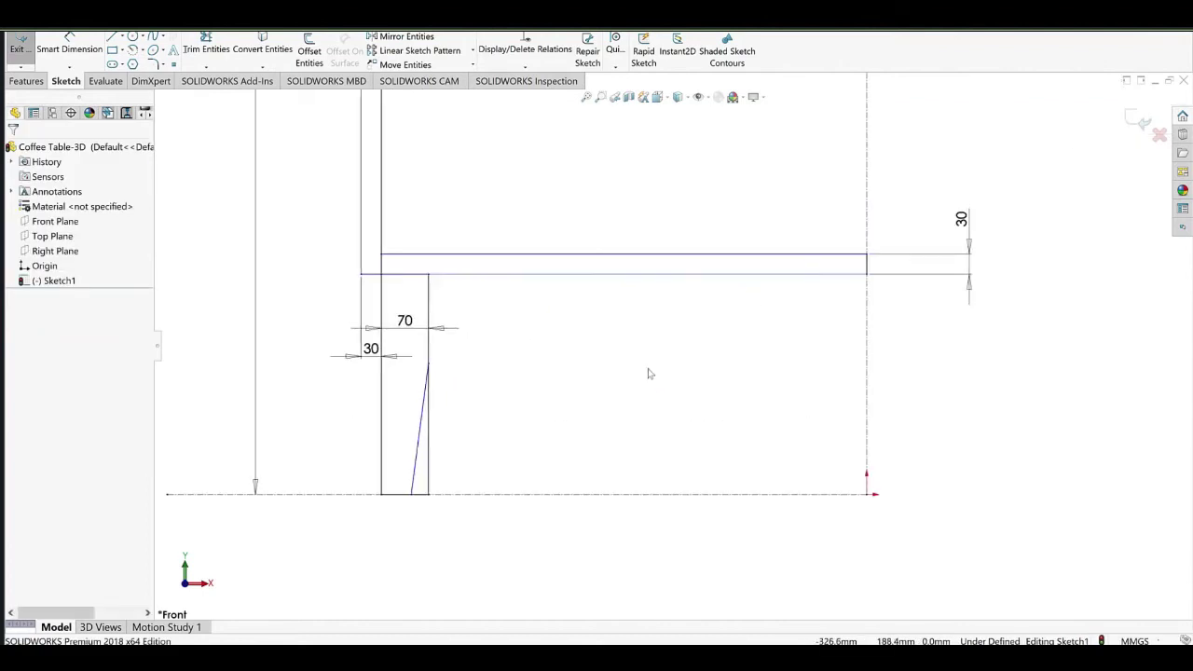
left_click(111, 53)
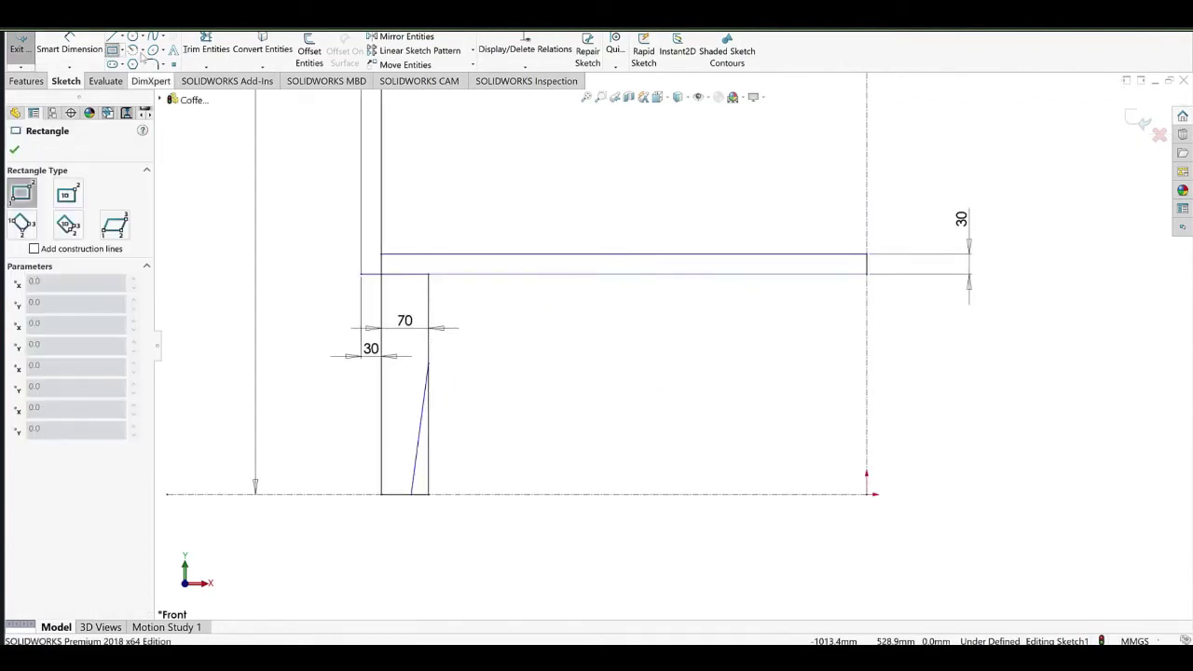
left_click(111, 38)
left_click(429, 355)
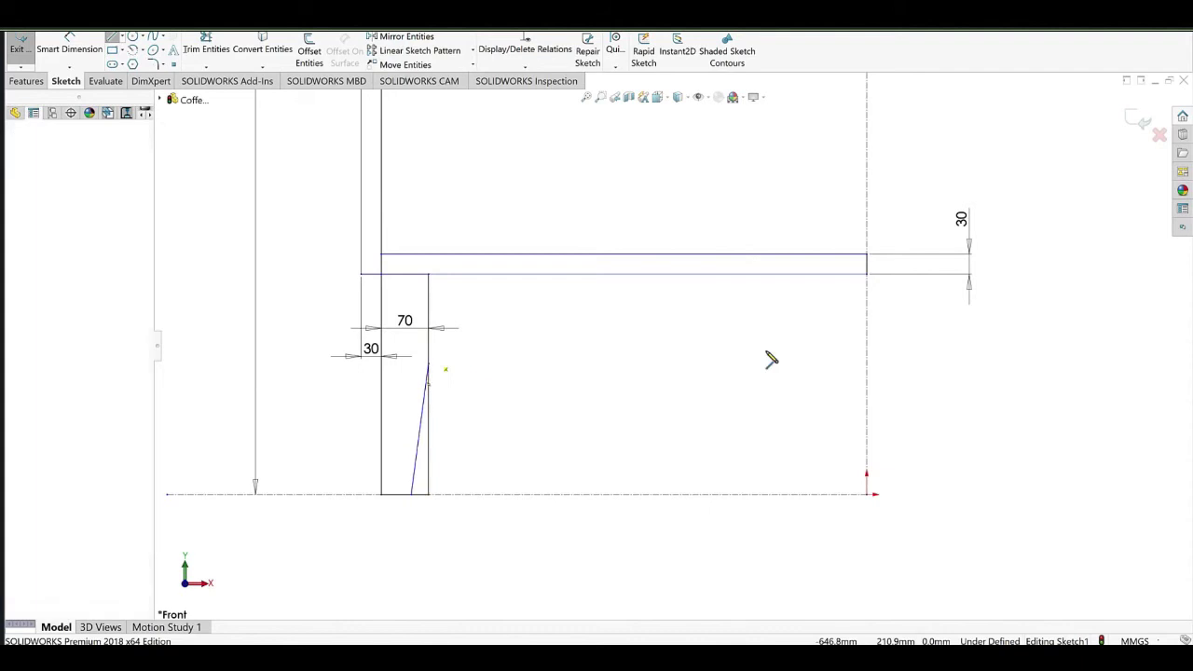
left_click(868, 360)
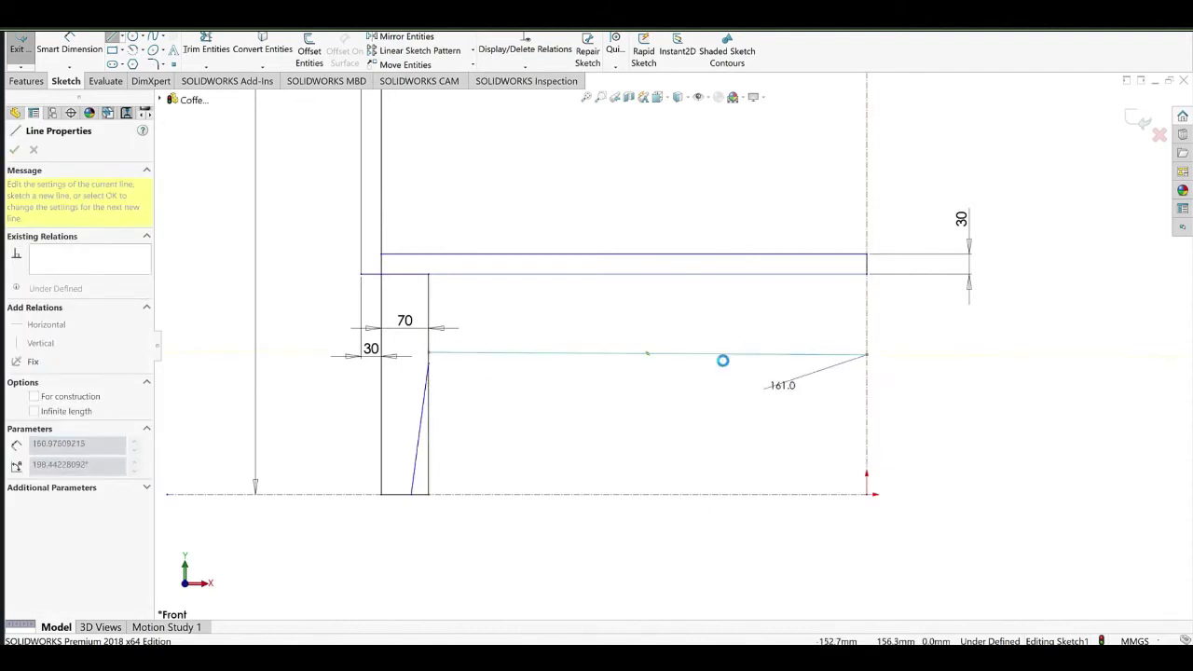
key("Escape")
left_click(731, 361)
left_click(761, 328)
Close the strip under the bottom rail with a vertical line about 116 mm long on the vertical centerline.
left_click(113, 37)
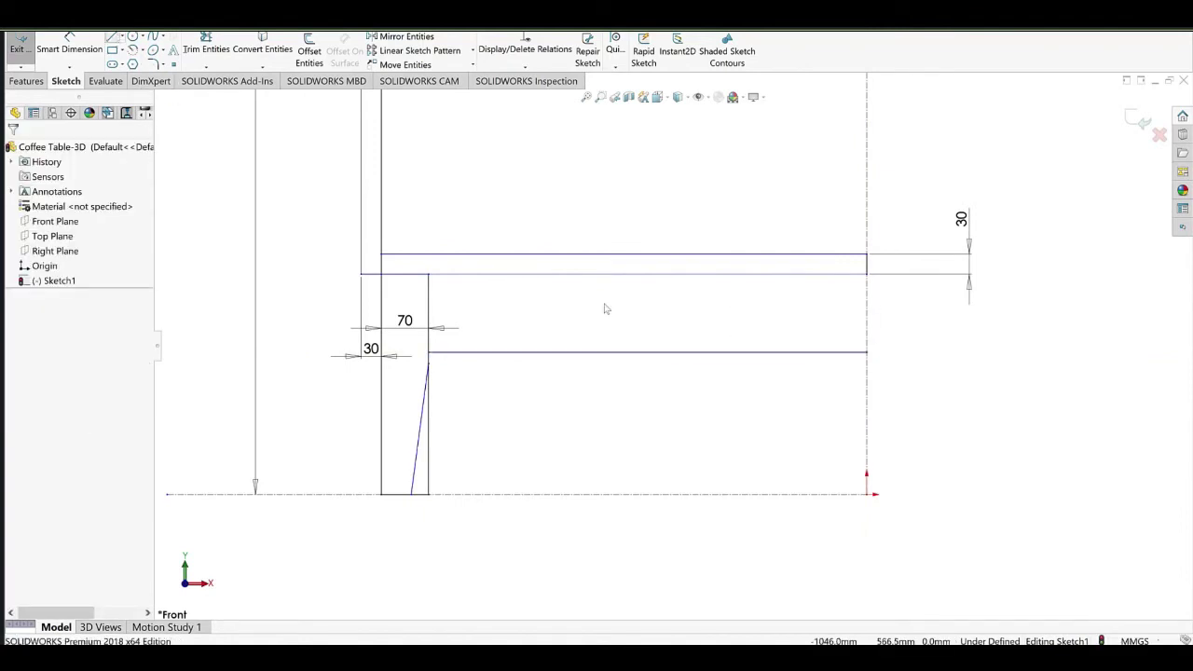
scroll(904, 306, "down", 2)
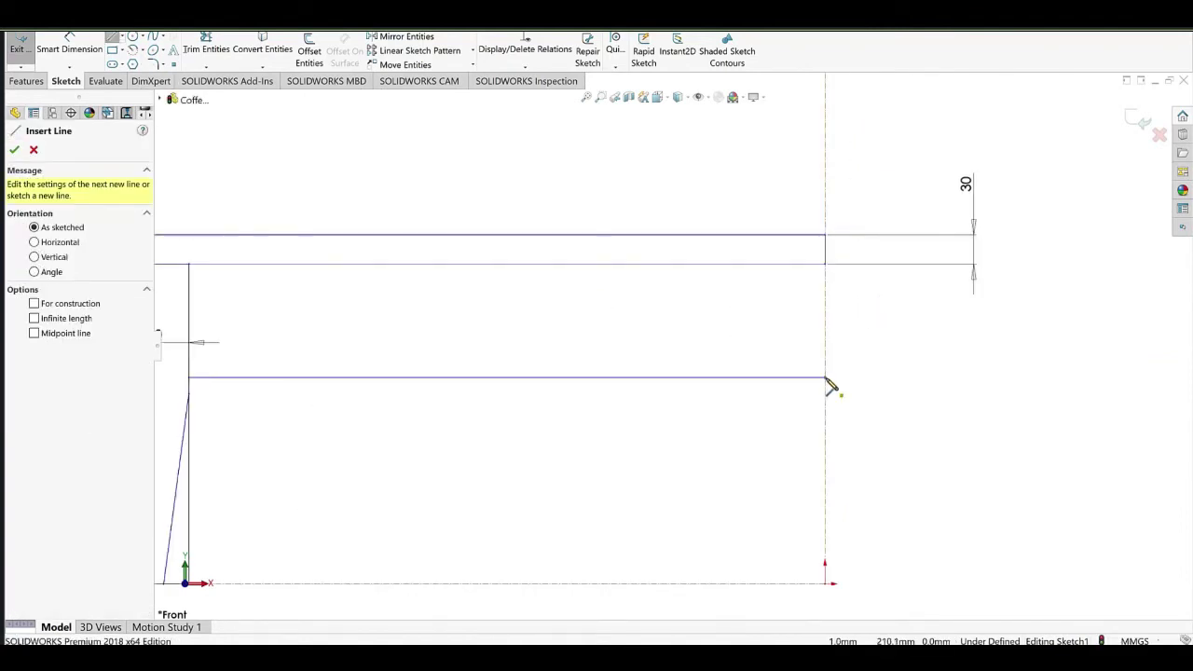
left_click(825, 377)
left_click(825, 265)
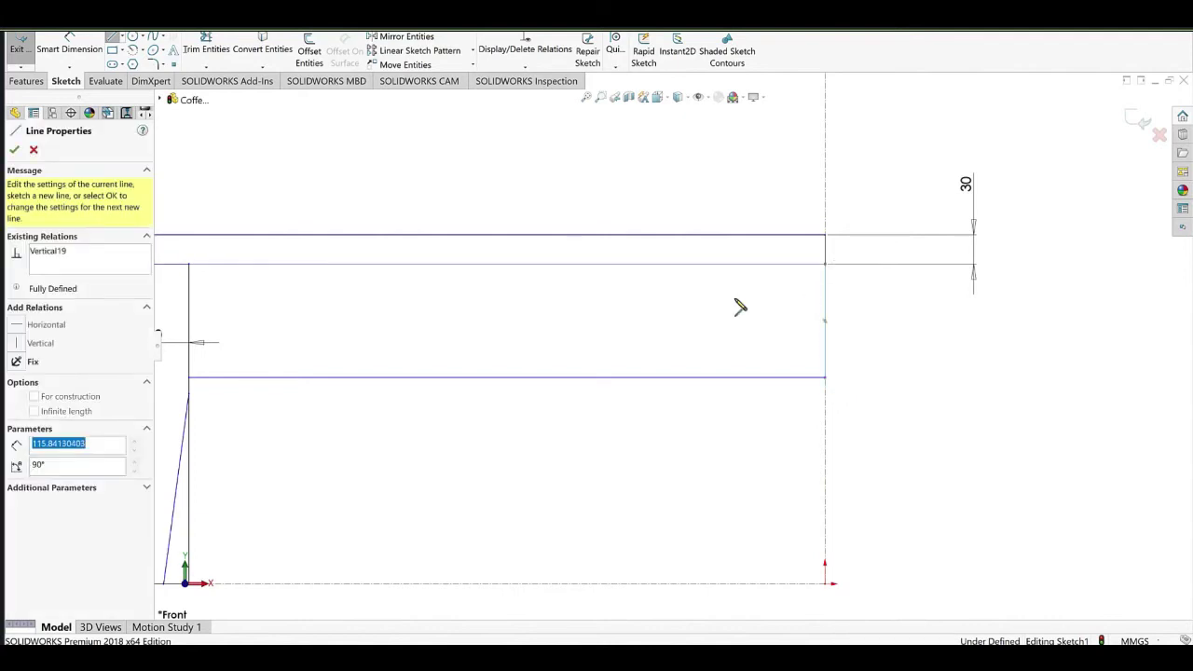
Dimension the height of the strip under the bottom rail and set it to 50 mm.
left_click(72, 51)
left_click(827, 332)
left_click(881, 335)
type("50")
left_click(824, 337)
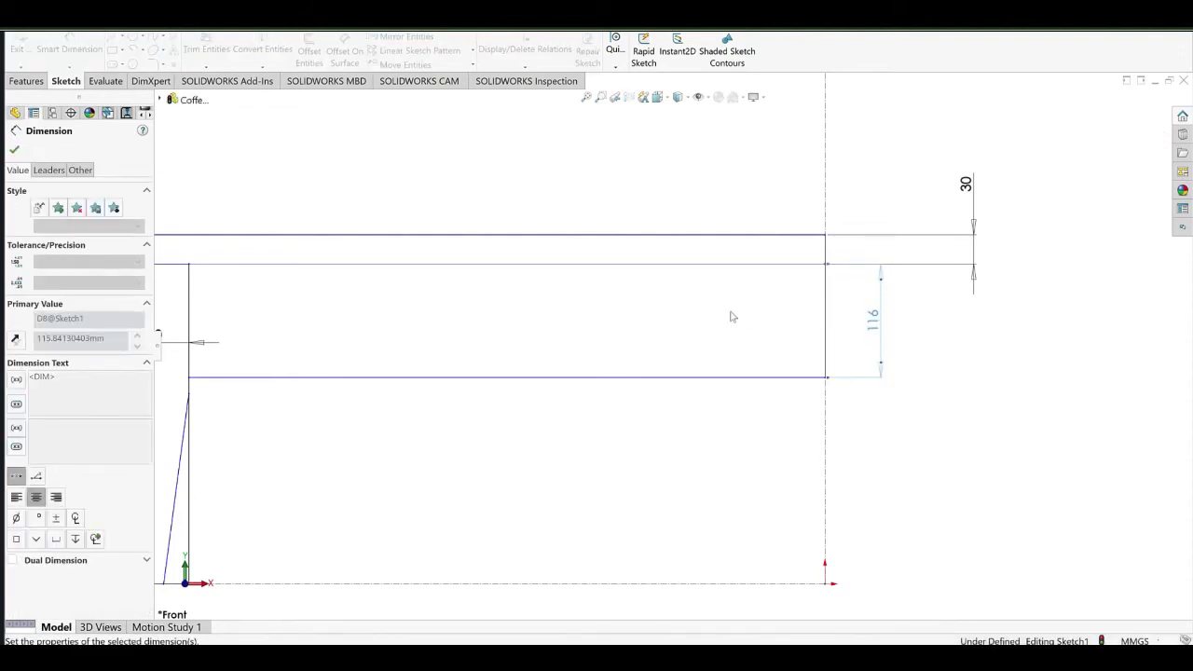
Move the 30 mm foot-offset dimension to a clearer spot outside the leg.
scroll(601, 403, "up", 2)
scroll(354, 378, "down", 1)
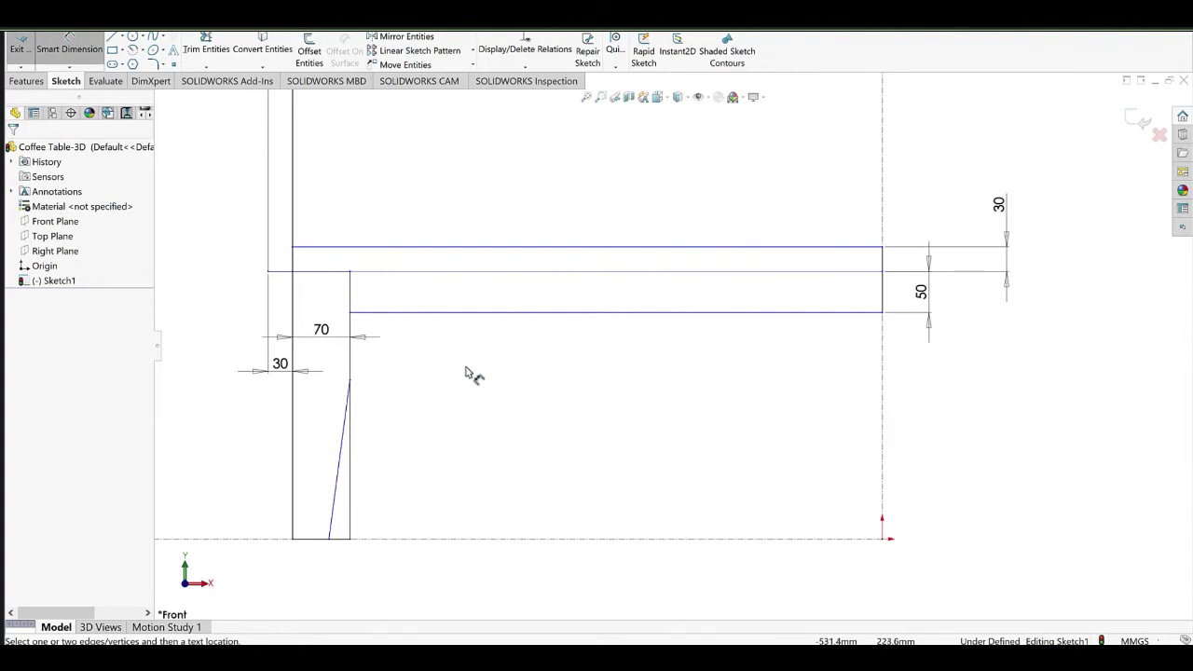
scroll(467, 372, "up", 4)
middle_click_drag(738, 378, 734, 417, "ctrl")
scroll(546, 427, "down", 1)
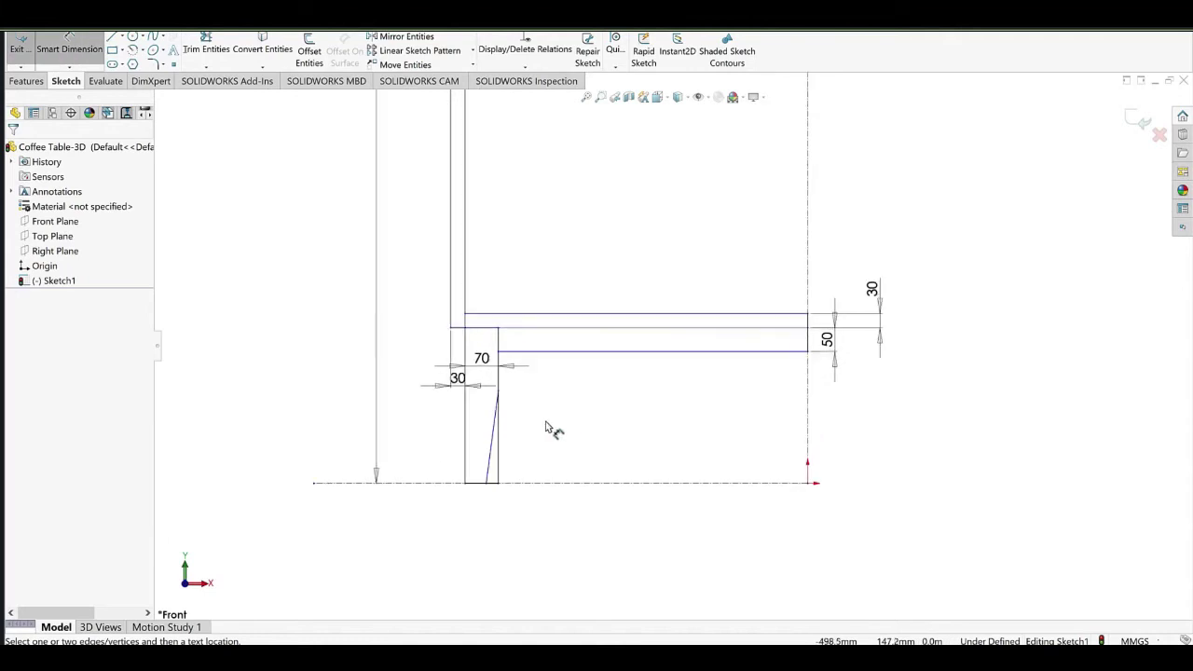
scroll(523, 426, "down", 2)
mouse_move(462, 363)
left_mouse_down()
mouse_move(432, 301)
mouse_move(422, 326)
left_mouse_up()
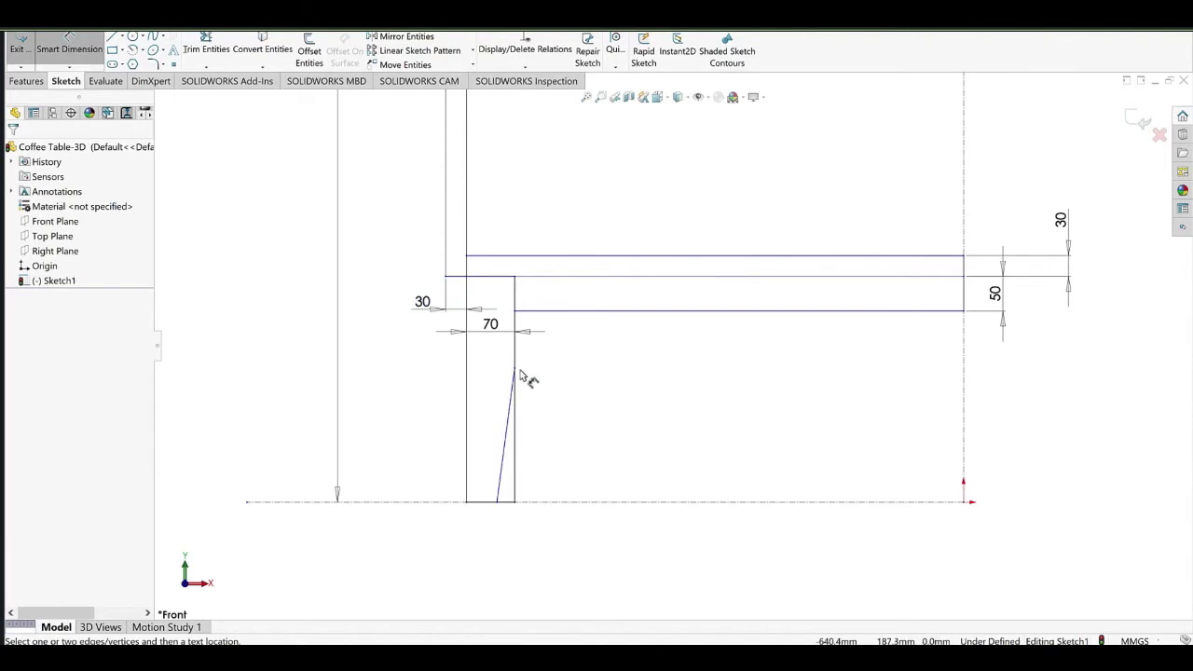
Set the vertical distance from the lower strip's bottom edge to the slanted line's upper endpoint to 5 mm.
left_click(570, 310)
left_click(595, 344)
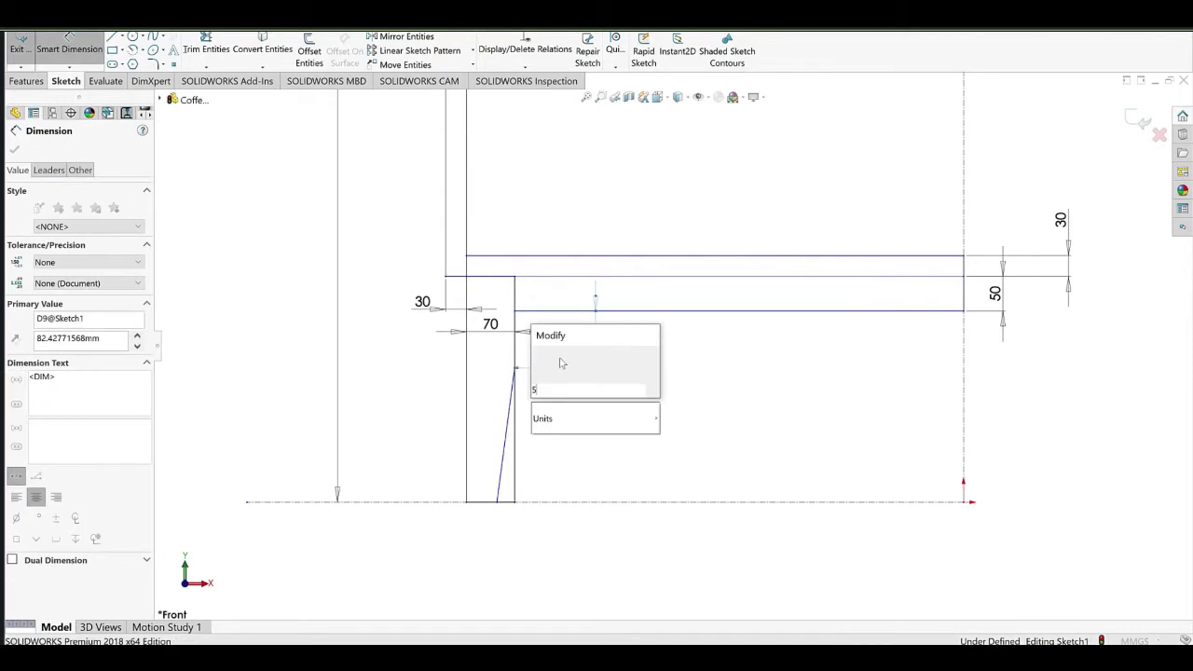
type("5")
key("Return")
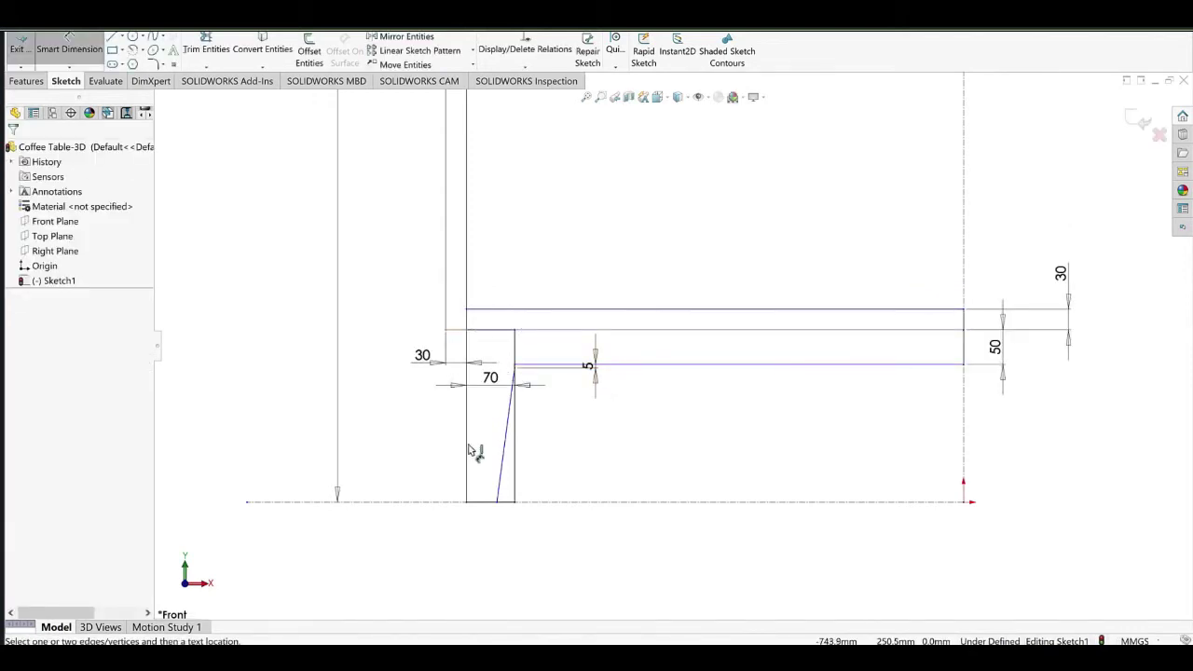
Dimension the leg's bottom edge from the horizontal centerline and set the height to 200 mm.
left_click(449, 329)
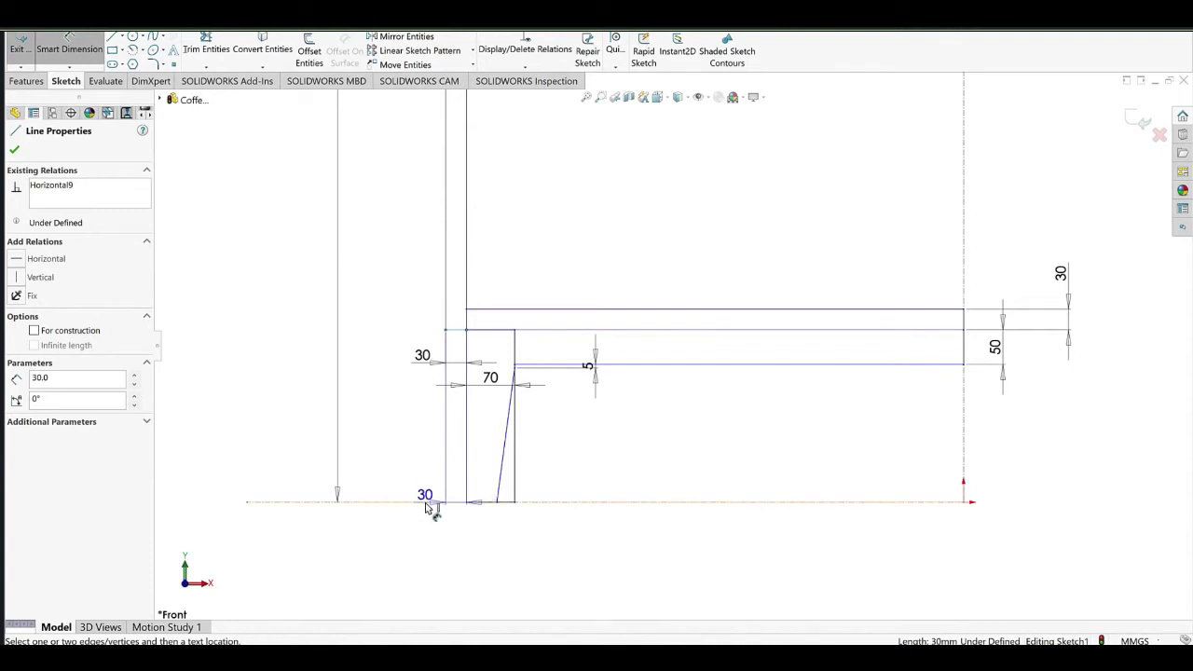
left_click(426, 503)
left_click(384, 435)
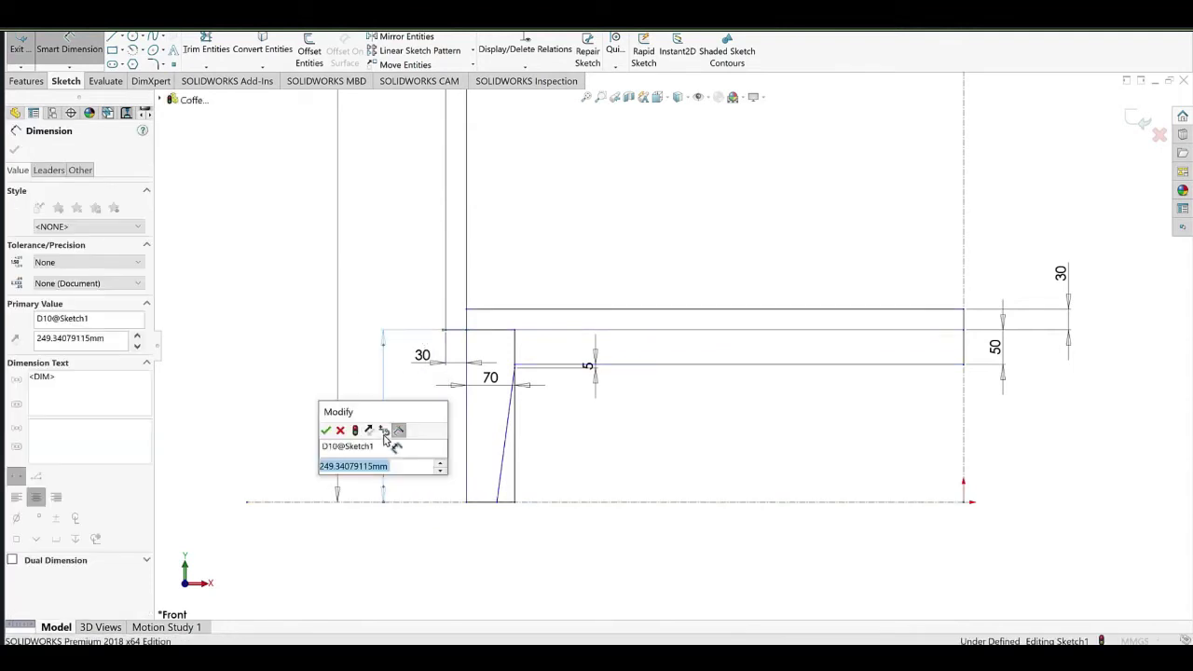
type("200")
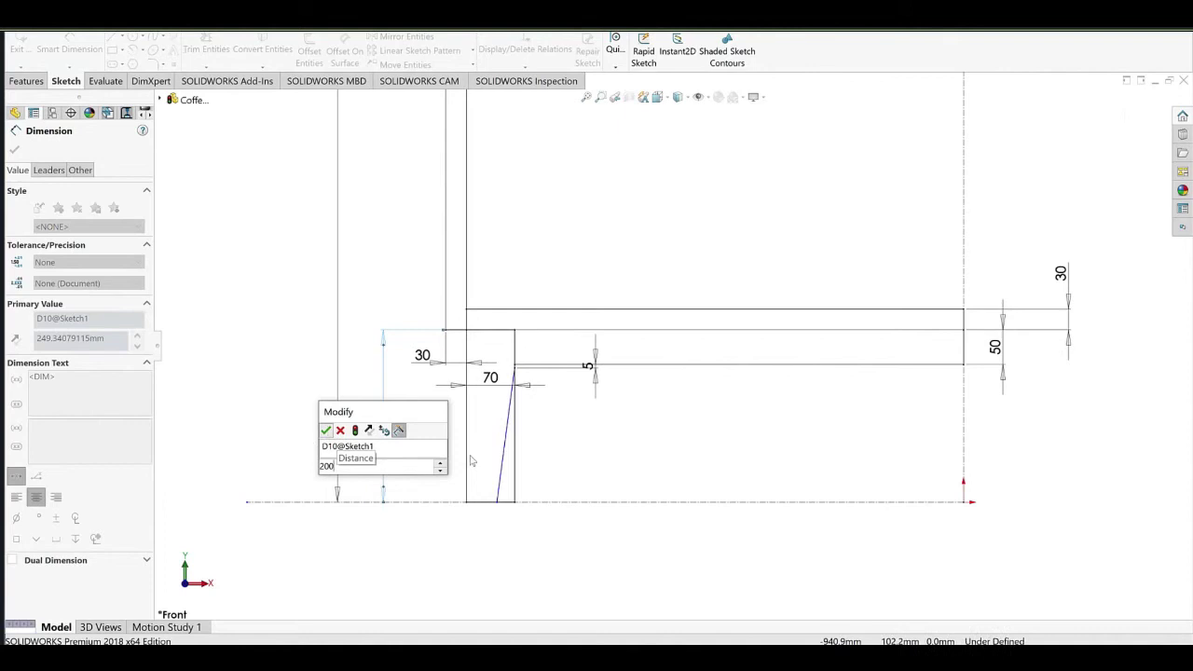
key("Return")
left_click(632, 439)
Set the distance along the foot's bottom from its outer edge to the slanted line's lower endpoint to 35 mm.
scroll(632, 439, "up", 1)
scroll(558, 473, "down", 2)
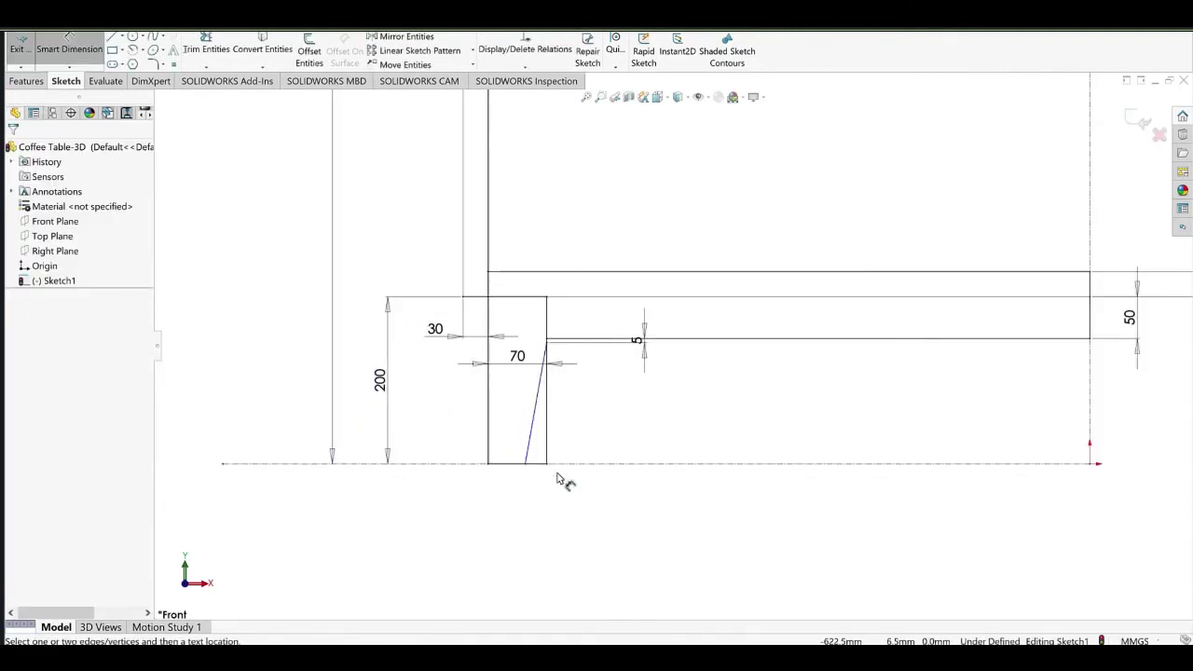
scroll(526, 461, "down", 2)
left_click(521, 448)
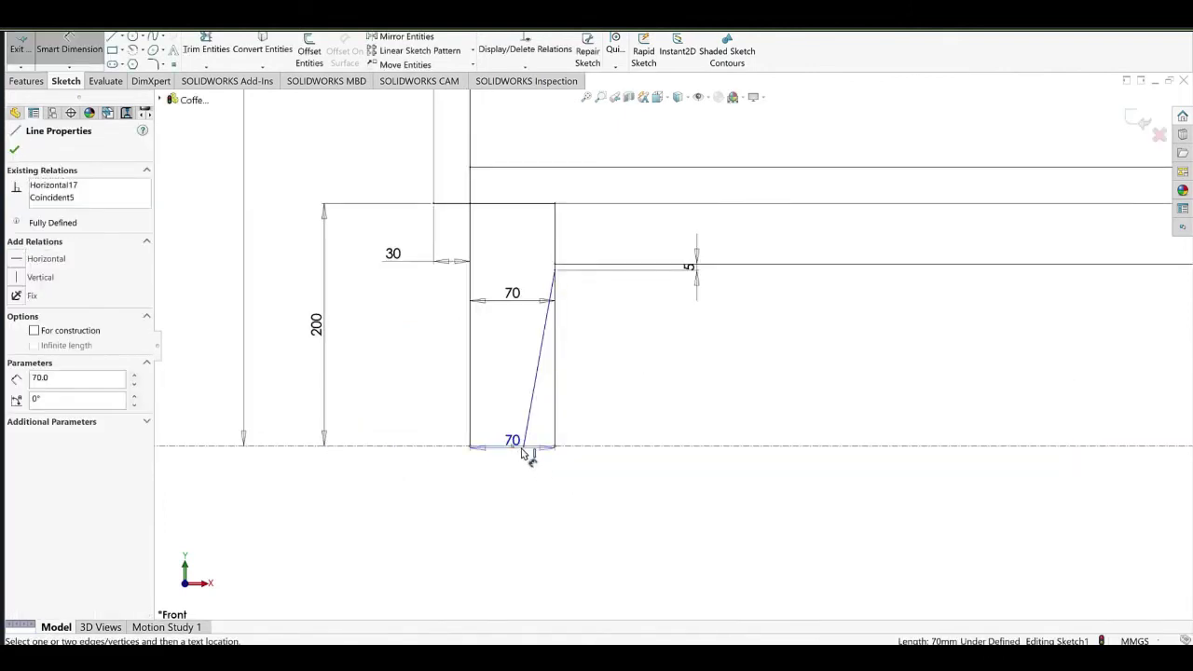
key("Escape")
left_click(524, 446)
left_click(471, 420)
left_click(493, 483)
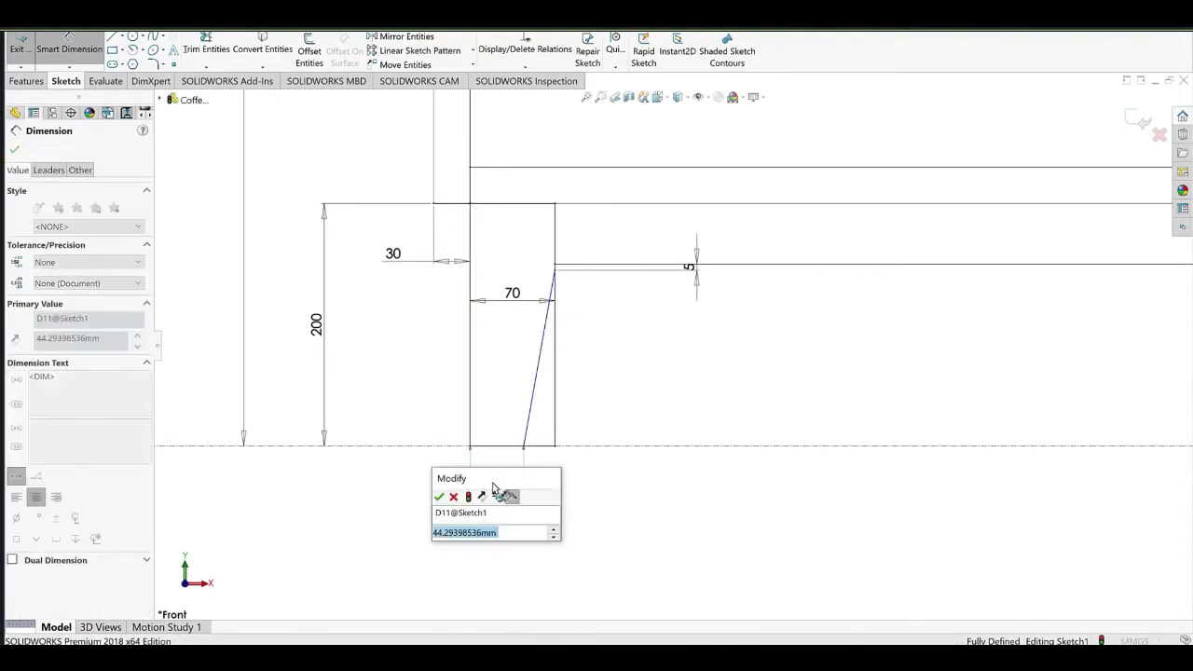
type("35")
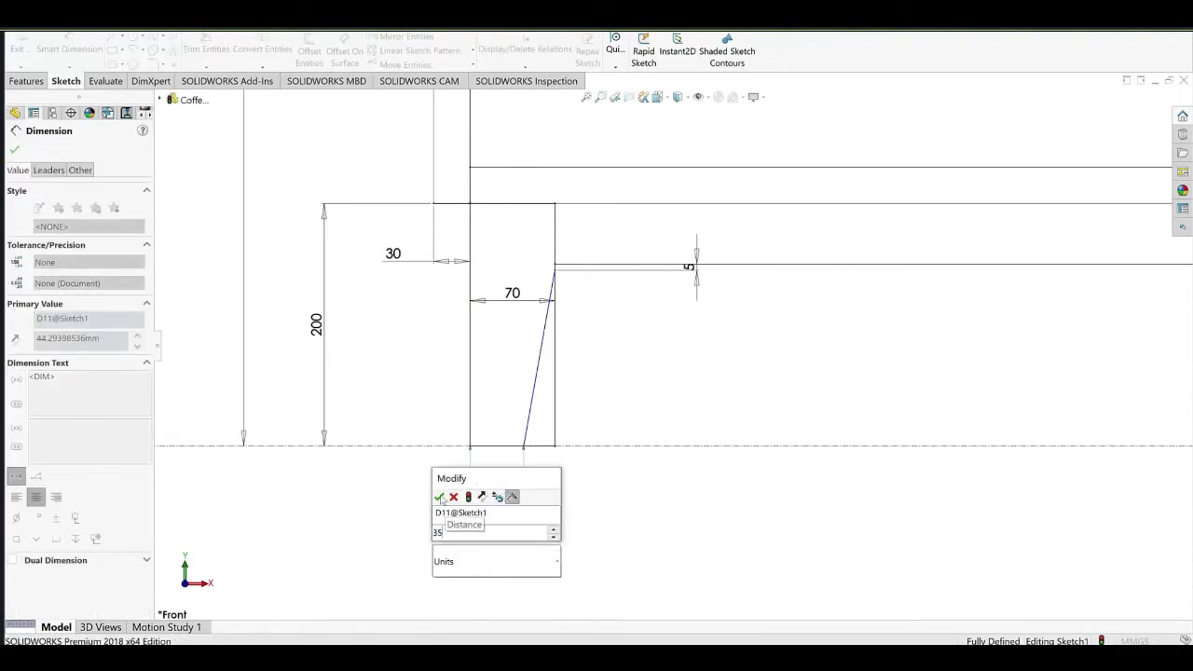
left_click(441, 498)
left_click(685, 371)
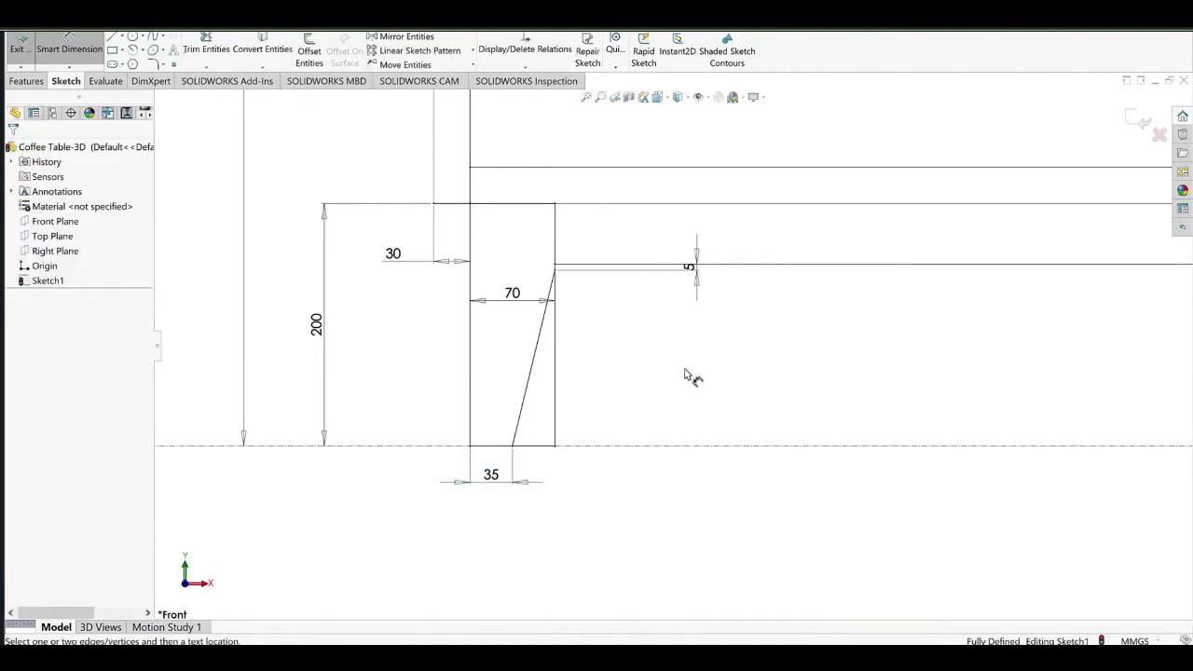
scroll(685, 373, "up", 6)
middle_click_drag(725, 382, 587, 424, "ctrl")
scroll(636, 340, "down", 1)
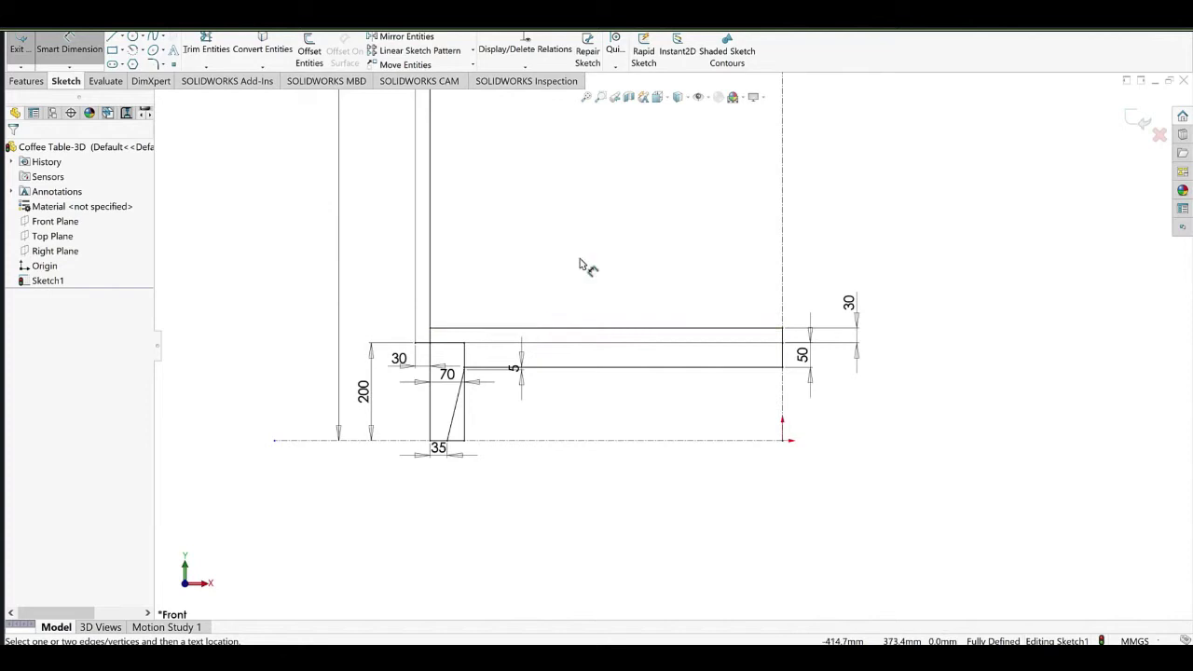
middle_click_drag(726, 340, 721, 366, "ctrl")
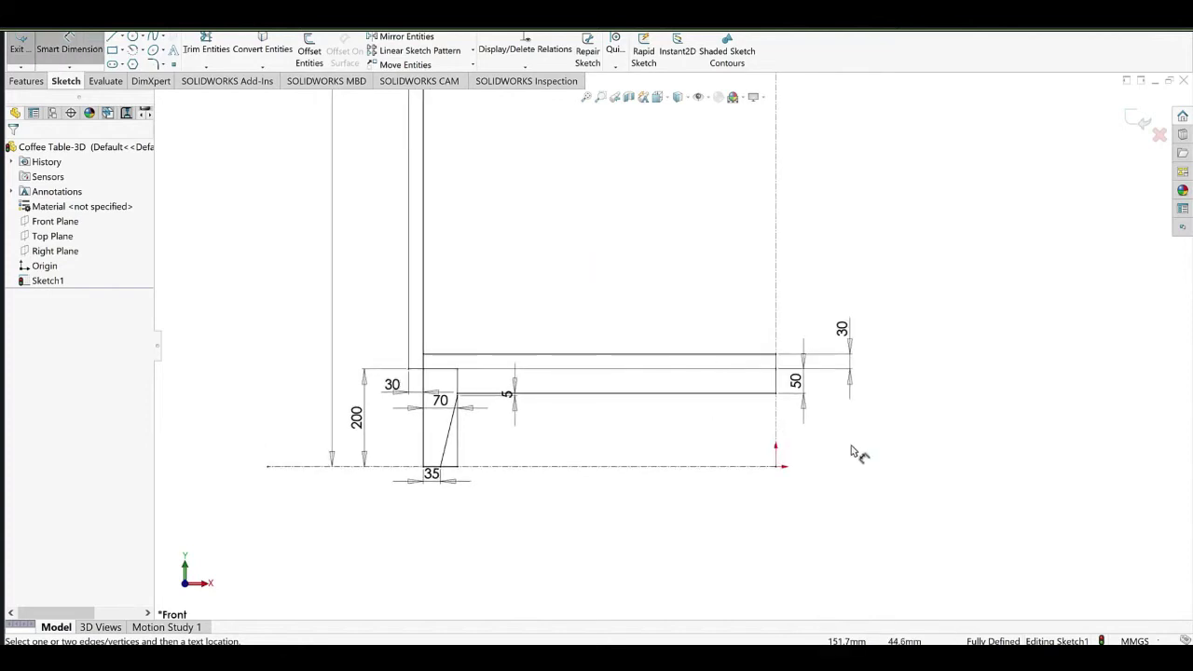
scroll(705, 298, "up", 5)
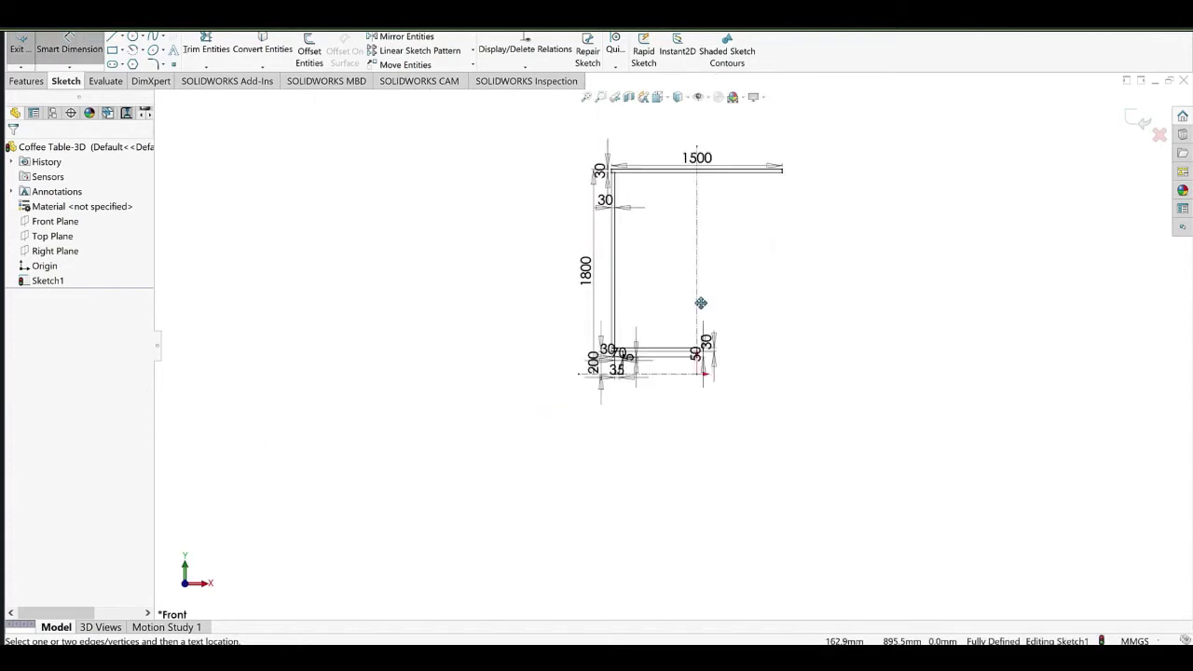
Check the cabinet reference photo and sketch a corner rectangle about 606 by 1464 mm inside the frame, between the leg and vertical centerline.
middle_click_drag(787, 320, 768, 324, "ctrl")
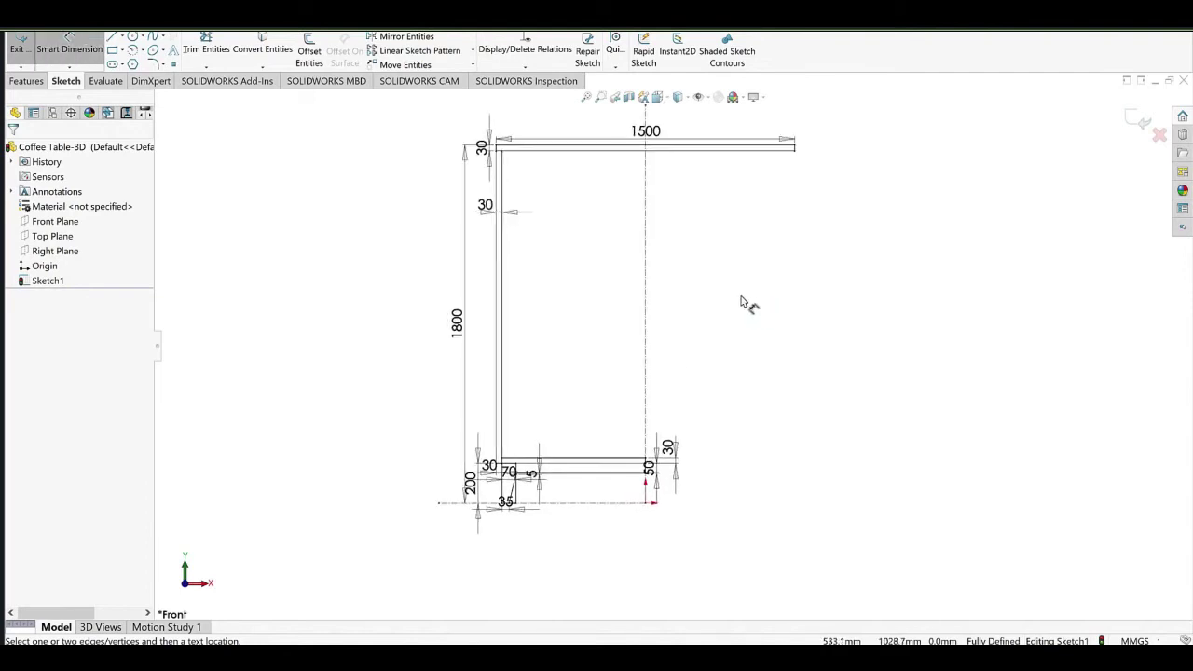
right_click(790, 259)
left_click(793, 249)
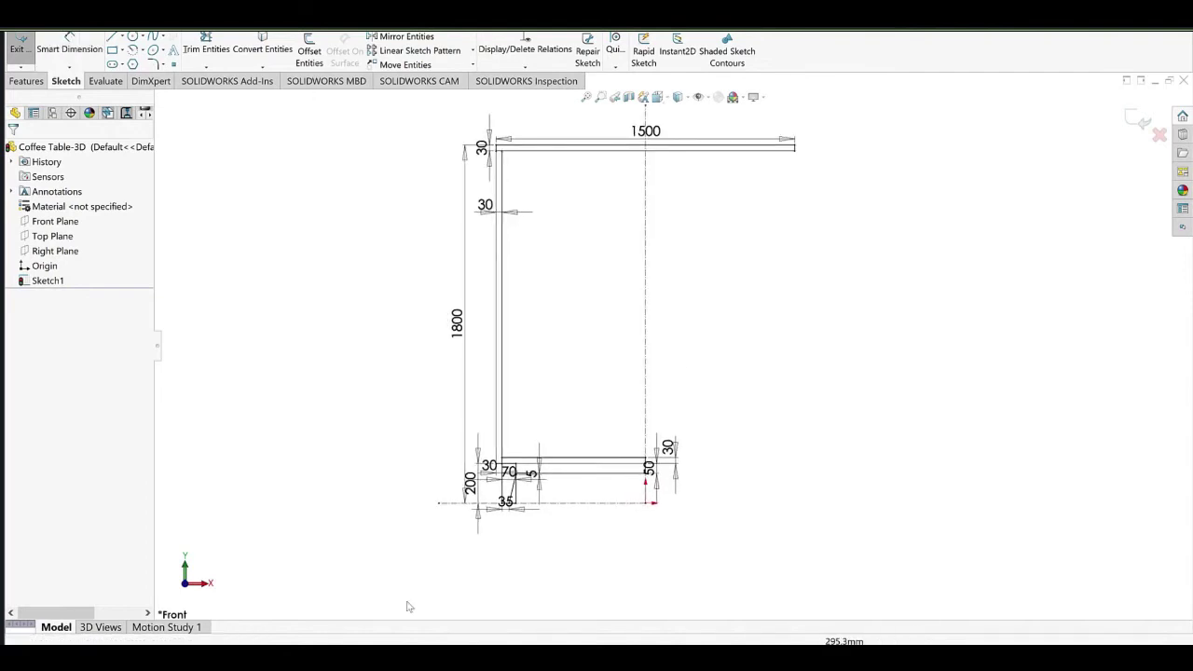
left_click(374, 650)
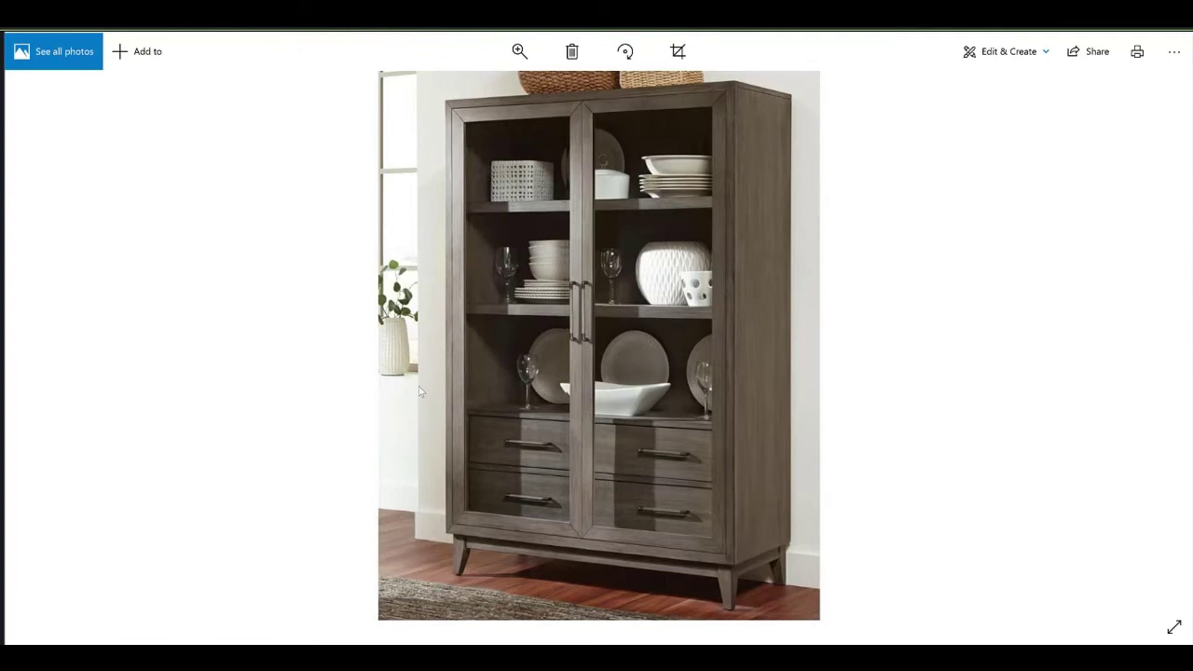
left_click(313, 645)
left_click(112, 50)
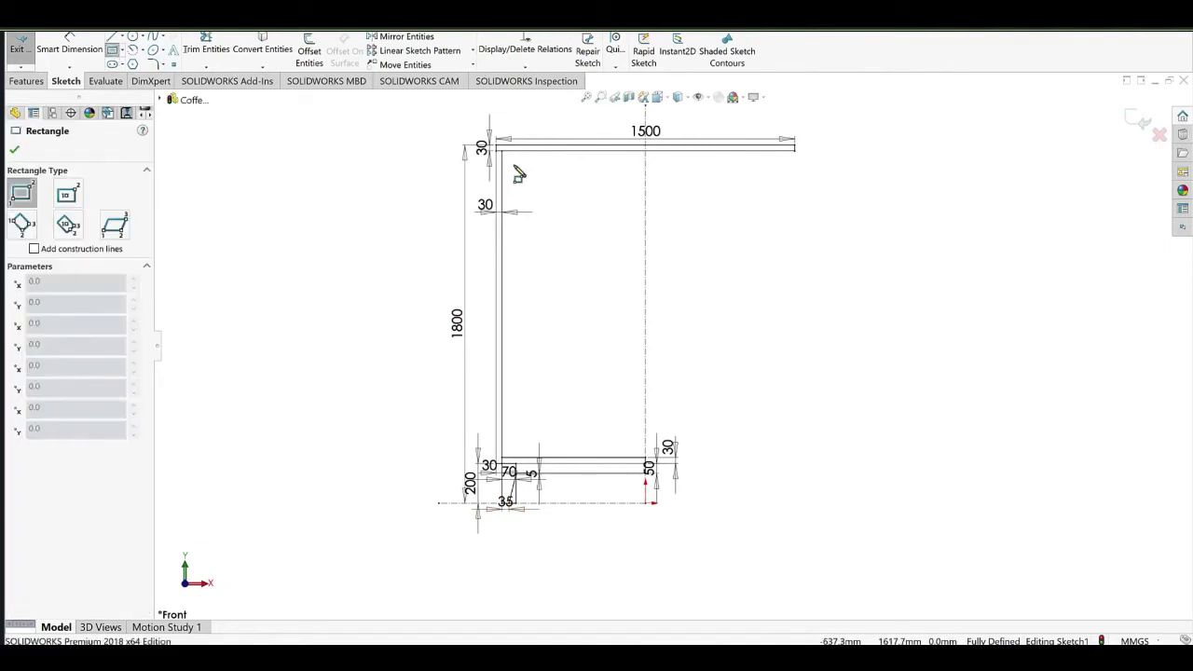
left_click(513, 162)
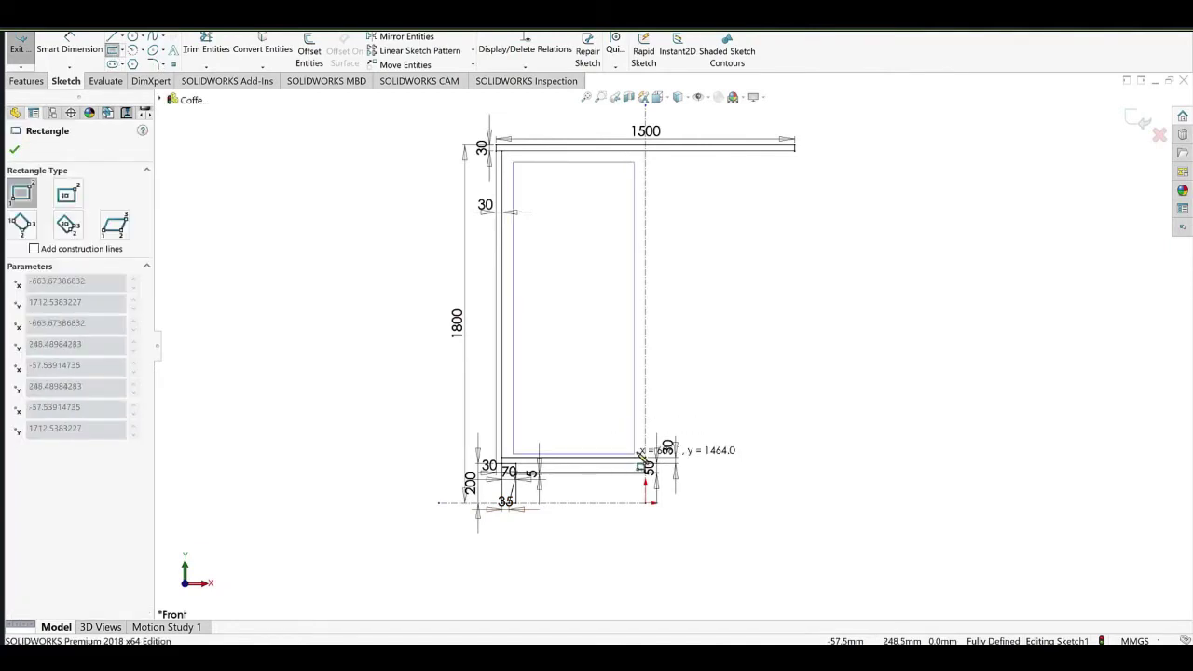
left_click(635, 454)
Dimension the horizontal gap between the leg's inner edge and the new rectangle's nearest vertical edge.
left_click(70, 50)
scroll(504, 343, "down", 3)
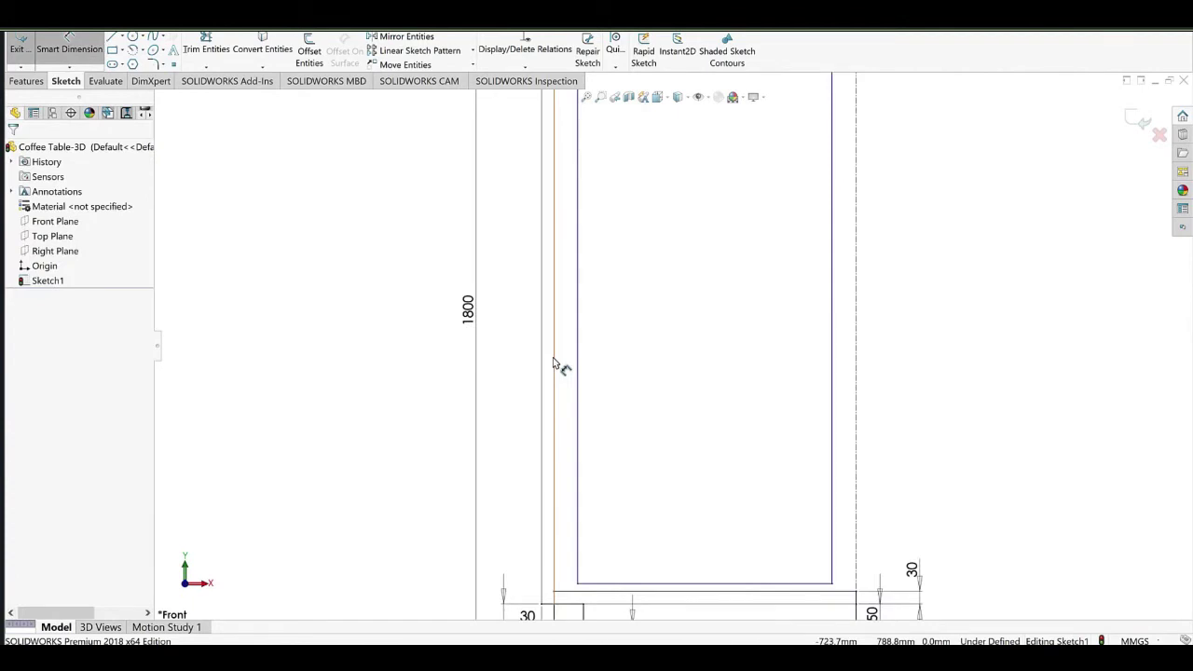
left_click(555, 352)
left_click(577, 330)
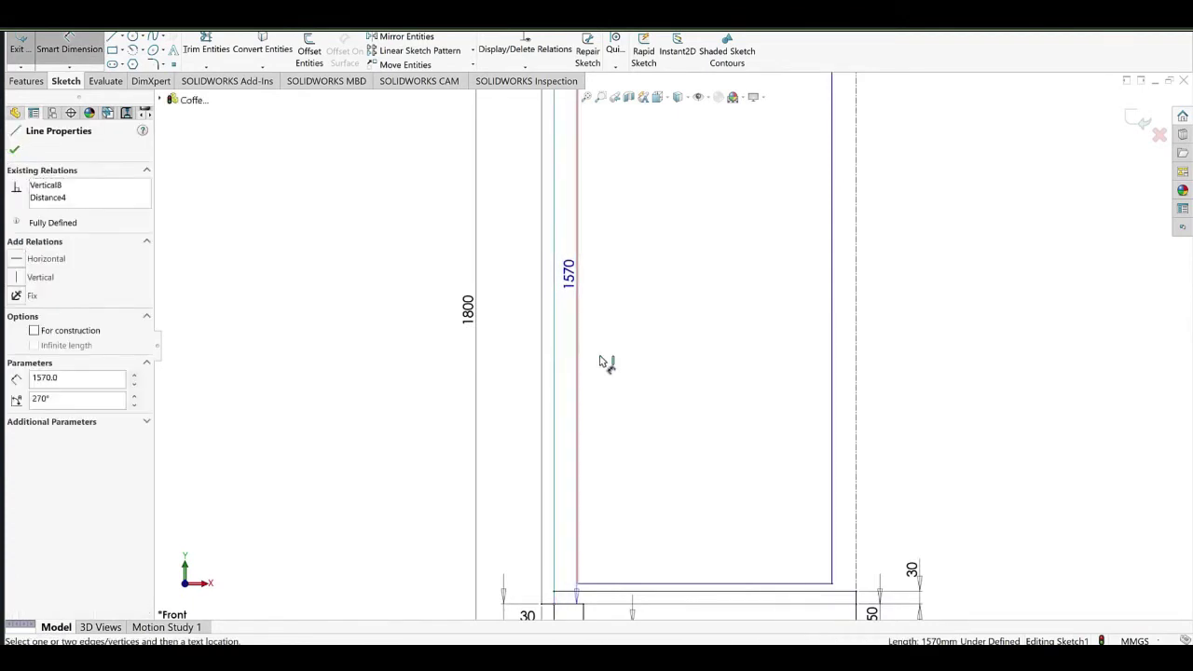
Dimension the gap between the door rectangle's left edge and the cabinet side as 2 mm, placing the label beside it.
left_click(605, 357)
type("2")
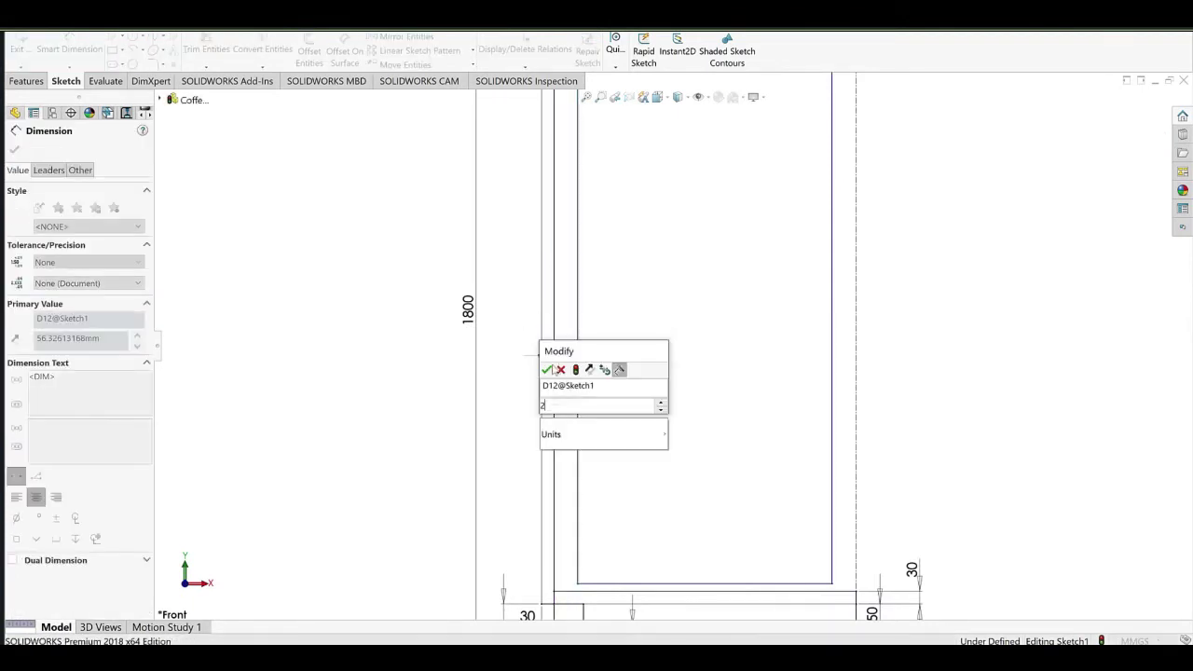
left_click(548, 370)
left_click_drag(557, 348, 595, 351)
left_click(692, 613)
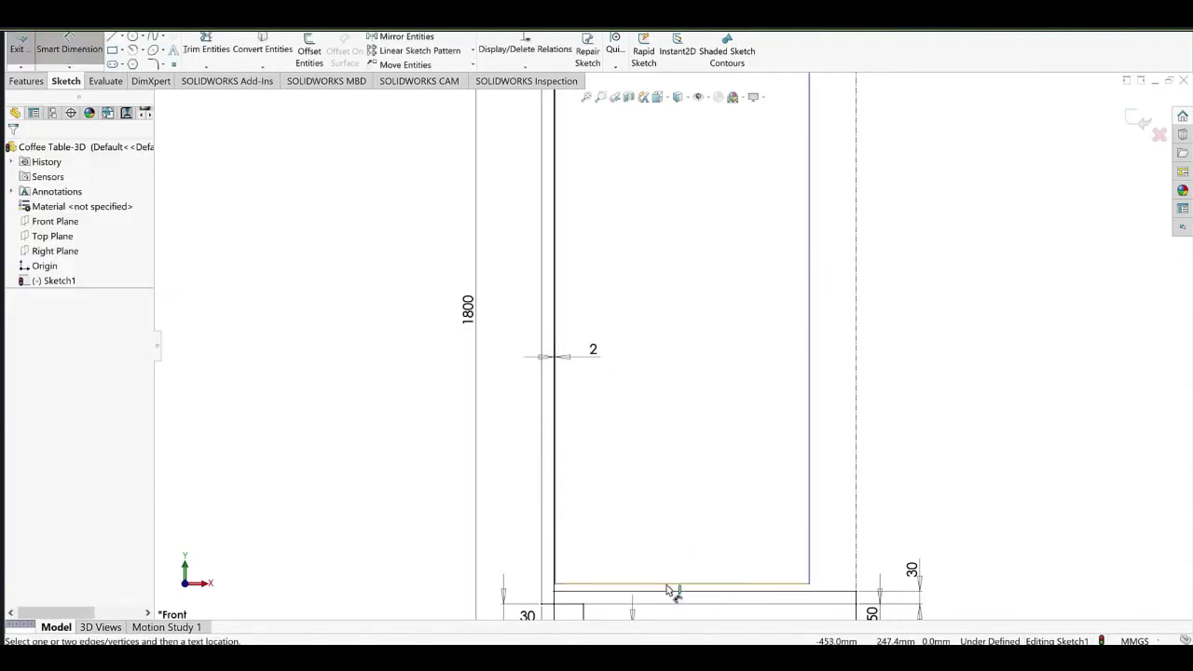
Dimension the gap between the door rectangle's bottom edge and the cabinet's bottom panel as 2 mm.
left_click(666, 585)
left_click(660, 593)
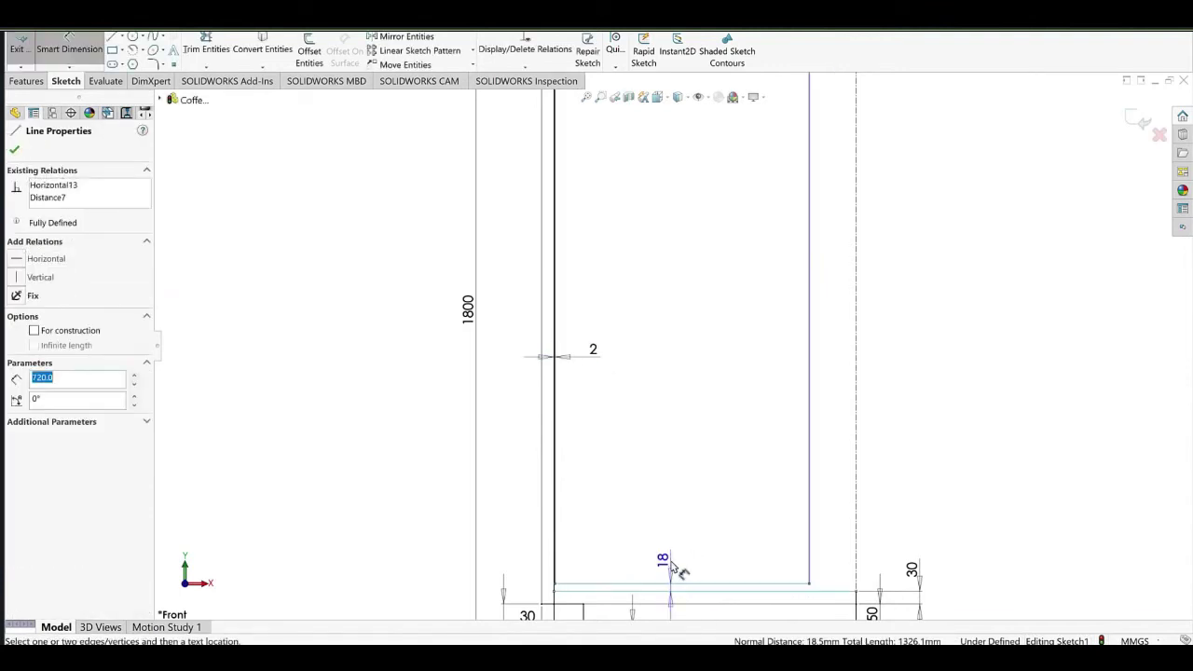
left_click(671, 563)
type("2")
key("Return")
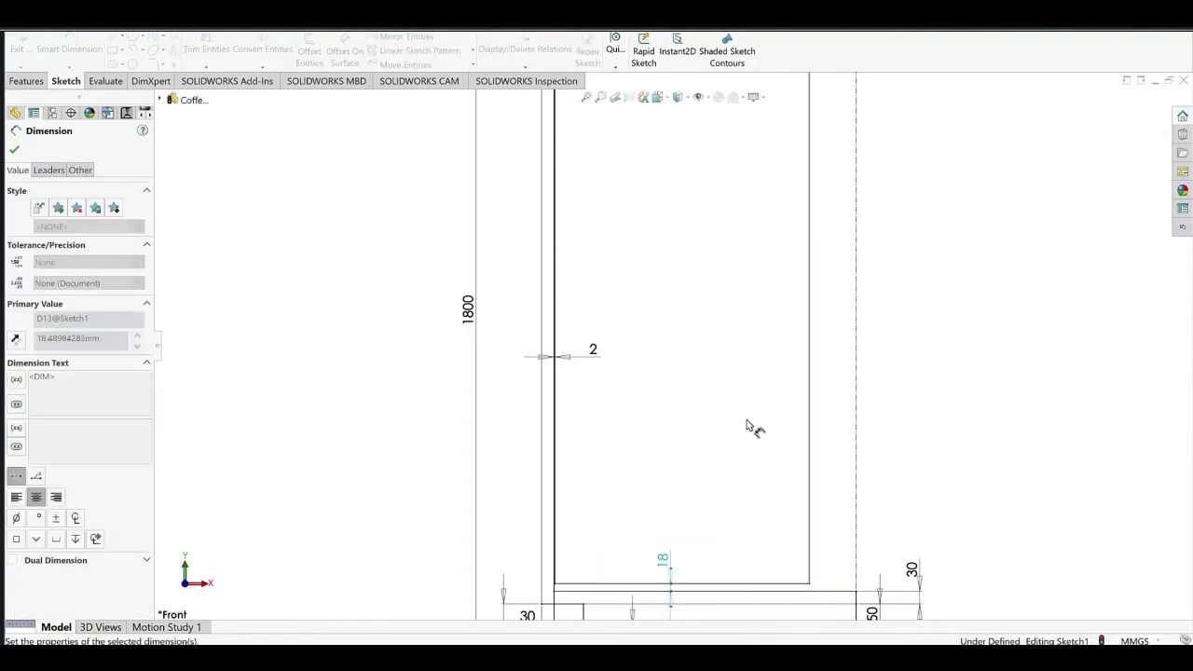
left_click(748, 420)
Add a 3 mm doubled-distance dimension between the door's right edge and the vertical centreline, and shift its label to the left.
scroll(783, 293, "up", 1)
middle_click_drag(783, 291, 697, 447, "ctrl")
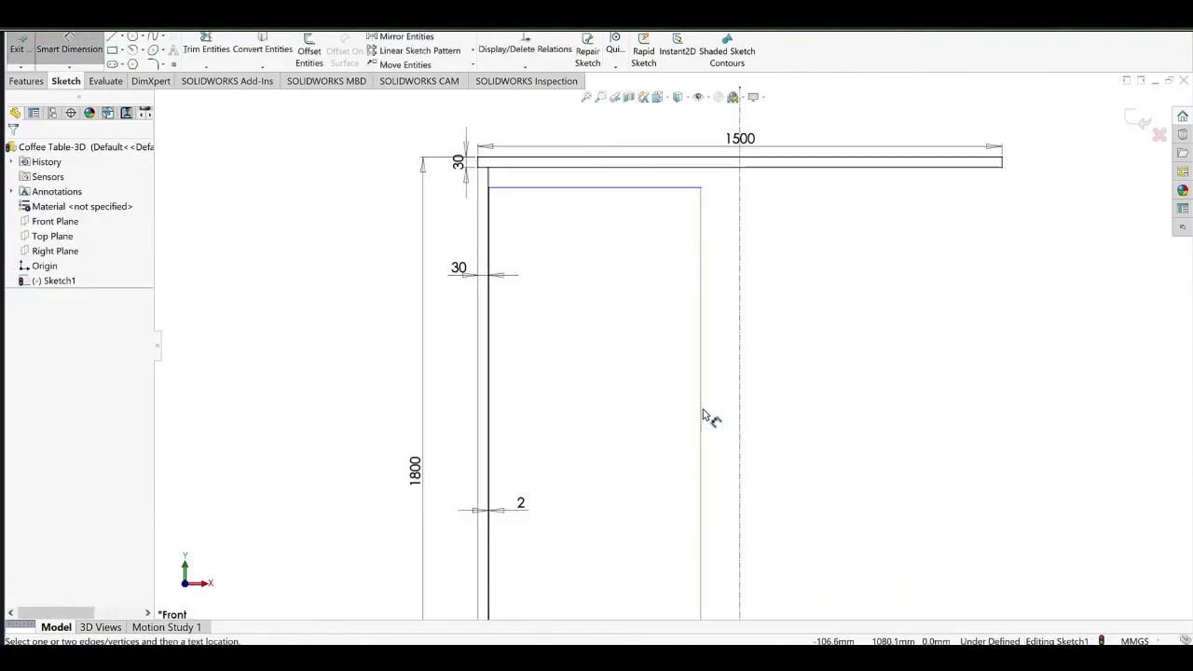
left_click(740, 406)
left_click(741, 403)
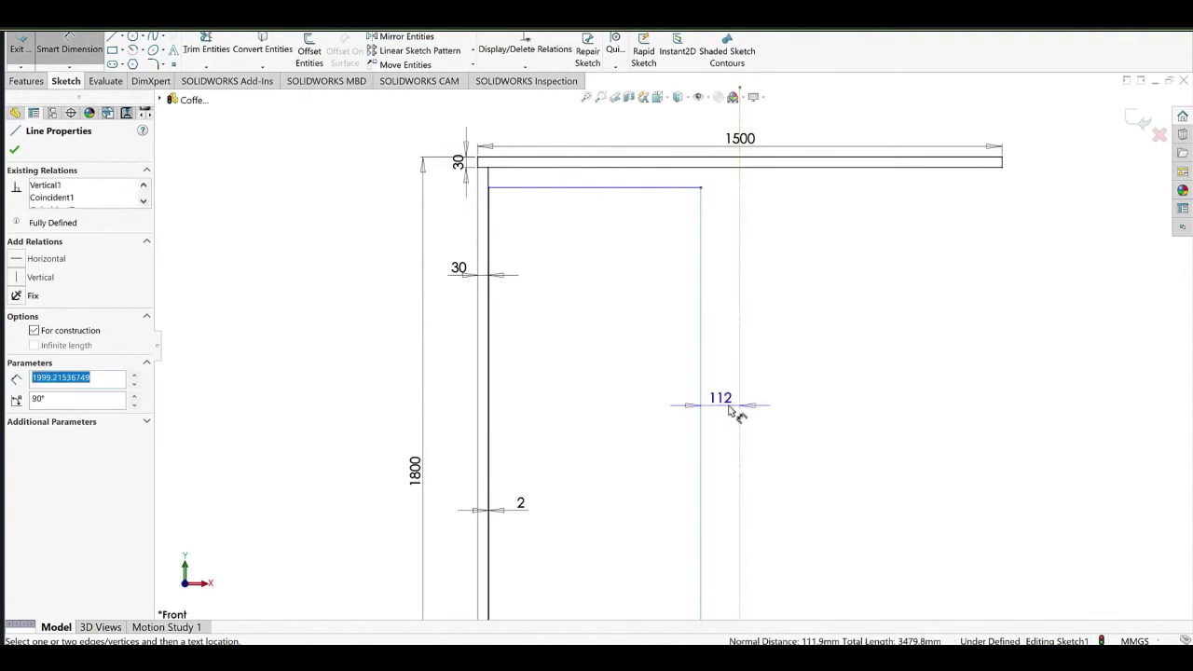
left_click(765, 423)
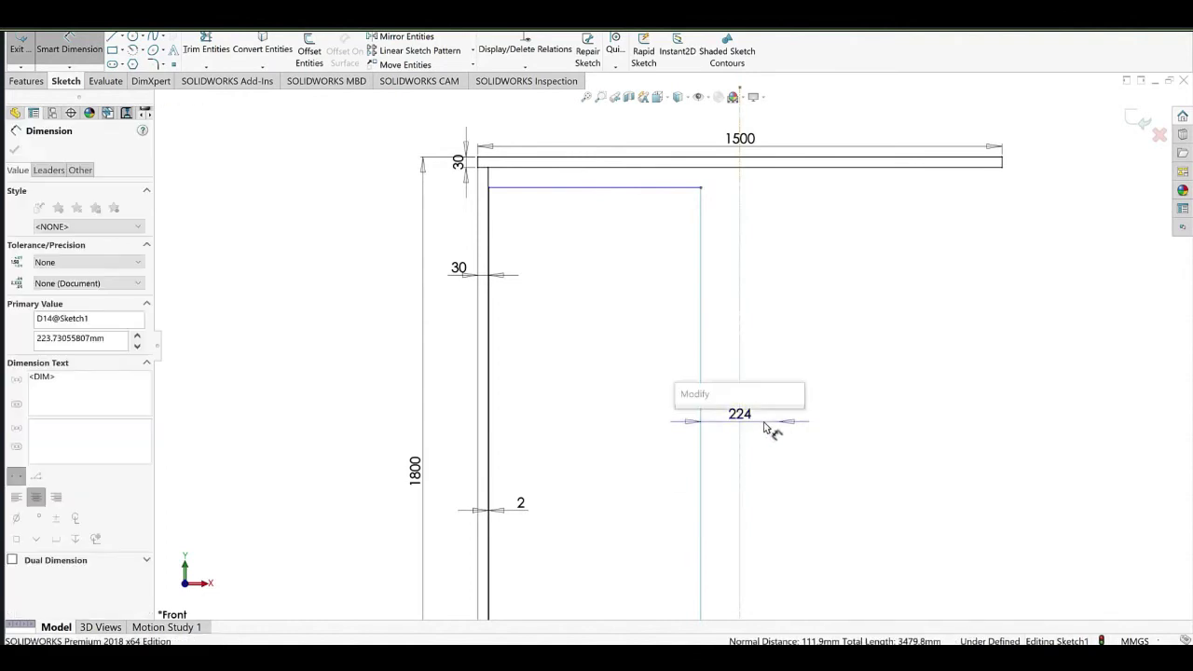
type("3")
left_click(684, 437)
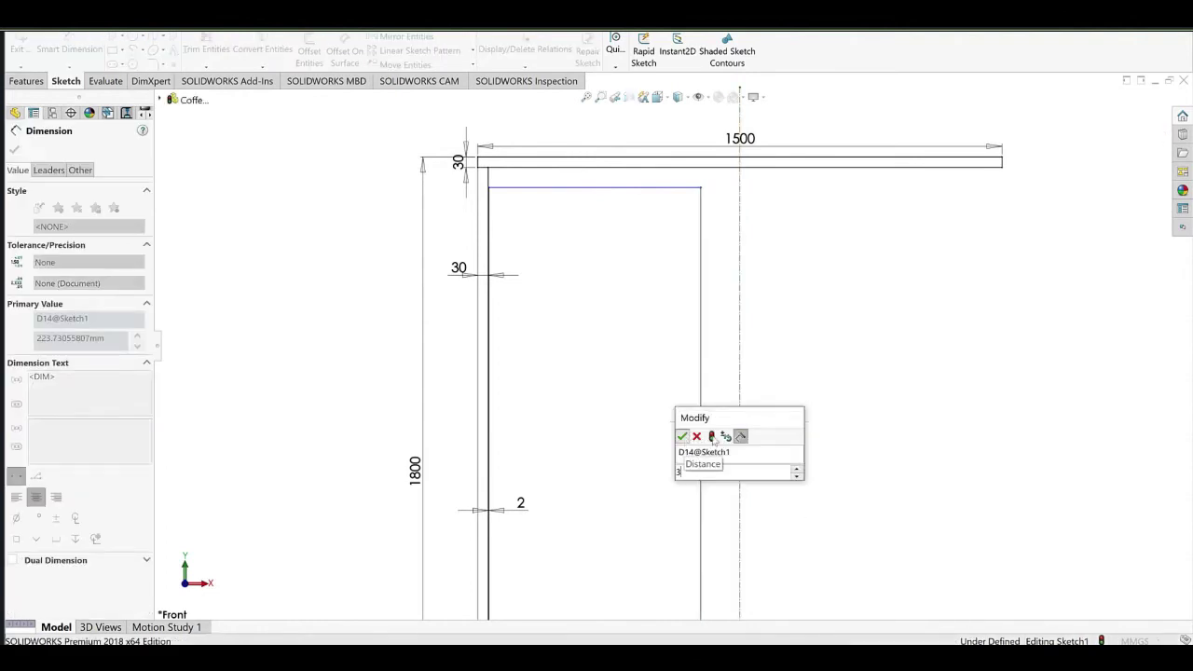
left_click(861, 391)
left_click_drag(739, 412, 707, 411)
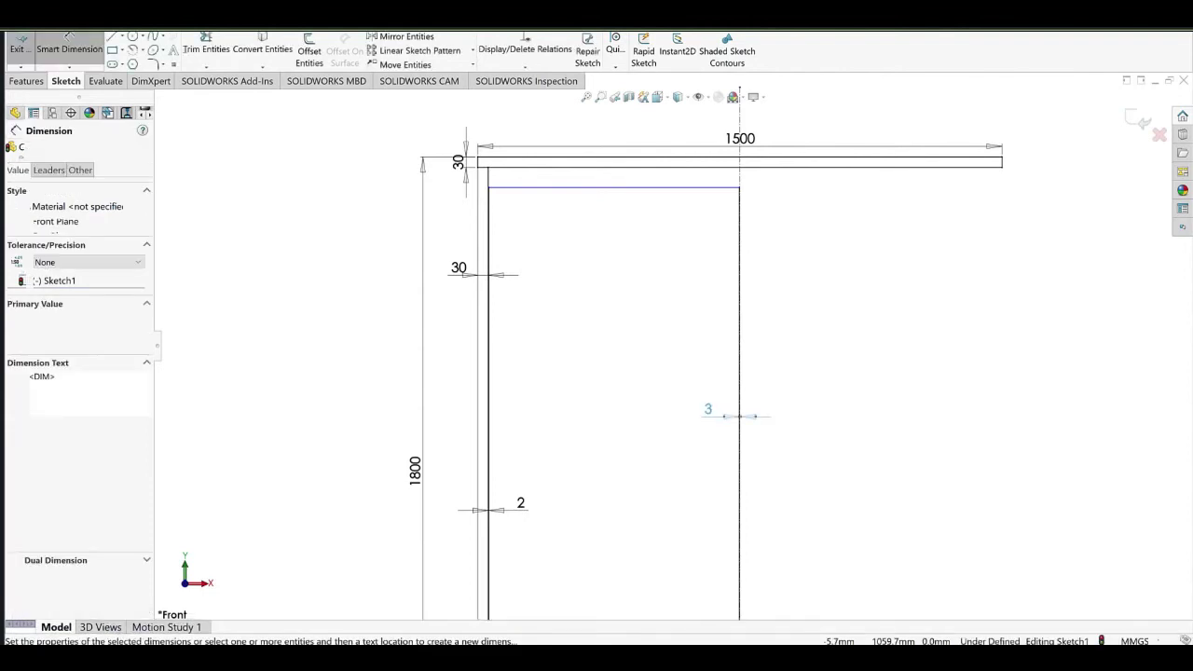
left_click(664, 380)
Dimension the gap between the door's top edge and the top panel as 2 mm, and move its label below the gap.
scroll(540, 164, "down", 4)
left_click(551, 172)
left_click(561, 216)
left_click(573, 247)
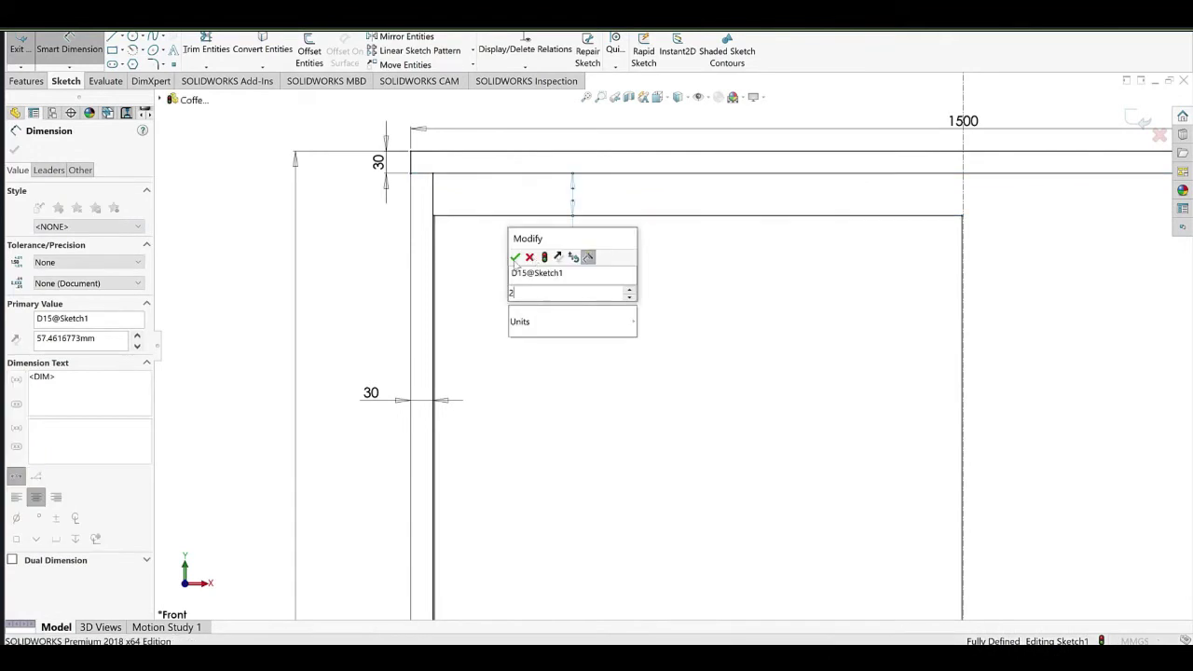
key("Return")
right_click(640, 253)
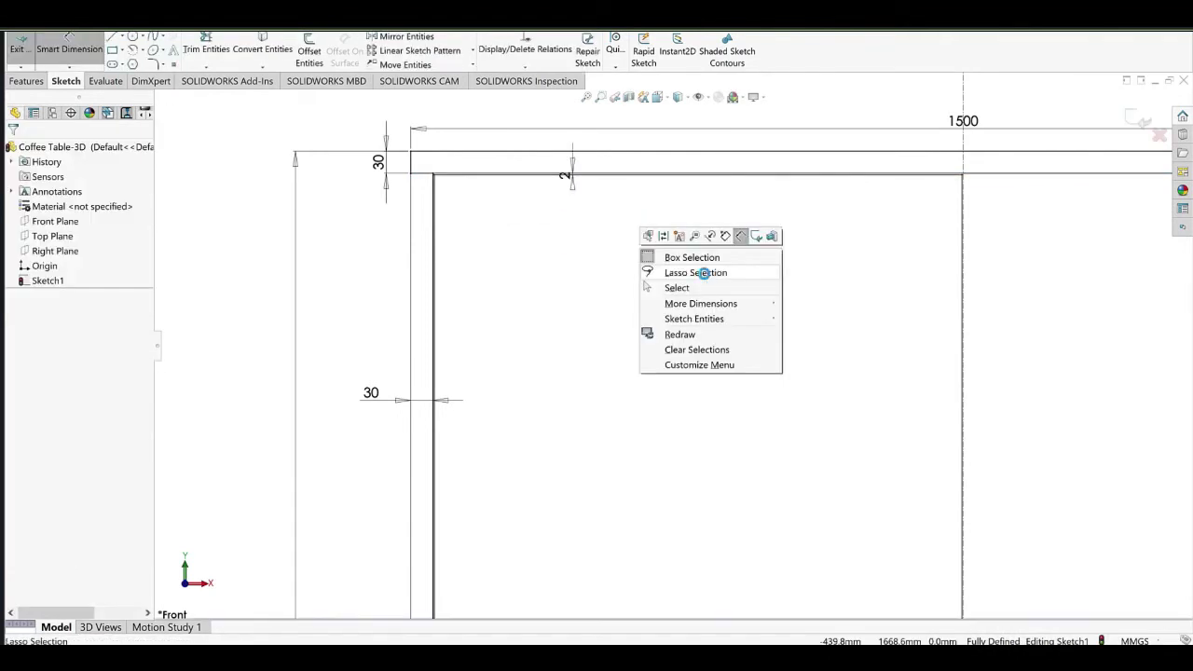
left_click(702, 287)
left_click_drag(566, 175, 582, 224)
left_click(501, 196)
Offset the door outline 60 mm inward as a chain to form the frame, and move the top gap label closer to its gap.
scroll(501, 197, "down", 4)
left_click(411, 229)
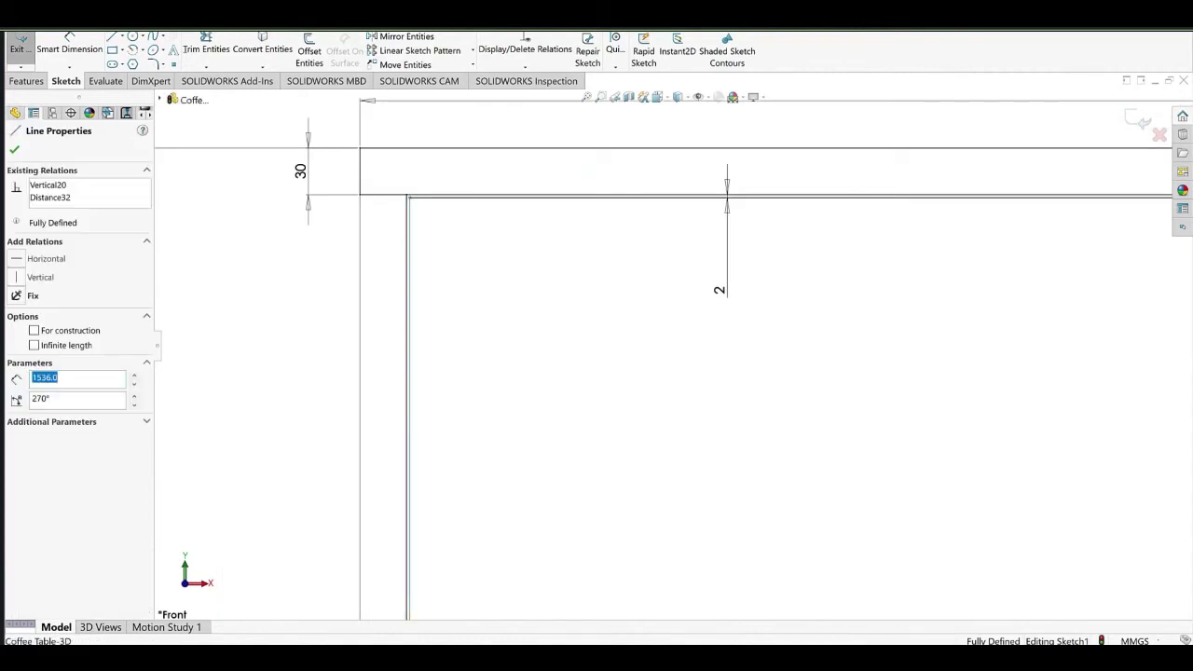
left_click(313, 56)
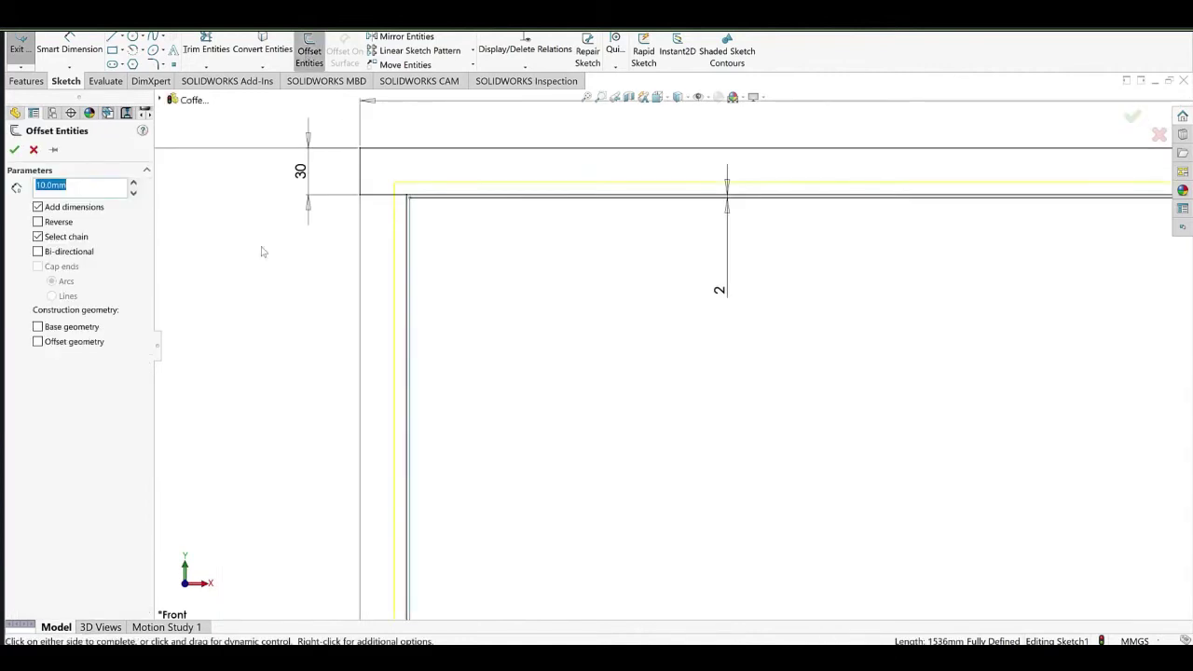
left_click(51, 222)
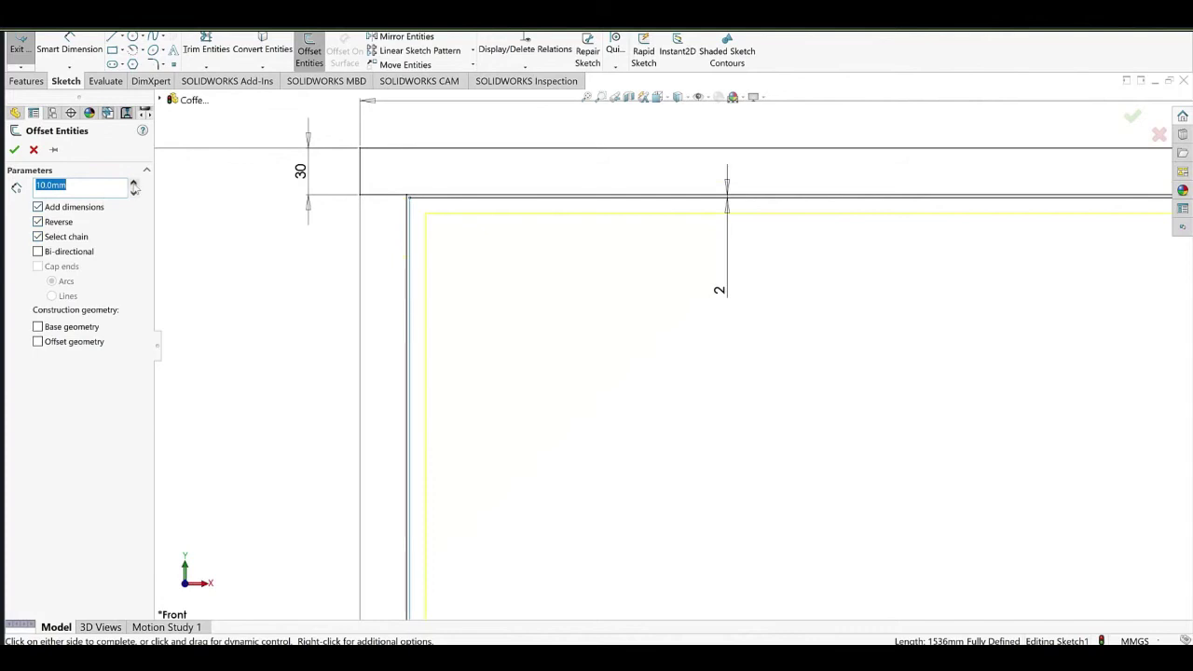
left_click(133, 183)
left_click(133, 184)
left_click(134, 184)
left_click(134, 184)
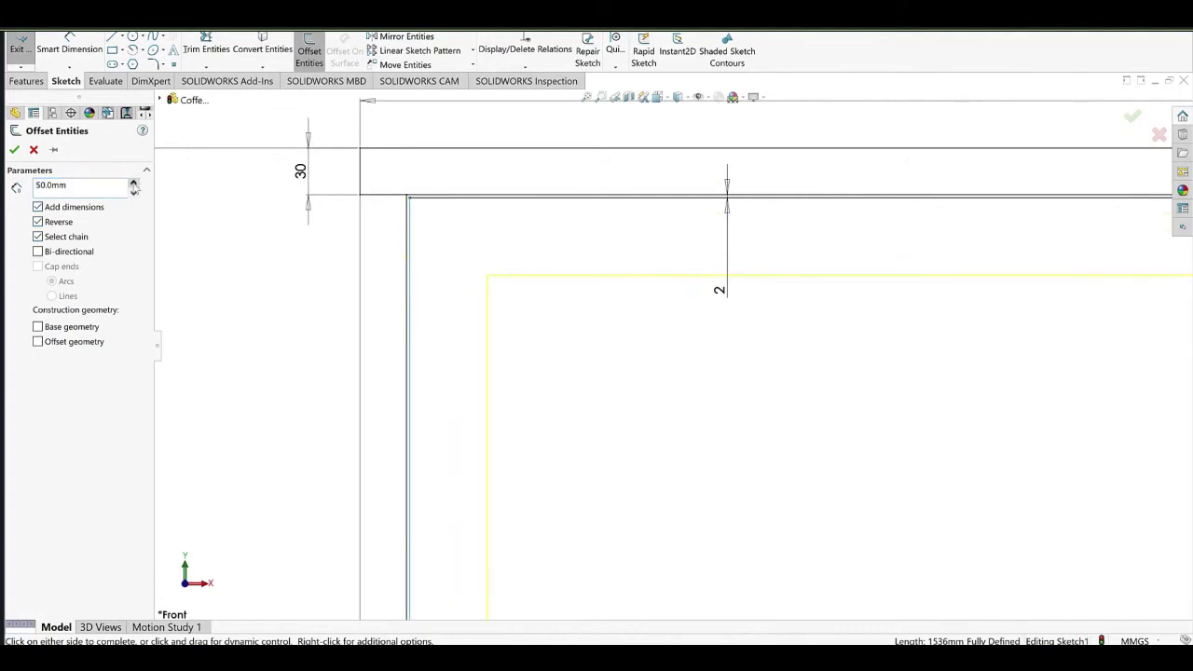
left_click(133, 184)
left_click(15, 152)
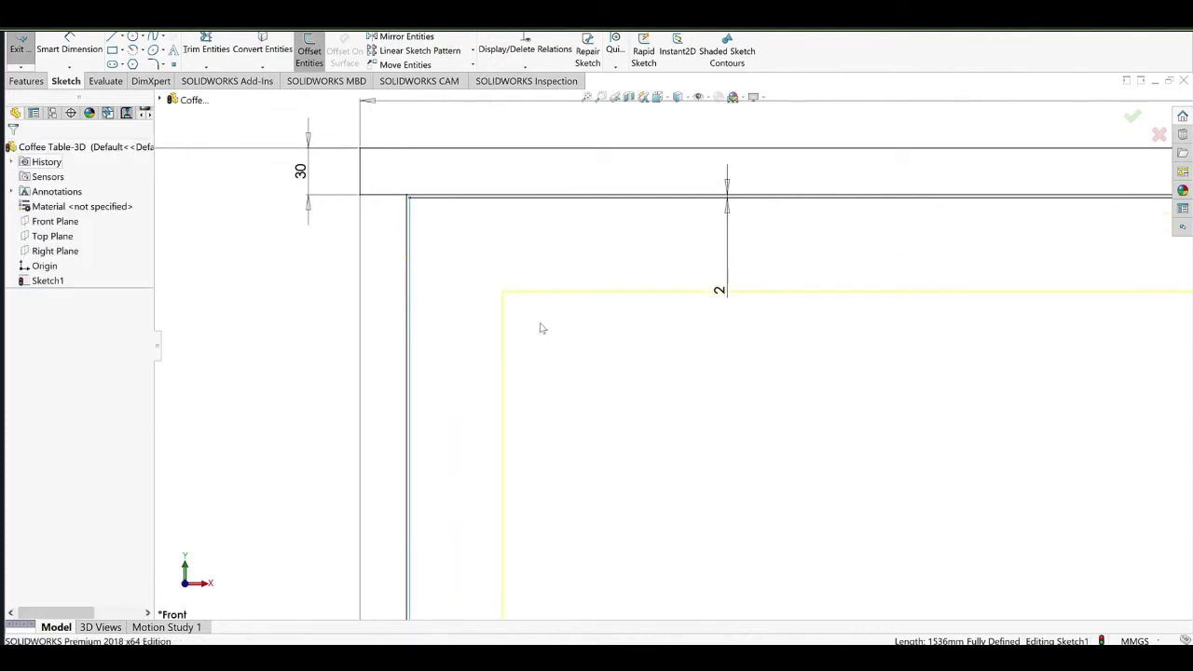
left_click_drag(719, 290, 723, 220)
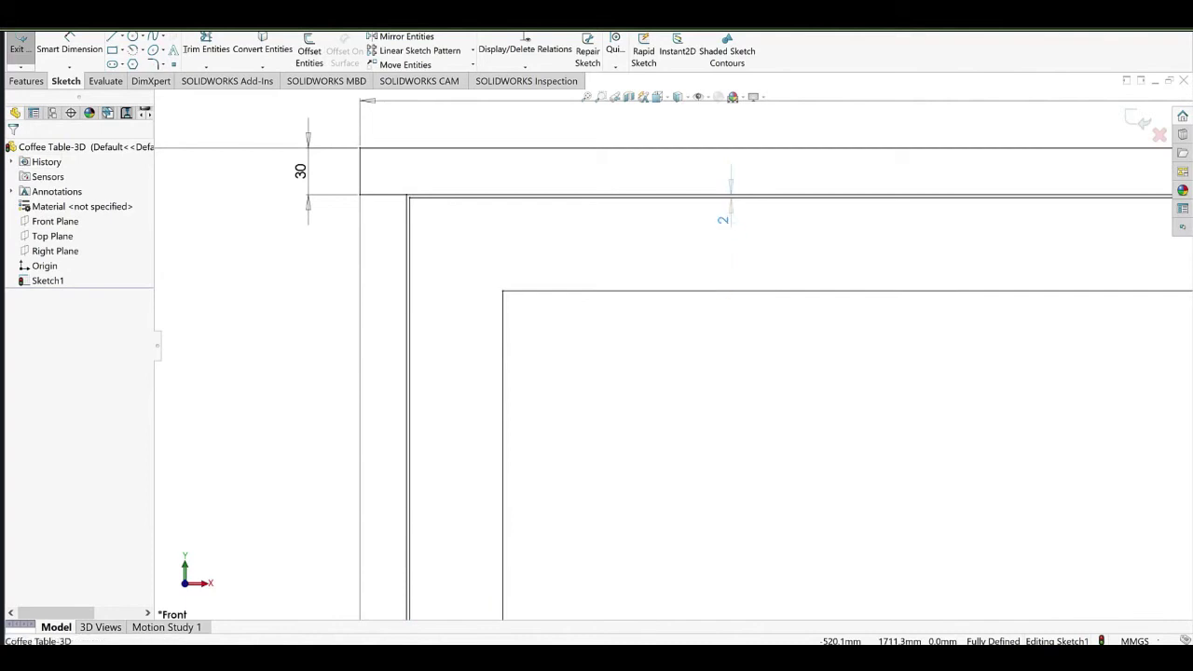
left_click(663, 307)
Sketch a diagonal mitre line joining the outer and inner upper-left corners of the door frame, snapping its loose end onto the outer corner.
scroll(712, 356, "up", 8)
mouse_move(679, 356)
middle_mouse_down("ctrl")
mouse_move(663, 322)
mouse_move(492, 218)
middle_mouse_up("ctrl")
scroll(474, 203, "down", 9)
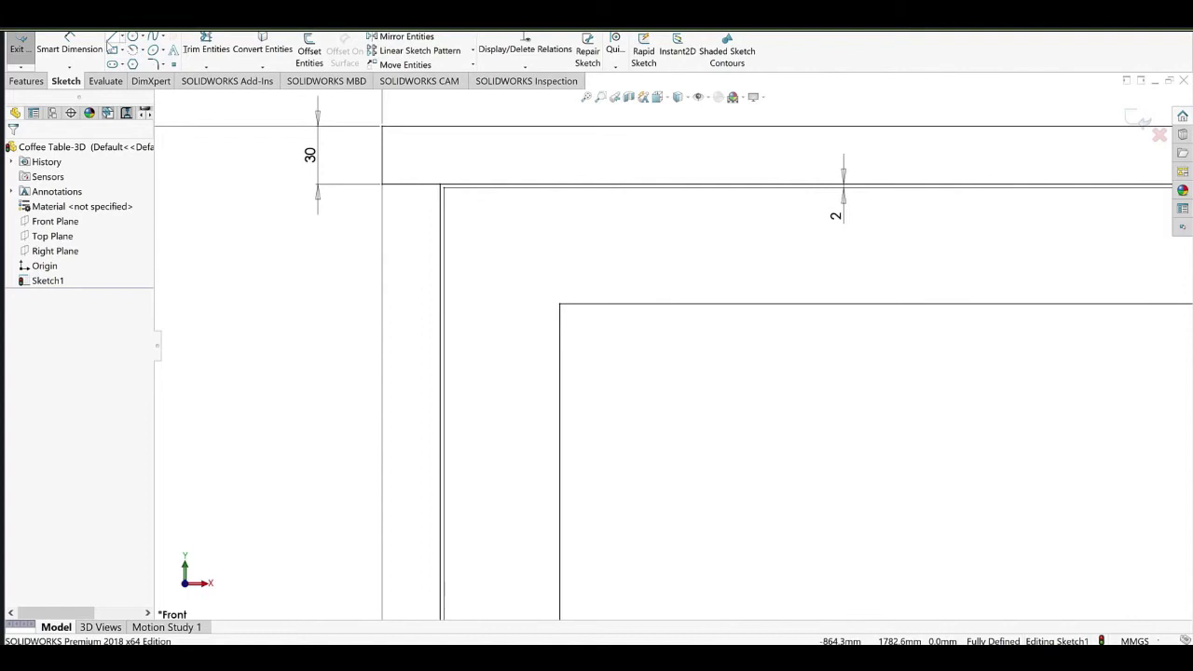
left_click(112, 39)
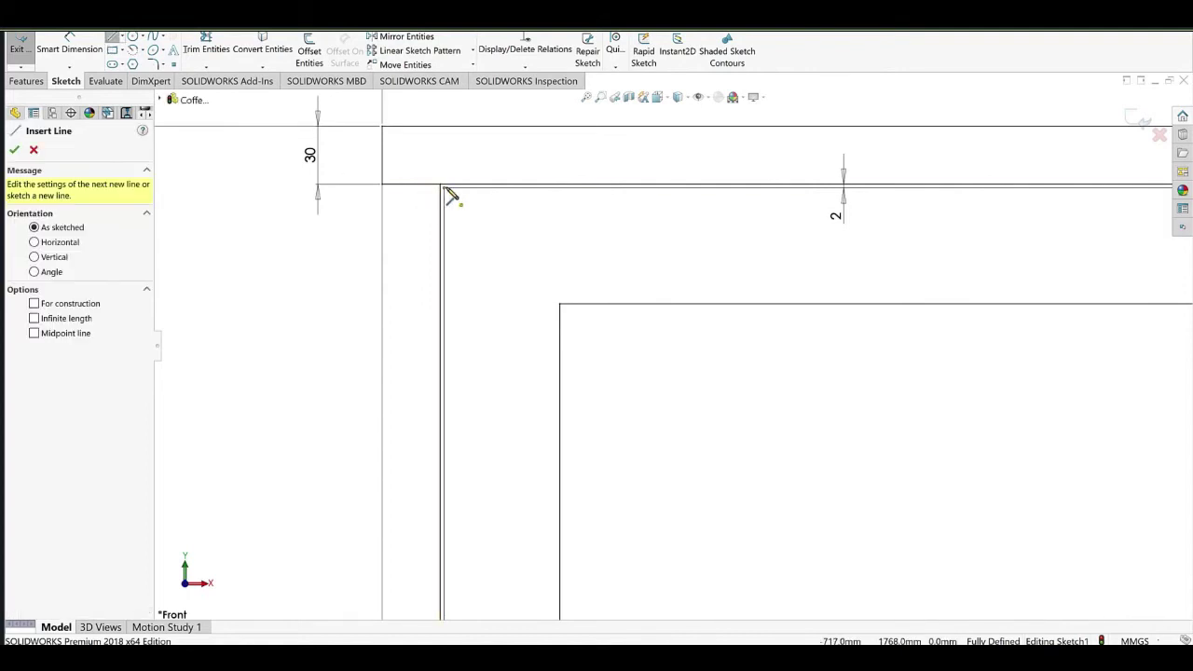
left_click(445, 189)
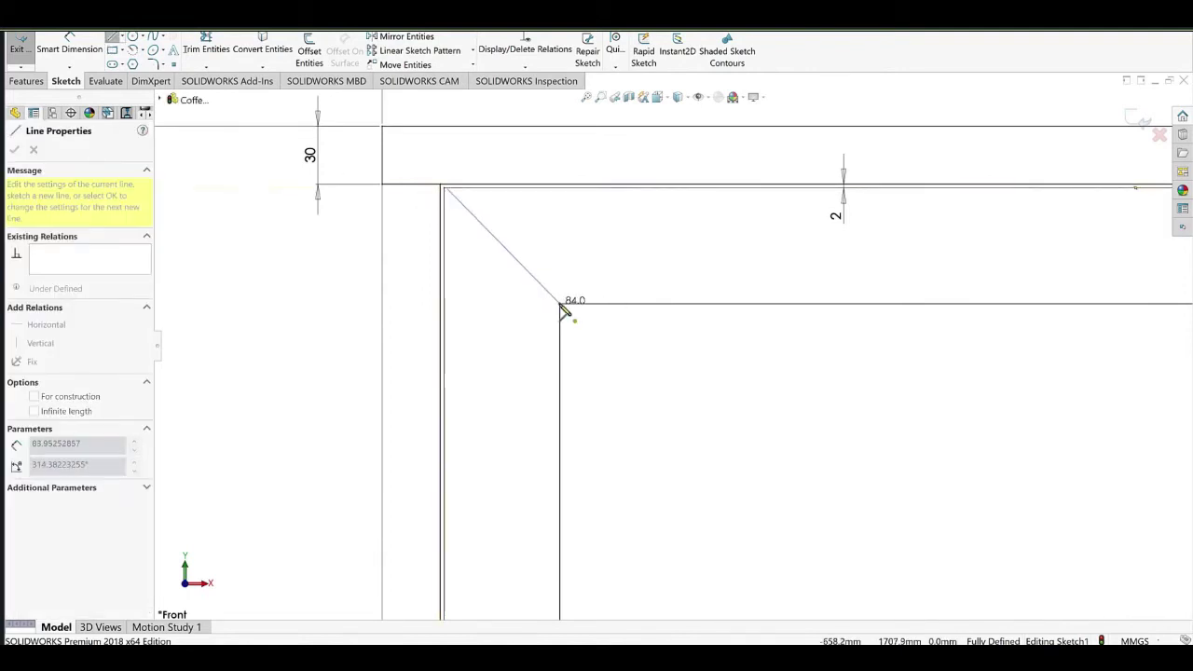
left_click(560, 304)
right_click(465, 140)
left_click(482, 150)
scroll(462, 200, "down", 6)
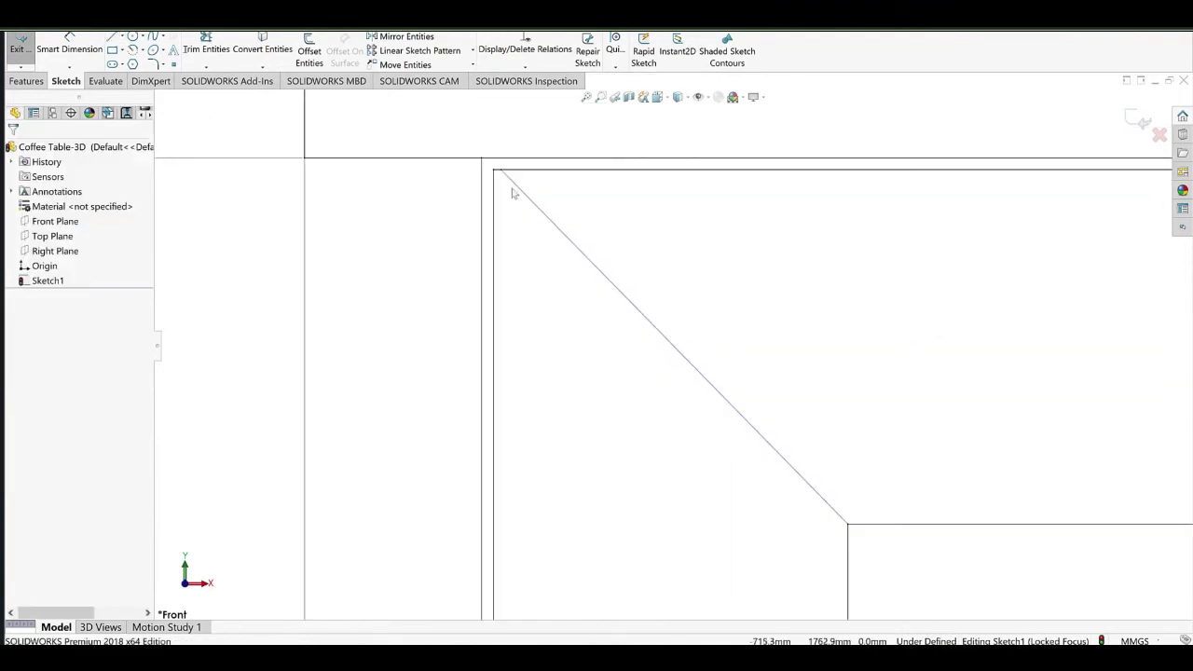
left_click(496, 173)
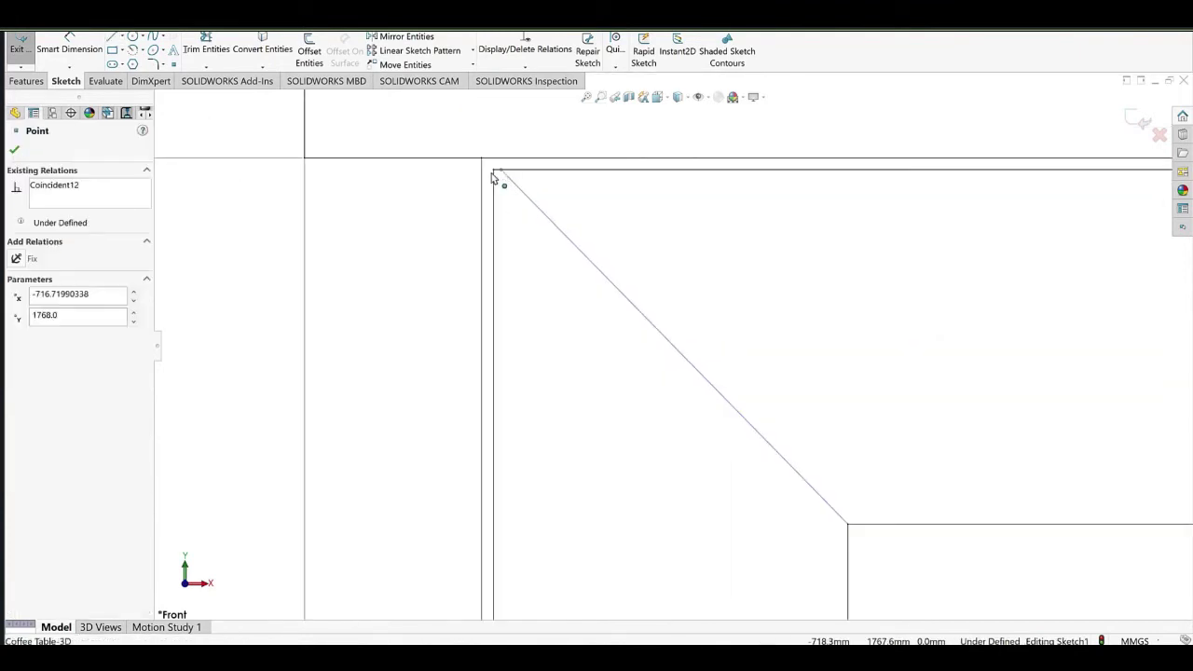
left_click_drag(496, 170, 494, 169)
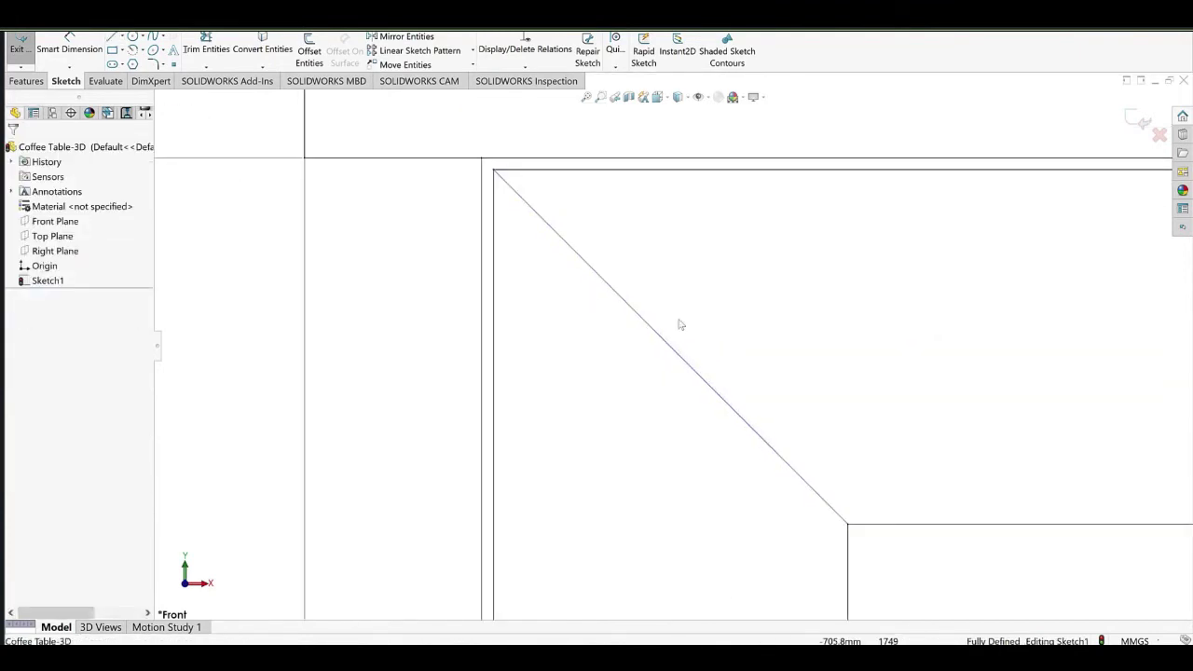
Check the cabinet reference photo, and sketch three stacked shelf rectangles from the frame's inner left edge past the centreline, the lower two about 63 and 57 mm high.
scroll(825, 317, "up", 3)
scroll(868, 377, "up", 12)
mouse_move(872, 434)
middle_mouse_down("ctrl")
mouse_move(628, 298)
mouse_move(574, 239)
middle_mouse_up("ctrl")
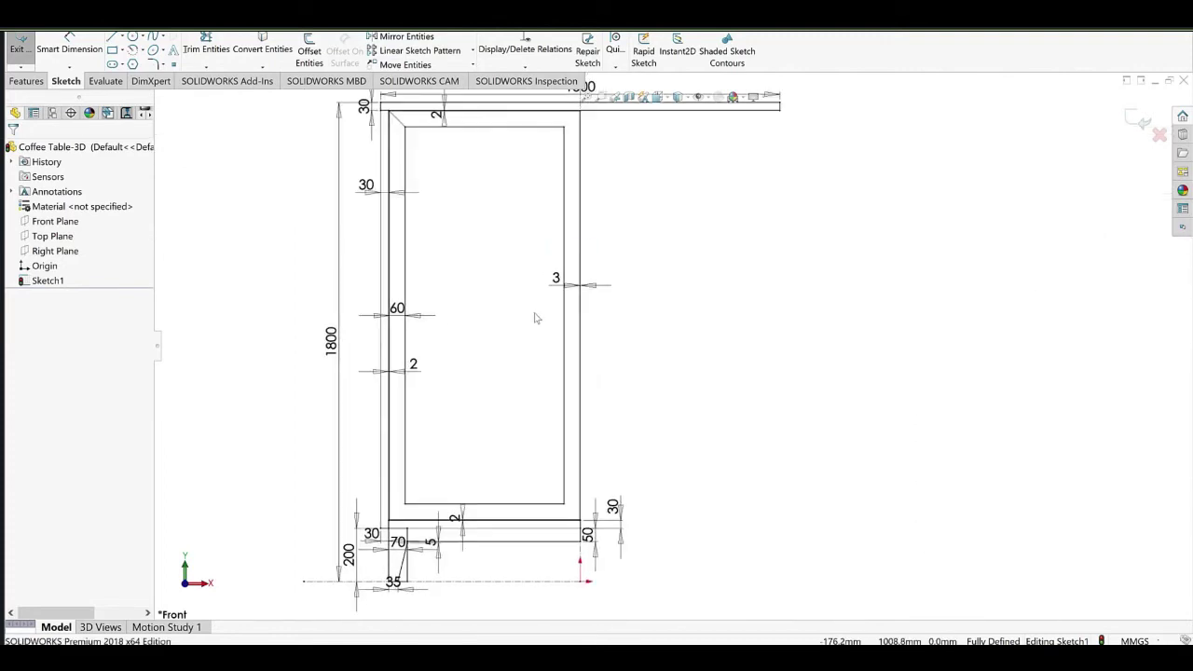
left_click(373, 655)
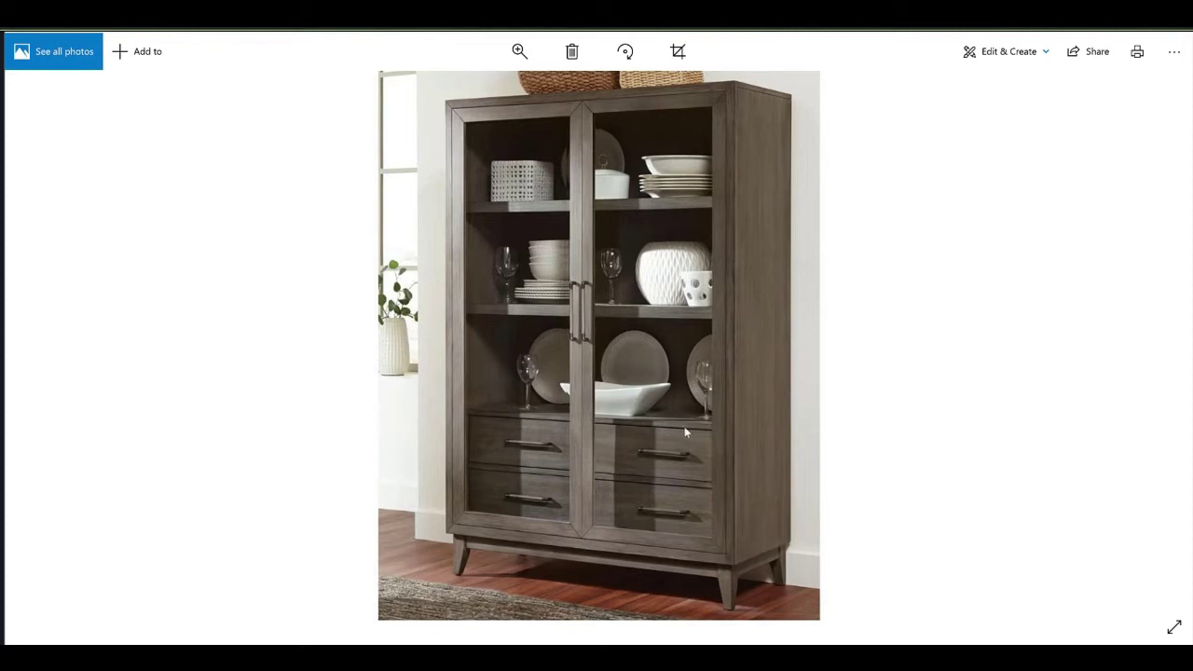
key("alt+Tab")
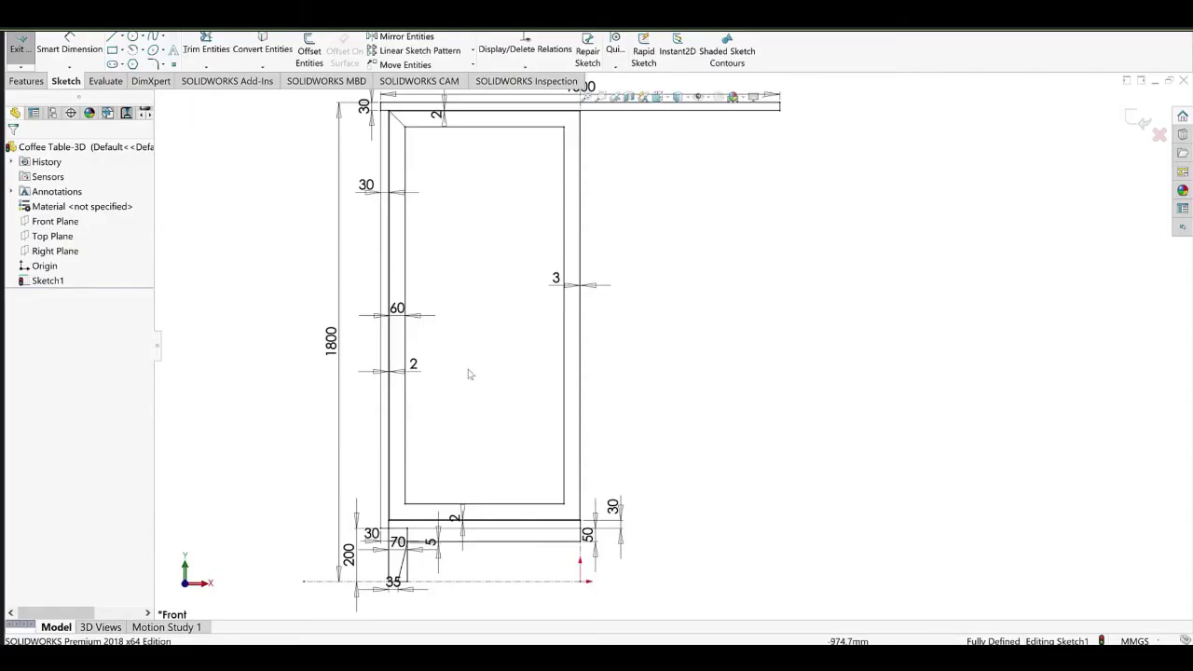
left_click(113, 50)
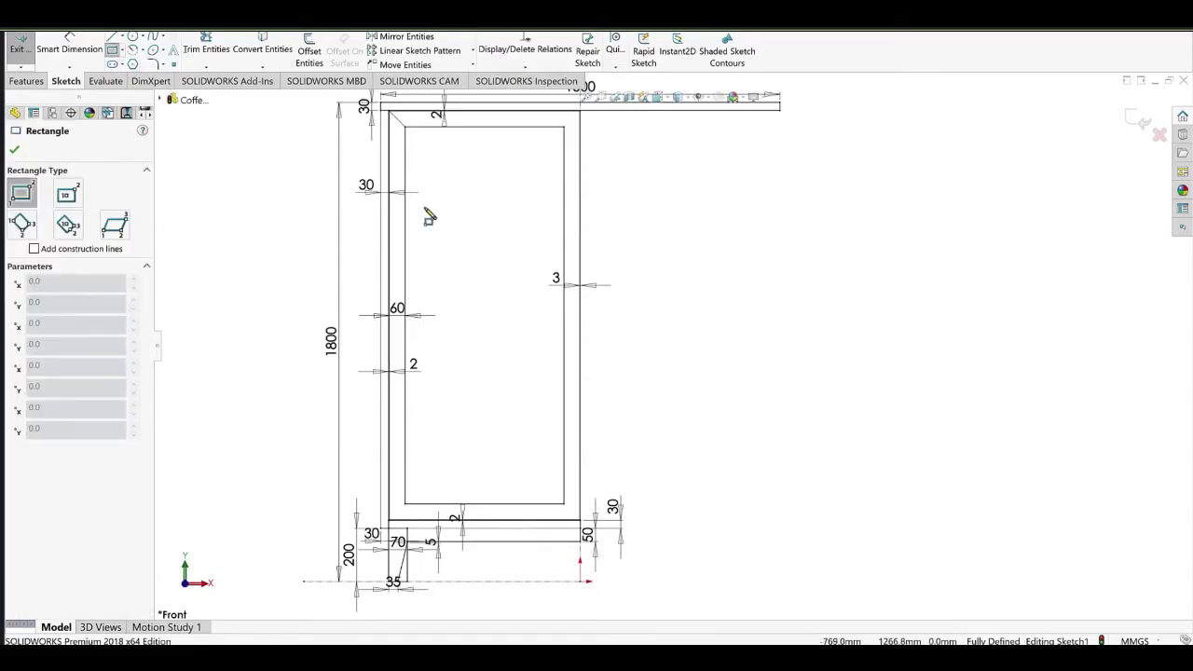
left_click(406, 177)
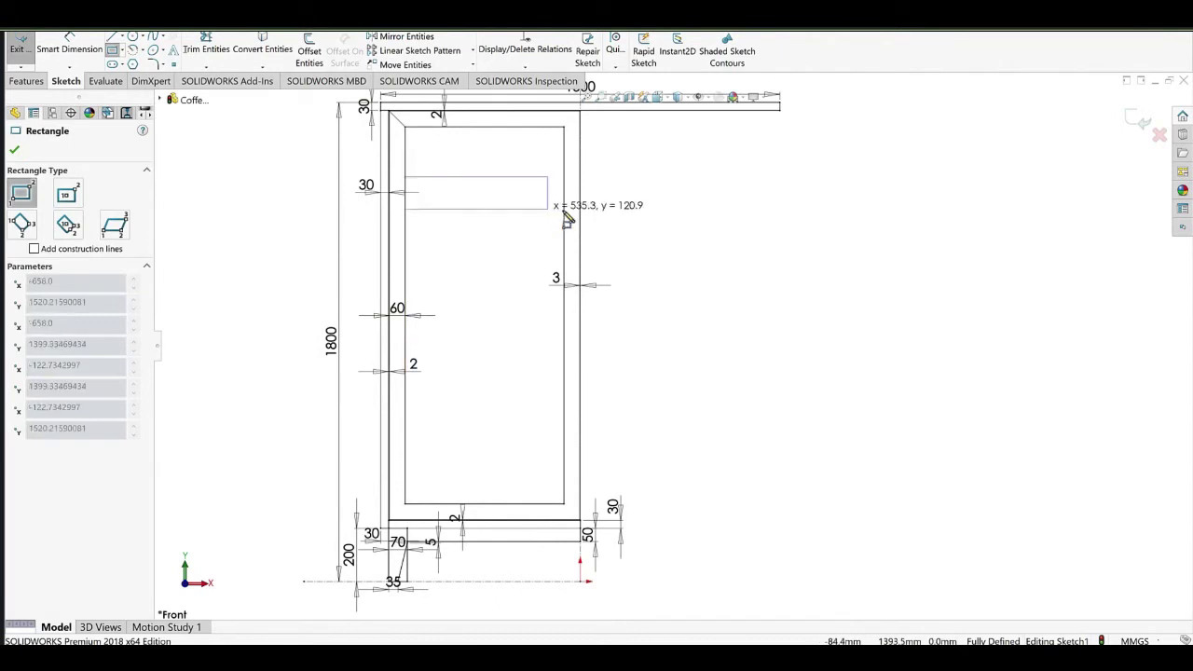
left_click(635, 206)
left_click(406, 290)
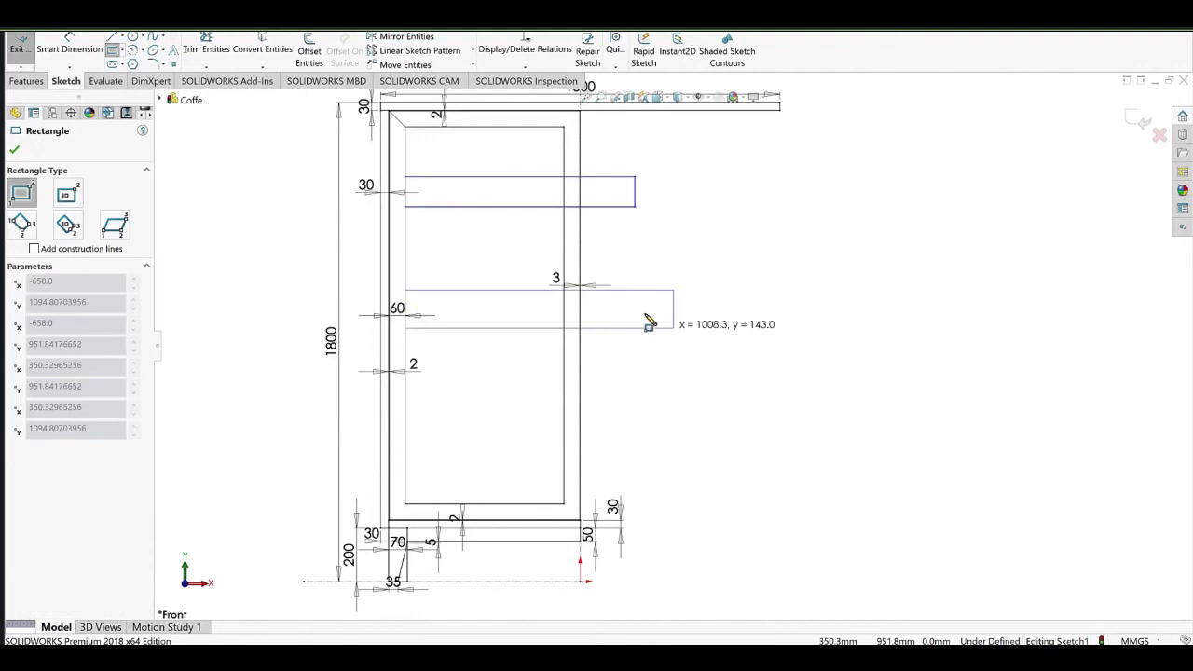
left_click(645, 306)
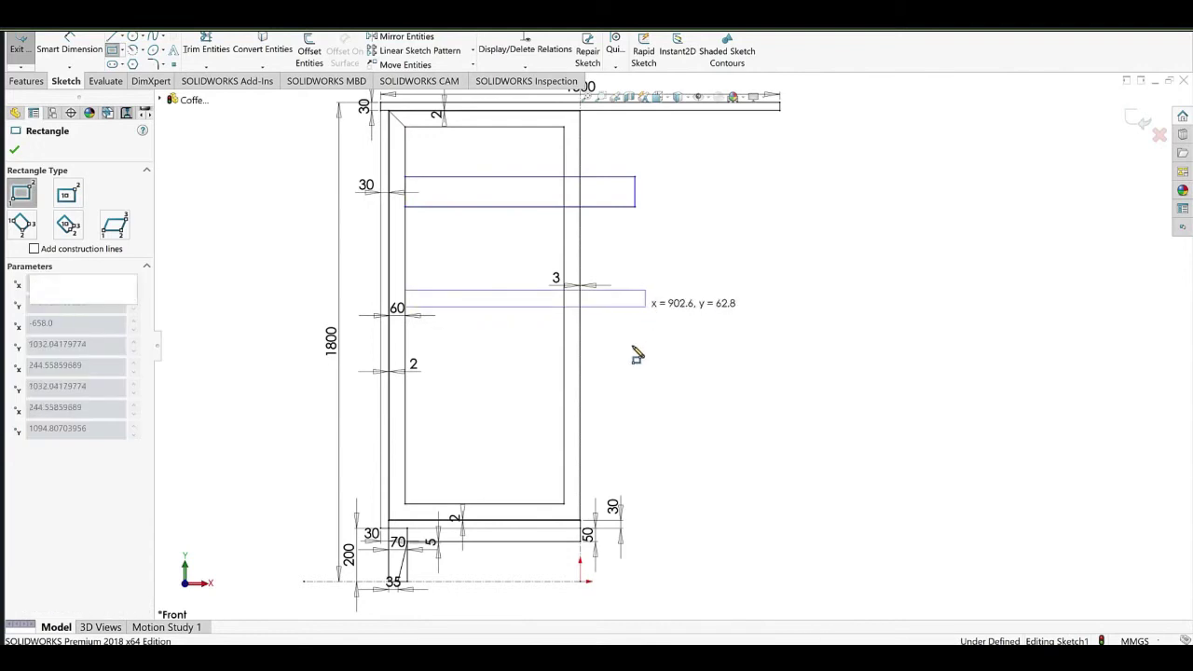
left_click(405, 383)
left_click(593, 399)
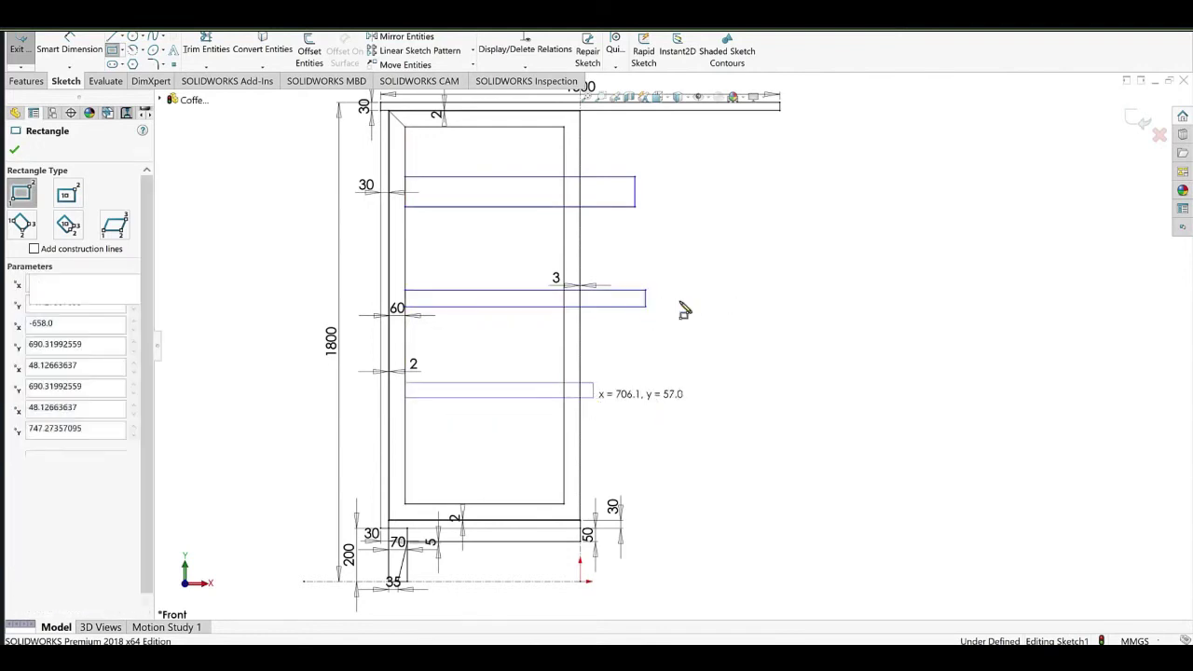
right_click(724, 252)
left_click(700, 237)
Make the right end lines of the three shelf rectangles collinear.
left_click_drag(599, 148, 697, 412)
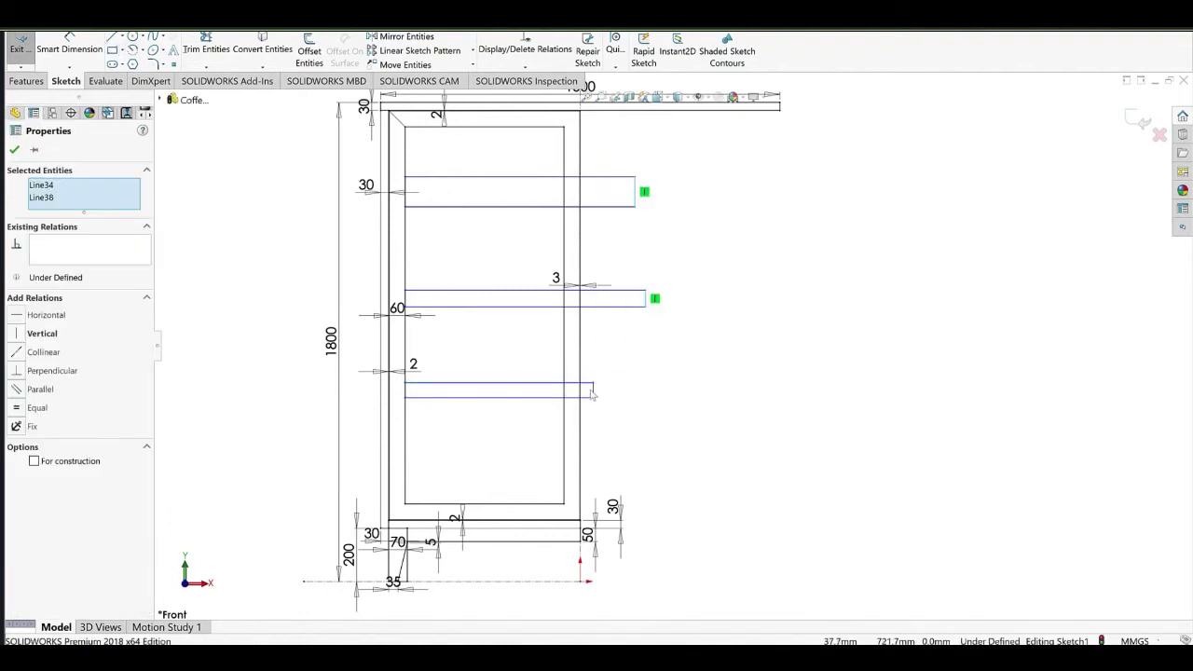
left_click(594, 391, "ctrl")
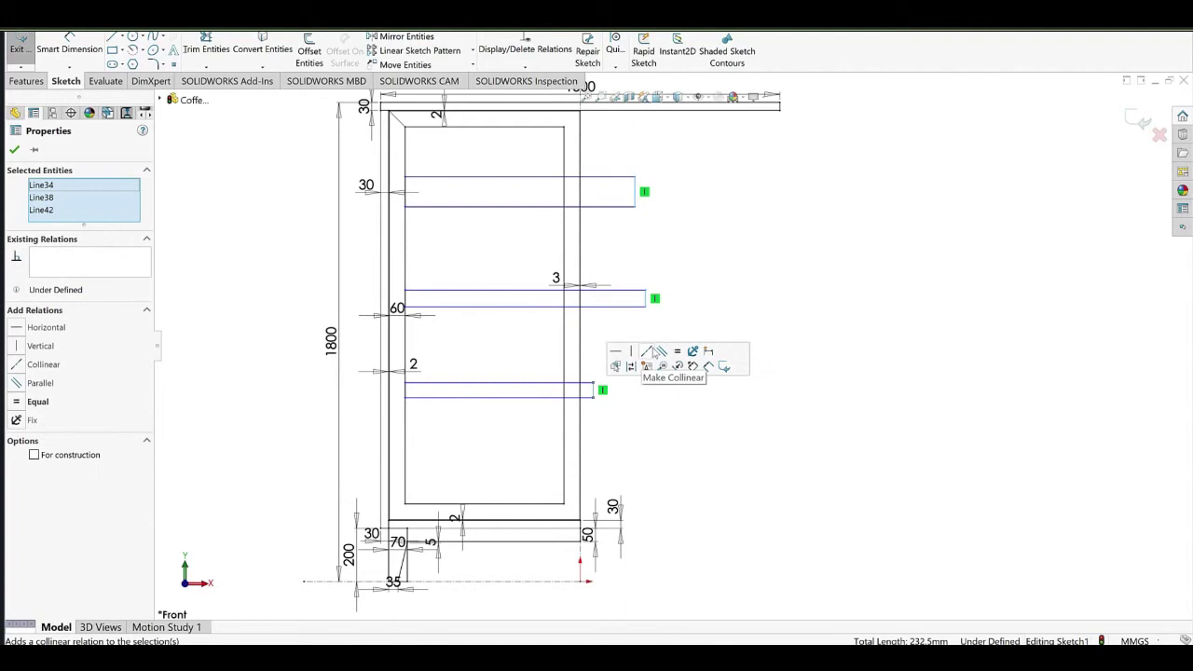
left_click(652, 349)
key("Escape")
Make the top shelf rectangle's upper-right corner coincident with the vertical centreline.
scroll(591, 203, "down", 12)
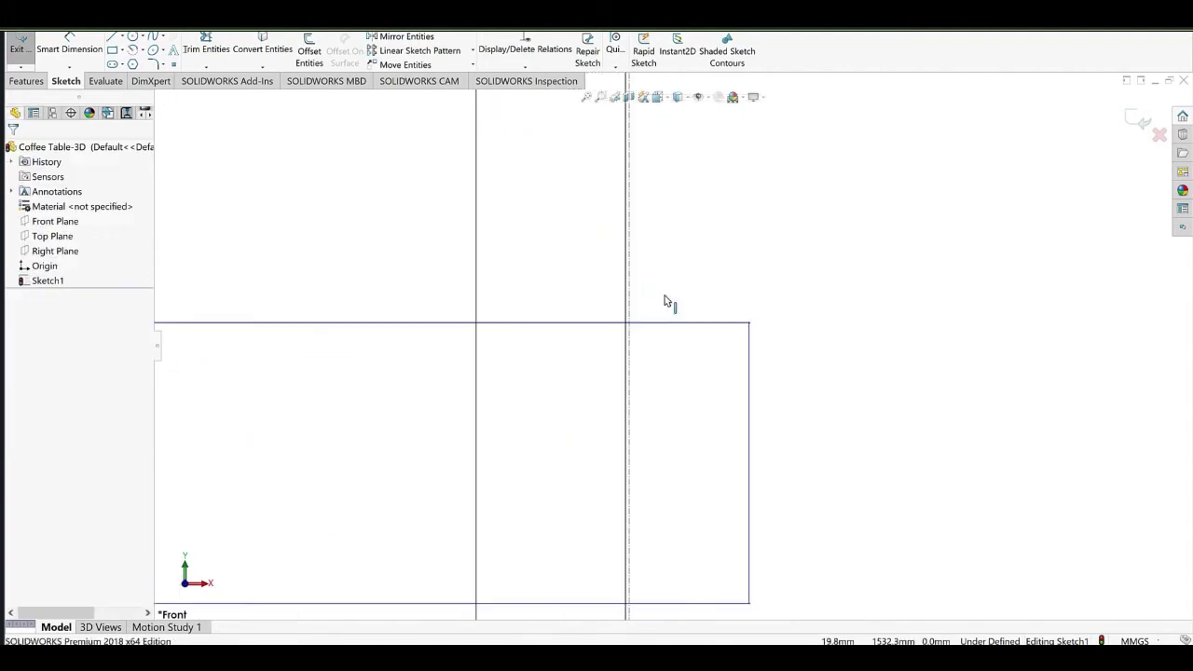
left_click(629, 303)
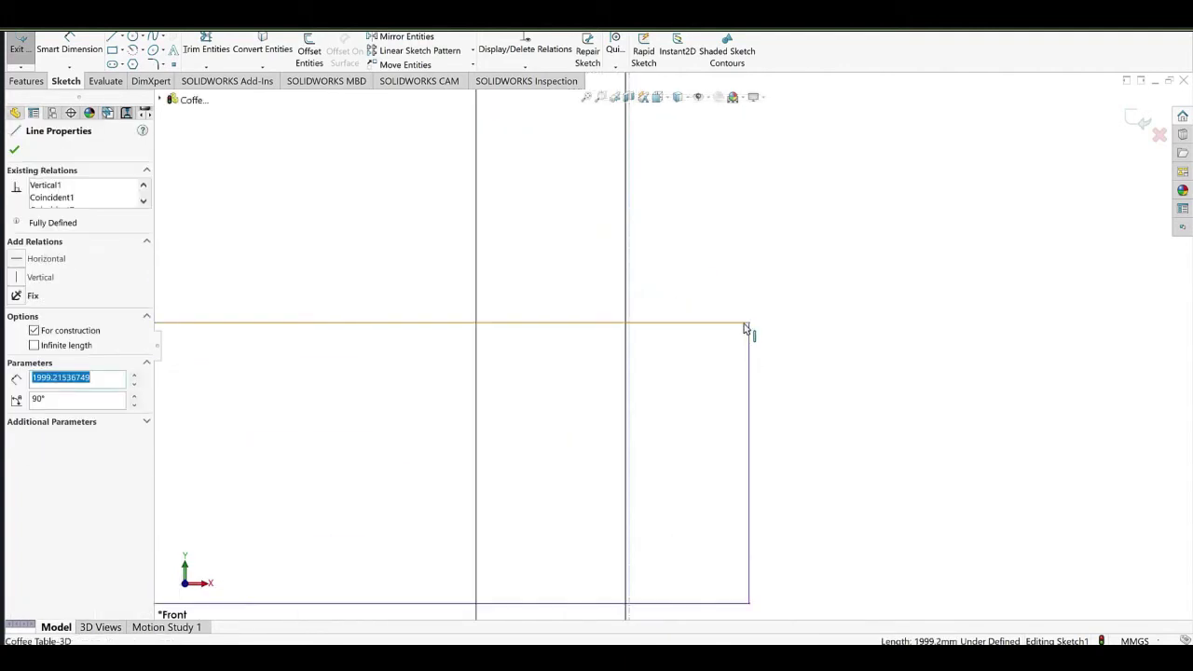
left_click(749, 324)
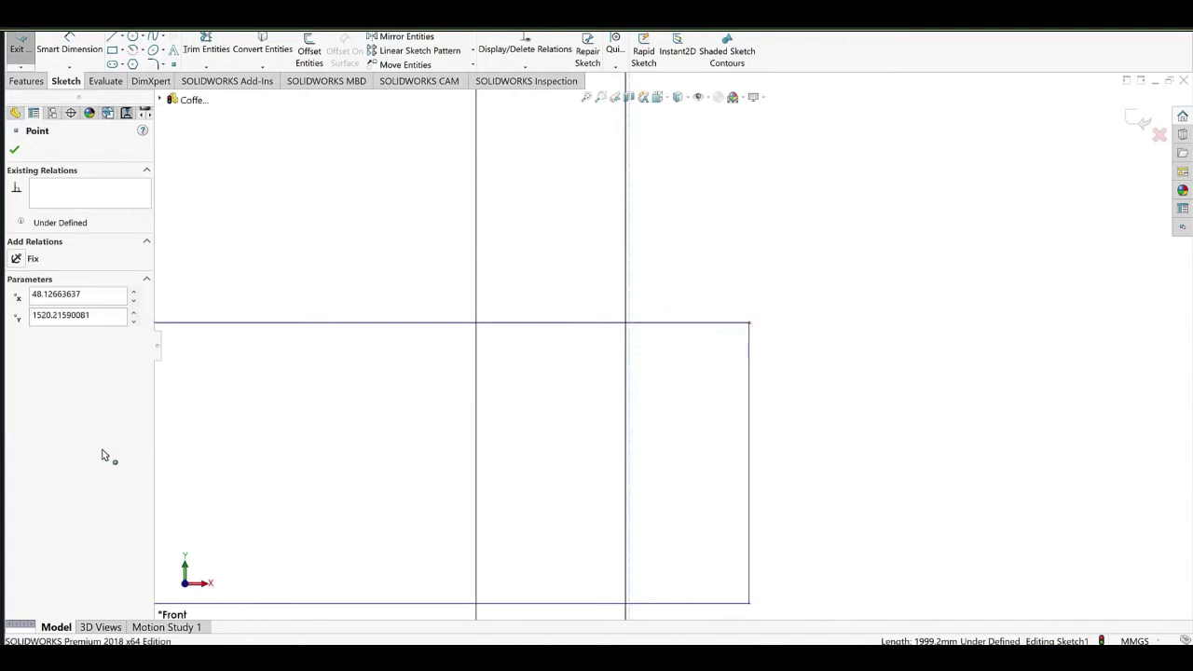
left_click(41, 337)
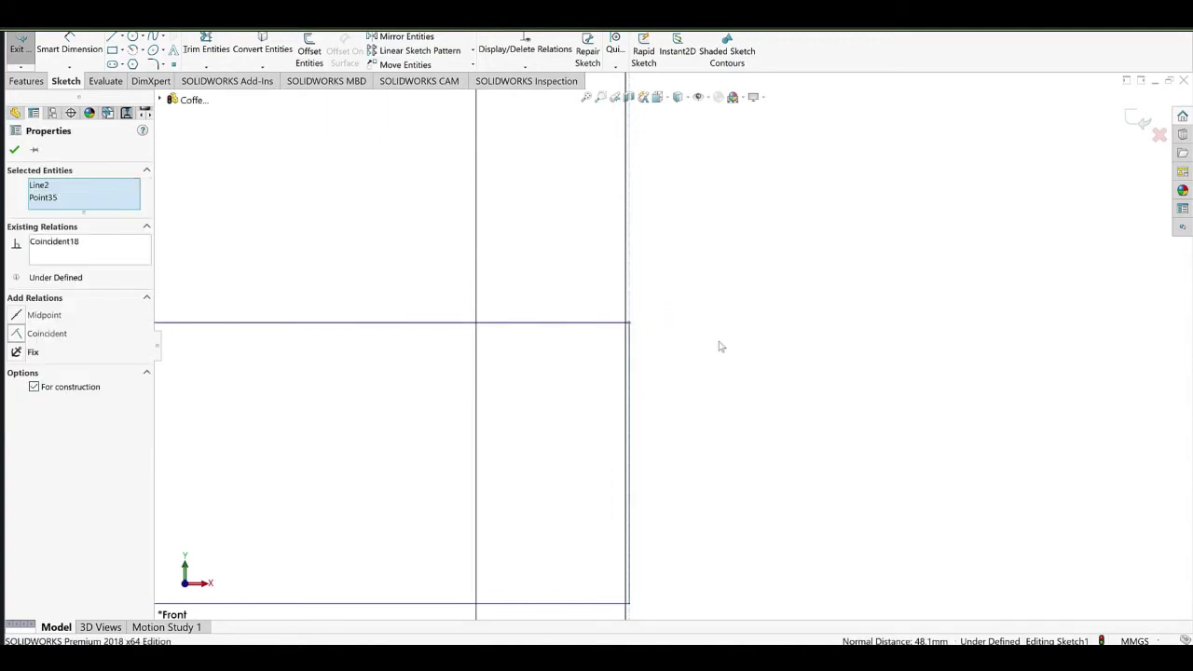
left_click(719, 343)
scroll(669, 373, "up", 12)
middle_click_drag(581, 393, 538, 280, "ctrl")
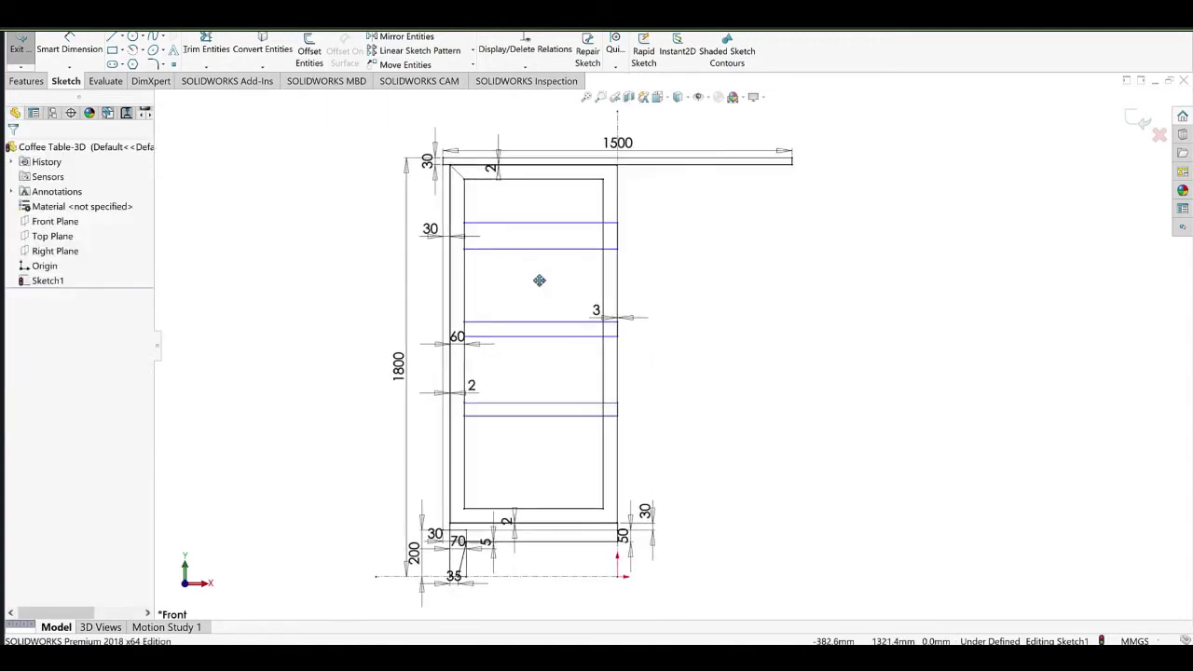
Make the left end lines of the upper two shelf rectangles equal in length.
scroll(558, 261, "down", 2)
left_click_drag(430, 203, 477, 399)
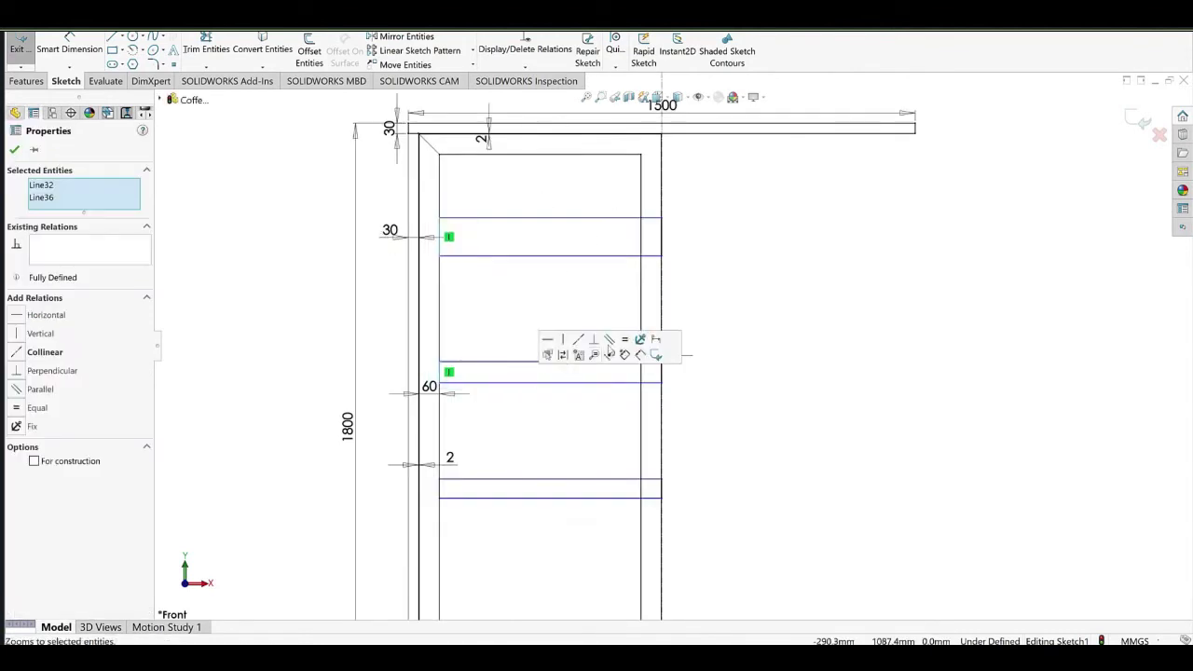
left_click(626, 341)
left_click(458, 295)
Dimension the top shelf's thickness between its two long edges and set it to 30 mm.
left_click(68, 62)
left_click(567, 256)
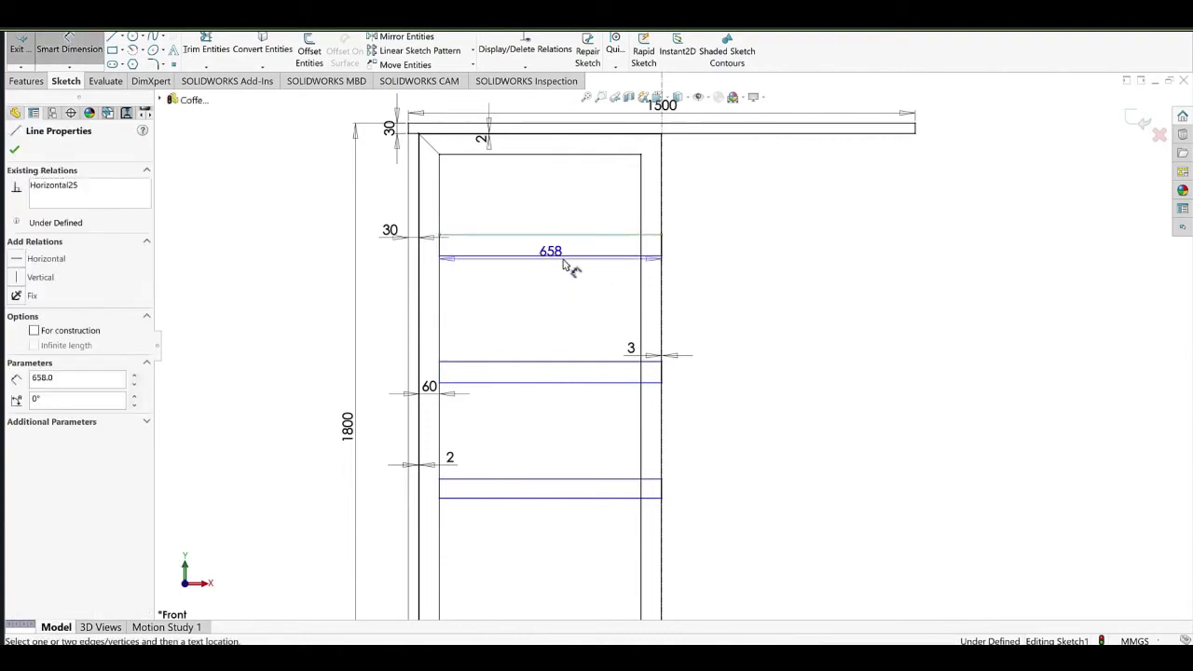
left_click(563, 257)
left_click(559, 268)
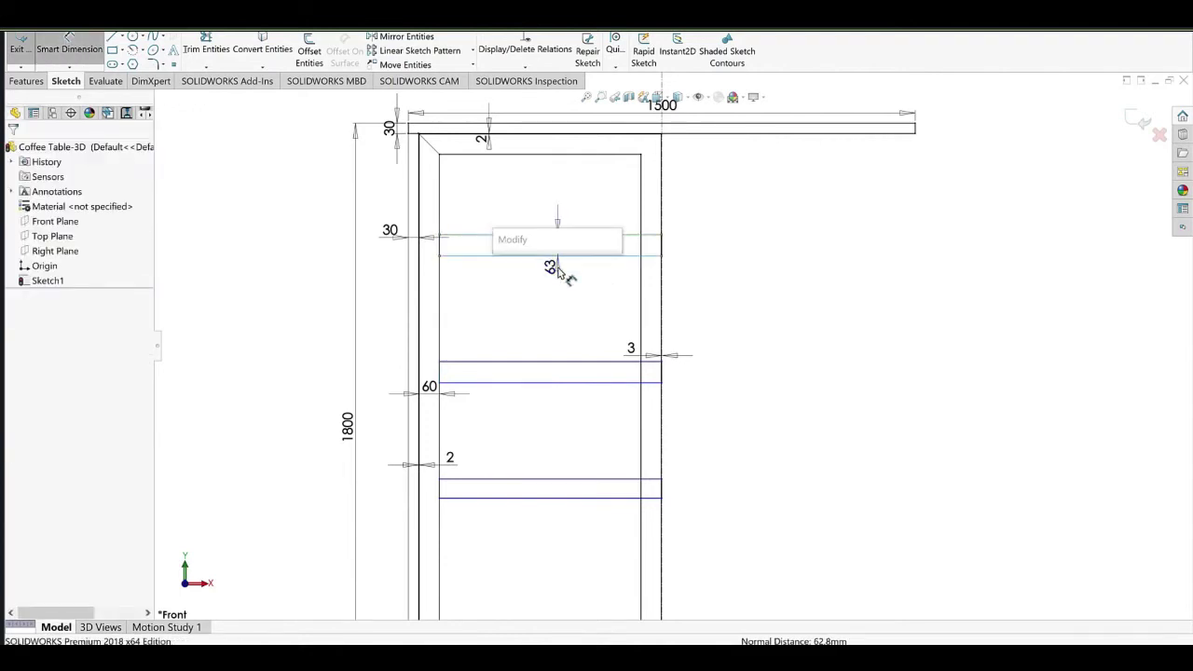
type("30")
key("Return")
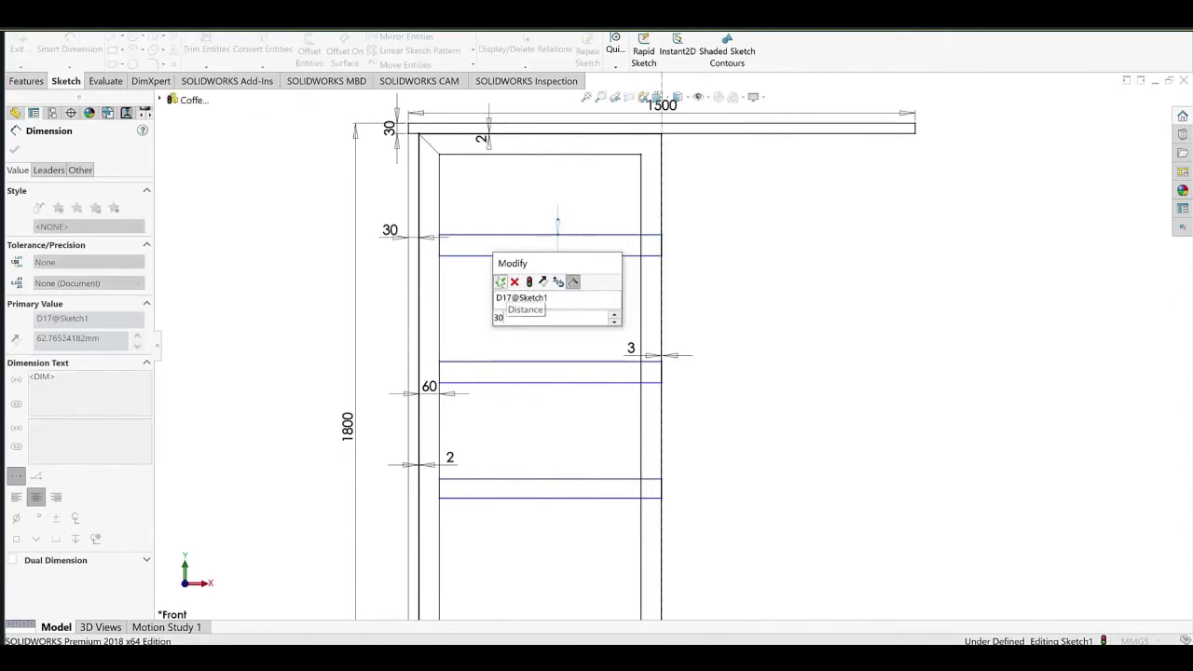
left_click(753, 279)
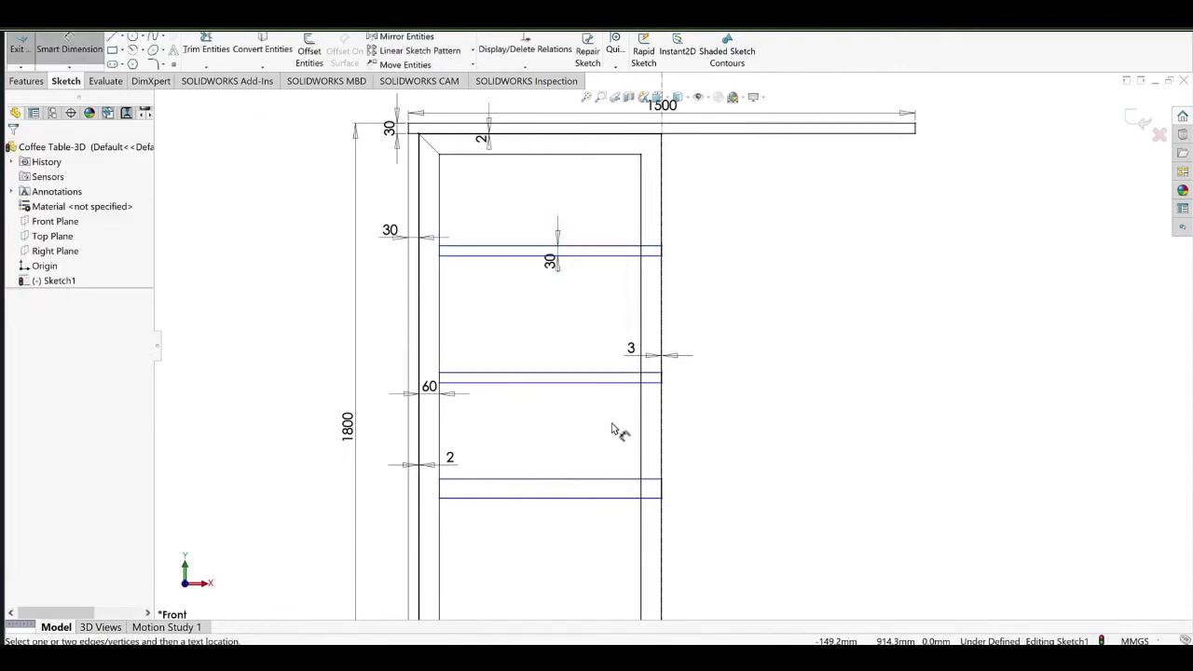
Leave dimensioning and make the right end lines of the lower two shelf rectangles equal in length.
middle_click_drag(612, 428, 608, 364, "ctrl")
right_click(710, 233)
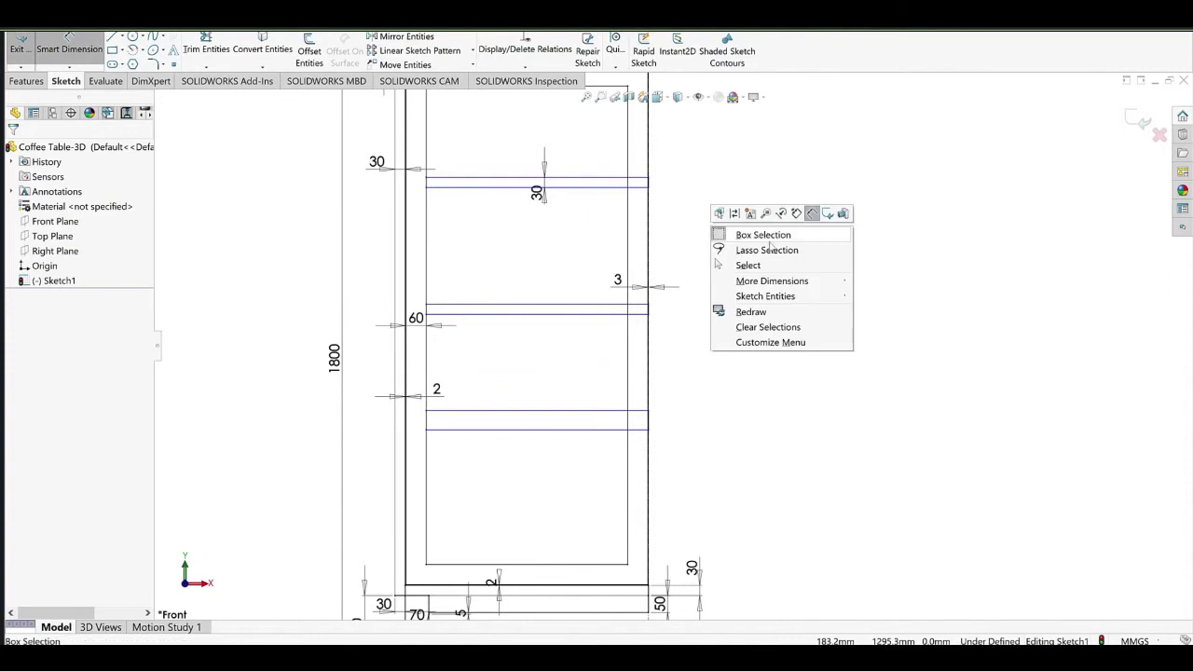
left_click(770, 265)
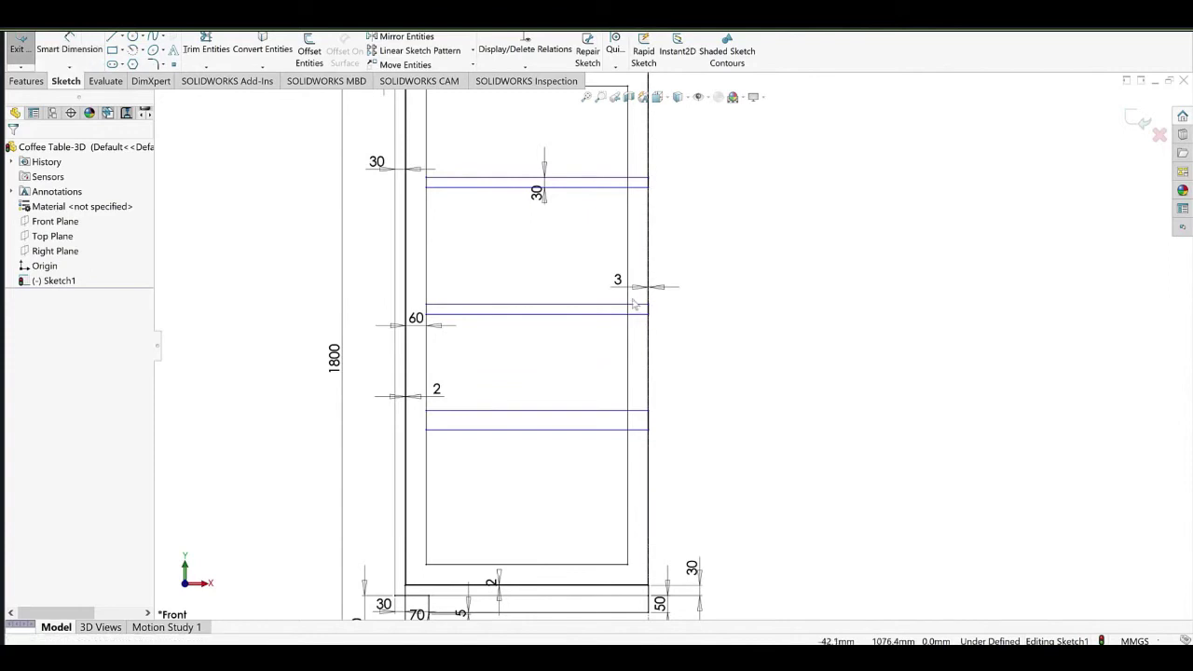
left_click_drag(631, 299, 681, 463)
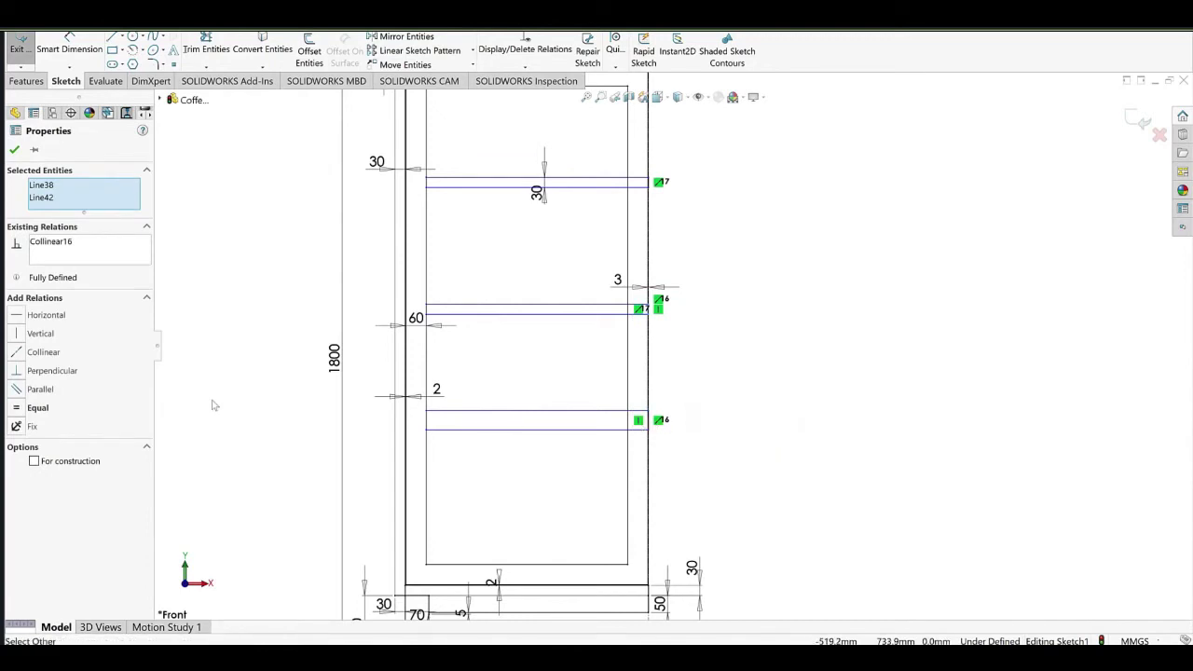
left_click(764, 340)
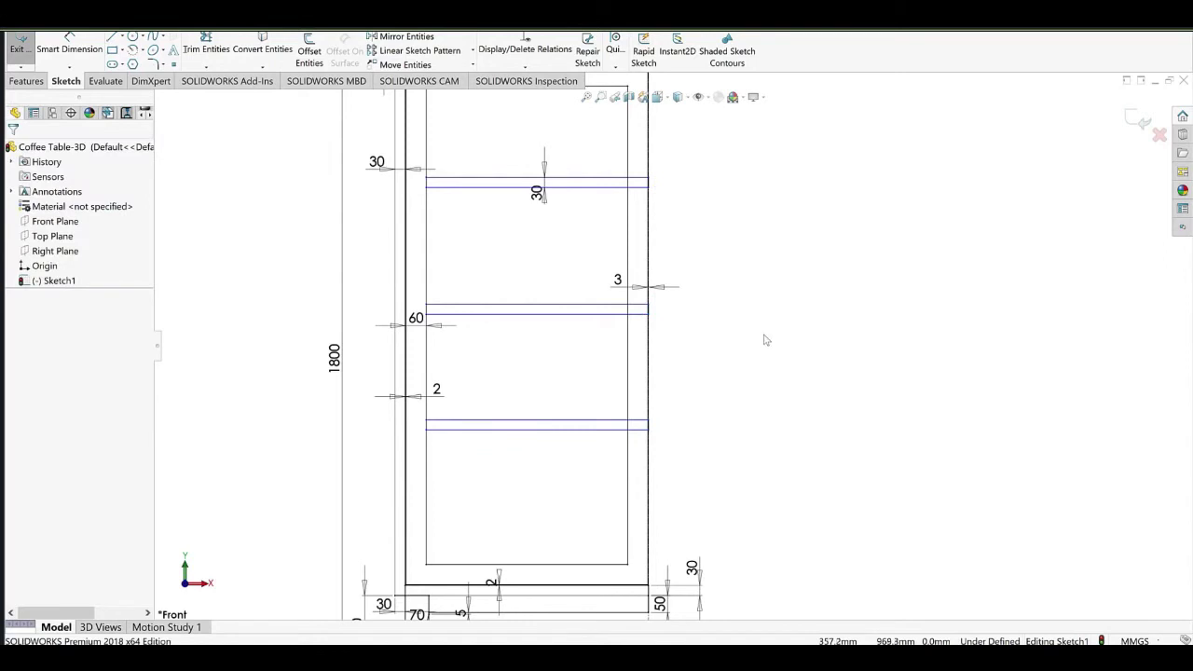
Sketch a vertical construction line about 988 mm long from the frame's inner top edge down to the lowest shelf's upper edge.
left_click(123, 38)
left_click(121, 67)
scroll(625, 226, "up", 2)
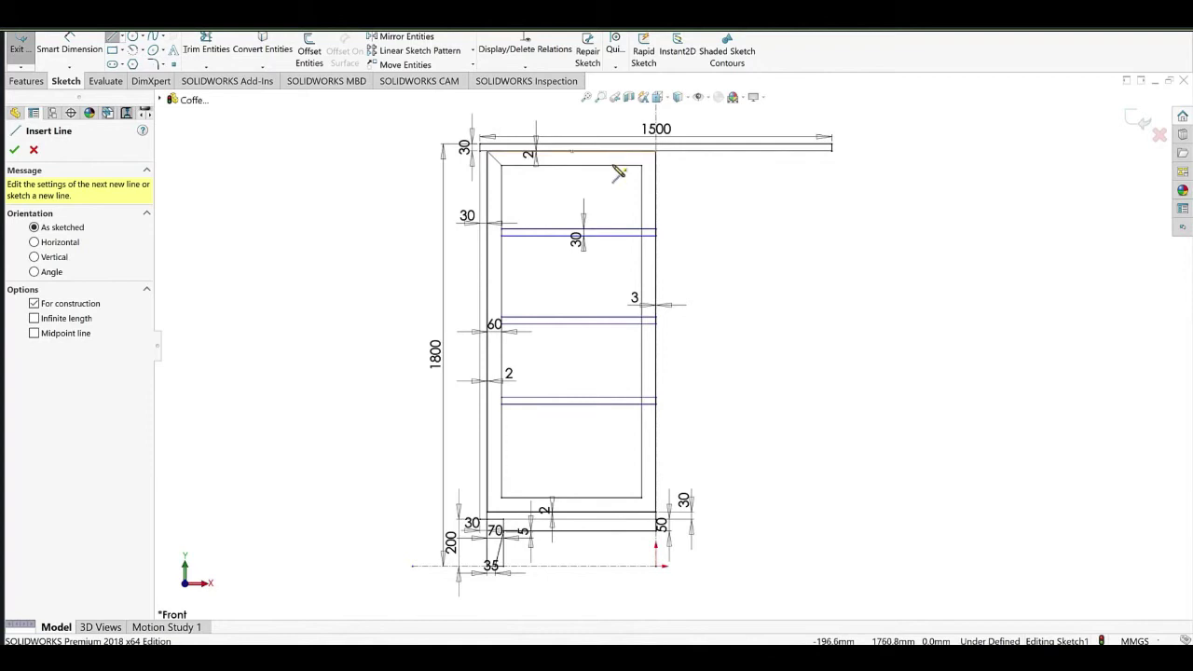
left_click(613, 165)
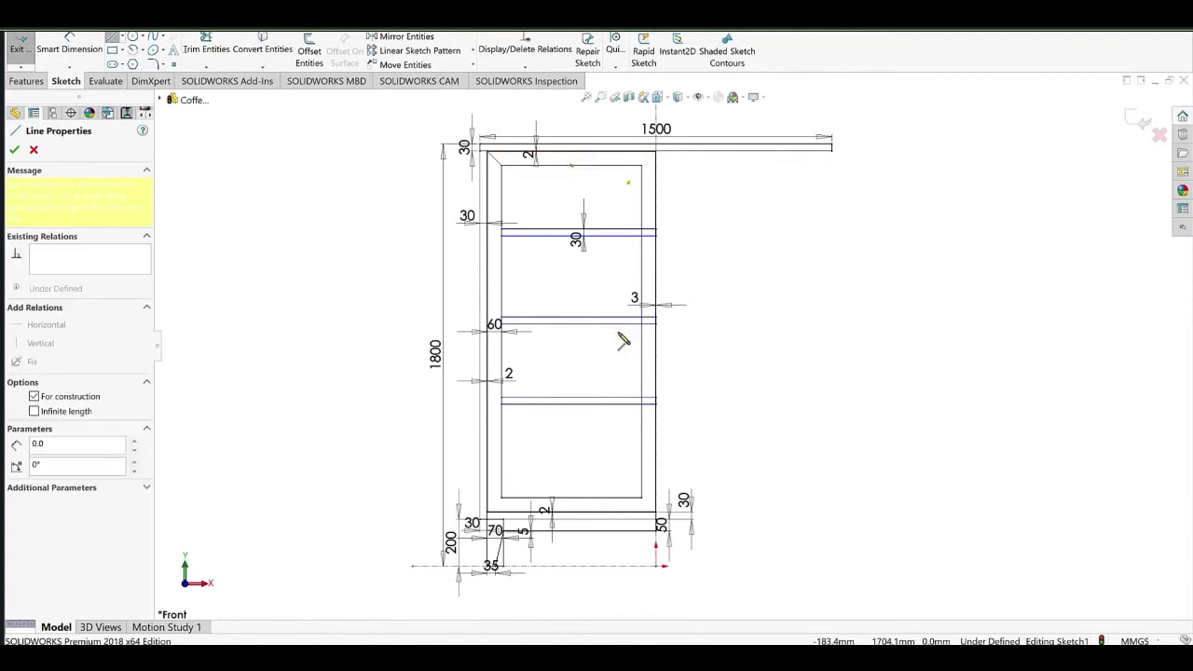
left_click(614, 399)
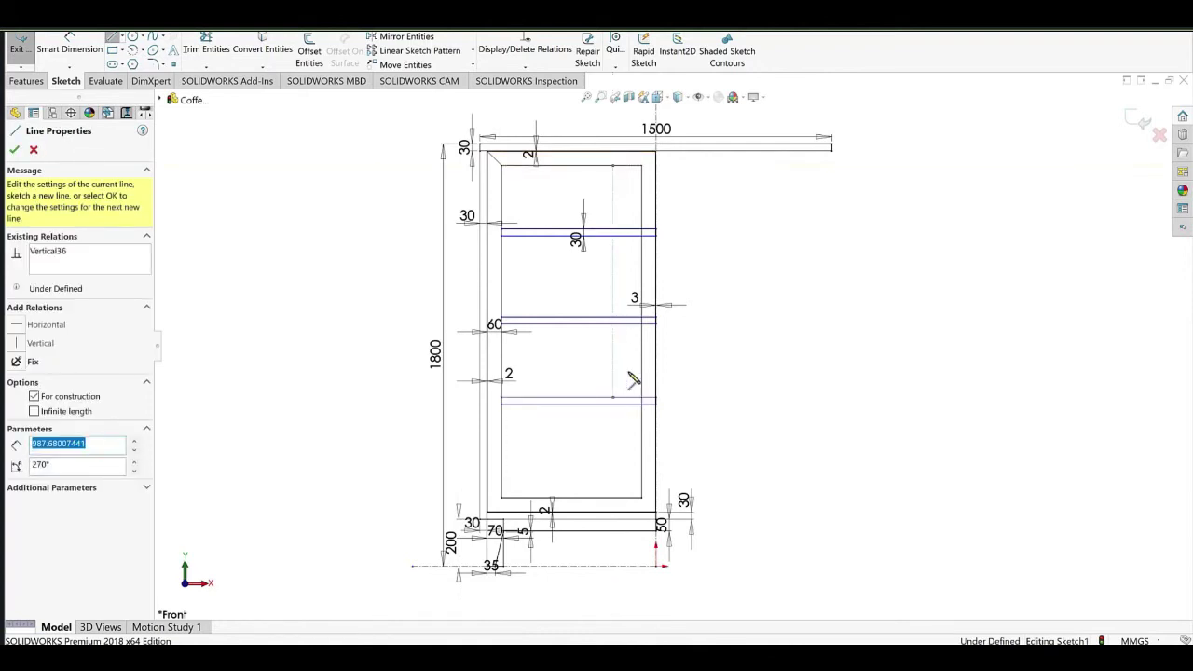
key("Escape")
Trim away the parts of the vertical construction line inside the middle and top shelves using Trim to closest.
left_click(211, 51)
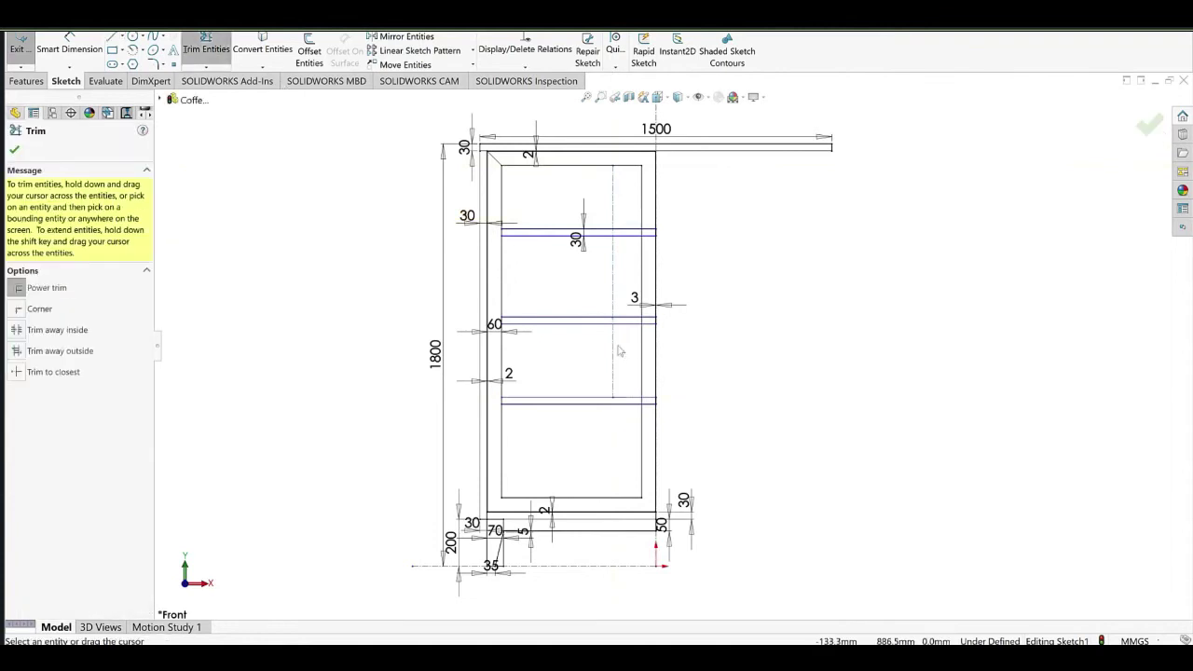
scroll(621, 315, "down", 6)
left_click(638, 313)
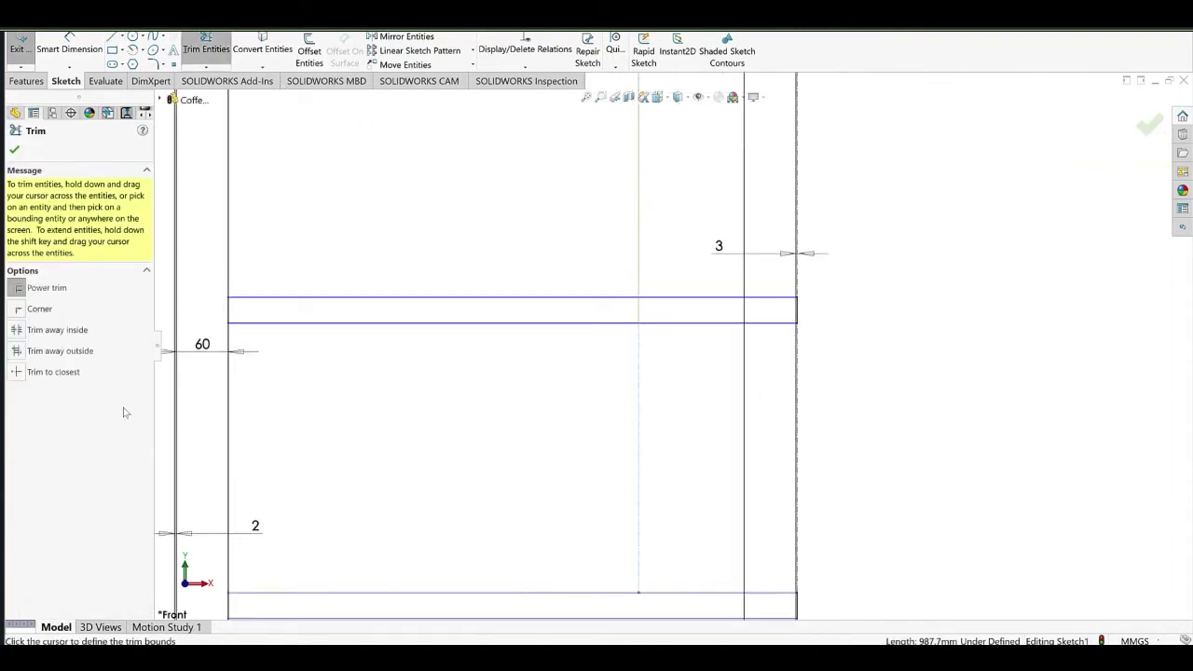
left_click(42, 375)
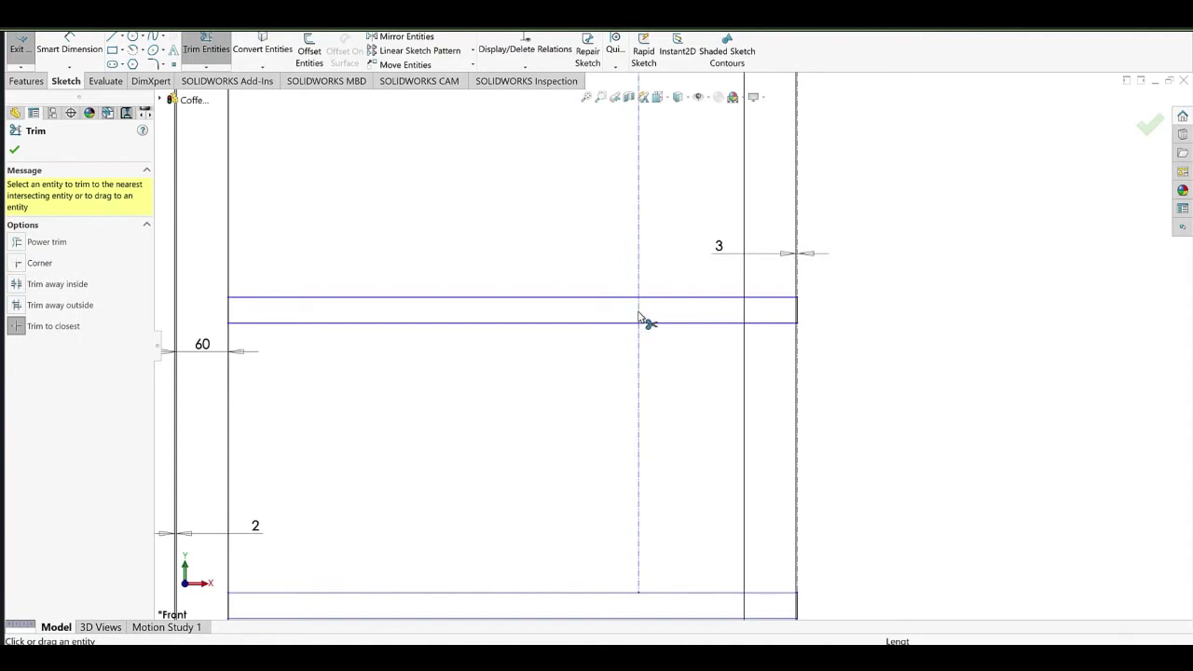
scroll(660, 257, "up", 6)
scroll(674, 220, "down", 4)
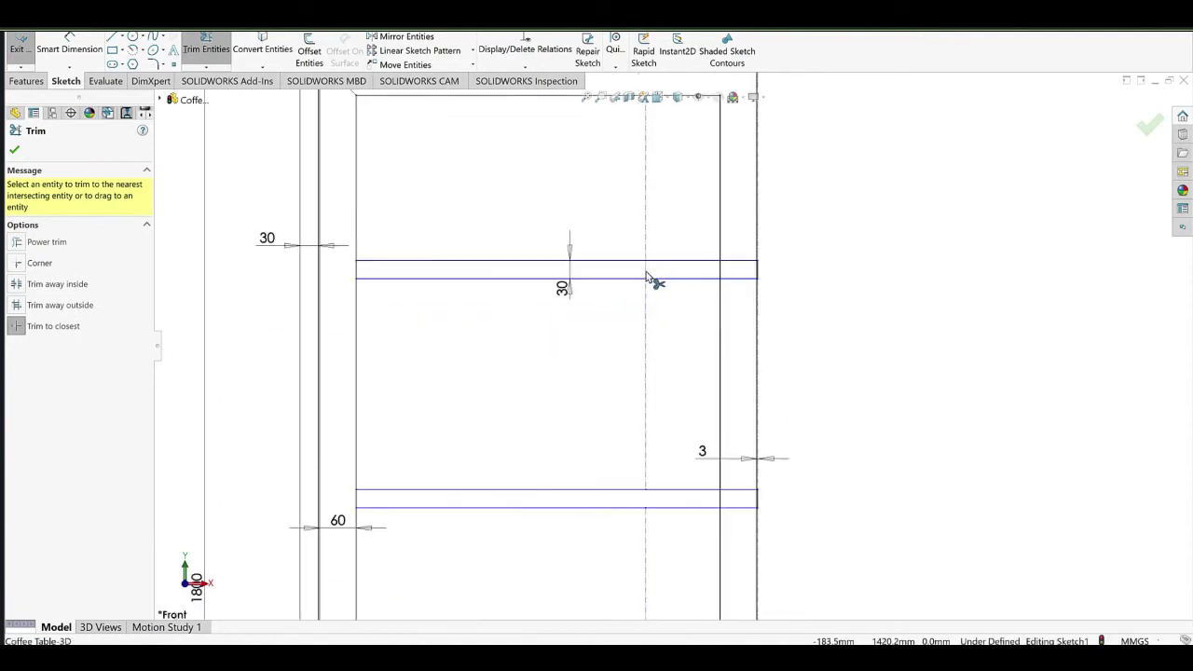
key("Escape")
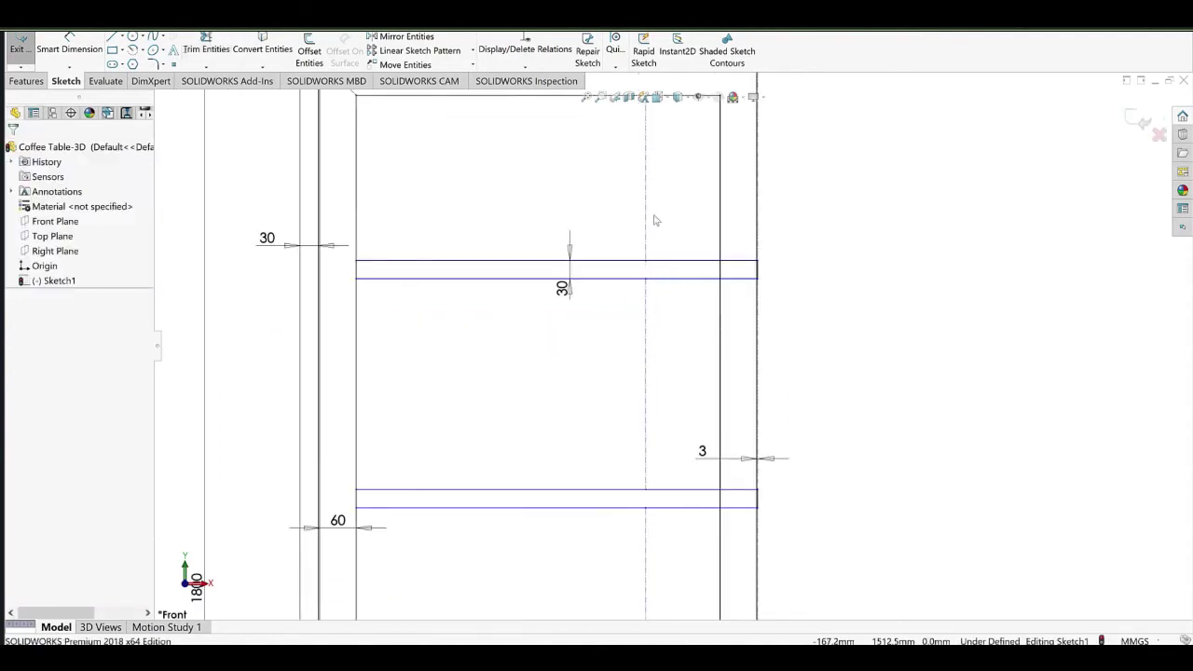
Make the two construction segments between the three shelves equal in length.
scroll(675, 359, "up", 2)
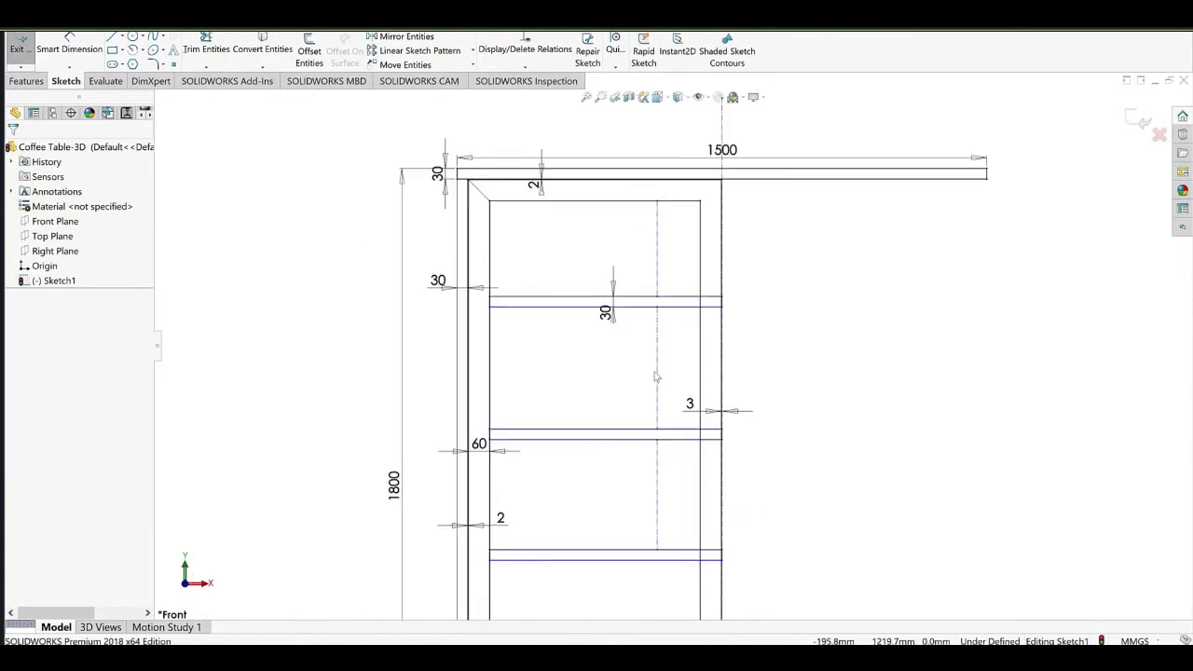
left_click(658, 370)
left_click(657, 474, "ctrl")
left_click(759, 433)
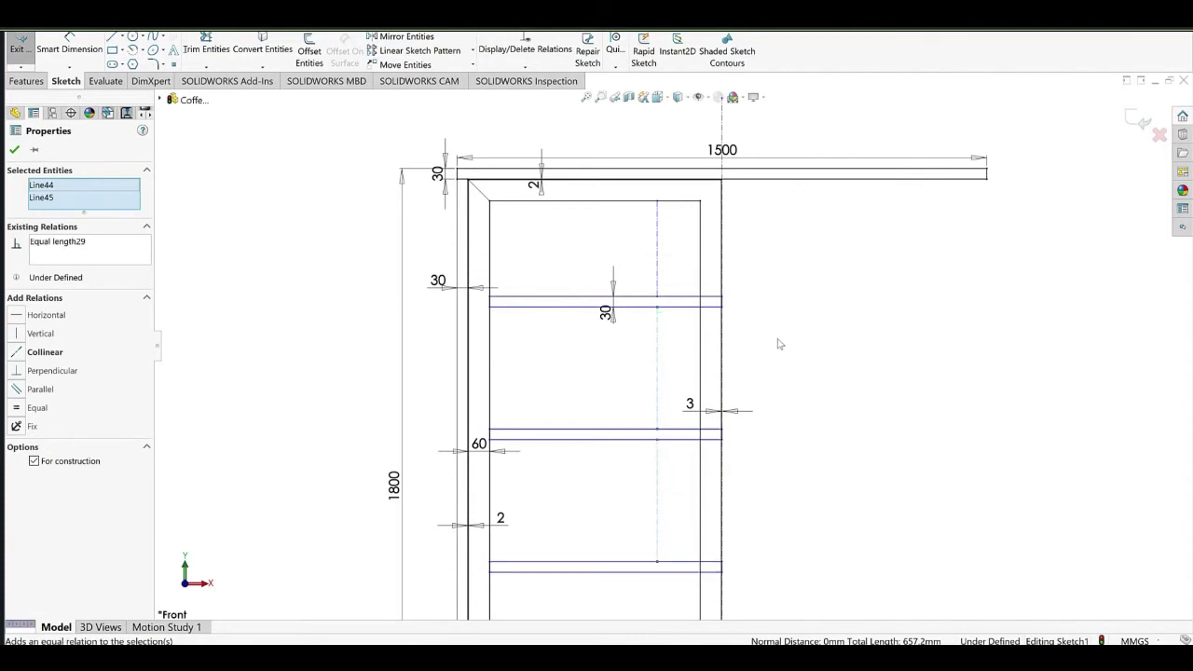
left_click(752, 468)
Move the lowest shelf upward until its lower edge lies about 837 mm above the horizontal base line.
scroll(752, 468, "up", 5)
scroll(679, 517, "down", 7)
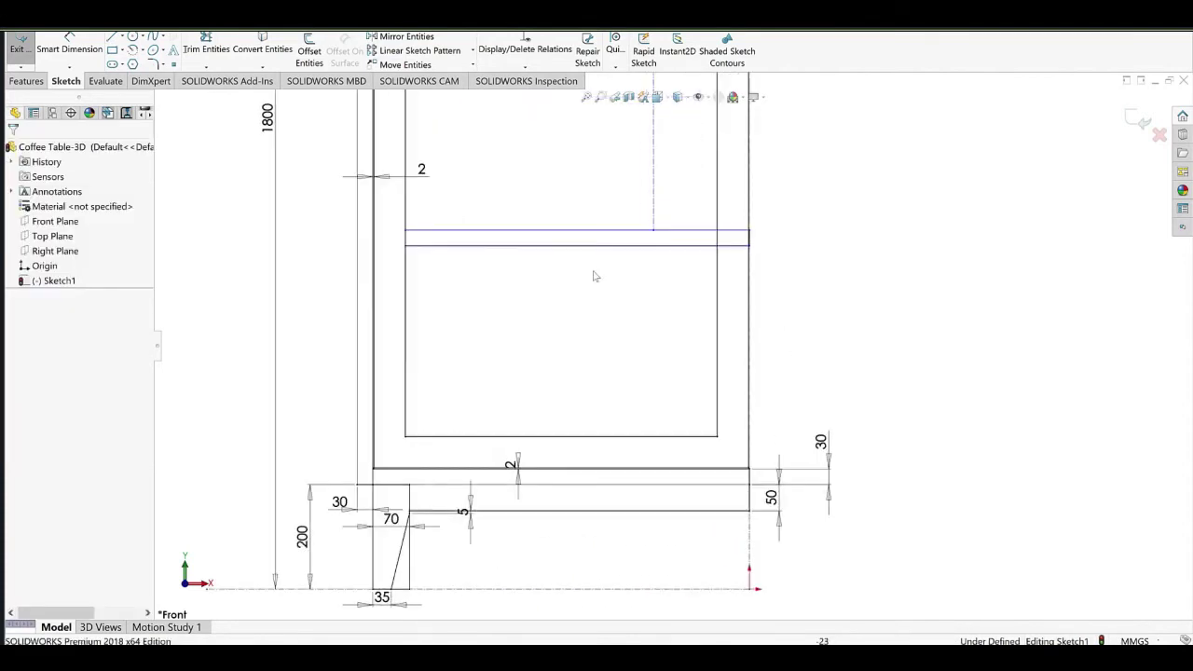
left_click_drag(585, 232, 560, 136)
scroll(606, 282, "up", 3)
scroll(632, 199, "down", 3)
scroll(681, 281, "down", 1)
left_click(673, 377)
scroll(671, 382, "up", 3)
middle_click_drag(657, 422, 615, 375, "ctrl")
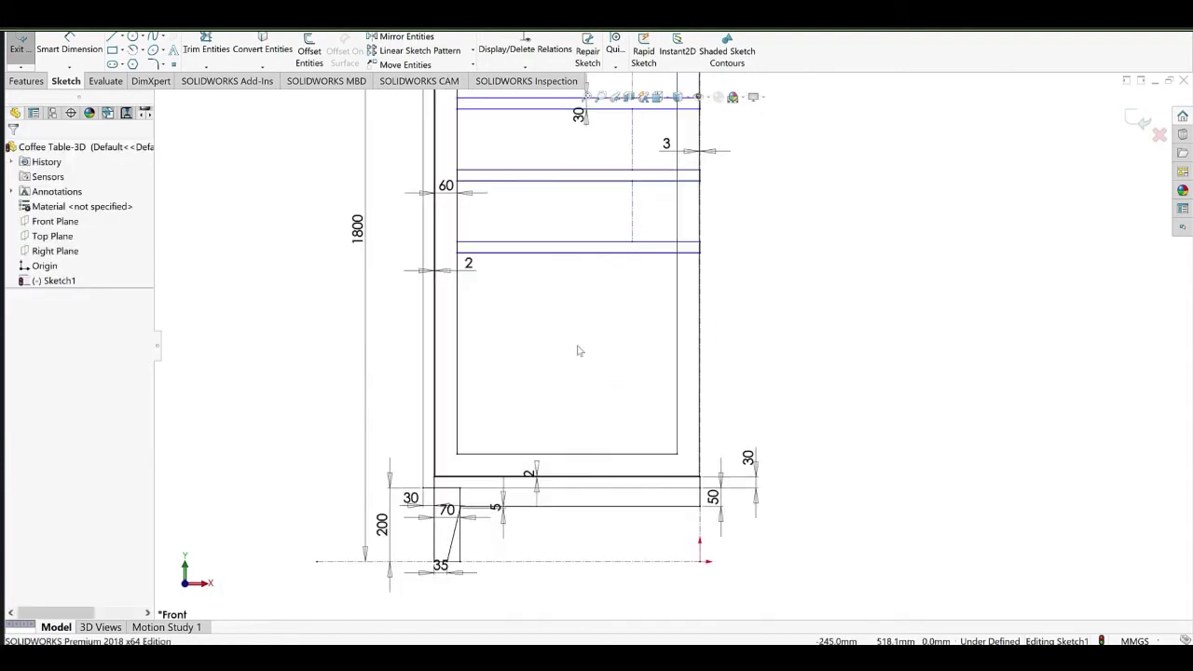
Sketch a horizontal rectangle about 658 by 50 mm below the shelves, from the frame's inner left edge to the vertical centreline.
scroll(550, 321, "down", 2)
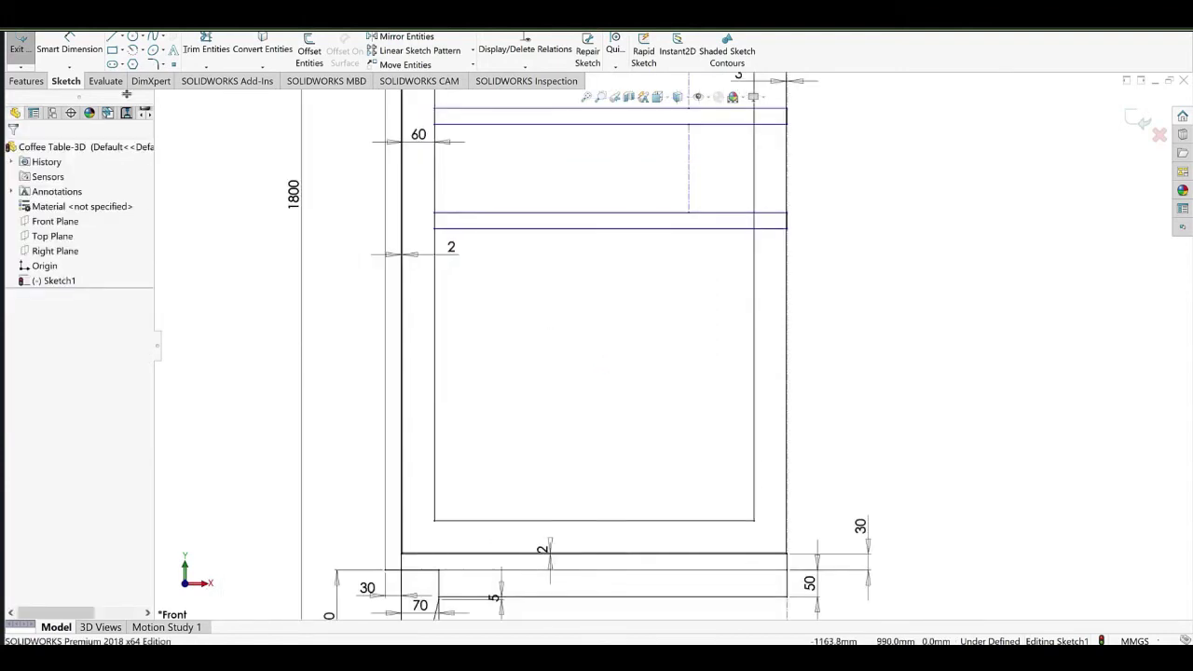
left_click(111, 49)
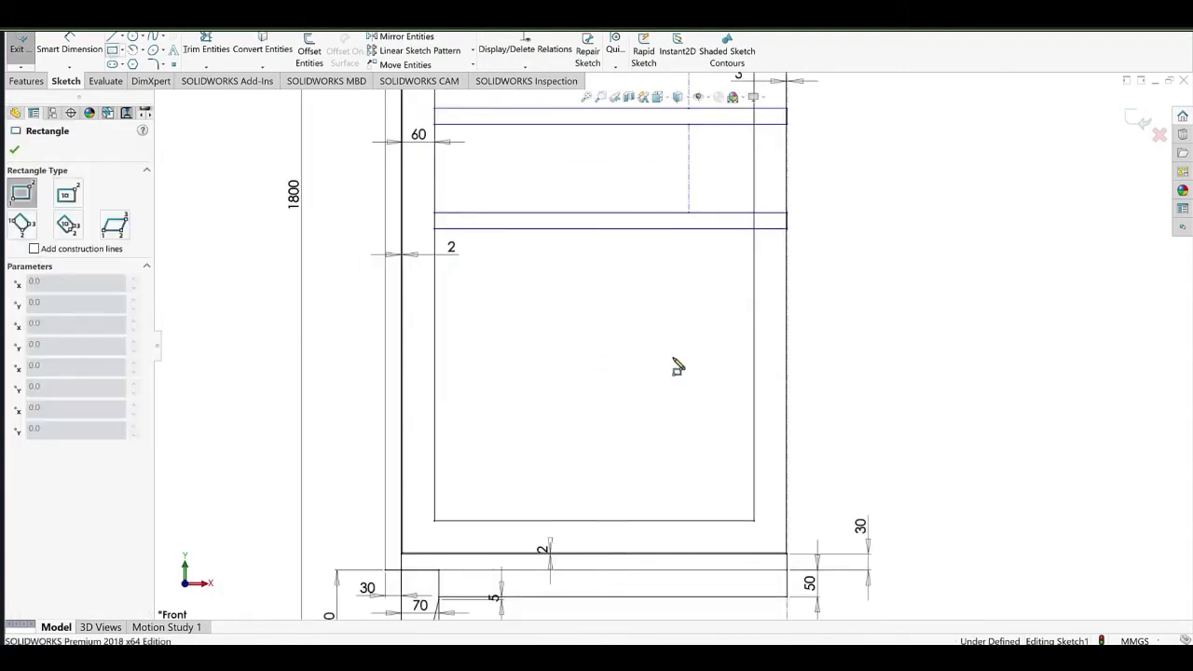
left_click(434, 370)
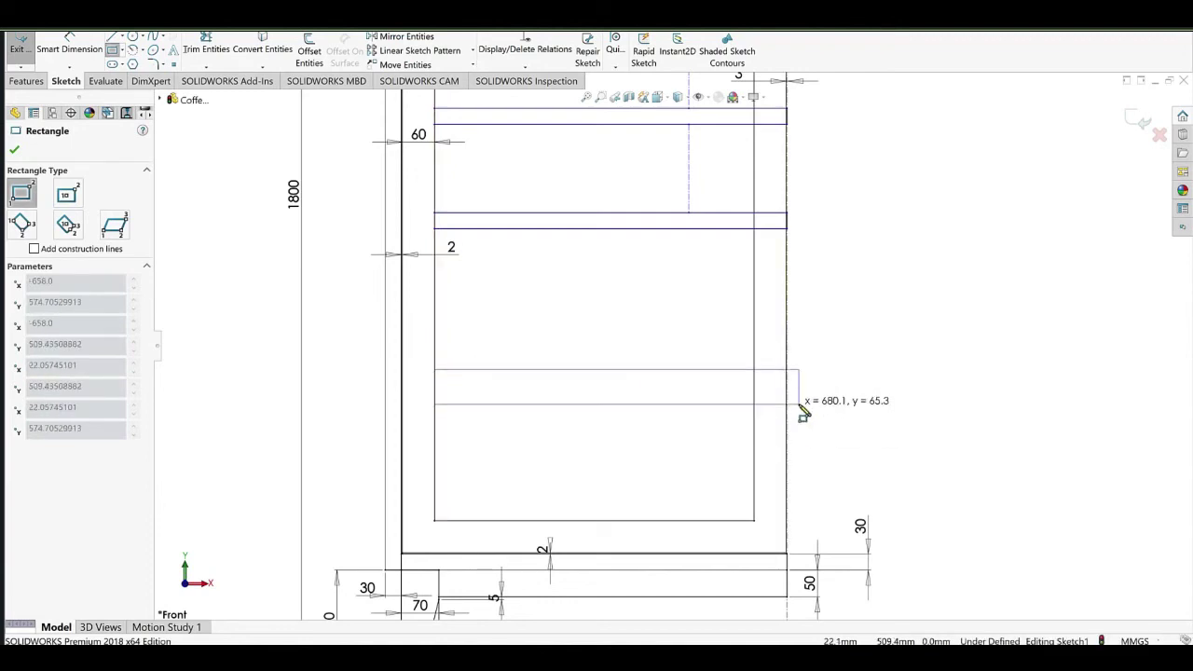
scroll(818, 404, "down", 1)
scroll(790, 395, "down", 8)
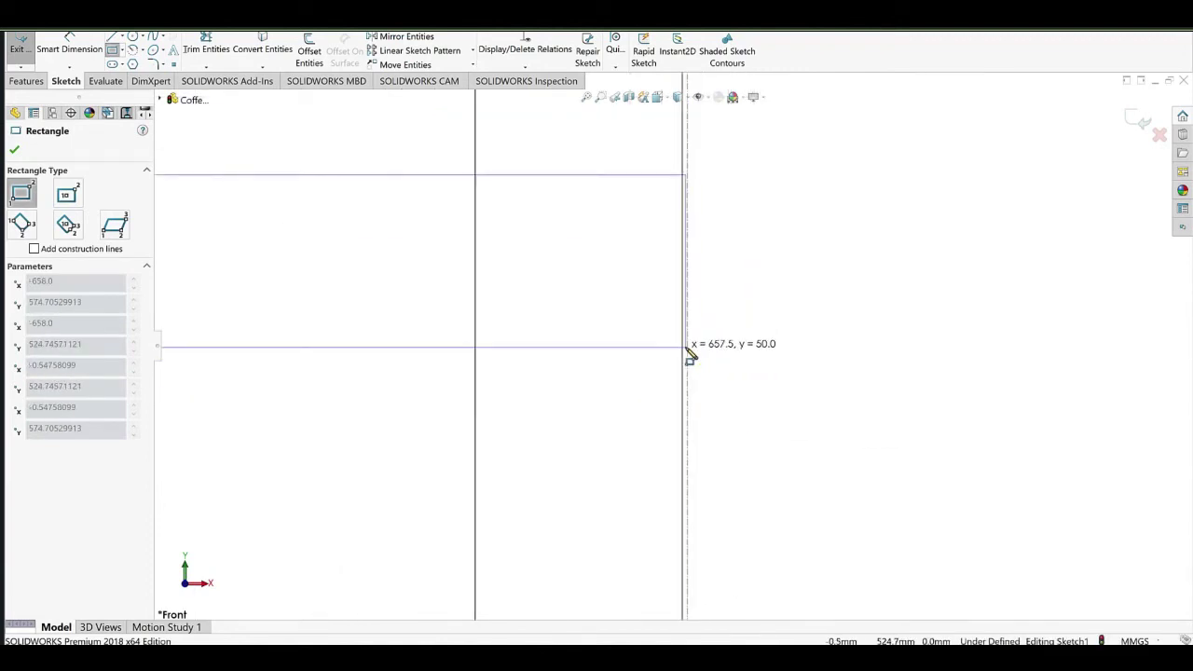
left_click(690, 354)
scroll(711, 408, "up", 5)
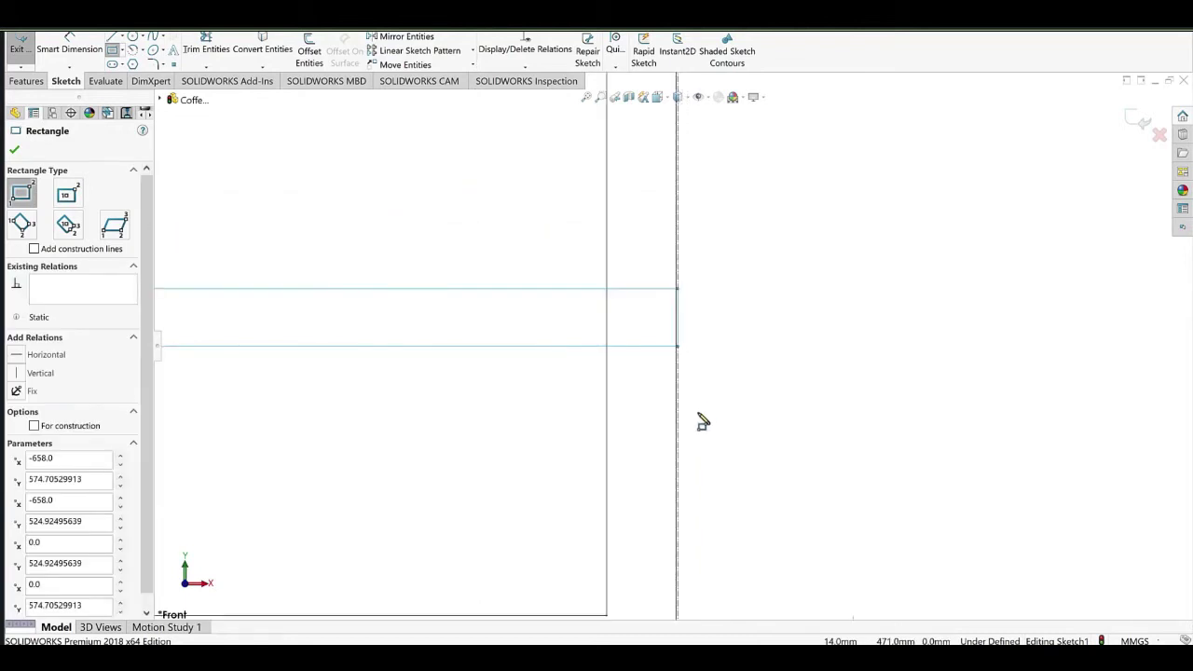
scroll(591, 483, "up", 2)
Check the cabinet reference photo, and sketch a vertical divider rectangle about 23 by 607 mm near the centreline, from the lowest shelf's underside to the base.
left_click(359, 645)
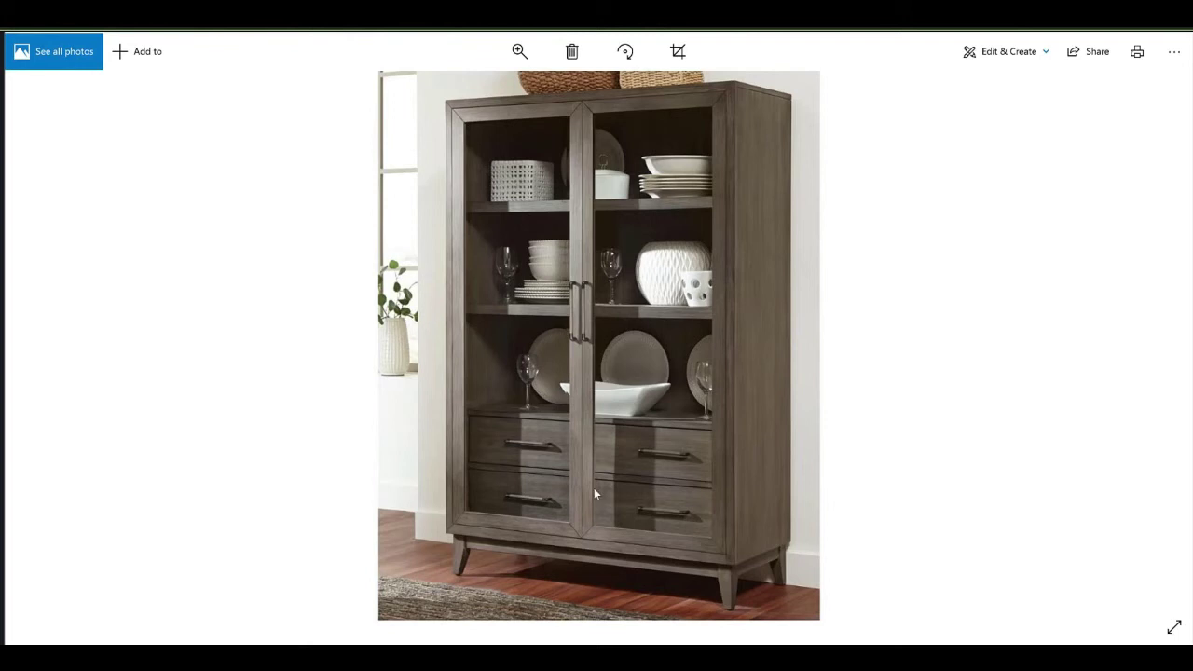
key("alt+Tab")
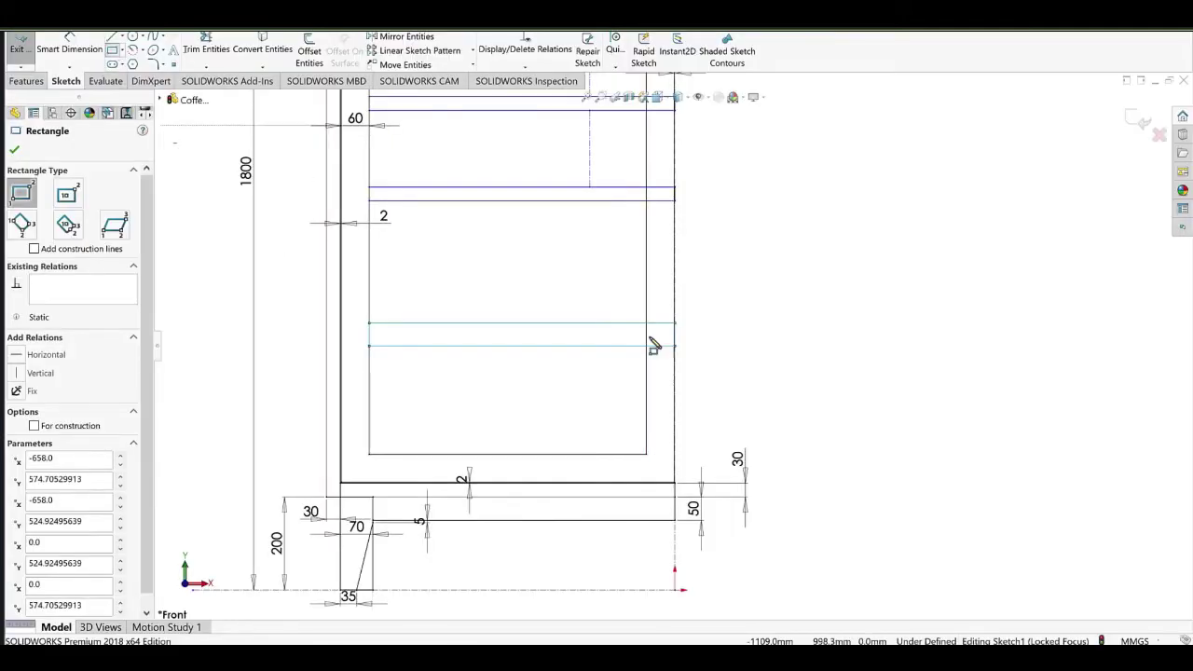
scroll(673, 233, "down", 2)
left_click(666, 274)
scroll(705, 501, "up", 5)
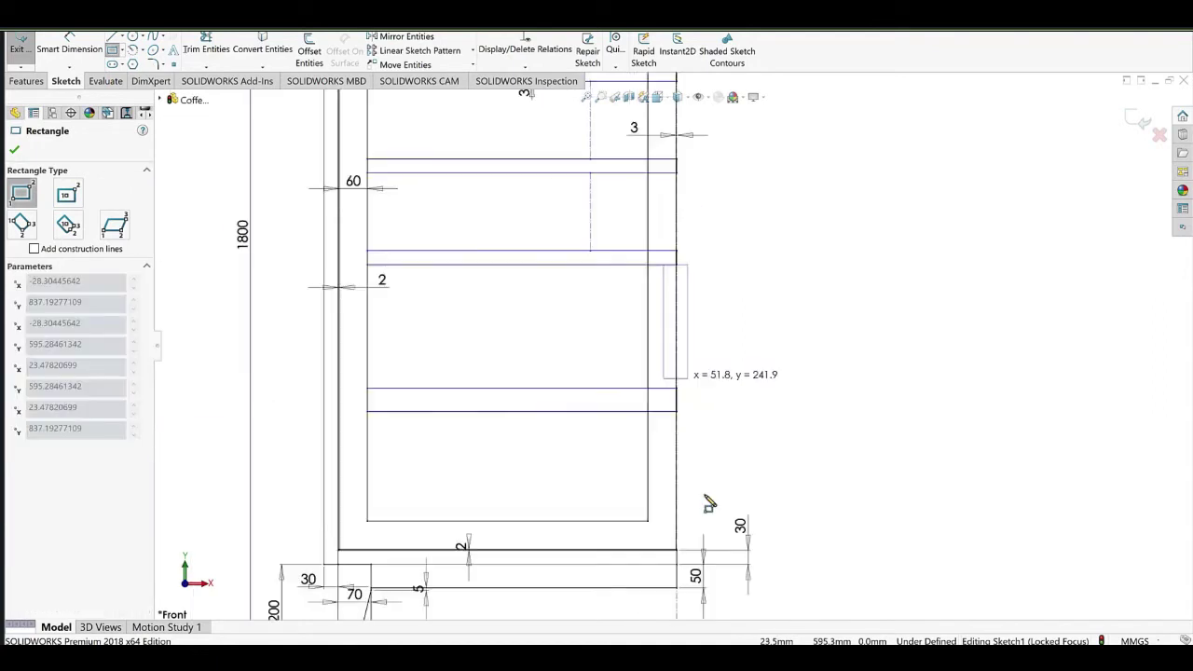
scroll(678, 529, "down", 5)
scroll(650, 363, "down", 2)
left_click(684, 437)
right_click(798, 274)
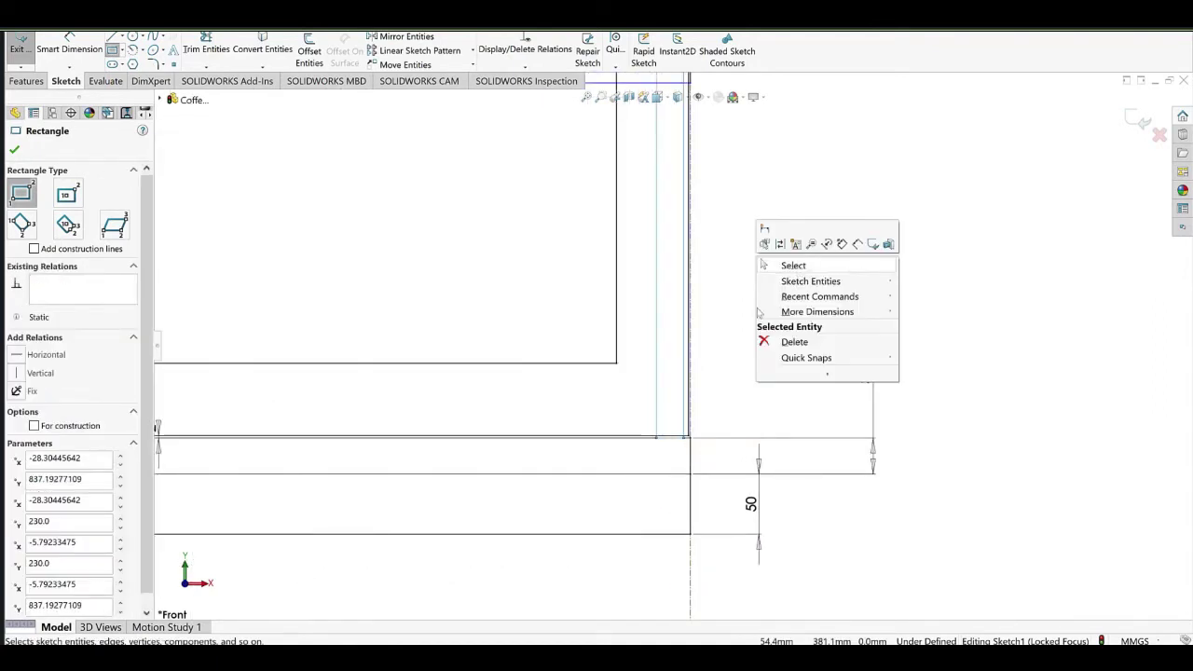
Make the vertical divider's two long edges symmetric about the vertical centreline.
left_click(794, 267)
left_click_drag(706, 387, 712, 385)
scroll(711, 389, "down", 5)
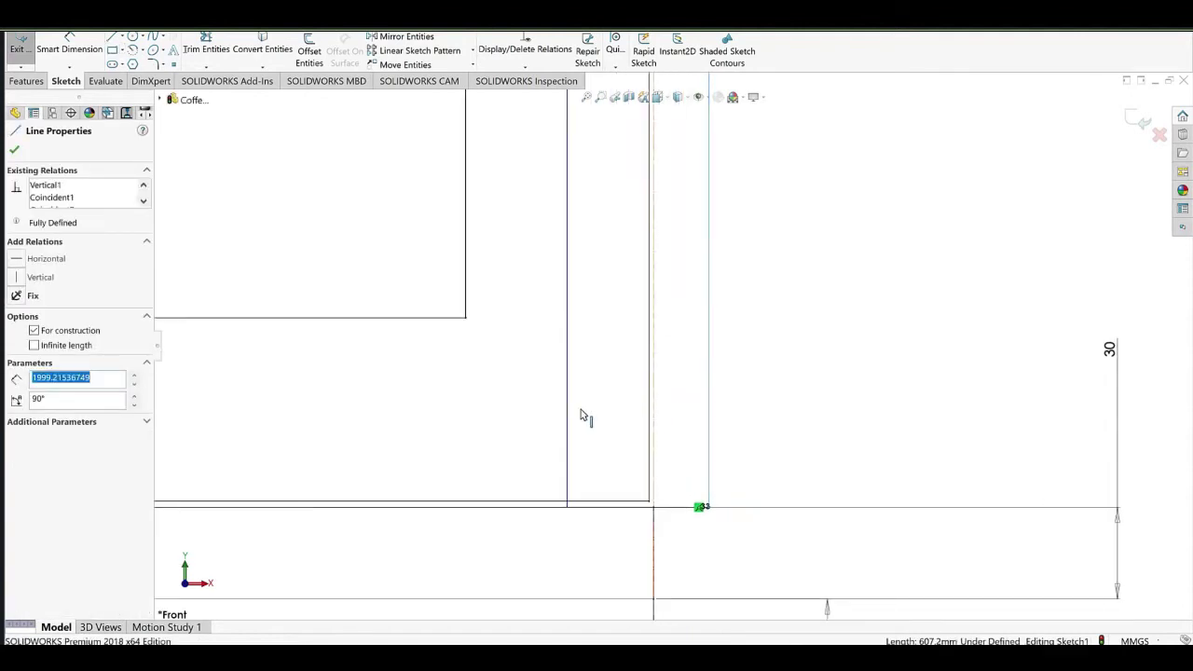
left_click(569, 403, "ctrl")
left_click(567, 402, "ctrl")
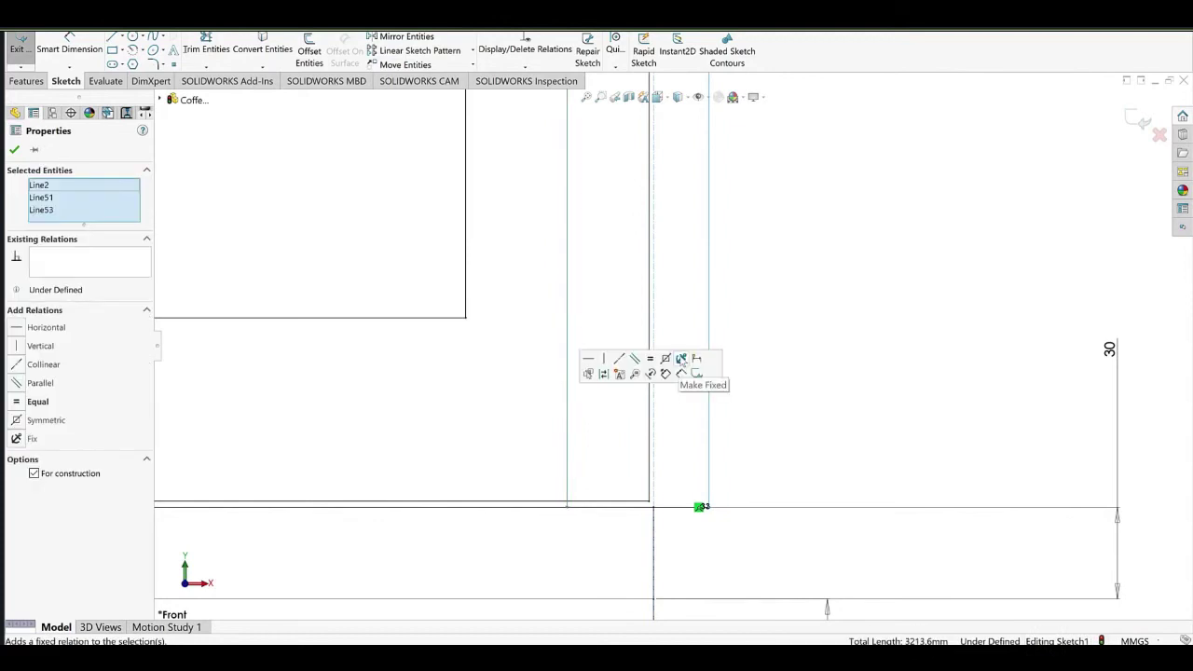
left_click(668, 358)
left_click(721, 332)
Dimension the vertical divider's width and set it to 20 mm.
scroll(647, 277, "up", 8)
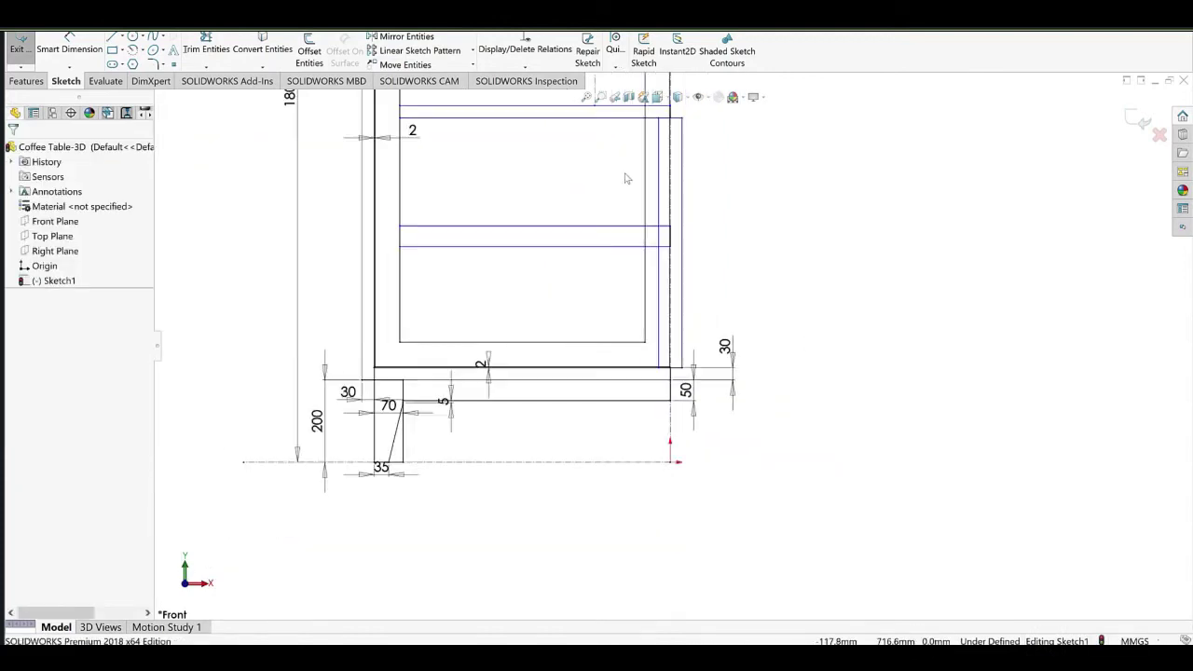
middle_click_drag(625, 178, 642, 370, "ctrl")
scroll(685, 309, "down", 3)
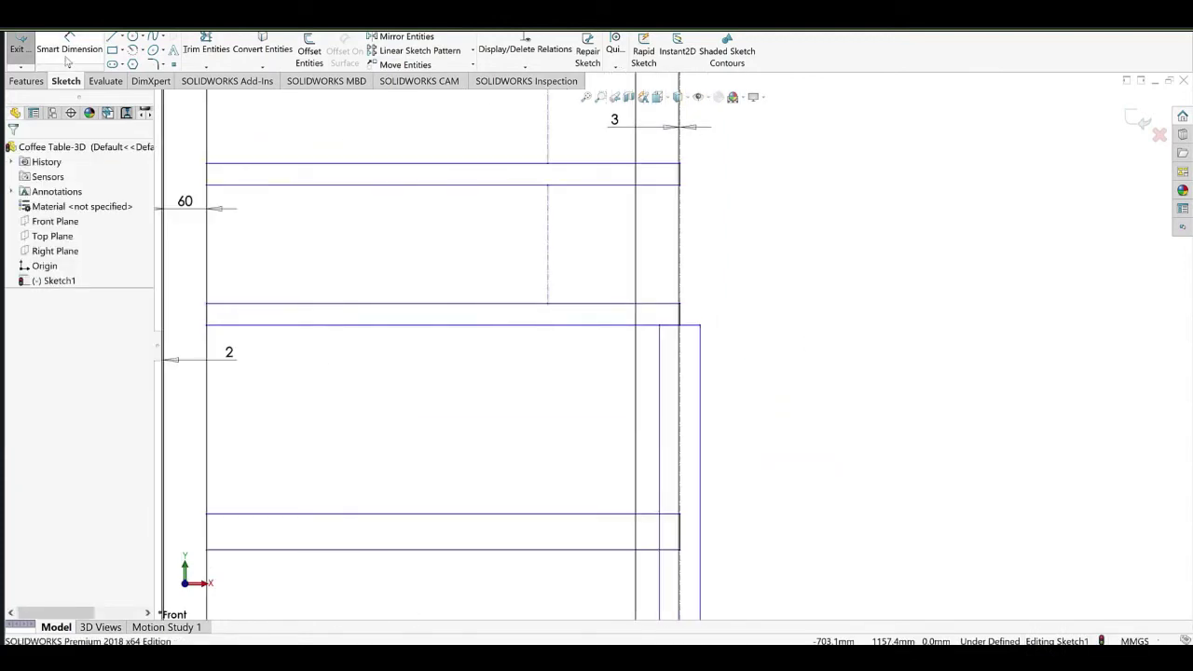
left_click(67, 60)
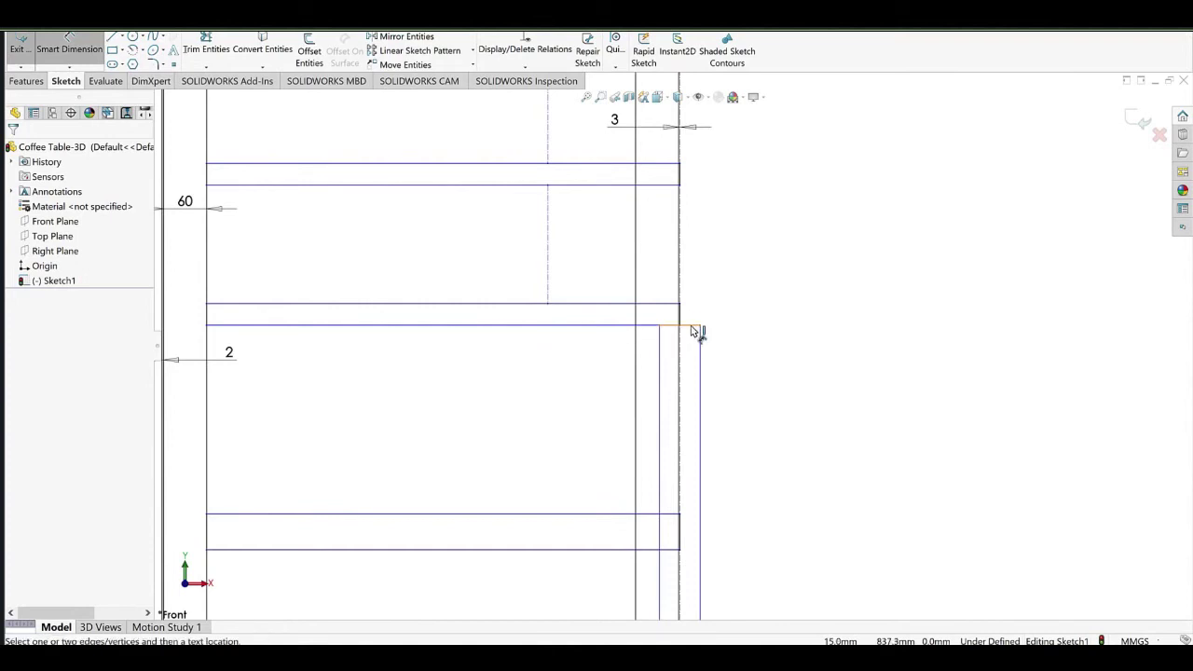
left_click(731, 276)
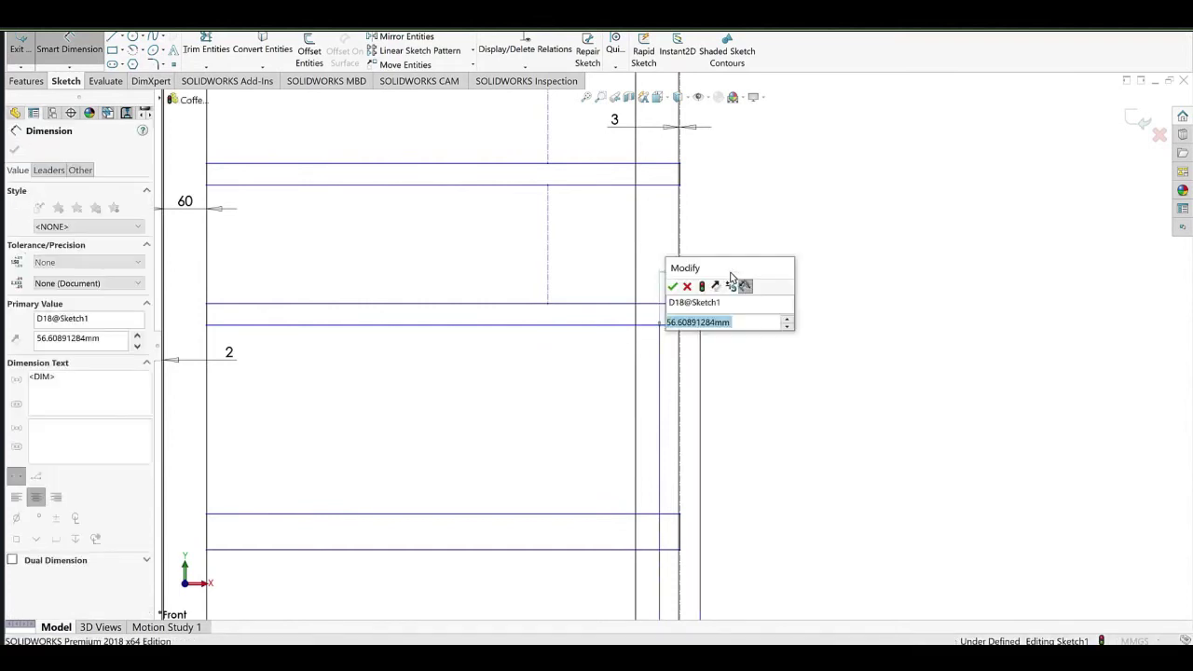
type("20")
left_click(673, 288)
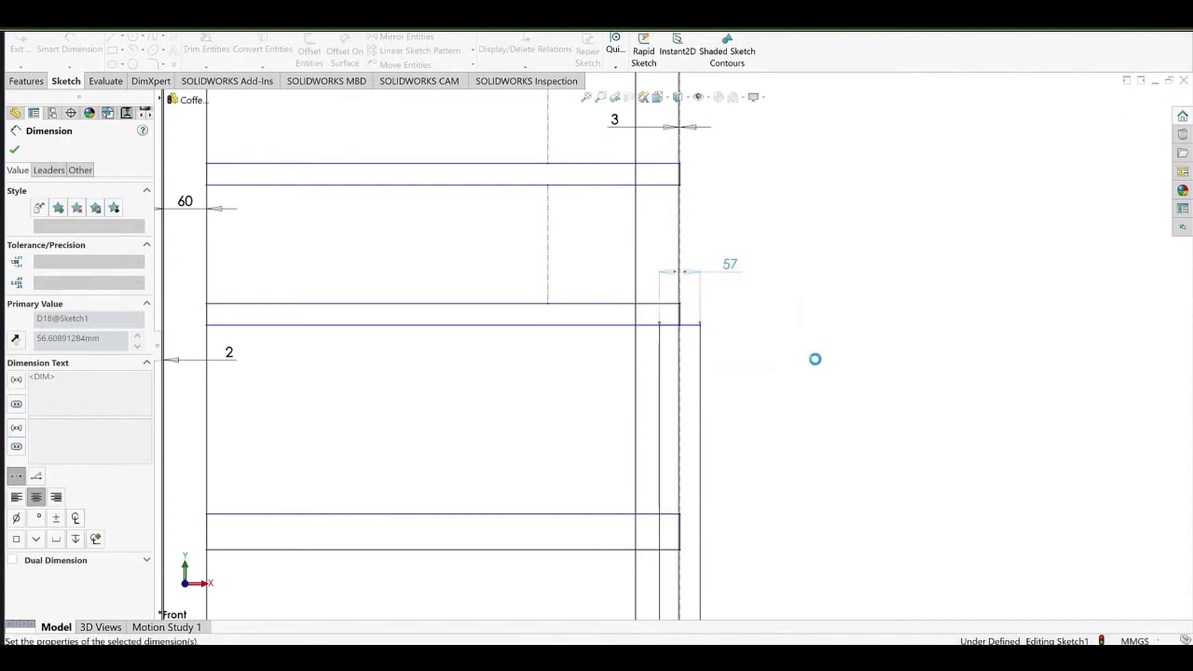
scroll(717, 317, "up", 1)
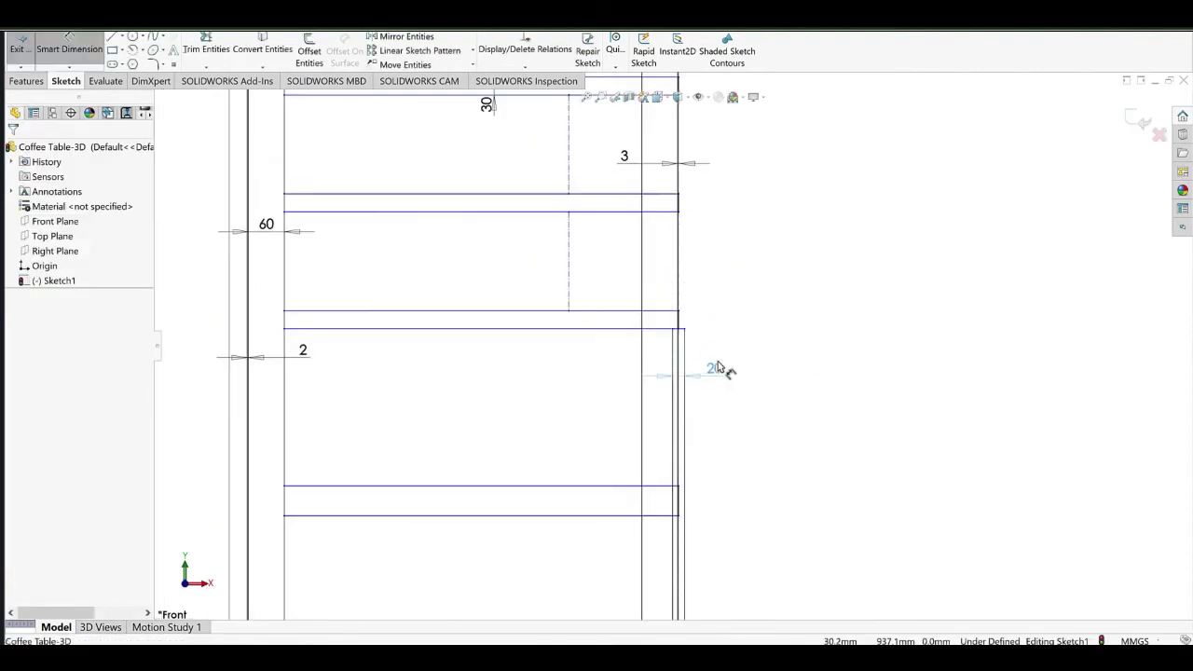
left_click(713, 428)
scroll(713, 428, "up", 3)
Dimension the thickness of the horizontal divider below the shelves as 20 mm and place the dimension above it.
middle_click_drag(640, 436, 668, 351, "ctrl")
scroll(648, 316, "down", 1)
scroll(648, 318, "down", 1)
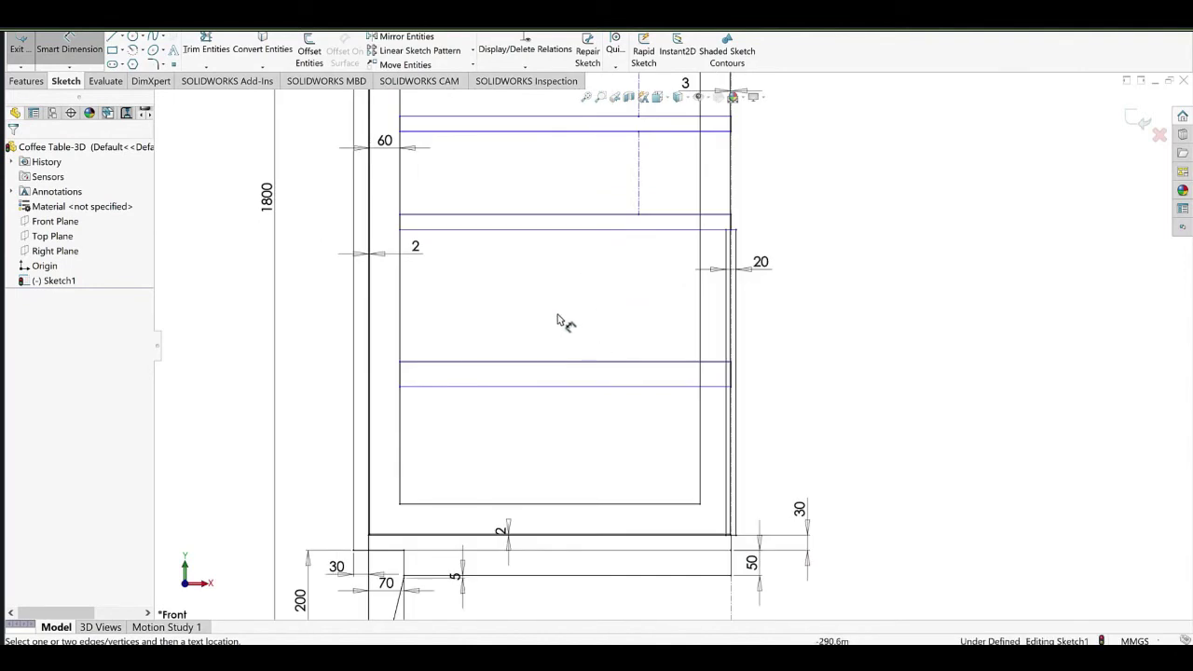
left_click(542, 362)
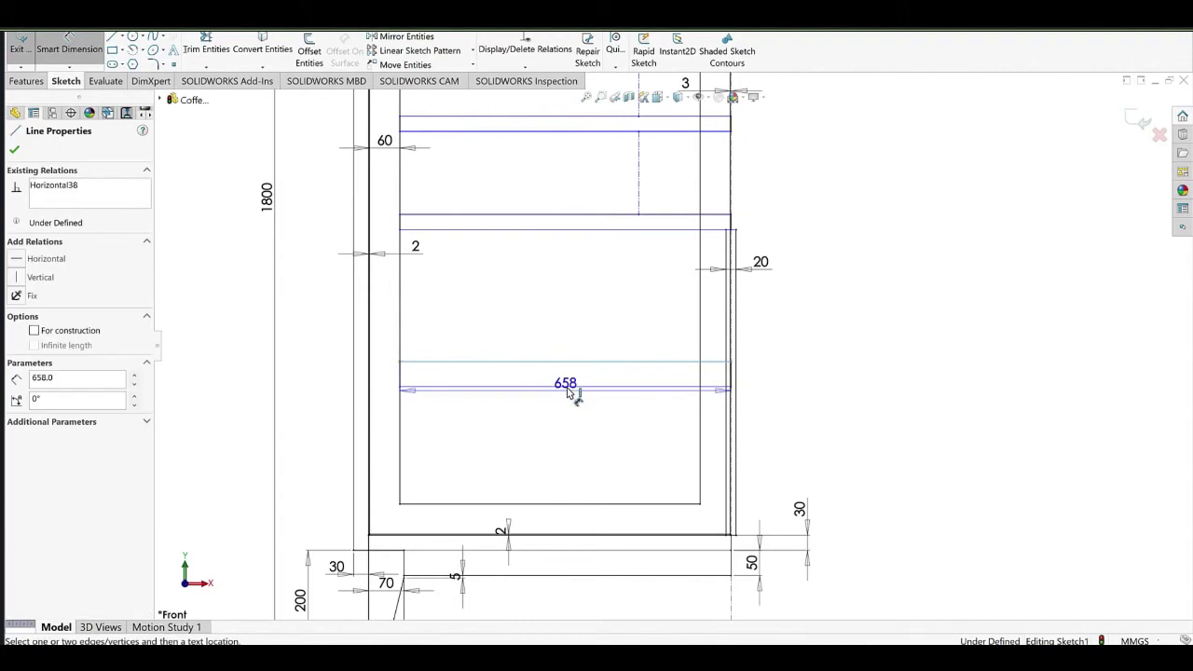
left_click(570, 386)
left_click(571, 354)
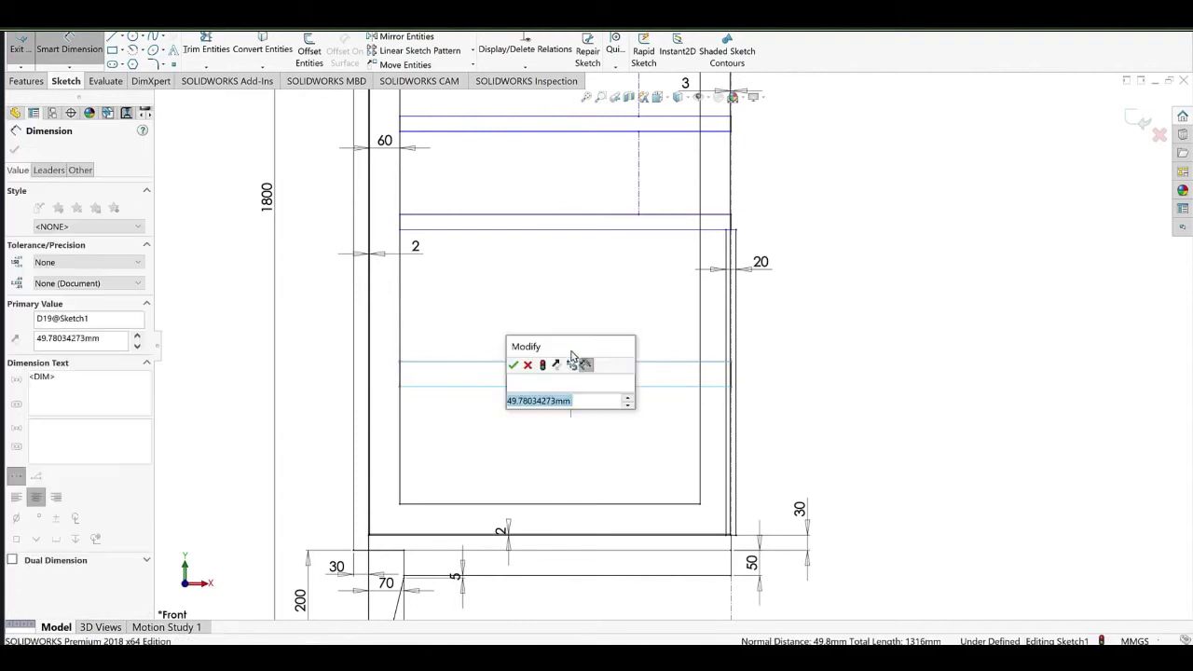
type("20")
left_click(514, 367)
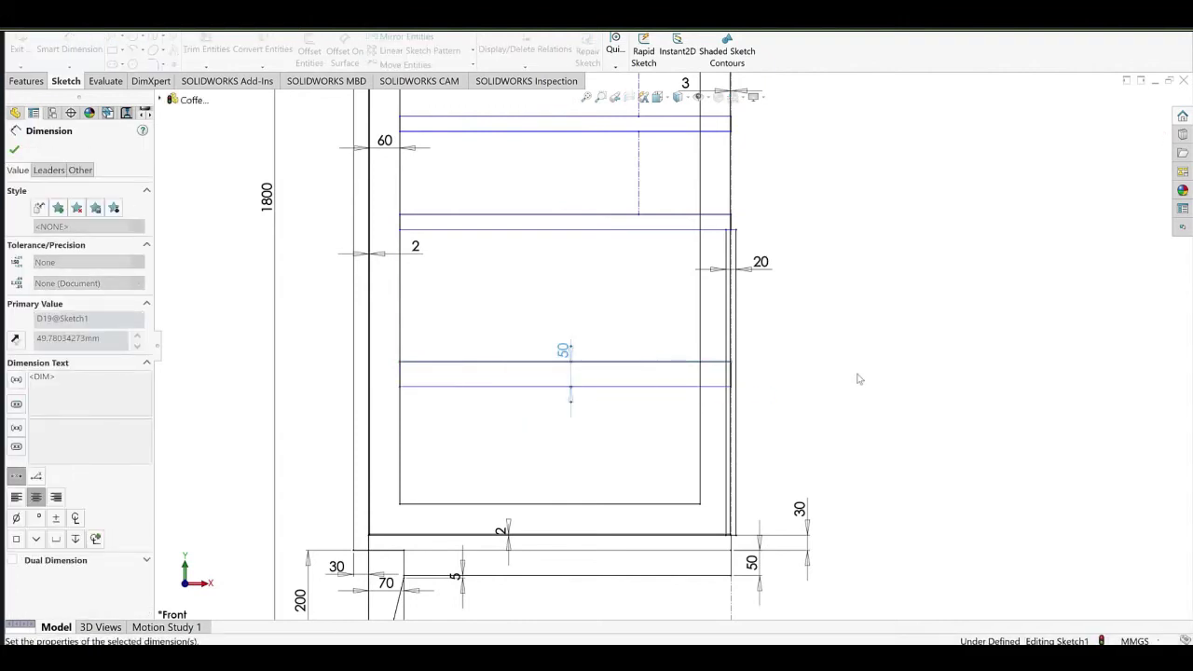
left_click(892, 364)
left_click_drag(560, 373, 581, 360)
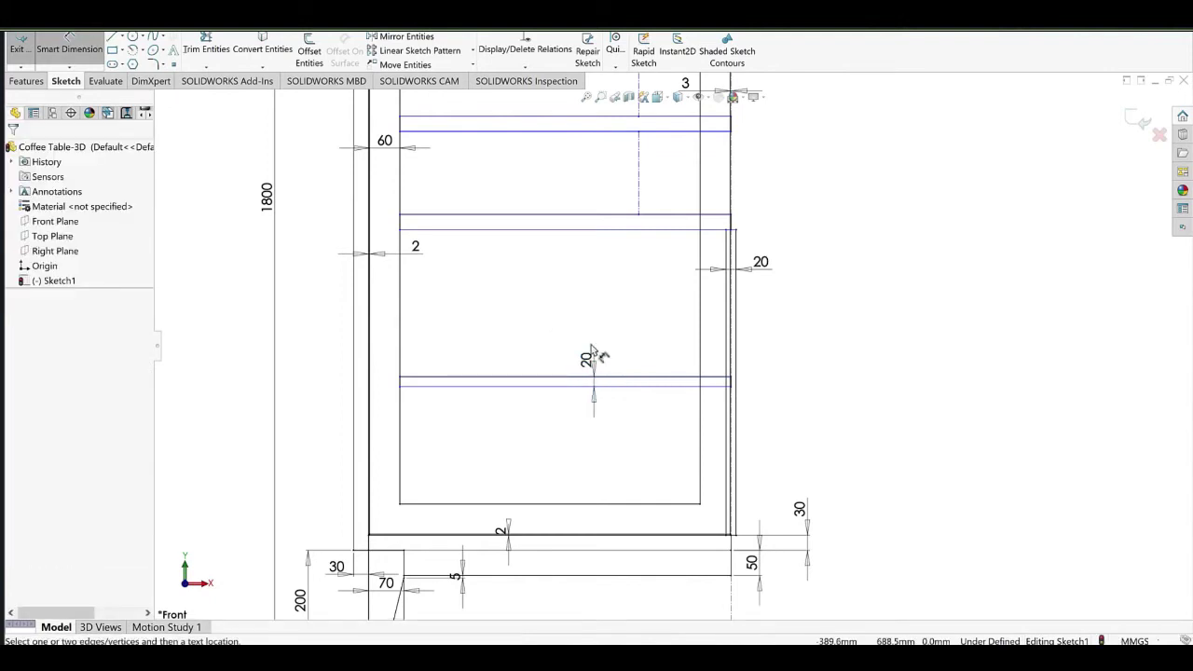
Sketch two drawer-front rectangles, about 530 by 221 mm above the horizontal divider and about 507 by 155 mm below it.
left_click(116, 53)
left_click(421, 249)
left_click(687, 361)
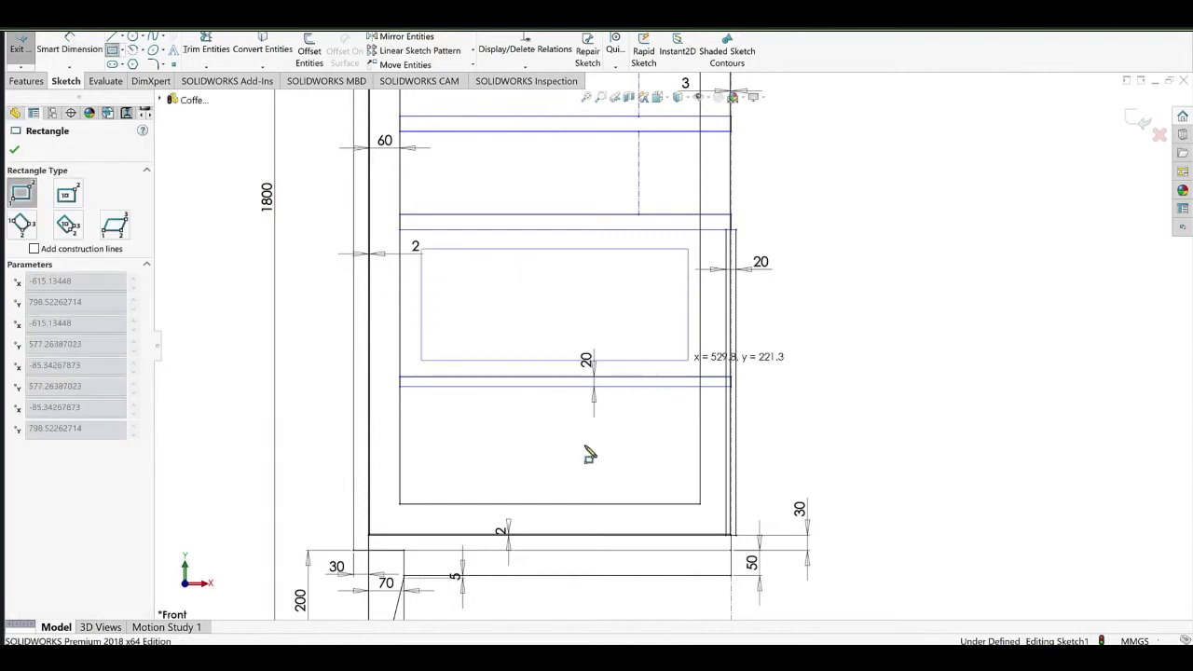
left_click(421, 407)
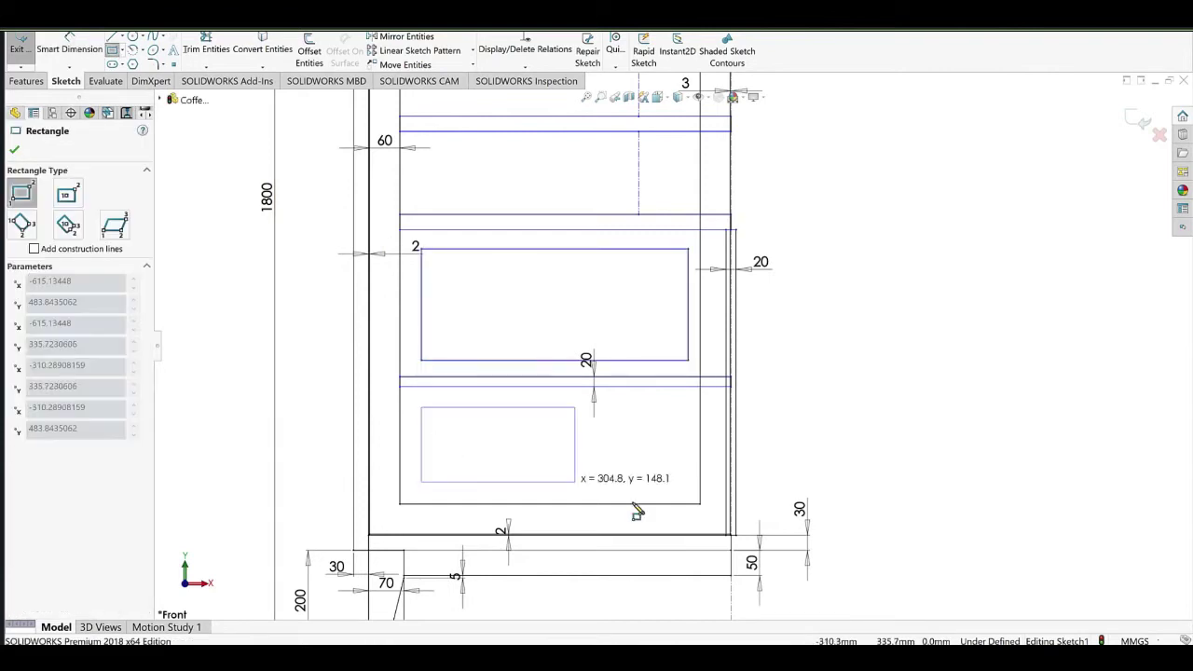
left_click(677, 485)
right_click(362, 189)
left_click(422, 202)
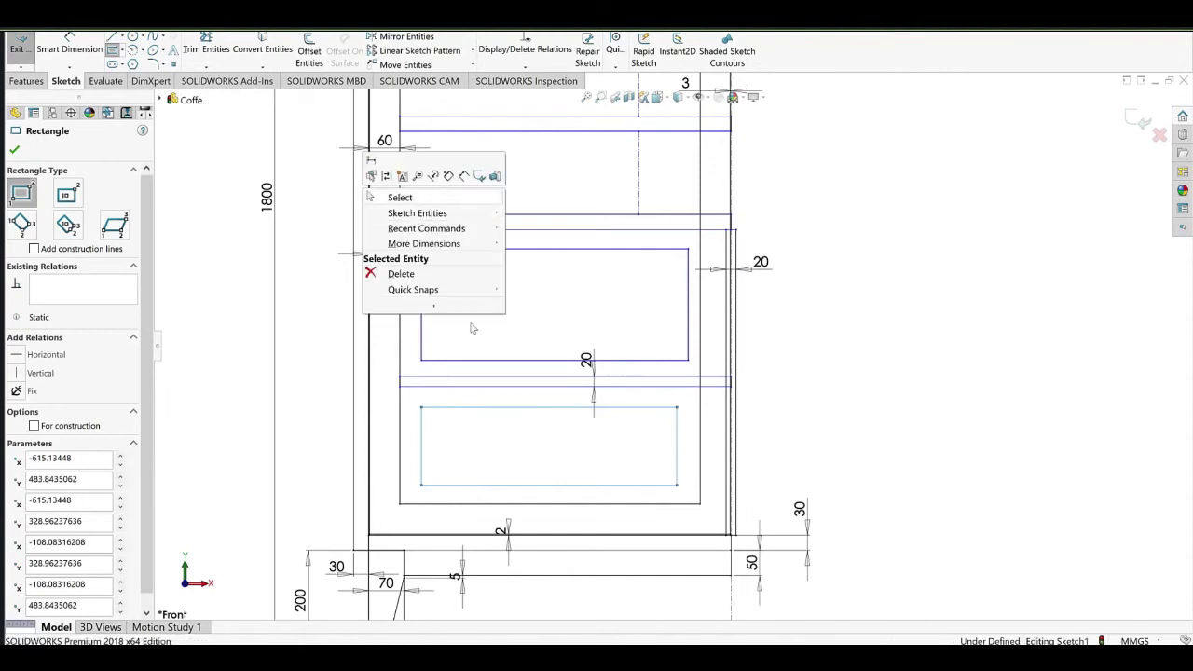
Make the two drawer rectangles' left edges equal and collinear, and their right edges collinear.
left_click(422, 434, "ctrl")
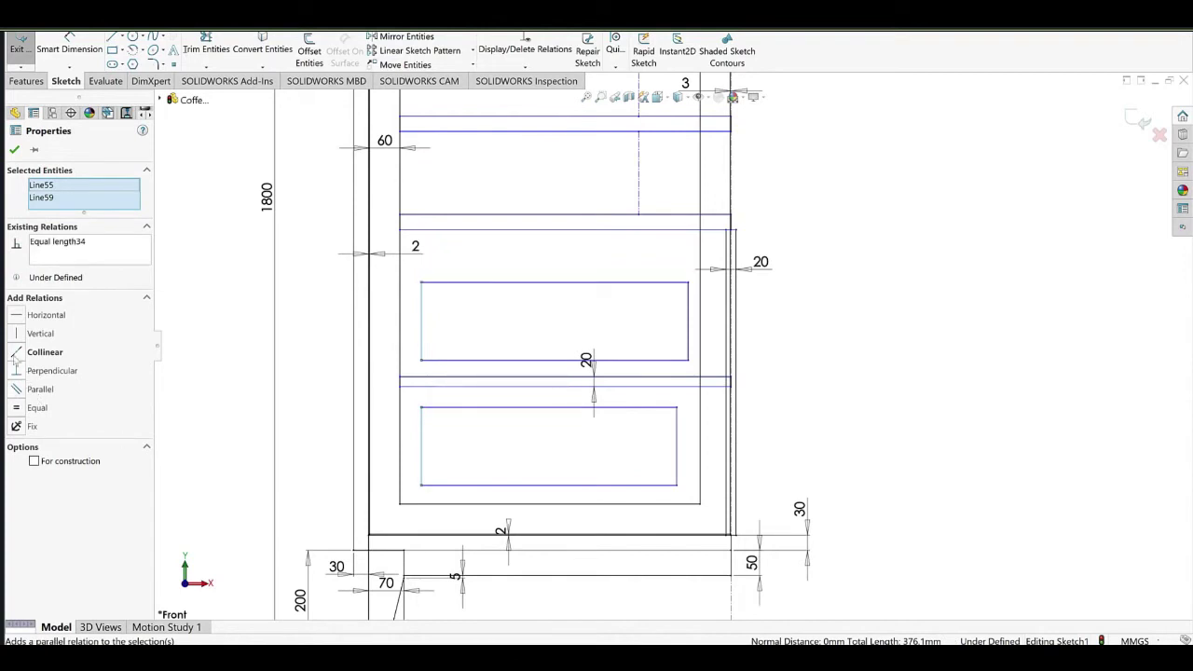
left_click(761, 304)
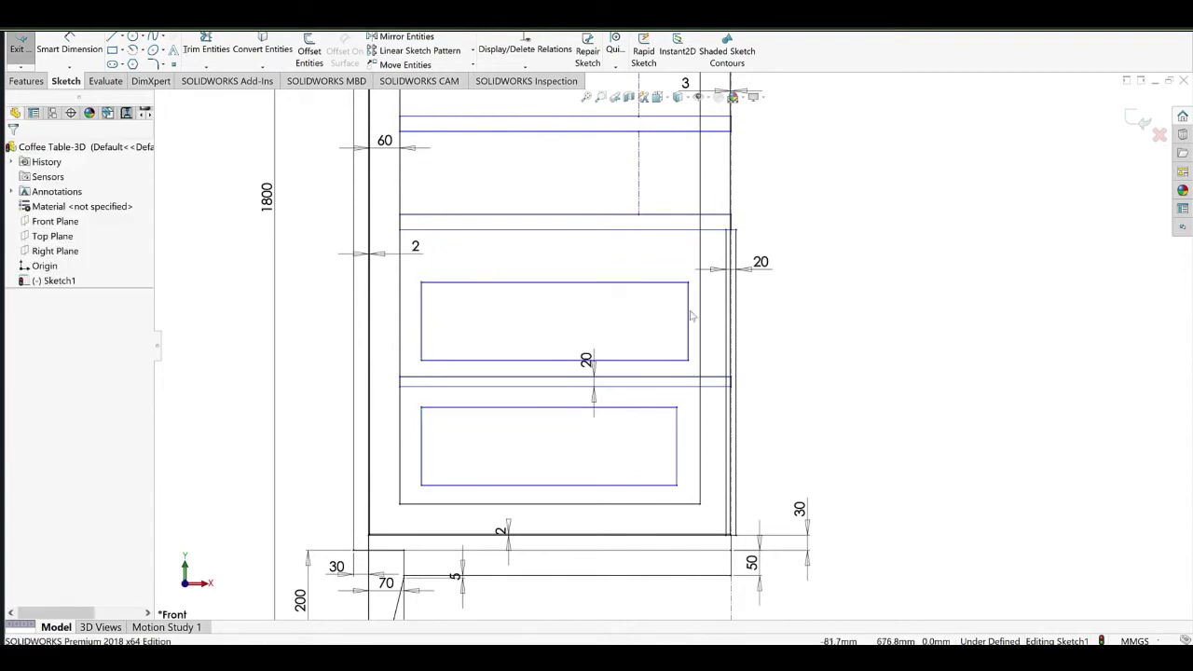
left_click(688, 317)
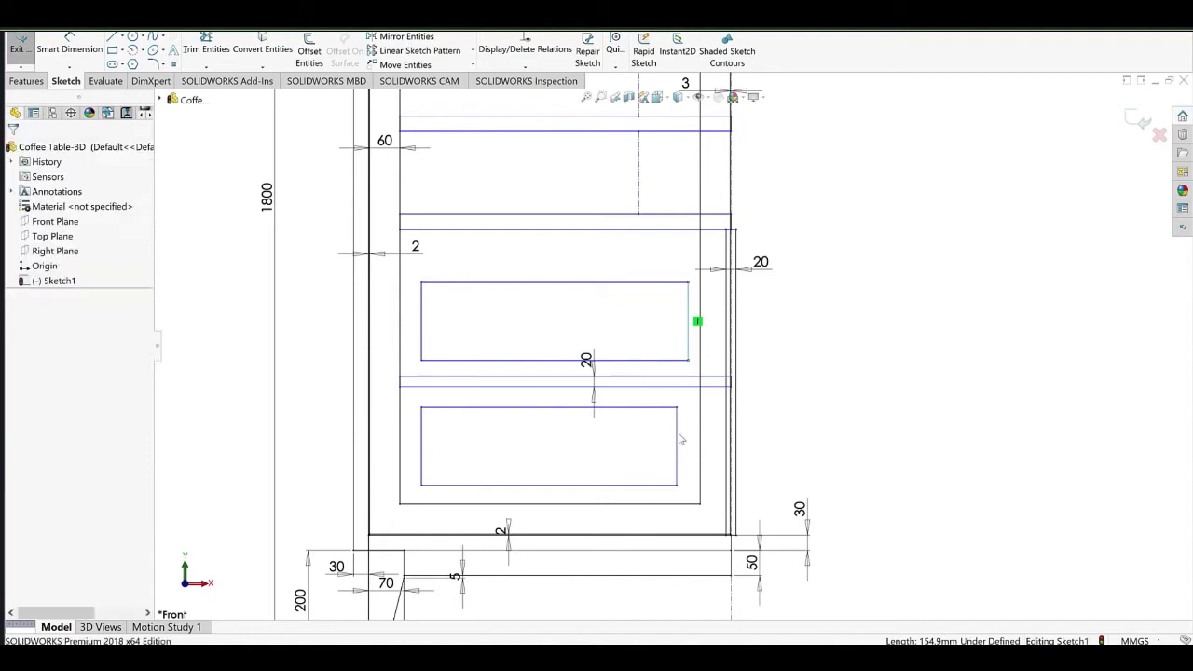
left_click(677, 438, "ctrl")
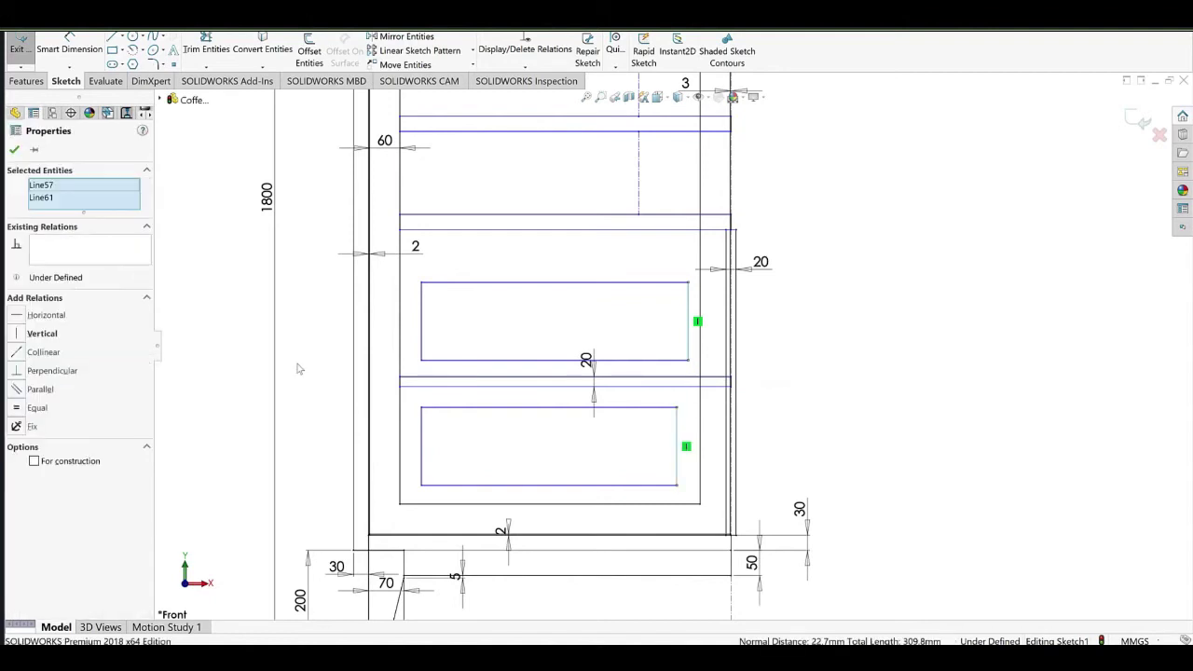
left_click(43, 352)
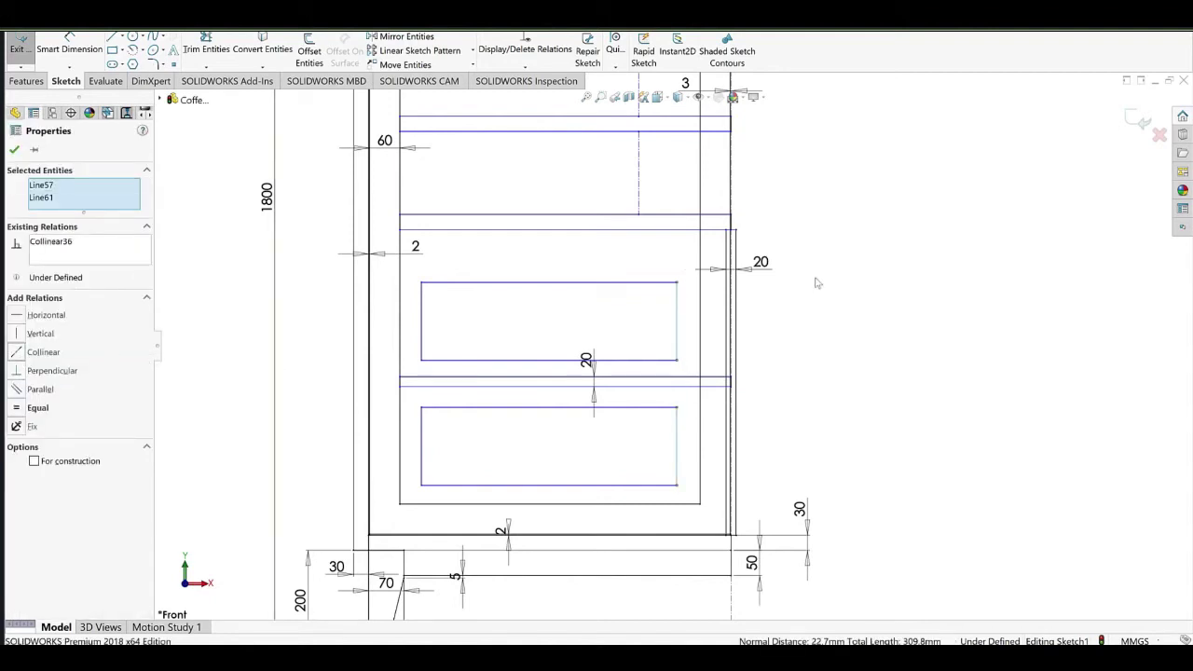
left_click(817, 281)
Dimension the gap between the lowest shelf's underside and the upper drawer rectangle's top edge as 3 mm.
left_click(69, 49)
scroll(498, 229, "down", 3)
left_click(543, 345)
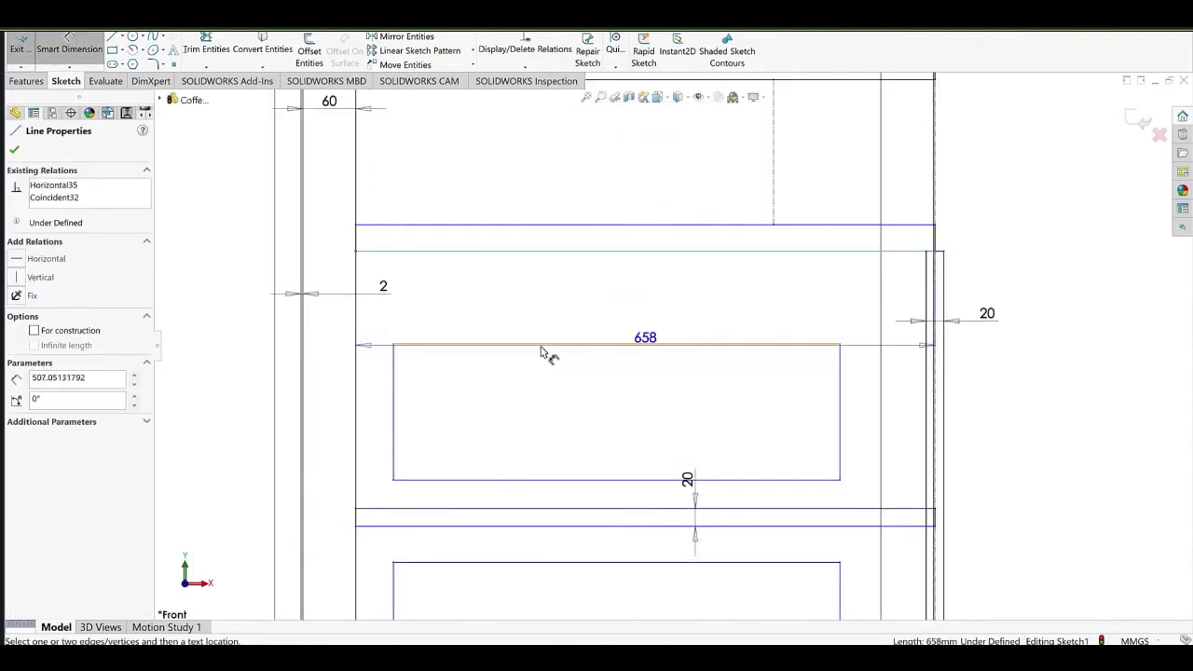
left_click(541, 347)
left_click(553, 370)
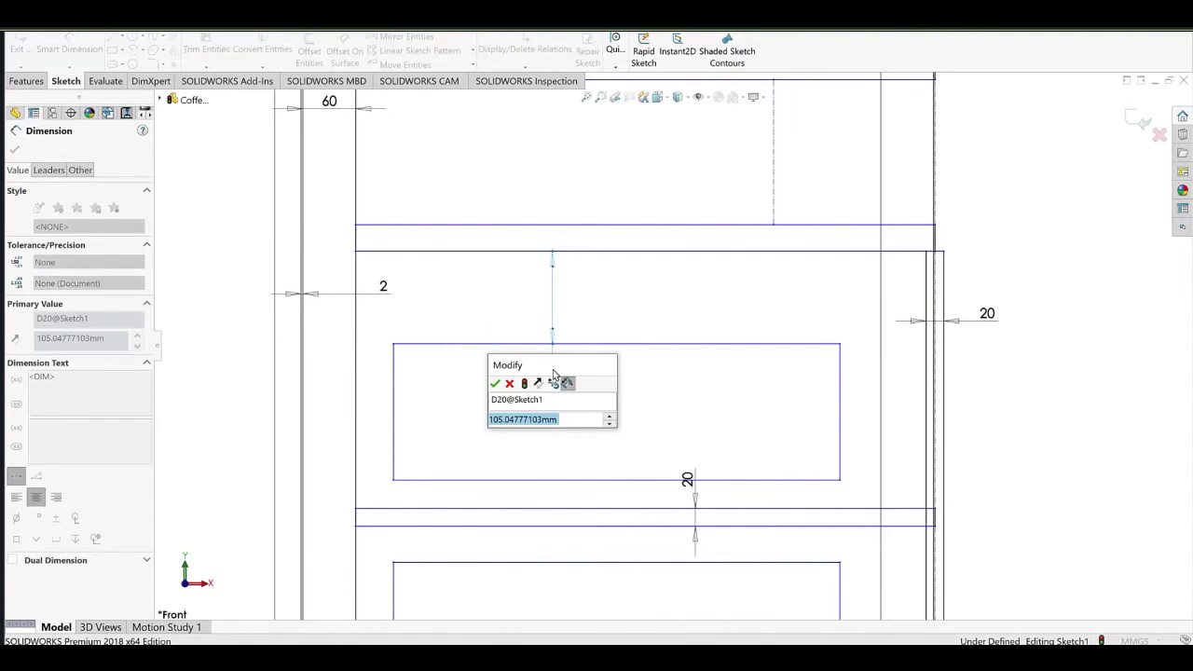
type("3")
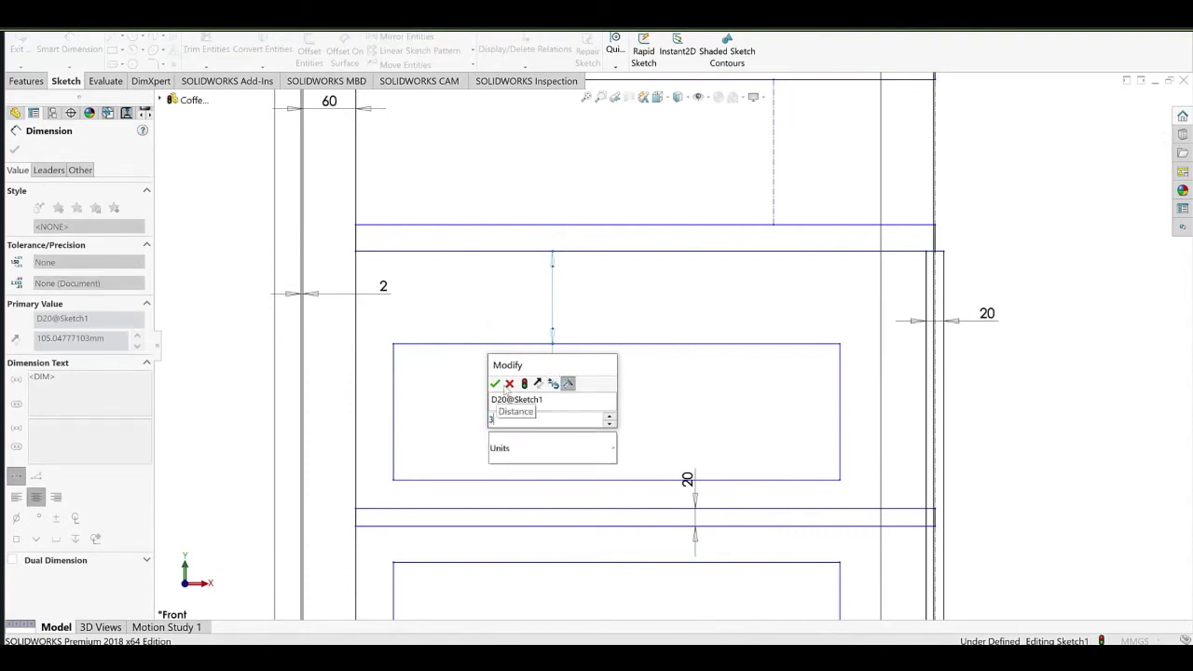
left_click(496, 384)
left_click(610, 402)
left_click_drag(548, 255, 558, 277)
Dimension the gap between the frame's inner left edge and the upper drawer rectangle as 2 mm.
left_click(383, 336)
left_click(356, 315)
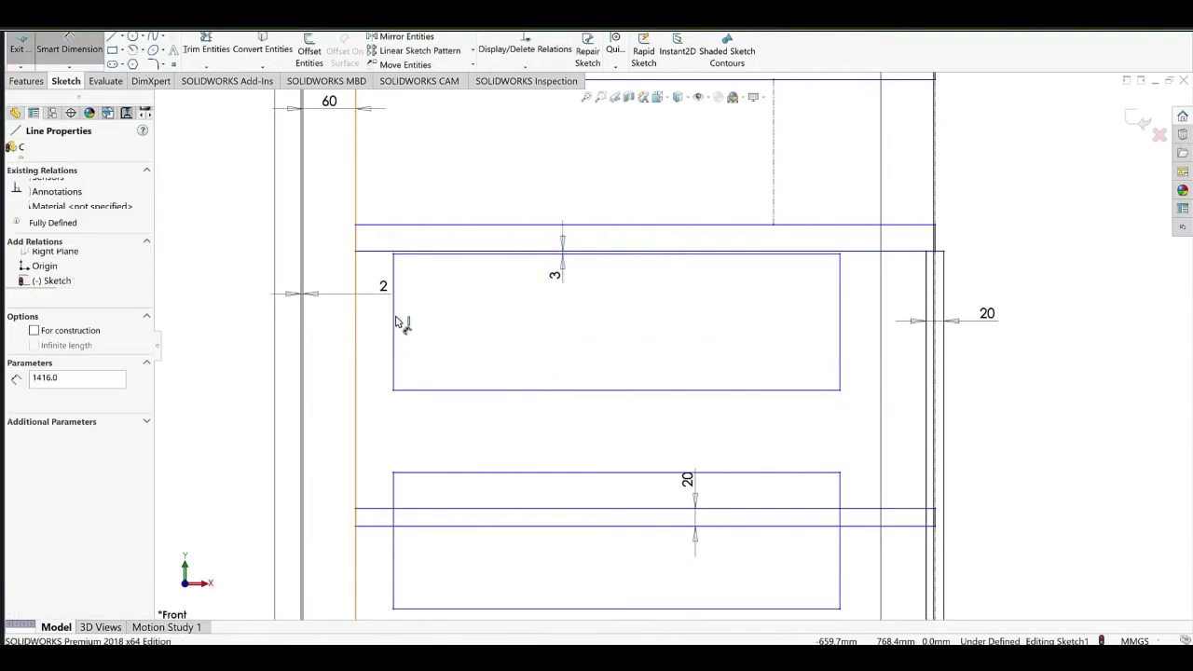
left_click(395, 319)
left_click(438, 347)
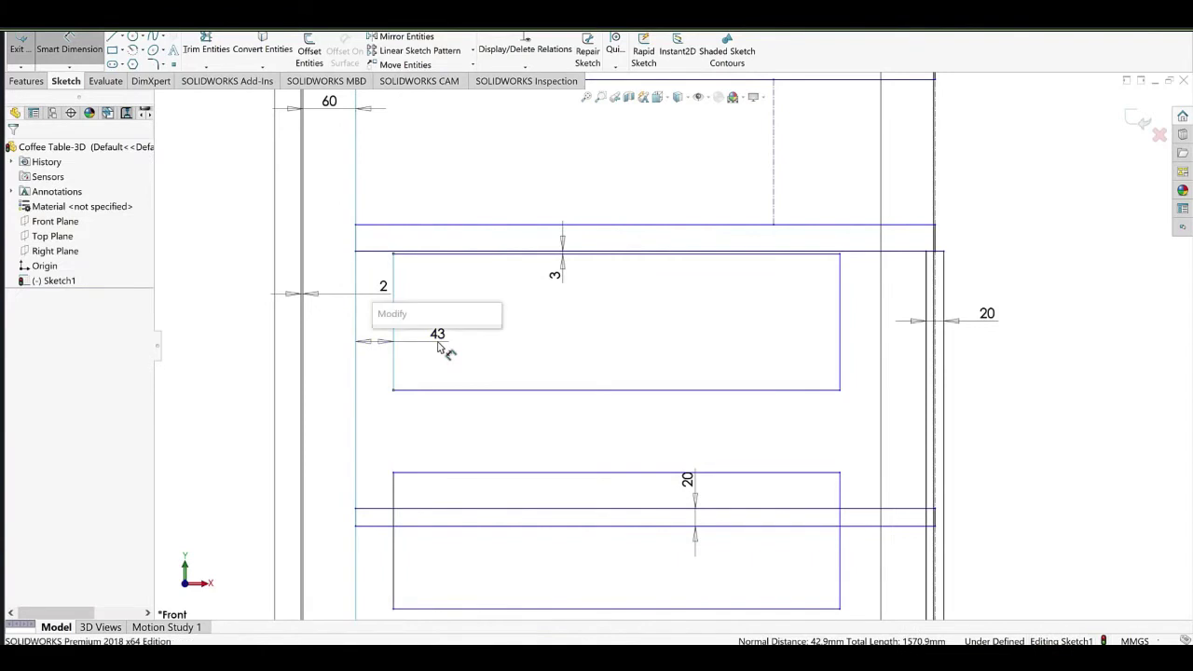
type("2")
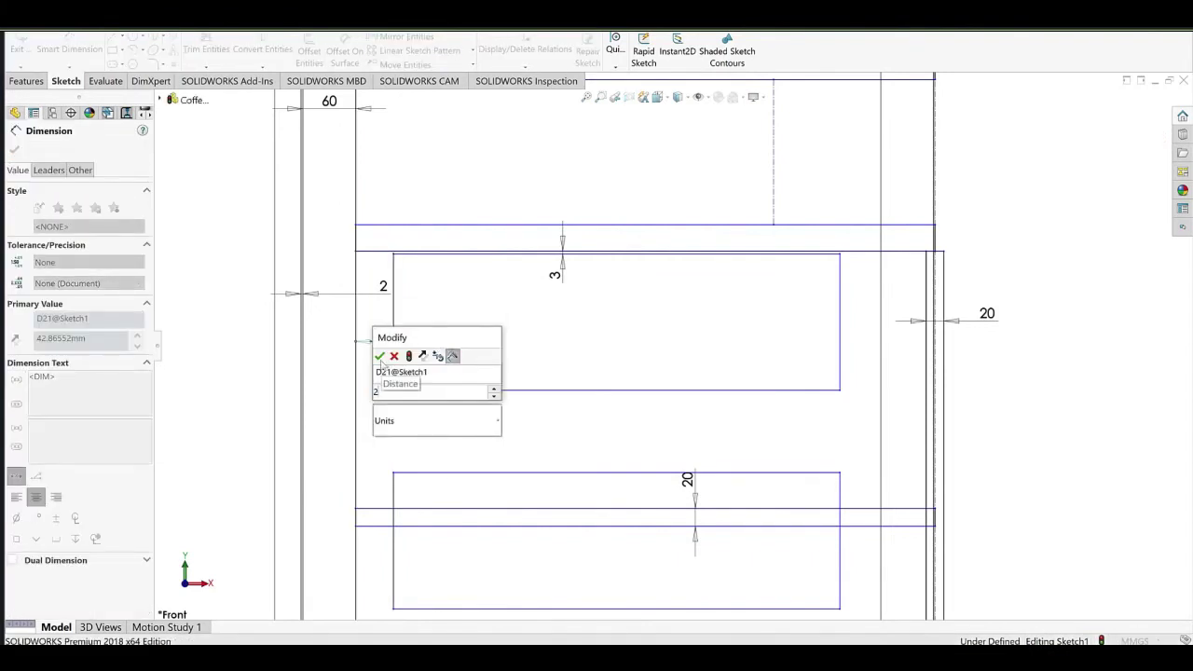
left_click(380, 358)
left_click(496, 349)
Dimension the gap between the upper drawer rectangle's bottom edge and the top of the horizontal divider as 3 mm.
scroll(562, 395, "up", 2)
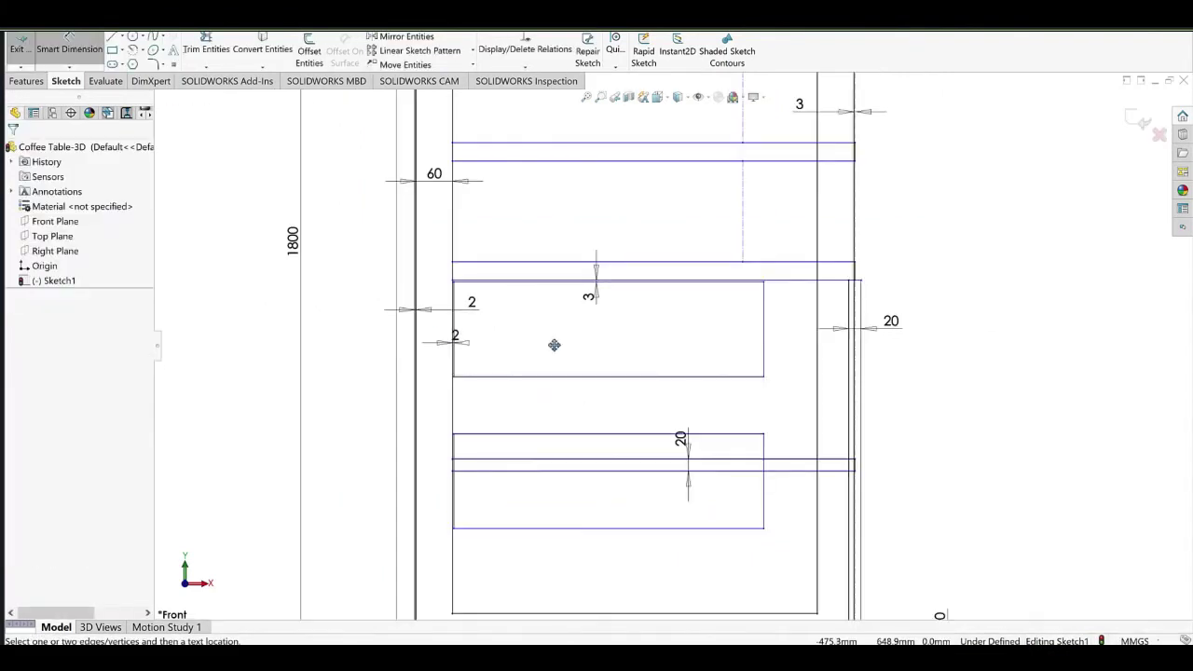
middle_click_drag(555, 344, 516, 252, "ctrl")
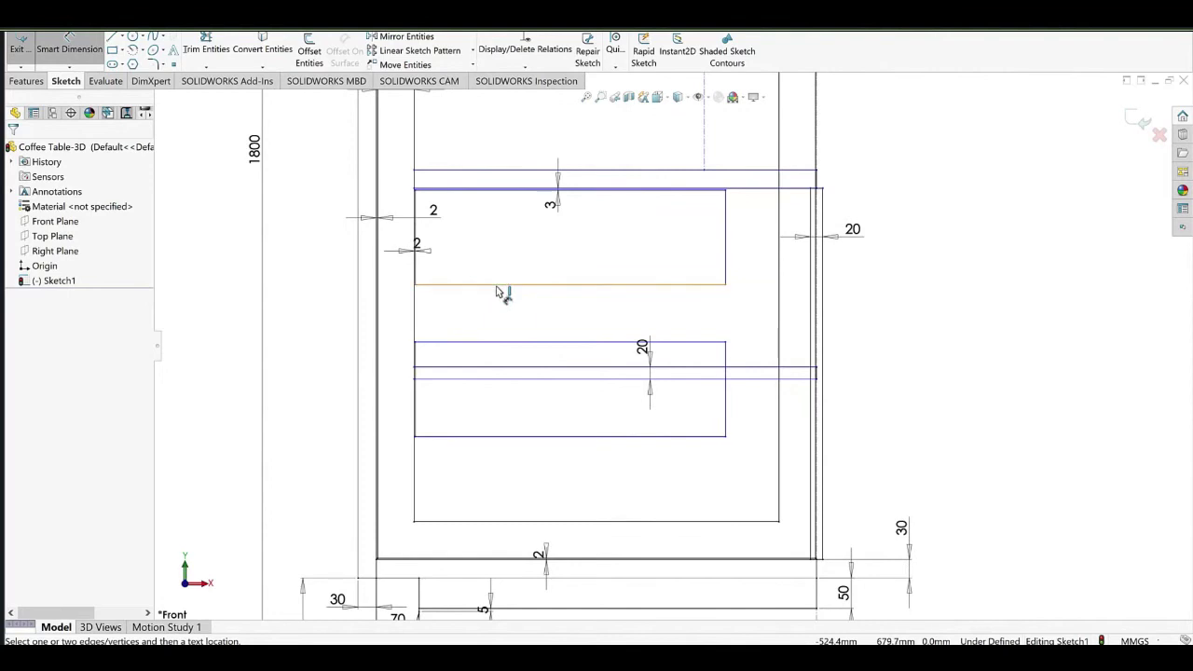
left_click(513, 368)
left_click(513, 366)
left_click(515, 322)
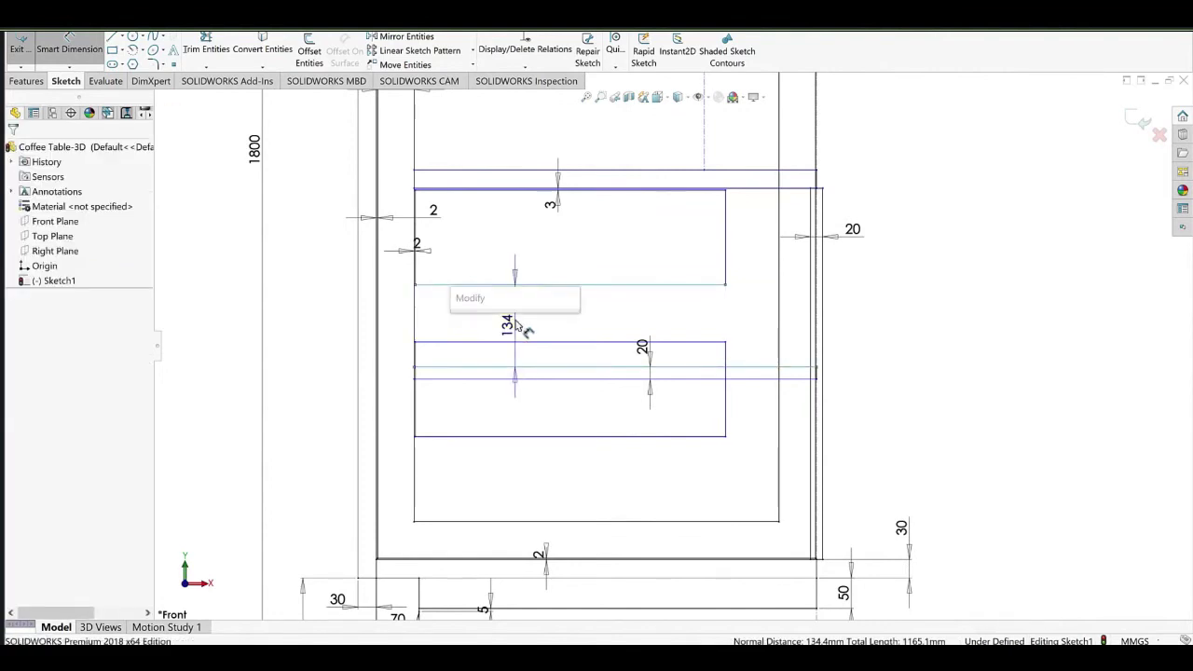
type("3")
key("Return")
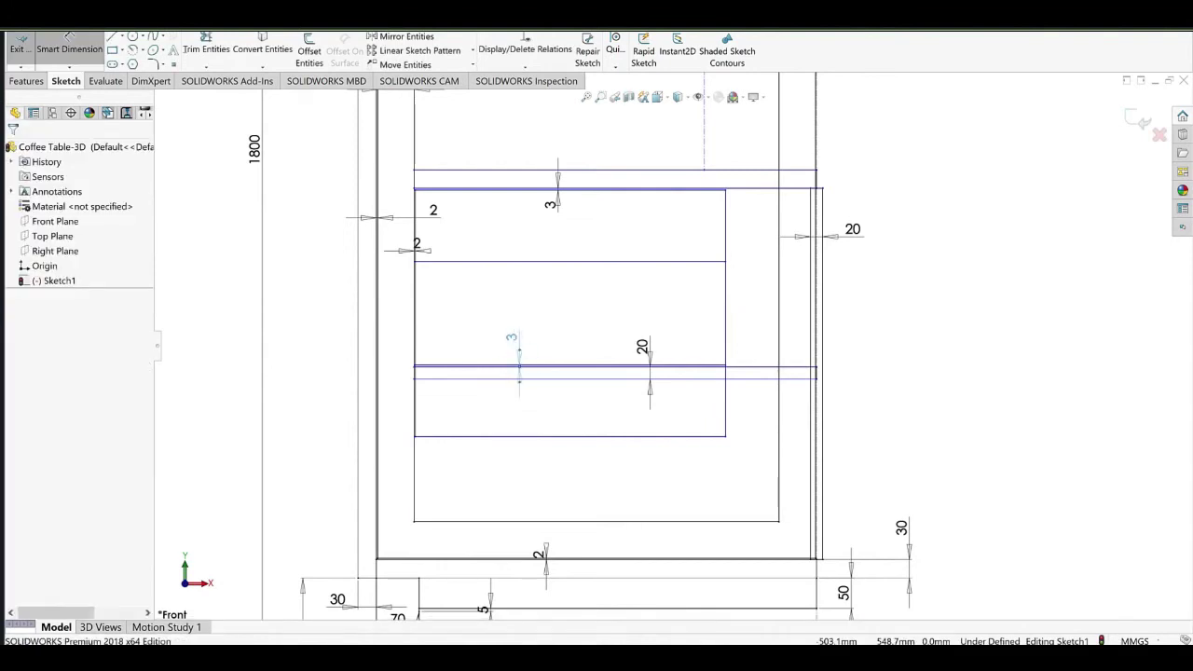
Dimension the gap between the lower drawer rectangle's bottom edge and the frame's inner bottom edge as 3 mm.
left_click(509, 437)
left_click(503, 437)
left_click(479, 521)
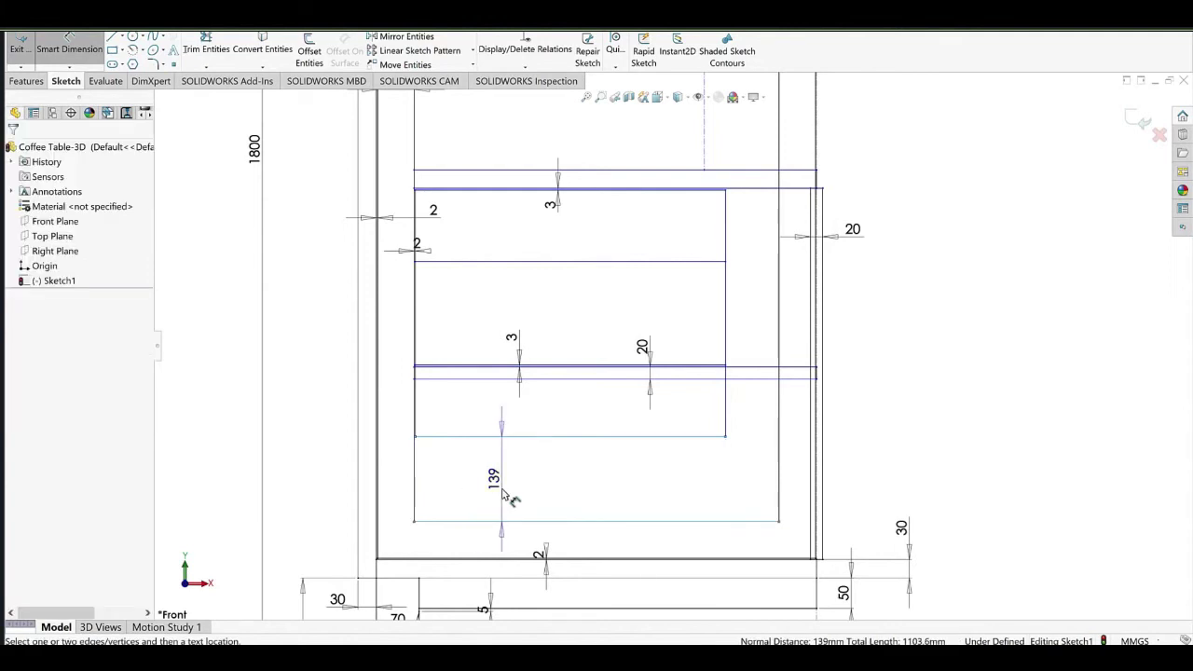
left_click(503, 494)
type("3")
key("Return")
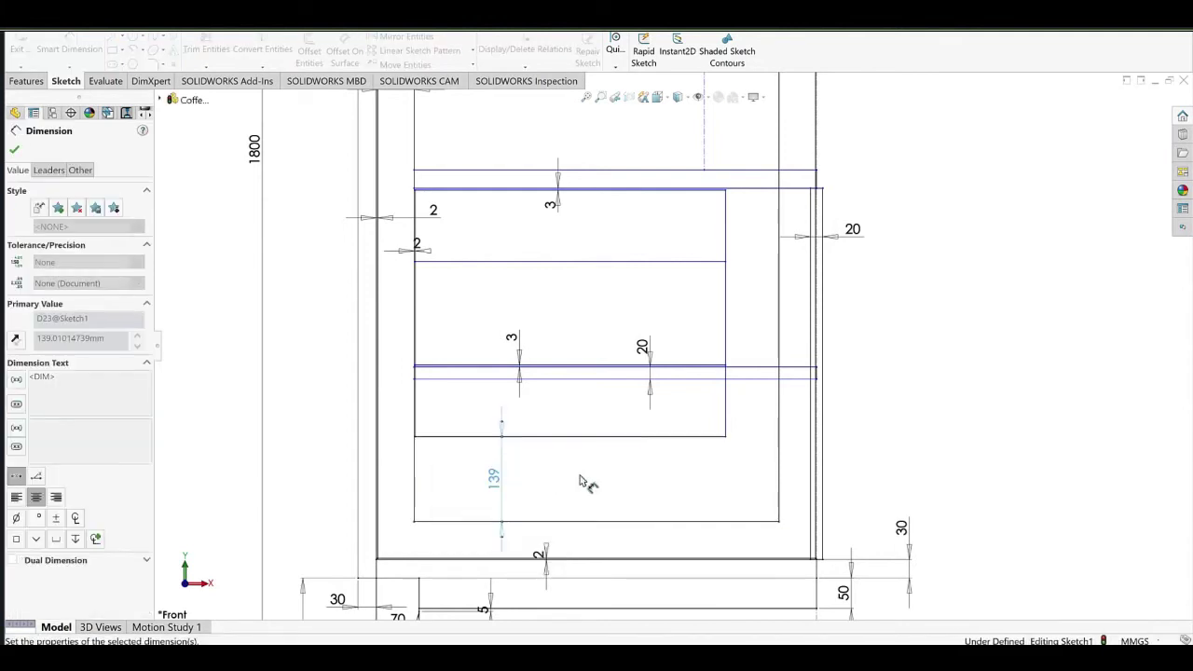
left_click(512, 483)
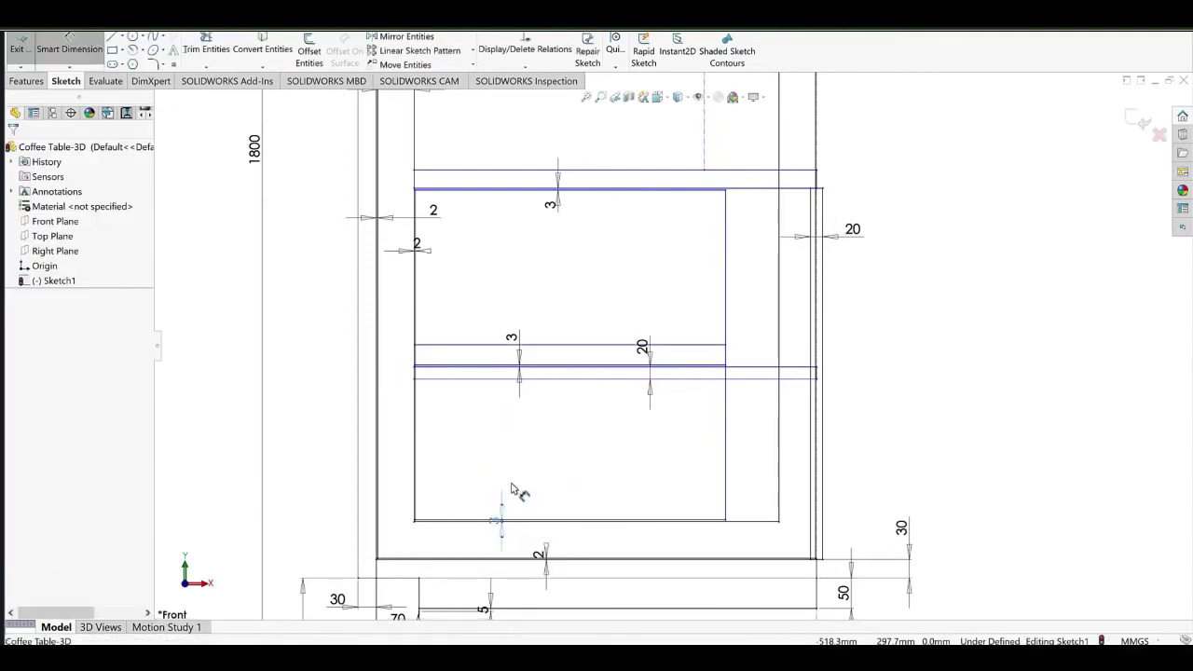
scroll(756, 471, "down", 5)
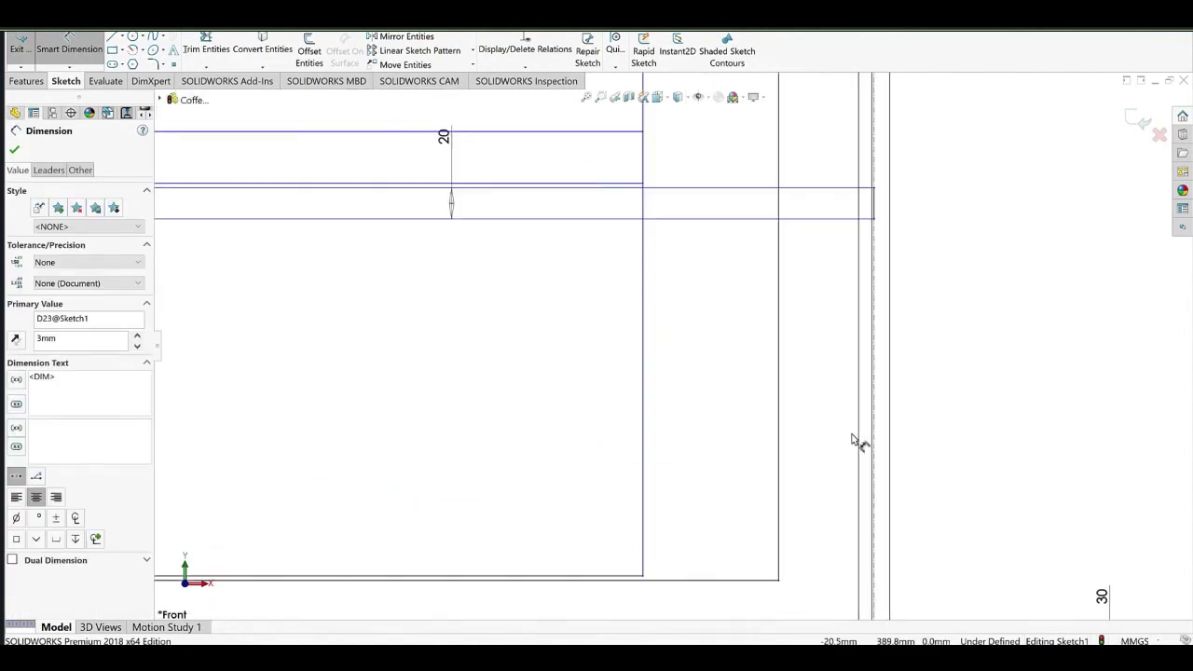
Dimension the gap between the lower drawer rectangle's right edge and the nearest vertical edge of the centre divider as 3 mm.
left_click(857, 435)
left_click(644, 427)
left_click(717, 446)
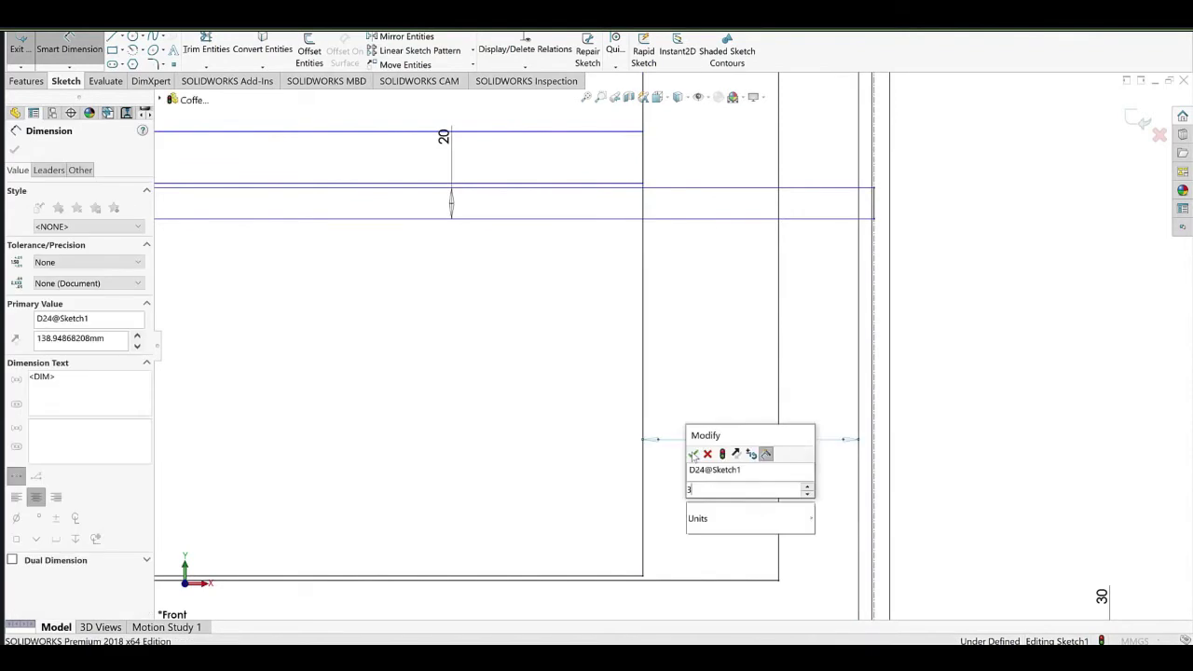
type("3")
left_click(693, 454)
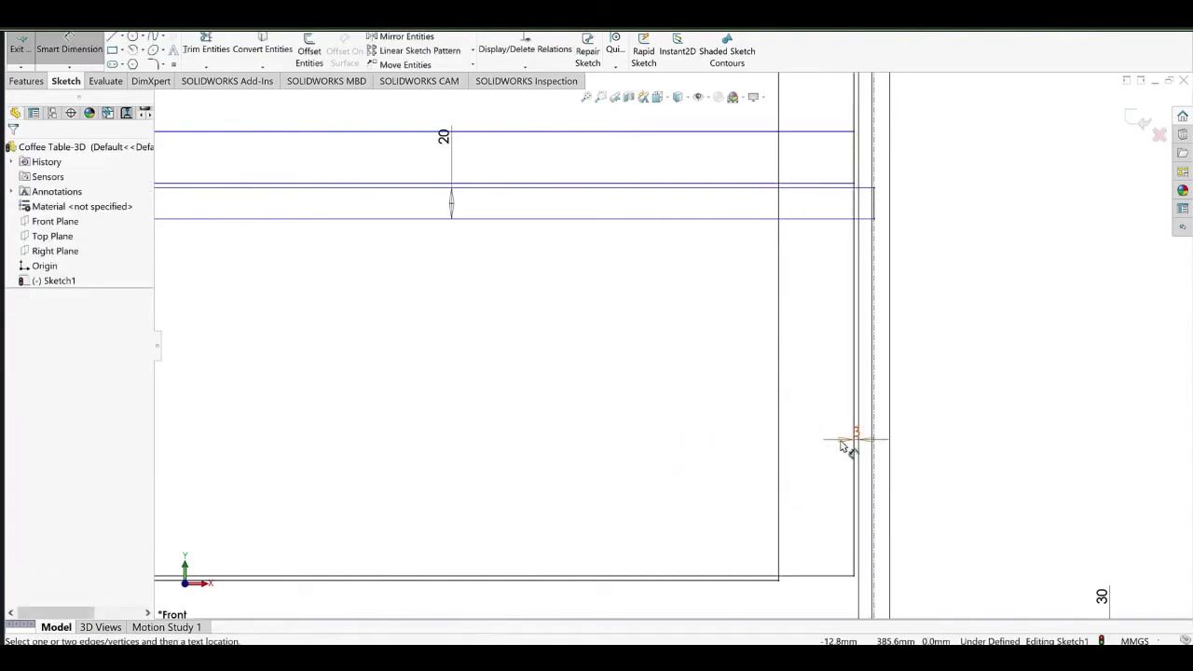
Move the horizontal divider and the upper drawer rectangle's bottom edge up, so the divider sits clear above the lower drawer rectangle.
scroll(839, 442, "up", 10)
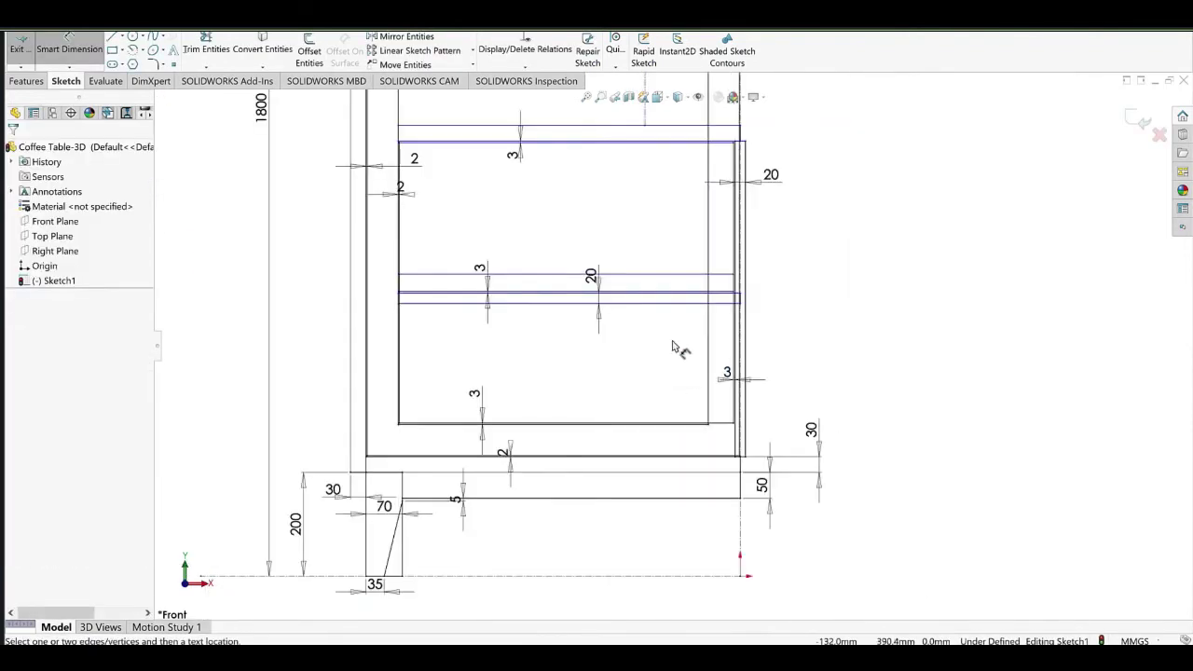
scroll(657, 414, "down", 6)
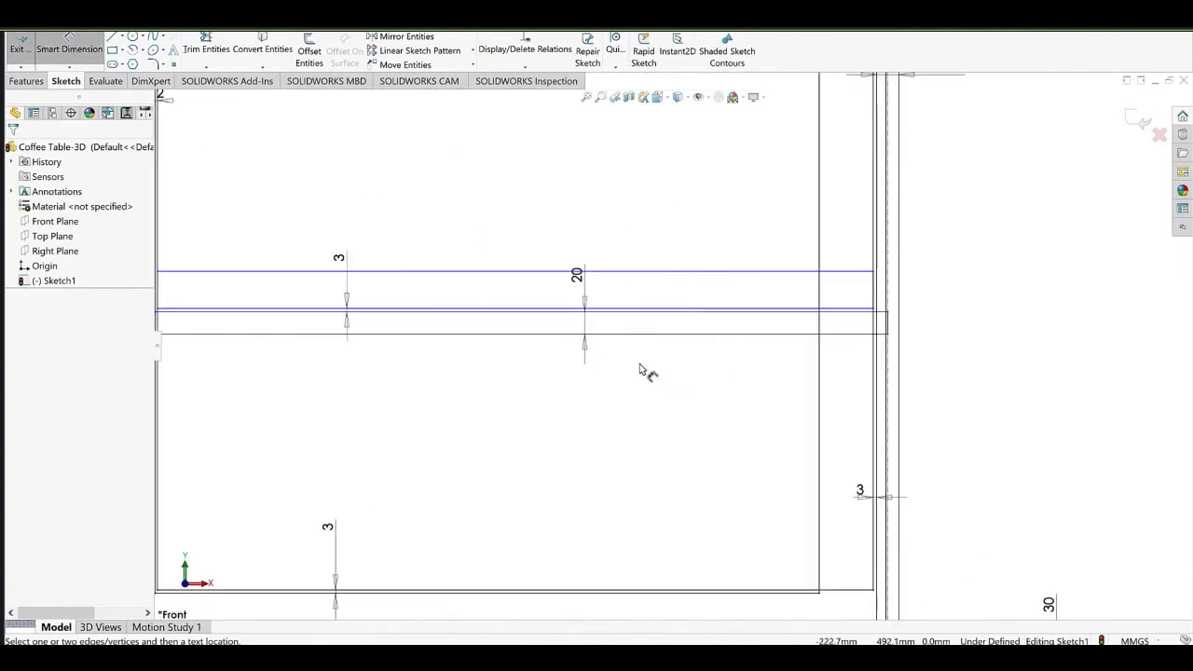
right_click(576, 204)
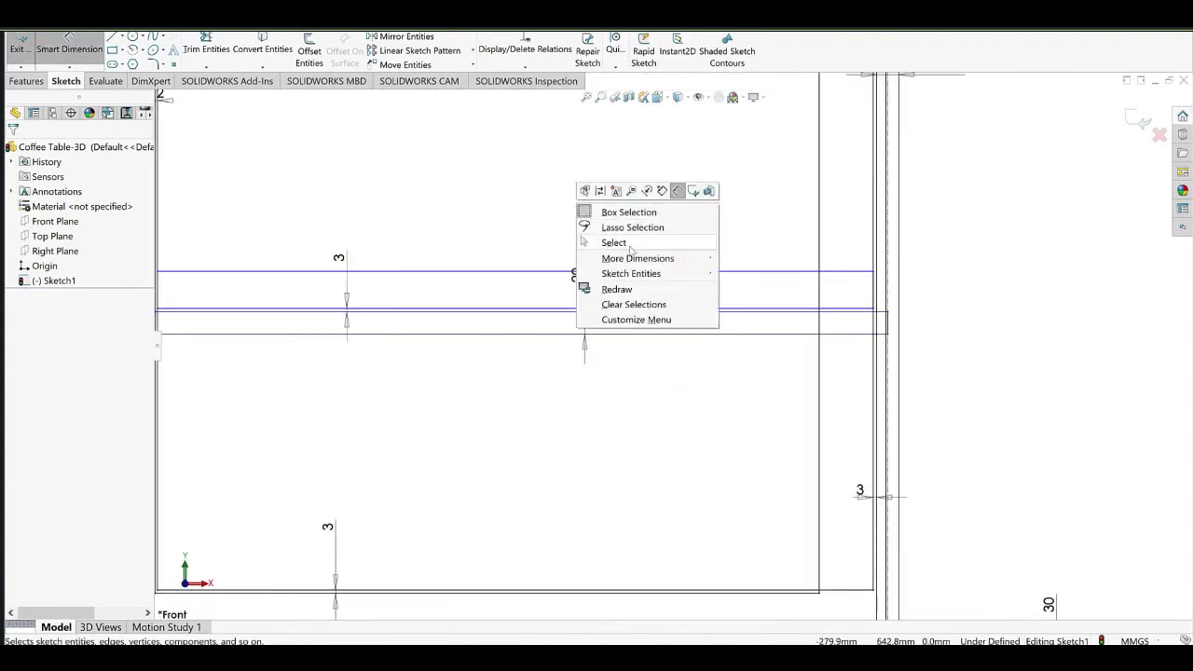
left_click(628, 243)
mouse_move(786, 272)
left_mouse_down()
mouse_move(781, 236)
mouse_move(781, 250)
left_mouse_up()
scroll(669, 394, "up", 3)
scroll(596, 379, "down", 2)
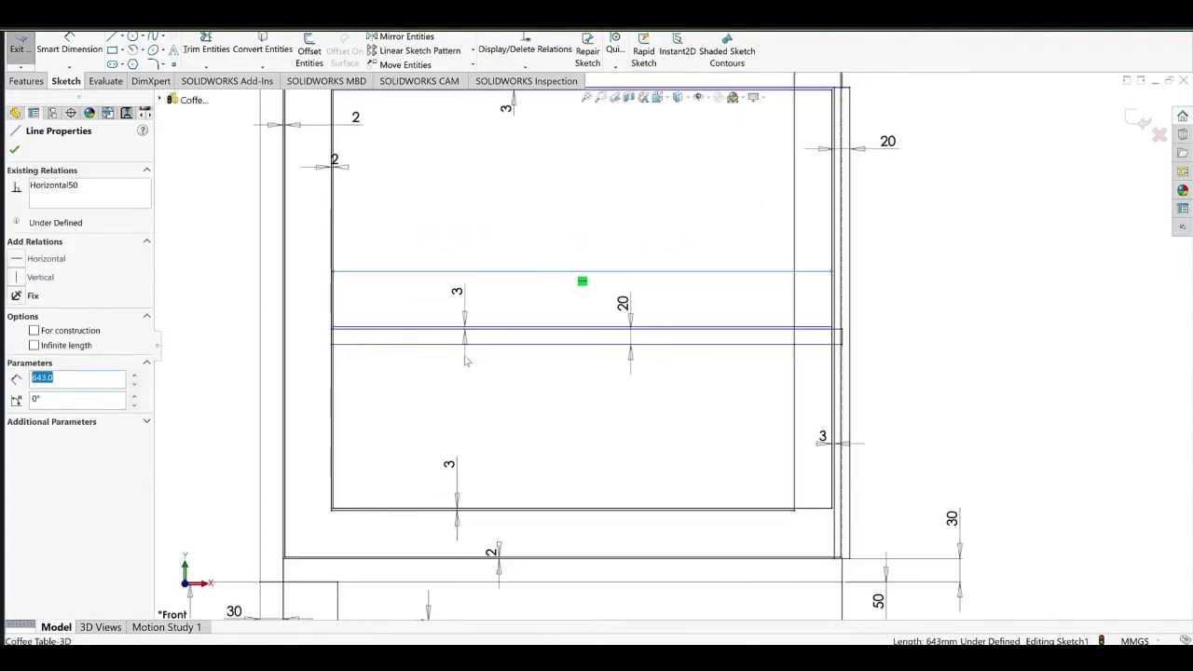
left_click(425, 437)
scroll(348, 268, "down", 3)
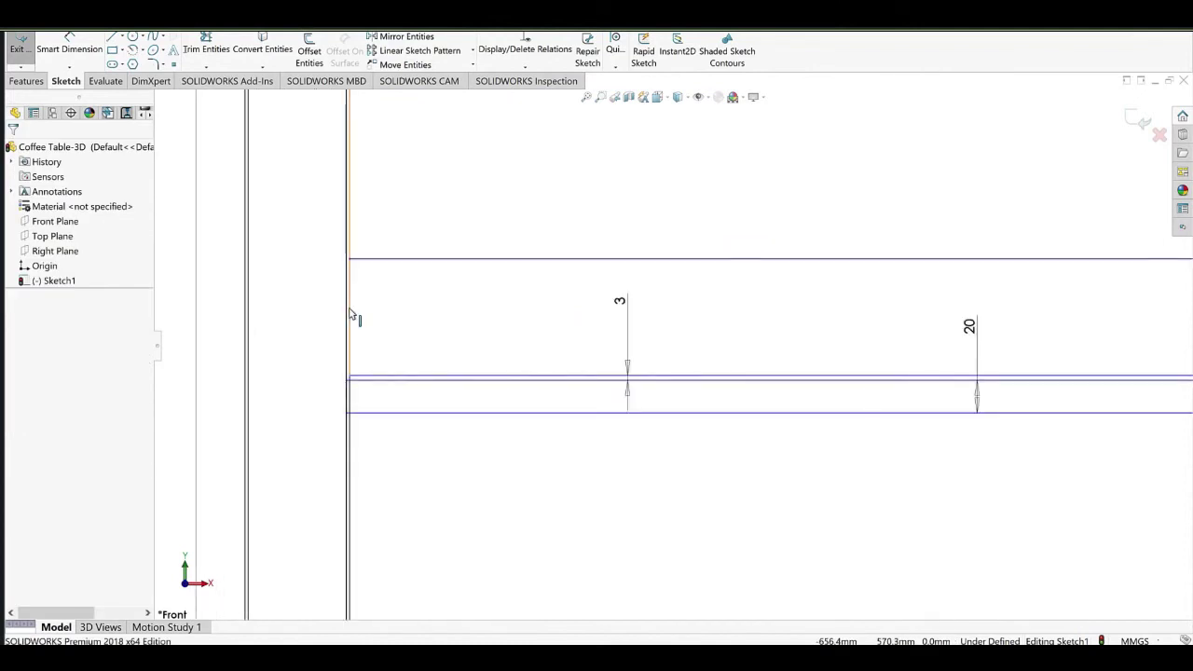
left_click_drag(389, 382, 393, 292)
Dimension the gap between the horizontal divider's underside and the lower drawer rectangle's top edge as 3 mm, placing the dimension below the divider.
left_click(82, 50)
left_click(814, 345)
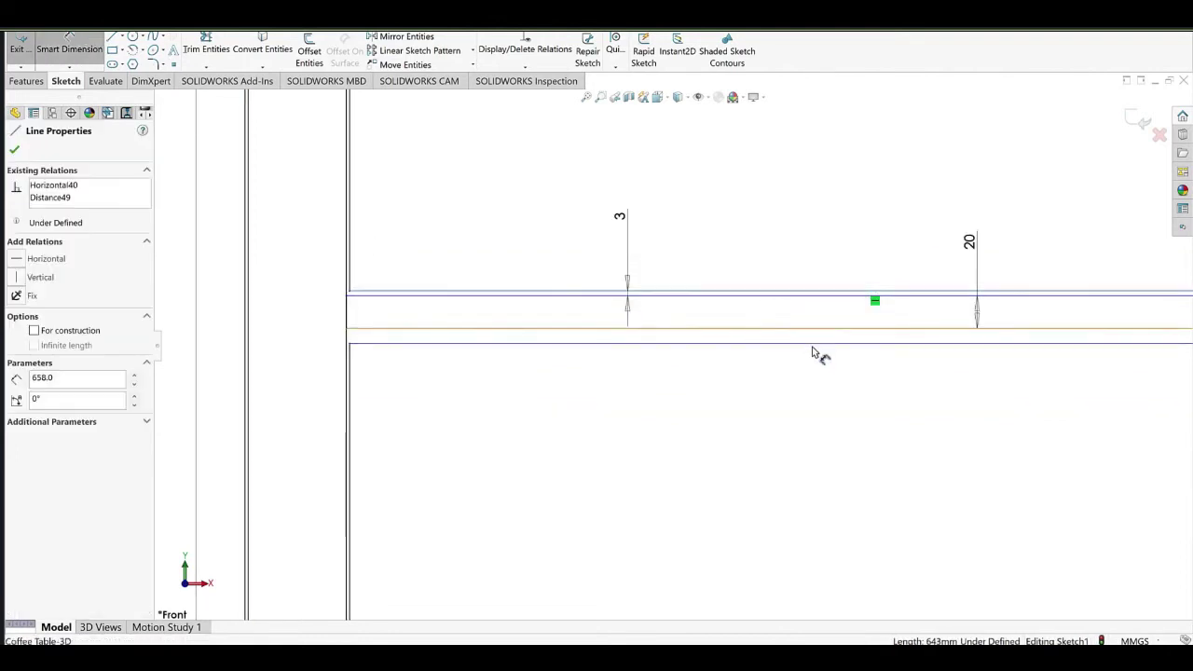
left_click(813, 345)
left_click(803, 371)
left_click(746, 378)
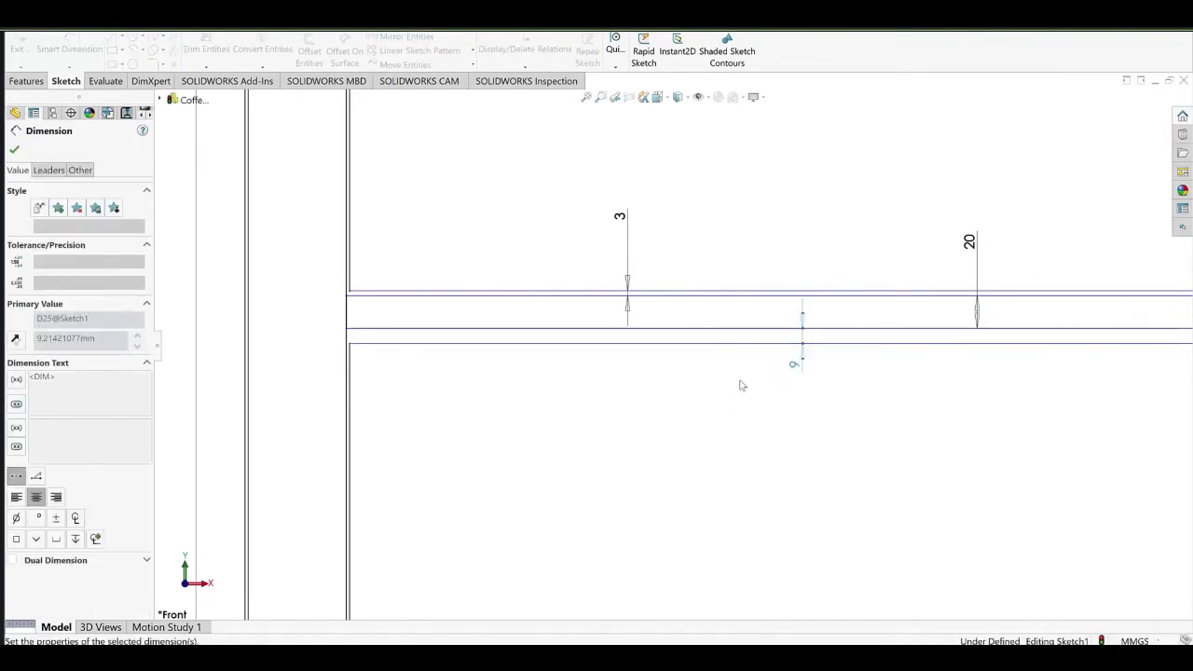
left_click(804, 371)
scroll(789, 360, "up", 4)
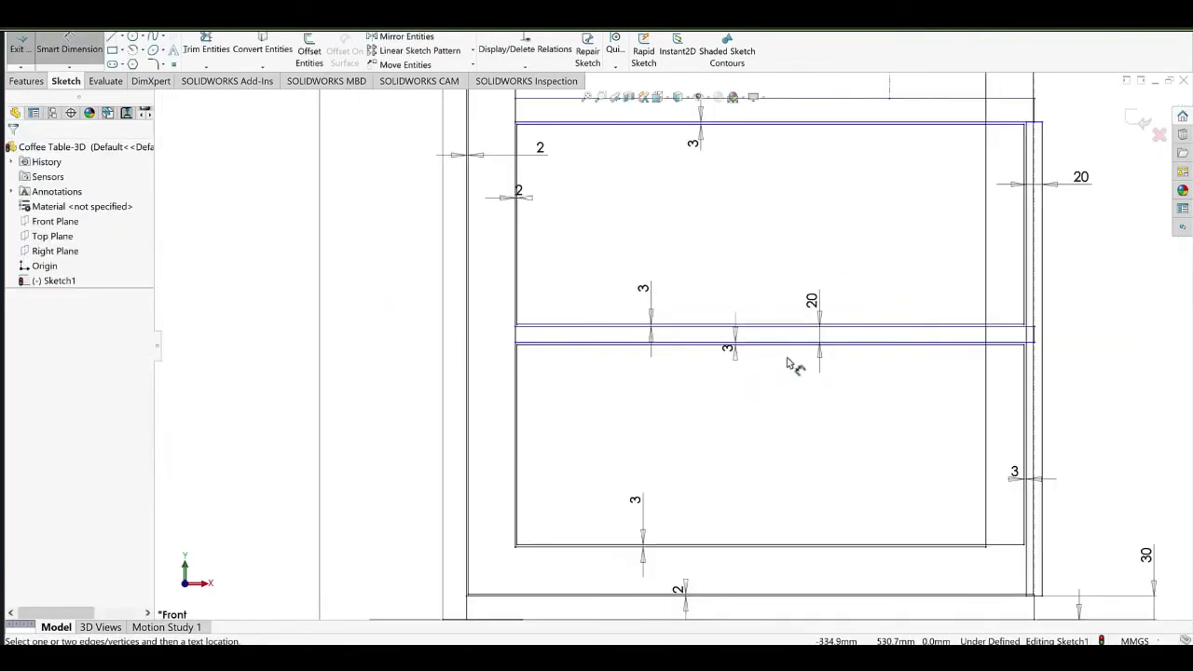
left_click_drag(735, 352, 737, 373)
left_click(817, 276)
Dimension the upper drawer opening, from the lowest shelf's underside to the top of the horizontal divider, as 250 mm.
scroll(818, 276, "up", 1)
middle_click_drag(775, 296, 607, 349, "ctrl")
scroll(760, 336, "down", 1)
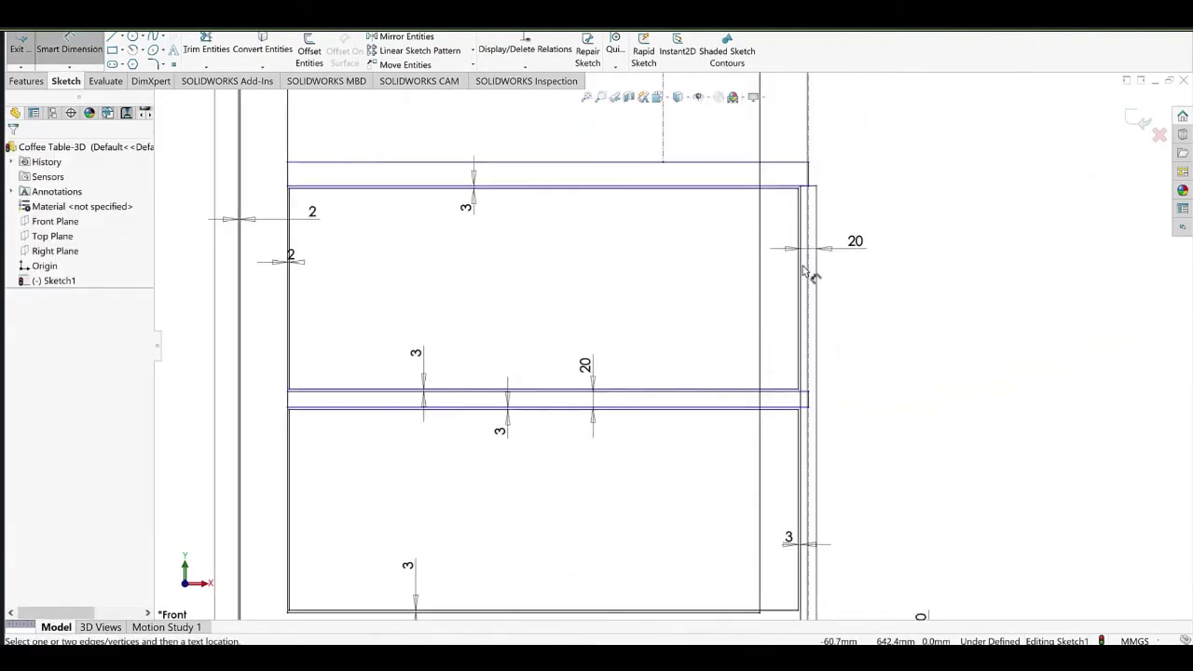
left_click(794, 187)
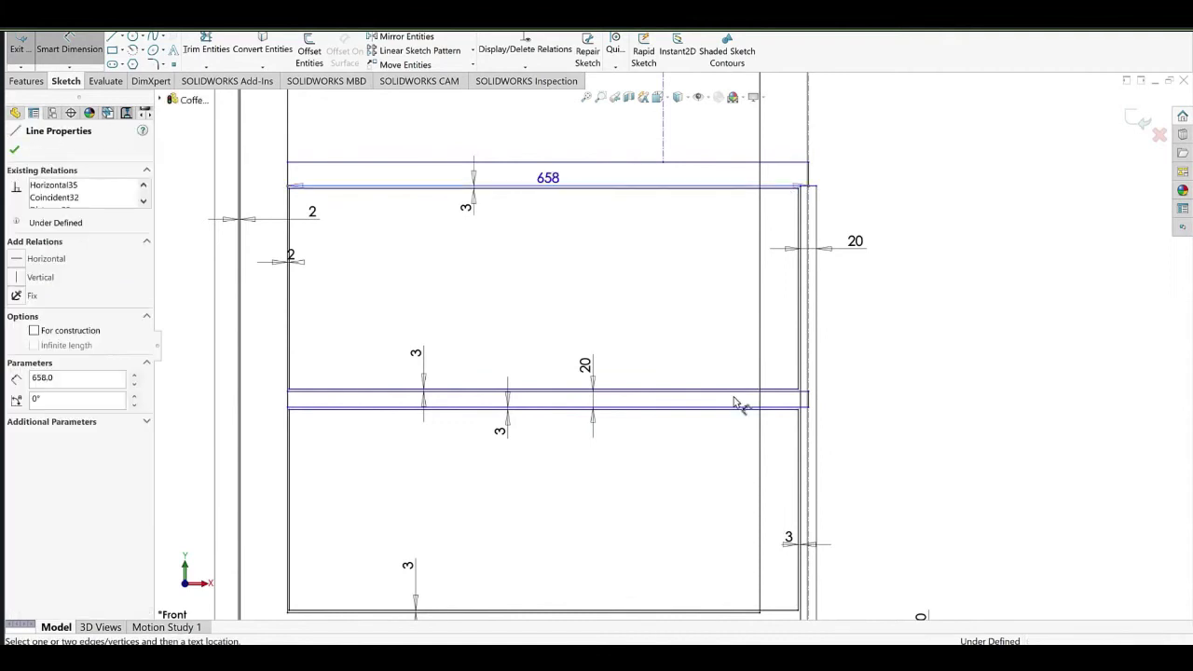
left_click(733, 397)
left_click(681, 326)
type("250")
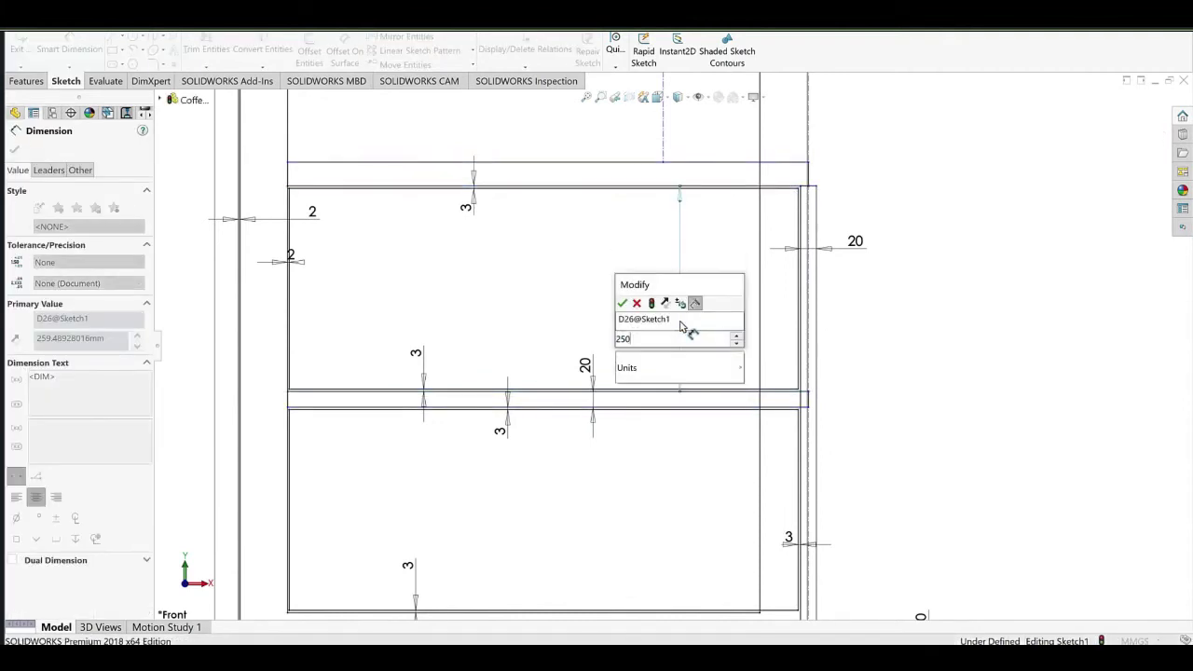
left_click(625, 306)
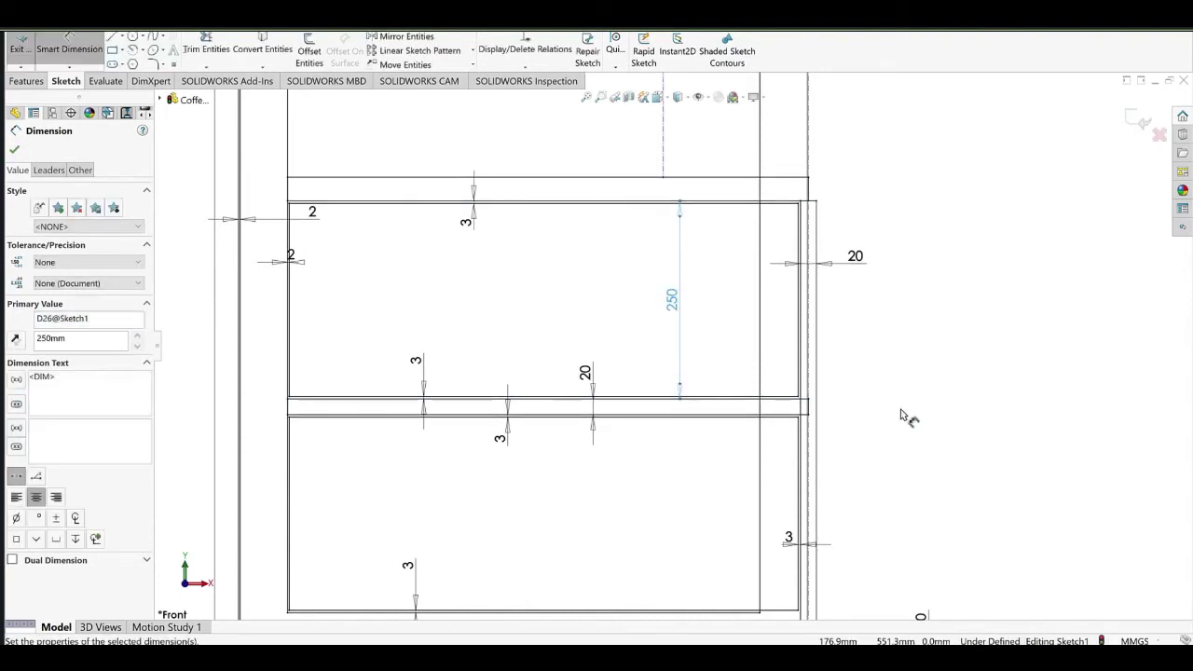
left_click(706, 355)
Make the three vertical construction lines that space the shelves equal in length.
scroll(703, 354, "up", 4)
scroll(705, 352, "up", 6)
scroll(690, 247, "down", 4)
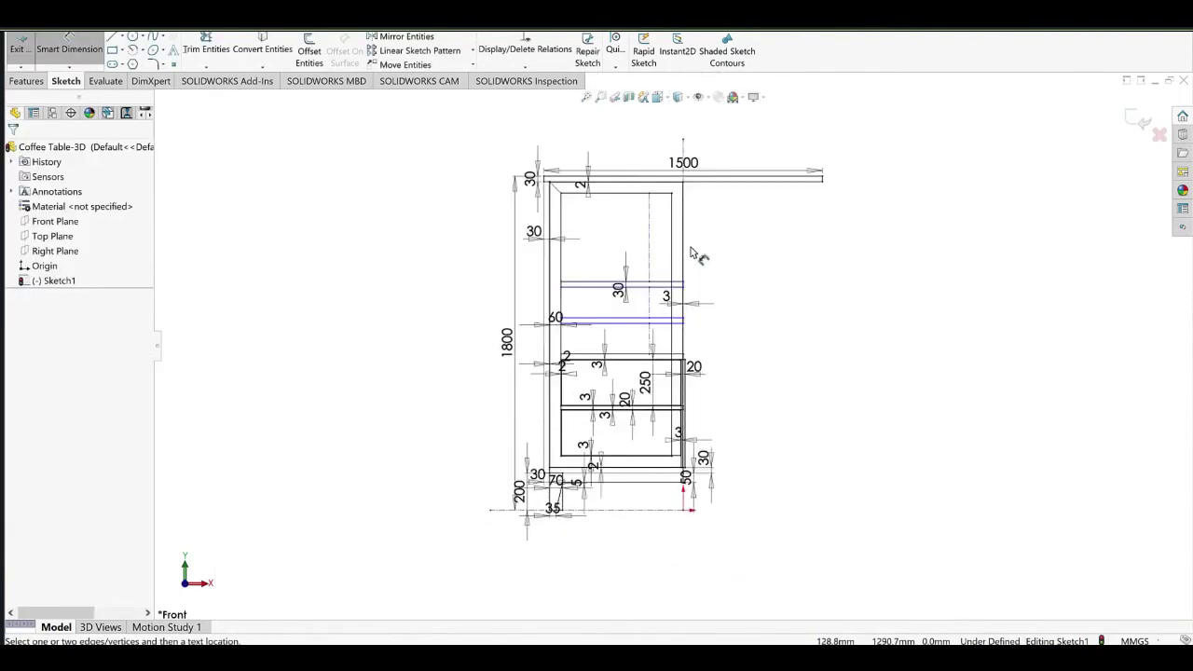
right_click(737, 267)
left_click(791, 294)
left_click_drag(635, 270, 632, 247)
left_click(622, 226)
left_click(623, 307, "ctrl")
left_click(622, 357, "ctrl")
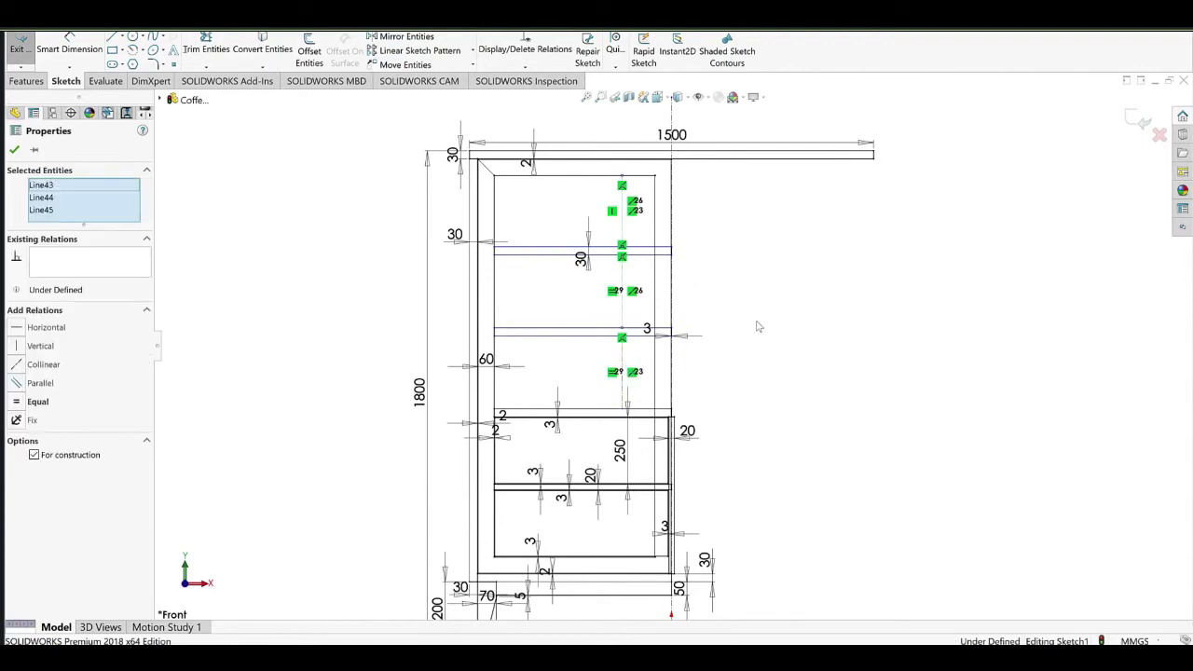
left_click(705, 319)
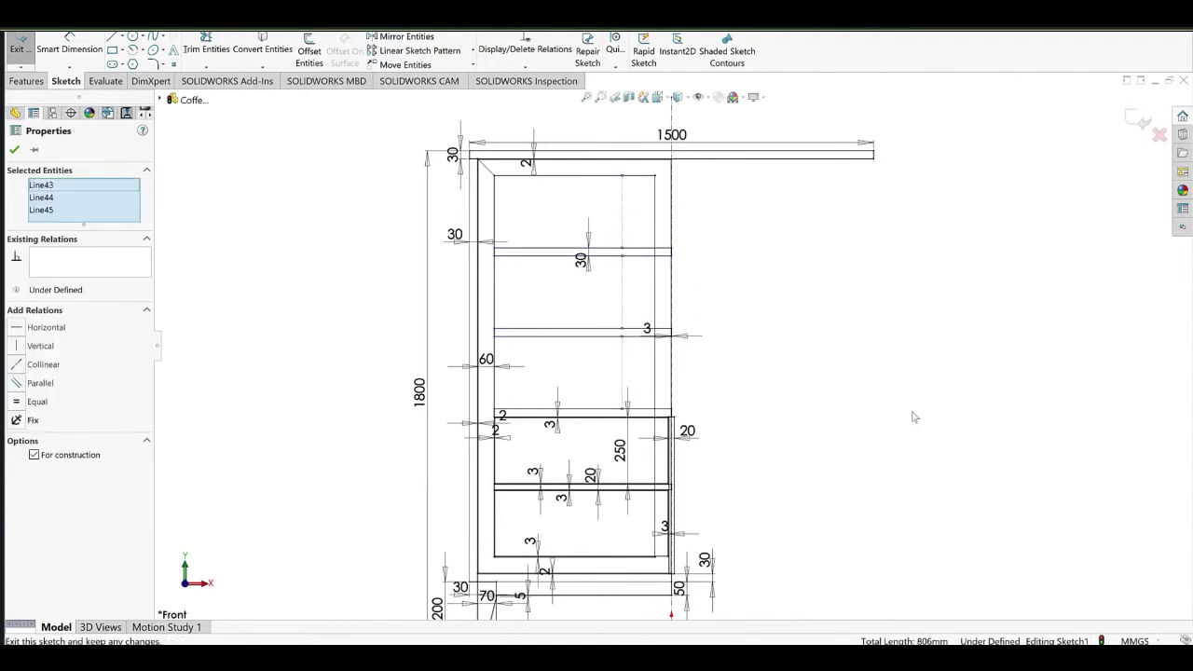
left_click(805, 429)
Set the upper drawer opening's height dimension to 200 mm.
middle_click_drag(744, 430, 743, 351, "ctrl")
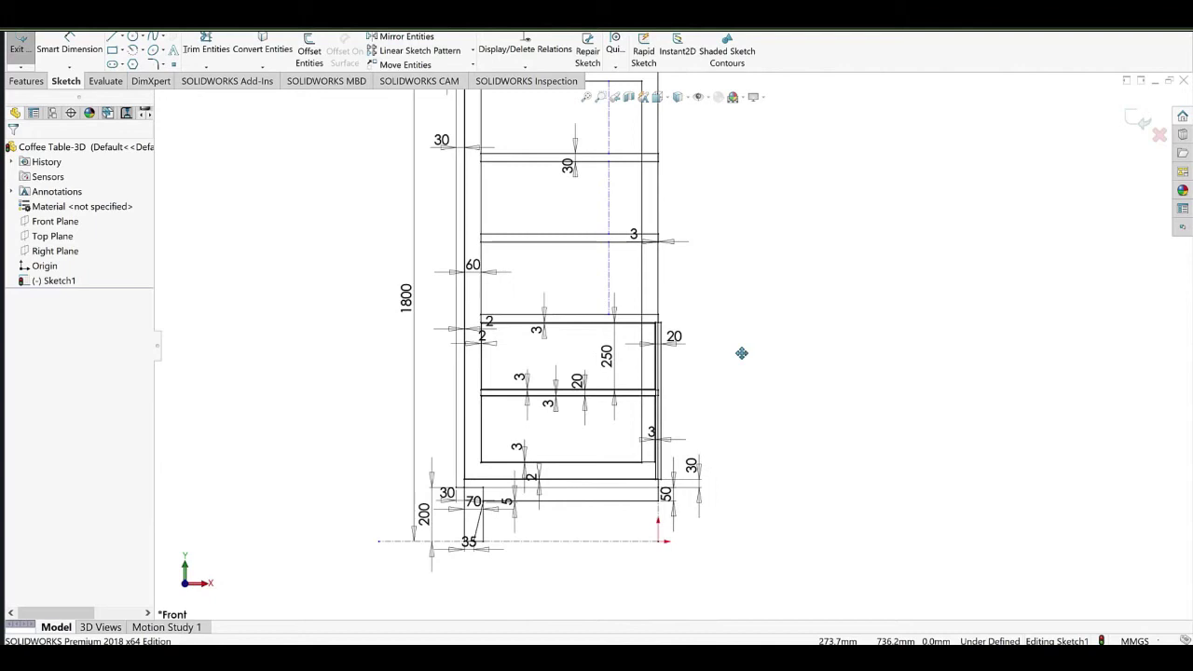
scroll(648, 335, "up", 2)
middle_click_drag(649, 340, 643, 361, "ctrl")
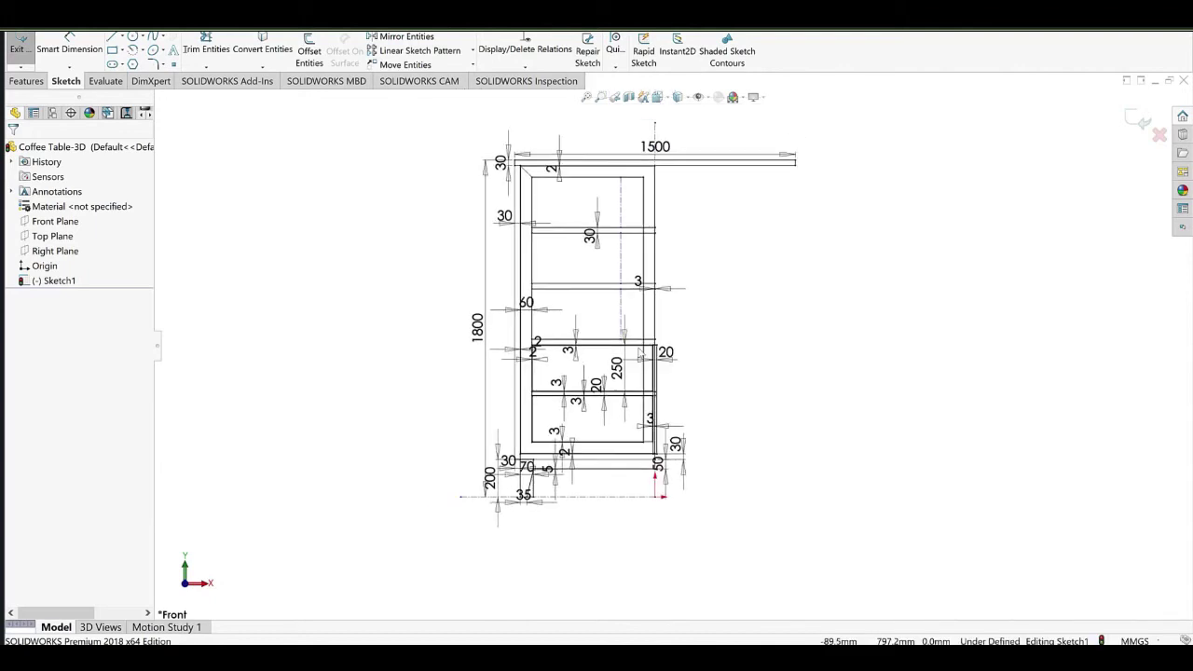
scroll(636, 352, "down", 1)
left_click(621, 375)
double_click(616, 373)
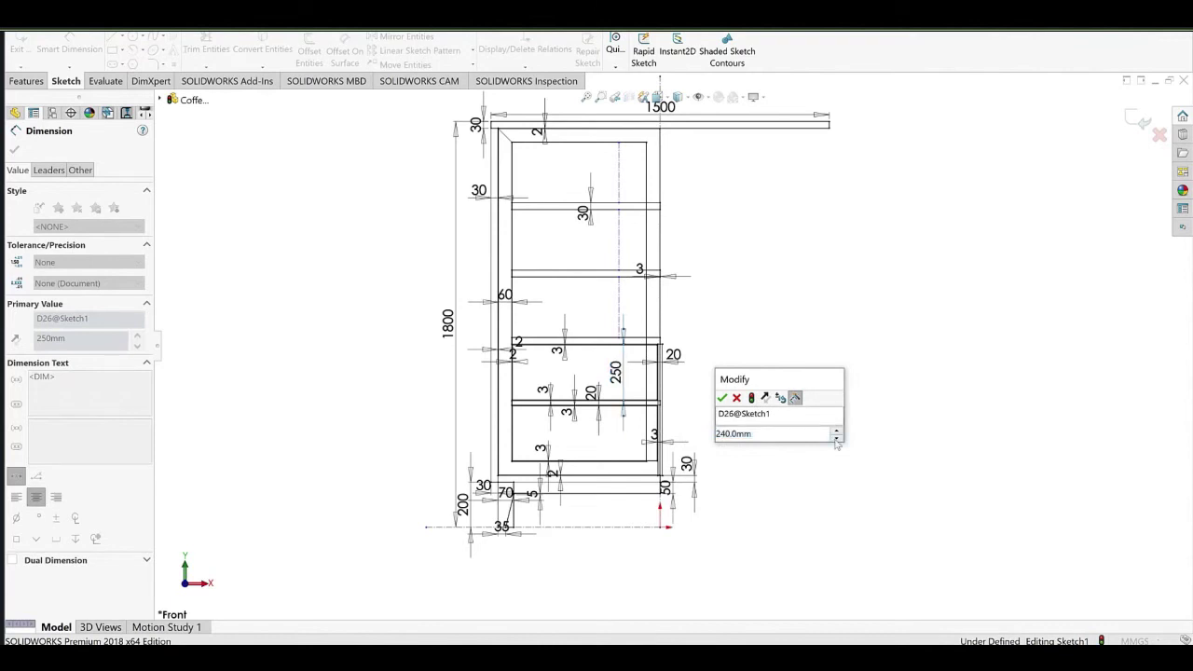
left_click(835, 439)
left_click(835, 439)
left_click(835, 439)
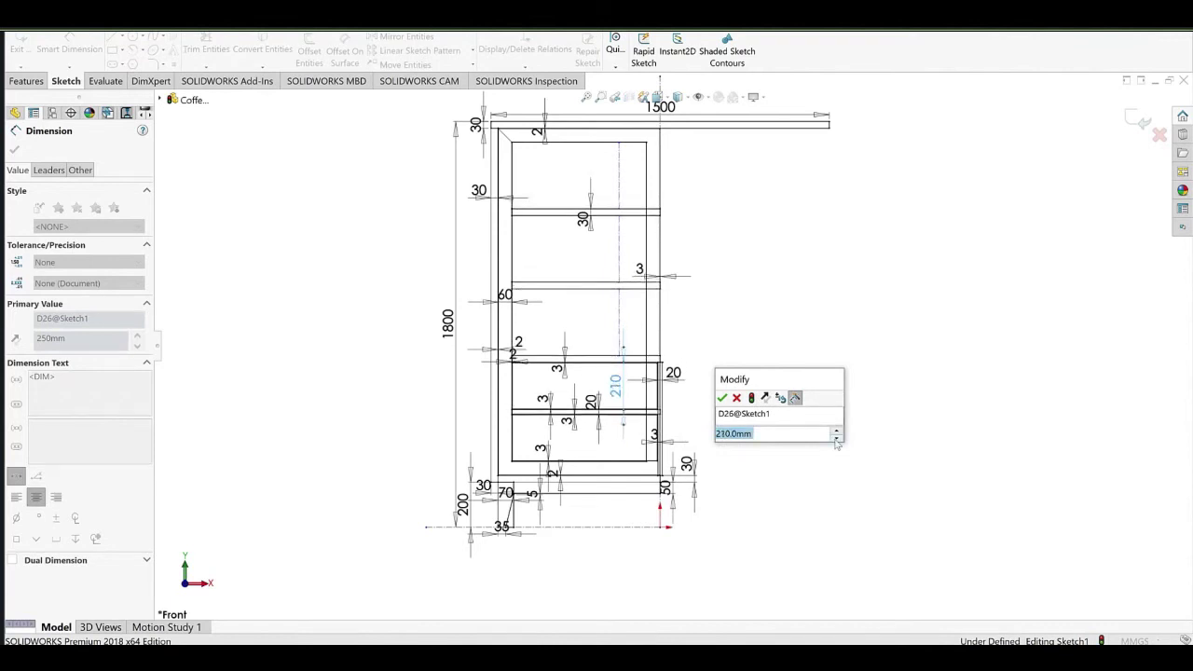
left_click(836, 439)
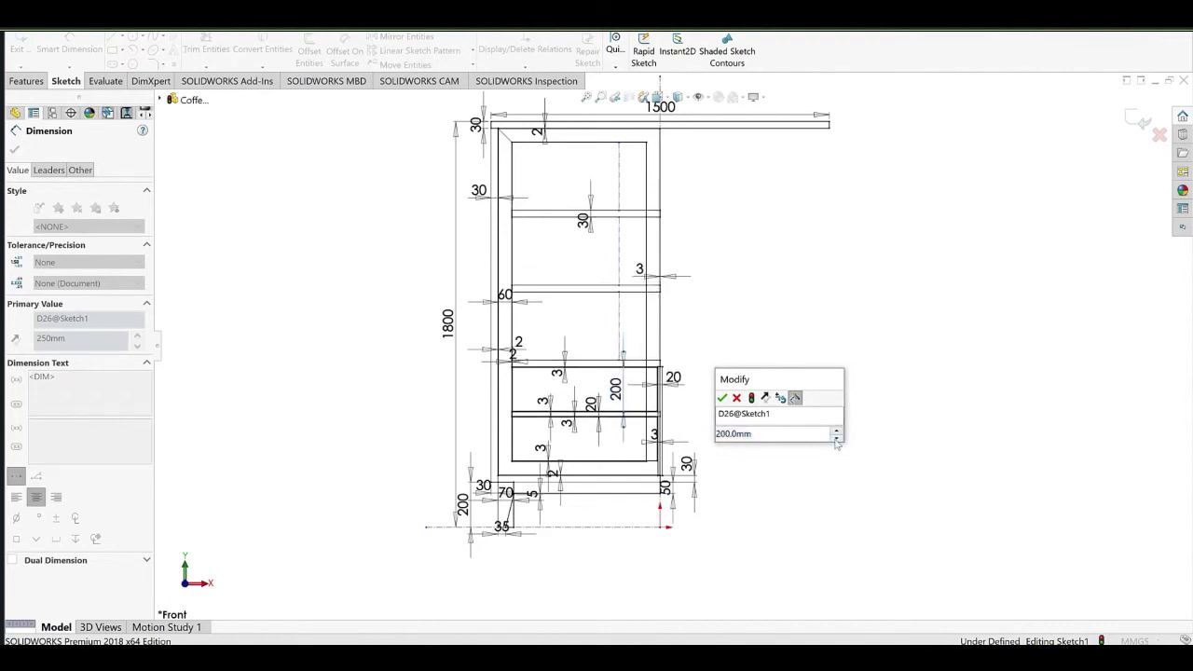
left_click(724, 399)
left_click(774, 331)
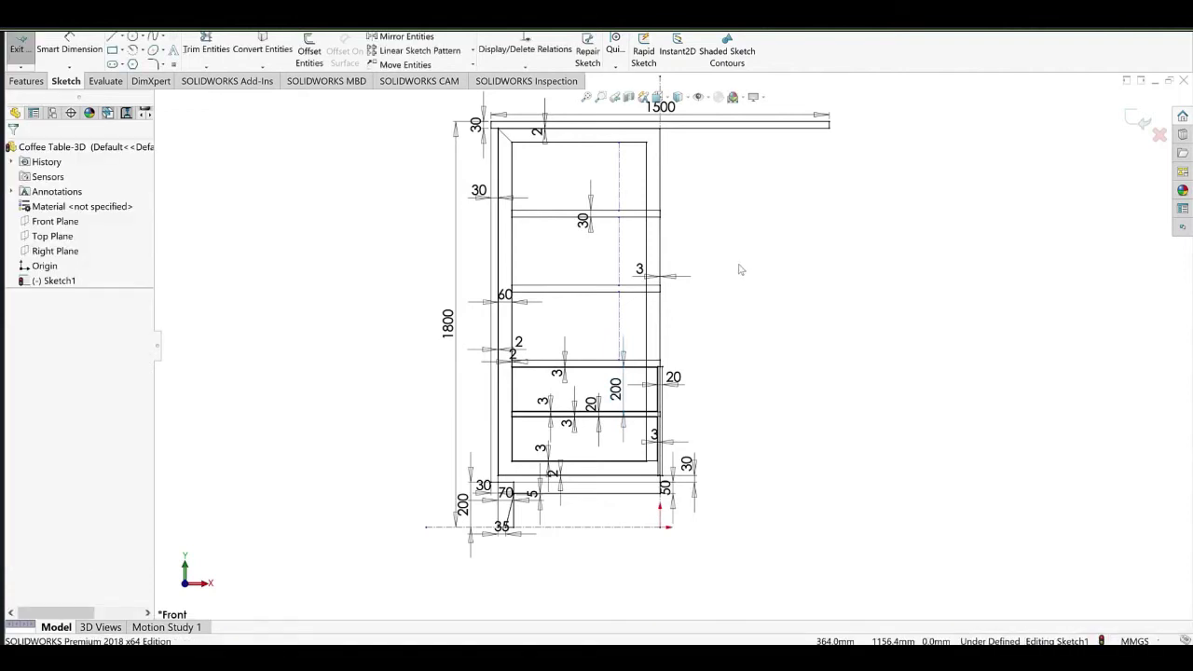
Compare the layout with the cabinet's reference photo and exit the sketch, keeping its changes.
key("alt+Tab")
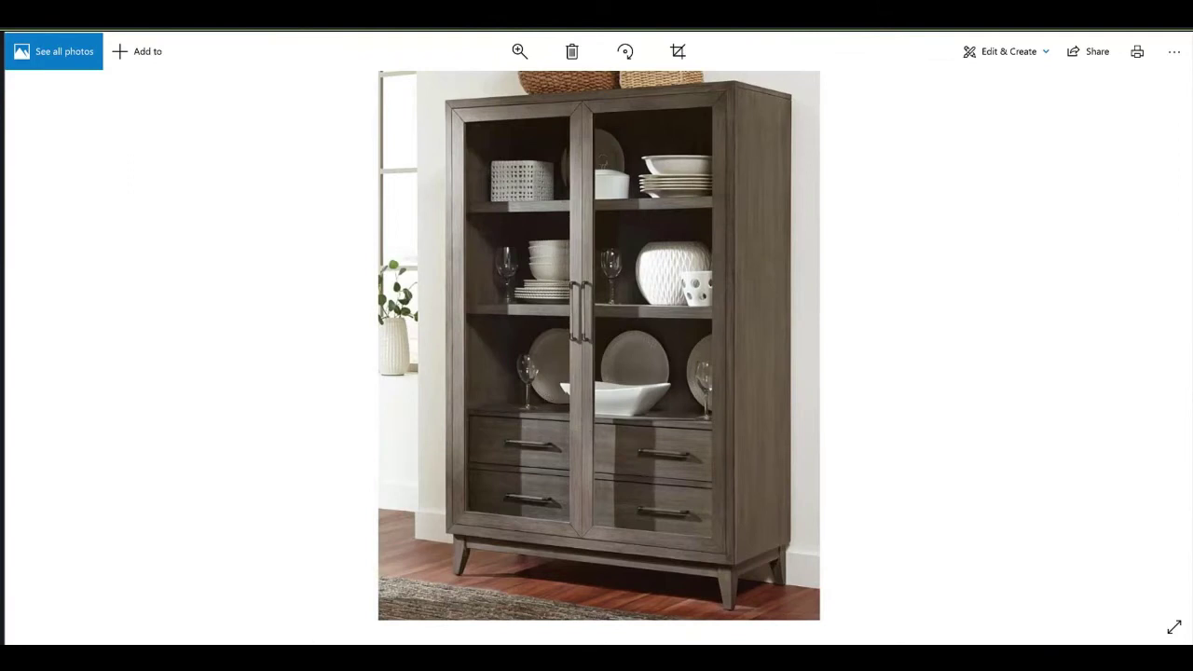
key("alt+Tab")
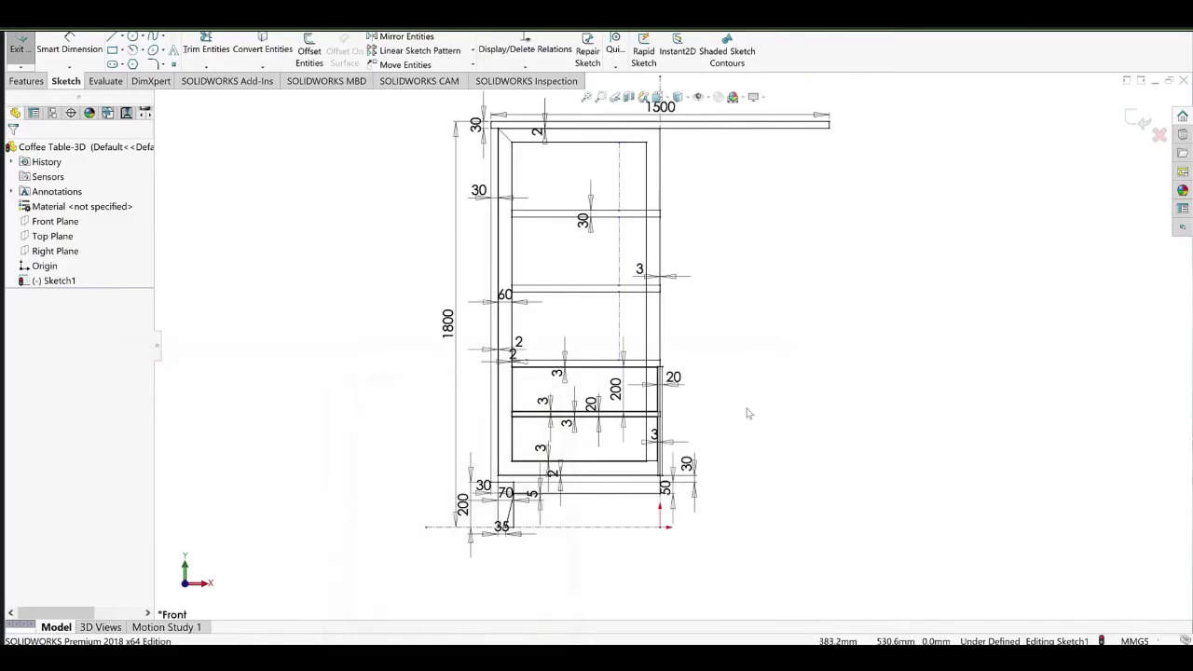
left_click(17, 47)
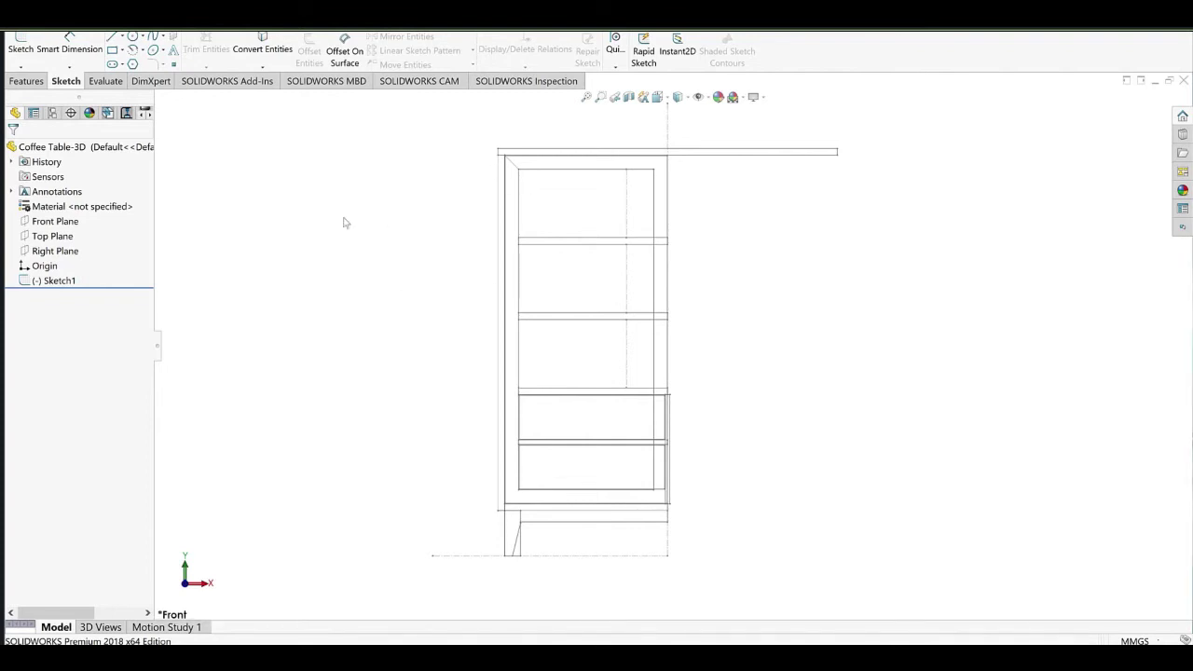
Start a new sketch on the Front Plane and convert the top panel's closed outline from the first sketch into it.
left_click(62, 224)
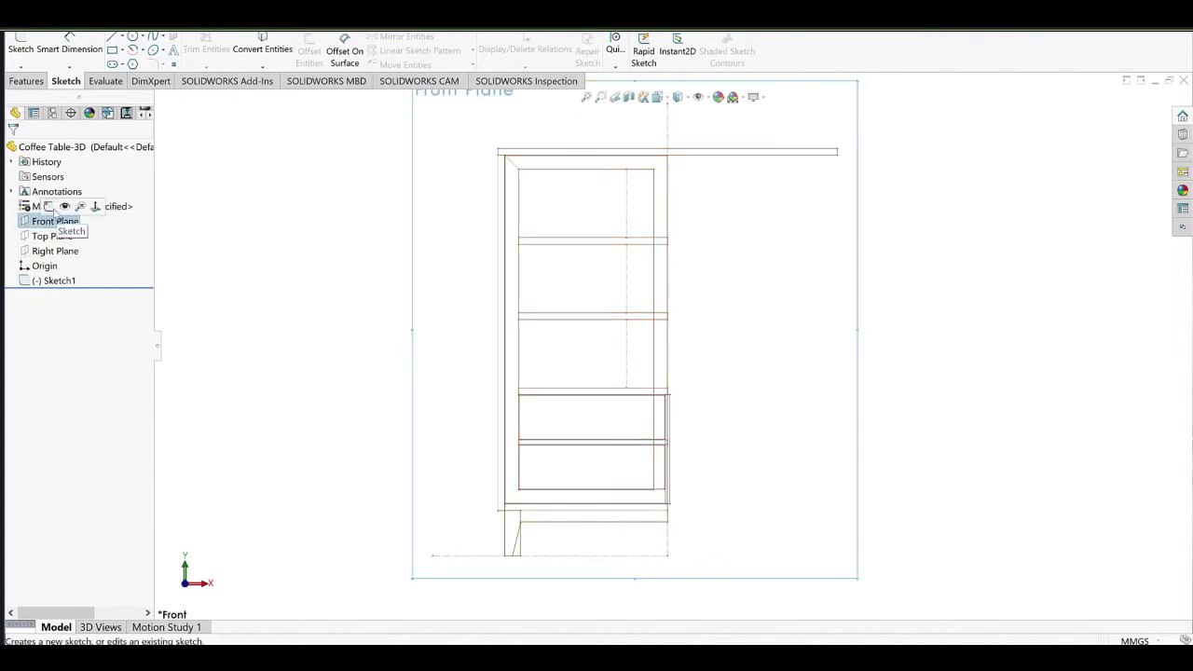
left_click(47, 206)
scroll(569, 177, "down", 5)
scroll(497, 248, "down", 4)
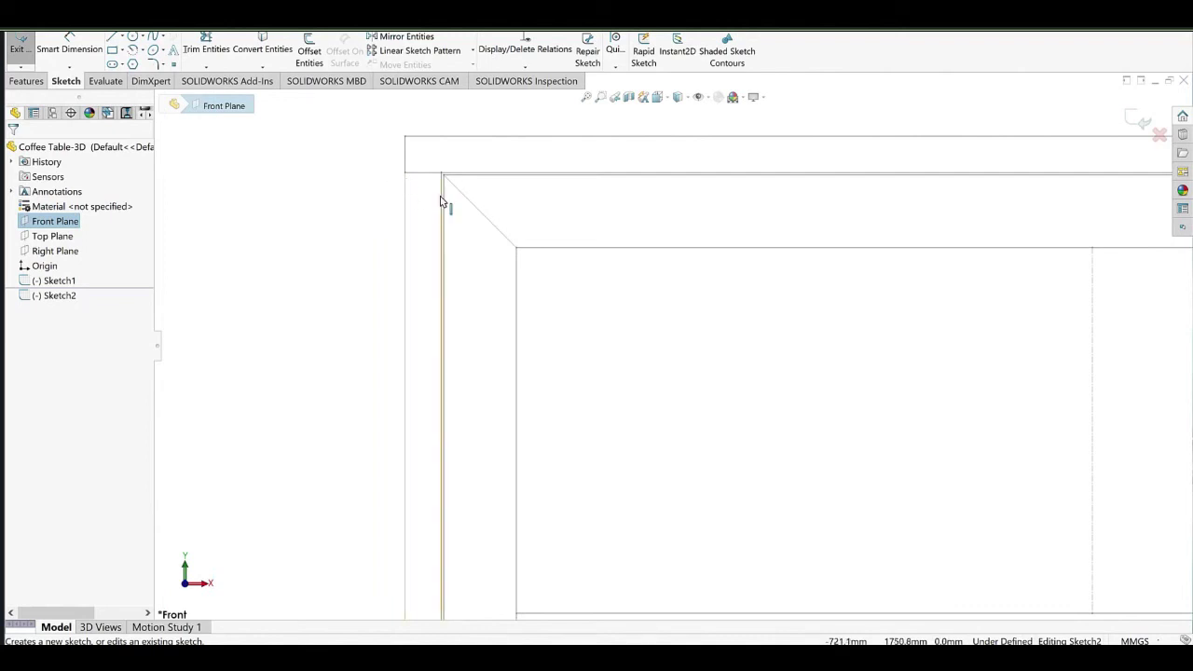
right_click(429, 140)
left_click(514, 144)
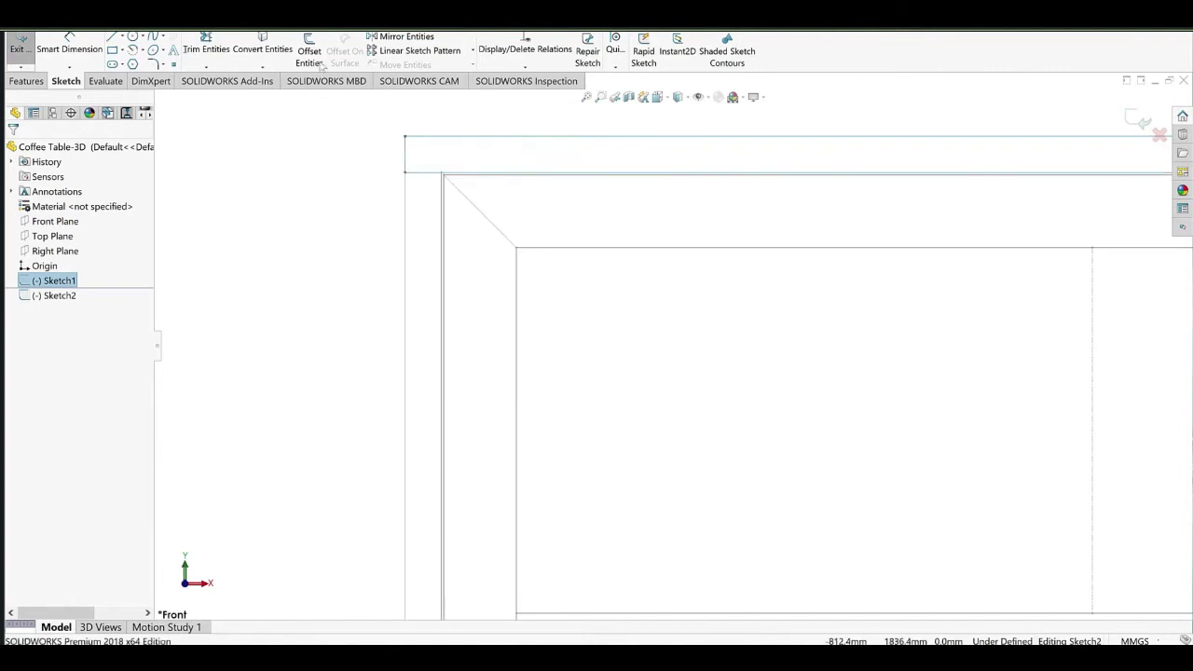
left_click(261, 54)
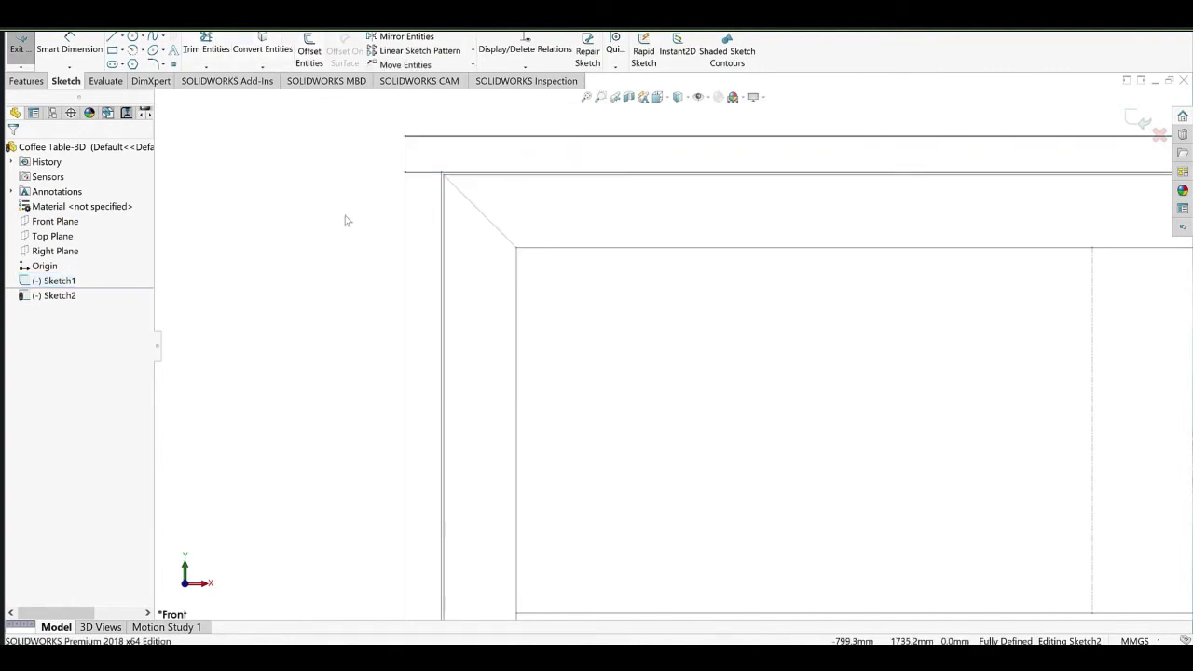
Free the converted outline's left edge from its relation and reshape it into a diagonal mitre from the outer top corner to the side panel's inner corner.
scroll(433, 177, "down", 3)
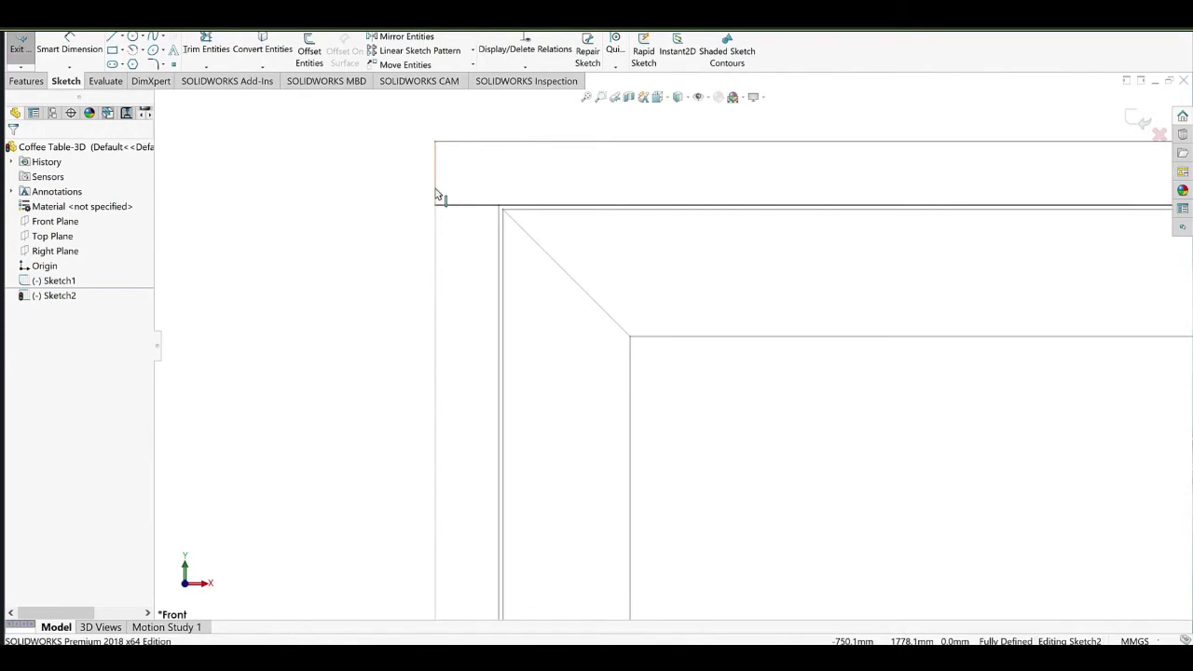
left_click(436, 191)
left_click(444, 174)
key("Delete")
left_click_drag(437, 202, 463, 199)
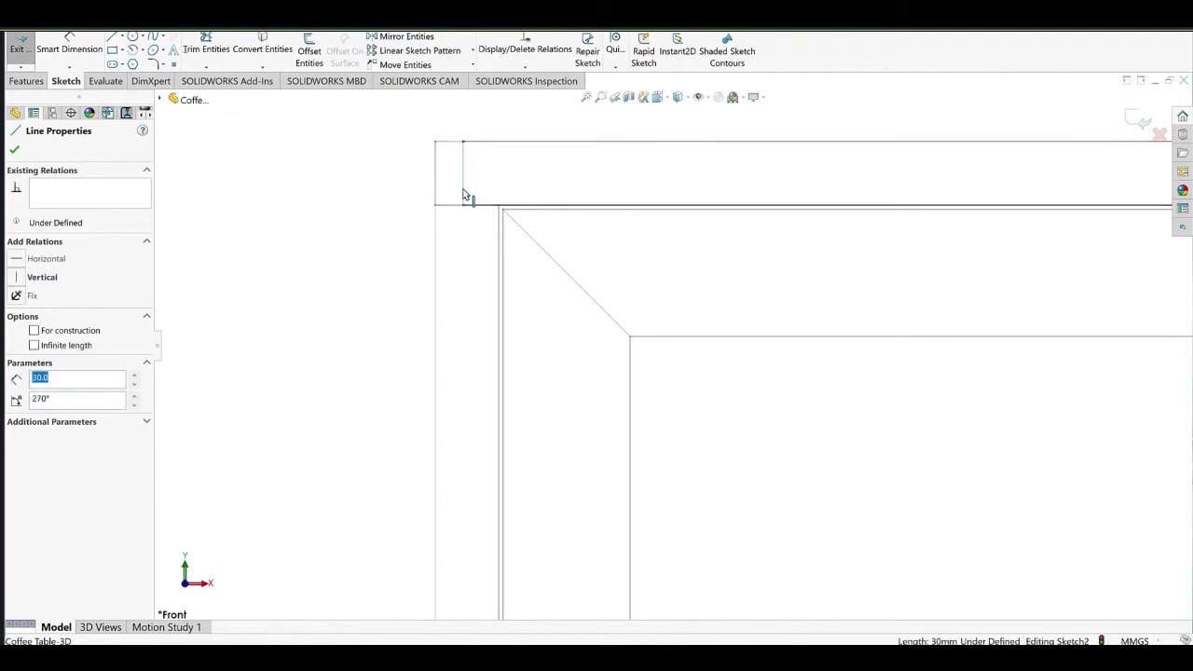
key("Escape")
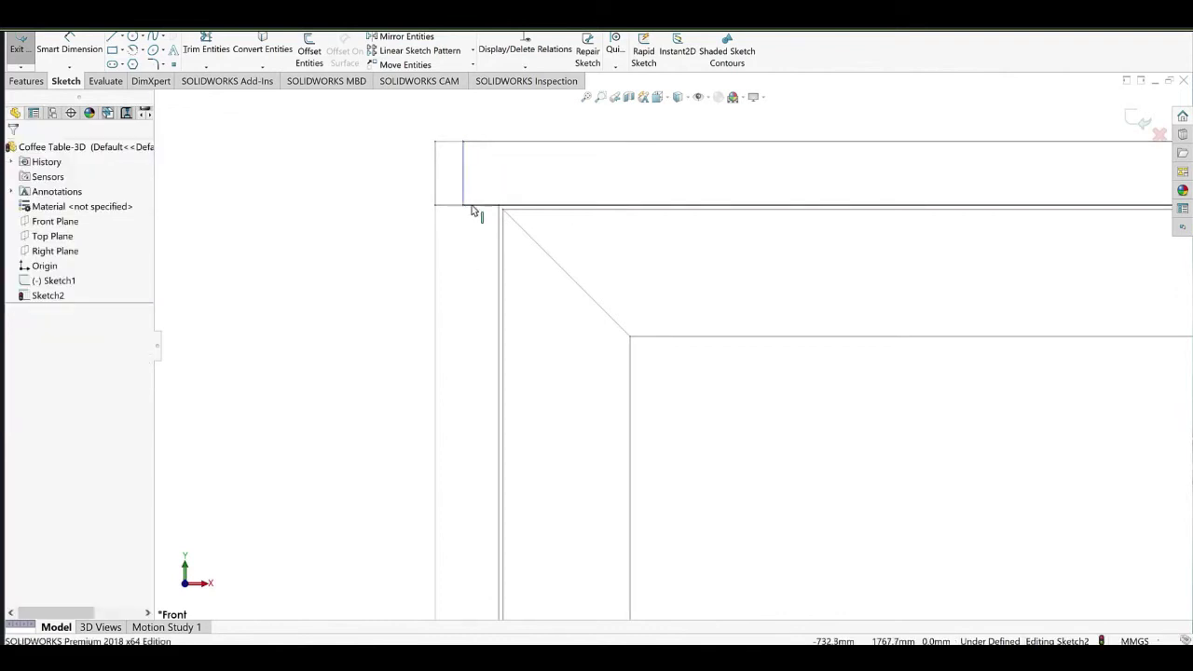
left_click_drag(484, 203, 500, 205)
scroll(477, 172, "down", 5)
left_click_drag(516, 163, 444, 161)
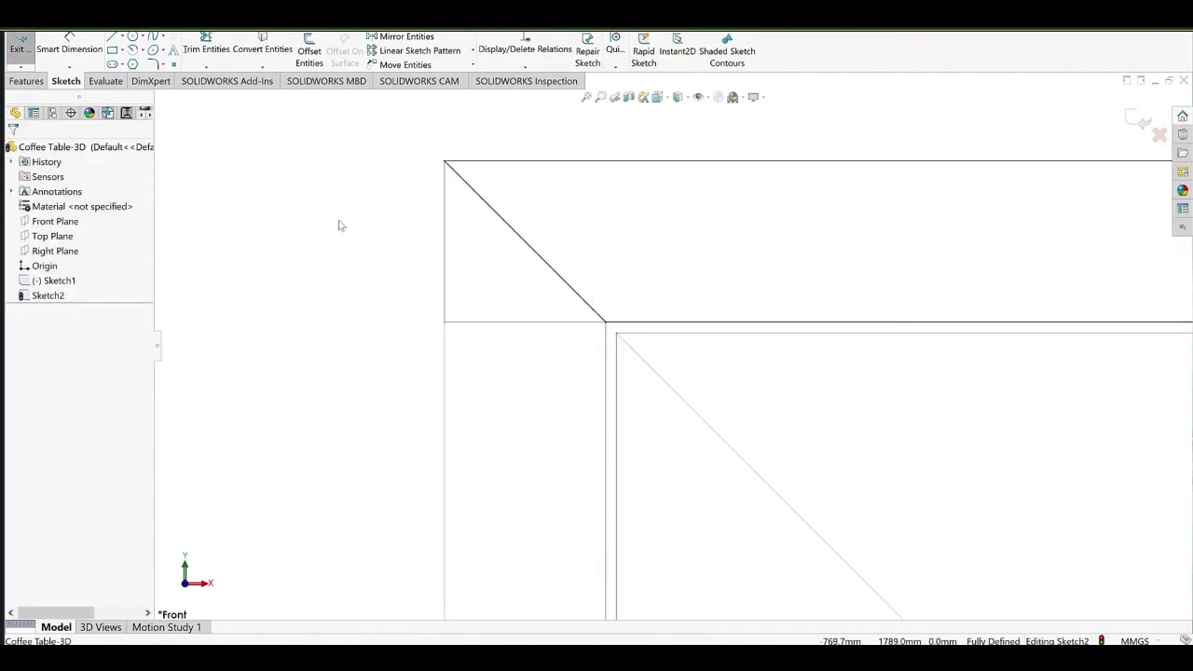
scroll(775, 355, "up", 12)
mouse_move(867, 365)
middle_mouse_down("ctrl")
mouse_move(688, 247)
mouse_move(655, 196)
middle_mouse_up("ctrl")
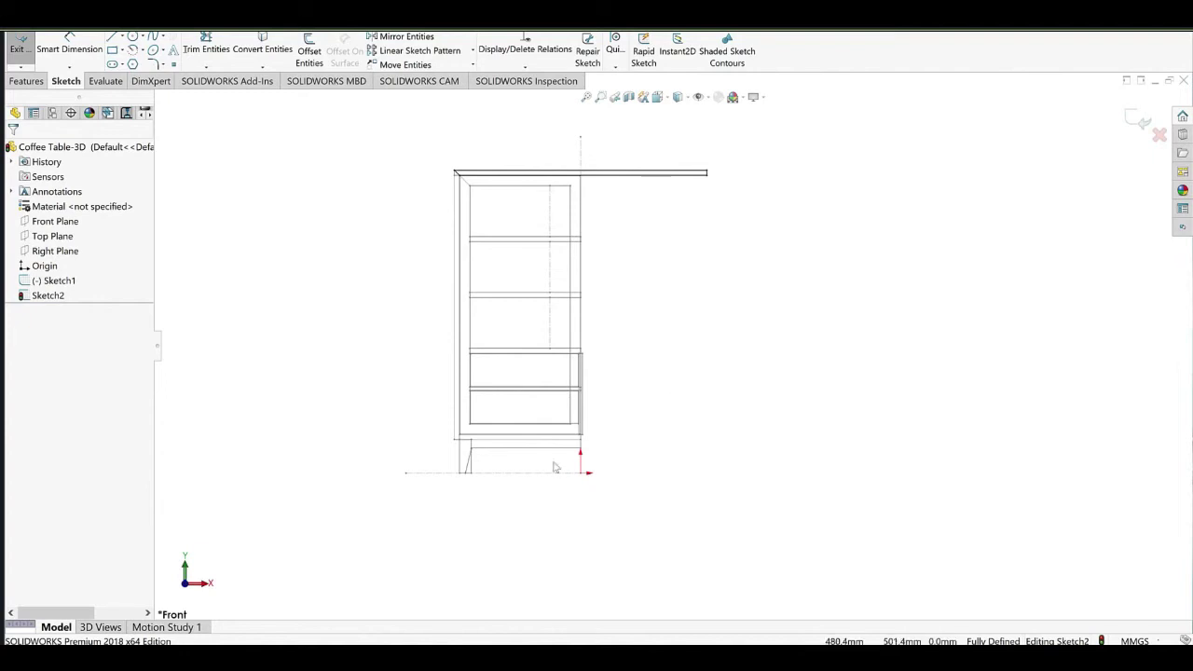
Sketch a 30 mm high rectangle for the bottom panel, from the side panel's outer bottom corner to the cabinet's vertical centreline.
scroll(554, 467, "down", 5)
scroll(495, 410, "down", 2)
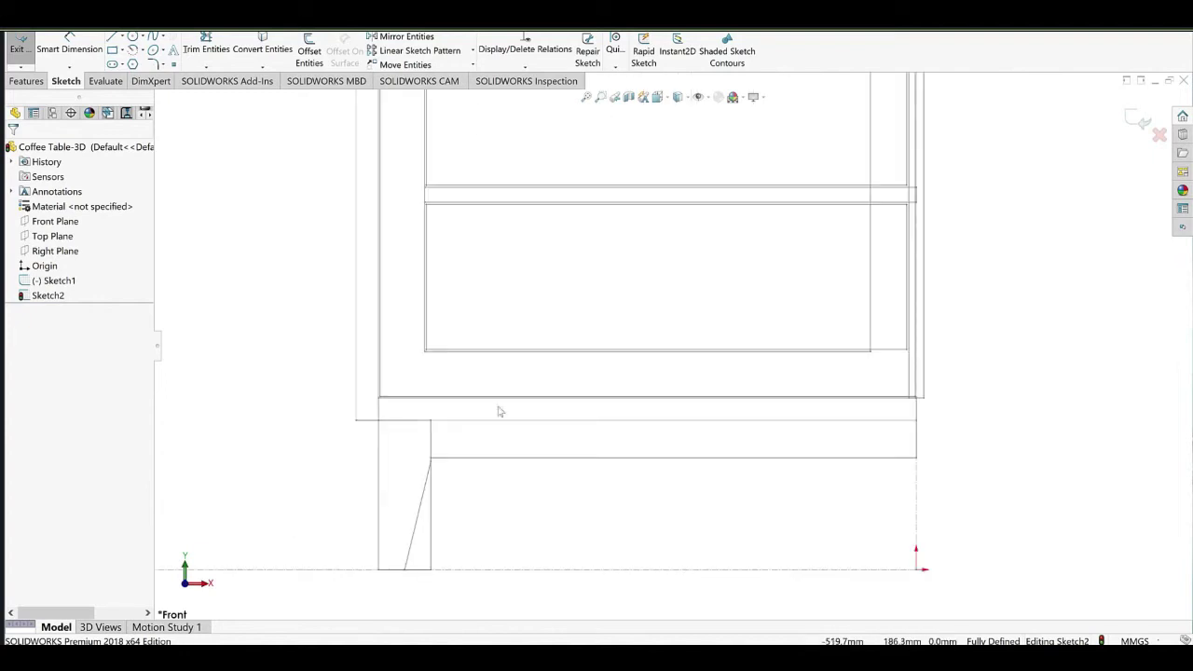
scroll(415, 414, "down", 4)
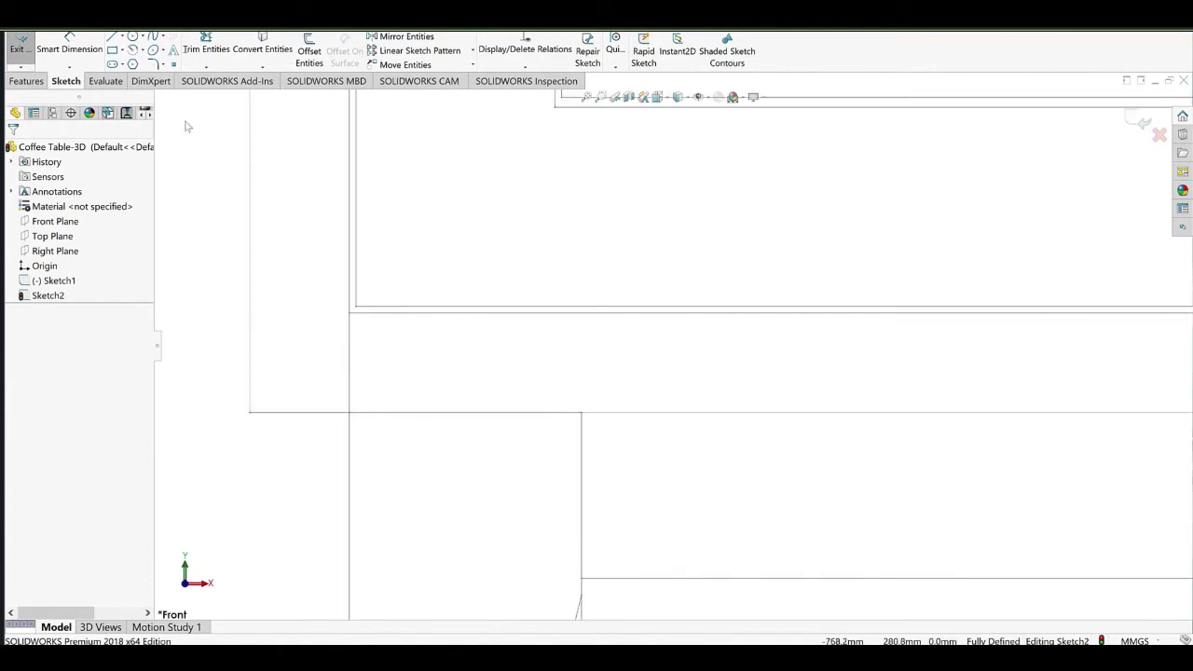
left_click(113, 50)
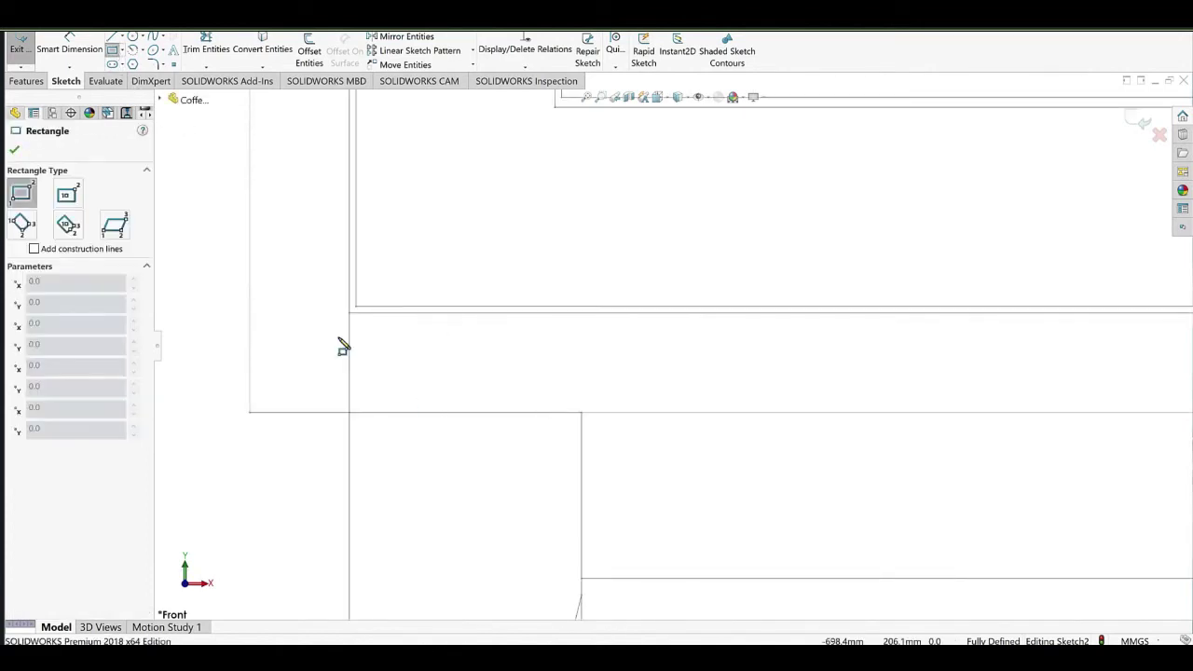
left_click(250, 413)
scroll(673, 343, "up", 6)
middle_click_drag(1016, 358, 363, 377, "ctrl")
scroll(624, 356, "down", 3)
scroll(753, 364, "down", 5)
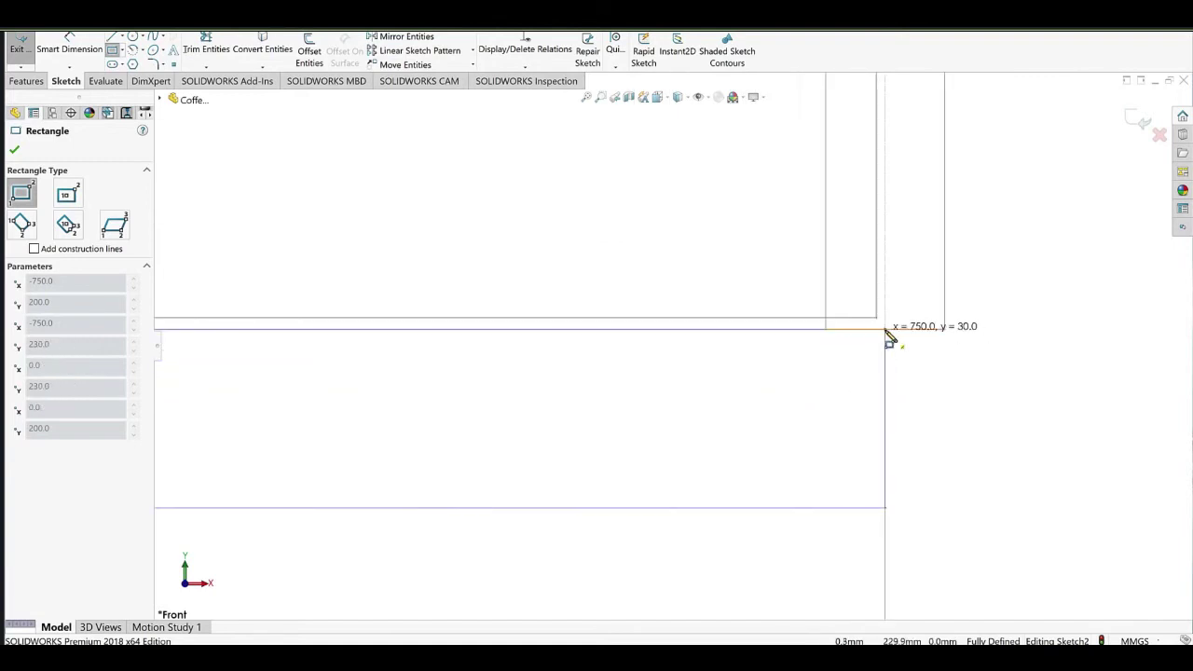
left_click(881, 333)
right_click(575, 222)
left_click(652, 233)
Delete the vertical relation of the bottom panel's left edge and move its upper corner to the side panel's inner line, forming a mitre.
scroll(606, 332, "up", 8)
middle_click_drag(418, 331, 692, 383, "ctrl")
scroll(371, 415, "down", 6)
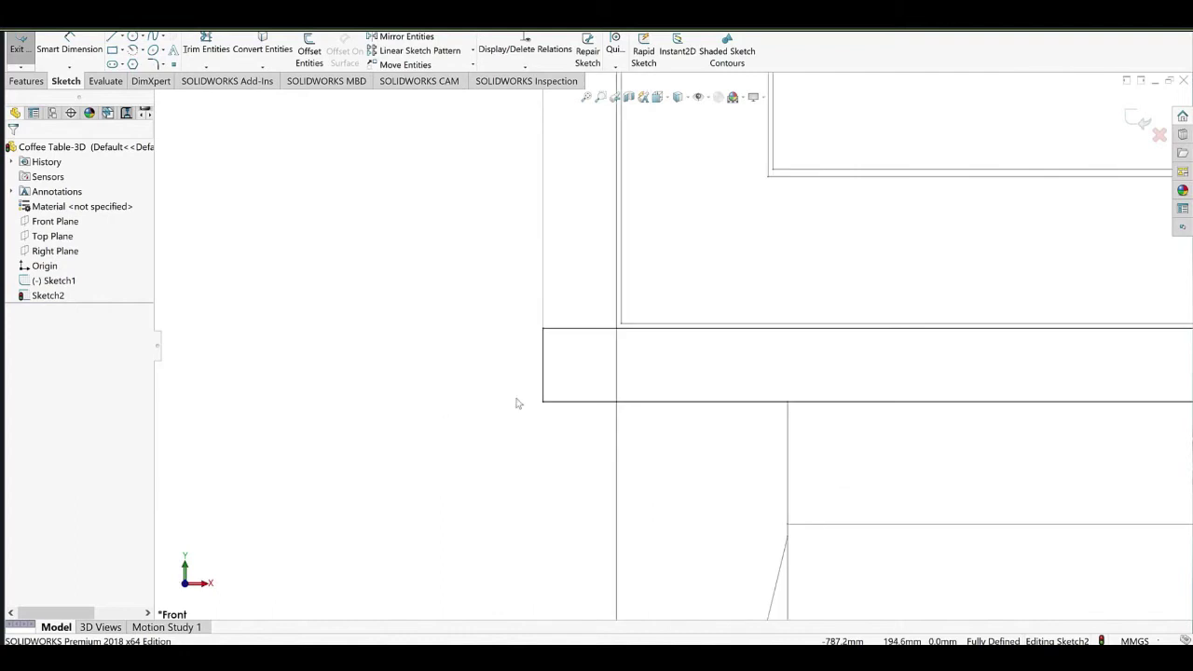
left_click(544, 366)
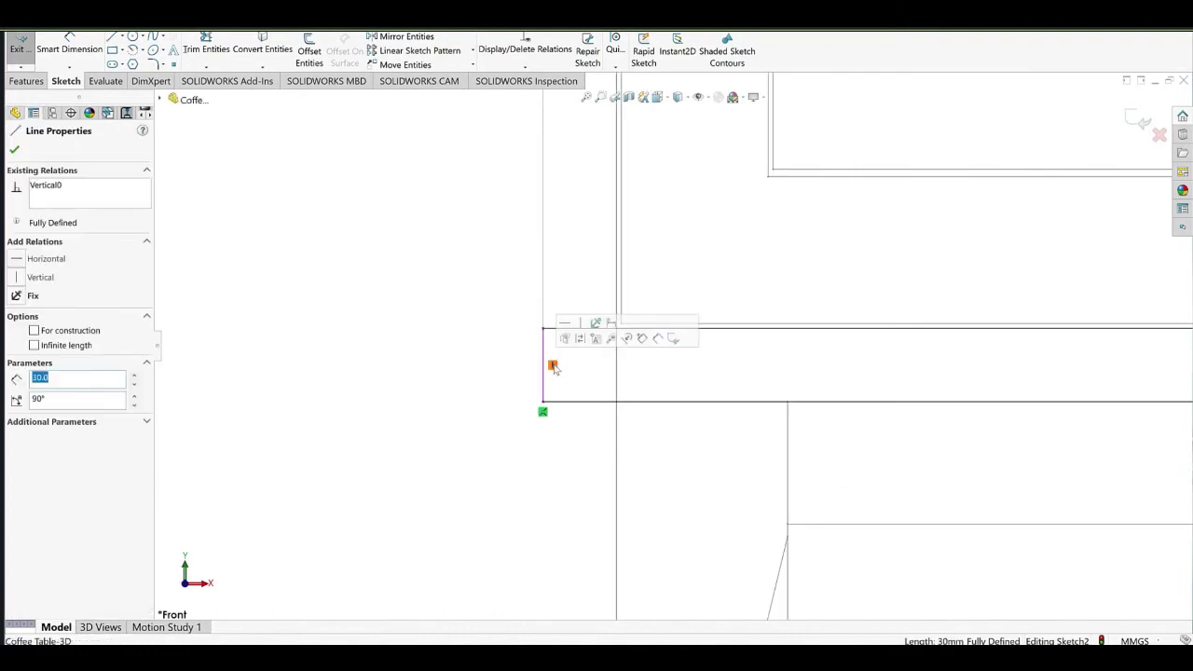
left_click(553, 364)
key("Delete")
left_click_drag(544, 328, 616, 329)
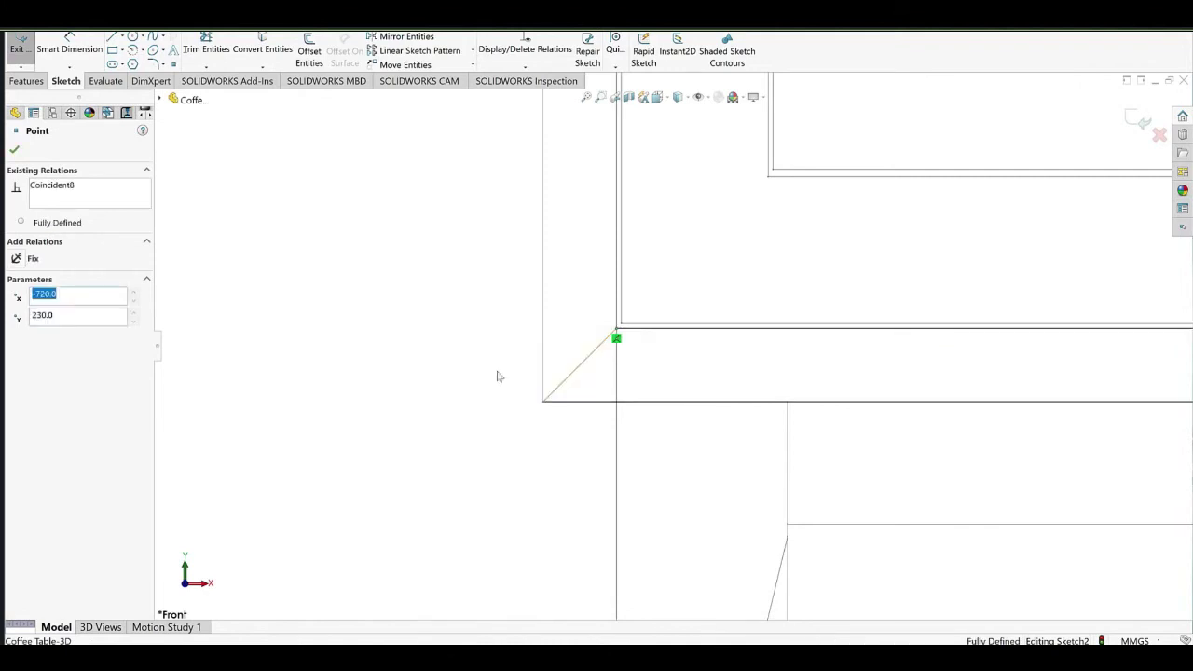
left_click(496, 372)
Select the top panel's whole outline and delete the relations that hold its right end to the layout sketch.
scroll(671, 346, "up", 10)
scroll(688, 320, "up", 5)
middle_click_drag(650, 320, 559, 396, "ctrl")
scroll(587, 326, "down", 4)
middle_click_drag(578, 303, 619, 328)
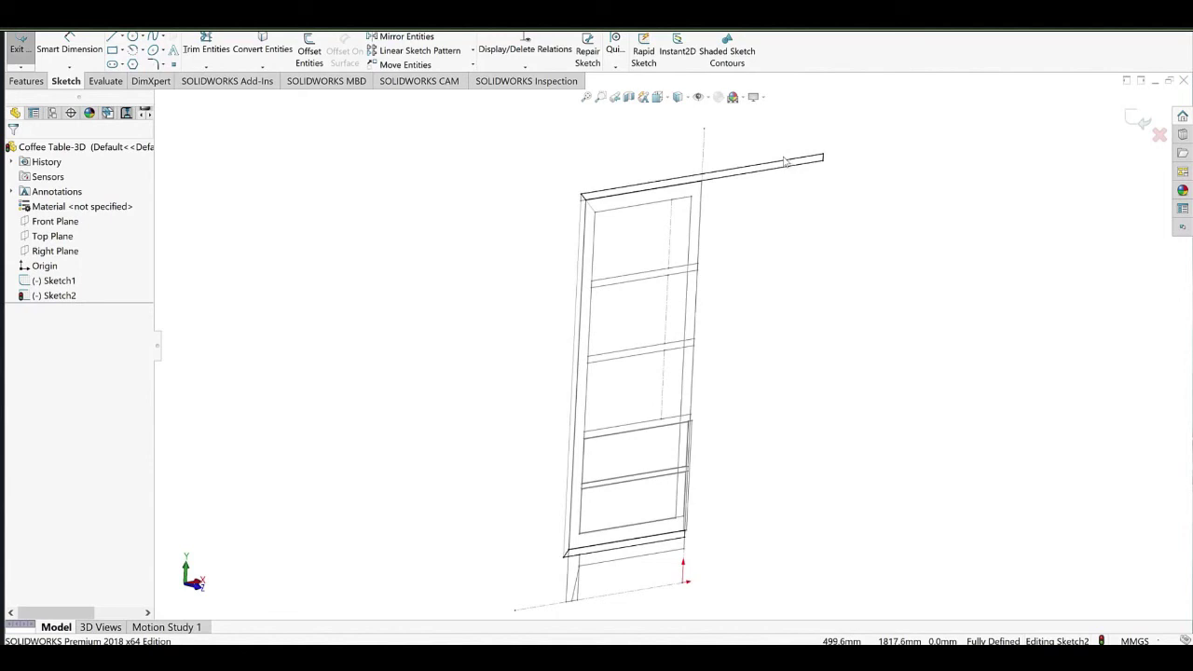
right_click(775, 164)
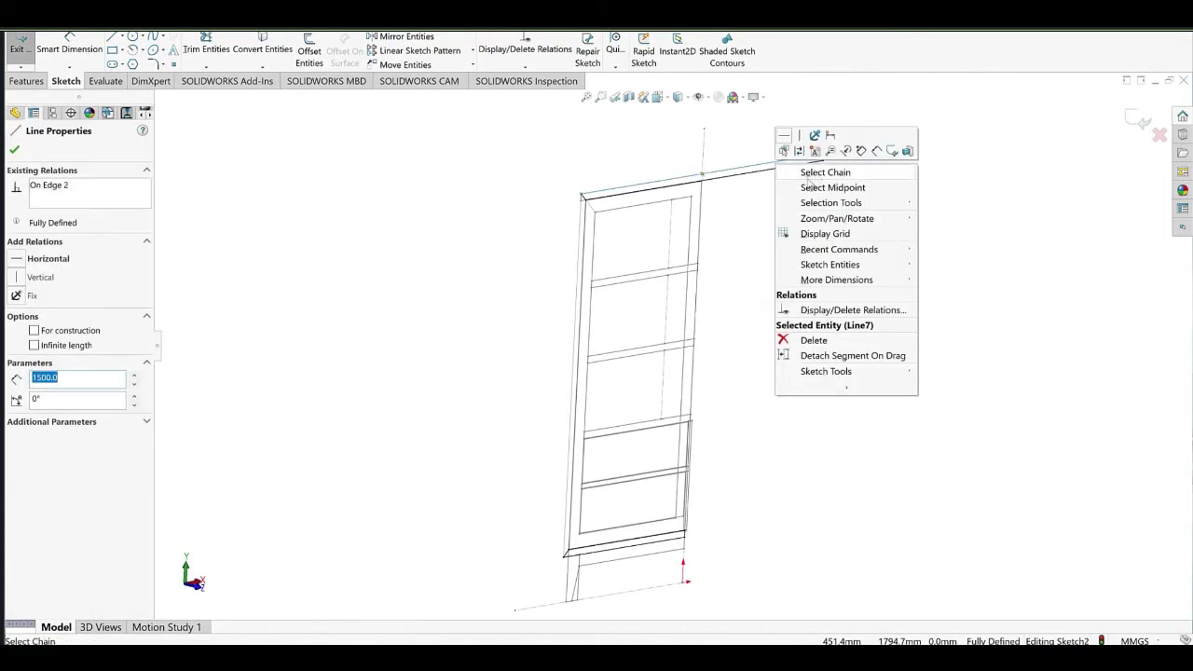
left_click(807, 177)
scroll(842, 183, "down", 2)
double_click(836, 165)
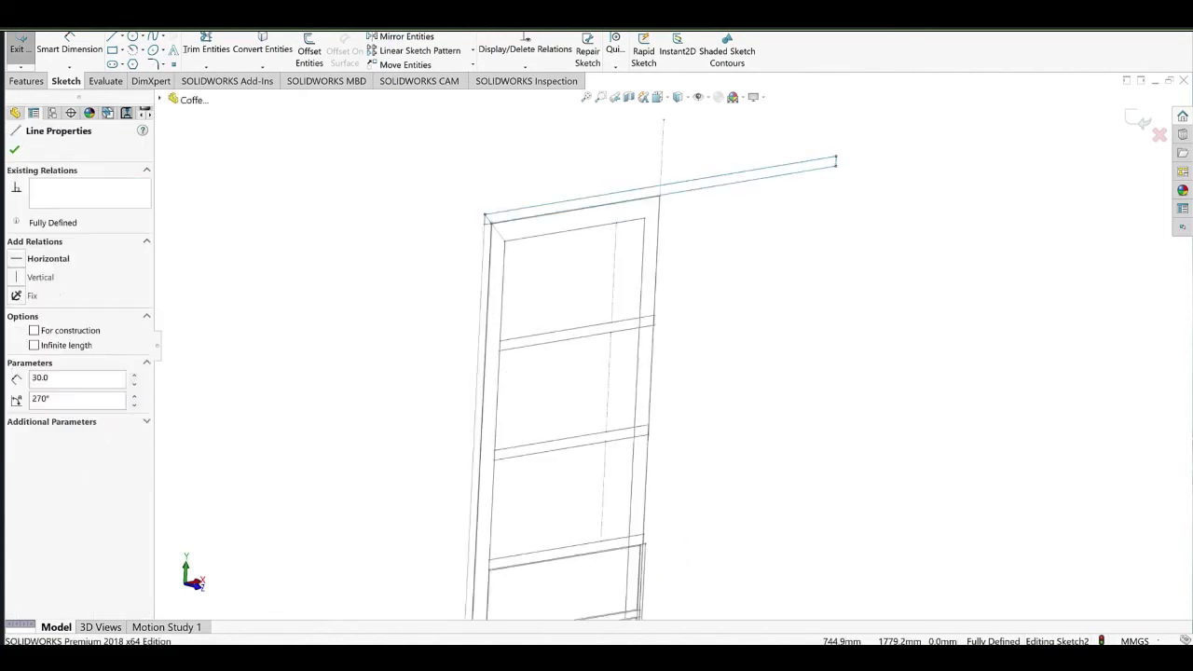
left_click(844, 165)
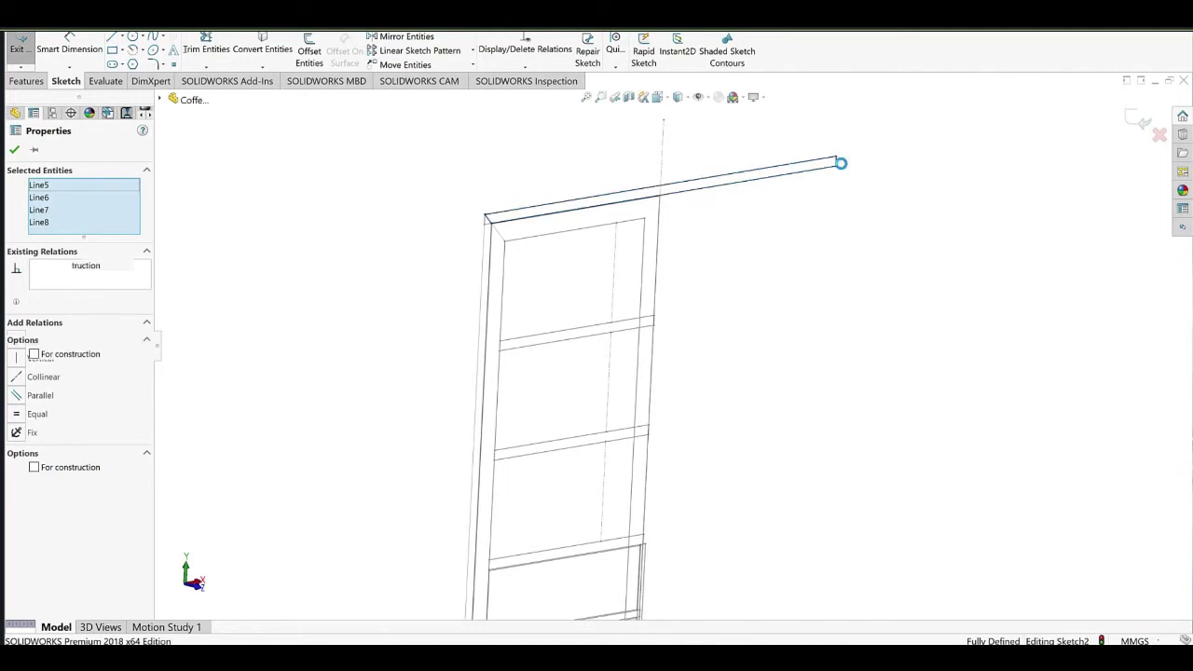
key("Delete")
left_click_drag(834, 161, 711, 177)
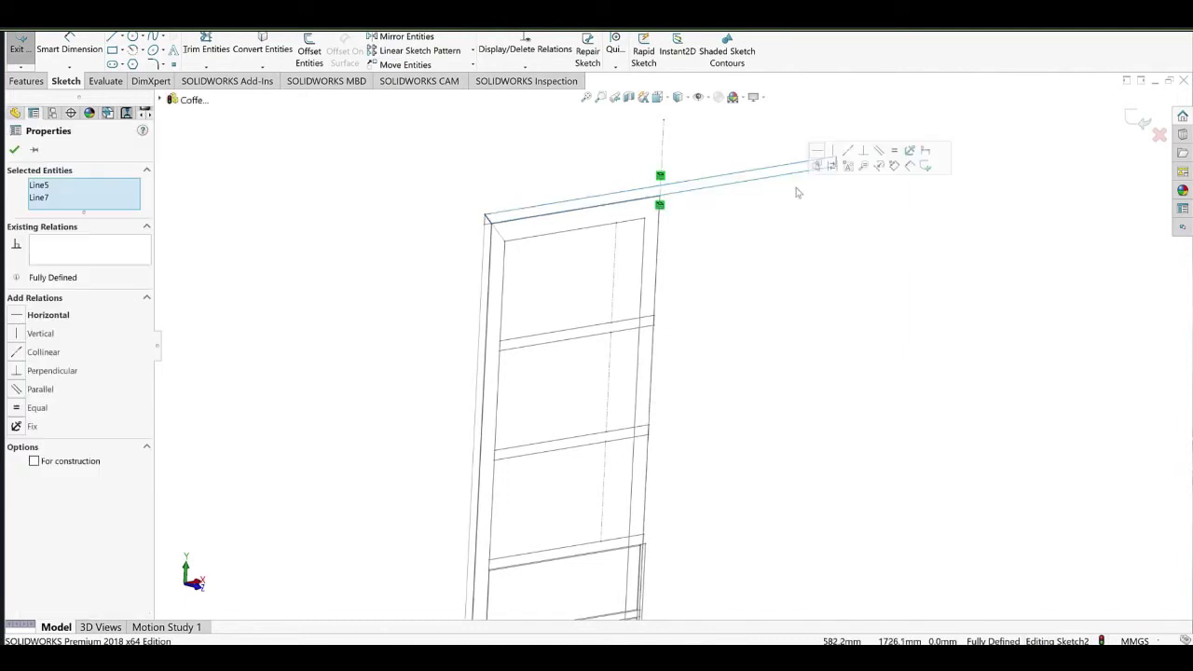
Shorten the top panel outline to half width by making its right end edge collinear with the vertical centreline.
scroll(826, 177, "down", 4)
left_click(854, 194)
left_click_drag(811, 179, 484, 216)
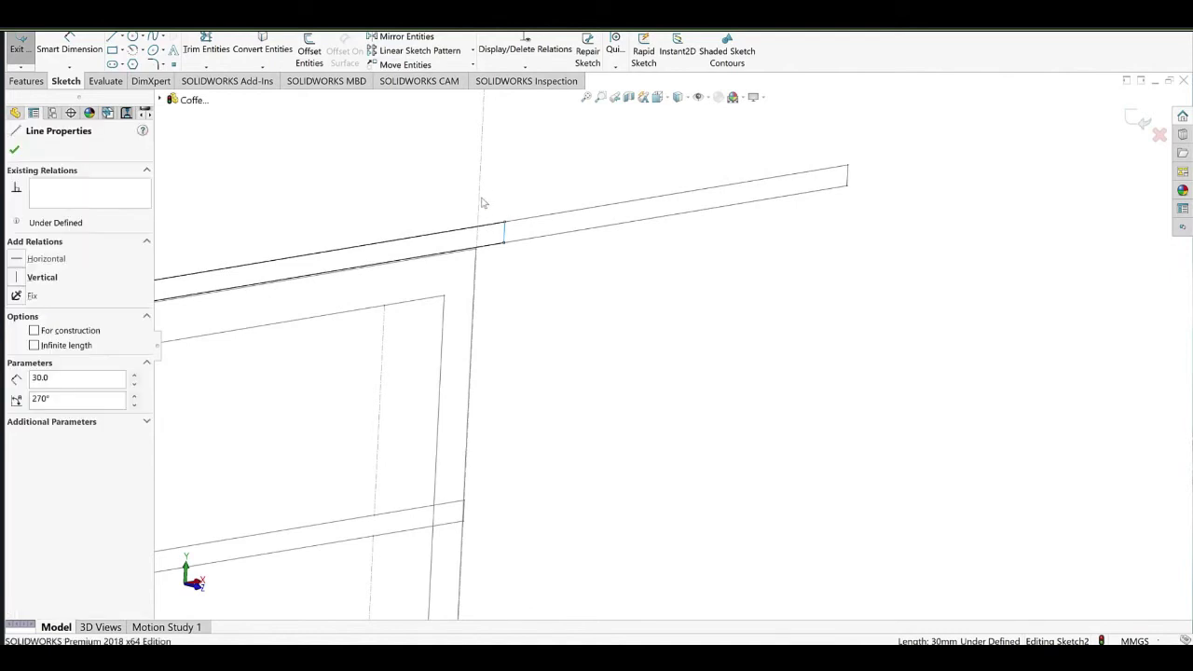
left_click(480, 198, "ctrl")
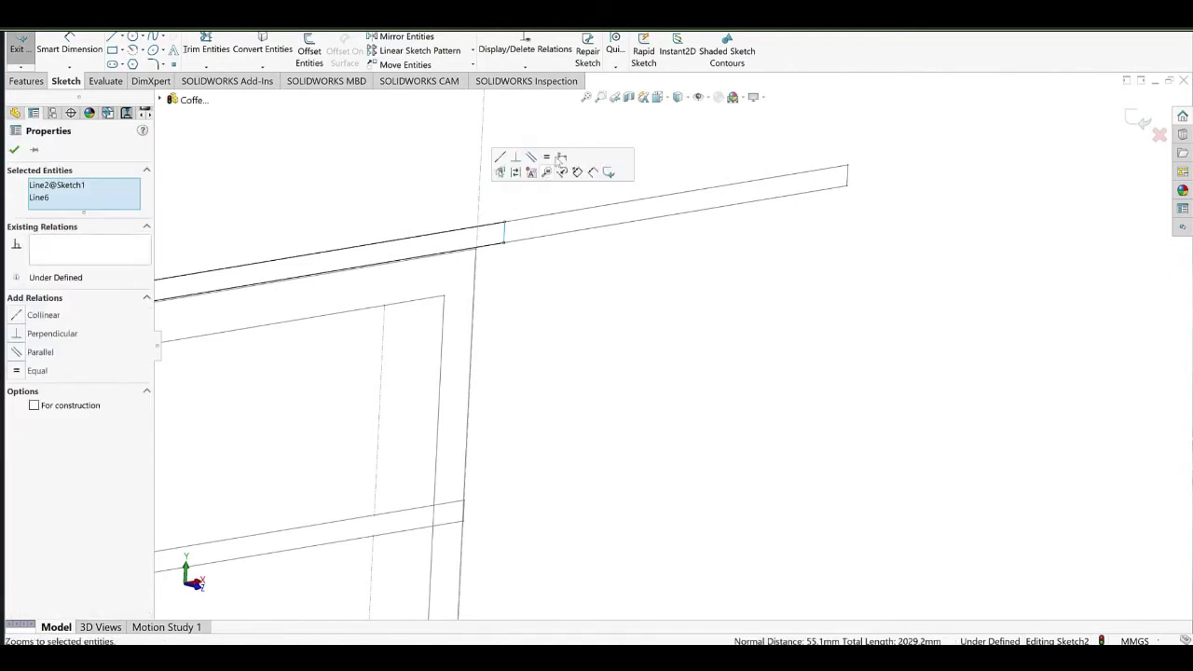
left_click(499, 159)
left_click(598, 188)
Extrude the top and bottom panel profiles 20 mm blind in the reversed direction.
scroll(670, 414, "up", 13)
middle_click_drag(672, 423, 628, 363, "ctrl")
scroll(610, 326, "down", 5)
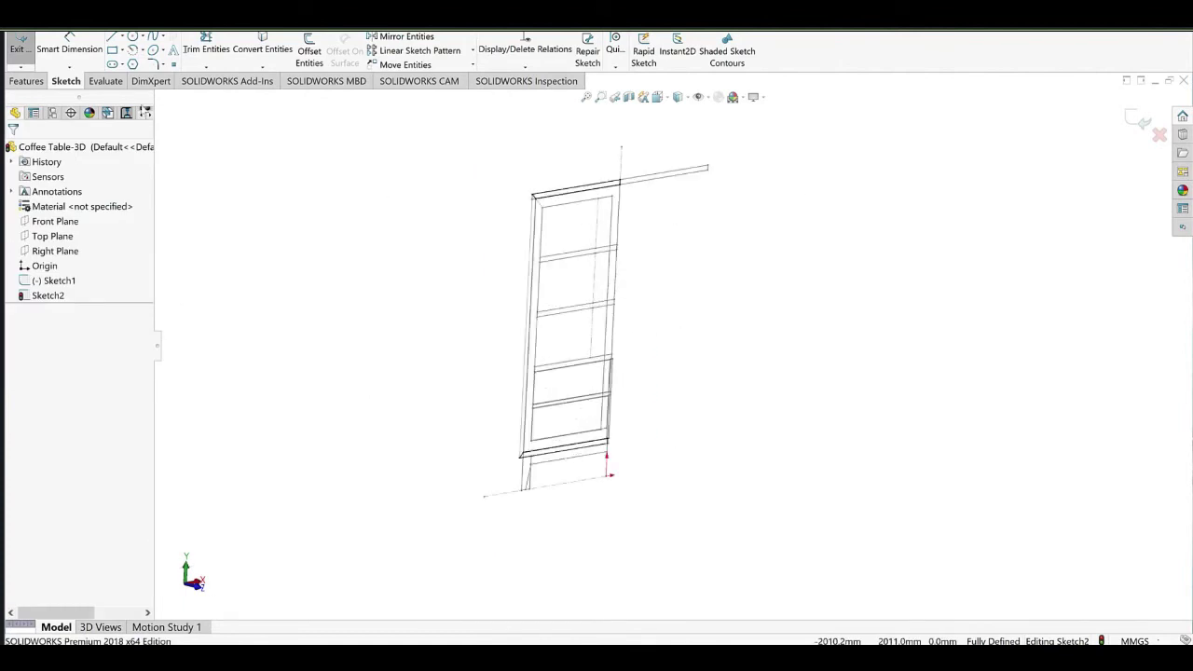
left_click(27, 81)
left_click(27, 51)
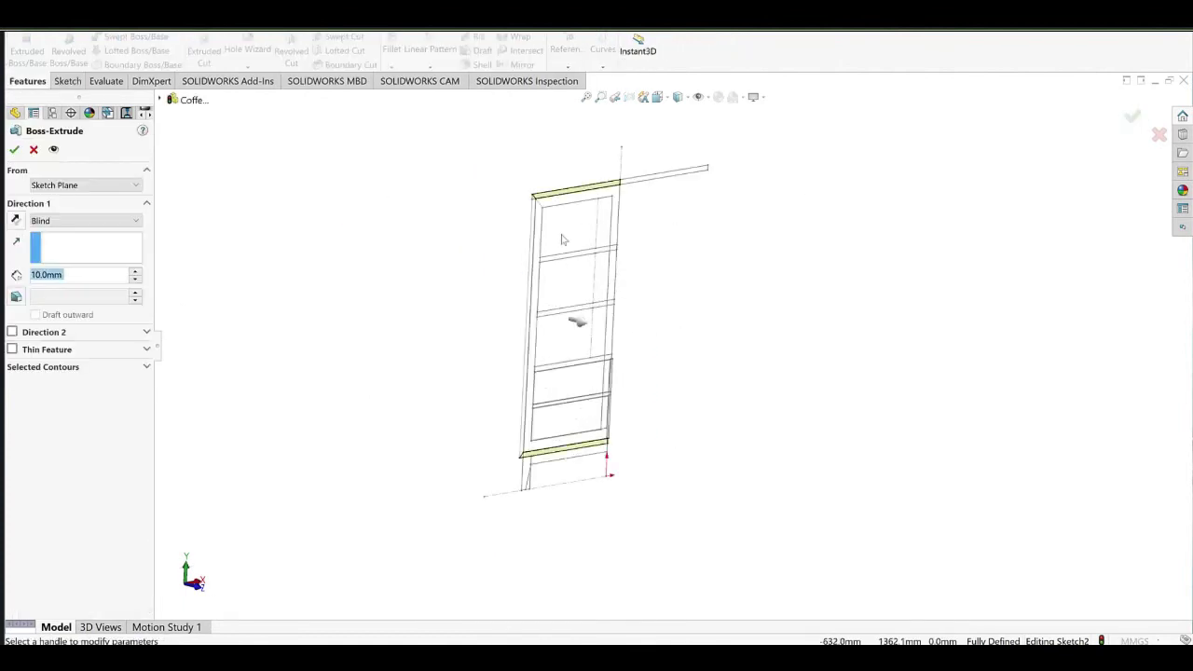
scroll(563, 224, "down", 6)
middle_click_drag(564, 222, 628, 227)
left_click(16, 220)
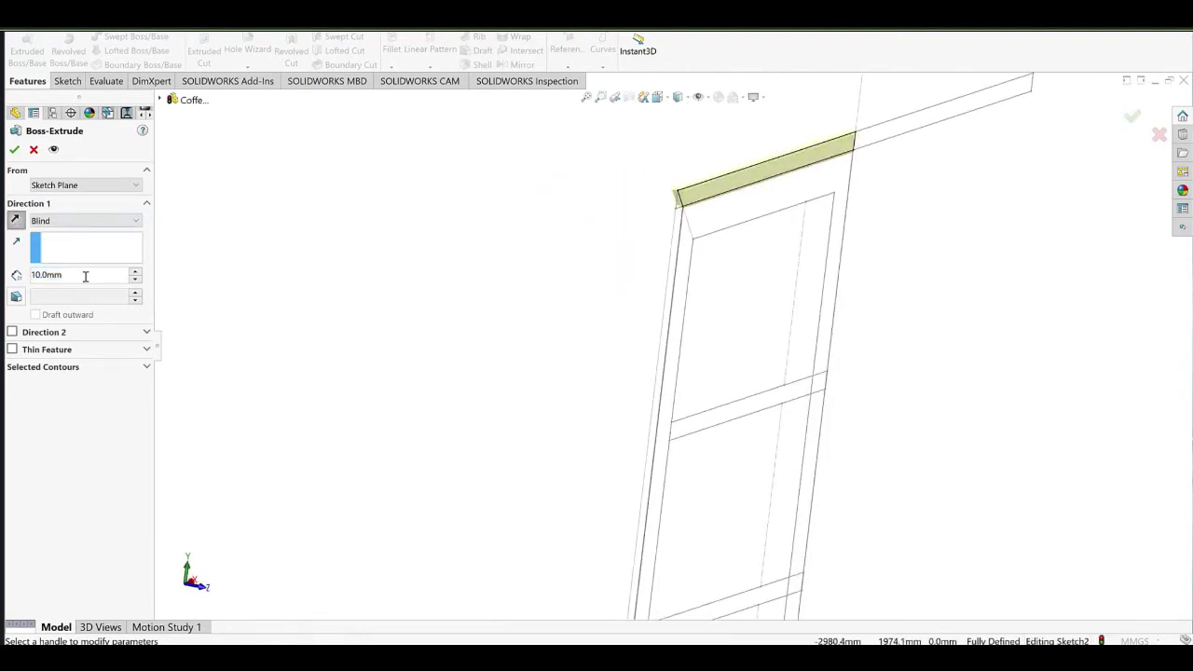
type("20")
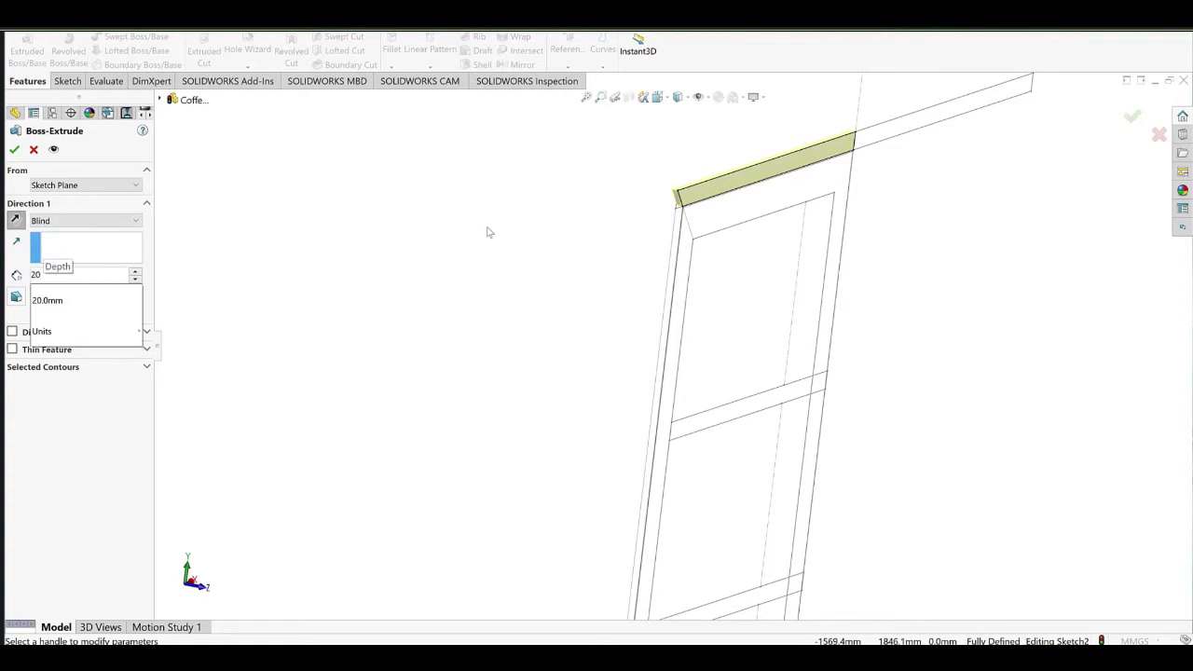
key("Return")
left_click(13, 151)
Try the realistic scene graphics on the extruded panels and switch them back off.
scroll(718, 310, "up", 2)
middle_click_drag(662, 262, 718, 337)
left_click(753, 96)
left_click(803, 112)
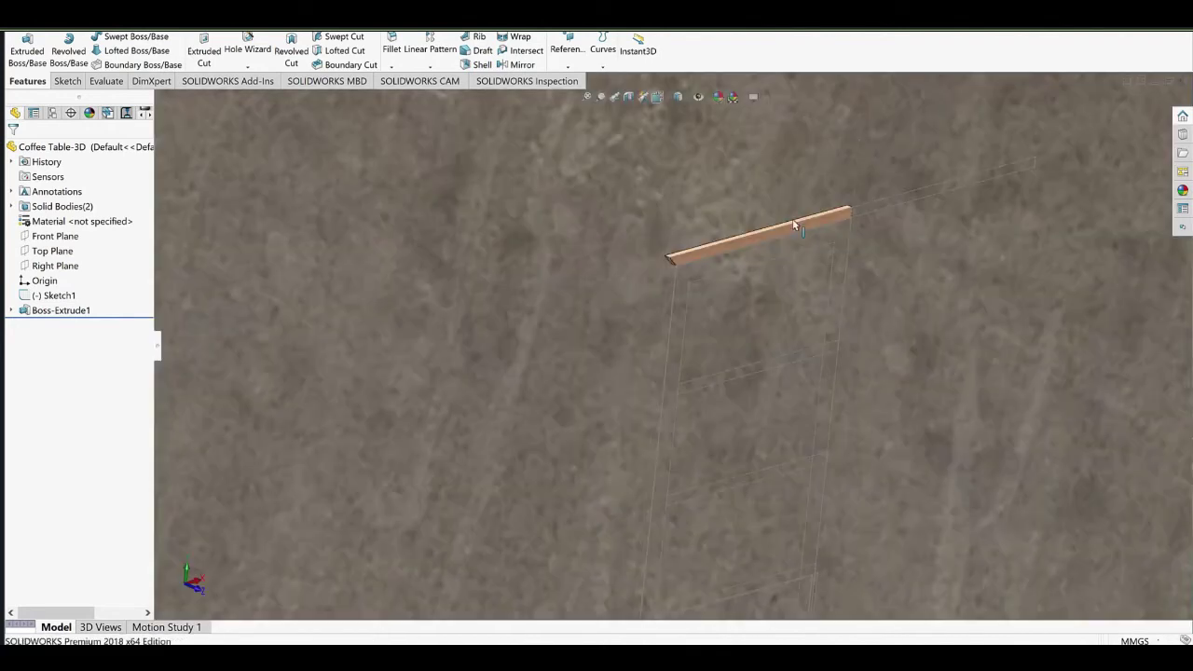
scroll(792, 221, "up", 6)
scroll(723, 257, "down", 3)
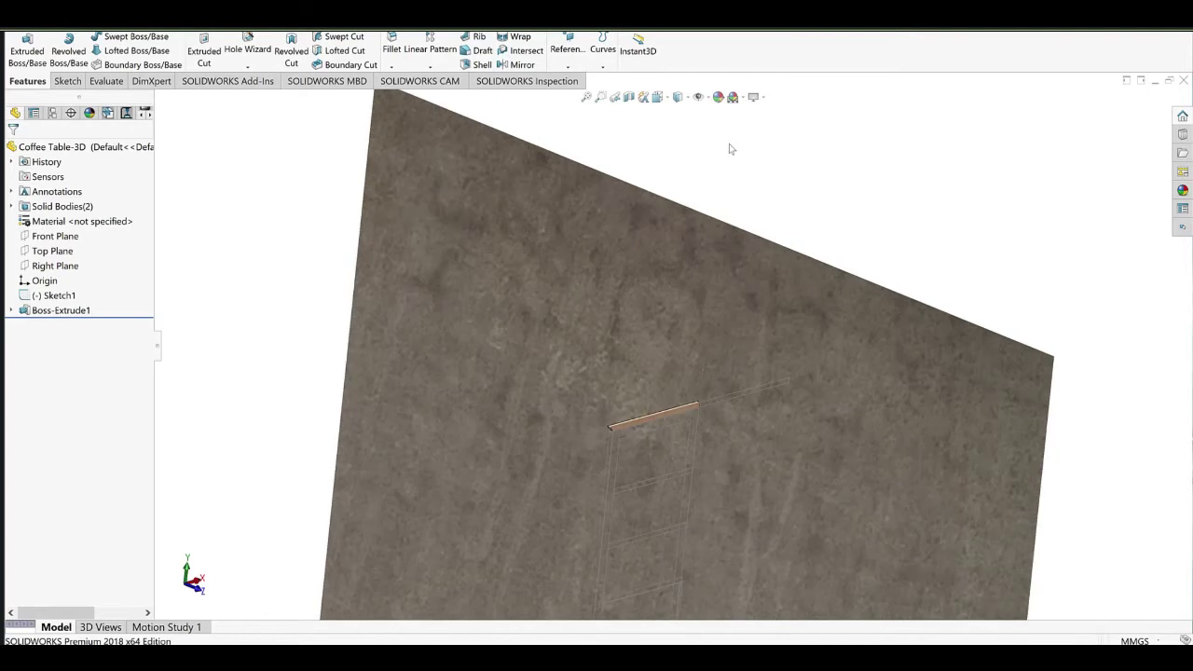
left_click(753, 96)
left_click(802, 110)
Remove the wood appearance from the whole part.
scroll(722, 483, "up", 3)
scroll(659, 411, "down", 14)
middle_click_drag(596, 348, 471, 305)
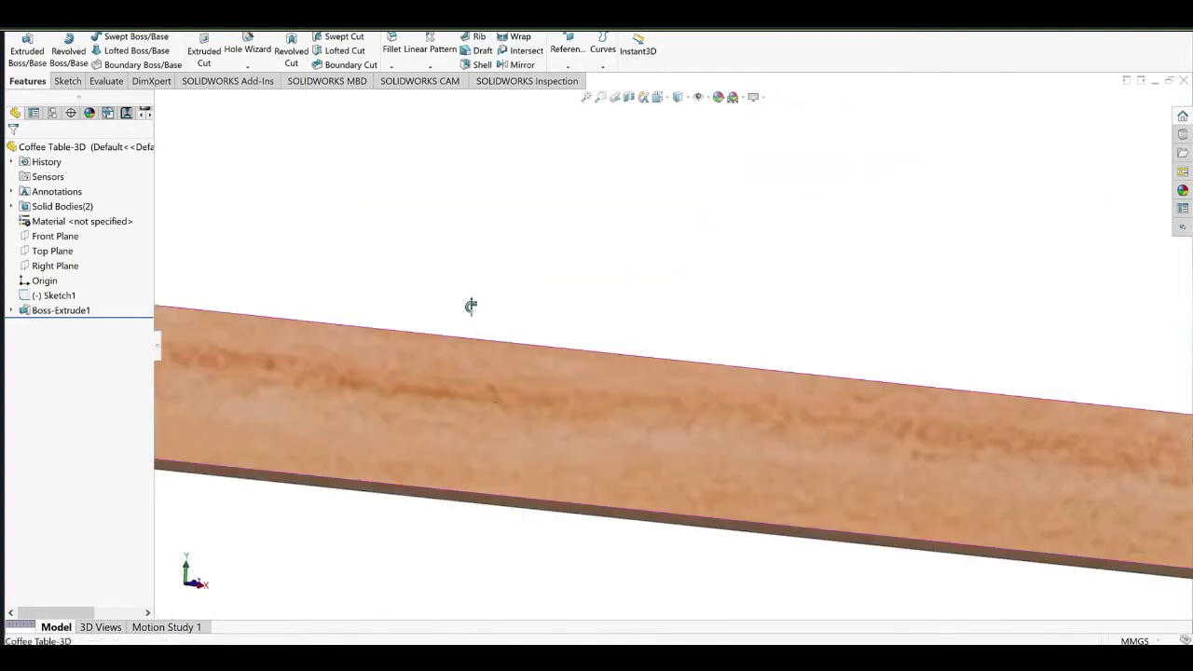
scroll(559, 392, "up", 10)
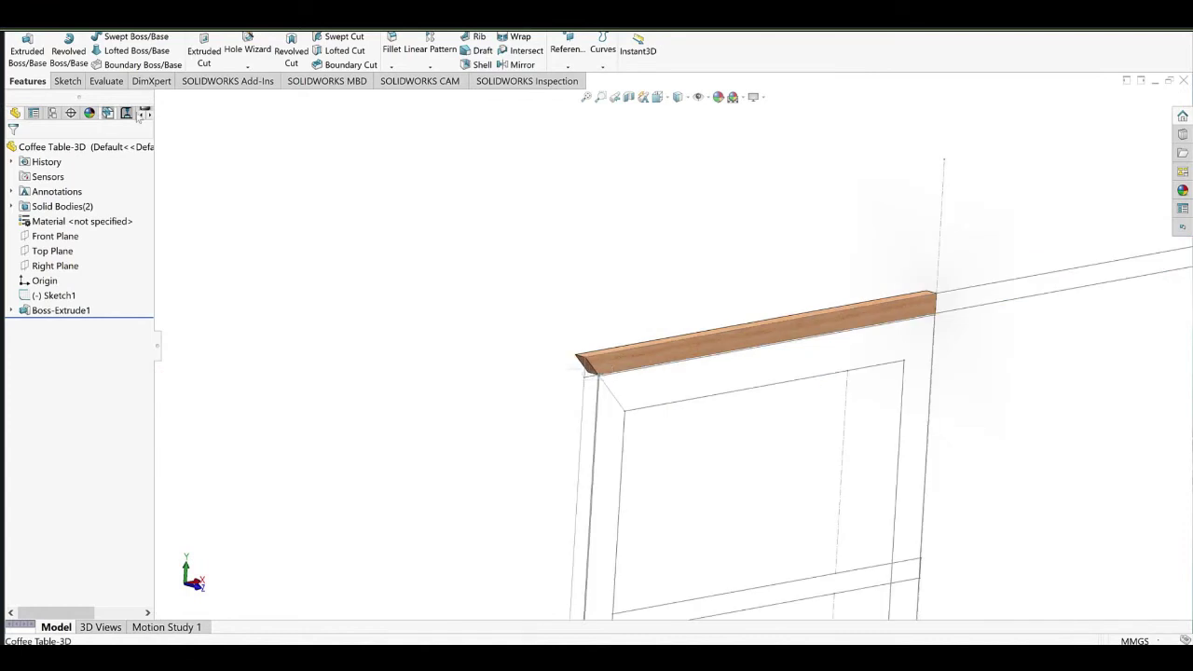
right_click(101, 146)
left_click(136, 135)
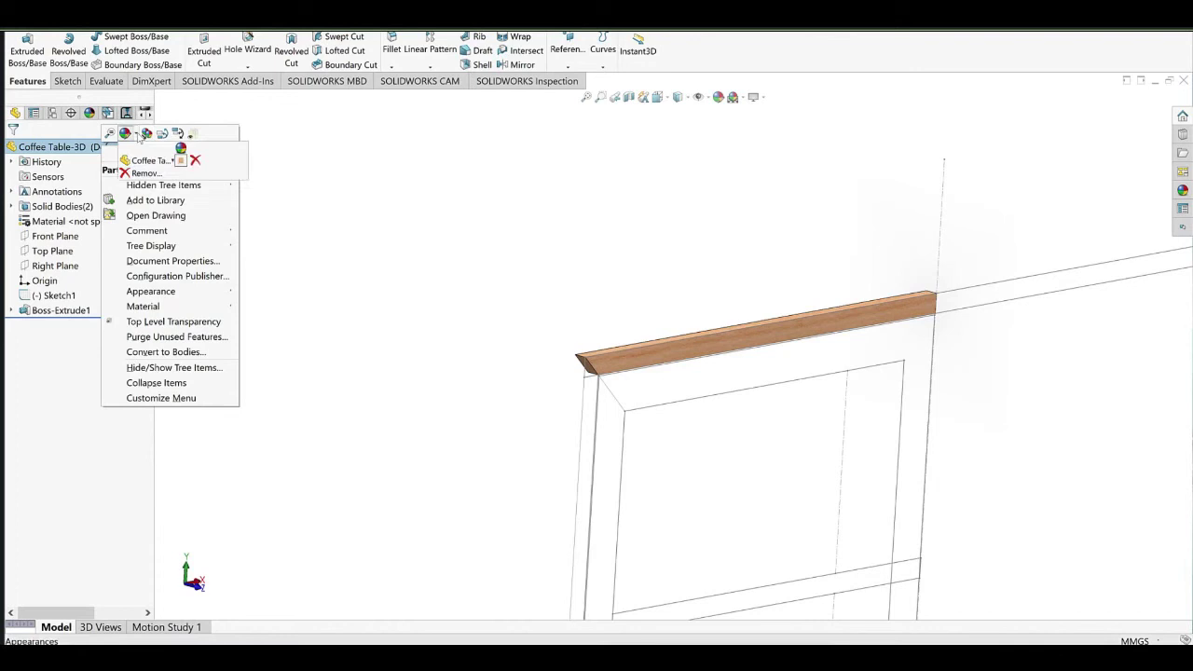
left_click(145, 174)
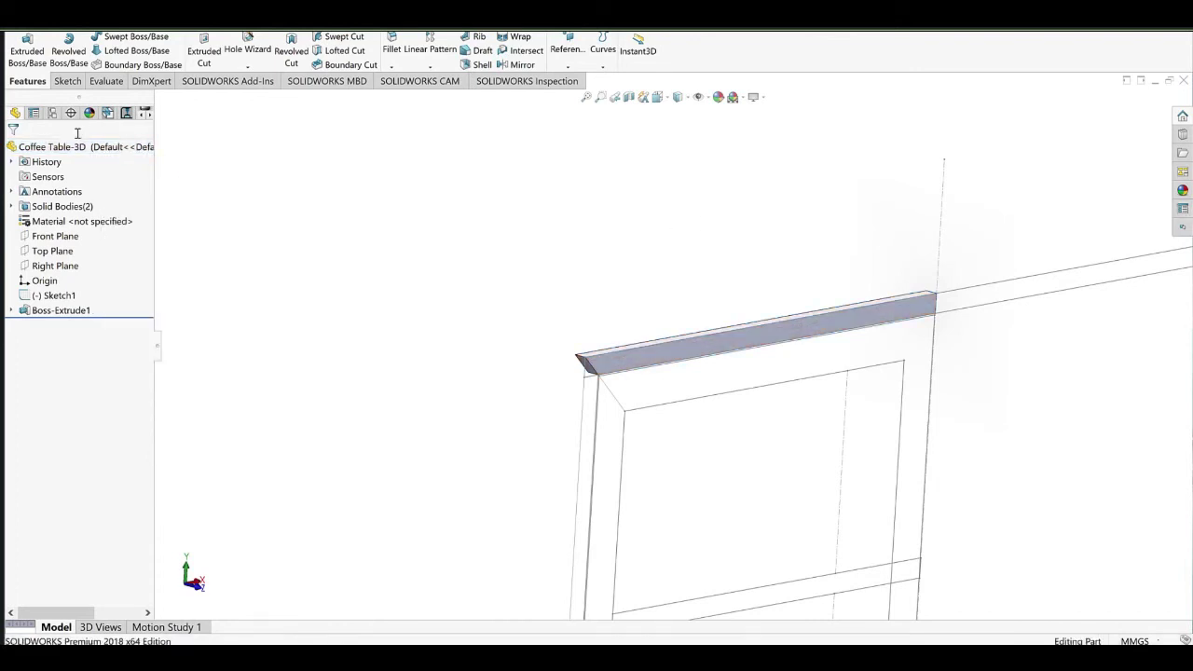
Start a new sketch on the Front Plane for the side panel next to the mitred top panel.
left_click(126, 113)
scroll(695, 344, "up", 8)
middle_click_drag(770, 402, 644, 261, "ctrl")
scroll(575, 255, "down", 5)
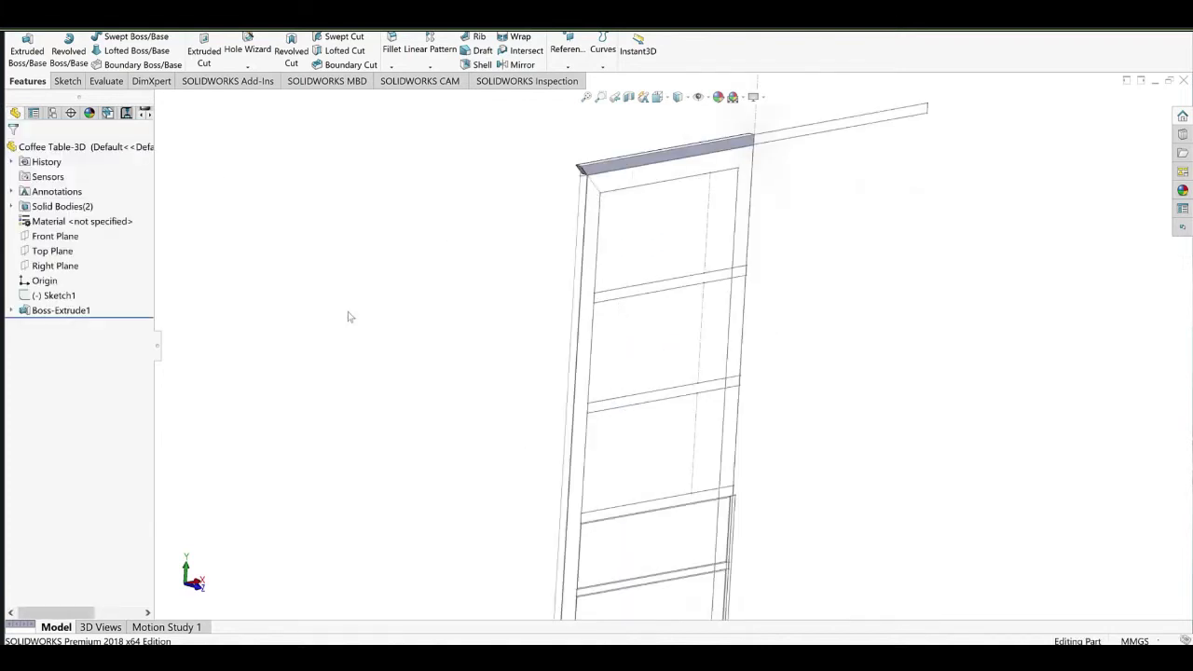
left_click(40, 238)
left_click(49, 228)
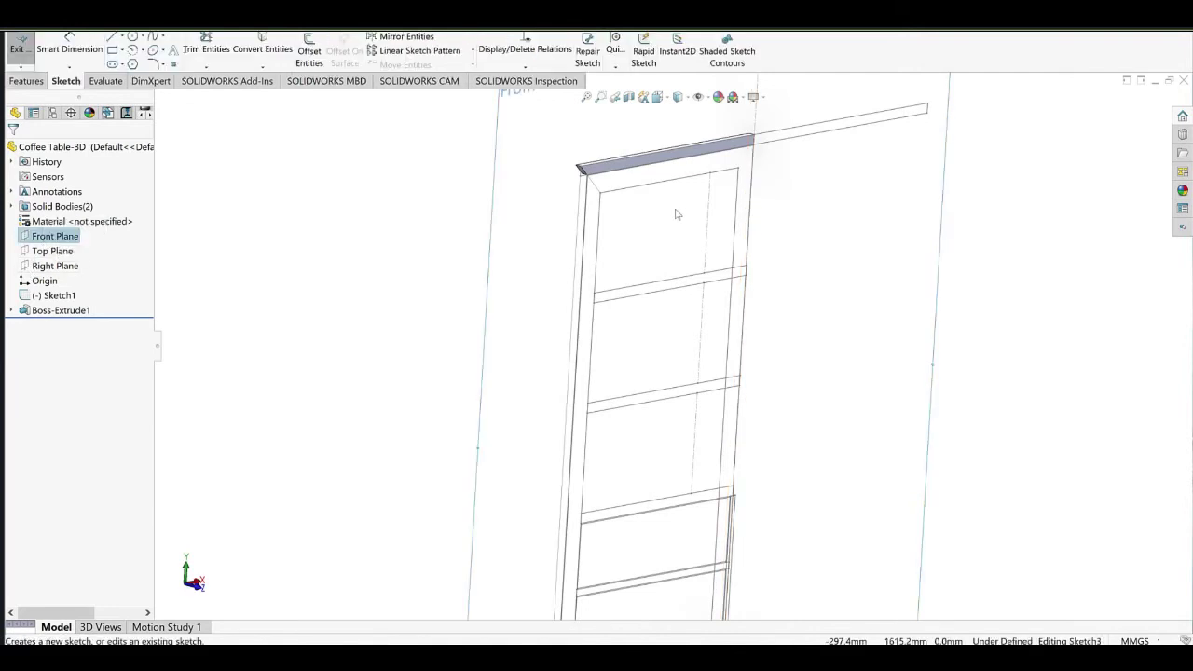
left_click(586, 97)
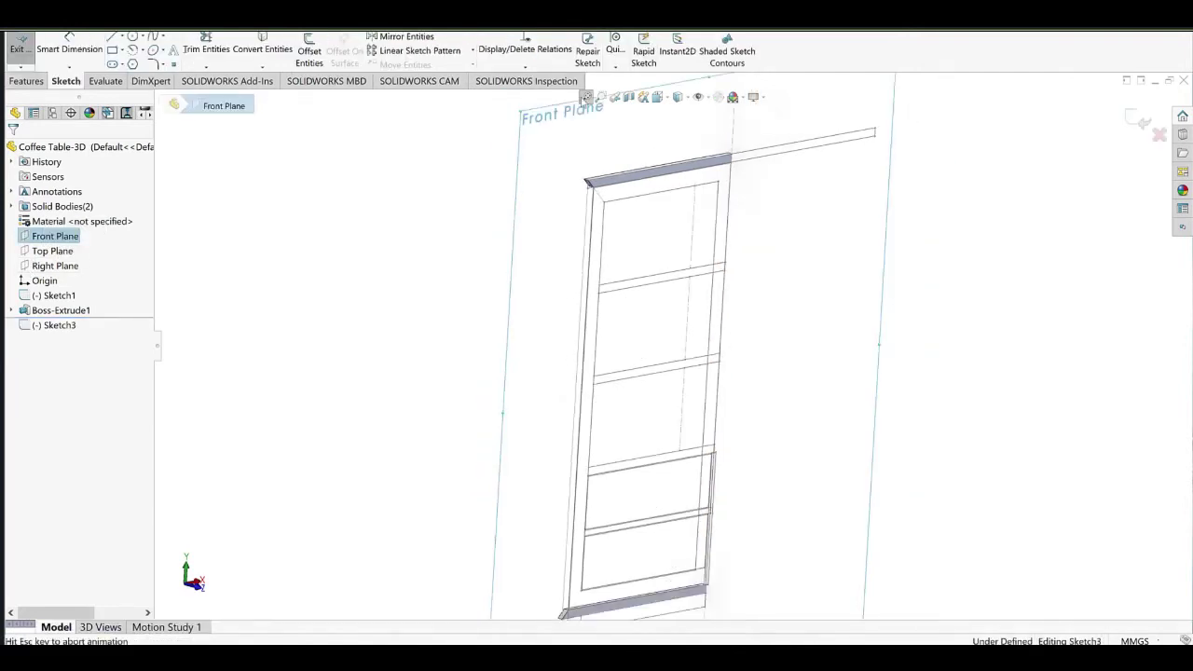
left_click(500, 152)
scroll(629, 244, "down", 3)
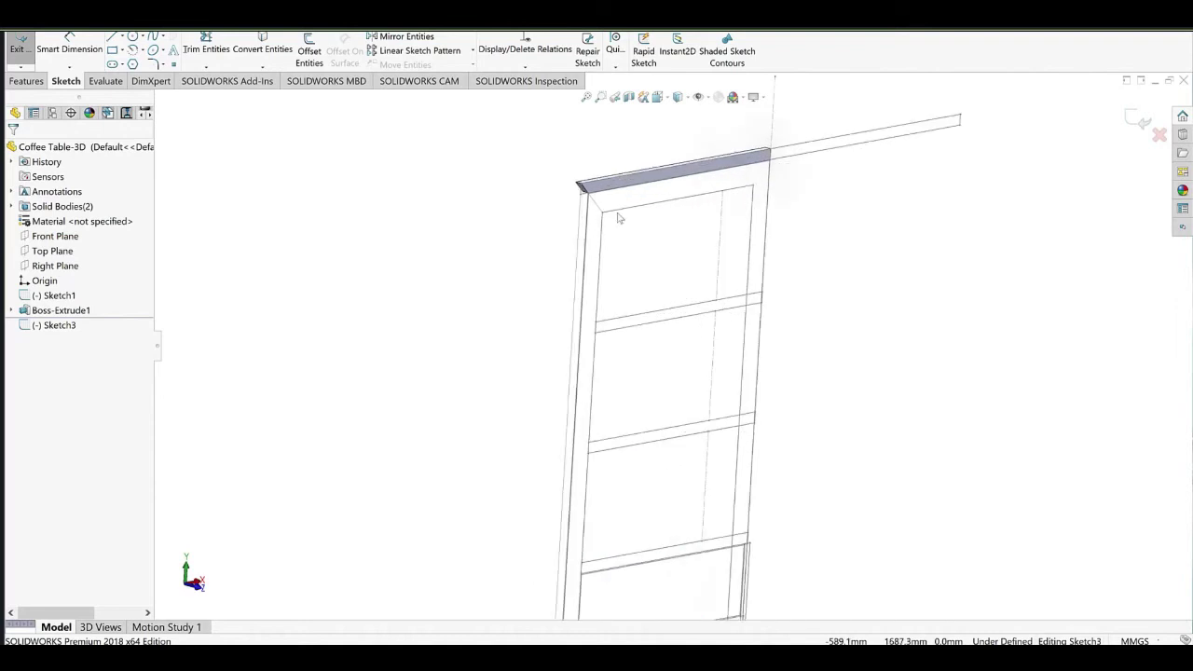
scroll(618, 217, "down", 5)
scroll(517, 233, "up", 3)
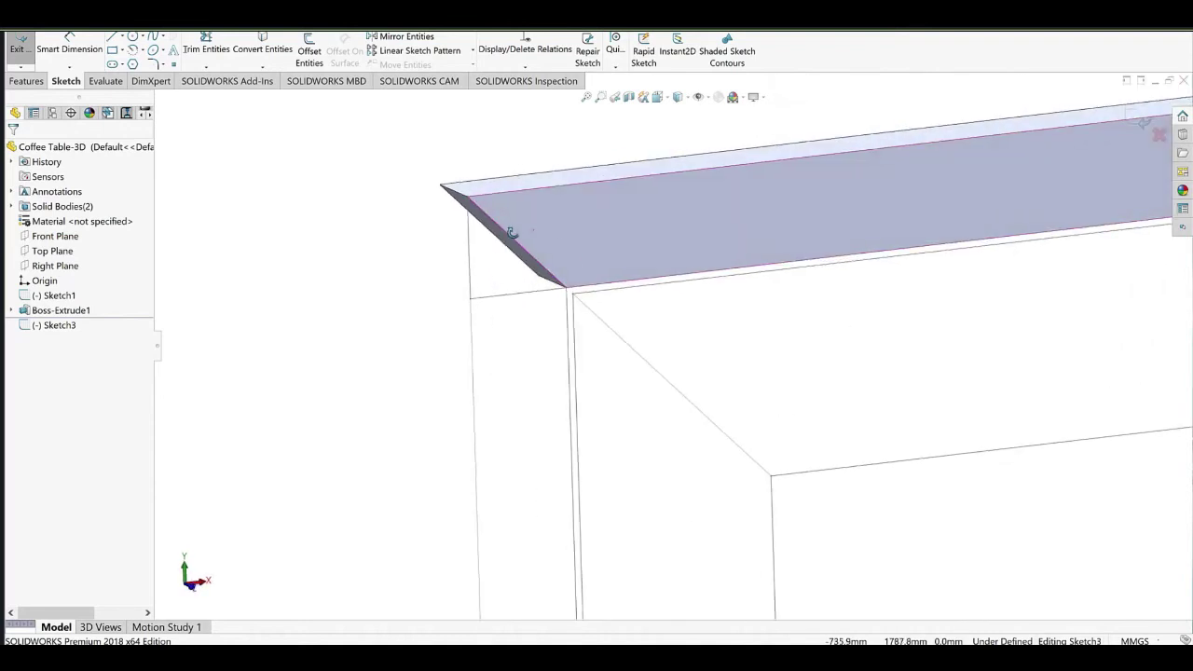
scroll(586, 223, "up", 3)
middle_click_drag(717, 283, 599, 191, "ctrl")
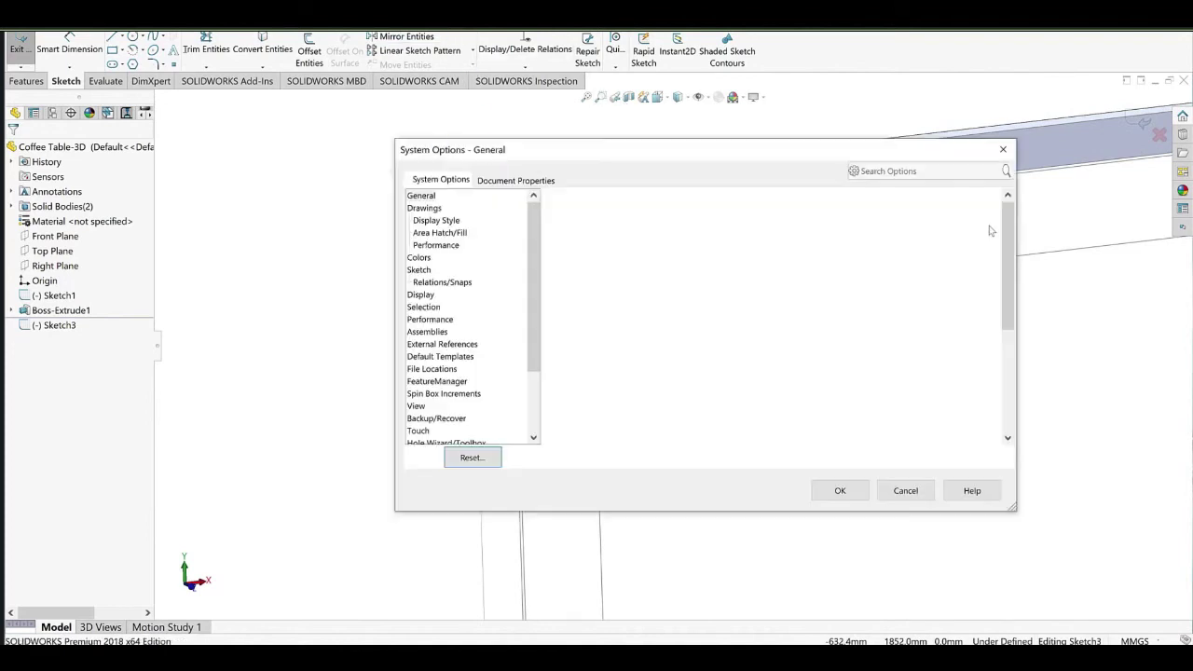
Customize the interface by adding the Normal To command from the Standard Views category to the heads-up view commands.
left_click(1004, 150)
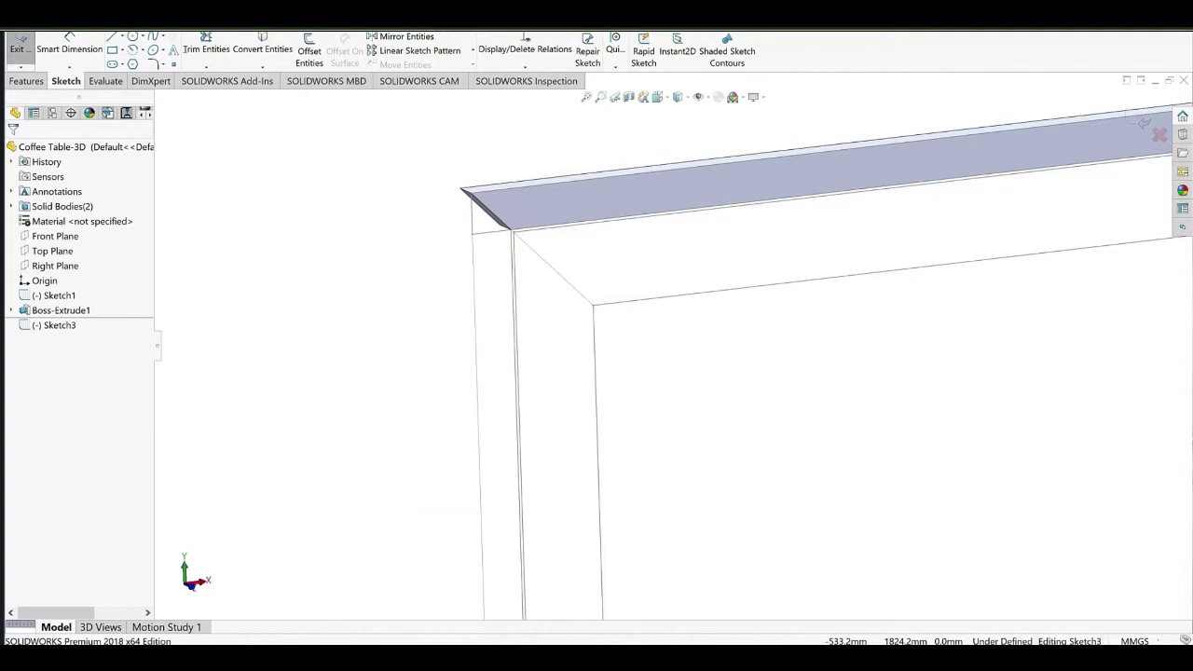
left_click(449, 19)
left_click(474, 48)
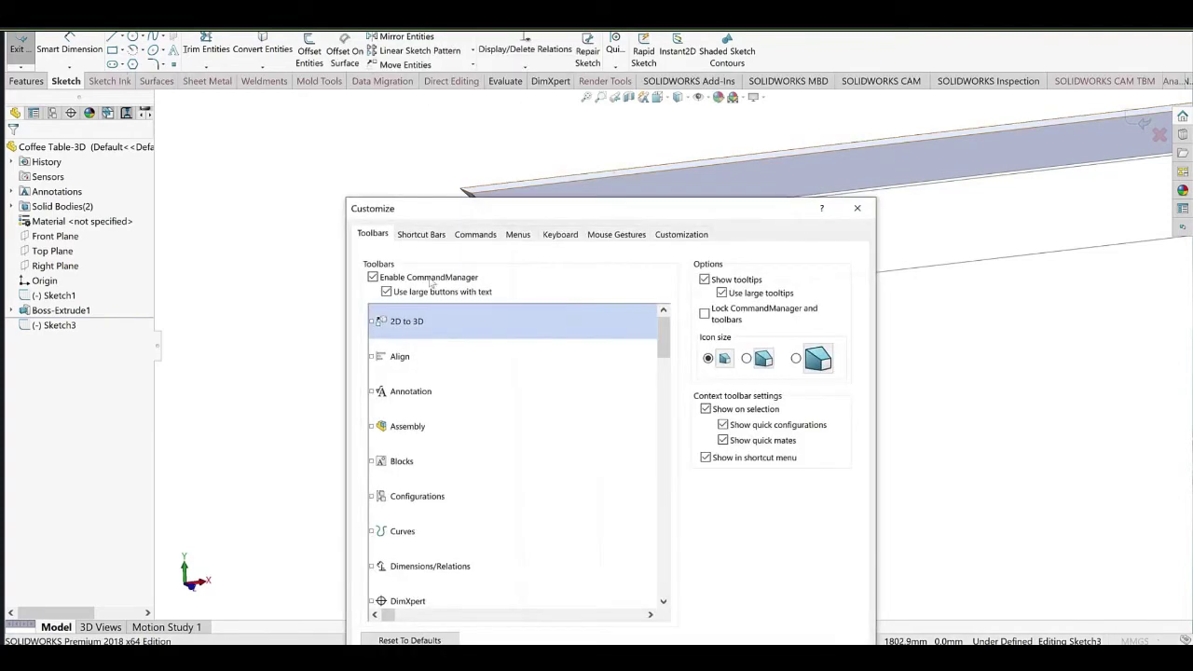
left_click(475, 234)
scroll(424, 447, "down", 4)
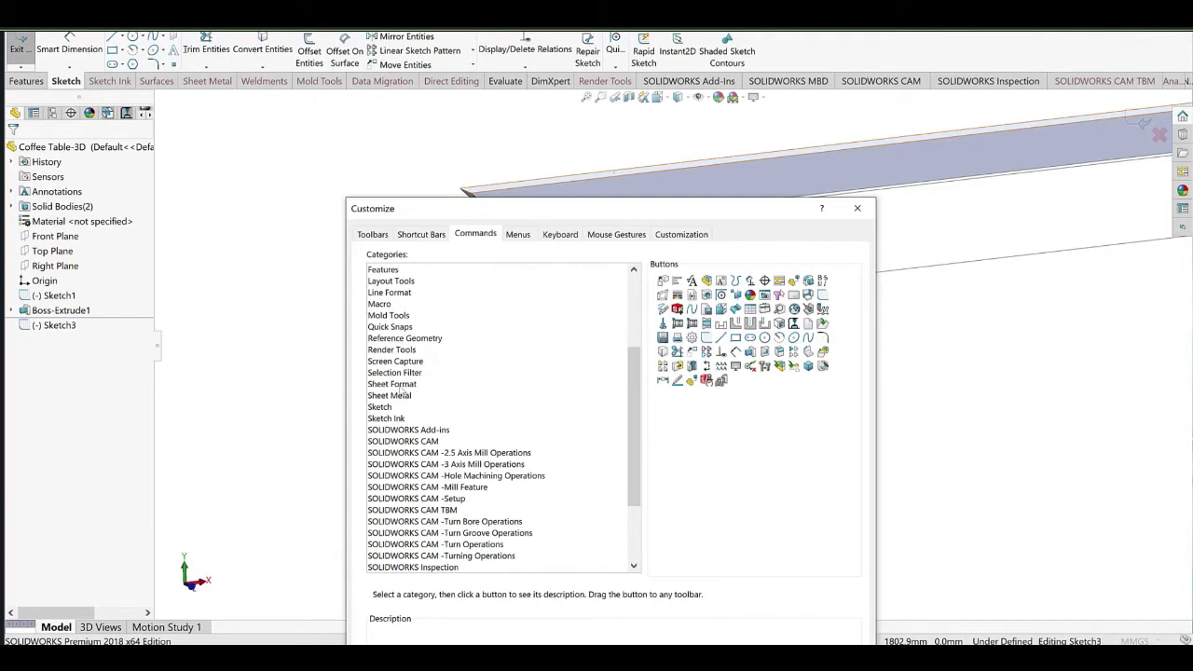
scroll(410, 448, "down", 3)
left_click(401, 510)
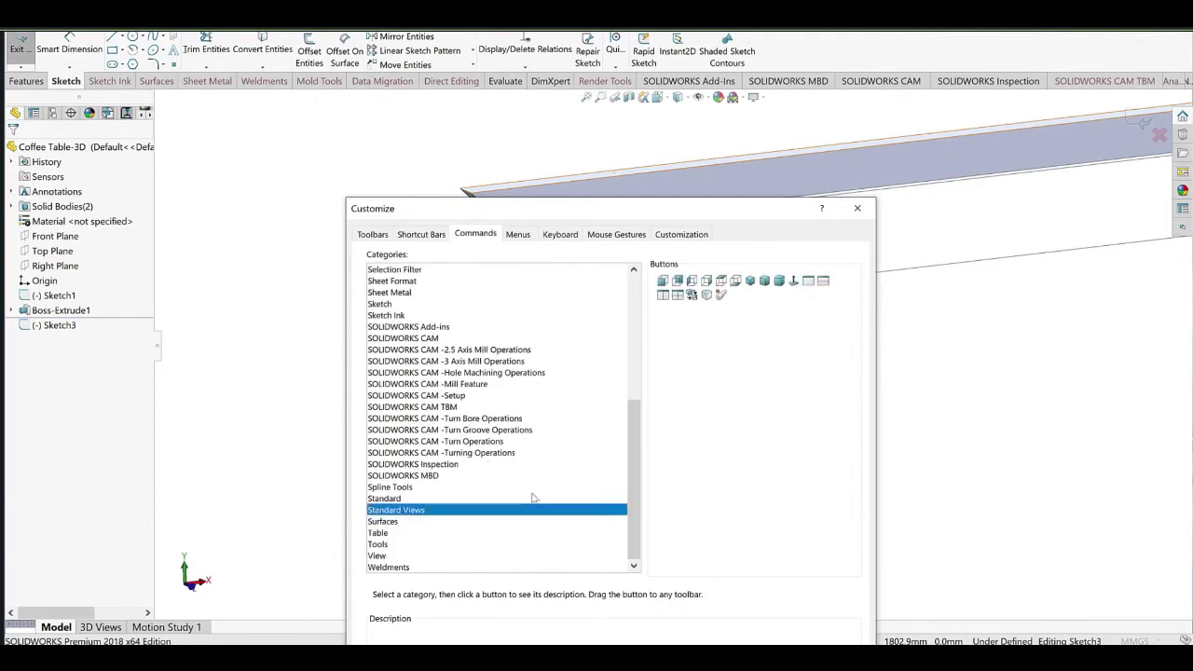
left_click_drag(794, 280, 579, 100)
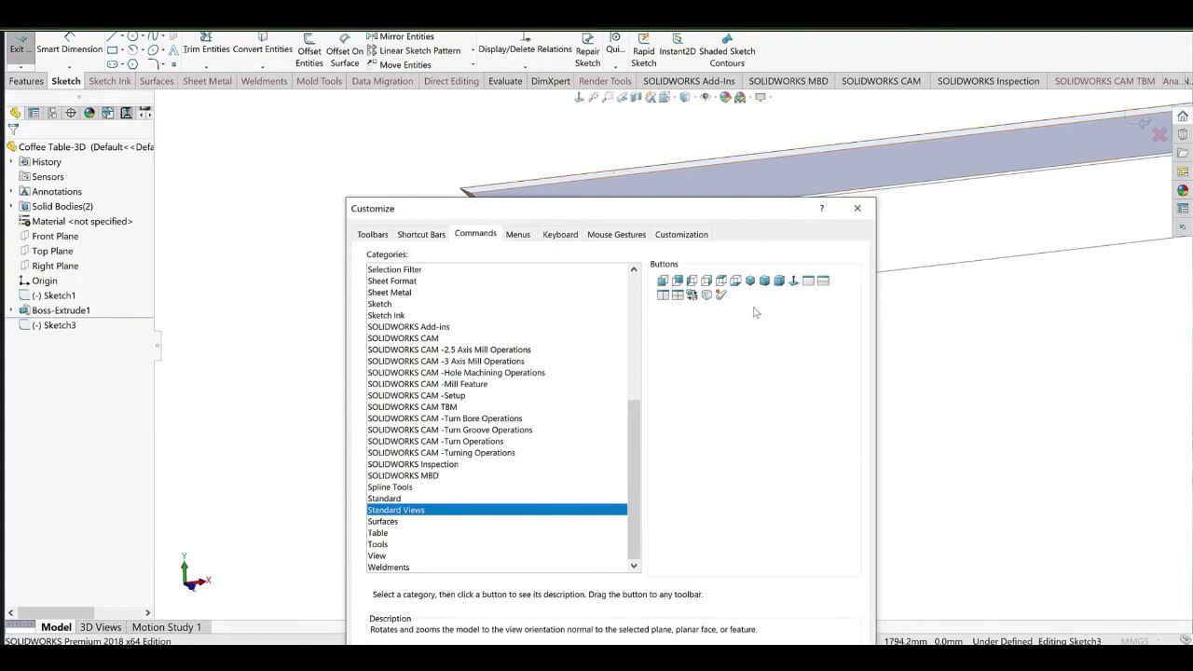
Add the Isometric command to the heads-up view commands, finish customizing, and view the sketch plane face-on.
left_click_drag(750, 281, 656, 104)
left_click(857, 208)
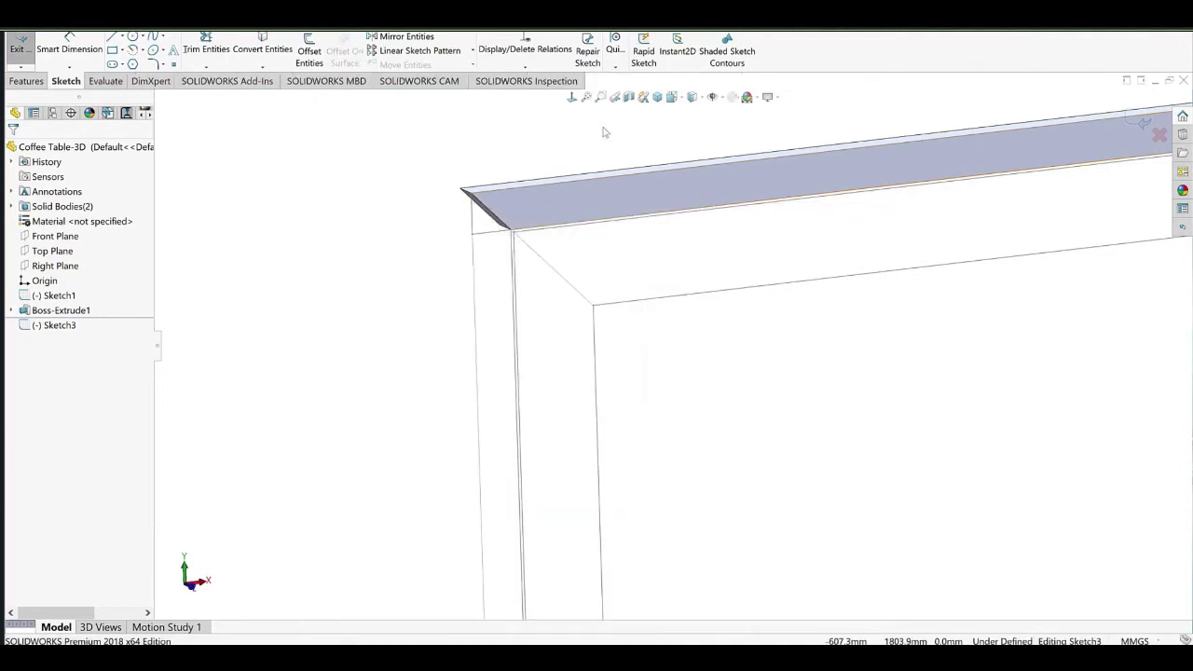
left_click(572, 97)
Sketch a corner rectangle about 30 by 1570 mm from the top panel's outer mitre corner to the bottom panel's inner mitre corner.
scroll(561, 235, "down", 2)
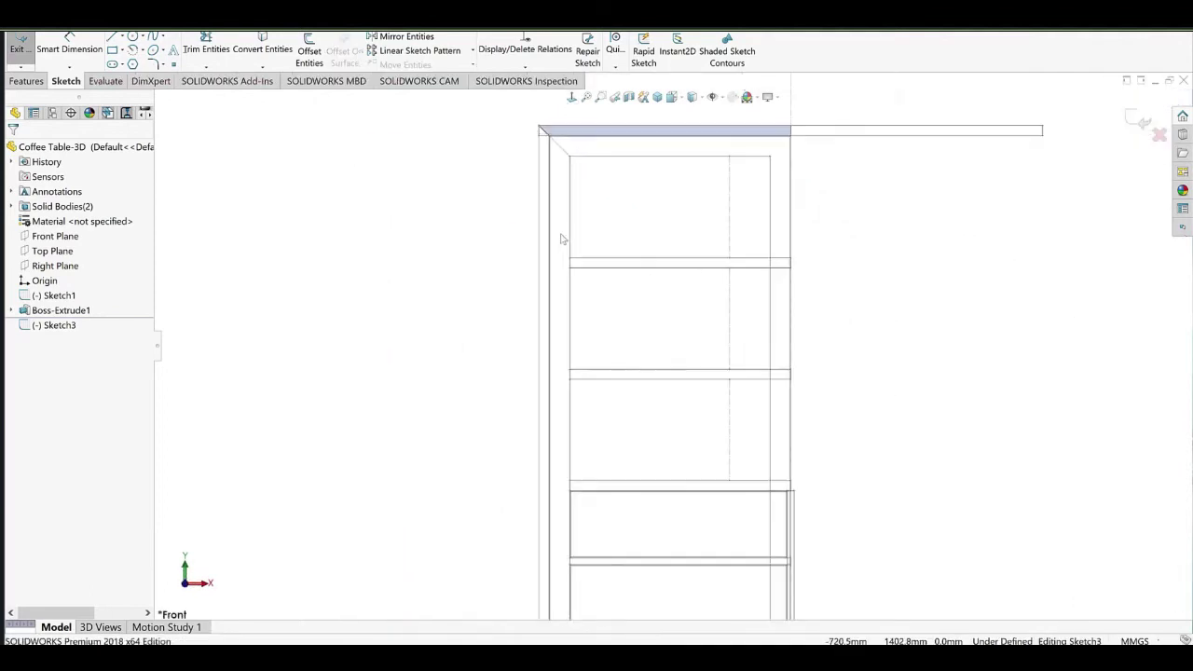
scroll(570, 158, "down", 2)
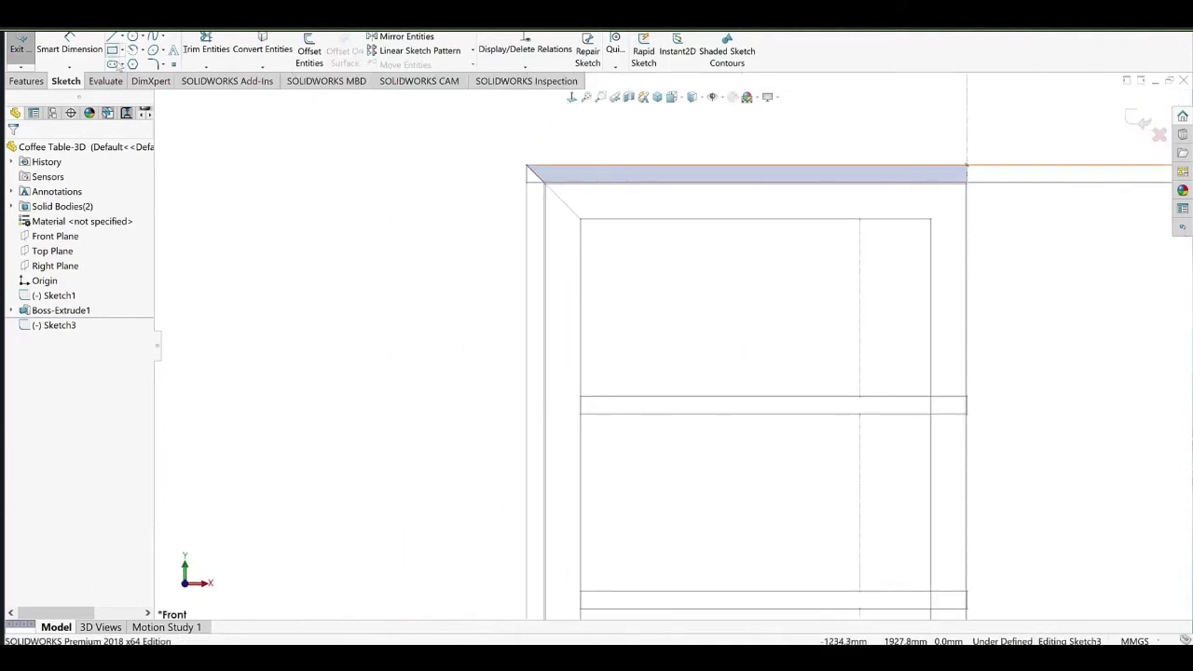
left_click(113, 50)
scroll(545, 209, "down", 9)
left_click(475, 159)
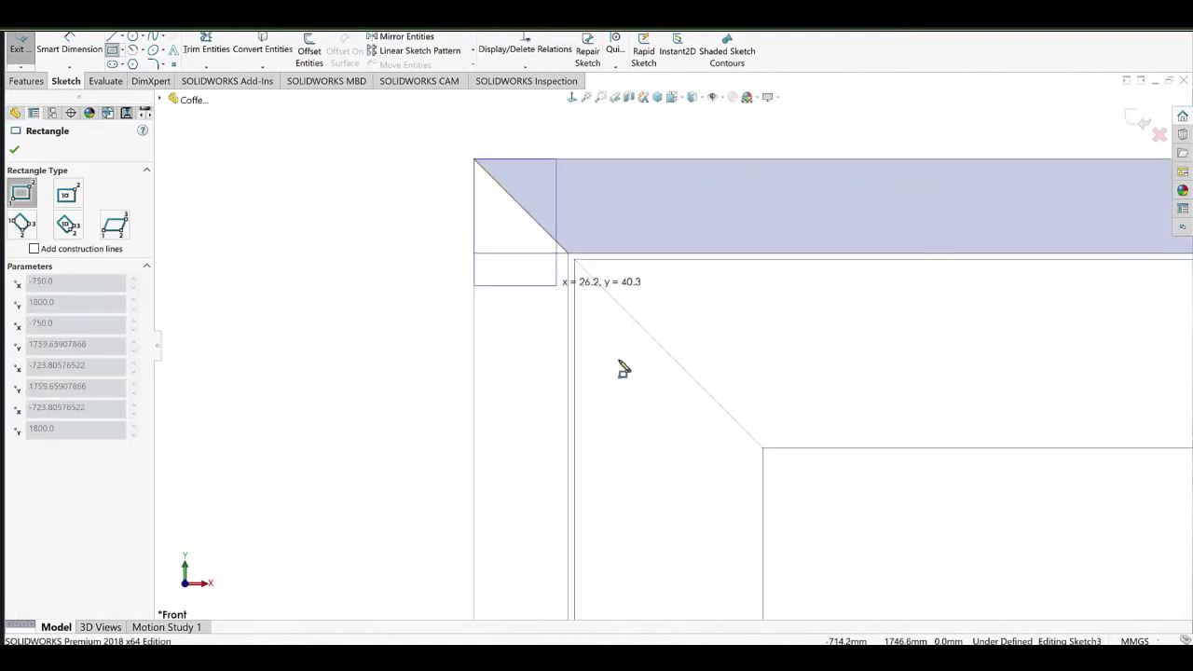
scroll(652, 401, "up", 14)
middle_click_drag(714, 508, 599, 170, "ctrl")
scroll(559, 357, "down", 2)
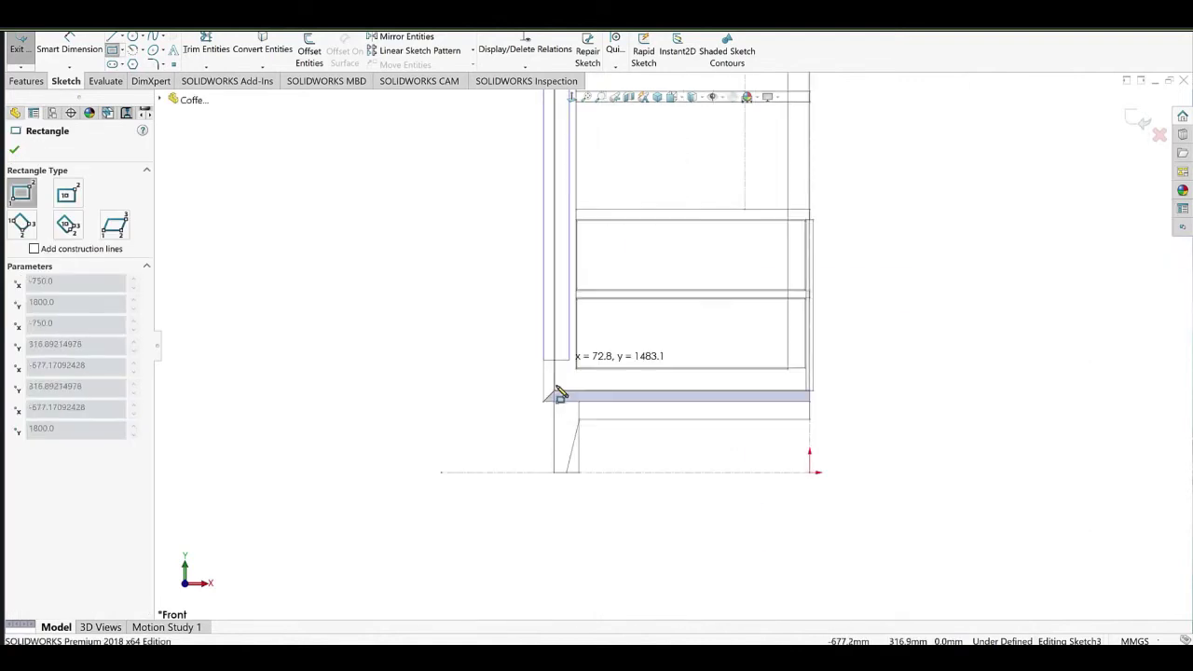
scroll(559, 393, "down", 2)
scroll(602, 387, "down", 2)
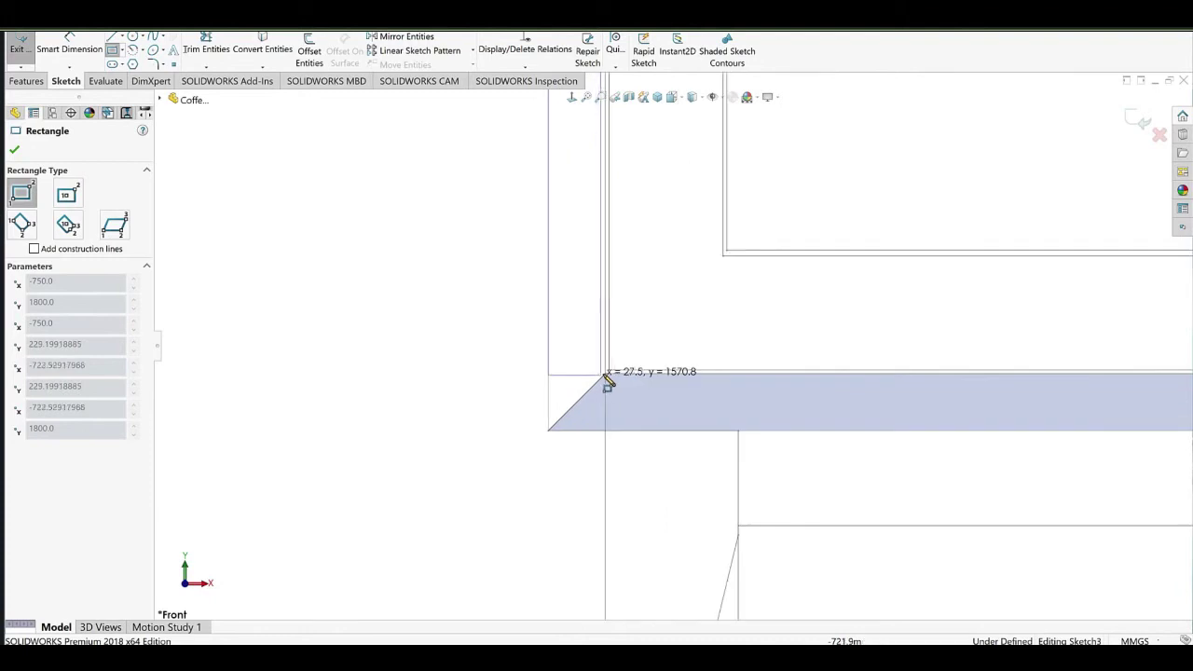
left_click(605, 375)
right_click(435, 230)
left_click(472, 243)
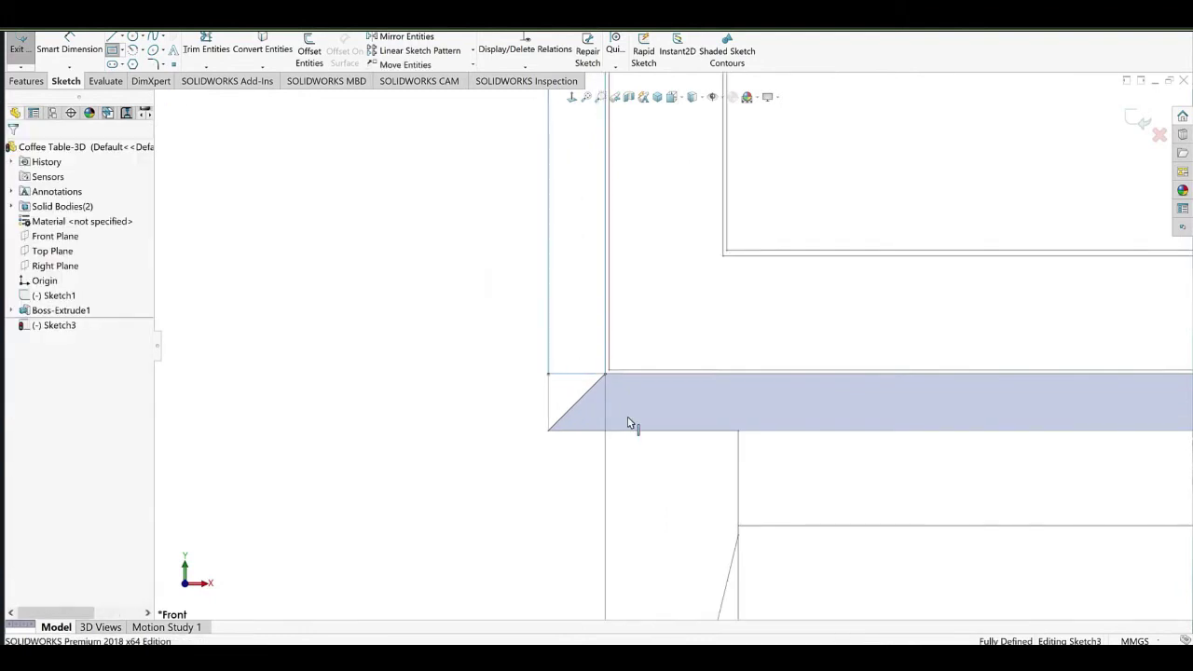
Delete the rectangle's lower-edge horizontal relation and move its outer corner onto the bottom panel's outer mitre corner.
left_click(563, 375)
key("Delete")
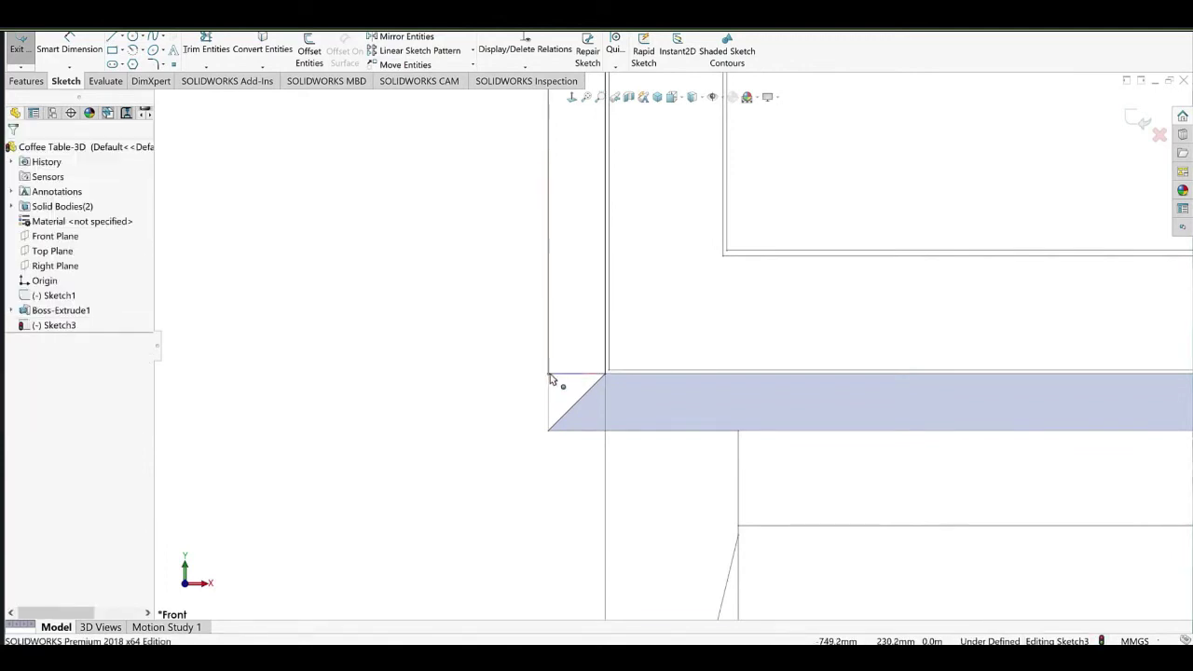
left_click(542, 433)
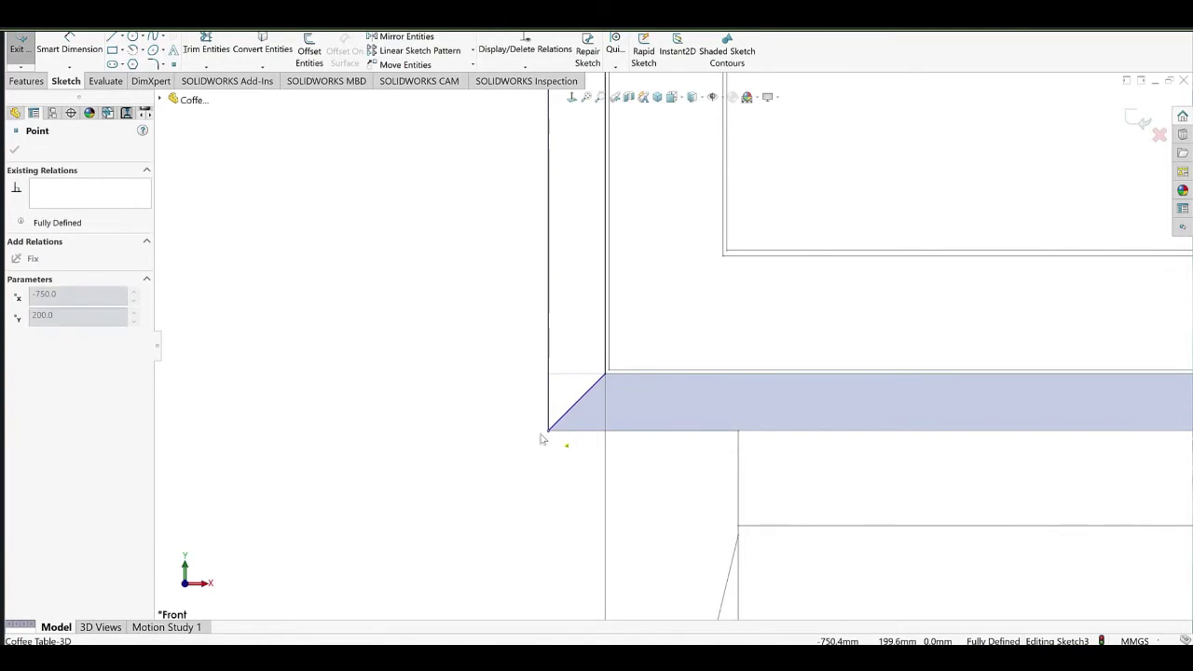
Delete the horizontal relation of the rectangle's upper edge and move its inner corner onto the top panel's inner mitre corner.
scroll(666, 247, "up", 9)
middle_click_drag(743, 165, 682, 509, "ctrl")
scroll(681, 509, "down", 1)
scroll(597, 140, "up", 5)
scroll(653, 252, "down", 14)
scroll(494, 475, "up", 5)
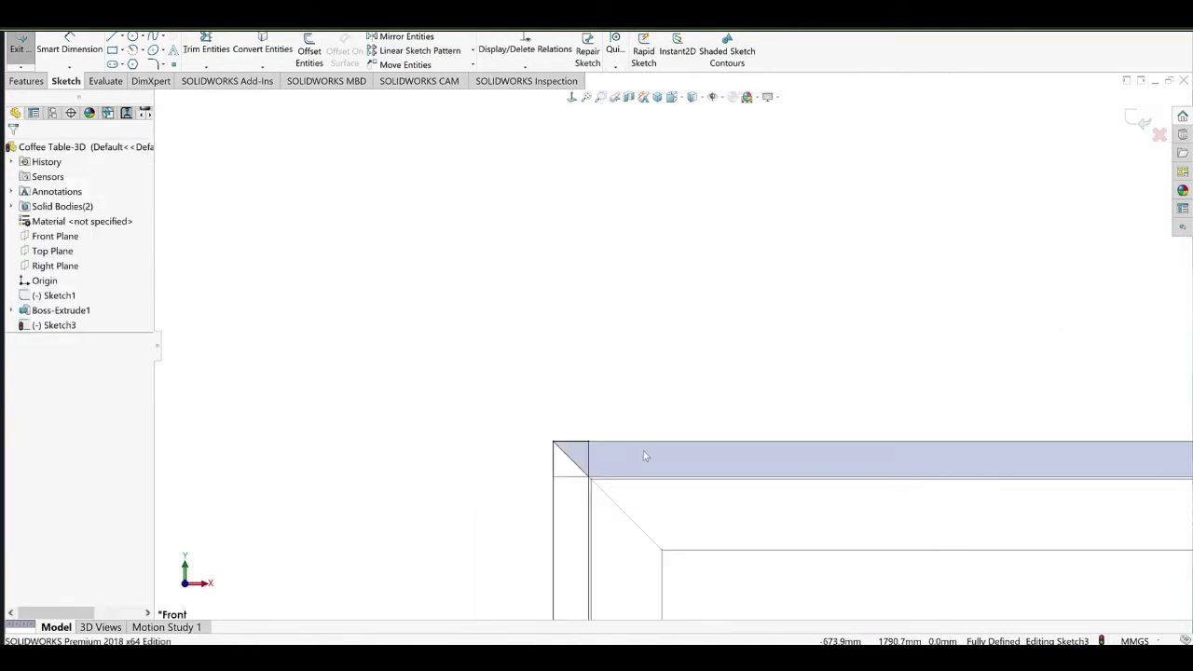
scroll(474, 368, "down", 3)
left_click(474, 354)
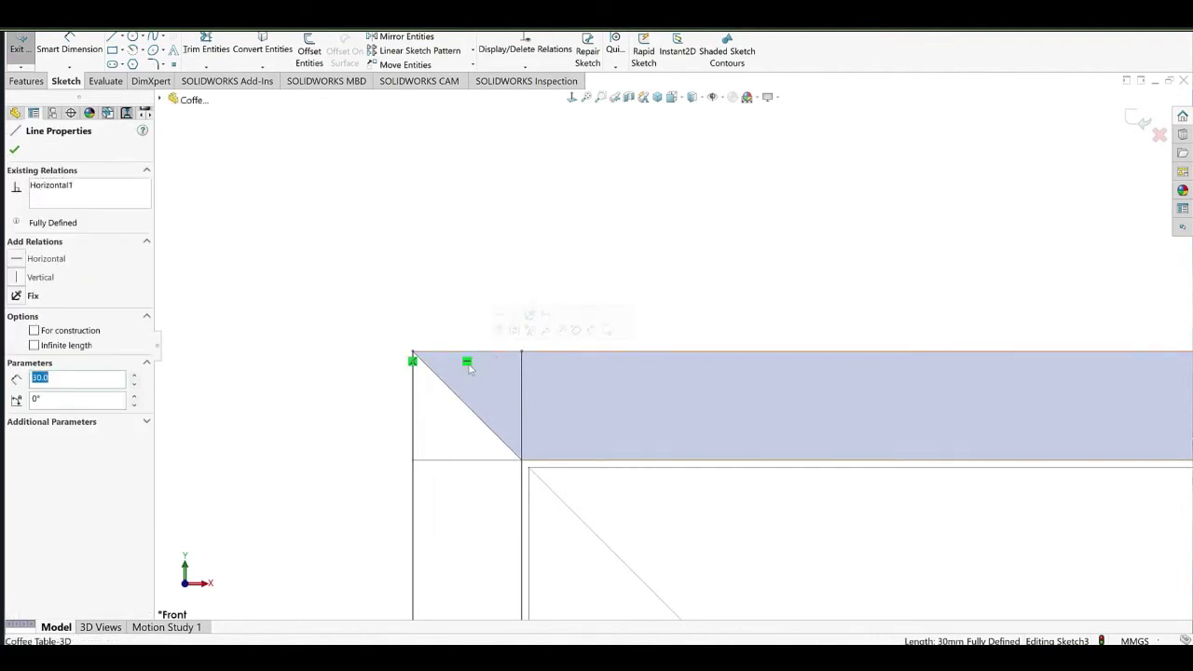
key("Escape")
key("Delete")
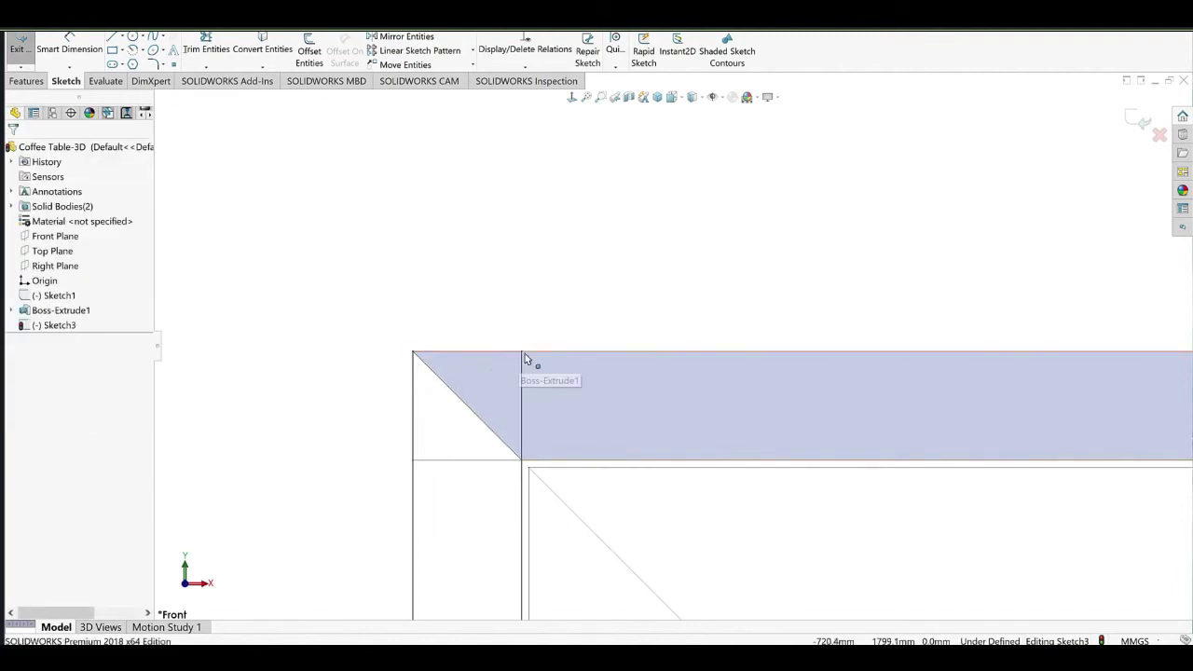
left_click_drag(520, 438, 521, 460)
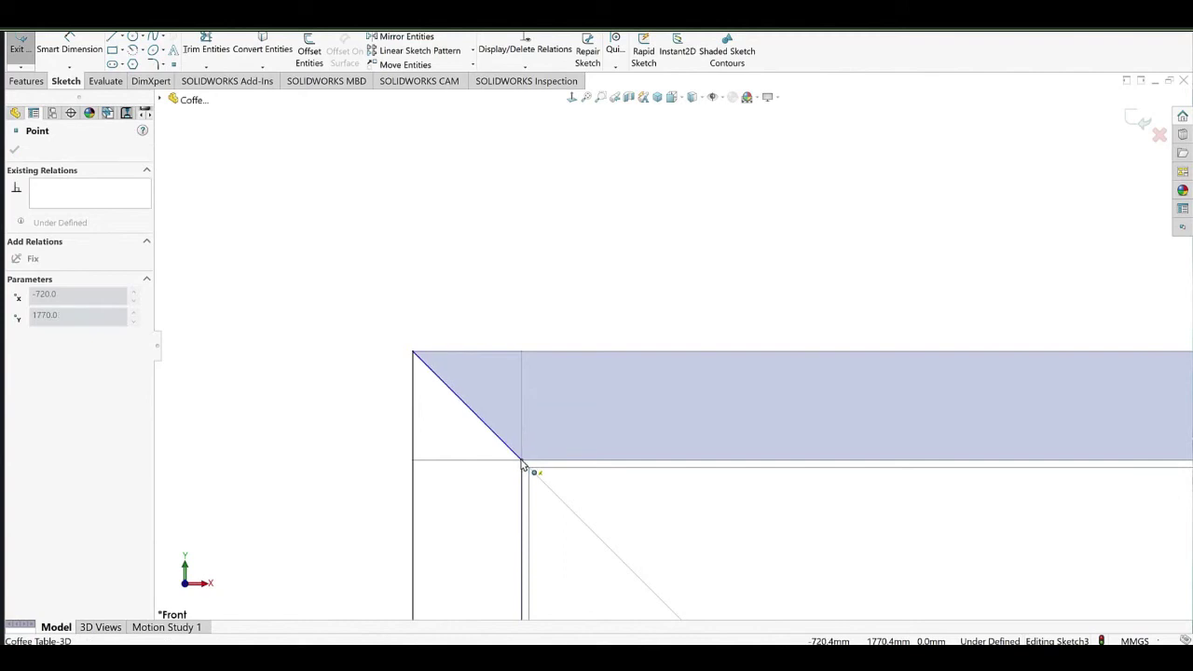
left_click(445, 281)
Extrude the mitred side profile up to the rear vertex of the top panel as a separate body, without merging results.
scroll(700, 442, "up", 9)
middle_click_drag(589, 384, 734, 458)
left_click(38, 84)
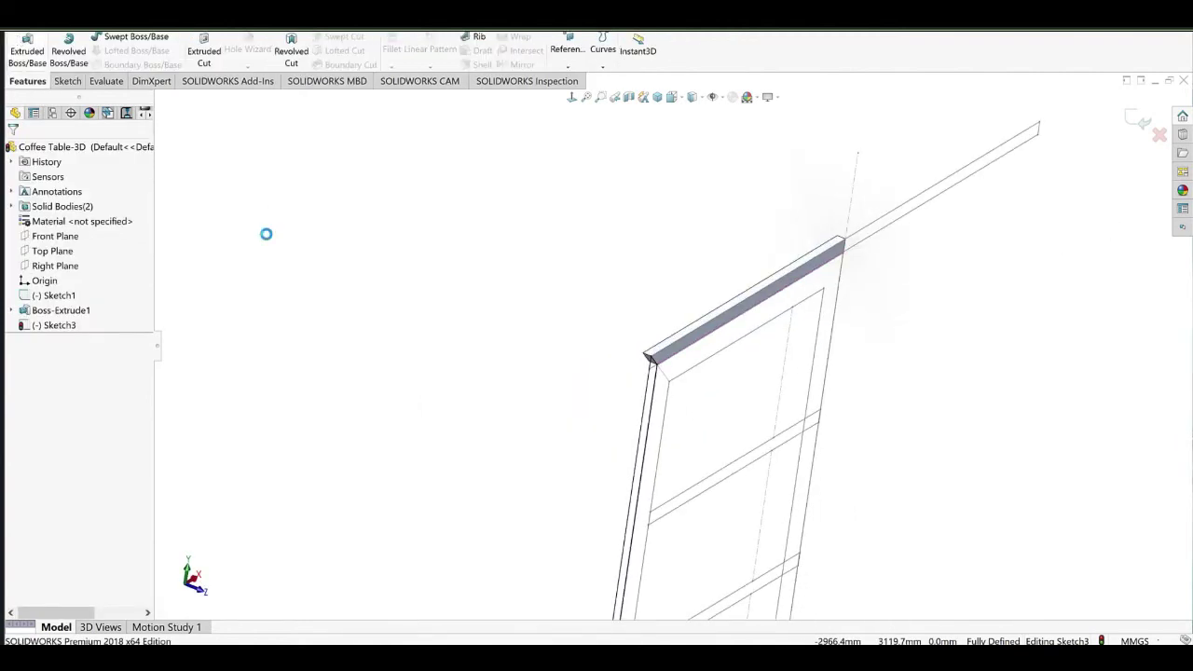
left_click(644, 357)
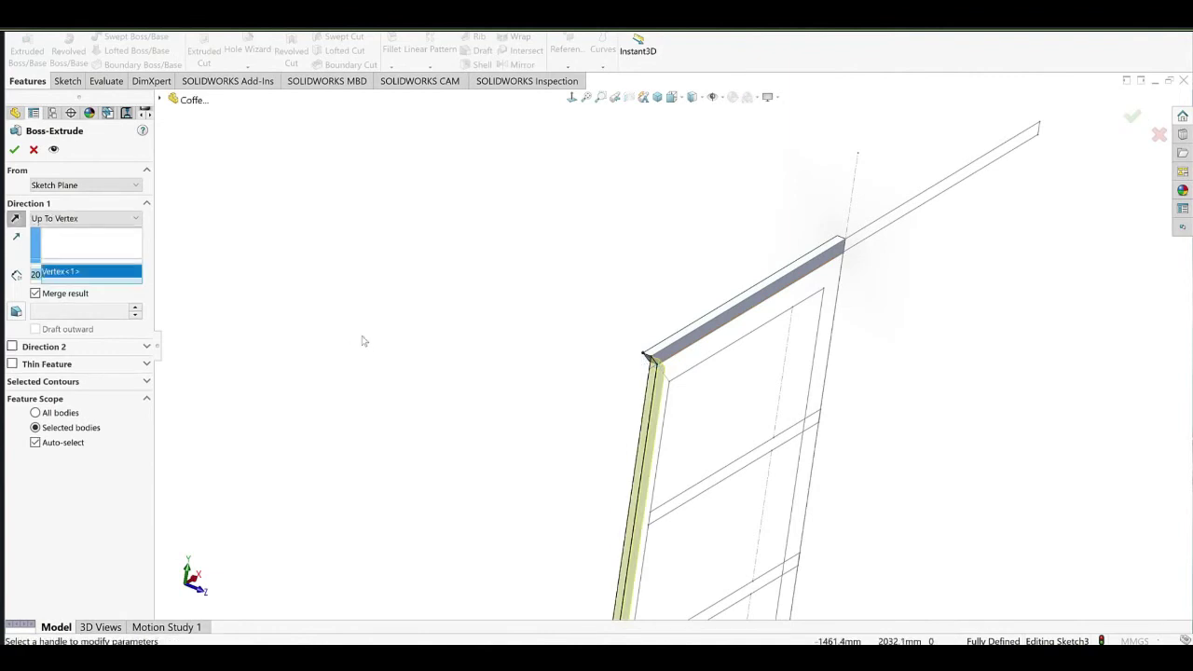
left_click(37, 294)
left_click(14, 149)
Turn off shadows in shaded mode for the extruded panels.
middle_click_drag(785, 384, 688, 286)
scroll(799, 534, "up", 5)
middle_click_drag(673, 407, 639, 315, "ctrl")
scroll(606, 224, "down", 5)
middle_click_drag(559, 248, 576, 328)
scroll(624, 244, "down", 3)
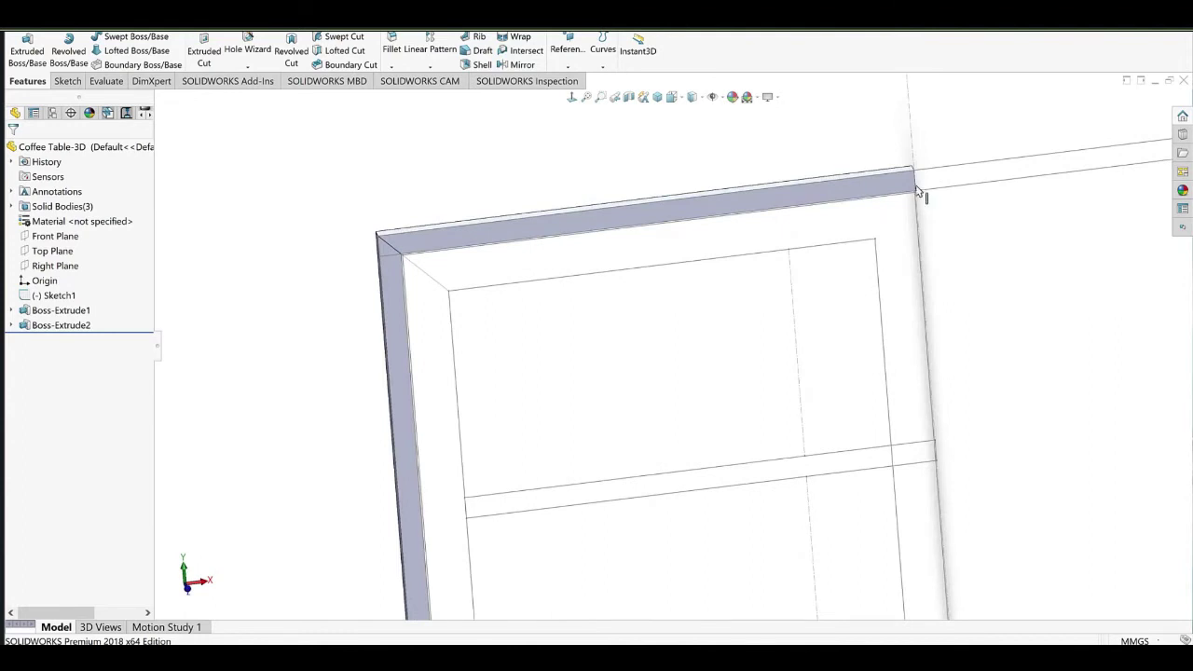
middle_click_drag(915, 182, 772, 218)
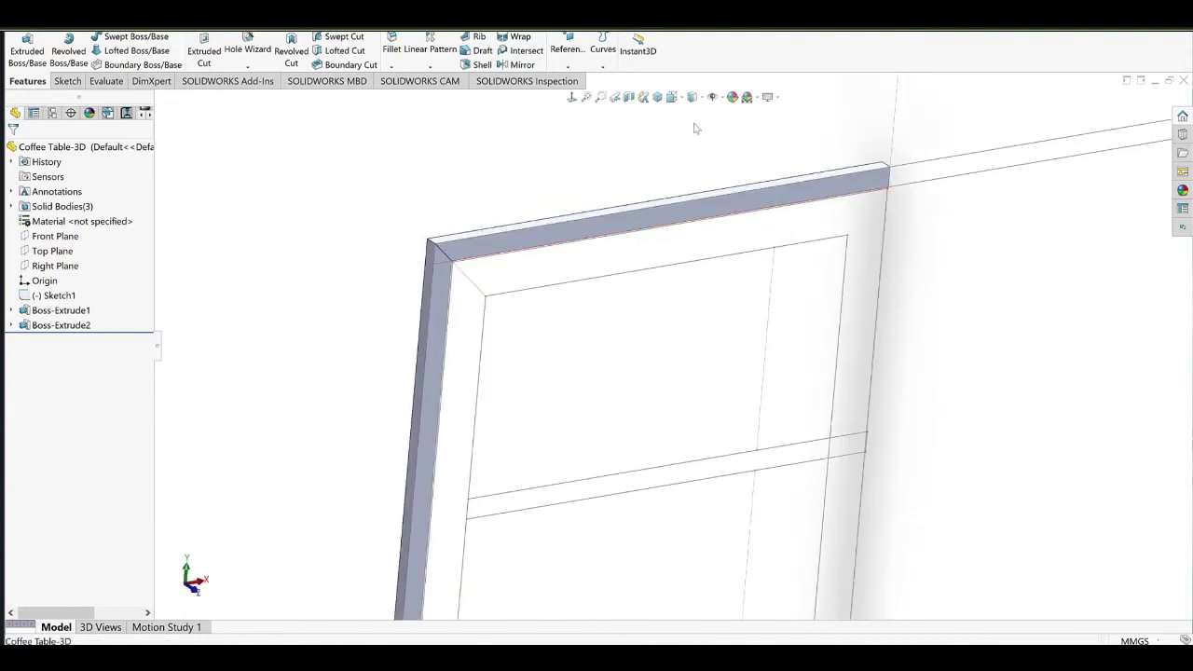
left_click(769, 97)
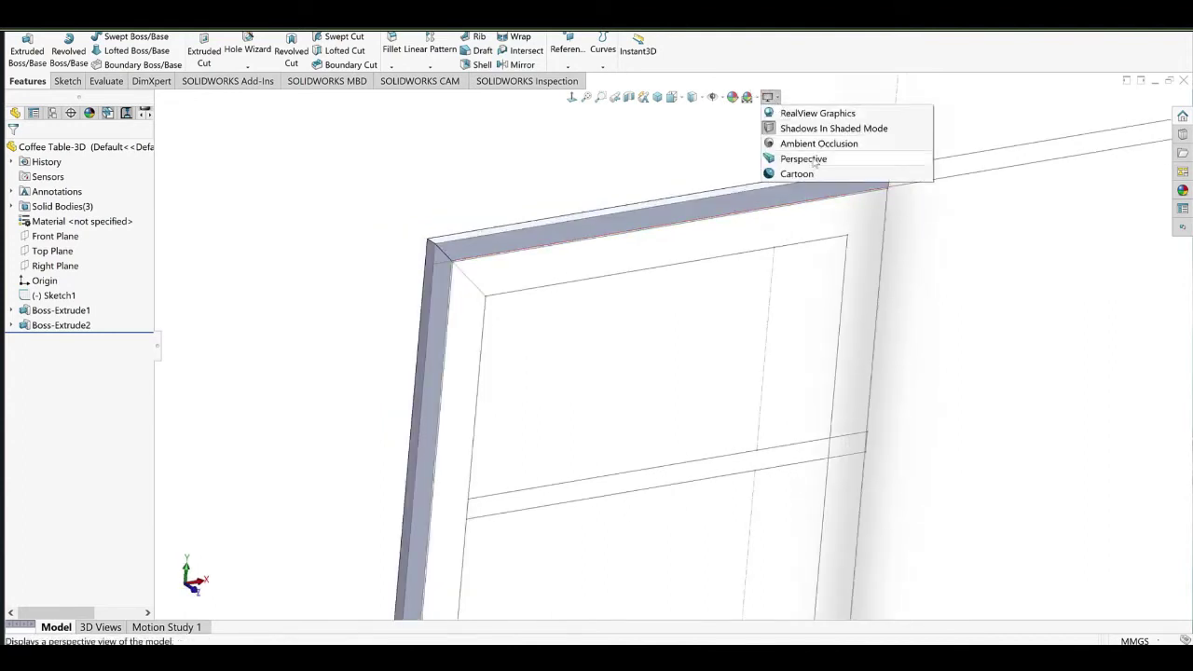
left_click(809, 131)
scroll(900, 330, "up", 6)
middle_click_drag(781, 437, 709, 303, "ctrl")
Try RealView graphics on the panel frame and switch them back off.
left_click(777, 97)
left_click(791, 112)
scroll(653, 383, "up", 3)
middle_click_drag(605, 315, 674, 425)
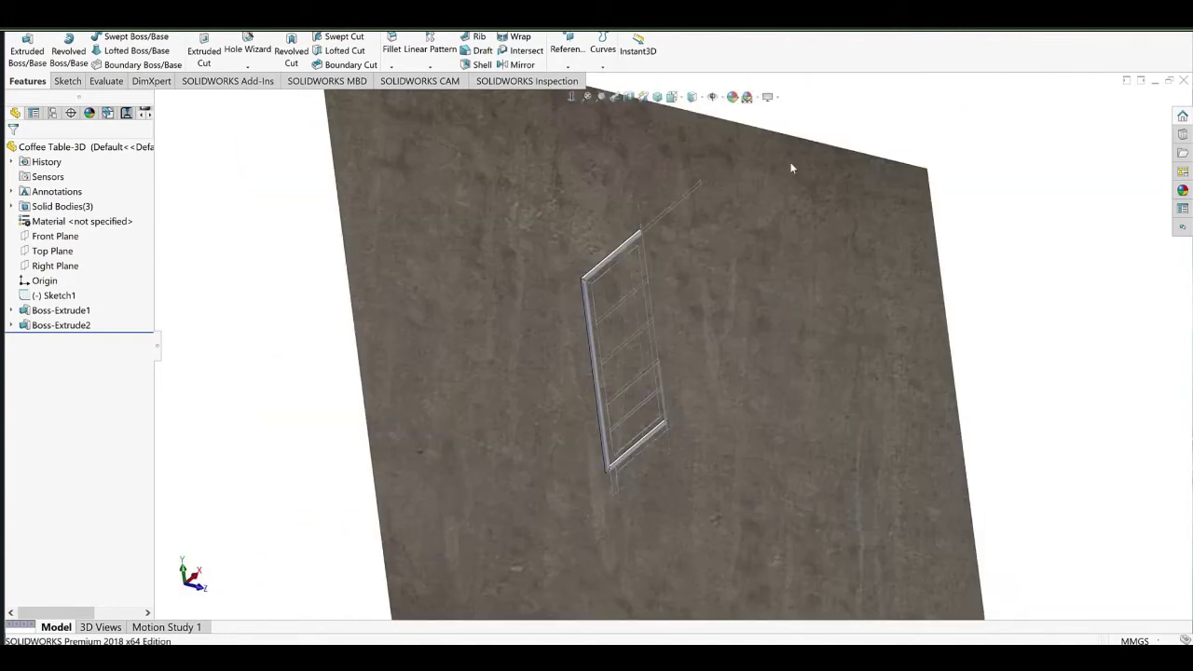
left_click(770, 97)
left_click(818, 114)
scroll(627, 287, "down", 5)
middle_click_drag(607, 249, 605, 317)
scroll(586, 356, "up", 4)
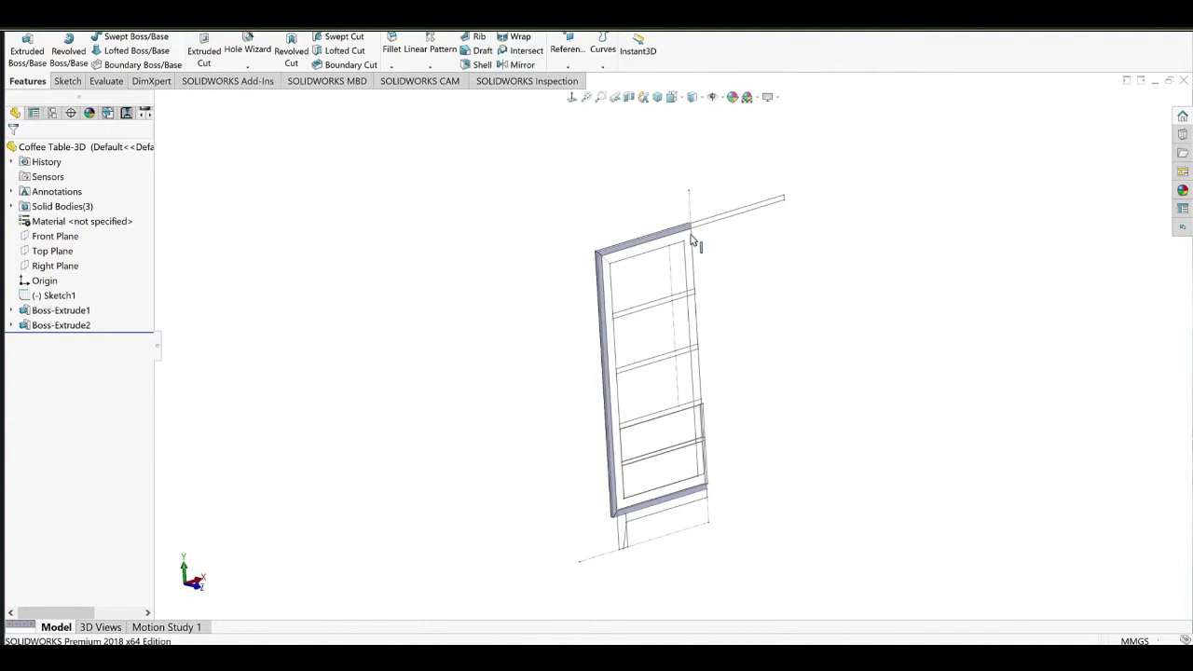
Start a new sketch on the rear face of the mitred top panel.
scroll(691, 240, "down", 3)
scroll(547, 298, "down", 7)
middle_click_drag(540, 300, 625, 222)
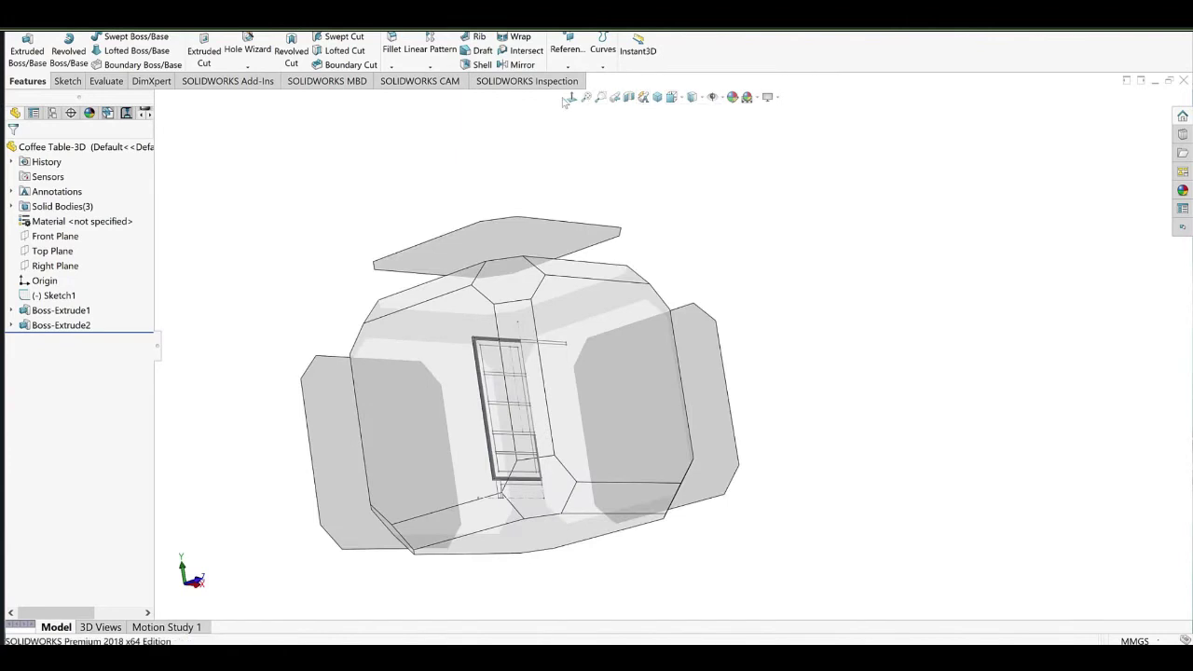
left_click(572, 97)
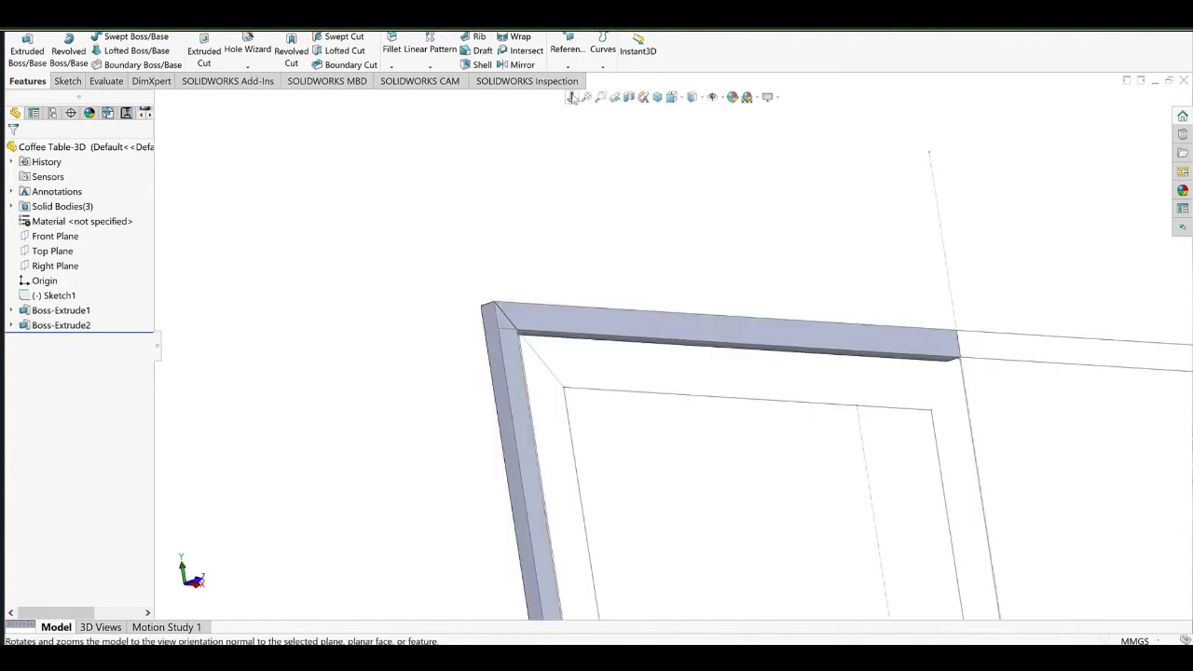
left_click(672, 98)
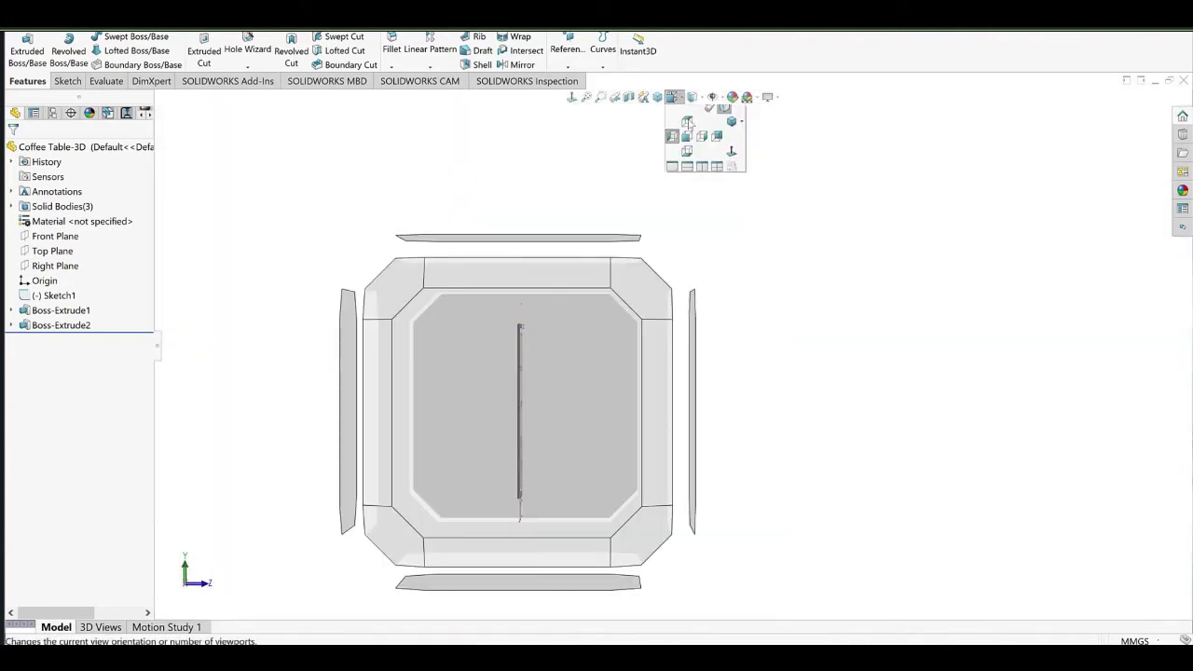
left_click(688, 143)
scroll(563, 159, "down", 4)
middle_click_drag(513, 194, 746, 228)
scroll(484, 187, "down", 8)
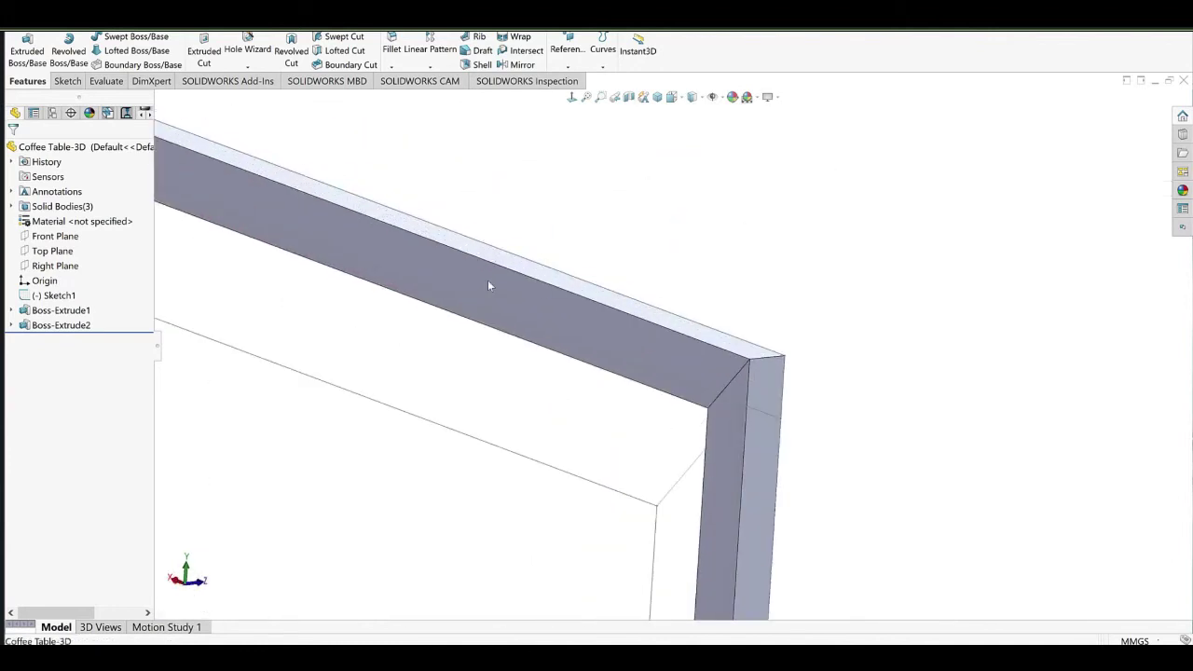
left_click(488, 285)
left_click(523, 259)
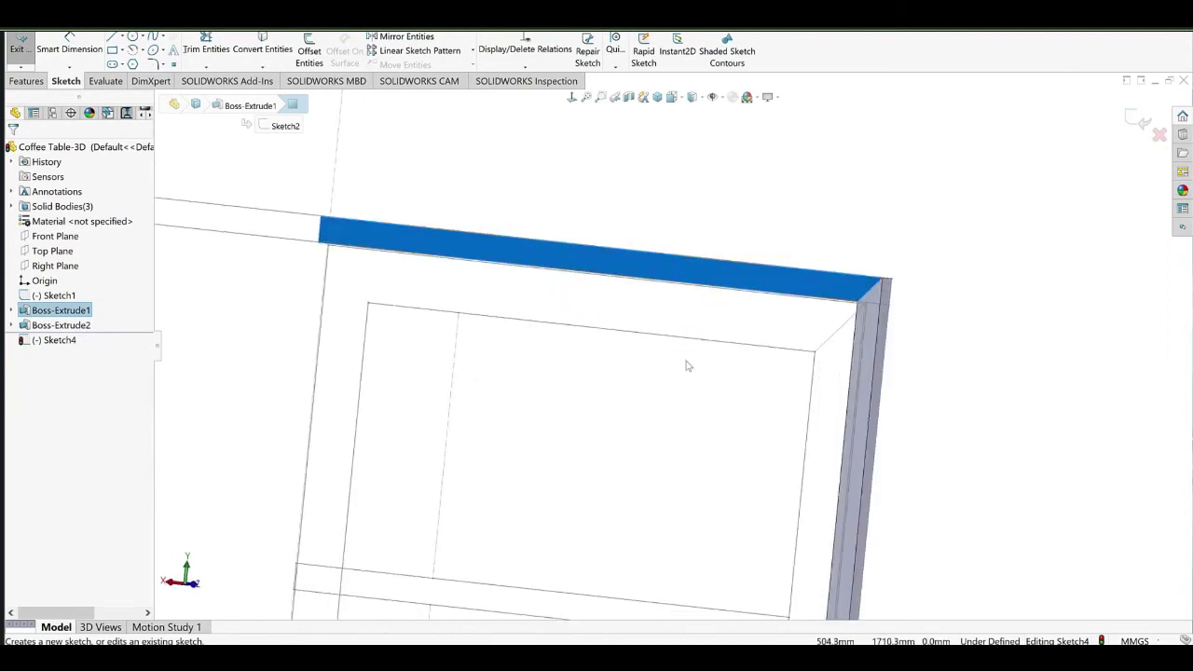
Sketch a corner rectangle about 750 by 16 mm along the rear face's upper edge, from the cabinet centre to the outer side.
scroll(367, 259, "down", 6)
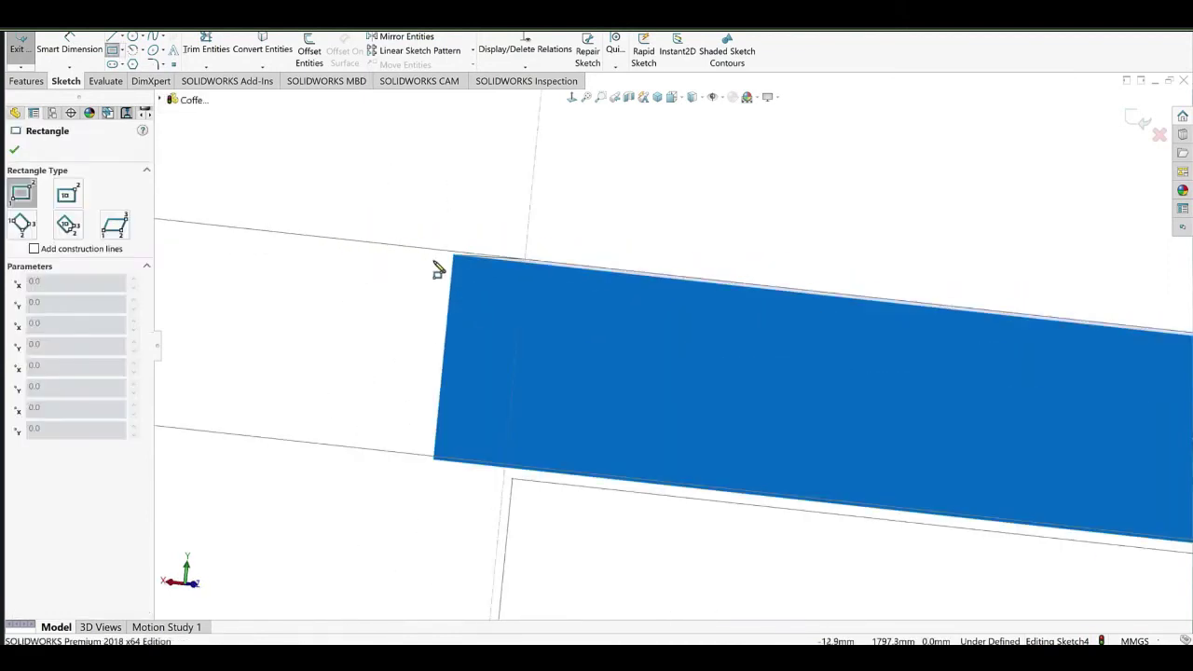
left_click(454, 255)
scroll(631, 367, "up", 8)
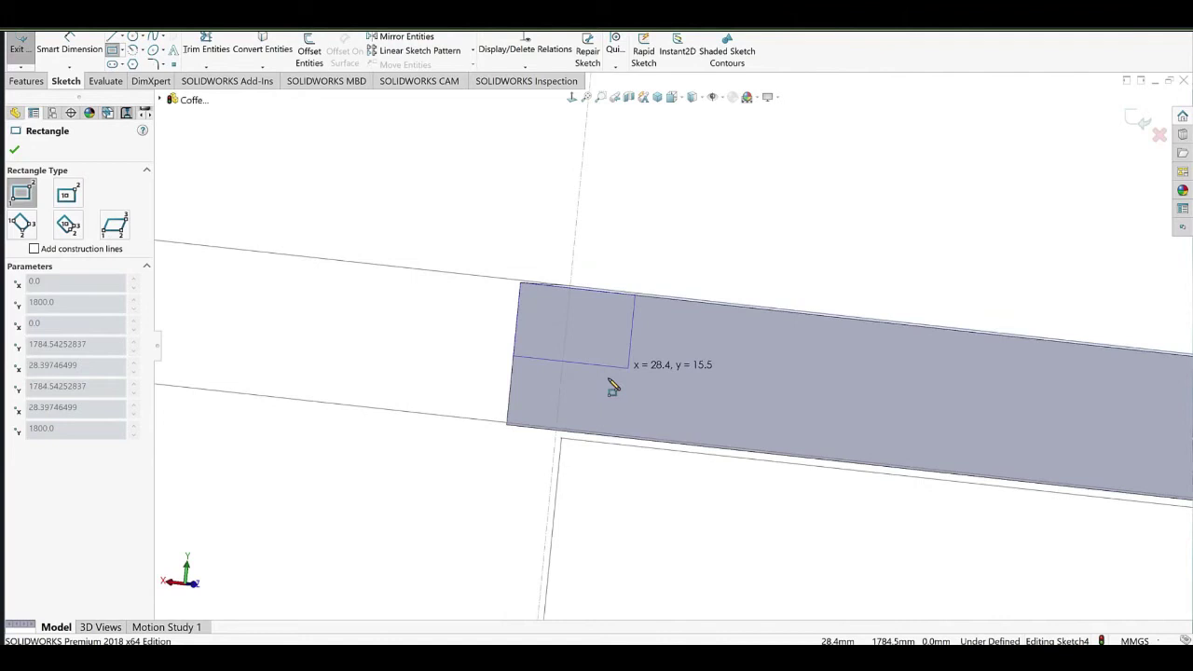
scroll(960, 378, "down", 6)
scroll(733, 314, "down", 1)
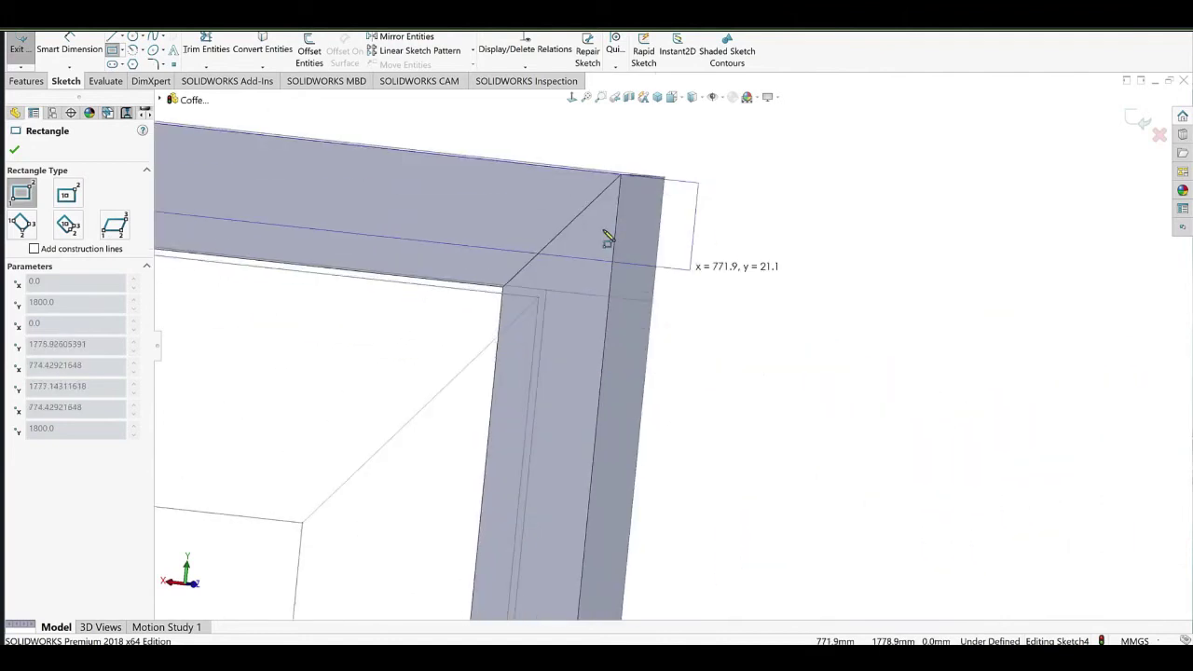
scroll(592, 230, "up", 3)
scroll(576, 250, "down", 3)
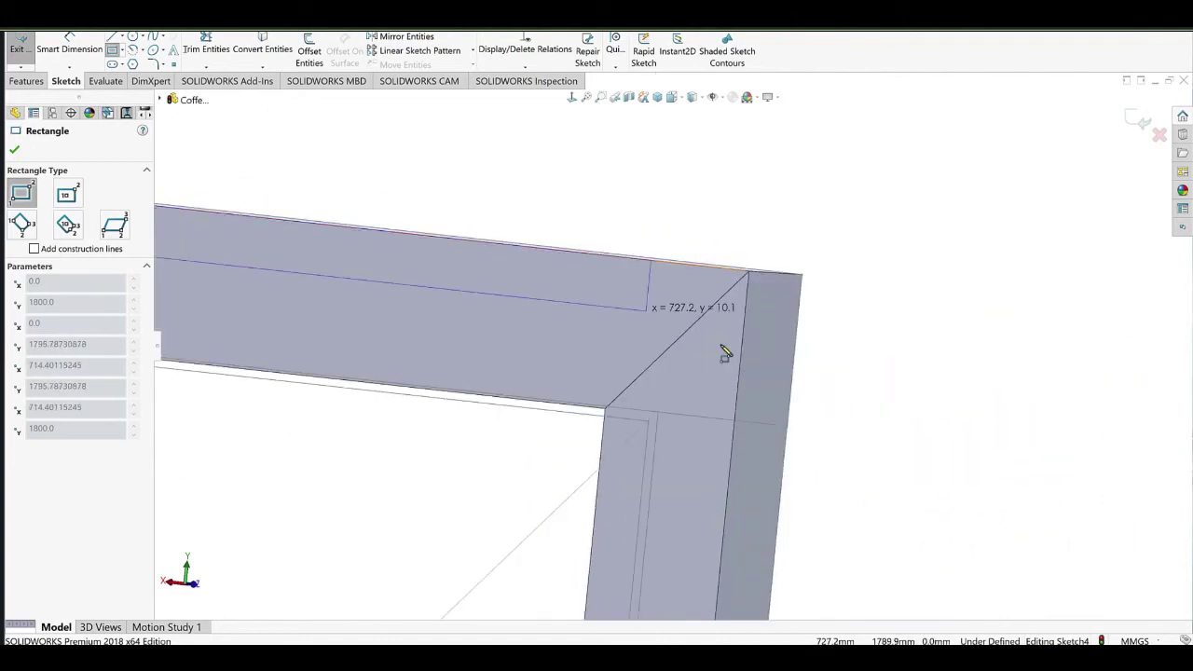
left_click(745, 359)
key("Escape")
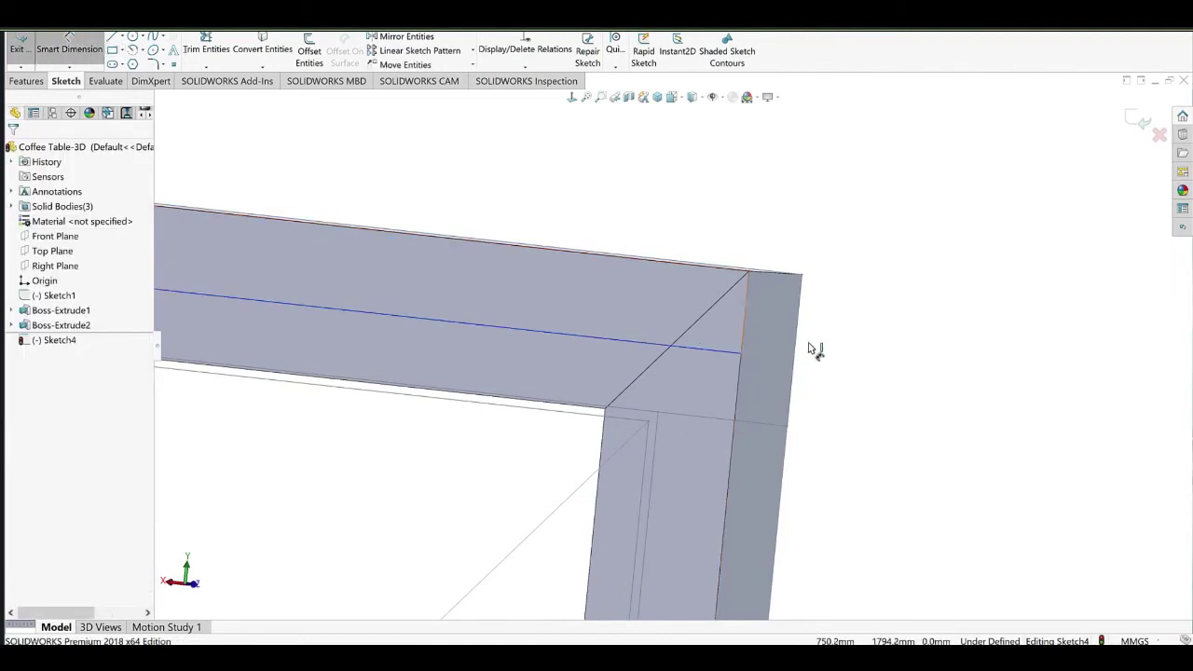
Dimension the rectangle's height and set it to 19 mm.
left_click(849, 333)
type("18")
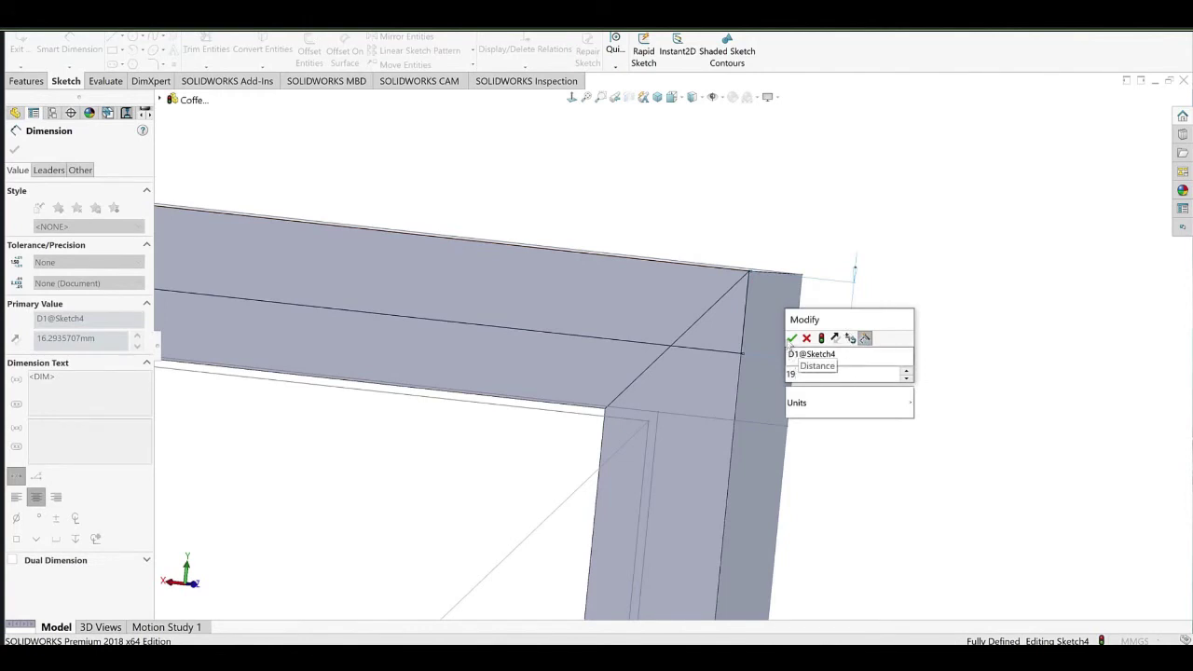
left_click(790, 340)
left_click(813, 181)
Extrude the rectangle 430 mm backward from the top panel as a separate body, without merging results.
left_click(26, 84)
left_click(37, 47)
scroll(662, 330, "up", 6)
mouse_move(556, 375)
middle_mouse_down()
mouse_move(477, 438)
mouse_move(570, 372)
middle_mouse_up()
scroll(429, 440, "up", 5)
scroll(570, 372, "down", 3)
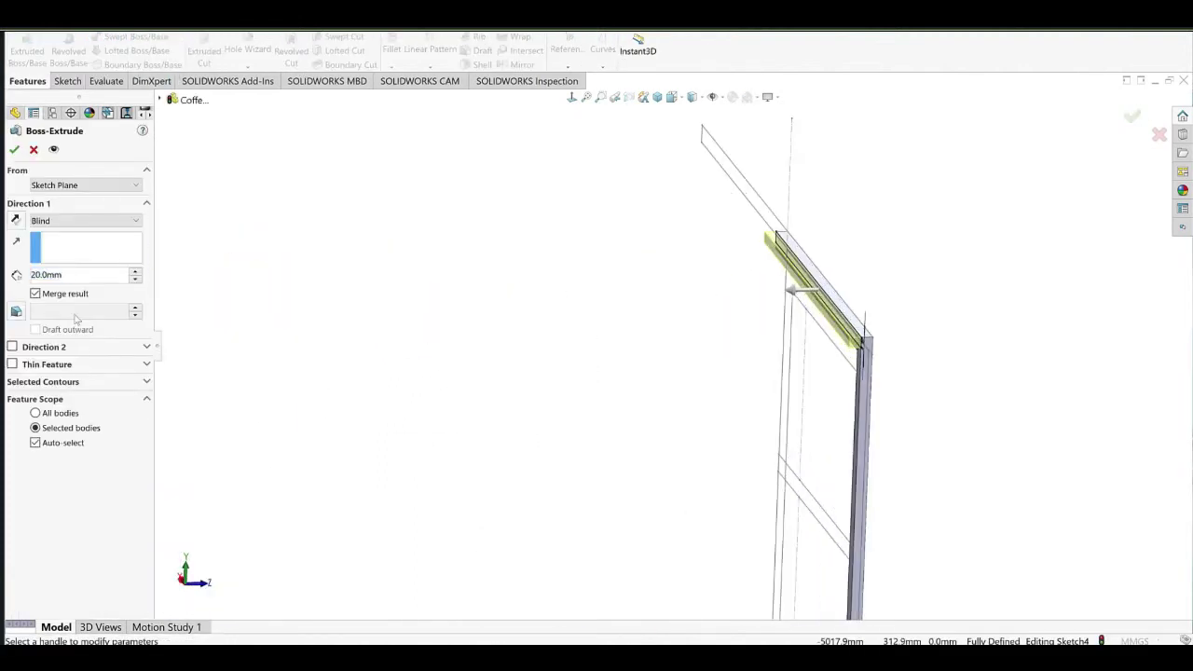
left_click(74, 275)
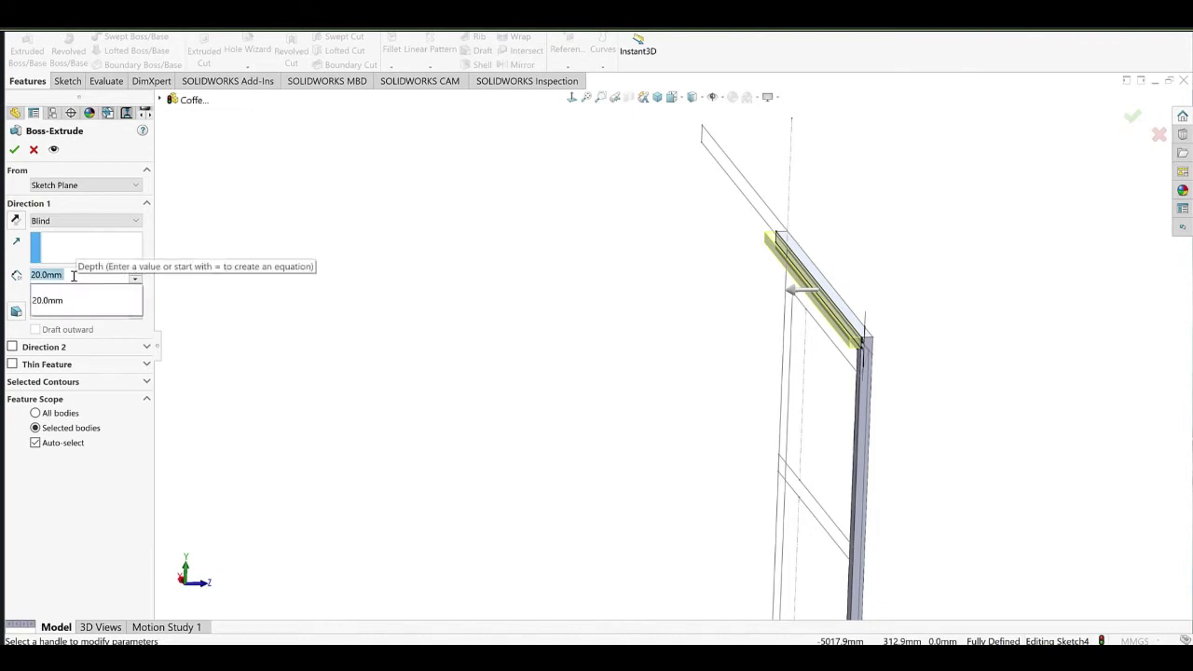
type("430")
key("Return")
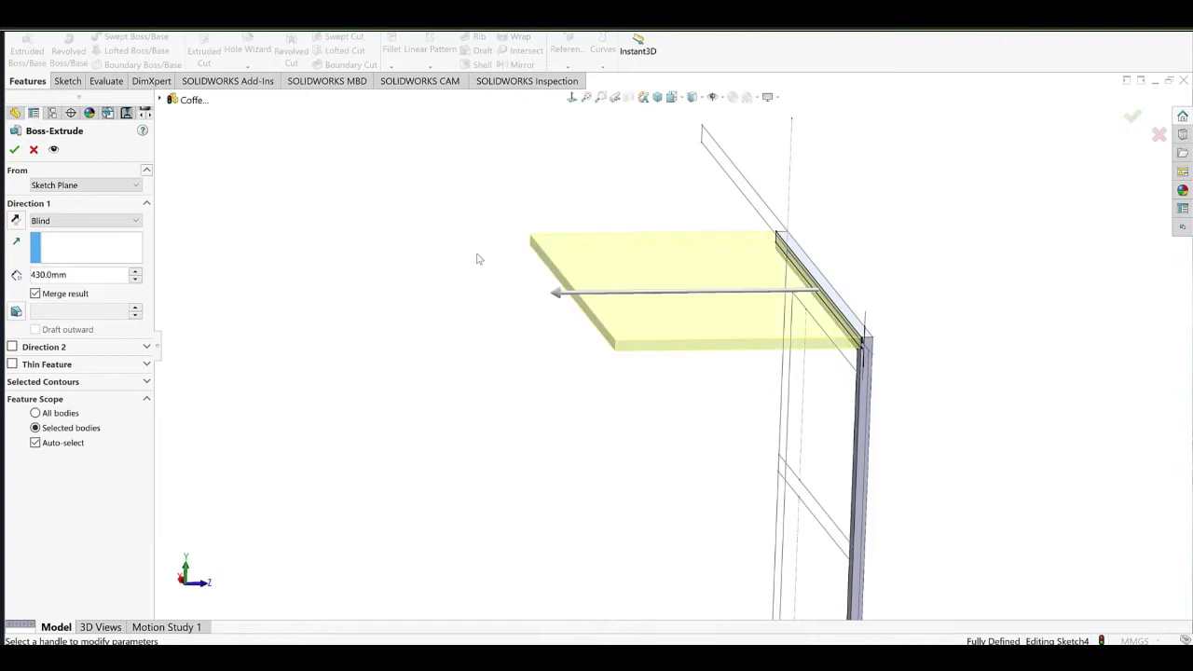
left_click(86, 294)
left_click(15, 155)
scroll(885, 345, "down", 3)
middle_click_drag(761, 292, 847, 401)
scroll(636, 293, "up", 4)
scroll(628, 258, "down", 5)
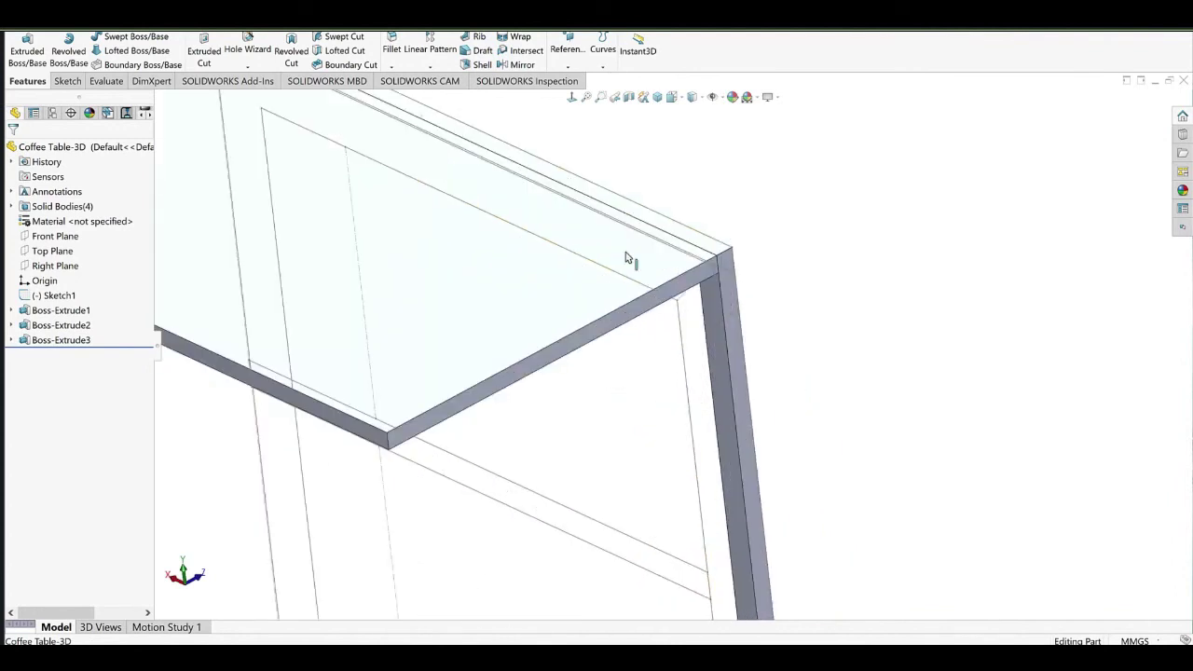
Start a new sketch on the outer side face of the vertical frame piece and view it face-on.
scroll(651, 252, "down", 3)
left_click(717, 312)
left_click(782, 328)
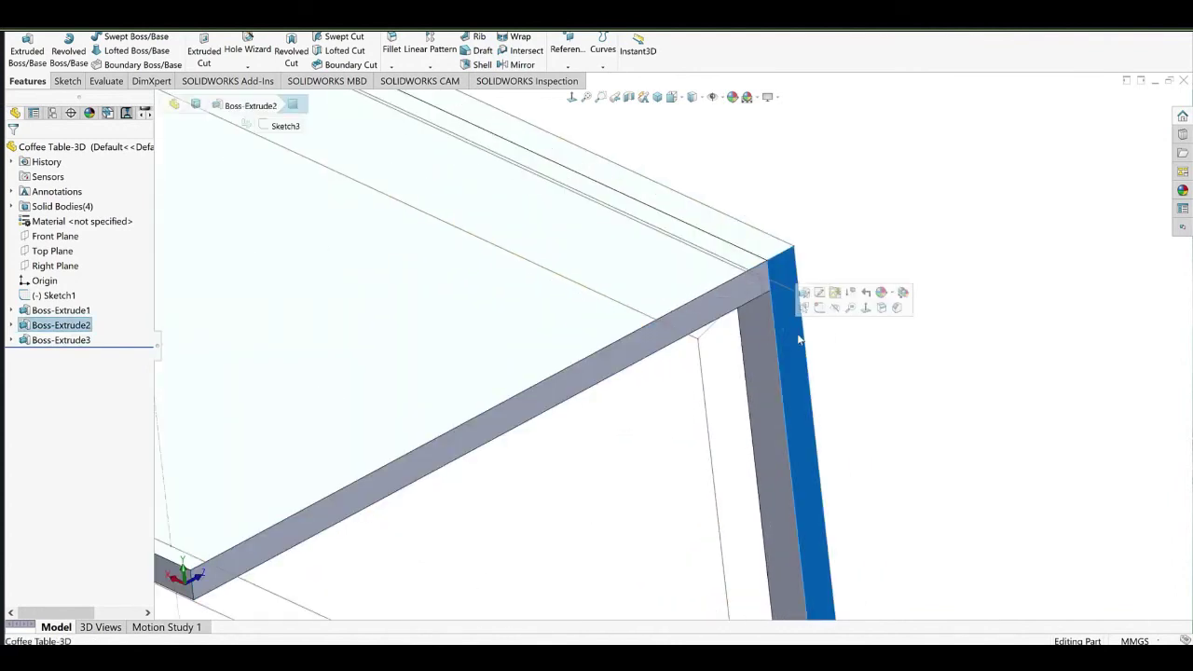
left_click(820, 309)
left_click(572, 98)
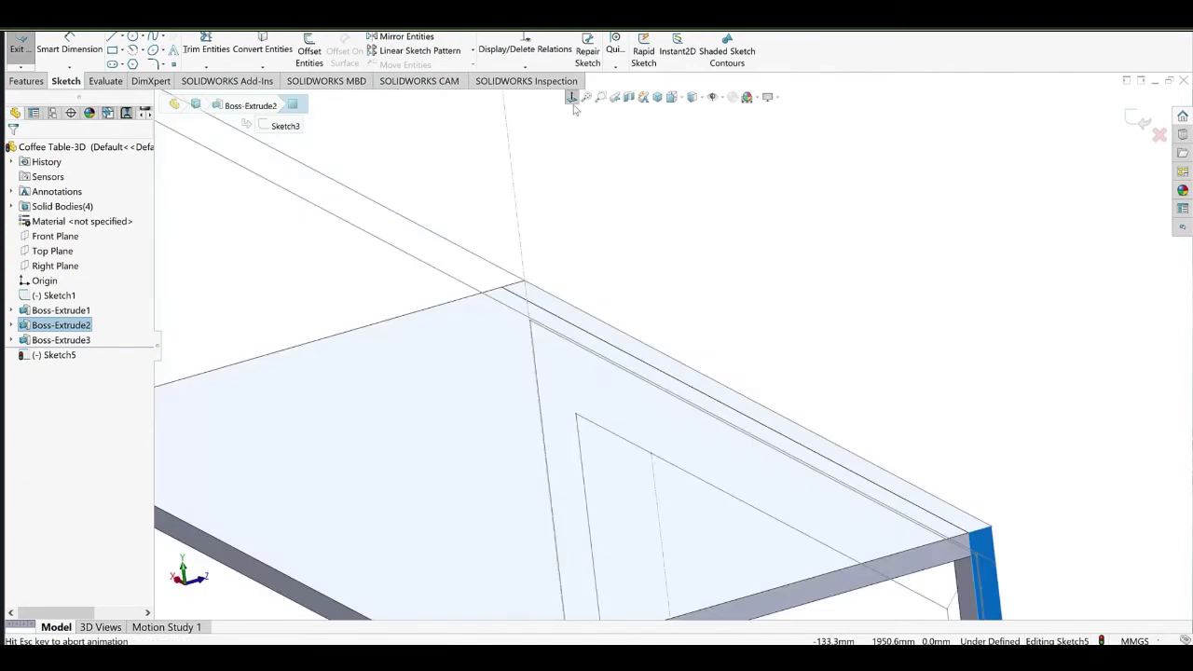
Sketch a corner rectangle 430 by 1581 mm from the vertical frame's lower rear corner up to the rear underside corner of the top panel.
left_click(113, 54)
scroll(720, 562, "down", 6)
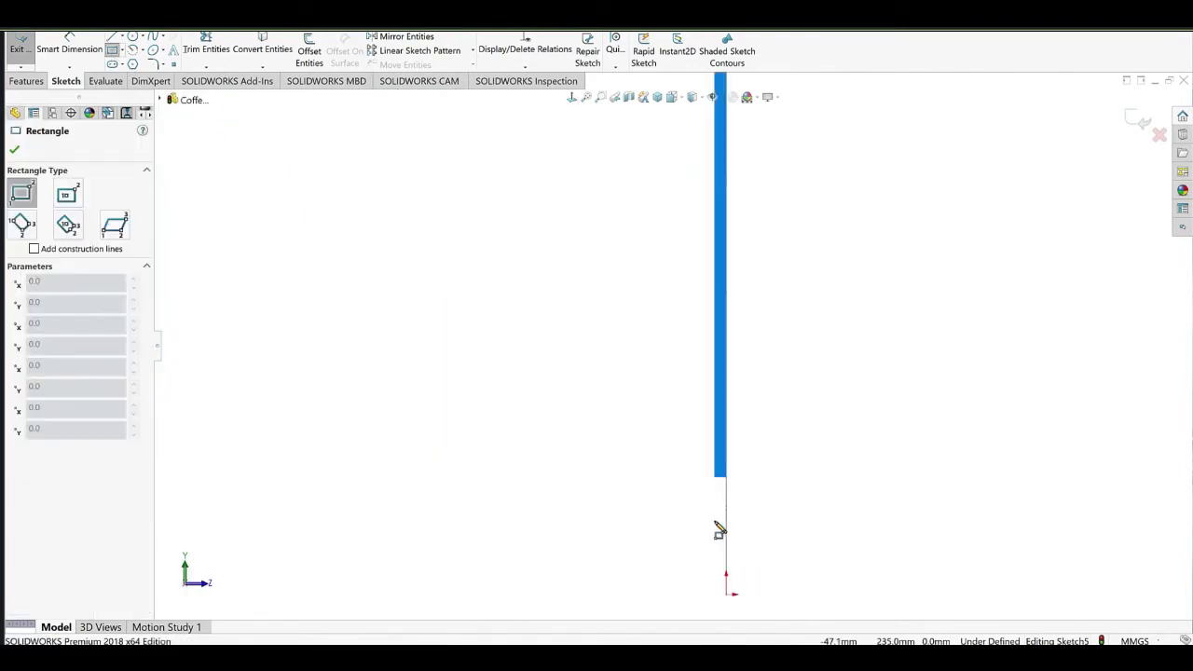
left_click(713, 459)
scroll(584, 224, "up", 12)
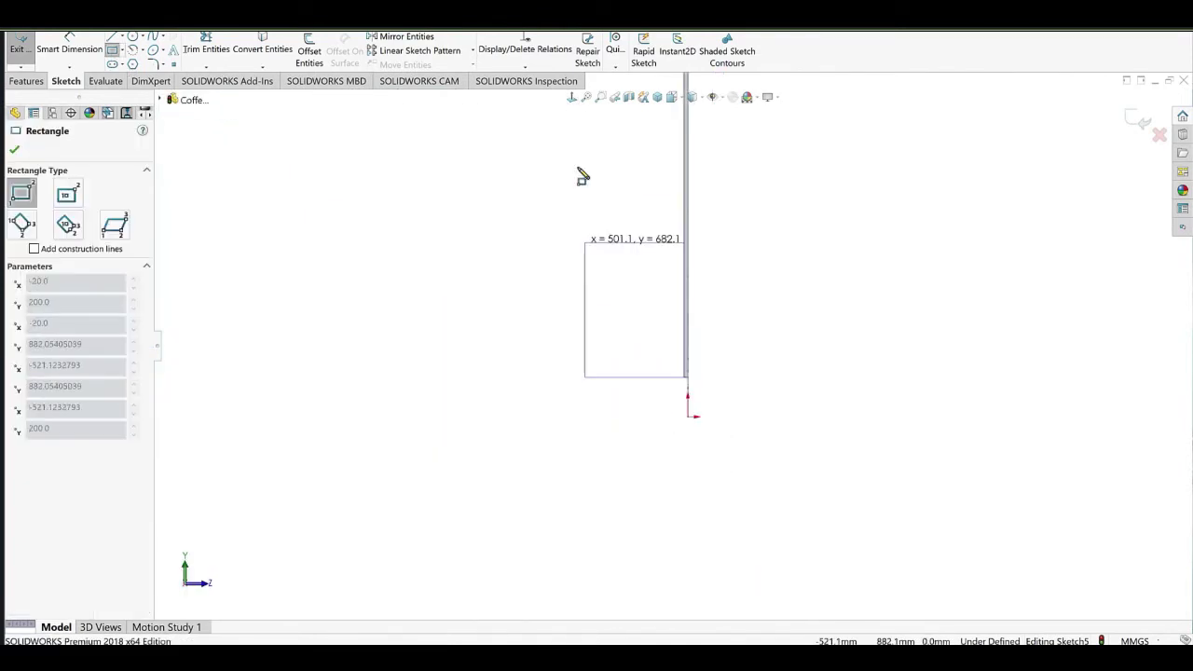
scroll(646, 175, "down", 4)
scroll(699, 341, "down", 3)
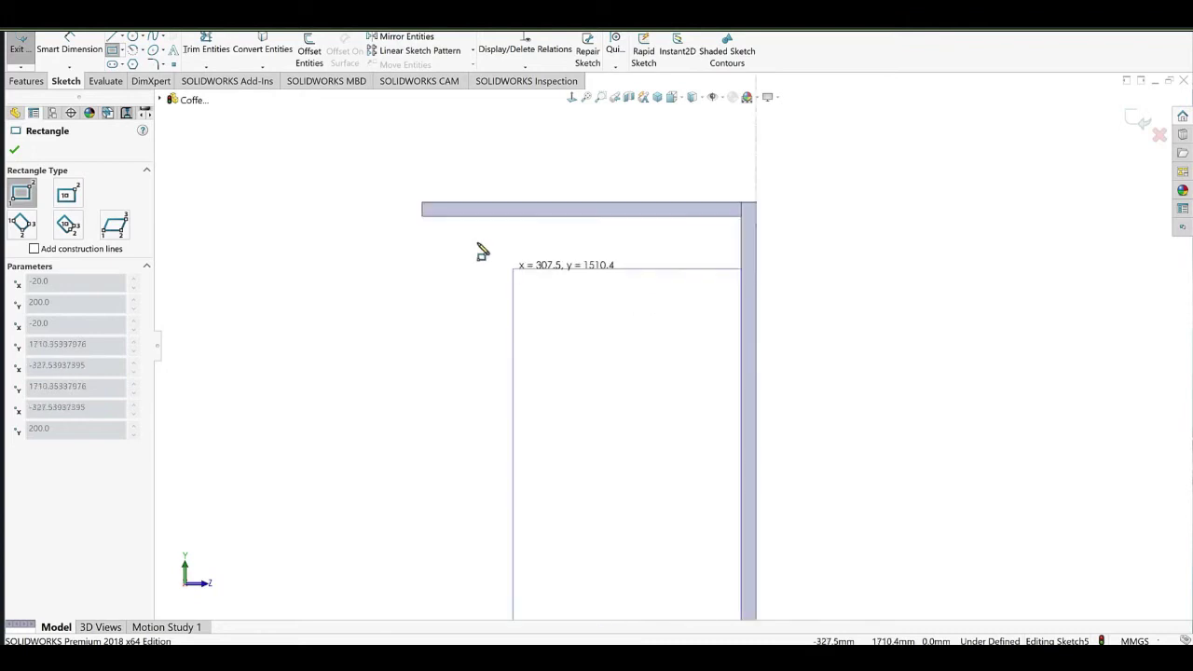
left_click(424, 224)
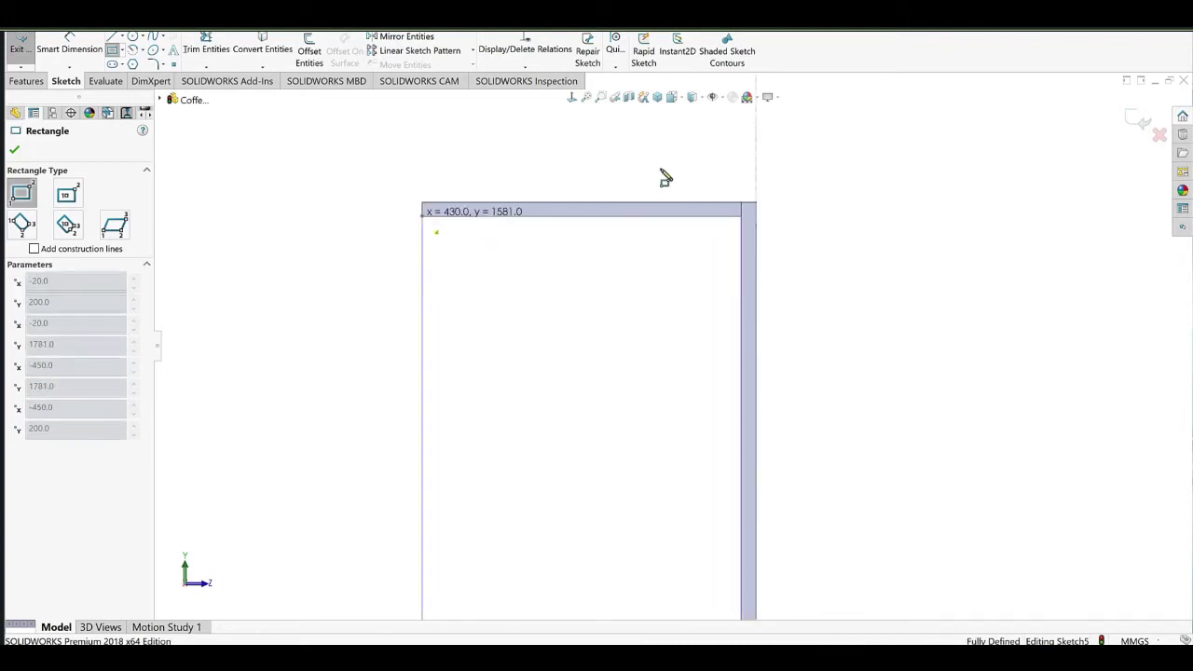
right_click(764, 171)
left_click(757, 161)
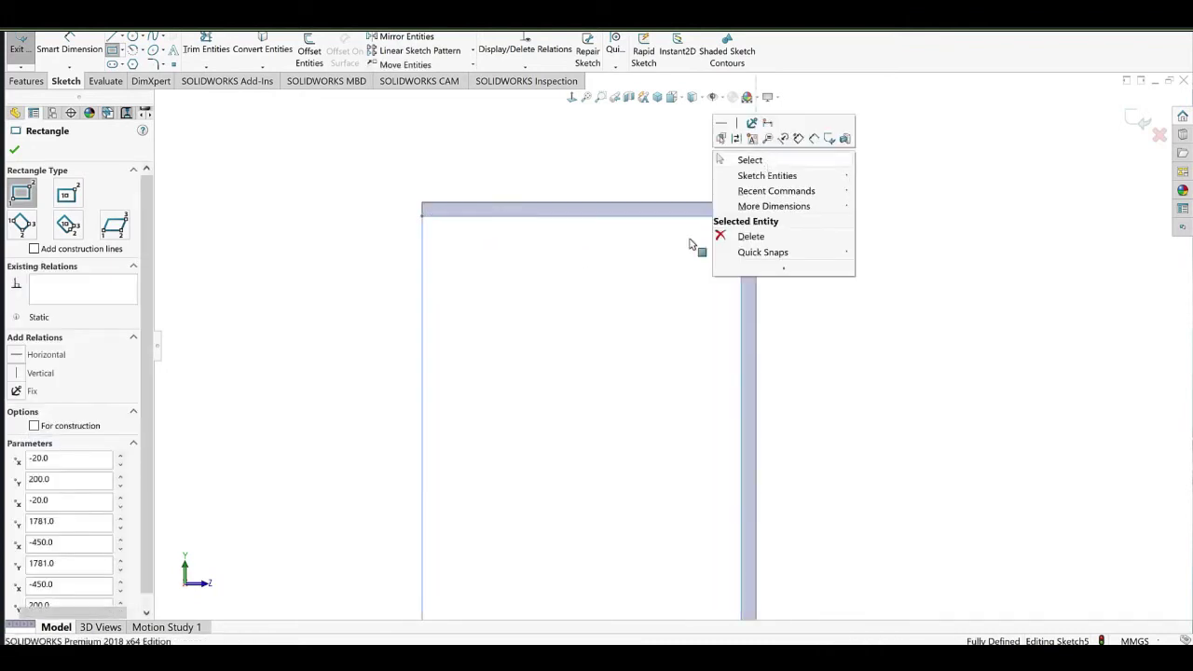
Extrude the side rectangle 19 mm in the reversed direction, inward under the top panel, as a separate body without merging results.
scroll(653, 280, "up", 3)
middle_click_drag(605, 289, 731, 365)
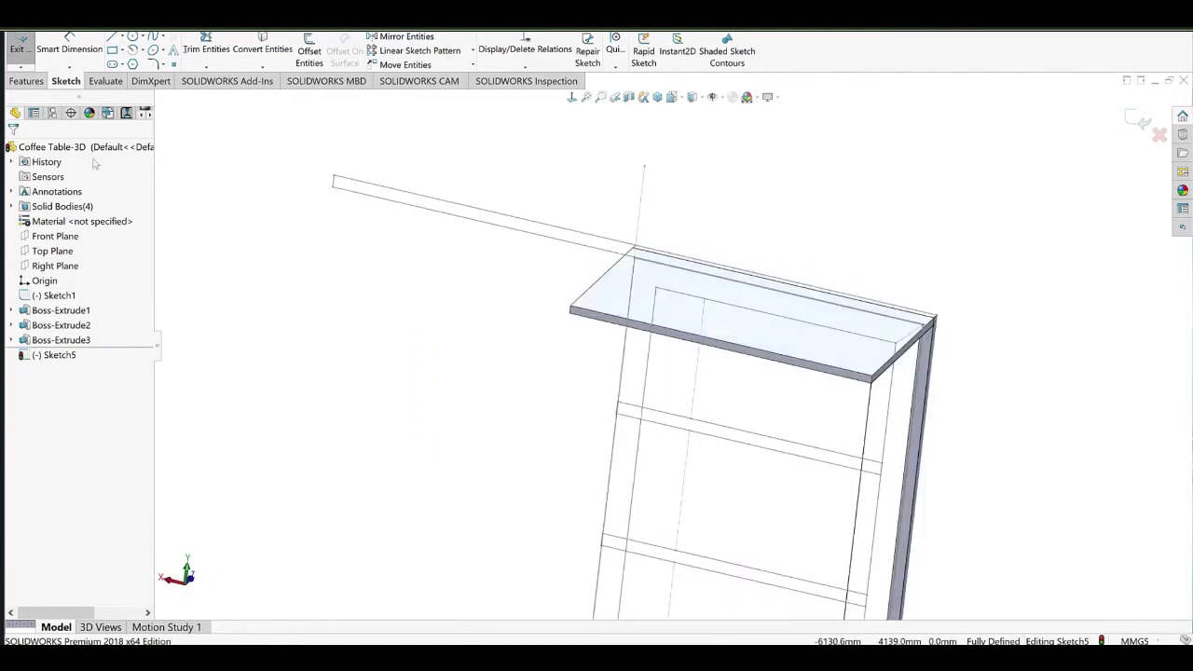
left_click(26, 81)
scroll(944, 407, "down", 8)
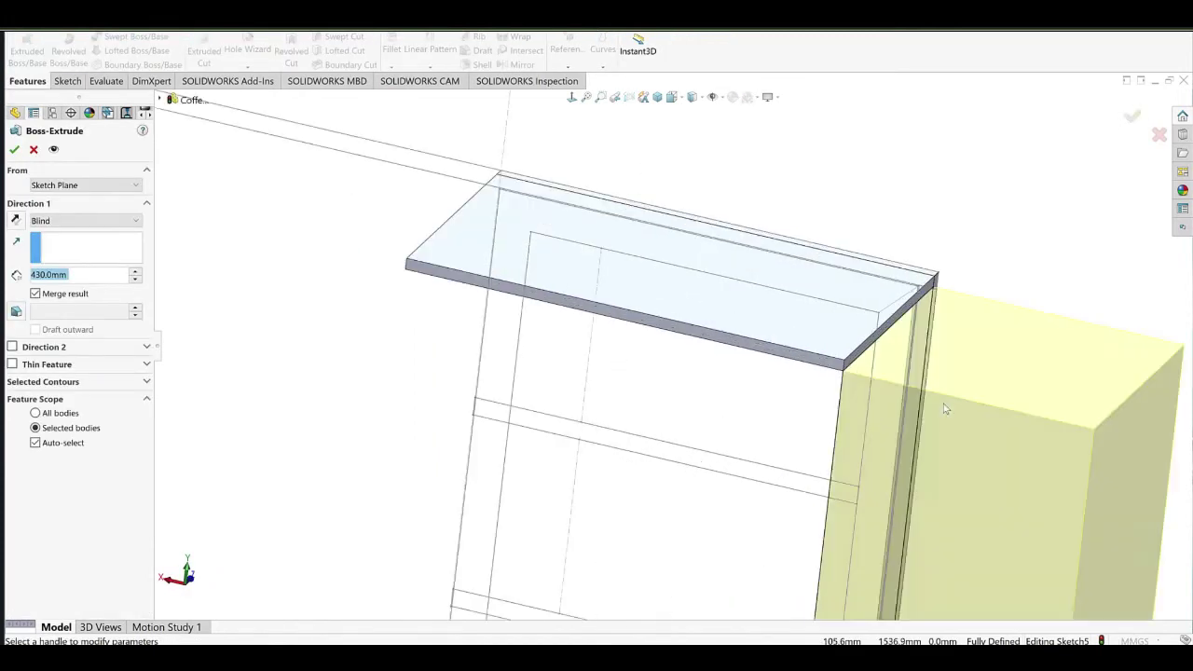
middle_click_drag(570, 344, 573, 336)
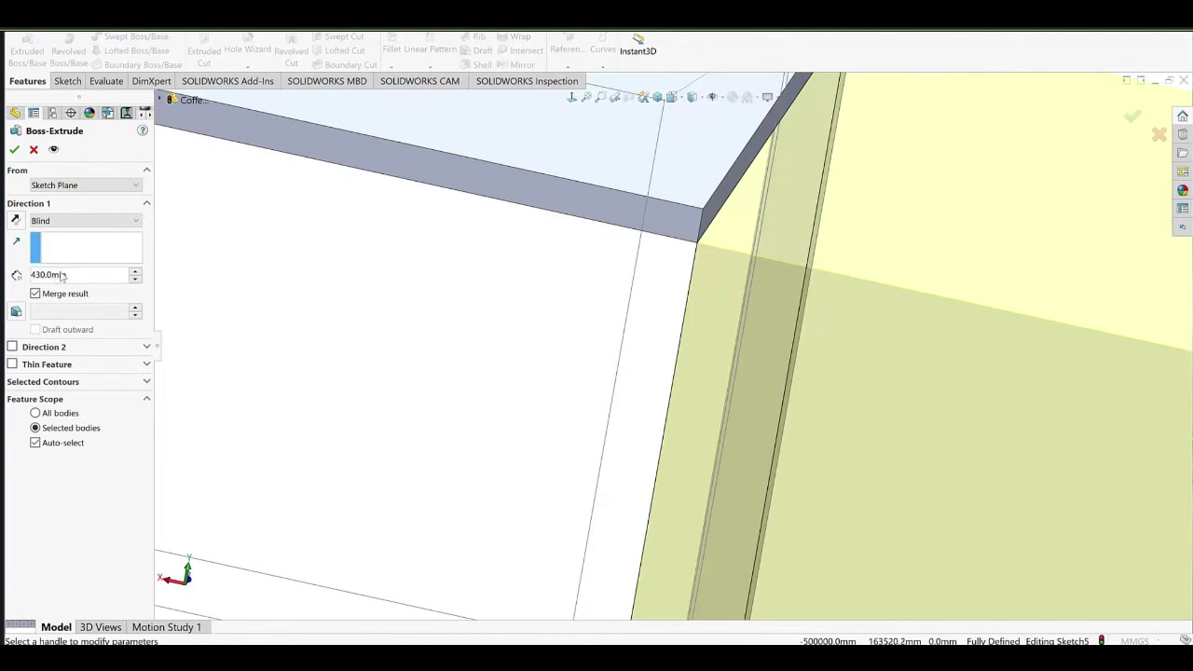
type("19")
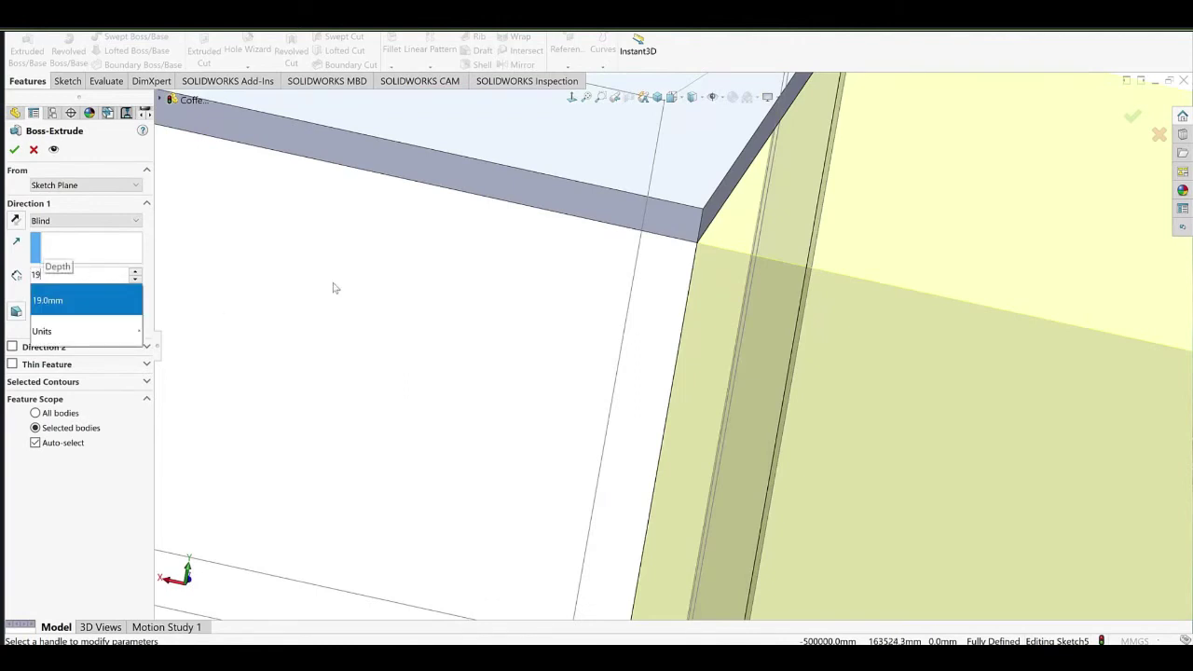
key("Return")
left_click(15, 221)
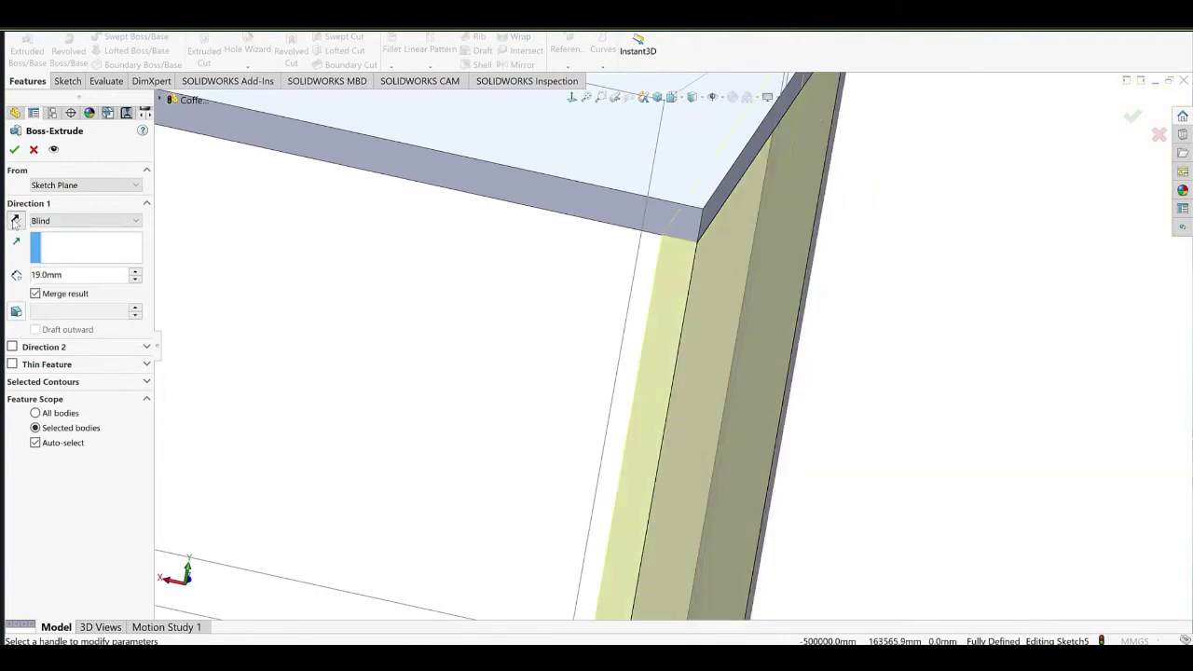
left_click(56, 294)
left_click(14, 153)
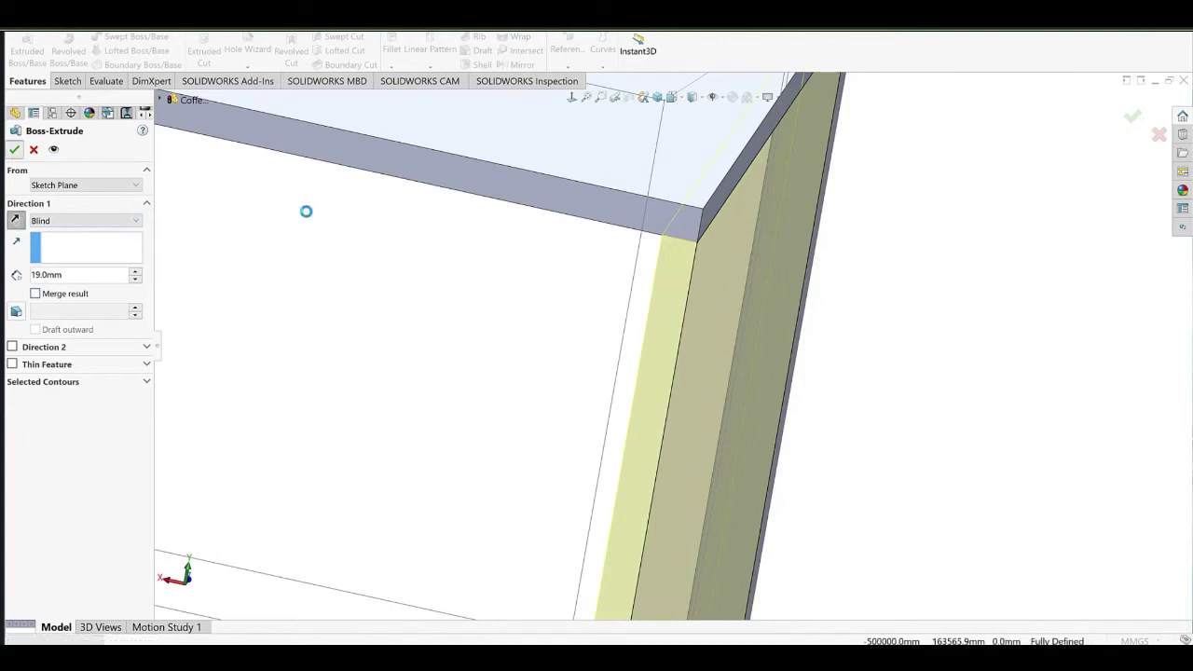
Examine the cabinet's lower corner where the deep side panel meets the bottom frame rail.
left_click(991, 301)
scroll(730, 363, "up", 2)
scroll(730, 364, "up", 5)
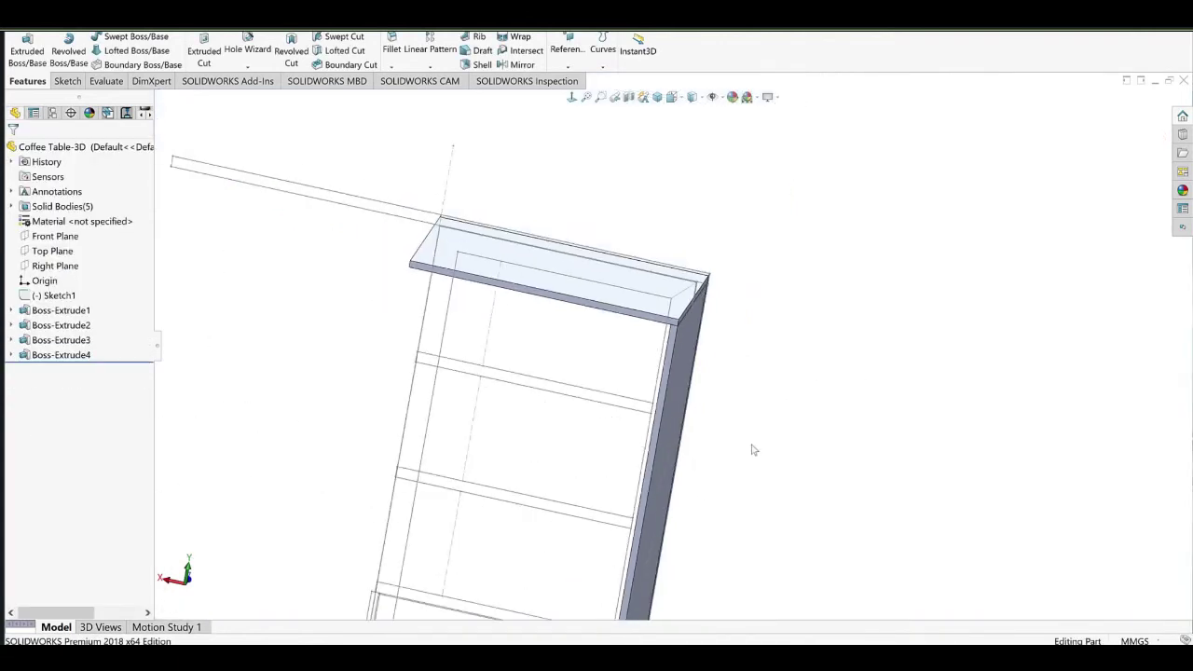
middle_click_drag(753, 450, 797, 277, "ctrl")
middle_click_drag(700, 423, 630, 469)
scroll(571, 485, "down", 3)
middle_click_drag(460, 514, 470, 510)
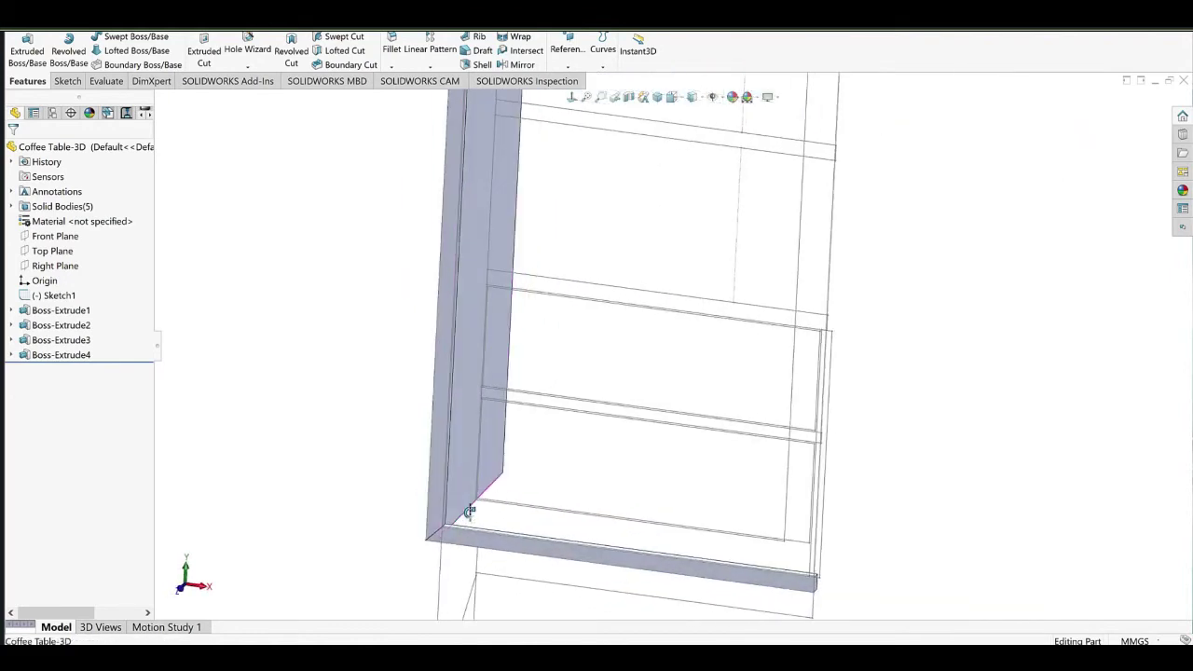
scroll(636, 495, "up", 3)
middle_click_drag(636, 495, 589, 500, "ctrl")
middle_click_drag(576, 454, 540, 448)
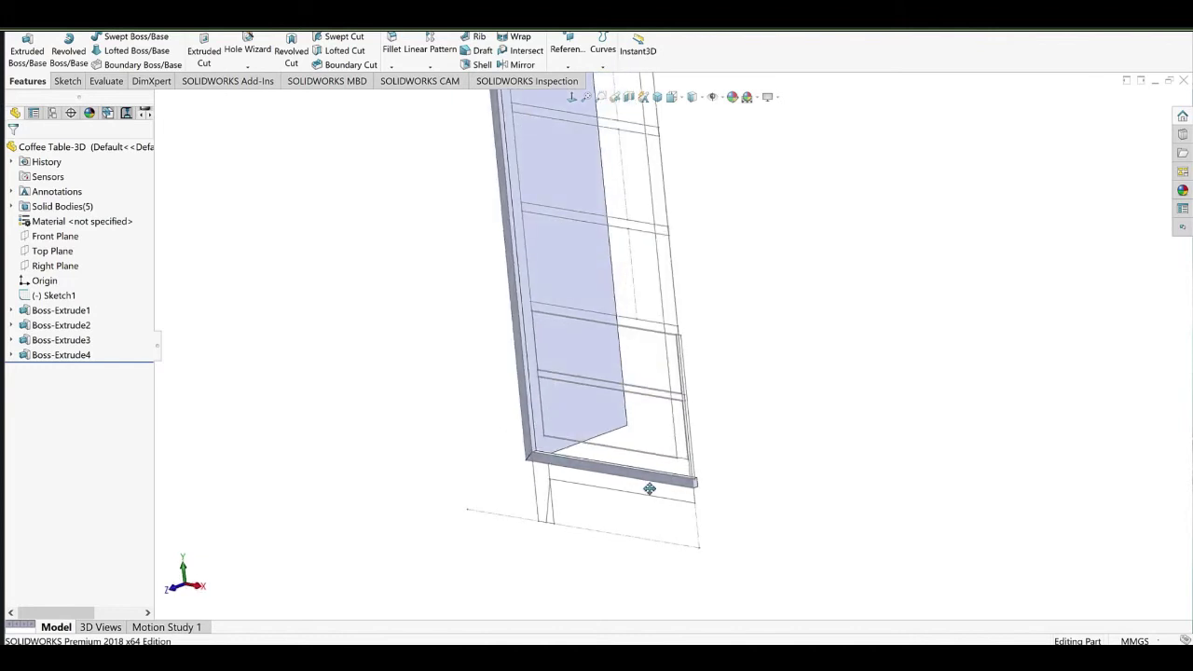
middle_click_drag(650, 488, 643, 486, "ctrl")
middle_click_drag(533, 476, 483, 537)
scroll(589, 419, "down", 1)
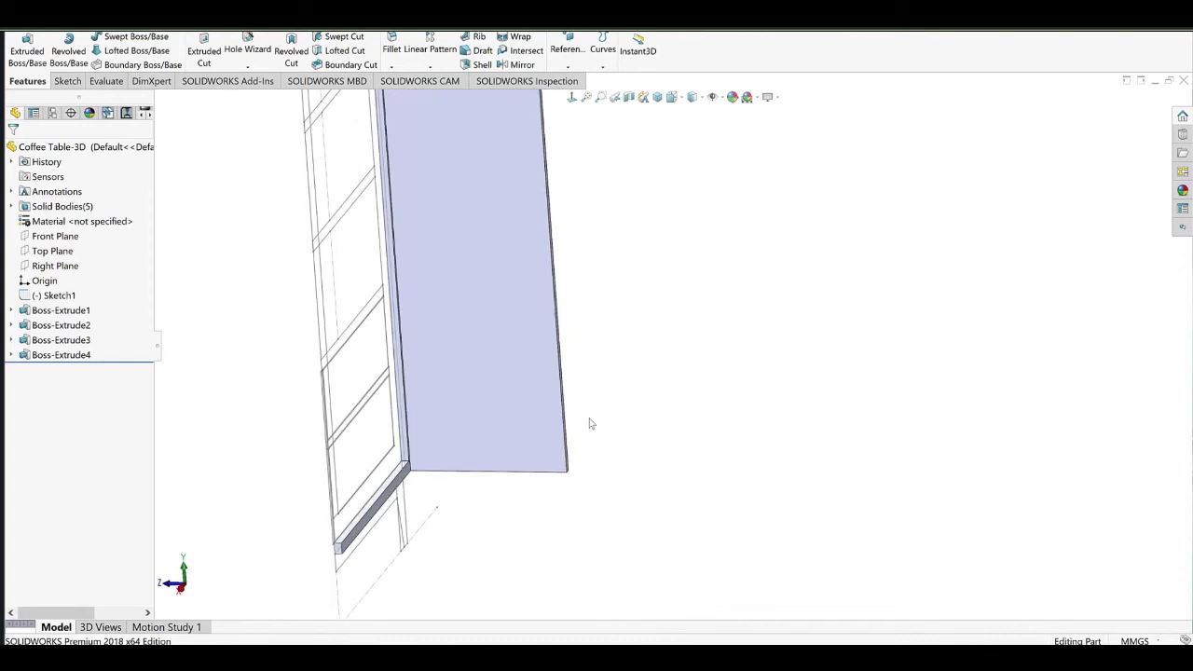
scroll(589, 424, "down", 1)
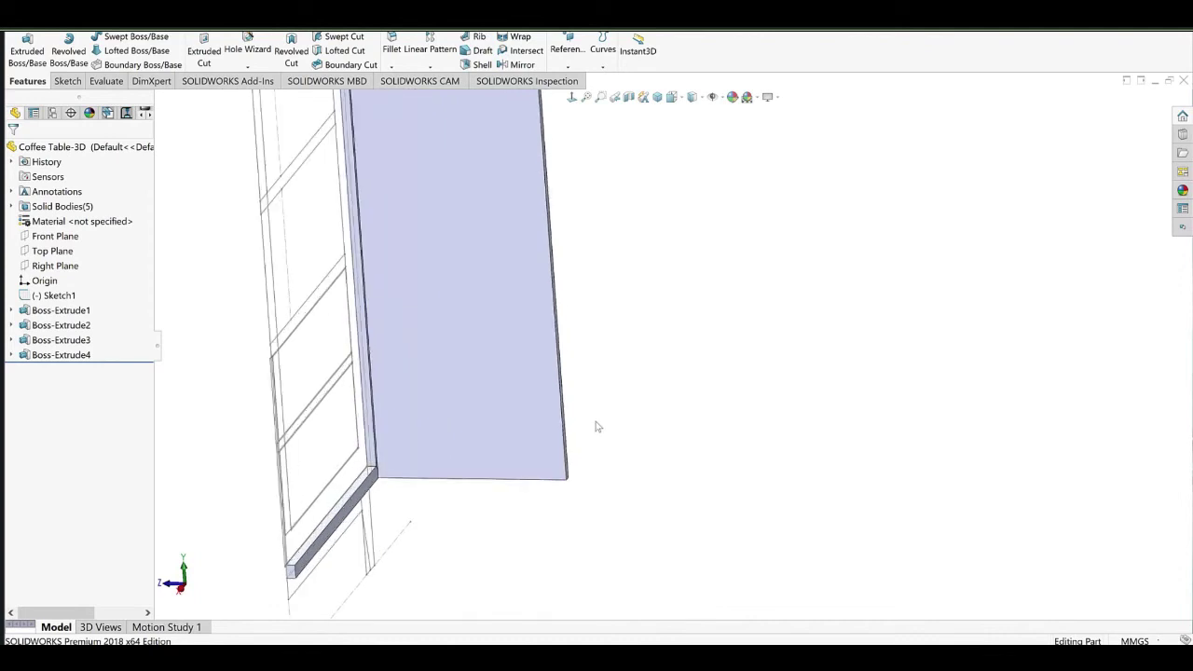
scroll(328, 494, "down", 3)
middle_click_drag(405, 432, 525, 488)
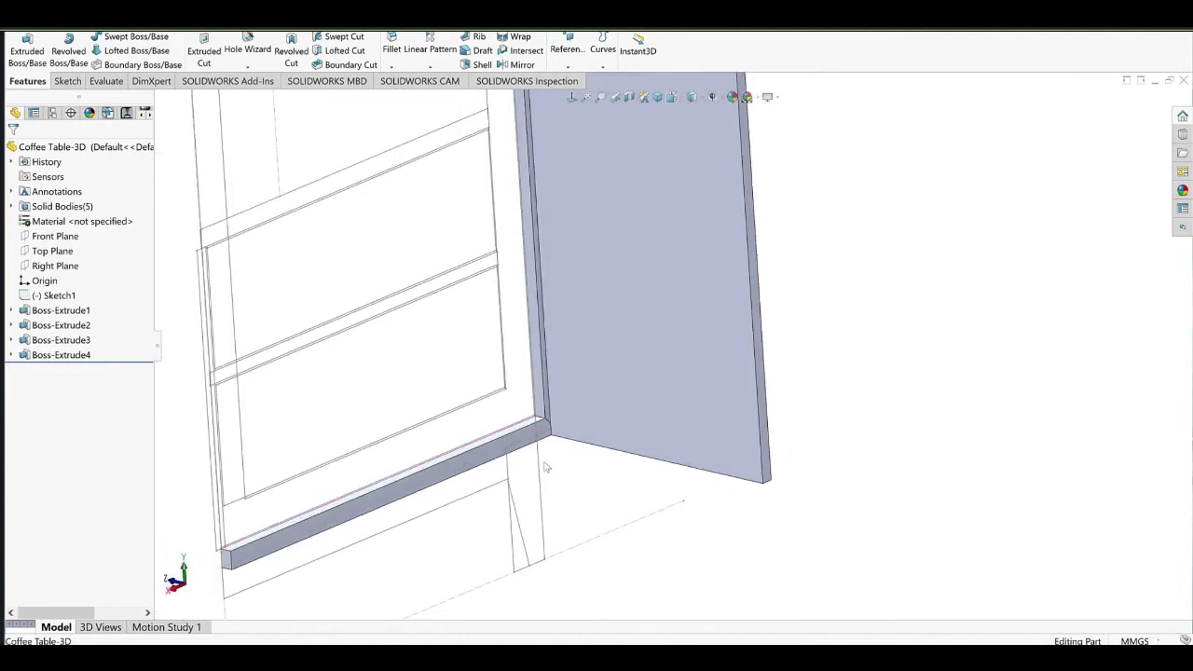
left_click(508, 452)
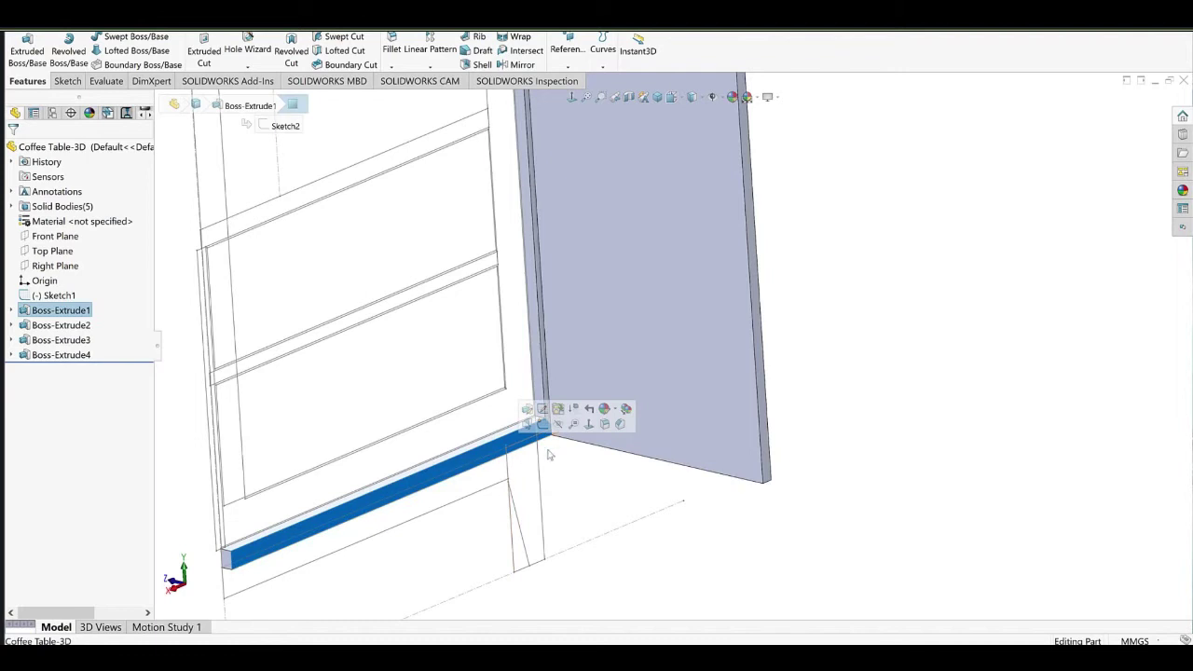
left_click(542, 410)
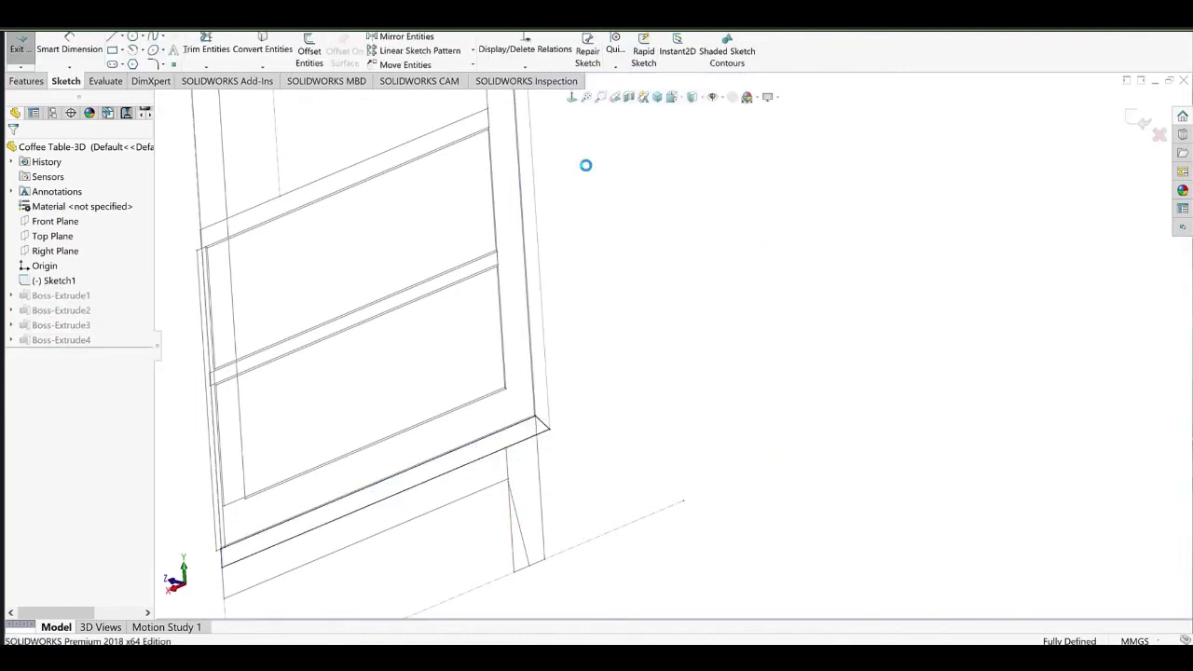
left_click(19, 49)
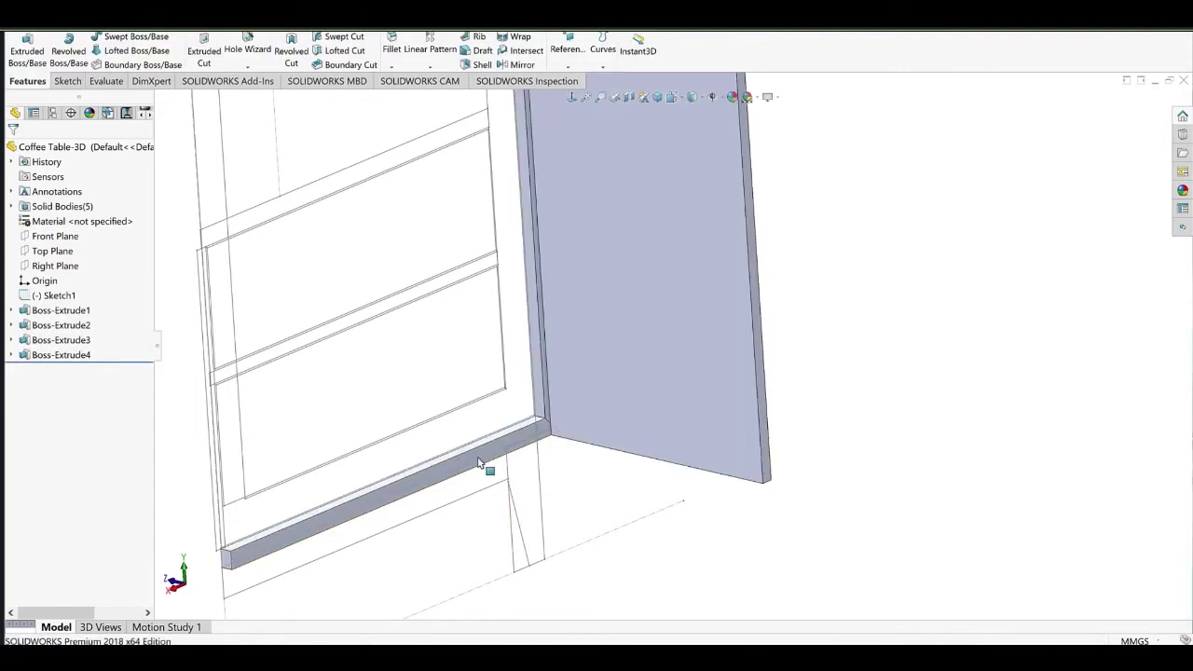
Sketch a corner rectangle about 731 by 12 mm on the bottom rail's rear face, from its centre-end upper corner to the side panel.
left_click(483, 457)
left_click(511, 432)
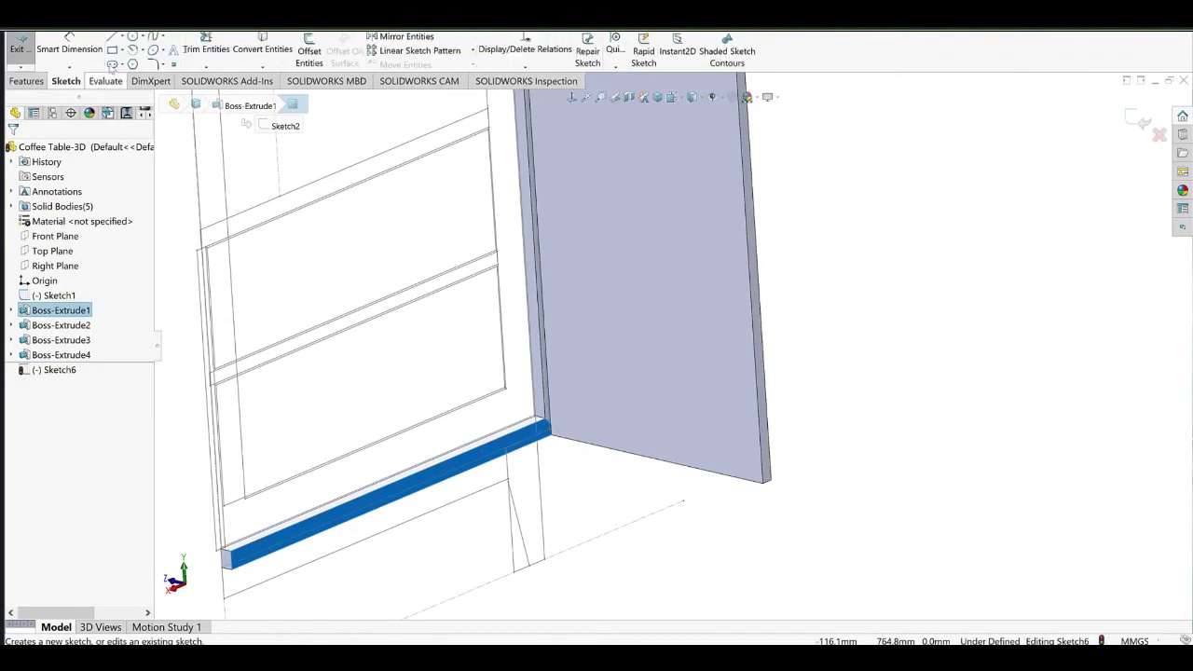
left_click(112, 50)
scroll(267, 531, "down", 5)
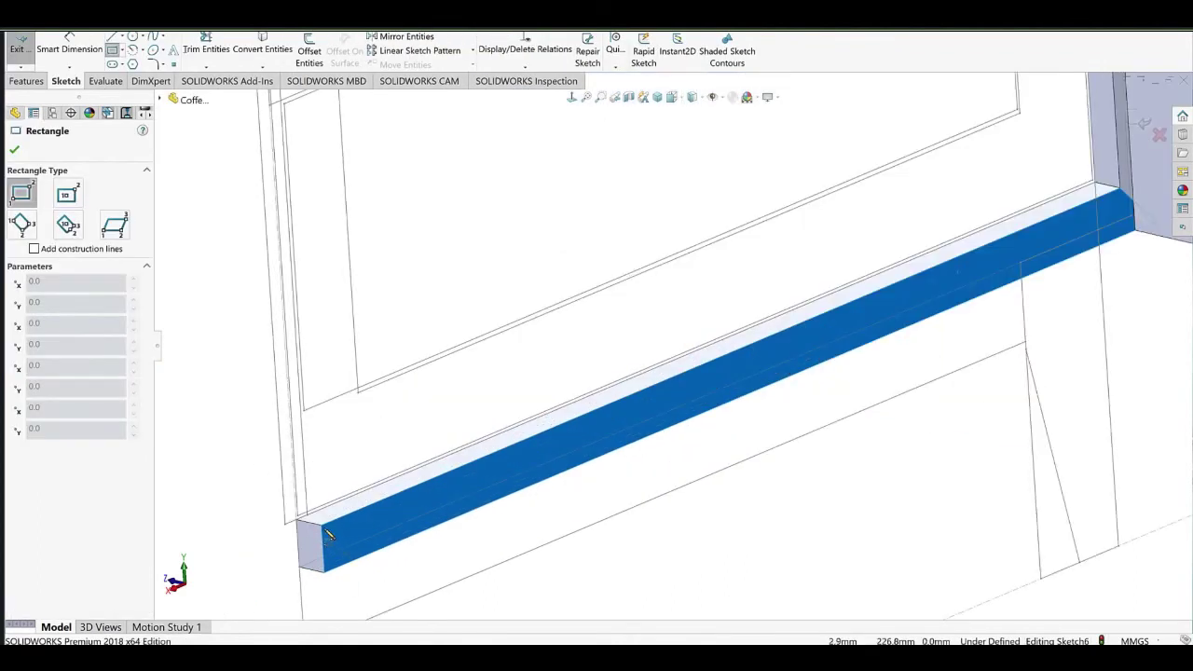
left_click(323, 527)
scroll(550, 483, "up", 5)
scroll(872, 302, "down", 10)
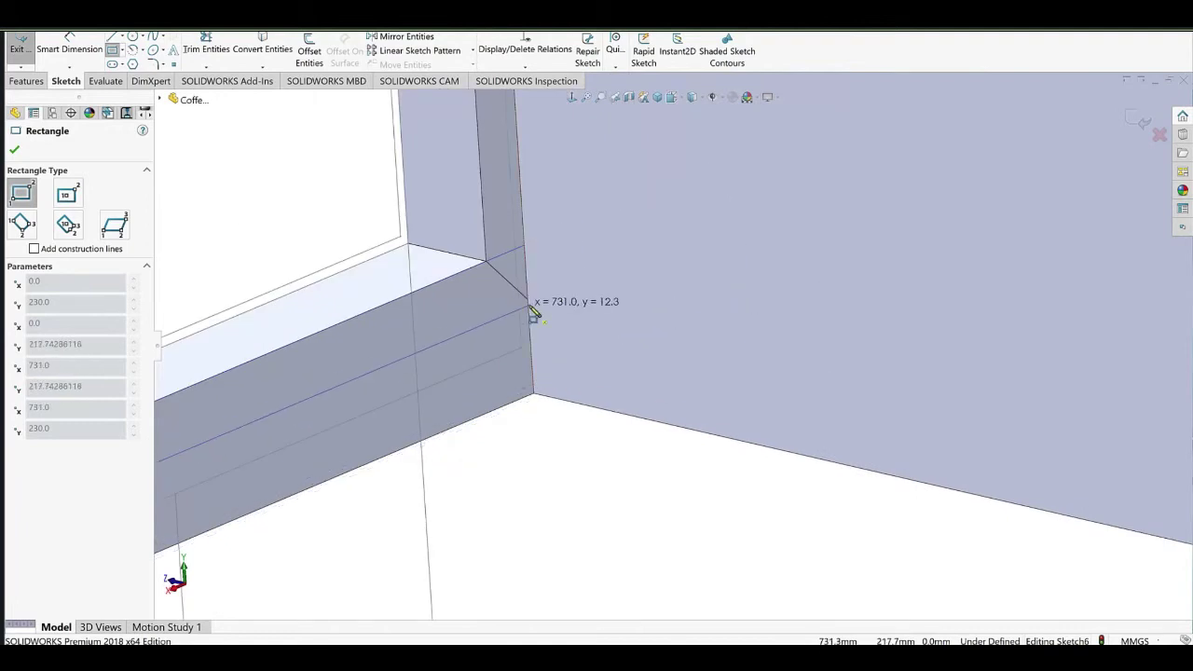
left_click(529, 306)
Dimension the height of the rectangle on the bottom rail and set it to 19 mm.
scroll(658, 355, "up", 10)
scroll(551, 408, "down", 5)
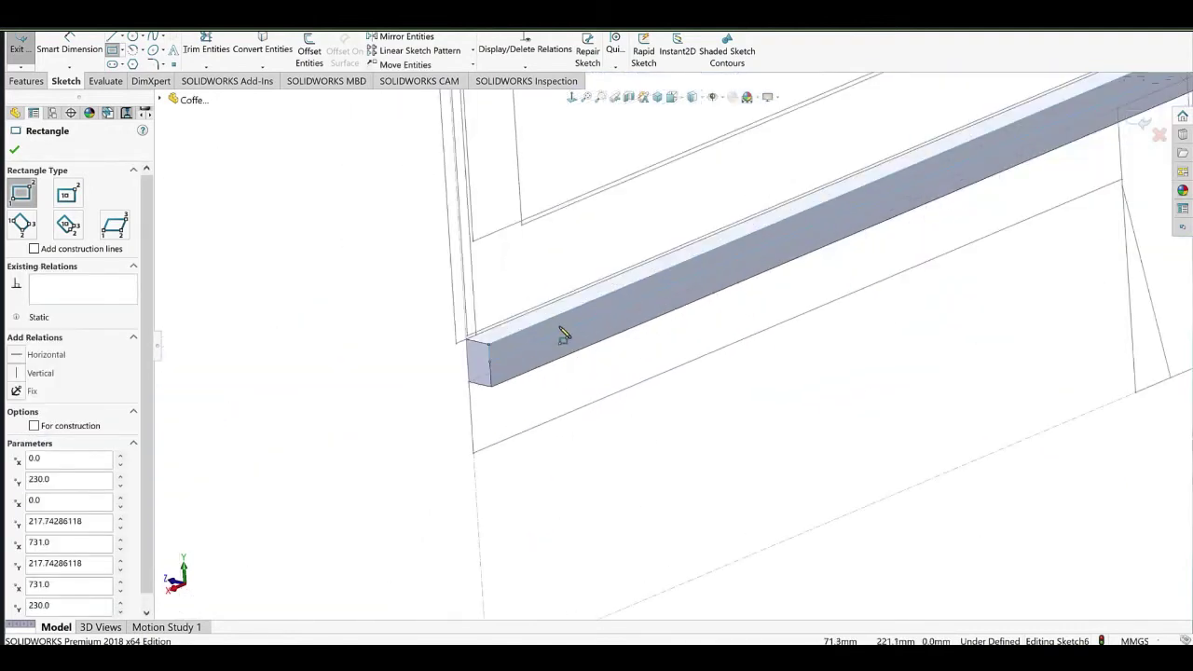
scroll(559, 327, "down", 2)
left_click(69, 46)
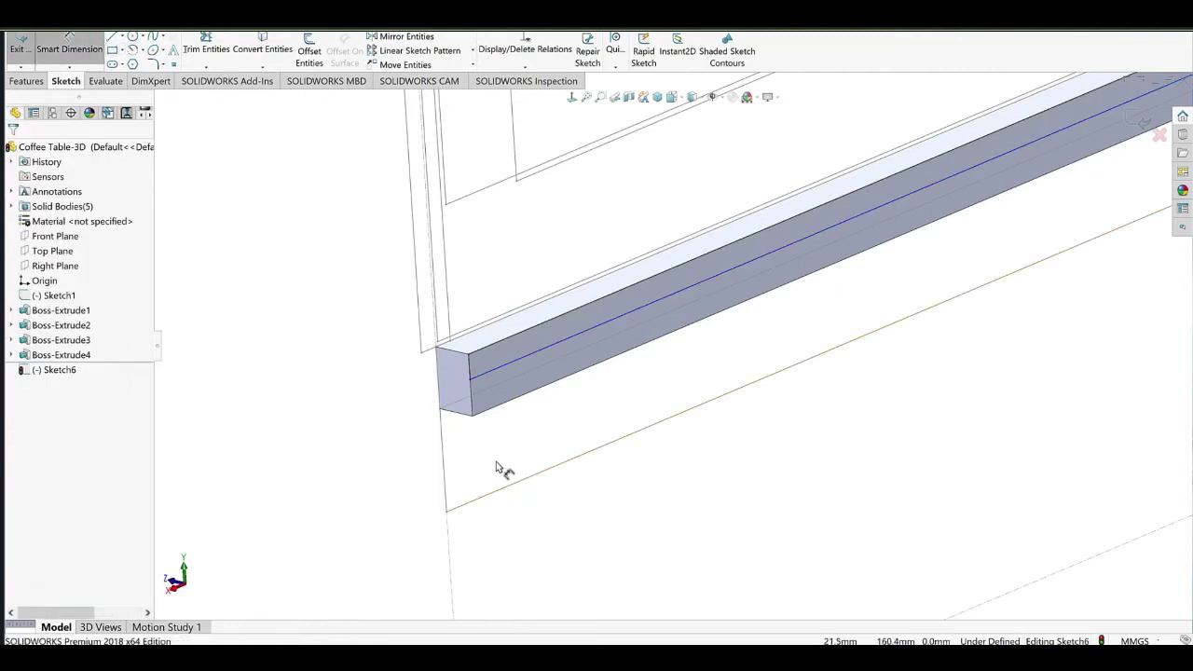
left_click(471, 370)
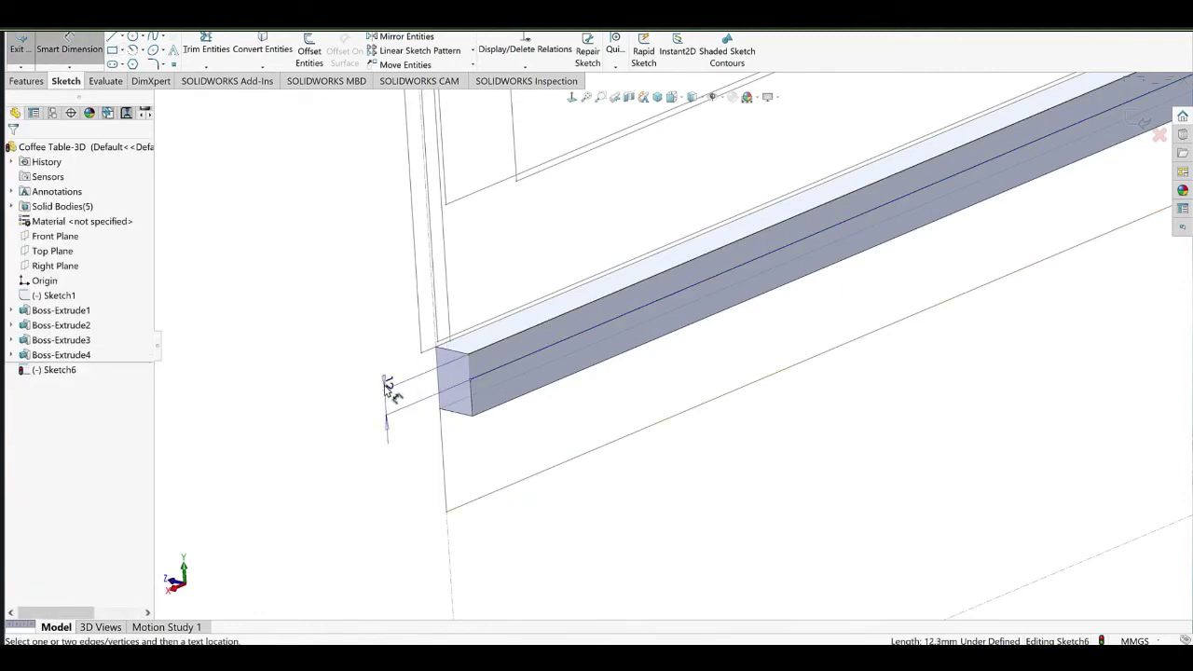
left_click(386, 384)
type("1")
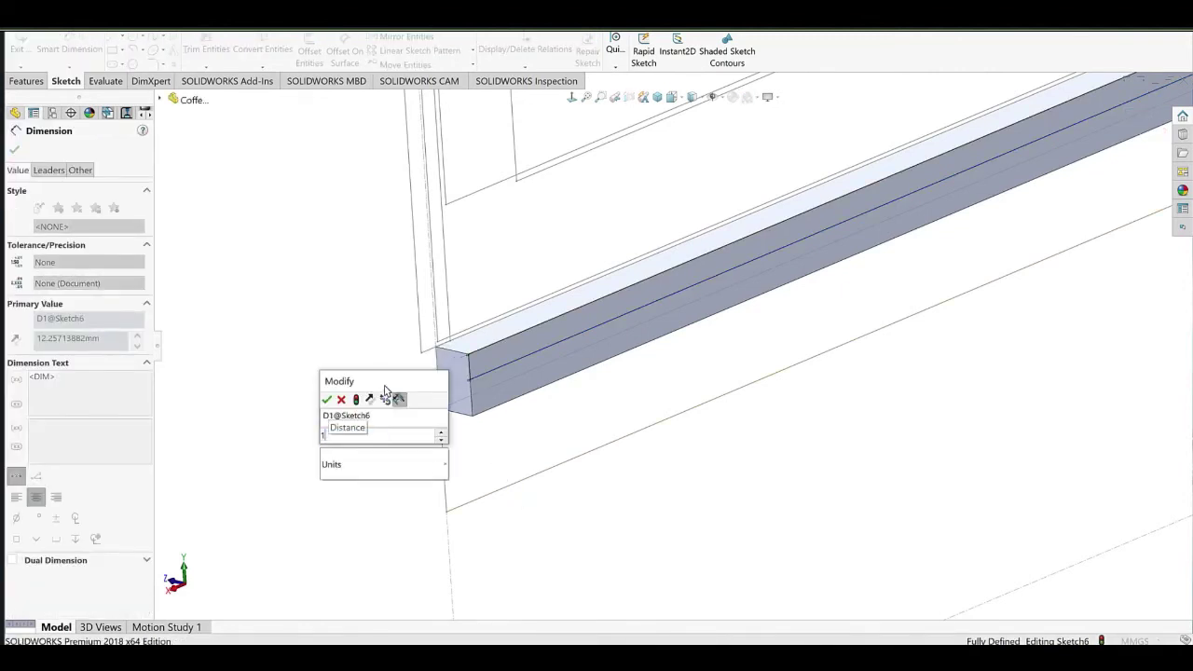
type("9")
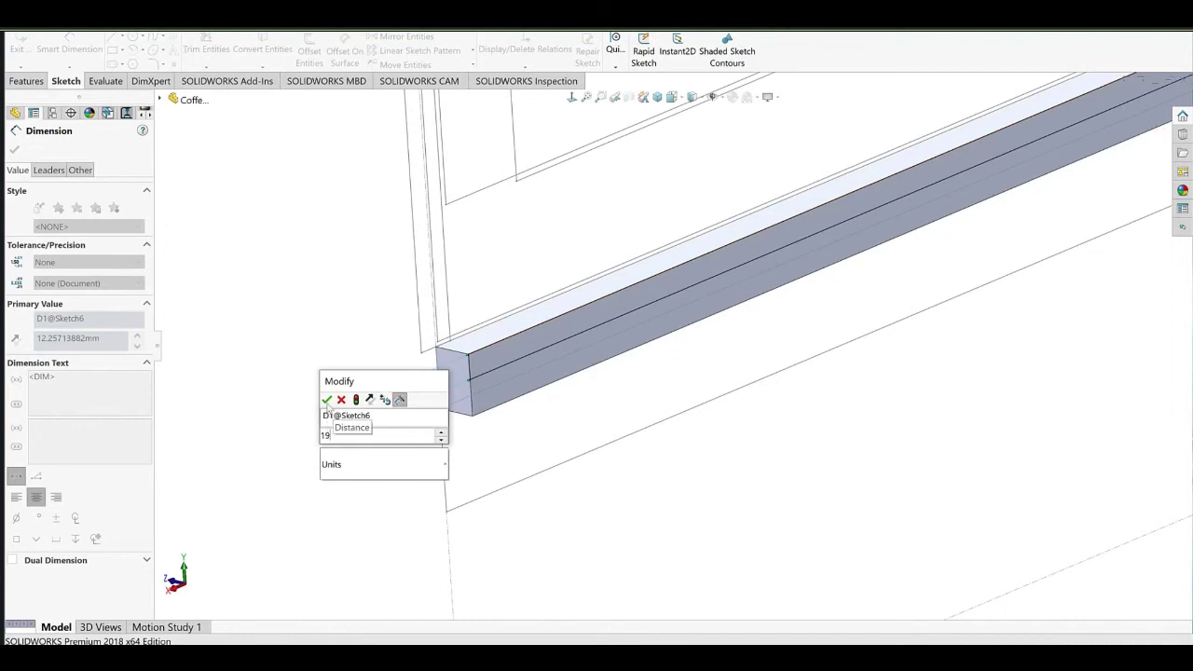
left_click(327, 403)
left_click(315, 244)
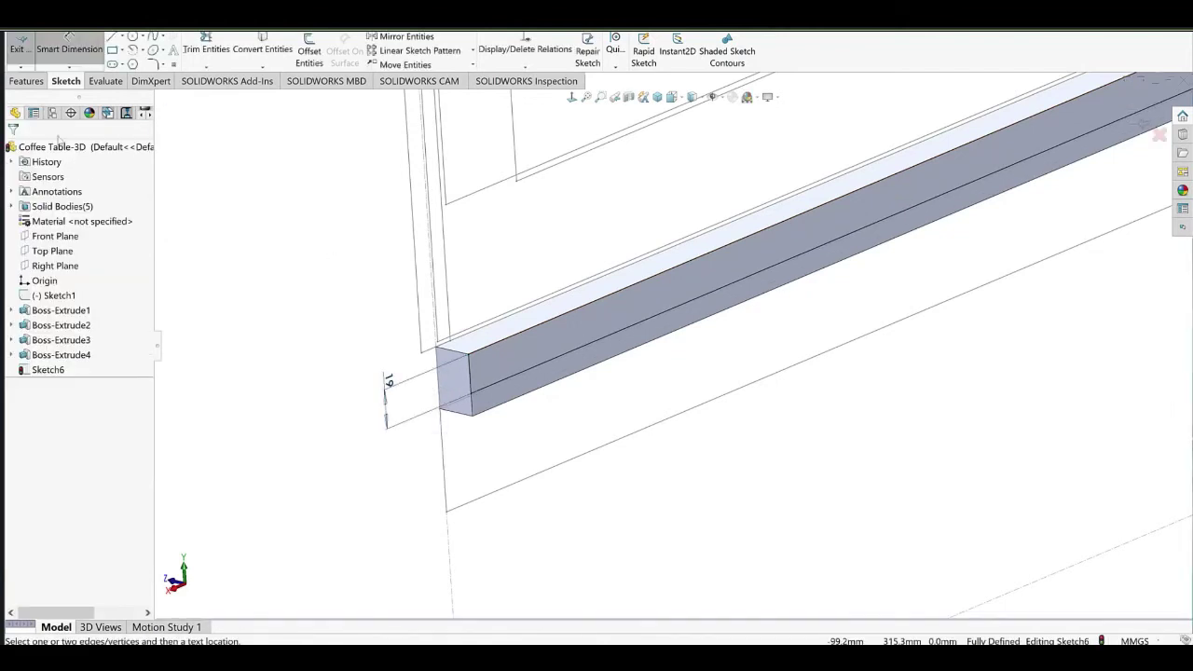
Start an Extruded Boss from the 19 mm high rectangle on the bottom rail's rear face, toward the side panel's rear edge.
left_click(34, 82)
left_click(28, 53)
scroll(689, 391, "up", 6)
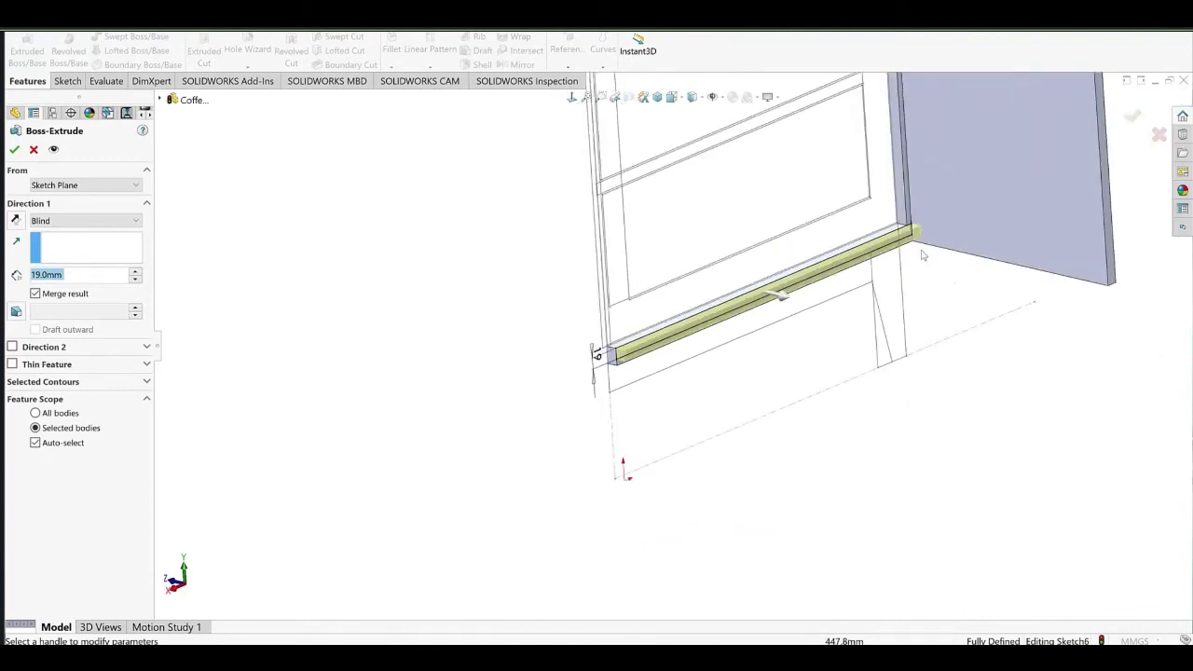
middle_click_drag(923, 255, 717, 381, "ctrl")
scroll(821, 381, "down", 5)
middle_click_drag(820, 378, 816, 358)
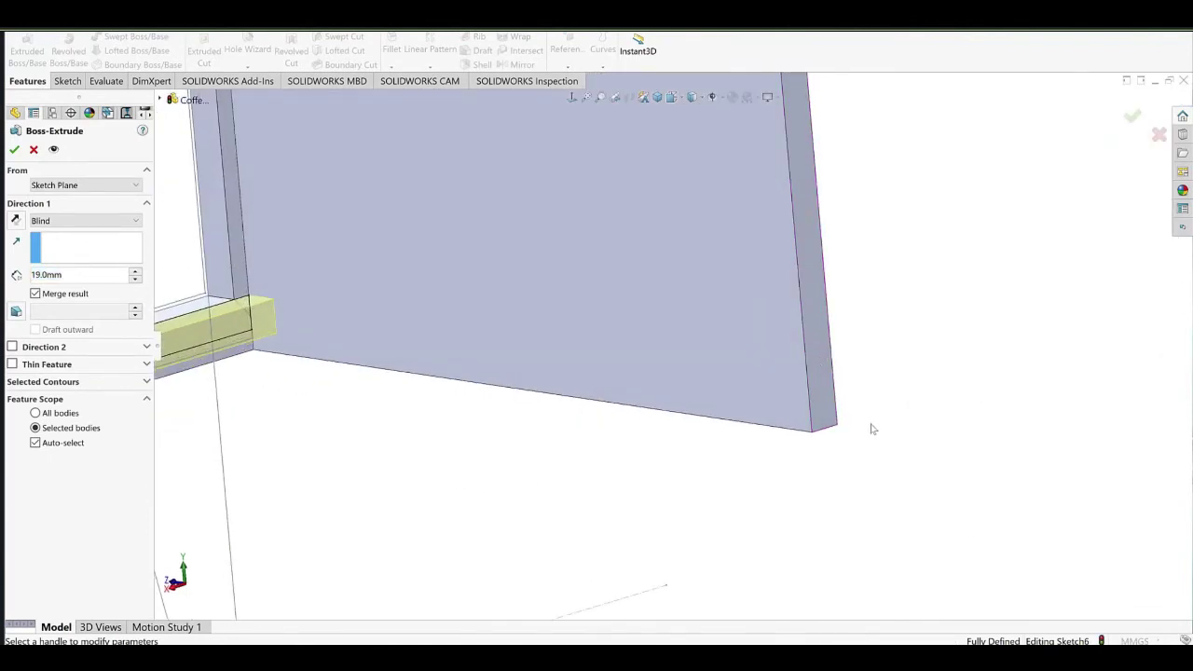
left_click(82, 186)
left_click(64, 235)
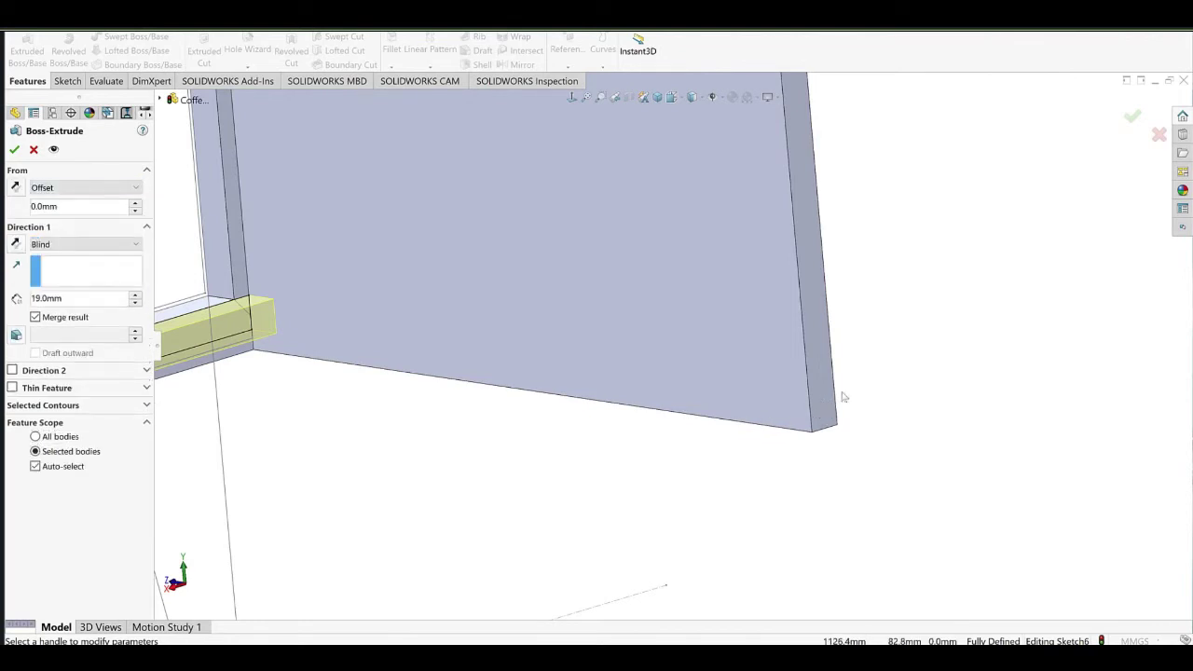
left_click(70, 189)
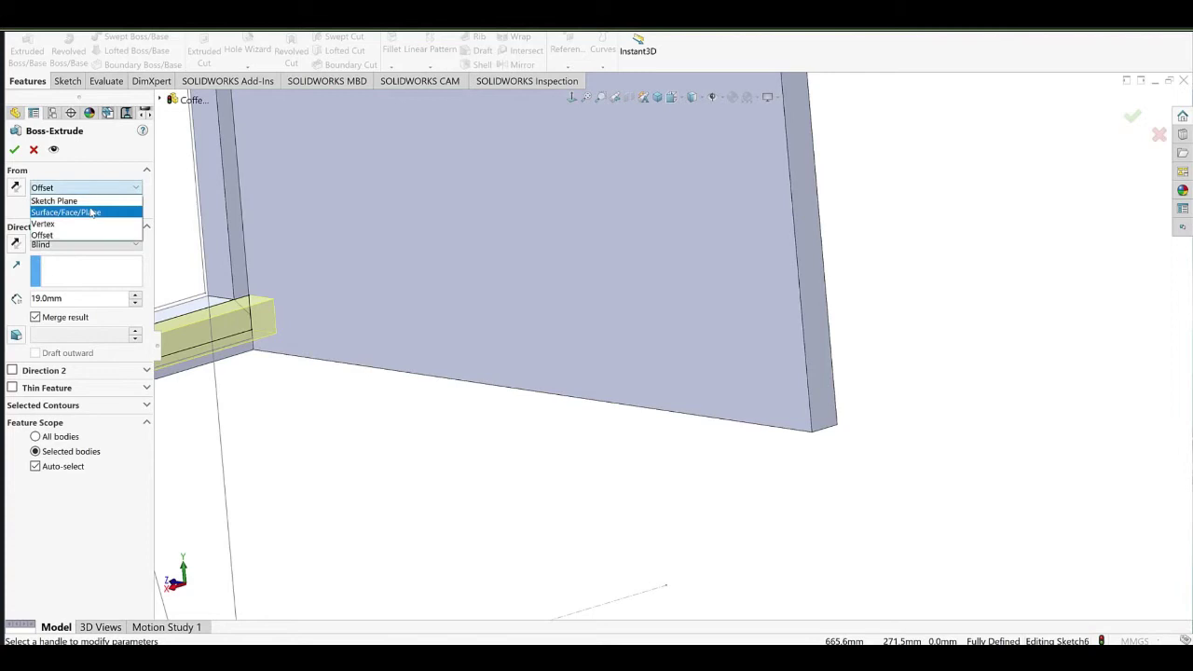
left_click(74, 200)
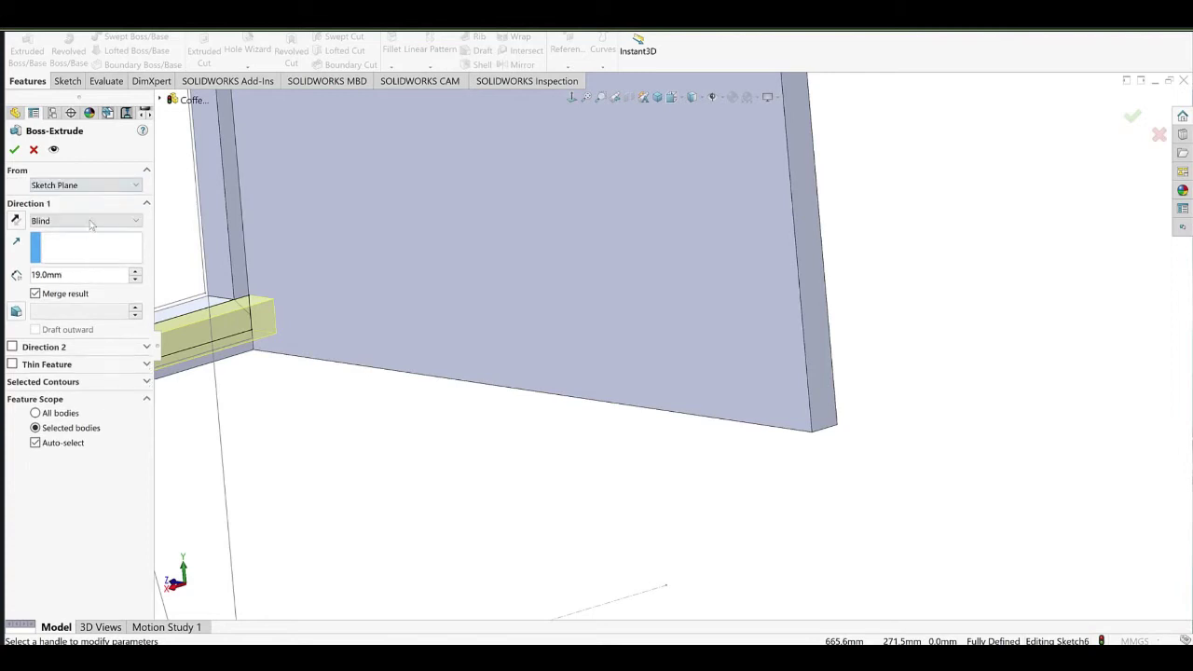
End the bottom panel's extrusion offset 10 mm from the side panel's rear face, as a separate body without merging results.
left_click(90, 222)
left_click(65, 291)
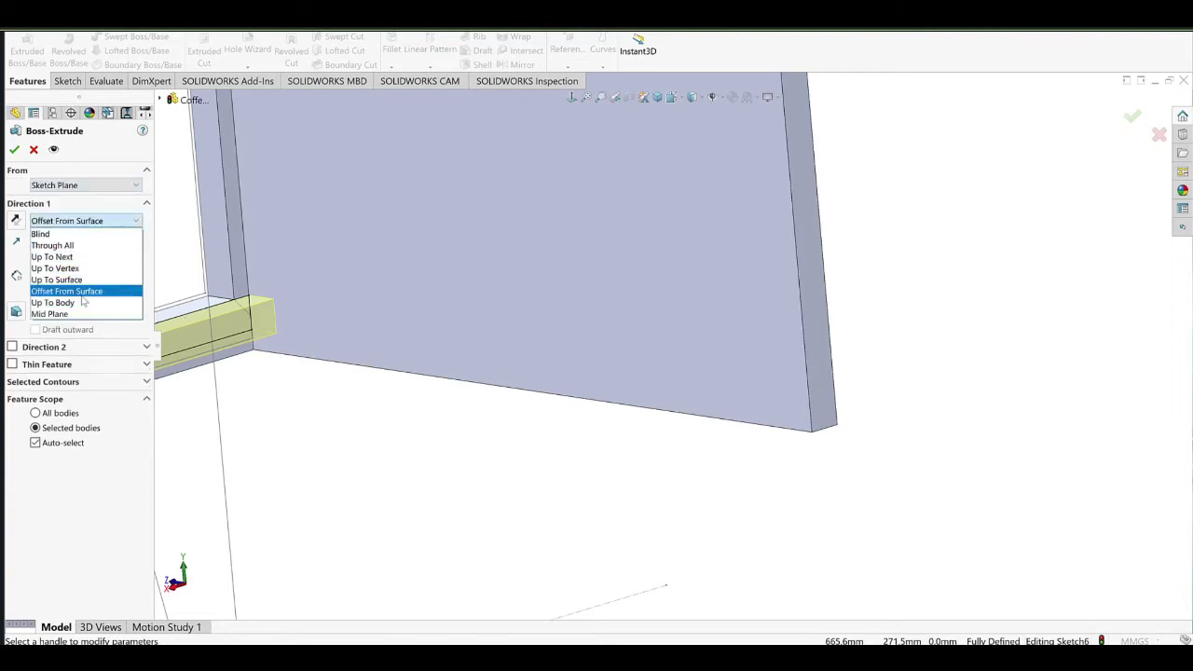
left_click(826, 386)
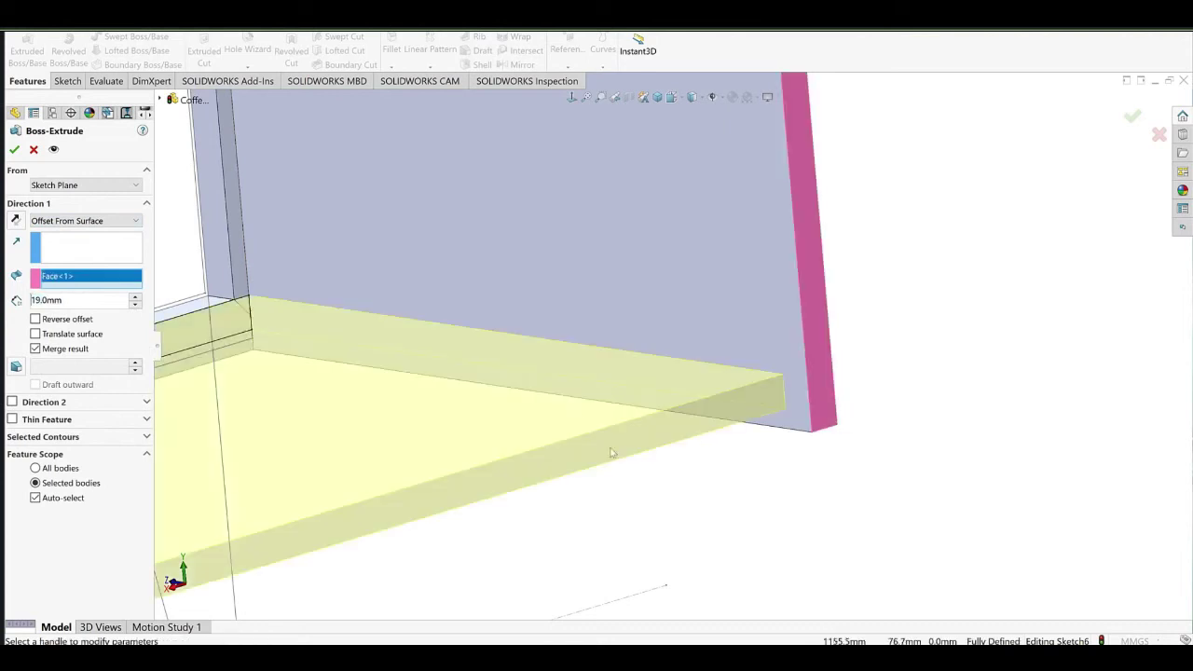
left_click(91, 300)
type("10")
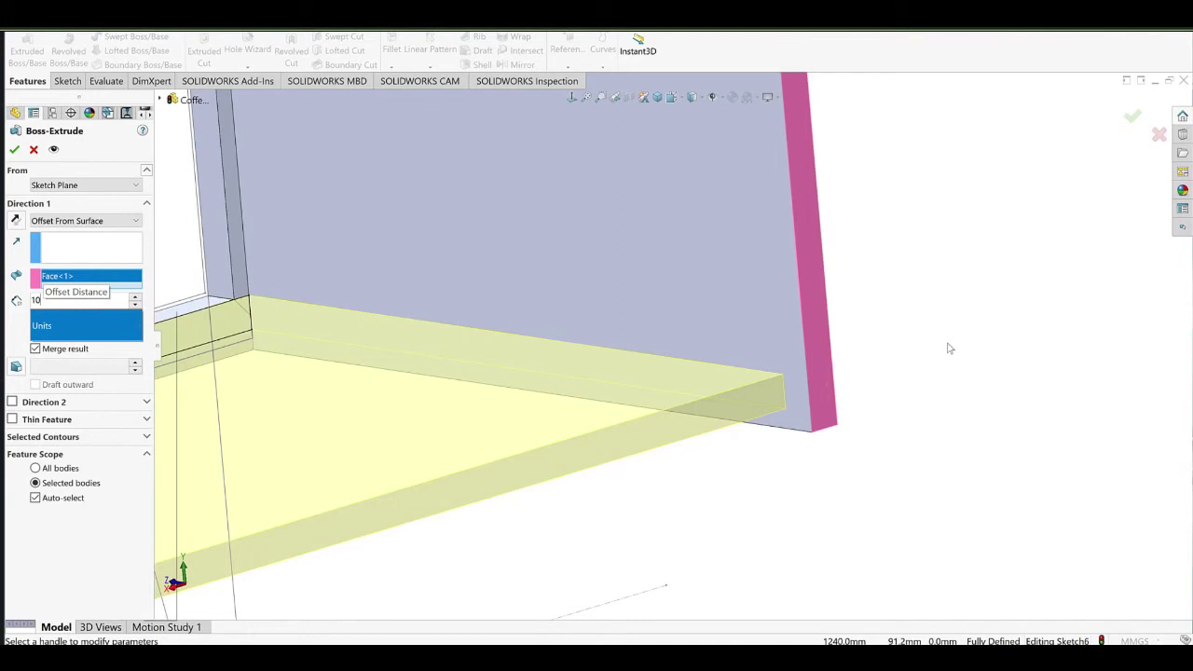
left_click(950, 348)
scroll(695, 362, "up", 3)
middle_click_drag(697, 363, 713, 362)
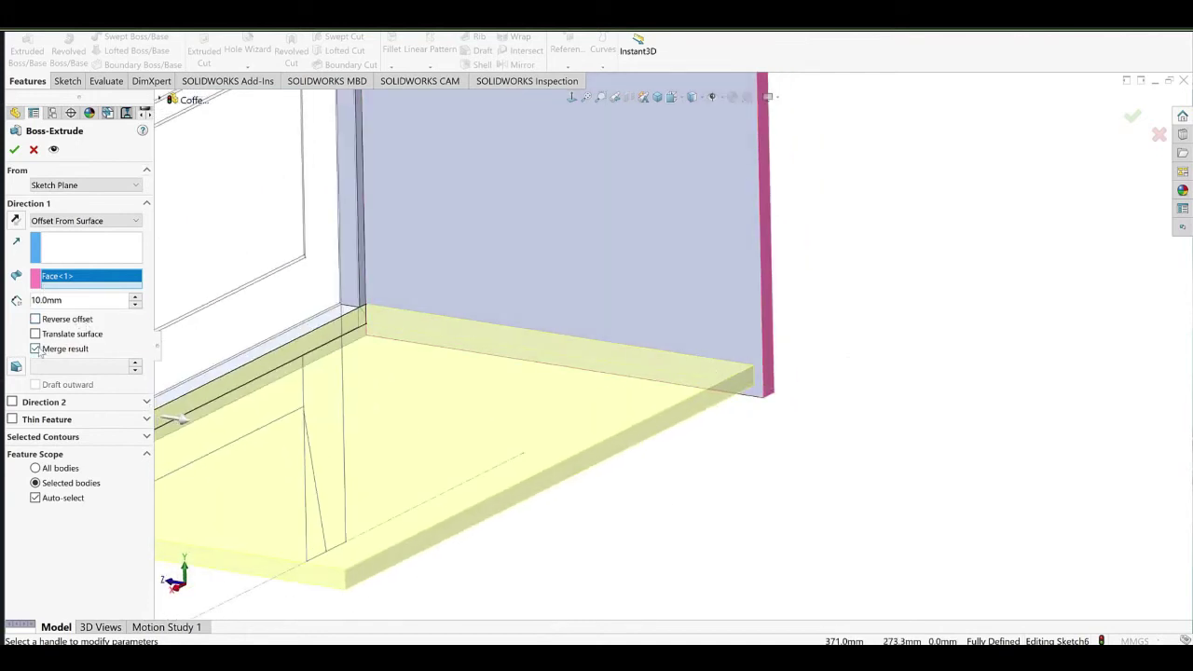
left_click(16, 152)
Measure the distance between the undersides of the bottom panel and the bottom frame rail.
scroll(589, 389, "up", 1)
middle_click_drag(601, 391, 756, 355, "ctrl")
middle_click_drag(439, 402, 350, 284)
left_click(357, 520)
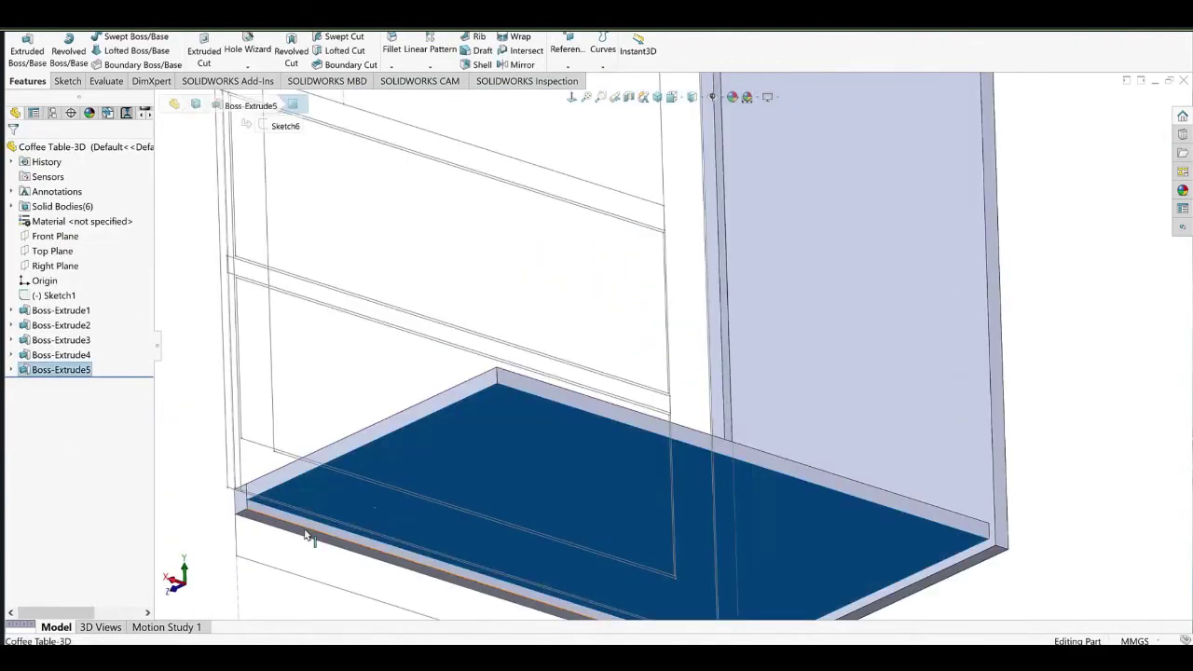
scroll(308, 534, "down", 3)
left_click(317, 454, "ctrl")
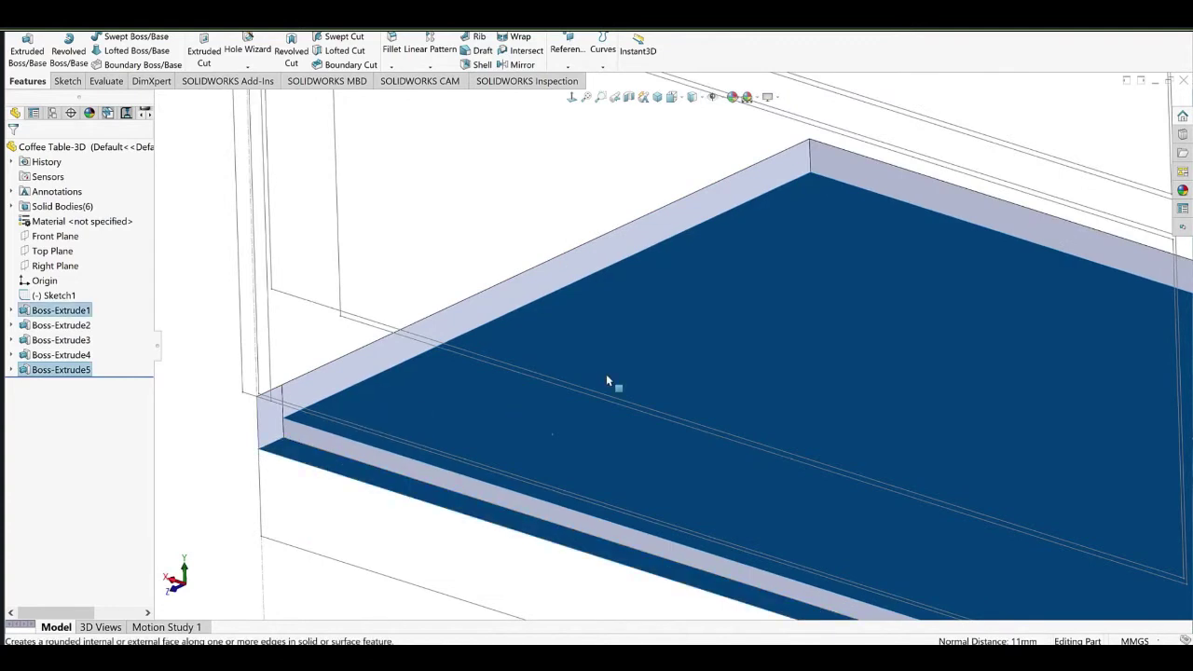
scroll(607, 376, "up", 10)
left_click(864, 343)
Compare the bottom panel and side panel with the cabinet's base in the Photos reference image, and return to SOLIDWORKS.
middle_click_drag(743, 277, 476, 397, "ctrl")
scroll(610, 419, "up", 1)
middle_click_drag(610, 420, 652, 413, "ctrl")
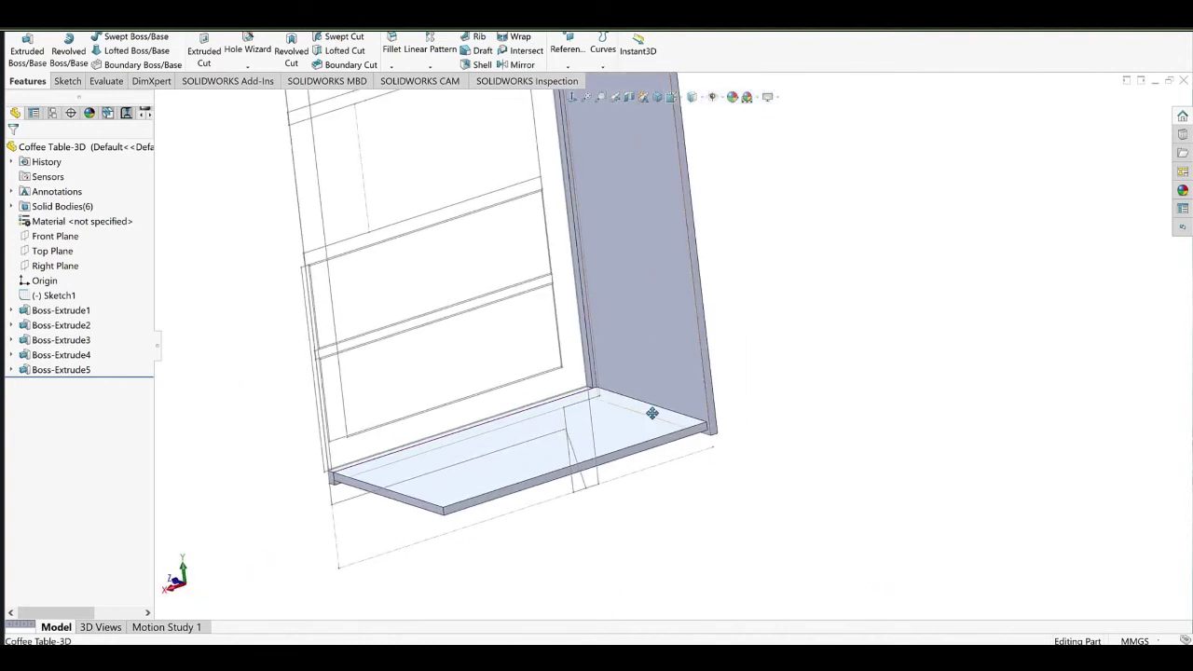
middle_click_drag(626, 411, 596, 494)
left_click(400, 657)
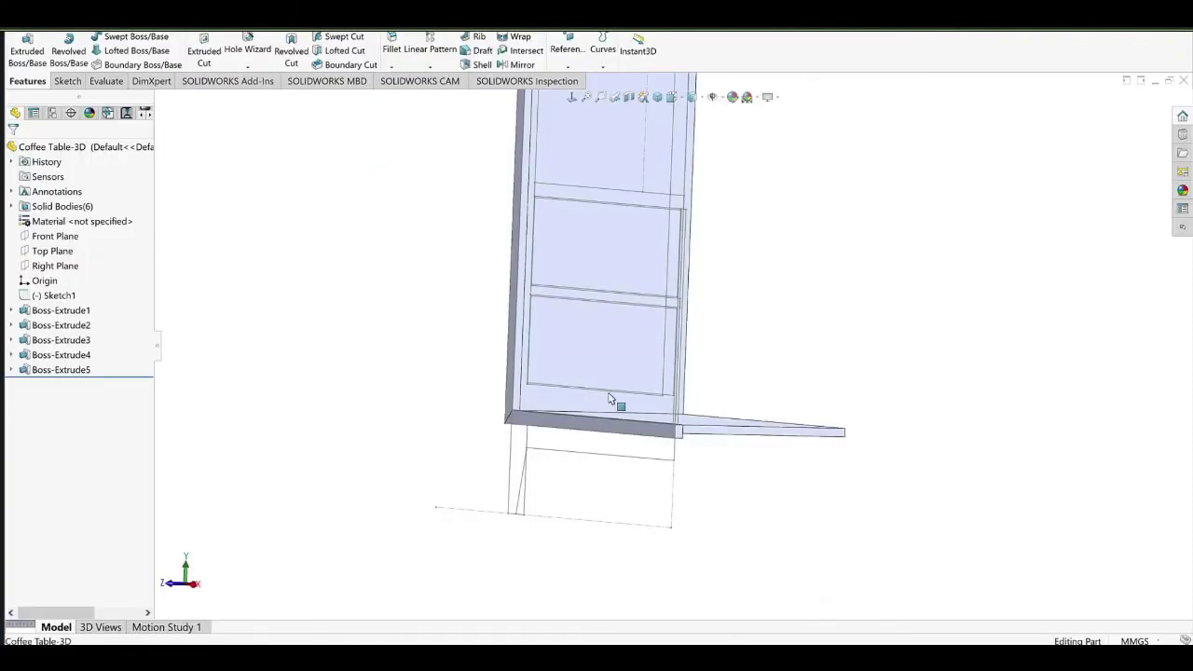
middle_click_drag(735, 366, 781, 449)
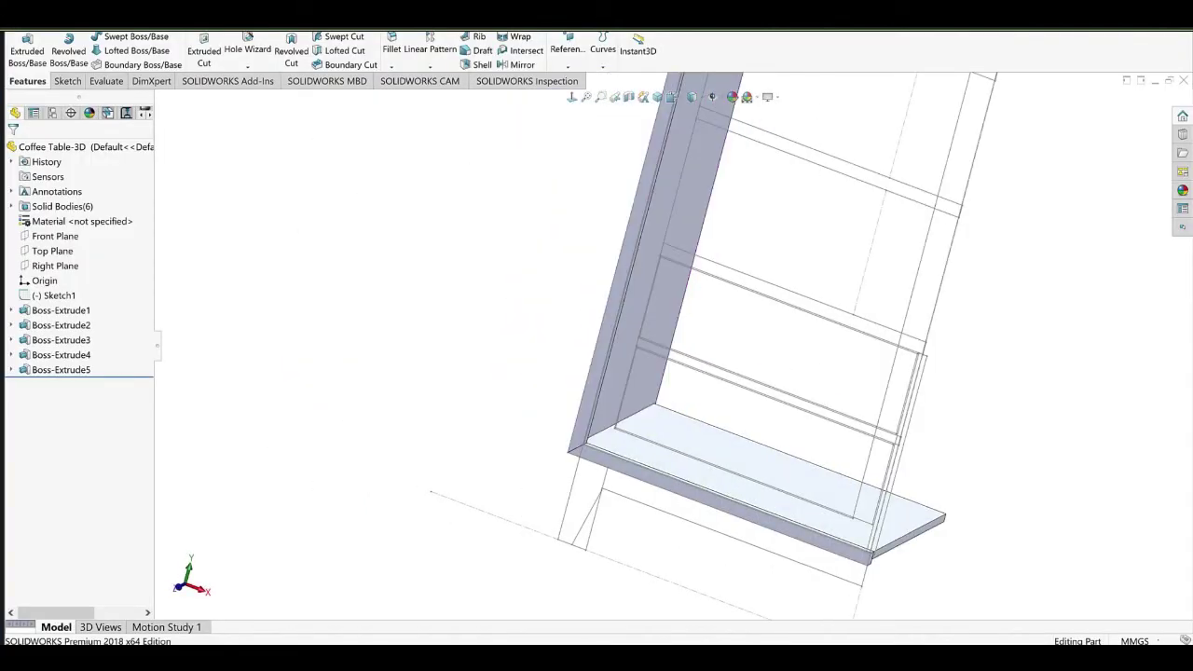
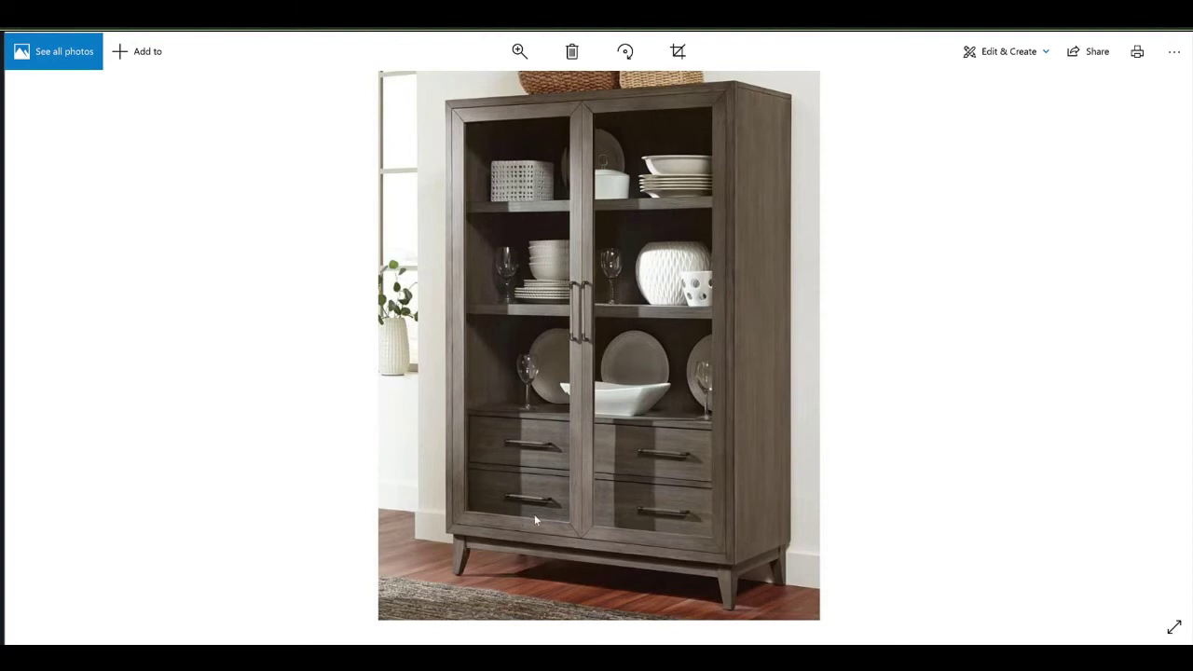
left_click(215, 657)
Reopen the bottom panel's sketch and delete the 19 mm height dimension.
scroll(642, 412, "down", 1)
middle_click_drag(642, 413, 612, 487)
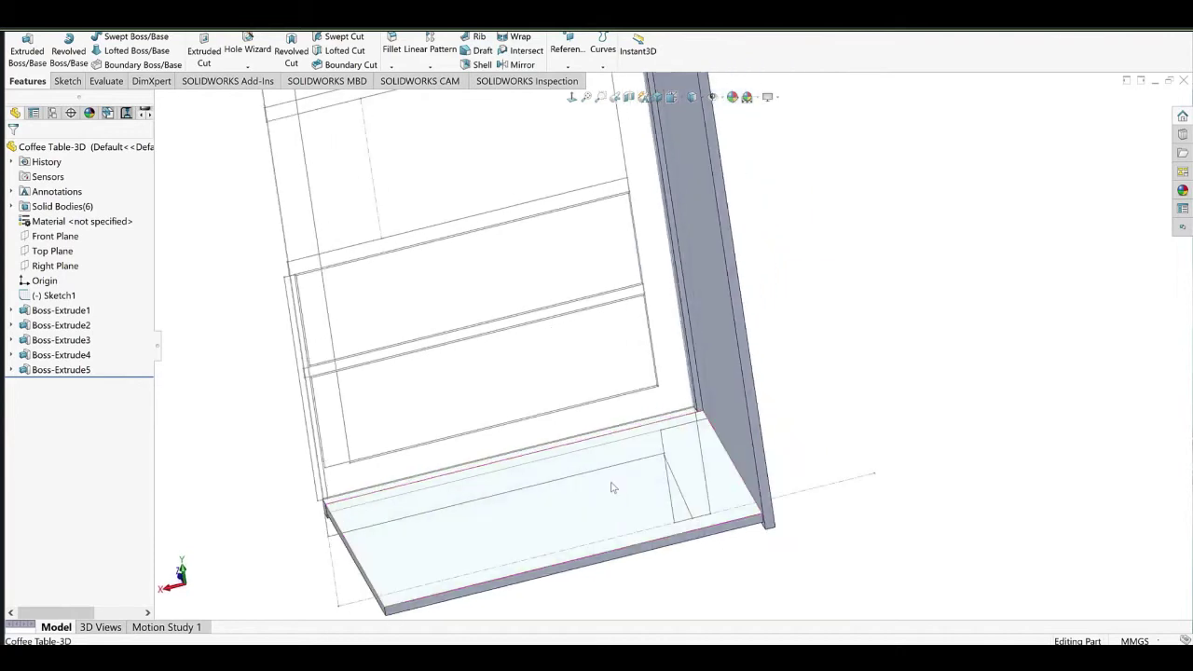
left_click(612, 487)
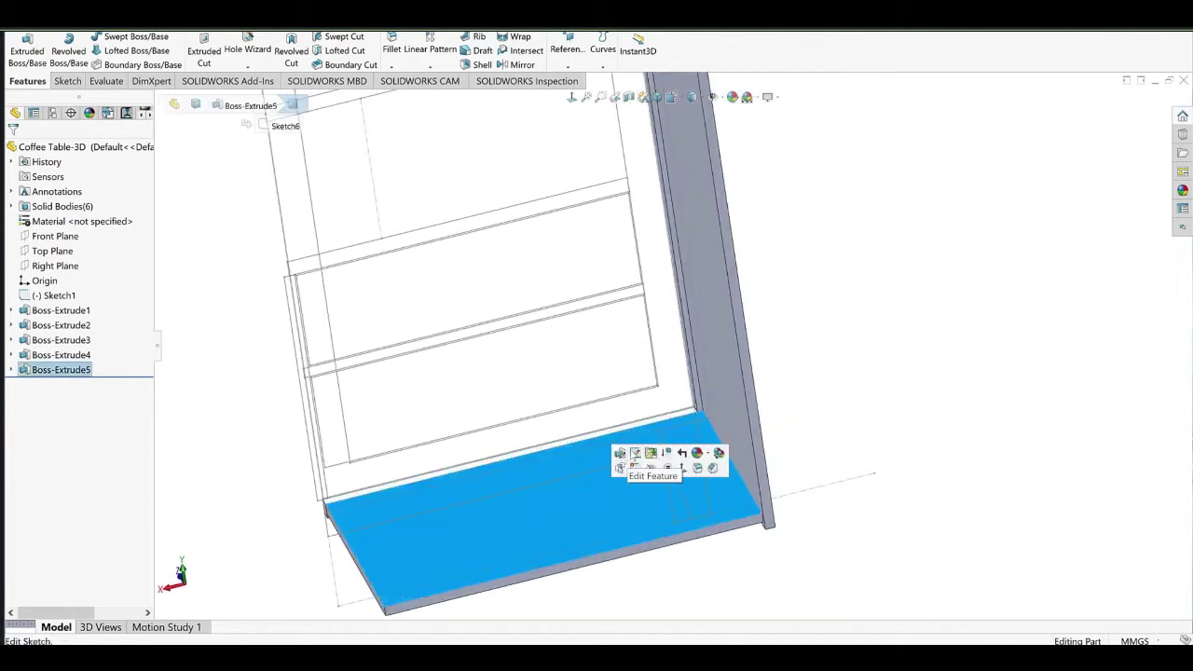
left_click(634, 453)
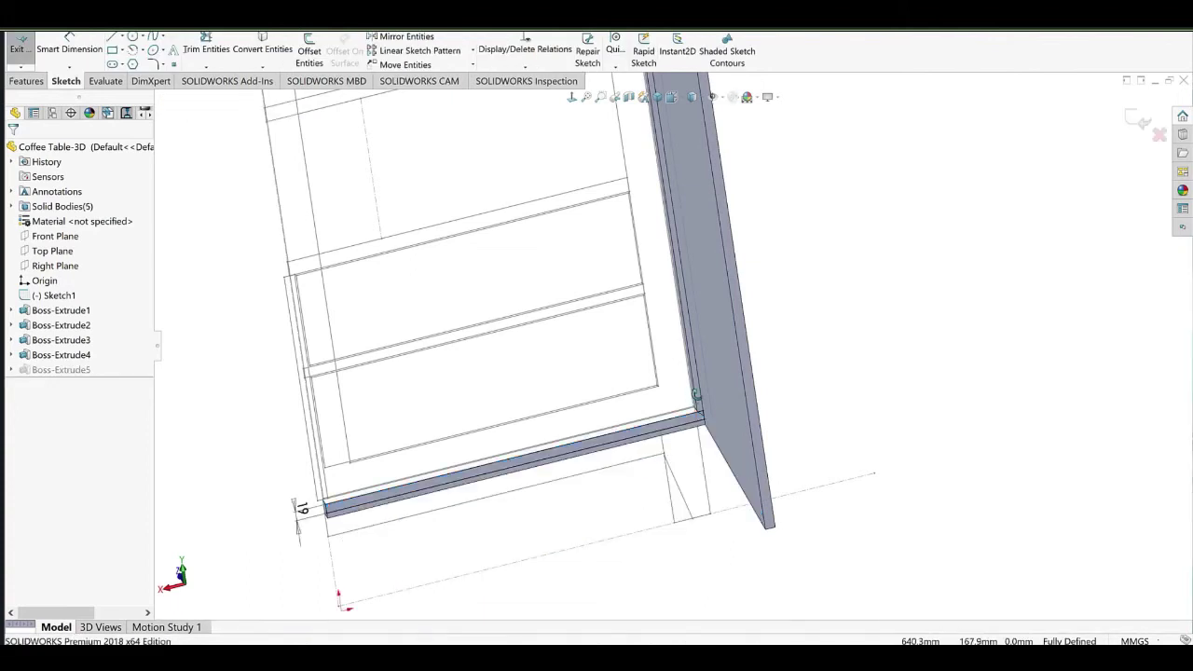
middle_click_drag(489, 509, 432, 463)
scroll(429, 449, "down", 4)
scroll(429, 442, "down", 1)
double_click(373, 388)
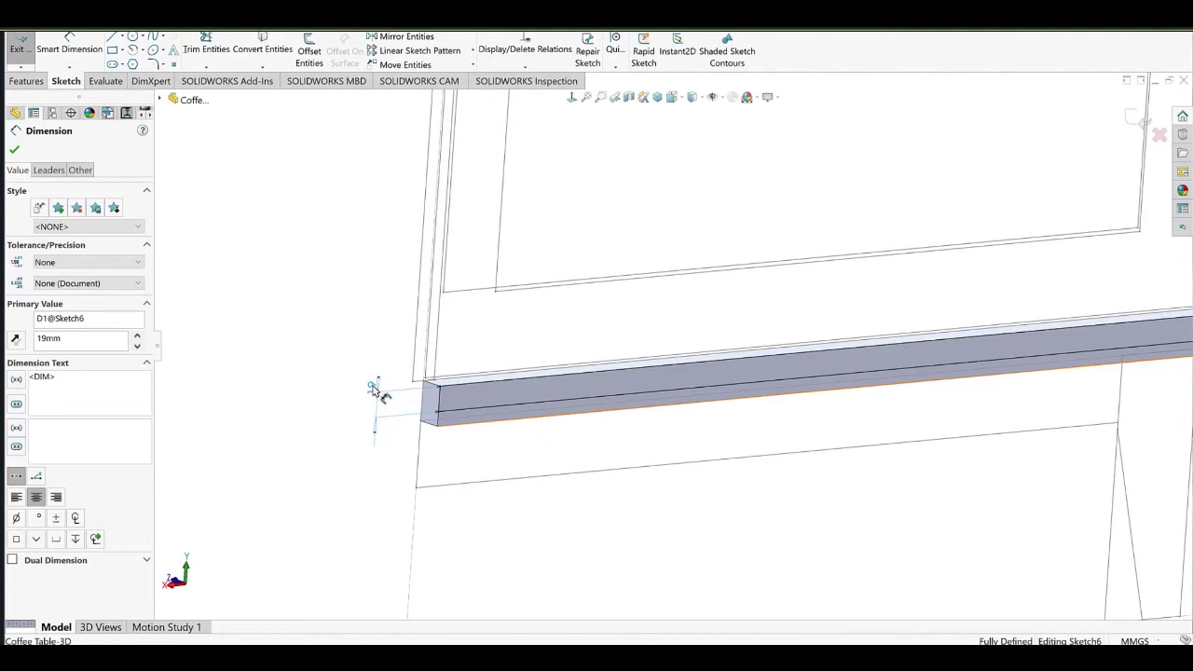
key("Delete")
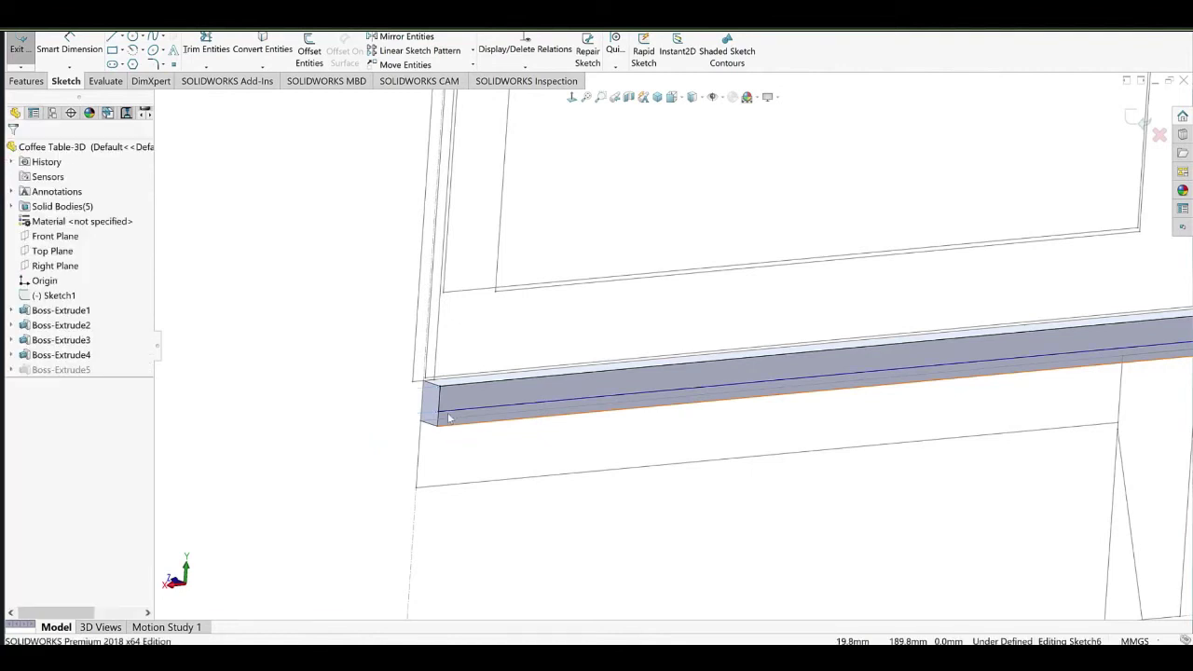
Stretch the rectangle down to the bottom rail's lower corner so it covers the rail's full height, and exit the sketch.
left_click(439, 418)
left_click_drag(439, 412, 438, 426)
left_click(304, 416)
scroll(693, 383, "up", 5)
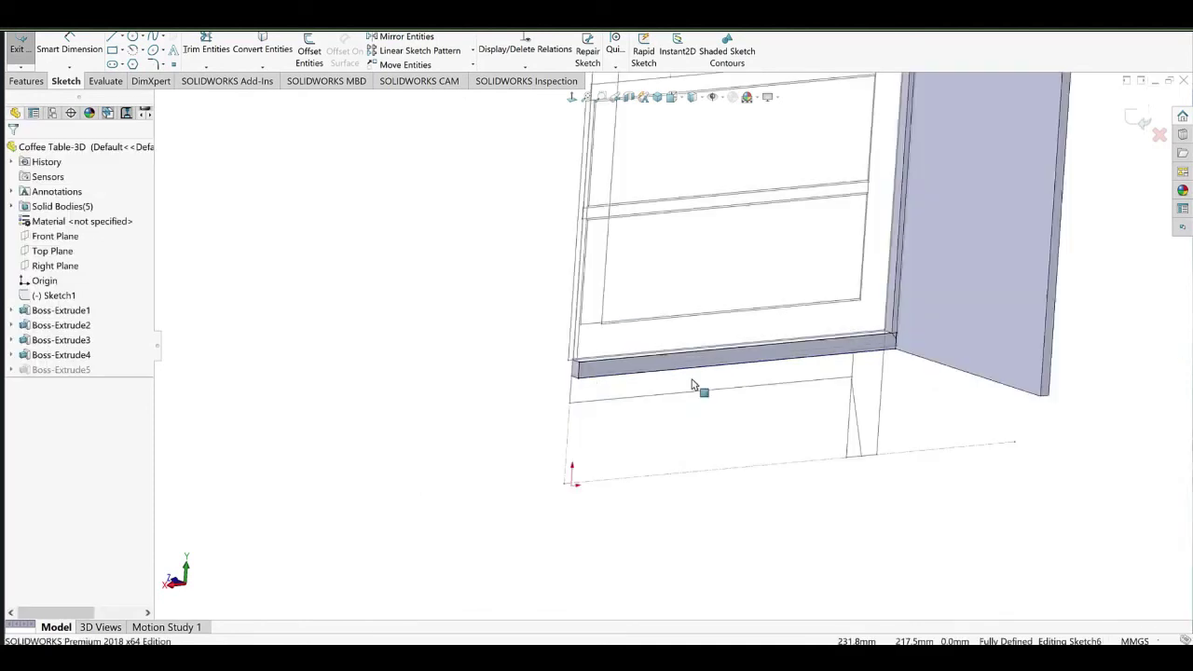
middle_click_drag(935, 328, 638, 416, "ctrl")
left_click(20, 45)
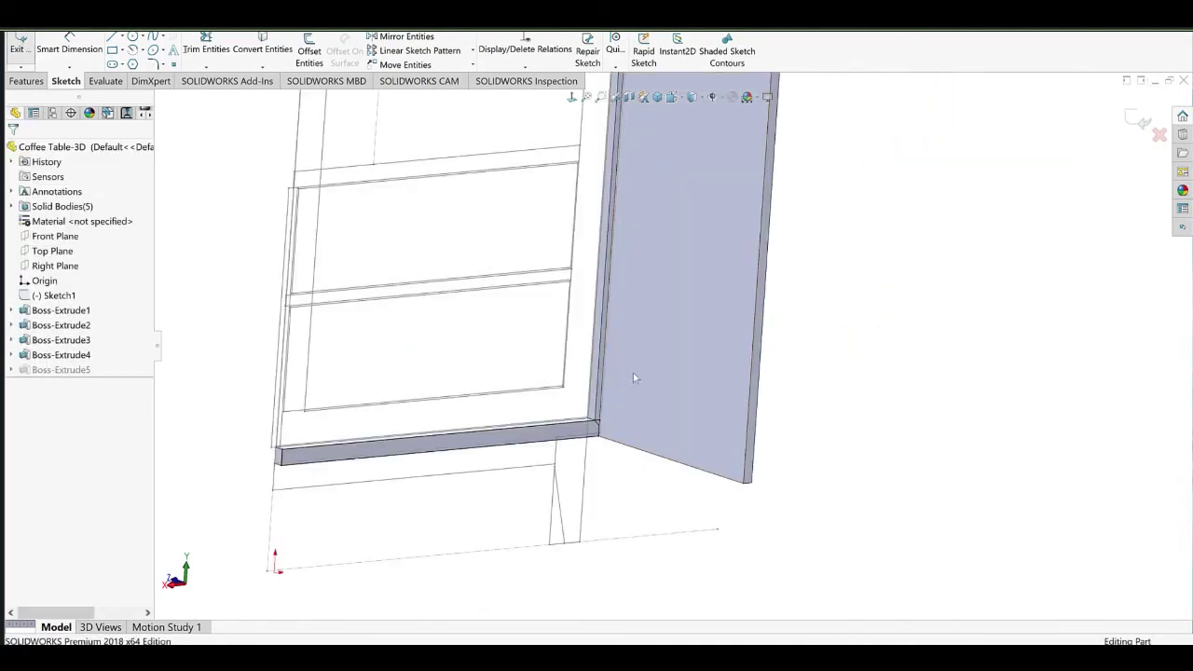
Change the bottom panel's extrusion to a Blind depth of 40 mm.
left_click(548, 455)
double_click(540, 447)
scroll(578, 455, "up", 1)
scroll(652, 456, "up", 3)
middle_click_drag(687, 453, 694, 496)
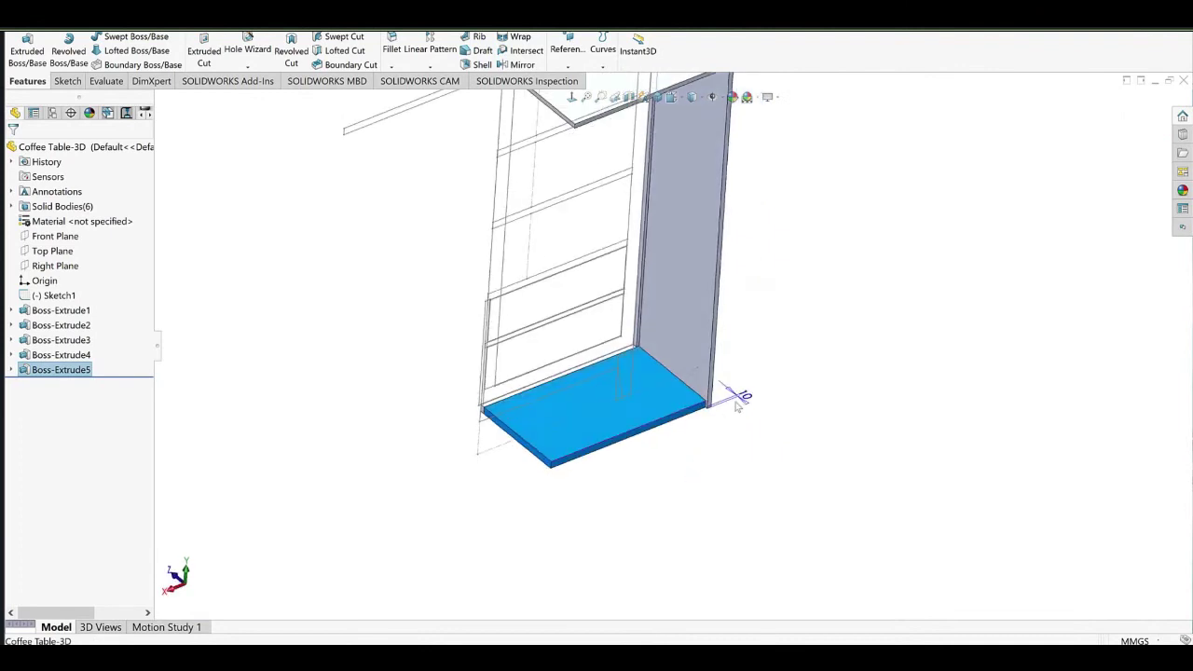
right_click(630, 404)
left_click(641, 377)
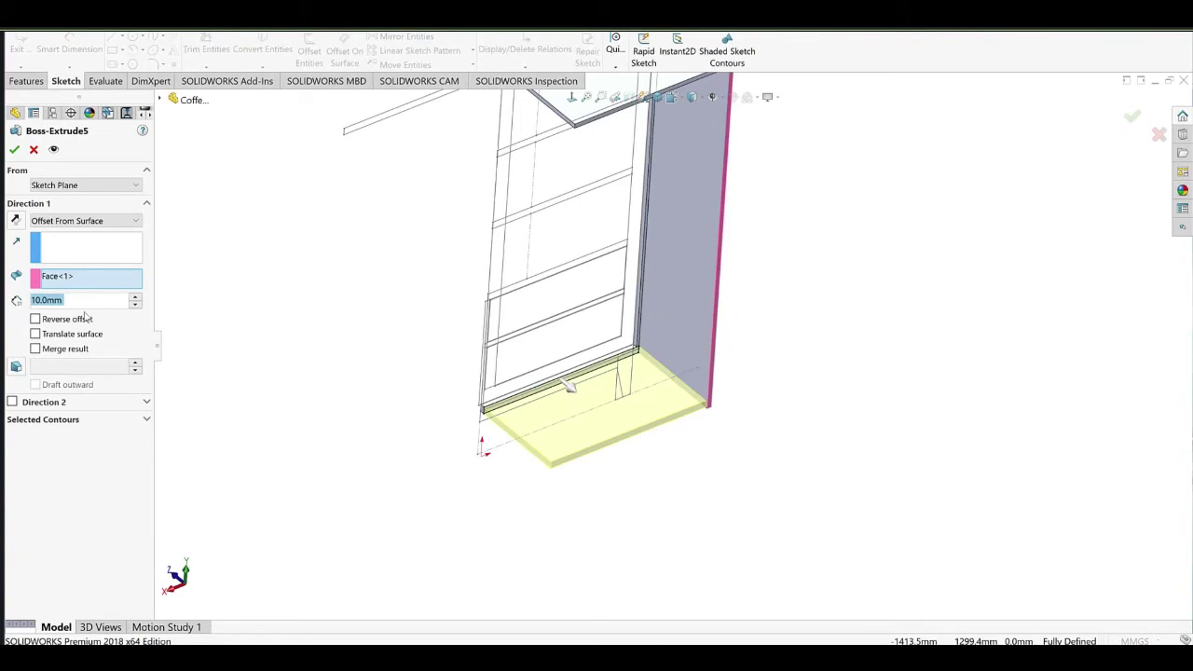
left_click(103, 220)
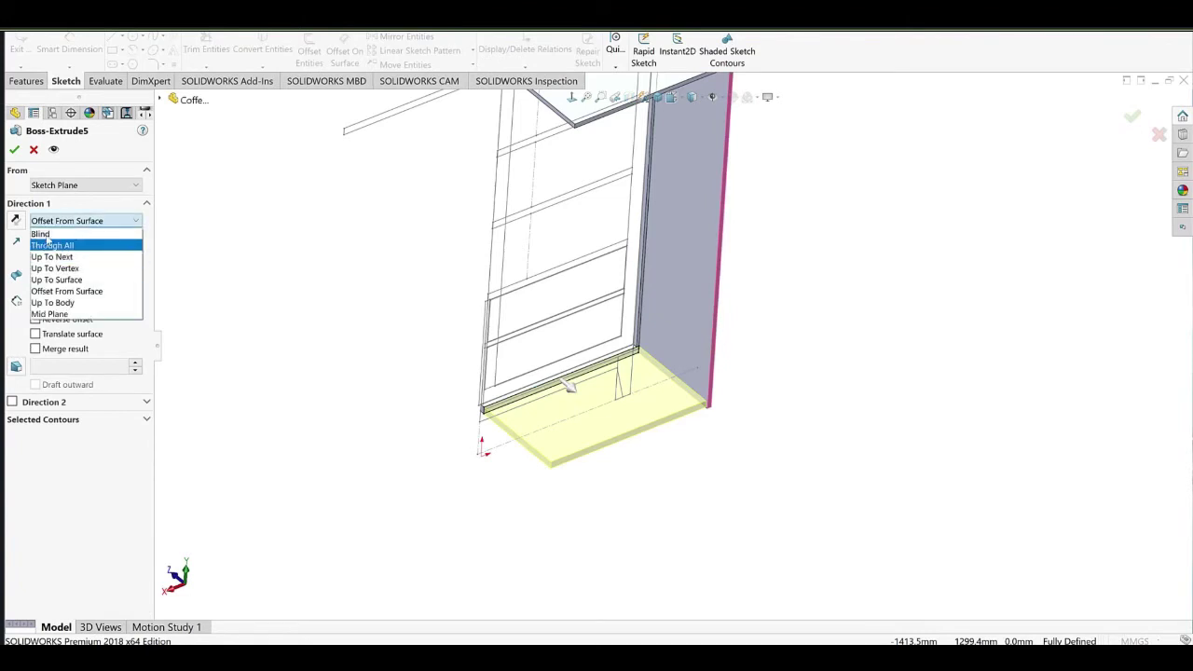
left_click(51, 233)
type("40")
key("Return")
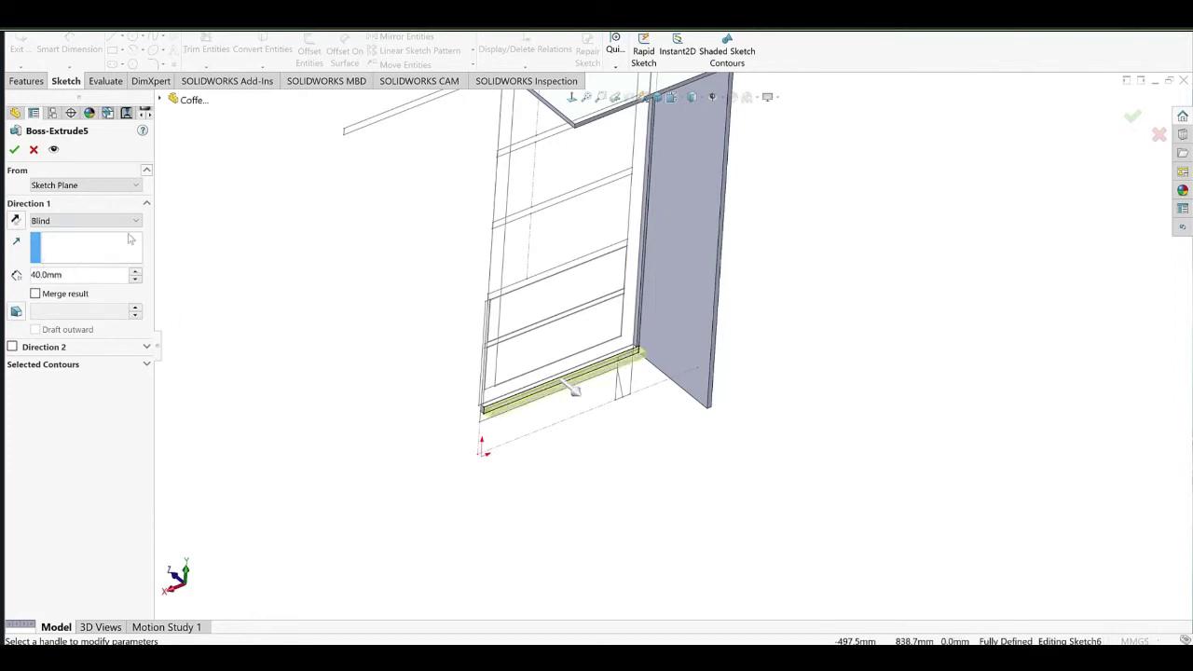
left_click(14, 150)
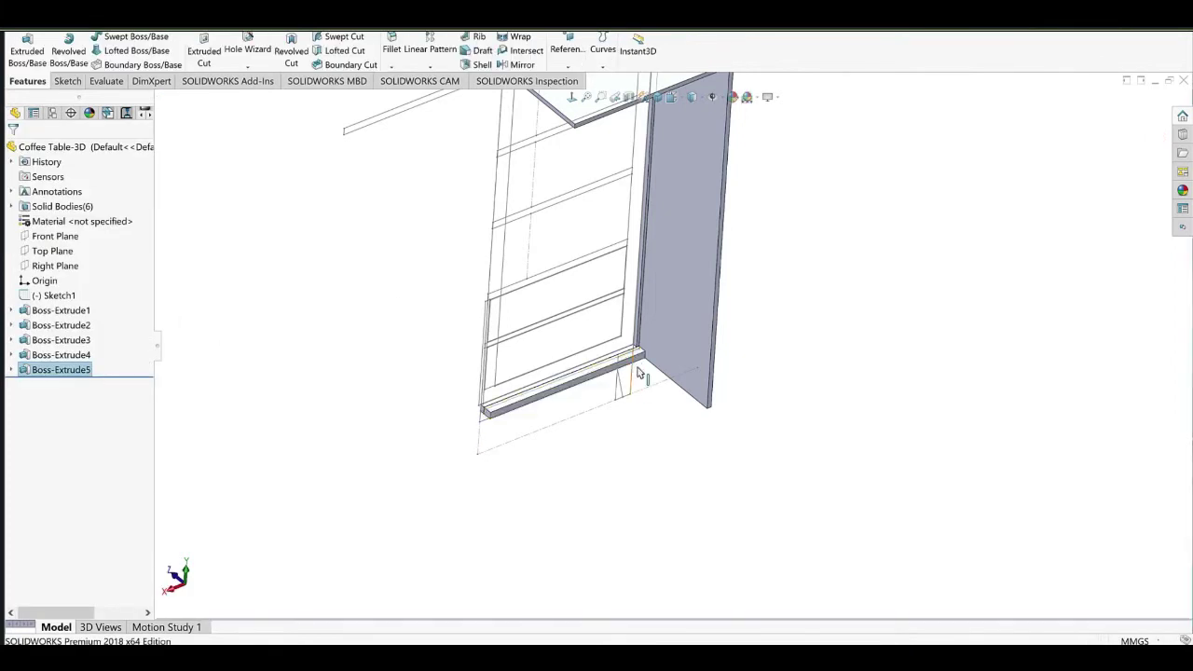
Sketch a corner rectangle about 36 by 30 mm on the bottom strip's rear face, at the end against the side panel.
scroll(643, 367, "down", 8)
middle_click_drag(698, 248, 661, 226)
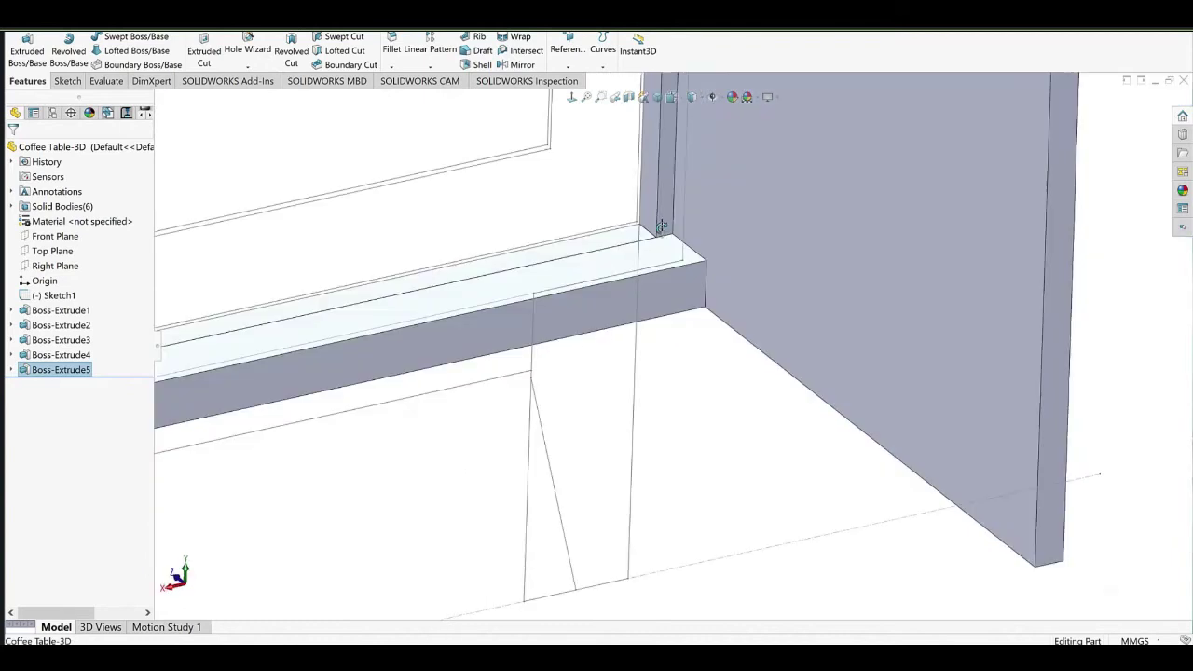
left_click(666, 295)
left_click(701, 279)
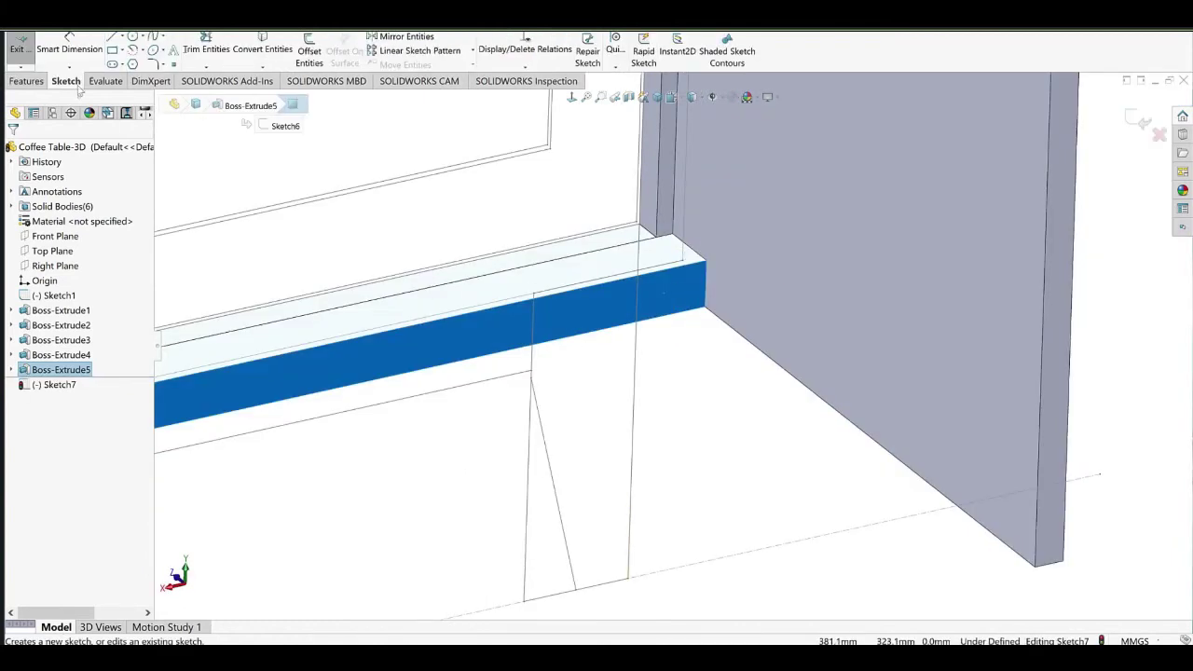
left_click(113, 49)
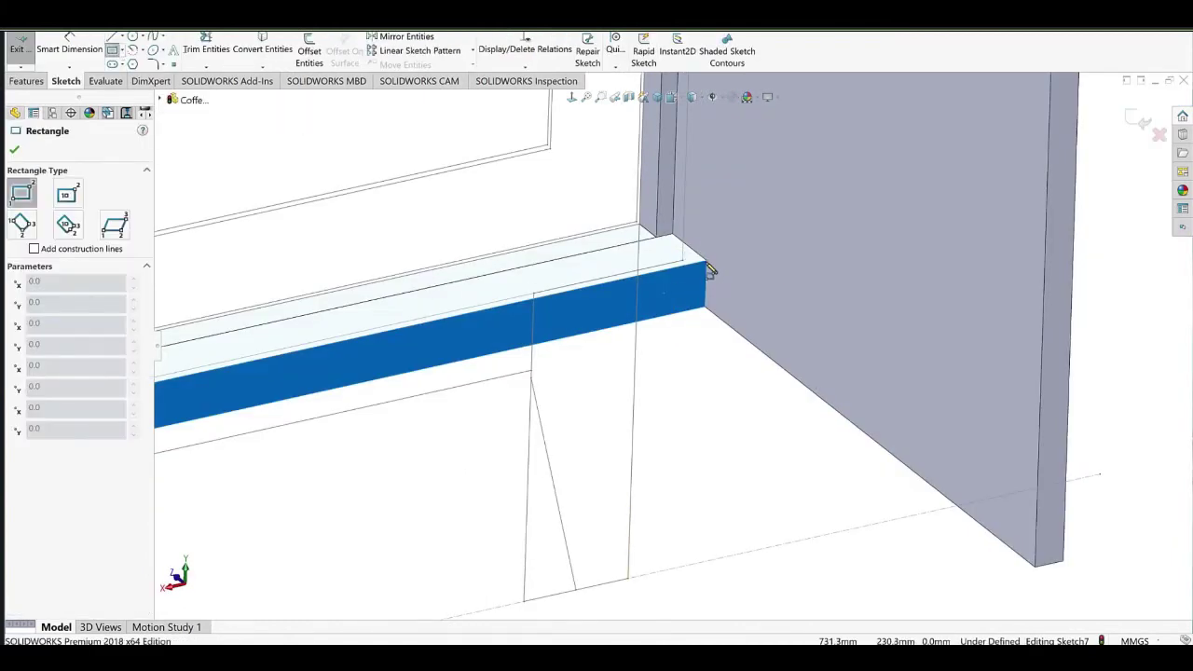
left_click(706, 261)
left_click(652, 318)
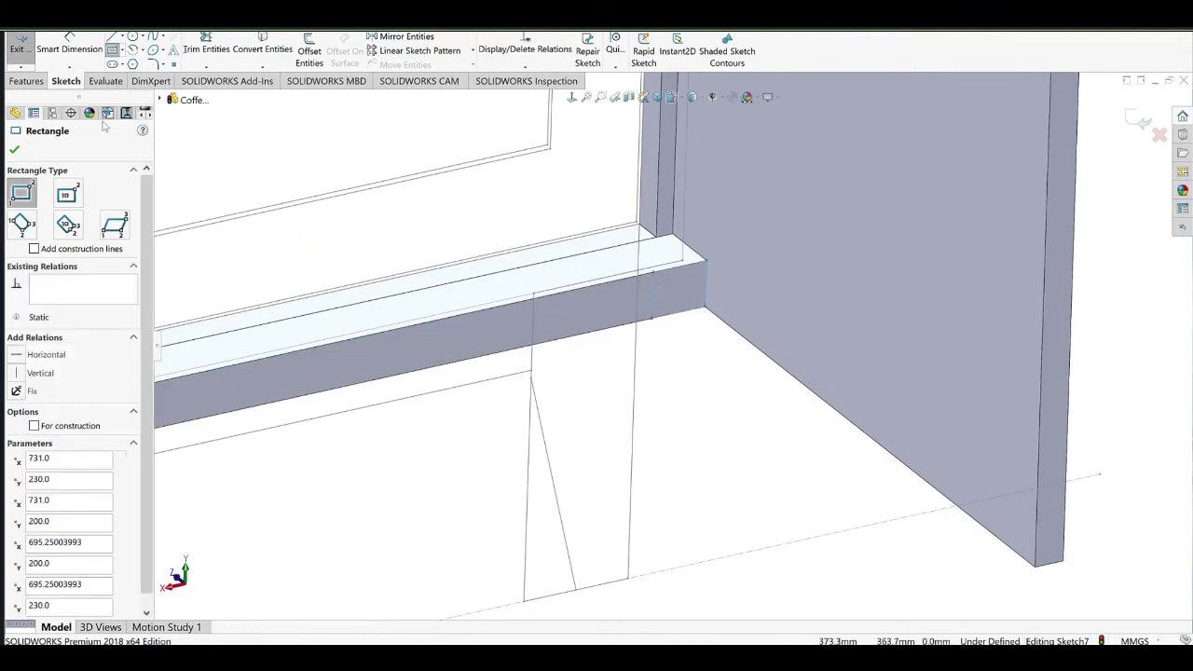
Dimension the width of the rectangle beside the side panel and set it to 60 mm.
left_click(65, 41)
left_click(679, 313)
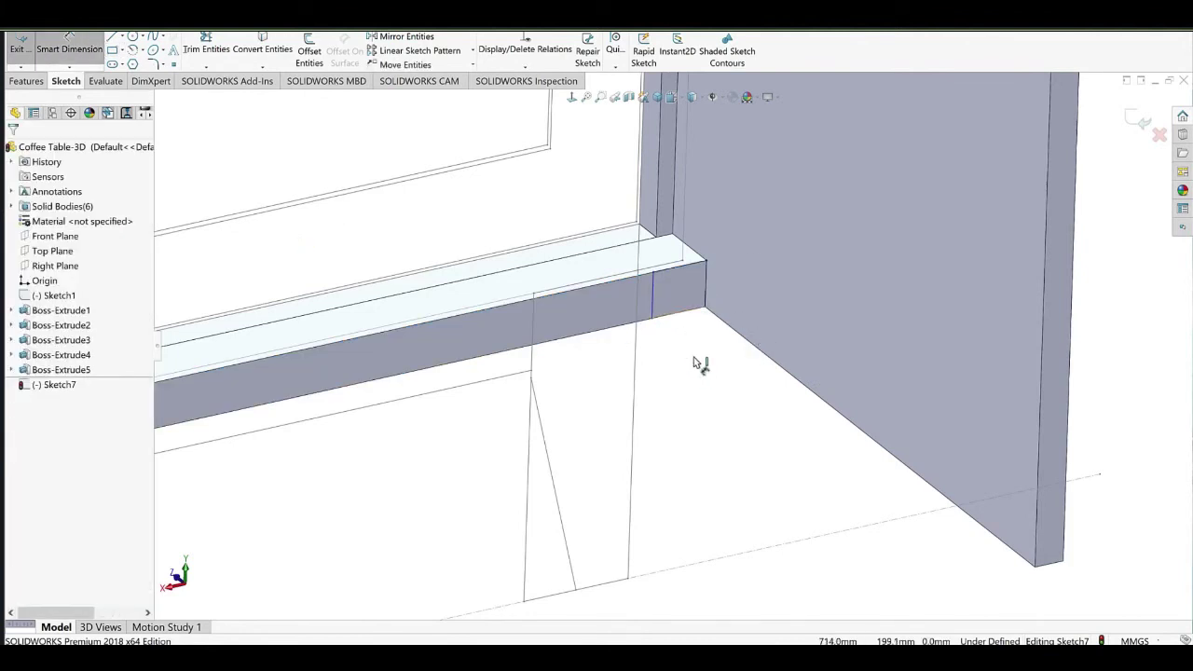
left_click(693, 359)
type("60")
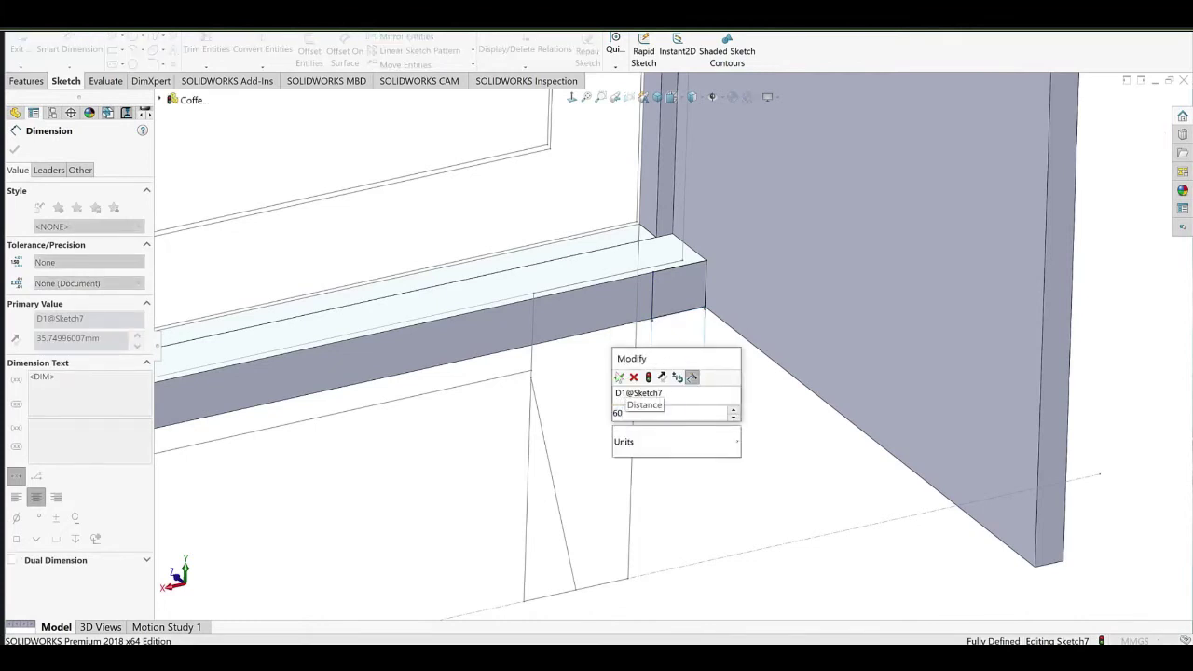
key("Return")
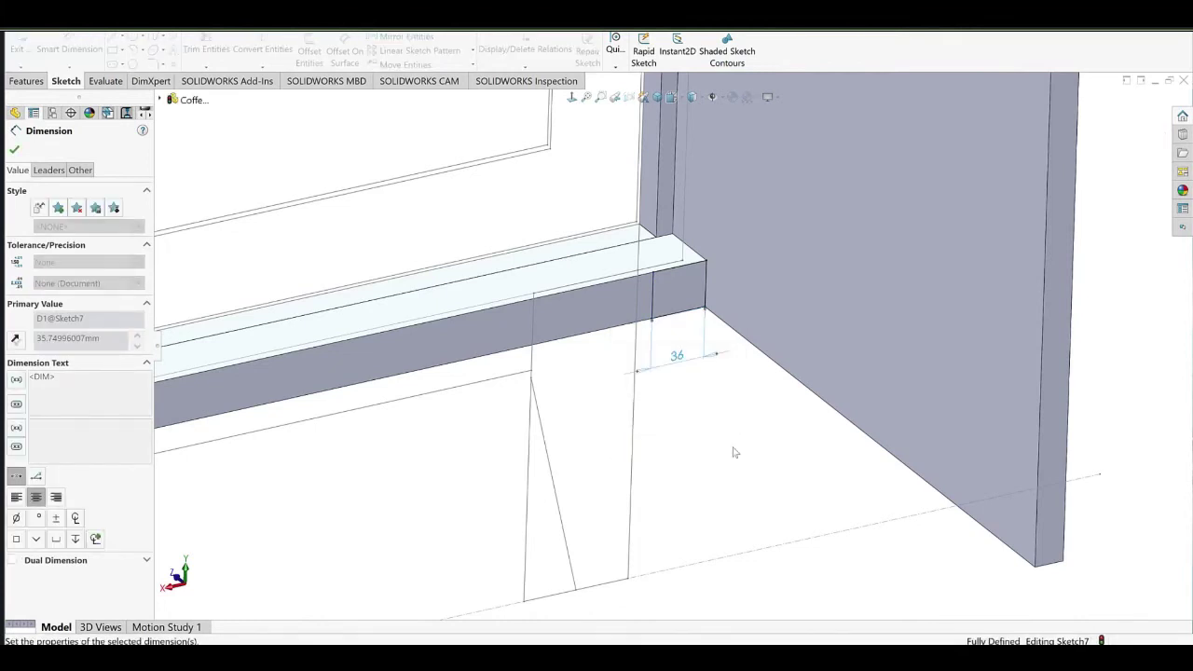
left_click(27, 81)
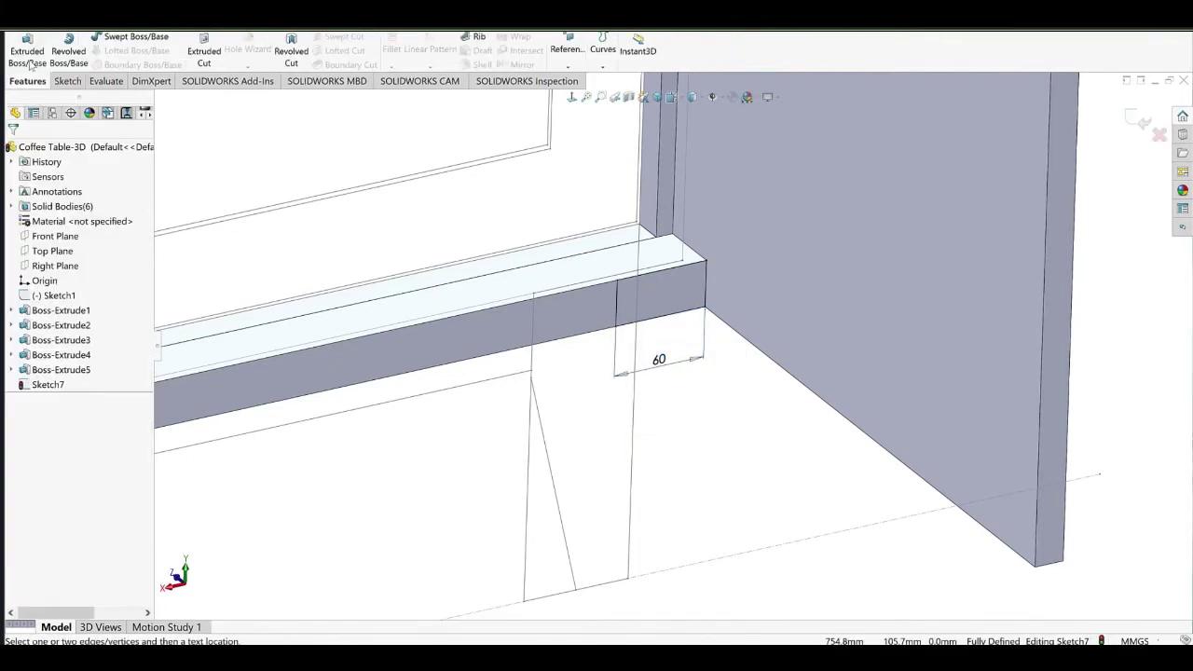
scroll(673, 350, "up", 6)
scroll(655, 380, "down", 2)
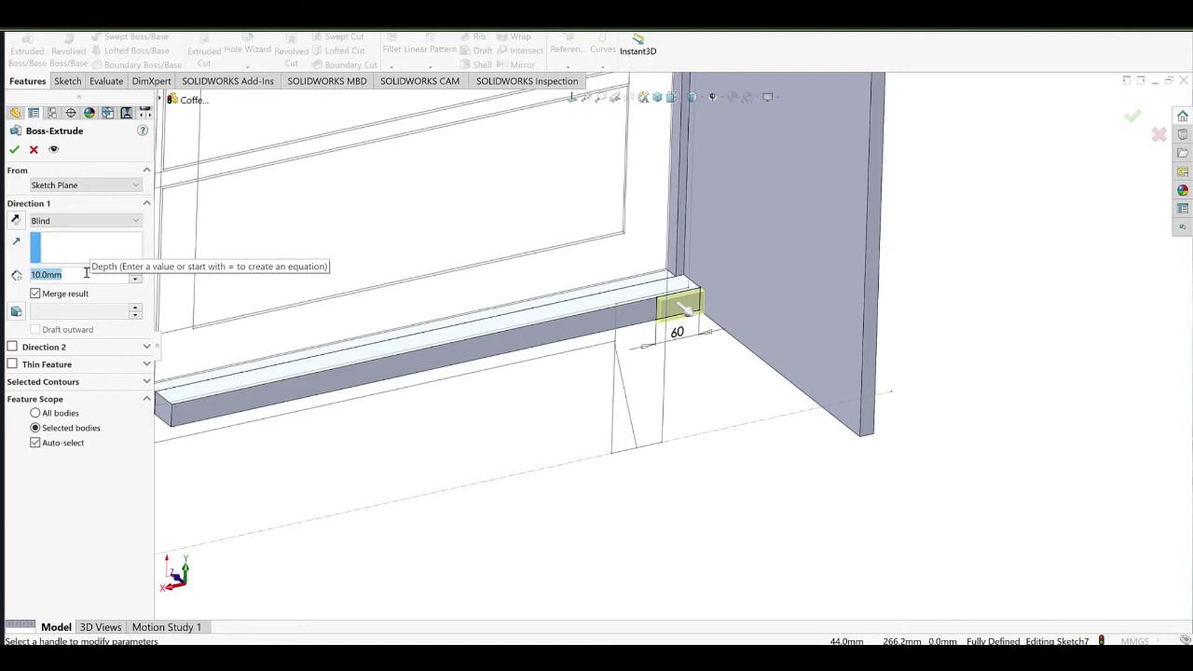
left_click(33, 150)
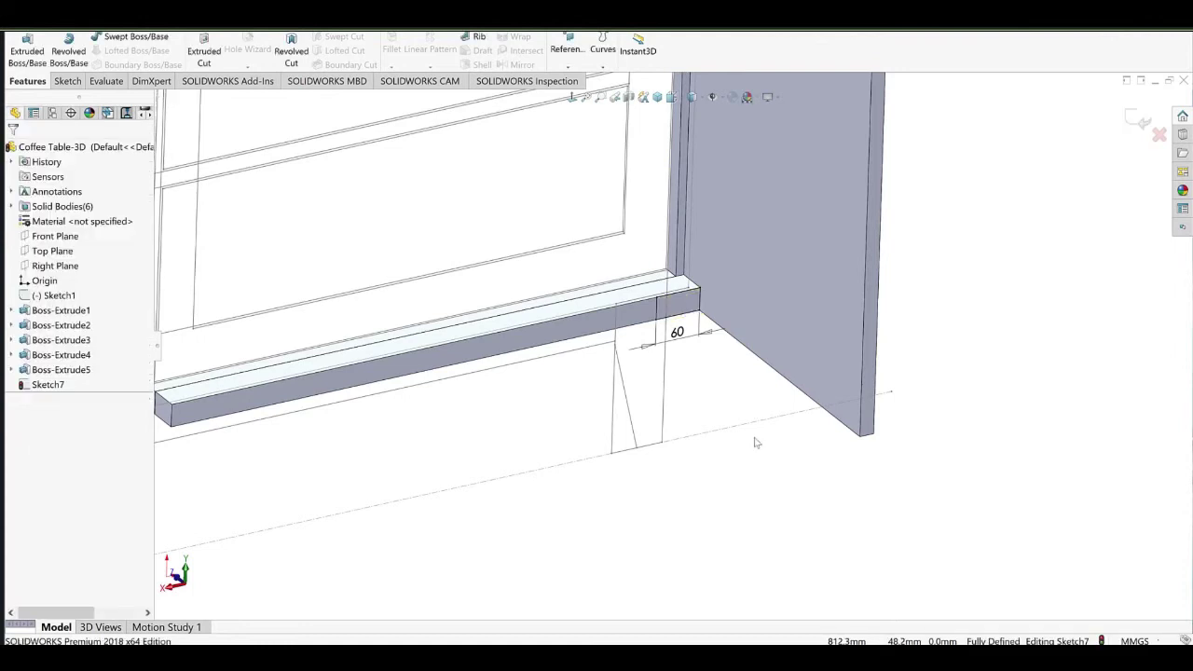
Roll the model back above the 60 mm rectangle sketch and convert the bottom strip's rear face into a new sketch on the side panel's rear edge.
left_click(1138, 119)
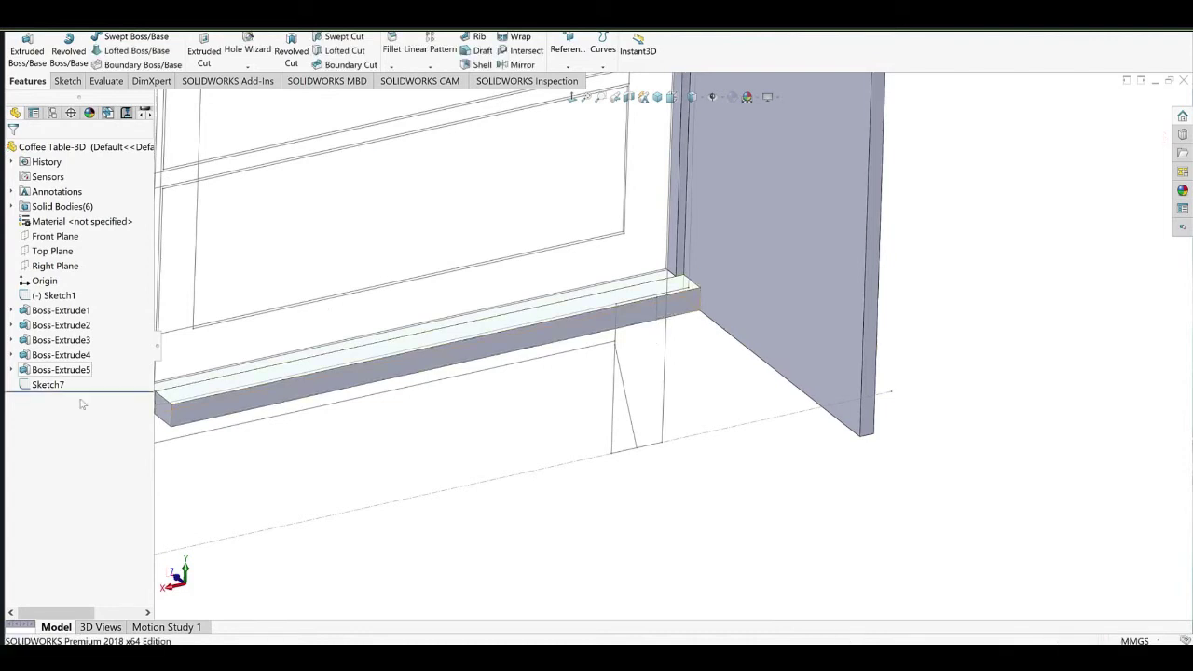
left_click_drag(94, 395, 88, 377)
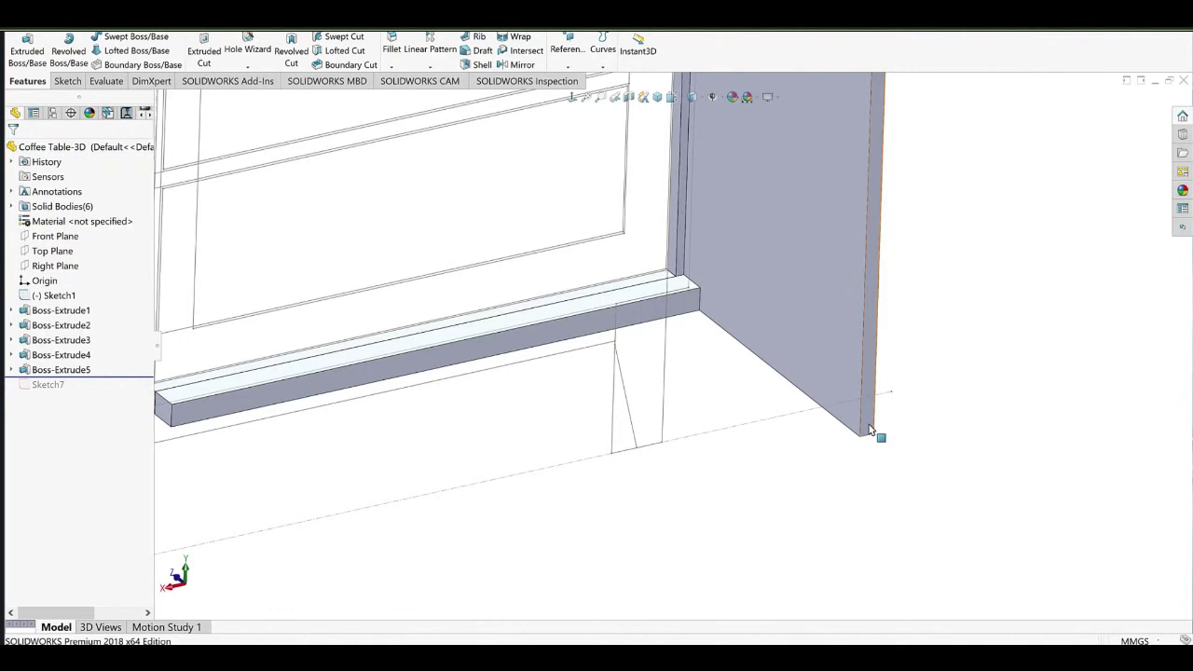
left_click(874, 430)
left_click(905, 401)
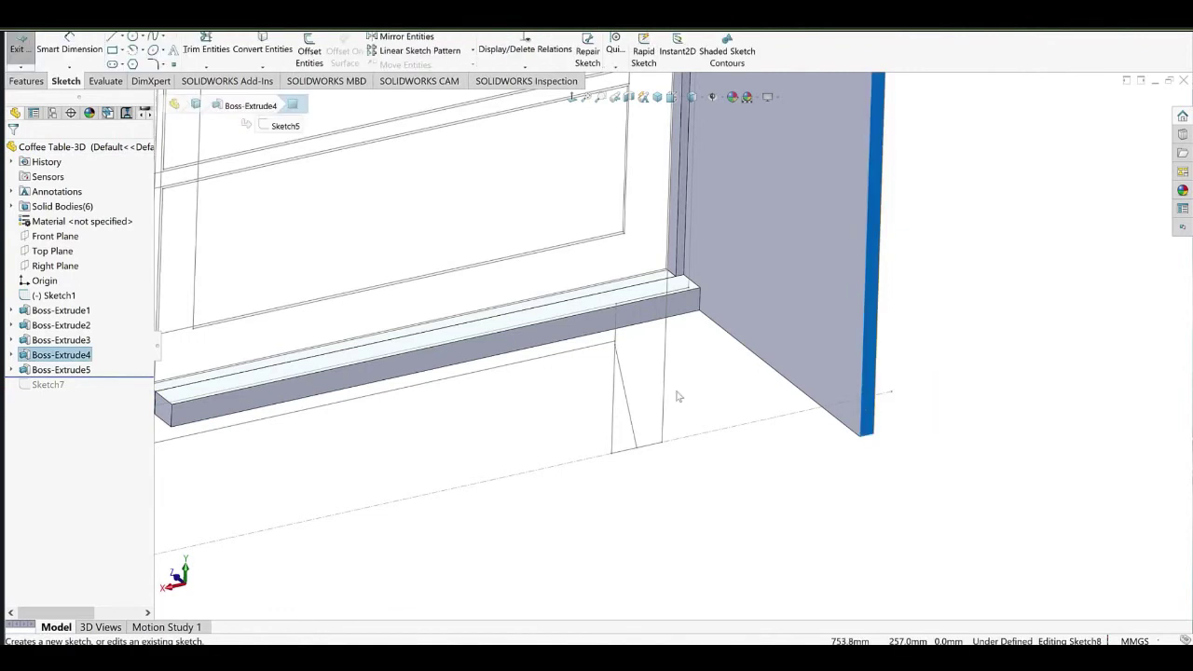
left_click(632, 311)
left_click(263, 49)
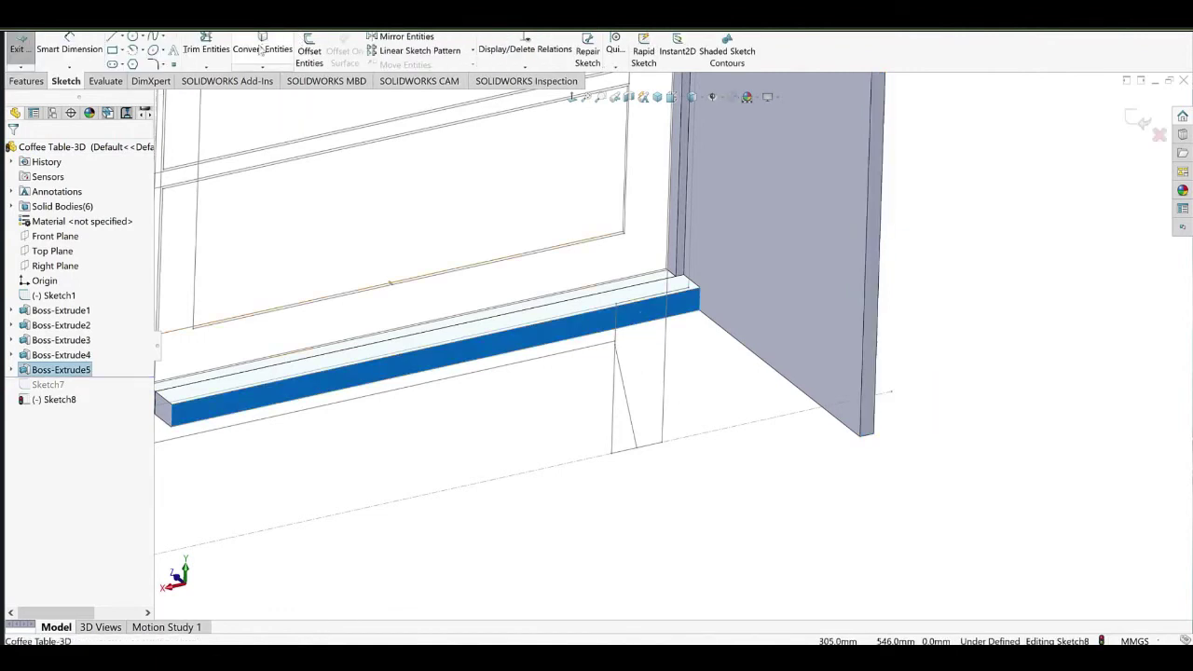
Set up a Blind extrusion of the converted strip profile, reversed toward the front of the cabinet, with a depth of 40 mm.
left_click(26, 81)
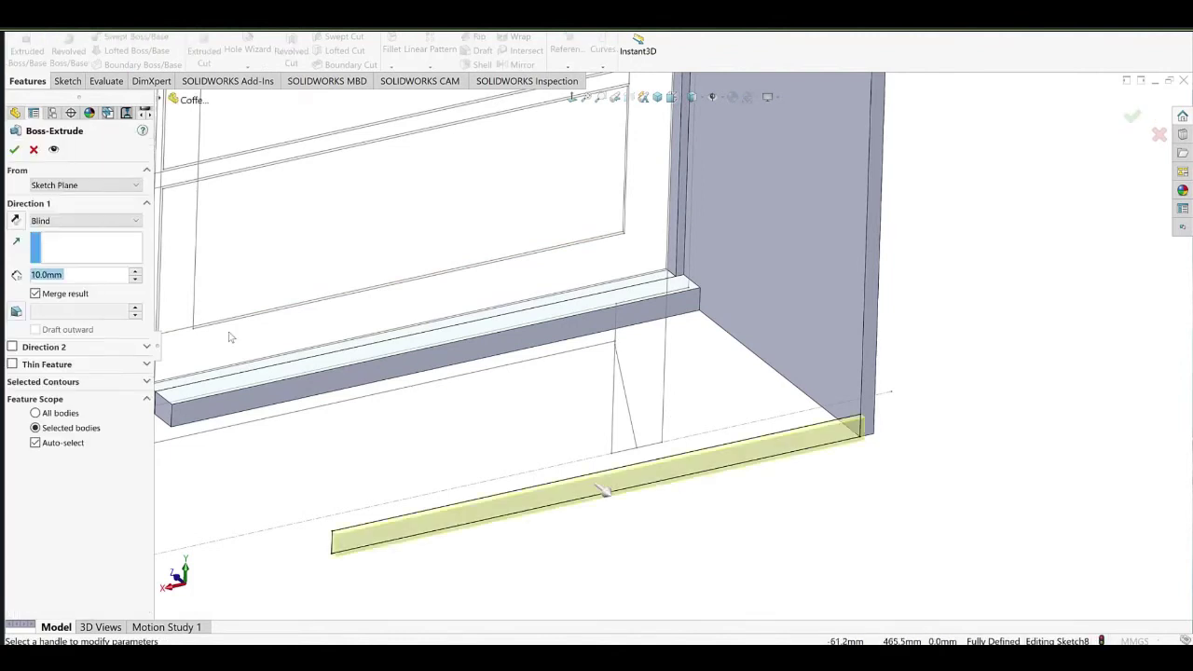
left_click(16, 221)
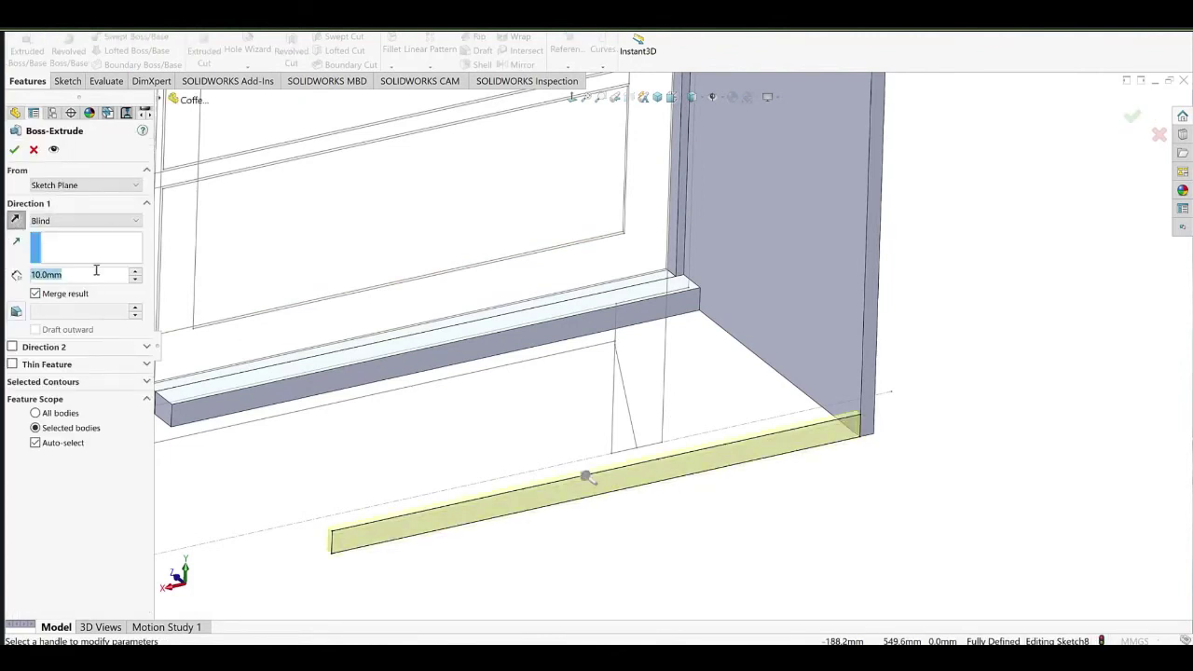
type("40")
key("Return")
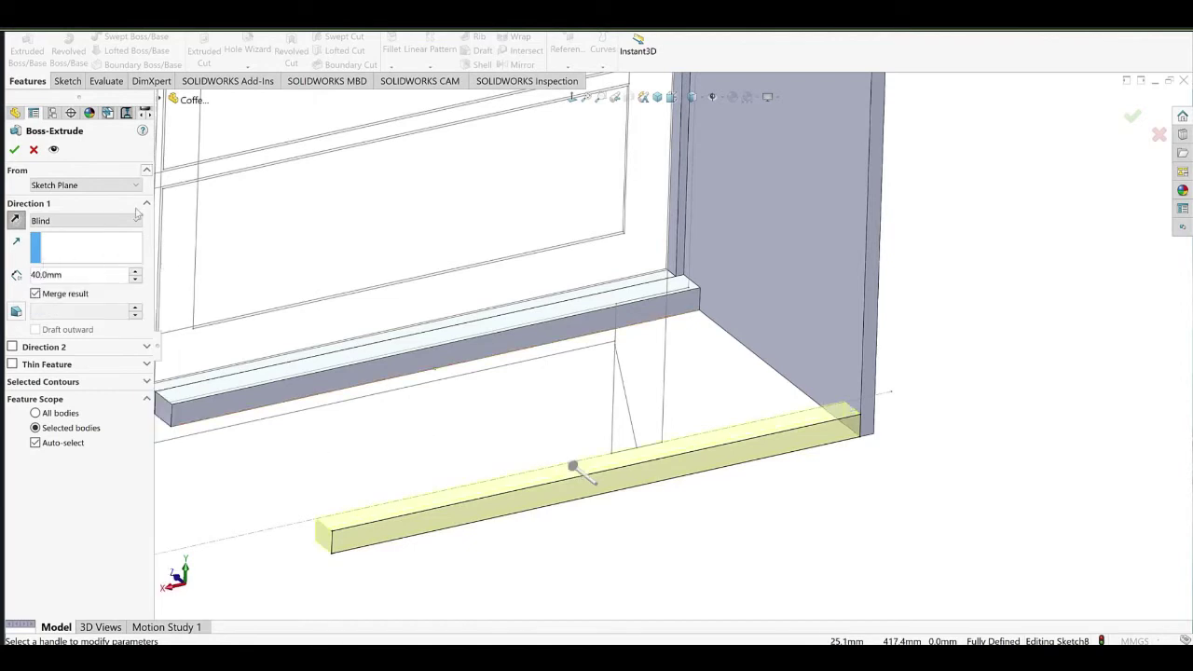
Start the rear strip's extrusion at a reversed 10 mm offset, turn off Merge result and accept it.
left_click(66, 188)
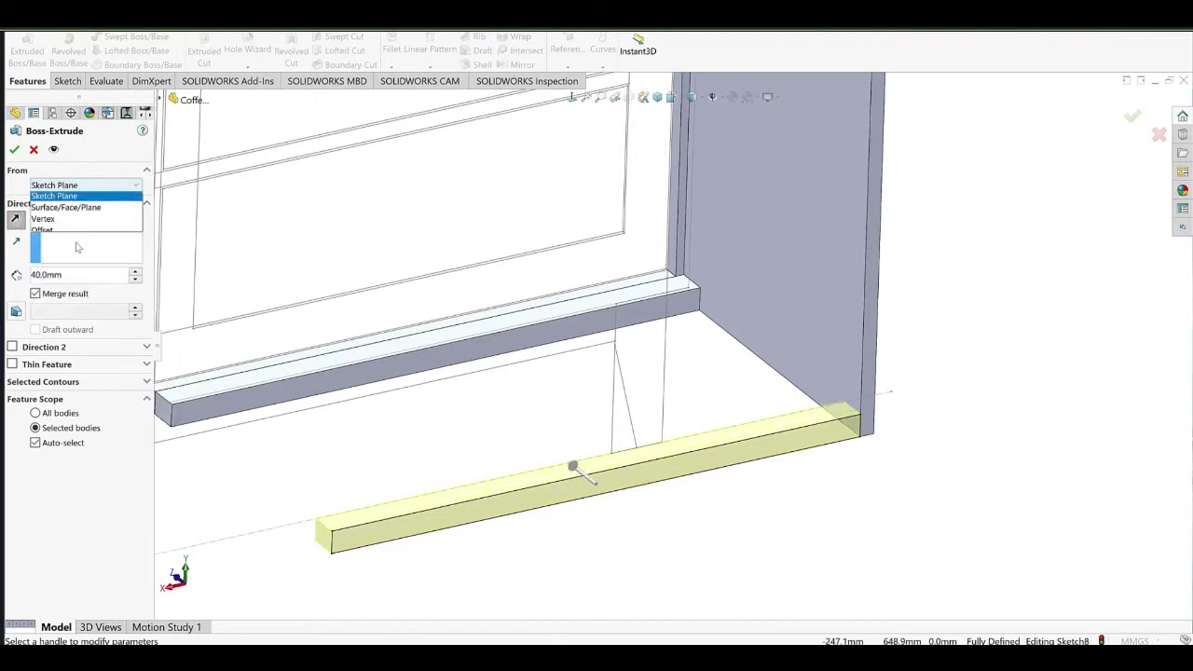
left_click(64, 235)
left_click(135, 204)
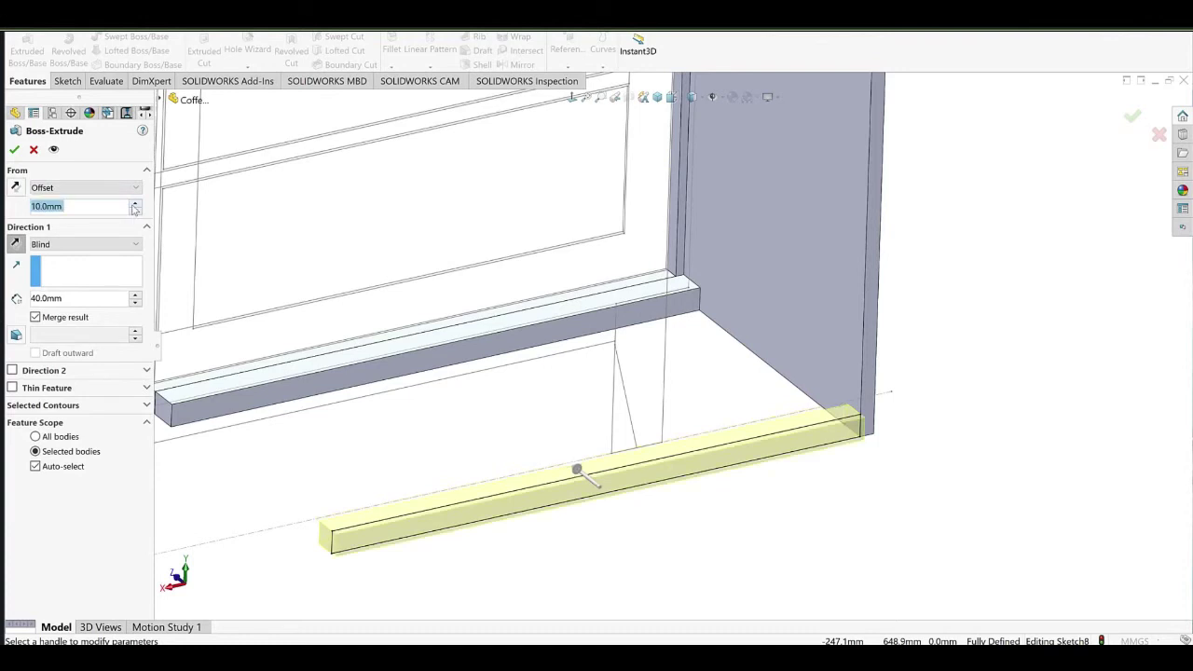
left_click(15, 188)
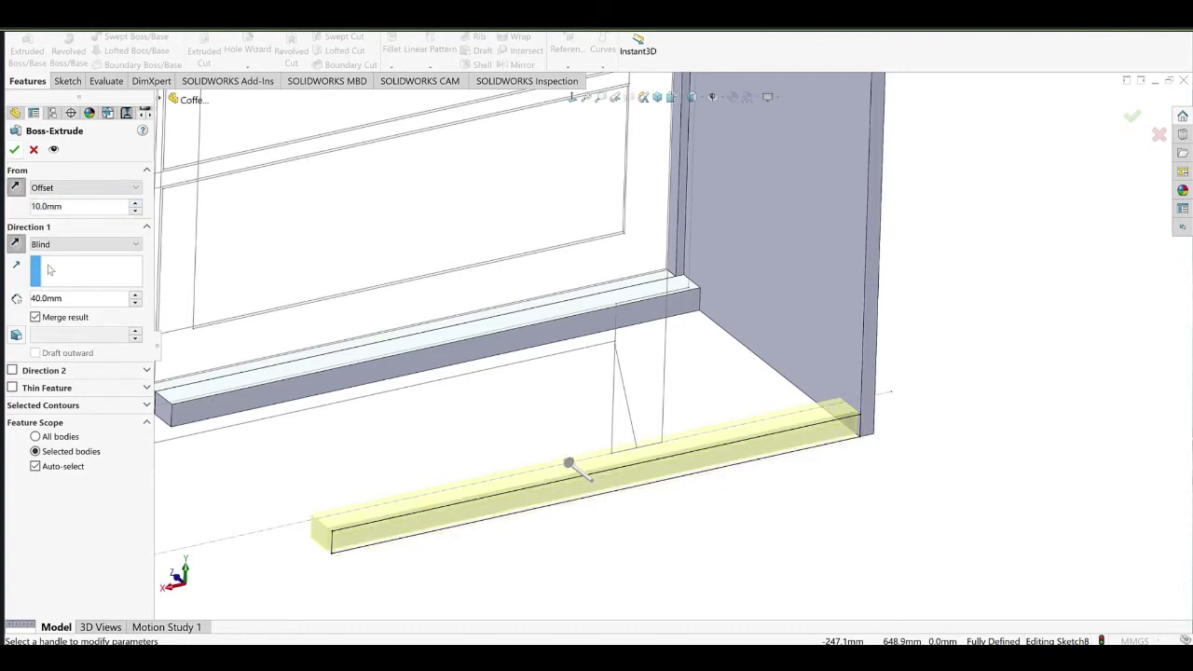
left_click(68, 320)
left_click(14, 150)
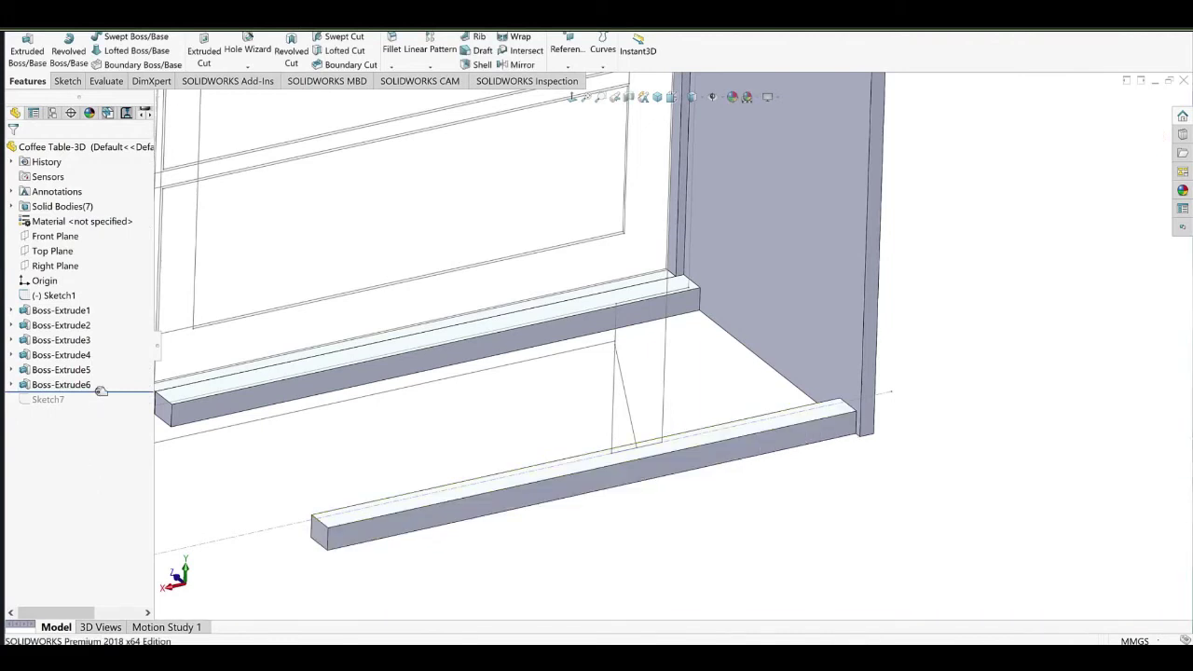
Roll the model forward and extrude the 60 mm rectangle sketch Up To Surface to the rear strip's inner face, with Merge result off.
left_click_drag(100, 391, 98, 423)
left_click(49, 399)
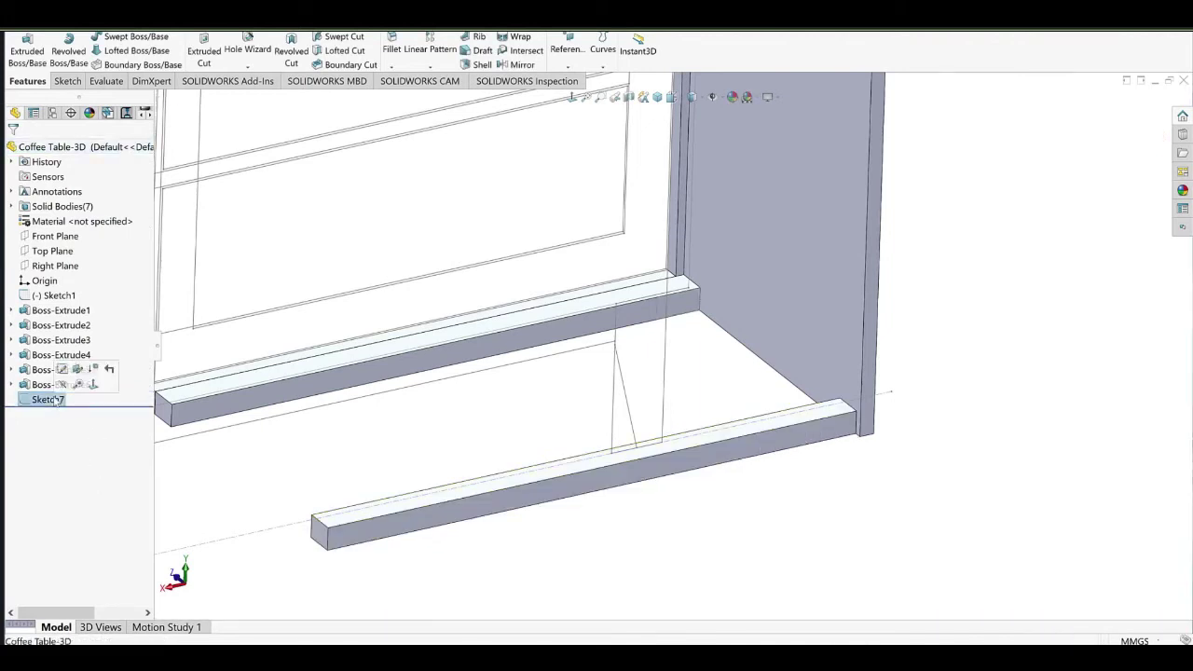
left_click(36, 57)
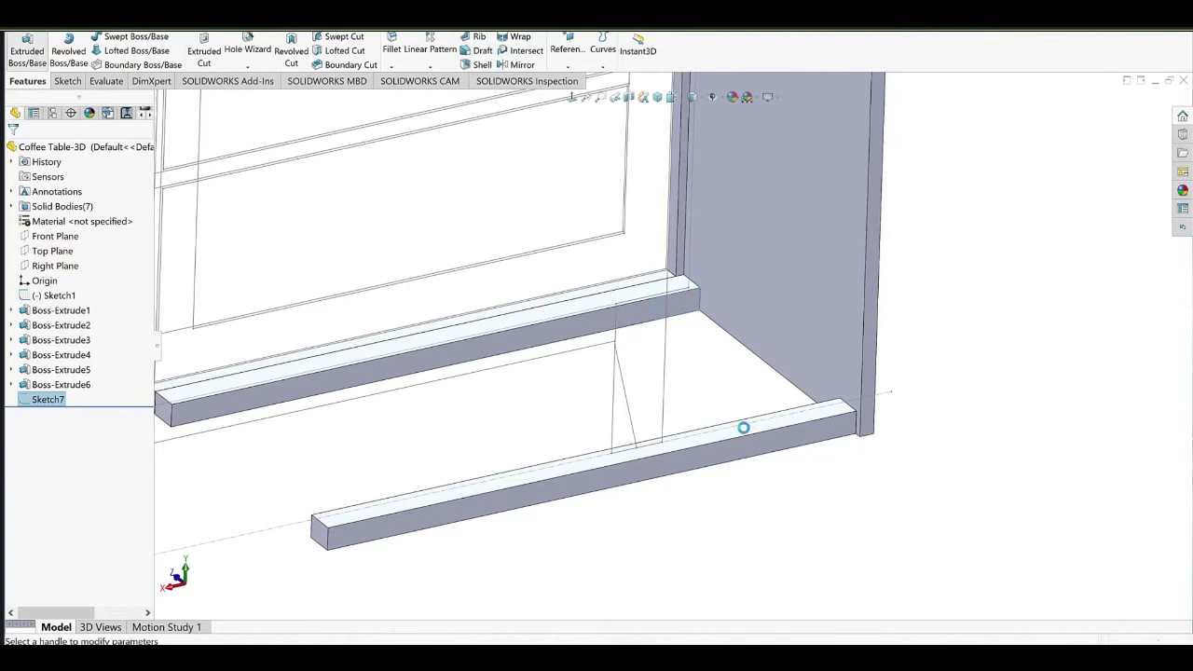
scroll(746, 425, "down", 2)
middle_click_drag(781, 390, 880, 423)
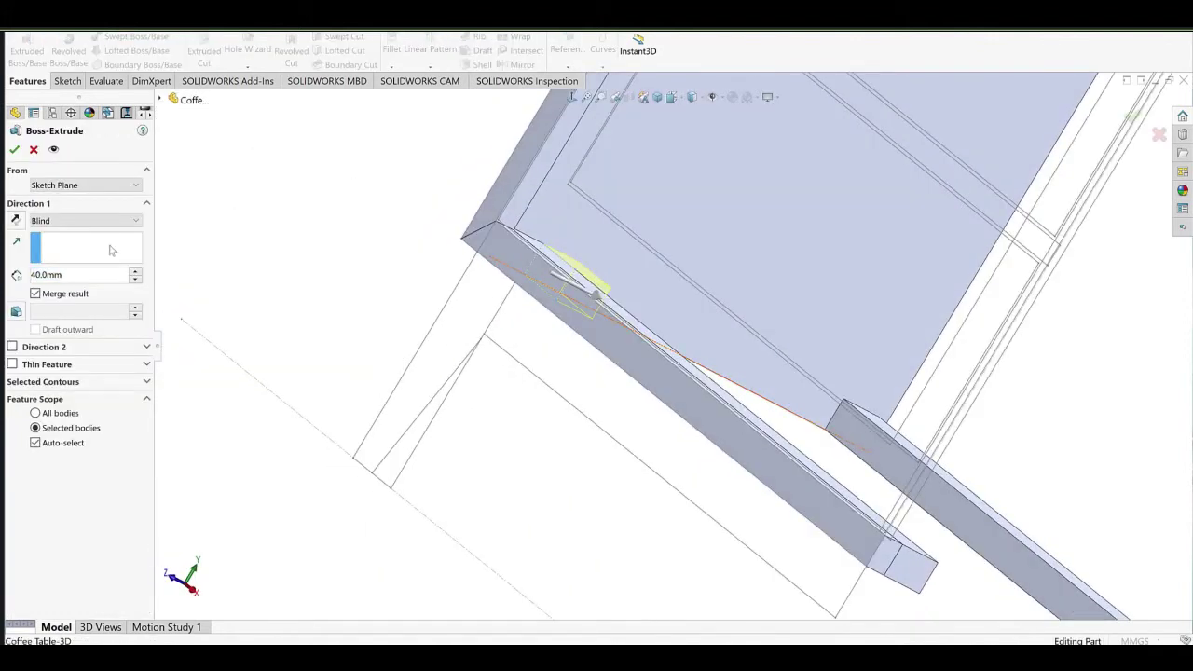
left_click(84, 220)
left_click(65, 282)
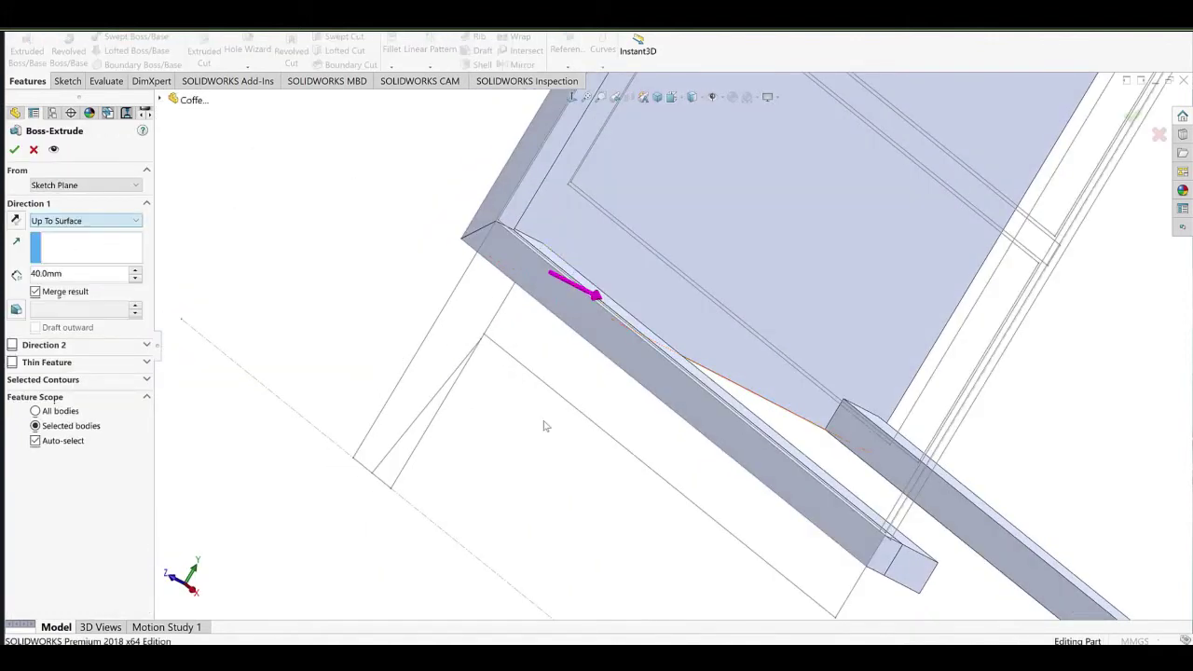
left_click(857, 448)
left_click(36, 298)
left_click(14, 152)
Examine the side cross rail's joints with the front strip, the rear strip and the side panel.
scroll(711, 384, "up", 3)
middle_click_drag(711, 387, 909, 430)
scroll(906, 430, "up", 3)
mouse_move(812, 355)
middle_mouse_down()
mouse_move(854, 355)
mouse_move(831, 362)
middle_mouse_up()
scroll(668, 389, "down", 3)
middle_click_drag(668, 390, 721, 400)
scroll(576, 266, "down", 2)
scroll(570, 280, "down", 3)
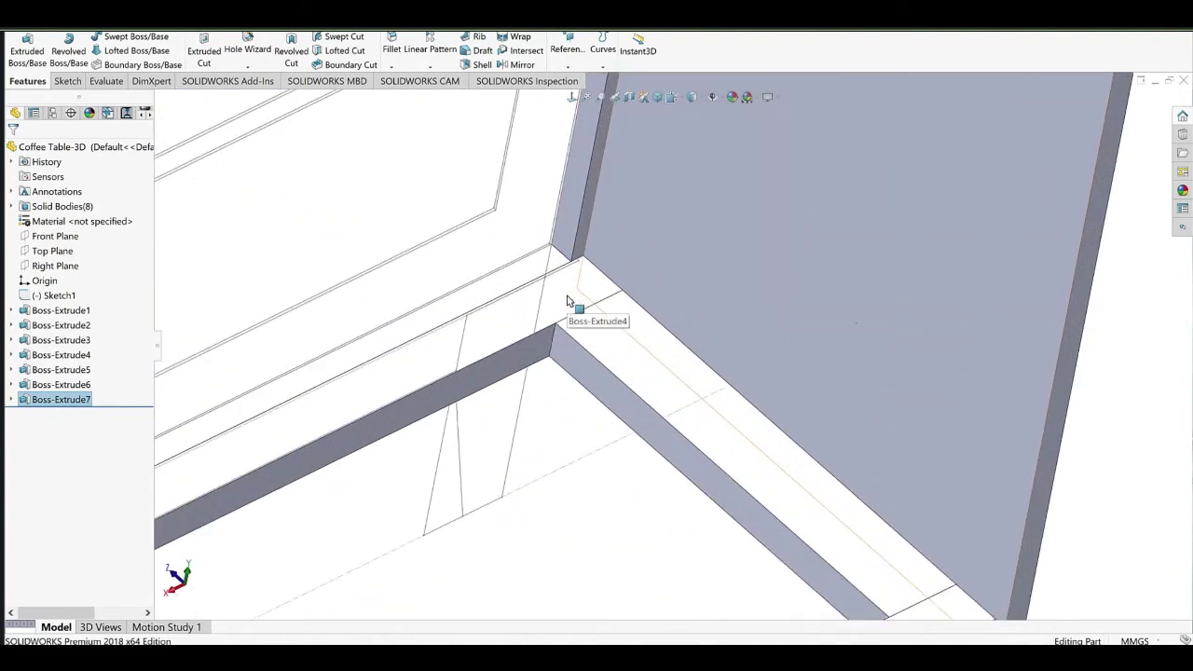
scroll(626, 338, "up", 2)
scroll(628, 339, "down", 4)
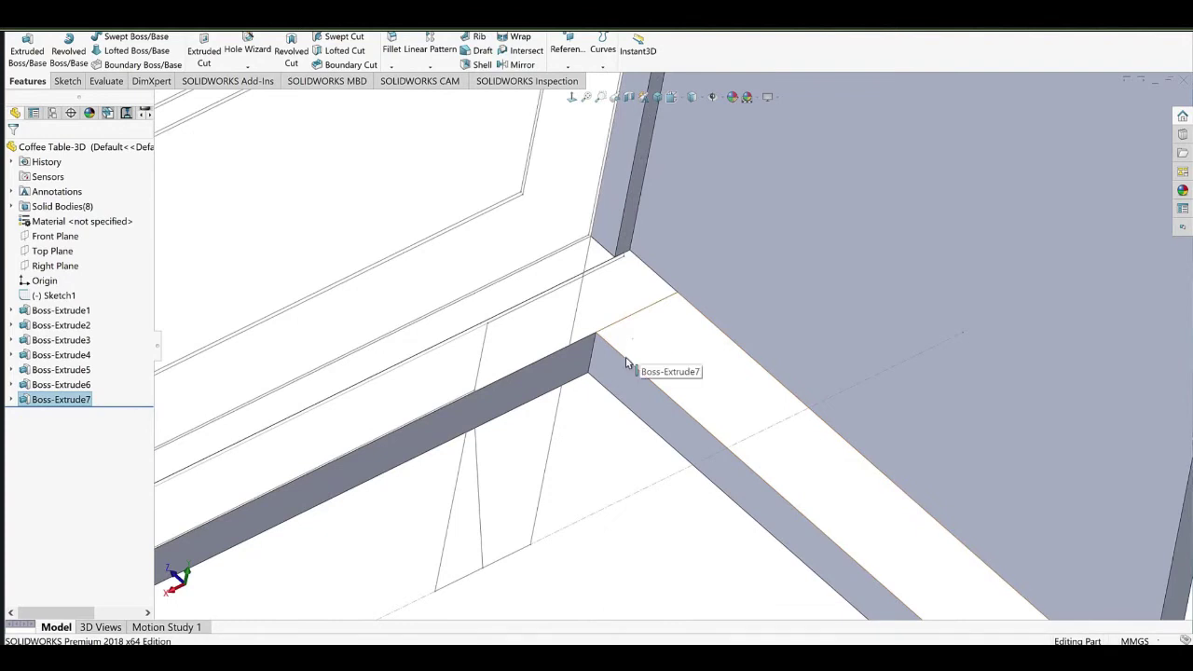
left_click(620, 367)
scroll(620, 345, "up", 1)
left_click(619, 311)
scroll(627, 338, "up", 5)
mouse_move(630, 343)
middle_mouse_down()
mouse_move(656, 339)
mouse_move(639, 334)
middle_mouse_up()
left_click(541, 437)
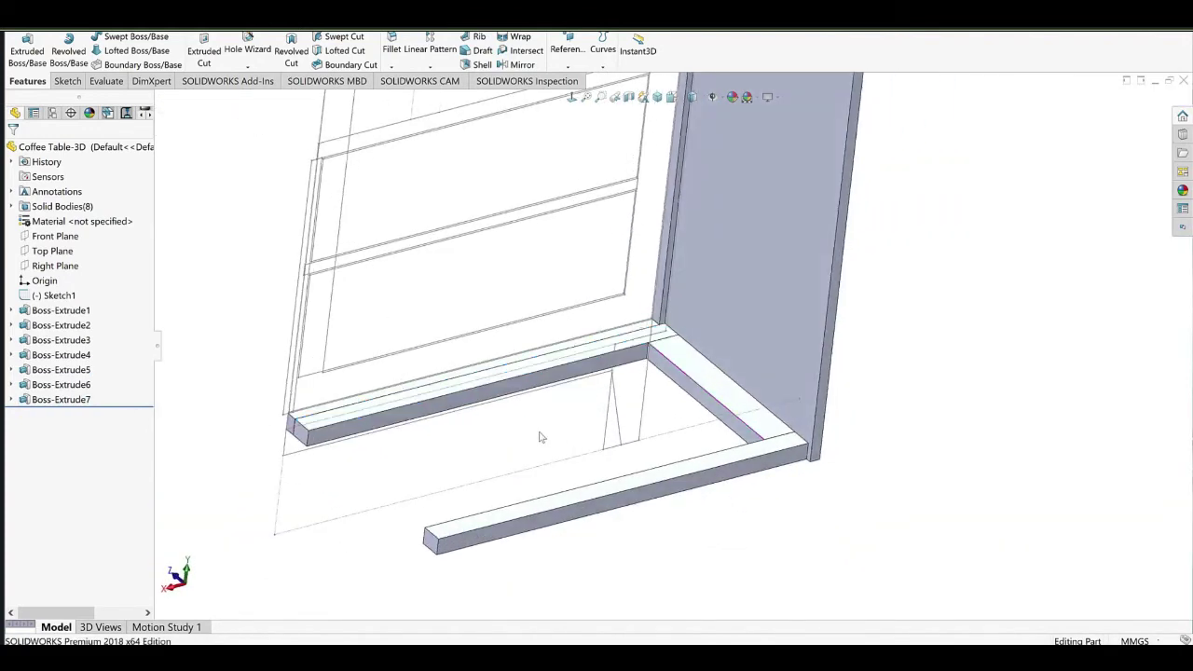
Sketch a full-height corner rectangle on the front strip's rear face, at the free end opposite the side panel.
middle_click_drag(571, 412, 591, 425, "ctrl")
middle_click_drag(698, 408, 677, 384)
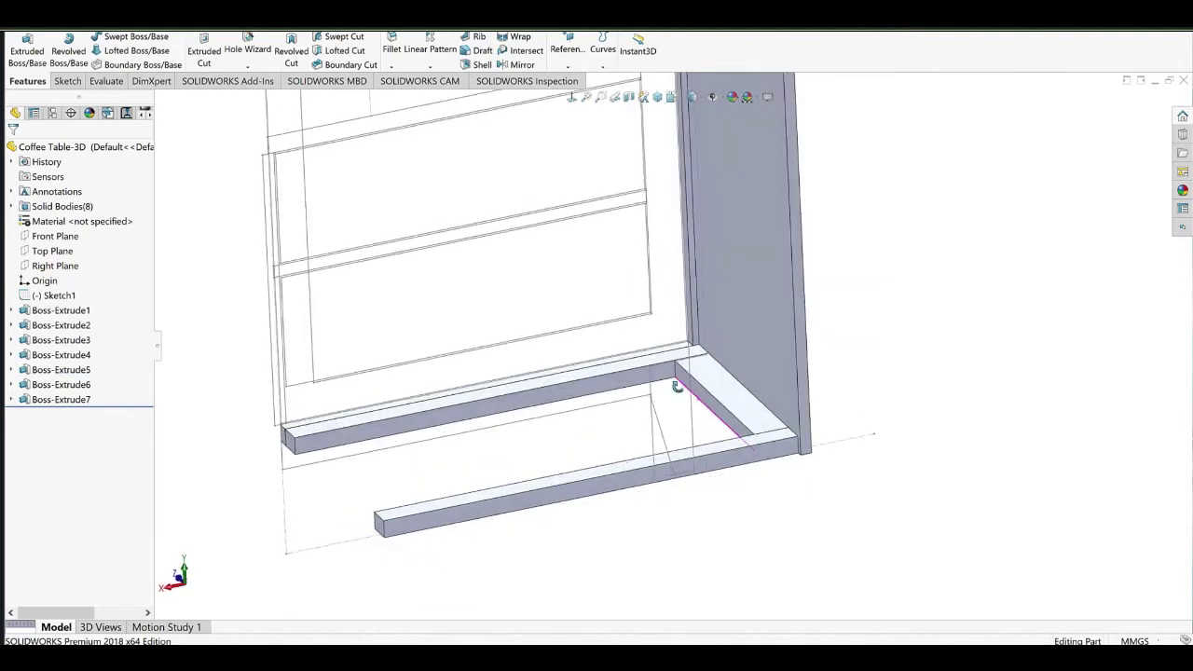
scroll(676, 382, "up", 1)
middle_click_drag(403, 453, 392, 426)
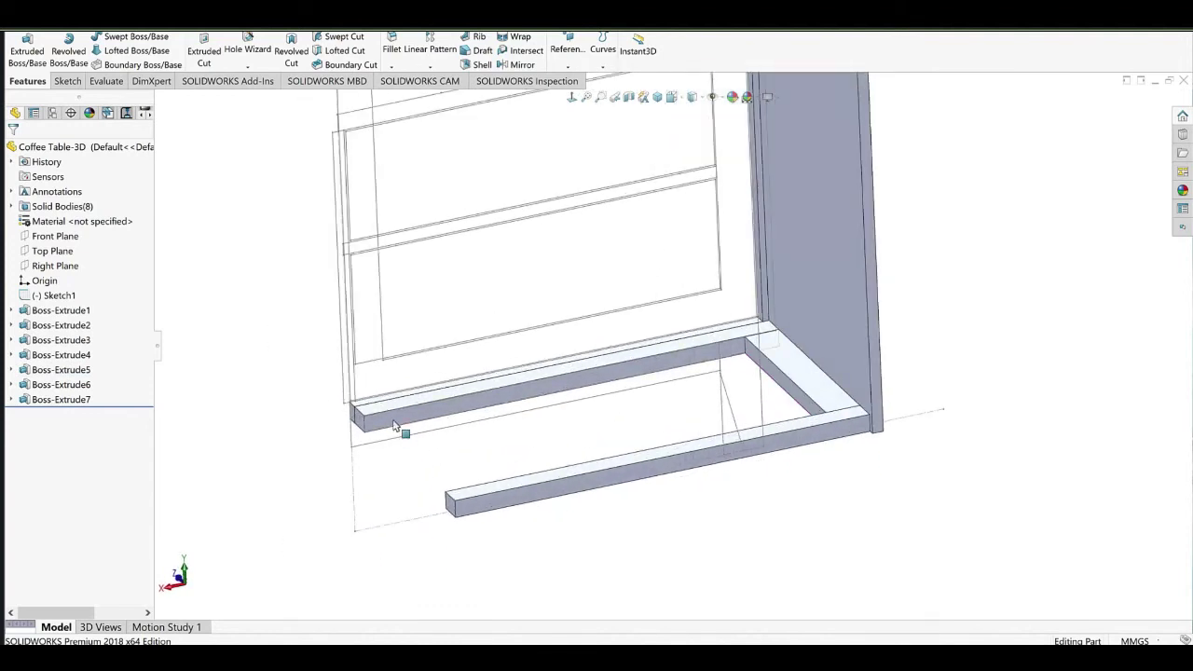
left_click(396, 421)
left_click(424, 399)
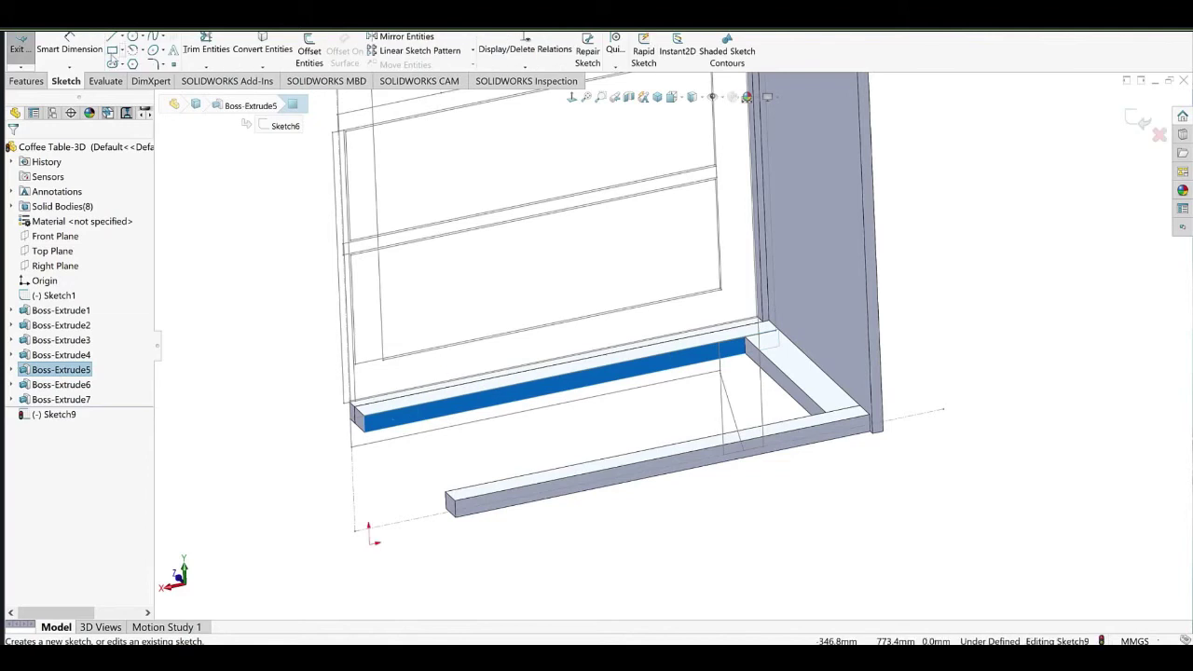
left_click(111, 51)
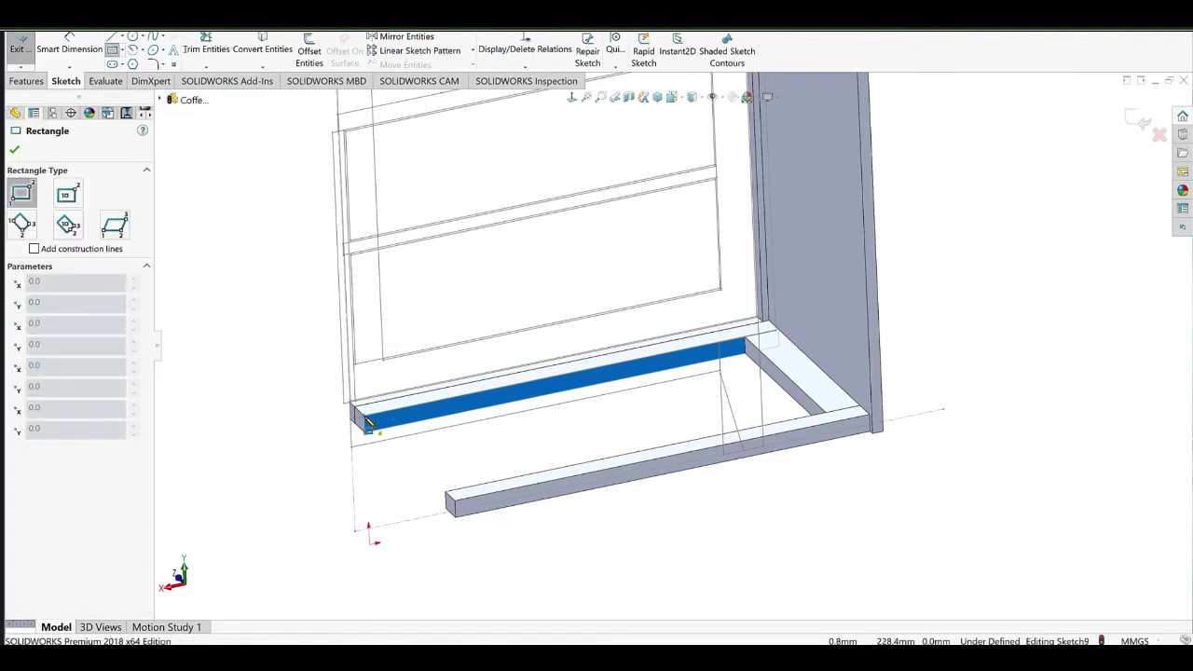
left_click(365, 417)
left_click(399, 426)
right_click(392, 216)
left_click(399, 228)
Release the rectangle's upper outer corner from its coincidence with the front strip's end corner.
scroll(374, 449, "down", 6)
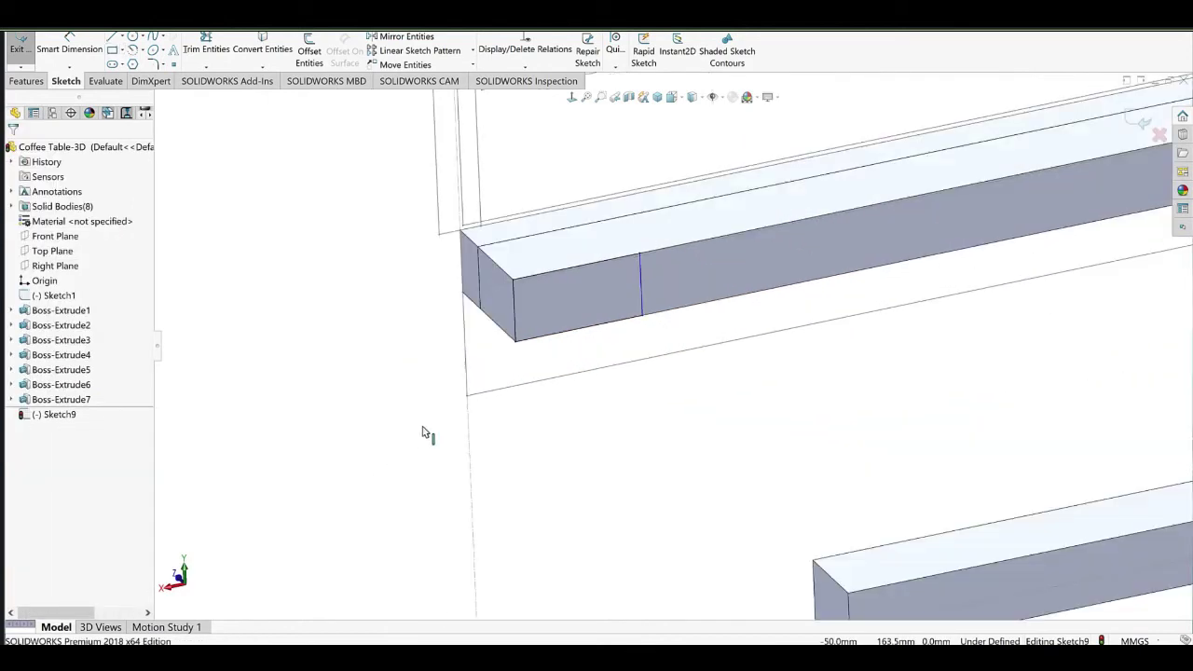
left_click(516, 286)
key("BackSpace")
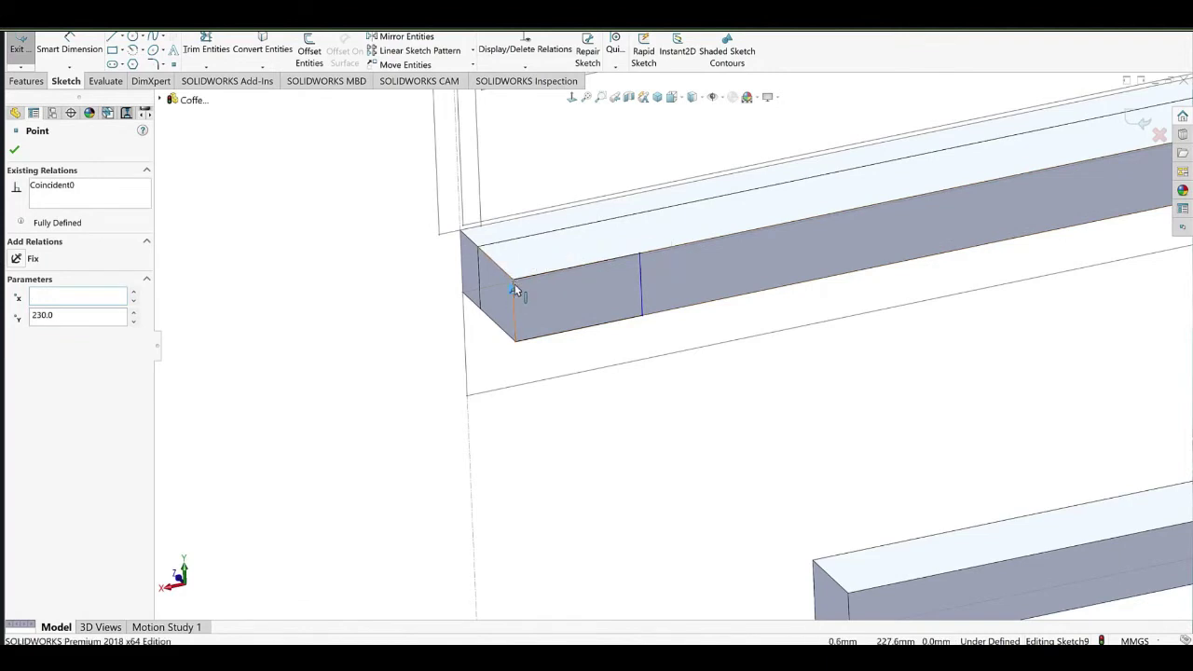
left_click(515, 289)
key("Escape")
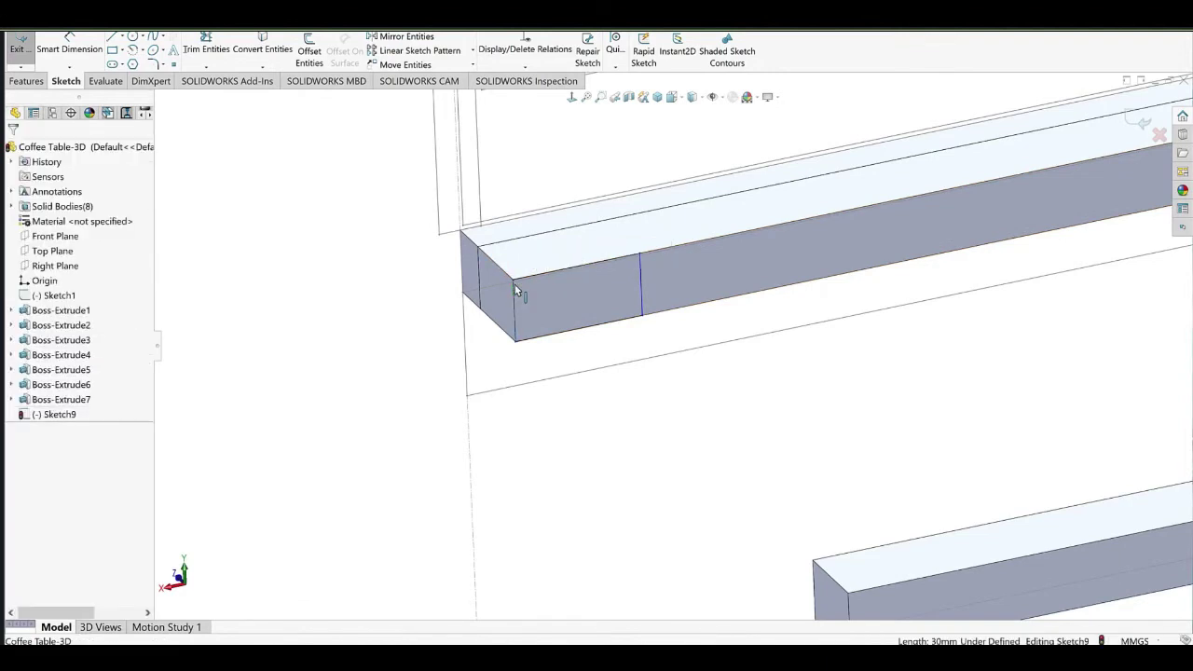
left_click(494, 366)
left_click(475, 393)
left_click(557, 415)
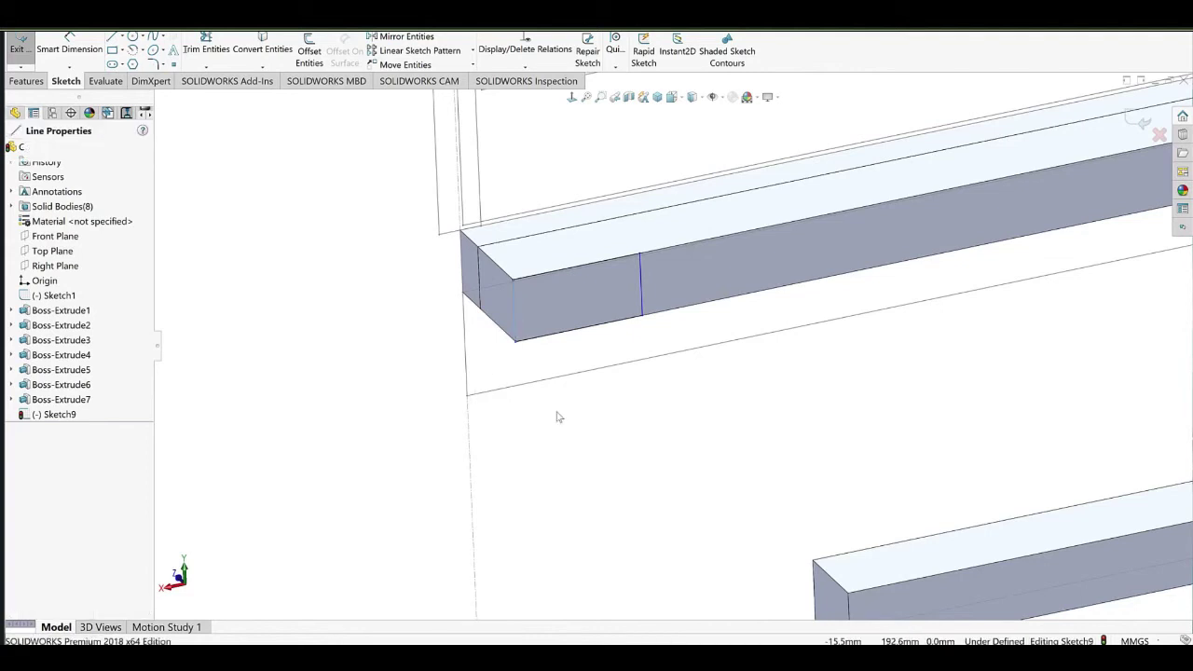
left_click(514, 287)
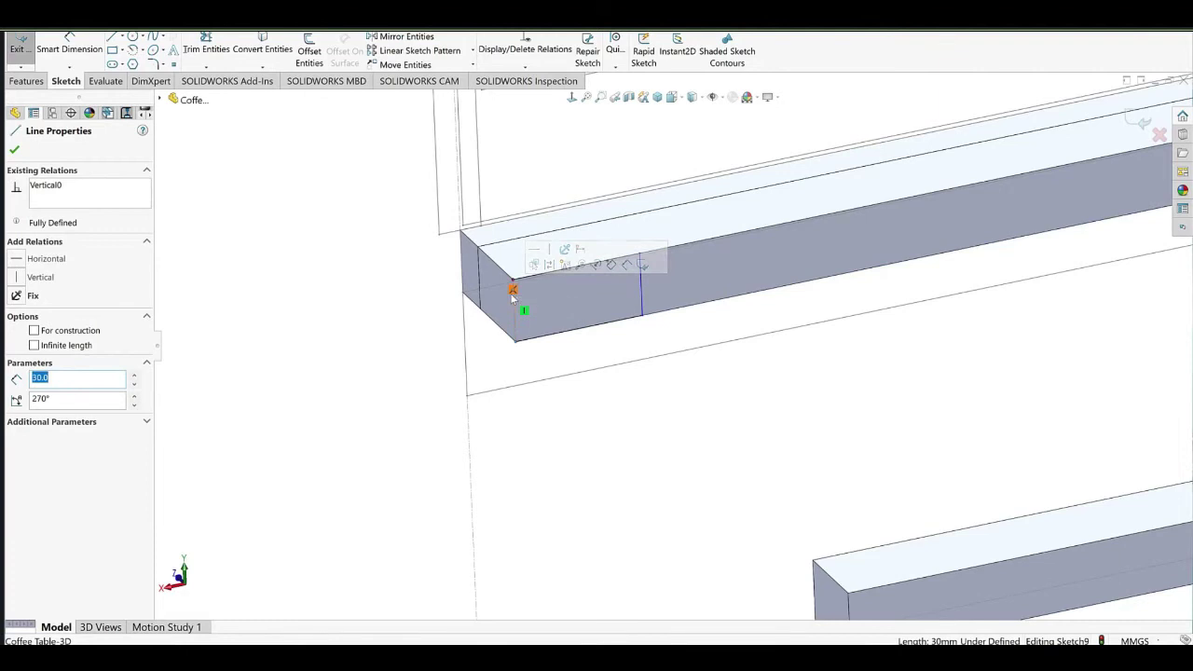
key("Escape")
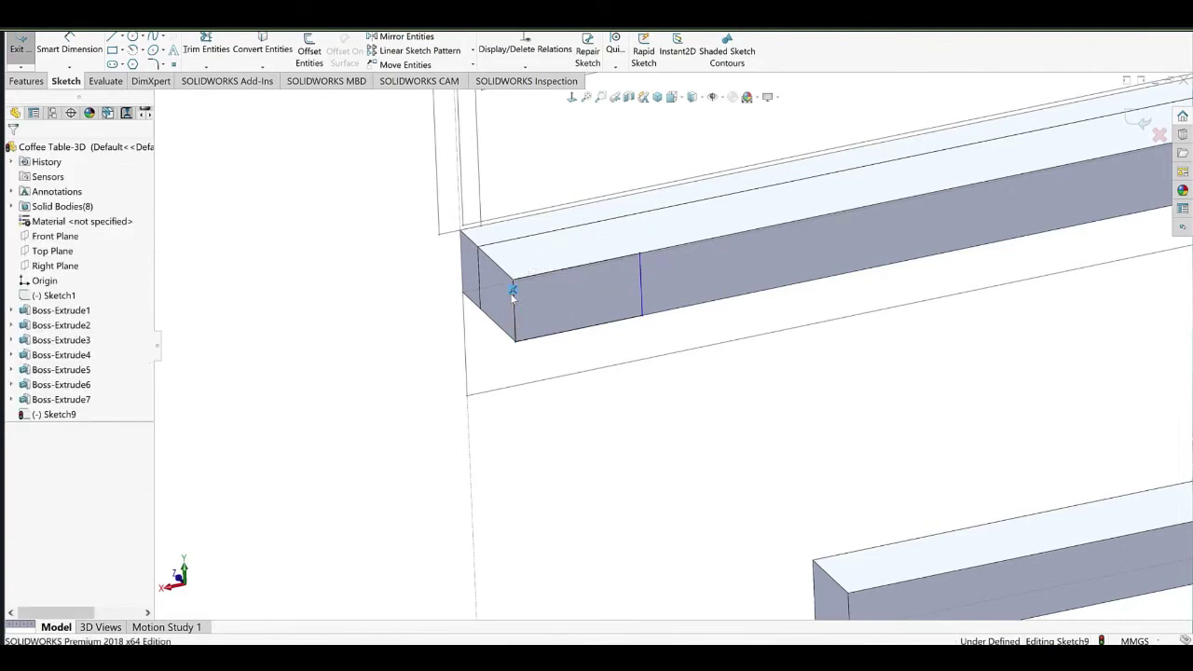
Pull the rectangle's outer corner beyond the strip's free end and add a Midpoint relation between its upper line and the strip's corner vertex.
left_click_drag(513, 280, 404, 284)
left_click_drag(513, 283, 436, 302)
key("Escape")
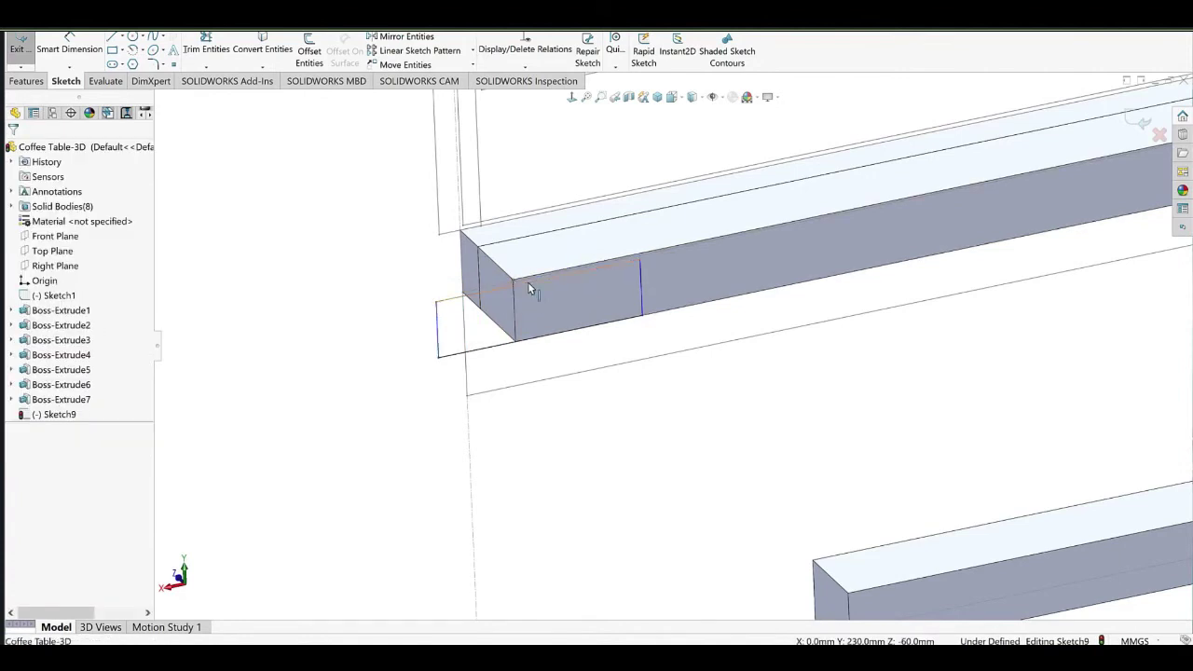
left_click(528, 283)
left_click(513, 281, "ctrl")
left_click(552, 246)
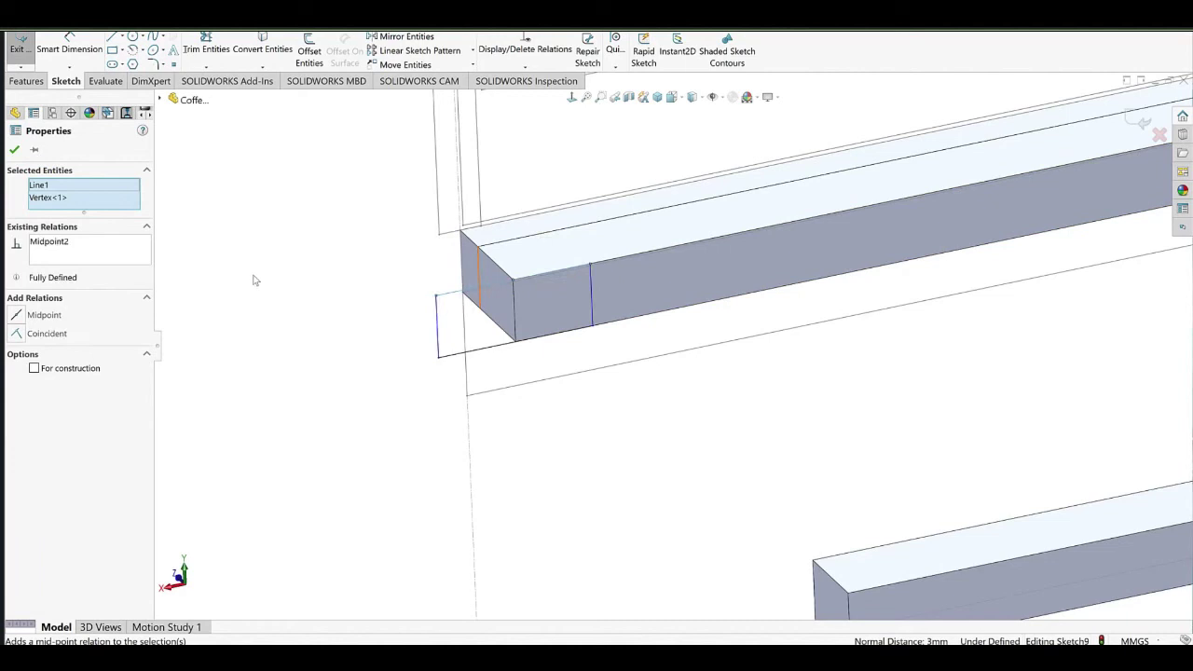
left_click(297, 240)
Dimension the width of the cross-rail rectangle at the front strip's free end as 40 mm.
left_click(66, 42)
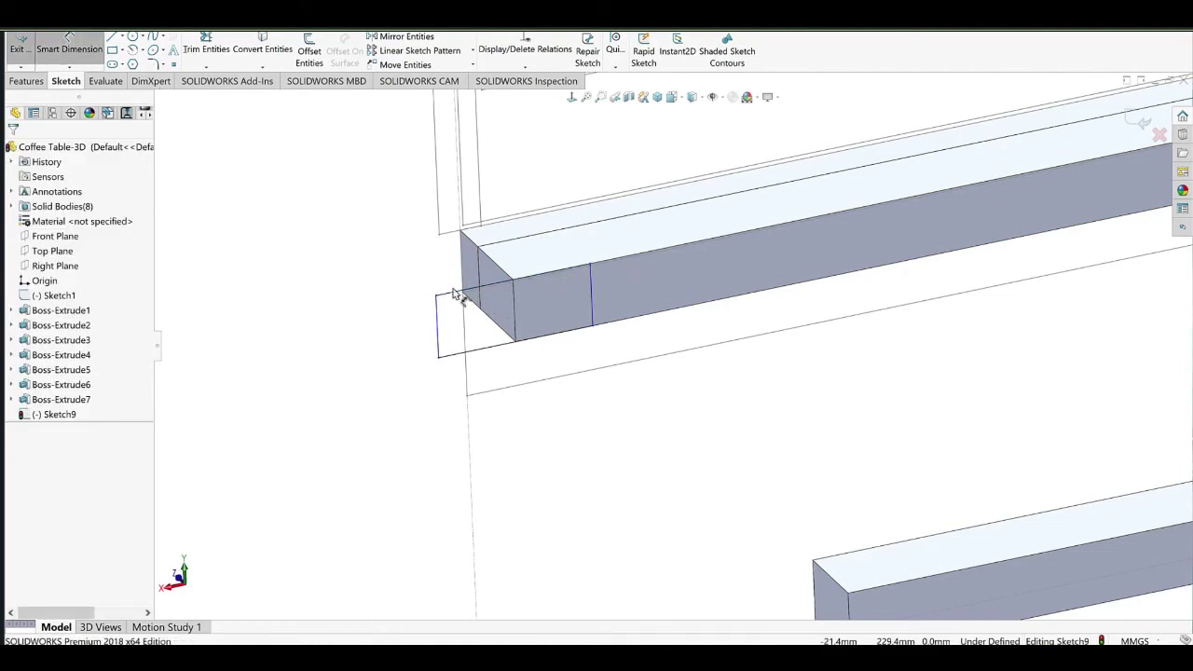
left_click(449, 291)
left_click(443, 268)
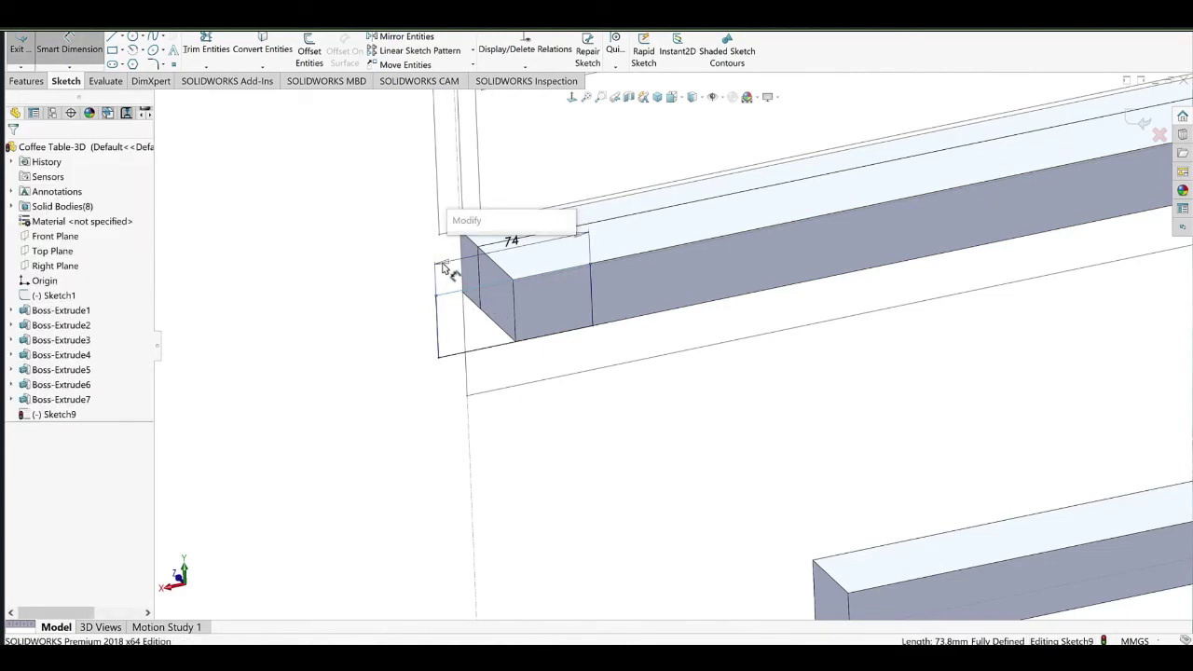
type("40")
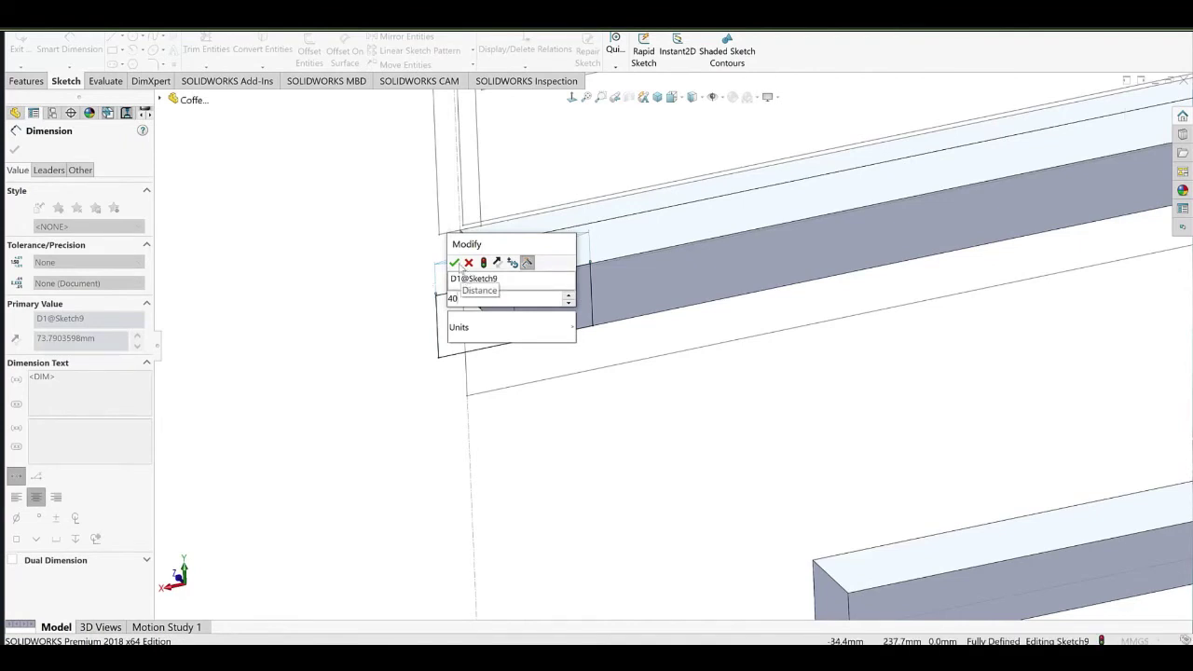
key("Return")
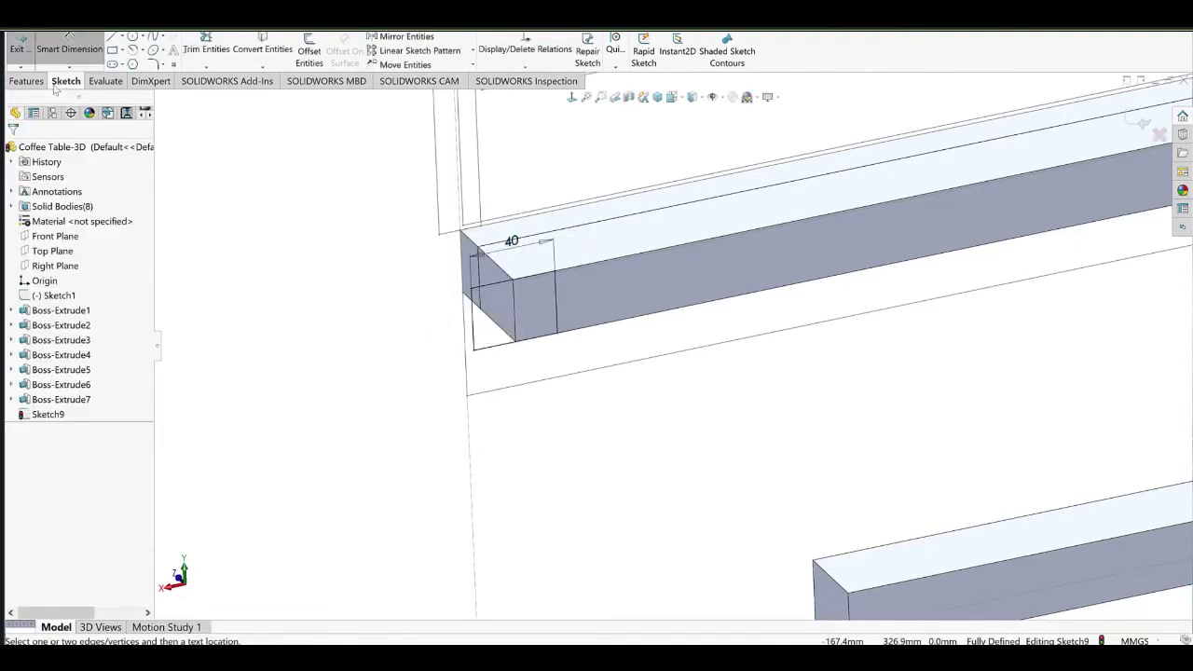
Extrude the 40 mm rectangle with Up To Surface, ending at the rear strip's inner face, to form the free-end cross rail.
left_click(27, 81)
left_click(27, 51)
scroll(704, 417, "up", 5)
middle_click_drag(626, 378, 815, 348)
middle_click_drag(696, 261, 680, 361)
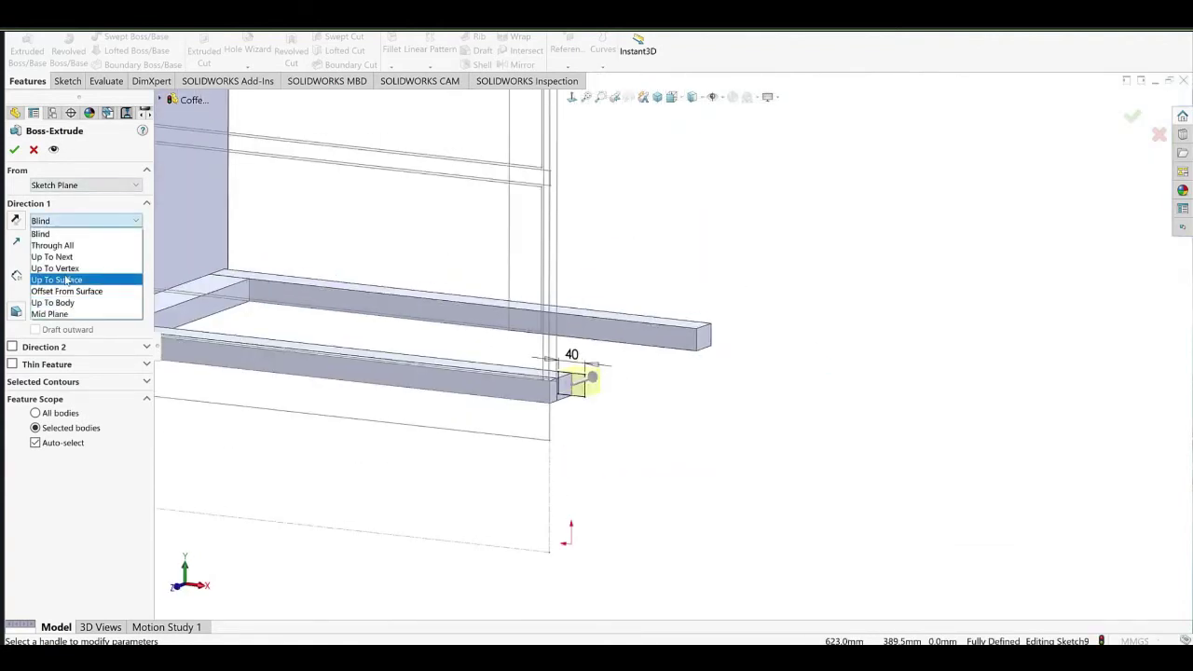
left_click(647, 341)
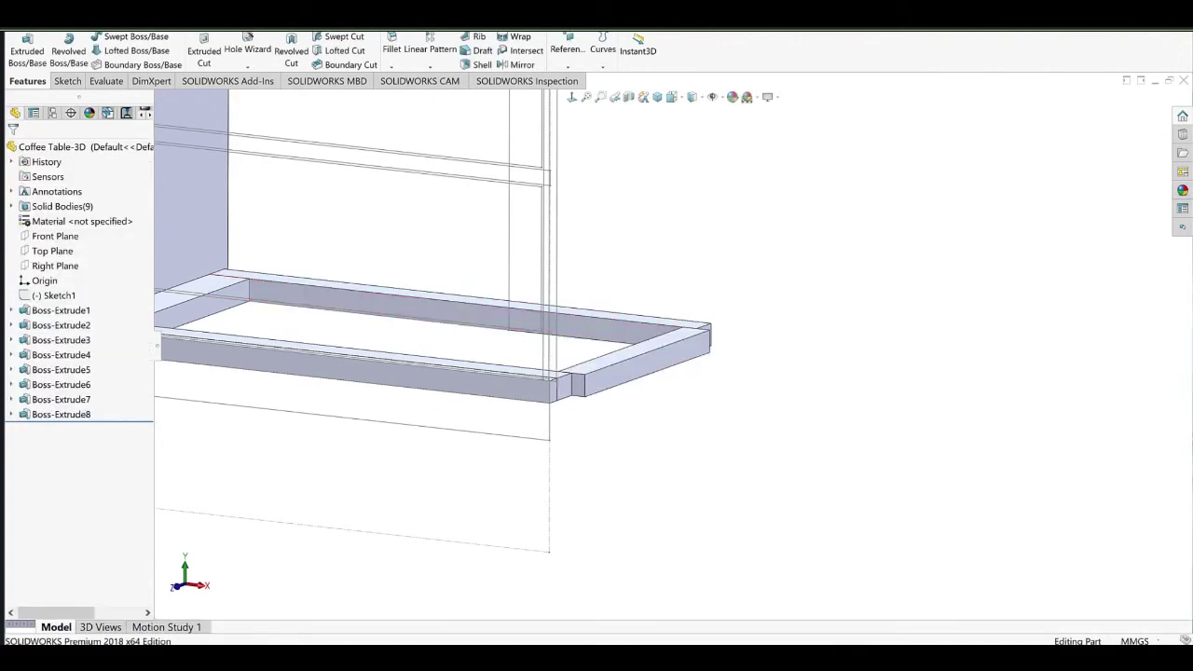
left_click(330, 656)
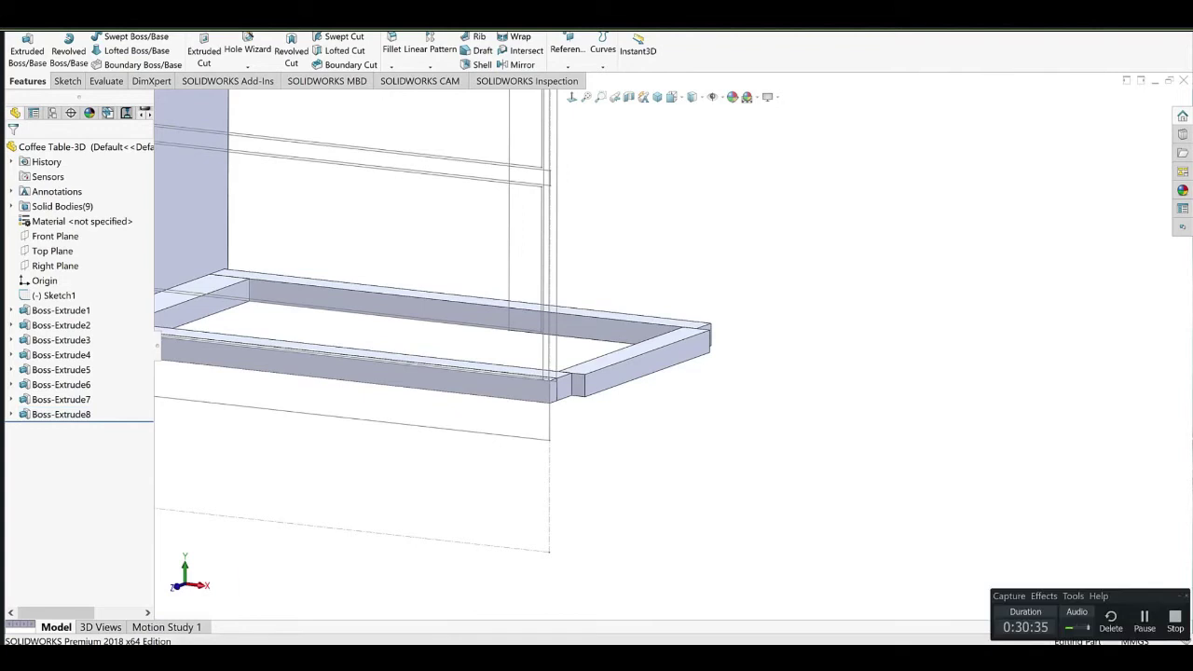
left_click(1175, 623)
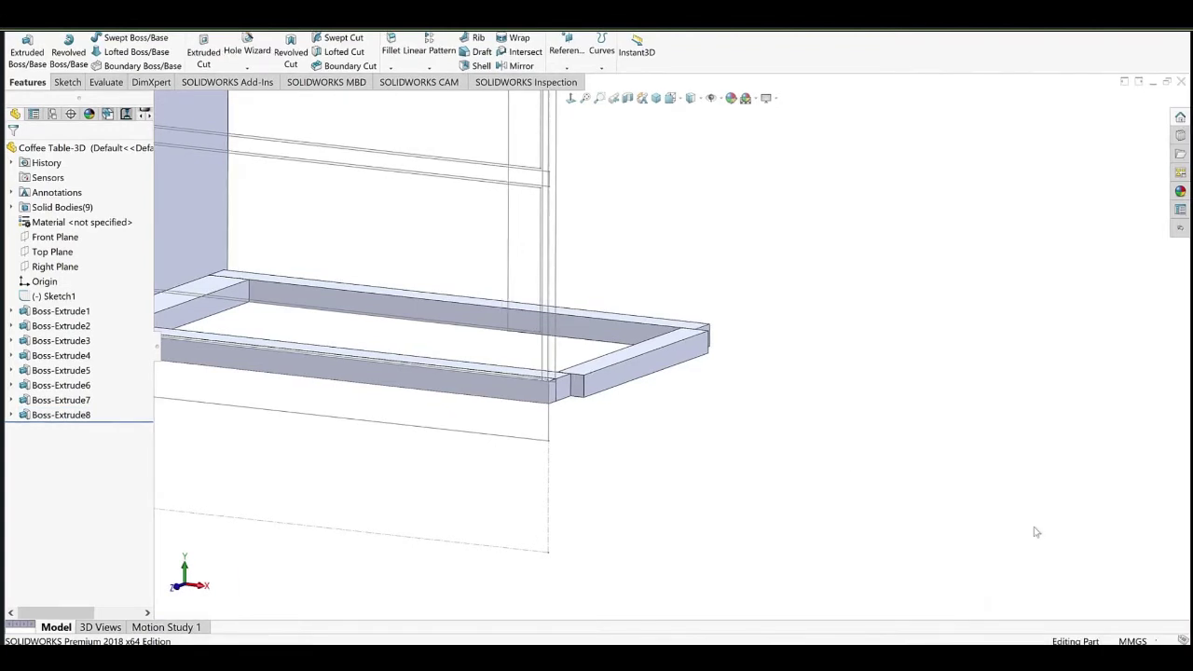
Set the extrusion depth of the strip behind the front rail to 80 mm.
scroll(562, 354, "up", 8)
scroll(663, 270, "down", 2)
middle_click_drag(555, 337, 496, 432)
scroll(643, 411, "down", 5)
double_click(634, 342)
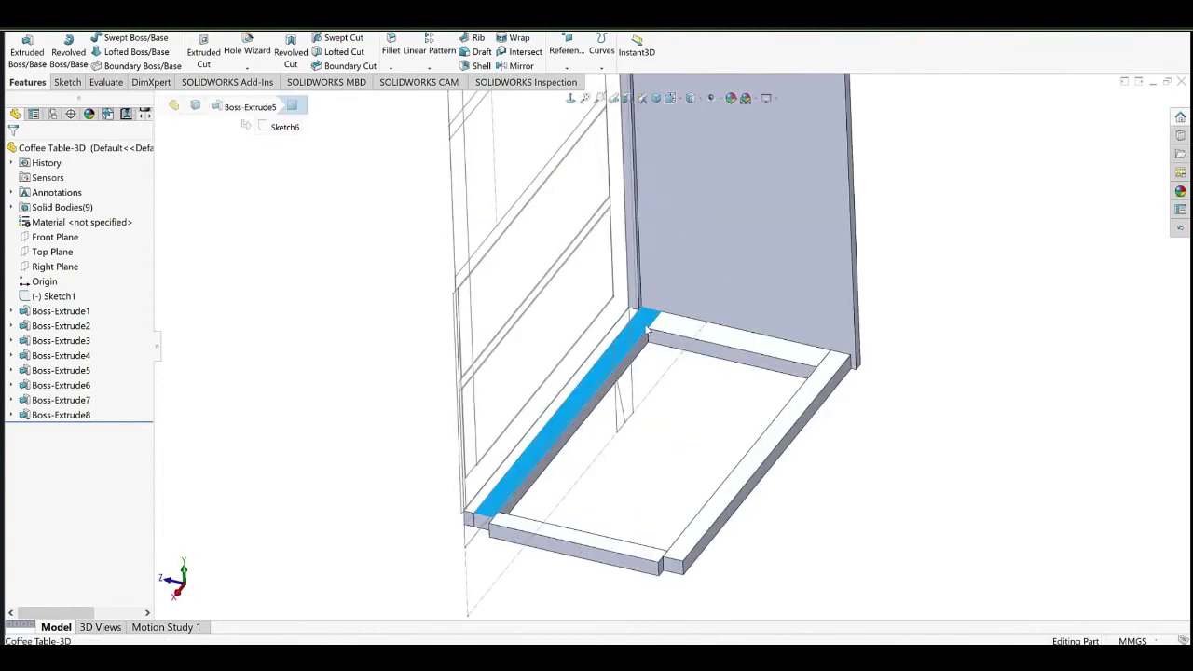
double_click(678, 278)
double_click(740, 324)
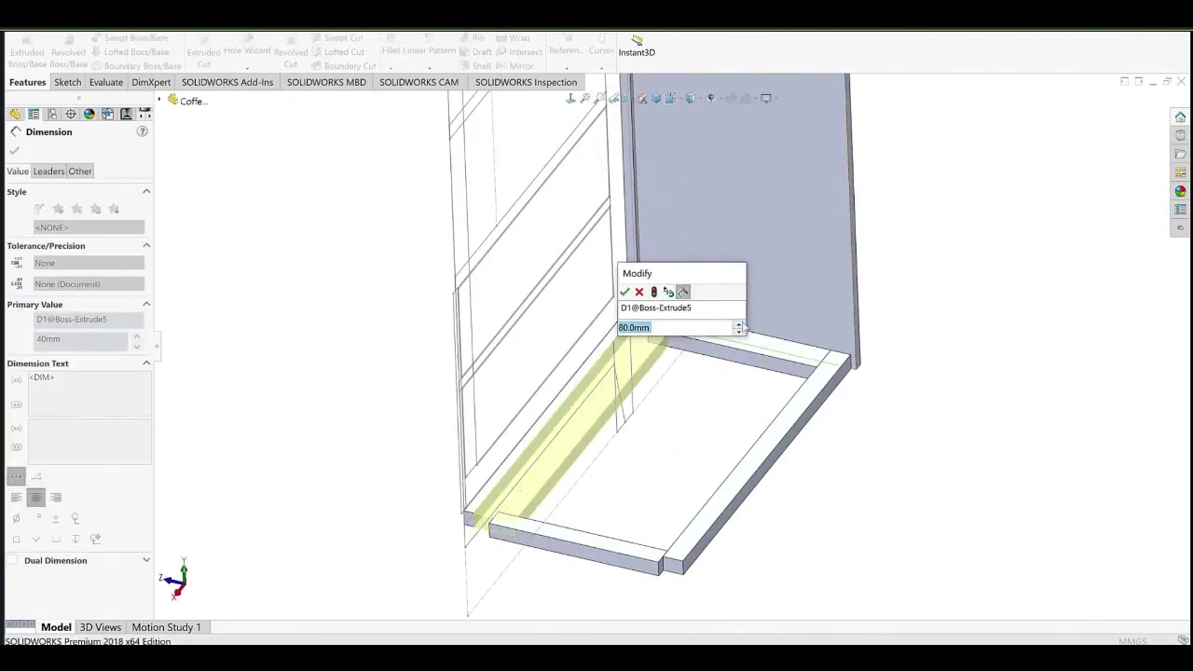
left_click(627, 294)
left_click(806, 378)
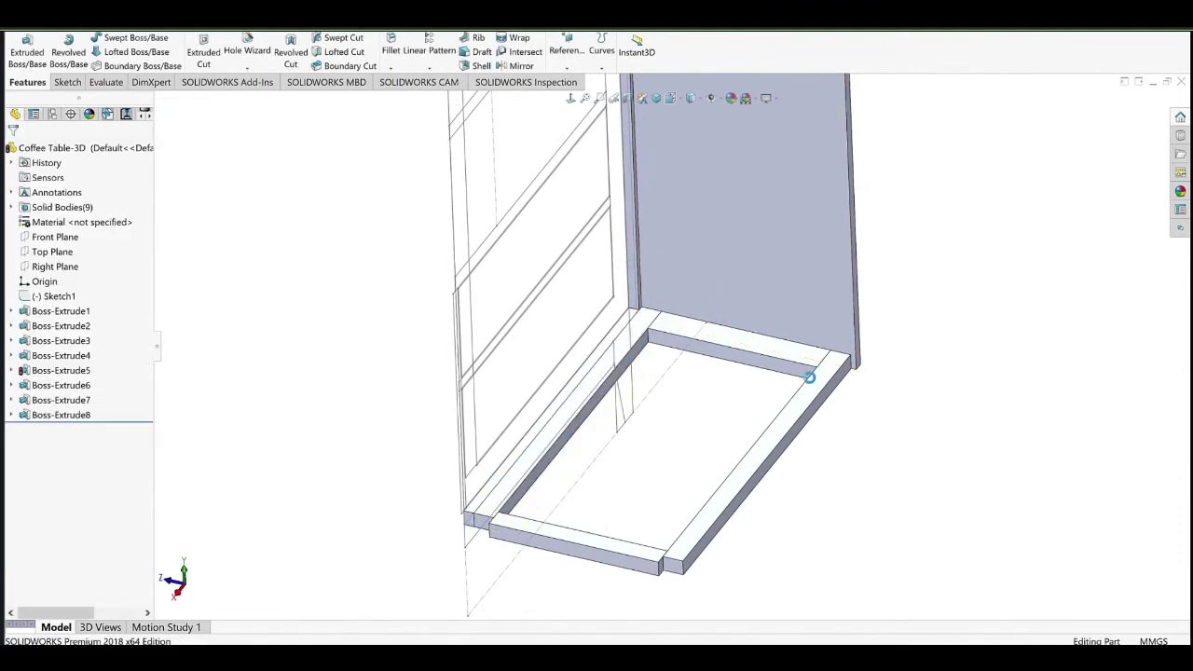
Open the profile sketch of the 80 mm deep front strip for editing.
middle_click_drag(603, 483, 671, 443)
scroll(519, 441, "up", 1)
scroll(429, 401, "down", 4)
middle_click_drag(433, 399, 578, 480)
left_click(373, 441)
middle_click_drag(373, 441, 322, 464)
left_click(312, 462)
scroll(373, 470, "down", 3)
left_click(360, 413)
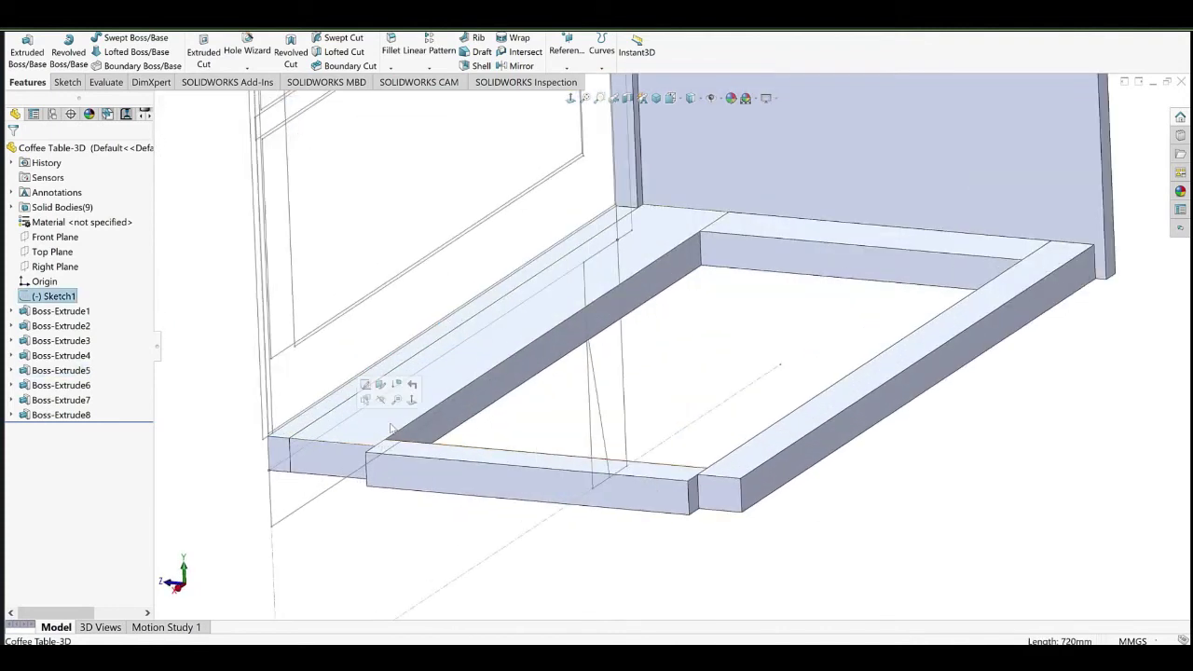
left_click(360, 419)
left_click(396, 393)
scroll(543, 366, "up", 1)
mouse_move(544, 365)
middle_mouse_down()
mouse_move(501, 351)
mouse_move(452, 392)
middle_mouse_up()
left_click(451, 390)
scroll(376, 322, "down", 4)
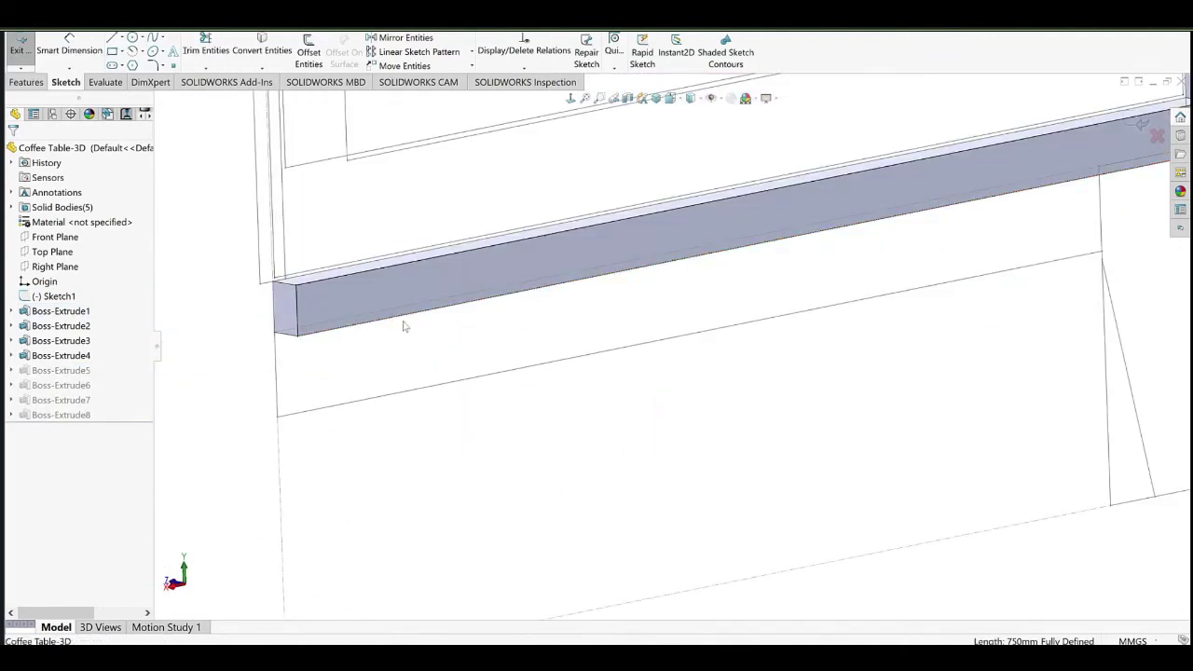
Remove the Coincident relation from the strip profile's lower free-end corner and pull that corner up above the front rail's lower edge.
scroll(404, 326, "up", 5)
middle_click_drag(746, 360, 674, 396, "ctrl")
left_click(476, 378)
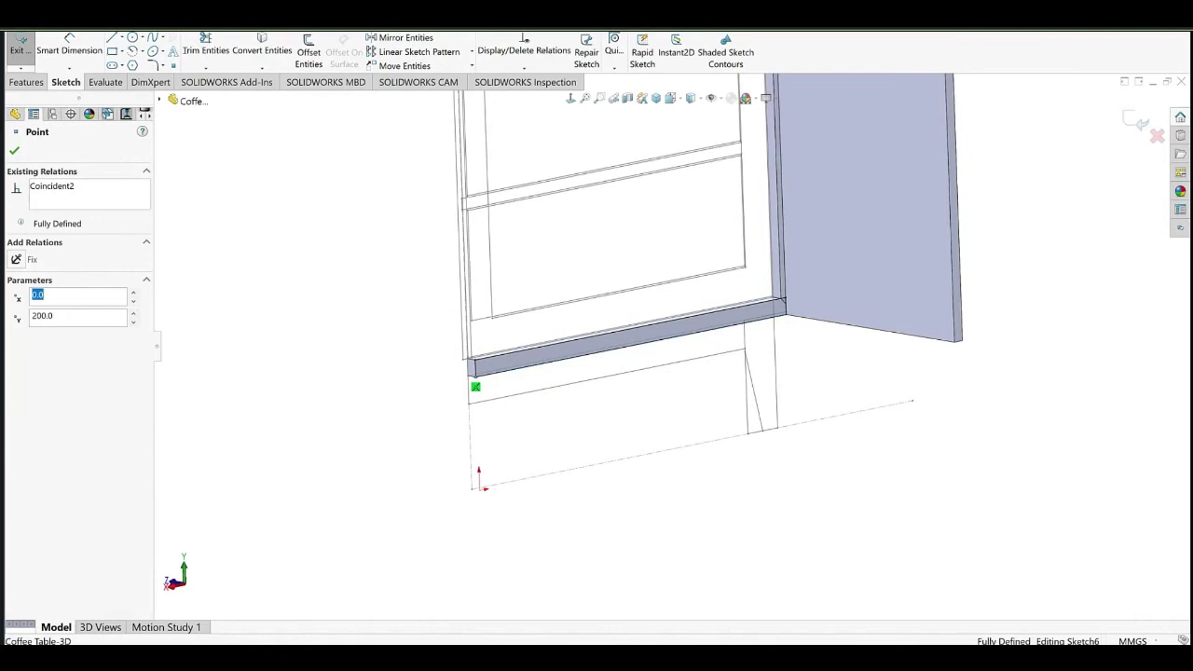
scroll(477, 383, "down", 4)
double_click(514, 375)
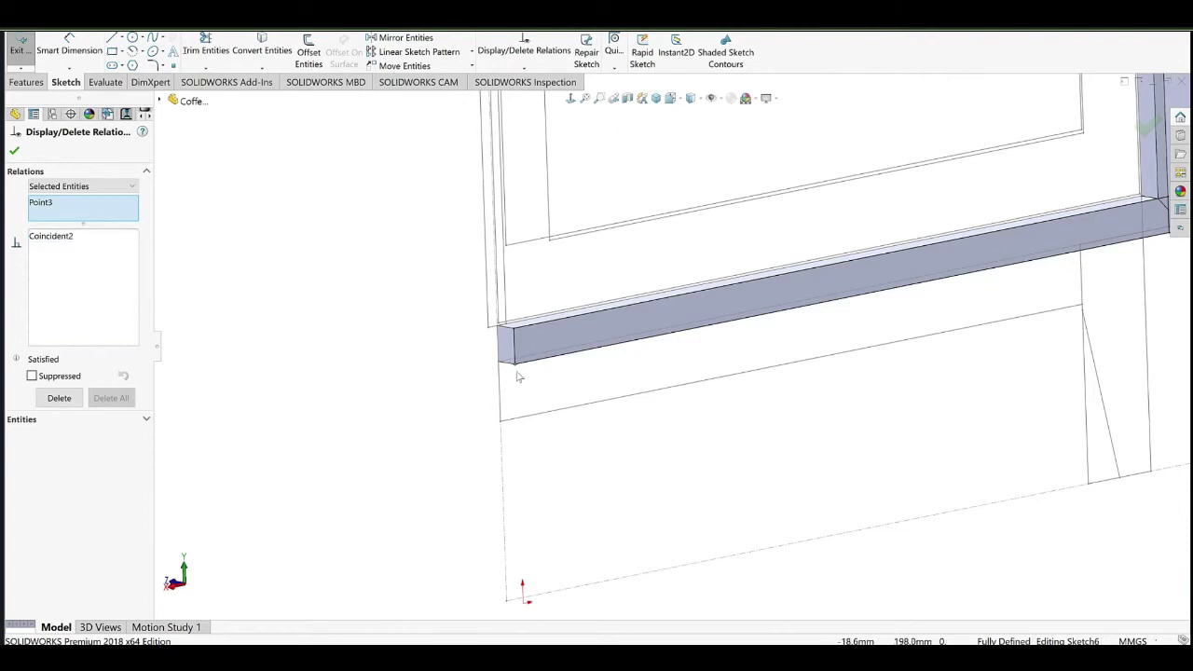
left_click(516, 365)
scroll(518, 348, "down", 5)
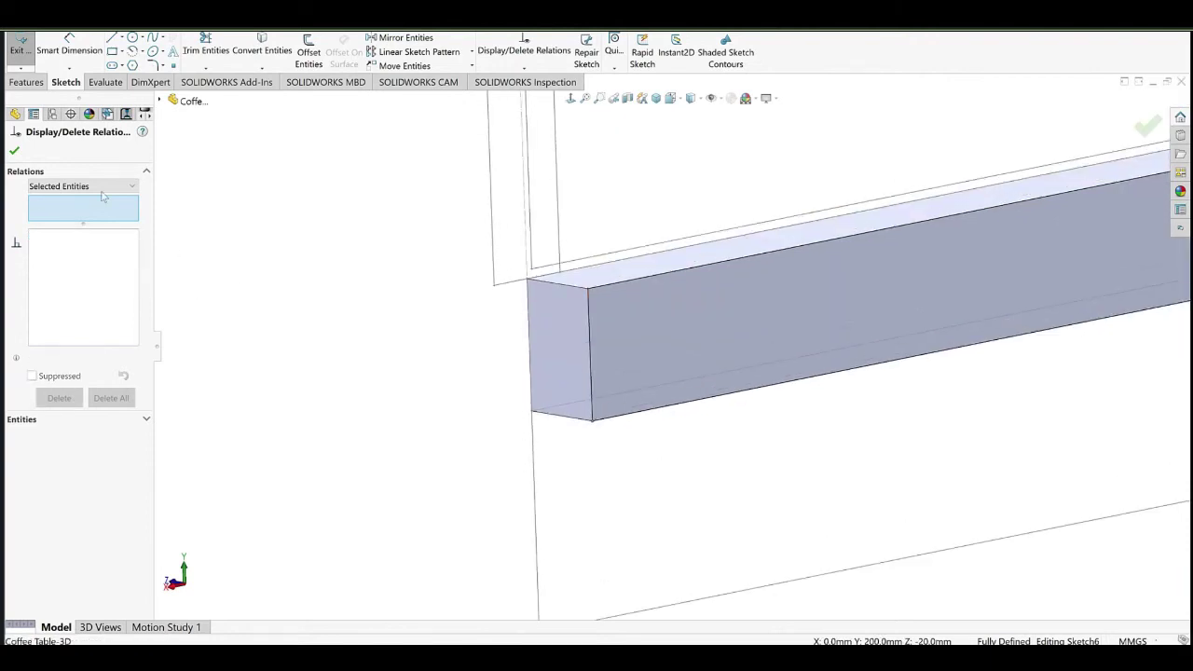
key("Escape")
left_click(594, 428)
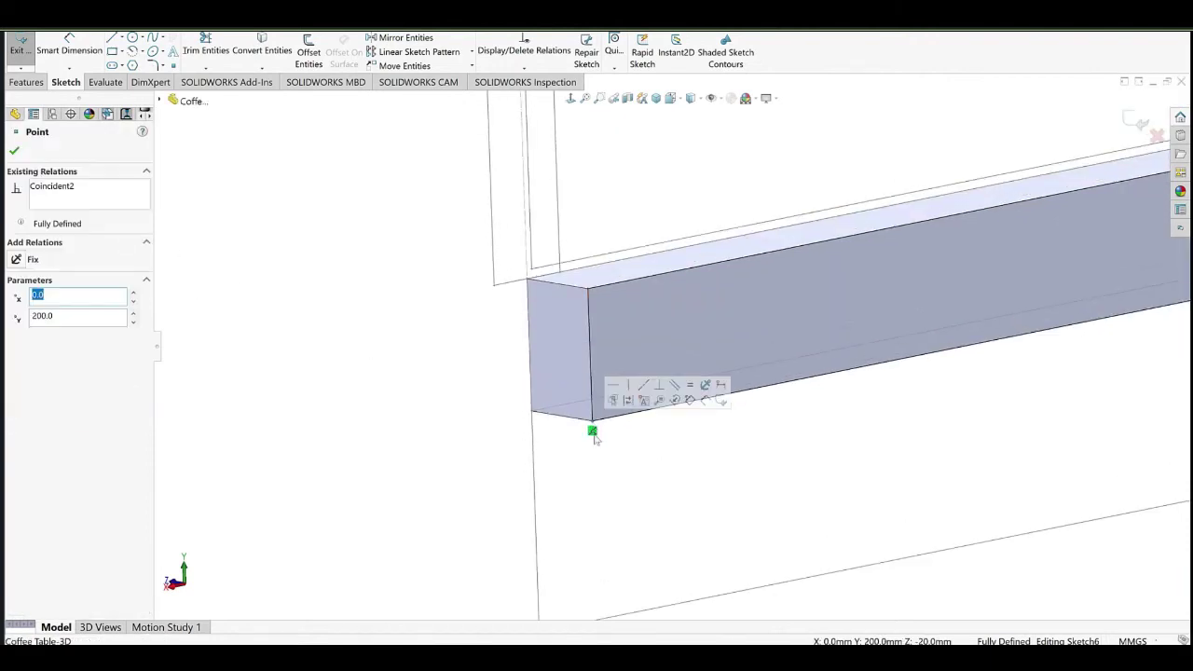
left_click(594, 447)
mouse_move(593, 421)
left_mouse_down()
mouse_move(592, 370)
mouse_move(592, 382)
left_mouse_up()
Dimension the front strip profile's height as 25 mm and rebuild the model.
right_click_drag(594, 380, 601, 326)
left_click(550, 347)
type("25")
key("Return")
left_click(354, 318)
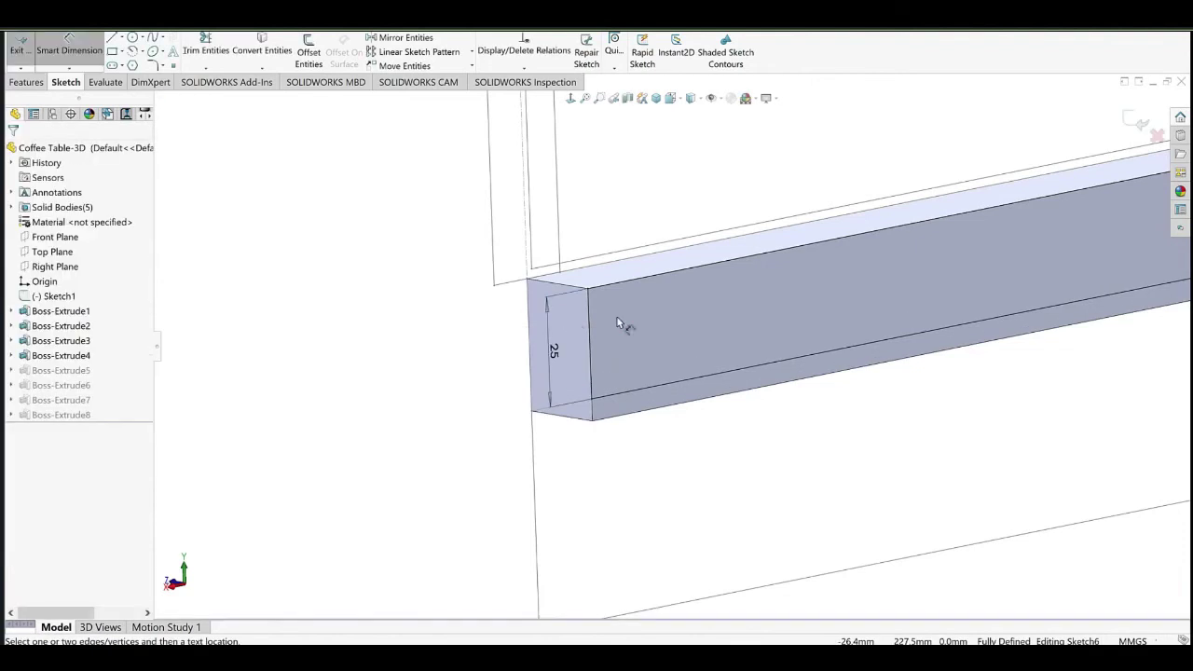
scroll(617, 322, "up", 10)
middle_click_drag(625, 321, 374, 352, "ctrl")
key("ctrl+b")
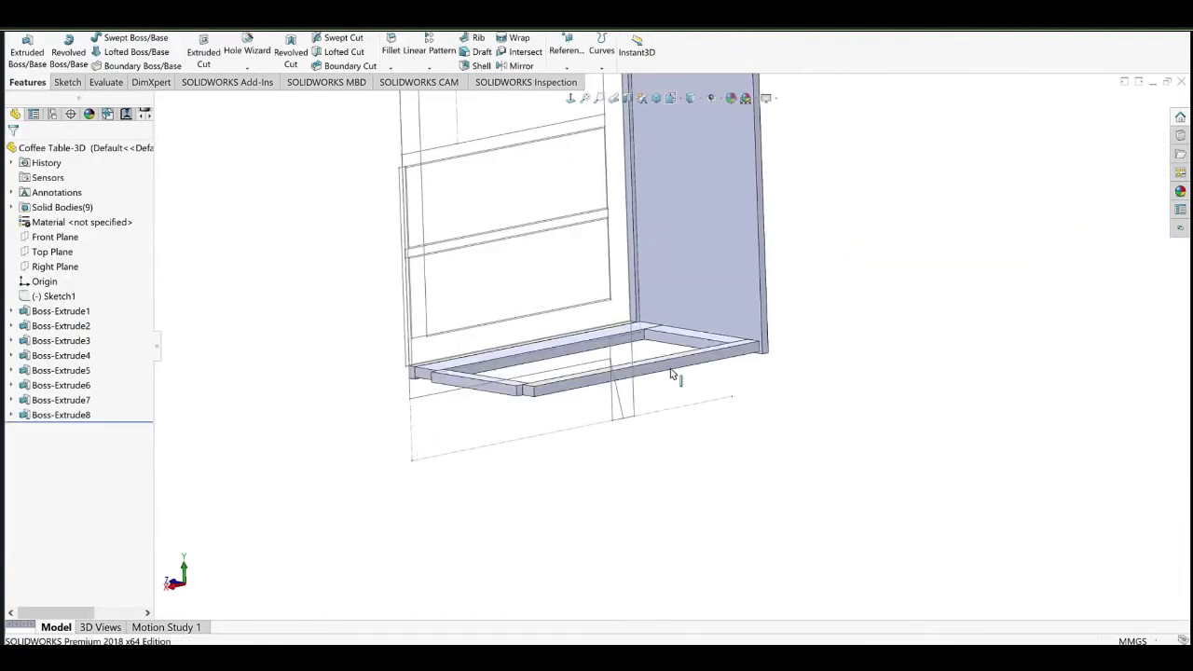
Examine the bottom frame from below and the corner beneath the top panel.
scroll(670, 368, "down", 2)
middle_click_drag(670, 368, 597, 271)
scroll(761, 447, "down", 3)
scroll(718, 410, "up", 5)
middle_click_drag(552, 331, 327, 333)
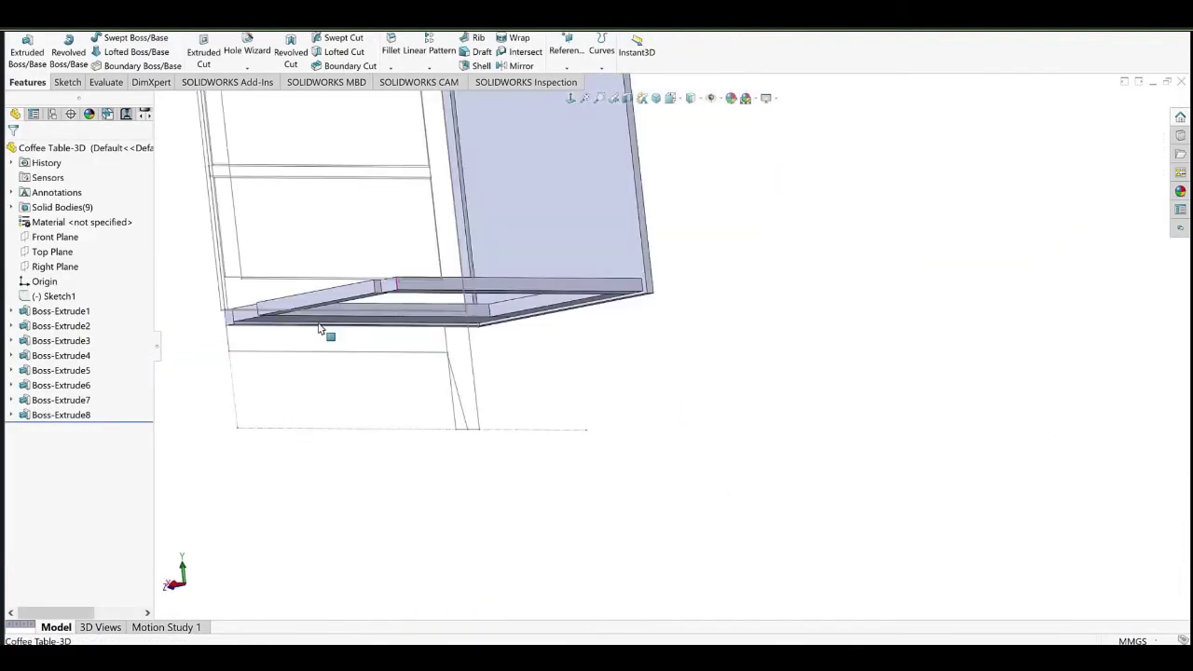
scroll(270, 326, "down", 7)
middle_click_drag(447, 308, 504, 503)
scroll(820, 380, "up", 8)
middle_click_drag(845, 380, 561, 433)
scroll(678, 326, "down", 3)
scroll(658, 328, "up", 3)
middle_click_drag(481, 172, 452, 345)
scroll(363, 171, "down", 8)
left_click(434, 252)
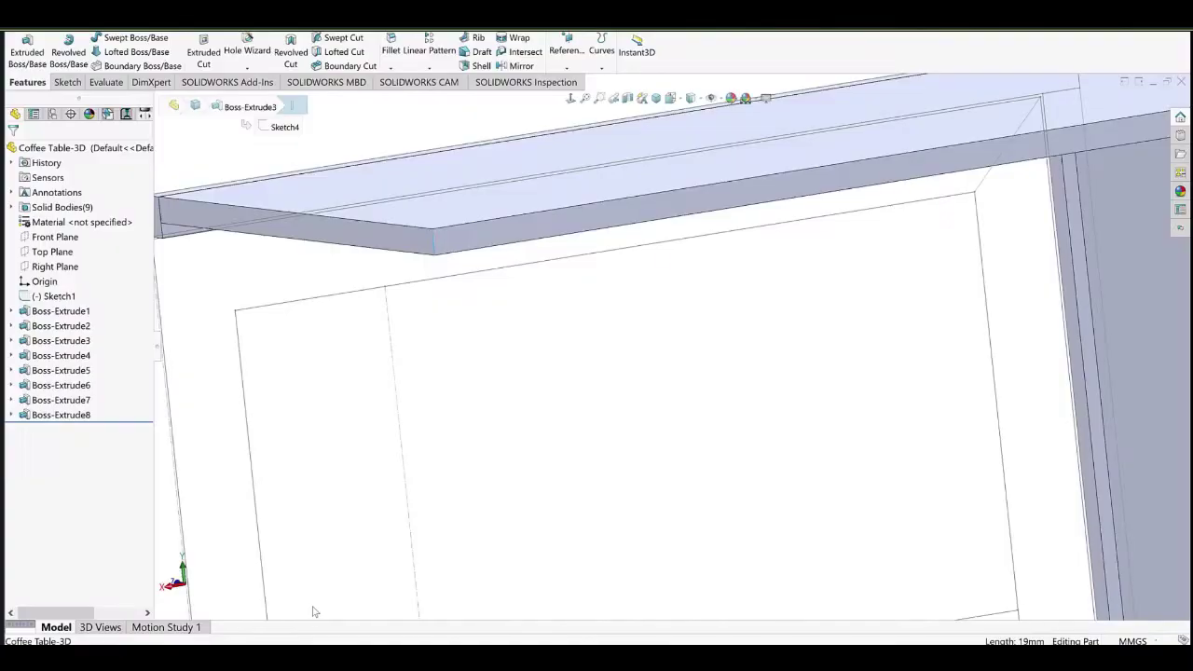
mouse_move(838, 279)
middle_mouse_down()
mouse_move(857, 272)
mouse_move(821, 273)
middle_mouse_up()
scroll(821, 273, "up", 7)
scroll(695, 456, "down", 5)
left_click(756, 313)
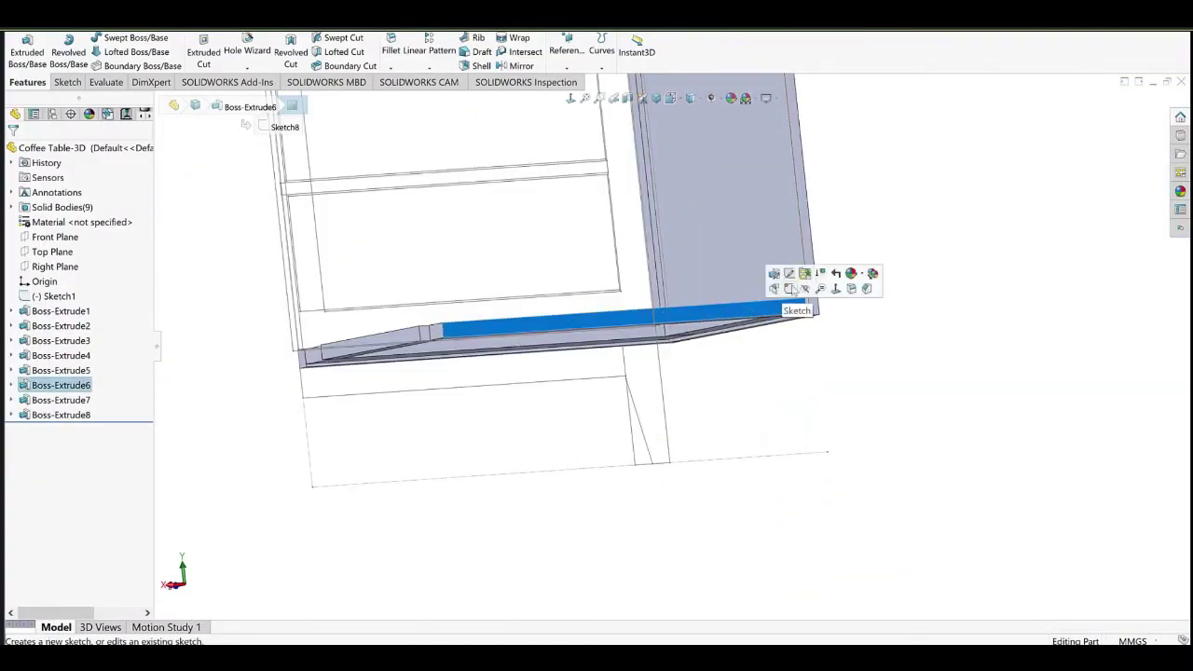
left_click(781, 286)
left_click(706, 221)
left_click(881, 271)
left_click(788, 309)
left_click(829, 272)
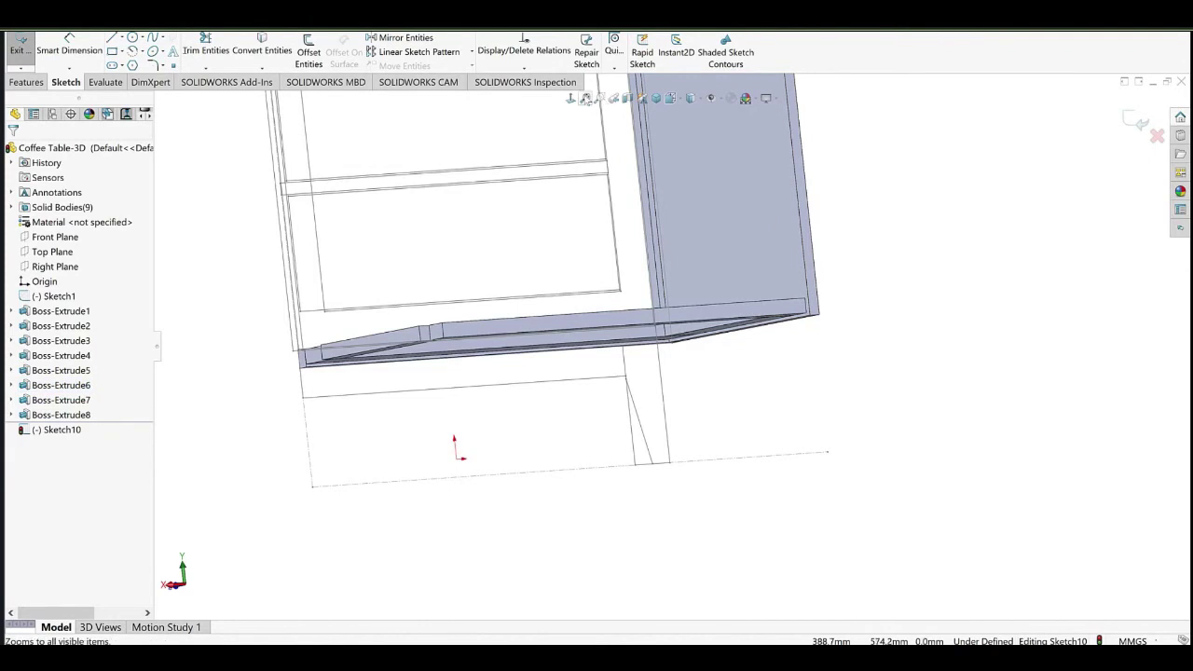
left_click(21, 51)
Sketch a corner rectangle on the rear strip's outer face plane, along the top panel's underside from its free-end corner to the side panel.
left_click(700, 315)
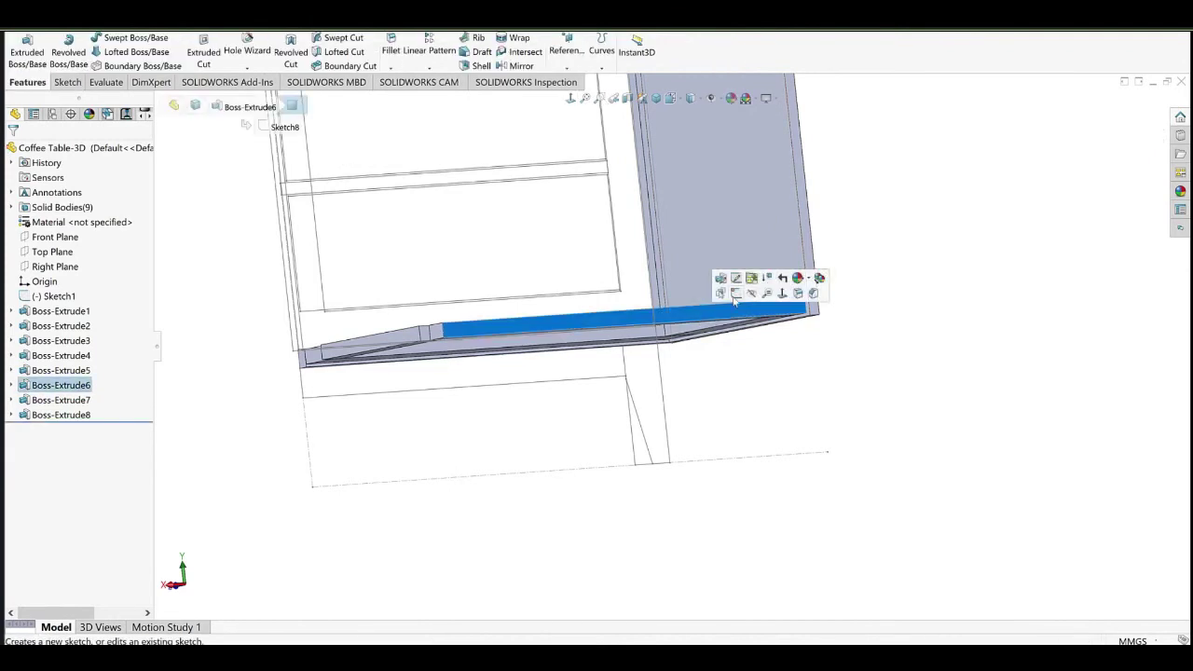
left_click(723, 293)
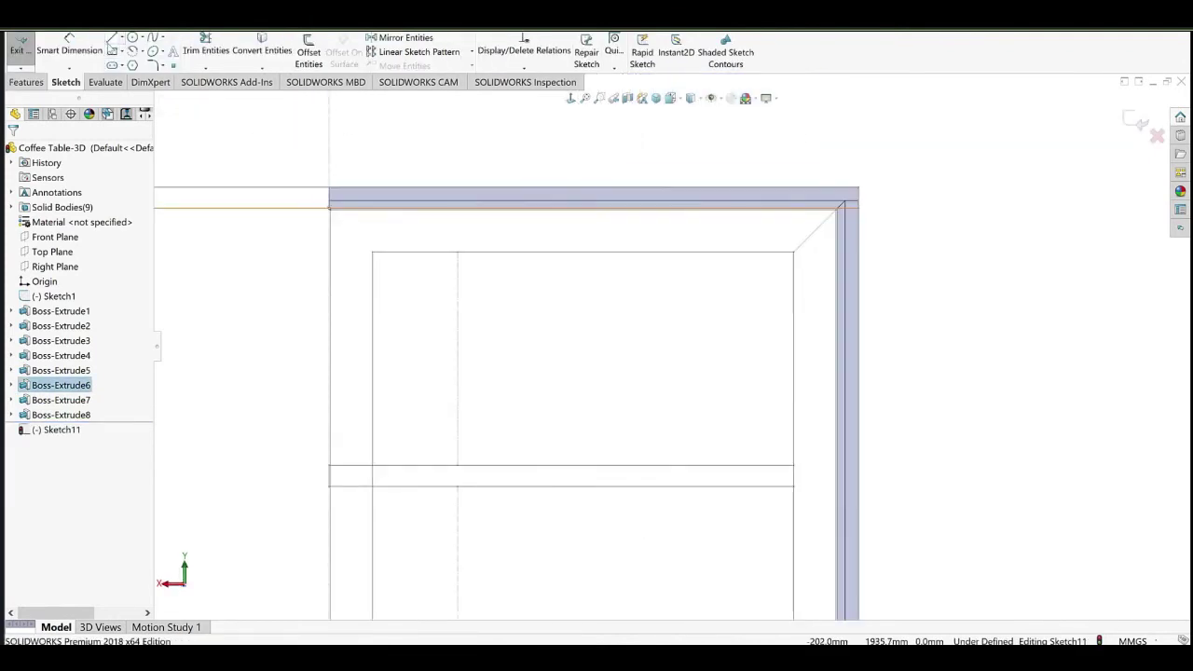
left_click(112, 51)
scroll(410, 244, "down", 4)
middle_click_drag(330, 180, 386, 169)
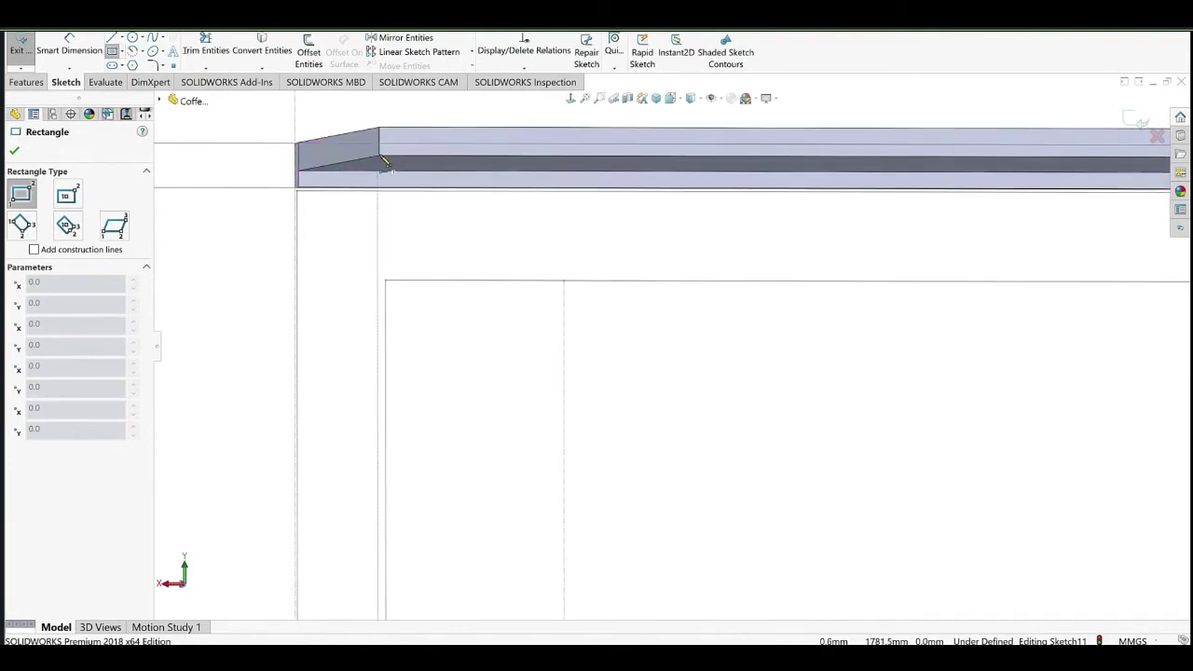
left_click(380, 157)
scroll(748, 232, "up", 4)
scroll(888, 296, "down", 4)
left_click(970, 283)
right_click(872, 189)
left_click(906, 194)
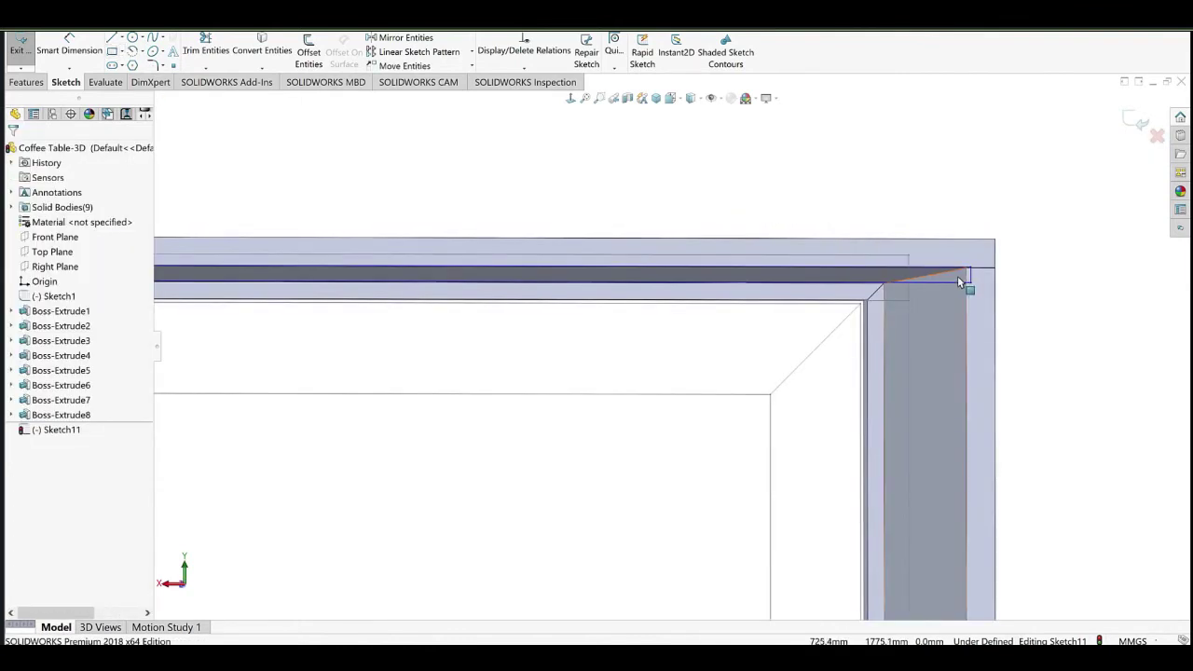
Make the rectangle's end line collinear with the side panel's edge and its upper free-end corner coincident with the top panel's lower corner vertex.
left_click(970, 277)
left_click(966, 297, "ctrl")
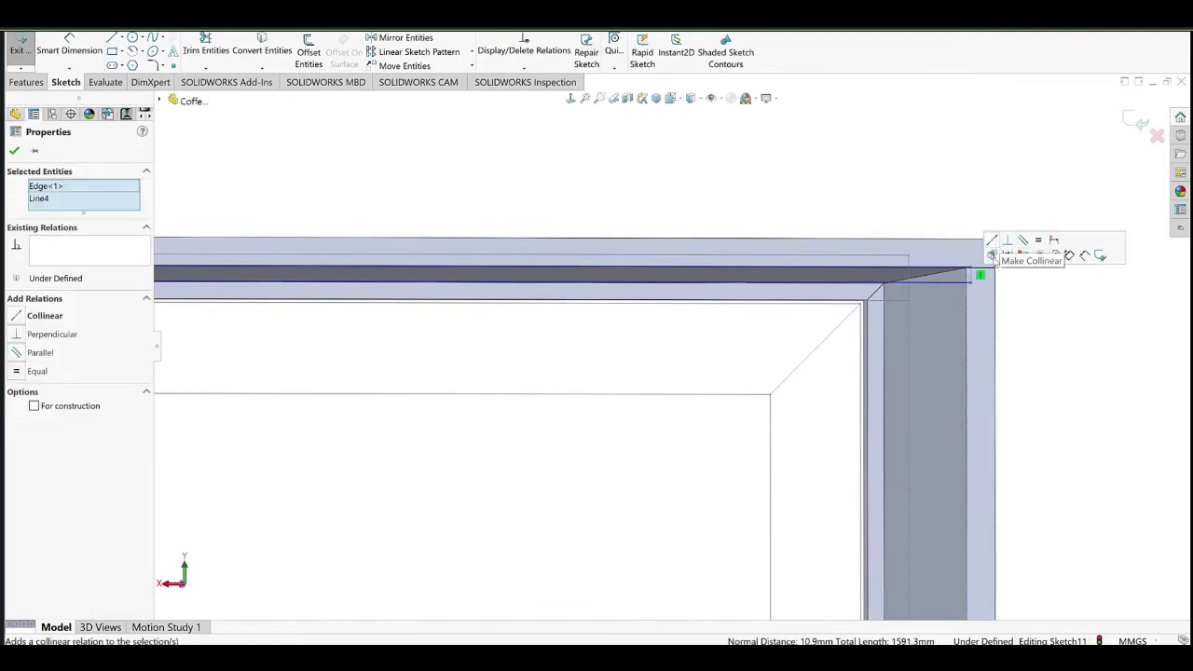
left_click(995, 255)
scroll(689, 322, "up", 6)
scroll(430, 324, "down", 7)
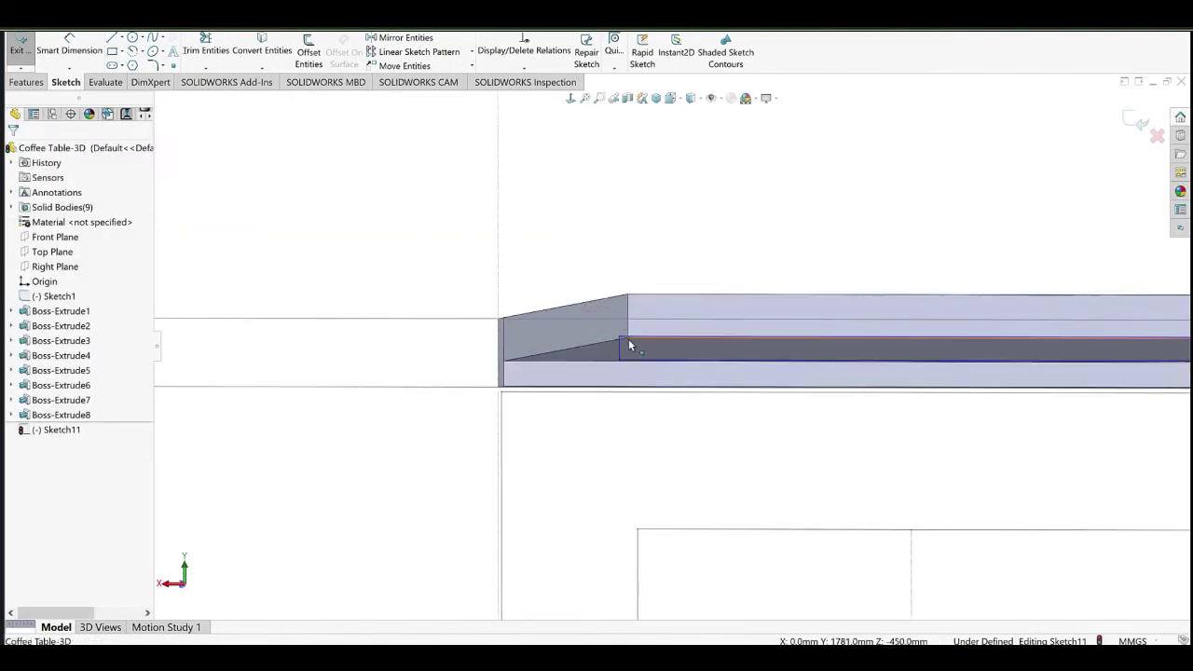
scroll(628, 343, "down", 4)
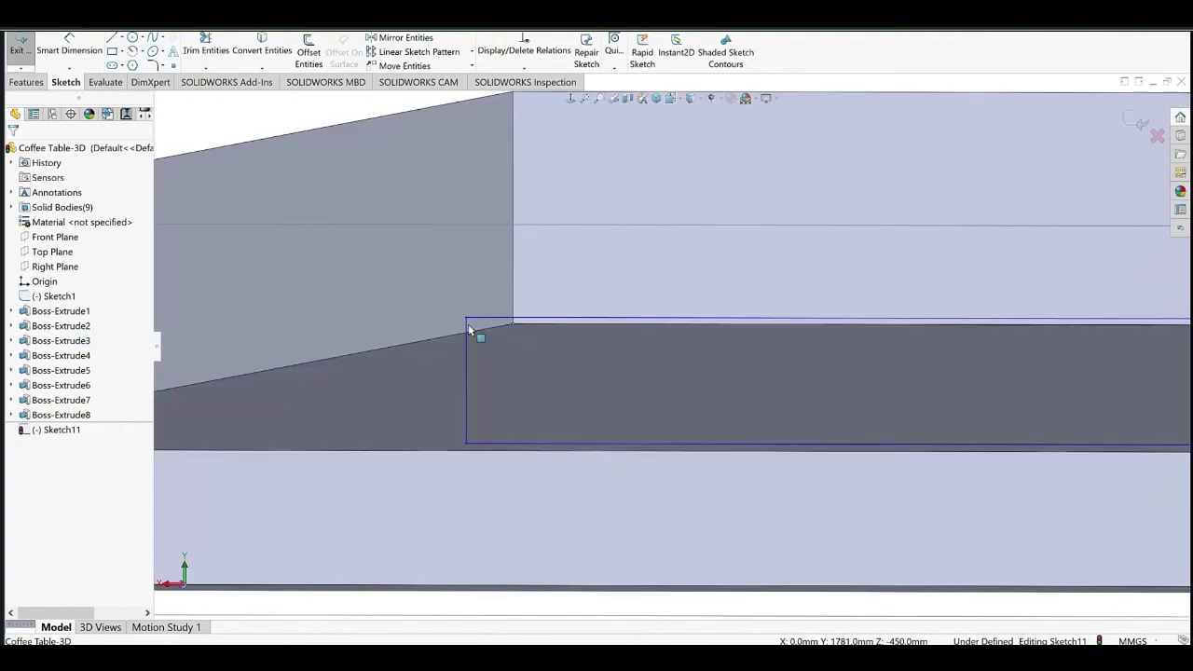
left_click(465, 319)
left_click(512, 324, "ctrl")
left_click(522, 281)
Dimension the height of the rectangle beneath the top panel as 40 mm.
scroll(494, 233, "up", 8)
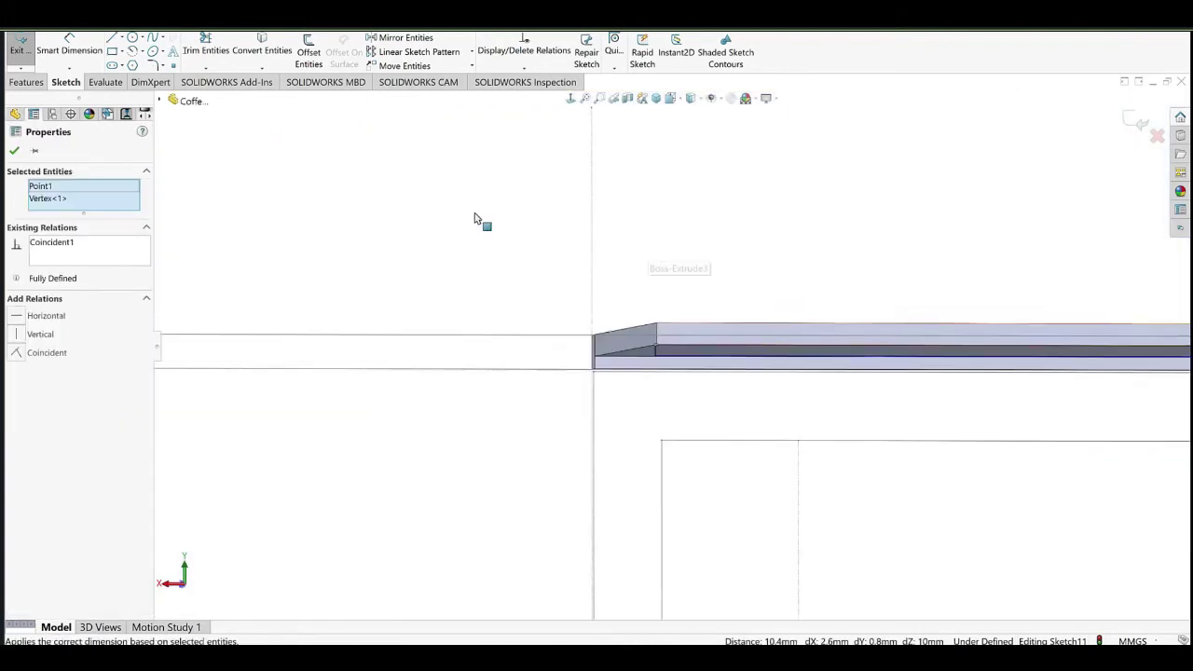
left_click(69, 50)
scroll(689, 344, "down", 6)
left_click(544, 367)
left_click(545, 369)
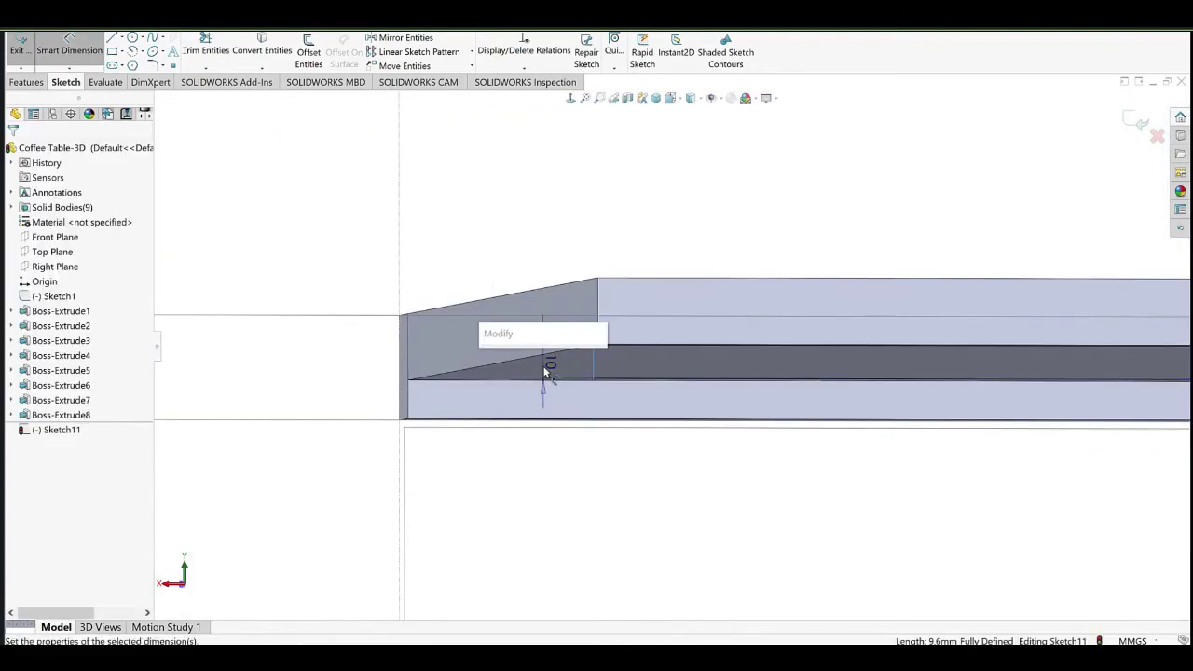
type("40")
left_click(487, 376)
Change the height dimension of the rectangle beneath the top panel to 30 mm.
scroll(745, 352, "up", 4)
middle_click_drag(713, 359, 801, 396)
middle_click_drag(802, 396, 695, 361, "ctrl")
double_click(569, 332)
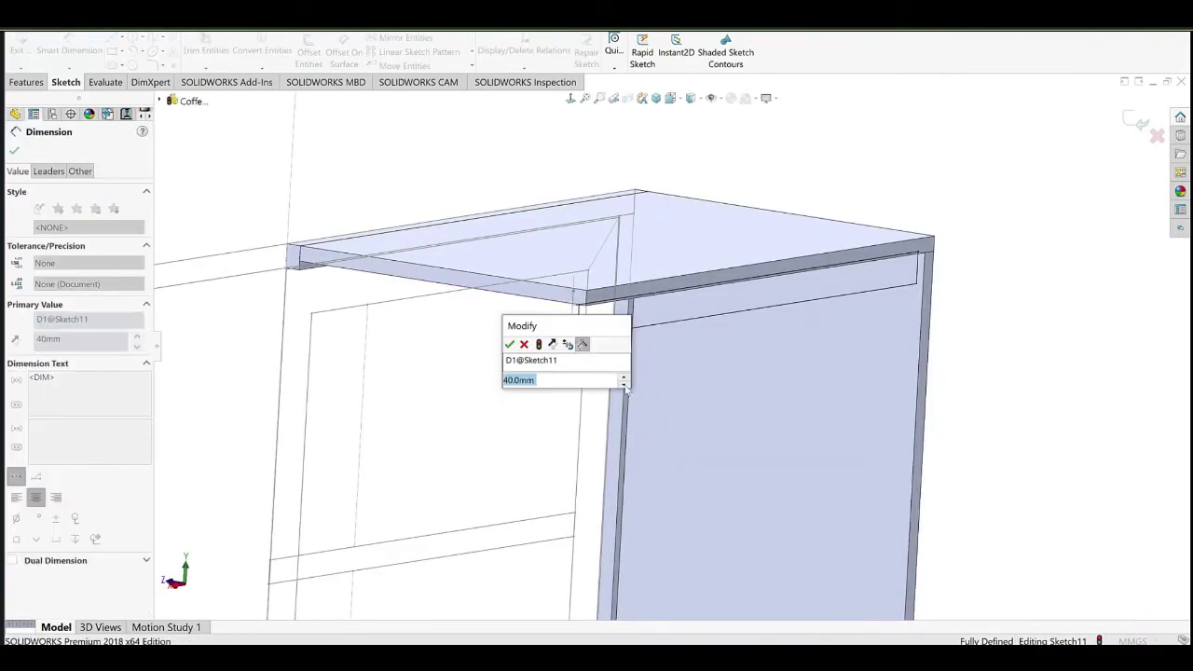
left_click(509, 347)
left_click(472, 356)
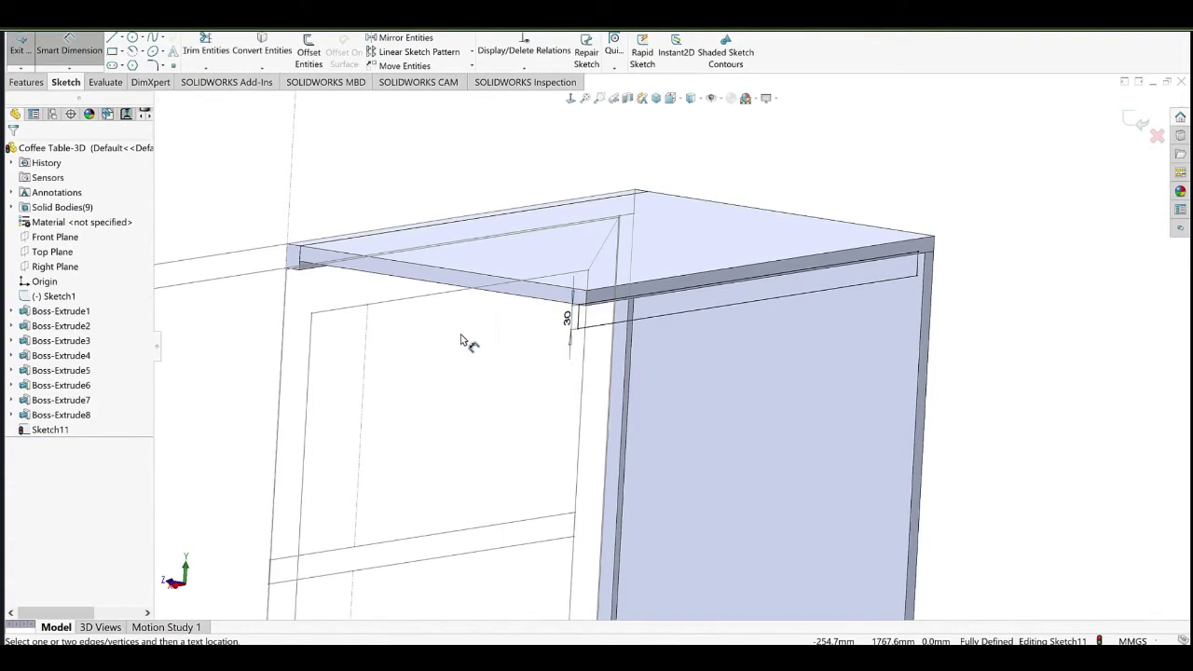
Extrude the rectangle beneath the top panel 20 mm inward as a separate body to form the rear rail.
left_click(26, 82)
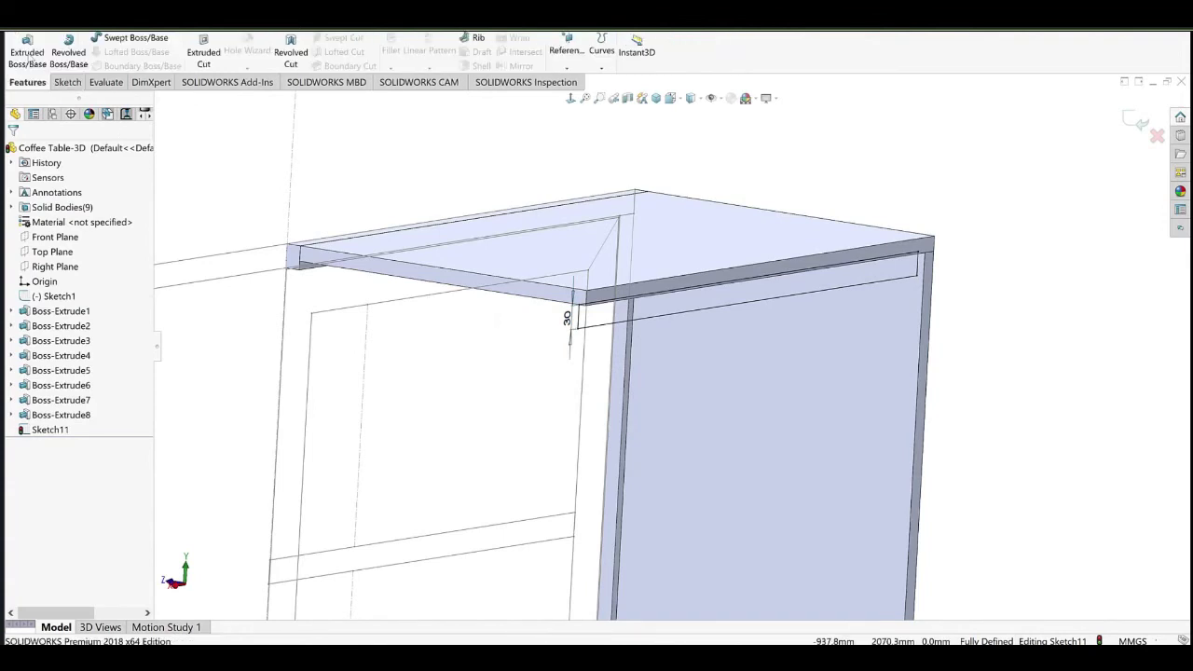
left_click(26, 51)
left_click(15, 220)
double_click(73, 275)
type("20")
key("Return")
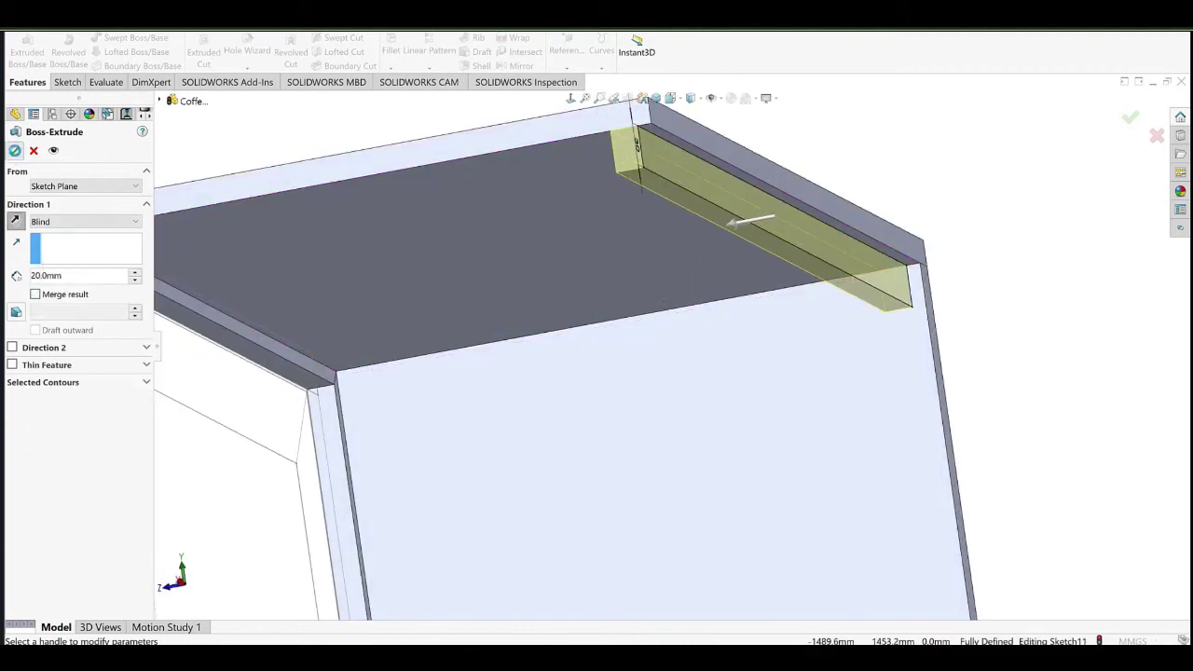
key("Return")
Sketch a corner rectangle about 1576 mm tall across the cabinet's rear, from beneath the top panel down to the bottom frame.
scroll(780, 363, "up", 7)
middle_click_drag(779, 363, 761, 276)
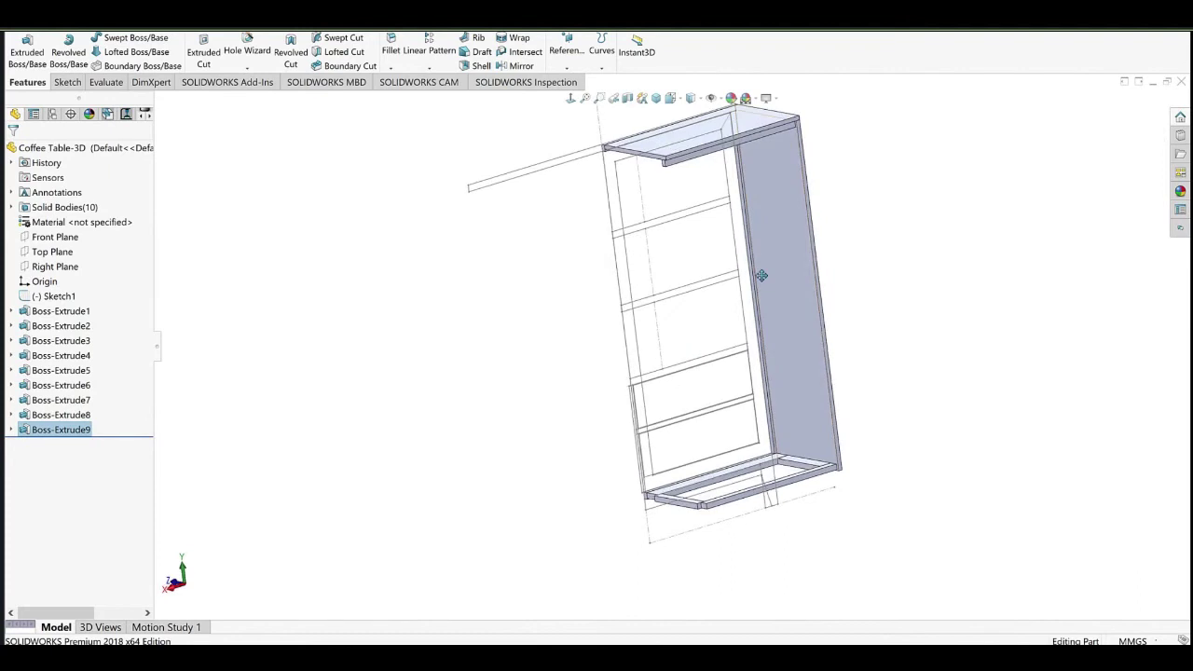
scroll(750, 154, "down", 5)
left_click(702, 267)
left_click(697, 253)
key("r")
middle_click_drag(543, 350, 526, 255)
scroll(527, 296, "down", 5)
left_click(515, 285)
scroll(694, 396, "up", 9)
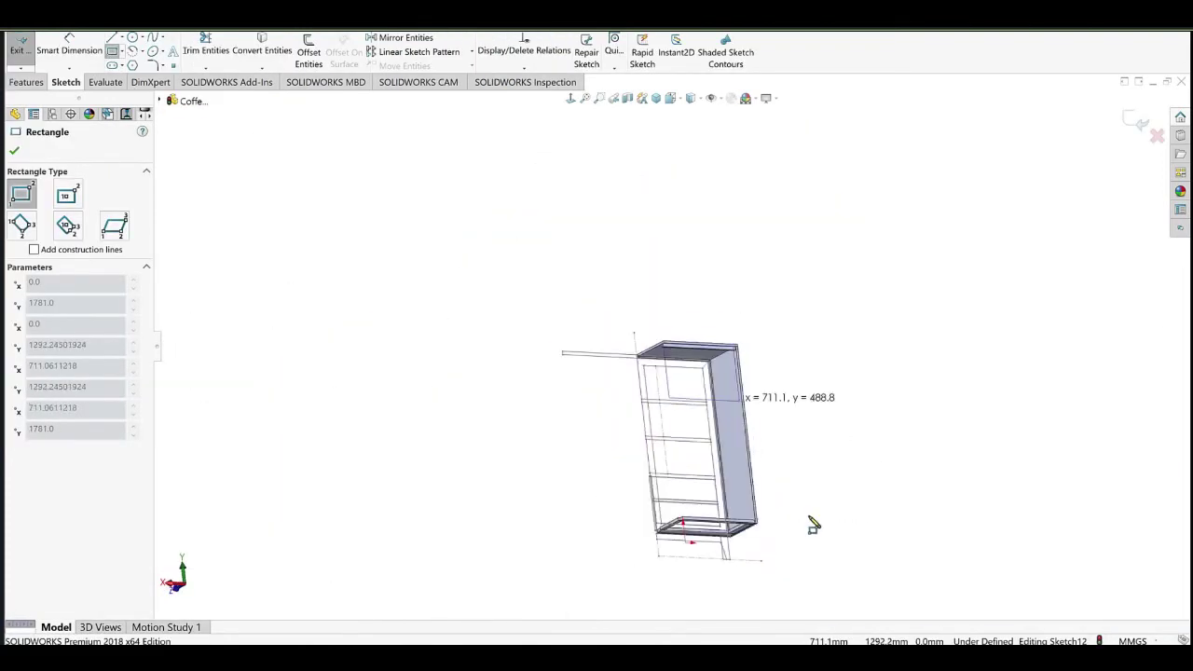
scroll(731, 503, "down", 7)
left_click(627, 316)
right_click(715, 177)
left_click(768, 191)
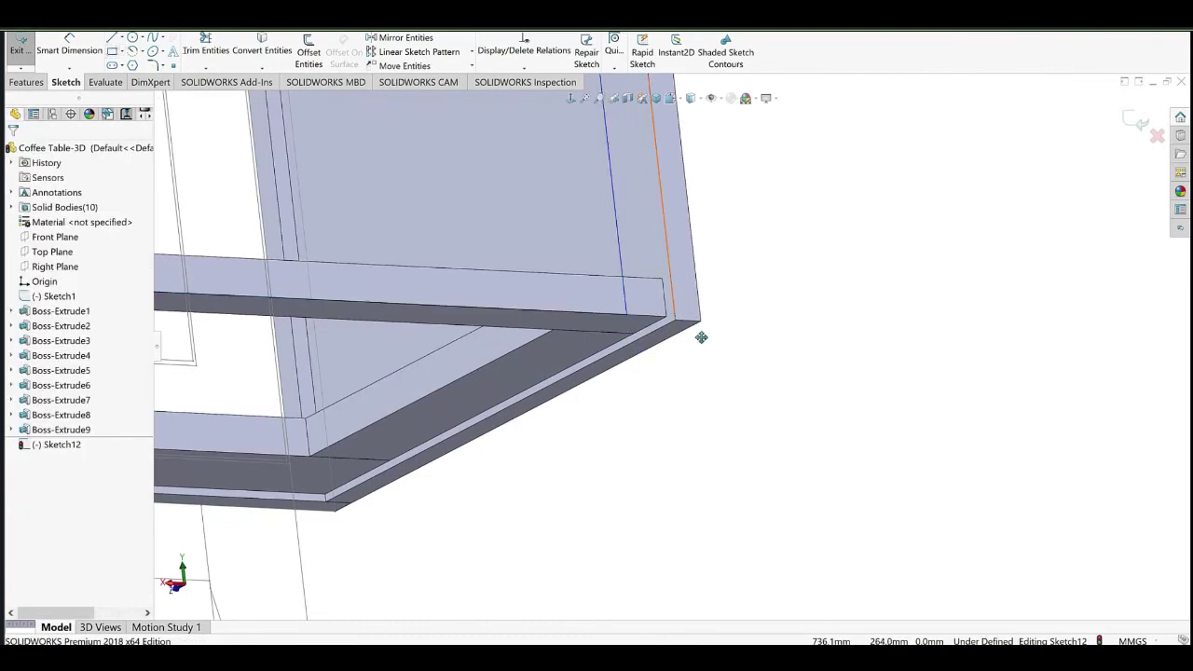
Move the rear rectangle's vertical line to about 13 mm from the side panel's edge and dimension that distance.
middle_click_drag(604, 126, 655, 311, "ctrl")
left_click_drag(685, 307, 712, 303)
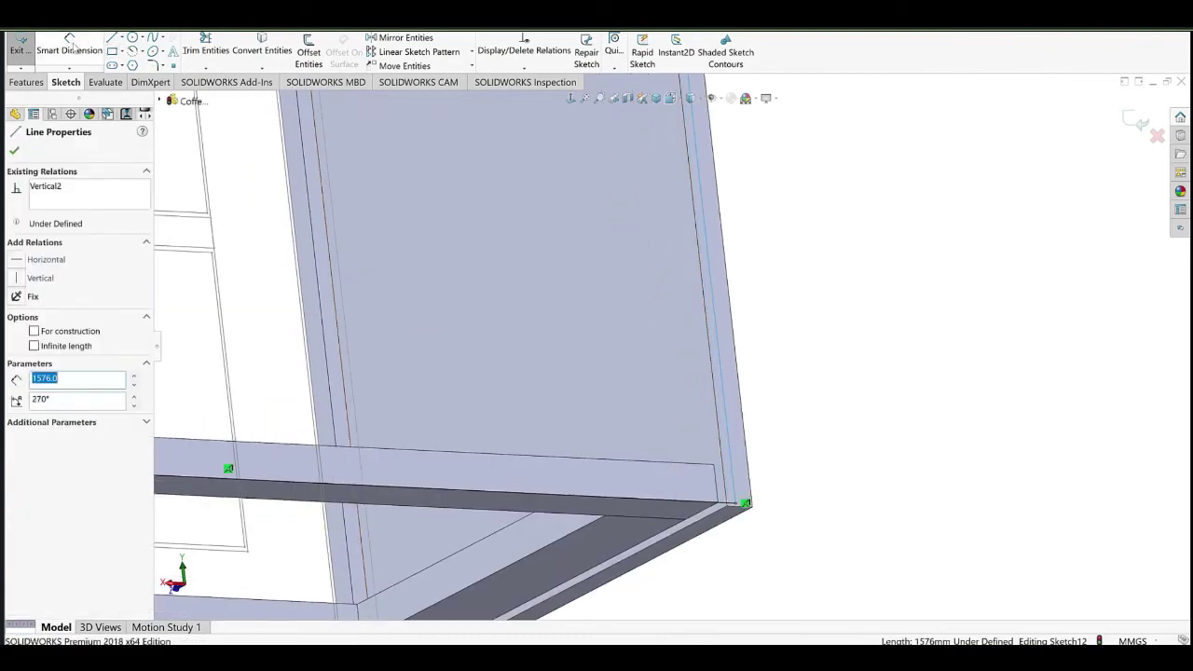
right_click_drag(710, 302, 702, 272)
left_click(705, 244)
left_click(687, 266)
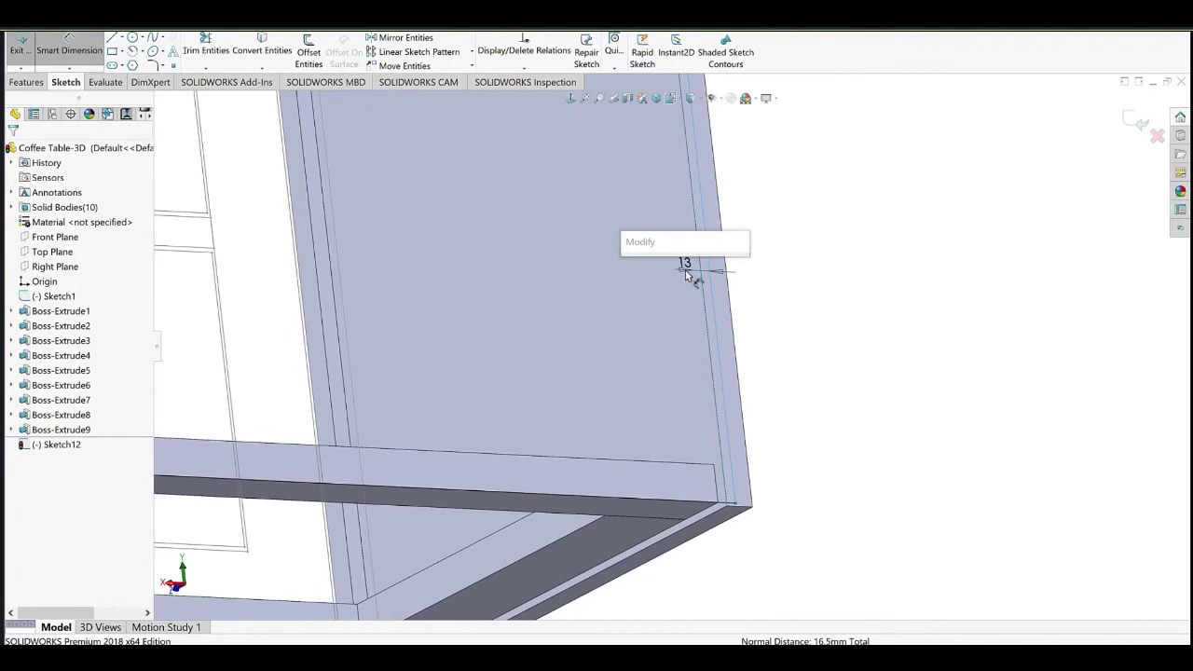
left_click(629, 285)
left_click(852, 303)
Extrude the rear rectangle 7 mm as a separate body to form the back panel.
scroll(667, 340, "up", 8)
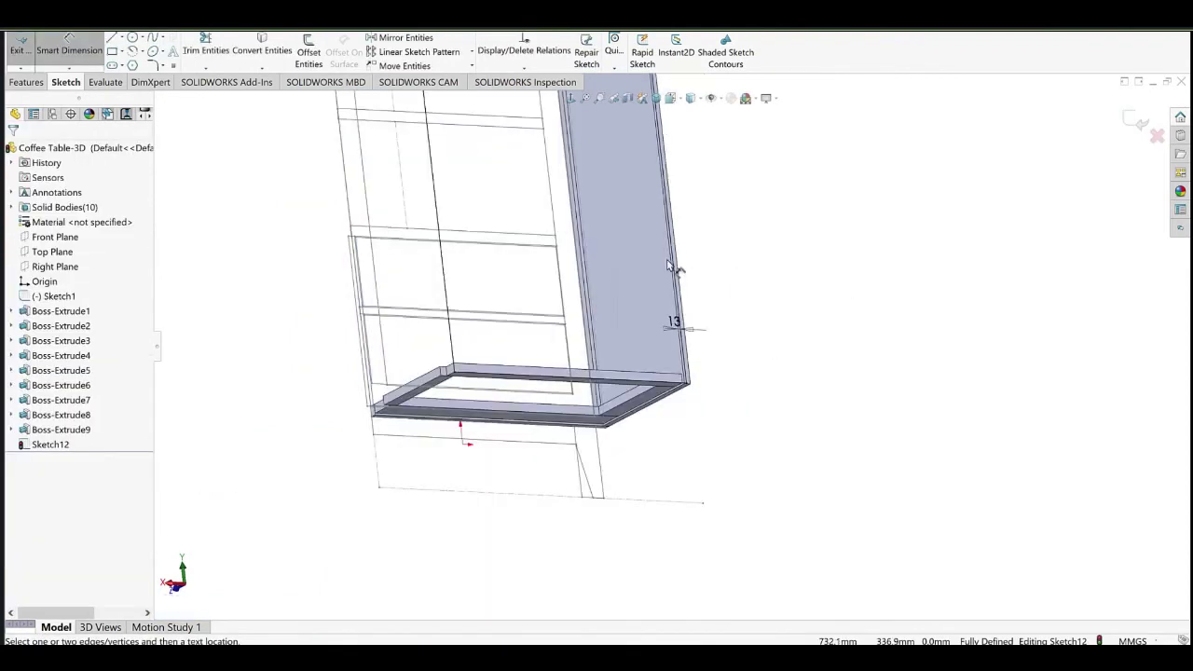
scroll(652, 304, "down", 3)
right_click(344, 176)
left_click(351, 193)
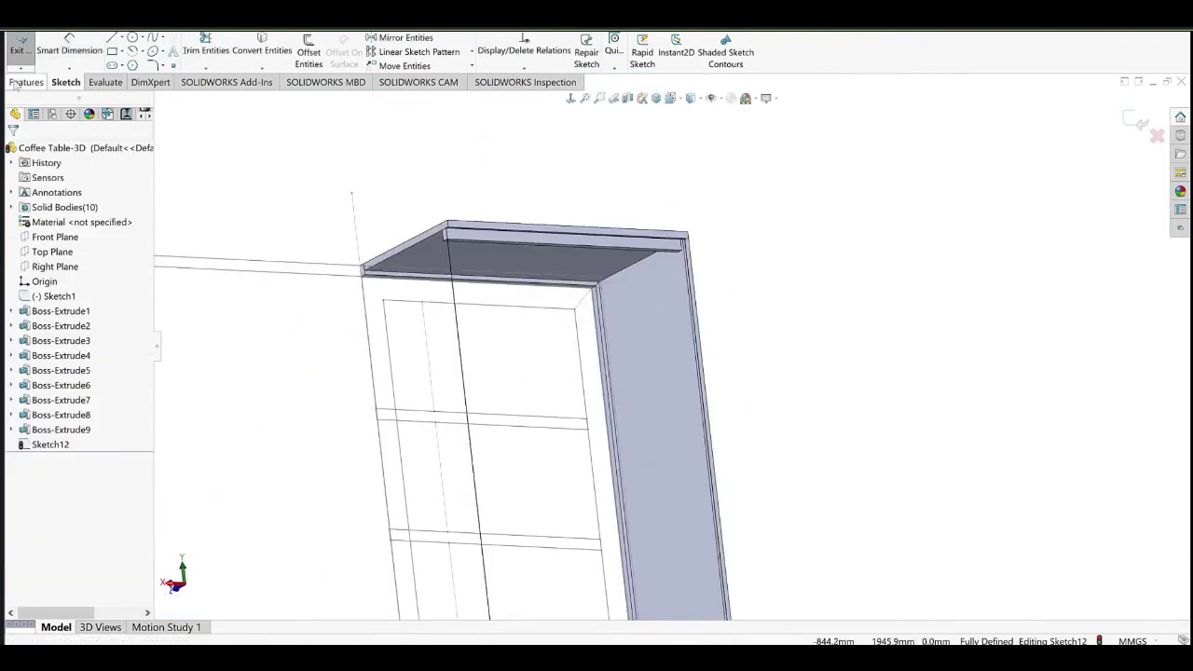
left_click(23, 83)
left_click(26, 52)
middle_click_drag(652, 299, 669, 248)
scroll(669, 246, "down", 3)
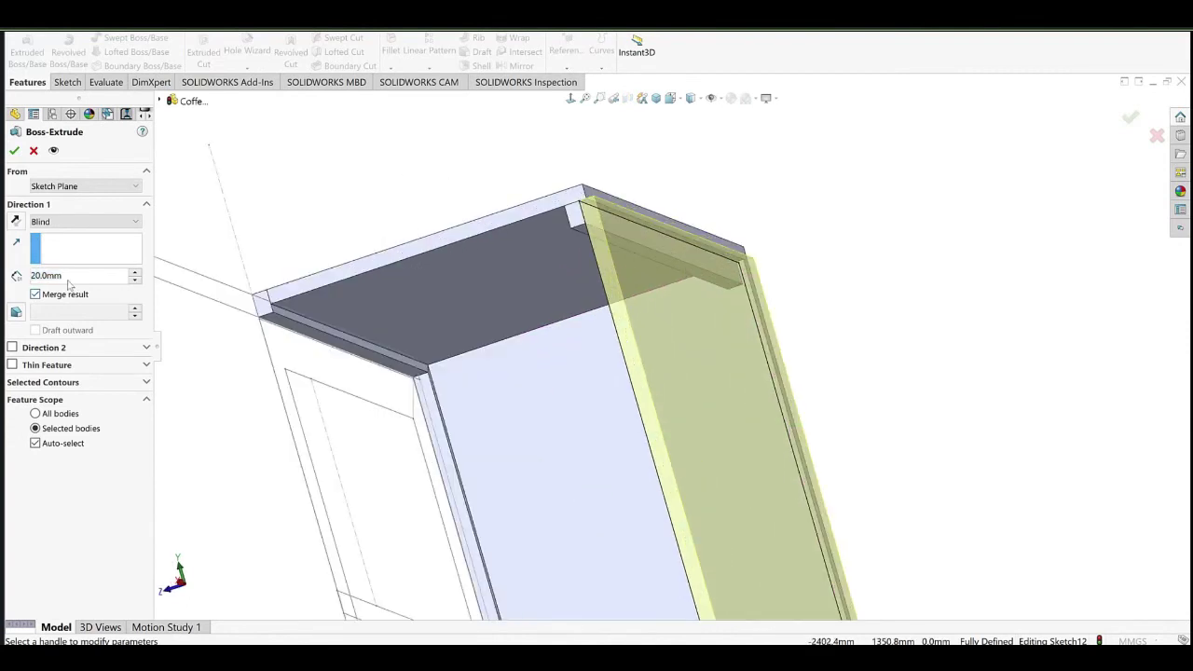
type("7")
key("Return")
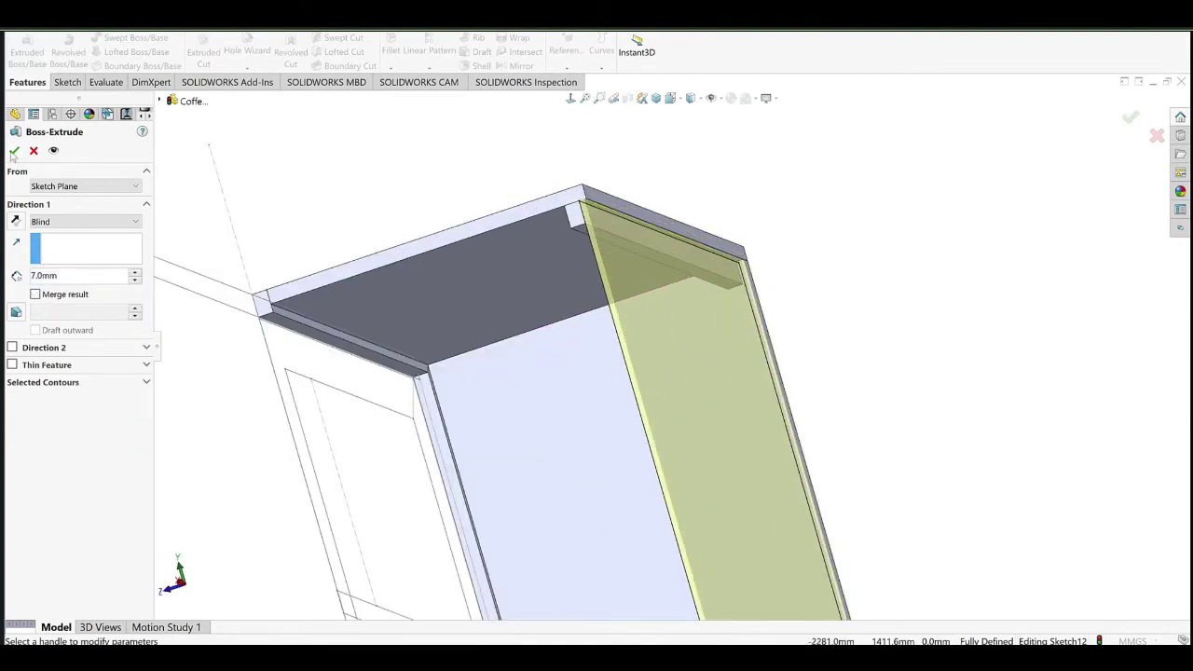
left_click(14, 151)
Start a sketch on the back panel's inner face and offset the face's outline outward.
mouse_move(740, 412)
middle_mouse_down()
mouse_move(687, 245)
mouse_move(743, 429)
middle_mouse_up()
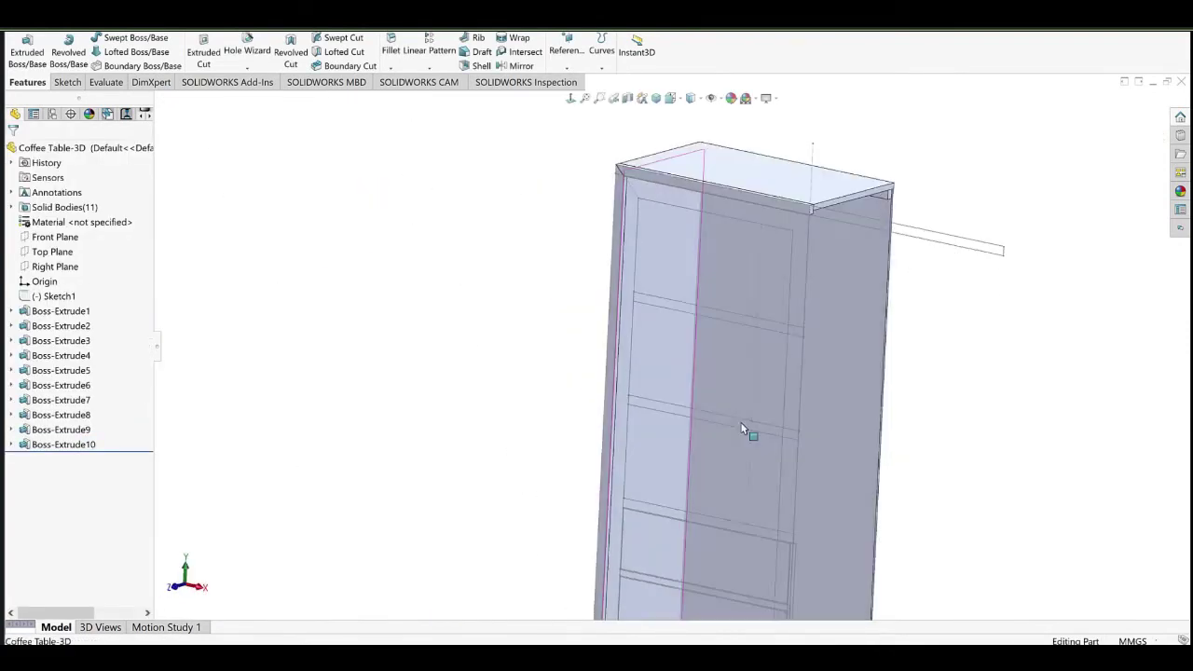
left_click(728, 377)
left_click(762, 358)
left_click(308, 56)
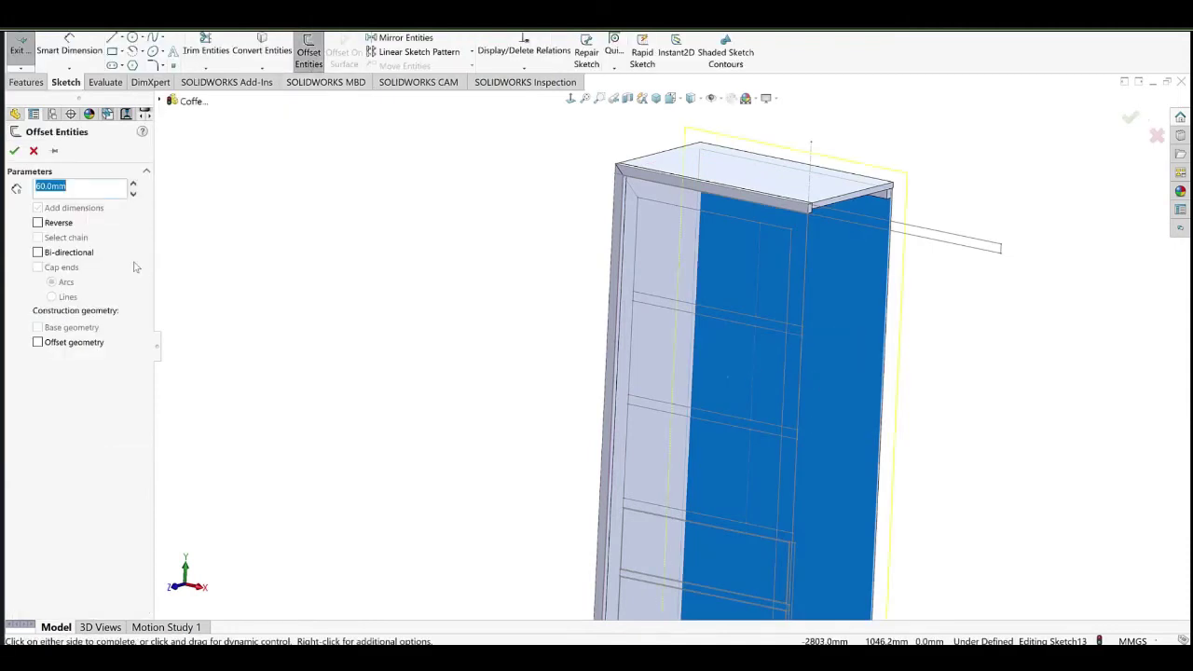
key("Return")
Cut-extrude the offset outline 190 mm toward the rear, limiting the cut to the side panel body.
left_click(26, 82)
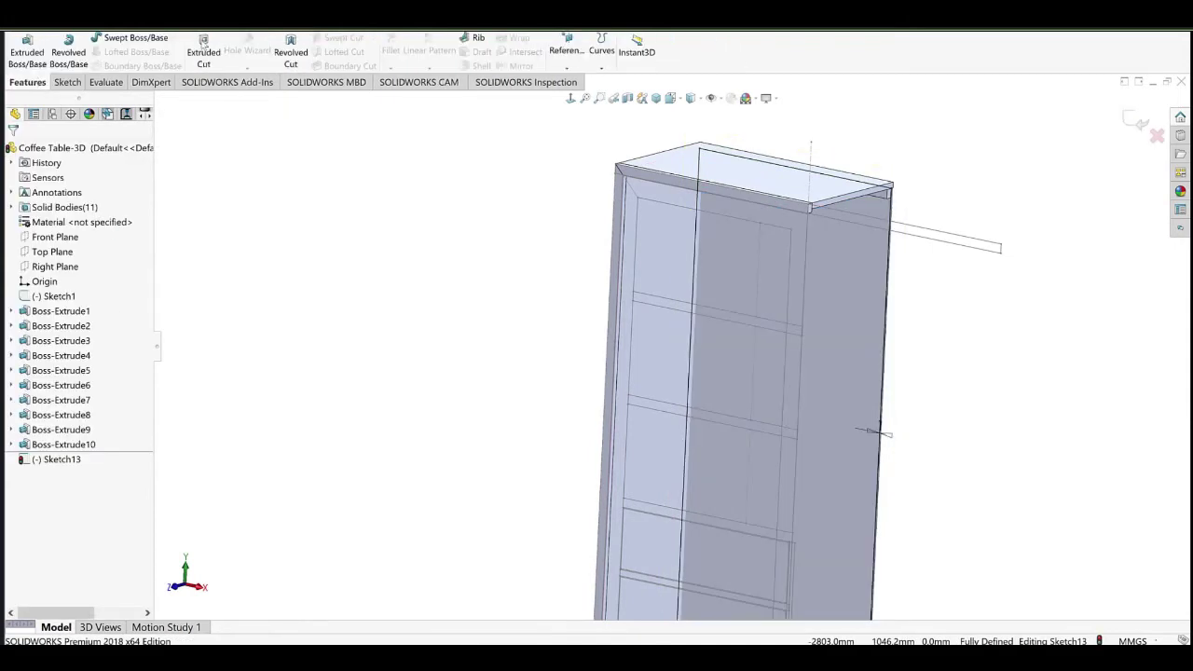
left_click(204, 56)
middle_click_drag(570, 233, 551, 278)
left_click_drag(779, 441, 815, 449)
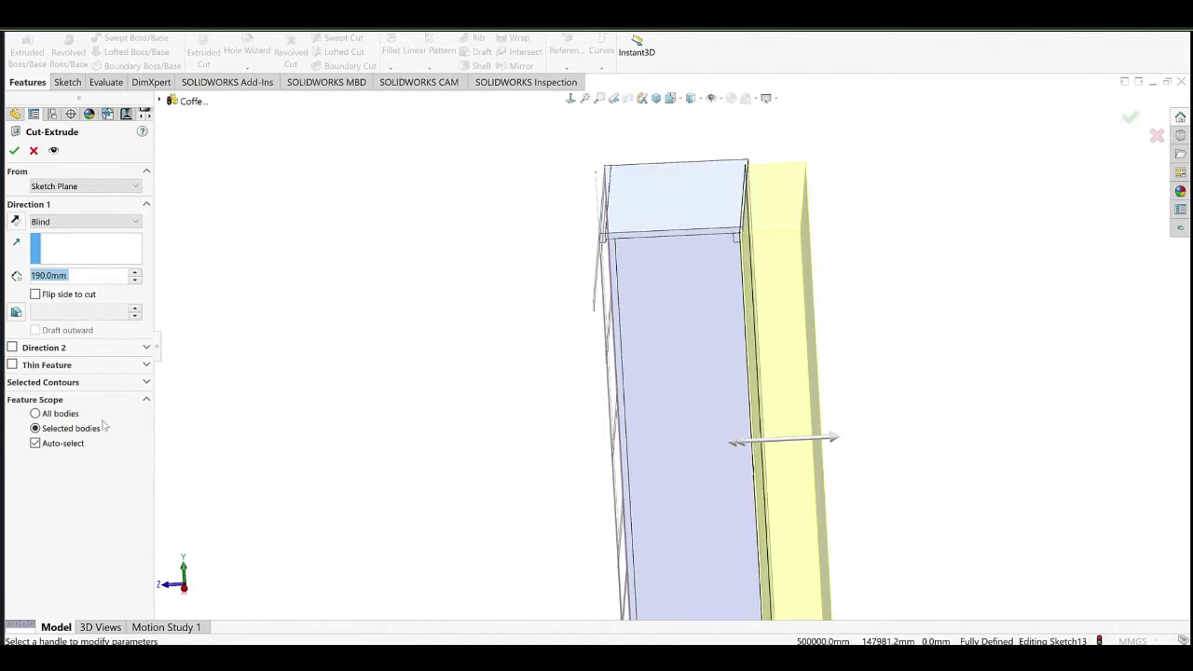
left_click(35, 443)
left_click(661, 446)
left_click(14, 150)
middle_click_drag(419, 282, 529, 380)
scroll(593, 416, "up", 5)
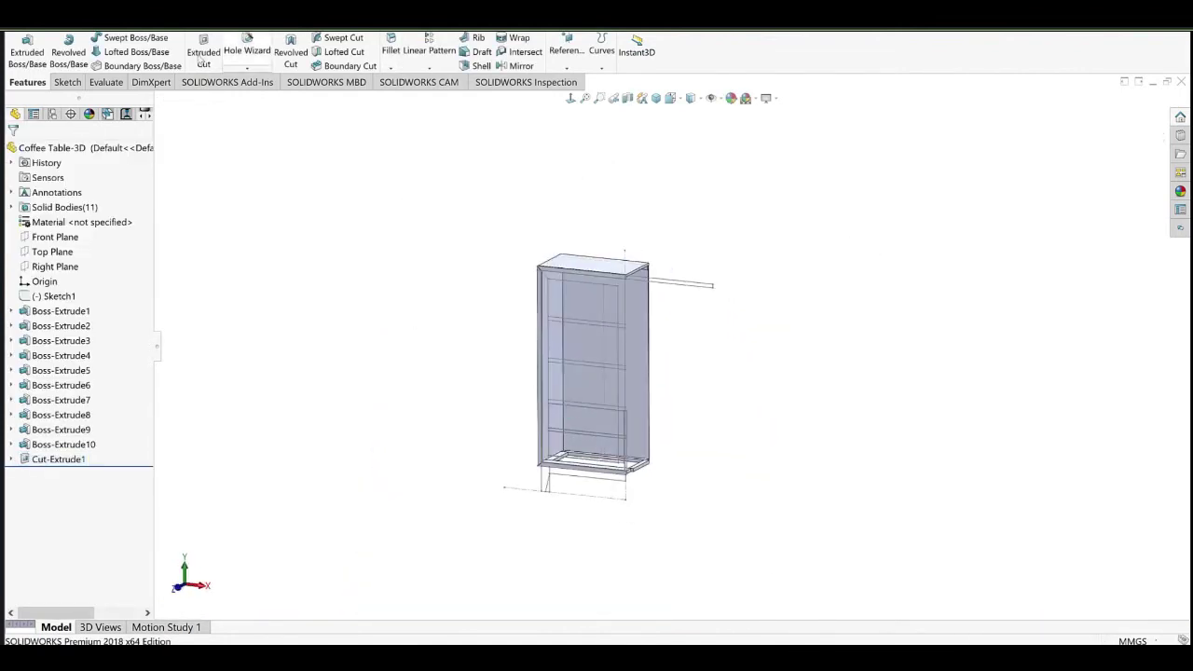
Apply the polished cherry 2d wood appearance to the whole part.
right_click(78, 150)
left_click(111, 144)
left_click(159, 165)
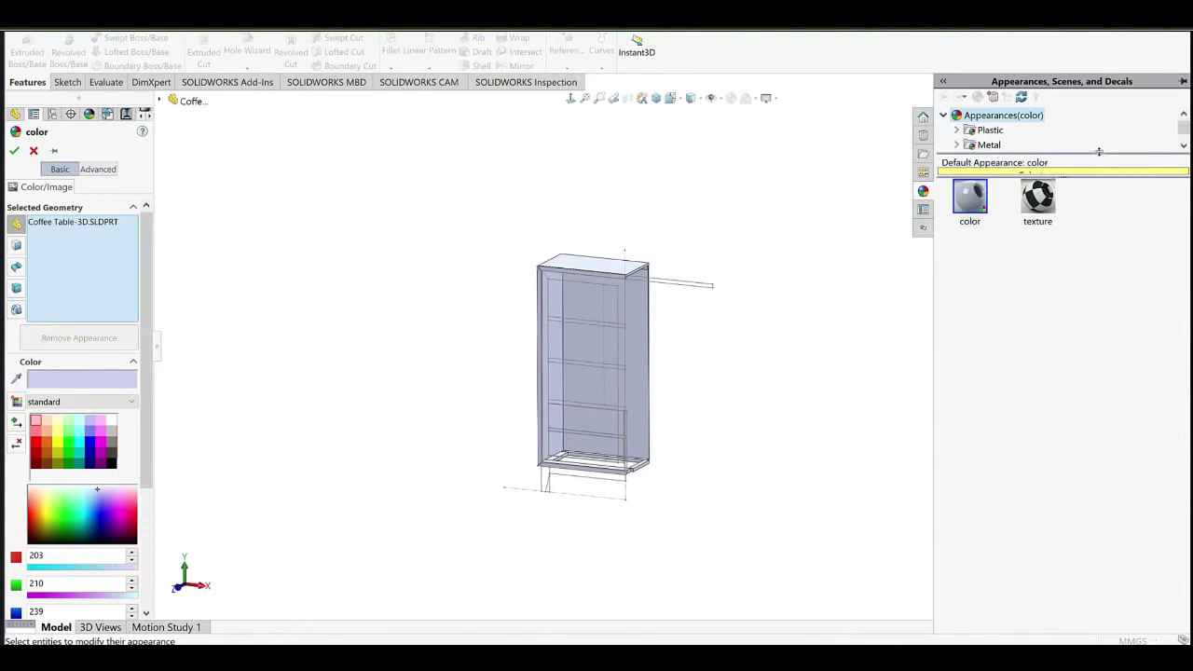
left_click_drag(1099, 358, 1098, 360)
left_click(957, 248)
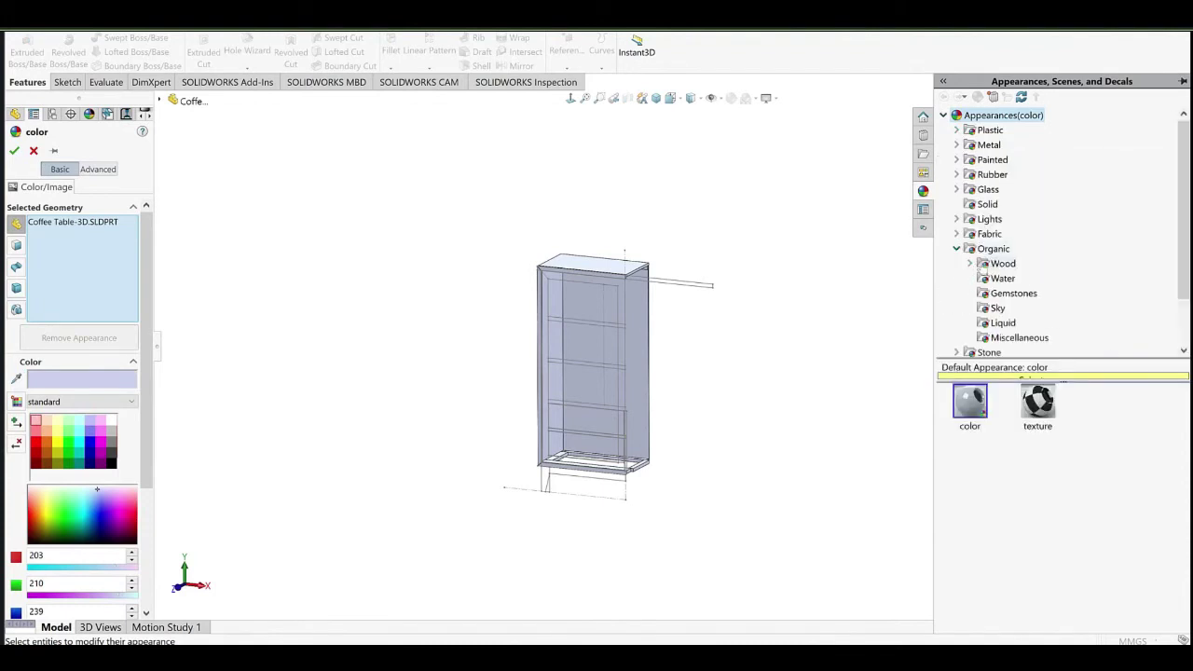
left_click(970, 264)
left_click(1012, 177)
left_click(970, 406)
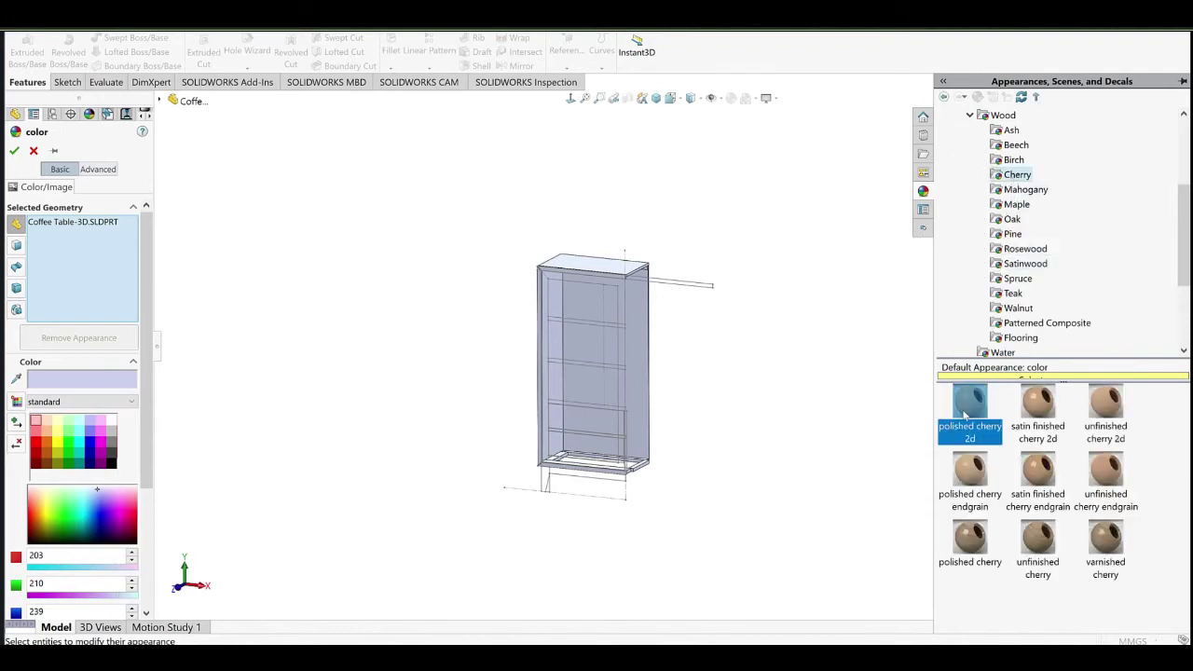
scroll(623, 297, "down", 2)
middle_click_drag(622, 296, 750, 314)
left_click_drag(726, 239, 684, 282)
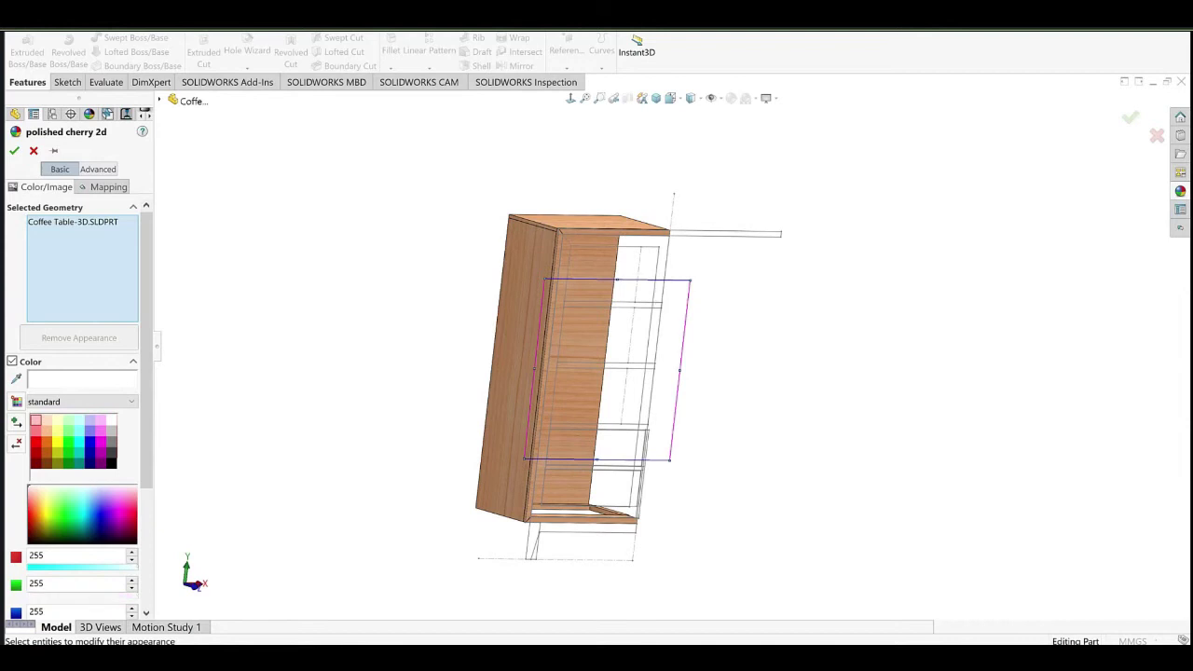
left_click(15, 152)
Examine the wood-finished cabinet's top corners, rear rail, back panel and bottom frame from several angles.
scroll(520, 324, "down", 4)
middle_click_drag(541, 325, 457, 350)
scroll(579, 379, "up", 4)
middle_click_drag(579, 379, 594, 318)
scroll(596, 243, "down", 5)
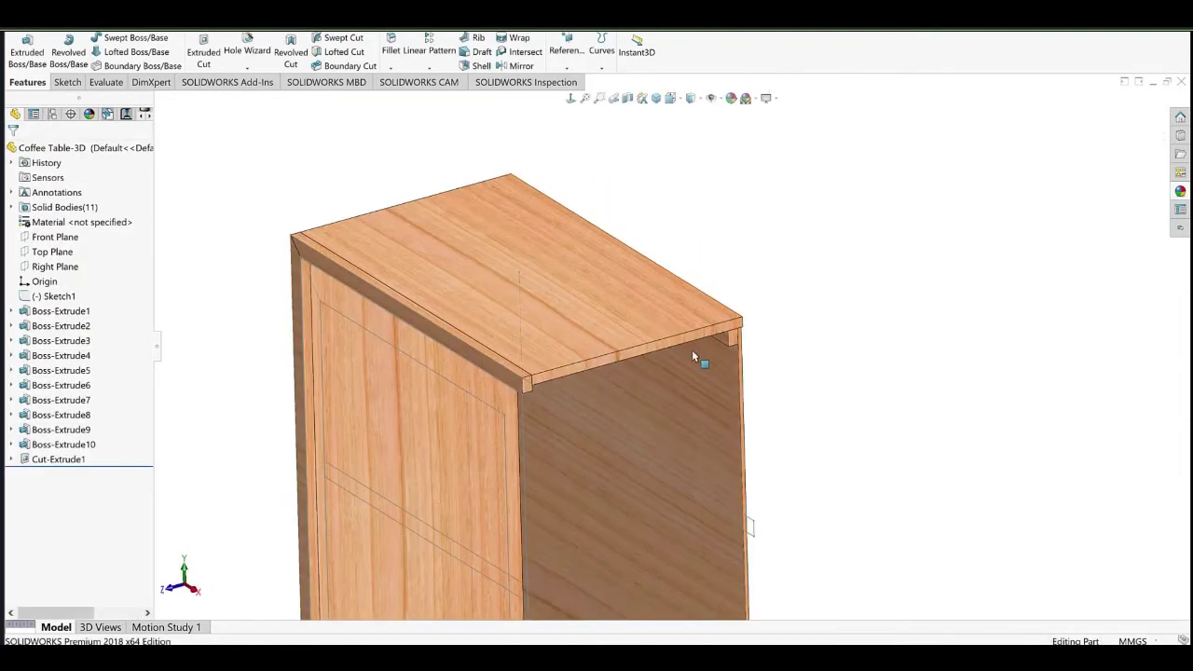
scroll(685, 386, "up", 4)
middle_click_drag(630, 382, 614, 362)
scroll(576, 510, "down", 3)
middle_click_drag(657, 517, 430, 586)
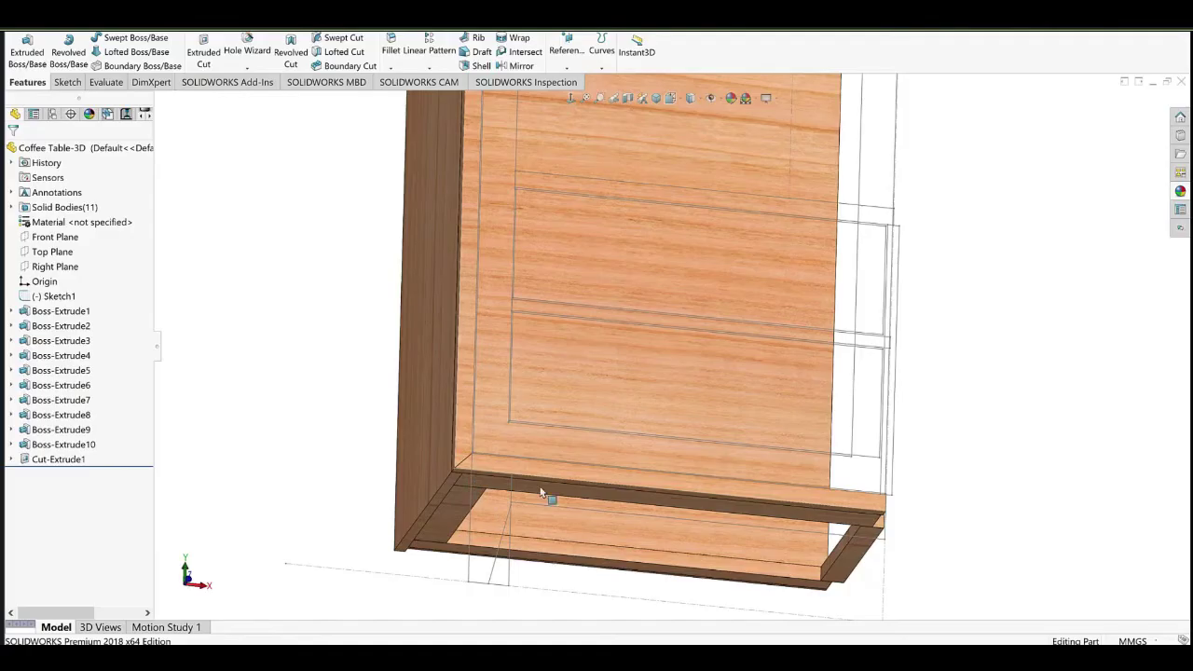
middle_click_drag(546, 493, 484, 501)
scroll(485, 500, "up", 3)
Set the leg's inset from the cabinet's outer side to 25 mm in the layout sketch.
left_click(58, 297)
scroll(498, 441, "down", 3)
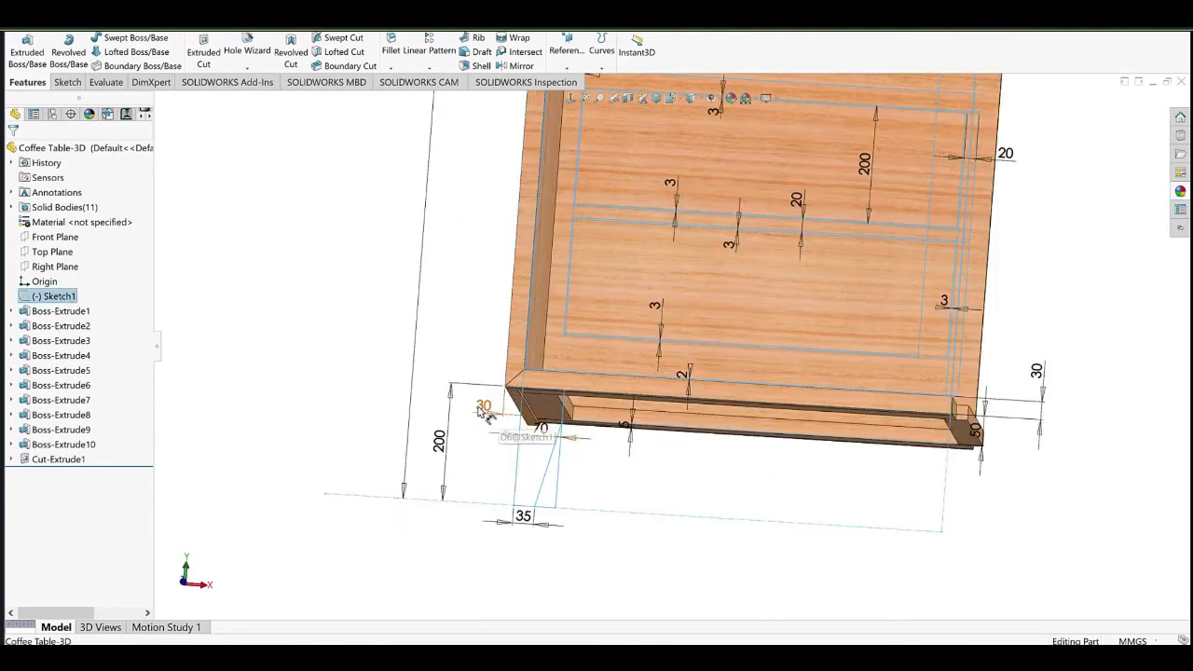
double_click(485, 412)
type("20")
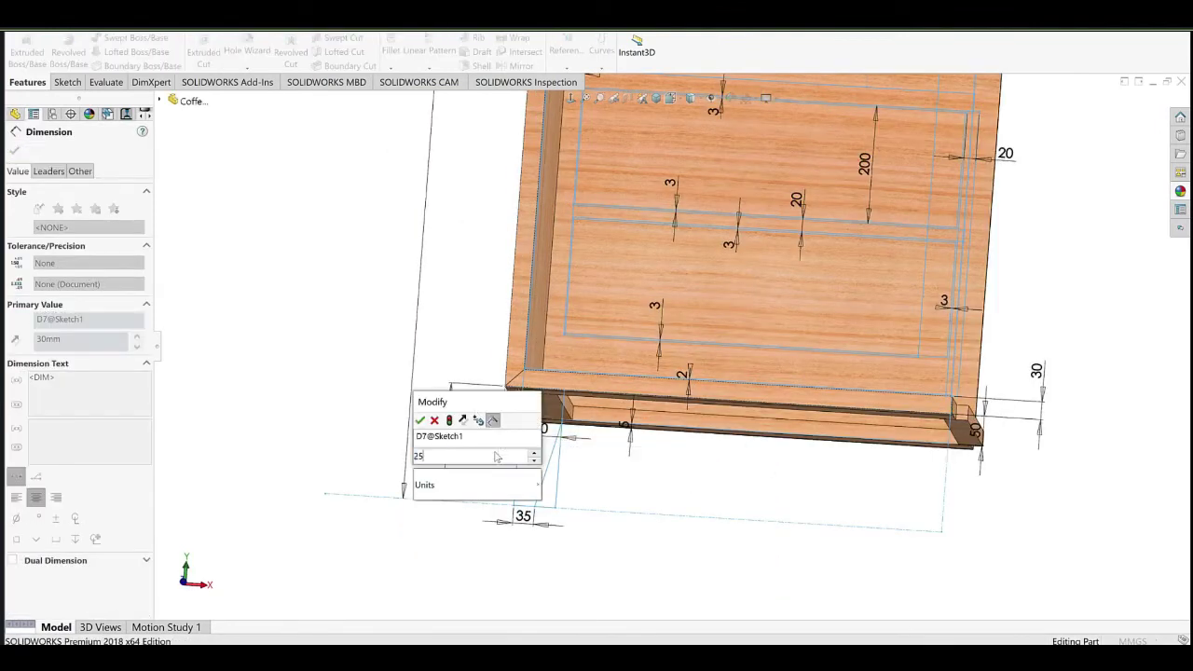
left_click(420, 422)
left_click(334, 274)
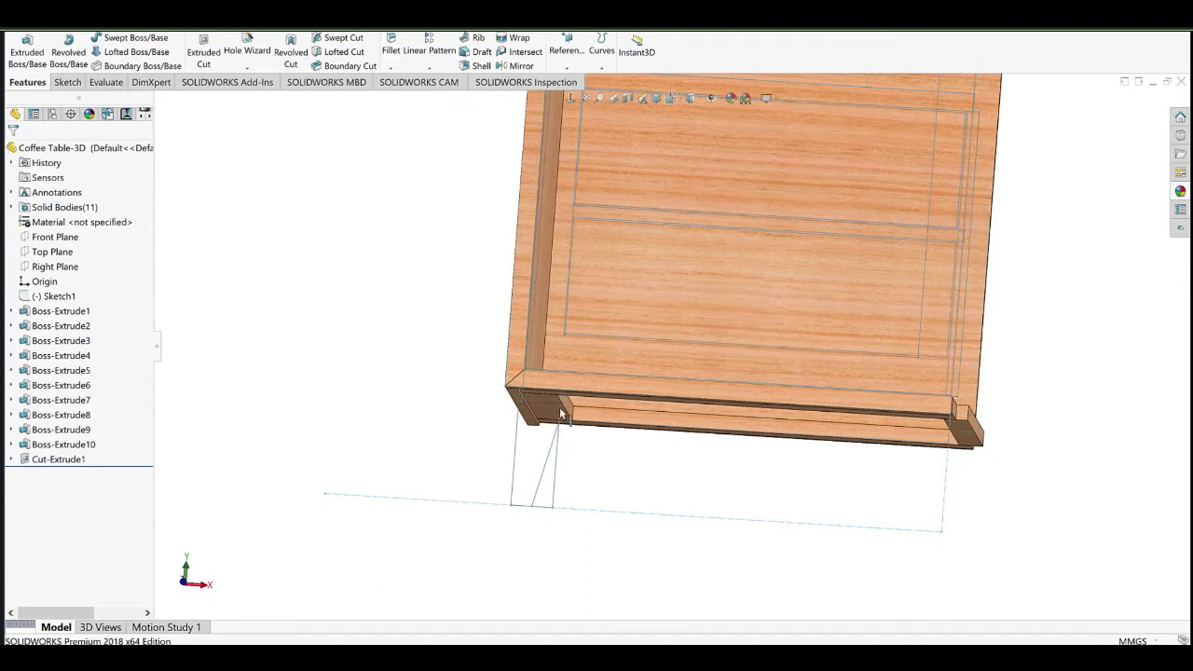
Start a sketch on the bottom frame's front face and convert the layout's leg outline and slanted taper line into it.
scroll(555, 424, "down", 4)
left_click(579, 400)
left_click(618, 380)
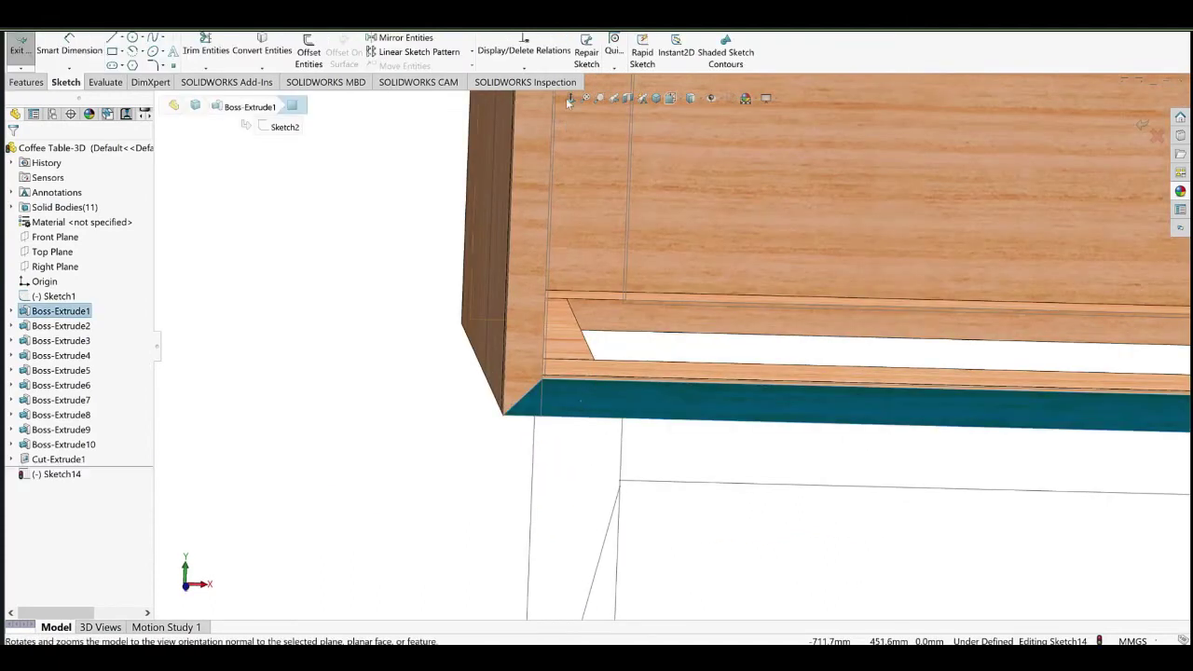
right_click(494, 325)
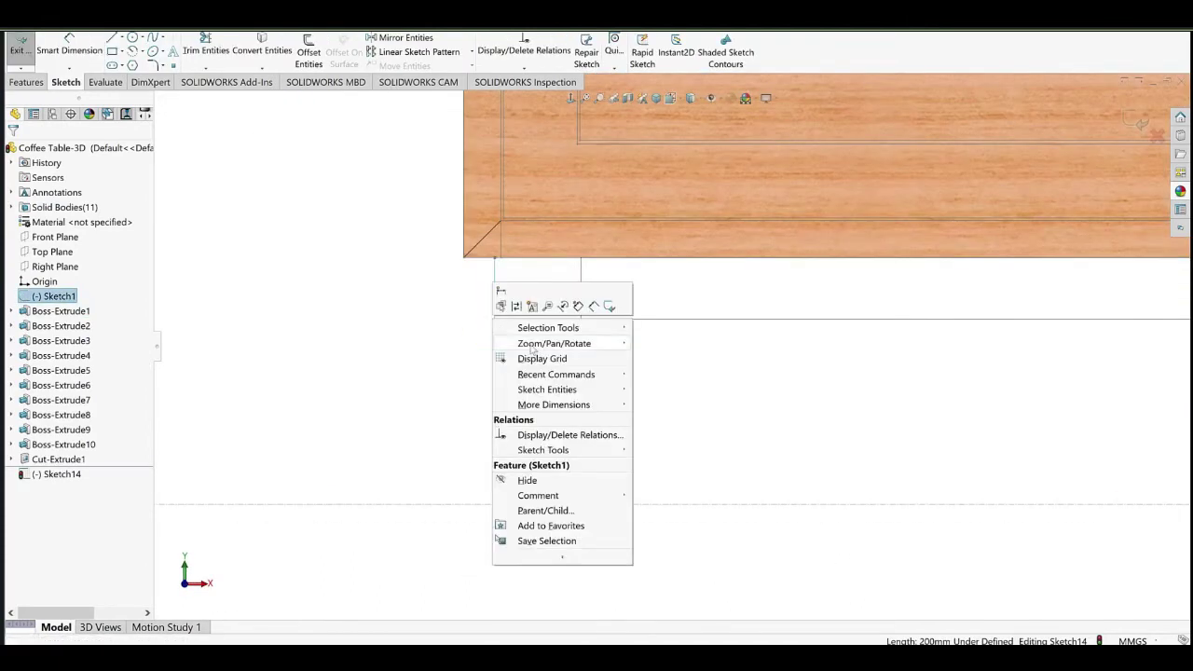
key("Escape")
right_click(496, 332)
left_click(555, 343)
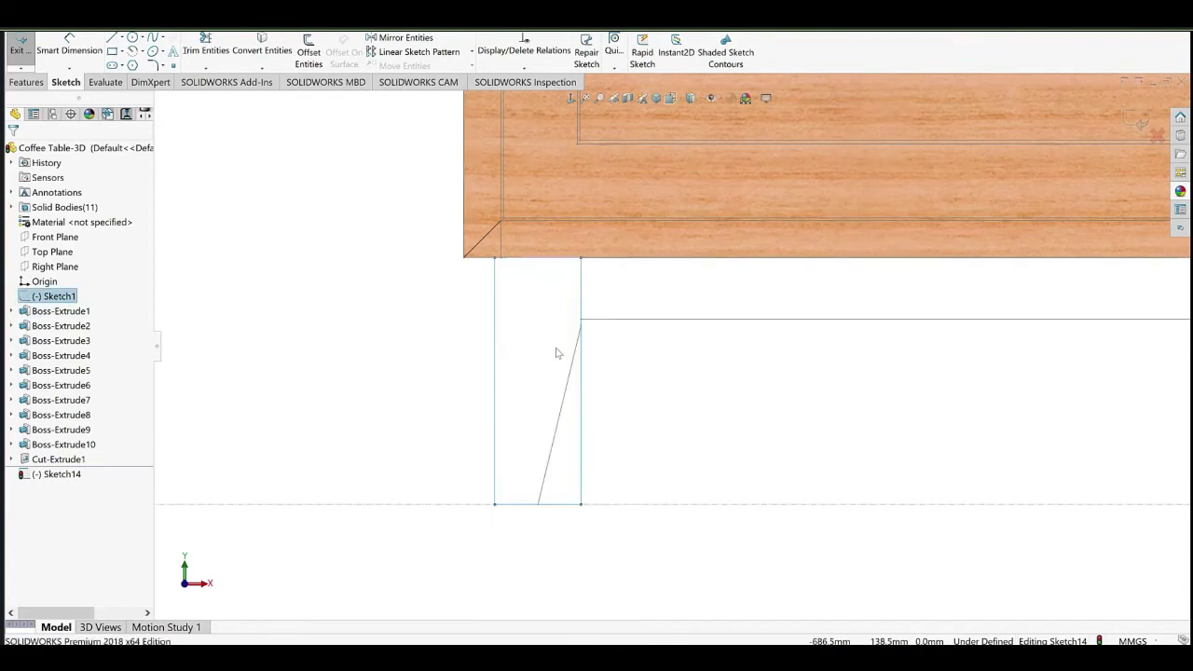
left_click(259, 40)
left_click(560, 423)
Trim the leg outline's segments outside the slanted line, leaving a closed tapered profile.
left_click(205, 47)
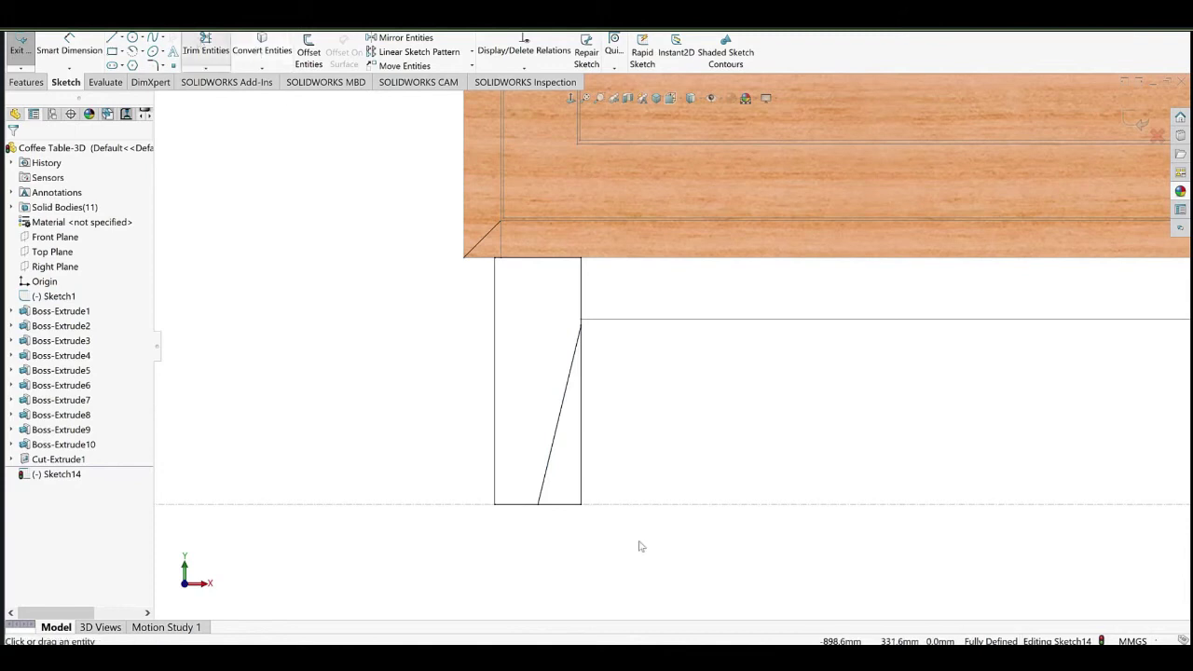
right_click(640, 283)
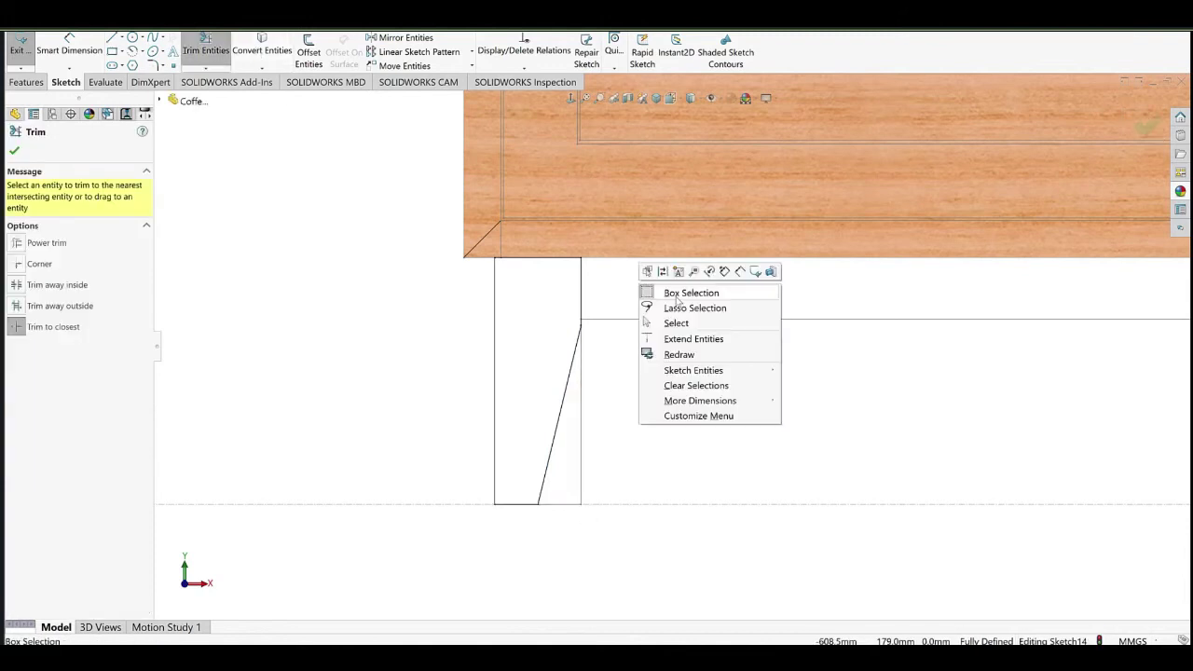
left_click(677, 323)
Extrude the tapered leg profile 60 mm toward the cabinet's rear.
scroll(604, 342, "up", 4)
mouse_move(604, 342)
middle_mouse_down()
mouse_move(623, 346)
mouse_move(598, 342)
middle_mouse_up()
scroll(623, 346, "down", 4)
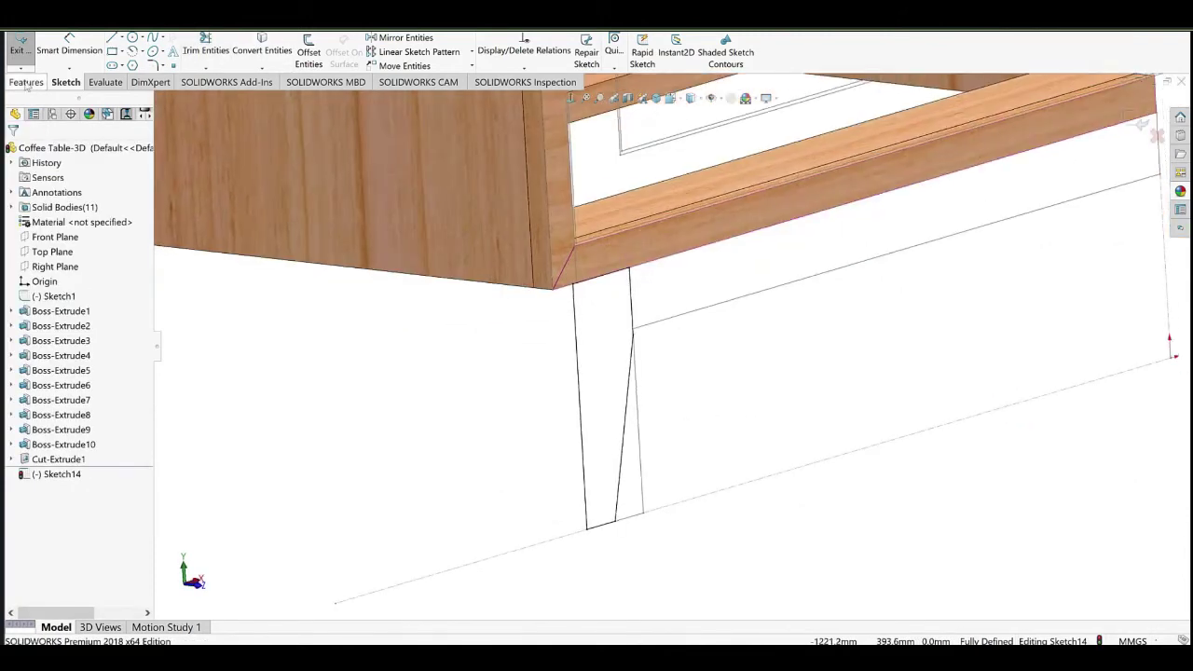
left_click(26, 82)
left_click(27, 54)
left_click(16, 221)
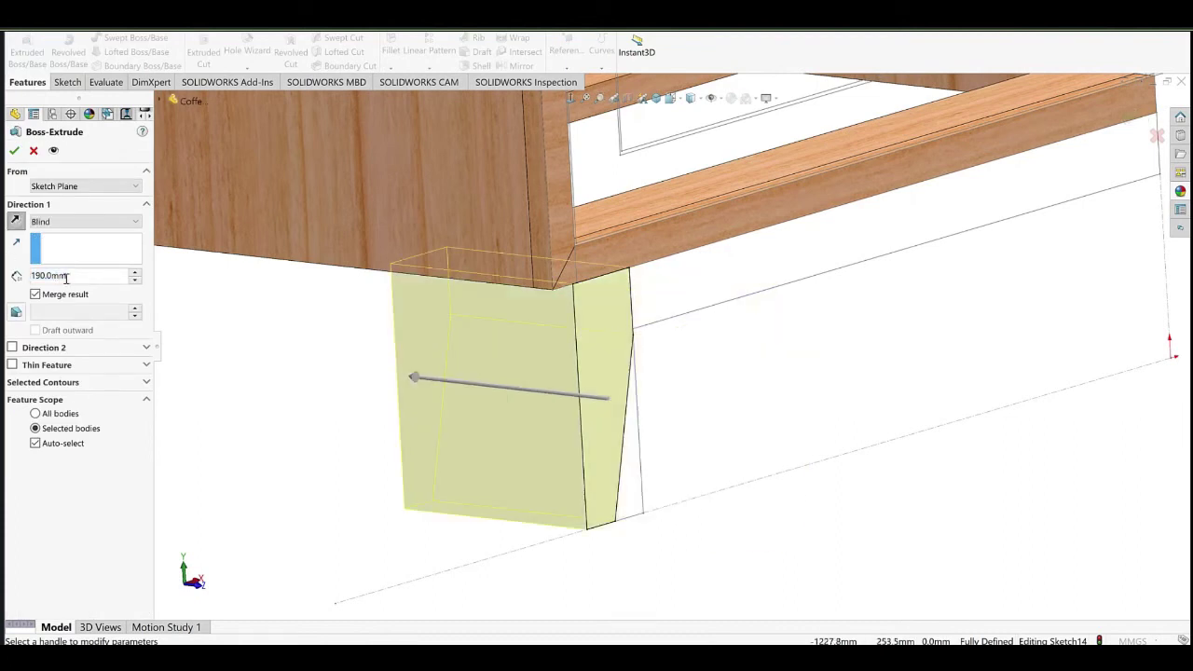
type("60")
key("Return")
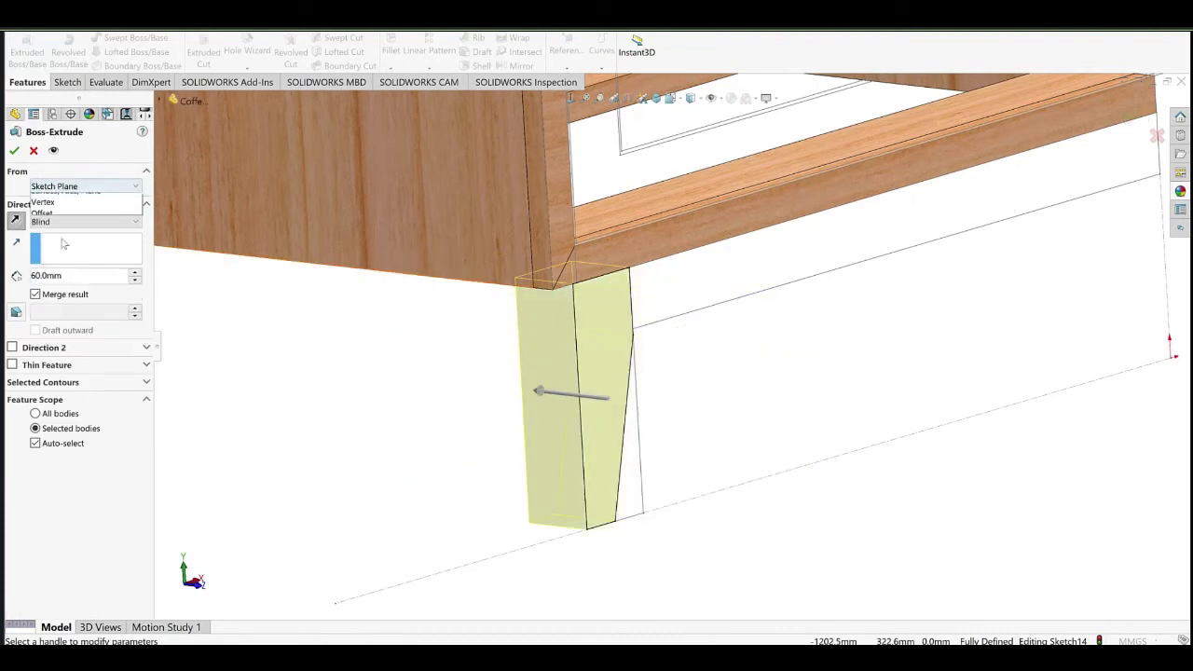
Start the leg extrusion at a 20 mm offset from the sketch plane and create the leg as a separate body.
left_click(62, 240)
left_click(134, 204)
left_click(134, 204)
left_click(13, 190)
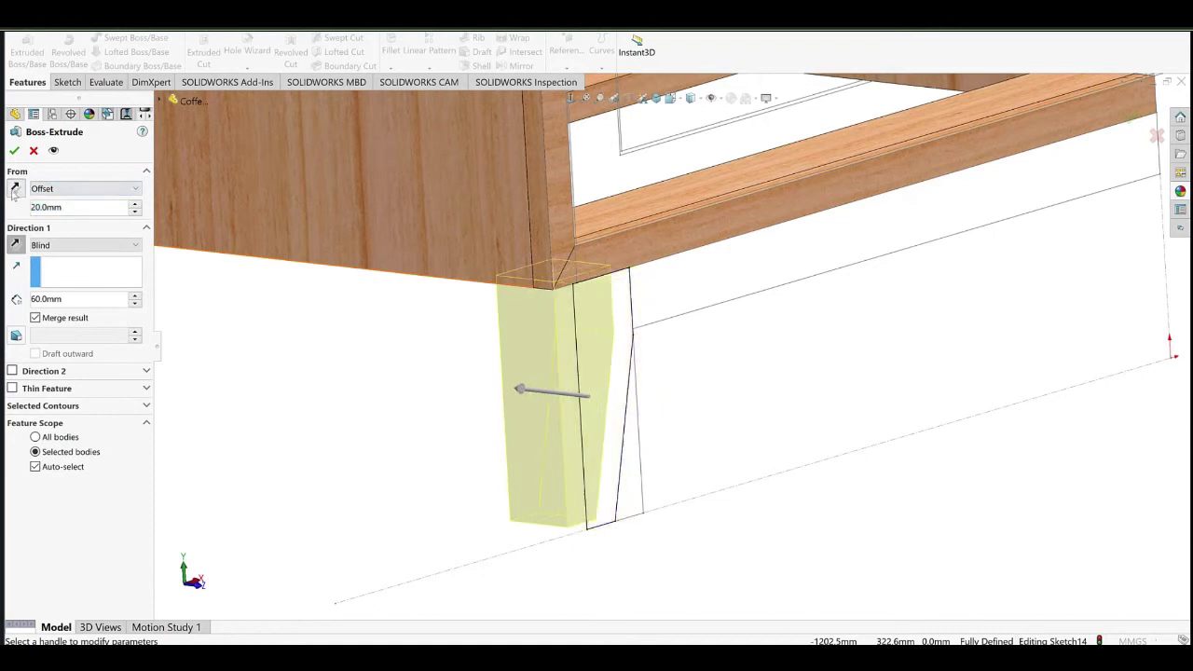
left_click(10, 154)
Measure the leg's thickness between its front and rear faces.
scroll(591, 272, "down", 1)
middle_click_drag(593, 272, 576, 260)
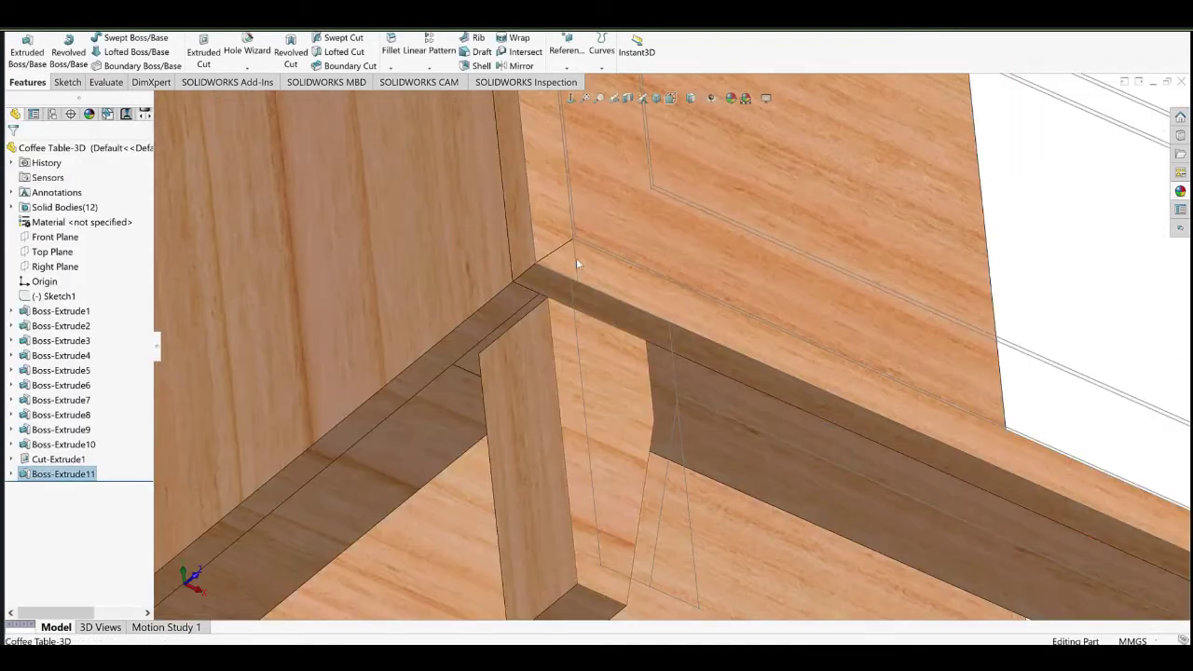
left_click(568, 307)
scroll(542, 308, "down", 4)
left_click(542, 347)
scroll(671, 387, "up", 4)
middle_click_drag(676, 413, 620, 331)
left_click(742, 425, "ctrl")
left_click(635, 386)
middle_click_drag(634, 375, 812, 397)
left_click(470, 391, "ctrl")
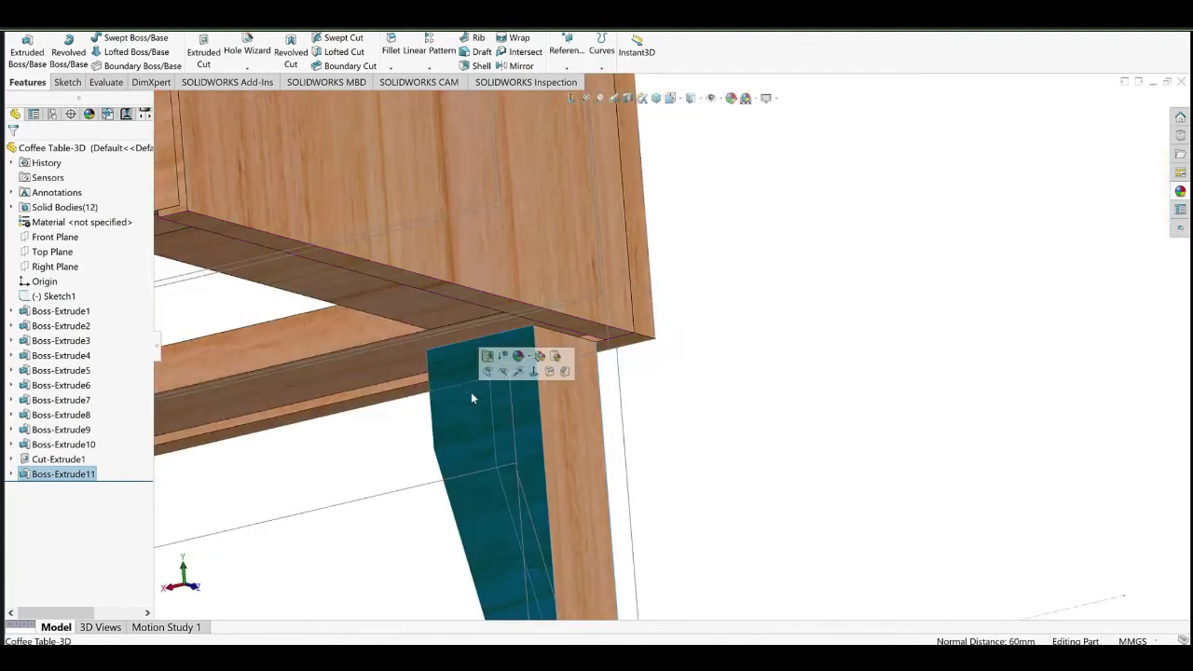
Change the leg extrusion's depth under the cabinet corner to 70 mm.
double_click(555, 424)
left_click(672, 318)
double_click(575, 407)
left_click(668, 312)
middle_click_drag(636, 384, 603, 360)
double_click(567, 391)
double_click(656, 307)
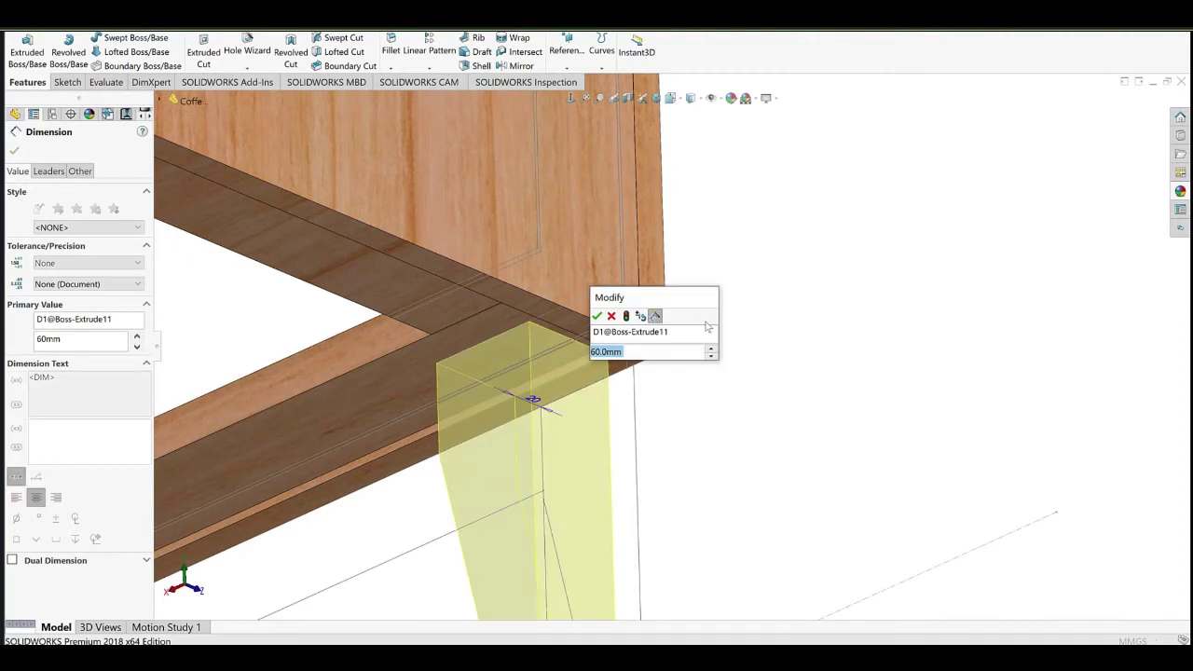
left_click(711, 345)
left_click(597, 318)
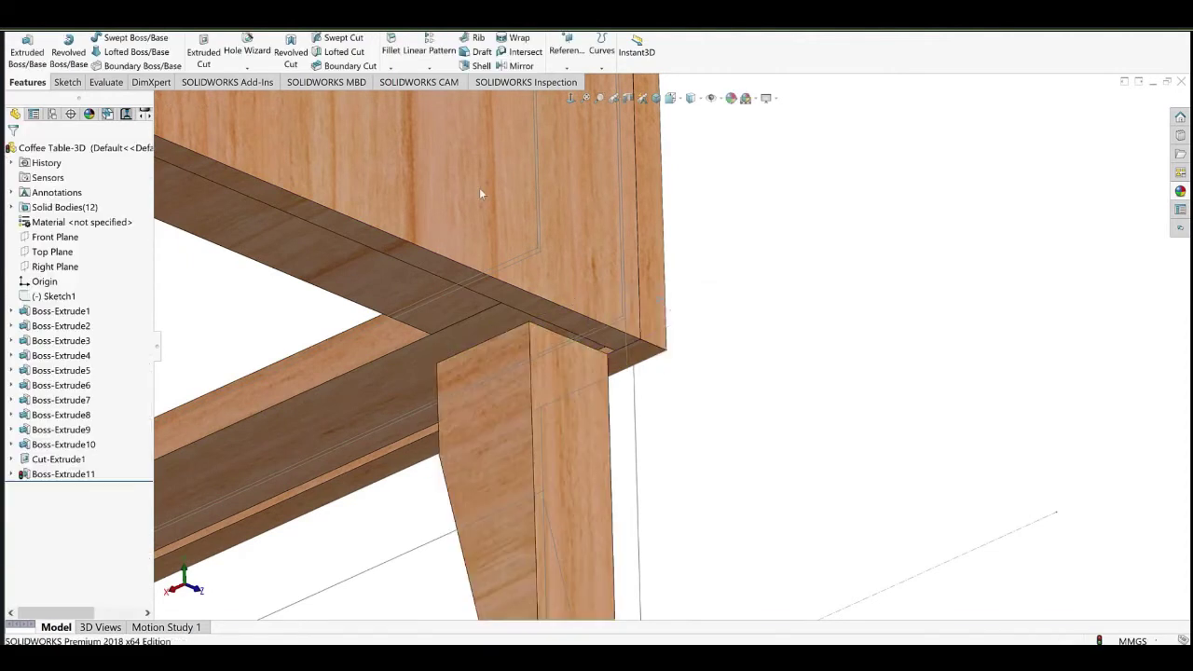
Start a sketch on the leg's outer side face and draw a tilted 3-point corner rectangle starting on the leg's bottom edge.
scroll(668, 435, "up", 2)
middle_click_drag(559, 429, 539, 451)
left_click(546, 450)
left_click(591, 420)
left_click(571, 99)
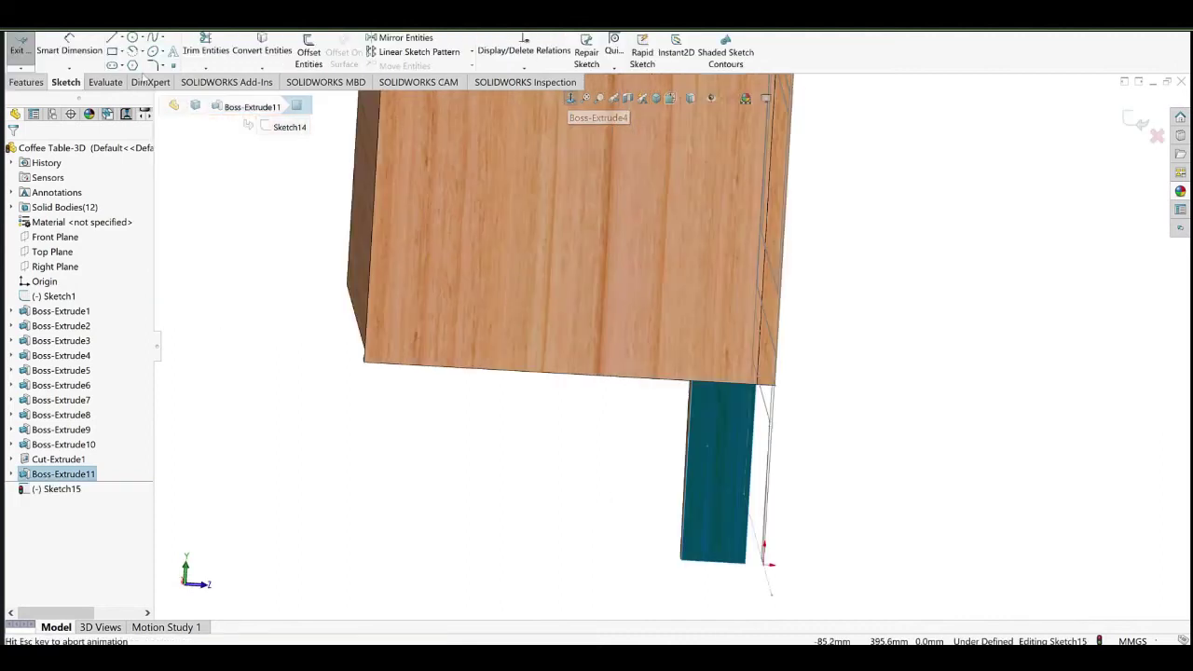
left_click(122, 53)
left_click(131, 97)
scroll(746, 578, "down", 8)
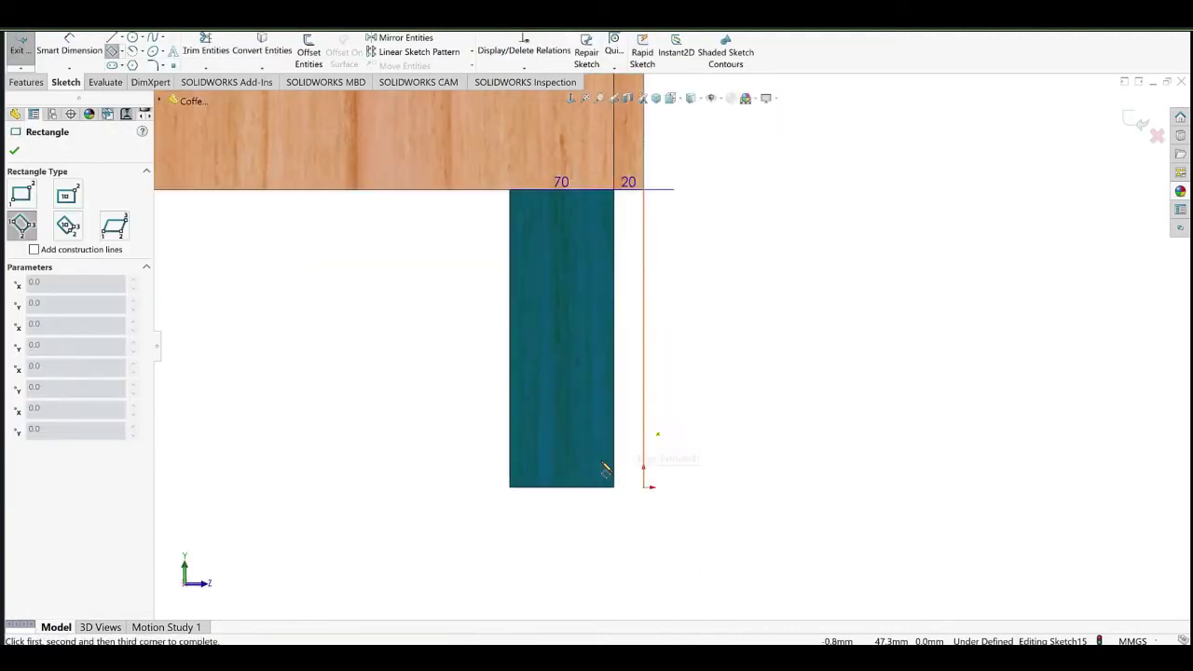
left_click(553, 487)
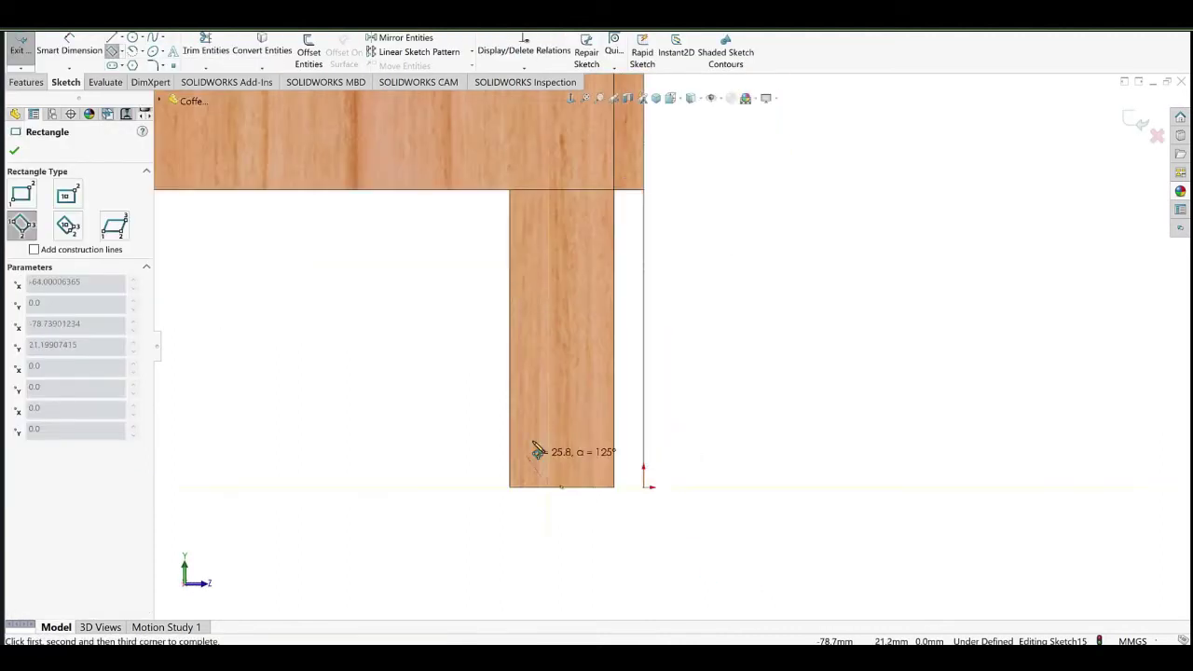
left_click(403, 422)
Dimension the tilted rectangle's width and set its bottom corner 35 mm from the leg's front edge.
left_click(69, 52)
left_click(402, 421)
left_click(536, 409)
left_click(451, 430)
key("Return")
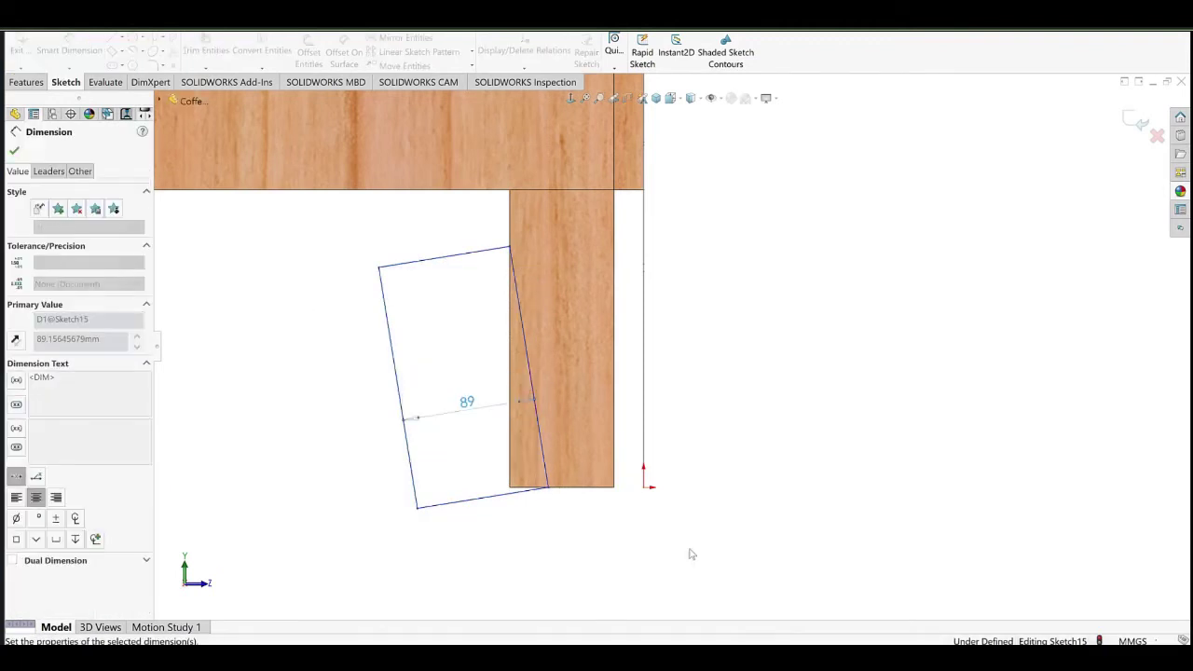
left_click(548, 487)
left_click(614, 429)
left_click(615, 532)
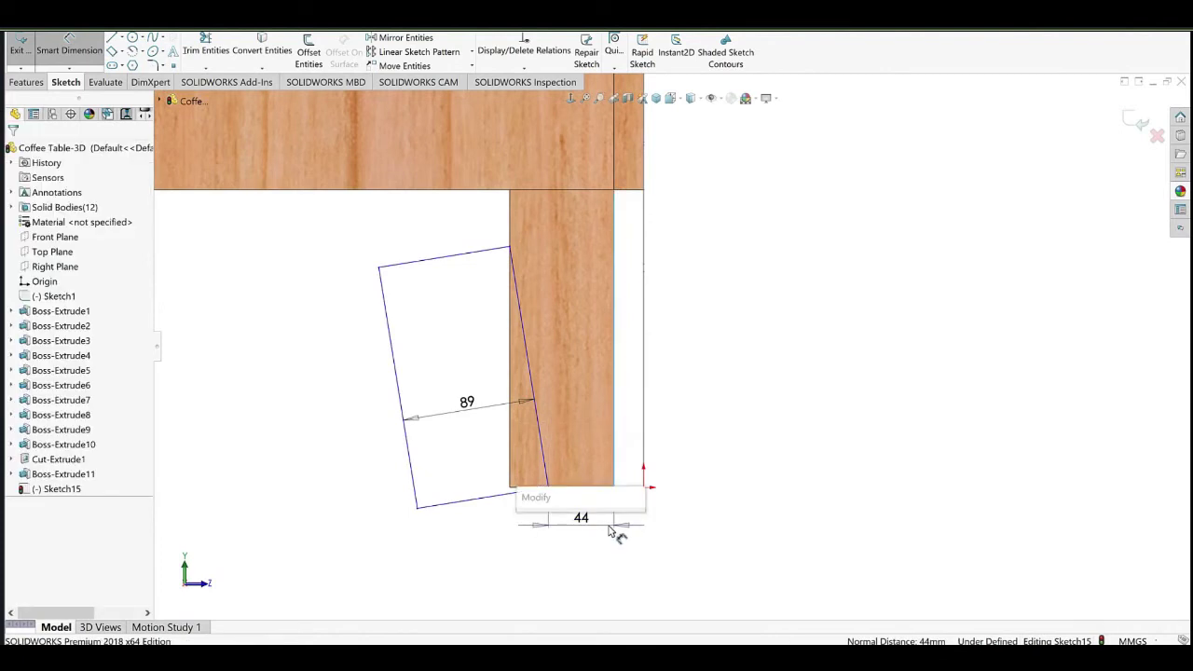
type("35")
left_click(528, 541)
Constrain the tilted rectangle's upper corner to the bend corner of the leg's inner profile.
right_click(712, 245)
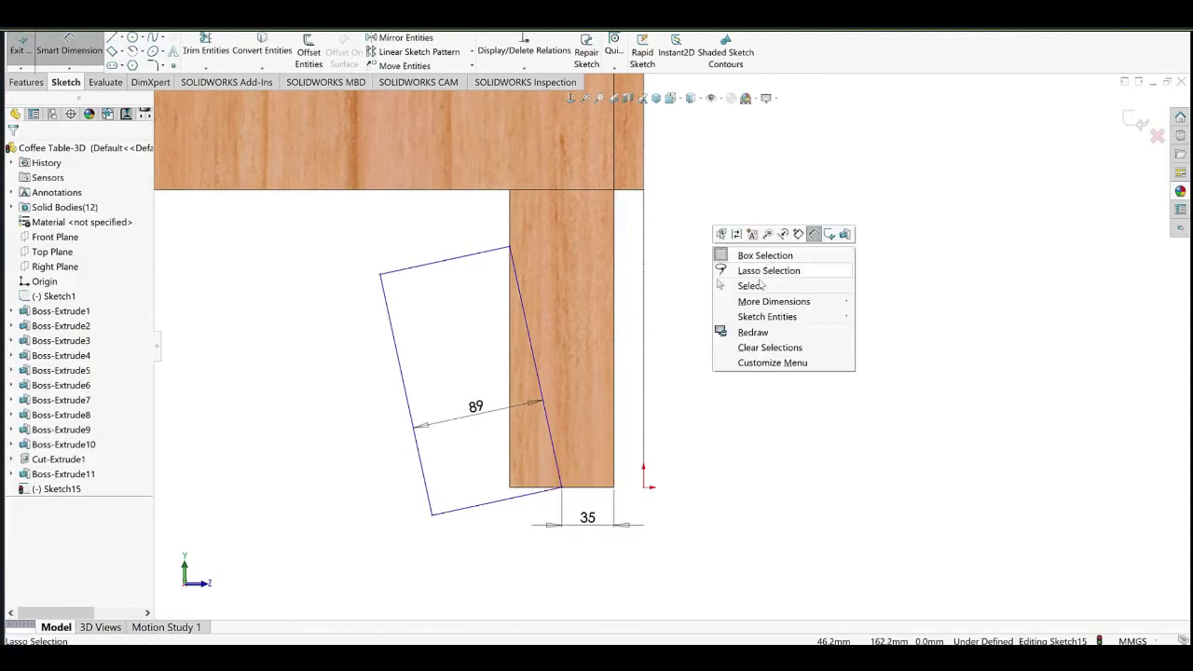
left_click(751, 285)
left_click(510, 247)
mouse_move(584, 272)
middle_mouse_down()
mouse_move(610, 301)
mouse_move(744, 304)
middle_mouse_up()
left_click(694, 266, "ctrl")
left_click(748, 225)
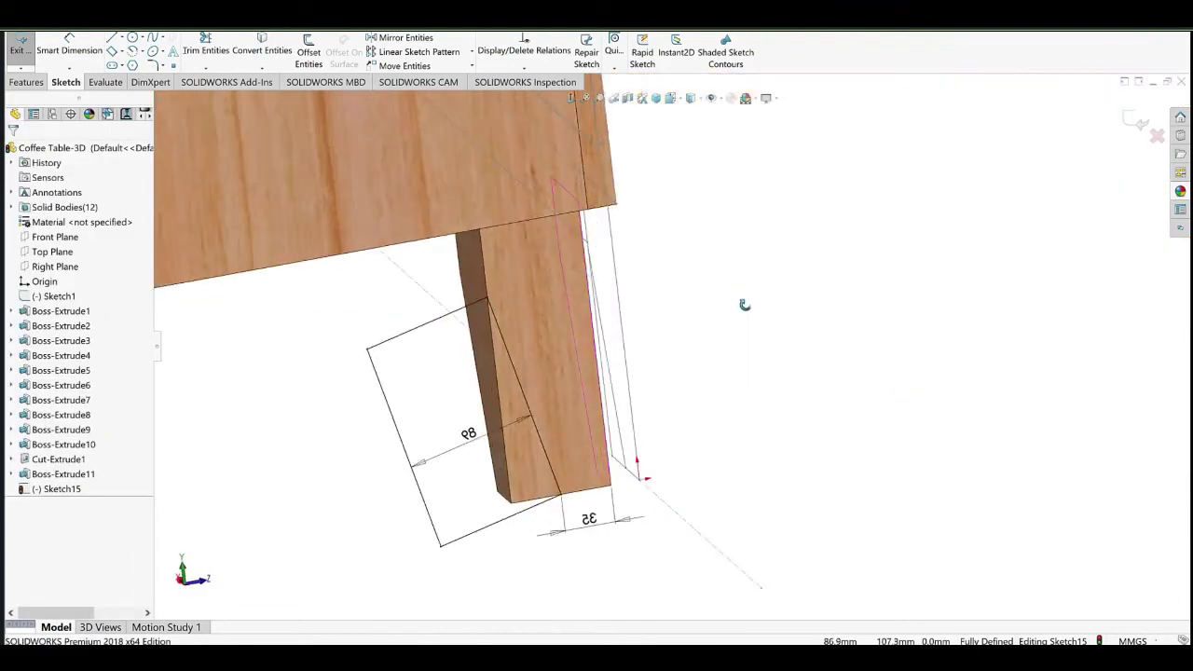
Cut-extrude the tilted rectangle 60 mm through the leg to taper its rear side.
left_click(28, 84)
left_click(203, 54)
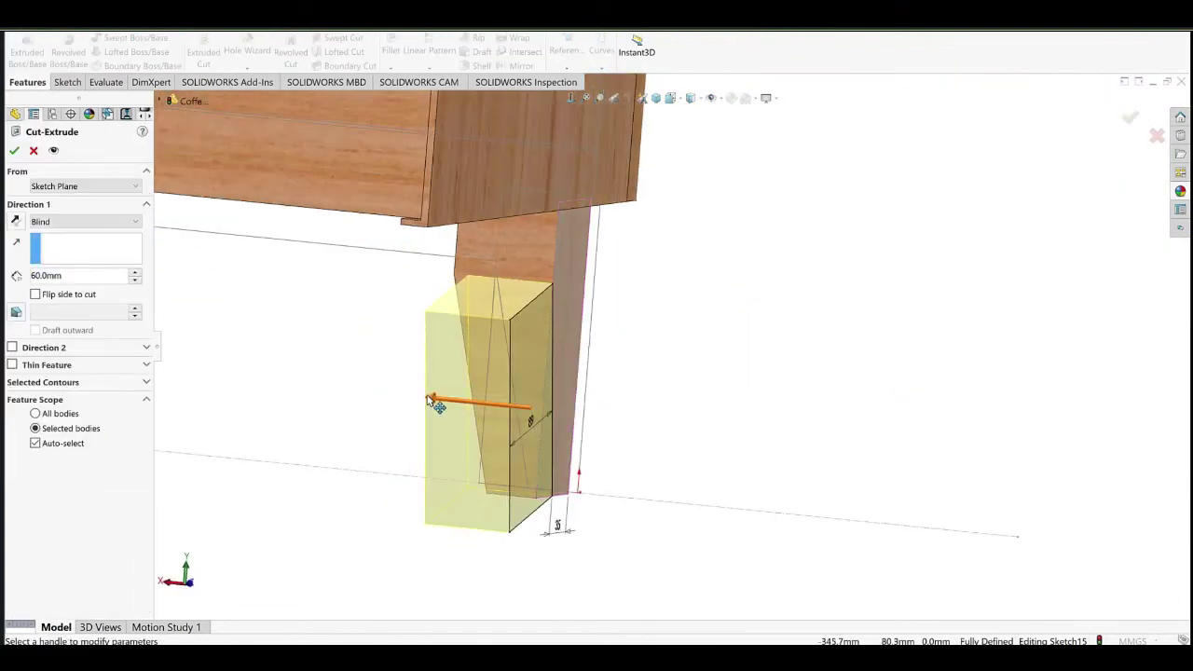
key("Return")
middle_click_drag(551, 322, 362, 341)
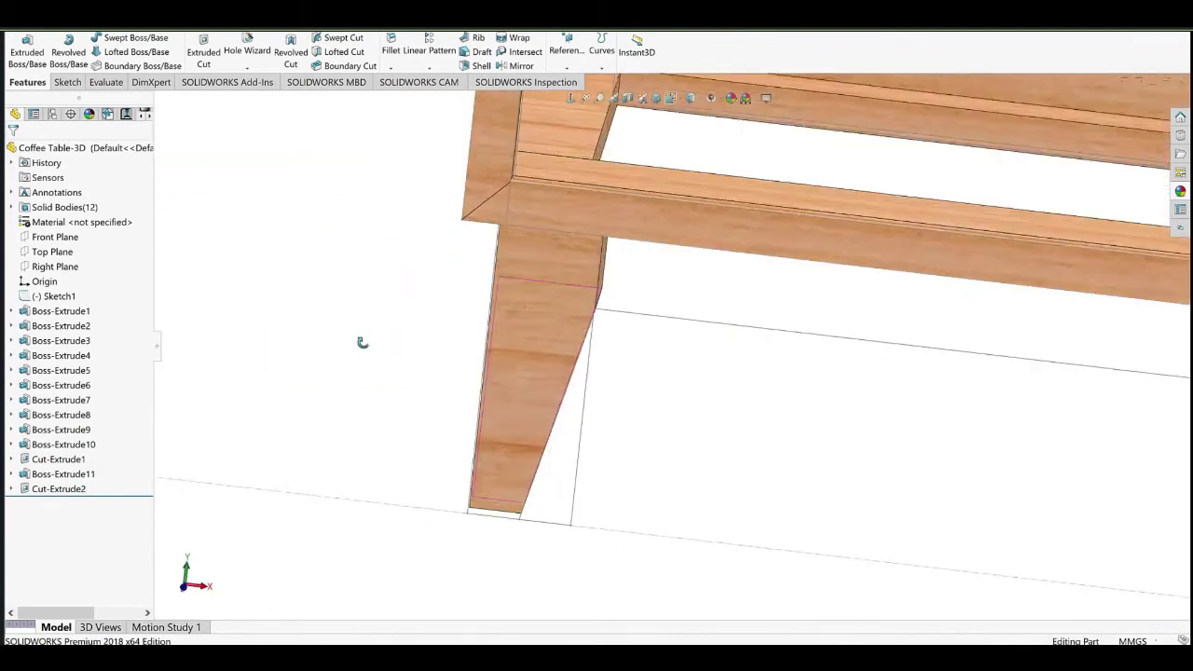
Sketch a 655 × 50 mm corner rectangle on the leg's front face, from its upper inner corner to the cabinet's centre line.
scroll(394, 410, "up", 6)
scroll(452, 366, "down", 5)
left_click(466, 359)
left_click(504, 339)
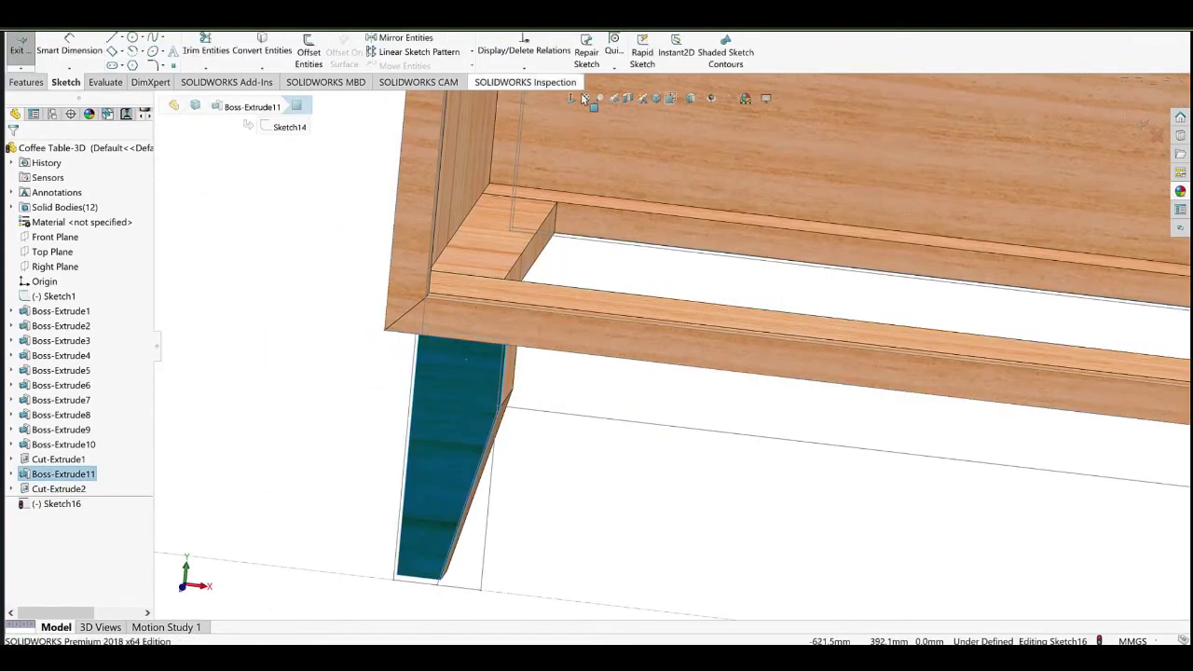
left_click(570, 98)
left_click(123, 52)
left_click(147, 67)
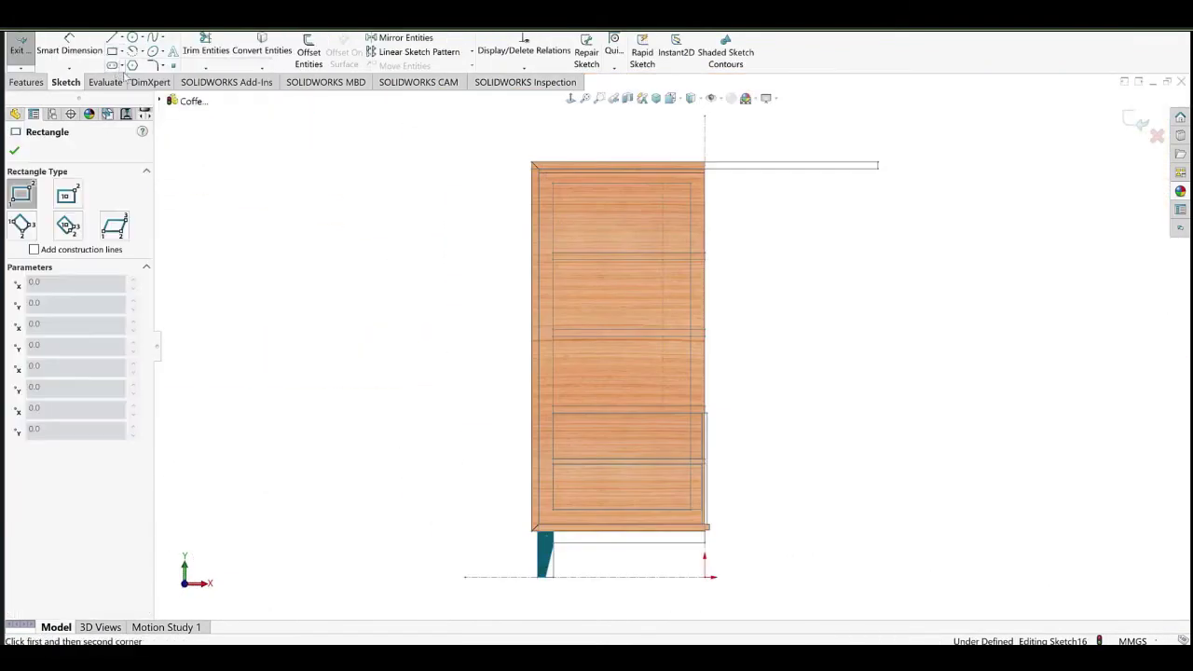
scroll(559, 538, "down", 7)
left_click(329, 422)
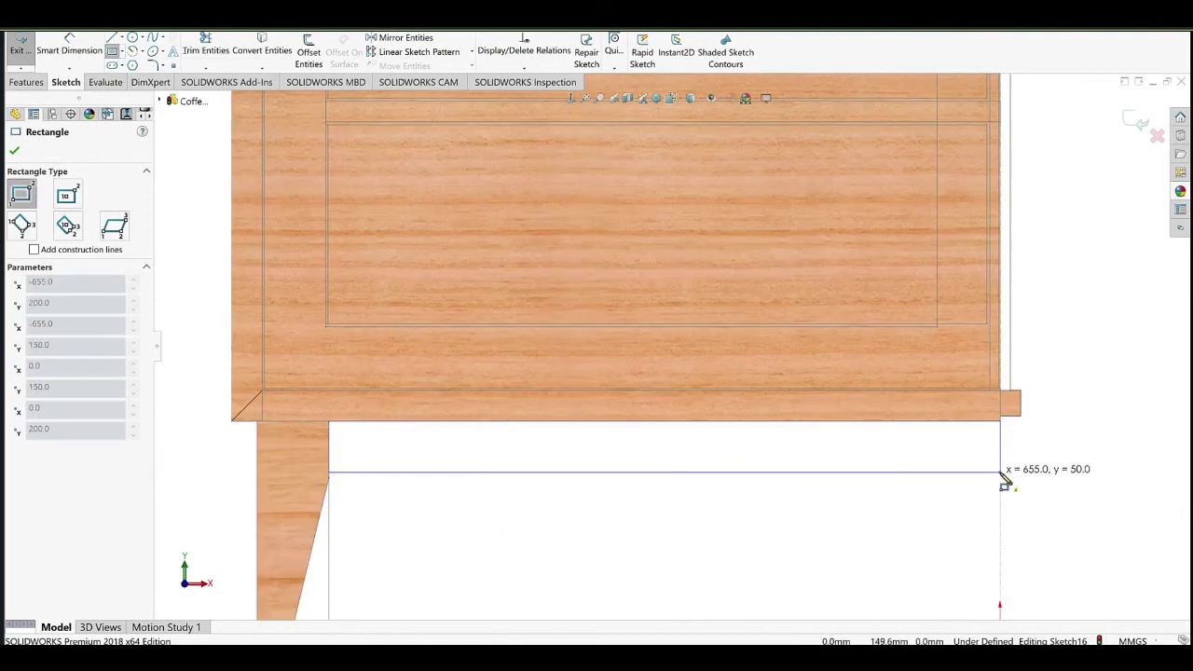
left_click(1001, 472)
right_click(596, 289)
left_click(650, 301)
Extrude the front rail rectangle 20 mm inward, starting from a 5 mm offset behind the leg's front face.
scroll(561, 399, "up", 3)
middle_click_drag(559, 404, 508, 373)
scroll(530, 413, "down", 7)
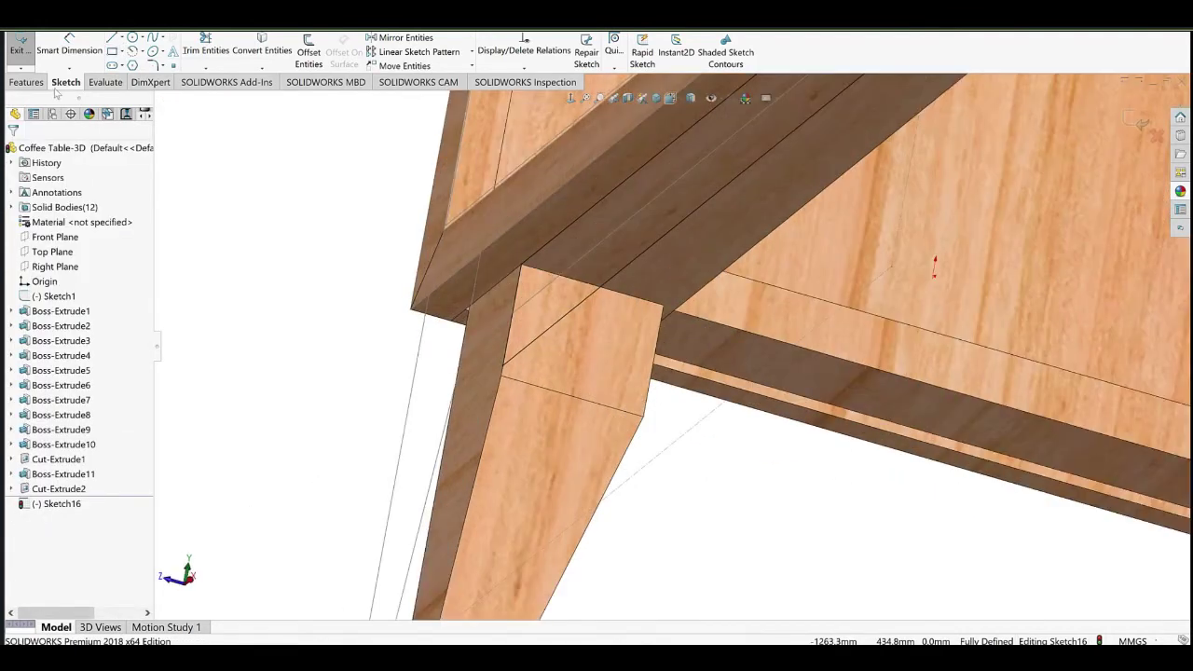
left_click(26, 82)
left_click(27, 52)
left_click(15, 222)
double_click(91, 279)
type("20")
key("Return")
left_click(114, 186)
left_click(102, 233)
left_click(134, 204)
left_click(15, 188)
double_click(72, 209)
type("5")
key("Return")
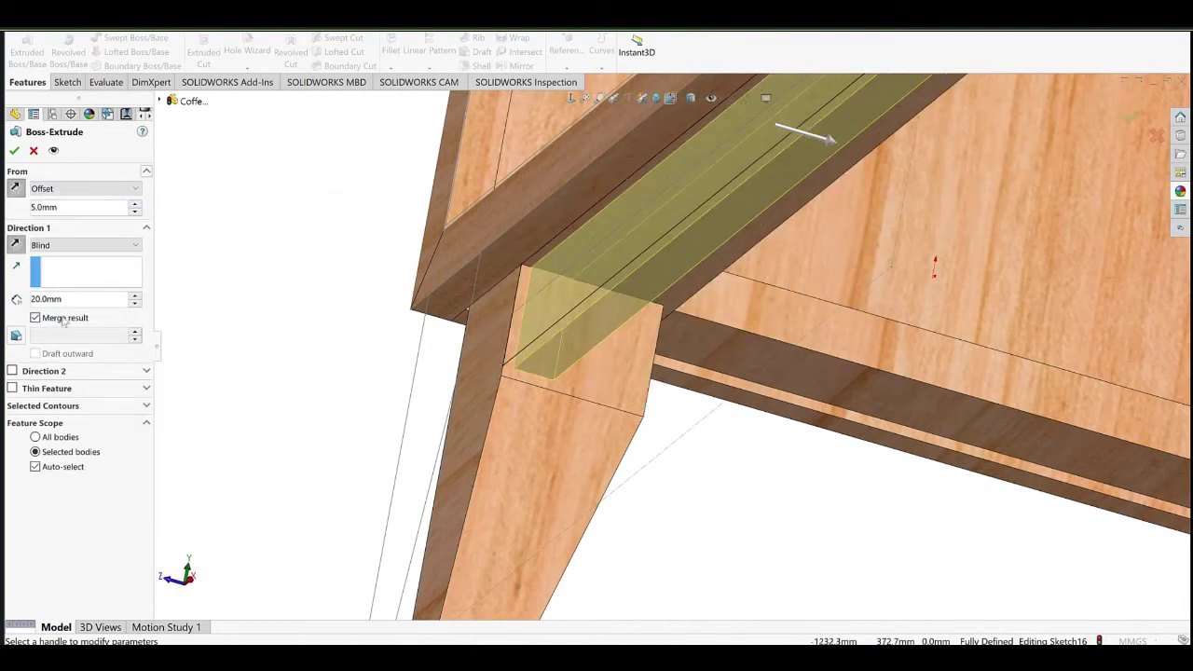
mouse_move(630, 341)
middle_mouse_down()
mouse_move(444, 288)
mouse_move(657, 322)
mouse_move(634, 321)
middle_mouse_up()
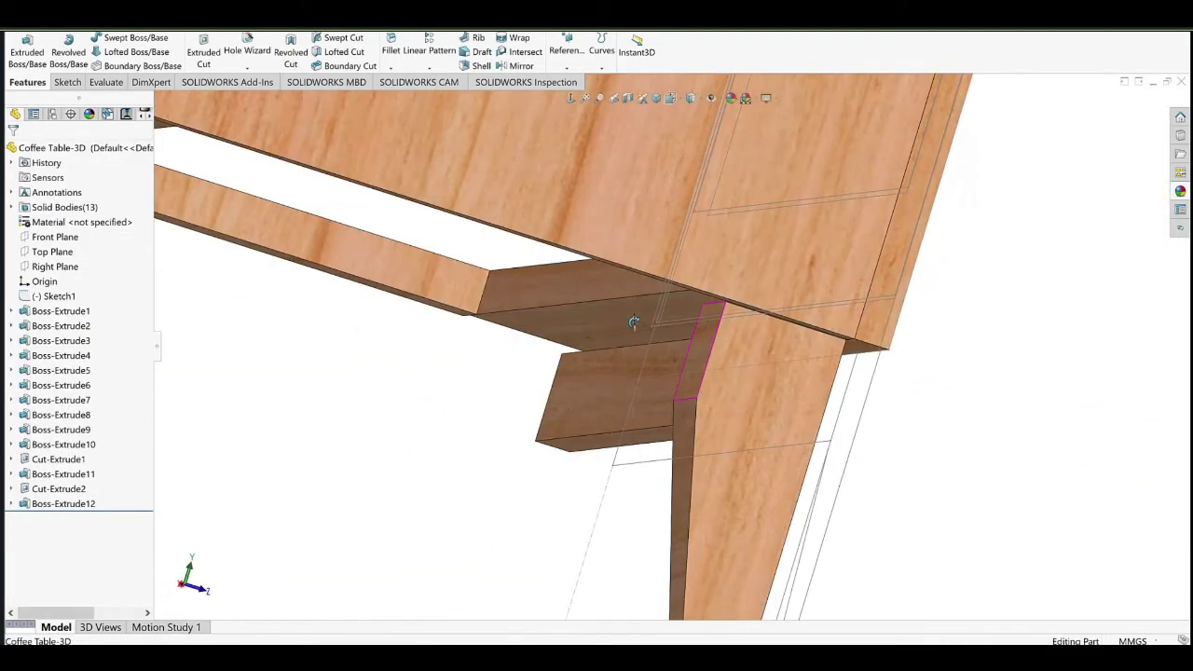
Start a sketch on the leg's outer side face and draw a corner rectangle between the cabinet's bottom edge and the leg.
left_click(745, 383)
left_click(780, 326)
left_click(571, 98)
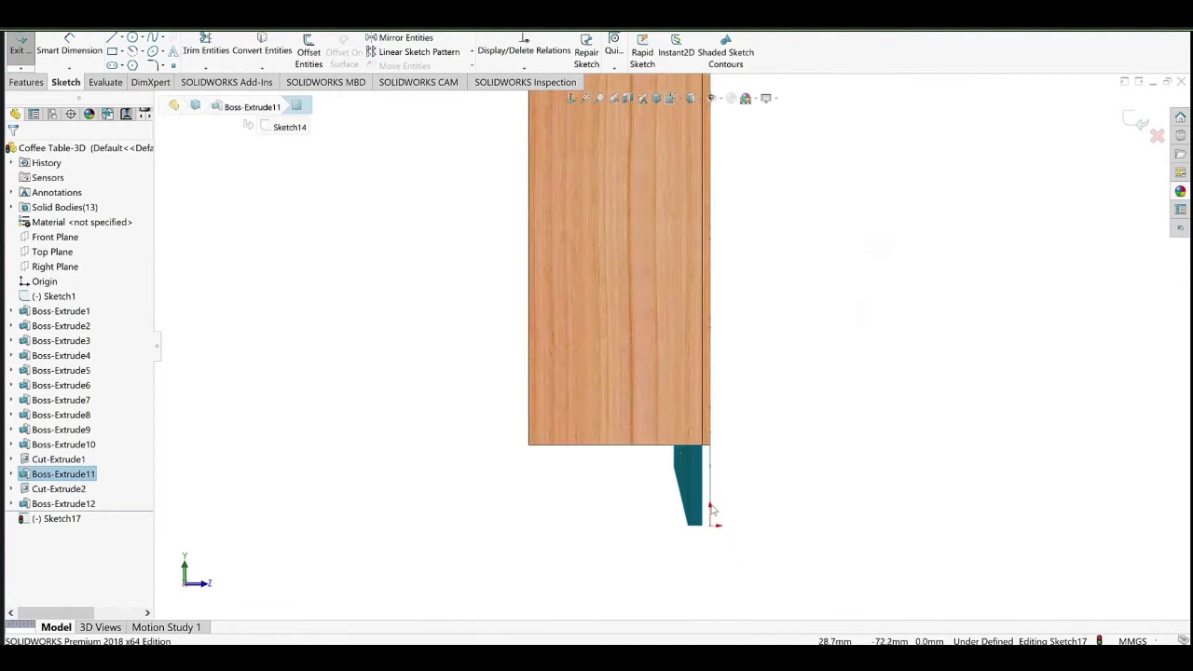
scroll(711, 508, "down", 5)
left_click(403, 320)
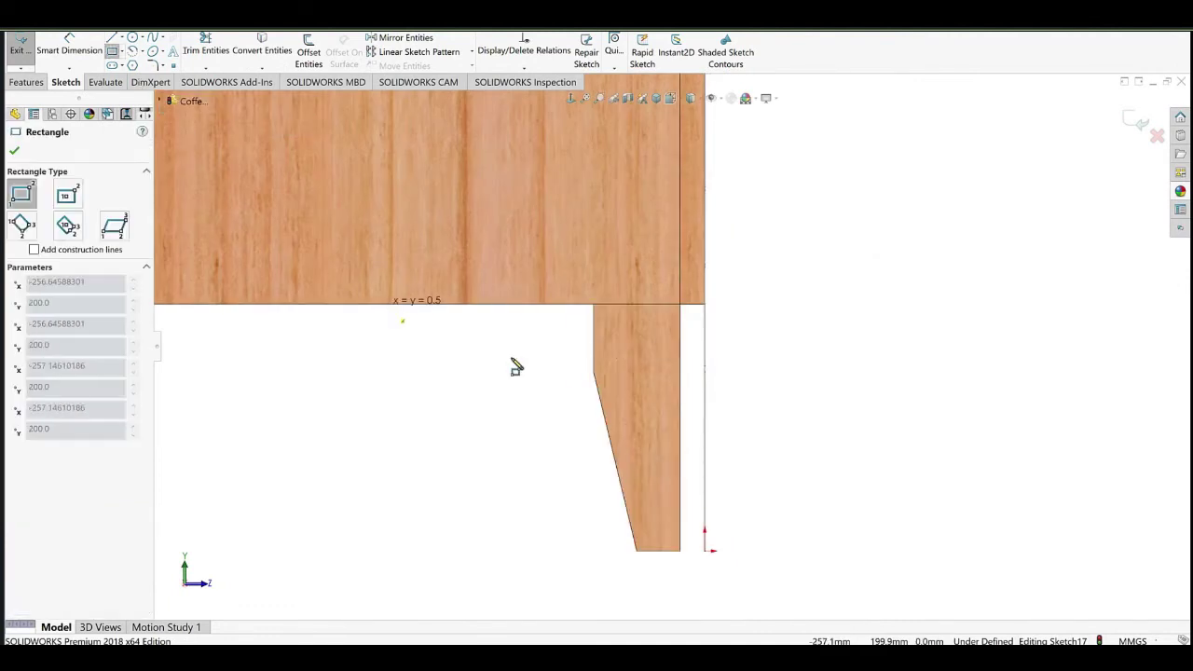
left_click(595, 347)
right_click(465, 227)
left_click(514, 231)
Draw a vertical centerline near the cabinet's rear, a horizontal centerline from it to the leg, and a vertical centerline through its midpoint.
scroll(502, 332, "up", 3)
left_click(120, 39)
left_click(140, 67)
left_click_drag(415, 334, 416, 485)
left_click_drag(416, 395, 756, 424)
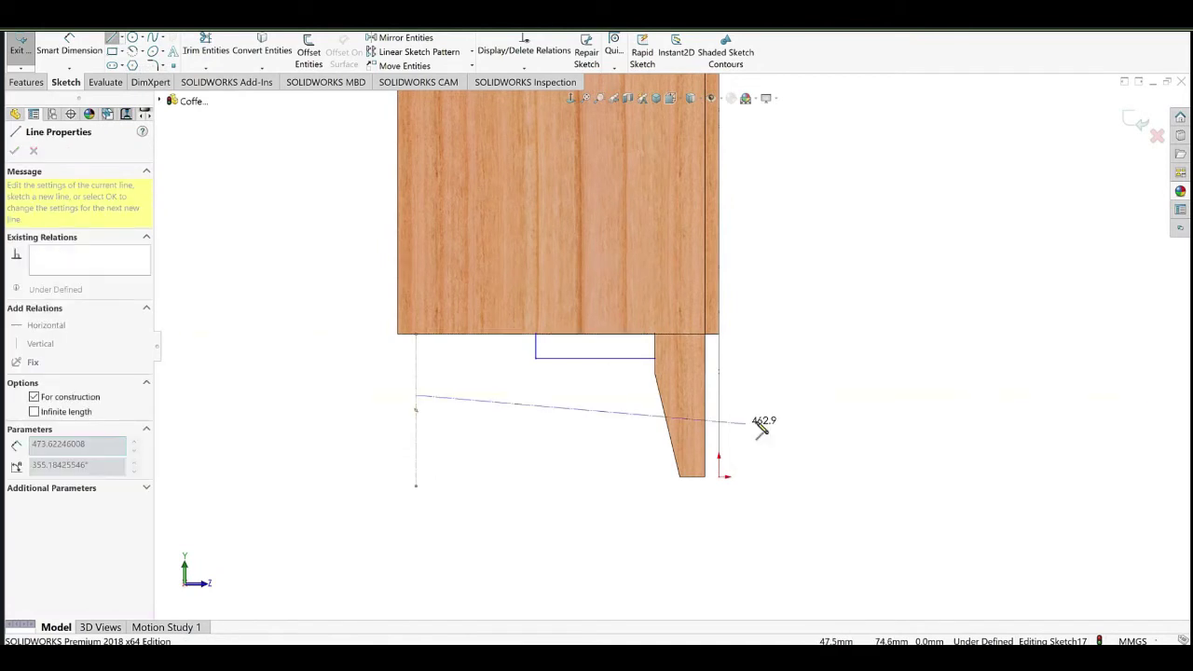
left_click(710, 395)
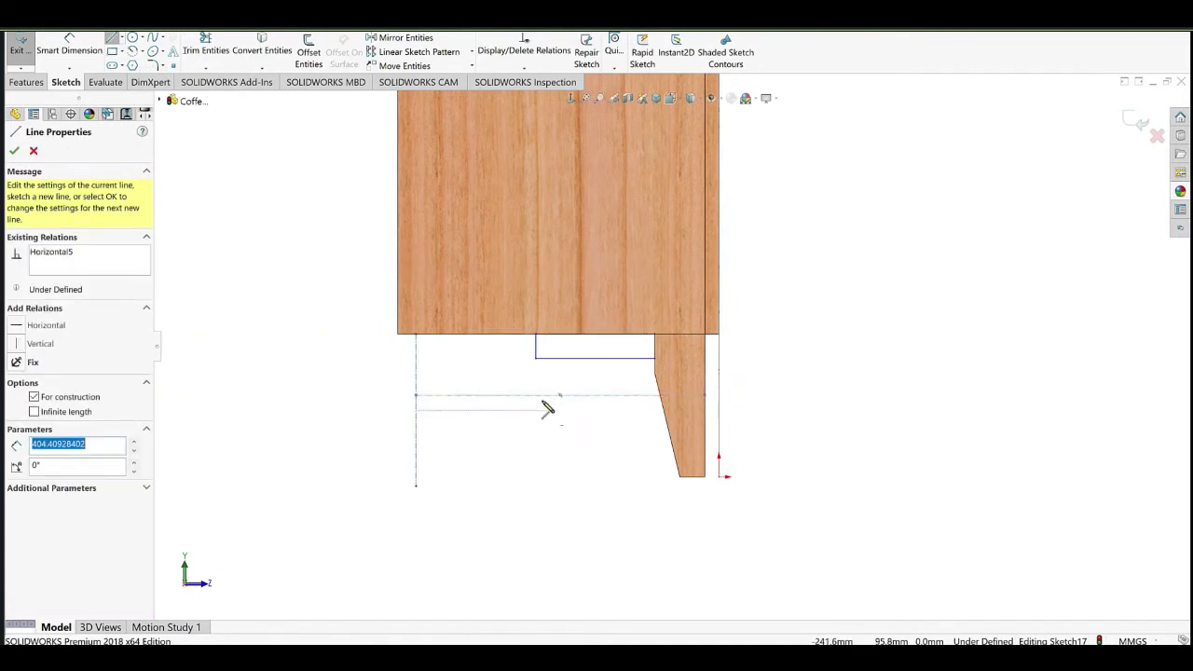
left_click(559, 395)
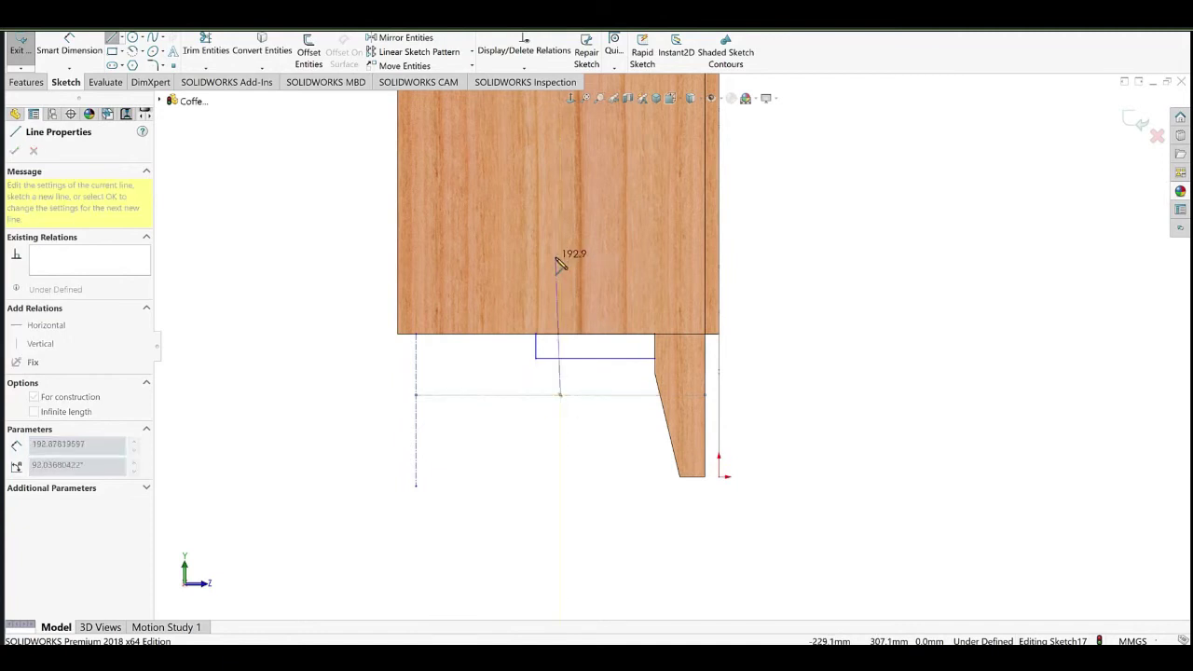
left_click(561, 255)
right_click(690, 199)
left_click(723, 208)
Attach the rectangle's free lower corner to the middle centerline and set the rear centerline 20 mm from the cabinet's rear edge.
scroll(578, 371, "down", 3)
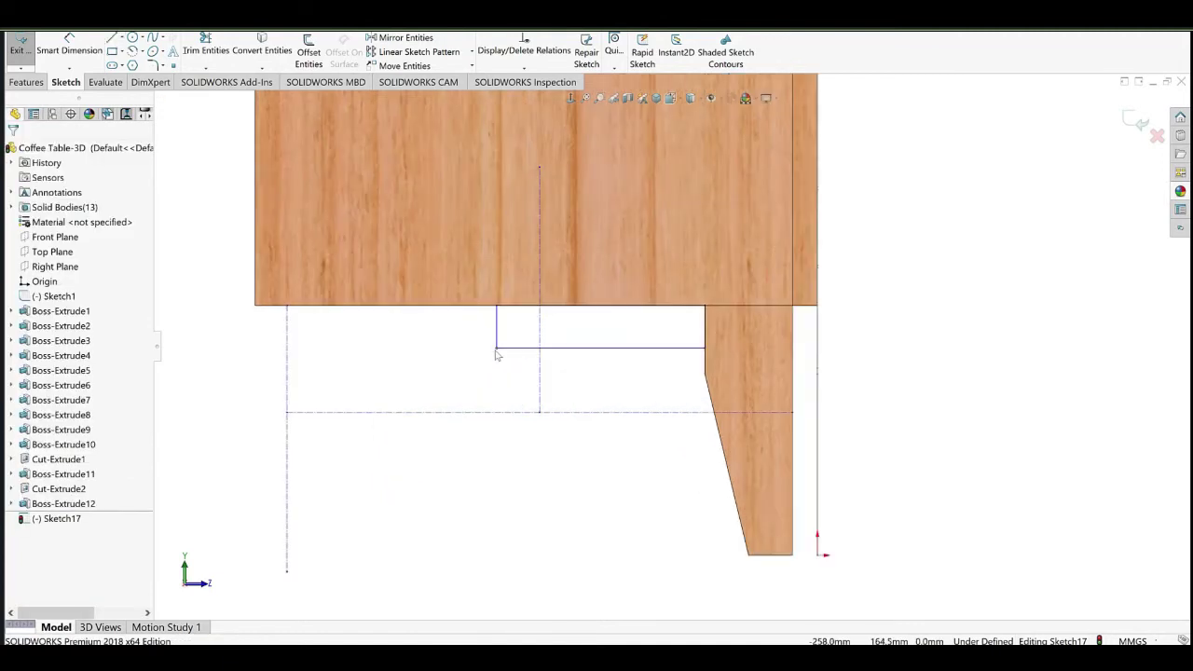
left_click_drag(497, 351, 540, 355)
left_click(73, 44)
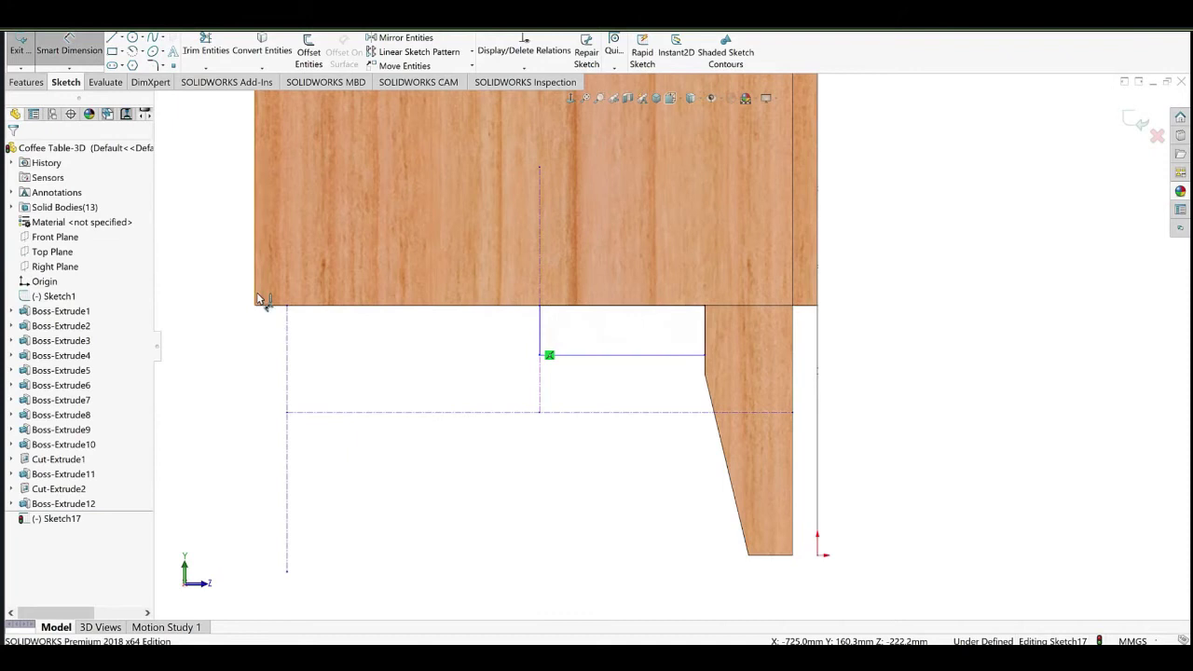
left_click(289, 343)
left_click(274, 356)
type("20")
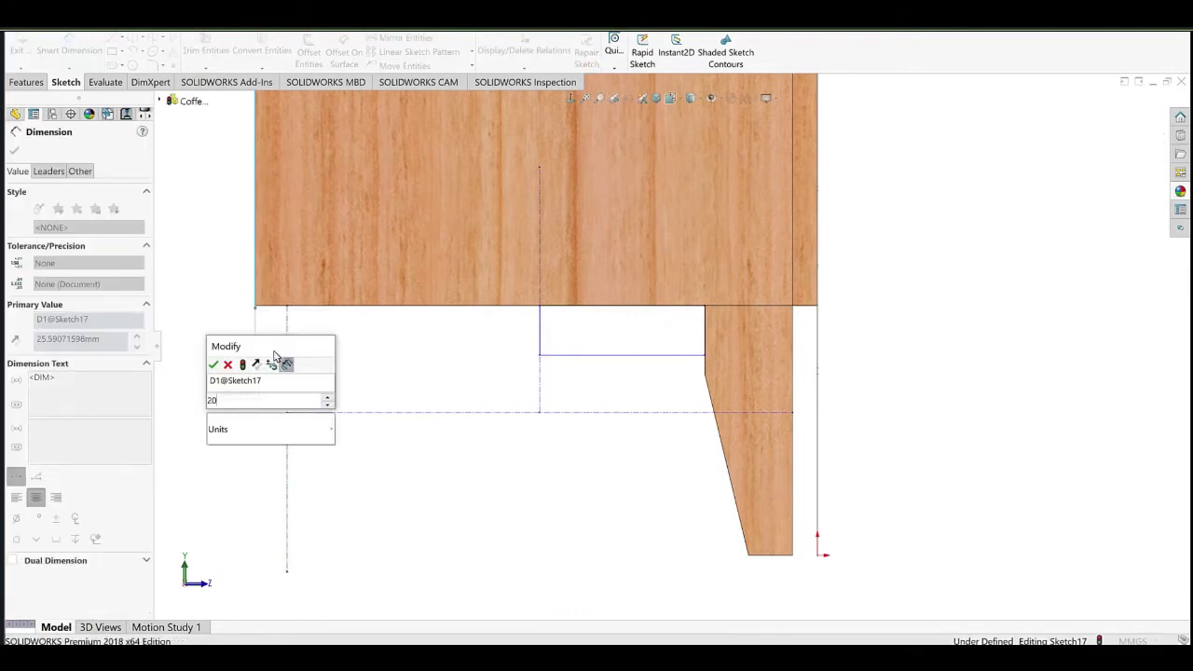
left_click(215, 366)
left_click(673, 366)
Constrain the free end of the horizontal centerline onto the leg's front edge.
scroll(675, 363, "up", 1)
scroll(678, 361, "down", 2)
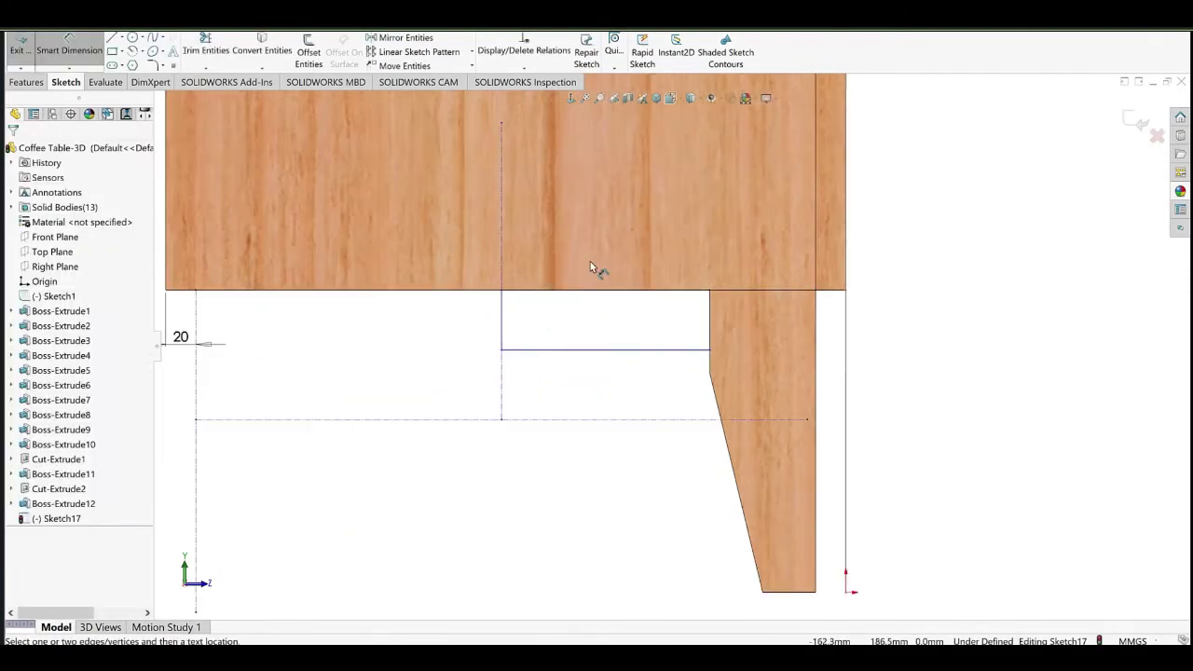
key("Escape")
scroll(688, 380, "up", 3)
left_click(752, 388)
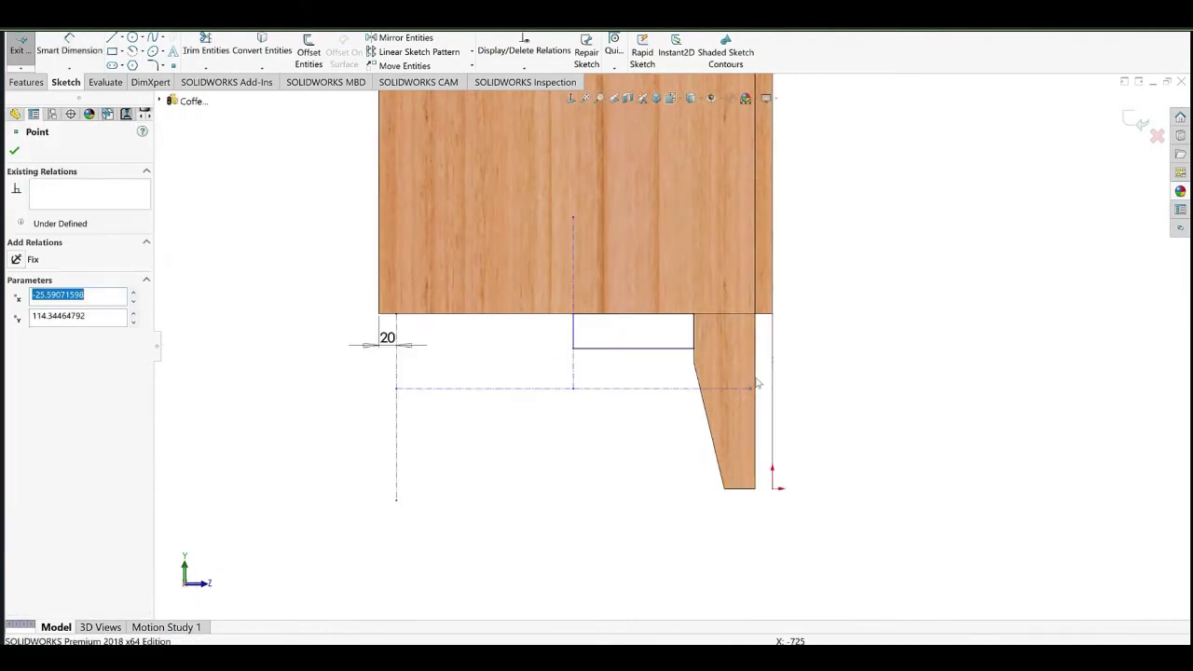
left_click(829, 284)
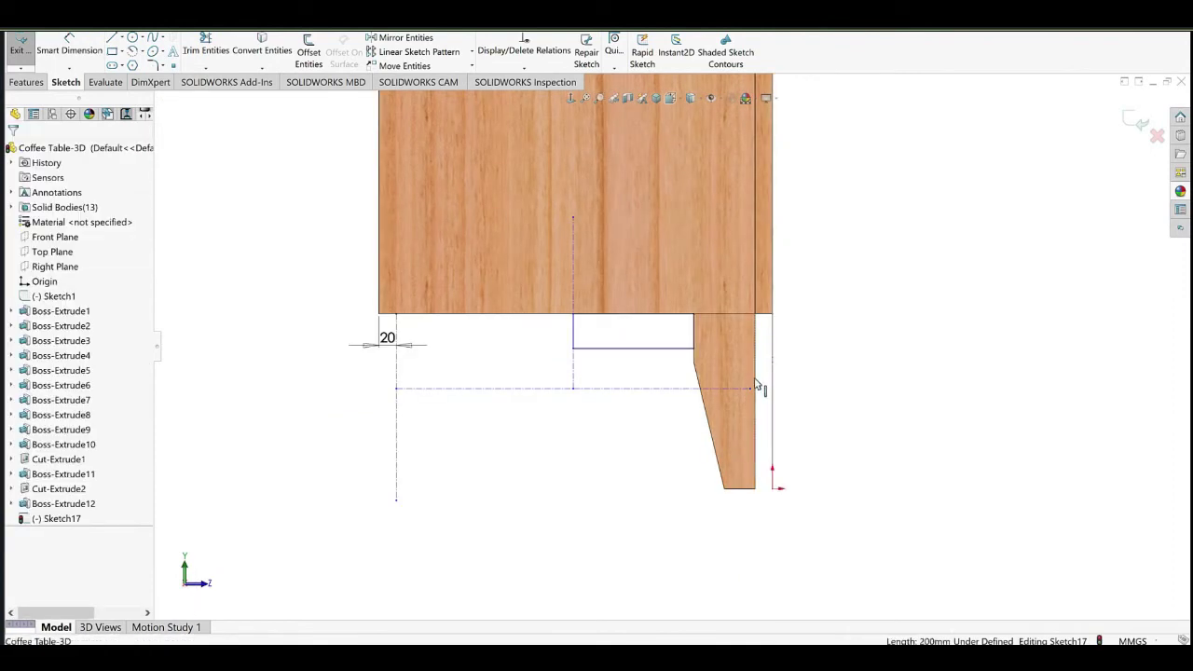
left_click(749, 391, "ctrl")
left_click(792, 353)
Make the side rectangle's lower edge coincident with the lower end point of the front rail's sketch.
middle_click_drag(706, 323, 650, 340)
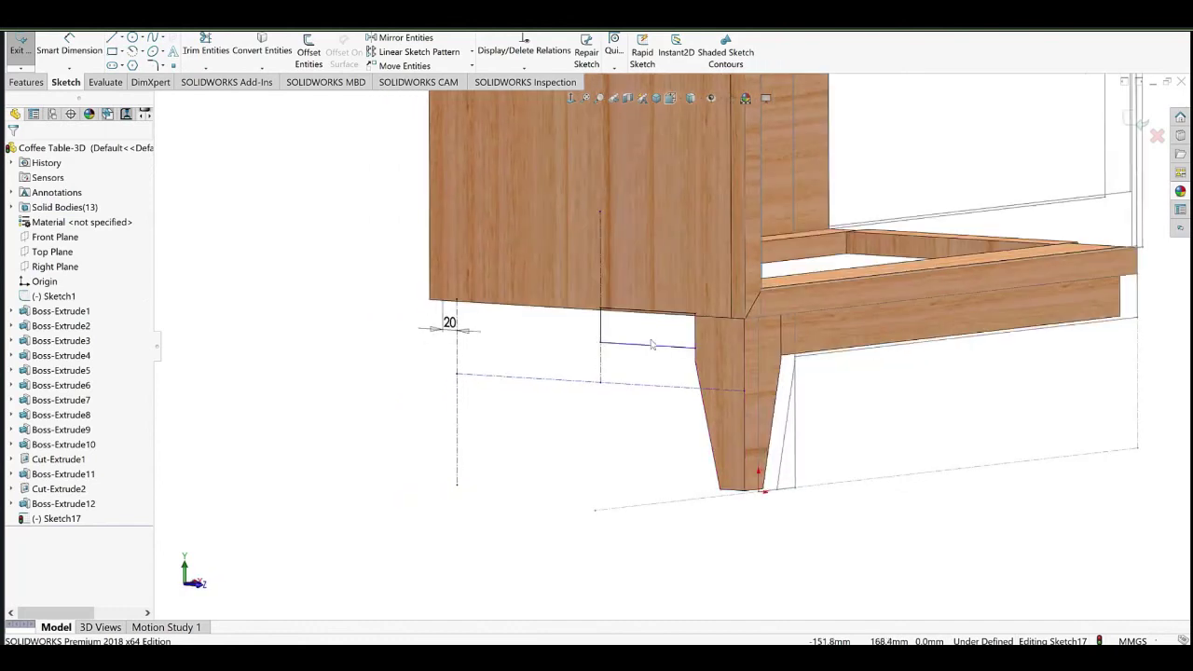
left_click(630, 346)
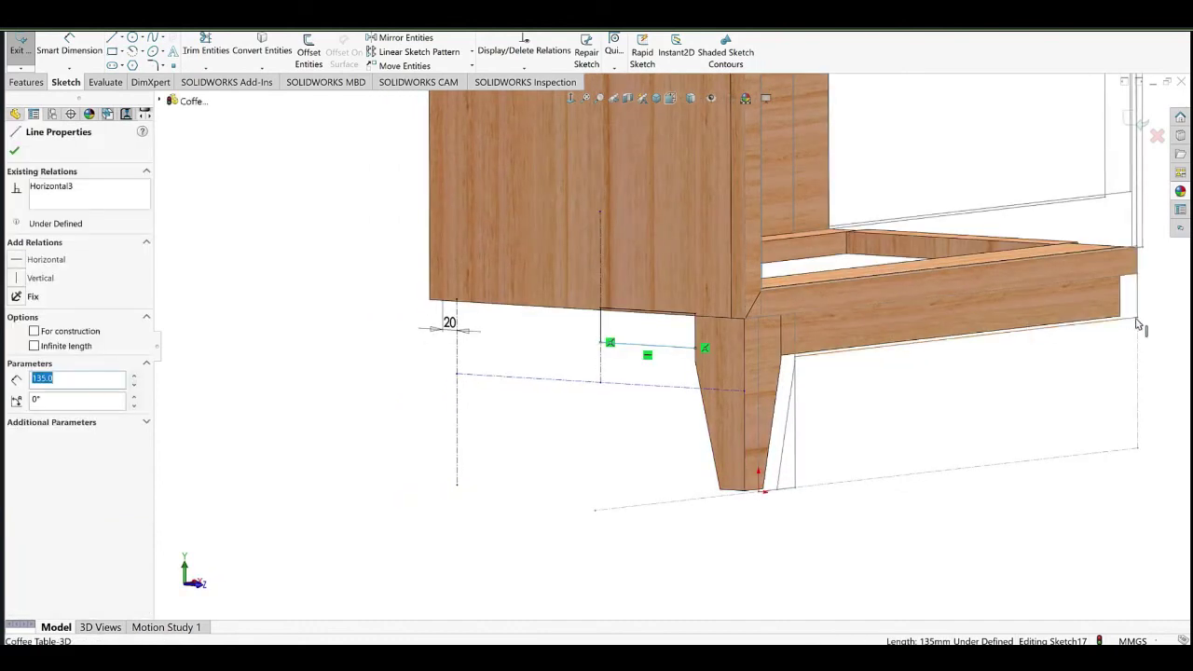
left_click(1137, 320, "ctrl")
left_click(40, 336)
left_click(568, 408)
Extrude the side rail rectangle 20 mm inward, starting from a 5 mm offset behind the leg's outer side face.
middle_click_drag(567, 373, 787, 200)
scroll(408, 323, "down", 4)
left_click(27, 82)
left_click(37, 53)
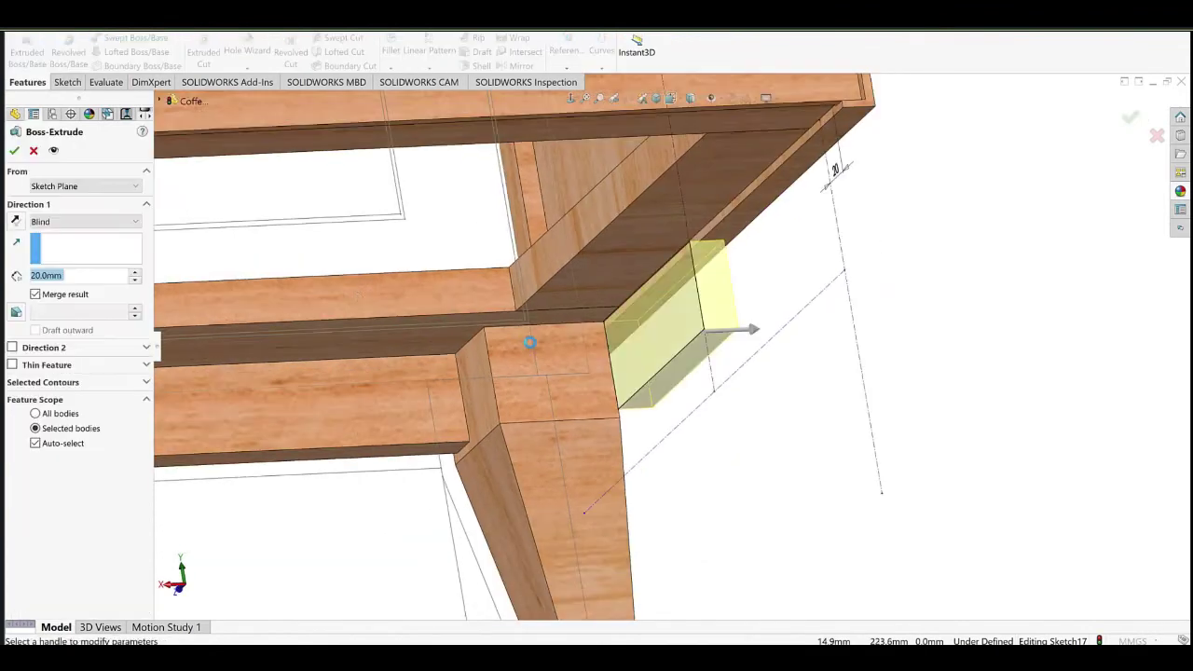
left_click(14, 222)
left_click(101, 187)
left_click(67, 229)
left_click(135, 204)
left_click(16, 188)
double_click(72, 209)
type("5")
key("Return")
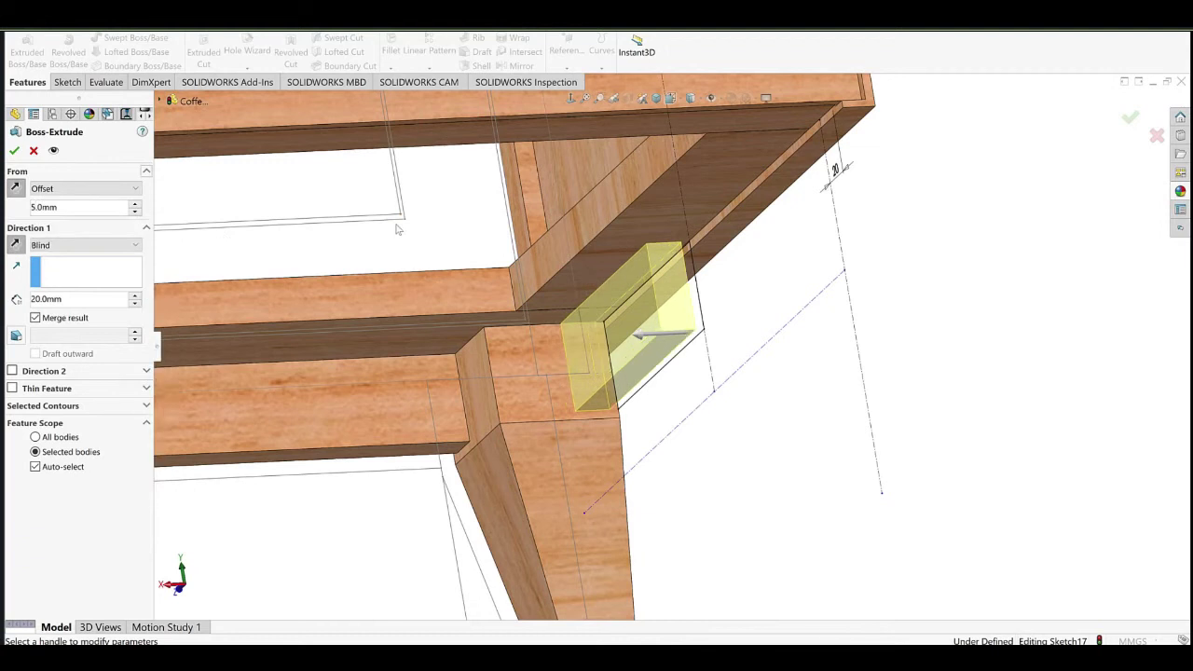
left_click(15, 151)
Start a sketch on the underside of the cabinet's bottom frame and draw a diagonal 3-point corner rectangle between the side and front rails.
scroll(596, 368, "up", 2)
mouse_move(582, 358)
middle_mouse_down()
mouse_move(602, 254)
mouse_move(645, 373)
mouse_move(619, 367)
middle_mouse_up()
left_click(556, 354)
left_click(595, 345)
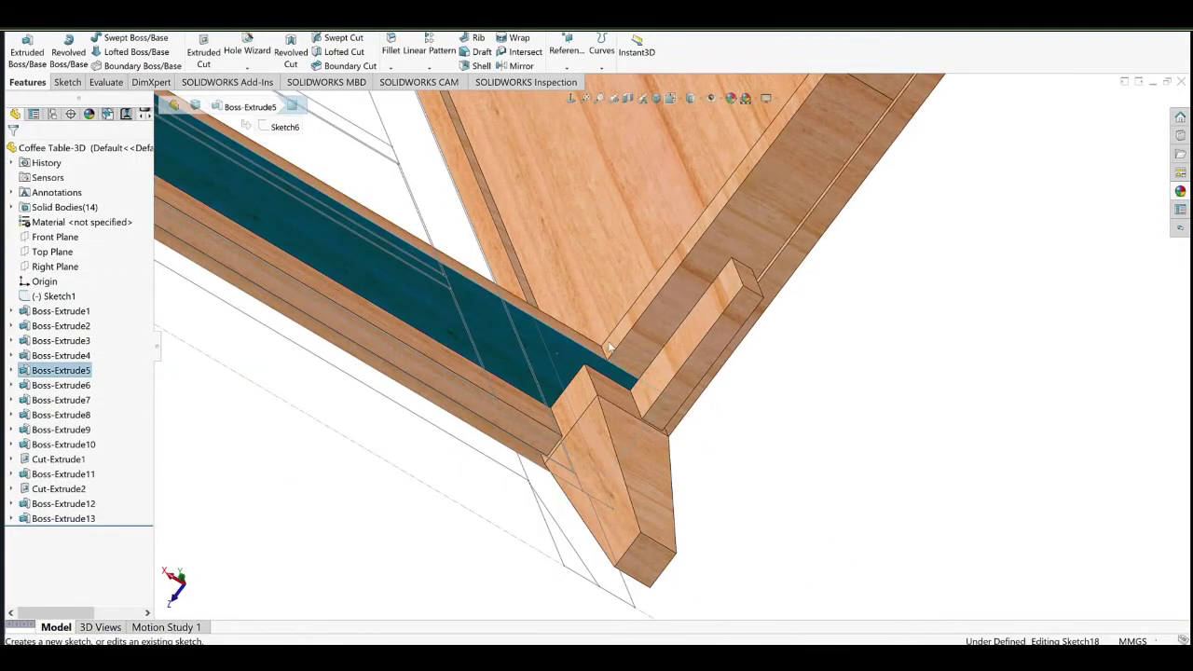
left_click(570, 99)
scroll(494, 314, "down", 6)
left_click(312, 254)
left_click(123, 52)
left_click(163, 96)
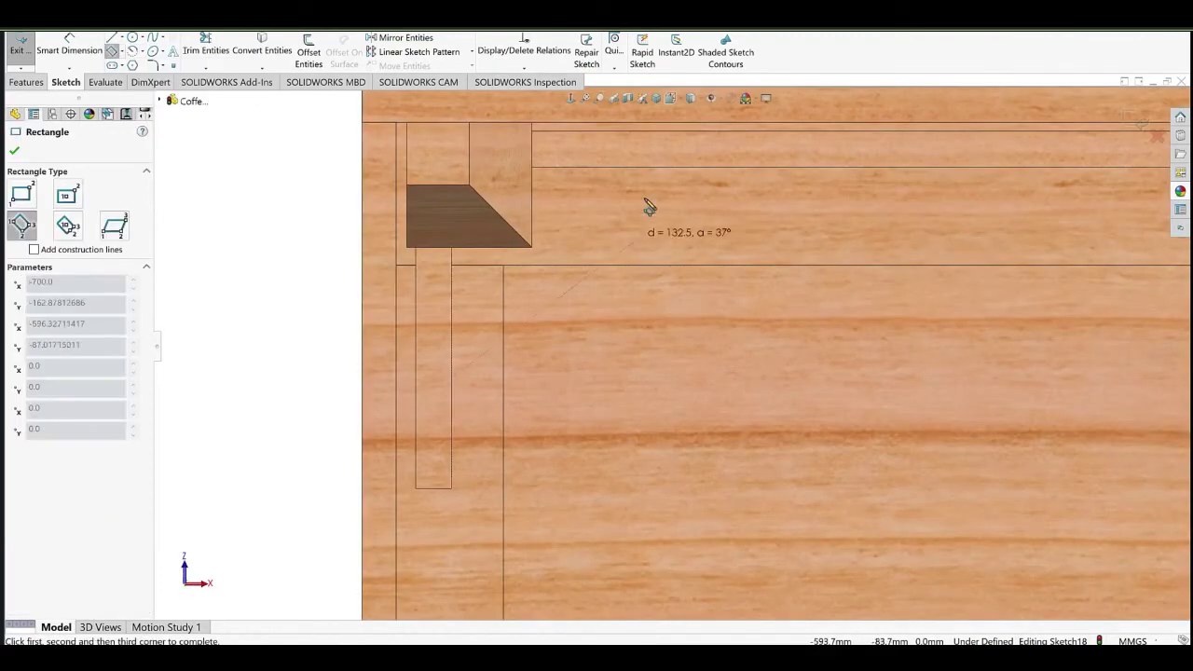
left_click(607, 327)
right_click(550, 198)
left_click(602, 209)
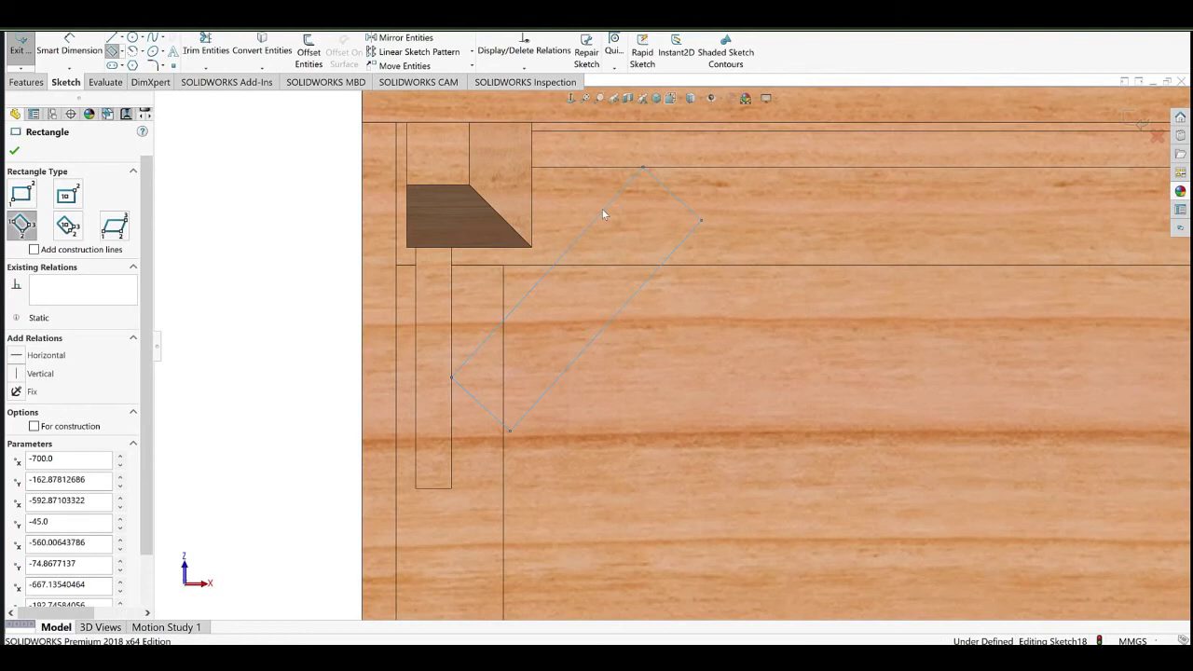
Reshape the diagonal brace rectangle by moving its two inner corners onto the inner edges of the front and side rails.
left_click(672, 193)
key("Escape")
left_click(704, 190)
key("Escape")
left_click_drag(701, 224, 710, 169)
left_click(486, 417)
left_click(470, 395)
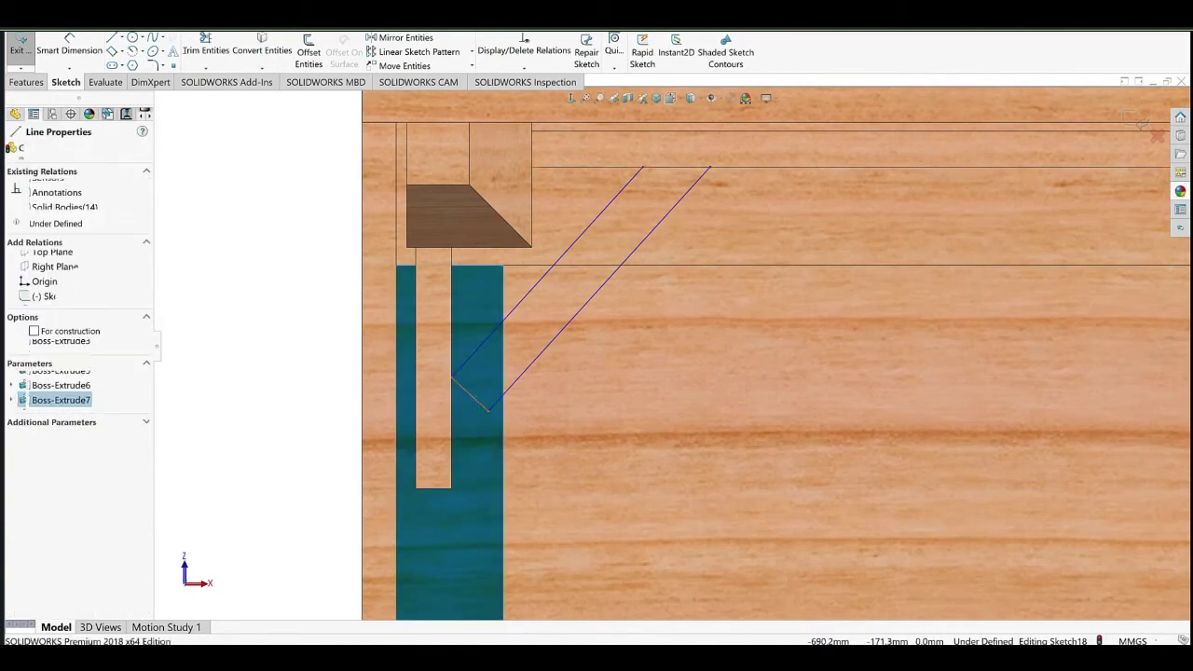
left_click(443, 381)
left_click_drag(489, 411, 452, 415)
Make the brace outline's two short end lines equal in length.
left_click(664, 169)
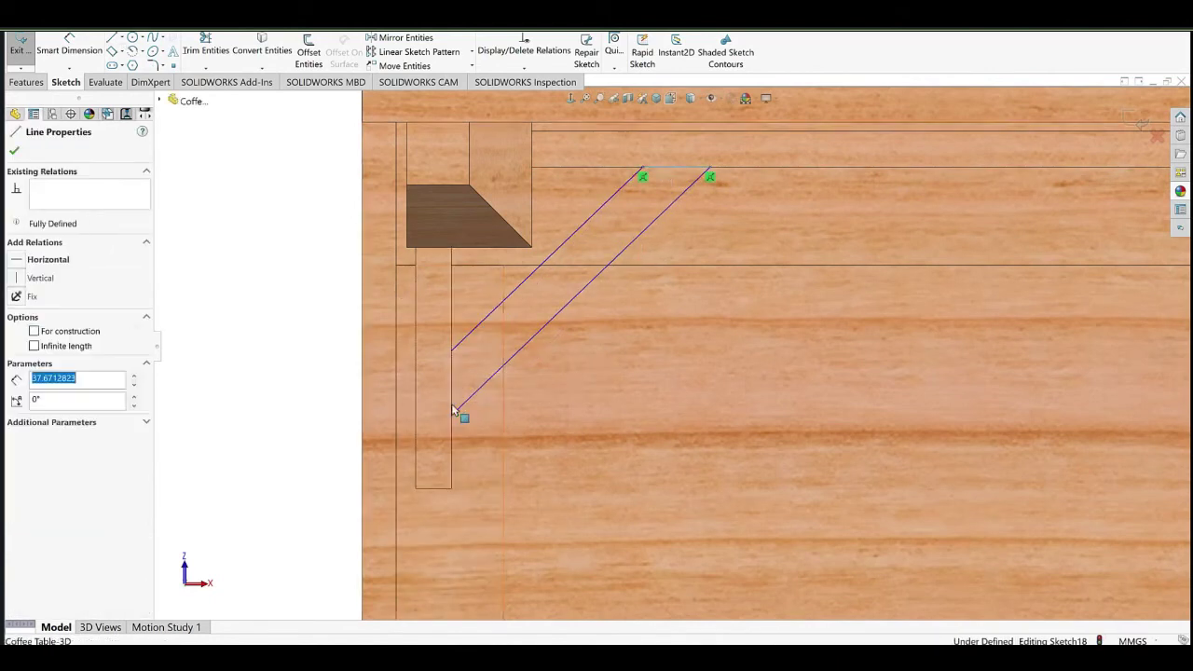
left_click(451, 380, "ctrl")
left_click(551, 347)
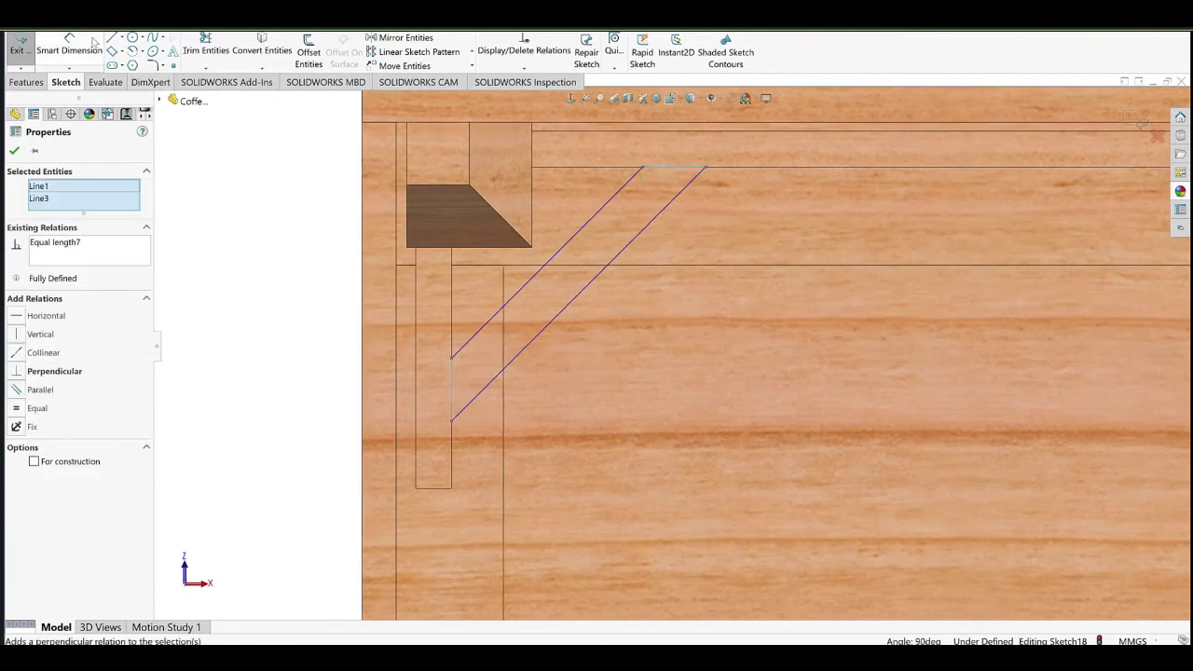
Dimension the brace outline 150 mm long along its inner diagonal and 25 mm wide between the two diagonals.
left_click(84, 45)
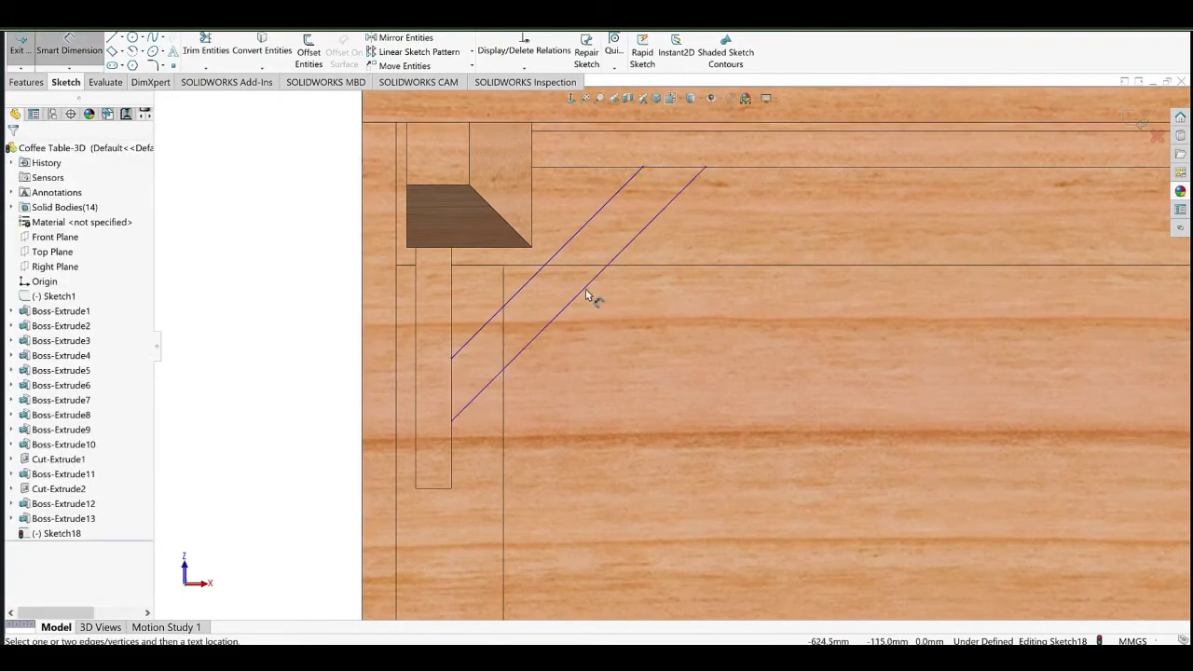
left_click(585, 291)
left_click(602, 320)
type("150")
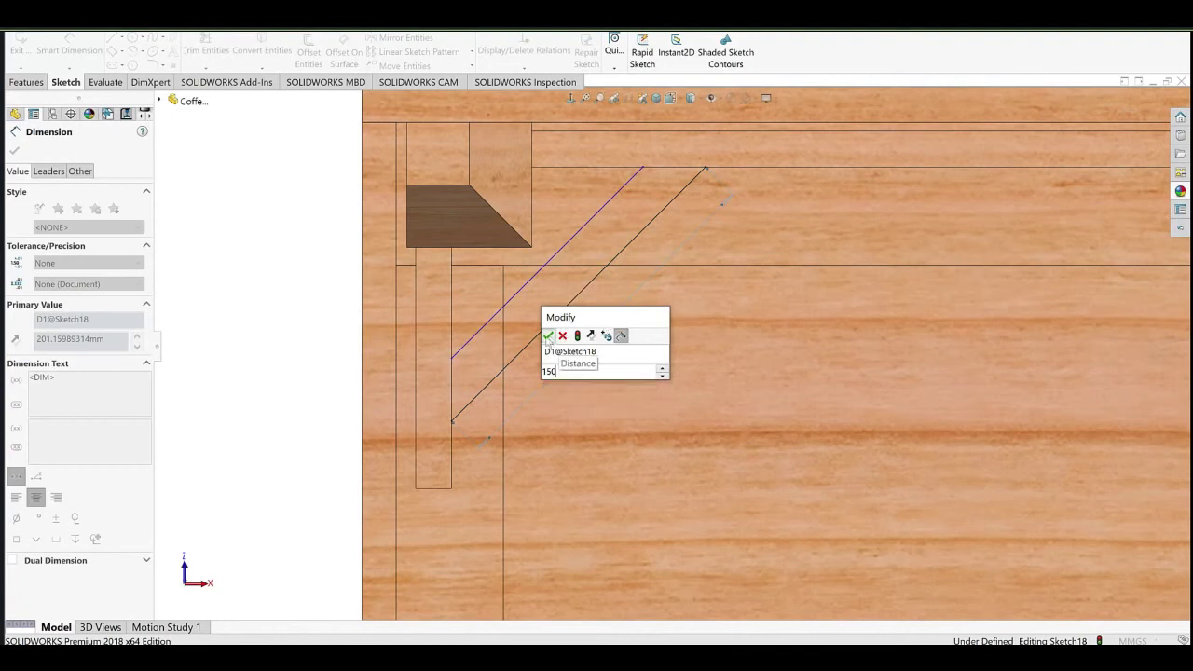
left_click(548, 335)
left_click(515, 291)
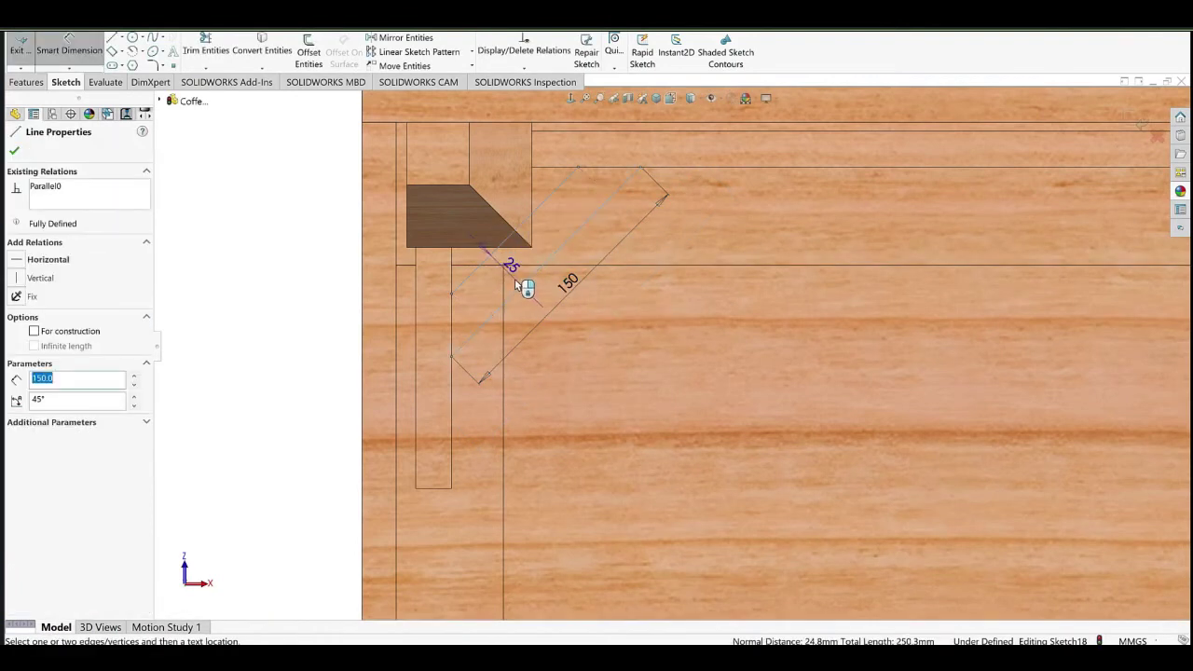
left_click(518, 287)
left_click(449, 287)
left_click(298, 311)
Draw a construction line from the inner diagonal's midpoint, perpendicular to it and across the leg.
scroll(549, 218, "down", 2)
middle_click_drag(550, 218, 551, 304, "ctrl")
left_click(117, 40)
left_click(122, 39)
left_click(123, 65)
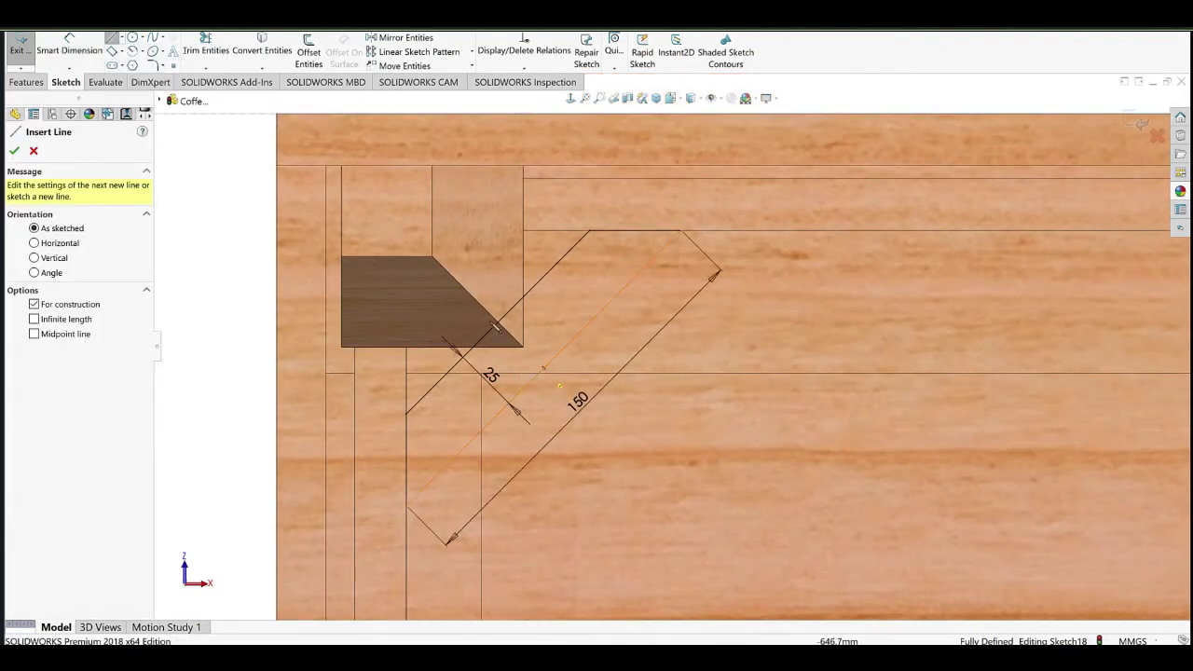
left_click(544, 368)
left_click(381, 206)
key("Escape")
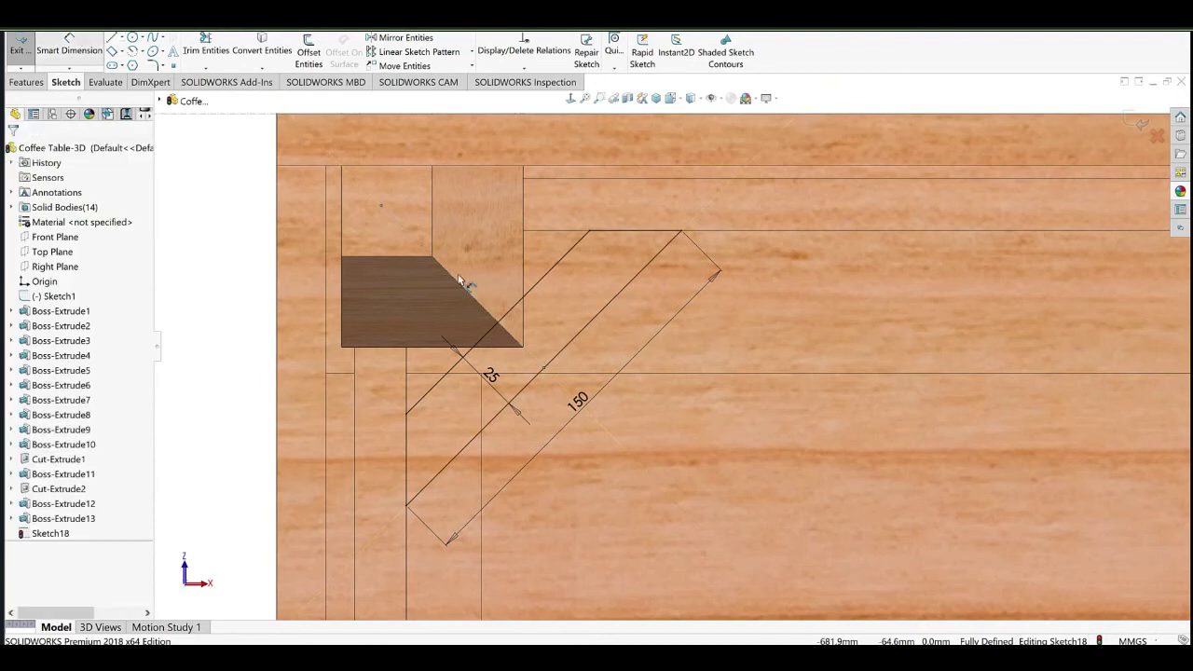
Dimension the construction line across the leg to 60 mm.
key("d")
left_click(466, 288)
left_click(481, 263)
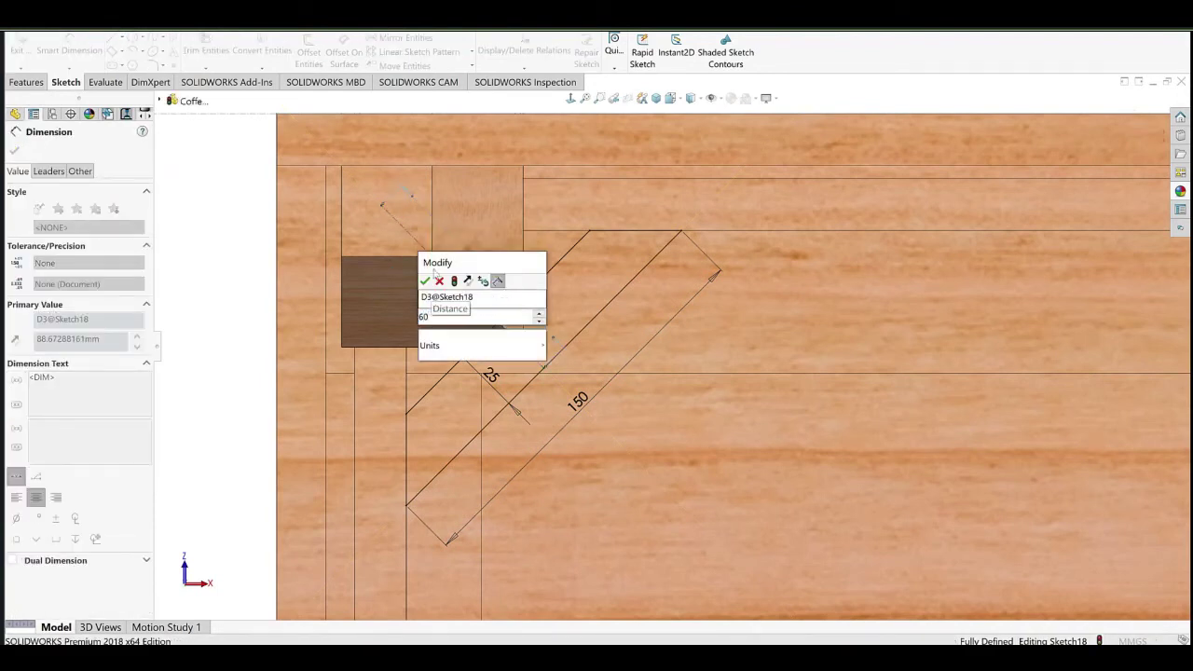
left_click(426, 281)
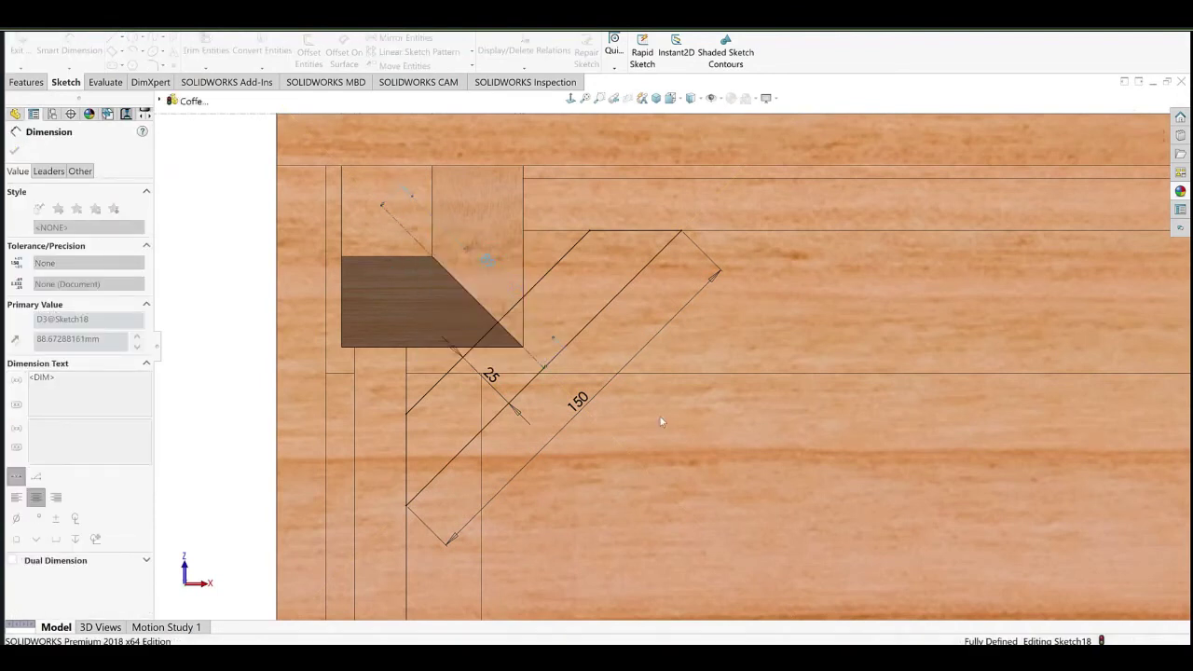
Set the brace outline's inner diagonal length to 140 mm and leave the dimension tool.
double_click(582, 406)
left_click(628, 456)
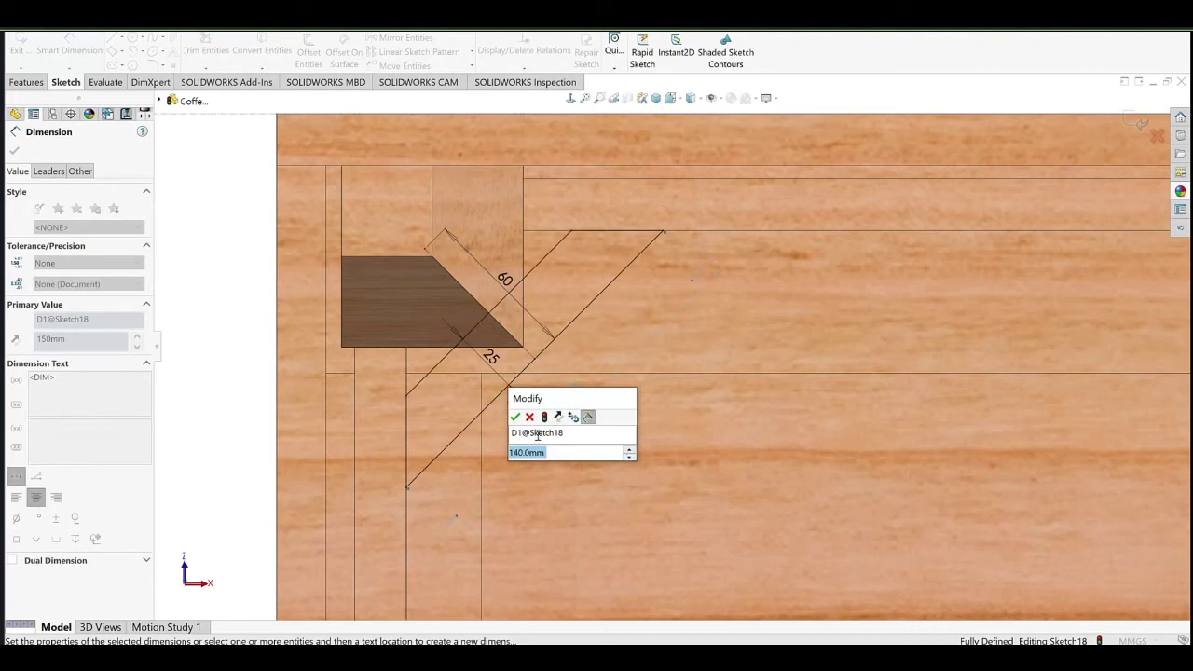
left_click(514, 419)
left_click(704, 334)
right_click(486, 206)
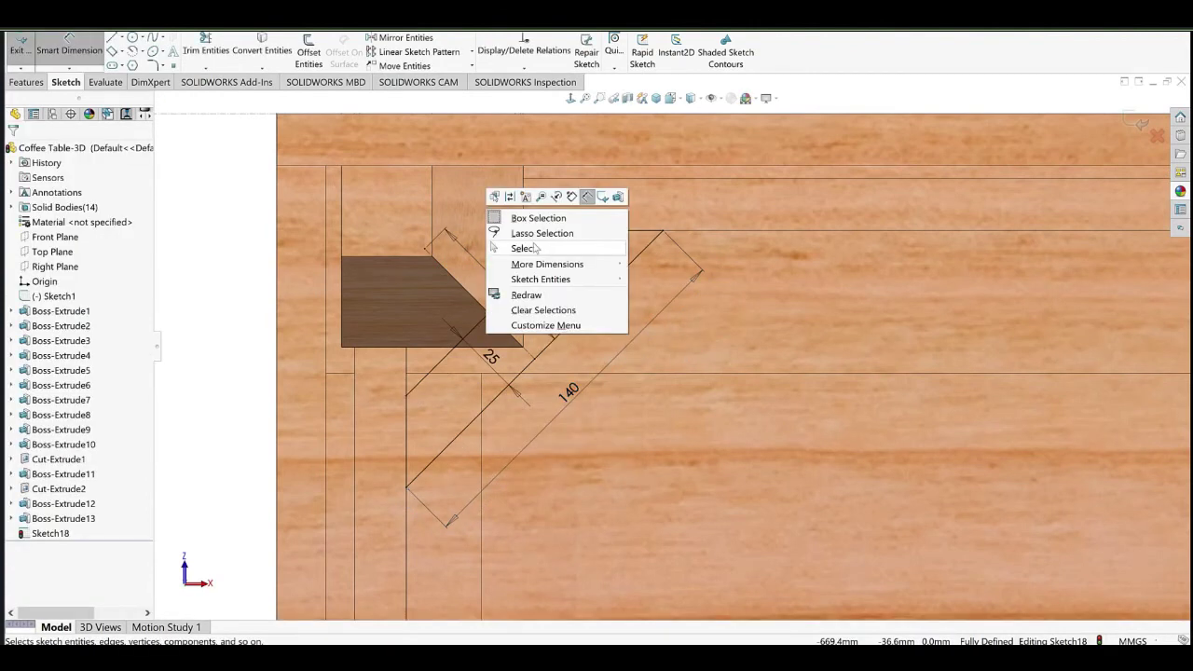
left_click(535, 247)
Set the construction line's length to 70 mm and the brace's inner diagonal length to 150 mm.
double_click(563, 304)
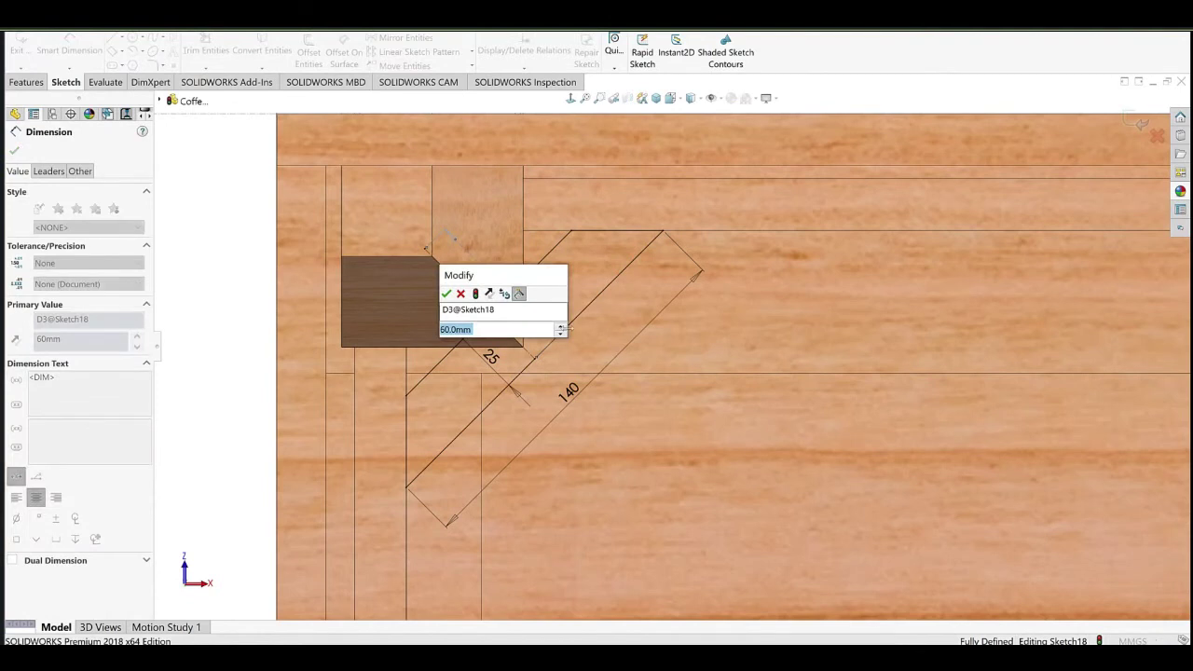
left_click(447, 295)
double_click(568, 394)
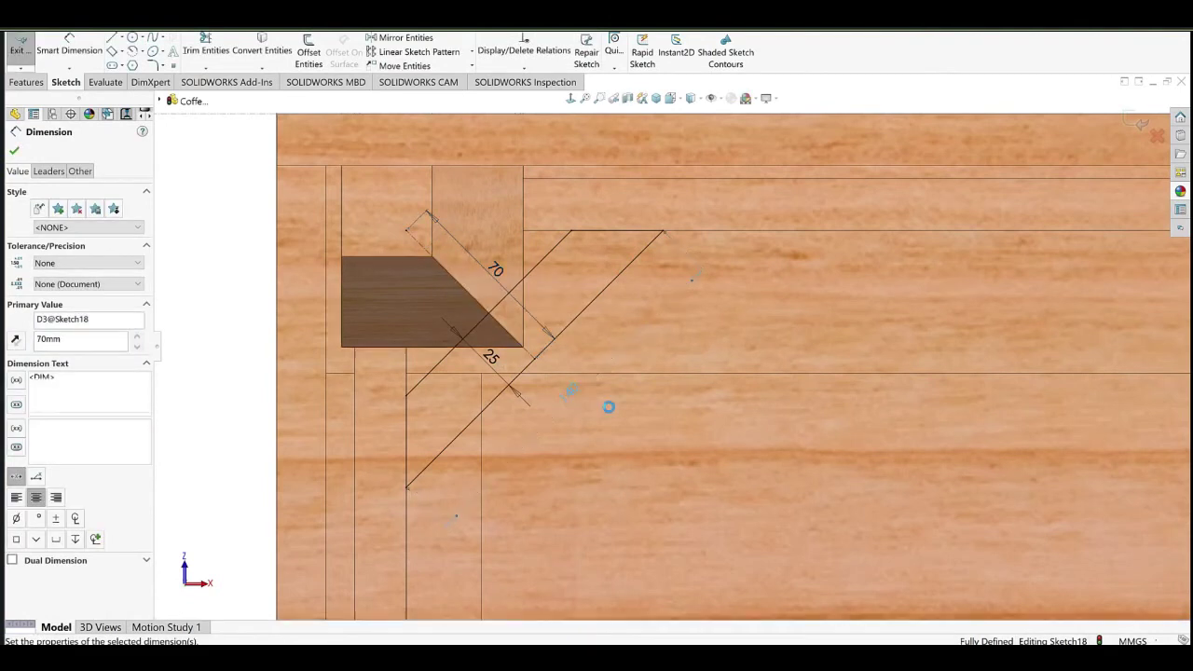
left_click(622, 439)
left_click(507, 407)
Extrude the brace outline up to the lower face of the front rail with the Up To Surface end condition.
scroll(539, 373, "up", 2)
middle_click_drag(541, 373, 538, 217)
middle_click_drag(619, 502, 410, 410, "ctrl")
left_click(27, 82)
left_click(35, 57)
scroll(528, 452, "down", 2)
left_click(84, 221)
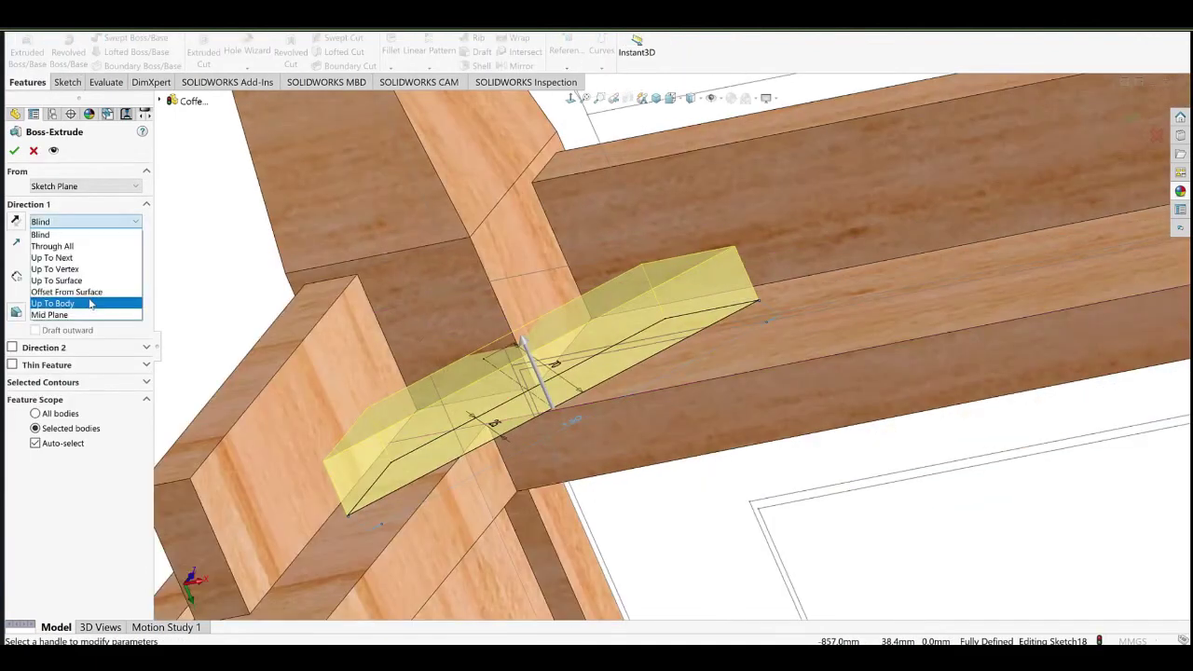
left_click(60, 290)
left_click(548, 172)
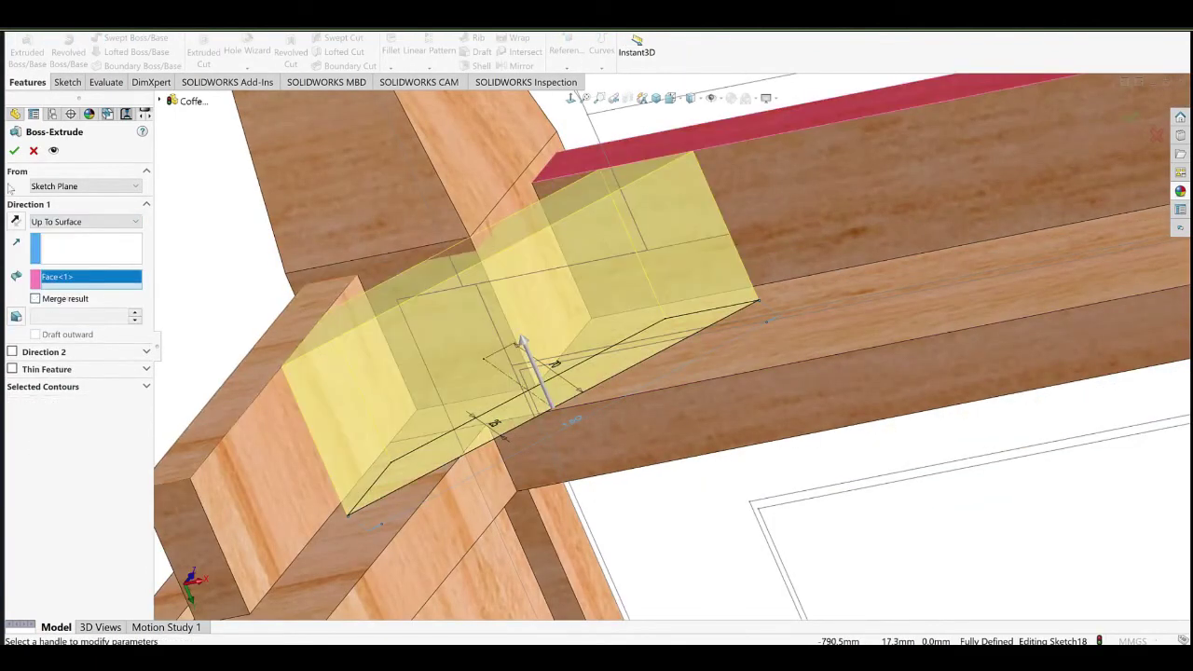
left_click(15, 152)
Start a sketch on the brace face toward the leg and offset that face's outline outward.
mouse_move(532, 293)
middle_mouse_down()
mouse_move(605, 373)
mouse_move(482, 246)
mouse_move(434, 297)
middle_mouse_up()
left_click(428, 309)
left_click(462, 286)
left_click(309, 53)
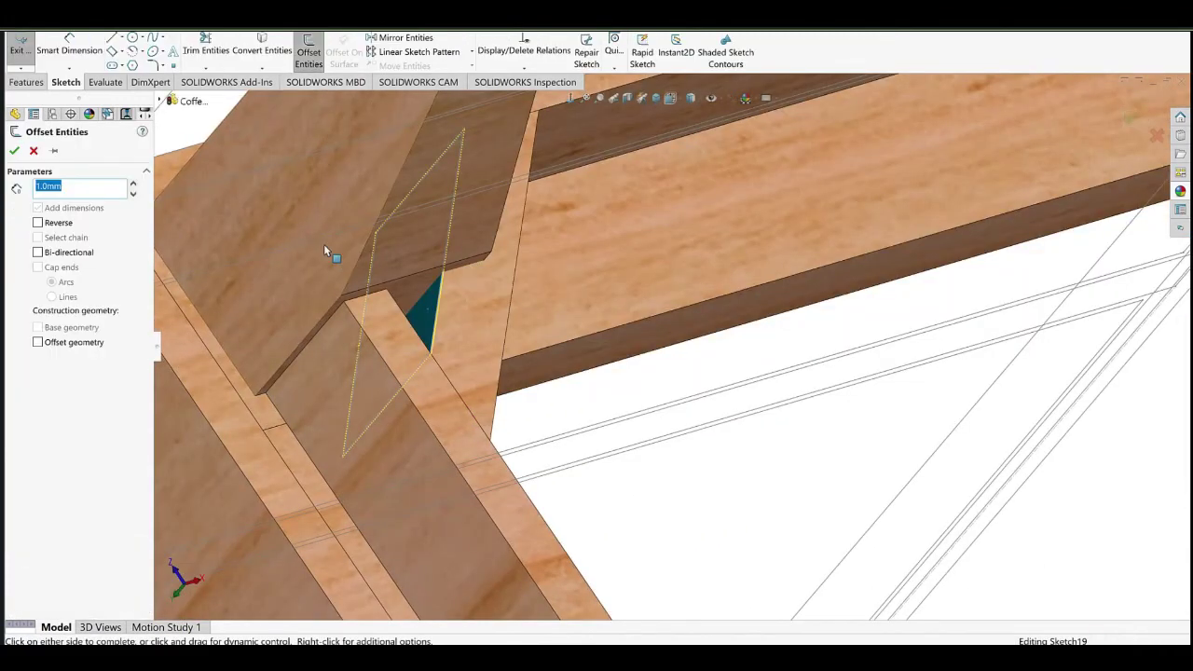
middle_click_drag(325, 250, 291, 251)
left_click(134, 184)
left_click(133, 184)
left_click(134, 183)
left_click(133, 184)
middle_click_drag(475, 255, 610, 306)
left_click(14, 152)
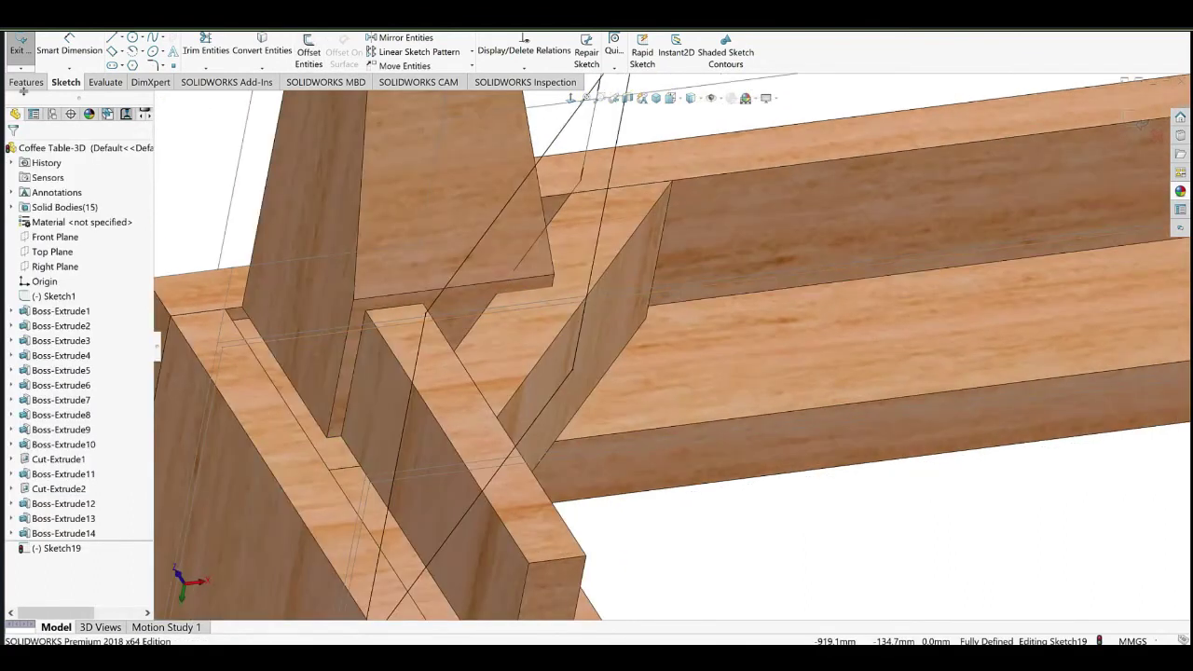
Start an extruded cut from the offset outline with a blind depth of 90 mm.
left_click(26, 84)
left_click(202, 54)
left_click(136, 273)
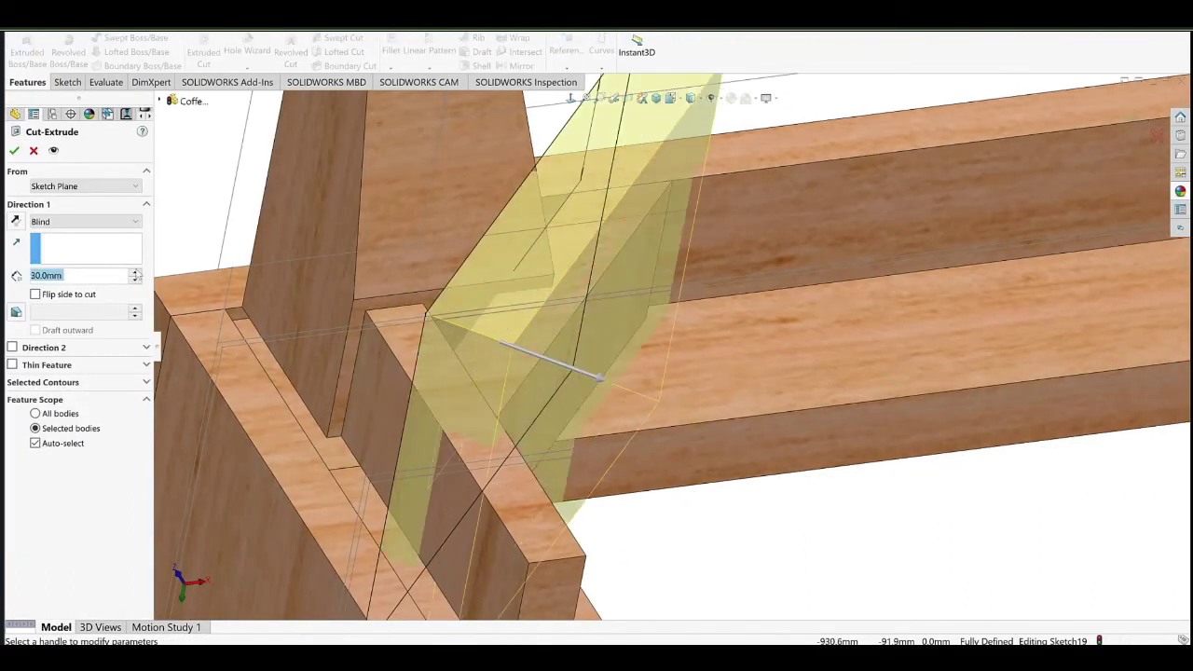
left_click(135, 272)
left_click(135, 272)
left_click(135, 272)
left_click(135, 272)
left_click(135, 272)
left_click(136, 272)
Start the cut from a 3 mm offset and apply it only to the leg body.
left_click(82, 188)
left_click(79, 235)
left_click(136, 203)
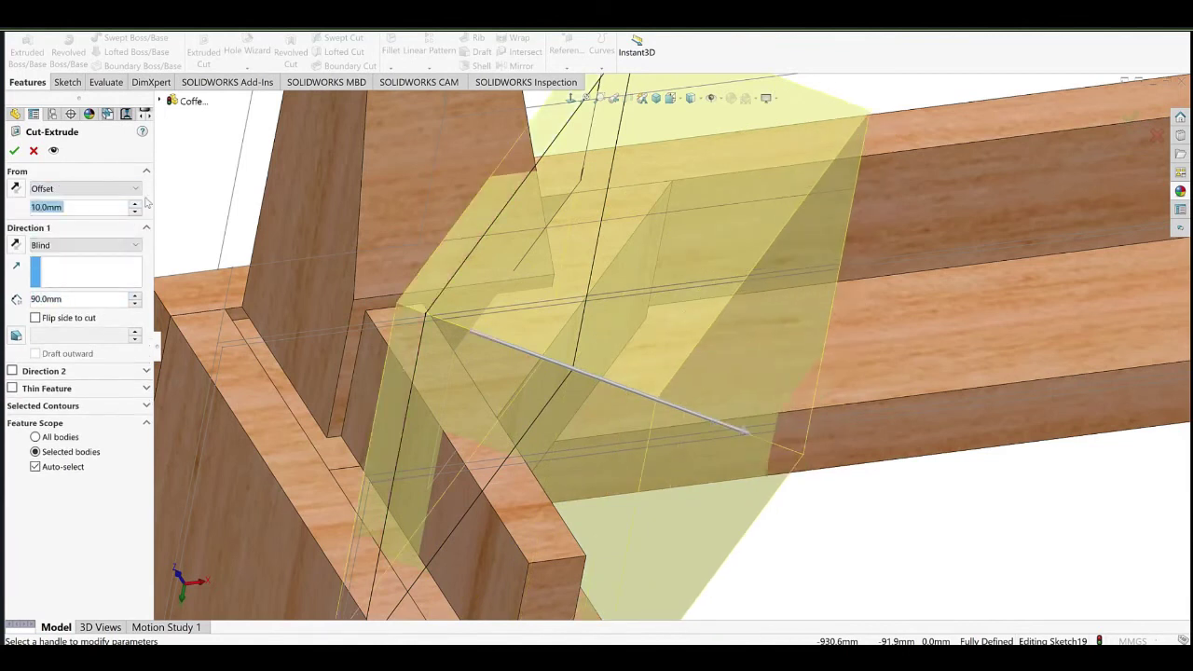
type("3")
key("Return")
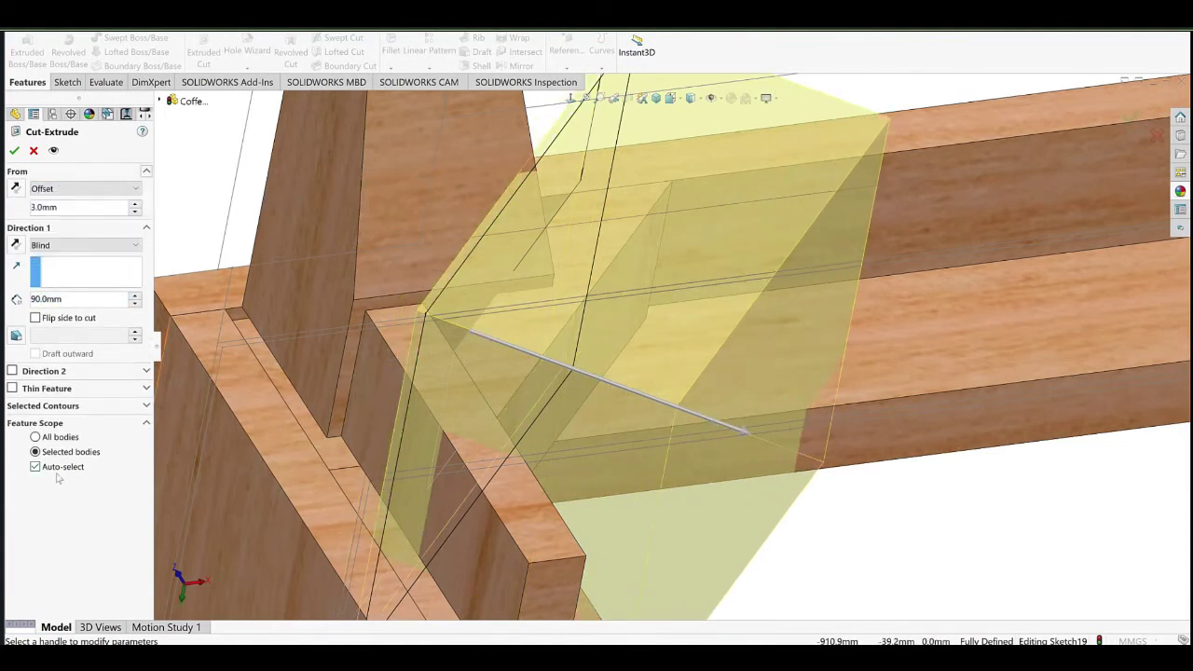
left_click(56, 470)
left_click(395, 275)
key("Return")
Edit the leg cut's sketch and delete the offset relation on the outline's long edge crossing the leg.
mouse_move(476, 290)
middle_mouse_down()
mouse_move(506, 359)
mouse_move(475, 419)
mouse_move(453, 360)
mouse_move(434, 347)
mouse_move(460, 222)
mouse_move(442, 275)
mouse_move(453, 291)
middle_mouse_up()
scroll(506, 359, "up", 3)
scroll(596, 349, "down", 2)
scroll(522, 337, "down", 2)
left_click(515, 306)
left_click(529, 258)
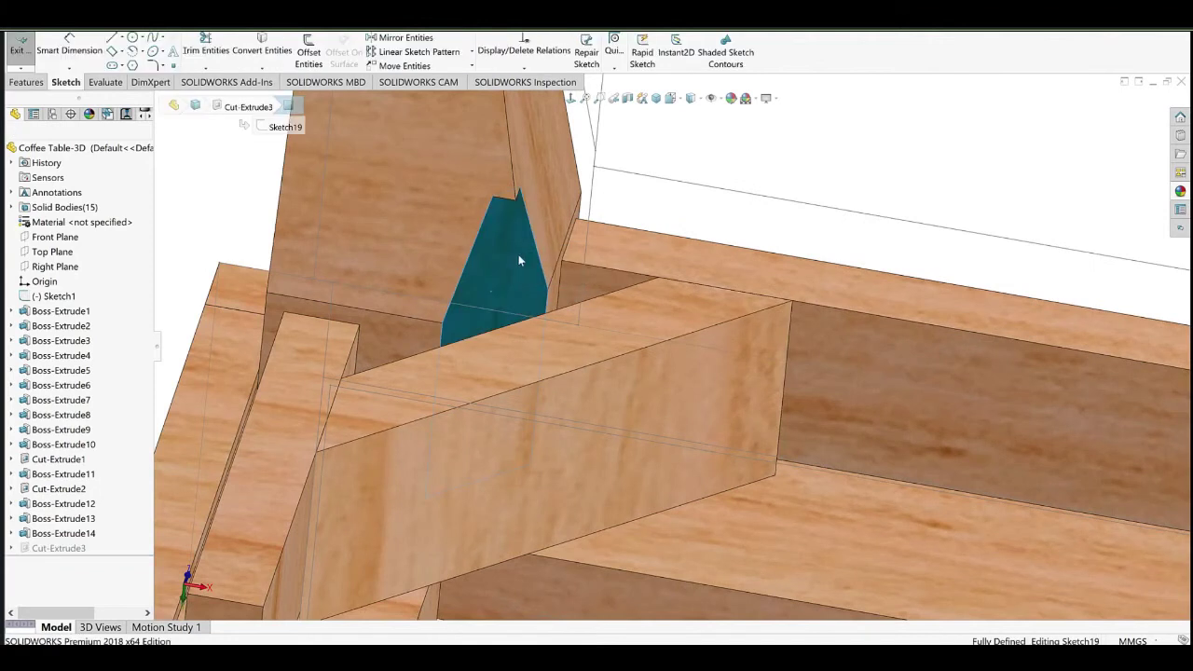
left_click(536, 190)
left_click(515, 191)
key("Delete")
Move the outline's released edge close to the brace's lower edge and make it horizontal.
left_click_drag(517, 199, 517, 327)
left_click(39, 257)
left_click(79, 56)
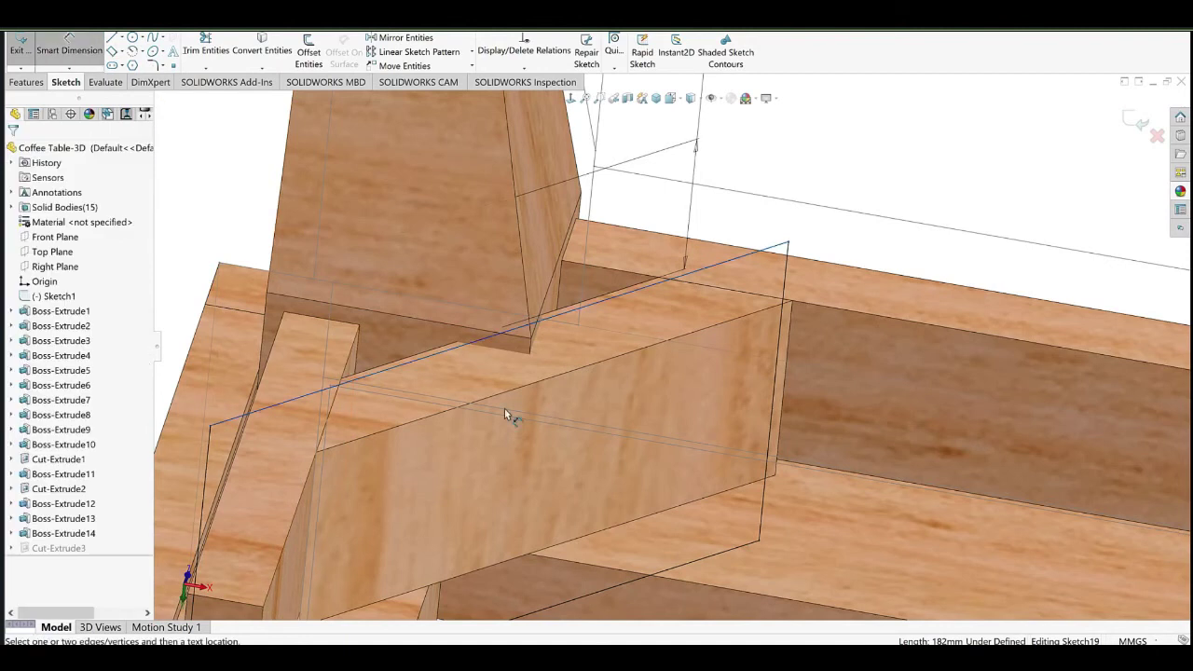
middle_click_drag(505, 408, 483, 326)
right_click(470, 240)
left_click(507, 277)
mouse_move(648, 350)
middle_mouse_down()
mouse_move(644, 309)
mouse_move(625, 345)
middle_mouse_up()
left_click_drag(623, 343, 622, 313)
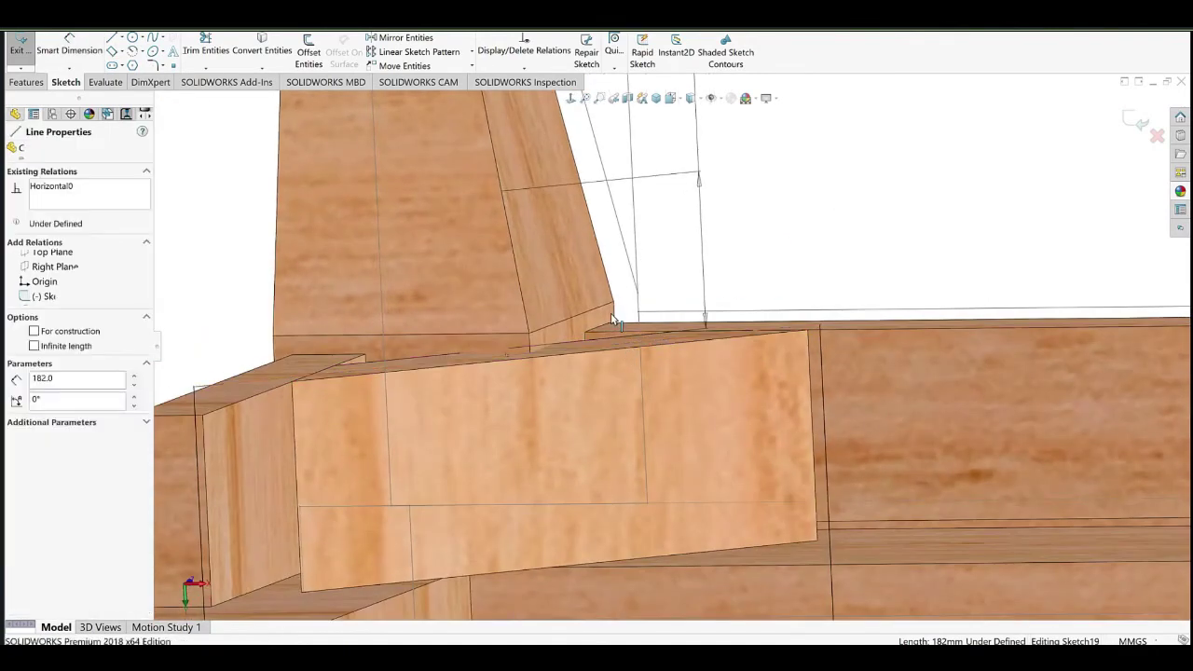
Dimension the cut outline's edge 3 mm from the brace's edge and exit the sketch.
left_click(93, 59)
left_click(467, 329)
left_click(468, 361)
left_click(468, 358)
type("3mm")
left_click(409, 370)
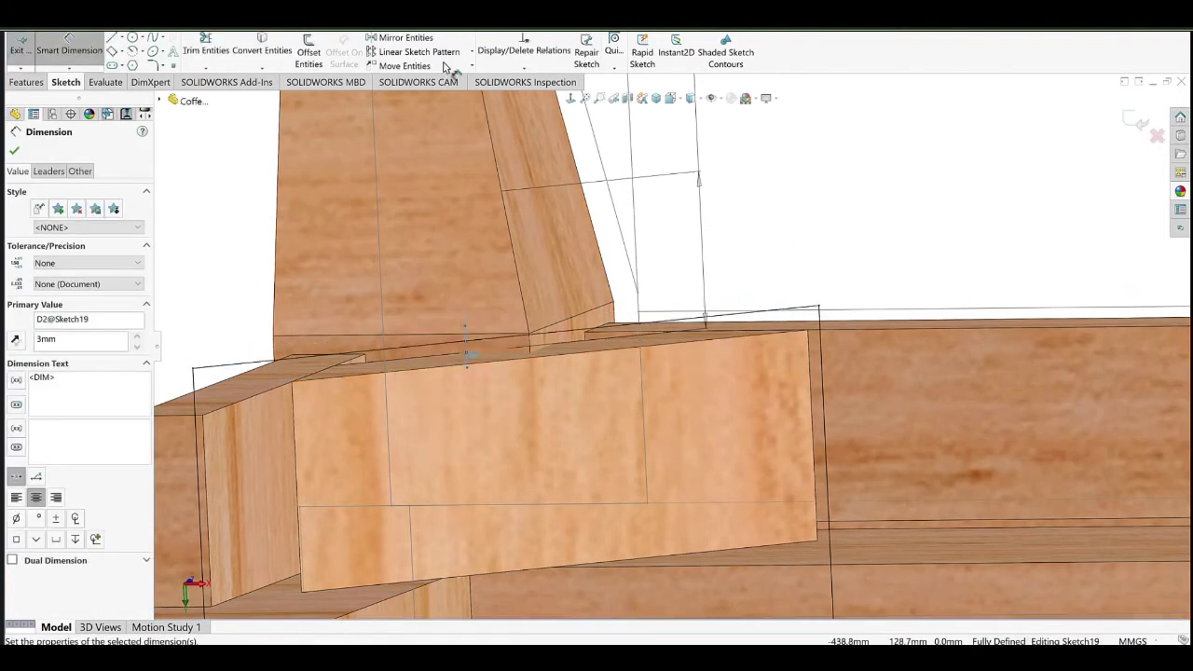
left_click(452, 20)
Set the corner brace's inner diagonal length to 160 mm.
middle_click_drag(580, 311, 642, 374)
scroll(589, 365, "up", 5)
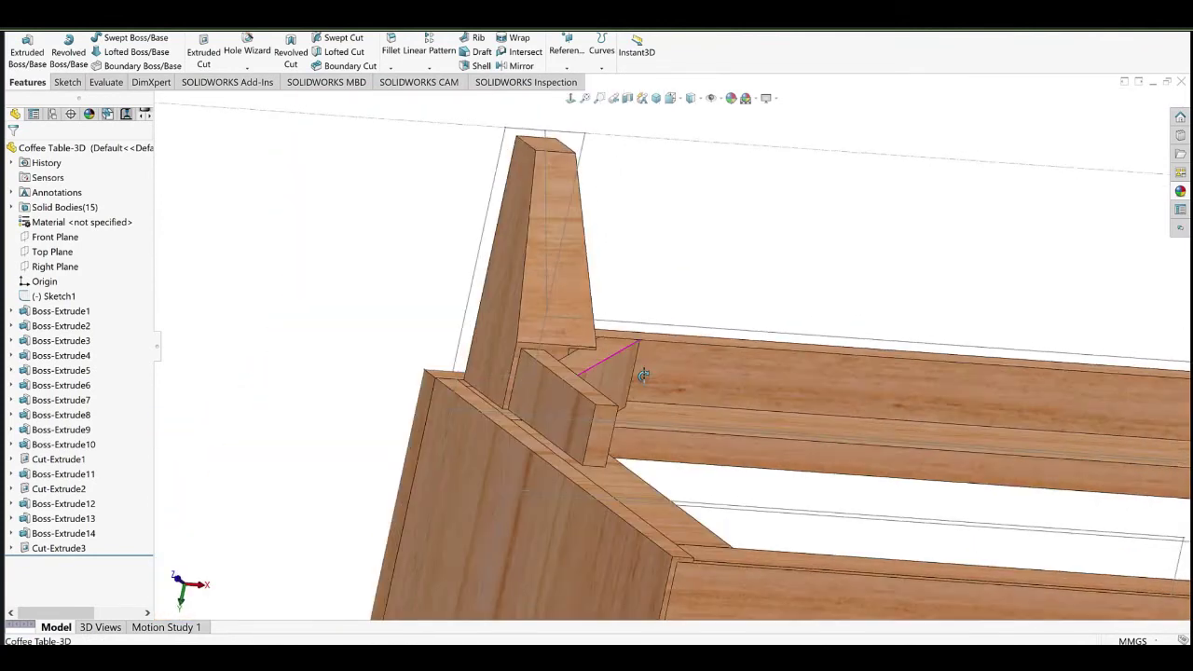
scroll(564, 347, "down", 4)
middle_click_drag(559, 348, 557, 423)
double_click(557, 422)
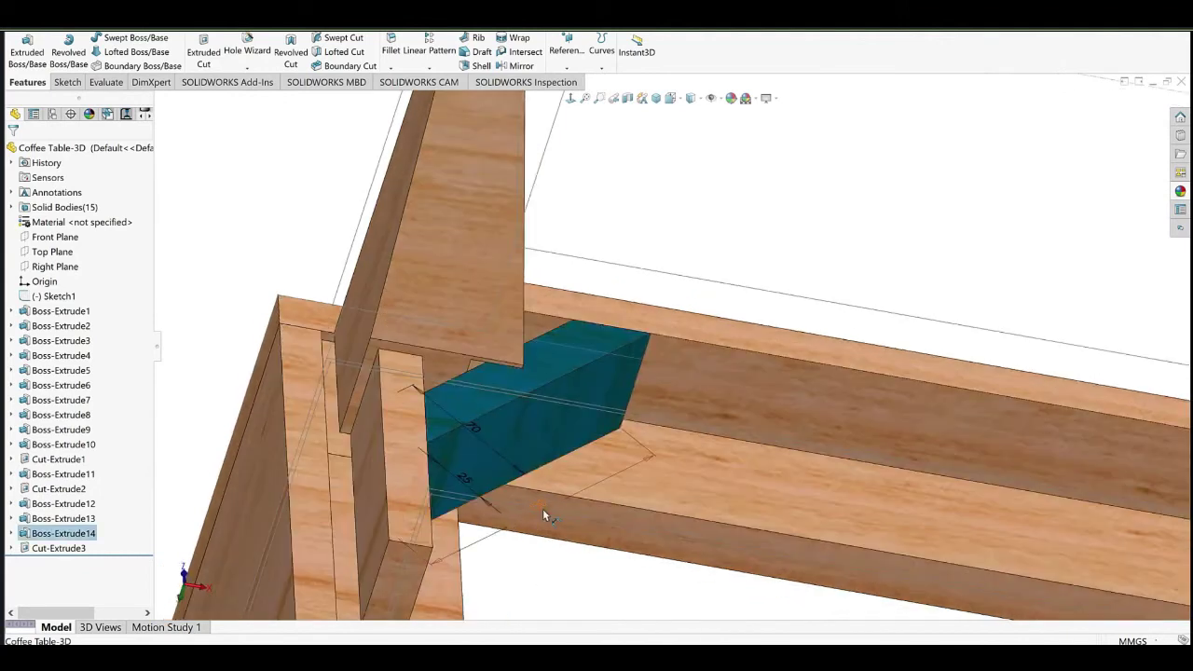
double_click(543, 509)
left_click(516, 525)
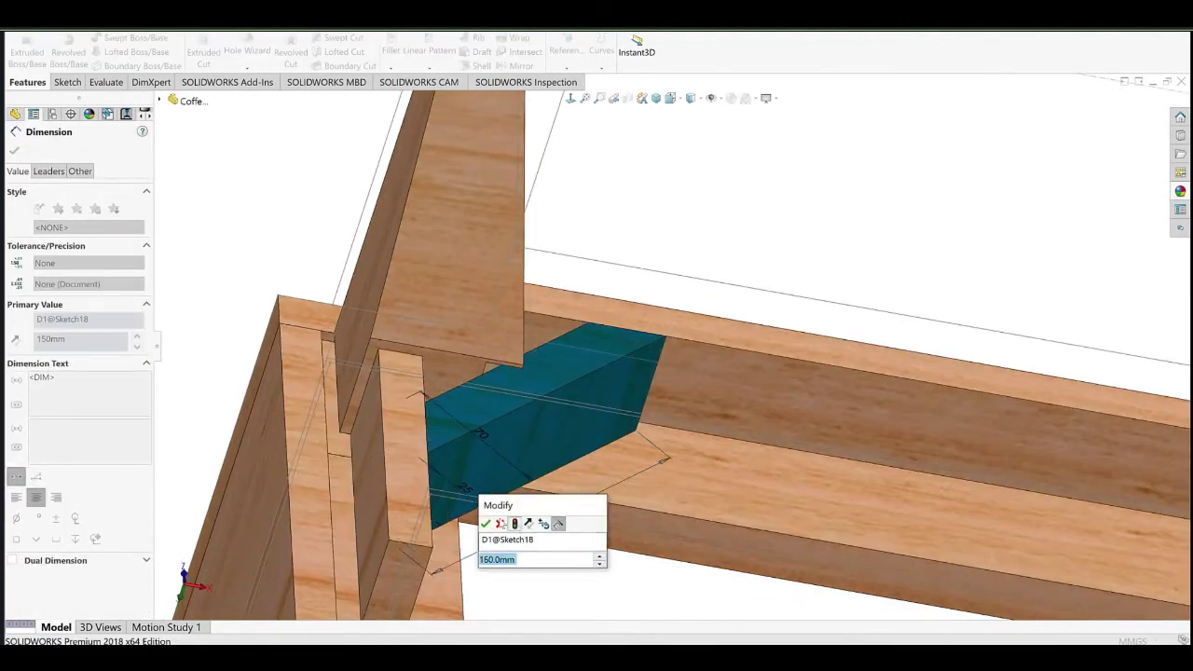
left_click(487, 525)
Start a sketch on the brace's large inner face and draw a centerline about 54 mm long between its long edges.
middle_click_drag(555, 285, 647, 269)
left_click(551, 438)
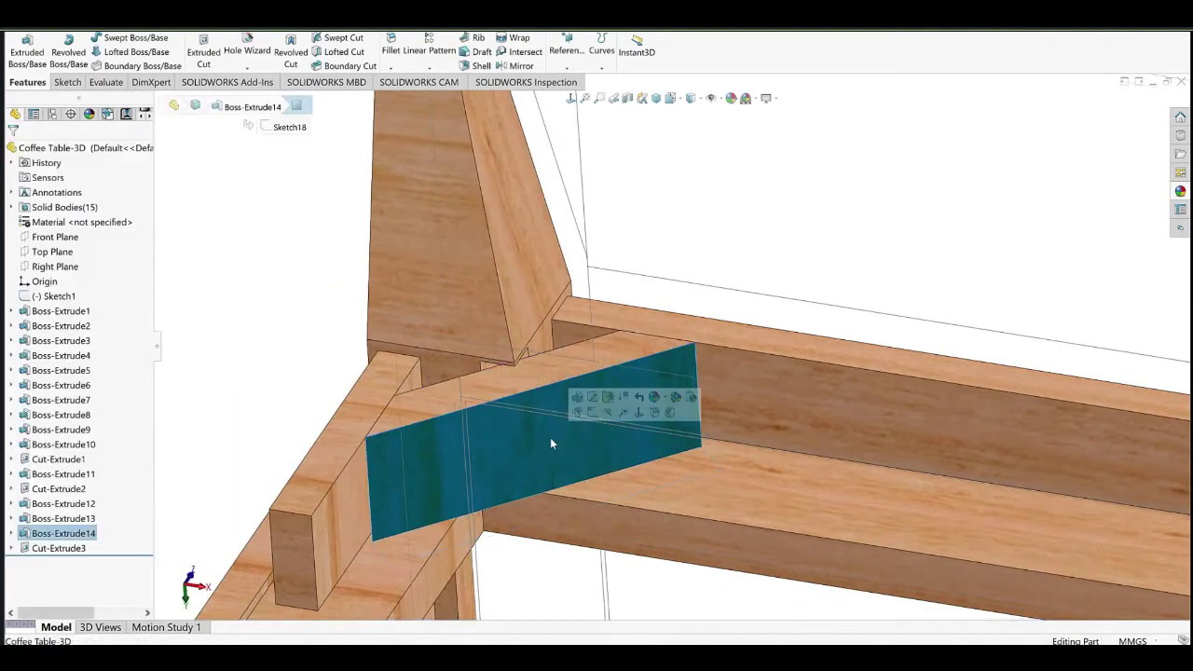
left_click(578, 413)
left_click(122, 39)
left_click(144, 66)
mouse_move(664, 390)
middle_mouse_down()
mouse_move(637, 374)
mouse_move(599, 383)
mouse_move(531, 443)
middle_mouse_up()
scroll(577, 407, "down", 4)
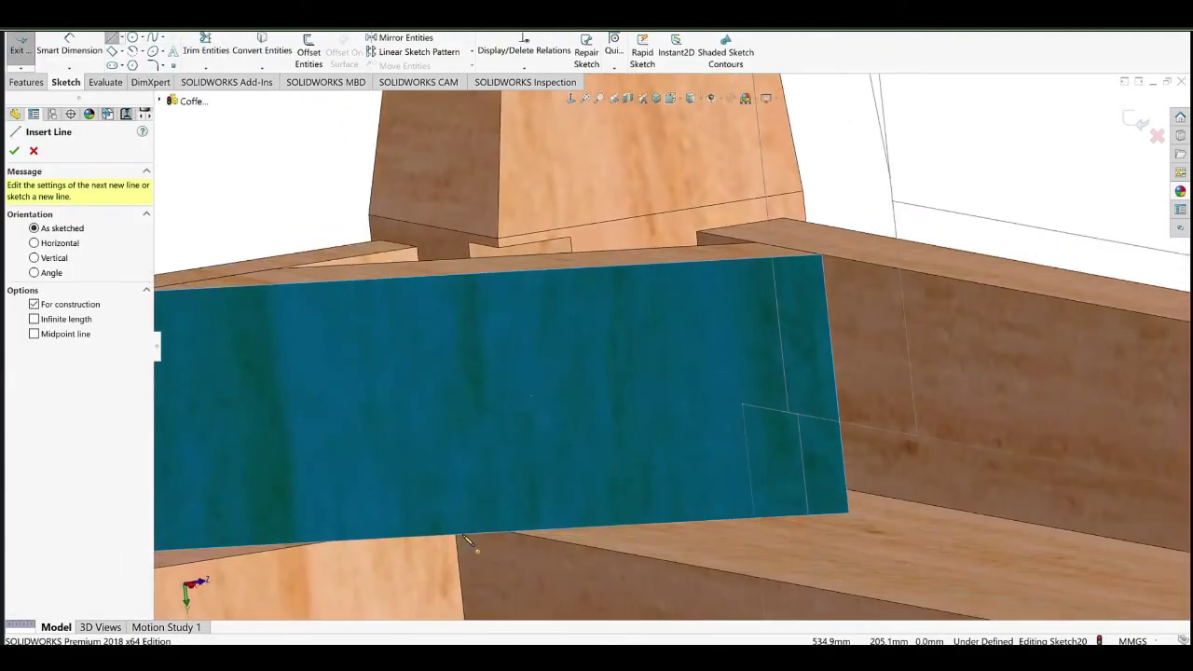
left_click(500, 533)
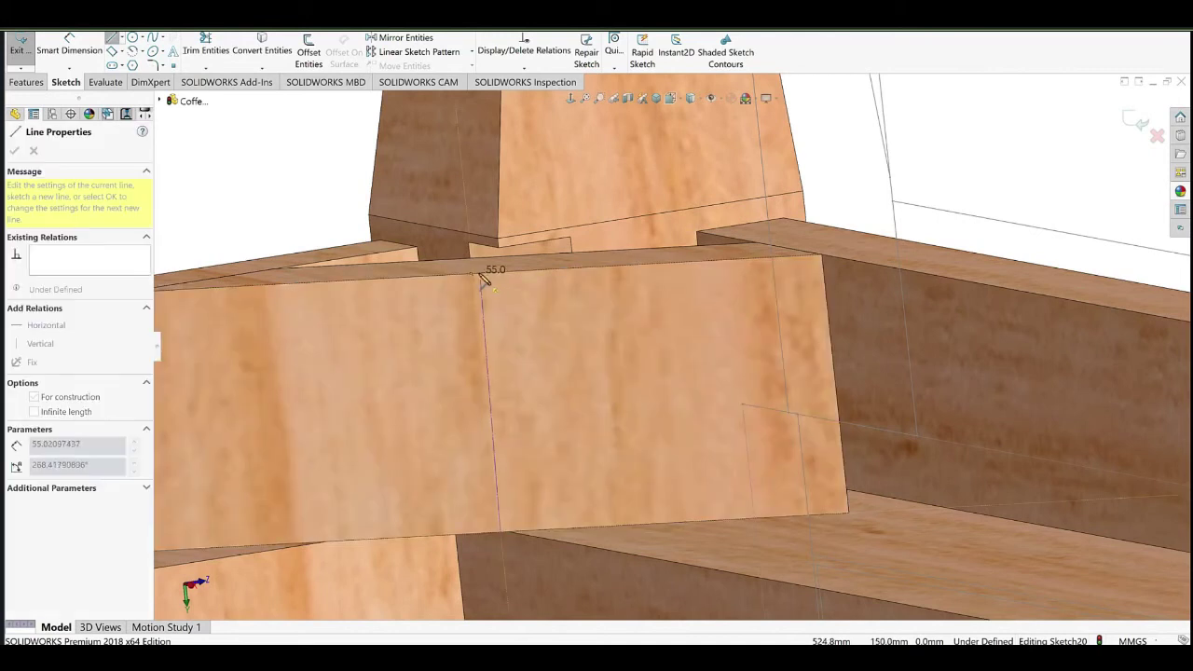
left_click(472, 275)
Draw two circles centered on the brace's centerline, one near each long edge of the face.
scroll(589, 425, "up", 3)
middle_click_drag(589, 425, 480, 313)
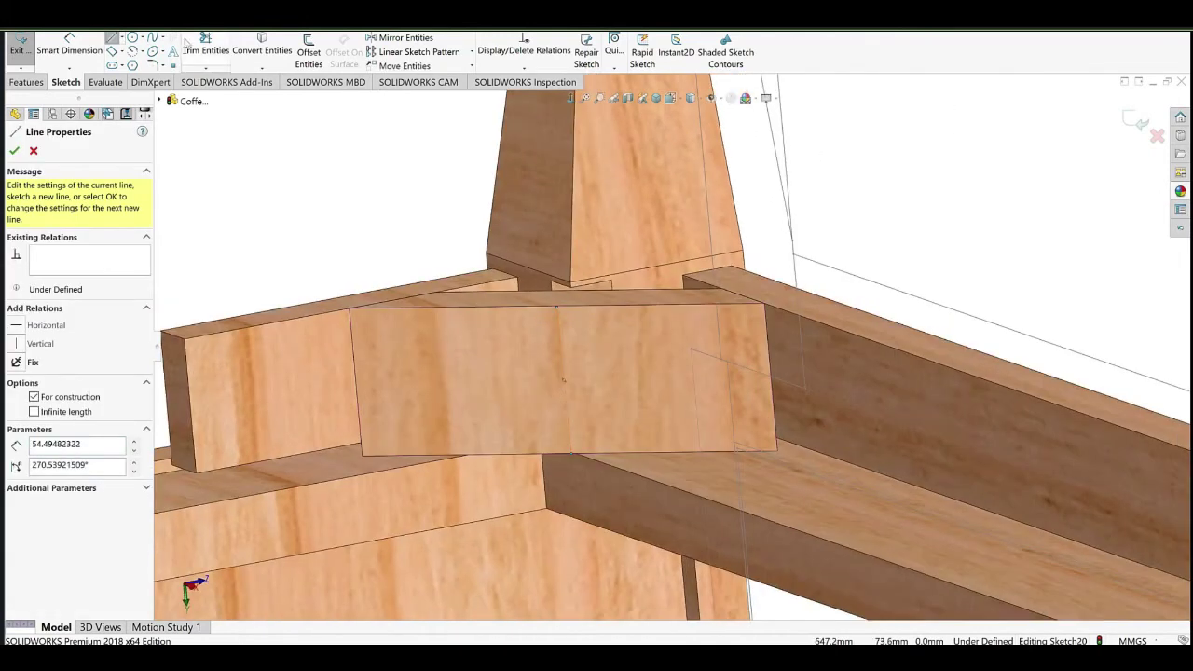
left_click(133, 39)
scroll(594, 449, "down", 4)
left_click(539, 392)
left_click(555, 409)
left_click(522, 232)
left_click(547, 253)
right_click(604, 192)
left_click(630, 198)
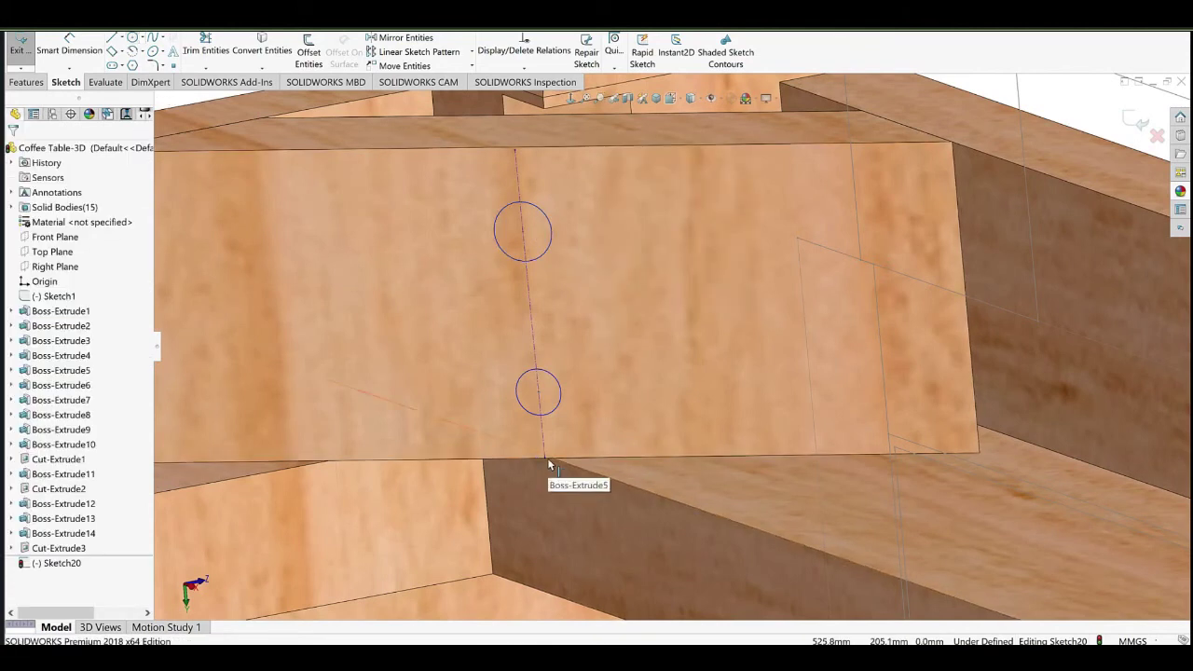
Constrain the centerline's end to the brace's long edge and make the centerline vertical.
left_click(545, 457)
left_click(534, 457, "ctrl")
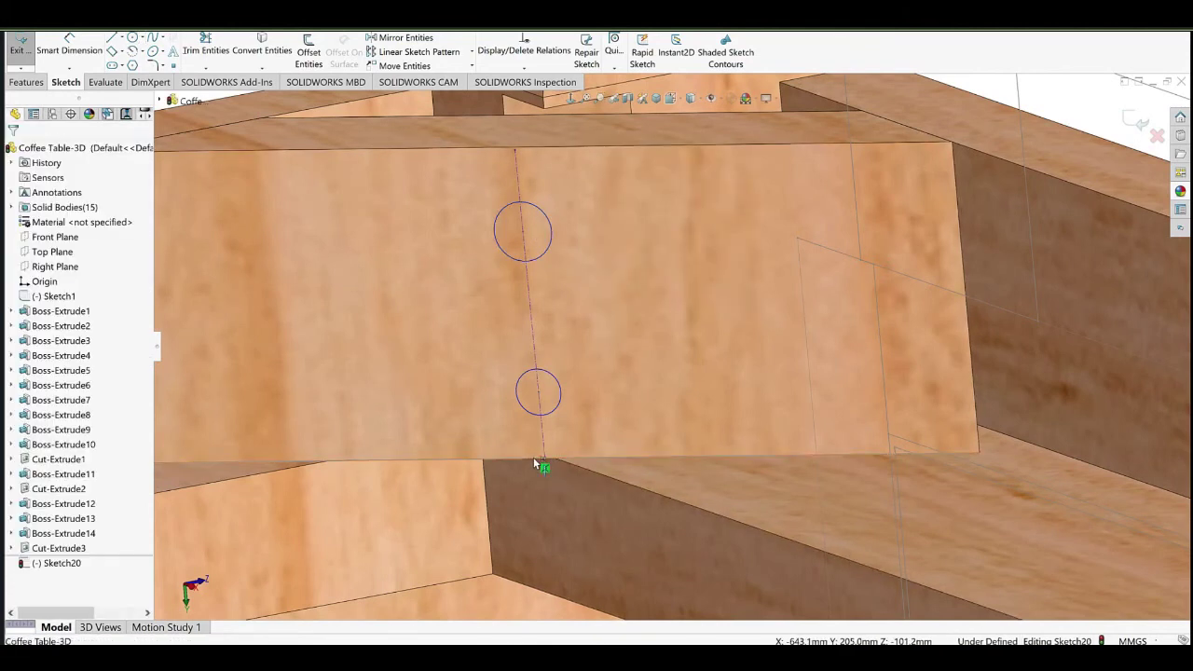
left_click(553, 419)
left_click(582, 299)
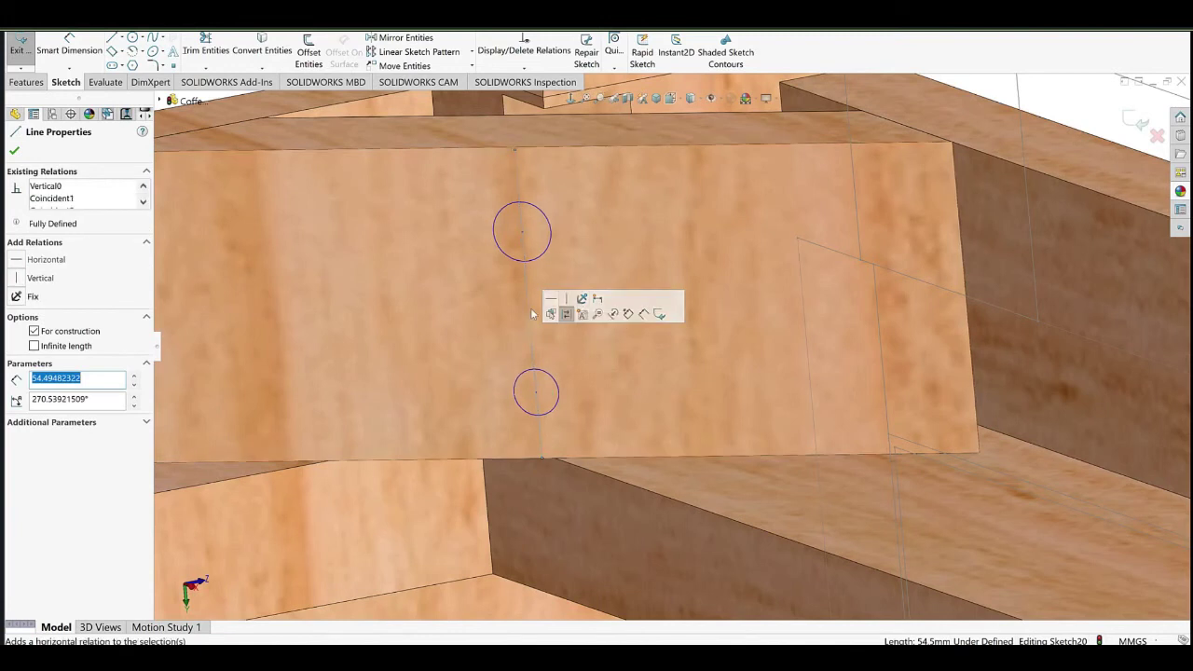
Dimension the lower circle's diameter at 10 mm and the distance between the two circle centers at 30 mm.
left_click(84, 38)
left_click(515, 401)
left_click(482, 412)
type("8")
key("Return")
left_click(541, 254)
left_click(559, 377)
left_click(448, 322)
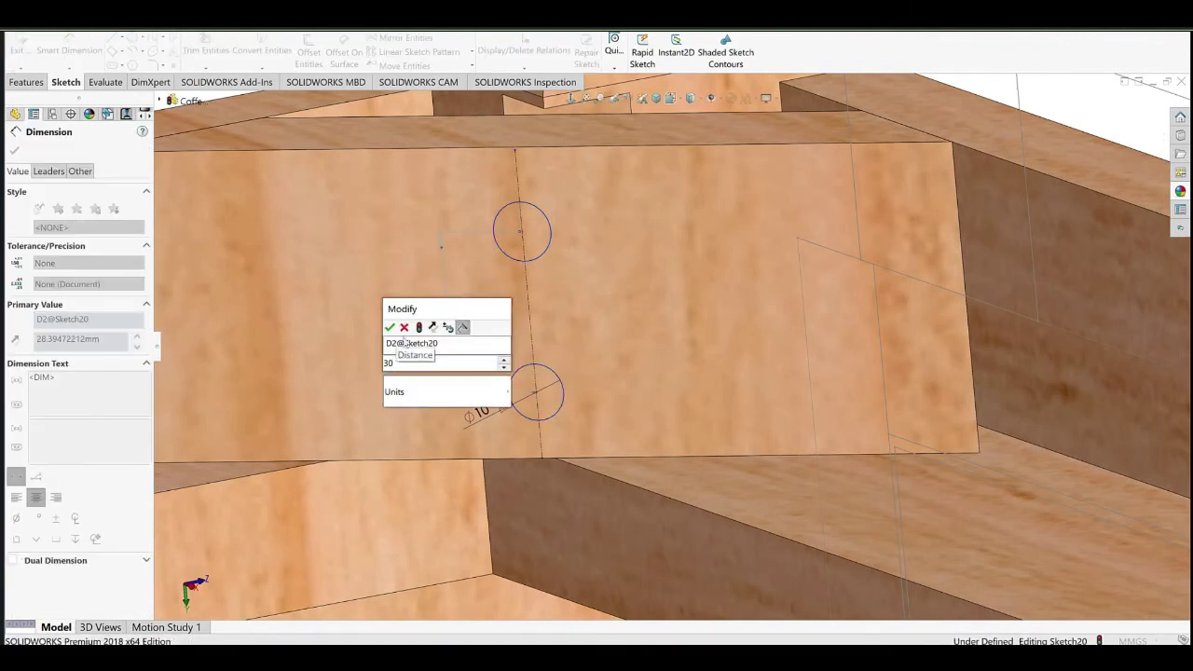
type("30")
key("Return")
Dimension the lower circle's center 15 mm from the brace's lower long edge.
left_click(527, 428)
left_click(456, 435)
type("10")
key("Return")
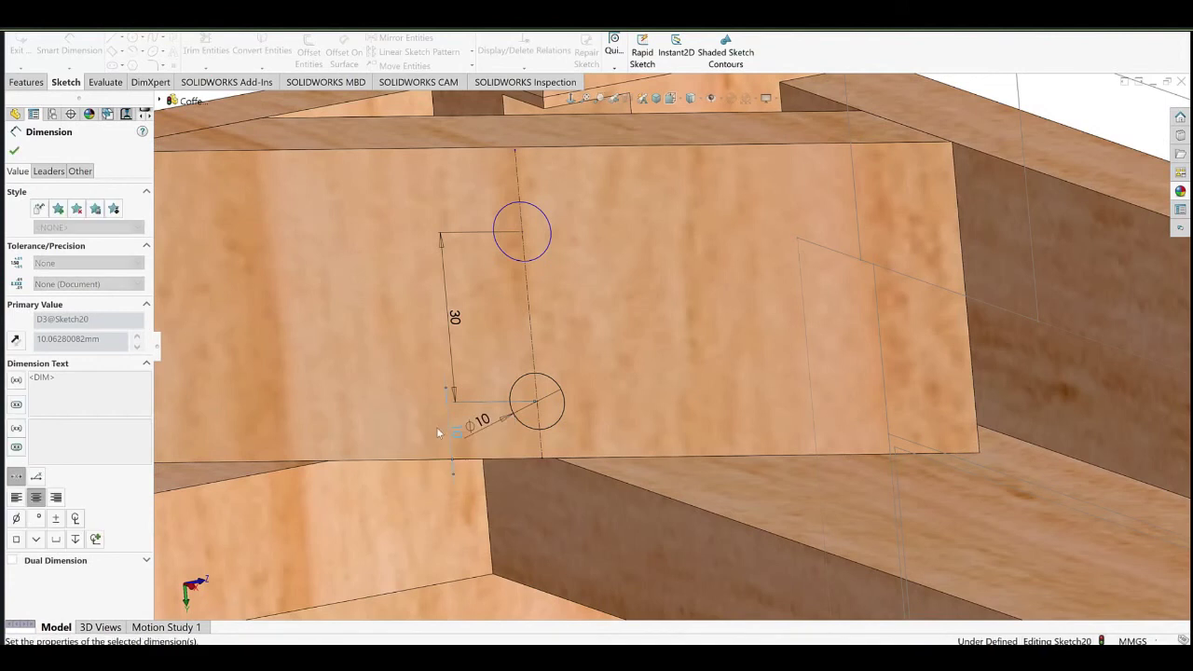
right_click(638, 271)
left_click(666, 298)
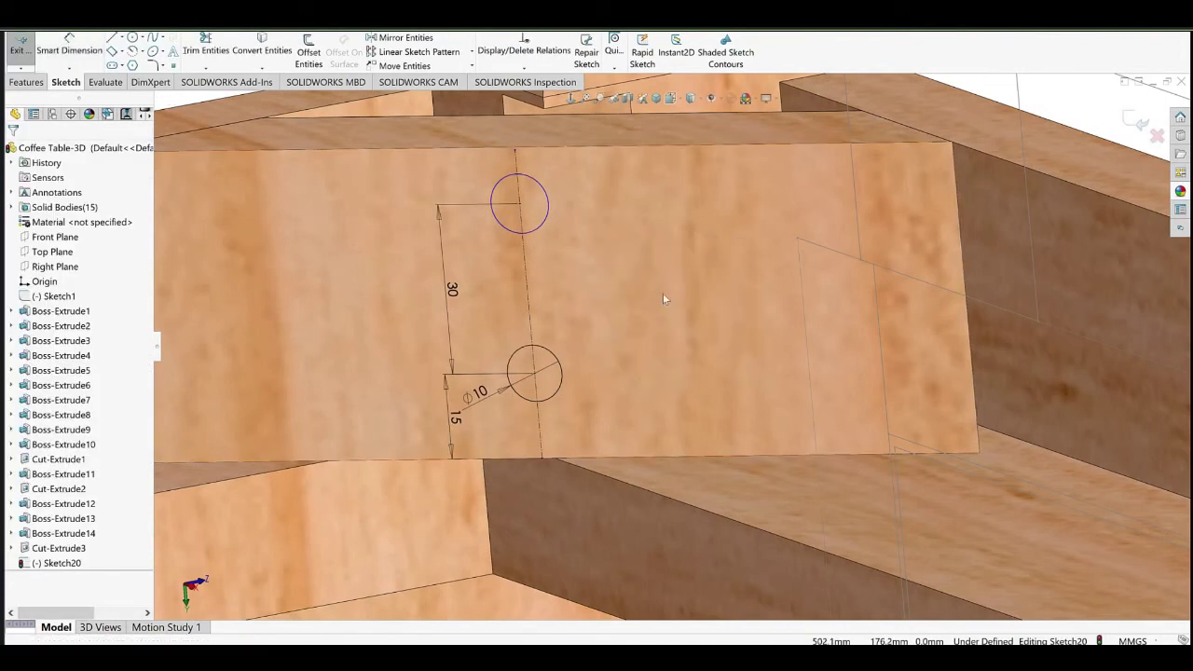
Make the upper circle equal in size to the lower circle.
left_click(542, 223)
left_click(559, 353, "ctrl")
left_click(622, 319)
scroll(587, 244, "up", 4)
middle_click_drag(584, 239, 597, 214)
key("Escape")
scroll(671, 285, "down", 6)
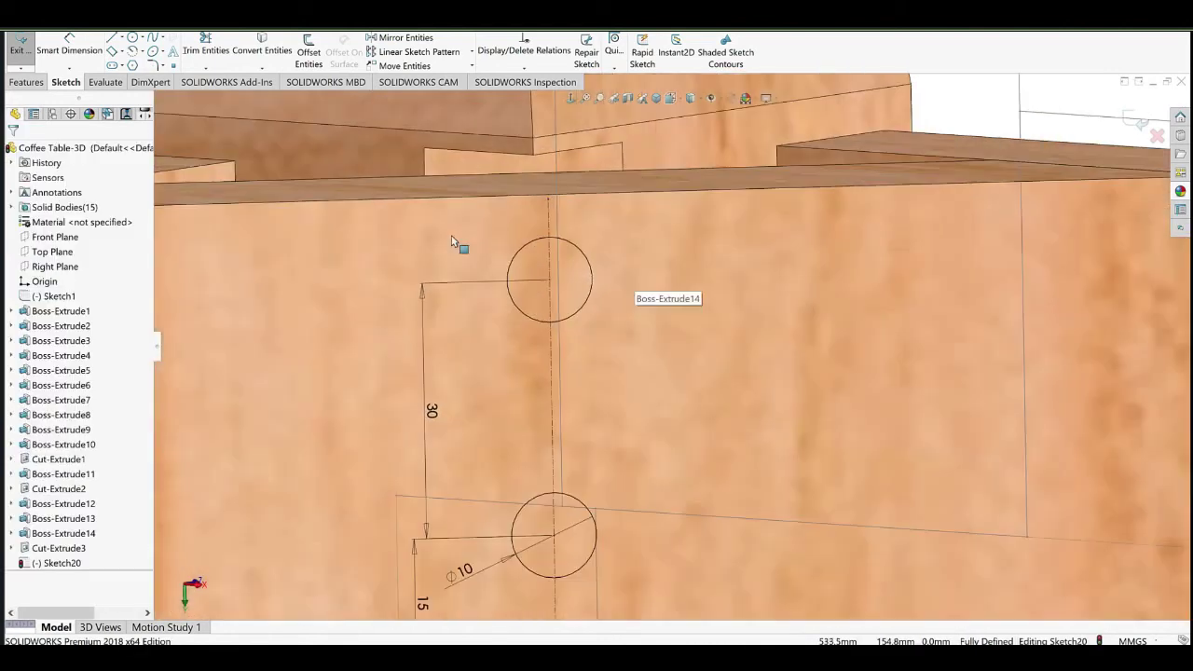
Add a driven dimension from the upper circle to the brace's upper long edge.
left_click(569, 244)
left_click(659, 242)
left_click(683, 329)
left_click(52, 172)
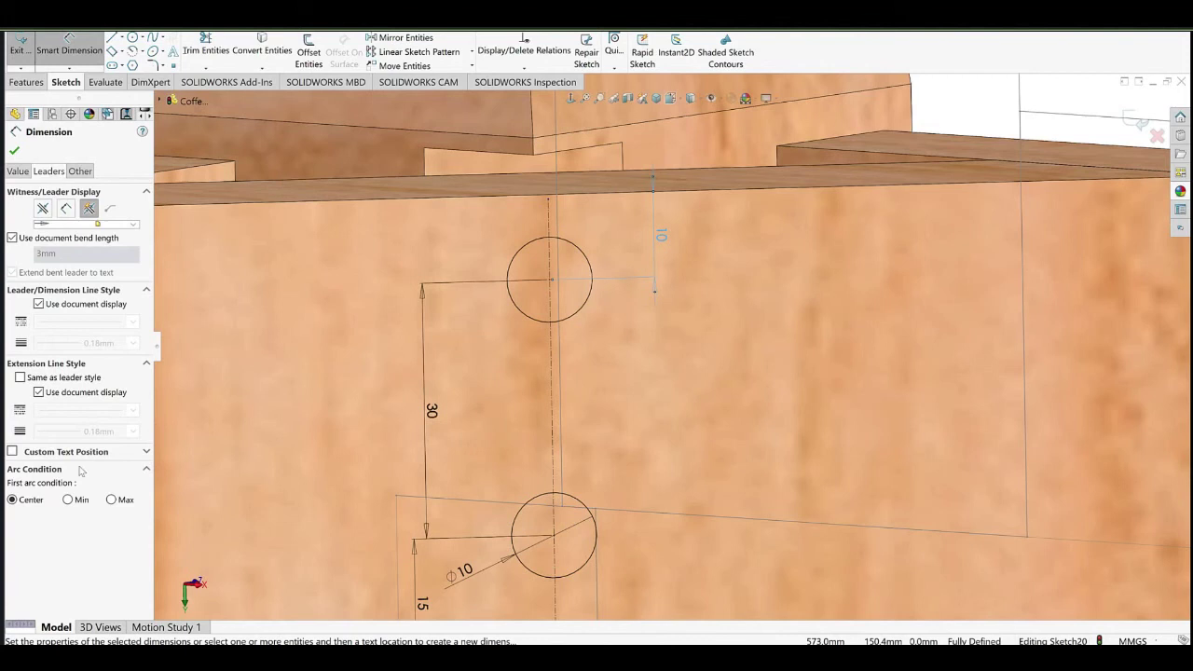
left_click(650, 322)
scroll(596, 284, "up", 4)
scroll(582, 382, "down", 2)
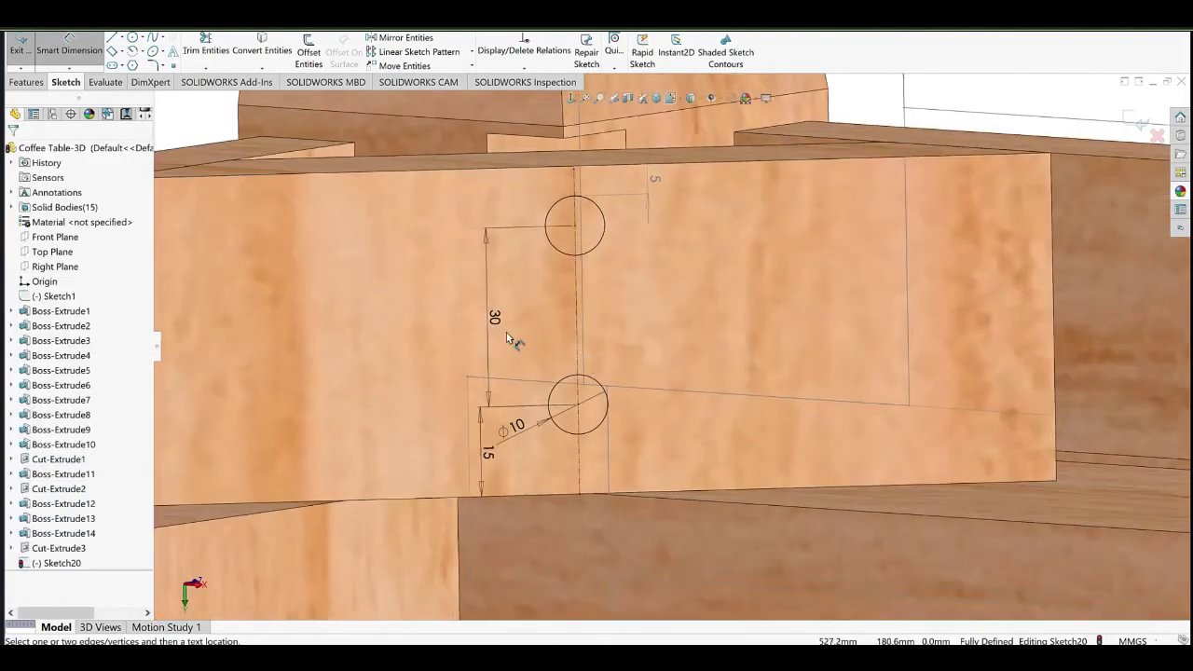
Set the distance between the two circle centers to 25 mm.
left_click(497, 322)
double_click(494, 323)
type("1")
type("5")
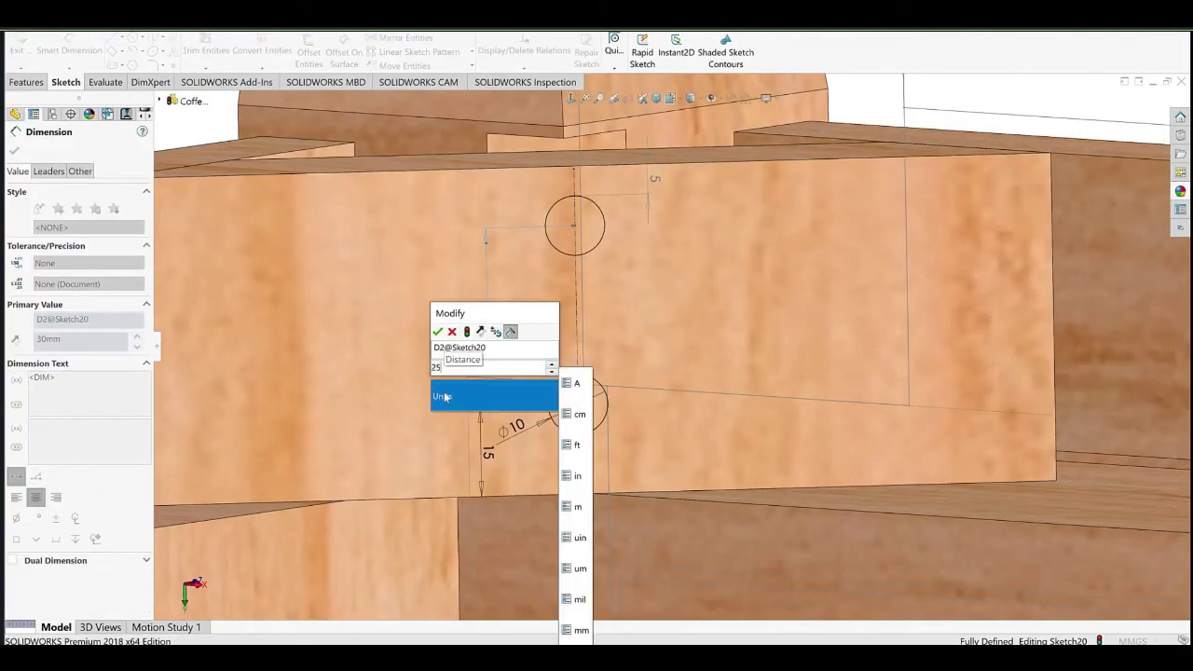
key("Return")
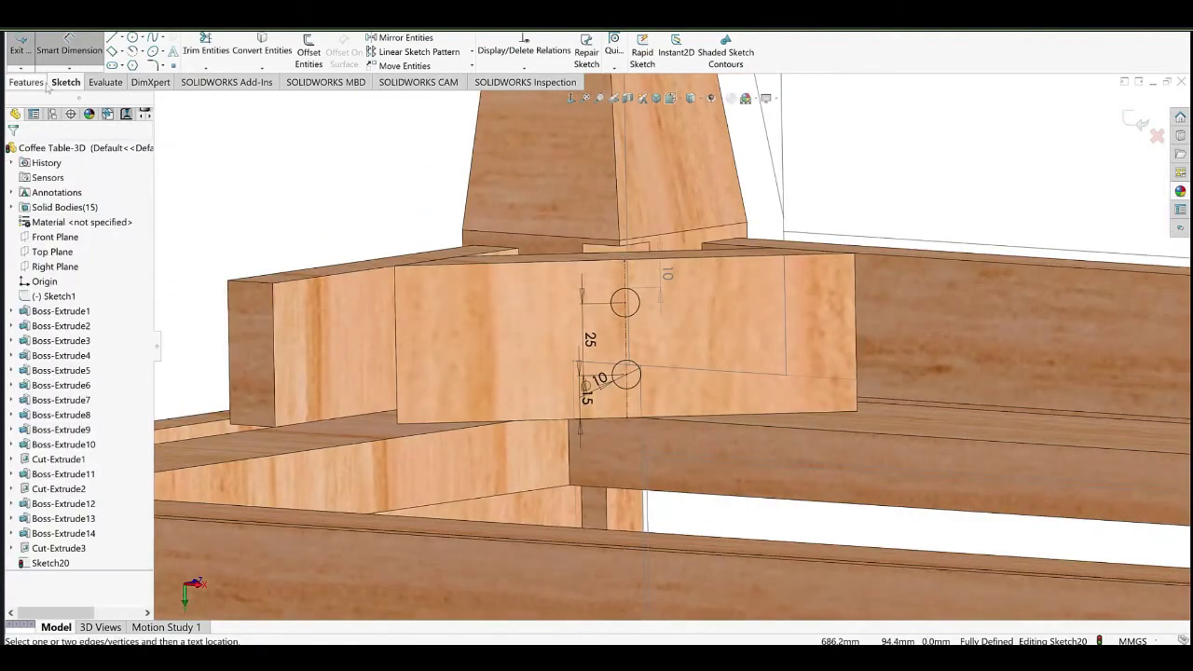
Cut-extrude the two circles through the corner brace to a blind depth of 70 mm.
left_click(26, 82)
left_click(203, 52)
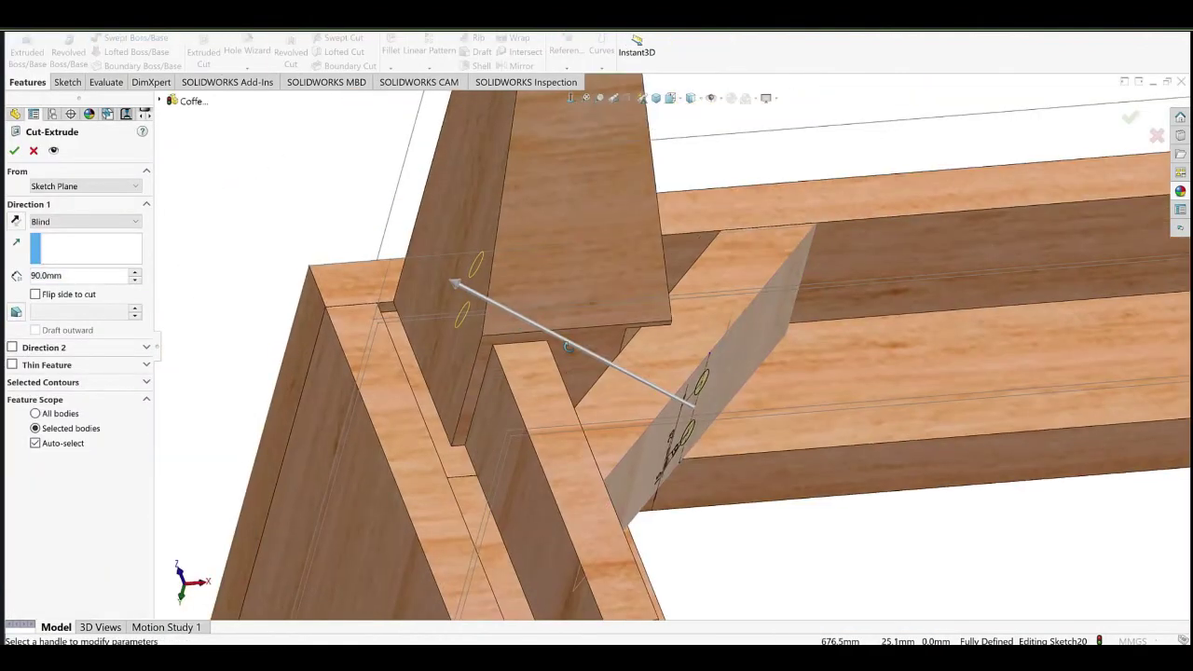
mouse_move(589, 352)
middle_mouse_down()
mouse_move(673, 359)
mouse_move(583, 345)
middle_mouse_up()
left_click(135, 280)
middle_click_drag(502, 340, 519, 360)
middle_click_drag(442, 361, 349, 371)
key("Return")
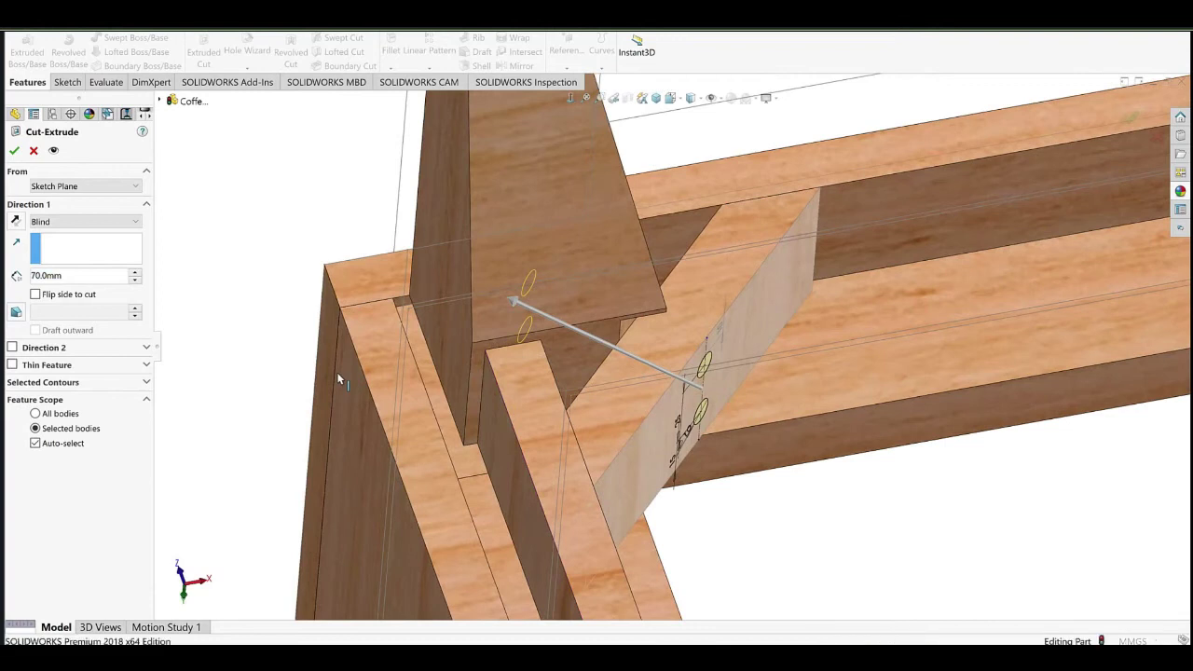
Check the sketch dimension that controls the leg clearance cut in the corner brace.
middle_click_drag(704, 361, 628, 308)
scroll(628, 308, "down", 3)
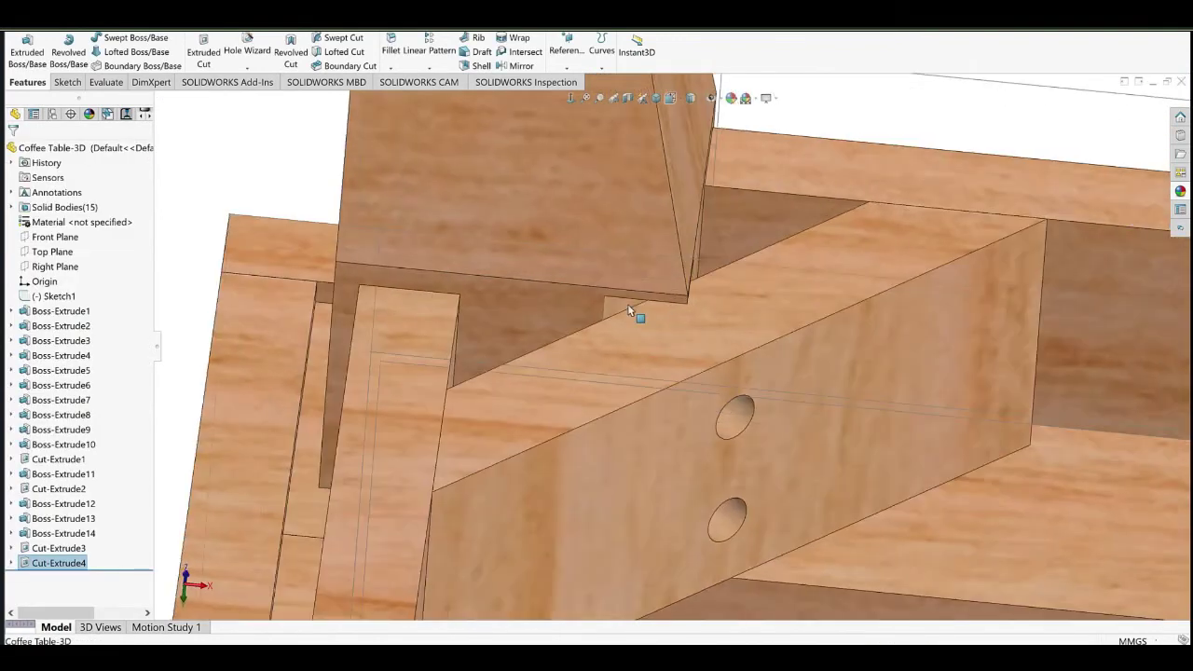
double_click(612, 311)
scroll(649, 352, "up", 4)
double_click(688, 390)
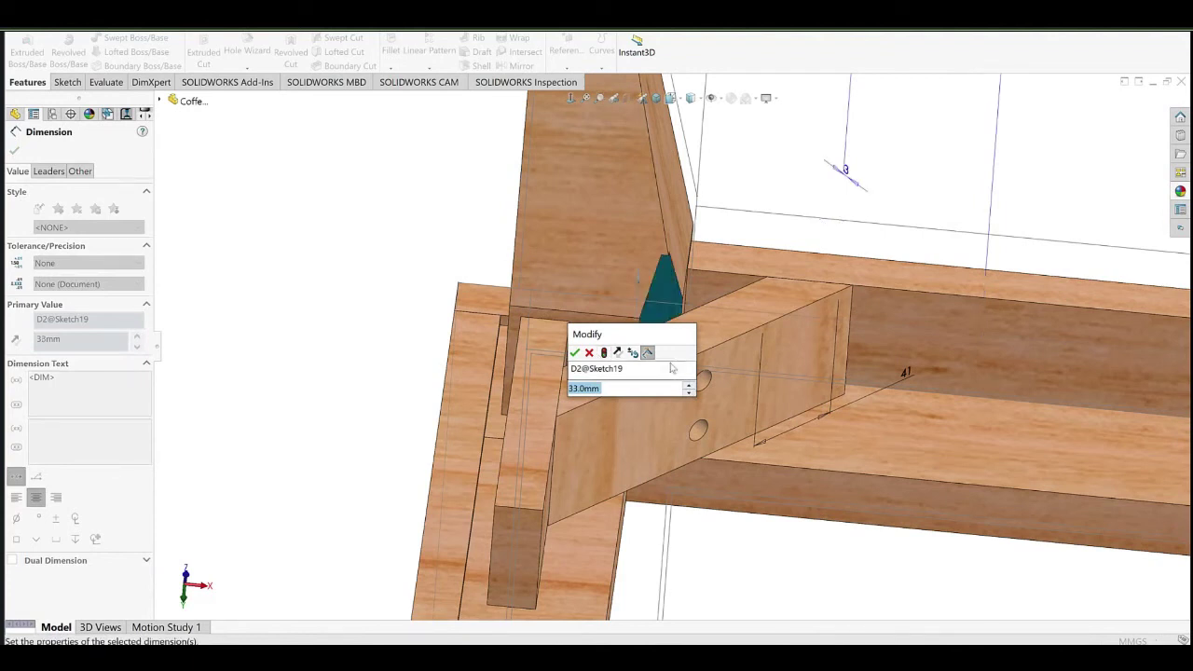
left_click(576, 355)
key("Escape")
Measure the distance between the clearance edges beside the leg.
middle_click_drag(605, 317, 700, 358)
left_click(701, 317, "ctrl")
scroll(700, 358, "down", 4)
middle_click_drag(643, 327, 594, 325)
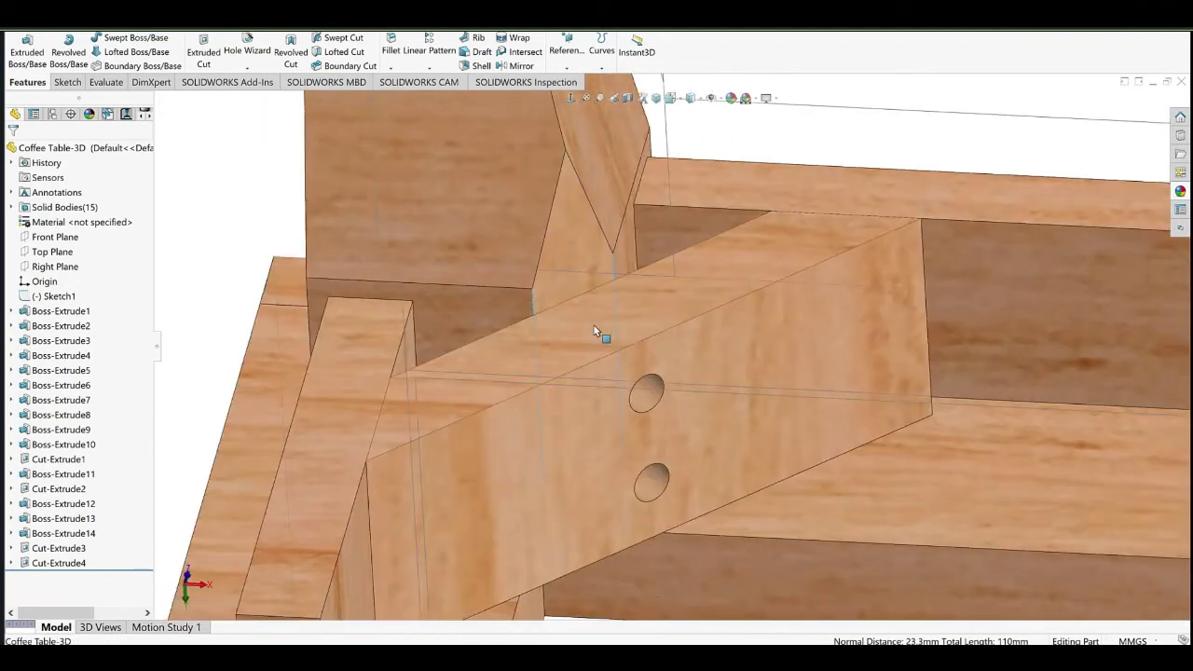
Set the corner brace's inner diagonal length to 165 mm.
scroll(594, 325, "up", 5)
double_click(626, 377)
double_click(683, 436)
type("180")
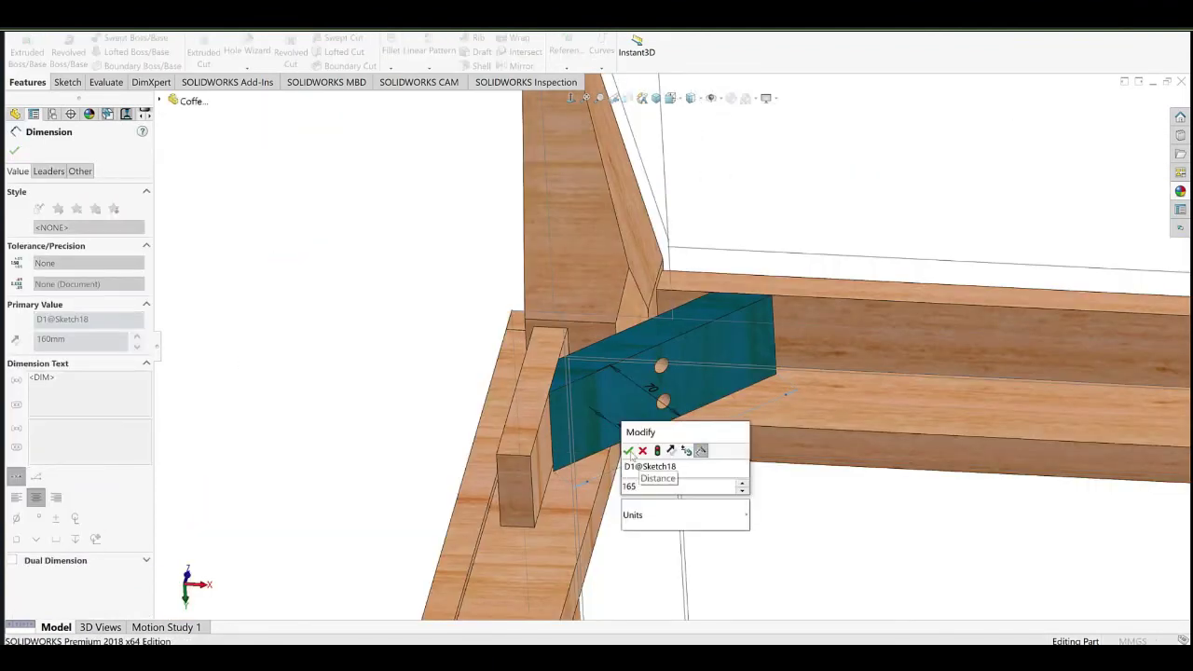
left_click(630, 451)
left_click(460, 239)
middle_click_drag(679, 315, 654, 307)
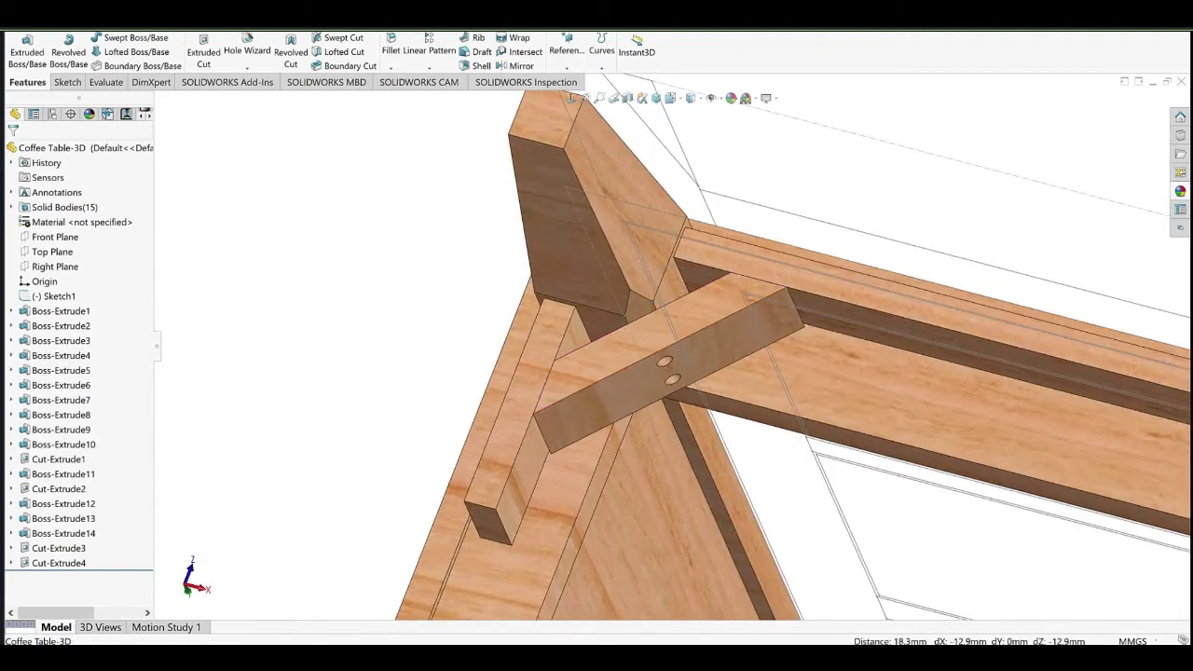
Examine how the leg, brace and rails meet at the base corner.
scroll(708, 341, "up", 4)
scroll(705, 336, "down", 2)
mouse_move(706, 339)
middle_mouse_down()
mouse_move(709, 322)
mouse_move(634, 400)
mouse_move(620, 458)
mouse_move(561, 267)
mouse_move(658, 303)
mouse_move(644, 363)
mouse_move(785, 380)
mouse_move(447, 252)
mouse_move(594, 345)
mouse_move(627, 317)
mouse_move(604, 338)
middle_mouse_up()
scroll(633, 400, "up", 3)
scroll(561, 266, "down", 3)
scroll(658, 304, "up", 2)
left_click(456, 441)
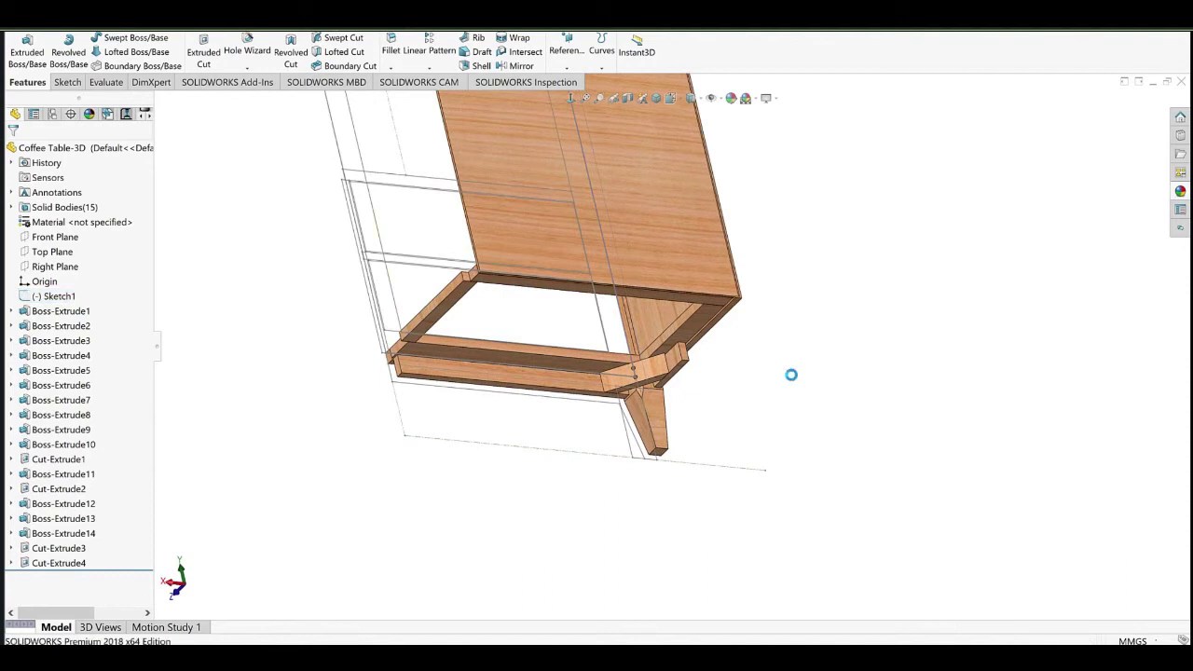
middle_click_drag(727, 377, 695, 376)
scroll(657, 384, "down", 6)
left_click(705, 363)
left_click(705, 378)
scroll(697, 374, "up", 4)
middle_click_drag(796, 209, 743, 396, "ctrl")
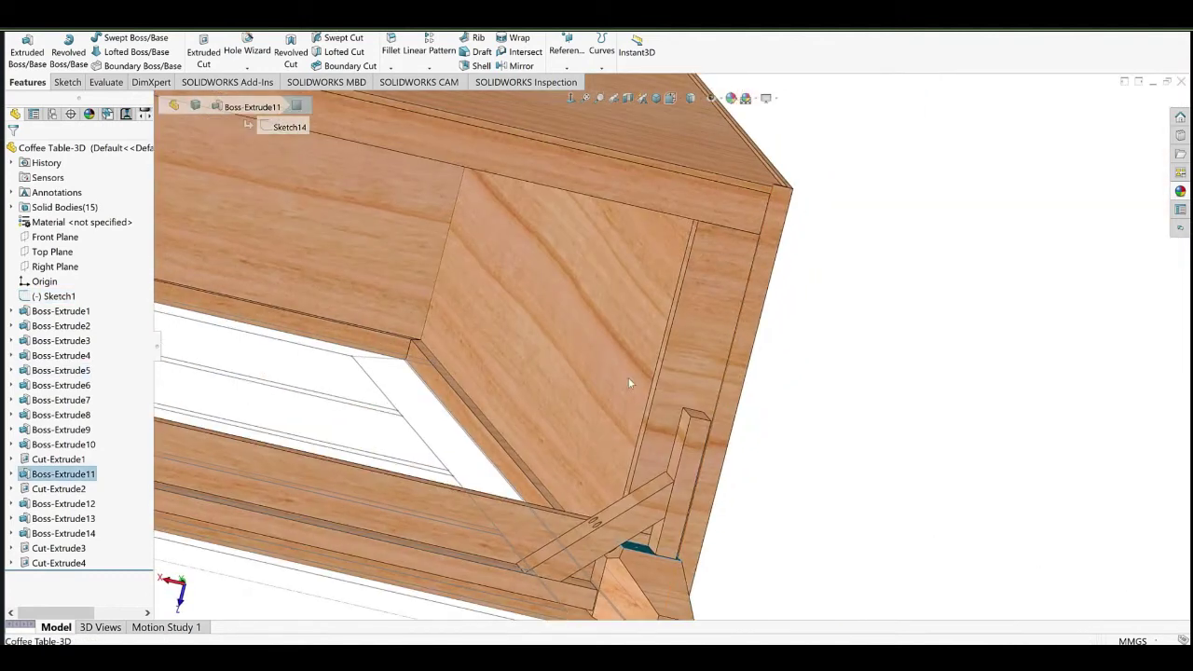
Set the width of the frame's bottom side rail beside the leg to 40 mm.
left_click(680, 408)
middle_click_drag(688, 442, 681, 506)
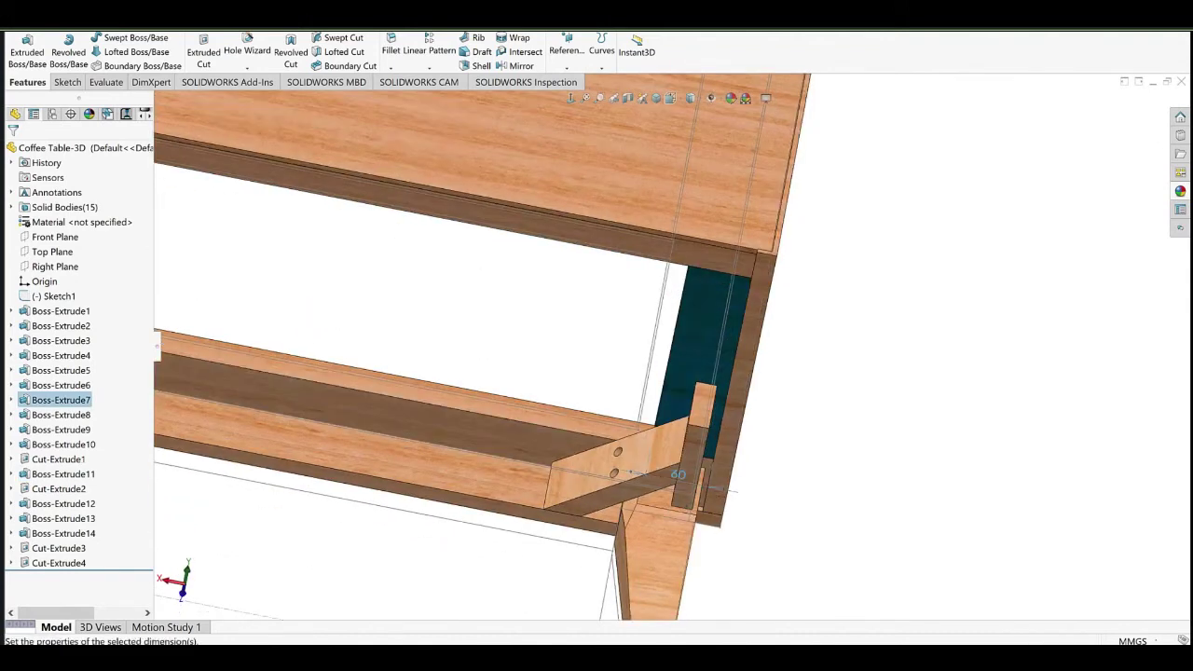
double_click(677, 475)
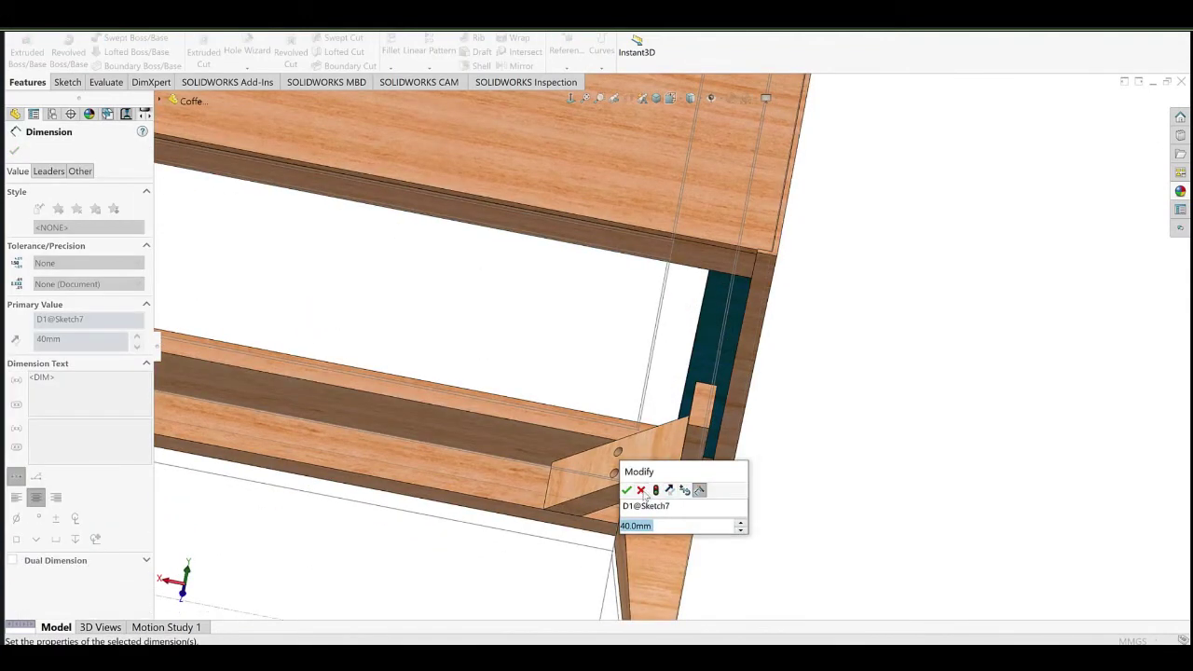
left_click(627, 492)
Set the extrusion depth of the frame's bottom front rail to 70 mm.
middle_click_drag(688, 399, 535, 438)
scroll(694, 384, "up", 3)
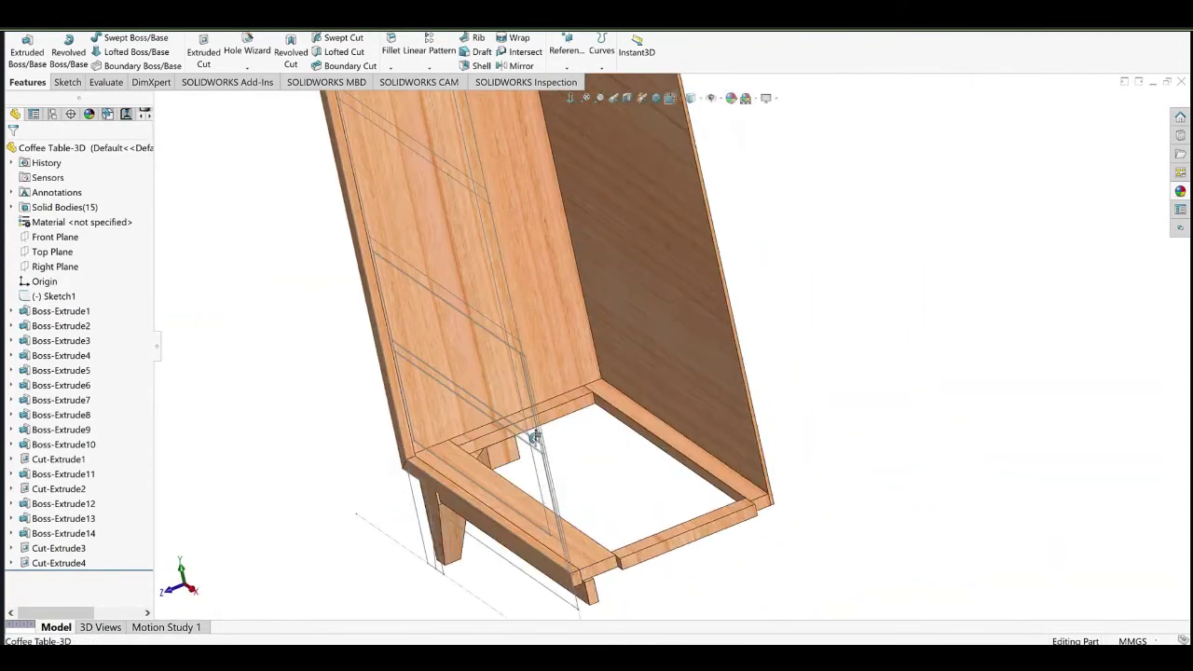
double_click(374, 442)
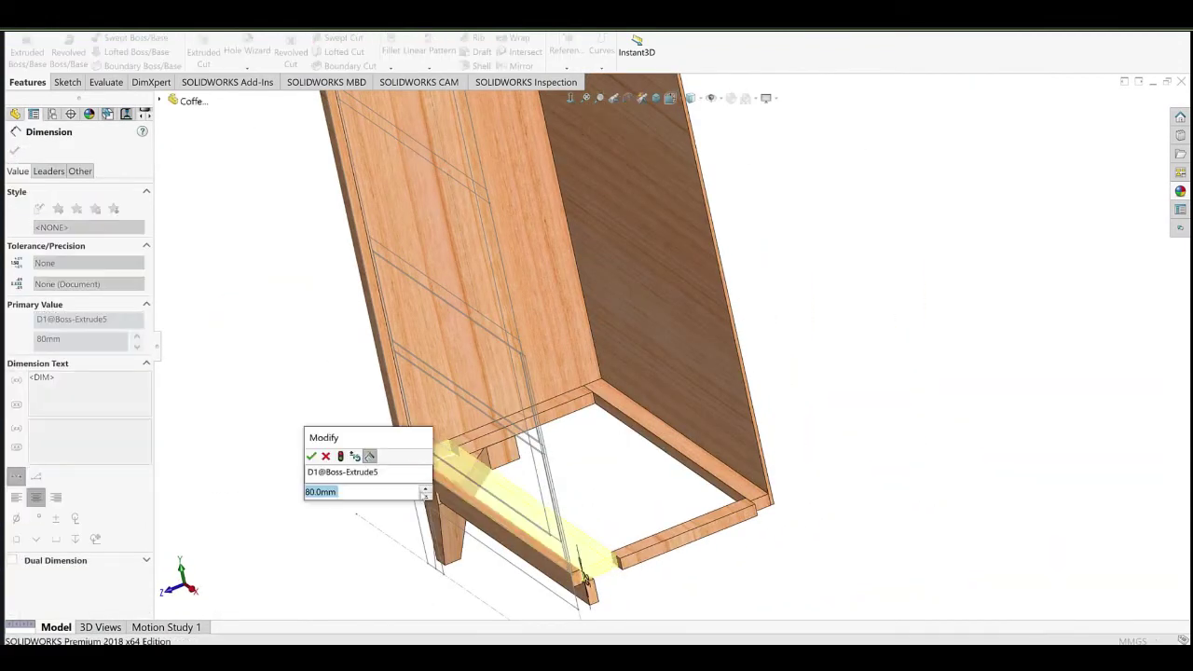
left_click(311, 456)
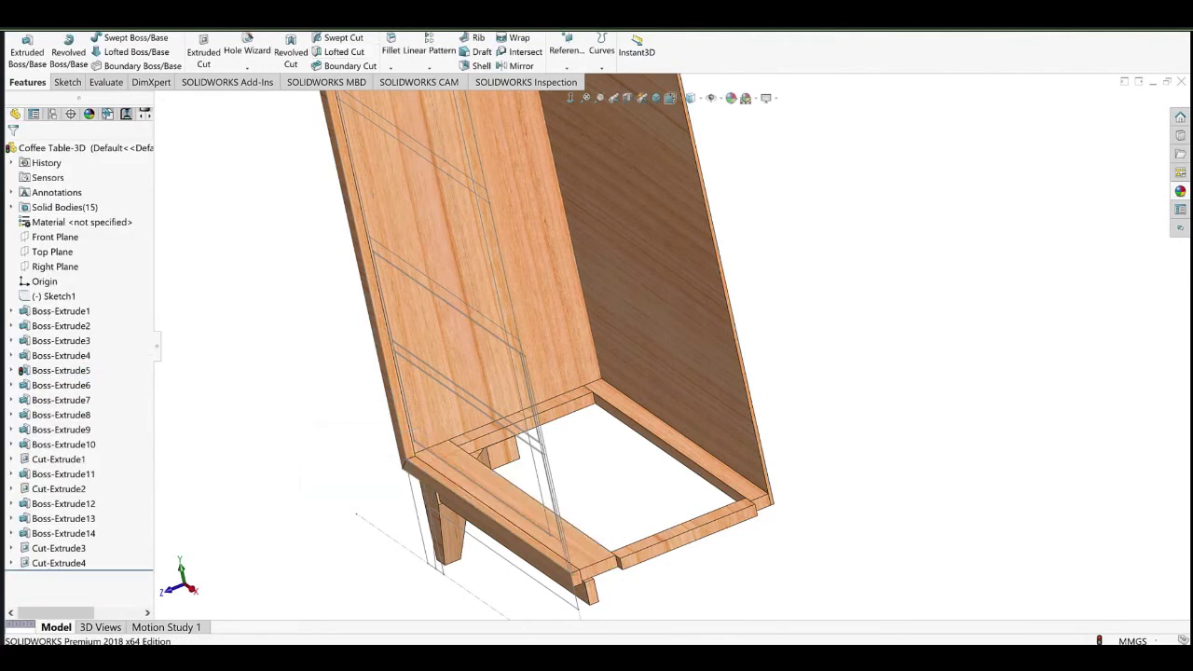
Examine the leg's top section and its fit against the surrounding rails at the corner.
scroll(493, 483, "down", 4)
left_click(783, 613)
scroll(624, 418, "up", 4)
middle_click_drag(624, 419, 759, 296)
scroll(745, 459, "down", 5)
scroll(817, 437, "down", 4)
middle_click_drag(818, 437, 770, 613)
scroll(774, 466, "up", 5)
scroll(612, 531, "down", 4)
left_click(777, 543)
middle_click_drag(778, 543, 545, 306)
scroll(579, 406, "down", 4)
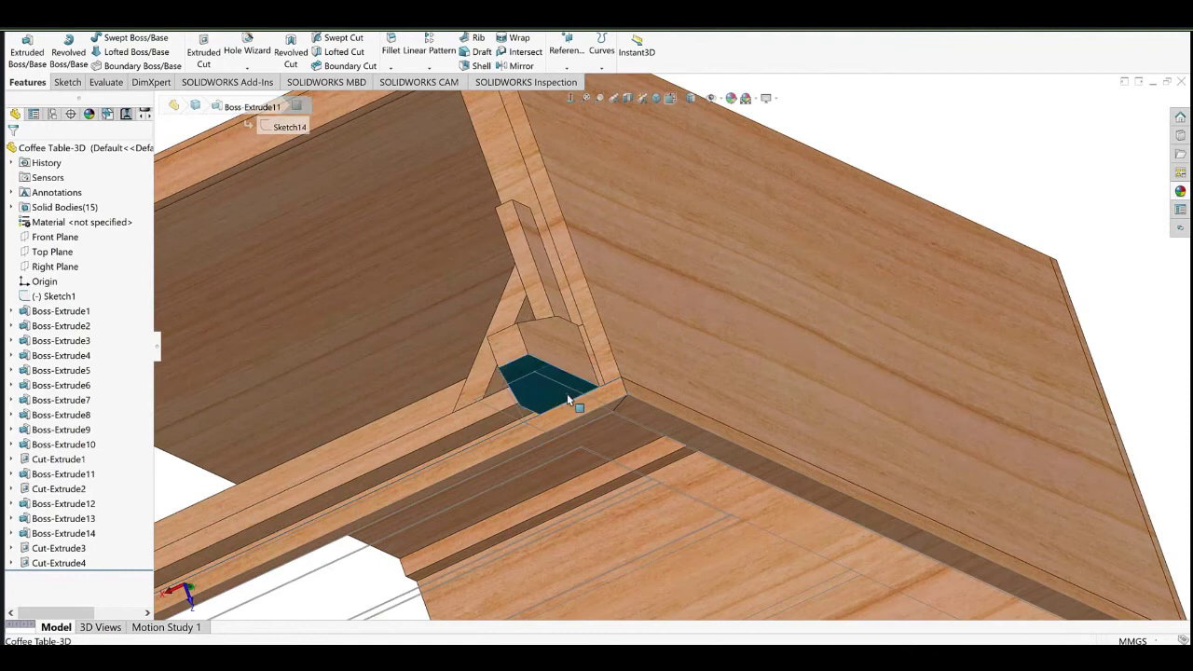
Set the extrusion depth of the leg's top section to 25 mm.
double_click(569, 399)
double_click(514, 439)
type("25")
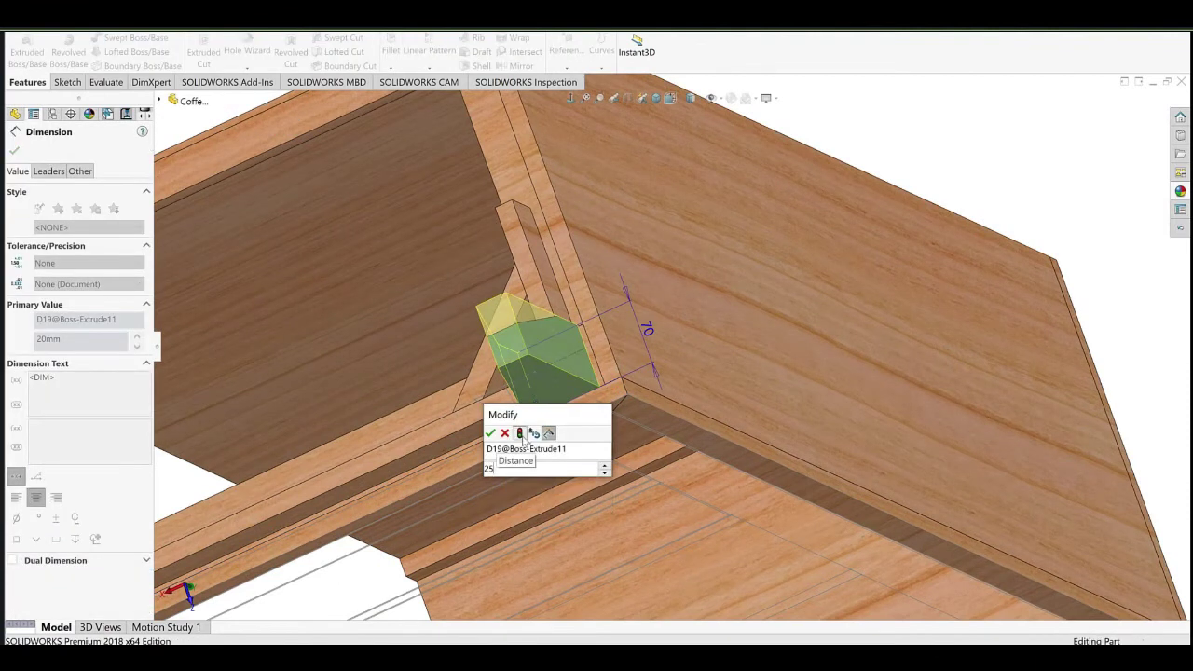
key("Return")
Set the extrusion depth of the frame's bottom front rail to 80 mm.
middle_click_drag(511, 425, 559, 391)
double_click(418, 404)
double_click(638, 322)
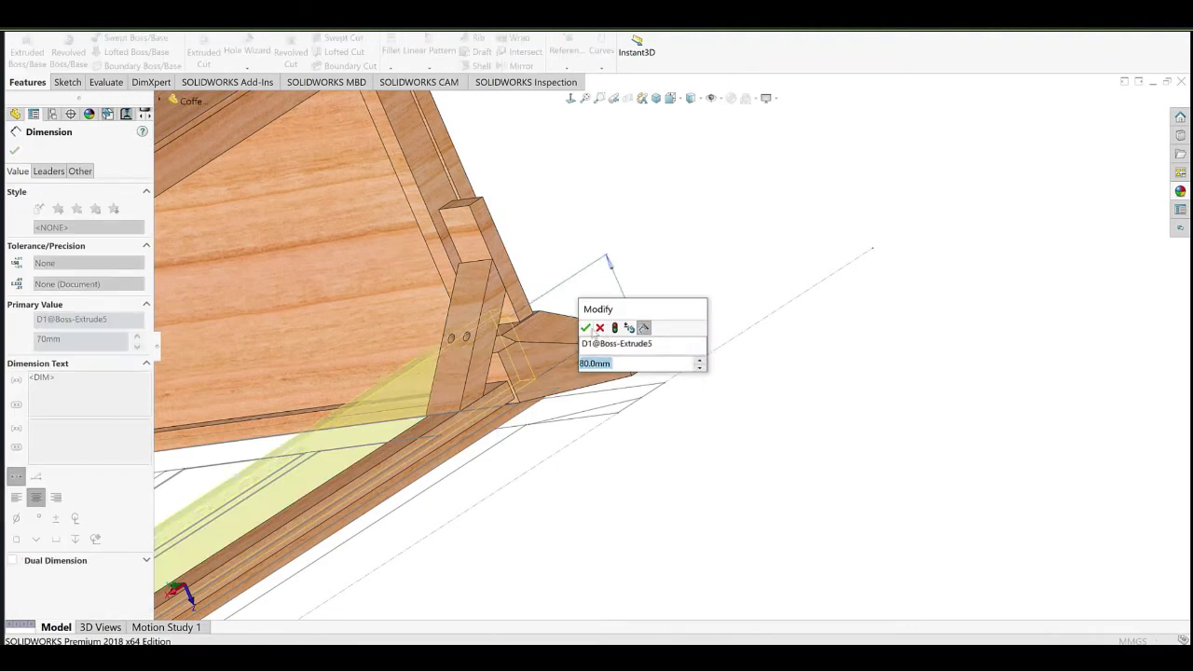
left_click(587, 328)
left_click(658, 253)
Open the sketch of the back panel's recess cut for editing.
middle_click_drag(466, 235, 503, 293)
scroll(522, 295, "up", 3)
middle_click_drag(582, 302, 601, 358)
scroll(666, 434, "down", 6)
middle_click_drag(665, 434, 657, 374)
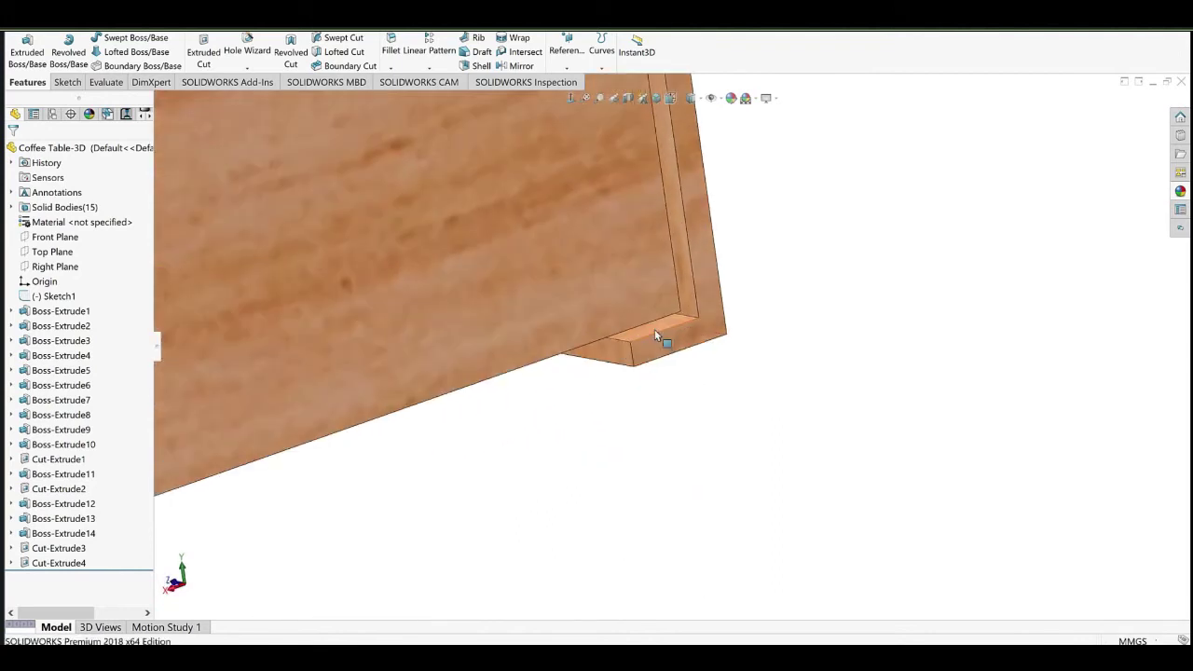
right_click(657, 332)
right_click(647, 330)
left_click(669, 301)
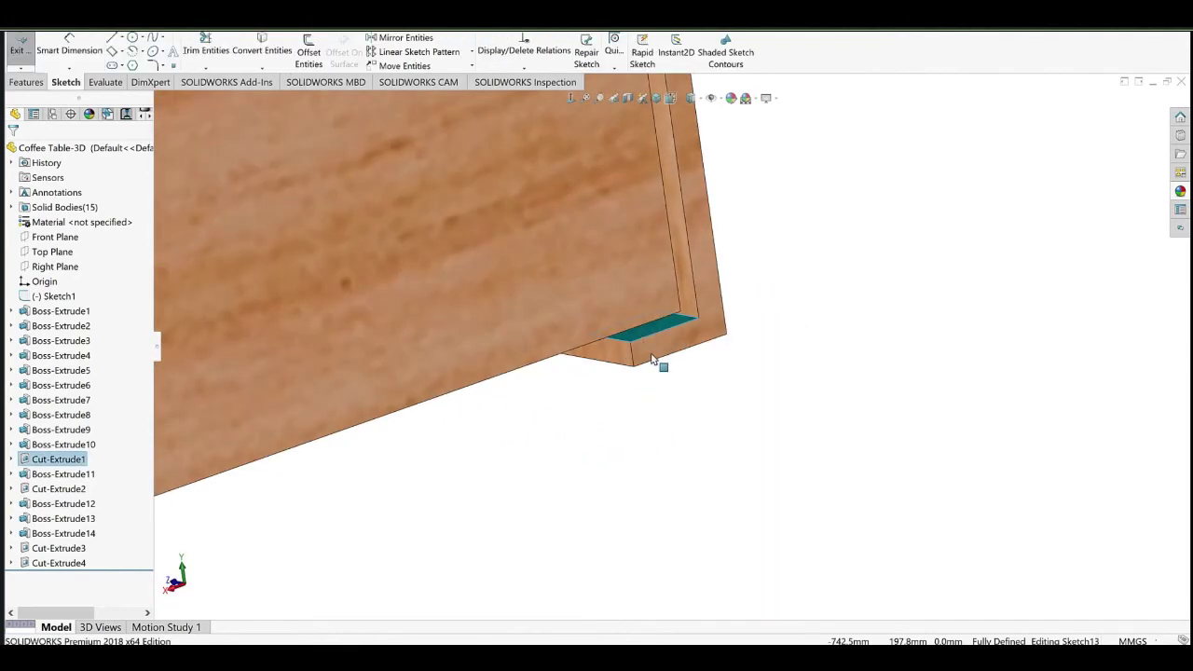
Remove the offset relation from the recess sketch's bottom line, move the line below the panel's lower edge, and exit the sketch.
scroll(638, 345, "up", 2)
left_click(580, 357)
scroll(546, 407, "up", 8)
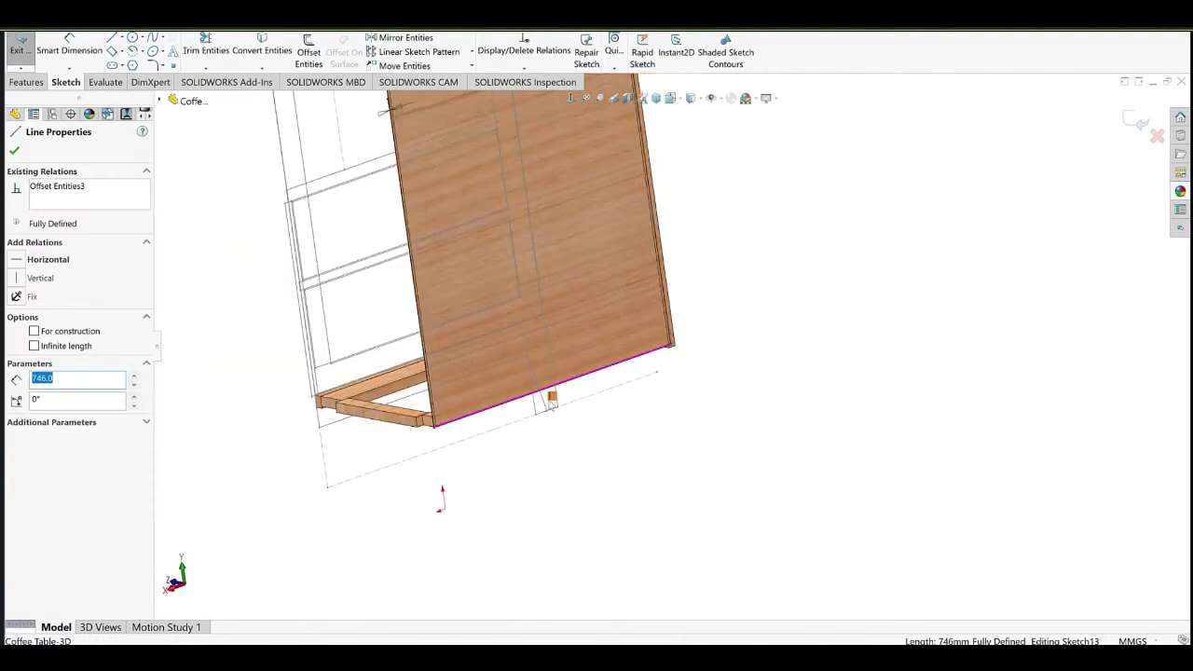
key("Escape")
left_click(577, 416)
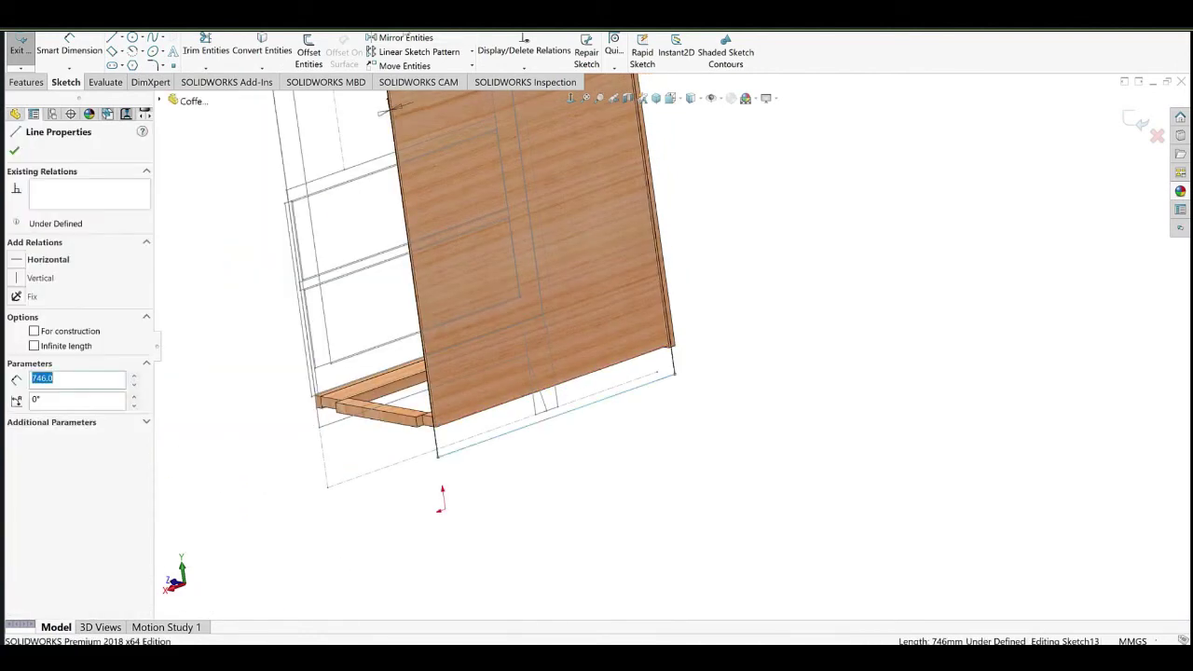
double_click(732, 348)
Examine the back panel recess at the bottom and top of the cabinet.
scroll(653, 357, "down", 6)
mouse_move(641, 360)
middle_mouse_down()
mouse_move(583, 222)
mouse_move(632, 265)
mouse_move(780, 311)
mouse_move(737, 253)
middle_mouse_up()
scroll(736, 253, "up", 7)
middle_click_drag(639, 457, 660, 461)
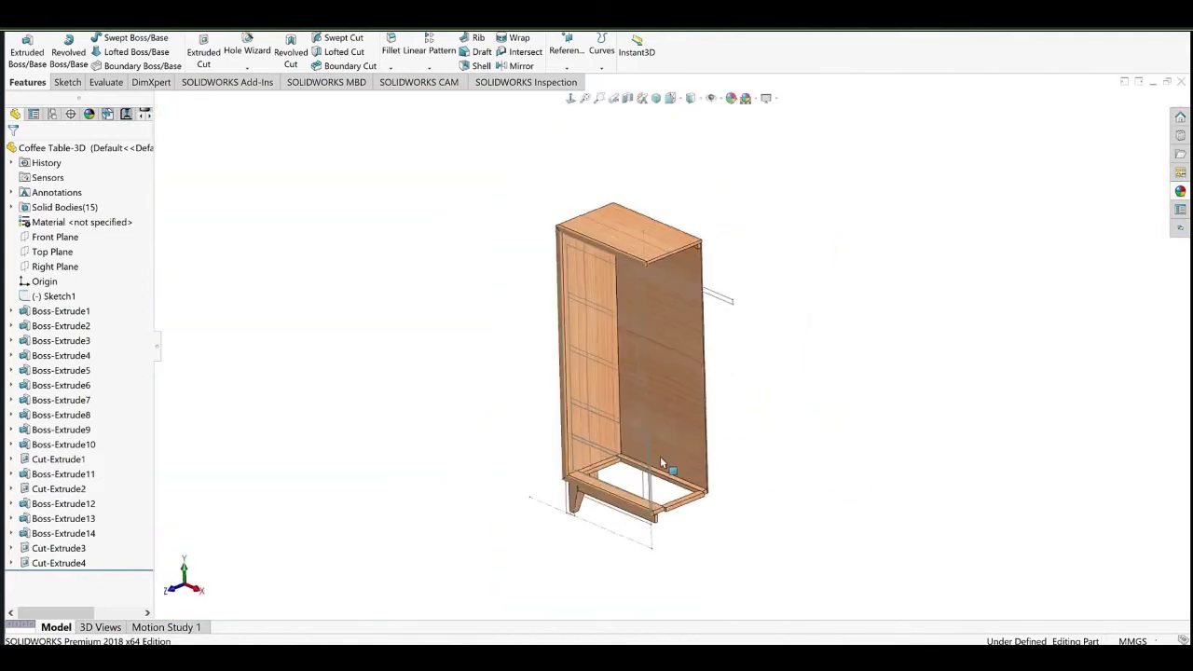
scroll(660, 455, "down", 4)
middle_click_drag(639, 288, 544, 306)
scroll(639, 361, "up", 3)
scroll(664, 231, "down", 5)
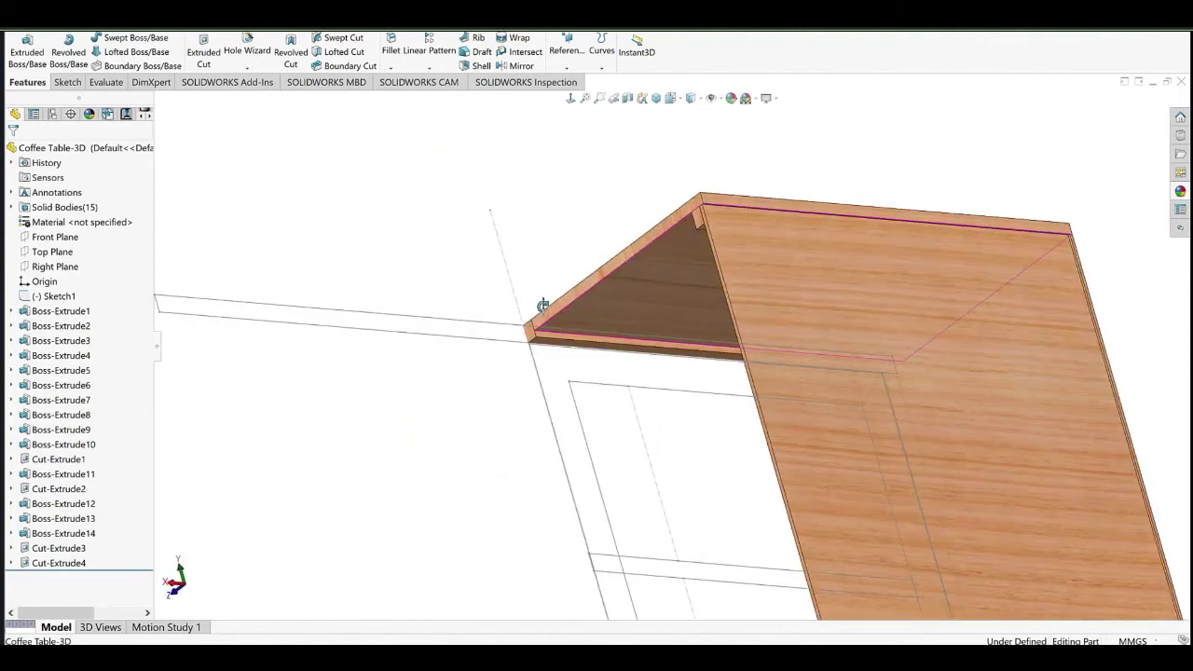
Measure between two edges at the cabinet's upper open corner.
scroll(550, 315, "down", 5)
left_click(490, 378)
left_click(474, 332, "ctrl")
left_click(322, 227)
scroll(509, 247, "up", 5)
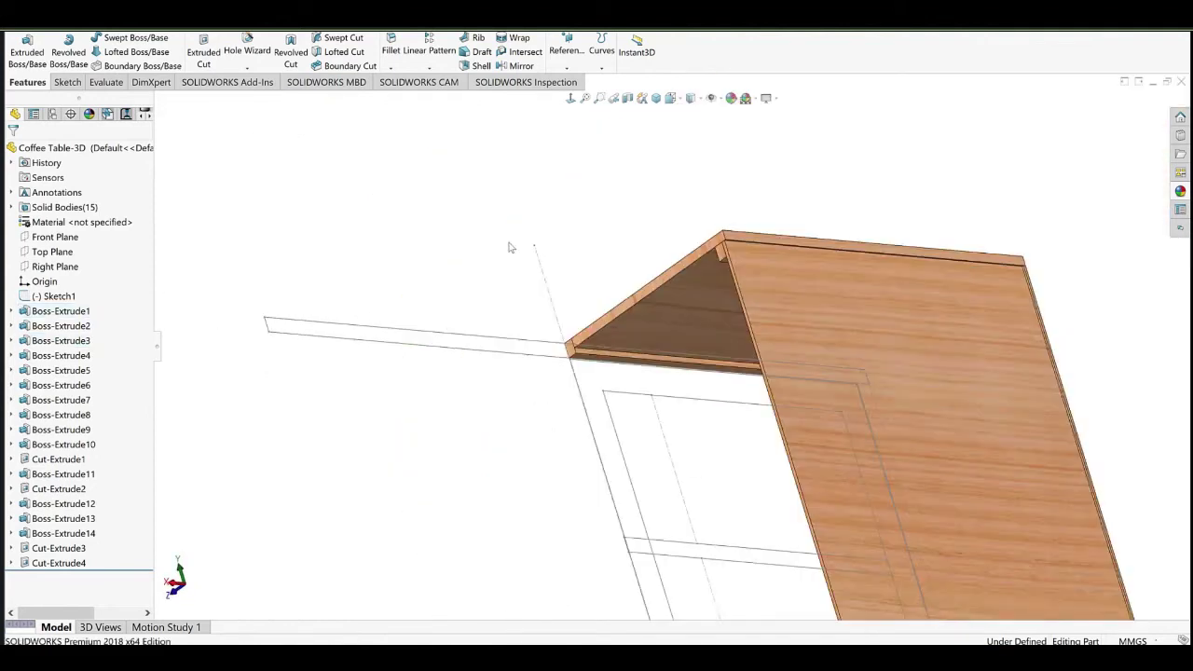
Mirror the leg, front rail and drilled corner brace bodies about the free end face of the base's side rail.
middle_click_drag(508, 247, 698, 298)
scroll(690, 294, "up", 5)
middle_click_drag(549, 264, 551, 312)
scroll(596, 276, "down", 5)
scroll(597, 277, "up", 5)
middle_click_drag(603, 428, 532, 343, "ctrl")
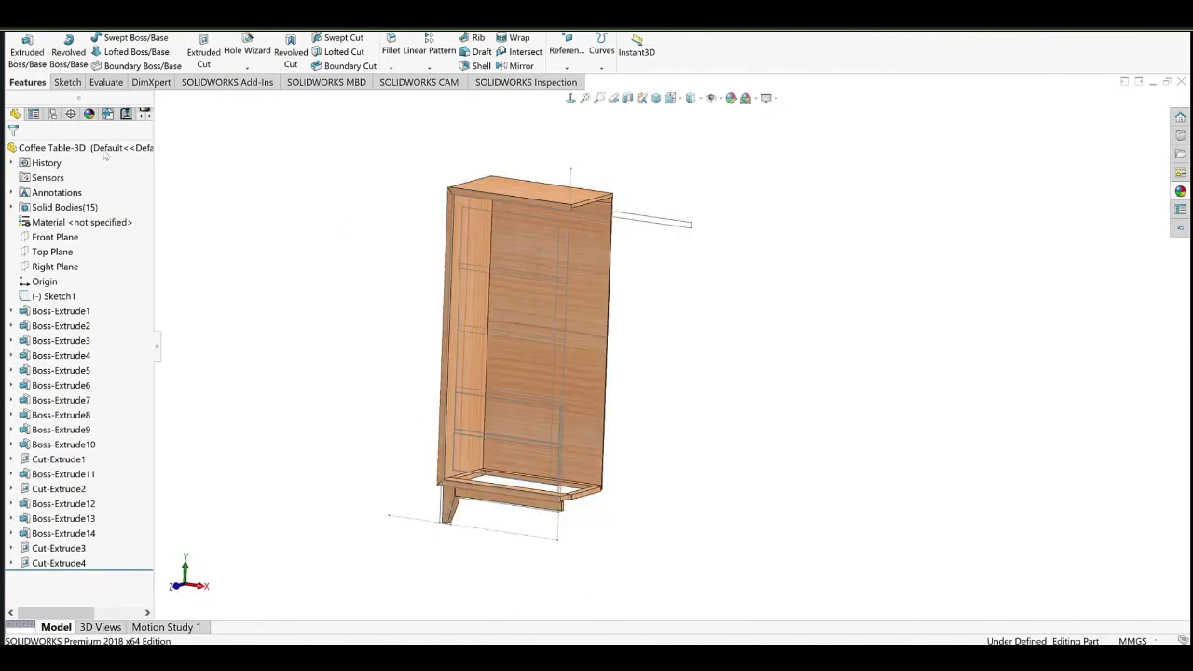
left_click(510, 67)
middle_click_drag(498, 311, 313, 276)
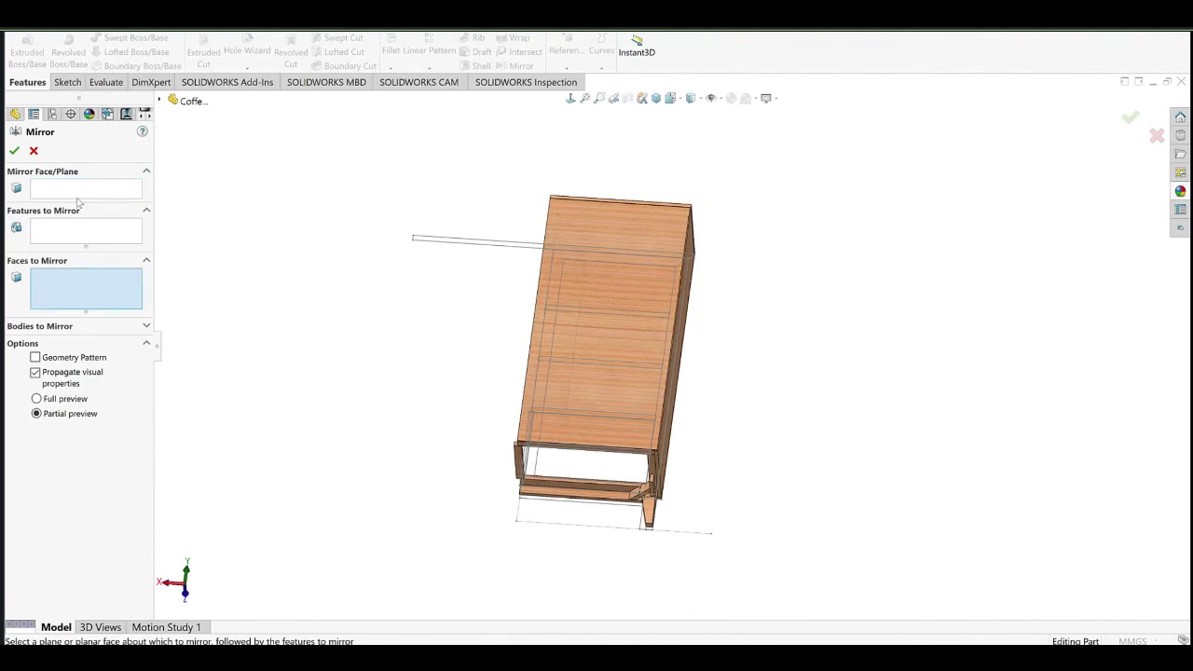
scroll(593, 525, "down", 6)
middle_click_drag(601, 518, 666, 498)
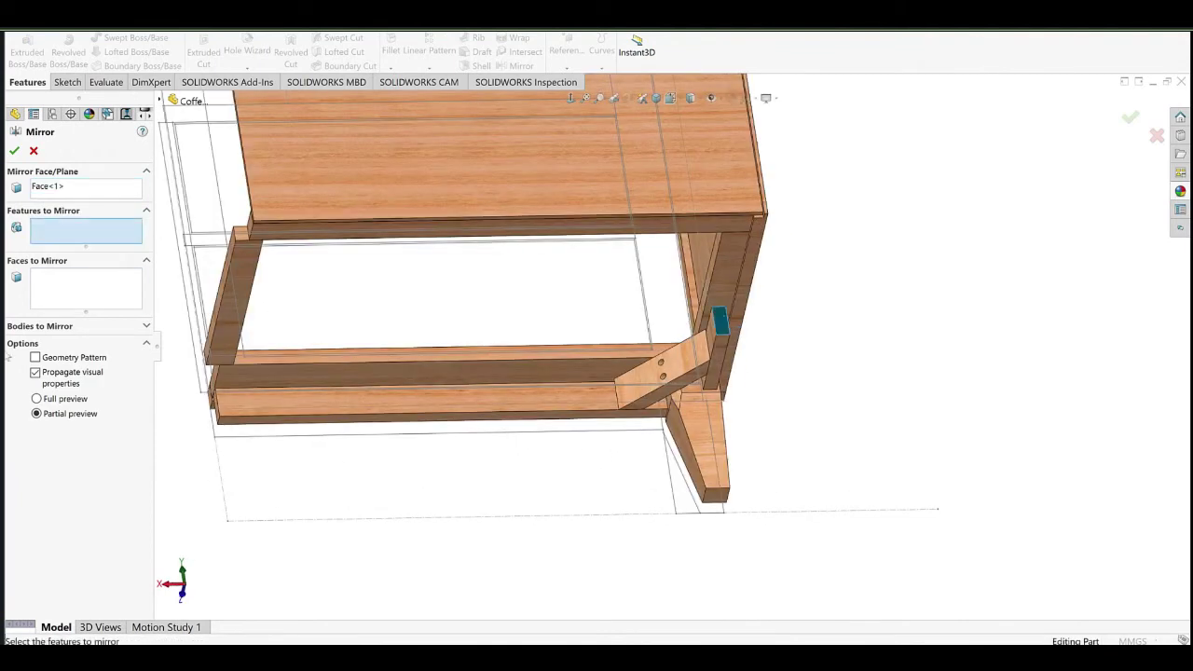
left_click(53, 326)
left_click(710, 455)
left_click(587, 395)
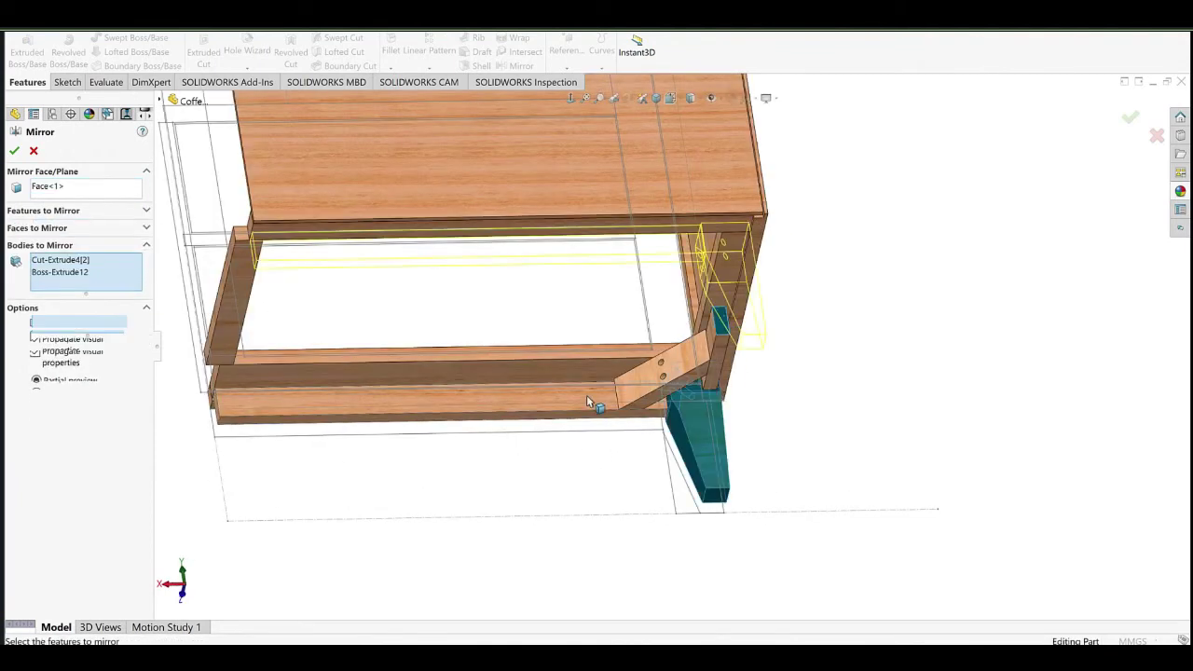
left_click(637, 393)
left_click(15, 151)
Mirror the base's side rail body about its own free end face towards the rear leg.
middle_click_drag(749, 319, 780, 308)
left_click(523, 66)
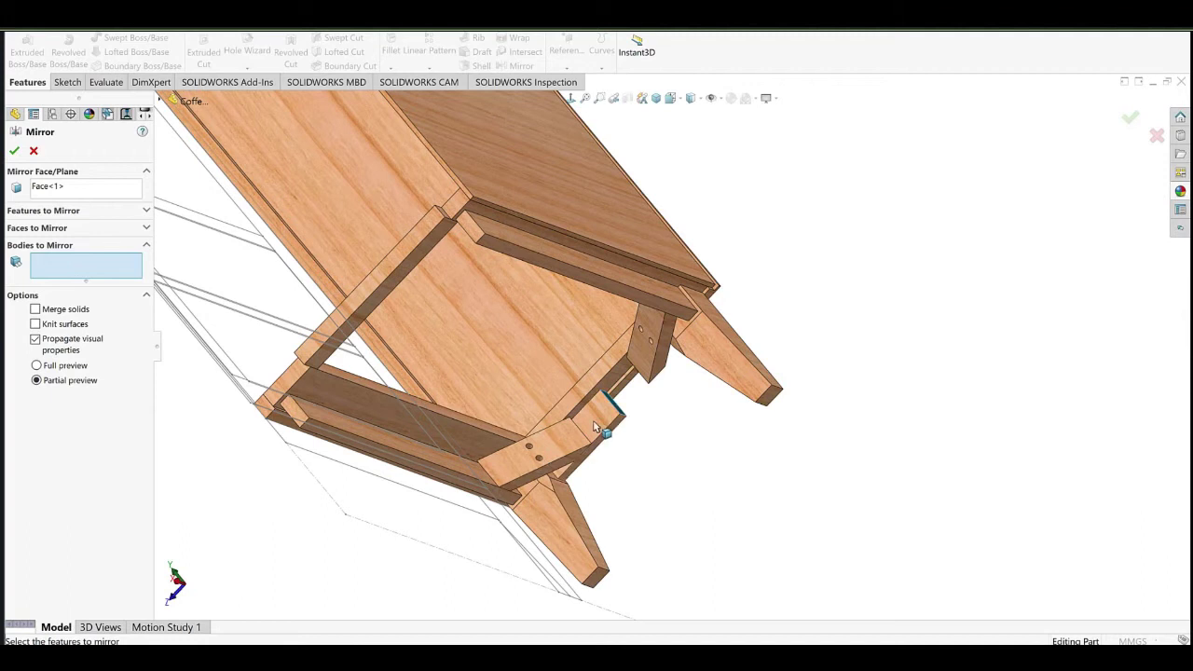
middle_click_drag(707, 357, 677, 440)
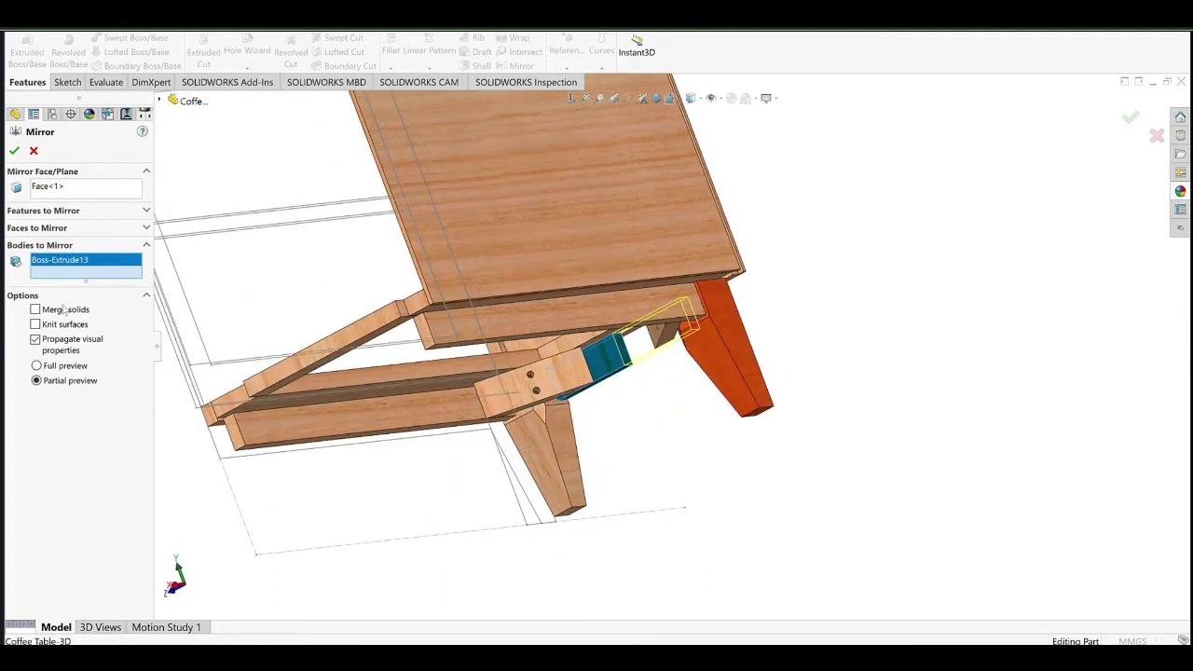
left_click(14, 151)
Examine how the mirrored rear leg lines up with the cabinet's back corner.
left_click(712, 266)
scroll(739, 289, "down", 5)
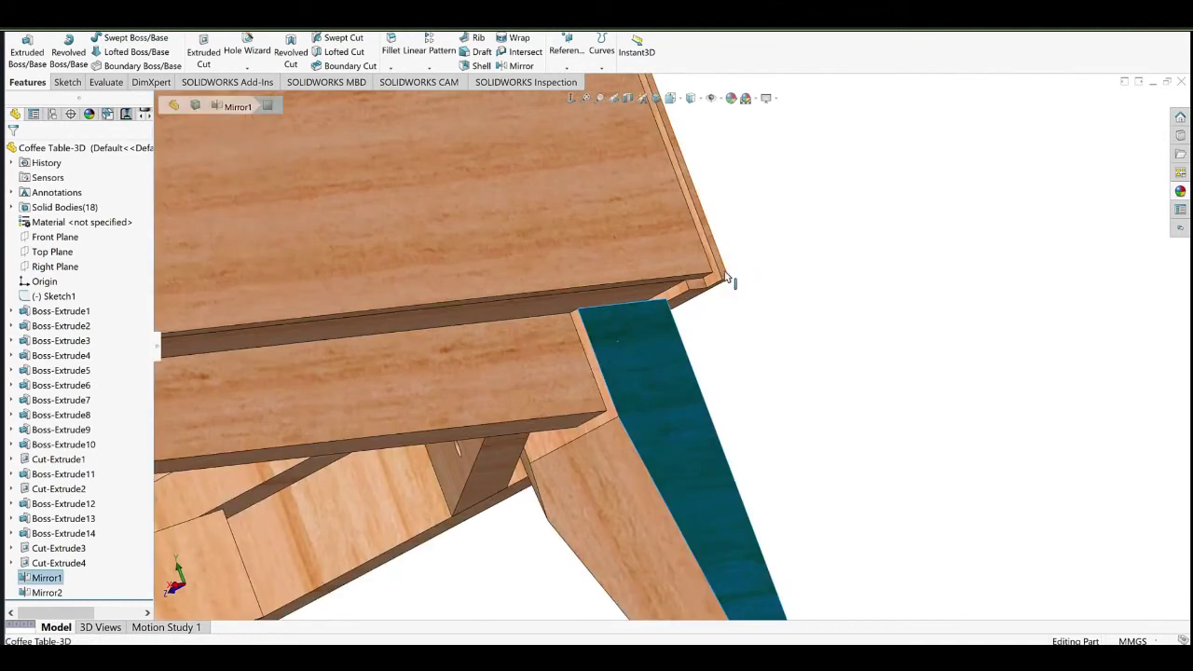
scroll(722, 270, "down", 3)
left_click(717, 289)
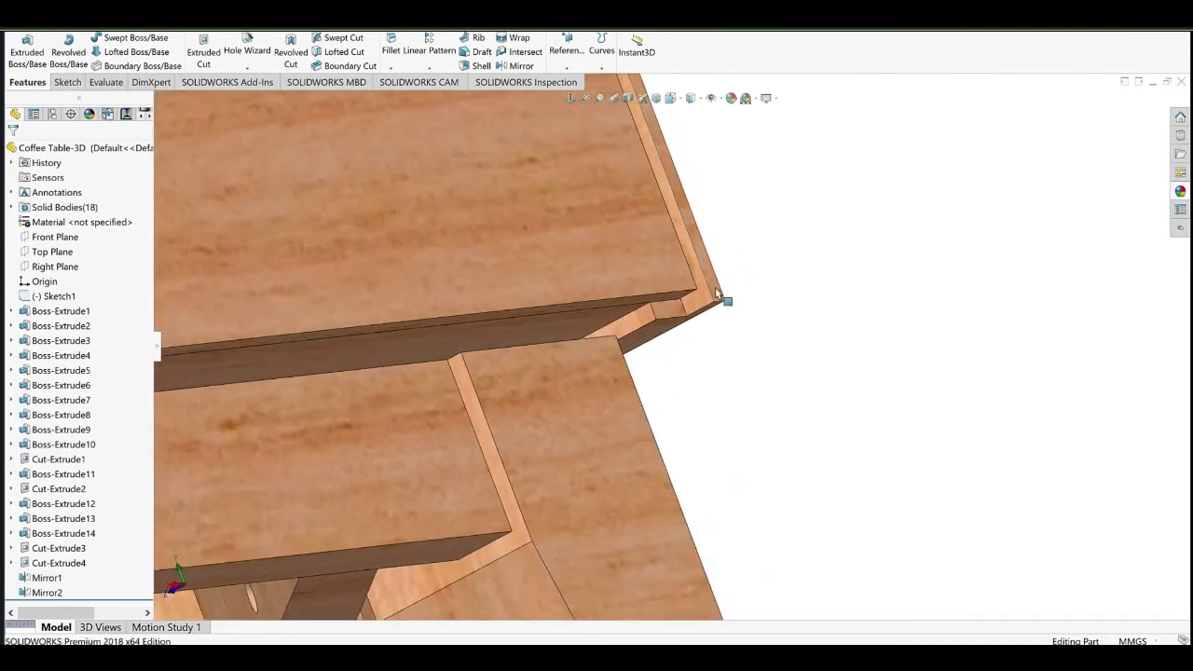
left_click(595, 422, "ctrl")
scroll(663, 381, "up", 5)
left_click(663, 379)
middle_click_drag(657, 373, 767, 451)
scroll(767, 451, "up", 2)
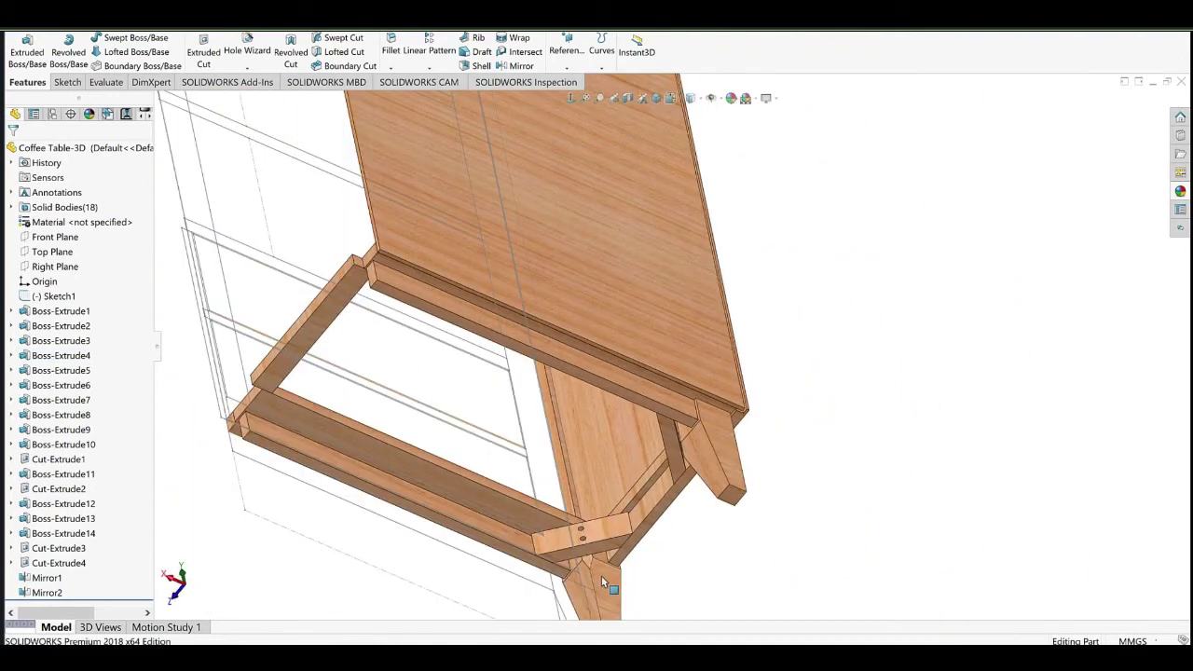
Edit the base side rail's 20 mm sketch dimension and accept it.
double_click(742, 422)
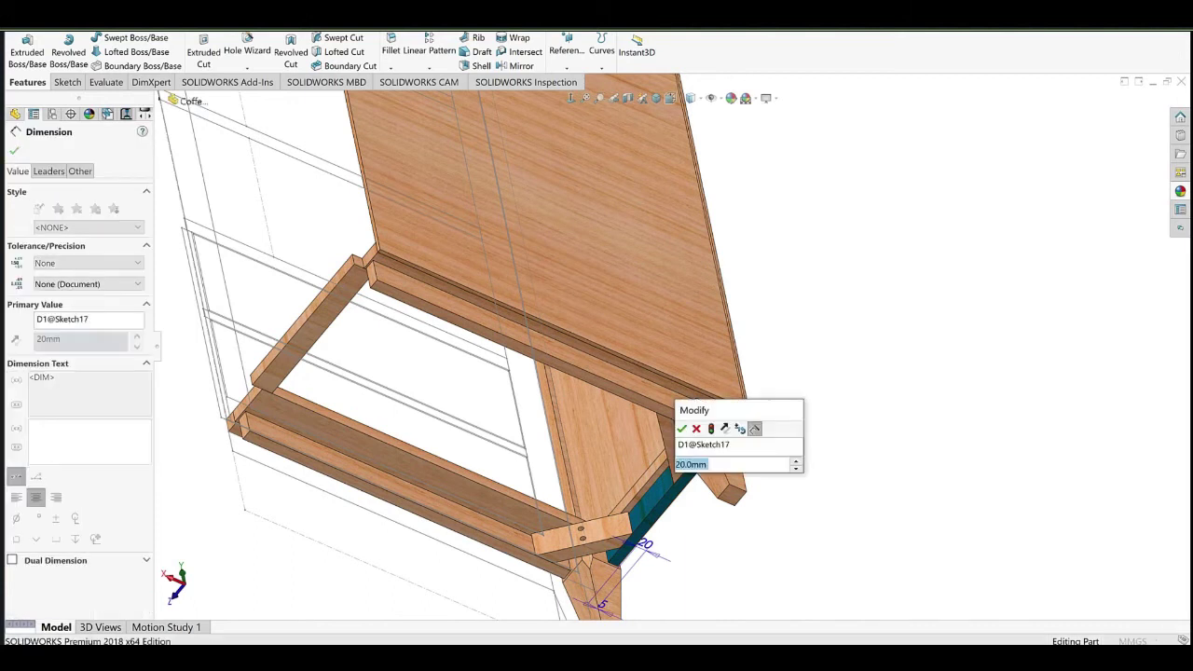
left_click(682, 430)
left_click(846, 268)
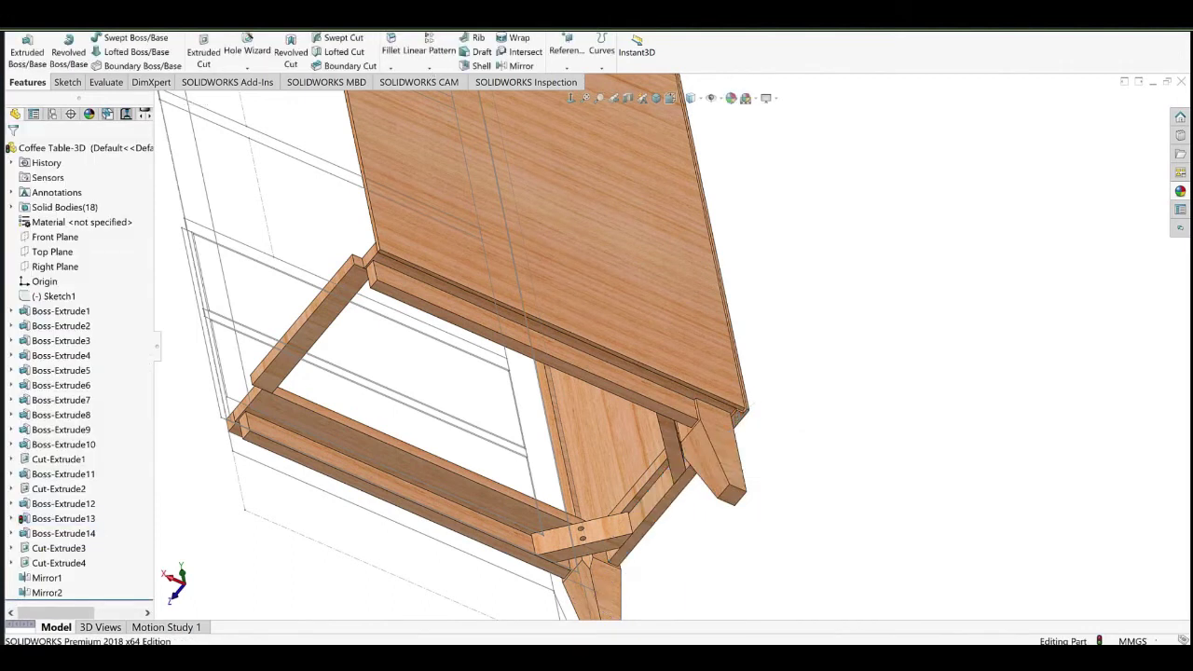
Edit the 40 mm extrusion dimension of the cabinet's bottom rail along the back panel and accept it.
scroll(748, 422, "down", 2)
middle_click_drag(705, 413, 839, 498)
scroll(698, 387, "down", 2)
middle_click_drag(697, 387, 714, 494)
left_click(660, 399)
middle_click_drag(660, 399, 625, 359)
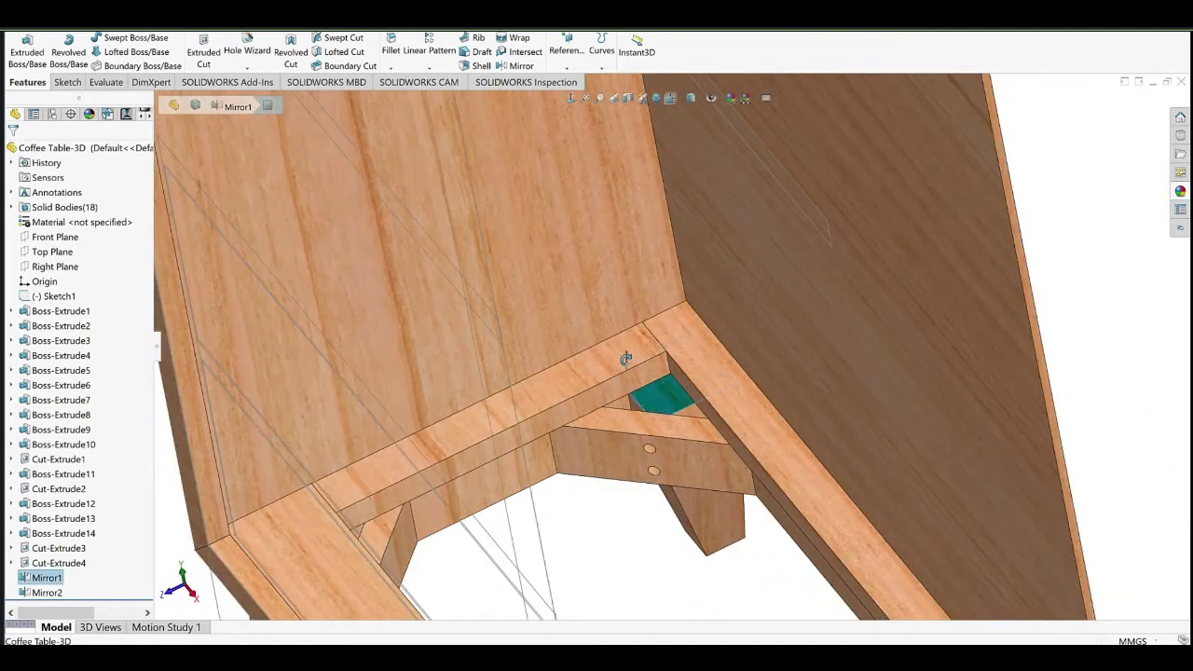
left_click(700, 388)
scroll(700, 383, "up", 2)
left_click(604, 262)
left_click(677, 342)
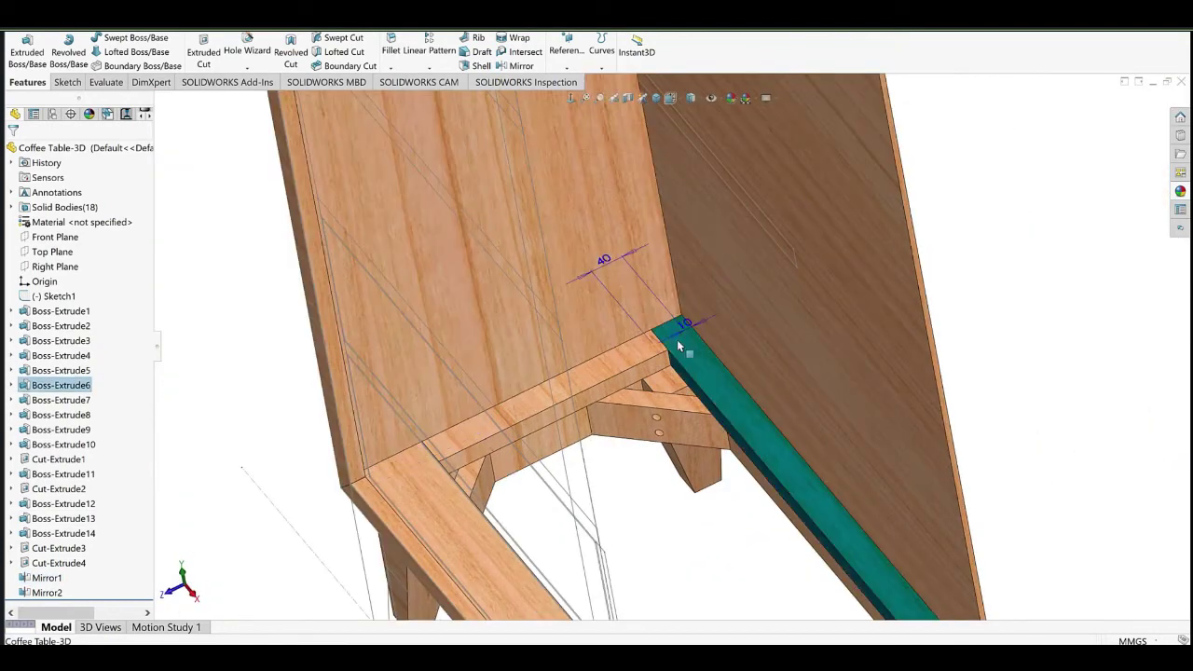
double_click(605, 262)
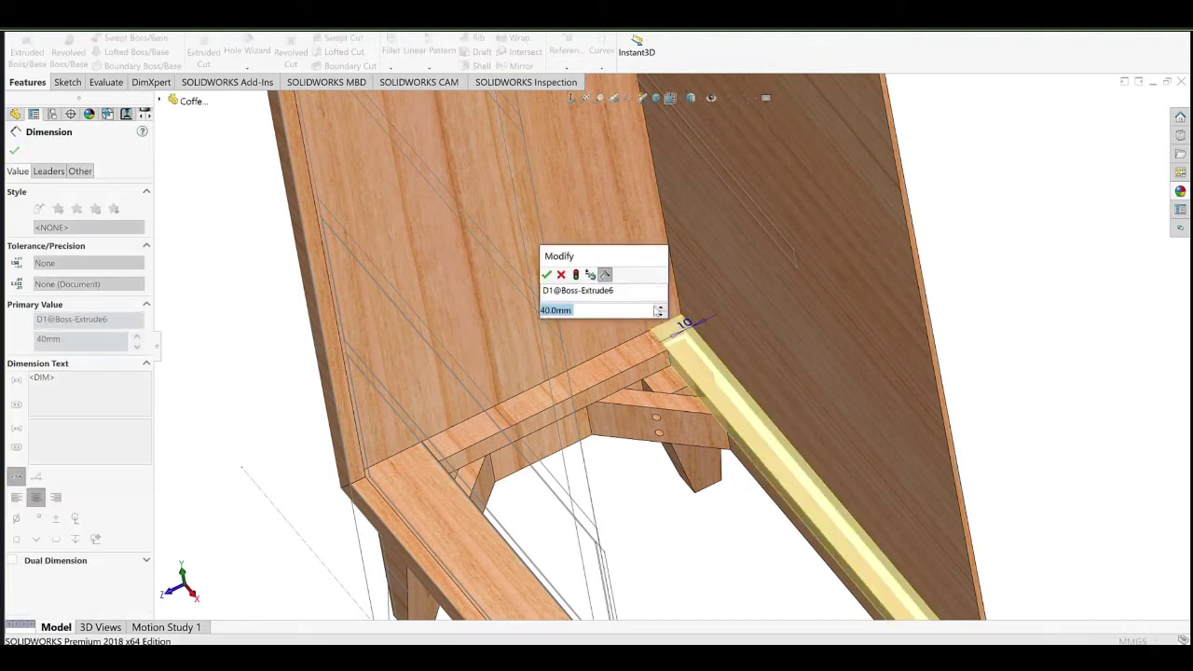
left_click(547, 275)
Edit the 40 mm sketch dimension of the bottom rail along the side panel, accept it, and rebuild the model.
left_click(608, 361)
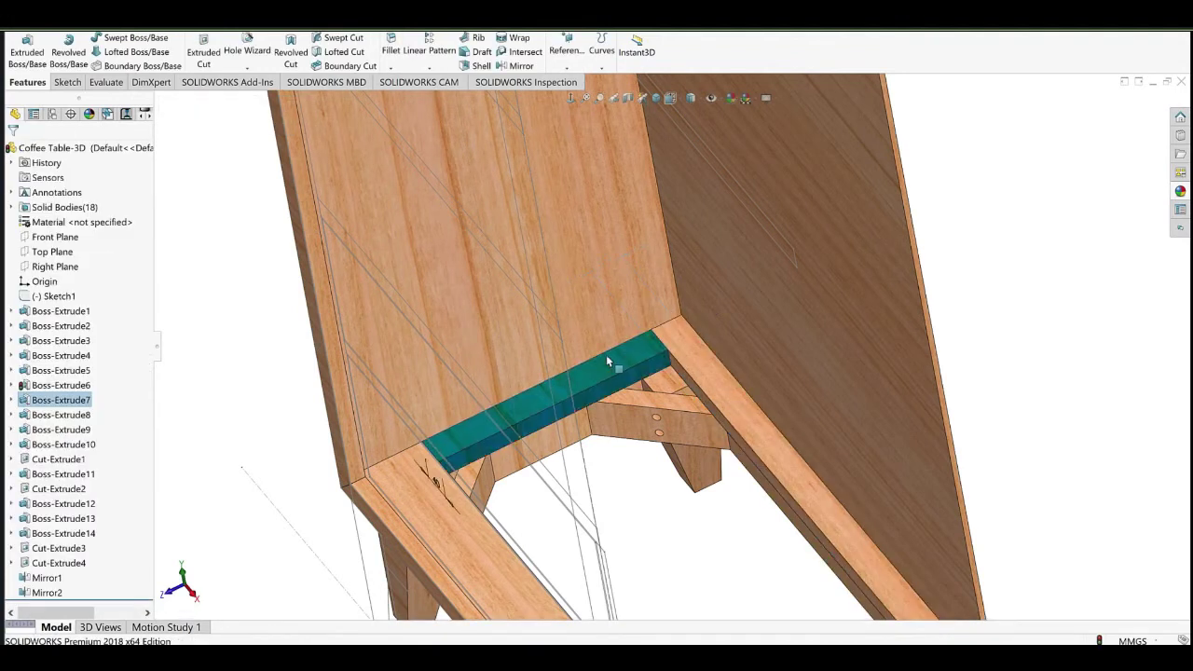
double_click(437, 486)
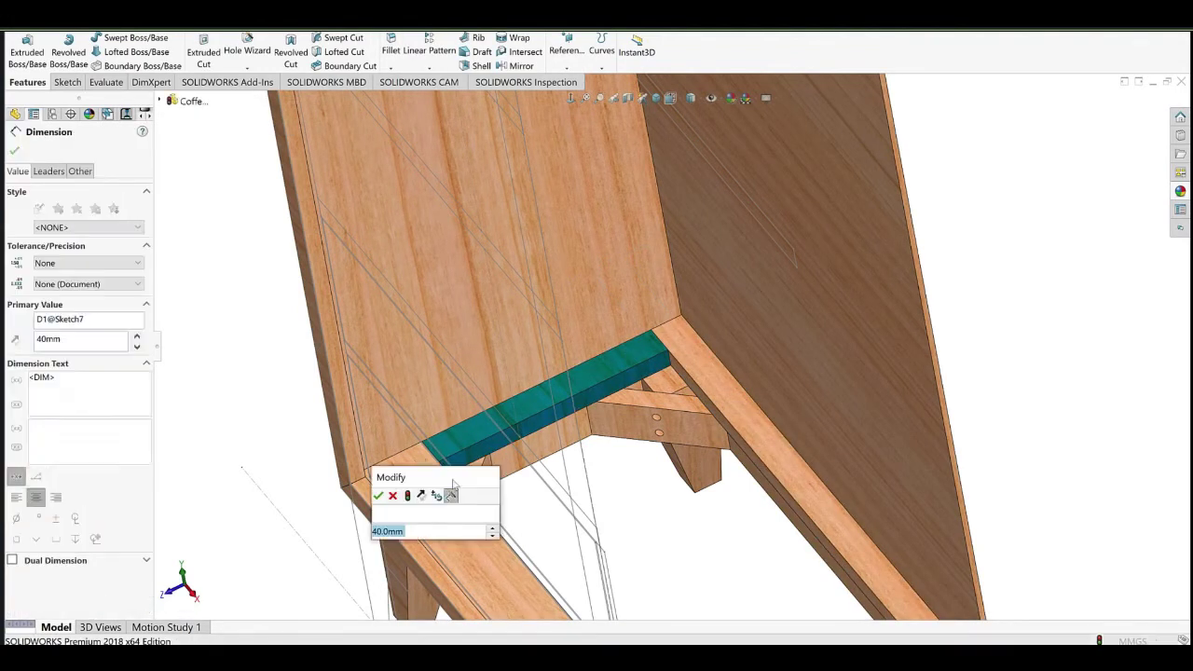
left_click(377, 495)
key("ctrl+b")
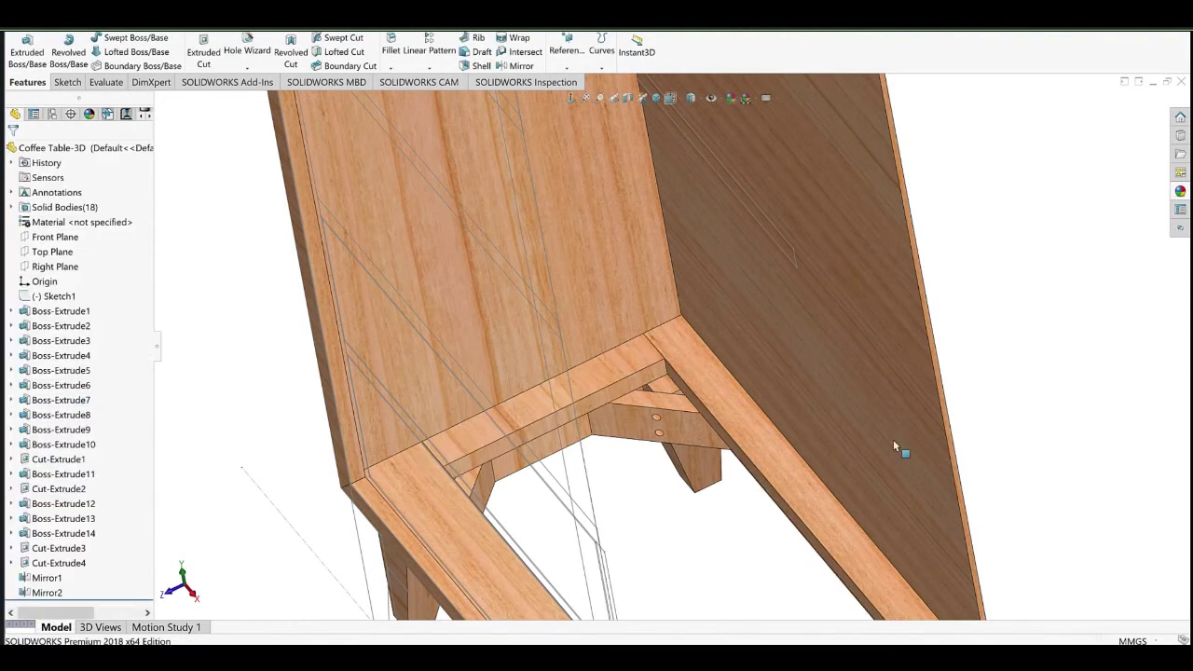
scroll(671, 432, "up", 8)
middle_click_drag(660, 429, 429, 329)
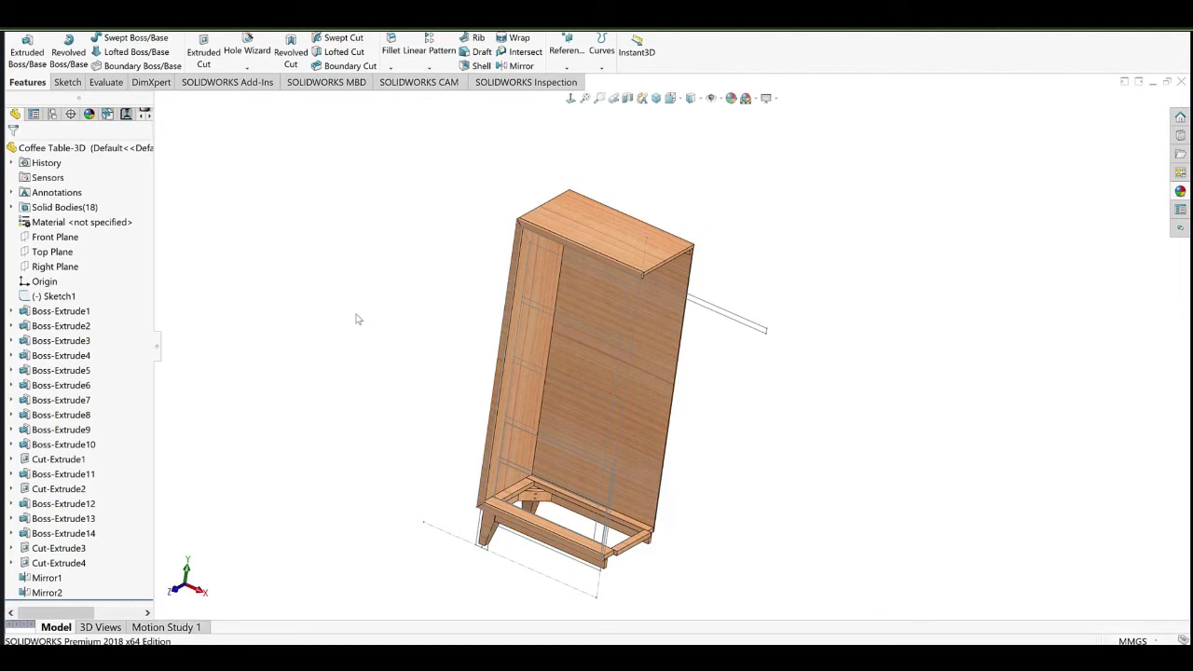
scroll(602, 403, "down", 2)
middle_click_drag(602, 402, 548, 409)
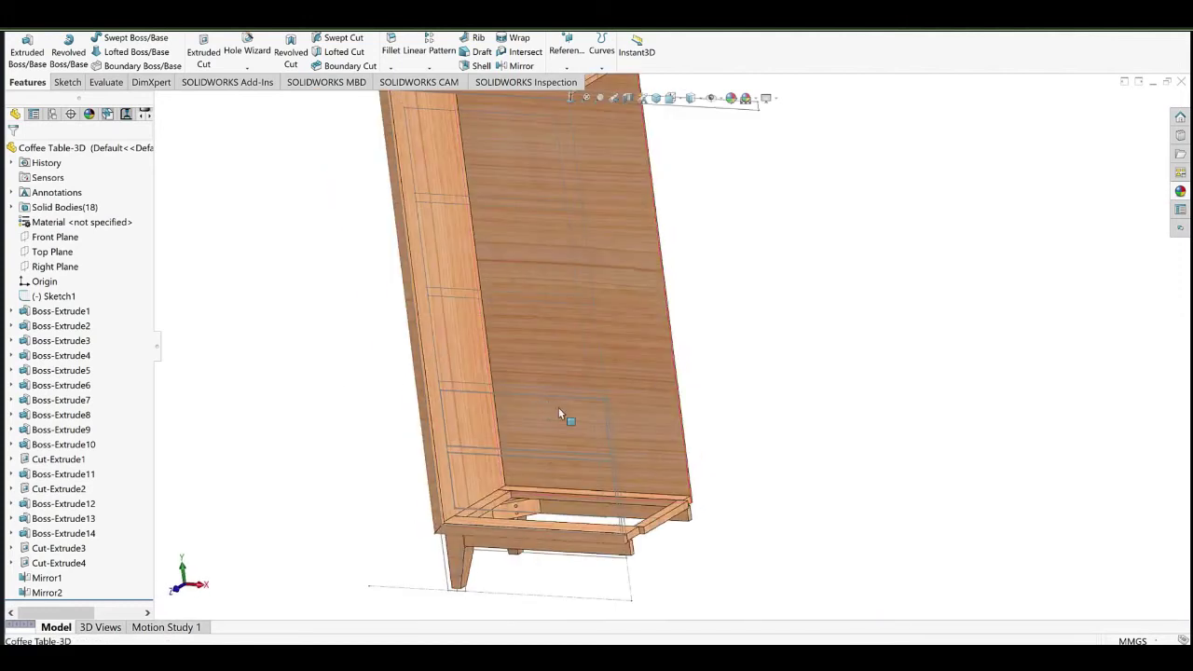
scroll(559, 412, "up", 1)
left_click(62, 268)
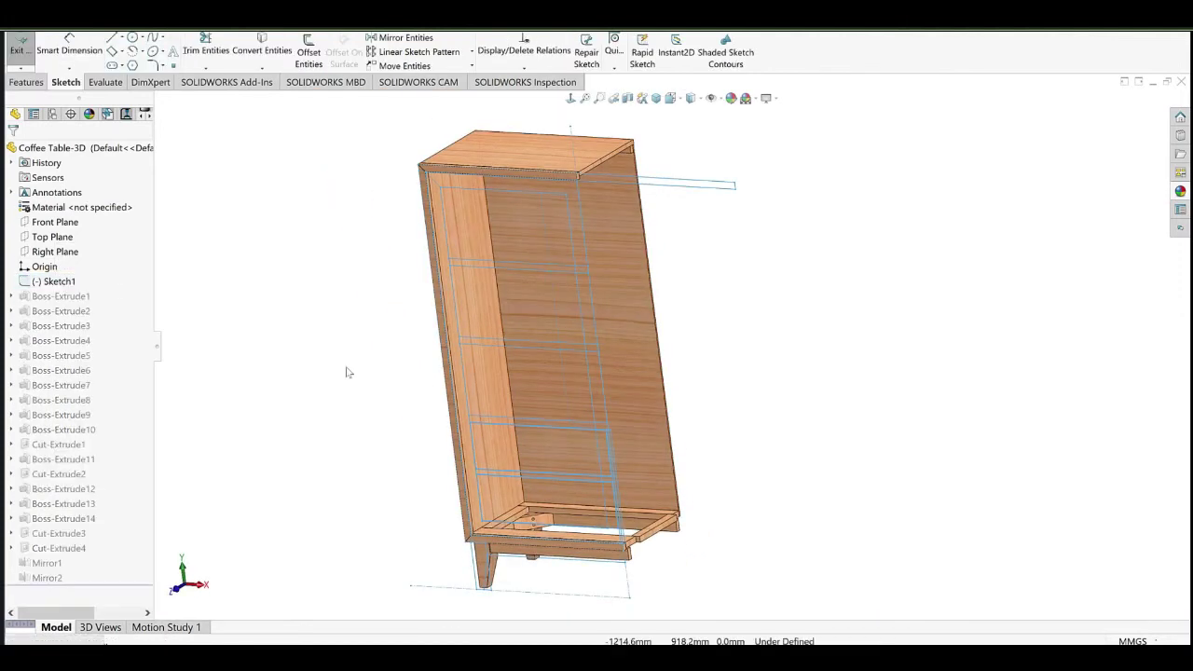
left_click(20, 49)
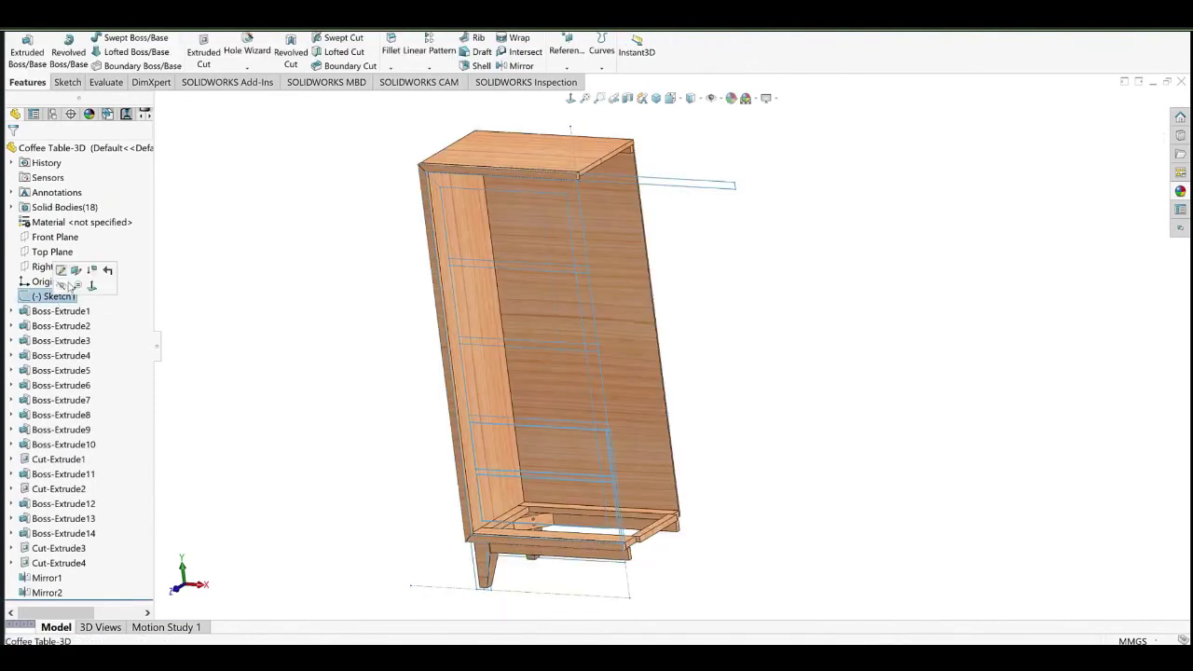
left_click(59, 285)
Sketch a thin horizontal rectangle about 17 mm high on the back panel's inner face, starting at the layout's upper shelf line on the centre edge.
middle_click_drag(769, 355, 641, 408)
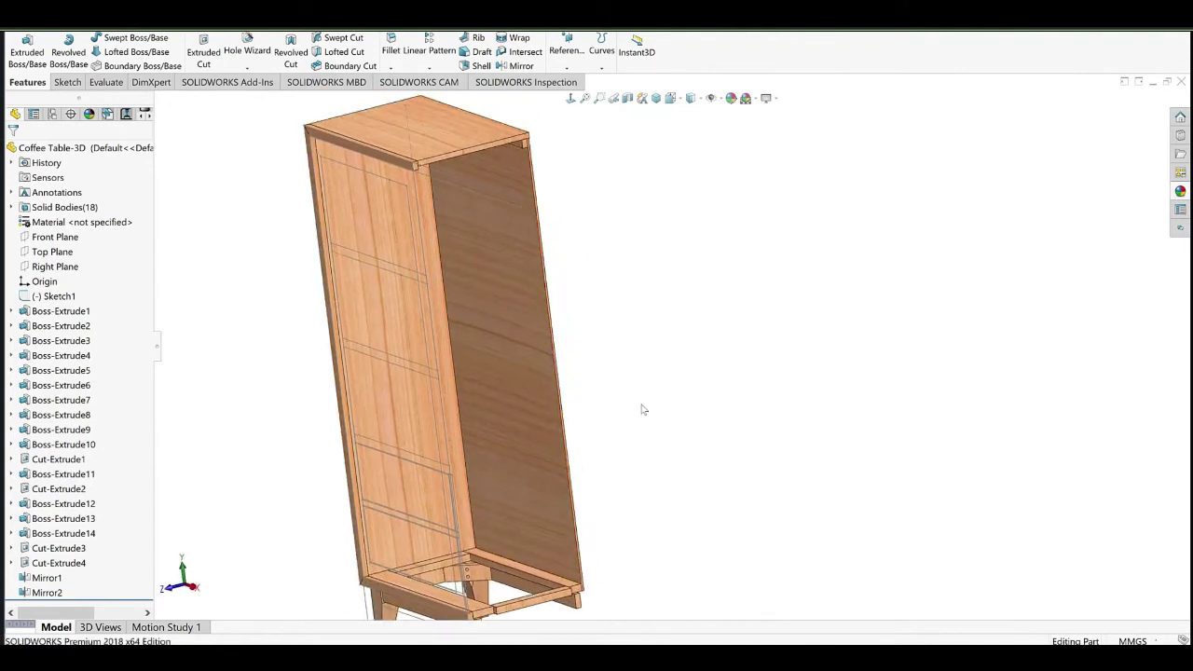
left_click(496, 360)
left_click(533, 334)
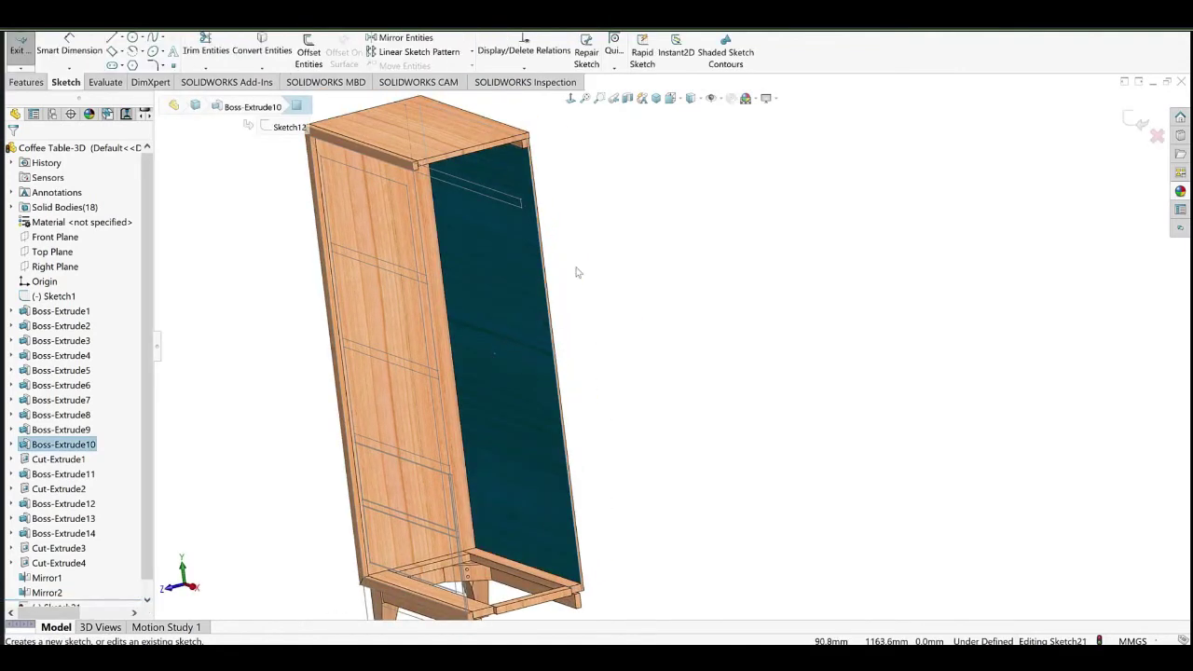
left_click(123, 52)
left_click(118, 69)
scroll(677, 281, "down", 5)
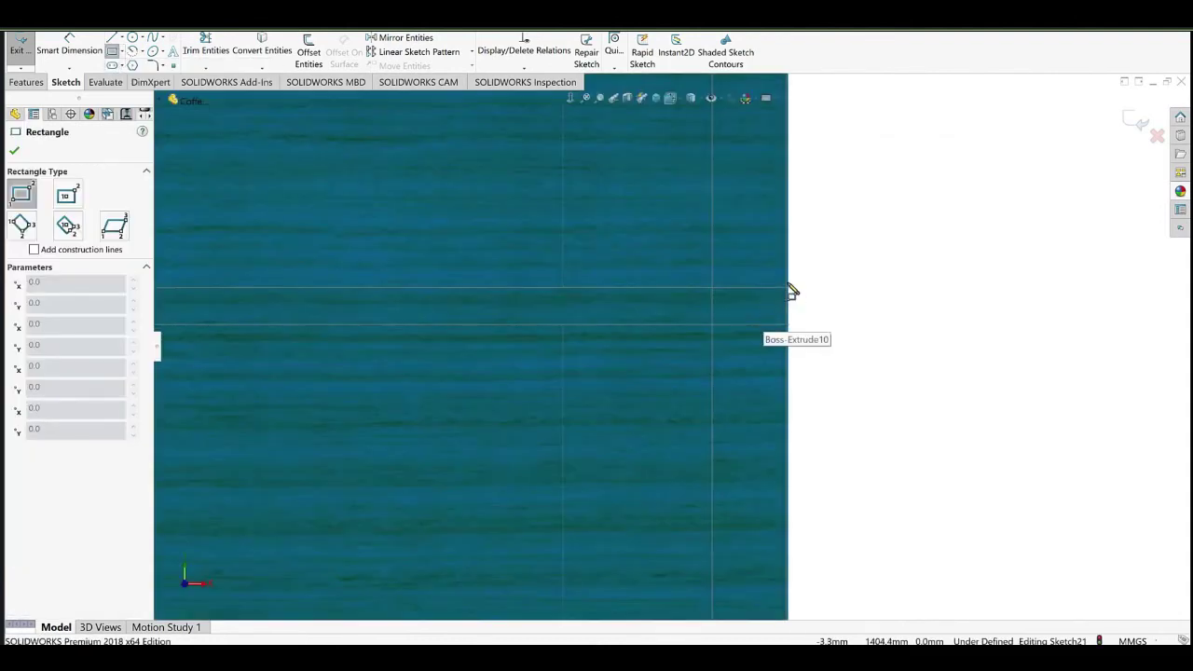
left_click(788, 289)
scroll(788, 289, "up", 4)
scroll(554, 349, "down", 3)
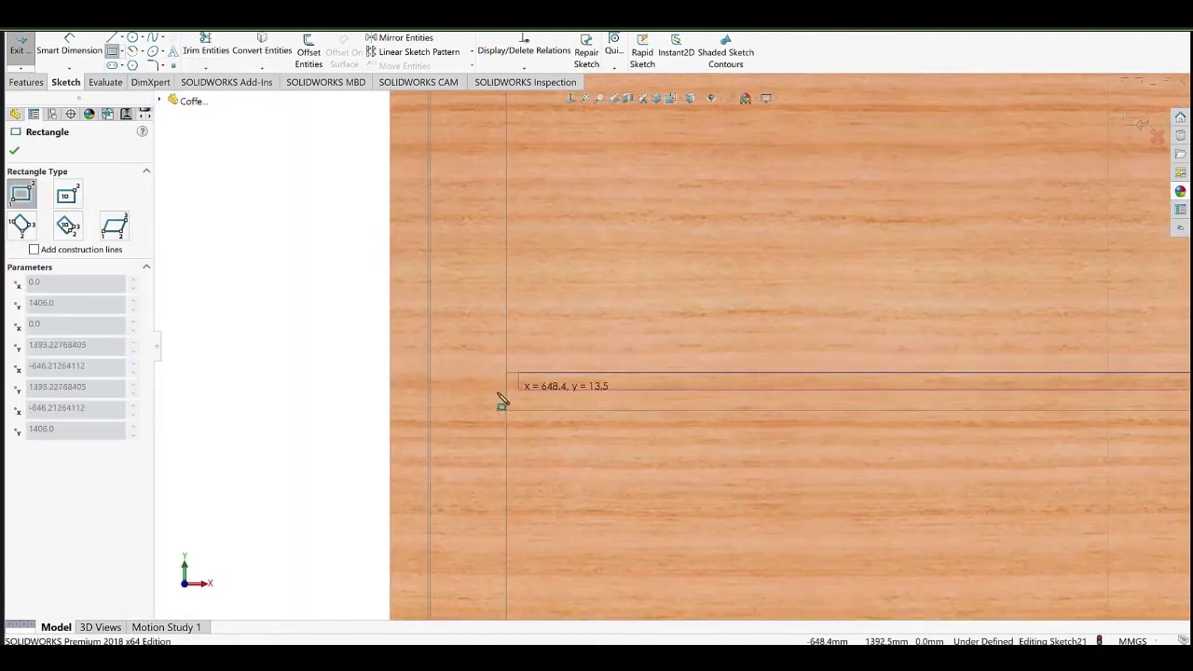
left_click(486, 392)
Dimension the shelf rectangle's height as 19 mm.
right_click(537, 207)
left_click(578, 224)
scroll(569, 223, "up", 5)
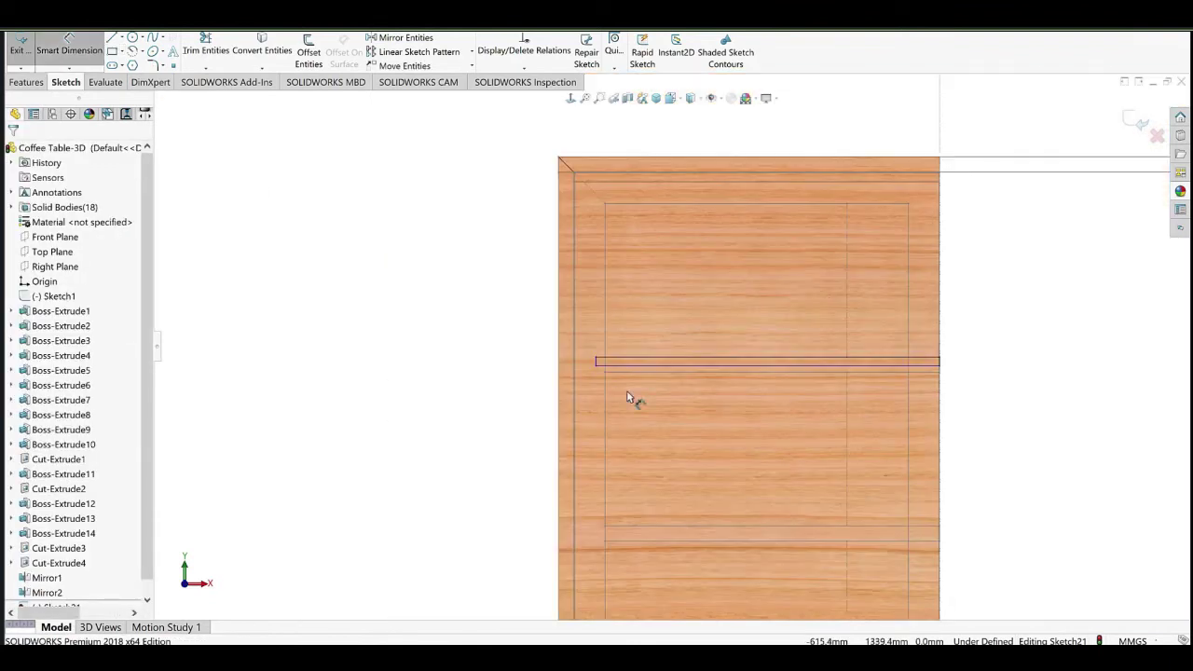
scroll(627, 397, "down", 5)
left_click(566, 296)
left_click(533, 343)
type("19")
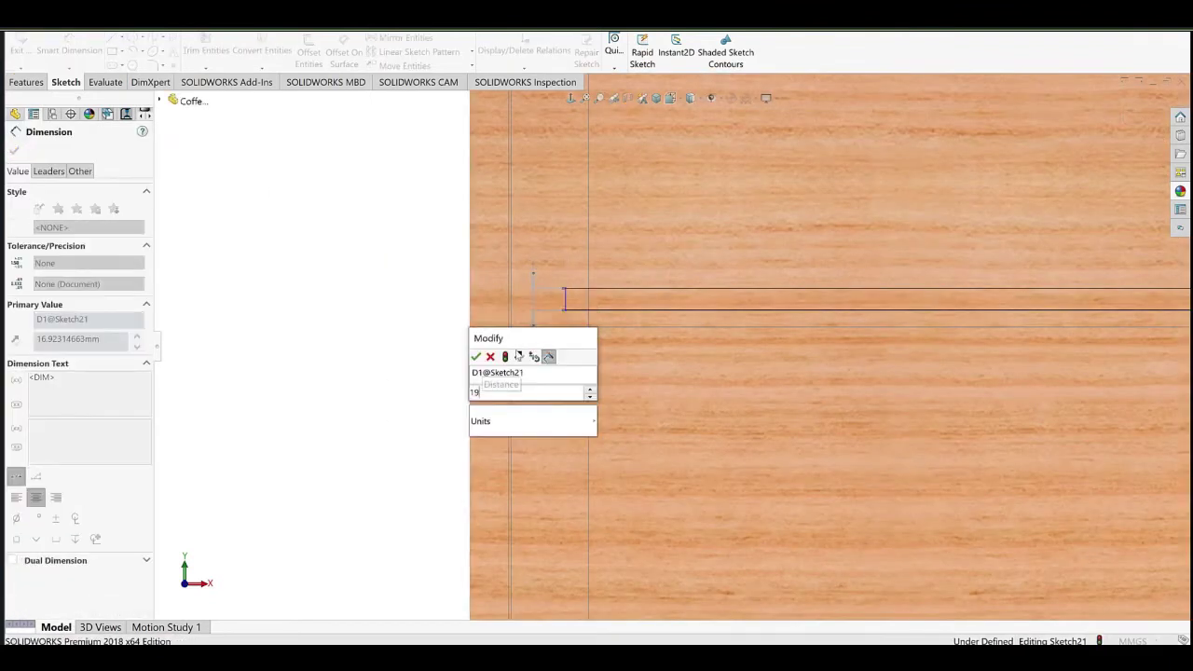
left_click(477, 357)
left_click(370, 253)
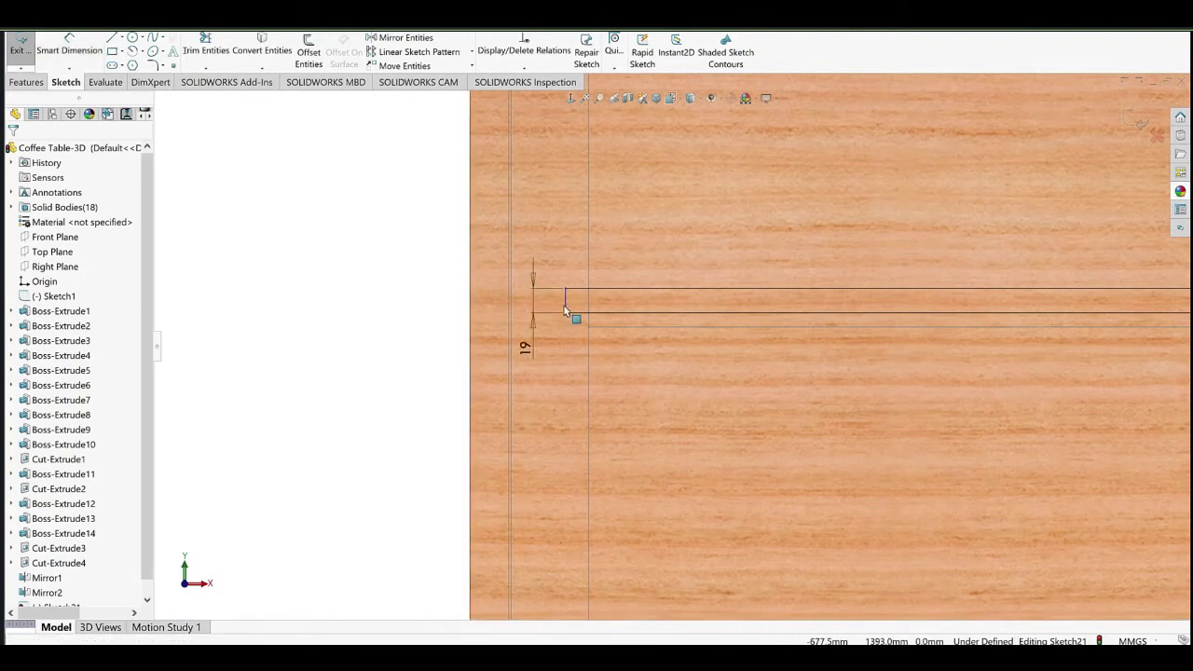
Dimension the shelf rectangle's outer end 2 mm from the side panel's inner edge.
left_click(572, 301)
left_click(74, 54)
left_click(566, 301)
scroll(559, 373, "up", 3)
middle_click_drag(559, 373, 544, 352)
left_click(574, 317)
left_click(654, 270)
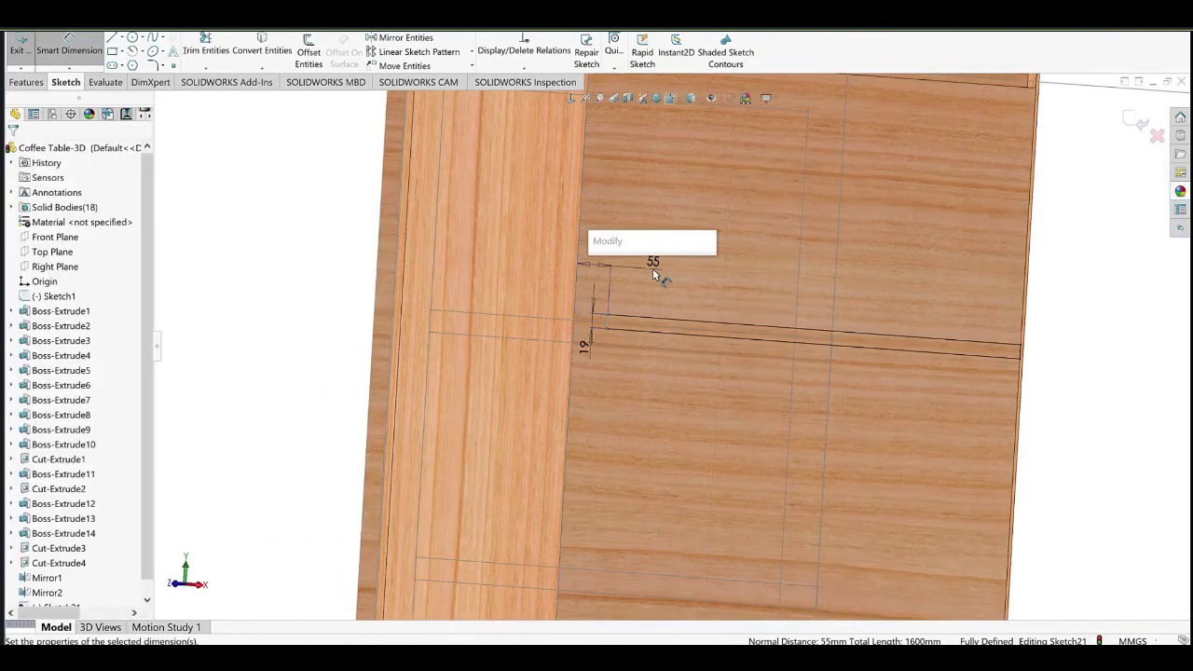
type("2")
left_click(597, 283)
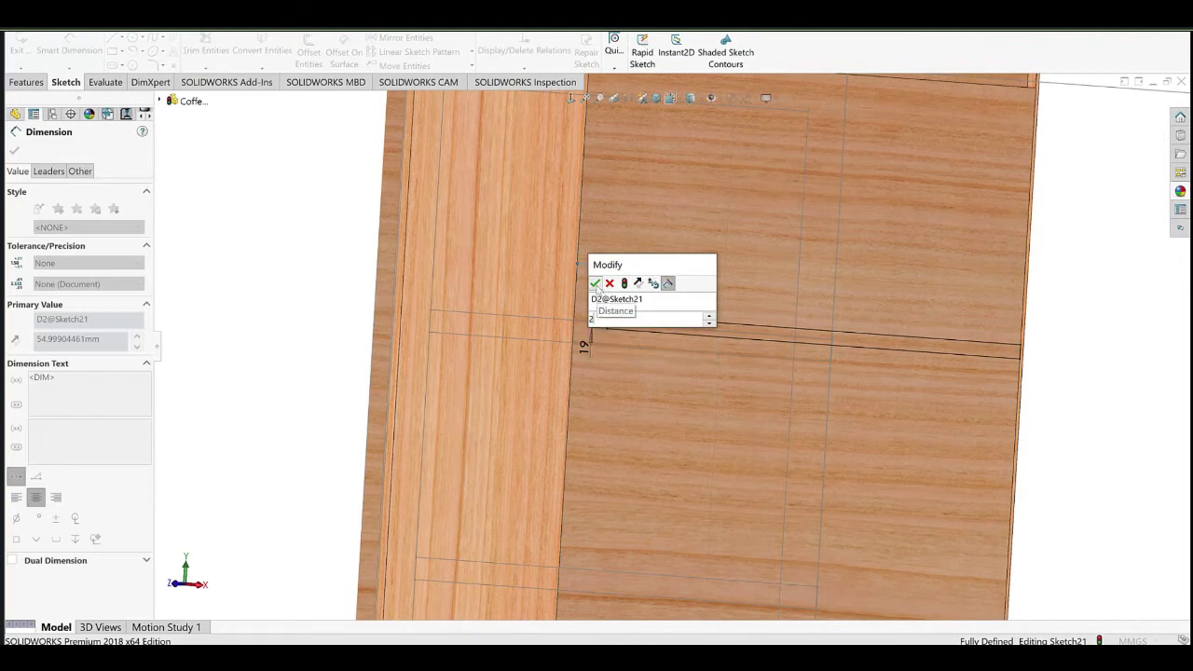
left_click(273, 199)
Extrude the shelf profile 350 mm towards the cabinet front as a separate body, without merging the result.
left_click(34, 81)
scroll(673, 354, "up", 2)
middle_click_drag(673, 354, 631, 404)
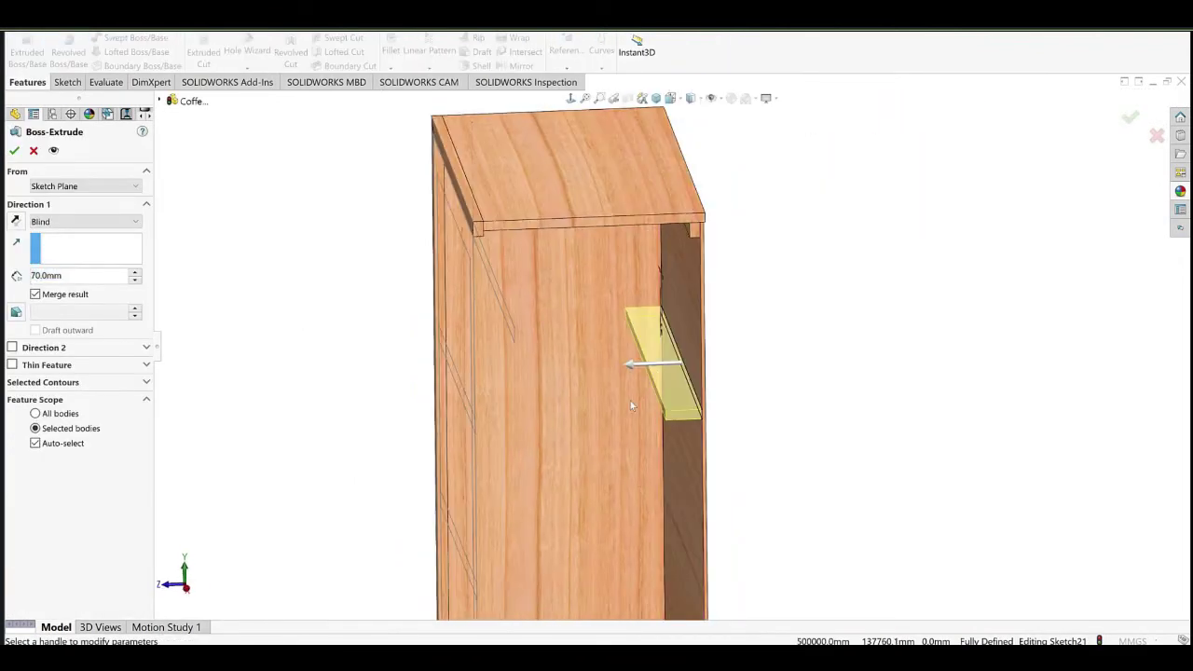
scroll(629, 420, "down", 2)
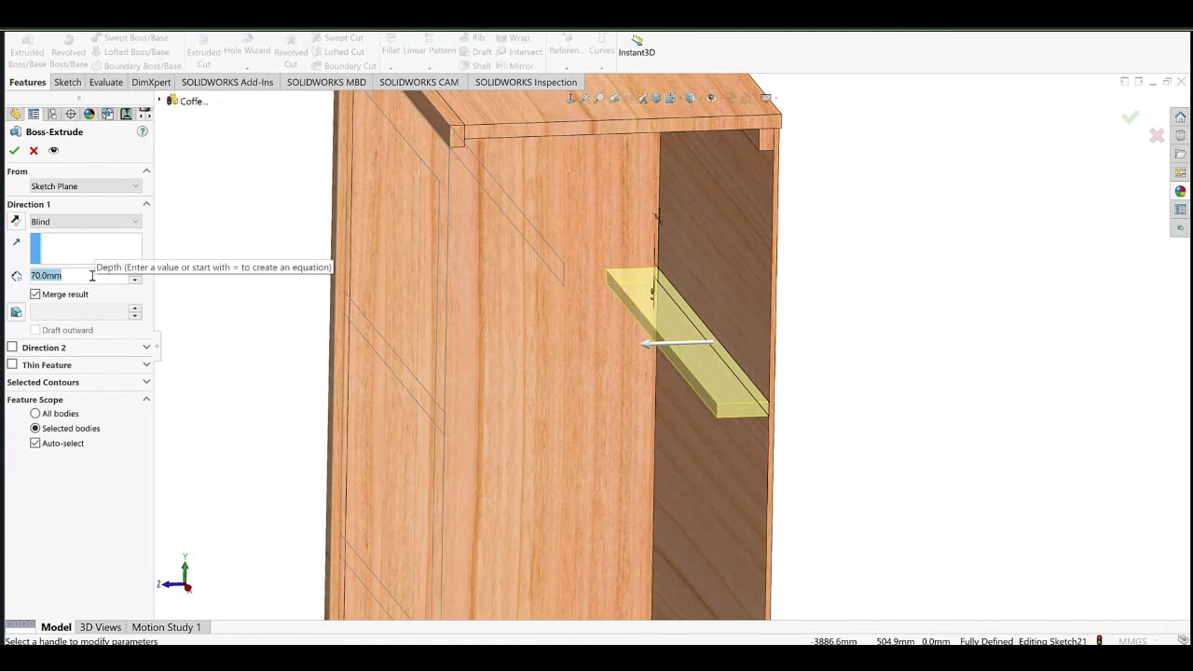
type("350")
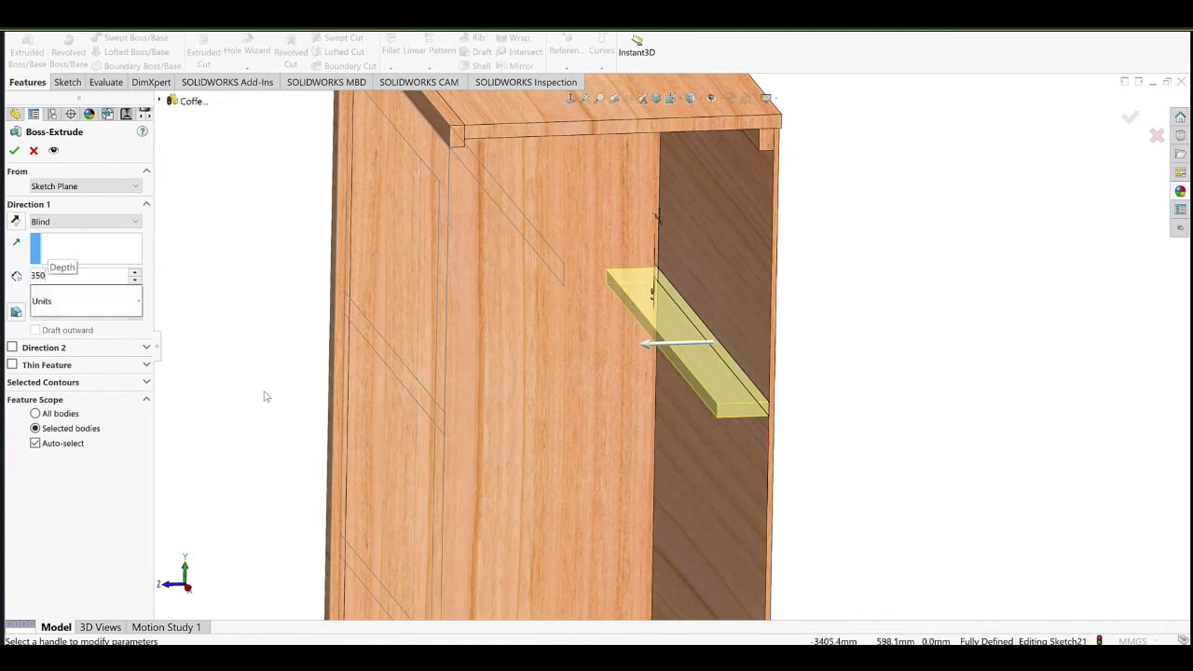
key("Return")
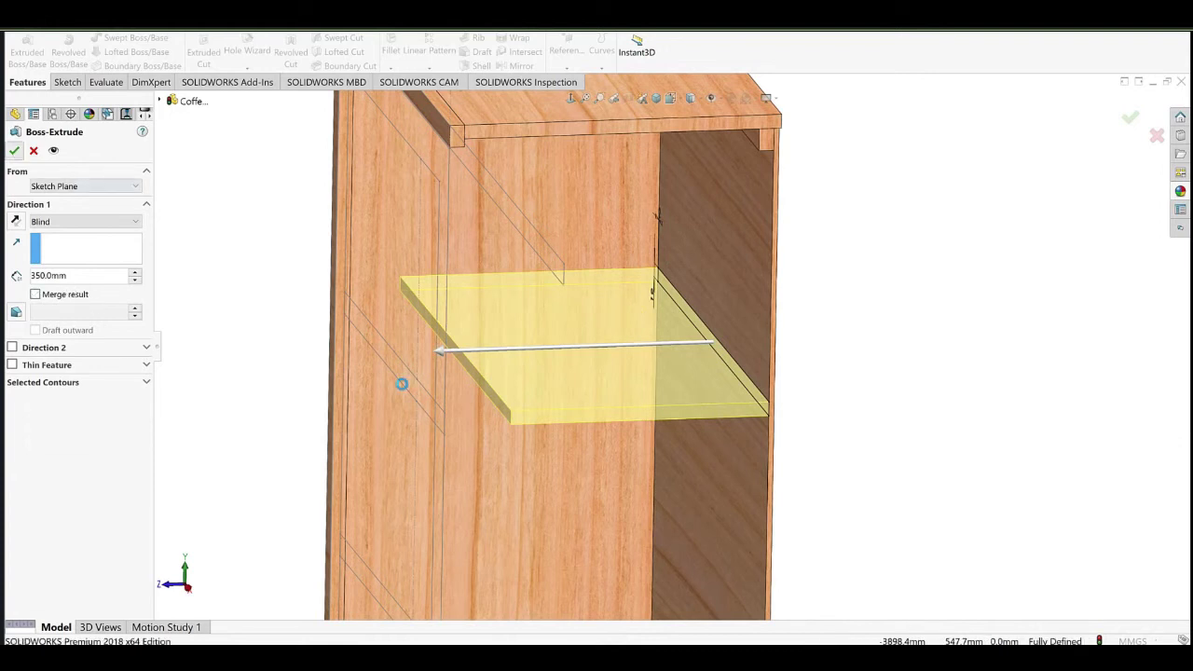
Start a sketch on the new shelf's front face and convert the layout's shelf-strip outline into it as a chain.
scroll(450, 408, "down", 1)
mouse_move(527, 400)
middle_mouse_down()
mouse_move(568, 398)
mouse_move(549, 387)
middle_mouse_up()
left_click(568, 401)
left_click(597, 383)
scroll(556, 401, "up", 4)
right_click(472, 366)
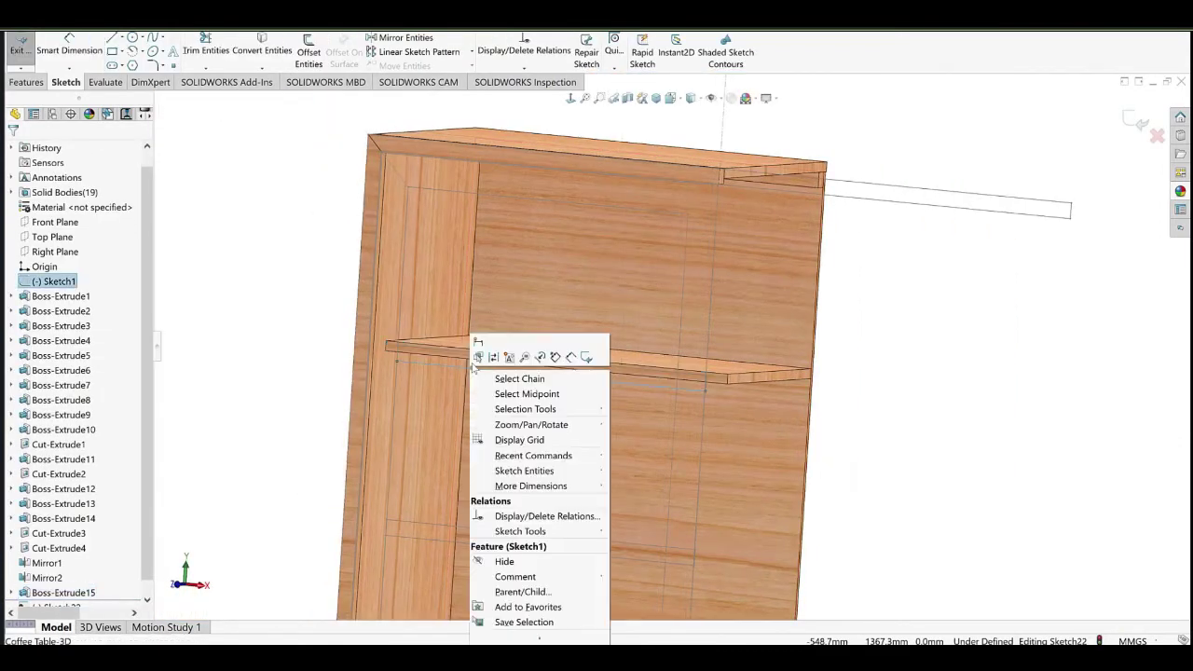
left_click(534, 384)
left_click(266, 48)
Extend the converted strip outline's outer end and make it collinear with the upper shelf's end edge.
scroll(462, 395, "down", 4)
left_click(442, 308)
key("Escape")
left_click_drag(441, 304, 401, 309)
left_click(373, 289, "ctrl")
left_click(391, 252)
left_click(1162, 544)
left_click(244, 246)
Extrude the strip outline 25 mm forward from the shelf front as a separate body, without merging the result.
left_click(28, 82)
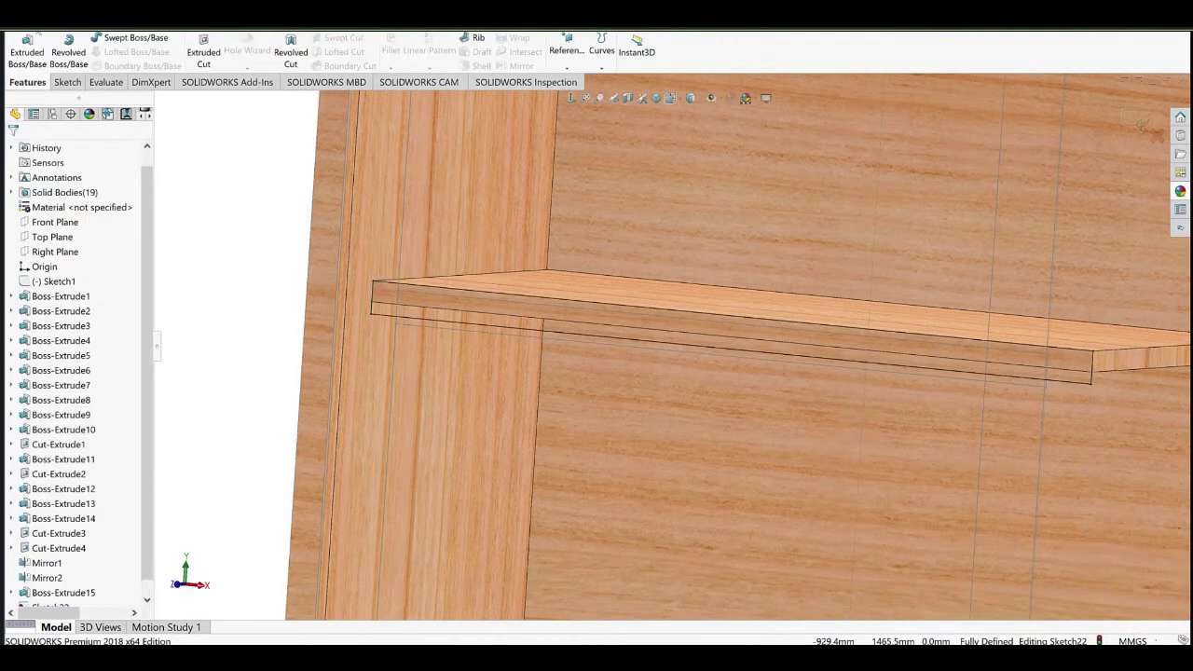
middle_click_drag(396, 272, 244, 313)
type("25")
key("Return")
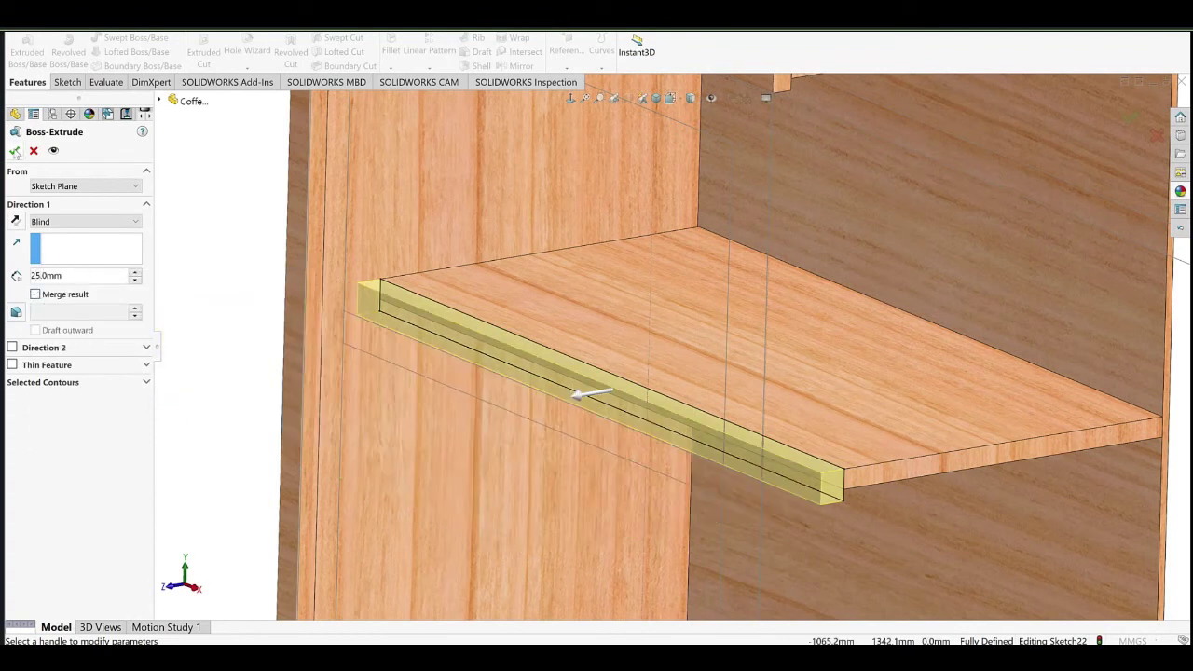
left_click(16, 152)
scroll(724, 447, "up", 1)
middle_click_drag(773, 432, 828, 436)
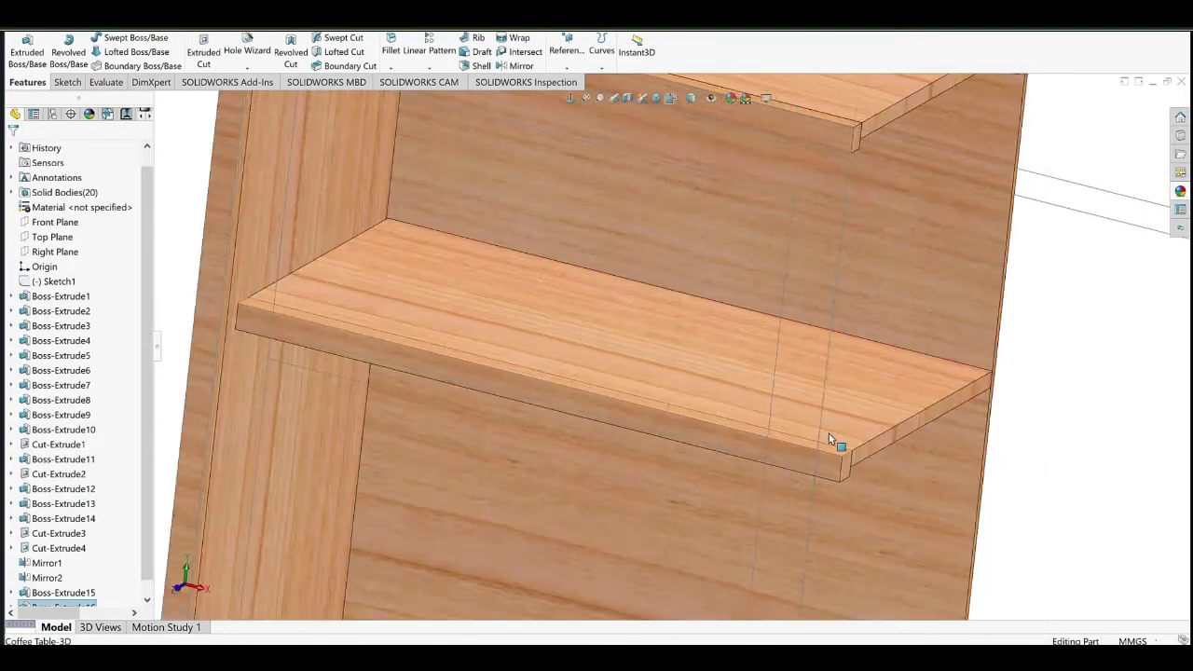
scroll(773, 385, "up", 9)
middle_click_drag(719, 337, 663, 366)
scroll(663, 366, "down", 2)
left_click(370, 366)
middle_click_drag(729, 418, 677, 388, "ctrl")
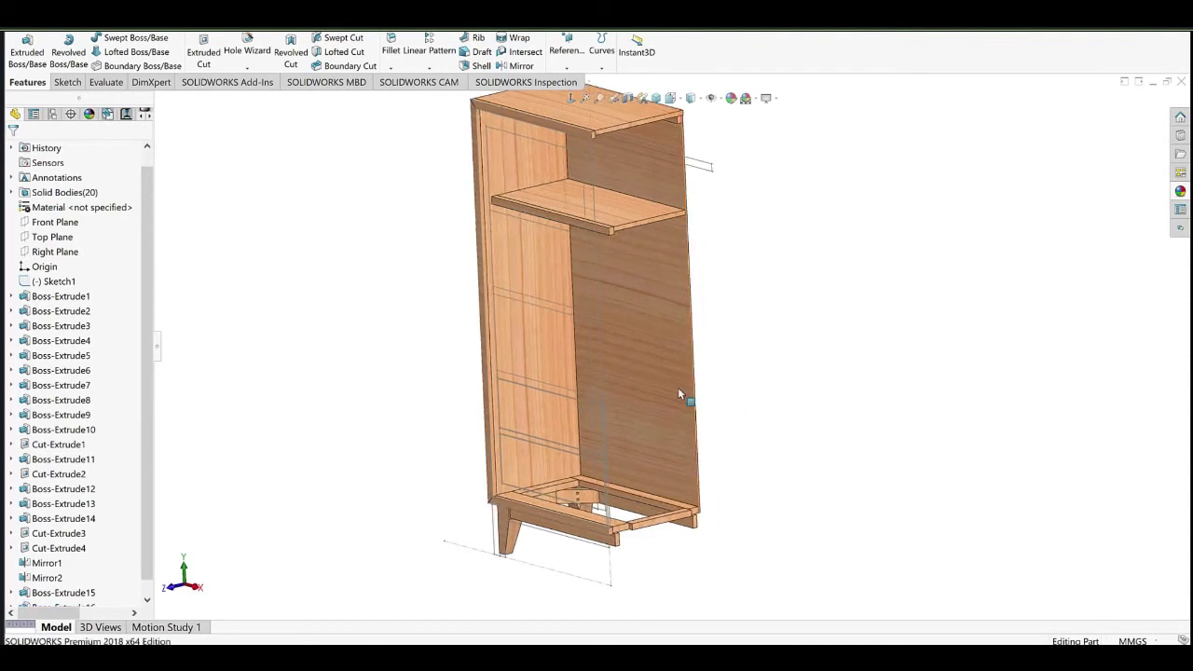
Customize the Features commands to include Move/Copy Bodies, Delete/Keep Body, Combine and Split.
right_click(424, 51)
left_click(471, 59)
left_click(420, 235)
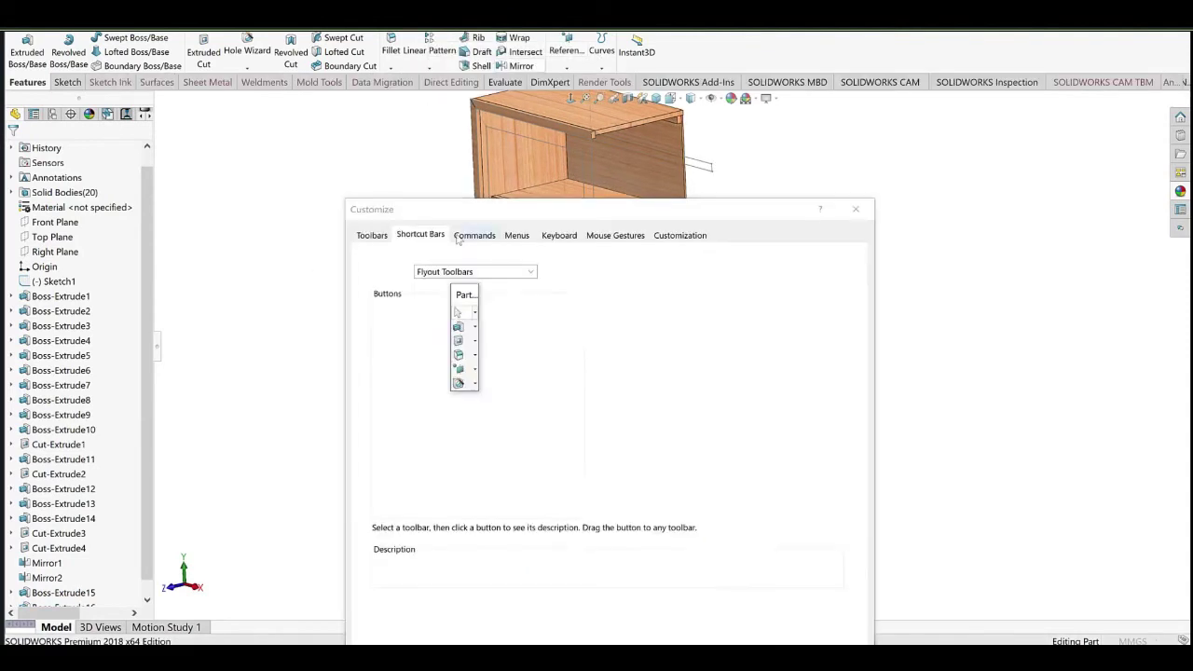
left_click(462, 236)
left_click(382, 407)
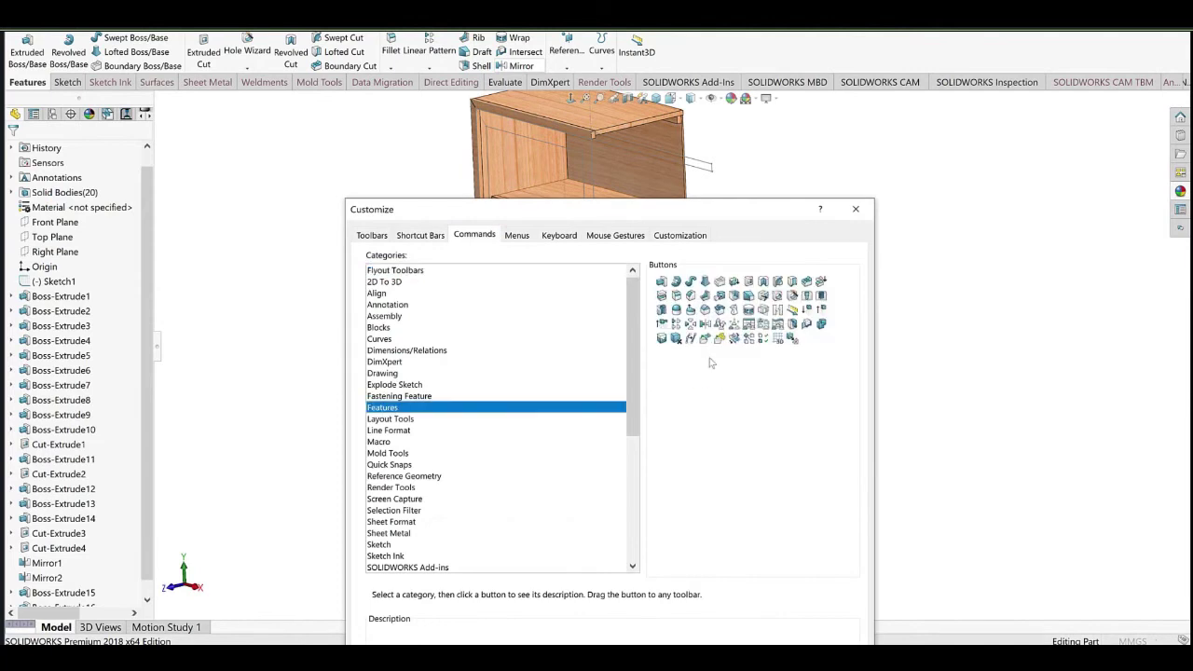
left_click(734, 340)
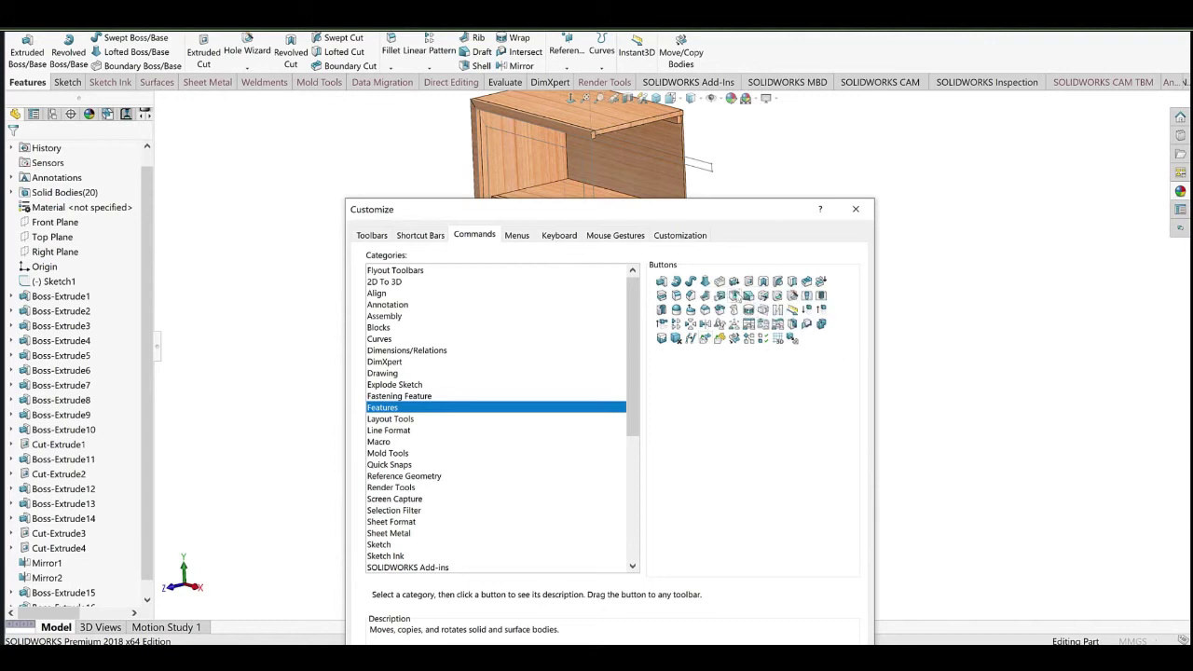
left_click_drag(677, 339, 713, 61)
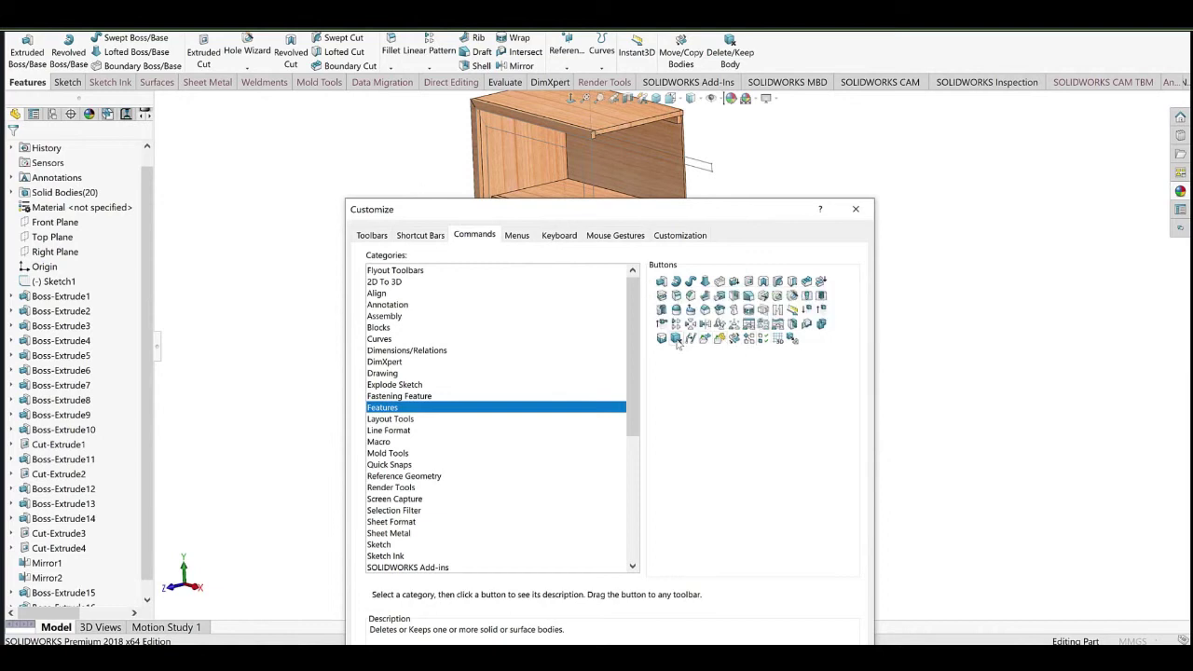
left_click_drag(820, 324, 774, 46)
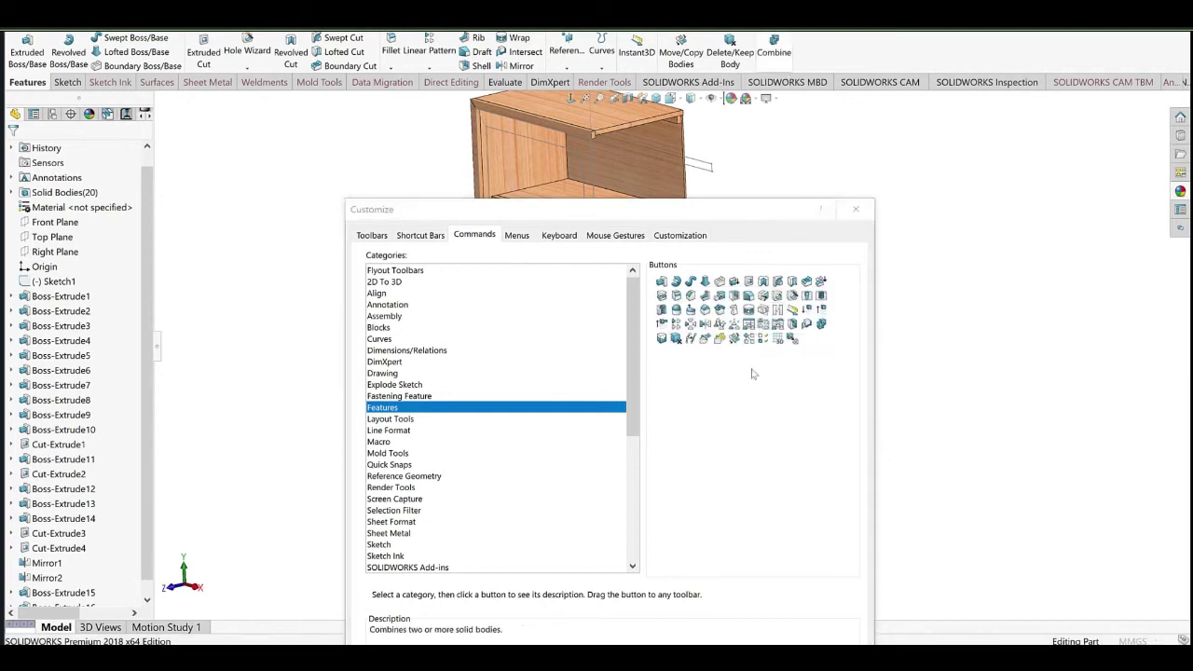
left_click_drag(793, 326, 781, 44)
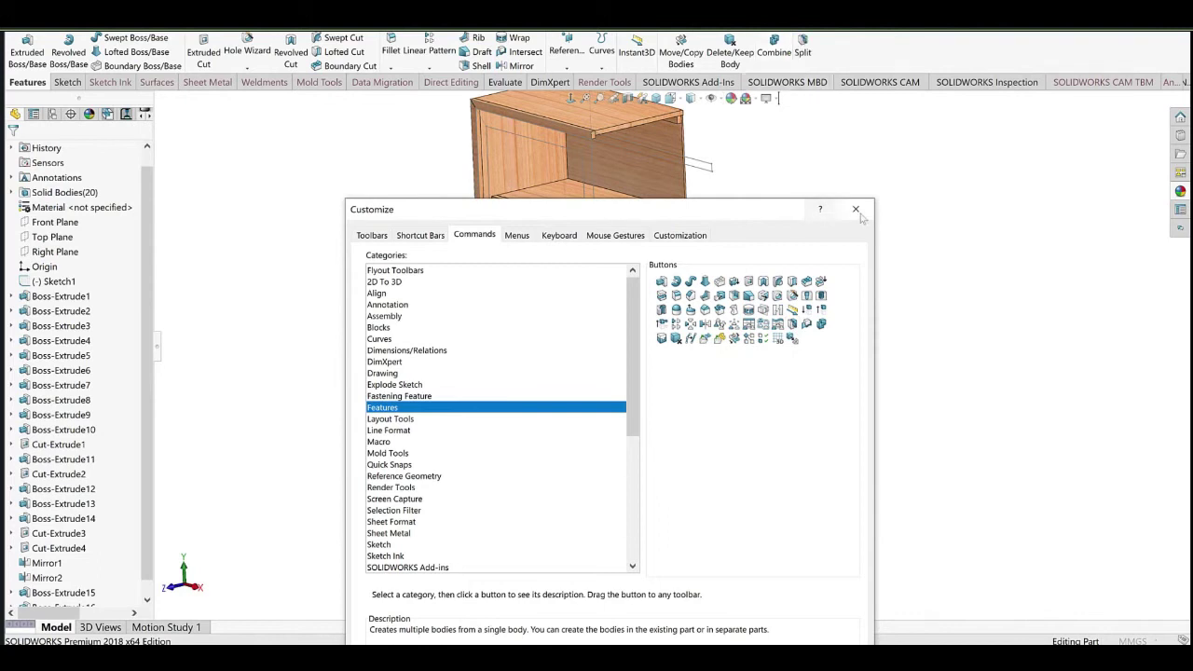
left_click(856, 210)
Set up a Move/Copy Body translation for the upper shelf and its front strip, with Copy enabled for one copy.
left_click(682, 54)
left_click(624, 219)
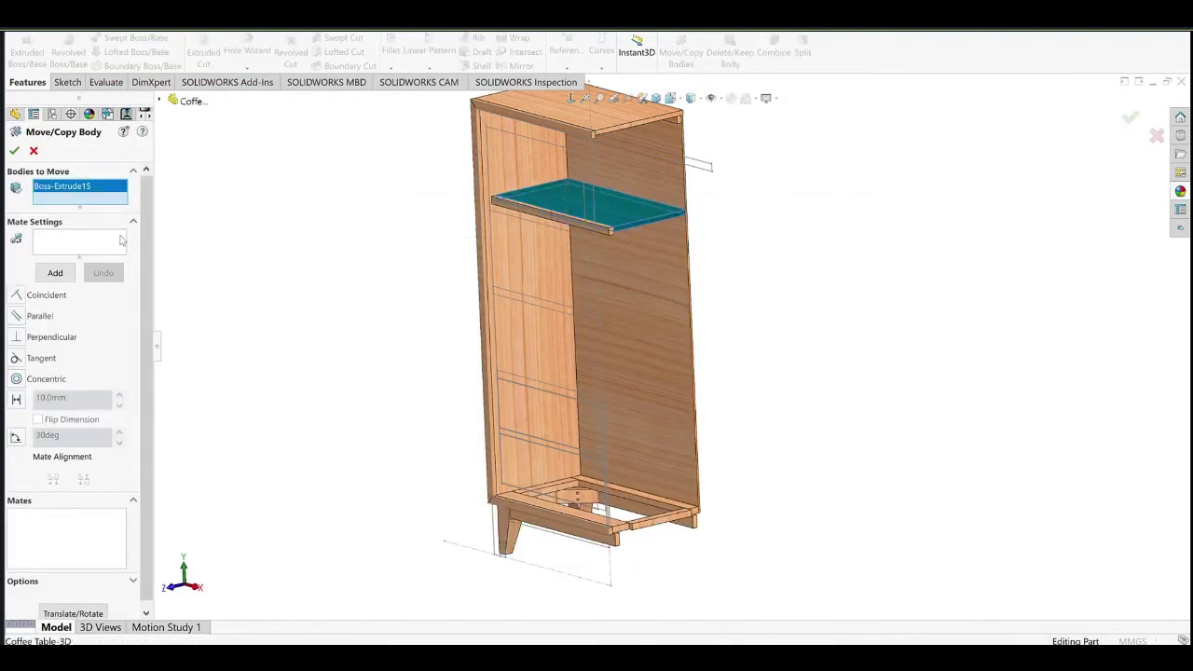
left_click(511, 239)
left_click_drag(147, 347, 156, 410)
left_click(72, 606)
left_click(75, 271)
left_click(92, 235)
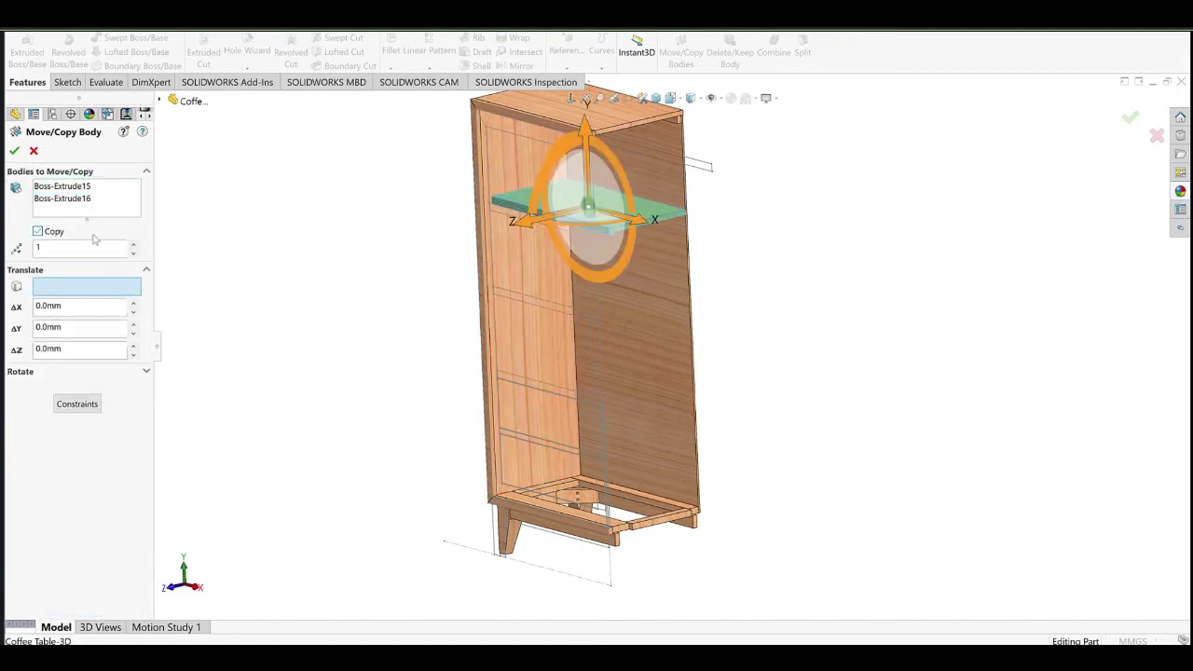
Copy the shelf and front strip from the upper shelf's layout corner point to the matching corner of the next shelf below.
scroll(504, 224, "down", 8)
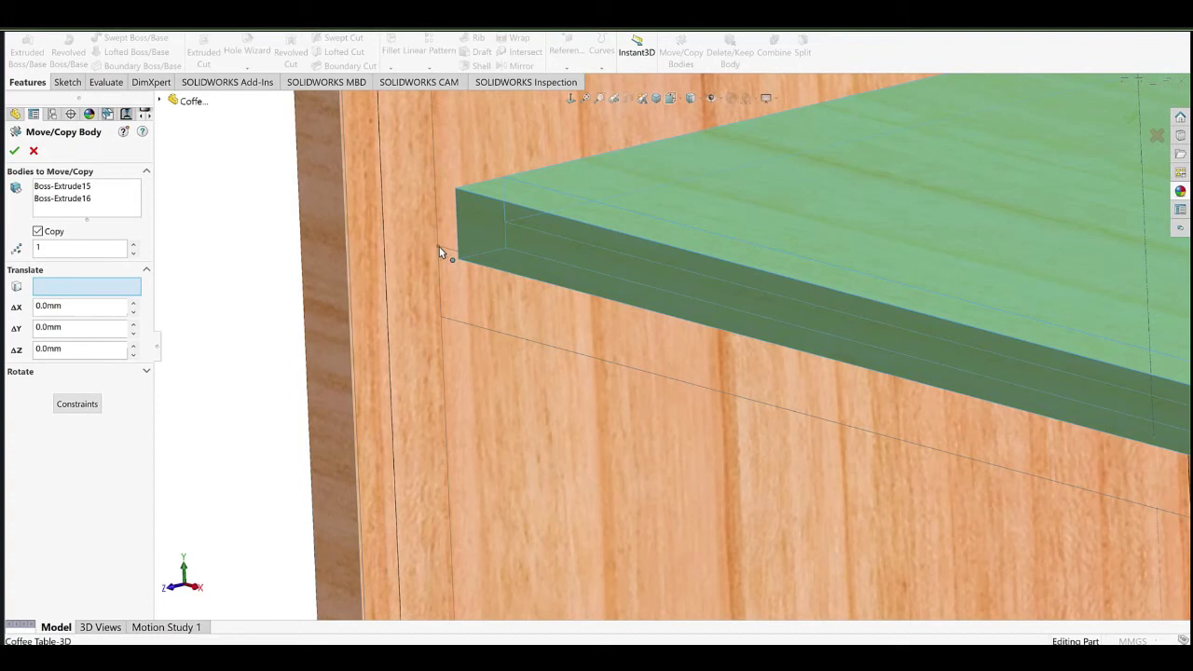
left_click(439, 247)
scroll(554, 410, "up", 8)
middle_click_drag(582, 397, 525, 165, "ctrl")
scroll(533, 205, "down", 5)
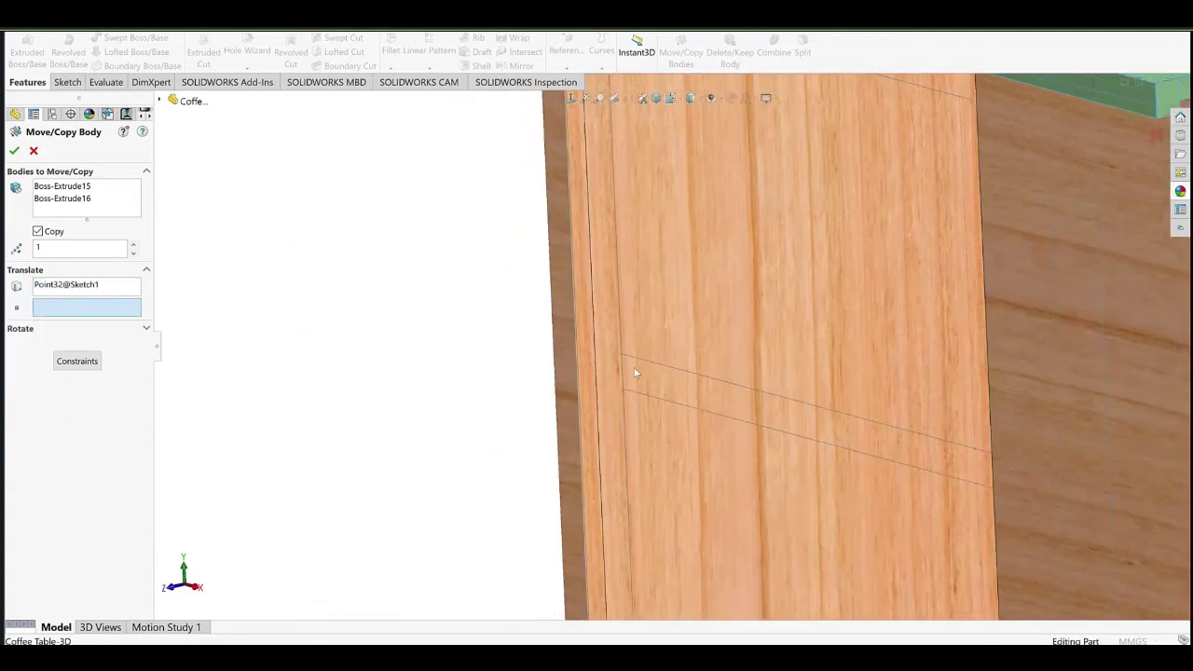
left_click(622, 355)
left_click(56, 232)
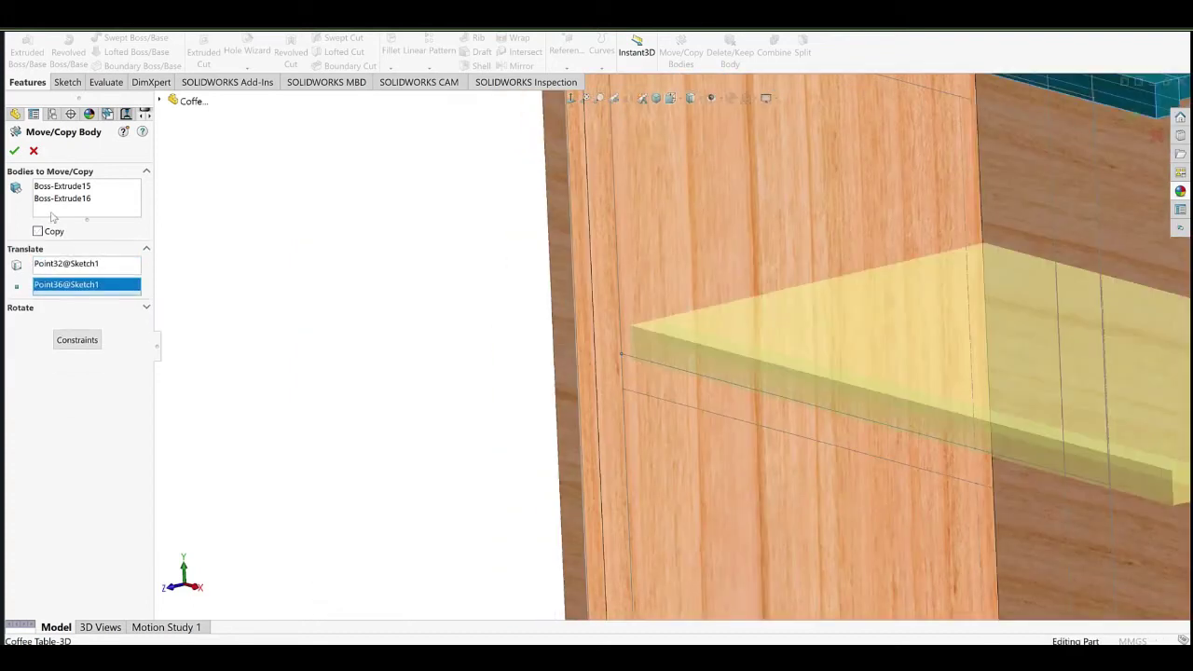
left_click(53, 234)
left_click(14, 152)
scroll(643, 354, "up", 8)
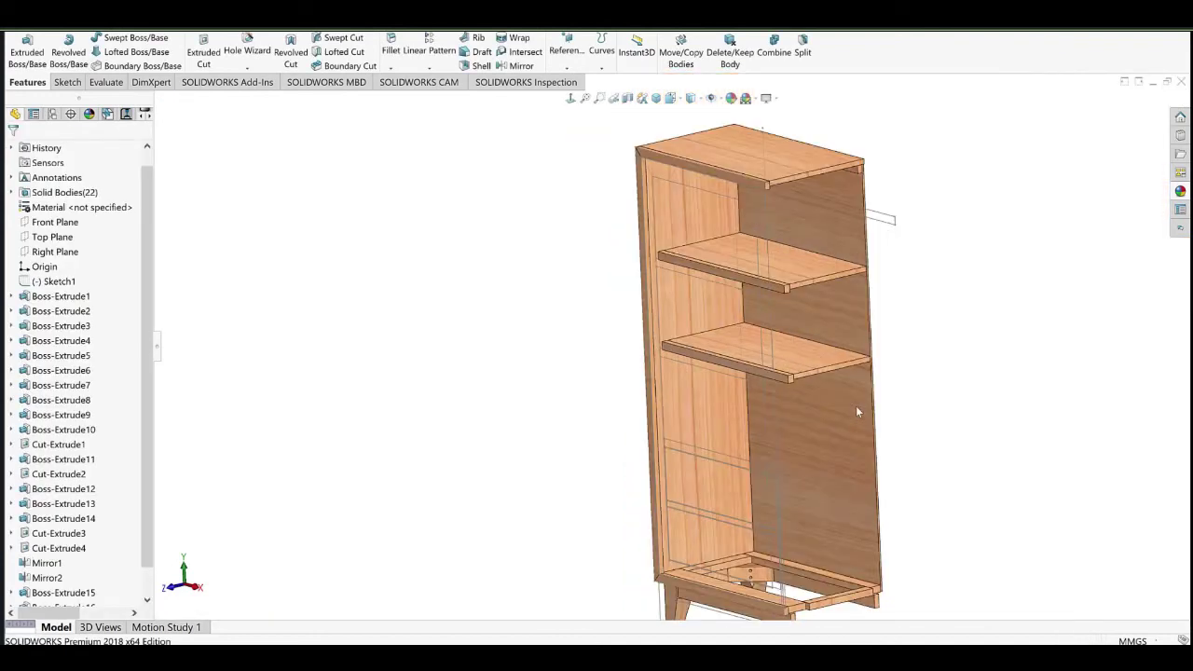
Sketch a thin horizontal rectangle about 26 mm high on the back panel's inner face, starting at the layout line above the drawers.
scroll(856, 408, "up", 2)
middle_click_drag(855, 408, 623, 332, "ctrl")
scroll(584, 422, "down", 2)
left_click(618, 335)
left_click(655, 317)
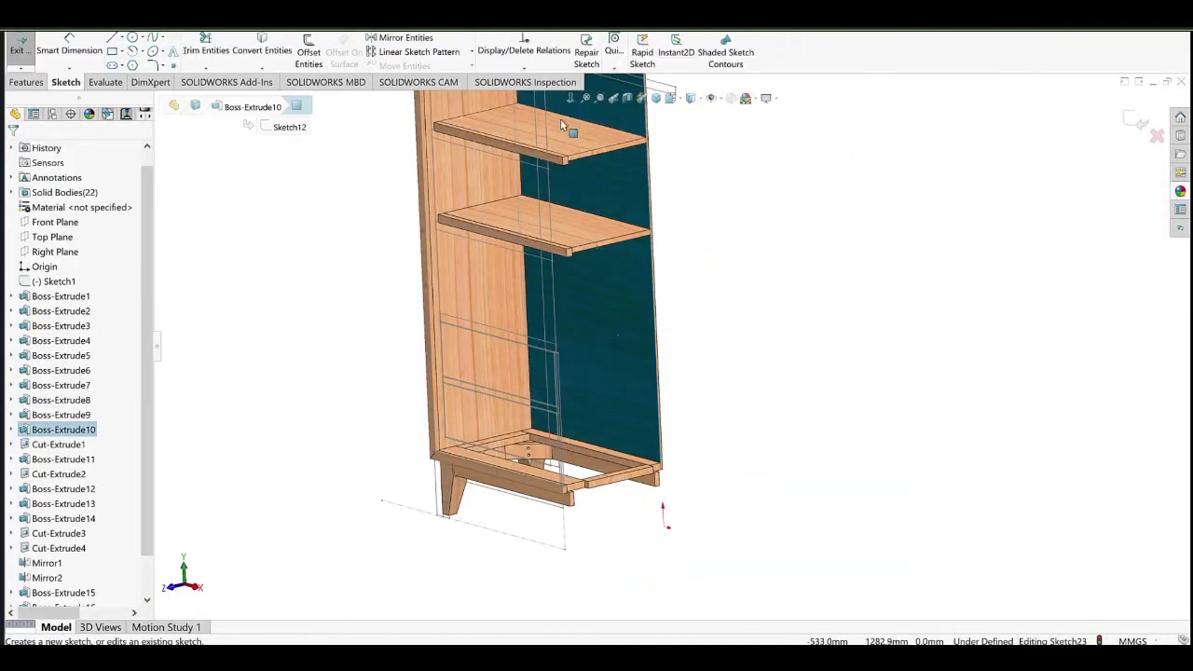
left_click(571, 100)
left_click(112, 51)
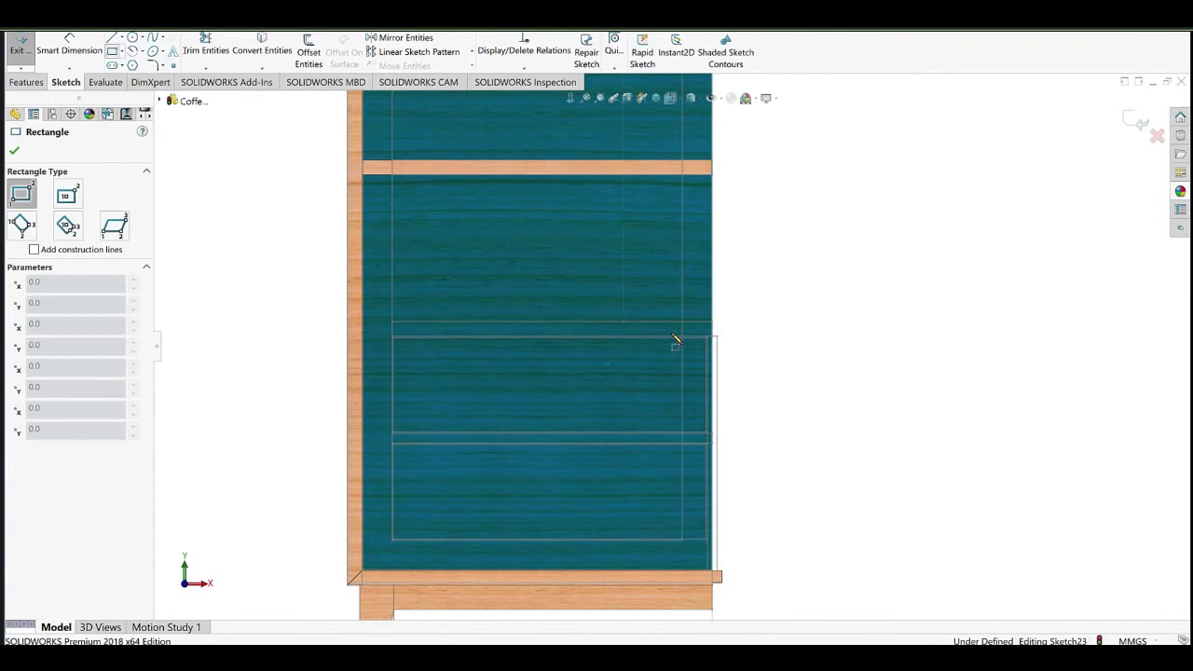
scroll(673, 335, "down", 3)
left_click(753, 315)
scroll(513, 303, "up", 5)
scroll(452, 339, "down", 7)
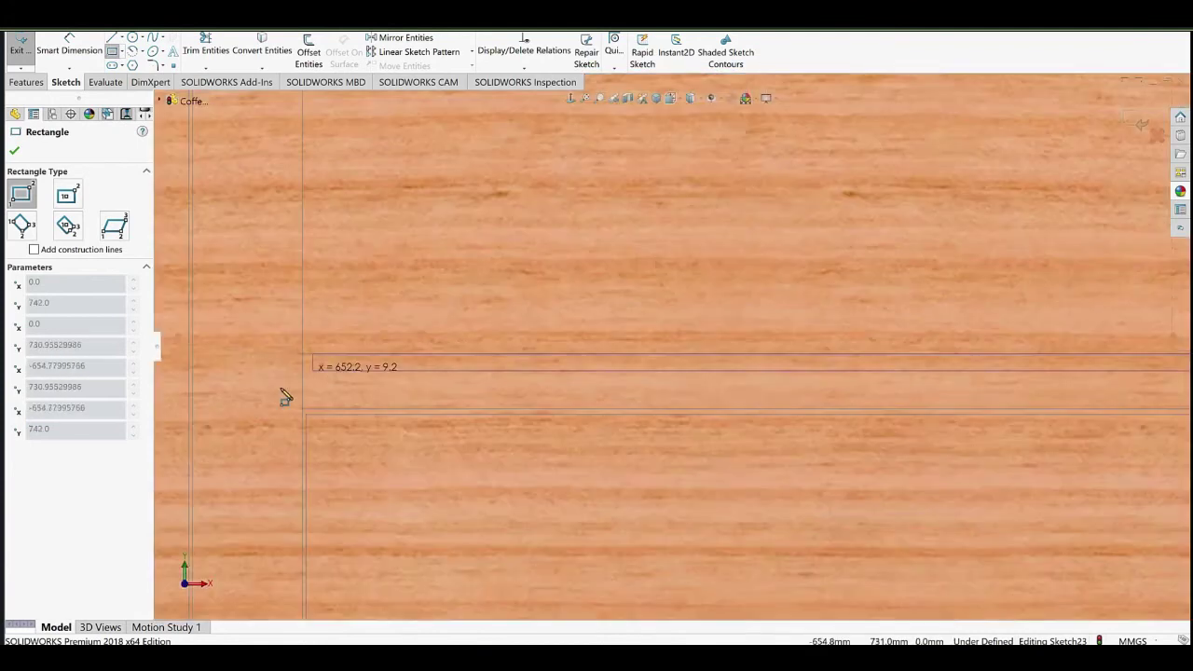
left_click(249, 401)
Dimension the height of the new rectangle above the drawers as 19 mm.
left_click(70, 52)
left_click(249, 384)
left_click(236, 378)
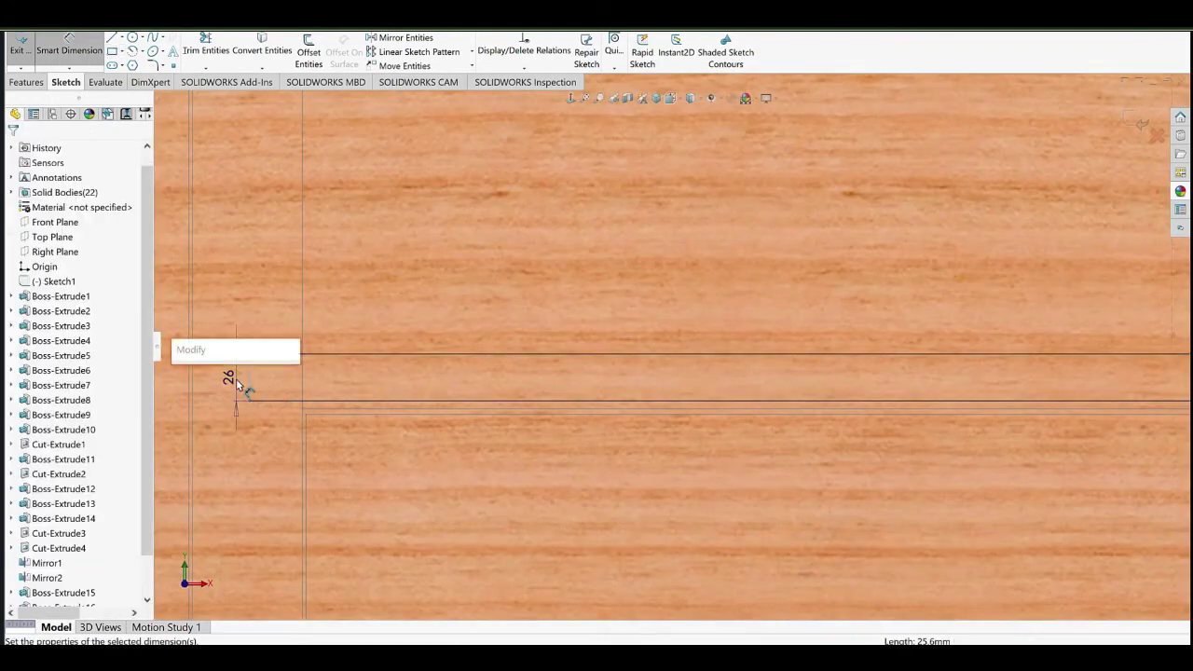
type("19")
key("Return")
key("Return")
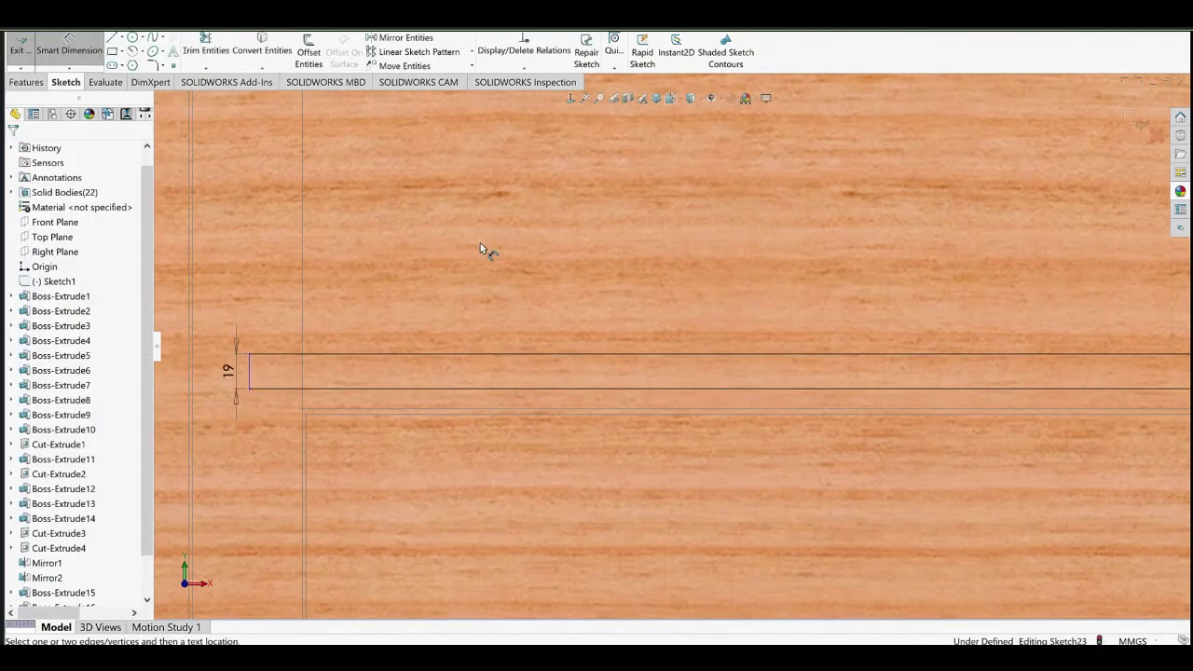
Make the rectangle's outer end line collinear with the side panel's inner edge.
left_click(249, 373)
scroll(557, 331, "up", 6)
middle_click_drag(587, 338, 537, 370)
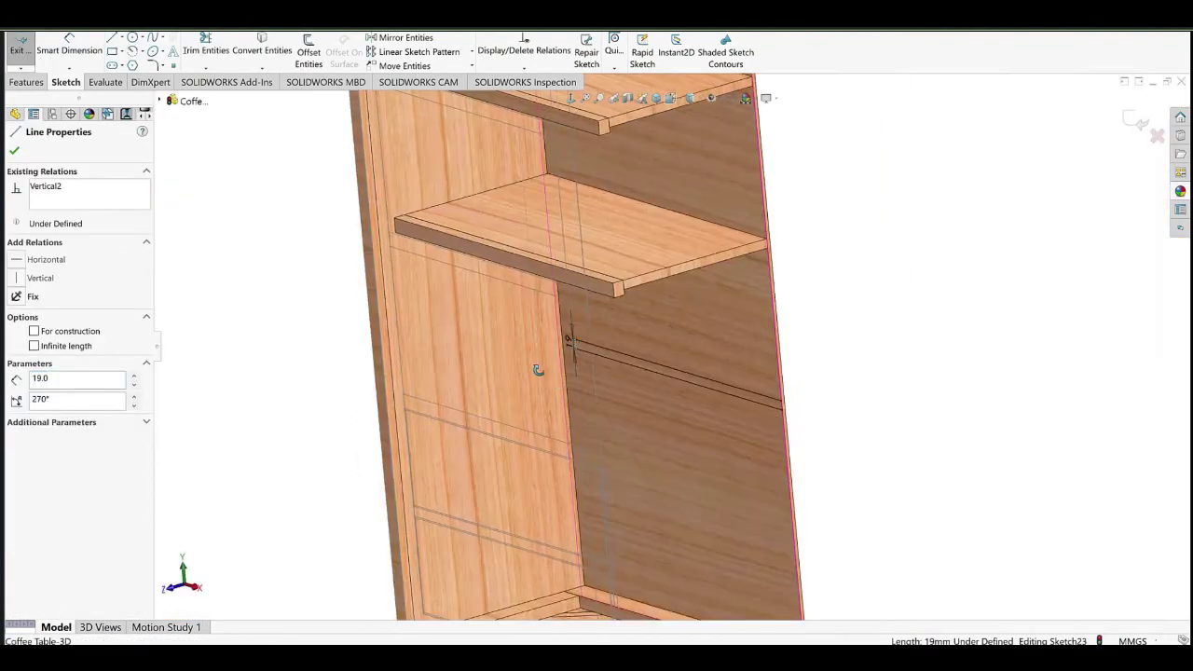
left_click(565, 379, "ctrl")
left_click(594, 338)
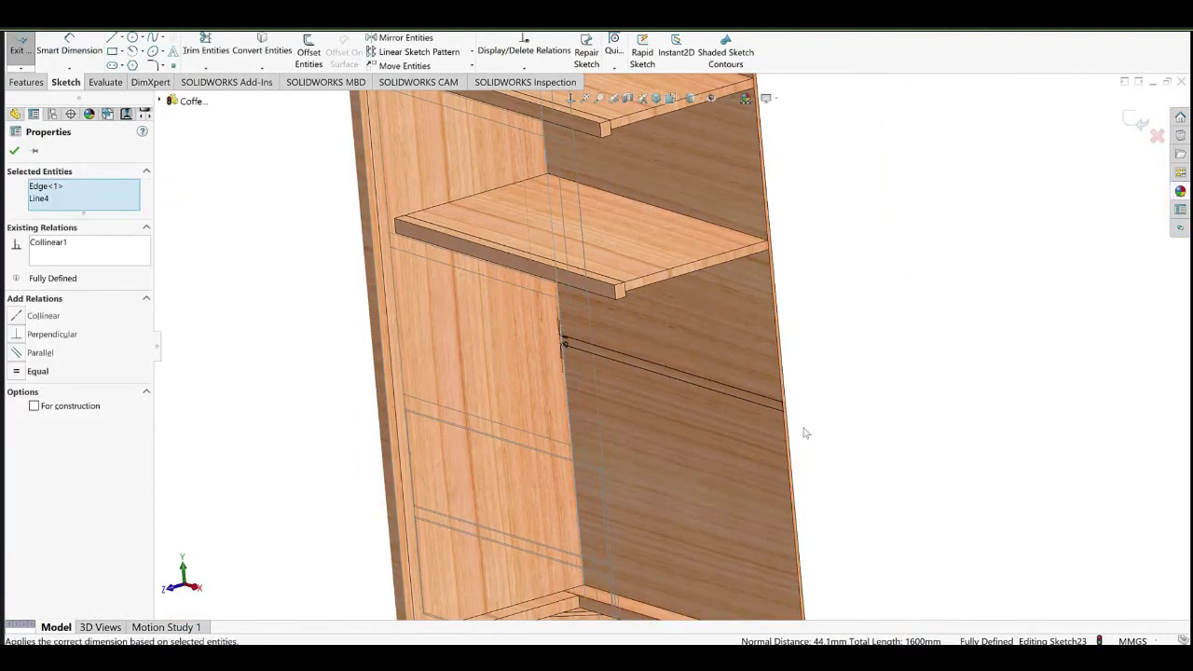
left_click(806, 431)
Examine the rectangle's inner end and its relation to the back panel's centre edge.
scroll(804, 431, "down", 7)
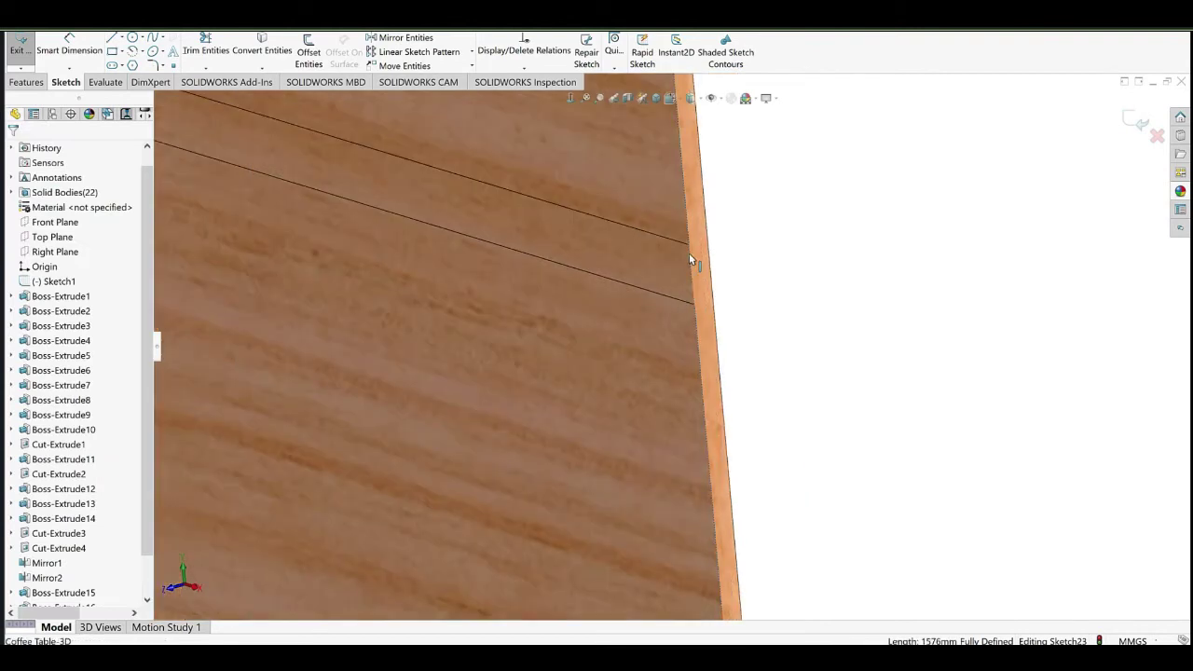
left_click(689, 258)
left_click(698, 268)
scroll(644, 360, "up", 10)
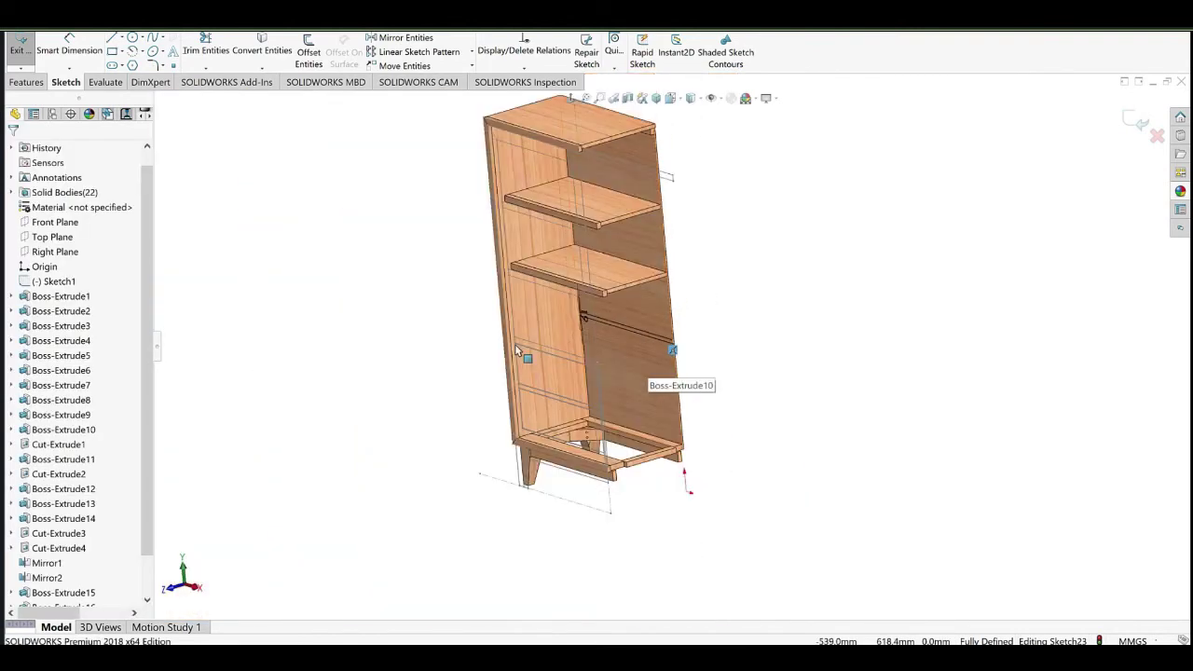
scroll(639, 335, "down", 12)
scroll(665, 373, "up", 9)
left_click(896, 326)
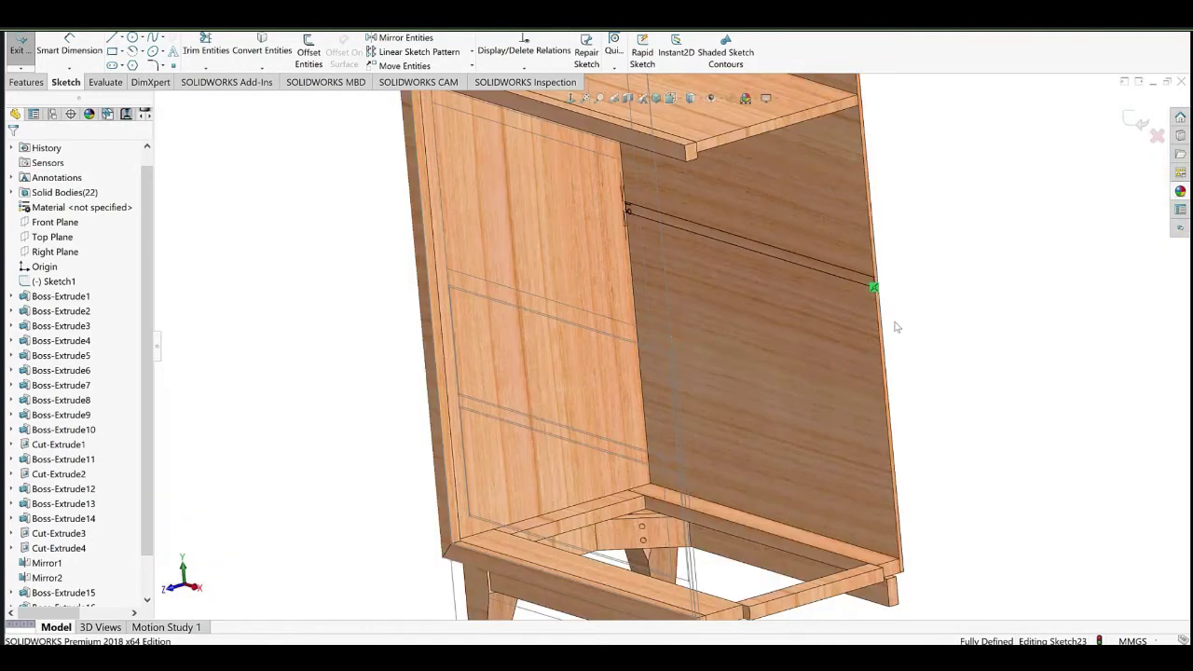
Extrude the rectangle 380 mm towards the cabinet front as a separate body, without merging the result.
middle_click_drag(896, 327, 846, 365, "ctrl")
left_click(28, 82)
left_click(30, 59)
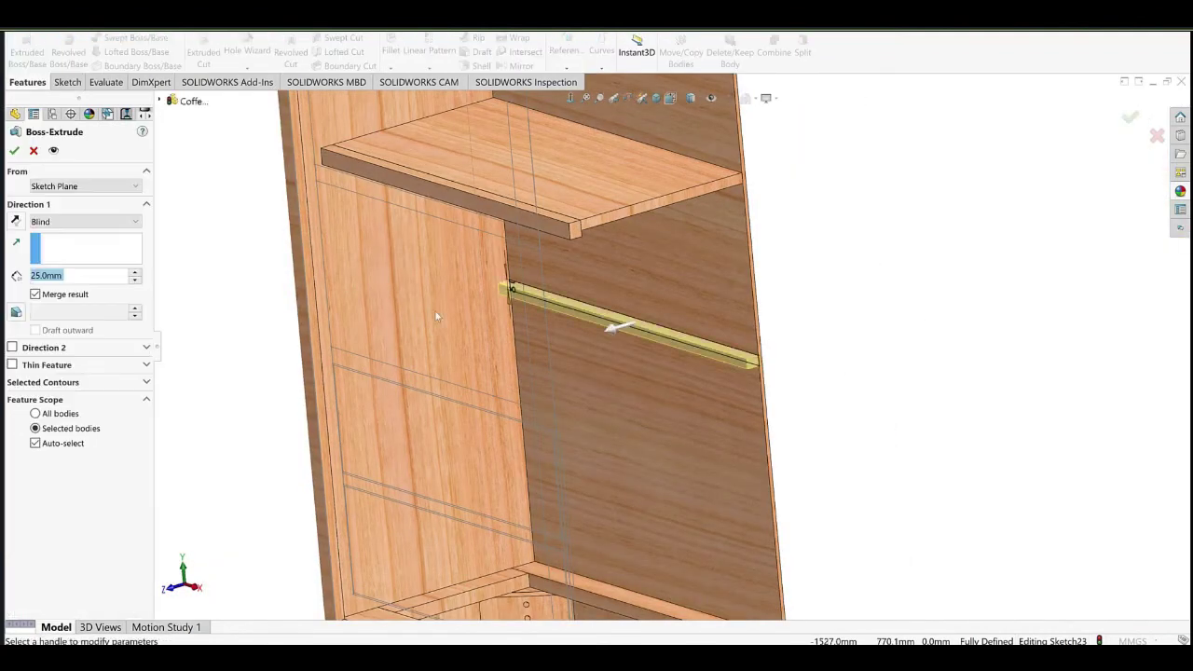
scroll(487, 373, "down", 2)
middle_click_drag(551, 364, 508, 361)
type("400")
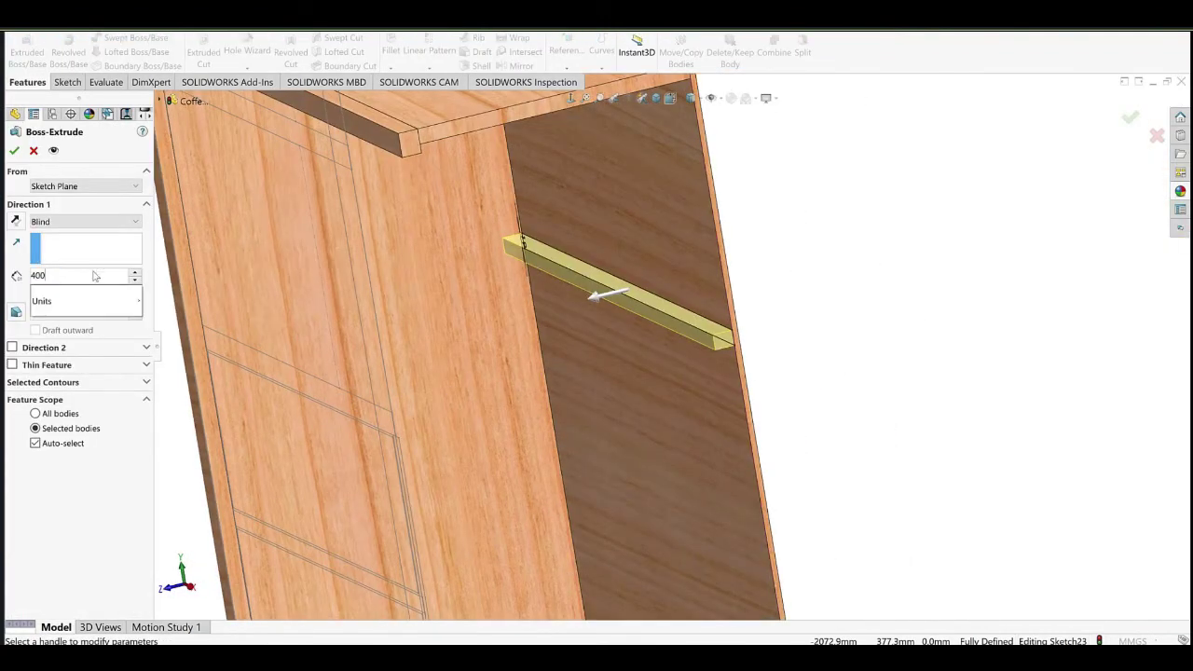
scroll(422, 398, "up", 3)
middle_click_drag(416, 388, 411, 384)
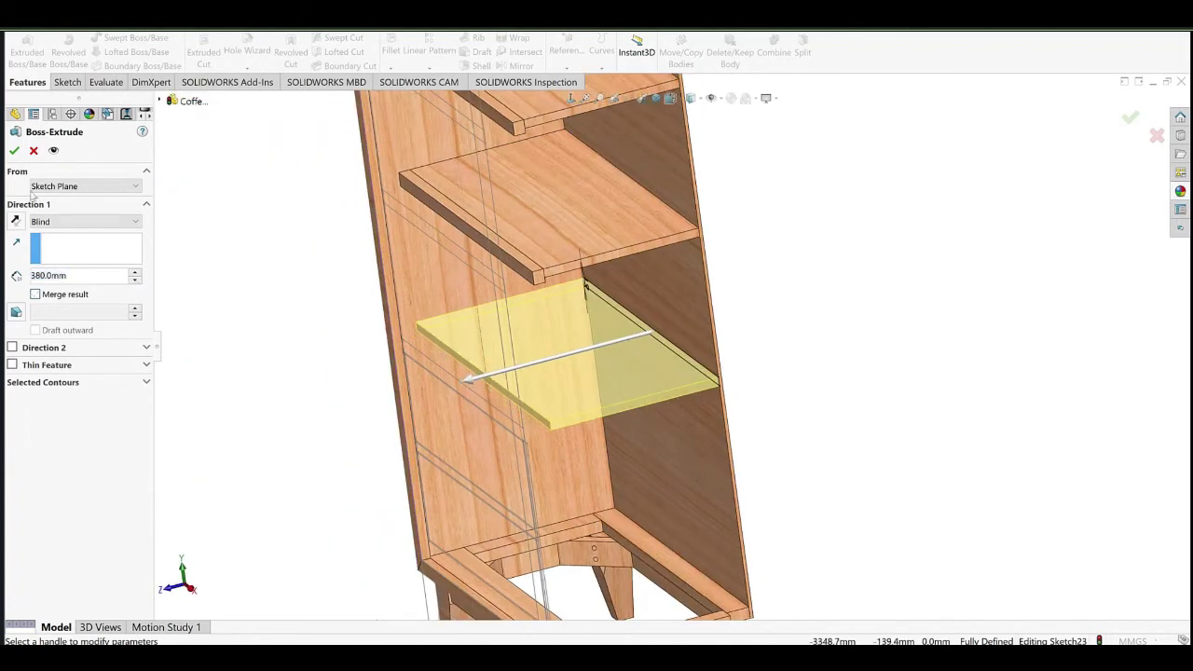
Start a sketch on the lowest shelf's front face and convert the layout's strip outline above the drawers into it.
scroll(546, 419, "down", 4)
left_click(546, 427)
left_click(592, 407)
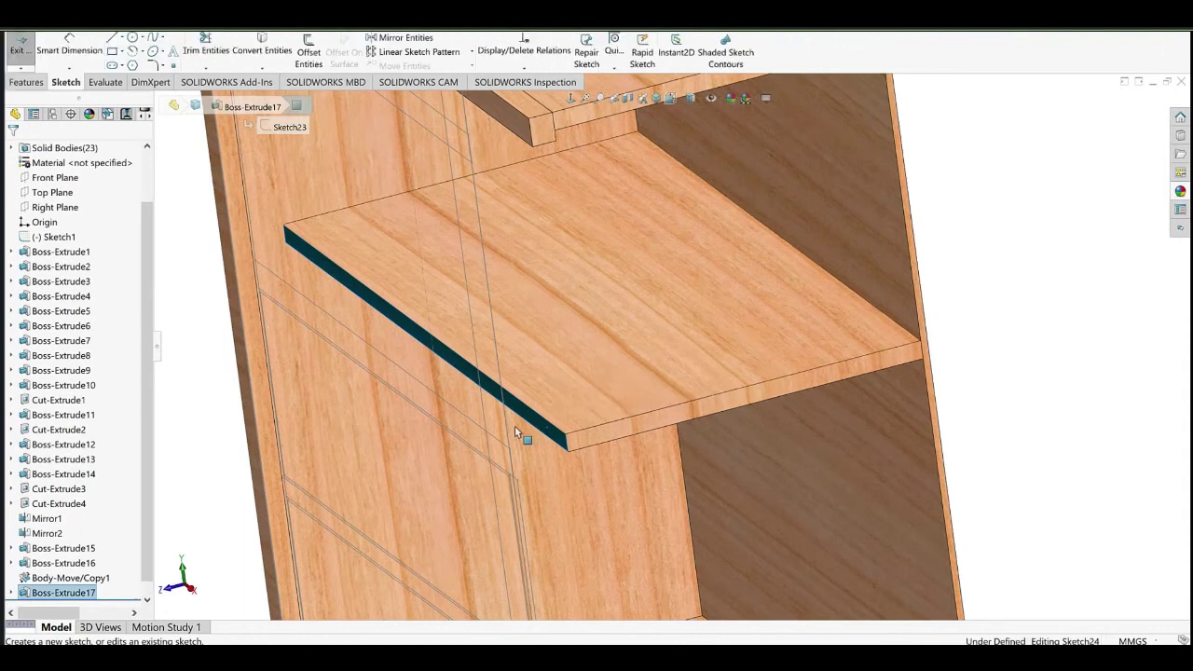
right_click(489, 432)
left_click(529, 408)
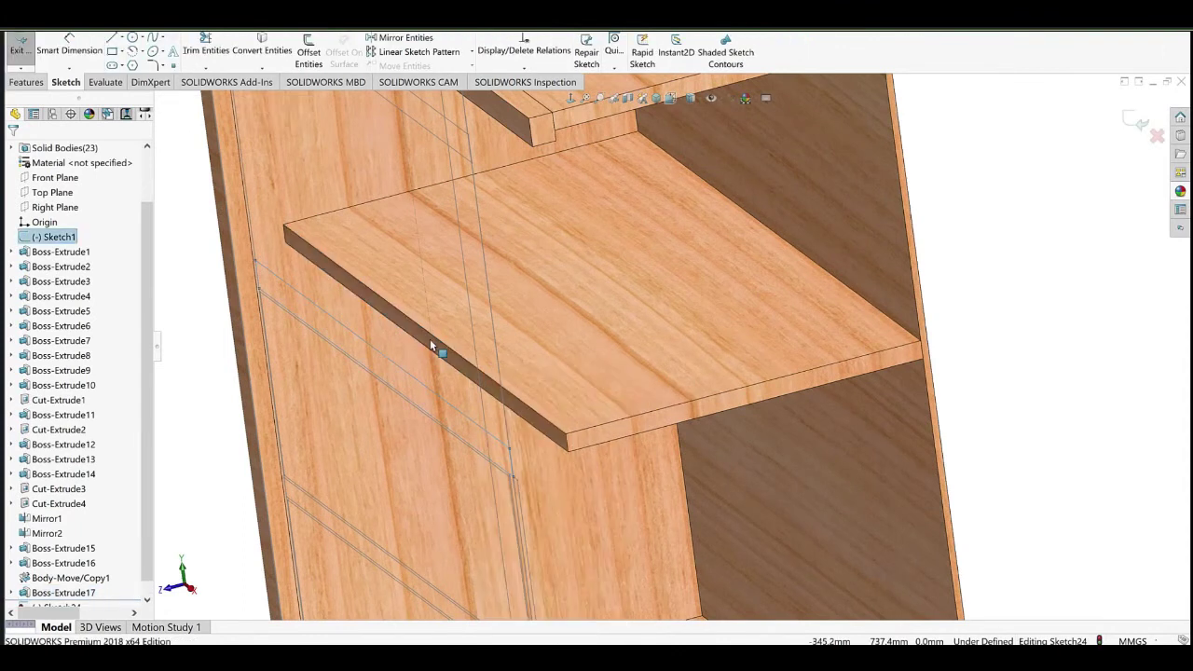
left_click(360, 272)
left_click(263, 50)
Free the converted outline's outer end, extend it outwards and make it collinear with the lowest shelf's end edge.
mouse_move(317, 248)
middle_mouse_down()
mouse_move(394, 210)
mouse_move(430, 215)
middle_mouse_up()
left_click(506, 295)
key("Delete")
left_click(504, 285)
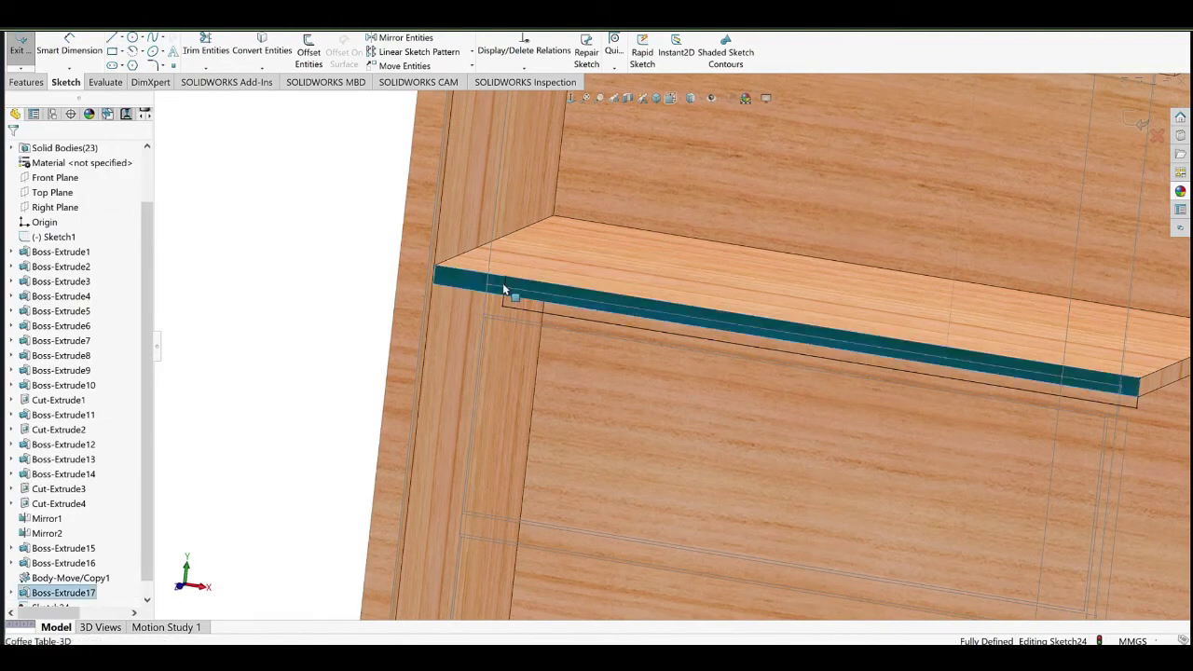
left_click_drag(504, 287, 430, 280)
left_click(435, 275, "ctrl")
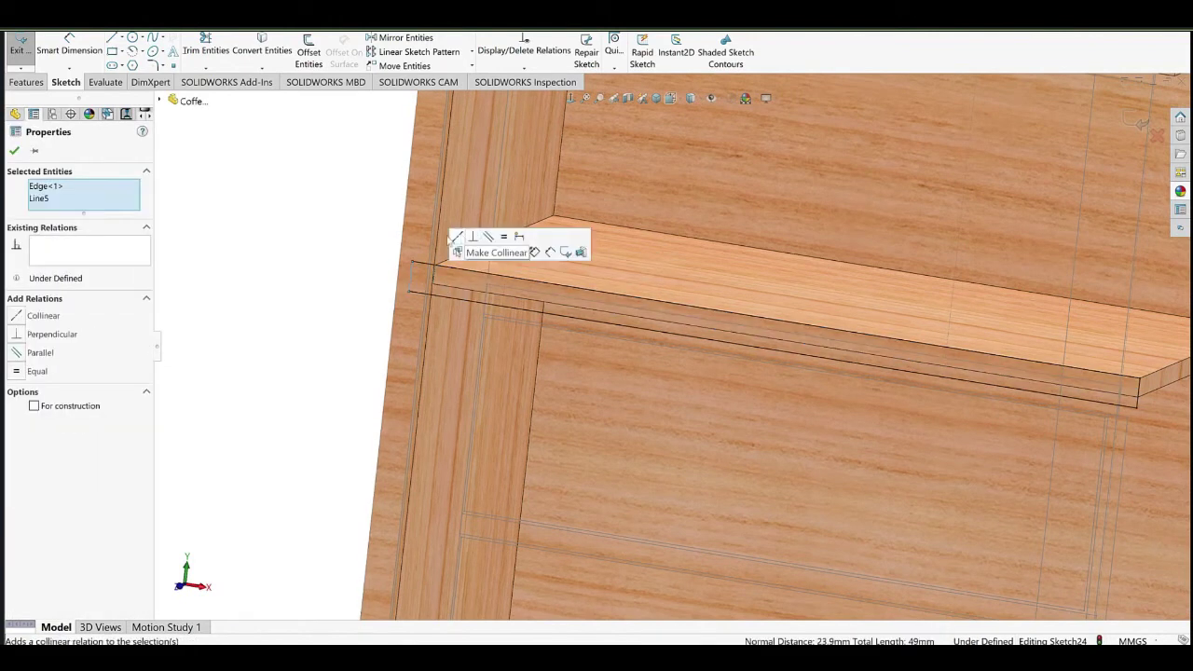
left_click(456, 239)
Extrude the strip outline 25 mm outwards from the lowest shelf's front face.
left_click(29, 83)
left_click(26, 52)
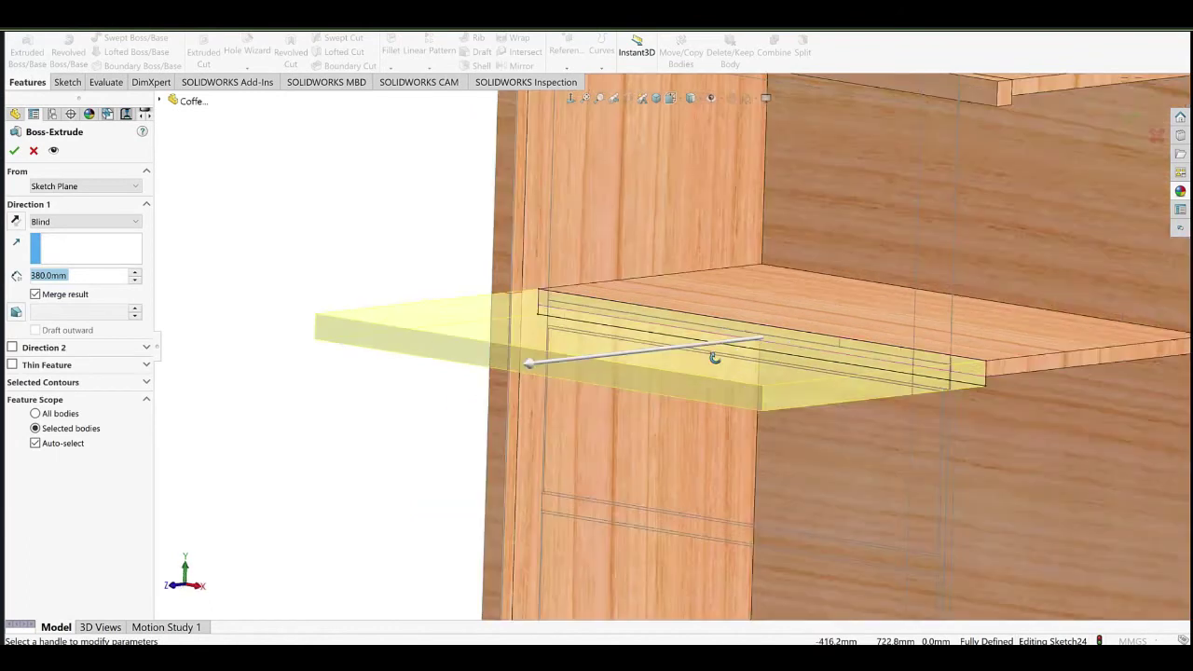
type("25")
key("Return")
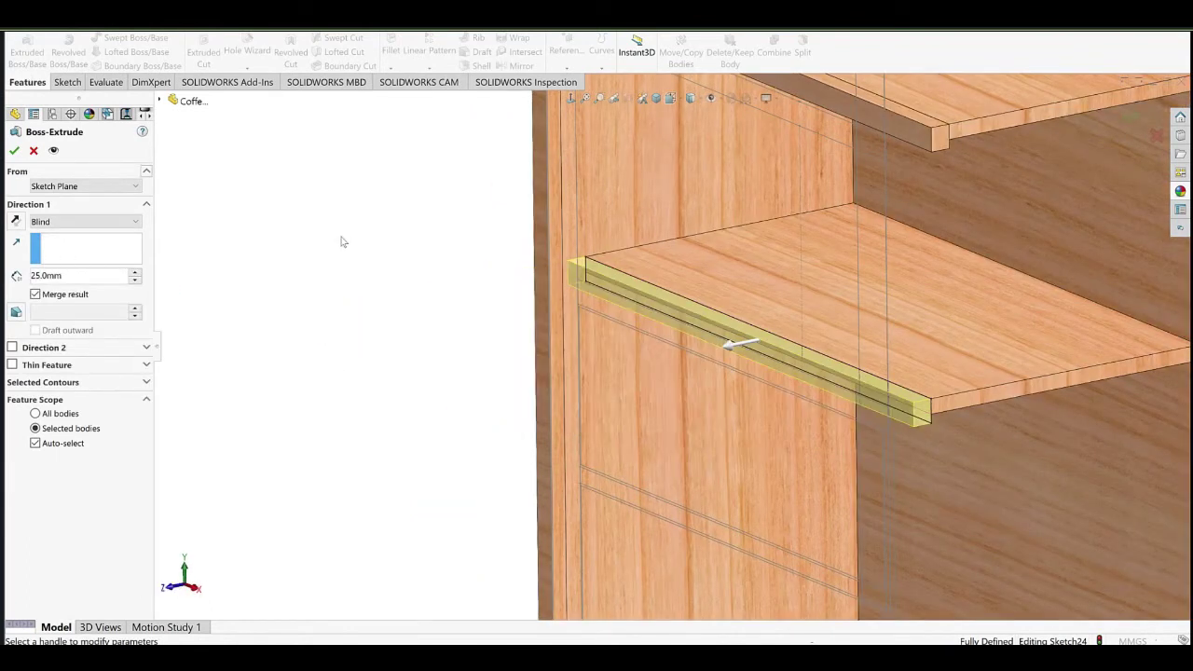
left_click(14, 151)
Start a sketch on the lowest shelf's front strip and convert the layout's central upright outline below the shelf into it.
middle_click_drag(948, 429, 753, 378, "ctrl")
scroll(736, 373, "up", 5)
mouse_move(645, 349)
middle_mouse_down()
mouse_move(670, 314)
mouse_move(727, 410)
mouse_move(664, 350)
middle_mouse_up()
scroll(727, 412, "down", 3)
scroll(678, 428, "up", 1)
middle_click_drag(480, 324, 523, 343)
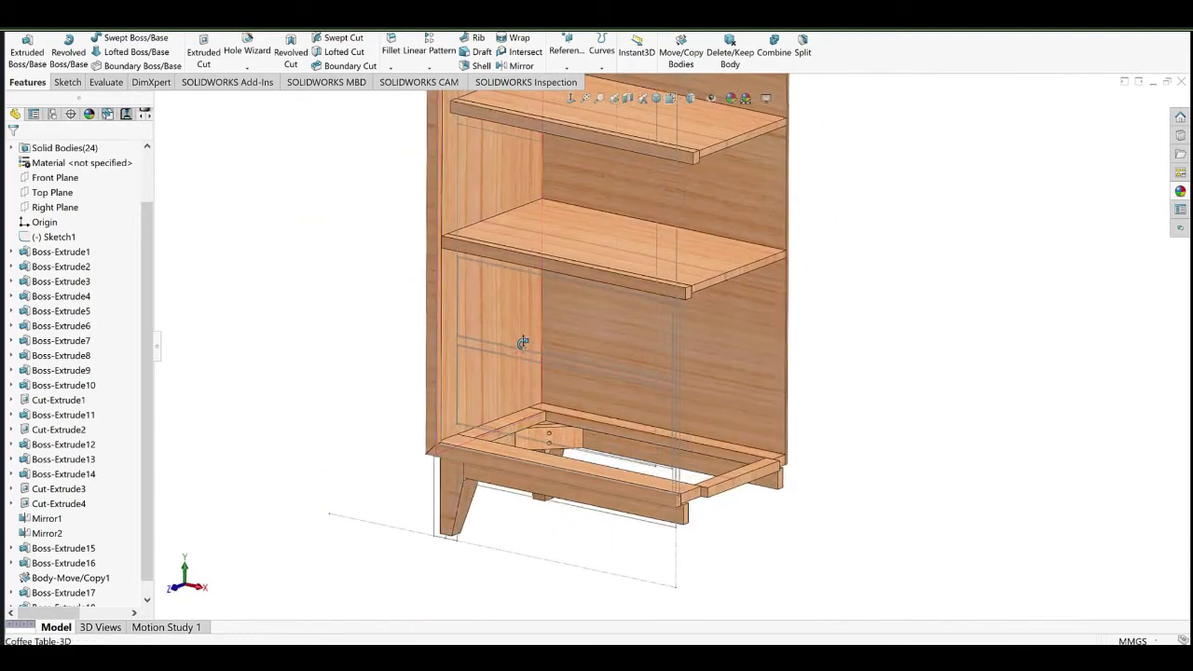
scroll(642, 363, "down", 1)
middle_click_drag(699, 386, 593, 374, "ctrl")
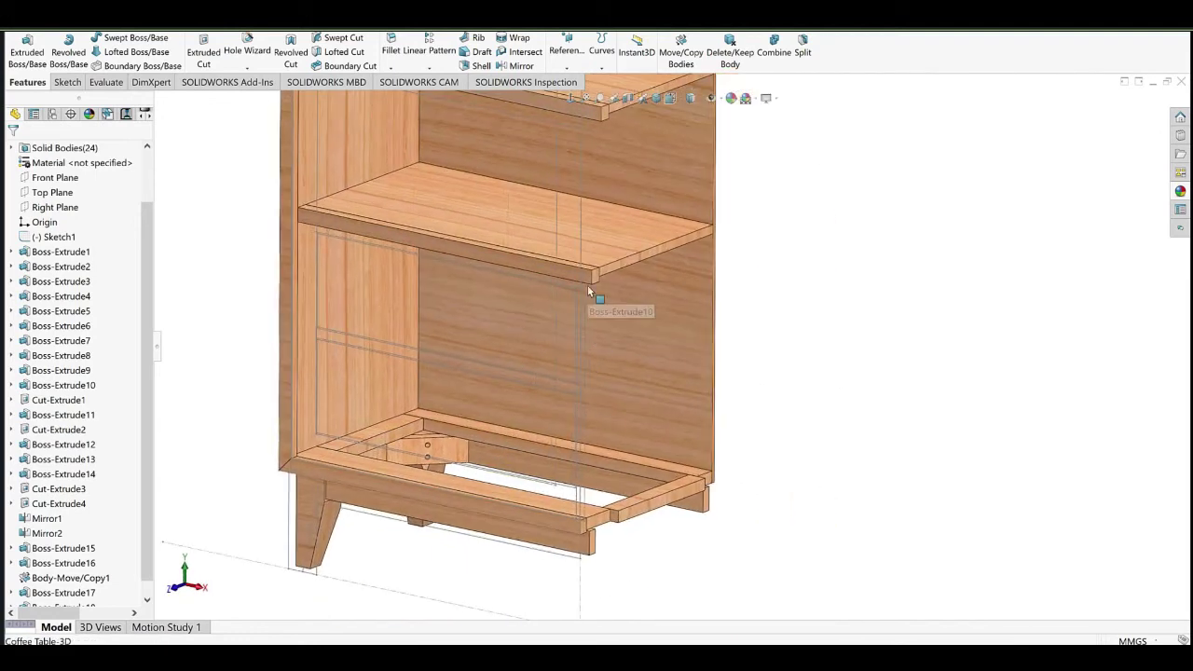
scroll(588, 286, "down", 4)
left_click(608, 280)
left_click(658, 269)
left_click(569, 100)
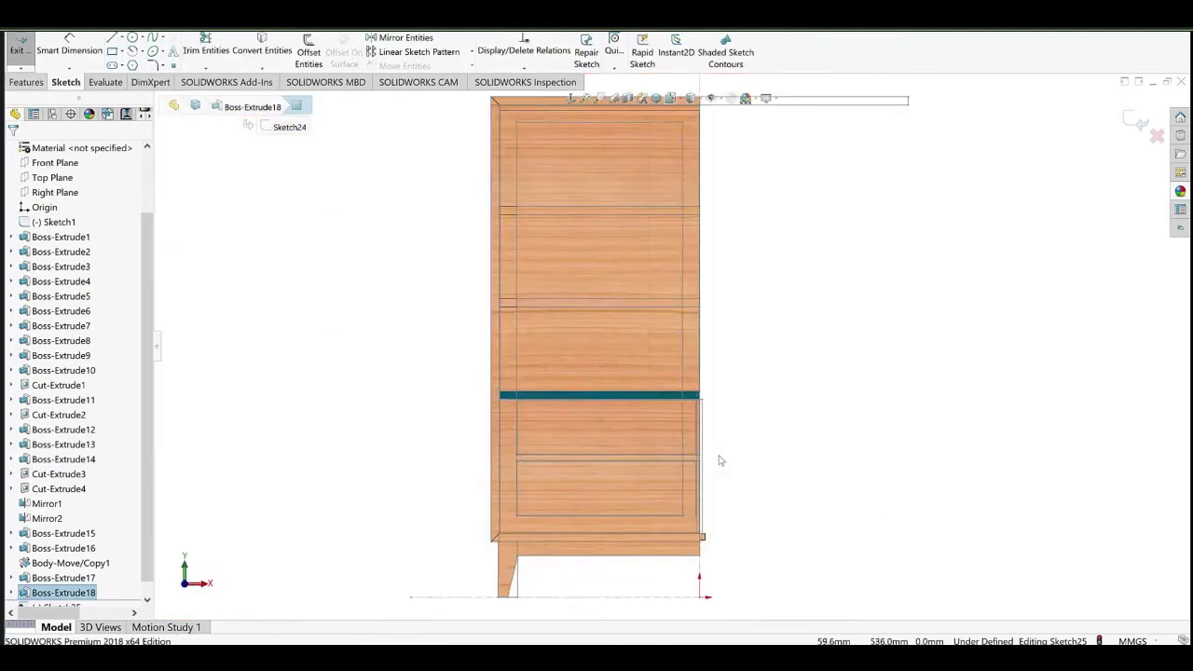
scroll(719, 462, "down", 5)
right_click(643, 272)
left_click(337, 222)
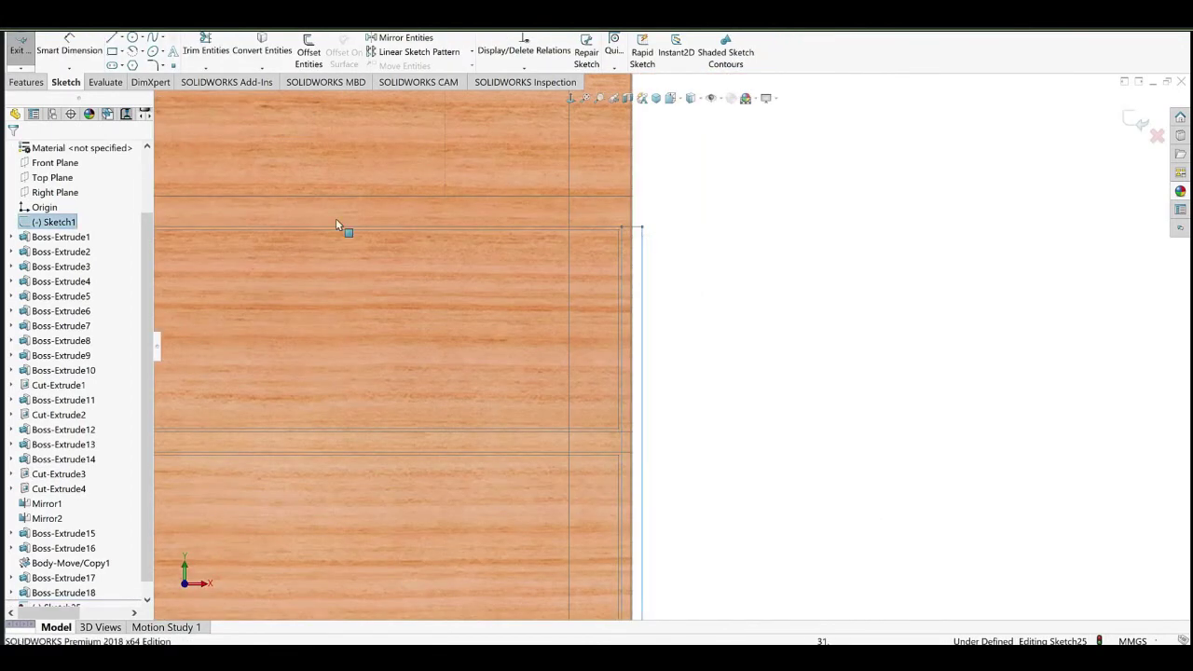
left_click(262, 44)
Extrude the upright outline 40 mm towards the cabinet back as a separate body, without merging the result.
left_click(27, 82)
left_click(26, 52)
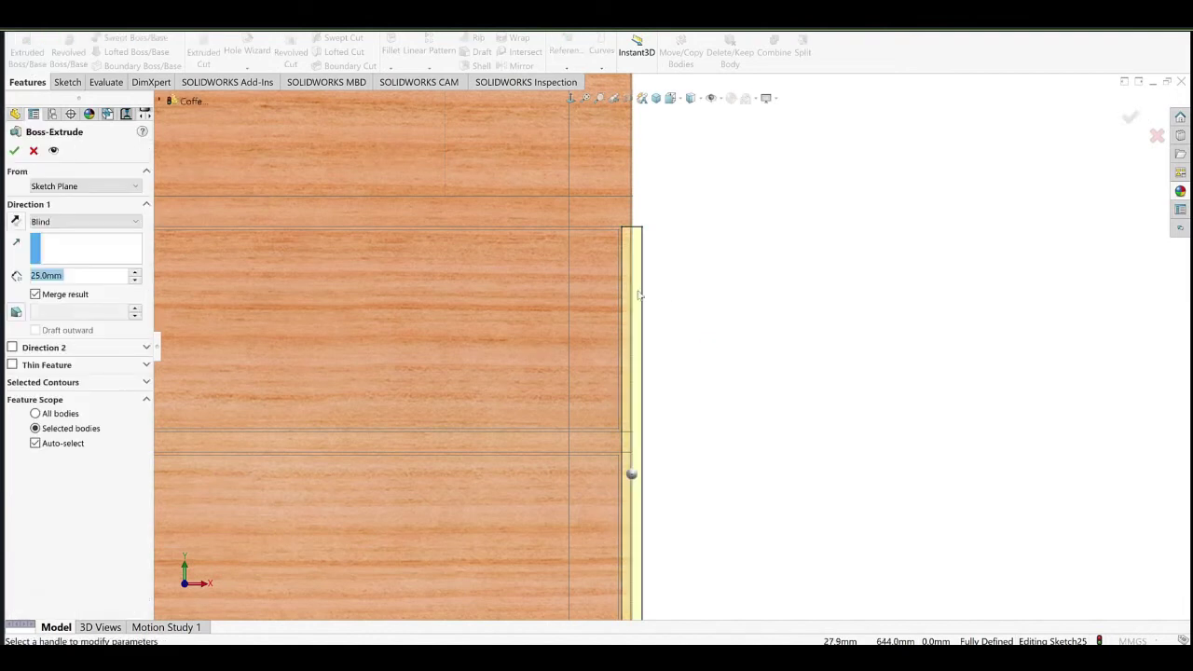
middle_click_drag(639, 295, 390, 436)
scroll(390, 435, "up", 2)
left_click(16, 223)
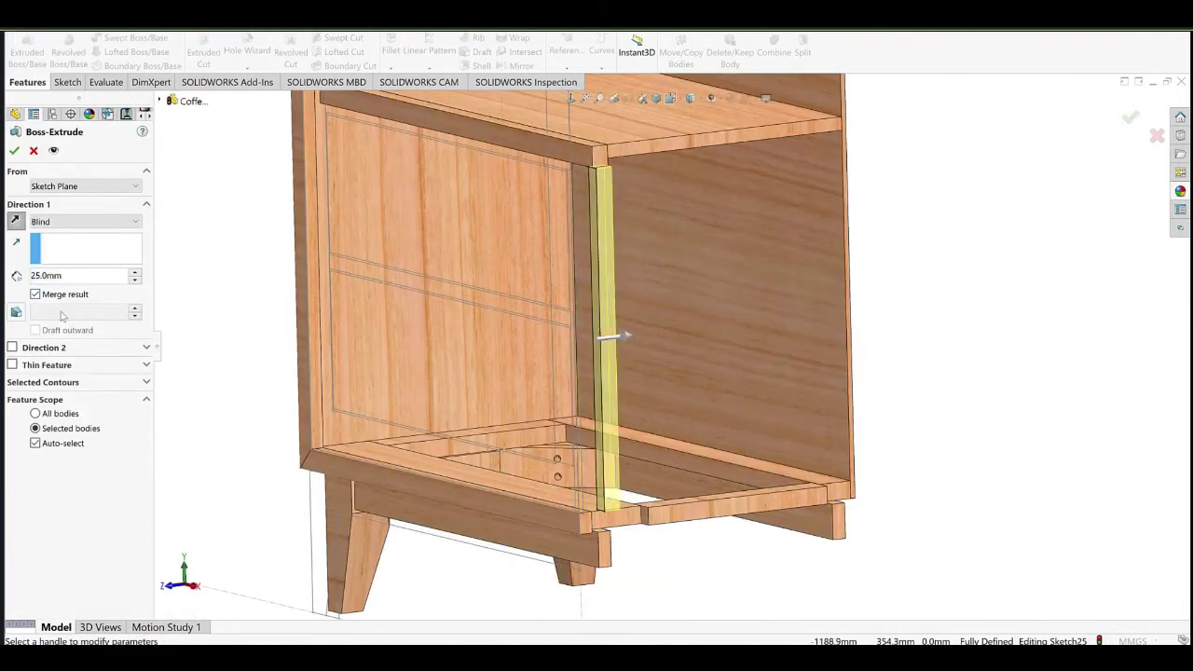
left_click_drag(625, 336, 638, 335)
type("40")
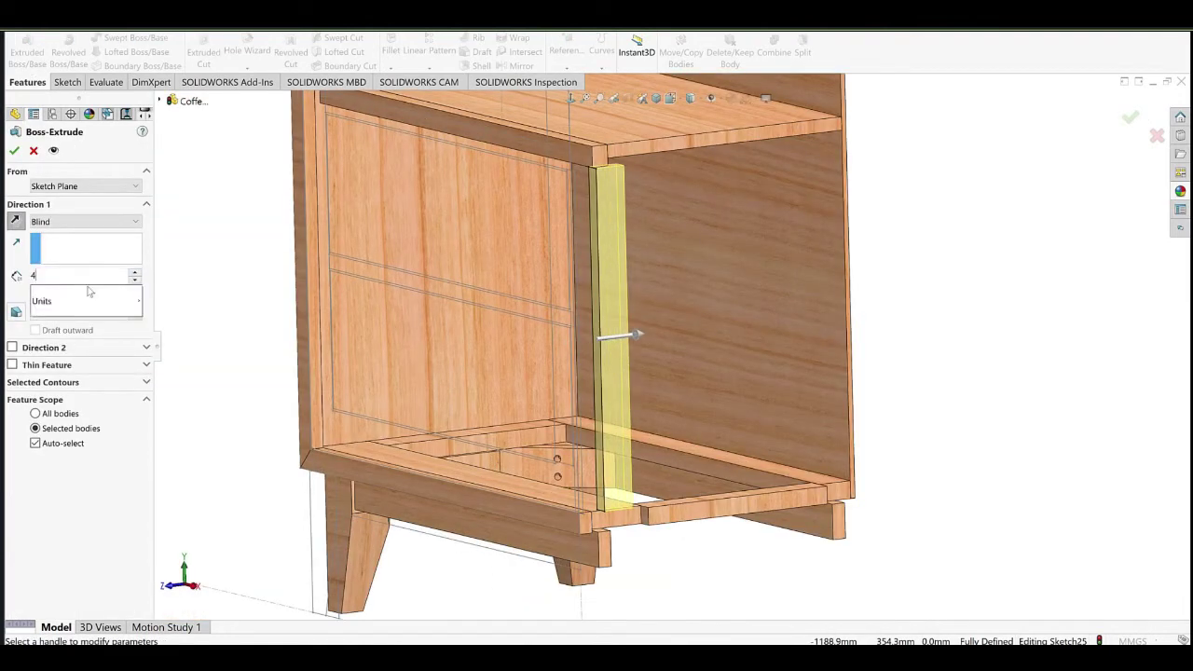
left_click(244, 305)
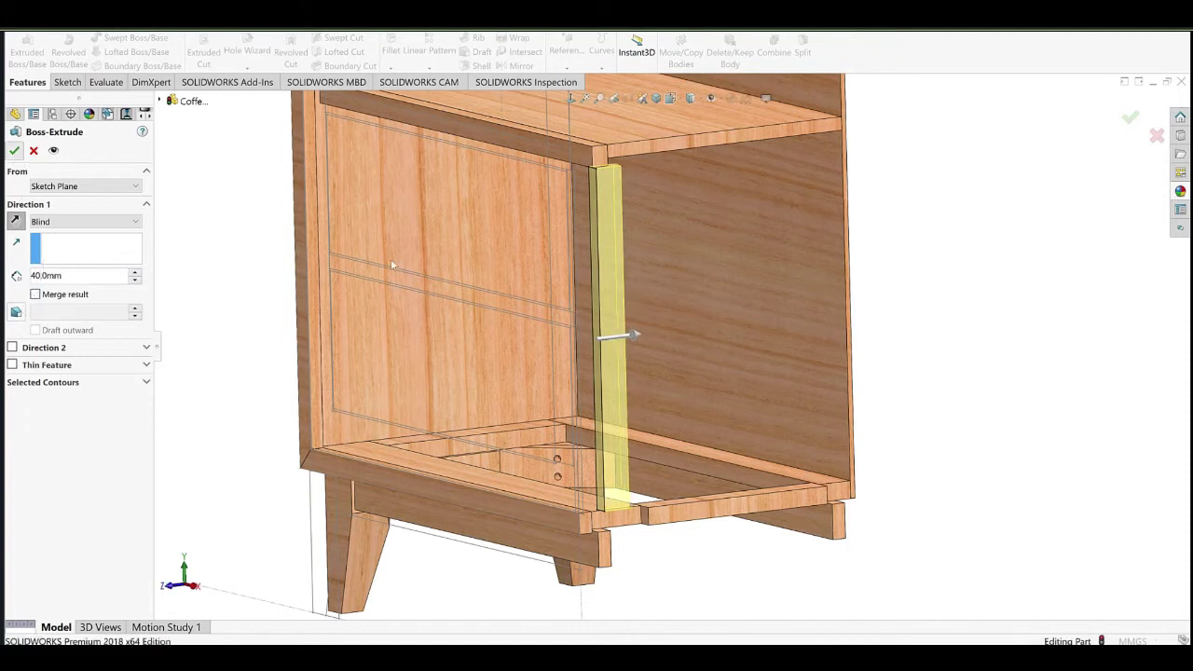
Start a sketch on the central upright's back face and convert the face outline into it.
middle_click_drag(650, 282, 416, 394)
scroll(400, 326, "down", 4)
left_click(447, 216)
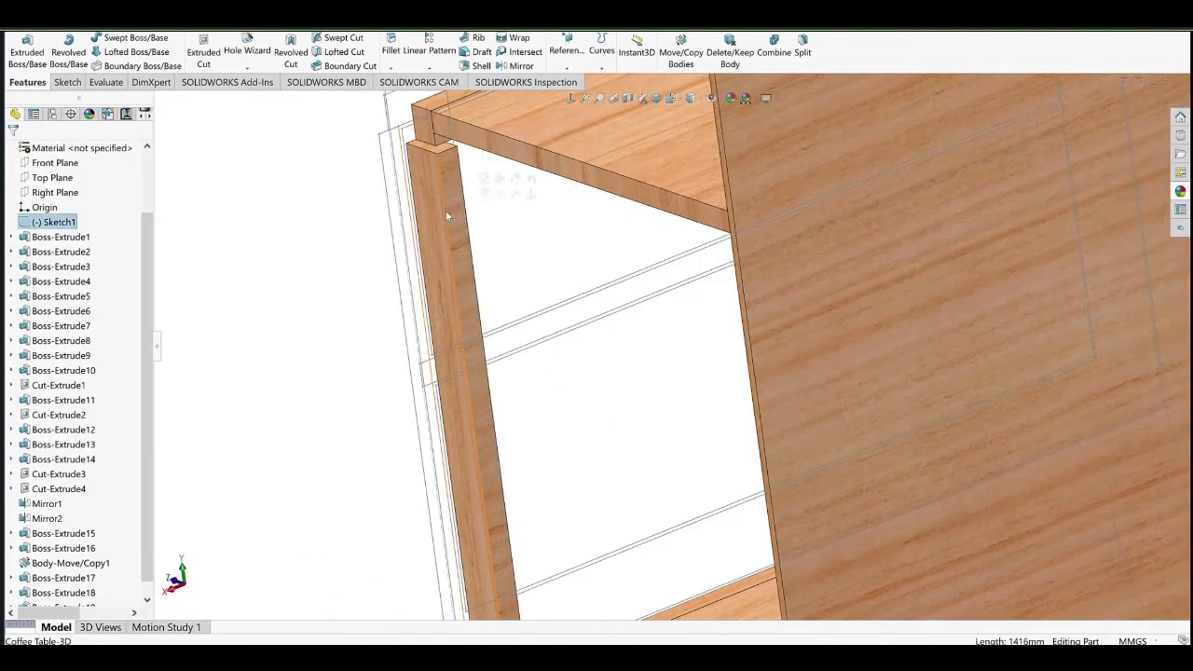
left_click(449, 198)
left_click(485, 179)
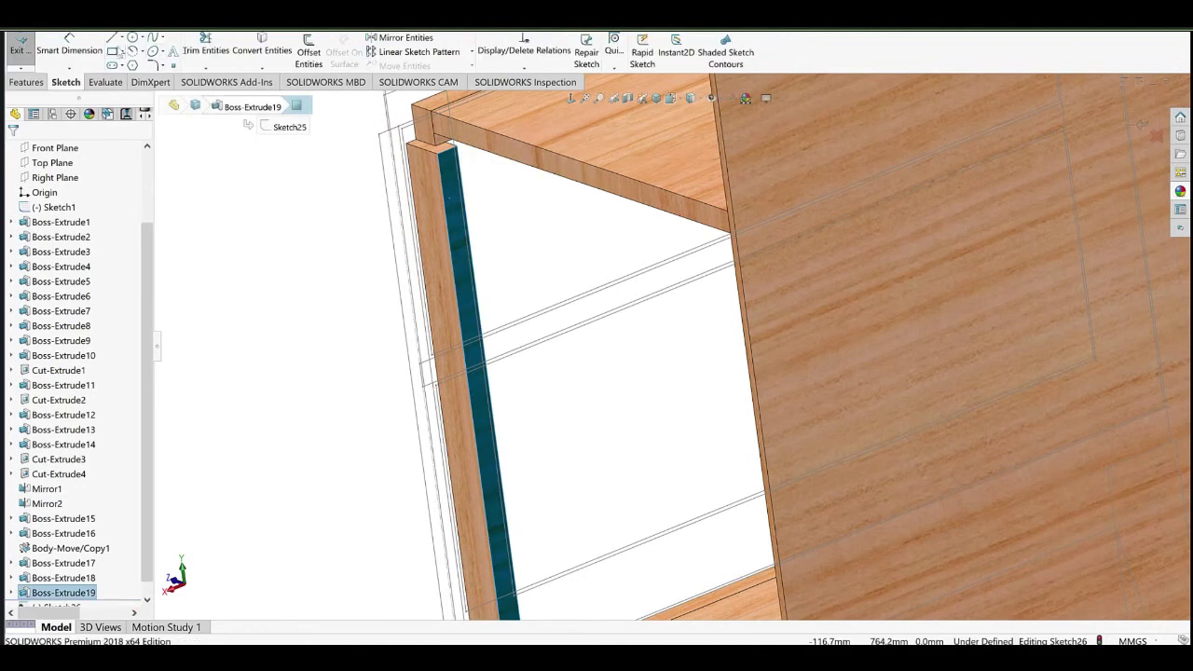
left_click(259, 49)
Free the outline's upper line, raise it and make it coincident with the lower corner of the shelf's end.
scroll(412, 305, "up", 5)
scroll(373, 234, "down", 10)
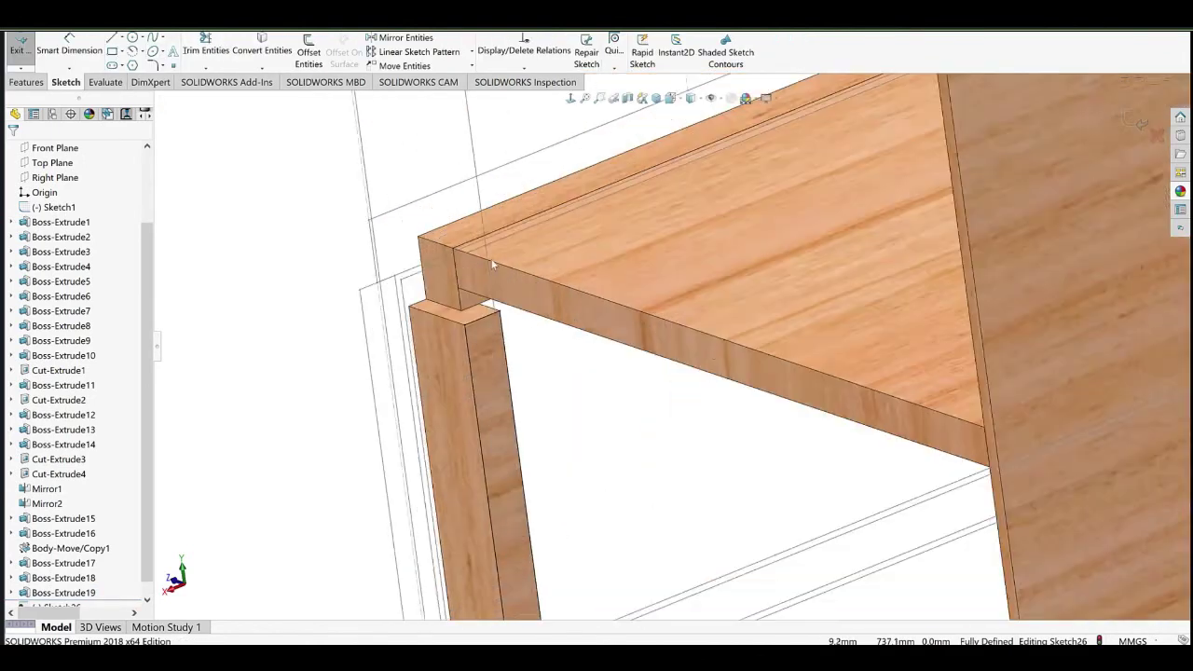
left_click(490, 382)
key("Delete")
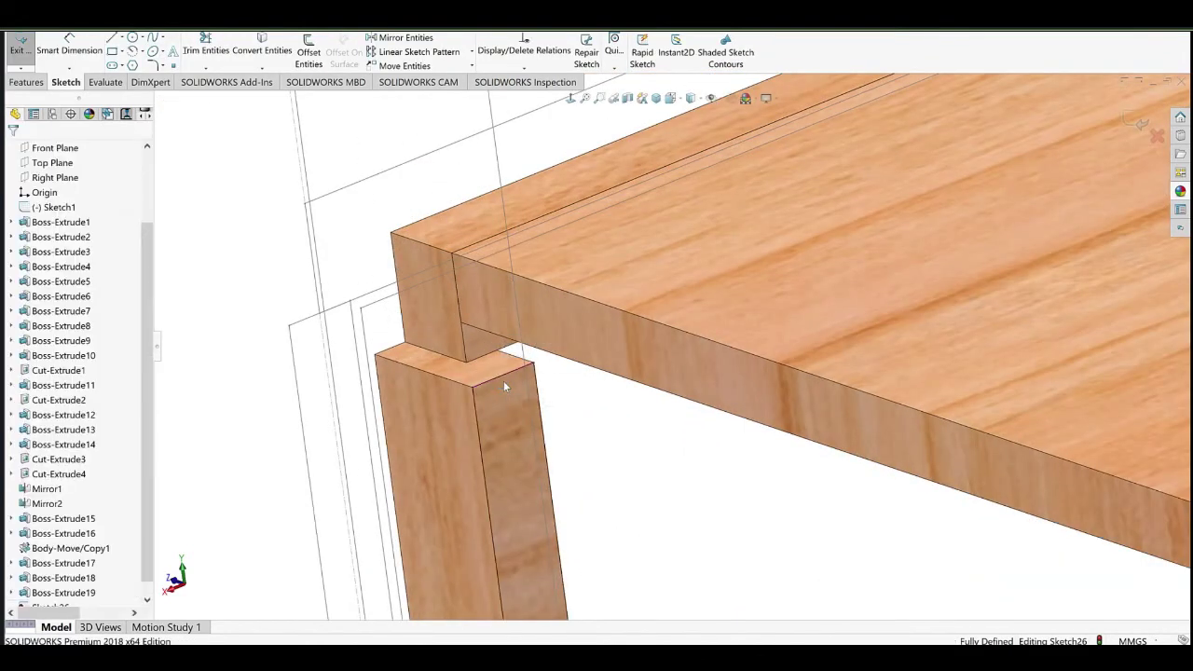
left_click_drag(498, 377, 495, 349)
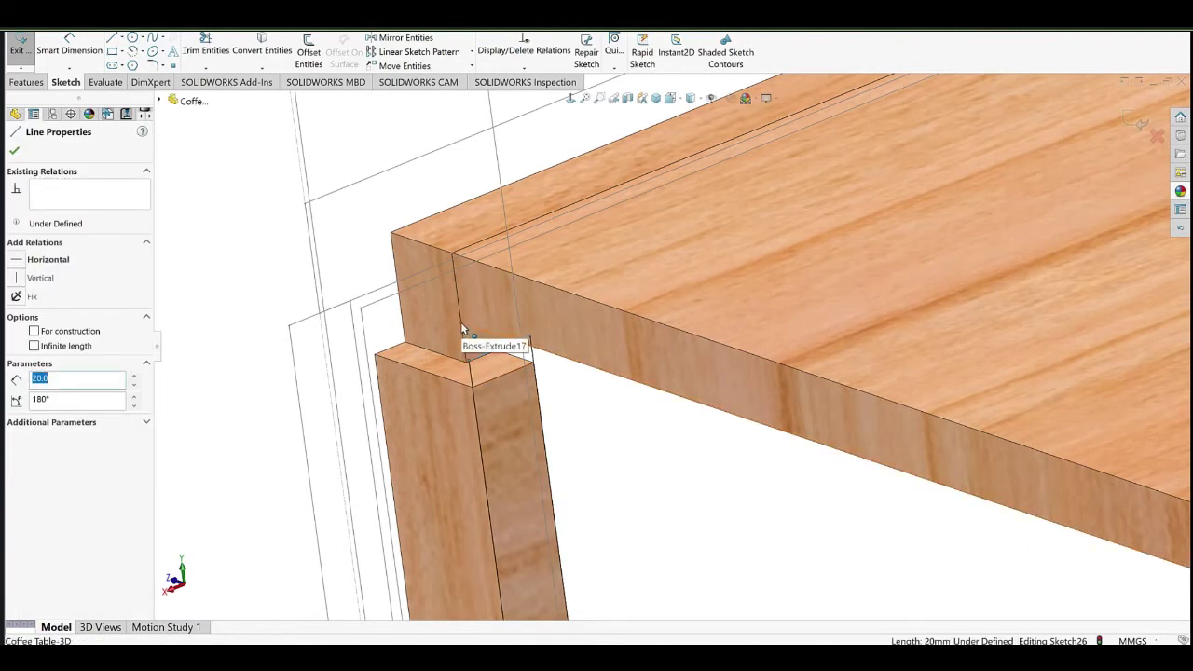
left_click(460, 323, "ctrl")
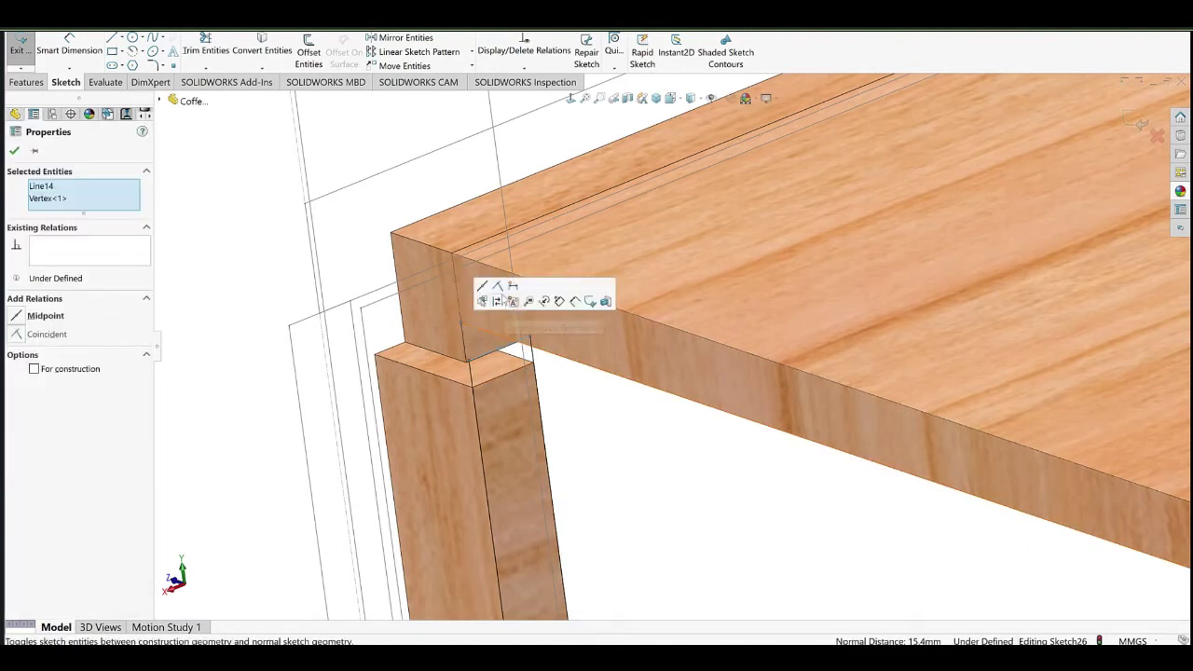
left_click(499, 337)
left_click(520, 303)
Extrude the outline from the upright up to the back panel as a separate body, without merging the result.
middle_click_drag(506, 317, 615, 345)
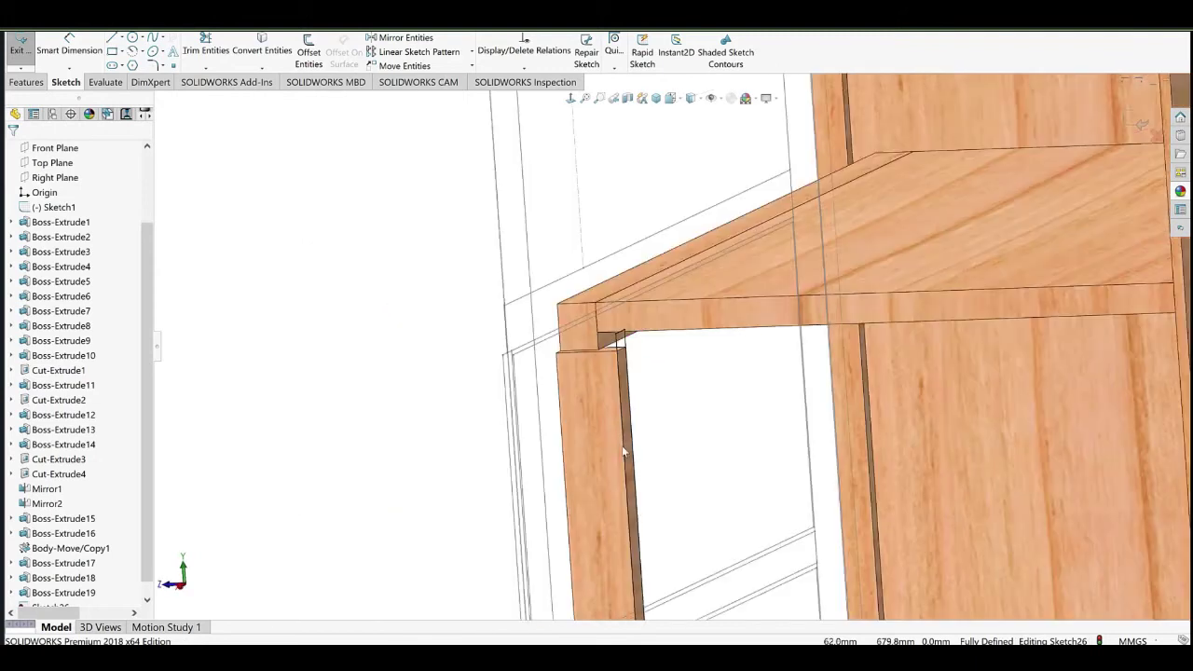
scroll(624, 450, "up", 5)
scroll(522, 476, "down", 6)
middle_click_drag(525, 470, 517, 515)
scroll(722, 406, "up", 9)
middle_click_drag(615, 410, 685, 400)
left_click(28, 82)
left_click(26, 48)
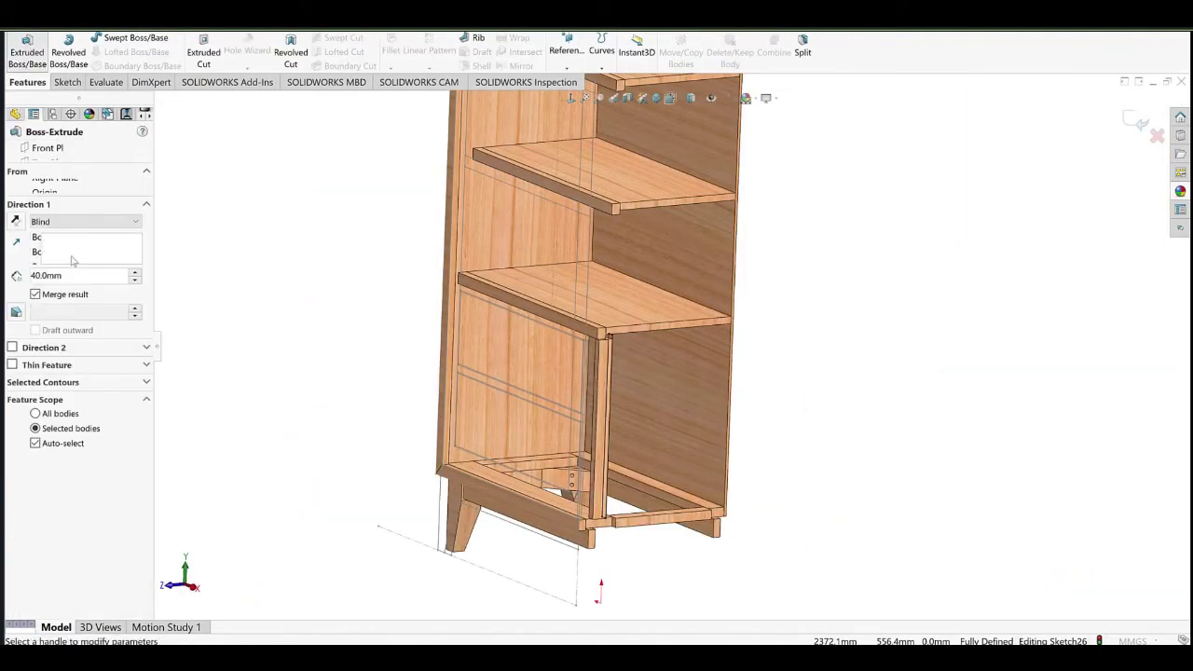
left_click(84, 219)
left_click(65, 274)
left_click(611, 411)
left_click(35, 298)
left_click(14, 151)
Start a sketch on the central upright's front face and convert the layout's rail outline between the drawers into it.
middle_click_drag(686, 302, 655, 429)
scroll(621, 410, "down", 2)
middle_click_drag(572, 336, 618, 330)
scroll(617, 331, "down", 3)
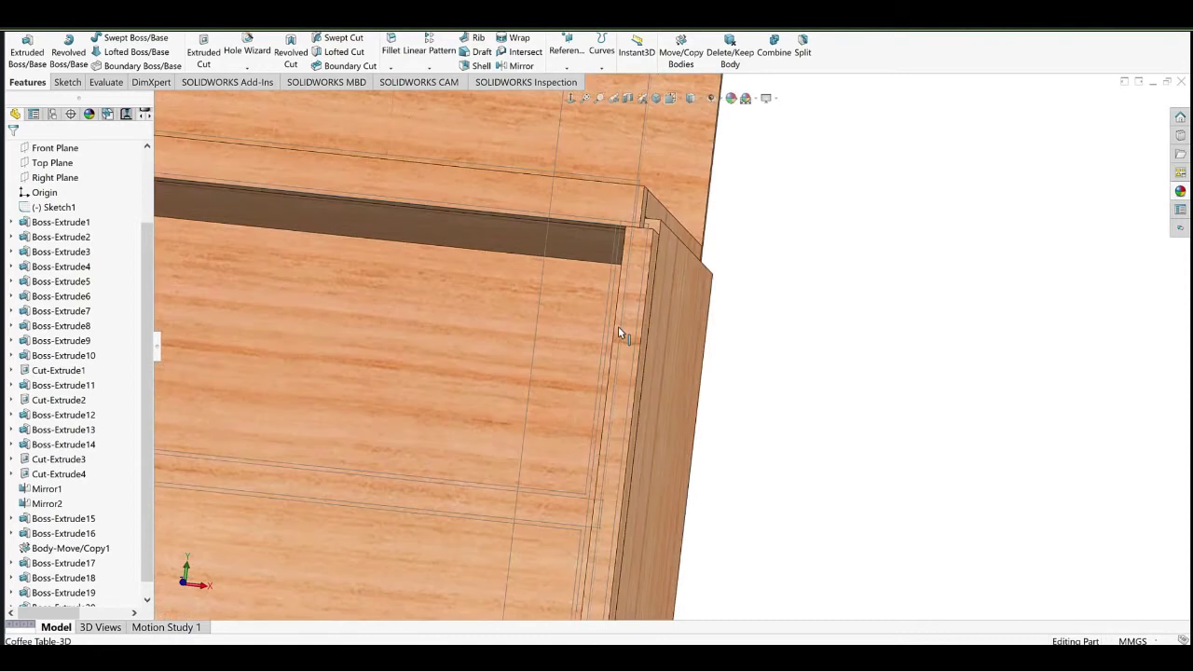
left_click(635, 259)
left_click(671, 238)
scroll(610, 432, "up", 5)
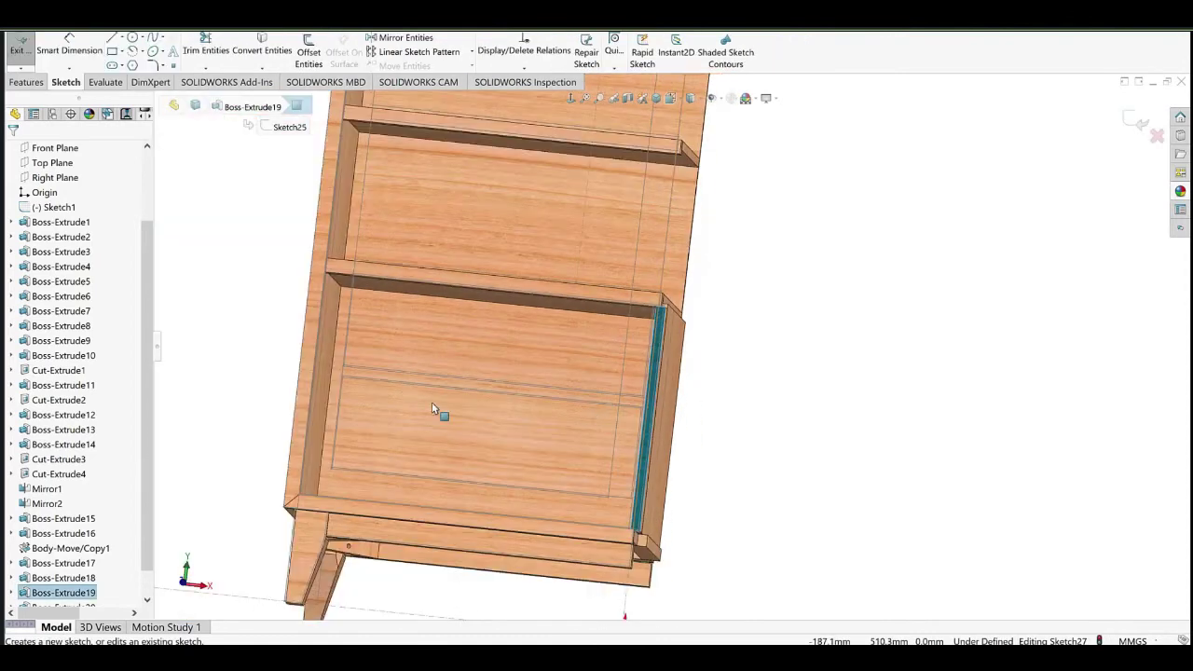
scroll(432, 408, "down", 5)
right_click(335, 294)
left_click(367, 304)
left_click(262, 50)
Free the rail outline's outer end, extend it outwards and make it collinear with the side panel's edge.
left_click(292, 301)
key("Delete")
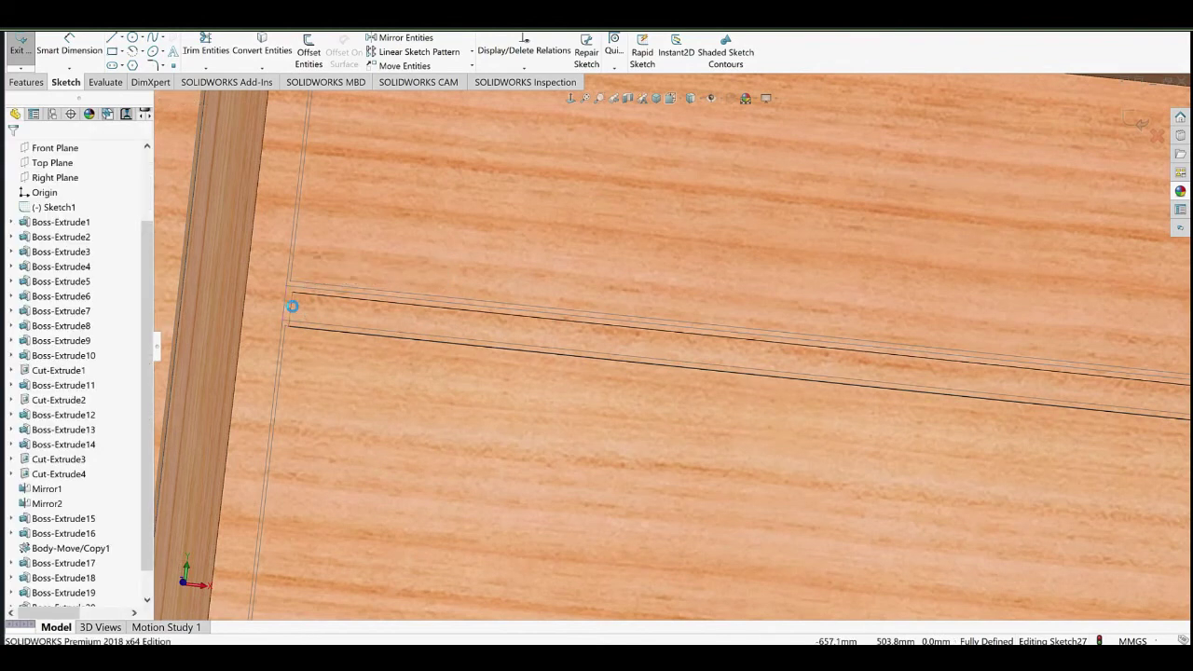
left_click_drag(292, 306, 252, 315)
scroll(399, 344, "up", 4)
middle_click_drag(400, 345, 388, 345)
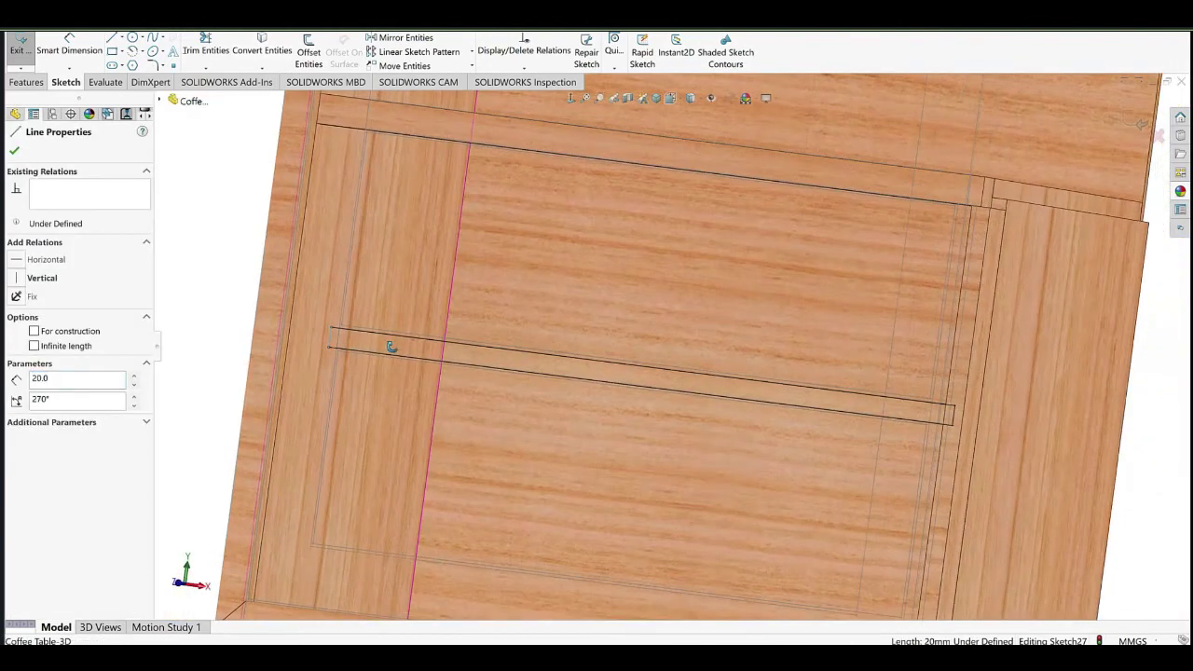
left_click(446, 326, "ctrl")
left_click(465, 287)
Extrude the rail outline 25 mm towards the cabinet back as a separate body, without merging the result.
left_click(28, 82)
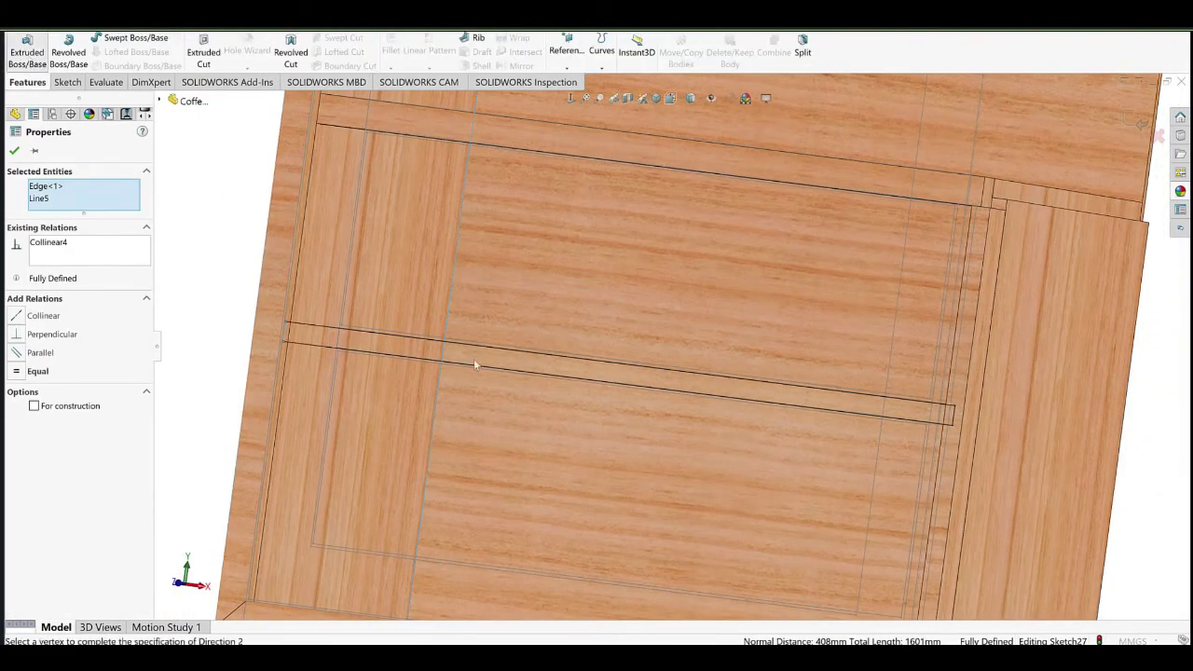
middle_click_drag(653, 378, 511, 410)
scroll(511, 410, "up", 4)
scroll(494, 438, "down", 3)
left_click(16, 222)
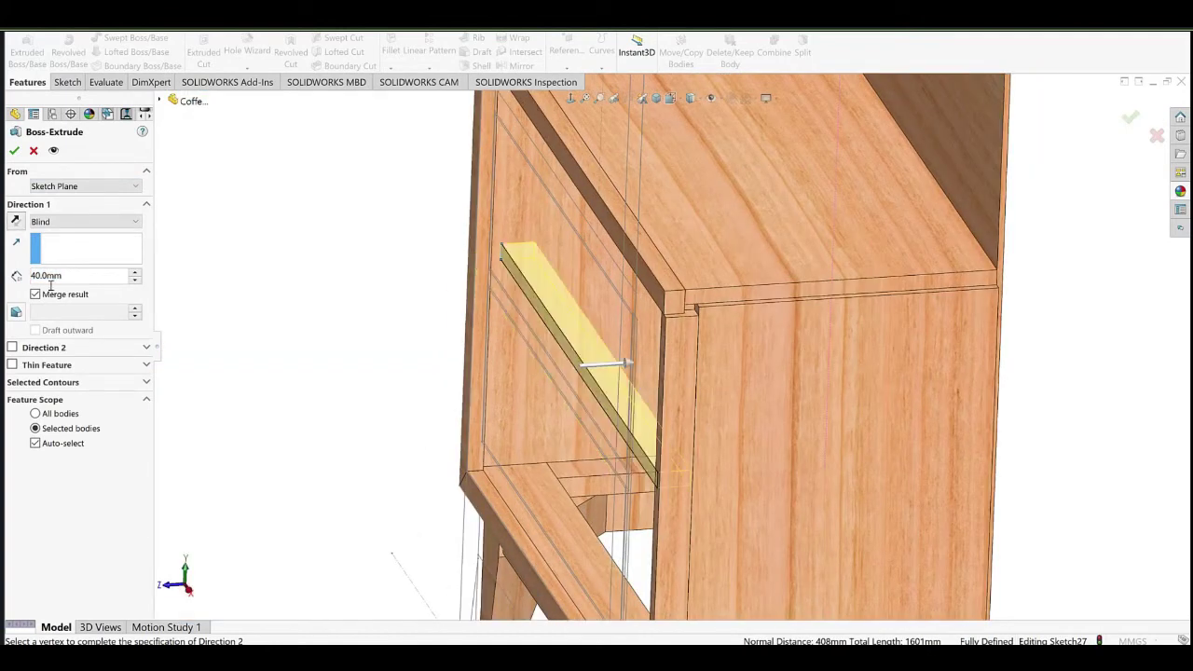
double_click(103, 275)
type("25")
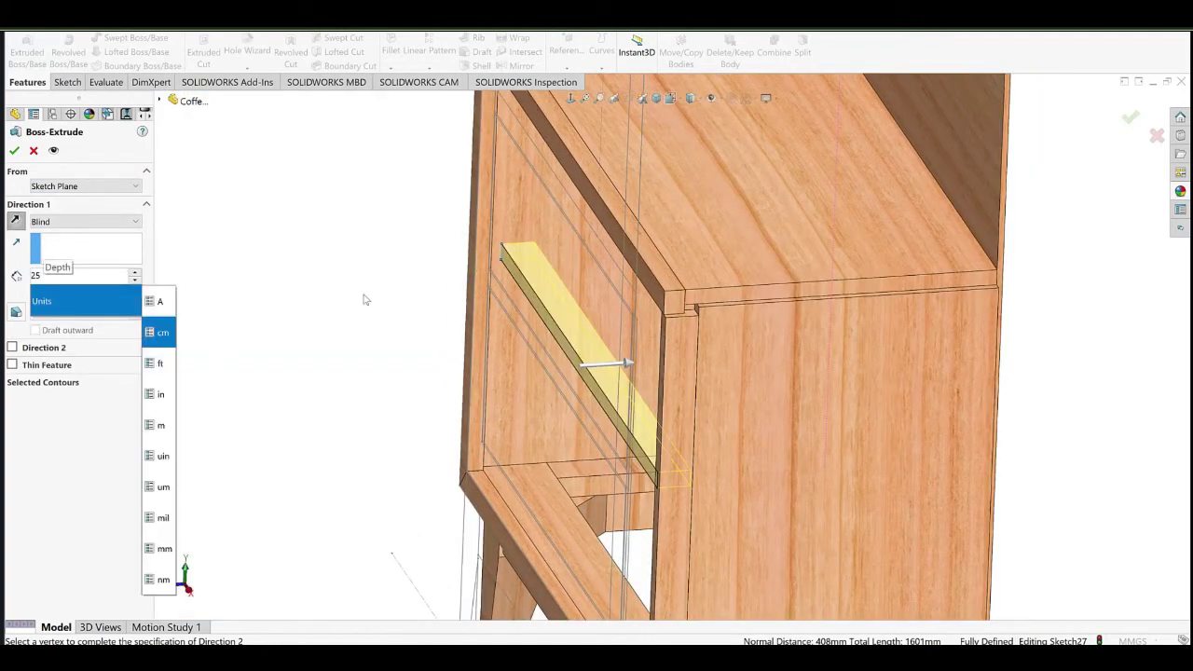
left_click(364, 294)
left_click(14, 151)
Examine the drawer rail's inner end and how it meets the central upright.
middle_click_drag(575, 311, 959, 369)
scroll(960, 370, "up", 4)
scroll(763, 313, "down", 4)
middle_click_drag(763, 313, 797, 308)
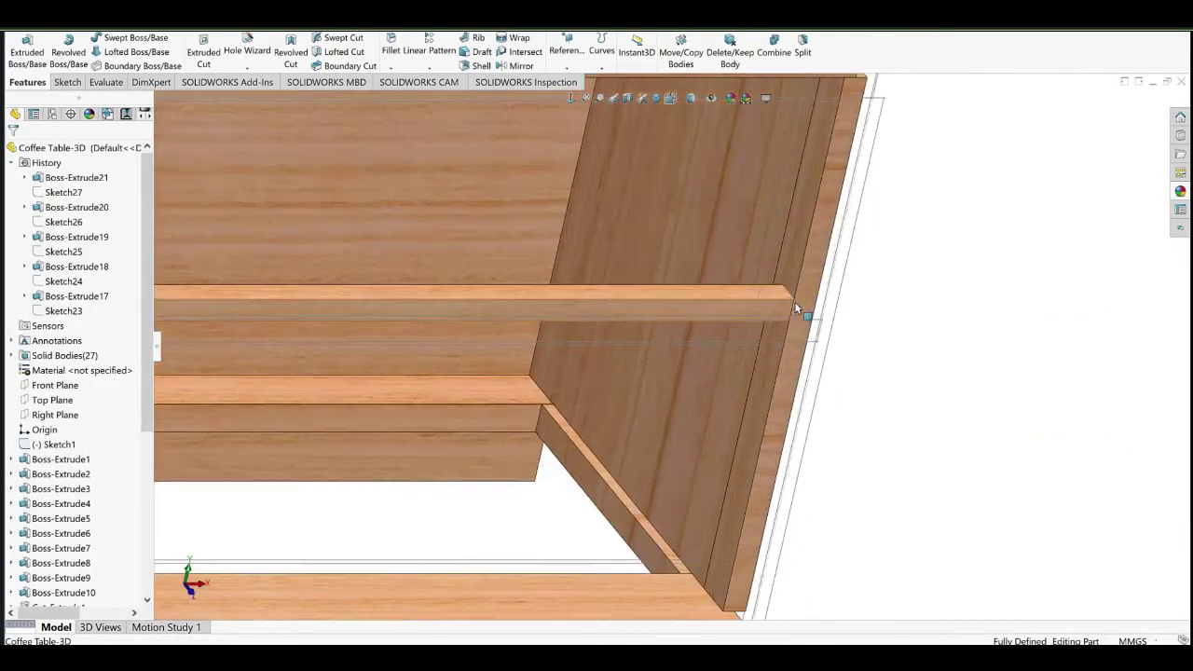
scroll(796, 309, "down", 3)
left_click(694, 330)
scroll(723, 428, "up", 4)
left_click(728, 425)
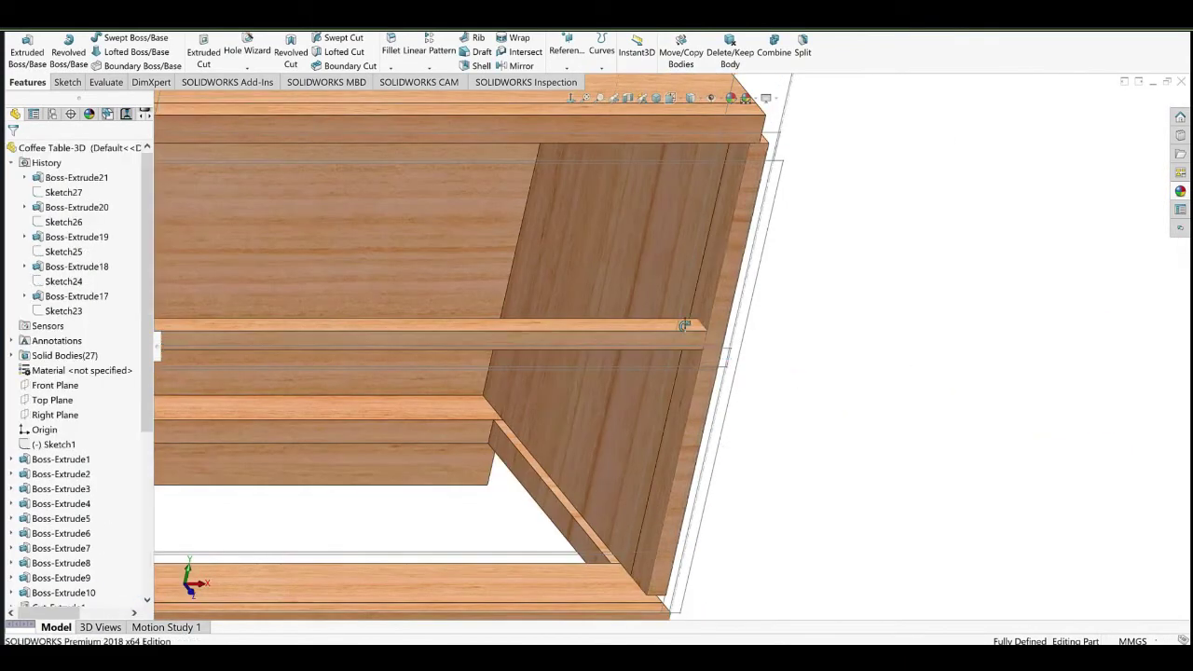
middle_click_drag(728, 377, 699, 344)
Edit the layout sketch, setting both the central upright's width and the drawer rail's thickness to 19 mm.
left_click(48, 446)
left_click(62, 417)
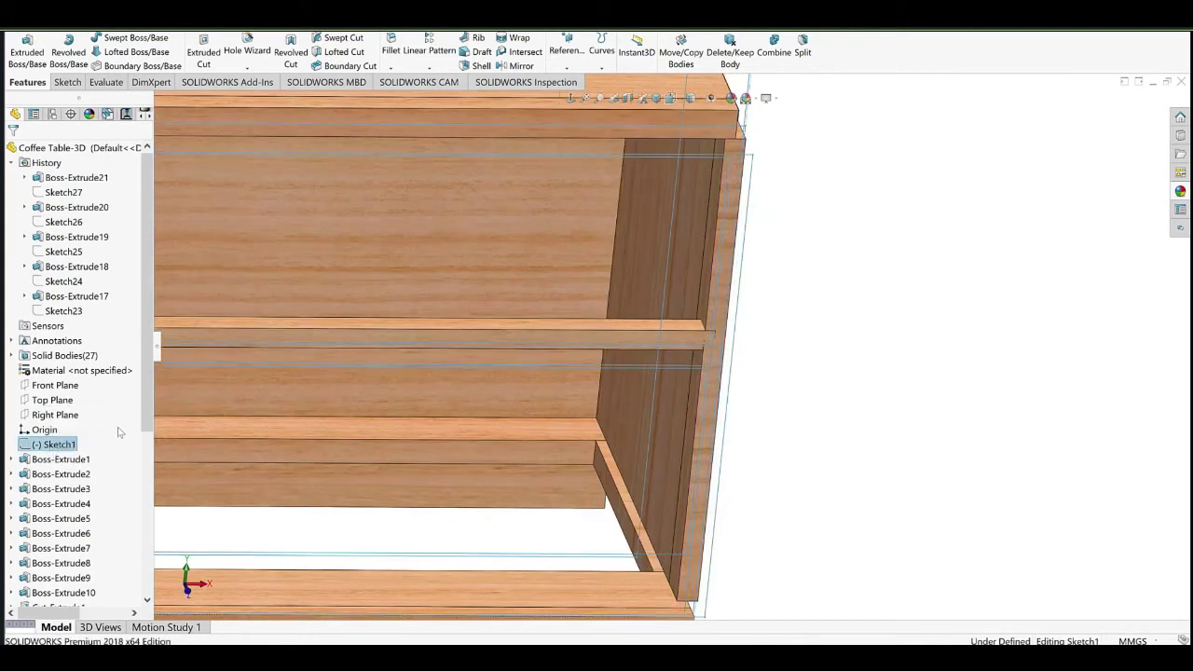
double_click(797, 225)
type("19")
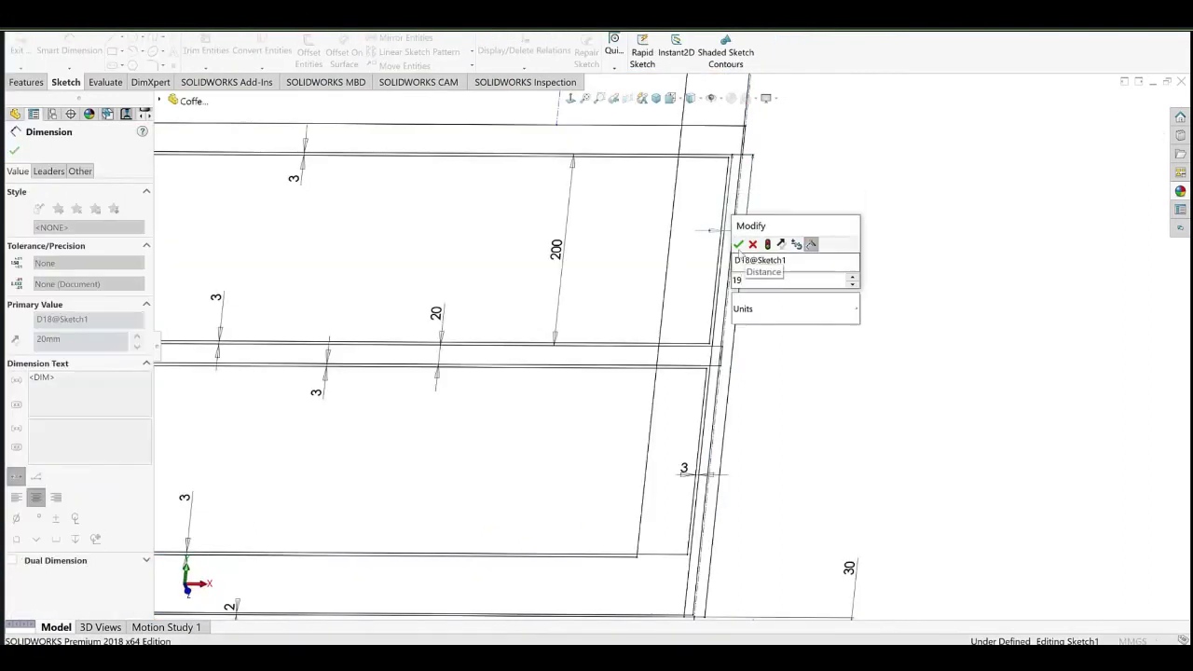
key("Return")
double_click(438, 314)
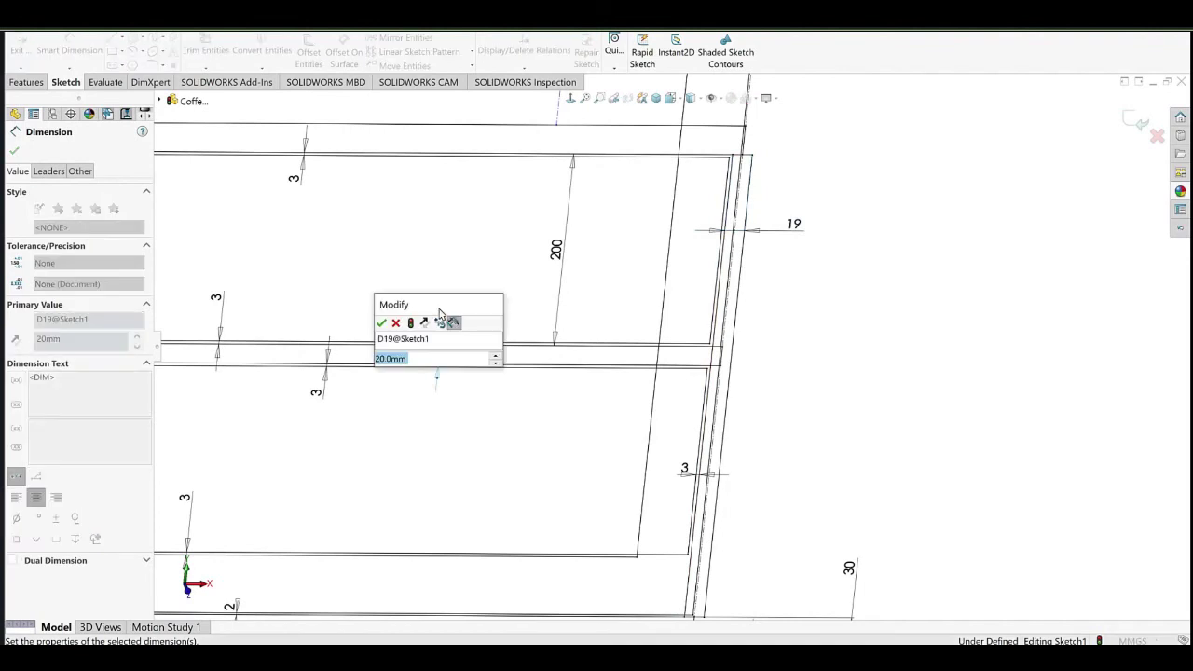
left_click(383, 324)
left_click(905, 378)
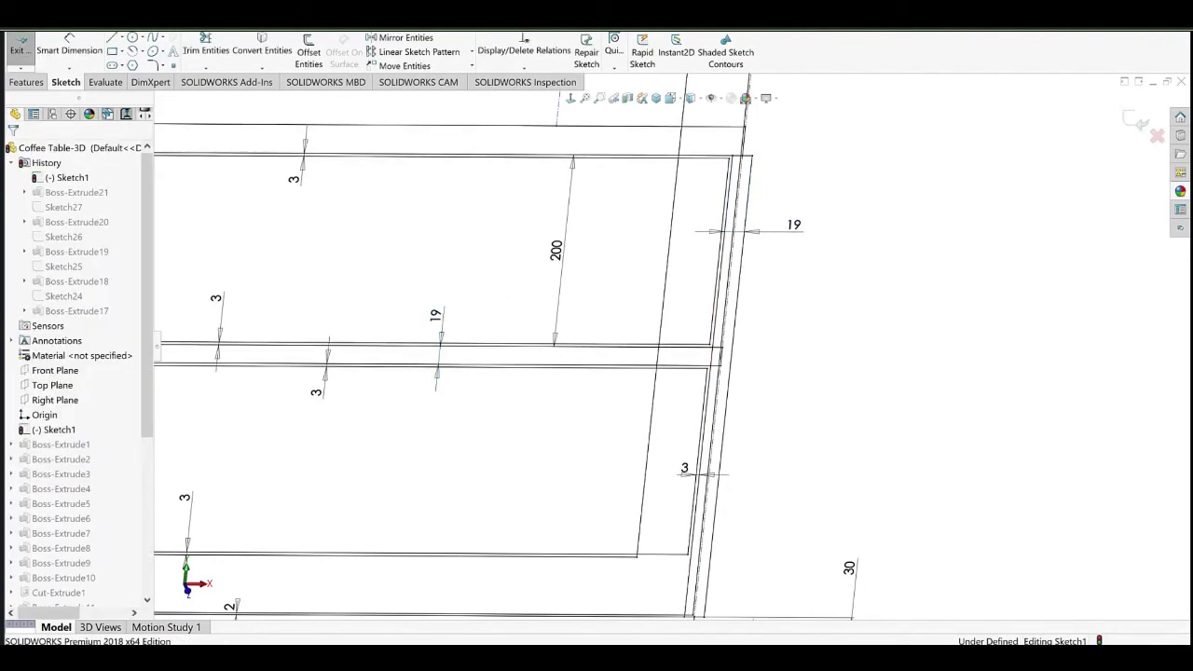
left_click(1134, 120)
Close the layout sketch and open the drawer rail's sketch for editing.
scroll(698, 334, "down", 5)
left_click(702, 338)
left_click(734, 314)
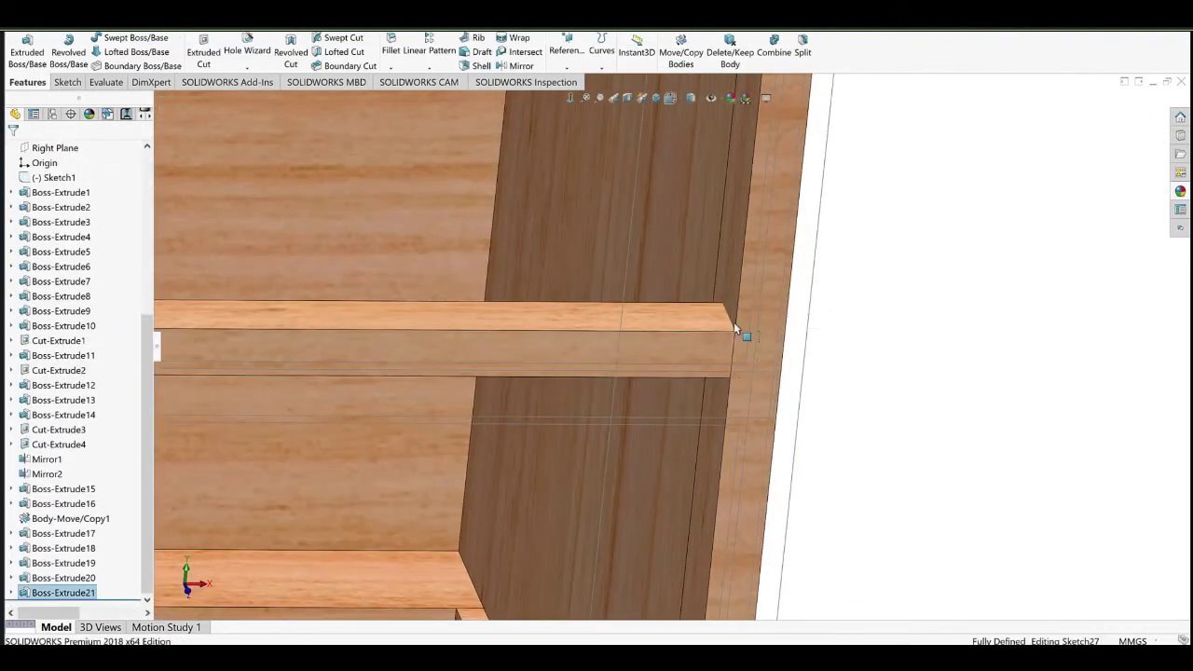
left_click(759, 354)
key("Escape")
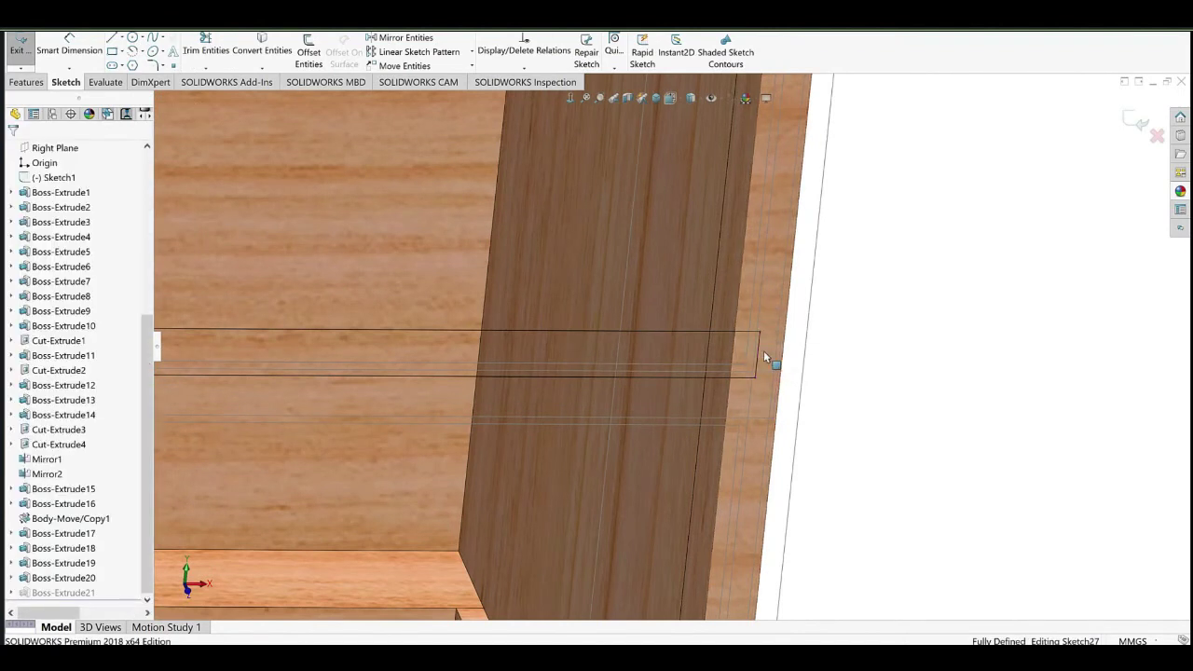
Try to make the drawer rail outline's end line collinear with the central upright's edge.
left_click(759, 349)
key("Delete")
left_click(746, 338)
left_click(735, 340)
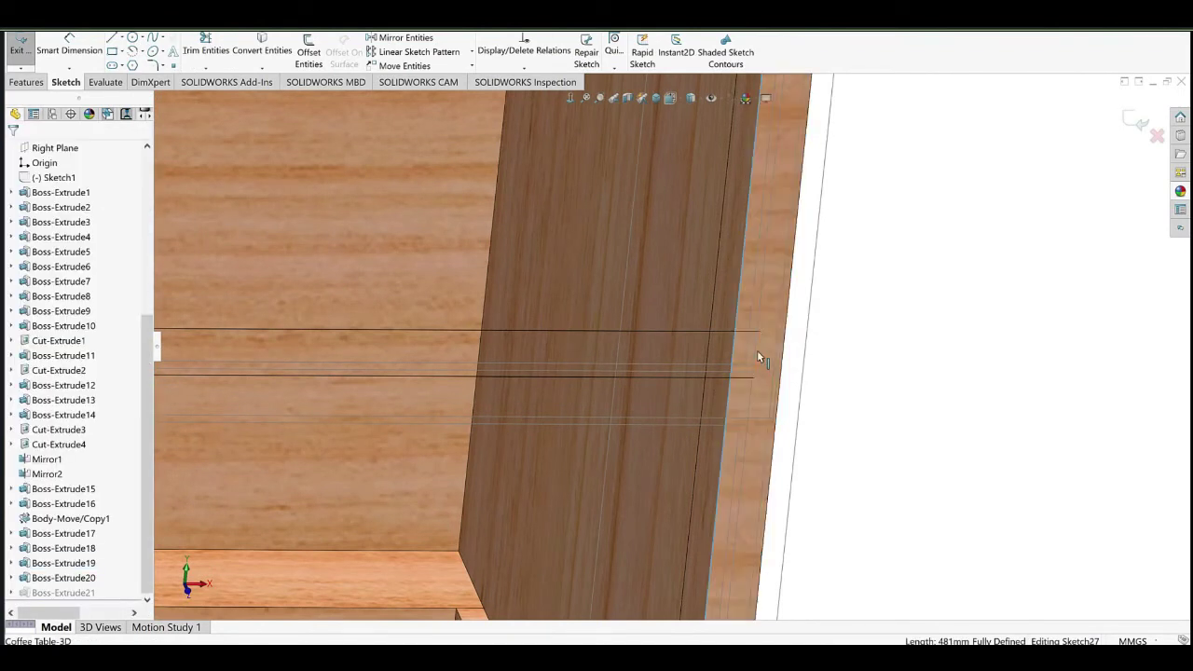
left_click(757, 353, "ctrl")
left_click(778, 314)
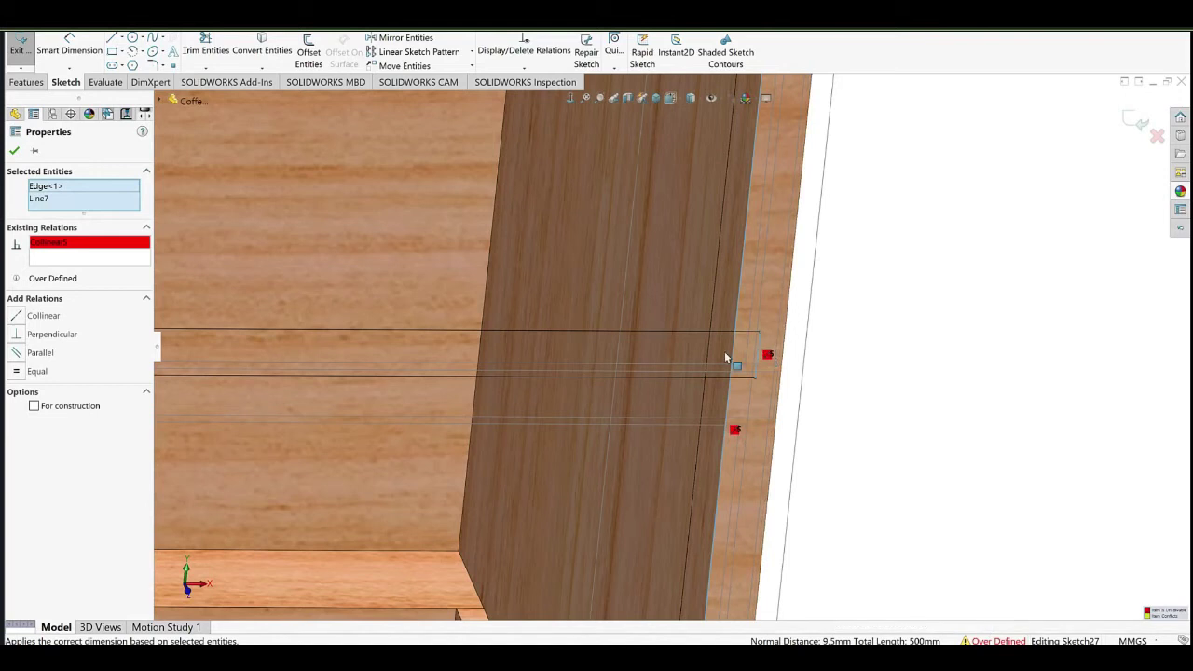
key("Escape")
left_click(761, 372)
left_click_drag(758, 366, 889, 370)
left_click(889, 370)
Start a sketch on the front face of the lowest shelf's front strip.
scroll(759, 368, "up", 2)
mouse_move(760, 368)
middle_mouse_down()
mouse_move(740, 344)
mouse_move(783, 367)
mouse_move(578, 316)
middle_mouse_up()
scroll(494, 261, "up", 4)
scroll(624, 384, "up", 6)
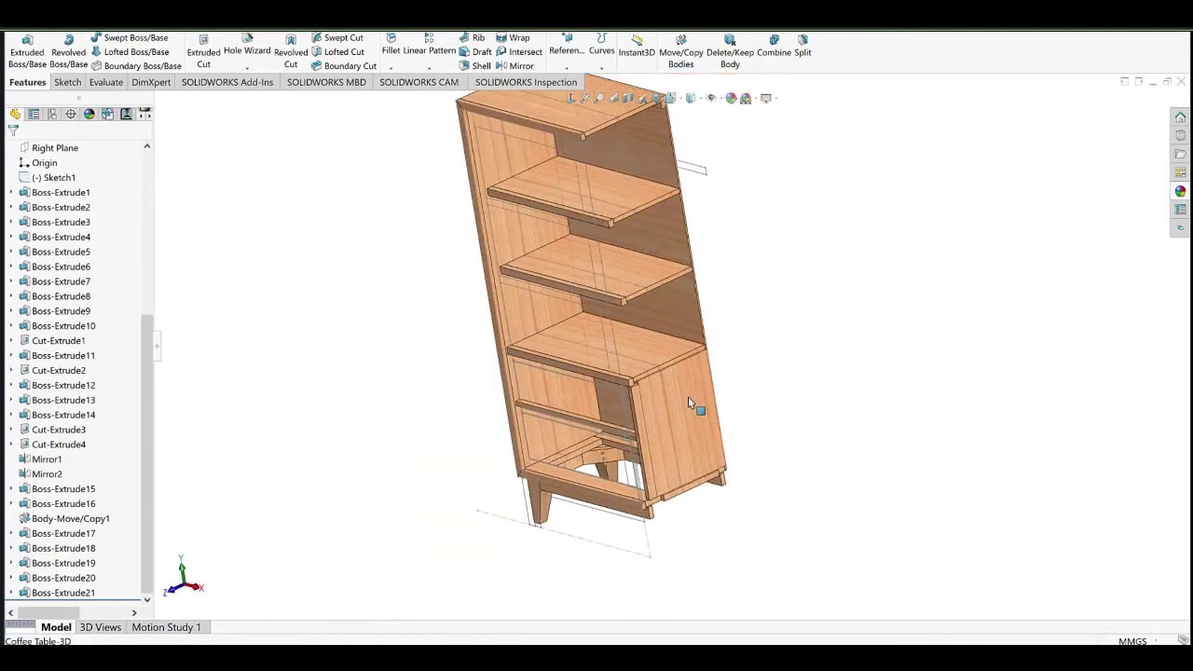
middle_click_drag(431, 438, 638, 364)
scroll(458, 365, "down", 3)
middle_click_drag(459, 365, 407, 411)
scroll(401, 363, "down", 3)
left_click(403, 361)
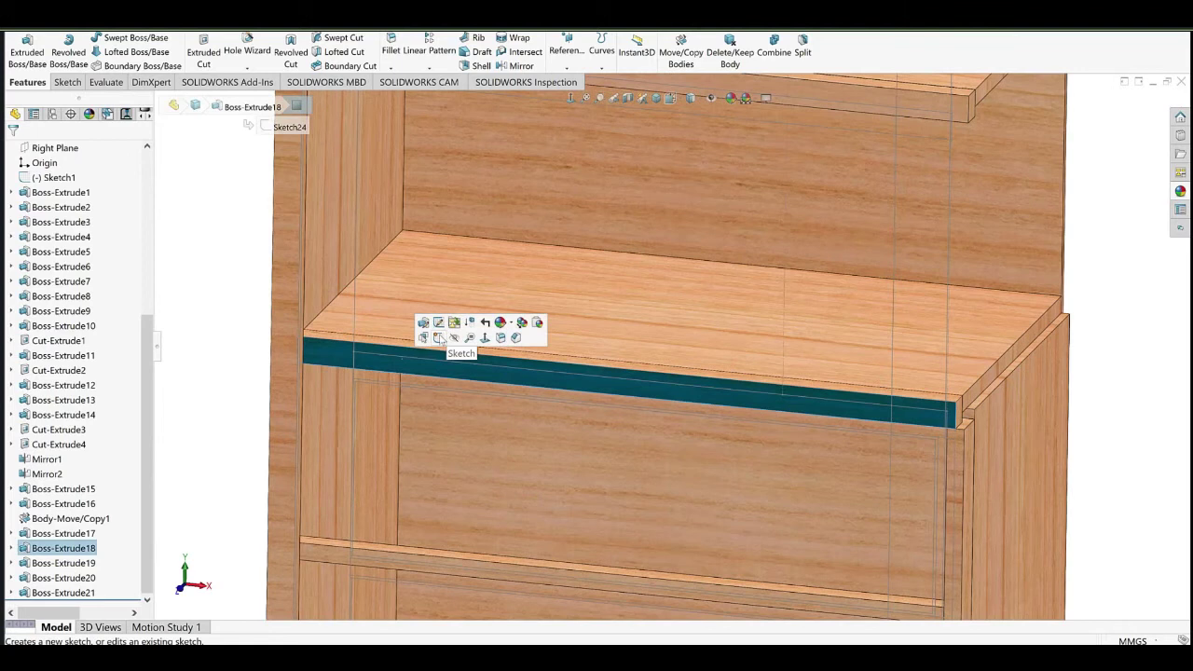
left_click(440, 339)
left_click(569, 100)
scroll(624, 468, "down", 4)
scroll(457, 350, "down", 3)
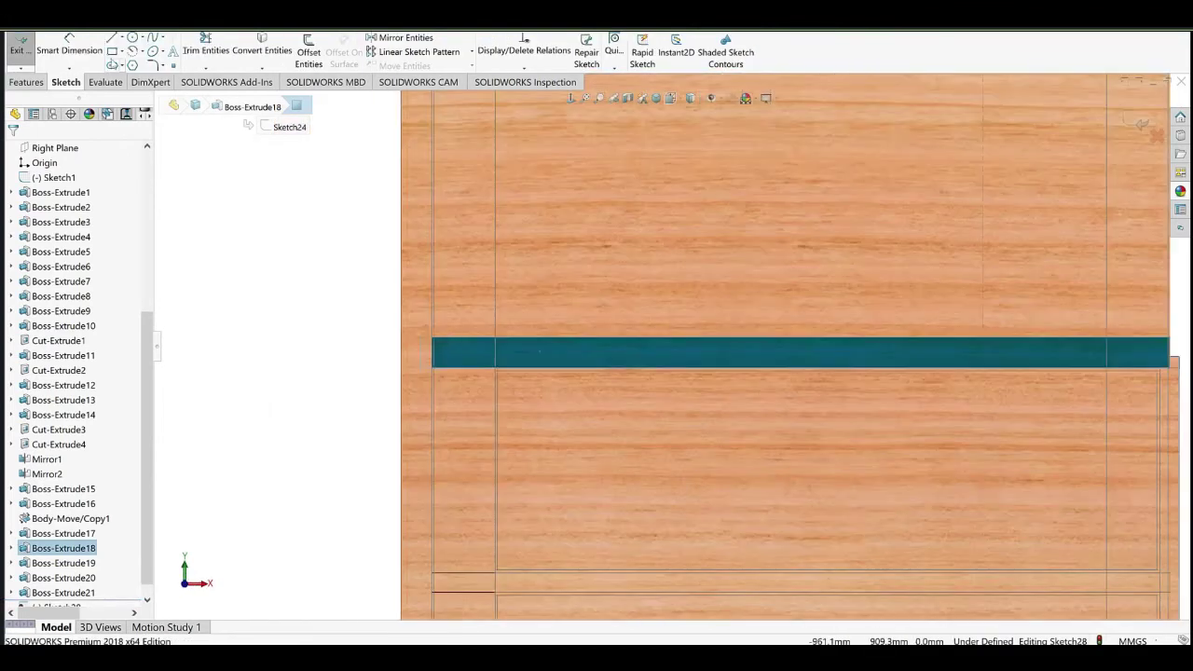
Sketch a drawer front rectangle about 194 mm tall between the layout's gap lines below the shelf strip and above the rail.
left_click(112, 51)
scroll(460, 360, "down", 8)
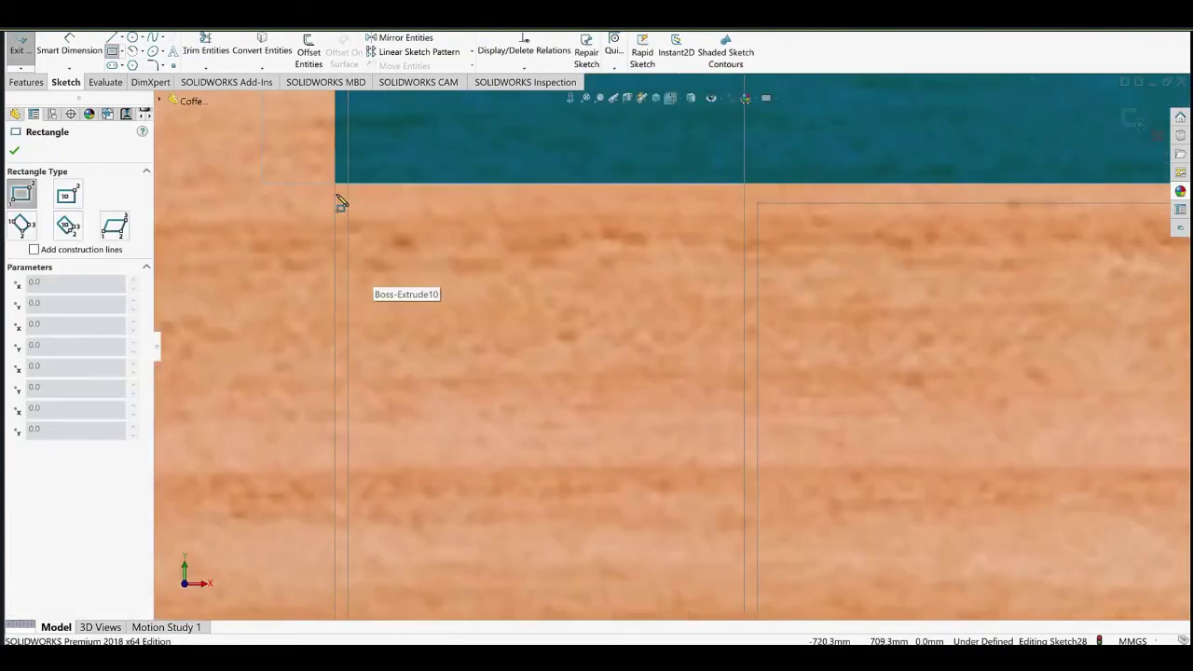
left_click(758, 203)
scroll(790, 373, "up", 8)
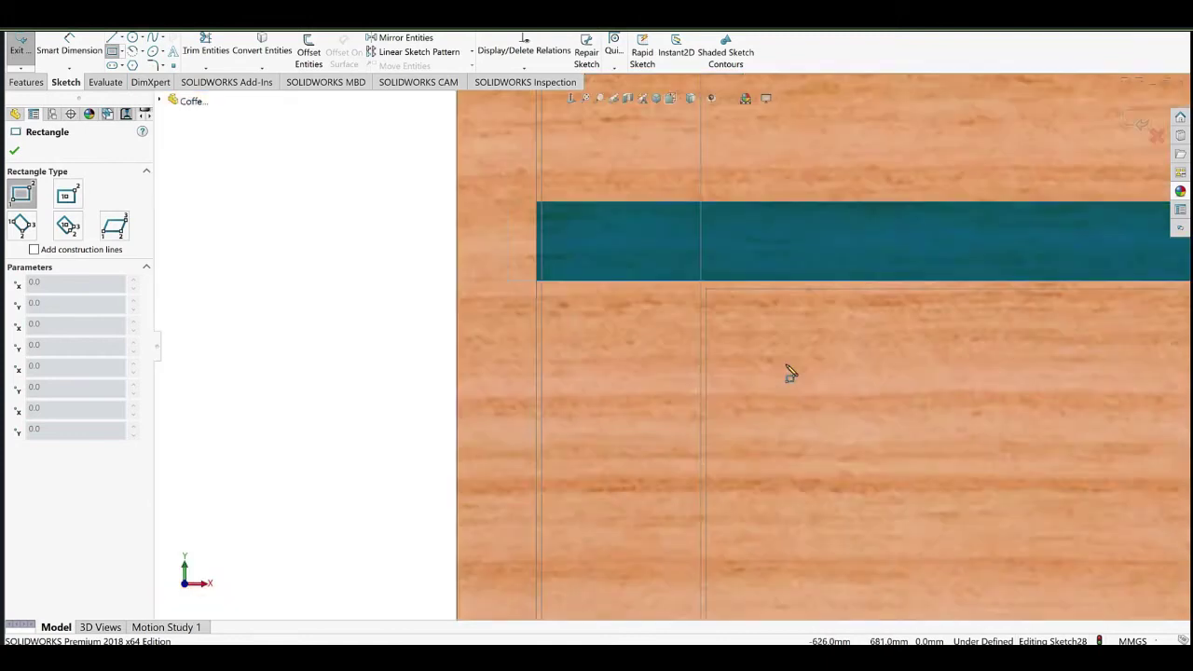
middle_click_drag(794, 374, 521, 329, "ctrl")
scroll(841, 321, "down", 3)
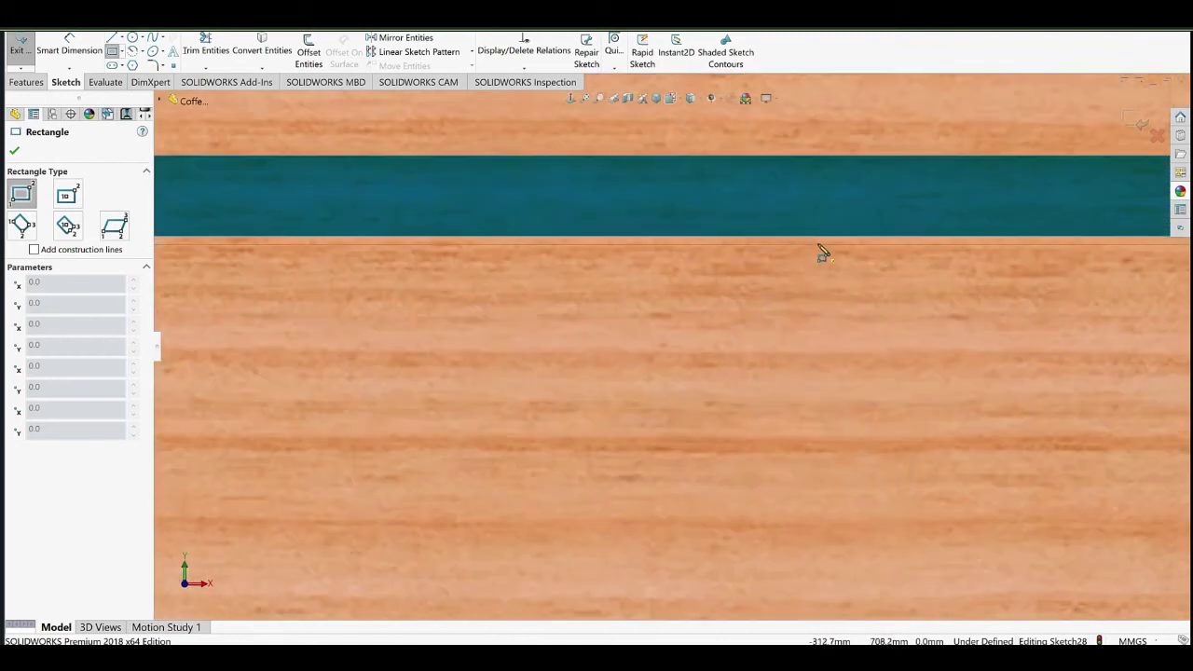
scroll(788, 336, "up", 7)
scroll(878, 308, "down", 3)
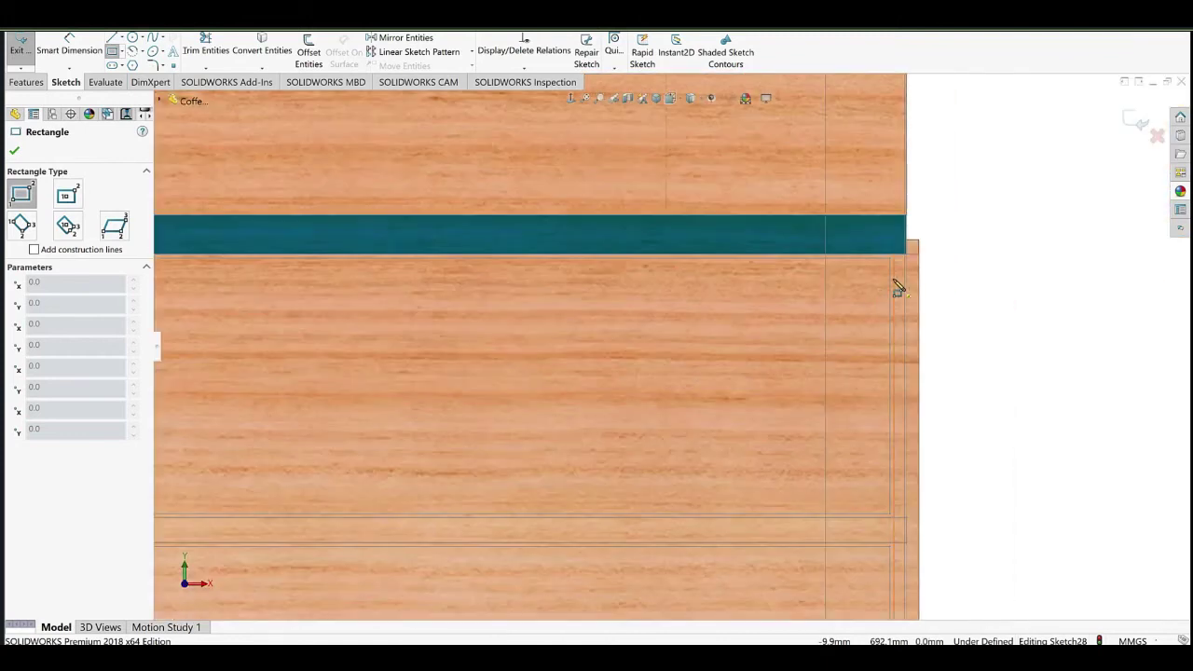
scroll(559, 336, "up", 6)
scroll(420, 363, "down", 7)
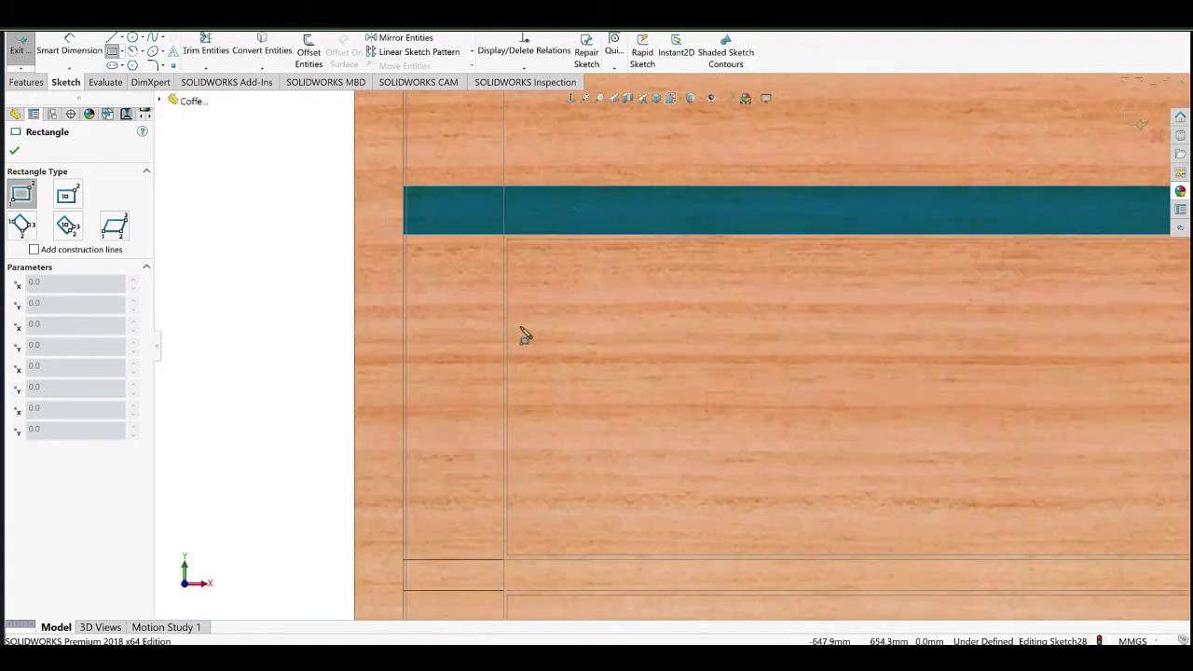
scroll(700, 321, "up", 3)
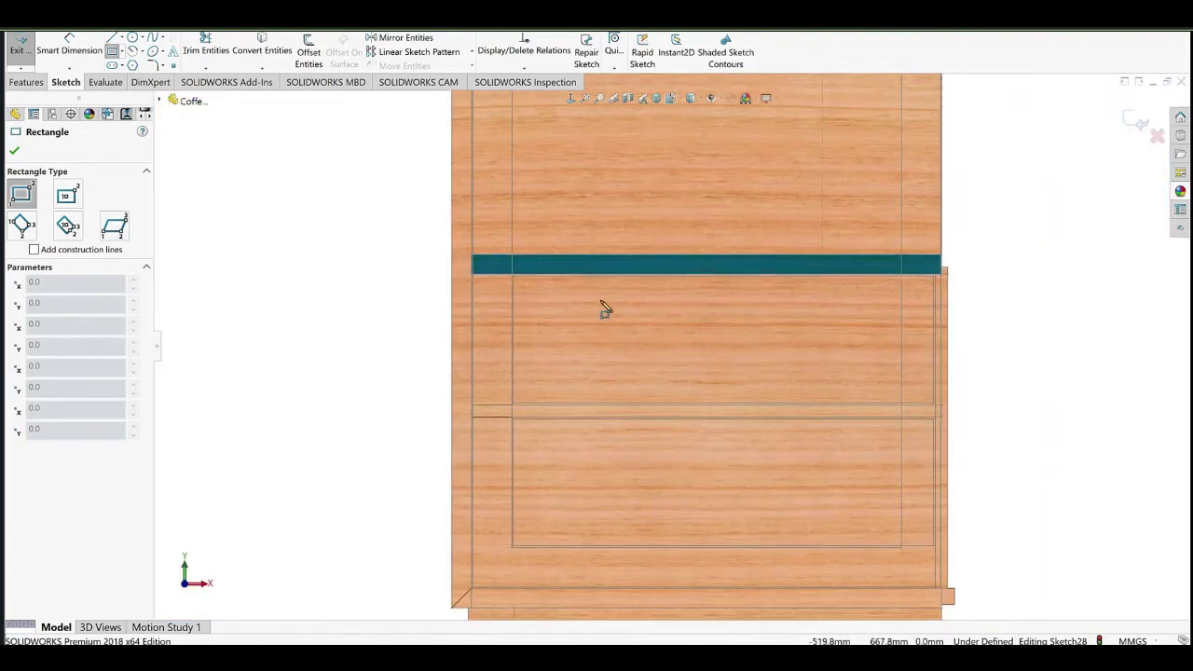
scroll(754, 357, "down", 6)
left_click(788, 213)
scroll(598, 471, "up", 7)
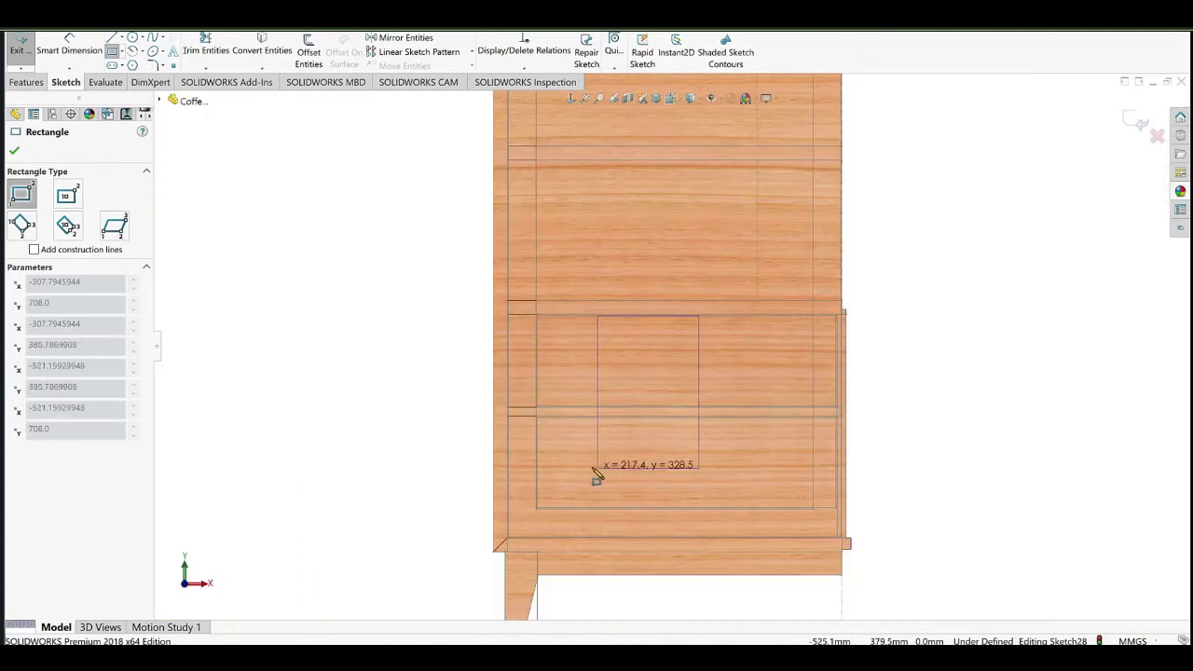
scroll(595, 473, "down", 6)
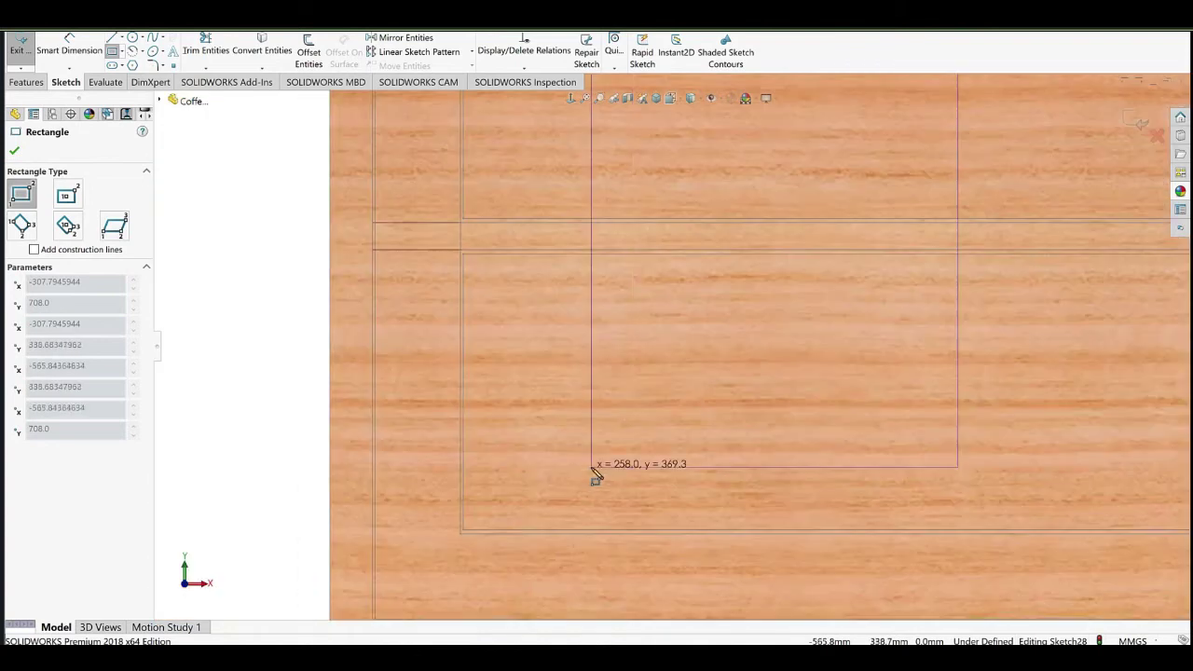
left_click(500, 219)
right_click(571, 178)
left_click(623, 186)
Dimension the drawer front rectangle's outer side 52 mm from the side panel's edge.
scroll(611, 201, "up", 2)
middle_click_drag(512, 224, 503, 351, "ctrl")
middle_click_drag(569, 277, 547, 354, "ctrl")
scroll(566, 223, "down", 3)
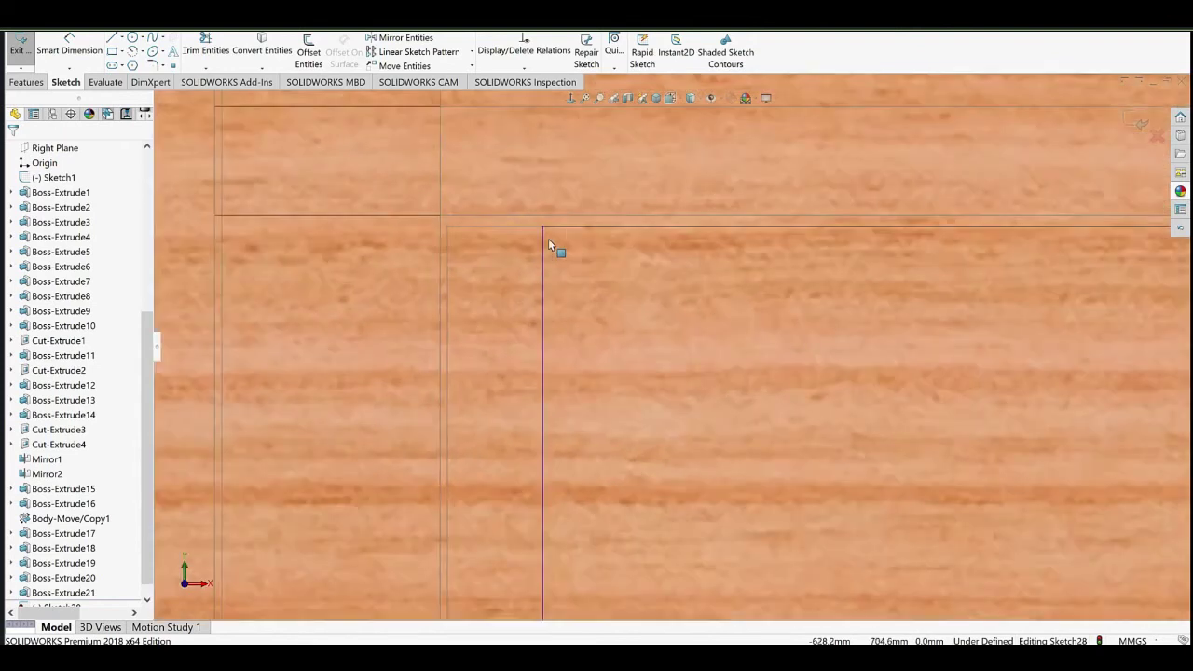
scroll(490, 303, "up", 5)
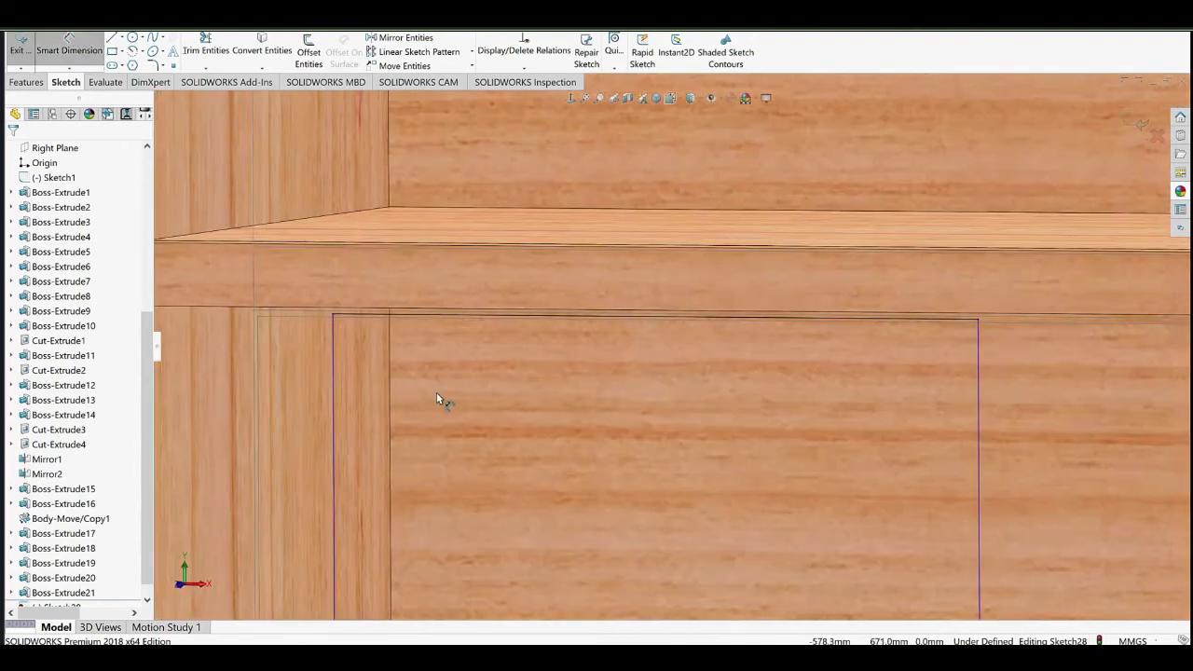
scroll(485, 384, "down", 3)
middle_click_drag(471, 392, 499, 387)
scroll(690, 377, "up", 3)
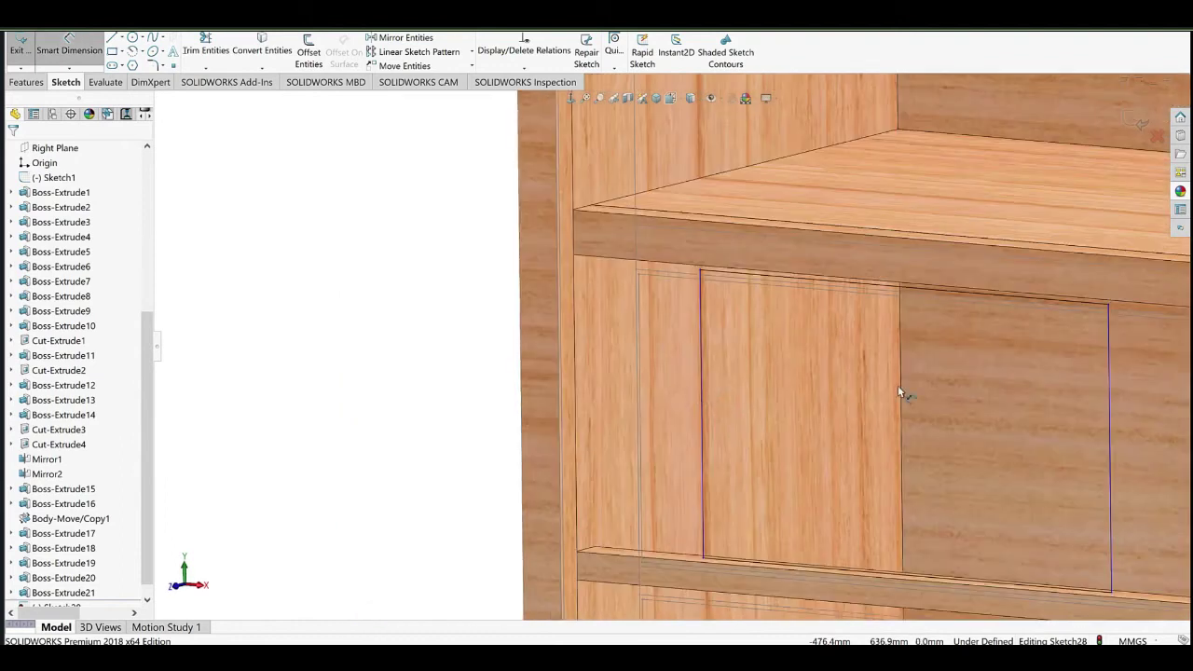
middle_click_drag(694, 292, 740, 300)
left_click(782, 359)
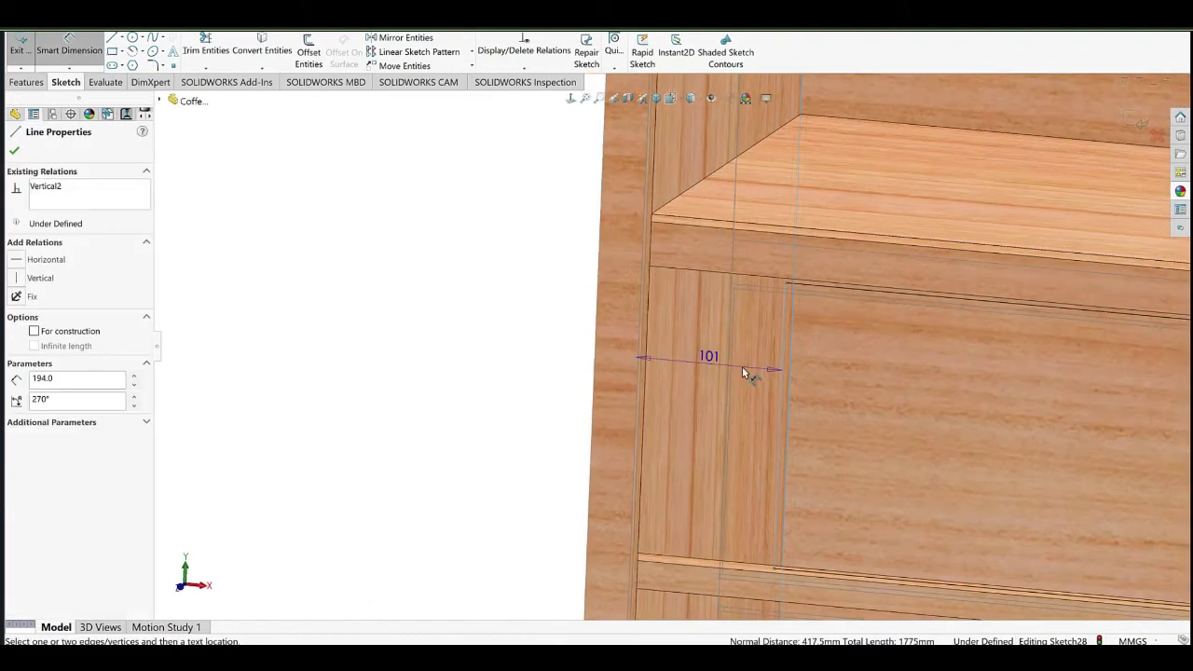
left_click(743, 369)
type("52")
left_click(651, 378)
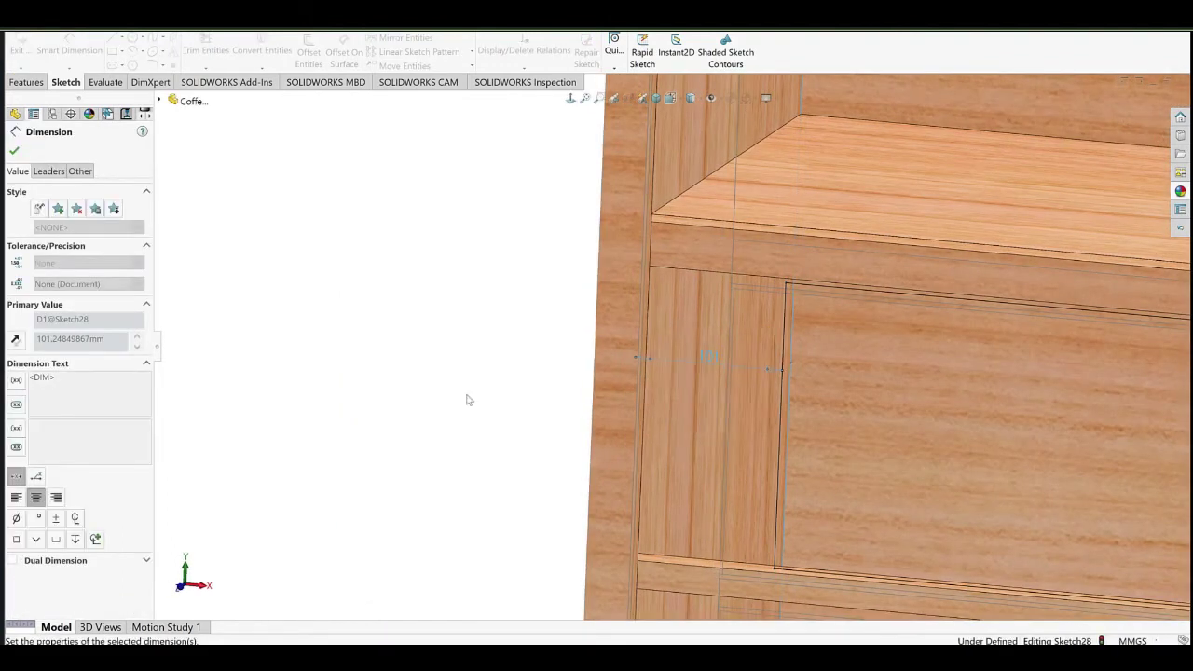
left_click(469, 399)
Sketch a horizontal construction line about 659 mm long from the drawer opening's inner gap line to the rectangle's outer side.
scroll(714, 387, "up", 8)
scroll(587, 402, "down", 4)
scroll(641, 359, "down", 1)
middle_click_drag(591, 364, 562, 368)
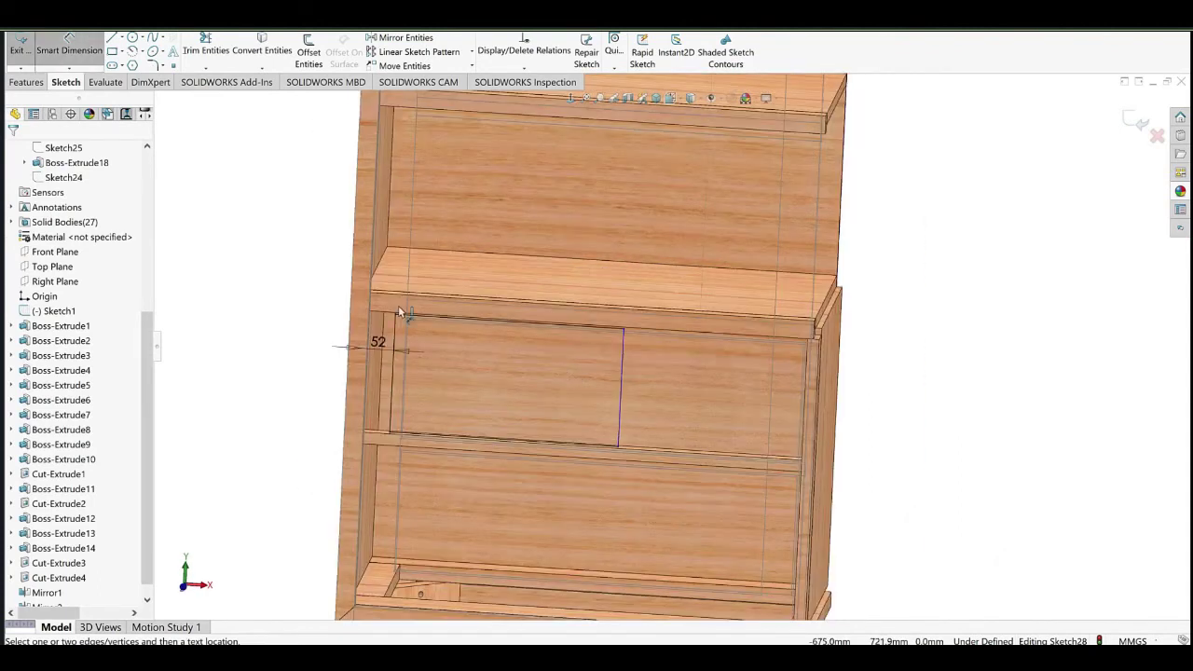
left_click(571, 99)
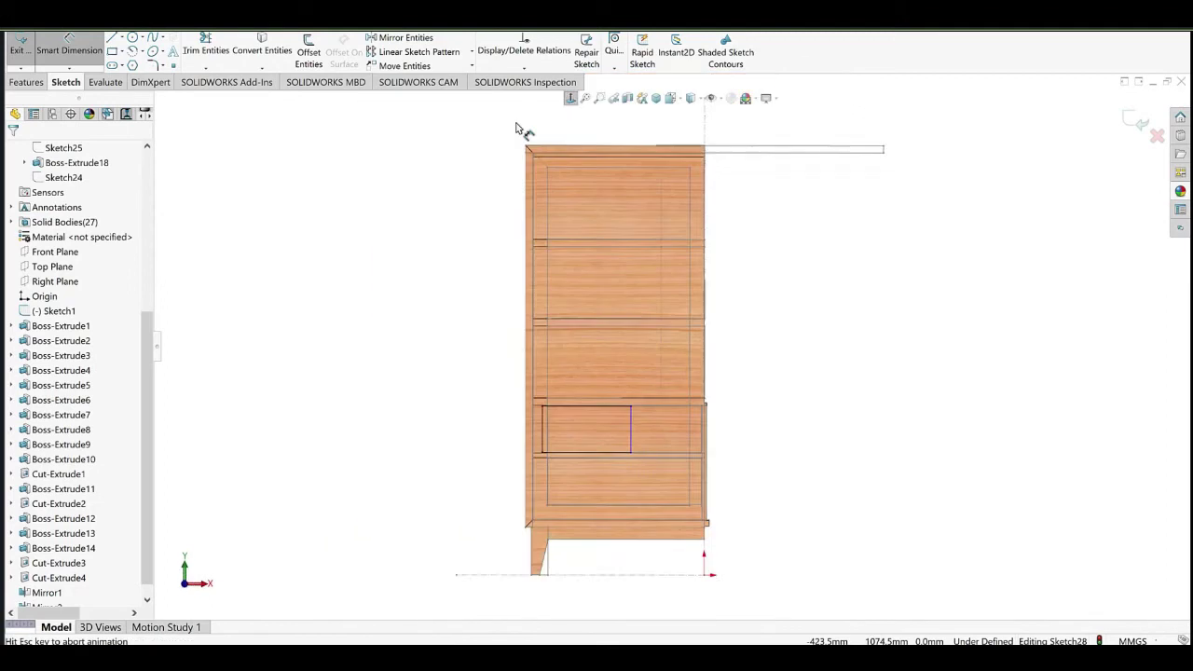
left_click(122, 39)
left_click(146, 64)
scroll(629, 415, "down", 4)
scroll(710, 471, "down", 5)
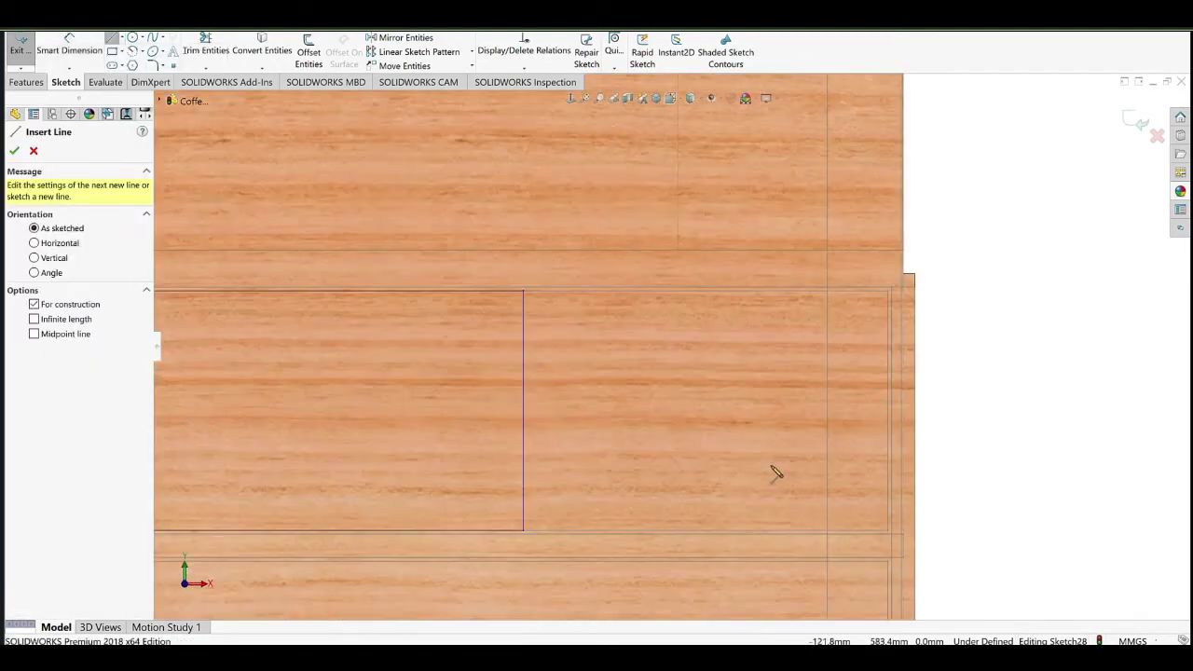
scroll(874, 354, "down", 1)
left_click(880, 332)
scroll(867, 336, "up", 5)
scroll(369, 344, "down", 5)
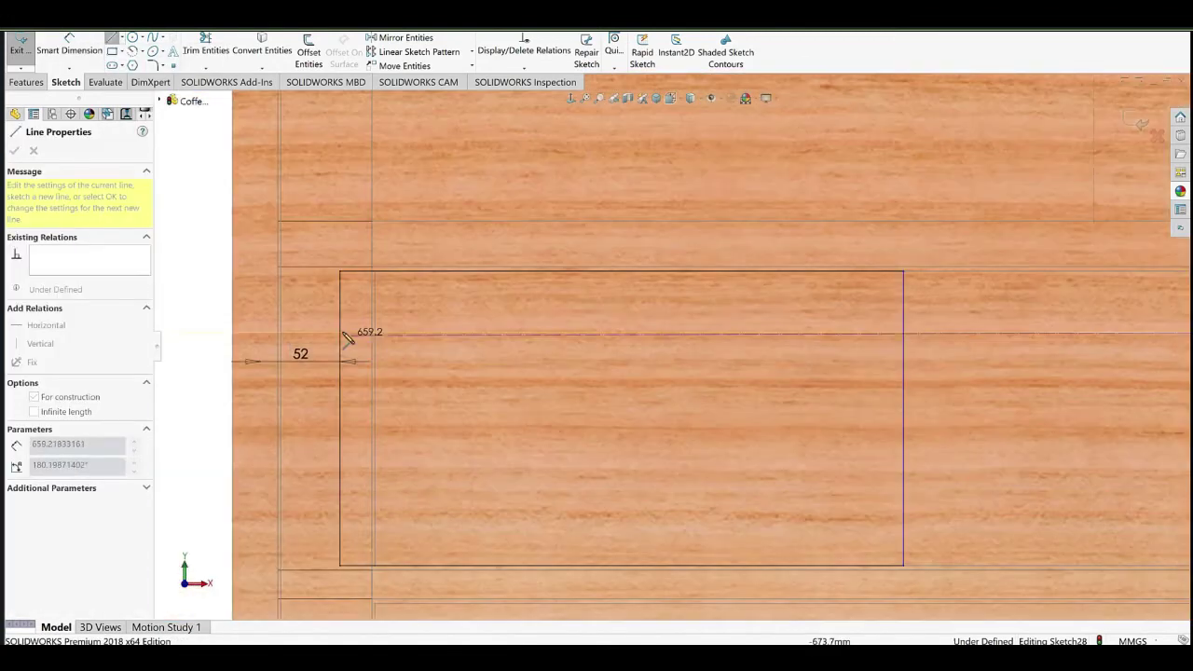
left_click(339, 332)
right_click(435, 210)
left_click(459, 222)
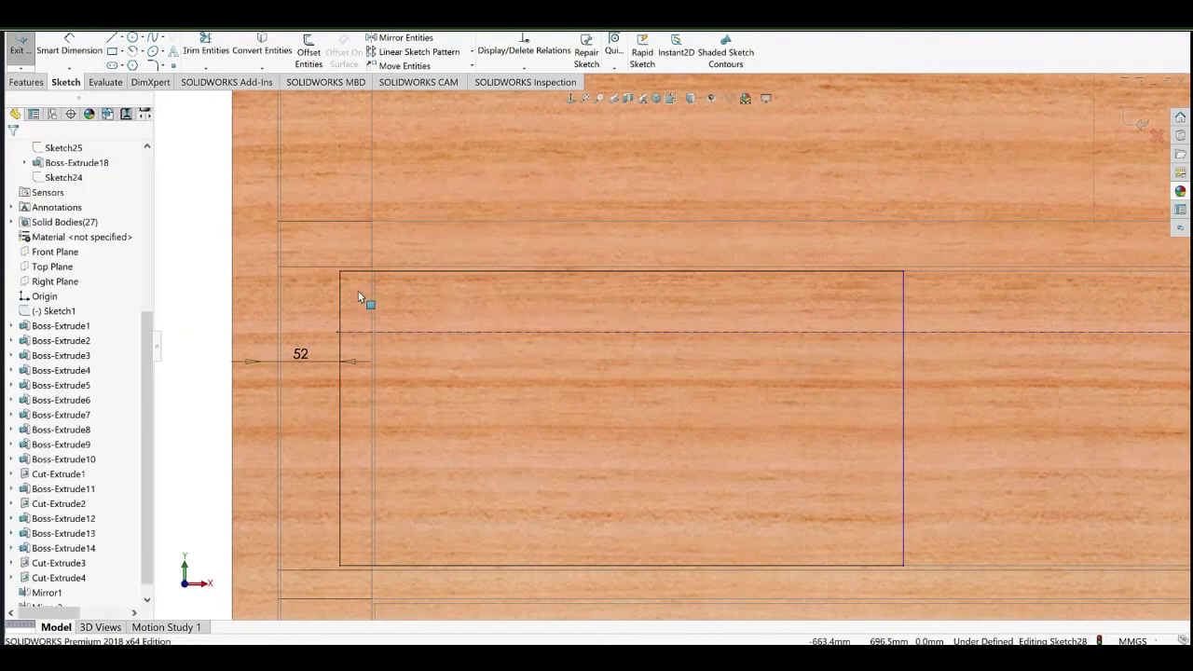
Make the construction line's outer endpoint coincident with the rectangle's outer side.
left_click(338, 333)
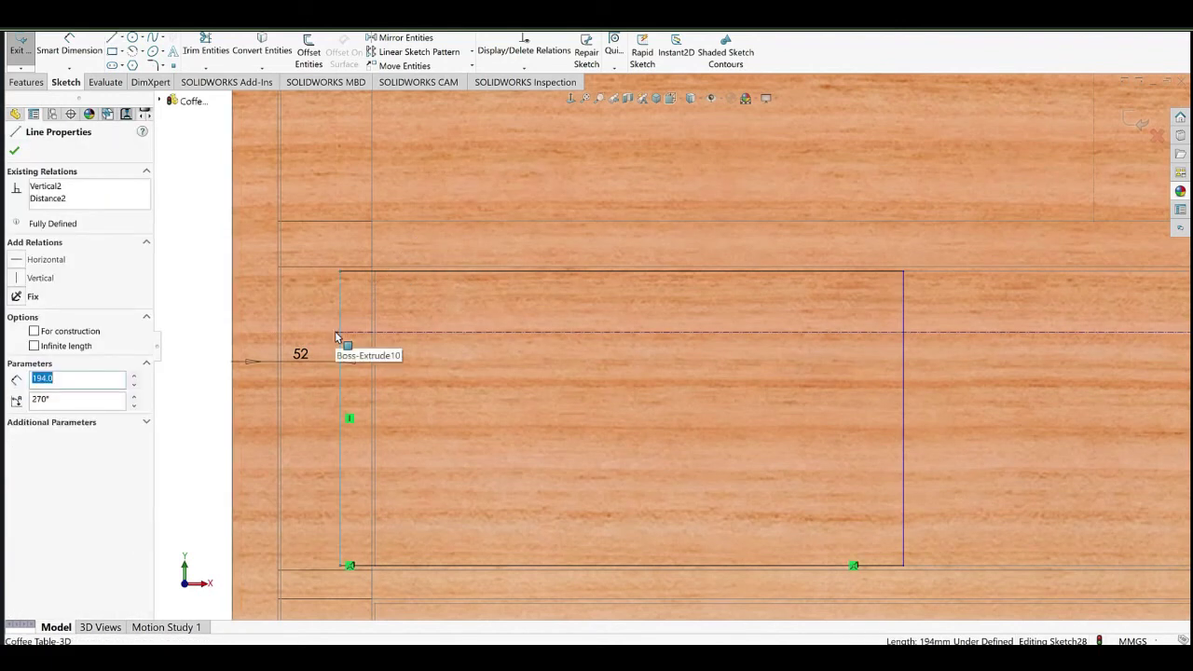
left_click(338, 334, "ctrl")
left_click(373, 311)
Make the construction line's midpoint coincident with the rectangle's inner vertical side.
scroll(729, 423, "up", 4)
middle_click_drag(890, 387, 751, 345, "ctrl")
scroll(751, 345, "down", 2)
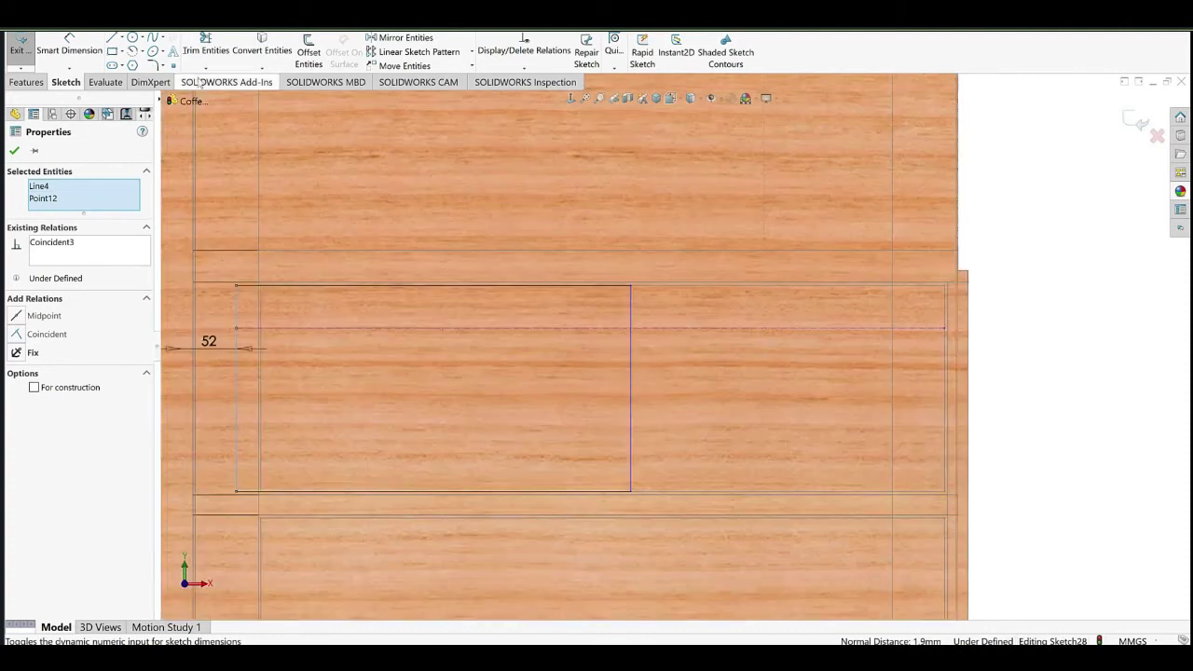
left_click(590, 327)
right_click(634, 207)
left_click(675, 220)
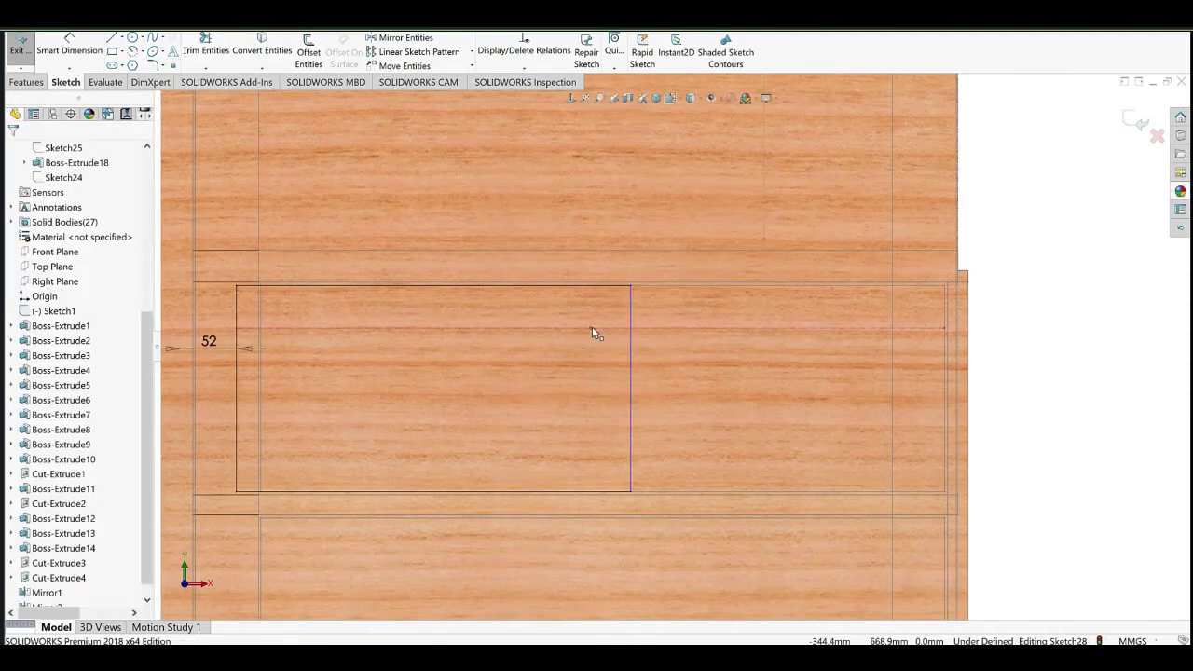
left_click(589, 323)
left_click(632, 368, "ctrl")
key("Escape")
Extrude the drawer front rectangle 20 mm towards the cabinet back as a separate body, without merging the result.
scroll(575, 362, "up", 5)
middle_click_drag(573, 361, 514, 382)
scroll(514, 382, "down", 3)
left_click(27, 83)
left_click(28, 54)
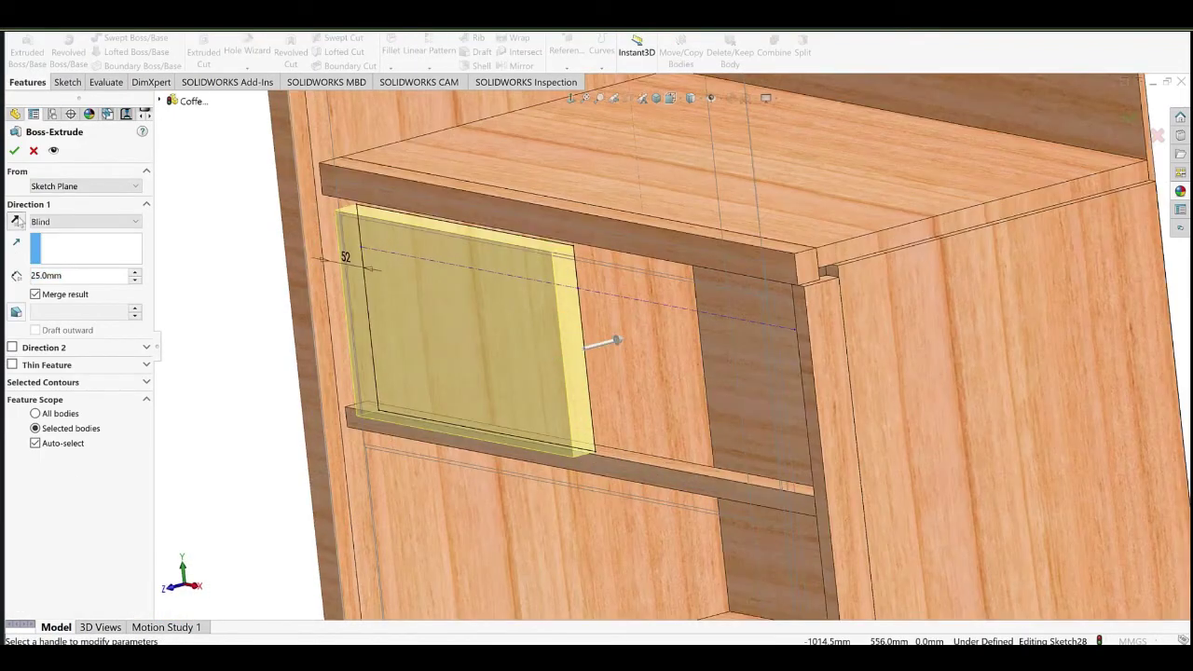
left_click(16, 221)
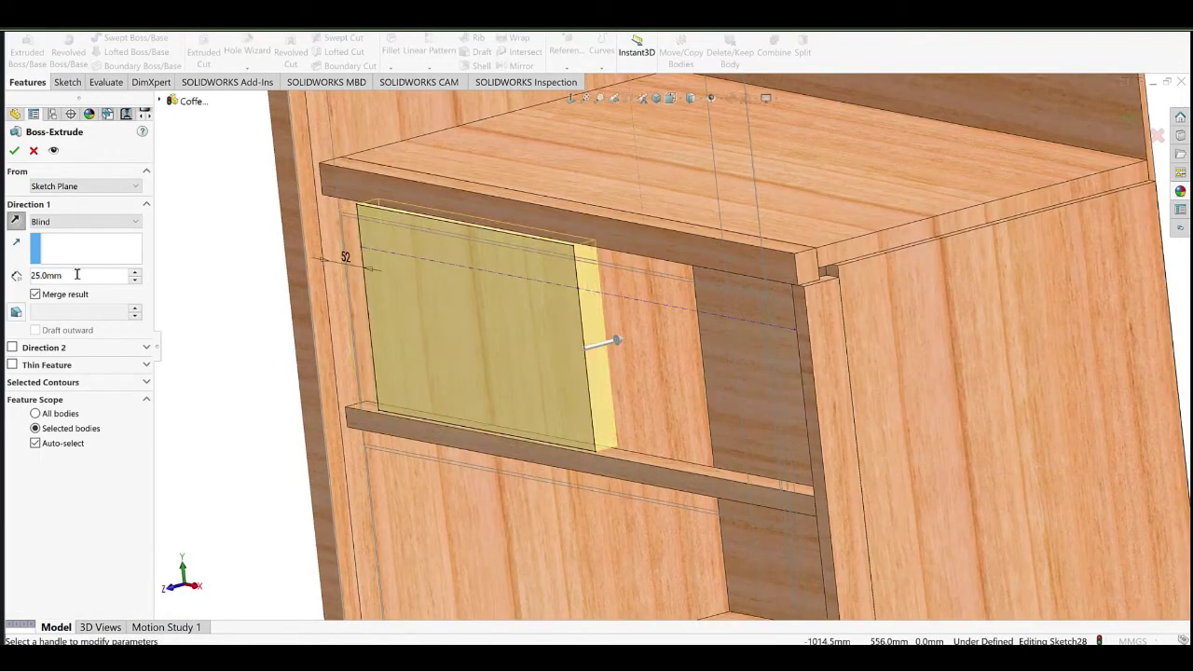
type("20")
key("Return")
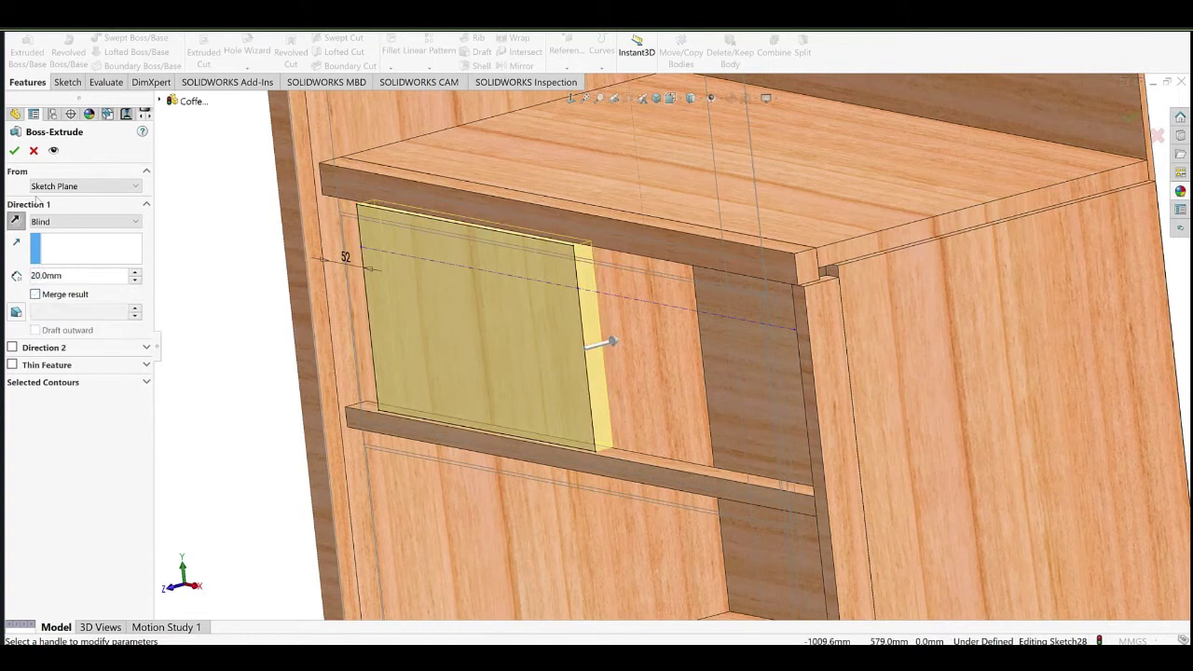
Examine how the new drawer front fits between the shelf strip, the side panel and the drawer rail.
scroll(563, 336, "up", 1)
middle_click_drag(631, 368, 666, 333)
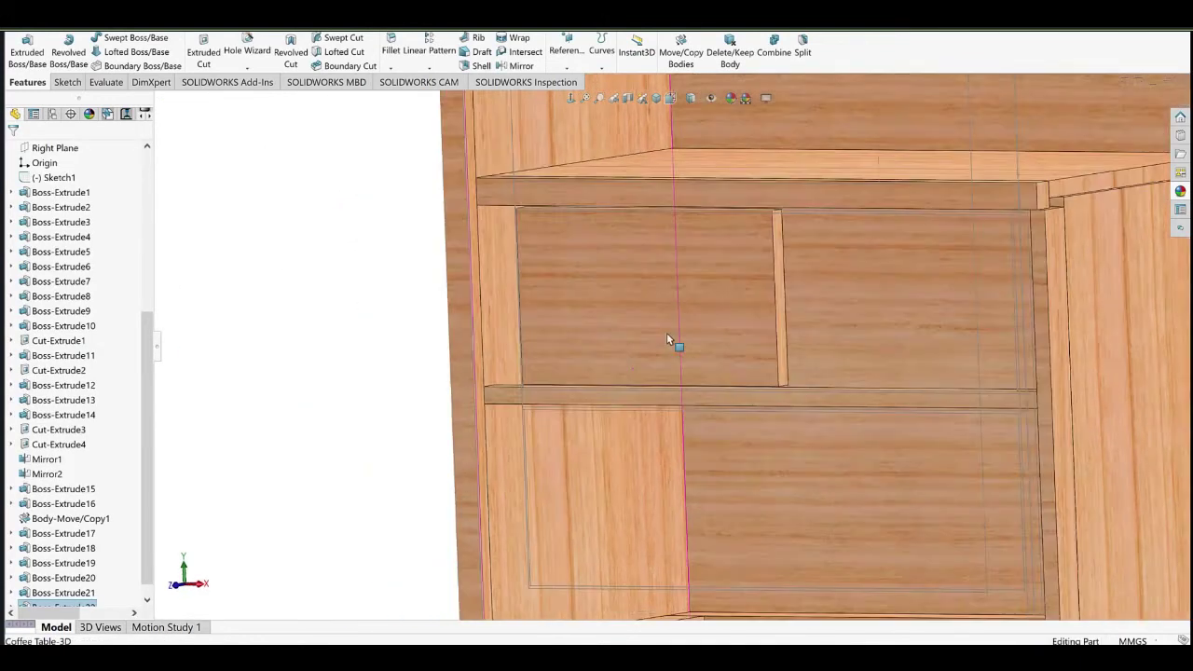
scroll(664, 334, "up", 3)
middle_click_drag(553, 359, 545, 406)
scroll(471, 396, "down", 2)
scroll(455, 244, "down", 2)
middle_click_drag(503, 331, 434, 343)
scroll(464, 416, "up", 1)
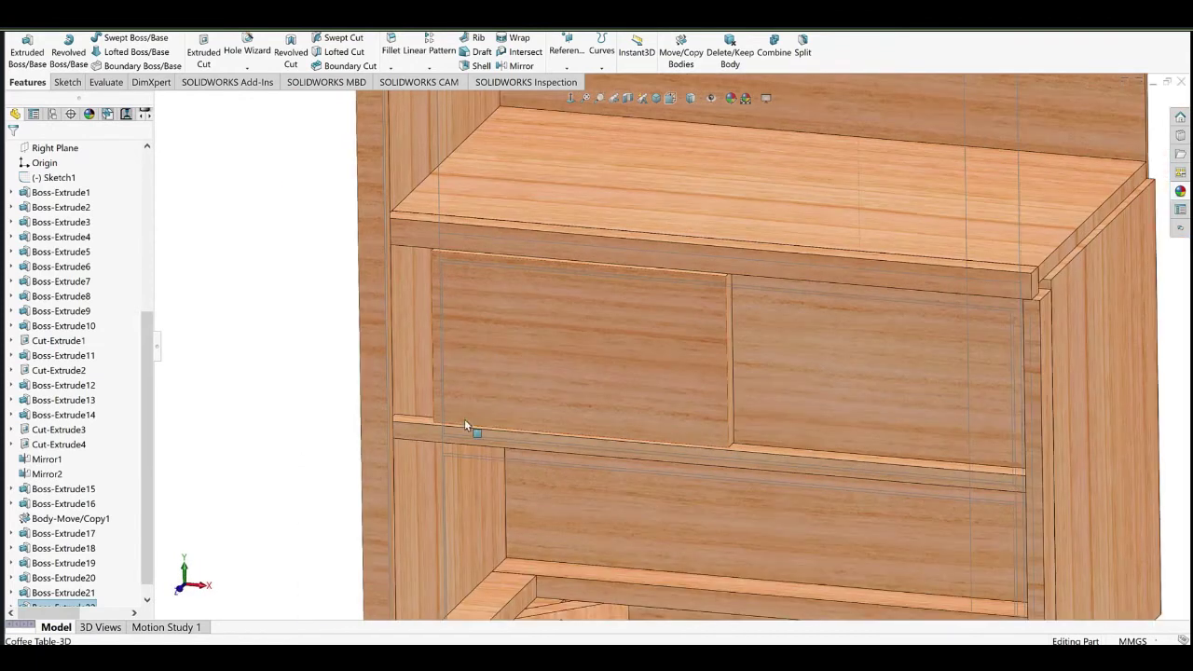
Roll the model back to before the drawer rail's extrusion and start a sketch on the shelf strip's front face.
left_click(415, 435)
right_click(72, 587)
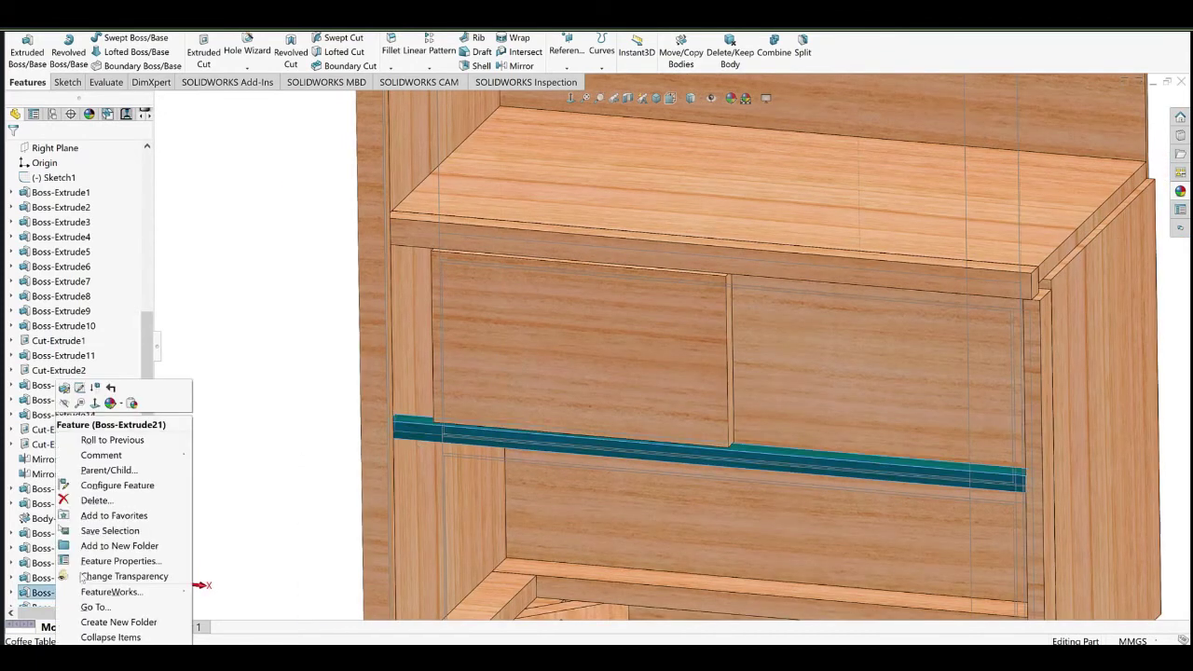
left_click(110, 389)
left_click(472, 239)
left_click(511, 218)
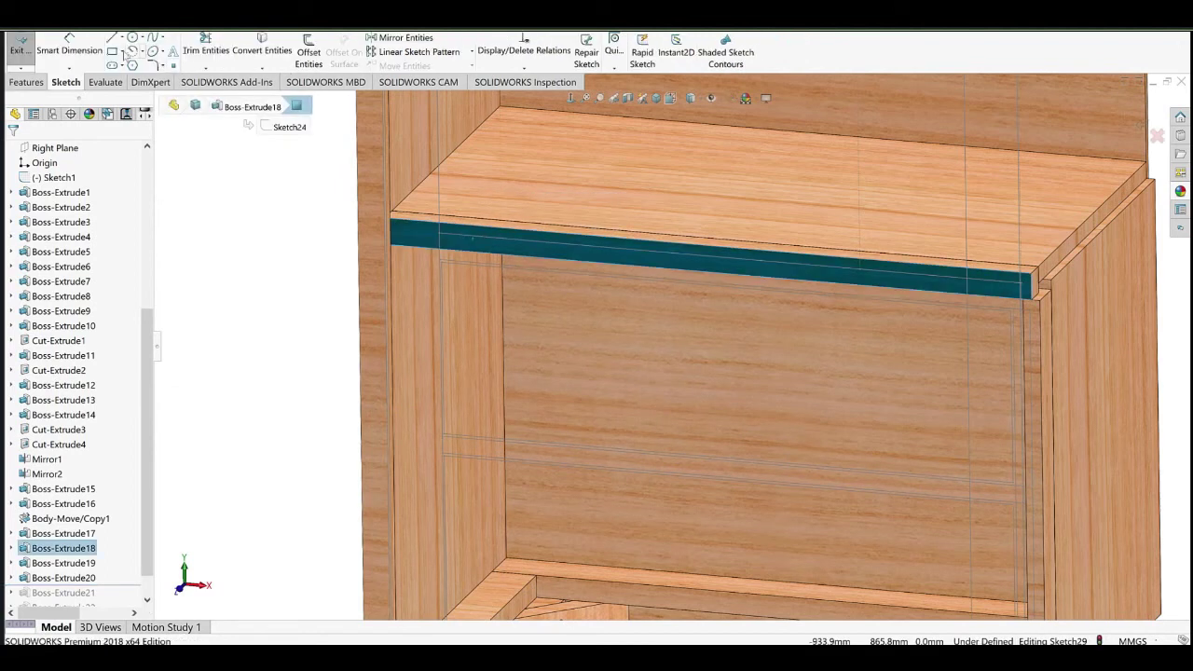
Sketch a tall narrow rectangle beside the side panel from the shelf strip downward, tying its lower end to the base frame.
left_click(422, 249)
scroll(457, 396, "up", 5)
scroll(586, 350, "down", 7)
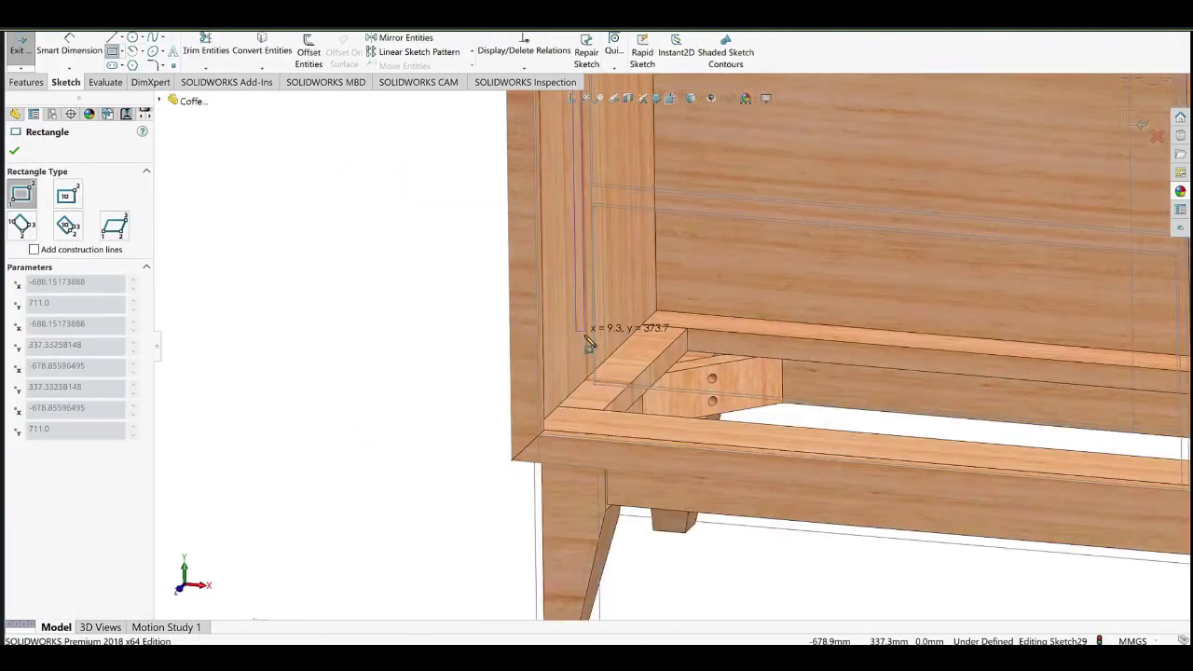
left_click(527, 506)
right_click(428, 210)
left_click(431, 213)
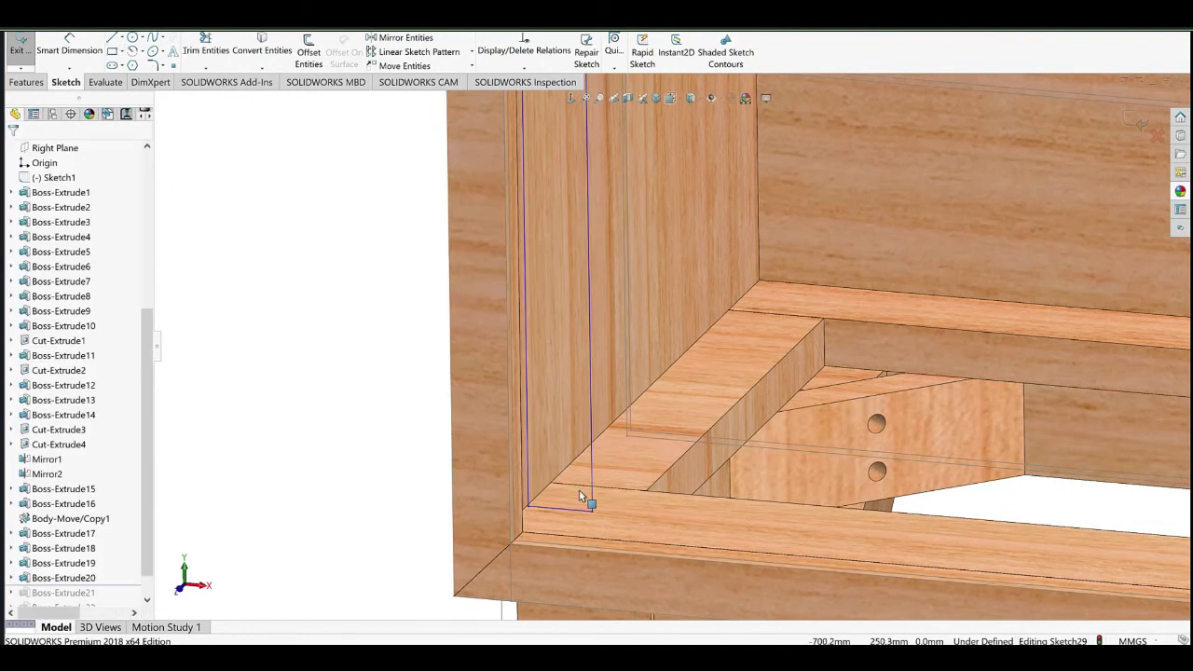
left_click(529, 507, "ctrl")
left_click(584, 473)
key("Escape")
Dimension the narrow rectangle's width at the shelf strip and set it to 50 mm.
scroll(636, 360, "up", 5)
middle_click_drag(652, 308, 565, 511, "ctrl")
scroll(417, 341, "down", 2)
left_click(97, 59)
left_click(438, 337)
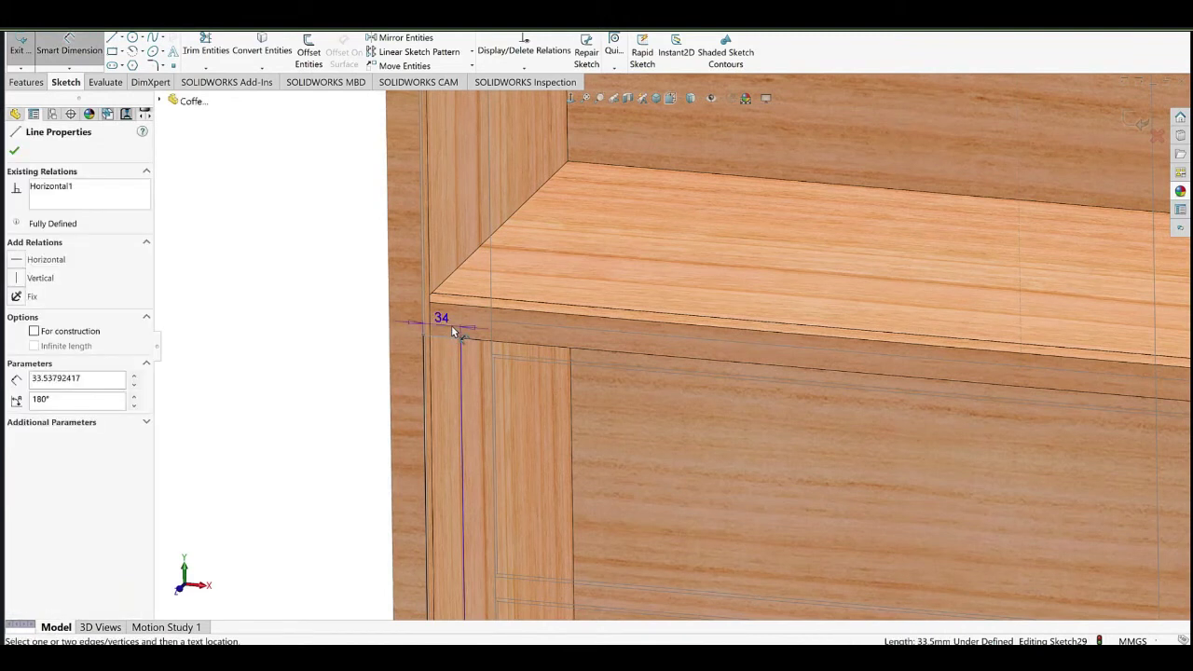
left_click(440, 328)
type("50")
key("Return")
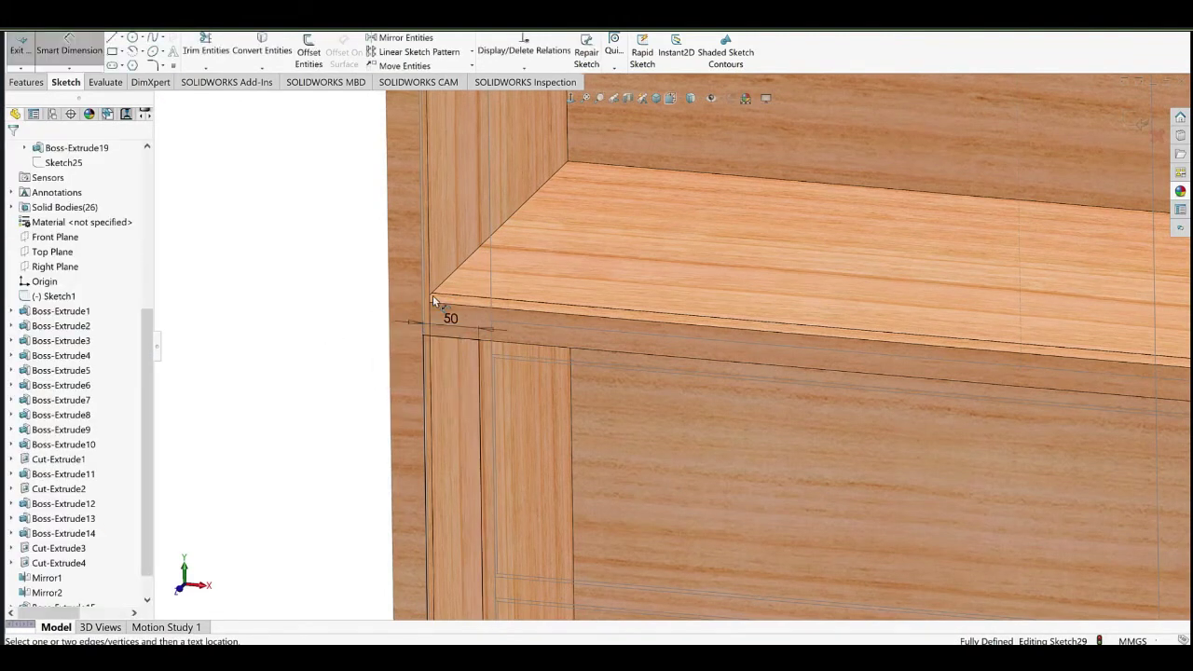
Extrude the narrow rectangle 25 mm towards the cabinet back as a separate body, without merging the result.
left_click(26, 82)
left_click(27, 51)
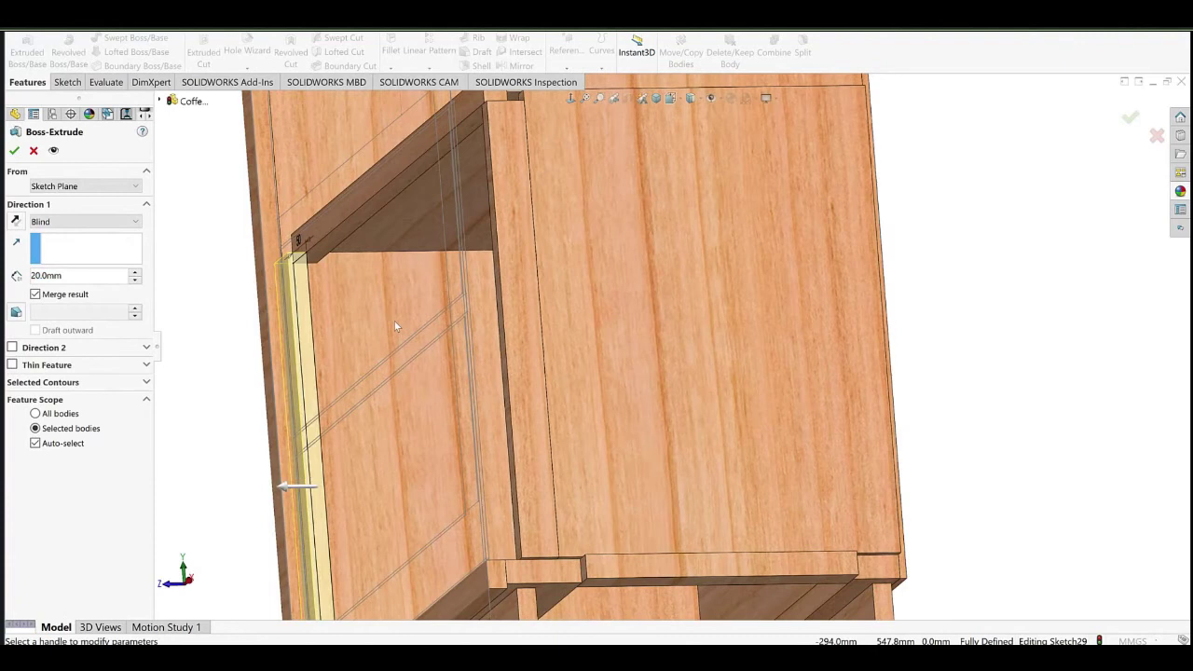
left_click(17, 221)
type("25")
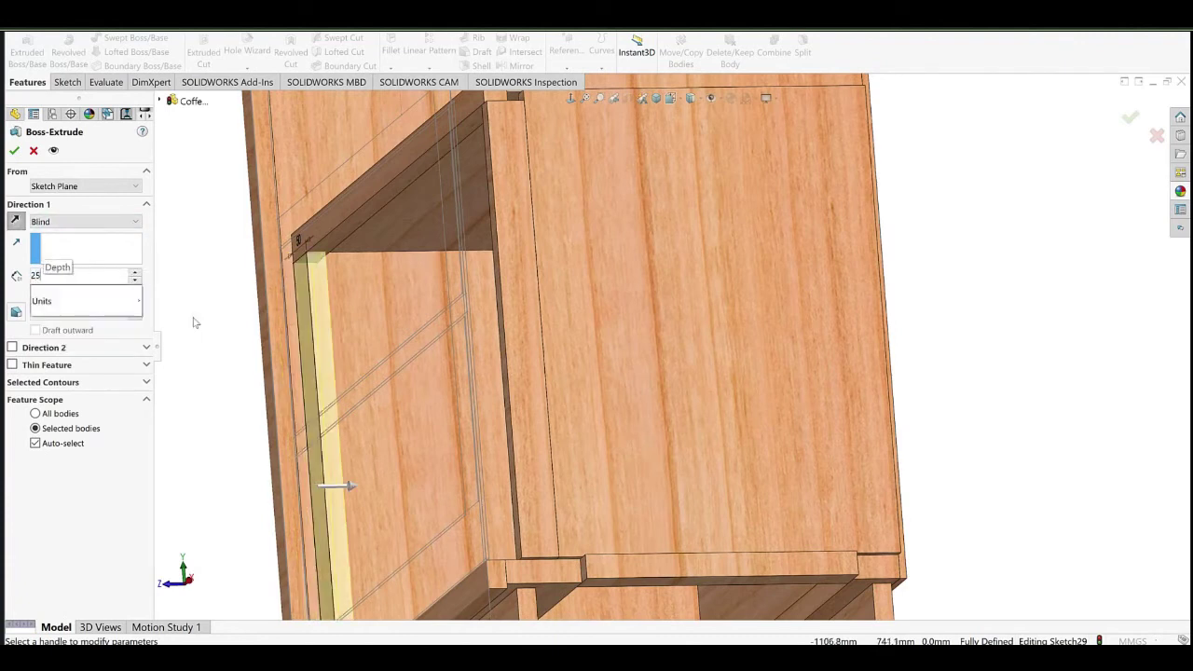
key("Return")
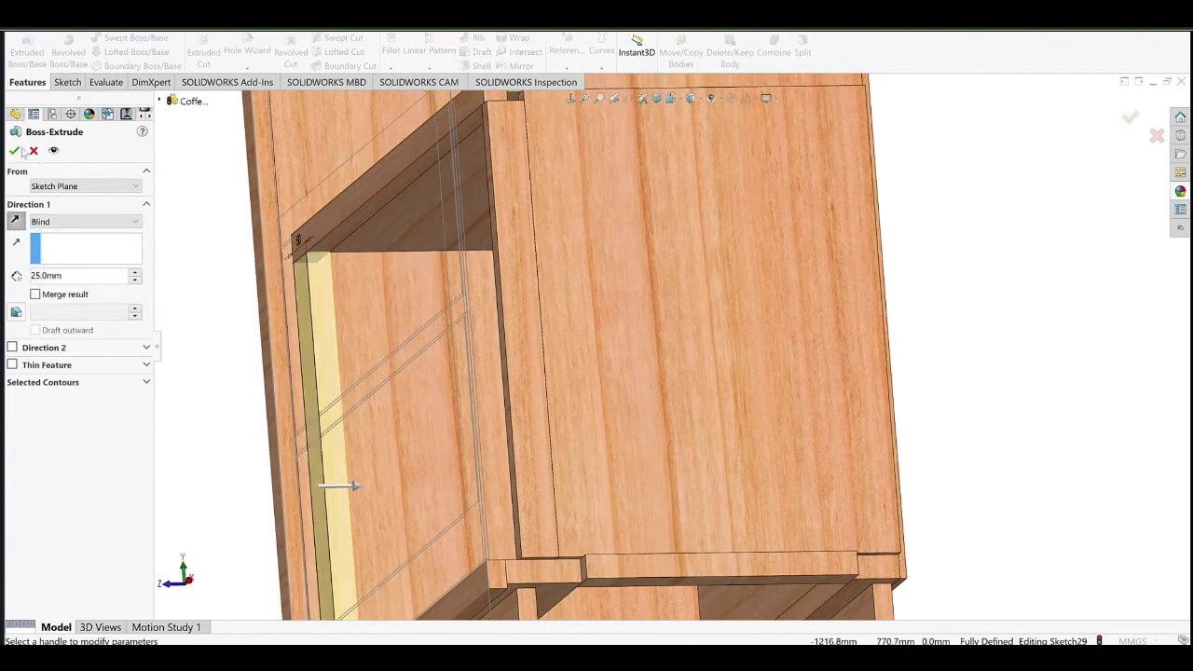
key("Return")
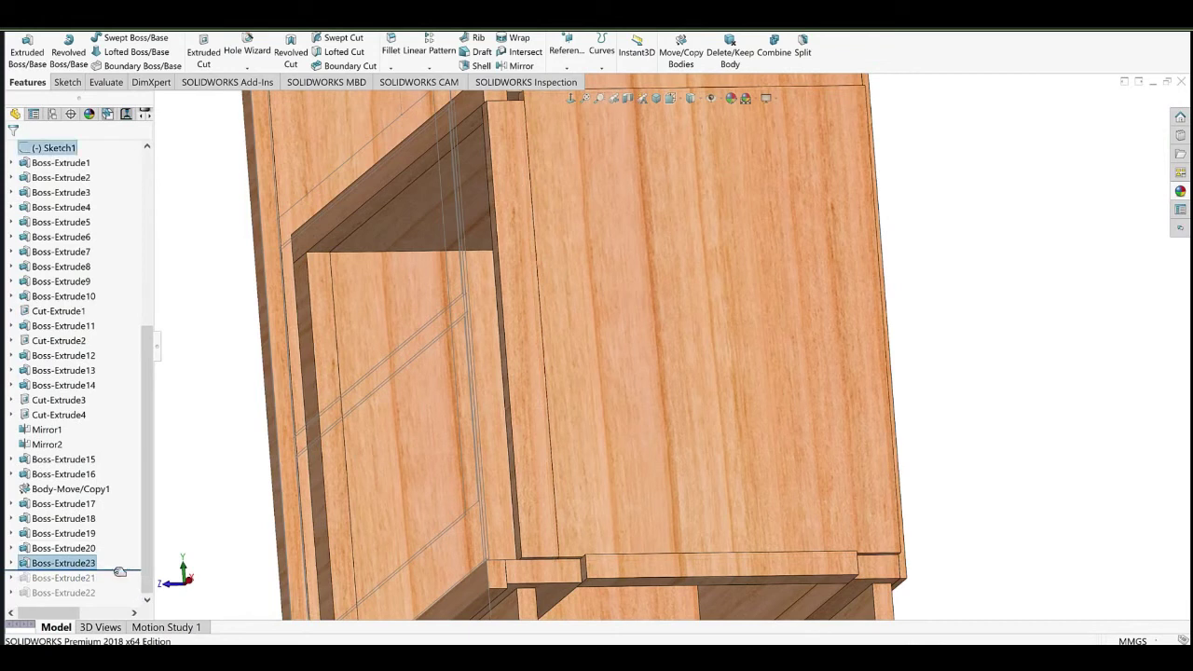
Open the drawer rail's sketch for editing and remove the constraint on its end line at the side panel.
middle_click_drag(494, 379, 450, 476)
scroll(451, 477, "down", 6)
left_click(489, 391)
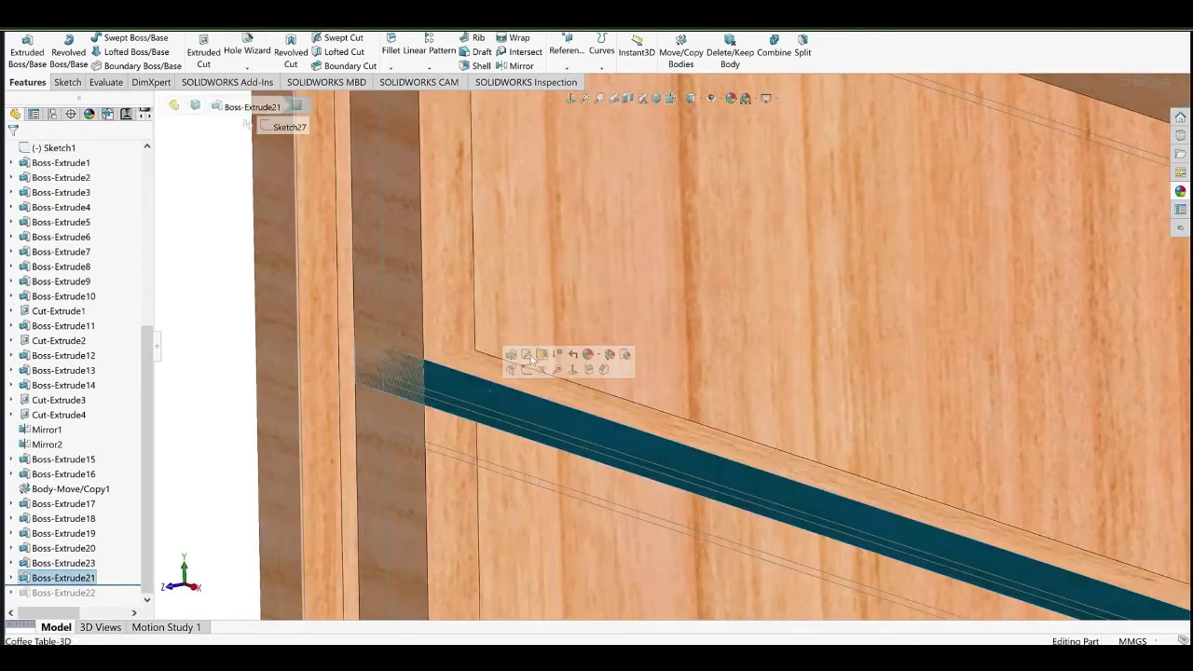
left_click(526, 356)
left_click(355, 351)
left_click(363, 383)
key("Delete")
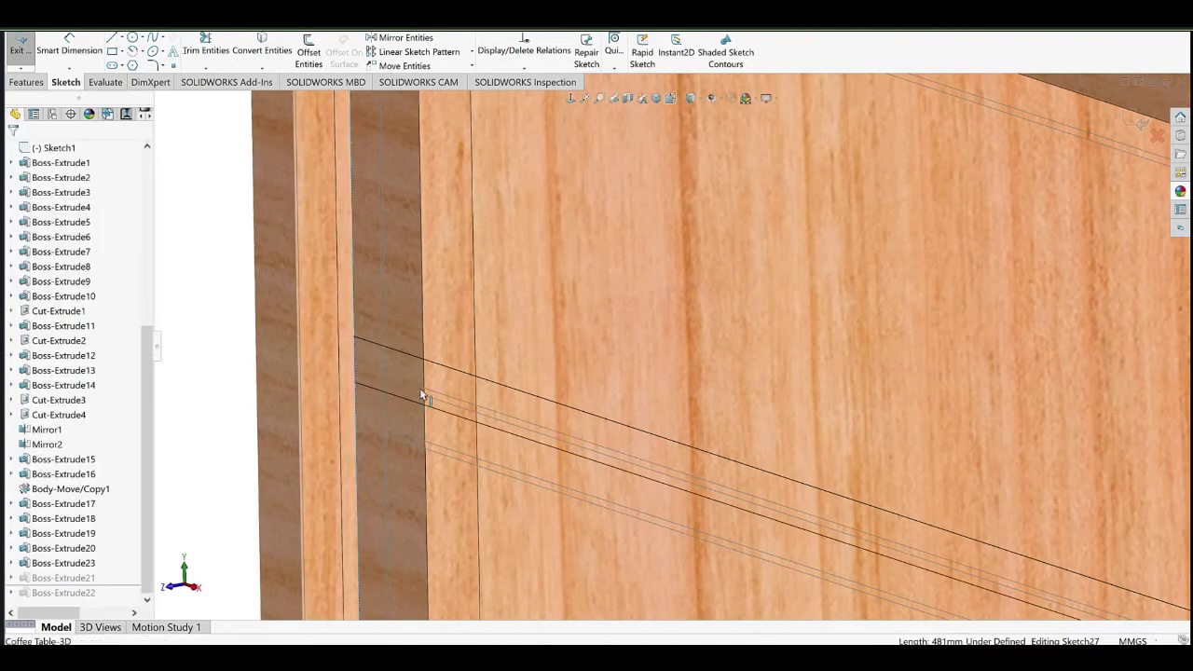
Move the drawer rail sketch's end line onto the new upright's inner edge, constrain it there and finish the sketch.
left_click_drag(354, 338, 369, 354)
left_click(368, 364)
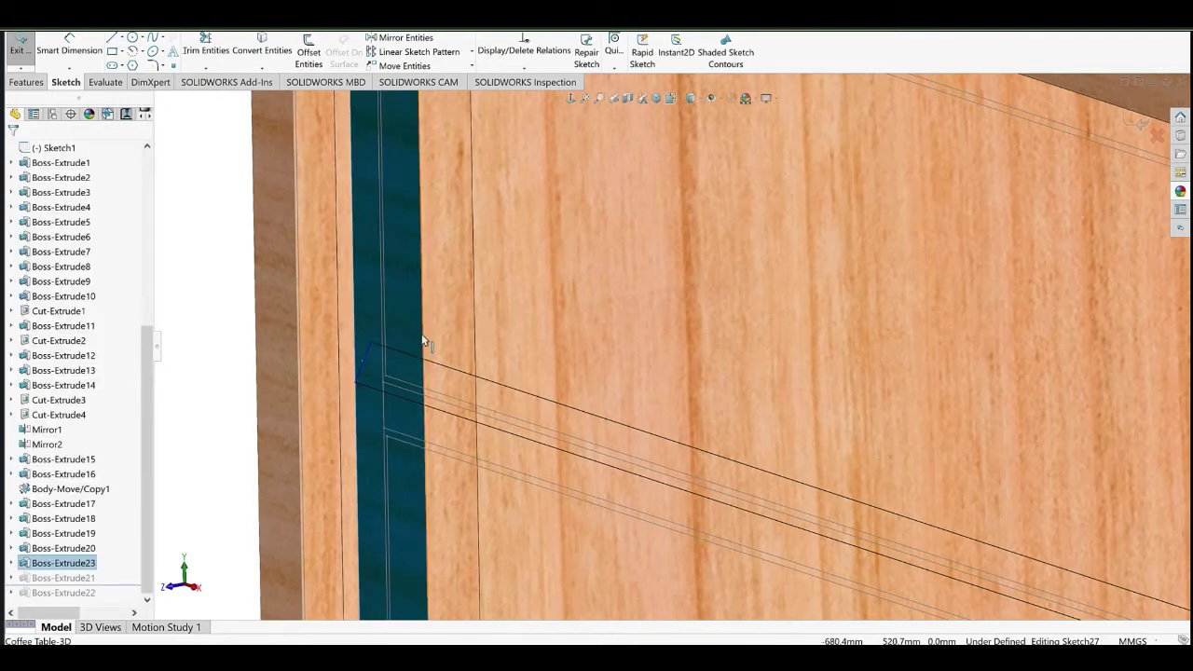
left_click(477, 365)
middle_click_drag(478, 369, 432, 390)
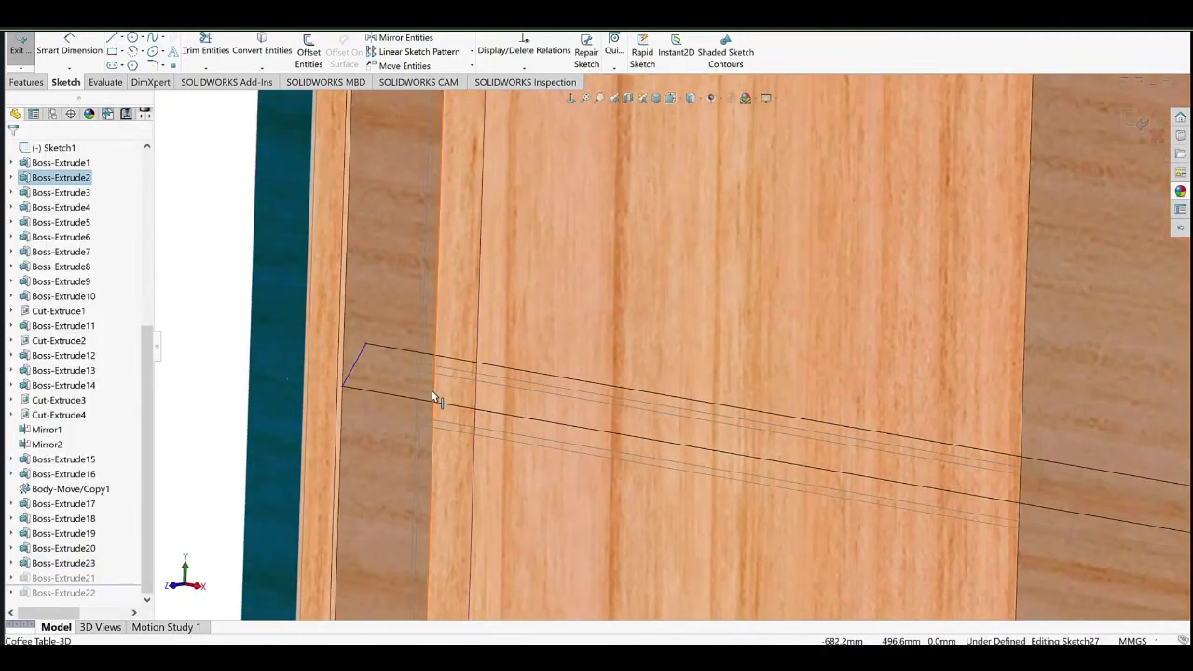
left_click(433, 389)
left_click(356, 363, "ctrl")
left_click(378, 328)
left_click(20, 48)
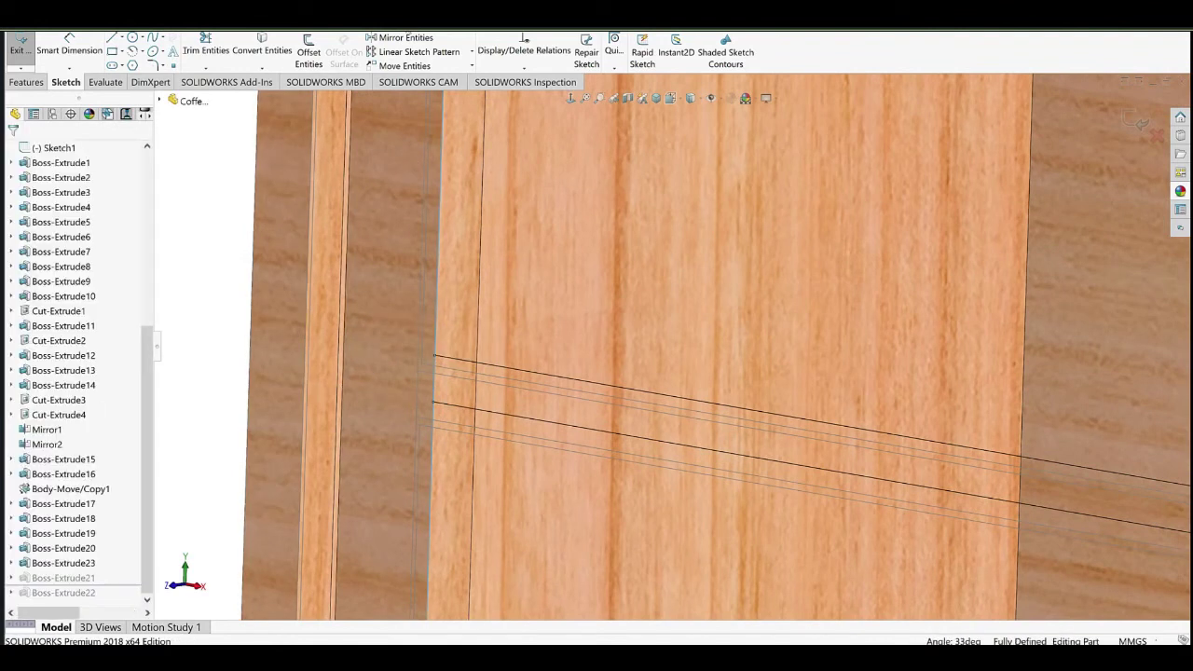
Open the drawer front's sketch for editing and delete its 52 mm horizontal position dimension.
scroll(367, 367, "up", 3)
middle_click_drag(367, 367, 610, 393)
scroll(506, 258, "up", 3)
middle_click_drag(506, 258, 474, 332)
scroll(474, 332, "down", 2)
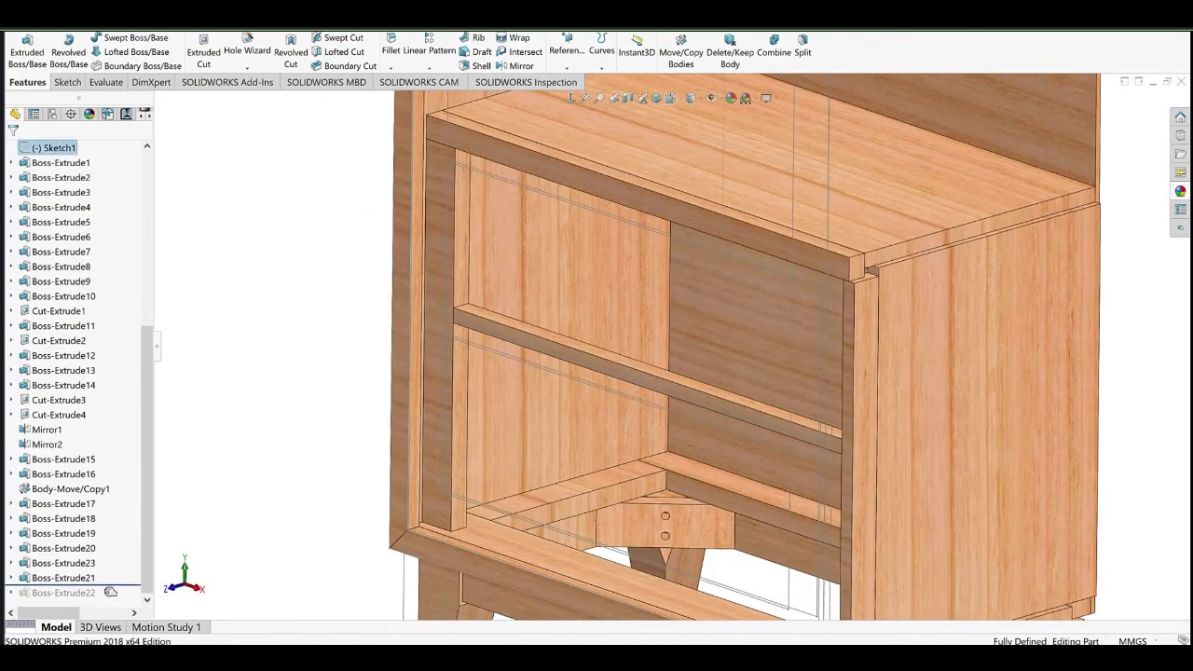
left_click(528, 281)
left_click(578, 246)
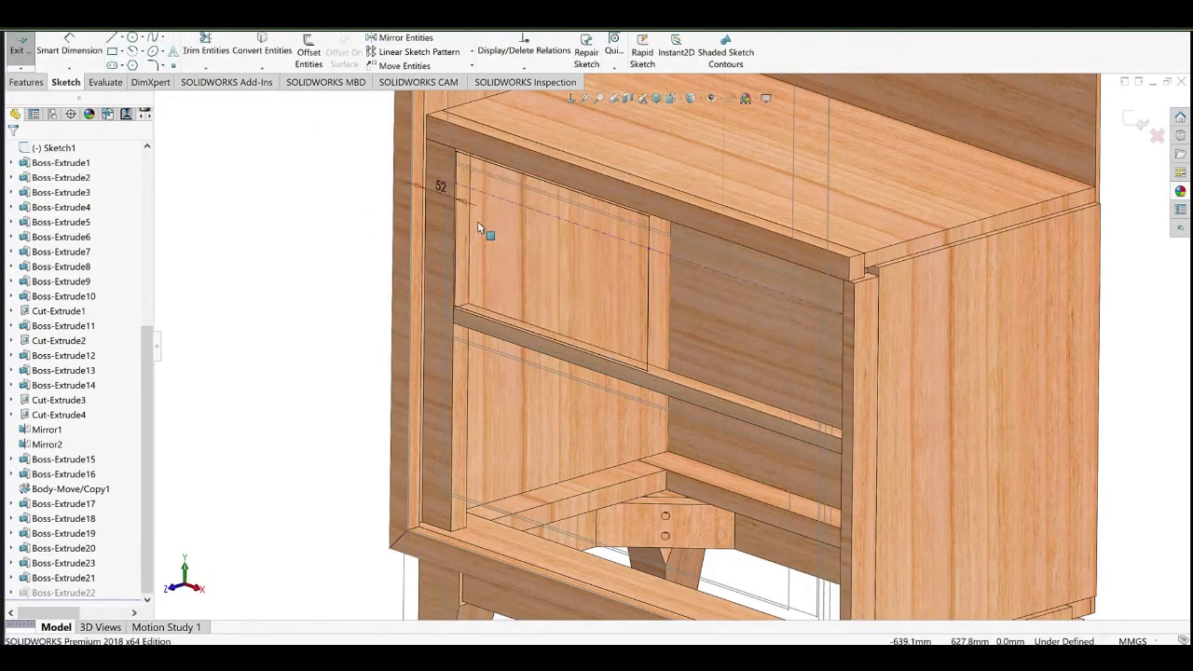
scroll(477, 221, "down", 2)
middle_click_drag(477, 221, 514, 209)
key("Delete")
Set a 3 mm gap between the drawer front's side and the new upright, and finish the sketch.
left_click(79, 51)
scroll(522, 262, "down", 2)
middle_click_drag(522, 261, 546, 280)
scroll(573, 421, "down", 2)
middle_click_drag(573, 421, 556, 390)
left_click(571, 379)
left_click(530, 361)
type("3")
left_click(473, 379)
scroll(527, 326, "up", 6)
left_click(436, 233)
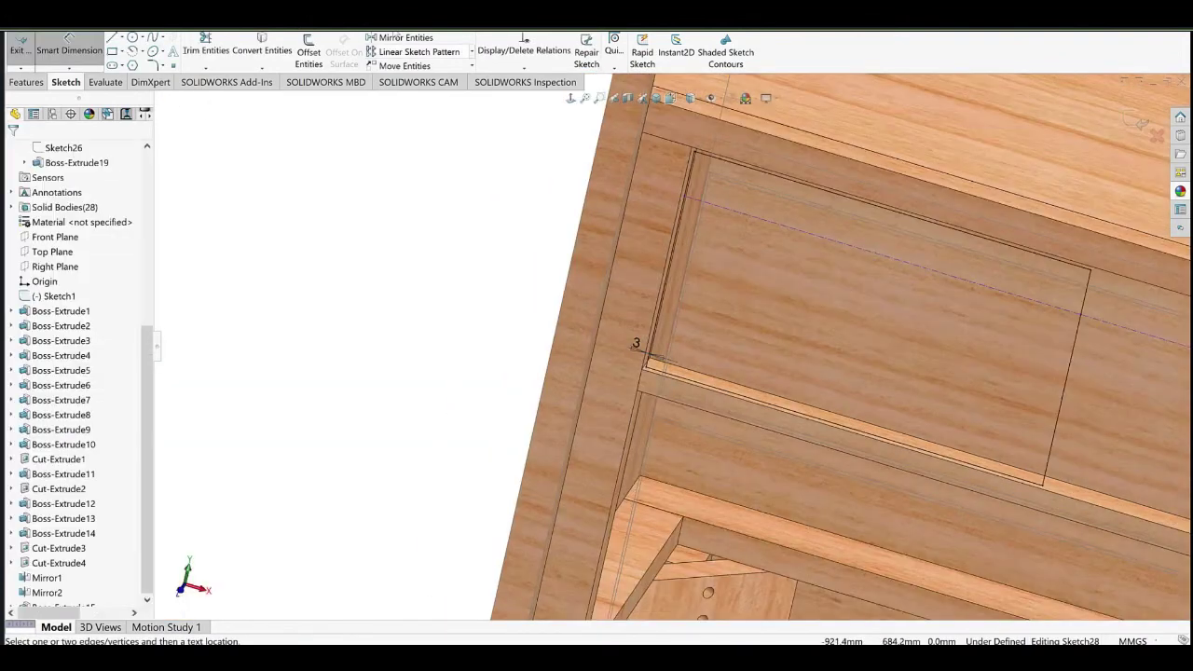
left_click(19, 50)
Hide the layout sketch and the cabinet's back panel.
scroll(805, 346, "up", 1)
middle_click_drag(805, 346, 630, 363, "ctrl")
scroll(634, 363, "up", 7)
middle_click_drag(745, 347, 681, 306)
left_click(668, 292)
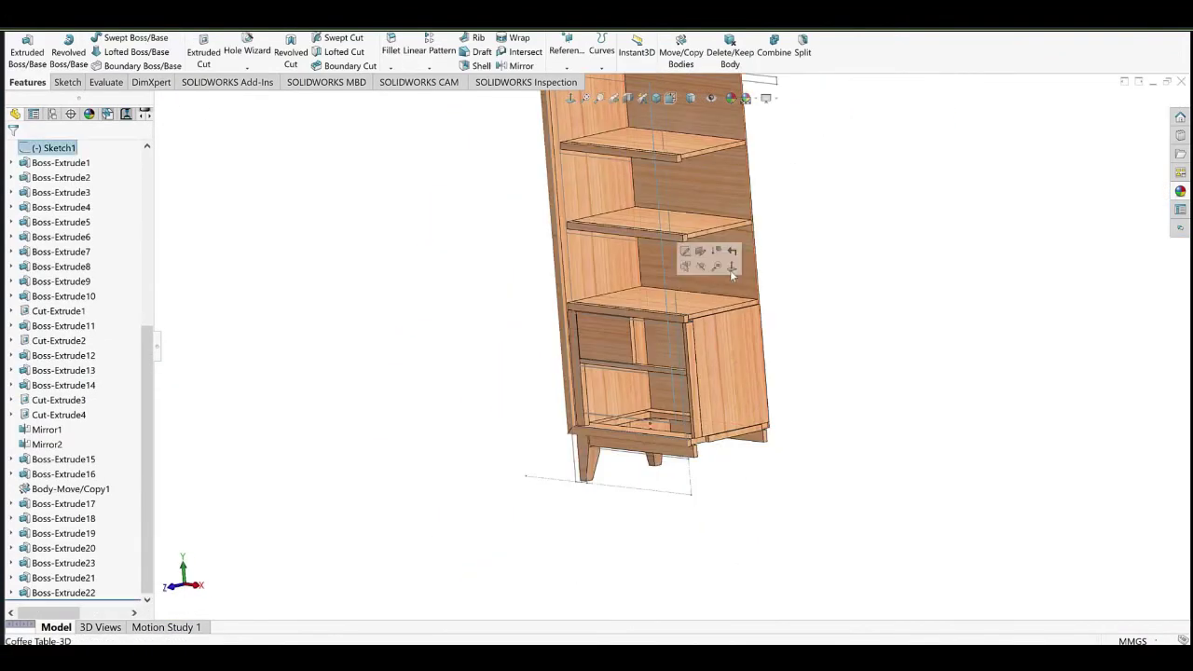
left_click(702, 268)
left_click(699, 269)
left_click(748, 249)
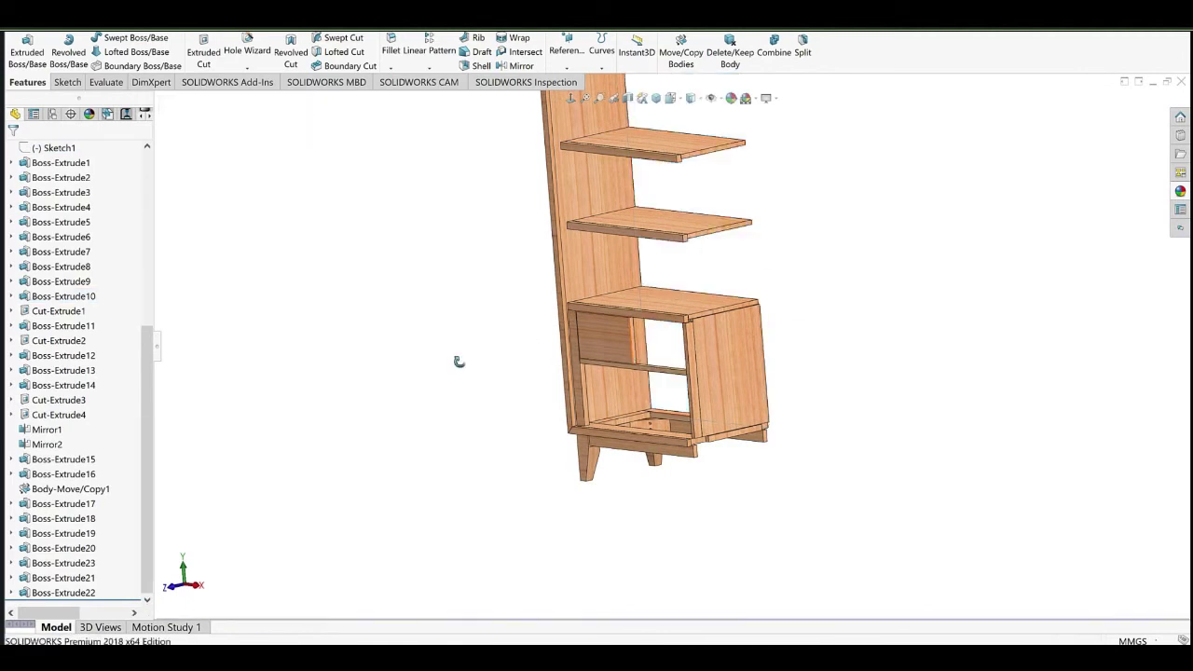
Start a sketch on the drawer front's back face and draw a narrow vertical rectangle about 5 by 78 mm near the upright.
middle_click_drag(458, 361, 802, 317)
scroll(692, 348, "down", 4)
left_click(498, 371)
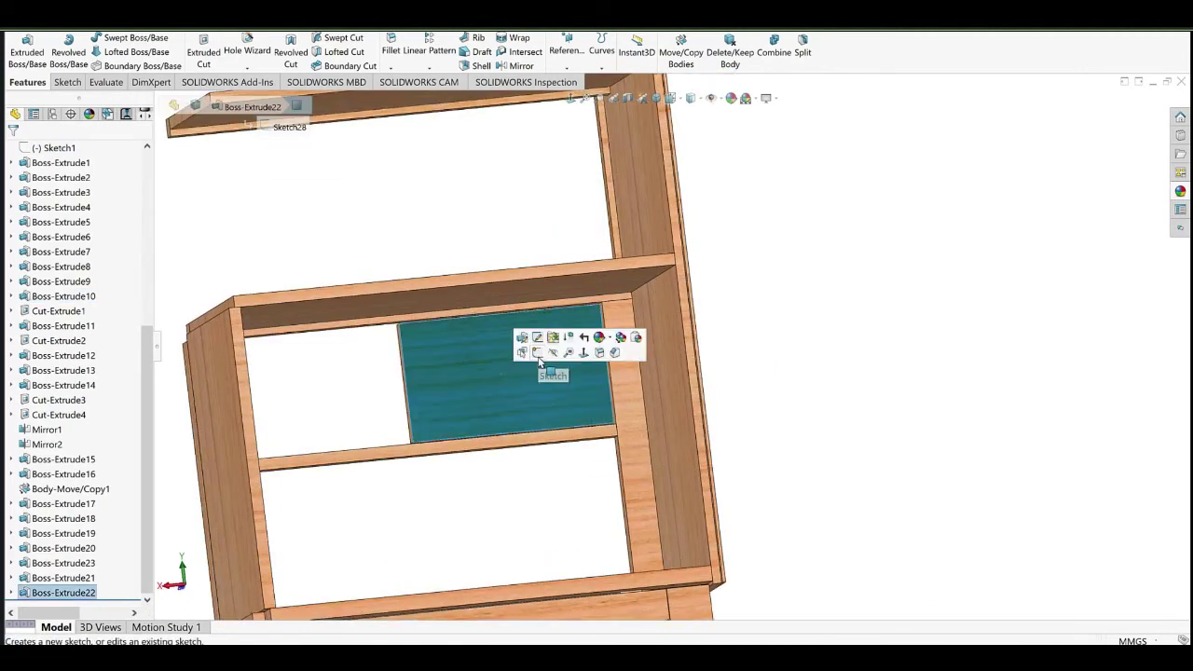
left_click(536, 353)
left_click(112, 52)
scroll(606, 411, "down", 6)
left_click(574, 214)
left_click(611, 424)
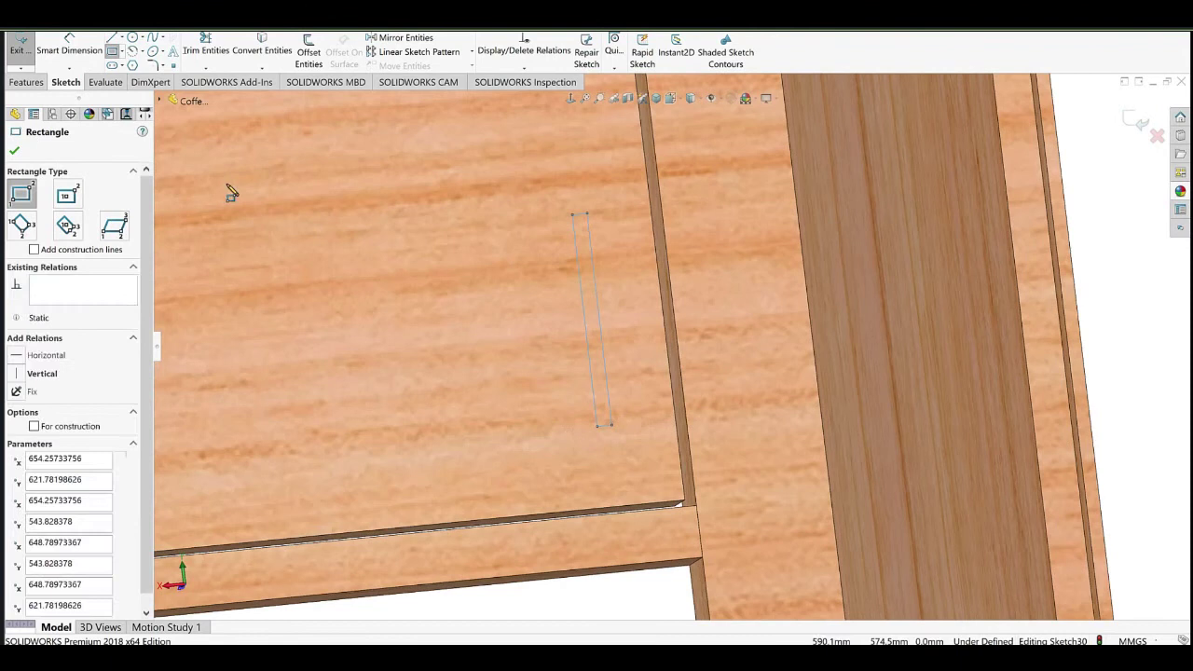
Dimension the narrow rectangle on the drawer front's back 12 mm wide and 150 mm high.
left_click(69, 50)
scroll(660, 511, "up", 3)
left_click(635, 465)
left_click(627, 454)
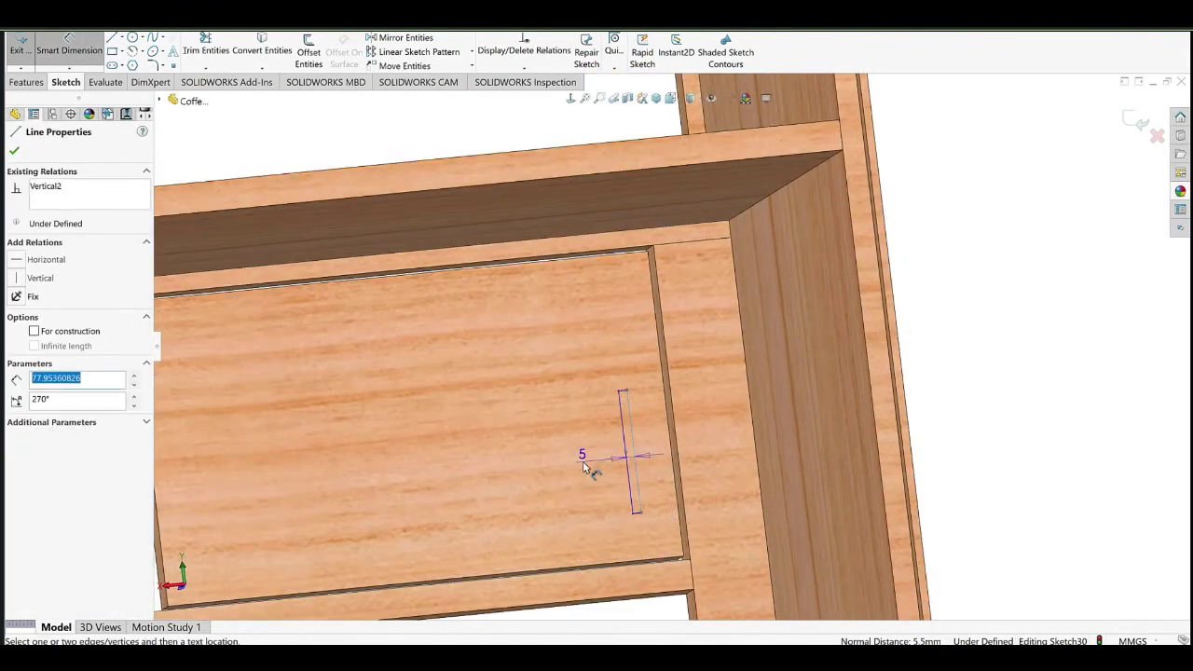
left_click(589, 468)
type("15")
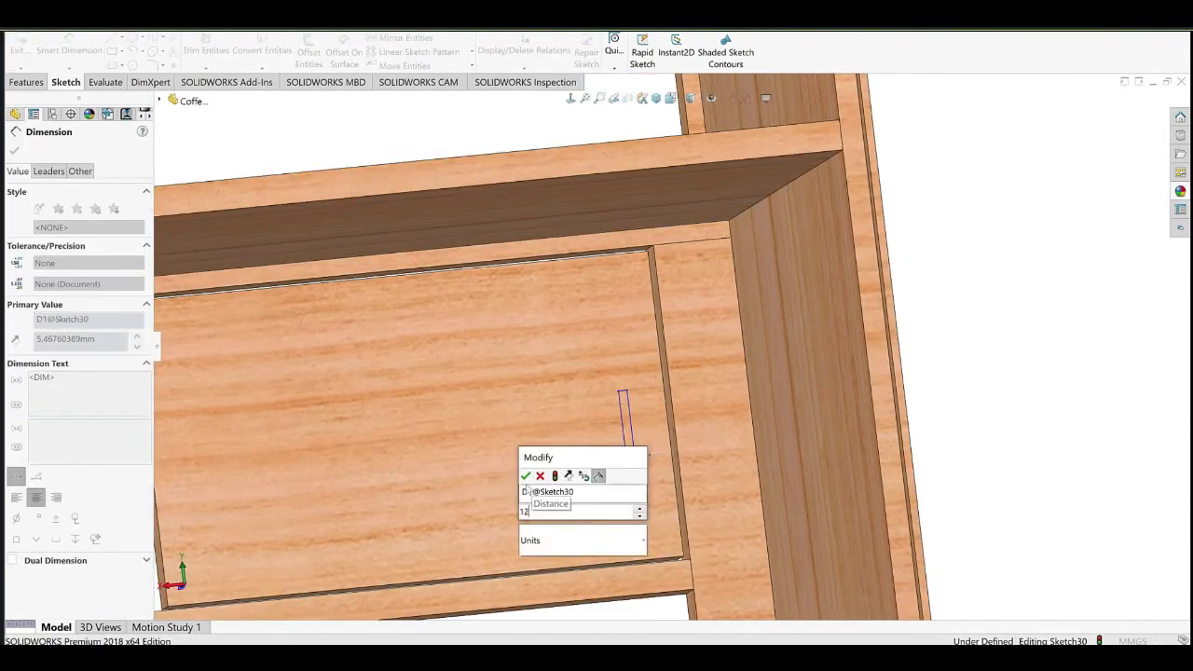
left_click(525, 476)
left_click(647, 513)
left_click(629, 391)
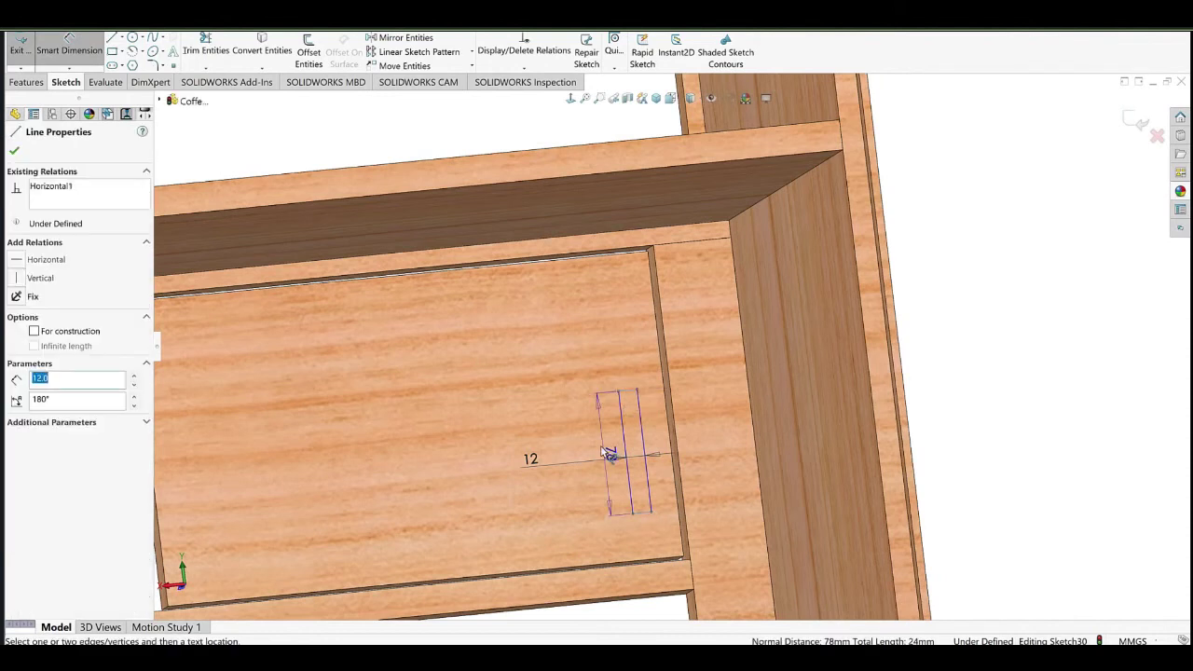
left_click(602, 453)
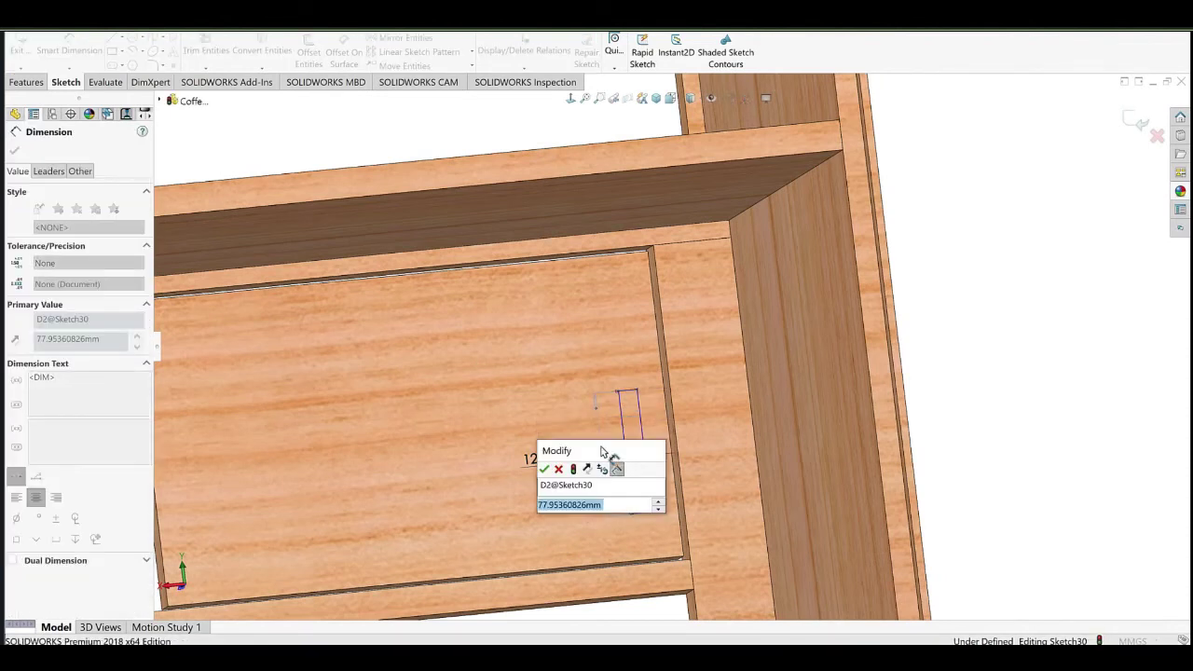
type("150")
key("Return")
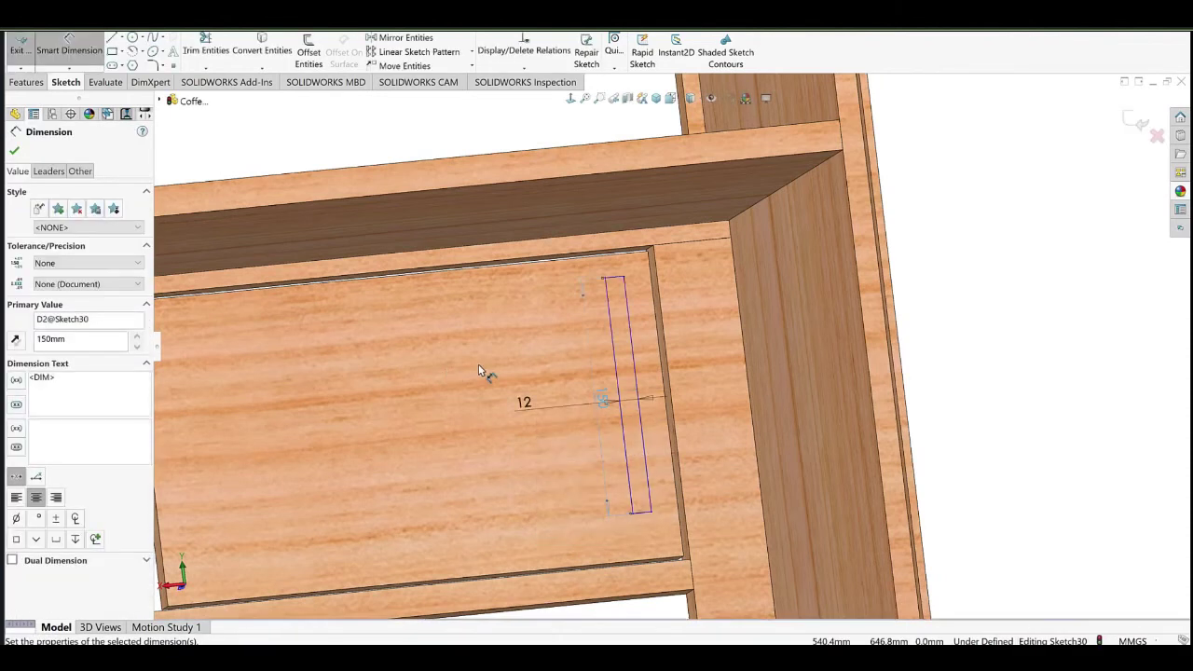
Place the rectangle 10 mm above the drawer front's bottom edge and change its height to 170 mm.
left_click(642, 513)
left_click(644, 562)
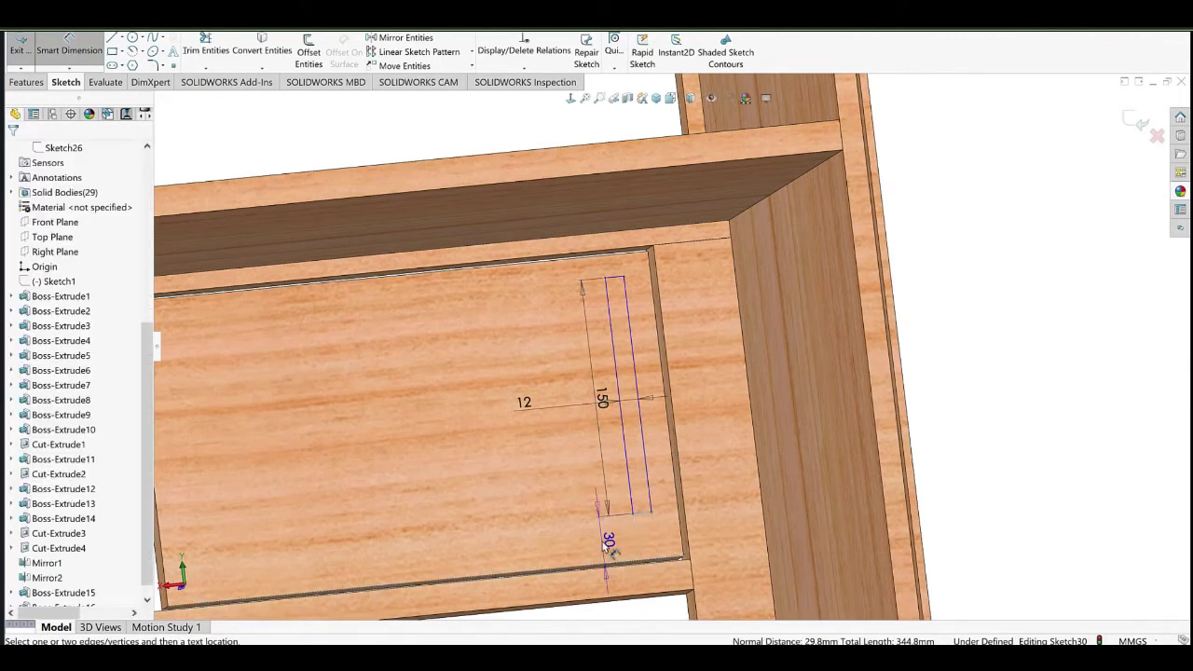
left_click(604, 547)
type("10")
left_click(545, 555)
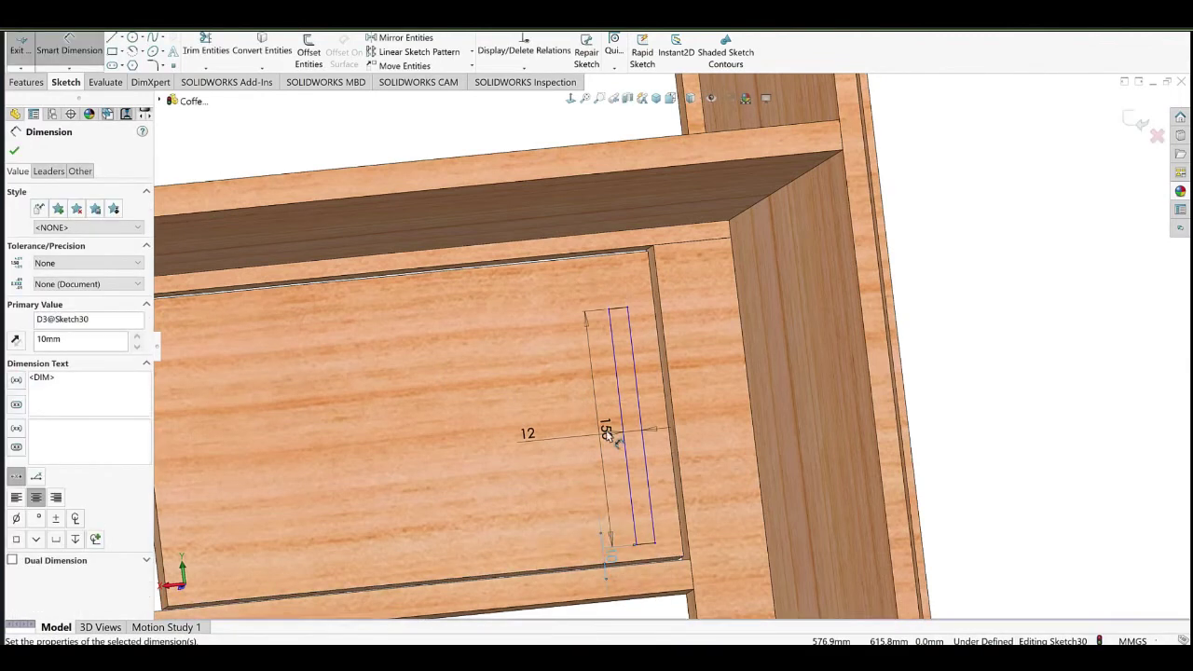
double_click(567, 439)
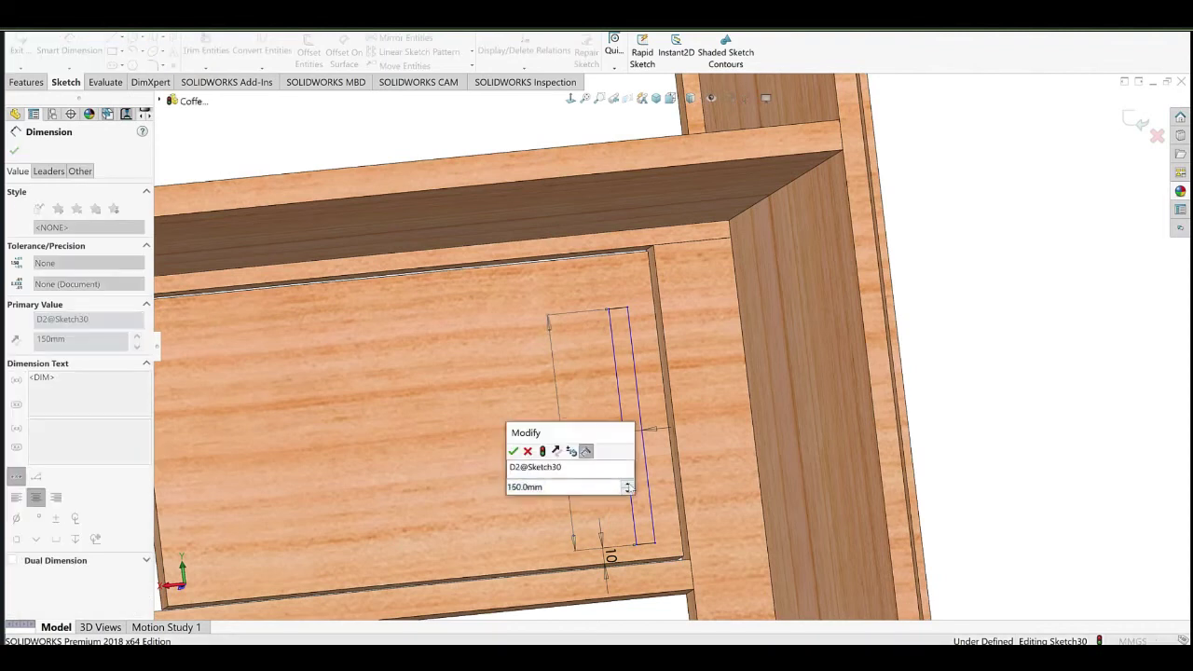
key("Return")
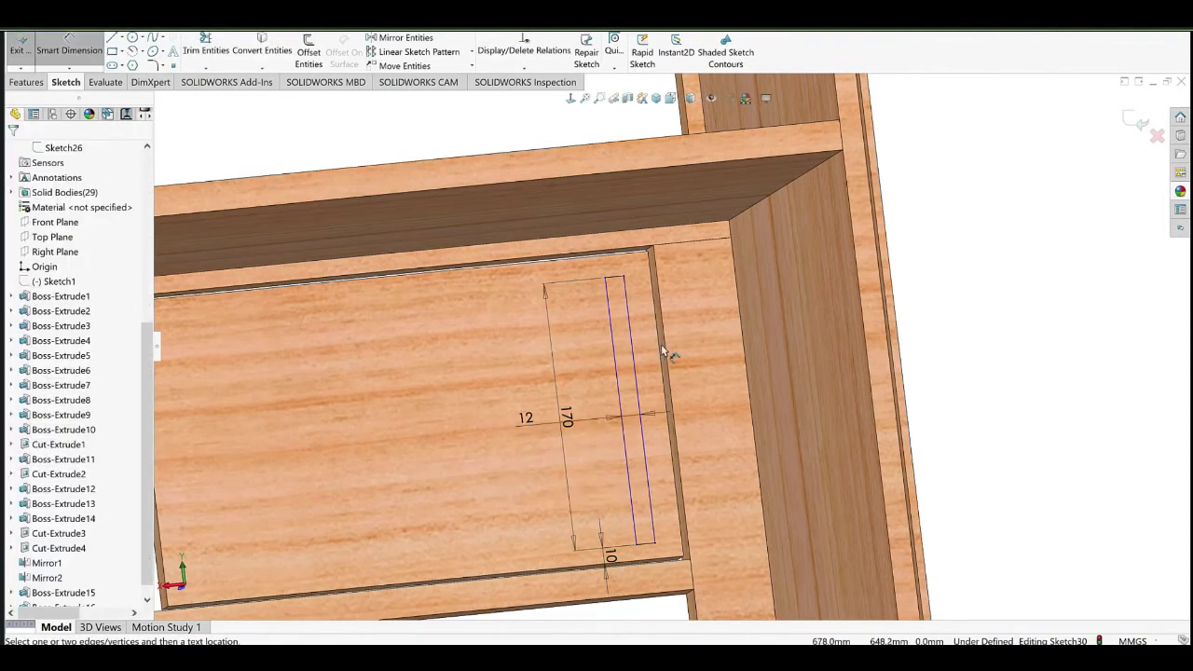
Set the rectangle's distance from the upright's inner edge to 13 mm.
left_click(635, 375)
left_click(702, 396)
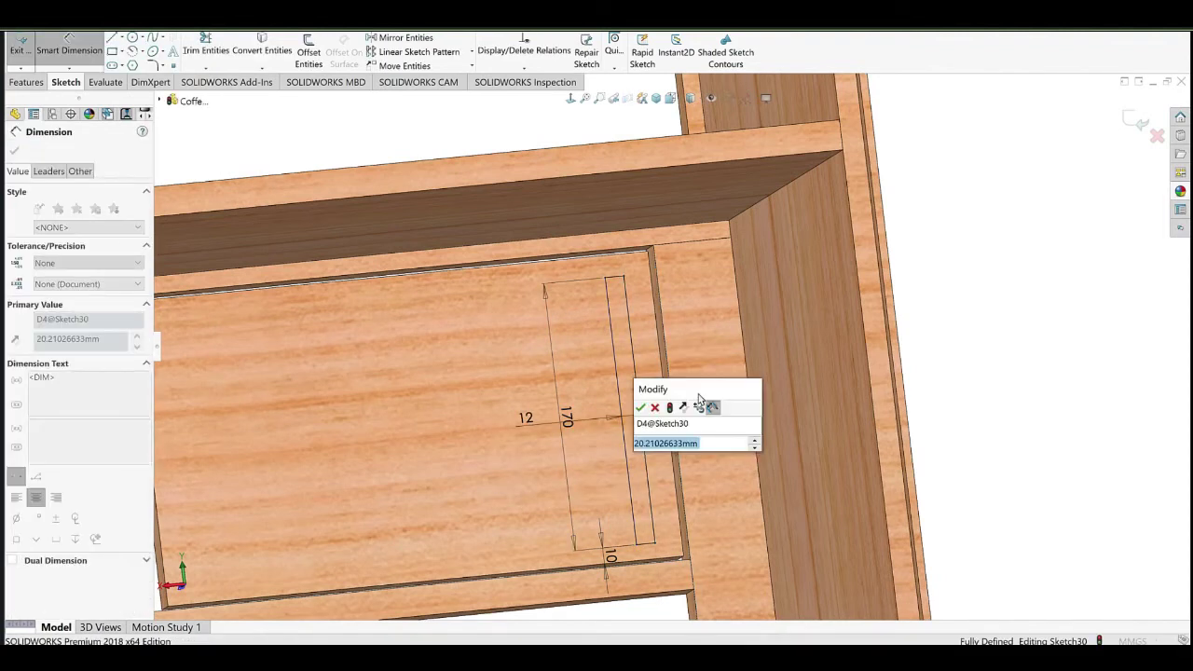
type("13")
left_click(642, 409)
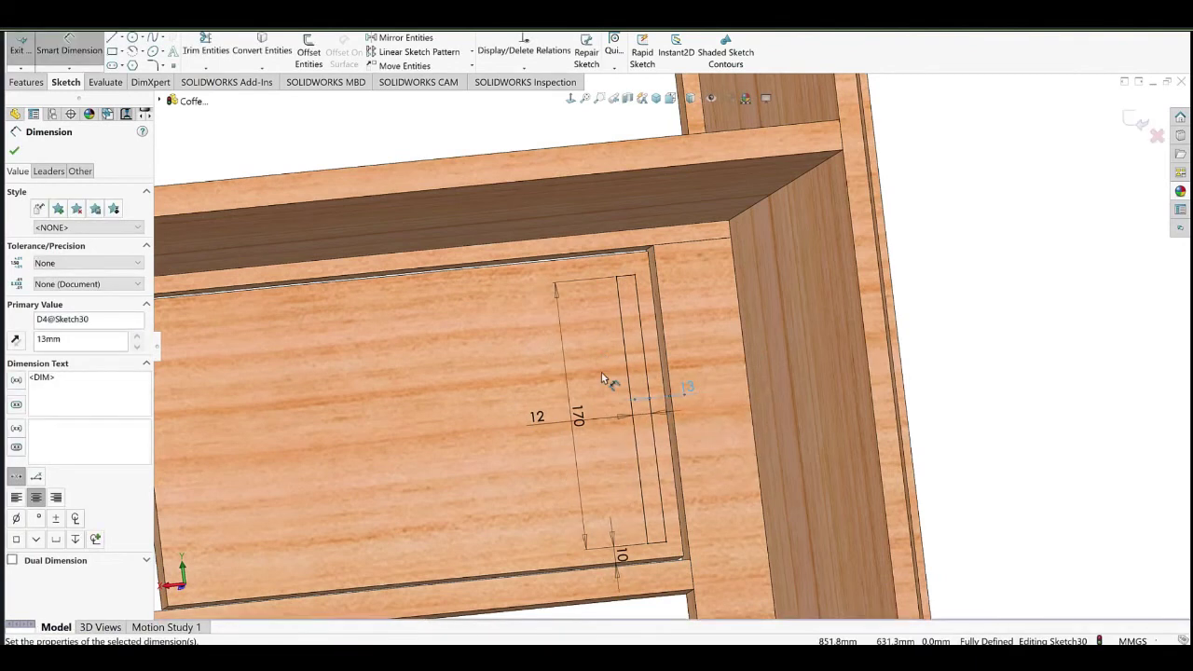
Extrude the rectangle 350 mm towards the cabinet back as the drawer's side board.
left_click(601, 372)
scroll(601, 372, "up", 3)
left_click(28, 82)
left_click(31, 63)
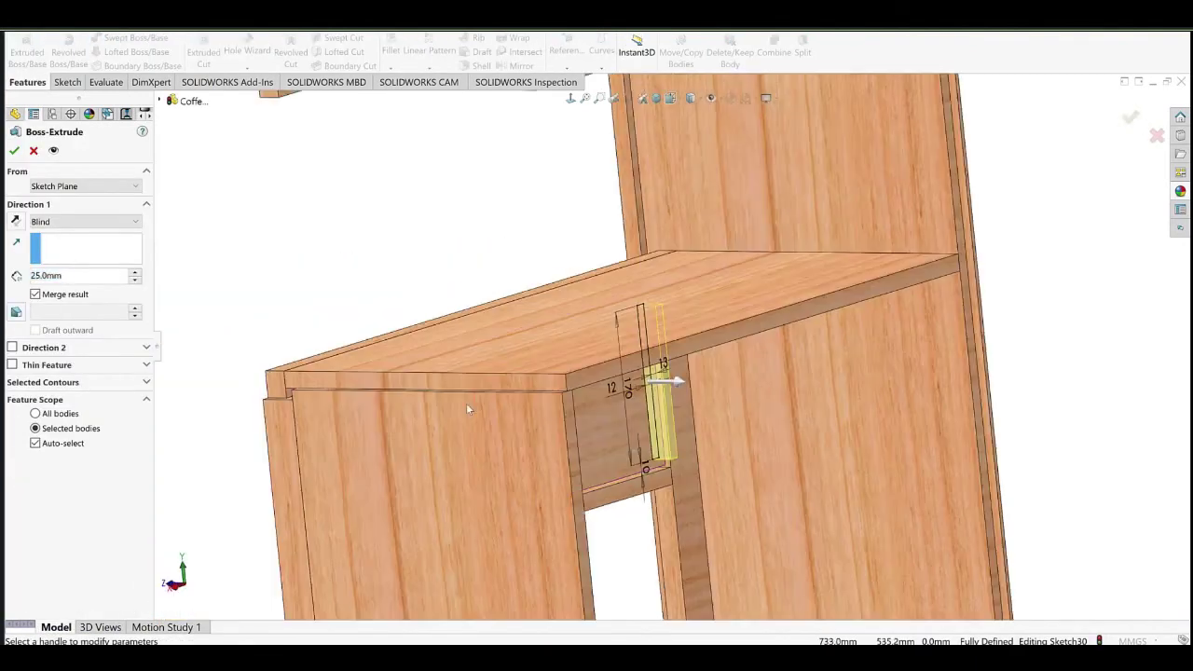
type("350")
left_click(253, 234)
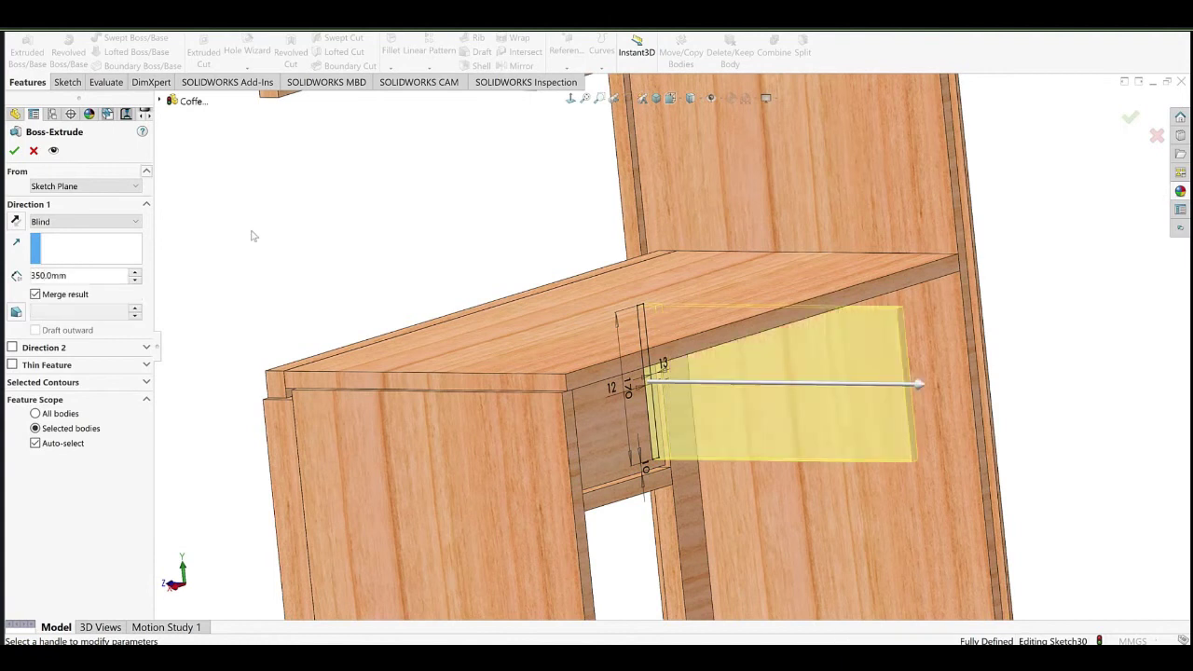
Sketch a rectangle on the side board's rear end face, starting at the board's upper inner corner and reaching across the drawer.
scroll(723, 373, "up", 5)
middle_click_drag(723, 372, 694, 368)
scroll(732, 372, "down", 5)
left_click(712, 356)
left_click(749, 333)
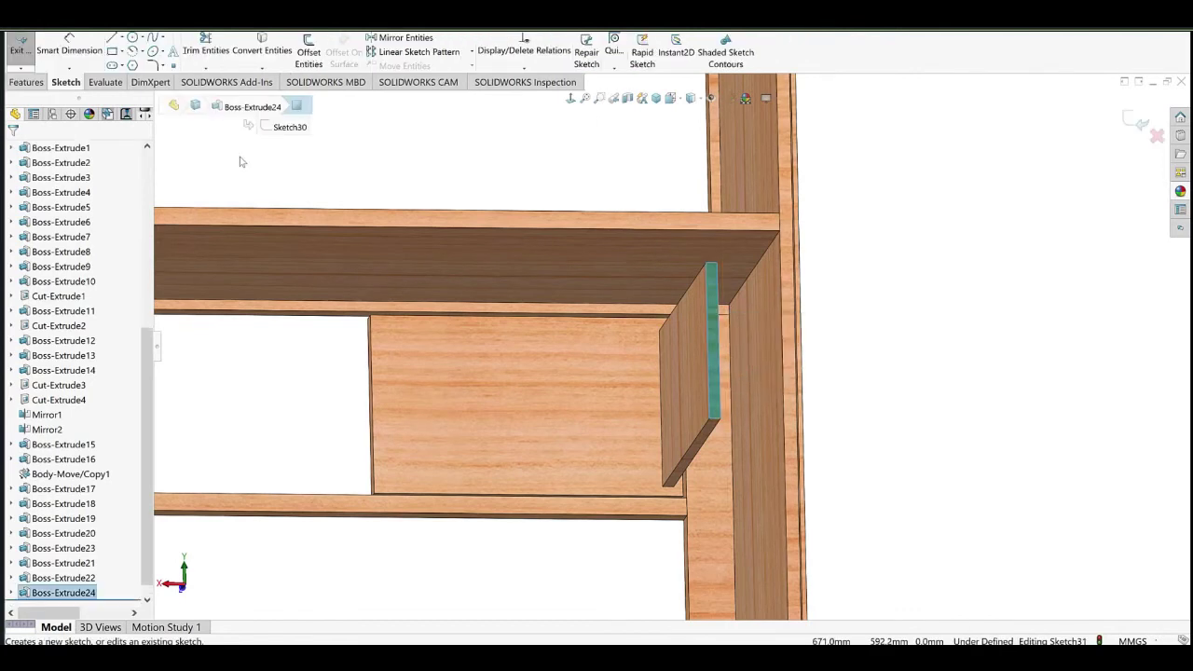
left_click(449, 388)
right_click(515, 176)
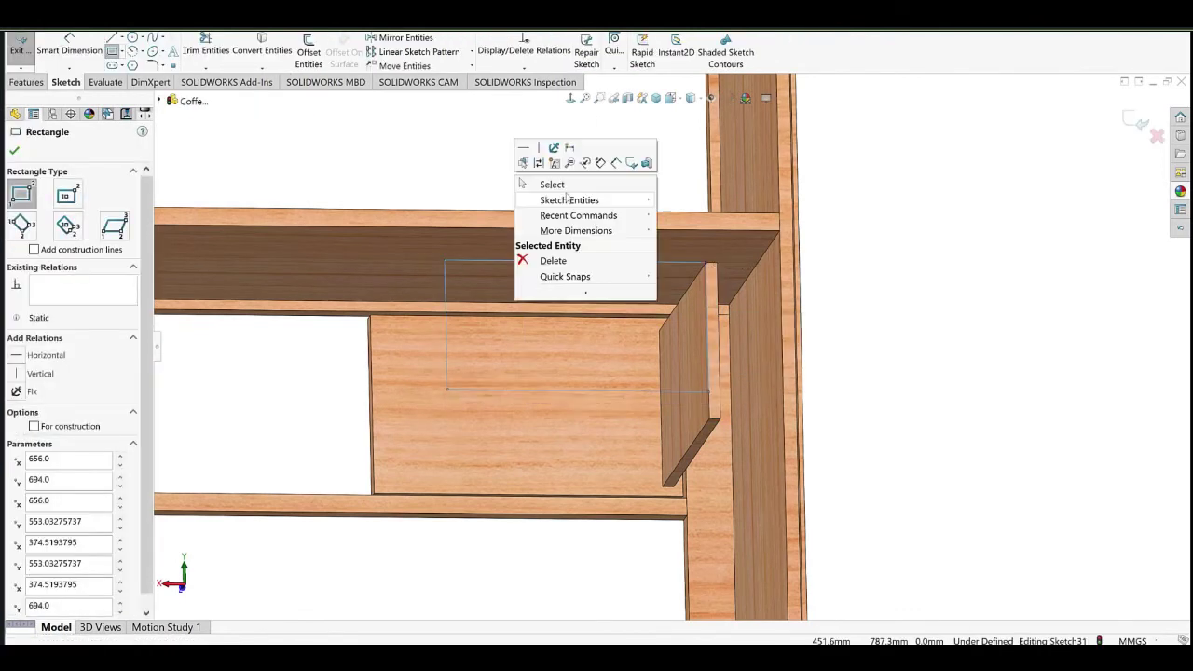
left_click(560, 185)
Make the rectangle's lower edge collinear with the side board's lower edge and its far vertical edge collinear with the drawer front's edge.
left_click(701, 392)
left_click(712, 419, "ctrl")
left_click(751, 382)
key("Escape")
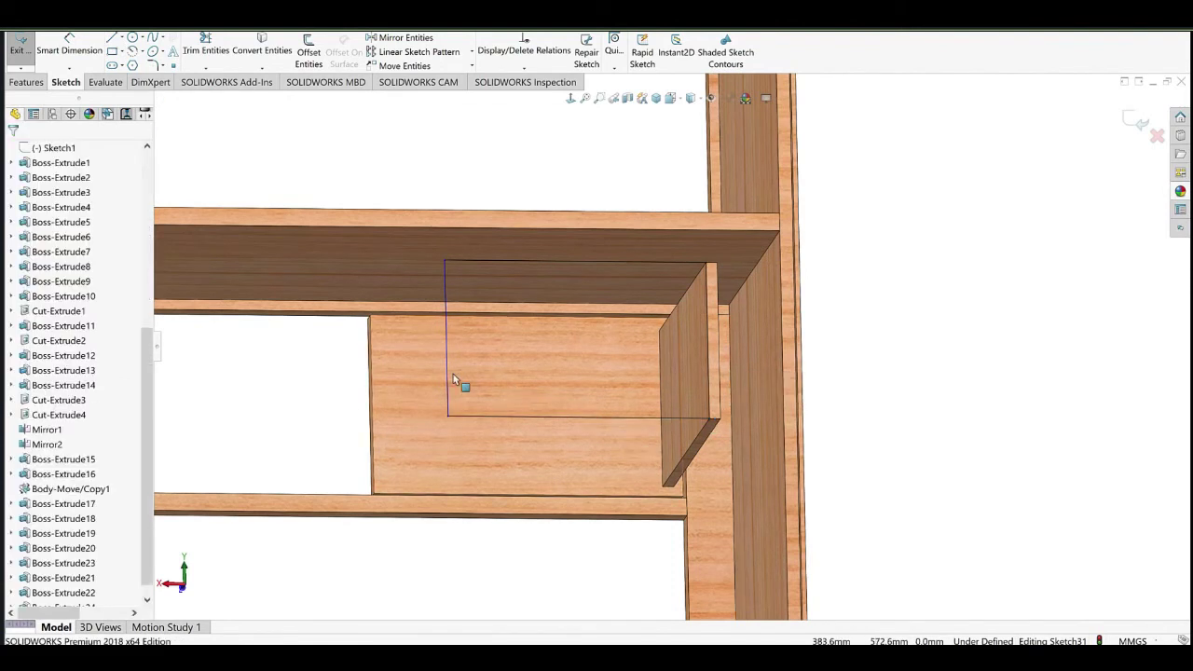
left_click(449, 376)
left_click(373, 394, "ctrl")
left_click(399, 369)
left_click(16, 149)
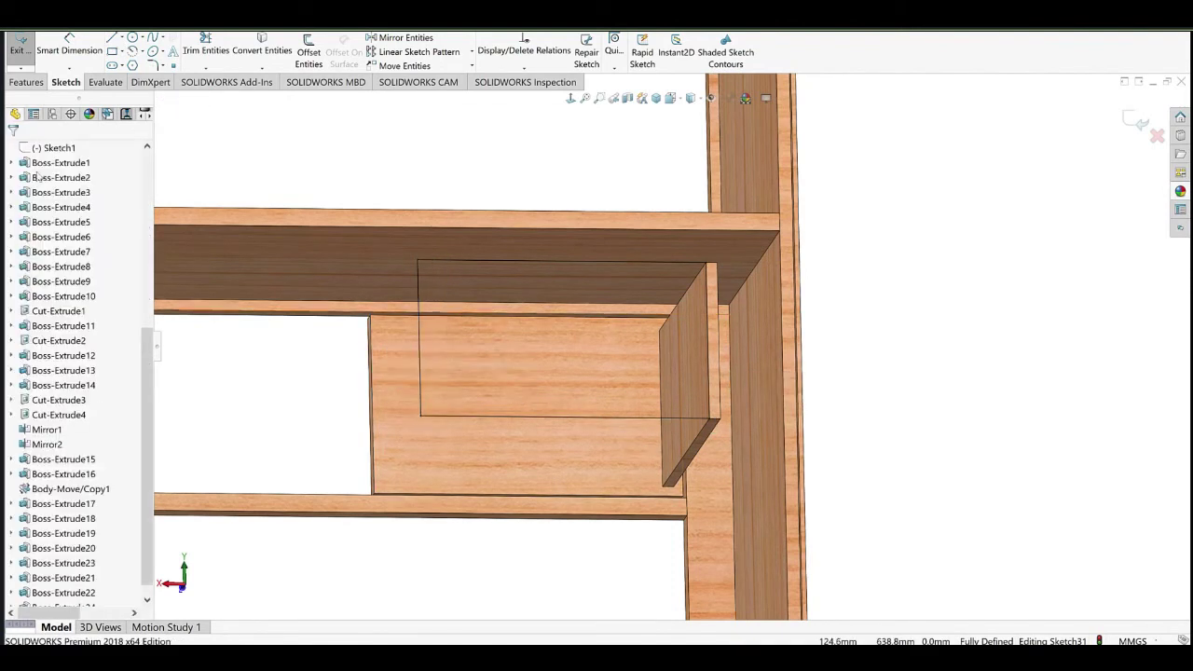
Extrude the rectangle 12 mm towards the drawer front as the drawer's back board.
left_click(26, 82)
left_click(27, 52)
middle_click_drag(594, 348, 713, 326)
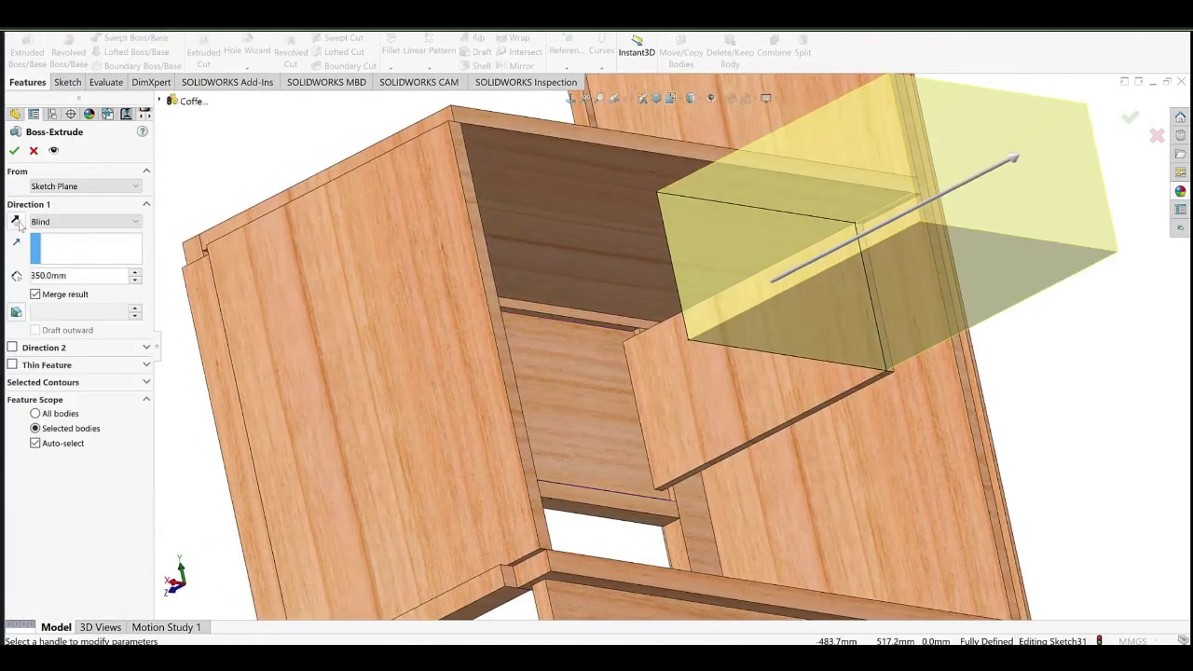
left_click(17, 223)
double_click(94, 273)
type("12")
key("Return")
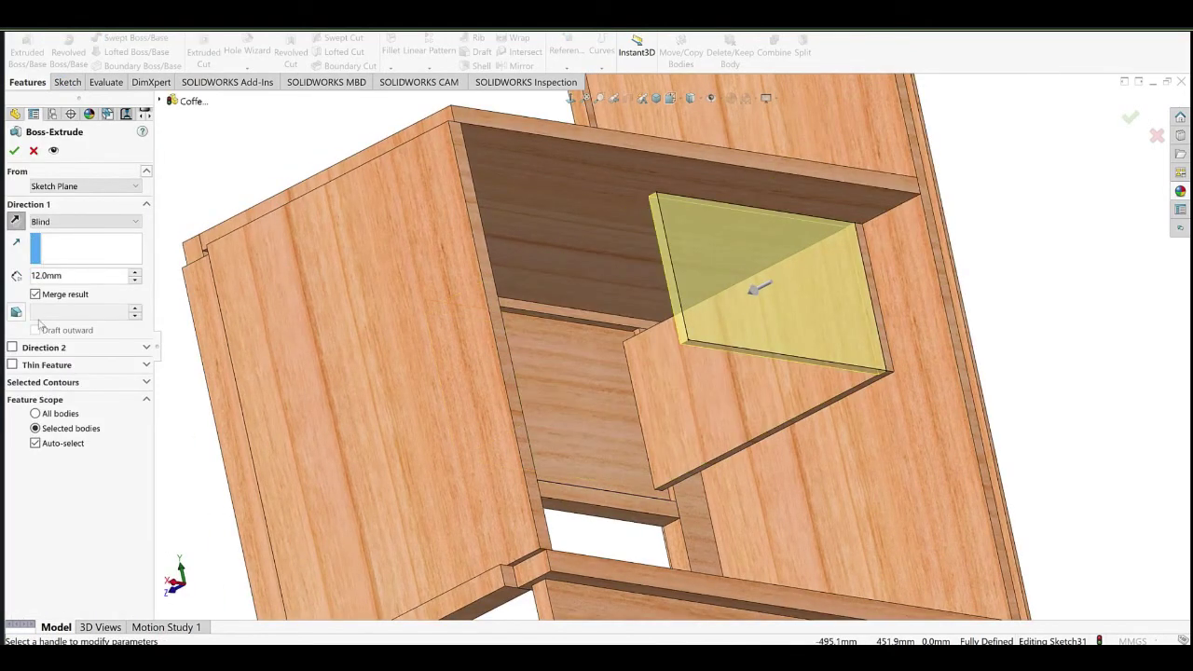
Convert the back board's outline into a sketch on the drawer front's back face and extrude it as the inner front board.
left_click(585, 408)
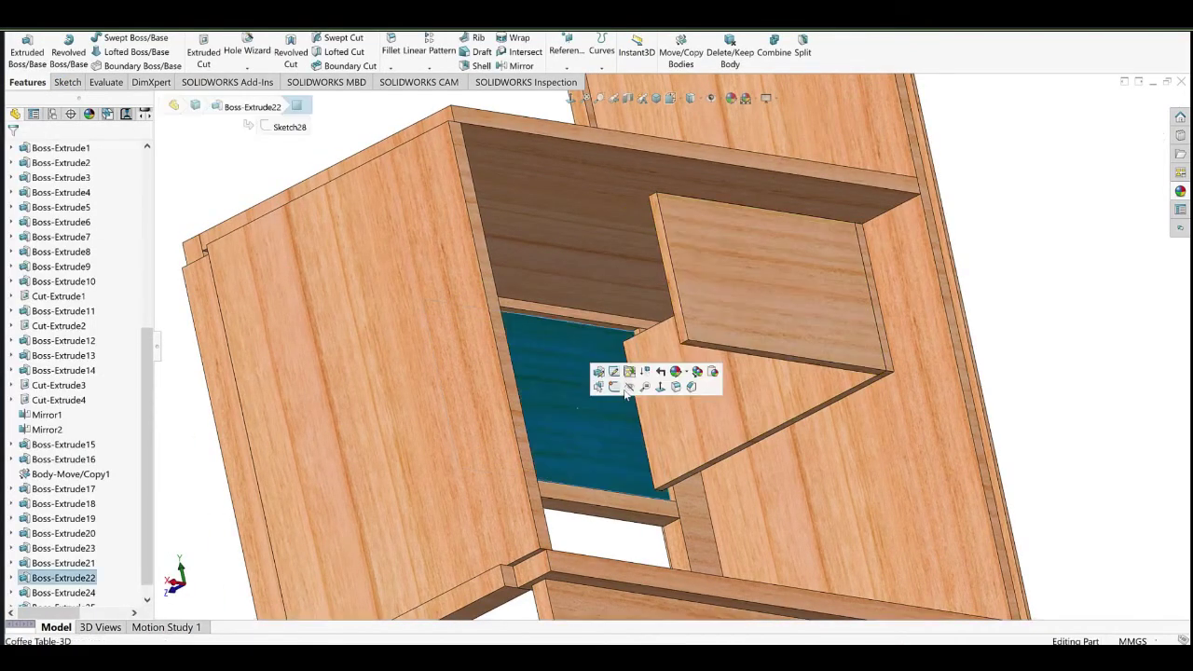
left_click(628, 390)
left_click(738, 284)
left_click(271, 53)
left_click(26, 82)
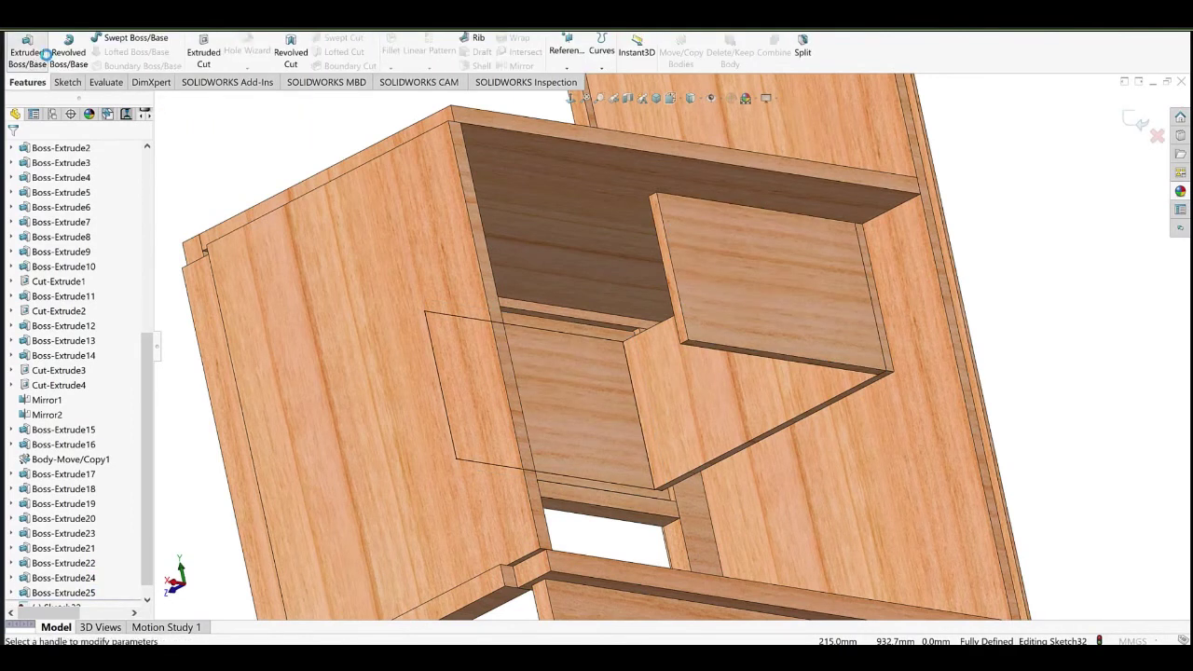
left_click(45, 54)
Sketch a rectangle on the side board's underside, spanning the drawer from the inner front board to the back board.
mouse_move(629, 385)
middle_mouse_down()
mouse_move(562, 338)
mouse_move(605, 370)
mouse_move(631, 434)
mouse_move(612, 278)
mouse_move(680, 423)
middle_mouse_up()
scroll(680, 425, "down", 3)
left_click(640, 456)
left_click(658, 435)
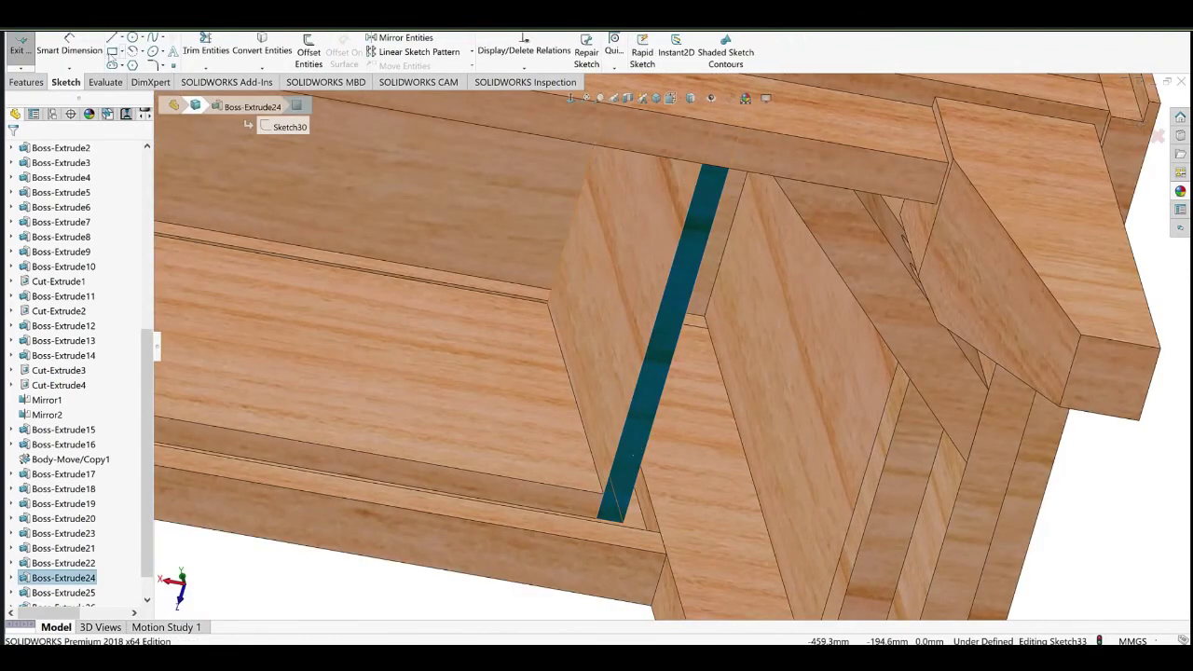
left_click(111, 56)
scroll(357, 359, "up", 3)
scroll(360, 368, "down", 6)
left_click(365, 381)
scroll(634, 296, "up", 8)
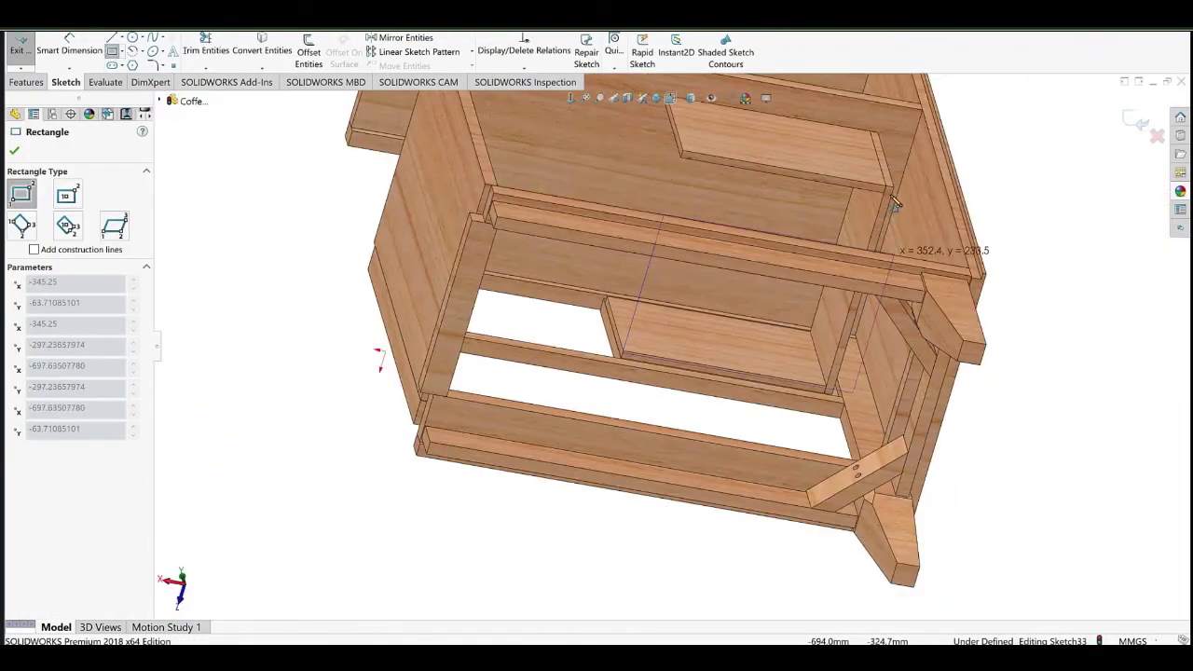
scroll(890, 200, "down", 10)
left_click(913, 433)
Dimension the rectangle 5 mm past the inner edges of the side board and the back board.
left_click(68, 55)
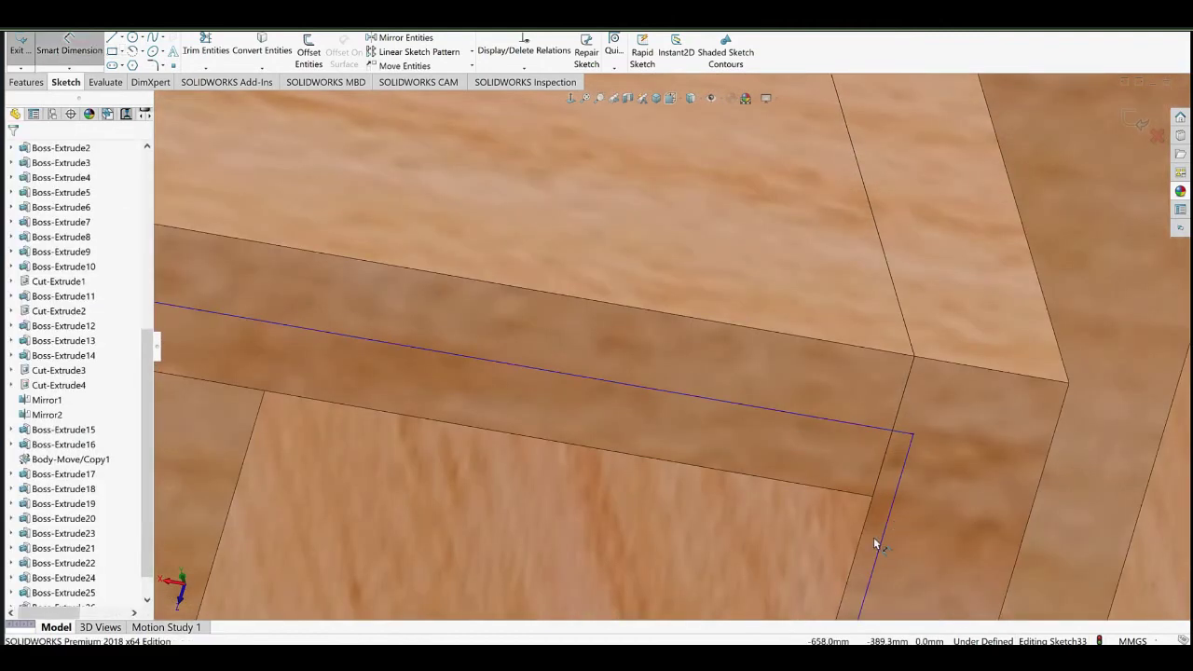
left_click(885, 539)
left_click(725, 534)
type("5")
key("Return")
left_click(705, 468)
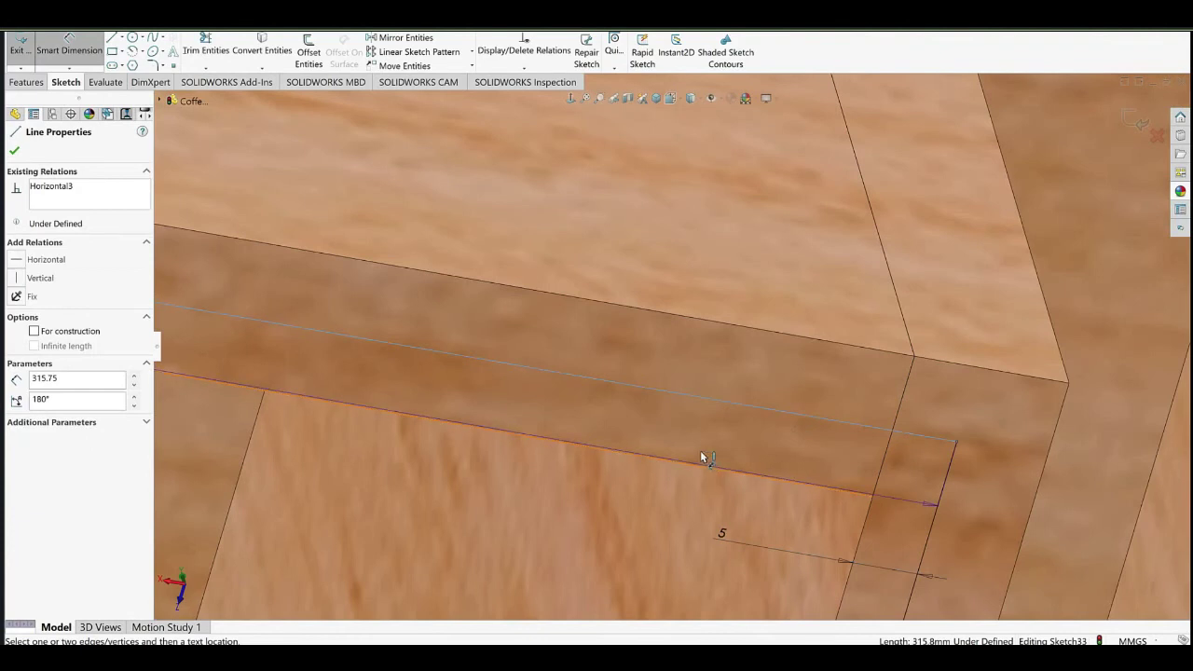
left_click(703, 459)
left_click(696, 443)
type("5")
key("Return")
Dimension the rectangle's front line 5 mm from the inner front board's inner edge.
scroll(604, 426, "up", 8)
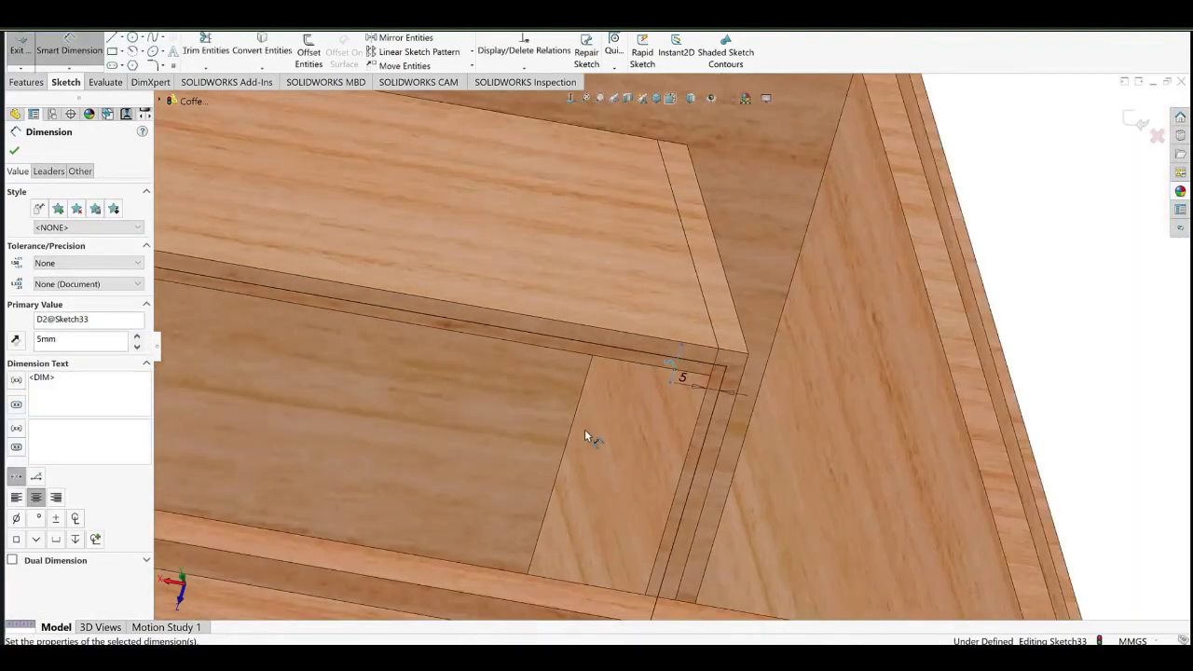
scroll(584, 428, "up", 7)
scroll(505, 504, "down", 8)
left_click(626, 268)
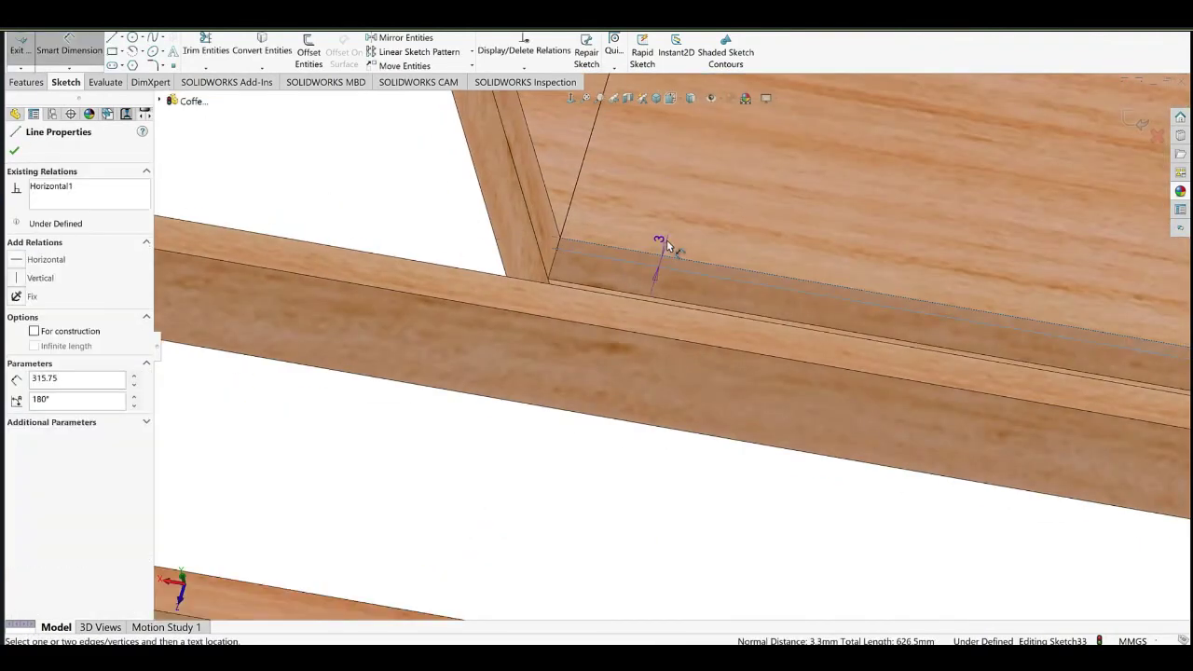
left_click(666, 244)
type("5")
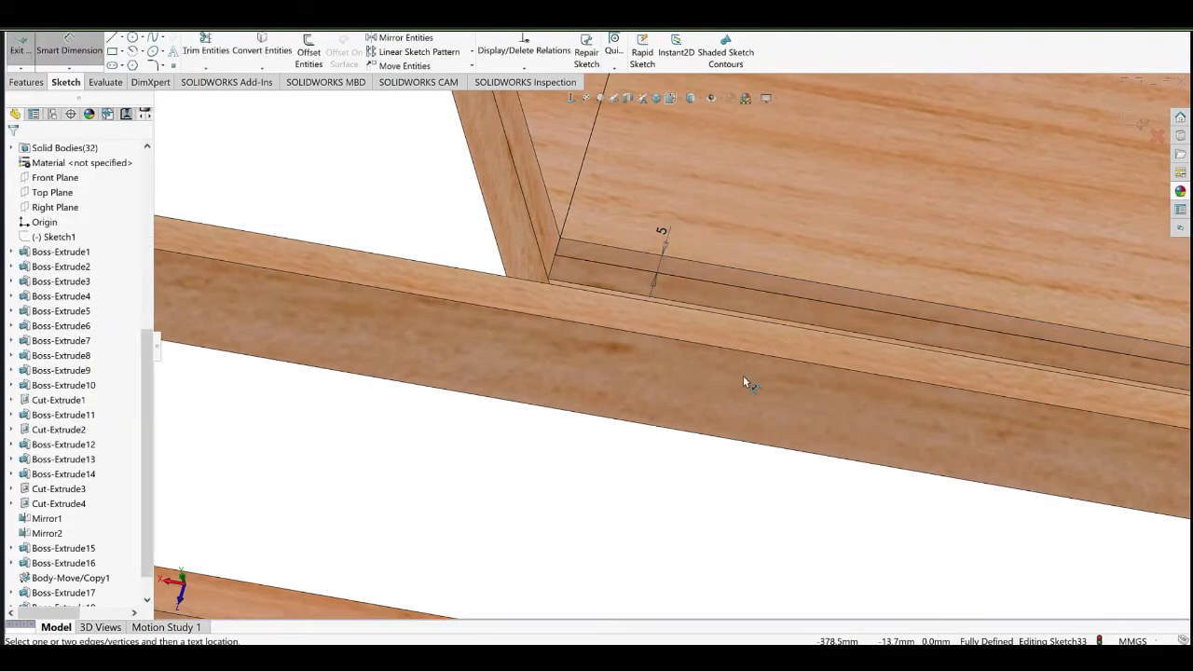
Set up a 7 mm extrusion of the rectangle into the drawer for the bottom panel.
scroll(743, 375, "up", 8)
middle_click_drag(811, 239, 649, 367, "ctrl")
scroll(84, 373, "down", 3)
left_click(28, 83)
left_click(28, 53)
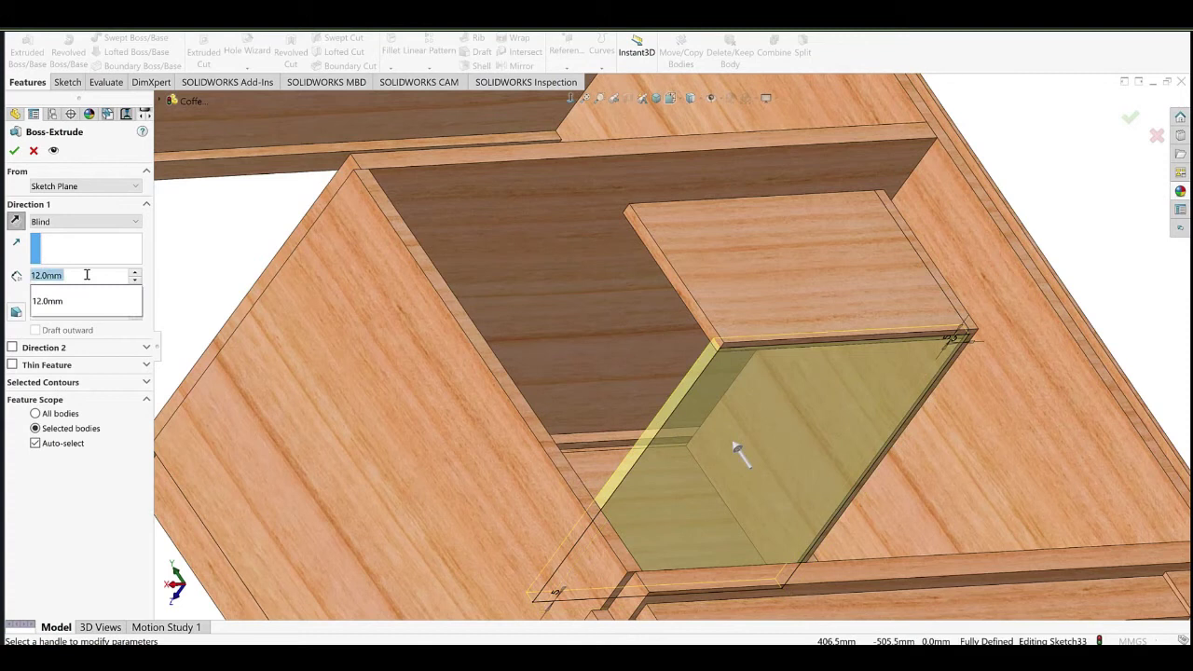
key("Return")
key("Return")
Start the extrusion at a 12 mm offset towards the drawer's inside and create the bottom panel without merging it.
left_click(108, 233)
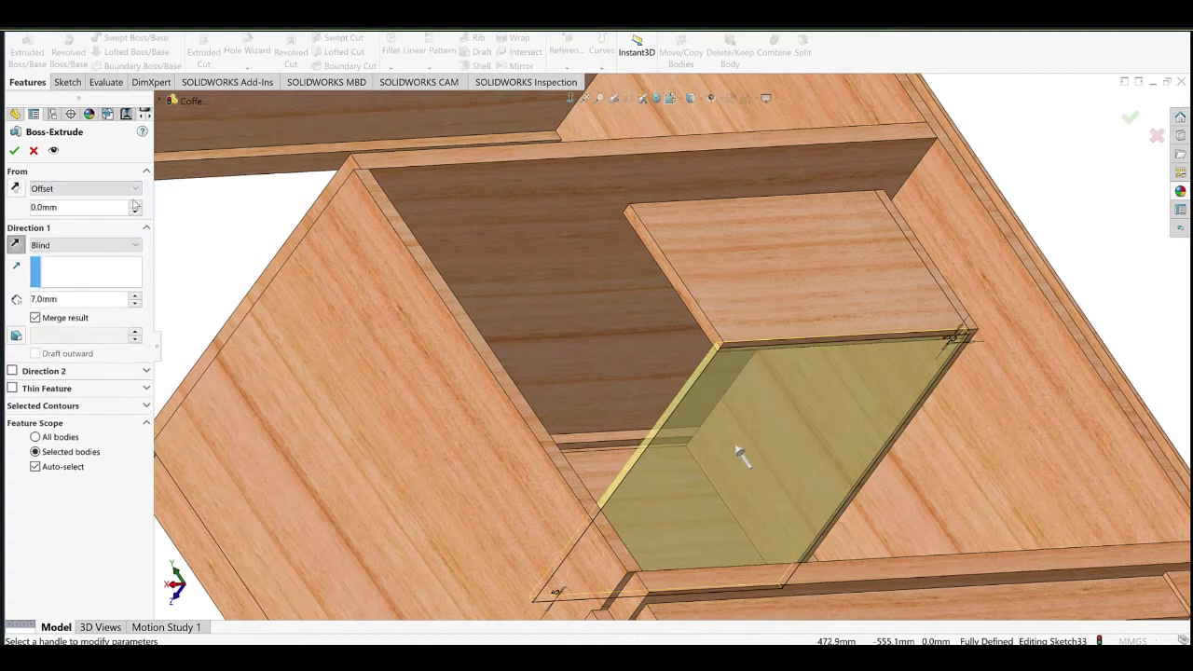
left_click(17, 189)
double_click(65, 208)
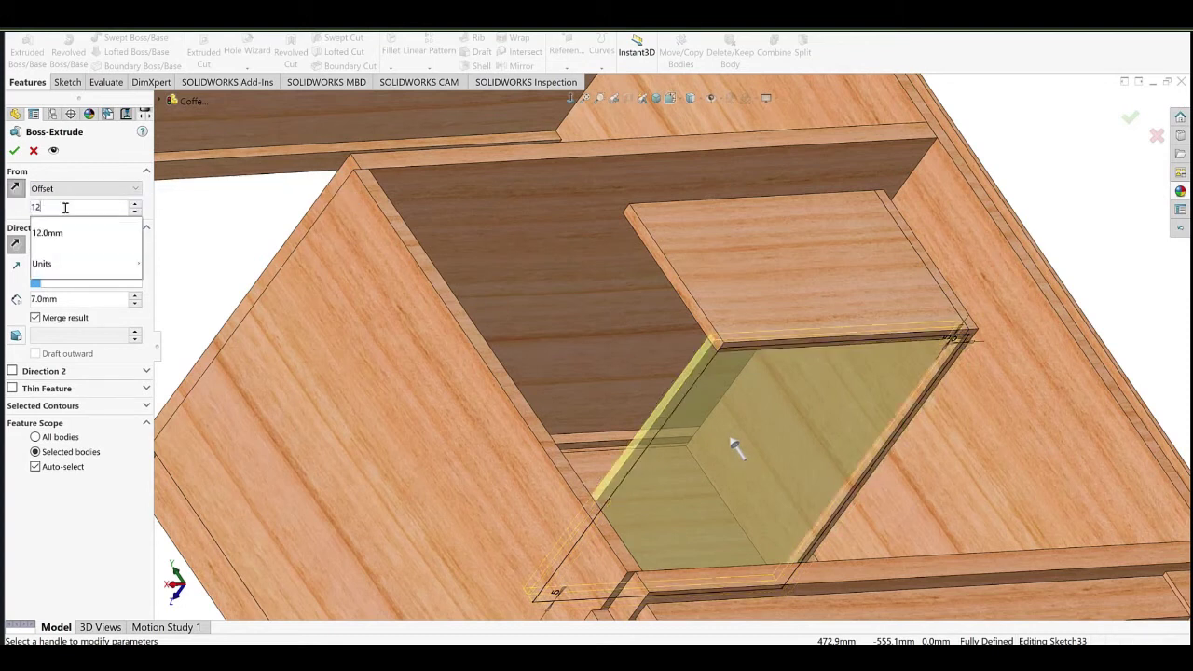
type("12")
key("Return")
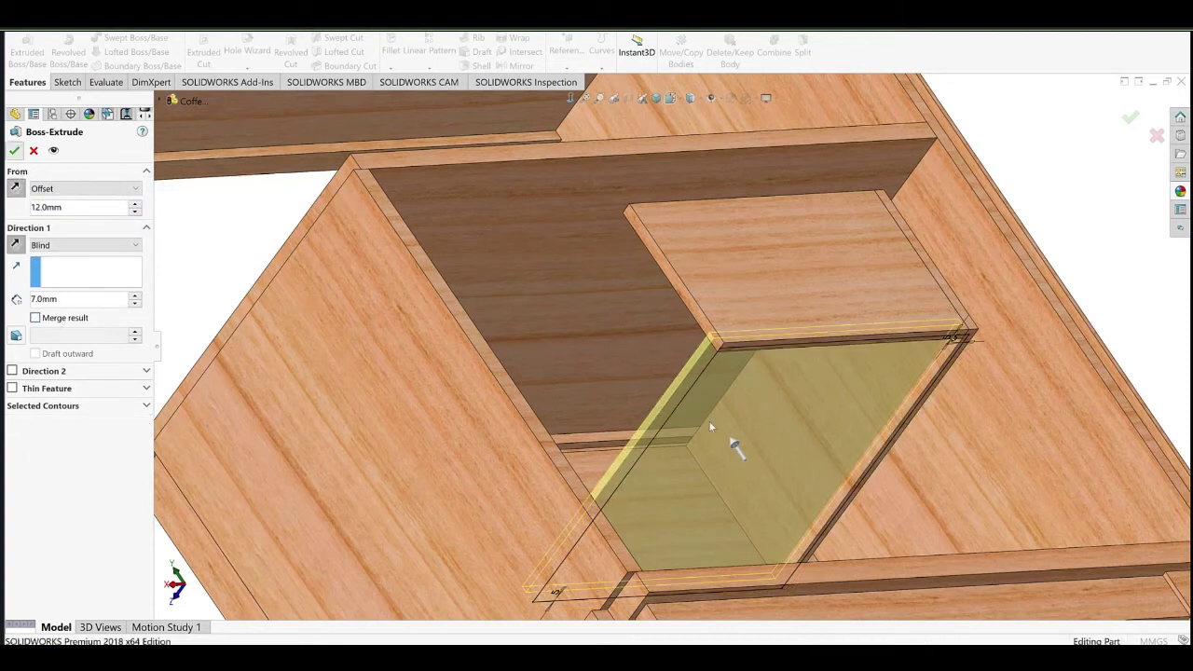
key("Return")
Sketch the bottom panel's outline on its underside, offset outward by 1 mm.
middle_click_drag(764, 368, 664, 425)
left_click(664, 424)
left_click(699, 405)
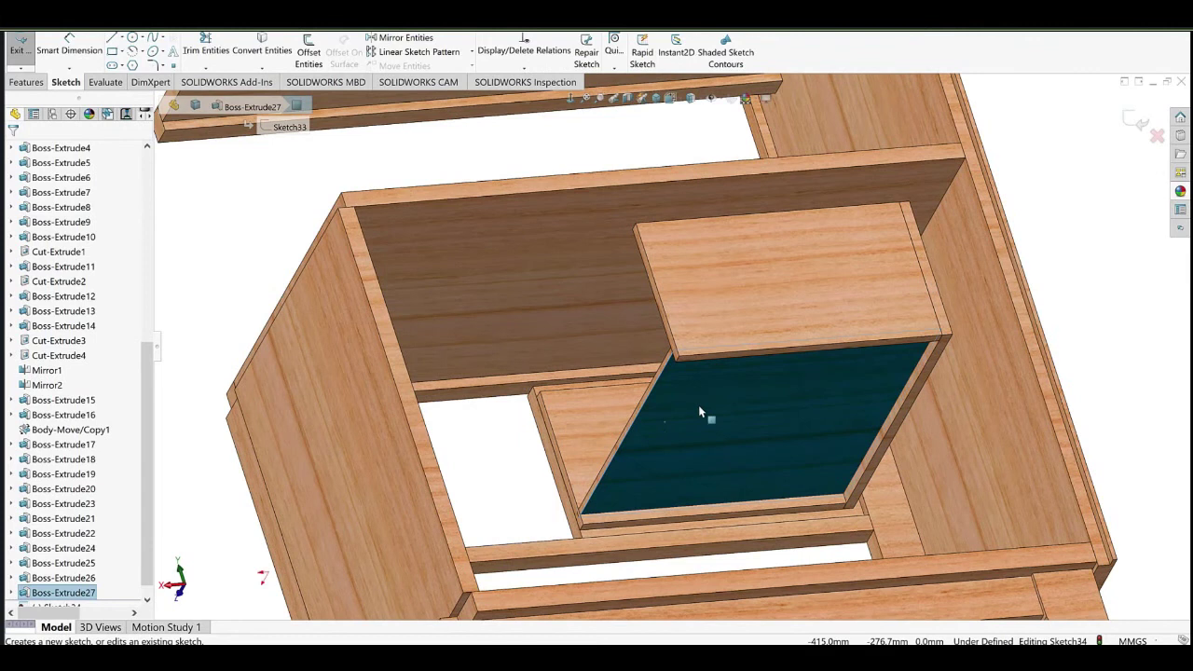
left_click(310, 54)
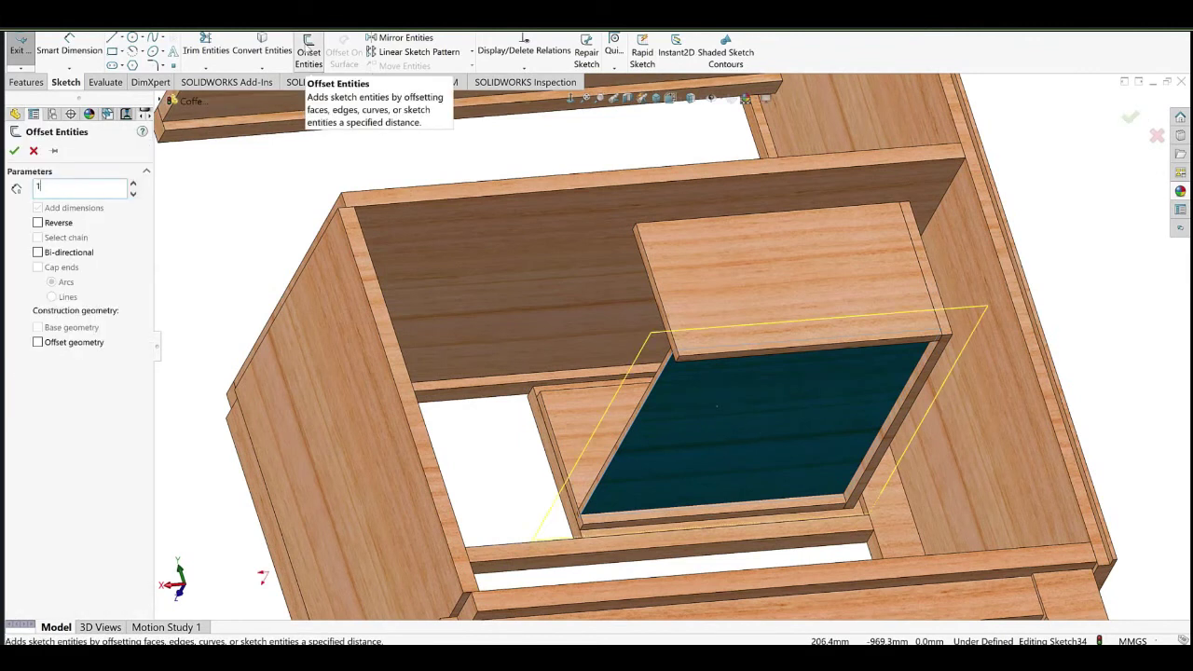
key("Return")
key("Return")
Cut the panel groove up to the bottom panel's inner face, limiting it to the inner front, side and back boards.
left_click(36, 82)
left_click(203, 52)
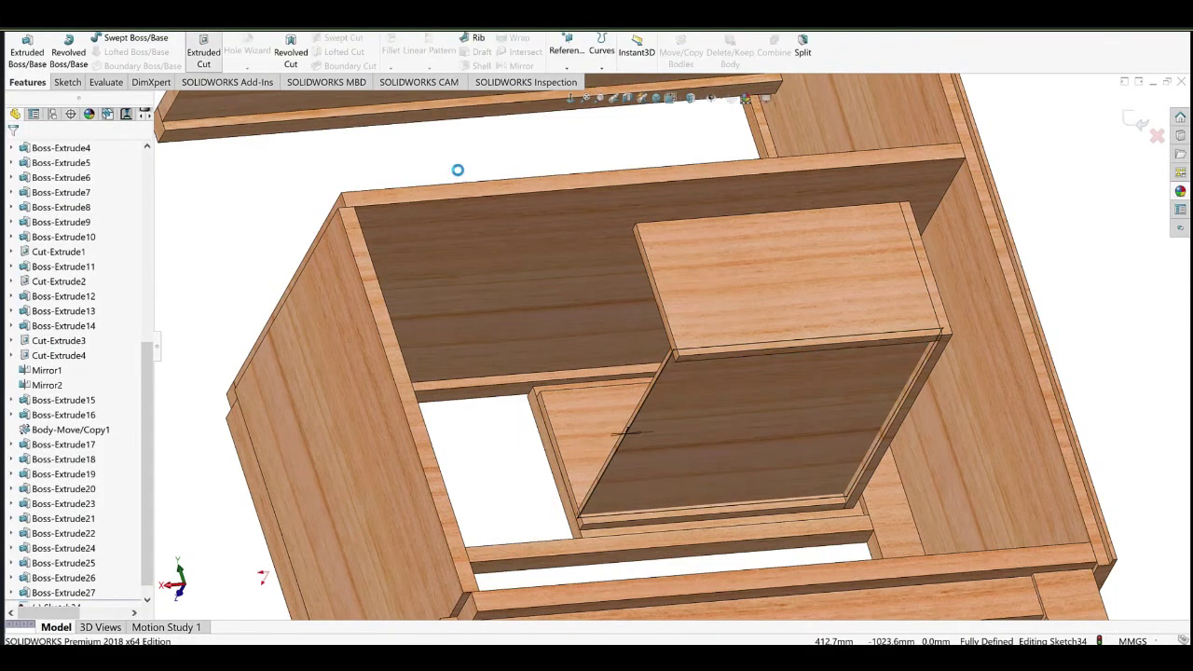
scroll(688, 348, "up", 3)
middle_click_drag(692, 348, 740, 433)
scroll(744, 433, "down", 4)
left_click(89, 224)
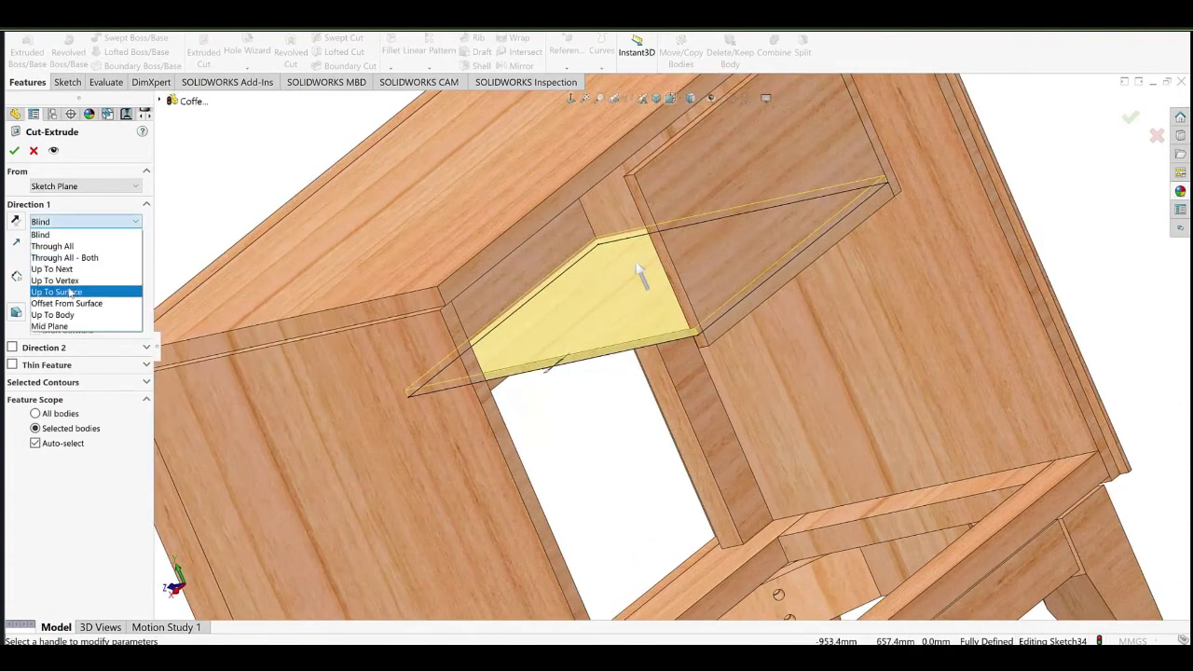
left_click(71, 291)
left_click(590, 318)
left_click(77, 449)
left_click(525, 279)
left_click(612, 205)
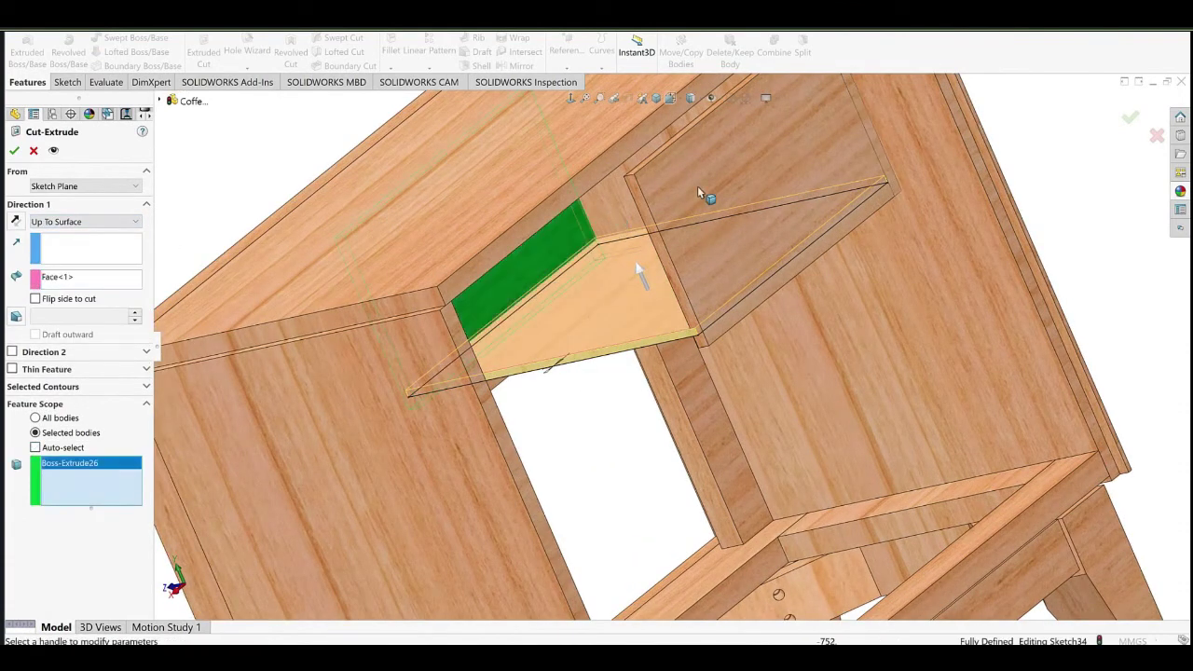
left_click(714, 184)
right_click(722, 186)
Sketch a corner triangle on the bottom panel's underside where the back board meets the side board.
scroll(659, 308, "up", 2)
middle_click_drag(659, 307, 475, 360)
left_click(476, 373)
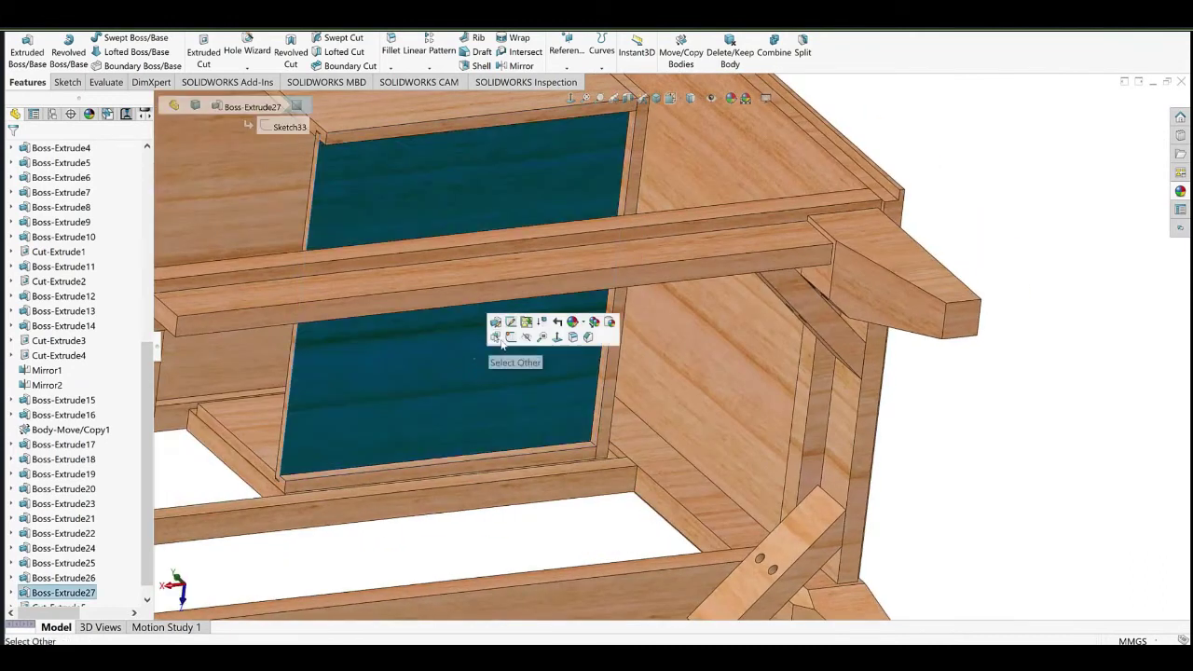
left_click(495, 358)
left_click(112, 50)
middle_click_drag(631, 331, 607, 286)
left_click(112, 39)
scroll(591, 558, "down", 5)
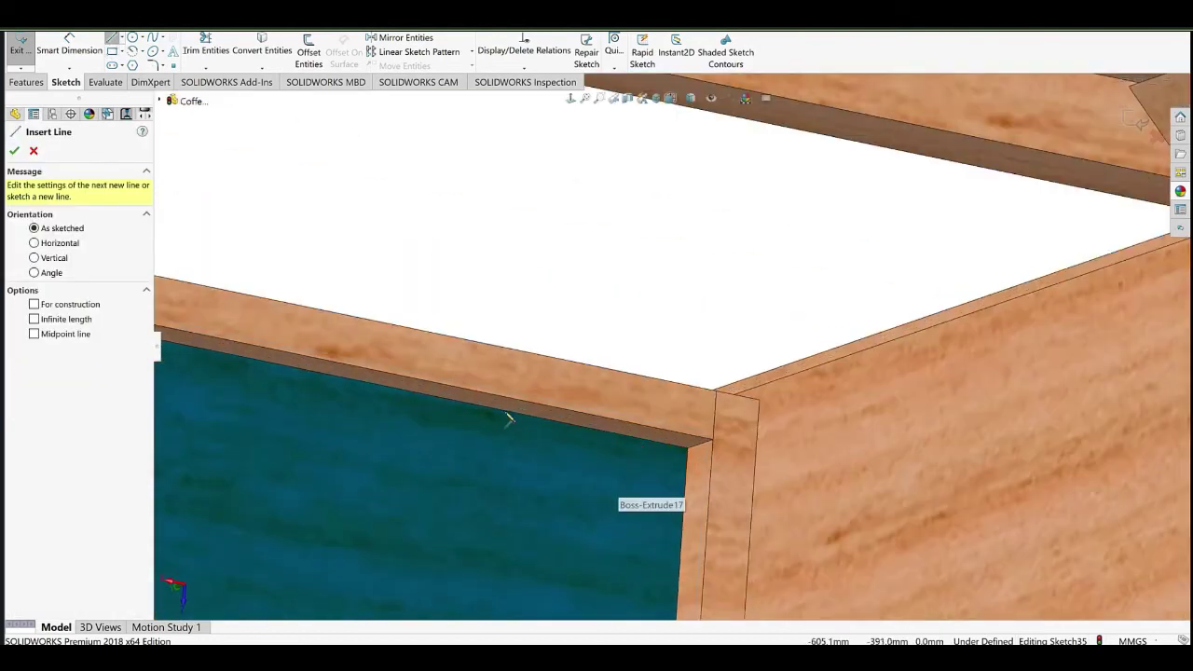
left_click(576, 457)
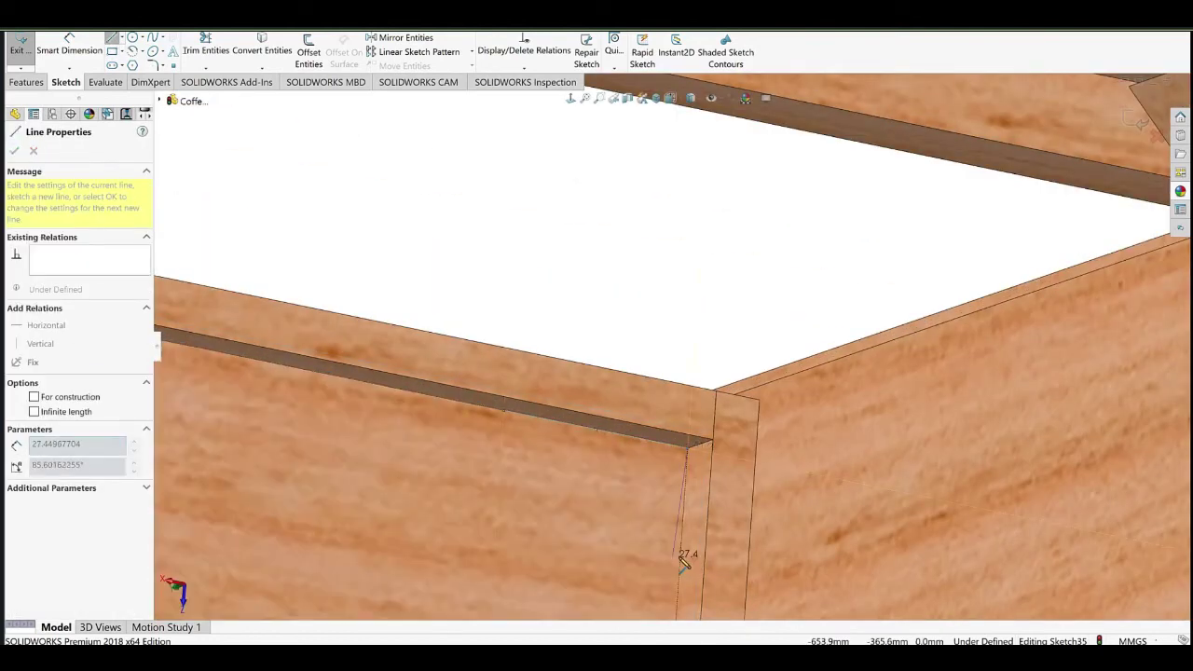
left_click(506, 413)
right_click(602, 278)
left_click(664, 286)
scroll(663, 349, "up", 6)
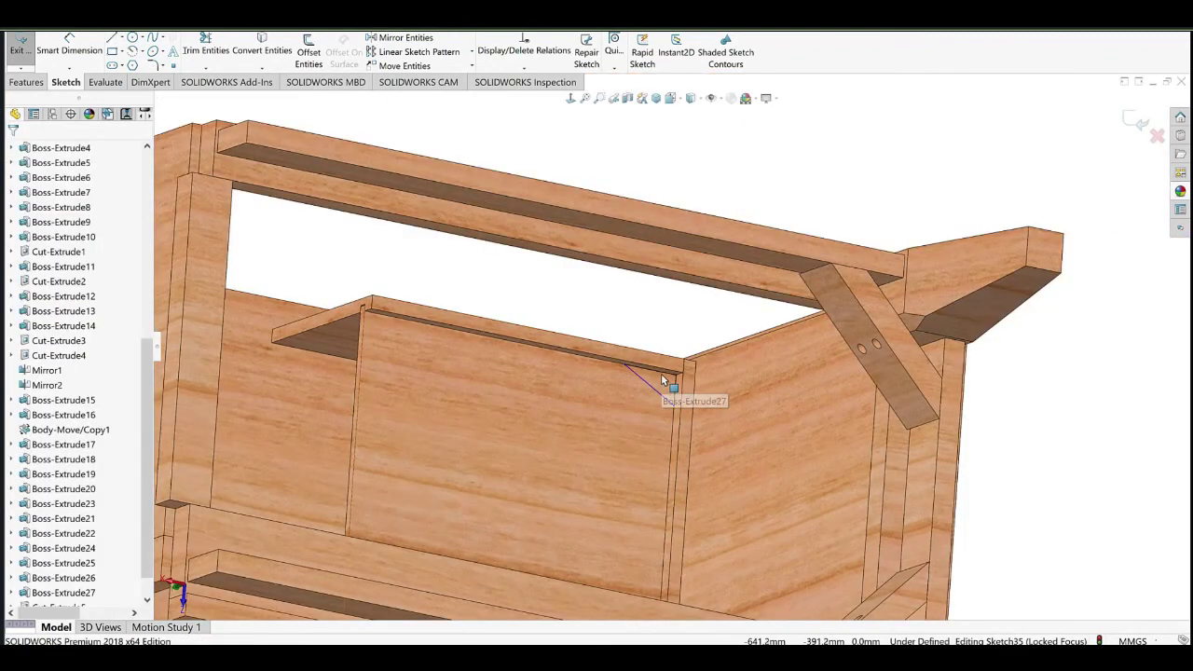
Make the two legs of the rear corner triangle equal in length.
left_click(676, 393)
left_click(677, 402, "ctrl")
left_click(772, 375)
left_click(757, 296)
Sketch a second corner triangle on the panel's underside where the inner front board meets the side board.
scroll(639, 306, "up", 4)
middle_click_drag(695, 450, 599, 282)
scroll(639, 308, "down", 7)
left_click(112, 39)
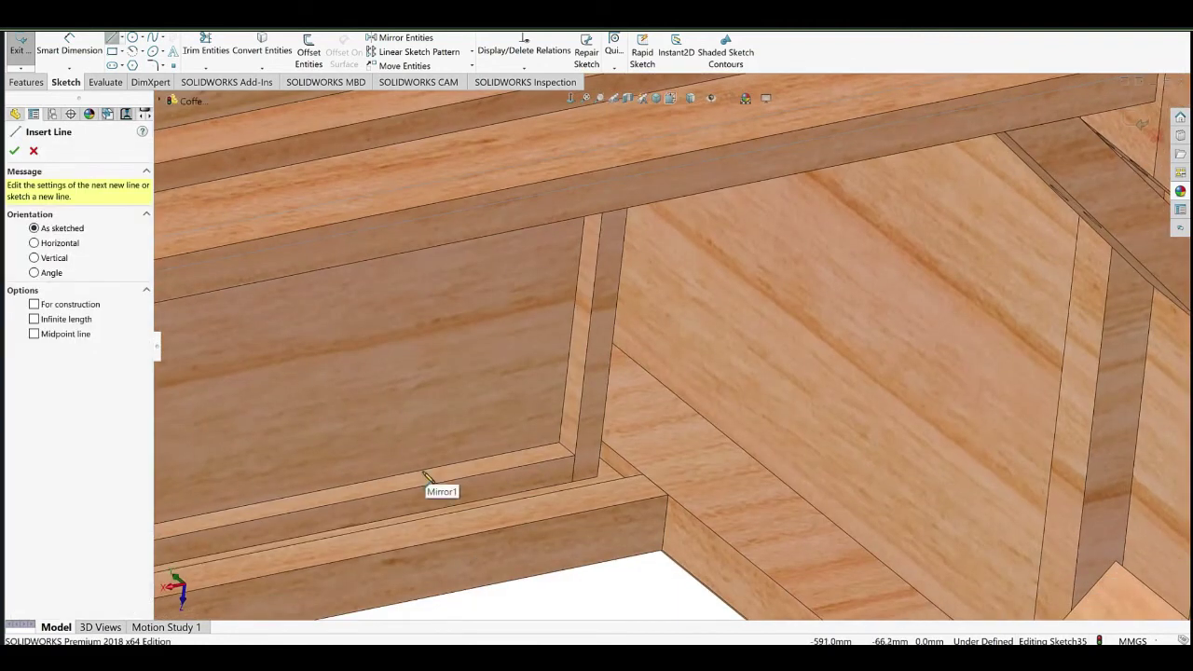
left_click(424, 475)
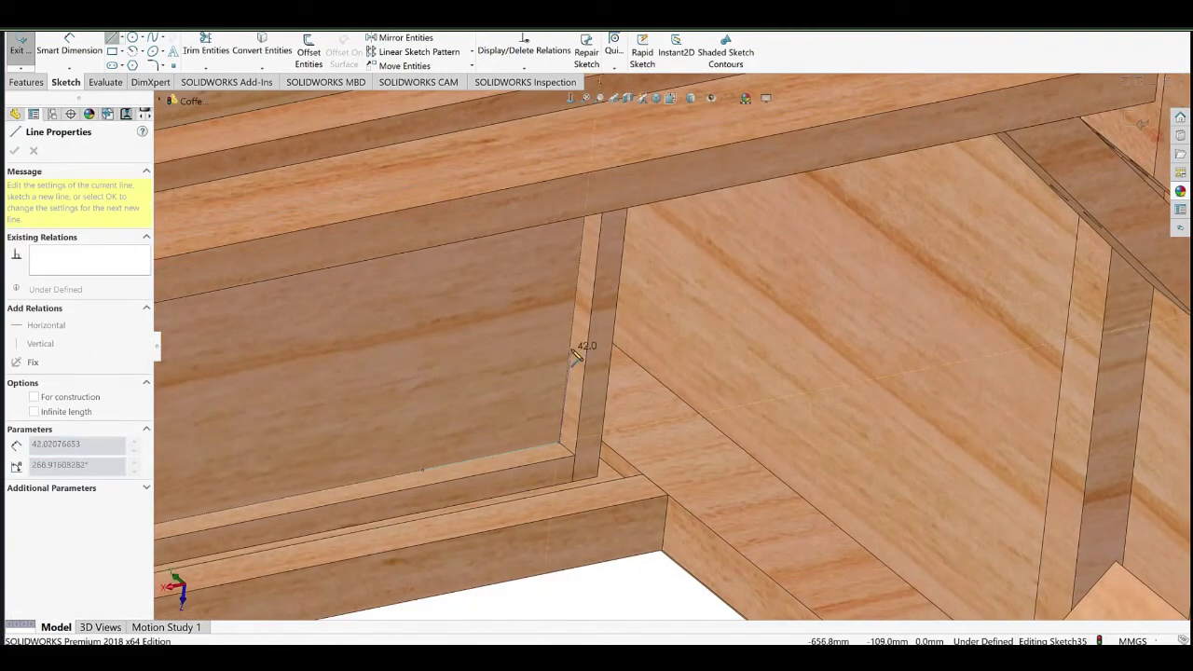
left_click(429, 475)
key("Escape")
Make the front triangle's legs equal to each other and to the rear triangle's leg.
left_click(534, 448)
left_click(563, 410, "ctrl")
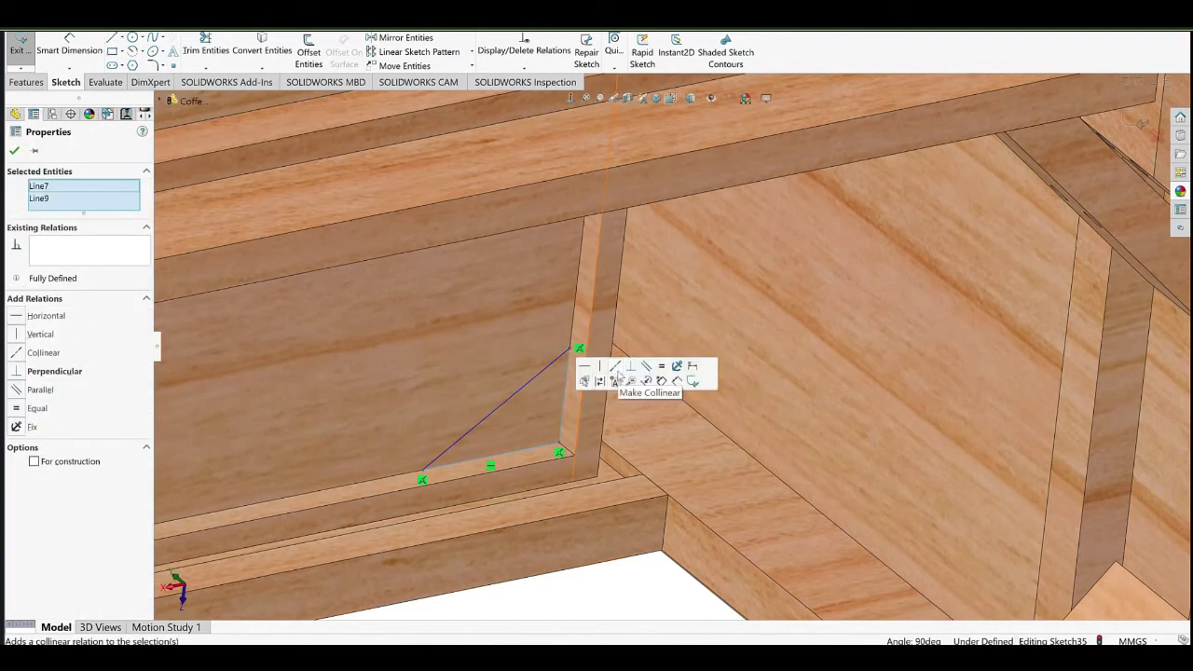
scroll(619, 374, "up", 9)
scroll(664, 249, "down", 5)
left_click(678, 250, "ctrl")
left_click(763, 214)
Dimension the rear triangle's leg along the back board to 50 mm.
left_click(91, 39)
left_click(680, 251)
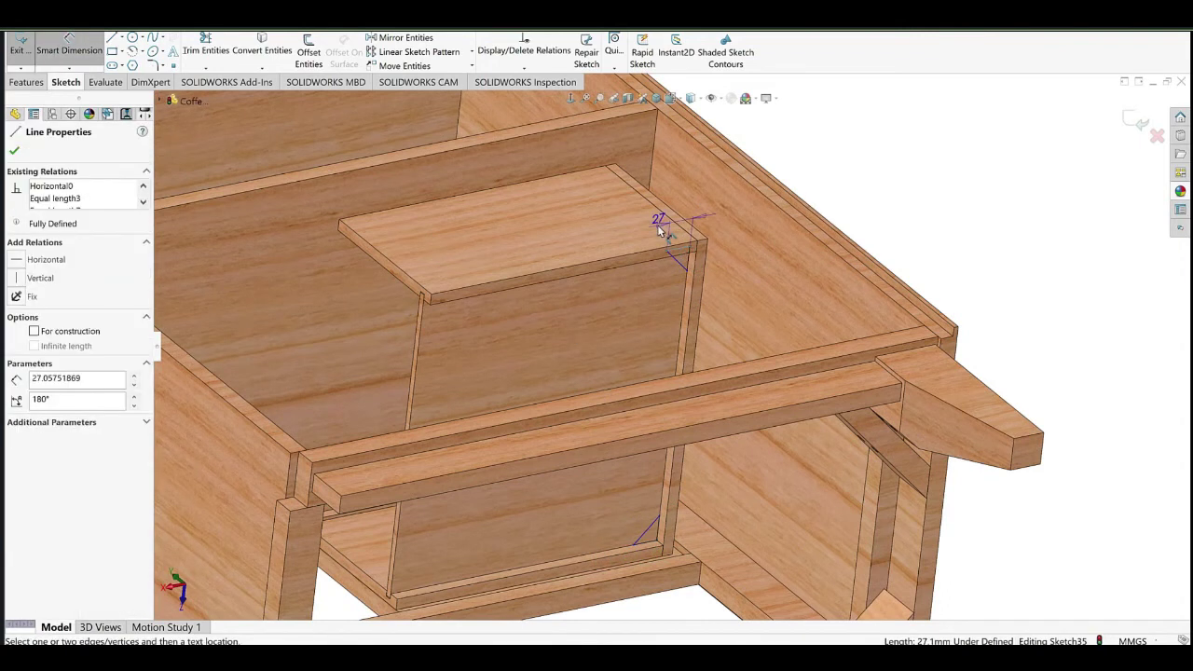
left_click(660, 224)
type("50")
key("Return")
left_click(844, 207)
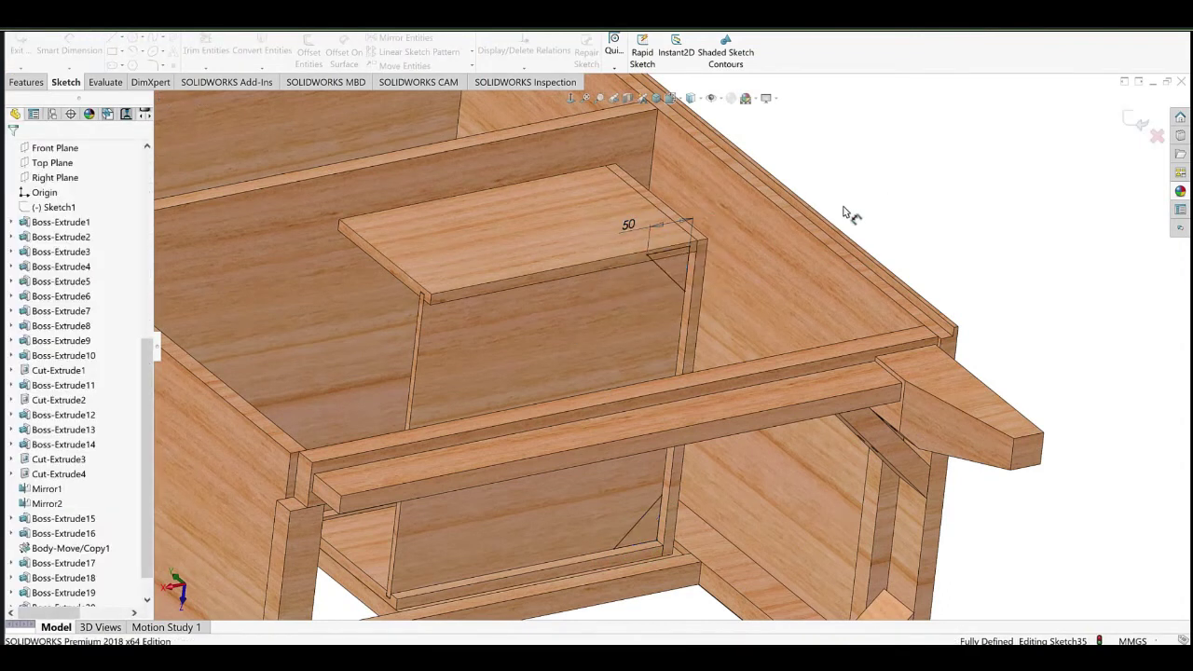
Extrude both corner triangles 12 mm as separate reinforcing blocks under the drawer bottom.
left_click(26, 82)
left_click(14, 53)
type("12")
key("Return")
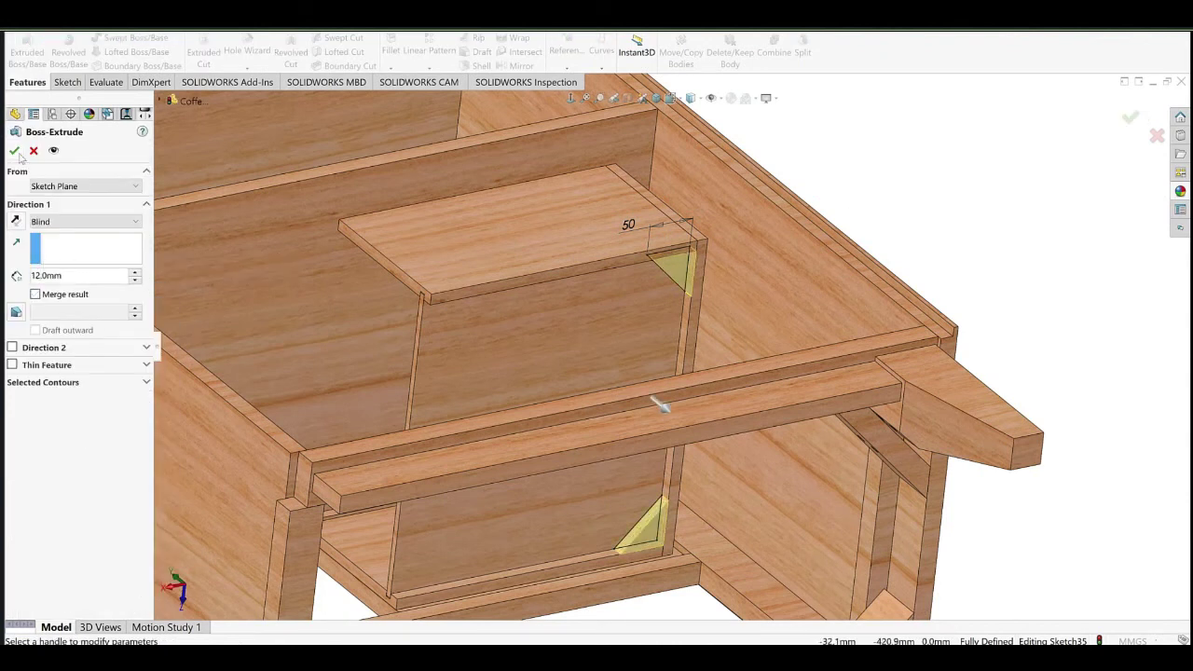
left_click(16, 152)
Sketch a rectangle about 50 by 28 mm across the back face of the front upright beside the drawer.
scroll(634, 312, "up", 5)
middle_click_drag(634, 312, 763, 429)
scroll(763, 429, "down", 3)
middle_click(538, 463)
mouse_move(538, 463)
middle_mouse_down()
mouse_move(503, 429)
mouse_move(588, 433)
middle_mouse_up()
mouse_move(706, 402)
middle_mouse_down("ctrl")
mouse_move(636, 441)
mouse_move(588, 415)
mouse_move(559, 426)
mouse_move(574, 424)
mouse_move(547, 410)
middle_mouse_up("ctrl")
left_click(638, 443)
left_click(672, 421)
scroll(615, 411, "down", 3)
left_click(516, 358)
left_click(533, 413)
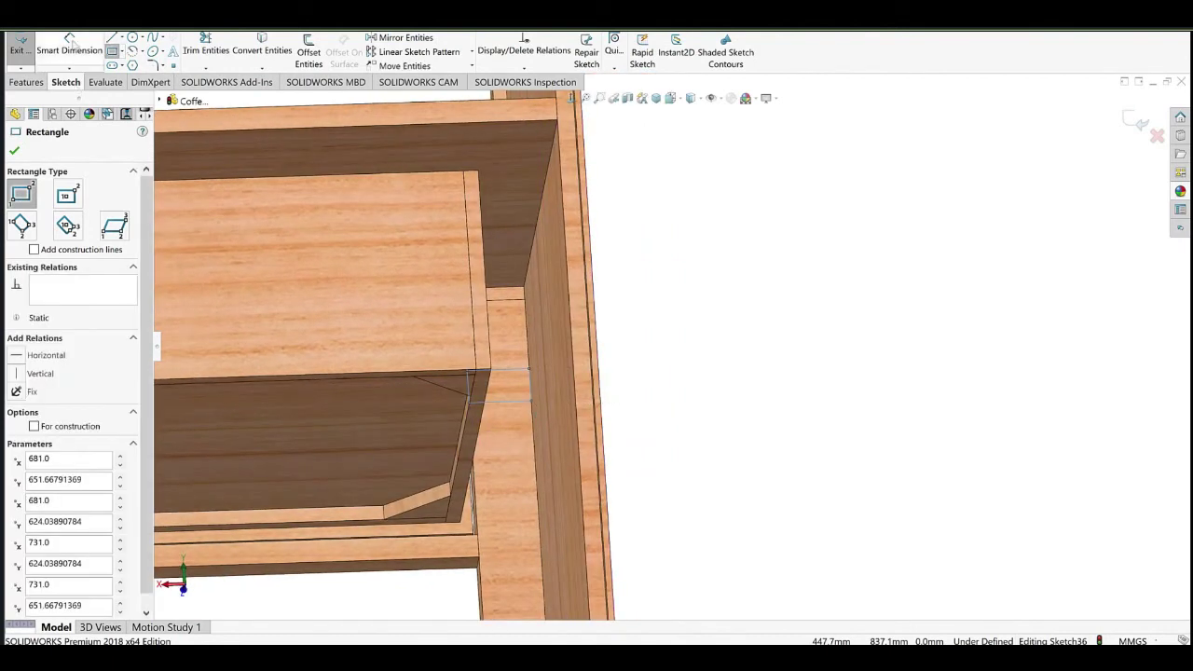
Dimension the height of the rectangle on the front upright's back face to 40 mm.
left_click(70, 48)
middle_click_drag(438, 366, 477, 377)
scroll(566, 386, "down", 3)
left_click(569, 392)
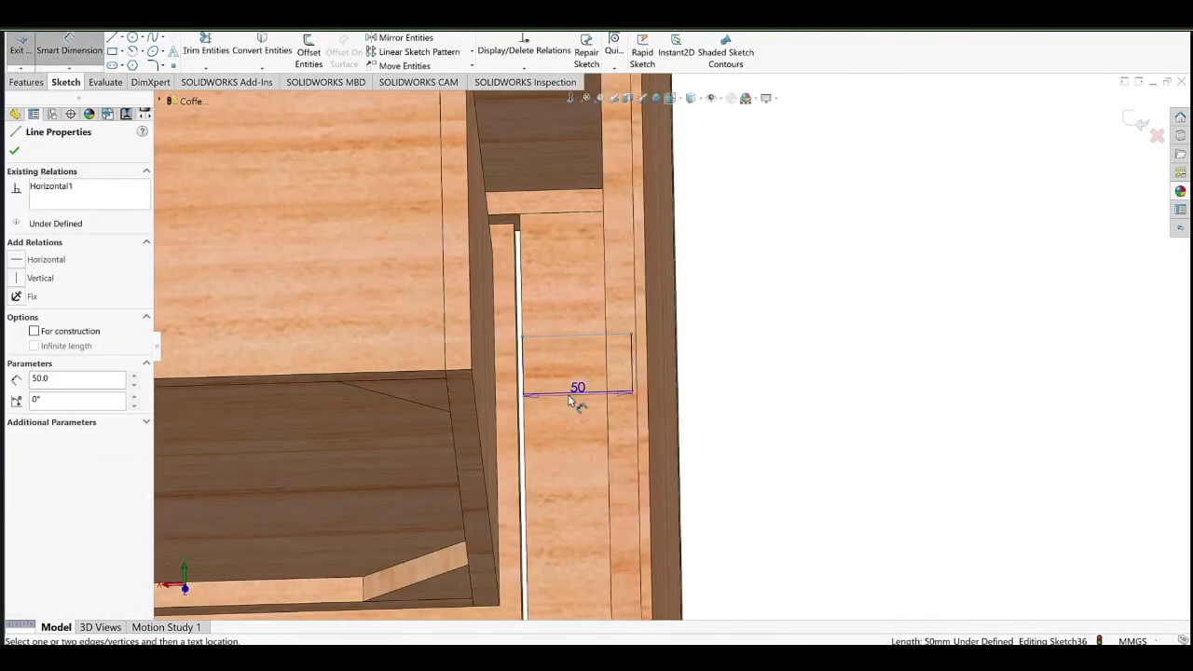
left_click(561, 378)
type("40")
key("Return")
left_click(718, 350)
right_click(778, 277)
left_click(778, 295)
Free the rectangle's outer vertical edge, move it inward and set the rectangle's width to 20 mm.
left_click(633, 343)
left_click(642, 392)
key("Delete")
left_click_drag(634, 371, 565, 367)
left_click(74, 53)
left_click(543, 312)
left_click(543, 288)
type("40")
key("Return")
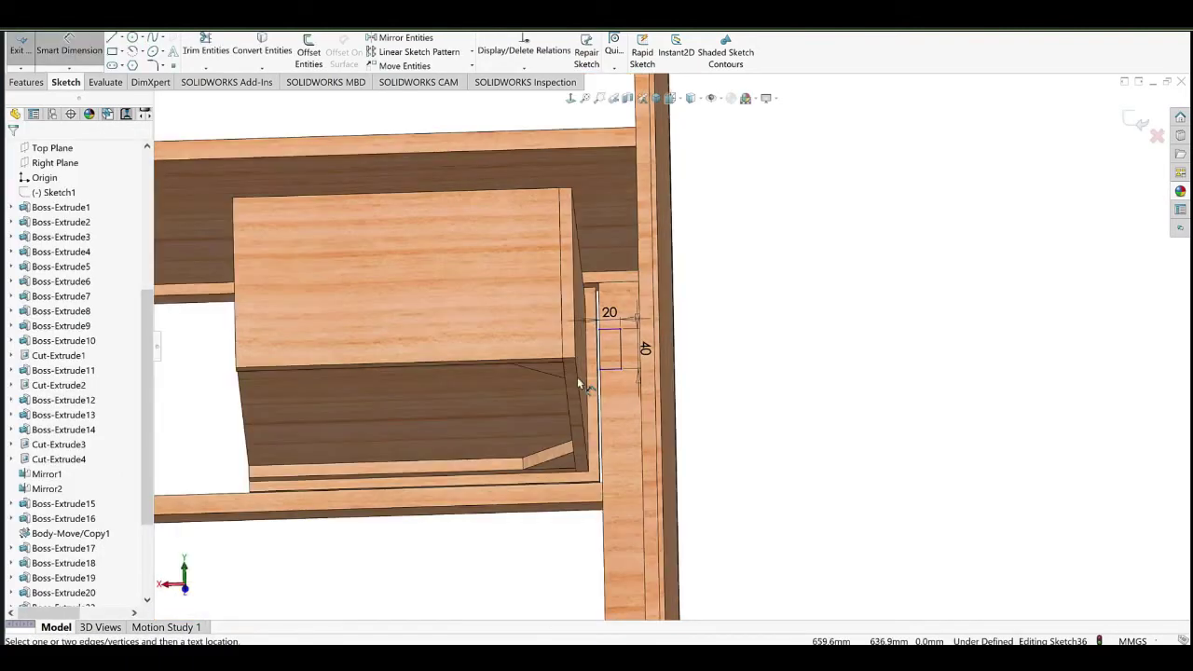
Dimension the rectangle's top edge 80 mm below the drawer's upper edge.
scroll(577, 377, "down", 3)
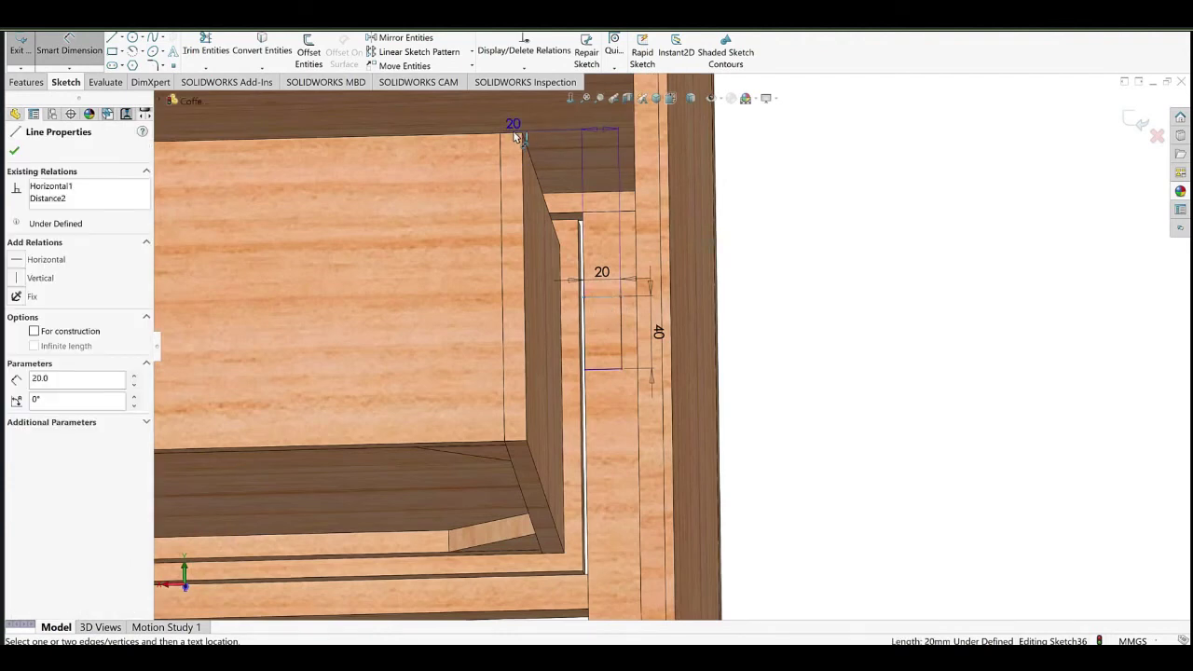
left_click(525, 140)
left_click(612, 230)
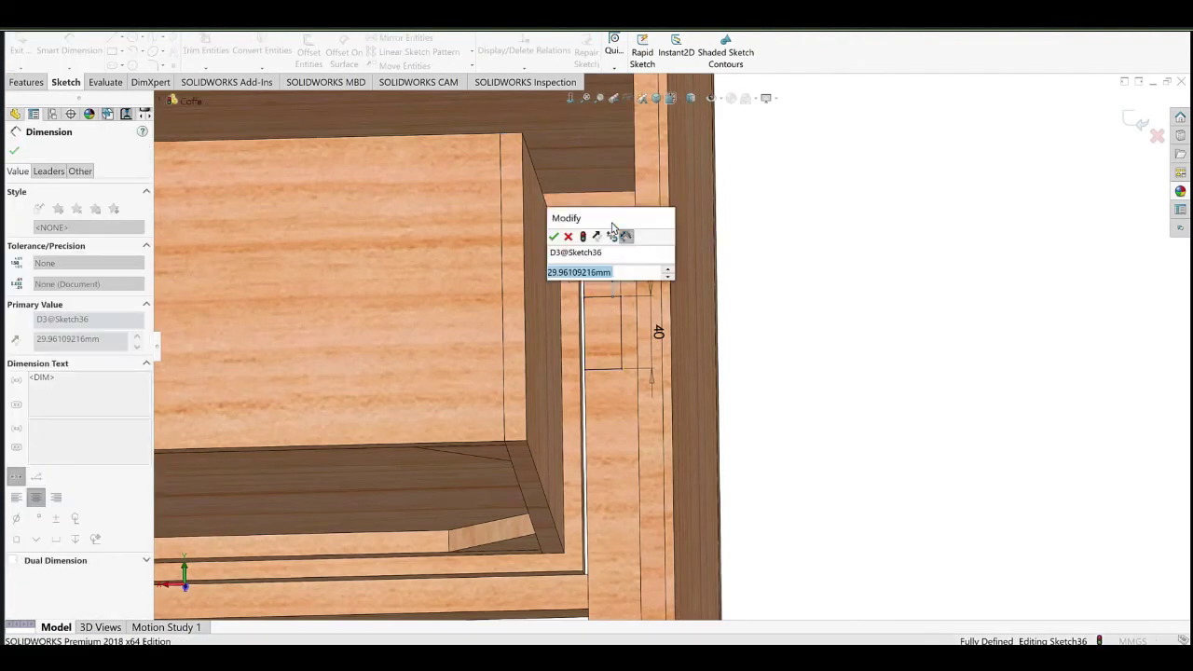
left_click(554, 238)
scroll(585, 373, "up", 1)
middle_click_drag(585, 372, 579, 412)
double_click(631, 213)
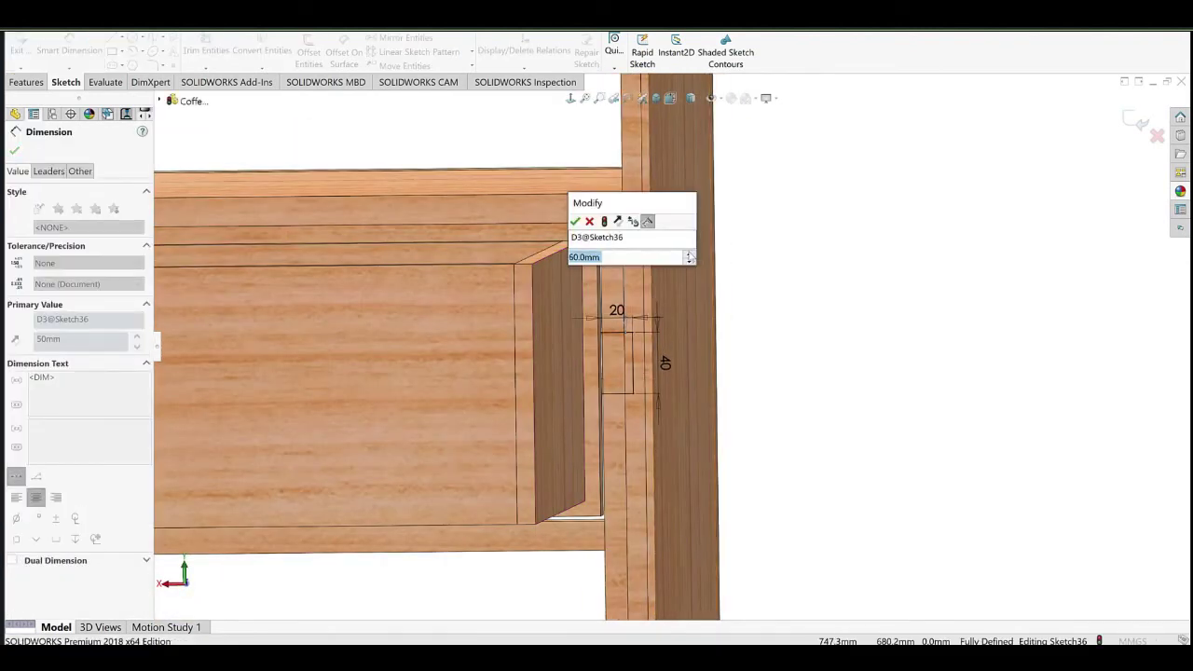
left_click(575, 222)
left_click(828, 360)
scroll(642, 424, "up", 4)
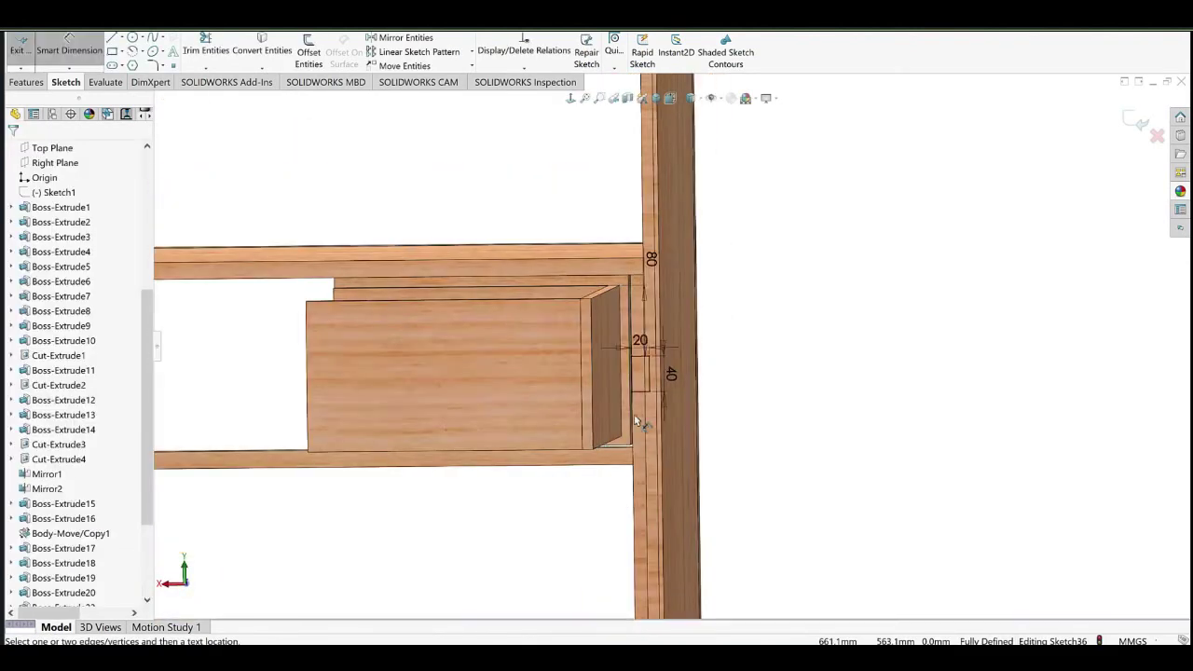
Extrude the rectangle up to the surface near the side panel's rear edge as a runner beside the drawer.
left_click(27, 83)
left_click(27, 54)
middle_click_drag(801, 494, 903, 402)
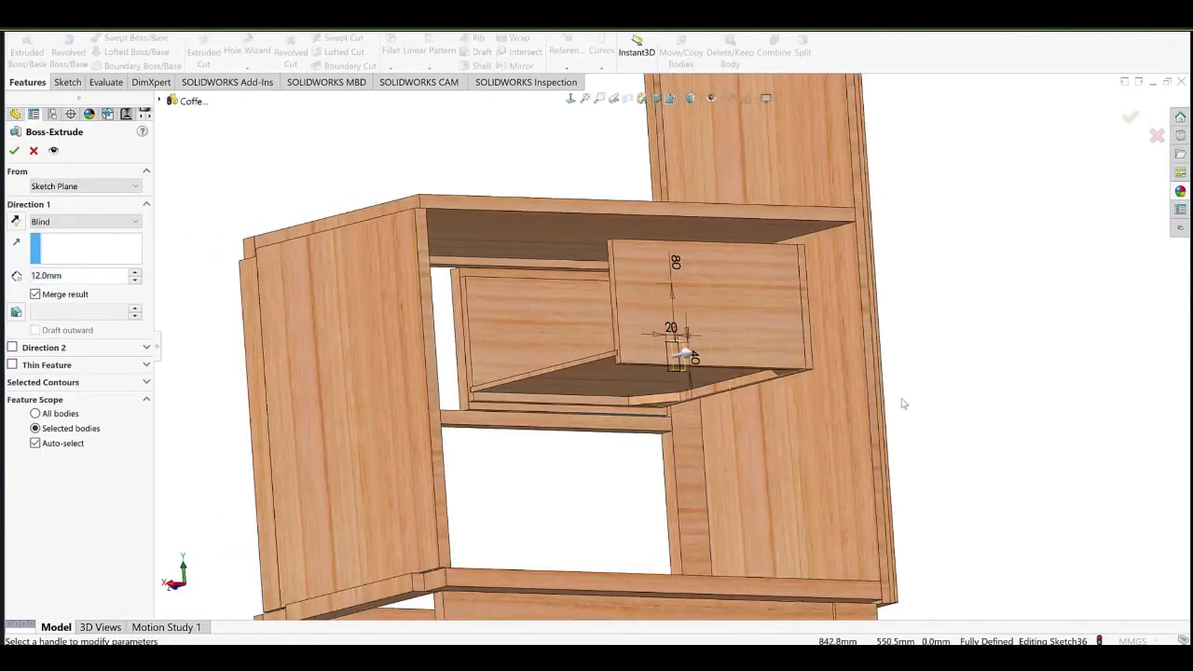
scroll(903, 402, "down", 4)
left_click(56, 256)
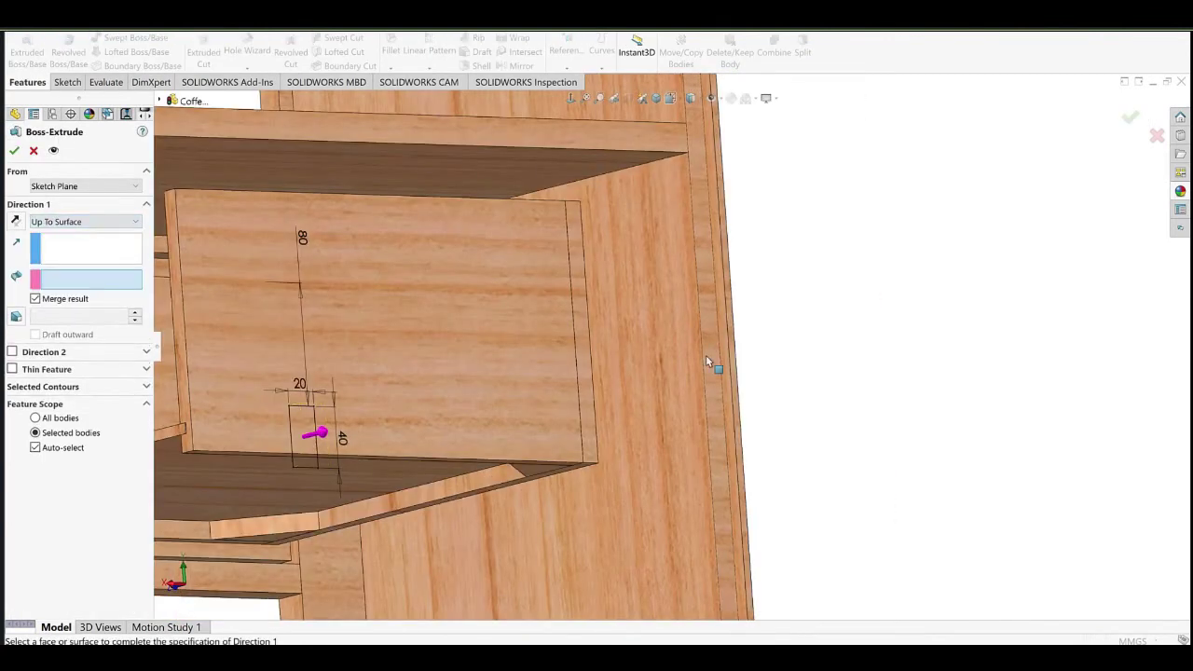
left_click(705, 354)
mouse_move(583, 322)
middle_mouse_down()
mouse_move(661, 354)
mouse_move(682, 396)
middle_mouse_up()
Sketch a tall rectangle on the side panel's inner face, reaching above and below the runner's rear end.
left_click(683, 407)
left_click(702, 390)
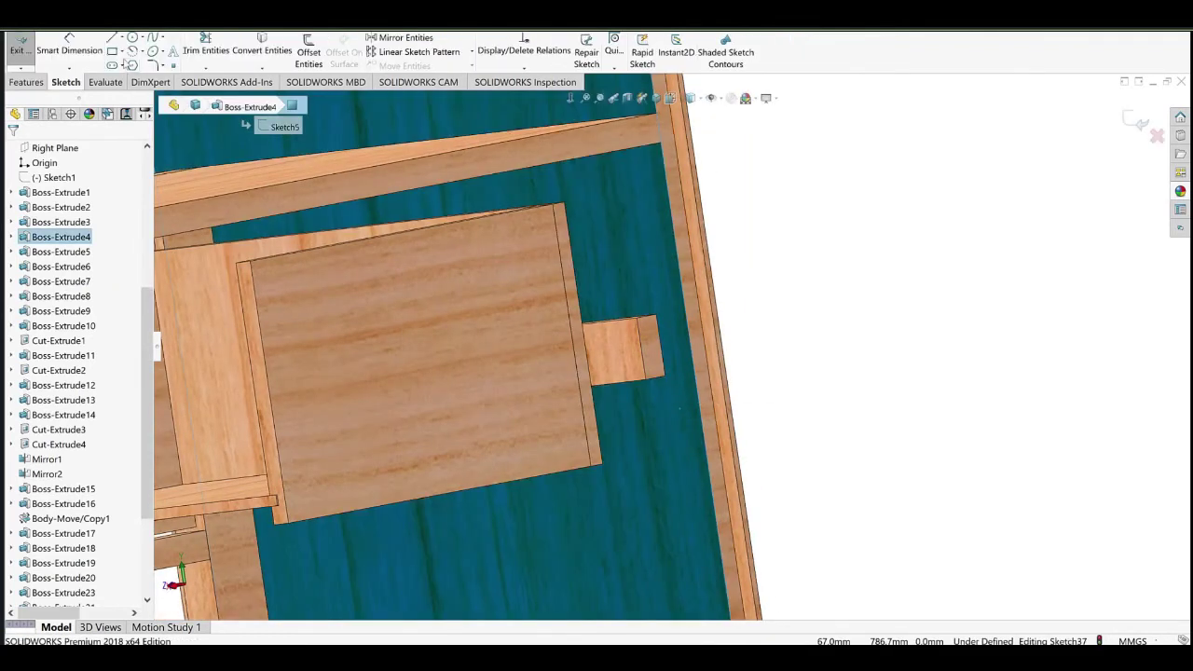
left_click(113, 51)
left_click(674, 228)
left_click(638, 477)
right_click(760, 210)
left_click(799, 222)
Extrude the tall rectangle as a support block at the rear end of the runner.
left_click(26, 83)
left_click(27, 54)
middle_click_drag(647, 322, 630, 373)
left_click(659, 314)
scroll(680, 365, "up", 5)
scroll(597, 446, "up", 4)
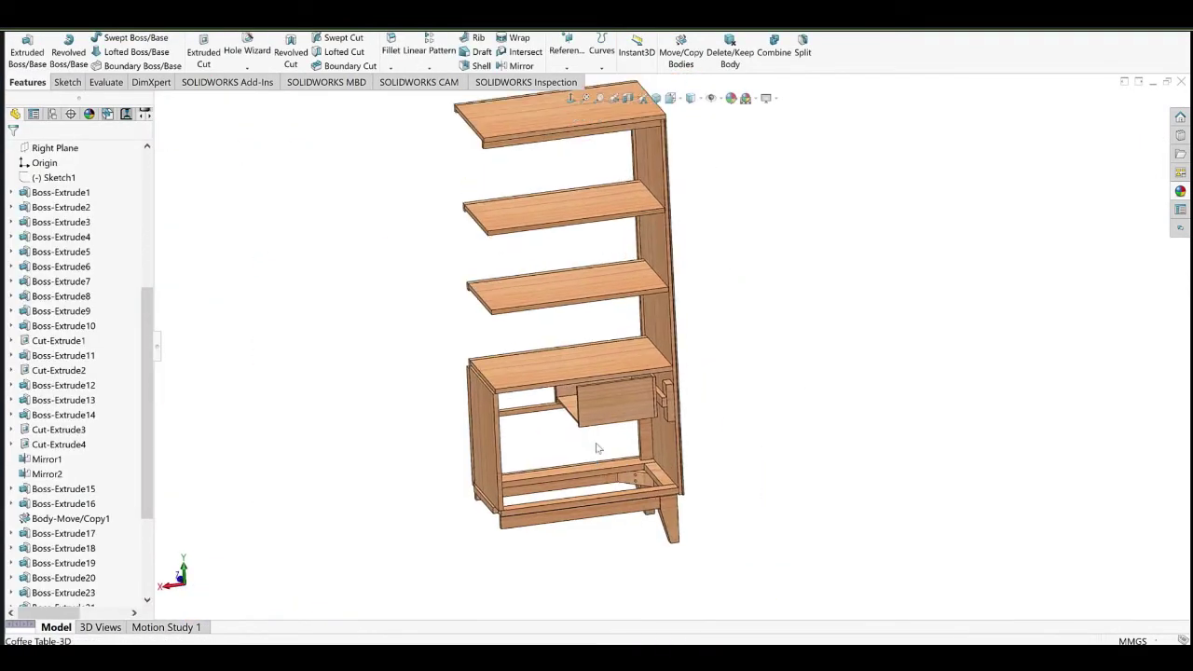
Mirror the drawer side and both corner blocks about the drawer front's inner end face, without merging solids.
middle_click_drag(598, 448, 625, 406)
left_click(520, 65)
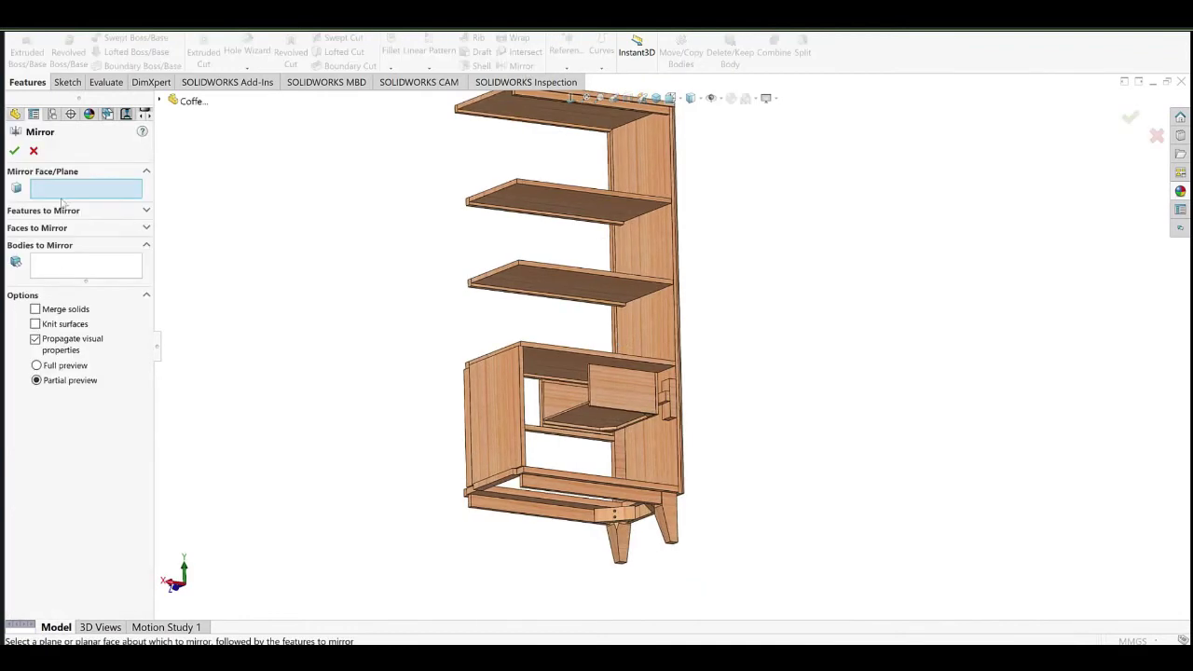
left_click(59, 277)
scroll(555, 410, "down", 5)
left_click(531, 426)
left_click(515, 425)
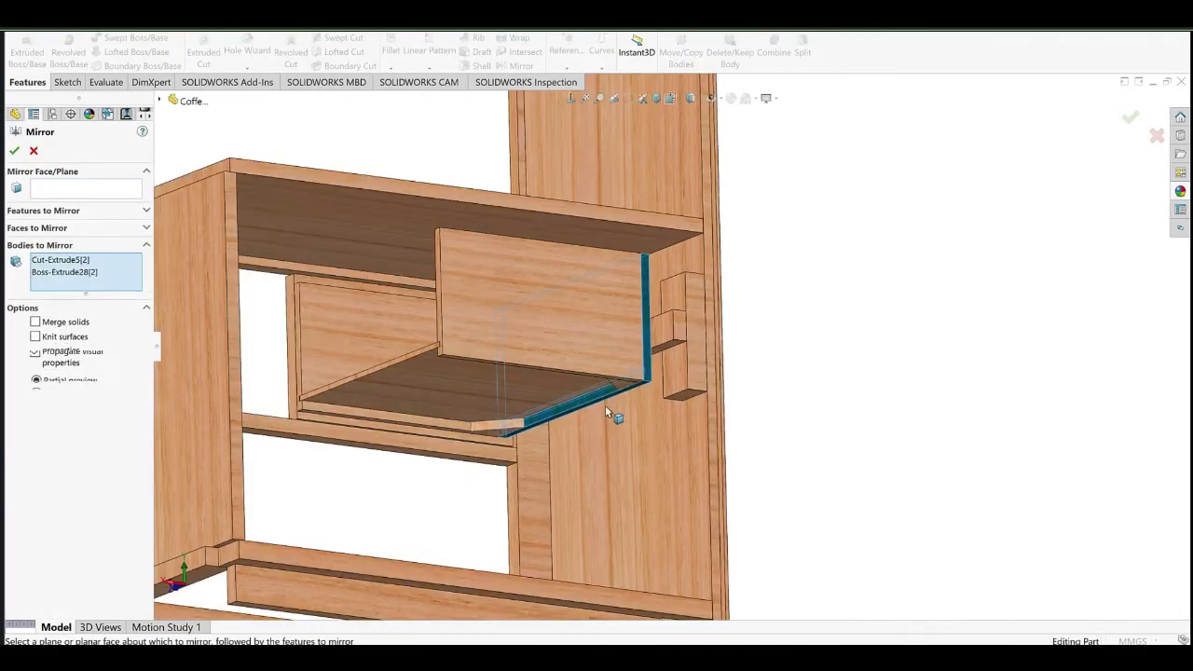
left_click(619, 385)
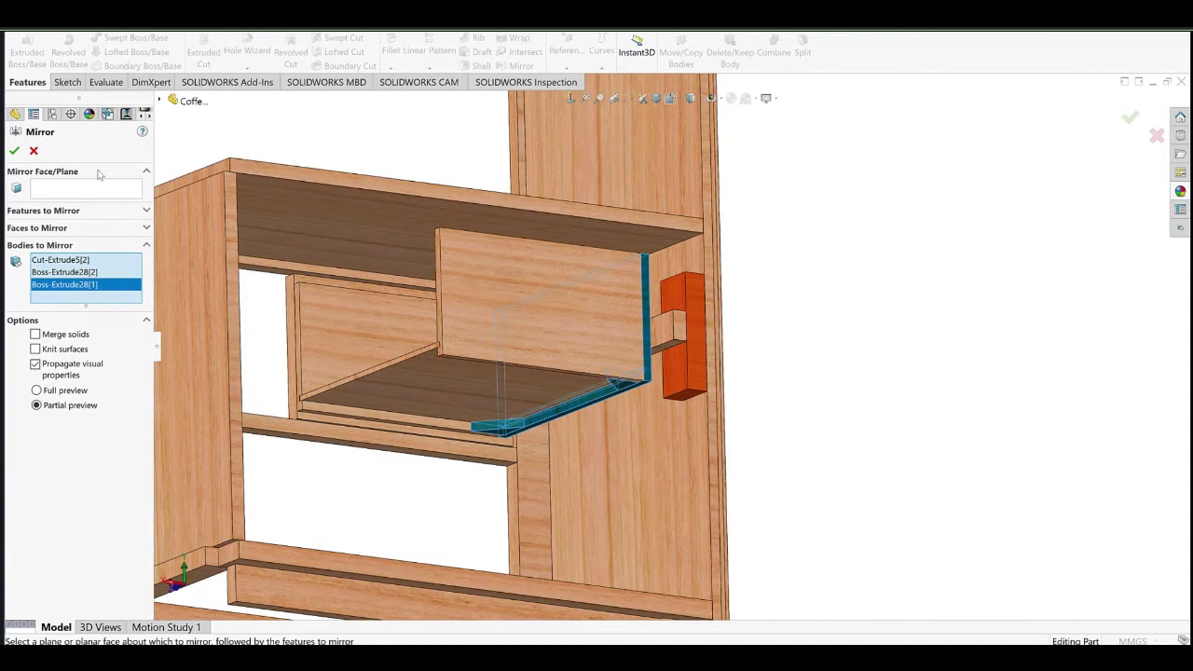
left_click(14, 151)
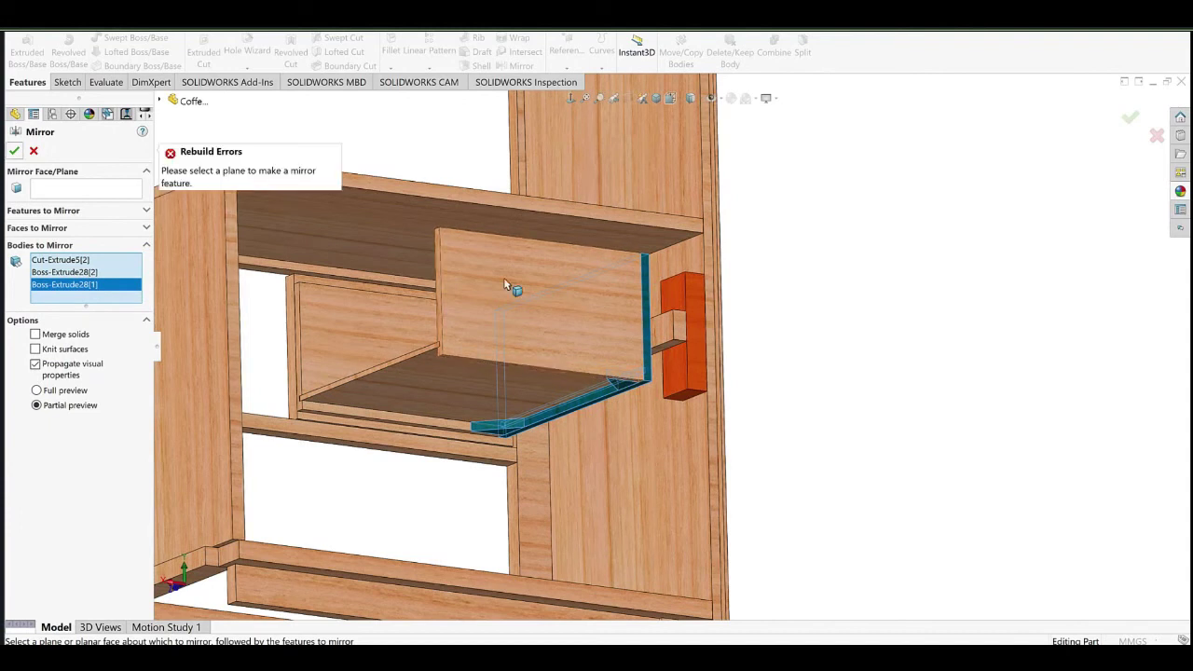
left_click(44, 190)
left_click(292, 355)
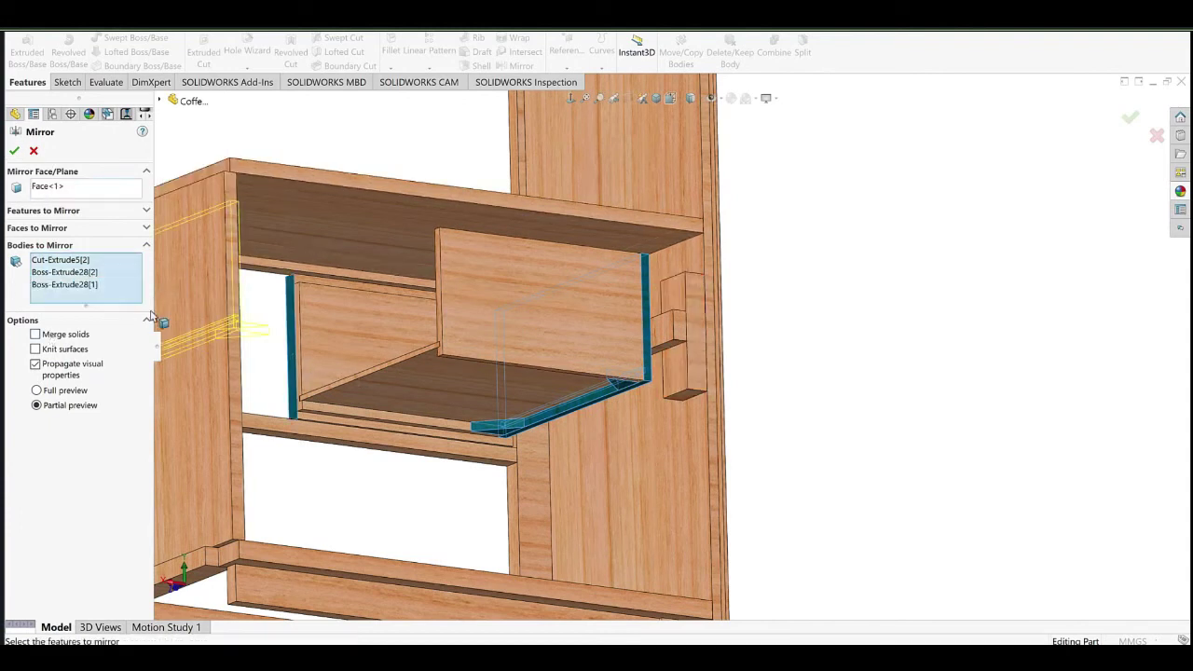
left_click(14, 151)
Mirror the drawer's front boards, back and bottom about the front's inner end face with merged solids.
left_click(520, 66)
scroll(280, 285, "down", 4)
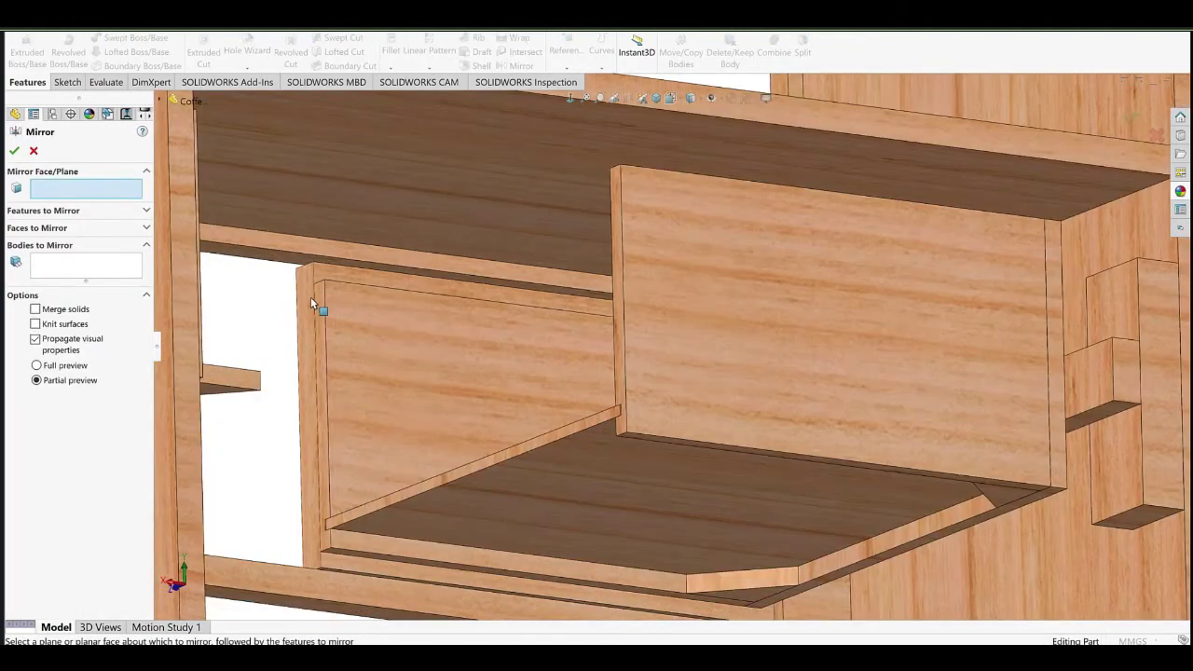
left_click(311, 296)
left_click(375, 350)
left_click(365, 279)
left_click(643, 336)
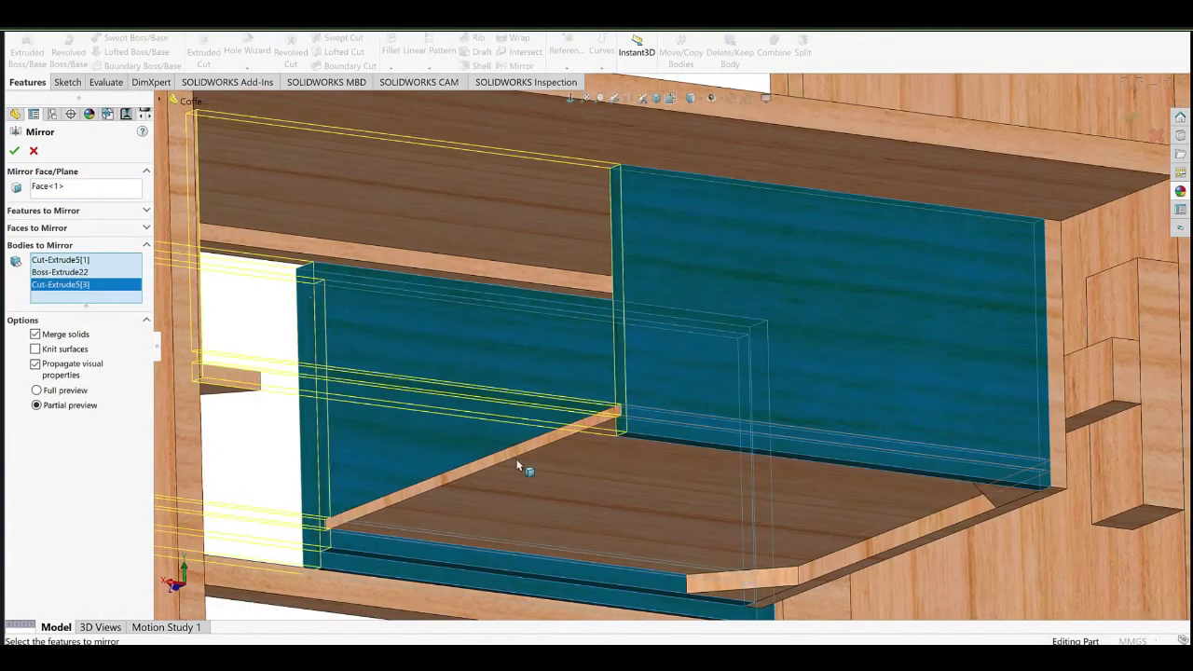
left_click(520, 466)
scroll(491, 428, "up", 4)
left_click(14, 151)
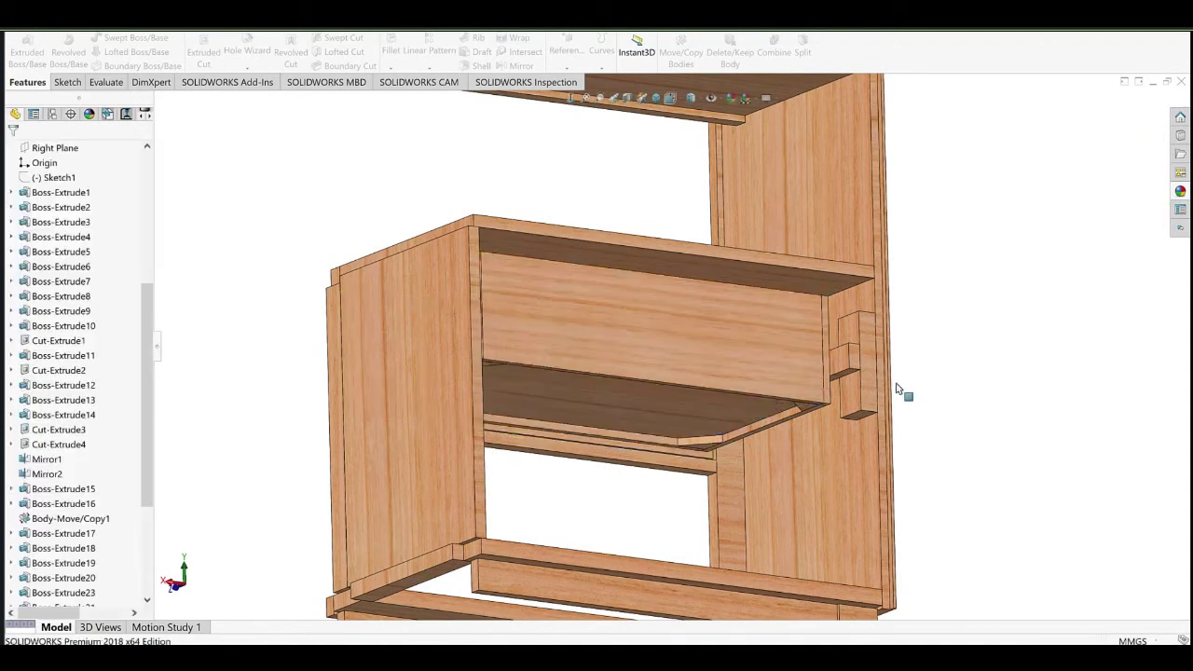
Show the main layout sketch, Sketch1, over the cabinet model.
scroll(647, 365, "down", 5)
middle_click_drag(918, 352, 663, 409)
scroll(706, 413, "up", 2)
scroll(31, 372, "up", 4)
left_click(44, 355)
left_click(64, 342)
Begin a body copy with one copy, selecting the drawer's front, side, back and bottom plus the runner and support block.
left_click(680, 52)
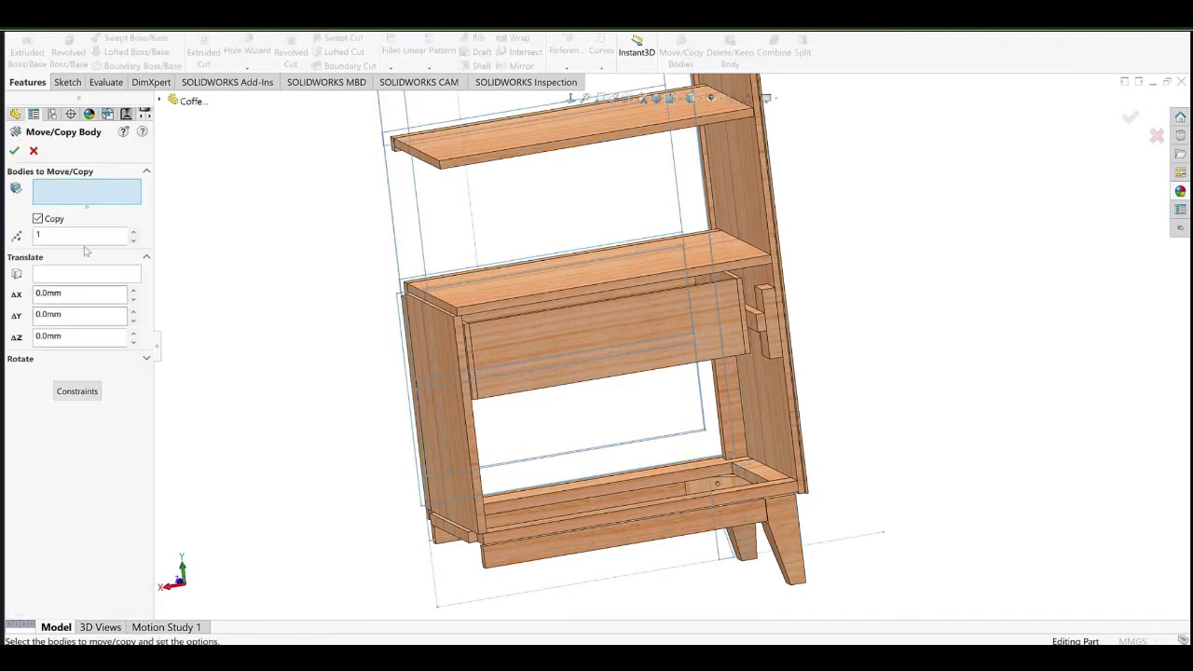
left_click(706, 328)
scroll(711, 274, "down", 2)
left_click(711, 271)
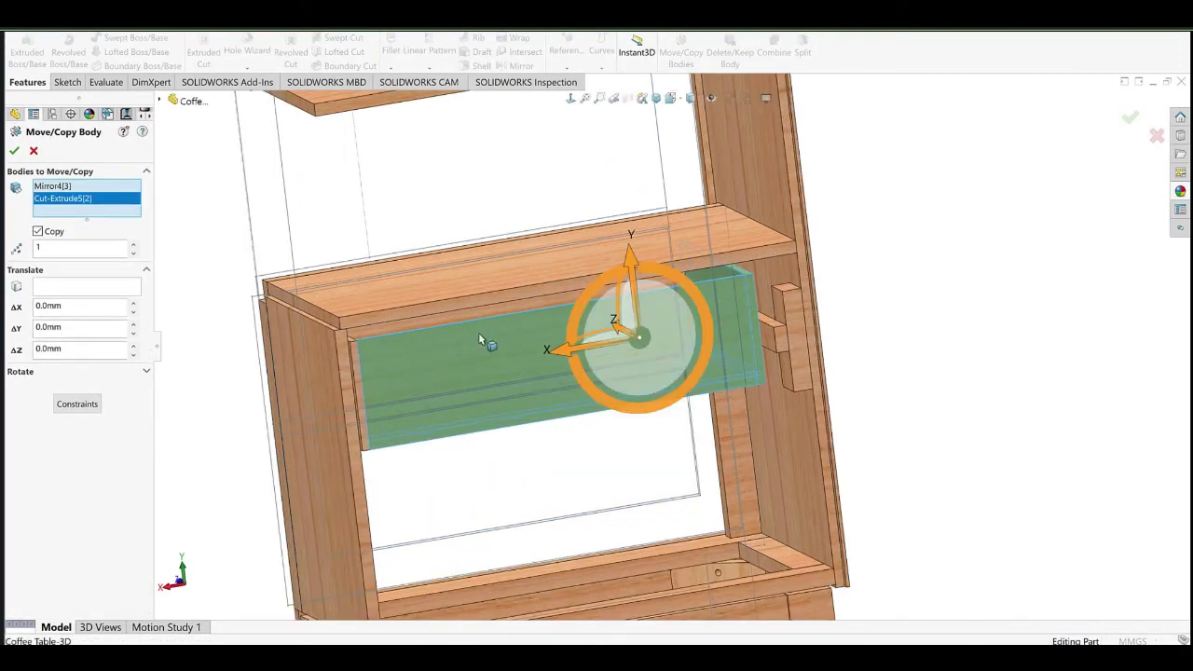
left_click(732, 442)
left_click(774, 334)
left_click(797, 320)
middle_click_drag(656, 410, 538, 401)
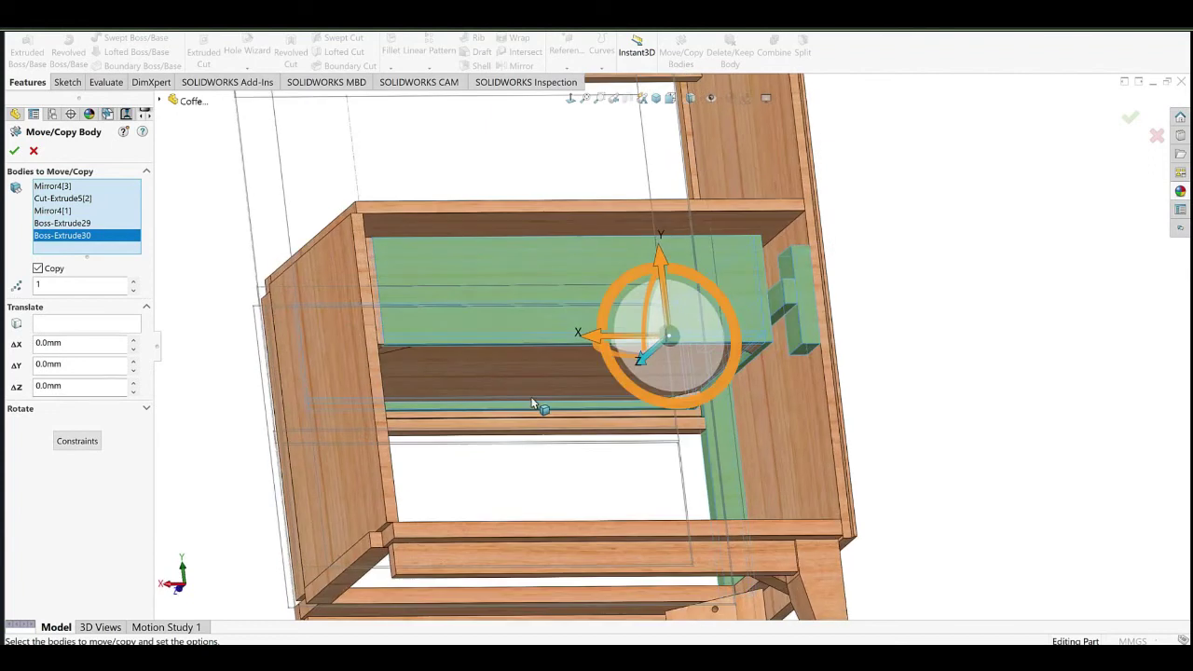
left_click(536, 391)
left_click(694, 422)
Add the four drawer corner blocks and the opposite drawer side to the bodies being copied.
middle_click_drag(694, 422, 443, 352)
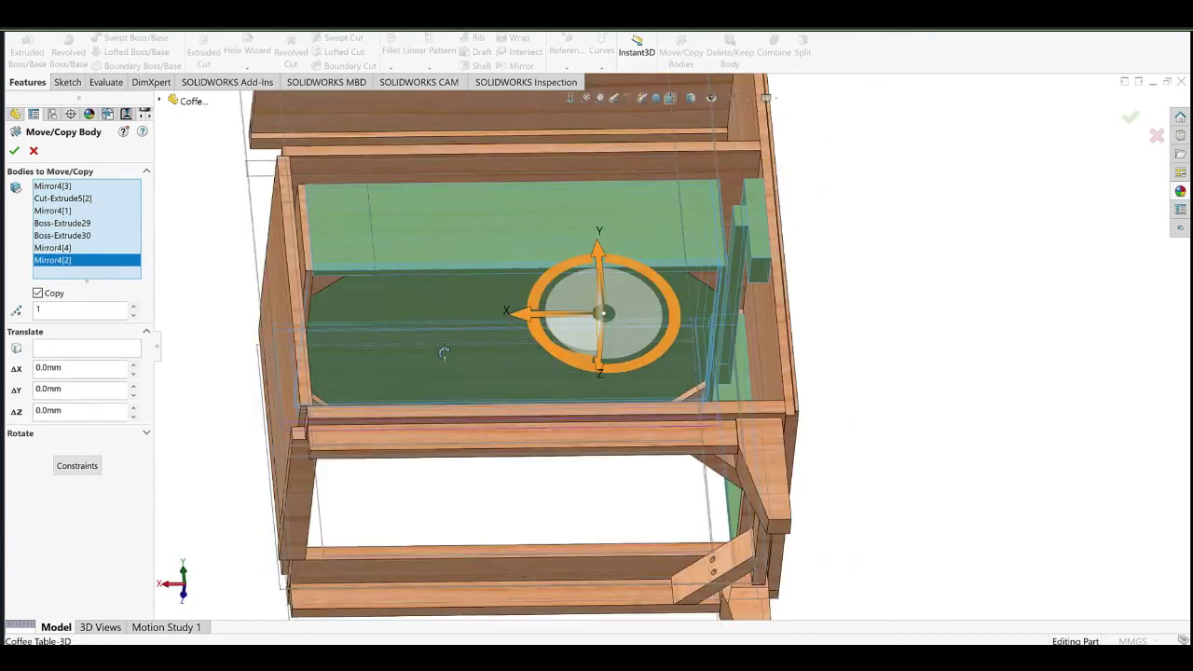
left_click(706, 280)
left_click(326, 283)
middle_click_drag(359, 338, 318, 362)
left_click(316, 364)
left_click(333, 394)
Place the copied drawer and supports in the lower opening, using matching upper and lower drawer corner points of Sketch1.
middle_click_drag(395, 279, 601, 359)
scroll(680, 366, "up", 2)
left_click(73, 415)
scroll(591, 401, "down", 10)
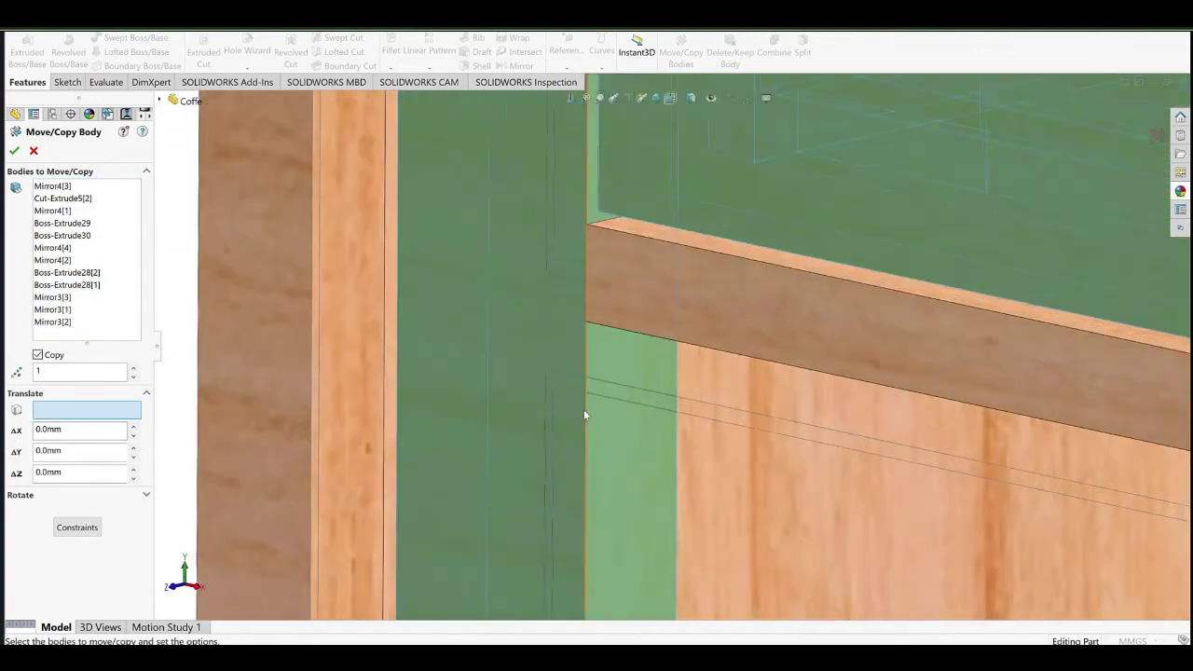
scroll(589, 400, "up", 7)
scroll(646, 270, "down", 4)
scroll(648, 216, "up", 2)
scroll(615, 191, "down", 6)
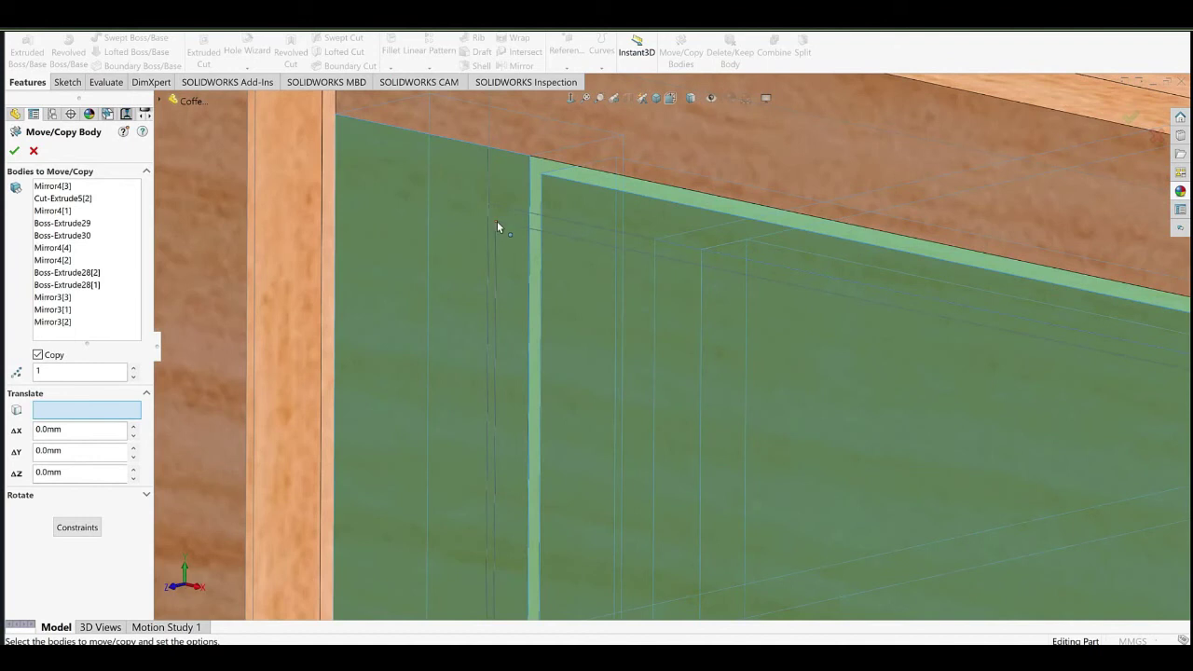
left_click(497, 221)
scroll(667, 396, "up", 8)
scroll(676, 485, "down", 4)
scroll(559, 213, "down", 2)
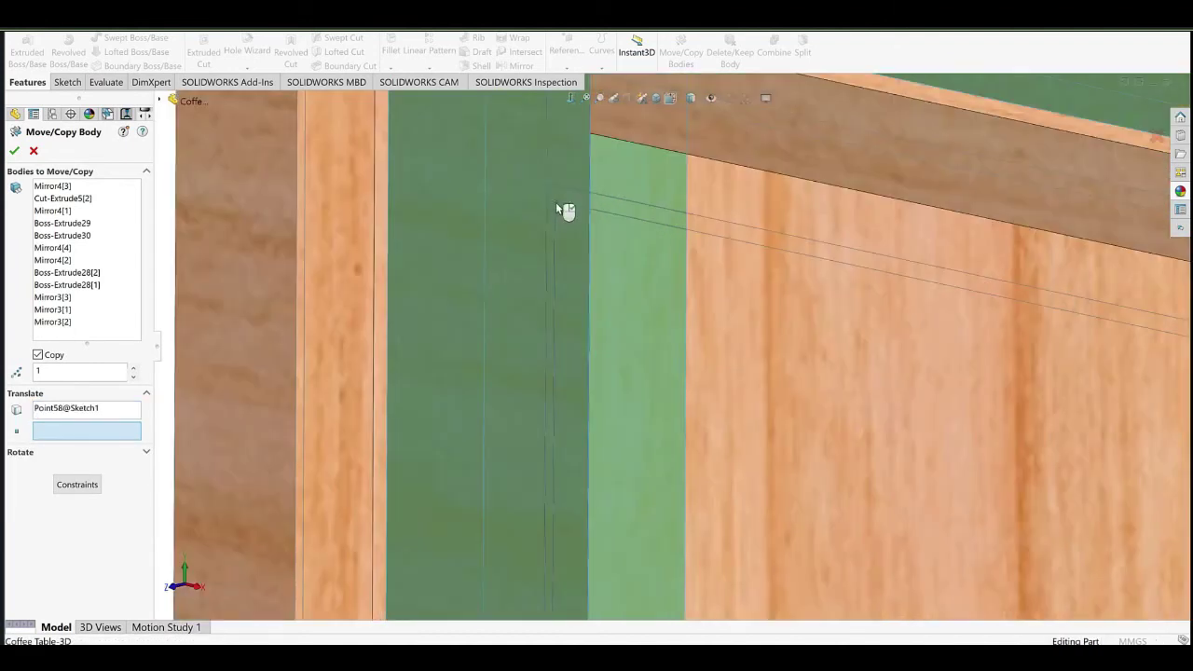
left_click(556, 201)
scroll(555, 201, "up", 6)
left_click(14, 150)
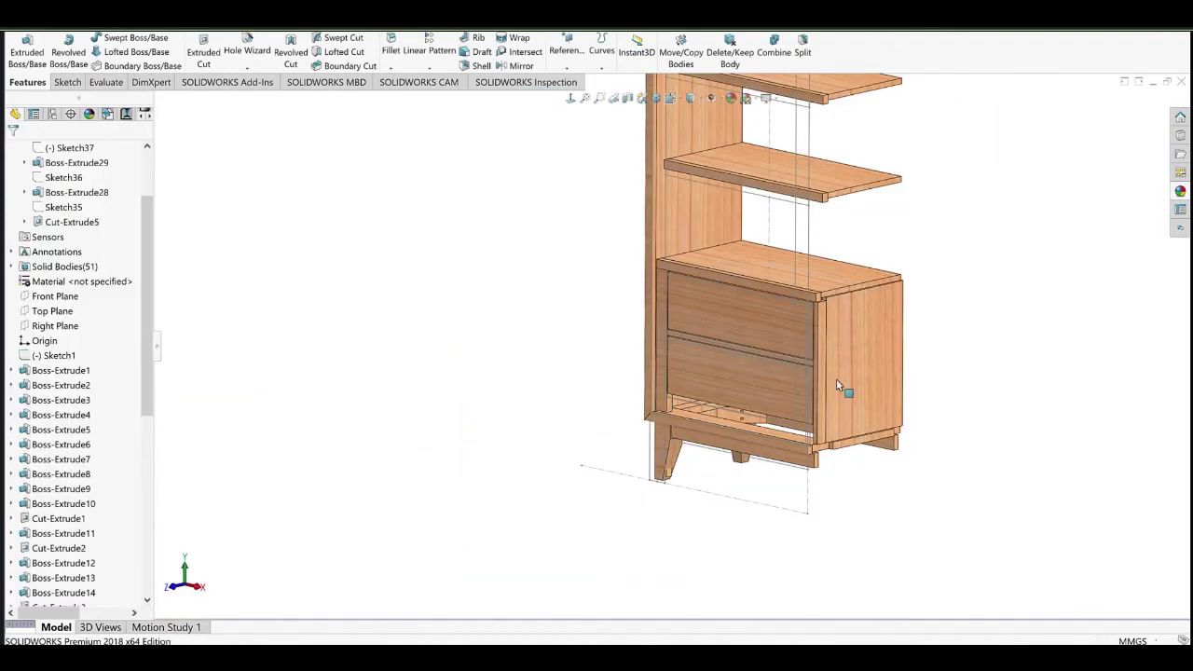
Edit Sketch1 and delete the 3 mm dimension at the lower drawer front's bottom edge.
scroll(511, 416, "down", 4)
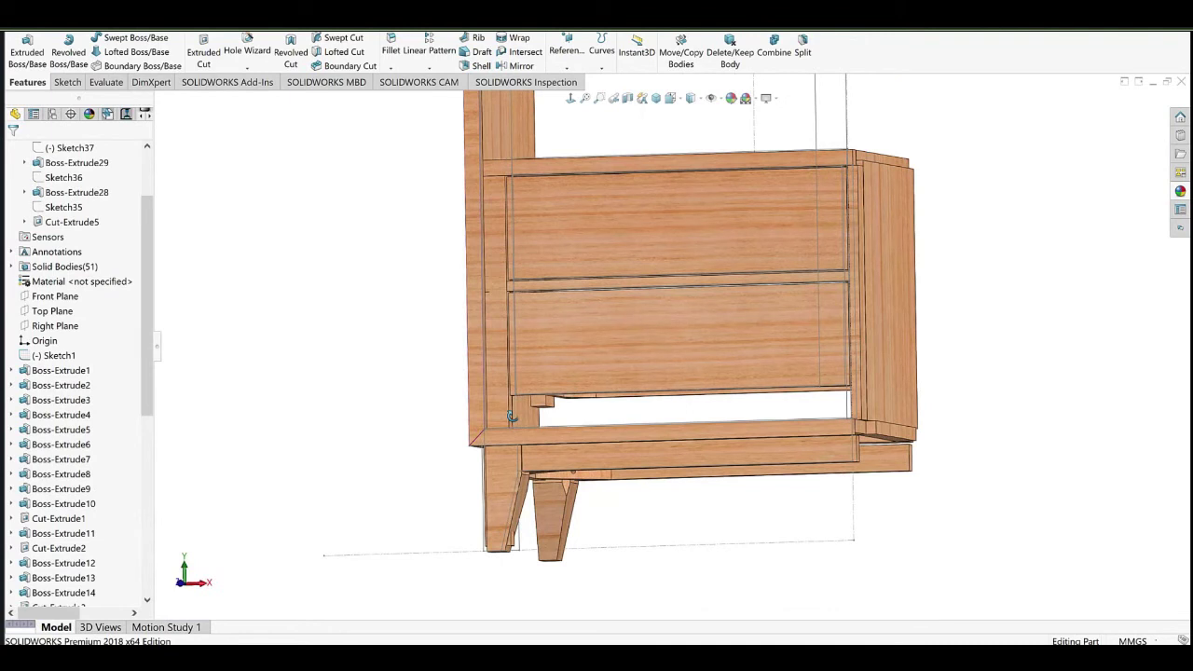
scroll(591, 389, "up", 3)
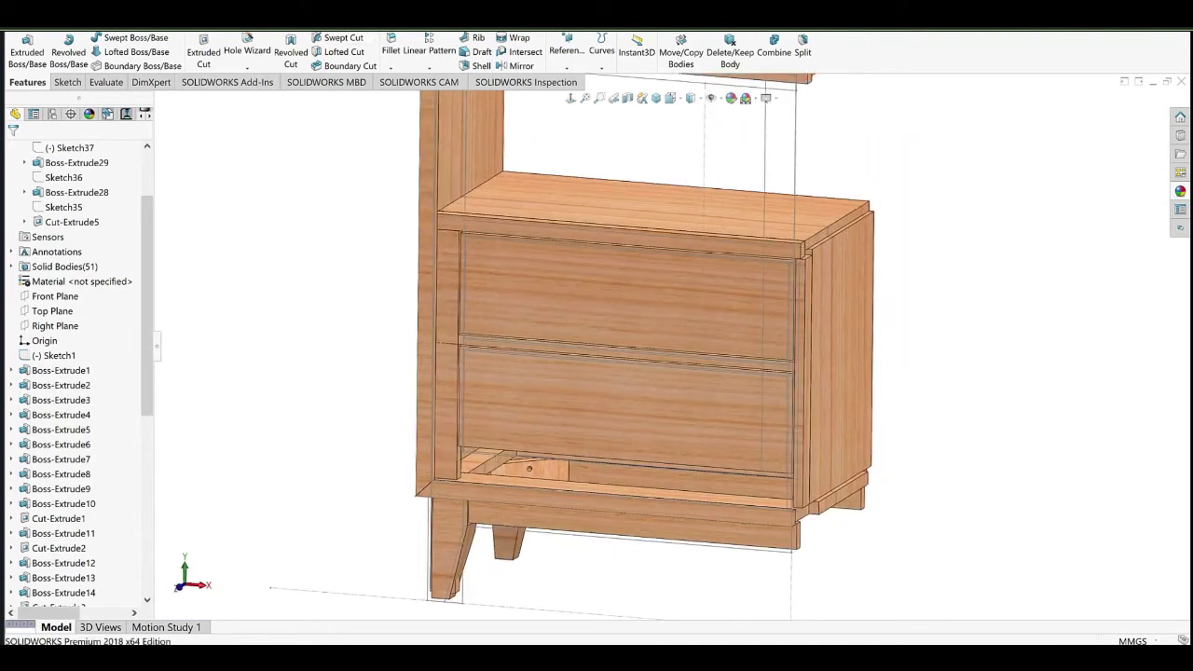
left_click(64, 341)
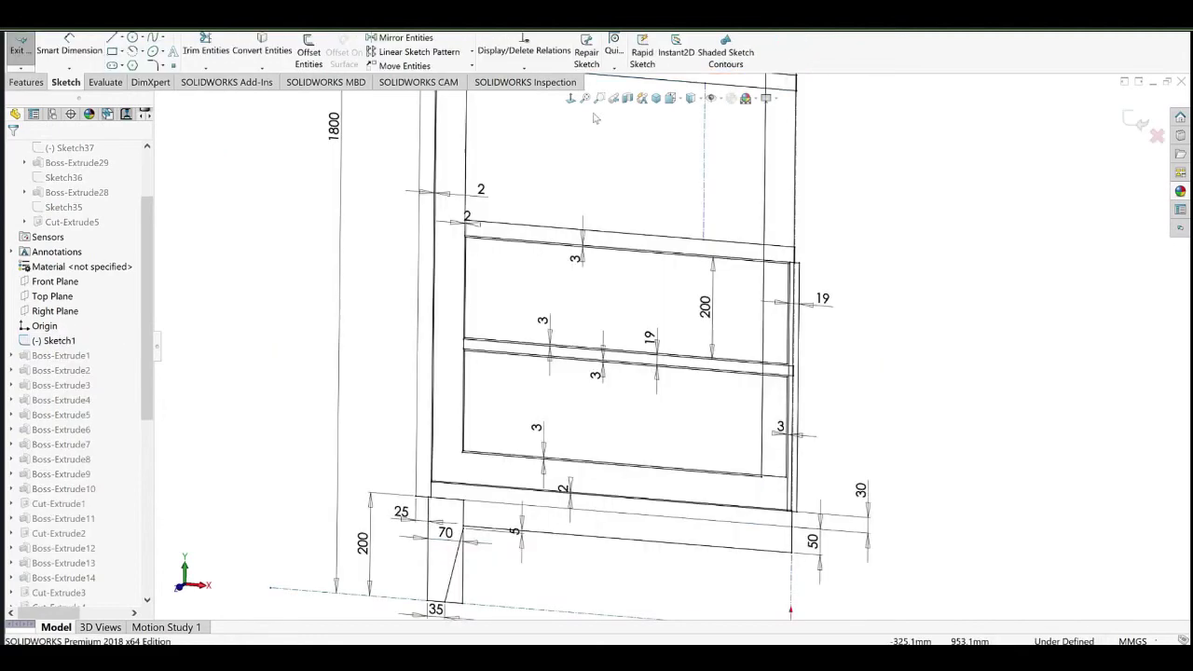
left_click(570, 98)
scroll(604, 489, "down", 3)
left_click(522, 400)
key("Delete")
Dimension the lower drawer front's bottom edge 5 mm above the cabinet's bottom rail line.
left_click(70, 50)
scroll(588, 434, "down", 4)
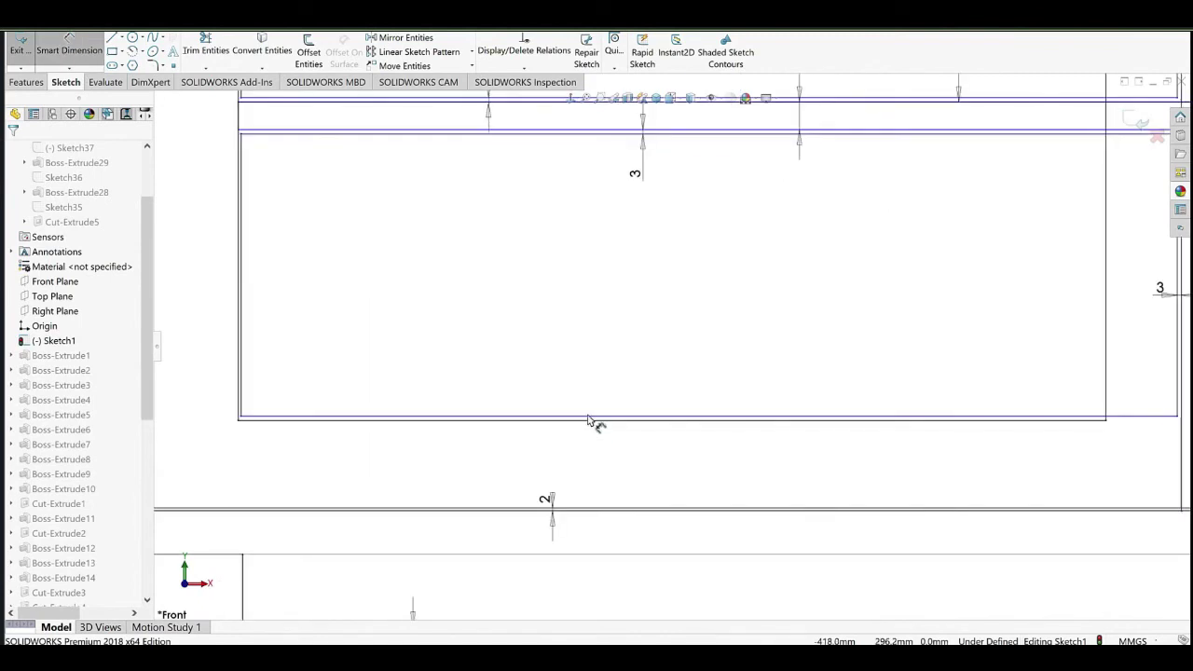
left_click(588, 416)
left_click(594, 509)
left_click(636, 479)
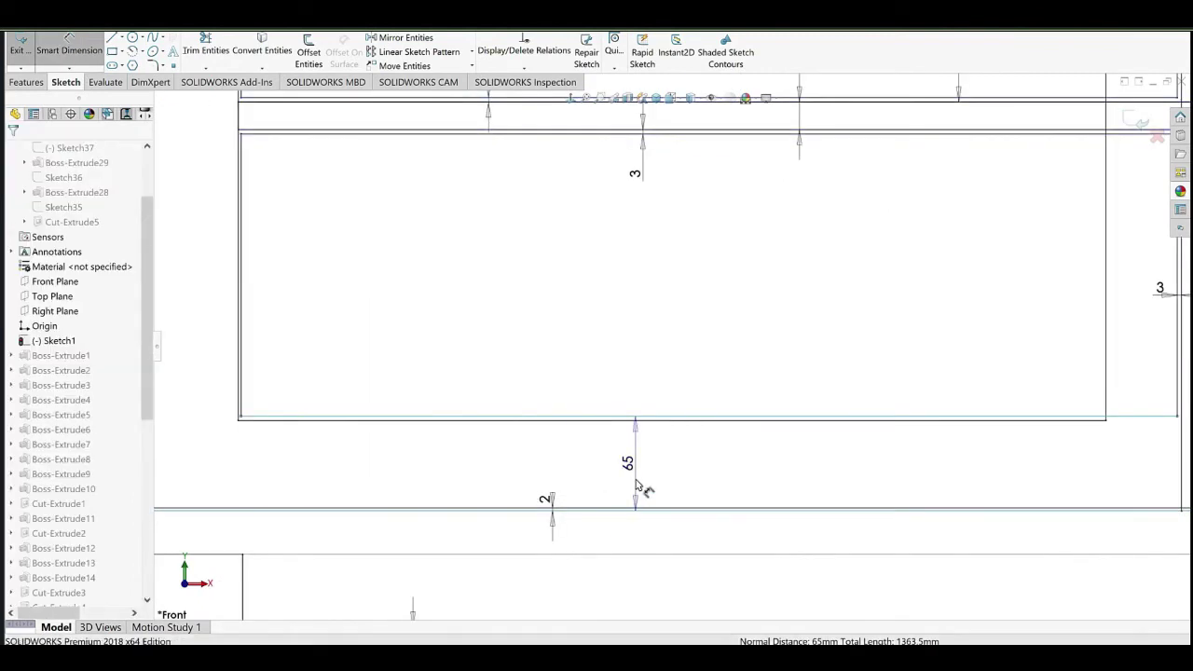
type("5")
left_click(578, 478)
left_click(519, 285)
scroll(892, 413, "up", 10)
middle_click_drag(870, 335, 733, 383, "ctrl")
scroll(690, 351, "down", 1)
scroll(587, 457, "down", 3)
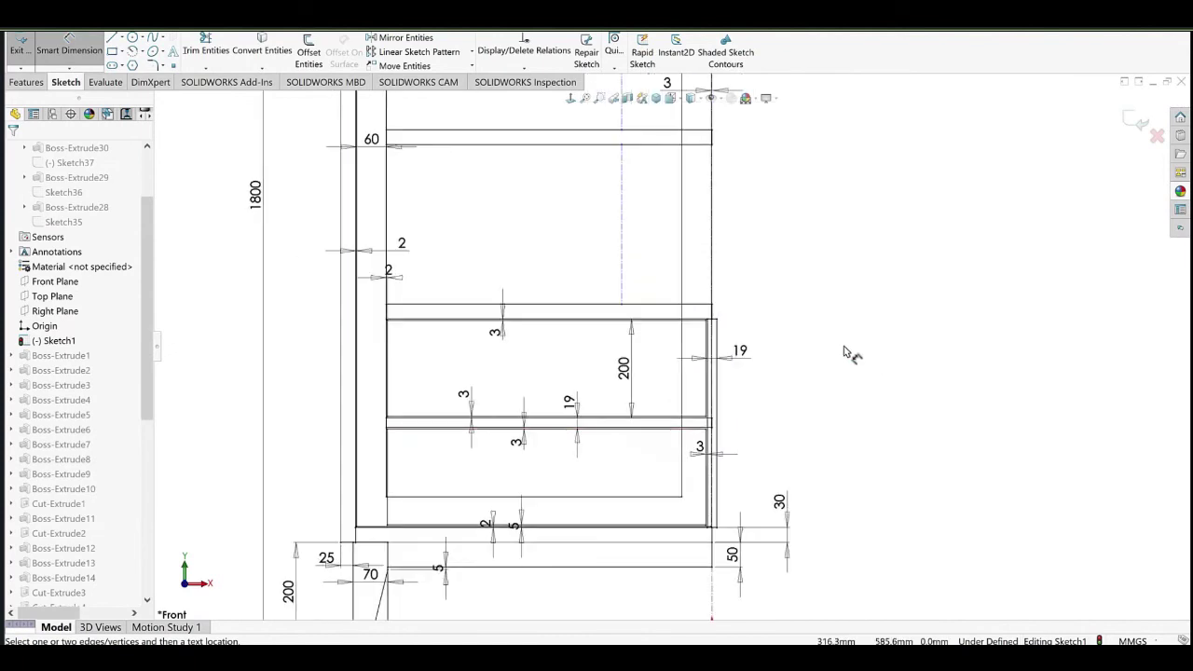
scroll(624, 416, "up", 1)
Inspect the updated lower drawer and measure the distance between its front face and the bottom front rail's face.
middle_click_drag(624, 416, 721, 575)
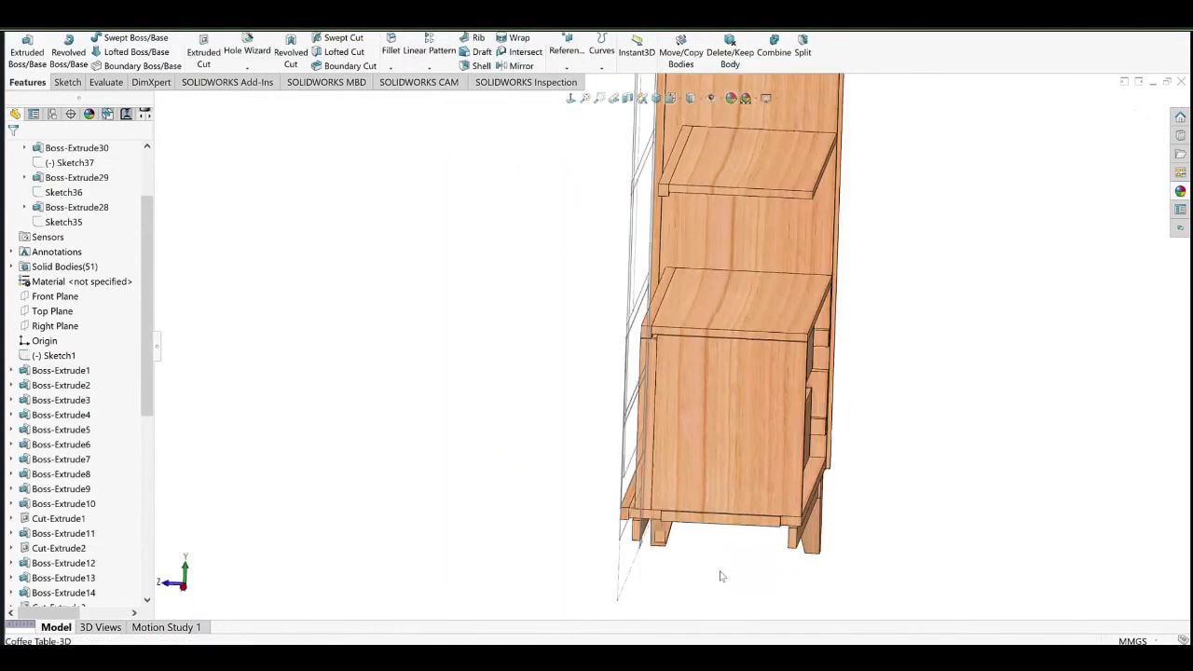
scroll(719, 570, "down", 5)
middle_click_drag(559, 401, 694, 427)
mouse_move(694, 427)
middle_mouse_down("ctrl")
mouse_move(725, 433)
mouse_move(557, 447)
mouse_move(631, 439)
mouse_move(602, 397)
mouse_move(663, 427)
middle_mouse_up("ctrl")
scroll(559, 447, "up", 2)
left_click(663, 428)
scroll(415, 360, "down", 2)
middle_click_drag(753, 451, 667, 396)
scroll(774, 525, "down", 4)
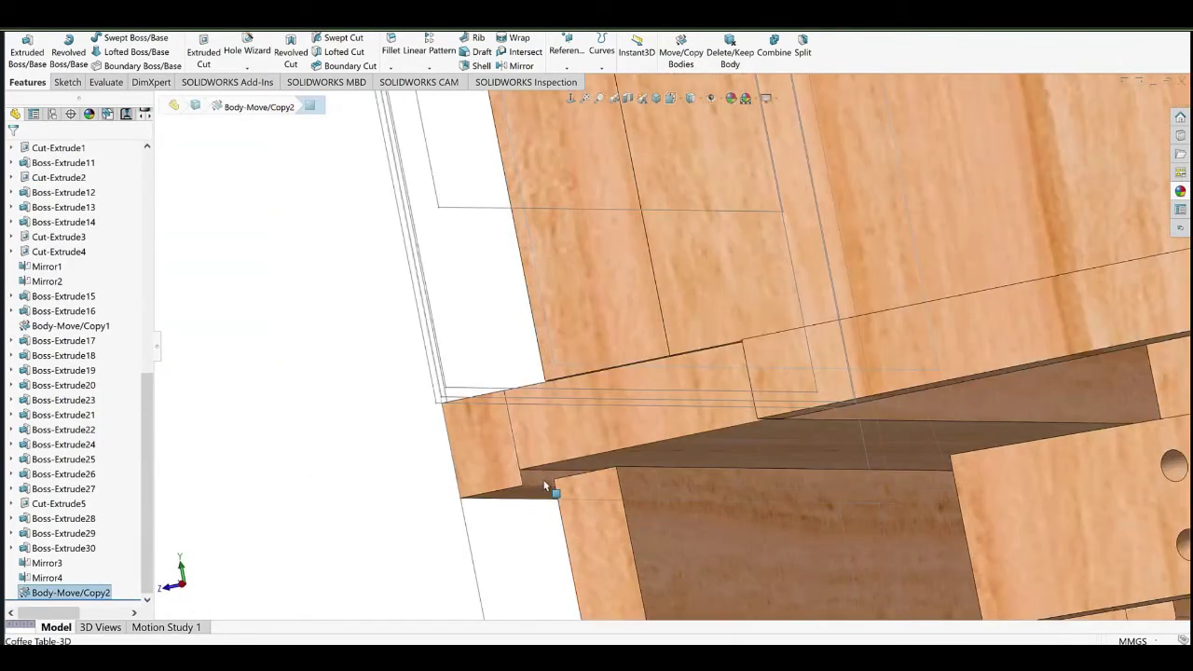
left_click(546, 485, "ctrl")
scroll(577, 361, "up", 5)
middle_click_drag(577, 361, 611, 242)
scroll(561, 442, "up", 2)
middle_click_drag(562, 442, 505, 434)
scroll(487, 346, "down", 3)
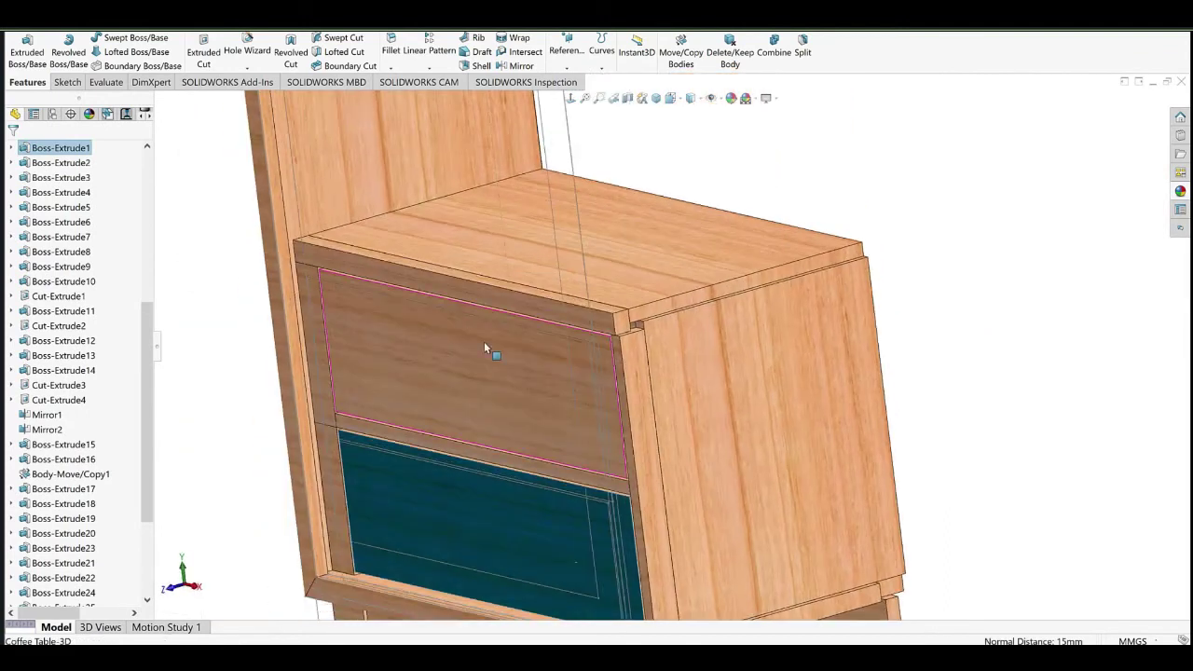
Change the depth dimension of the cabinet's top panel, Boss-Extrude17.
left_click(583, 244)
double_click(743, 282)
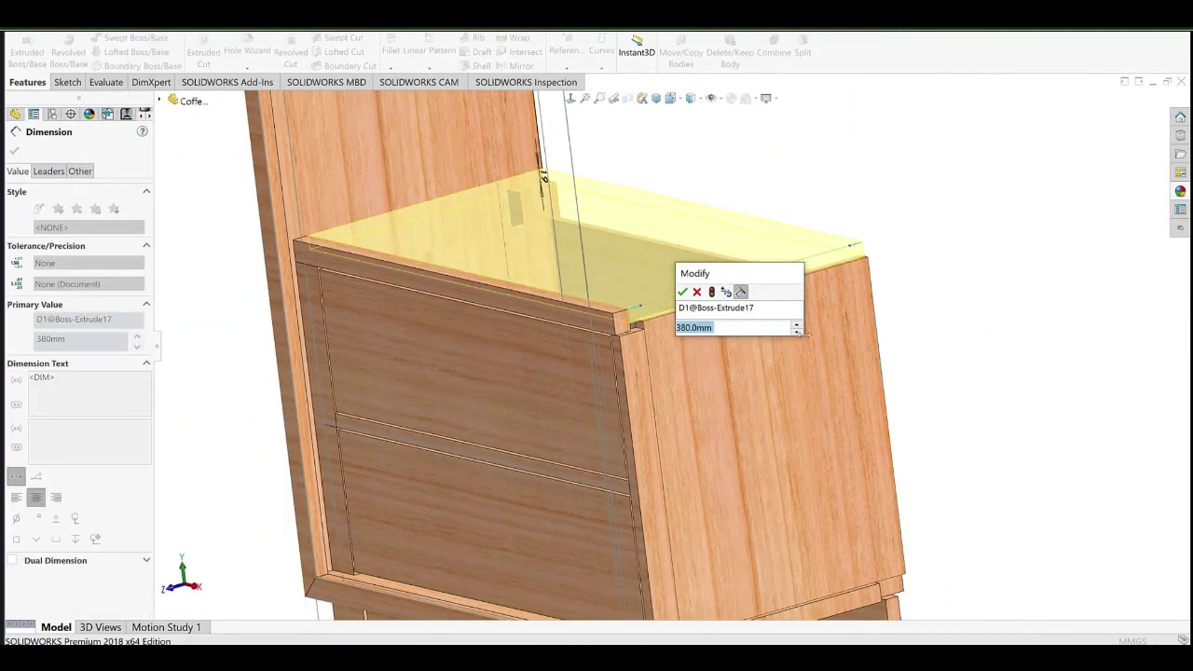
left_click(682, 292)
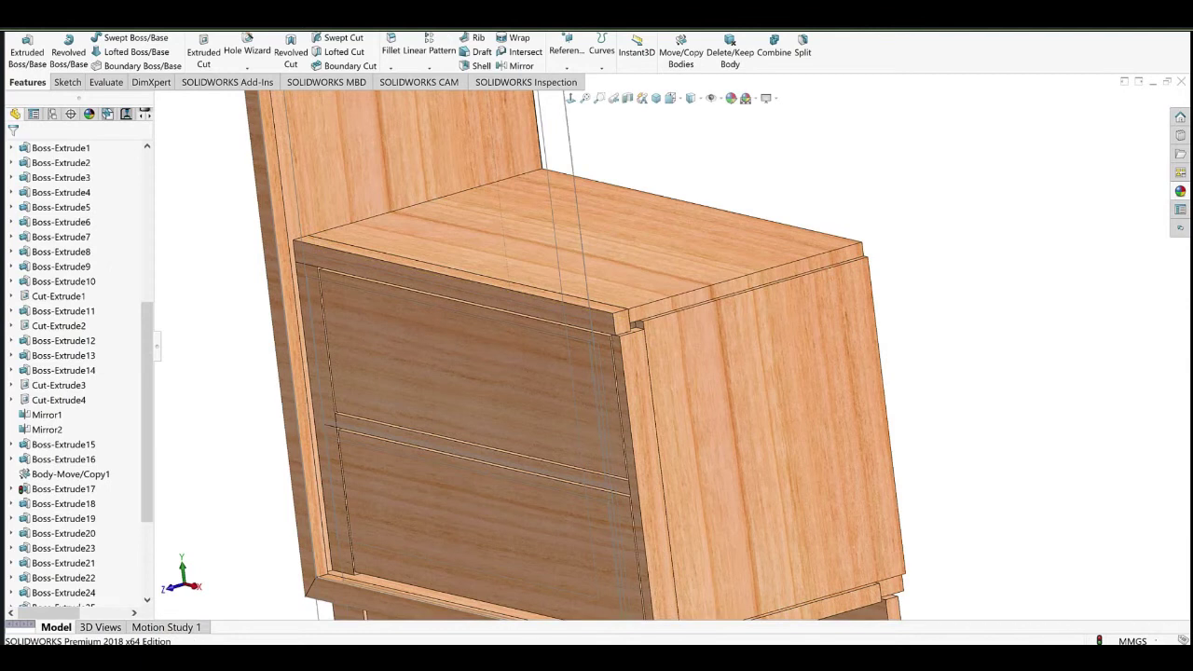
Inspect the cabinet from several sides and measure the distance between the faces of Boss-Extrude2 and Boss-Extrude18.
scroll(586, 482, "up", 3)
middle_click_drag(585, 482, 596, 372)
left_click(663, 323)
middle_click_drag(546, 475, 392, 533)
scroll(430, 242, "down", 4)
left_click(501, 233, "ctrl")
scroll(533, 342, "up", 6)
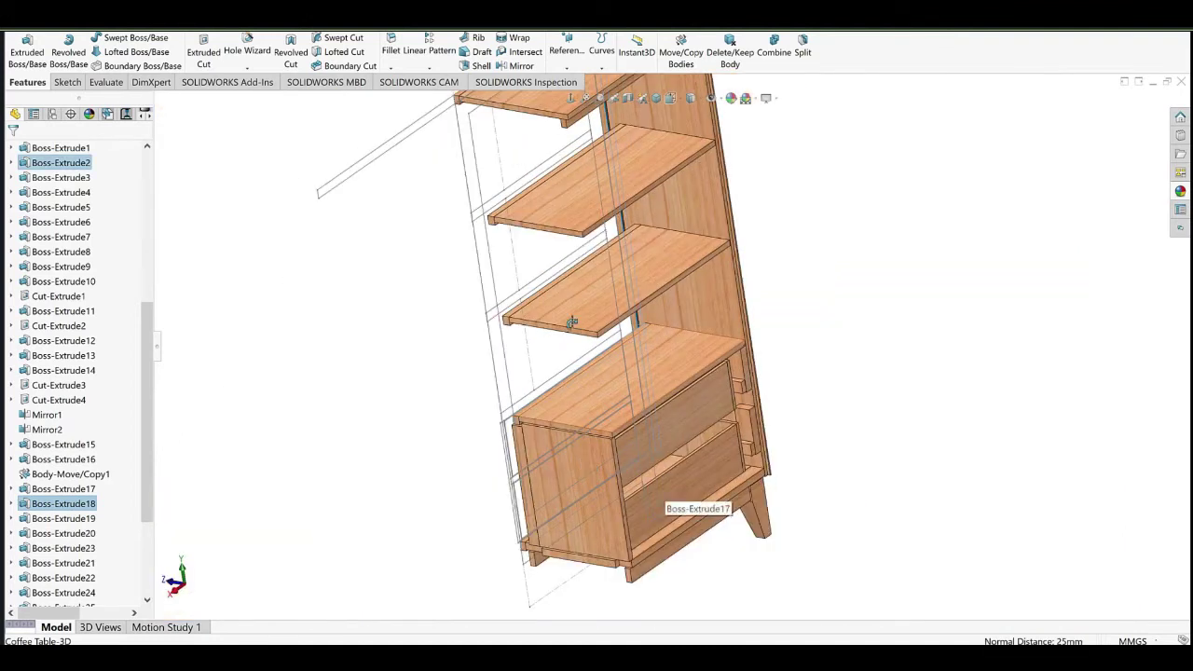
middle_click_drag(569, 320, 685, 350)
scroll(581, 494, "down", 4)
middle_click_drag(575, 330, 511, 285)
left_click(750, 342)
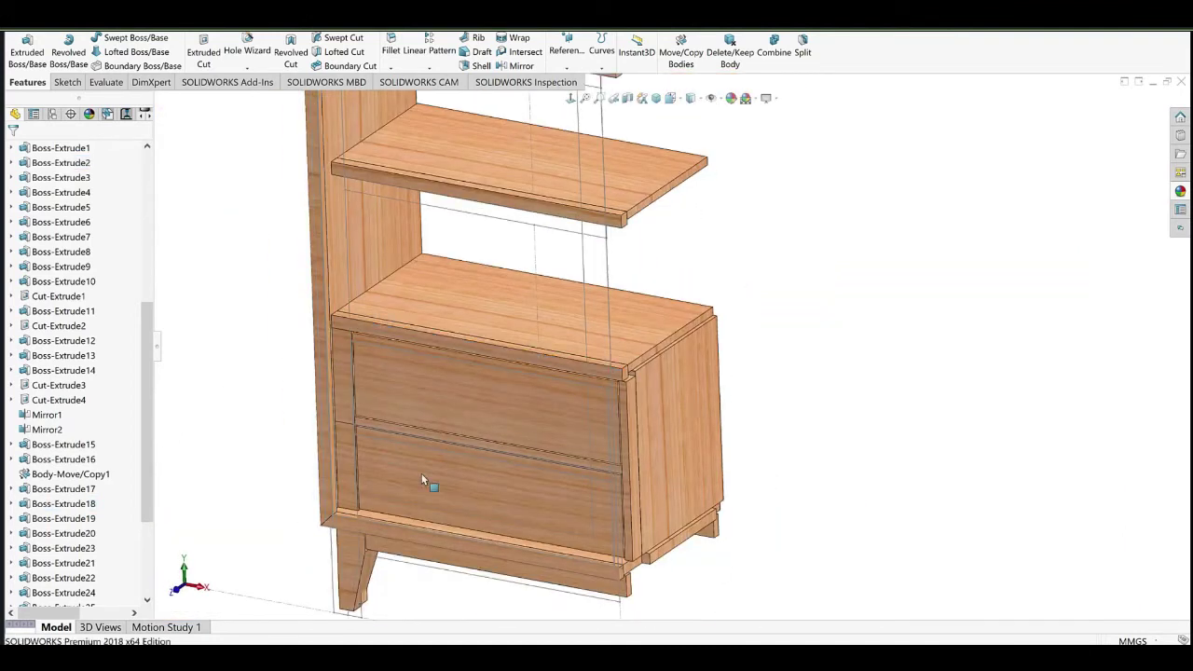
Roll the model back to before Mirror3 and hide Sketch1.
scroll(46, 585, "down", 4)
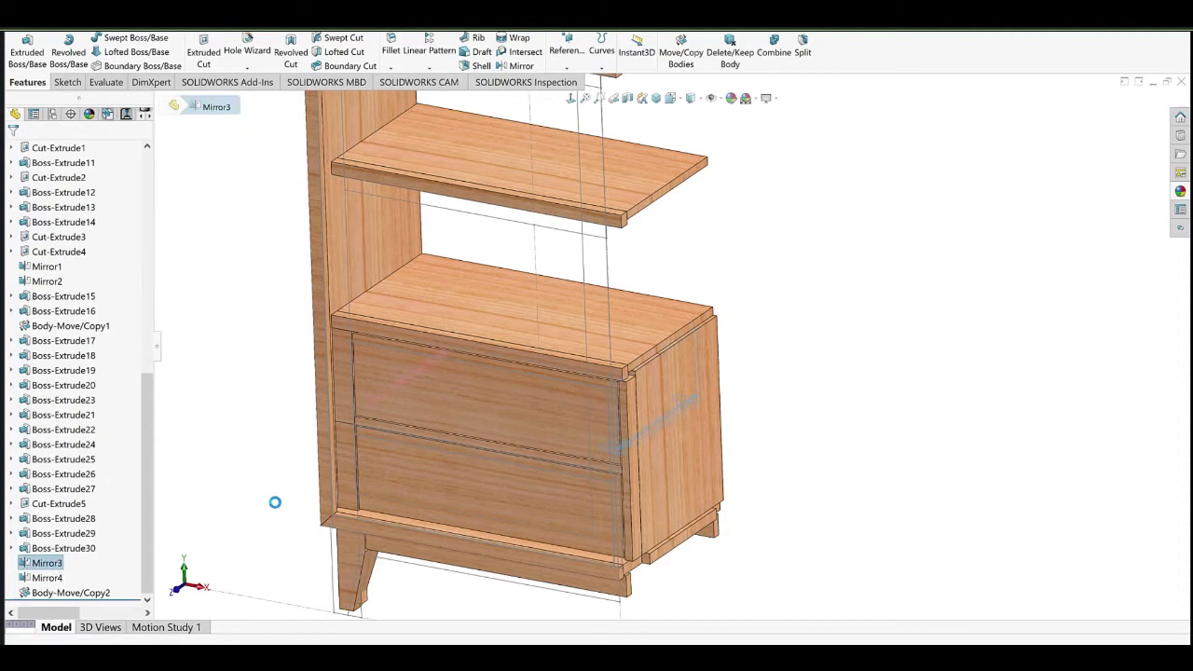
scroll(574, 382, "down", 1)
left_click(567, 382)
left_click(601, 362)
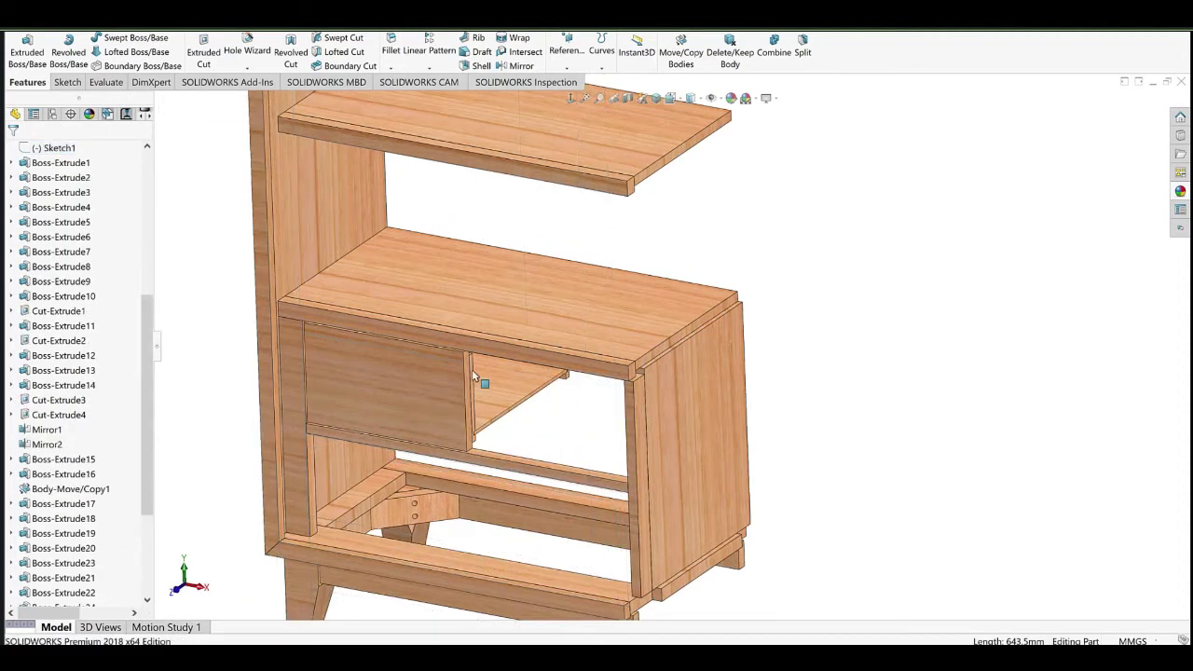
Sketch a finger-pull outline on the upper drawer front, two horizontal lines from its side edge joined by an arc of about 60 mm radius.
scroll(446, 364, "down", 5)
left_click(446, 364)
left_click(488, 344)
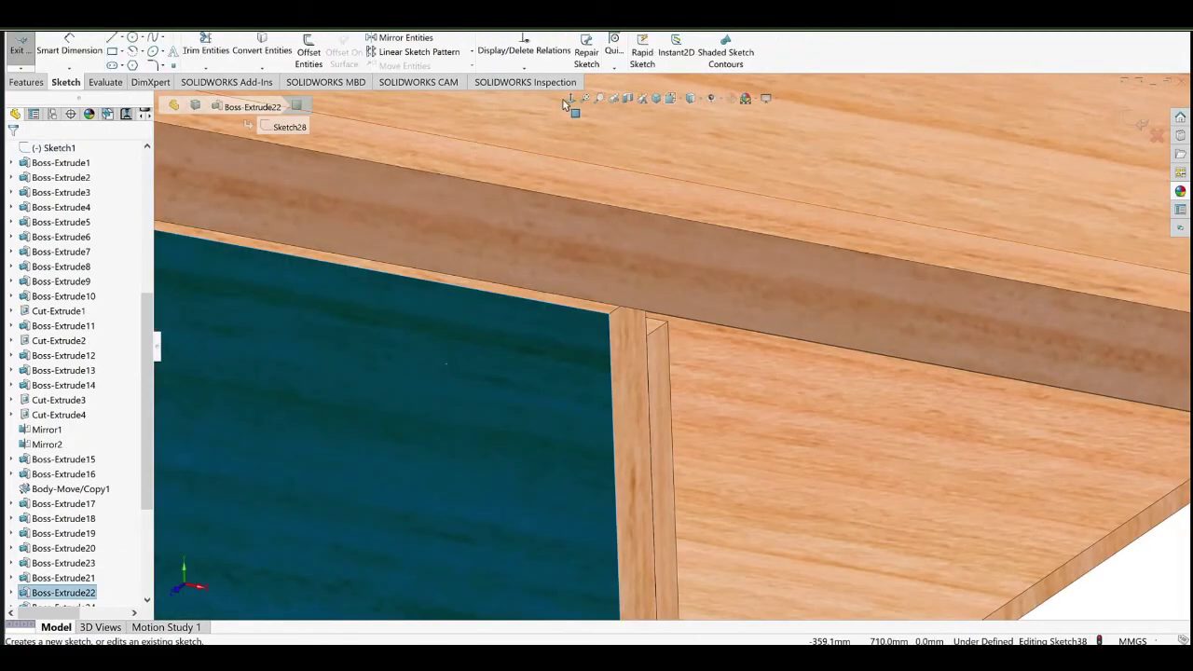
left_click(569, 100)
scroll(640, 336, "down", 7)
left_click(113, 38)
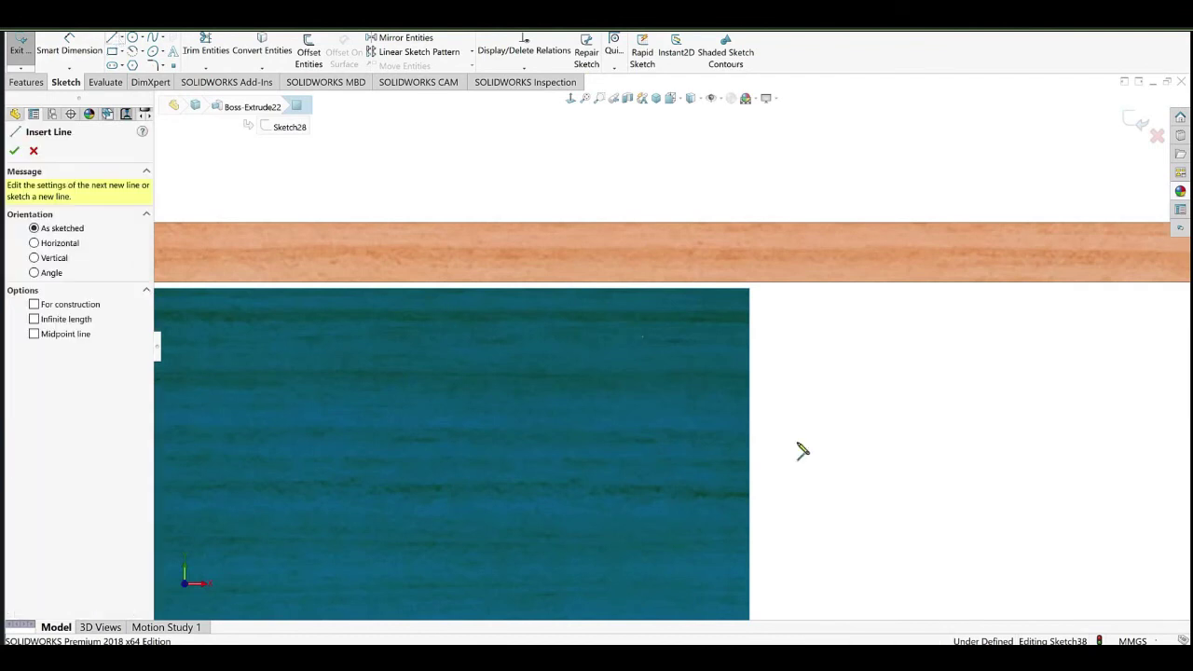
left_click(750, 380)
left_click(591, 380)
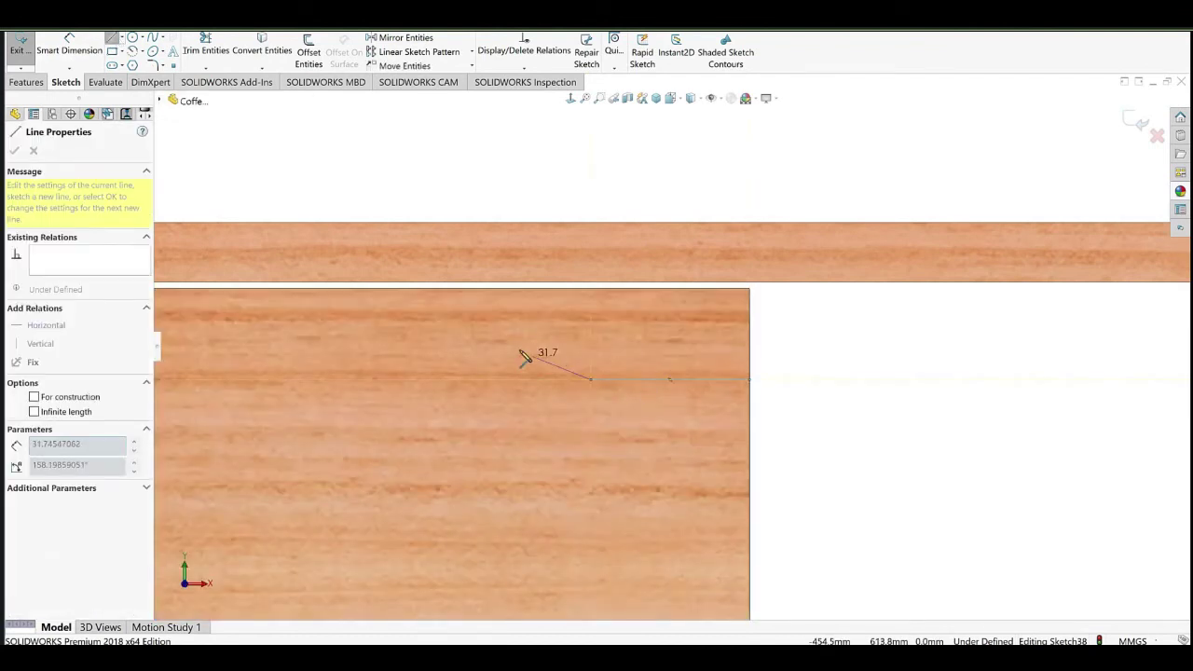
key("a")
left_click(483, 315)
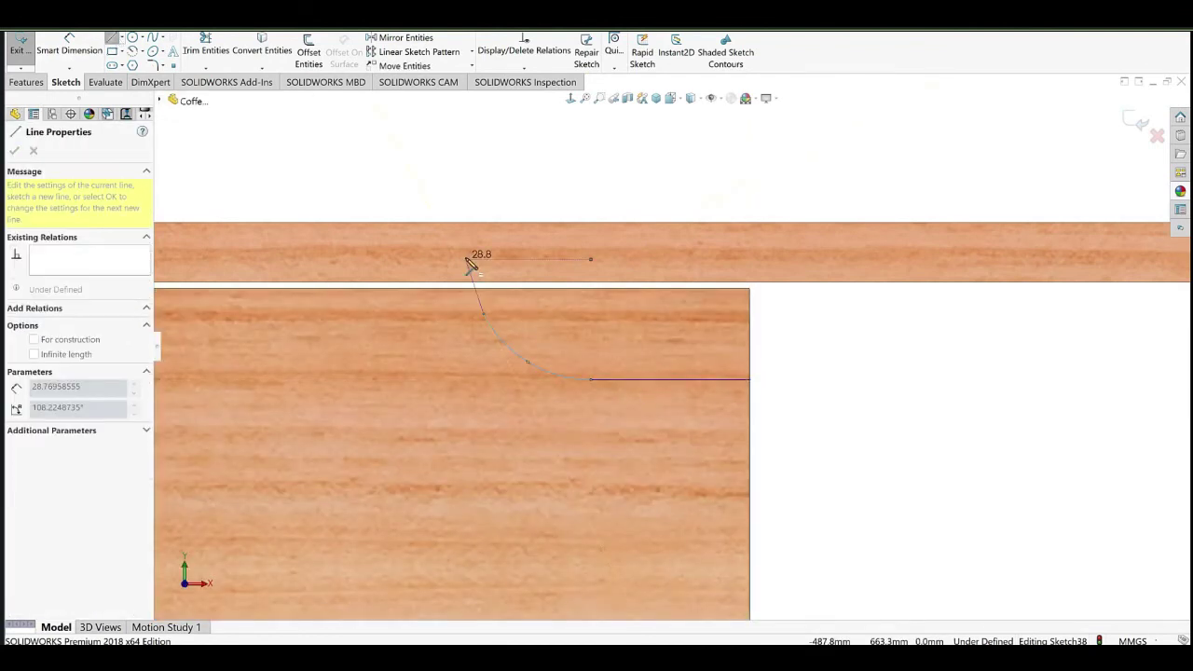
left_click(750, 314)
Dimension the finger-pull outline's arc to a 60 mm radius and its lower horizontal line to 50 mm.
left_click(71, 50)
left_click(533, 365)
left_click(510, 388)
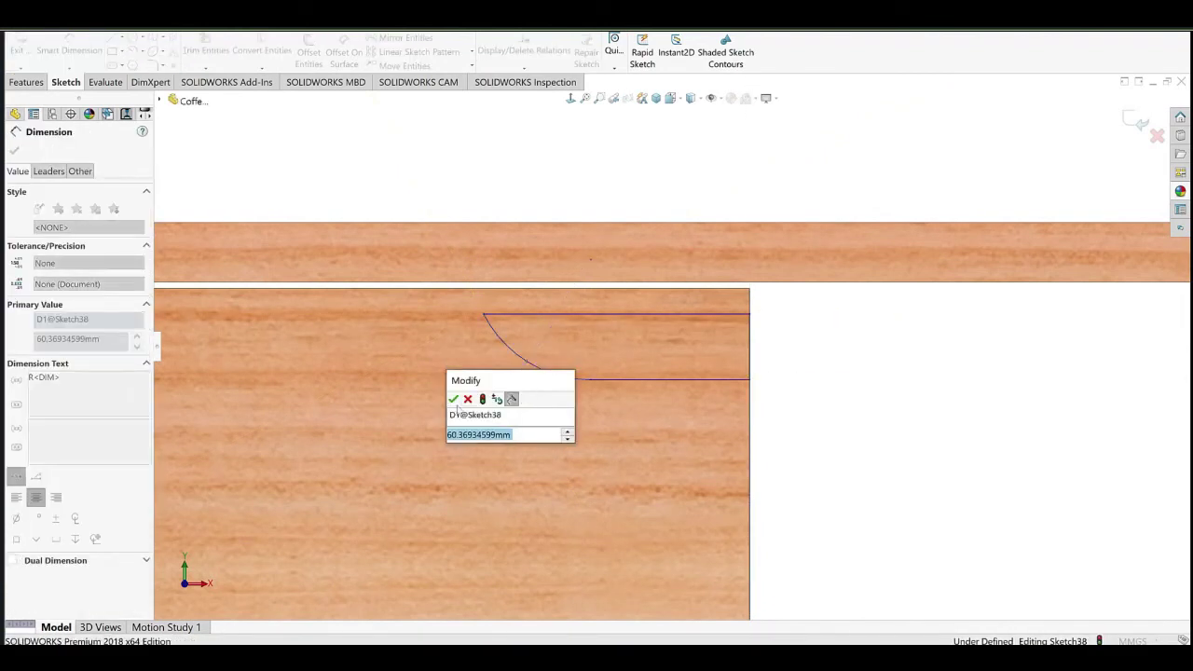
type("60")
left_click(452, 400)
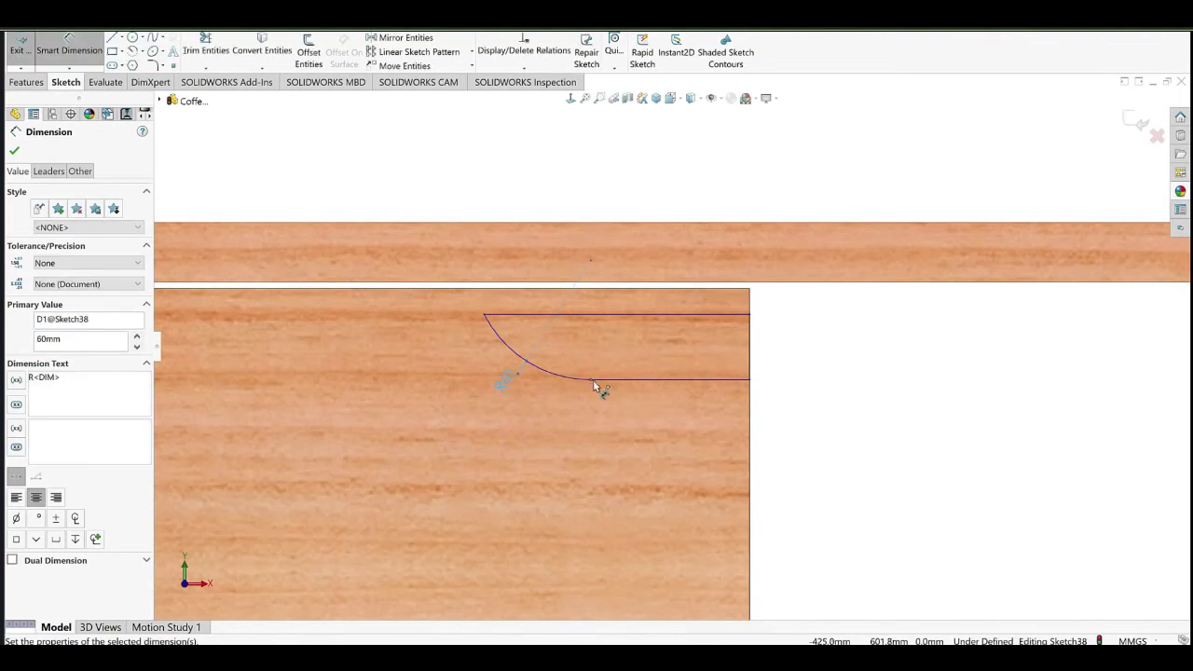
left_click(597, 380)
left_click(652, 414)
type("80")
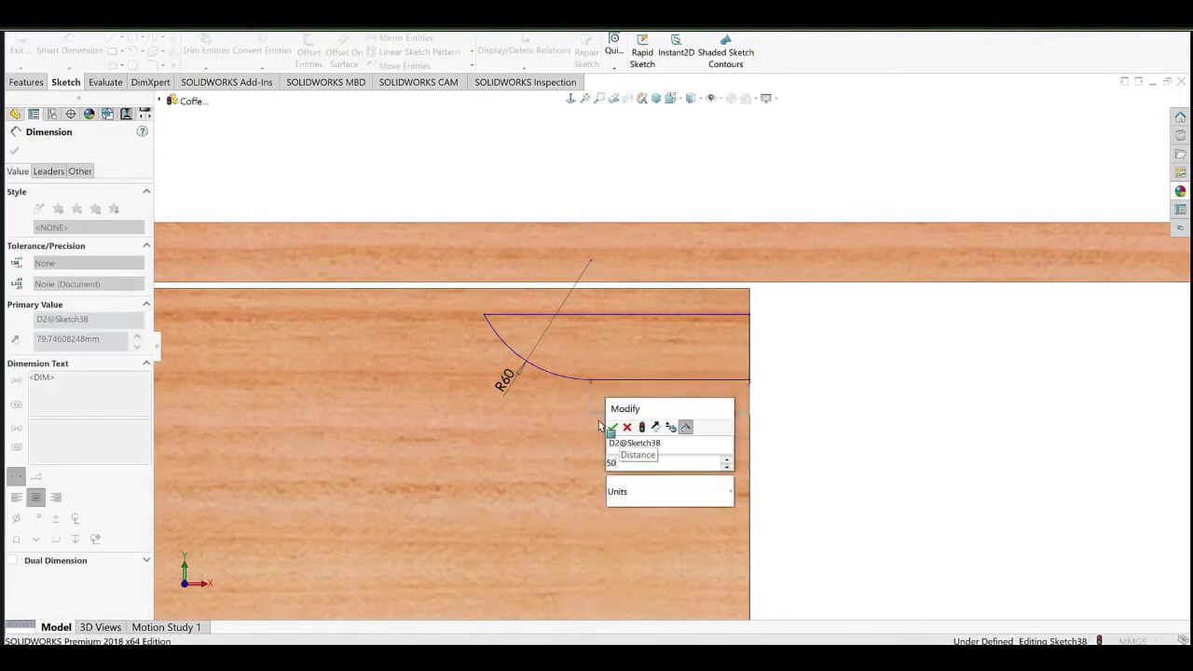
key("Return")
Dimension the outline's lower horizontal line 30 mm below the drawer front's upper edge.
left_click(746, 296)
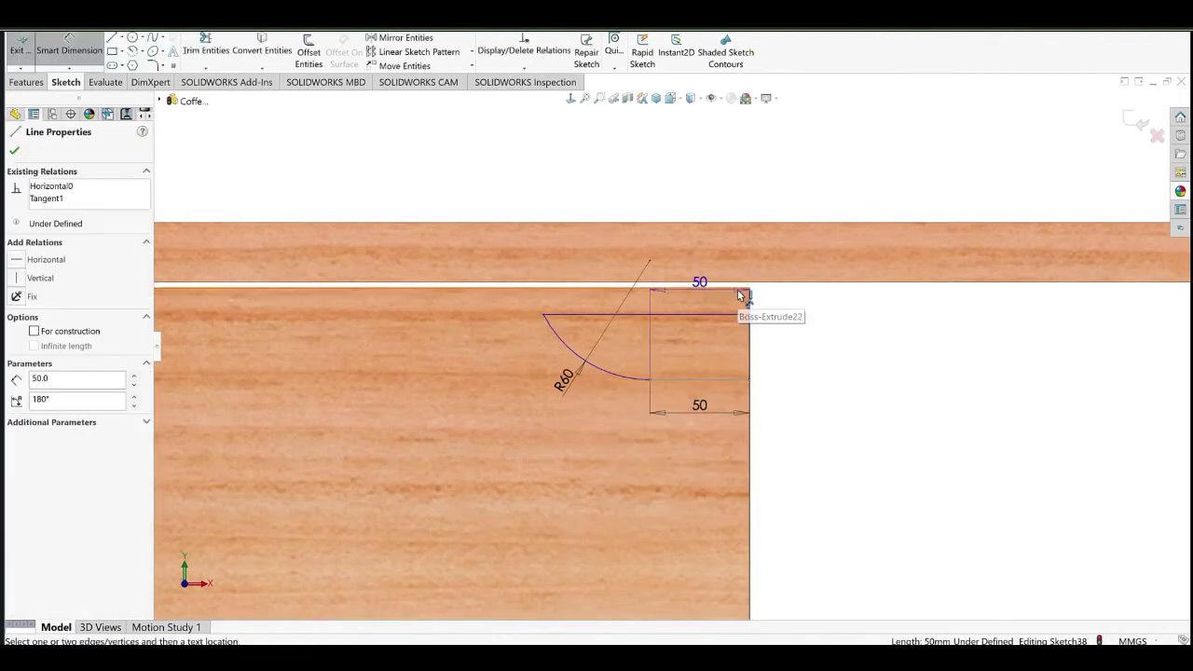
left_click(810, 345)
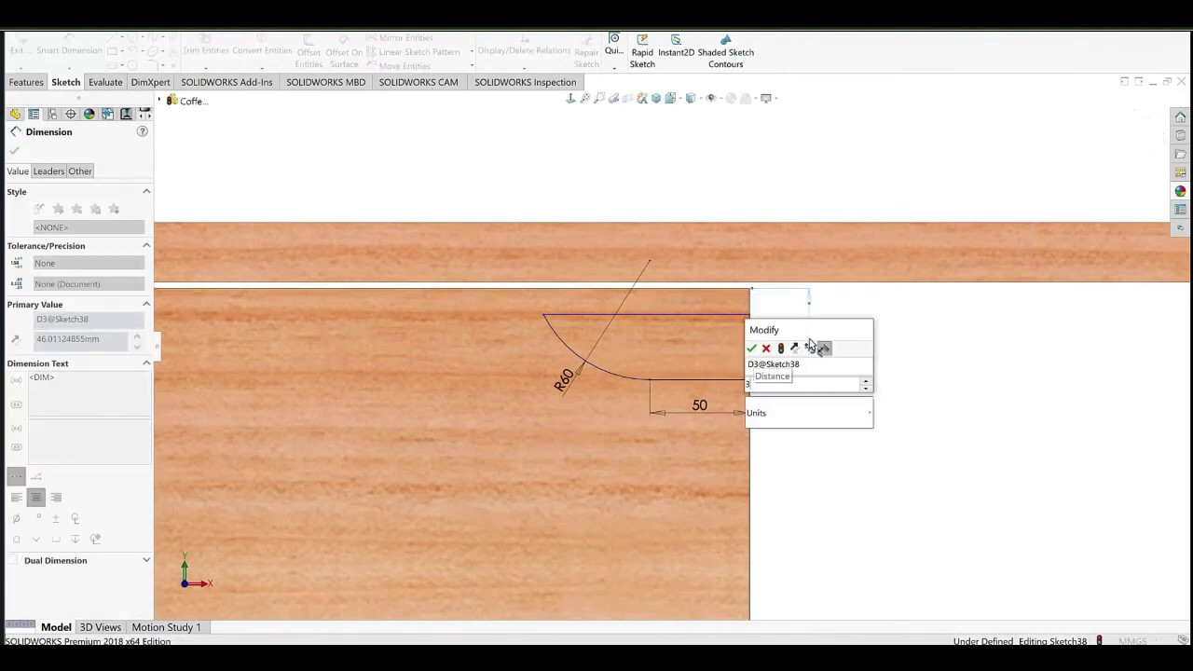
left_click(753, 349)
left_click(921, 420)
scroll(724, 321, "down", 3)
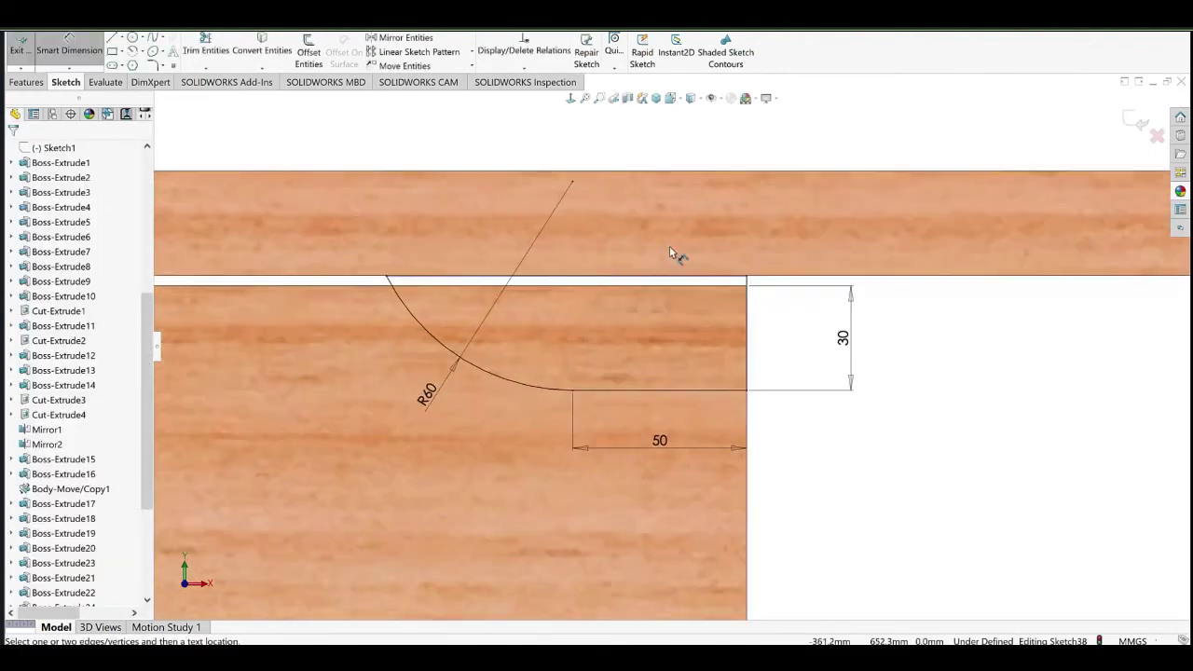
Raise the outline's upper line well above the drawer front's upper edge.
right_click(569, 205)
left_click(619, 245)
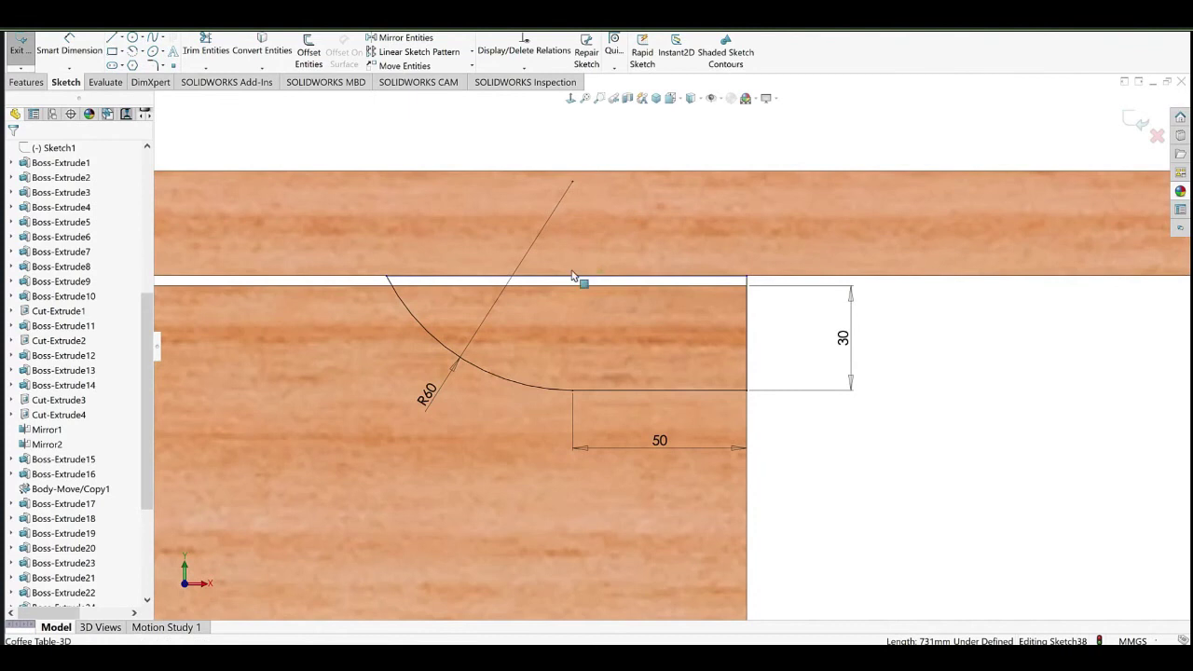
left_click_drag(742, 247, 744, 231)
scroll(677, 349, "up", 6)
middle_click_drag(686, 355, 664, 364)
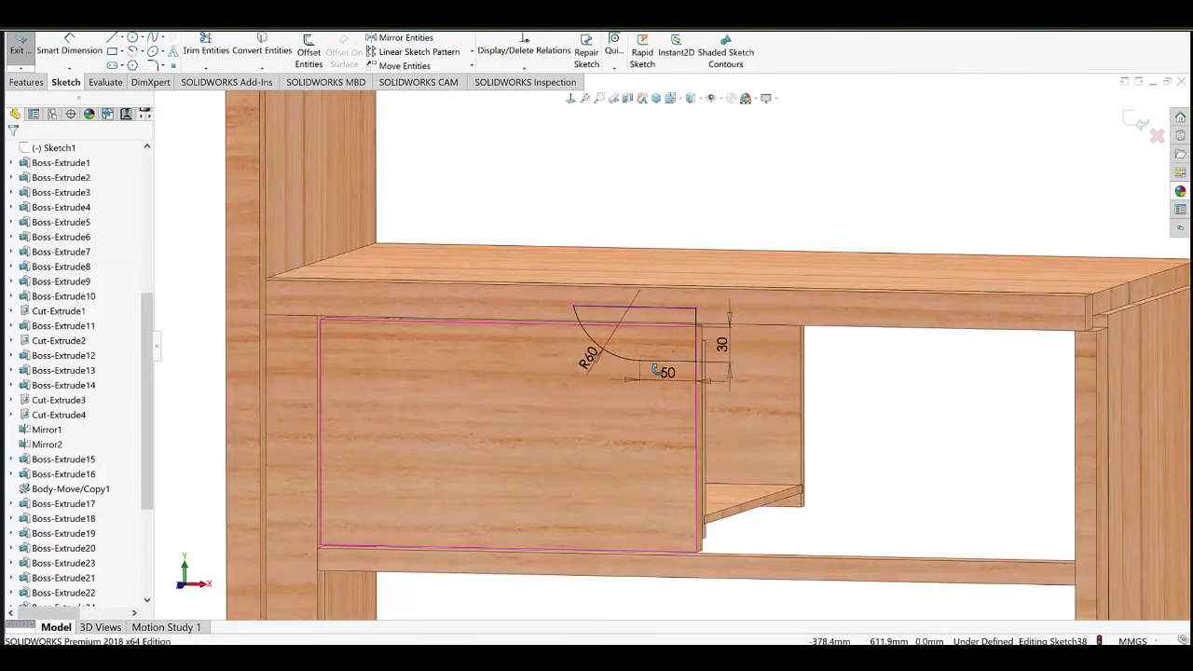
scroll(666, 362, "down", 3)
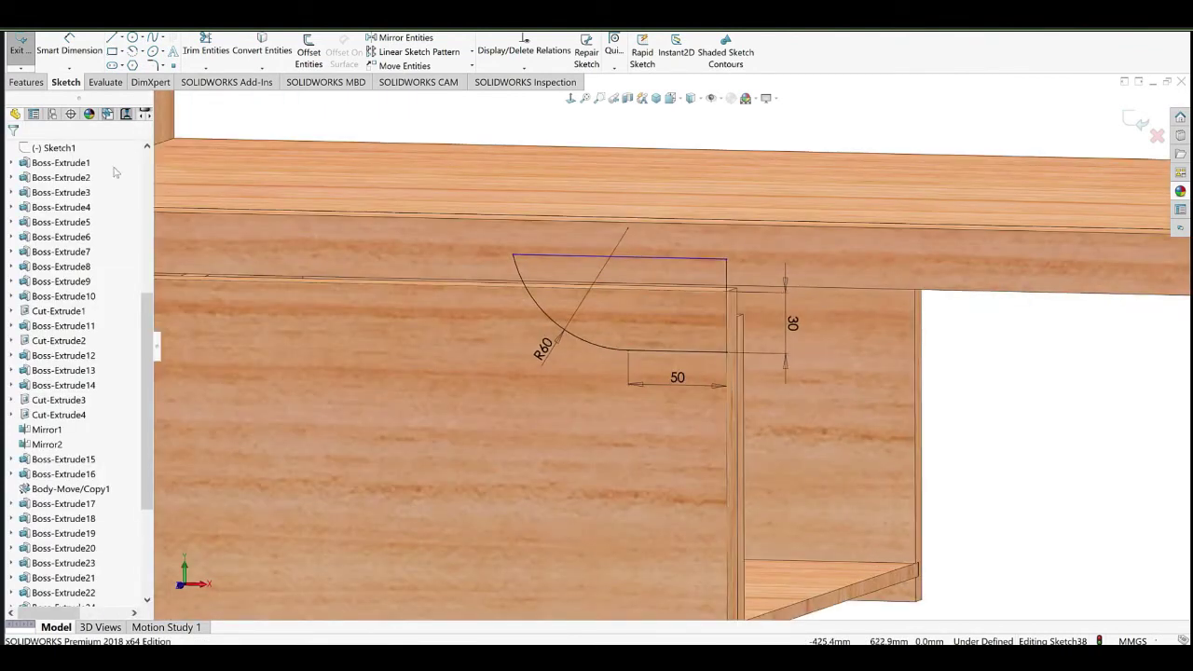
Cut the finger-pull outline into the drawer front as a blind extruded cut 15 mm deep.
left_click(30, 83)
left_click(202, 50)
middle_click_drag(651, 313, 605, 318)
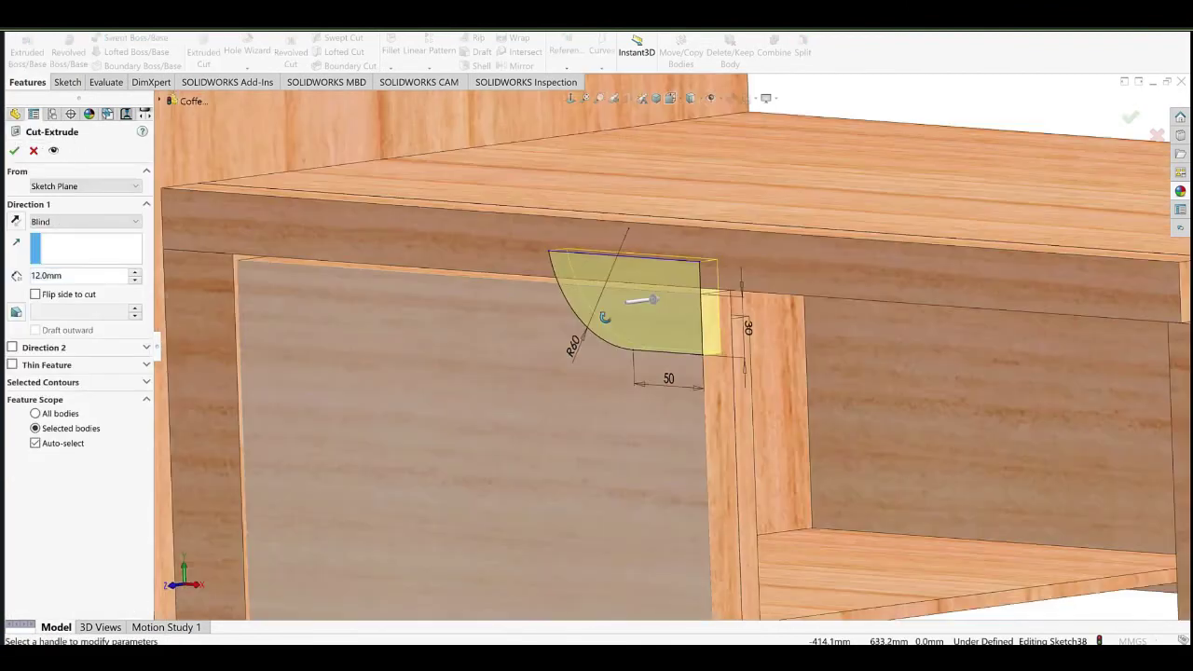
double_click(85, 278)
type("15")
key("Return")
key("Return")
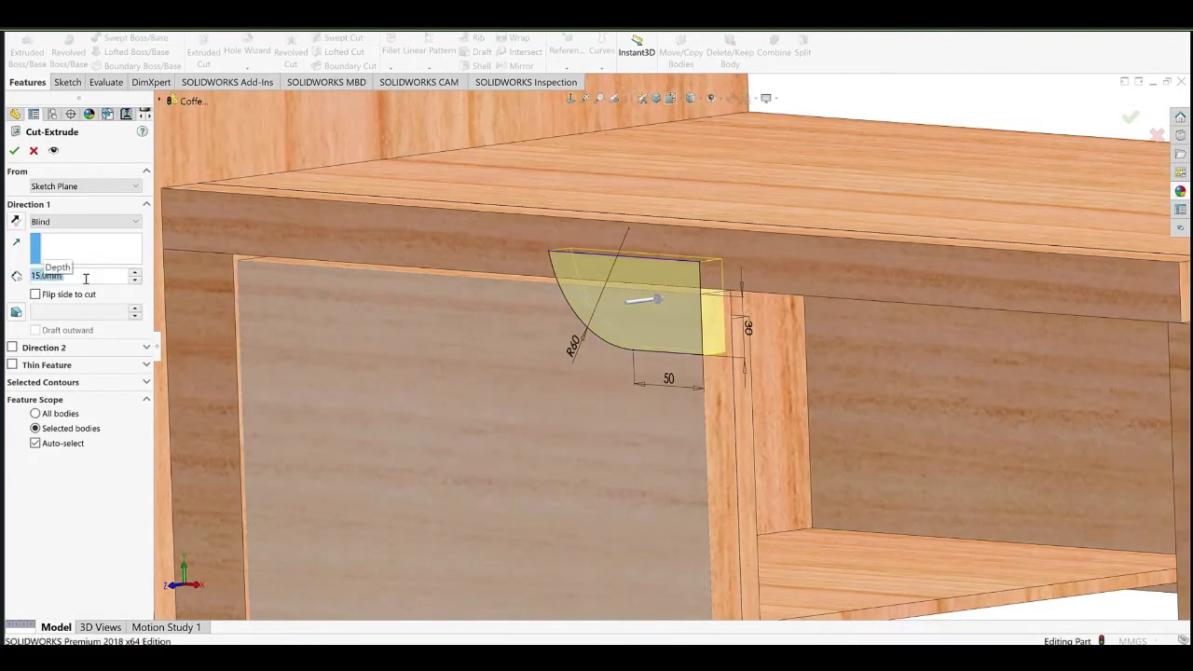
Edit the finger-pull cut and remove Boss-Extrude18 from its feature scope, so only the drawer front Boss-Extrude22 is cut.
left_click(643, 326)
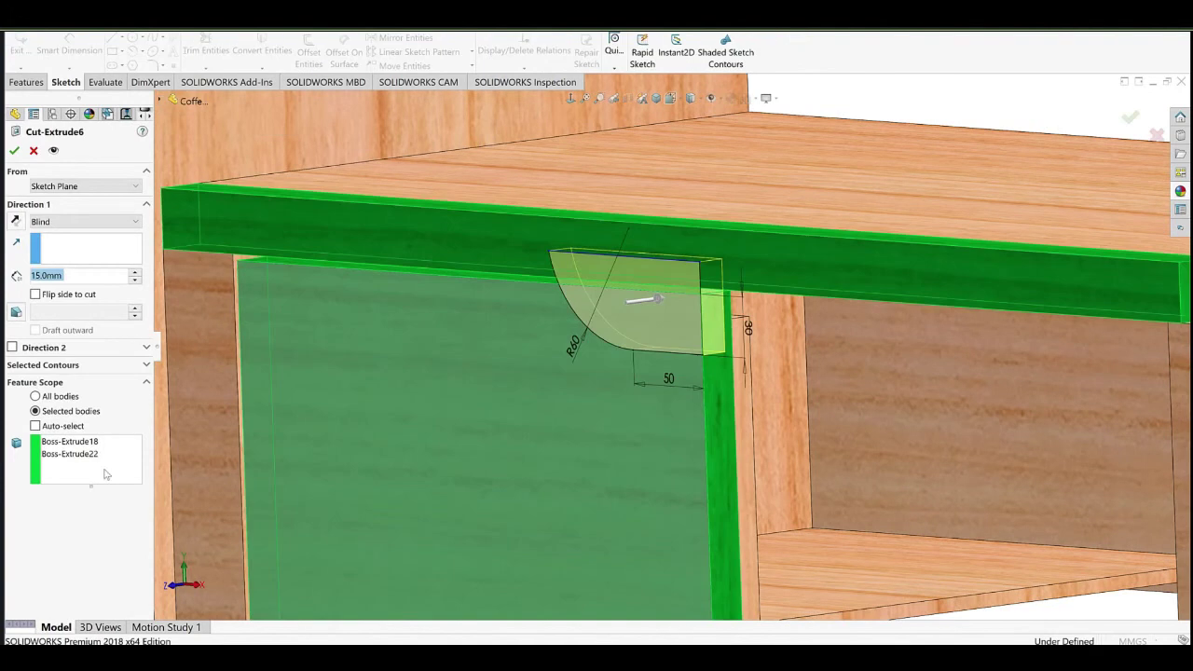
left_click(733, 249)
left_click(16, 152)
middle_click_drag(758, 349, 693, 350)
scroll(694, 351, "down", 1)
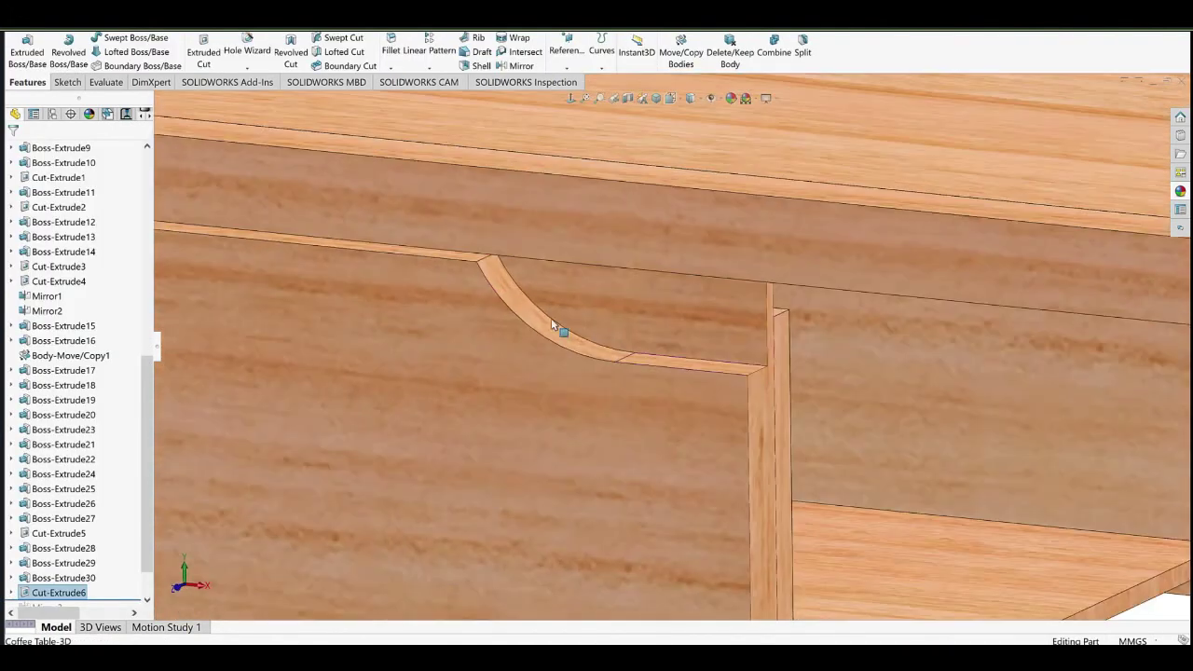
Measure the finger notch's height from the drawer front's upper edge and set that dimension to 25 mm.
left_click(465, 265)
left_click(716, 372, "ctrl")
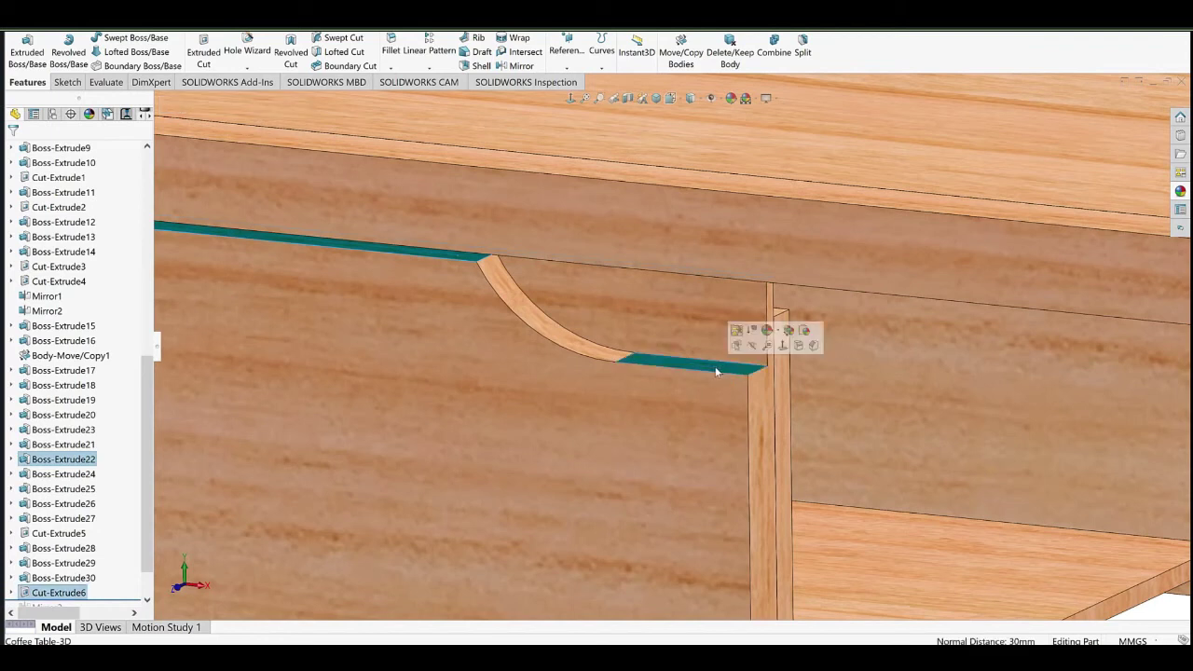
scroll(706, 368, "up", 9)
middle_click_drag(705, 367, 701, 349)
scroll(653, 338, "down", 9)
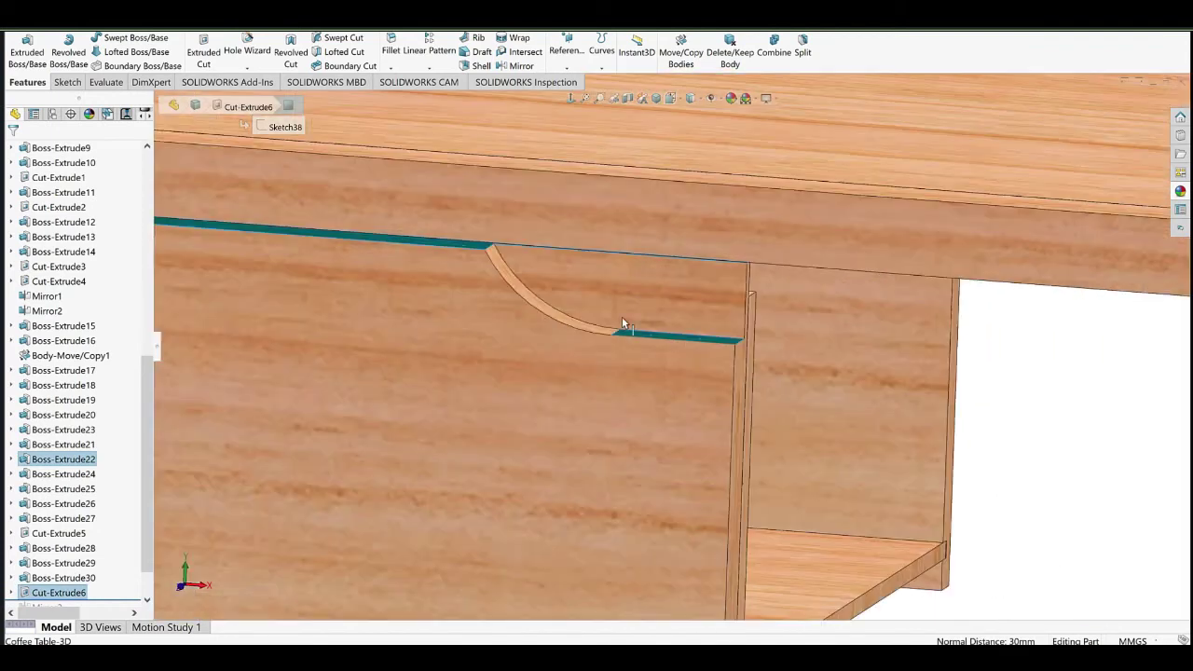
double_click(562, 320)
double_click(806, 311)
type("25")
left_click(749, 325)
left_click(1146, 457)
Start a sketch on the drawer front's face and offset the notch's straight and curved edges 5 mm into the front.
mouse_move(667, 303)
middle_mouse_down()
mouse_move(635, 385)
mouse_move(545, 376)
mouse_move(585, 410)
middle_mouse_up()
scroll(649, 331, "down", 3)
left_click(588, 443)
left_click(636, 427)
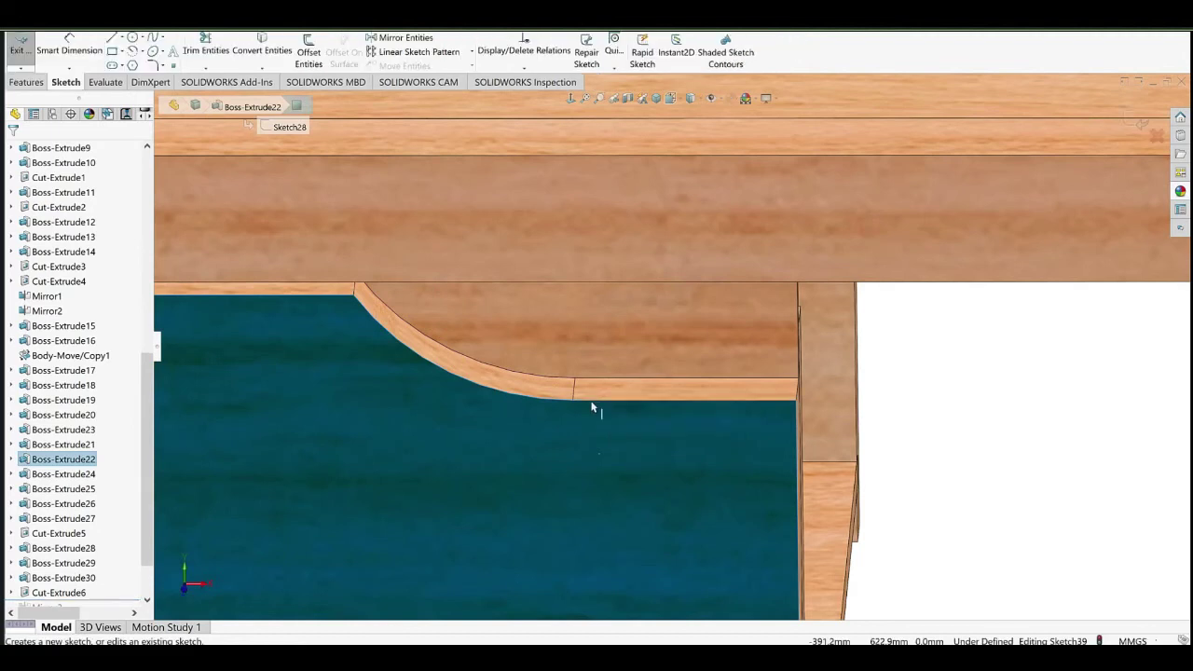
left_click(591, 402)
left_click(309, 53)
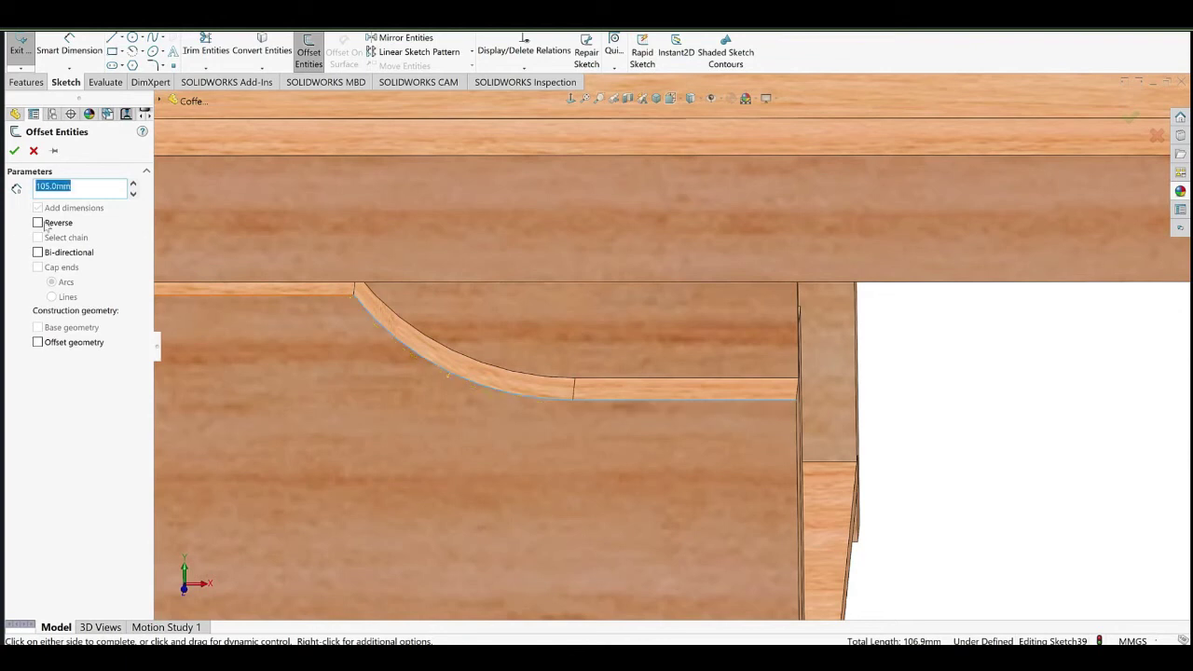
key("Return")
Extend both ends of the offset curve past the drawer front's edges and close the profile with an upper line and a vertical line.
left_click_drag(335, 307, 294, 231)
left_click_drag(797, 422, 926, 421)
left_click(112, 38)
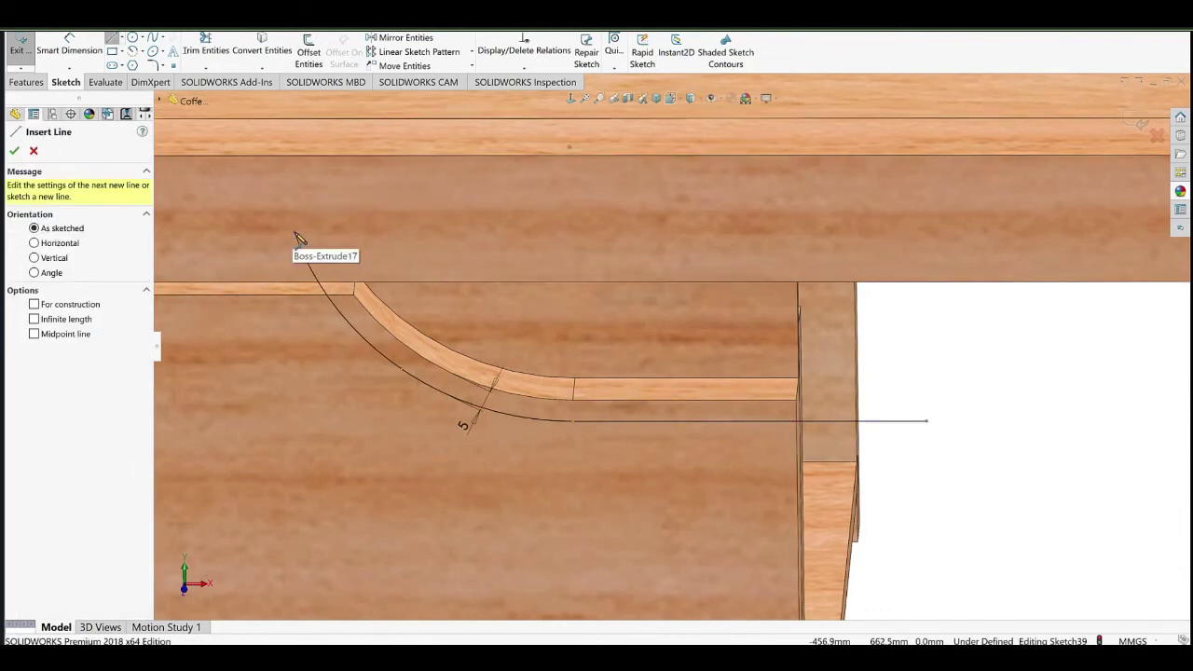
left_click(295, 233)
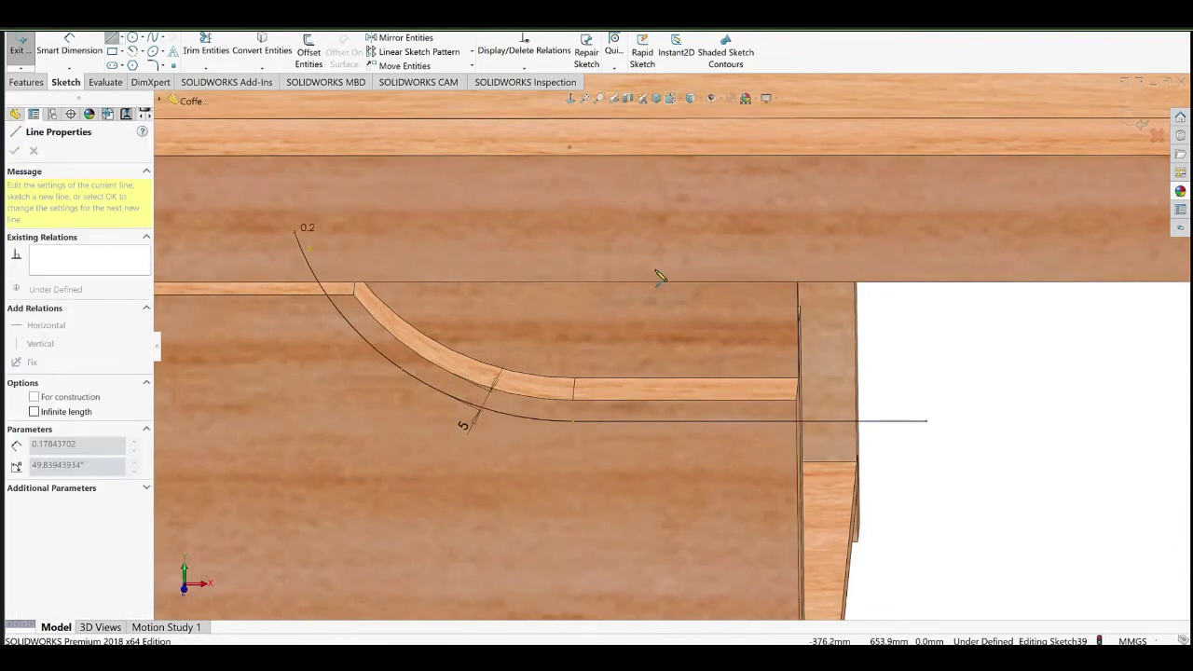
left_click(925, 227)
left_click(927, 422)
right_click(726, 197)
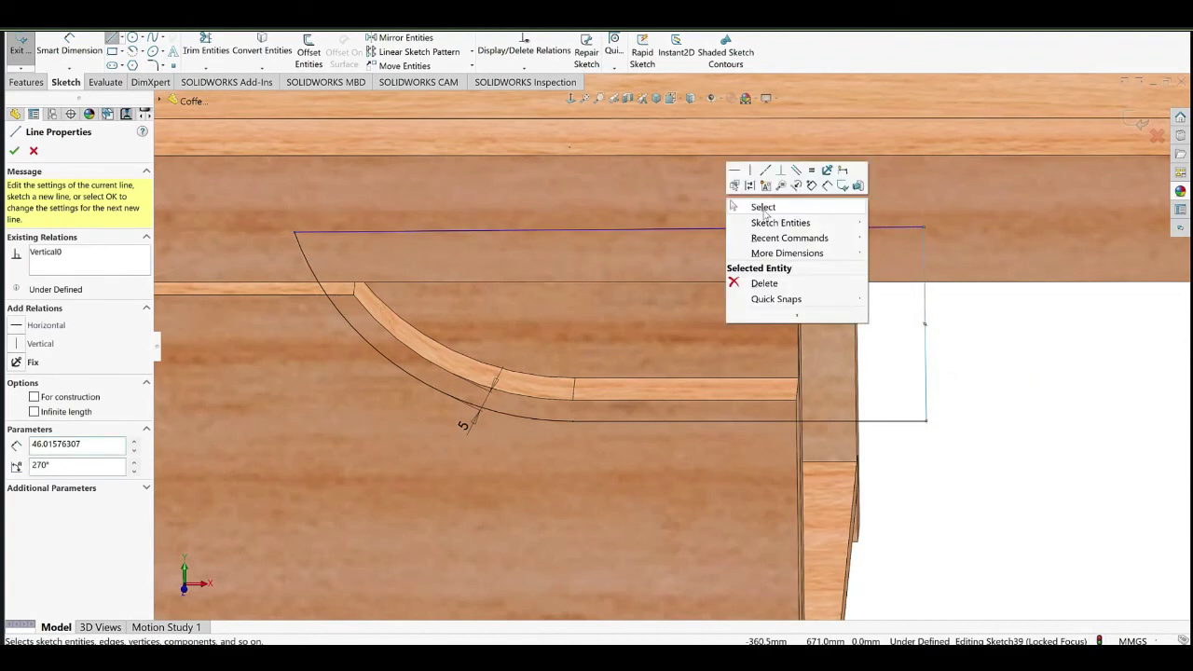
left_click(765, 207)
Set up a blind boss extrusion of the closed profile into the drawer front with a depth of 10 mm.
scroll(712, 316, "up", 1)
mouse_move(712, 316)
middle_mouse_down()
mouse_move(628, 275)
mouse_move(756, 362)
middle_mouse_up()
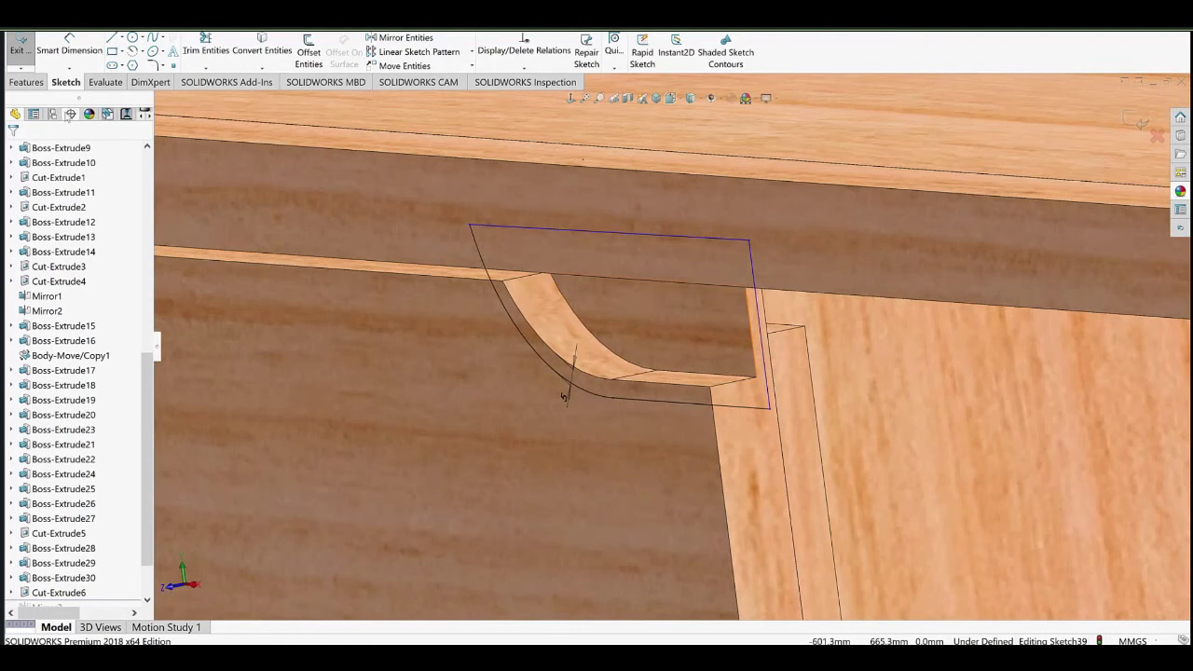
left_click(26, 82)
left_click(26, 50)
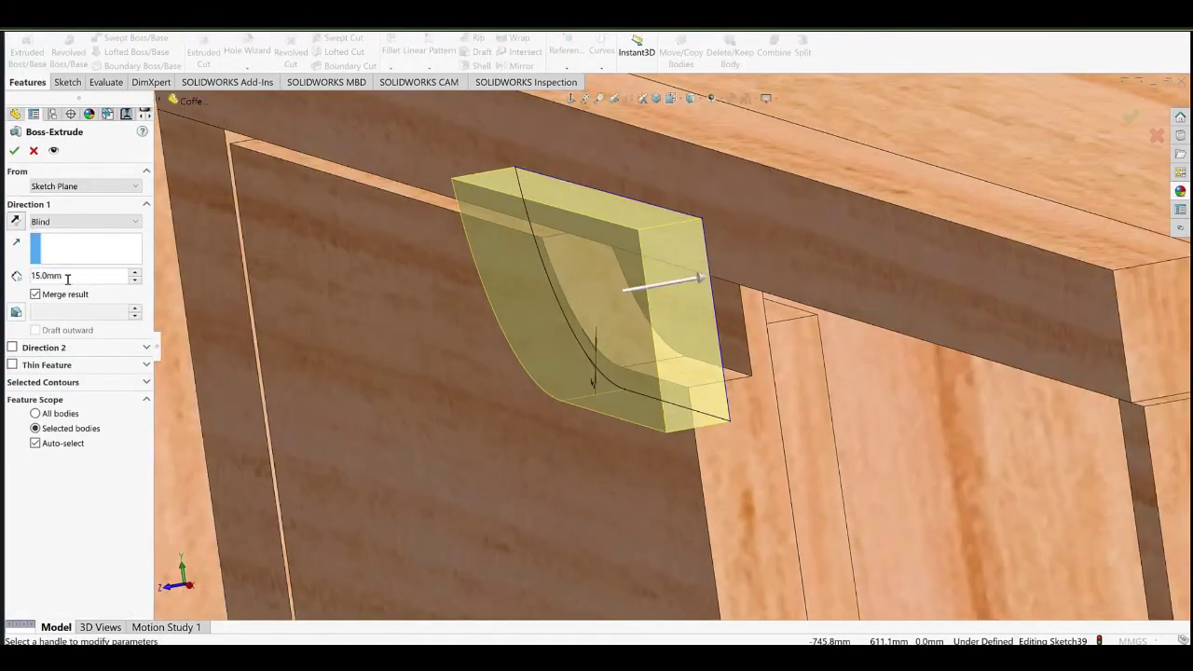
left_click(69, 280)
type("+10")
key("Return")
middle_click_drag(690, 390, 584, 383)
left_click(105, 275)
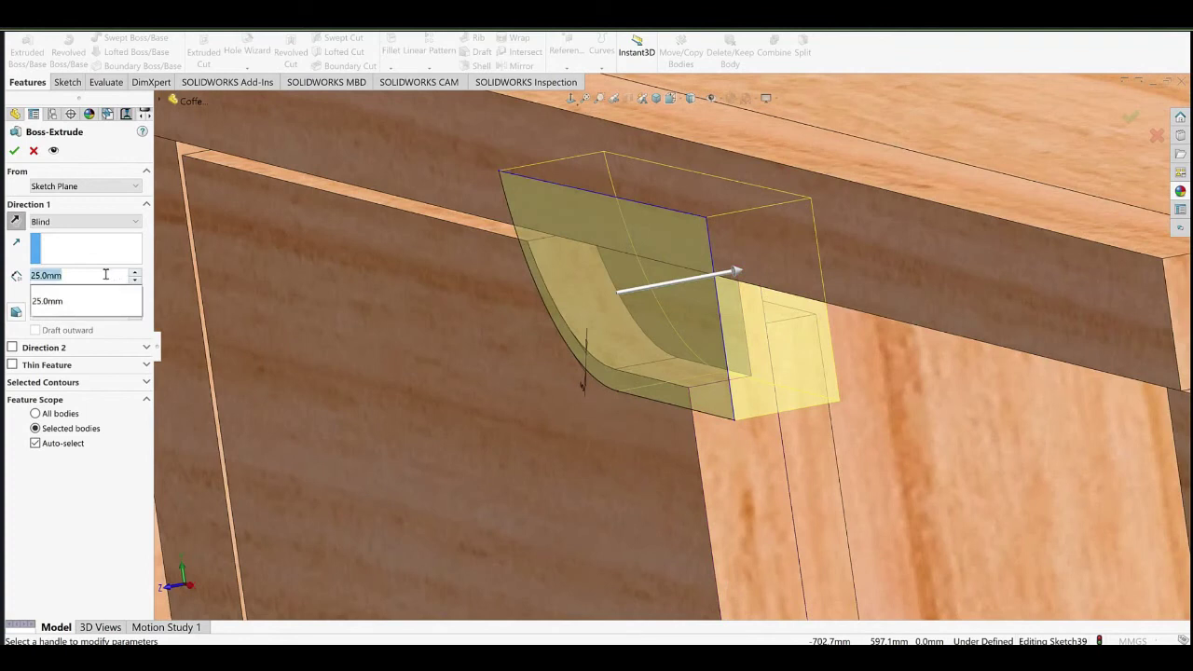
type("10")
key("Return")
Try starting the extrusion at a 5 mm offset from the sketch plane, towards the drawer's inside.
left_click(78, 188)
left_click(82, 237)
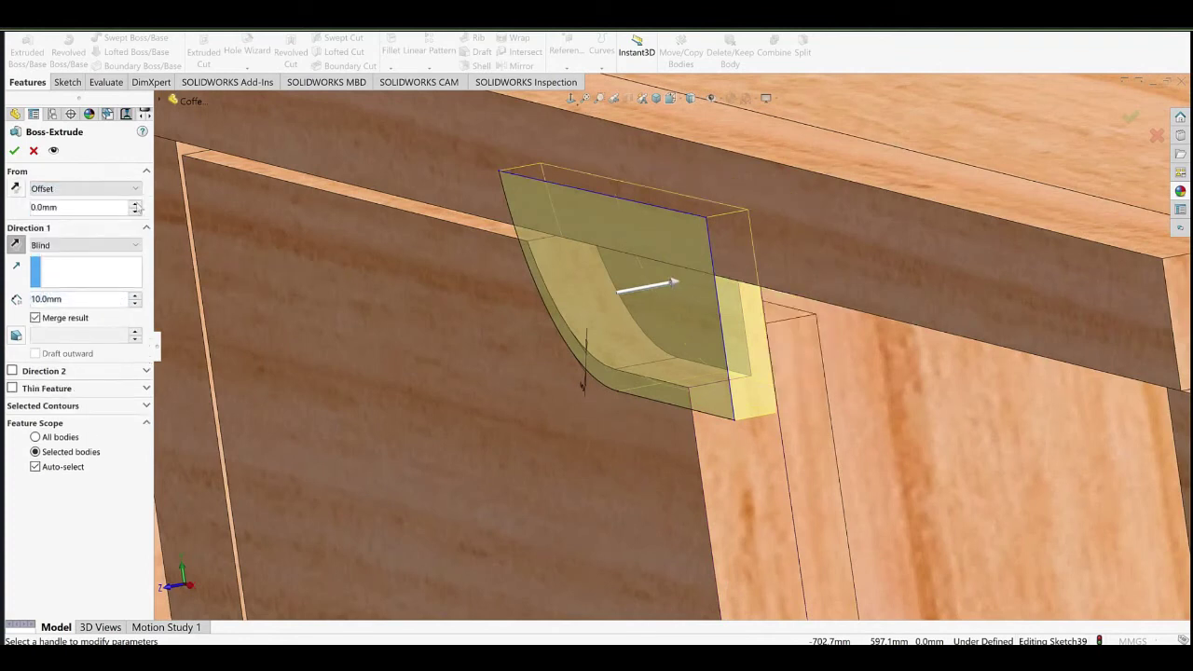
left_click(135, 204)
left_click(15, 188)
double_click(79, 208)
type("5")
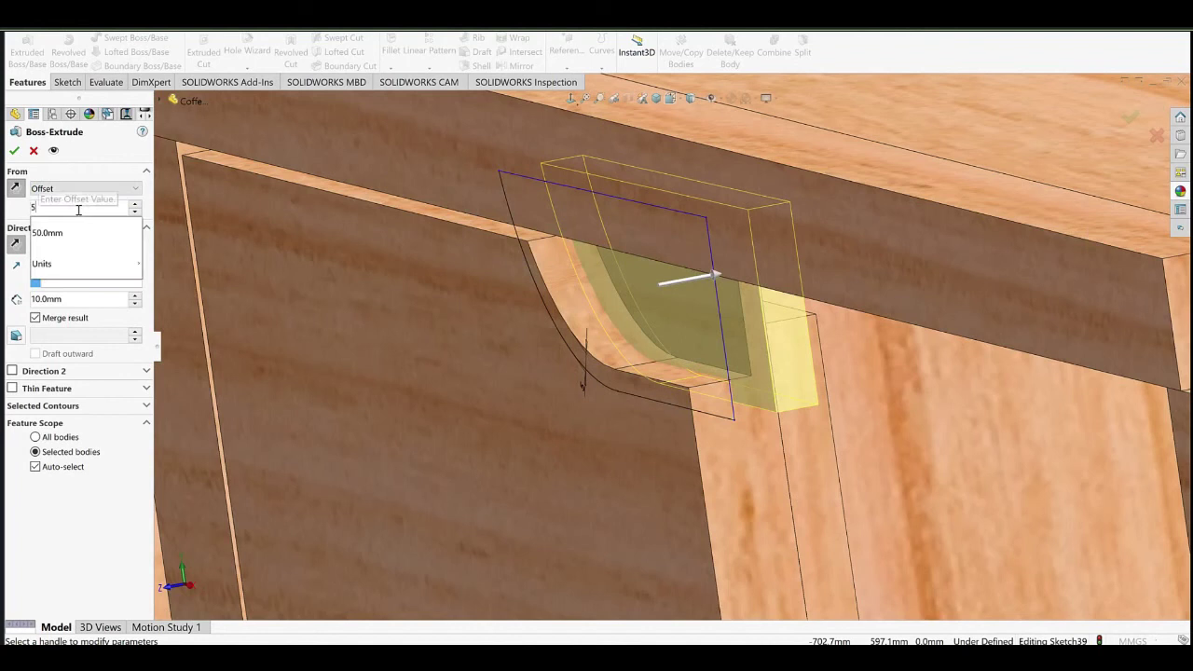
key("Return")
Reverse the extrusion to point outwards from the drawer front and start it from the sketch plane.
middle_click_drag(622, 343, 585, 389)
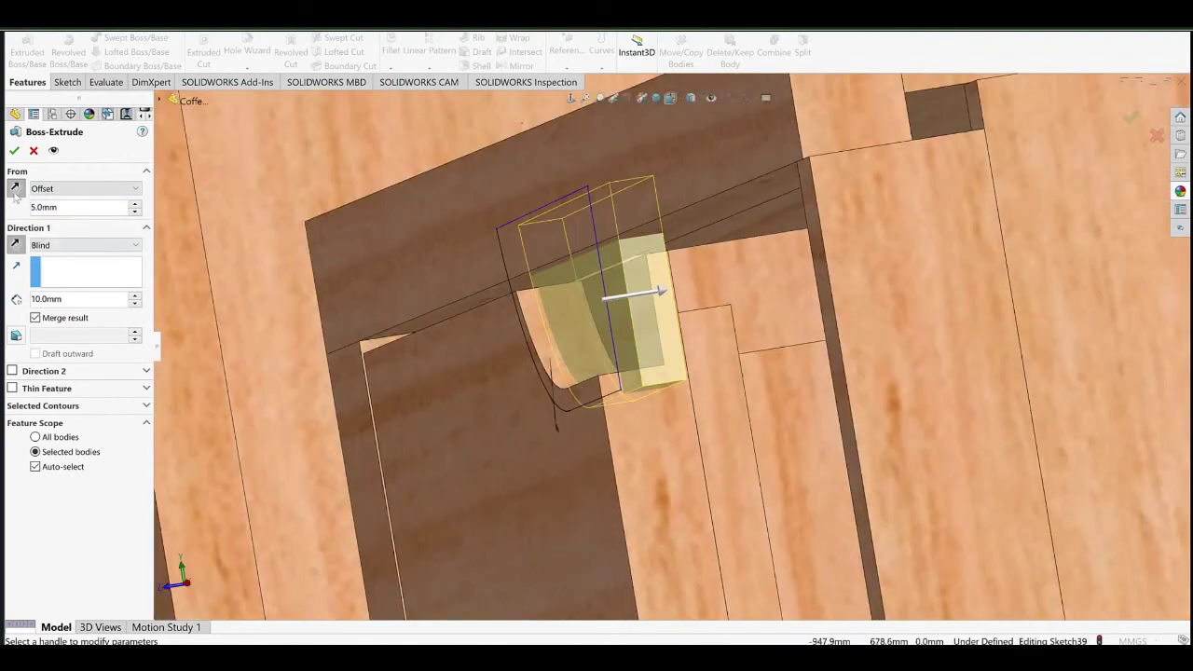
left_click(16, 245)
left_click(44, 190)
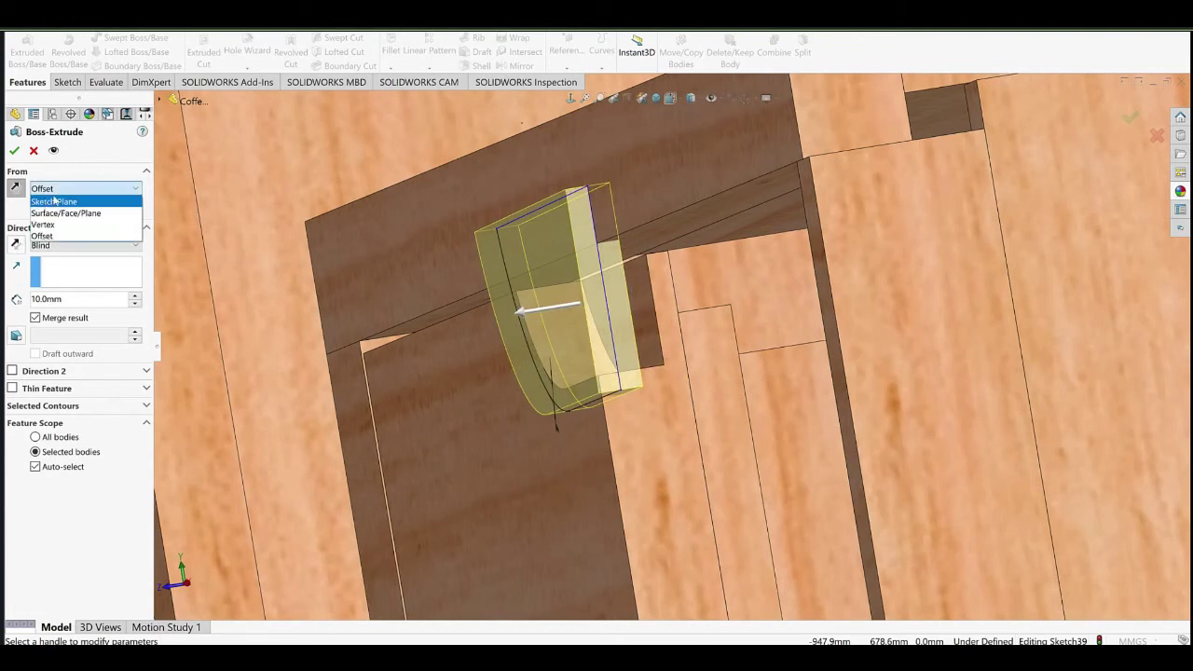
left_click(55, 201)
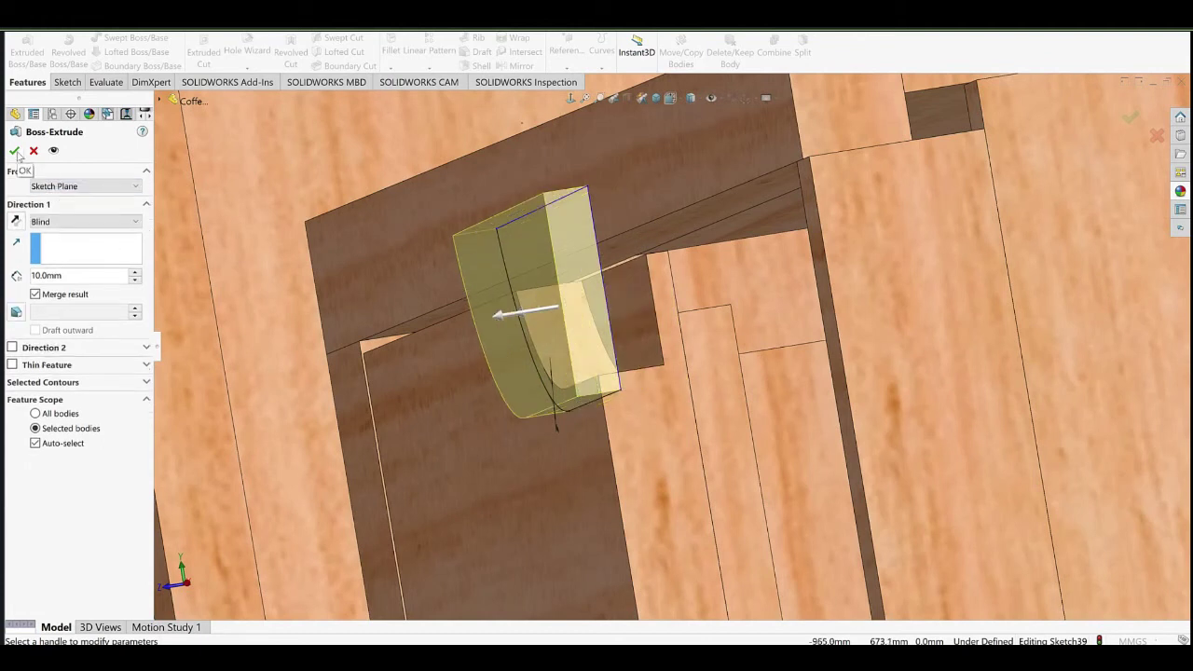
Try to extrude the handle profile 10 mm as a boss in the reversed direction, limited to one picked body.
left_click(14, 220)
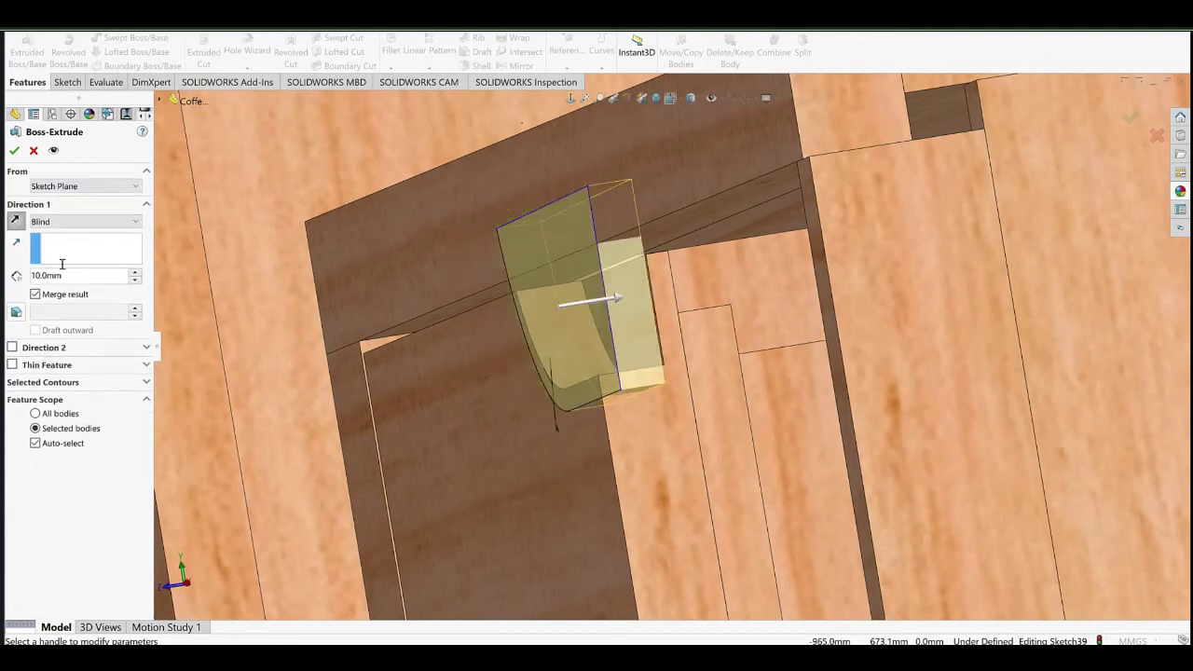
left_click(61, 446)
left_click(522, 445)
left_click(15, 151)
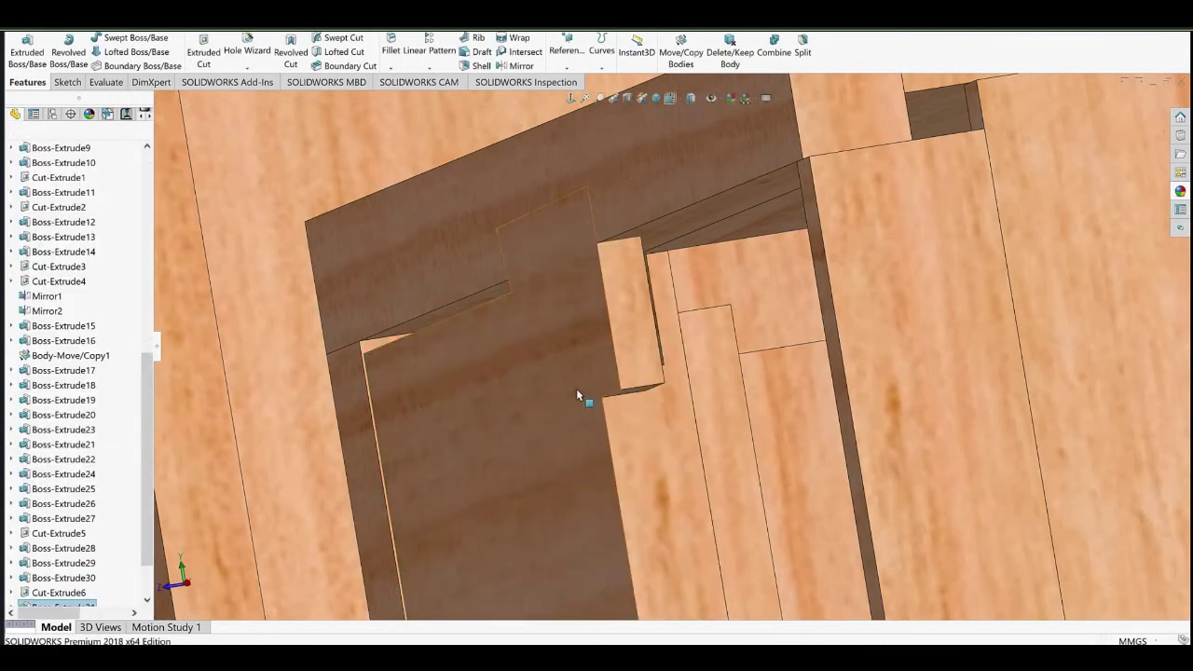
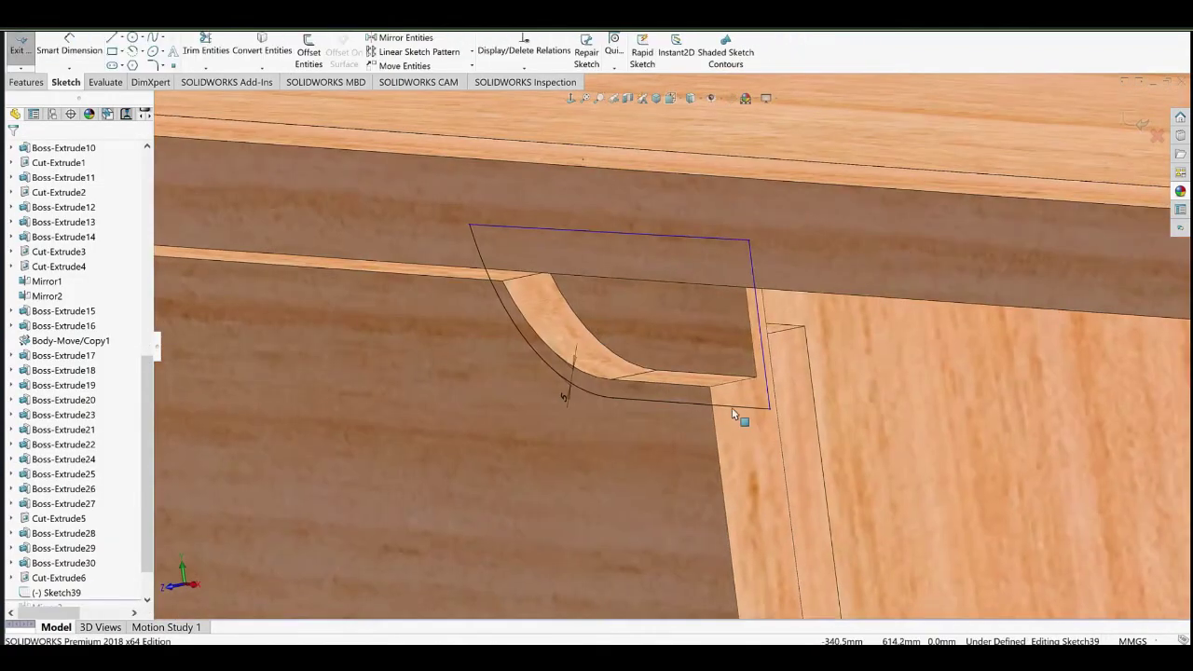
Leave the handle sketch and move its sketch plane to the recessed face inside the drawer front's handle cutout.
left_click(727, 404)
double_click(637, 401)
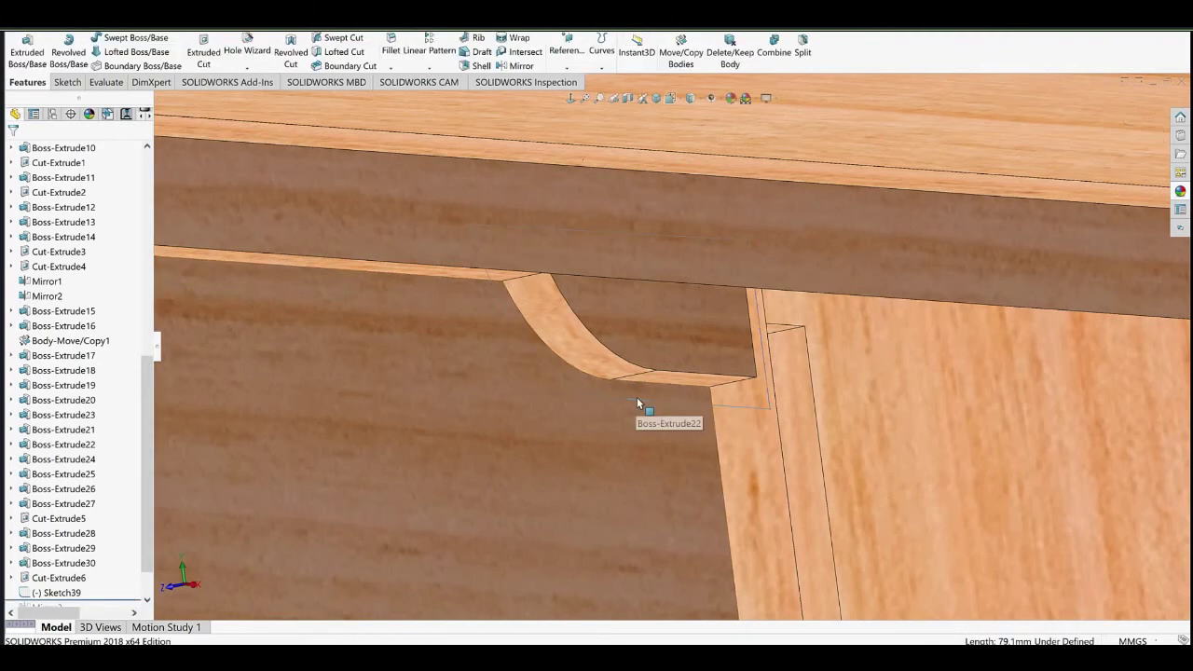
scroll(52, 567, "down", 1)
right_click(62, 546)
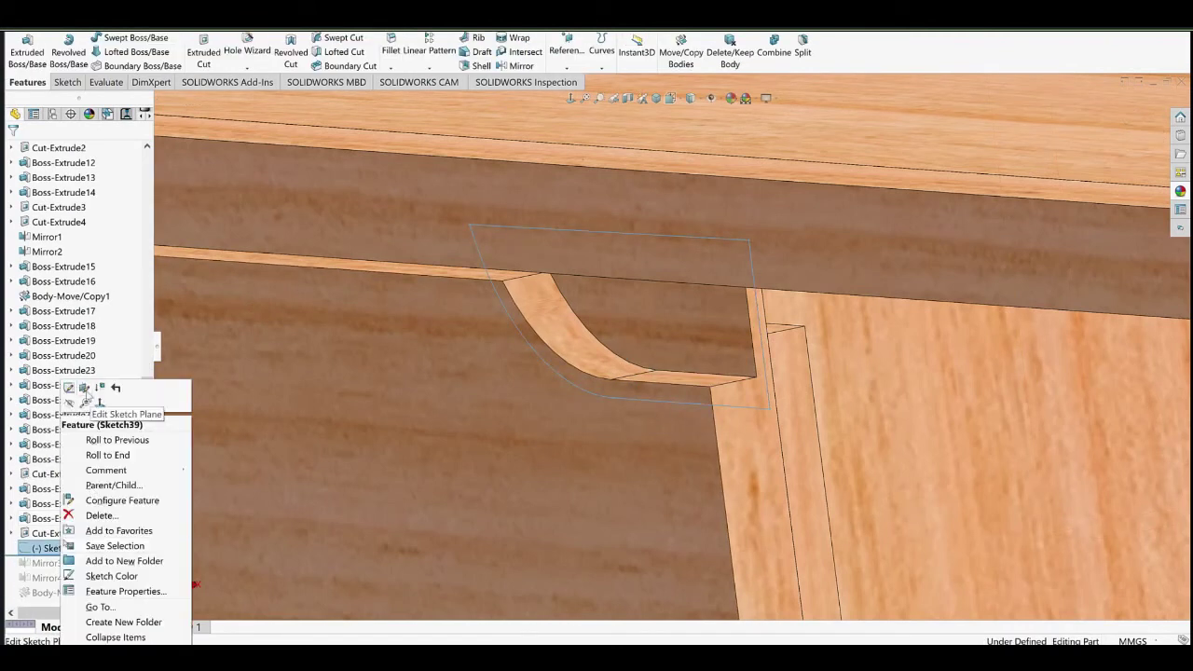
left_click(85, 390)
left_click(651, 317)
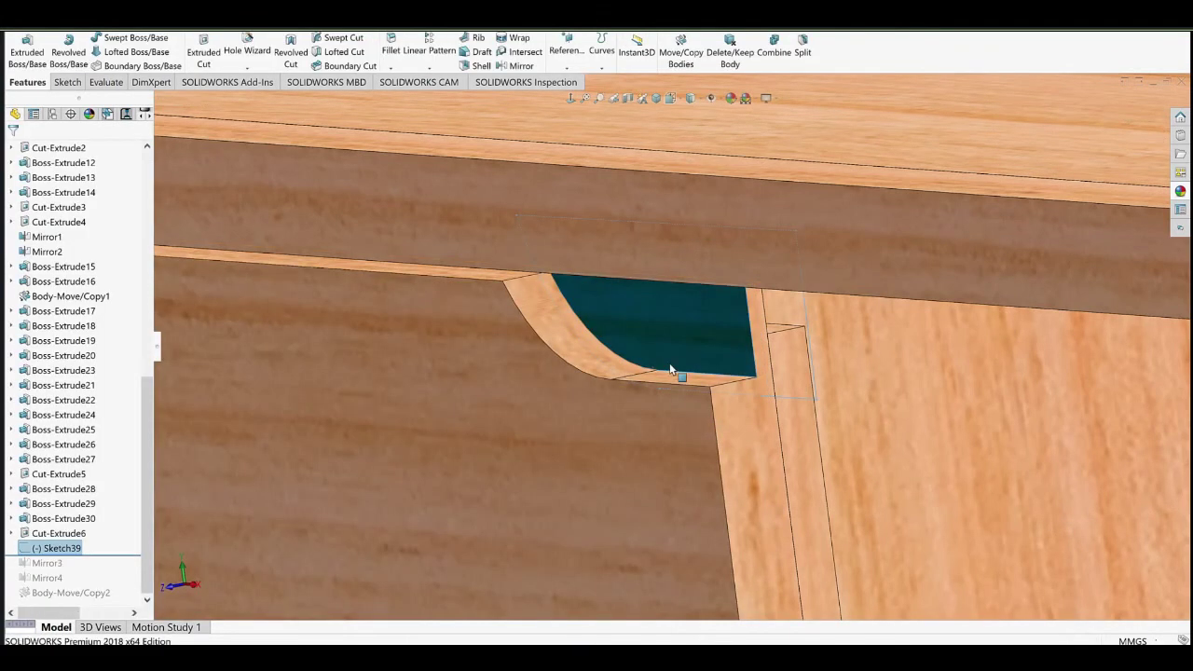
Cut the handle profile 10 mm deep into the body behind the drawer front's cutout.
left_click(204, 52)
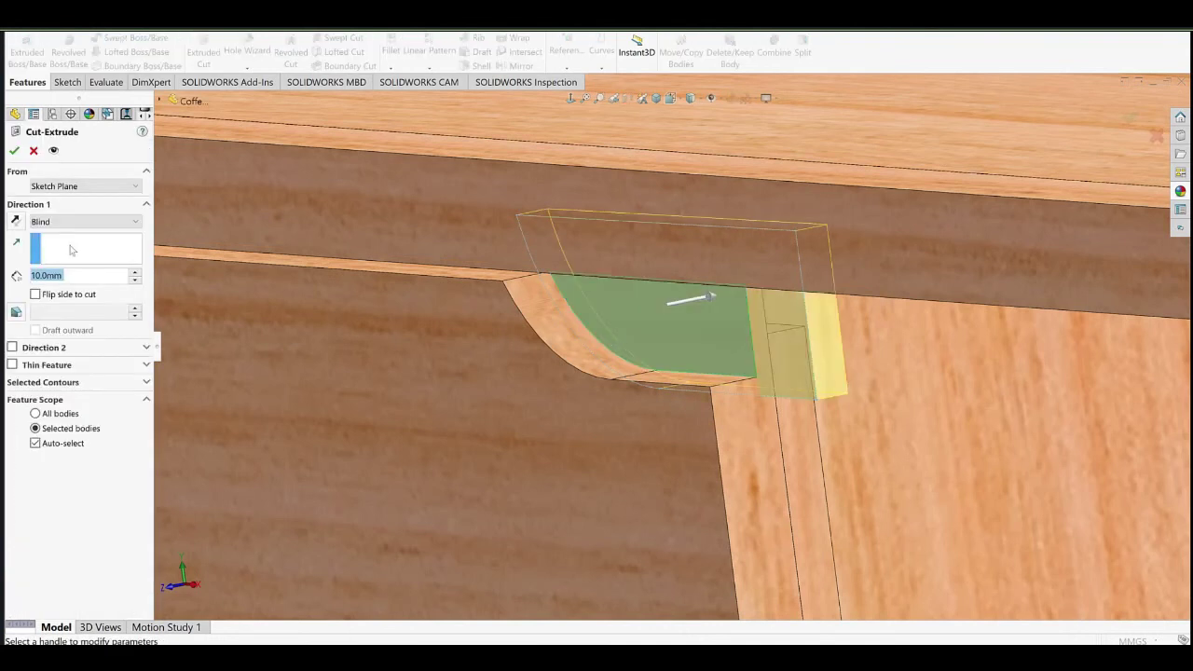
left_click(429, 370)
right_click(429, 371)
middle_click_drag(596, 325, 550, 347)
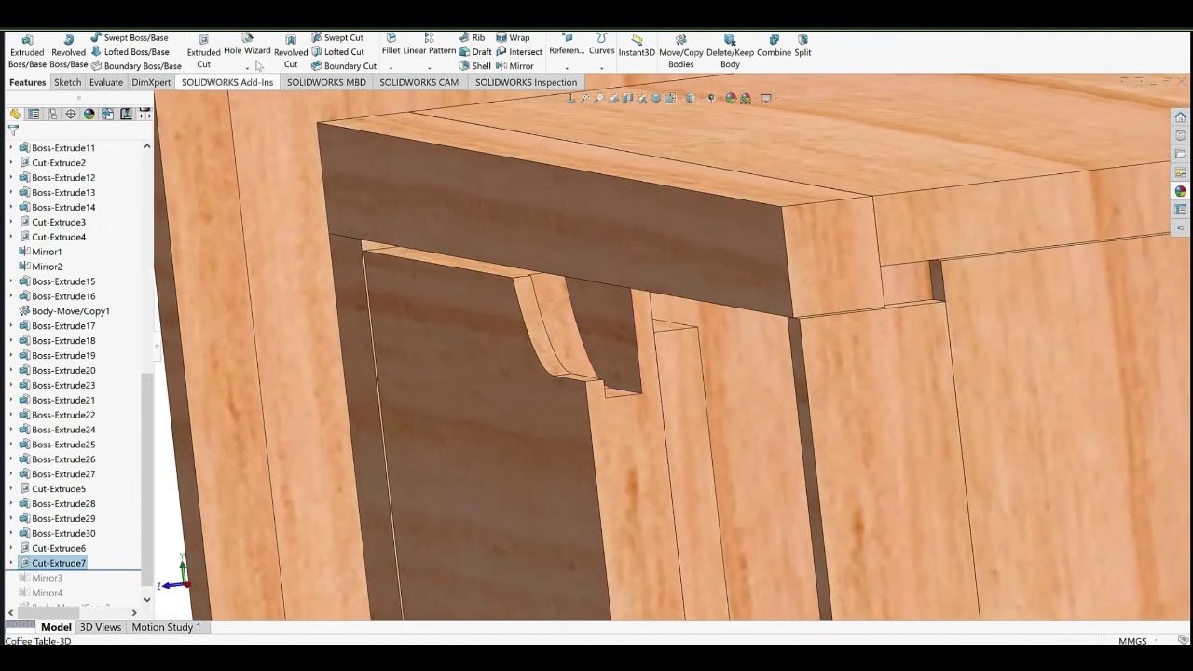
Set up a 5 mm fillet with full preview on the lower edge of the handle recess.
scroll(653, 380, "down", 3)
type("5")
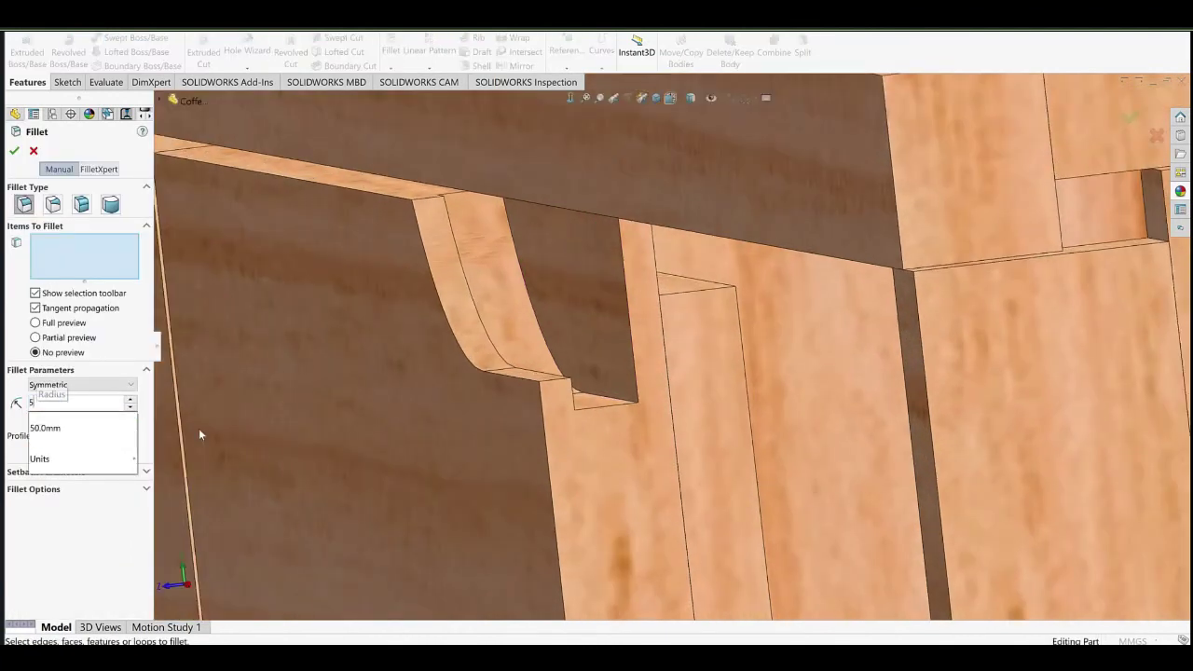
left_click(597, 394)
middle_click_drag(596, 385, 556, 403)
left_click(53, 324)
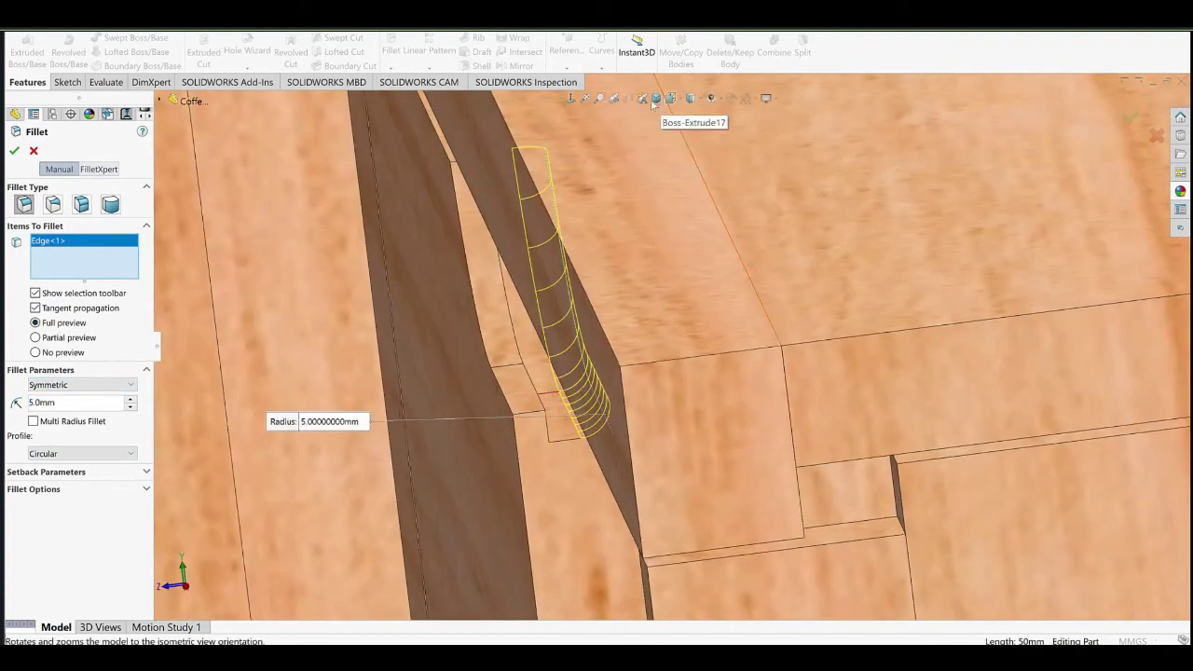
Add the hidden opposite edge of the recess using a wireframe display, restore the shaded display, and apply the fillet.
left_click(691, 98)
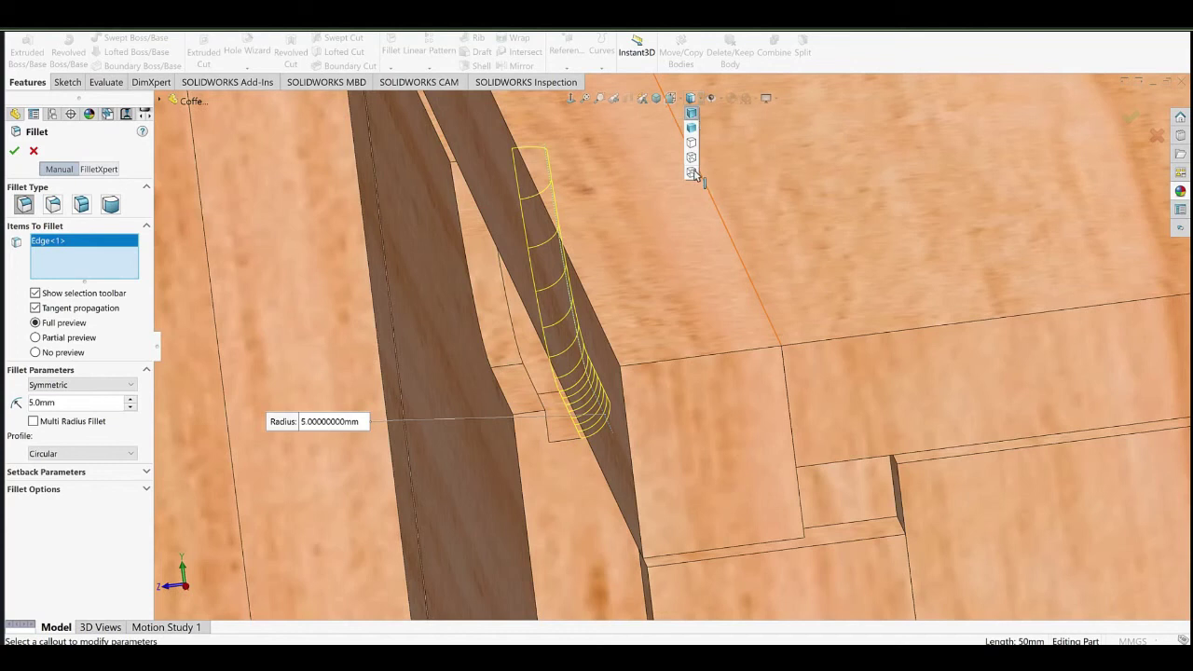
left_click(691, 172)
left_click(547, 435)
left_click(691, 99)
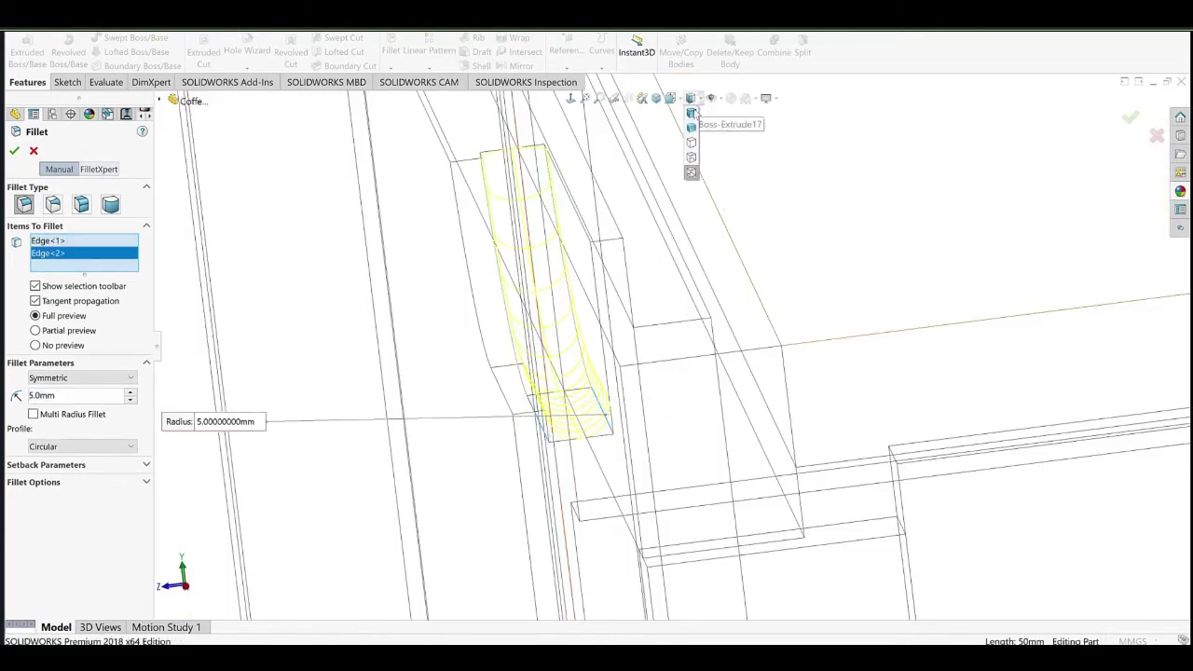
left_click(692, 116)
mouse_move(582, 309)
middle_mouse_down()
mouse_move(604, 291)
mouse_move(608, 343)
middle_mouse_up()
scroll(597, 349, "up", 4)
scroll(287, 374, "down", 3)
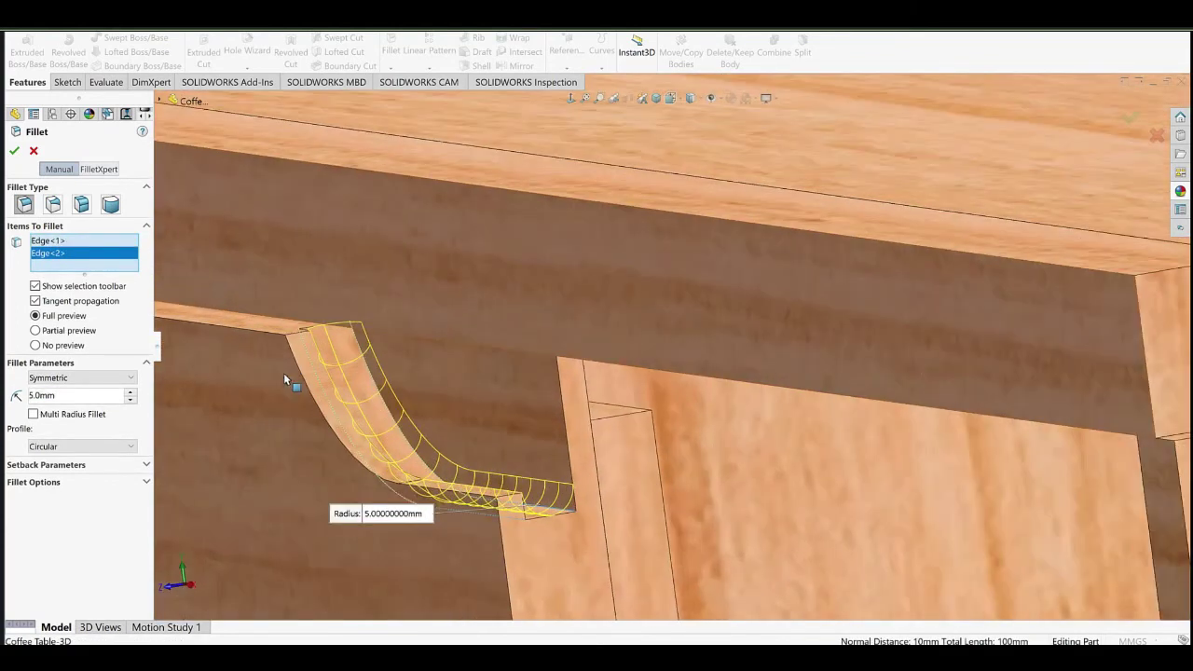
key("Return")
Roll the feature history forward to the end so it includes Mirror3, Mirror4 and Body-Move/Copy2.
scroll(568, 418, "up", 5)
middle_click_drag(570, 385, 645, 383)
scroll(630, 390, "up", 8)
scroll(84, 567, "down", 2)
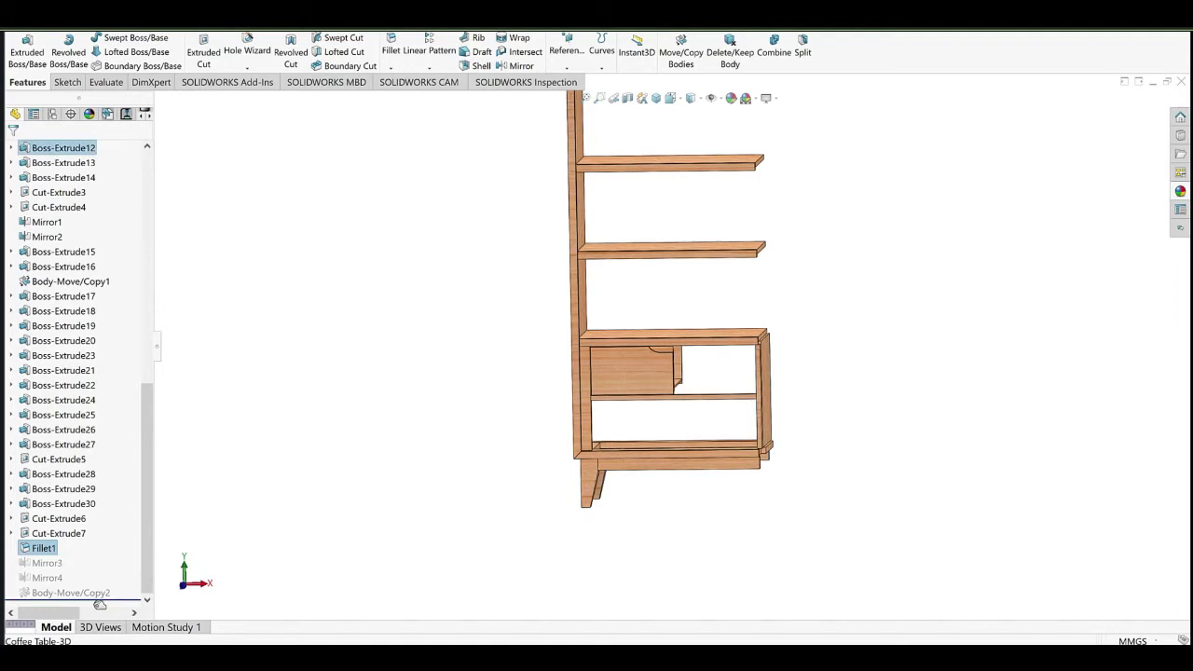
left_click_drag(100, 605, 100, 606)
Examine the drawer fronts and the whole cabinet, and compare them with the reference photo of the display cabinet.
scroll(691, 361, "down", 5)
middle_click_drag(695, 363, 680, 438)
scroll(746, 410, "up", 3)
scroll(680, 441, "up", 2)
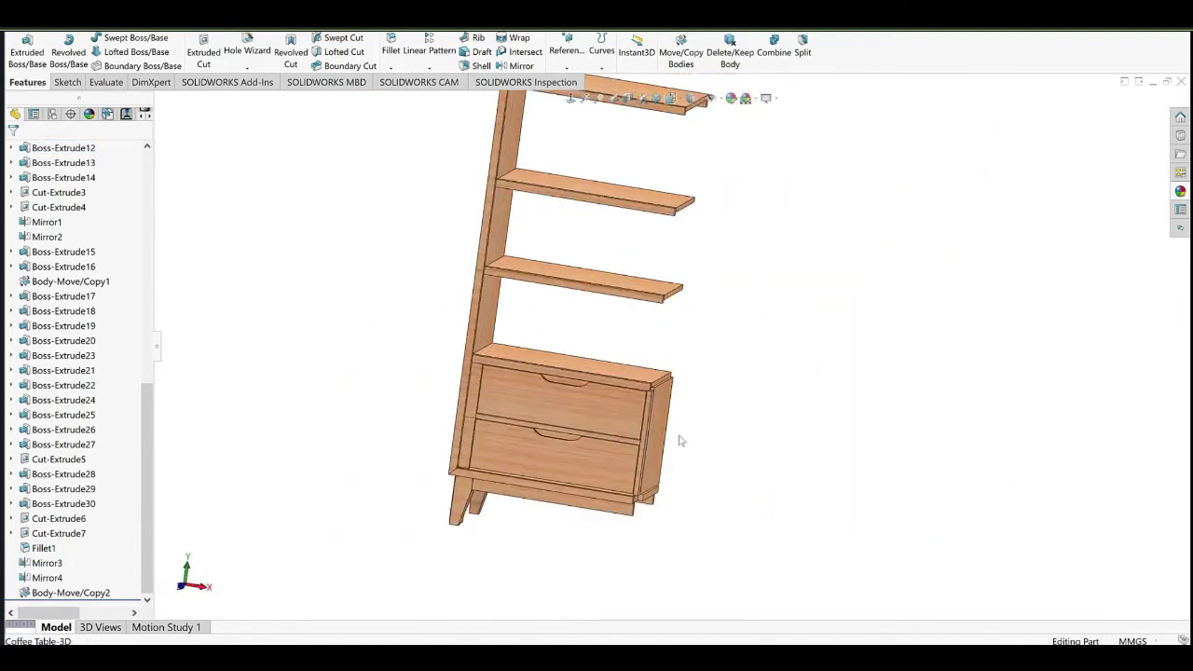
scroll(680, 440, "up", 2)
key("f")
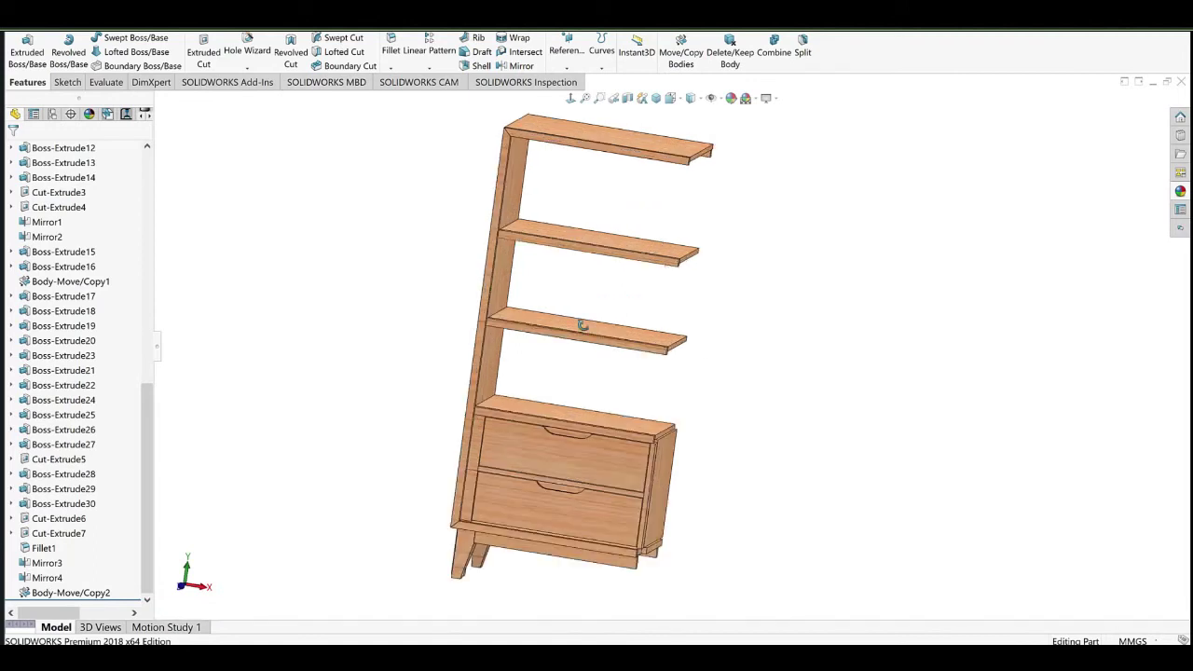
middle_click_drag(584, 326, 586, 307)
scroll(694, 373, "down", 2)
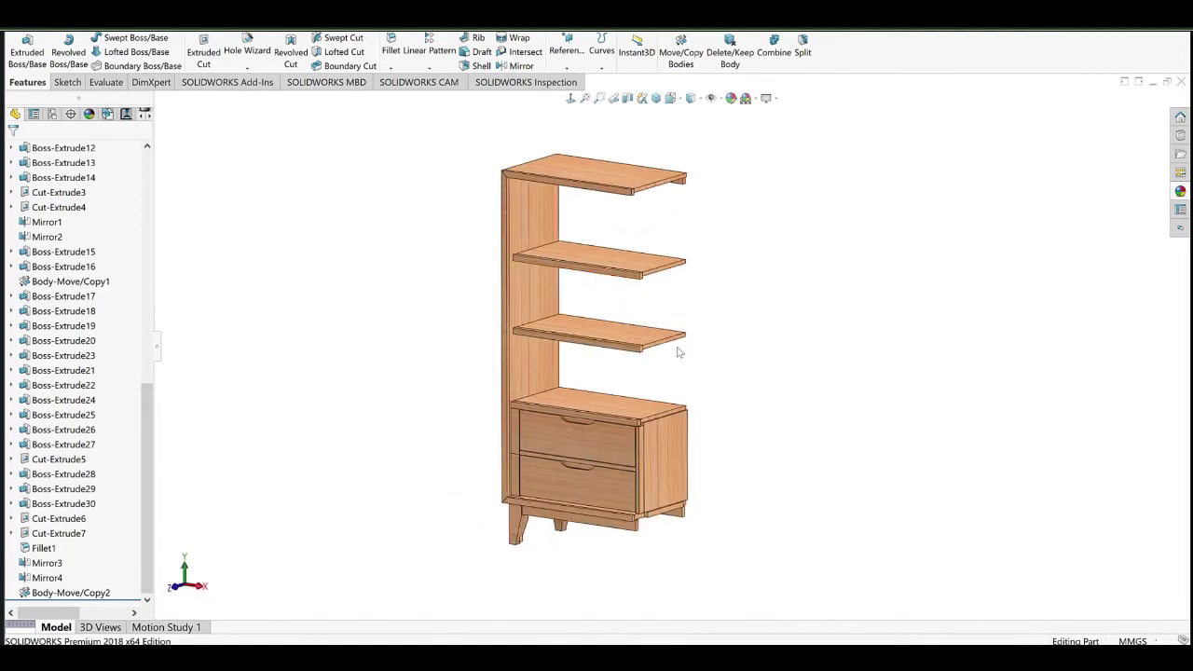
middle_click_drag(611, 379, 581, 354)
left_click(580, 658)
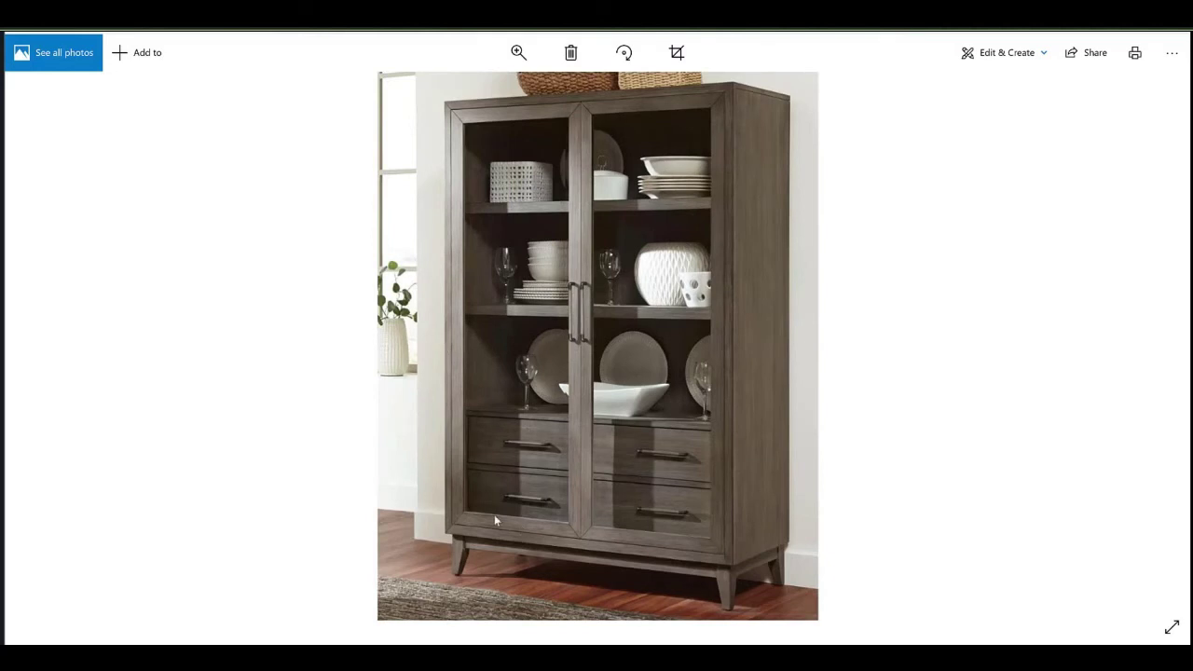
left_click(593, 658)
Show the layout sketch Sketch1 in the model.
scroll(117, 317, "up", 11)
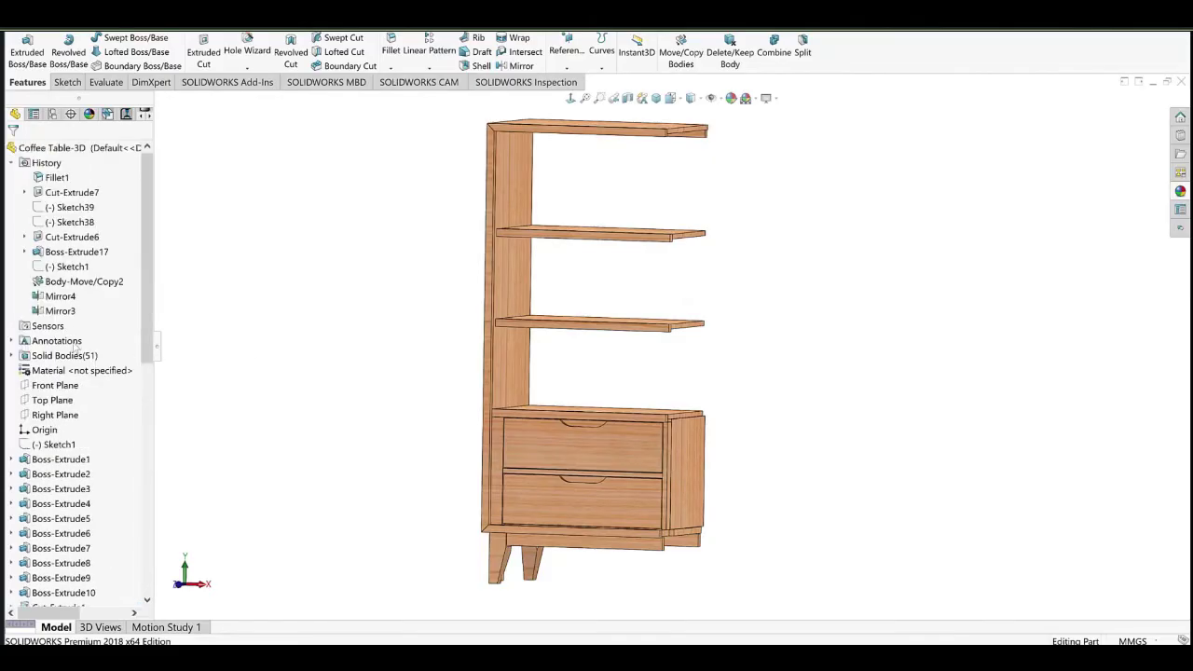
left_click(53, 446)
left_click(63, 431)
Start a sketch on the front face of the cabinet's vertical side panel and view it straight on.
scroll(536, 363, "down", 1)
mouse_move(536, 364)
middle_mouse_down()
mouse_move(562, 340)
mouse_move(571, 358)
middle_mouse_up()
scroll(550, 400, "down", 5)
left_click(461, 382)
left_click(497, 356)
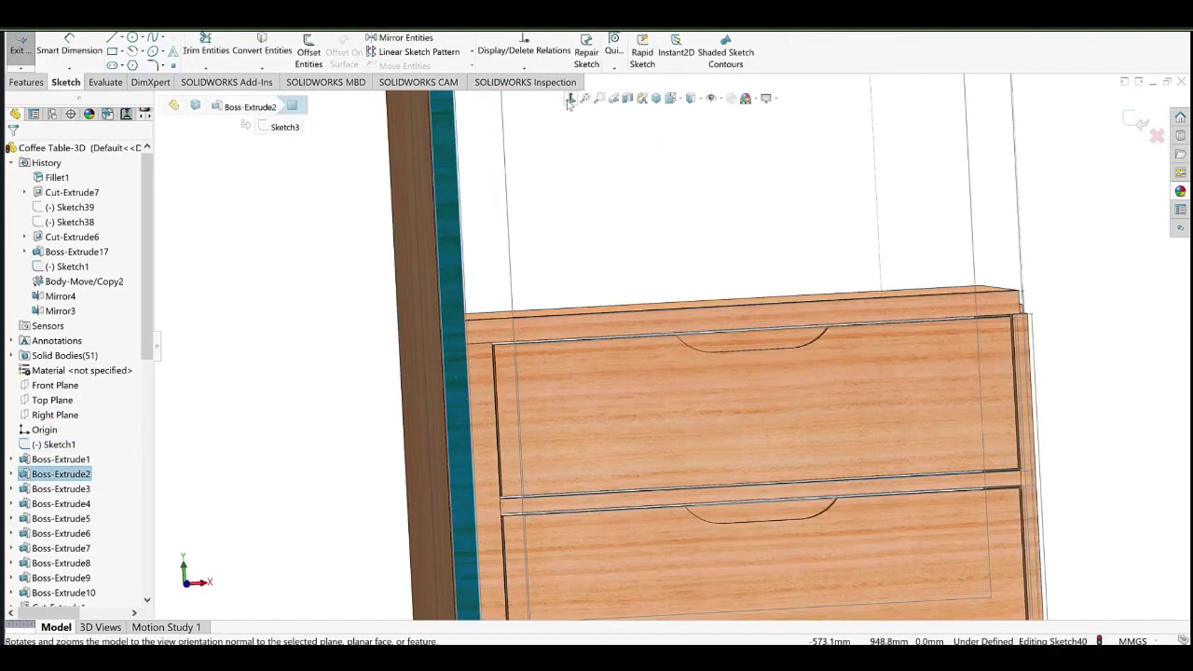
left_click(570, 99)
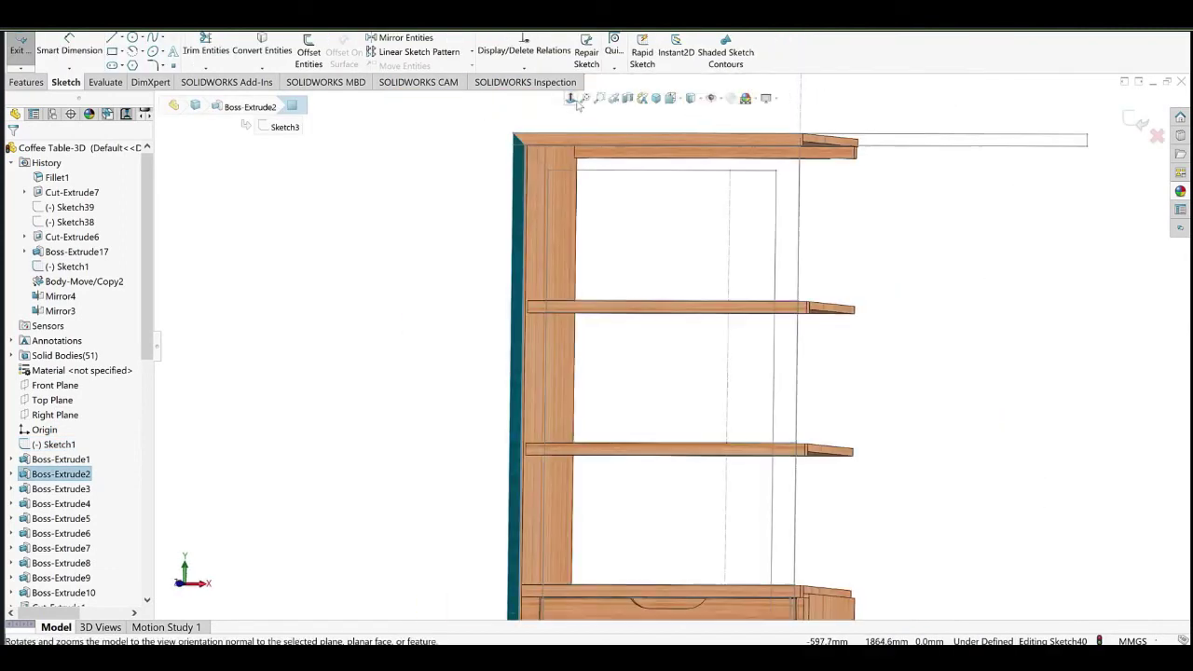
scroll(742, 281, "down", 3)
scroll(683, 310, "up", 2)
scroll(572, 250, "down", 2)
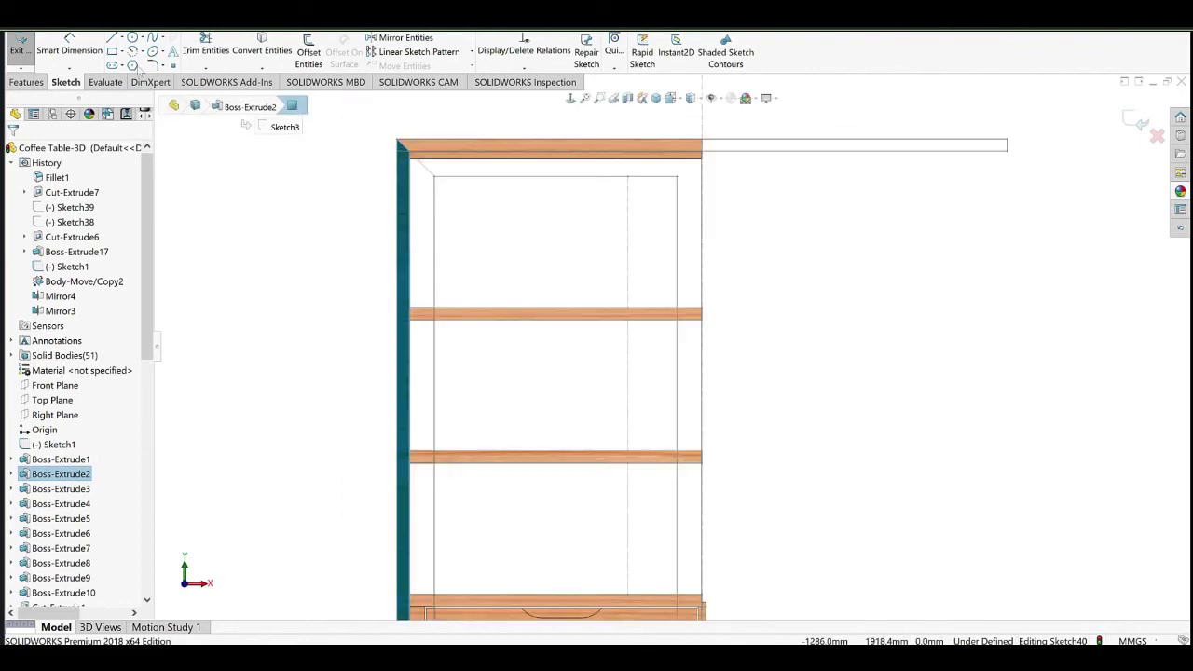
Sketch a narrow vertical rectangle for the door stile, starting at the upper inner corner of the layout's door opening.
left_click(113, 51)
scroll(419, 195, "down", 3)
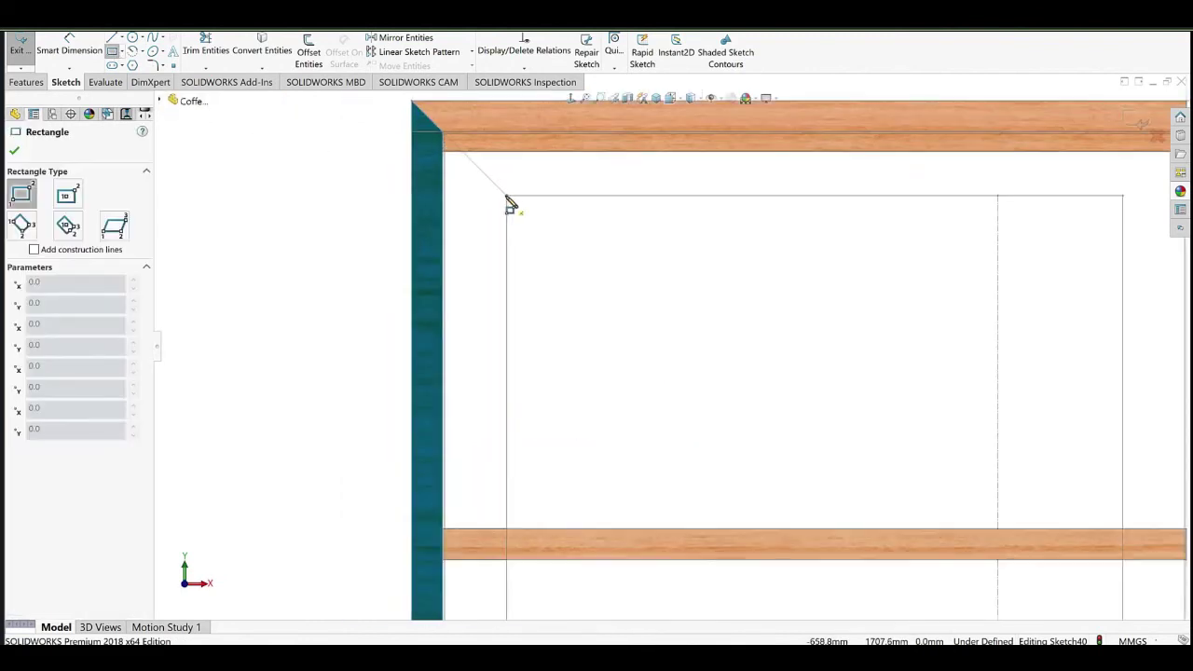
left_click(506, 195)
scroll(508, 489, "up", 3)
scroll(593, 483, "down", 3)
left_click(585, 481)
right_click(405, 254)
left_click(441, 268)
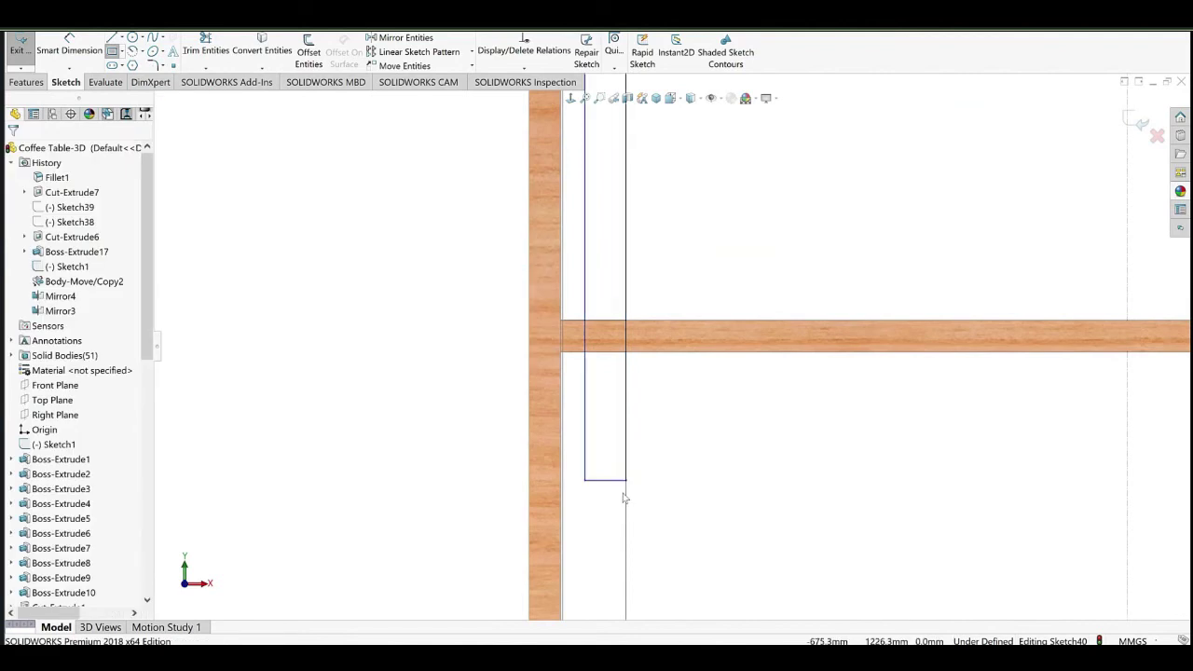
Relate the stile rectangle's lower outer corner to the vertical layout line beside the side panel.
scroll(612, 524, "down", 4)
left_click(488, 432)
left_click(545, 406, "ctrl")
left_click(569, 374)
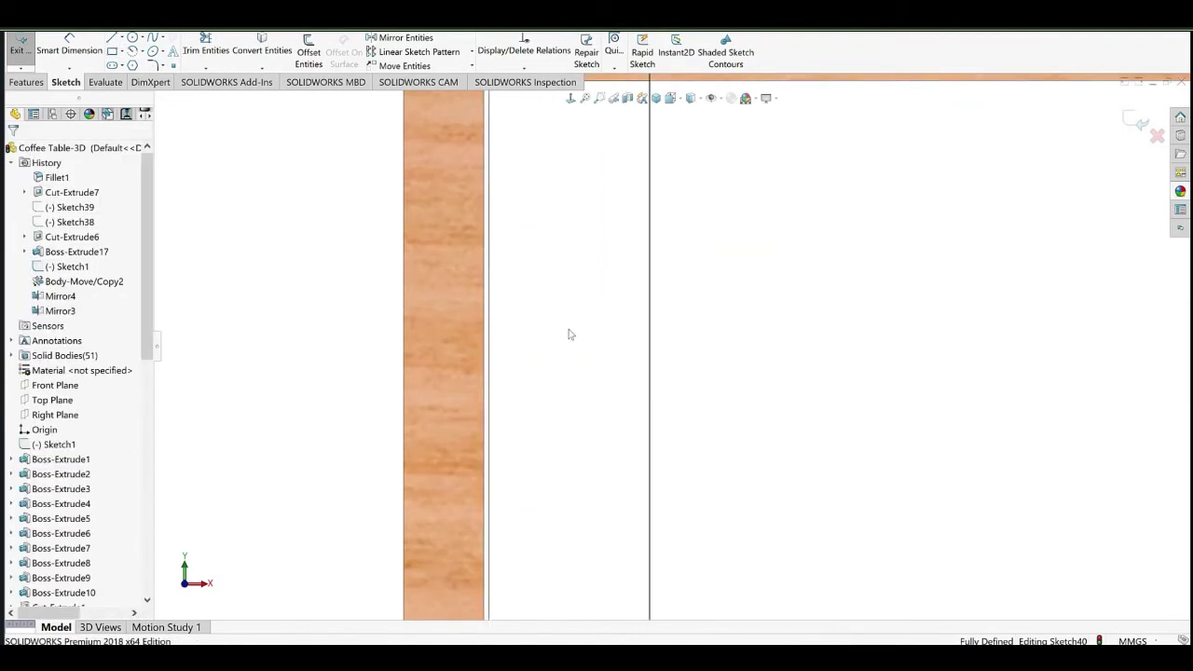
Remove the horizontal relation from the stile's top line and move its outer end up to the layout corner, forming a mitre.
scroll(569, 330, "up", 8)
scroll(675, 295, "down", 8)
left_click(497, 323)
left_click(512, 317)
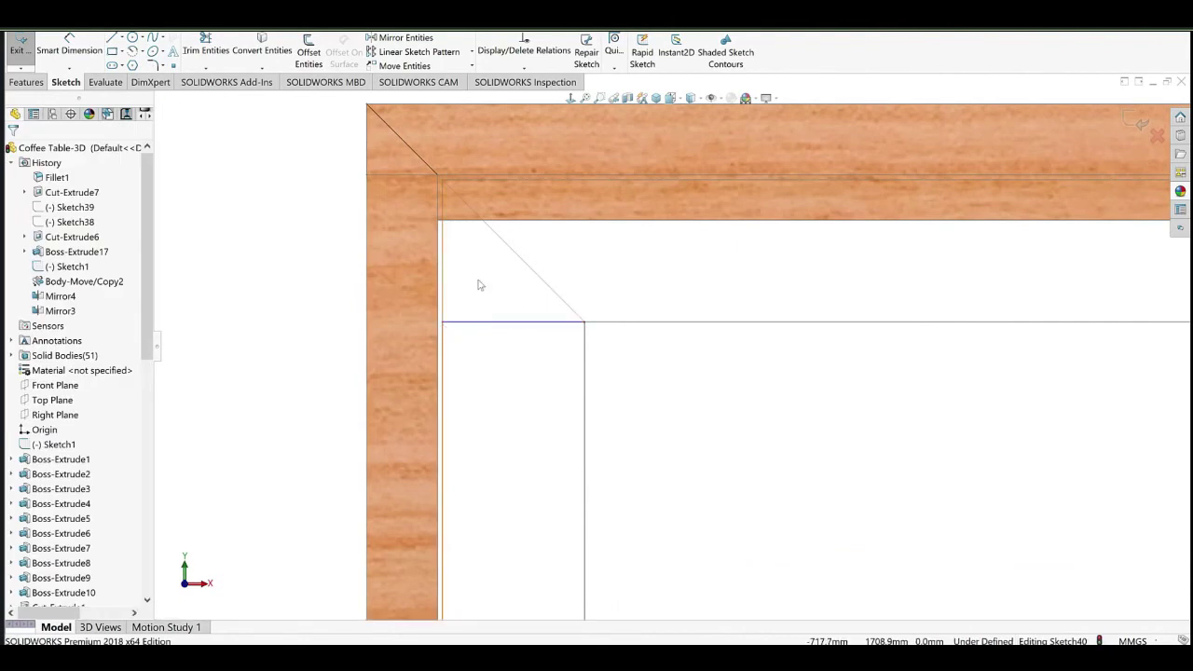
scroll(473, 423, "down", 2)
left_click_drag(441, 454, 441, 154)
left_click(567, 308)
Extrude the mitred stile profile 25 mm in the reversed direction, into the cabinet.
scroll(669, 349, "up", 6)
middle_click_drag(692, 395, 394, 249)
left_click(28, 84)
left_click(31, 64)
scroll(499, 231, "down", 5)
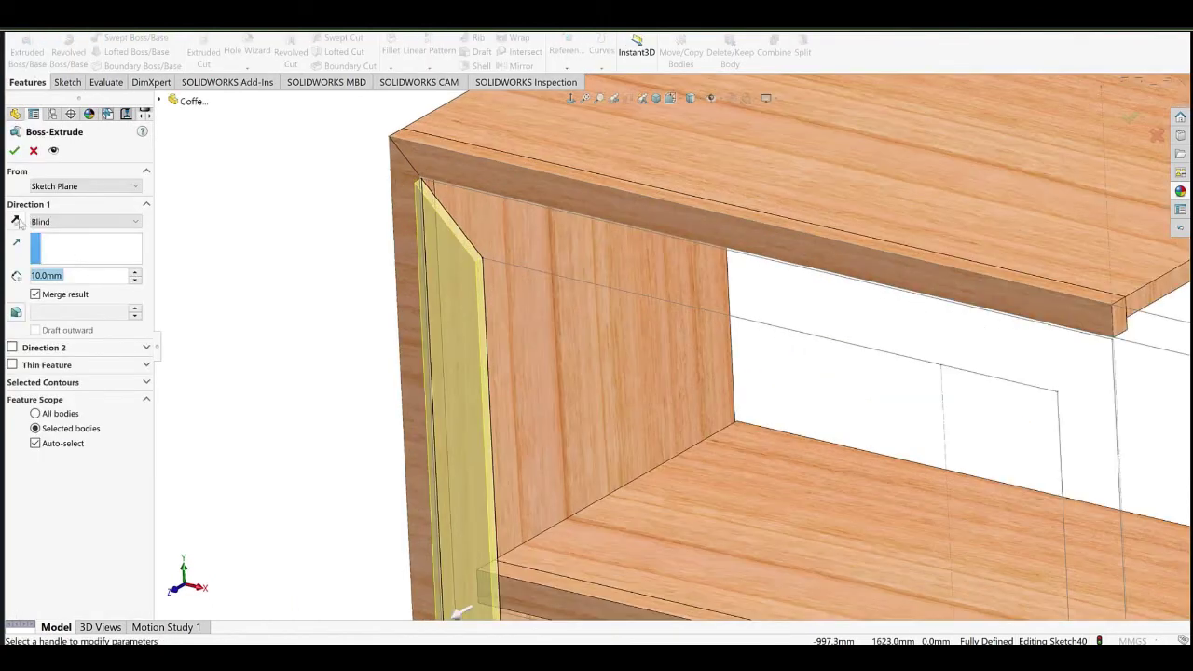
left_click(16, 221)
left_click(103, 279)
double_click(103, 279)
type("25")
key("Return")
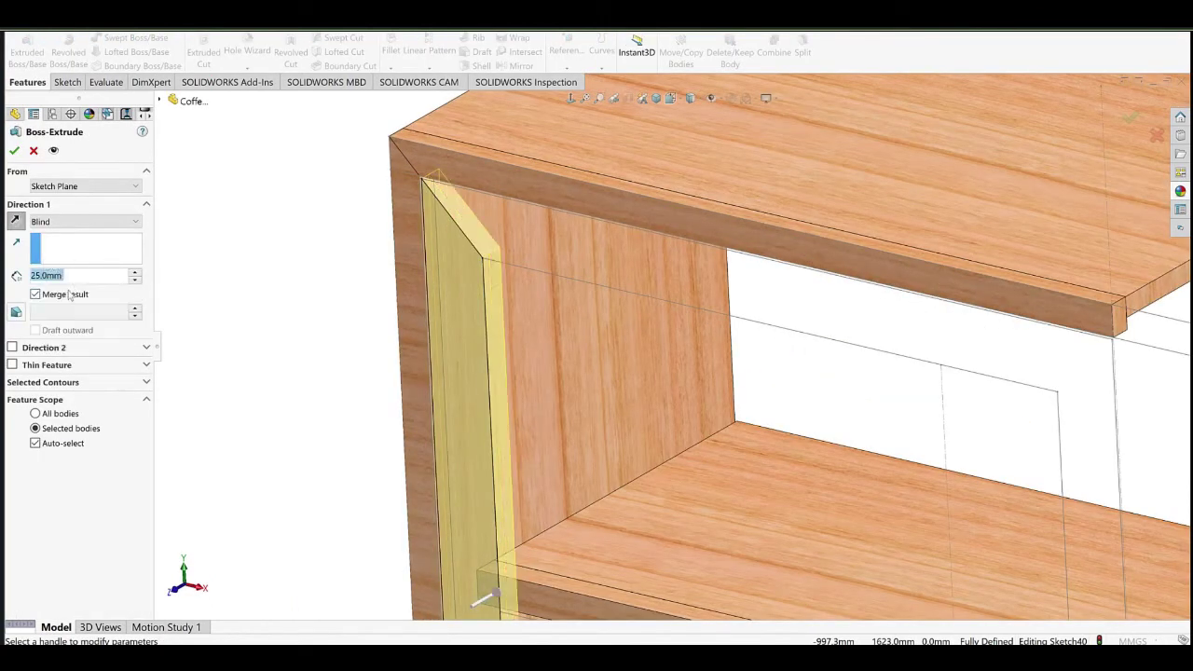
left_click(13, 152)
Start a sketch on the stile's front face and draw a horizontal rectangle for the top rail, reaching the stile's upper outer corner.
left_click(457, 284)
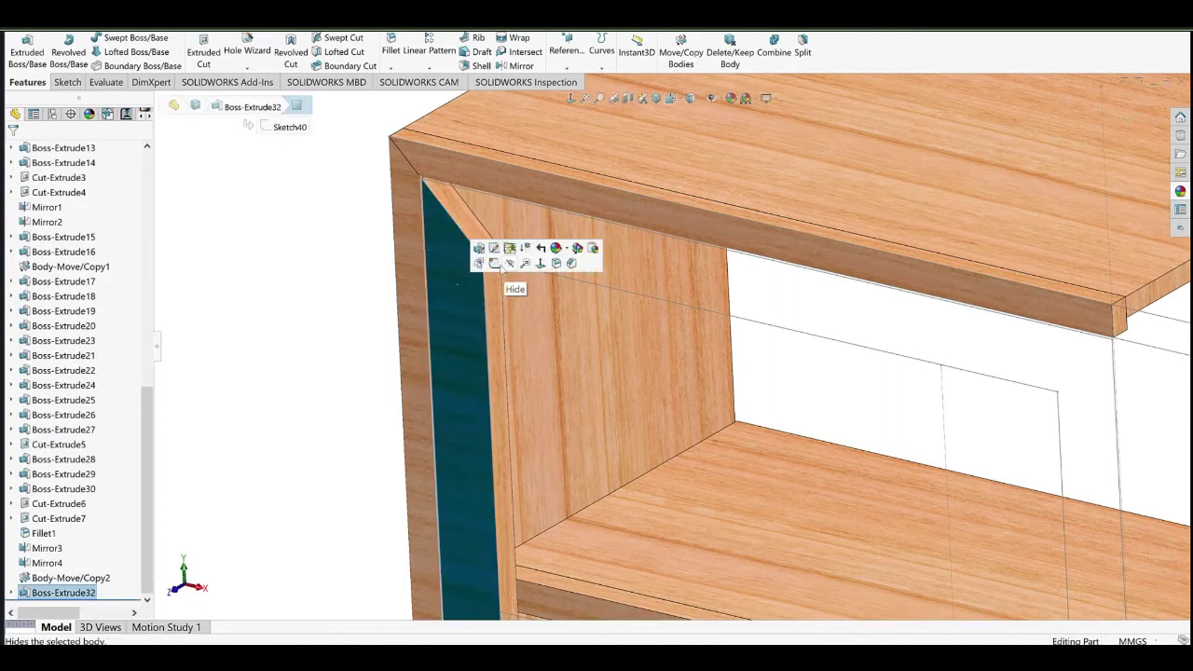
left_click(480, 264)
left_click(113, 52)
mouse_move(1064, 398)
middle_mouse_down("ctrl")
mouse_move(884, 429)
mouse_move(893, 404)
middle_mouse_up("ctrl")
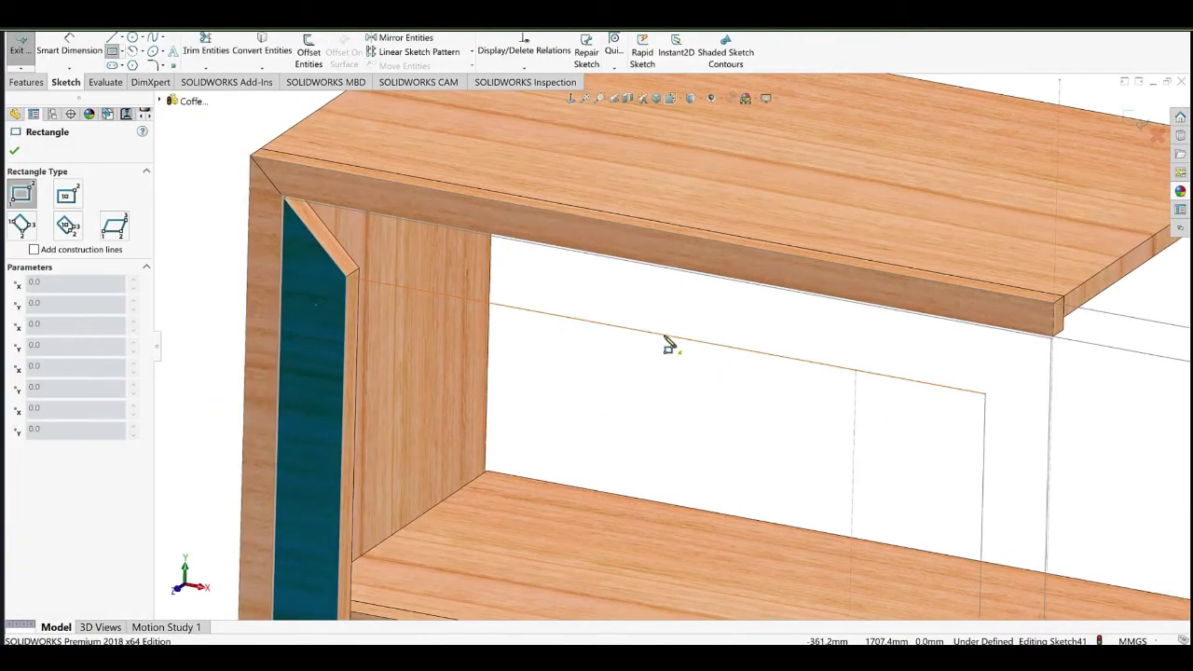
left_click(639, 331)
scroll(319, 220, "down", 4)
middle_click_drag(319, 220, 371, 198)
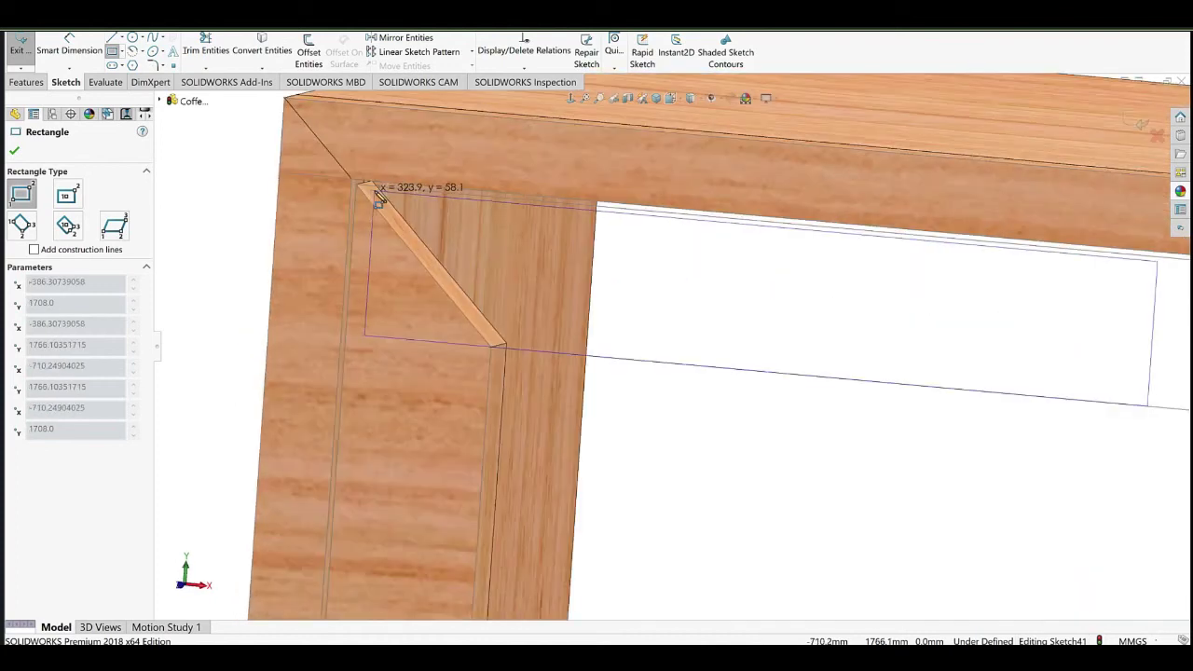
left_click(355, 185)
right_click(413, 133)
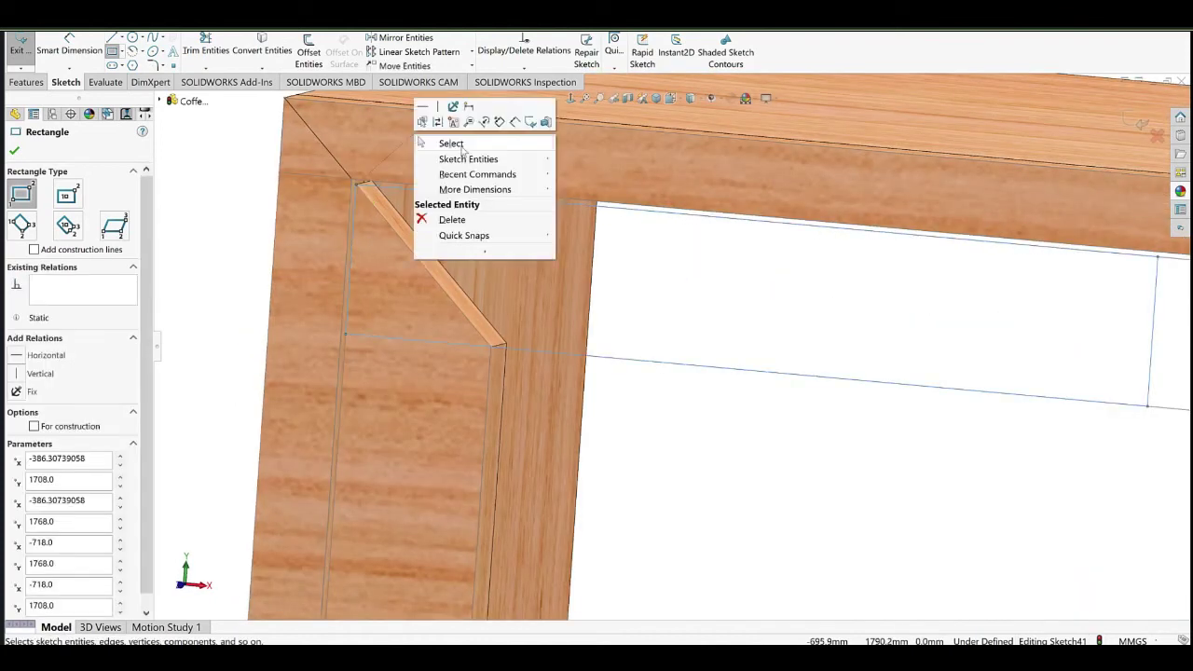
left_click(457, 146)
Delete the vertical relation on the rail rectangle's outer end and move its lower corner to the stile's inner corner for a mitre.
left_click(351, 269)
left_click(361, 258)
key("Delete")
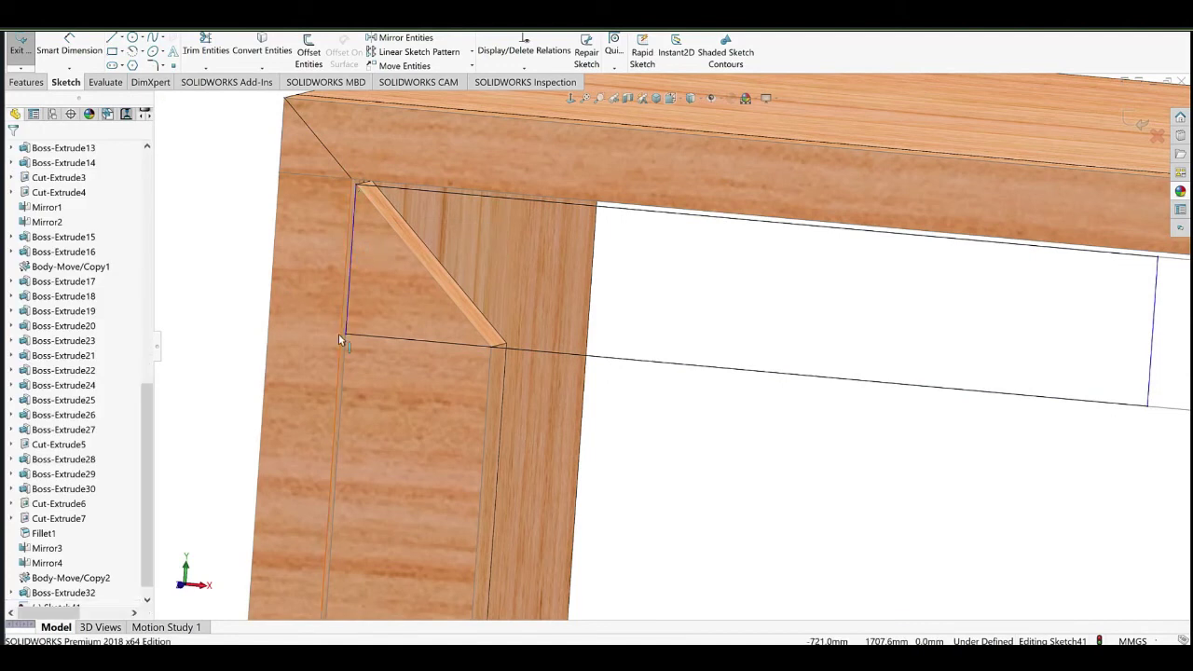
left_click_drag(487, 339, 492, 347)
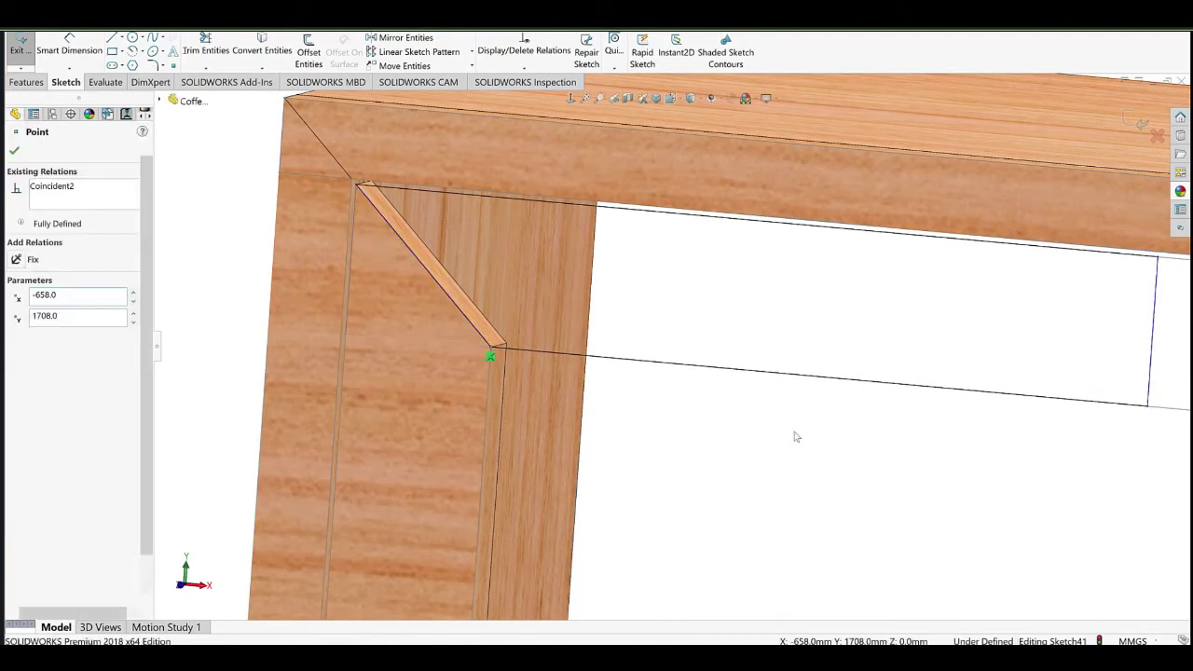
left_click(793, 434)
Fully define the top rail profile by relating the lower corner of its free end to the horizontal layout line.
scroll(793, 435, "up", 4)
left_click(695, 353)
left_click(727, 356, "ctrl")
left_click(748, 322)
left_click(643, 315)
Extrude the top rail profile into the cabinet up to the stile's back face, keeping it as a separate body.
left_click(29, 86)
left_click(27, 52)
middle_click_drag(606, 315, 543, 348)
left_click(16, 222)
left_click(73, 222)
left_click(67, 280)
middle_click_drag(382, 291, 266, 305)
left_click(266, 305)
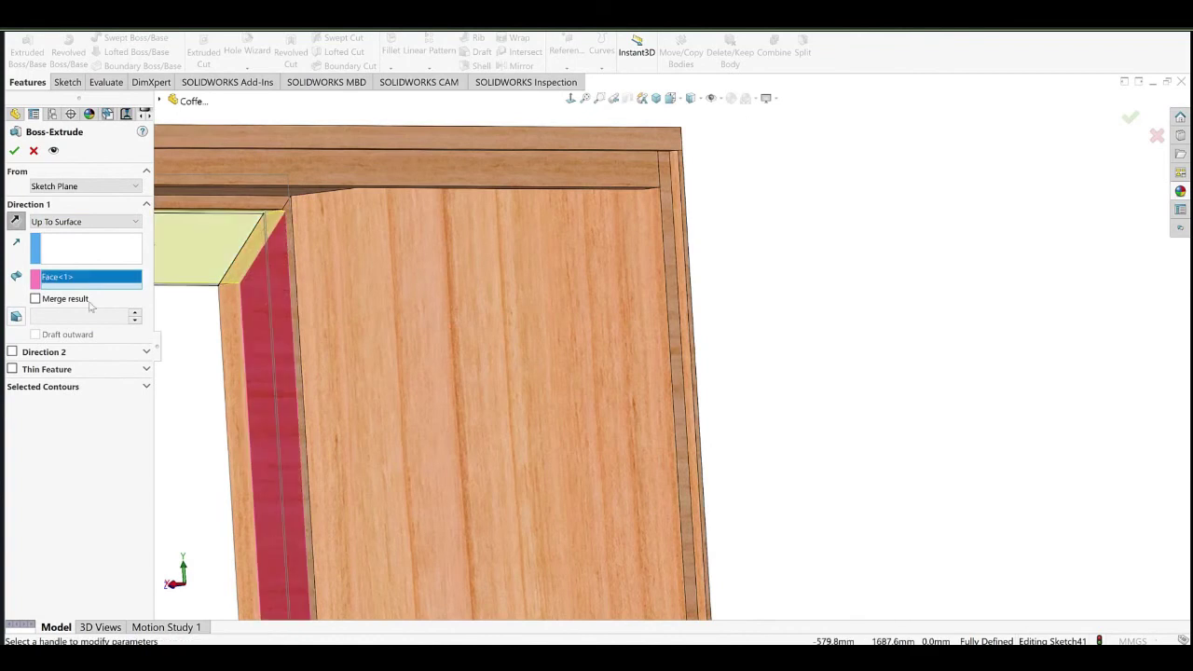
left_click(14, 151)
mouse_move(314, 341)
middle_mouse_down()
mouse_move(493, 335)
mouse_move(372, 340)
middle_mouse_up()
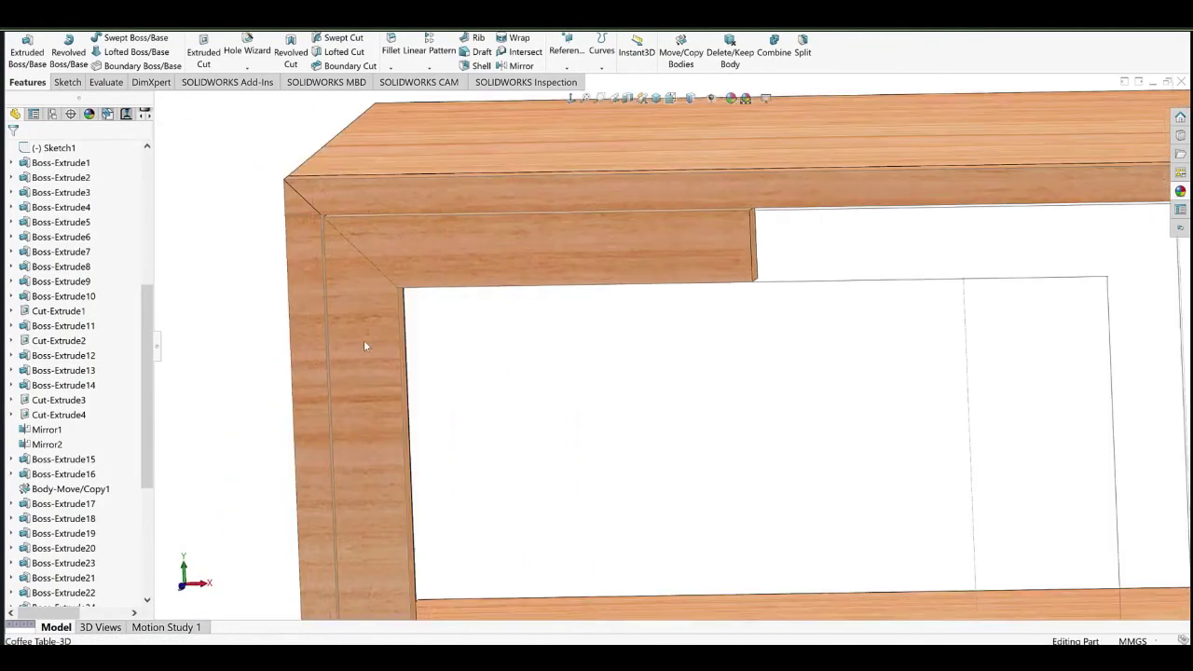
Start a sketch on the stile's front face and draw a door panel rectangle about 338 x 707 mm from the mitre line.
left_click(363, 341)
left_click(399, 320)
left_click(570, 98)
left_click(113, 53)
scroll(539, 181, "down", 6)
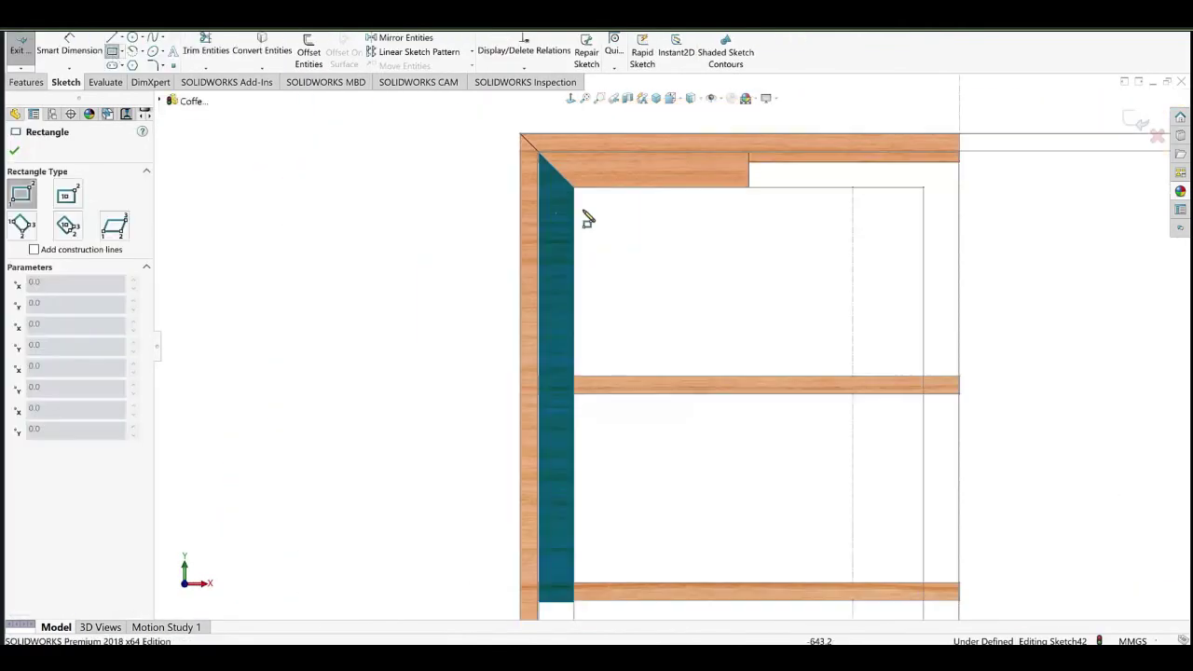
left_click(568, 180)
scroll(645, 310, "up", 6)
scroll(683, 421, "down", 4)
scroll(671, 434, "down", 2)
left_click(724, 430)
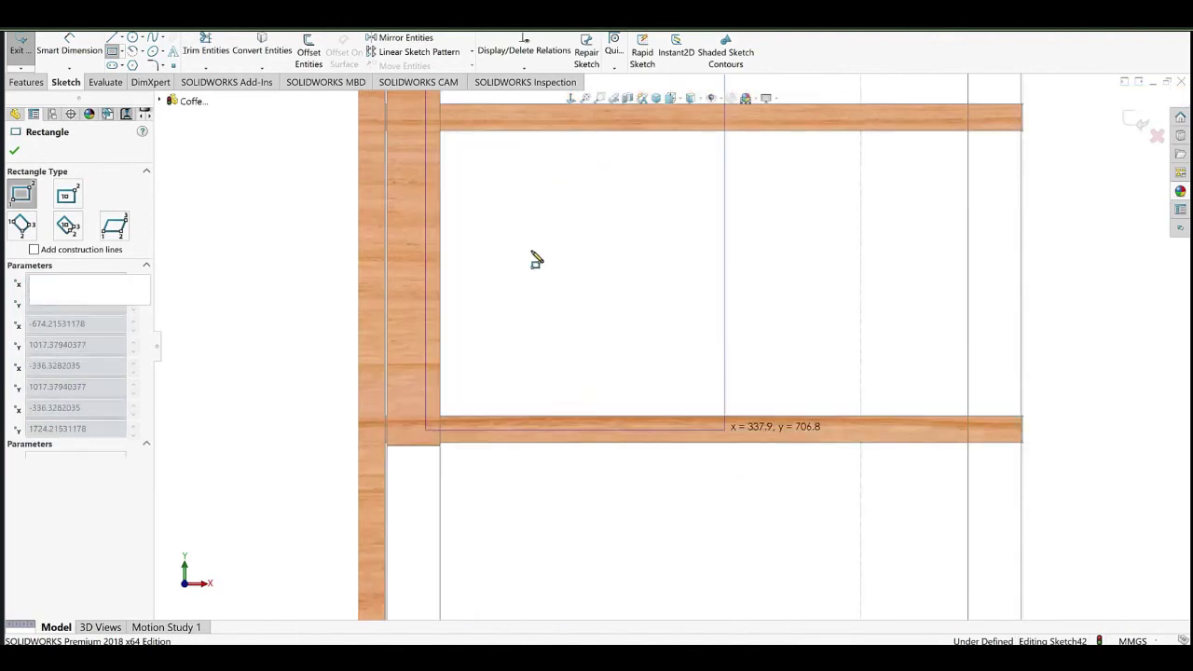
right_click(527, 242)
left_click(565, 249)
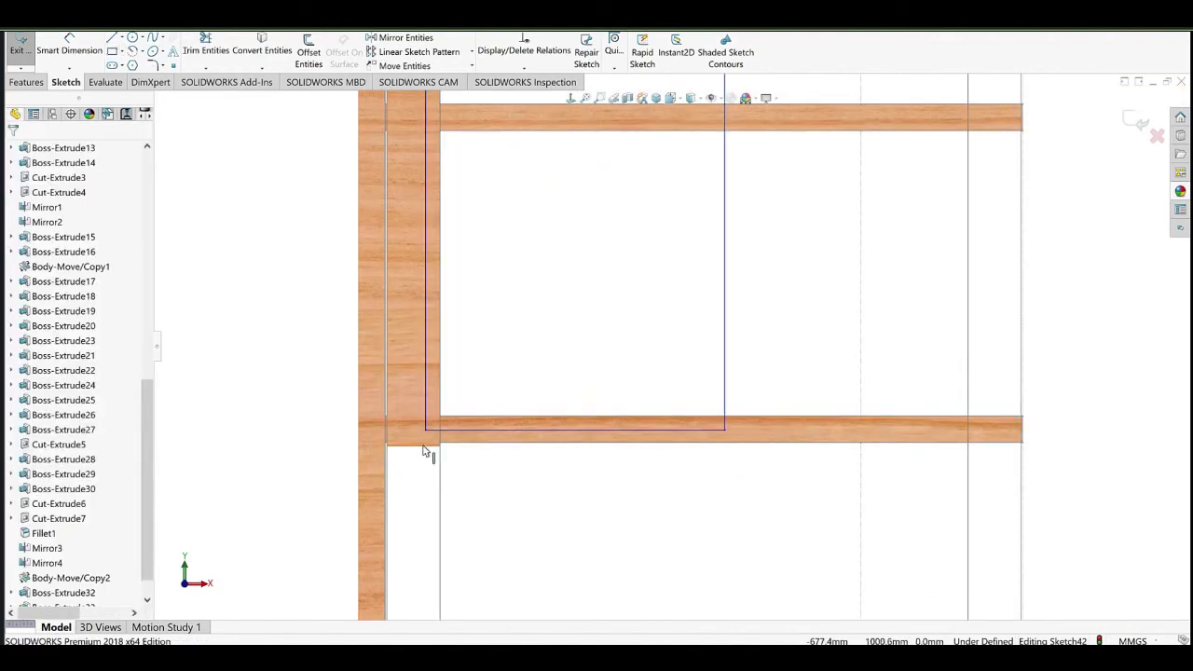
Make the panel rectangle's lower side collinear with the stile's bottom edge and its free side collinear with the rail's end edge.
left_click(440, 431, "ctrl")
left_click(459, 395)
middle_click_drag(605, 198, 540, 438, "ctrl")
middle_click_drag(650, 177, 588, 418, "ctrl")
left_click(597, 295)
left_click(591, 242, "ctrl")
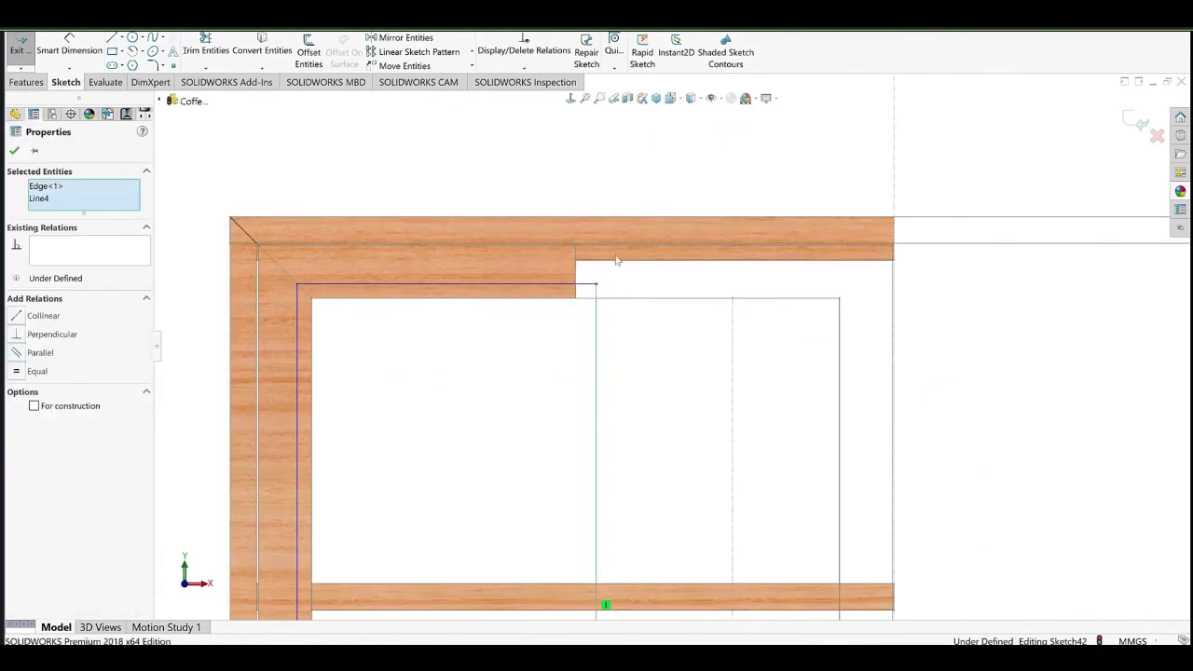
left_click(18, 318)
left_click(194, 326)
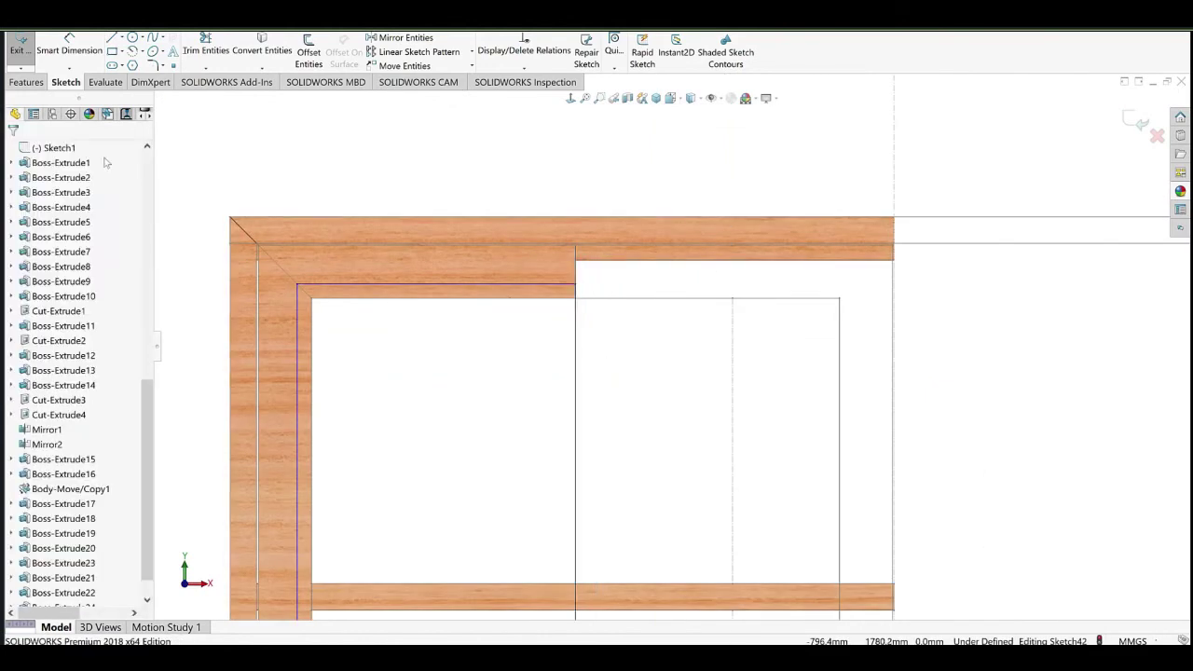
Dimension the panel rectangle's upper side 8 mm from the top rail's inner edge.
left_click(69, 51)
left_click(501, 285)
scroll(523, 292, "down", 1)
left_click(552, 300)
left_click(520, 315)
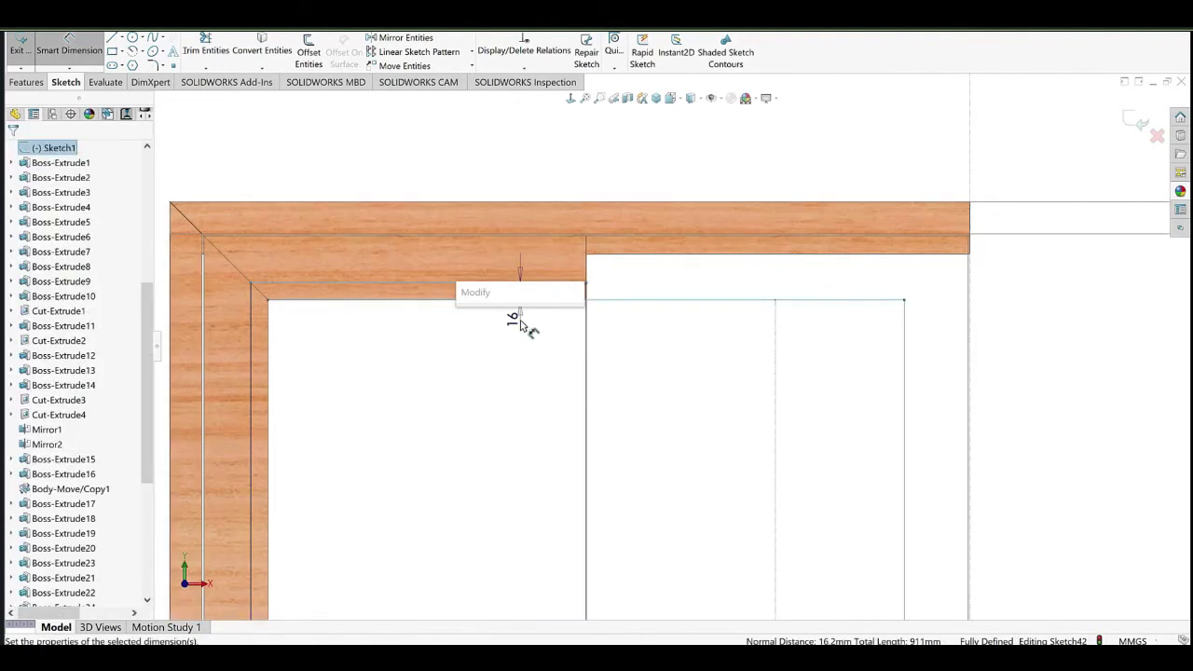
type("8")
left_click(464, 338)
left_click(594, 390)
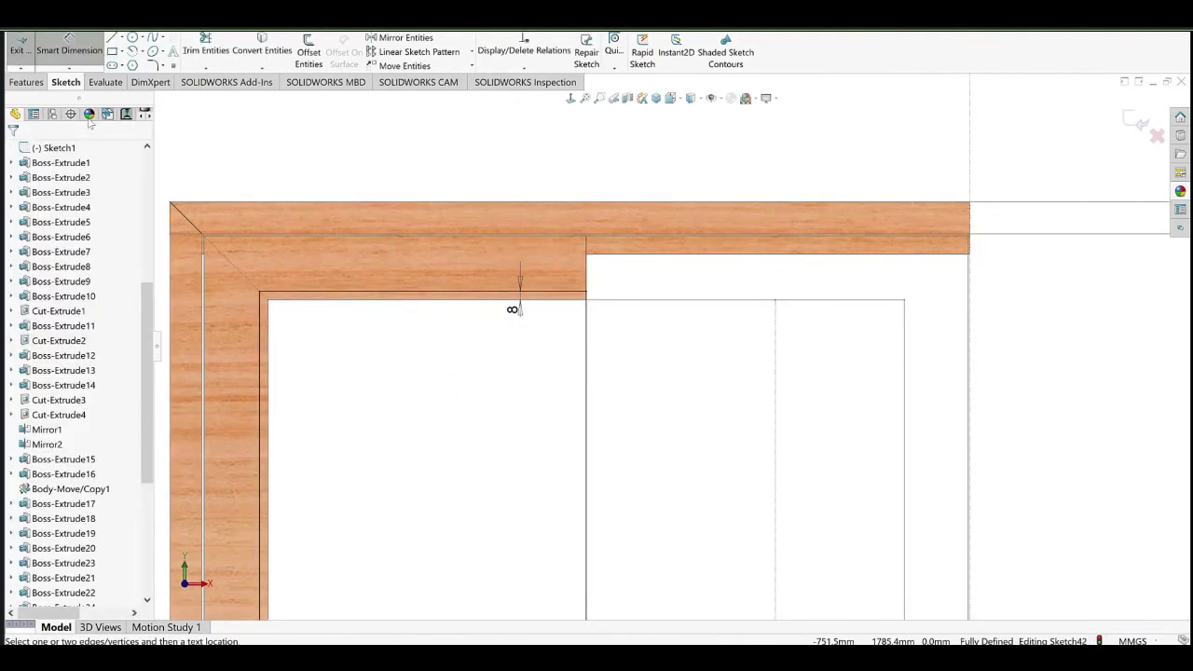
Extrude the panel 5 mm into the cabinet, starting from a 10 mm offset in the same direction, as a separate body.
left_click(32, 83)
middle_click_drag(504, 347, 406, 330)
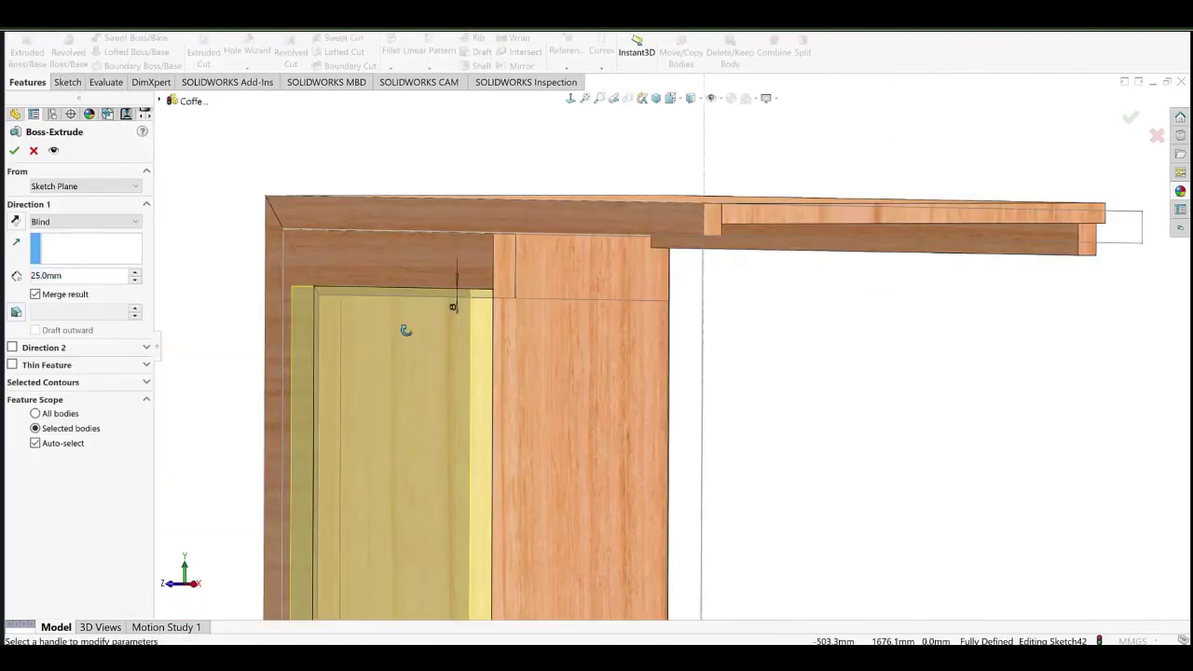
left_click(15, 222)
left_click(75, 276)
key("Return")
scroll(478, 320, "down", 4)
middle_click_drag(478, 319, 421, 280)
scroll(421, 281, "down", 1)
left_click(46, 187)
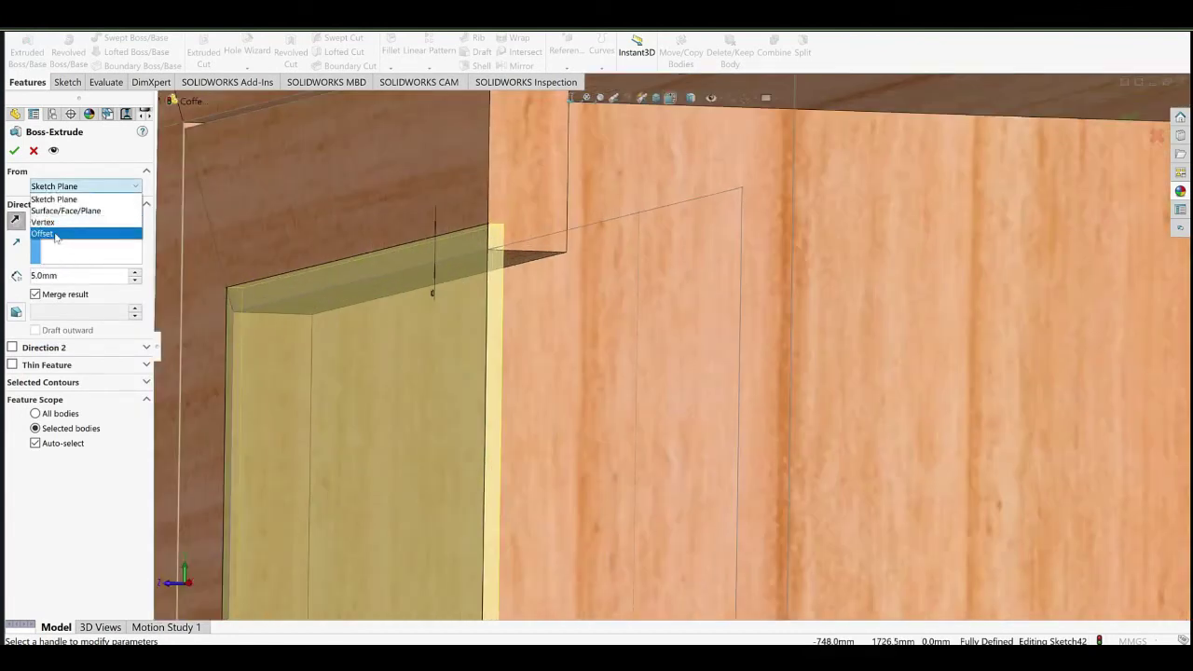
left_click(56, 238)
left_click(16, 188)
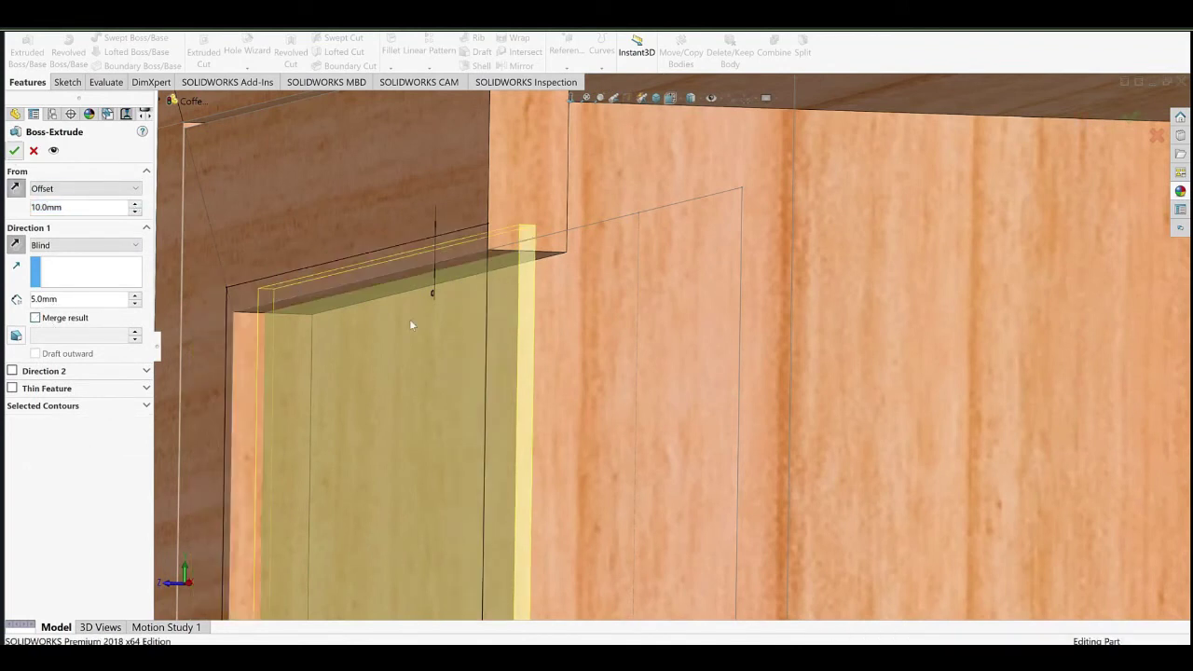
Start a sketch on the panel's front face and offset its edges 2 mm outward.
middle_click_drag(525, 301, 608, 267)
left_click(609, 267)
left_click(579, 357, "ctrl")
scroll(564, 430, "up", 3)
mouse_move(564, 431)
middle_mouse_down()
mouse_move(641, 387)
mouse_move(646, 355)
middle_mouse_up()
left_click(647, 355)
left_click(639, 353)
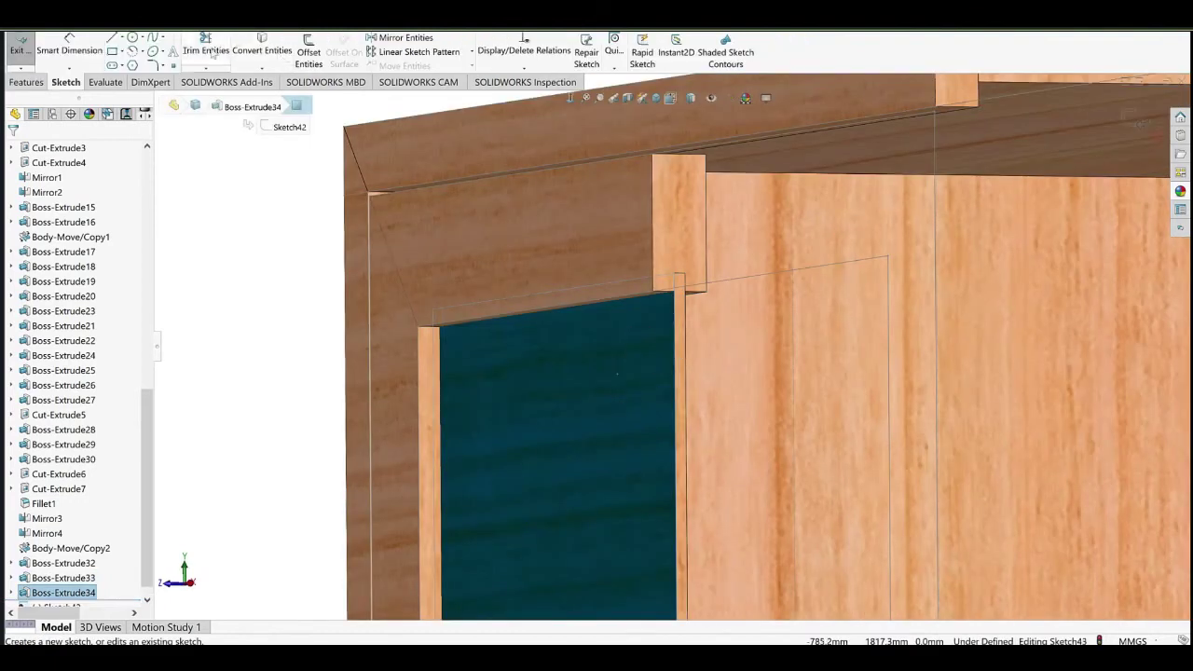
left_click(308, 51)
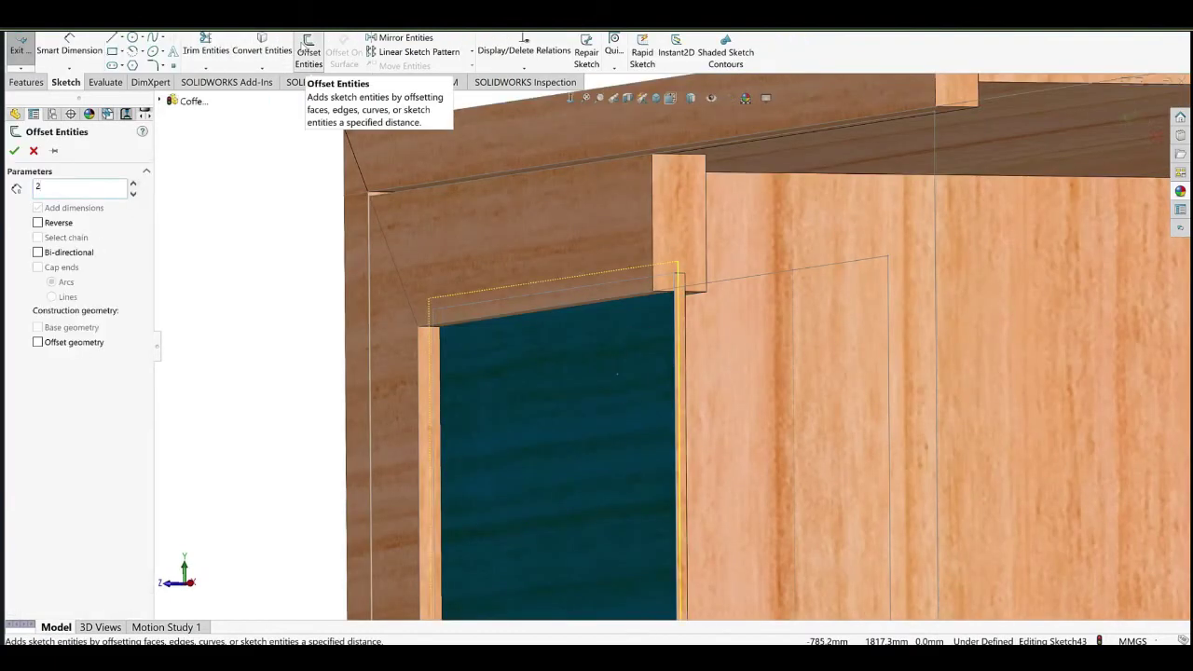
key("Return")
left_click(26, 82)
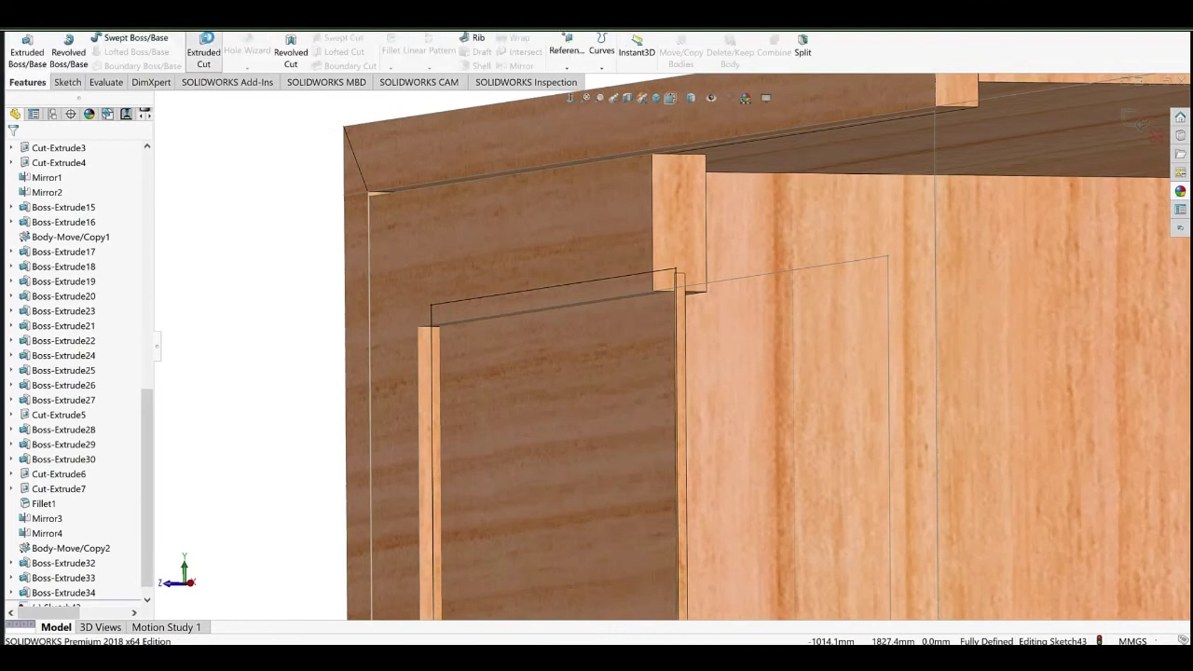
left_click(203, 53)
scroll(637, 403, "down", 4)
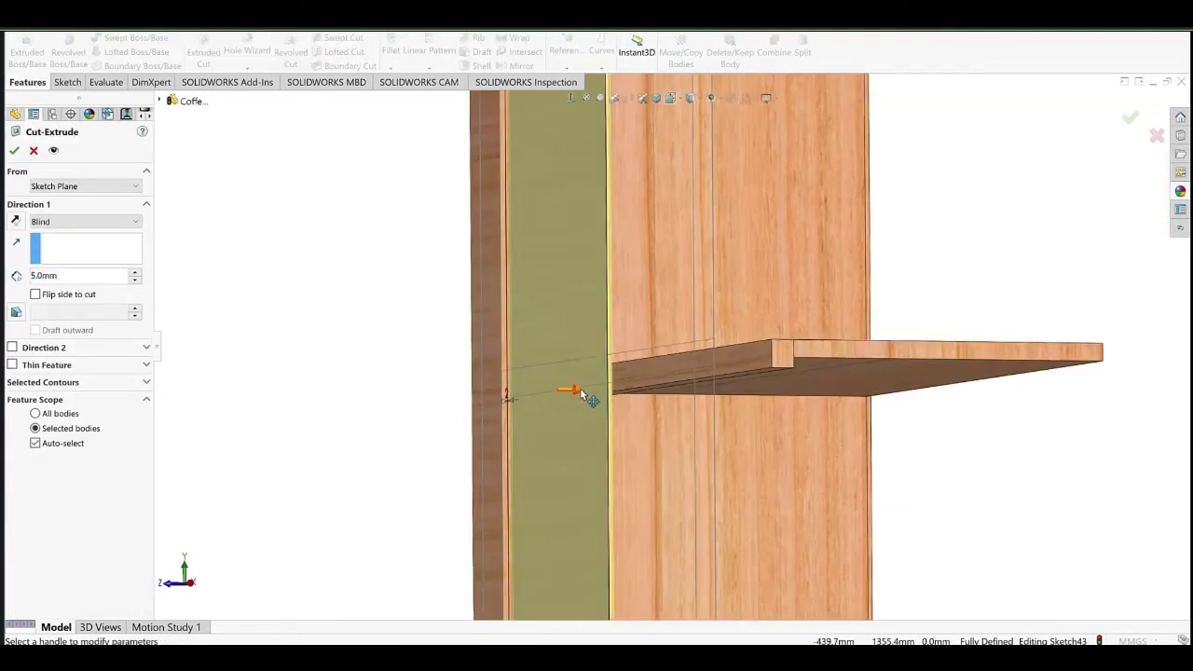
left_click(579, 394)
left_click(677, 447)
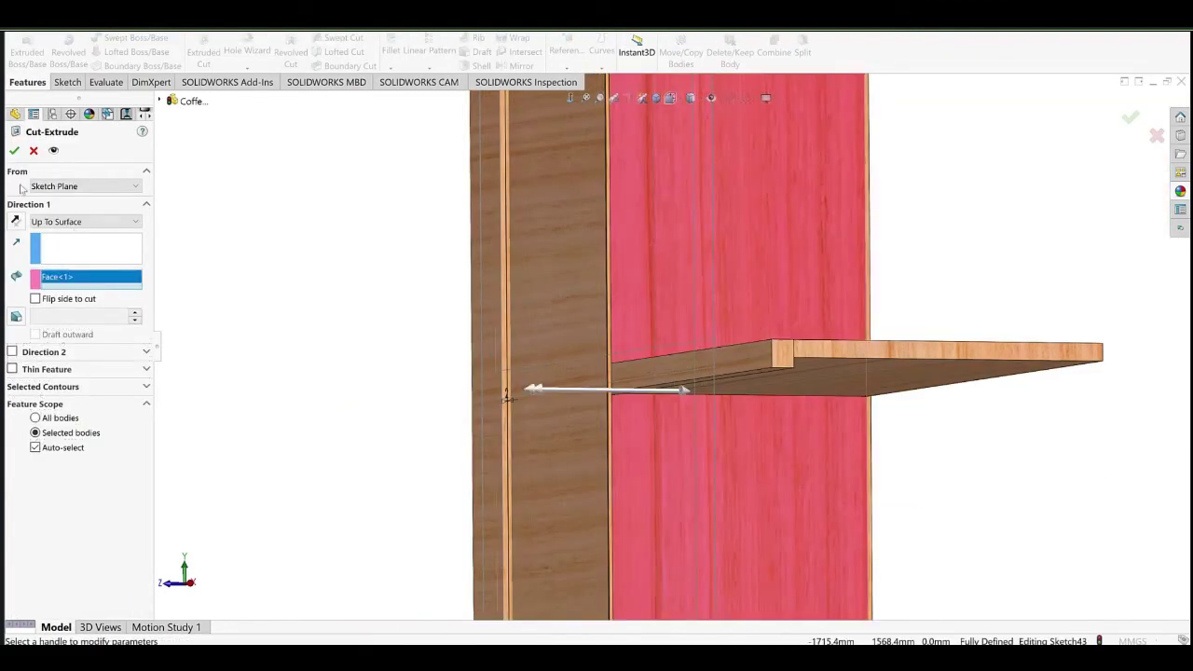
left_click(34, 151)
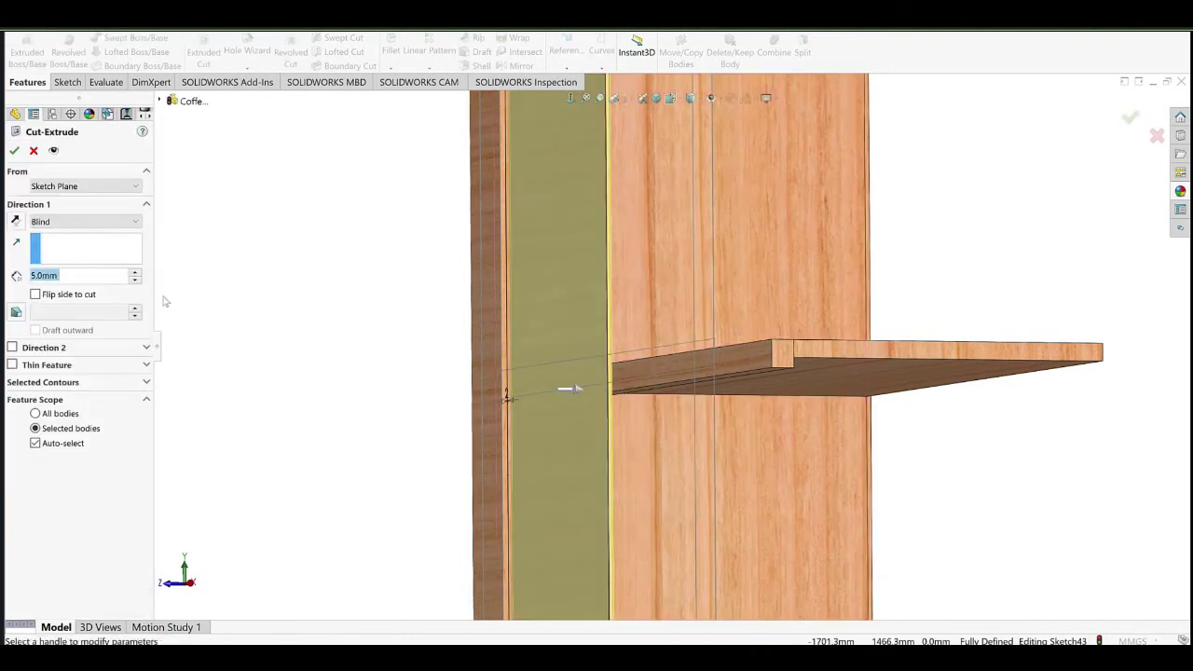
Set up an Extruded Cut of the offset profile limited to the stile body, and try ending it at the top rail's front face.
left_click(135, 272)
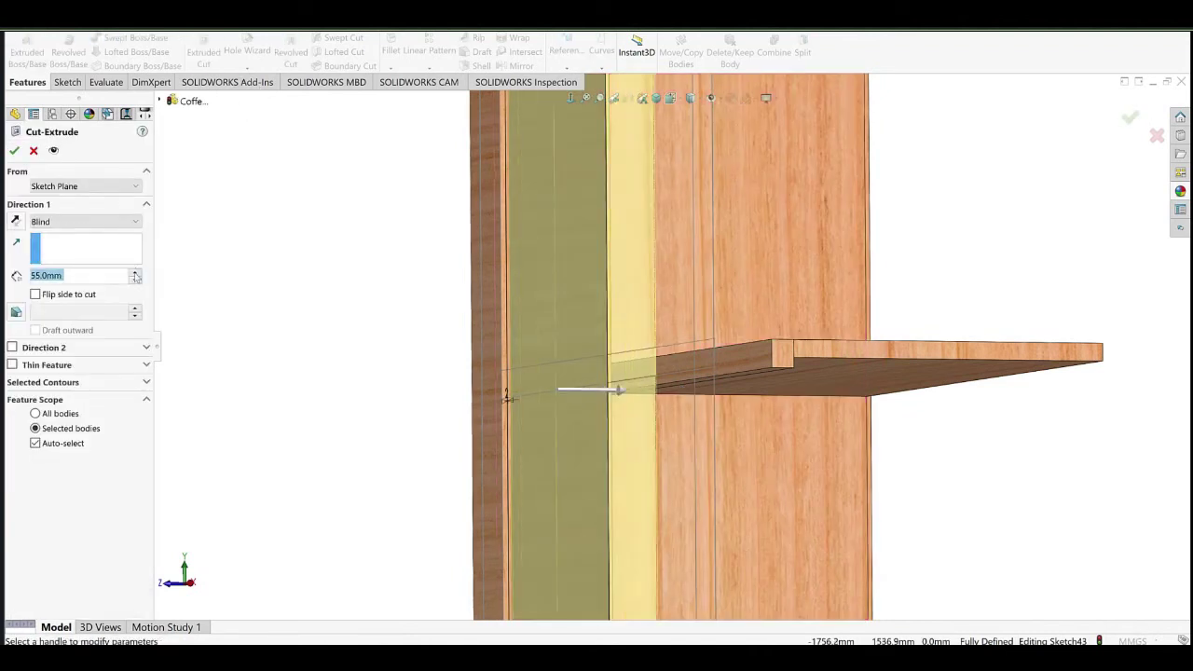
left_click(499, 426)
left_click(86, 222)
left_click(70, 281)
left_click(15, 221)
left_click(561, 341)
left_click(580, 364)
middle_click_drag(580, 364, 431, 408)
scroll(431, 408, "up", 5)
left_click(661, 361)
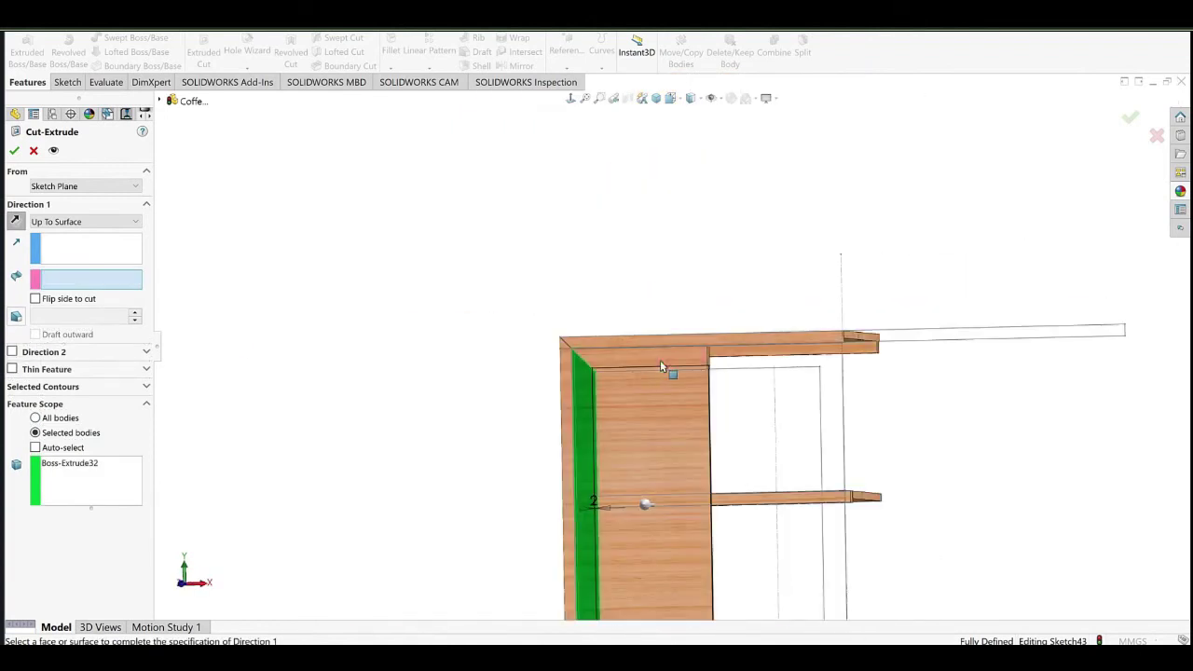
left_click(607, 363)
scroll(684, 373, "down", 3)
middle_click_drag(684, 374, 429, 511)
scroll(550, 408, "up", 2)
middle_click_drag(549, 408, 438, 343, "ctrl")
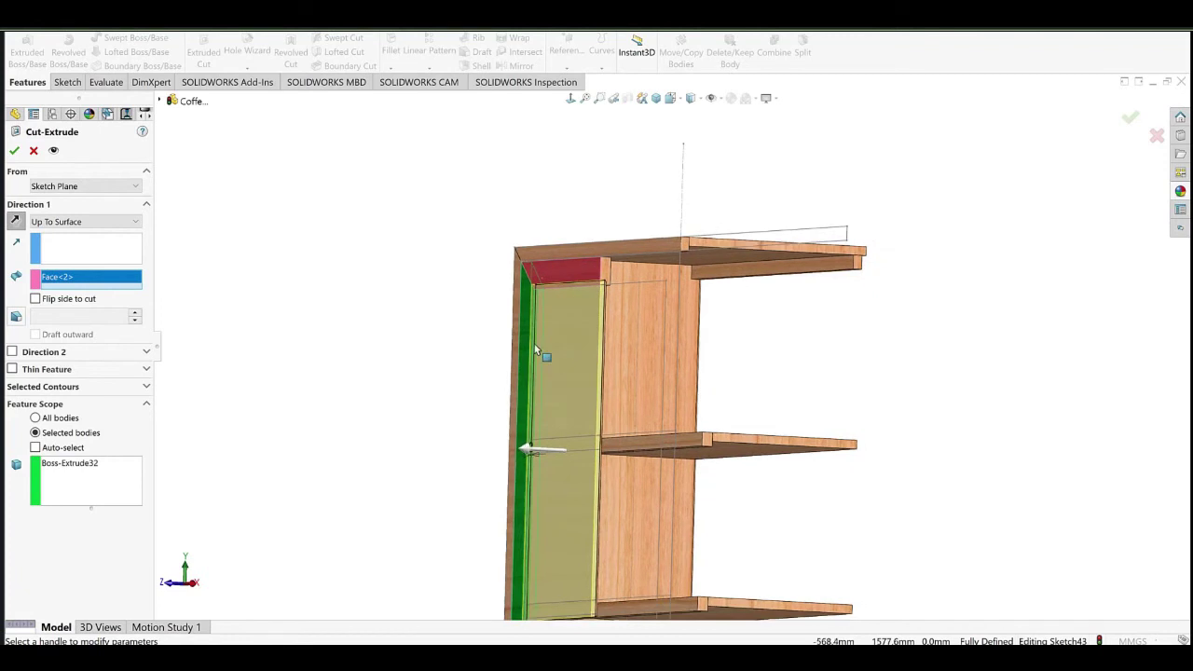
Change the cut to a 65 mm blind cut into the cabinet and apply it to the selected frame bodies.
left_click(78, 225)
left_click(48, 234)
left_click(16, 220)
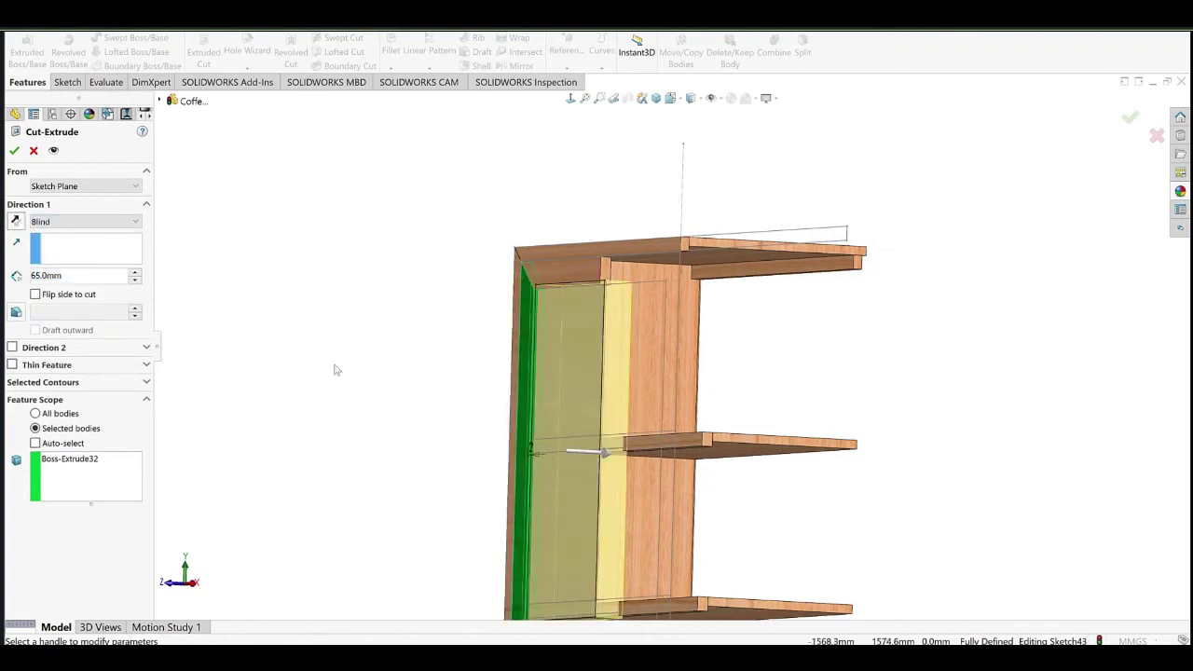
left_click(53, 496)
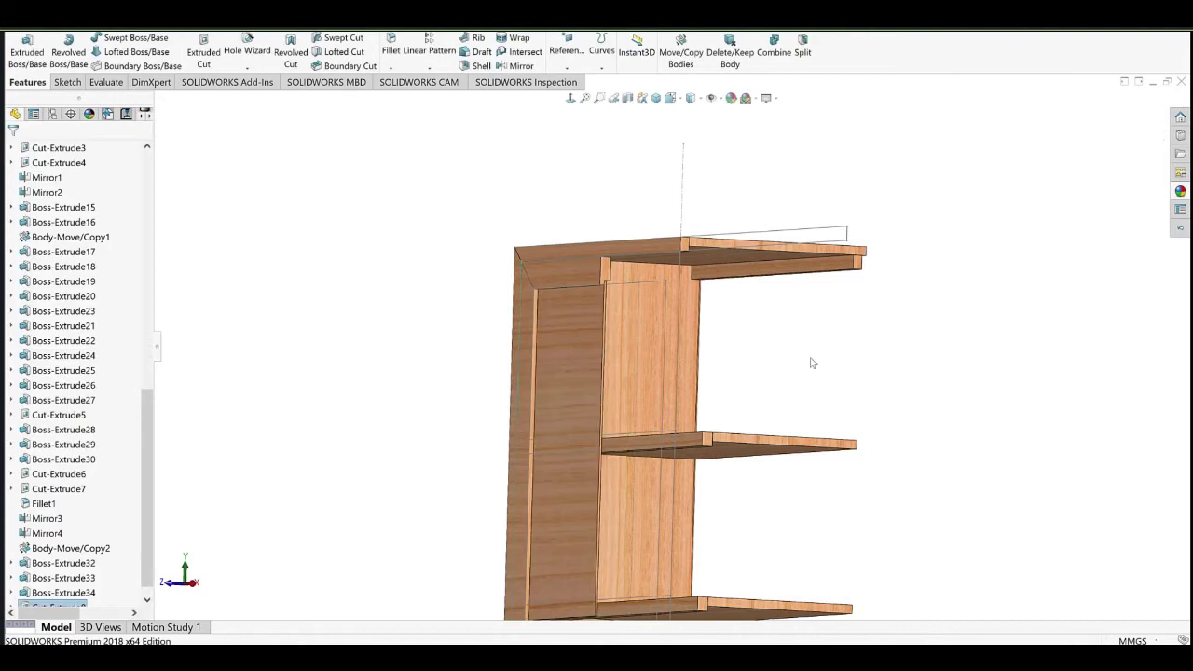
Examine the rebate behind the panel along the top rail and the stile from inside the cabinet.
left_click(812, 362)
scroll(559, 293, "down", 2)
middle_click_drag(563, 307, 632, 288)
scroll(632, 288, "down", 5)
middle_click_drag(497, 372, 532, 367)
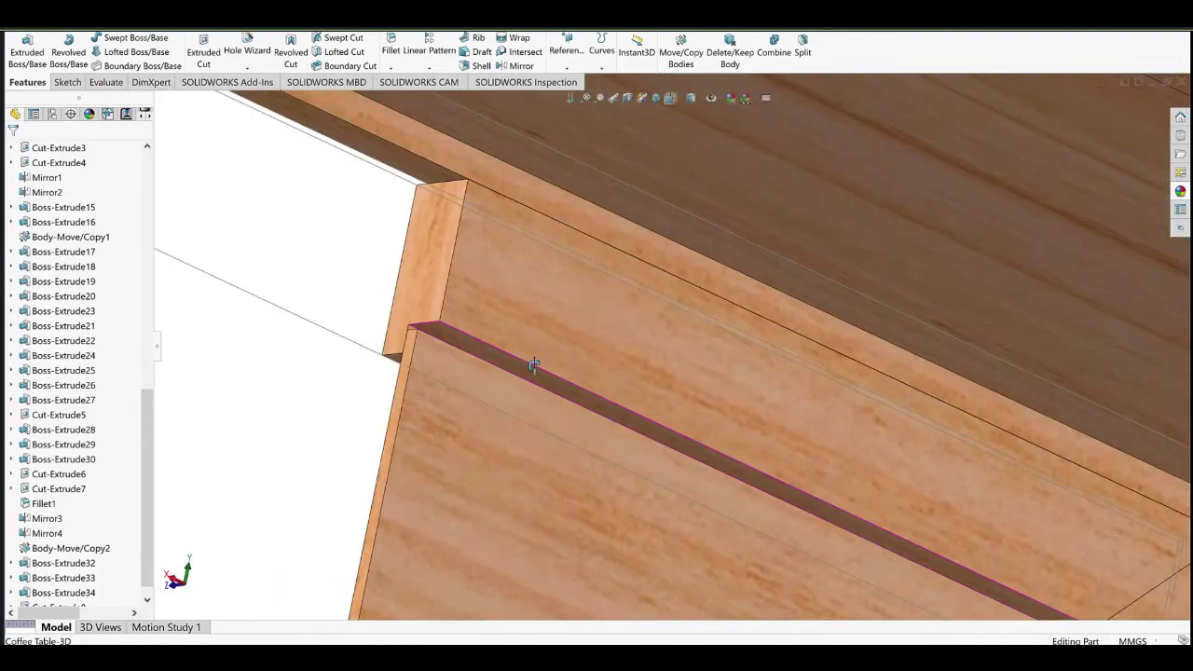
scroll(673, 442, "up", 6)
scroll(563, 233, "down", 4)
middle_click_drag(563, 235, 564, 285)
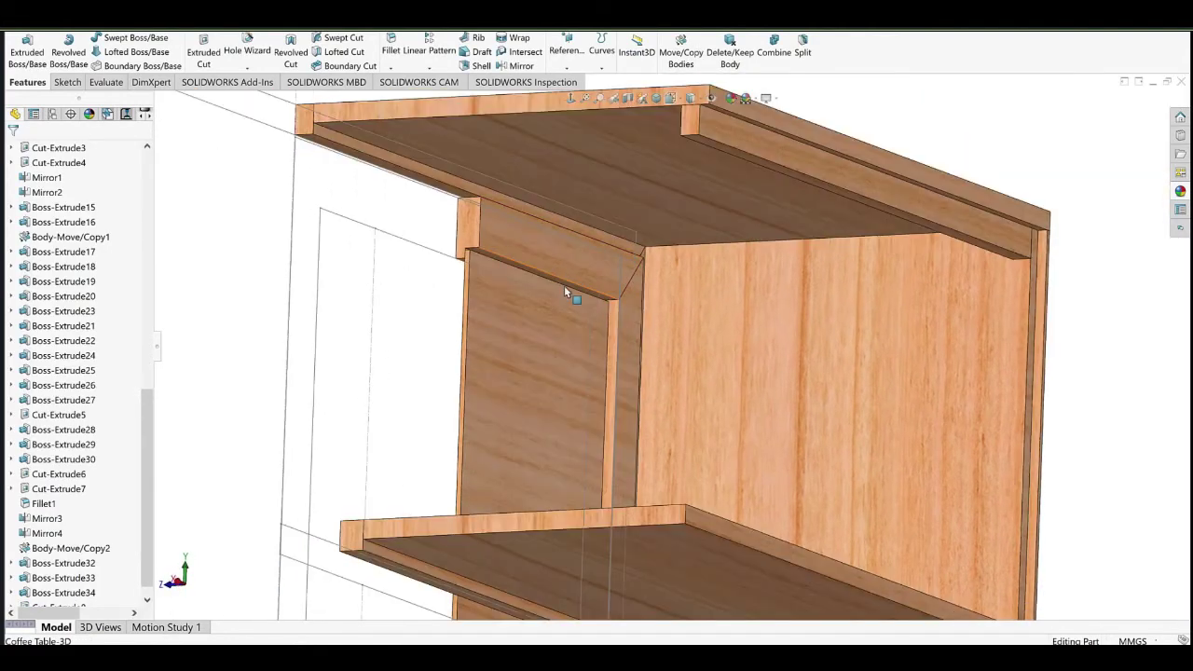
scroll(563, 283, "down", 4)
left_click(566, 263)
left_click(508, 360, "ctrl")
scroll(508, 360, "up", 6)
left_click(346, 418)
Start a sketch on the panel's back face and draw a vertical bead rectangle about 26 x 718 mm along its stile side.
middle_click_drag(667, 322, 613, 362)
left_click(637, 370)
left_click(628, 347)
left_click(111, 52)
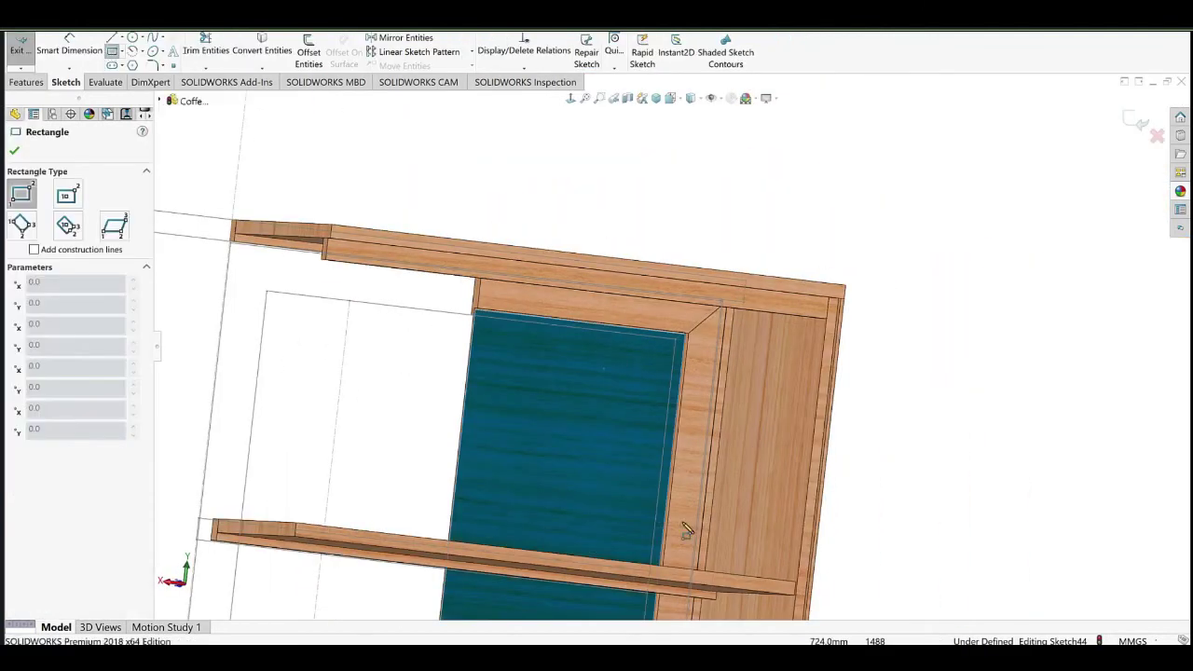
scroll(650, 347, "up", 1)
left_click(571, 99)
scroll(794, 312, "down", 9)
scroll(783, 550, "down", 5)
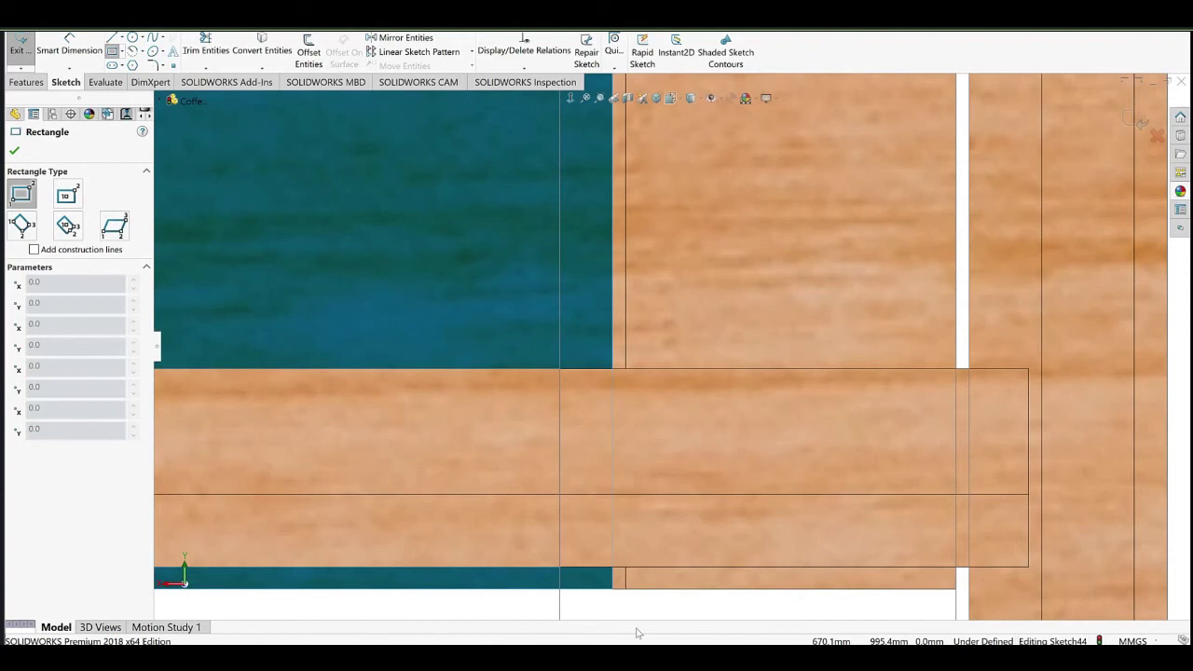
left_click(626, 589)
scroll(643, 261, "up", 10)
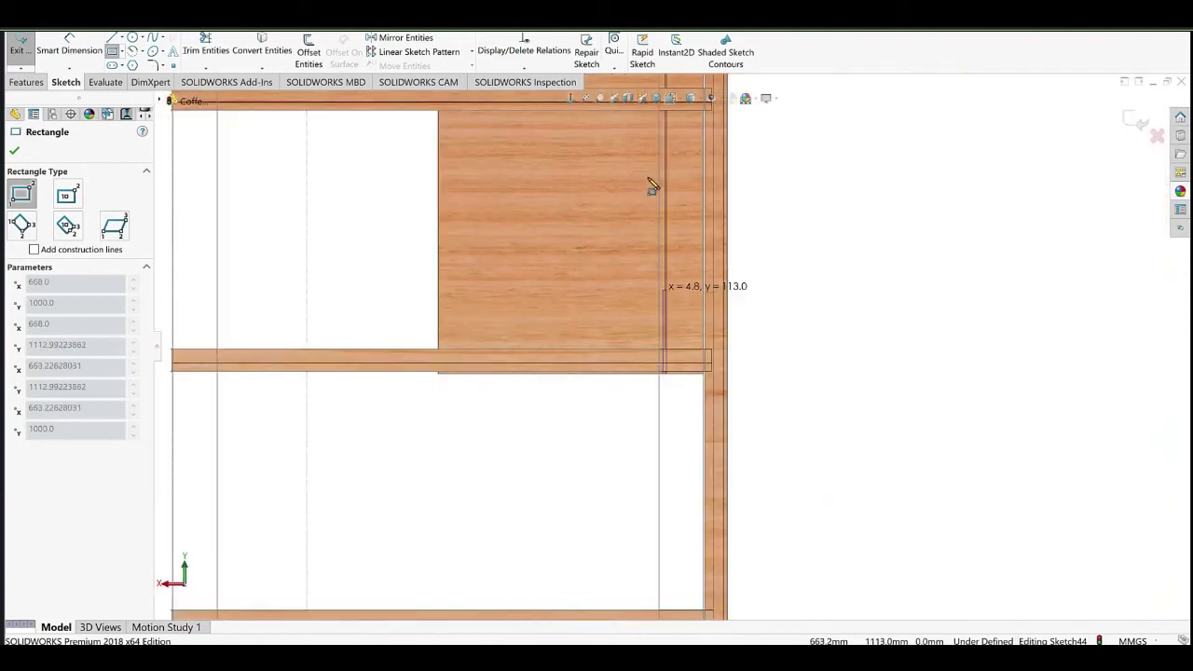
scroll(667, 183, "down", 8)
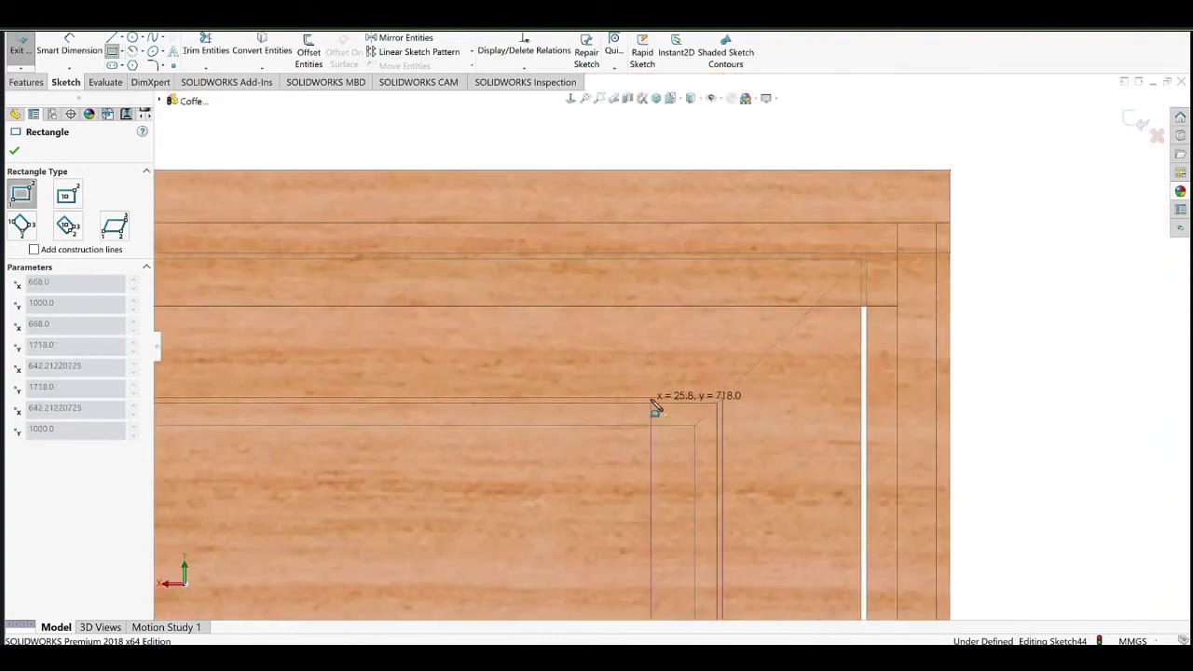
left_click(651, 400)
right_click(659, 284)
left_click(707, 297)
Make the bead rectangle's inner side collinear with the stile's inner edge.
left_click(652, 424)
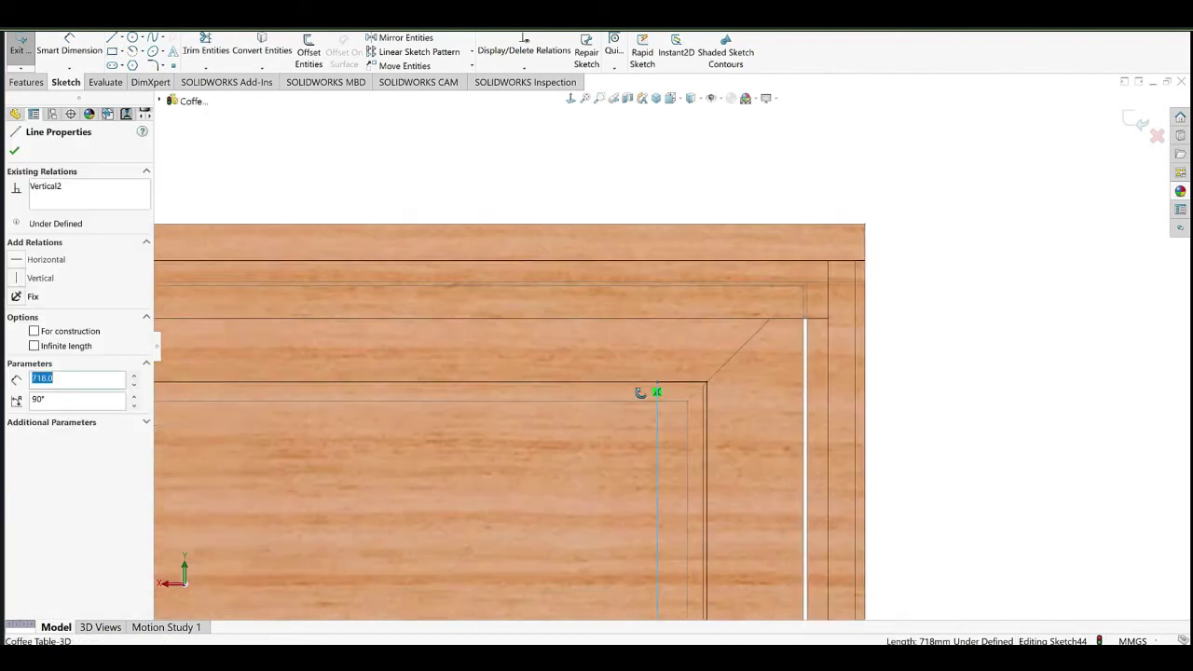
middle_click_drag(652, 424, 534, 495)
left_click(545, 446, "ctrl")
left_click(624, 408)
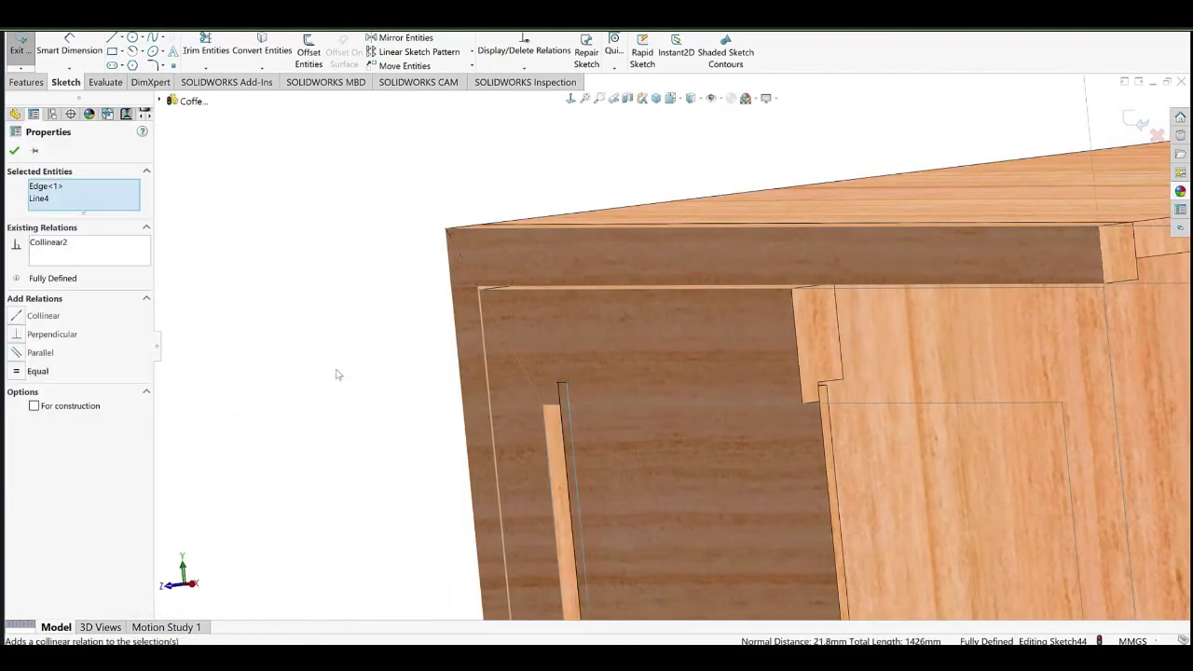
Extrude the vertical bead profile 10 mm from the panel's back face.
left_click(333, 361)
left_click(27, 82)
left_click(26, 41)
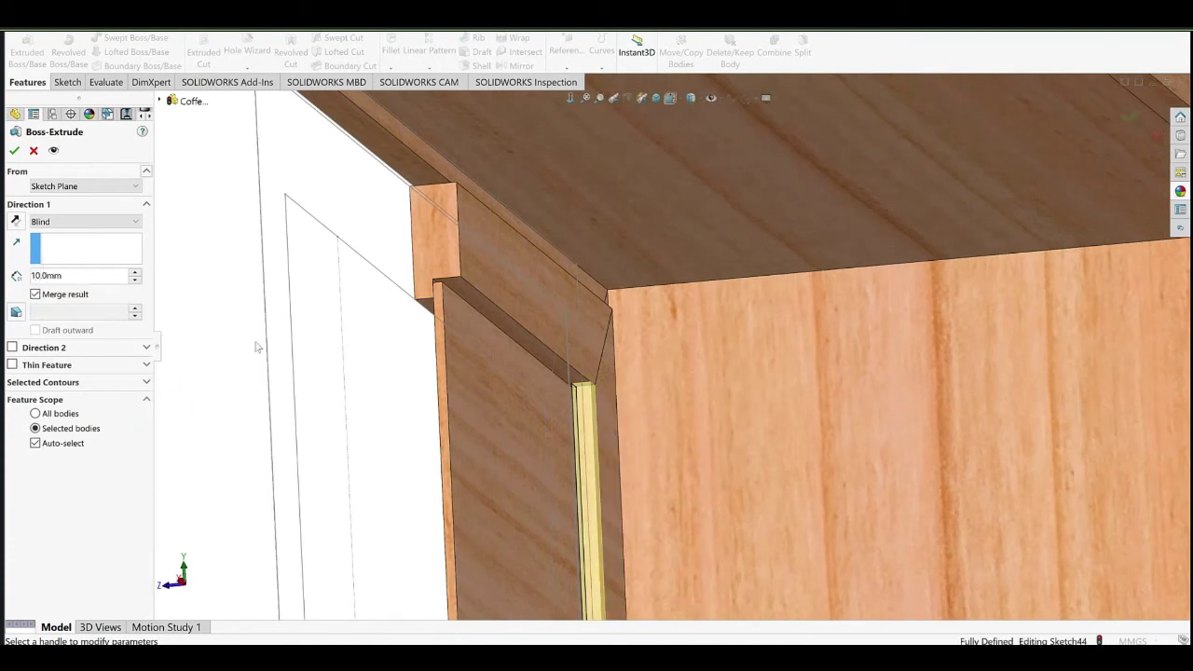
left_click(15, 152)
Start a sketch on the panel's back face and draw a horizontal bead rectangle about 303 mm long along its upper edge.
left_click(522, 407)
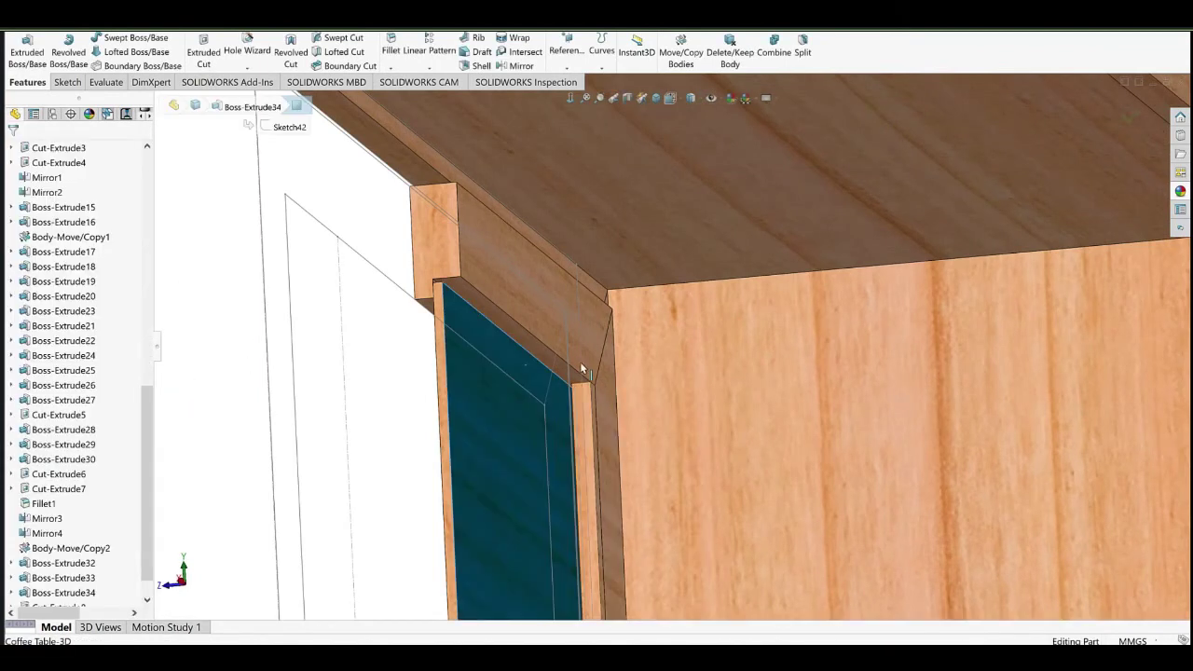
left_click(512, 400)
left_click(534, 386)
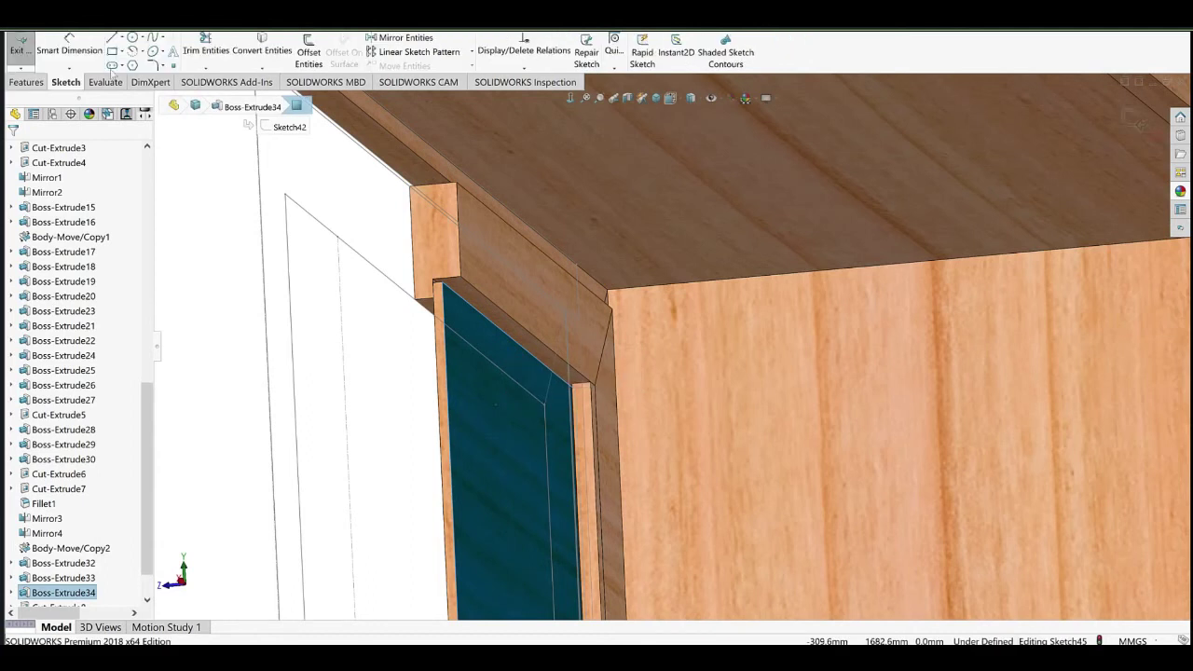
left_click(112, 53)
left_click(454, 288)
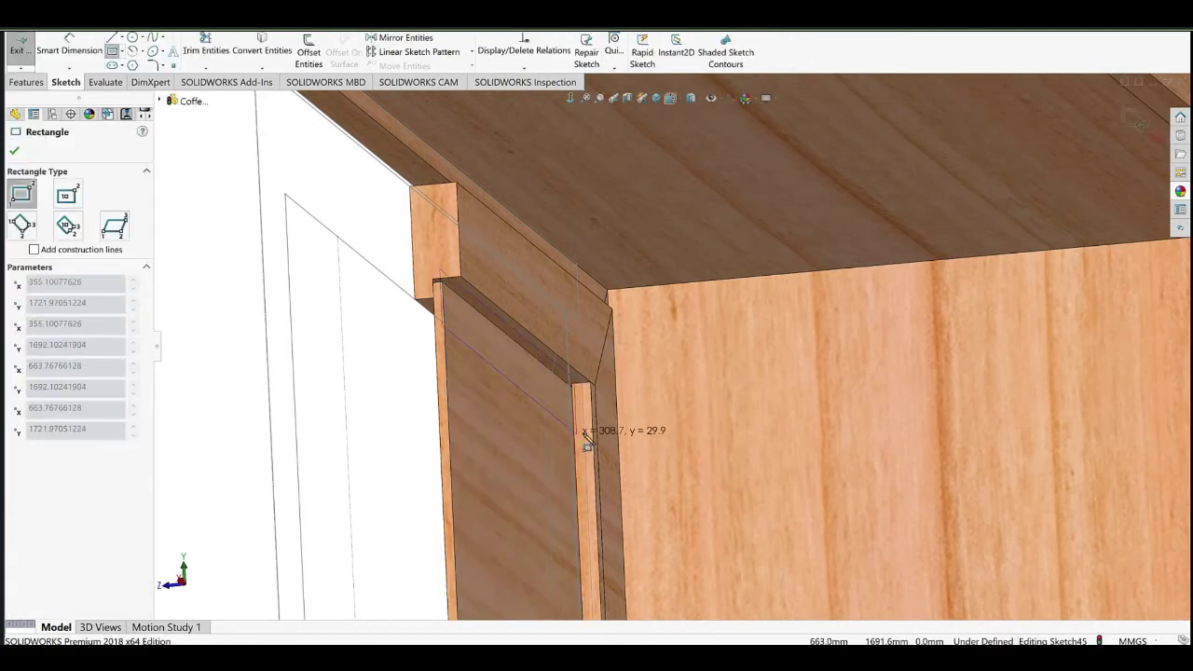
middle_click_drag(583, 435, 671, 410)
scroll(565, 435, "down", 2)
left_click(628, 401)
right_click(491, 199)
left_click(539, 211)
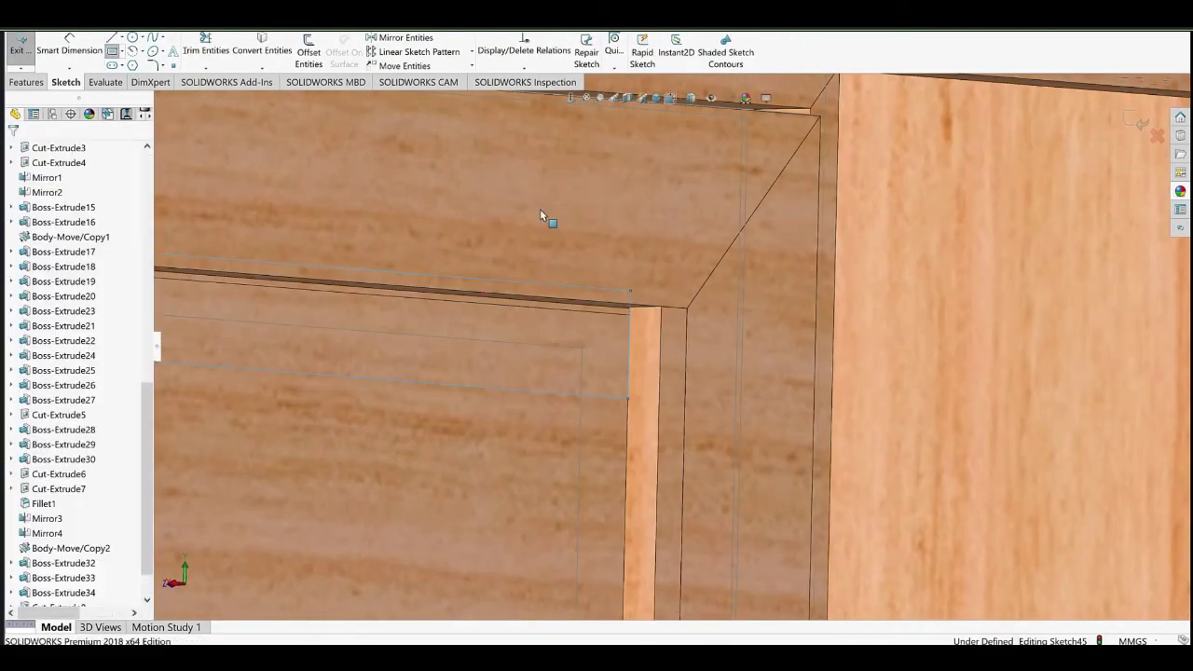
Constrain the horizontal bead rectangle's upper side to the top rail's lower inner edge.
left_click(624, 291)
scroll(623, 292, "up", 4)
scroll(373, 311, "down", 5)
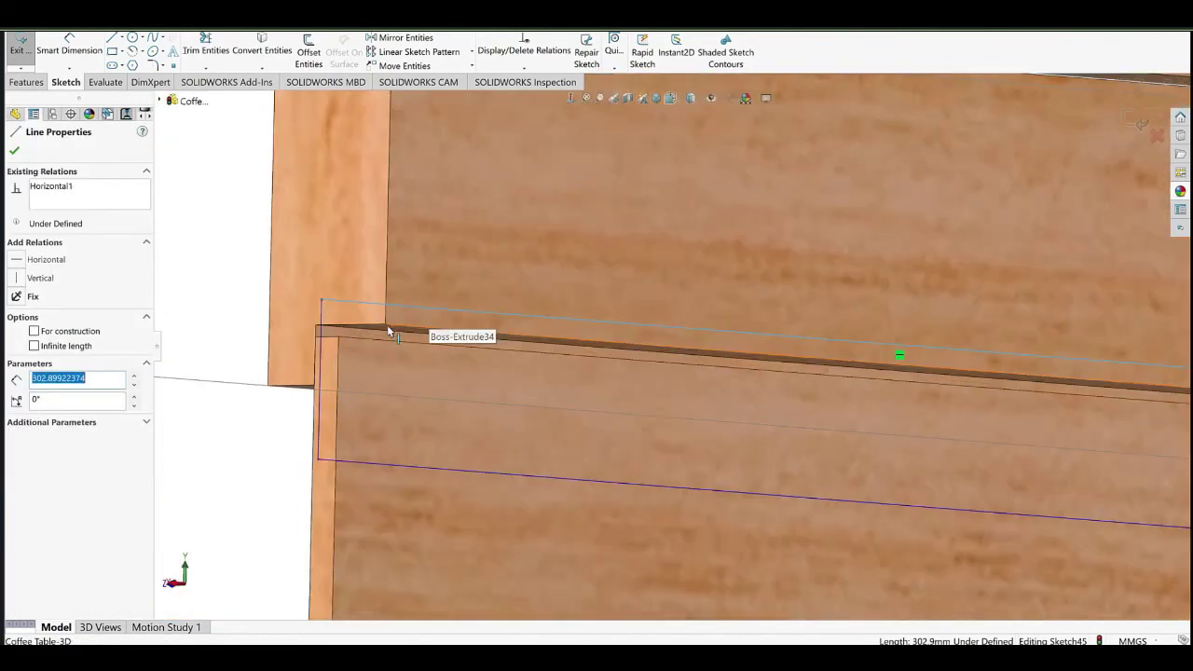
left_click(386, 326, "ctrl")
left_click(350, 297)
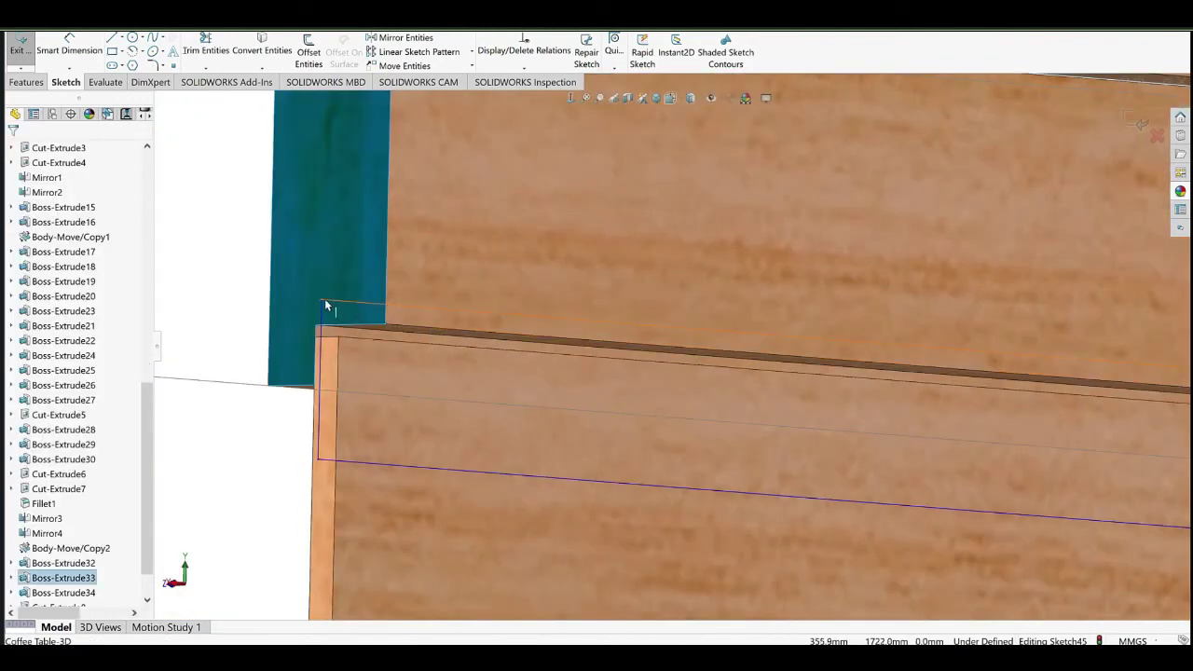
left_click(324, 300)
left_click(322, 299)
left_click(386, 325, "ctrl")
left_click(435, 287)
key("Escape")
Set the horizontal bead rectangle's height to 10 mm.
scroll(966, 455, "up", 7)
scroll(969, 456, "down", 2)
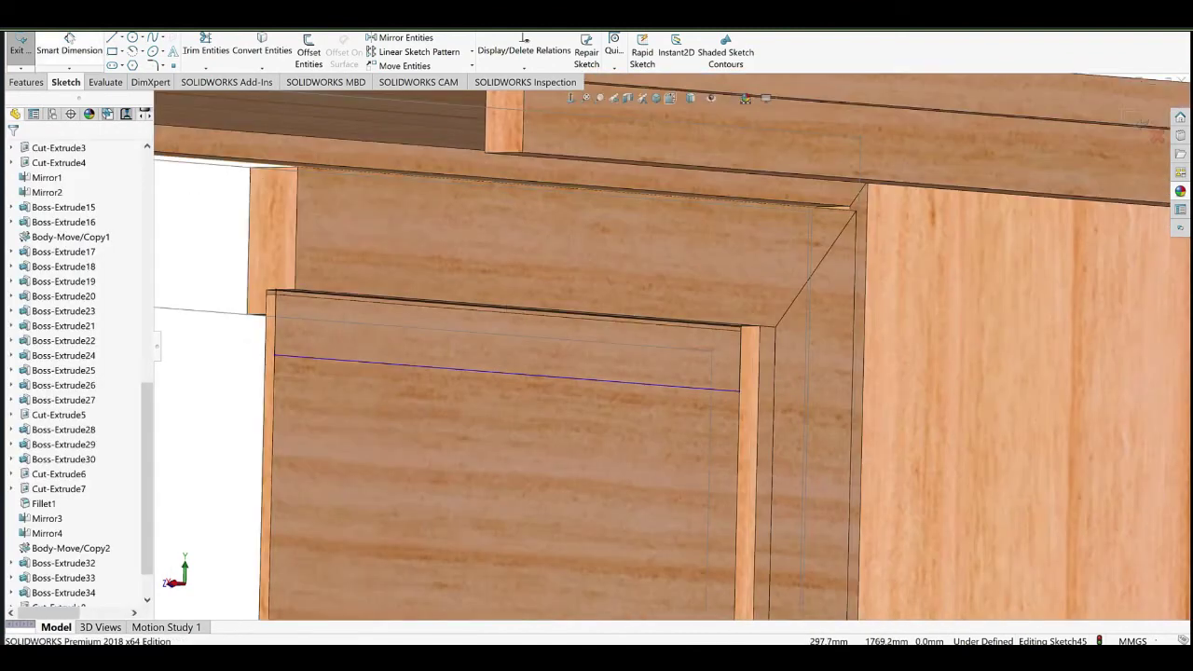
left_click(273, 315)
left_click(228, 345)
type("10")
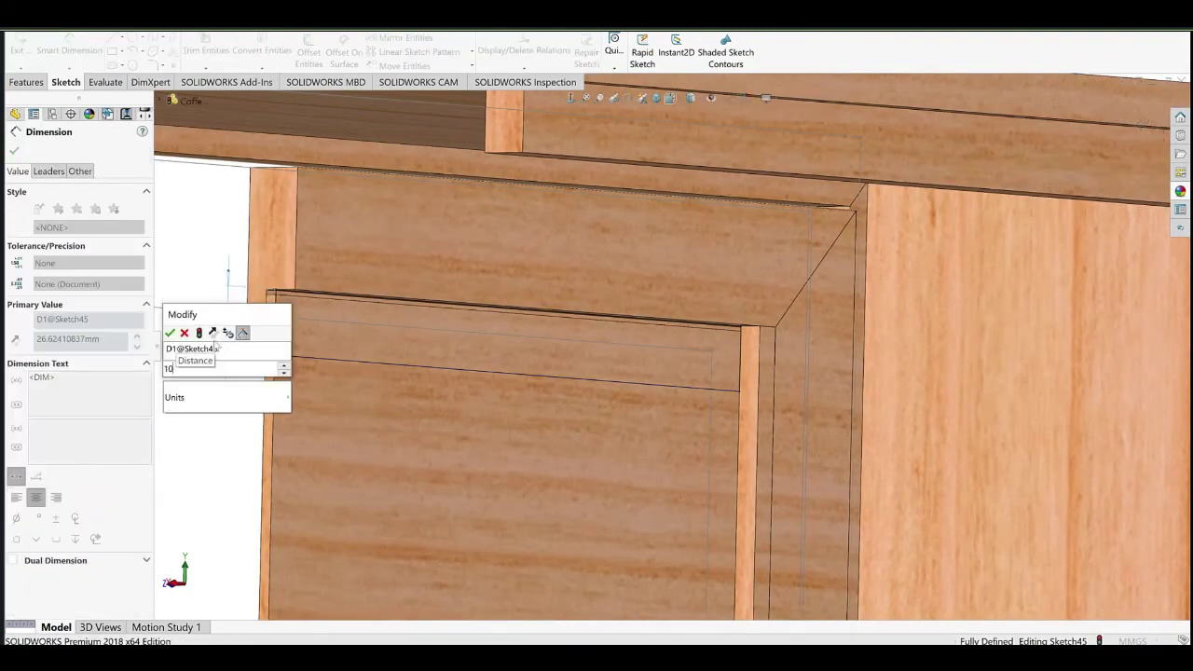
left_click(172, 333)
left_click(14, 151)
Extrude the horizontal bead profile up to the vertical bead's back face as a separate, unmerged body.
left_click(28, 83)
left_click(27, 54)
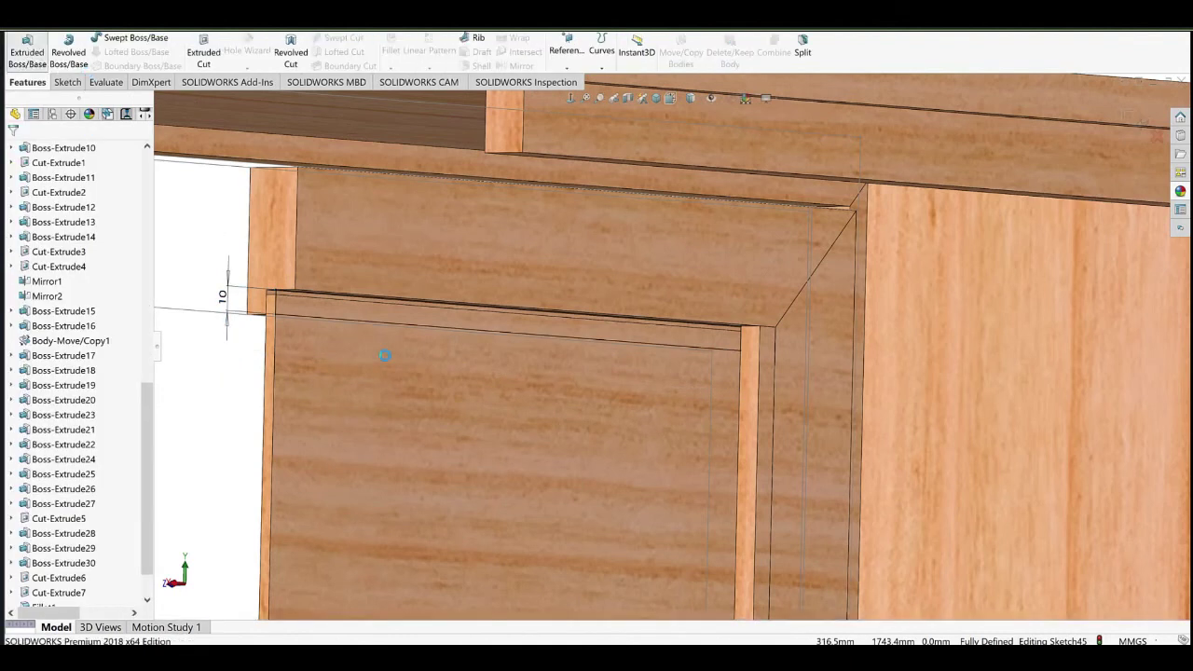
middle_click_drag(381, 337, 419, 381)
left_click(99, 225)
left_click(91, 278)
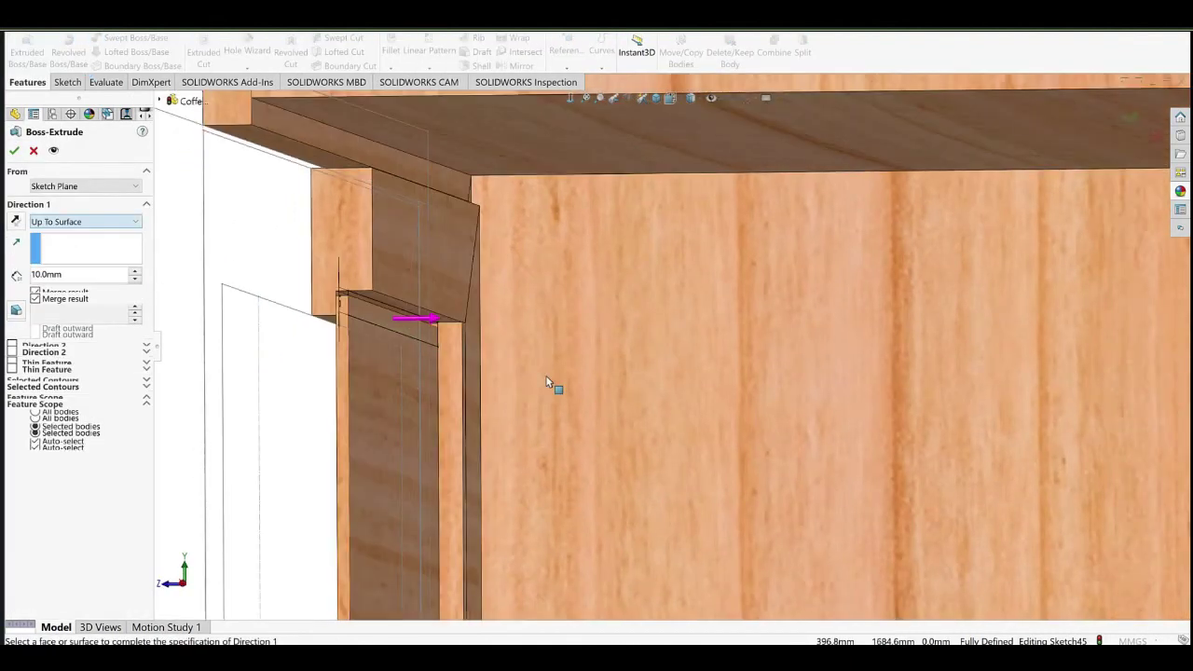
left_click(547, 382)
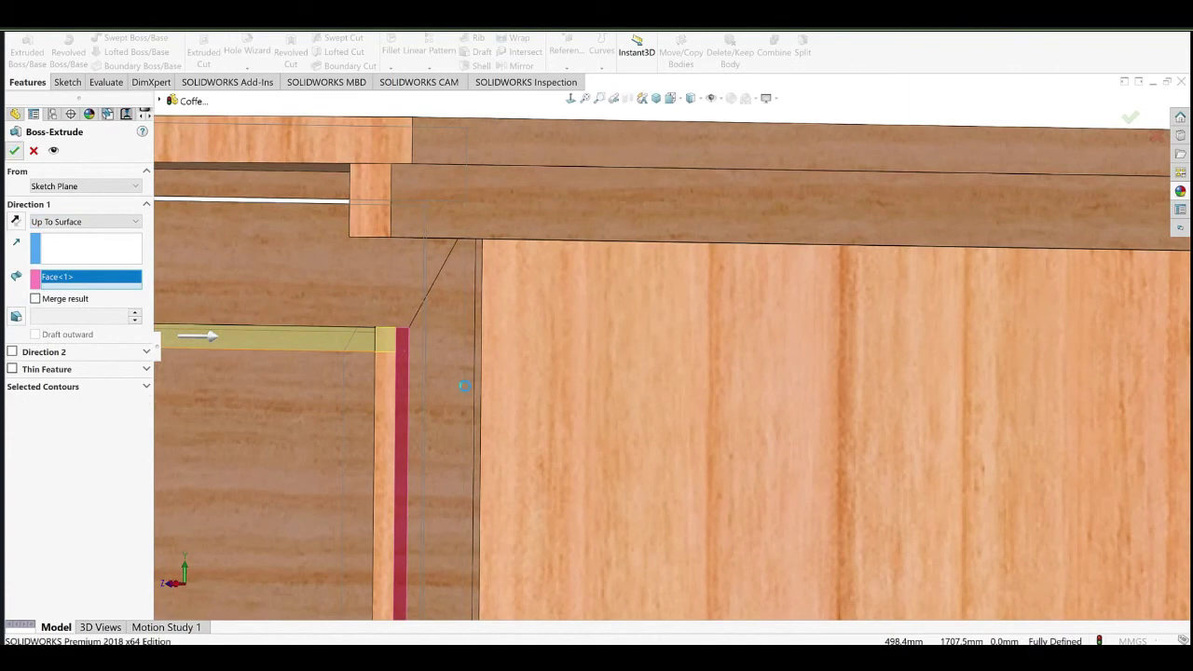
scroll(563, 422, "up", 10)
middle_click_drag(552, 403, 779, 399)
scroll(580, 375, "down", 4)
middle_click_drag(581, 375, 530, 369)
left_click(366, 295)
middle_click_drag(470, 255, 640, 272)
left_click(794, 278)
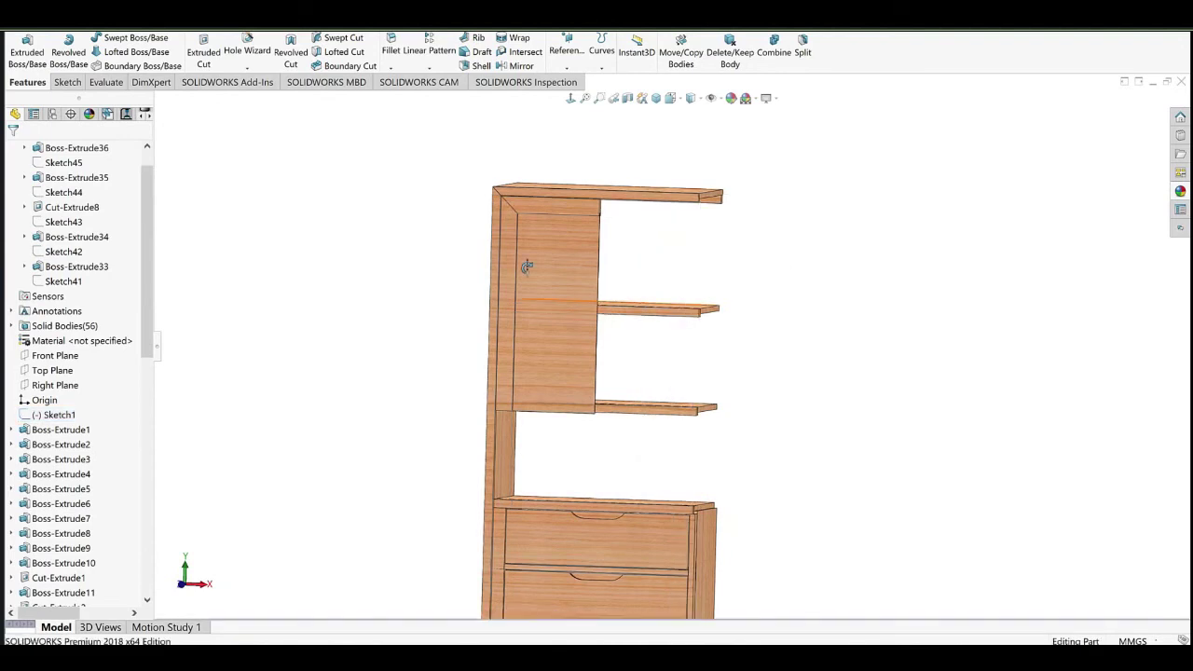
Mirror the top rail and its horizontal bead about the stile's lower end face, without merging solids.
middle_click_drag(527, 349, 454, 316)
left_click(522, 66)
scroll(479, 447, "down", 5)
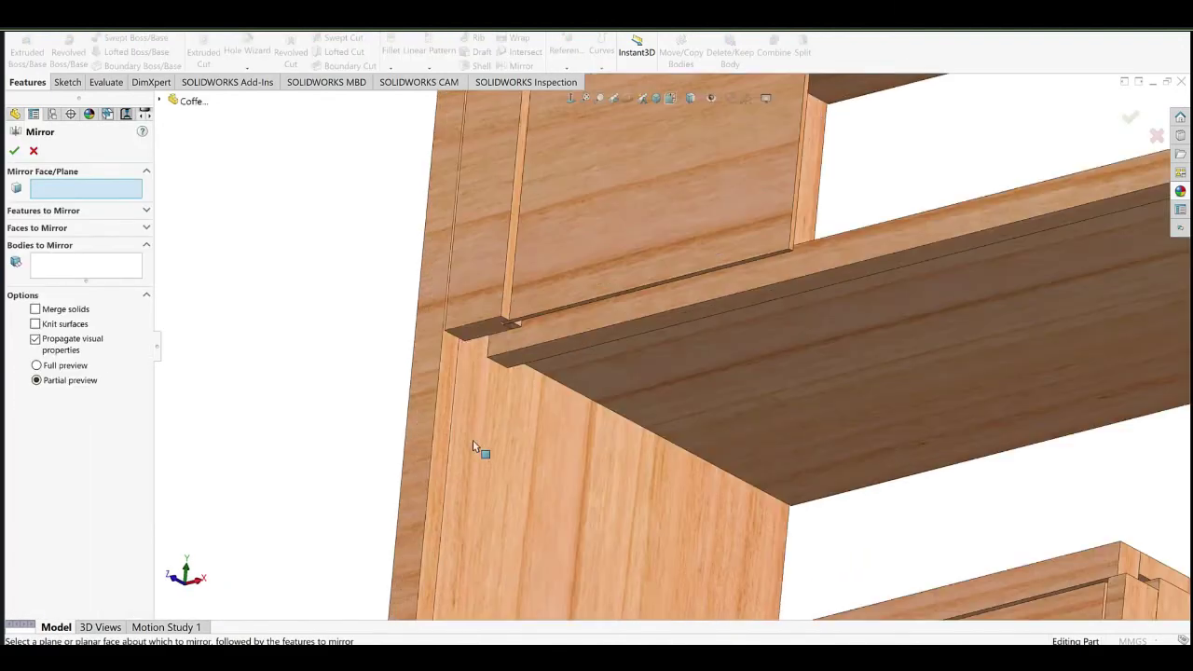
left_click(476, 322)
right_click(58, 258)
left_click(79, 267)
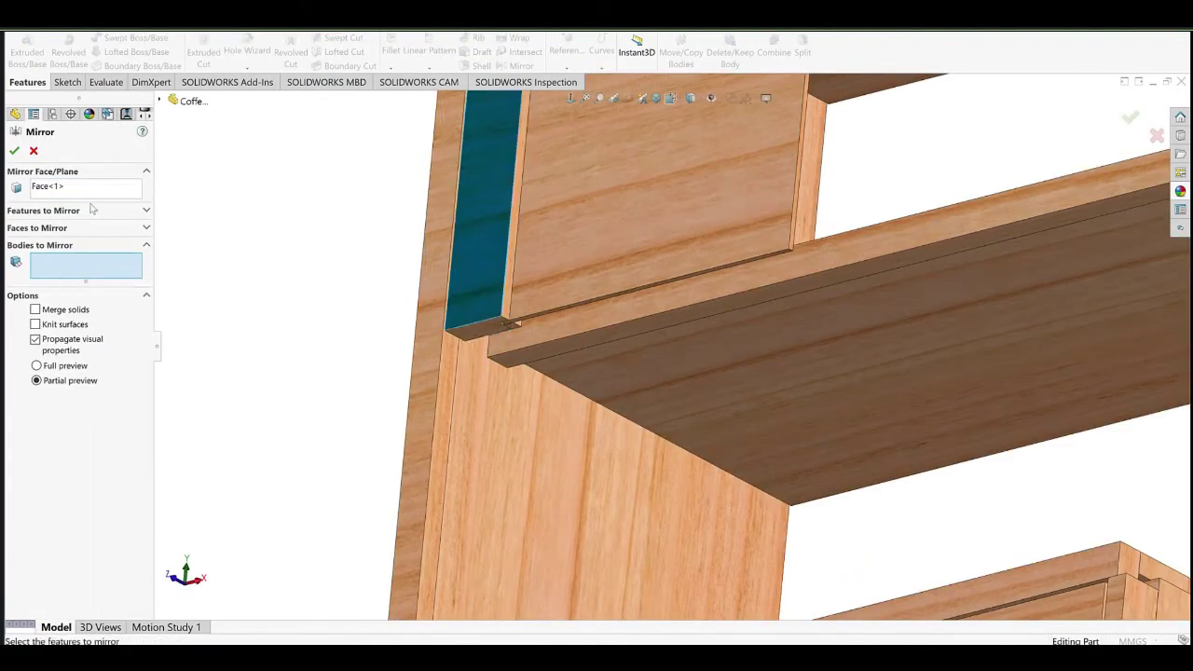
right_click(93, 189)
left_click(114, 198)
left_click(473, 342)
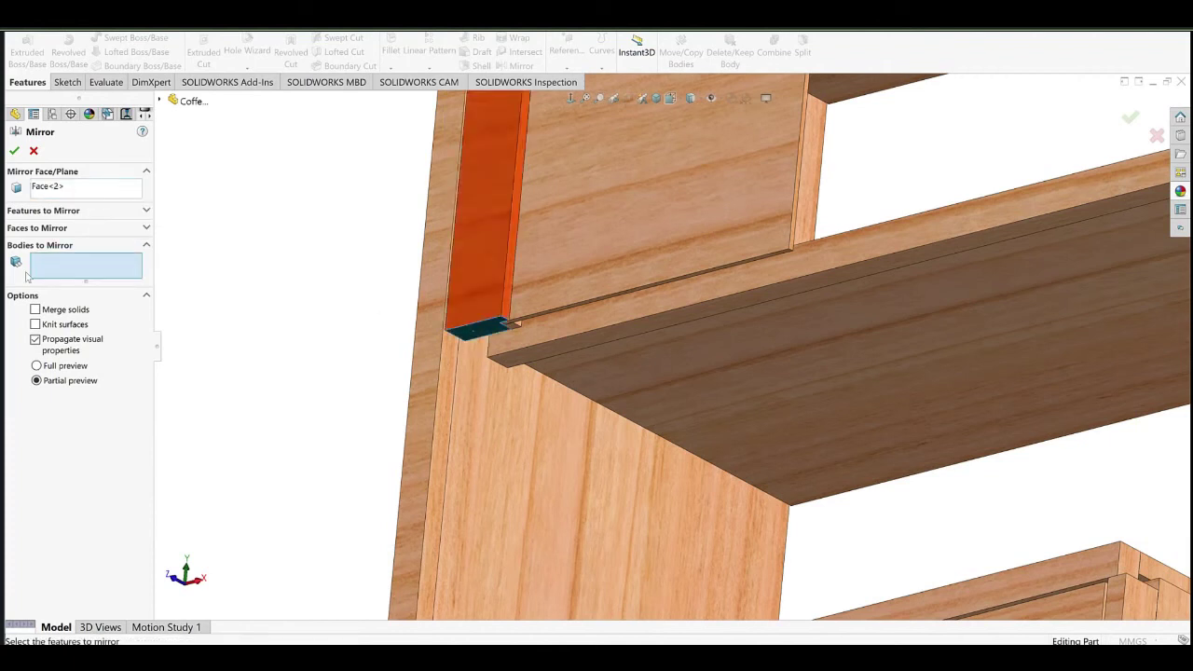
scroll(625, 479, "up", 9)
scroll(698, 246, "down", 6)
left_click(658, 220)
middle_click_drag(652, 218, 690, 239)
left_click(688, 320)
middle_click_drag(687, 320, 551, 432)
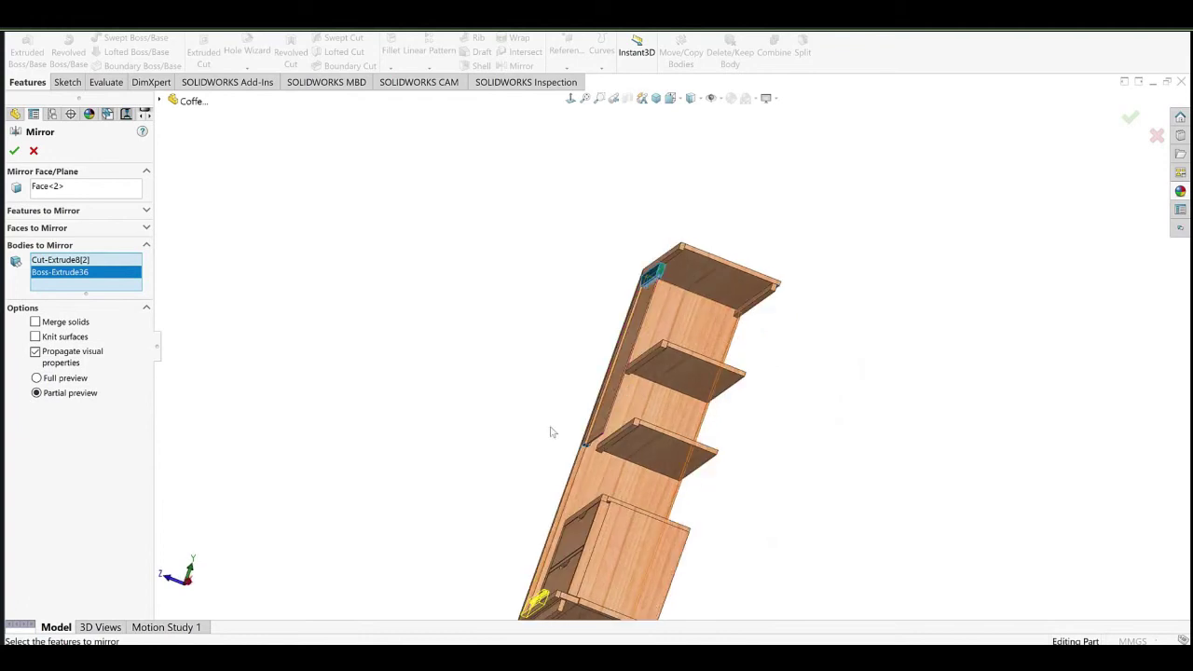
left_click(15, 151)
Mirror the stile, panel and vertical bead about the stile's lower end face with merged solids.
left_click(519, 65)
scroll(655, 385, "up", 6)
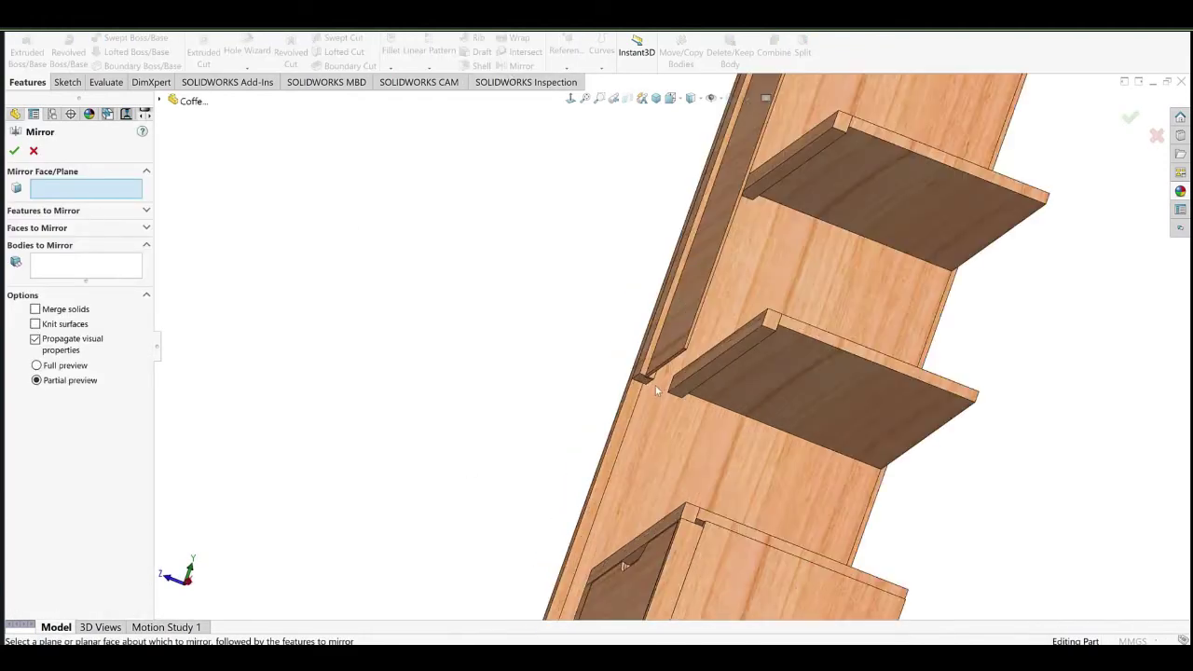
left_click(615, 354)
left_click(641, 280)
left_click(703, 280)
middle_click_drag(703, 280, 637, 298)
left_click(637, 336)
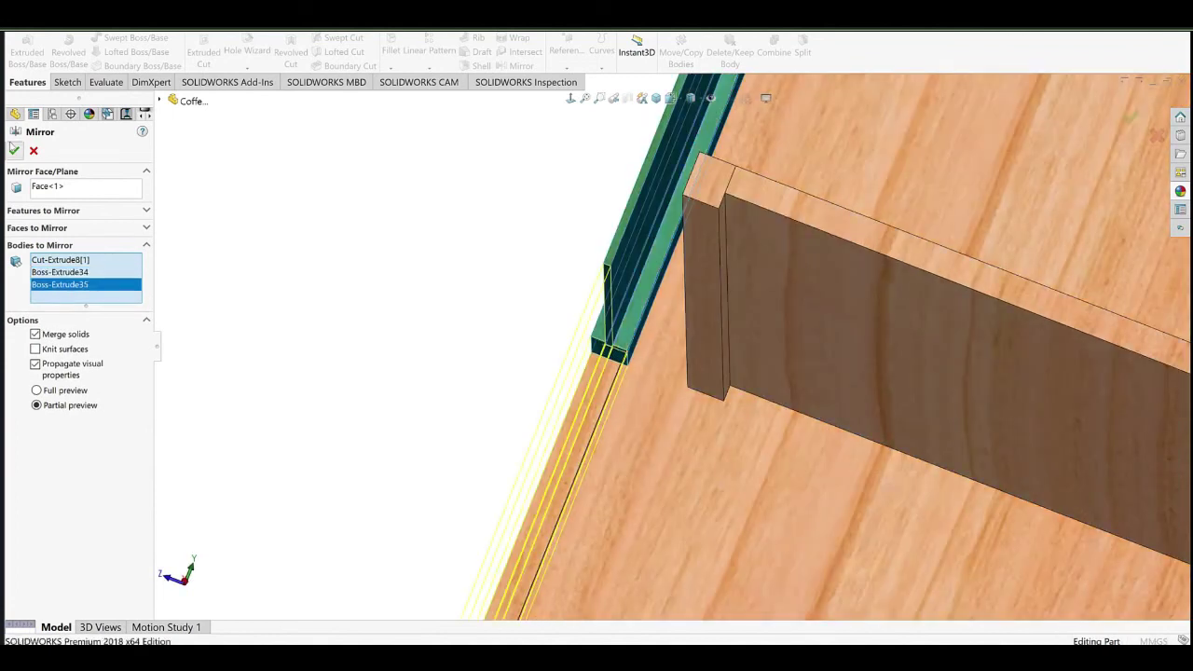
left_click(14, 150)
Mirror the full-height stile and its vertical bead about the top rail's free end face, without merging solids.
scroll(673, 347, "down", 5)
middle_click_drag(667, 340, 792, 328)
scroll(671, 307, "down", 4)
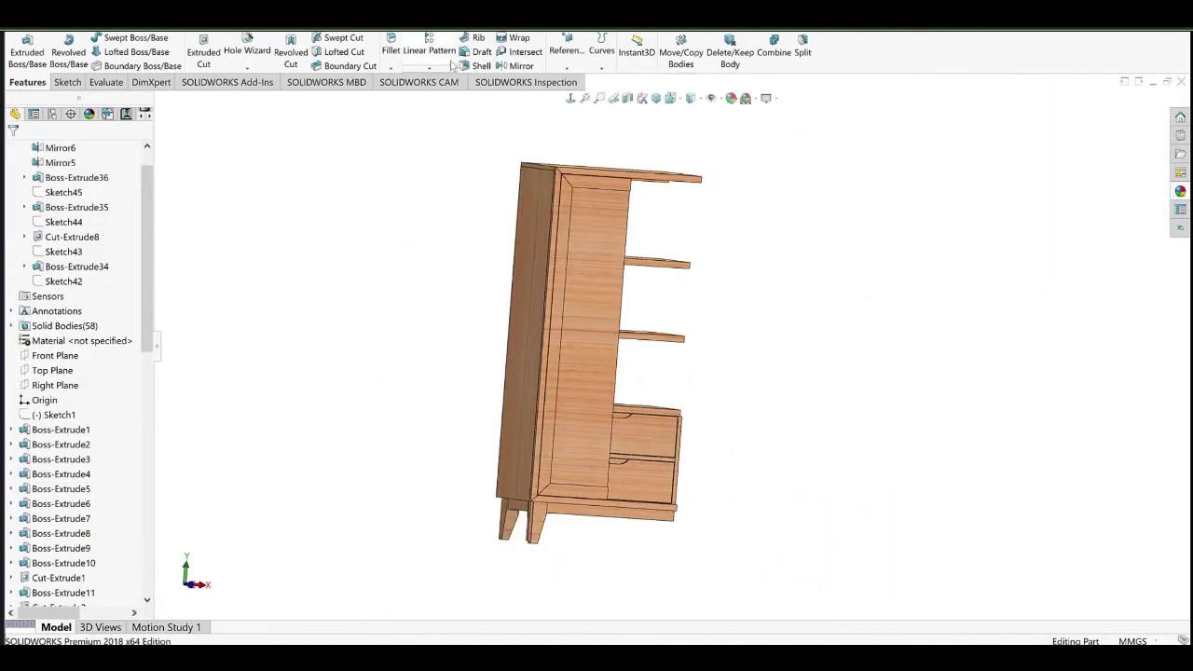
left_click(508, 67)
middle_click_drag(662, 276, 562, 226)
scroll(567, 191, "up", 4)
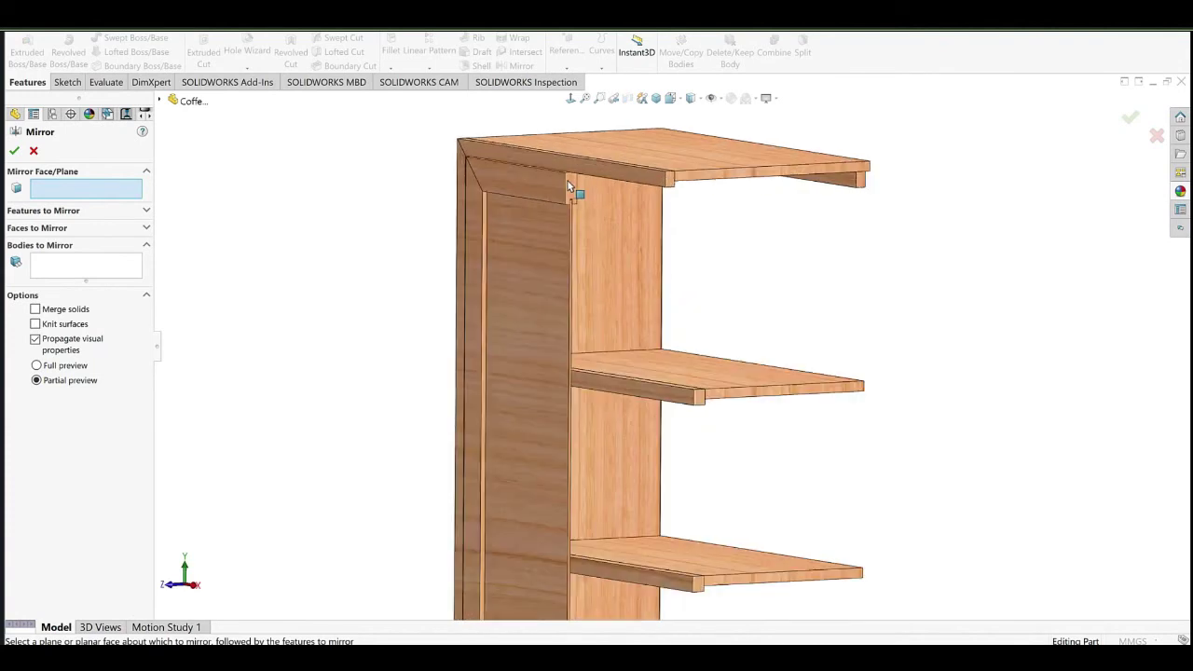
left_click(568, 184)
middle_click_drag(535, 306, 593, 300)
left_click(432, 216)
scroll(466, 359, "down", 4)
middle_click_drag(477, 376, 345, 354)
left_click(611, 338)
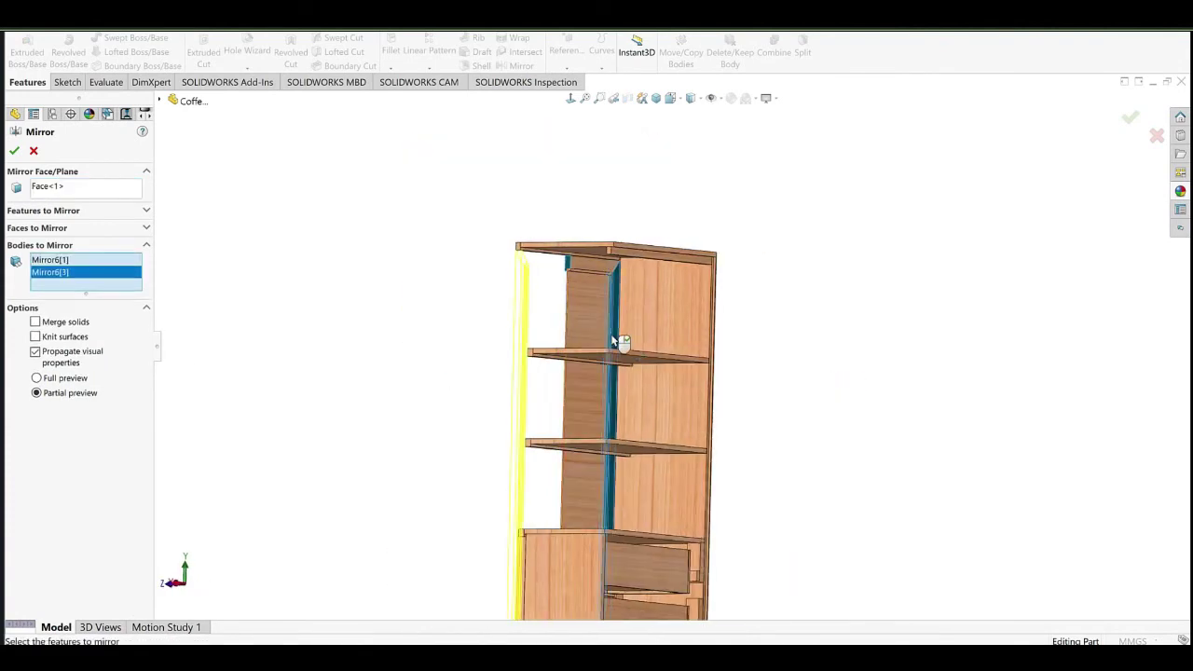
left_click(34, 151)
Start a merged-solids mirror about the top rail's free end face and include the top rail, its bead and the panel.
left_click(521, 66)
scroll(549, 251, "up", 8)
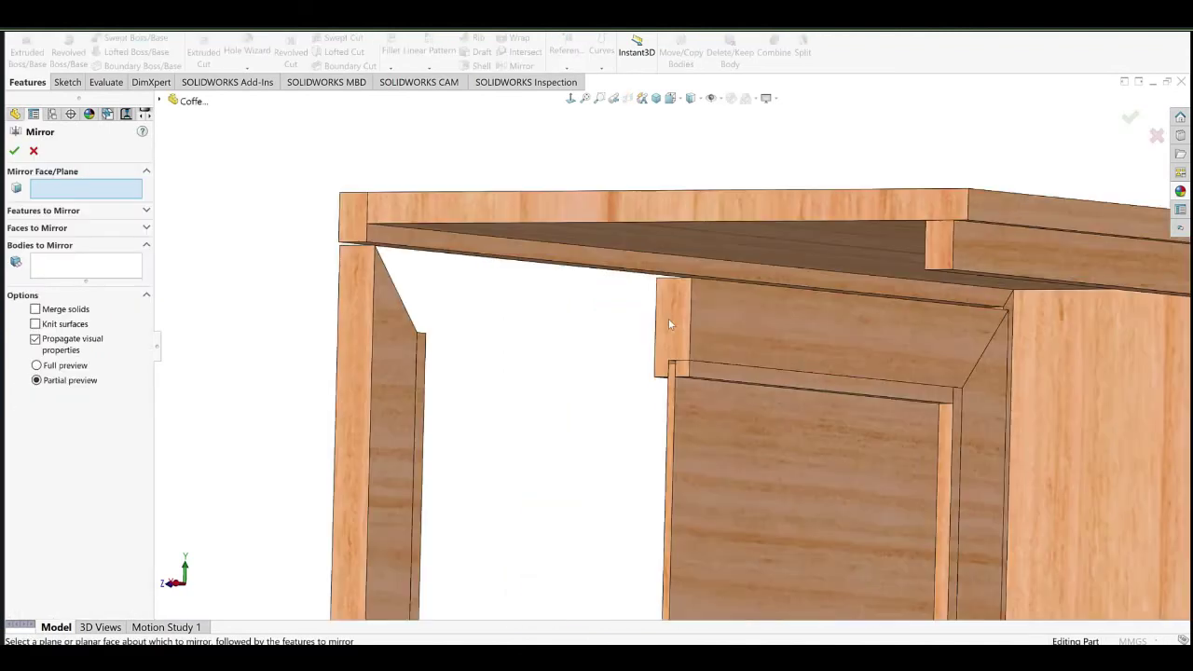
left_click(680, 318)
left_click(45, 314)
scroll(853, 385, "down", 6)
left_click(751, 328)
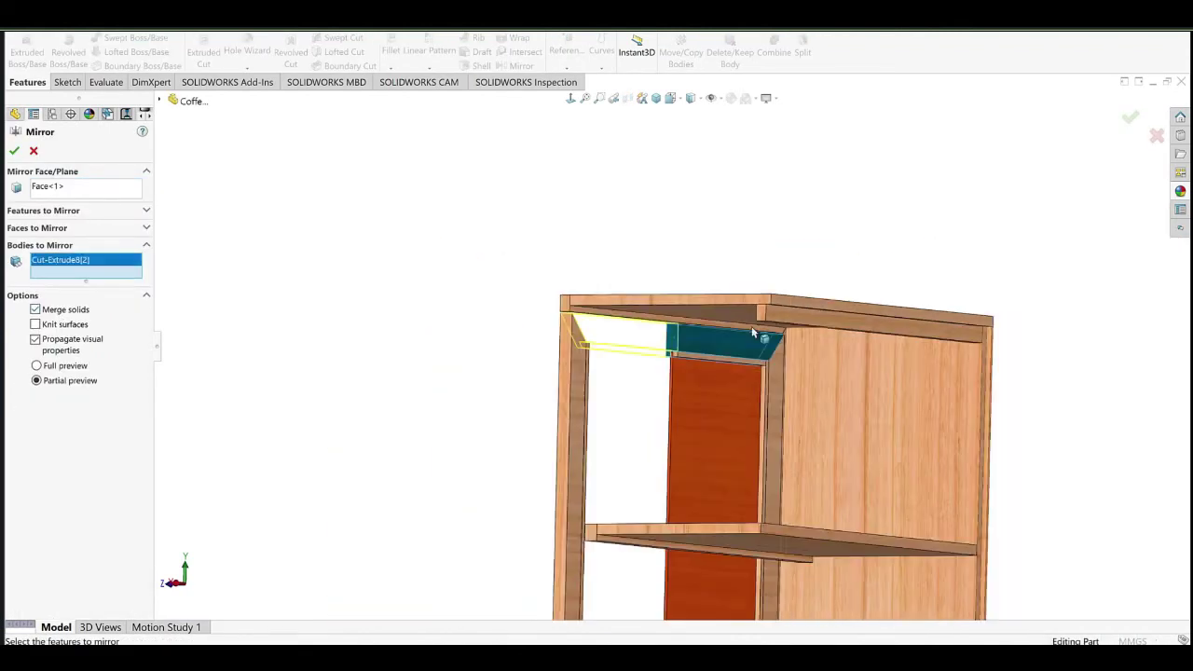
middle_click_drag(751, 328, 684, 224, "ctrl")
left_click(637, 254)
left_click(632, 291)
Add the bottom rail and its bead to the mirror bodies and complete the door's second half.
scroll(611, 275, "down", 3)
scroll(605, 326, "up", 5)
middle_click_drag(583, 373, 622, 380)
scroll(645, 406, "down", 6)
scroll(620, 508, "up", 6)
left_click(685, 379)
left_click(734, 311)
scroll(718, 264, "down", 6)
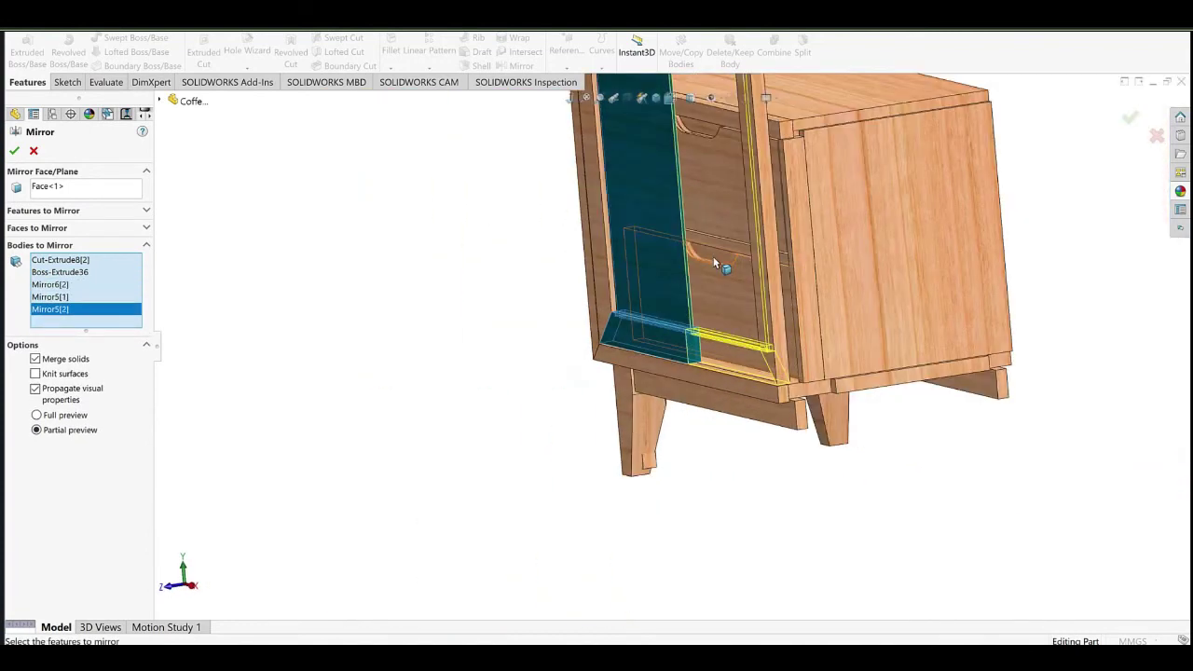
scroll(628, 397, "up", 3)
scroll(634, 382, "down", 4)
middle_click_drag(688, 321, 744, 288)
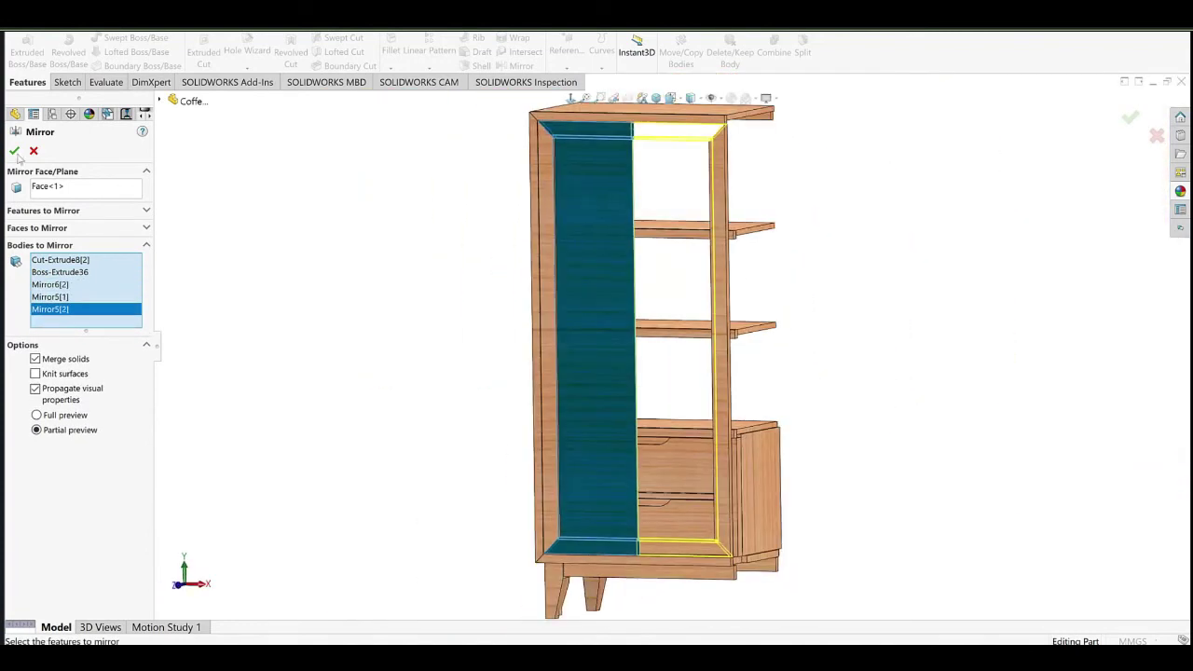
left_click(15, 152)
Start a sketch on the inner face of the stile beside the cabinet side and draw a circle about 49 mm in diameter.
middle_click_drag(610, 367, 260, 383, "ctrl")
scroll(474, 395, "down", 1)
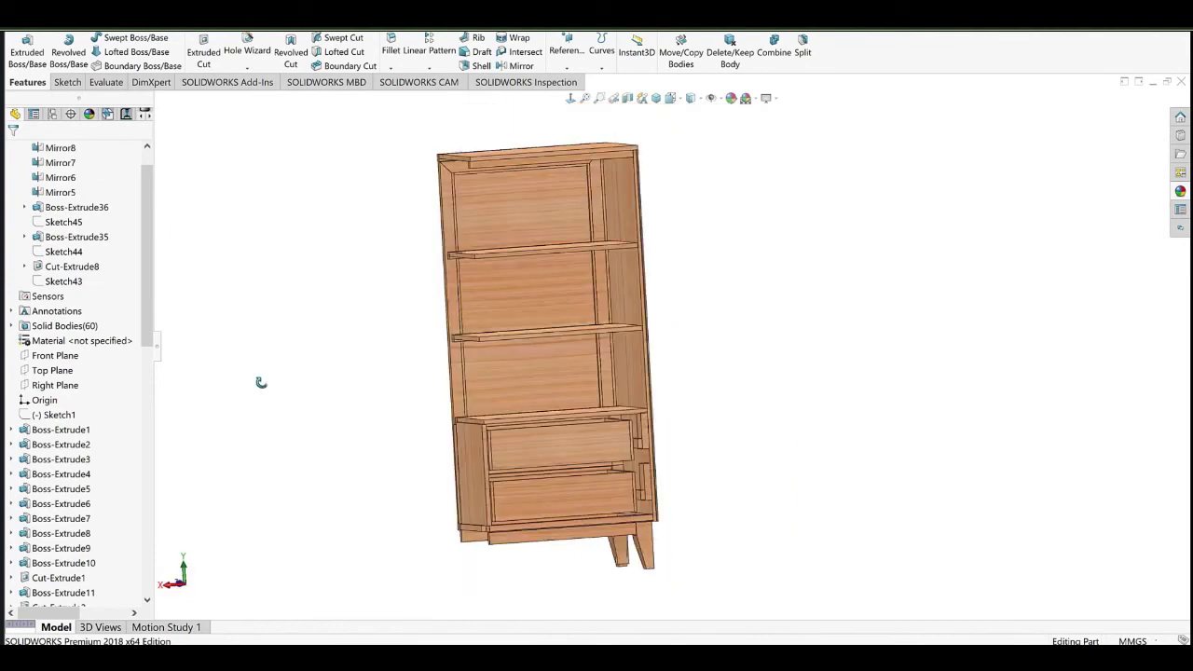
scroll(601, 285, "up", 5)
left_click(644, 338)
scroll(658, 345, "up", 3)
mouse_move(659, 345)
middle_mouse_down()
mouse_move(626, 343)
mouse_move(649, 359)
middle_mouse_up()
left_click(648, 360)
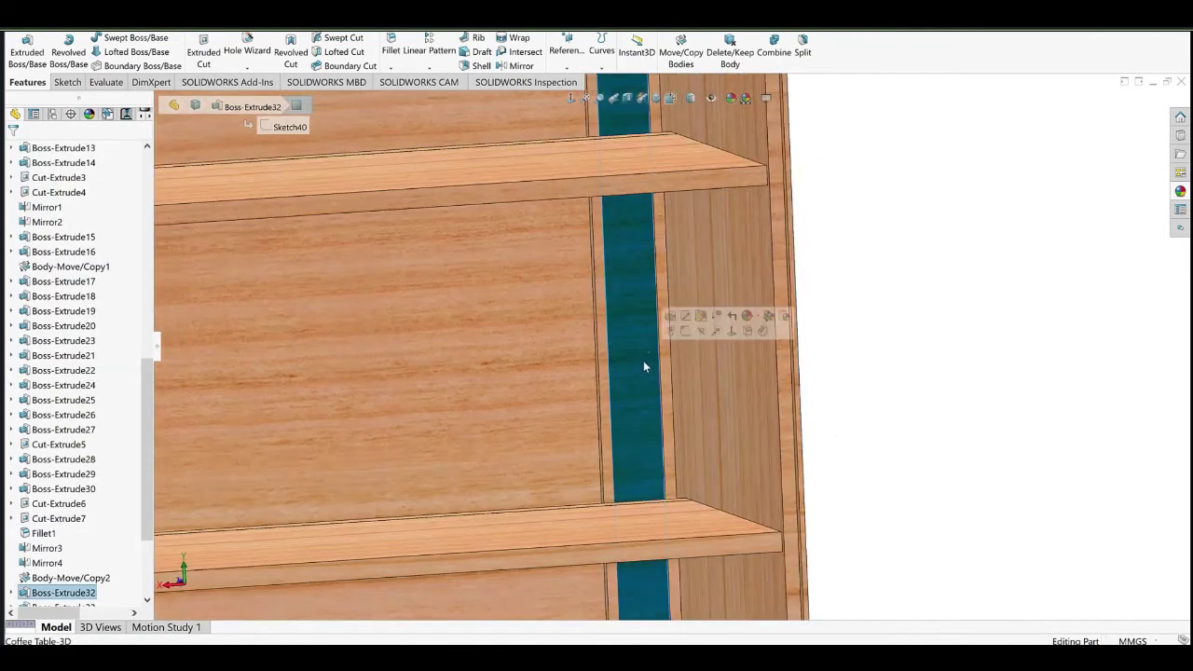
scroll(668, 336, "down", 4)
left_click(570, 99)
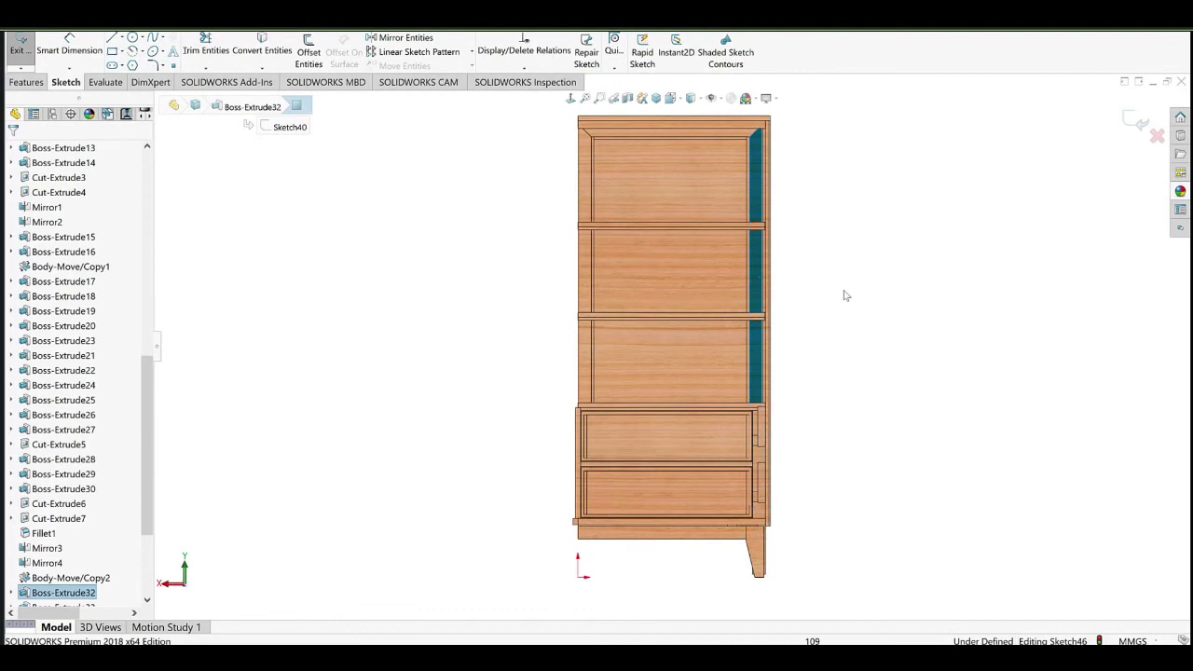
scroll(811, 284, "up", 2)
middle_click_drag(811, 285, 704, 386, "ctrl")
left_click(133, 39)
scroll(628, 277, "up", 6)
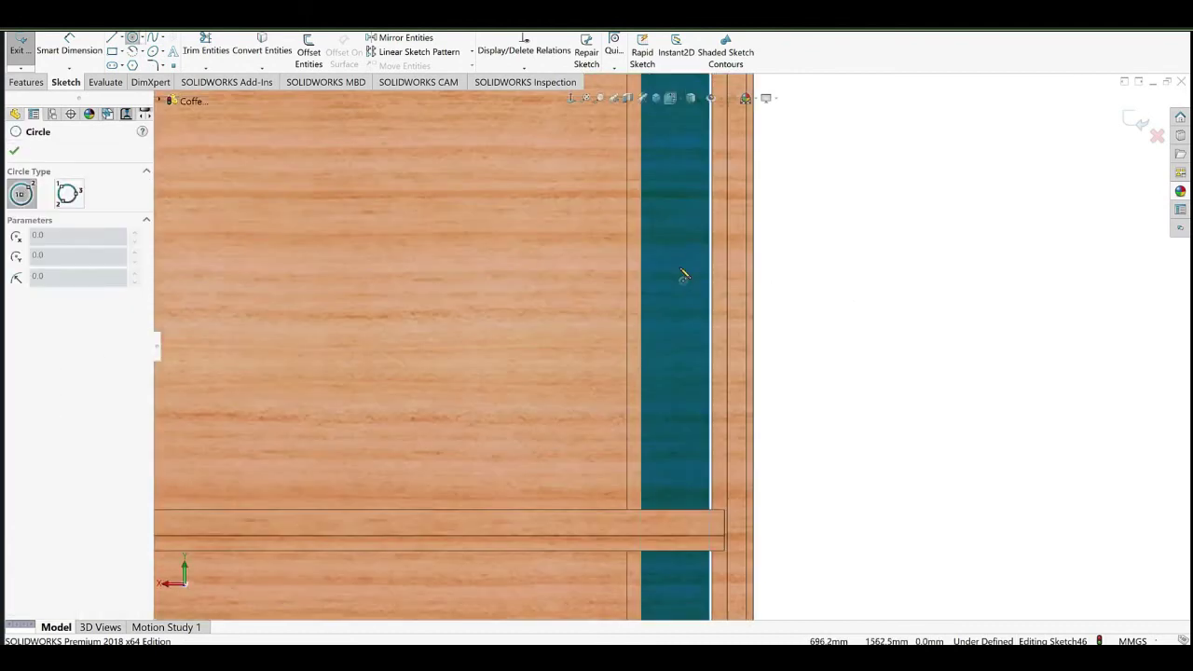
left_click(680, 267)
left_click(703, 291)
Set the circle's diameter to 35 mm.
left_click(50, 44)
left_click(674, 301)
left_click(568, 325)
type("35")
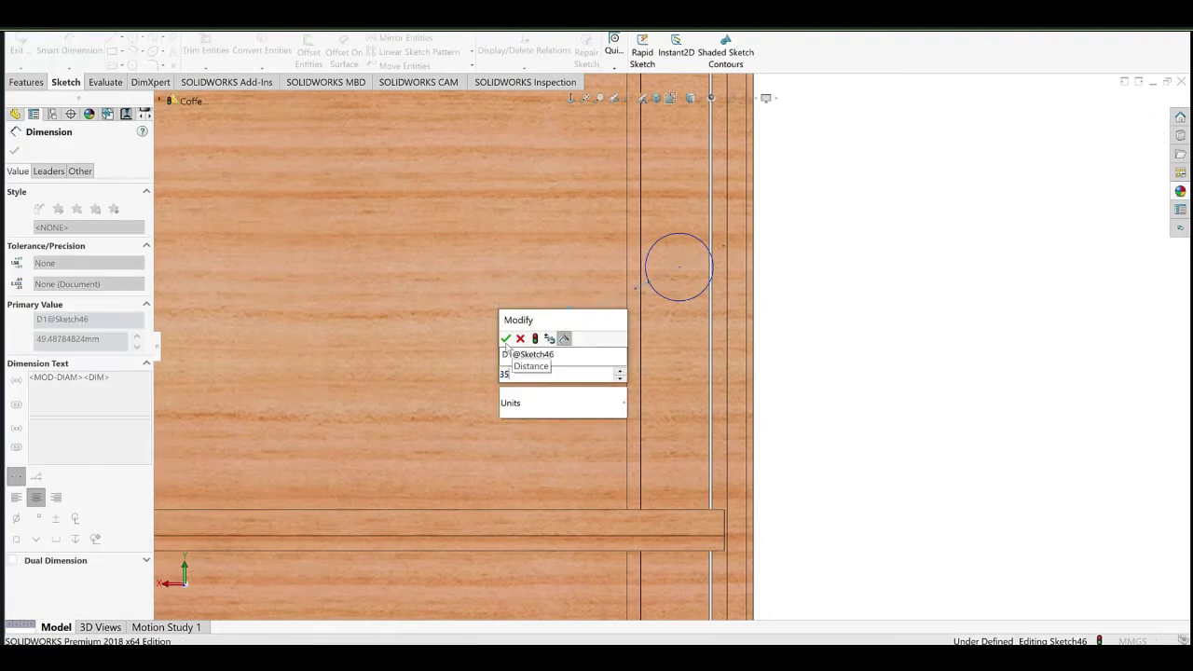
left_click(506, 339)
Dimension the circle's centre 23 mm from the stile's outer edge.
scroll(698, 270, "up", 3)
left_click(699, 295)
left_click(723, 258)
left_click(692, 244)
left_click(631, 255)
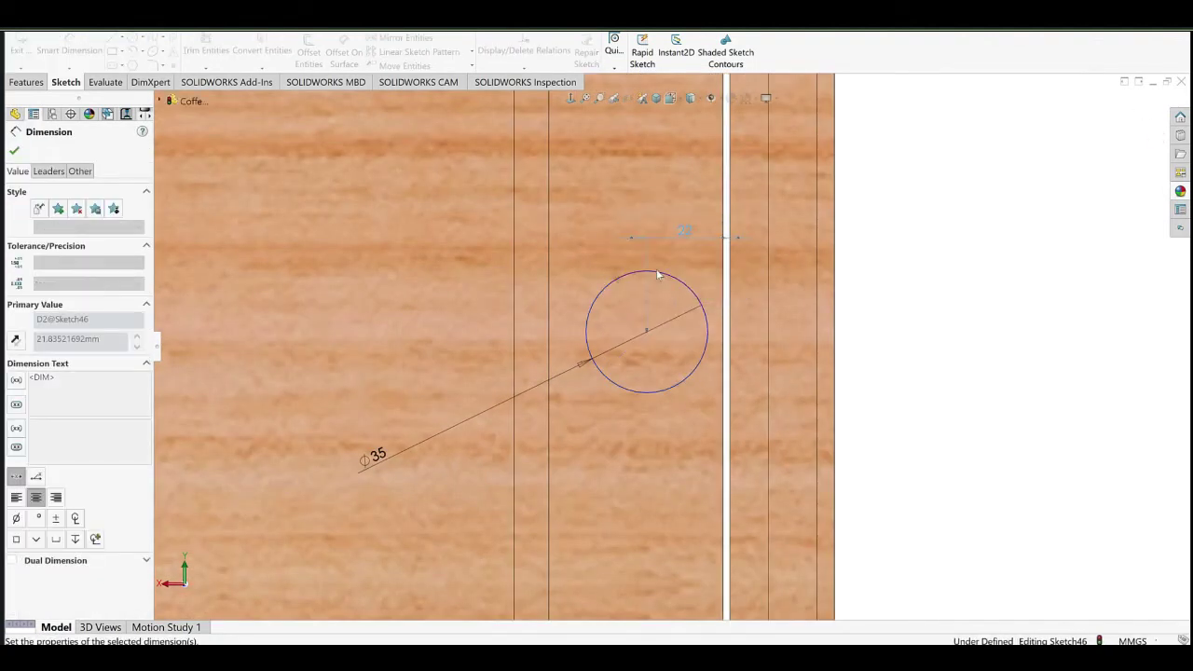
Position the circle 100 mm below the door's top edge.
left_click(662, 265)
scroll(661, 264, "up", 5)
middle_click_drag(636, 187, 662, 185)
scroll(686, 160, "down", 6)
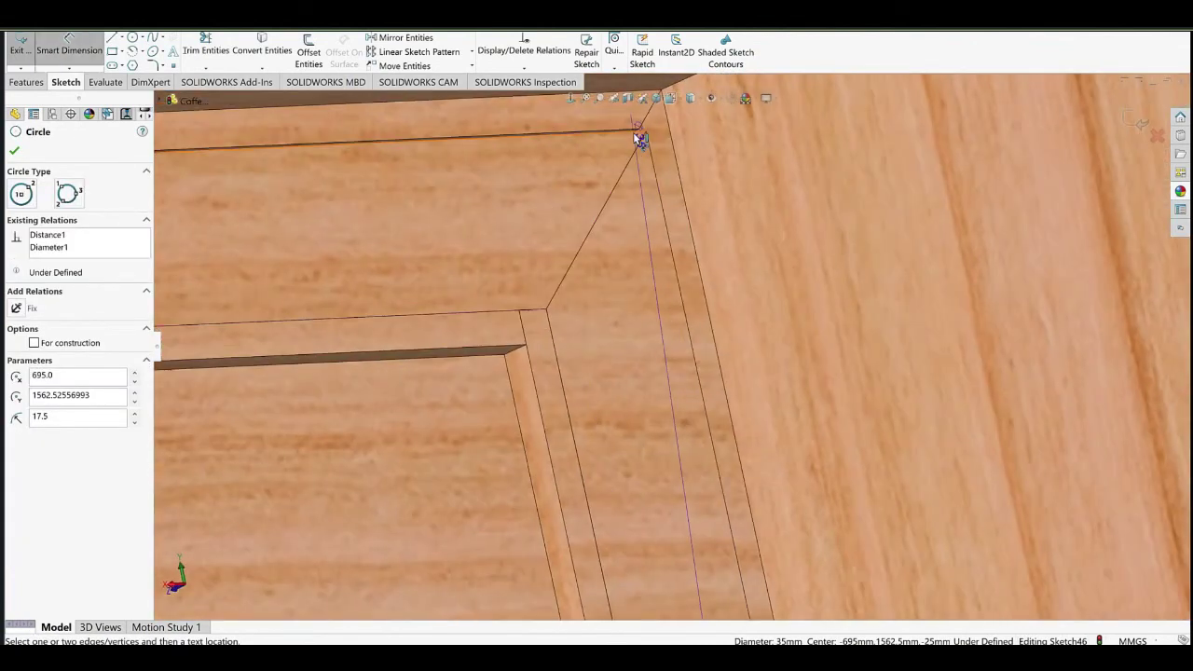
left_click(636, 132)
scroll(643, 350, "up", 4)
scroll(609, 399, "up", 4)
left_click(618, 393)
type("100")
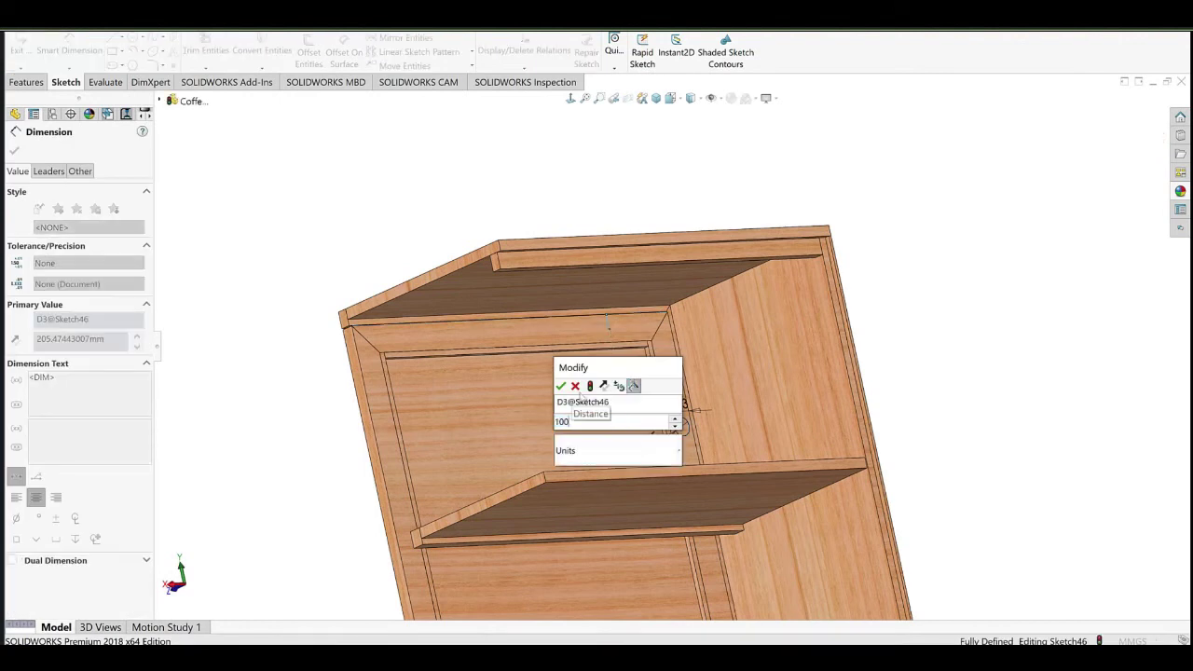
key("Return")
Pattern the 35 mm circle down the door stile as four instances spaced 300 mm apart in the 270° direction.
scroll(718, 402, "up", 1)
middle_click_drag(715, 404, 640, 344, "ctrl")
right_click(749, 250)
left_click(794, 277)
left_click(610, 316)
left_click(418, 52)
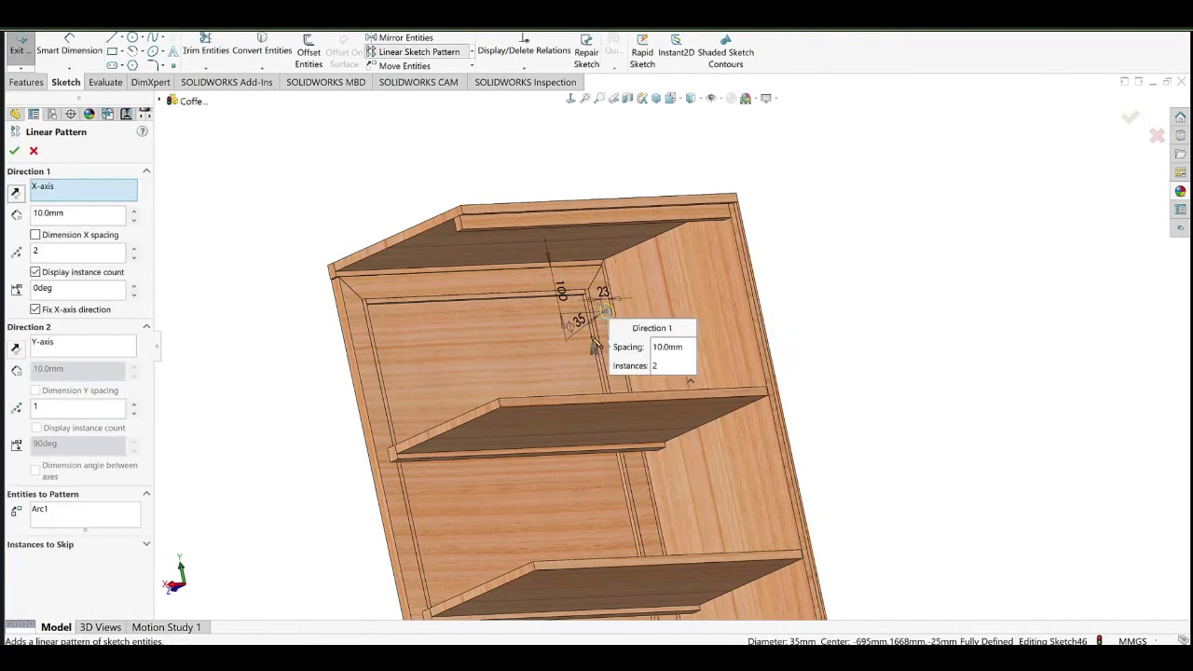
scroll(594, 345, "up", 1)
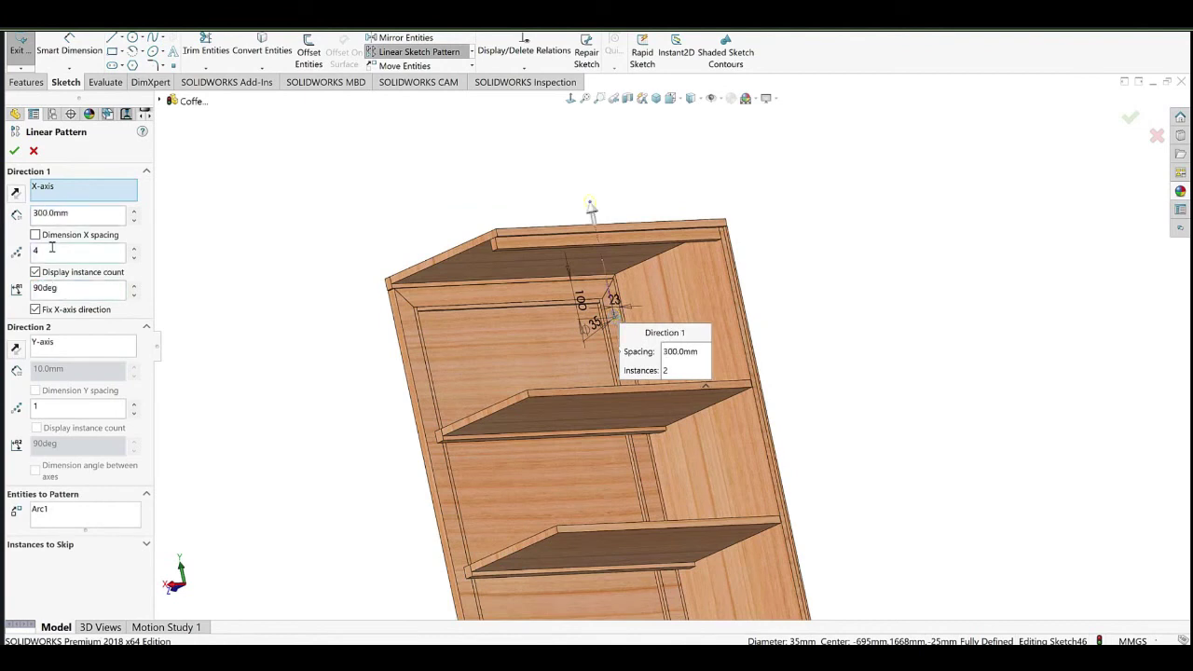
left_click(16, 188)
scroll(709, 479, "up", 2)
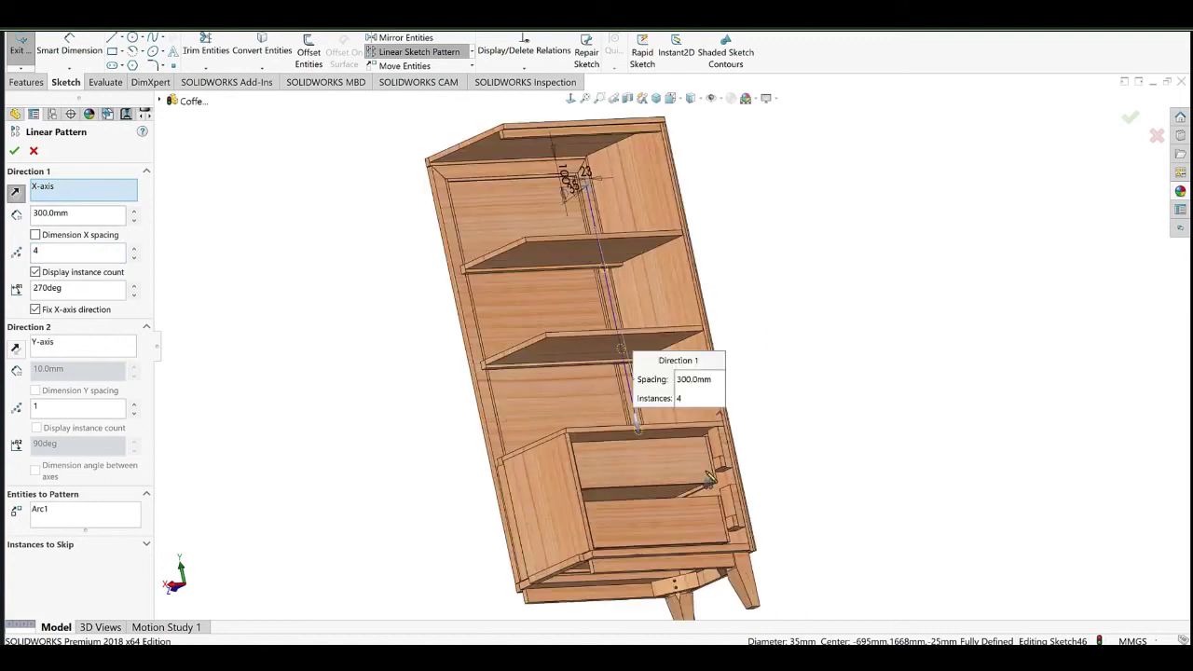
left_click(15, 151)
Dimension the lowest patterned circle 100 mm from the door's bottom edge.
left_click(65, 50)
middle_click_drag(641, 333, 669, 421)
scroll(643, 387, "down", 3)
left_click(616, 328)
middle_click_drag(616, 328, 969, 448)
scroll(529, 575, "down", 3)
left_click(501, 602)
left_click(391, 421)
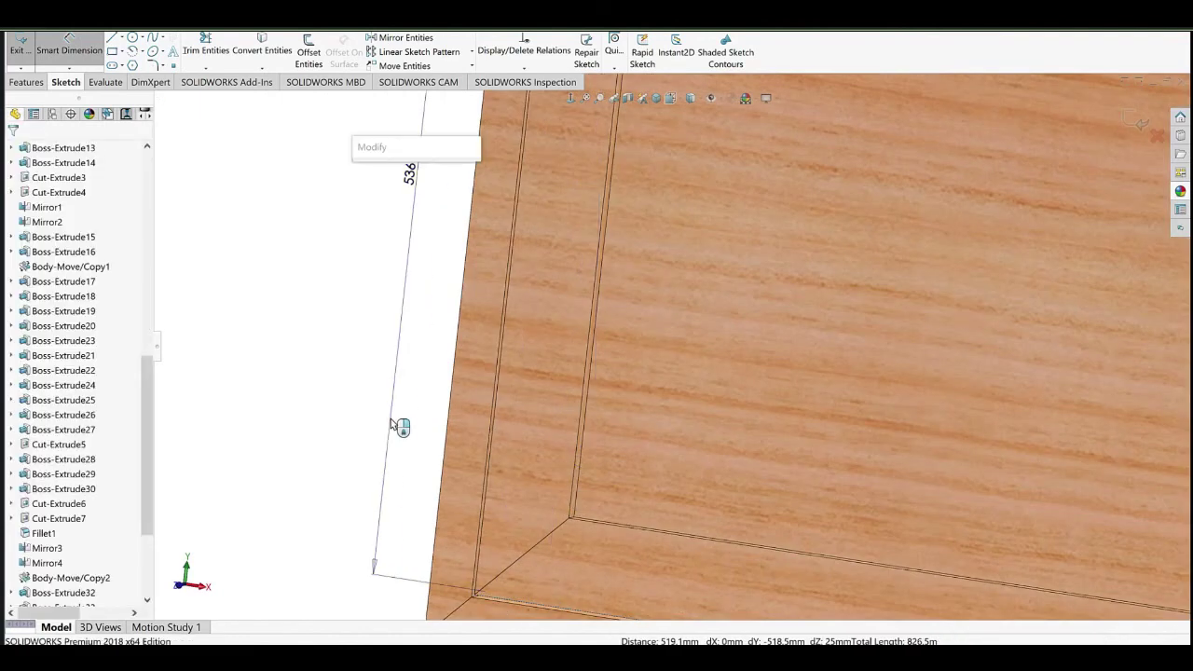
type("100")
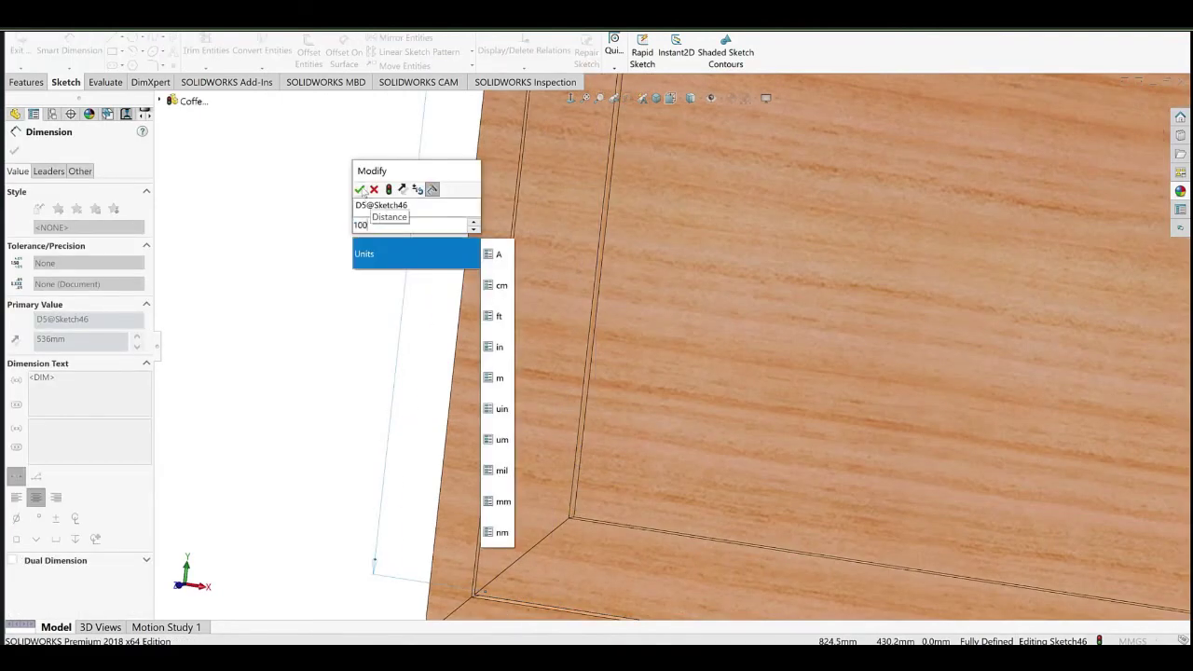
key("Return")
Extrude-cut the four circles 30 mm deep into the door stile.
middle_click_drag(539, 356, 402, 386)
scroll(676, 314, "up", 6)
middle_click_drag(617, 394, 155, 152)
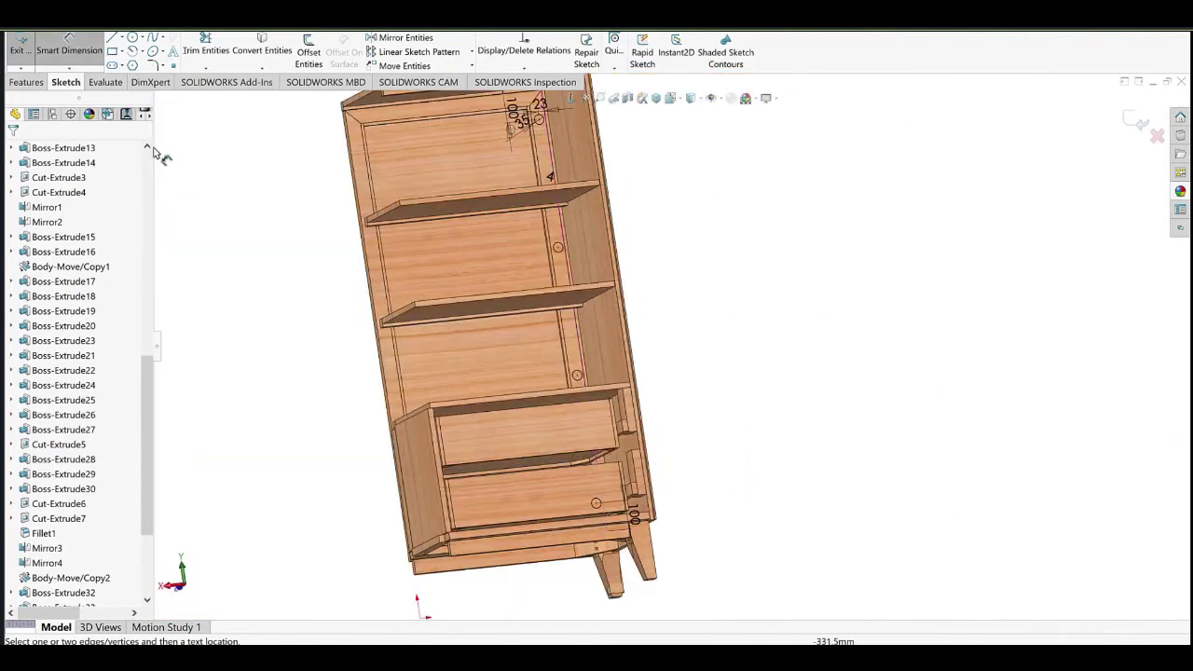
left_click(39, 84)
left_click(203, 52)
scroll(599, 330, "down", 2)
middle_click_drag(600, 330, 685, 368)
scroll(587, 300, "down", 3)
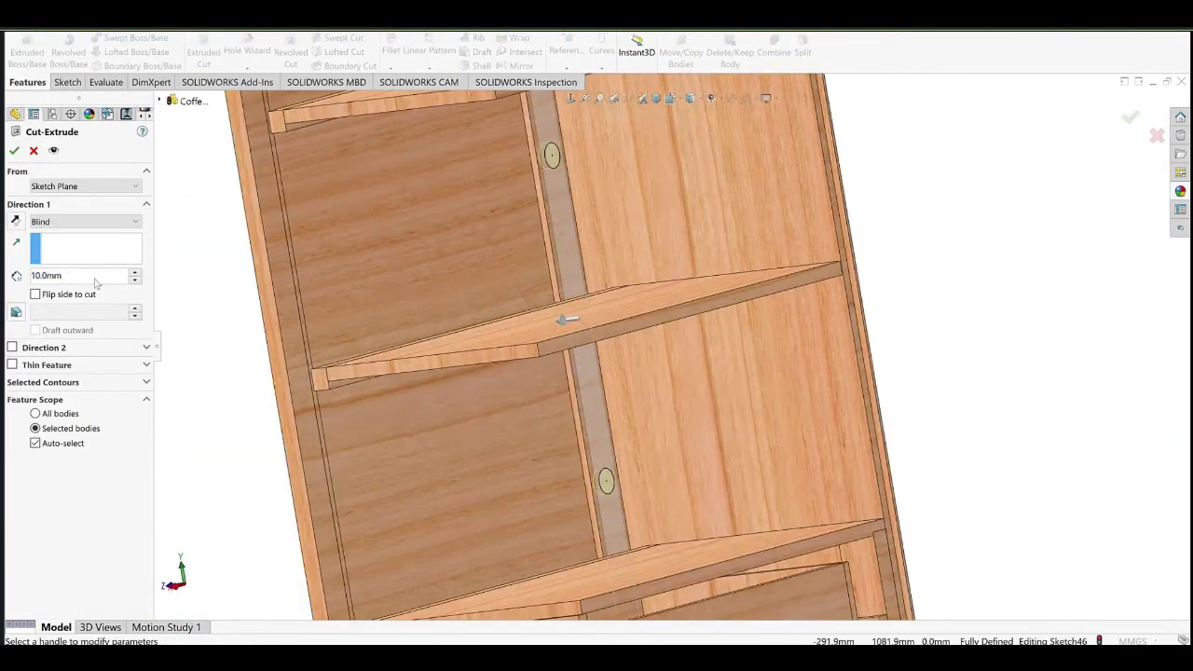
type("3")
key("Return")
Set the depth of the 35 mm hole cuts to 13 mm.
middle_click_drag(701, 421, 634, 442)
scroll(646, 478, "down", 4)
left_click(611, 433)
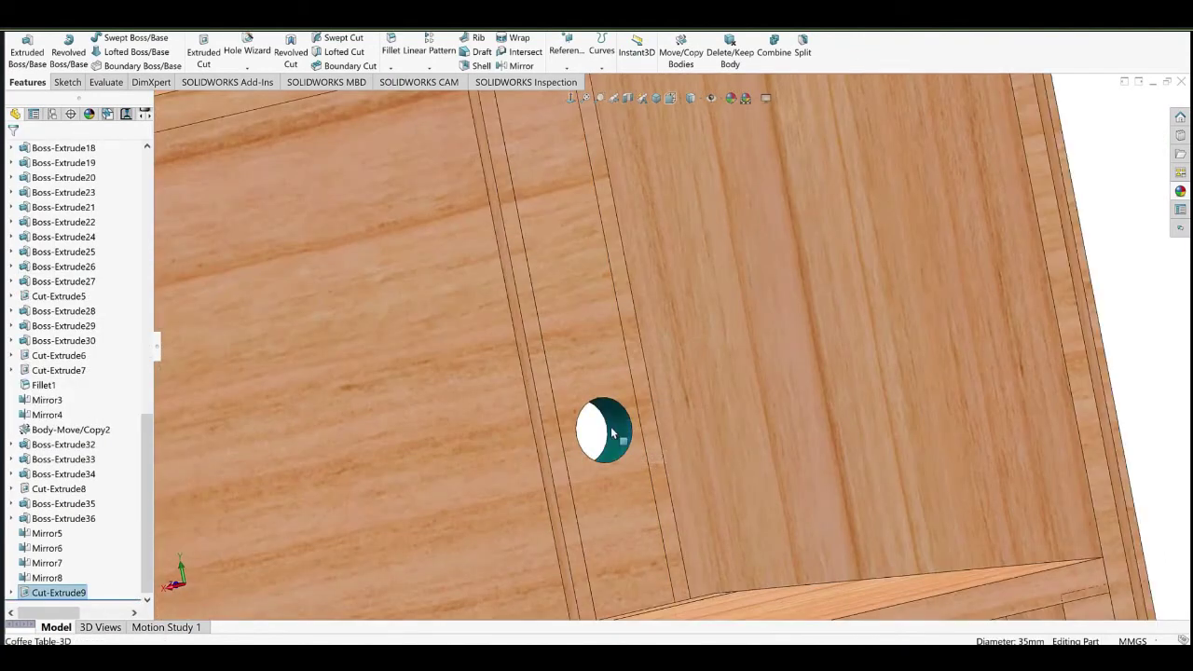
scroll(616, 424, "up", 7)
middle_click_drag(699, 353, 829, 365)
double_click(512, 389)
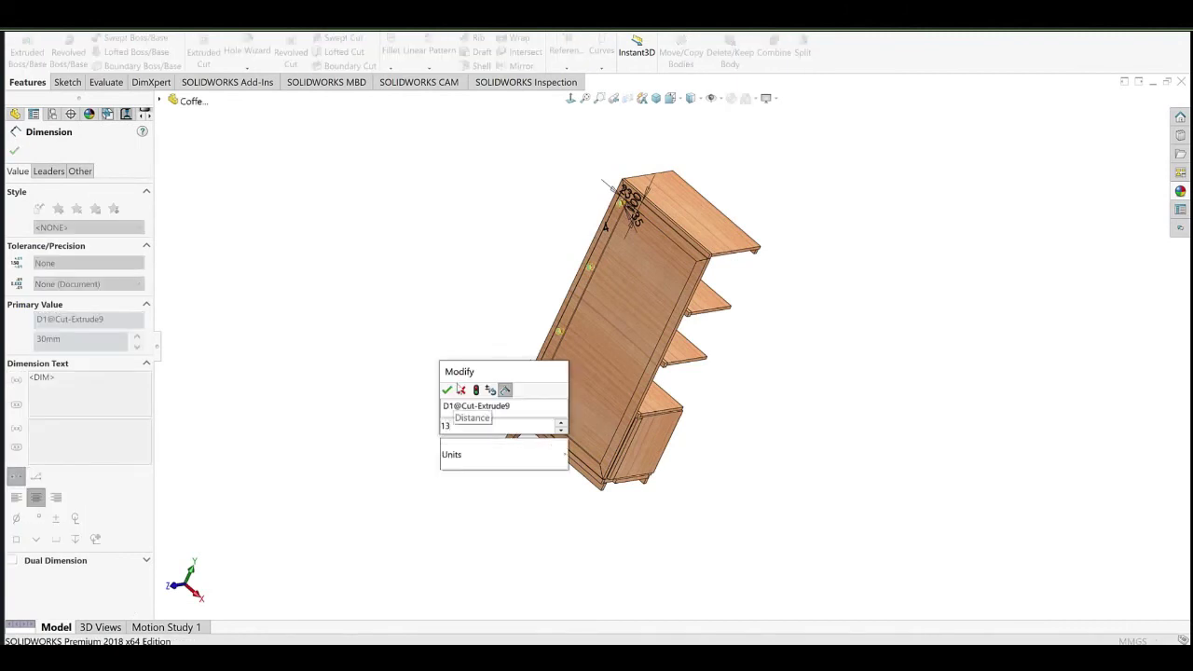
left_click(449, 391)
Measure the gap between the framed door and the lower drawer compartment.
left_click(442, 293)
middle_click_drag(575, 287, 670, 472)
scroll(635, 489, "down", 5)
middle_click_drag(494, 429, 455, 474)
left_click(474, 416)
scroll(468, 572, "down", 4)
left_click(486, 569, "ctrl")
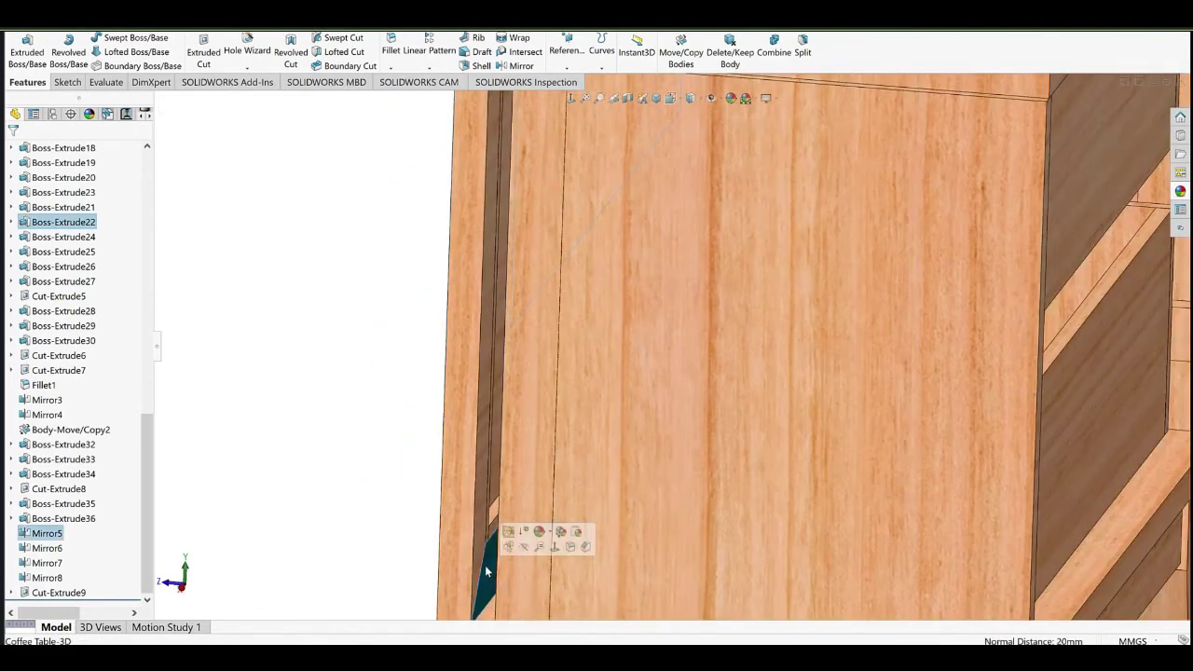
Set the depth of the drawer compartment's top board to 320 mm.
scroll(679, 431, "up", 8)
scroll(731, 340, "down", 3)
middle_click_drag(732, 341, 691, 321)
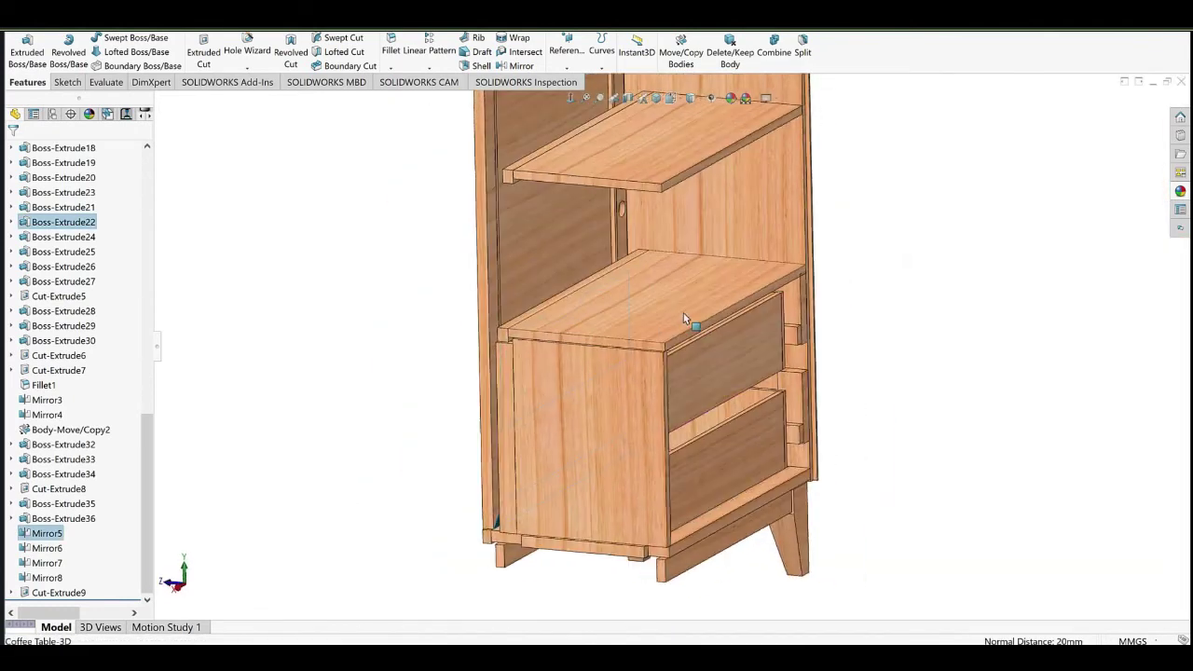
left_click(683, 314)
scroll(675, 319, "up", 4)
middle_click_drag(675, 261, 663, 322)
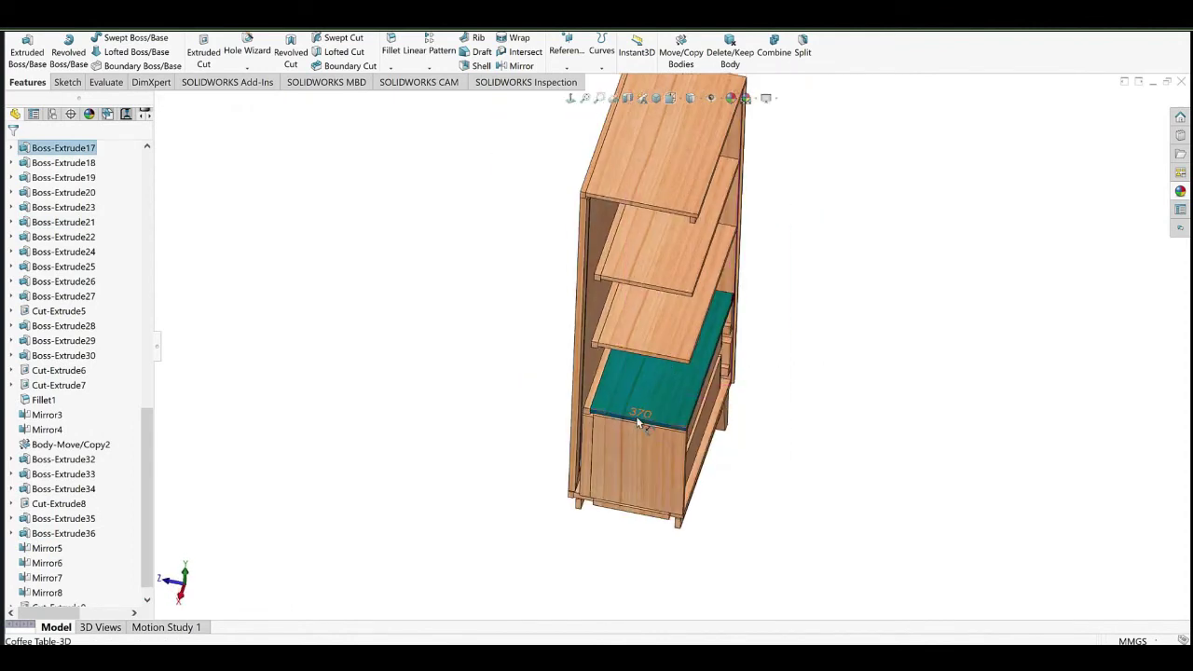
double_click(633, 408)
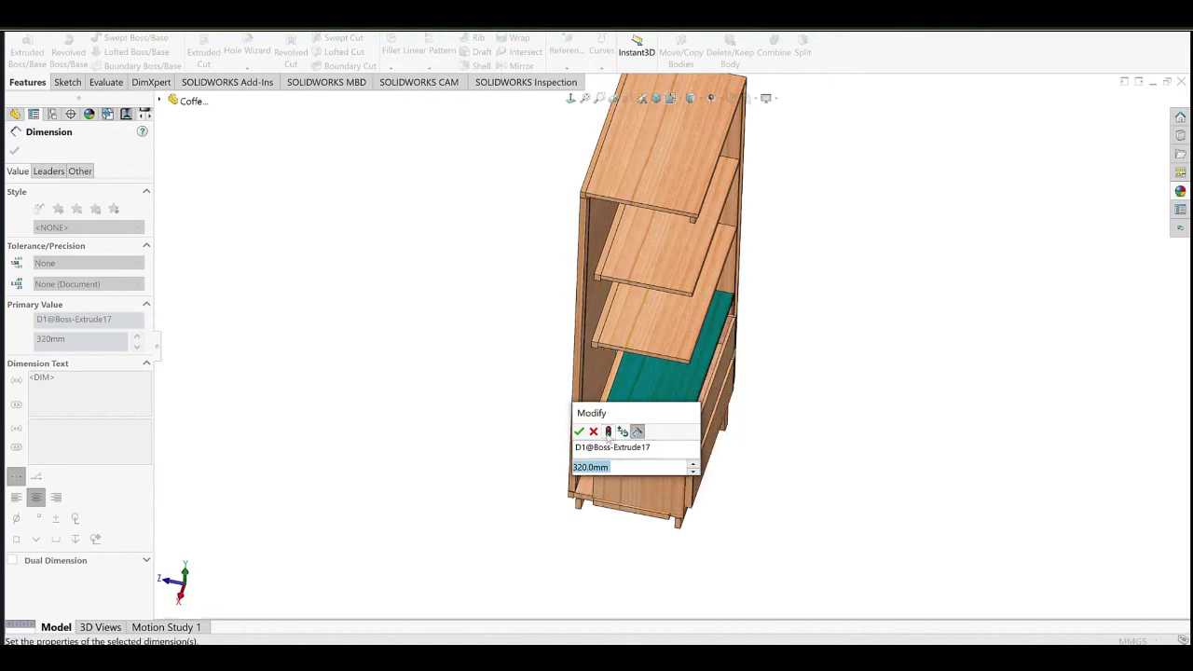
left_click(579, 432)
key("Escape")
Examine the drawer compartment's fit against the door frame, the shelves and the cabinet side.
middle_click_drag(631, 463, 657, 397)
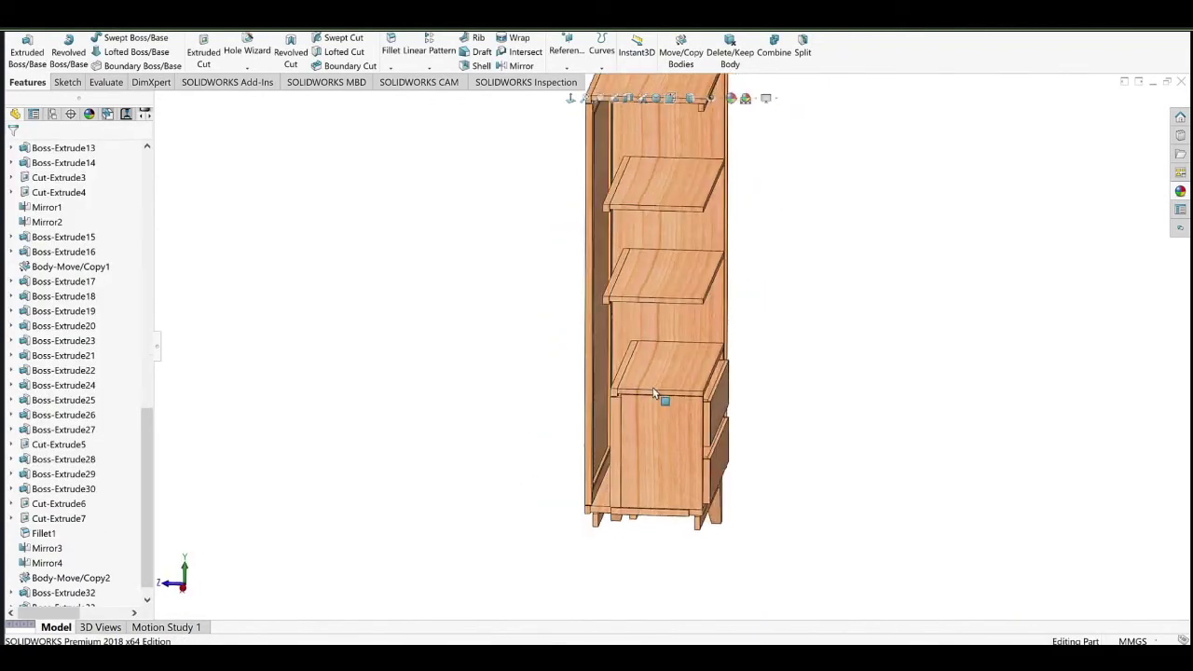
scroll(658, 397, "down", 7)
middle_click_drag(501, 353, 455, 311)
left_click(481, 272)
middle_click_drag(481, 272, 559, 312)
scroll(690, 364, "up", 6)
left_click(800, 357)
middle_click_drag(800, 357, 661, 410)
scroll(706, 449, "down", 2)
middle_click_drag(705, 449, 687, 401)
scroll(692, 269, "up", 5)
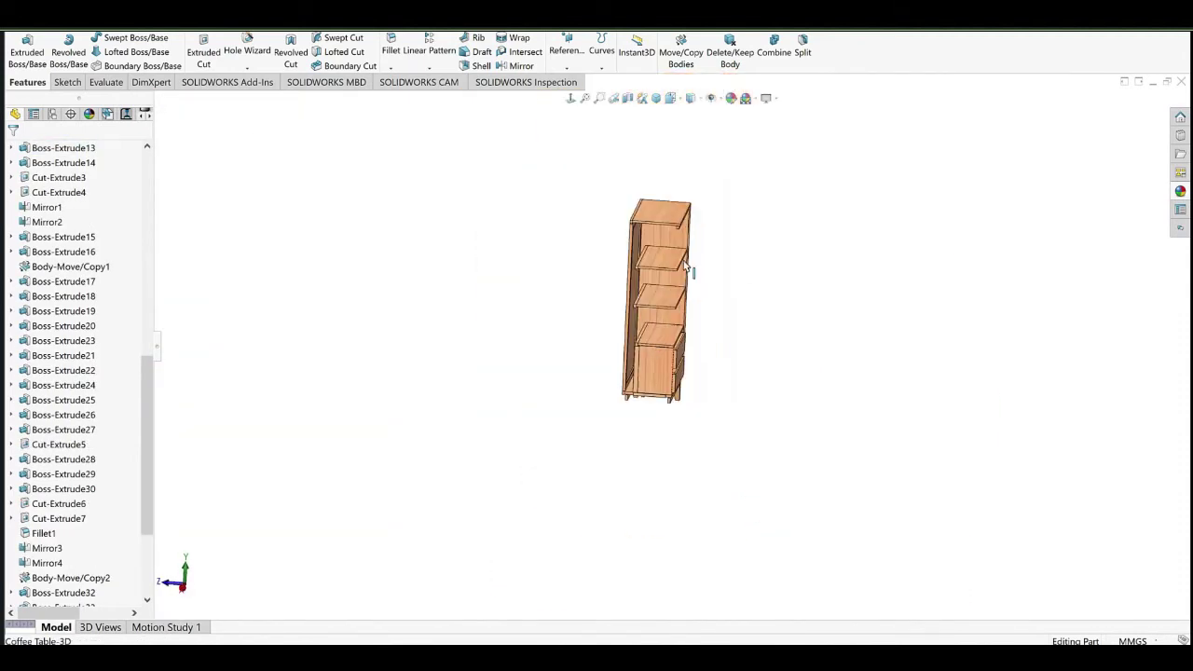
Open the extrusion depth dimension of the cabinet's uppermost board.
scroll(693, 270, "down", 3)
left_click(617, 308)
middle_click_drag(617, 309, 615, 359)
double_click(654, 270)
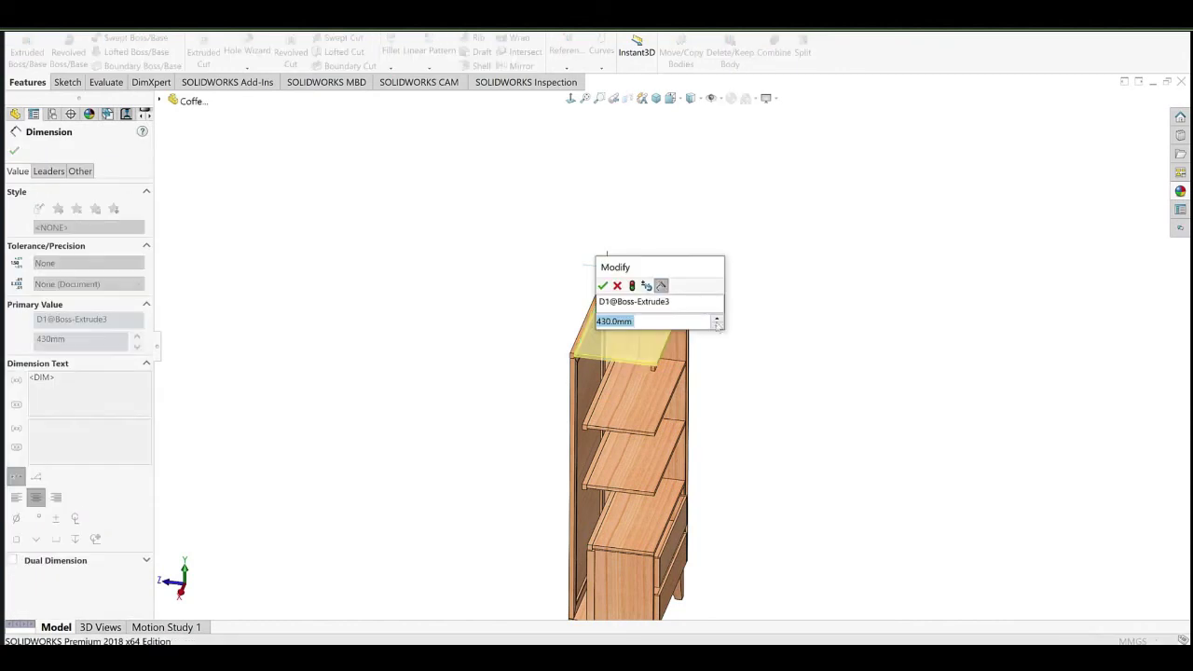
left_click(451, 181)
Set the depth of the drawer compartment's top board back to 370 mm.
scroll(715, 553, "up", 2)
scroll(671, 485, "down", 4)
middle_click_drag(609, 379, 514, 378)
left_click(562, 394)
left_click(574, 370)
middle_click_drag(587, 391, 601, 390)
double_click(602, 390)
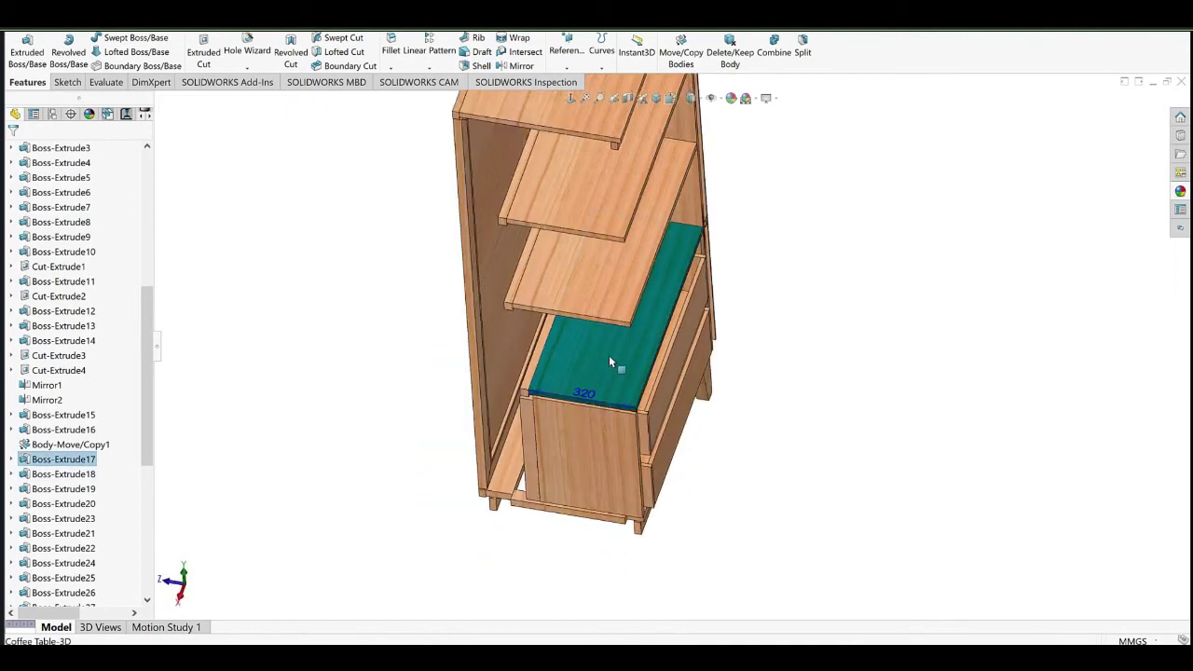
double_click(589, 405)
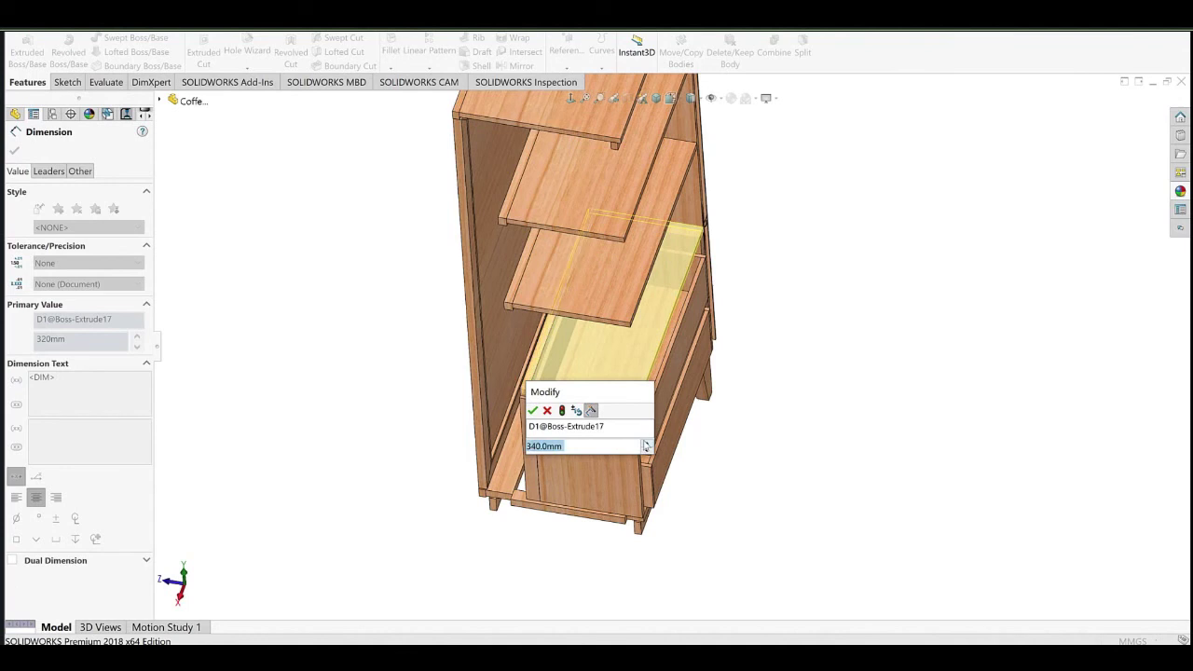
left_click(532, 410)
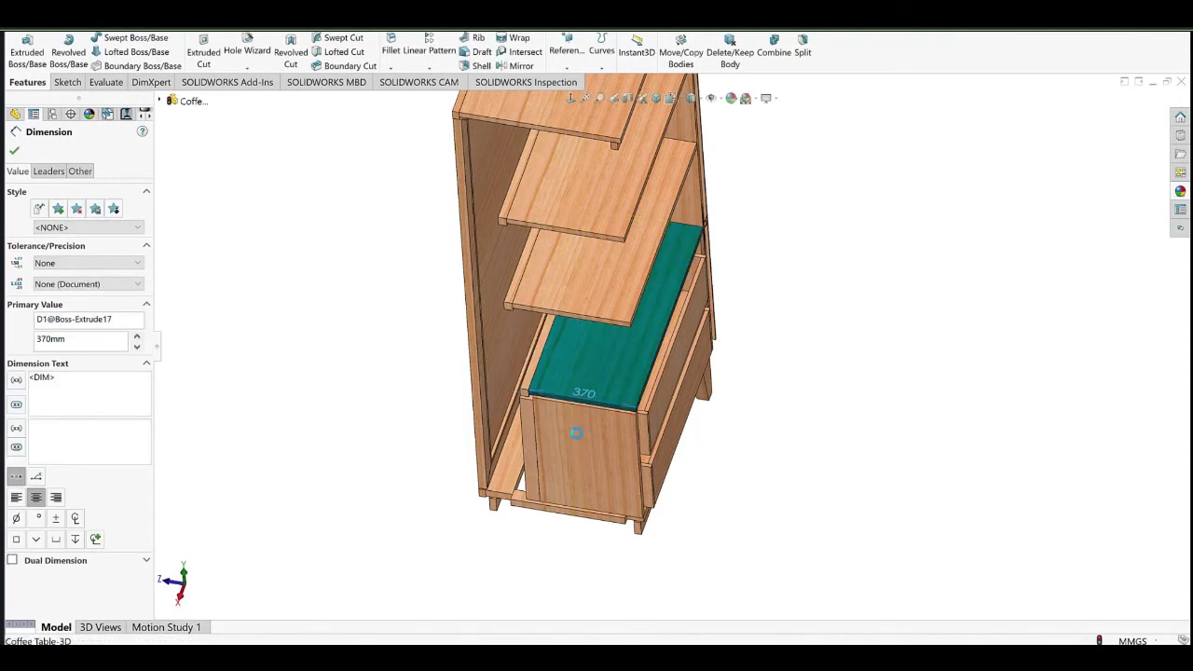
left_click(826, 420)
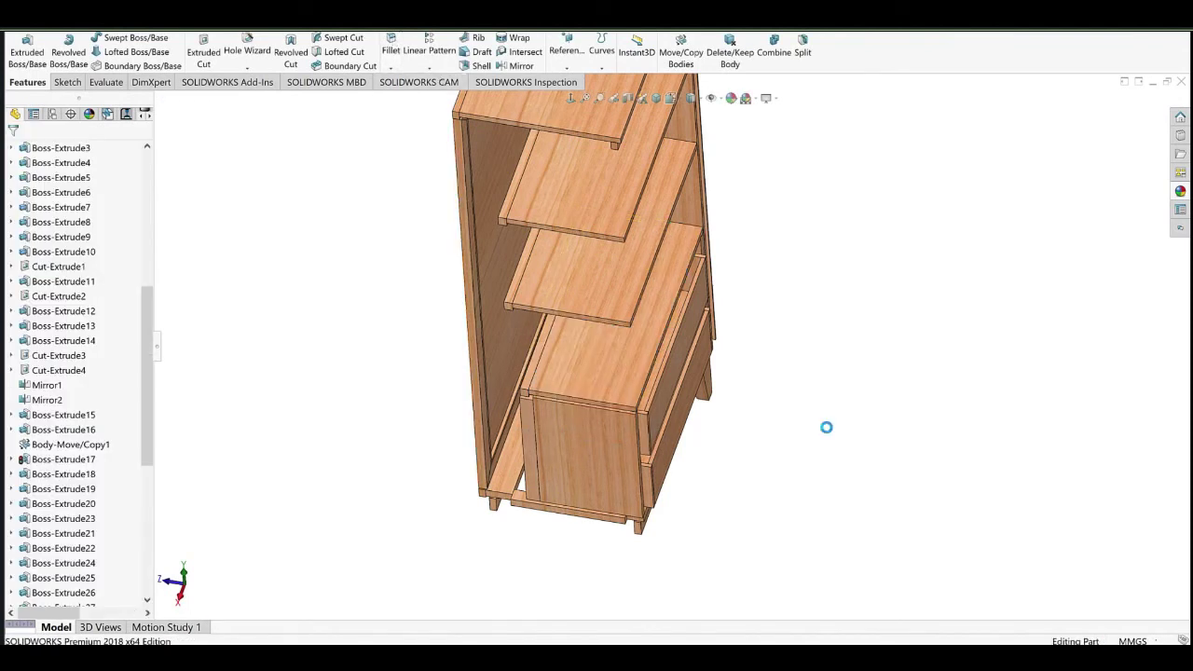
Examine the drawer compartment, its support blocks and the cabinet's underside for misplaced parts.
middle_click_drag(660, 400, 601, 427)
scroll(600, 426, "down", 3)
left_click(606, 413)
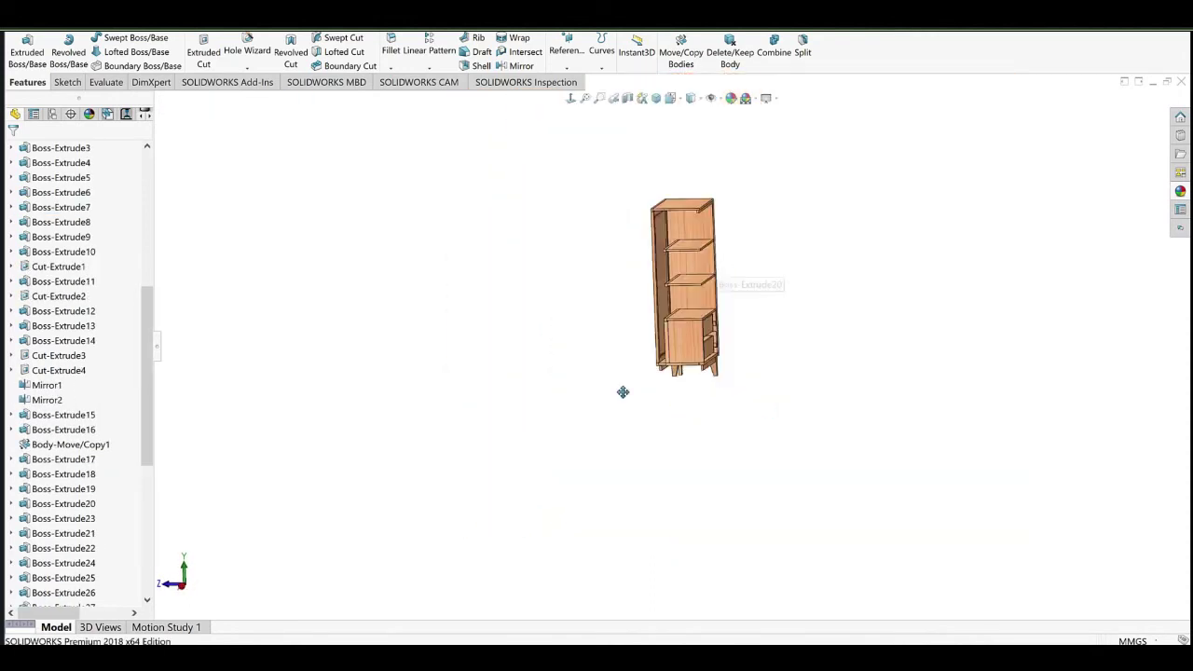
middle_click_drag(622, 393, 520, 515, "ctrl")
scroll(532, 386, "down", 7)
middle_click_drag(532, 385, 682, 506)
scroll(525, 348, "up", 4)
scroll(681, 506, "down", 1)
middle_click_drag(495, 290, 618, 335)
scroll(764, 450, "down", 5)
middle_click_drag(753, 443, 605, 347)
left_click(630, 304)
scroll(568, 383, "up", 3)
Review the bodies in the move/copy feature that produced the block protruding below the cabinet.
left_click(617, 455)
middle_click_drag(621, 455, 598, 466)
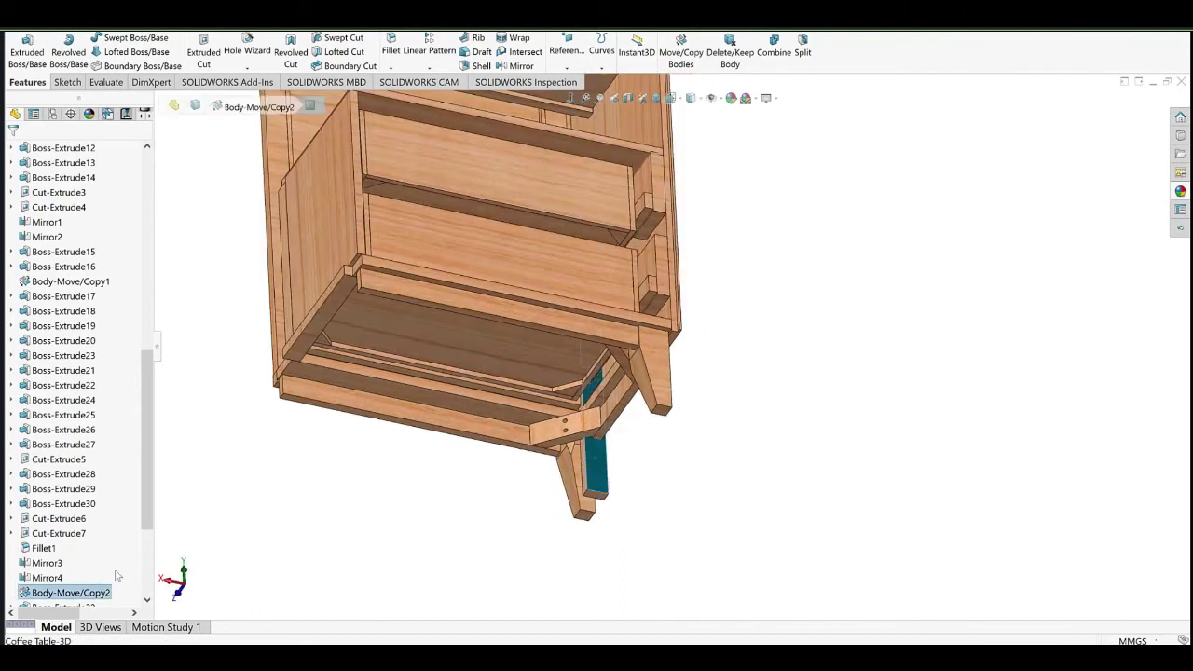
left_click(86, 592)
left_click(136, 540)
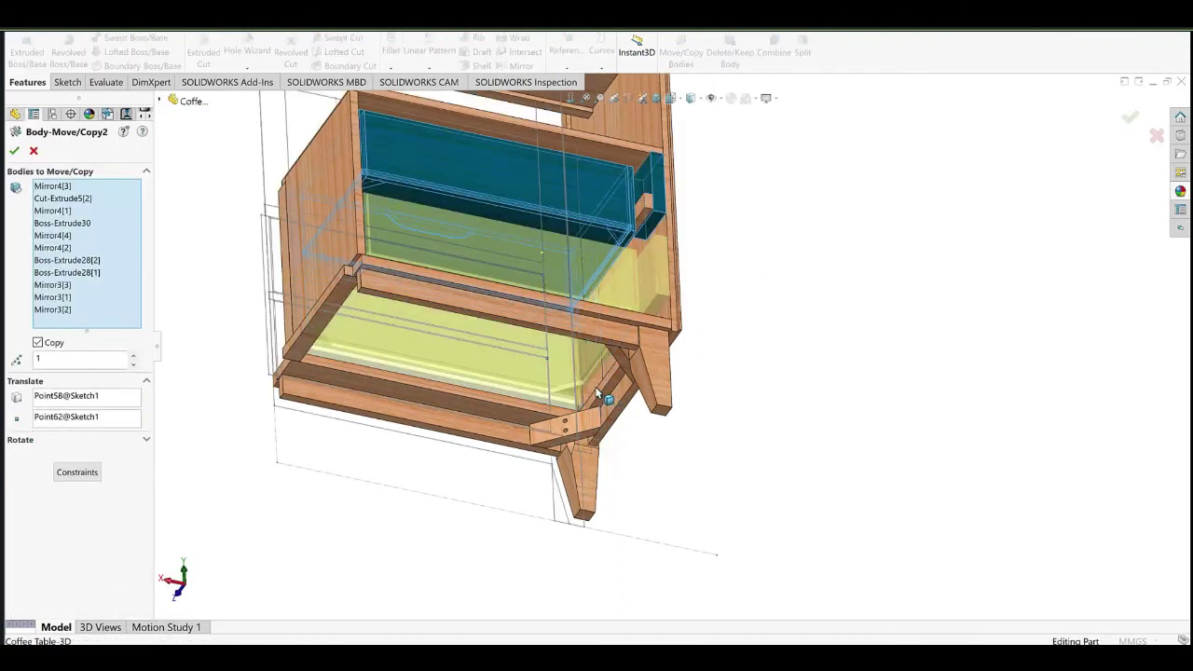
left_click(18, 152)
Examine the support blocks beside the two drawers, selecting the copied one next to the lower drawer.
scroll(673, 322, "up", 5)
scroll(623, 255, "down", 4)
middle_click_drag(623, 270, 718, 447)
scroll(716, 417, "down", 6)
left_click(653, 412)
scroll(667, 376, "up", 5)
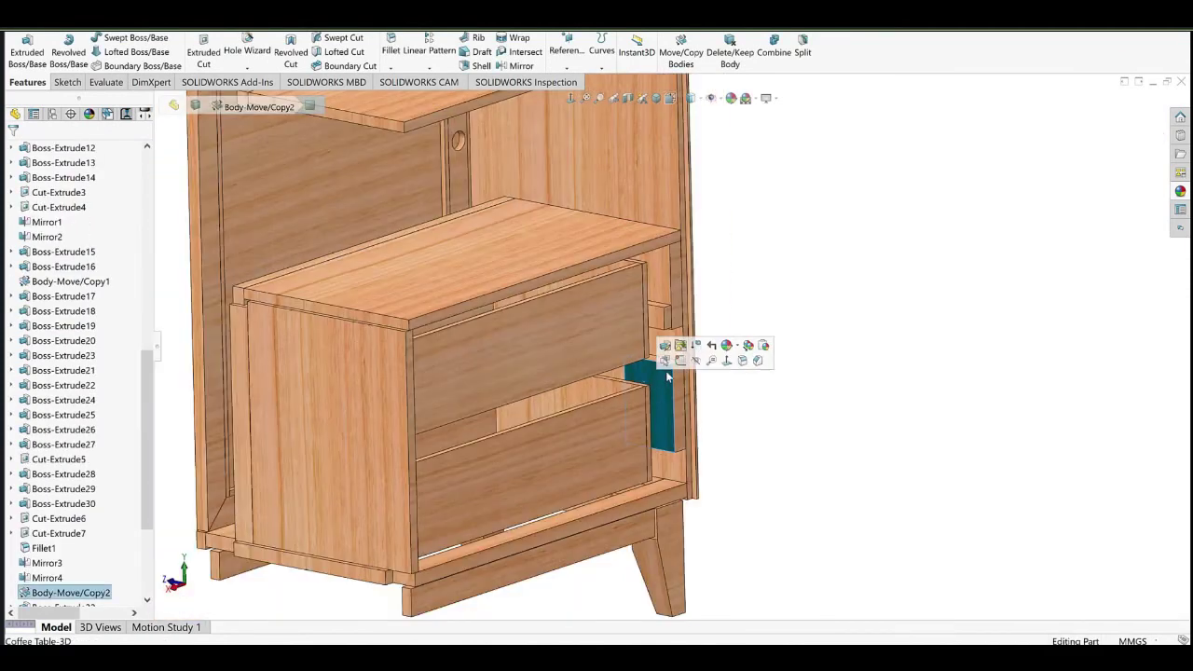
scroll(665, 377, "up", 5)
right_click(645, 350)
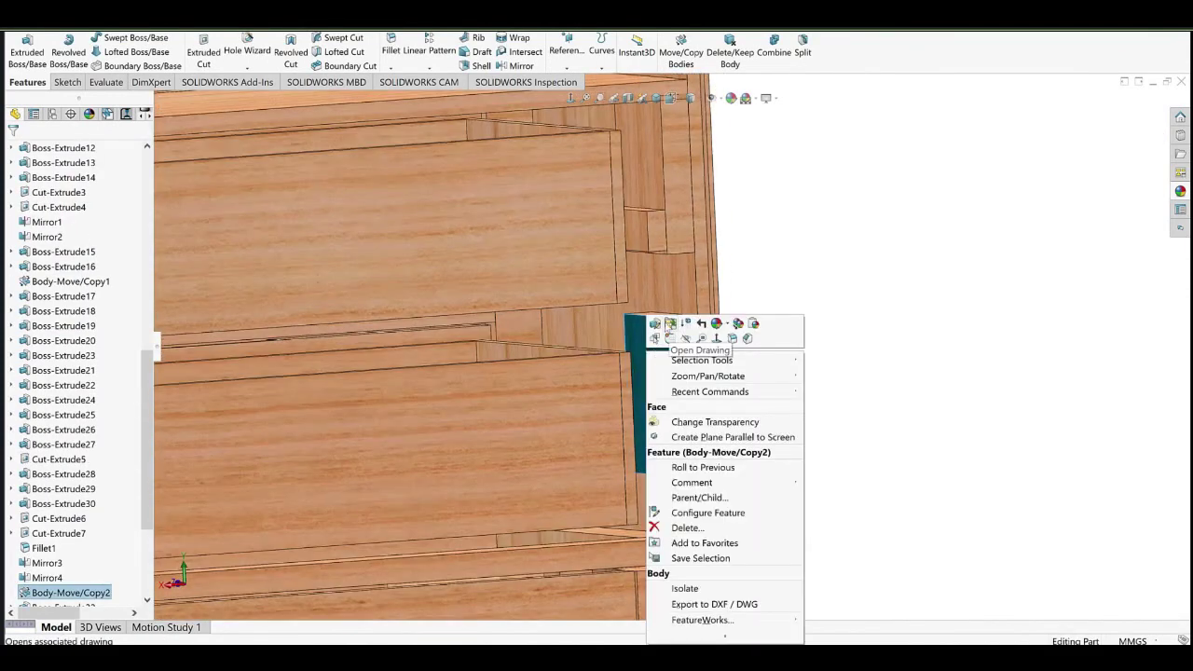
left_click(685, 207)
Open the sketch of the support block beside the upper drawer and move its upper and lower edges down.
scroll(690, 224, "up", 5)
middle_click_drag(693, 229, 705, 216)
scroll(701, 225, "down", 5)
right_click(601, 254)
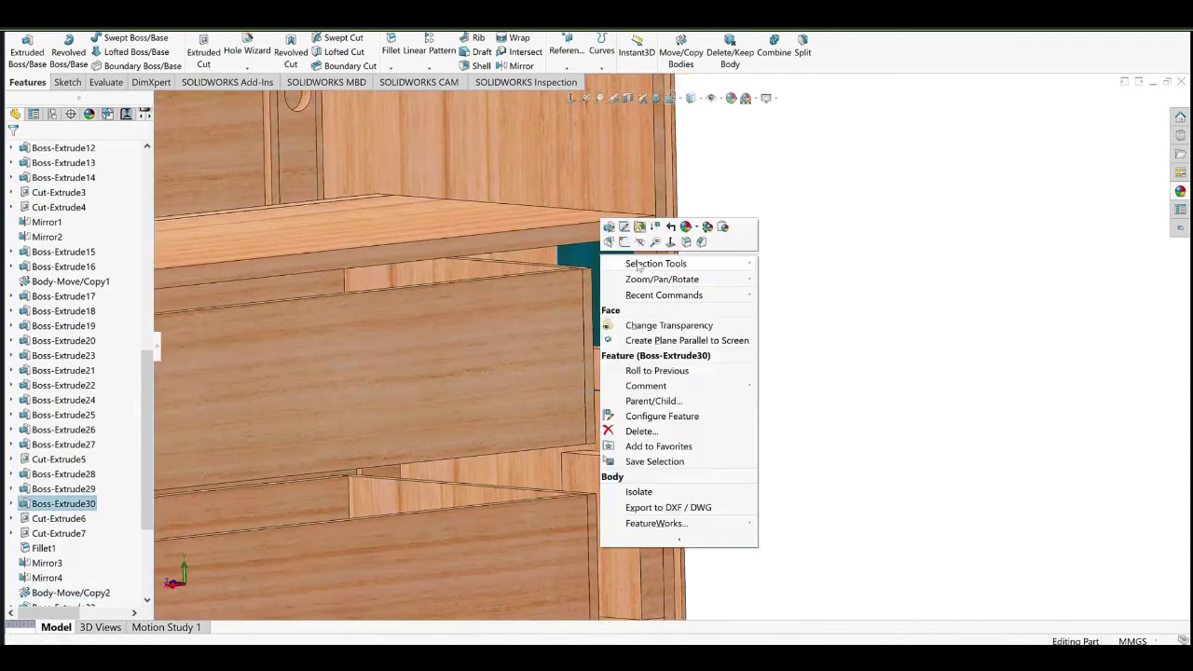
left_click(625, 229)
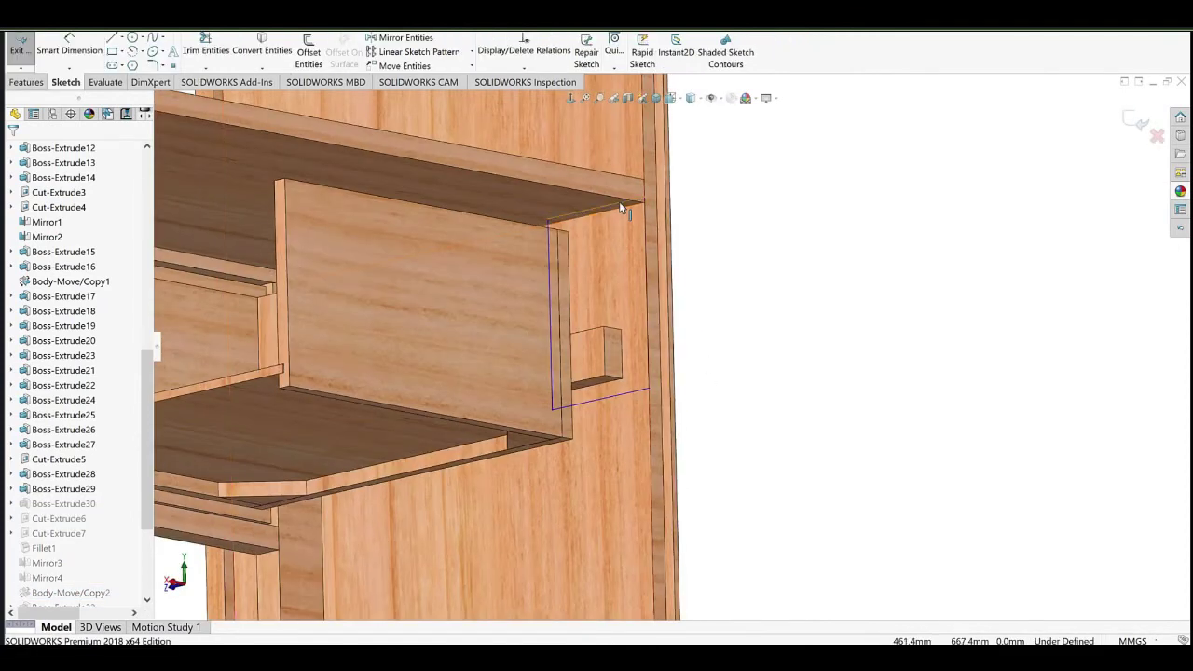
left_click(607, 311)
left_click_drag(624, 396, 625, 446)
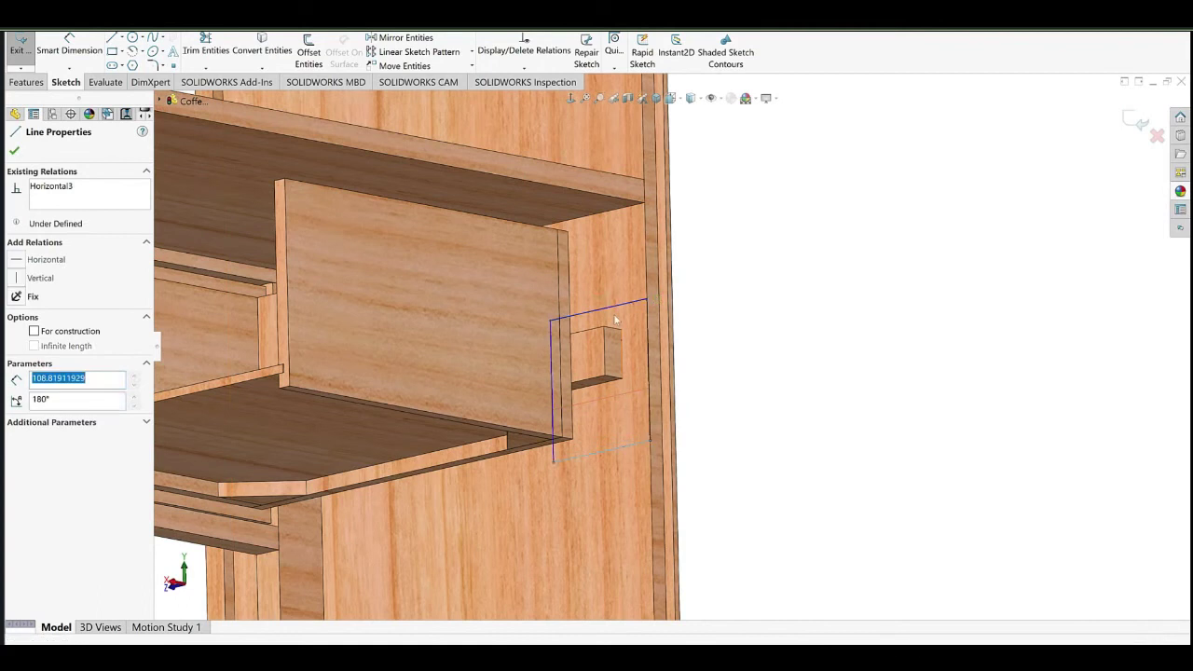
left_click_drag(611, 279, 611, 280)
Dimension the horizontal edge of the support block's profile to 90 mm and finish the sketch.
key("d")
left_click(614, 272)
left_click(613, 253)
type("90")
key("Return")
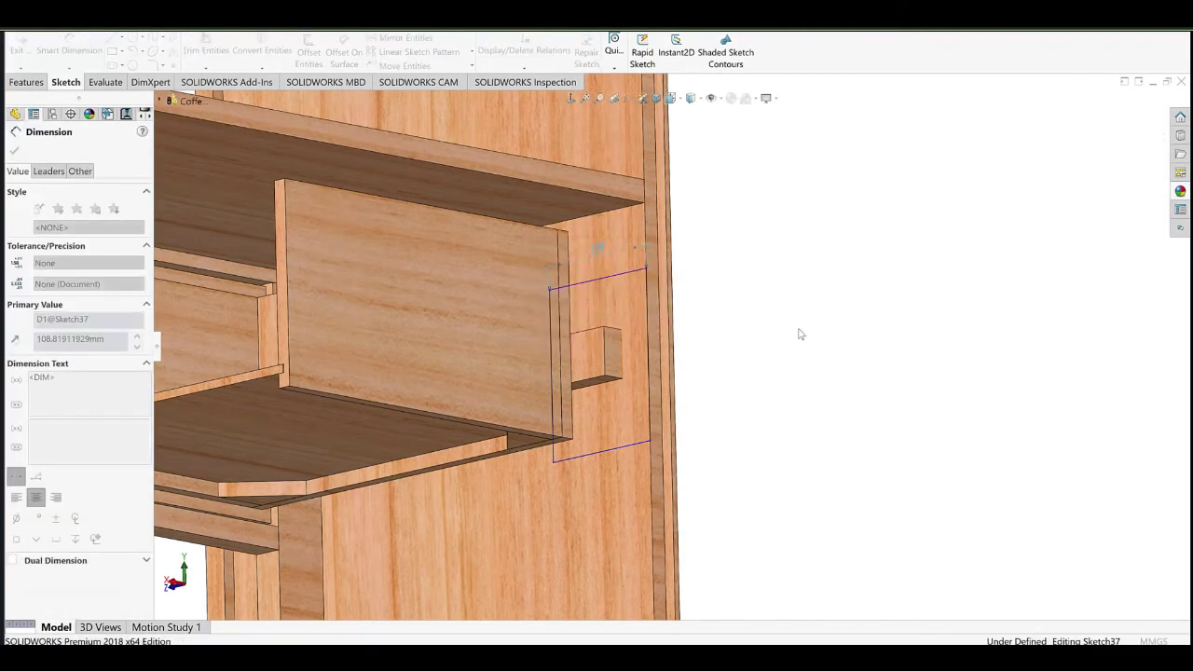
left_click(1135, 121)
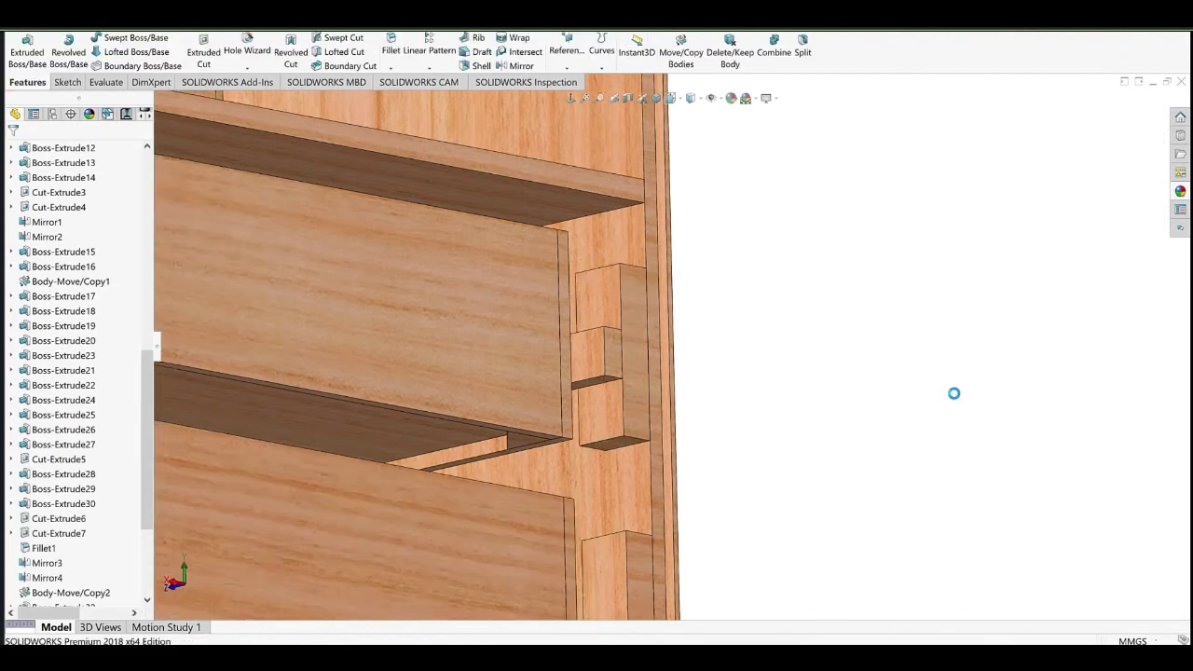
Add the body Boss-Extrude29 beside the upper drawer to the bodies duplicated by Body-Move/Copy2.
scroll(716, 389, "up", 10)
mouse_move(690, 387)
middle_mouse_down()
mouse_move(672, 371)
mouse_move(627, 404)
middle_mouse_up()
scroll(671, 371, "down", 5)
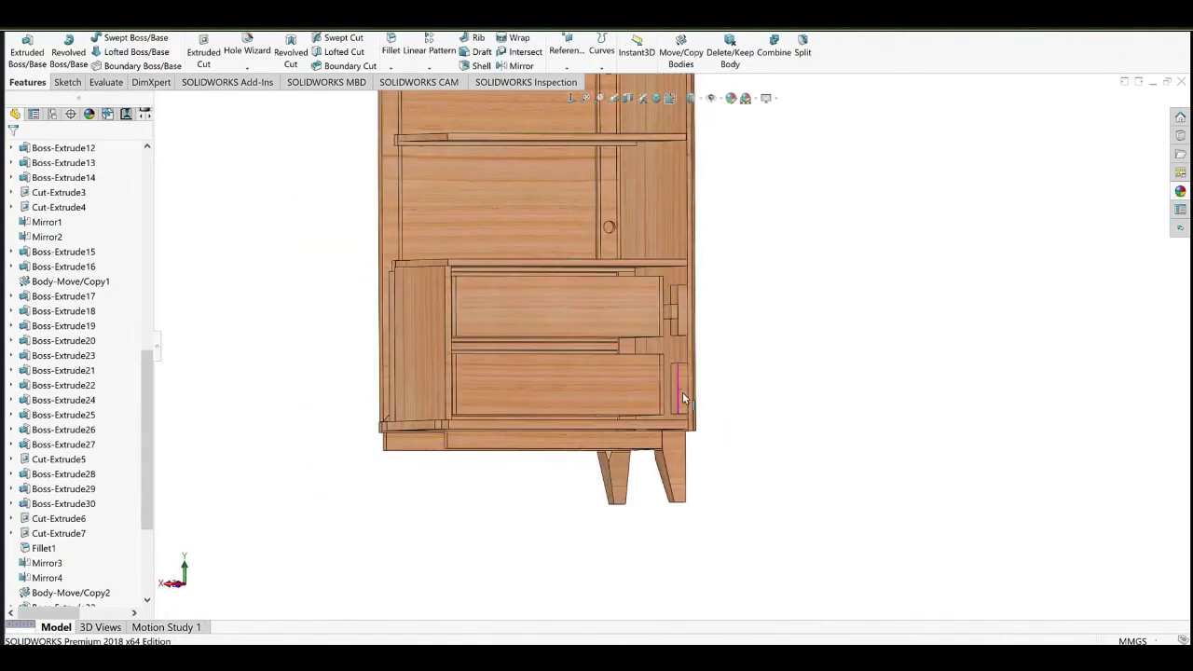
scroll(62, 564, "down", 4)
left_click(71, 432)
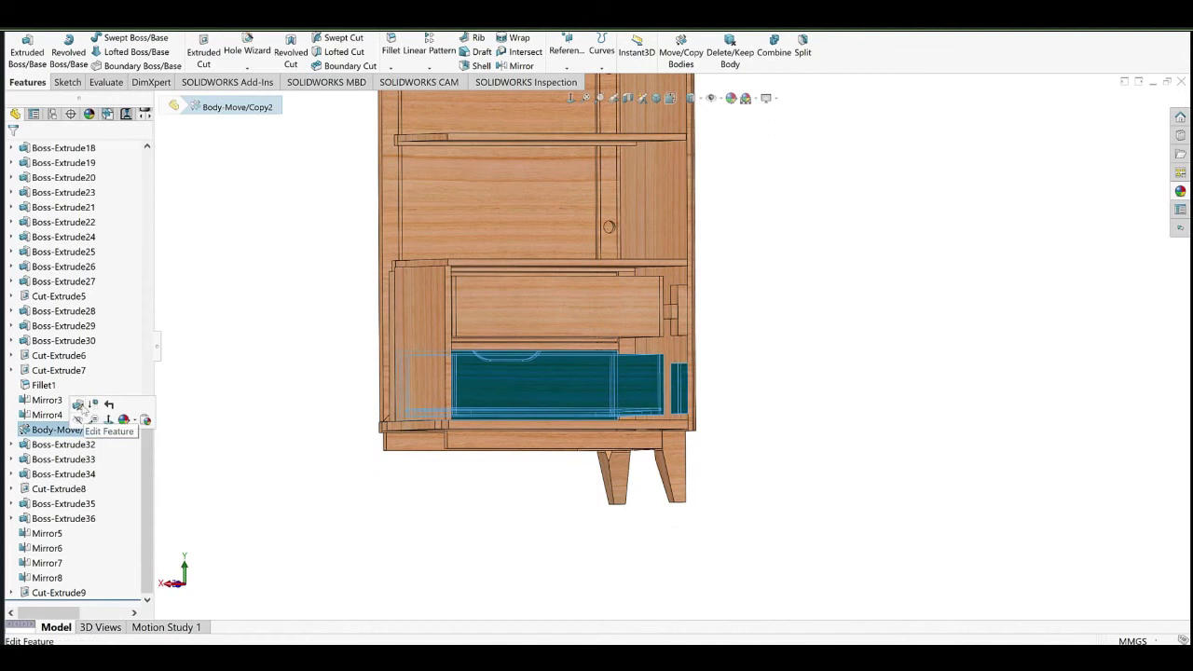
left_click(81, 407)
left_click(675, 316)
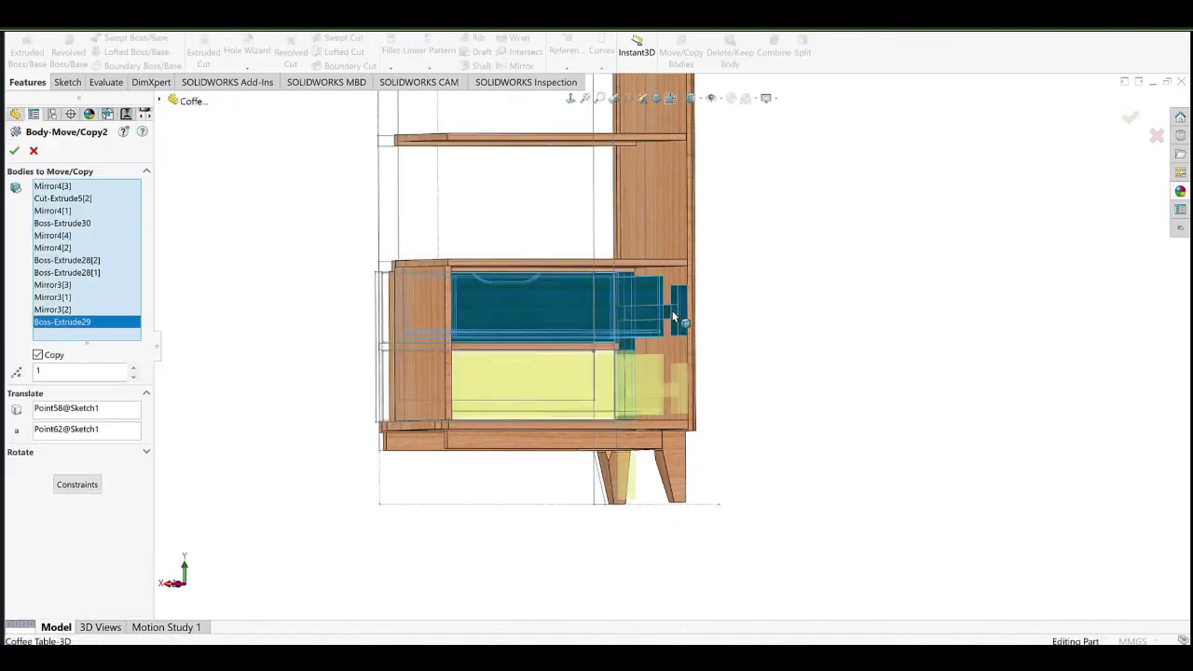
Edit Boss-Extrude29 so the small spacer beside the upper drawer is a separate body, not merged with its neighbour.
scroll(671, 327, "down", 3)
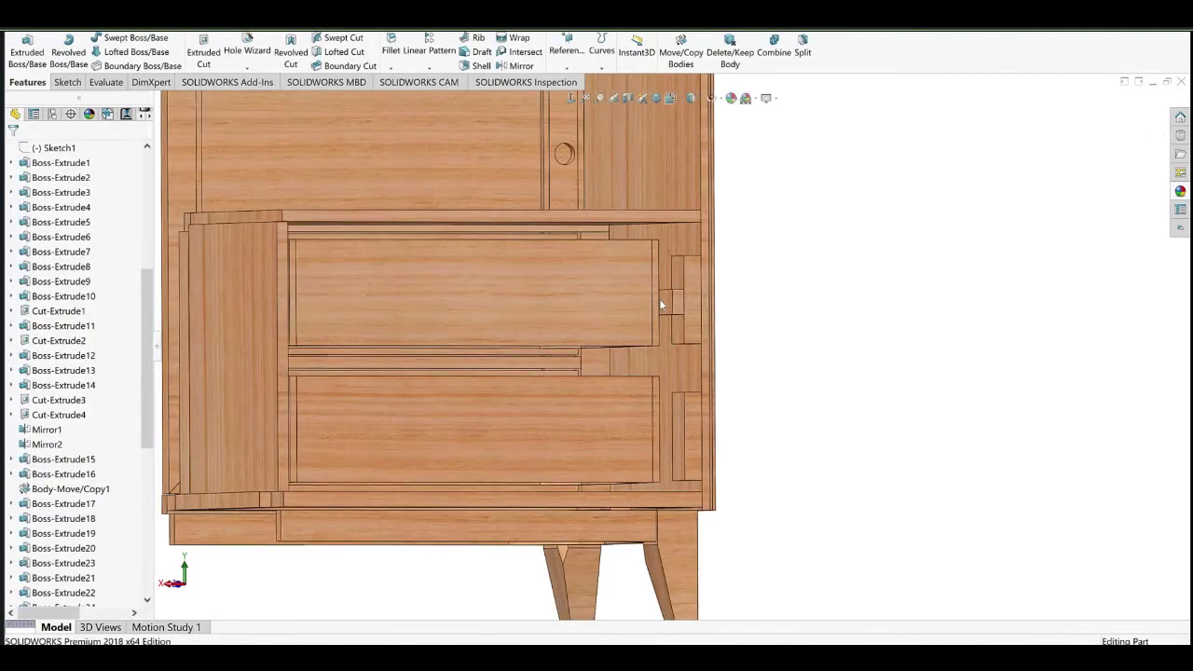
left_click(660, 299)
left_click(683, 261)
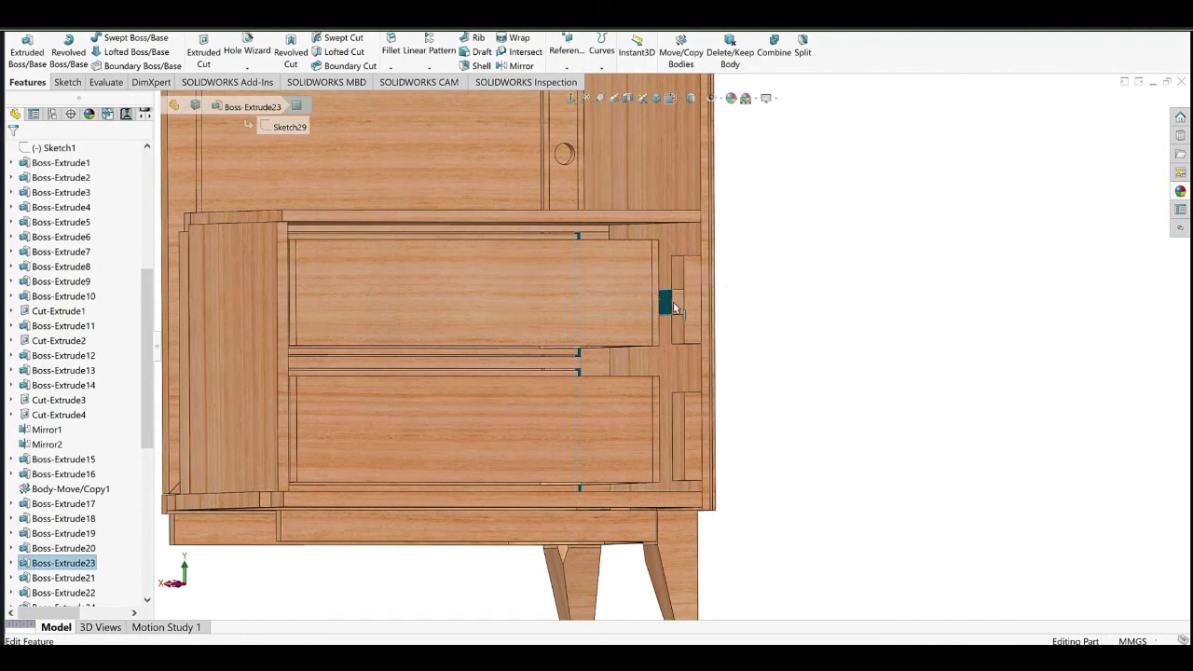
left_click(673, 301)
left_click(700, 267)
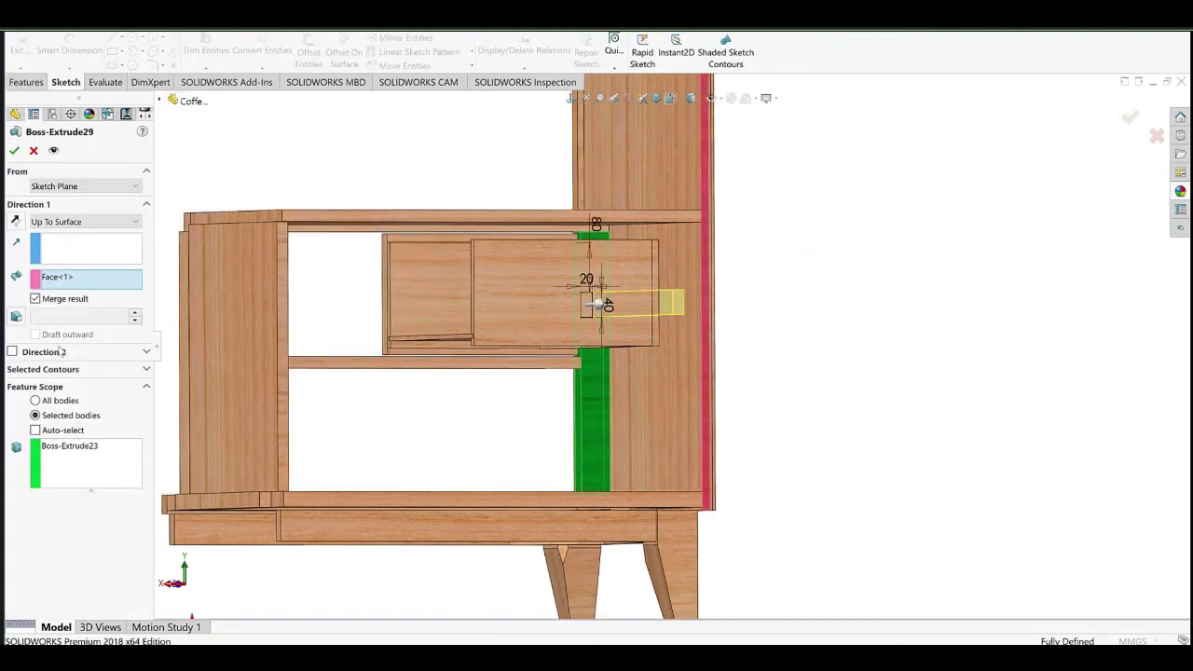
left_click(14, 150)
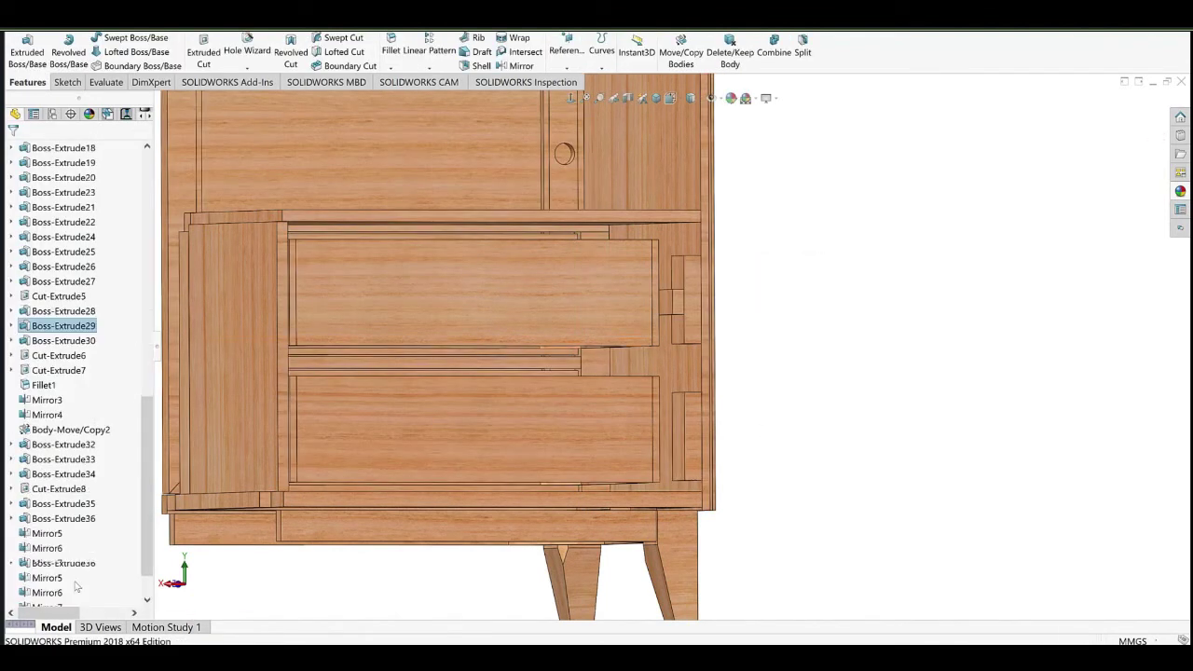
Add the spacer body beside the upper drawer to the bodies copied by Body-Move/Copy2.
left_click(68, 432)
left_click(75, 406)
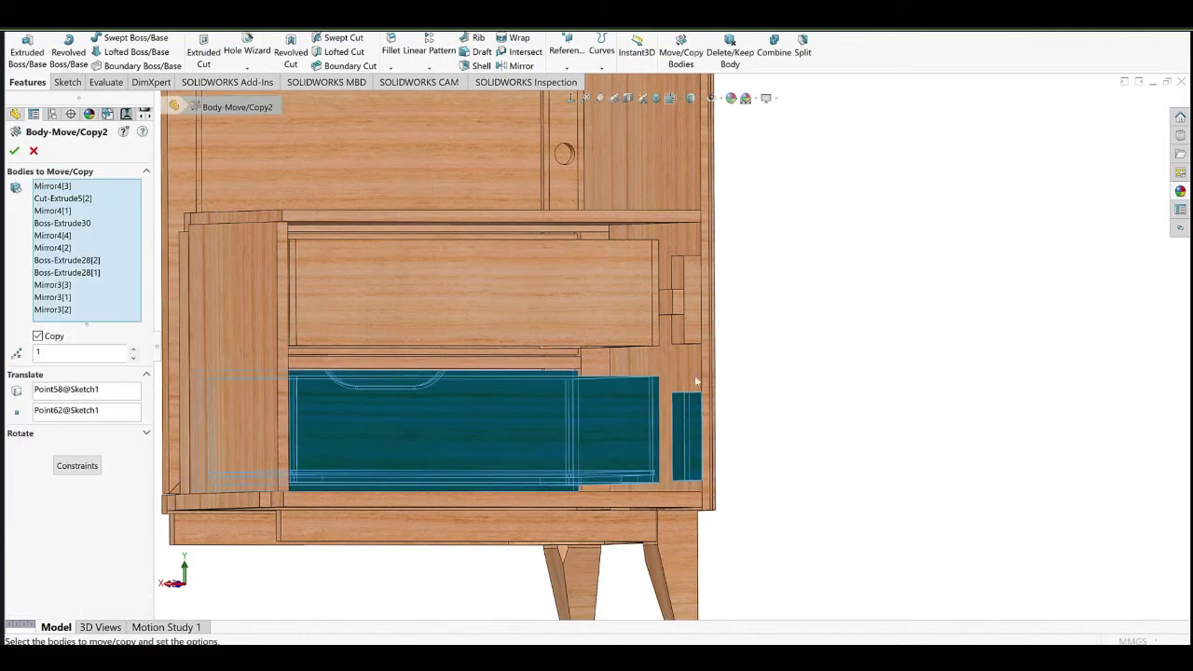
left_click(674, 306)
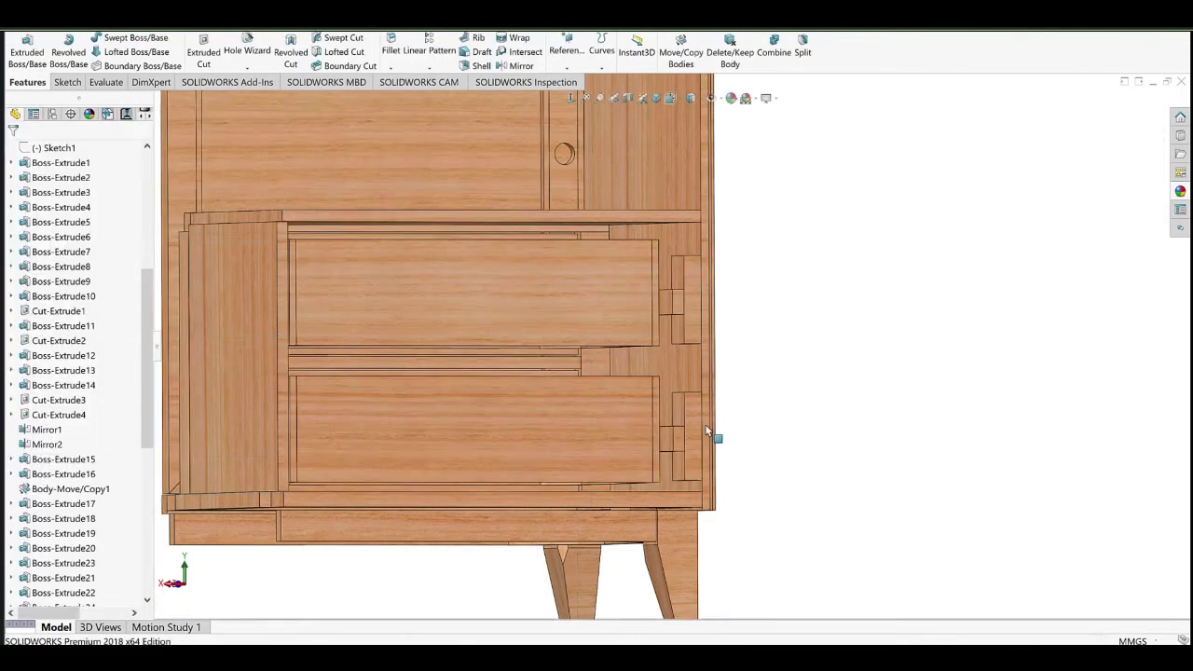
Inspect the copied spacer and support block beside the lower drawer and check the whole cabinet from several sides.
scroll(713, 432, "up", 3)
scroll(665, 320, "down", 3)
middle_click_drag(711, 386, 823, 407)
scroll(720, 462, "up", 5)
middle_click_drag(602, 306, 626, 378, "ctrl")
scroll(621, 315, "up", 4)
scroll(623, 381, "down", 5)
scroll(639, 359, "up", 4)
scroll(627, 372, "down", 2)
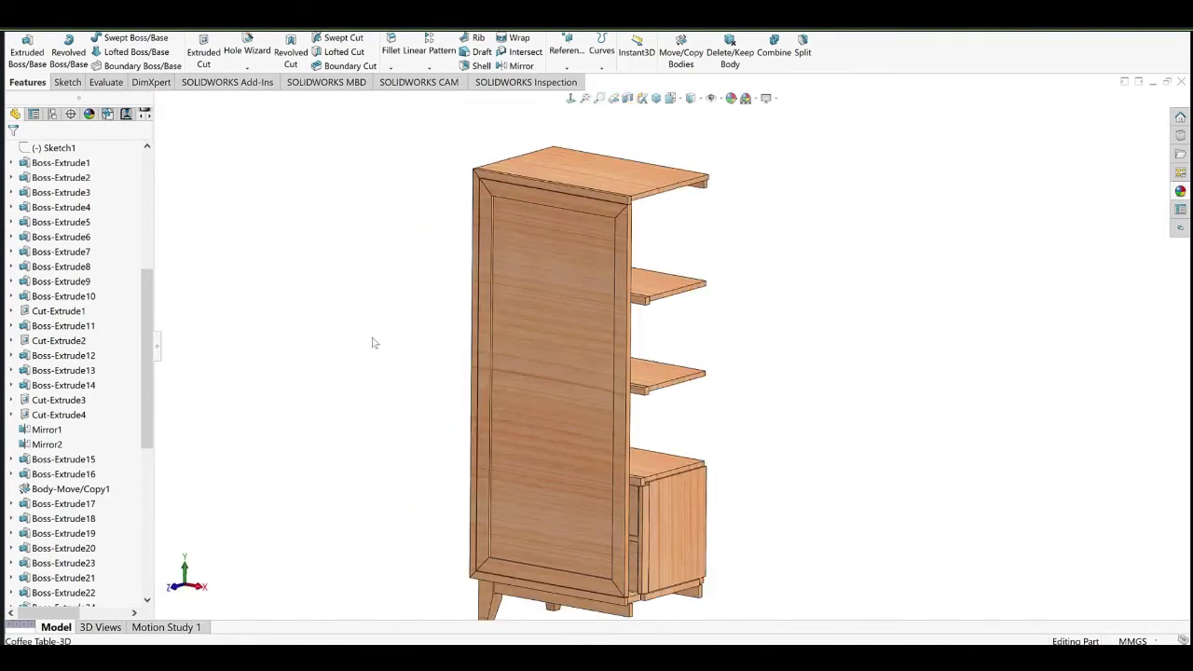
scroll(61, 447, "down", 8)
scroll(549, 438, "up", 3)
middle_click_drag(567, 433, 313, 350)
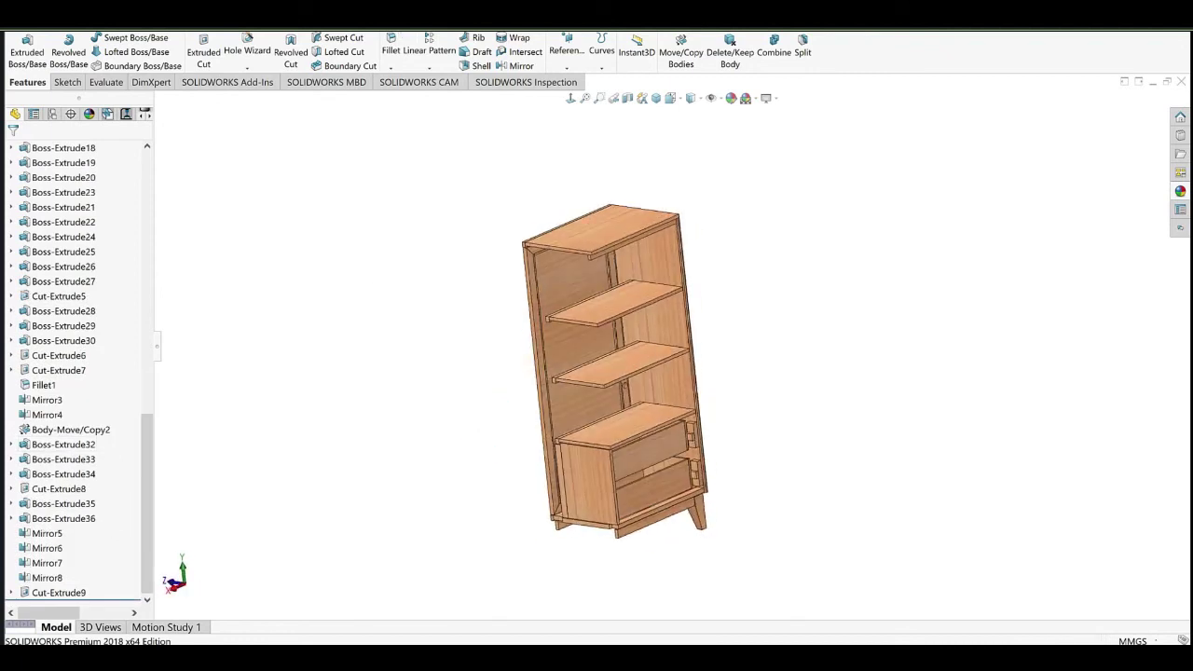
Show the hidden panel body Boss-Extrude10 on the open side of the cabinet from the solid bodies list.
scroll(56, 280, "up", 10)
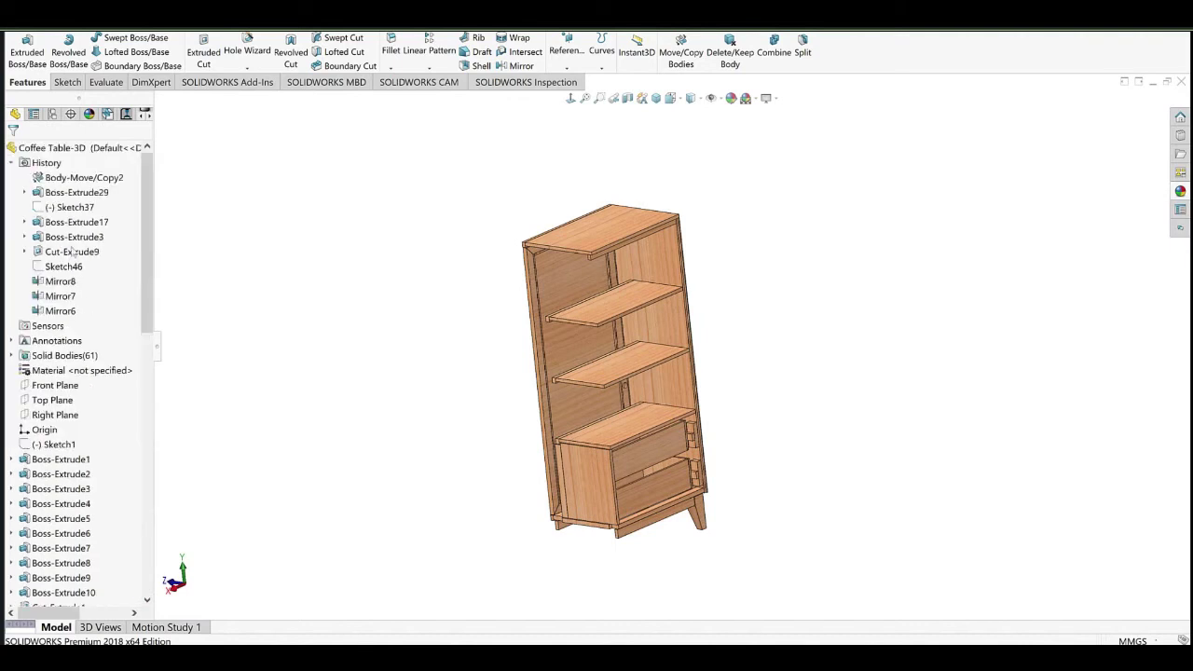
left_click(11, 163)
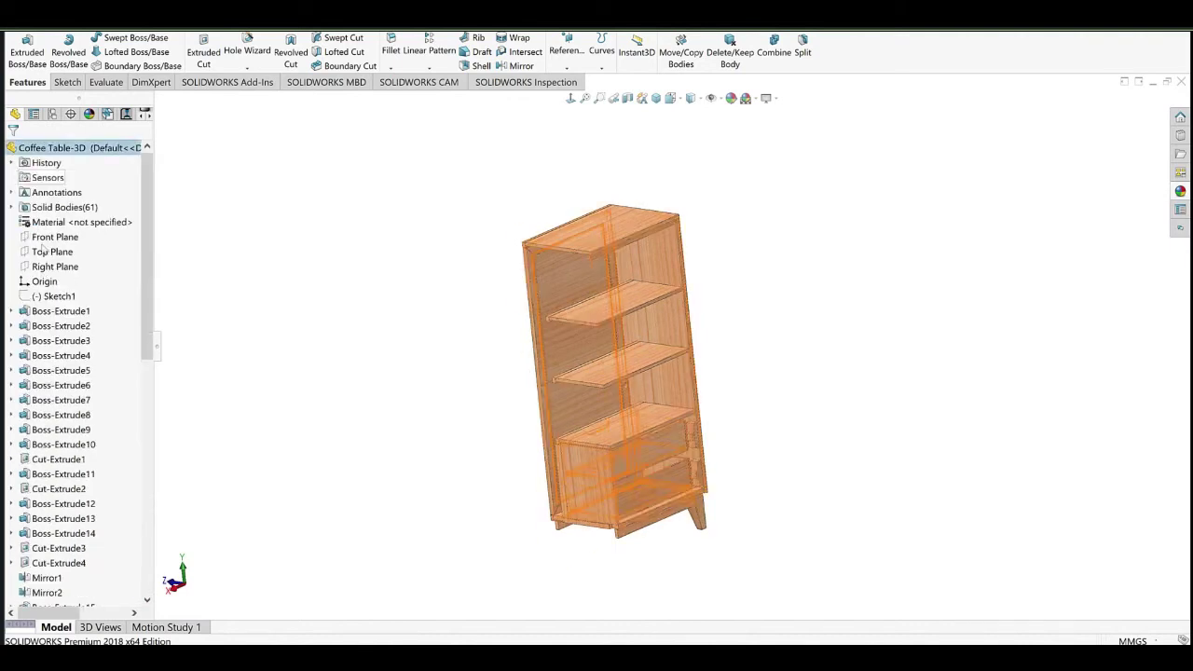
left_click(12, 208)
left_click(78, 296)
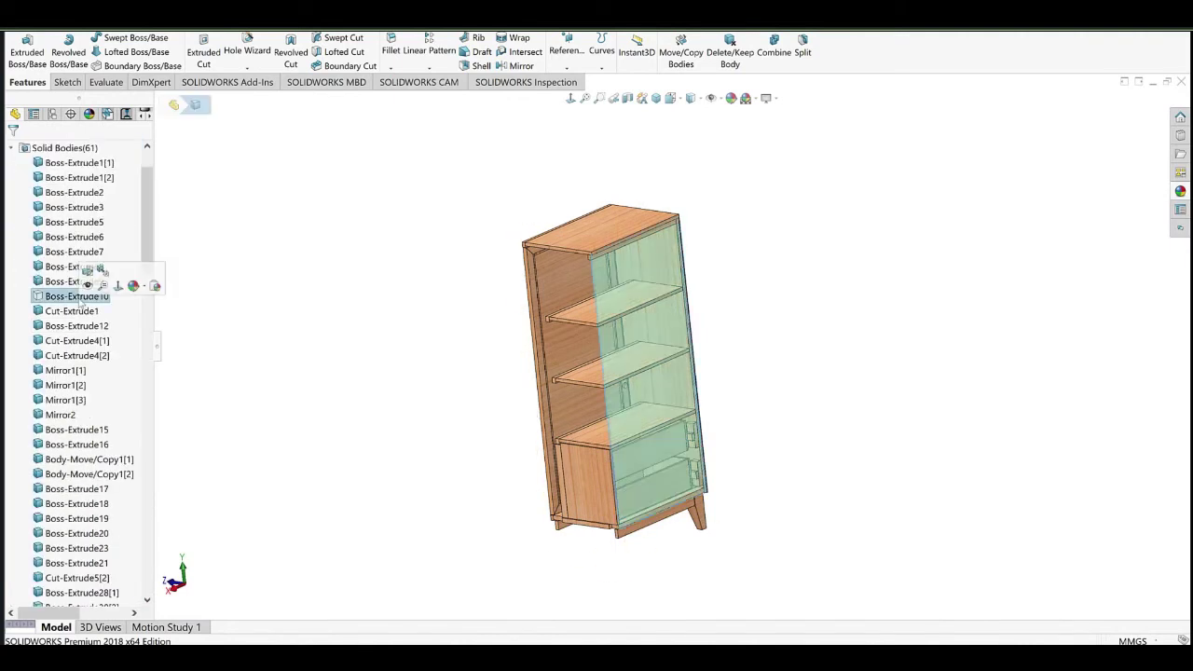
right_click(94, 300)
left_click(102, 283)
Examine the cabinet with its large panel shown, from the front and from both sides.
middle_click_drag(565, 411, 856, 388)
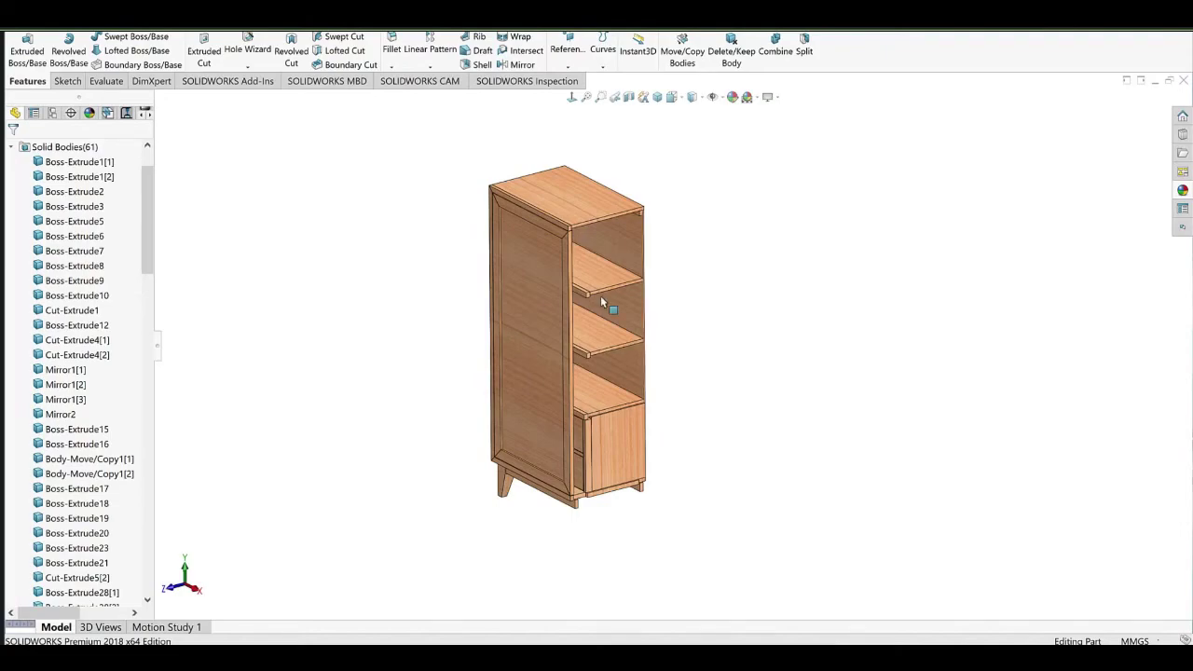
scroll(601, 302, "down", 3)
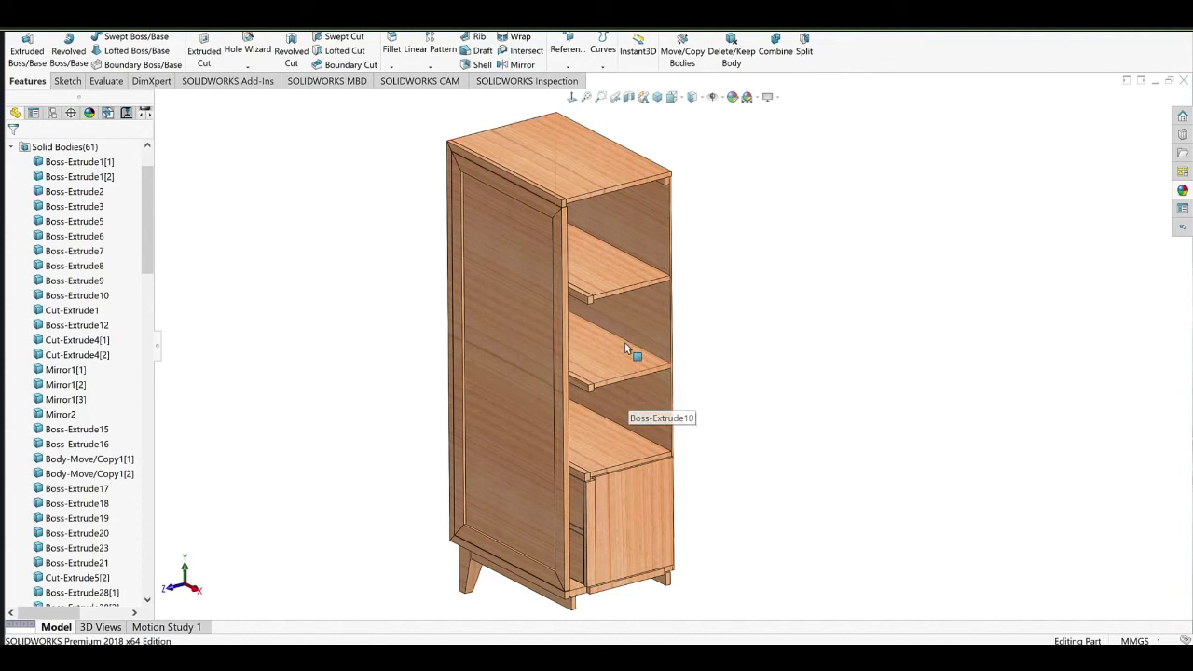
middle_click_drag(526, 353, 622, 315)
scroll(575, 355, "up", 2)
middle_click_drag(575, 355, 638, 418)
scroll(654, 445, "up", 1)
scroll(671, 378, "down", 1)
scroll(577, 459, "down", 1)
scroll(627, 389, "up", 2)
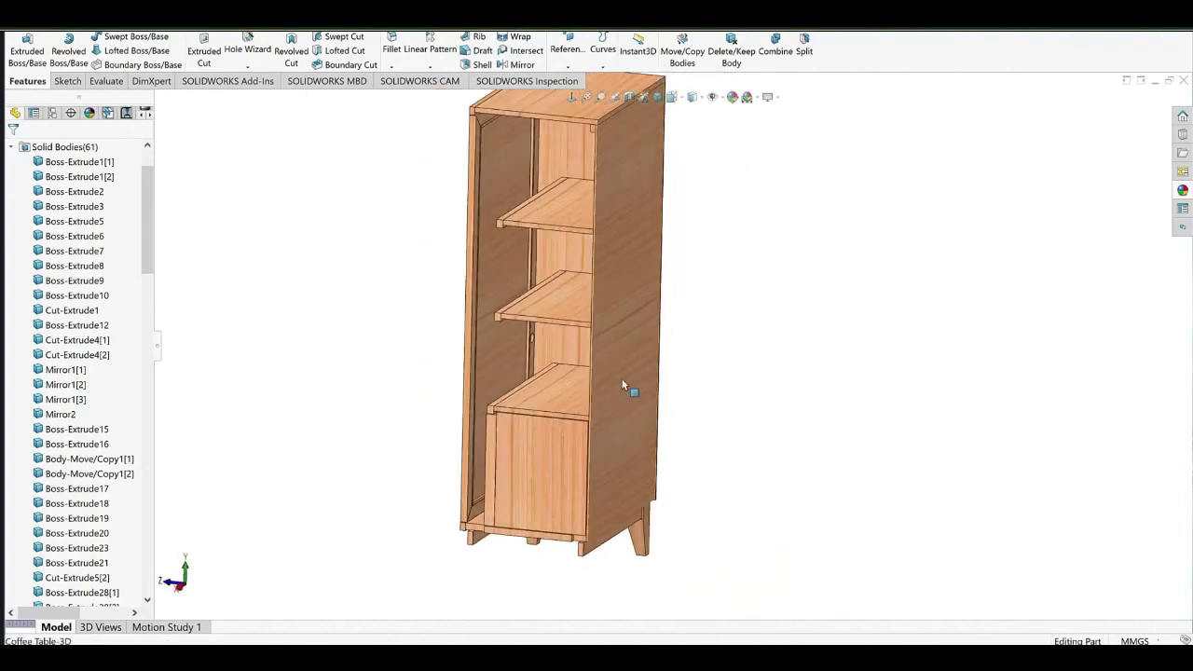
middle_click_drag(621, 342, 575, 395, "ctrl")
middle_click_drag(497, 333, 576, 370)
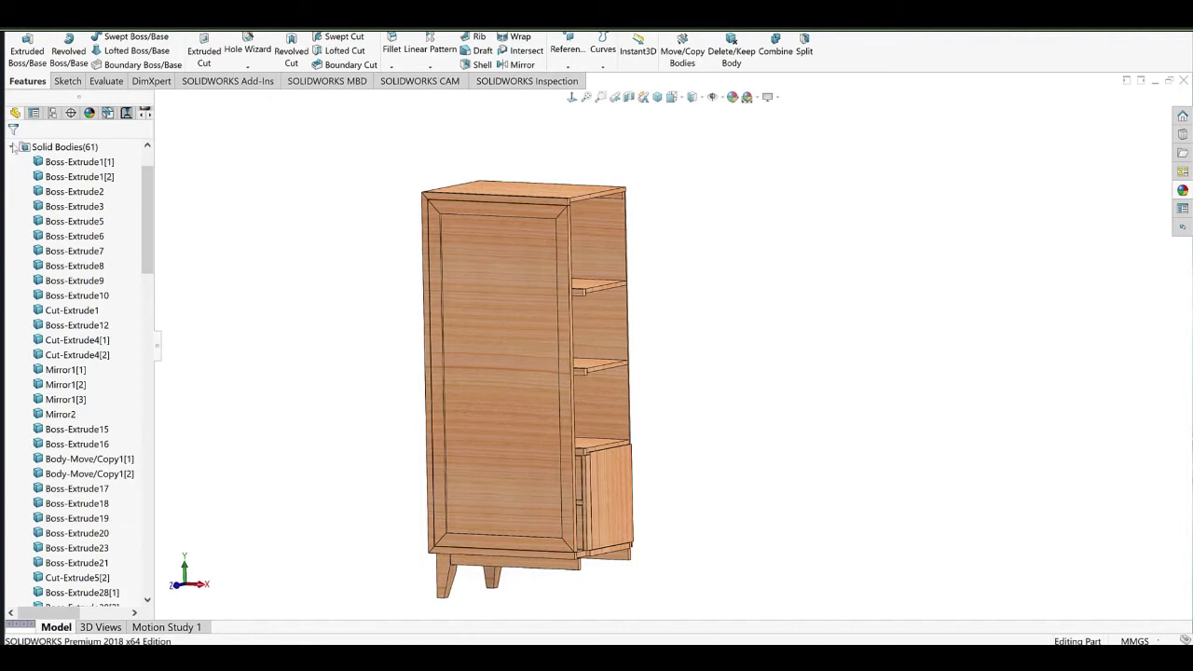
Start a body mirror about the Right Plane with the outer side panel bodies Boss-Extrude2 and Cut-Extrude1 and the side rail Mirror2.
left_click(13, 147)
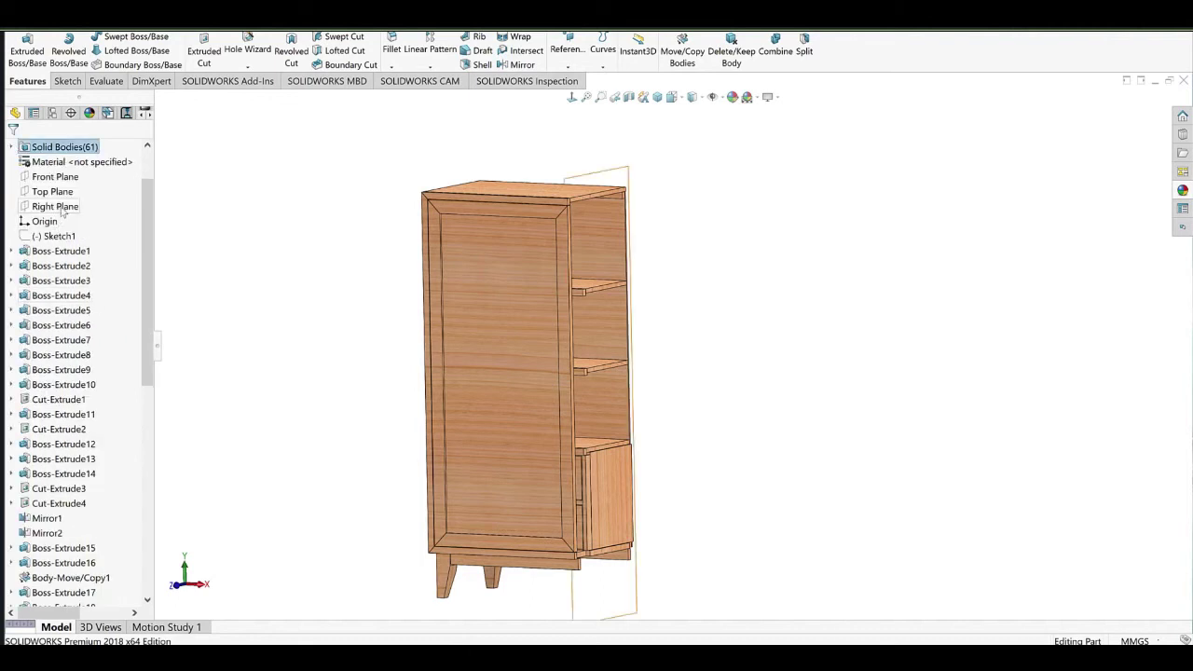
left_click(521, 65)
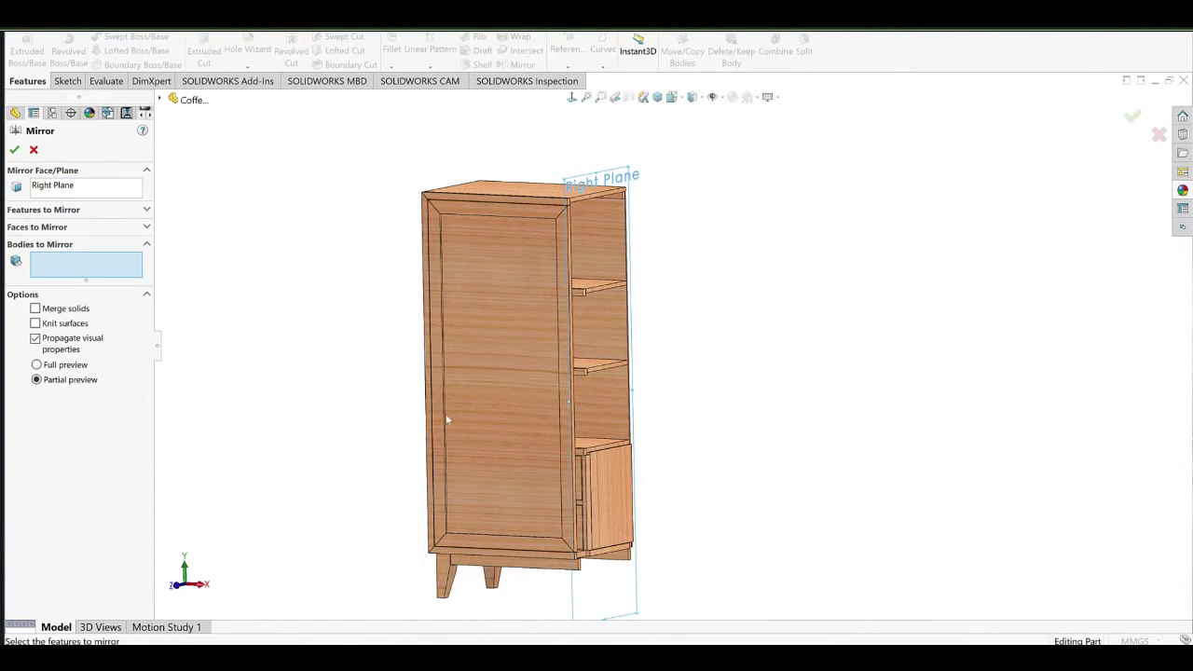
middle_click_drag(447, 419, 538, 505)
scroll(517, 484, "down", 4)
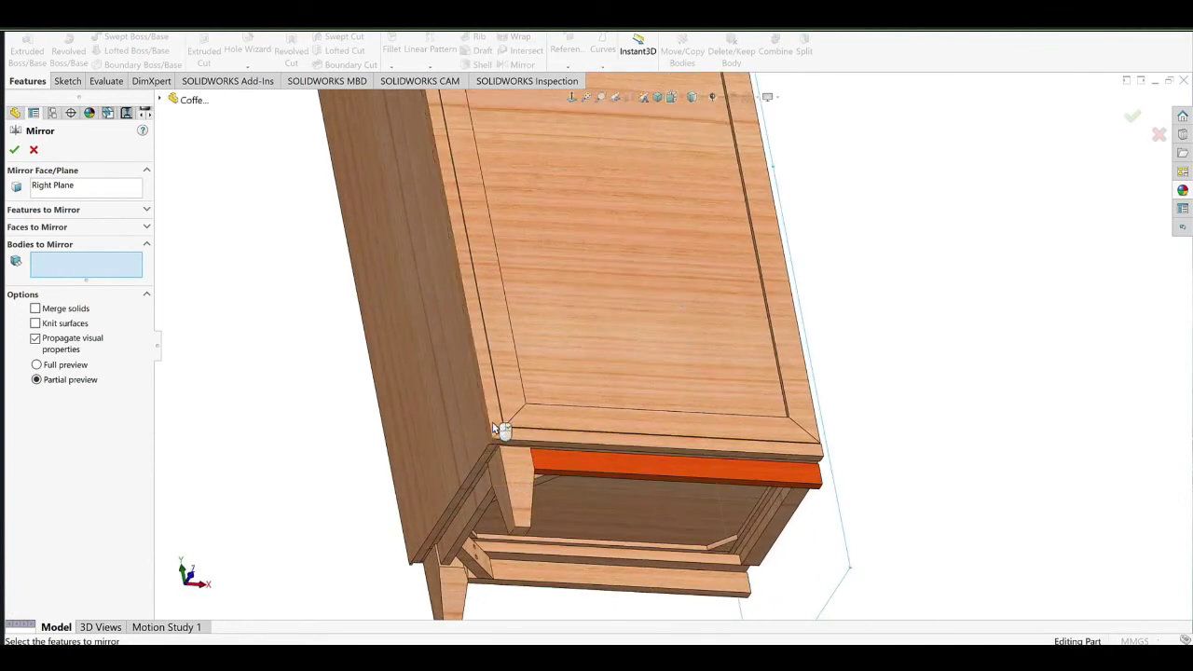
left_click(492, 425)
left_click(451, 430)
left_click(482, 500)
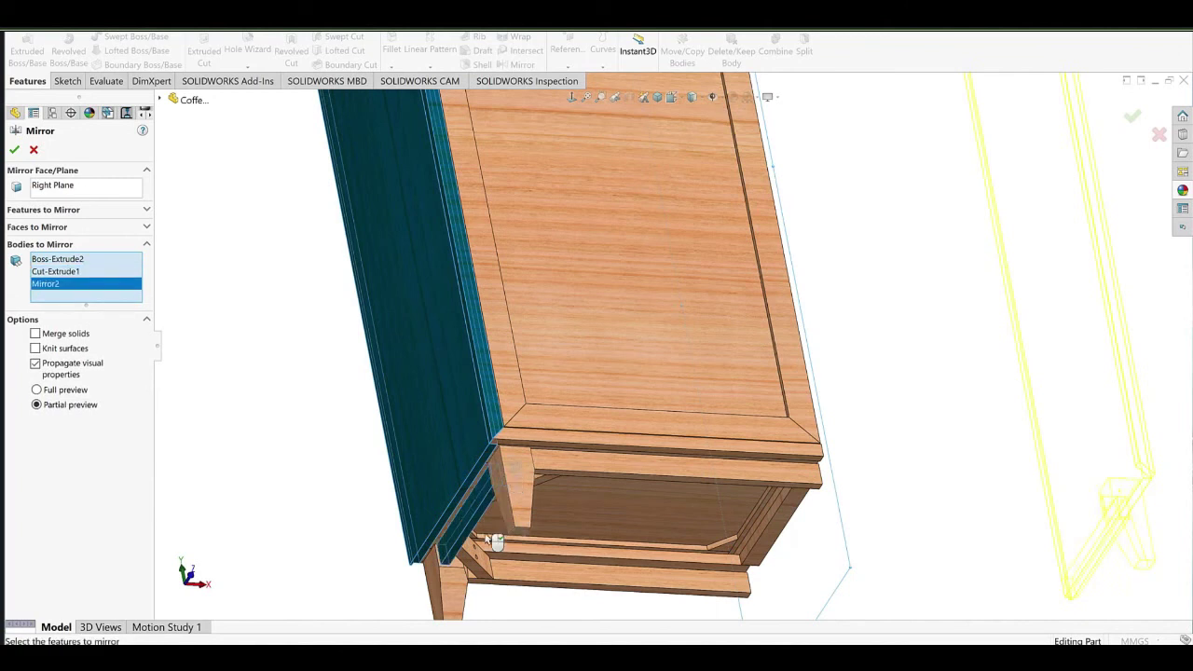
Add both legs and their corner braces, Cut-Extrude4[2], Mirror1[1], Mirror1[3] and Cut-Extrude4[1], to the bodies to mirror.
left_click(504, 492)
left_click(449, 571)
left_click(483, 562)
middle_click_drag(605, 473, 613, 560)
left_click(566, 510)
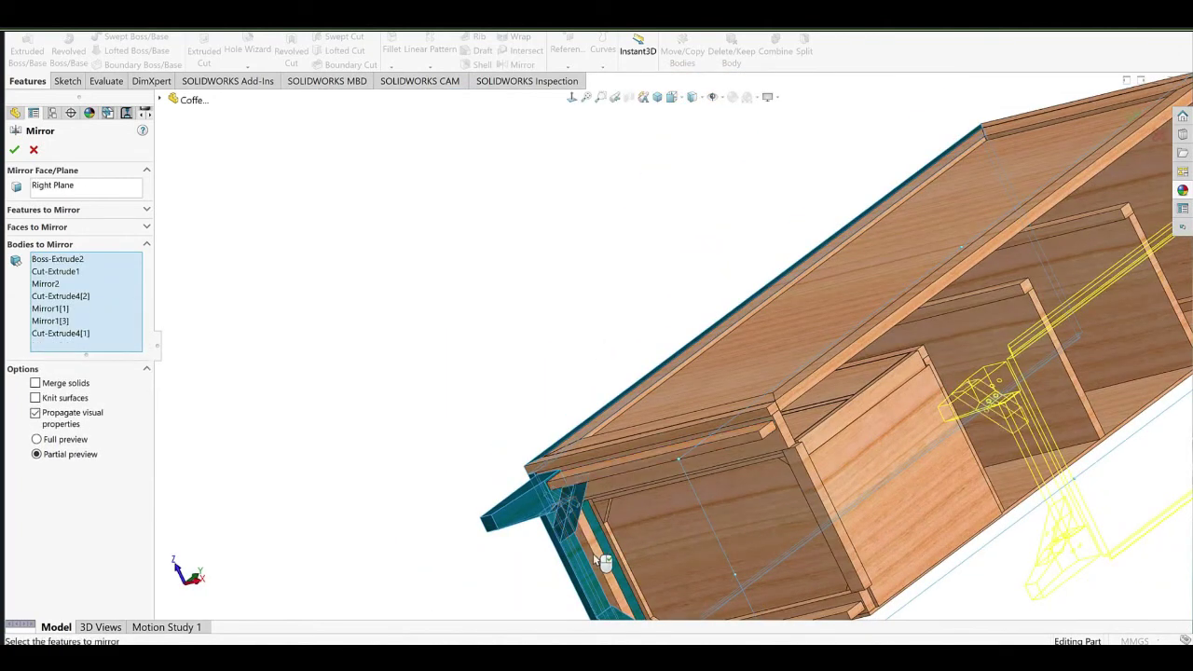
Add Boss-Extrude7 and the copied lower drawer parts Body-Move/Copy2[7], [2], [5] and [6] to the bodies to mirror.
left_click(617, 546)
left_click(602, 518)
left_click(604, 524)
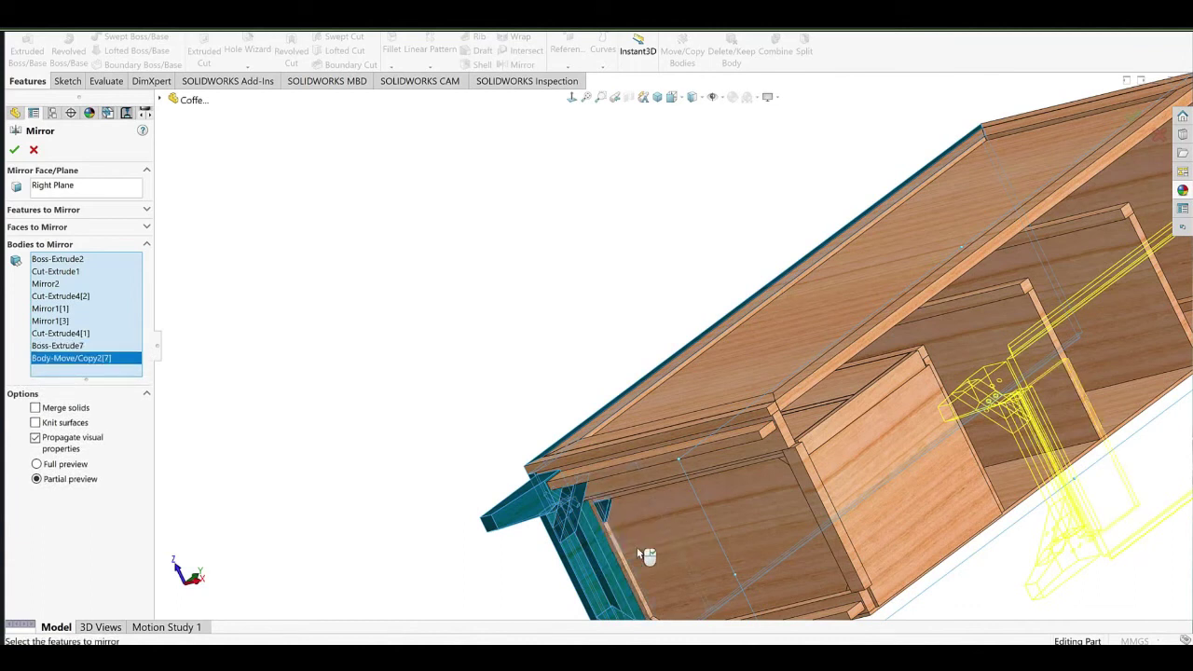
left_click(643, 548)
scroll(809, 414, "up", 2)
middle_click_drag(814, 405, 824, 504)
scroll(824, 504, "down", 3)
left_click(734, 475)
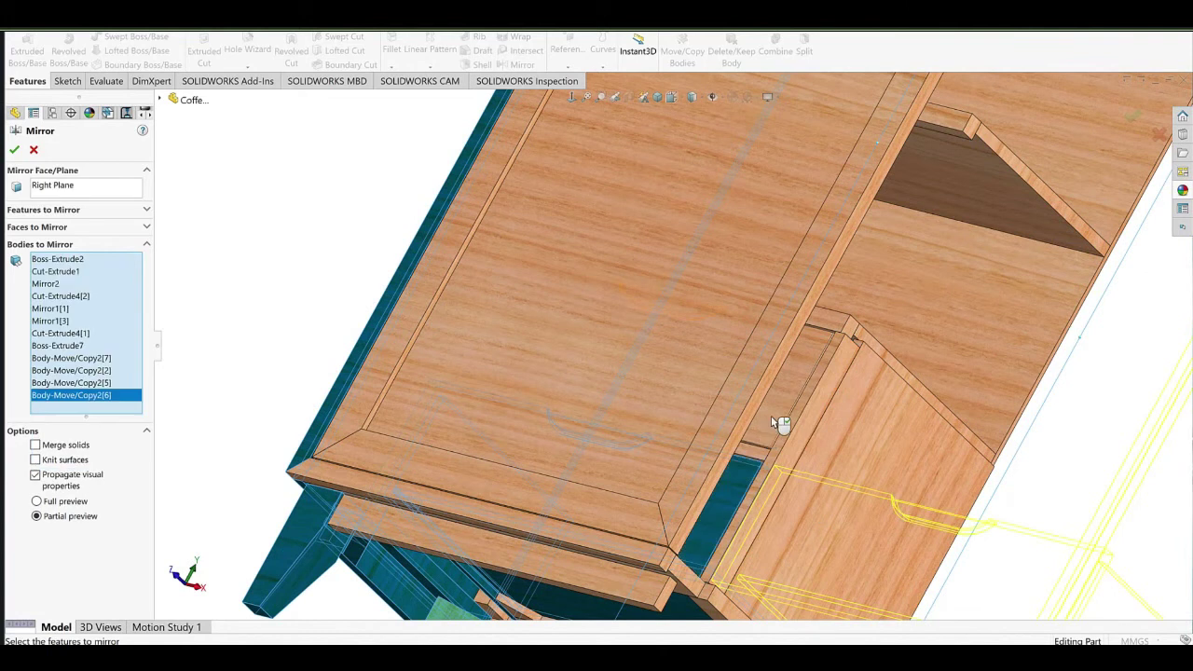
Add the upper drawer front Mirror4[2] and the rail Boss-Extrude21 between the drawers to the bodies to mirror.
left_click(747, 438)
left_click(747, 453)
scroll(794, 408, "up", 4)
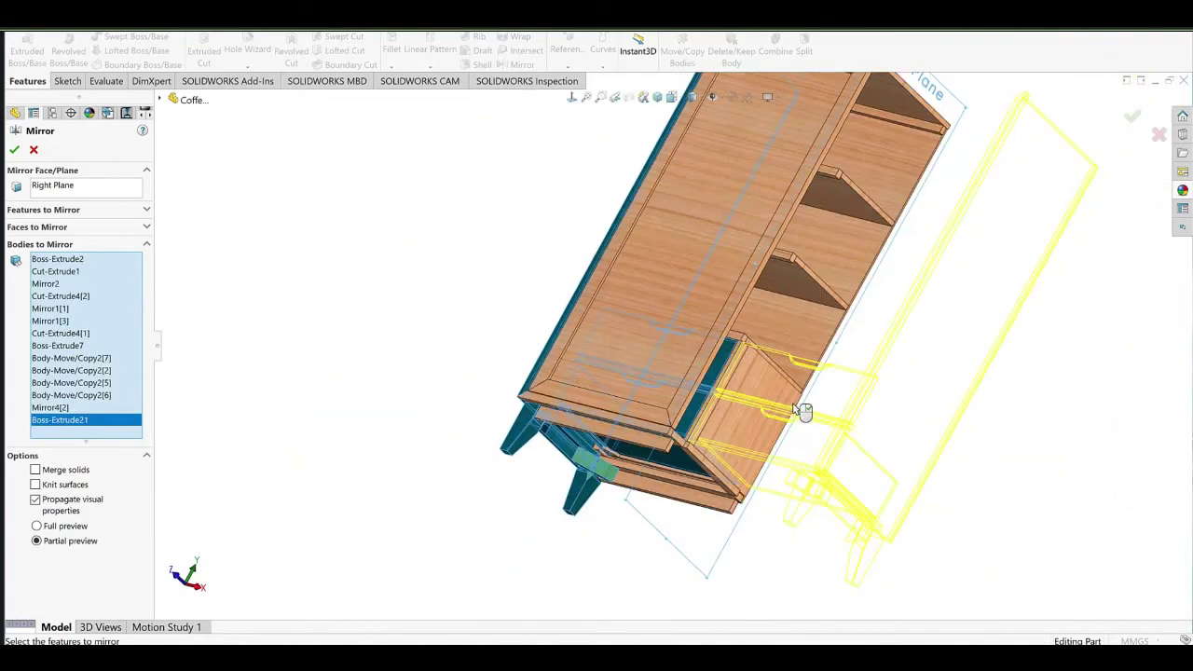
Add the copied parts Body-Move/Copy2[8], [4] and [1], seen from beneath the cabinet, to the bodies to mirror.
scroll(559, 375, "down", 5)
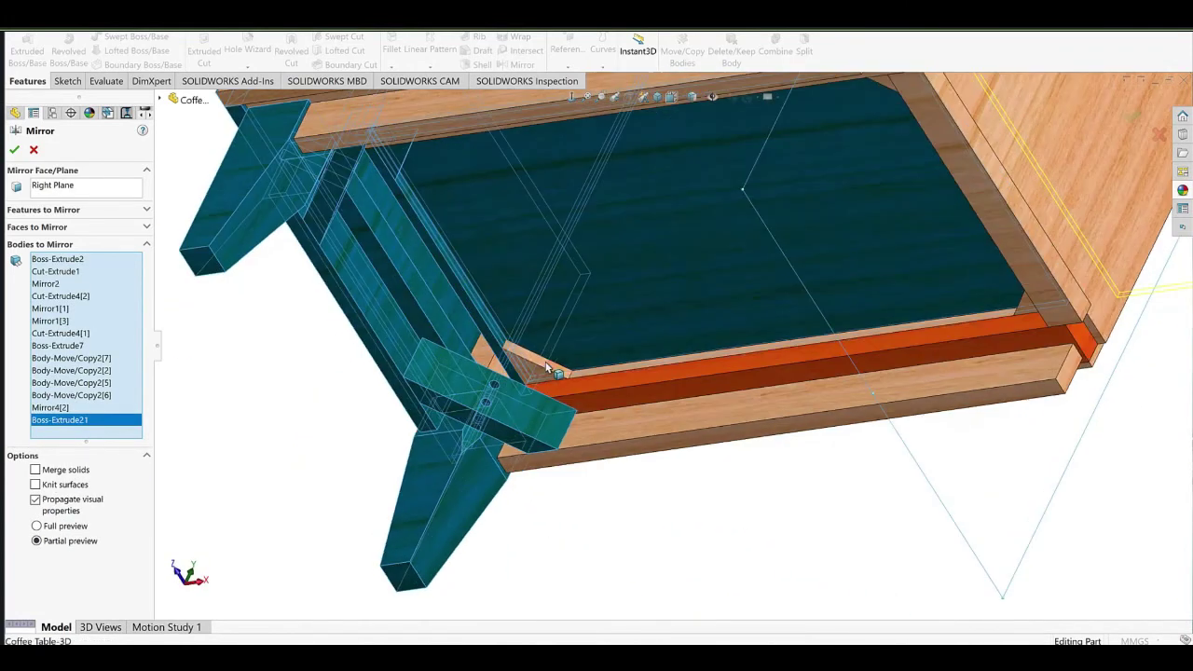
left_click(552, 366)
middle_click_drag(626, 364, 652, 420)
left_click(473, 326)
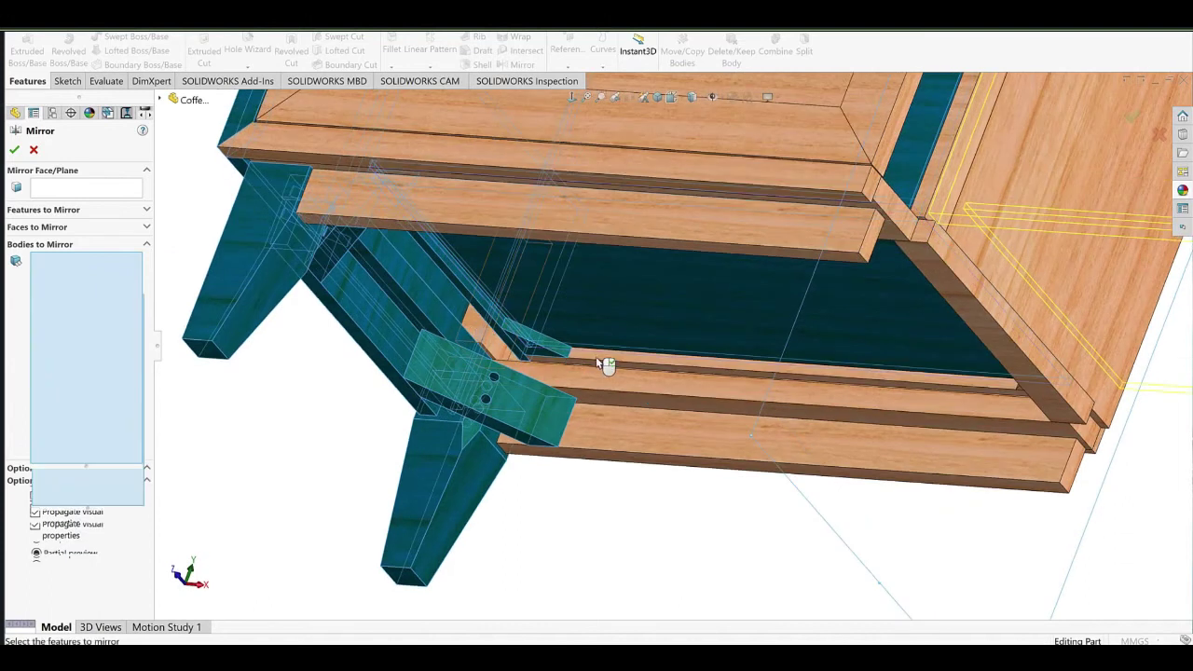
left_click(808, 365)
middle_click_drag(814, 352, 866, 335)
middle_click_drag(910, 394, 663, 474, "ctrl")
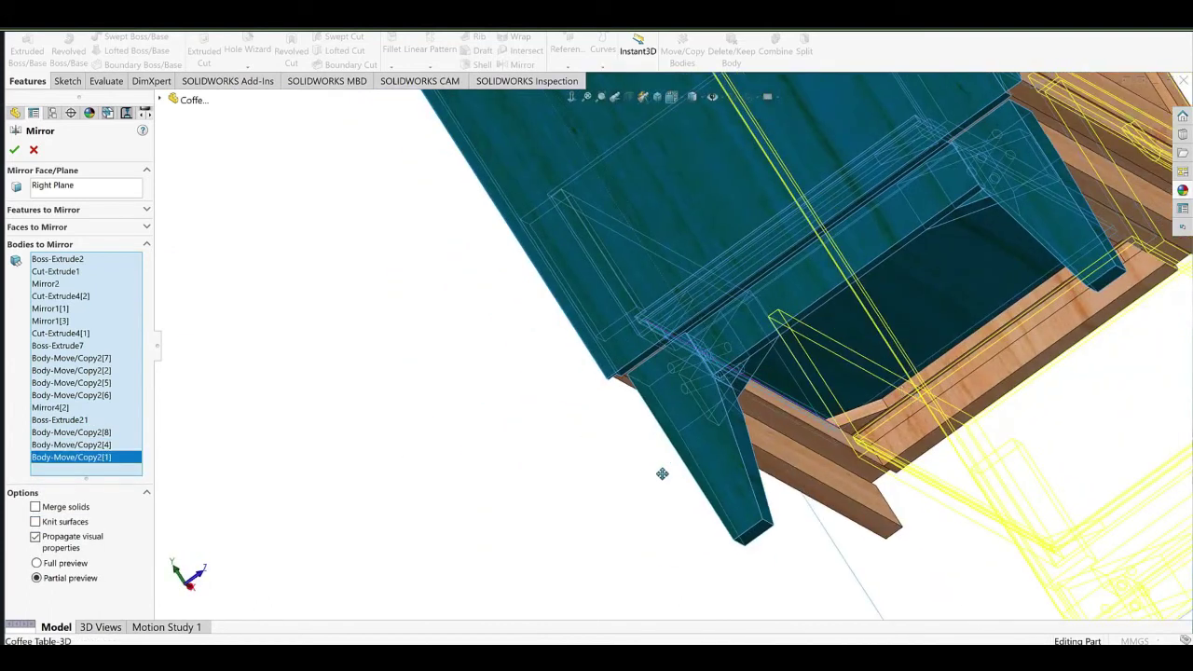
Add the remaining copied parts Body-Move/Copy2[9], [10], [11] and [3] to the bodies to mirror.
left_click(599, 498)
left_click(704, 451)
middle_click_drag(751, 425, 745, 321)
left_click(842, 322)
middle_click_drag(833, 319, 897, 276)
left_click(854, 306)
scroll(775, 317, "up", 3)
middle_click_drag(618, 346, 789, 264)
middle_click_drag(682, 315, 438, 362, "ctrl")
middle_click_drag(722, 266, 509, 196, "ctrl")
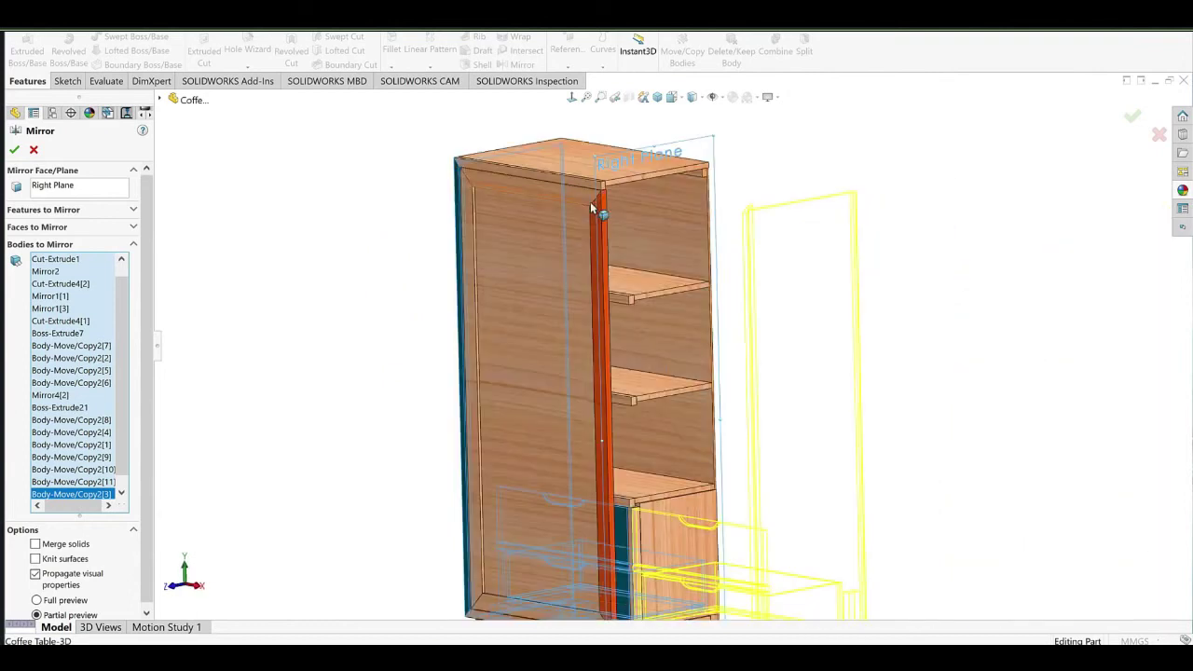
Add the large door's frame pieces Mirror8[1], Mirror7[1], Mirror8[3] and Mirror8[4] and its Cut-Extrude9 body to the bodies to mirror.
scroll(597, 207, "down", 3)
left_click(599, 207)
left_click(617, 231)
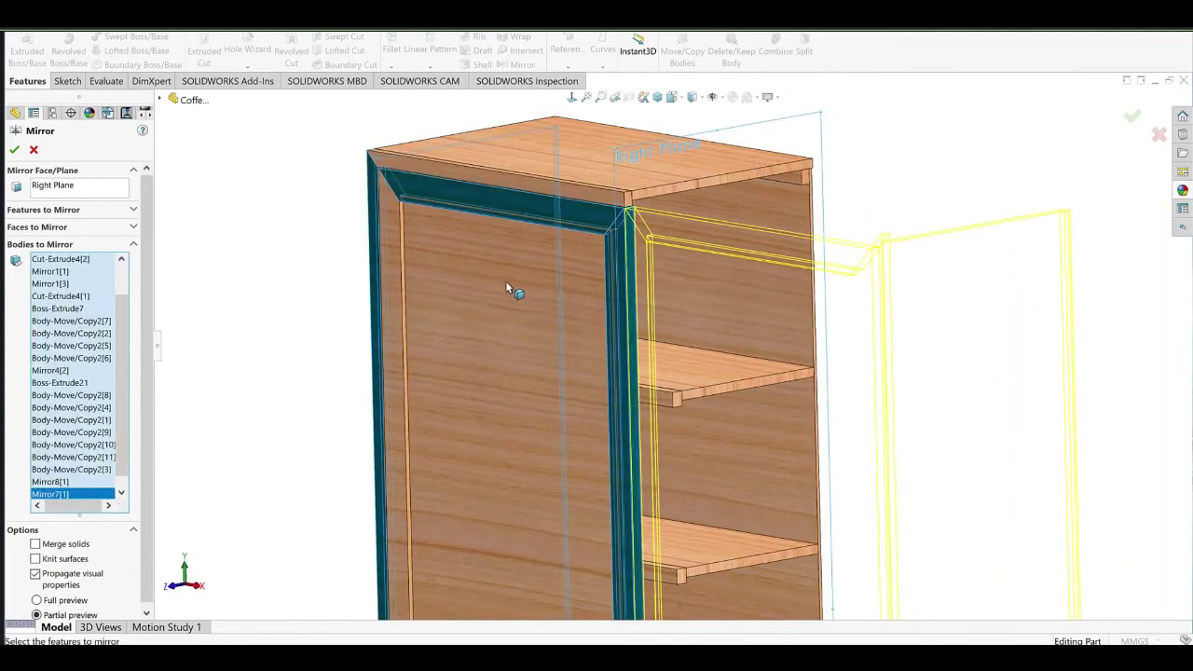
left_click(505, 281)
left_click(395, 306)
scroll(635, 431, "up", 5)
middle_click_drag(587, 572, 571, 399, "ctrl")
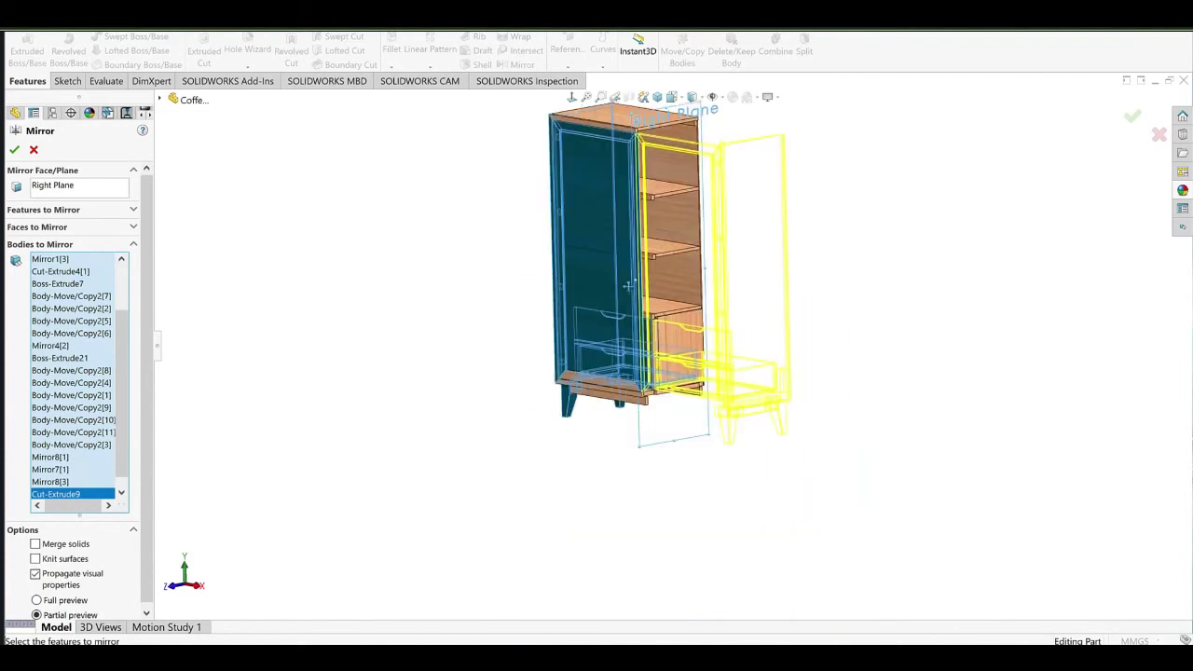
scroll(601, 380, "down", 6)
left_click(530, 341)
scroll(542, 327, "up", 5)
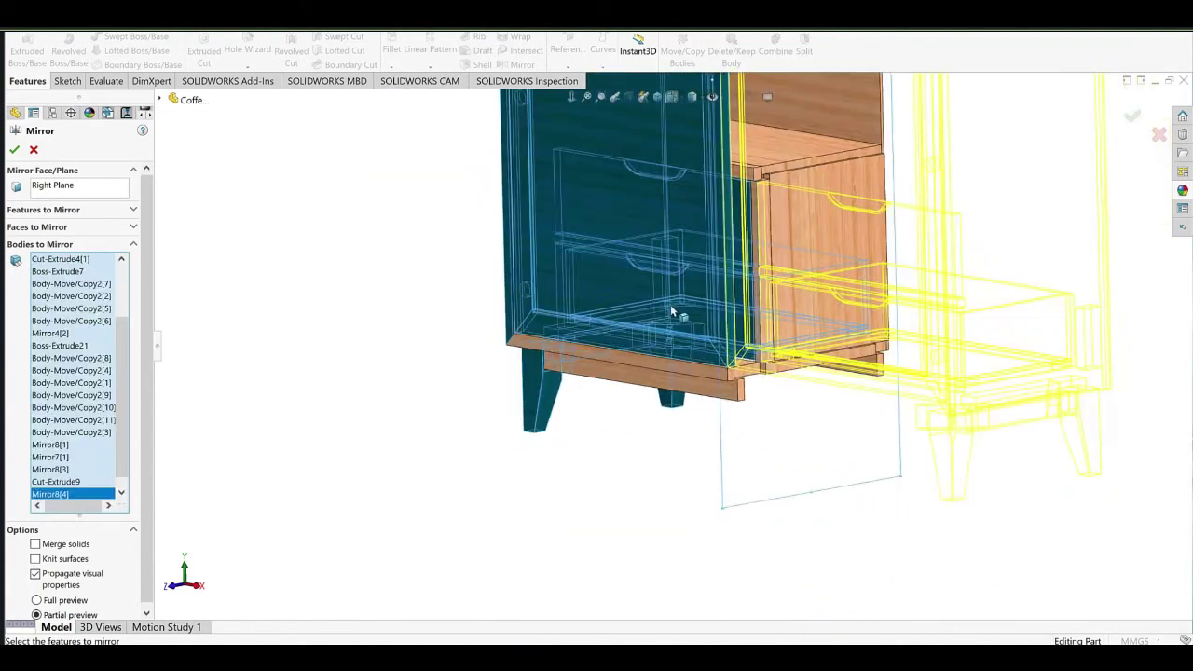
Add the body Mirror6[3] behind the door to the bodies to mirror.
middle_click_drag(688, 296, 593, 289)
scroll(647, 313, "down", 7)
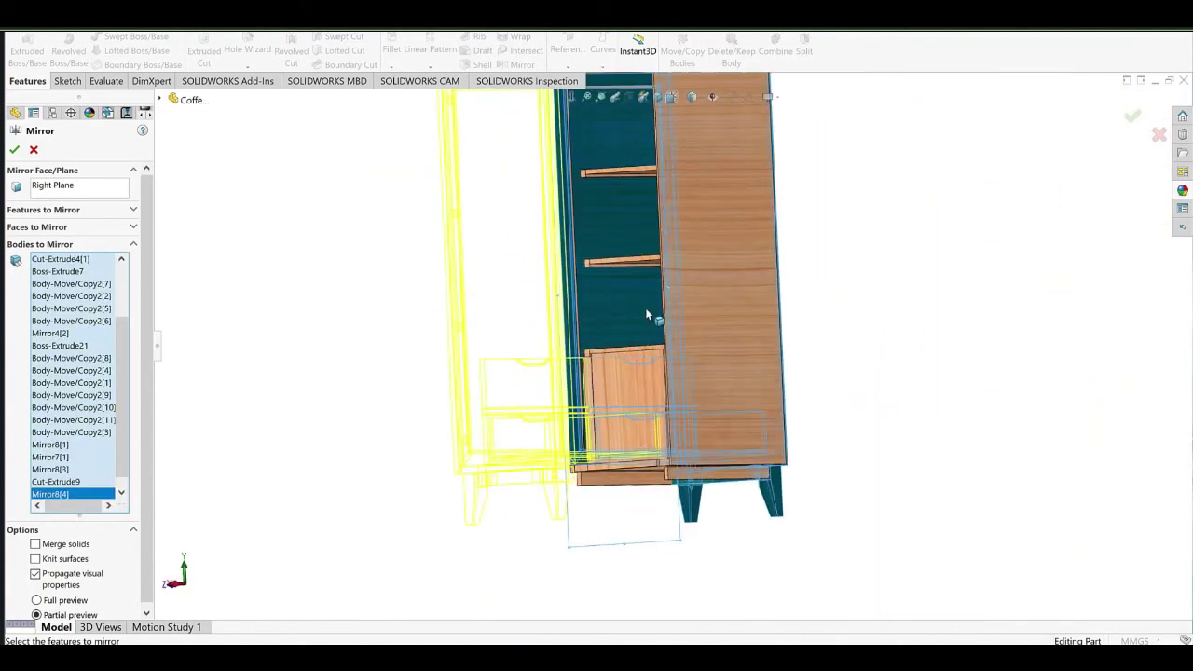
middle_click_drag(679, 342, 734, 342)
left_click(749, 342)
scroll(634, 373, "up", 5)
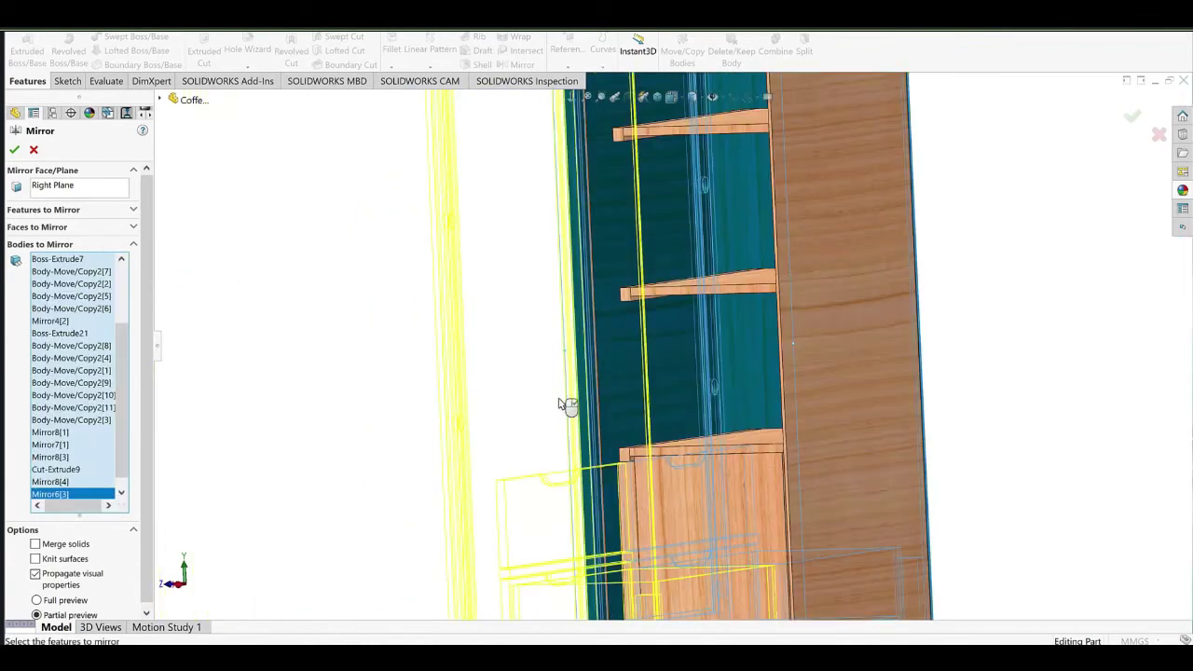
Reselect the door pieces Mirror8[3] and Mirror7[1] and add Mirror7[2] and Mirror8[2] to the bodies to mirror.
middle_click_drag(615, 361, 575, 330)
left_click(598, 318)
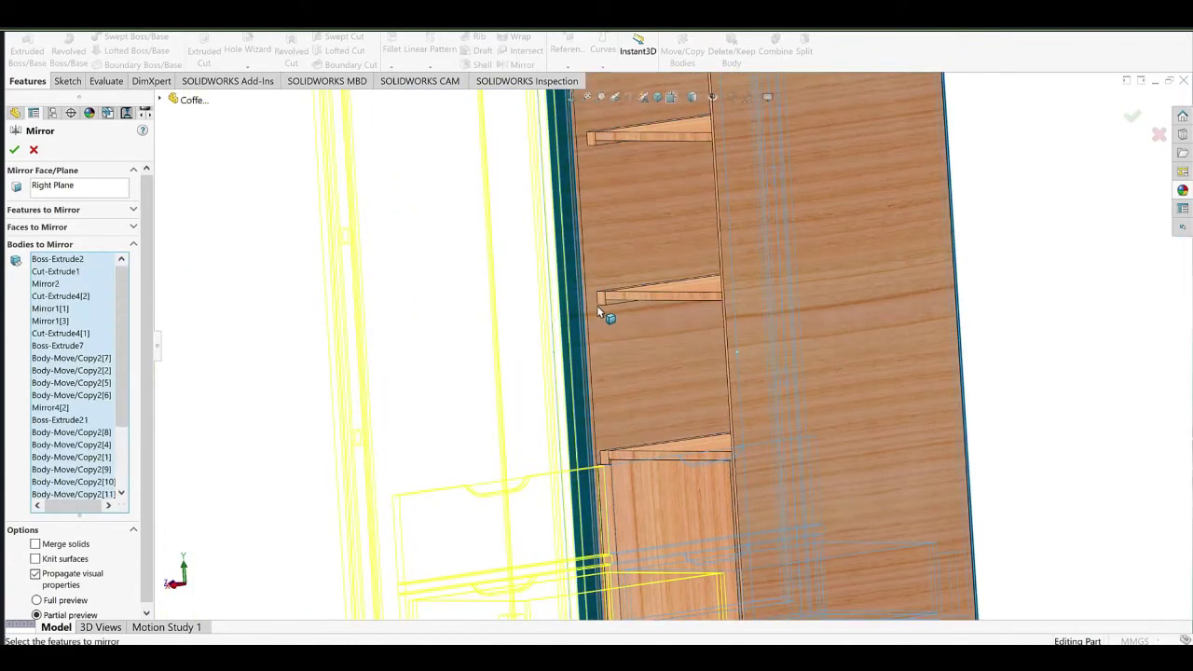
left_click(597, 306)
left_click(585, 331)
left_click(587, 333)
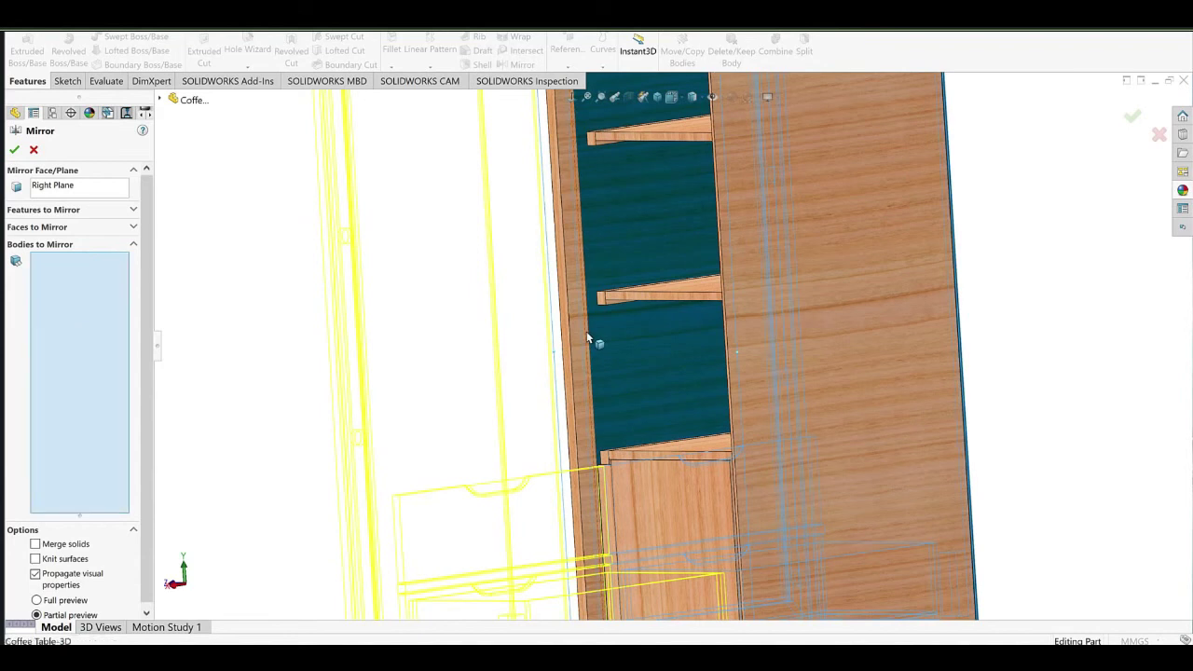
left_click(656, 214)
middle_click_drag(658, 201, 620, 268, "ctrl")
left_click(616, 258)
scroll(654, 354, "up", 4)
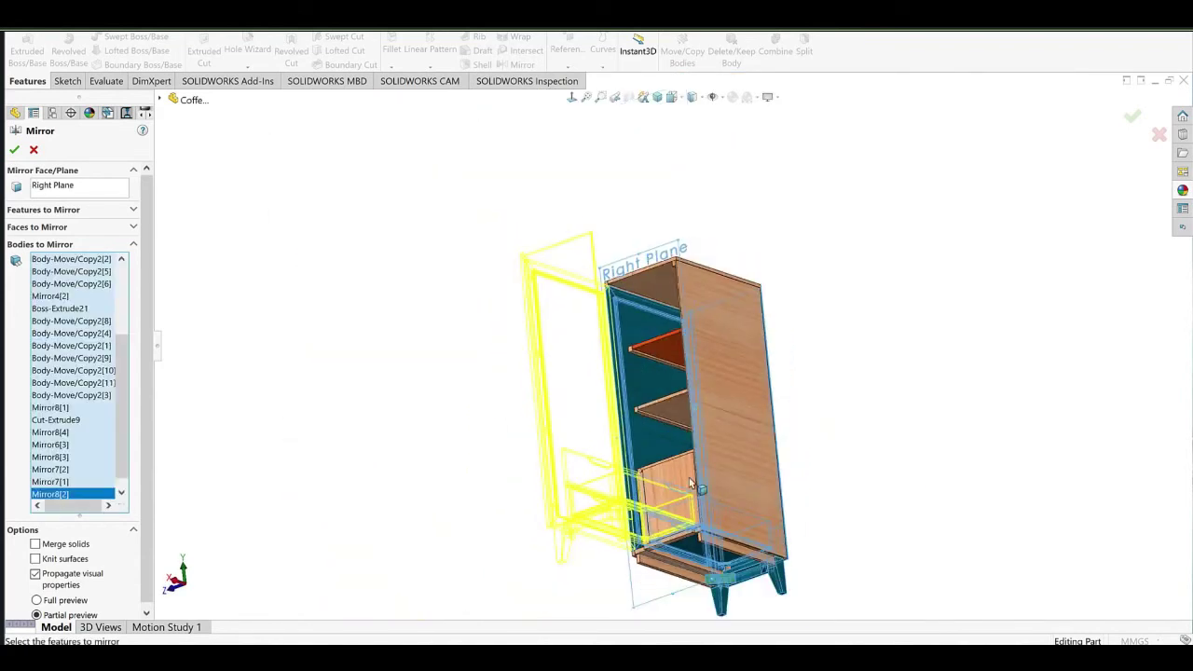
Add Boss-Extrude23 and Mirror8[5] to the bodies to mirror and complete the mirror about the Right Plane.
middle_click_drag(643, 548, 631, 293, "ctrl")
scroll(656, 288, "down", 4)
scroll(669, 300, "down", 3)
left_click(694, 381)
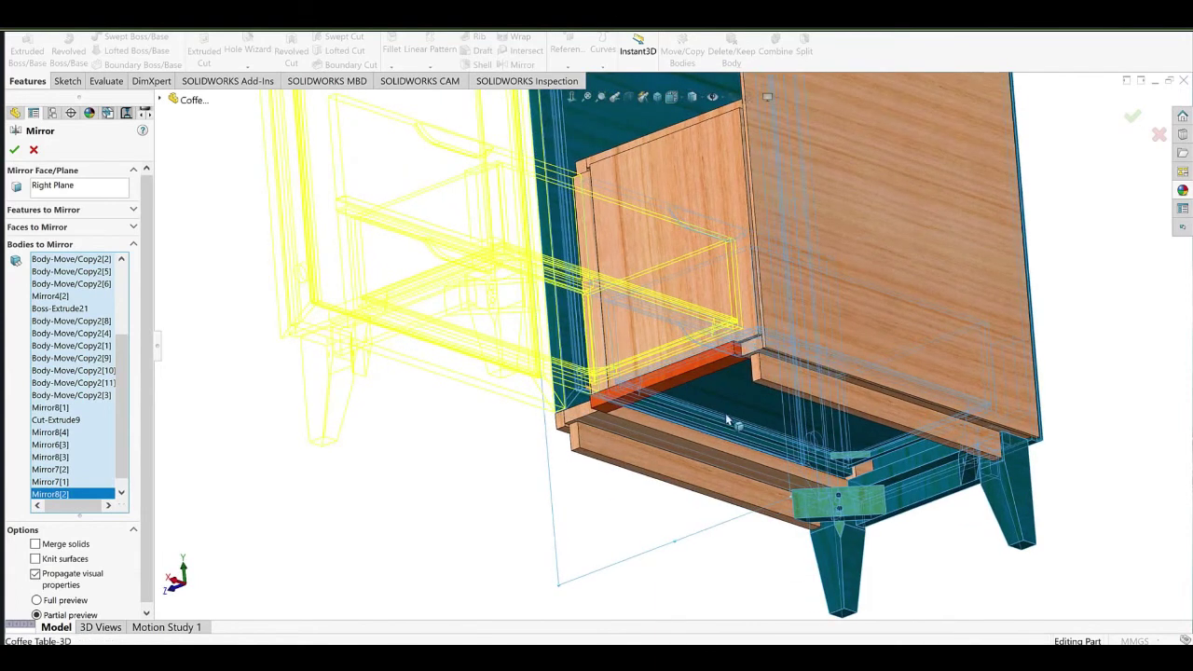
middle_click_drag(587, 279, 634, 413)
middle_click_drag(610, 159, 624, 403)
left_click(593, 451)
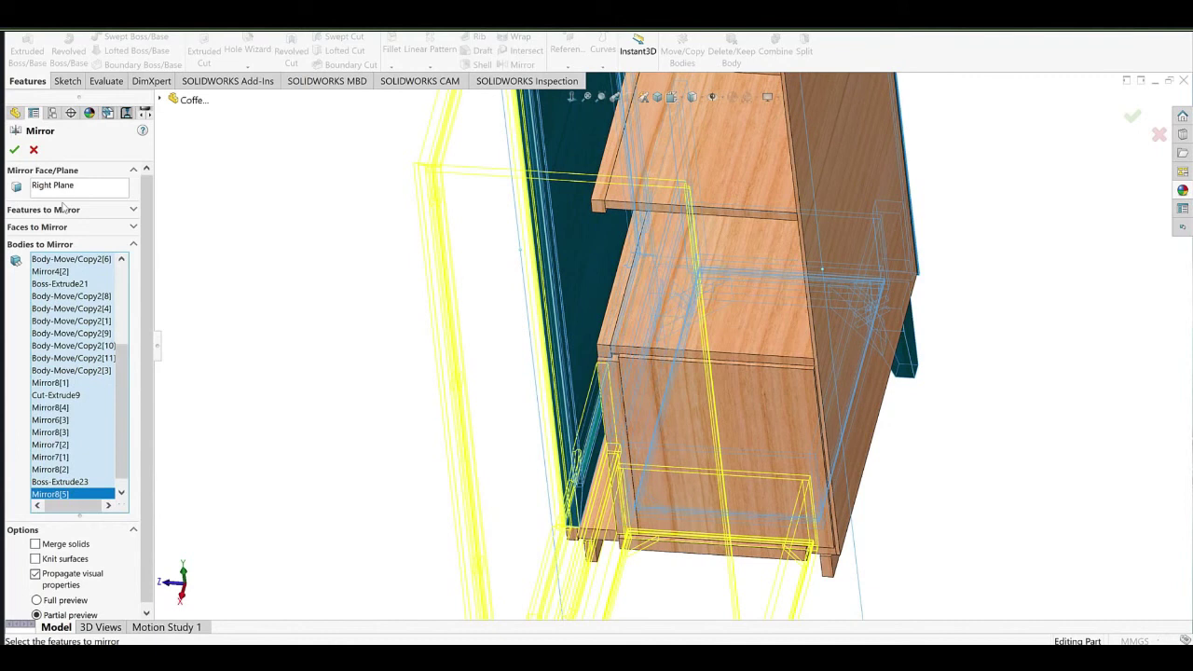
scroll(751, 423, "up", 4)
middle_click_drag(751, 421, 733, 314)
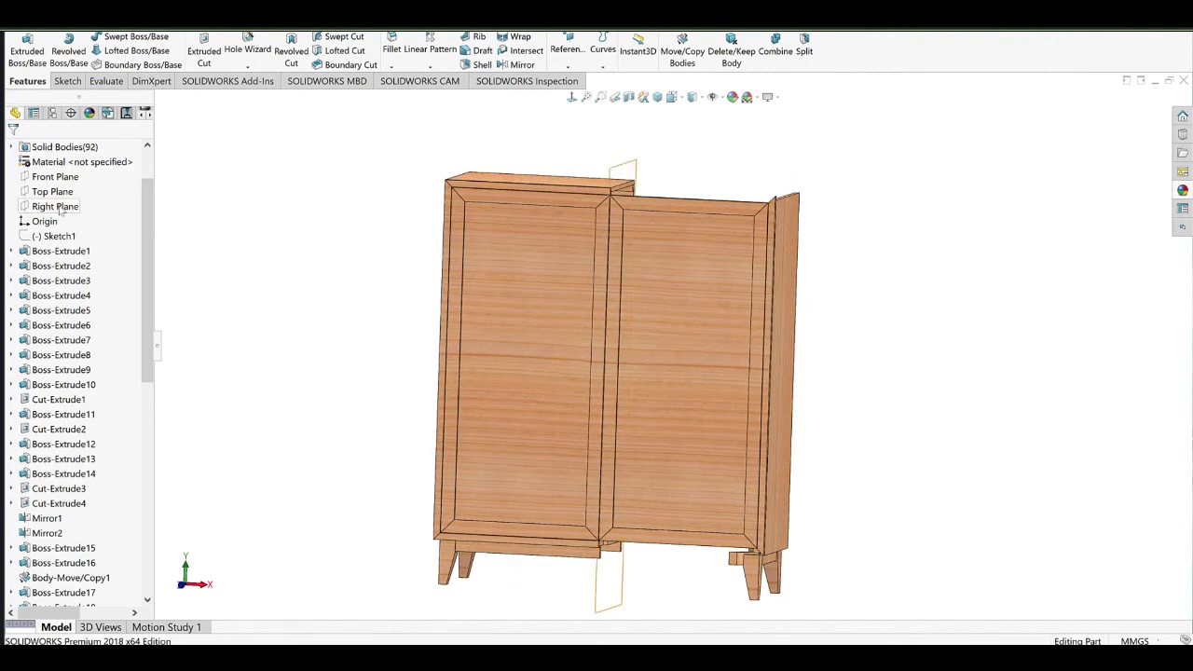
Start a second mirror about the Right Plane with the bodies Boss-Extrude3 and Boss-Extrude10, the top and back panels.
left_click(517, 65)
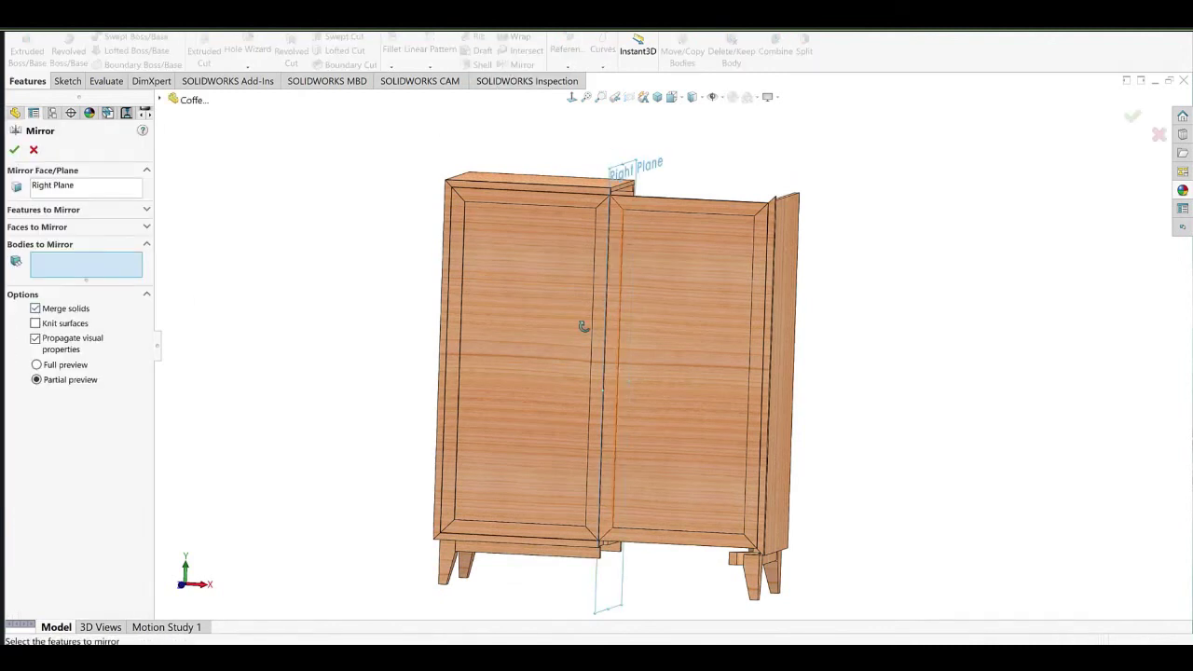
middle_click_drag(583, 326, 552, 362)
left_click(570, 192)
scroll(637, 254, "down", 3)
left_click(617, 240)
middle_click_drag(618, 240, 537, 322)
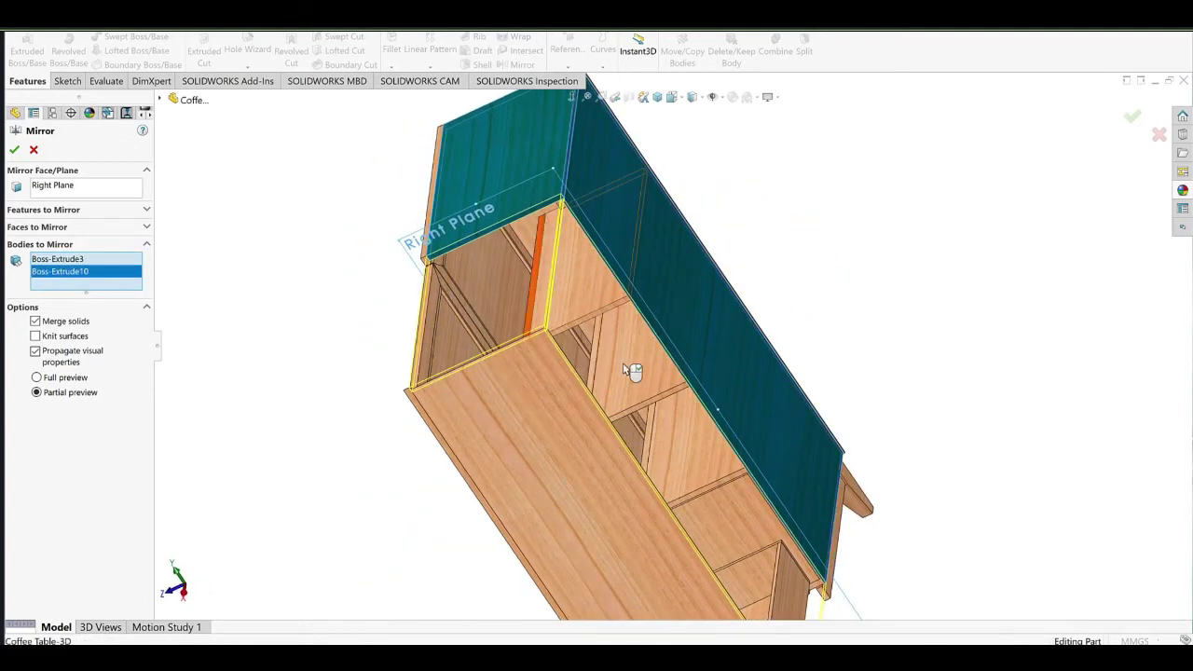
Add the shelf bodies Boss-Extrude15, Body-Move/Copy1[1], Boss-Extrude17, Boss-Extrude16 and Body-Move/Copy1[2] to the second mirror.
left_click(573, 285)
left_click(623, 369)
left_click(698, 469)
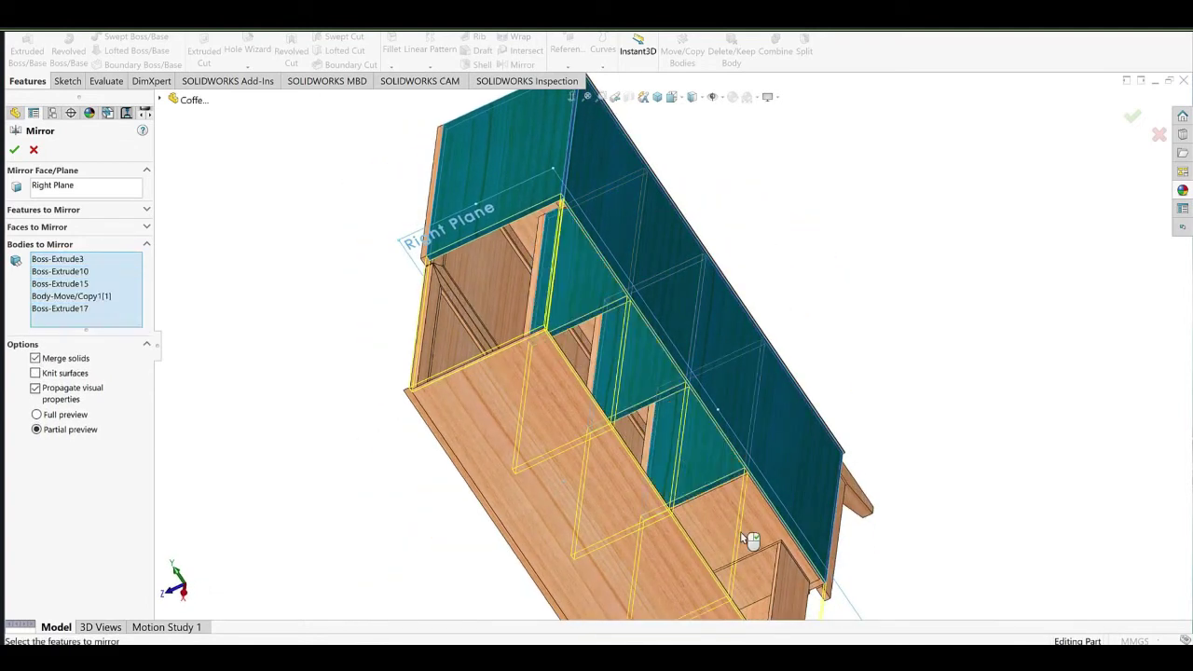
left_click(532, 321)
left_click(692, 508)
middle_click_drag(692, 508, 862, 448, "ctrl")
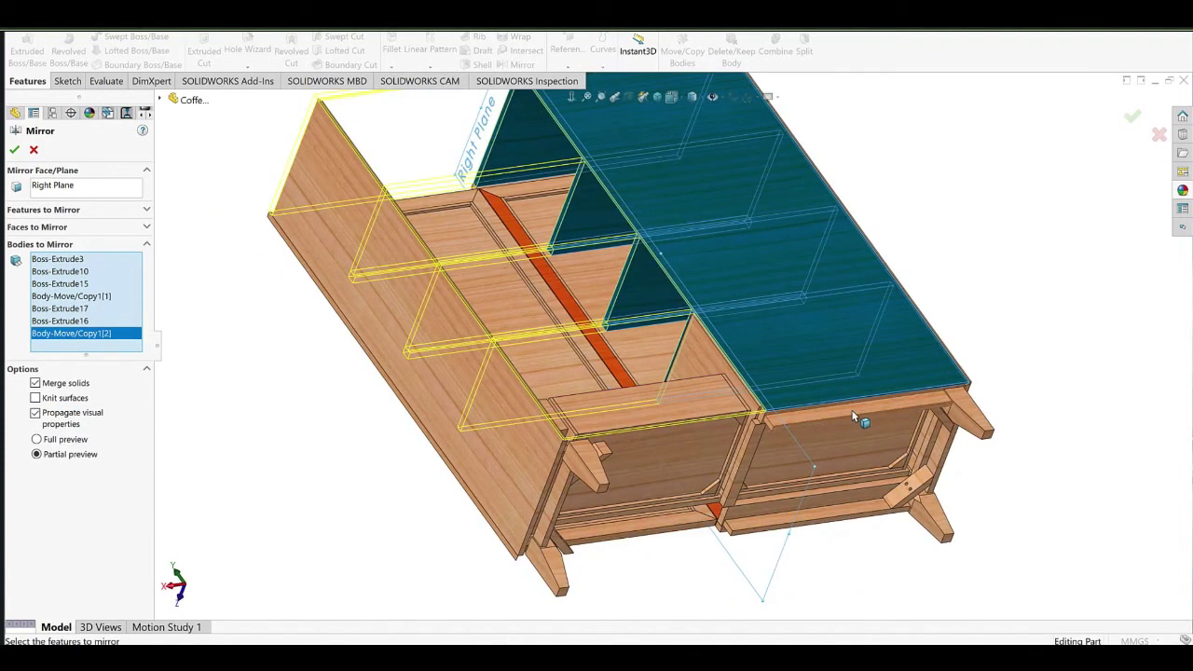
Add the bodies Mirror1[2] and Boss-Extrude9 to the second mirror.
left_click(854, 417)
middle_click_drag(562, 117, 612, 365, "ctrl")
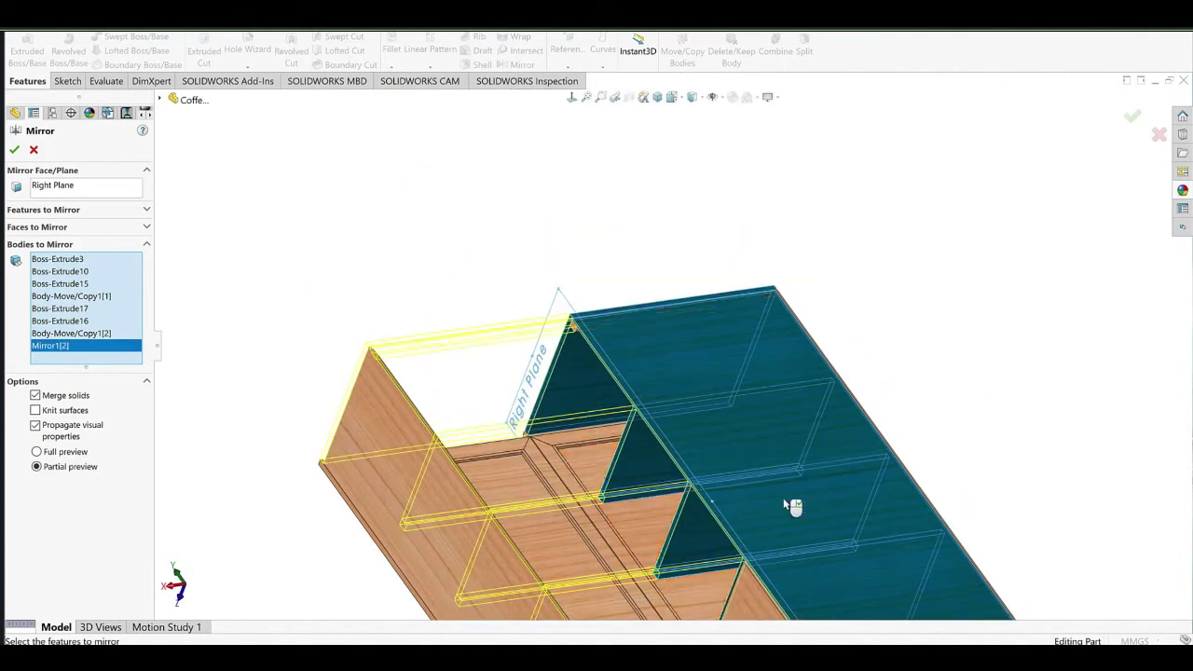
left_click(784, 504)
scroll(778, 447, "up", 4)
middle_click_drag(767, 320, 755, 131, "ctrl")
scroll(687, 300, "down", 3)
scroll(640, 405, "down", 2)
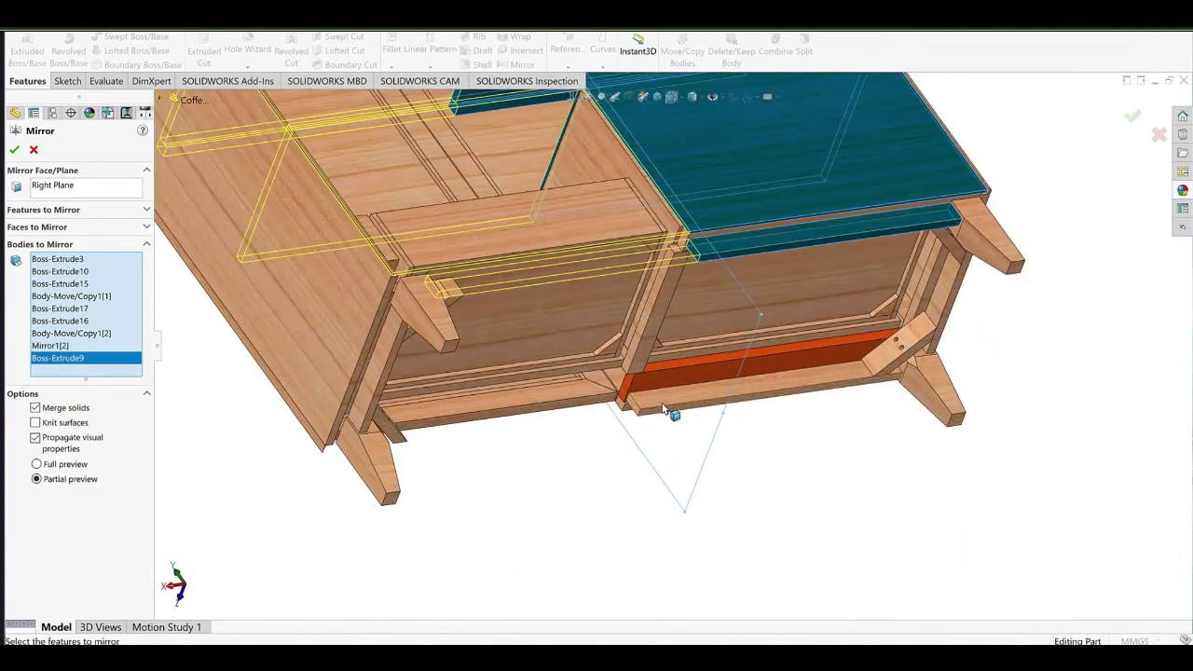
Add the bottom rails Boss-Extrude12, Boss-Extrude5 and Boss-Extrude1[2] to the second mirror and complete it.
left_click(663, 405)
left_click(656, 384)
left_click(623, 410)
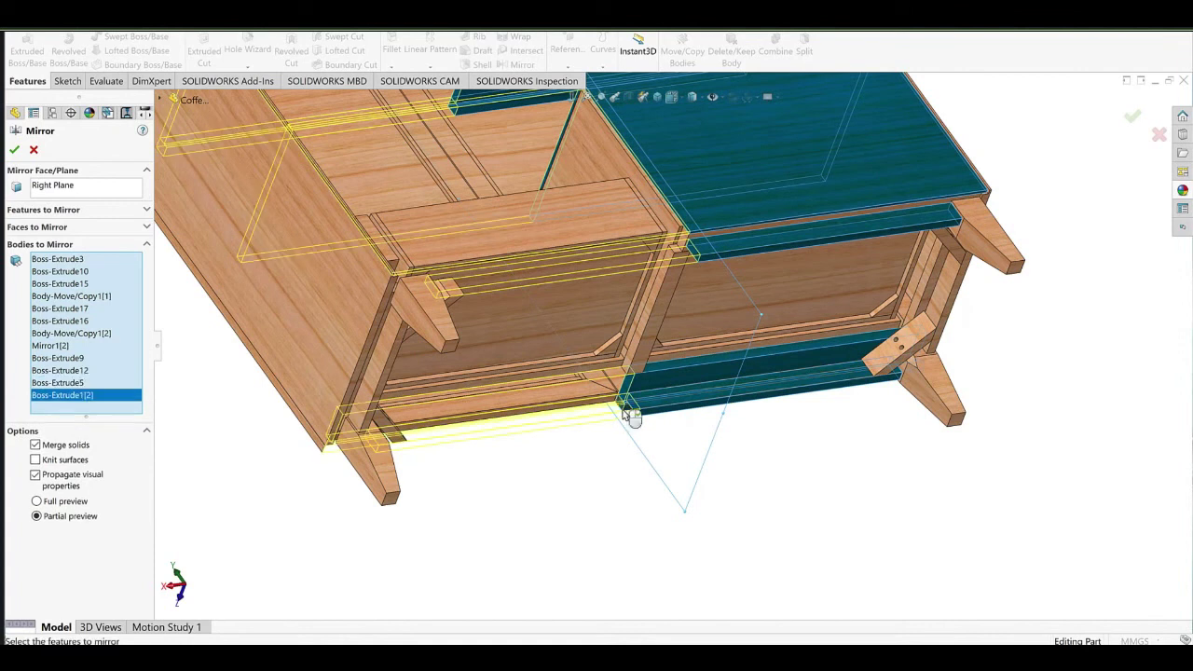
left_click(690, 244)
middle_click_drag(705, 337, 516, 337)
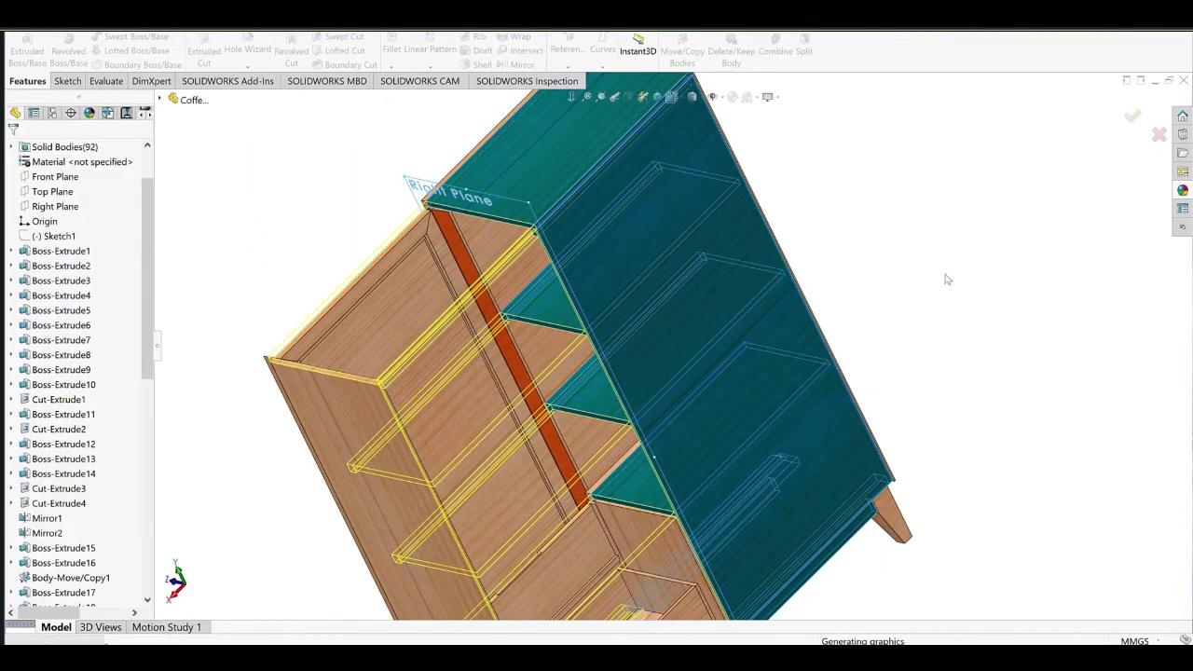
Hide the back panel body Boss-Extrude10 to expose the shelves and drawers.
scroll(676, 429, "up", 1)
middle_click_drag(675, 429, 610, 210)
scroll(625, 427, "up", 3)
left_click(624, 423)
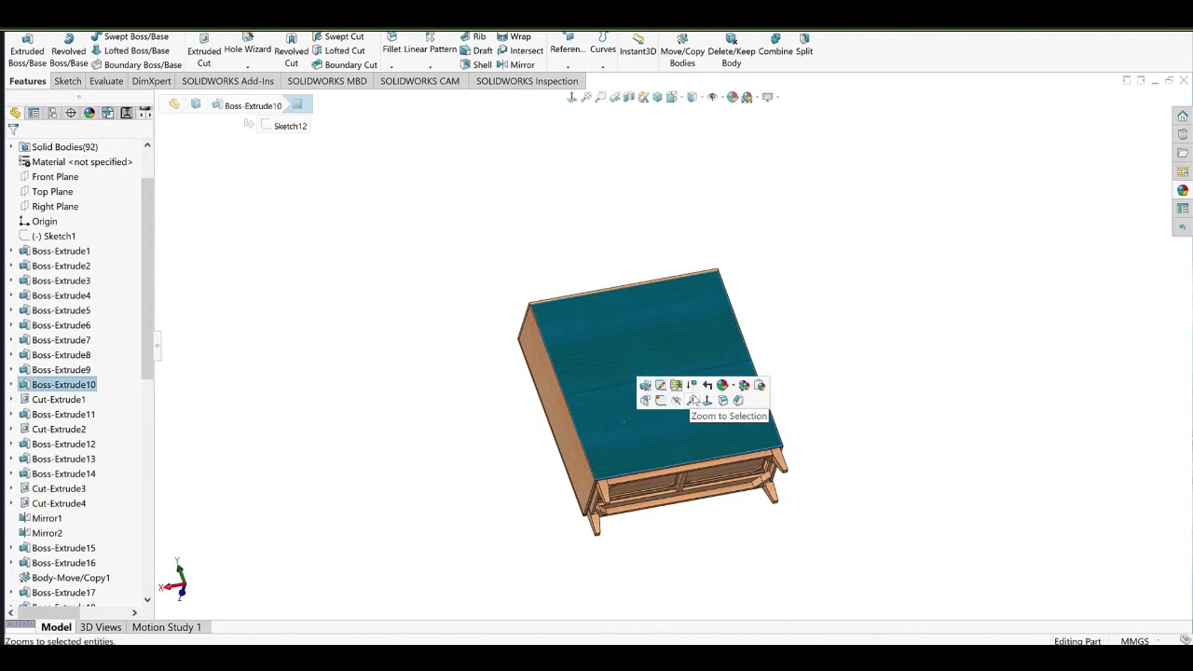
left_click(682, 401)
middle_click_drag(705, 436, 703, 493)
scroll(669, 471, "down", 4)
middle_click_drag(601, 471, 646, 492)
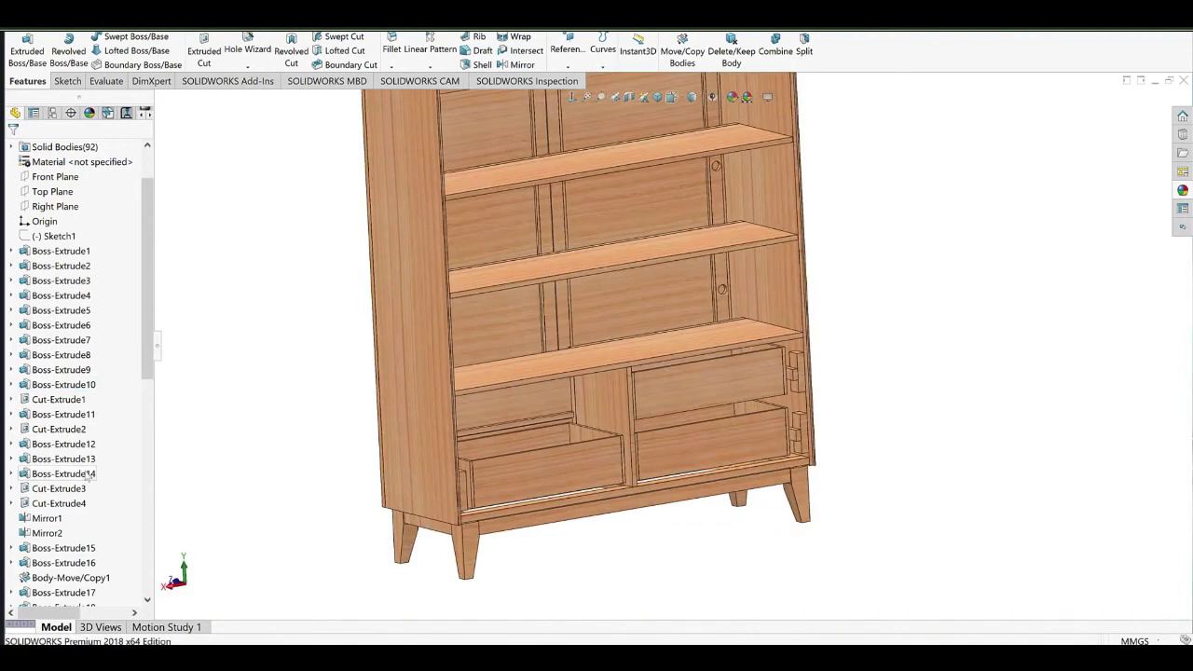
Edit the Mirror9 feature and add the drawer support bodies Body-Move/Copy2[12], Boss-Extrude30 and Boss-Extrude29 to its mirrored bodies.
scroll(88, 476, "down", 11)
left_click(48, 582)
left_click(52, 552)
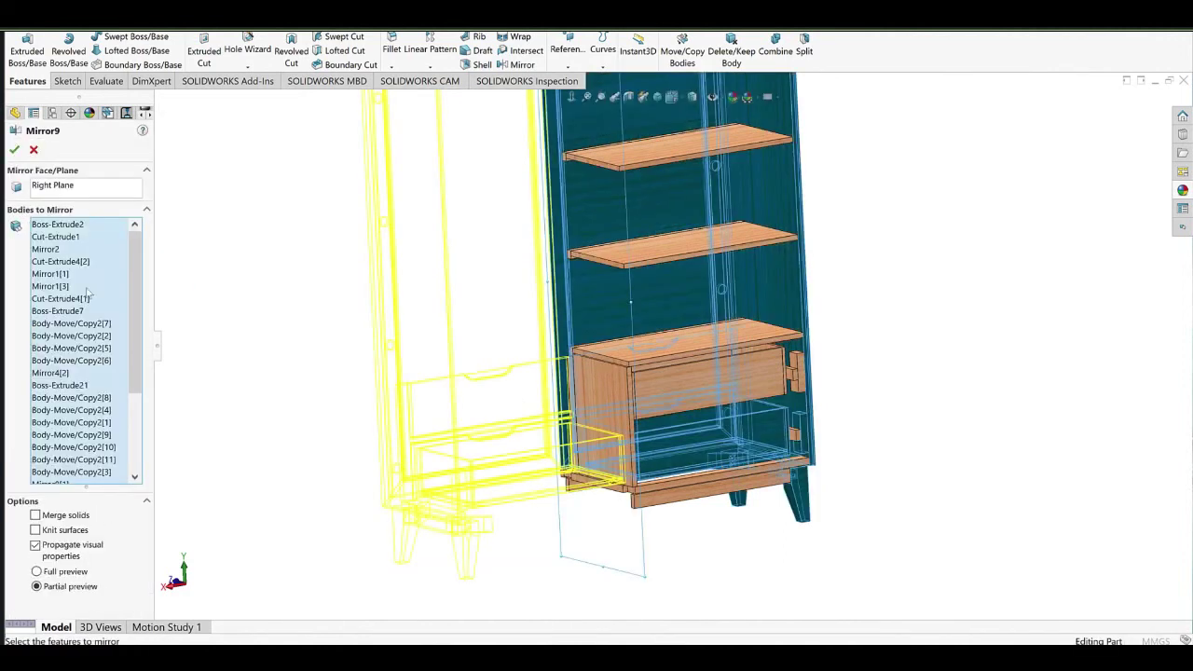
scroll(807, 447, "down", 3)
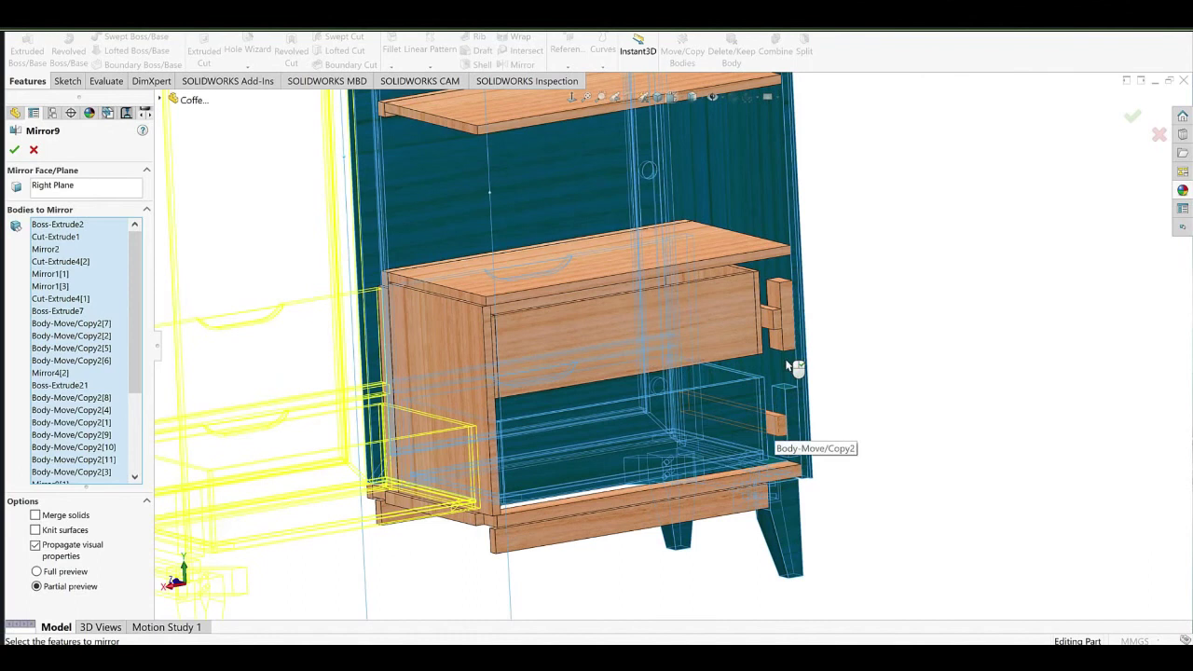
left_click(783, 317)
left_click(773, 320)
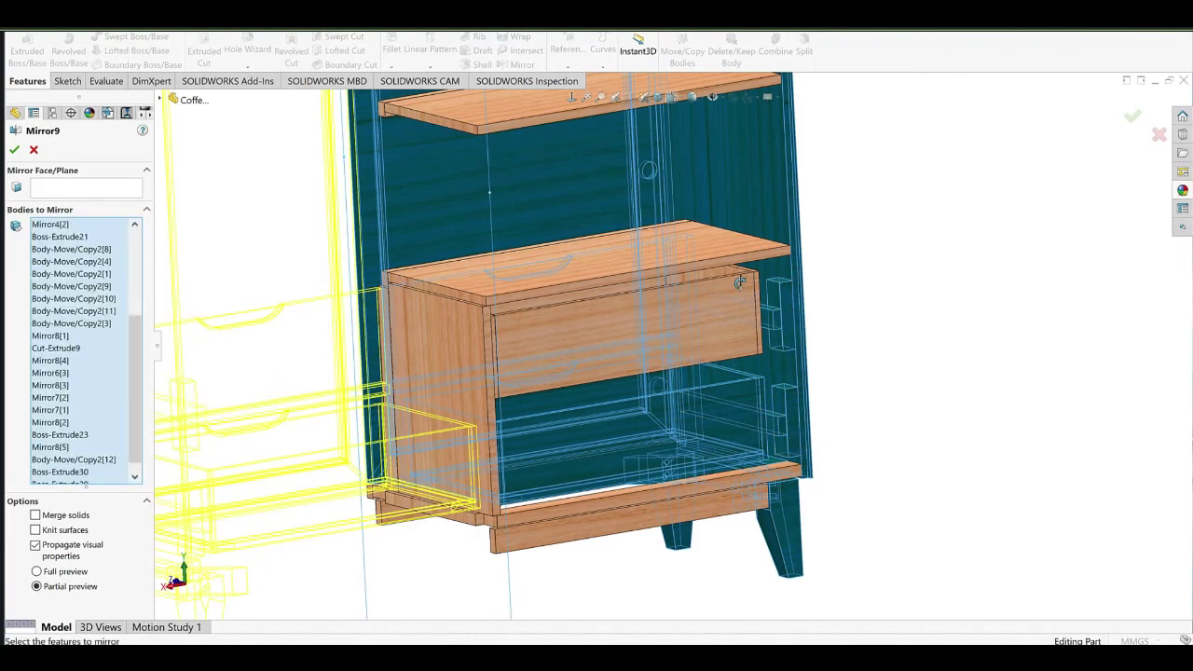
Add the bodies Mirror4[3] and Mirror4[4] at the drawers to Mirror9.
middle_click_drag(739, 282, 706, 250)
left_click(688, 342)
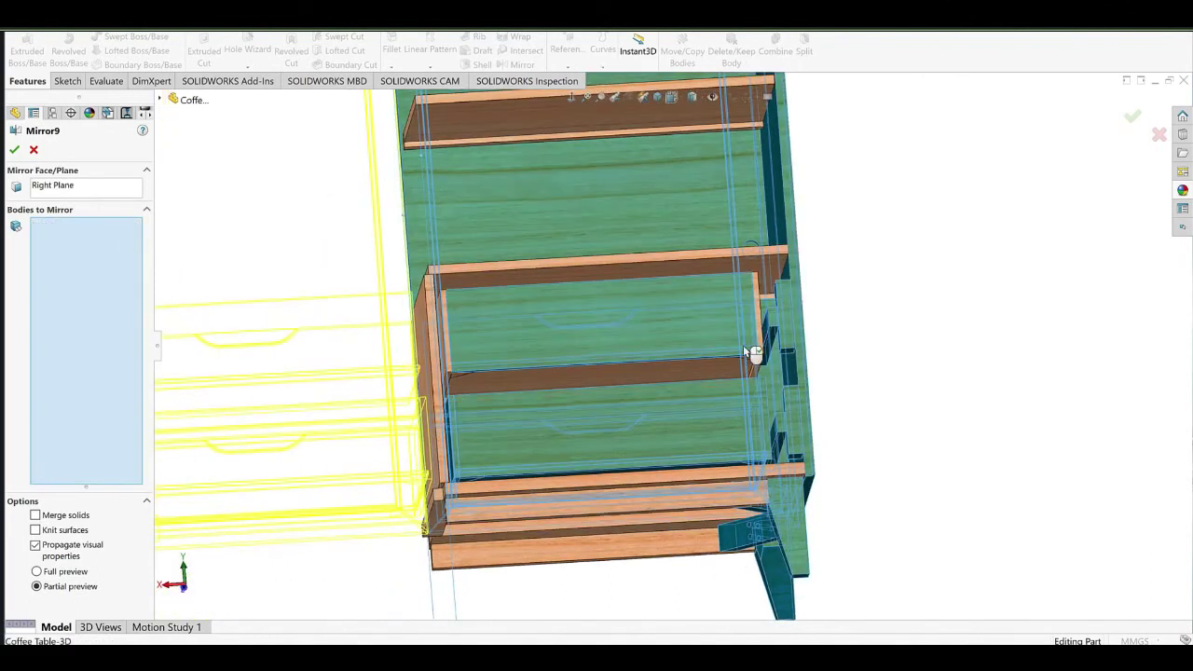
scroll(768, 324, "down", 3)
middle_click_drag(783, 345, 765, 264)
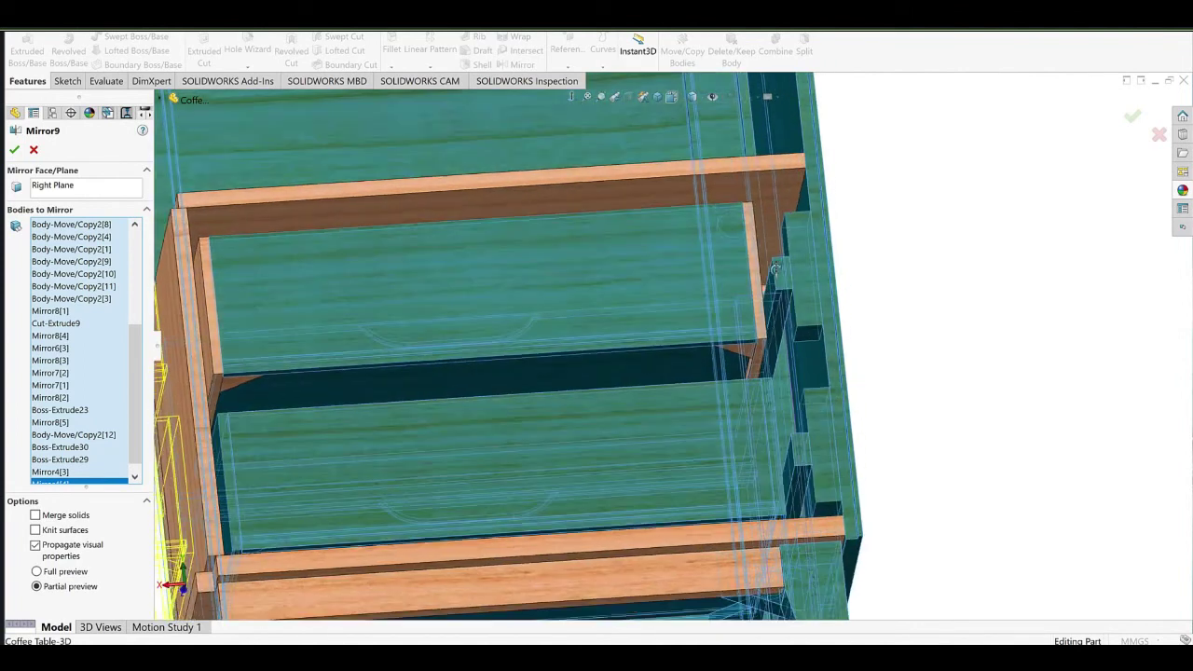
Add the drawer pieces Cut-Extrude5[2], Boss-Extrude28[1] and Mirror3[3] and the remaining upper drawer side to Mirror9.
left_click(759, 362)
left_click(743, 349)
left_click(225, 385)
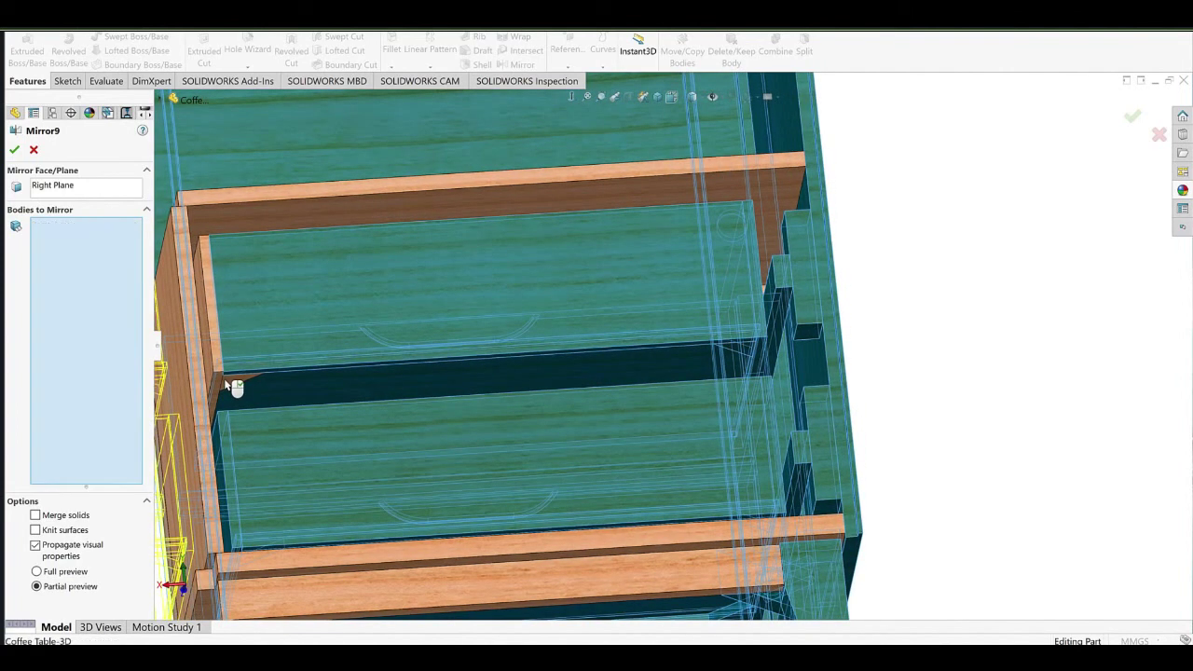
left_click(217, 382)
scroll(740, 300, "up", 2)
middle_click_drag(740, 302, 692, 357)
scroll(388, 426, "down", 2)
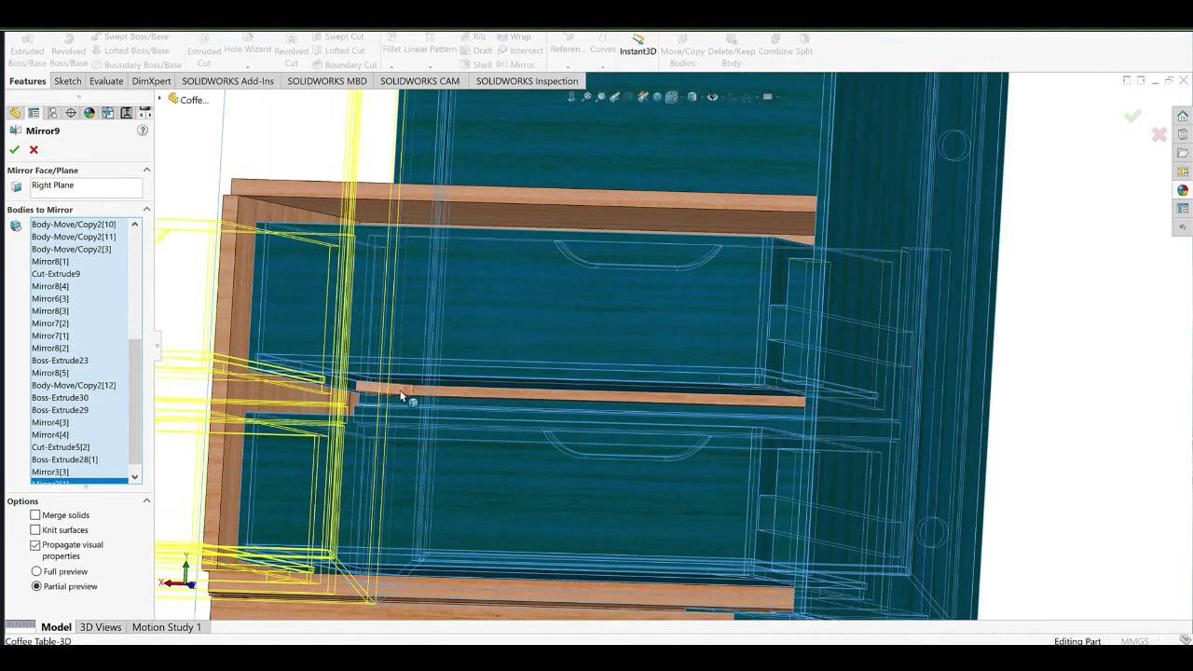
Add the rail pieces between the upper and lower drawers to Mirror9 and apply the edited mirror.
left_click(401, 391)
left_click(448, 396)
middle_click_drag(758, 408, 688, 306)
scroll(674, 506, "up", 2)
mouse_move(674, 506)
middle_mouse_down()
mouse_move(623, 400)
mouse_move(654, 503)
middle_mouse_up()
middle_click_drag(650, 408, 666, 326)
middle_click_drag(734, 263, 734, 499, "ctrl")
scroll(705, 463, "up", 2)
middle_click_drag(702, 461, 675, 292)
middle_click_drag(621, 533, 607, 431, "ctrl")
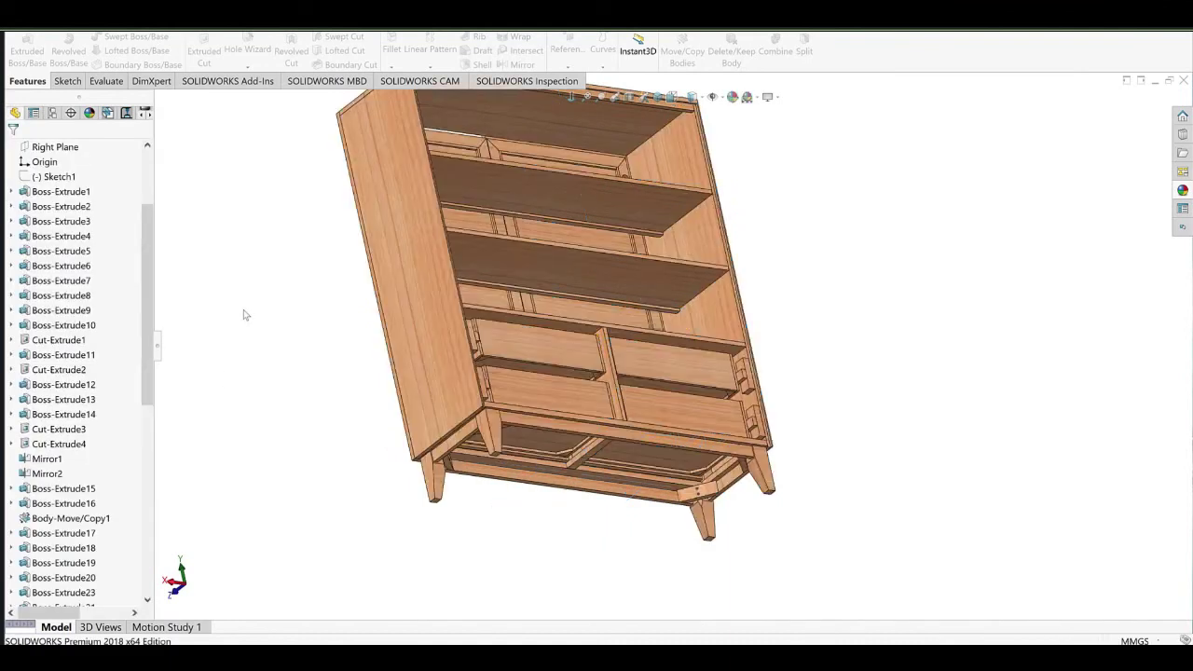
Examine the mirrored cabinet through its open back, checking the shelves and drawers on both halves.
scroll(77, 429, "down", 5)
scroll(82, 552, "down", 5)
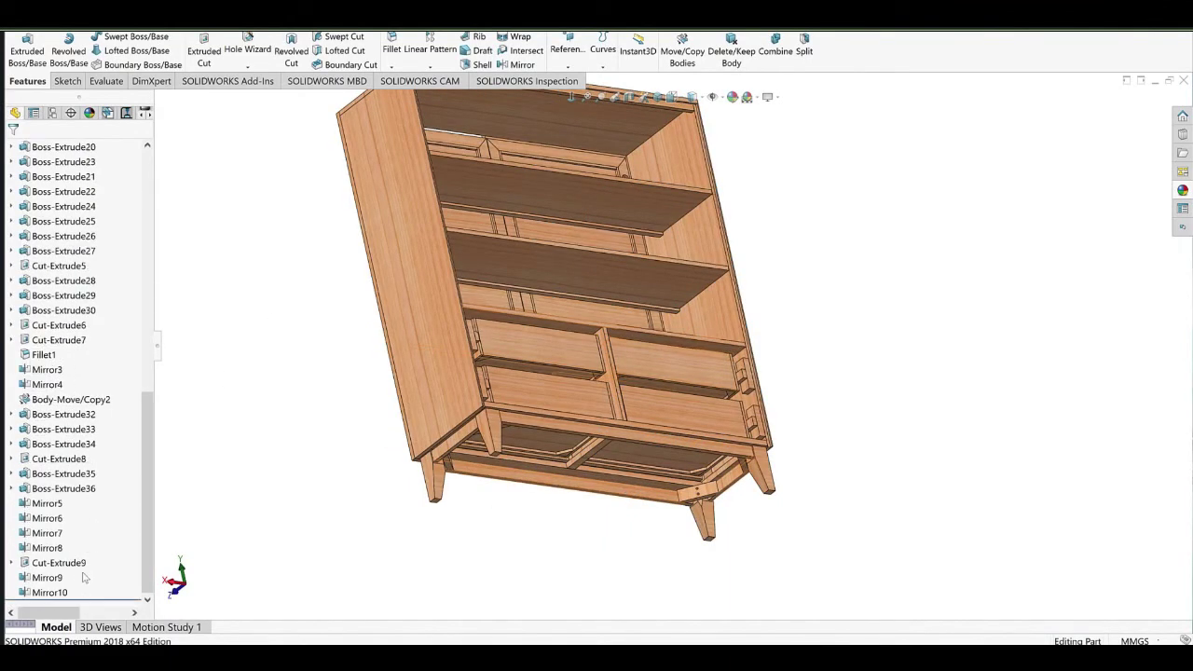
middle_click_drag(524, 216, 578, 379)
middle_click_drag(466, 301, 457, 433)
scroll(421, 450, "down", 2)
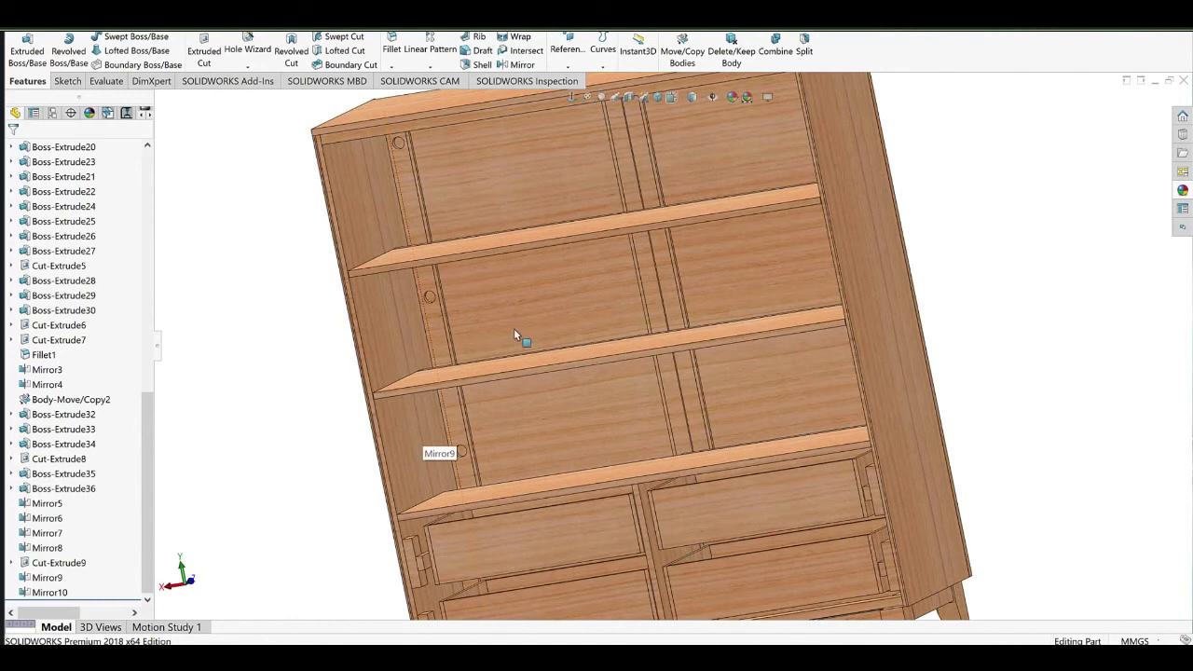
scroll(514, 328, "up", 5)
middle_click_drag(631, 474, 548, 445, "ctrl")
scroll(631, 397, "down", 4)
Measure the distance between the drawer support Boss-Extrude29 and the upper drawer's side face.
middle_click_drag(535, 387, 606, 399)
scroll(762, 339, "down", 4)
scroll(706, 338, "down", 3)
middle_click_drag(623, 331, 612, 363)
left_click(660, 357)
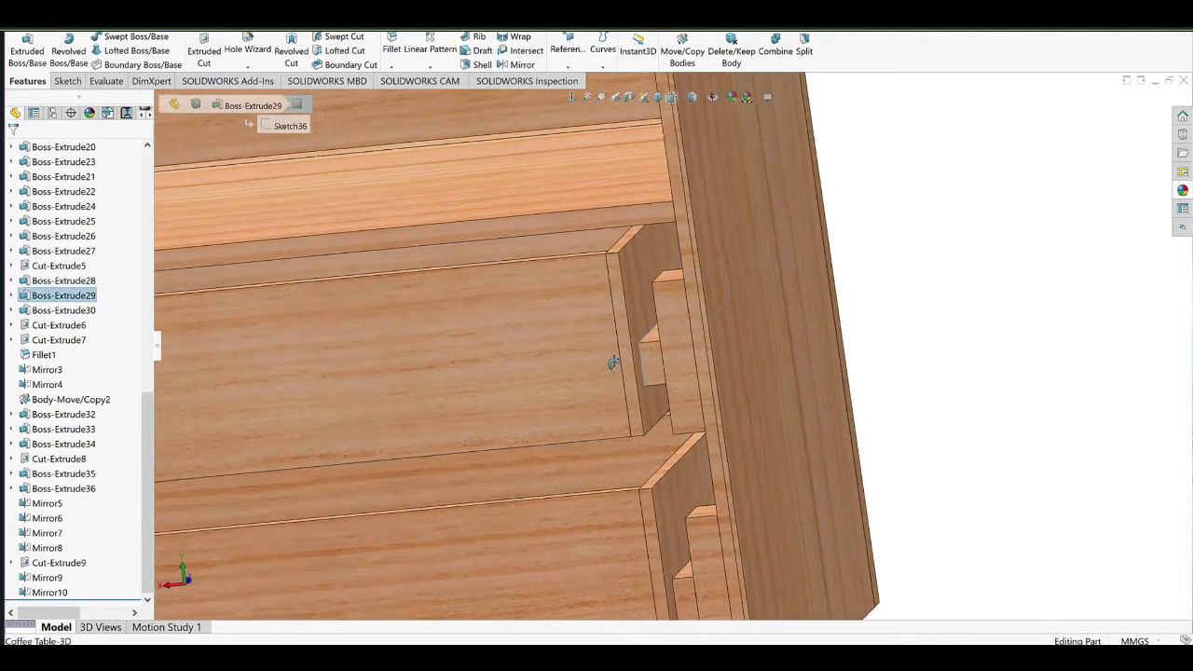
left_click(639, 312, "ctrl")
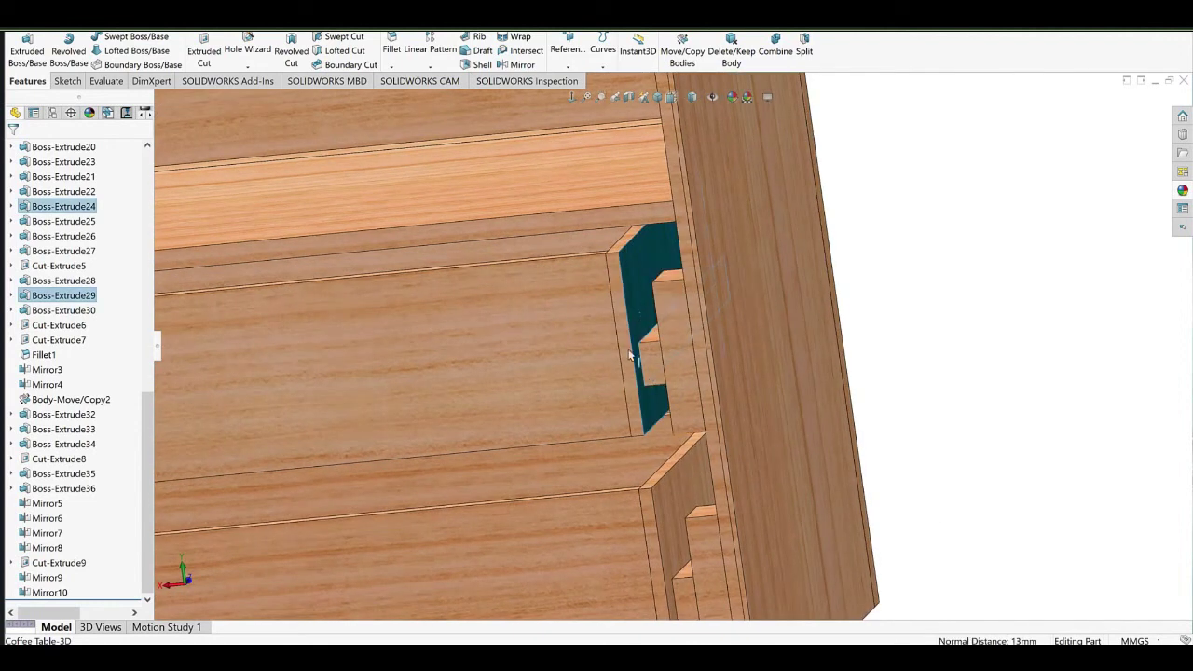
left_click(640, 284)
scroll(633, 380, "up", 8)
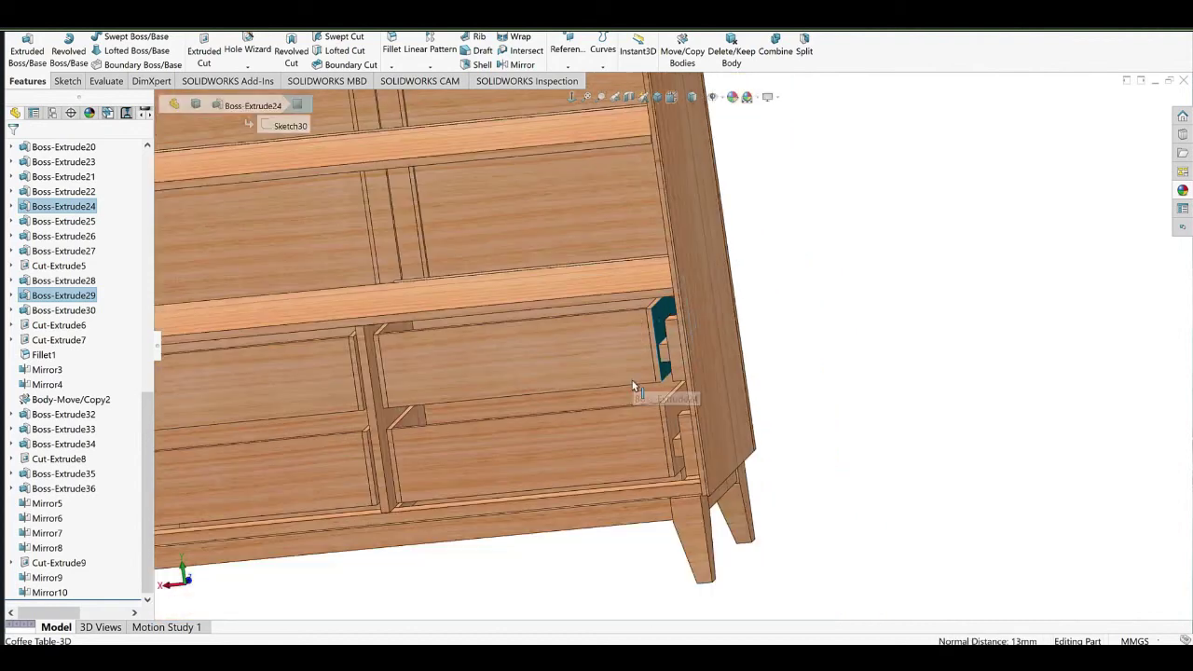
Measure the distance between the central divider Boss-Extrude20 and the adjacent upper drawer's side face.
scroll(522, 357, "down", 8)
left_click(534, 390)
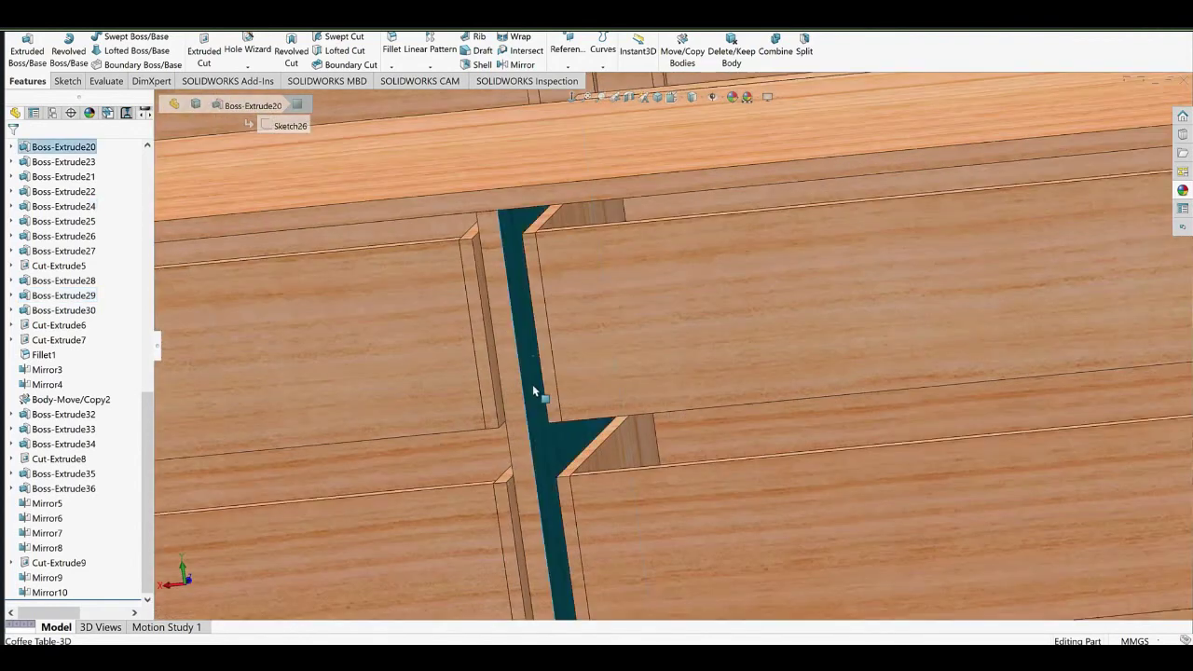
middle_click_drag(547, 348, 540, 316)
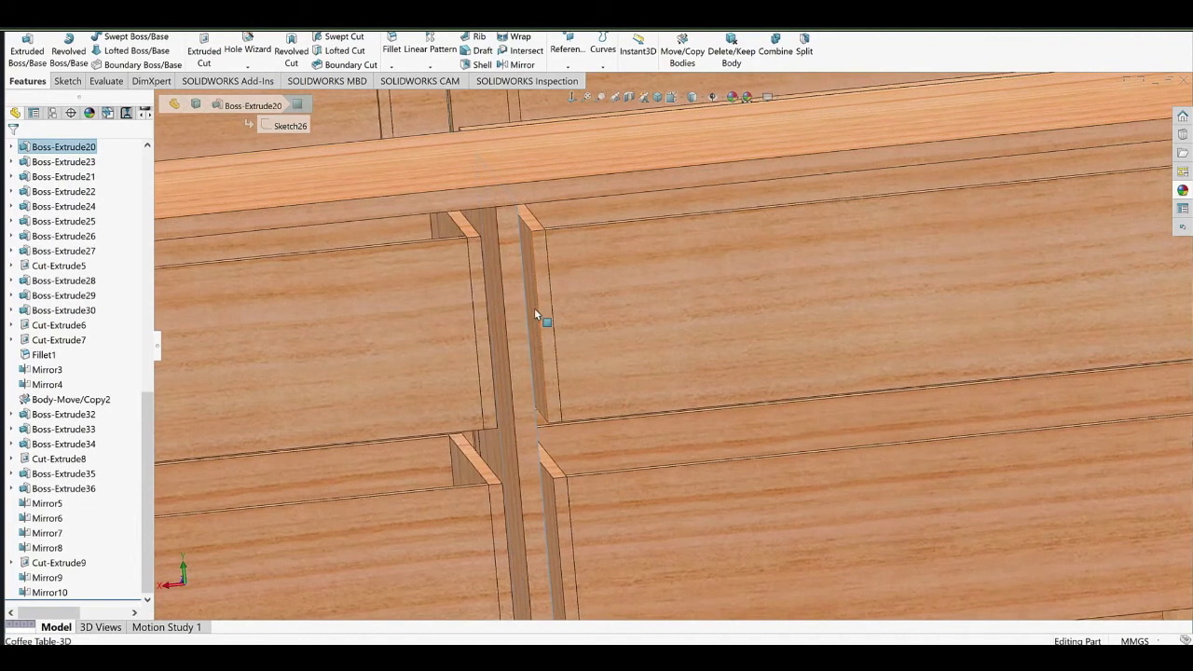
left_click(534, 308, "ctrl")
scroll(656, 445, "up", 9)
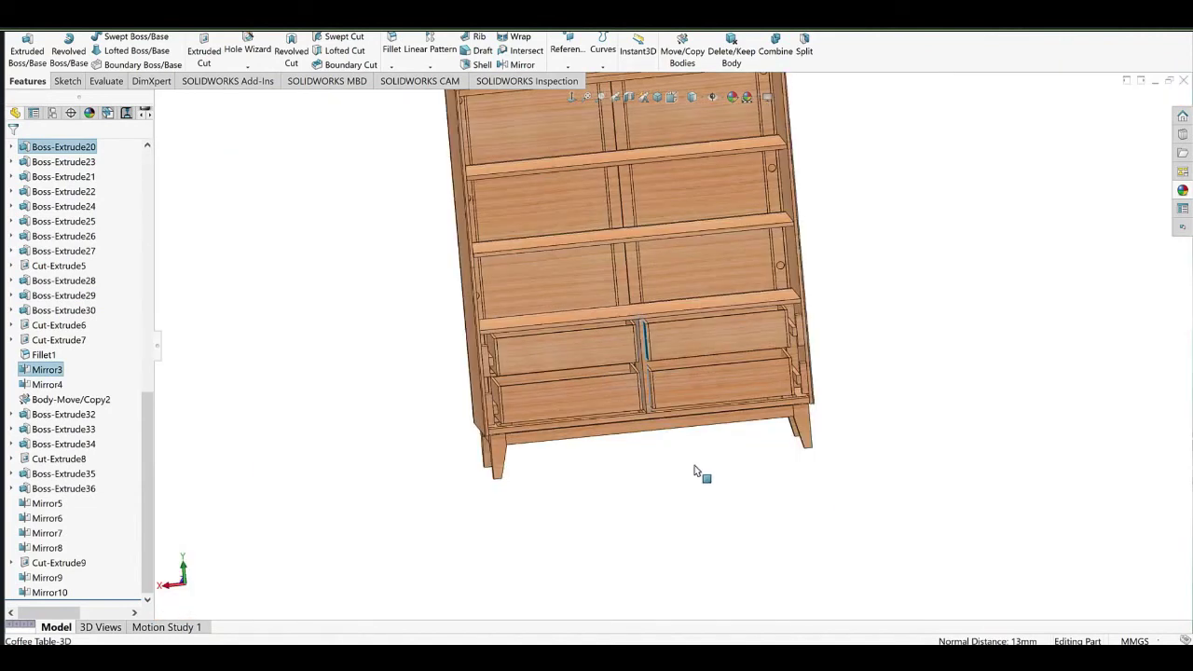
Clear the selection and examine the cabinet's front, especially where the doors meet the top panel.
left_click(695, 465)
scroll(642, 316, "down", 5)
middle_click_drag(593, 269, 683, 374)
scroll(683, 373, "up", 4)
middle_click_drag(562, 323, 603, 280)
middle_click_drag(683, 300, 652, 349)
scroll(633, 187, "down", 5)
middle_click_drag(607, 210, 565, 249)
Edit Mirror10 to also mirror the front rail beneath the top panel, closing the gap above the mirrored door.
scroll(71, 419, "up", 13)
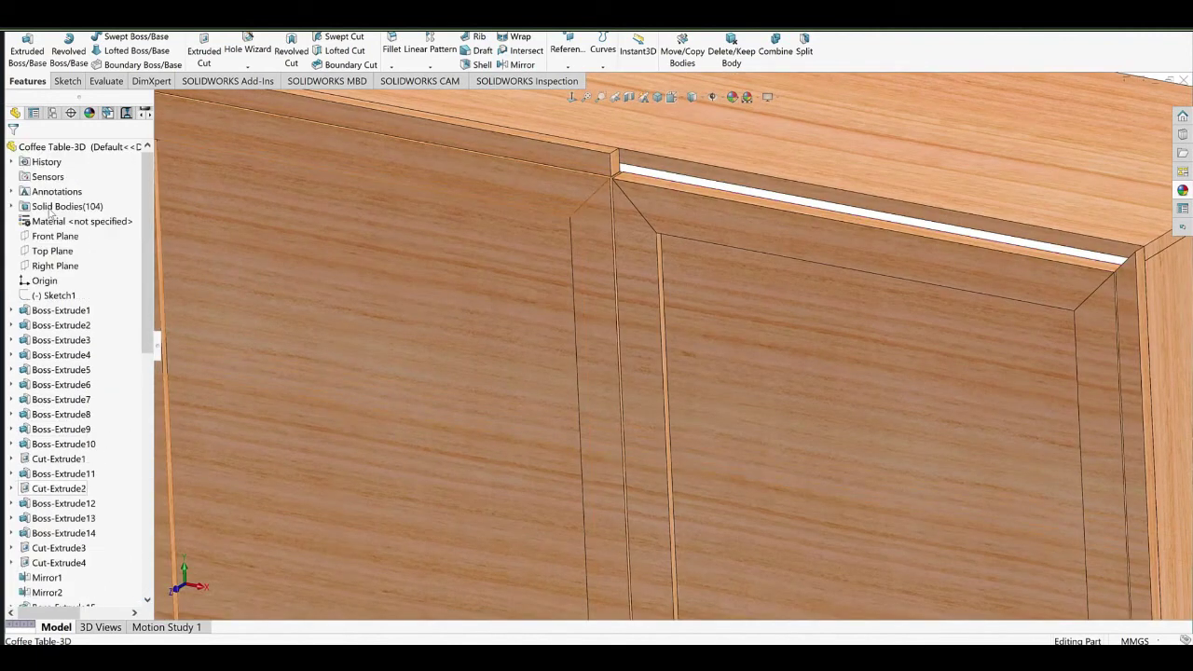
scroll(38, 583, "down", 11)
scroll(40, 584, "down", 2)
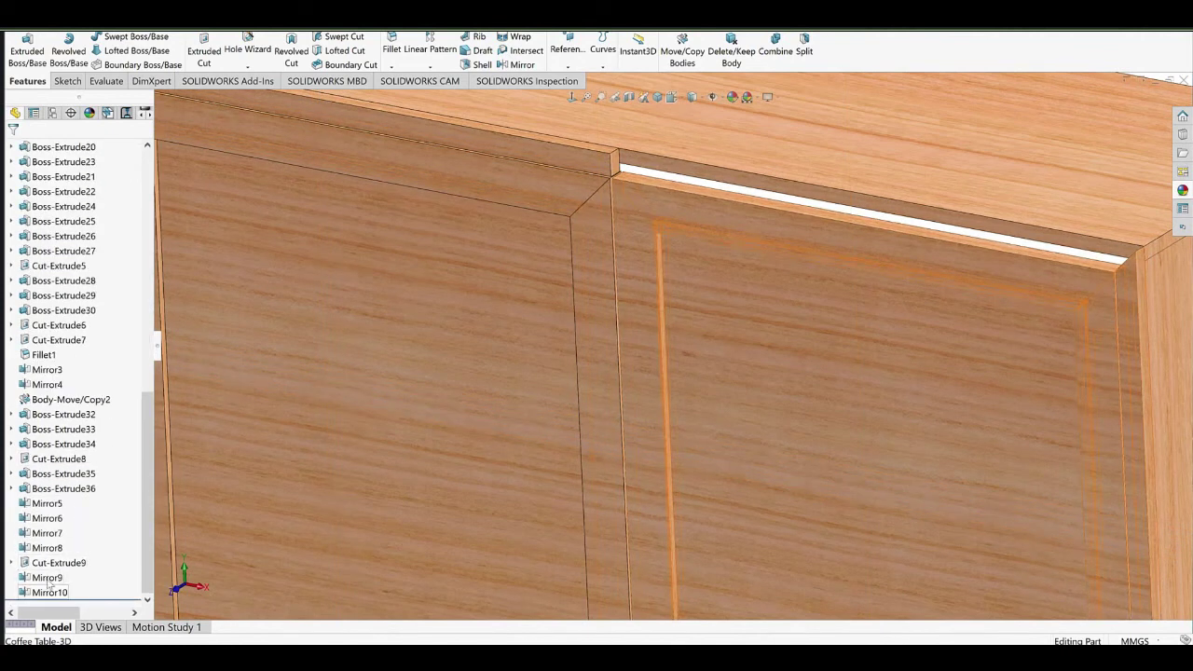
left_click(43, 579)
left_click(43, 593)
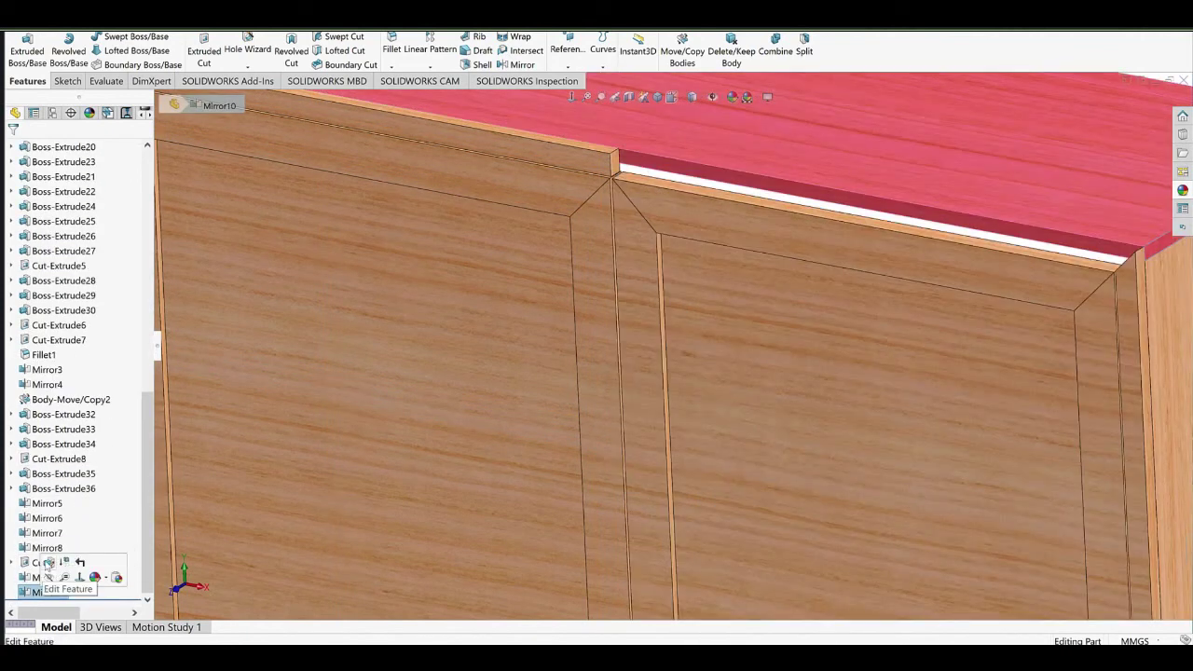
left_click(48, 563)
left_click(407, 125)
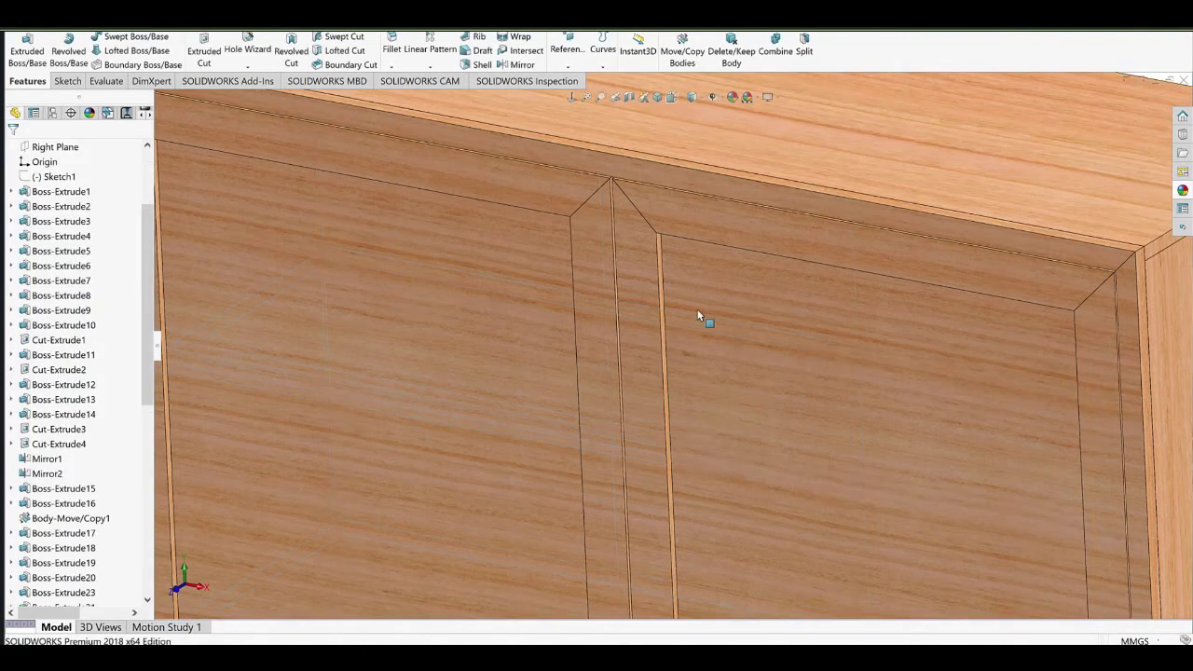
Show the hidden solid body Mirror10[2] and clear the selection.
scroll(706, 322, "up", 12)
middle_click_drag(726, 400, 609, 303, "ctrl")
scroll(608, 304, "down", 5)
middle_click_drag(673, 202, 711, 343)
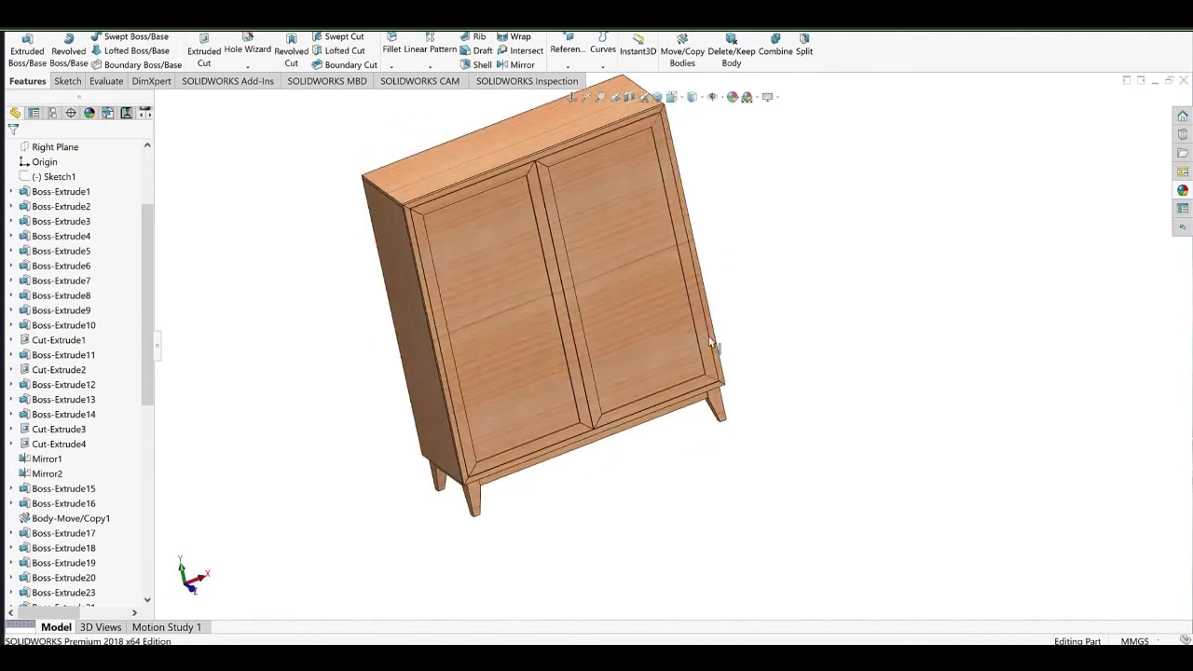
scroll(100, 270, "up", 3)
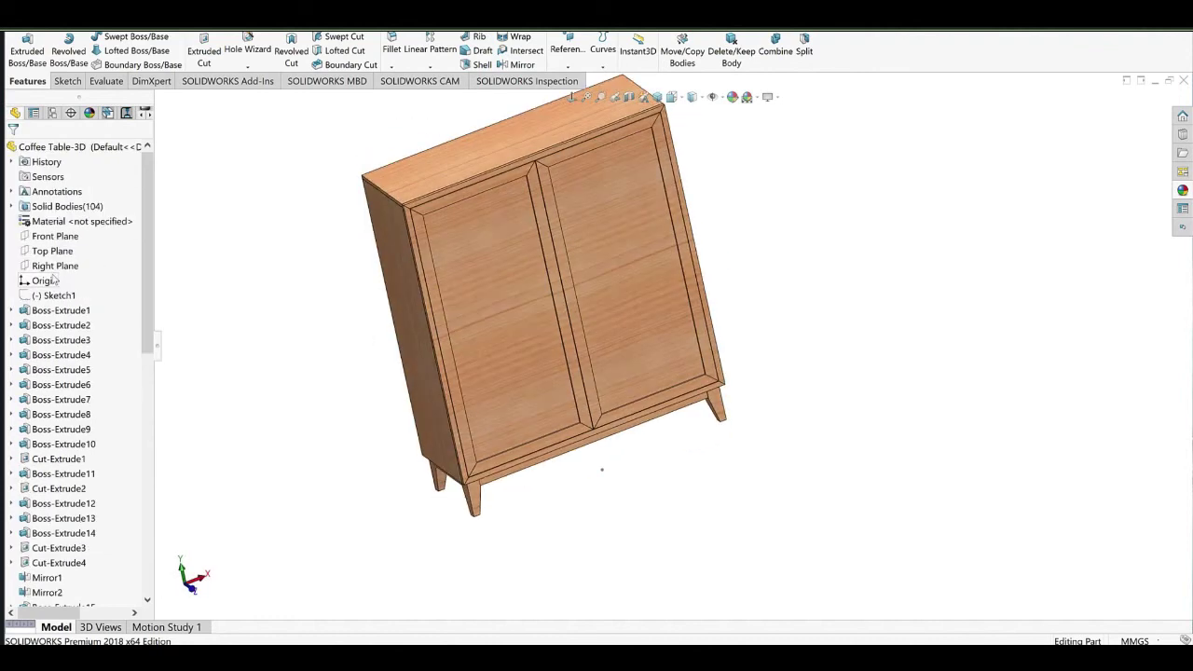
left_click(11, 207)
scroll(72, 320, "down", 20)
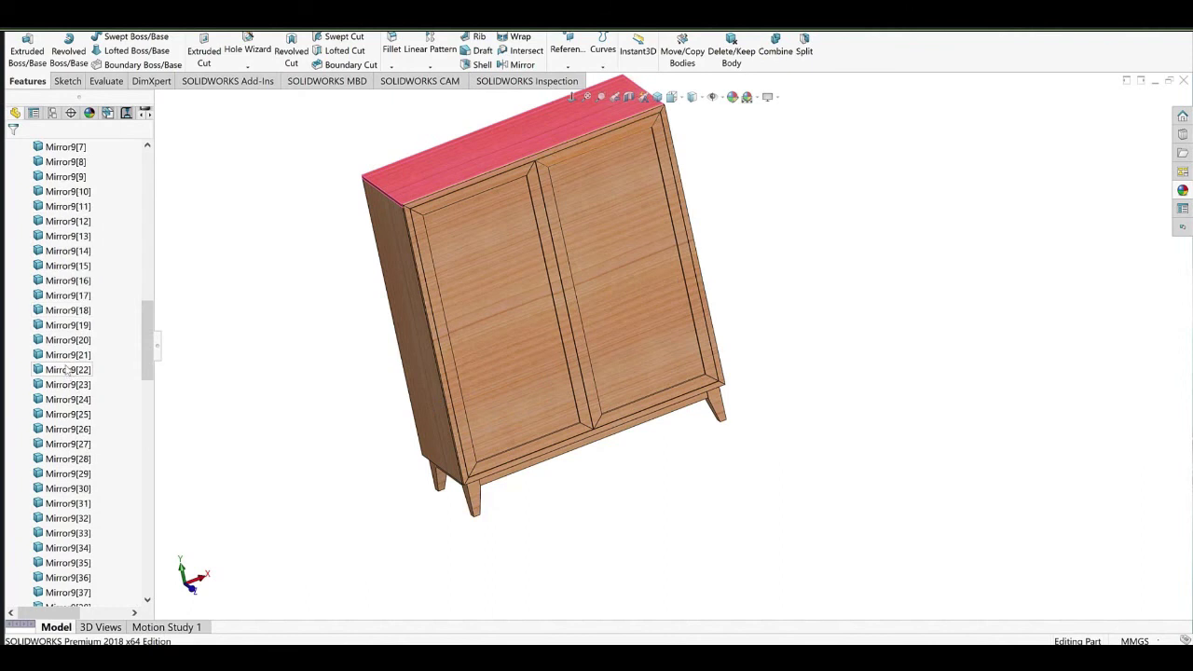
scroll(76, 391, "up", 4)
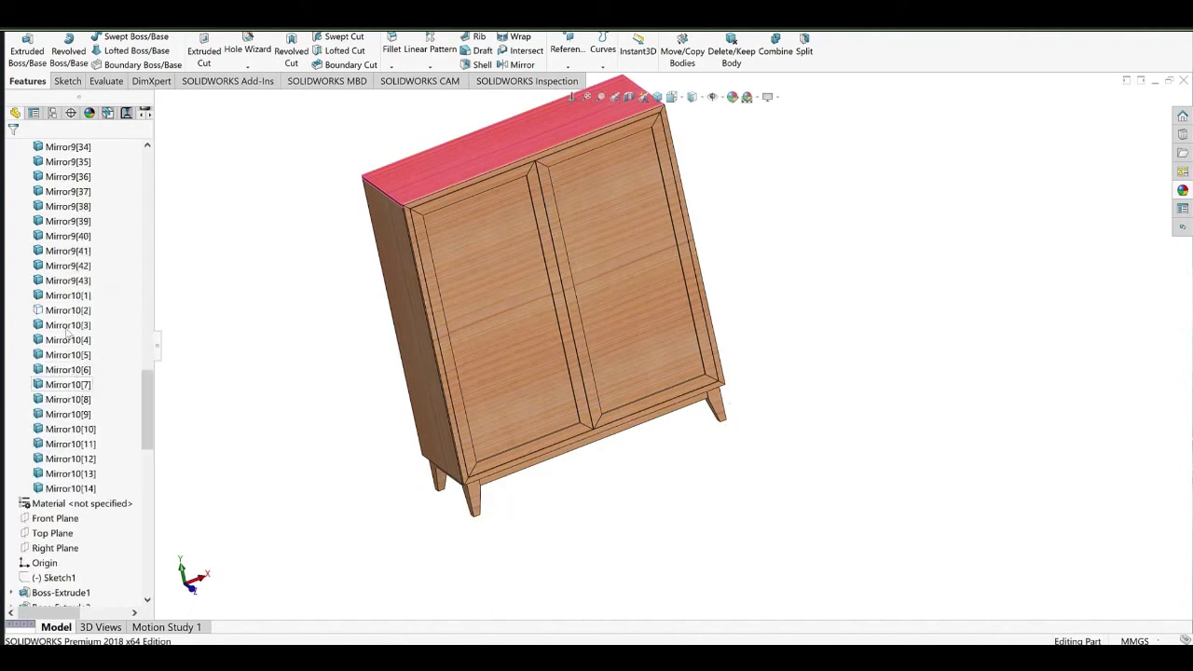
left_click(68, 311)
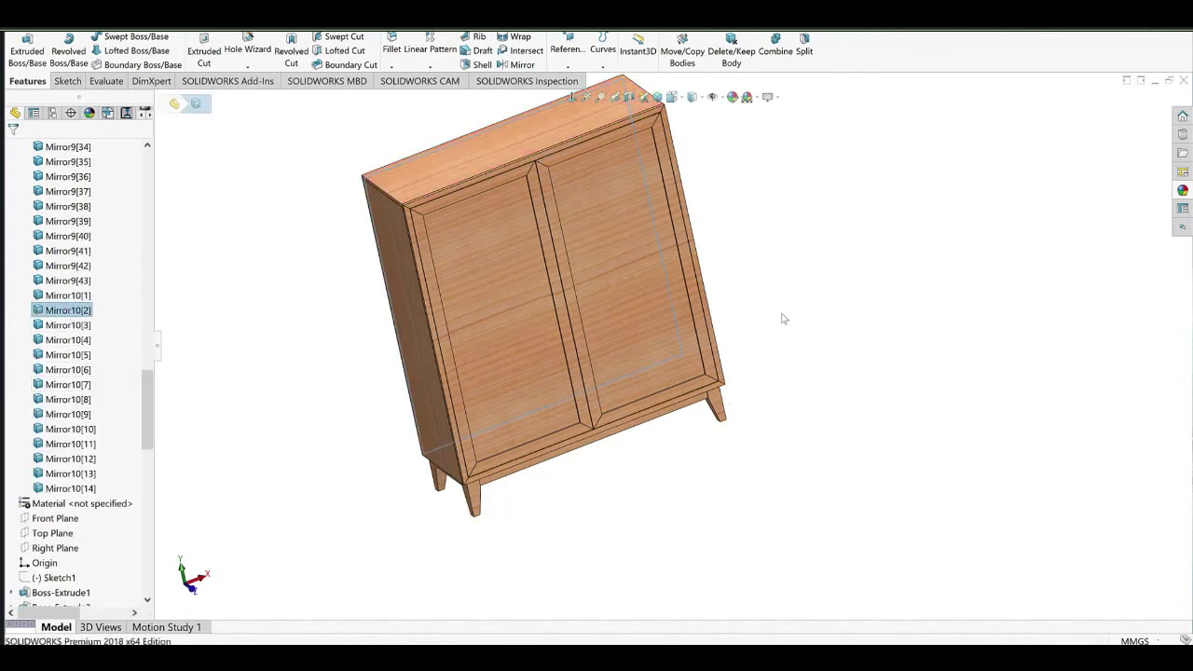
key("Escape")
middle_click_drag(658, 385, 601, 371)
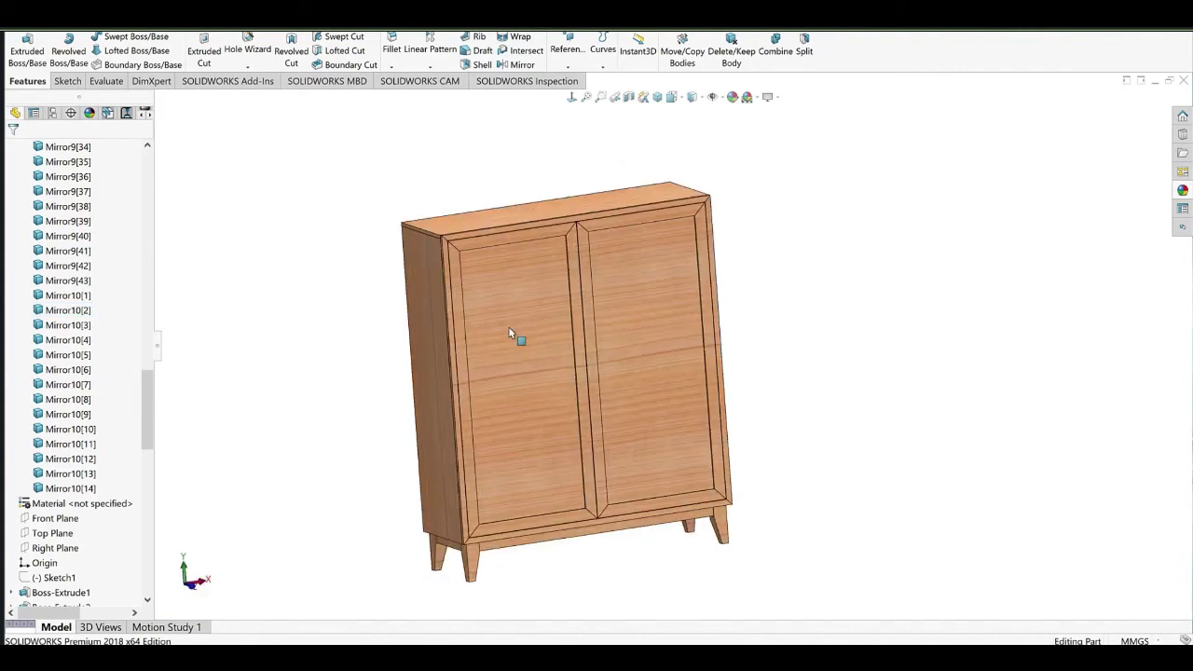
Give the left door's panel body a gloss glass appearance, trying green and reflective blue glass and settling on blue glass.
left_click(508, 328)
right_click(493, 288)
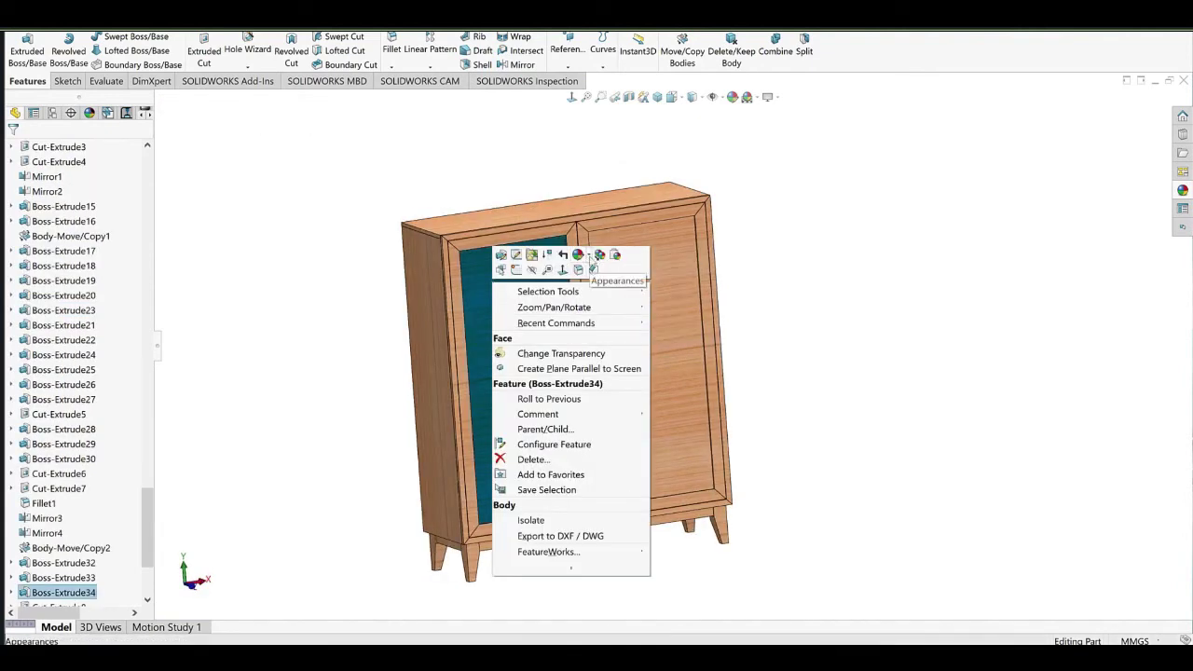
left_click(589, 258)
left_click(595, 307)
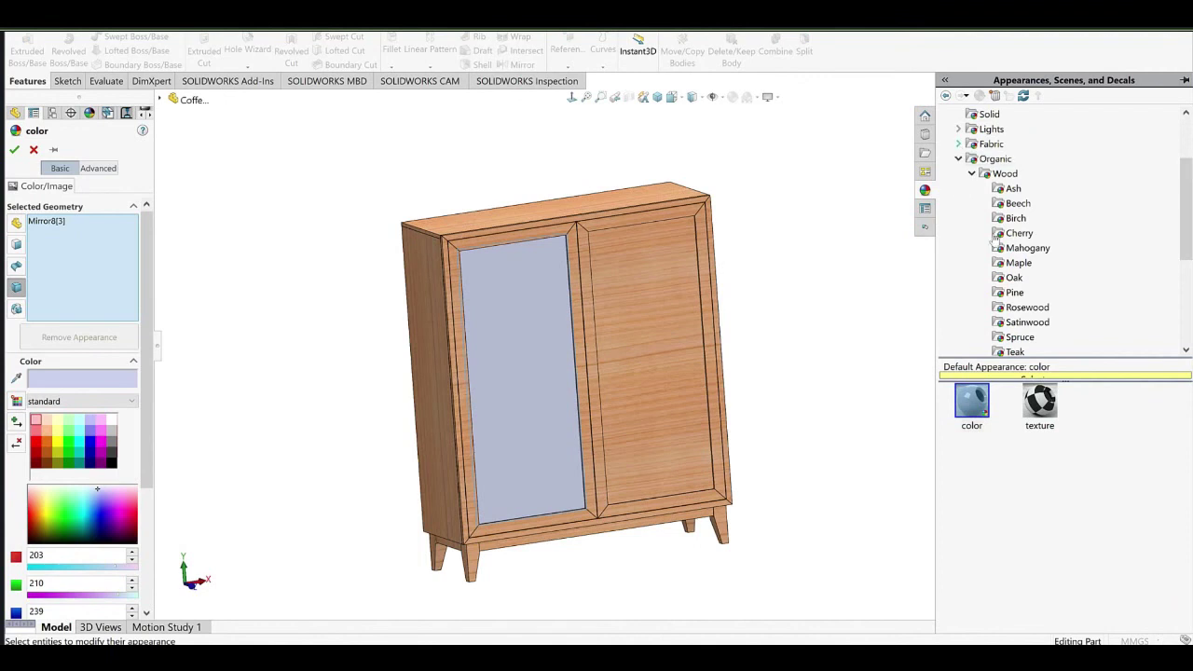
scroll(995, 241, "up", 2)
left_click(965, 190)
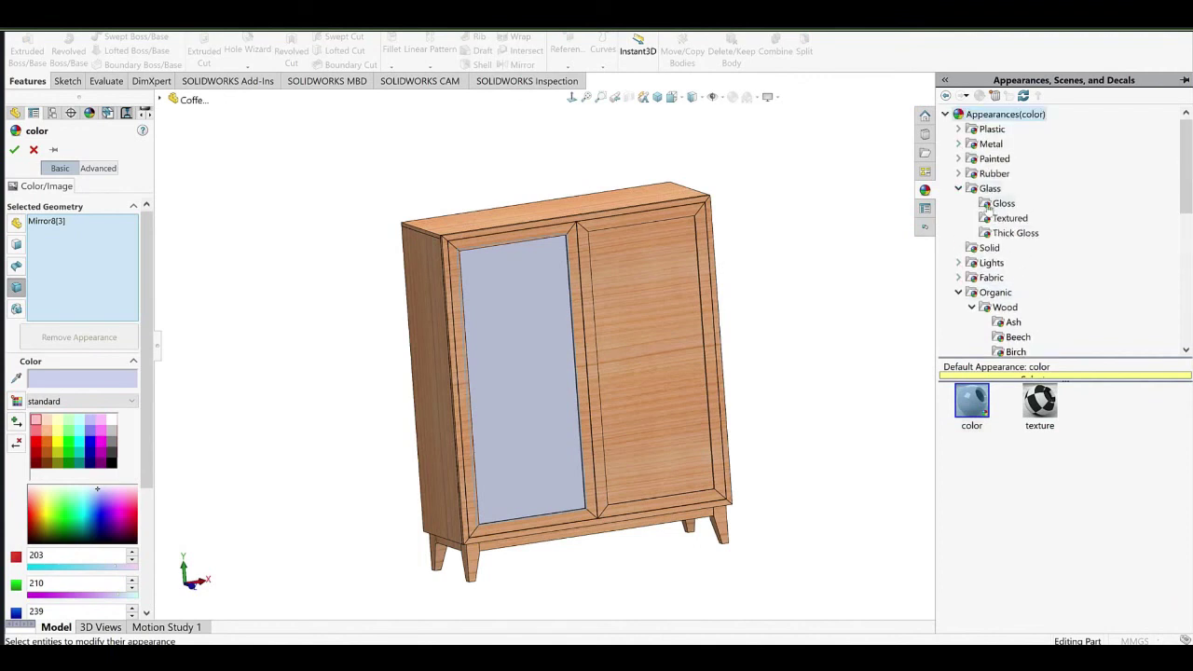
left_click(990, 204)
left_click(1113, 410)
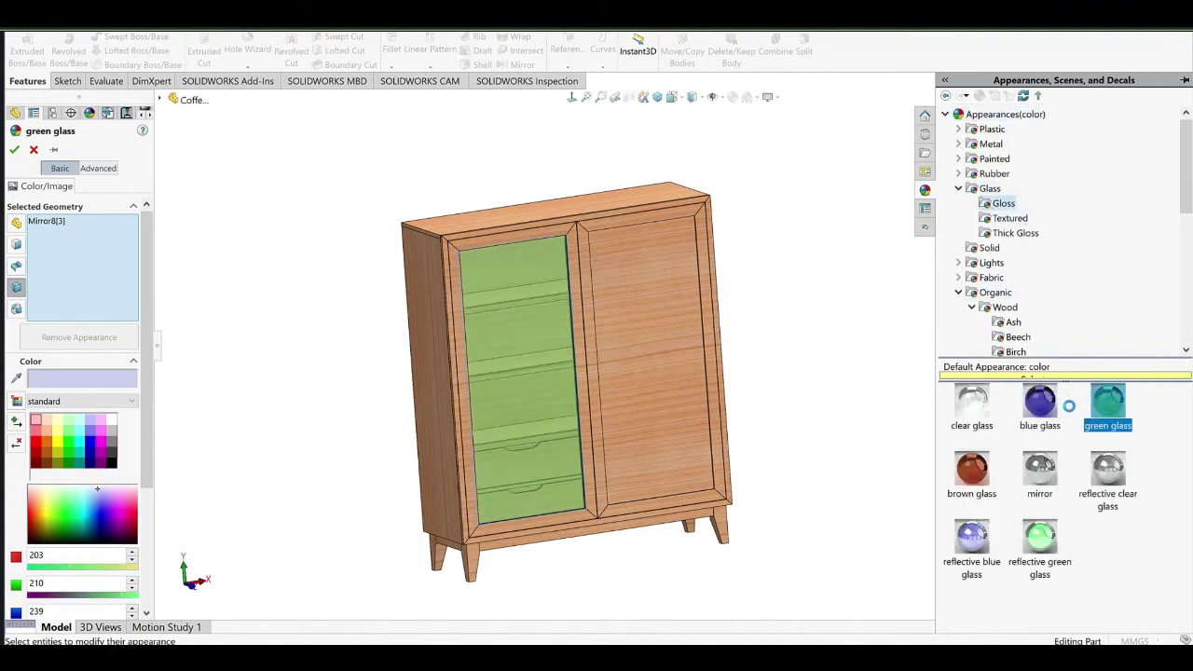
left_click(1054, 406)
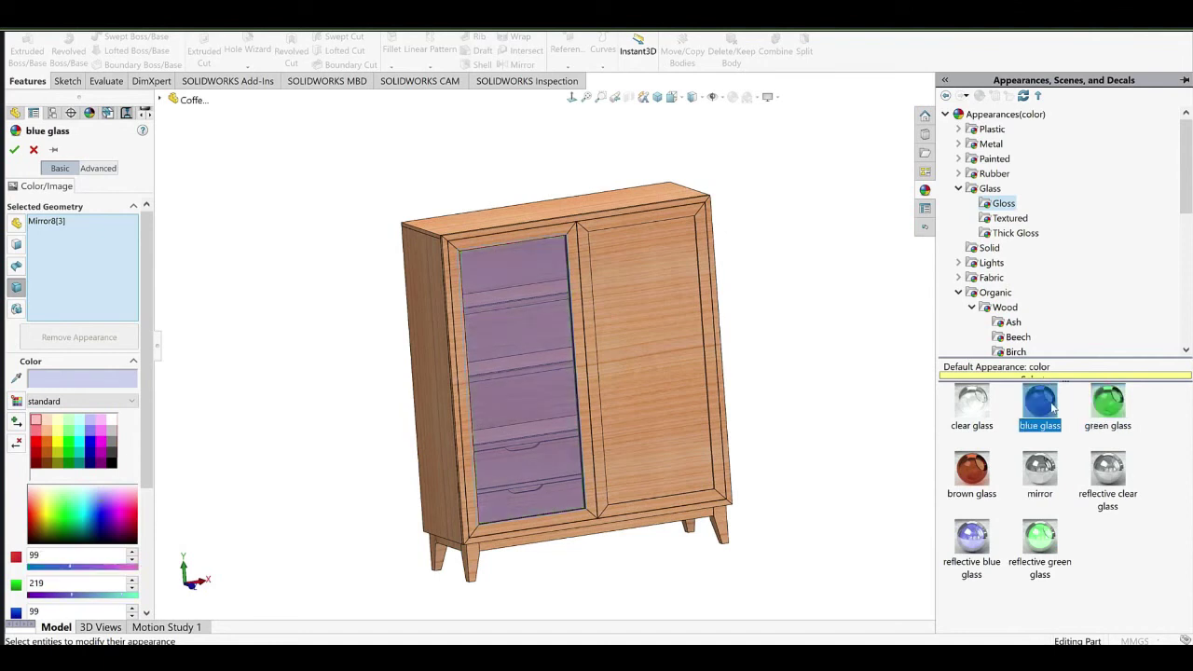
left_click(965, 558)
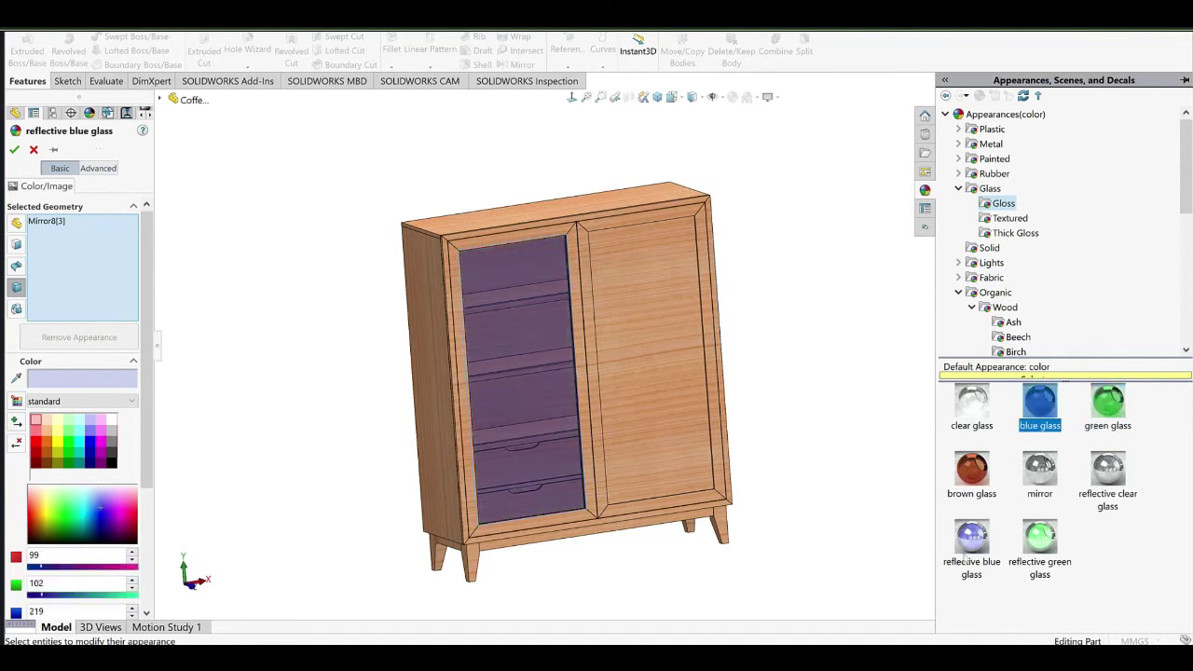
left_click(1056, 537)
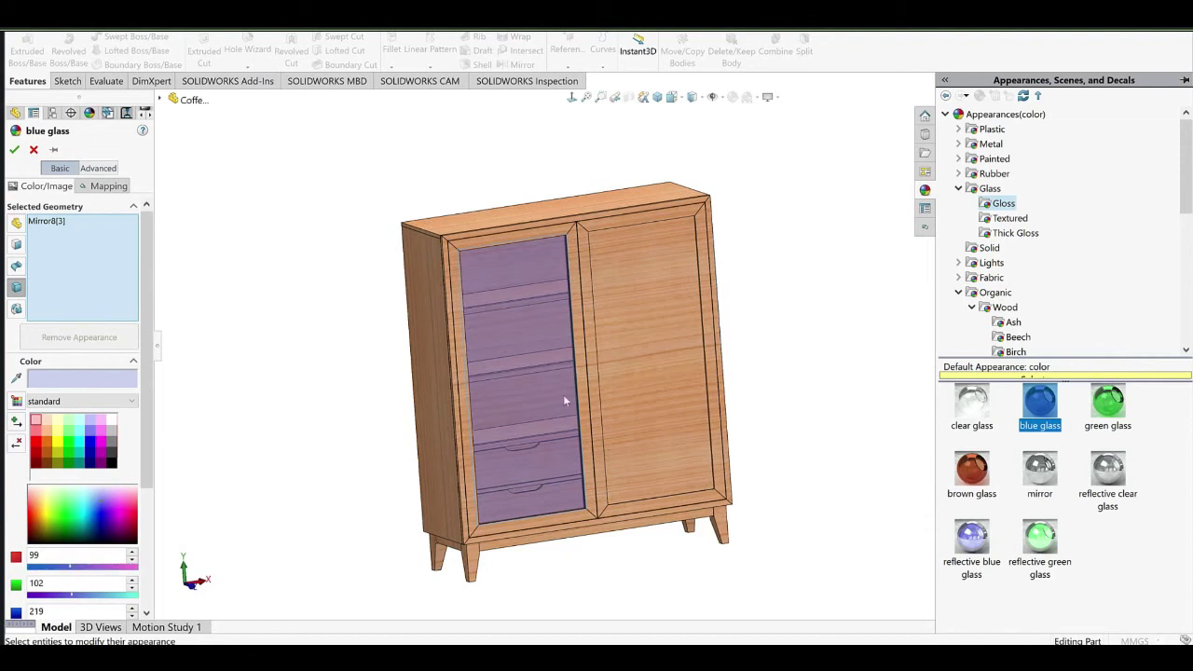
Apply the same blue glass appearance to the right door's panel body and accept the appearance changes.
left_click(548, 324)
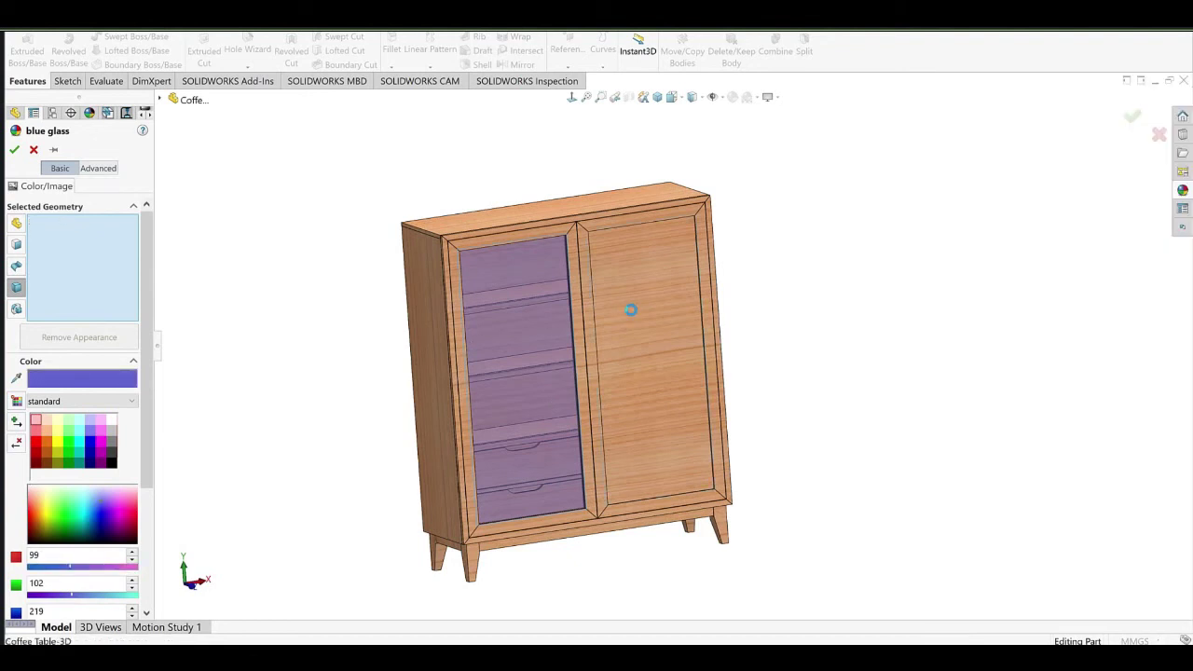
left_click(630, 310)
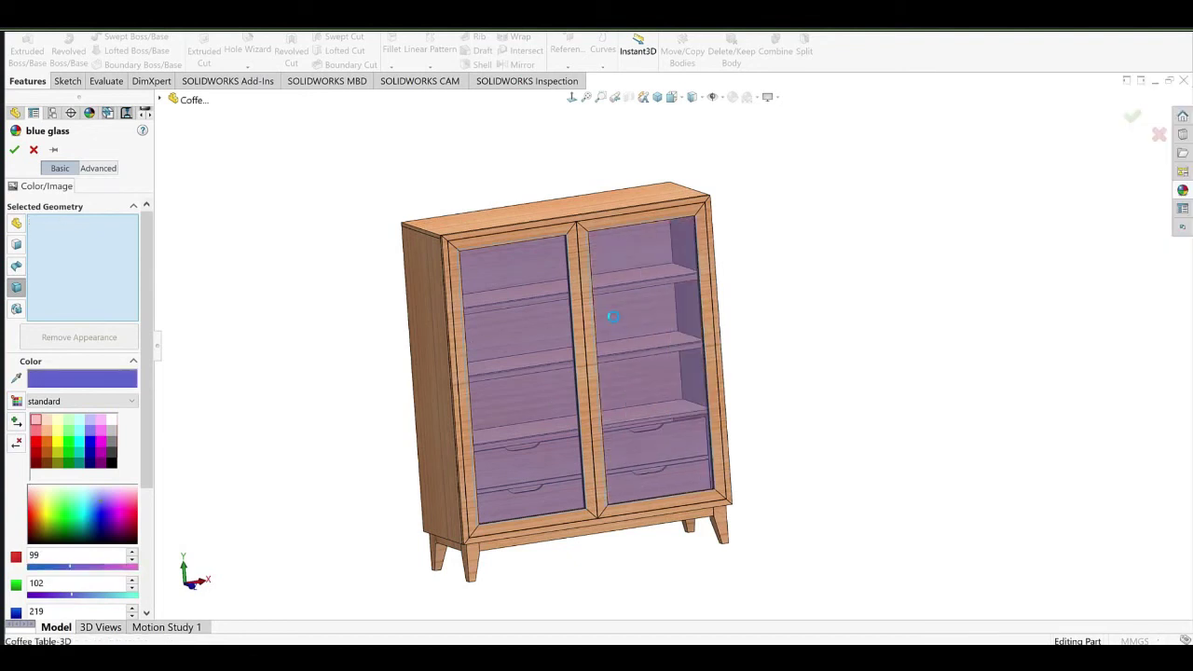
left_click(15, 150)
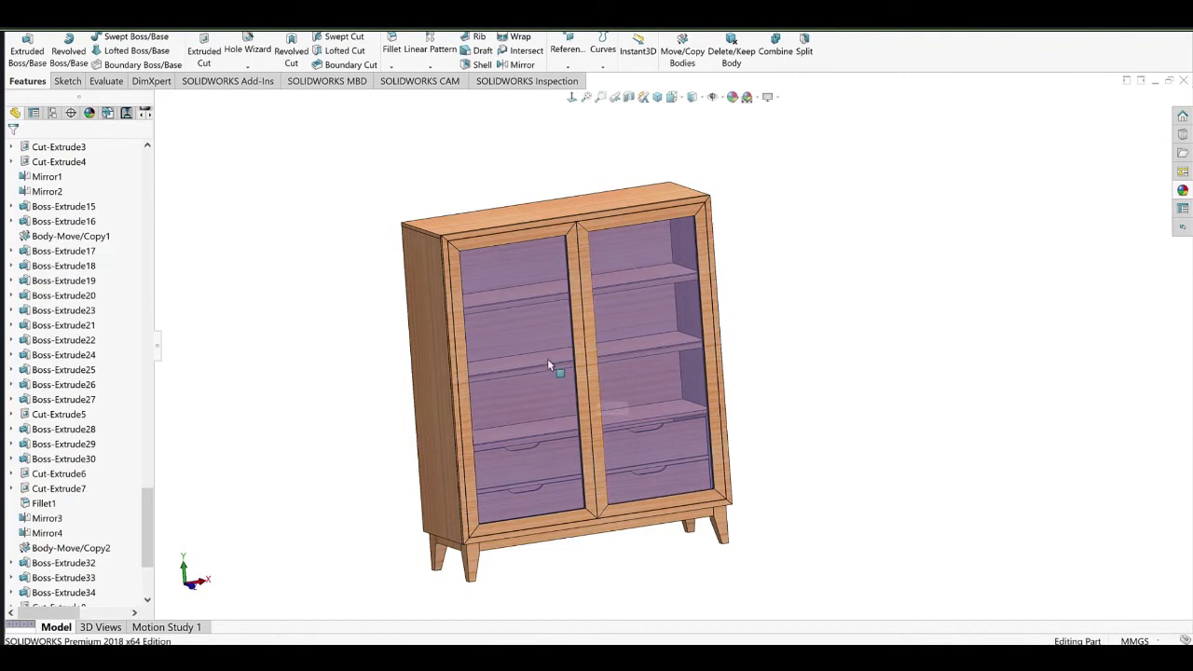
scroll(547, 362, "down", 3)
scroll(452, 196, "down", 7)
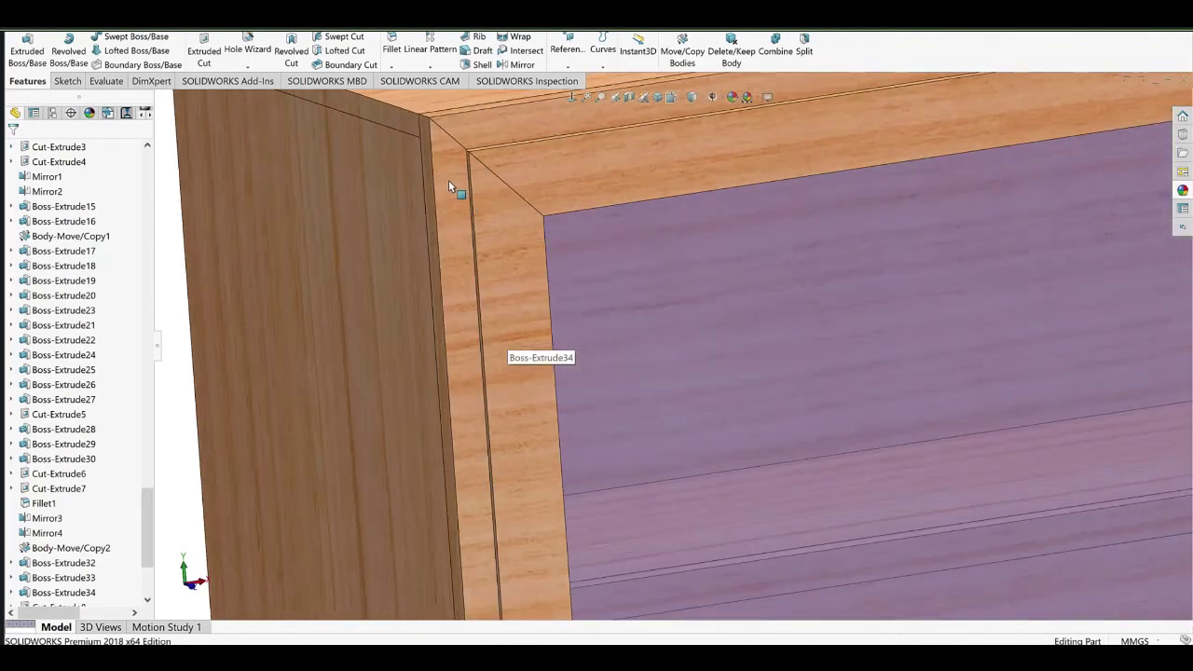
right_click(448, 181)
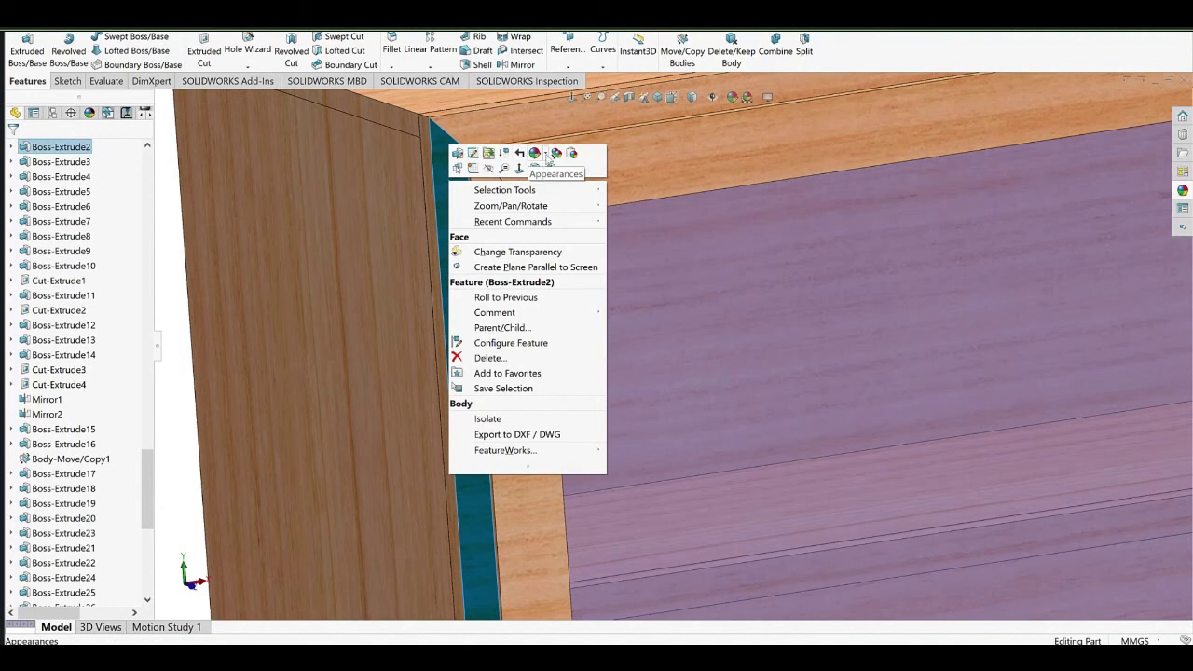
left_click(548, 156)
left_click(560, 157)
left_click(313, 341)
scroll(368, 335, "up", 2)
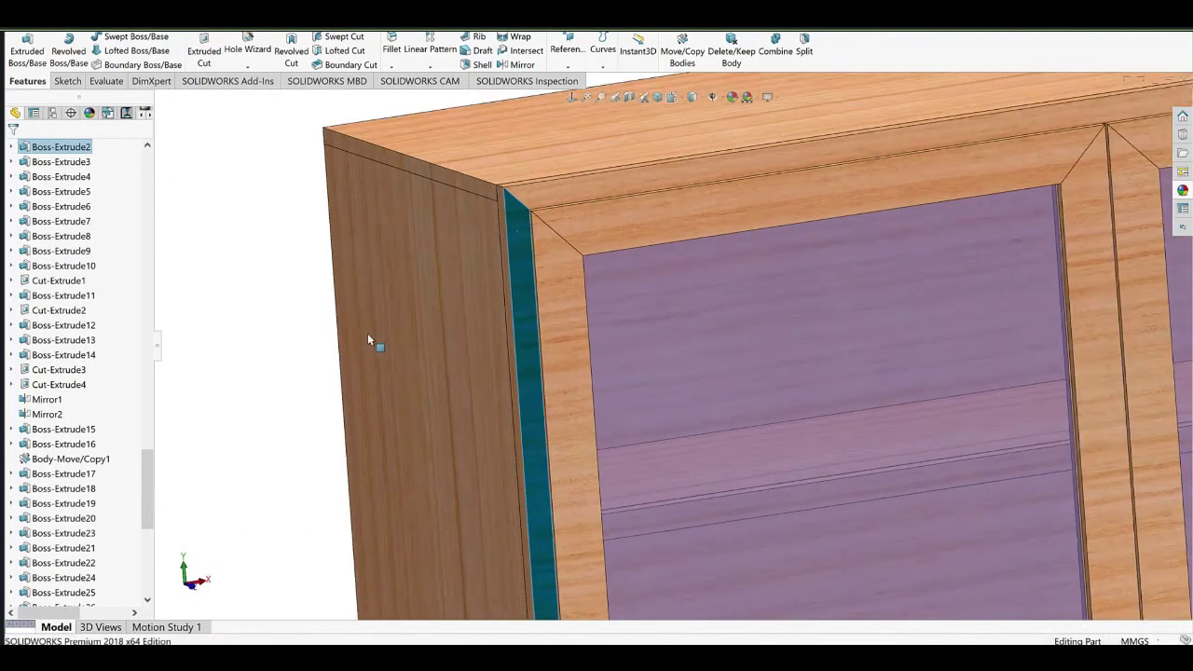
scroll(367, 333, "up", 1)
left_click(367, 333)
Apply the polished cherry 2d wood appearance to only the front edge face of the left side panel Boss-Extrude2.
middle_click_drag(601, 302, 648, 326)
scroll(600, 265, "down", 4)
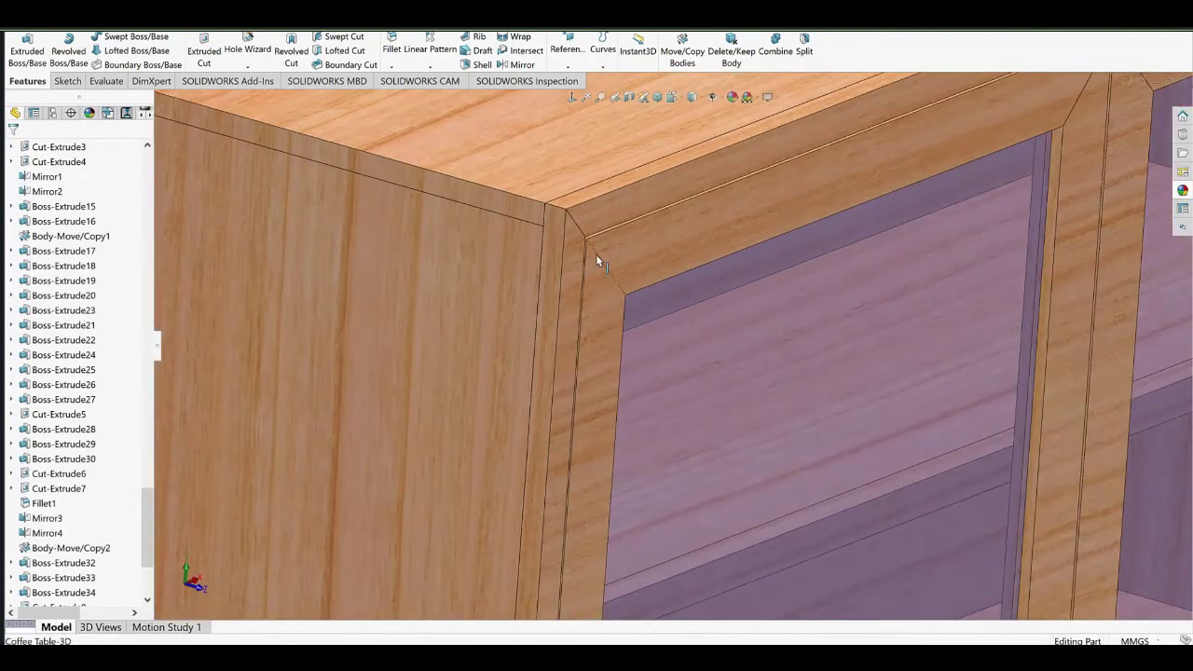
scroll(598, 257, "down", 3)
right_click(552, 229)
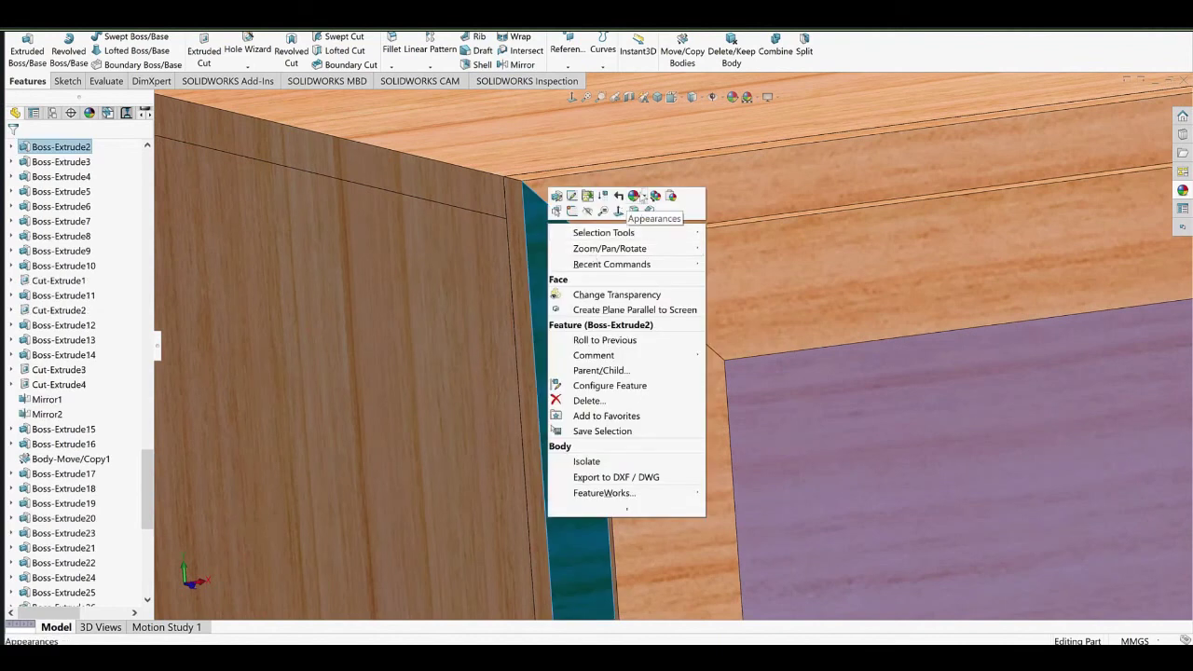
left_click(643, 198)
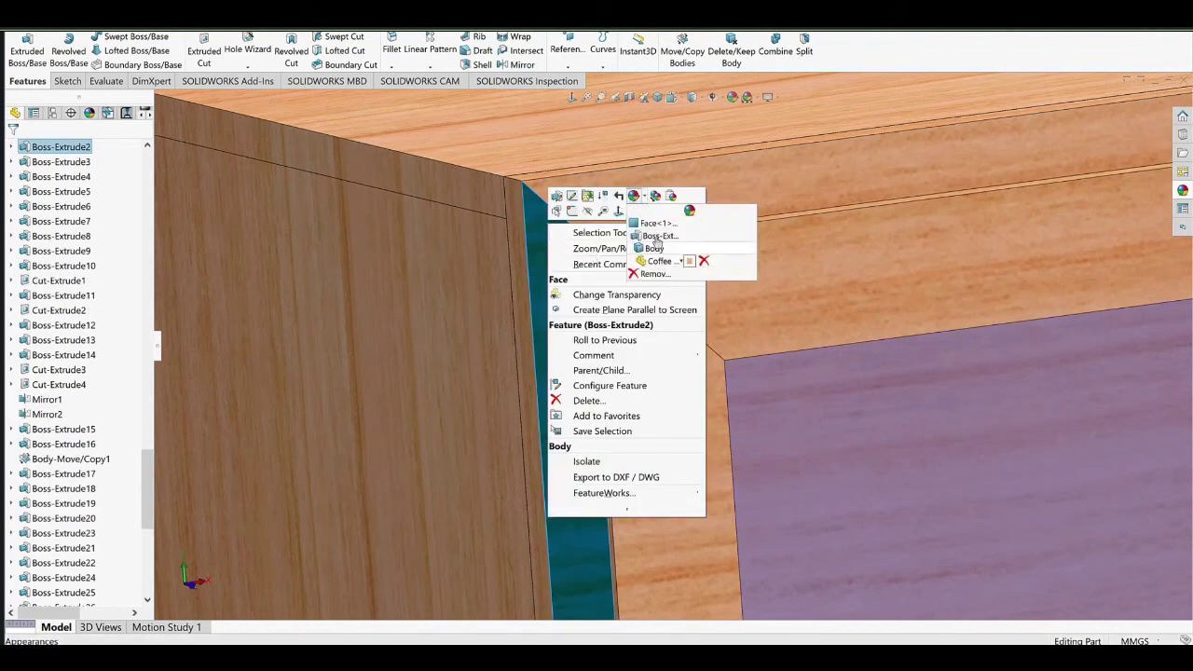
left_click(657, 226)
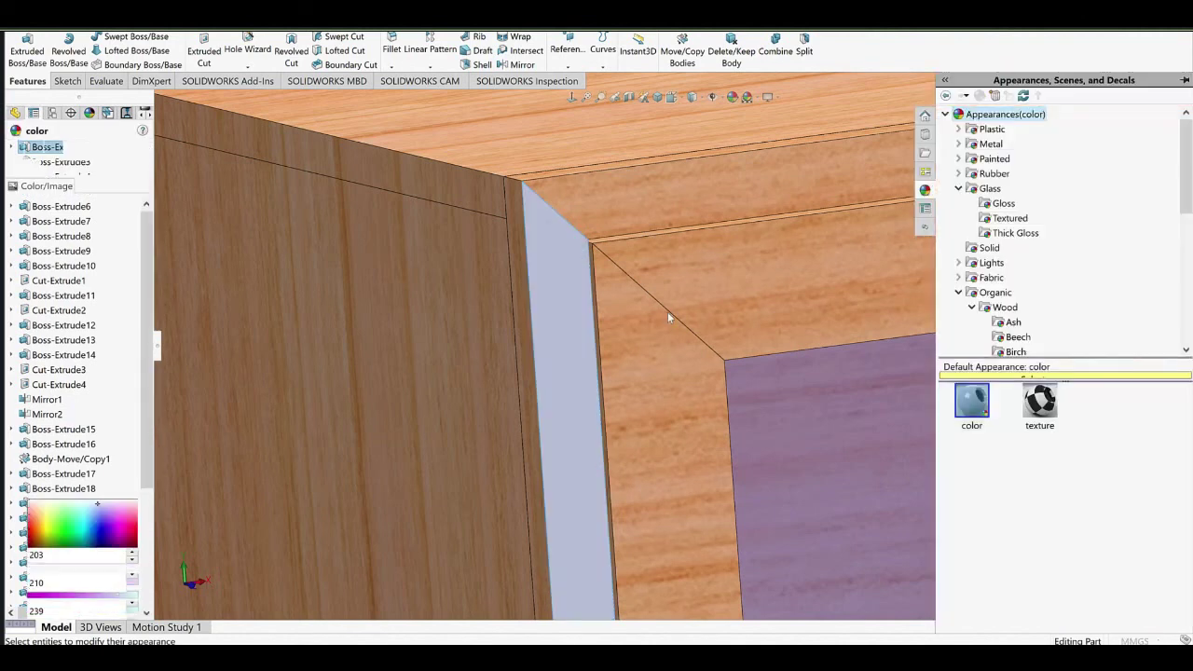
scroll(669, 314, "up", 10)
mouse_move(705, 358)
middle_mouse_down("ctrl")
mouse_move(587, 305)
mouse_move(590, 289)
middle_mouse_up("ctrl")
scroll(1032, 296, "down", 3)
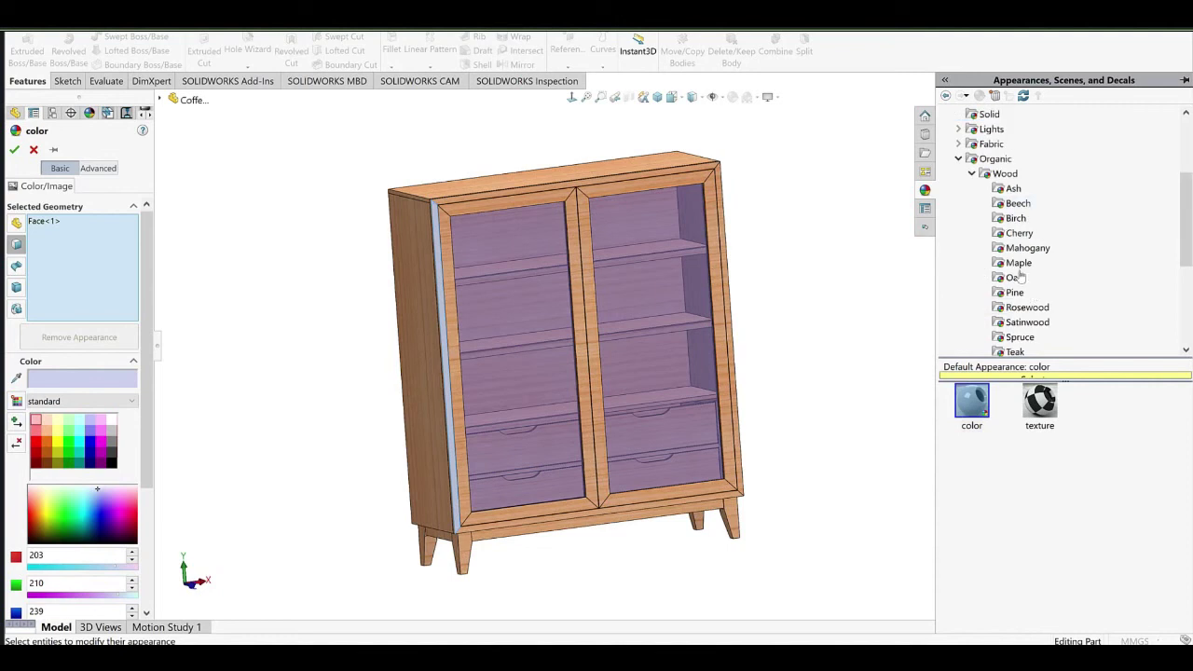
left_click(1014, 237)
left_click(972, 400)
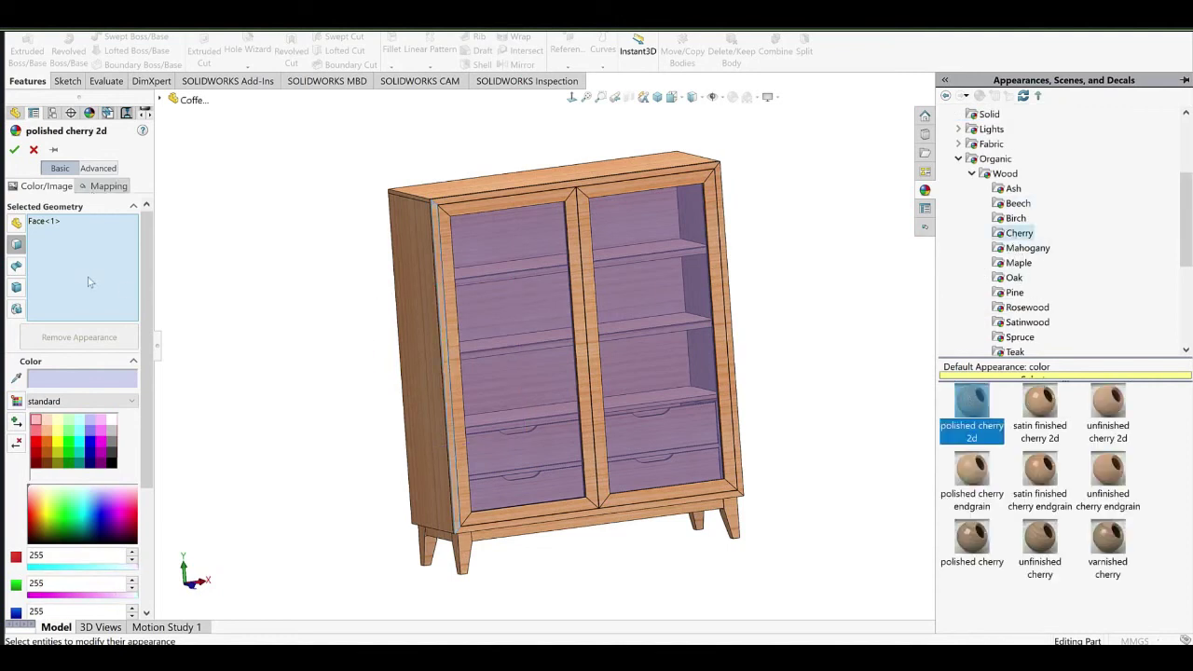
Extend the polished cherry 2d appearance to the vertical front faces of the door frames and the right side's front edge.
scroll(520, 231, "down", 5)
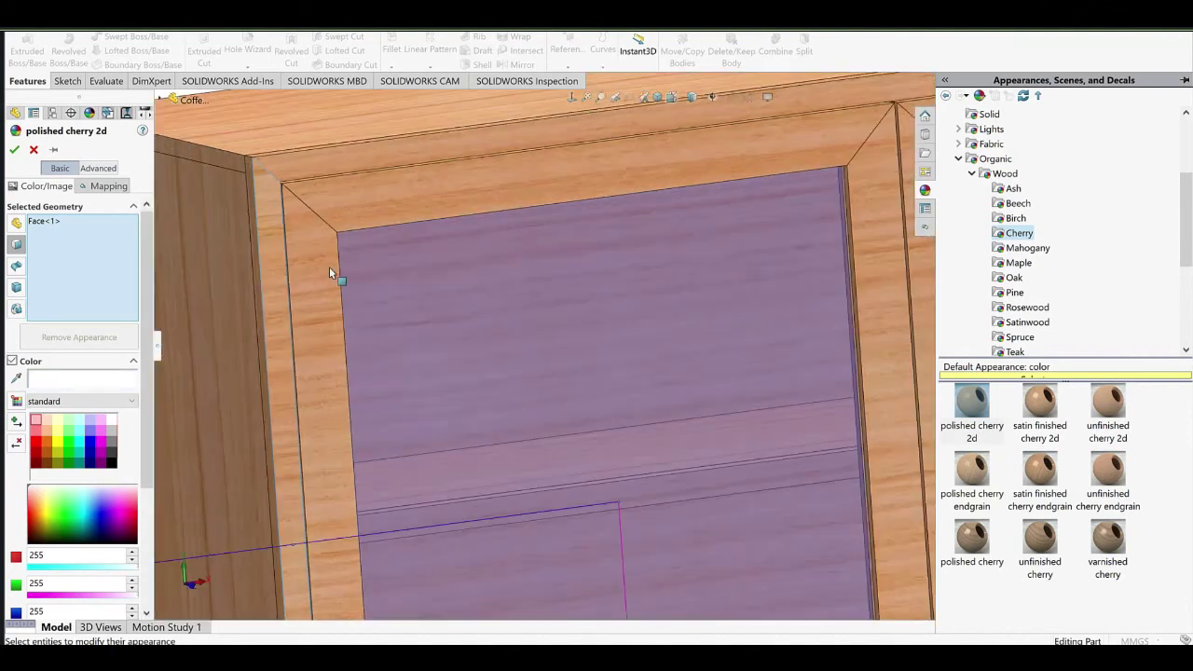
key("Return")
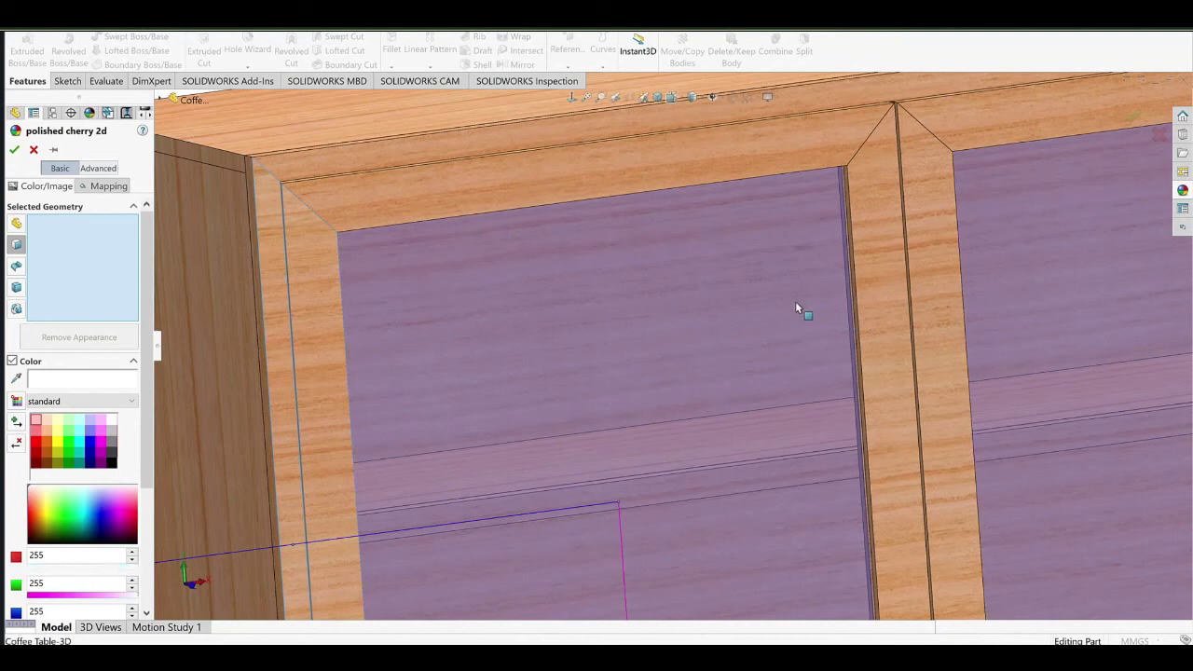
scroll(671, 270, "up", 8)
middle_click_drag(740, 329, 609, 253, "ctrl")
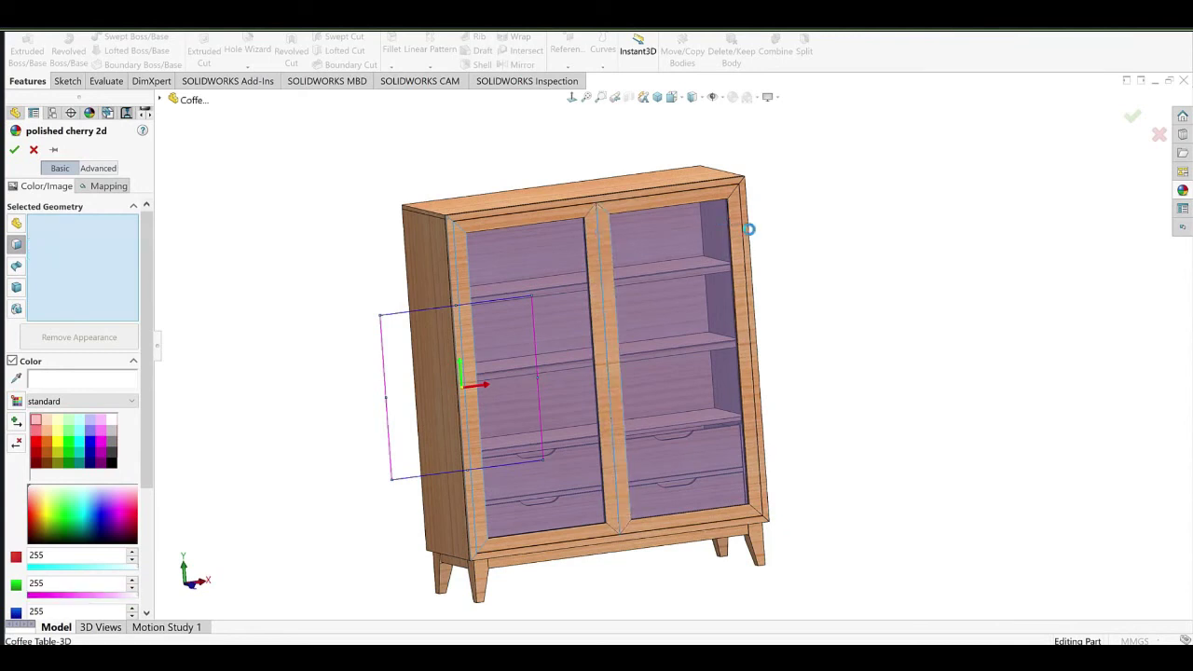
left_click(747, 233)
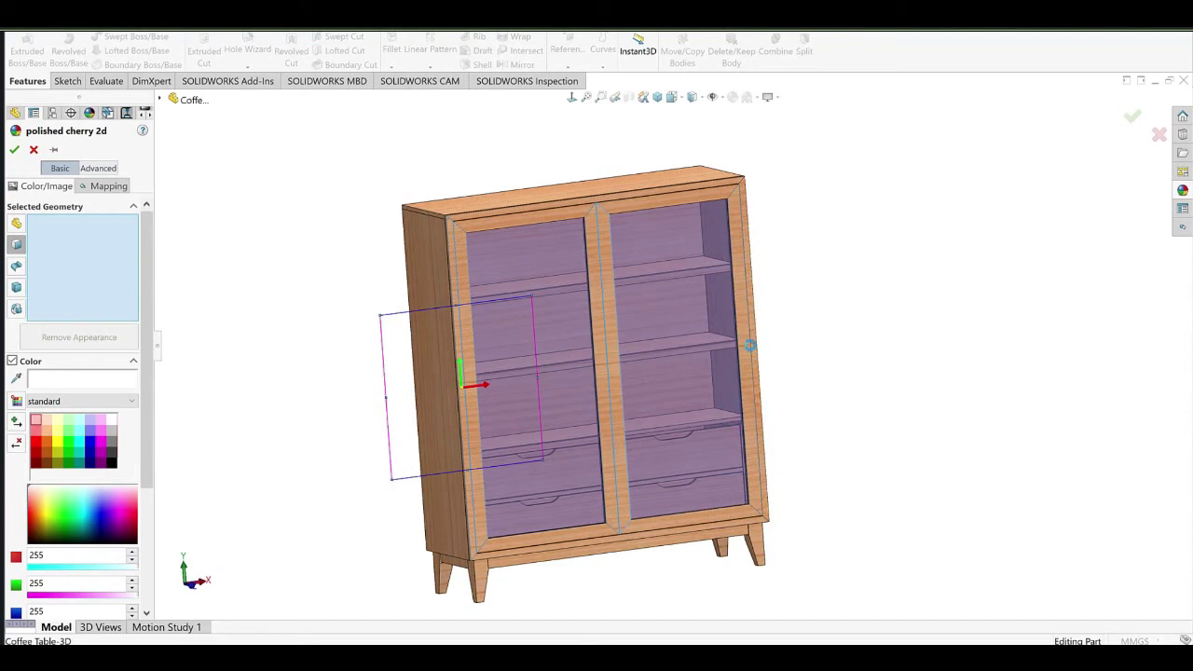
Add the outer face of the cabinet's back panel to the faces receiving the polished cherry 2d appearance.
middle_click_drag(529, 272, 709, 324)
left_click(565, 319)
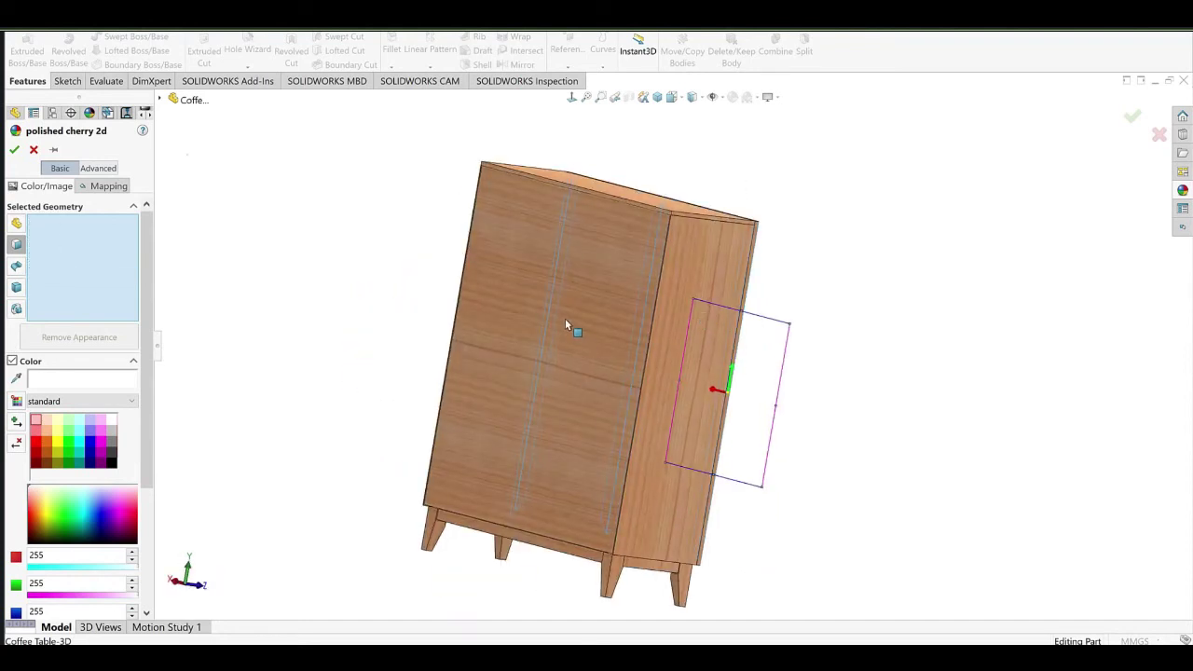
left_click(565, 325)
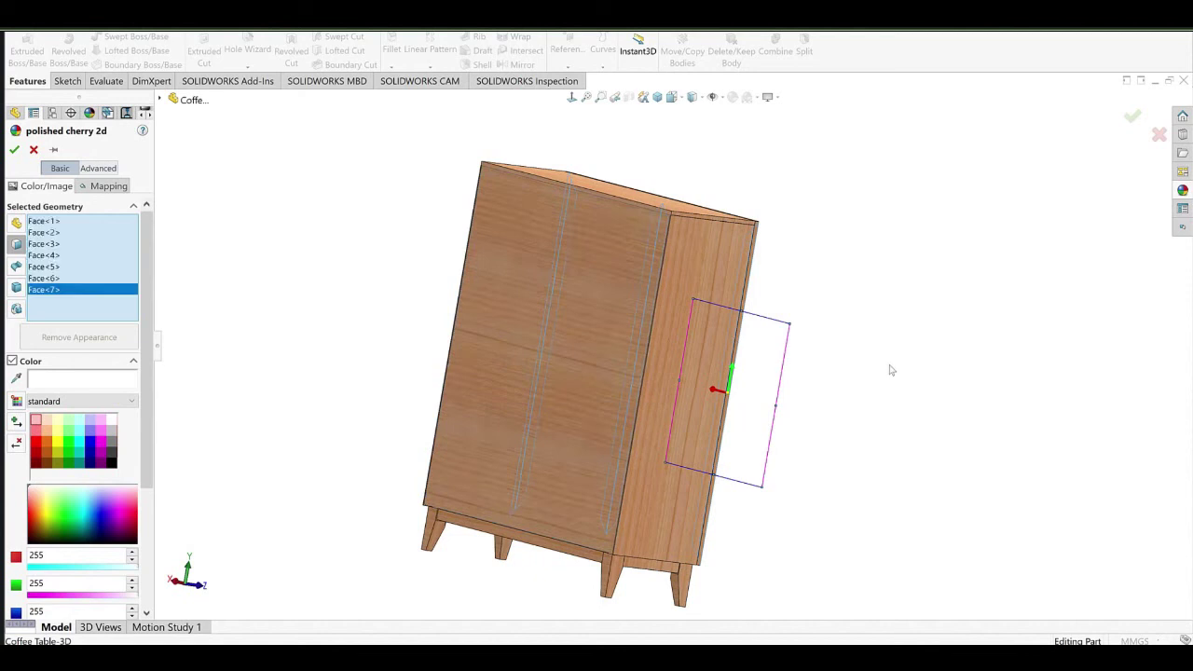
Map the polished cherry 2d texture on the selected faces along the XY axis direction with a 90° rotation.
middle_click_drag(861, 354, 789, 340)
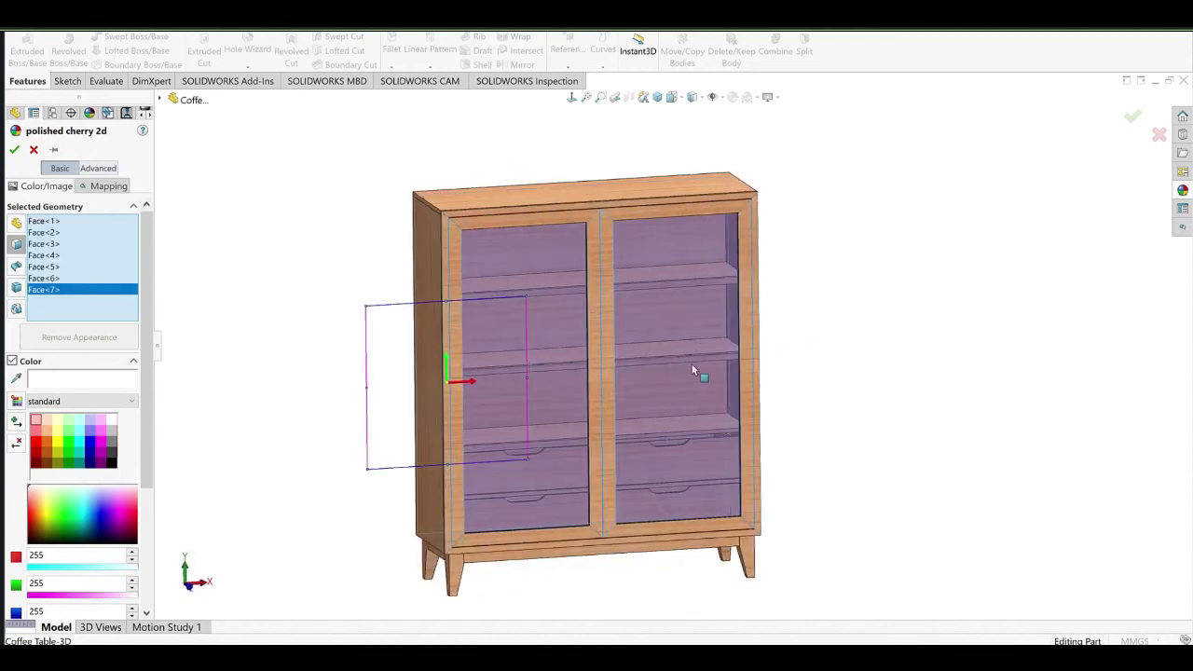
scroll(571, 369, "down", 3)
scroll(579, 377, "up", 4)
scroll(559, 441, "down", 3)
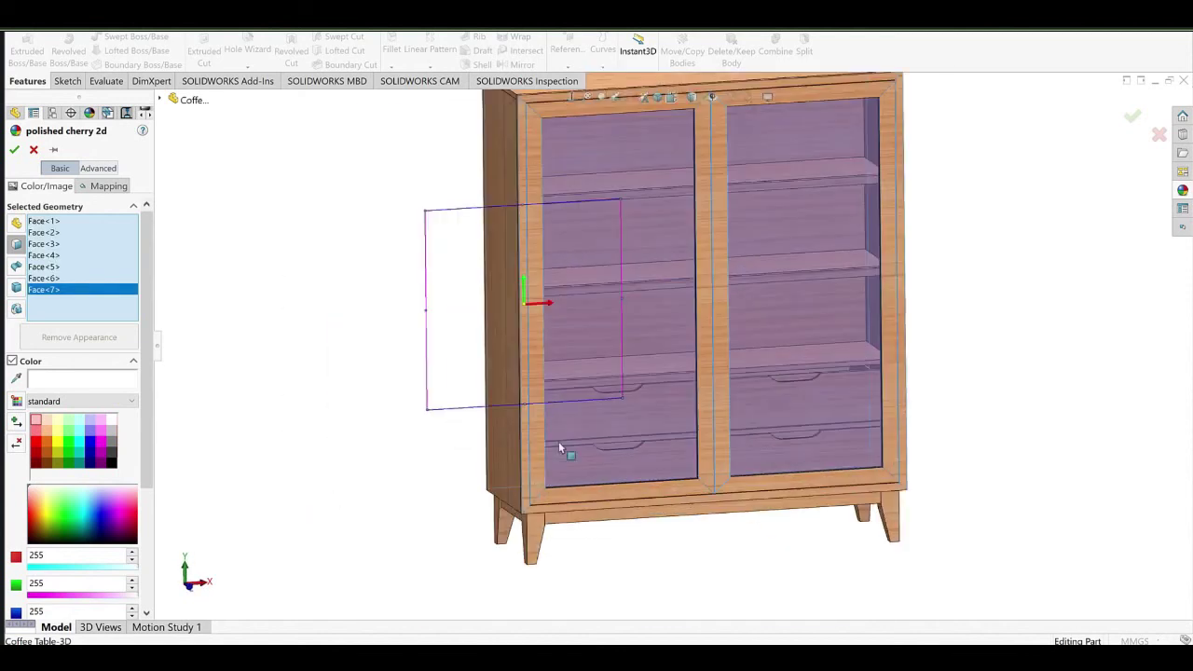
left_click(108, 185)
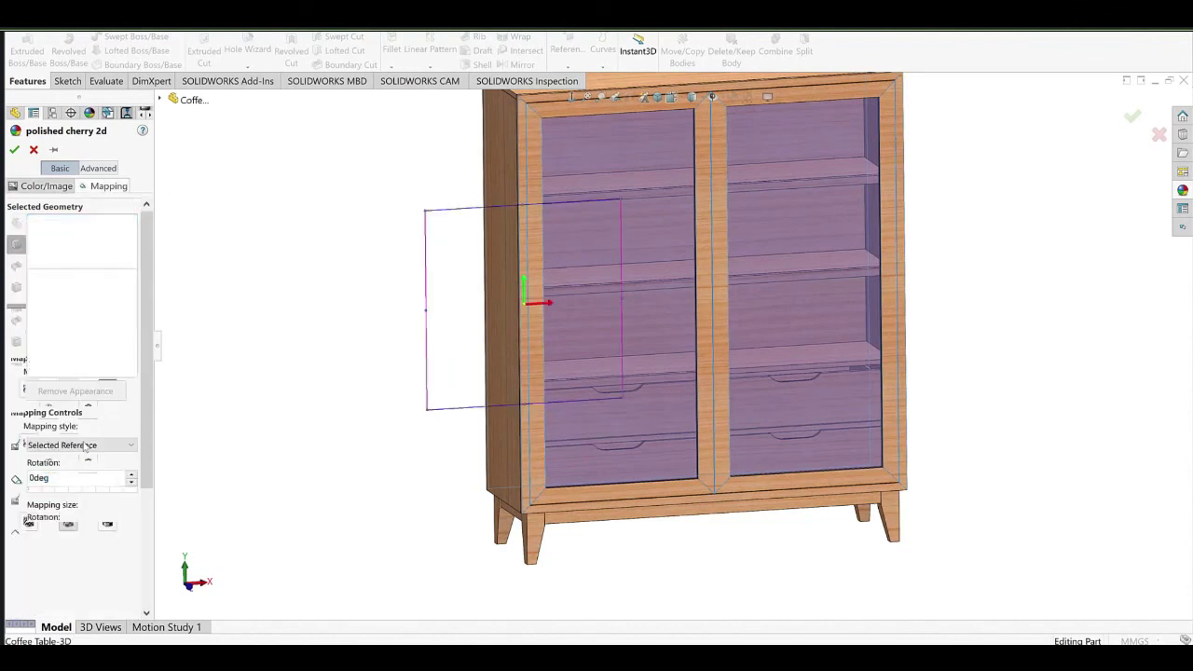
left_click(56, 500)
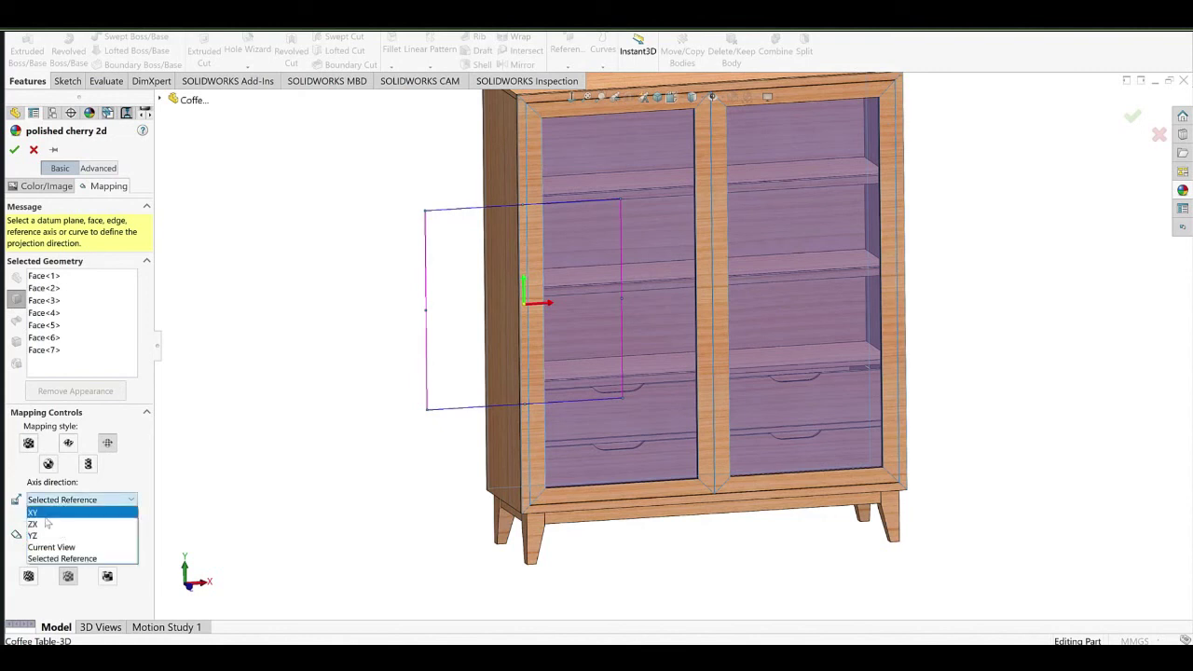
left_click(51, 512)
left_click_drag(29, 493, 56, 496)
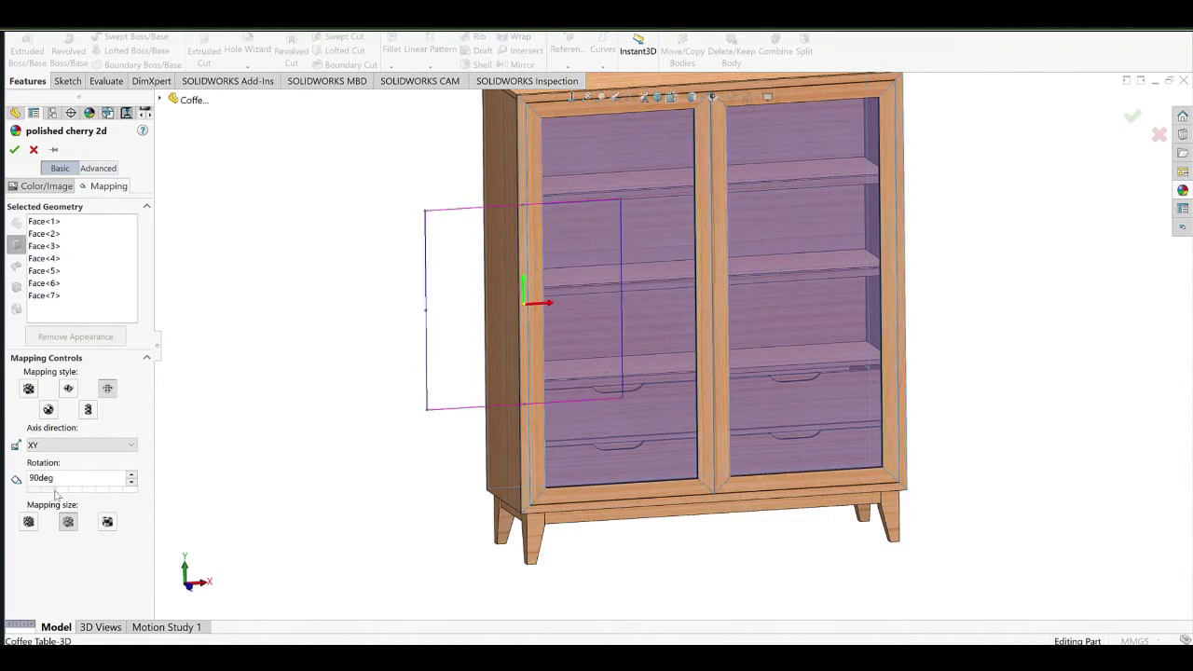
Shrink the wood texture's mapping frame slightly on the selected faces and accept the appearance.
scroll(699, 196, "down", 6)
scroll(653, 347, "up", 5)
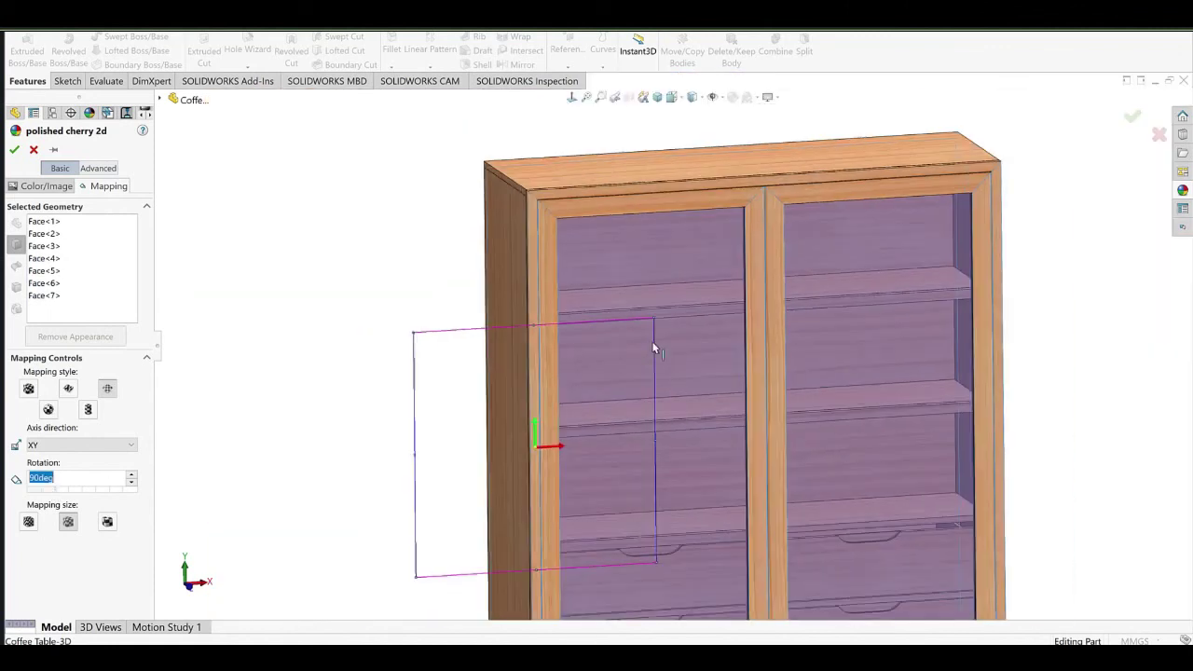
left_click_drag(654, 318, 607, 375)
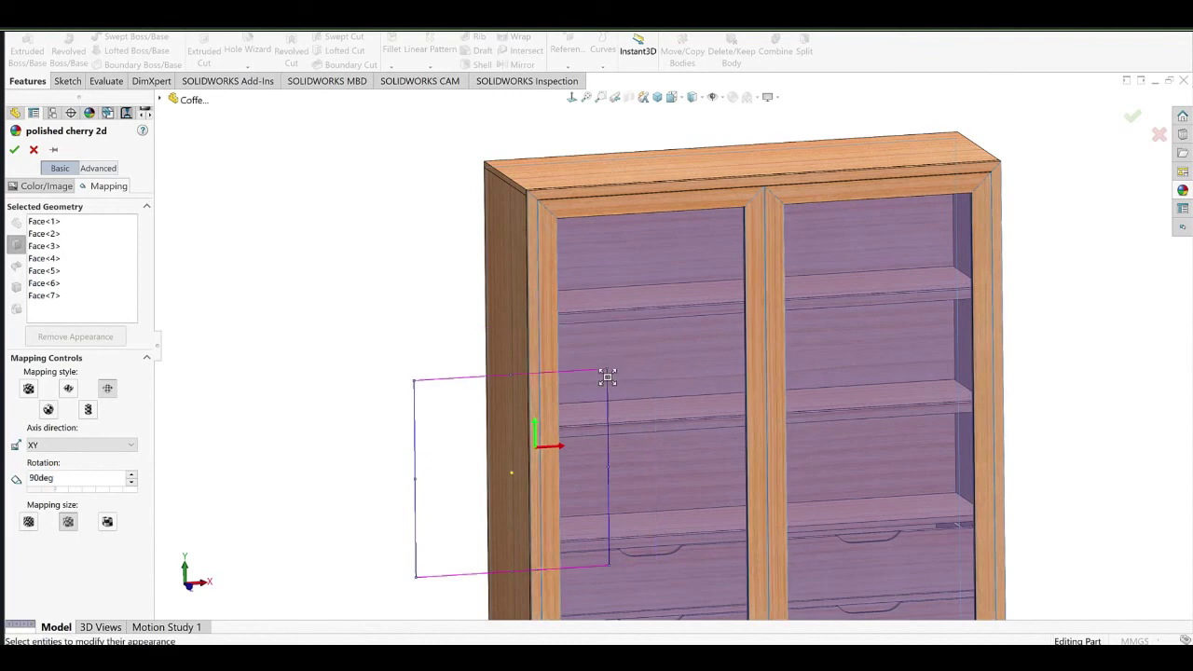
left_click(15, 151)
scroll(652, 198, "up", 5)
scroll(781, 424, "down", 2)
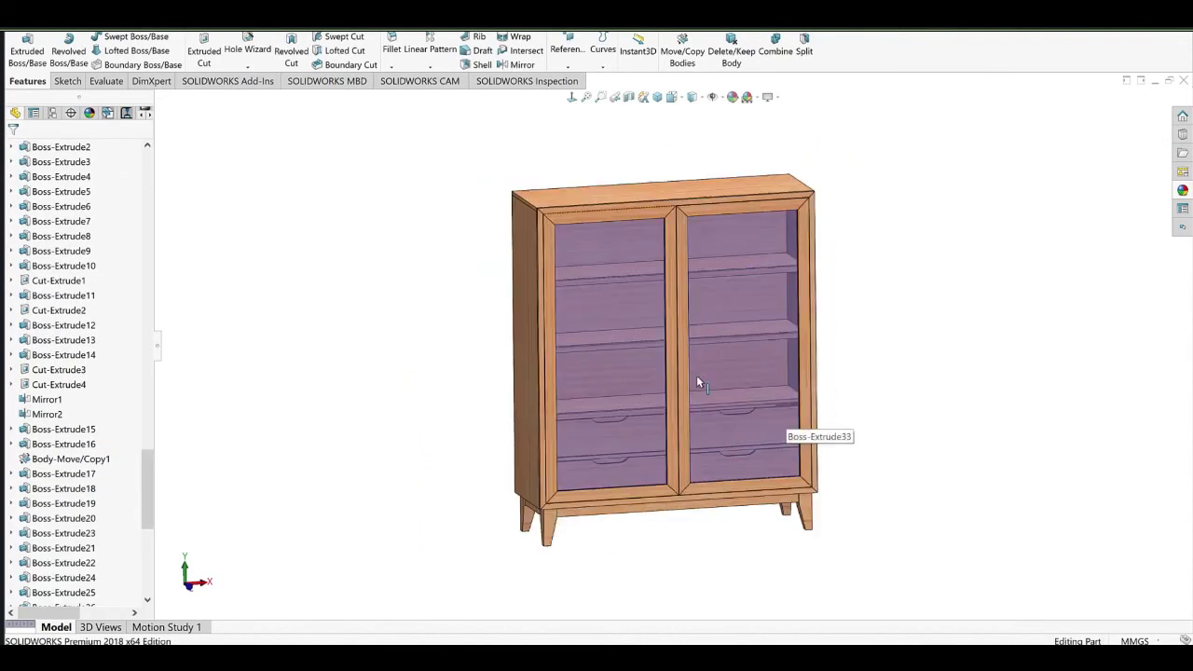
scroll(697, 377, "down", 3)
middle_click_drag(591, 345, 854, 315)
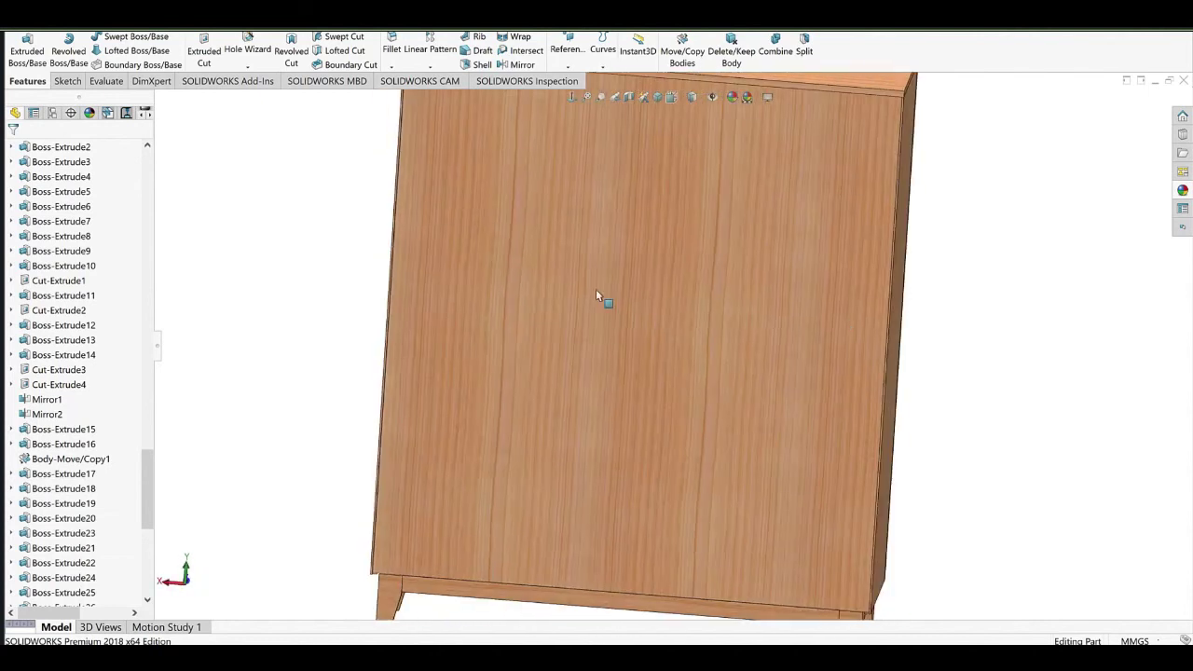
right_click(596, 297)
left_click(682, 262)
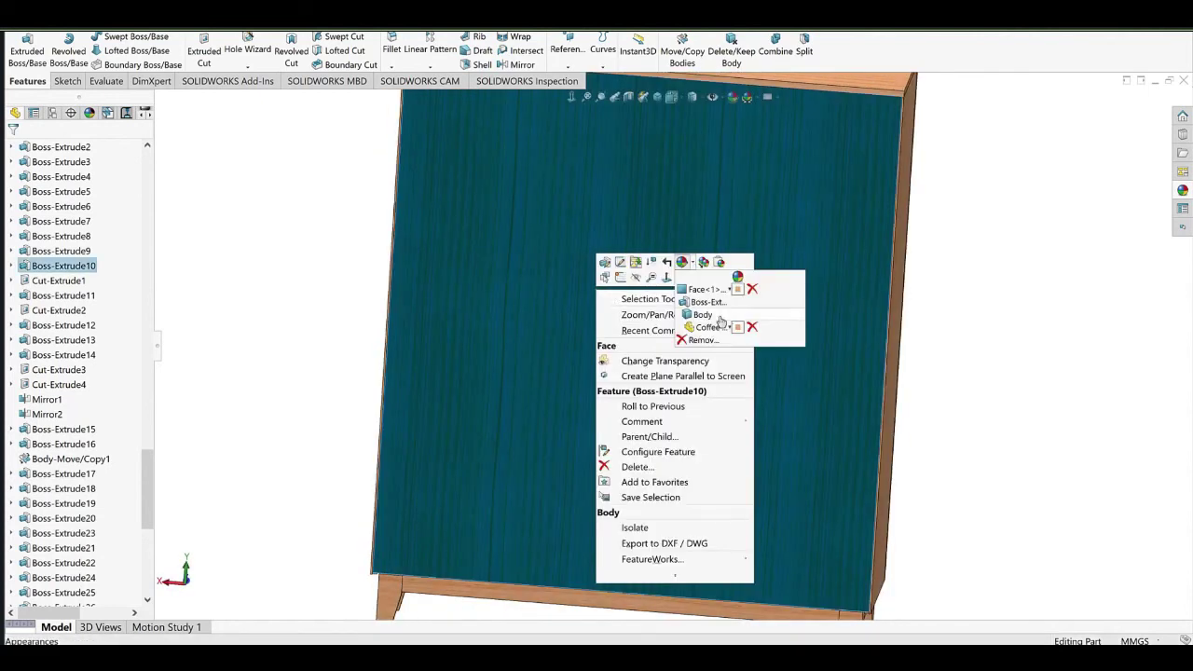
left_click(709, 293)
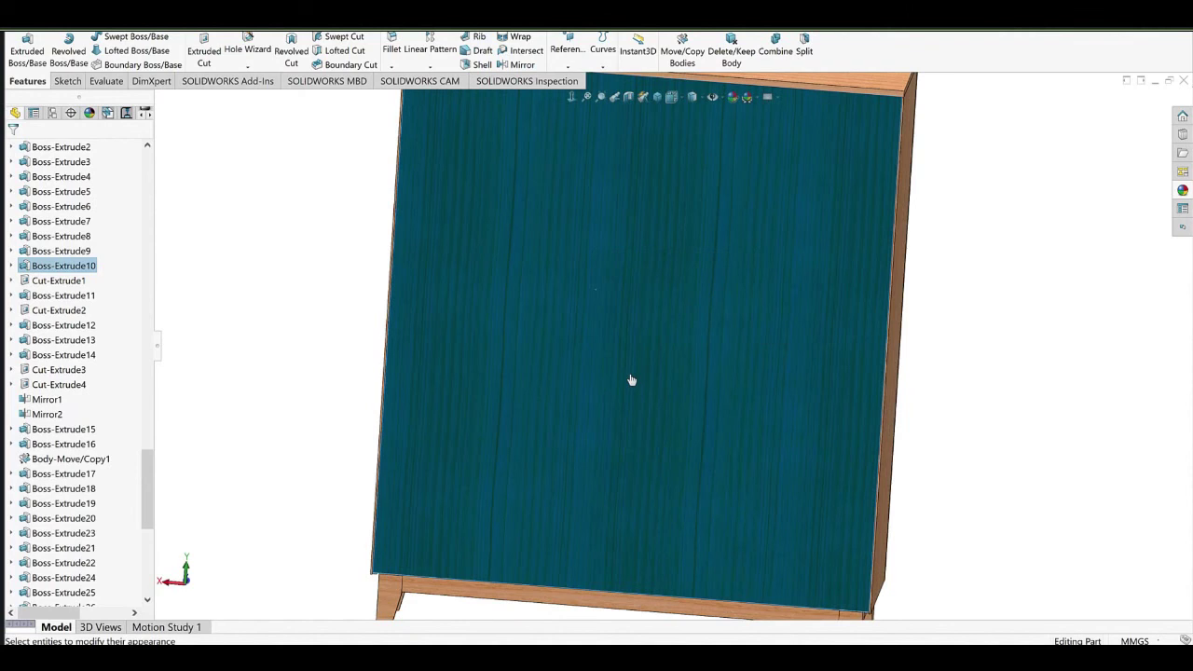
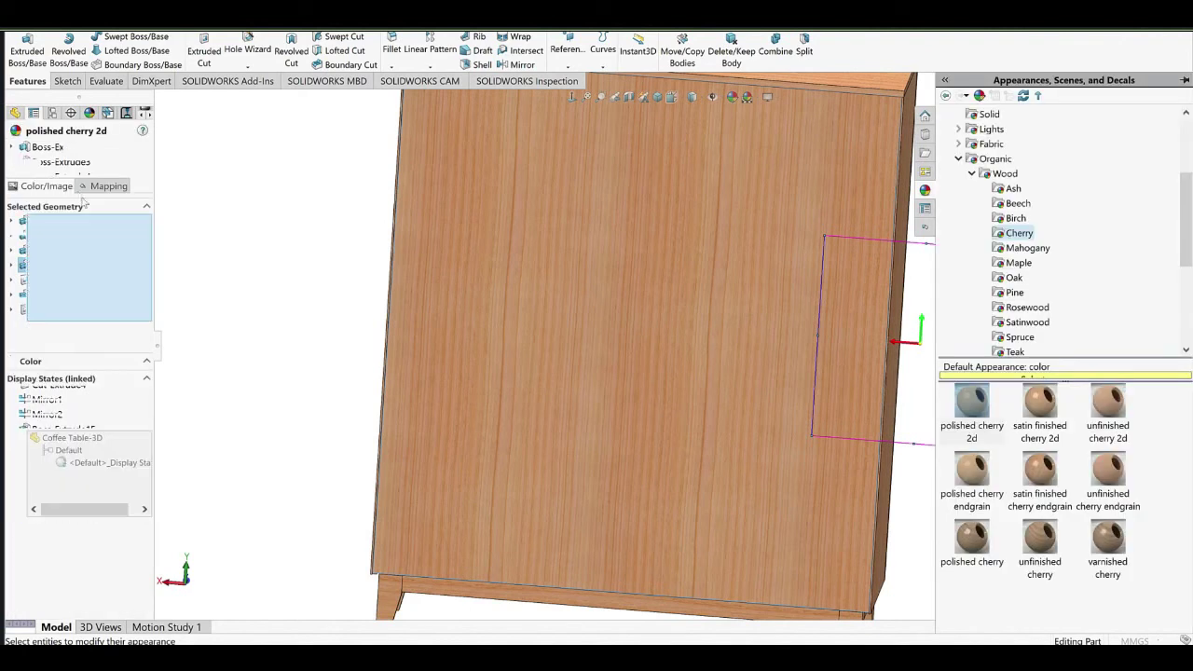
left_click(35, 151)
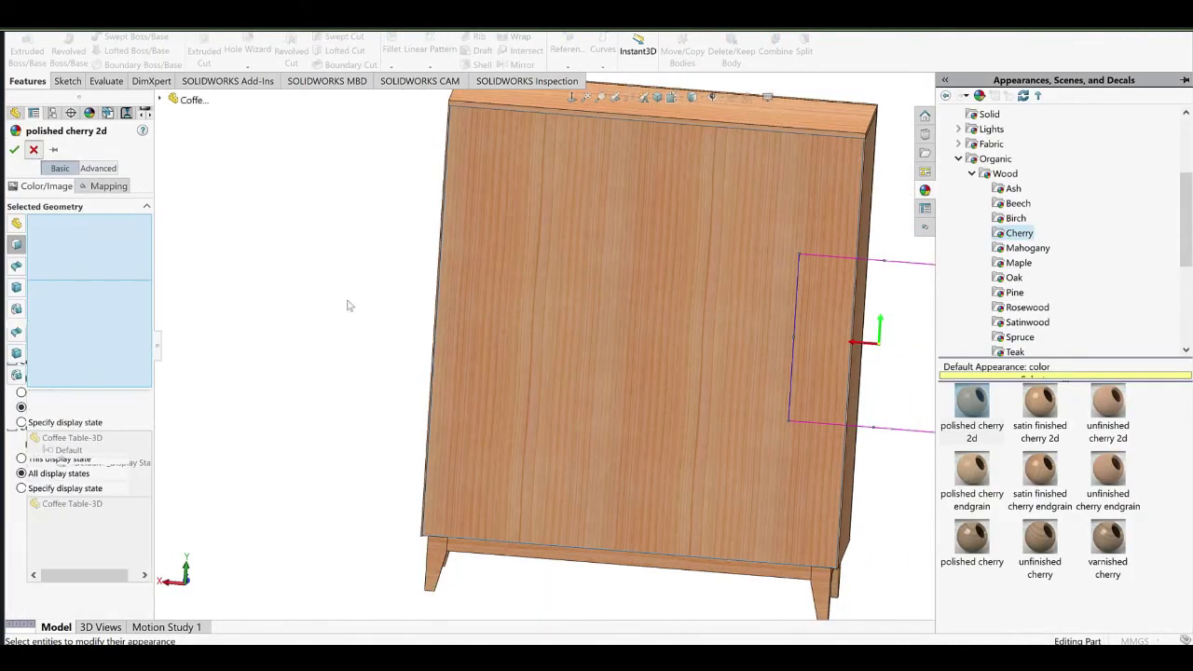
Remove the face-level appearance from the outer face of the back panel Boss-Extrude10, for this instance only.
right_click(597, 336)
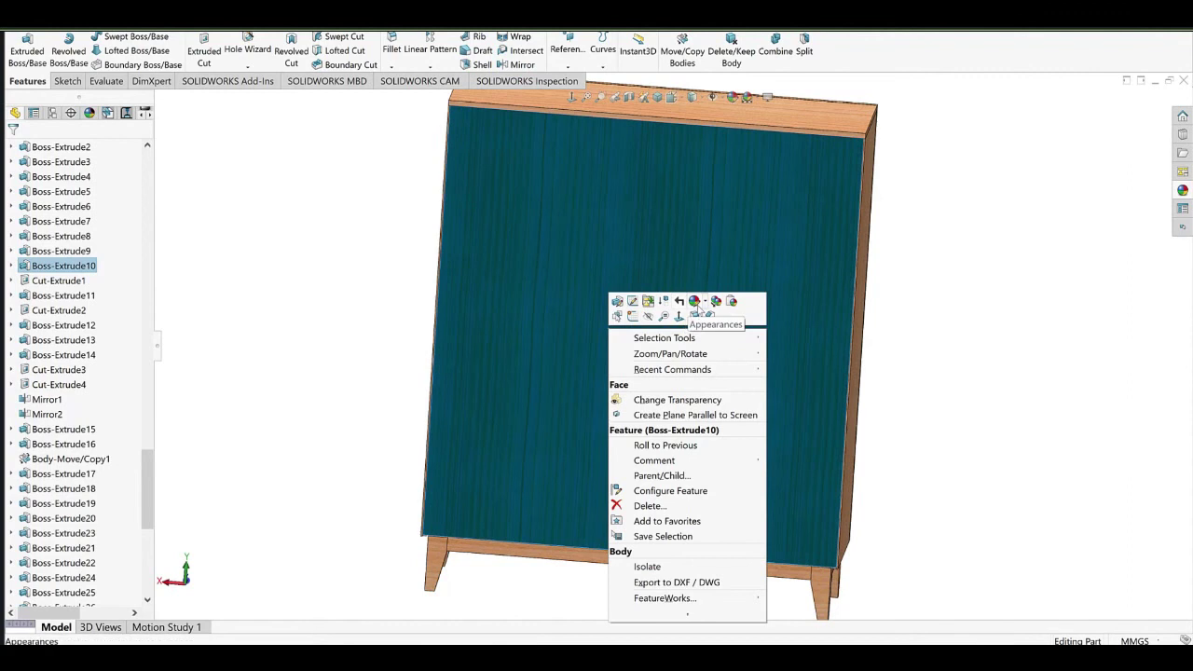
left_click(702, 304)
left_click(705, 305)
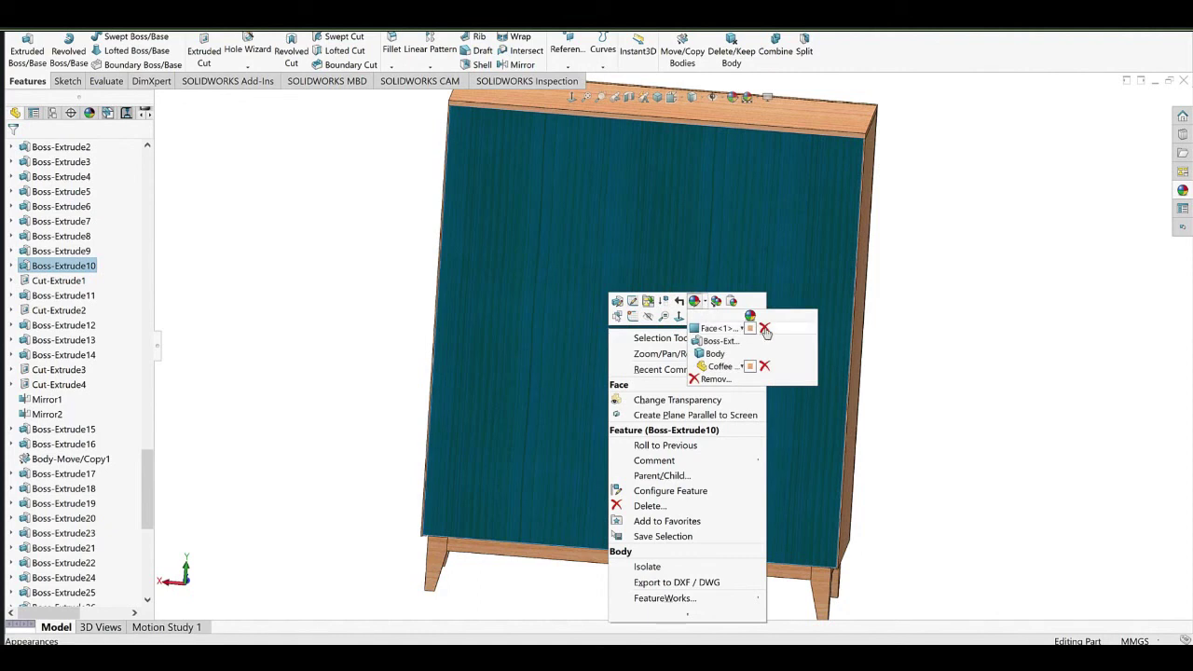
left_click(764, 329)
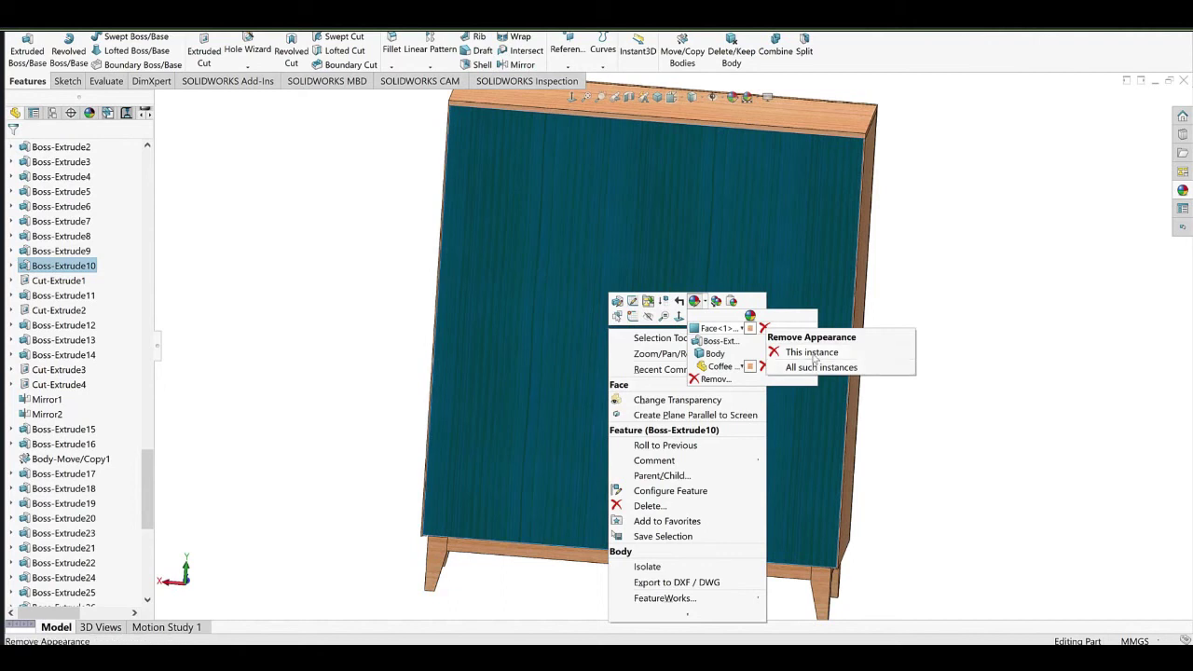
left_click(812, 353)
Apply the polished cherry 2d wood appearance to the entire back panel body.
right_click(580, 233)
right_click(580, 238)
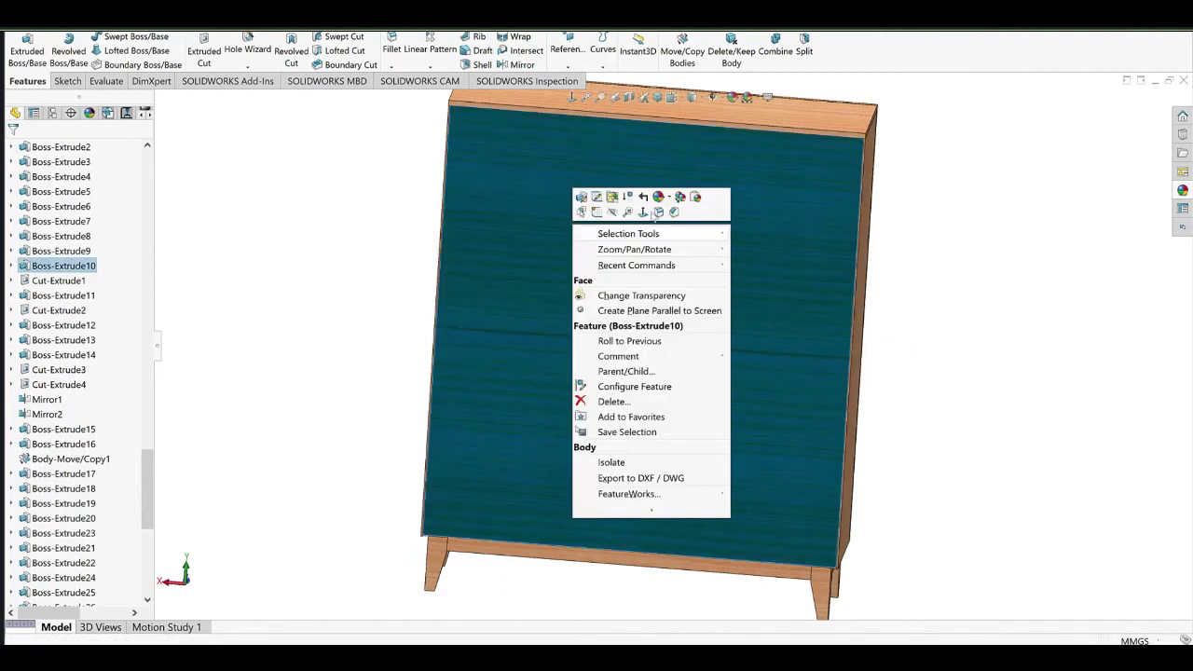
left_click(671, 197)
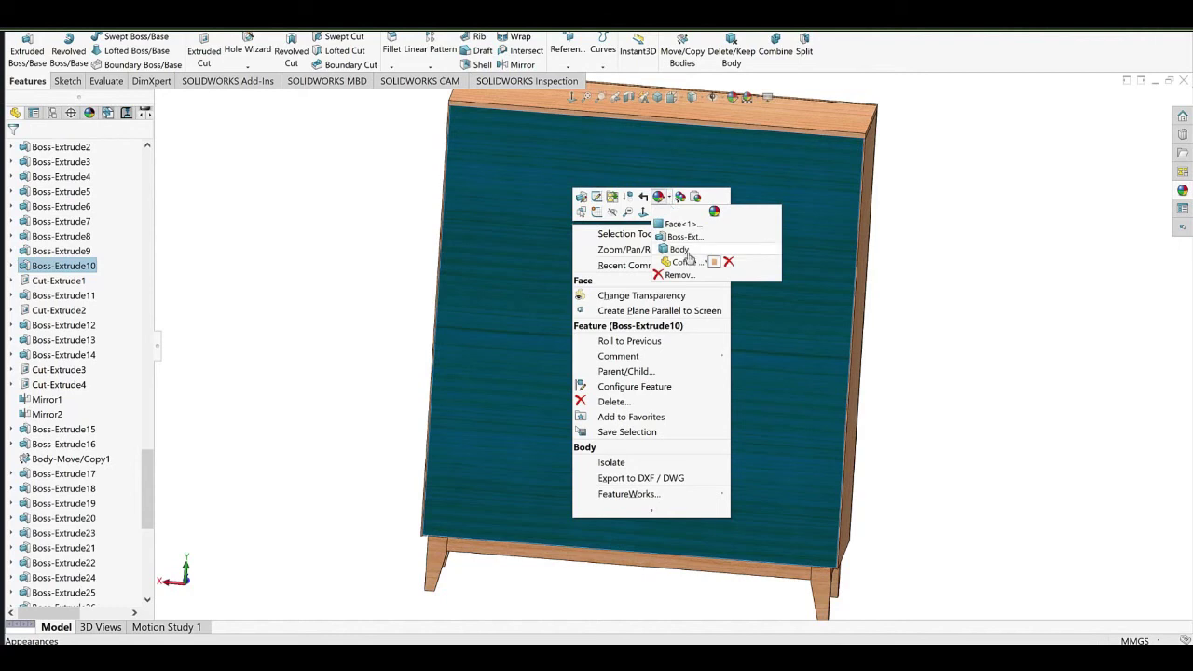
left_click(688, 255)
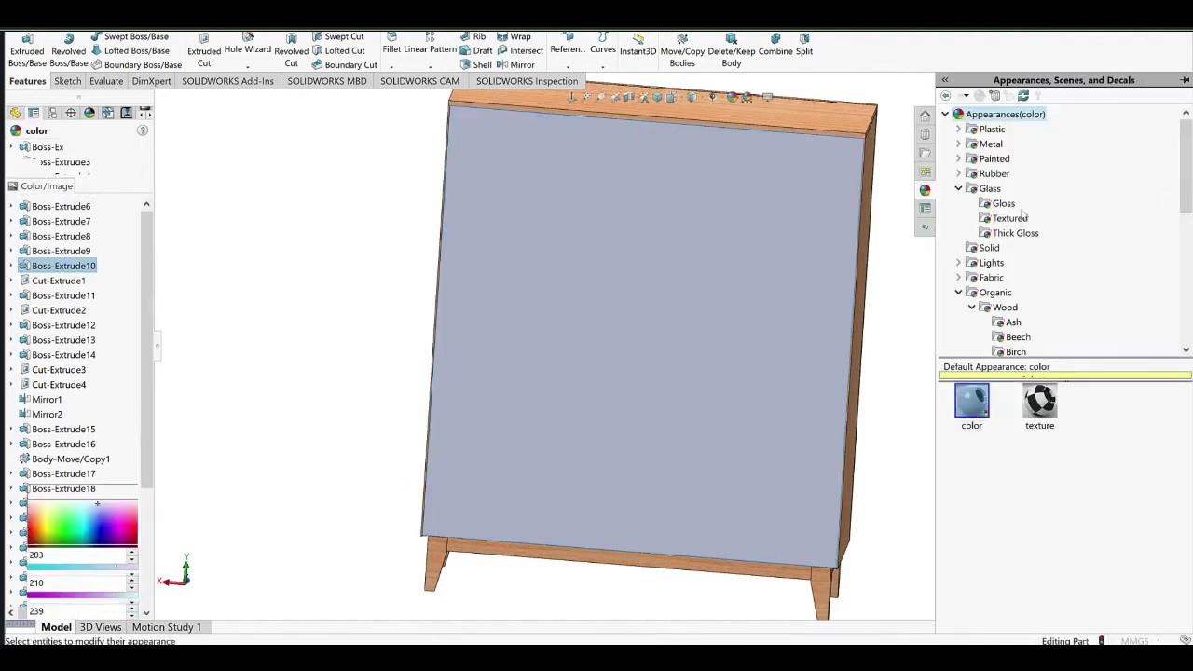
scroll(1003, 311, "down", 2)
left_click(1016, 278)
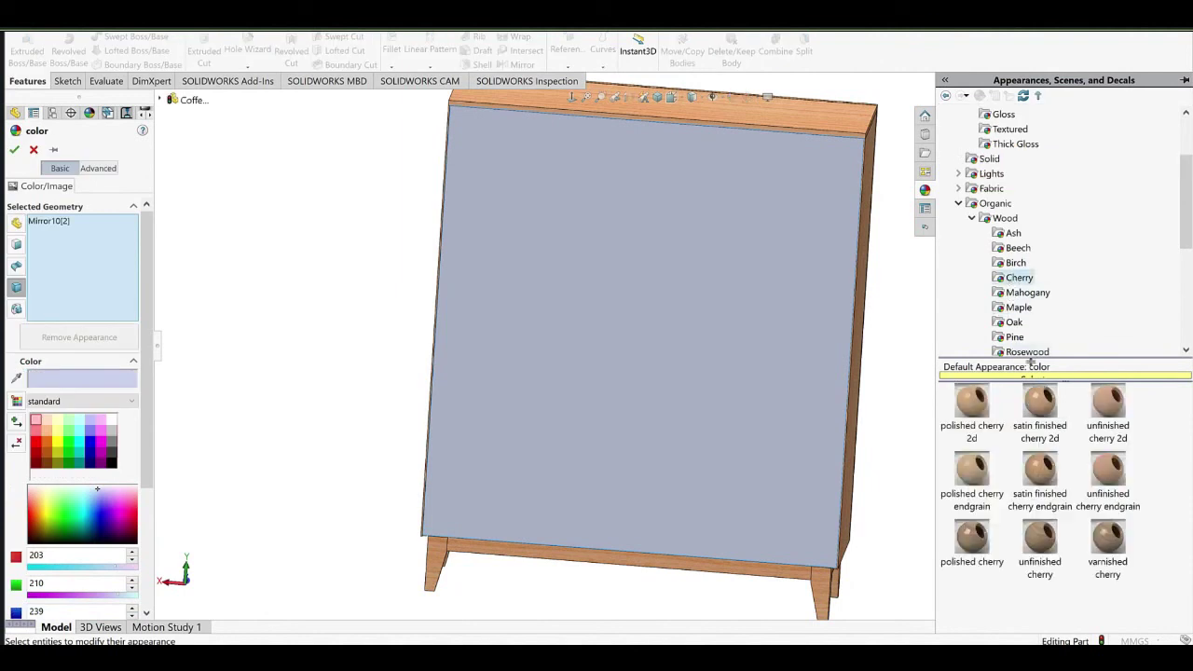
left_click(972, 410)
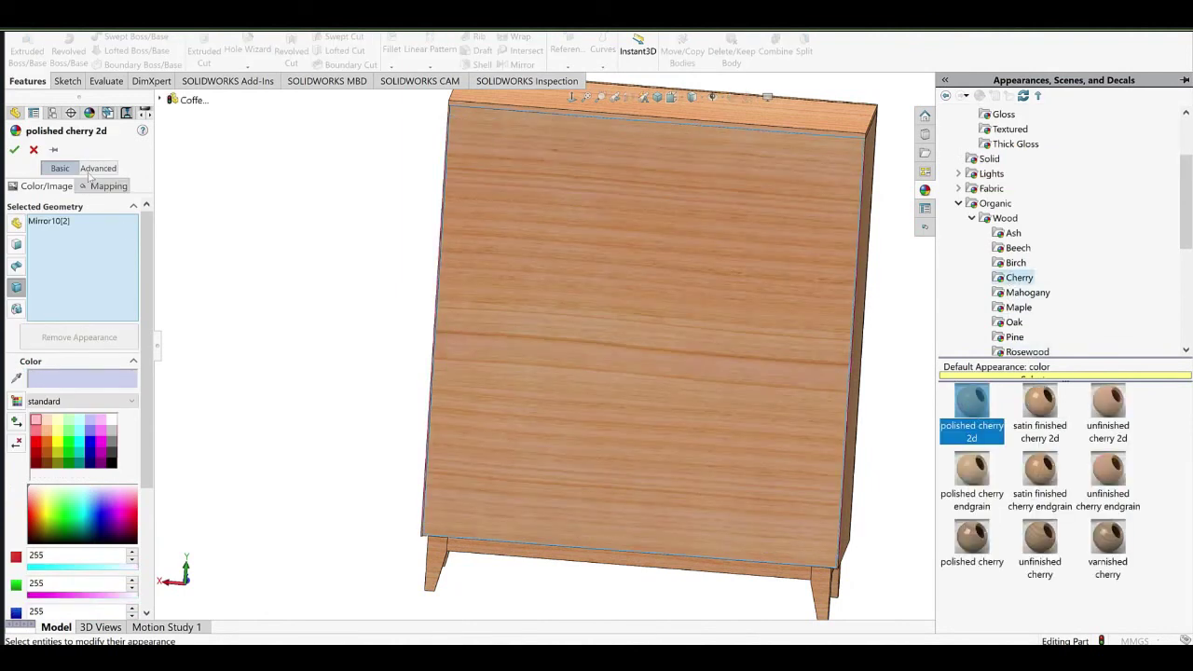
Map the back panel's wood texture along the XY axis direction with a 90° rotation and accept the appearance.
left_click(99, 169)
left_click(121, 201)
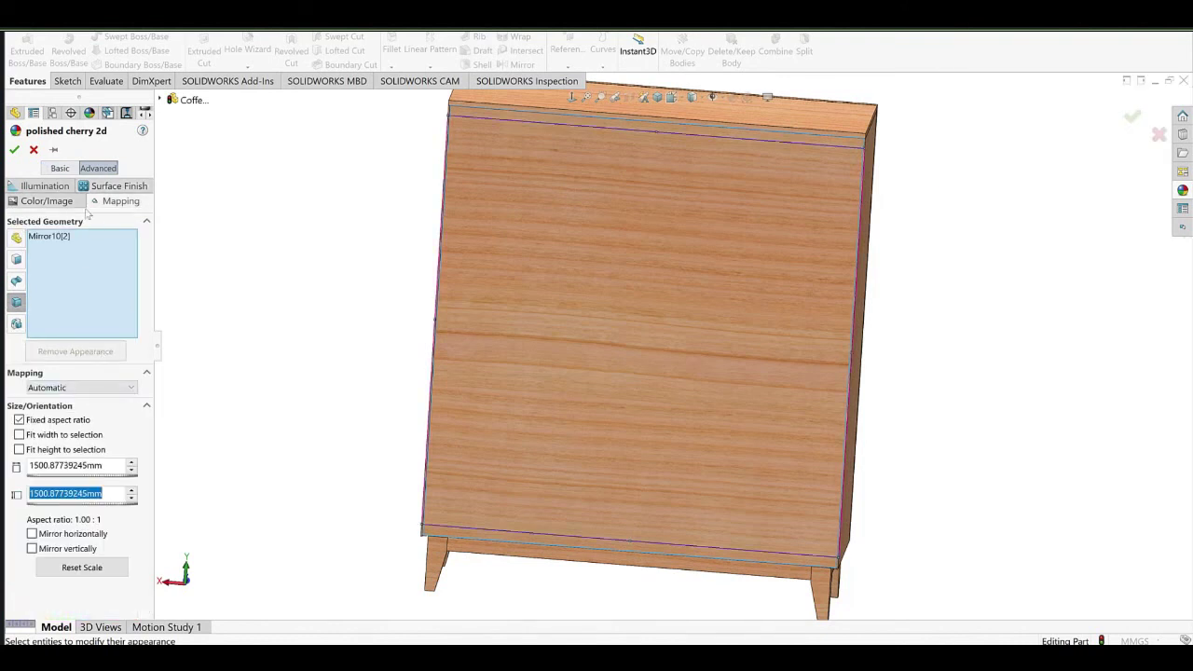
left_click(60, 169)
left_click(107, 387)
left_click(63, 500)
left_click(37, 514)
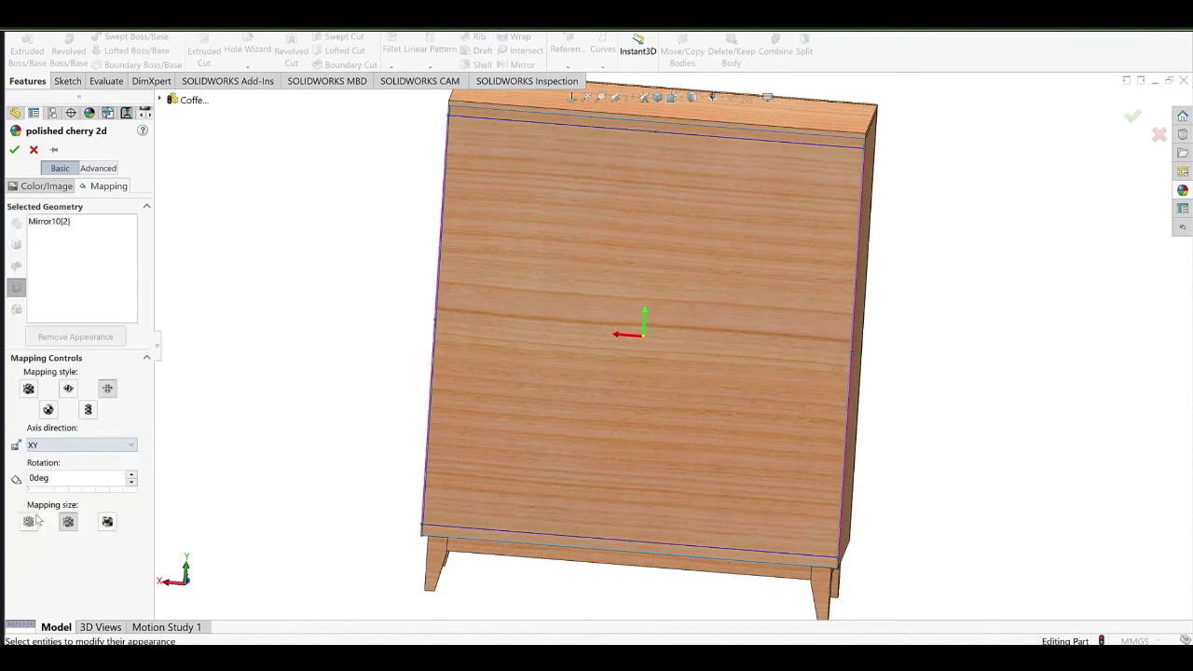
left_click(52, 490)
left_click(53, 491)
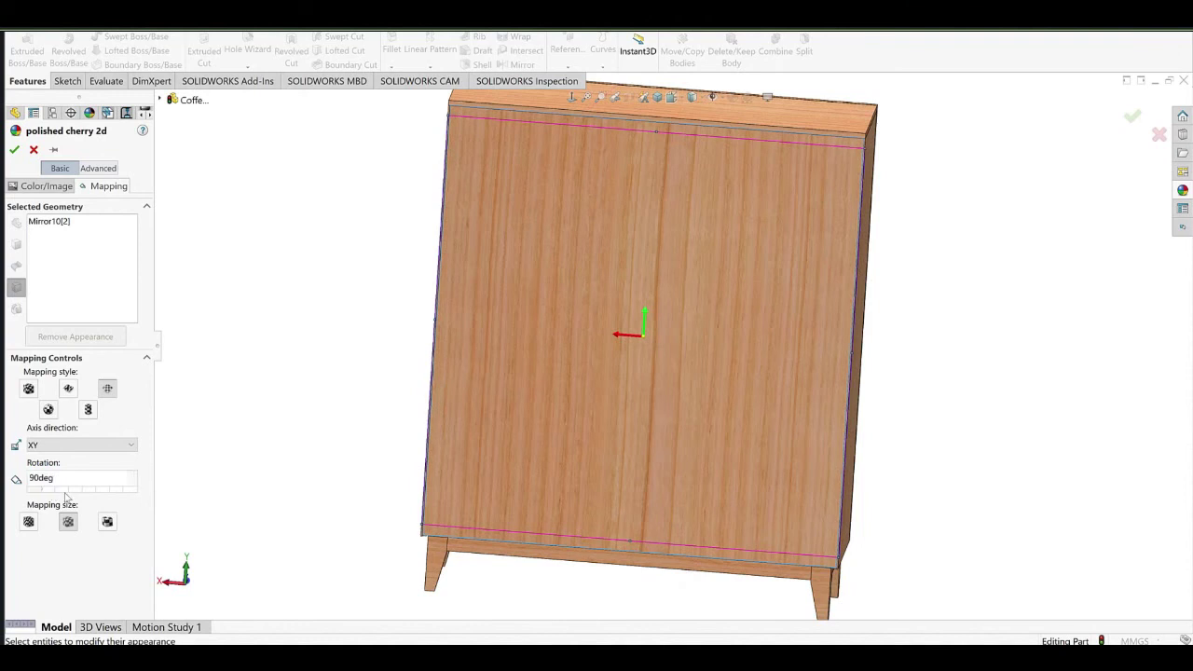
left_click(56, 492)
left_click(56, 492)
scroll(667, 342, "up", 2)
middle_click_drag(685, 327, 432, 361)
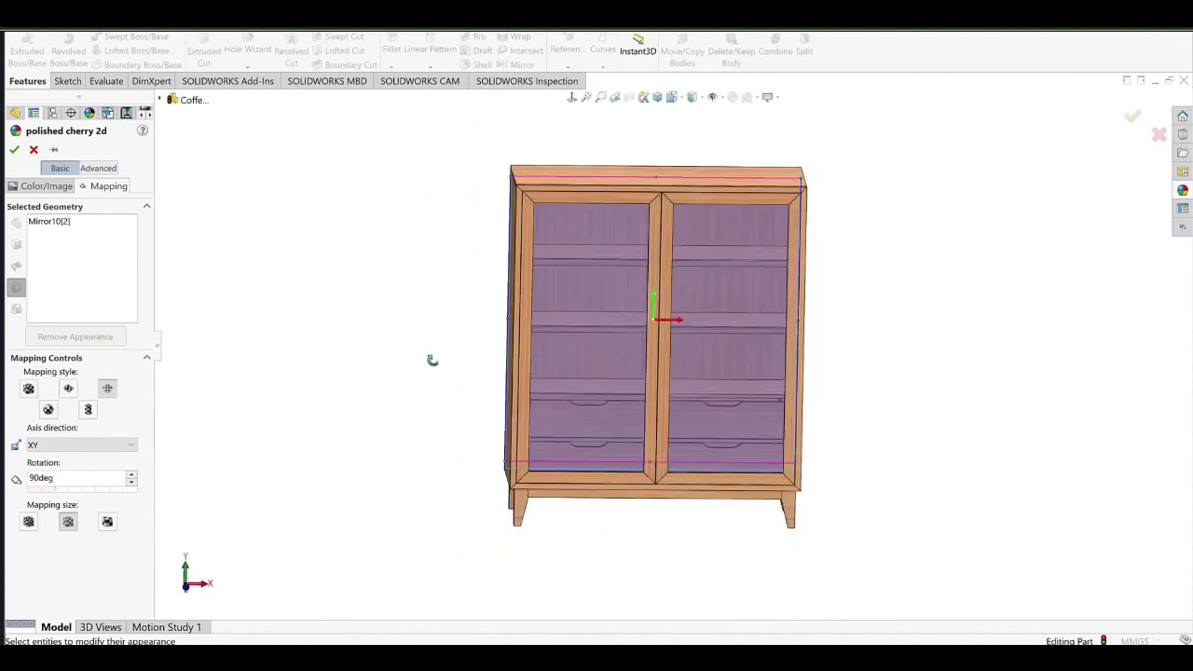
left_click(33, 151)
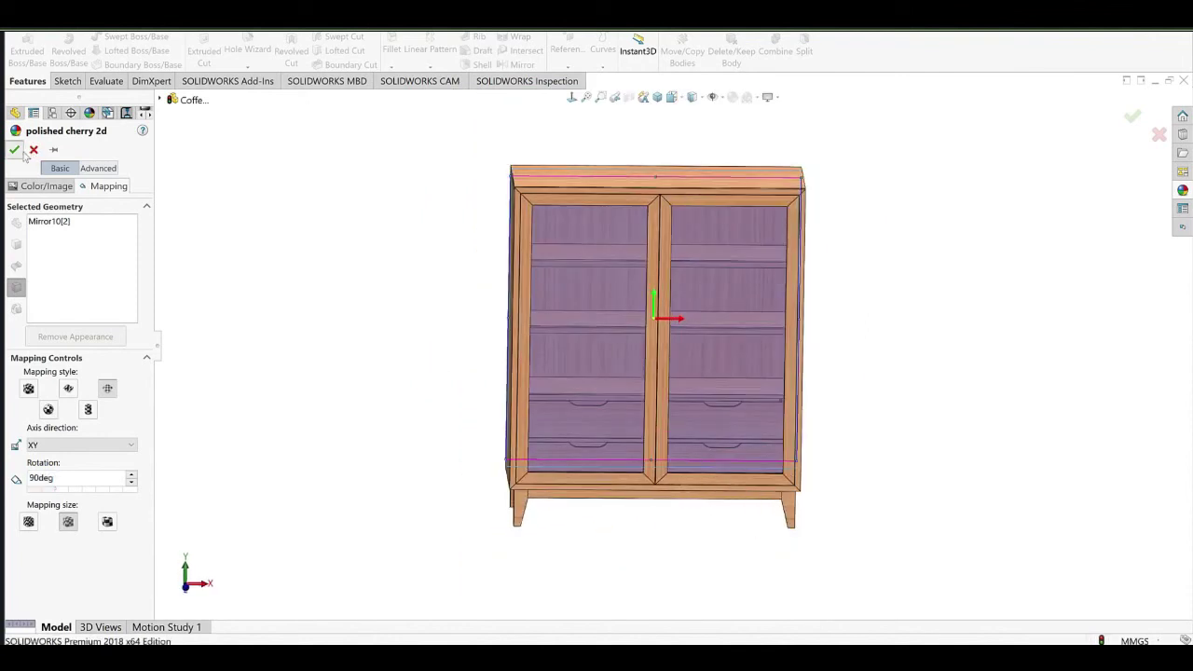
Apply the polished cherry 2d wood appearance to the body of the side rail Boss-Extrude13 between the legs.
middle_click_drag(701, 415, 777, 418)
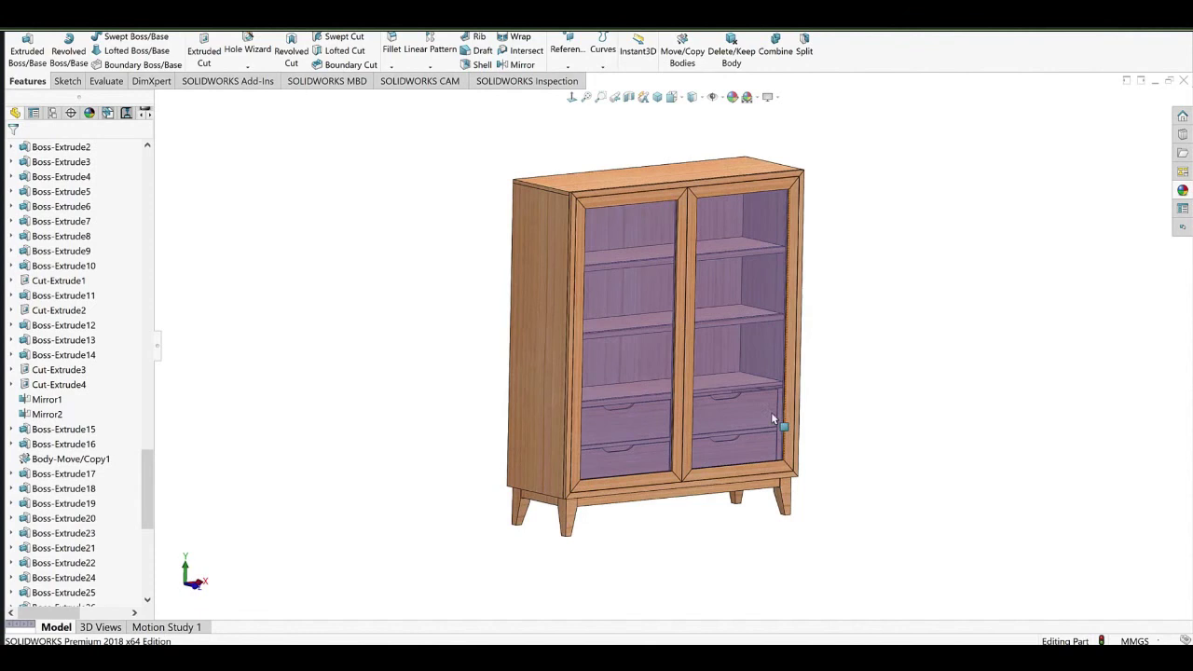
scroll(719, 425, "down", 3)
mouse_move(692, 413)
middle_mouse_down()
mouse_move(624, 442)
mouse_move(615, 471)
mouse_move(641, 421)
mouse_move(706, 421)
mouse_move(644, 461)
mouse_move(562, 357)
mouse_move(591, 363)
mouse_move(635, 435)
mouse_move(675, 416)
middle_mouse_up()
scroll(635, 403, "down", 2)
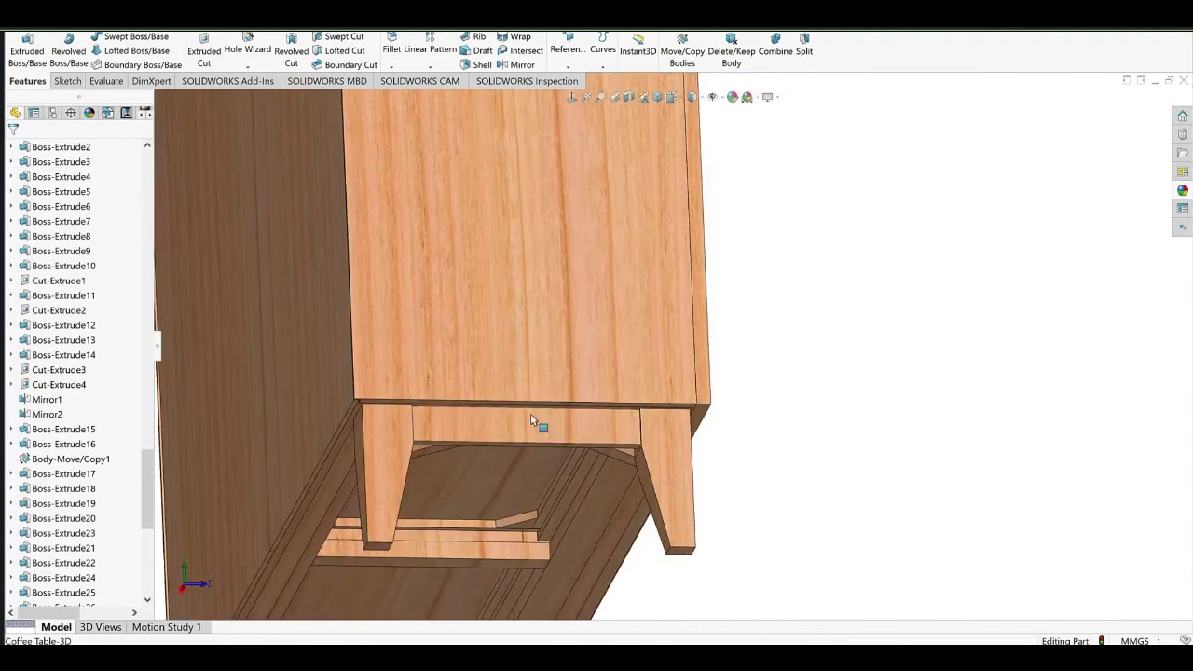
right_click(530, 414)
left_click(619, 358)
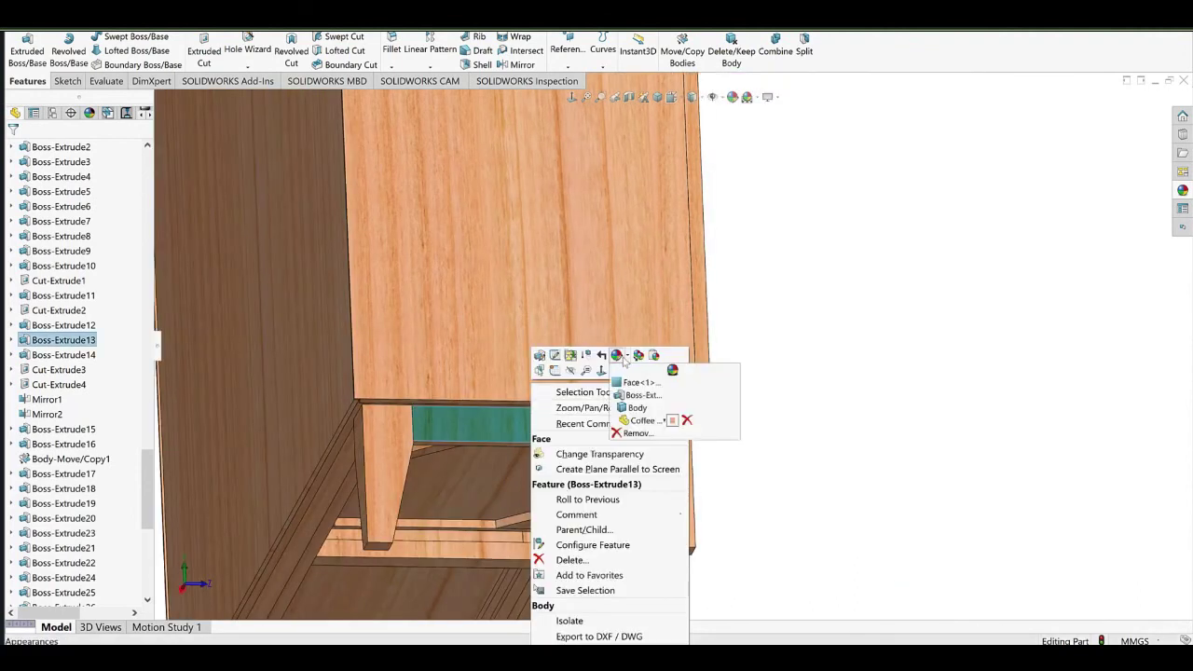
left_click(637, 408)
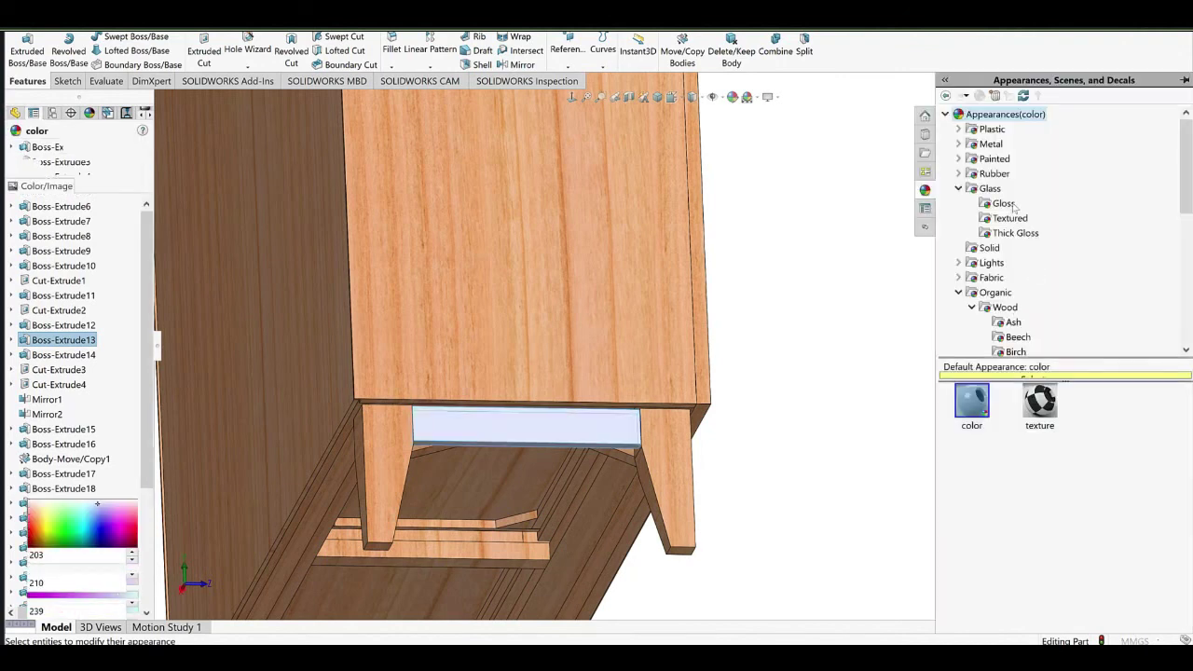
scroll(997, 220, "down", 7)
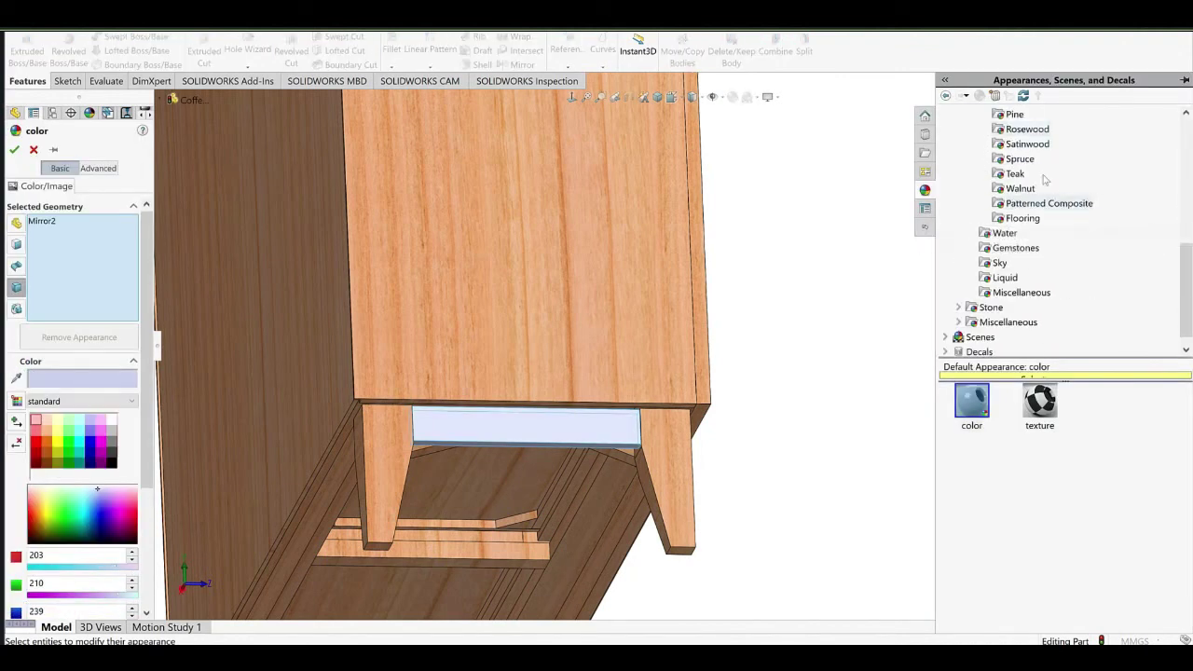
scroll(1029, 229, "up", 3)
left_click(1018, 189)
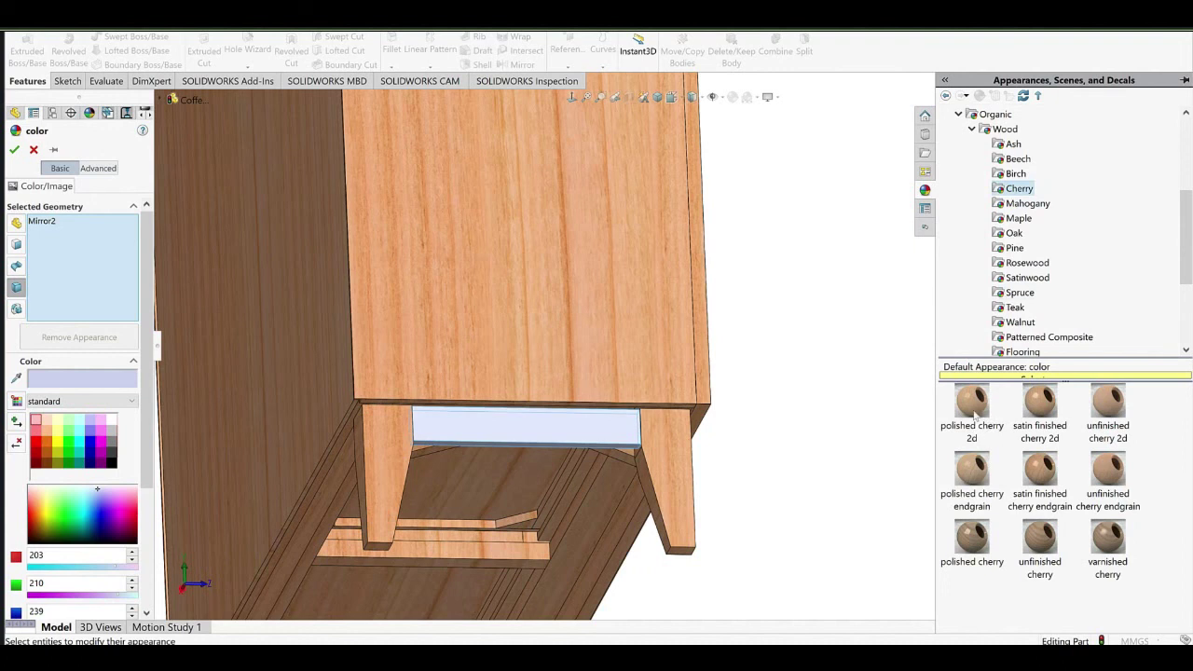
left_click(972, 402)
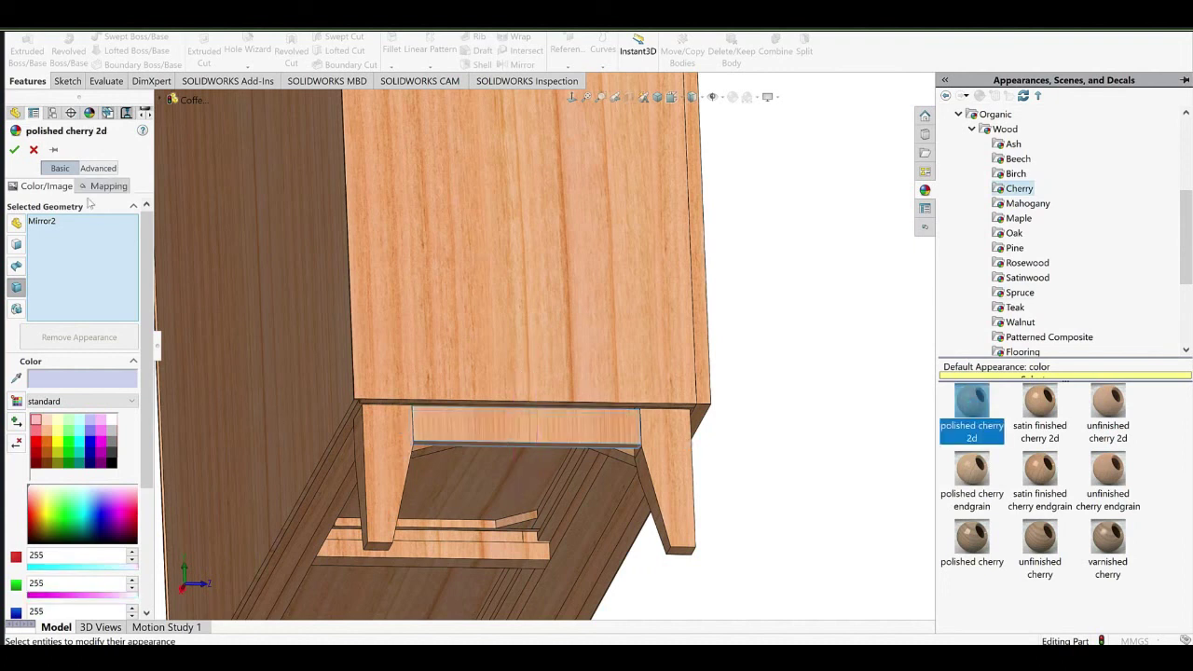
Switch the mirrored side rail's wood texture to projection mapping with the YZ axis direction.
left_click(108, 186)
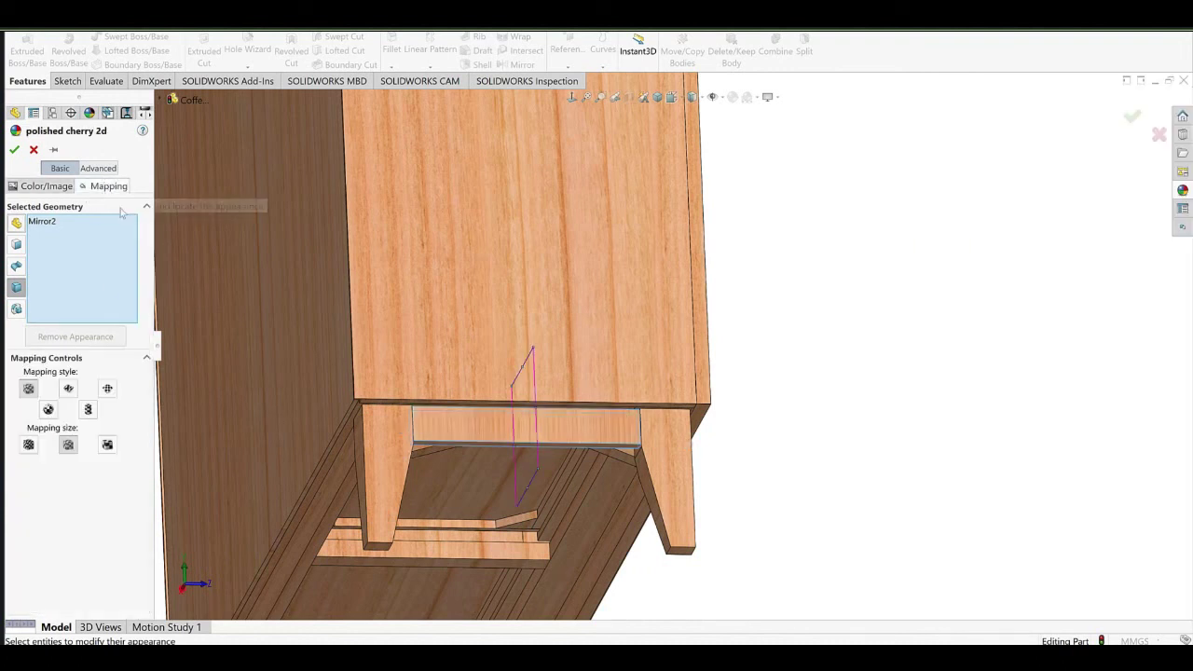
left_click(106, 390)
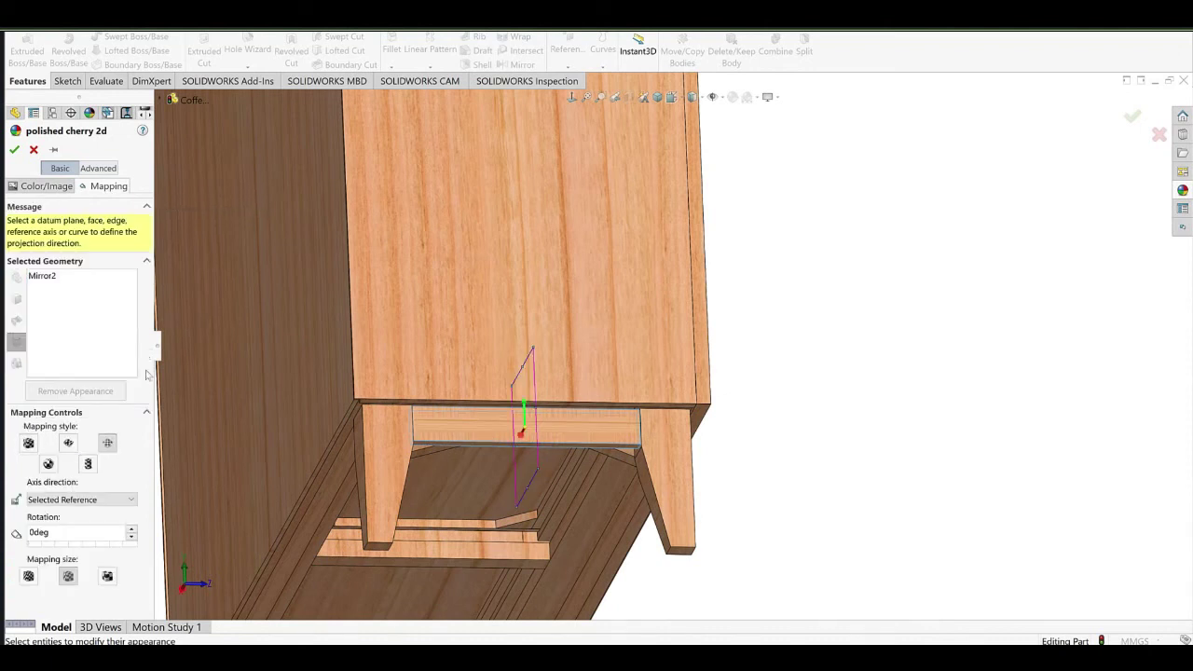
left_click(90, 499)
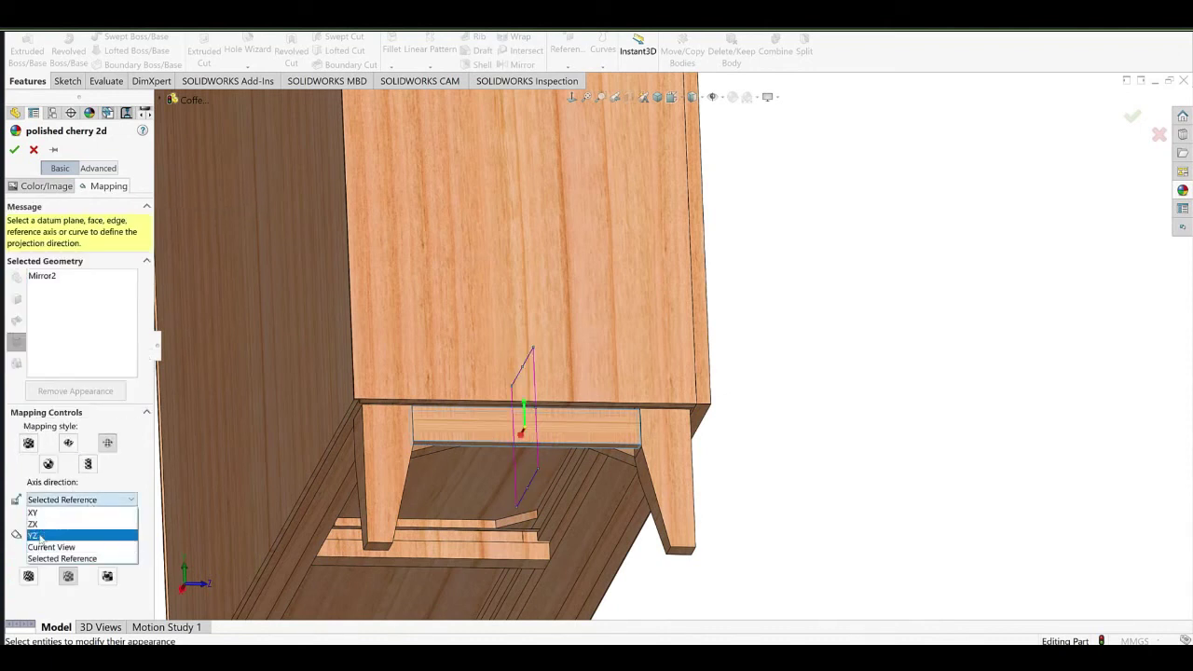
left_click(42, 540)
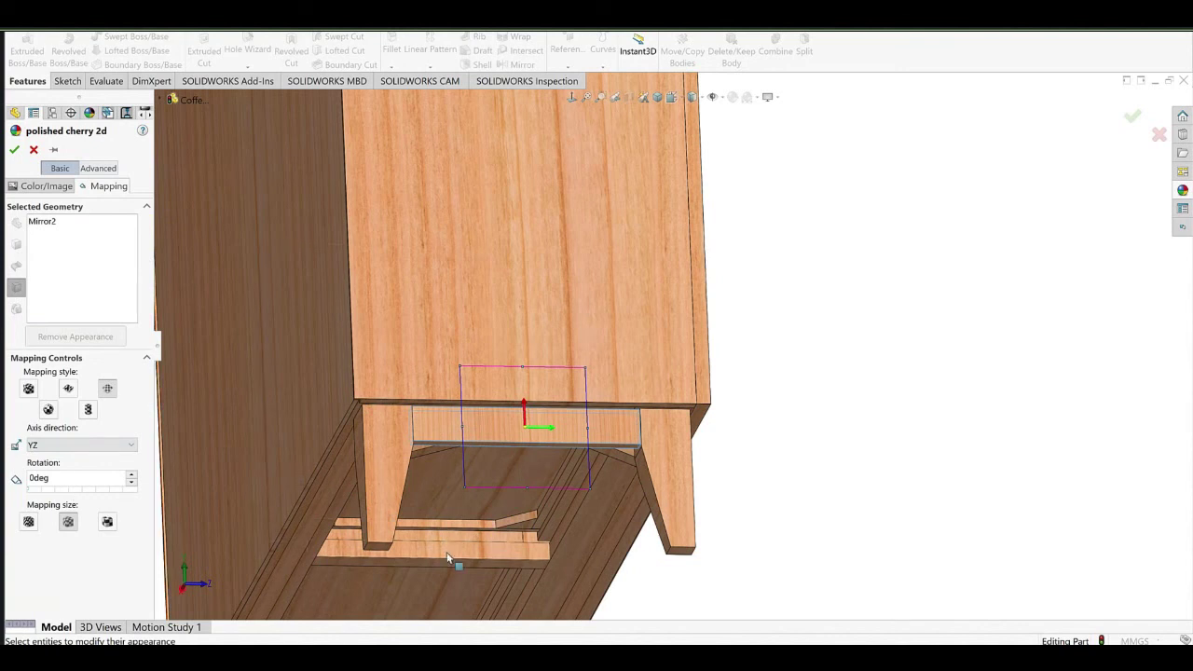
Rotate the side rail's wood texture mapping to 90° so the grain runs along its length, and accept the appearance.
scroll(551, 572, "up", 5)
scroll(559, 536, "down", 3)
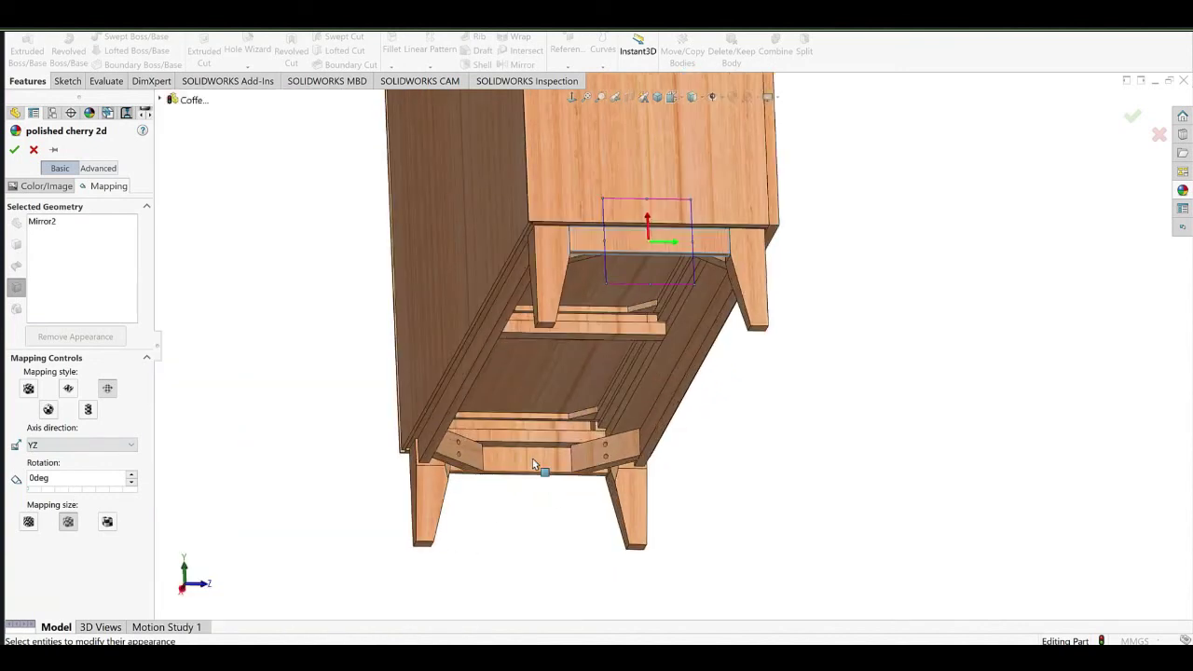
scroll(651, 334, "up", 1)
middle_click_drag(724, 261, 533, 316)
middle_click_drag(805, 316, 407, 426, "ctrl")
middle_click_drag(847, 341, 976, 350)
scroll(259, 352, "down", 6)
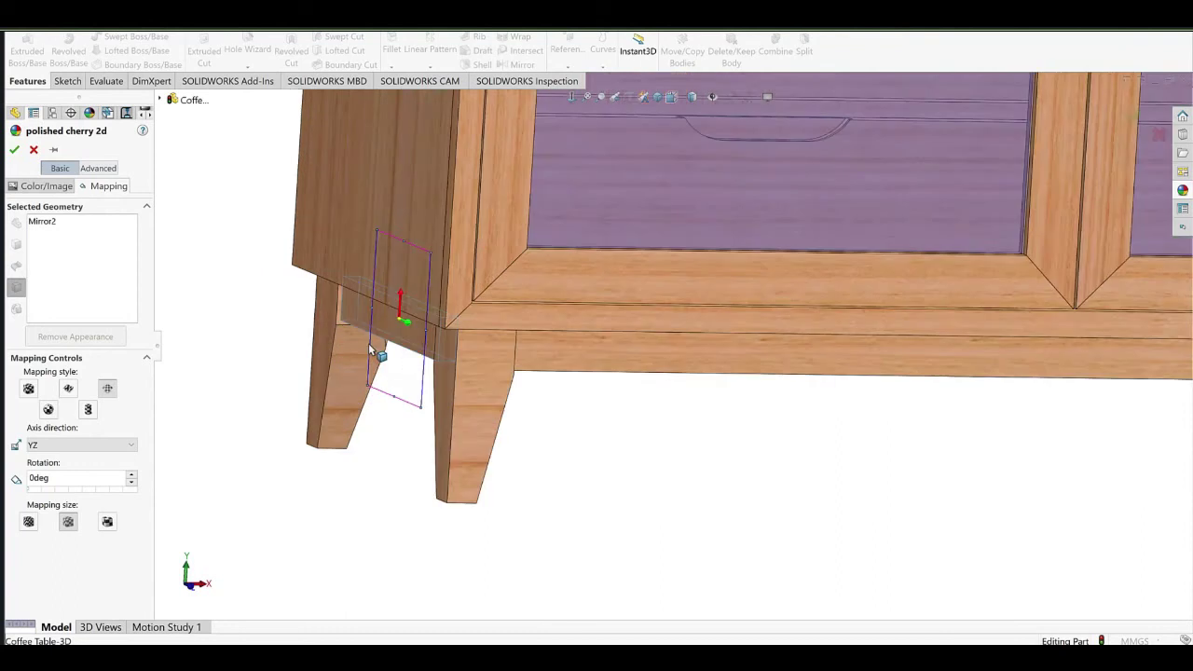
middle_click_drag(261, 352, 312, 356)
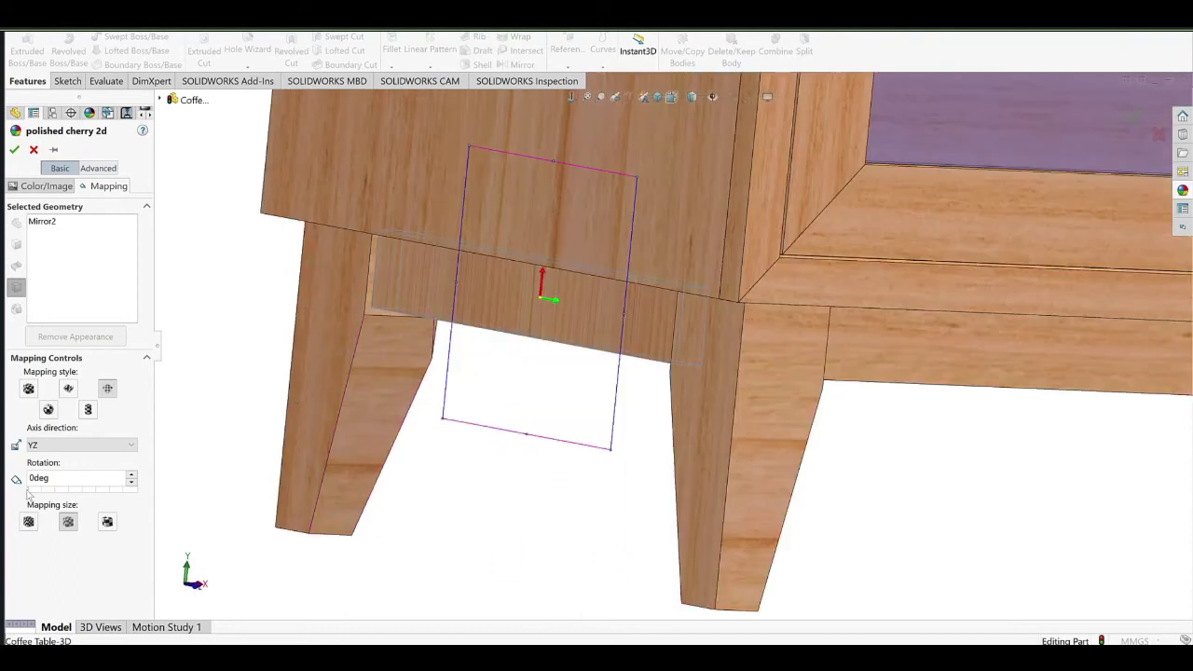
left_click(54, 490)
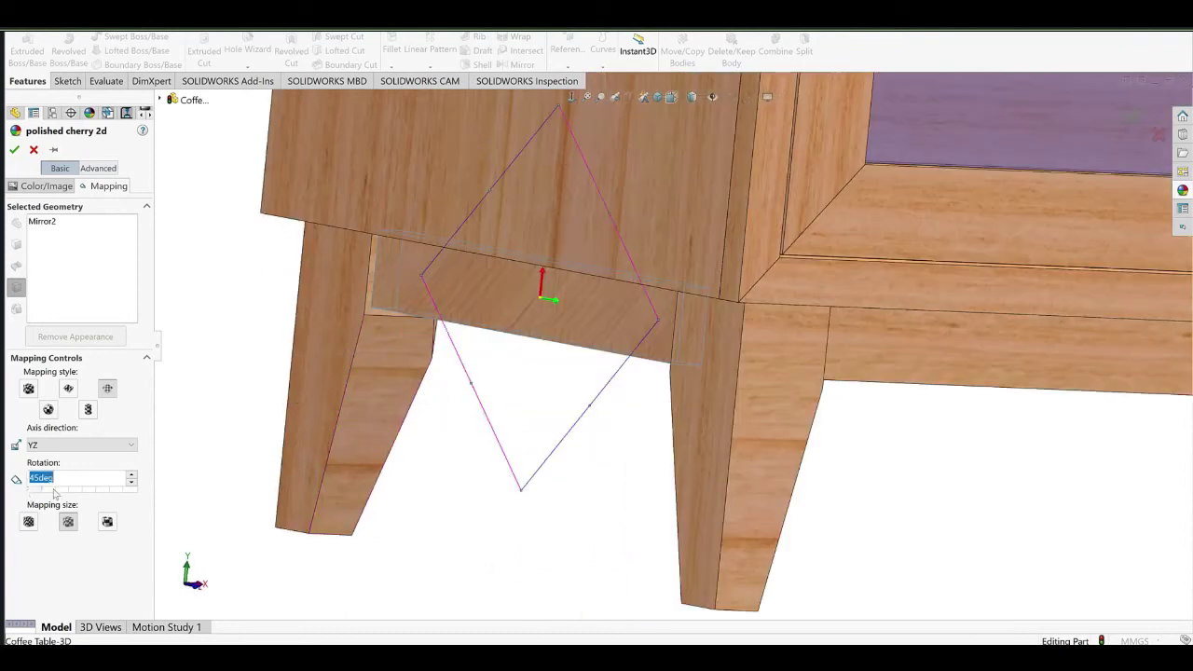
left_click(53, 491)
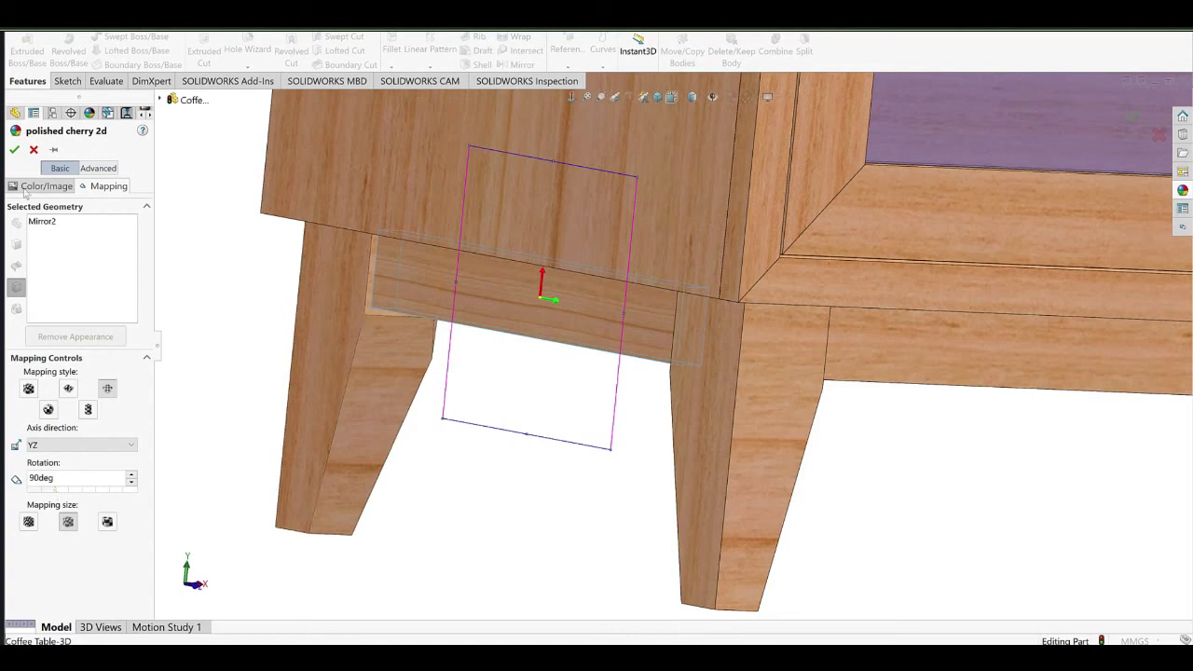
left_click(15, 150)
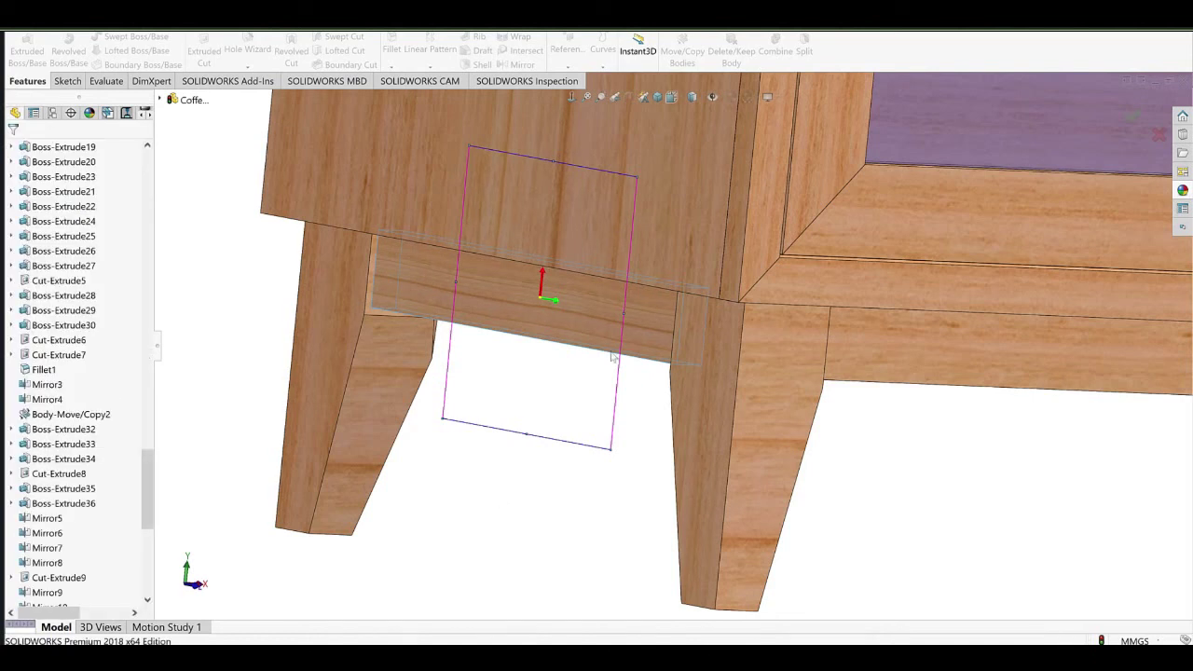
Apply the polished cherry 2d wood appearance to the front face of the front leg Boss-Extrude11, as a face-level appearance.
right_click(783, 372)
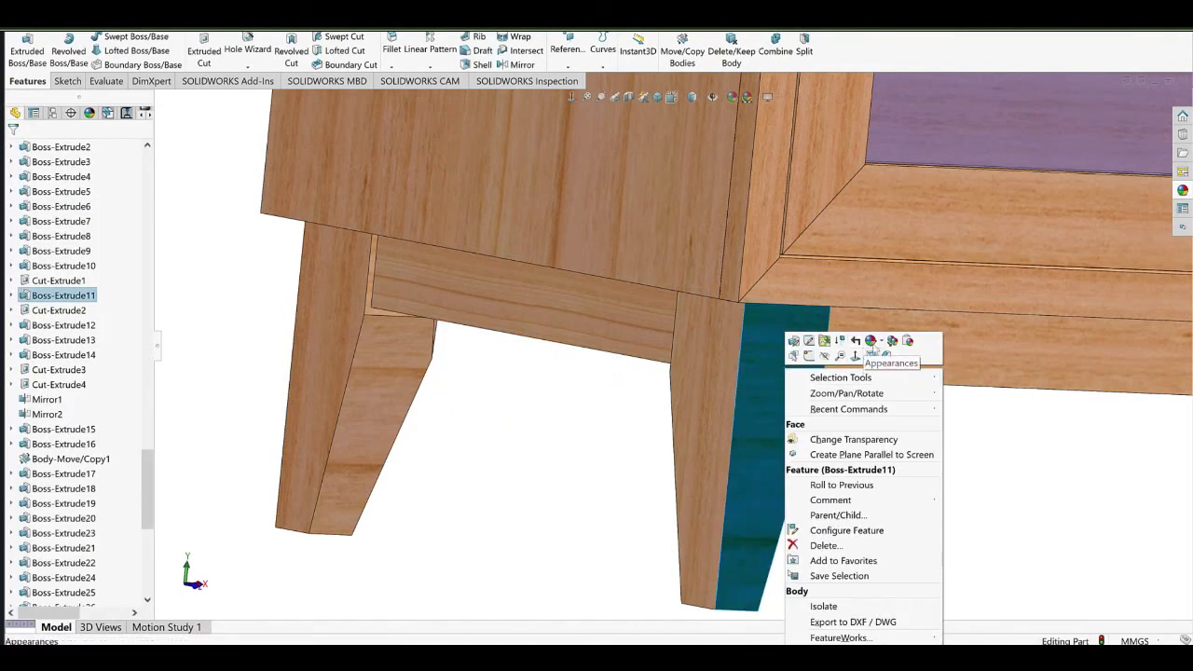
left_click(885, 346)
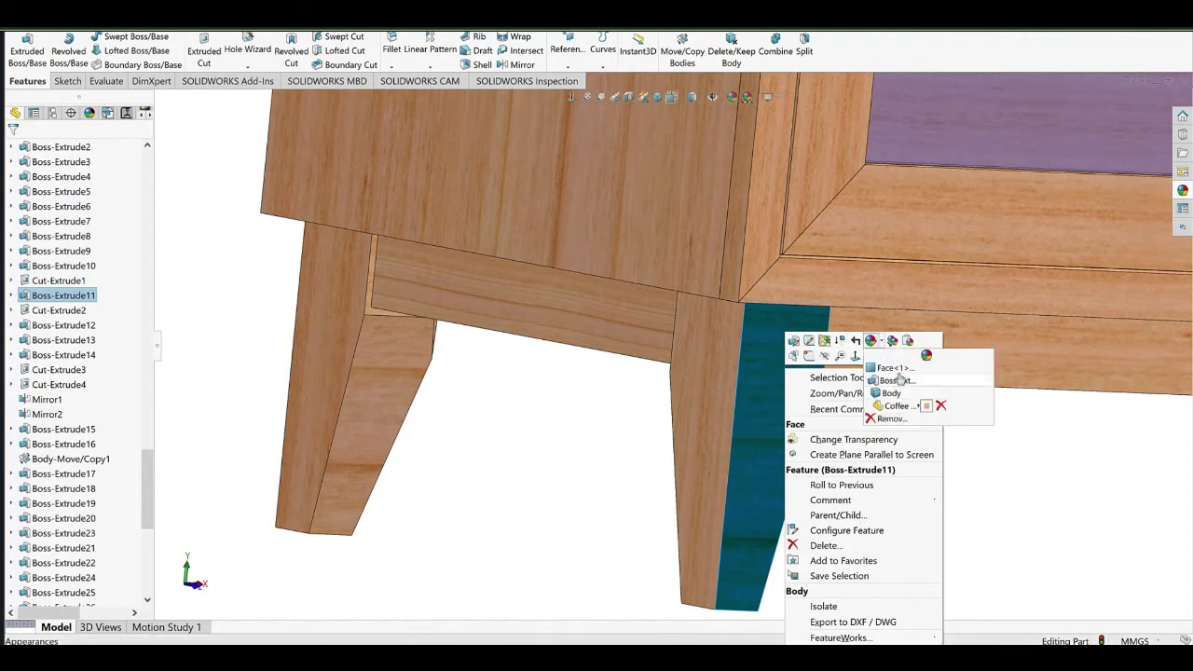
left_click(899, 372)
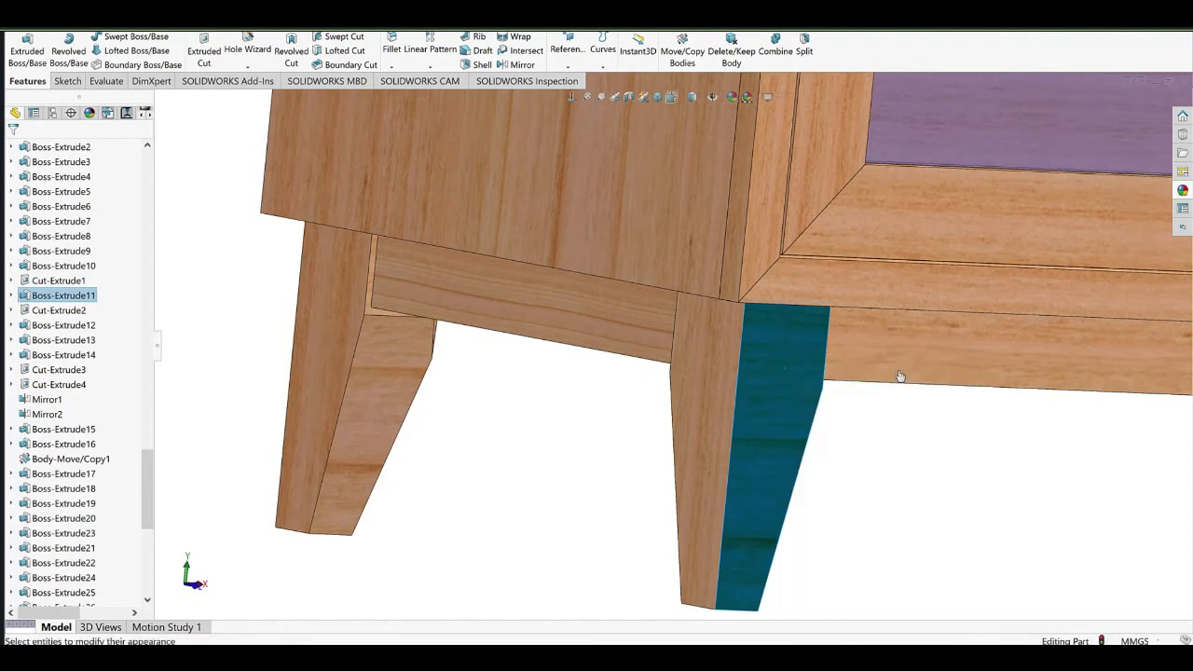
left_click(744, 351)
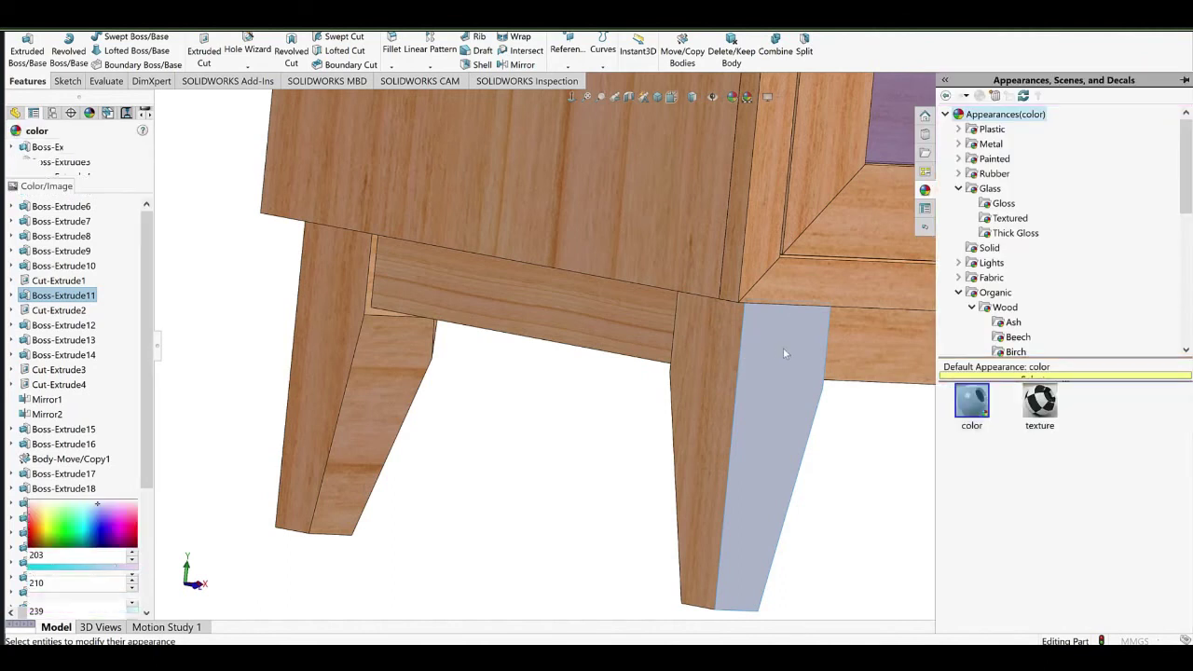
scroll(1015, 250, "down", 2)
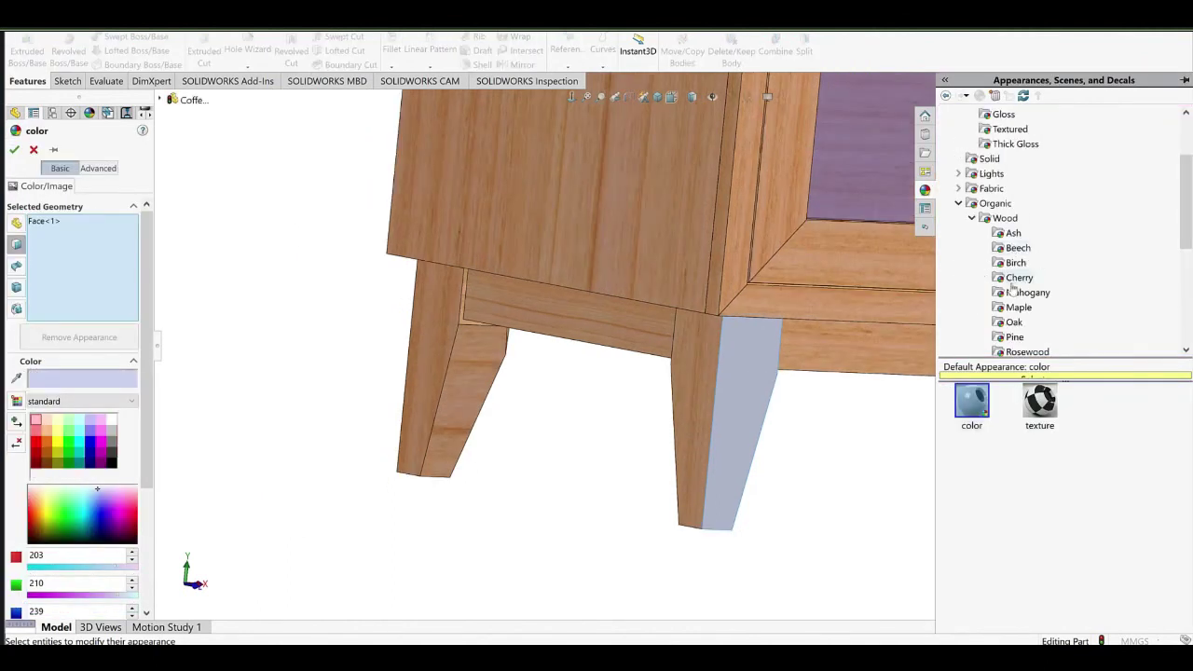
left_click(1015, 279)
left_click(977, 402)
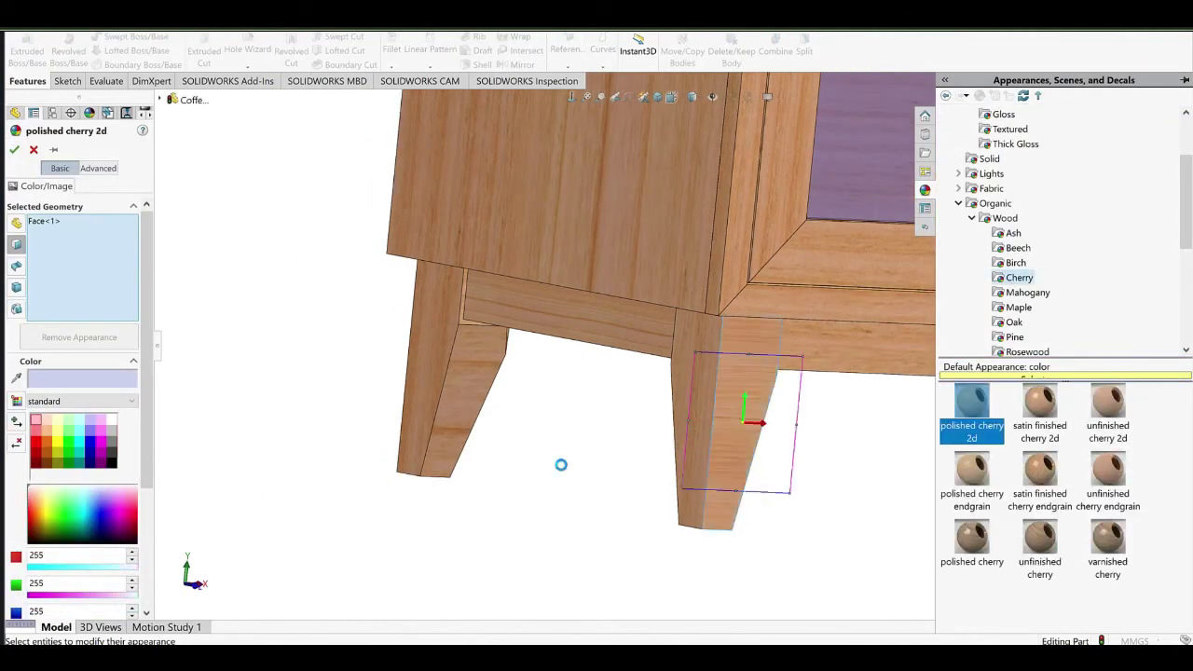
Try to add the matching faces of the other cabinet legs to the polished cherry 2d appearance selection.
left_click(479, 372)
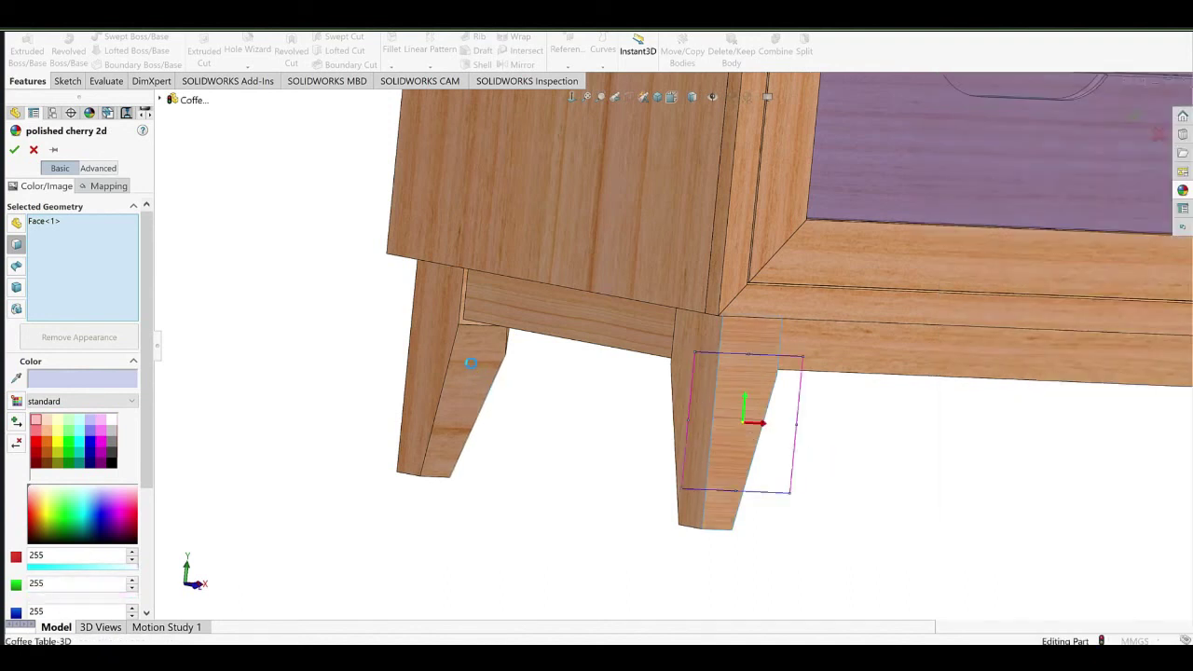
middle_click_drag(448, 308, 400, 328)
scroll(820, 389, "up", 7)
middle_click_drag(710, 373, 408, 364, "ctrl")
scroll(678, 353, "down", 4)
left_click(585, 325)
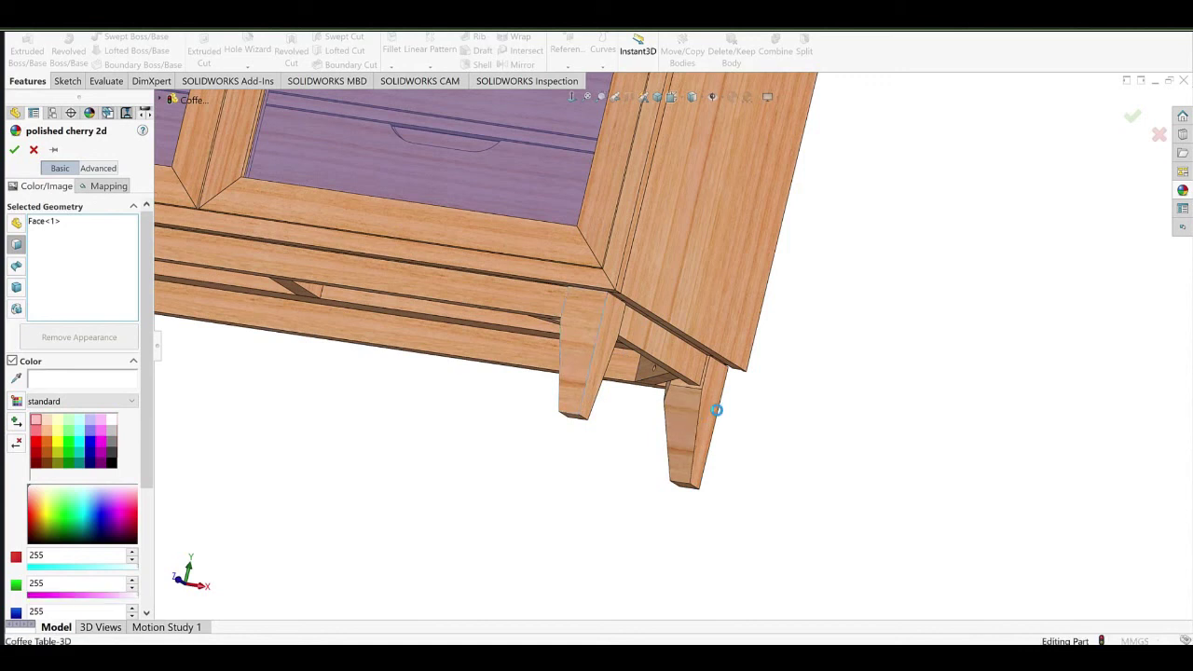
middle_click_drag(861, 302, 655, 316)
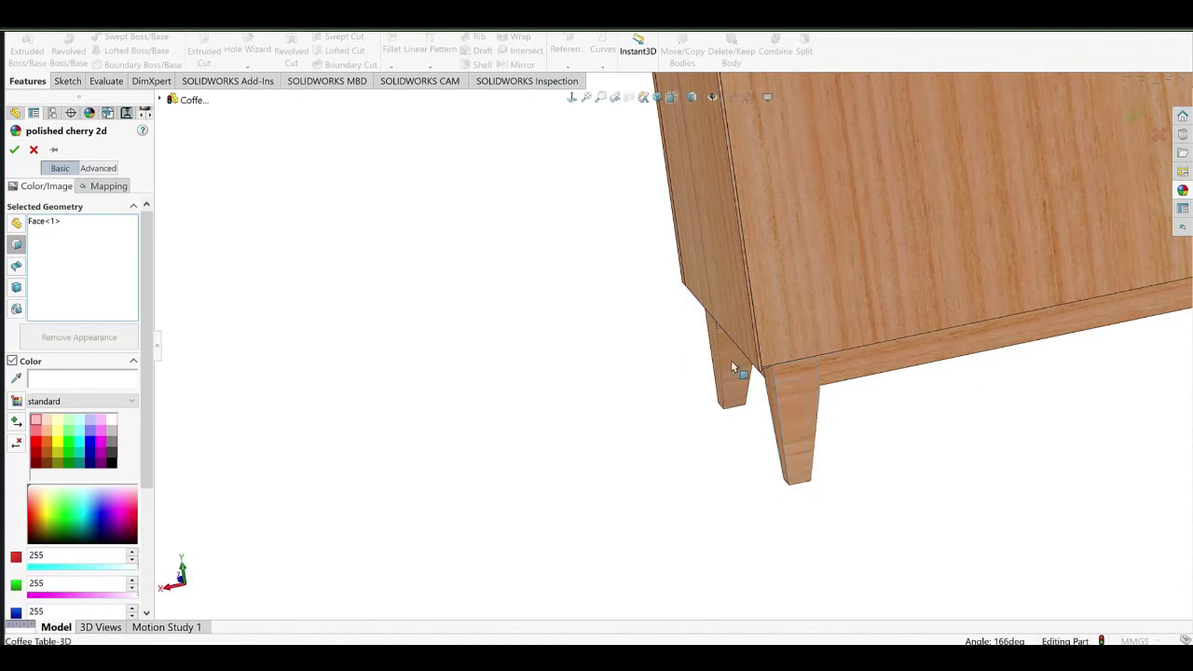
middle_click_drag(1105, 385, 821, 406)
left_click(921, 363)
middle_click_drag(885, 400, 673, 310)
middle_click_drag(849, 321, 856, 323)
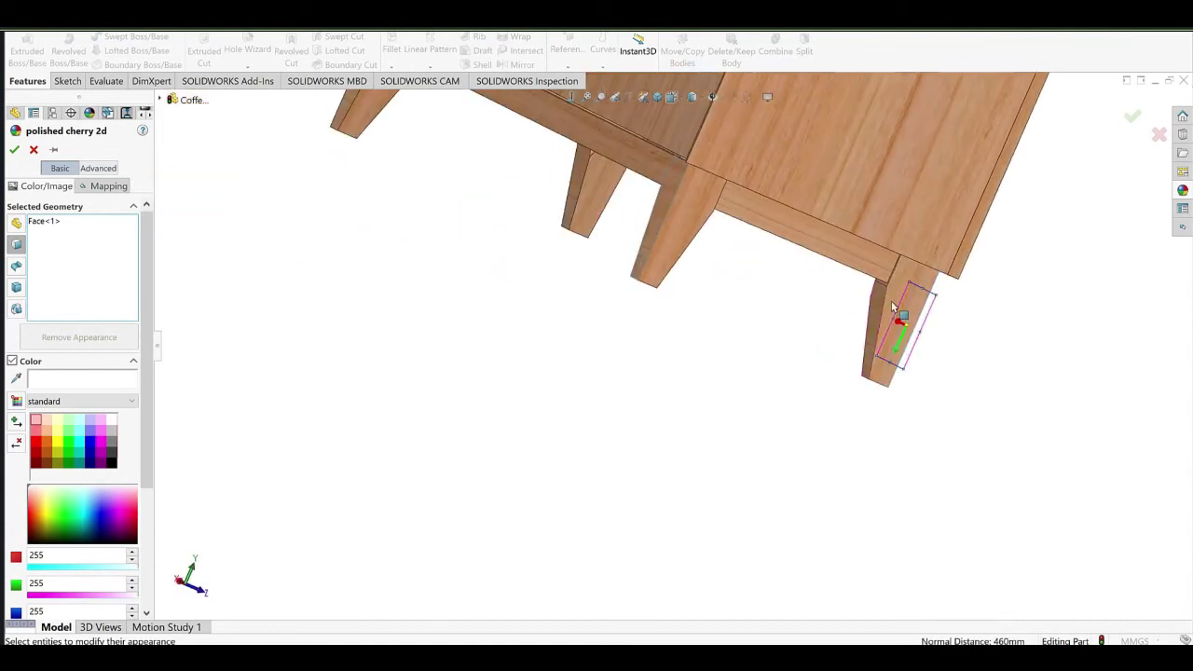
left_click(873, 311)
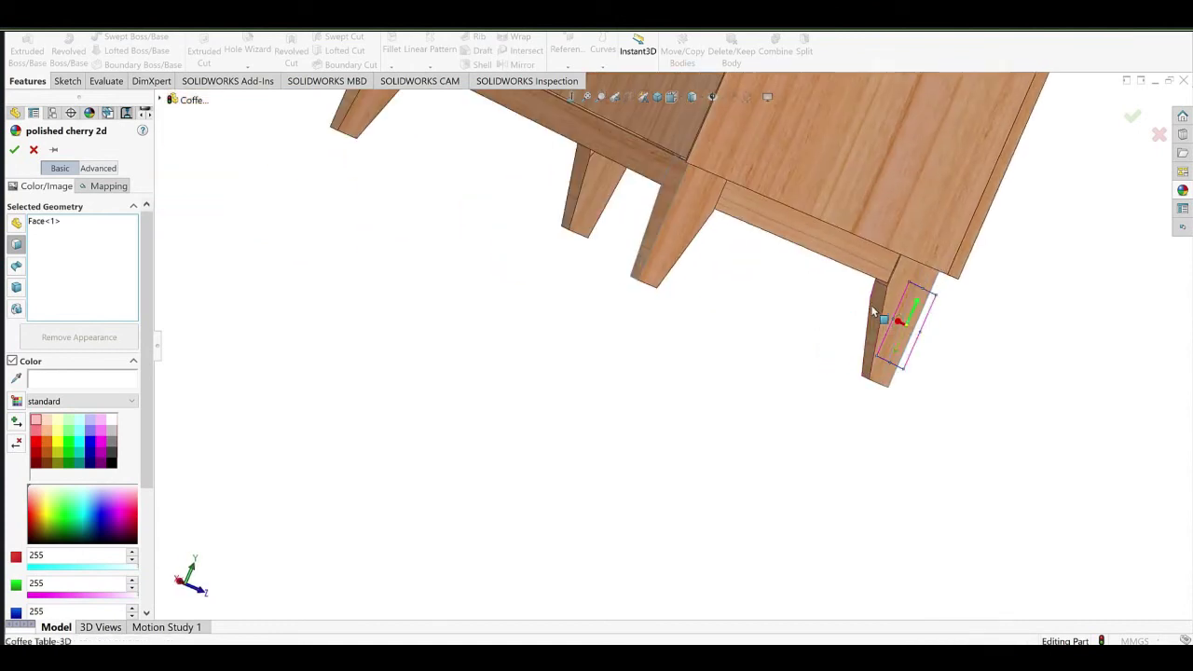
left_click(579, 175)
scroll(608, 292, "up", 3)
middle_click_drag(608, 293, 680, 320)
scroll(475, 229, "down", 1)
scroll(474, 226, "up", 2)
scroll(474, 226, "down", 1)
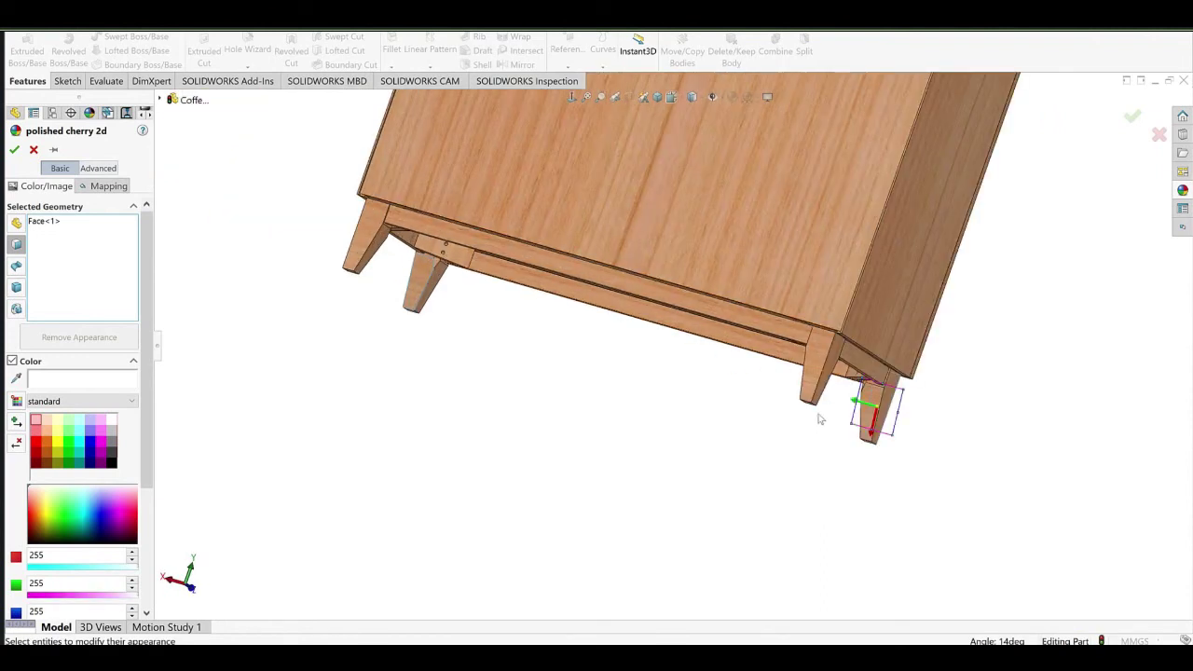
middle_click_drag(551, 253, 770, 327)
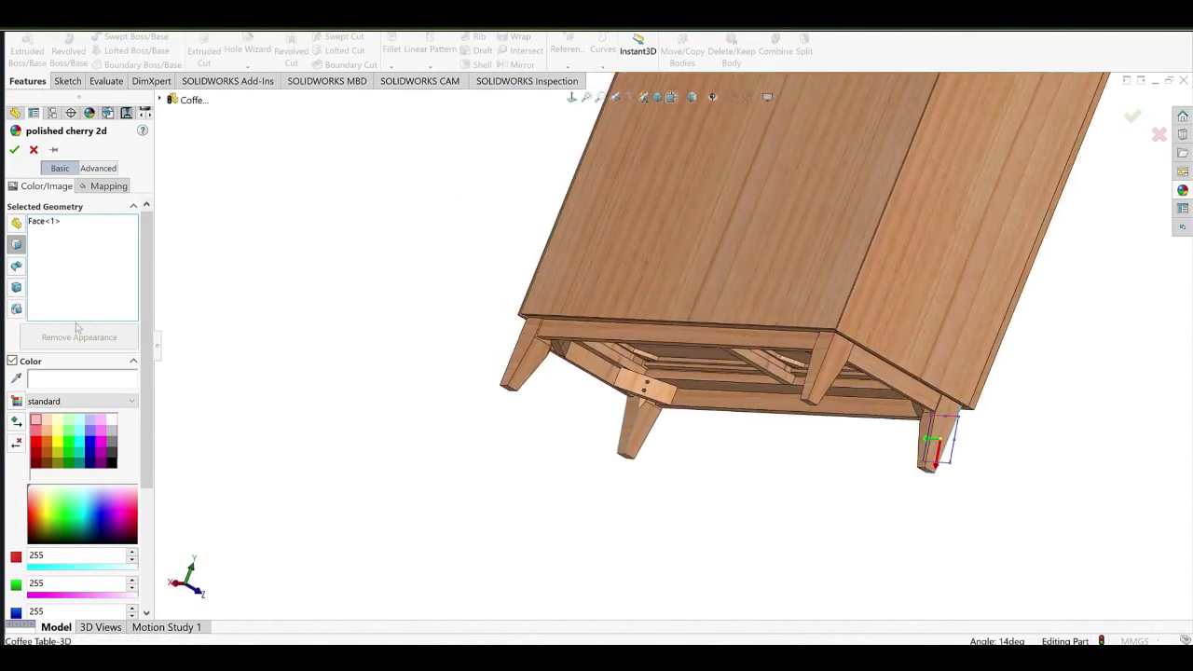
Add the back faces of both rear legs and the front face of the other front leg to the appearance's selected geometry.
left_click(73, 284)
left_click(812, 363)
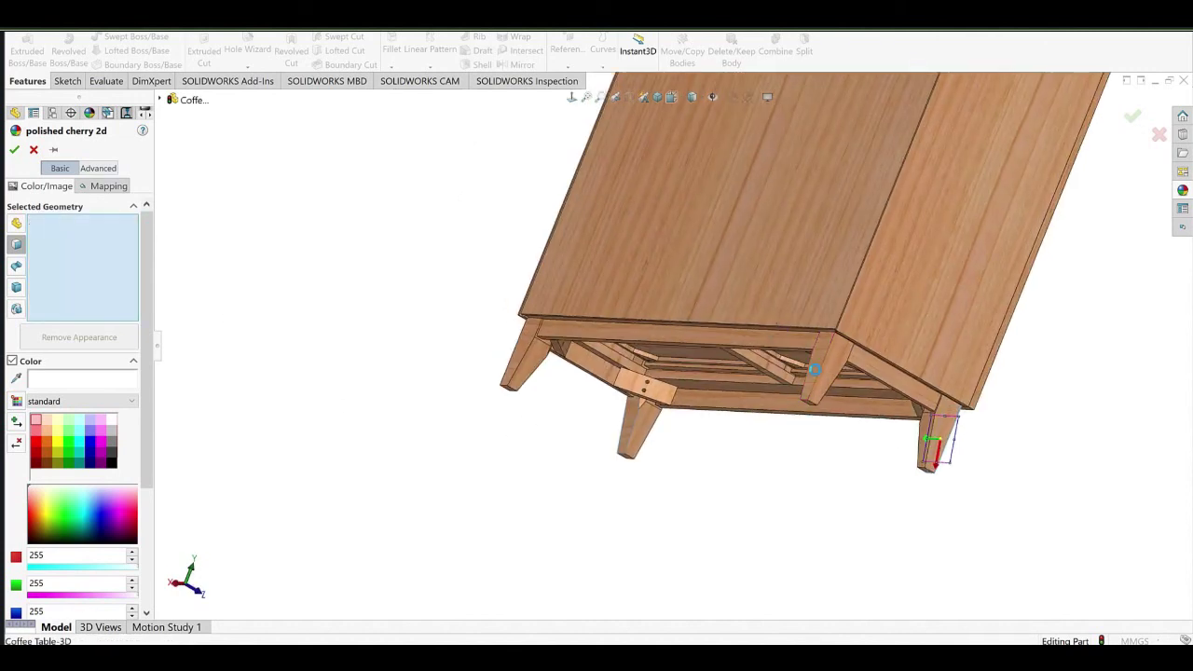
left_click(529, 339)
middle_click_drag(614, 356, 899, 352)
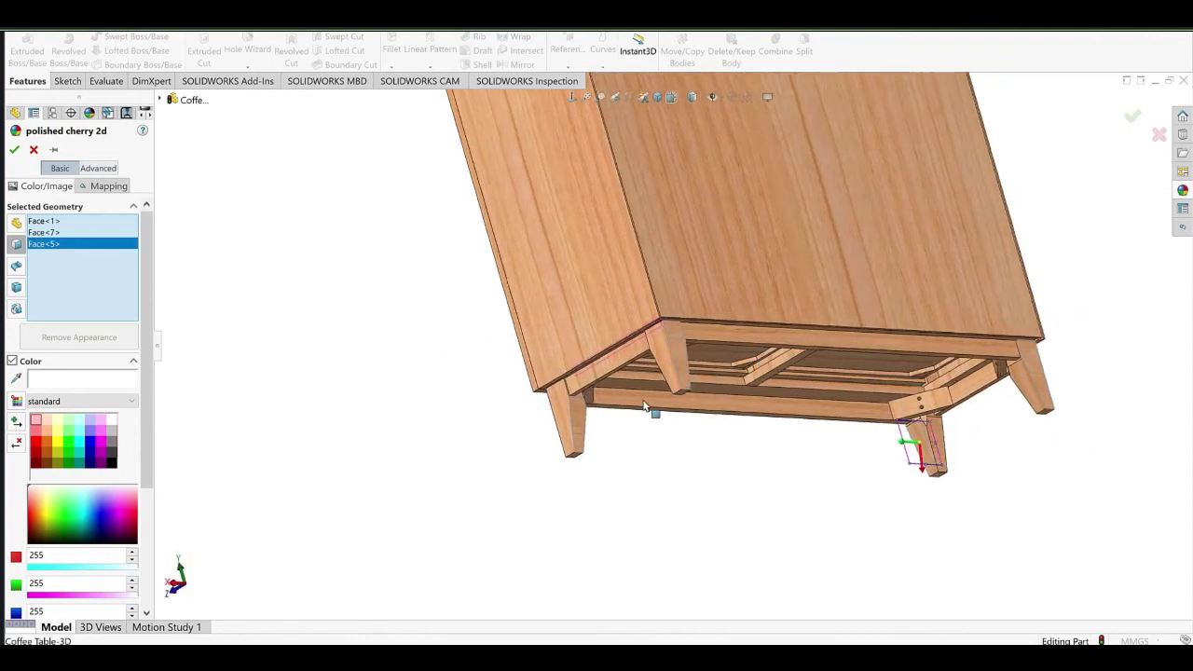
middle_click_drag(1007, 371, 1163, 348)
middle_click_drag(897, 412, 375, 407, "ctrl")
middle_click_drag(861, 354, 953, 253)
left_click(923, 361)
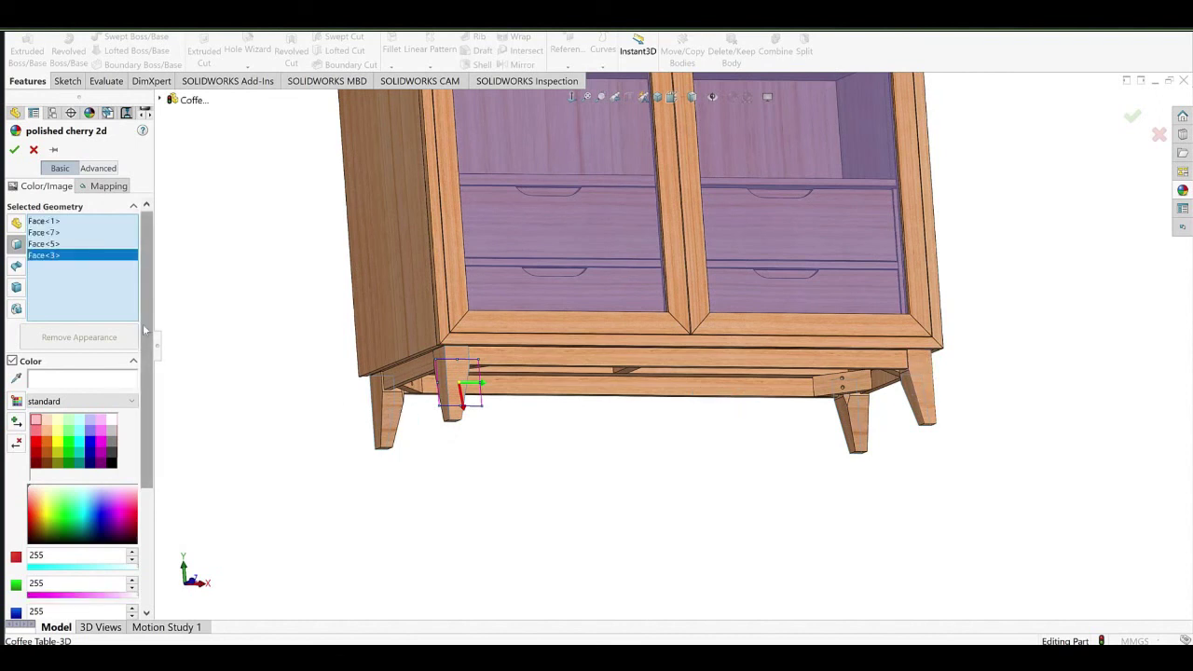
Map the selected leg faces' wood texture along the XY axis direction with a 90° rotation and enlarge the mapping frame.
scroll(132, 453, "down", 1)
scroll(139, 426, "down", 3)
left_click(120, 192)
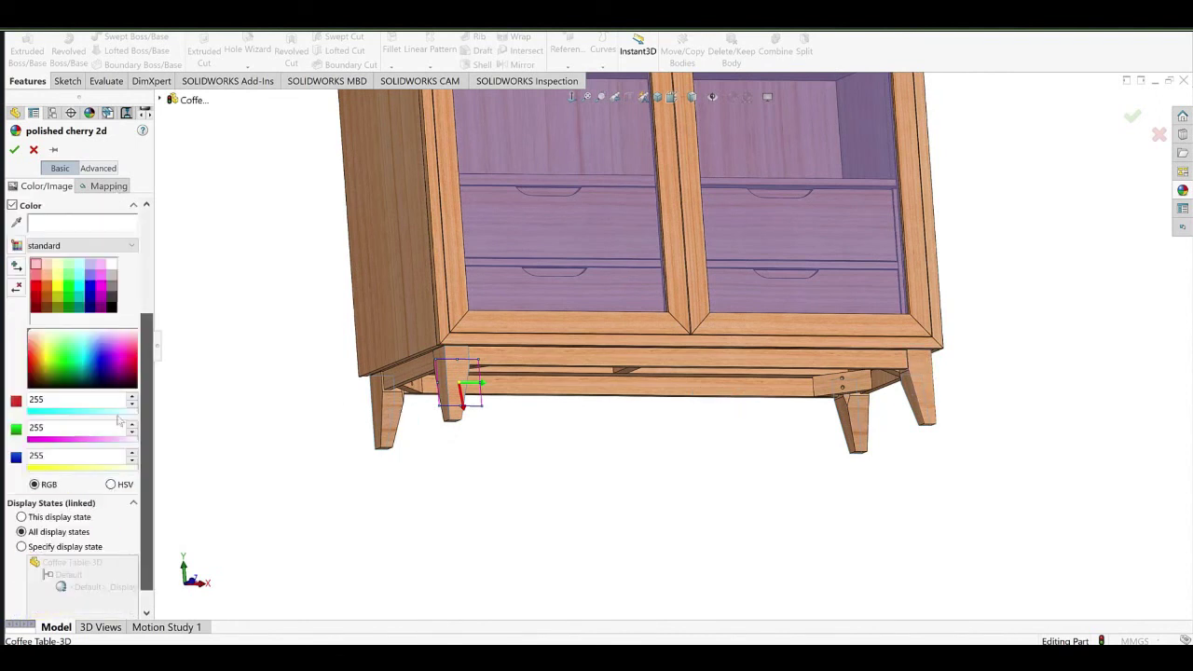
left_click(58, 445)
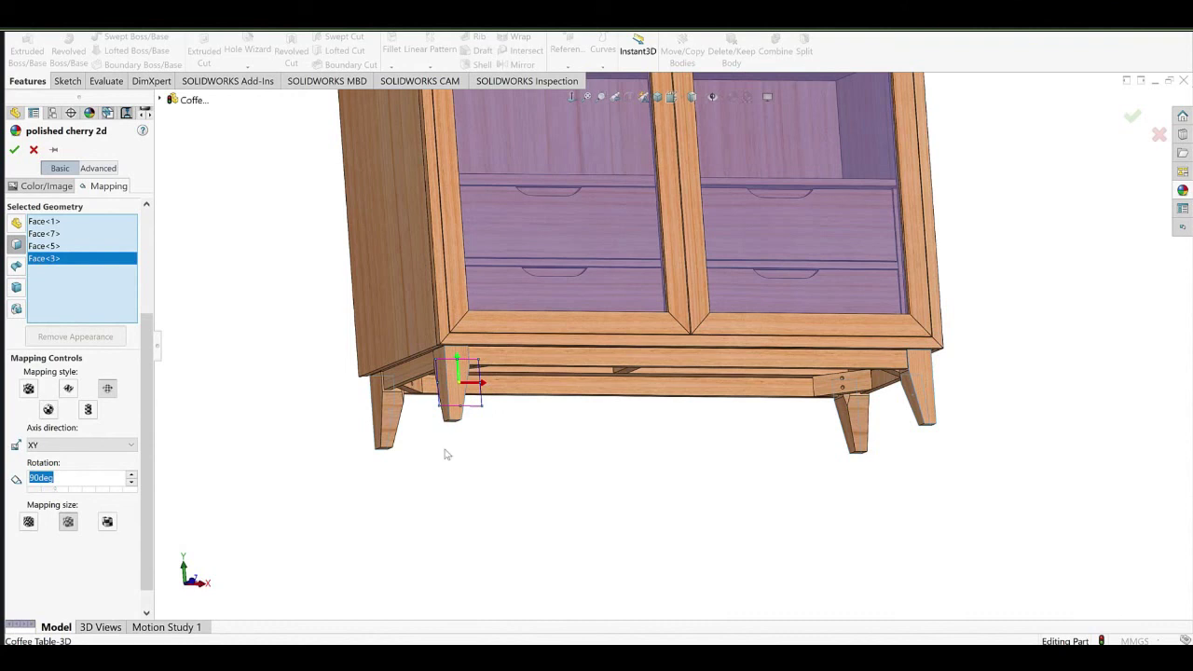
scroll(486, 414, "down", 1)
left_click_drag(483, 406, 526, 491)
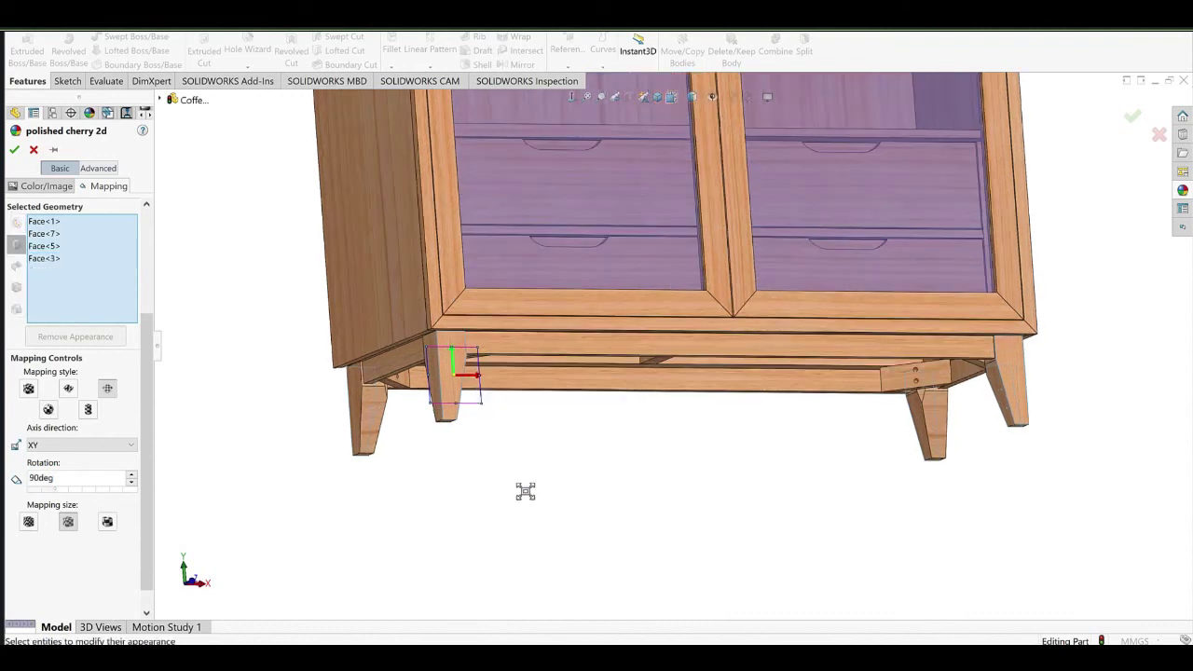
Add the front faces of both rear legs and one more inner leg face to the selection, and accept the appearance.
left_click(62, 298)
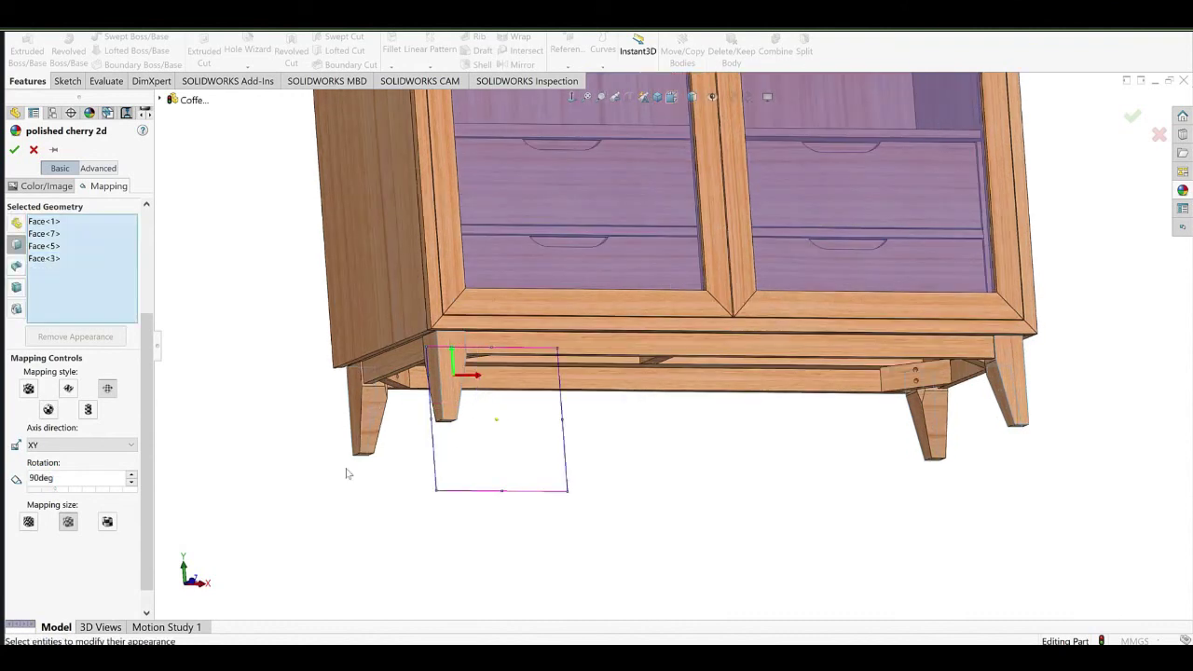
left_click(374, 423)
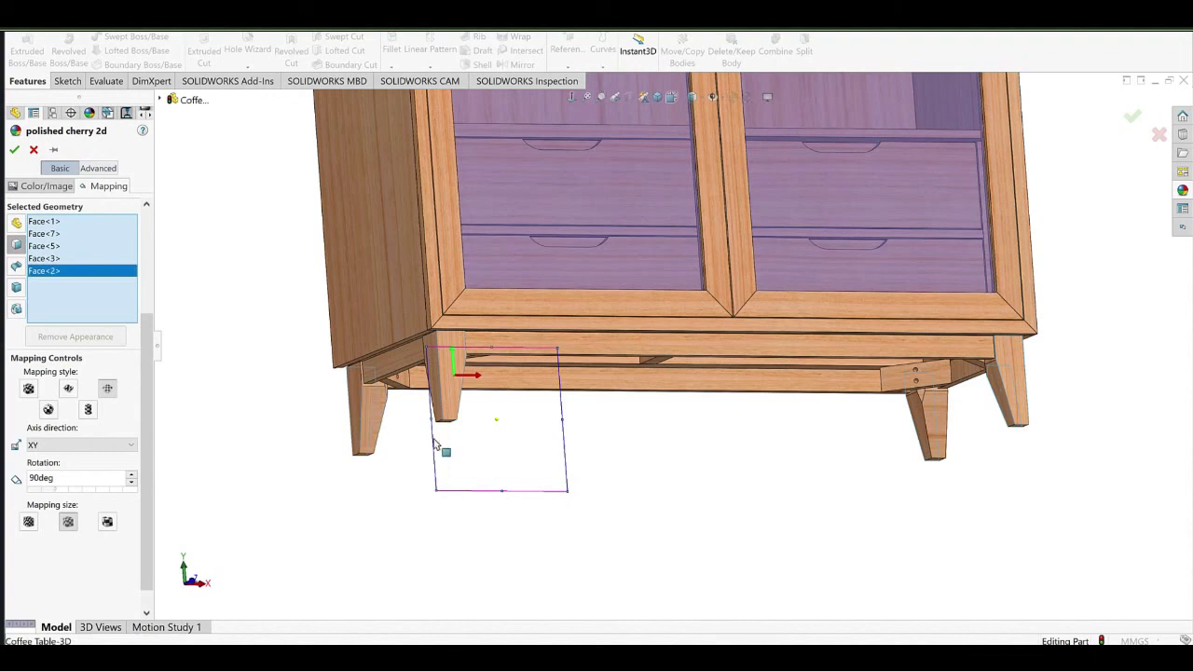
left_click(944, 417)
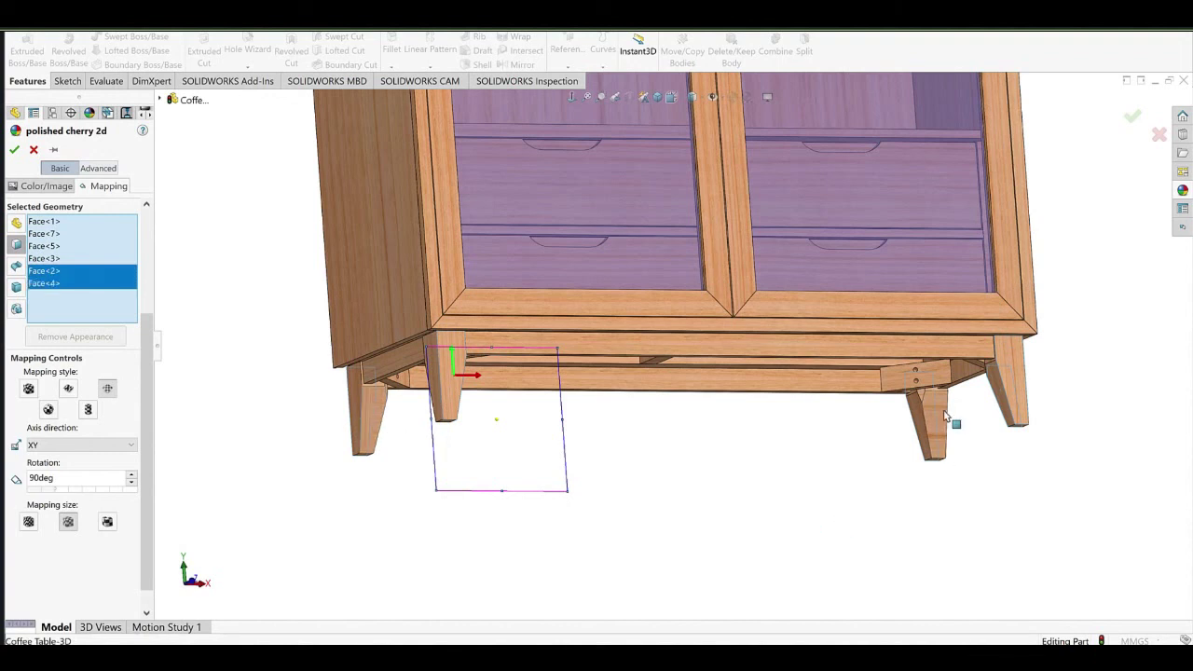
middle_click_drag(693, 395, 1032, 300)
middle_click_drag(740, 380, 825, 447)
left_click(738, 455)
scroll(652, 330, "up", 8)
middle_click_drag(643, 289, 675, 410, "ctrl")
scroll(623, 374, "down", 4)
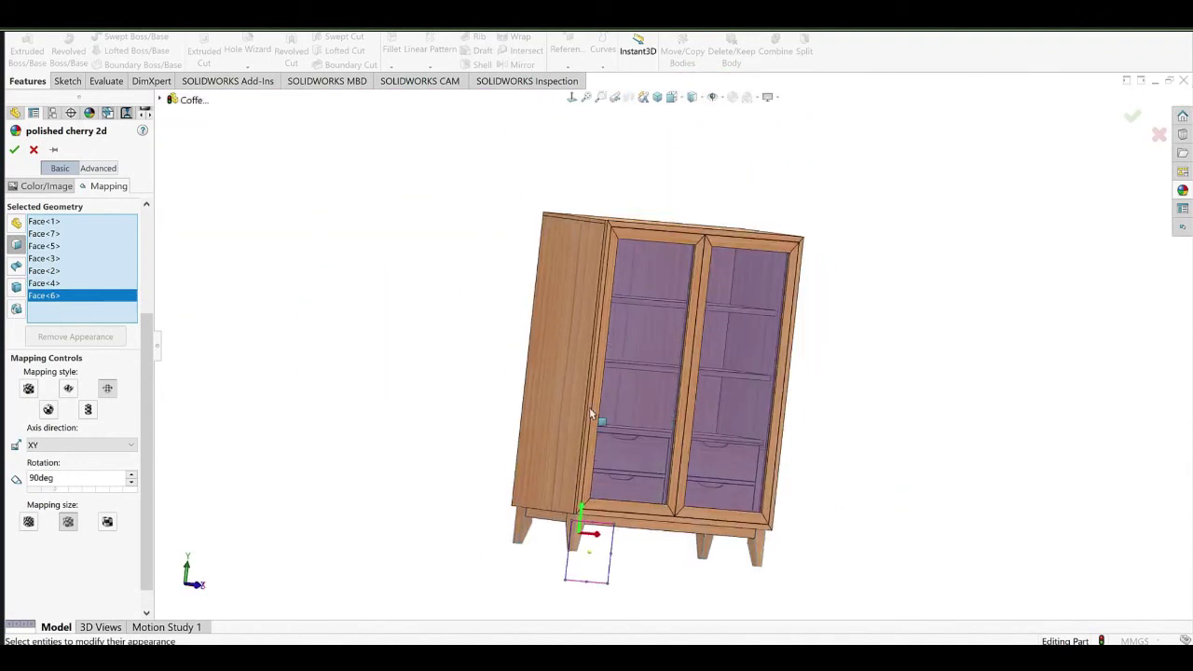
left_click(14, 150)
scroll(649, 462, "up", 2)
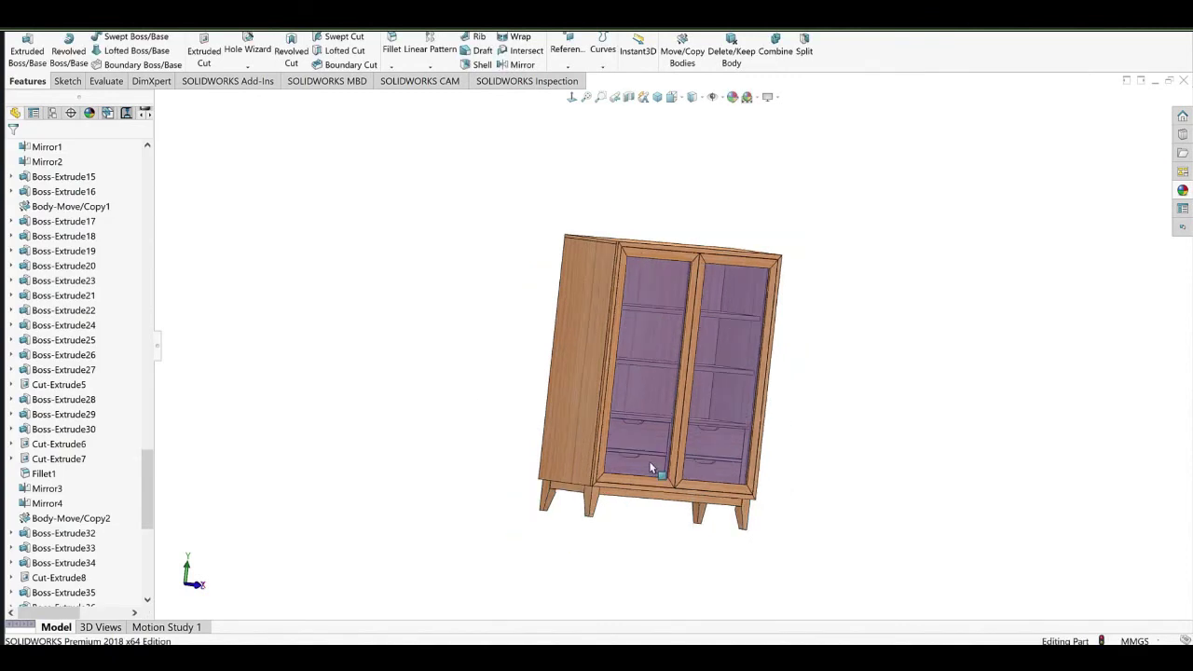
scroll(676, 369, "down", 4)
middle_click_drag(631, 434, 621, 392)
scroll(620, 391, "up", 4)
scroll(652, 317, "down", 2)
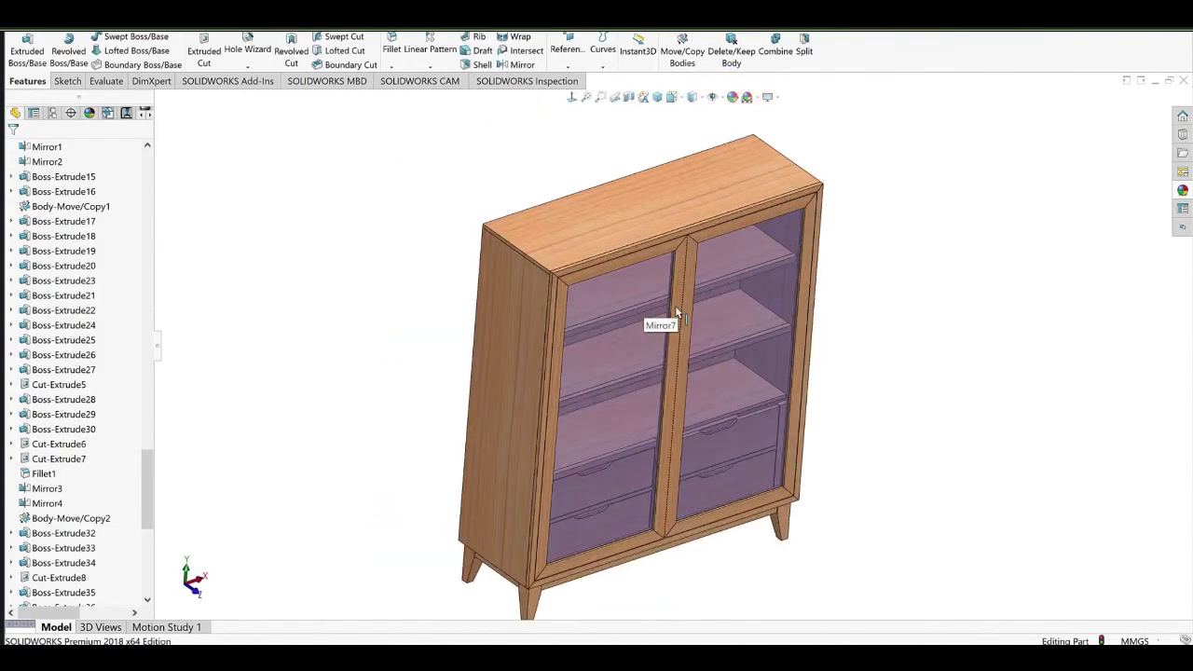
Examine the finished cabinet's wood and glass appearances from the front, near and far.
middle_click_drag(701, 442, 660, 375)
scroll(684, 403, "up", 2)
scroll(664, 361, "down", 2)
scroll(662, 354, "up", 3)
scroll(663, 354, "down", 3)
scroll(660, 375, "up", 2)
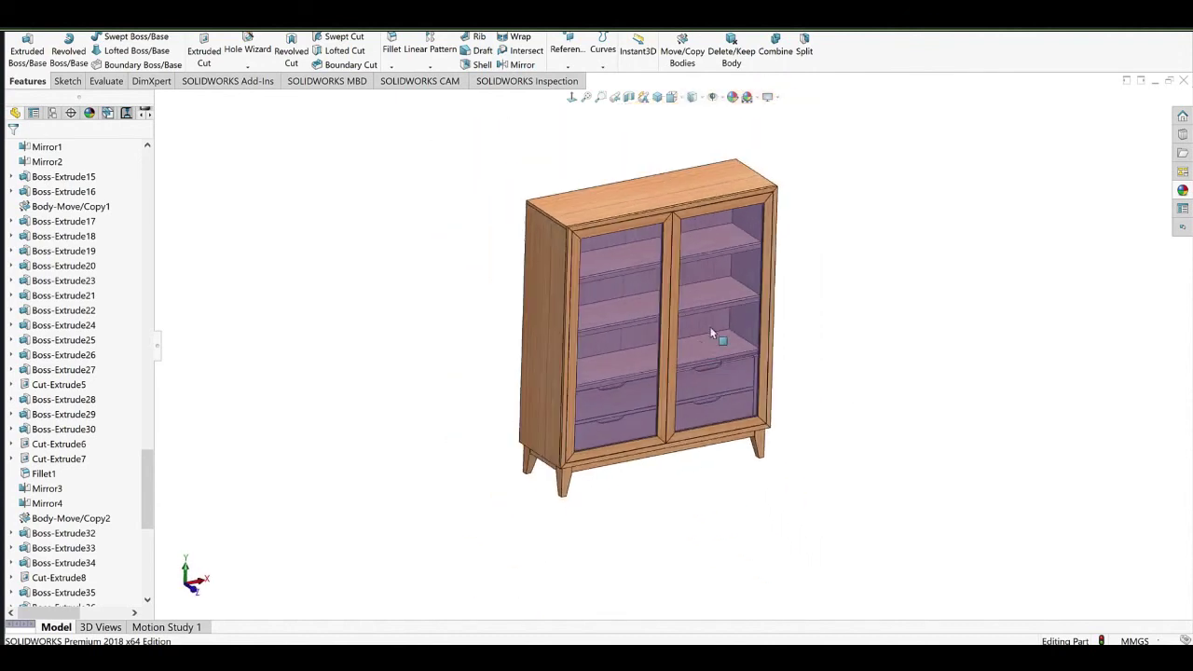
scroll(613, 348, "down", 2)
scroll(643, 457, "up", 2)
scroll(621, 478, "down", 1)
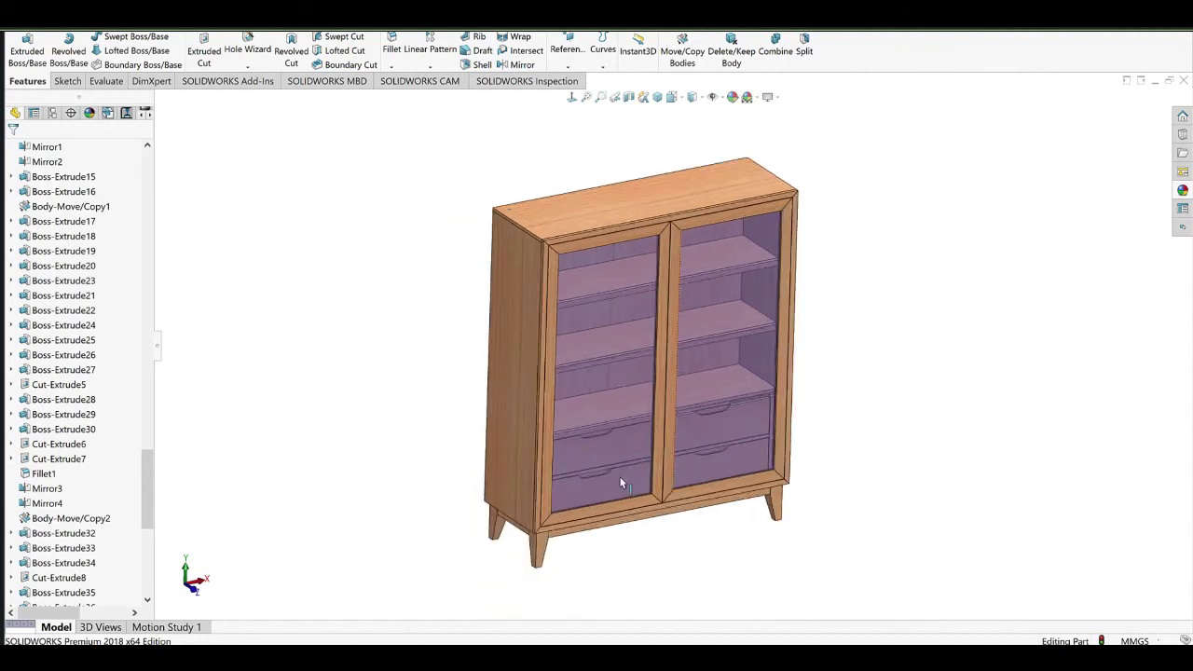
Examine the wood grain at the cabinet's lower front corner and along the side panel's front edge.
scroll(649, 482, "down", 3)
middle_click_drag(486, 486, 496, 475)
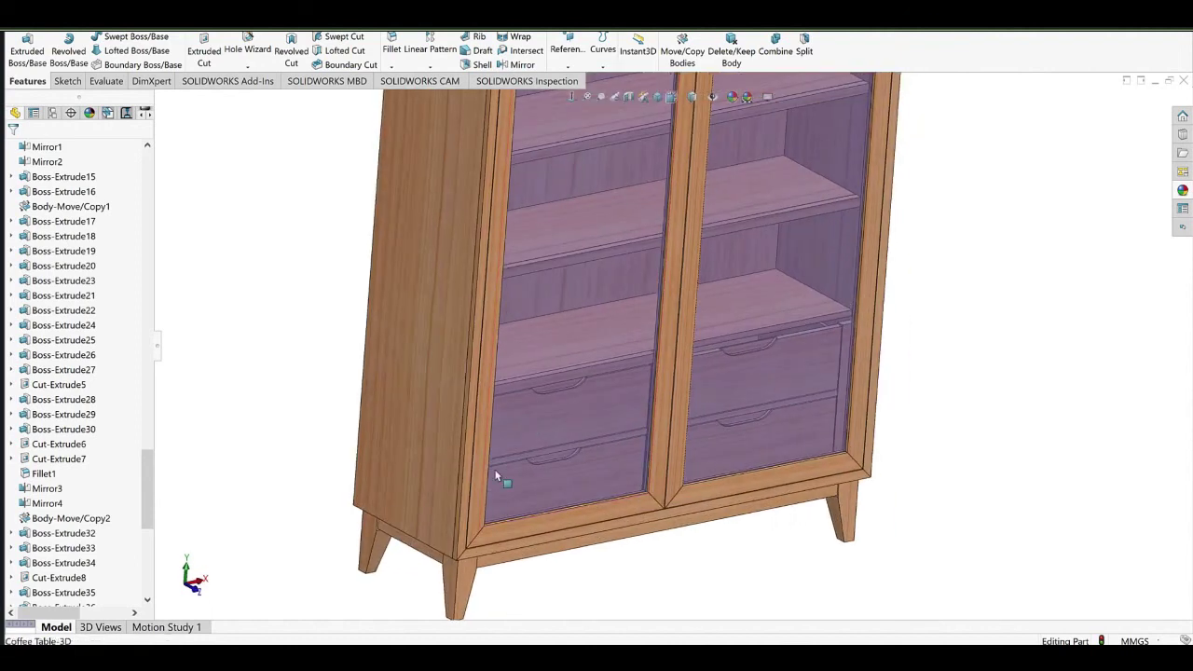
left_click(464, 553)
left_click(462, 554)
scroll(522, 479, "down", 7)
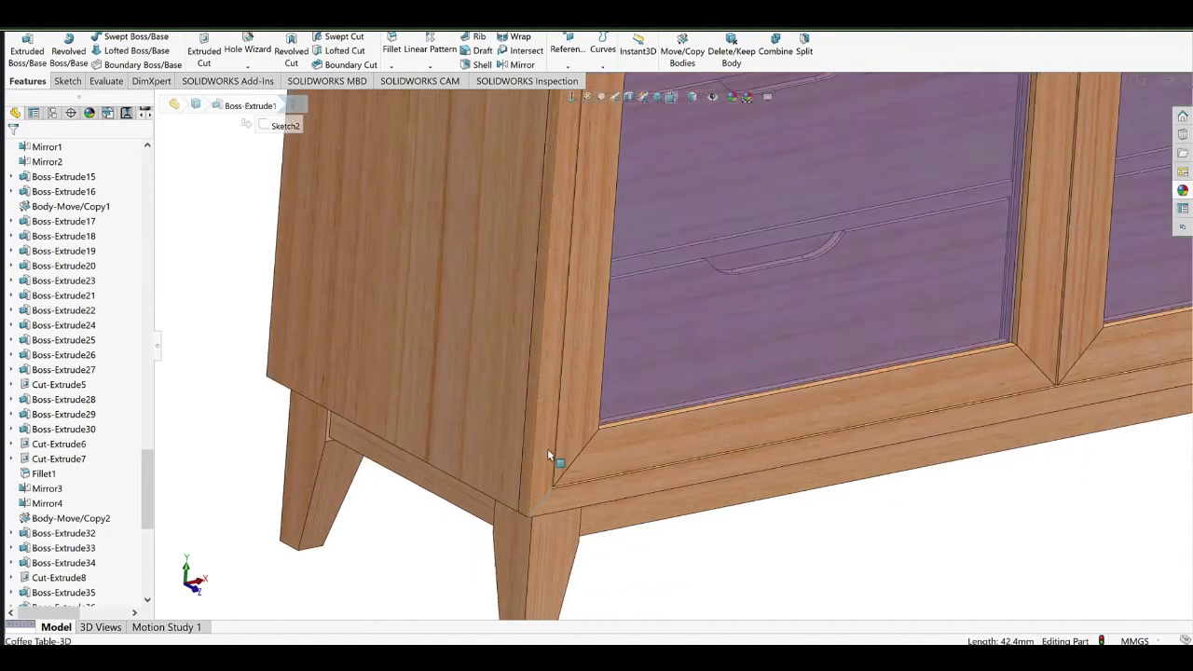
left_click(580, 443)
scroll(641, 355, "up", 6)
middle_click_drag(669, 343, 620, 494)
scroll(672, 327, "up", 1)
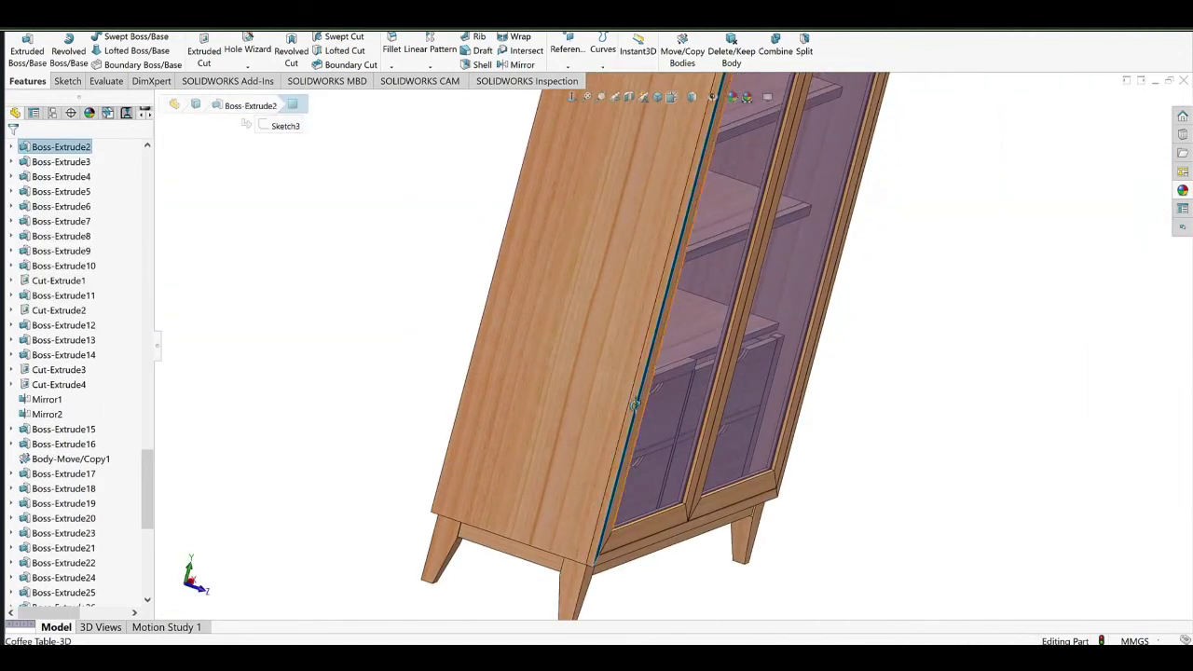
middle_click_drag(641, 419, 617, 411)
scroll(624, 402, "up", 4)
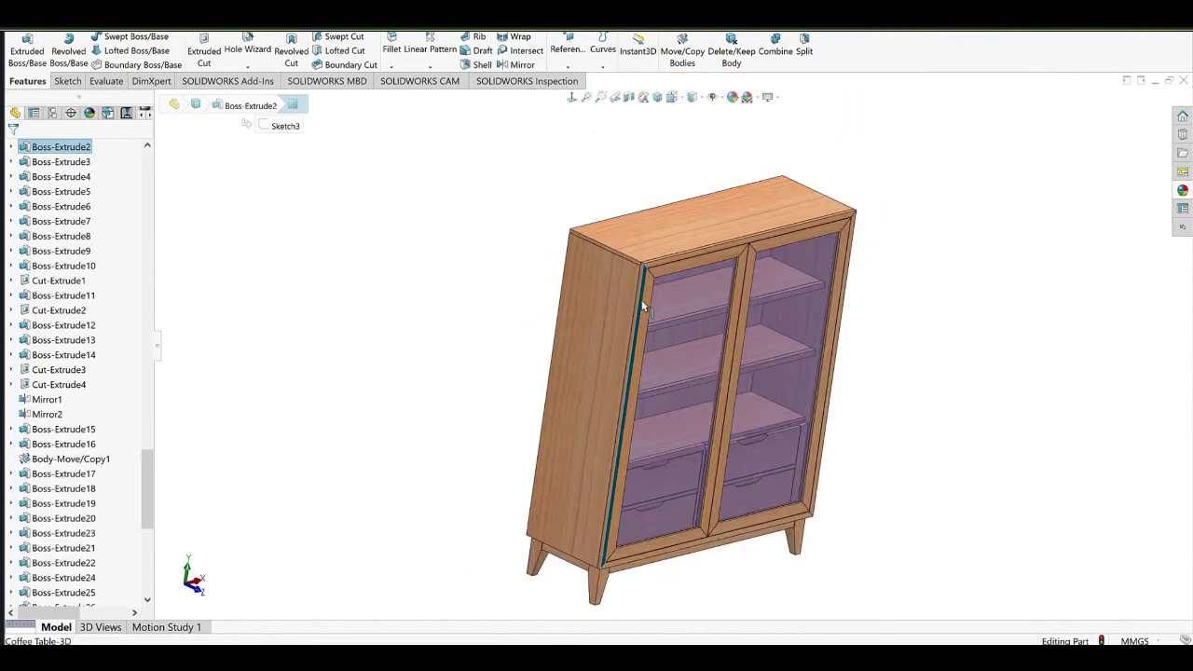
Examine the wood grain on the top front corner, comparing the side panel, top, front frame and mitred door frame.
scroll(650, 271, "down", 3)
left_click(630, 308)
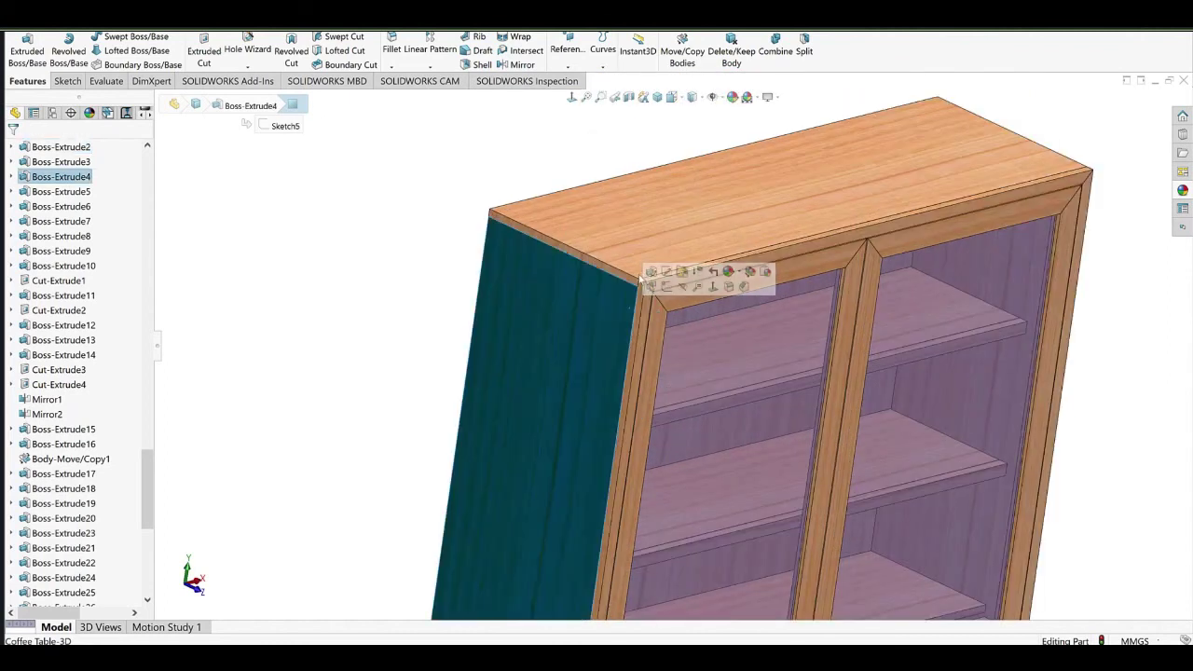
left_click(639, 265)
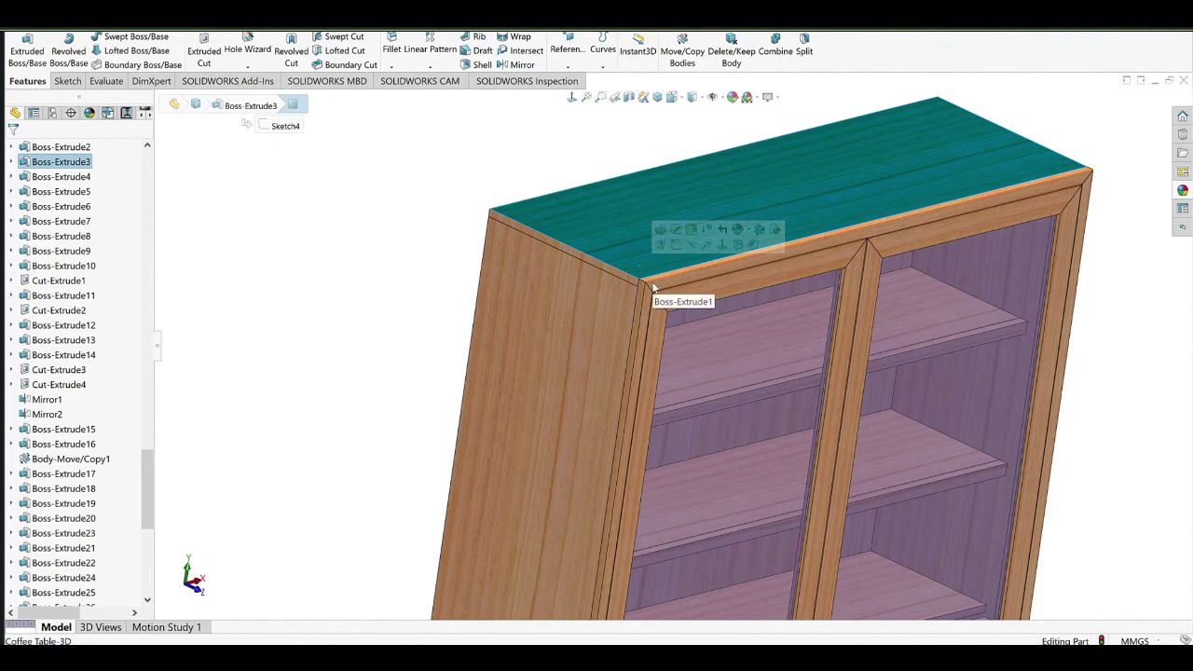
left_click(659, 284)
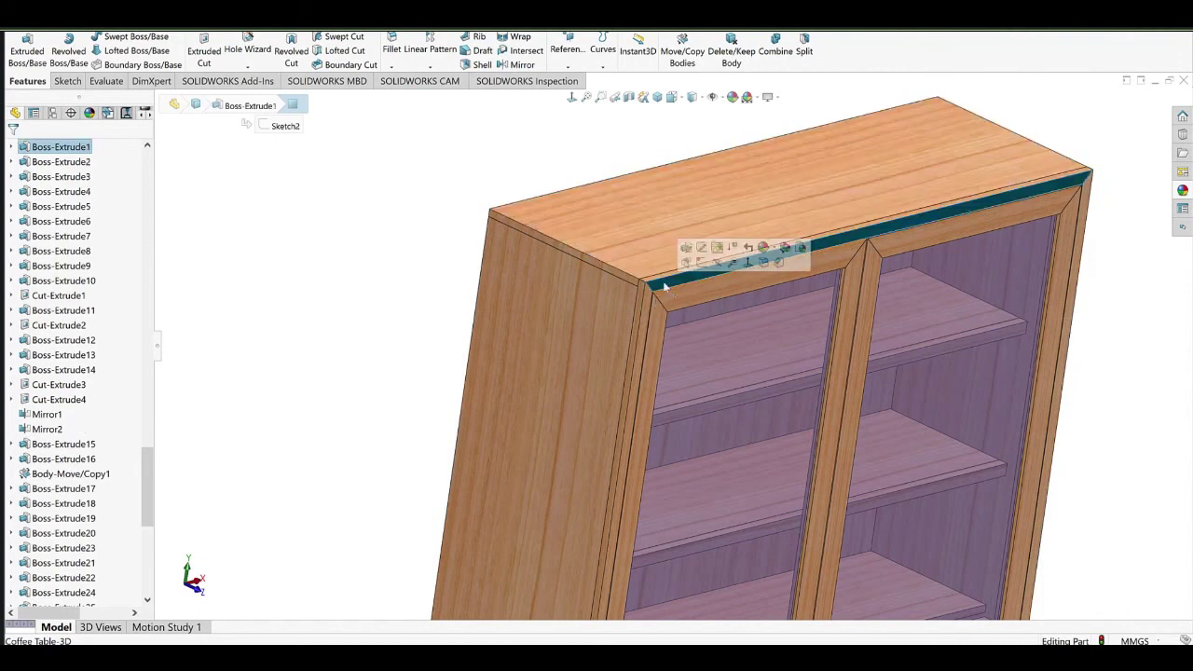
scroll(827, 300, "up", 2)
middle_click_drag(827, 301, 790, 292)
scroll(643, 314, "down", 8)
left_click(516, 271)
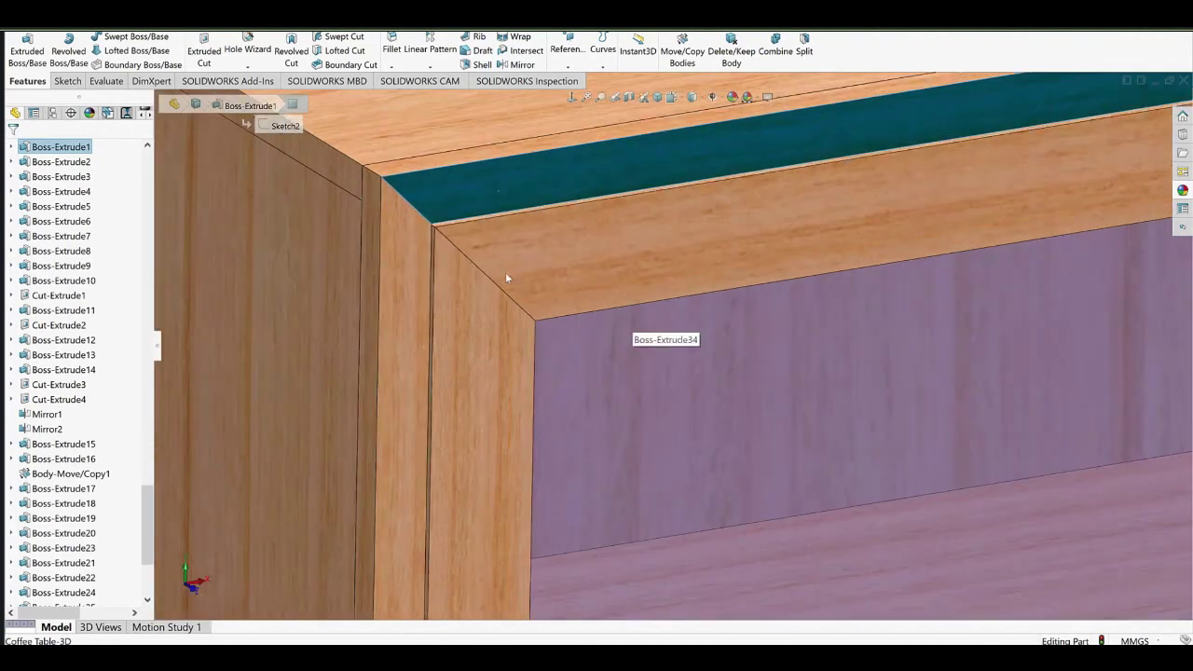
left_click(472, 291)
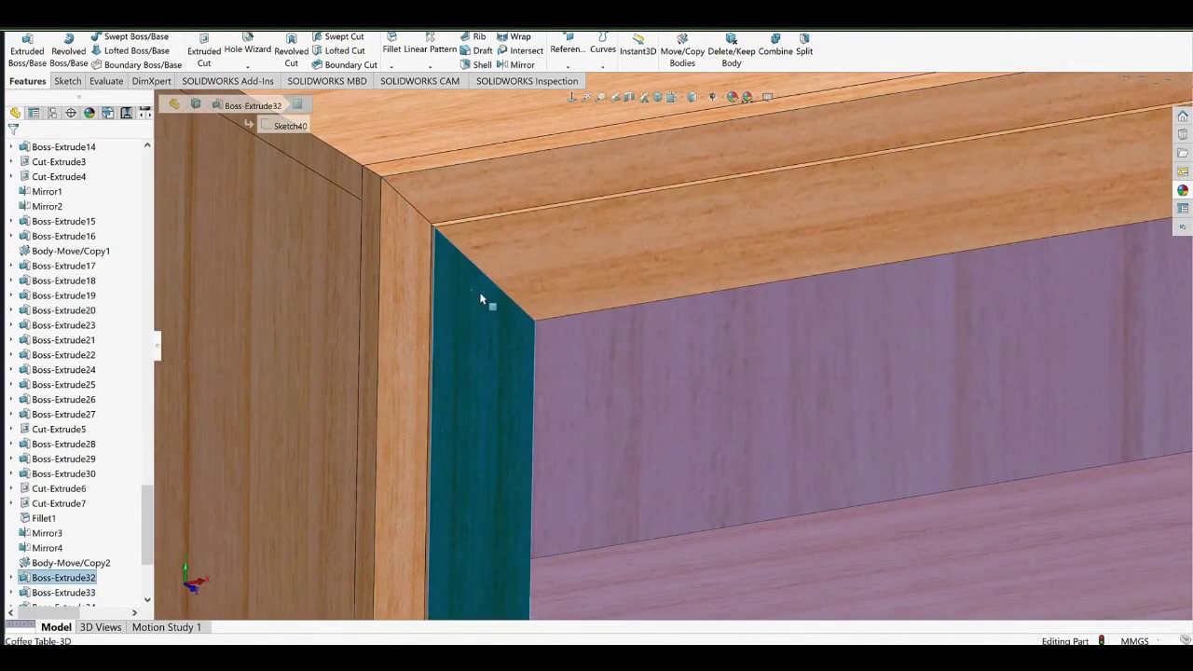
scroll(503, 266, "up", 10)
middle_click_drag(716, 371, 580, 288, "ctrl")
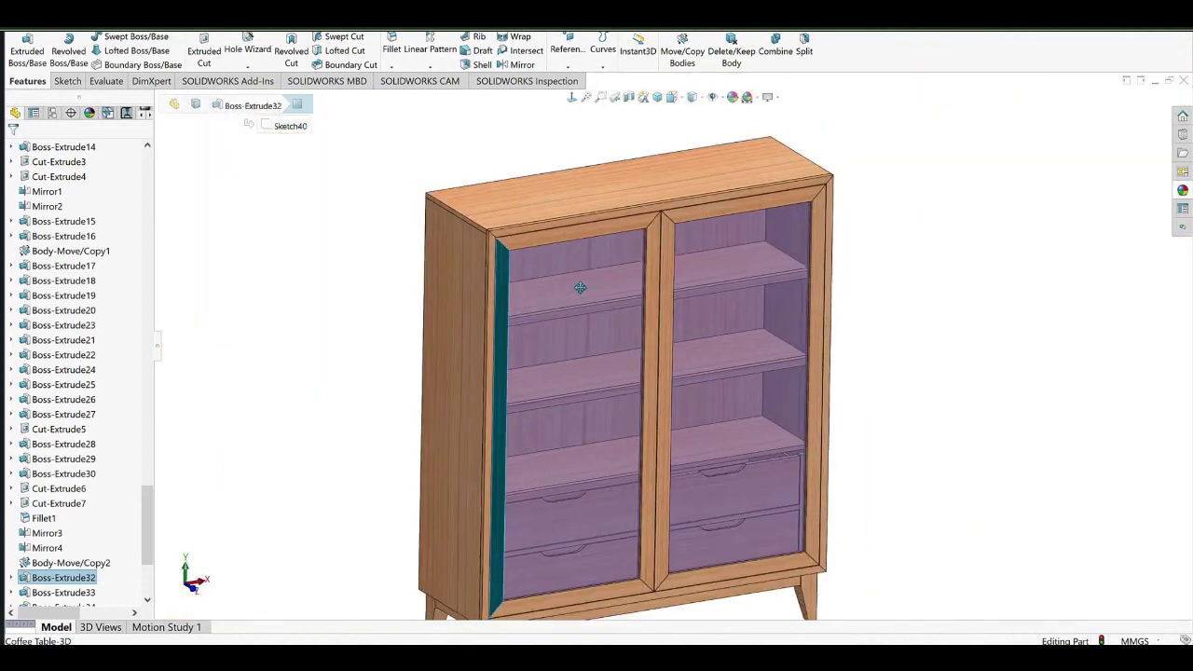
key("Escape")
Examine the grain direction on the cabinet's back panels.
middle_click_drag(807, 430, 761, 381)
scroll(714, 369, "up", 3)
scroll(665, 479, "down", 2)
middle_click_drag(658, 477, 822, 428)
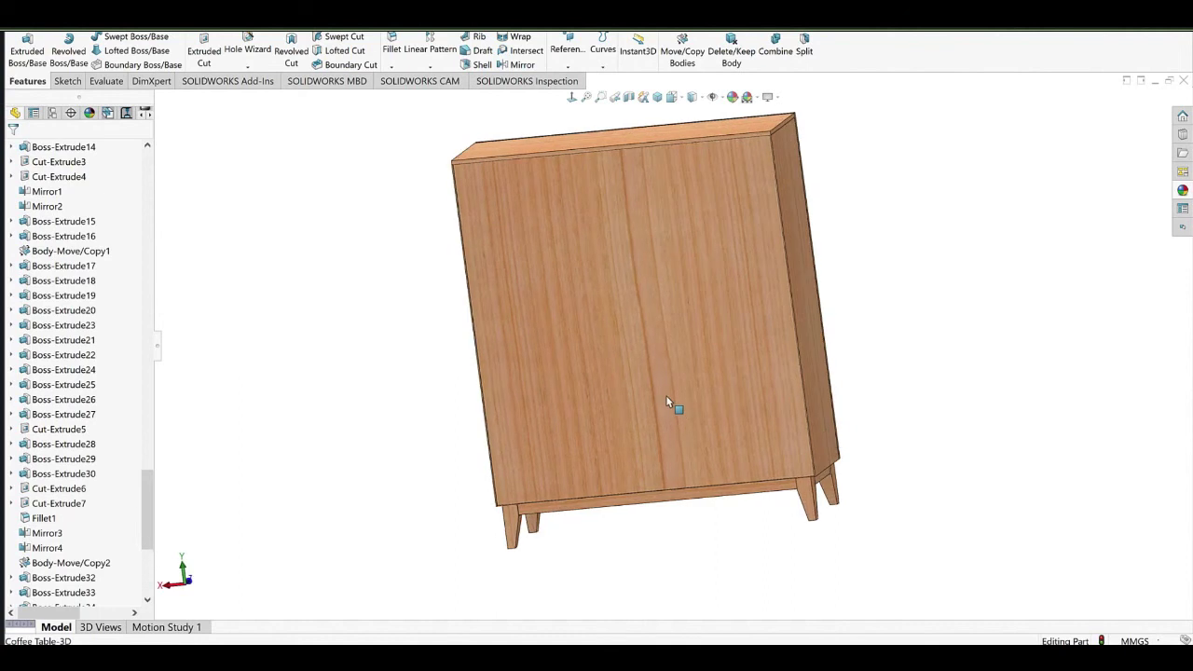
left_click(667, 396)
scroll(719, 203, "down", 5)
scroll(719, 203, "down", 3)
middle_click_drag(686, 284, 635, 424)
scroll(635, 425, "up", 5)
middle_click_drag(651, 476, 757, 270, "ctrl")
left_click(557, 354)
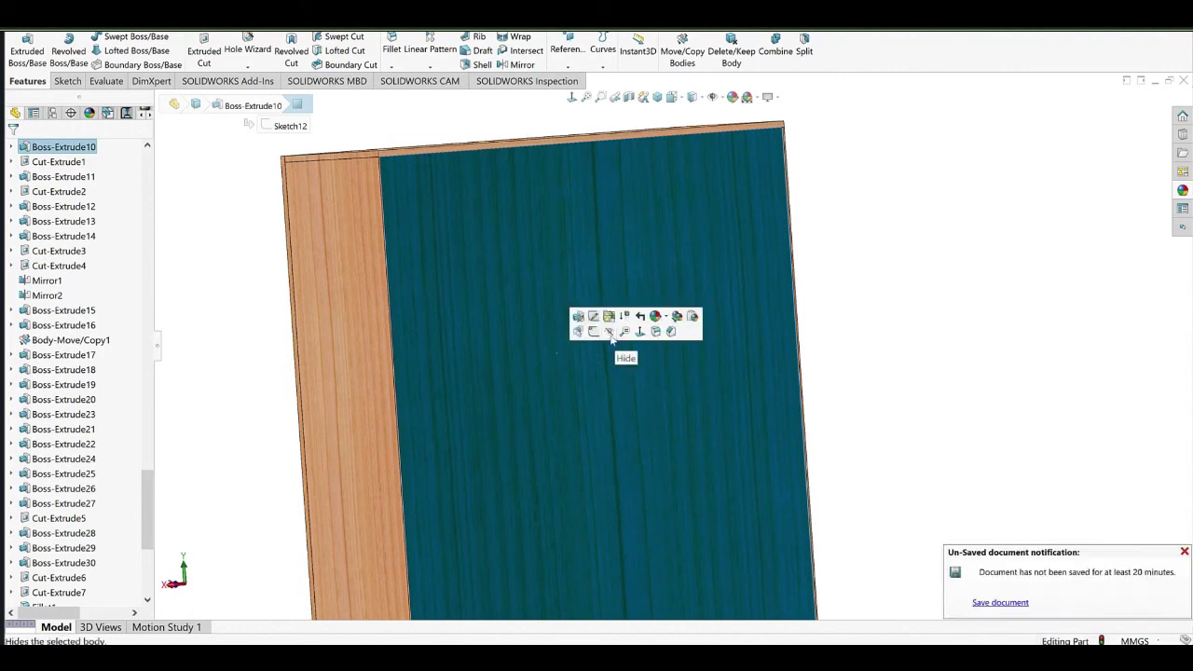
left_click(928, 338)
Examine the wood appearance of the base's underside and its screwed corner brace.
scroll(749, 415, "up", 6)
middle_click_drag(637, 440, 728, 431)
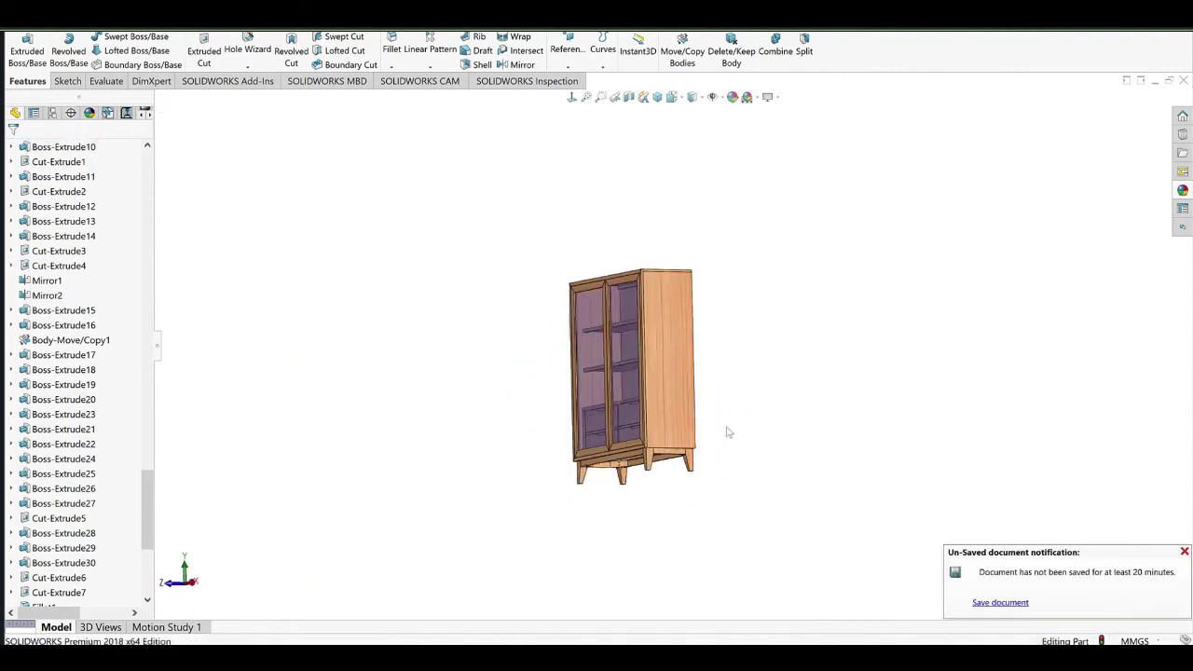
scroll(648, 450, "down", 7)
middle_click_drag(650, 367, 382, 205)
scroll(494, 418, "up", 4)
scroll(405, 385, "down", 4)
scroll(604, 368, "down", 5)
middle_click_drag(580, 413, 562, 328)
scroll(625, 455, "down", 1)
left_click(611, 467)
scroll(612, 467, "up", 5)
middle_click_drag(657, 395, 527, 447, "ctrl")
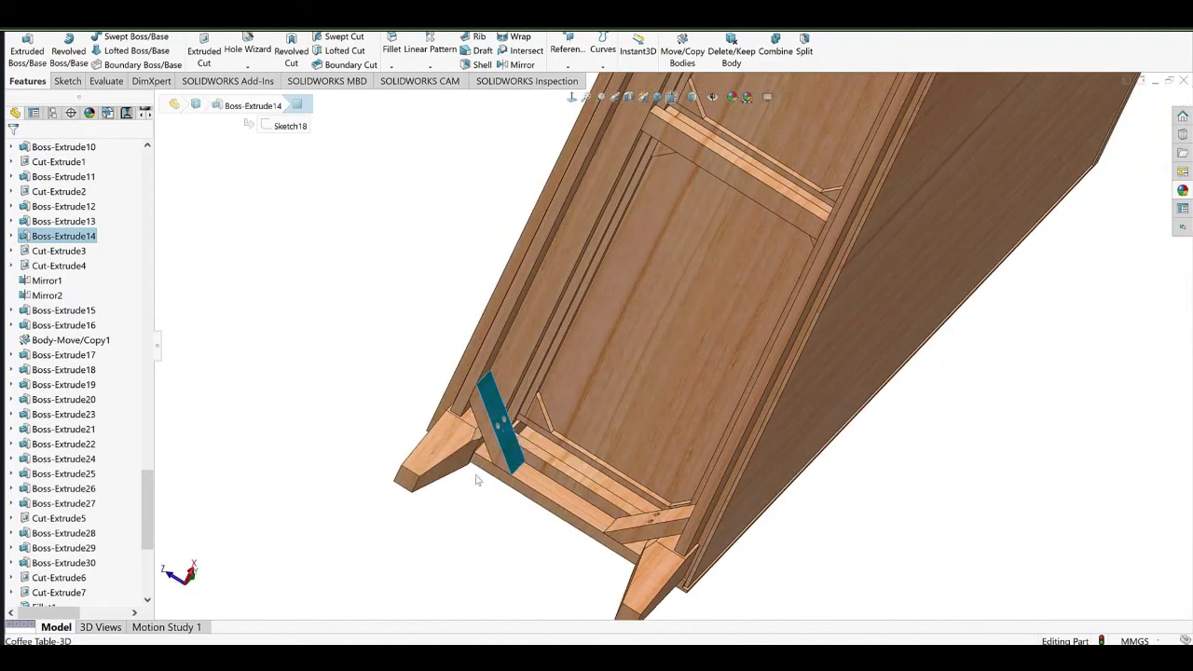
Examine the grain on the legs, corner braces and base rails from below.
middle_click_drag(488, 434, 586, 529)
left_click(657, 514)
mouse_move(501, 438)
middle_mouse_down()
mouse_move(455, 421)
mouse_move(483, 423)
middle_mouse_up()
left_click(454, 417)
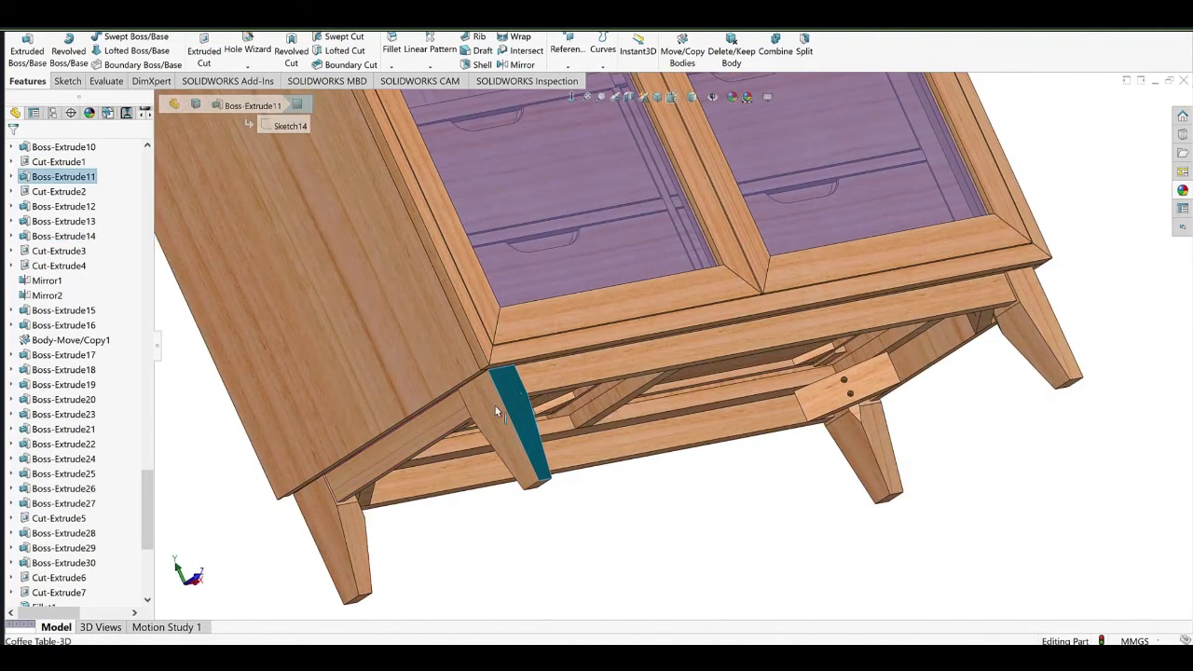
scroll(538, 398, "up", 2)
middle_click_drag(579, 427, 405, 416)
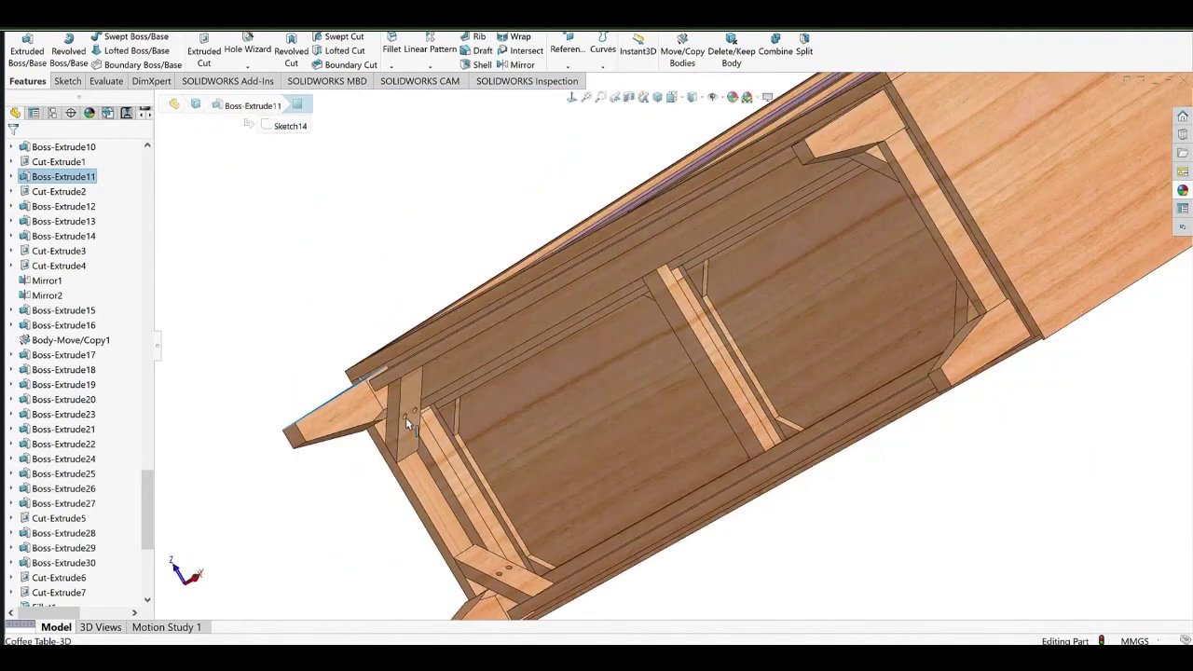
scroll(529, 410, "up", 4)
middle_click_drag(525, 392, 618, 445)
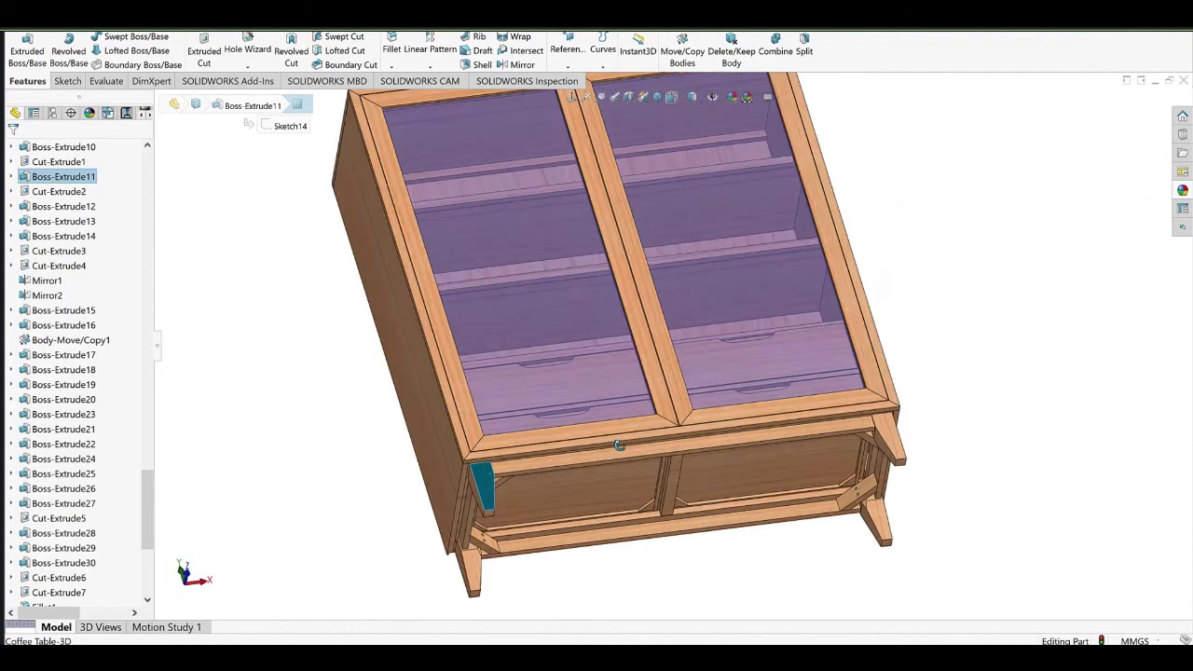
Examine the drawers and shelves through the glass doors for missing parts.
middle_click_drag(594, 372, 538, 555)
scroll(540, 467, "down", 3)
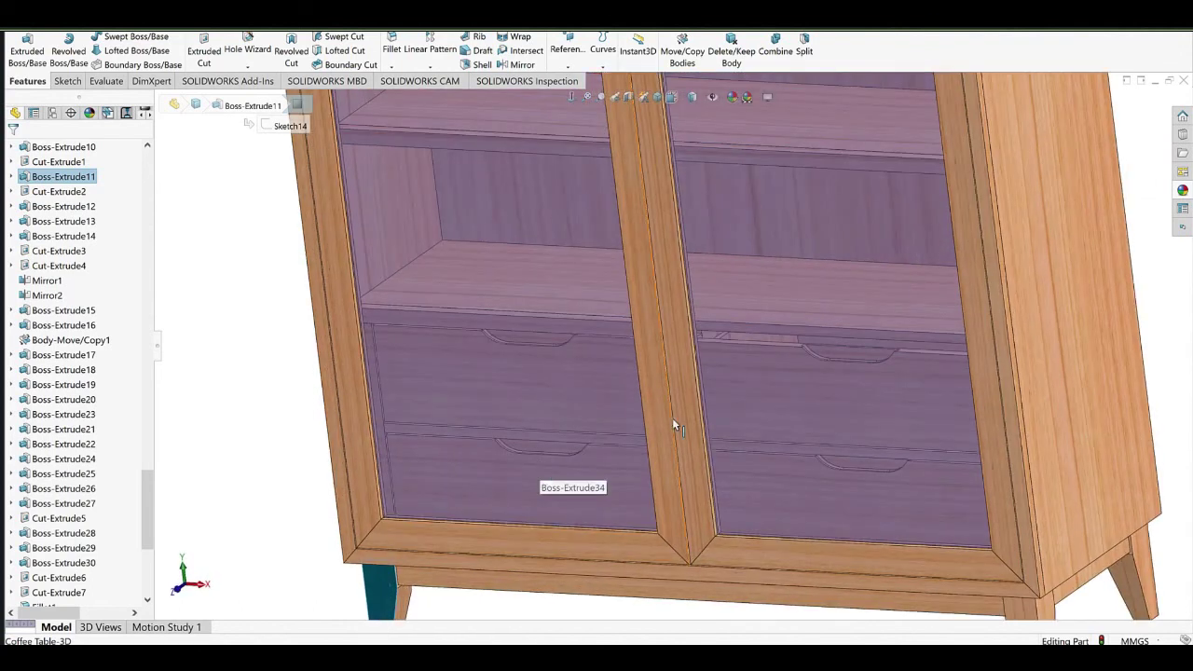
middle_click_drag(546, 458, 562, 455)
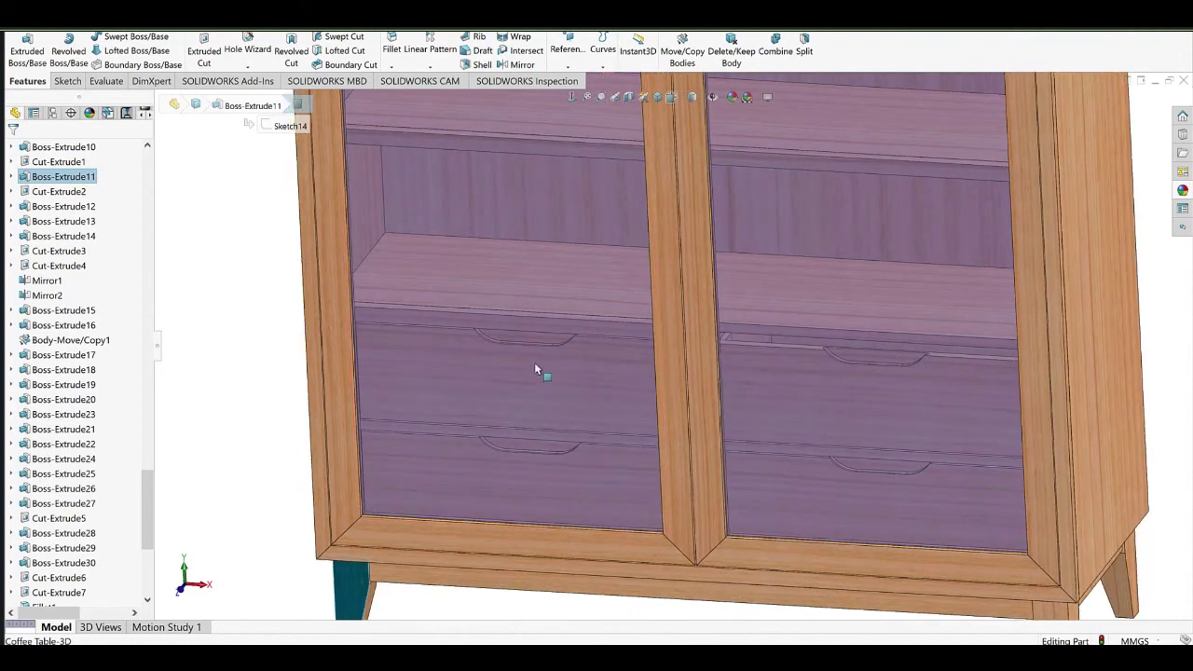
middle_click_drag(521, 418, 500, 469)
scroll(637, 449, "up", 4)
key("f")
middle_click_drag(605, 451, 636, 462)
scroll(637, 462, "down", 4)
scroll(727, 375, "up", 4)
Hide the left door's inner vertical frame member to expose the parts behind it.
middle_click_drag(730, 378, 632, 401)
scroll(644, 362, "down", 1)
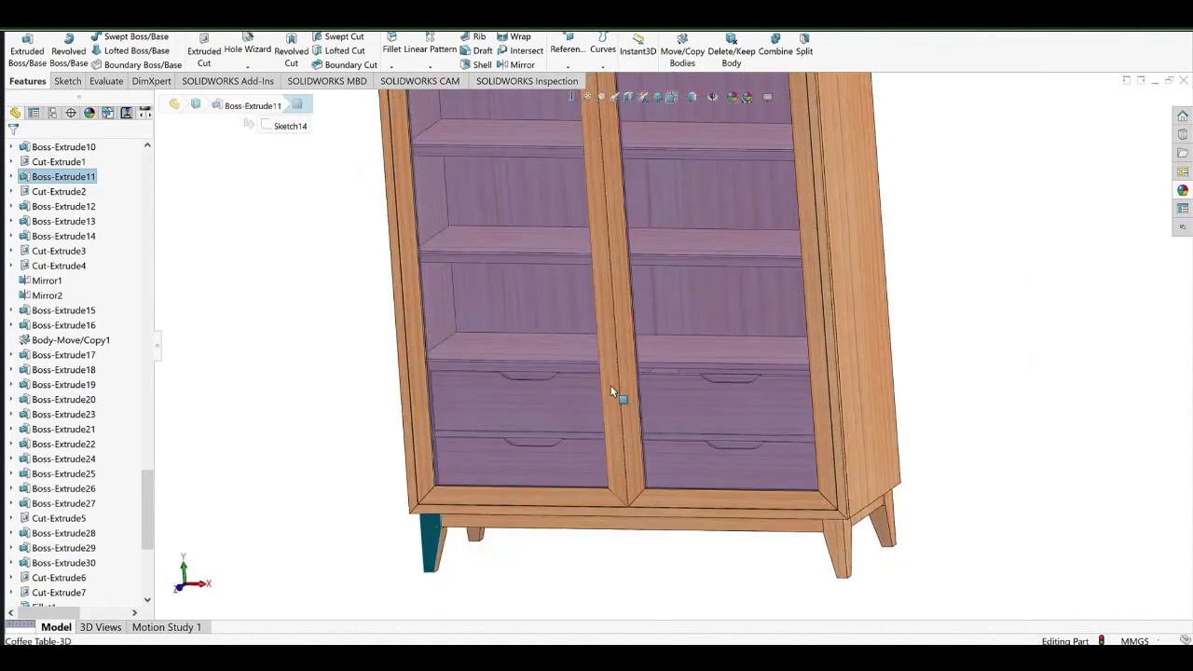
left_click(611, 385)
left_click(662, 365)
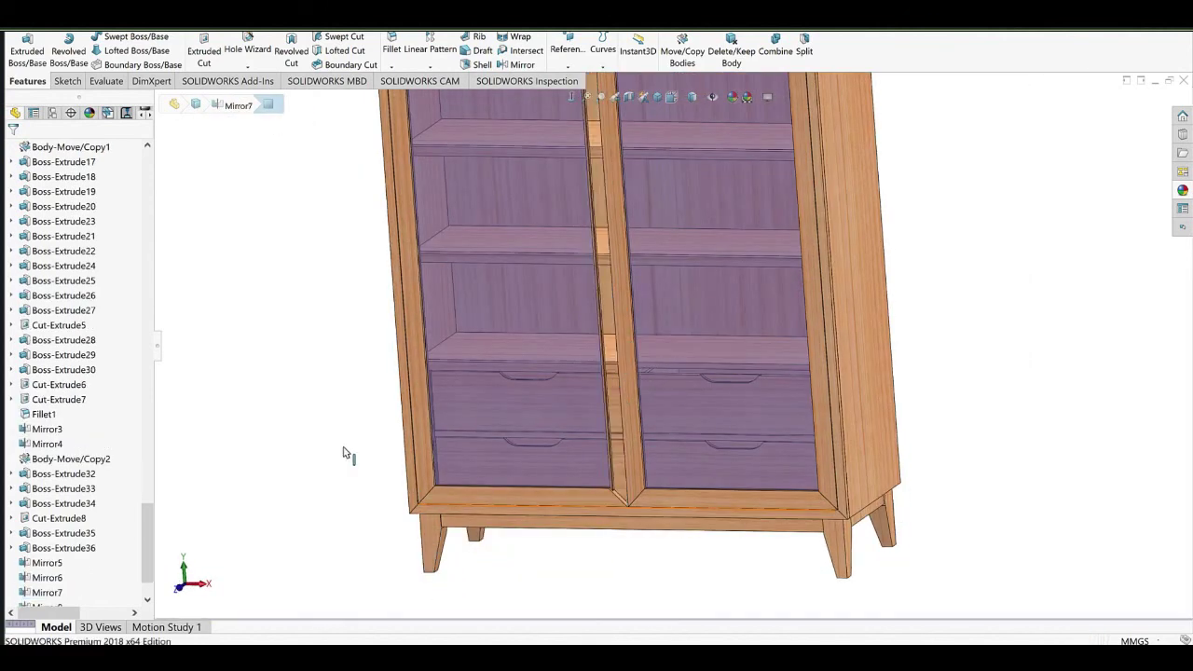
scroll(177, 490, "down", 5)
scroll(63, 512, "down", 2)
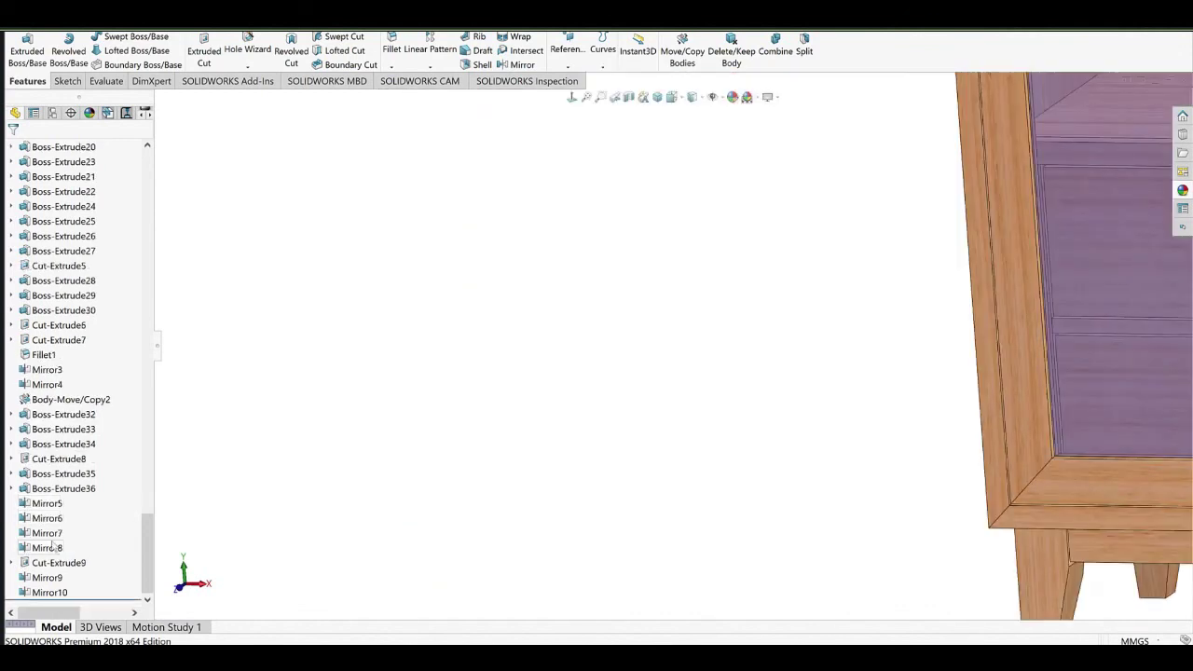
left_click(47, 593)
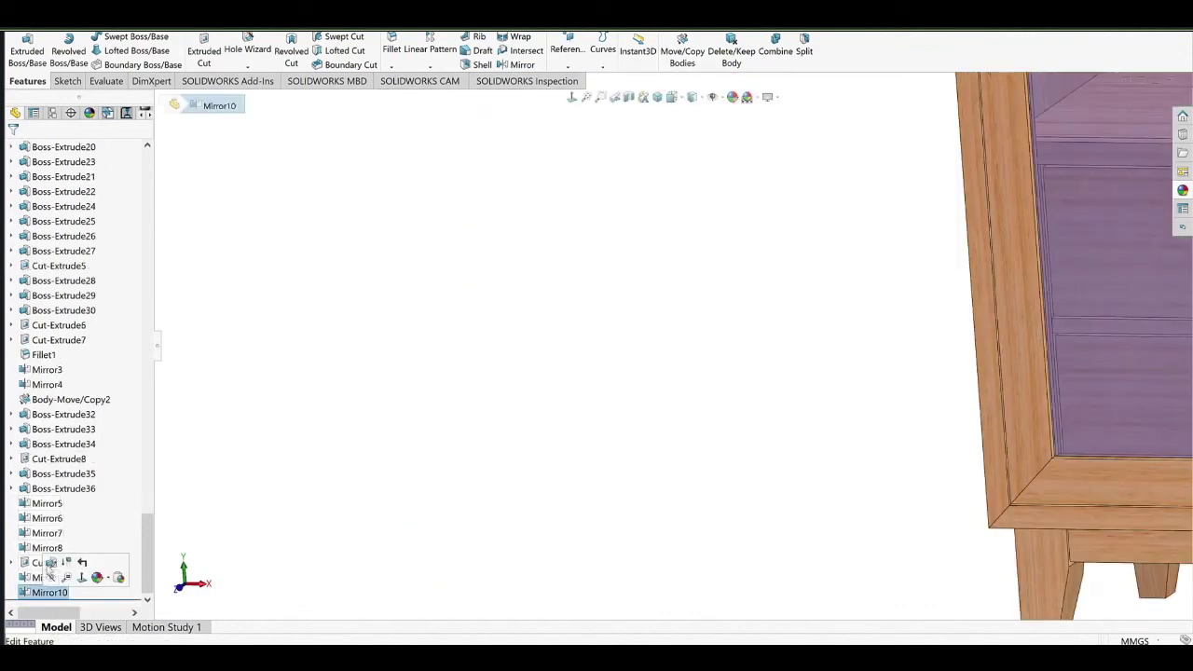
left_click(51, 563)
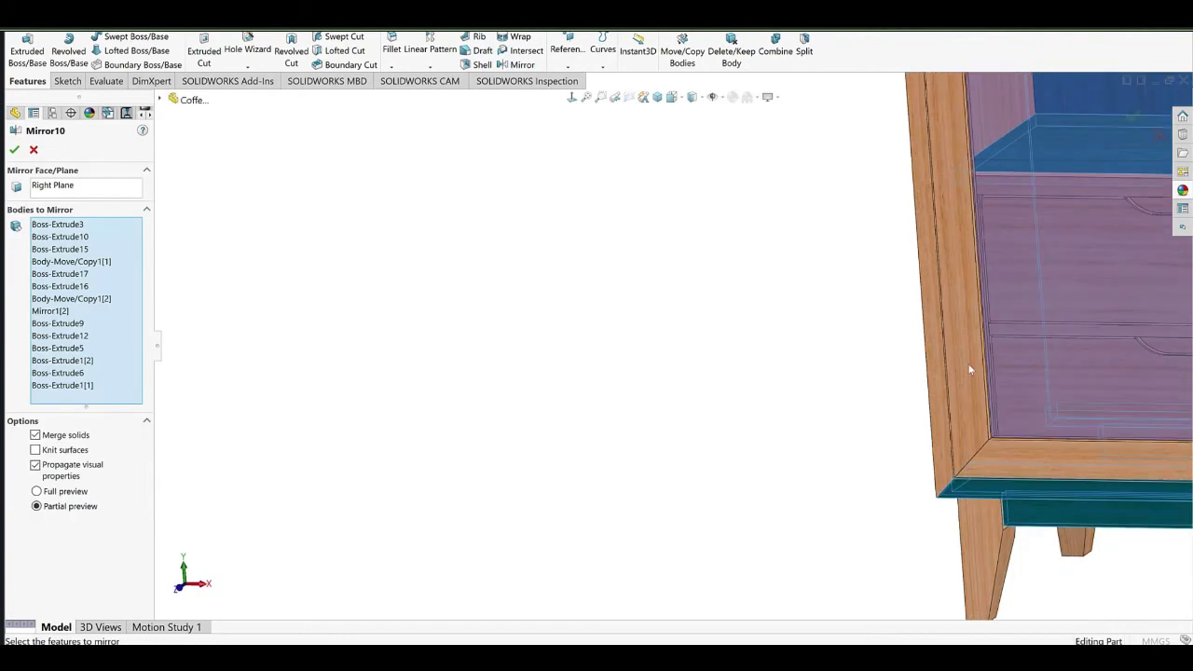
scroll(1137, 325, "up", 3)
scroll(1119, 328, "down", 5)
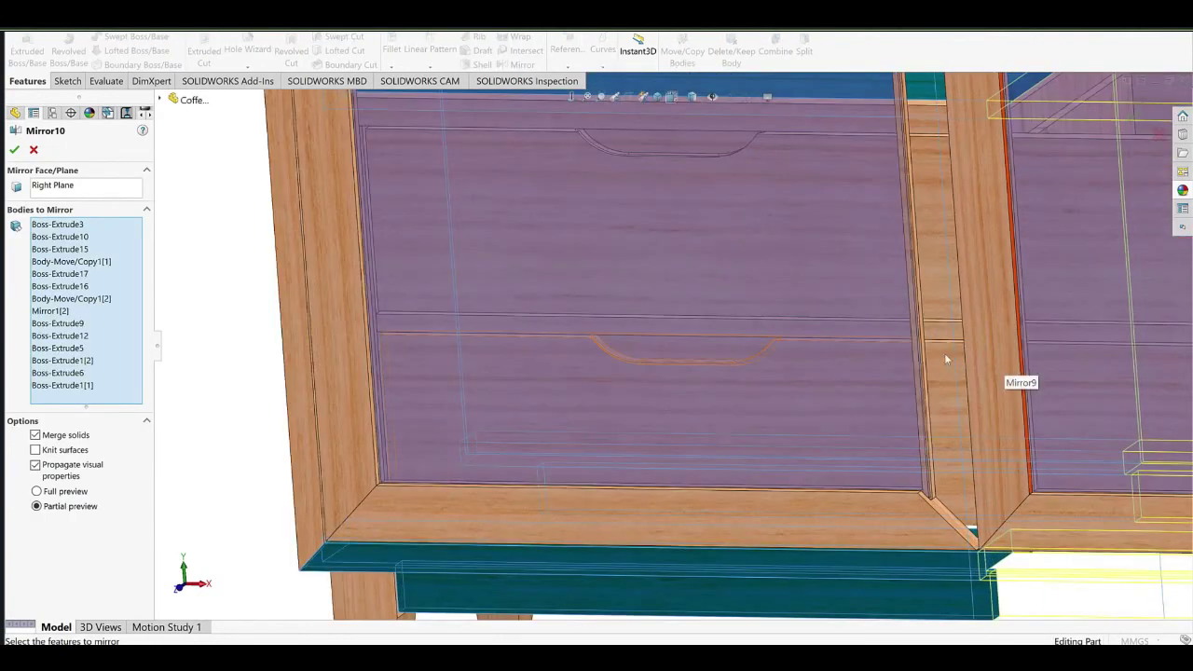
left_click(942, 340)
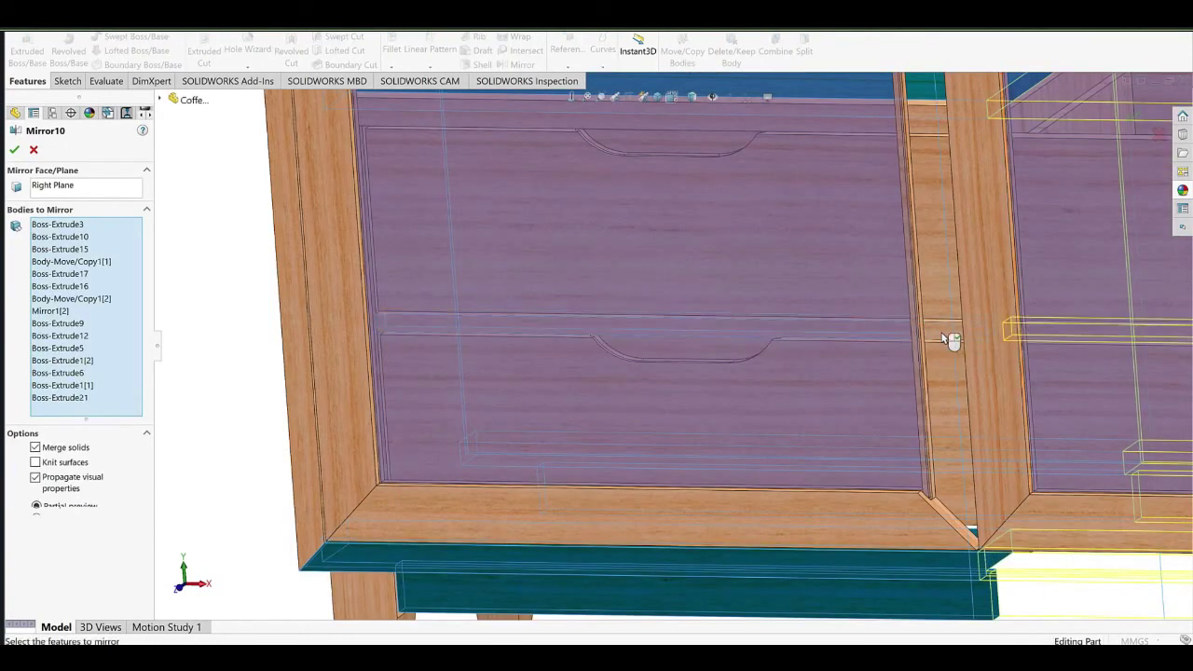
left_click(941, 341)
left_click(34, 152)
Add the rail below the lowest left shelf, Boss-Extrude18, to the bodies mirrored by Mirror10 and accept the feature.
scroll(956, 317, "up", 3)
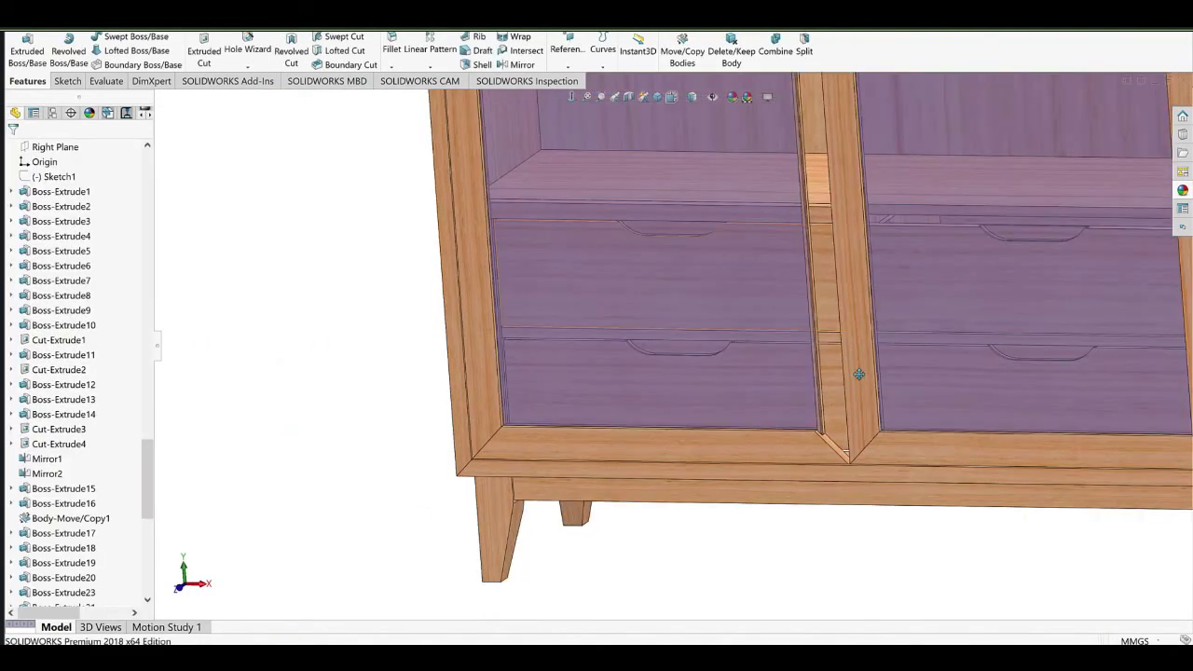
middle_click_drag(859, 374, 760, 434, "ctrl")
scroll(57, 542, "down", 10)
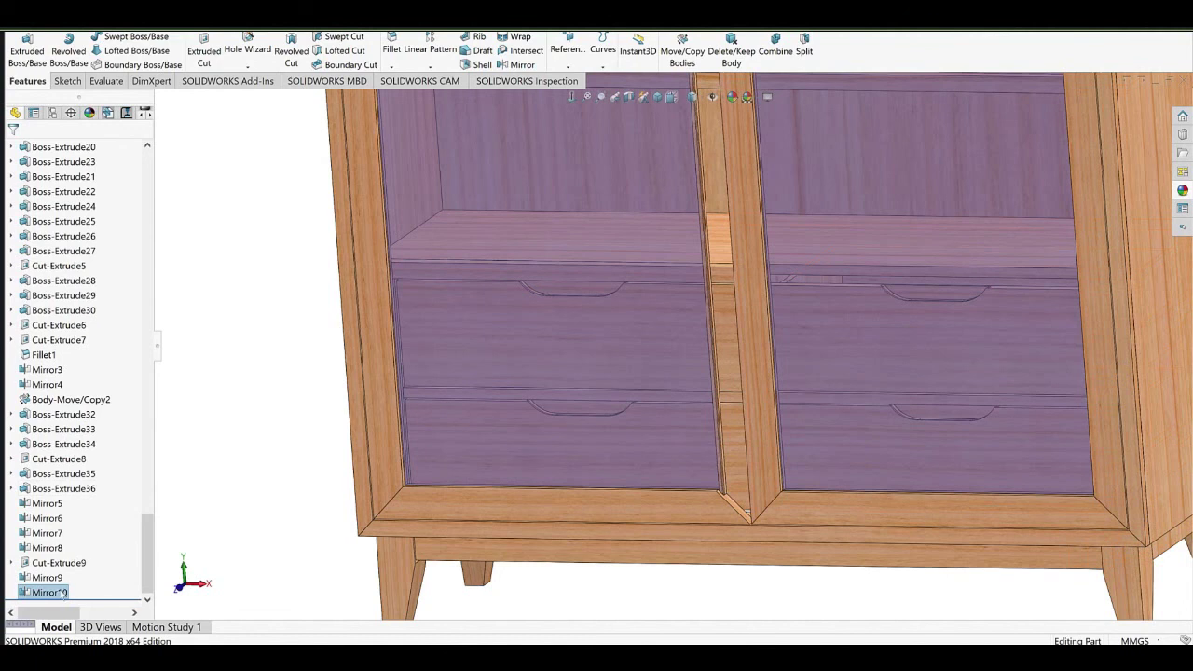
left_click(52, 592)
left_click(57, 560)
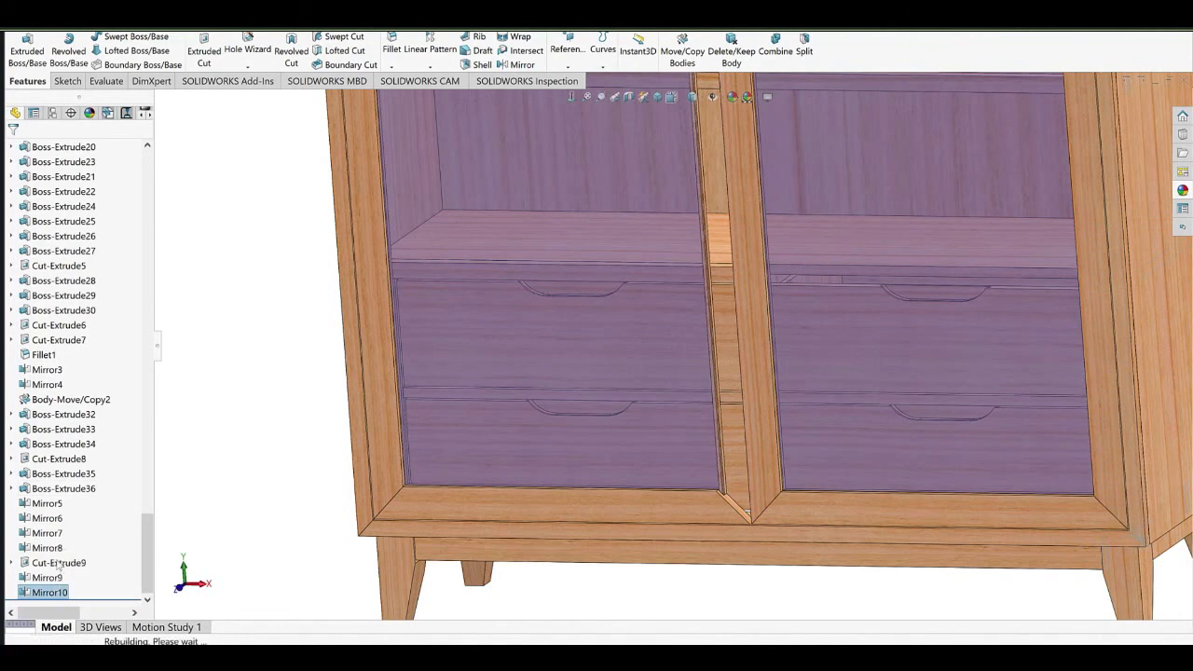
left_click(719, 279)
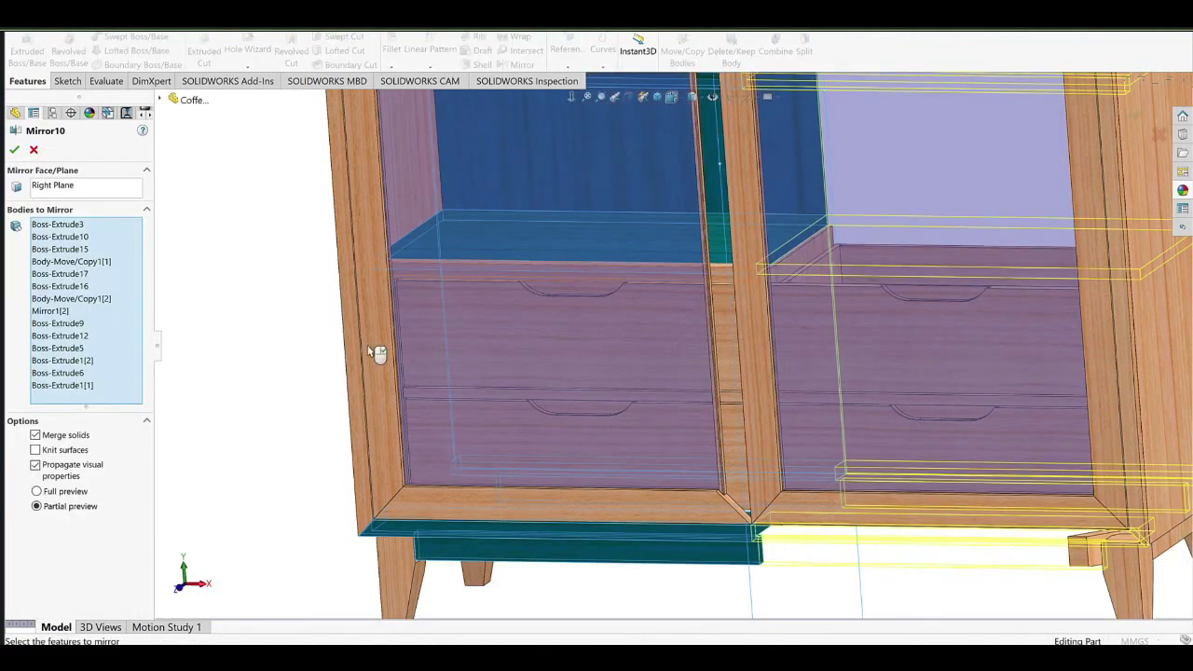
left_click(14, 152)
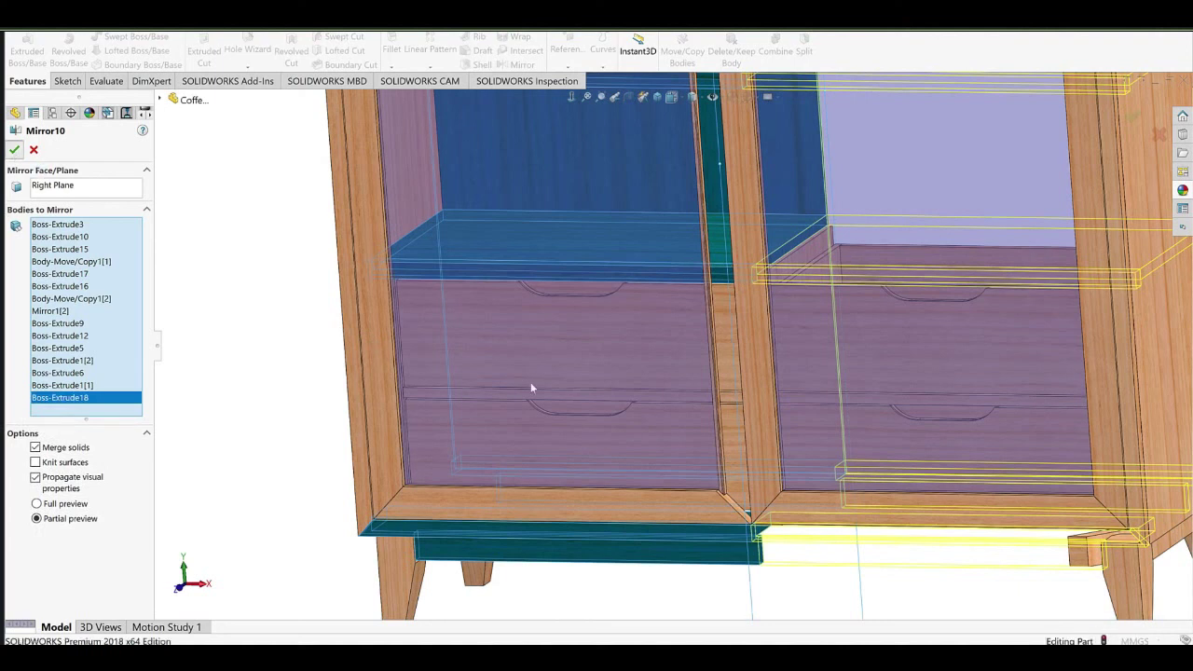
Show the hidden inner vertical frame member of the left door, Mirror7[1].
scroll(765, 424, "up", 5)
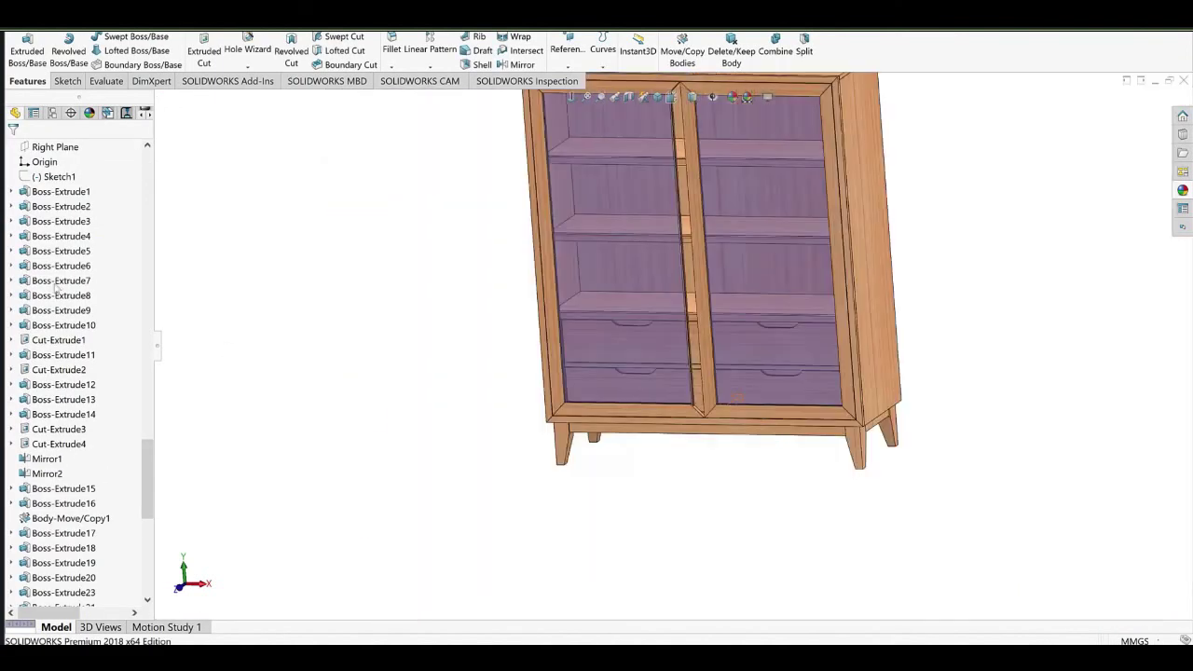
scroll(60, 344, "up", 6)
scroll(59, 345, "up", 10)
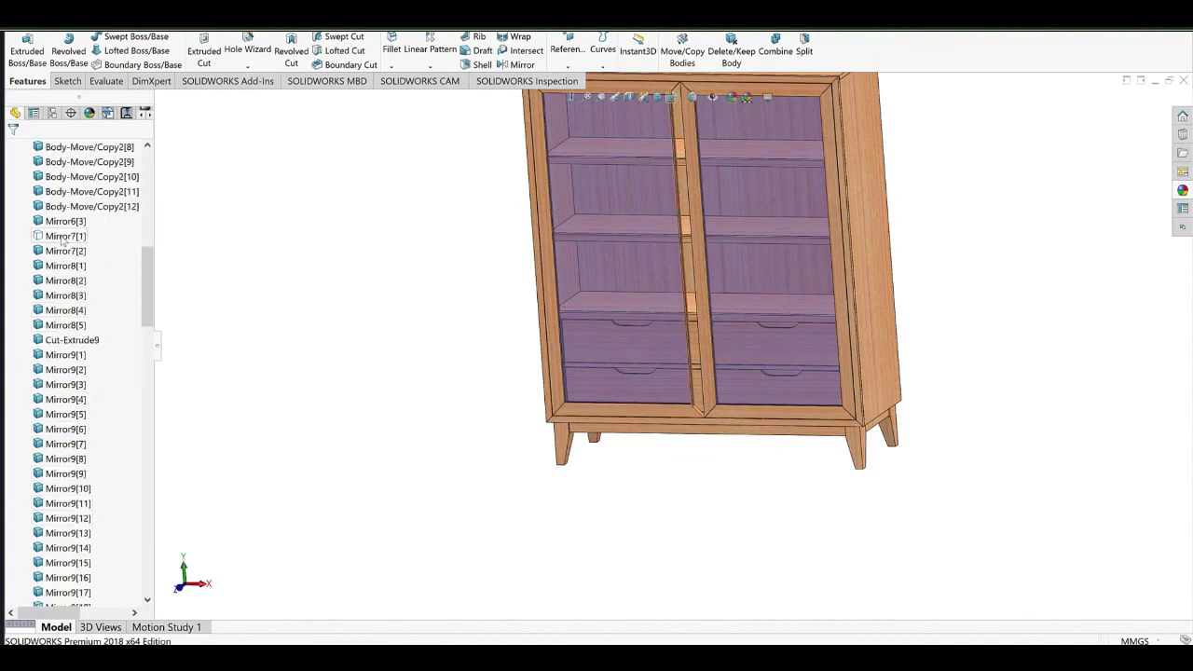
left_click(65, 236)
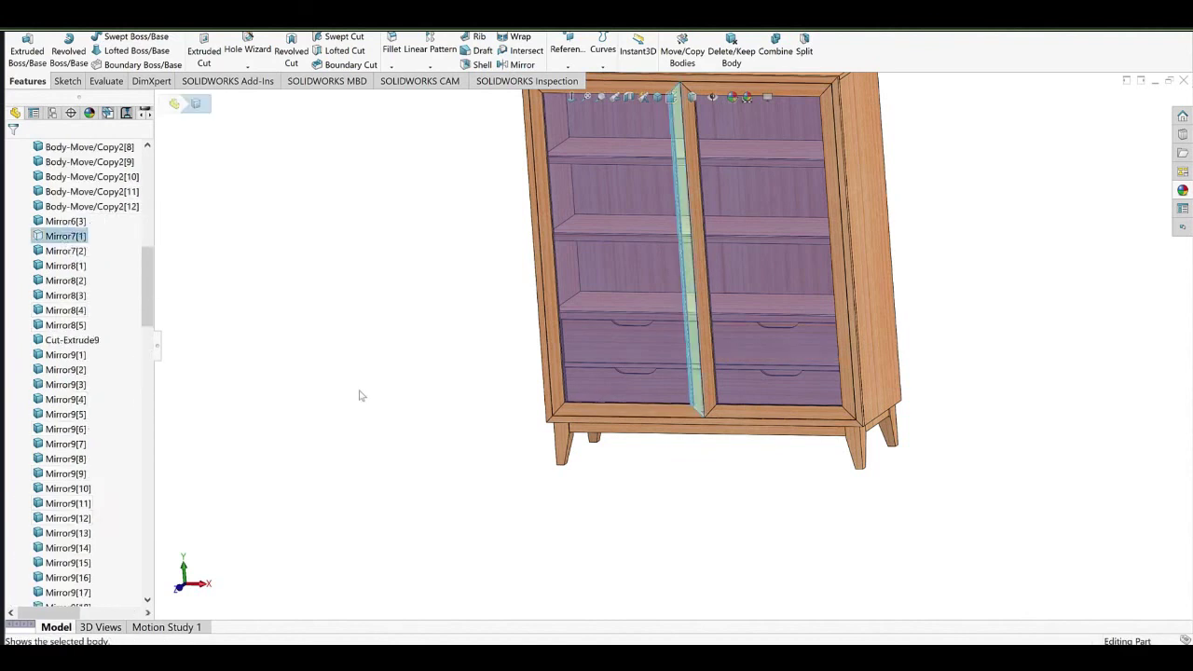
Examine the whole cabinet from several sides, checking the doors, shelves, drawers and side panels.
scroll(713, 345, "up", 3)
scroll(788, 158, "down", 3)
middle_click_drag(540, 406, 717, 425)
scroll(516, 245, "down", 4)
middle_click_drag(518, 250, 441, 304)
scroll(494, 314, "down", 2)
scroll(498, 320, "down", 4)
left_click(606, 409)
scroll(565, 353, "up", 7)
middle_click_drag(683, 343, 324, 418)
scroll(427, 466, "up", 3)
middle_click_drag(517, 336, 587, 207, "ctrl")
middle_click_drag(499, 340, 555, 472)
scroll(492, 365, "down", 2)
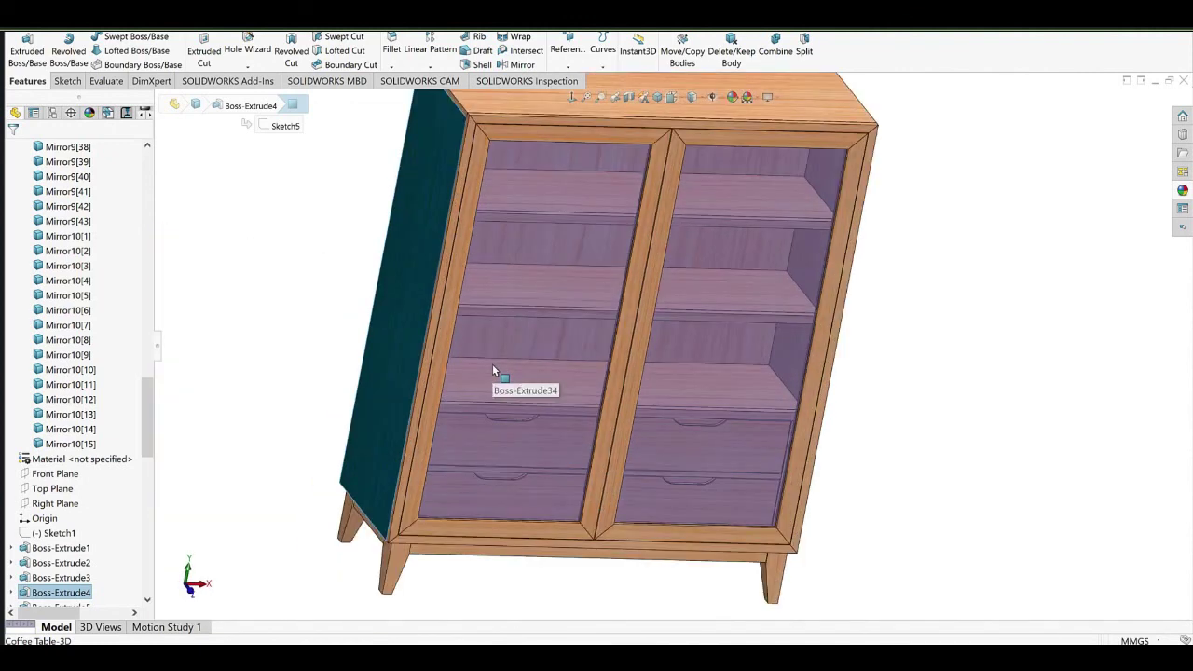
left_click(929, 447)
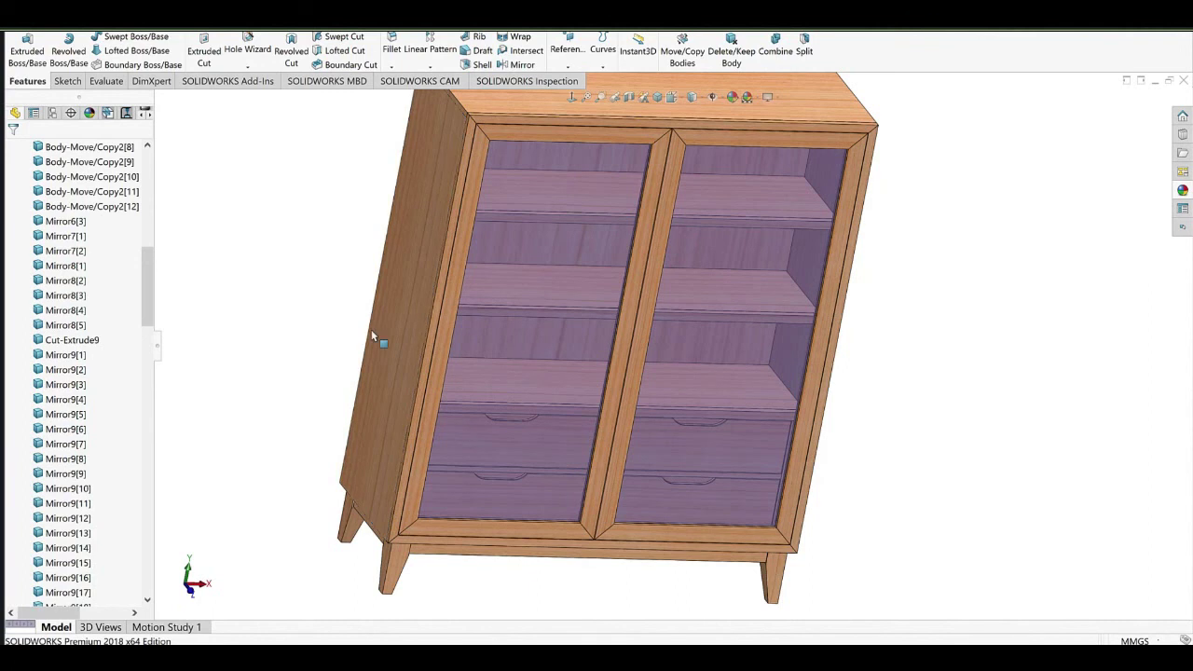
left_click(421, 364)
middle_click_drag(486, 404, 445, 379)
scroll(496, 450, "up", 2)
middle_click_drag(496, 450, 571, 410)
left_click(338, 456)
scroll(563, 387, "down", 2)
middle_click_drag(501, 479, 559, 513)
scroll(666, 434, "up", 2)
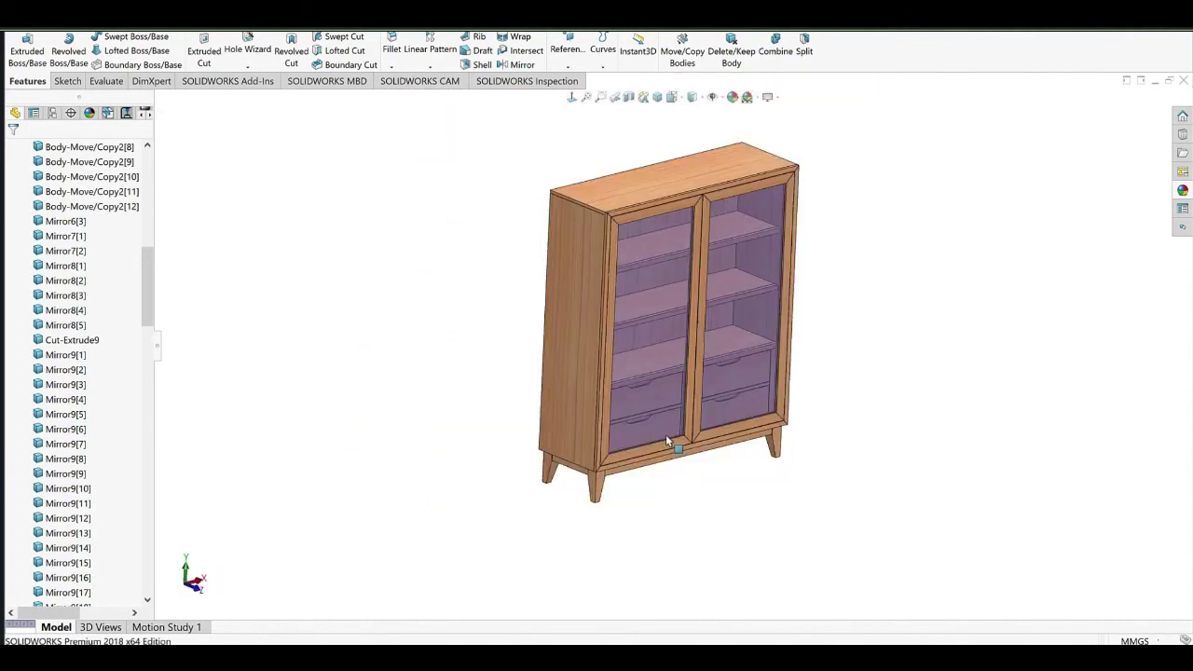
middle_click_drag(693, 392, 616, 455, "ctrl")
scroll(608, 333, "down", 2)
middle_click_drag(918, 361, 456, 443)
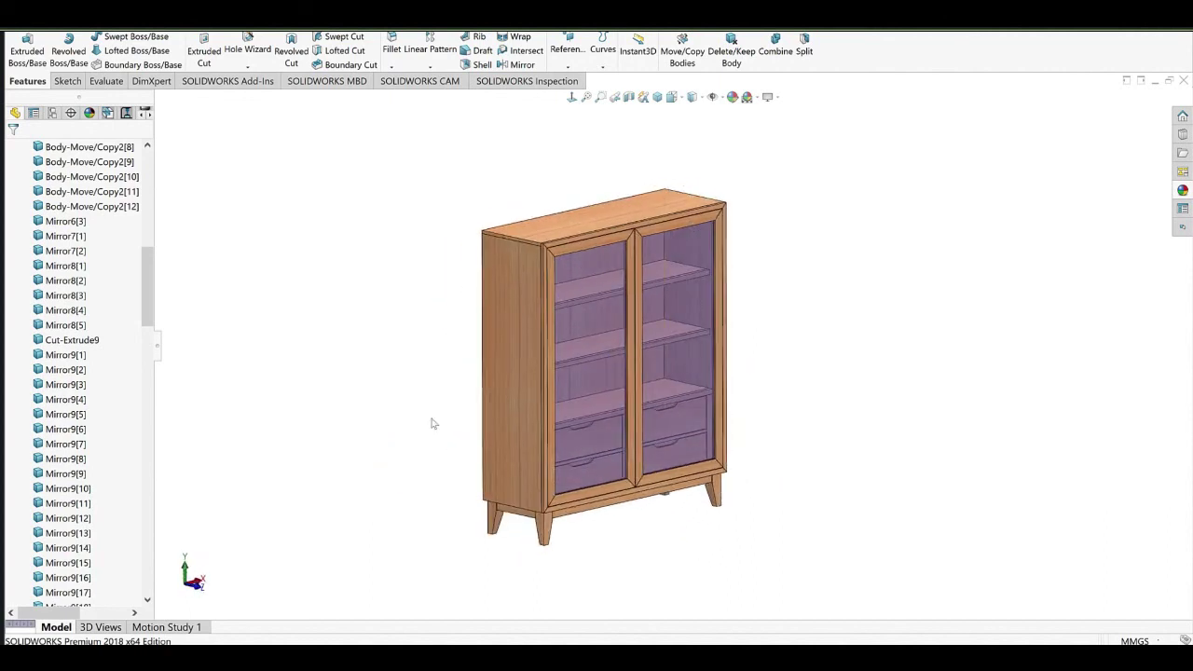
Orient the cabinet from a front view to a three-quarter view from slightly above, showing the doors, left side and top.
left_click(671, 97)
left_click(688, 142)
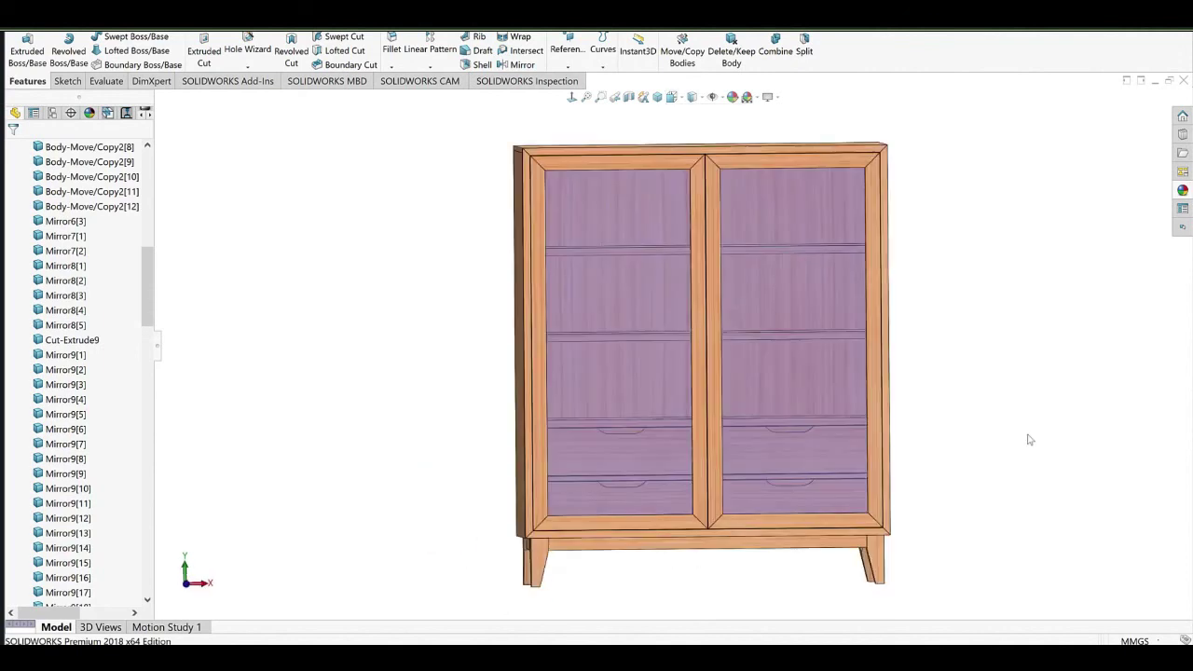
key("Right")
key("Right")
key("Right")
key("Right")
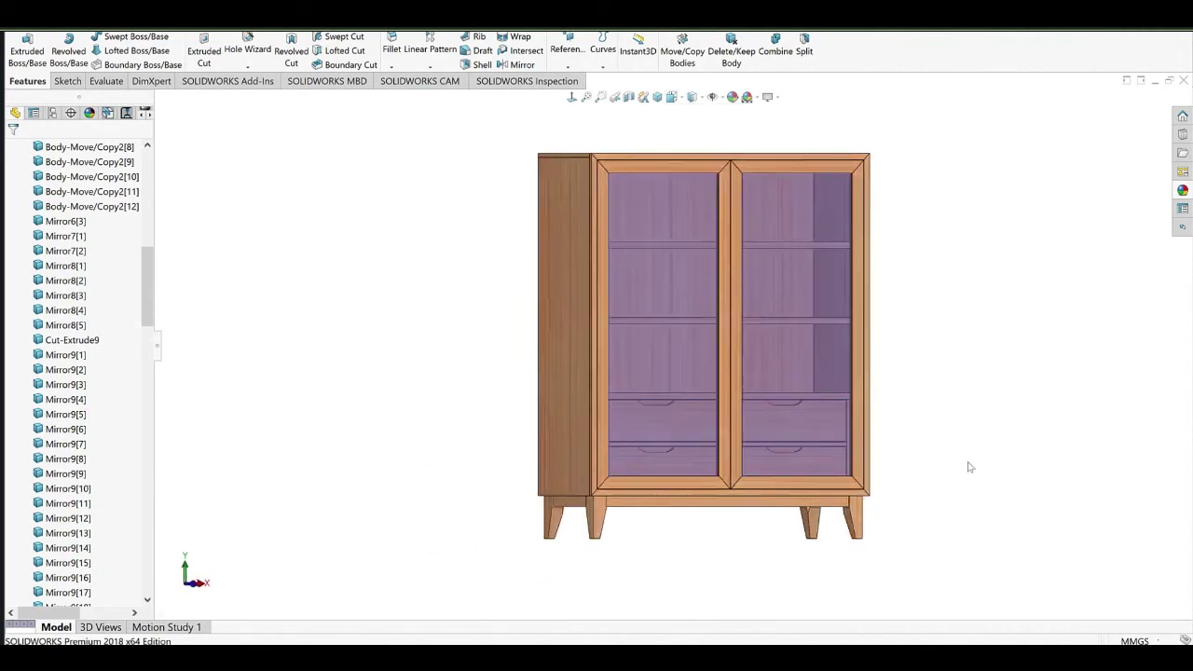
key("Down")
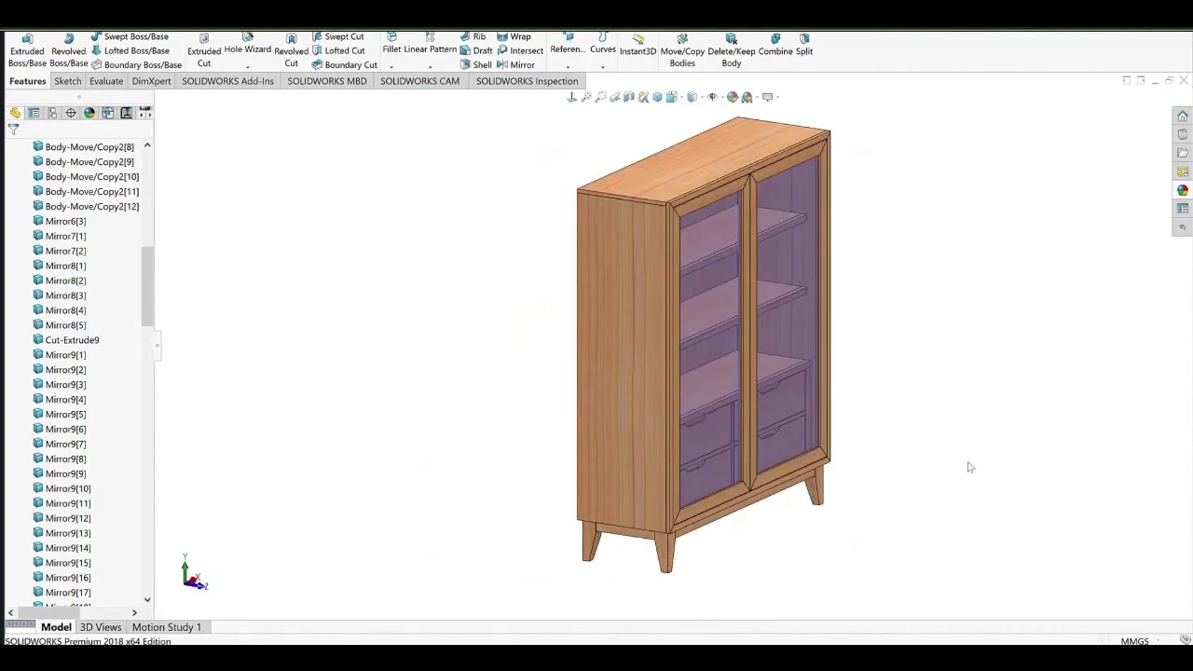
key("Up")
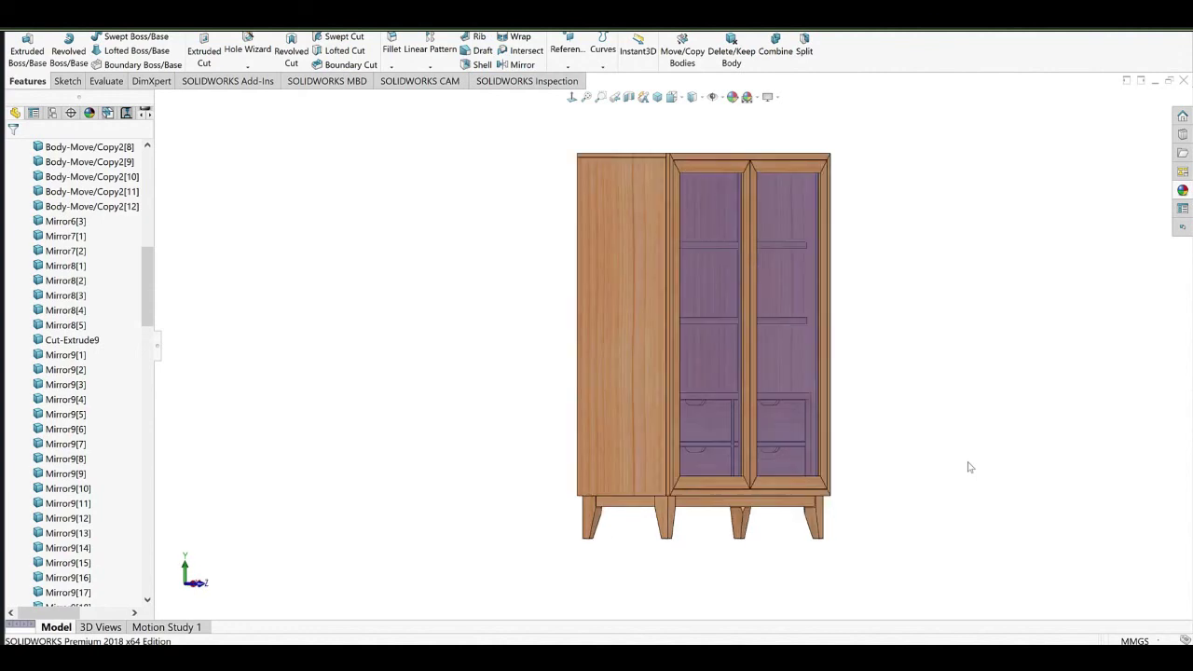
key("Left")
key("Down")
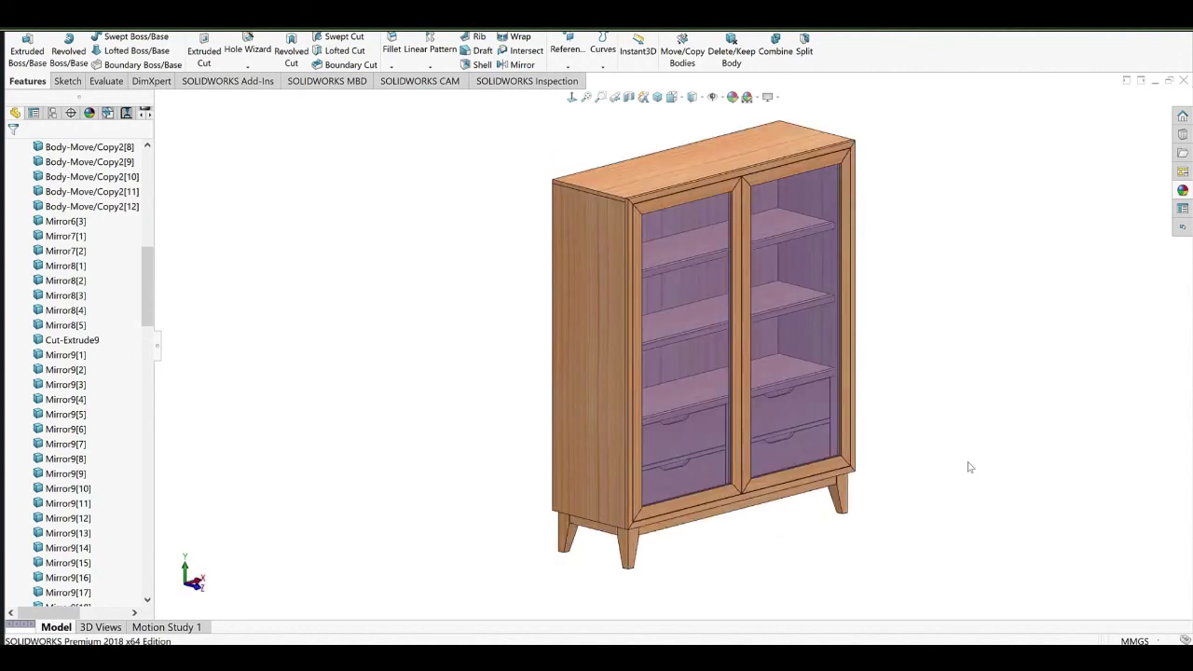
scroll(938, 408, "down", 1)
scroll(900, 405, "up", 1)
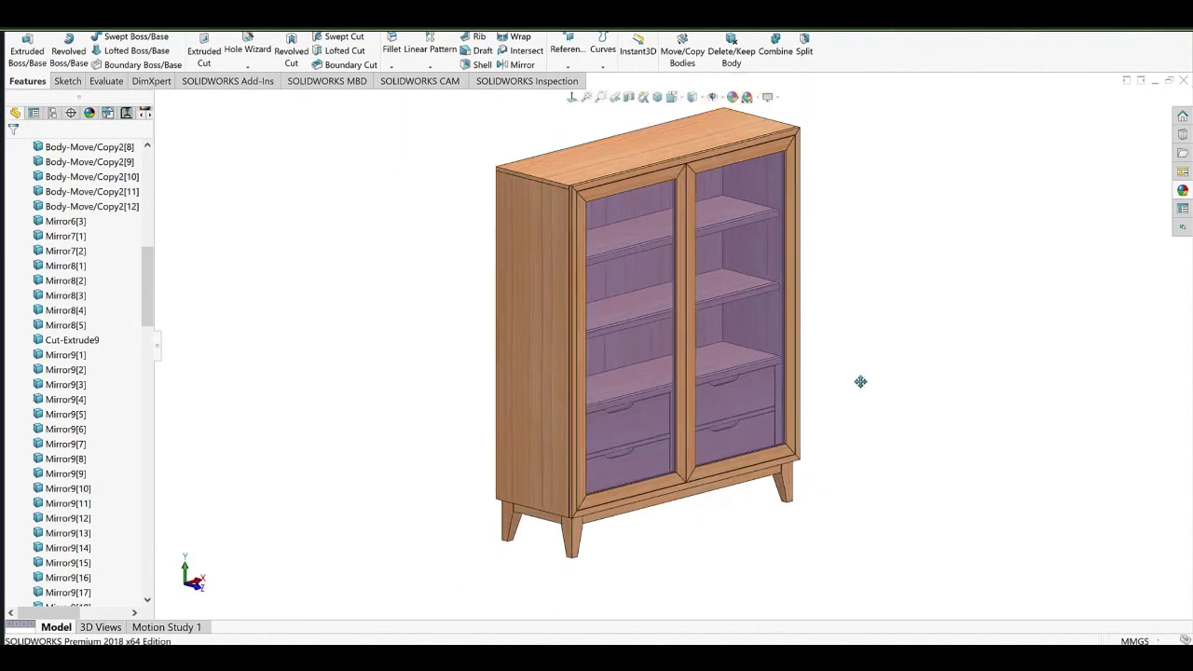
middle_click_drag(860, 381, 827, 402, "ctrl")
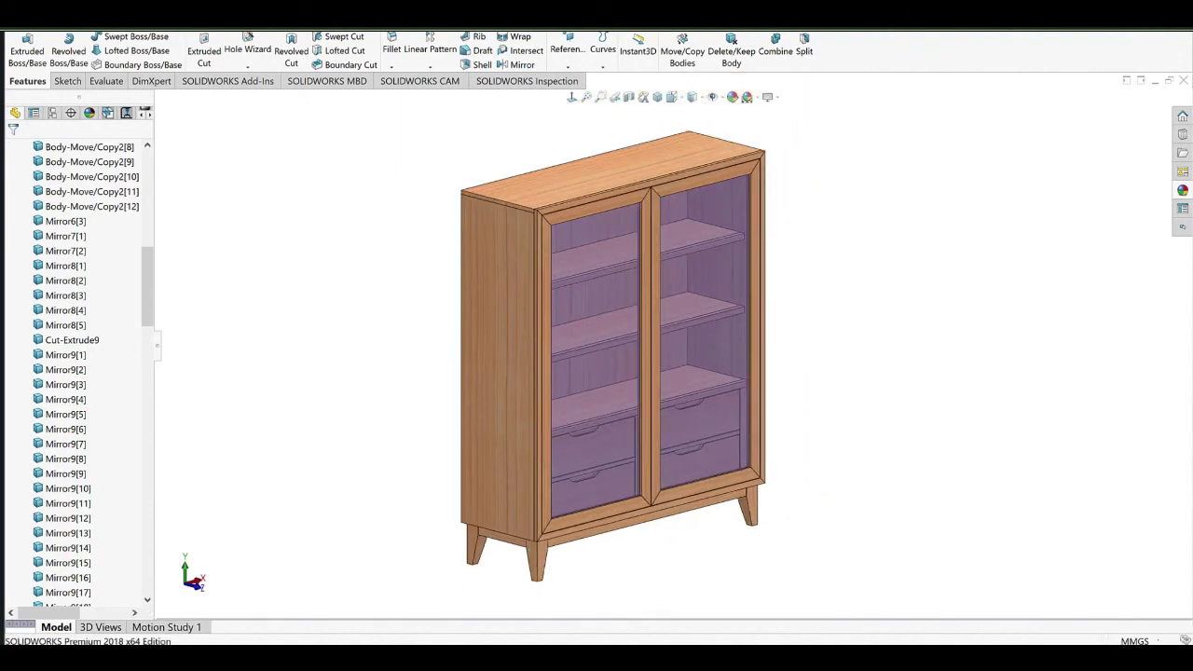
Open the Coffee Table-2D drawing and place a view of Coffee Table-3D in its current model orientation on sheet 1.
key("ctrl+o")
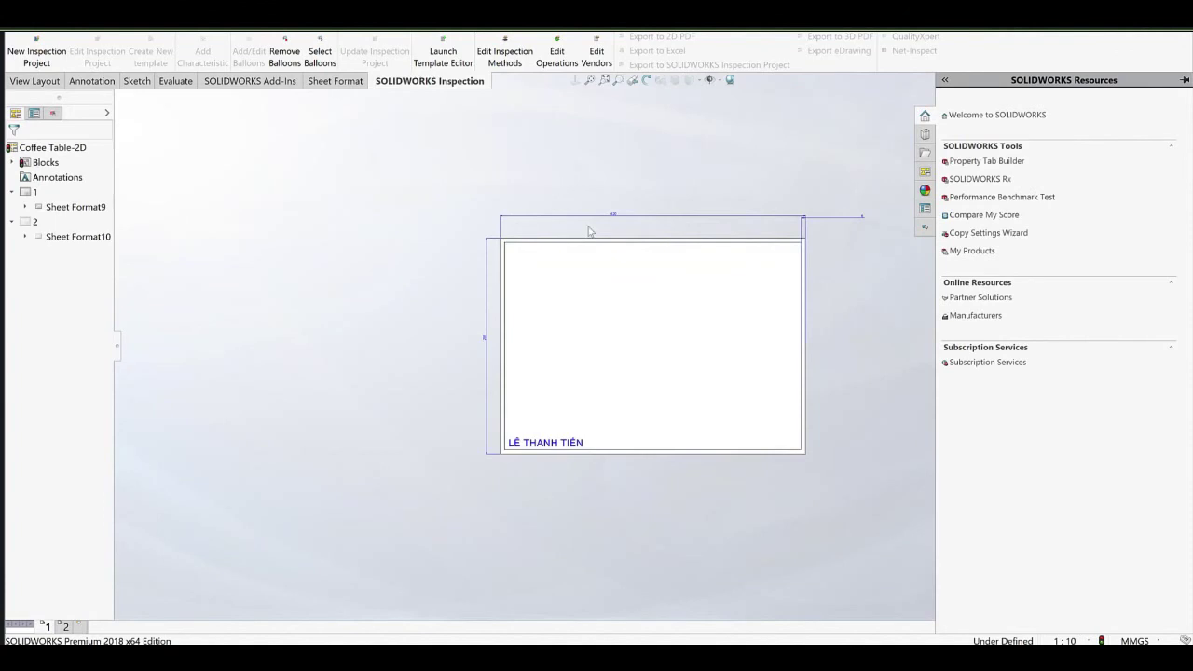
scroll(747, 332, "down", 2)
middle_click_drag(743, 334, 685, 344)
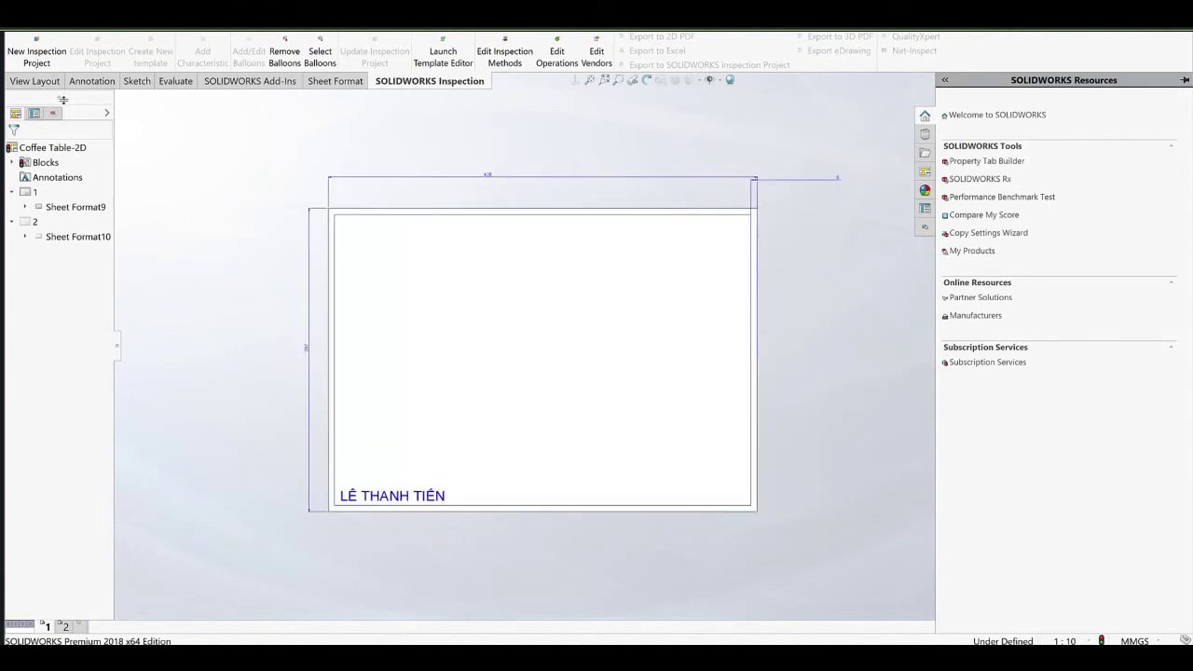
left_click(37, 80)
left_click(56, 45)
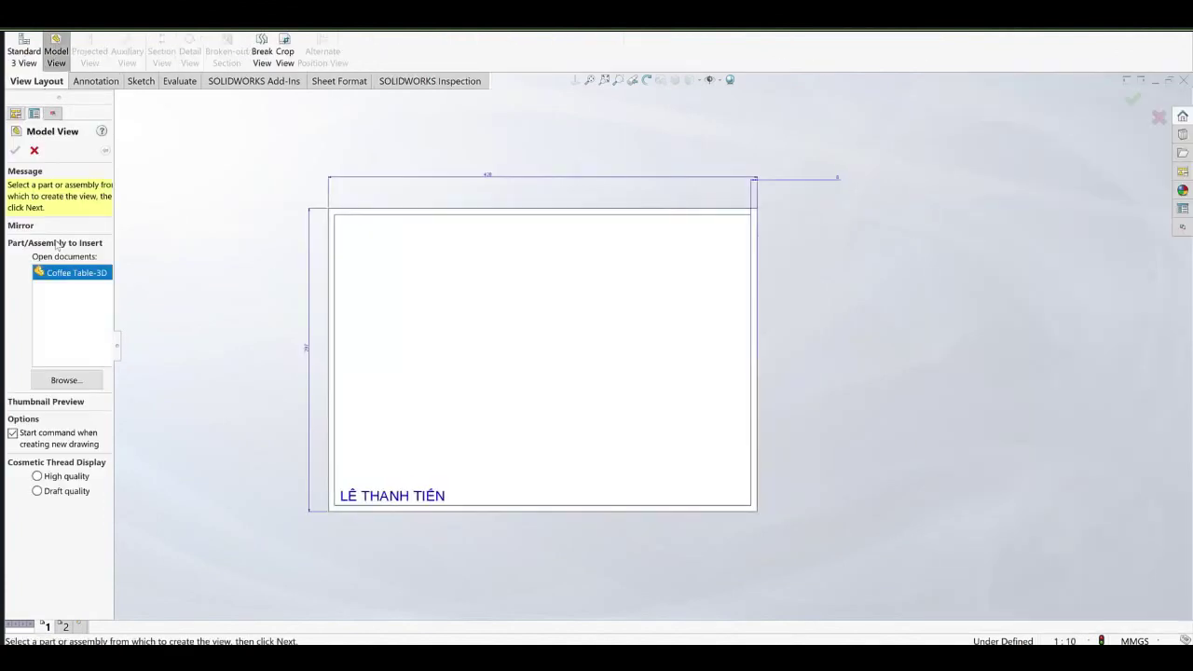
double_click(58, 275)
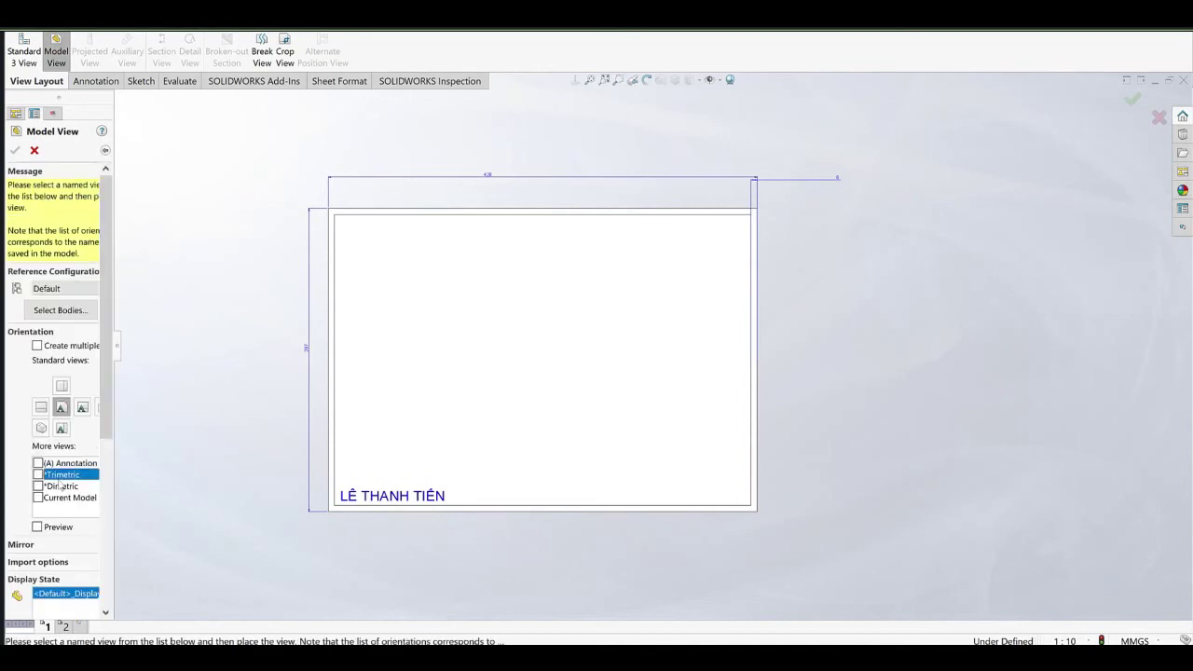
left_click(38, 498)
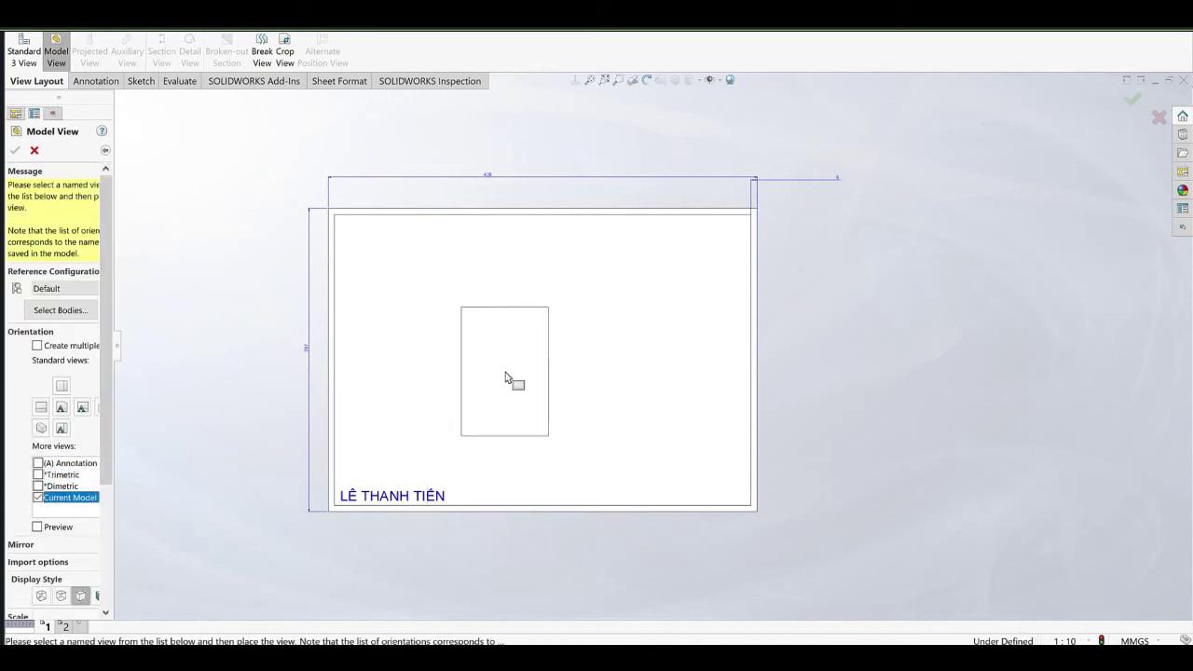
left_click(511, 381)
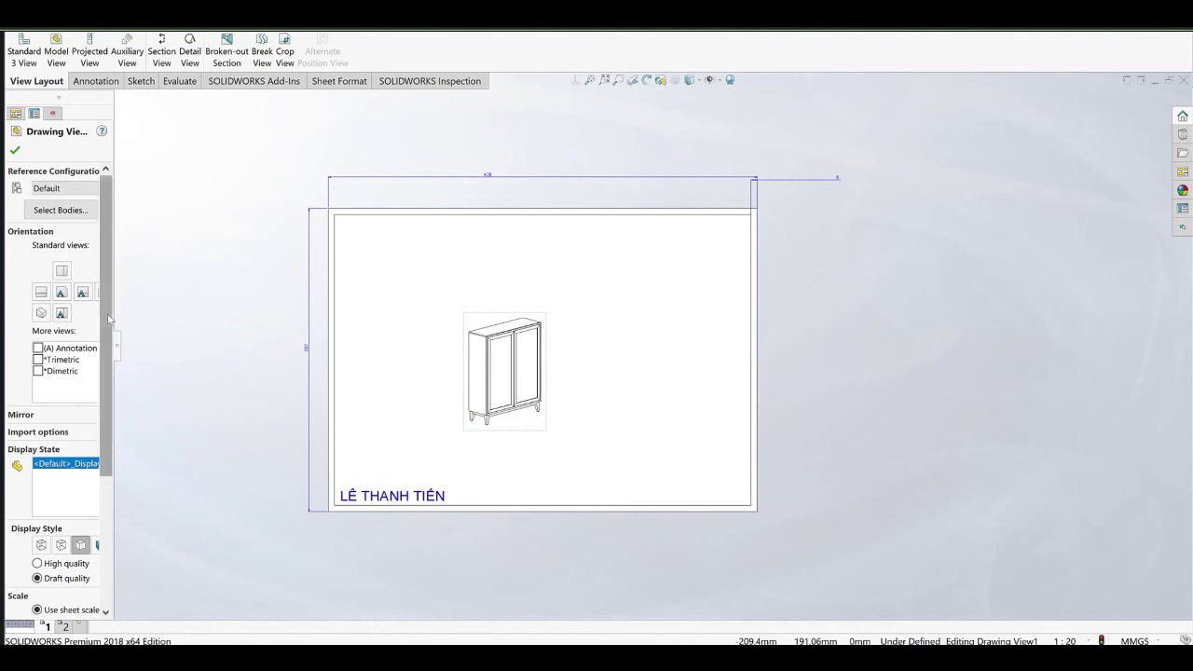
Display the cabinet's drawing view shaded with edges and set its custom scale to 1:10.
left_click_drag(108, 317, 90, 522)
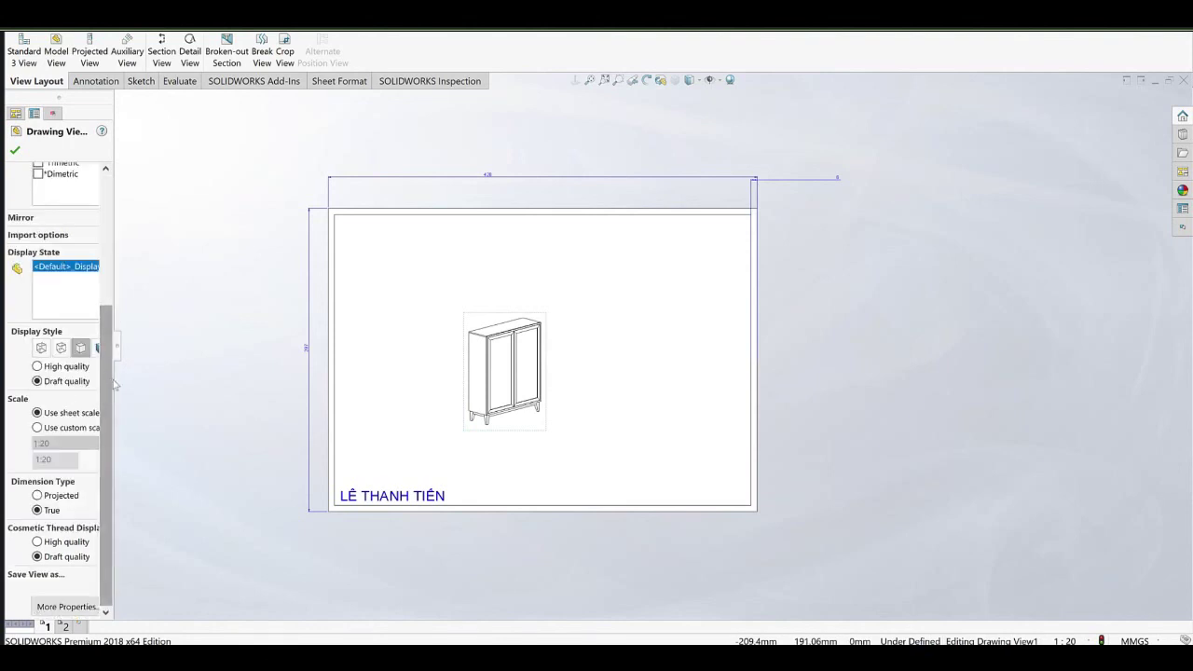
left_click_drag(113, 383, 165, 382)
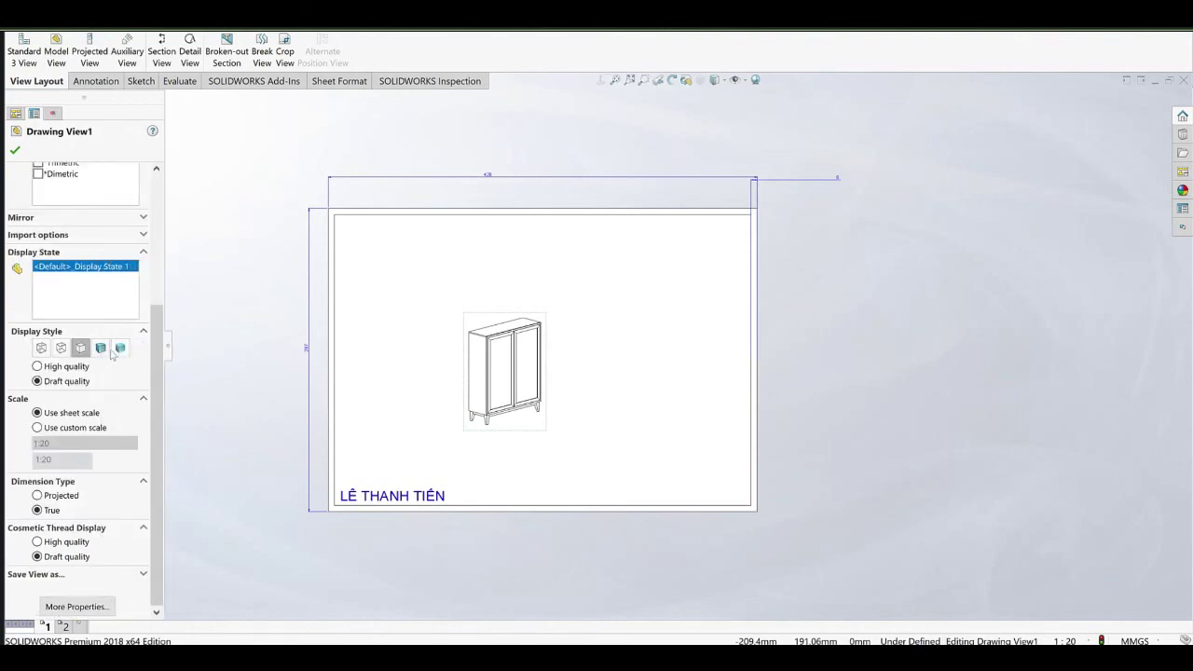
left_click(103, 350)
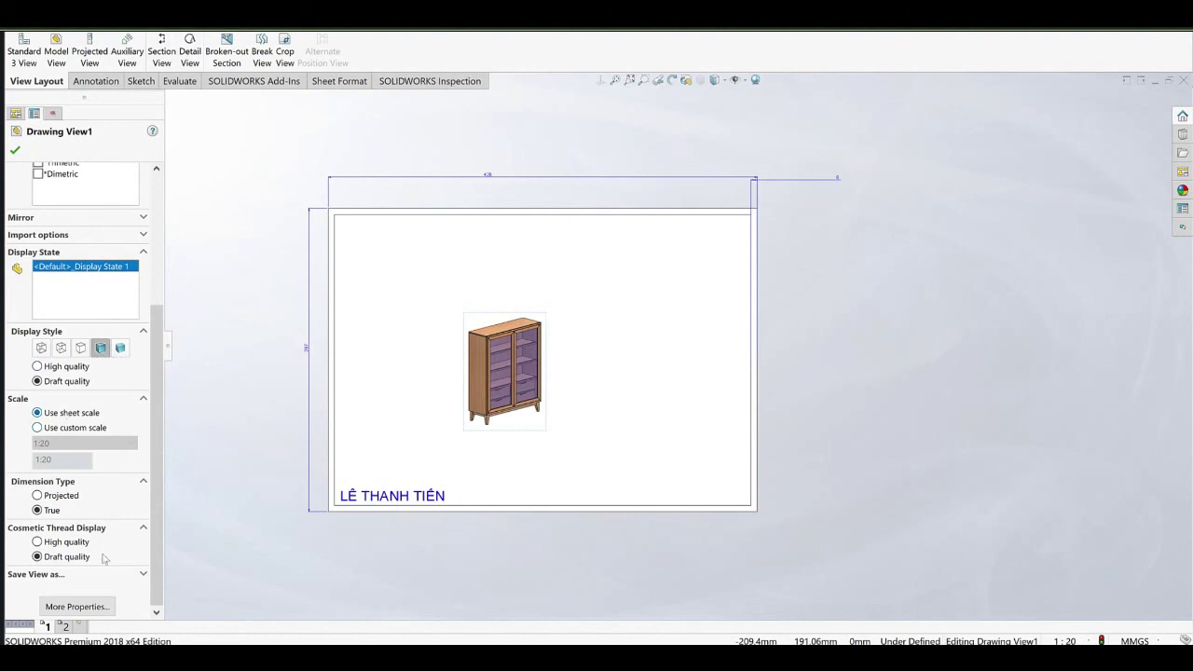
left_click(71, 445)
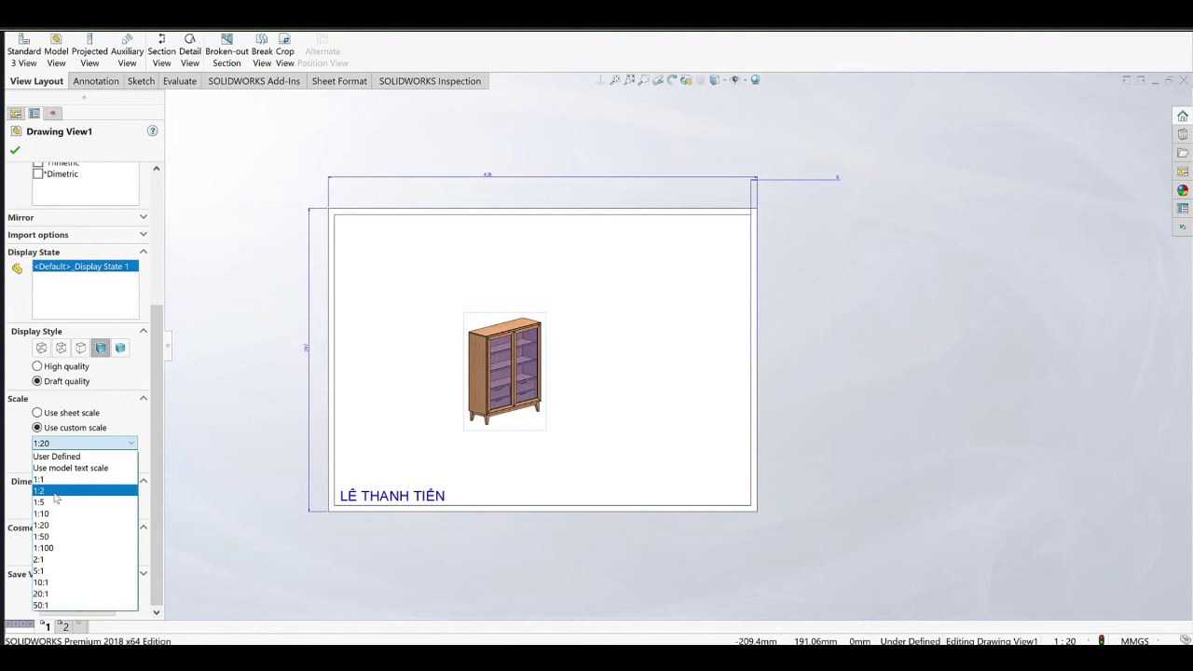
scroll(480, 388, "down", 3)
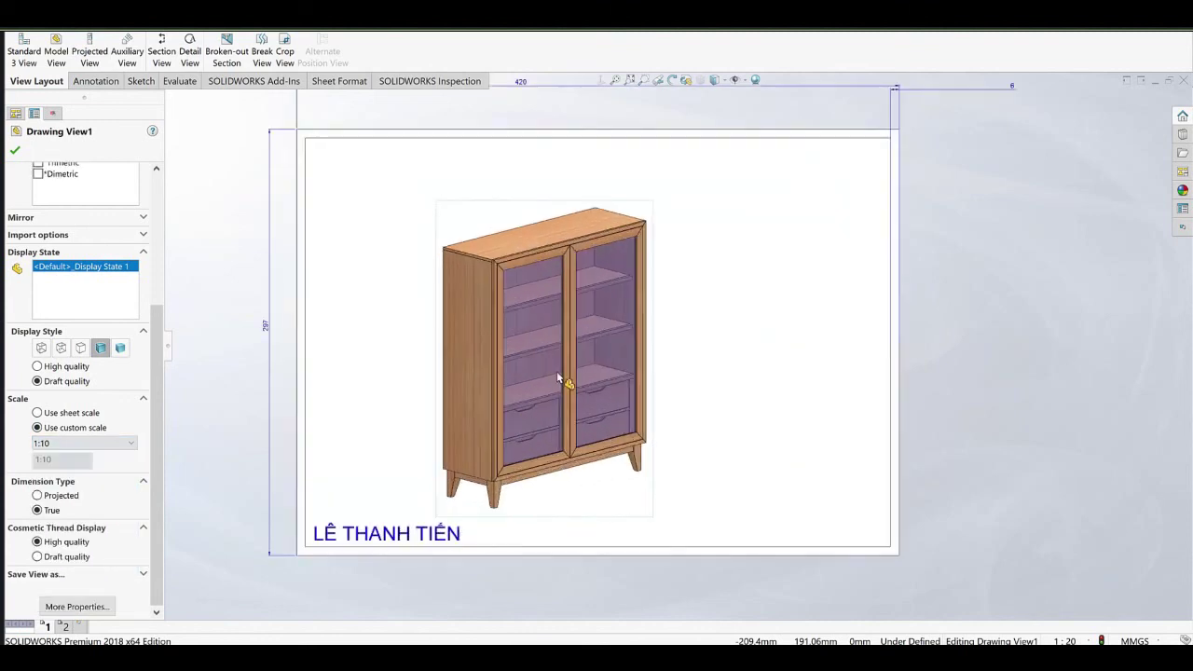
Position the cabinet view in the left half of the sheet and enlarge it to a user-defined scale of 1:9.
left_click_drag(511, 251, 416, 227)
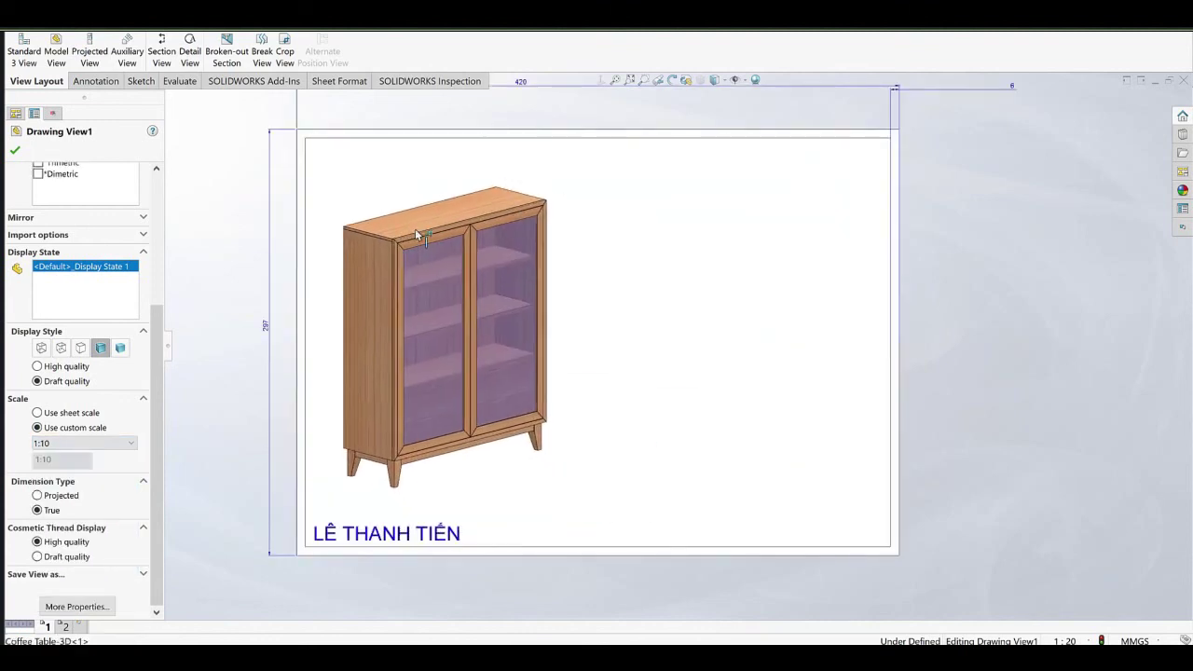
left_click(705, 280)
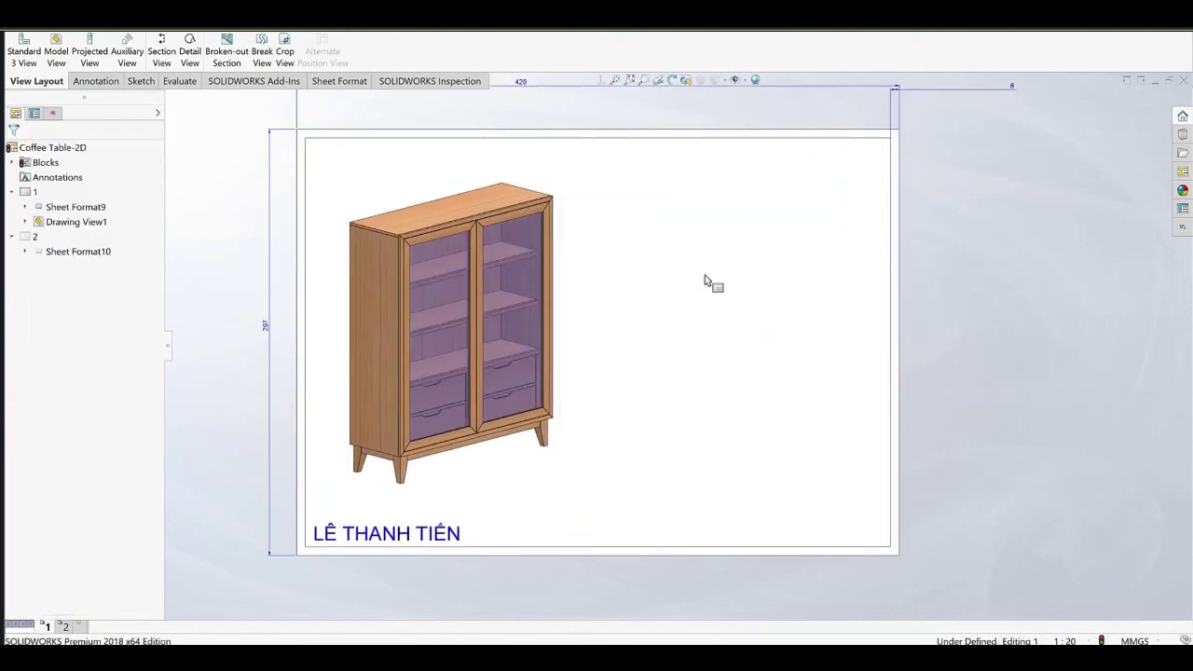
left_click(345, 337)
scroll(152, 318, "down", 5)
left_click(75, 443)
scroll(68, 460, "up", 3)
left_click(68, 456)
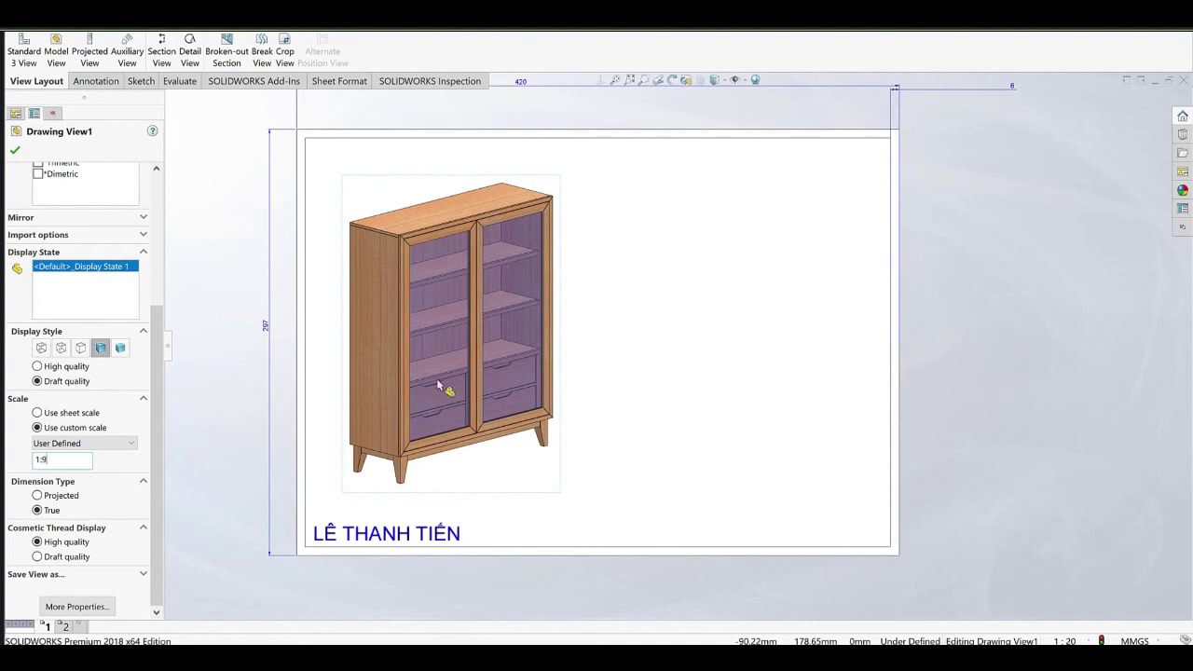
key("Return")
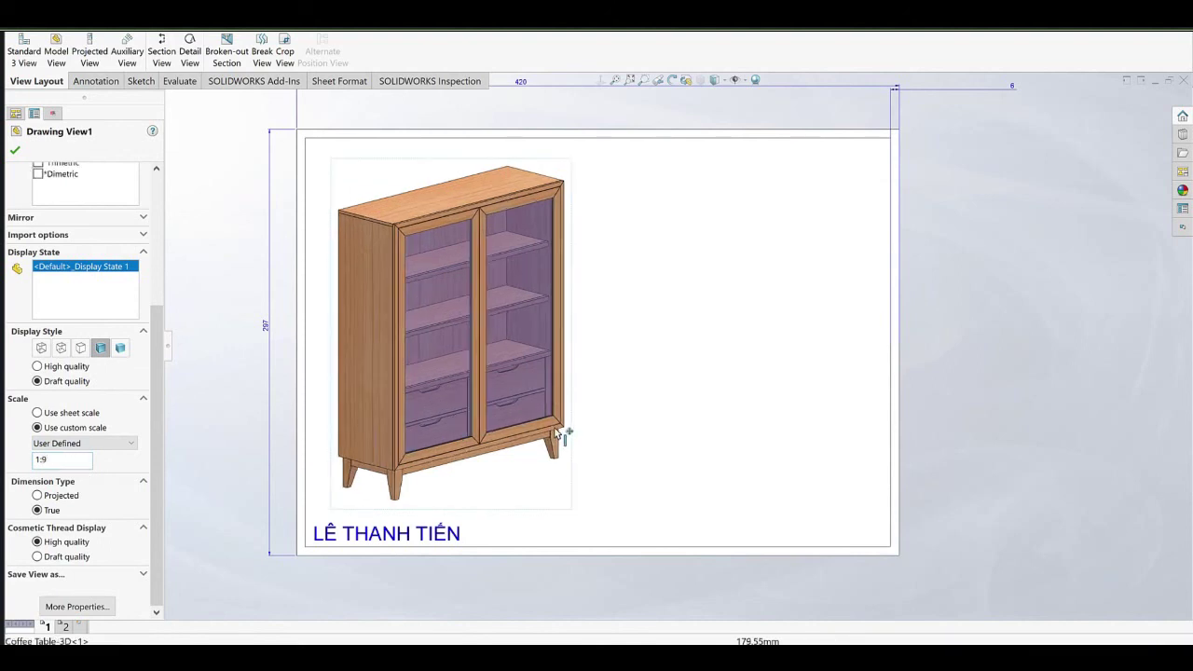
left_click_drag(559, 434, 575, 424)
double_click(614, 290)
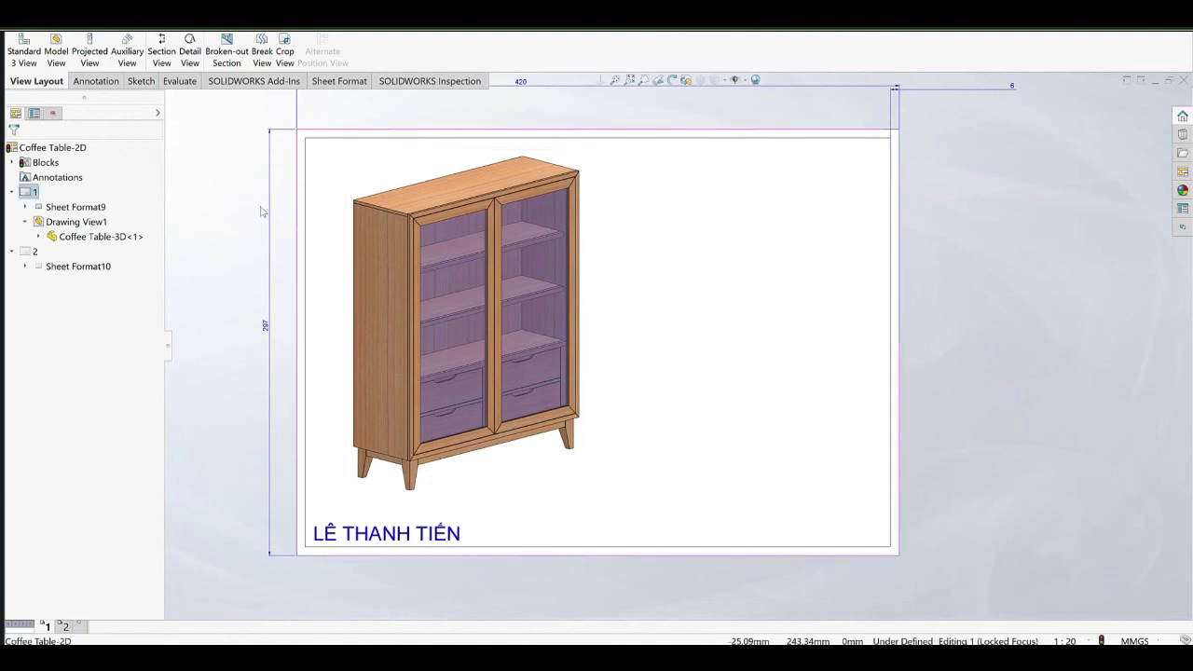
Switch to the Coffee Table-3D part and orient the cabinet to show its back and underside.
left_click(213, 22)
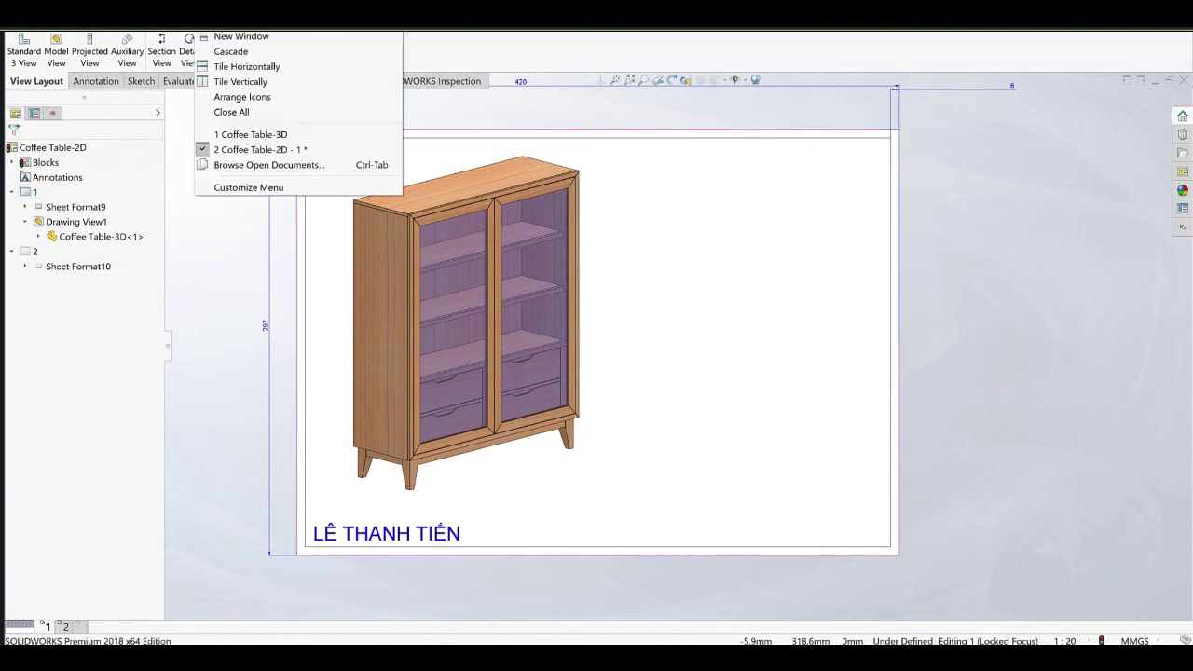
left_click(249, 137)
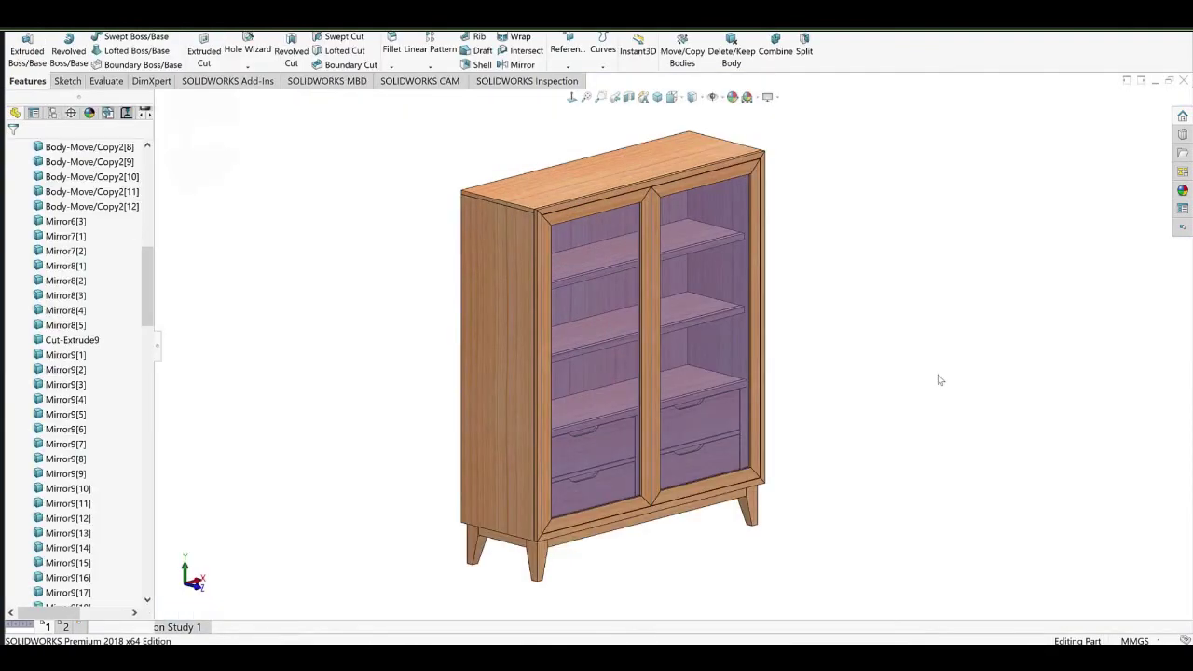
middle_click_drag(665, 334, 786, 291)
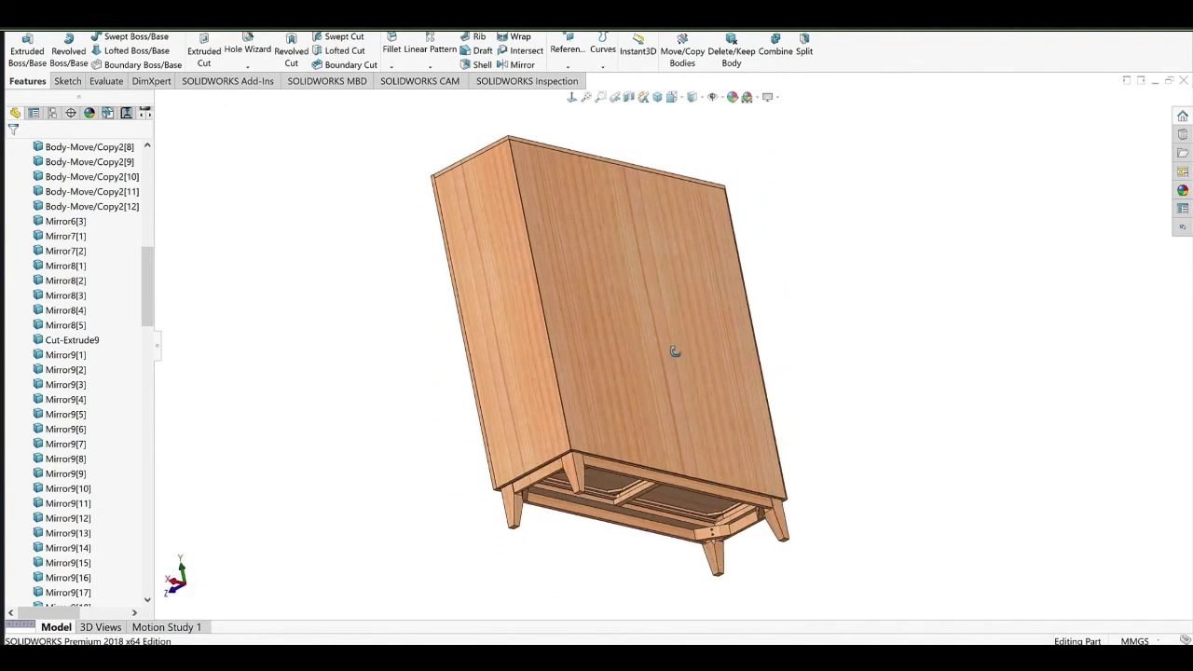
middle_click_drag(674, 352, 678, 346)
Switch to the Coffee Table-2D drawing and place a second Coffee Table-3D view in current model orientation beside the front view.
left_click(212, 20)
left_click(293, 167)
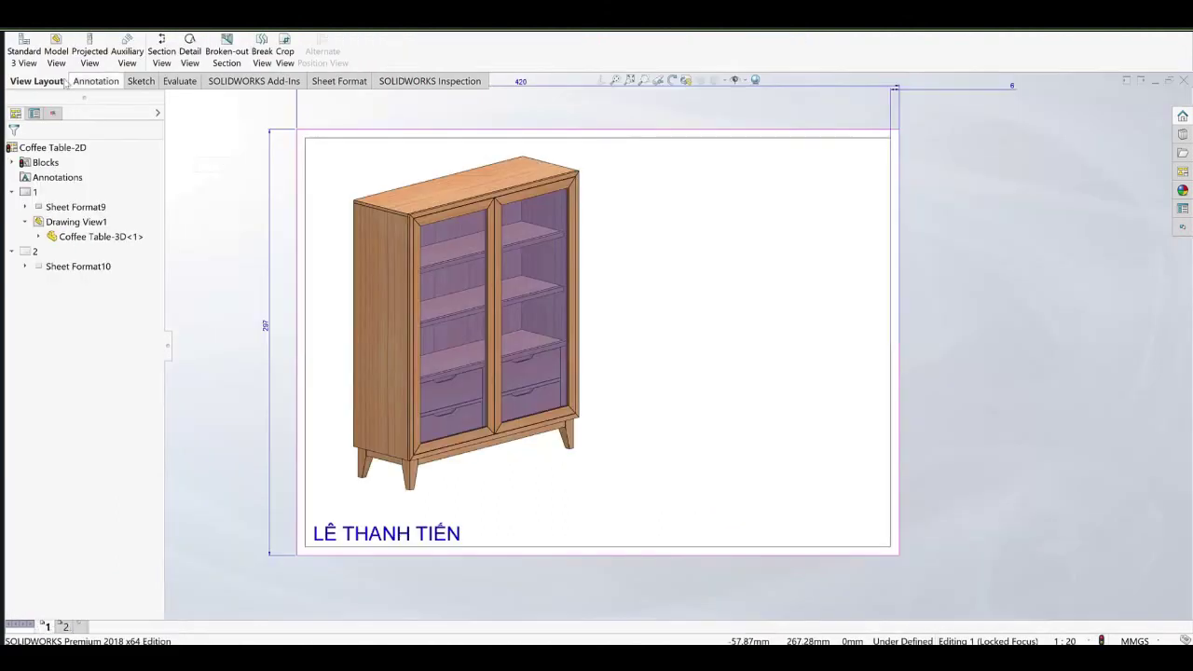
left_click(56, 51)
double_click(71, 263)
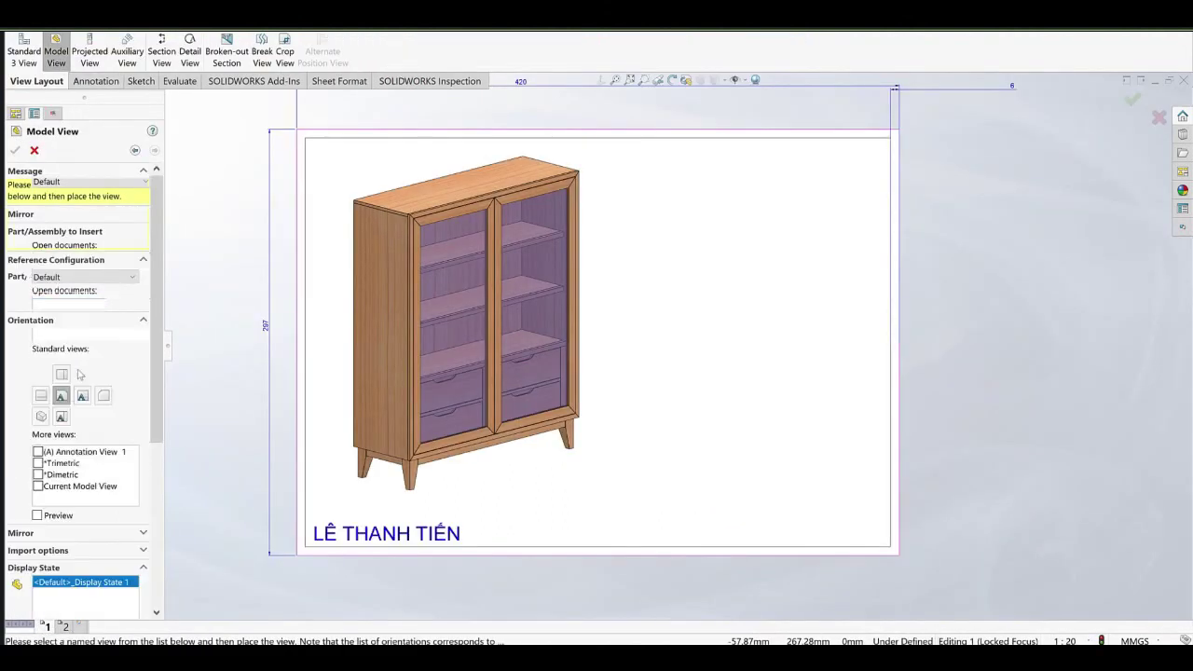
left_click(47, 484)
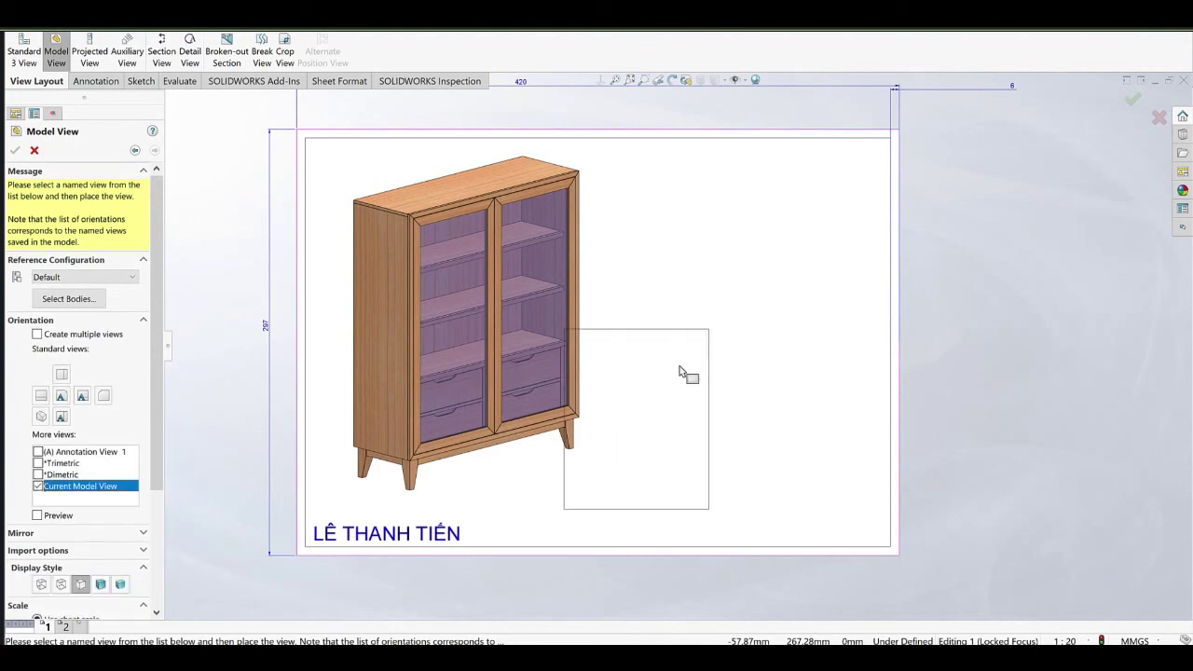
left_click(717, 346)
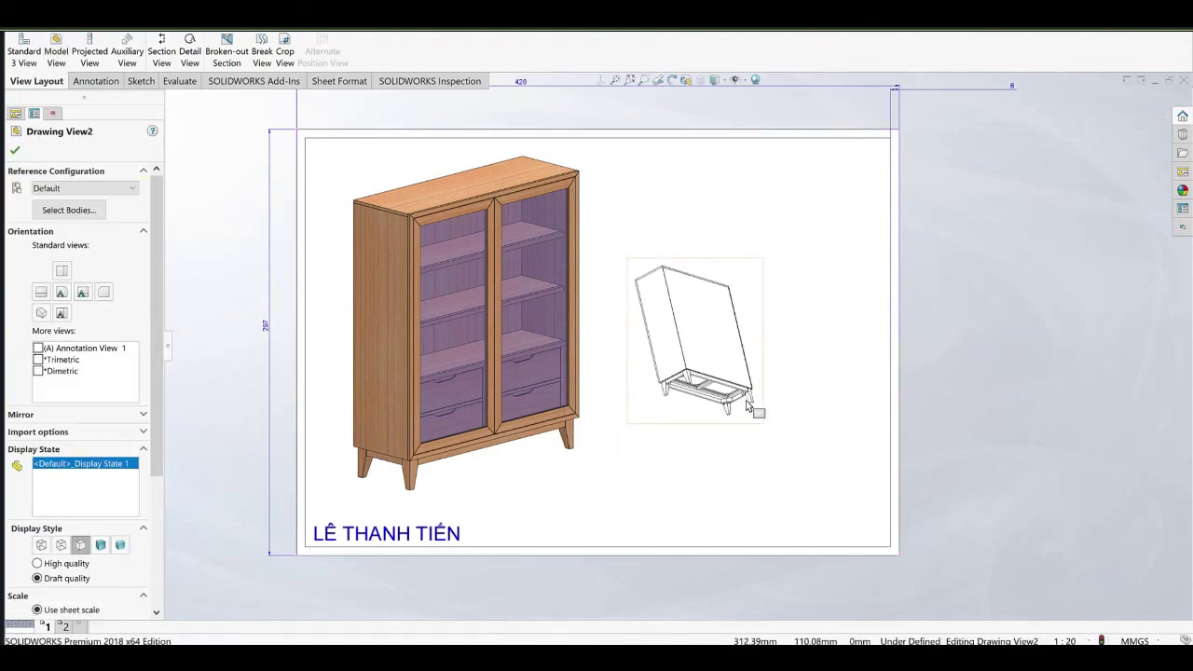
Display the cabinet's rear drawing view shaded with edges.
left_click(38, 563)
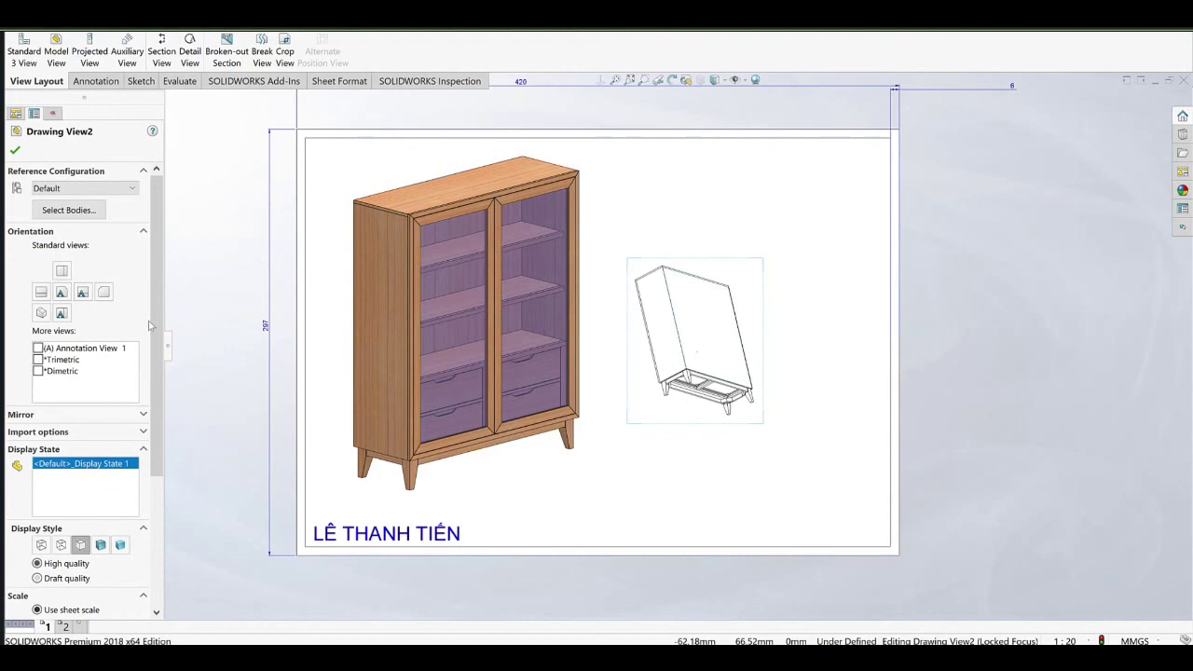
scroll(67, 482, "down", 3)
left_click(101, 348)
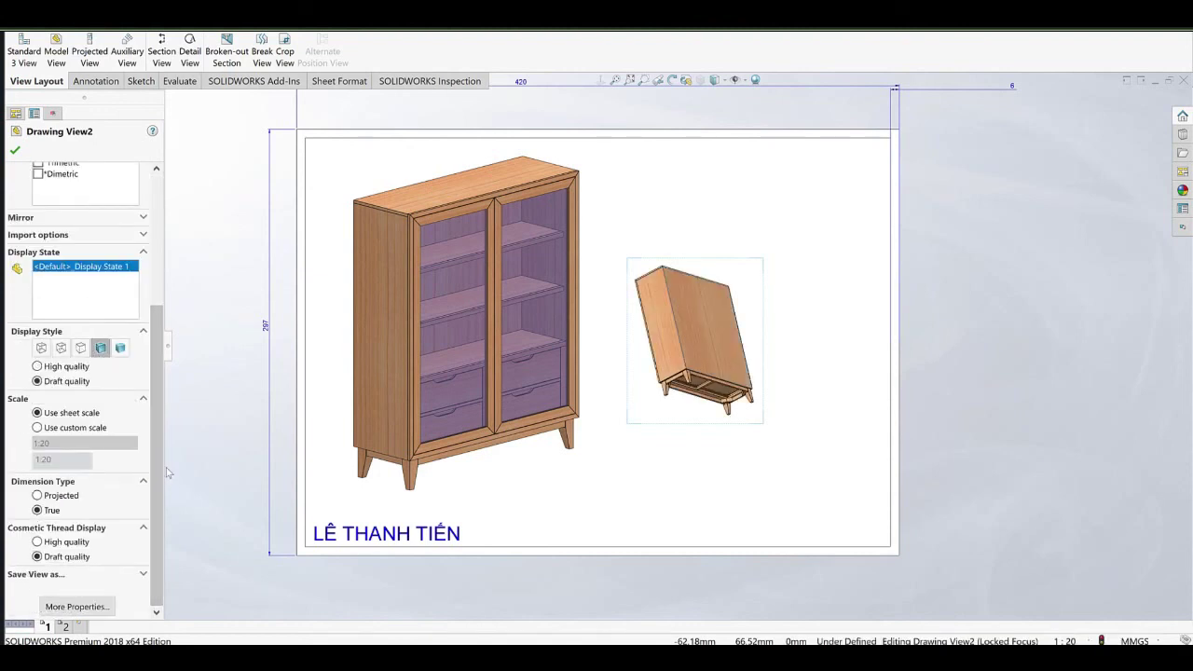
Enlarge the rear cabinet view with a user-defined custom scale and position it in the right half of the sheet.
left_click(82, 429)
left_click(66, 443)
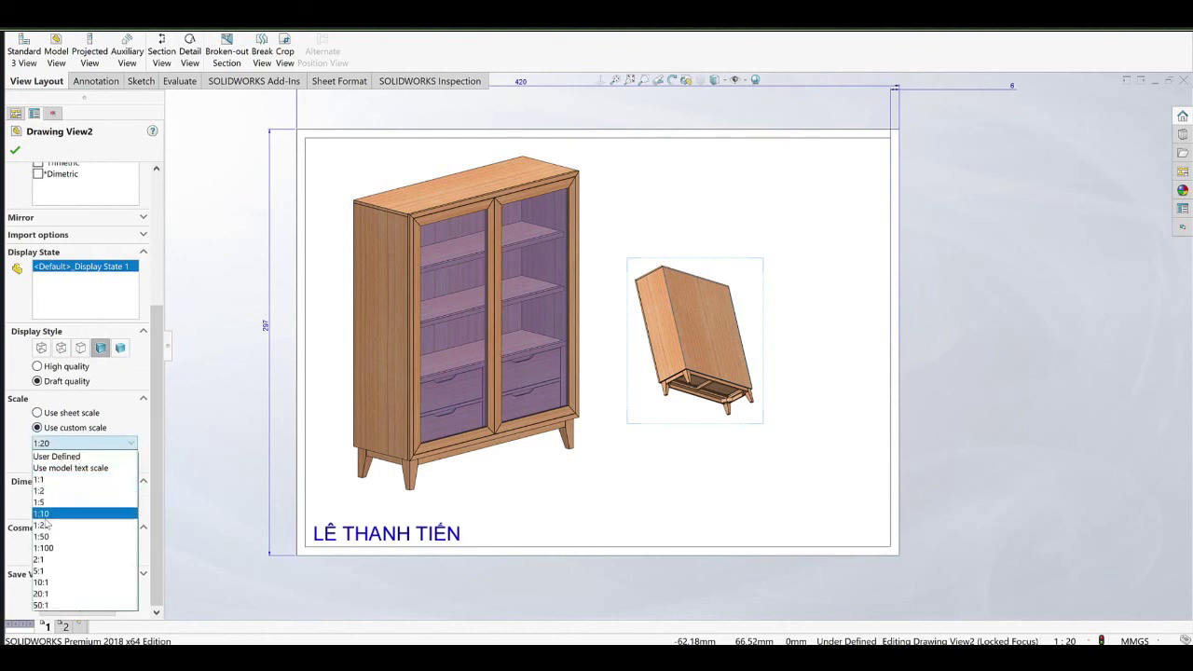
left_click(74, 460)
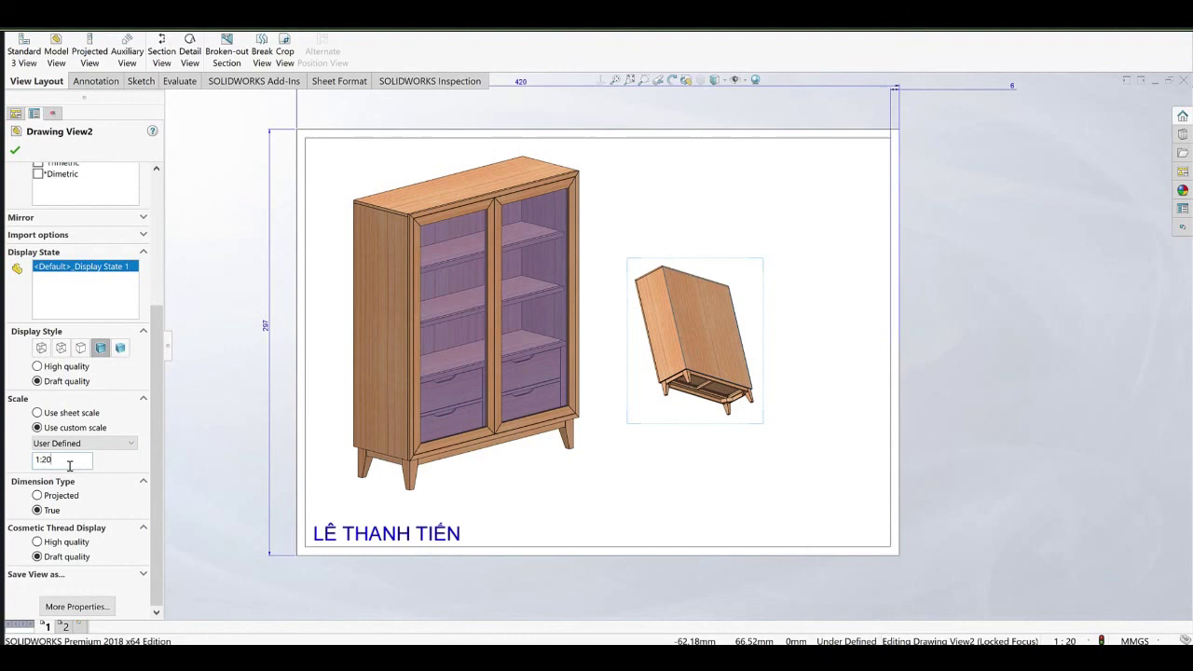
left_click(710, 383)
left_click_drag(723, 408, 736, 402)
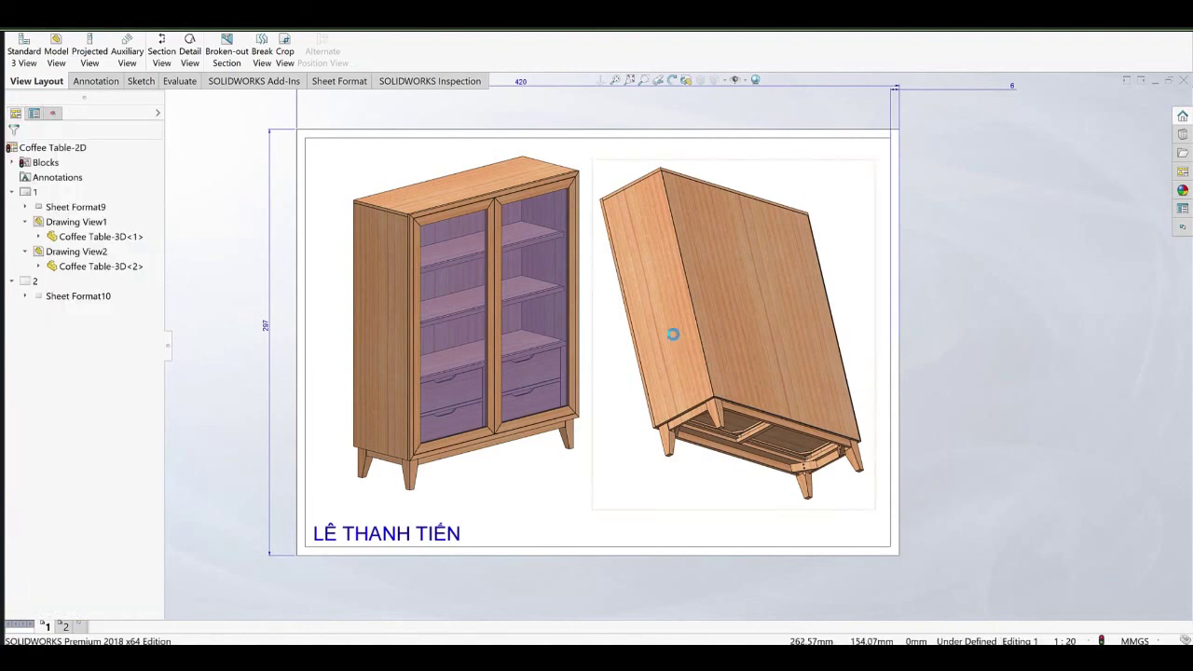
Check the two shaded cabinet views on sheet 1 and switch back to the Coffee Table-3D part.
scroll(527, 298, "down", 1)
scroll(526, 298, "down", 4)
mouse_move(613, 387)
middle_mouse_down()
mouse_move(637, 333)
mouse_move(517, 355)
middle_mouse_up()
mouse_move(832, 378)
middle_mouse_down()
mouse_move(759, 381)
mouse_move(686, 349)
mouse_move(700, 362)
middle_mouse_up()
scroll(757, 382, "up", 4)
scroll(678, 333, "down", 2)
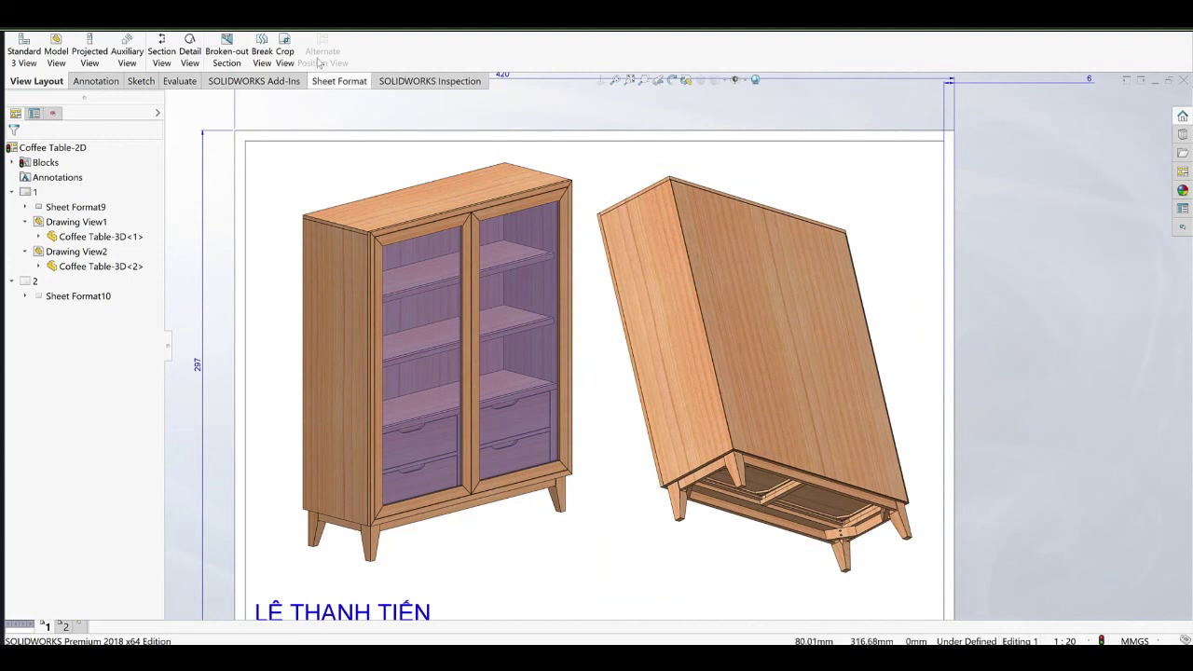
left_click(212, 21)
left_click(275, 137)
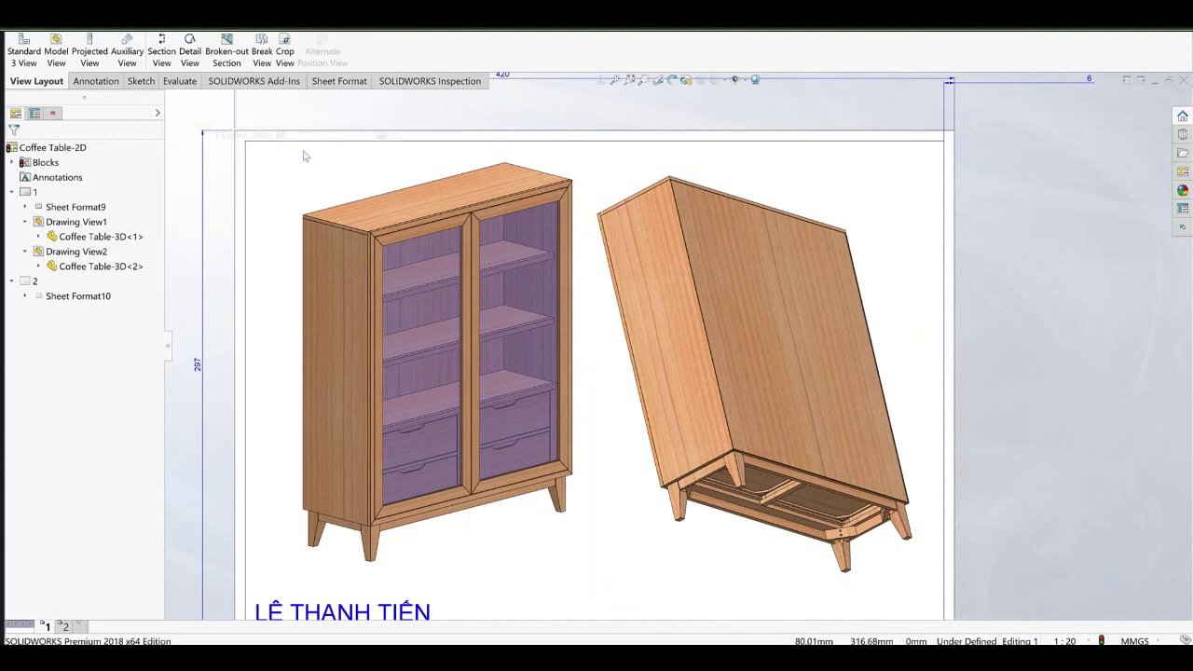